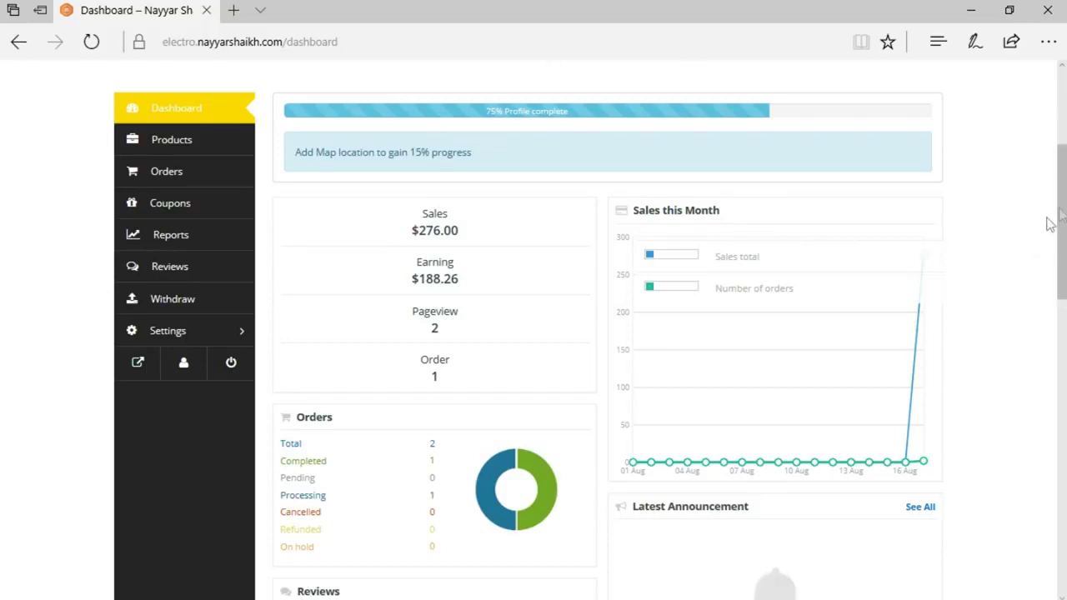
scroll(1059, 233, down, 2)
scroll(1065, 242, up, 1)
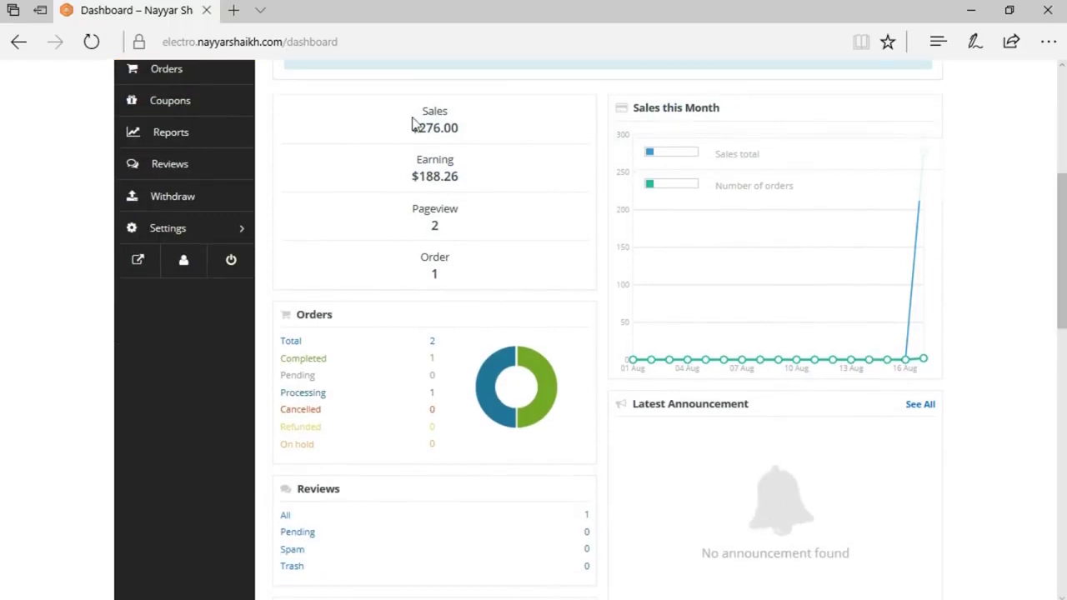
drag(422, 109, 491, 127)
click(485, 128)
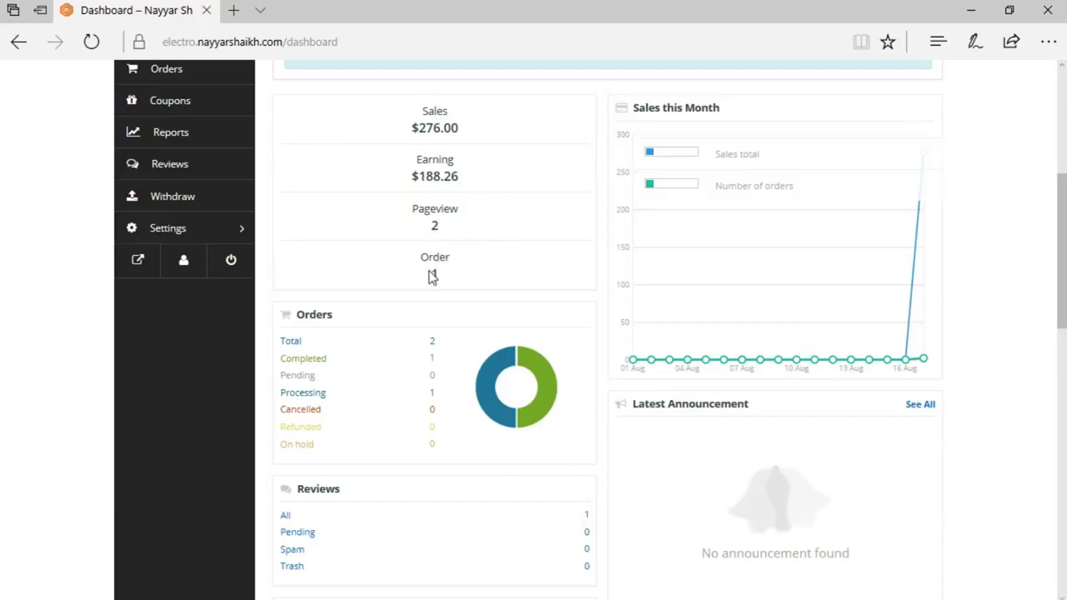
scroll(520, 272, up, 1)
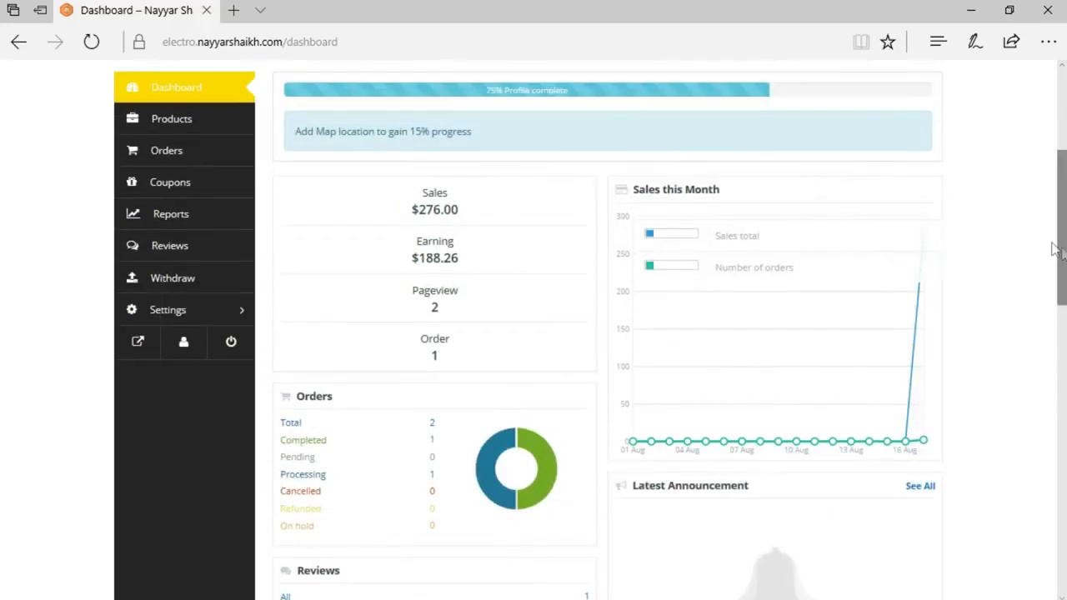
scroll(1064, 242, down, 1)
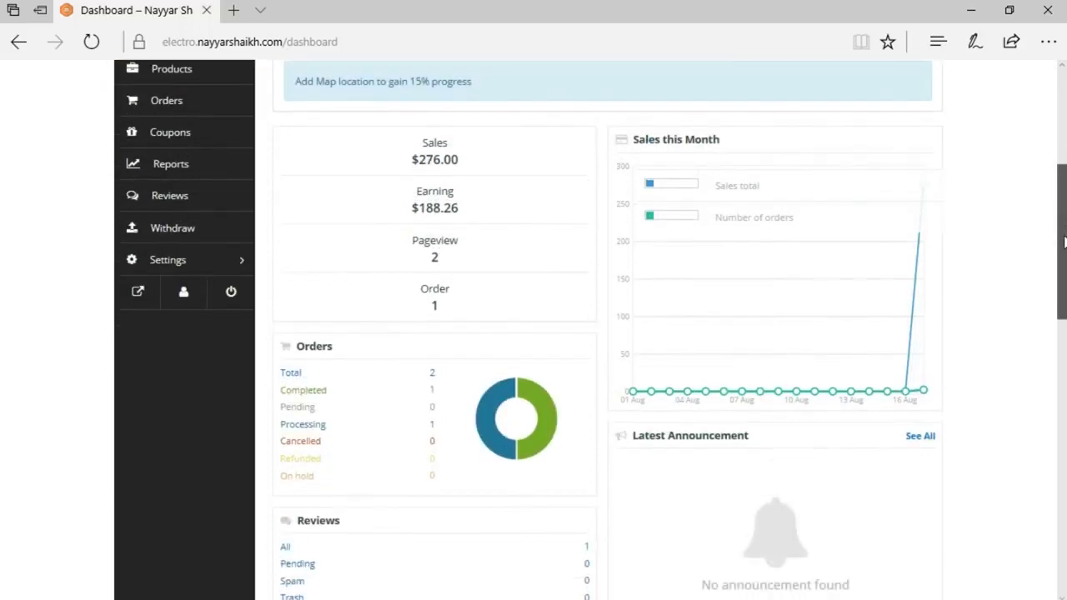
scroll(1064, 242, down, 1)
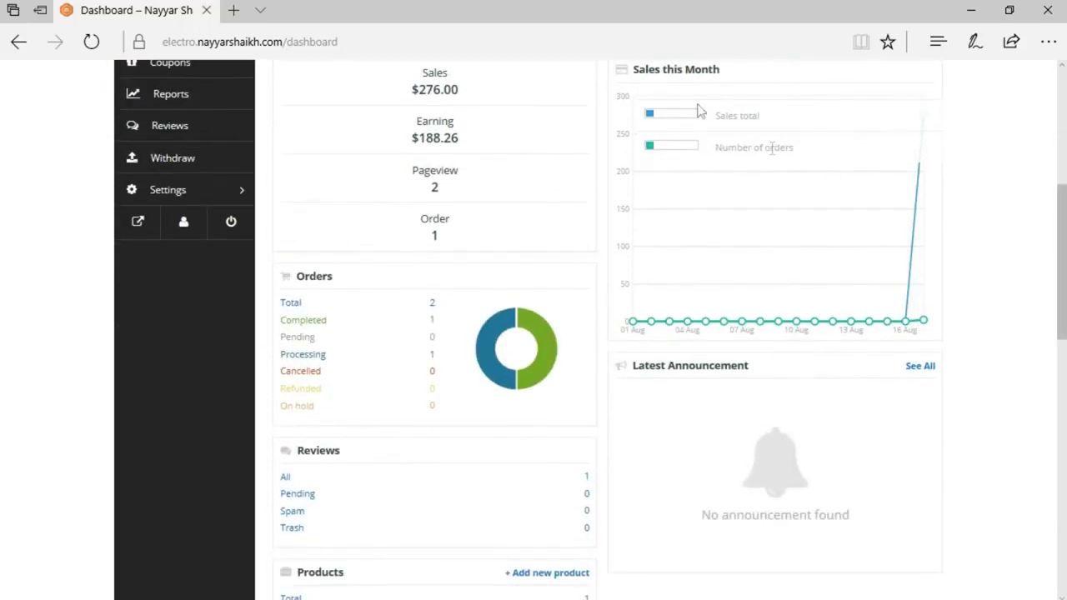
mouse_move(907, 325)
scroll(1008, 209, down, 2)
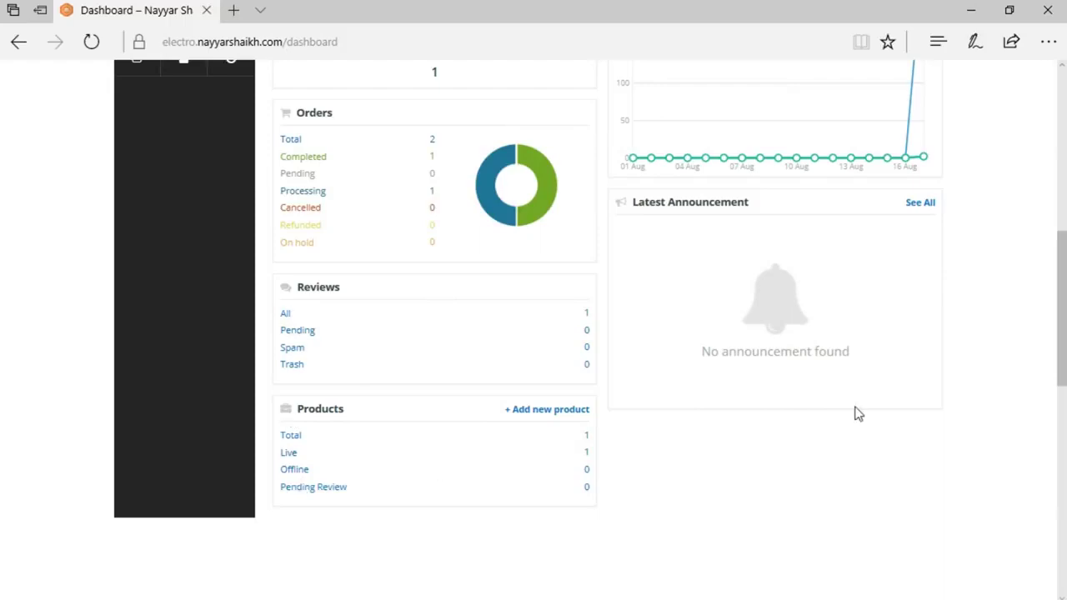
scroll(918, 428, up, 5)
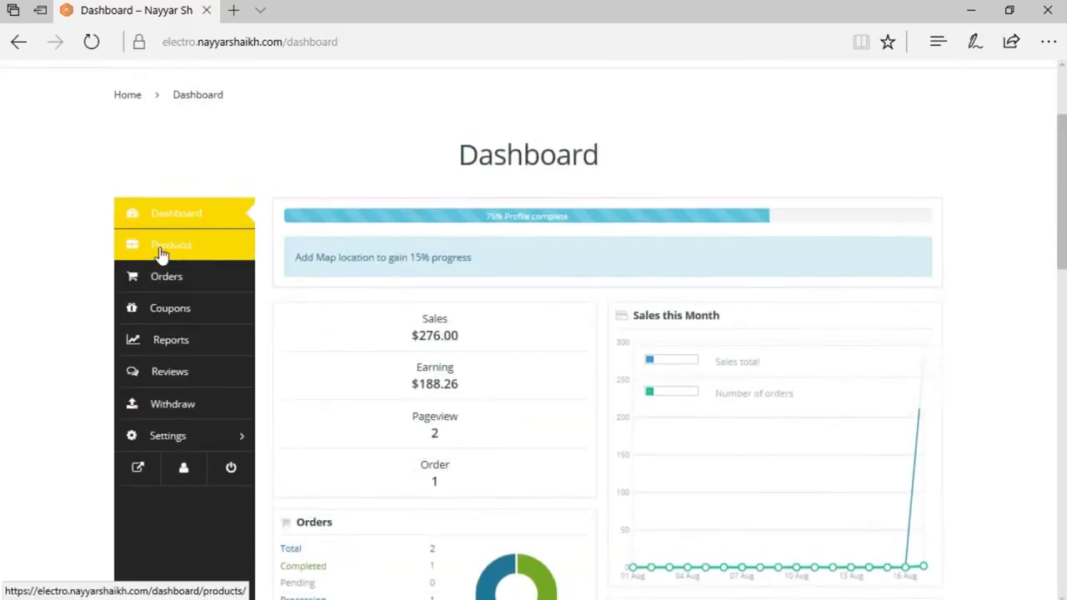
Show the Products page listing Tablet Red EliteBook Revolve 810 G2, in stock at $59.13.
click(164, 255)
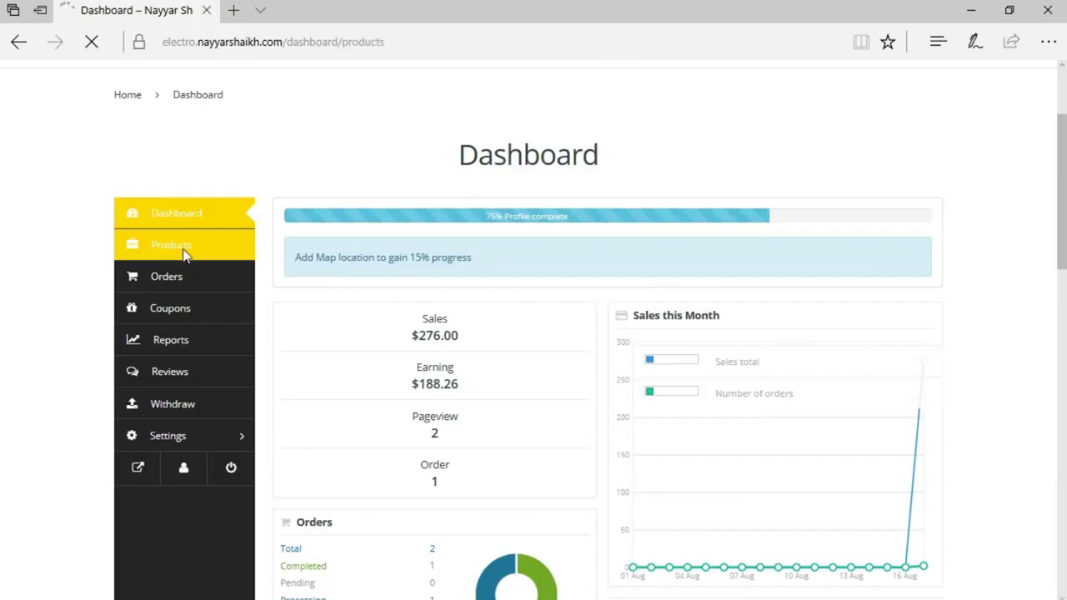
scroll(734, 371, down, 1)
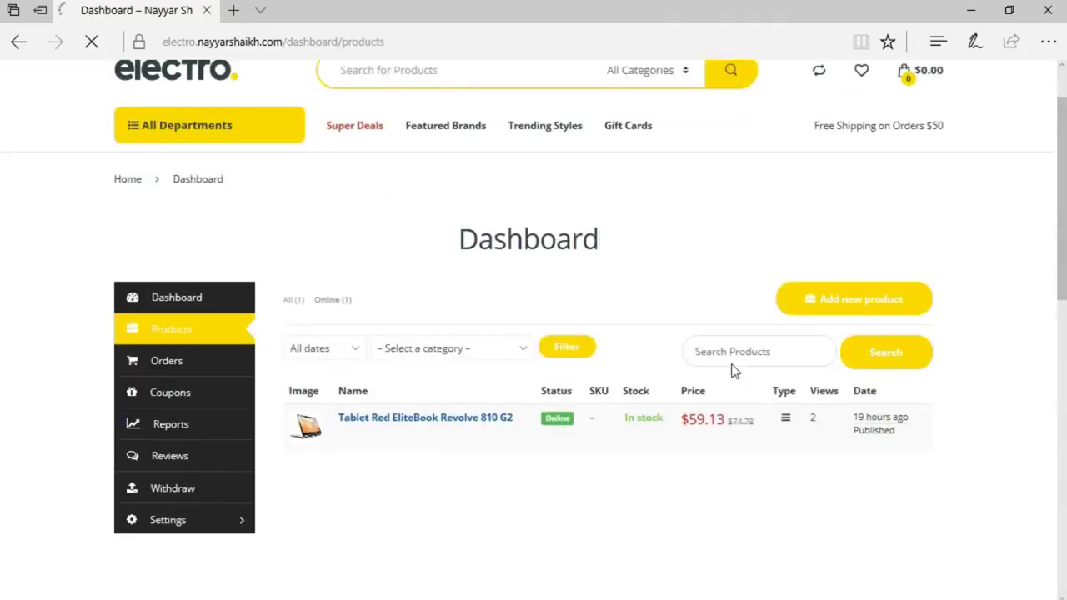
scroll(734, 371, down, 1)
mouse_move(465, 336)
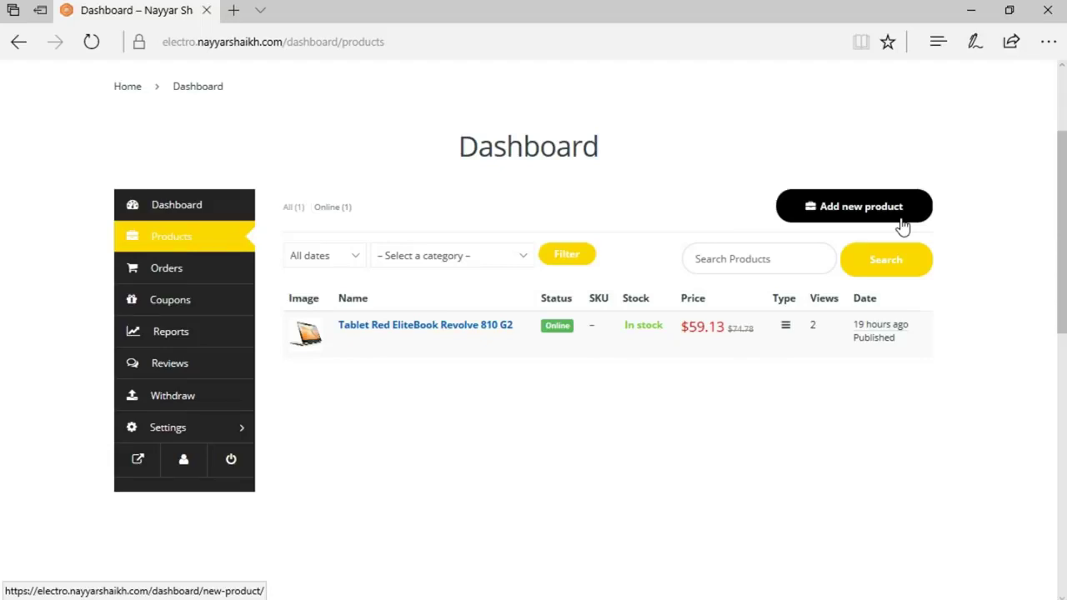
Show the Orders page with Order 204 ($206.00, Completed) and Order 203 ($70.00, Processing).
click(208, 280)
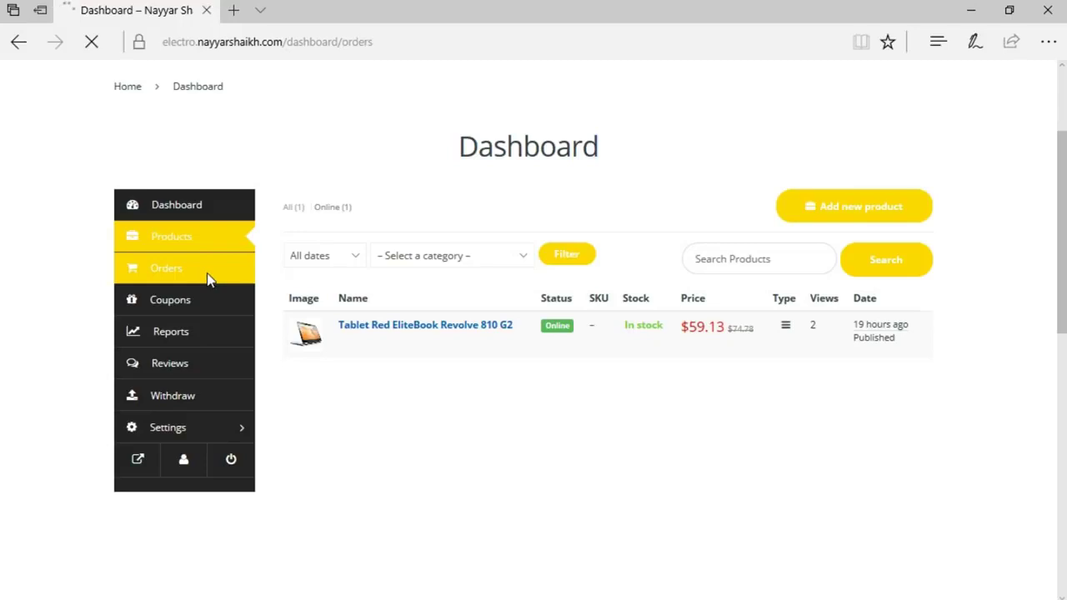
scroll(724, 313, down, 2)
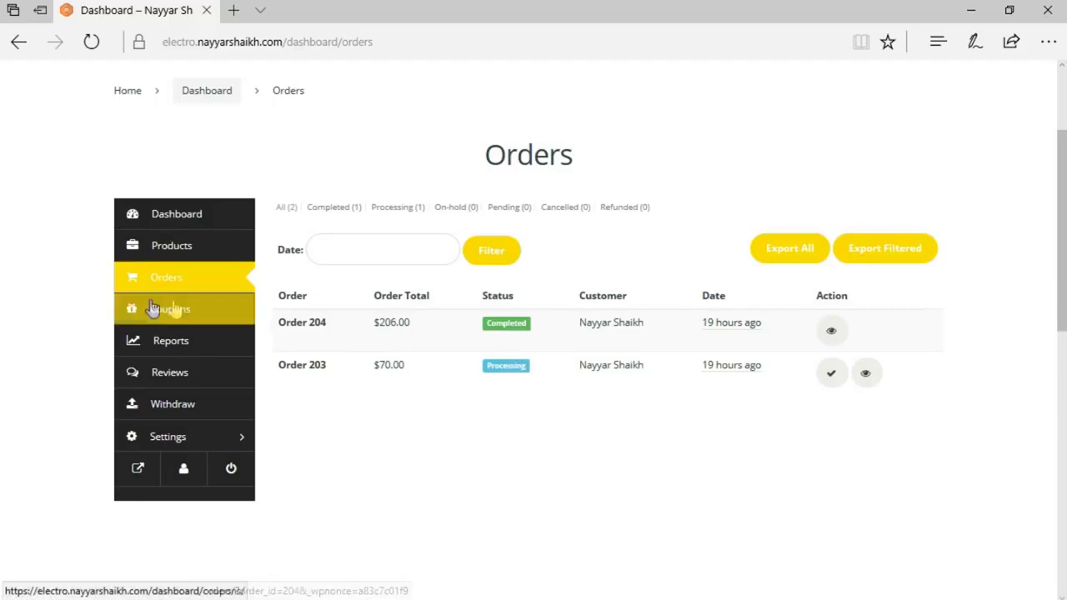
Show coupon NAYYAR60 on the Coupons page and highlight its 60% amount.
click(201, 320)
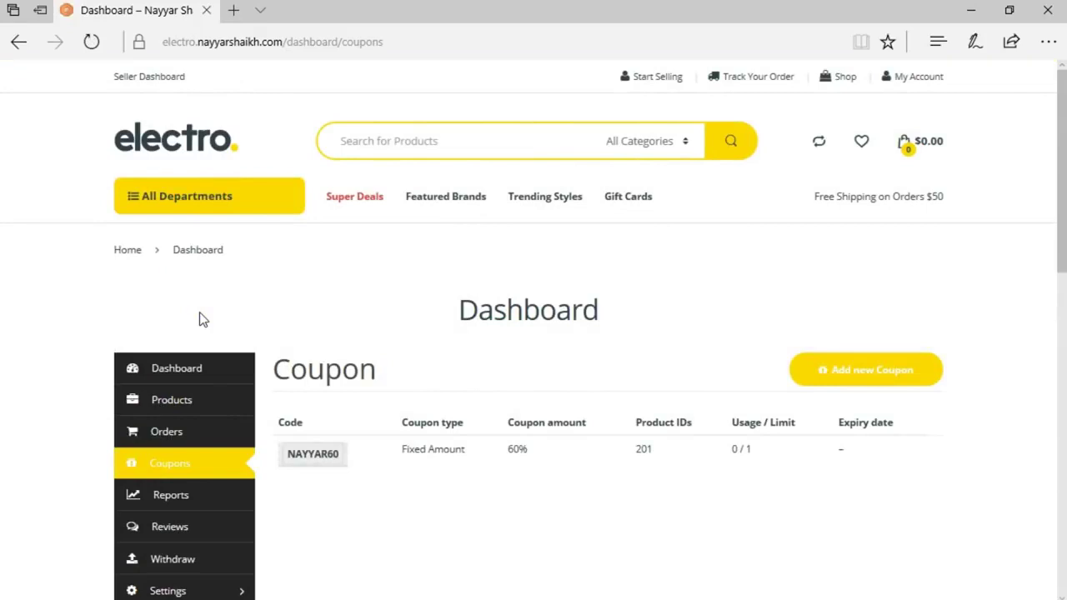
scroll(199, 320, down, 3)
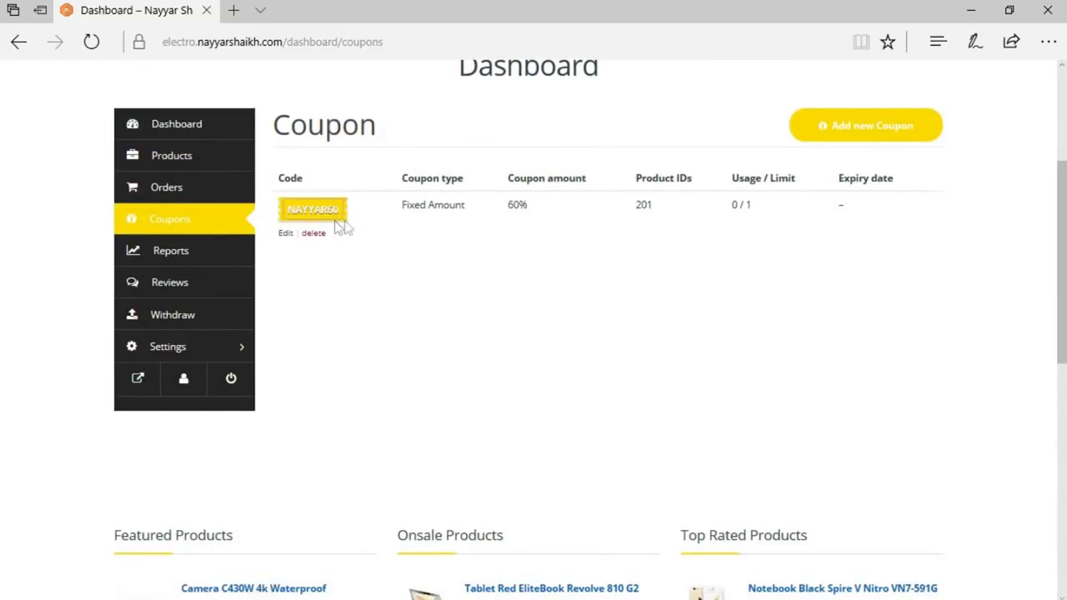
drag(504, 207, 541, 210)
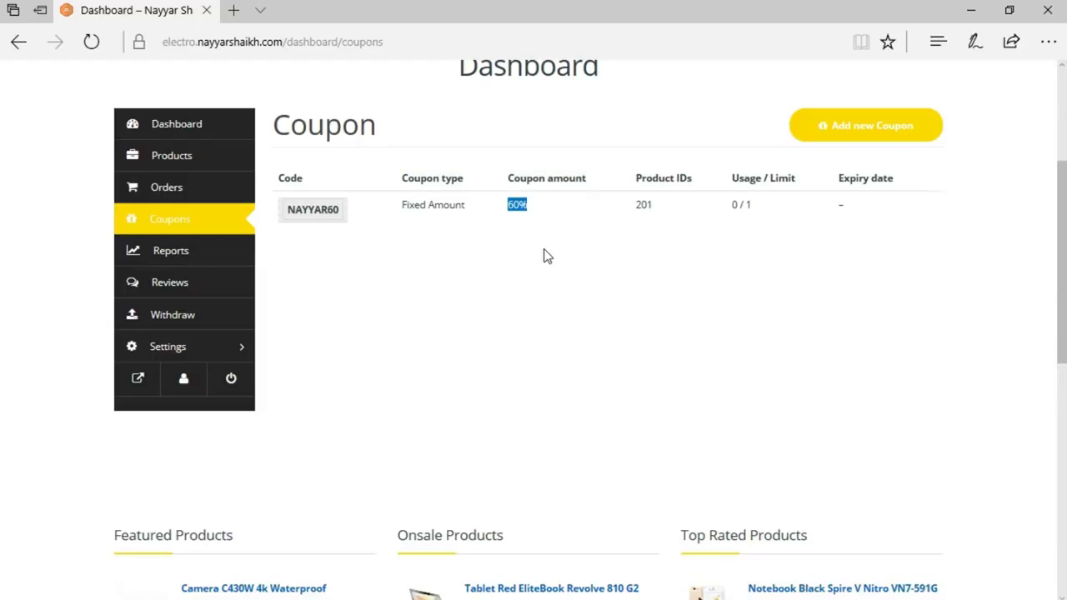
Highlight the Reports overview's 2 orders, 4 items and $4.00 shipping, then view Top selling.
click(178, 264)
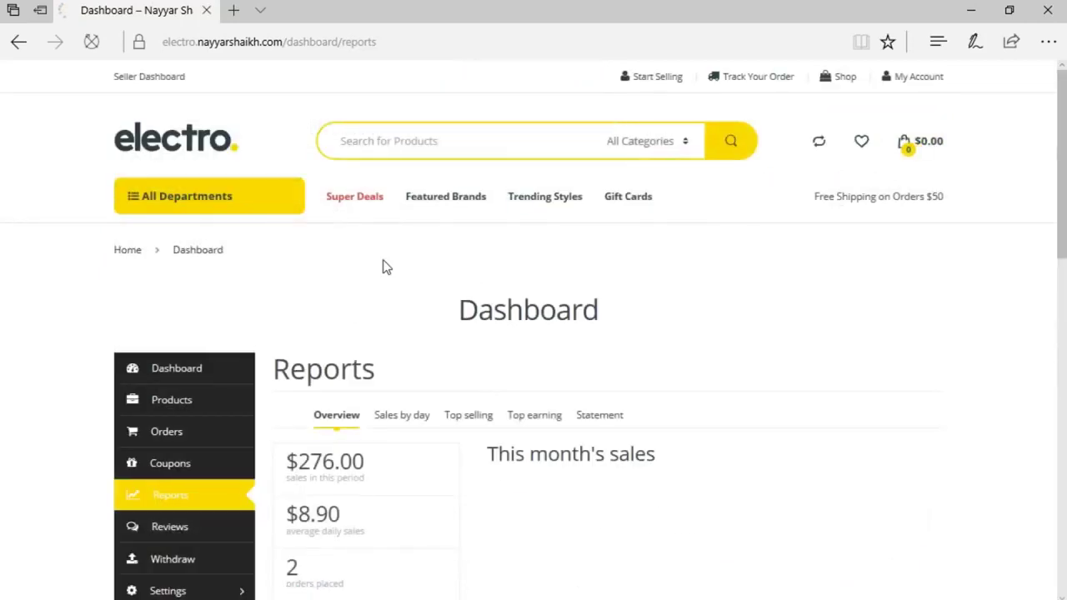
scroll(839, 345, down, 2)
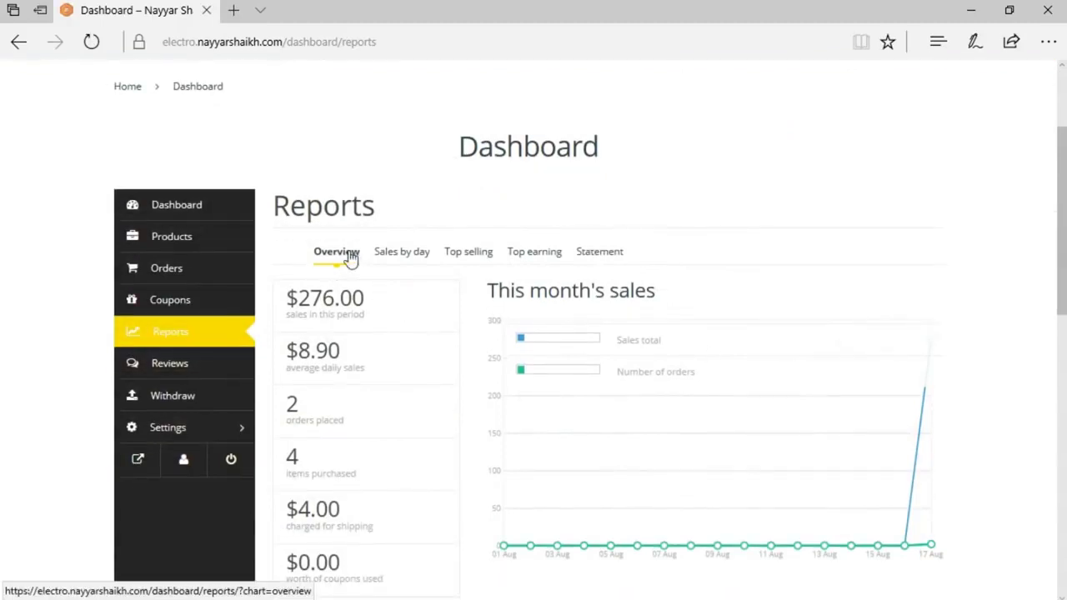
scroll(436, 286, down, 1)
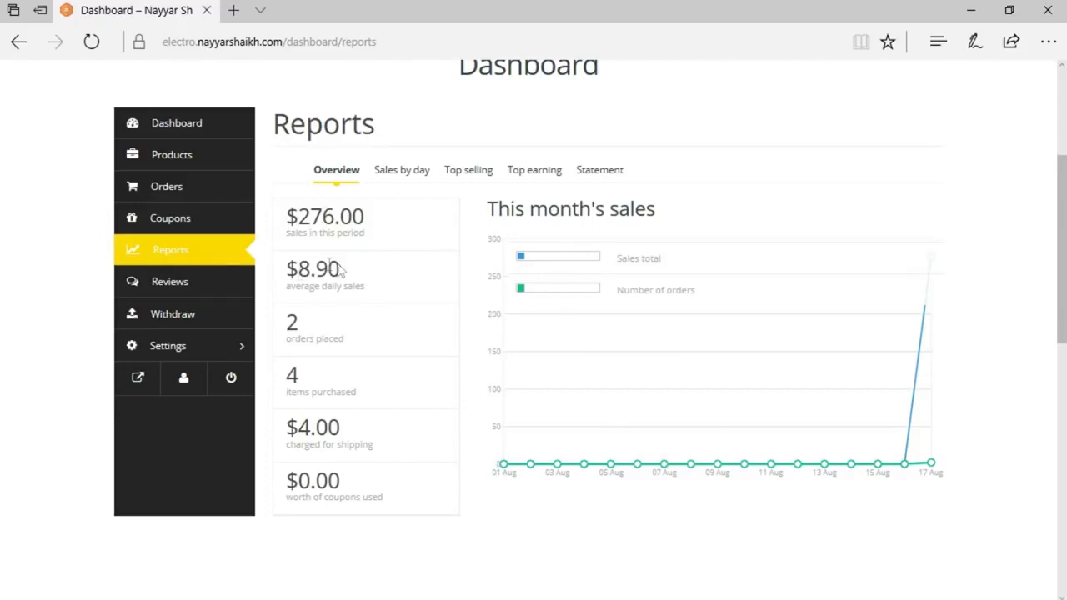
double_click(291, 323)
click(360, 345)
double_click(354, 368)
click(372, 378)
drag(286, 442, 305, 430)
click(341, 431)
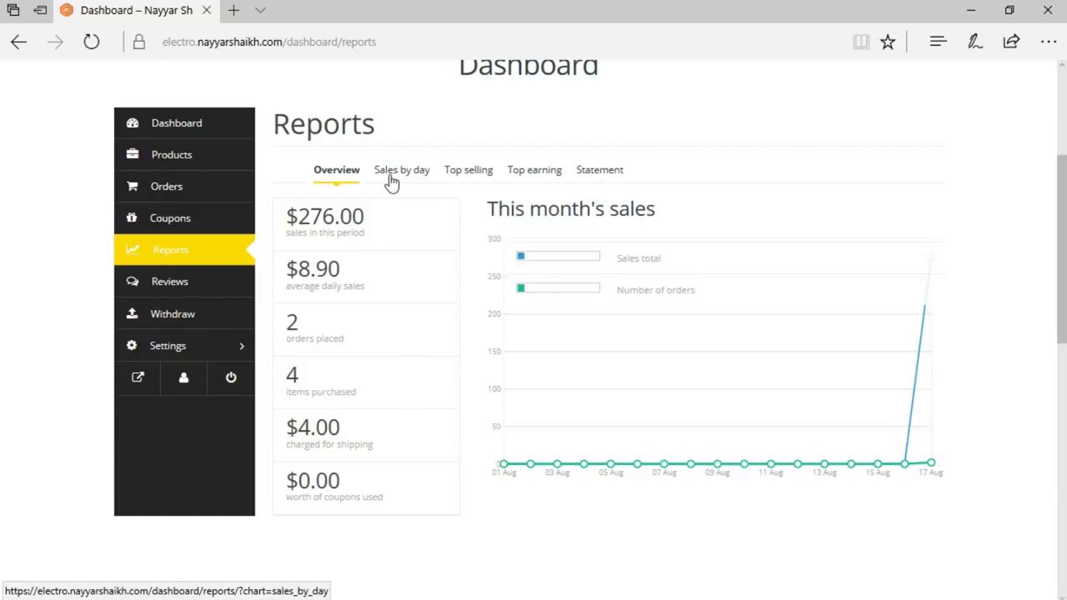
click(457, 184)
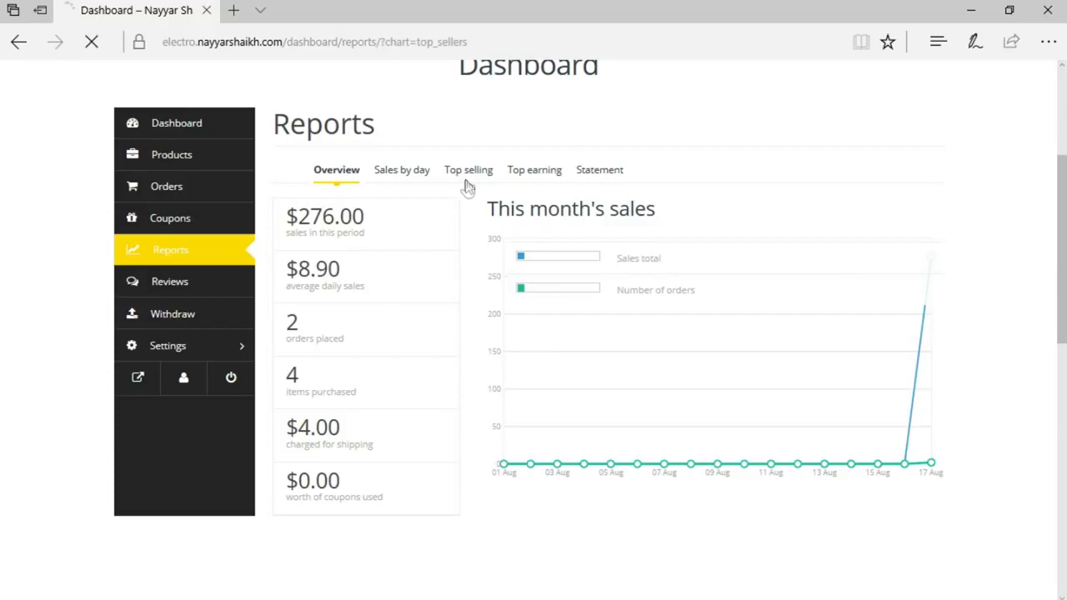
scroll(688, 339, down, 2)
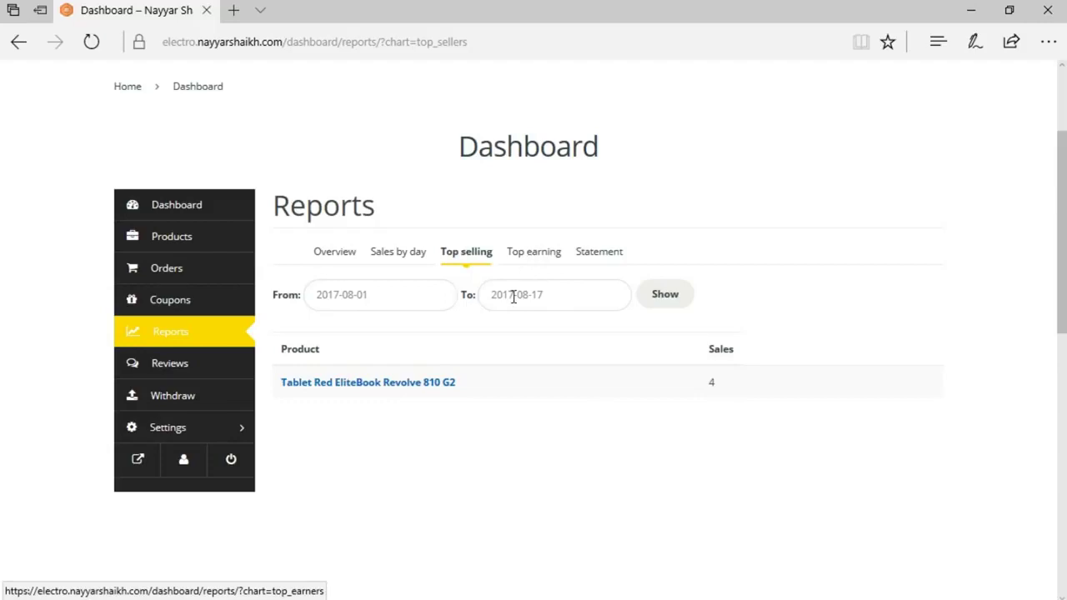
Show the Reviews page with the approved five-star "Excellent!" review from 2017/08/17.
click(208, 375)
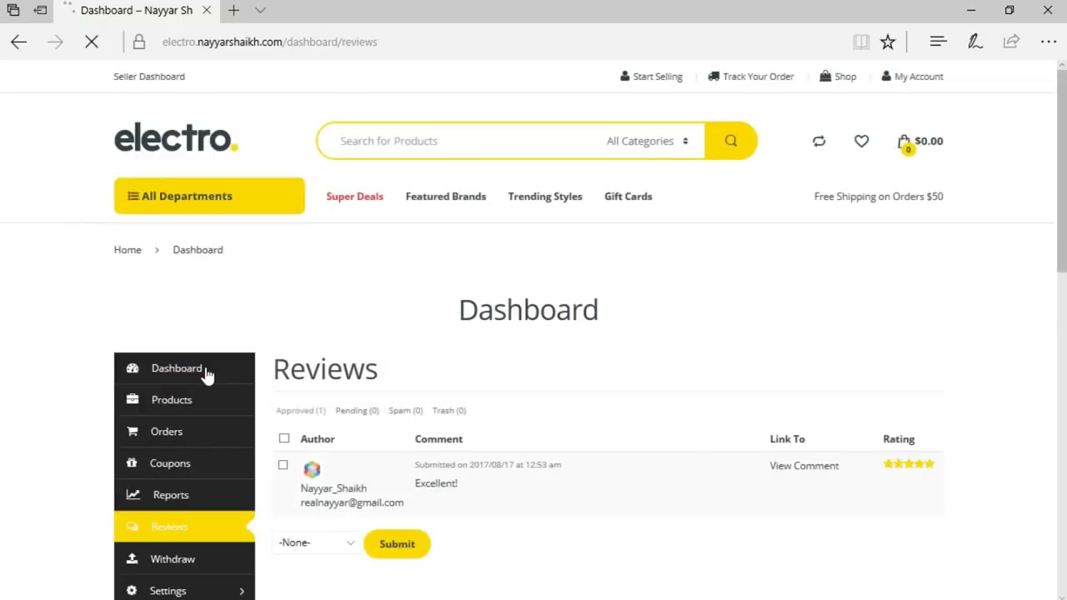
scroll(881, 358, down, 1)
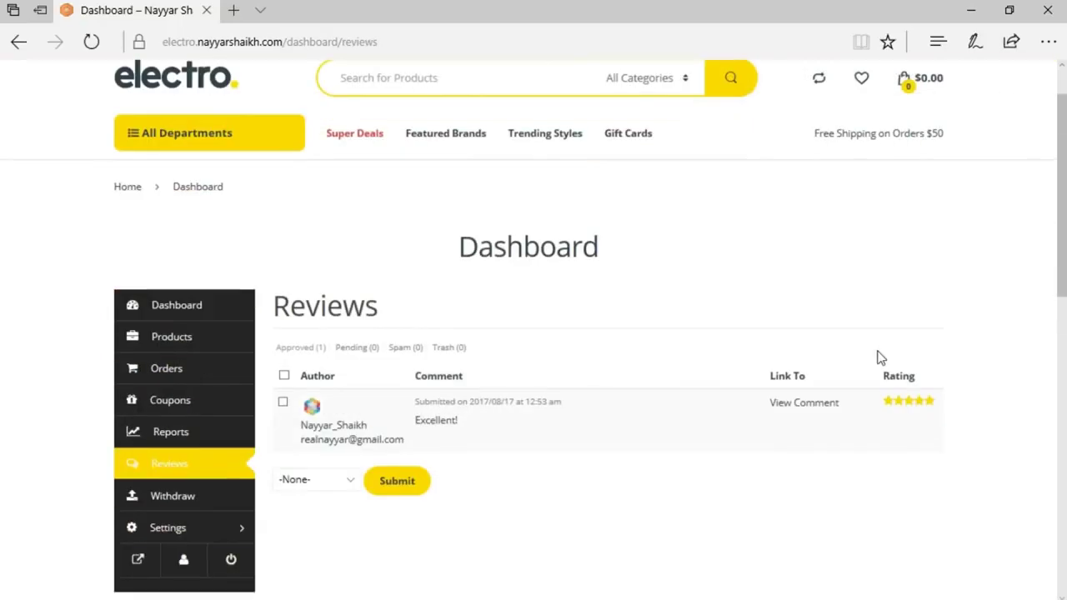
scroll(877, 357, down, 1)
mouse_move(431, 341)
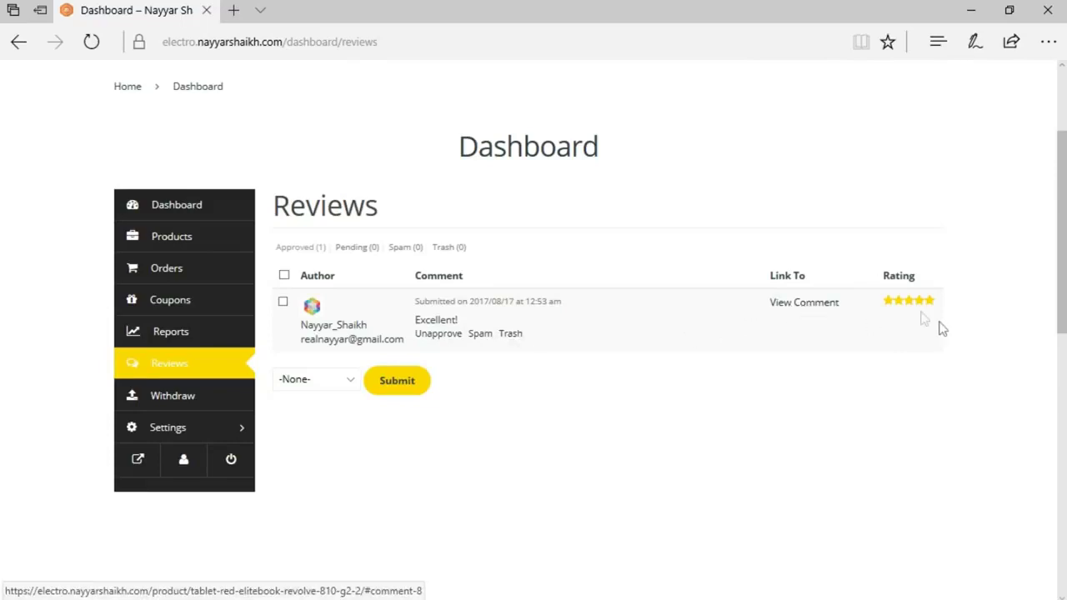
Show the Withdraw form's $188.26 balance and keep PayPal as the payment method.
click(200, 405)
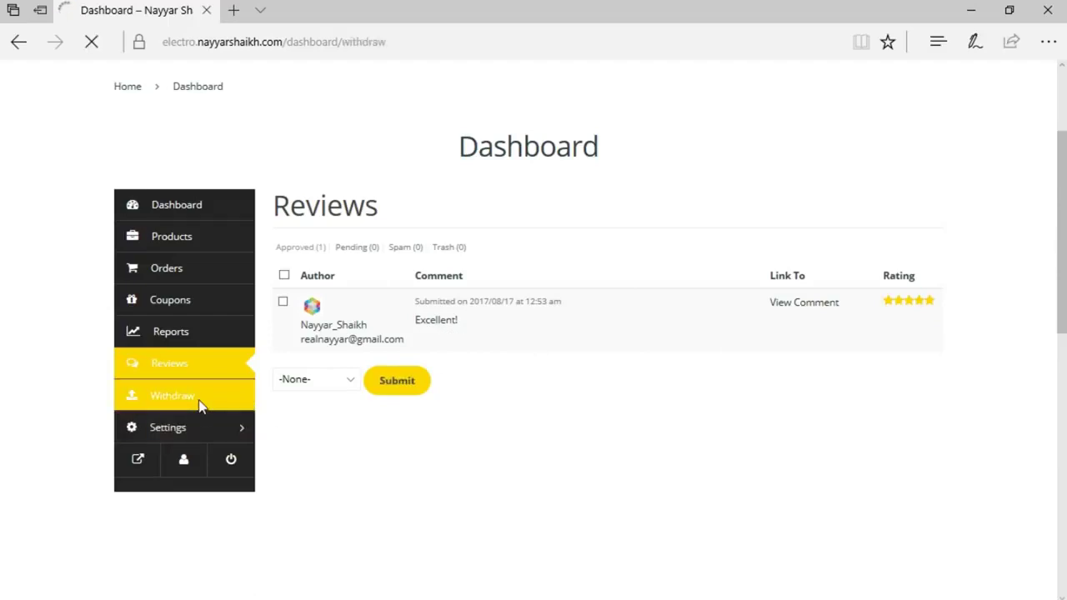
scroll(842, 359, down, 1)
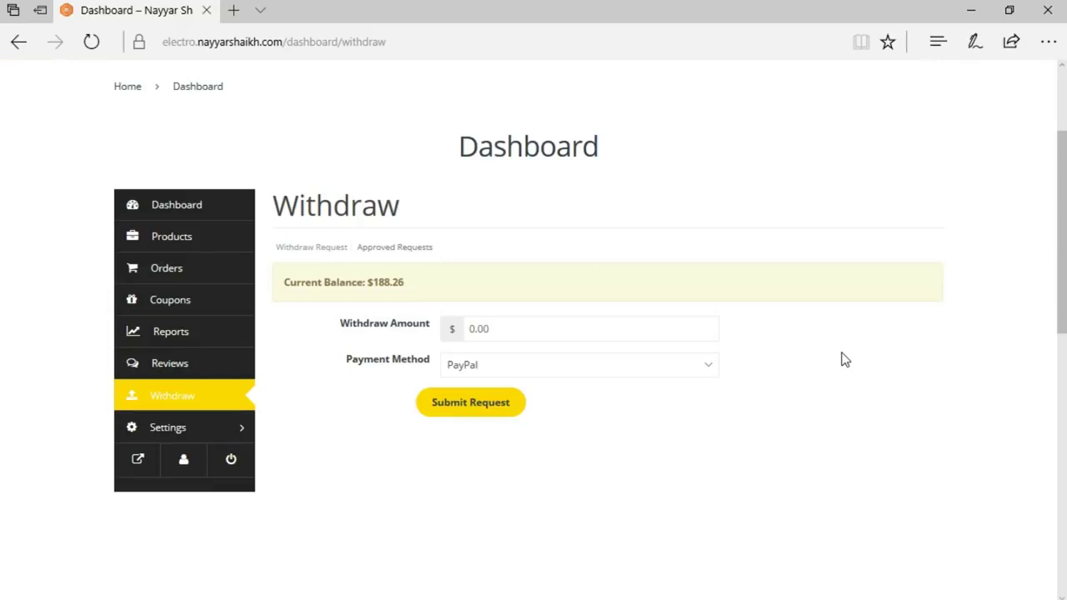
click(525, 372)
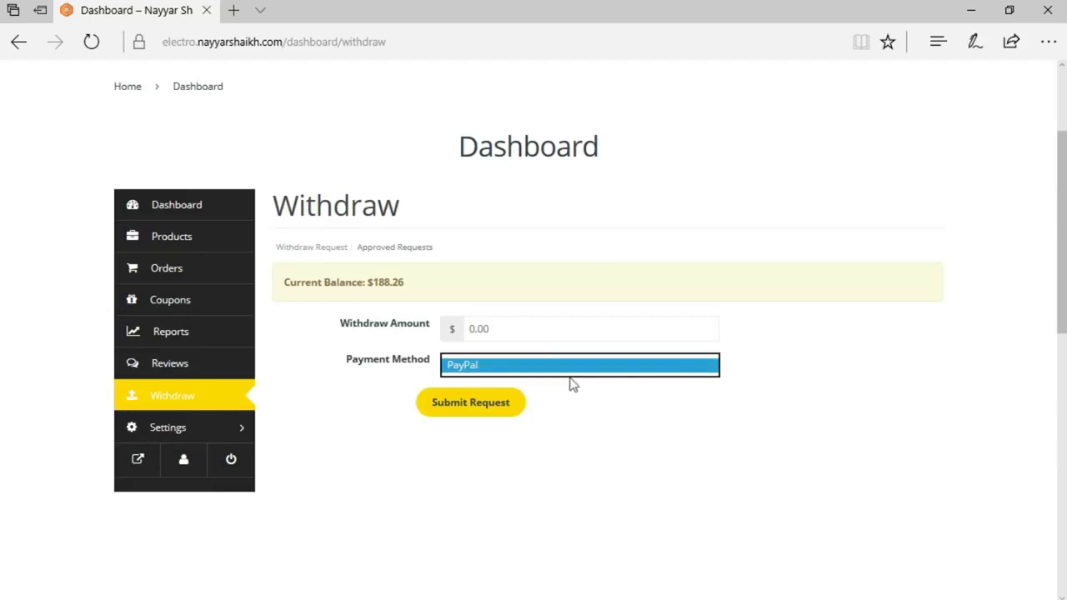
click(570, 377)
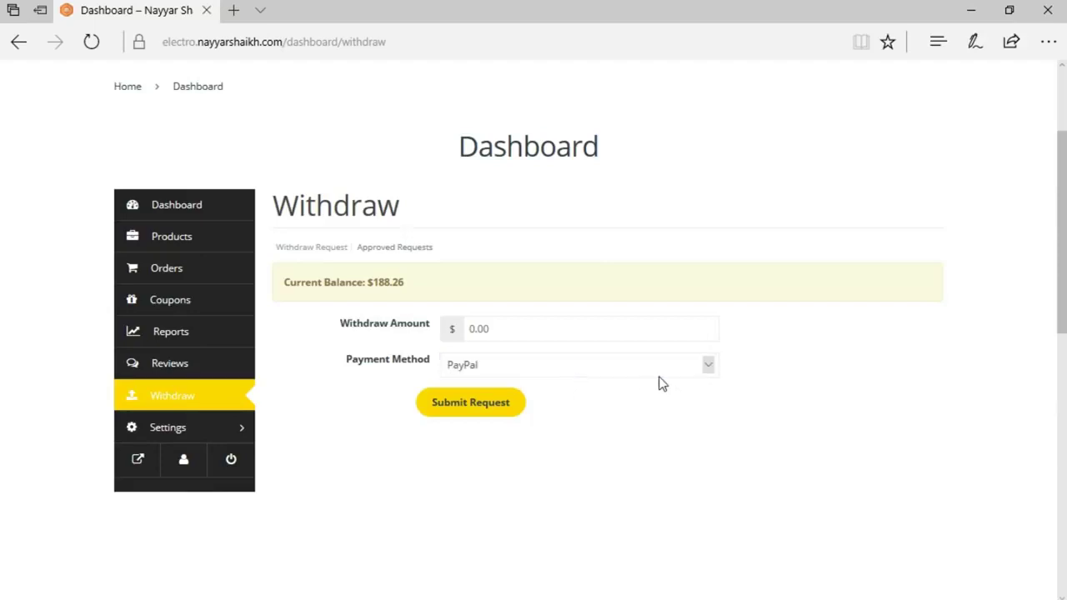
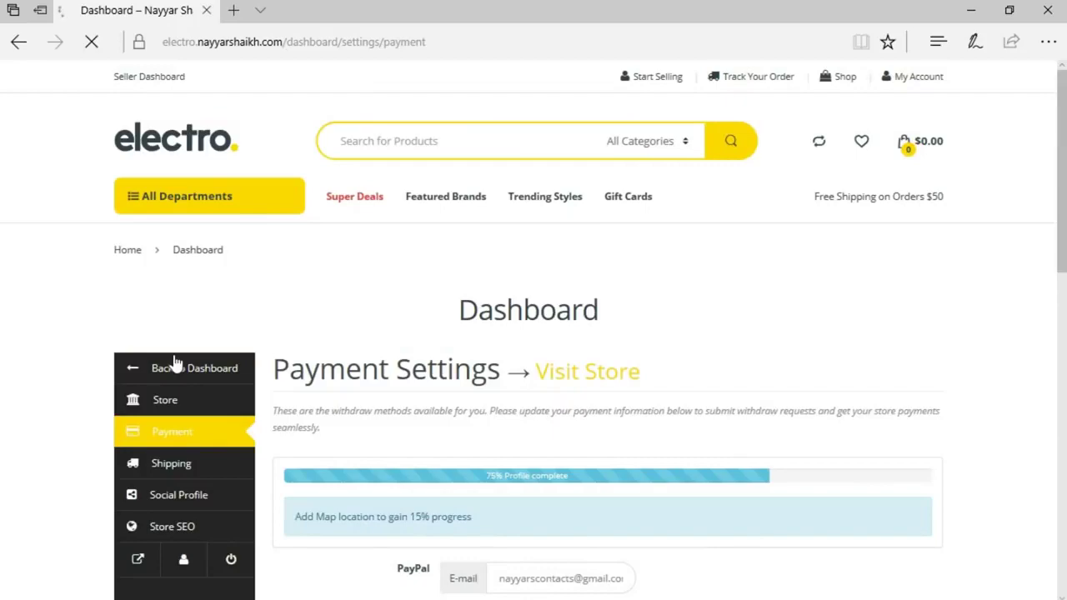
Scroll the Dokan dashboard sidebar and open the vendor's Shipping Settings page.
scroll(621, 400, down, 1)
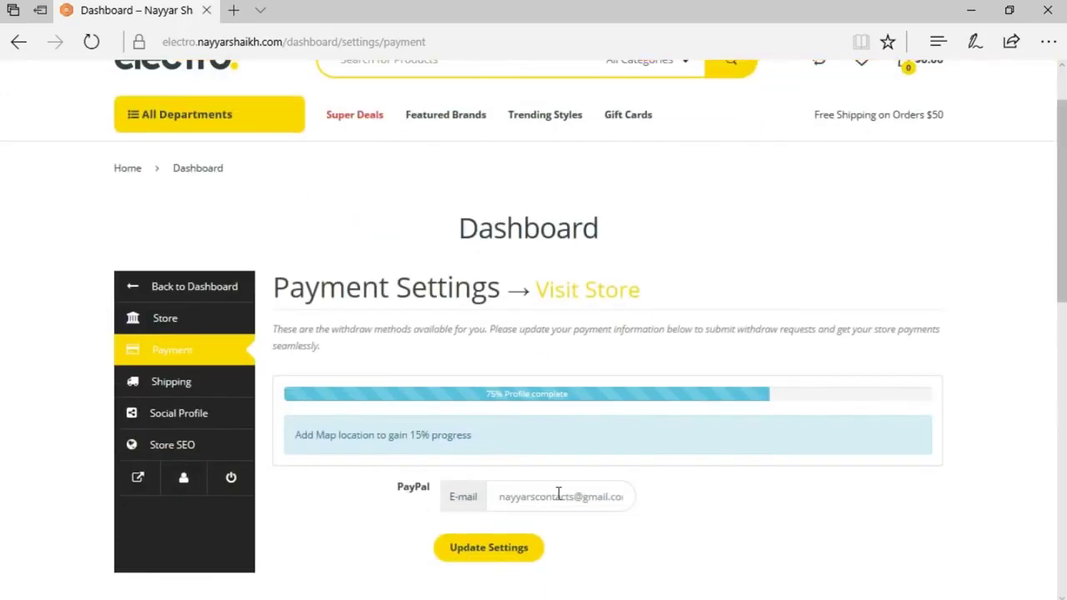
scroll(704, 495, down, 2)
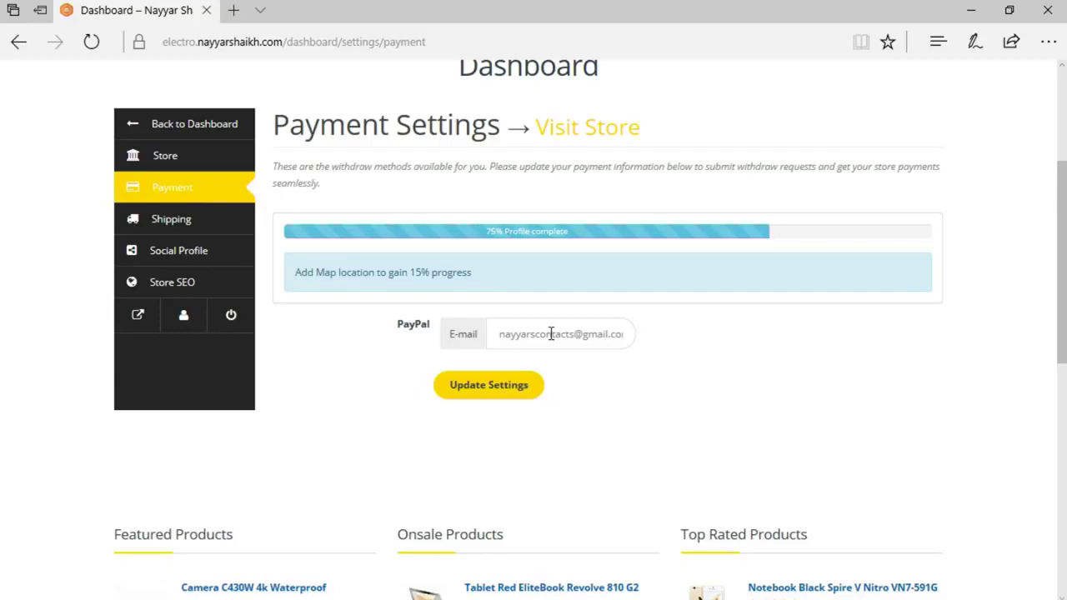
click(187, 232)
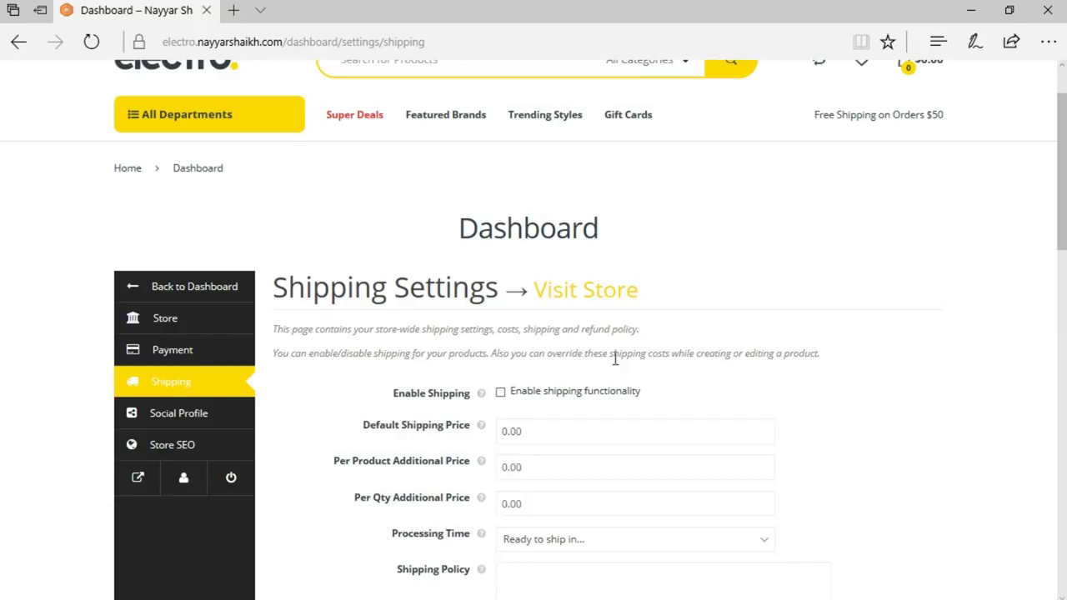
Scroll down the Shipping Settings form, which shows shipping disabled and 0.00 prices.
scroll(974, 333, down, 4)
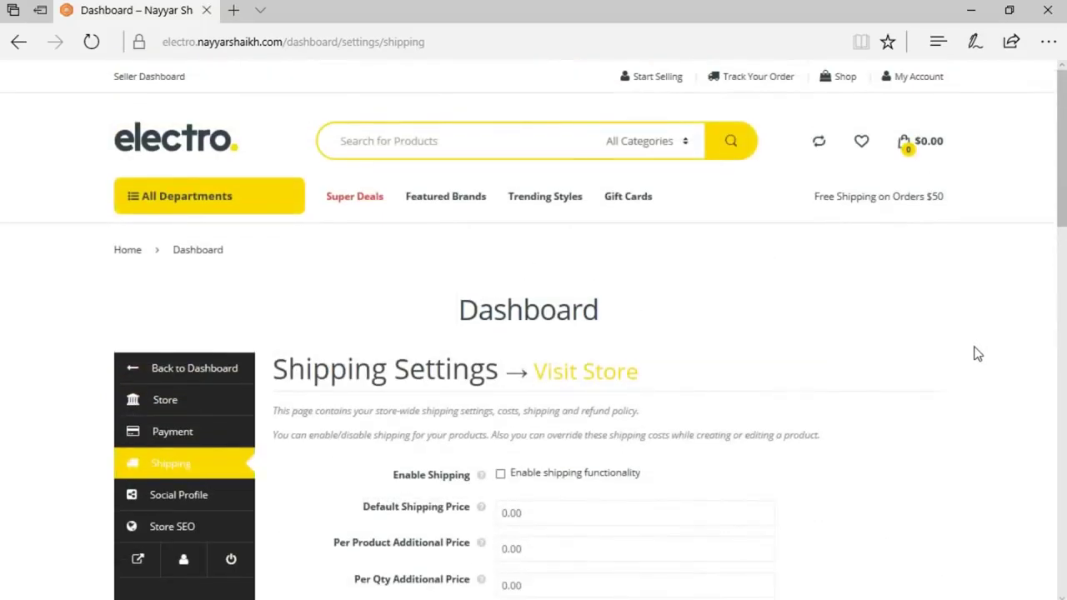
scroll(978, 354, down, 3)
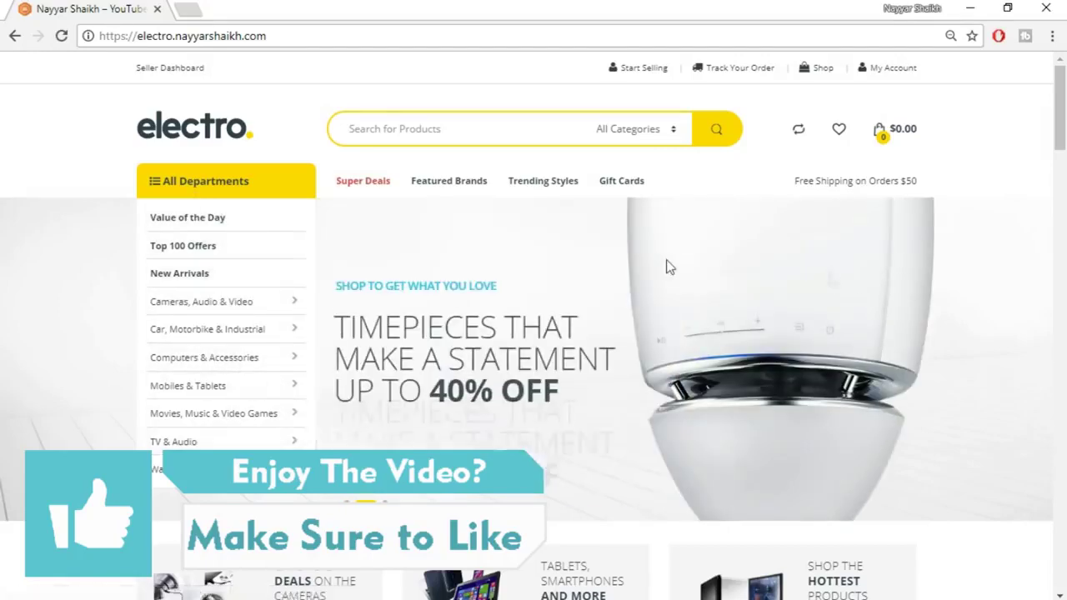
Switch the home page showcase to On Sale, then Top Rated, led by the Apple MacBook Pro.
scroll(442, 283, down, 4)
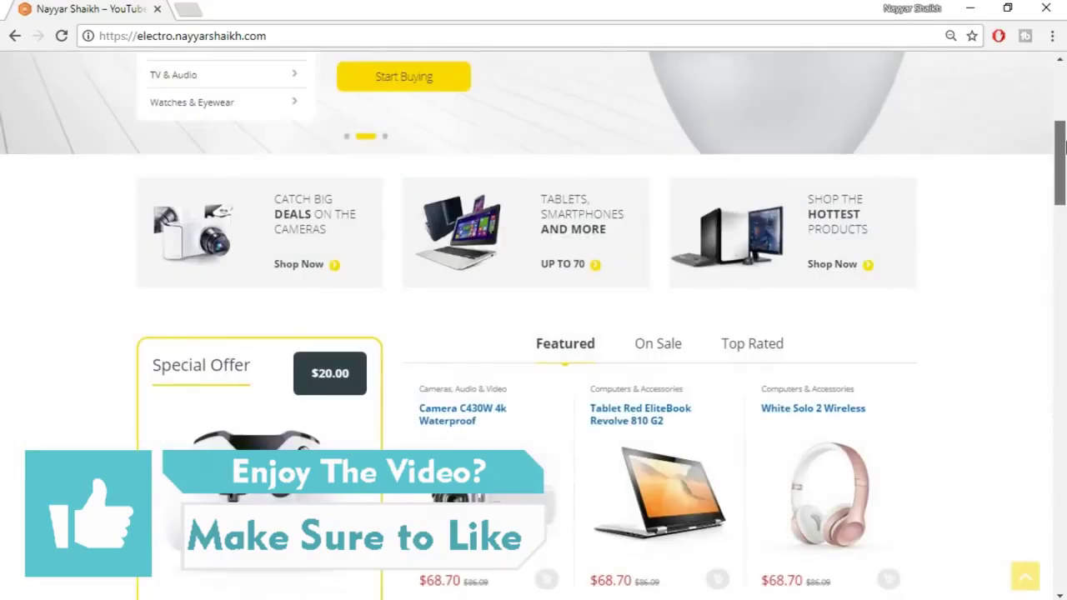
scroll(672, 266, down, 1)
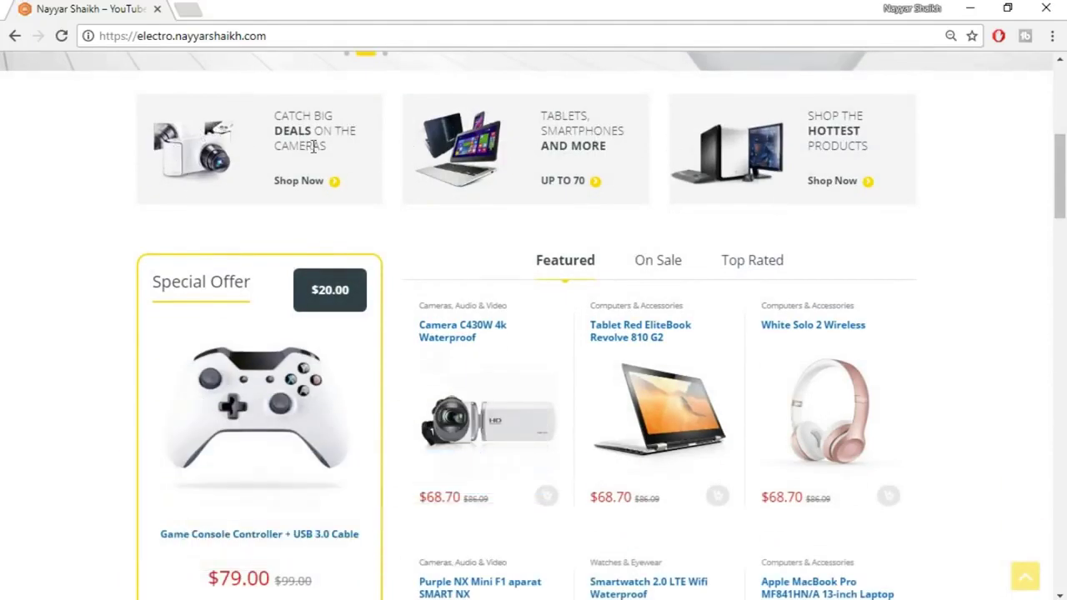
scroll(533, 191, down, 3)
scroll(289, 167, up, 1)
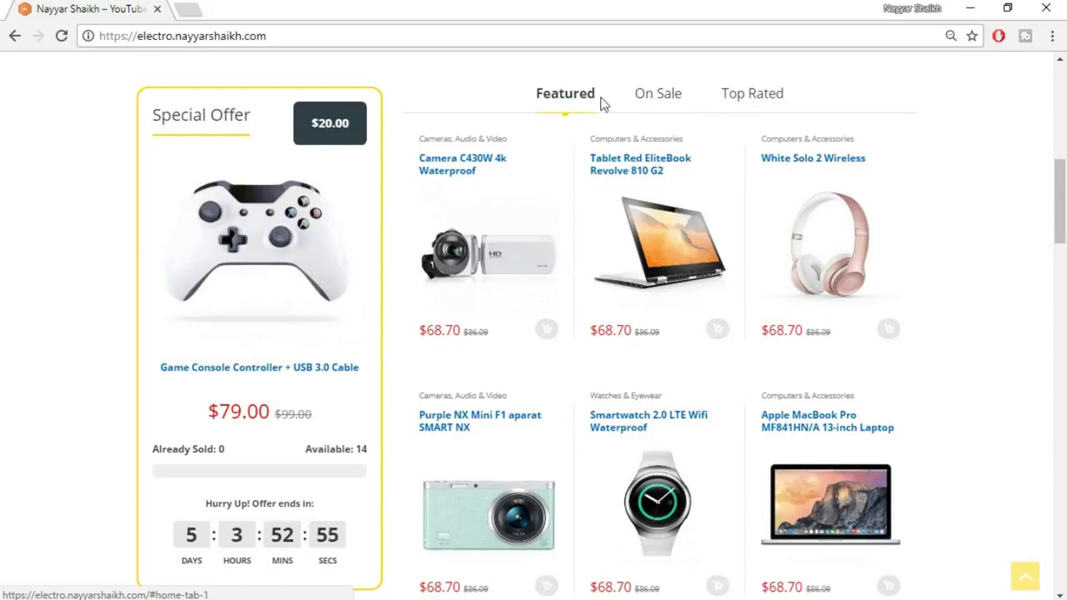
click(666, 101)
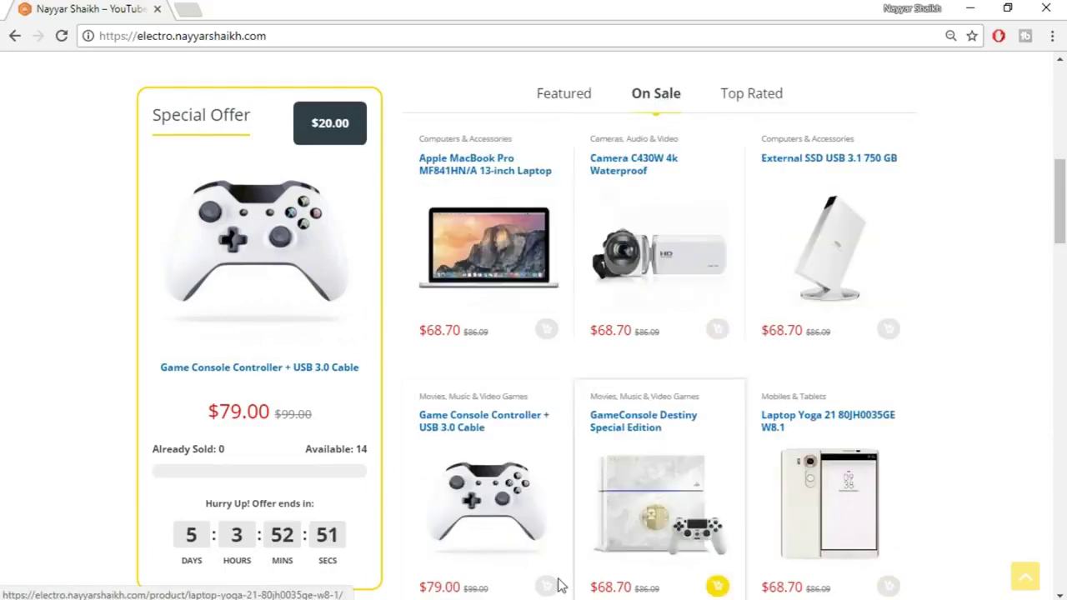
click(743, 106)
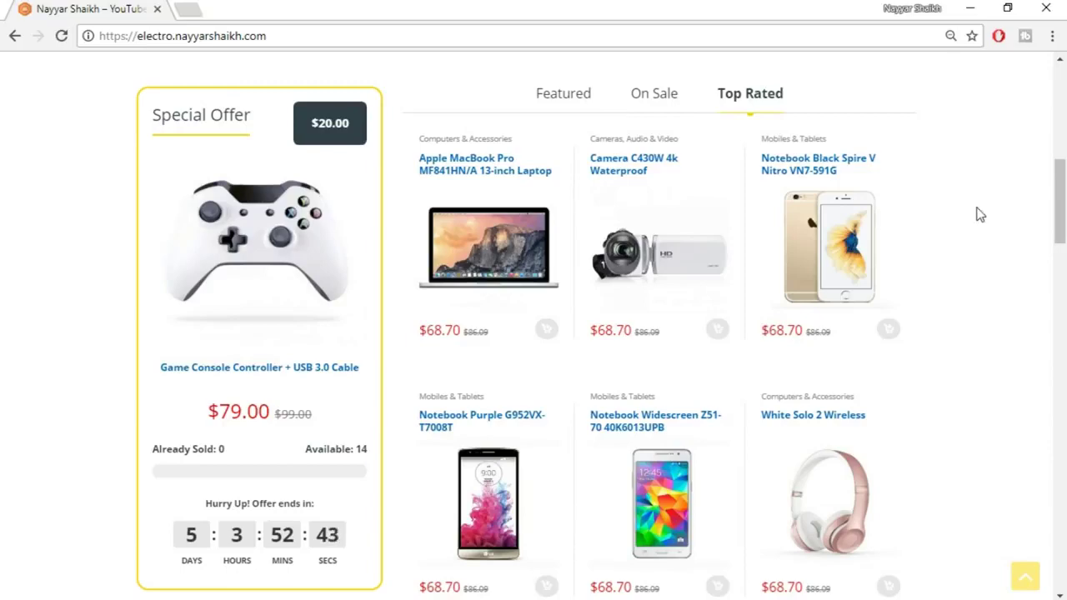
scroll(980, 215, down, 6)
Scroll to the footer and back, then open the Game Console Controller + USB 3.0 Cable page.
scroll(345, 202, down, 1)
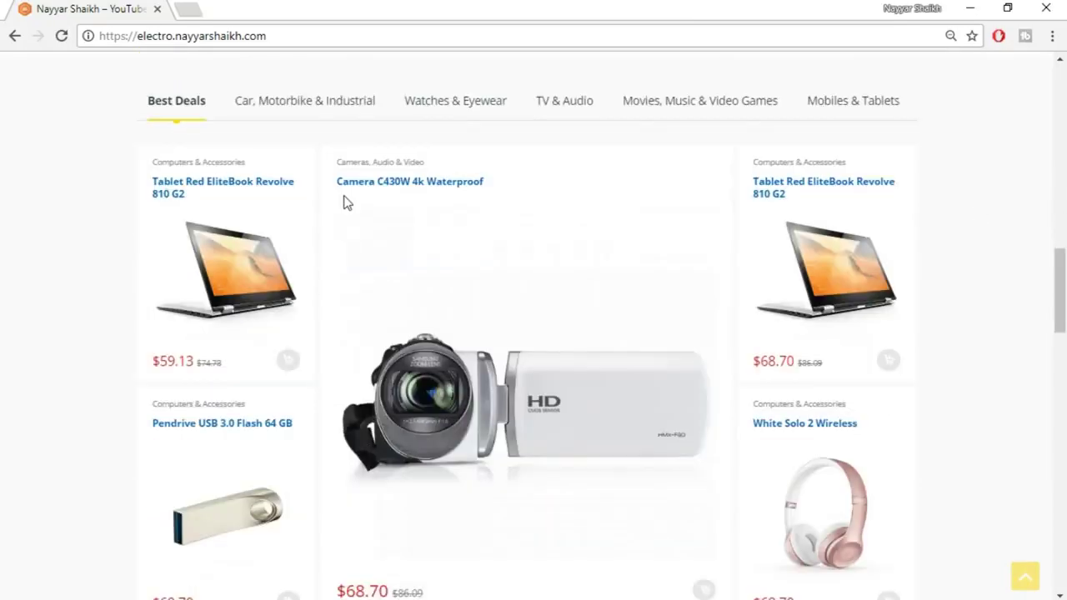
scroll(619, 136, down, 1)
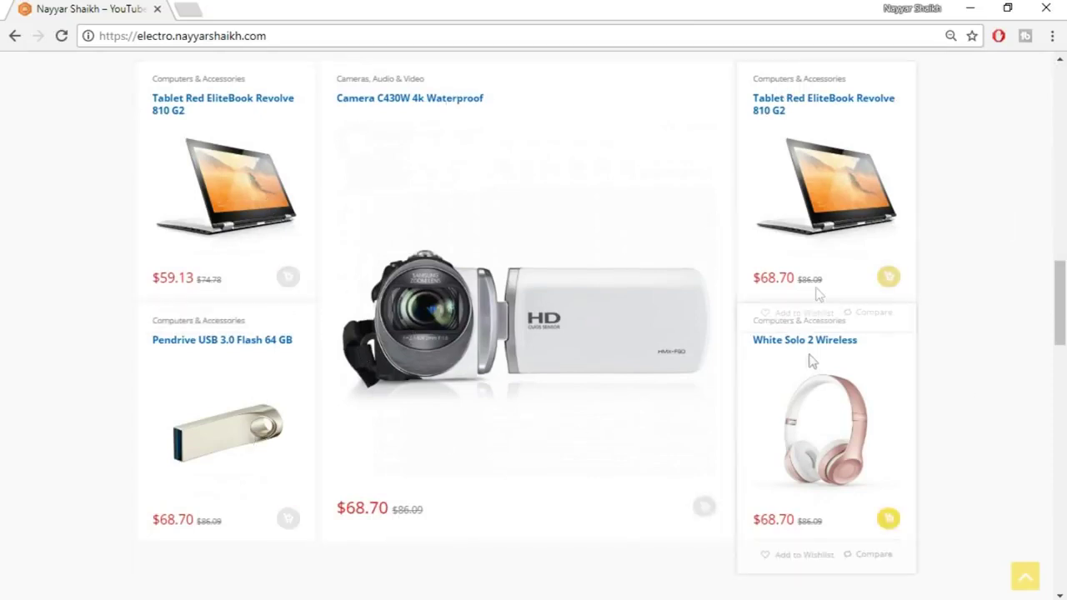
scroll(1064, 426, down, 1)
scroll(1063, 426, down, 6)
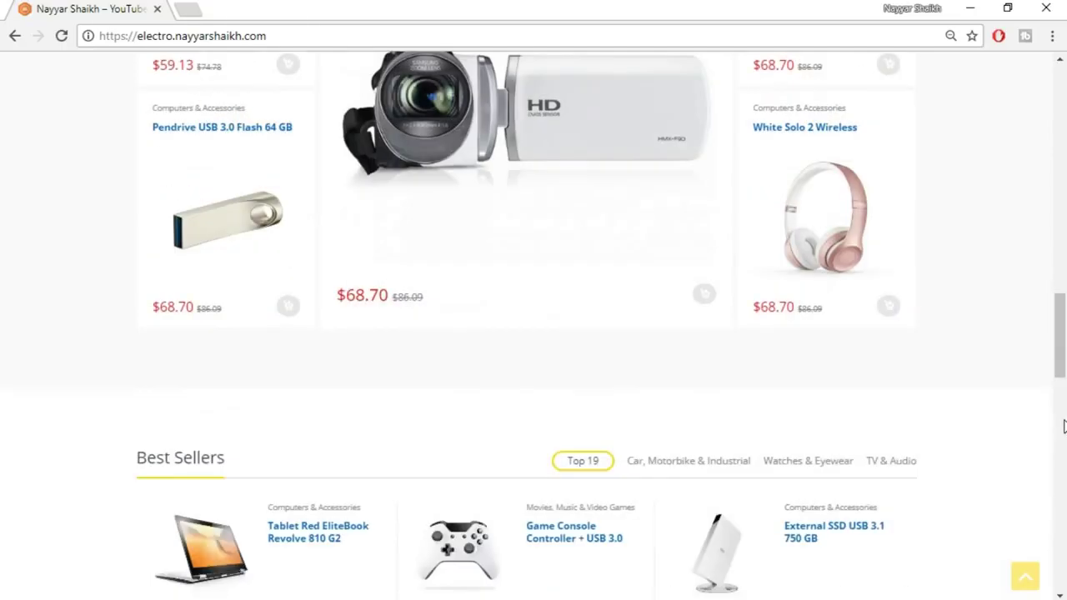
scroll(417, 188, up, 1)
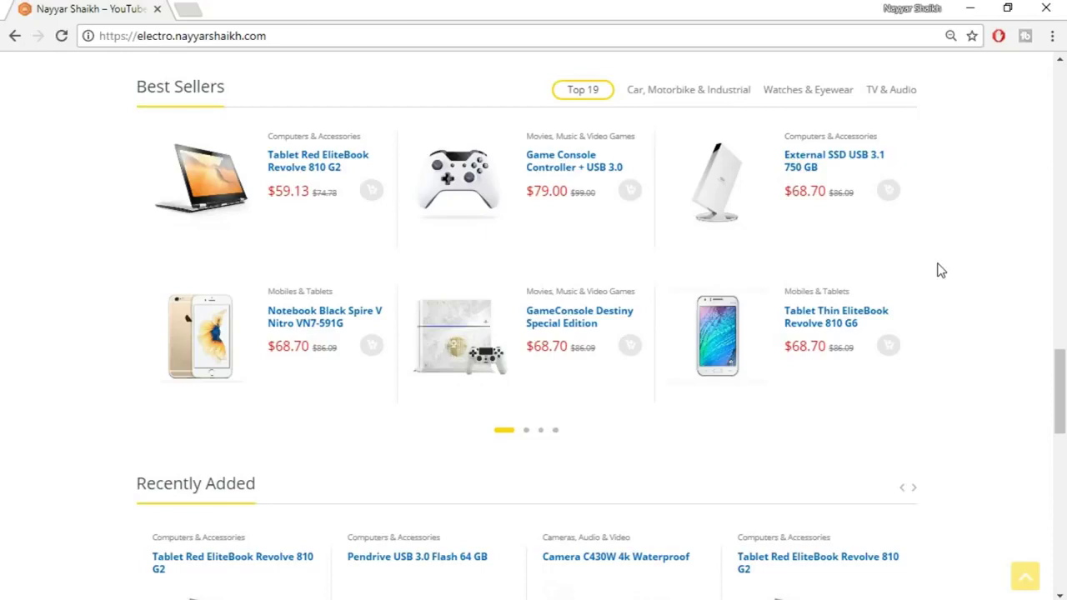
scroll(941, 270, down, 5)
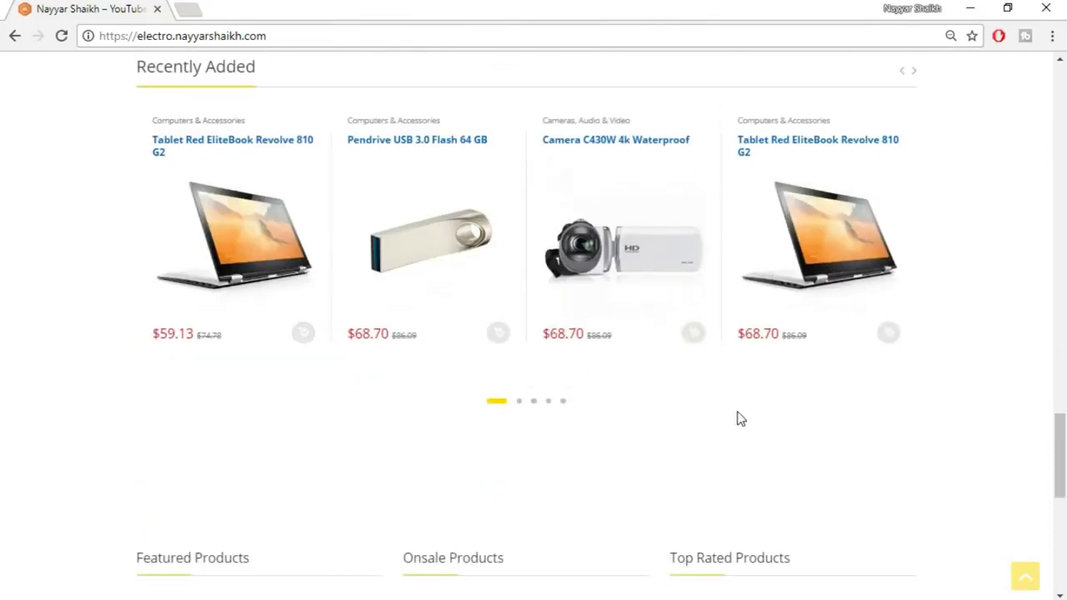
scroll(739, 420, down, 4)
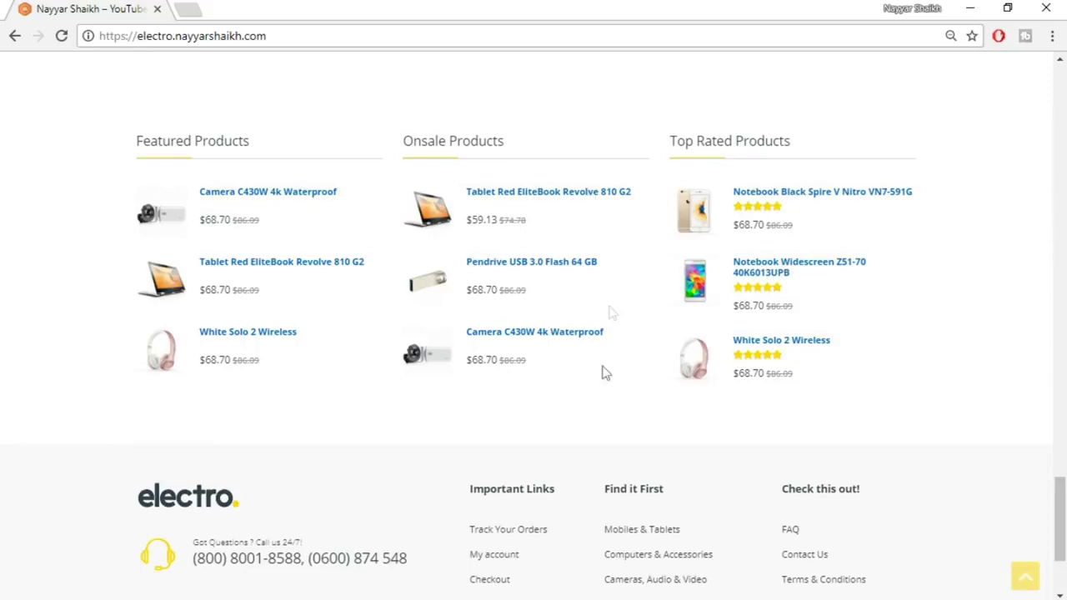
scroll(783, 291, down, 3)
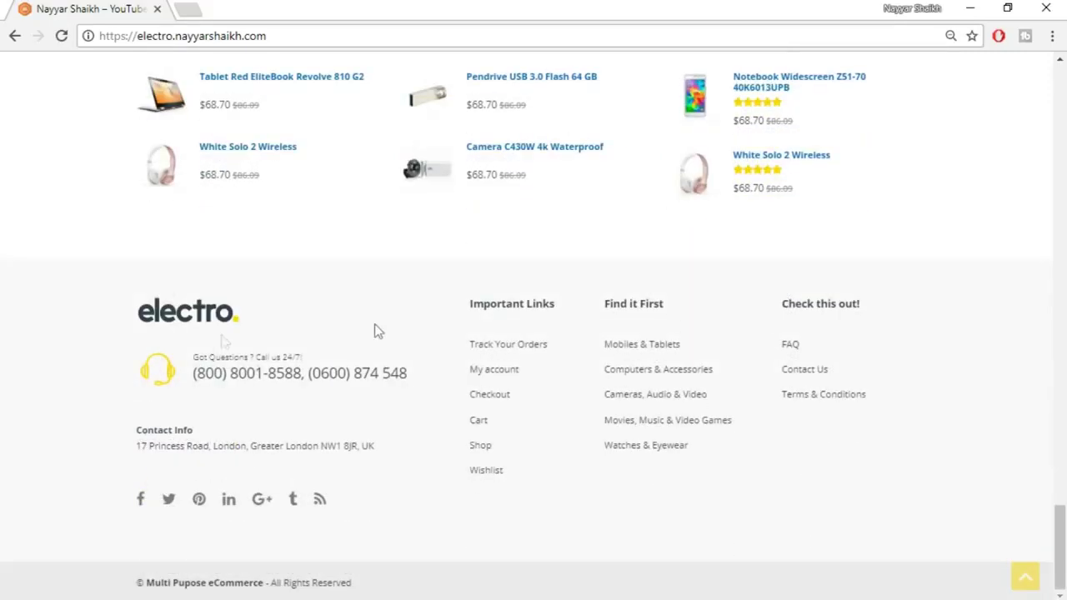
drag(1057, 519, 1062, 60)
scroll(615, 262, down, 10)
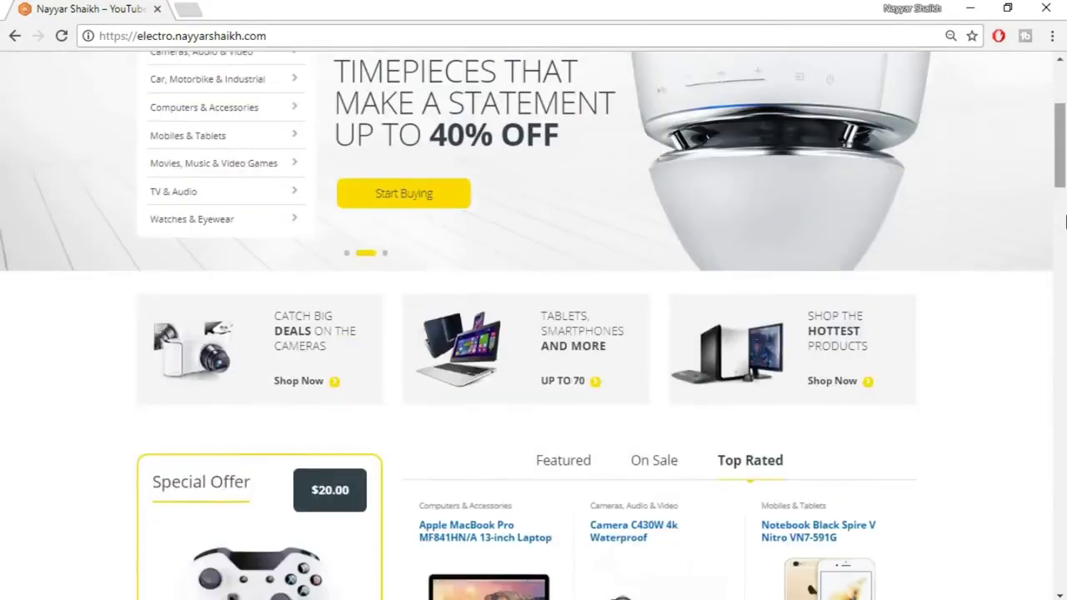
scroll(739, 309, up, 3)
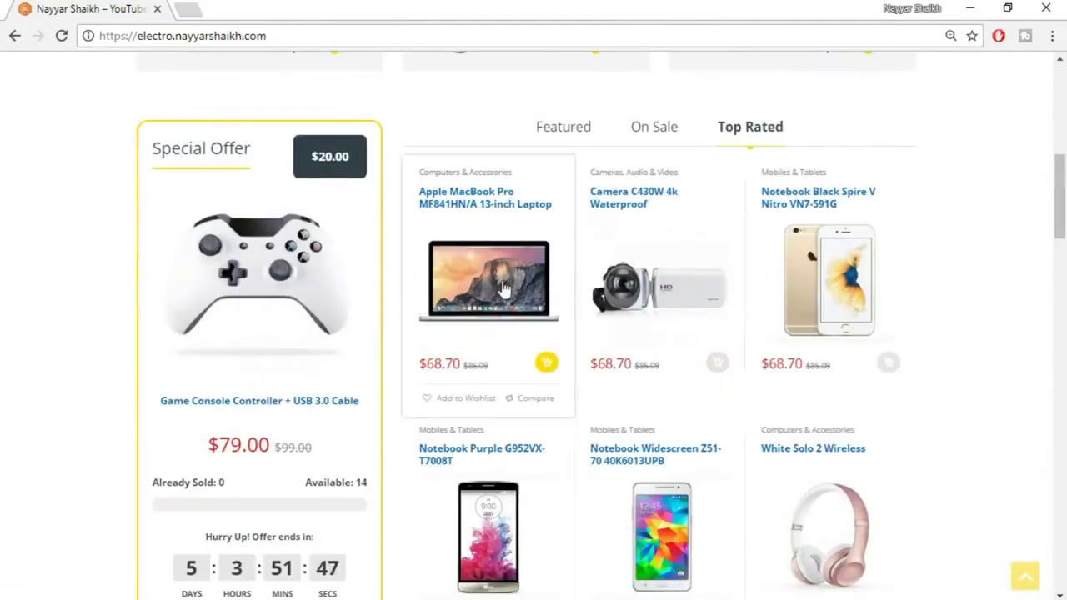
click(241, 271)
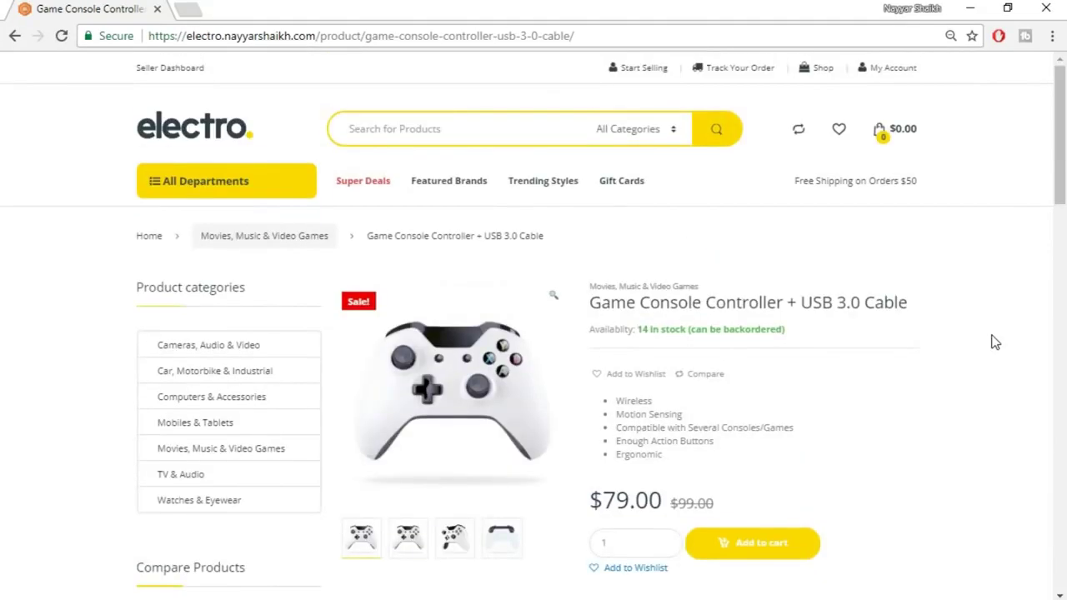
scroll(995, 342, down, 2)
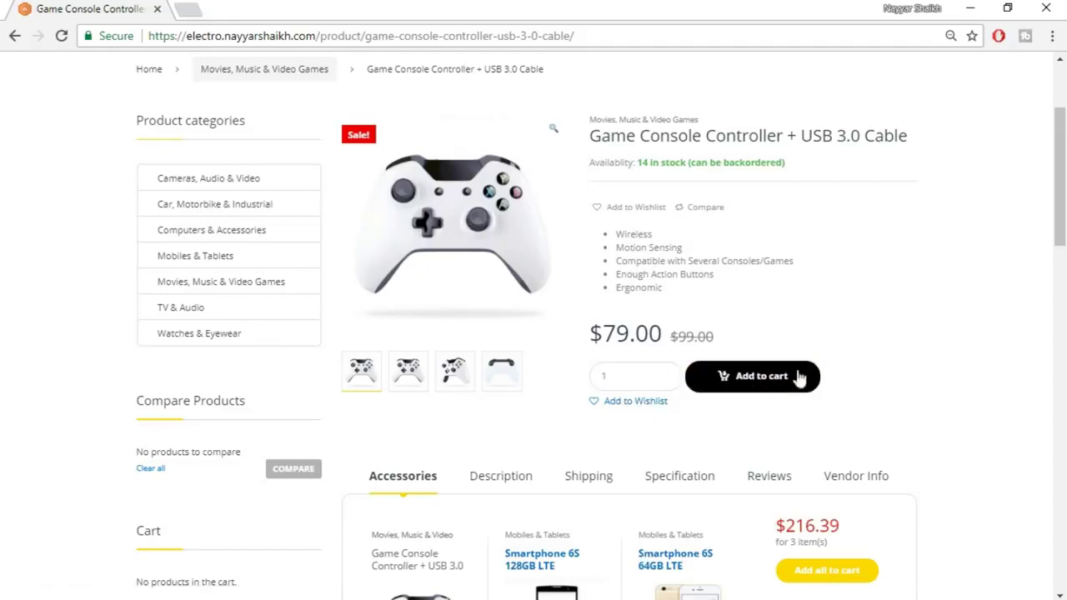
scroll(513, 265, down, 2)
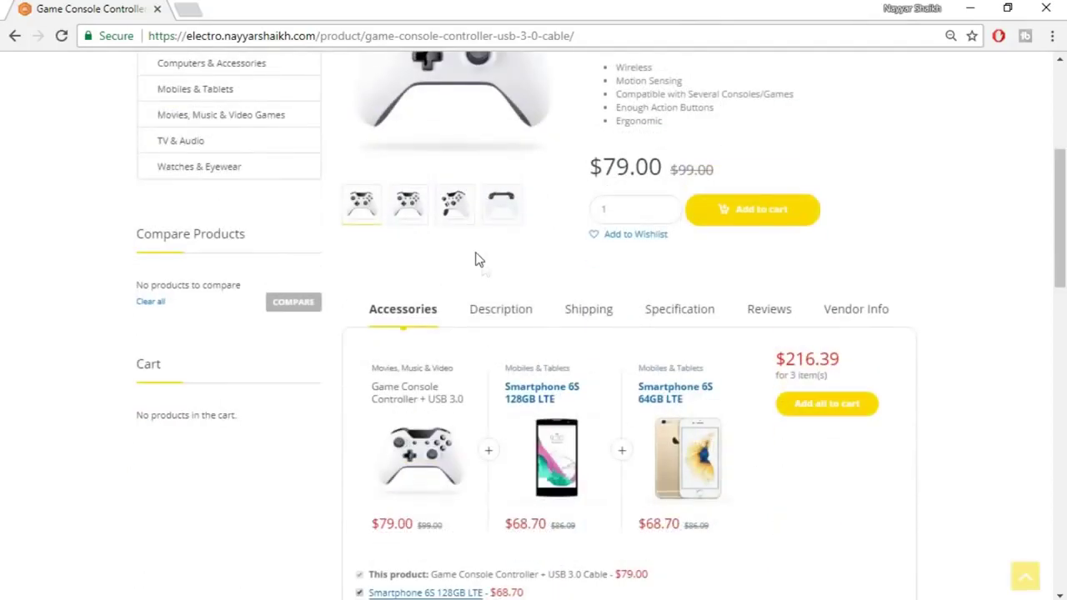
scroll(475, 258, up, 2)
scroll(1050, 358, down, 4)
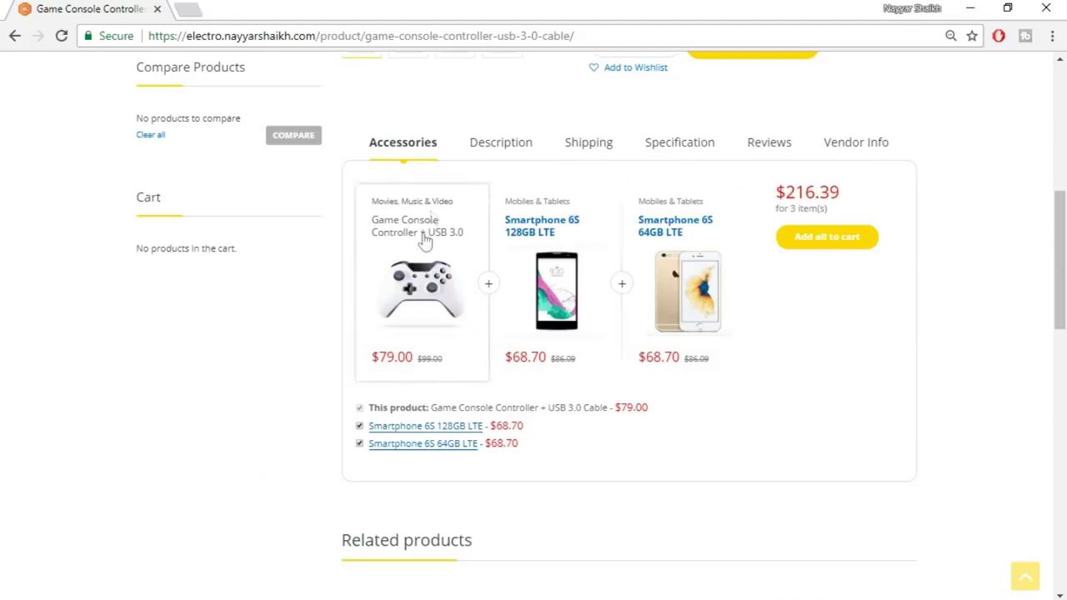
scroll(751, 400, up, 3)
scroll(762, 426, up, 4)
scroll(762, 425, down, 3)
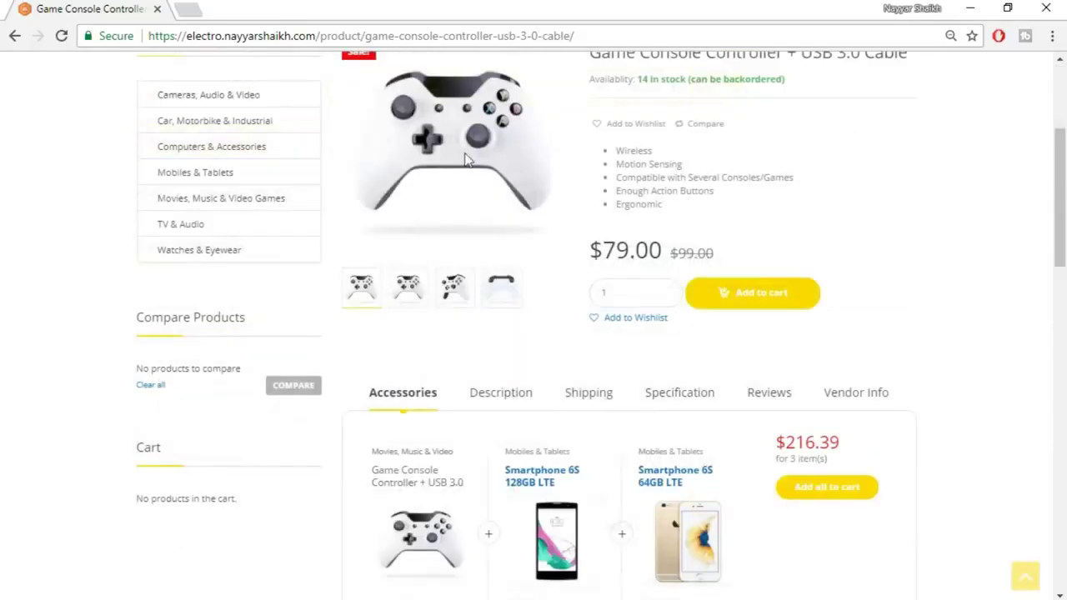
scroll(1041, 305, down, 2)
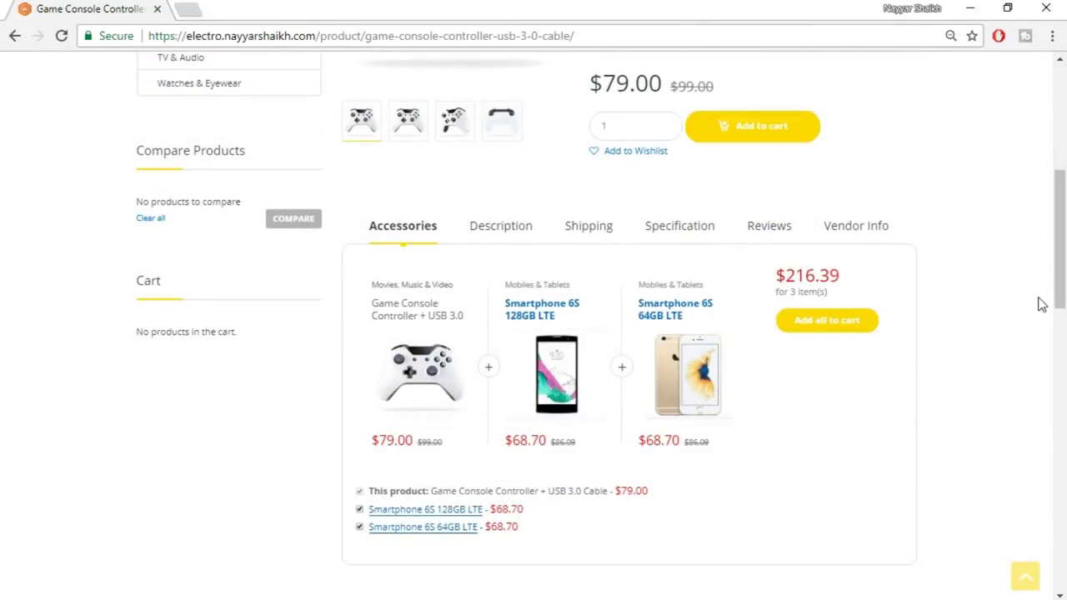
scroll(867, 288, down, 2)
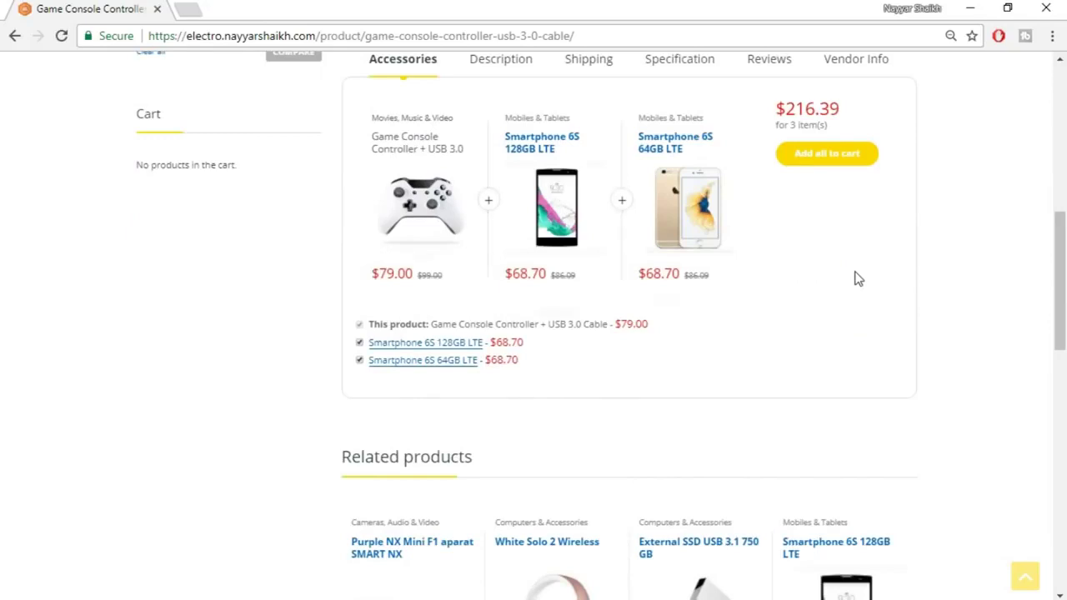
scroll(800, 292, up, 1)
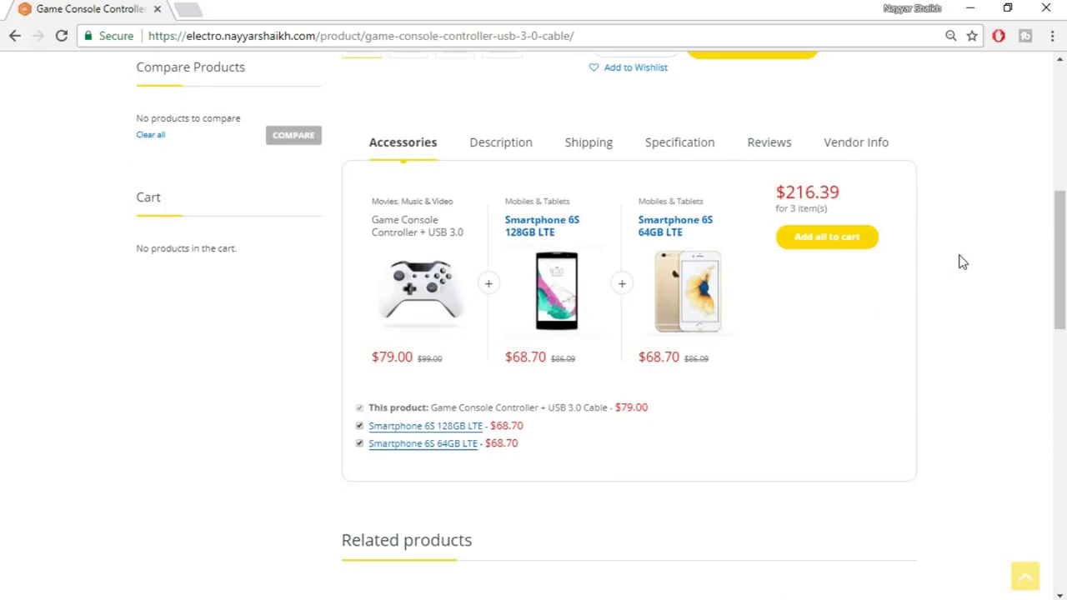
scroll(961, 265, up, 6)
scroll(691, 372, down, 5)
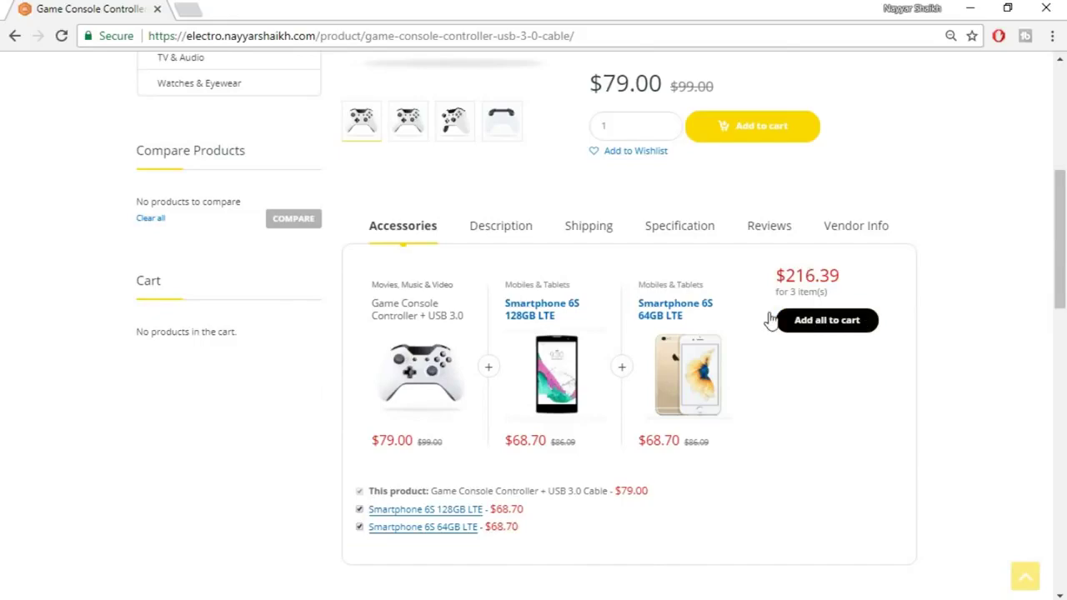
Show the controller's Description tab and scroll through it.
click(509, 227)
scroll(659, 342, down, 10)
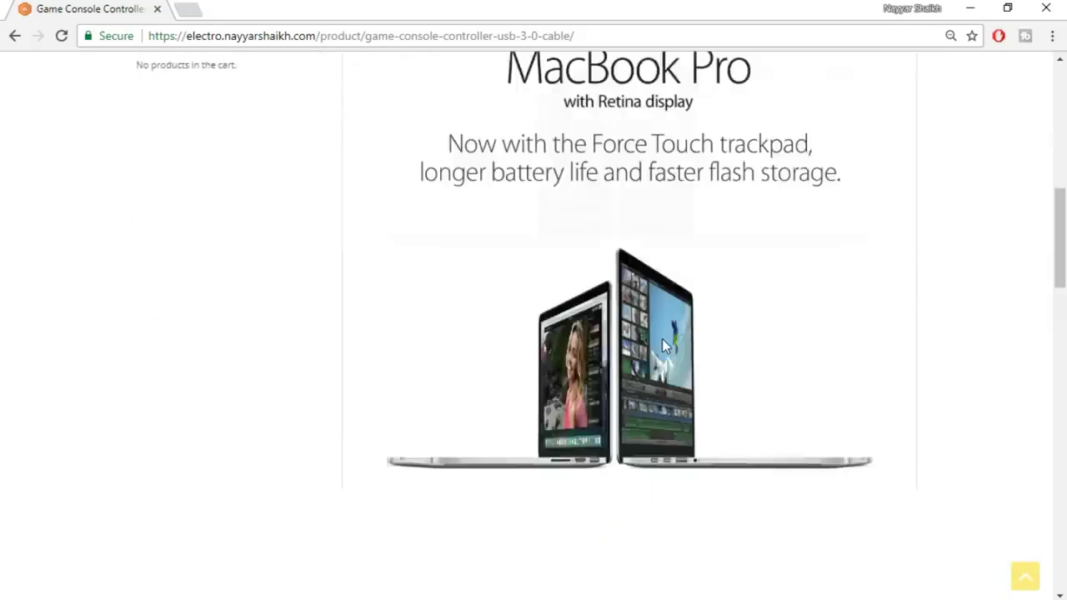
scroll(662, 369, up, 6)
scroll(661, 369, up, 5)
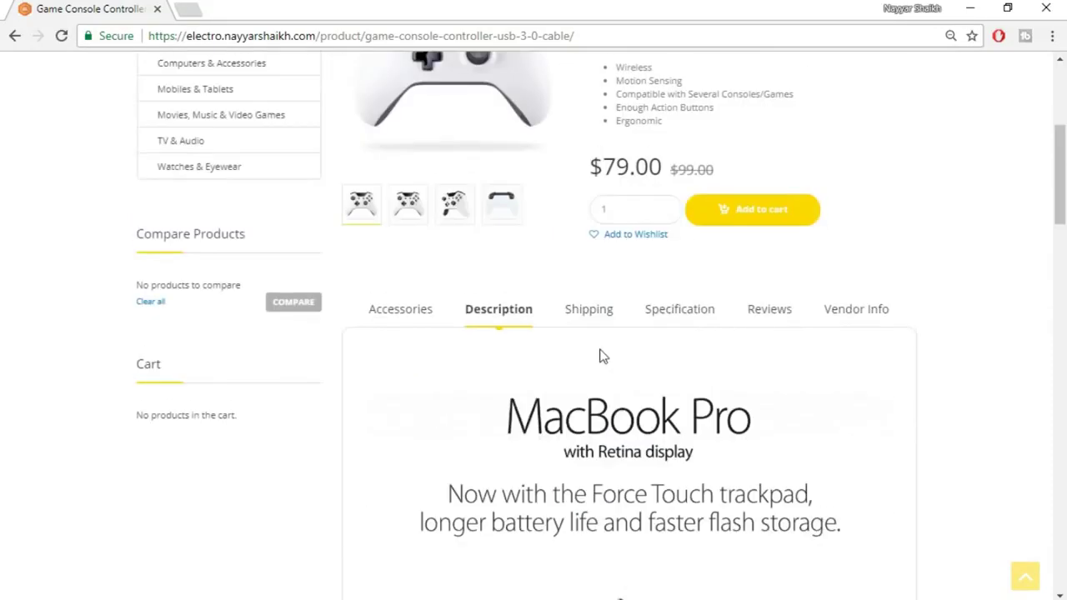
Calculate the controller's shipping cost to Maharashtra, India, which comes to $6.00.
click(591, 310)
click(467, 412)
click(464, 444)
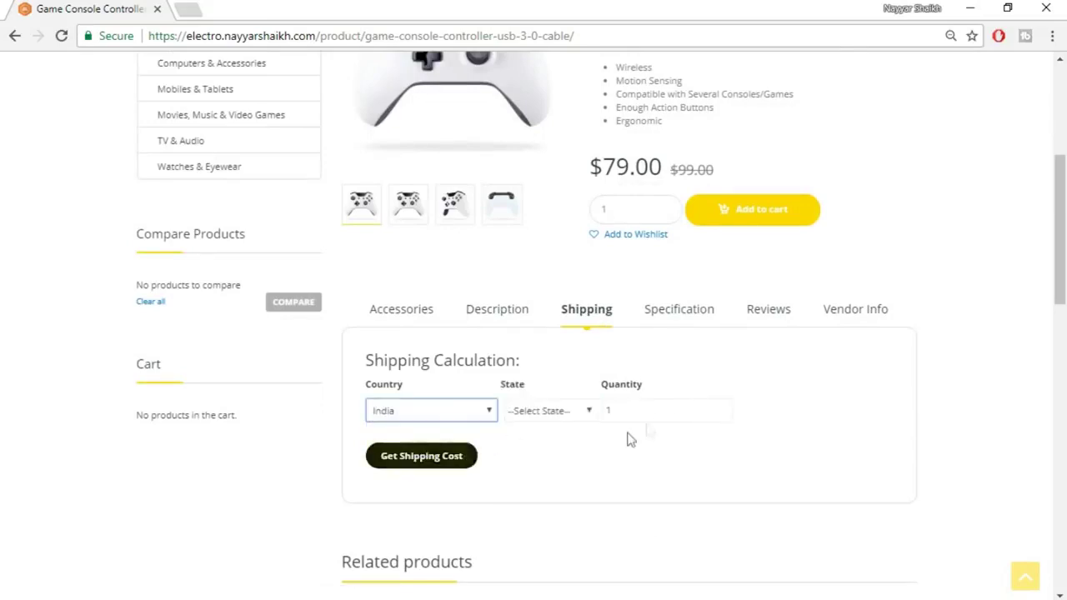
click(571, 415)
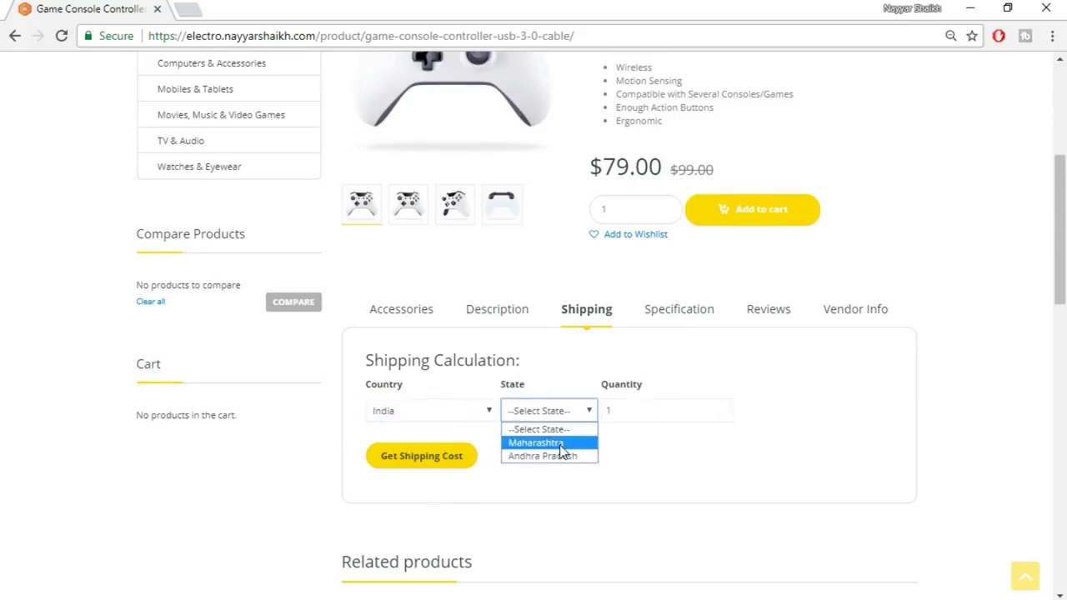
click(542, 442)
click(446, 473)
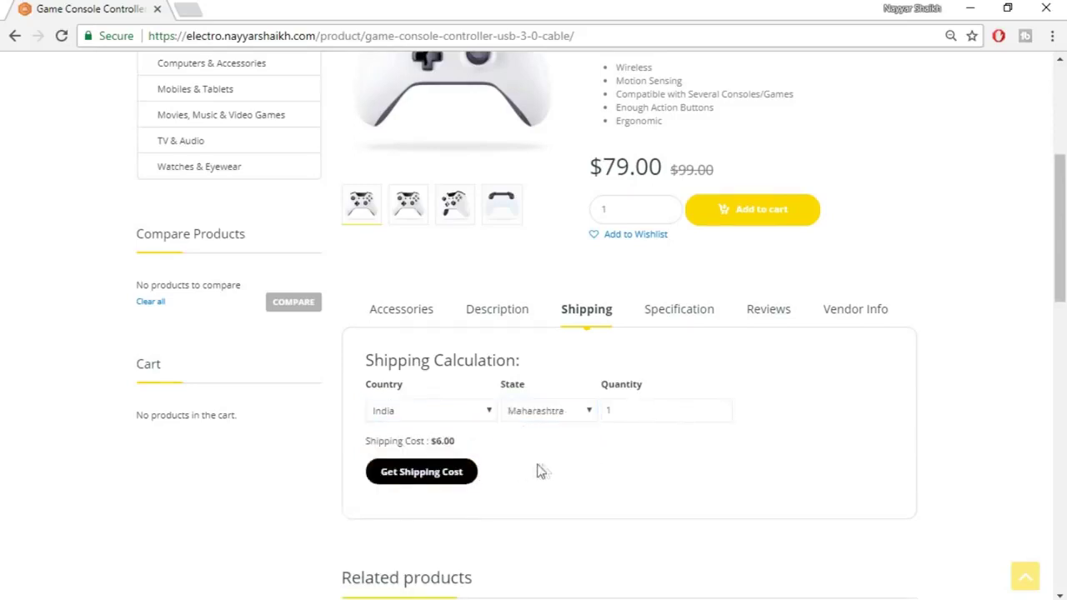
drag(457, 441, 433, 444)
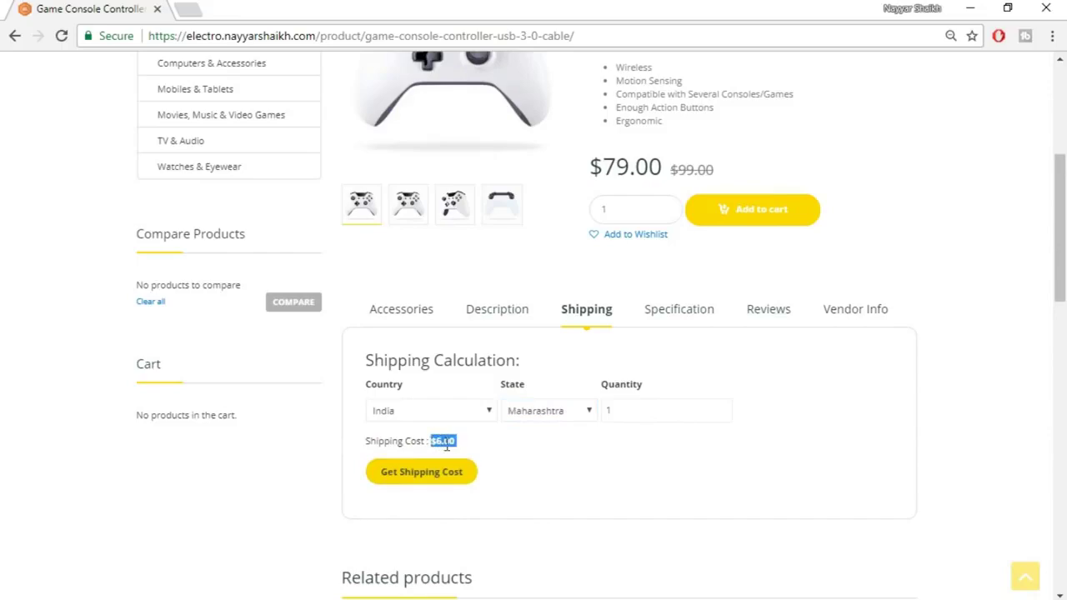
Review the controller's Specification, Reviews and Vendor Info tabs.
click(679, 324)
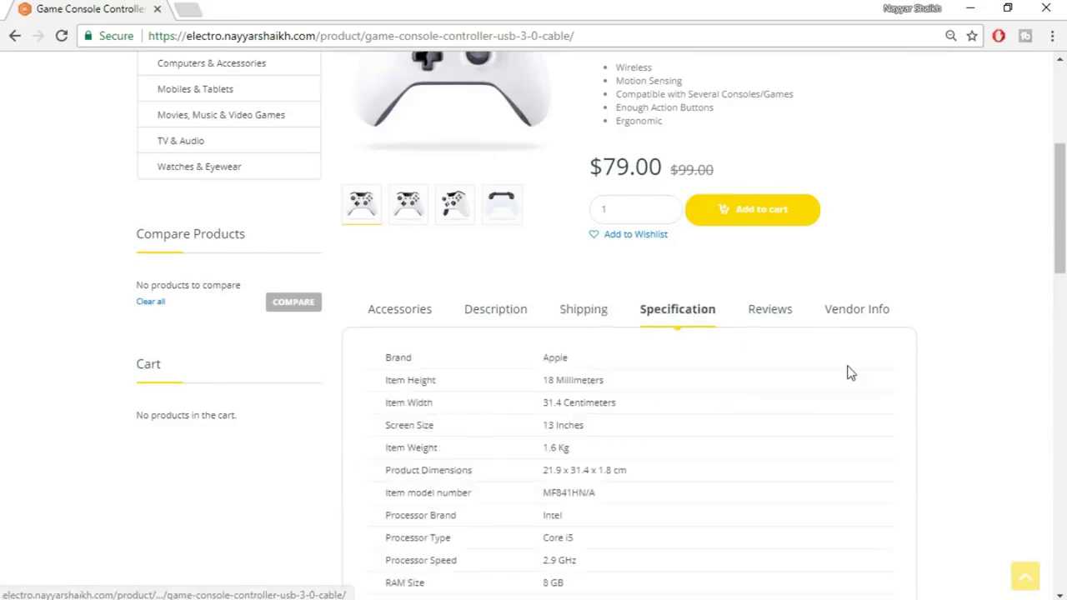
scroll(847, 372, down, 4)
scroll(603, 317, up, 3)
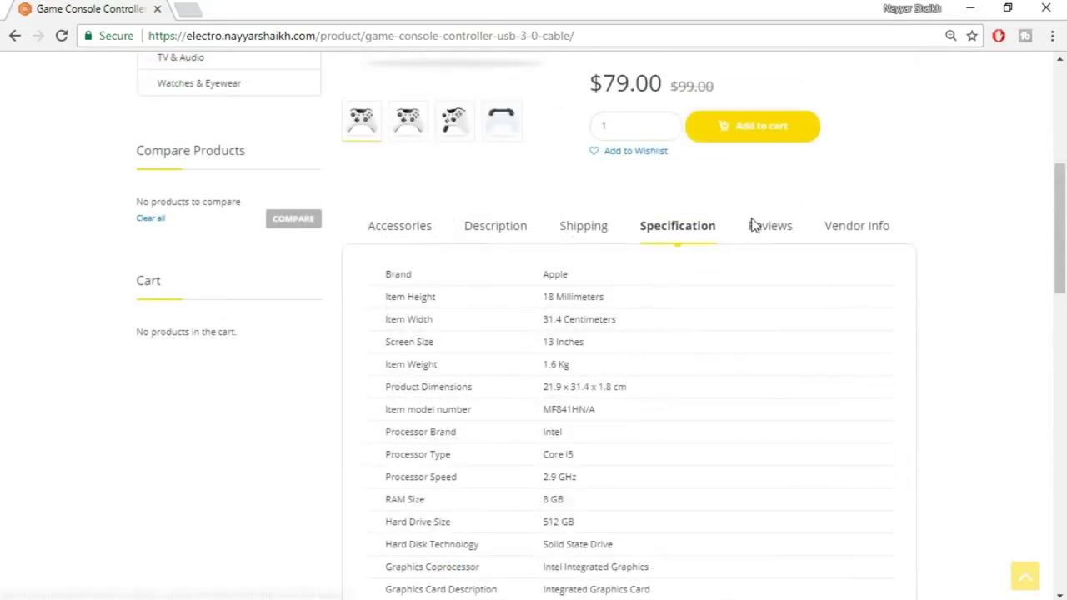
click(753, 225)
scroll(921, 322, down, 1)
scroll(918, 322, down, 4)
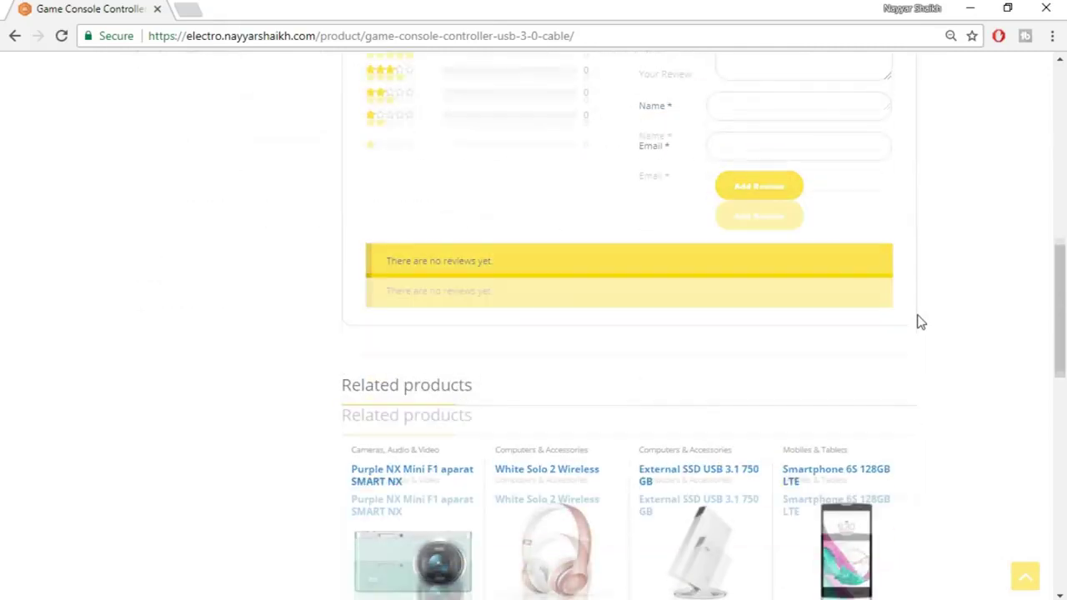
scroll(917, 322, up, 3)
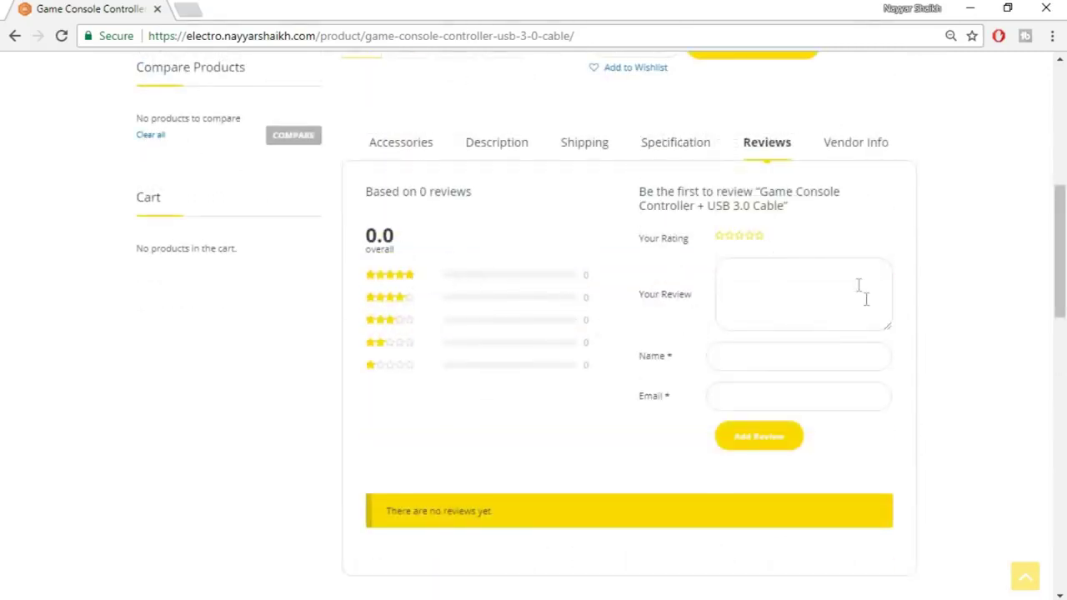
click(873, 145)
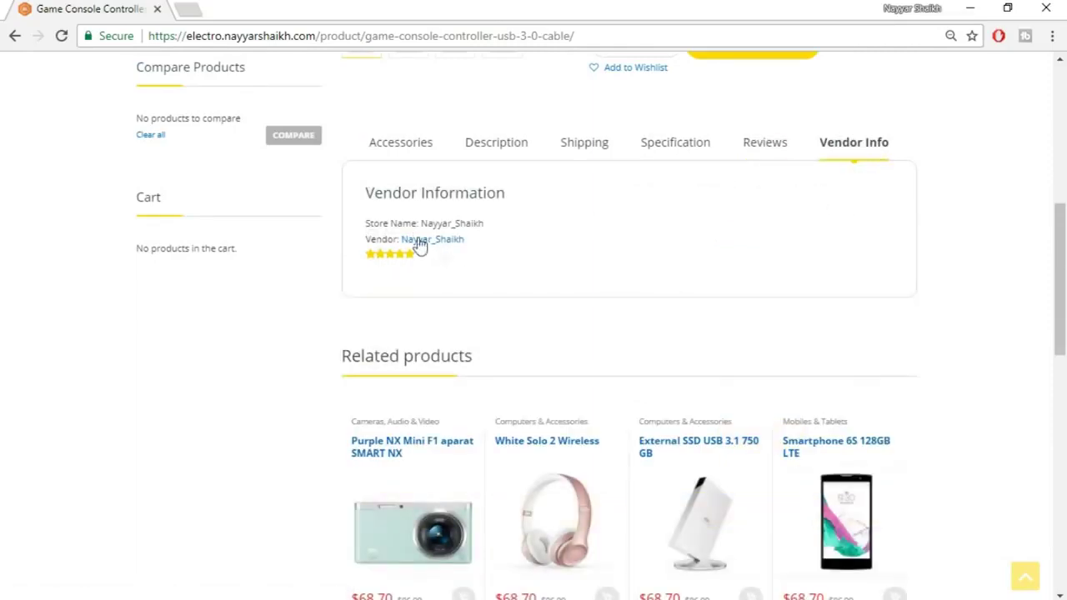
Show the Accessories bundle, scroll through Related products, and return to the page top.
click(406, 156)
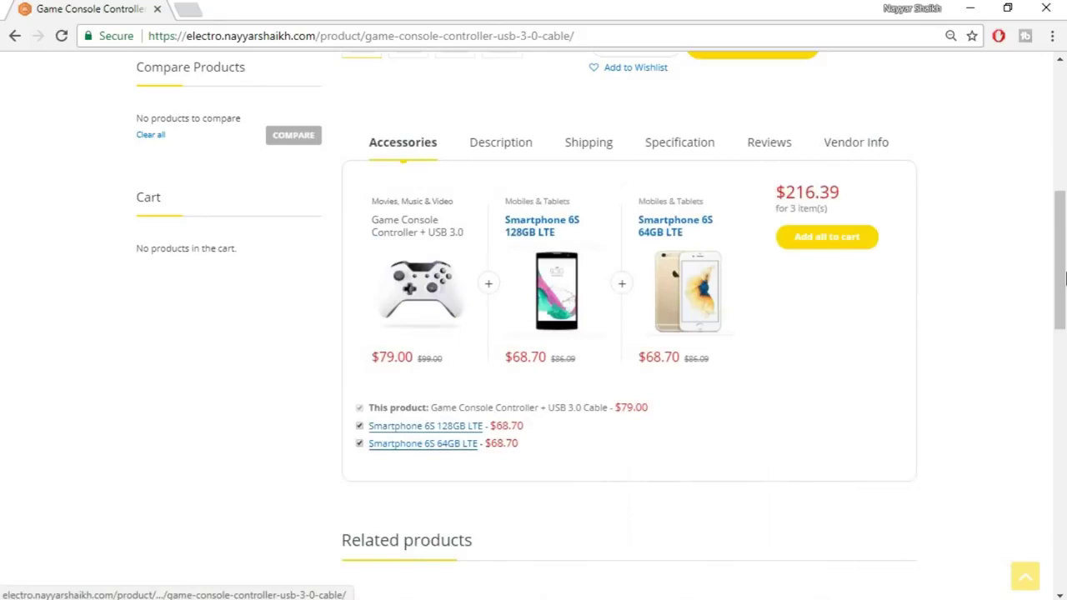
drag(1064, 282, 1065, 285)
scroll(903, 295, down, 7)
scroll(1060, 291, up, 5)
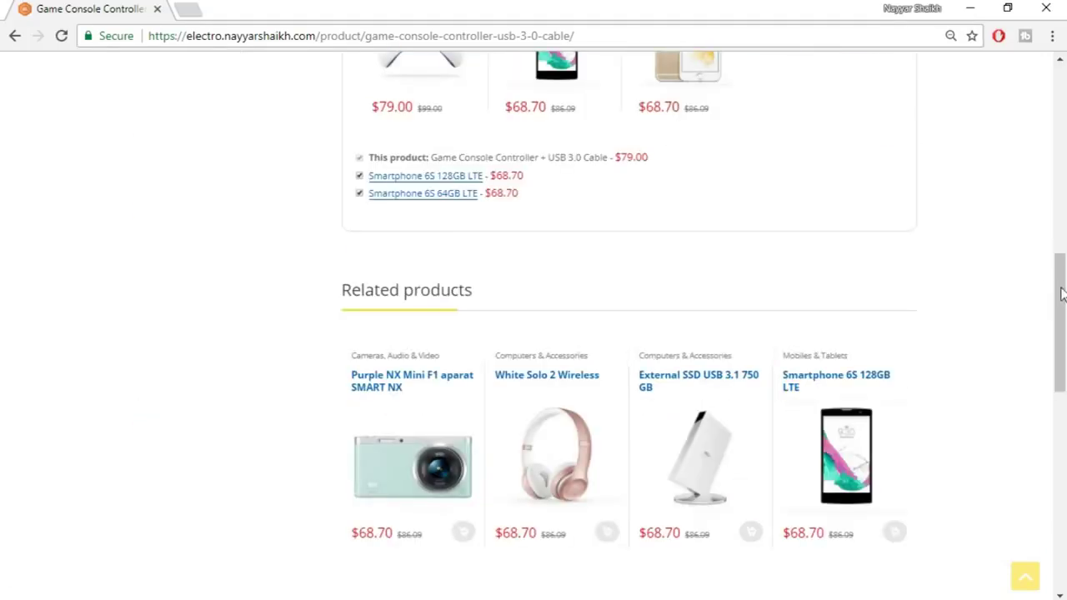
scroll(1065, 298, down, 1)
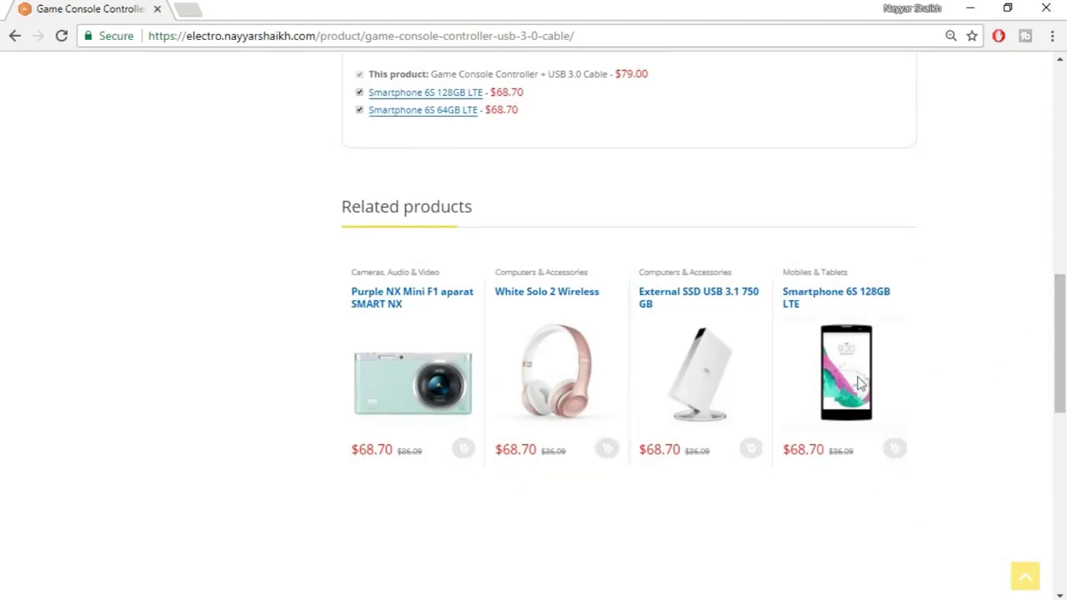
mouse_move(867, 362)
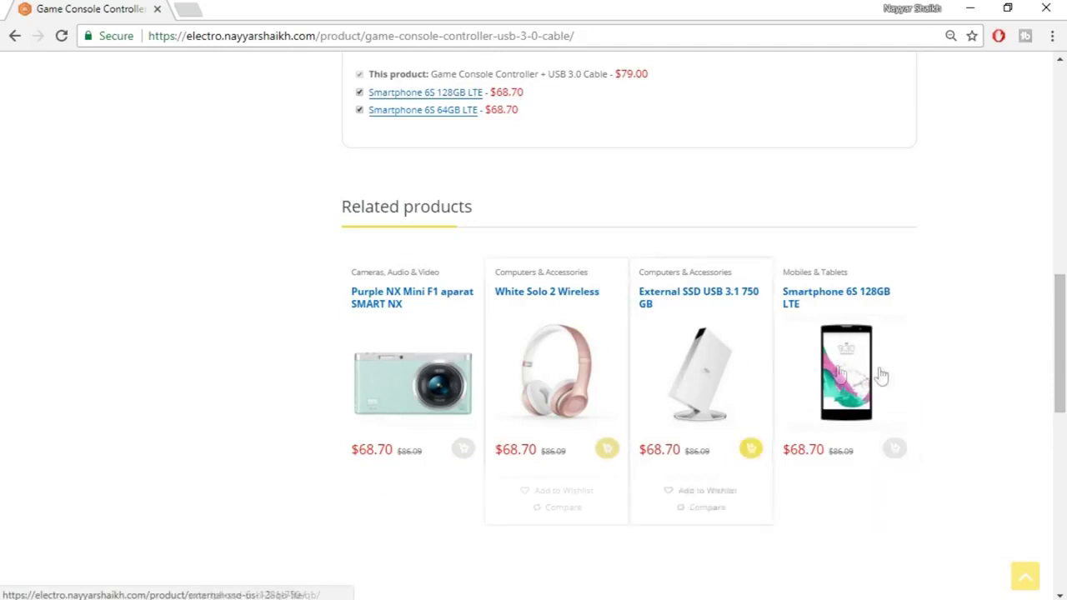
scroll(1024, 441, down, 5)
scroll(1025, 444, up, 5)
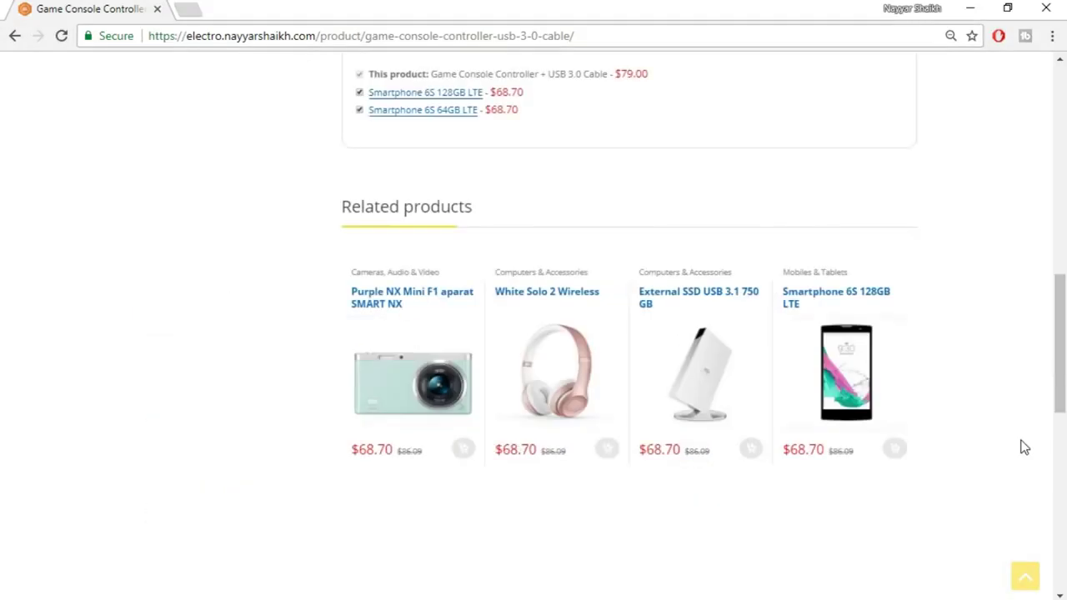
drag(1060, 350, 1062, 179)
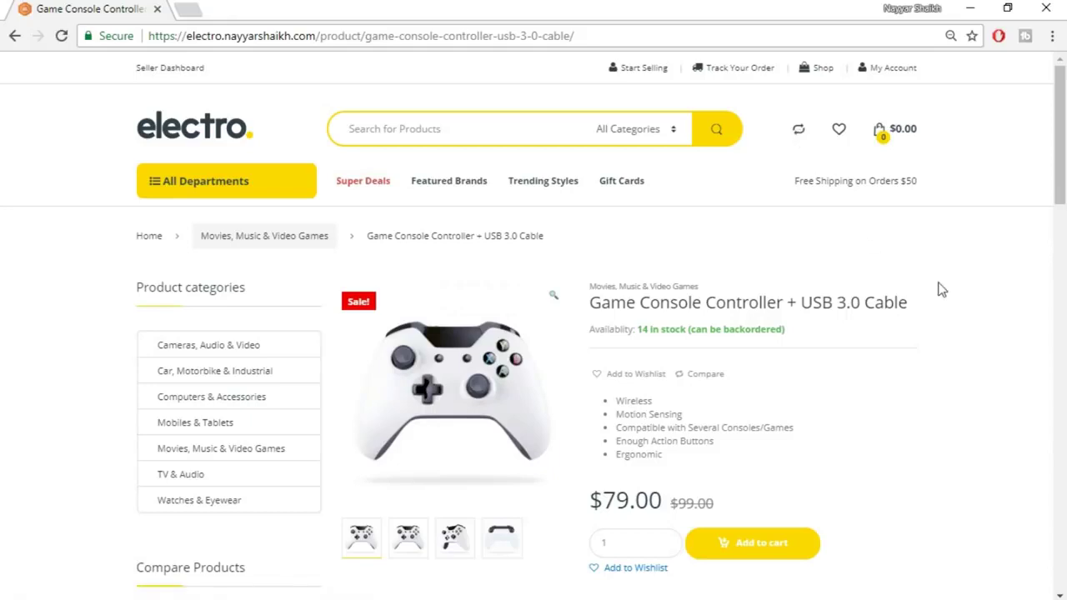
Select the store's own domain in the address bar, then deselect it.
mouse_move(1061, 134)
mouse_down()
mouse_move(1061, 536)
mouse_move(1066, 142)
mouse_up()
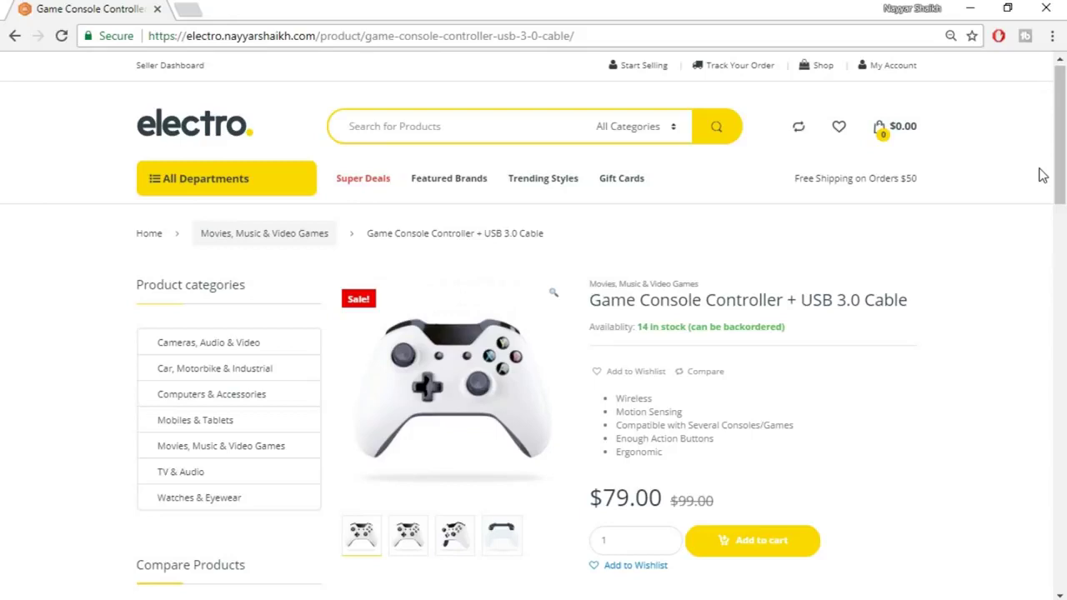
drag(150, 36, 322, 36)
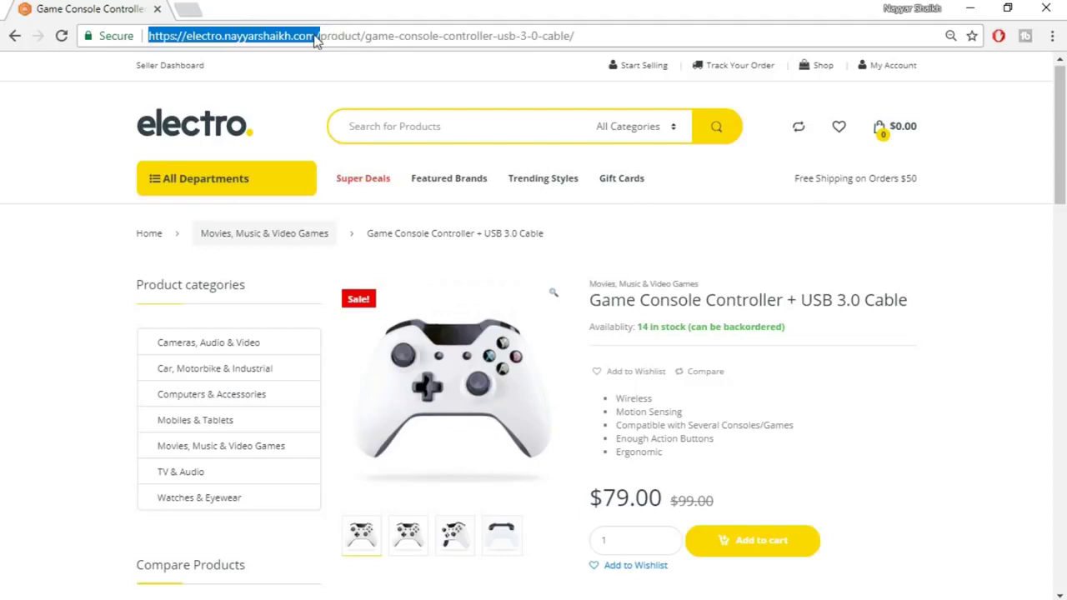
click(320, 36)
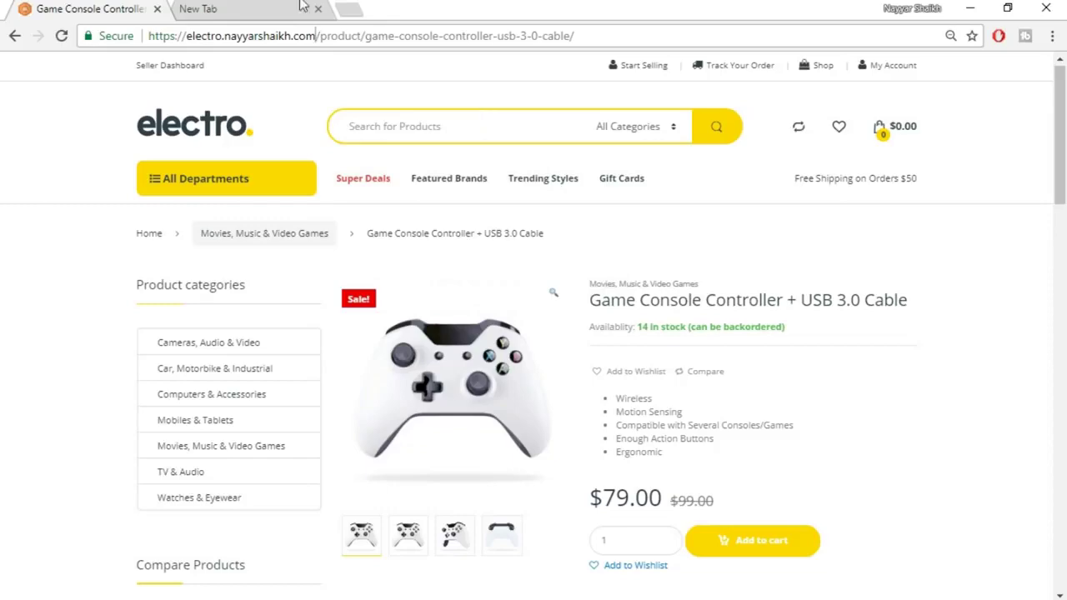
In the new tab, reach TMDHosting's cloud hosting page through a bloggdude.com address suggestion.
click(275, 9)
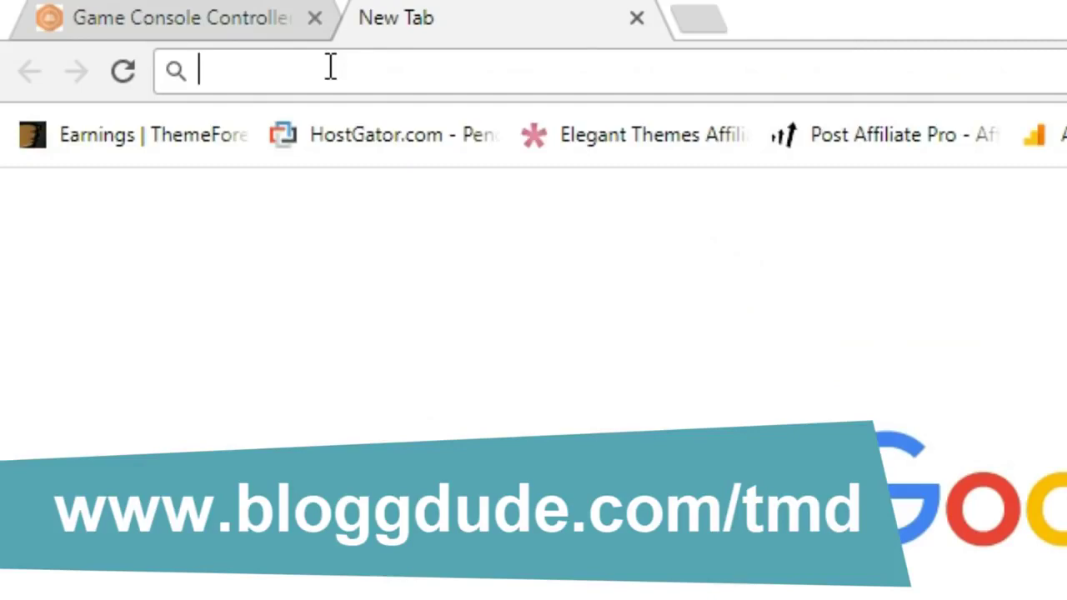
text(blo)
key(Right)
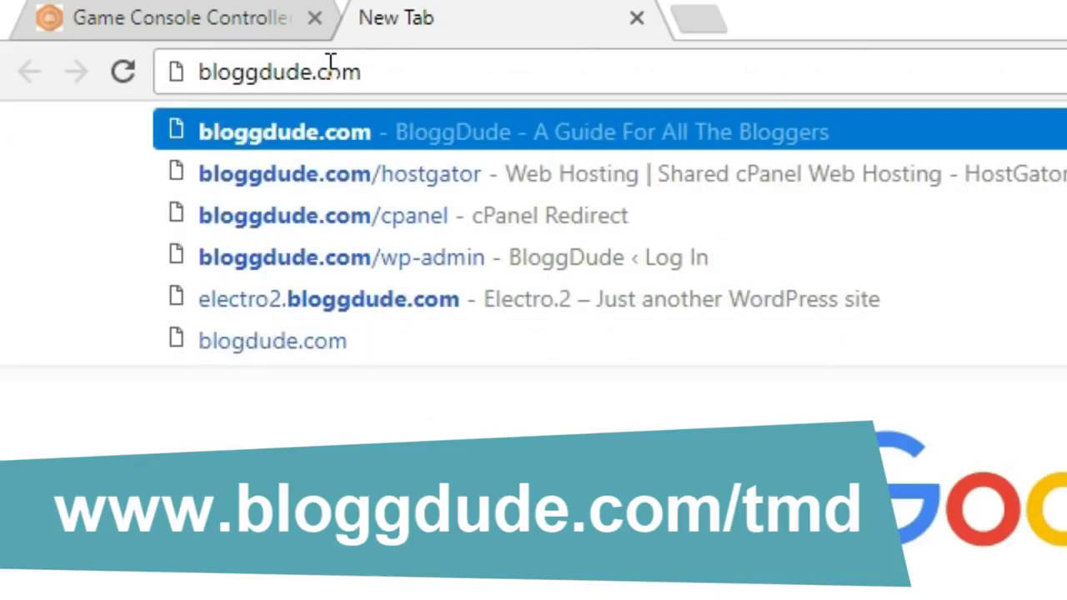
key(Down)
key(Return)
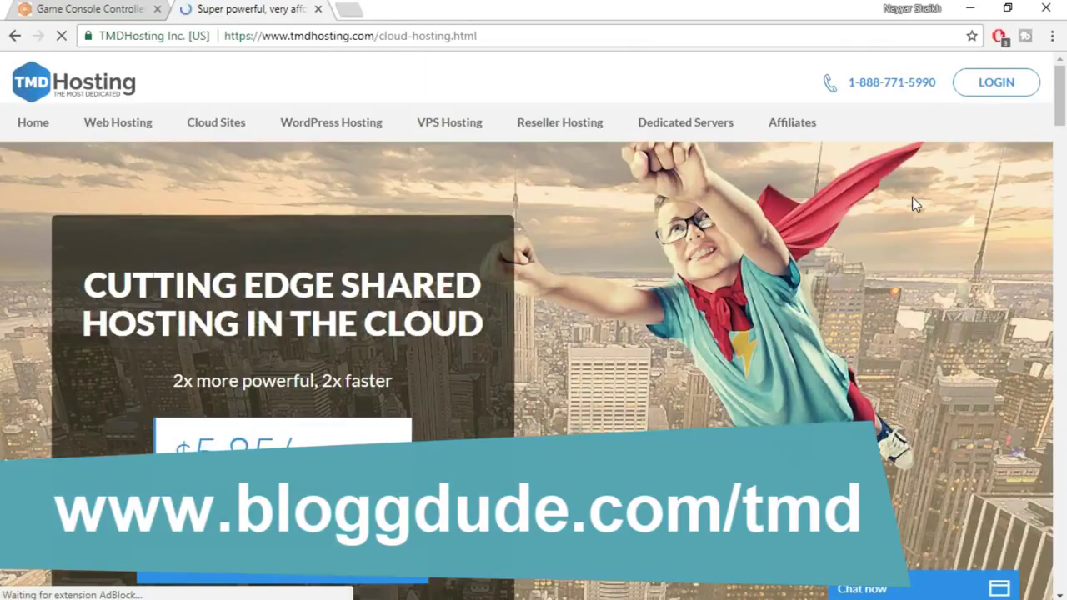
Zoom out to compare Summer Cloud $5.85, Rain Cloud $6.85 and Storm Cloud $10.85 plans.
scroll(928, 242, down, 10)
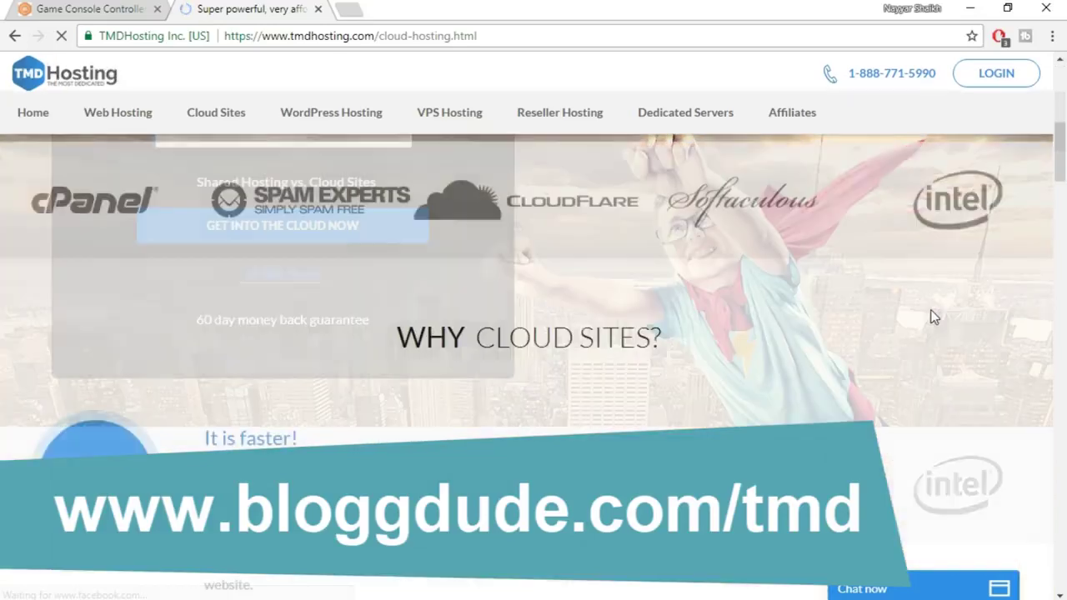
scroll(931, 313, down, 15)
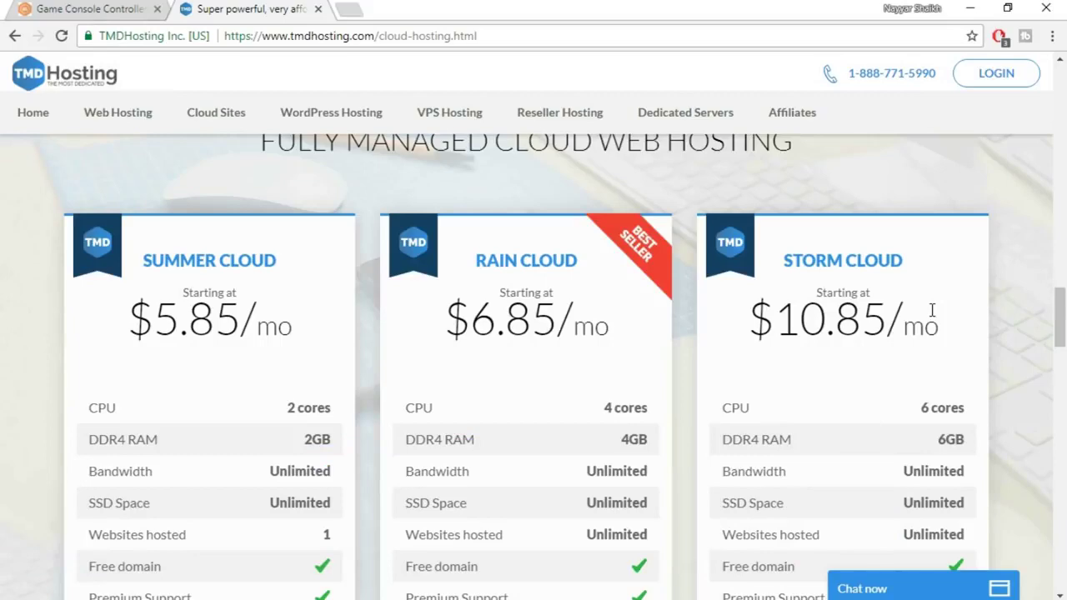
scroll(931, 315, down, 3)
key(ctrl+minus)
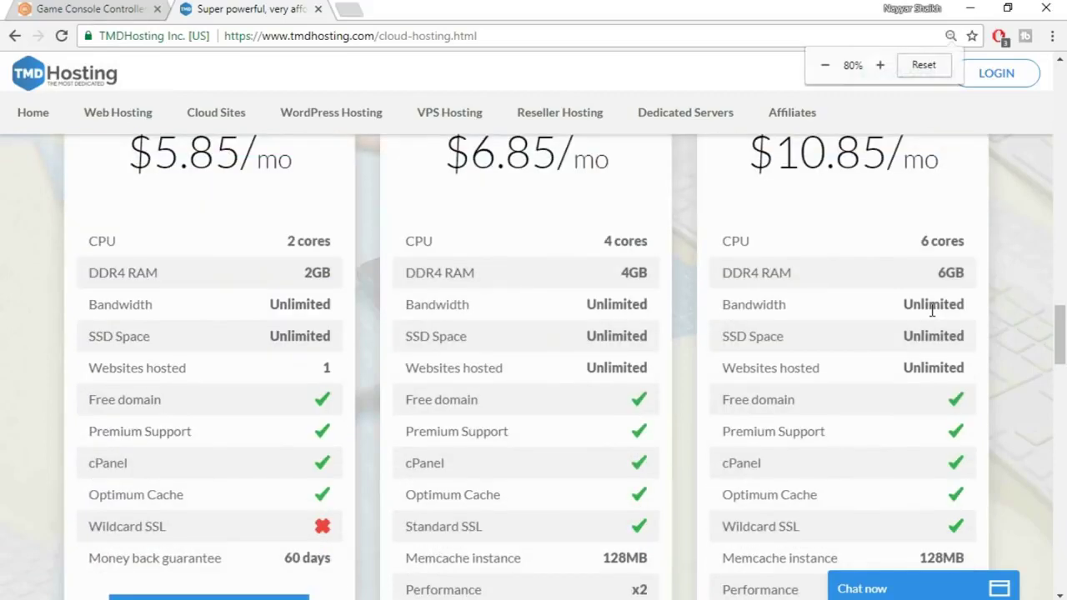
key(ctrl+minus)
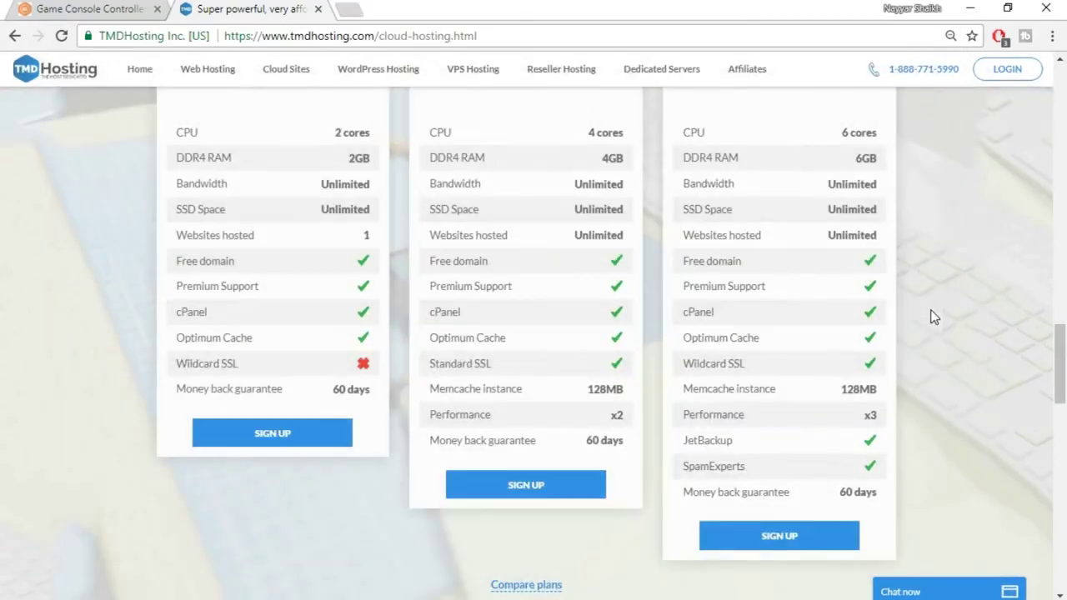
key(ctrl+plus)
key(ctrl+minus)
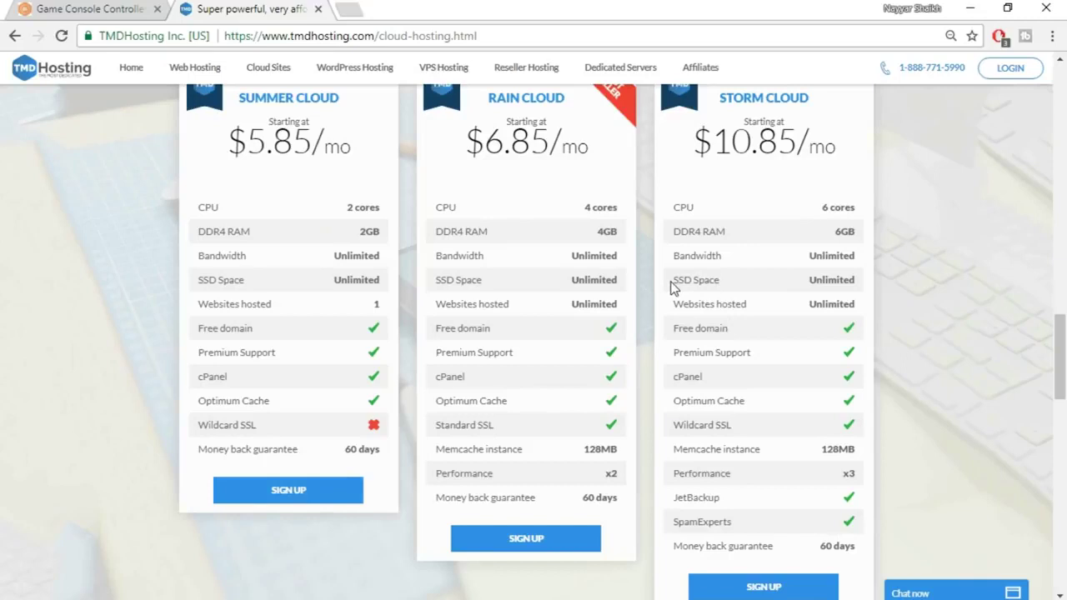
drag(674, 280, 739, 285)
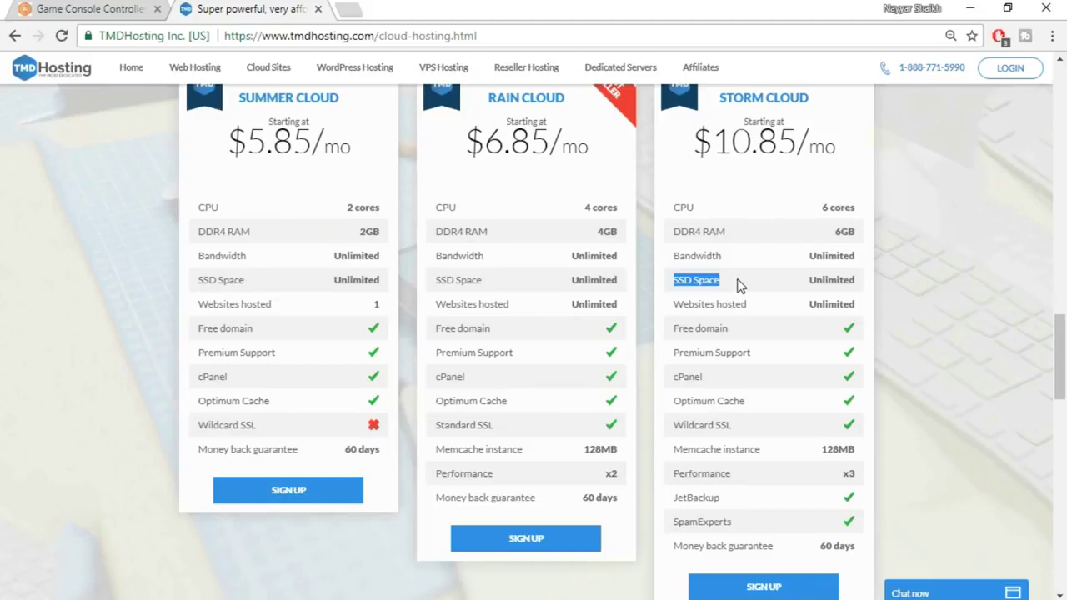
click(349, 8)
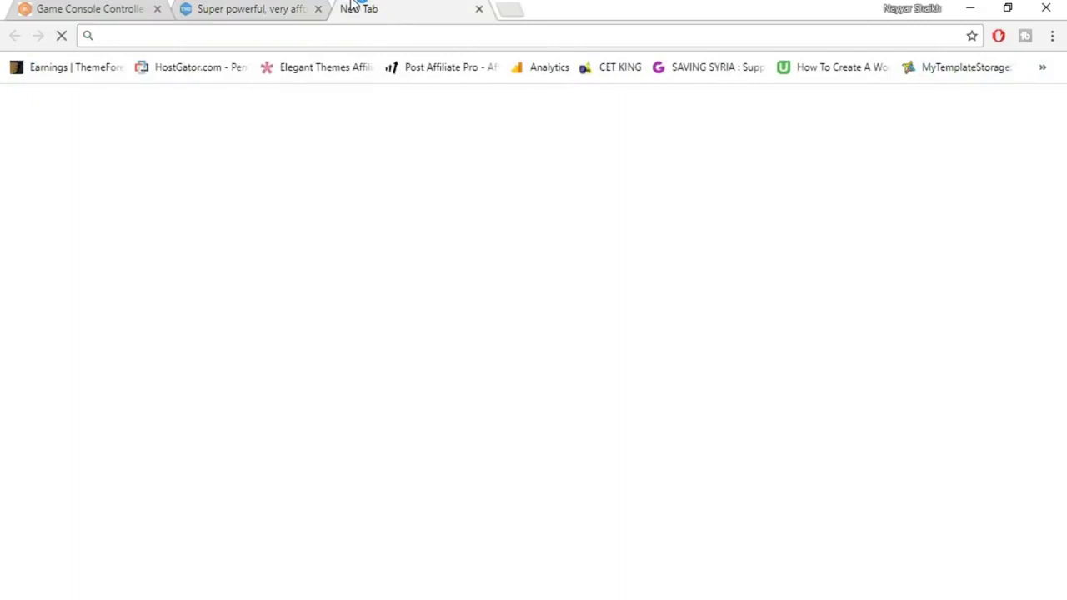
text(ssd)
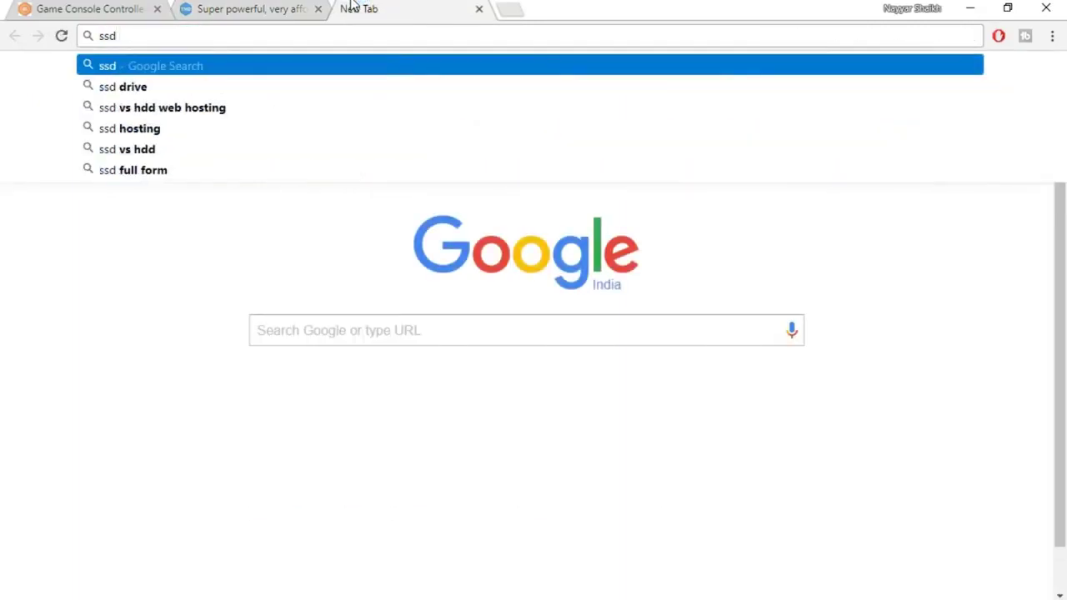
key(Down)
key(Down)
key(Return)
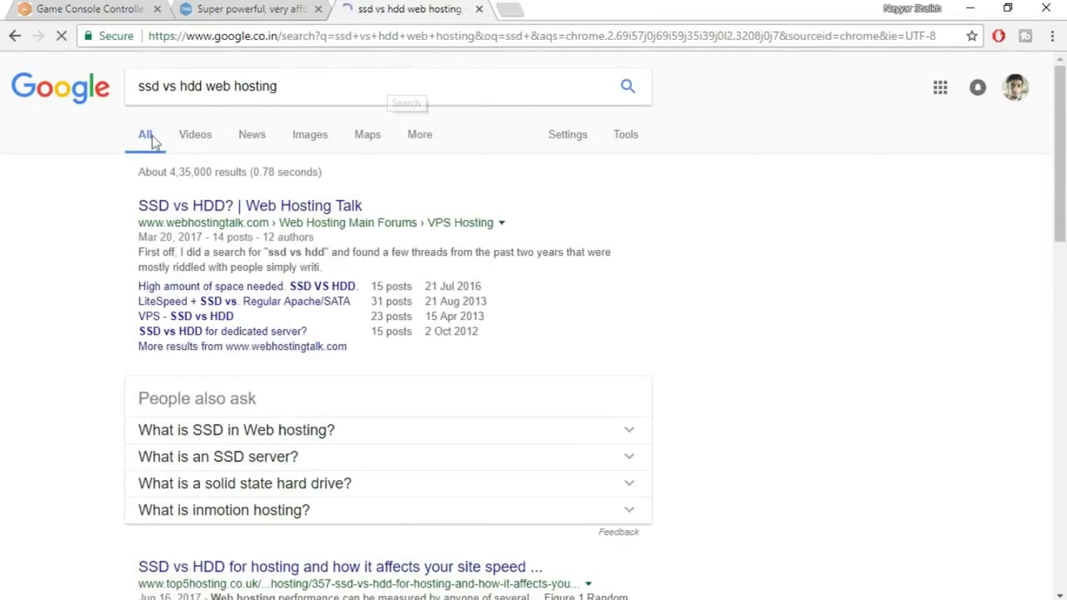
click(311, 142)
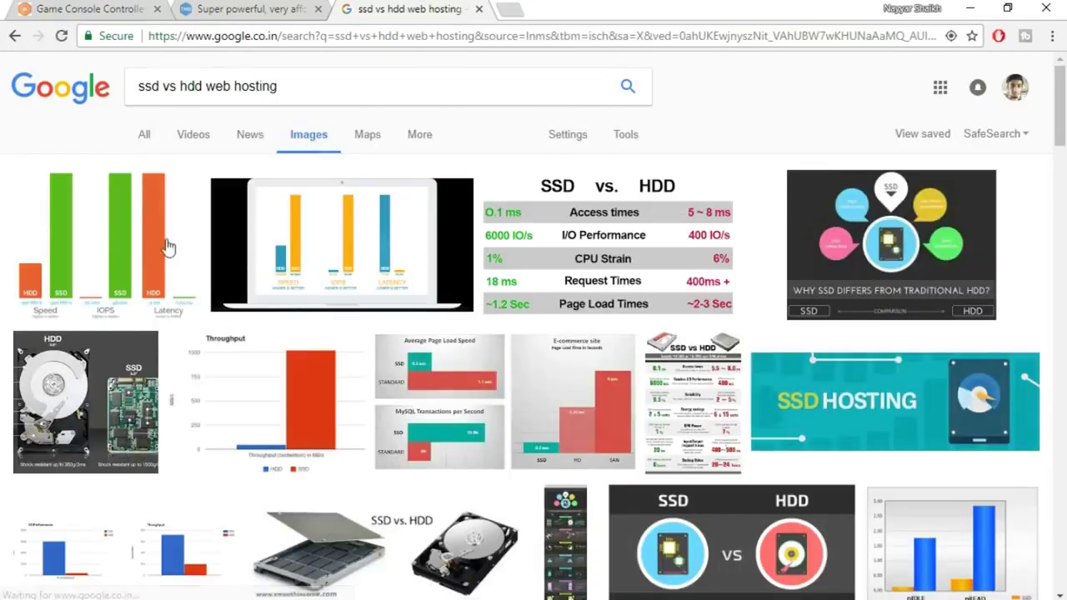
click(122, 240)
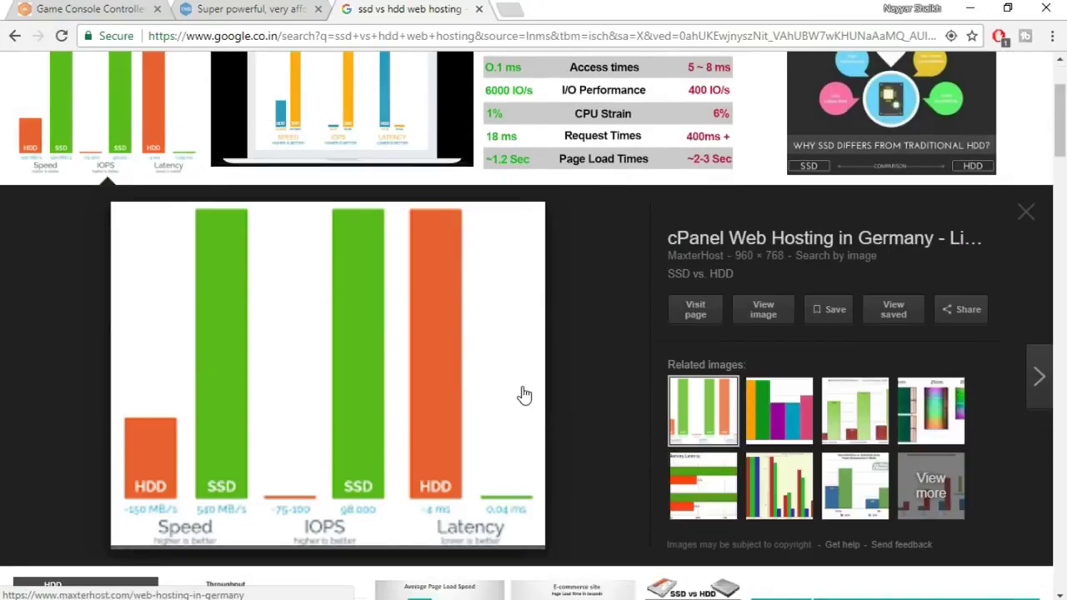
scroll(523, 396, down, 1)
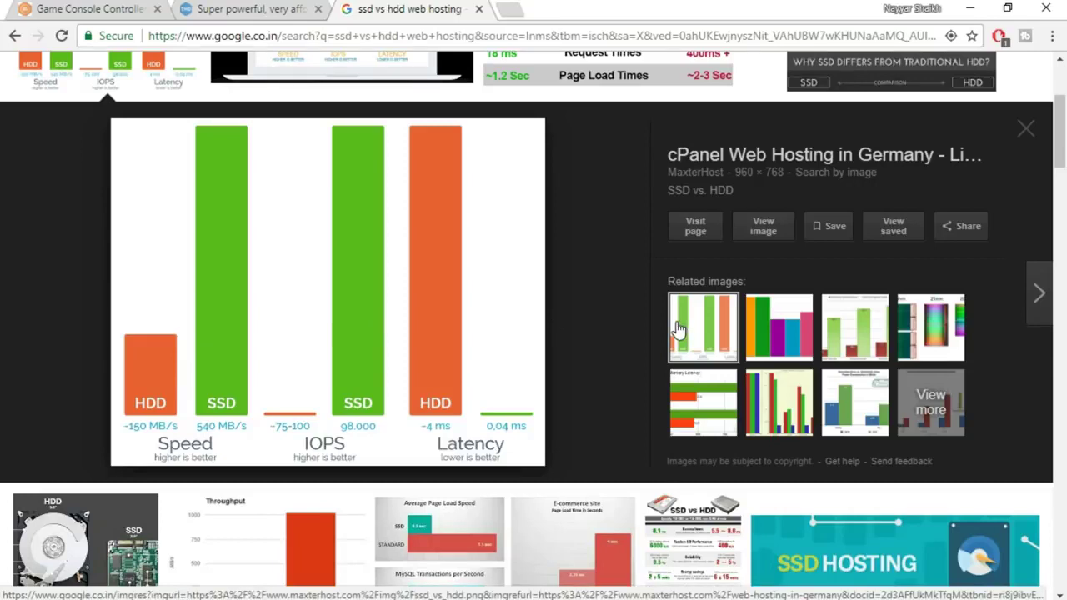
click(479, 8)
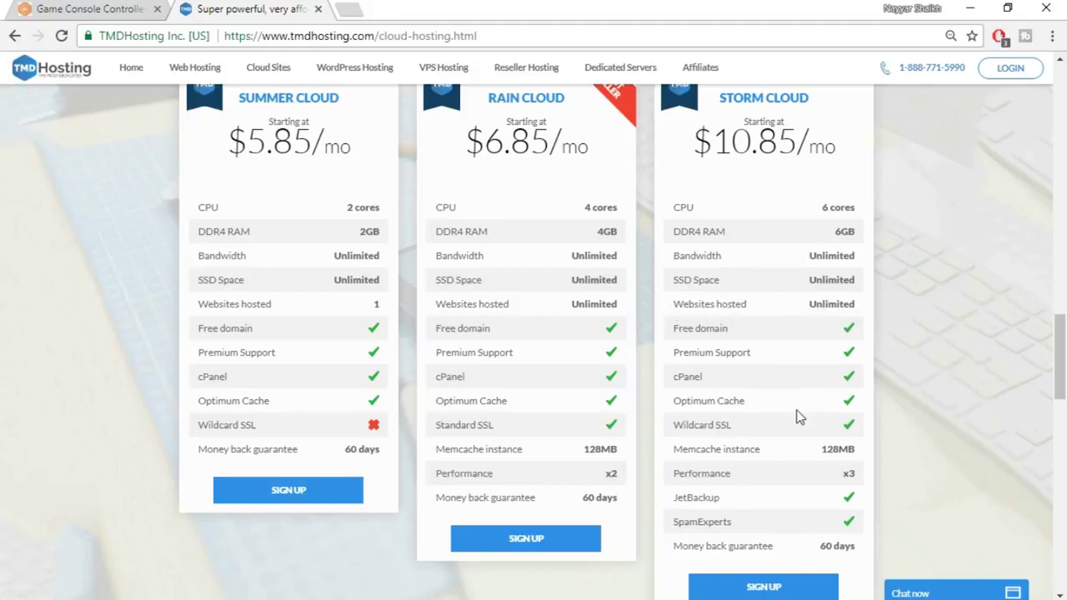
click(107, 8)
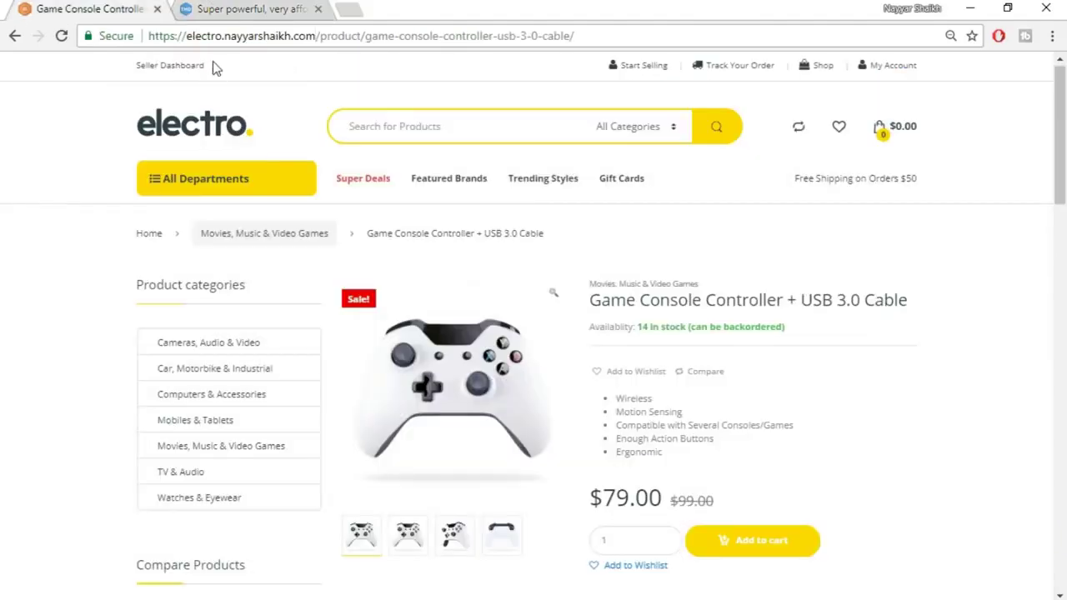
click(310, 38)
click(243, 10)
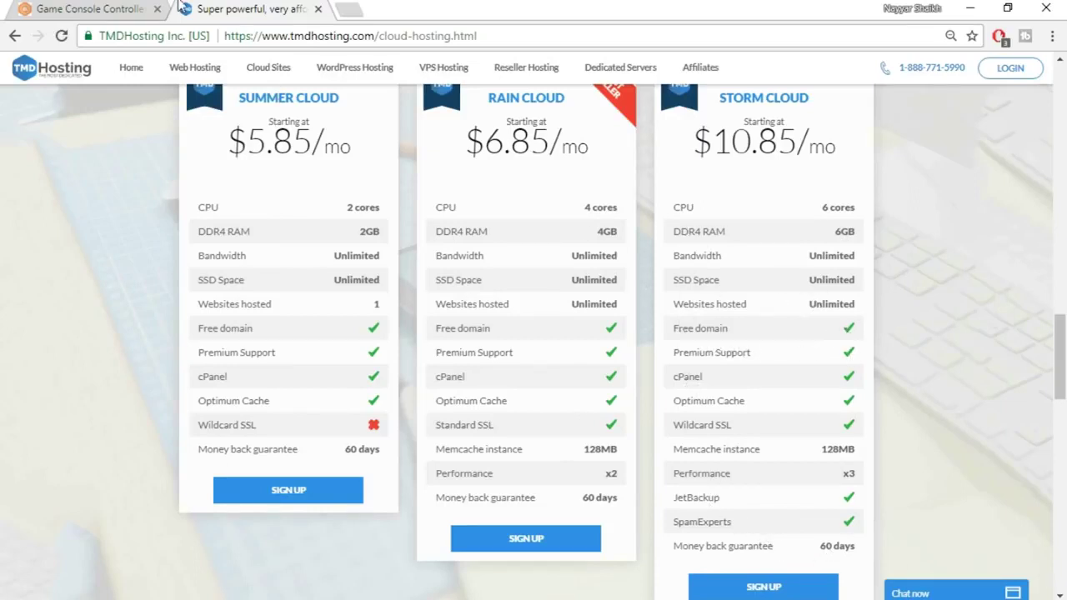
click(158, 8)
click(292, 9)
click(80, 8)
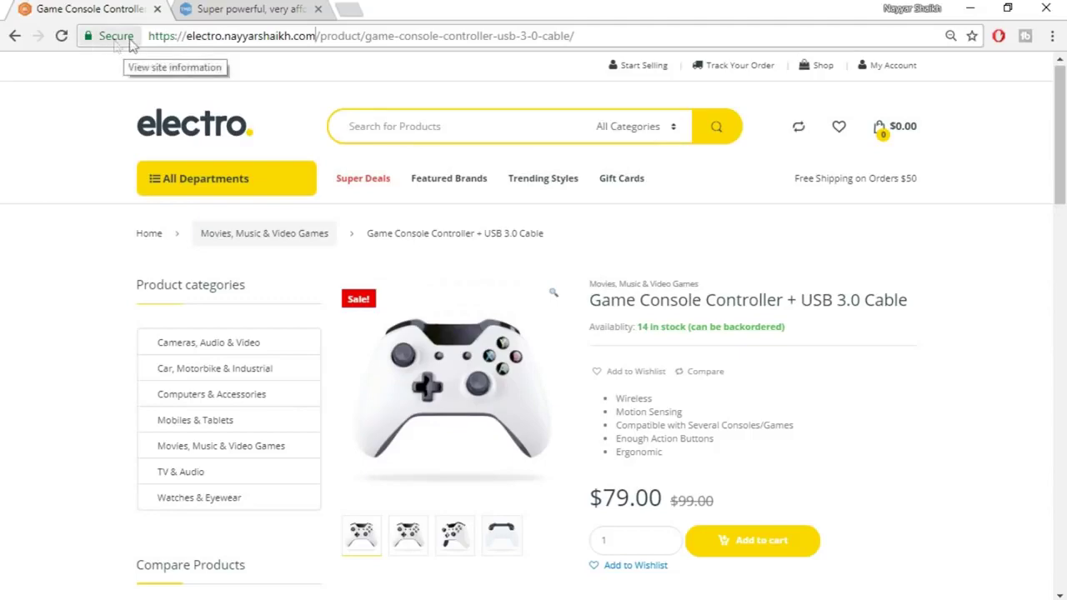
click(250, 10)
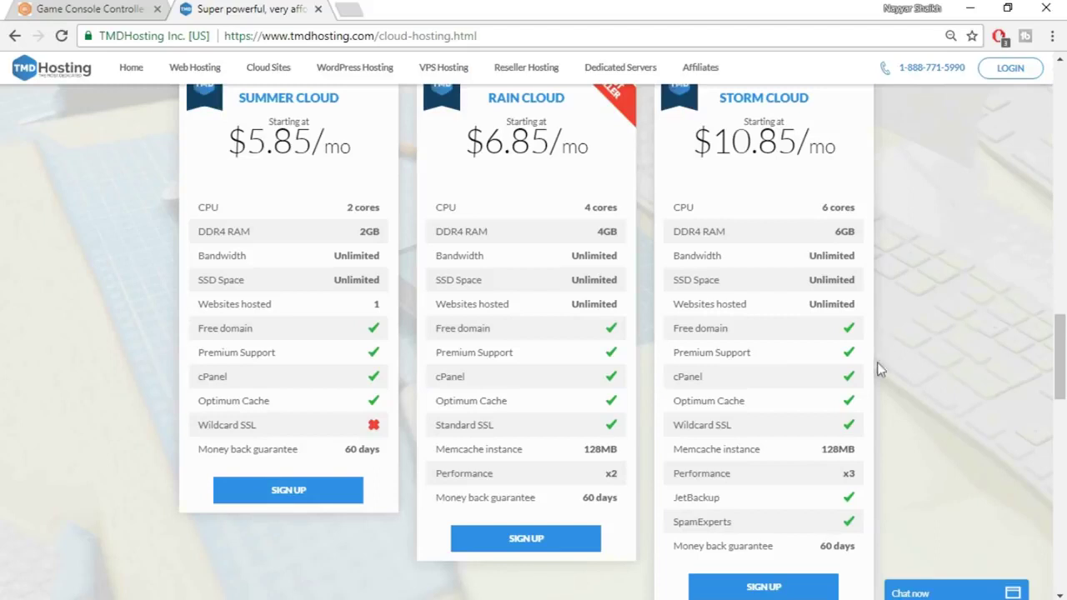
Highlight Storm Cloud's Wildcard SSL feature and glance back at the Electro product tab.
drag(673, 426, 772, 428)
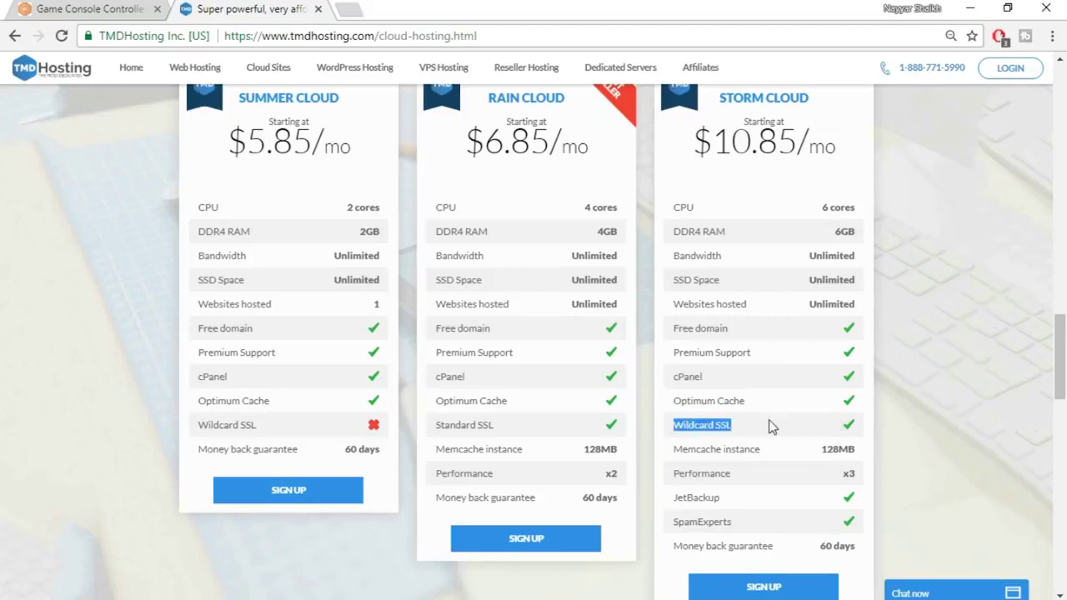
click(772, 428)
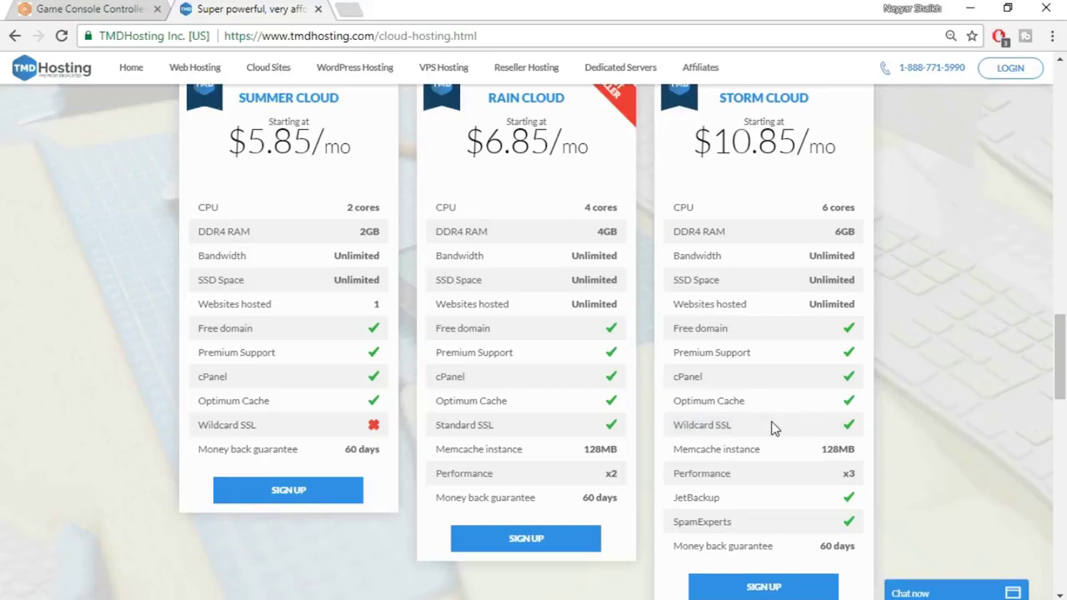
click(137, 8)
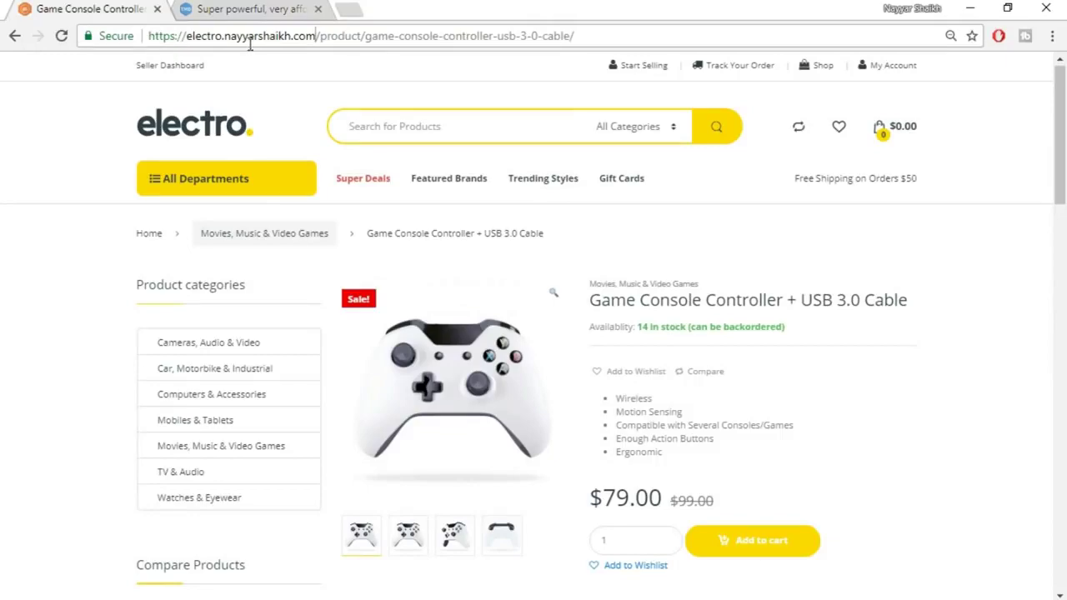
click(262, 7)
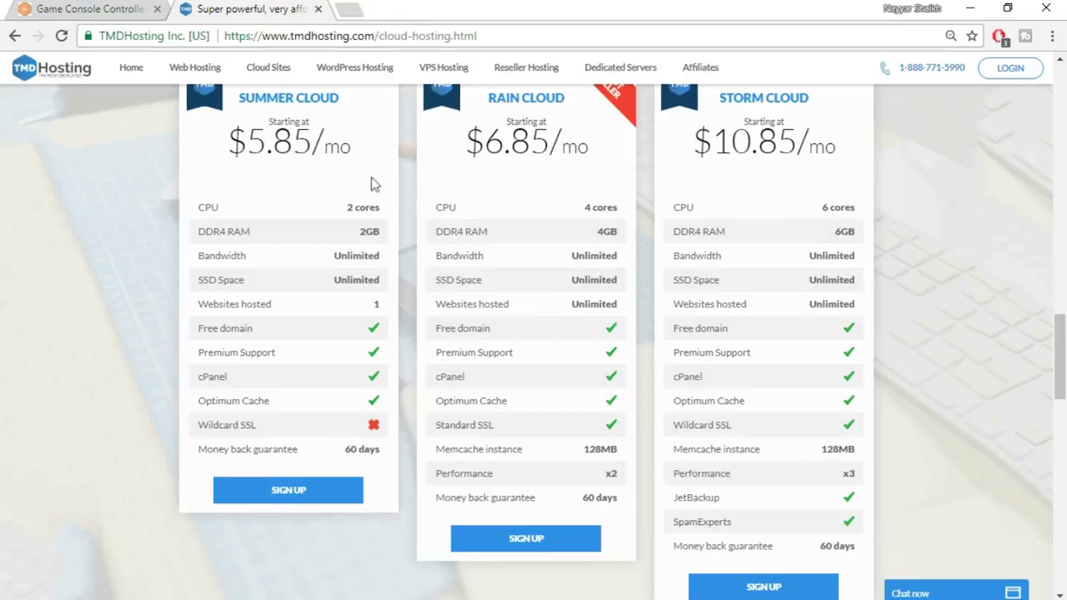
Sign up for the Storm Cloud plan from its pricing card.
scroll(398, 267, up, 1)
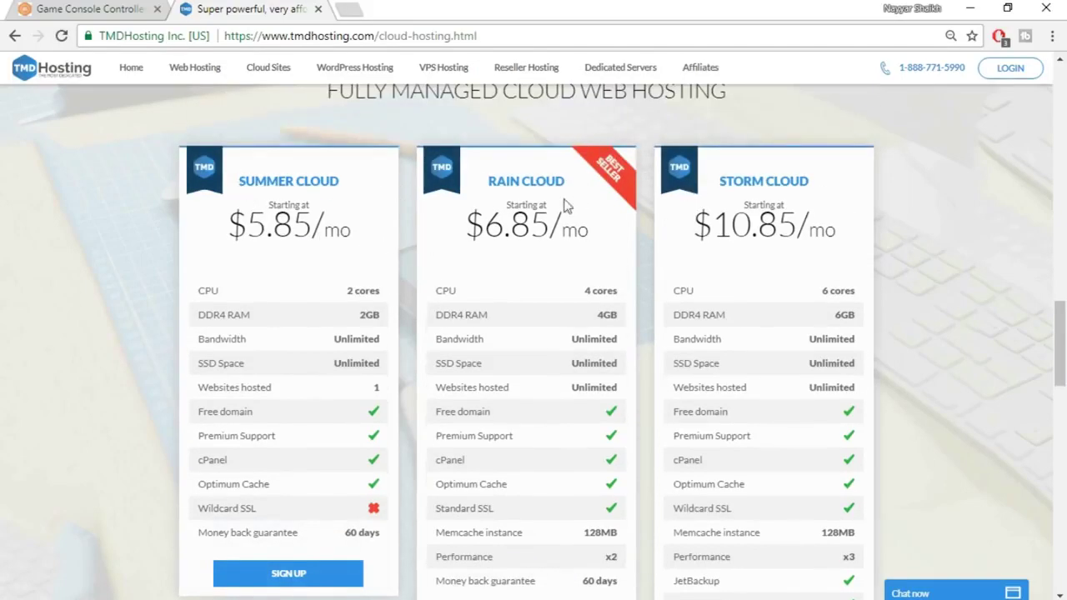
scroll(806, 224, down, 1)
scroll(806, 227, up, 1)
scroll(863, 302, down, 2)
scroll(820, 467, up, 1)
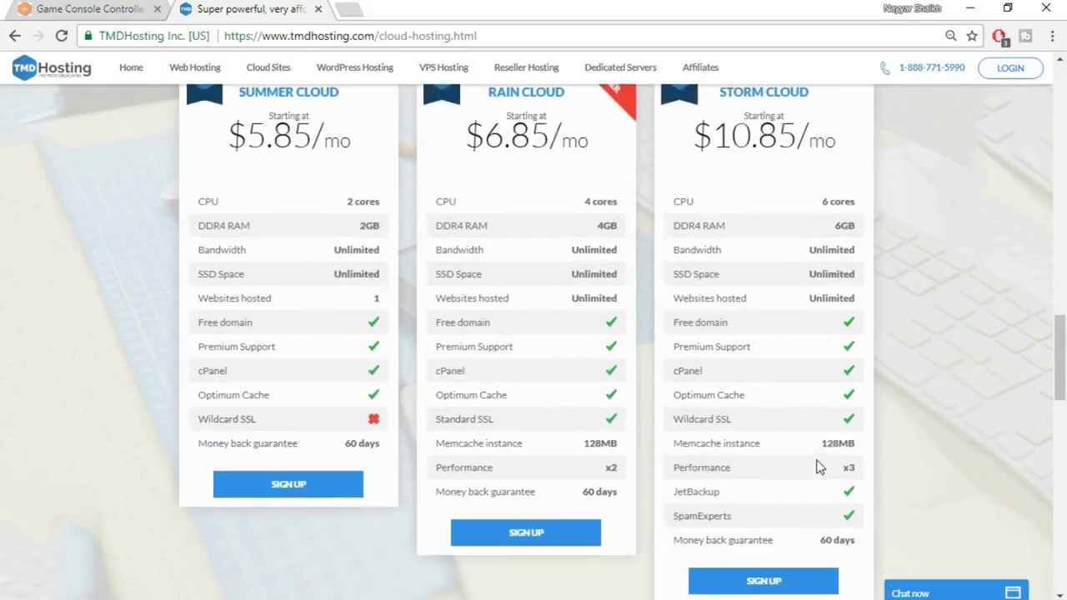
scroll(868, 303, down, 1)
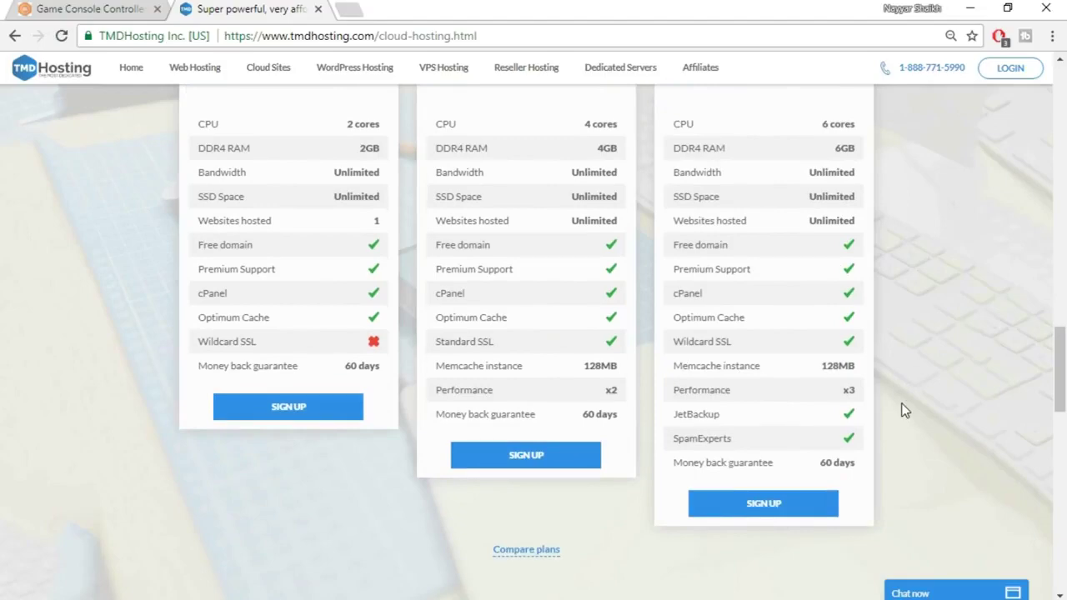
scroll(899, 414, up, 1)
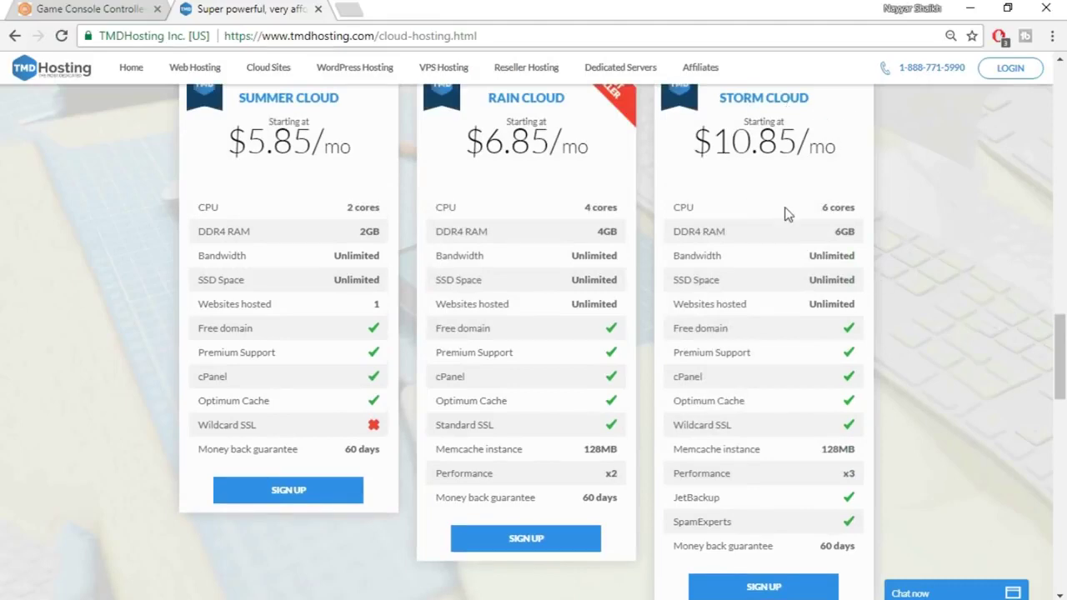
scroll(786, 210, up, 2)
scroll(822, 347, down, 4)
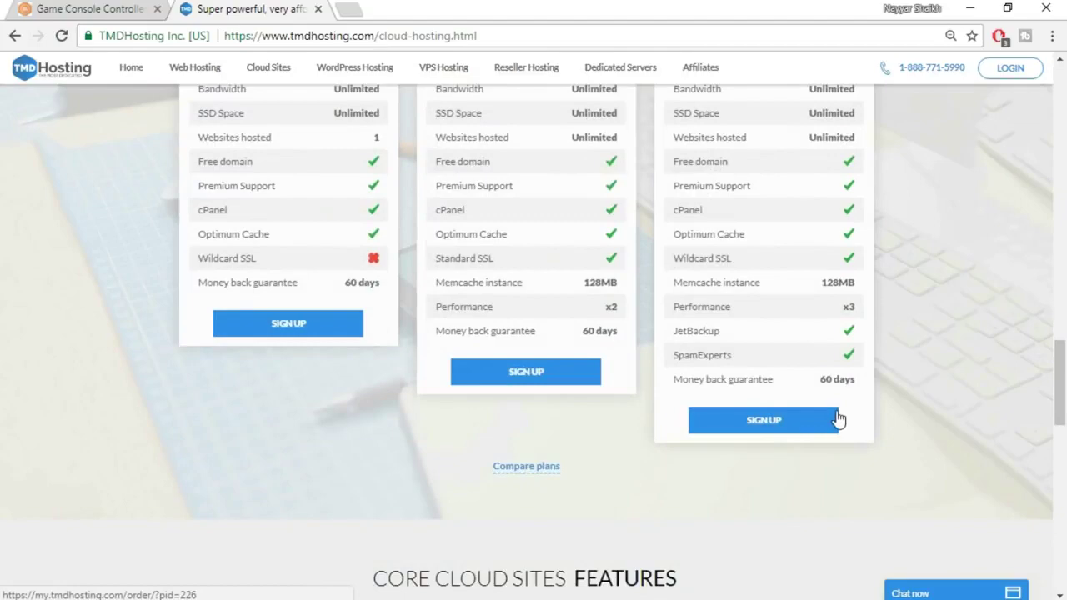
scroll(992, 389, up, 1)
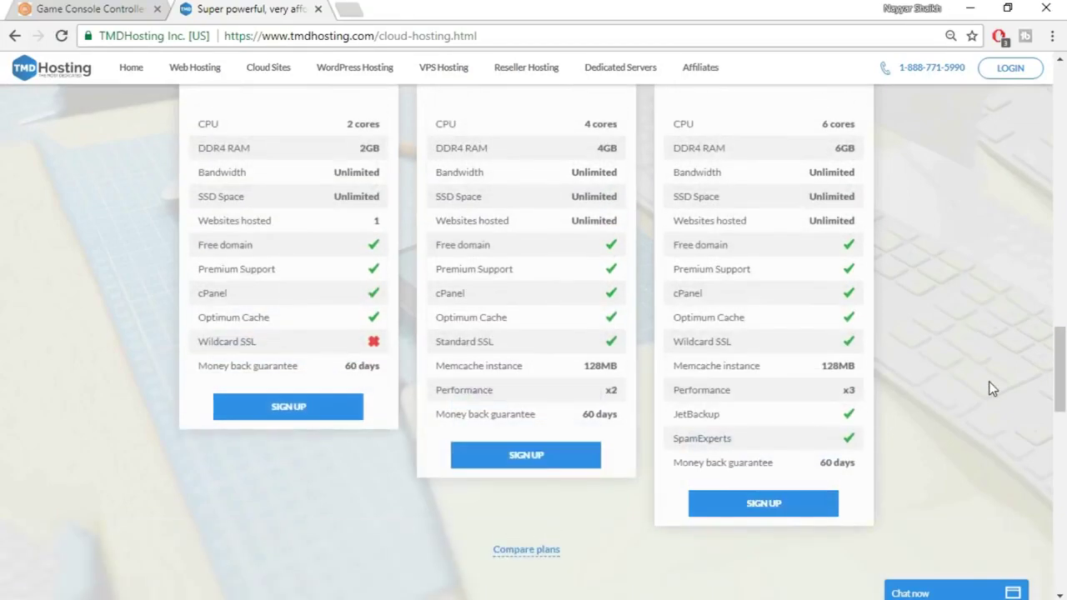
scroll(762, 460, down, 1)
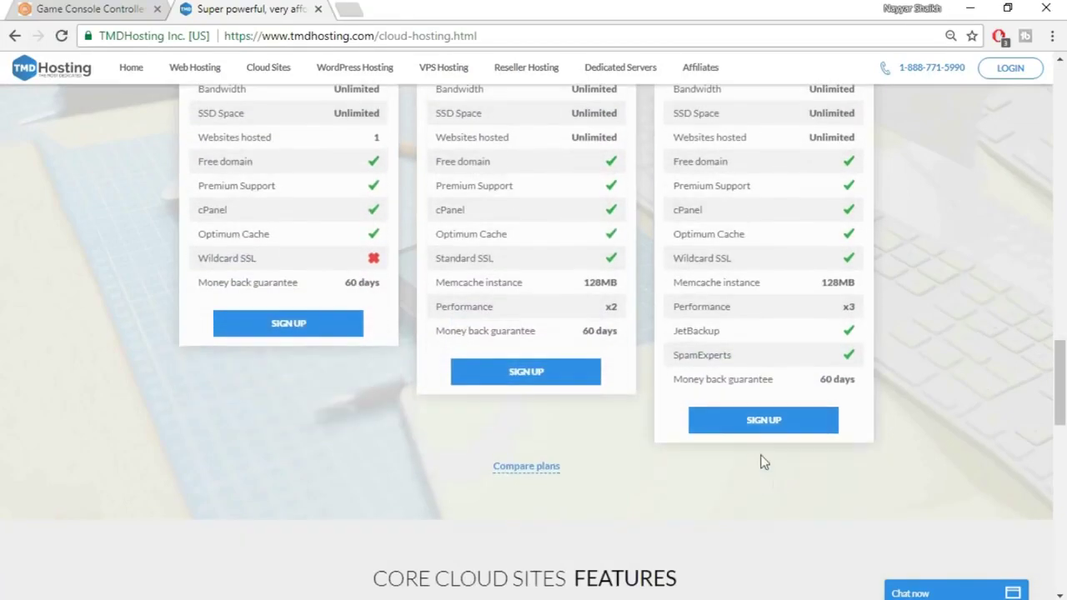
click(774, 430)
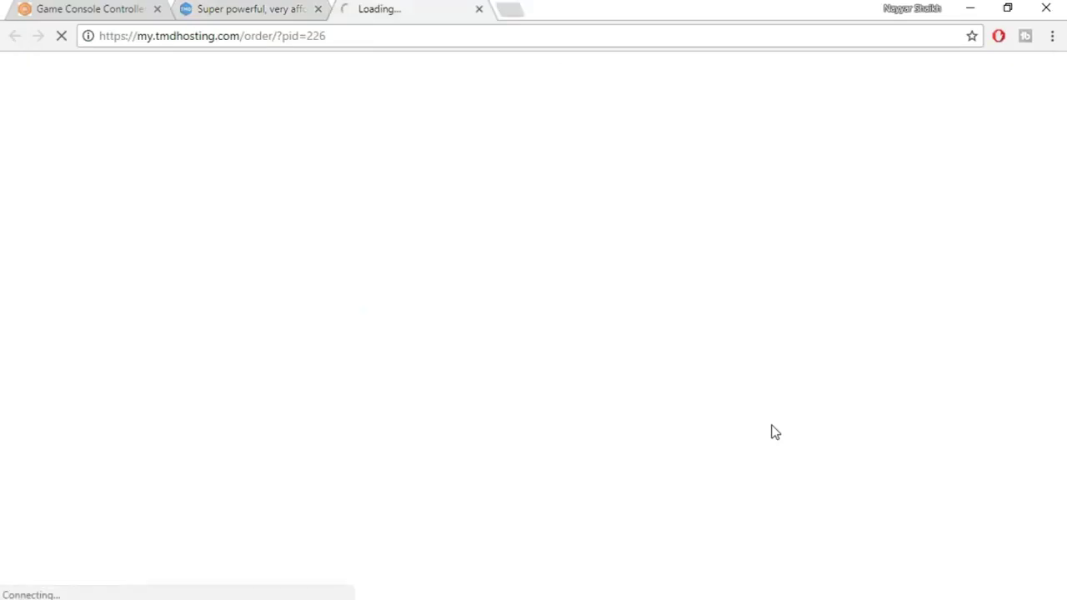
Try the new-domain field and extension list, toggling between the domain options.
scroll(813, 287, down, 1)
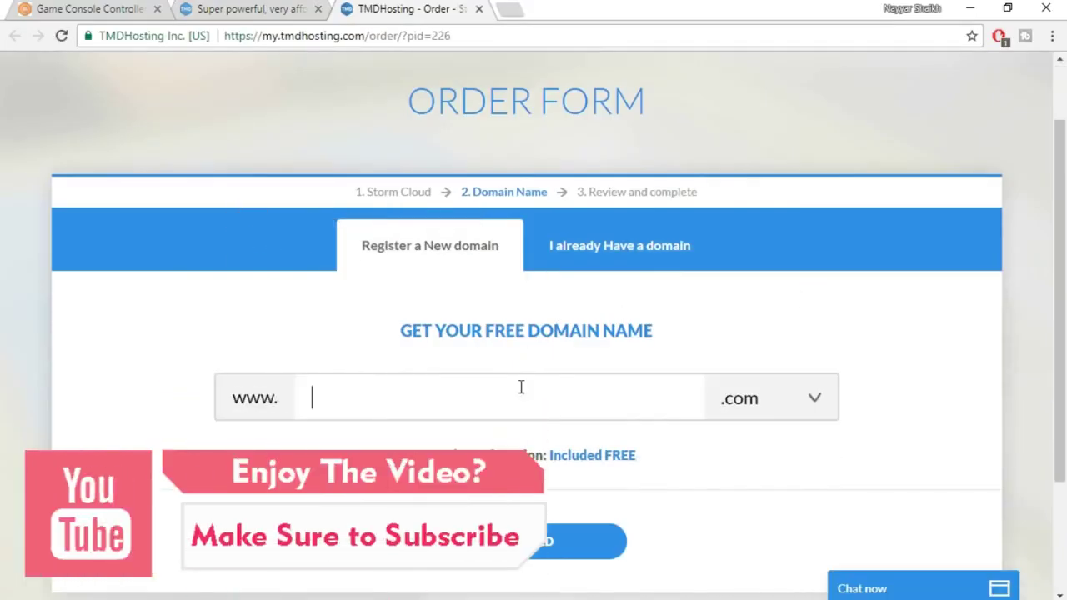
click(428, 403)
click(738, 402)
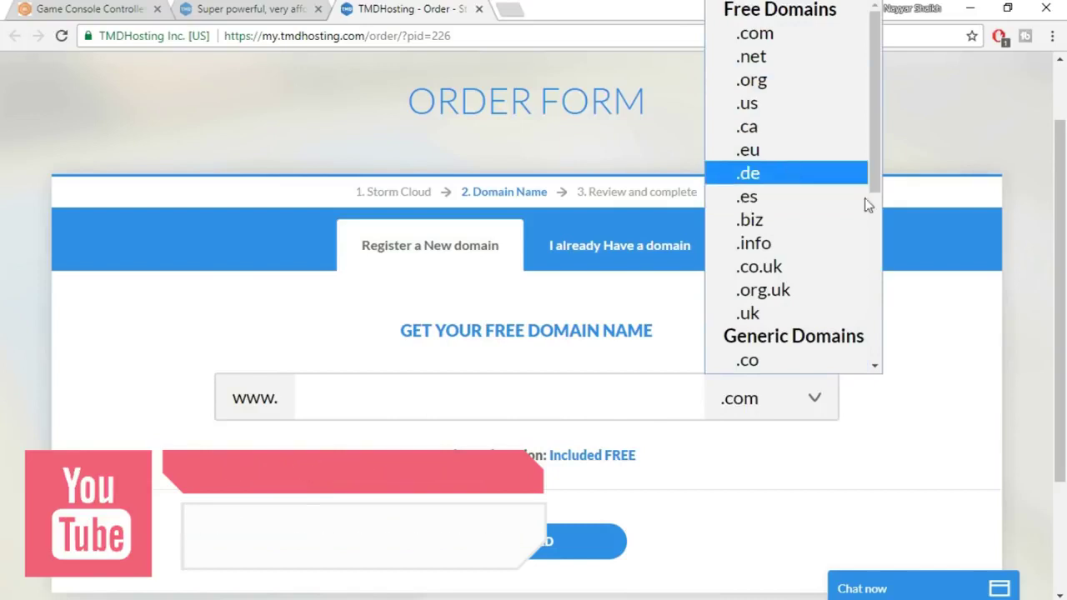
click(938, 314)
click(582, 249)
click(592, 399)
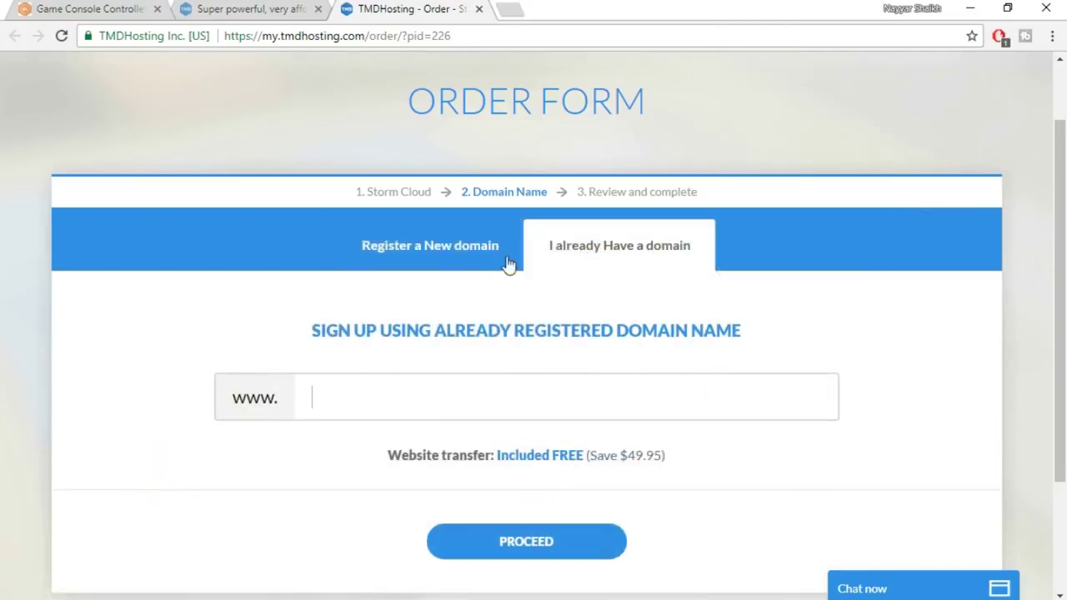
click(463, 261)
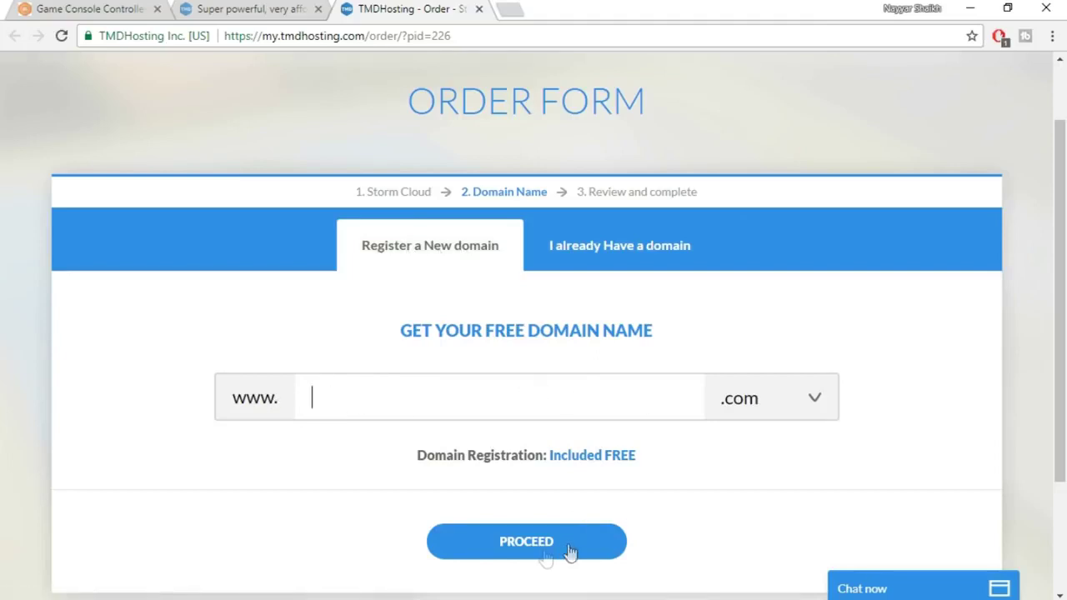
Paste an already-registered domain under 'I already Have a domain' and proceed to contact information.
click(590, 261)
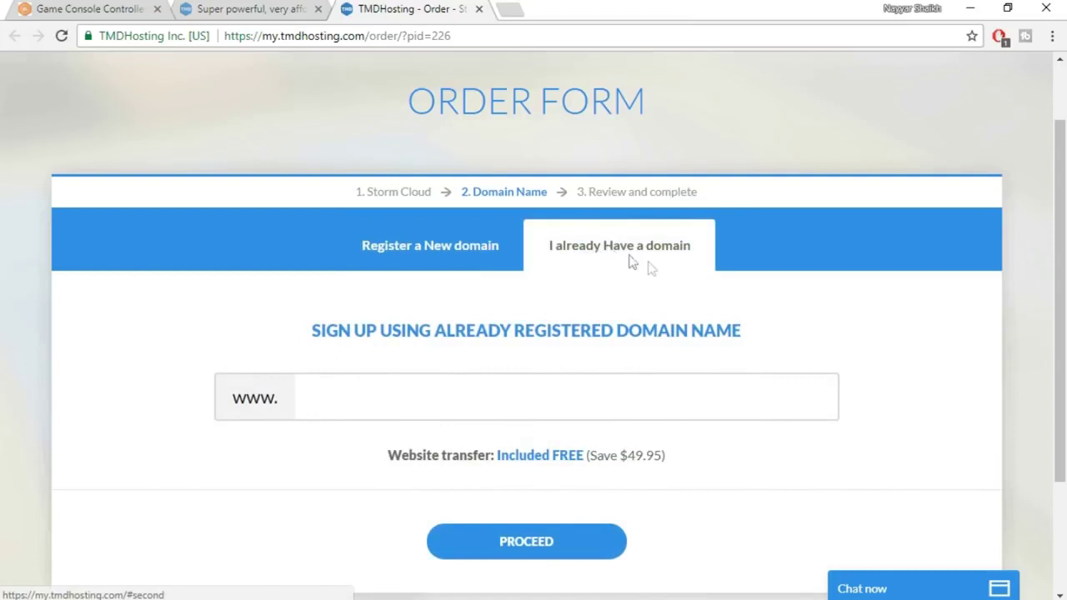
click(590, 415)
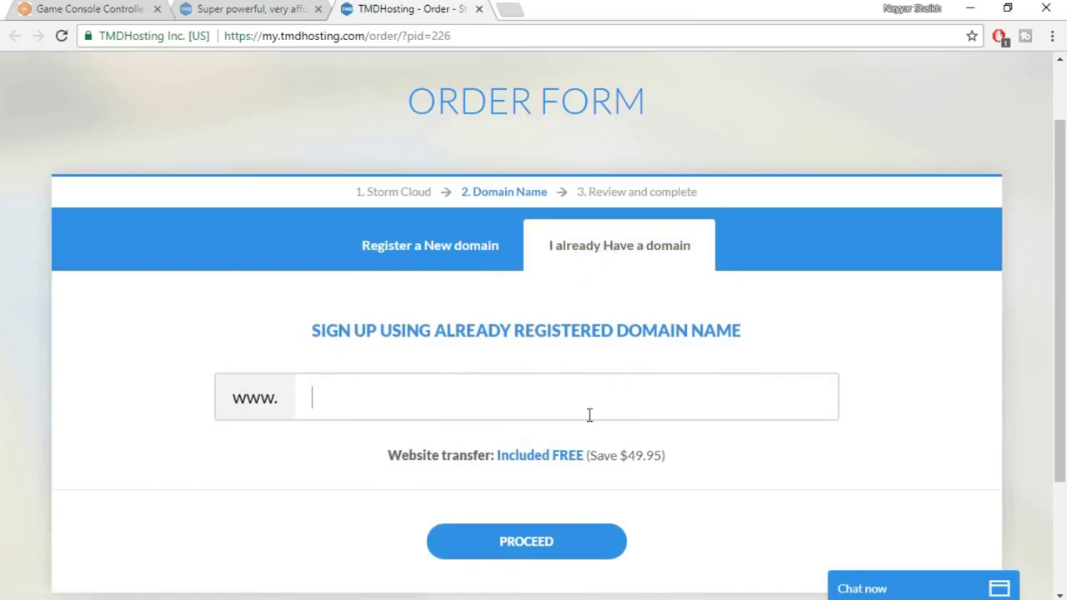
text(nayyarshaikh.com)
click(550, 539)
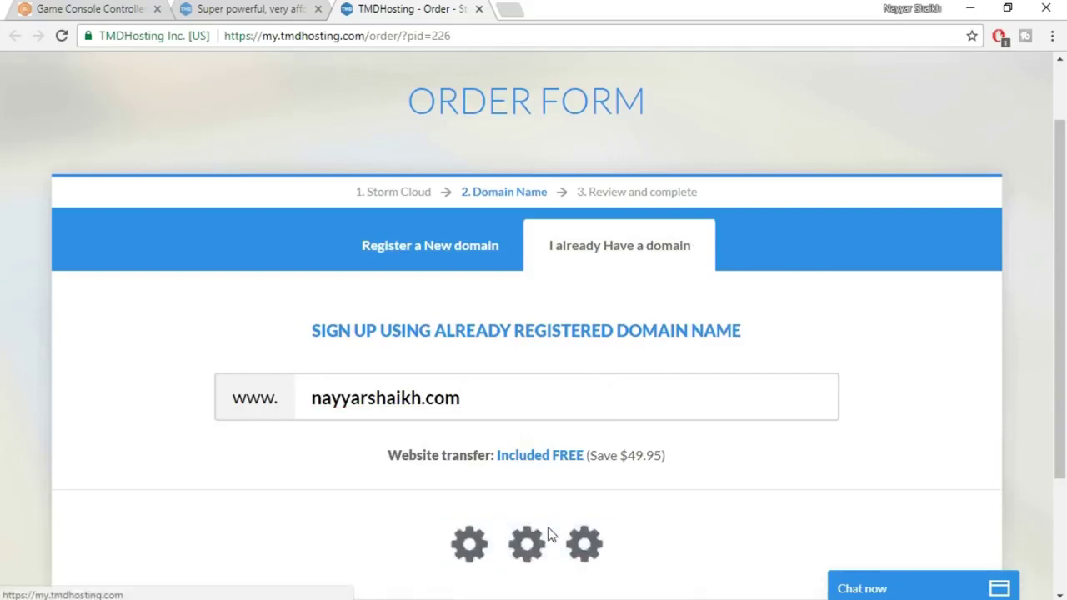
scroll(967, 312, down, 2)
scroll(969, 314, down, 1)
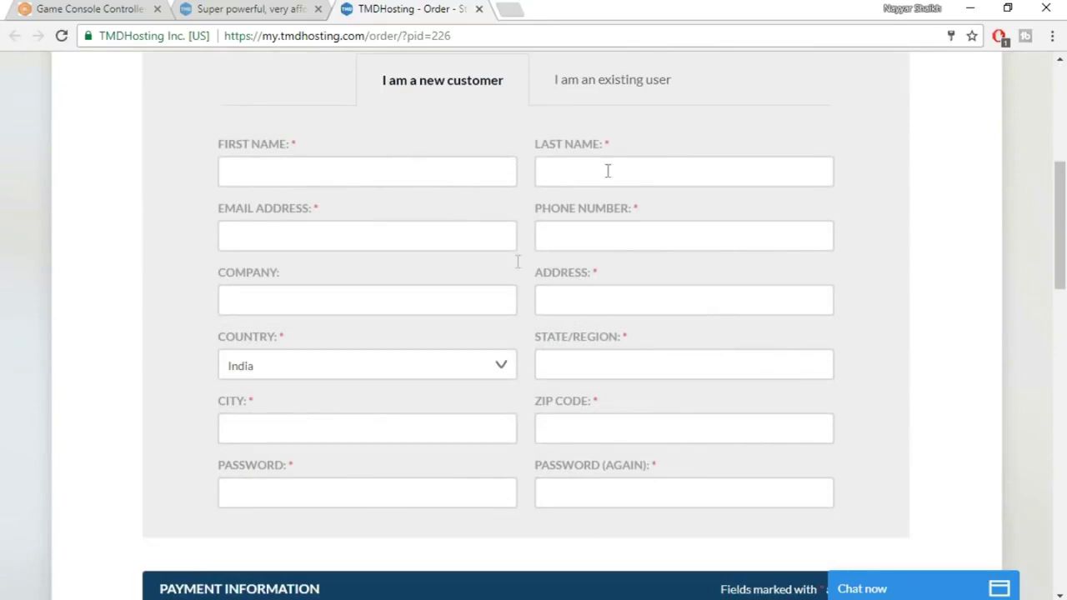
scroll(796, 336, down, 5)
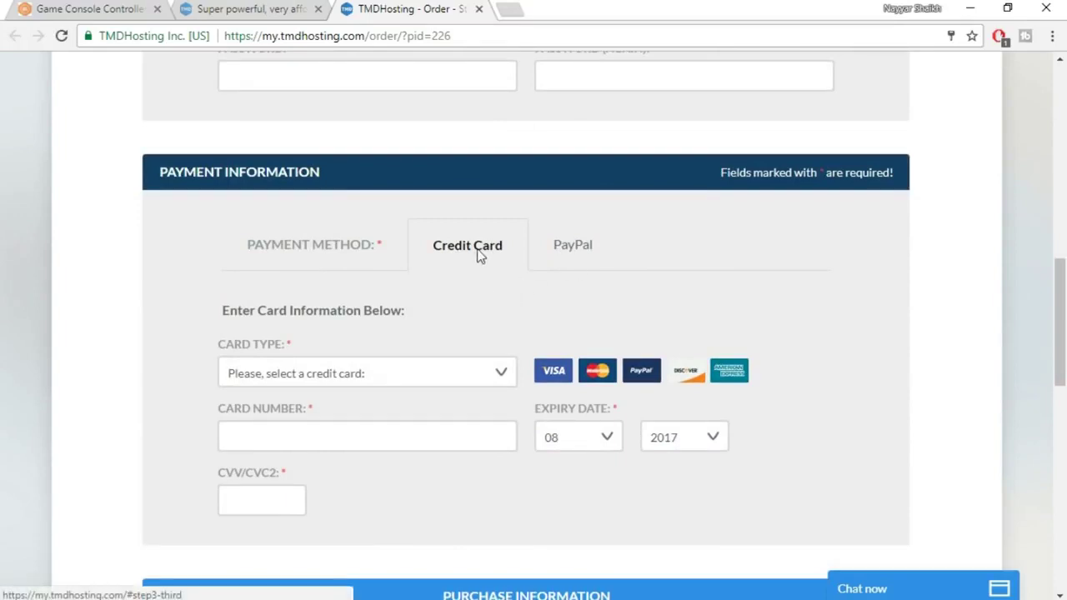
click(593, 255)
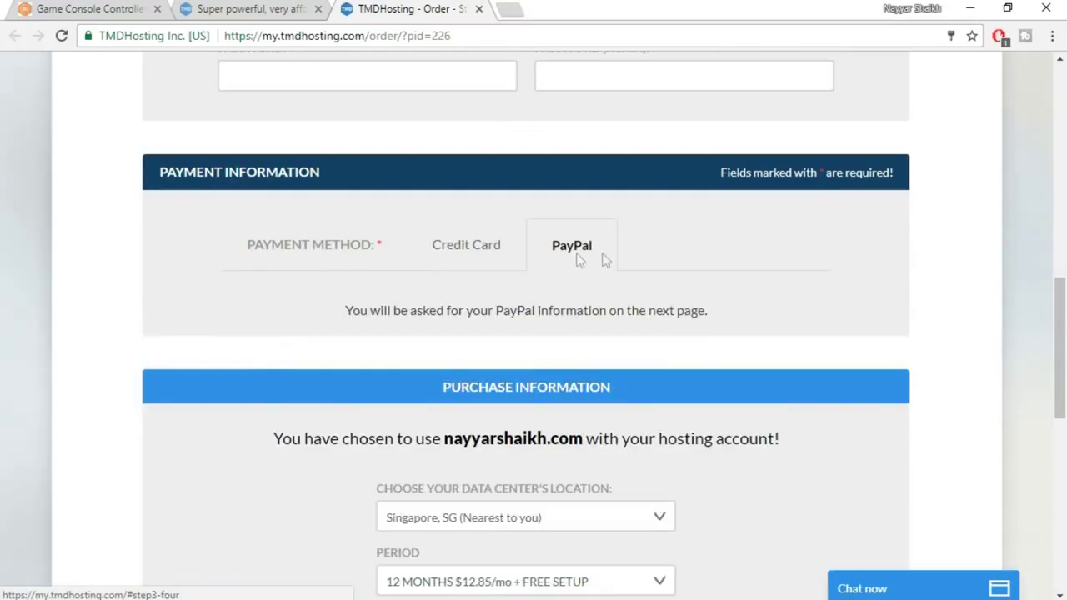
click(475, 252)
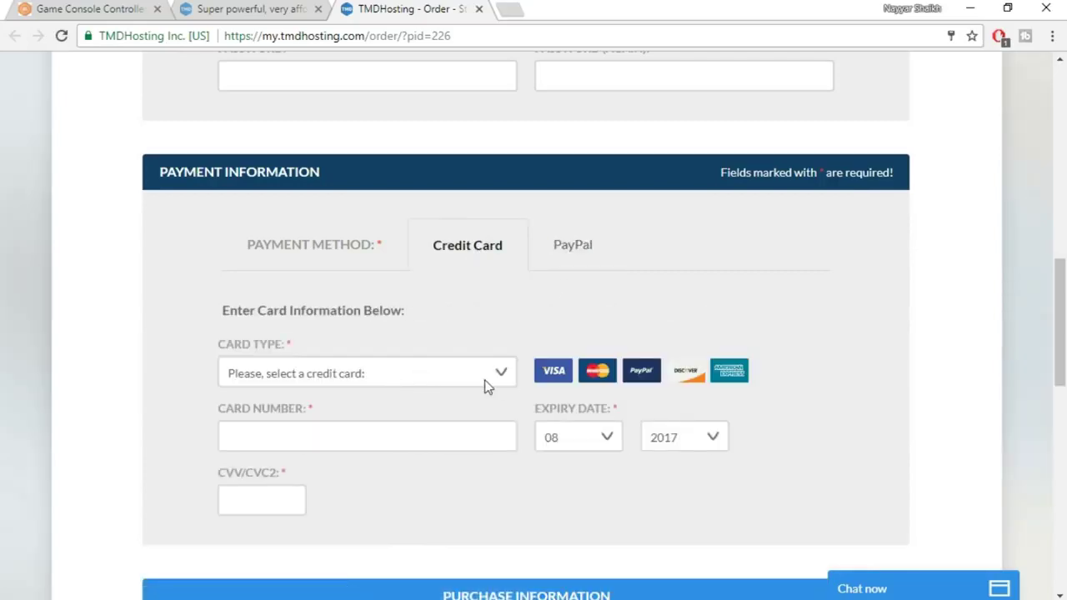
scroll(900, 439, down, 6)
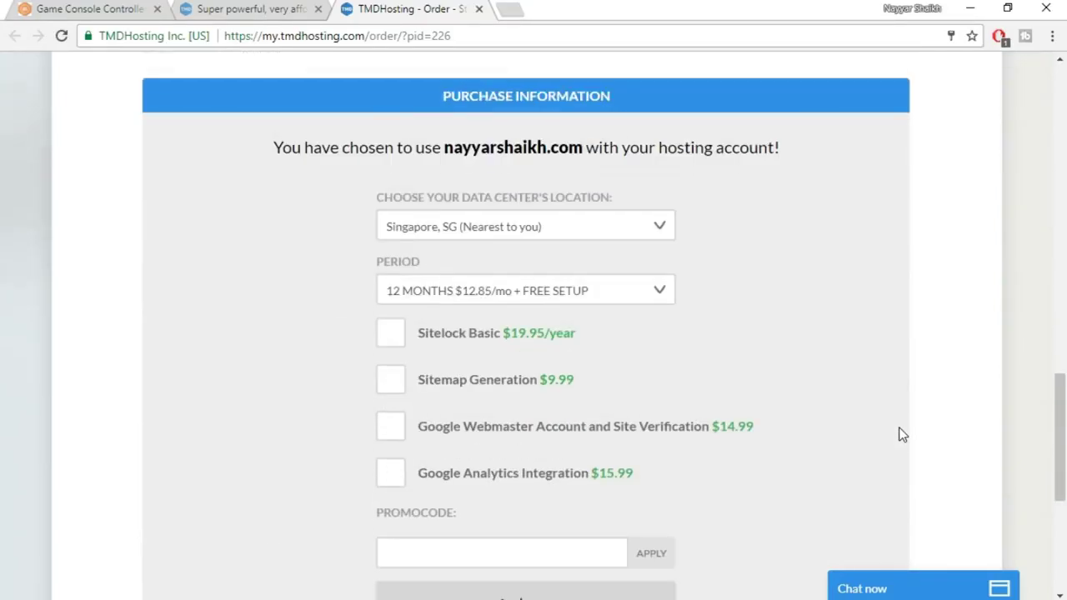
Keep the Singapore data center and 12-month billing, leave add-ons unticked, and select the Promocode field.
click(606, 228)
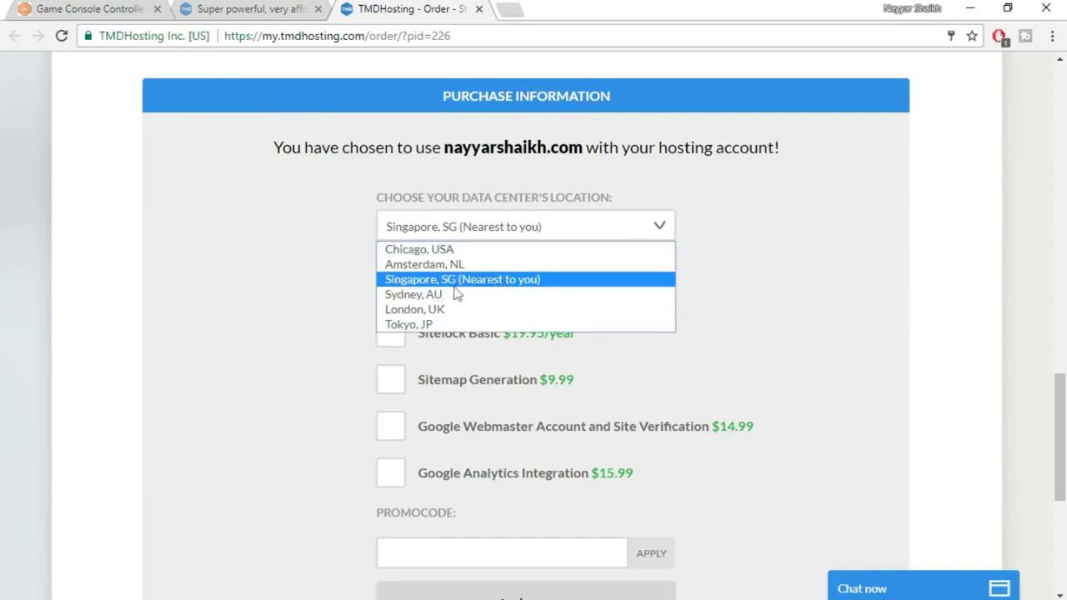
click(512, 284)
scroll(771, 284, down, 1)
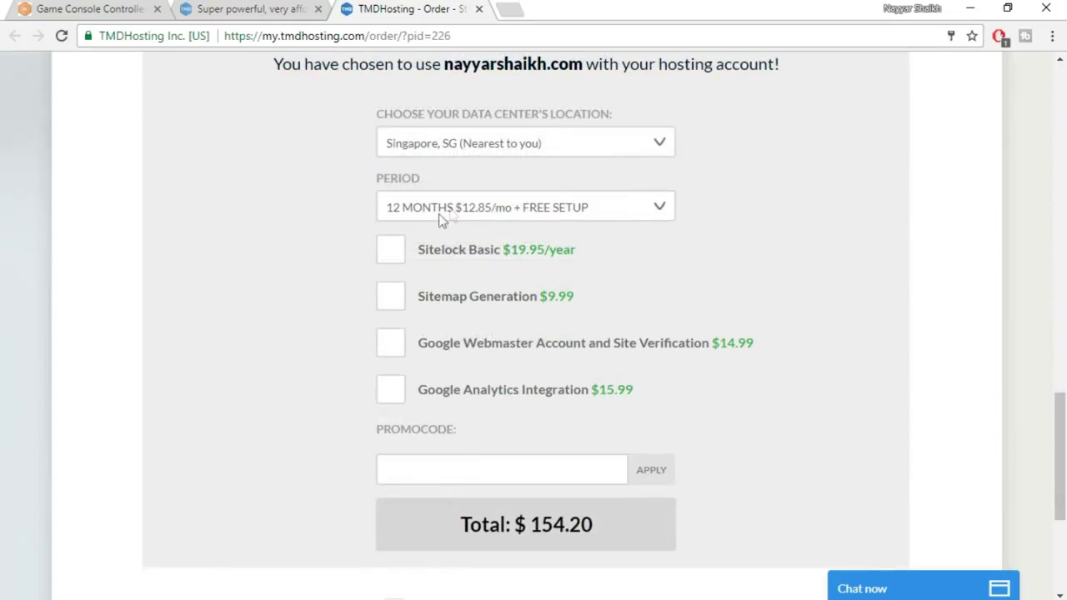
click(492, 210)
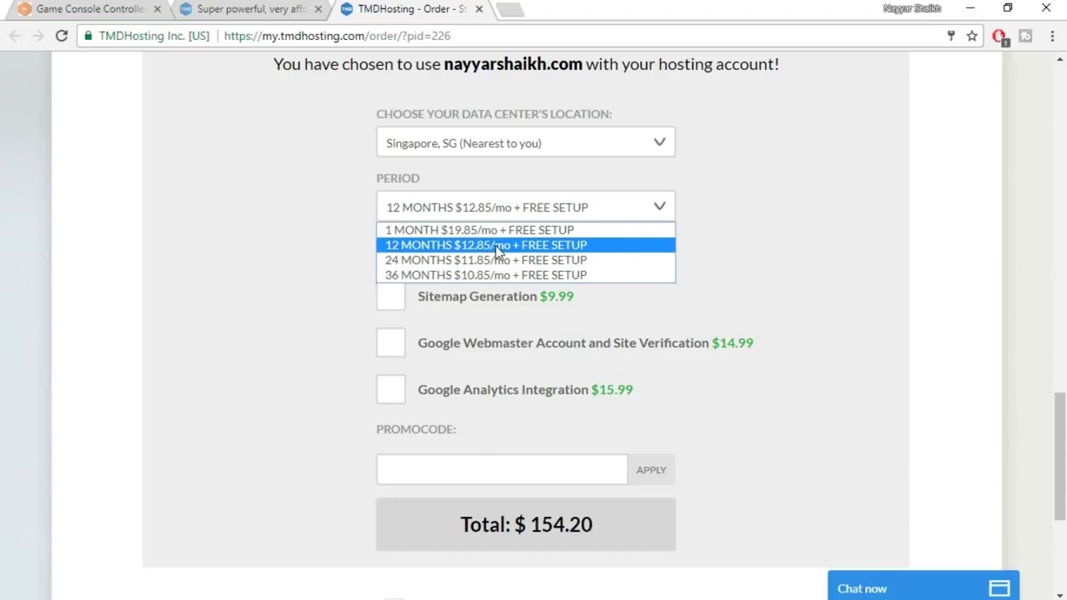
click(497, 247)
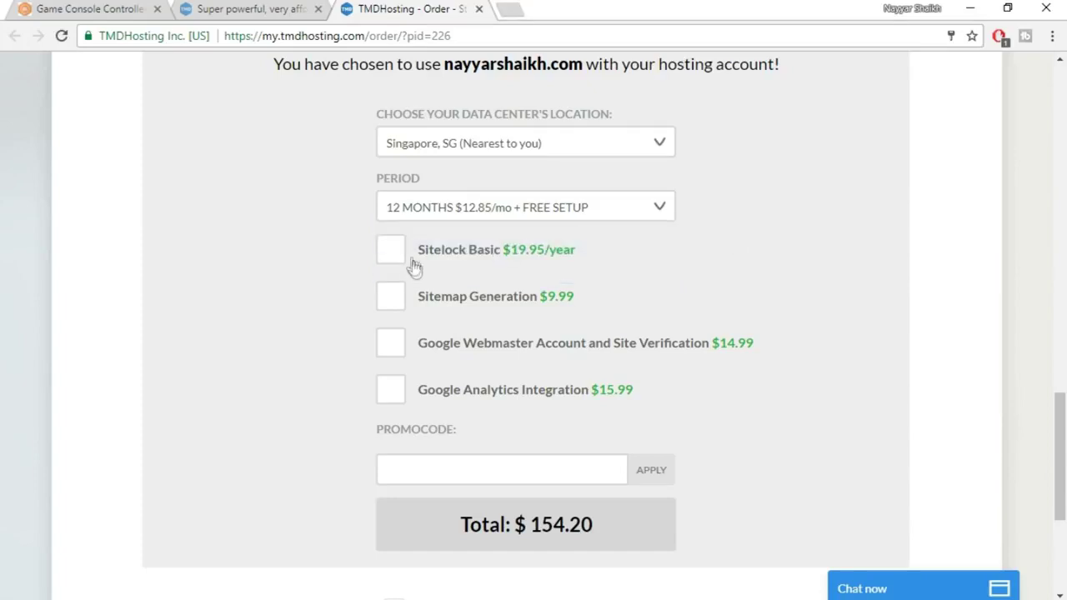
scroll(741, 332, down, 1)
scroll(742, 332, down, 2)
click(511, 305)
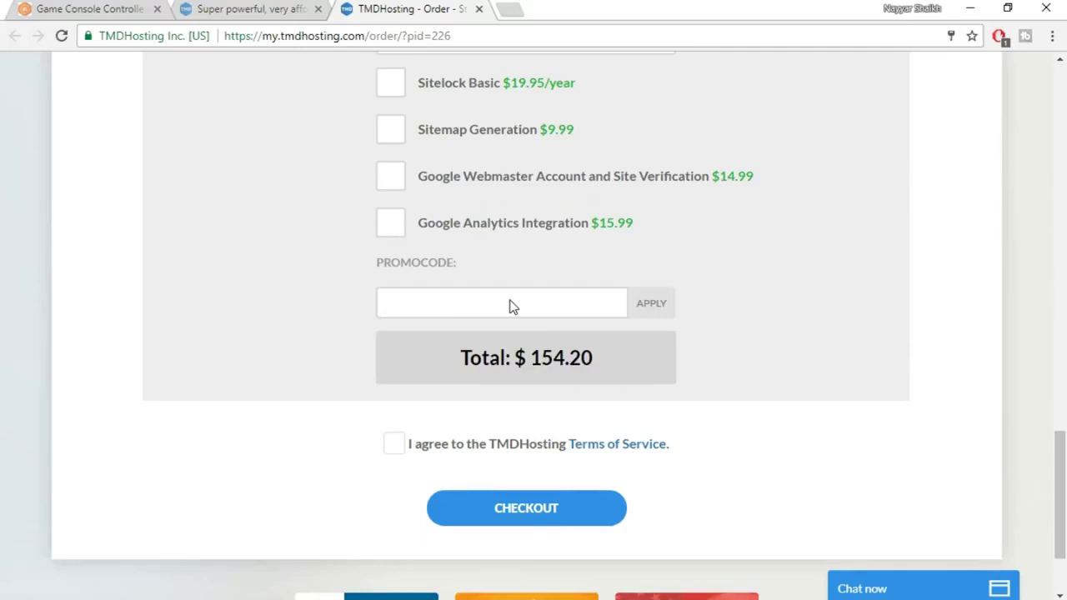
Apply the promo code for 7% off ($143.41 total) and accept the TMDHosting Terms of Service.
text(NAYYARYT)
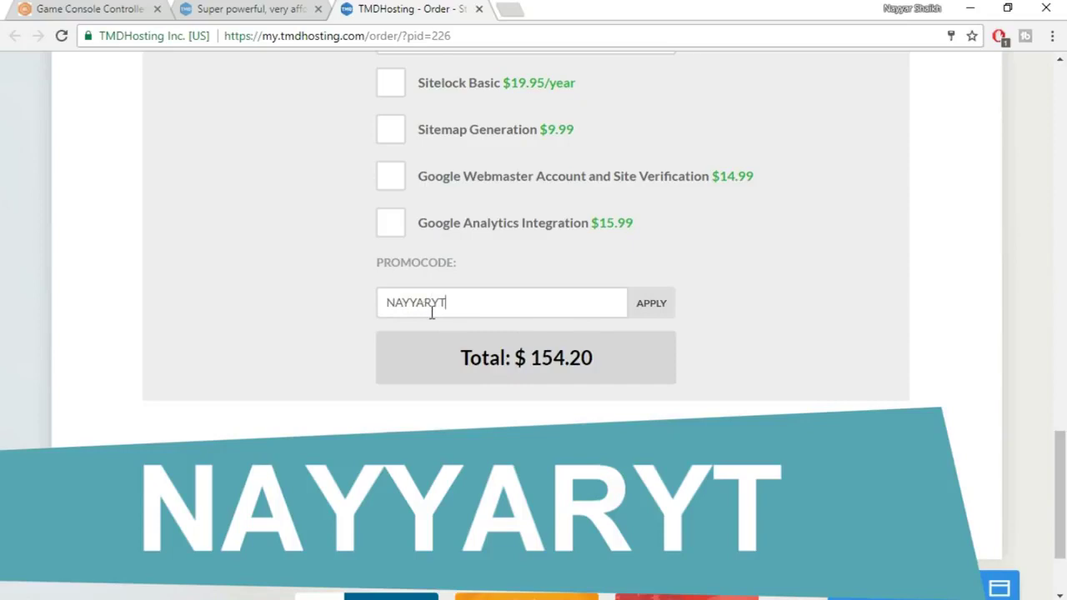
click(660, 309)
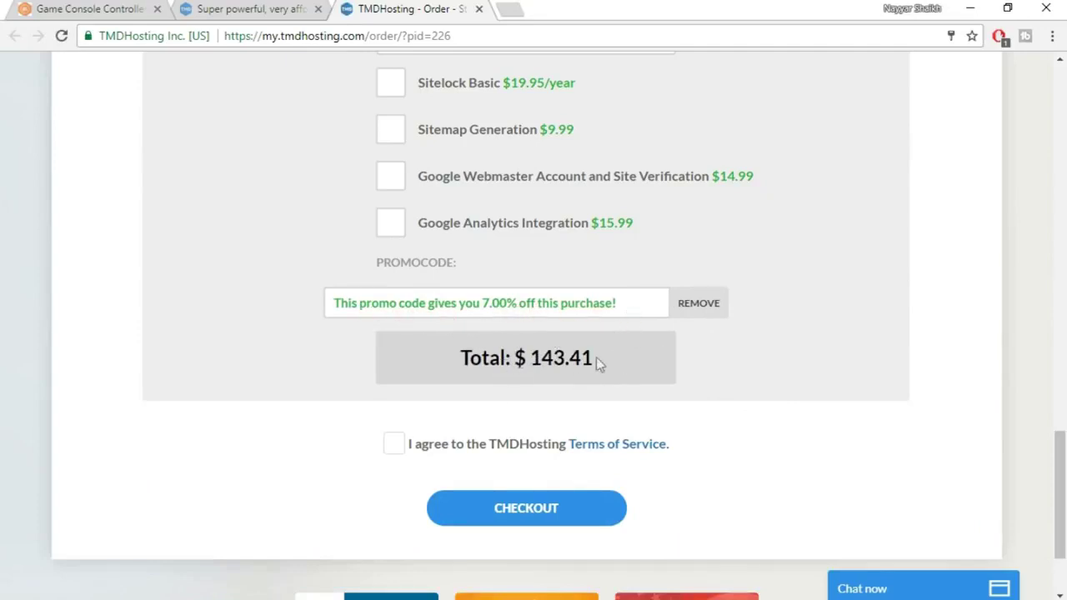
click(393, 449)
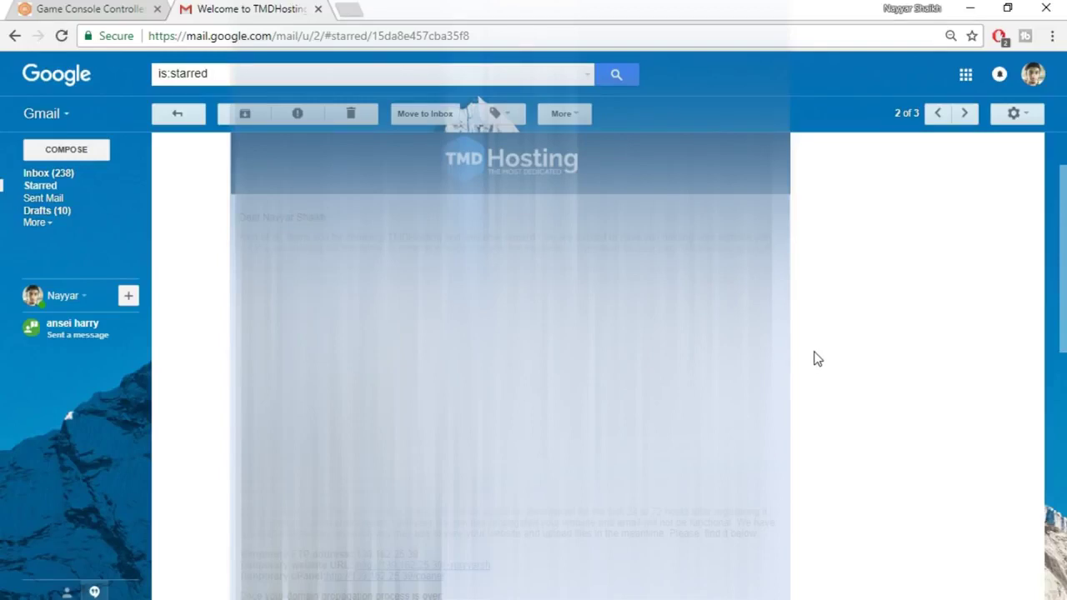
Scroll through the TMDHosting welcome email and switch to the tab with the new cPanel login.
scroll(814, 358, down, 5)
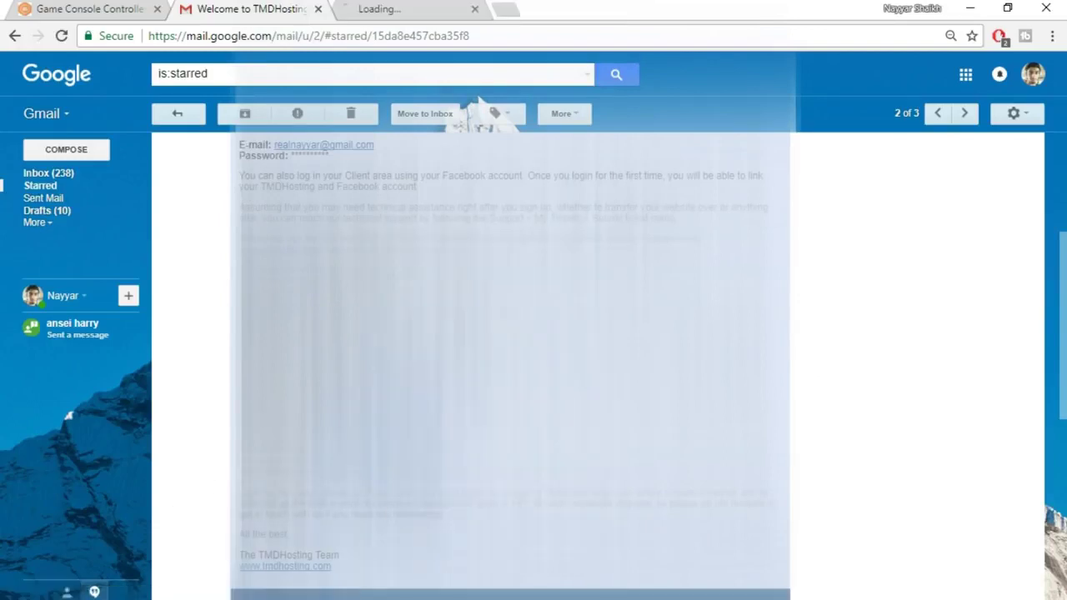
click(400, 6)
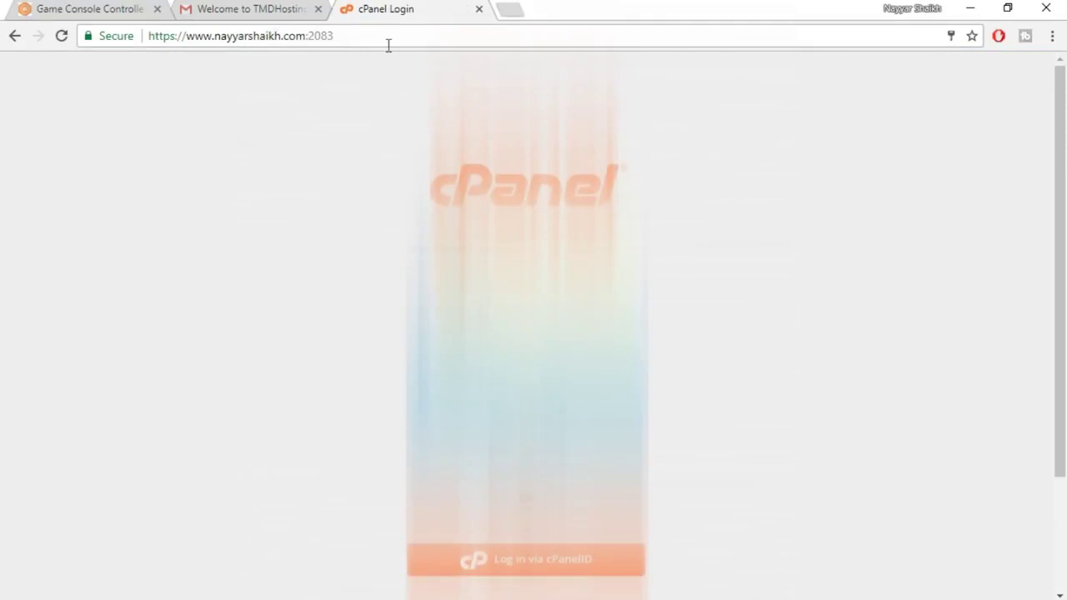
Log in to cPanel using the emailed details and open Softaculous's WordPress 4.8.1 installer.
click(269, 8)
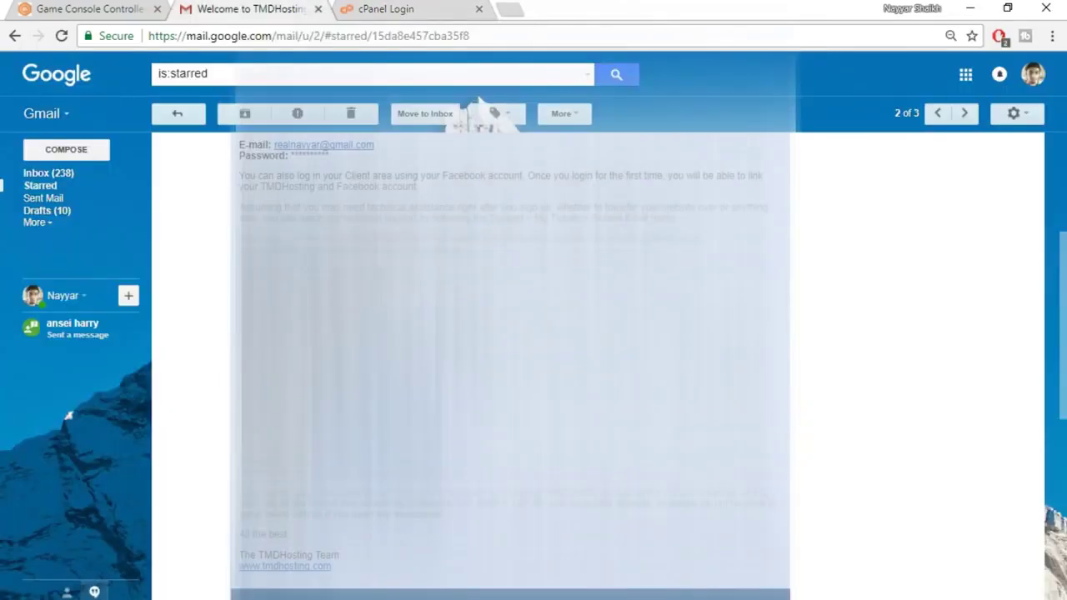
click(455, 8)
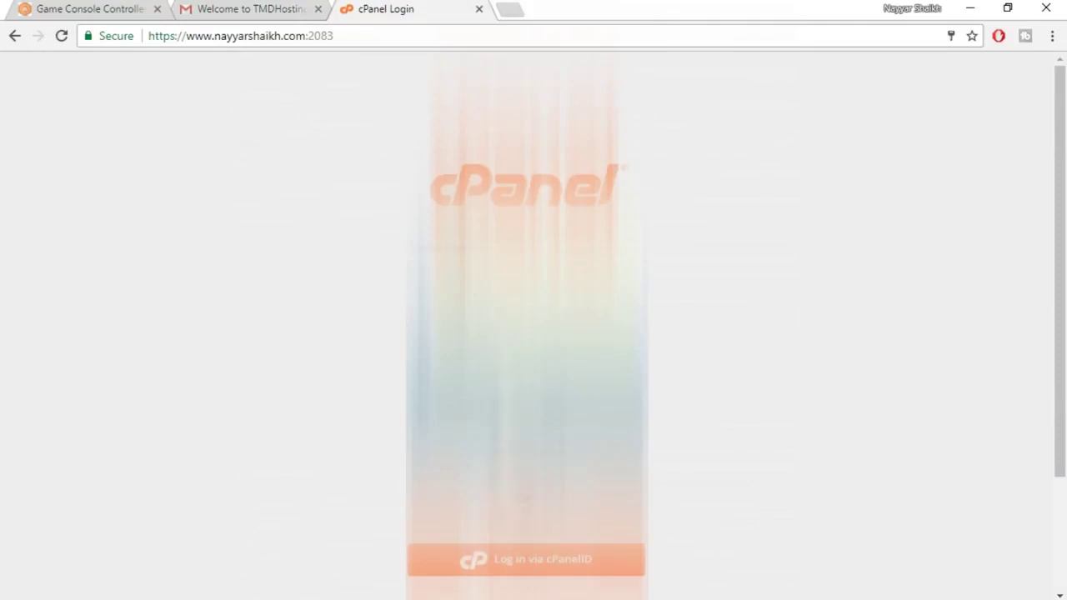
key(Return)
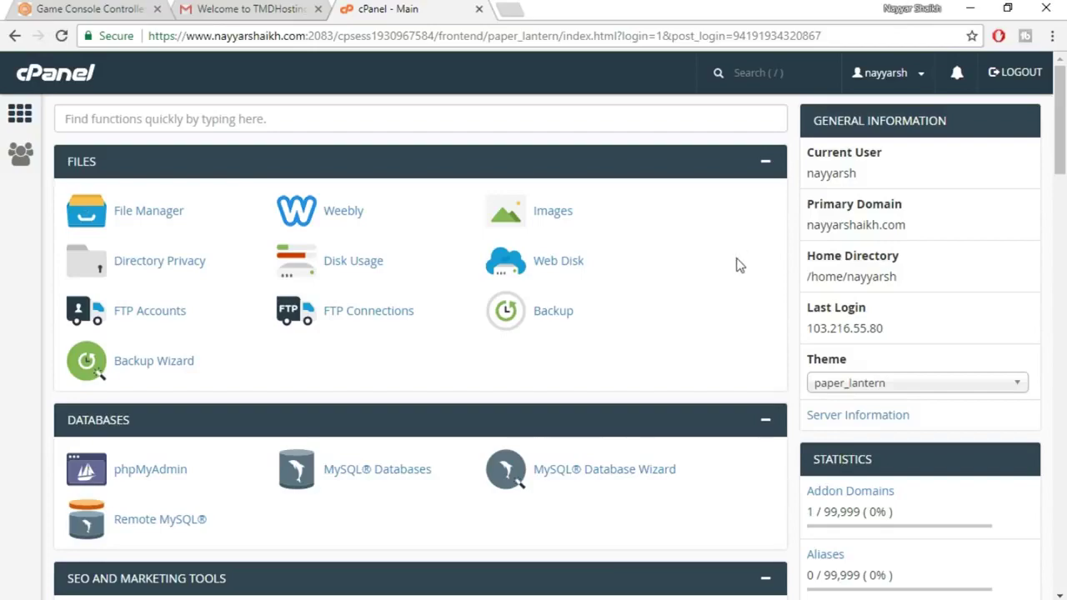
scroll(737, 266, down, 10)
scroll(737, 267, down, 15)
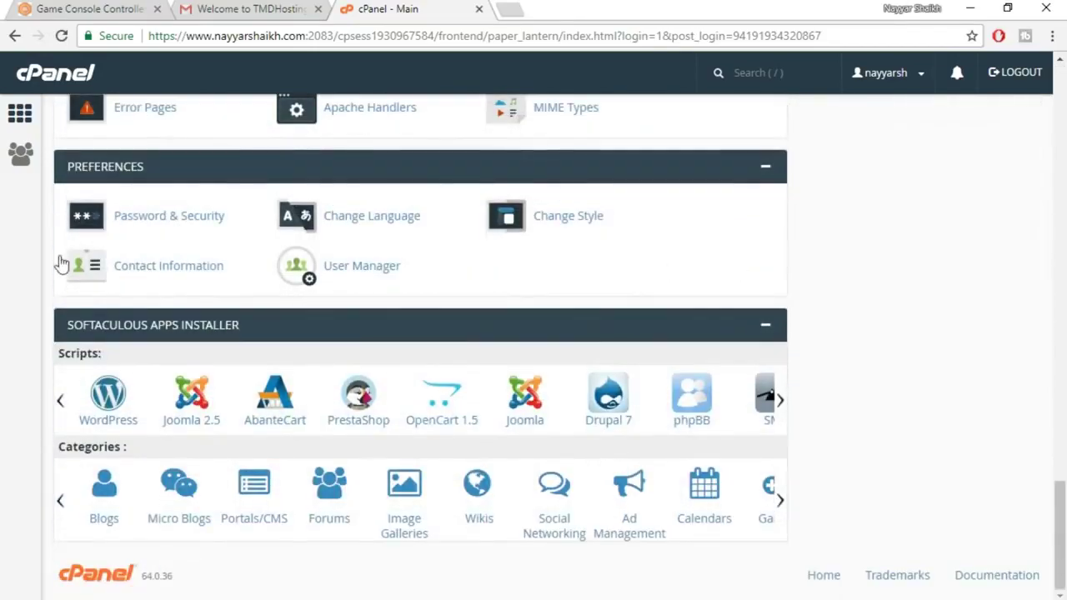
click(115, 429)
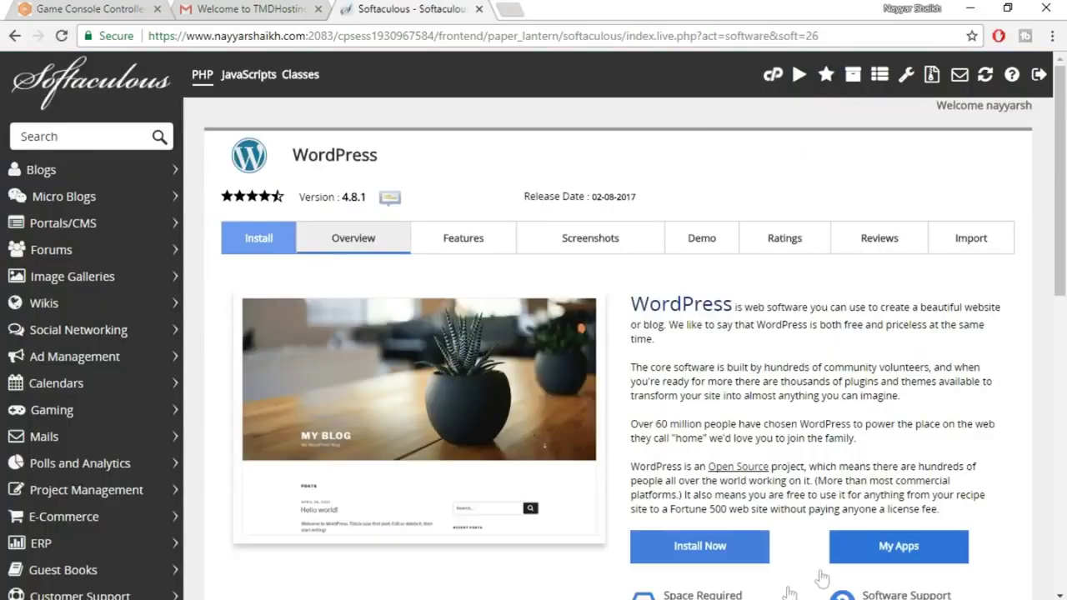
click(724, 552)
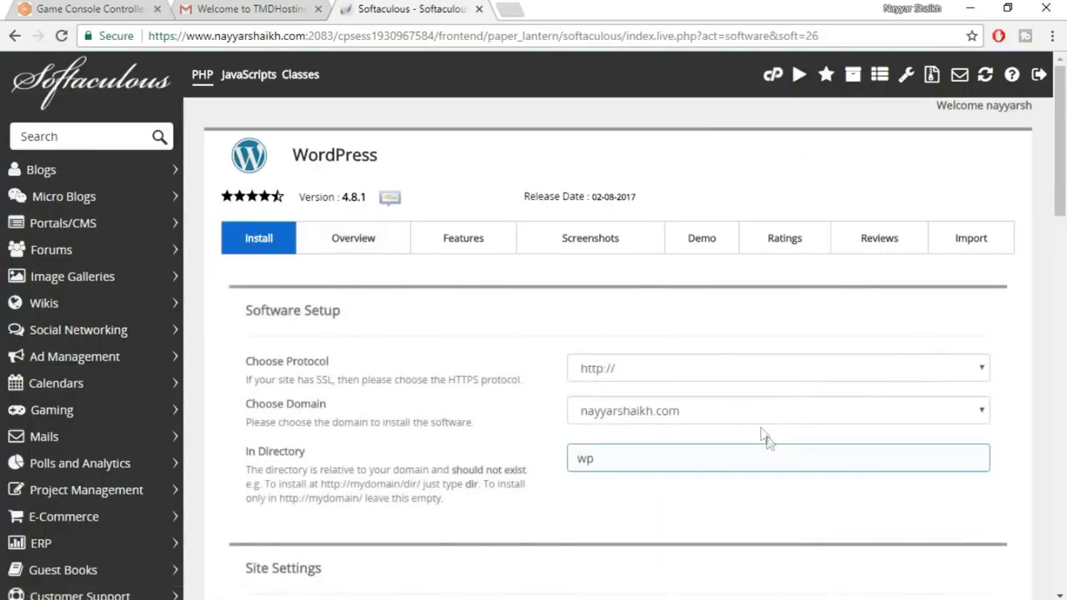
click(674, 369)
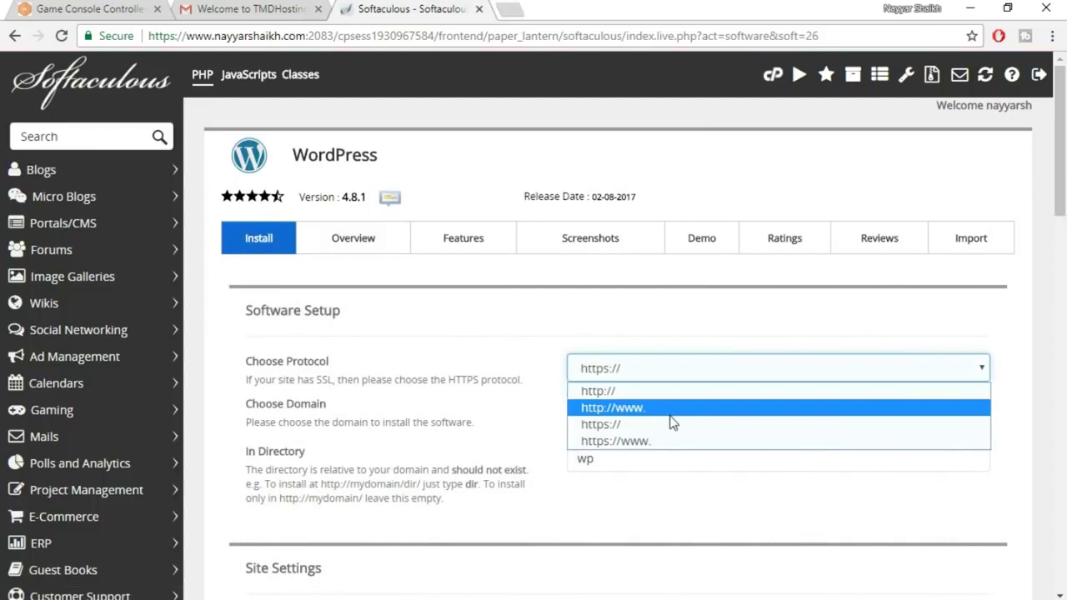
click(638, 444)
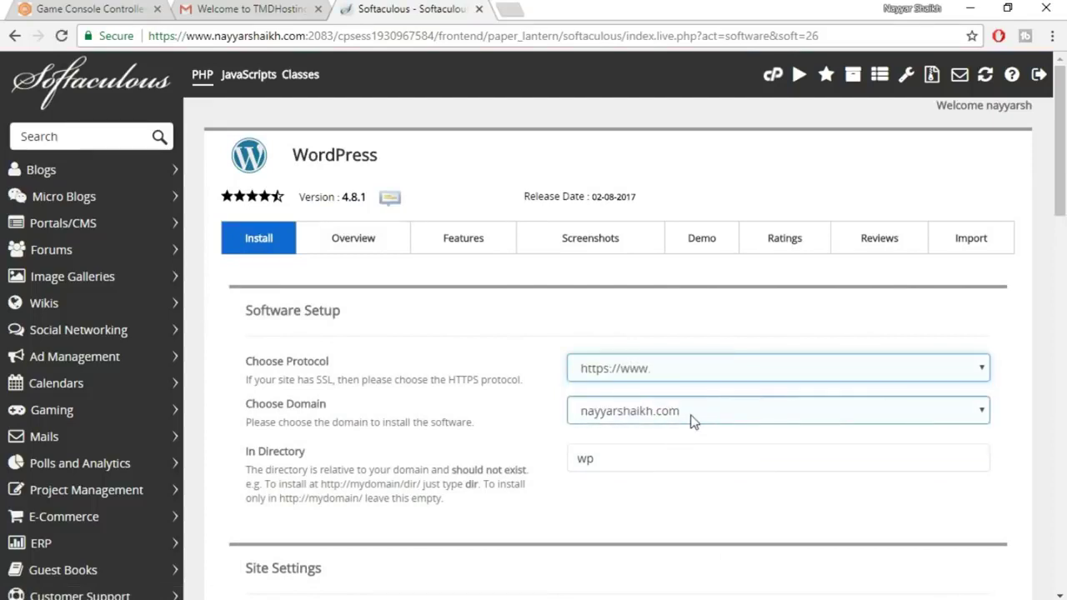
click(692, 421)
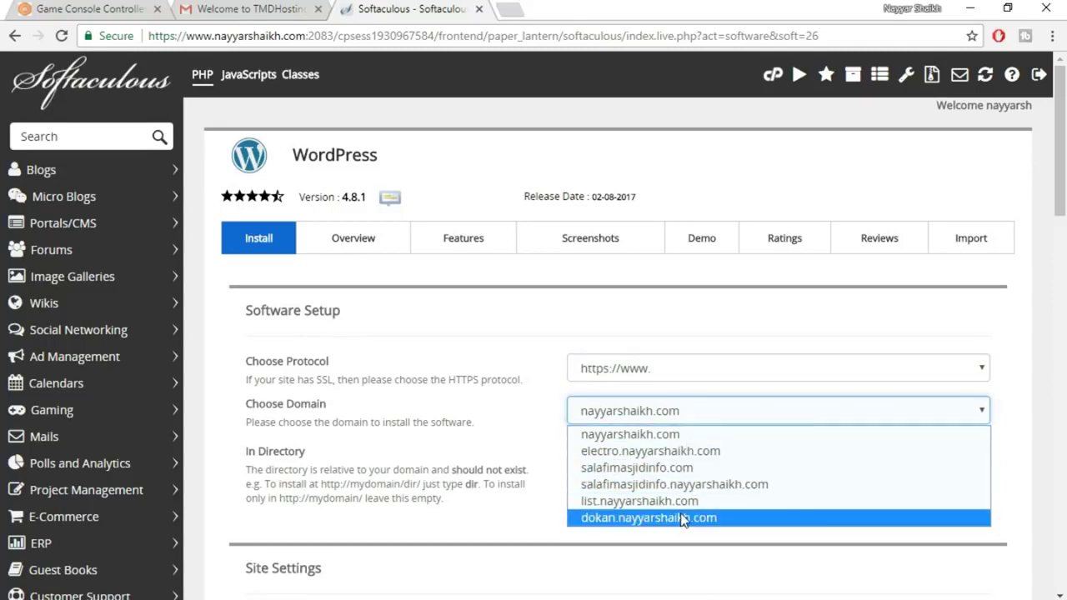
scroll(682, 504, down, 1)
drag(715, 377, 525, 383)
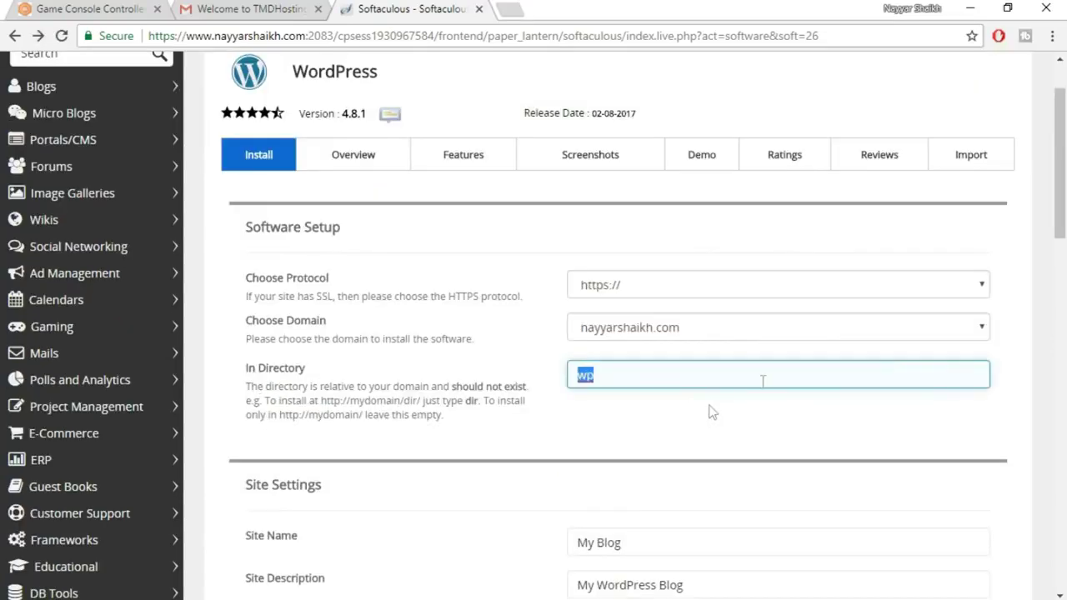
drag(671, 381, 567, 389)
key(BackSpace)
Replace the default admin username and paste in a new, stronger admin password.
scroll(757, 448, down, 3)
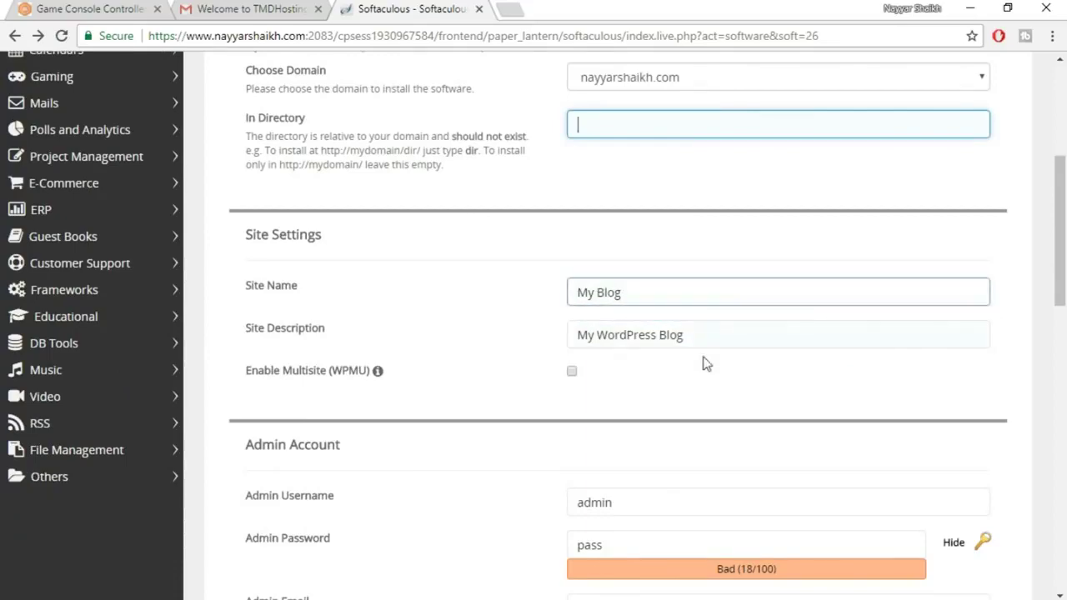
scroll(720, 340, down, 2)
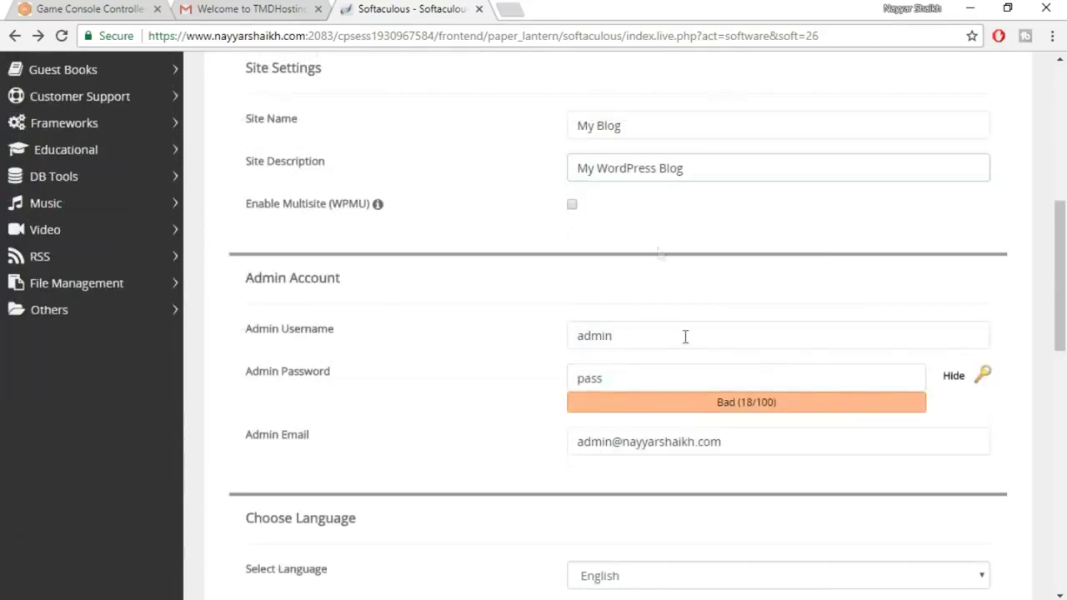
drag(652, 329, 540, 327)
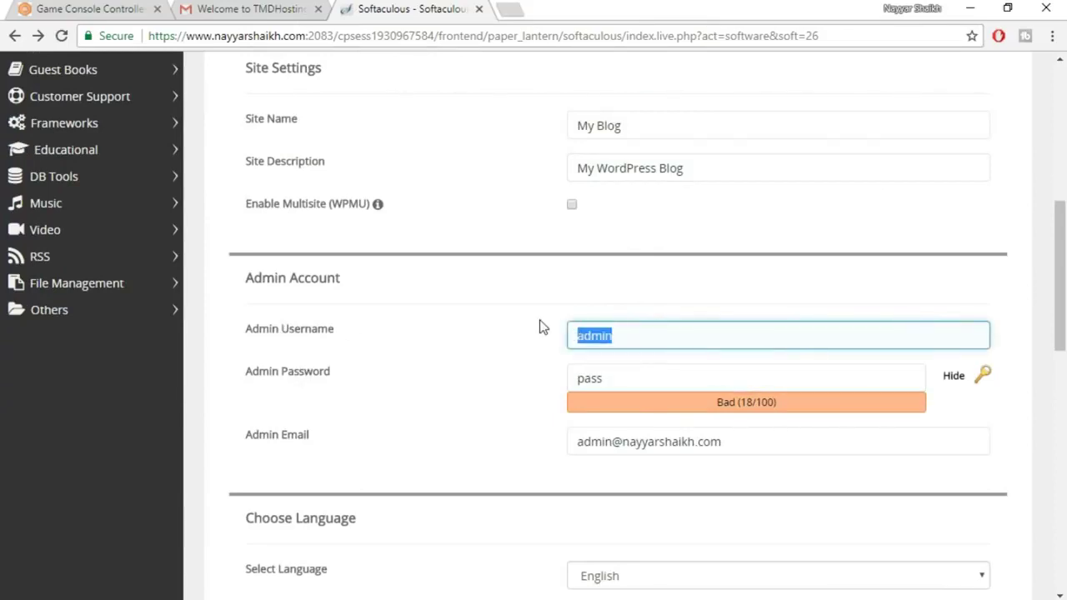
text(N)
click(638, 370)
drag(667, 381, 542, 386)
click(954, 377)
drag(750, 386, 548, 368)
key(ctrl+v)
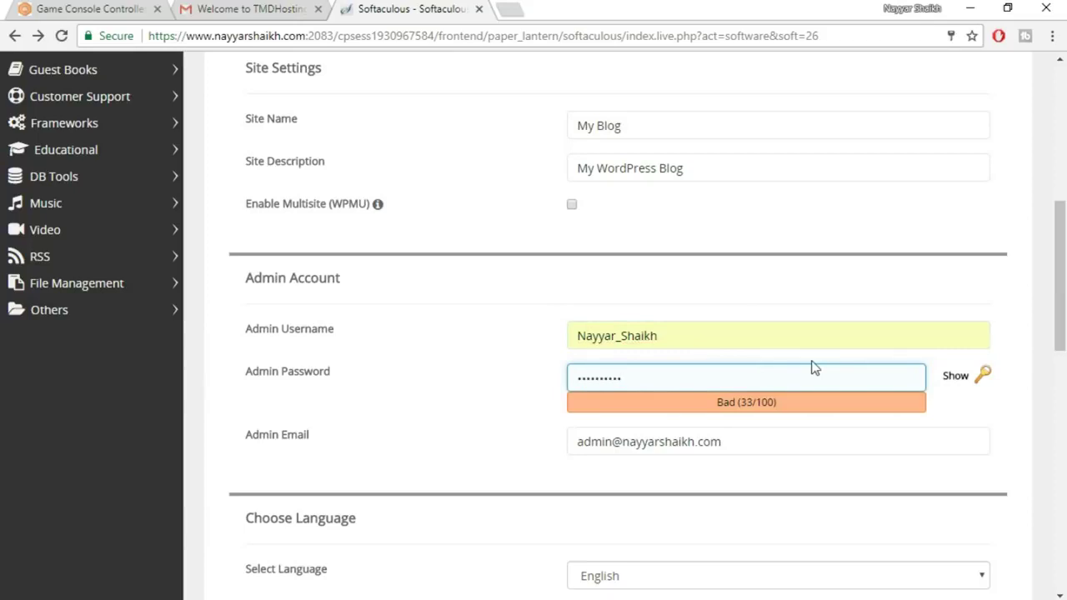
Replace the admin email and review the remaining settings (My Blog, English).
click(742, 440)
drag(735, 441, 562, 445)
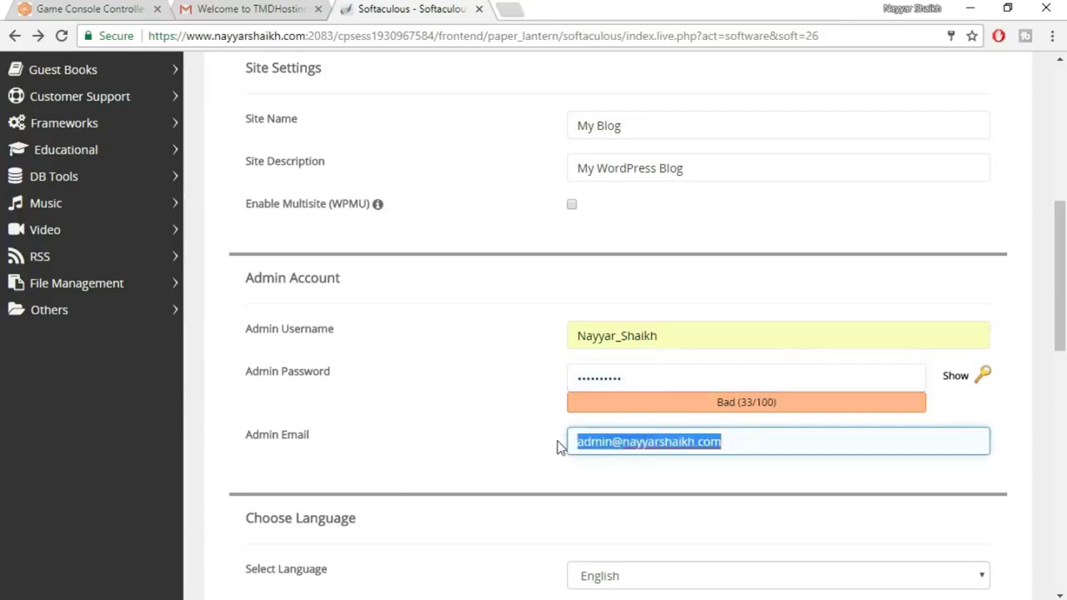
text(r)
click(648, 468)
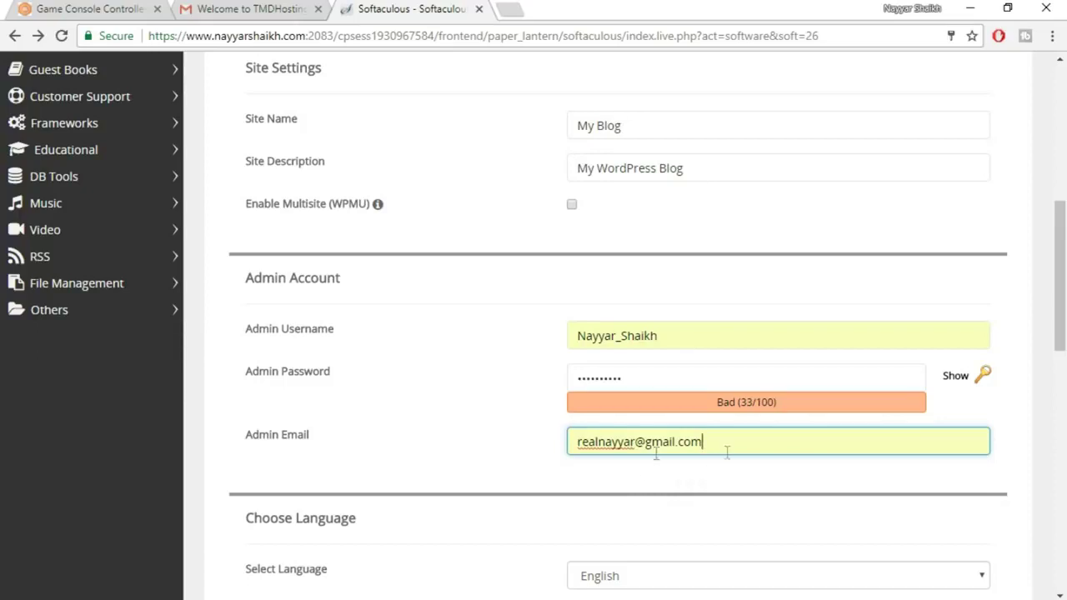
scroll(753, 464, down, 4)
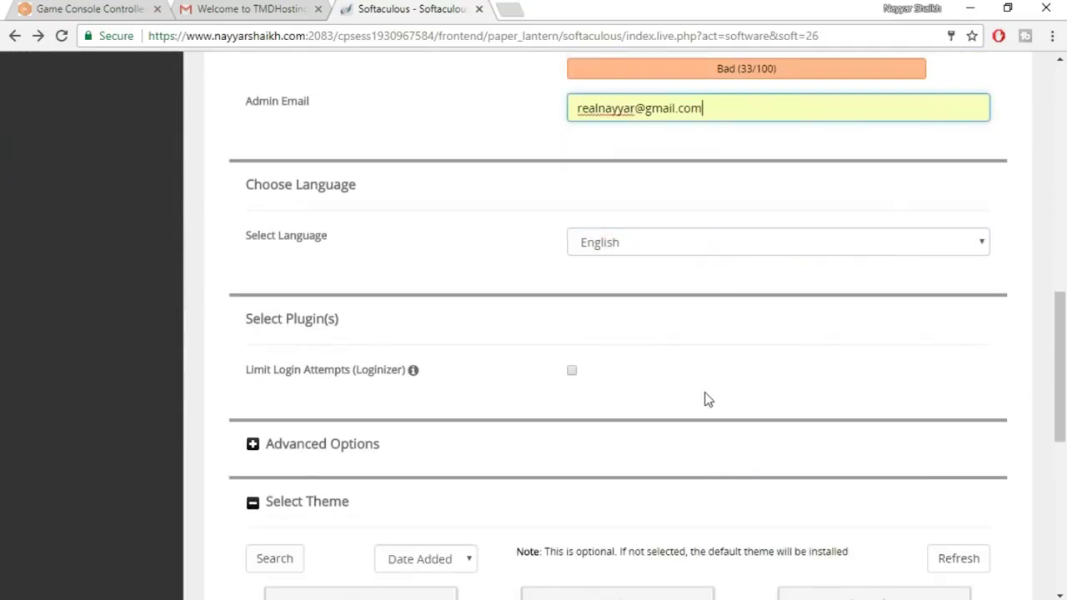
scroll(705, 398, down, 2)
scroll(867, 379, down, 4)
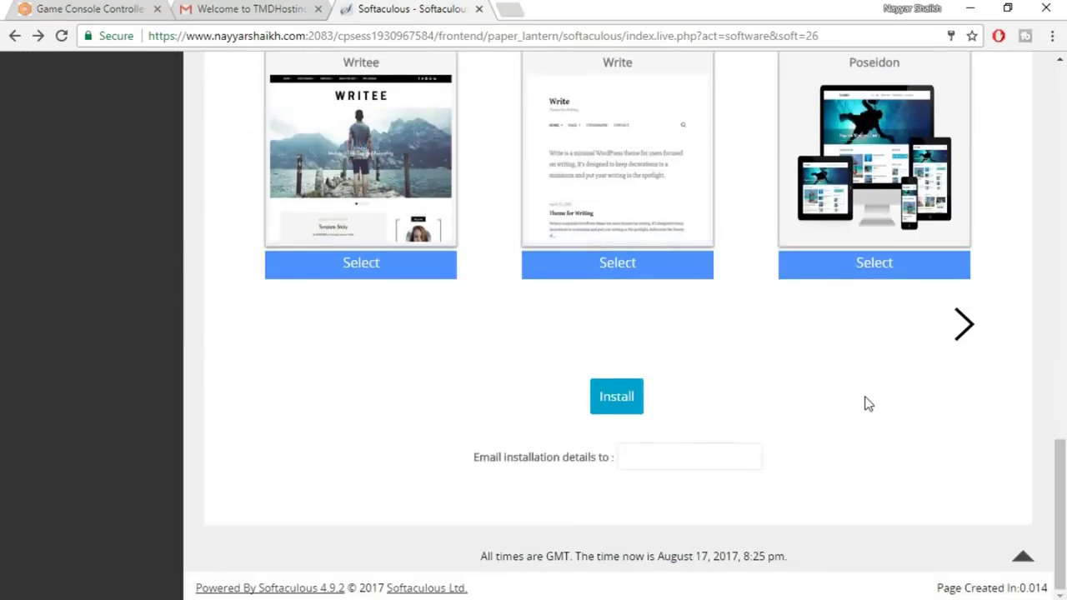
Run the WordPress install, then open its Administrative URL dashboard in a new tab.
click(617, 397)
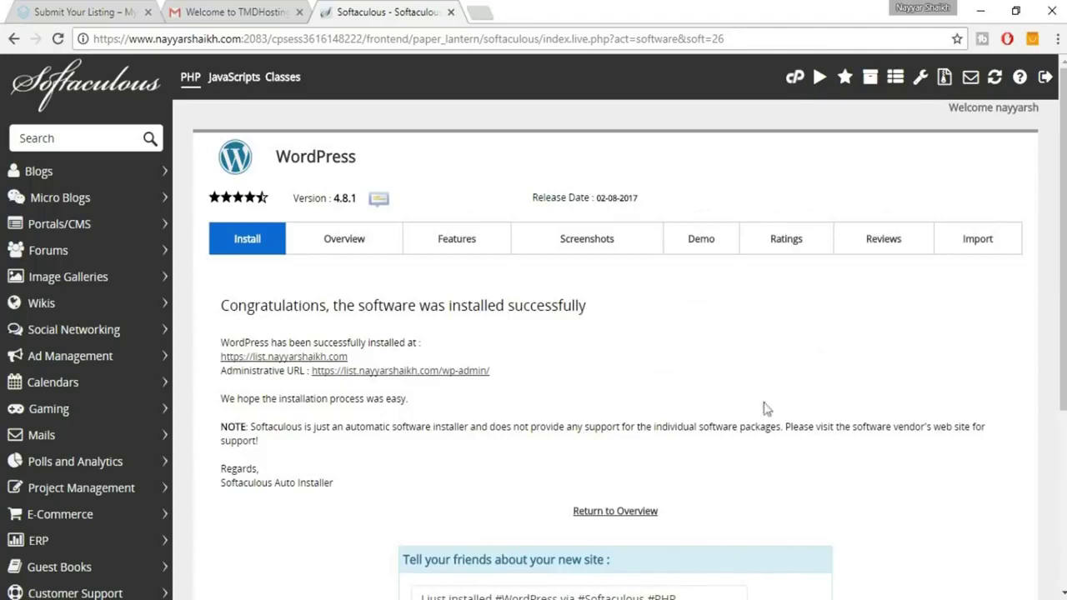
right_click(389, 378)
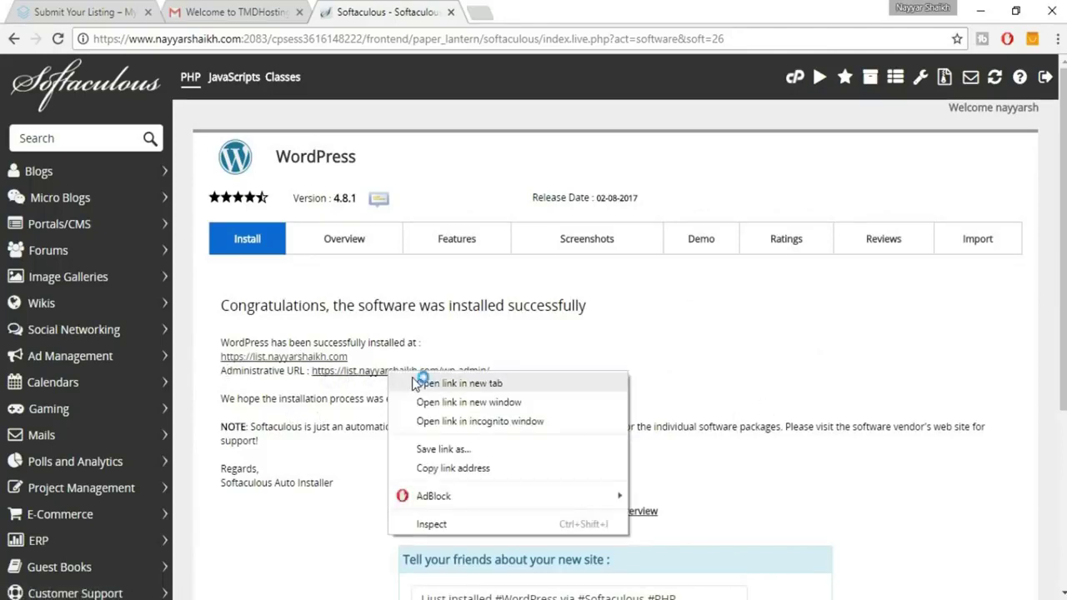
click(417, 380)
key(ctrl+Tab)
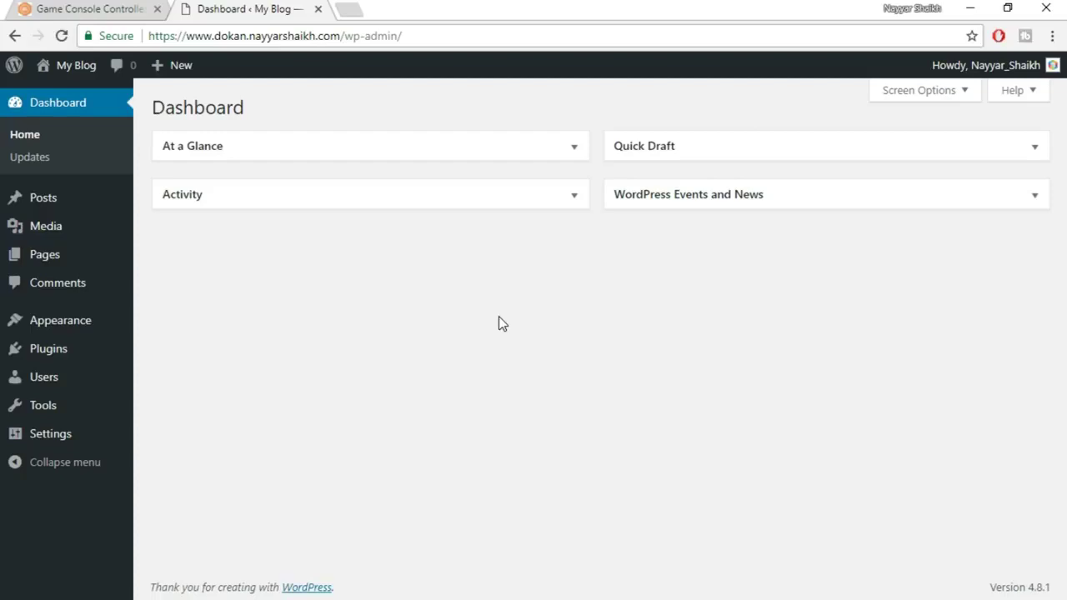
Preview the new site's front page in a new tab, then open Appearance > Themes in the dashboard.
mouse_move(72, 70)
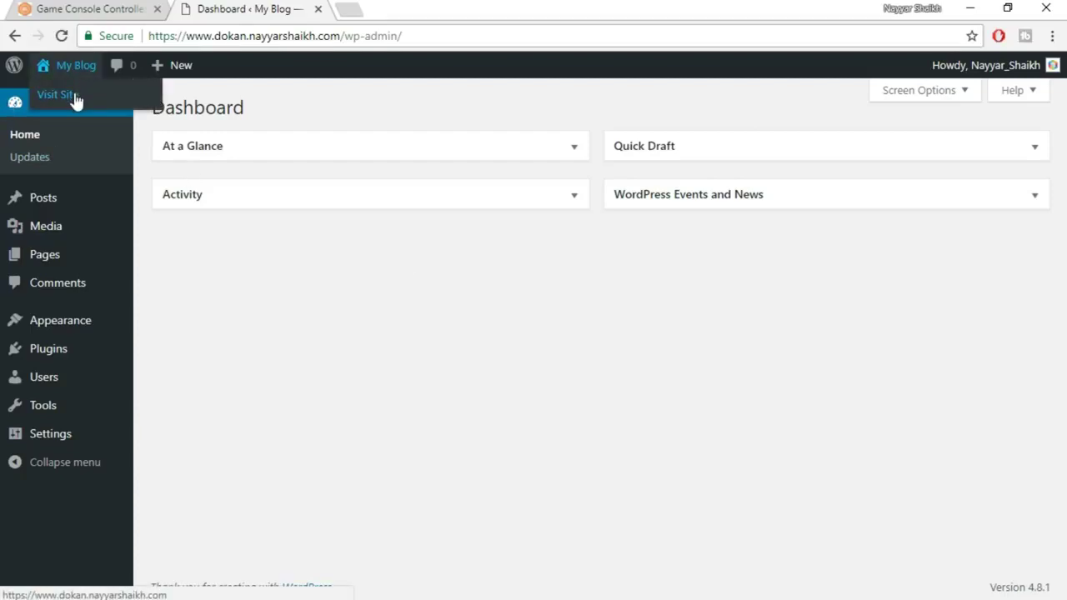
right_click(77, 98)
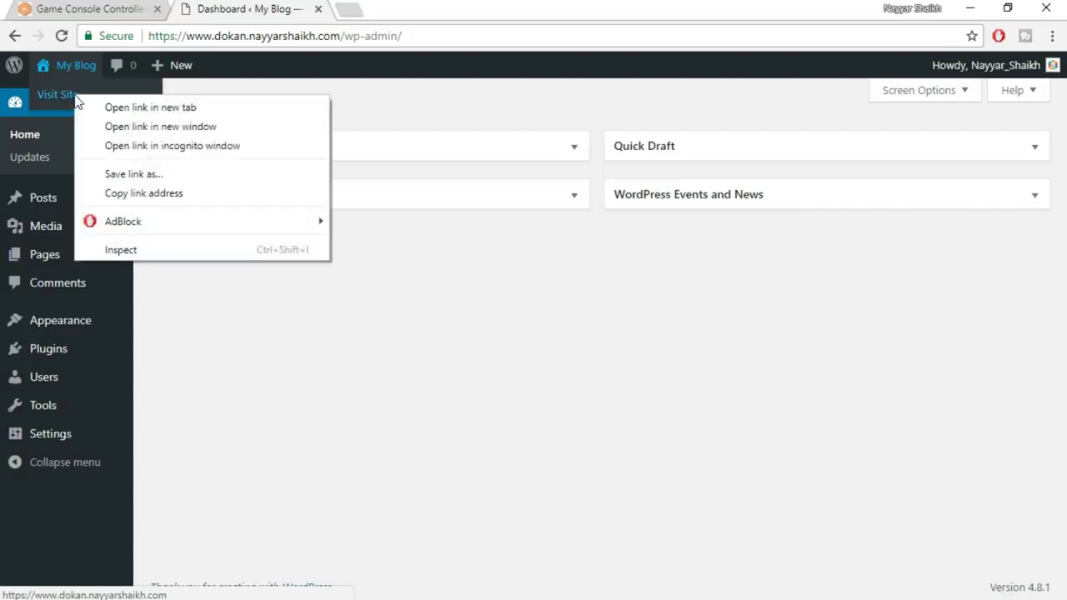
click(98, 107)
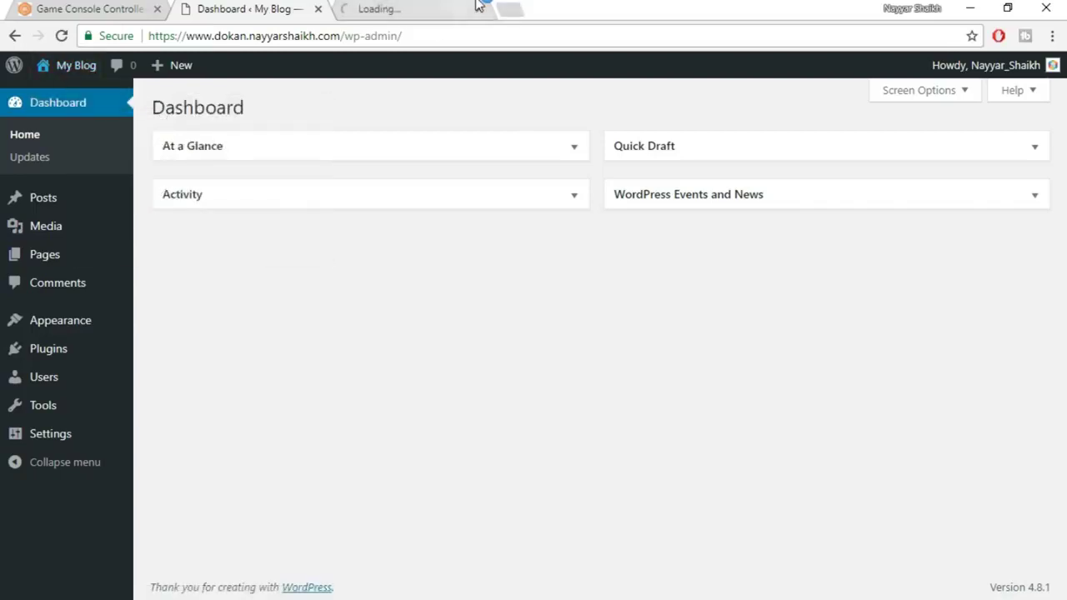
click(471, 9)
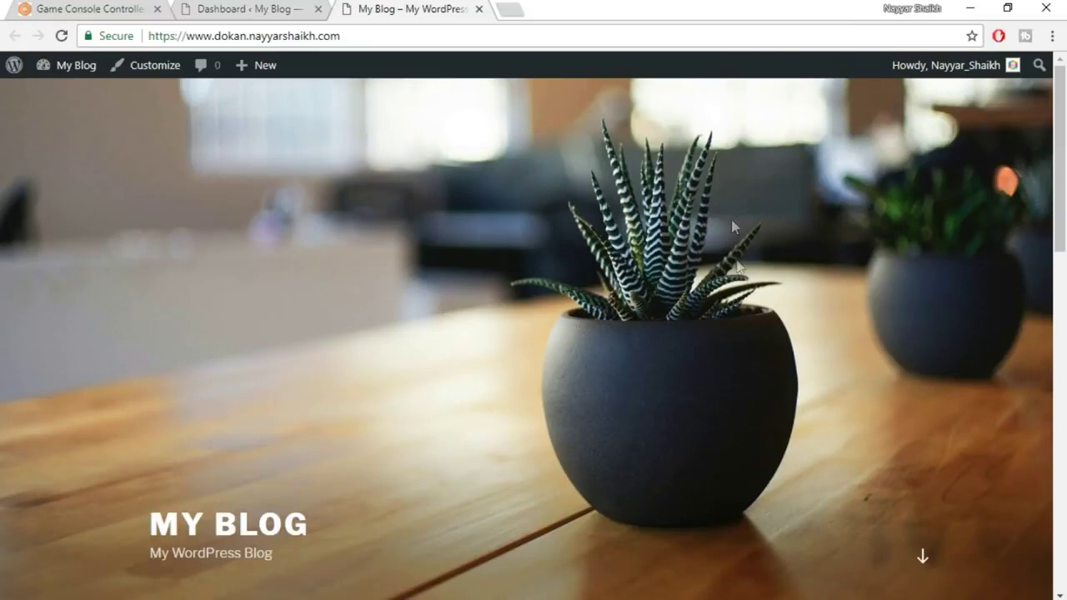
scroll(744, 308, down, 5)
scroll(745, 305, up, 5)
click(242, 10)
click(89, 326)
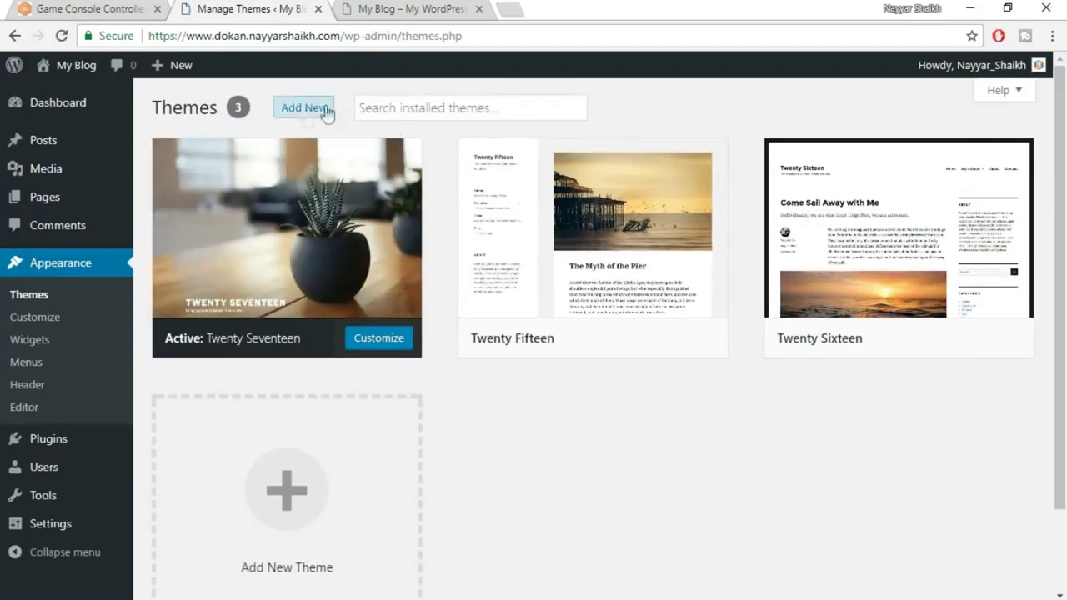
Open the Add Themes gallery, briefly check the Electro store tab, and start a blank browser tab.
click(301, 122)
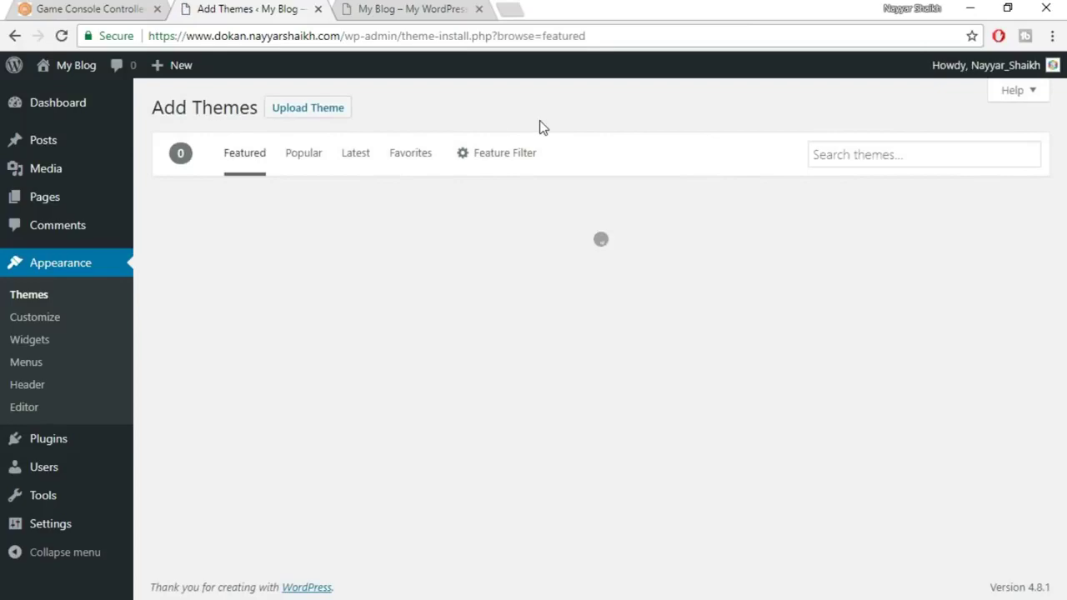
click(100, 8)
click(292, 4)
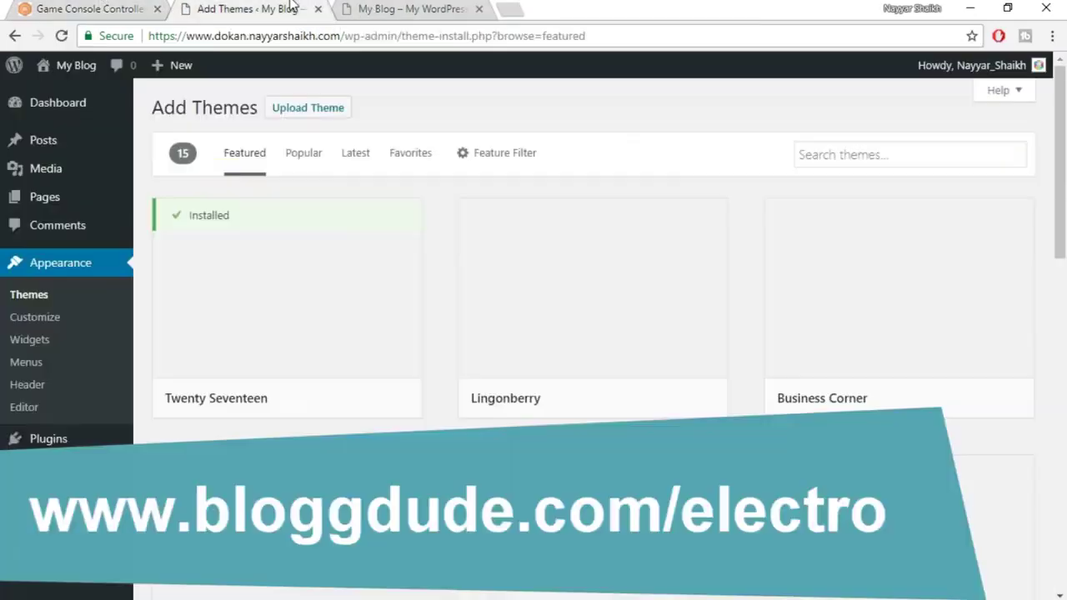
click(517, 5)
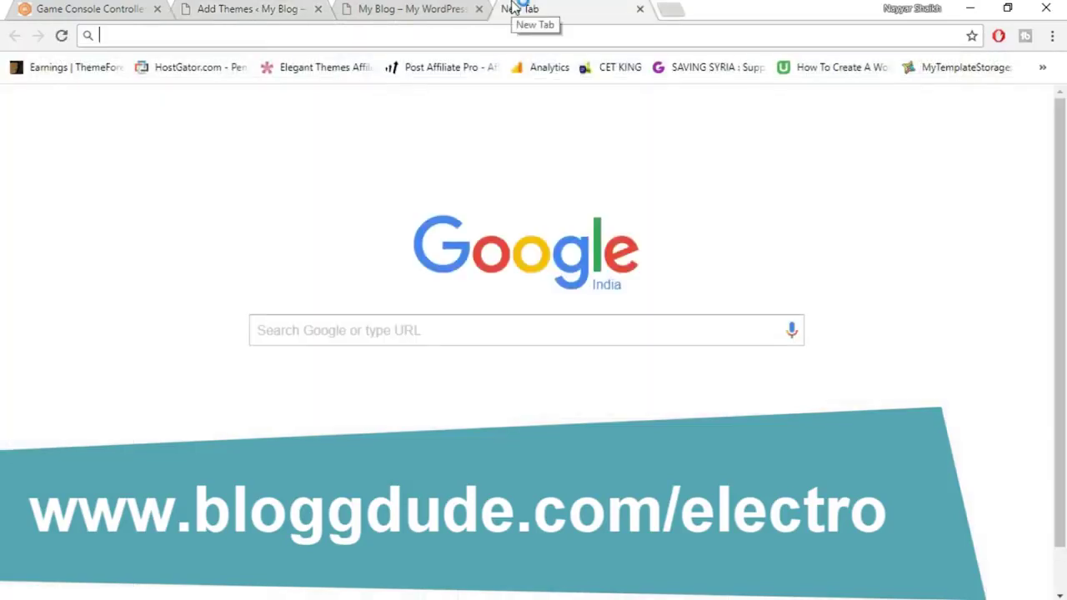
Load the ThemeForest Electro item page and compare it with the live Electro store demo.
text(b)
key(Return)
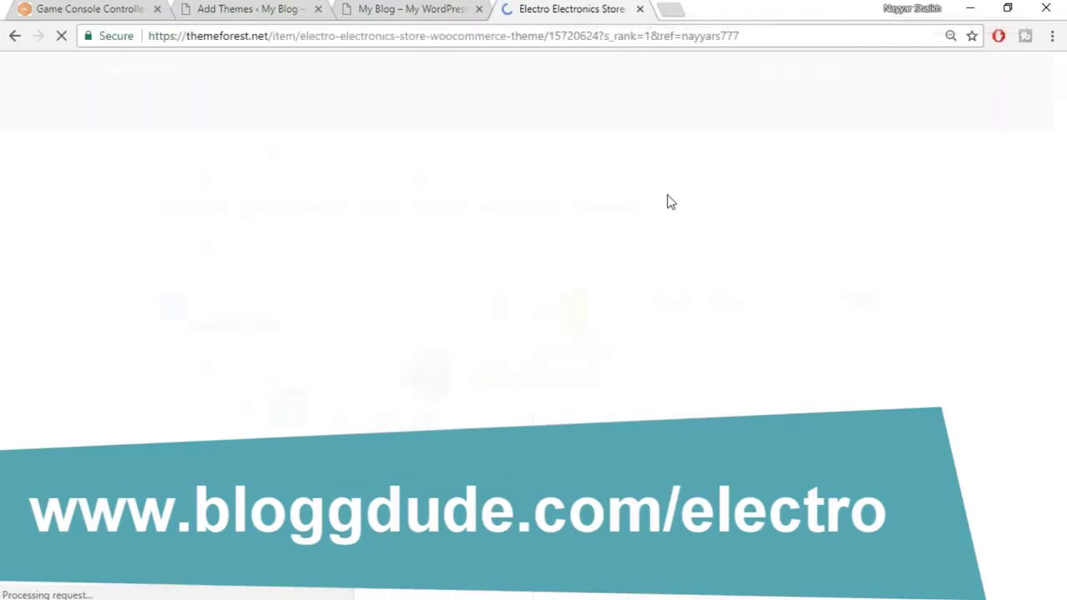
scroll(1034, 323, down, 1)
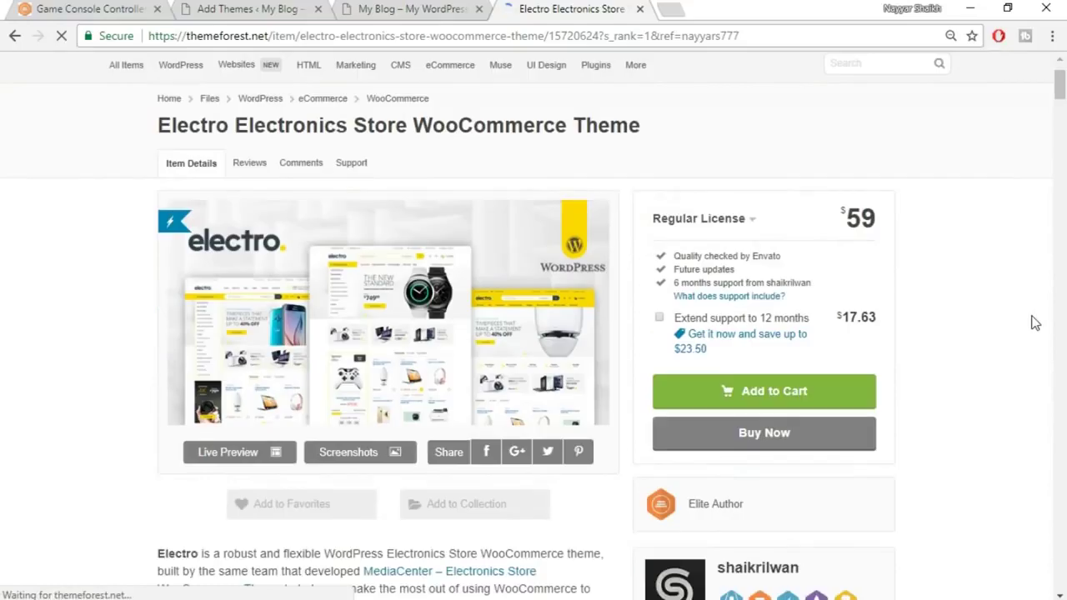
scroll(1034, 322, down, 1)
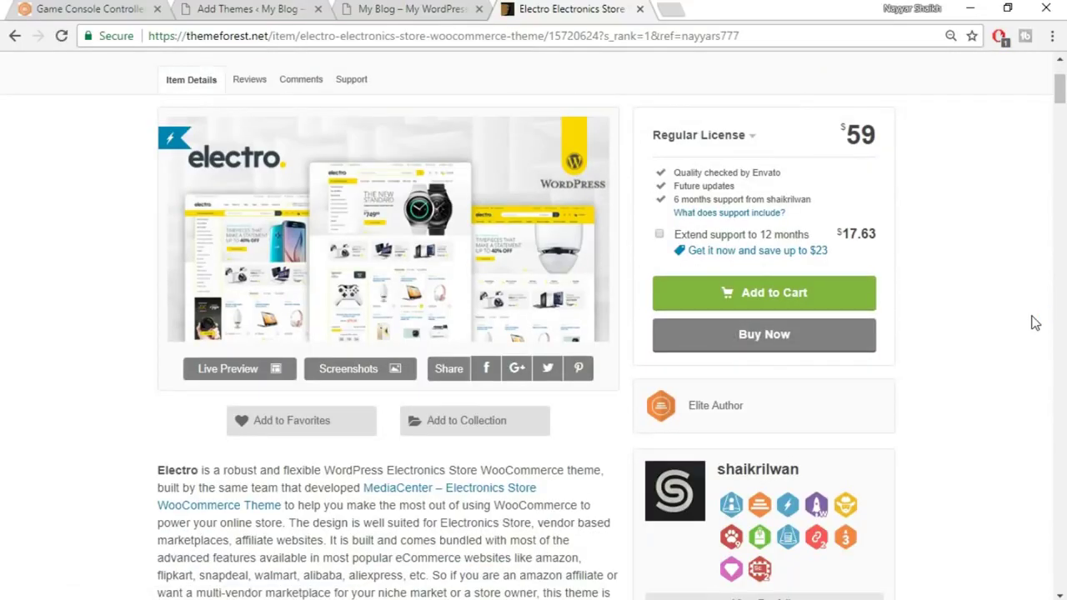
click(84, 8)
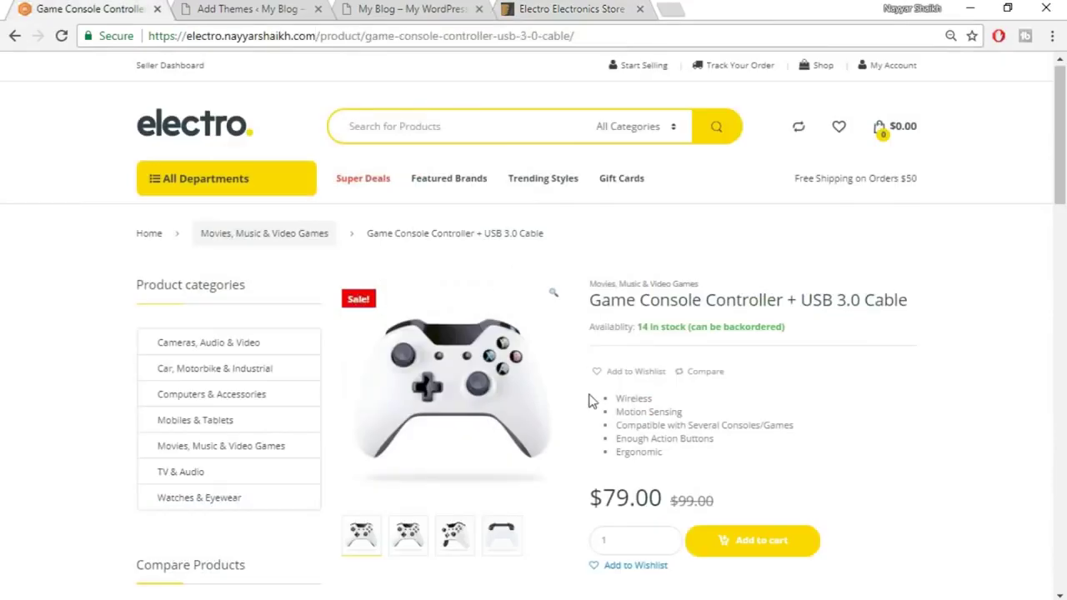
click(582, 8)
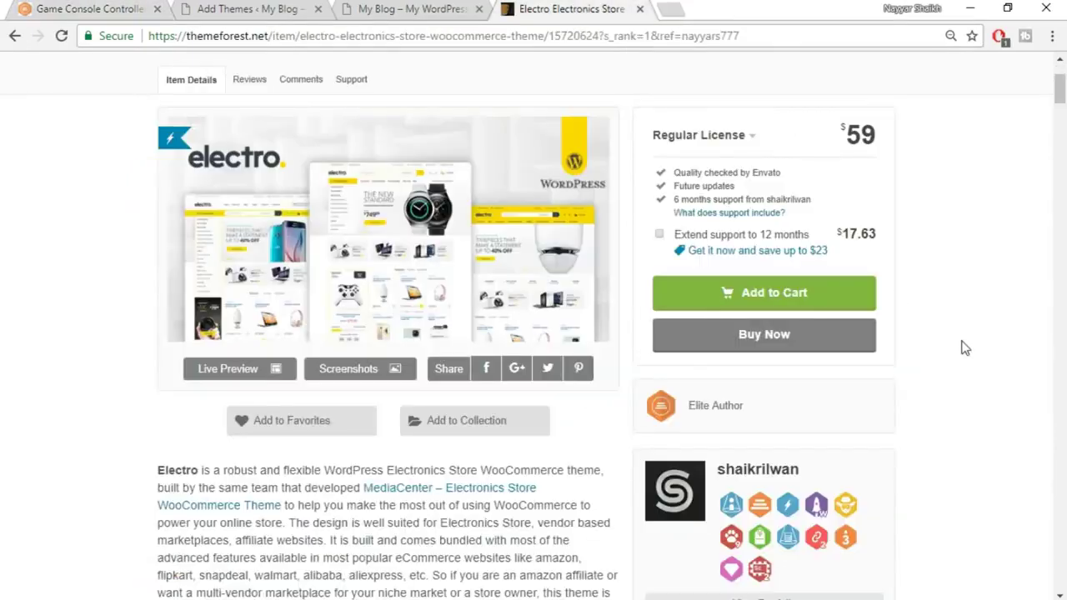
scroll(1017, 373, down, 3)
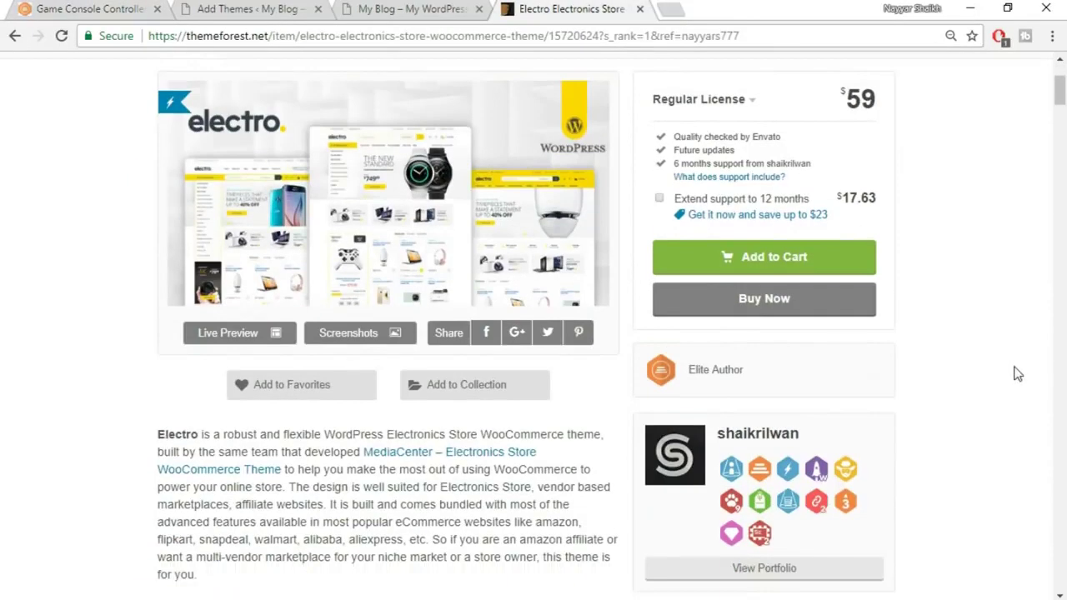
scroll(1017, 373, down, 2)
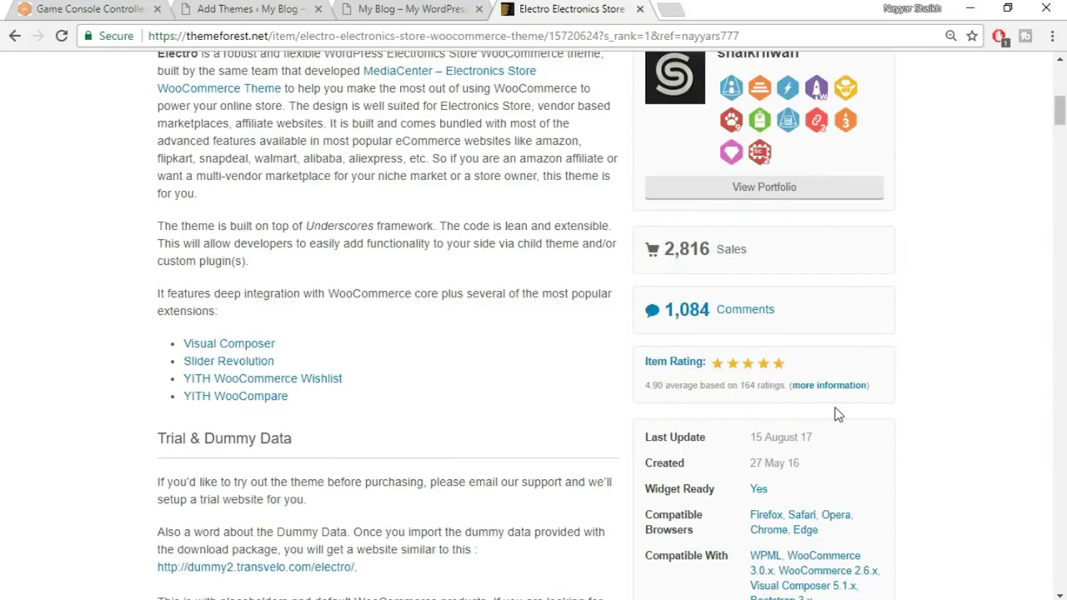
Note the 164 ratings and 2,816 sales, glance at the demo again, then close the ThemeForest tab.
drag(741, 385, 754, 386)
drag(664, 249, 711, 250)
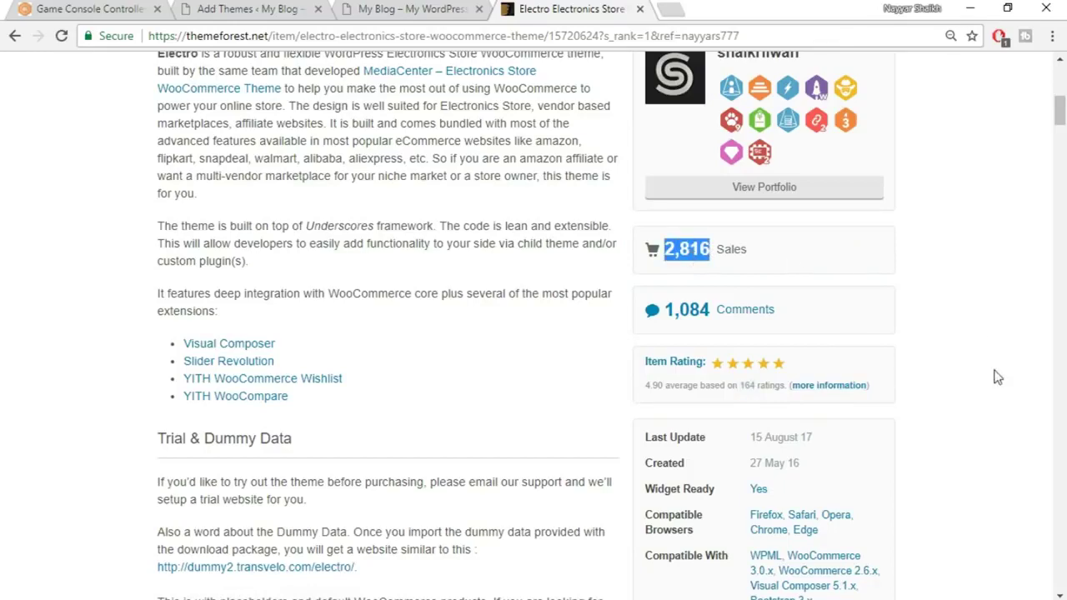
scroll(998, 377, up, 4)
scroll(997, 377, up, 3)
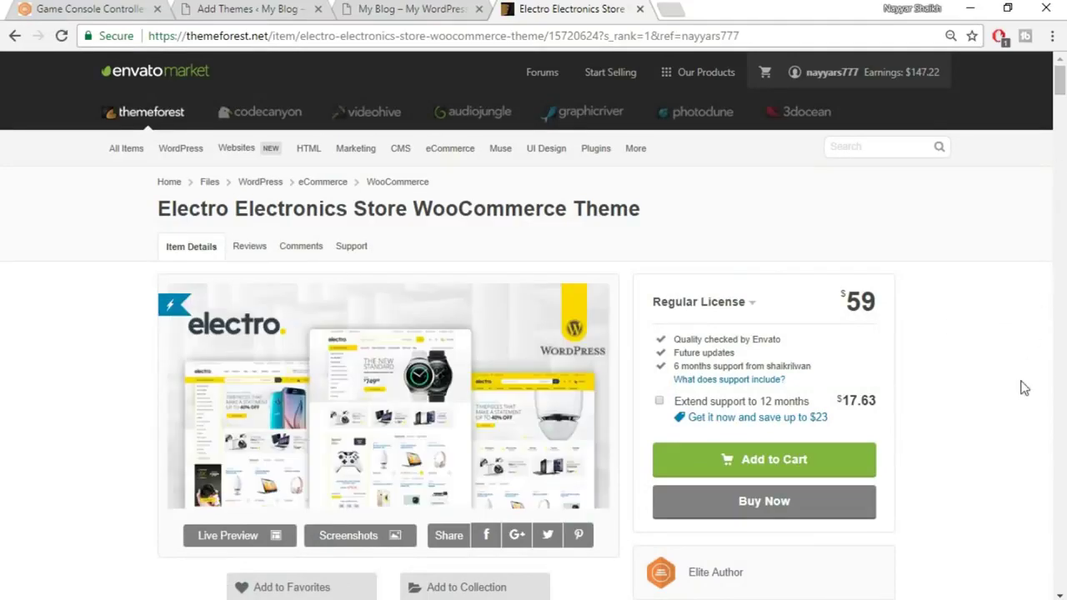
key(ctrl+Tab)
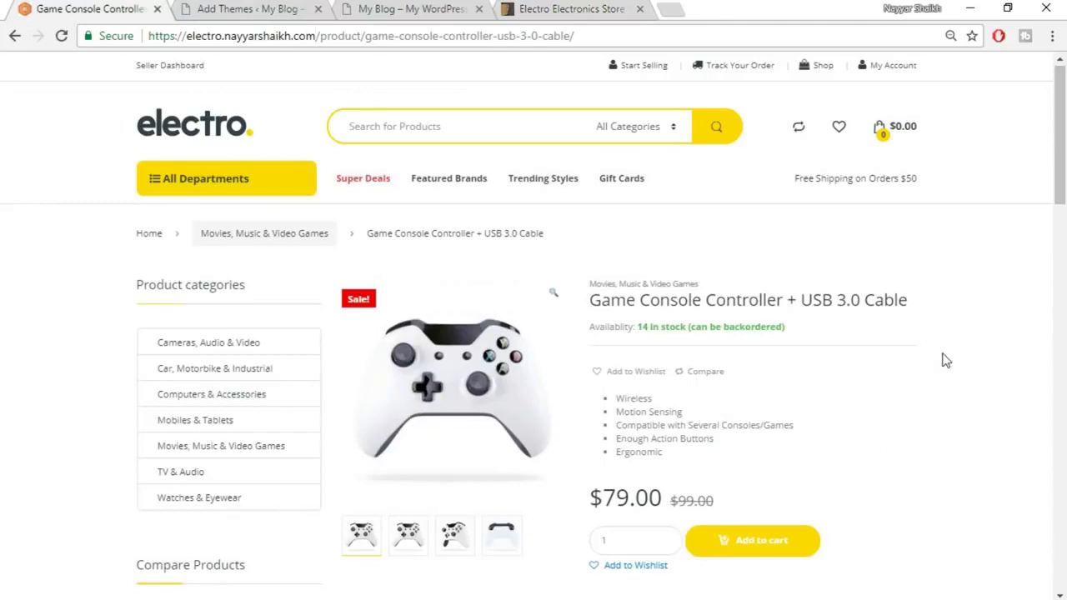
scroll(942, 359, down, 3)
scroll(946, 360, up, 3)
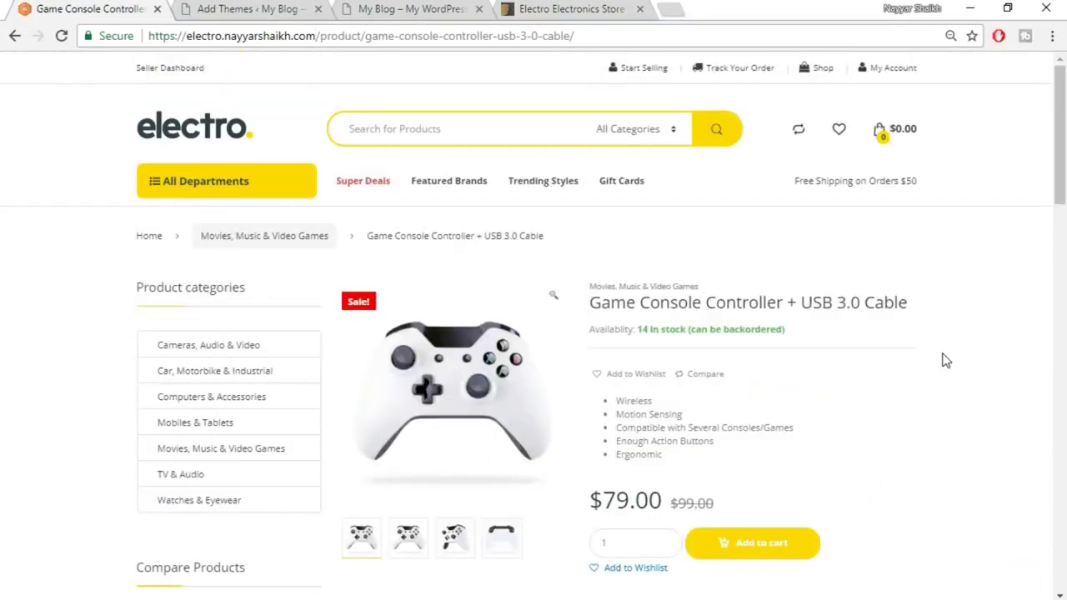
key(ctrl+shift+Tab)
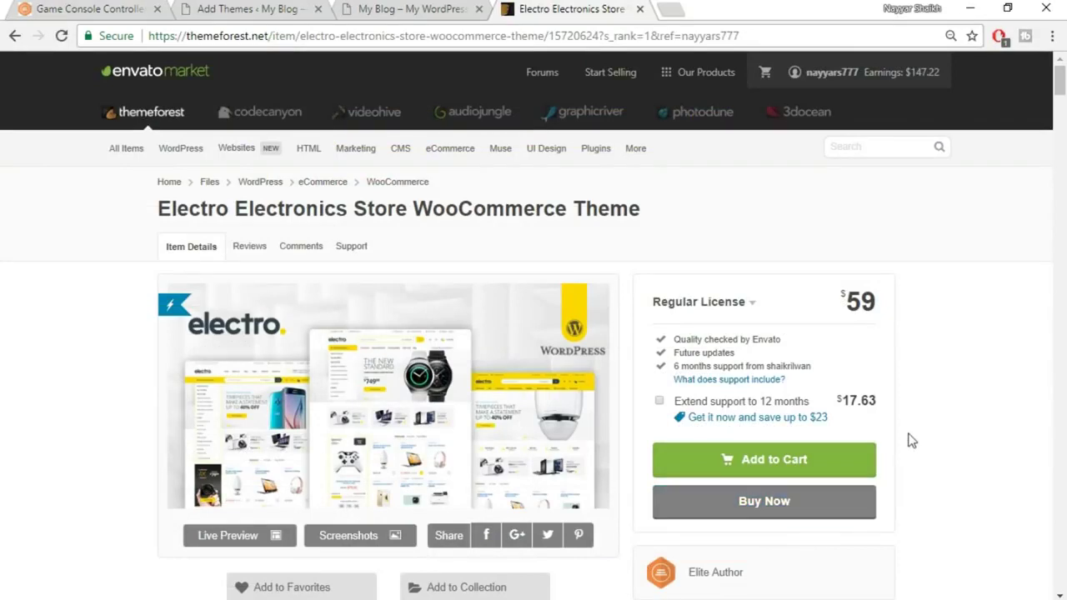
click(641, 9)
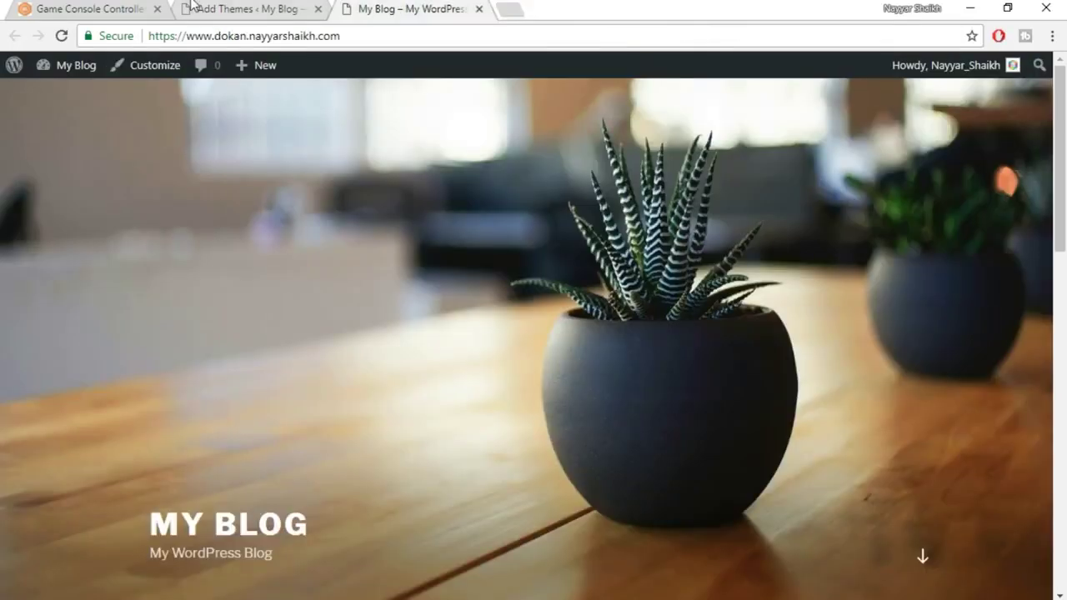
Back on Add Themes, upload the electro.zip archive via Upload Theme and install it.
click(191, 9)
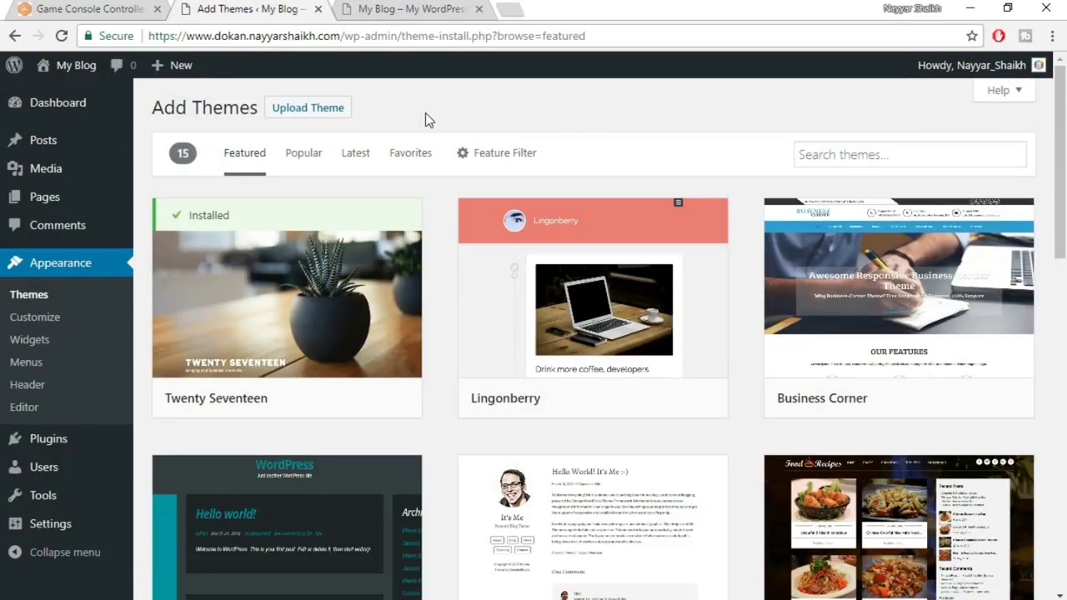
click(333, 114)
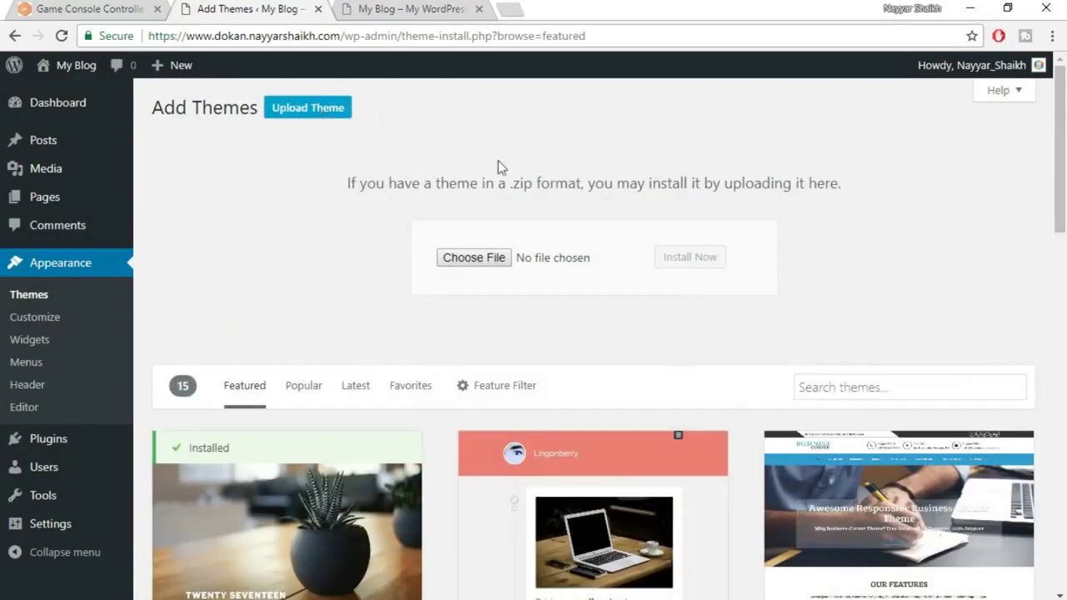
click(470, 260)
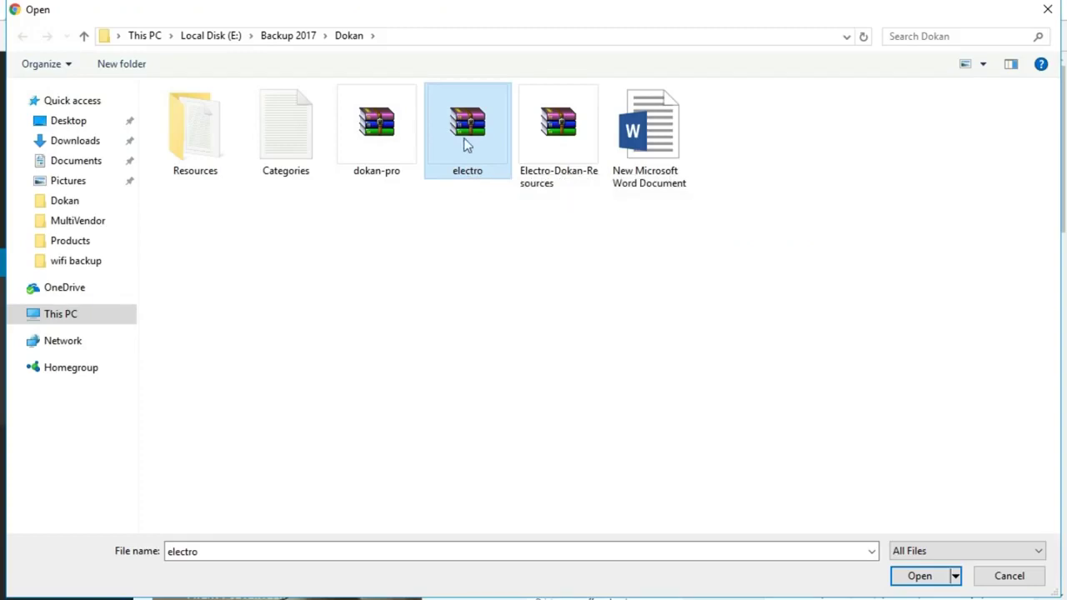
mouse_move(467, 145)
mouse_move(470, 173)
click(934, 581)
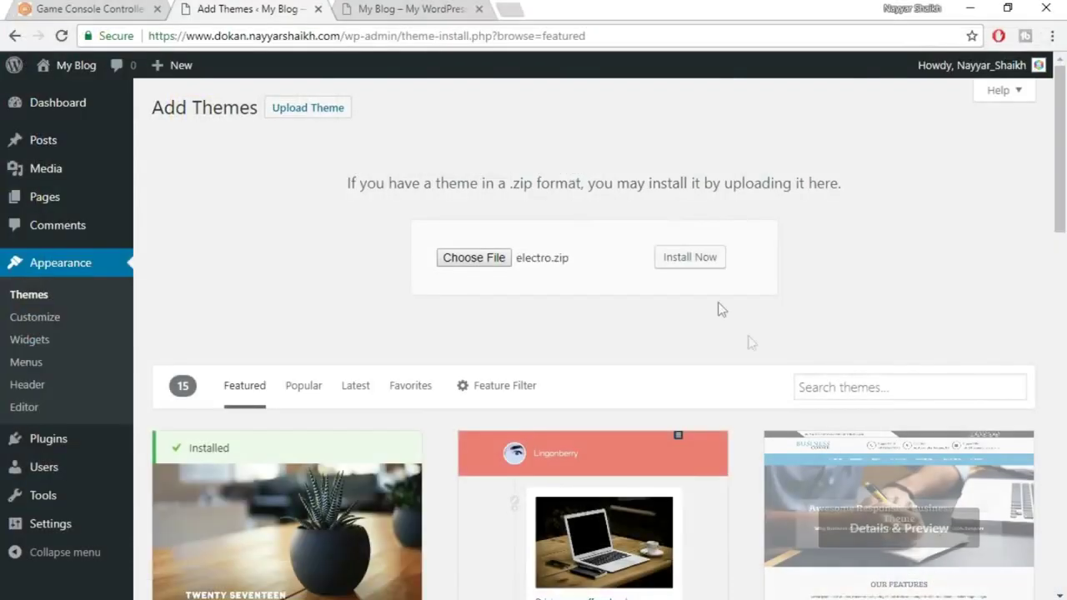
click(703, 261)
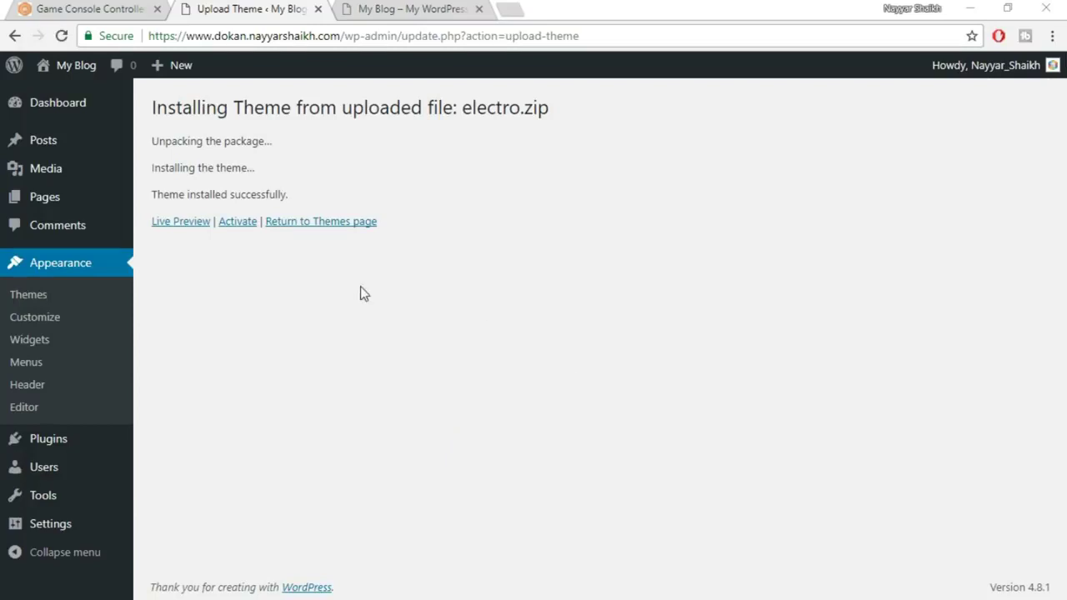
Activate the Electro theme and select all ten of its required plugins.
click(238, 222)
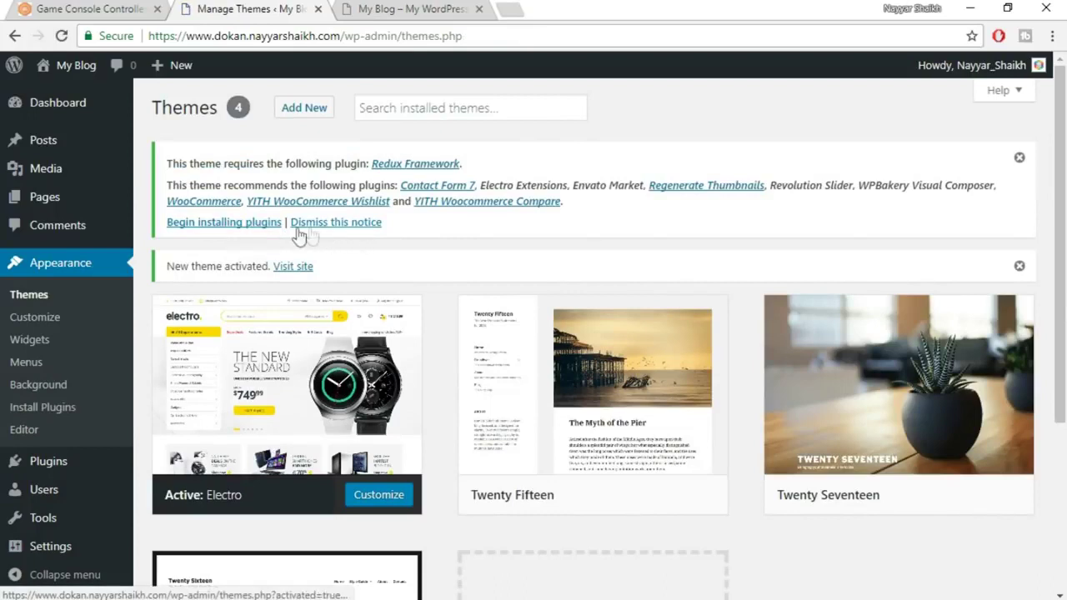
click(229, 225)
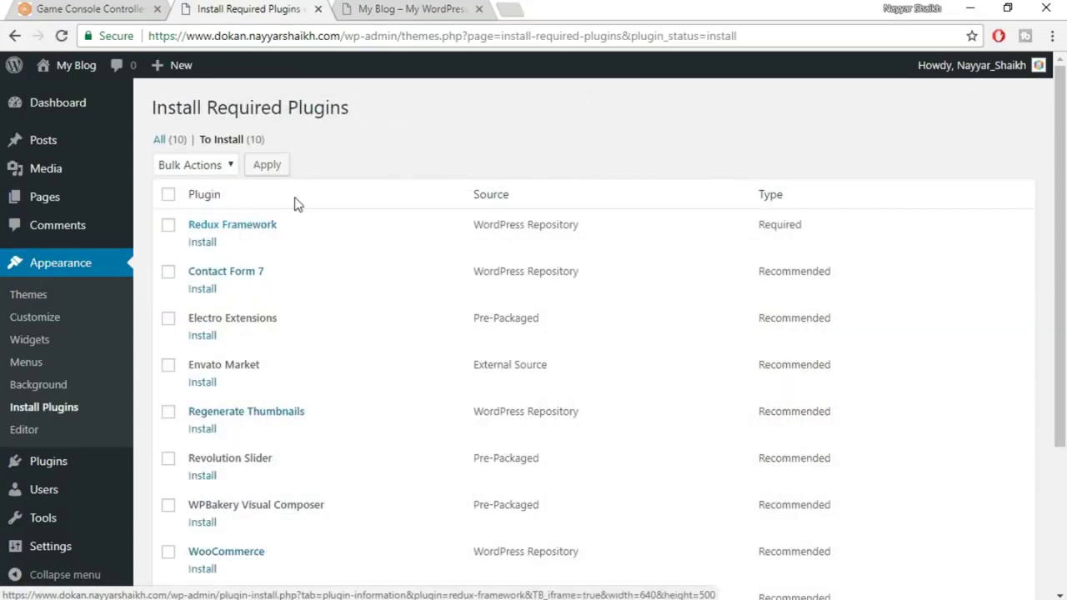
click(167, 197)
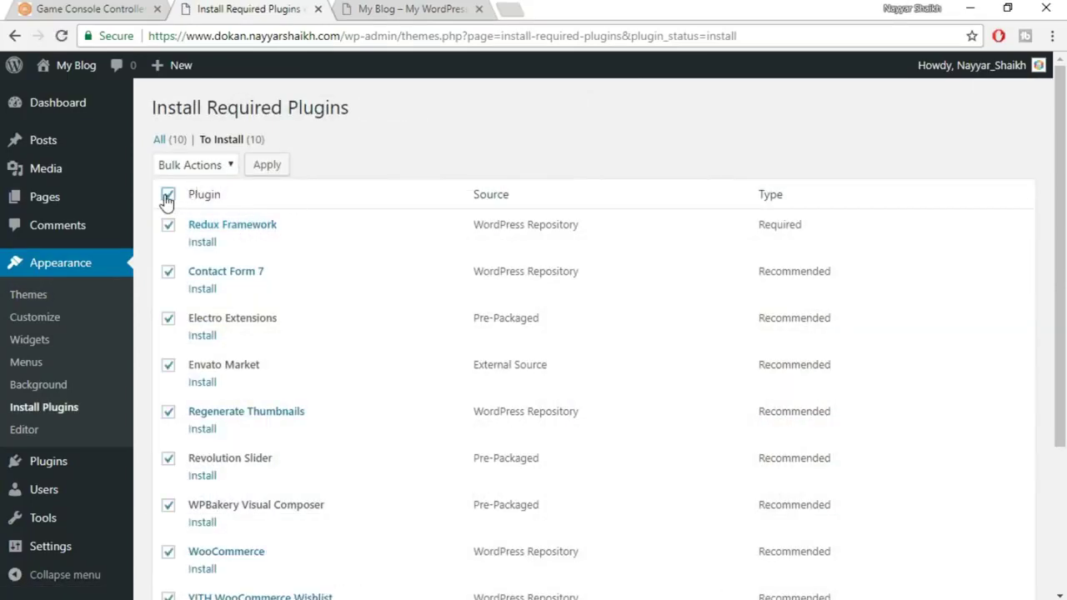
Bulk-install the ten selected plugins, including Redux Framework and WooCommerce.
scroll(167, 476, down, 3)
scroll(167, 476, up, 3)
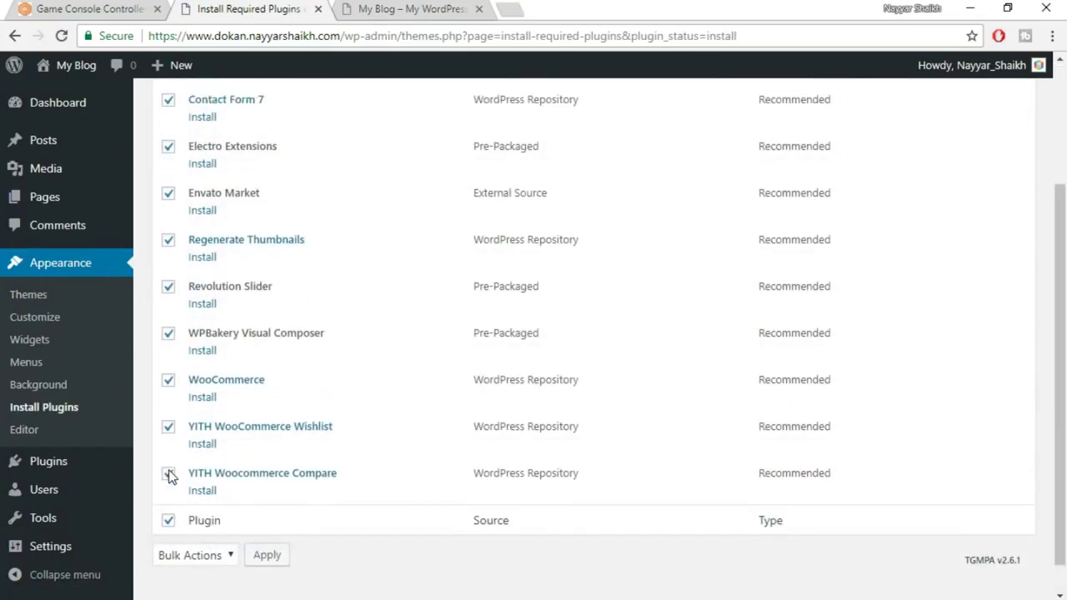
click(213, 166)
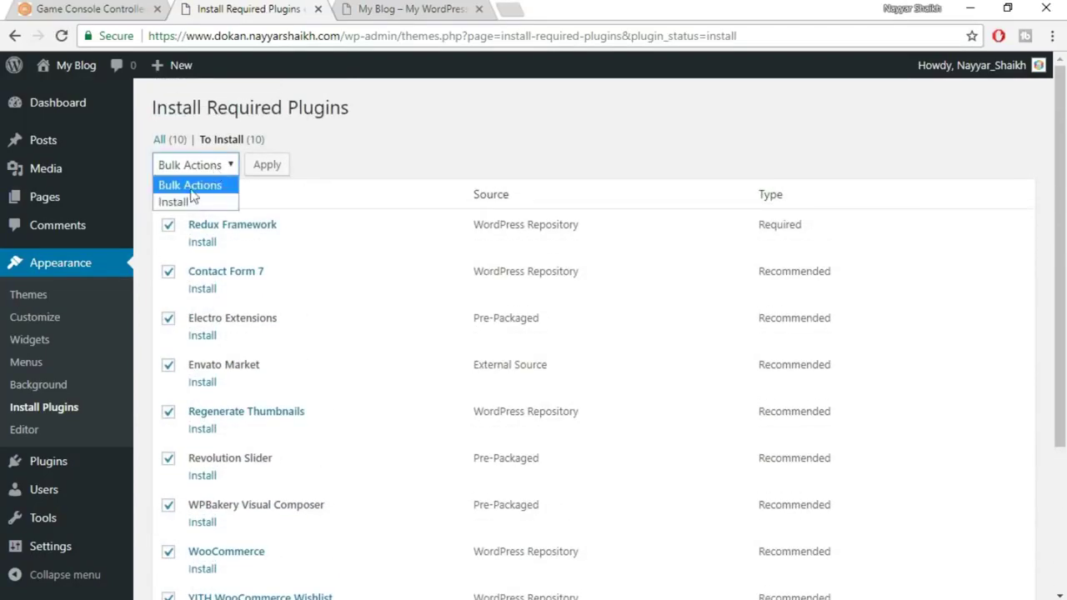
click(215, 203)
click(265, 166)
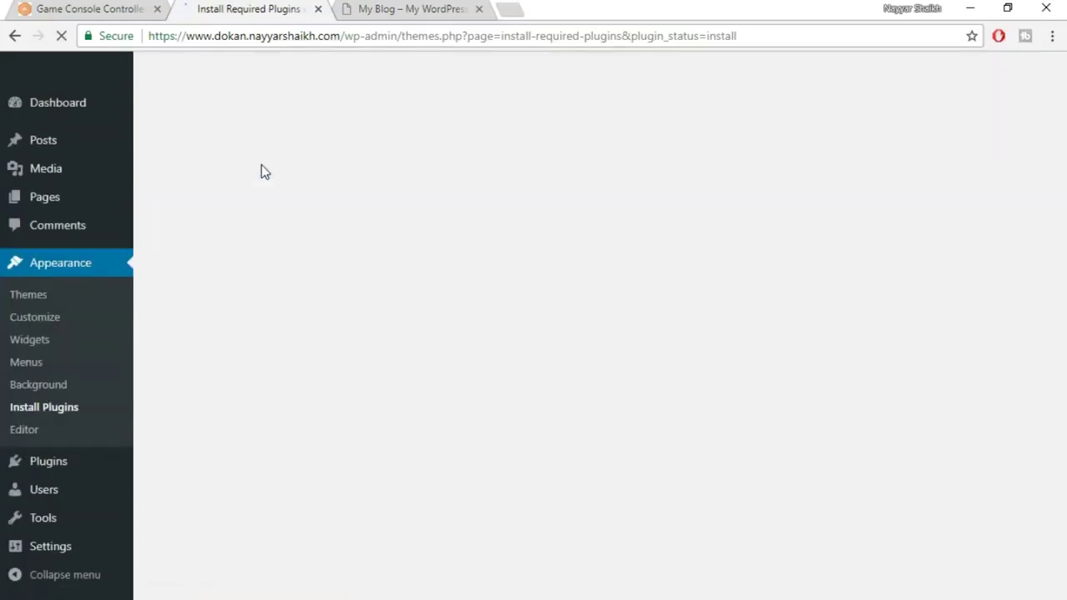
scroll(565, 346, down, 6)
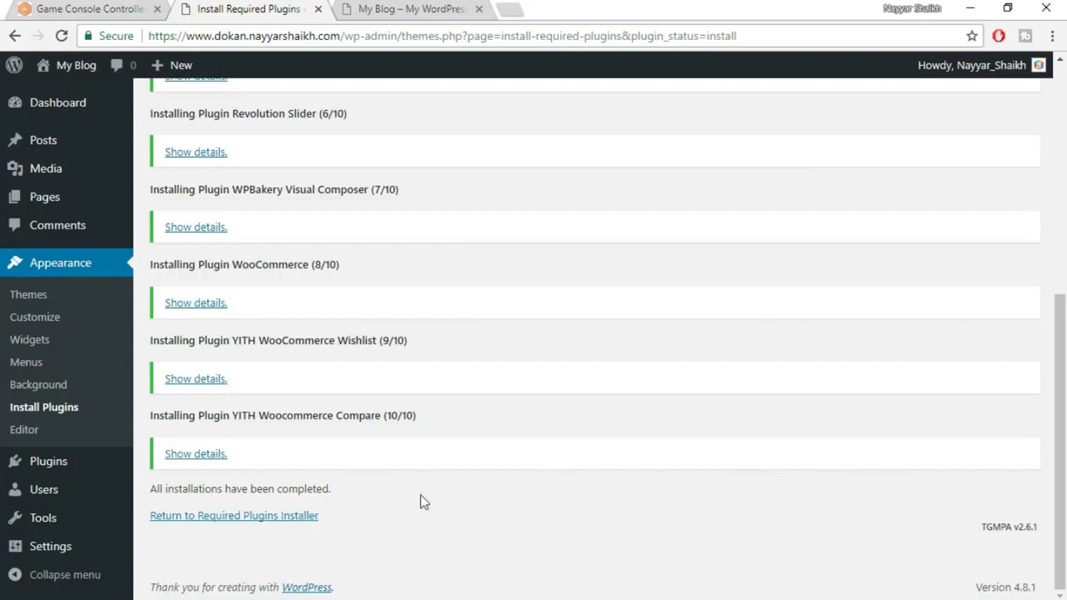
click(294, 517)
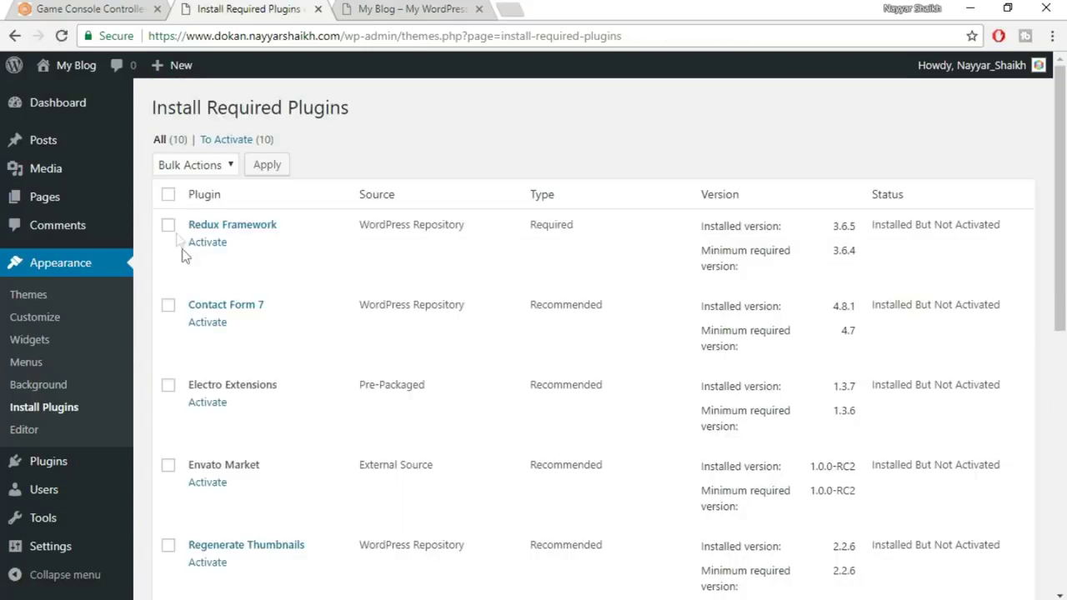
Bulk-activate all ten installed Electro plugins, then open a blank browser tab.
click(169, 196)
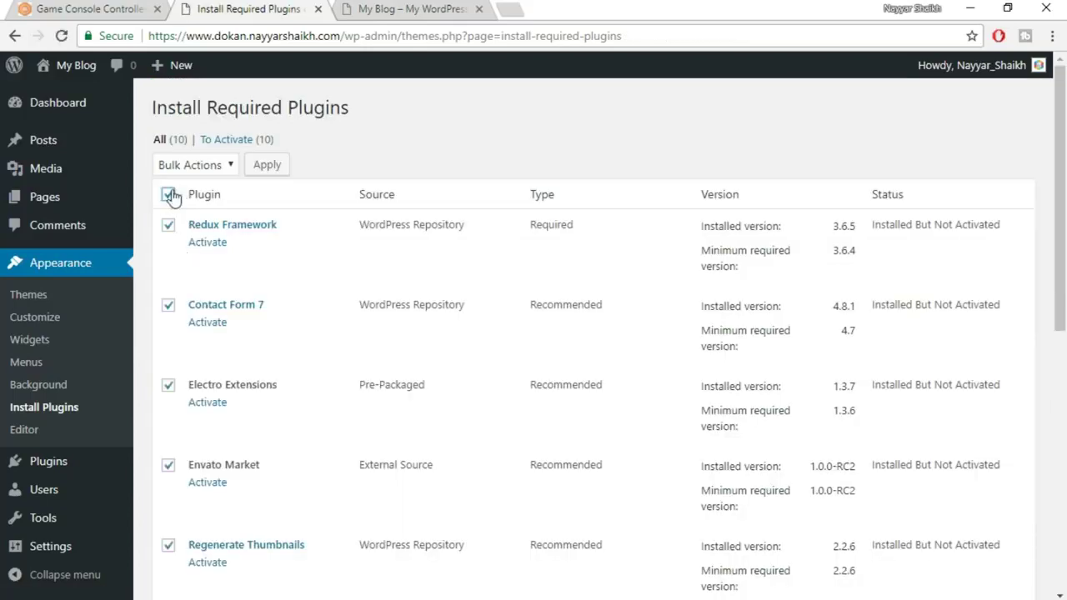
click(210, 166)
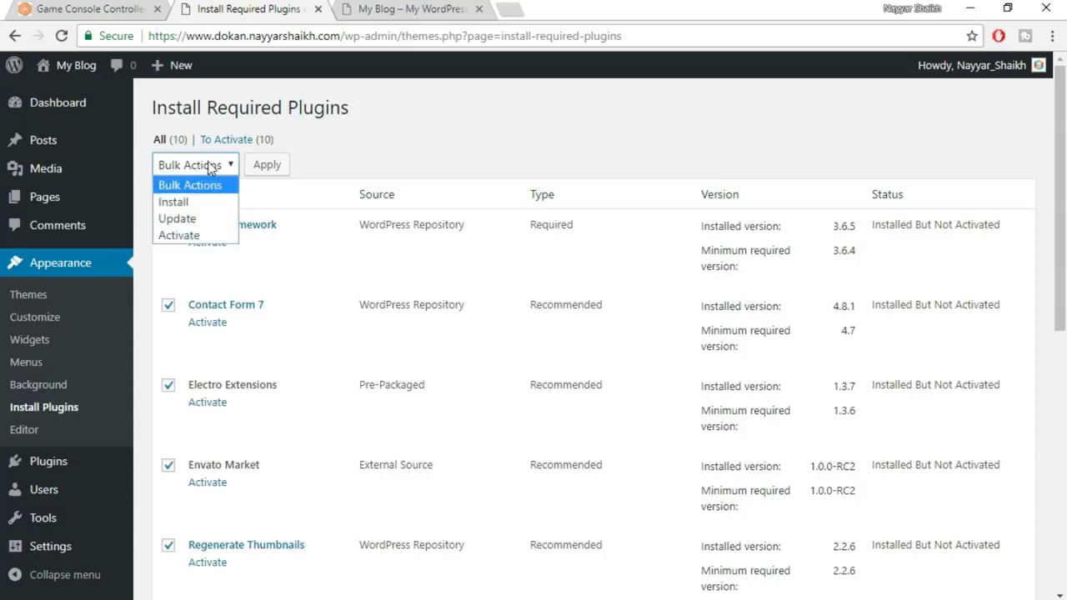
click(184, 237)
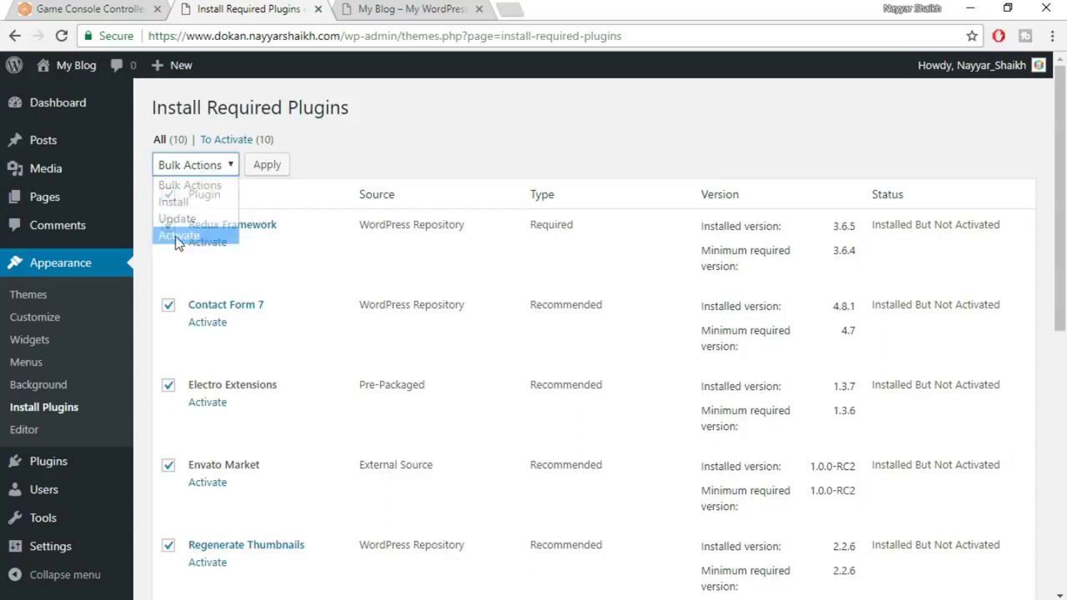
click(269, 166)
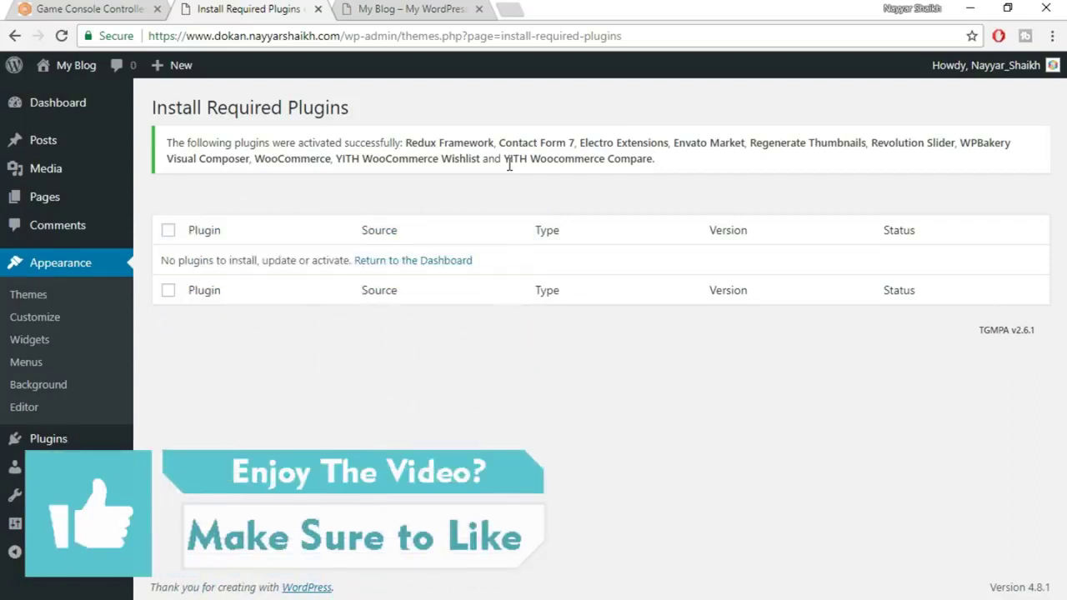
click(507, 8)
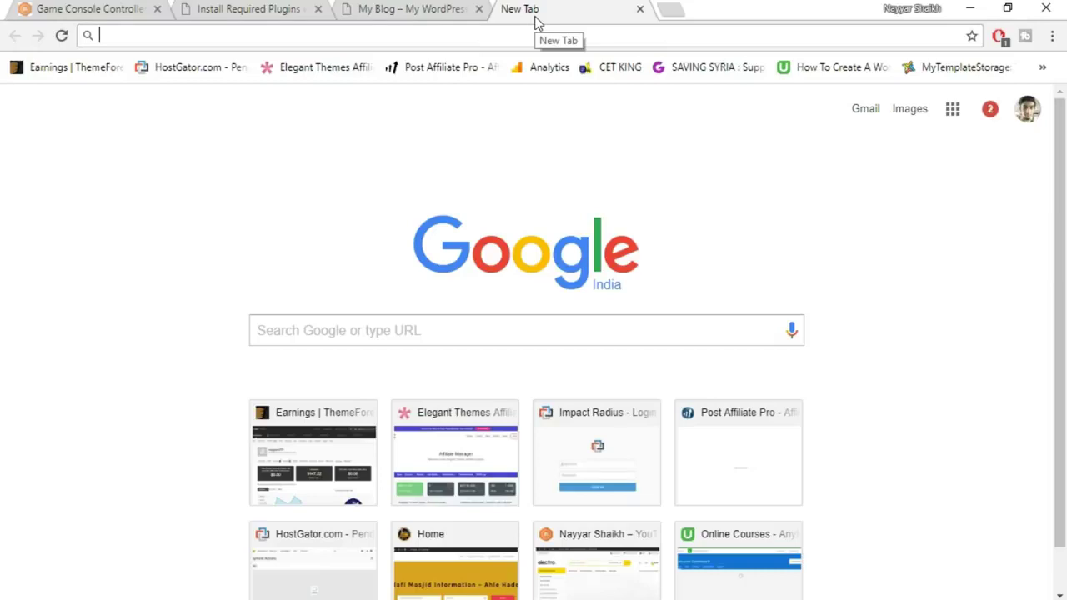
Review Dokan's Free, $199, $299 and $499 plans at bloggdude.com/dokan, then close that tab.
text(bloggdude.com/dokan)
key(Return)
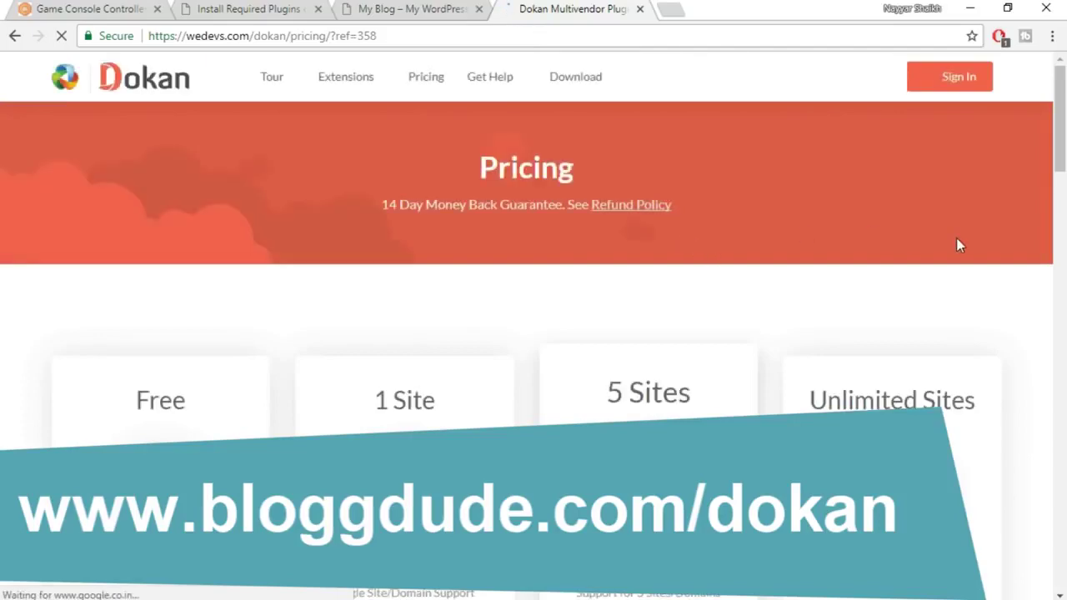
scroll(956, 237, down, 4)
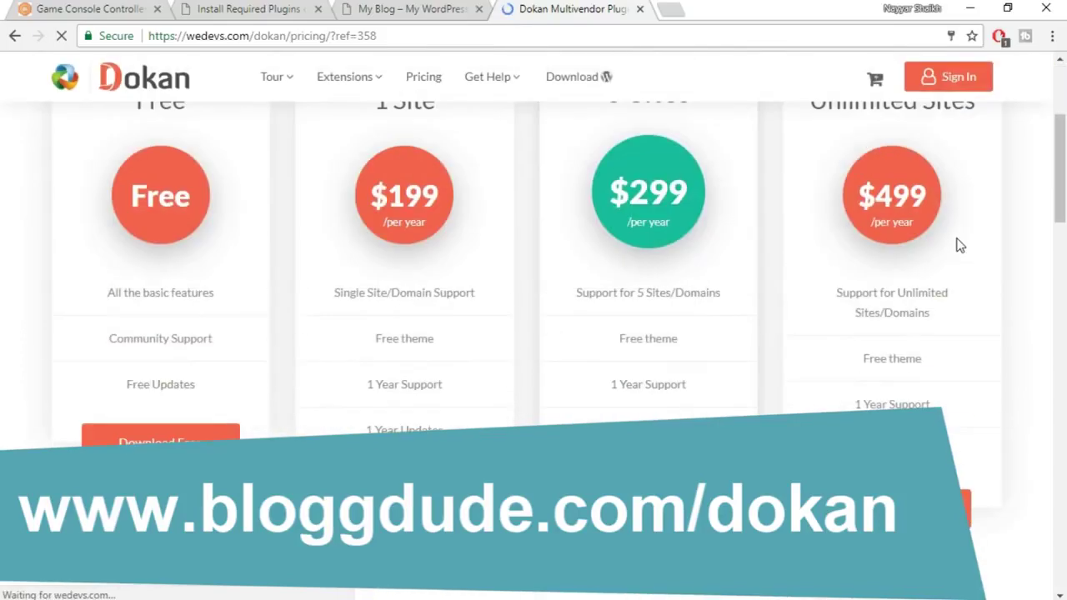
drag(1062, 216, 1062, 190)
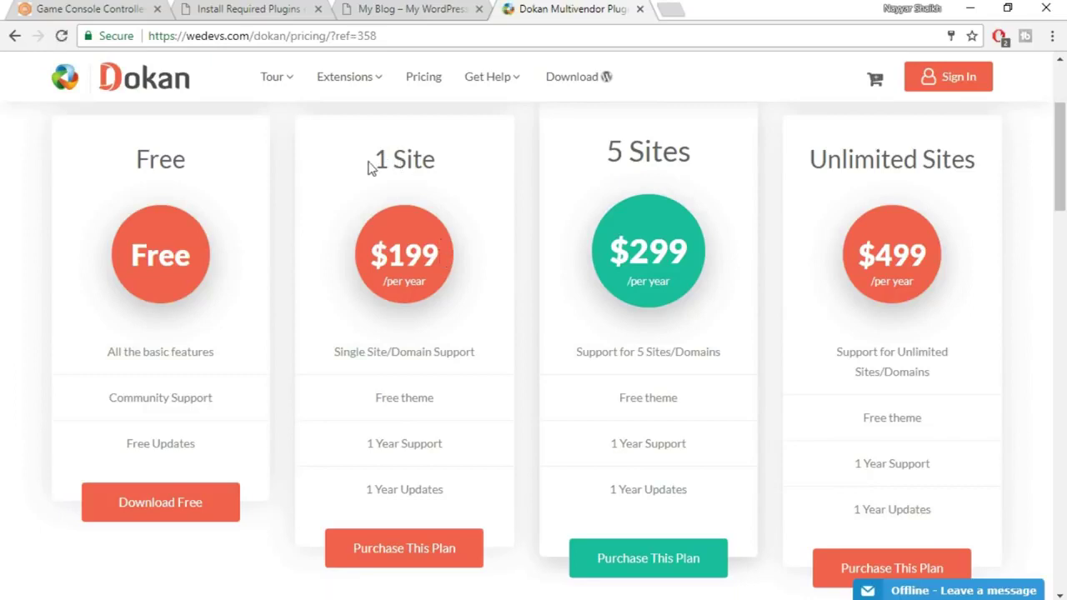
drag(369, 167, 431, 160)
click(448, 167)
click(640, 10)
click(233, 8)
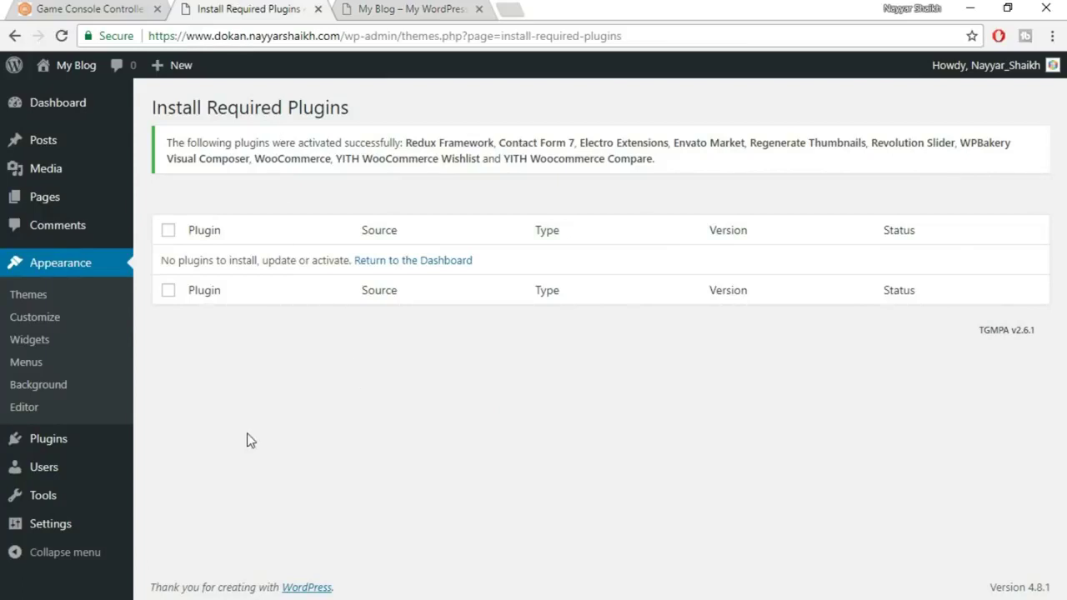
Upload dokan-pro.zip, install and activate Dokan Pro 2.6.2, then install the core Dokan plugin.
mouse_move(79, 445)
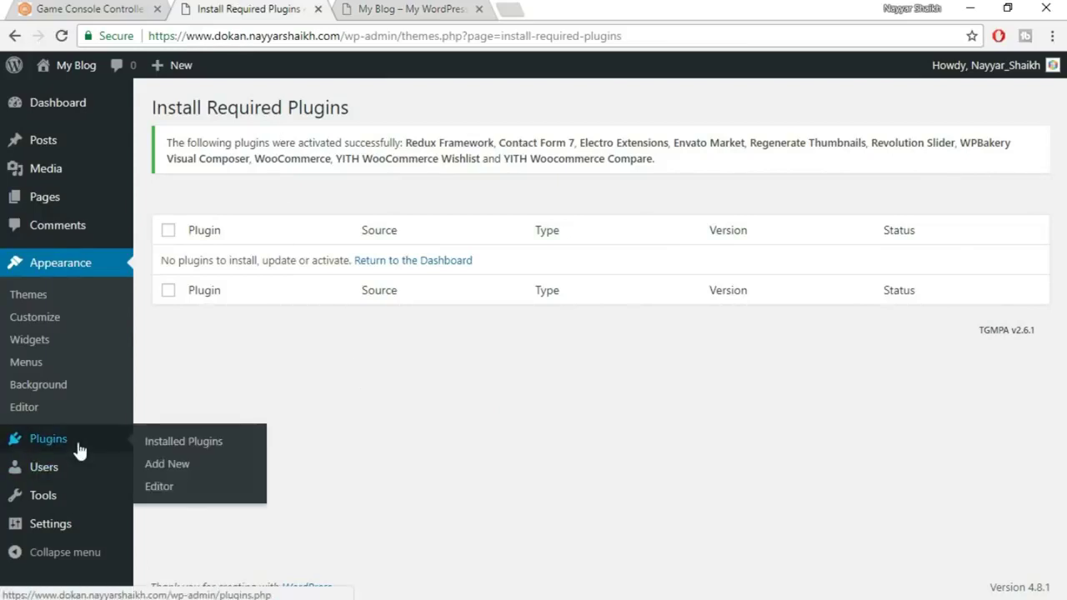
click(181, 465)
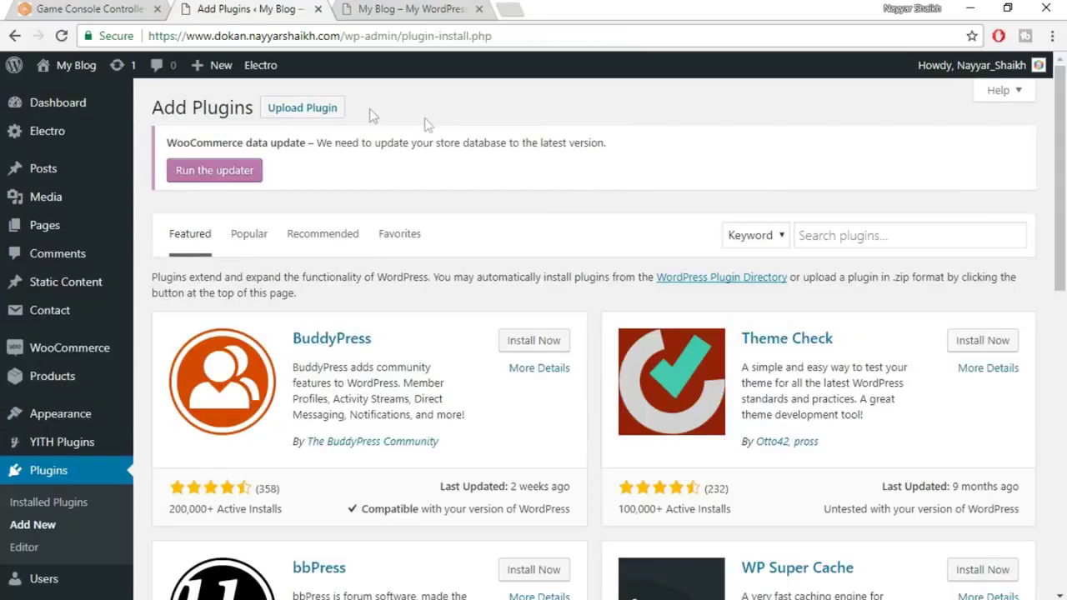
click(302, 110)
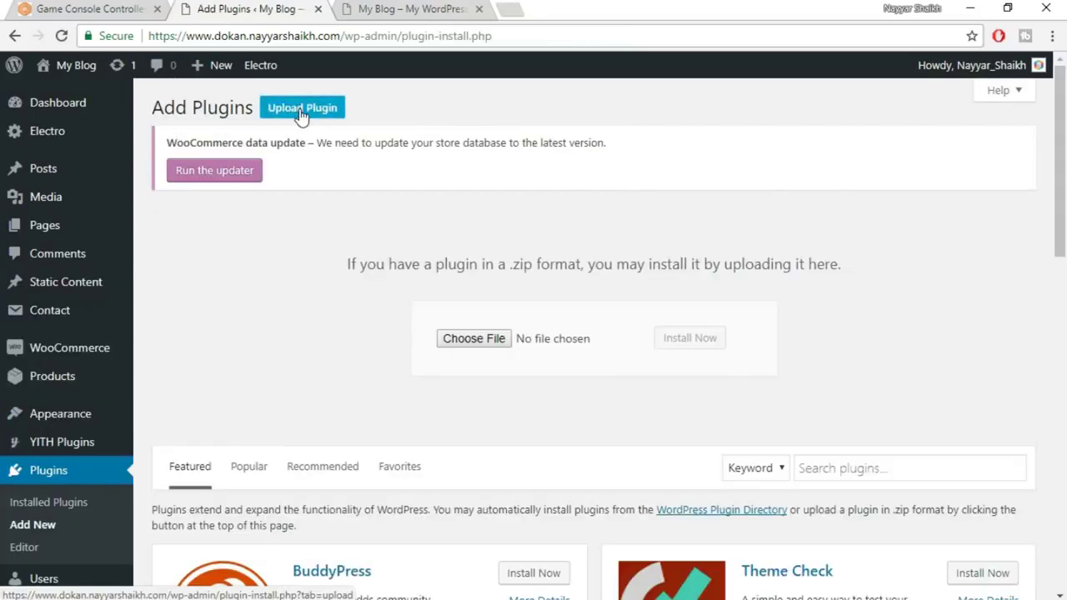
click(481, 338)
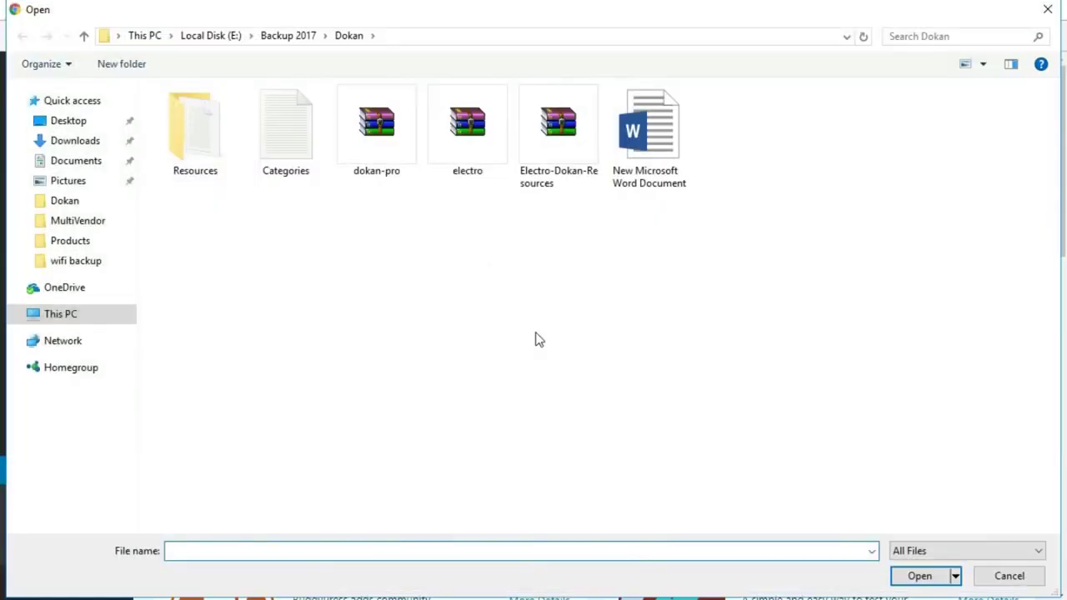
click(373, 163)
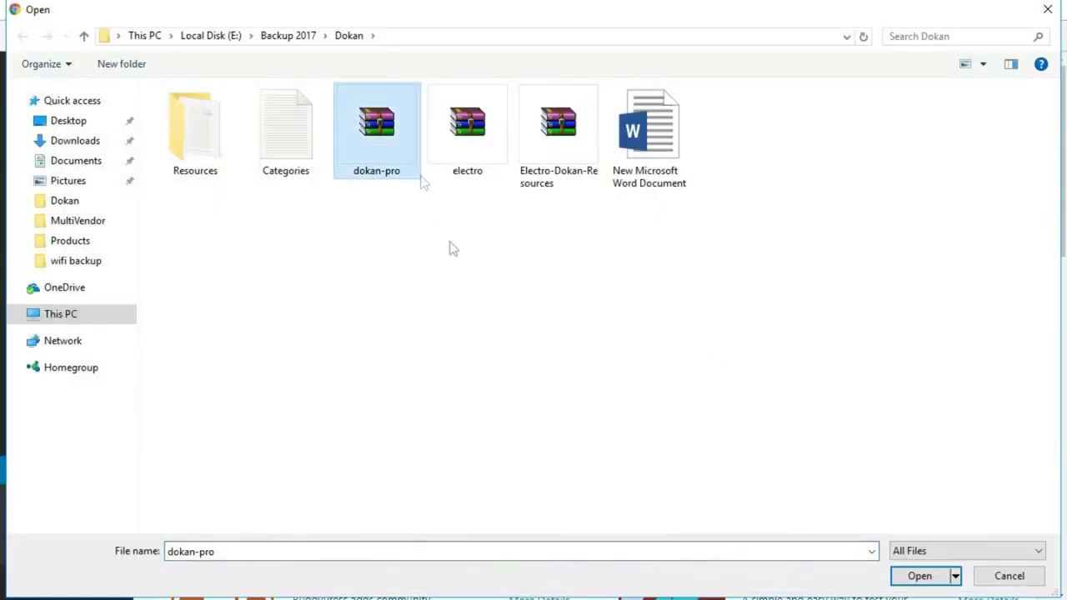
click(914, 582)
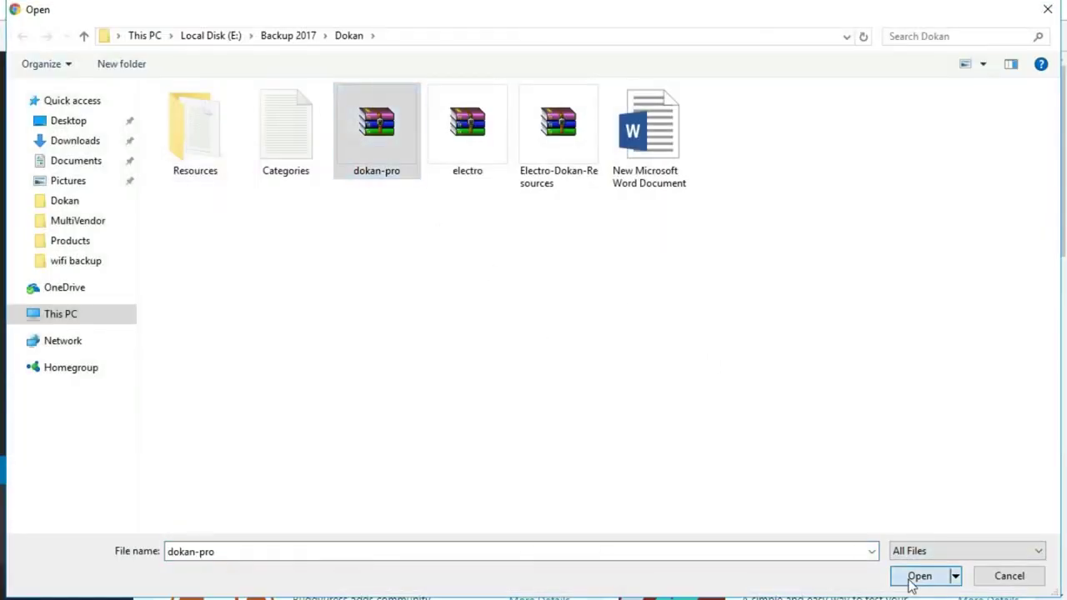
click(711, 349)
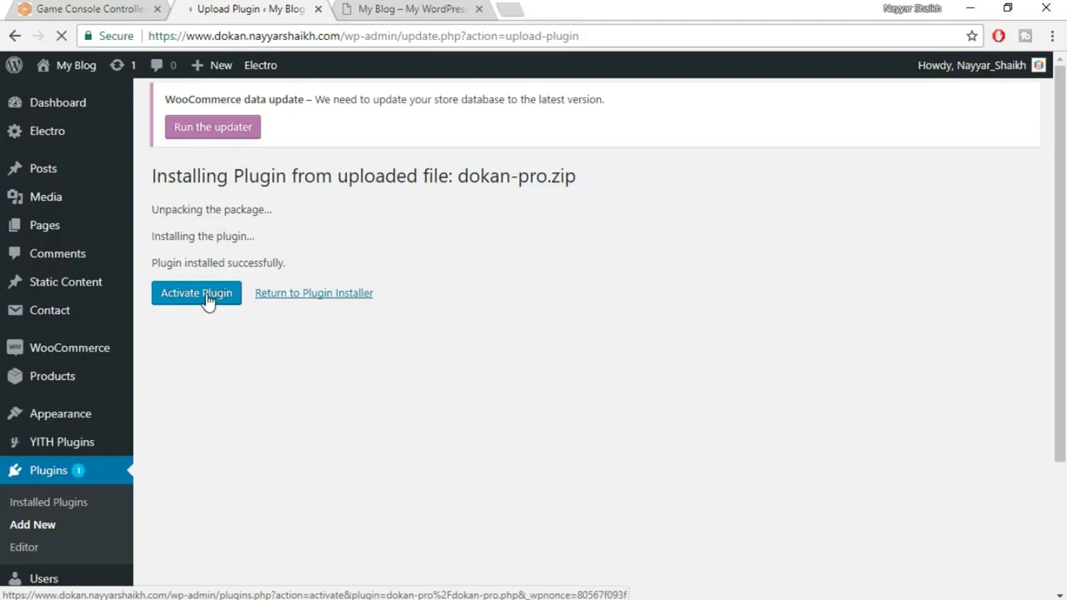
click(207, 301)
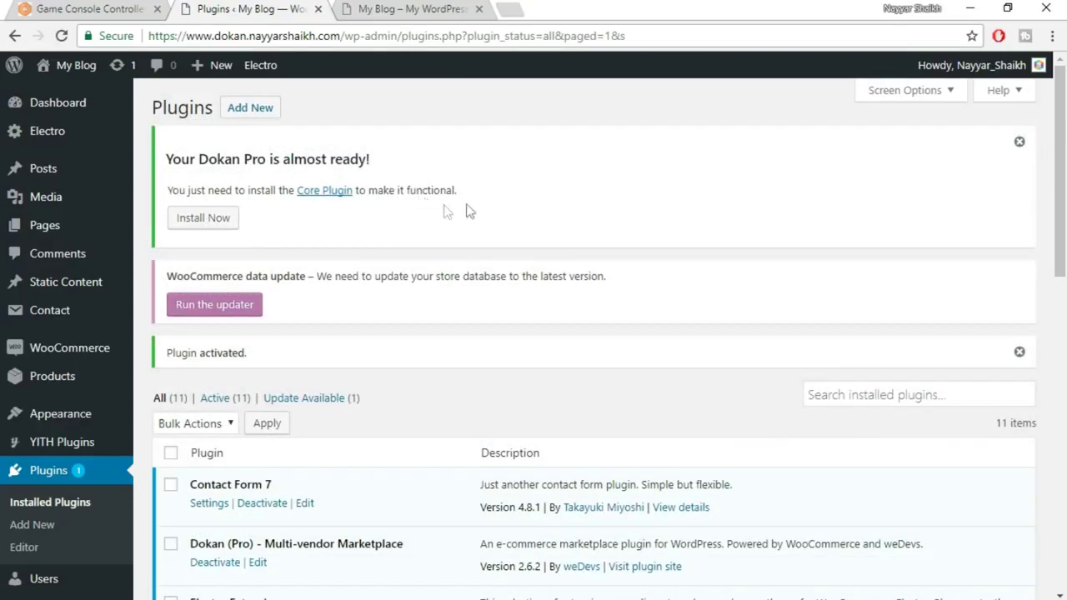
click(213, 229)
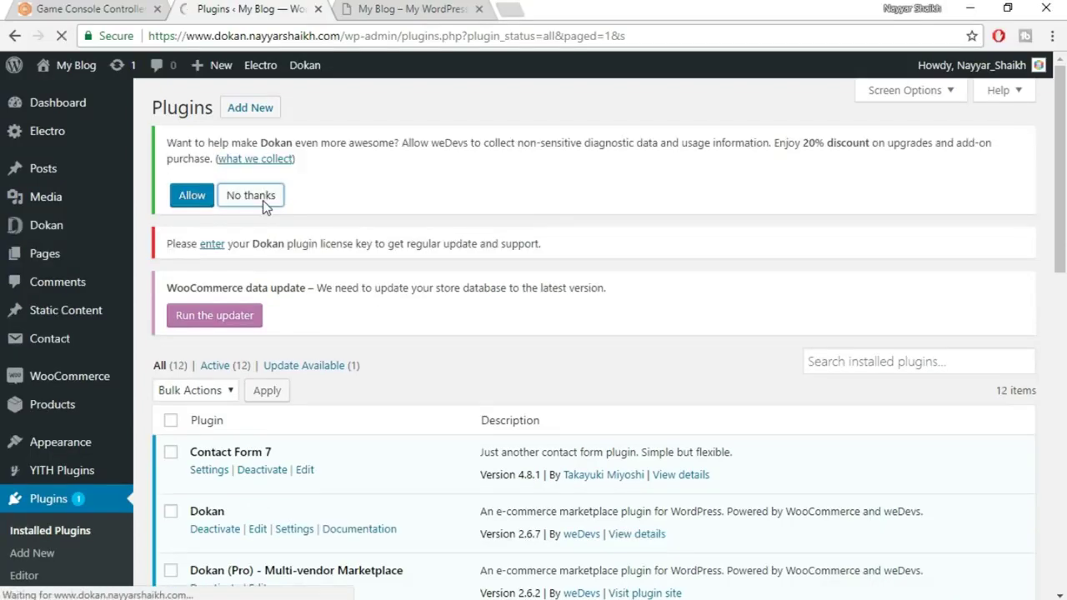
Decline Dokan usage tracking, run the WooCommerce database updater, and go to the Dashboard.
click(250, 195)
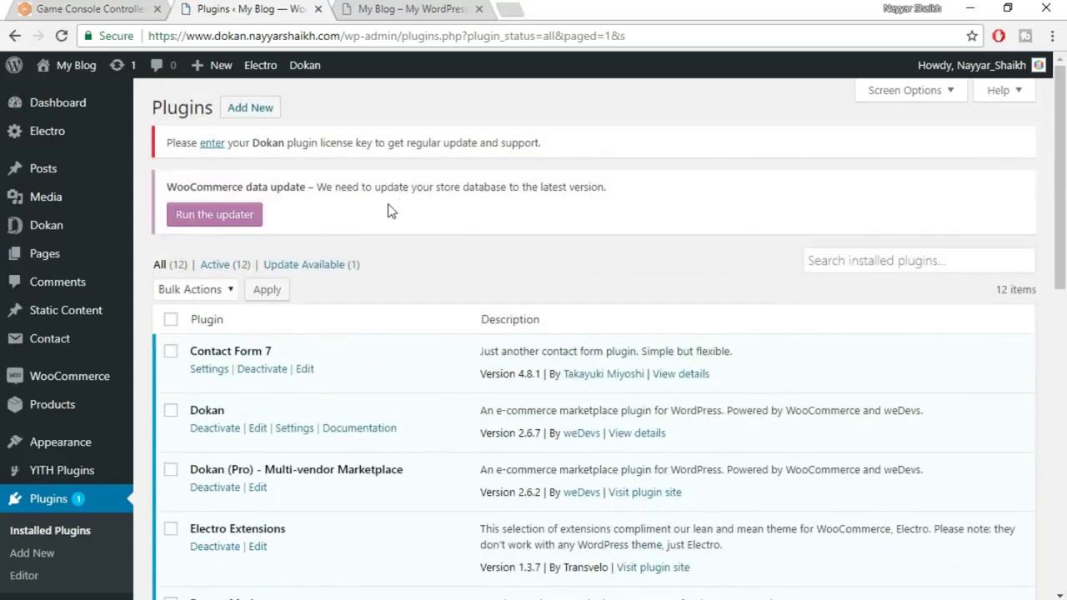
click(229, 223)
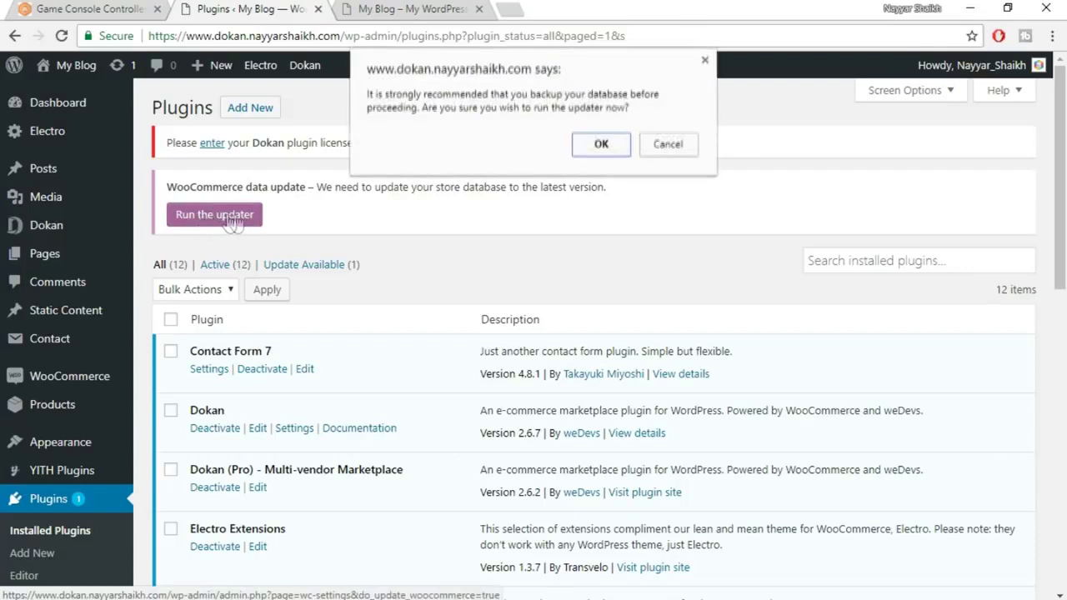
click(584, 148)
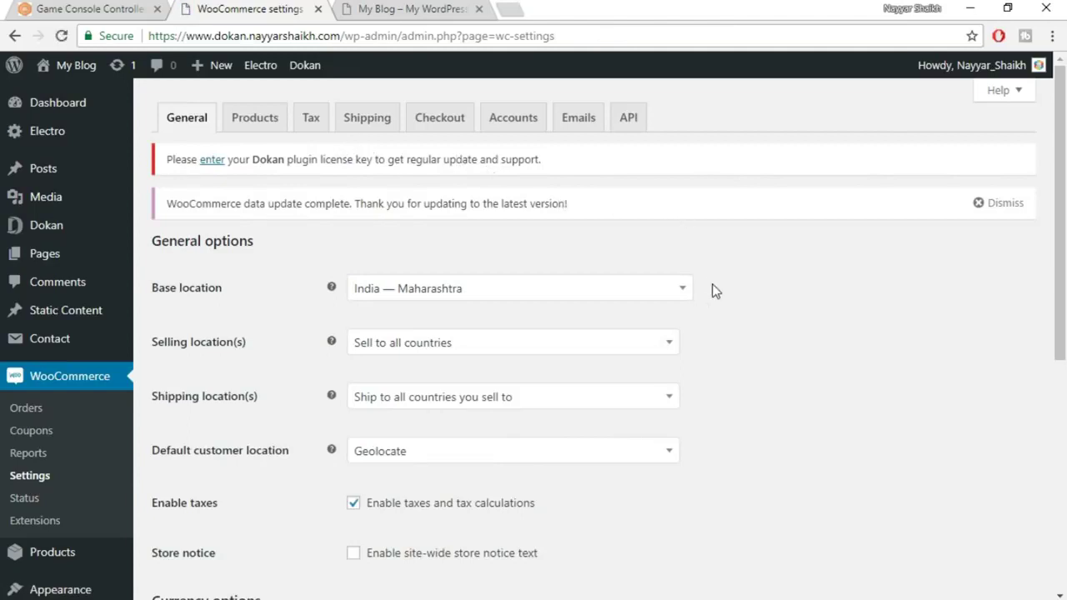
click(63, 106)
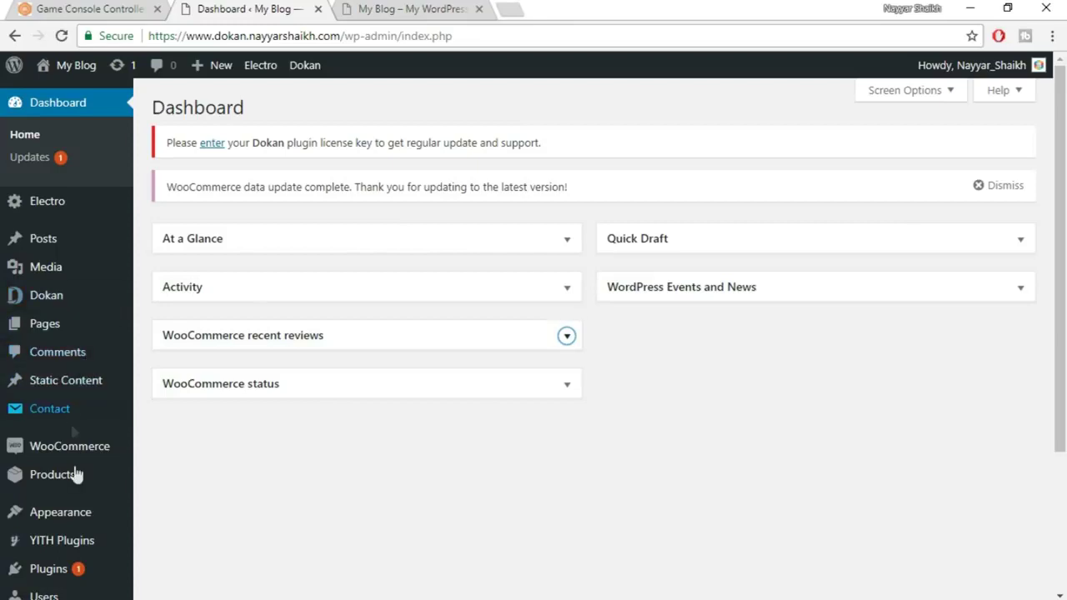
Delete the Twenty Fifteen theme from Appearance > Themes.
mouse_move(15, 519)
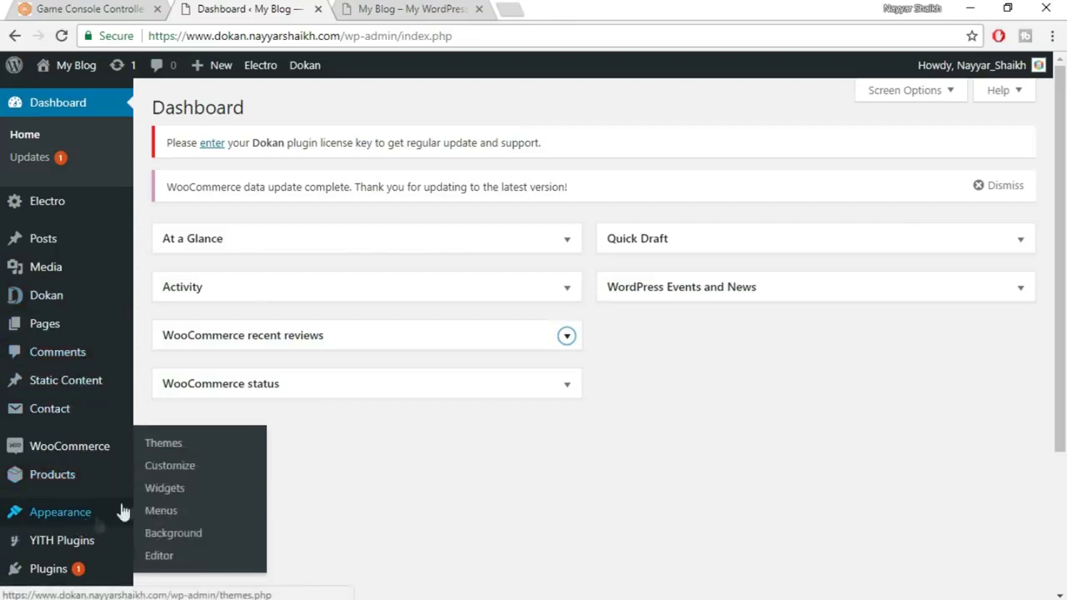
click(174, 443)
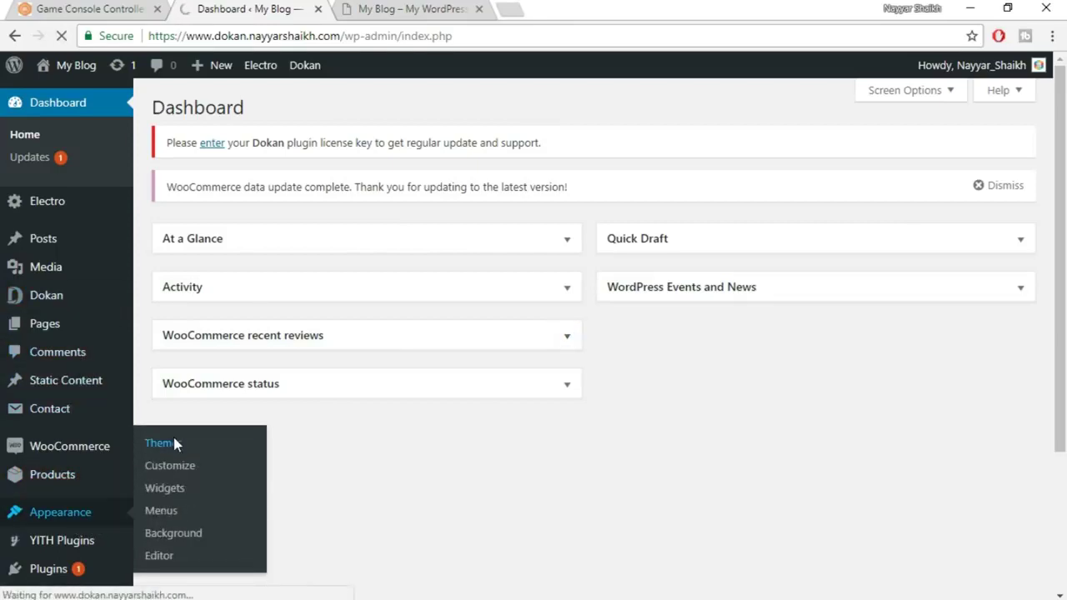
scroll(429, 367, down, 1)
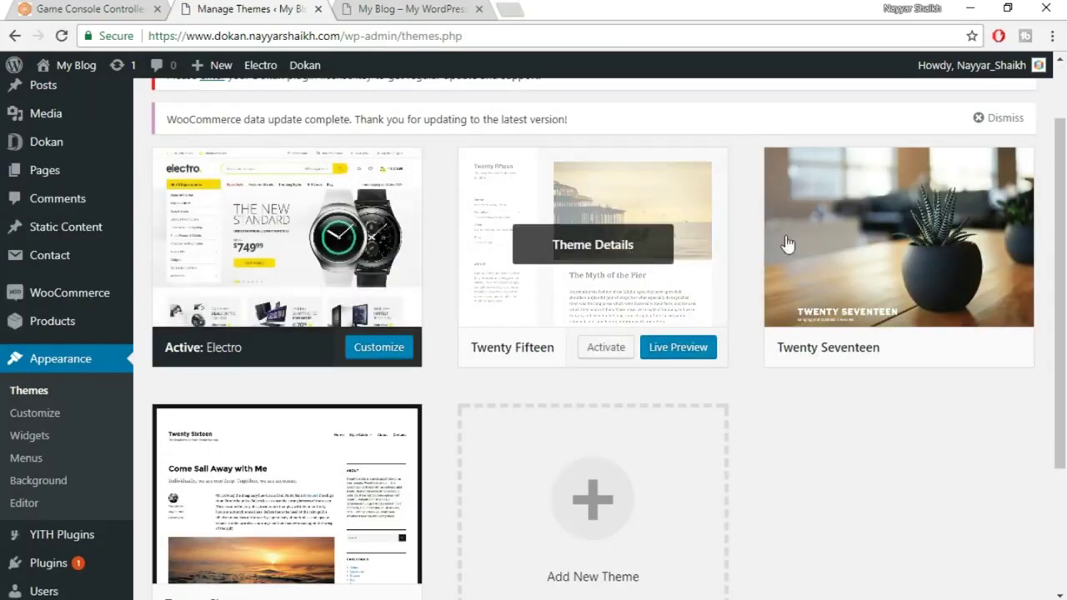
click(636, 247)
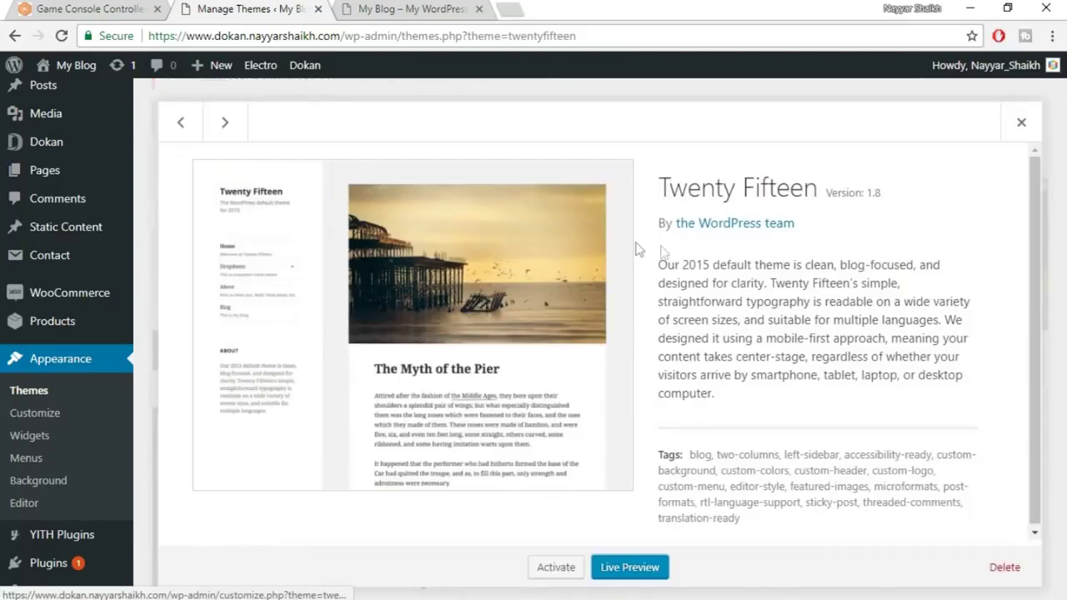
click(1005, 567)
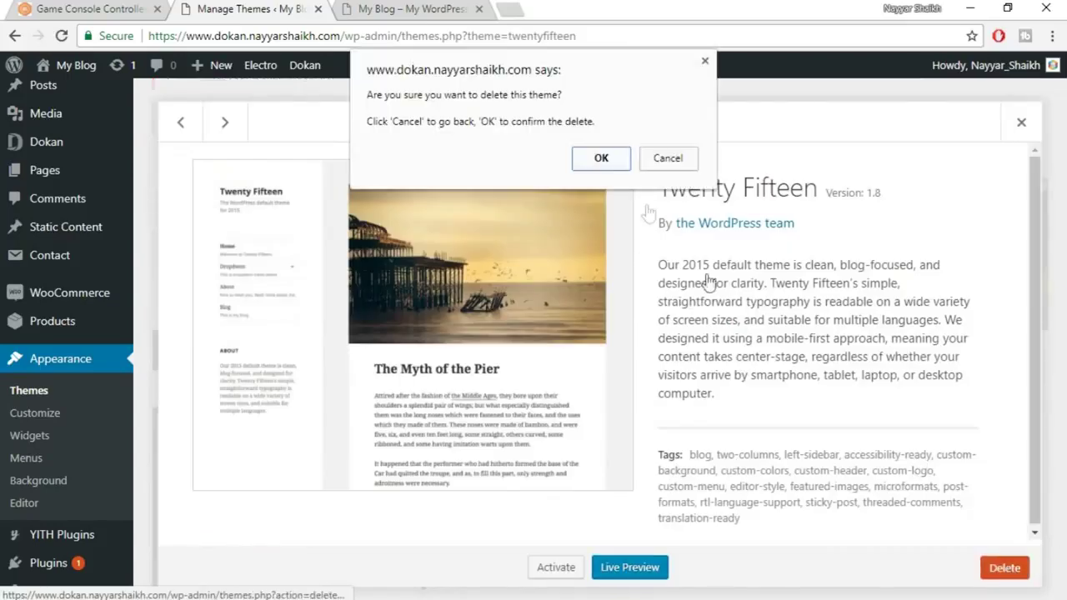
click(604, 164)
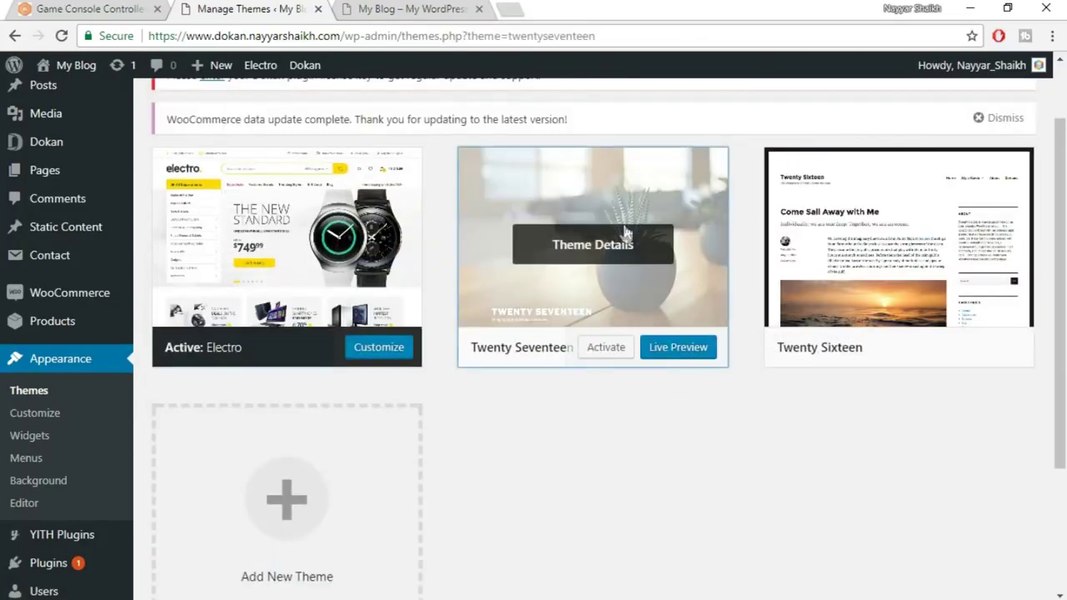
Delete the Twenty Seventeen and Twenty Sixteen themes, leaving only Electro.
click(617, 242)
click(1005, 568)
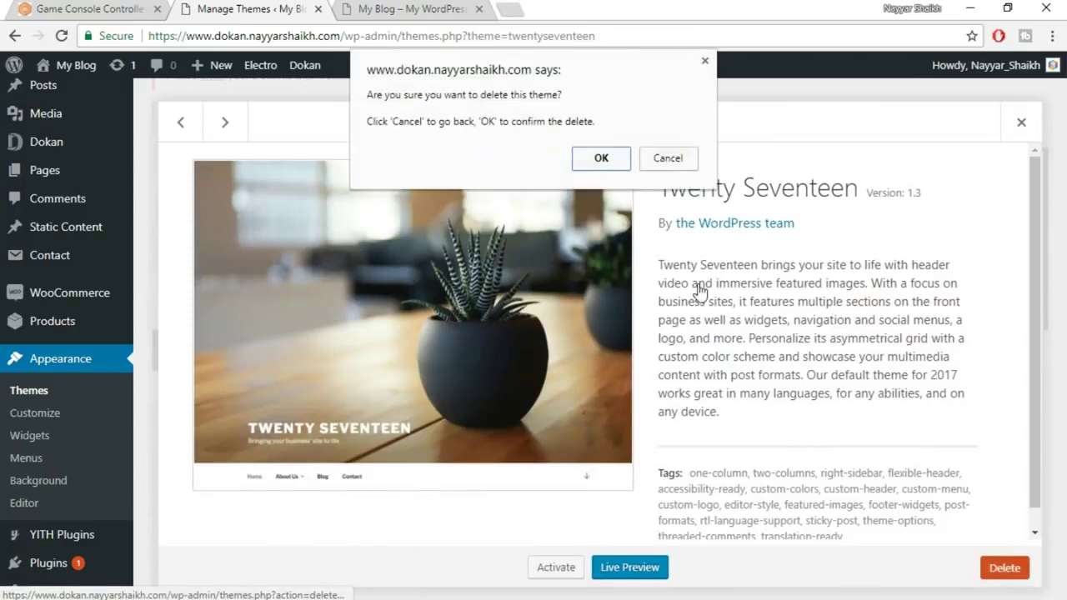
click(619, 164)
click(622, 241)
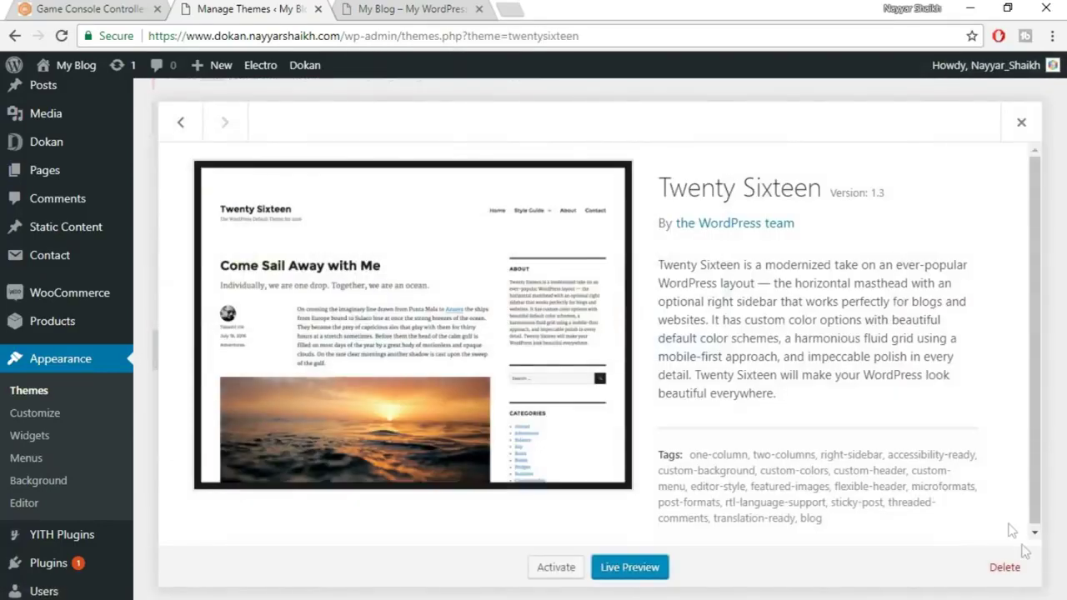
click(1005, 568)
click(602, 160)
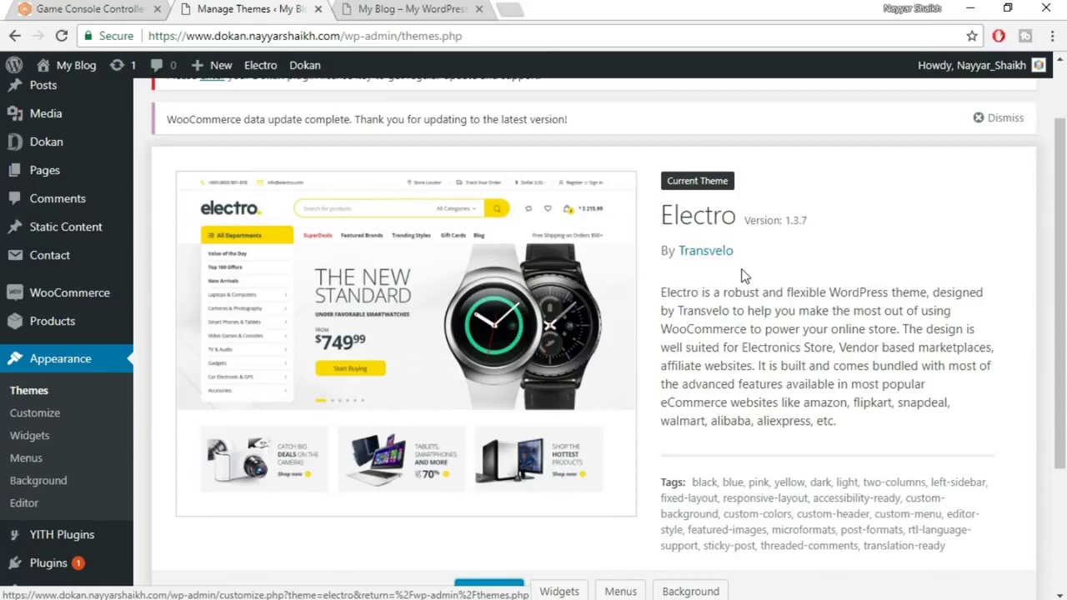
scroll(797, 326, up, 1)
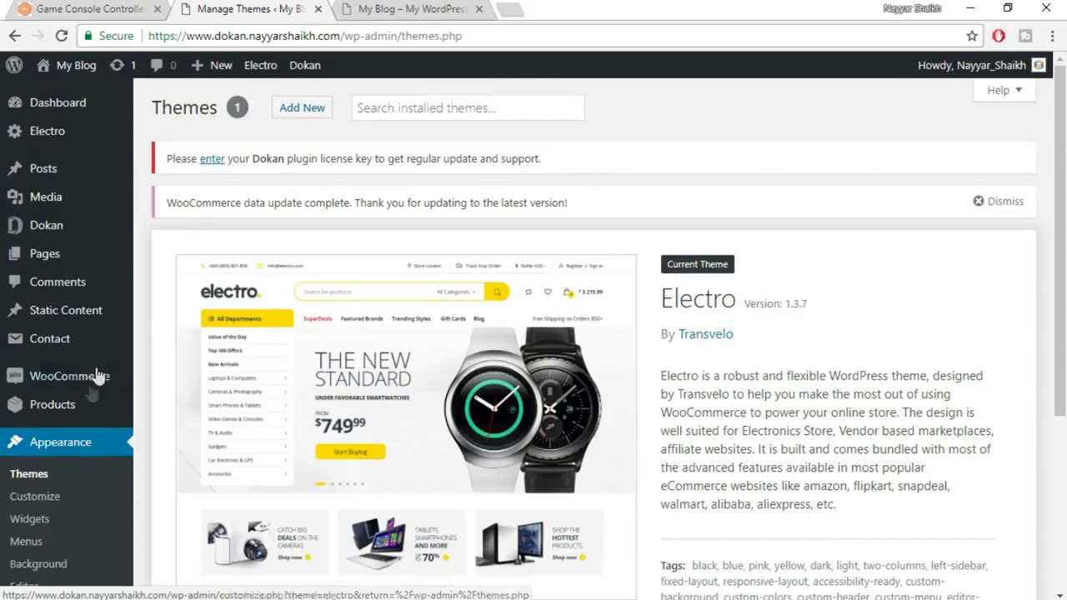
In WooCommerce settings, search 'maha' and set the base location to India — Maharashtra.
mouse_move(84, 386)
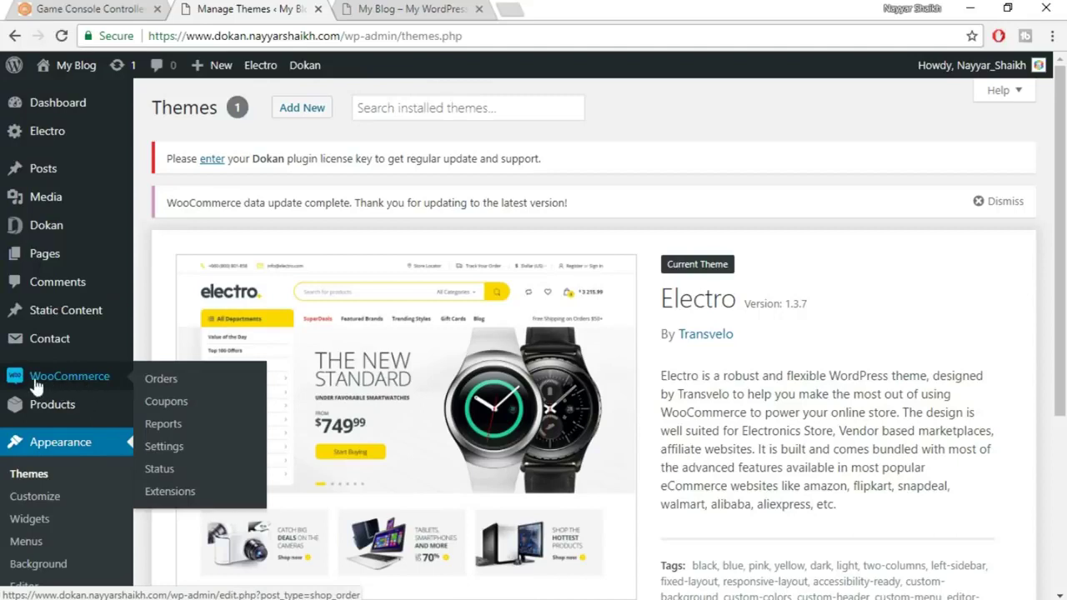
click(164, 451)
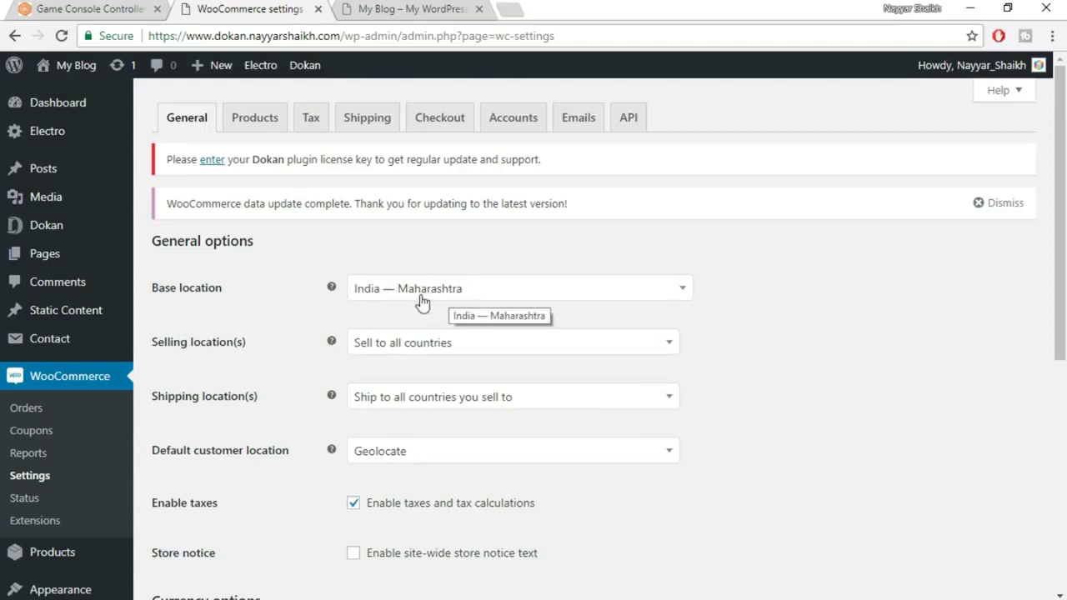
click(457, 298)
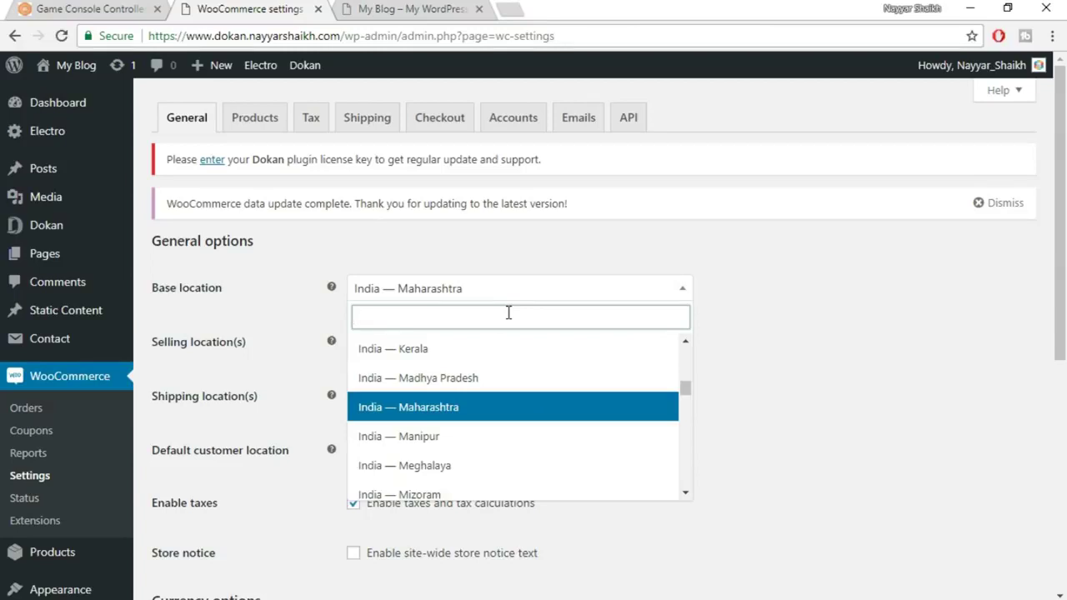
text(maha)
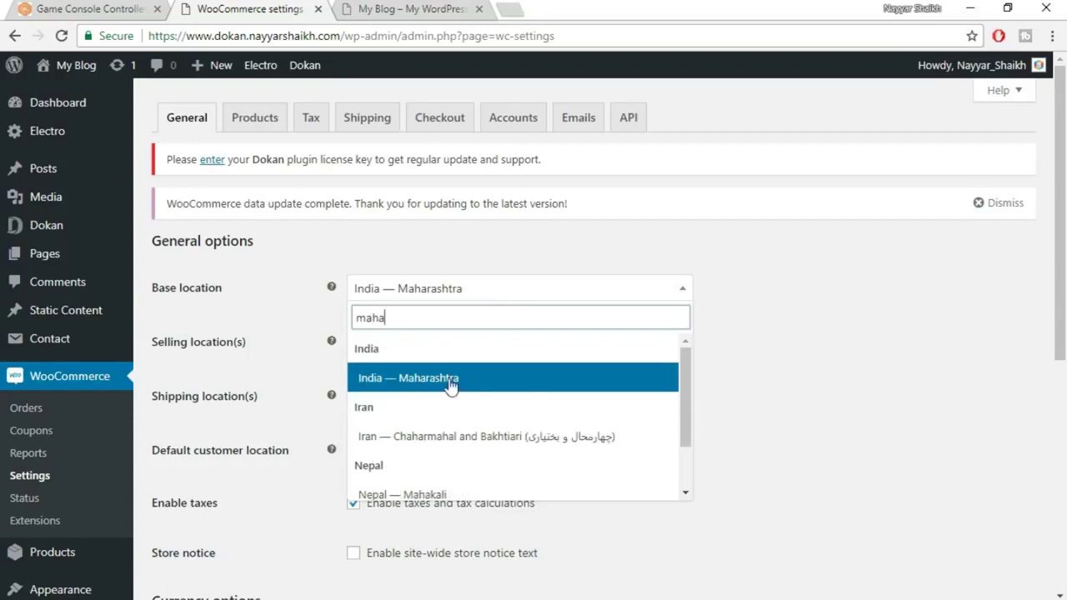
click(445, 382)
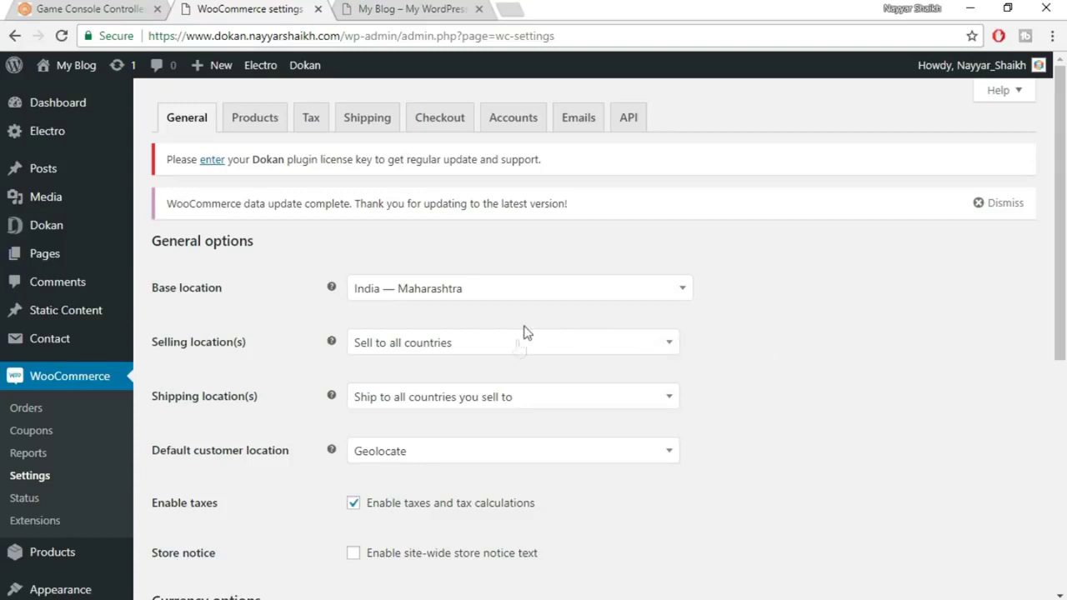
Sell to specific countries only, listing India and removing the briefly added Pakistan.
click(514, 356)
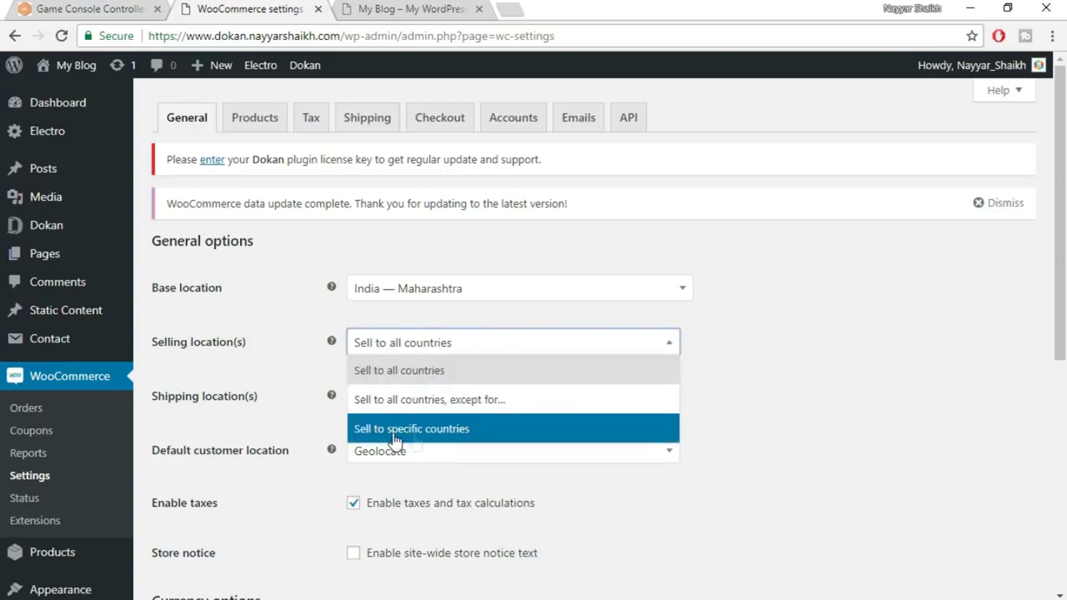
click(443, 433)
click(477, 400)
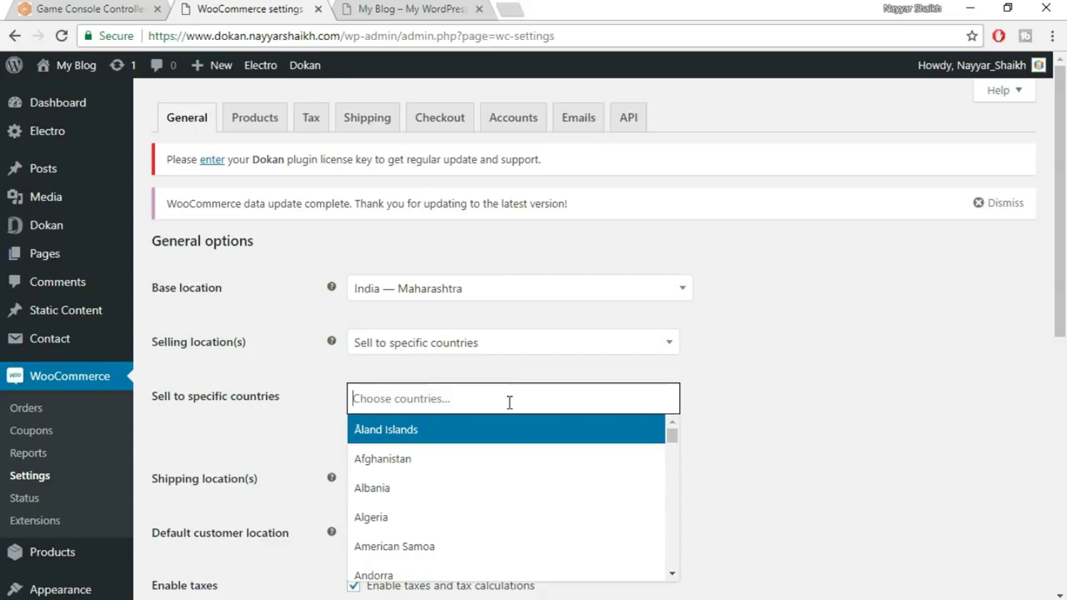
text(ind)
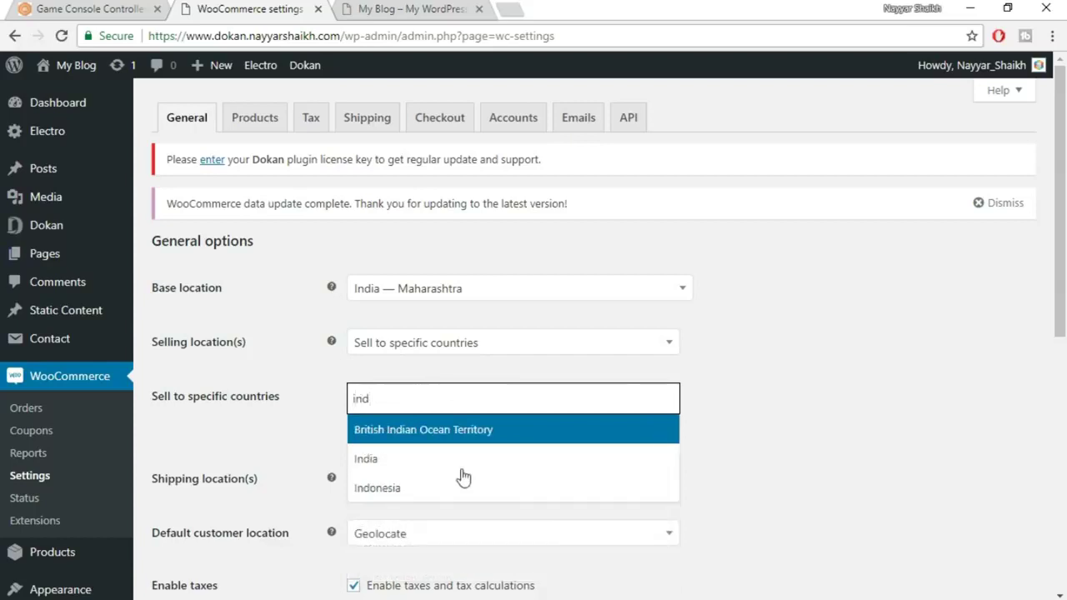
click(399, 461)
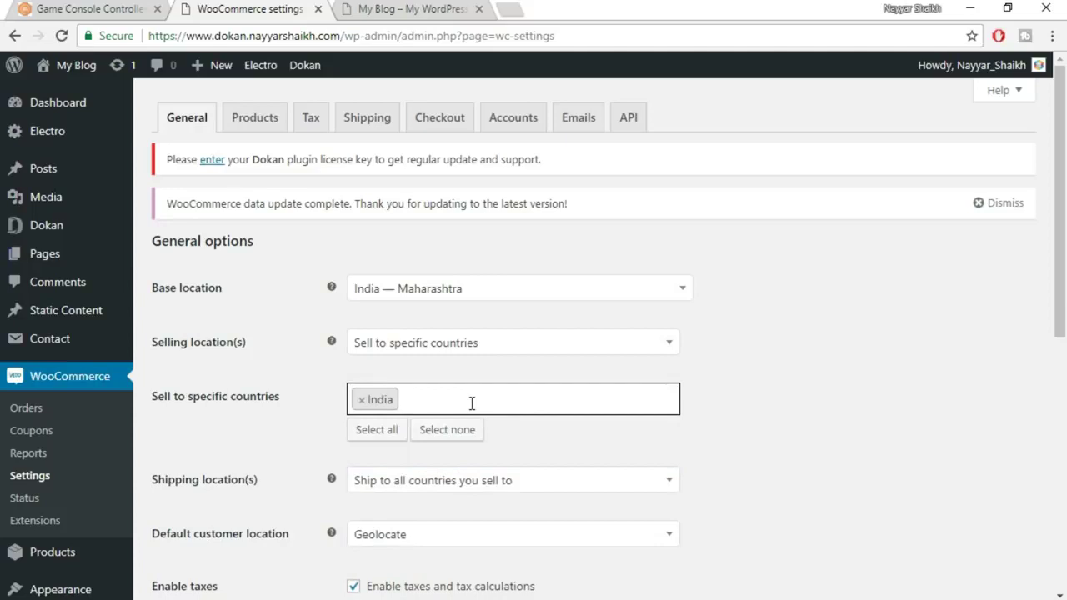
text(pakis)
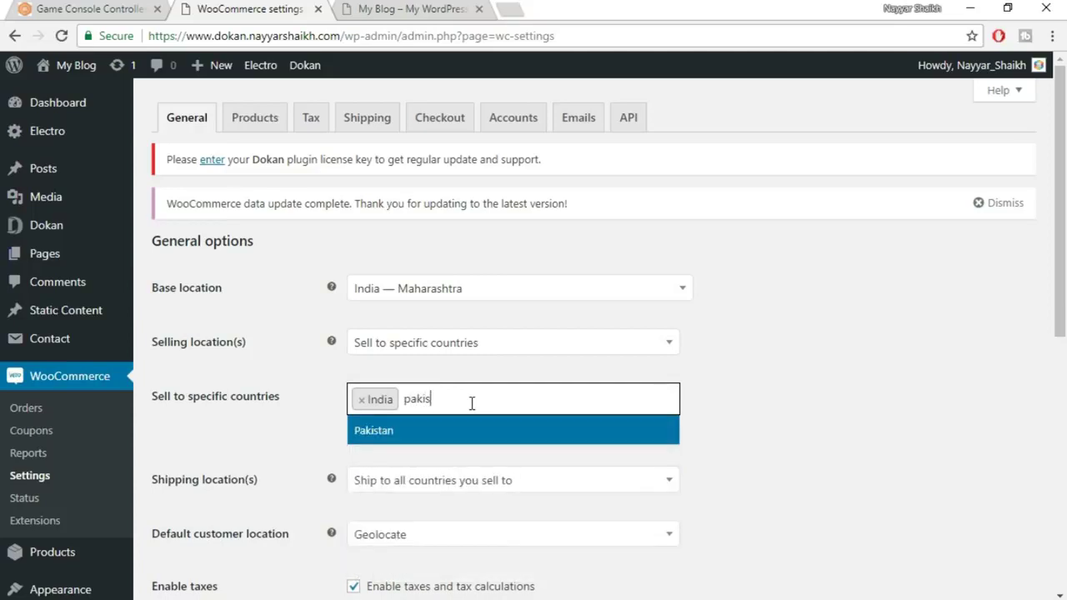
click(439, 431)
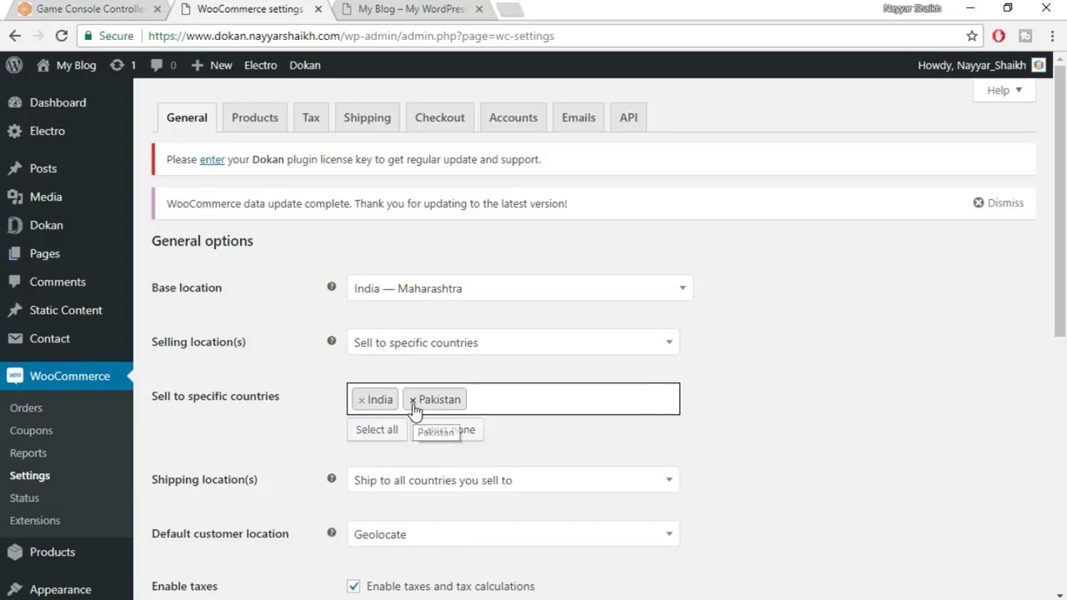
click(412, 401)
click(874, 420)
scroll(873, 420, down, 3)
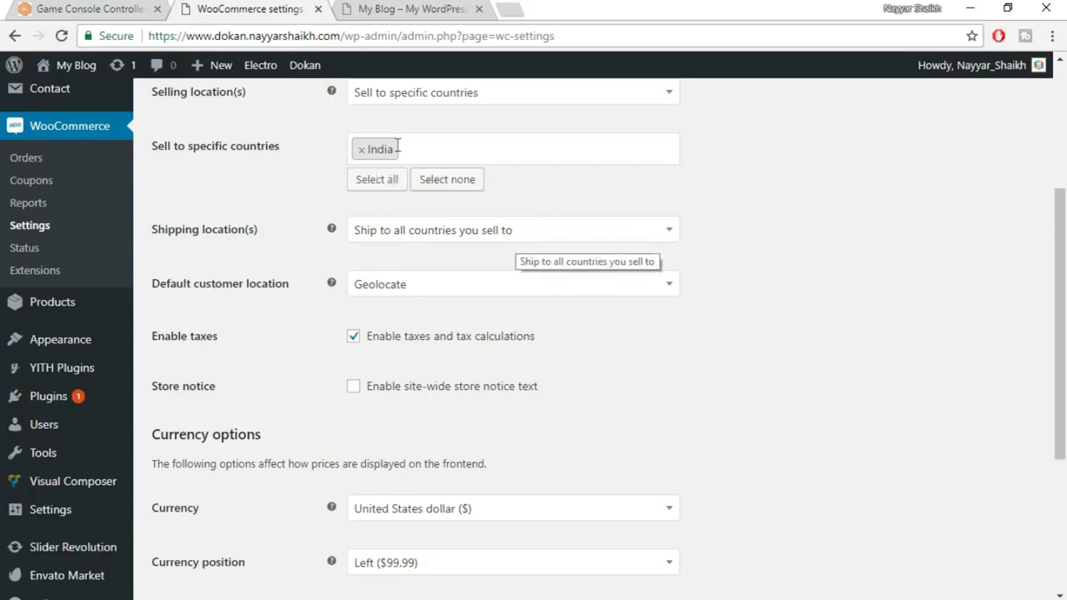
Keep United States dollar ($) currency at Left ($99.99) position and save general settings.
scroll(777, 292, down, 2)
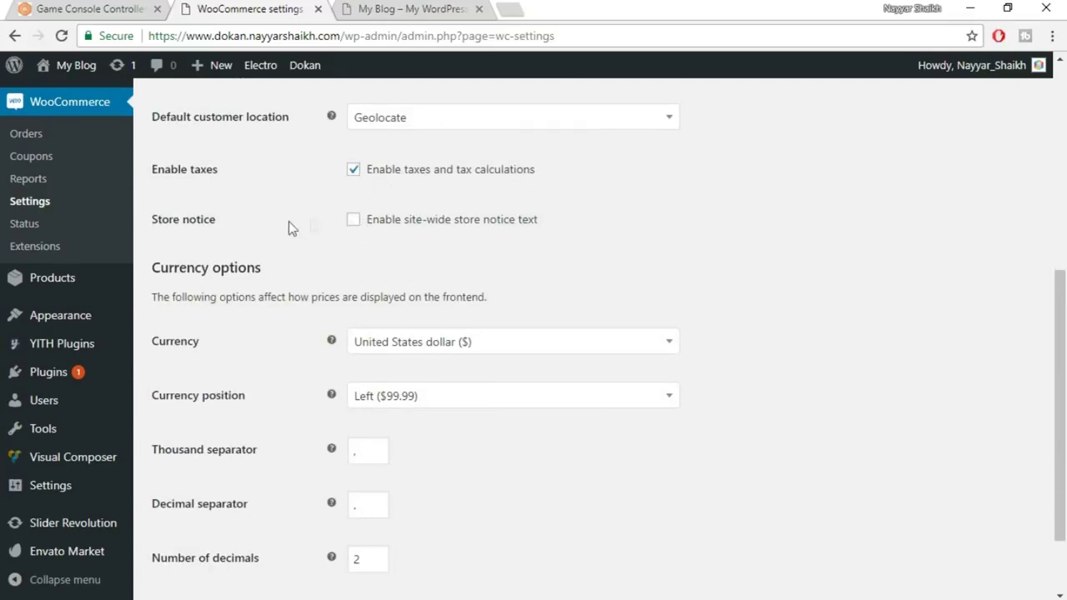
scroll(809, 245, down, 1)
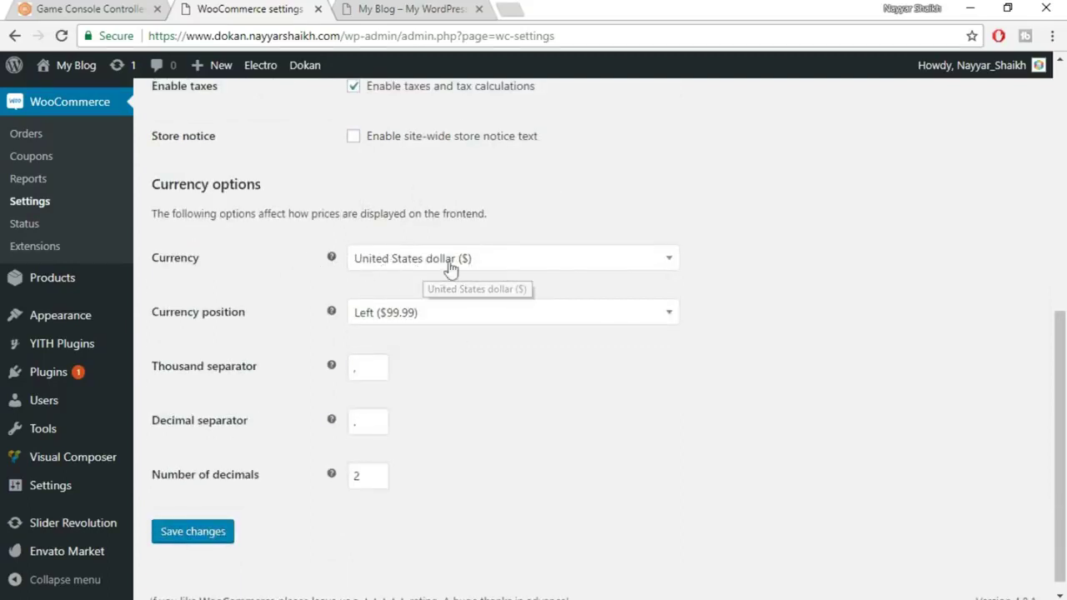
click(492, 265)
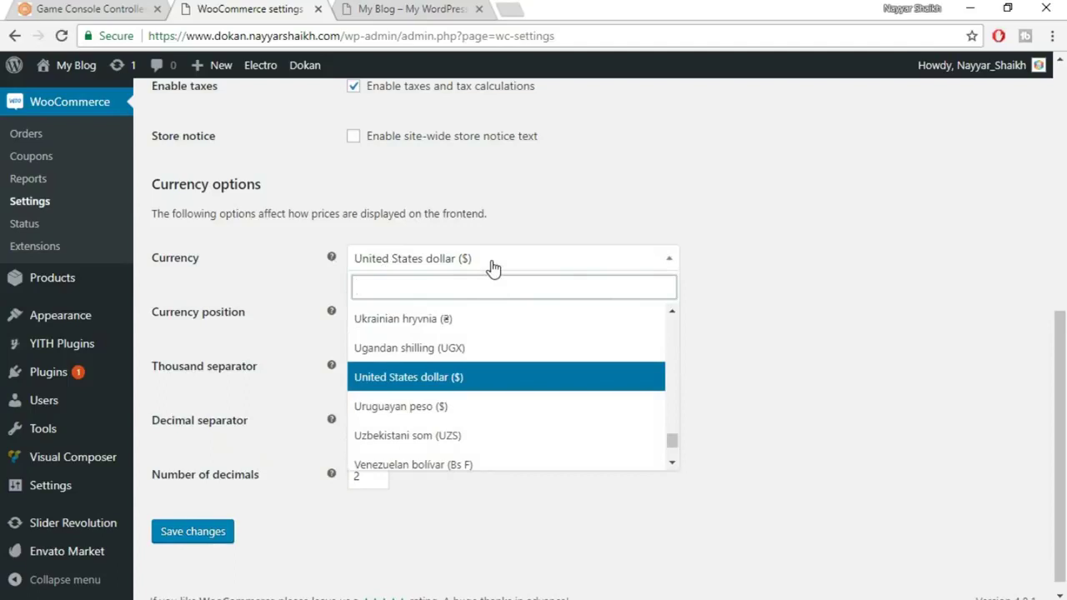
text(india)
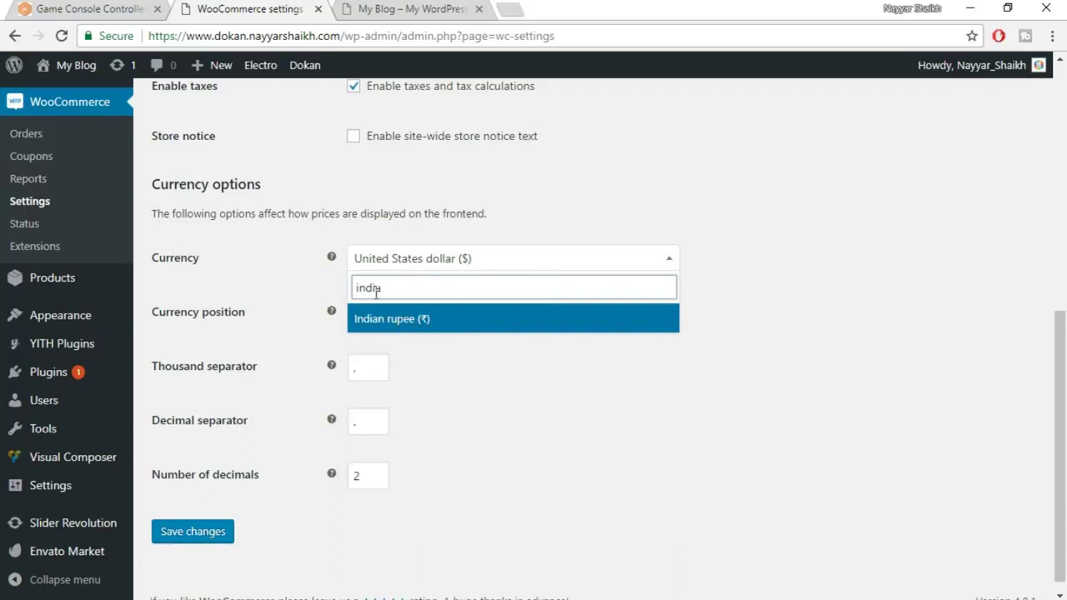
click(503, 386)
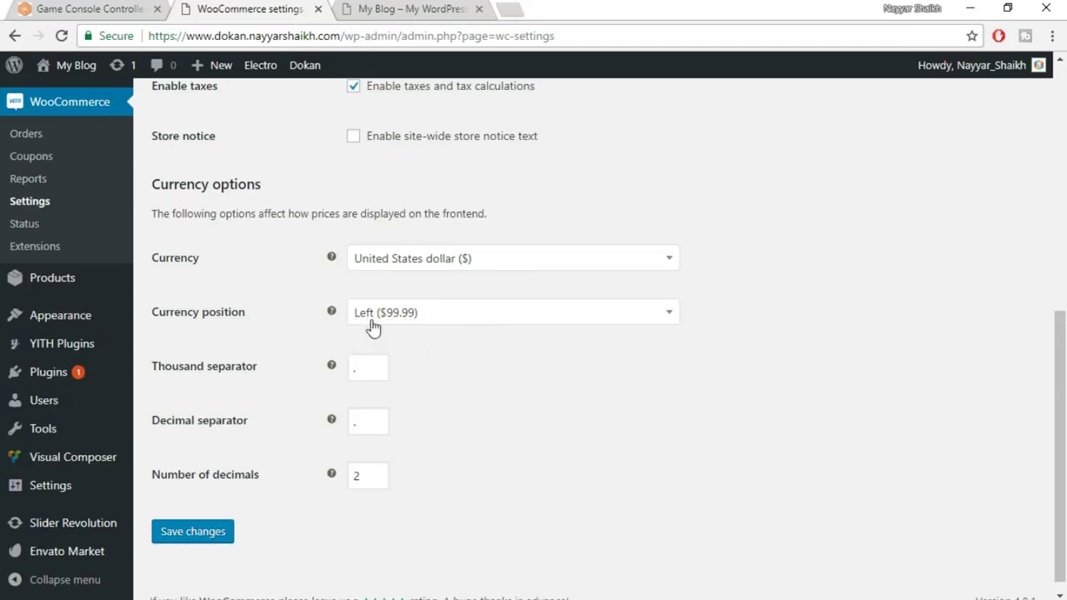
click(460, 325)
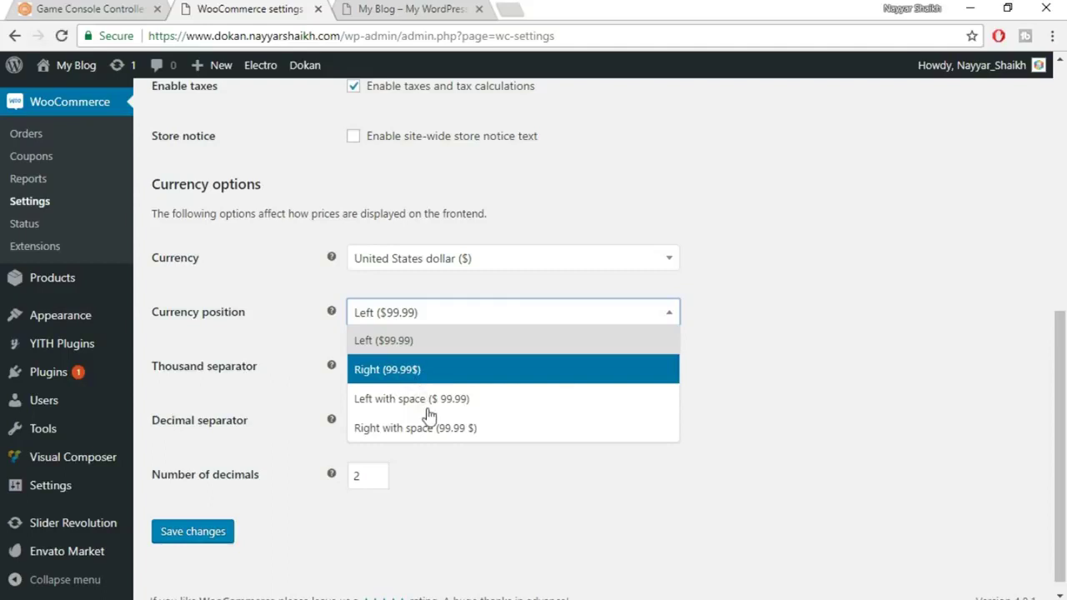
click(412, 342)
scroll(542, 399, down, 1)
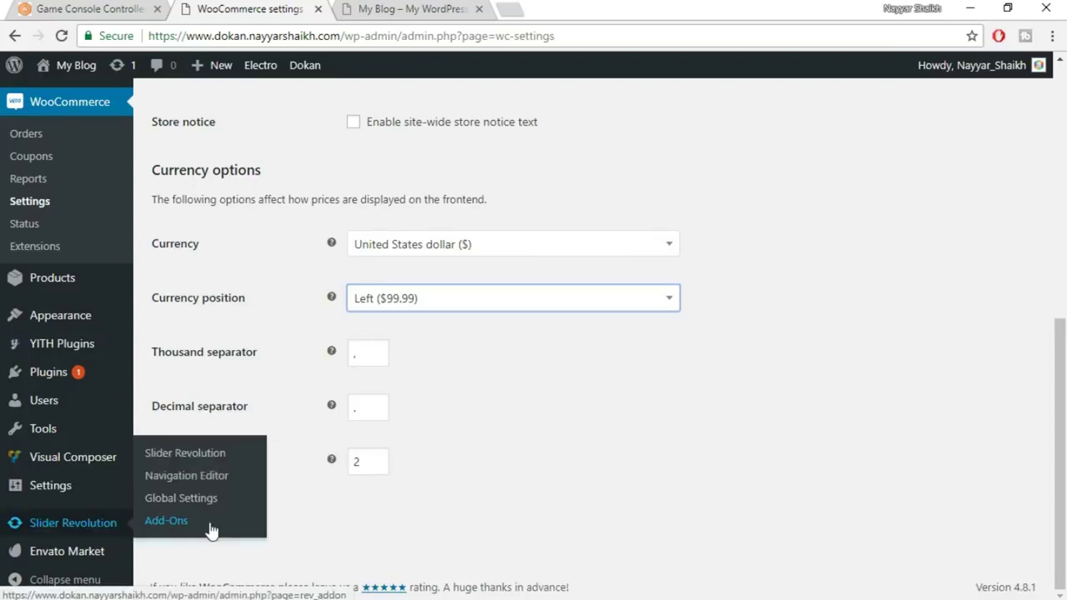
click(217, 523)
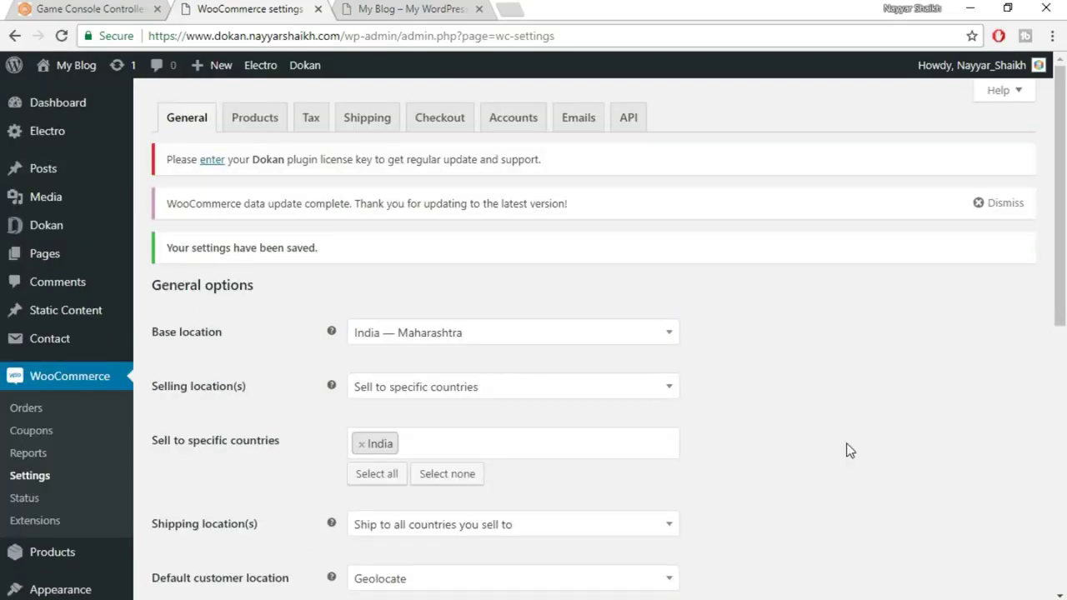
On the Products tab, leave the weight unit at g and dimensions unit at cm.
click(252, 122)
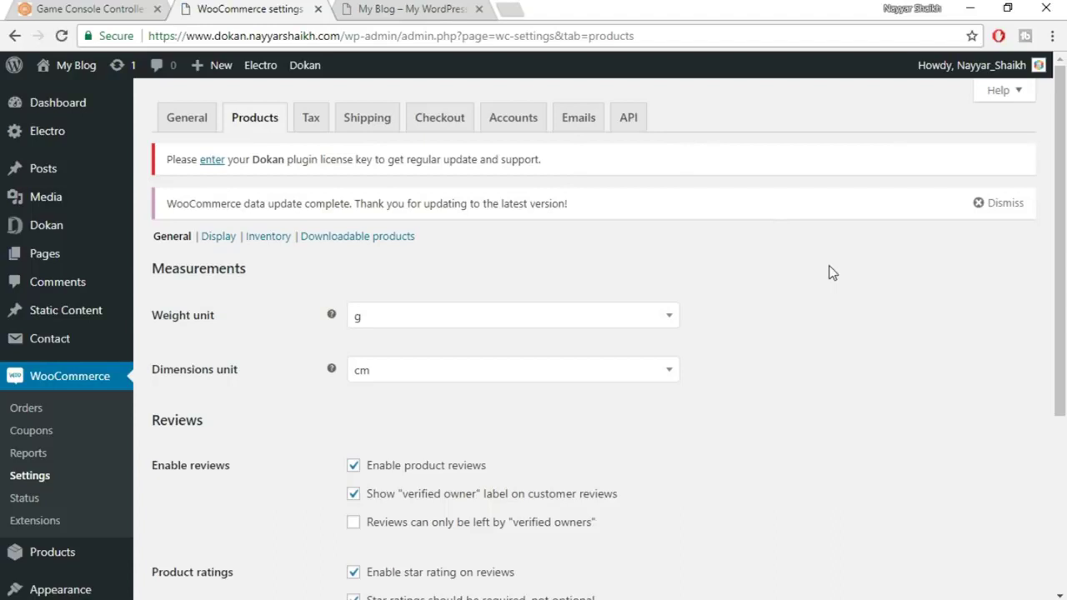
click(370, 322)
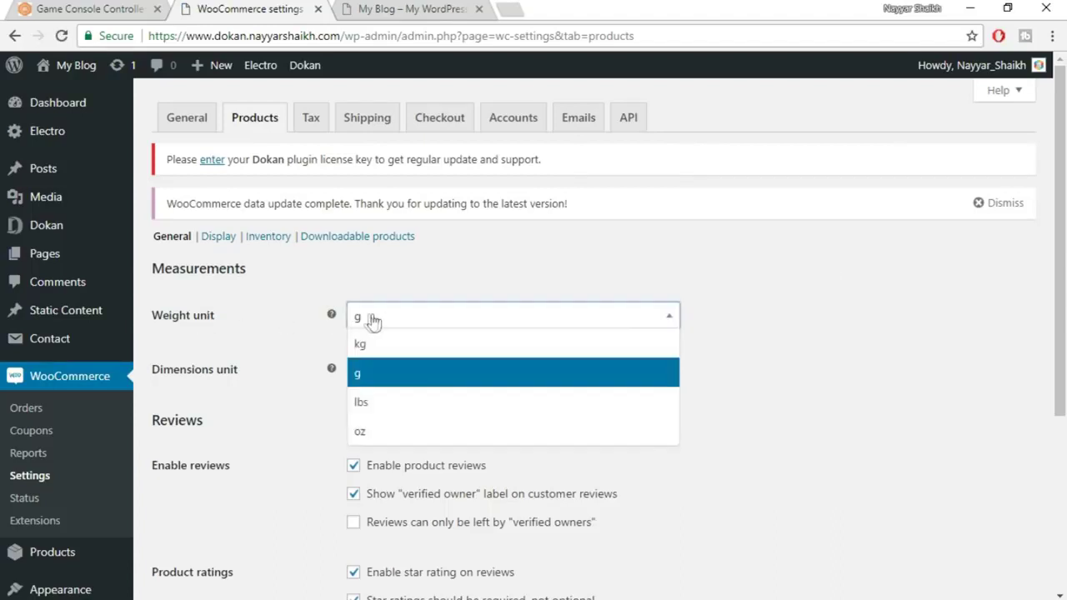
click(411, 384)
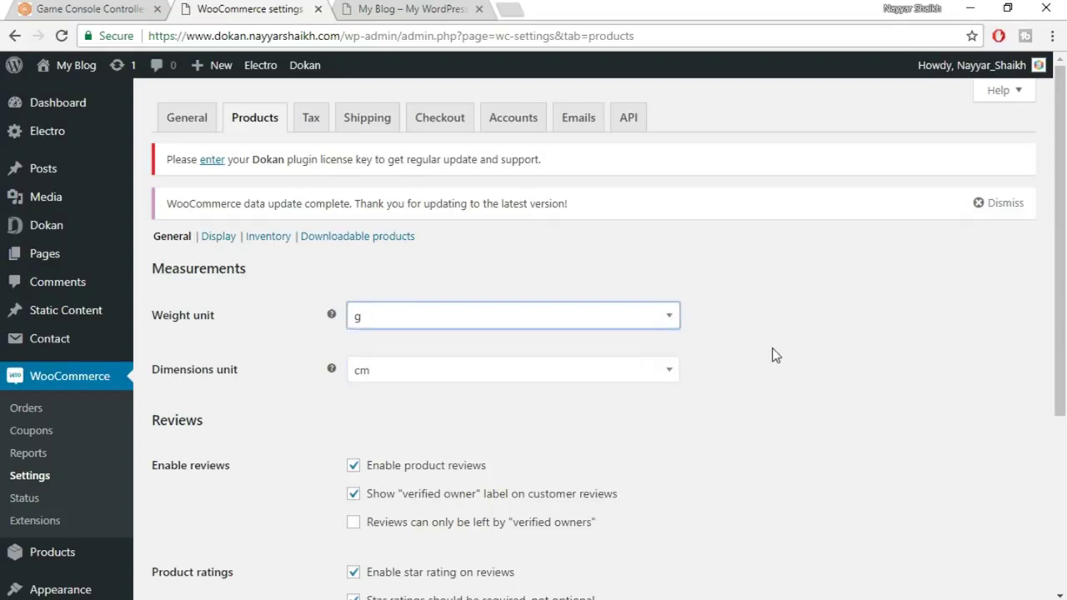
click(591, 325)
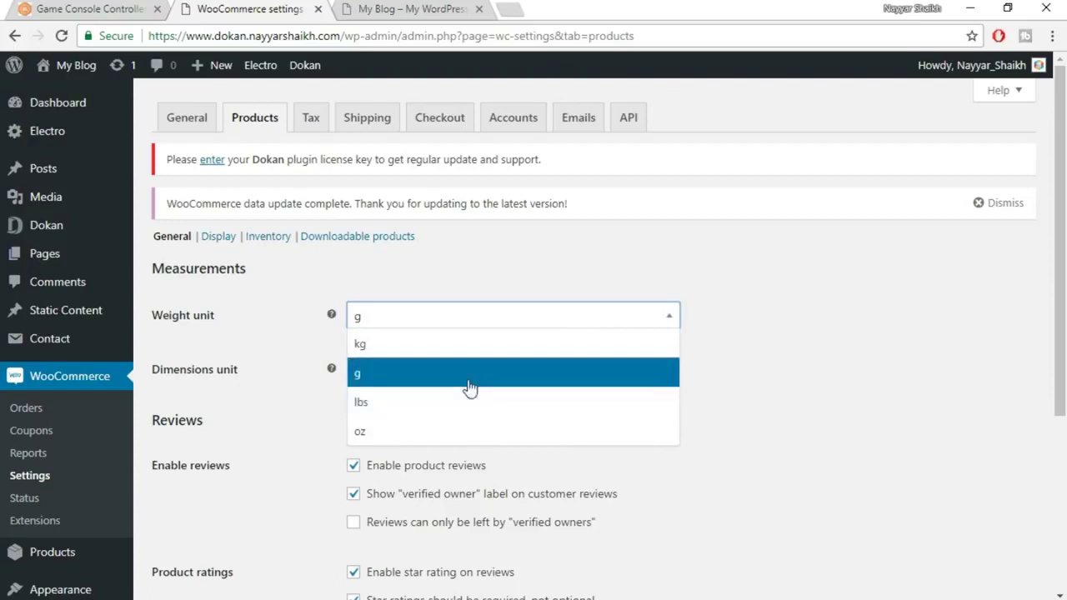
click(736, 367)
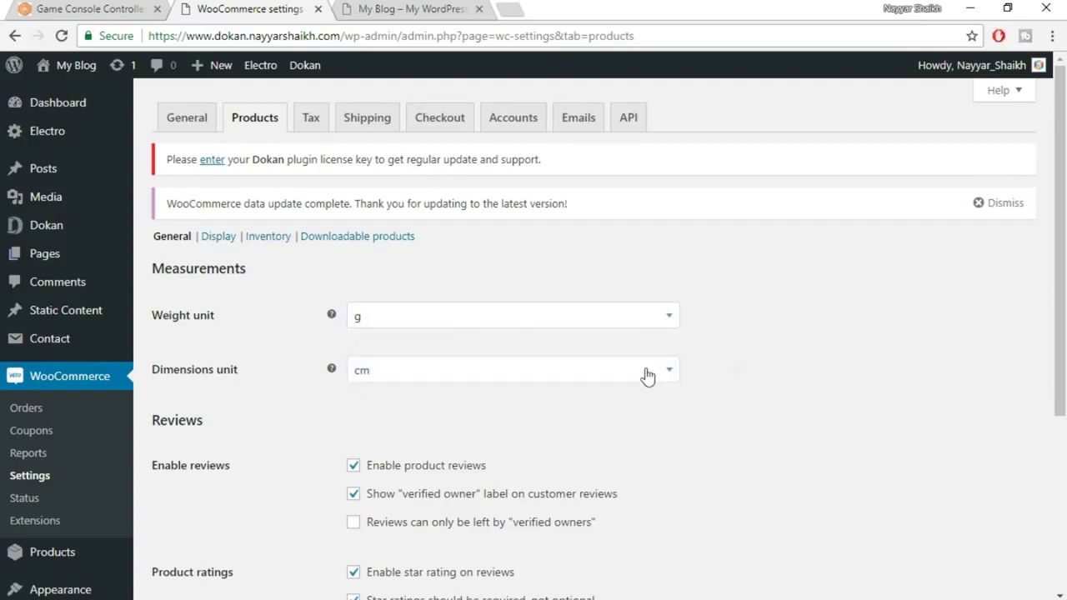
click(417, 377)
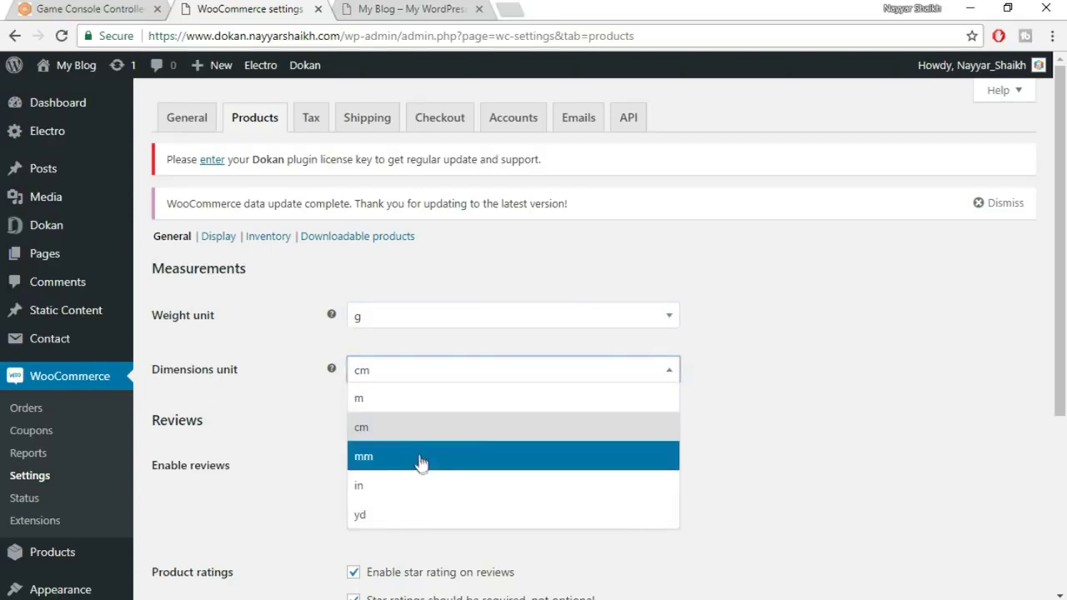
click(382, 430)
scroll(874, 403, down, 3)
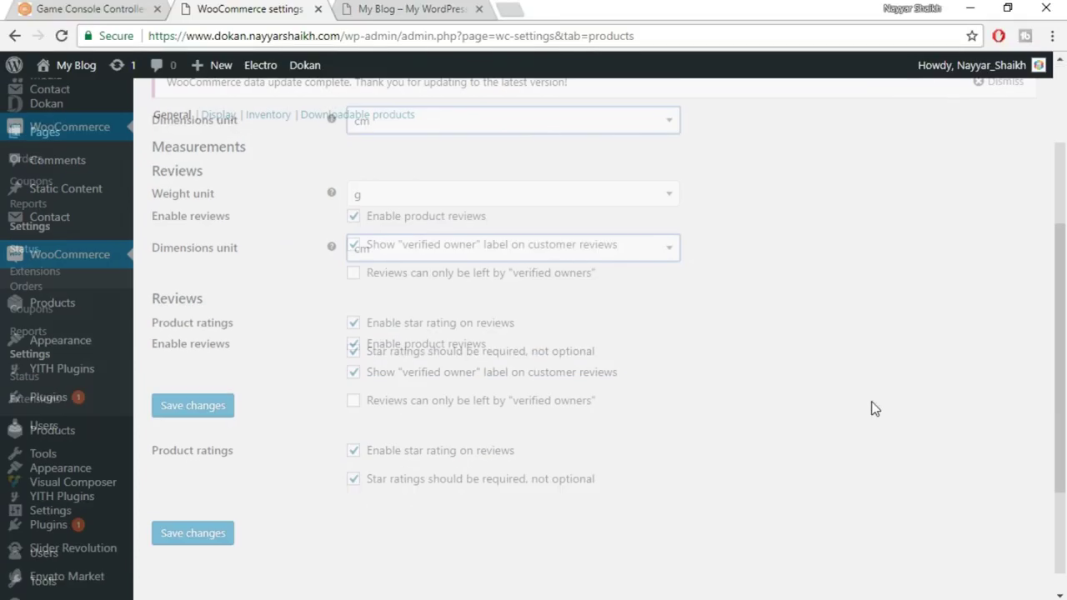
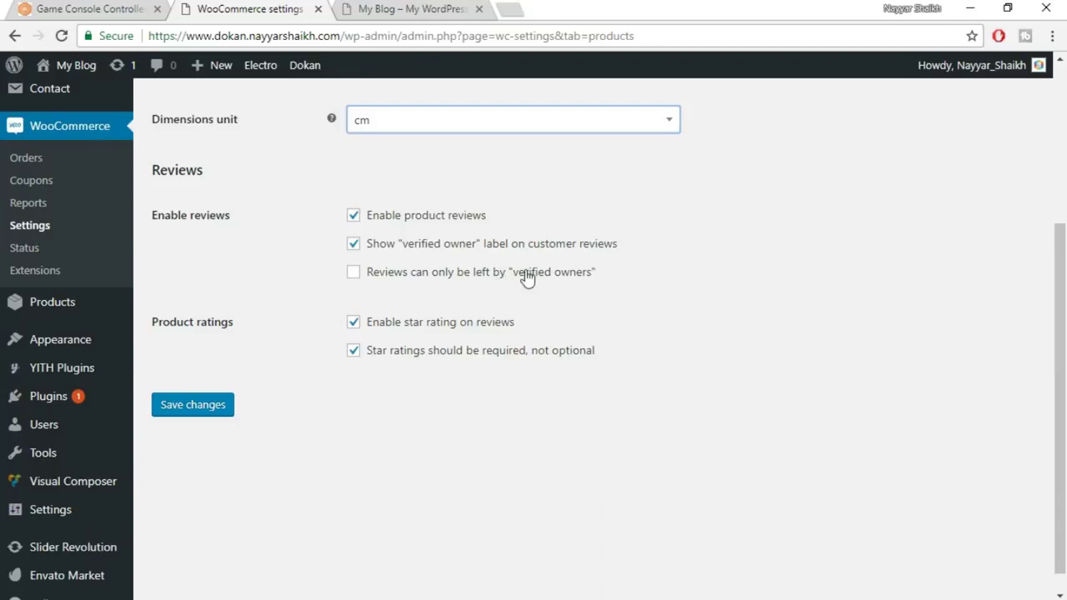
Leave reviews unrestricted to verified owners, save the product settings, and go to Tax settings.
click(355, 282)
click(356, 282)
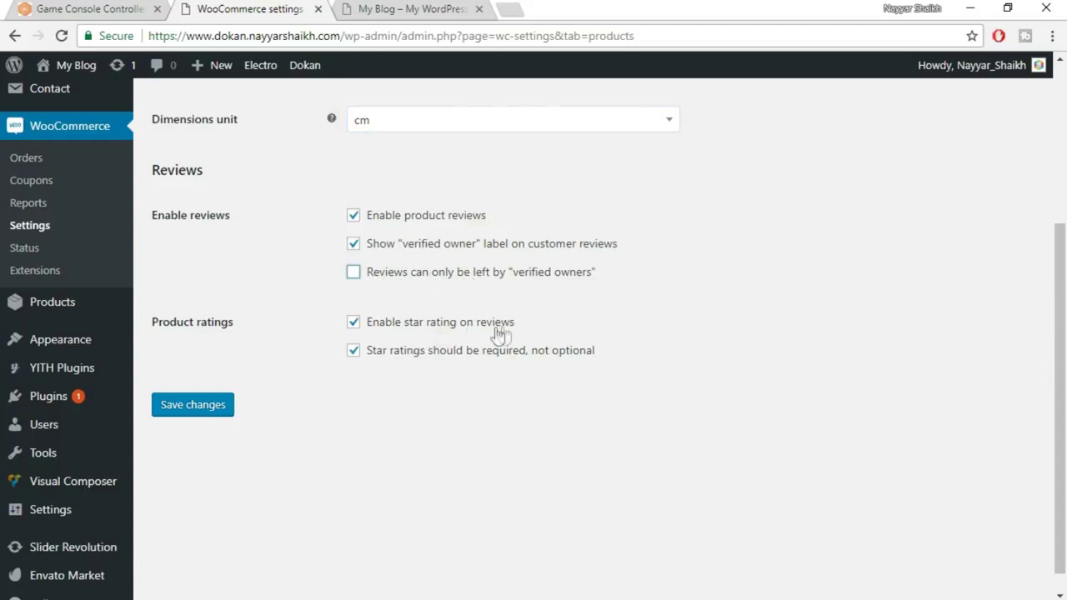
click(210, 414)
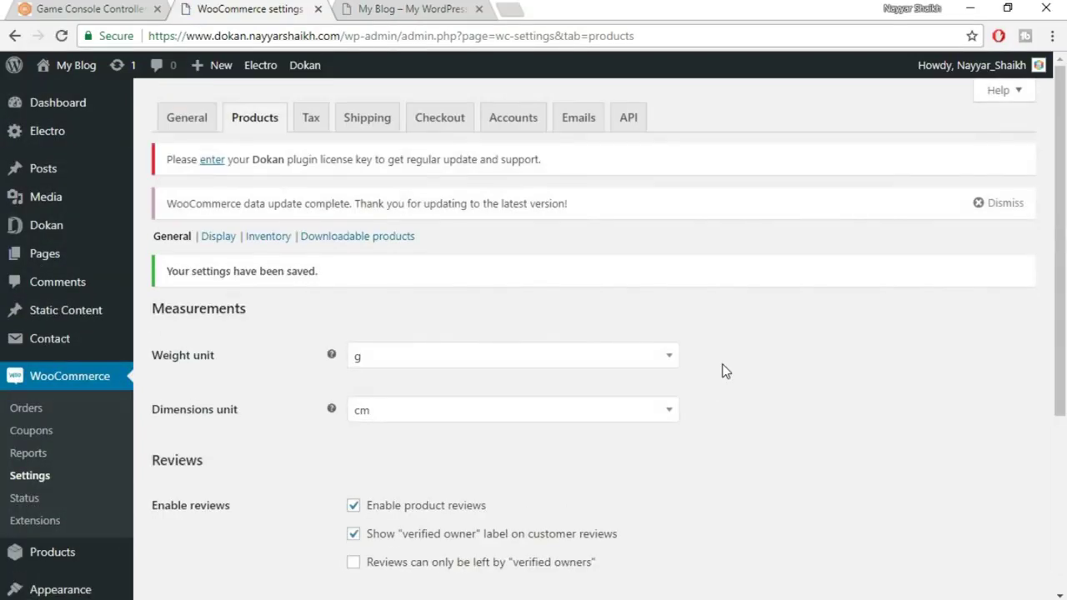
click(315, 123)
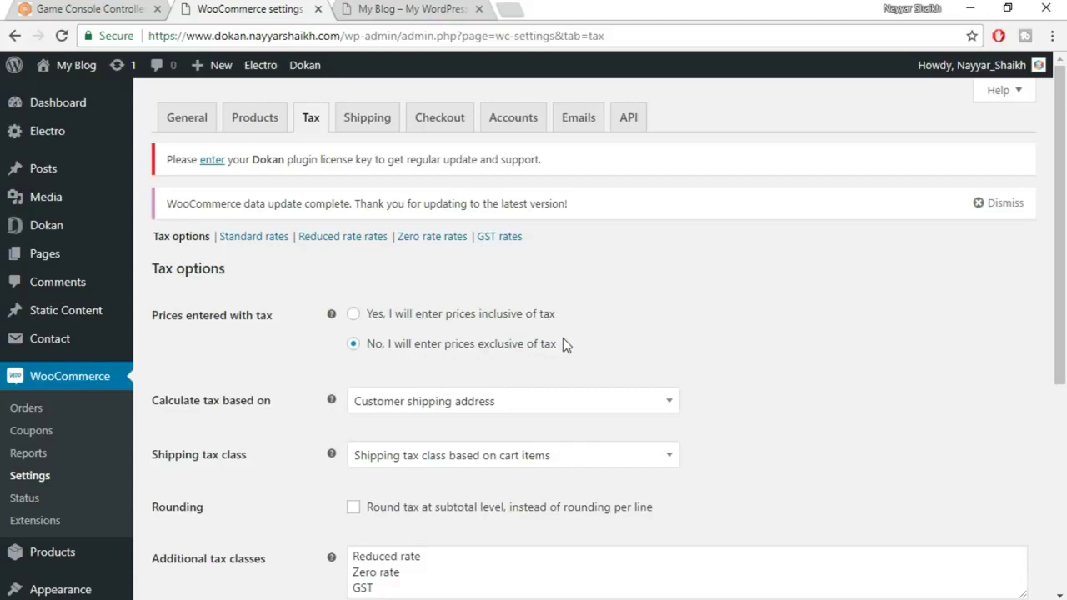
Check the 79 price on the game controller product page.
click(69, 8)
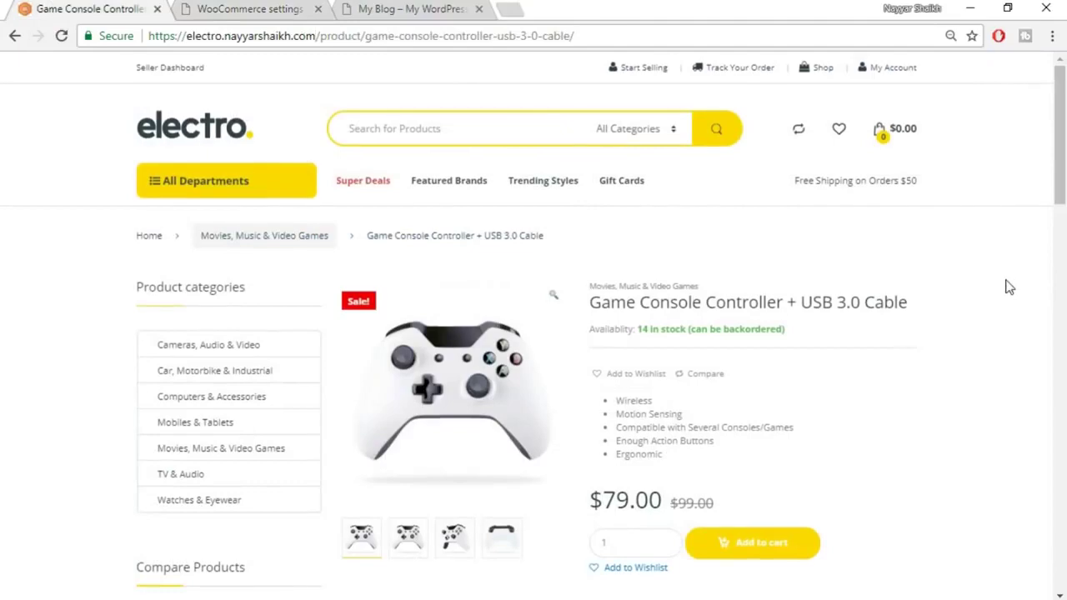
scroll(755, 323, down, 2)
drag(603, 333, 633, 333)
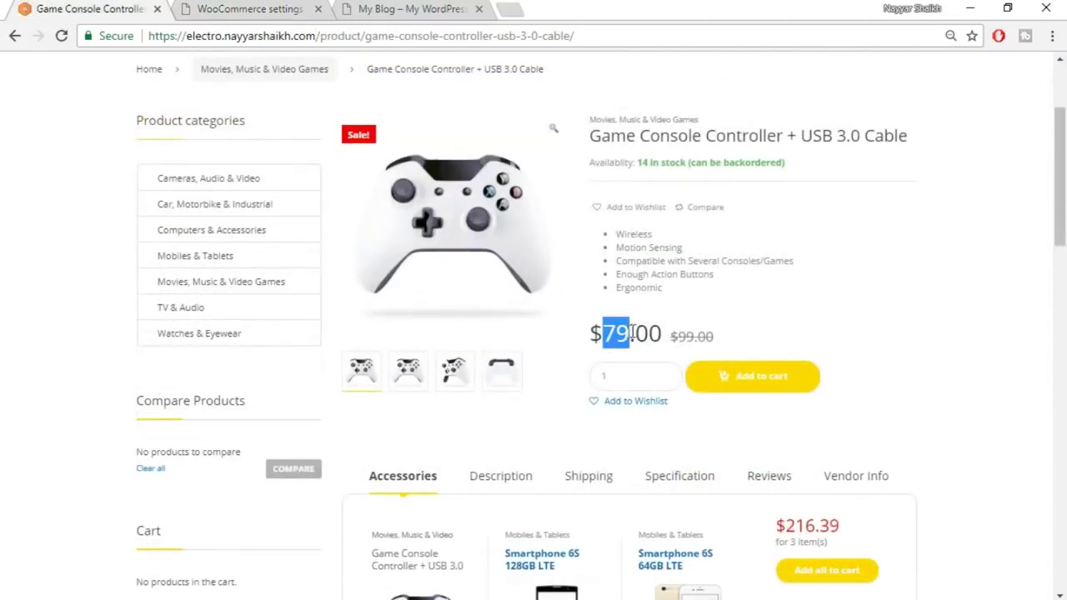
click(738, 328)
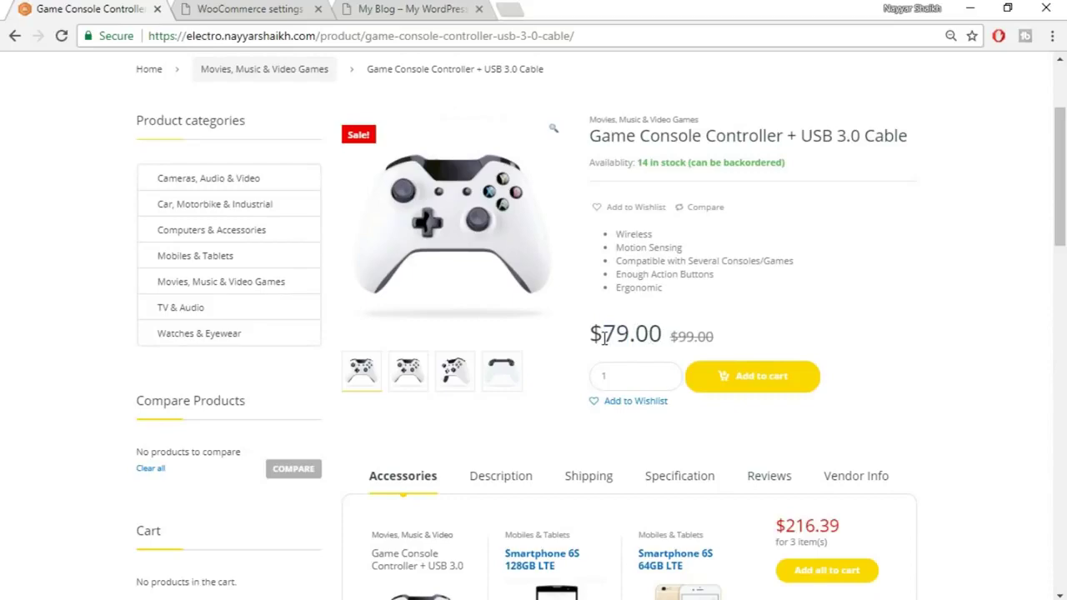
Keep customer shipping address as the tax basis and leave the shipping tax class unchanged.
click(232, 8)
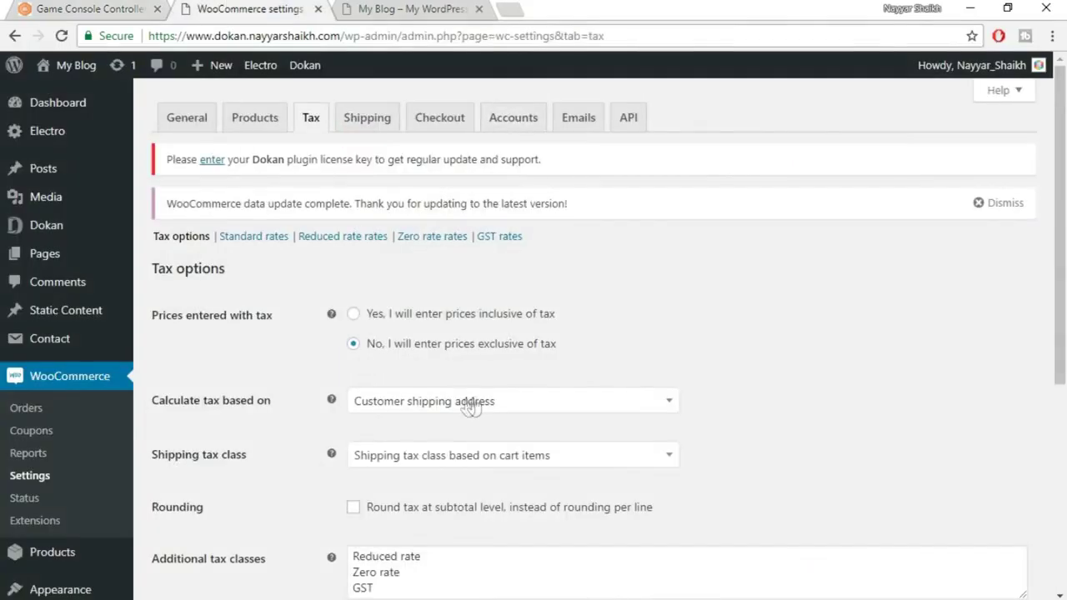
scroll(848, 352, down, 2)
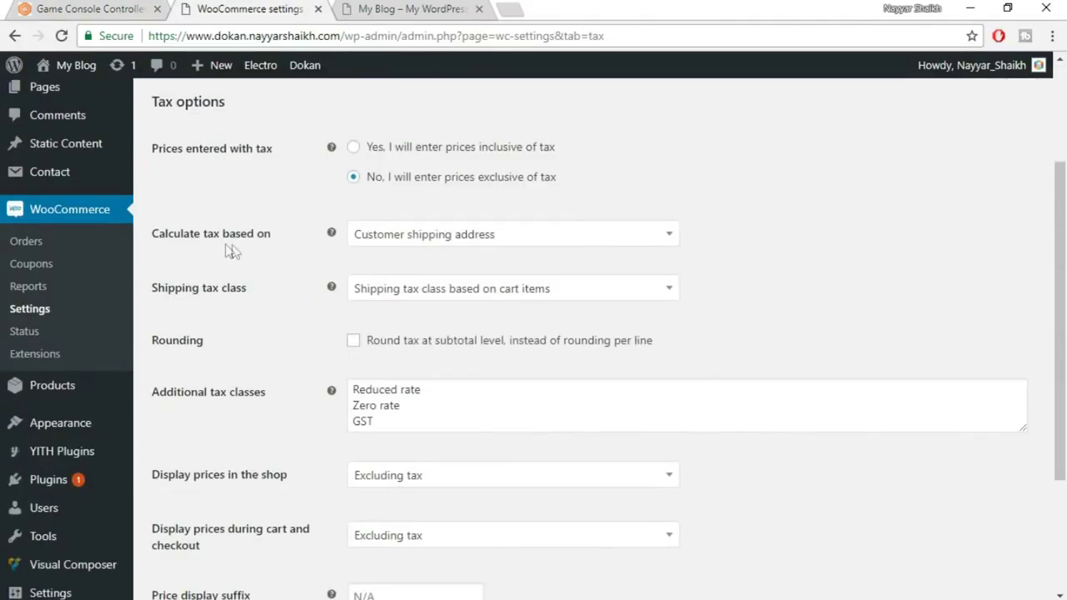
click(506, 241)
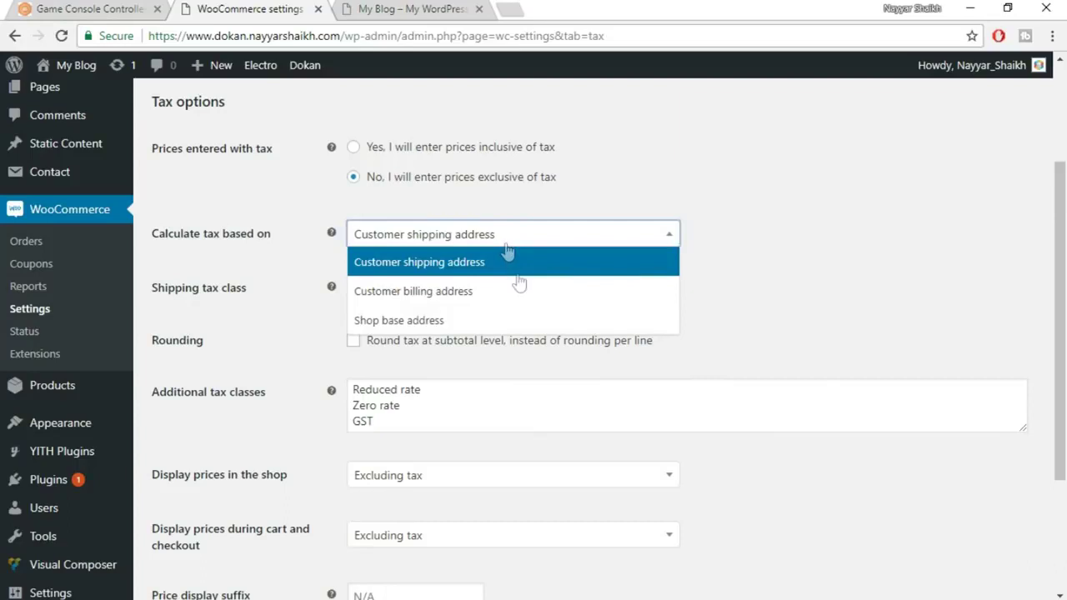
click(744, 248)
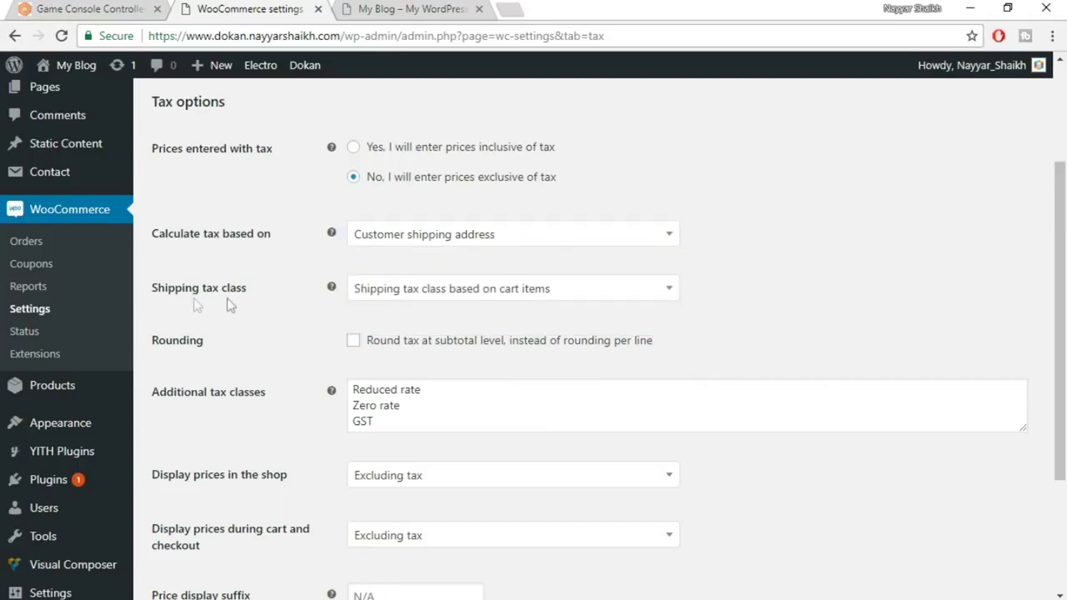
click(470, 298)
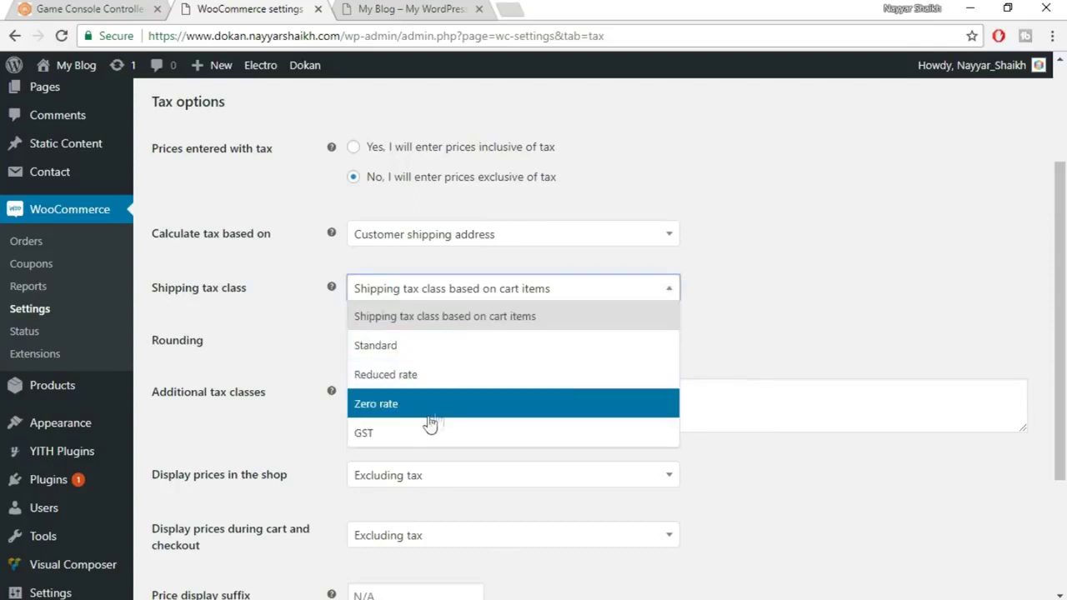
click(732, 315)
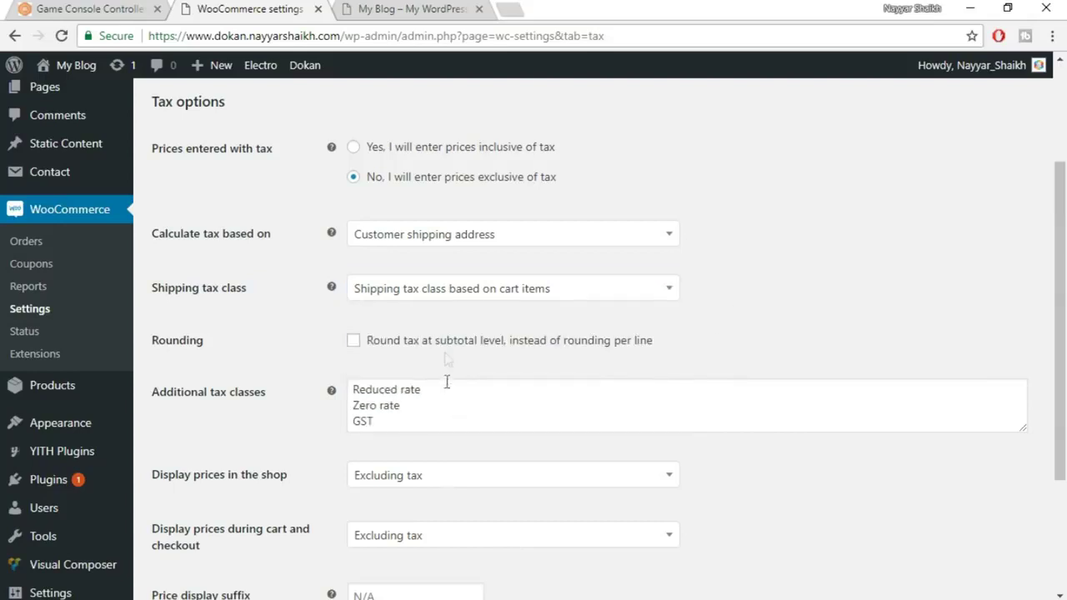
Delete and retype GST as the third additional tax class.
double_click(409, 417)
key(BackSpace)
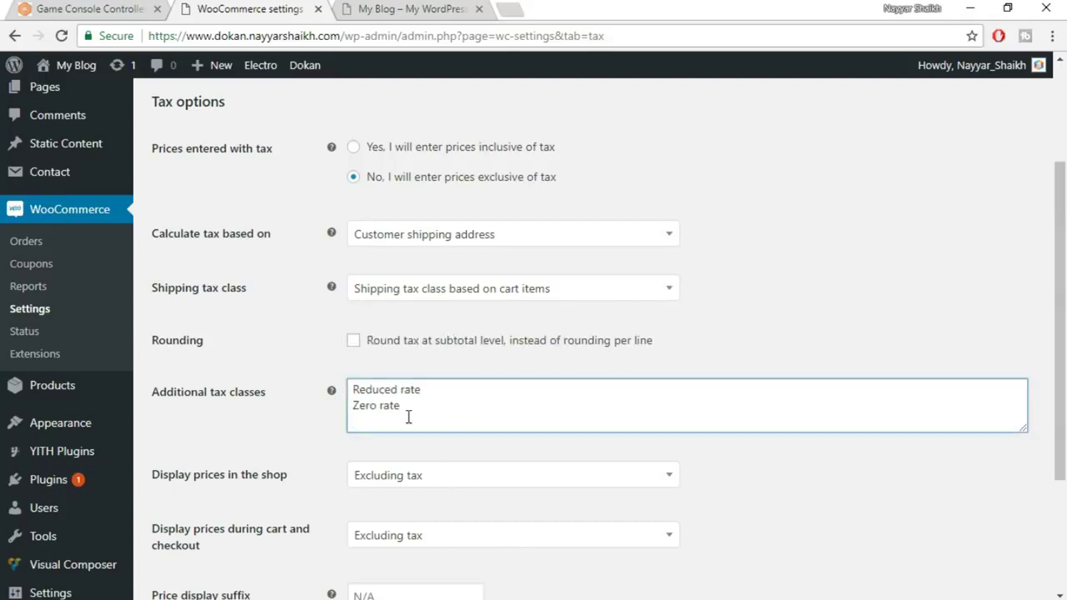
click(817, 315)
click(397, 421)
text(GST)
scroll(1050, 448, down, 2)
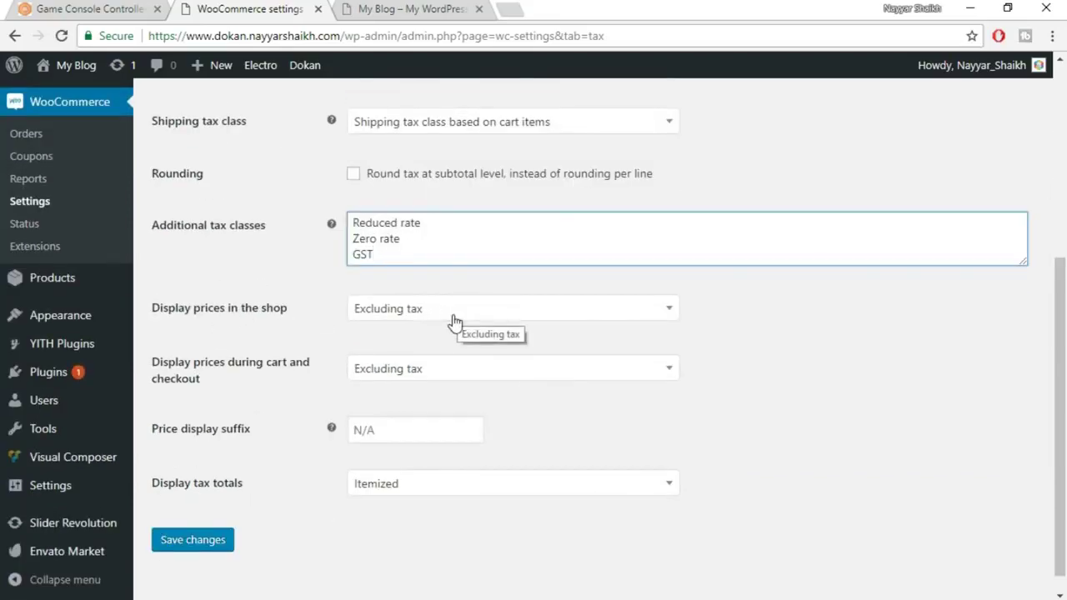
Save the tax options with Reduced rate, Zero rate and GST classes.
key(ctrl+shift+Tab)
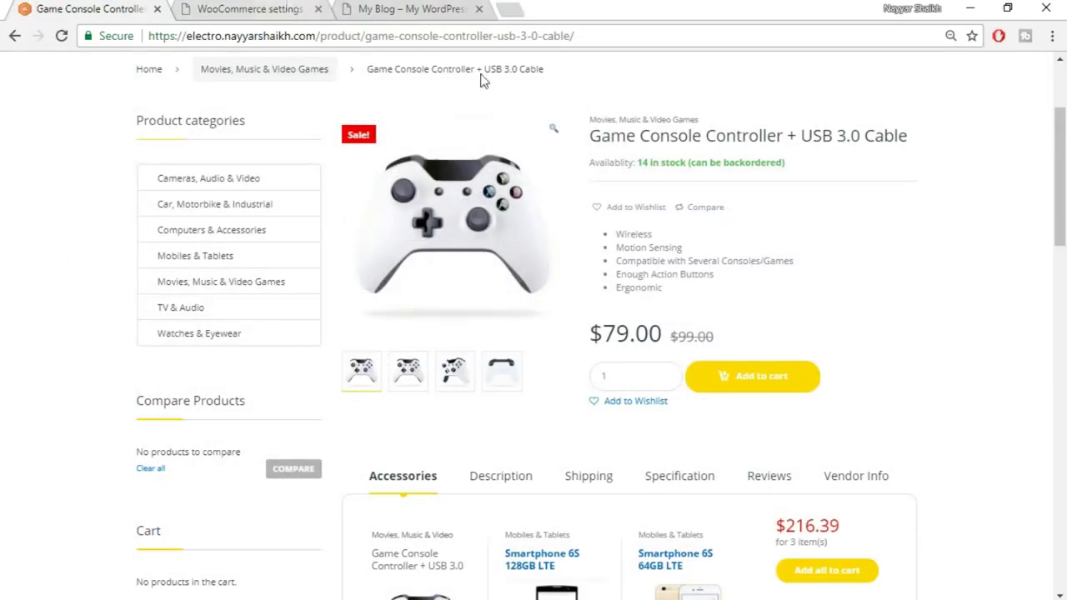
key(ctrl+Tab)
scroll(874, 335, down, 1)
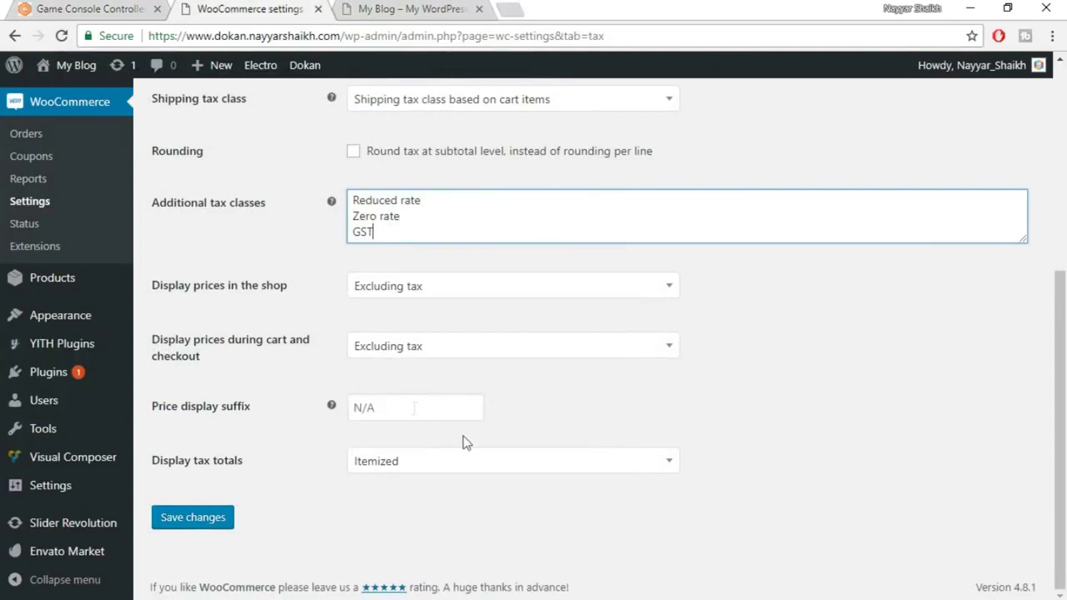
click(215, 527)
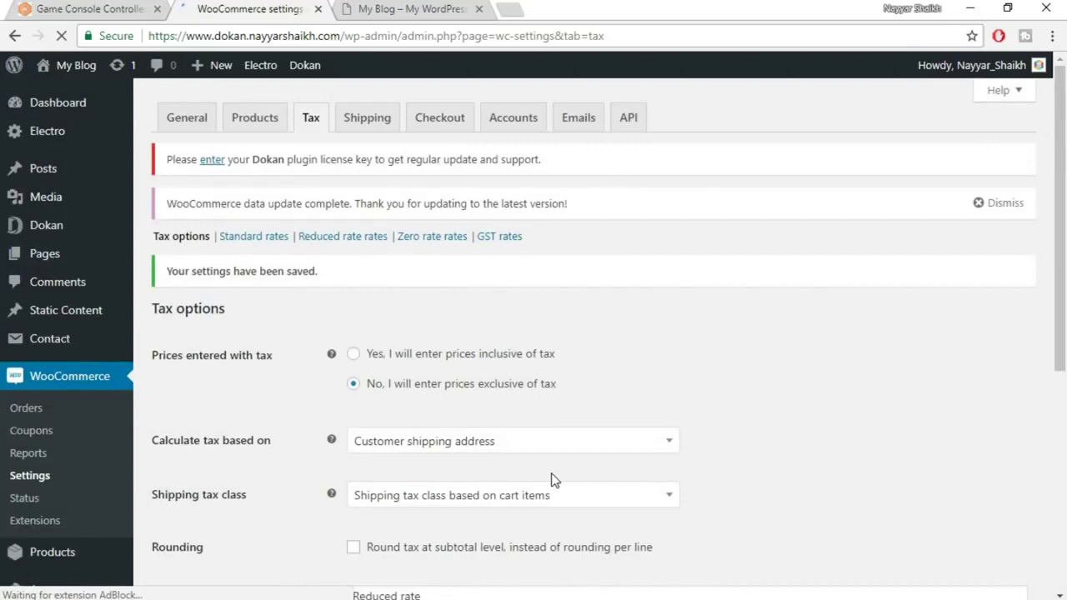
scroll(554, 479, down, 3)
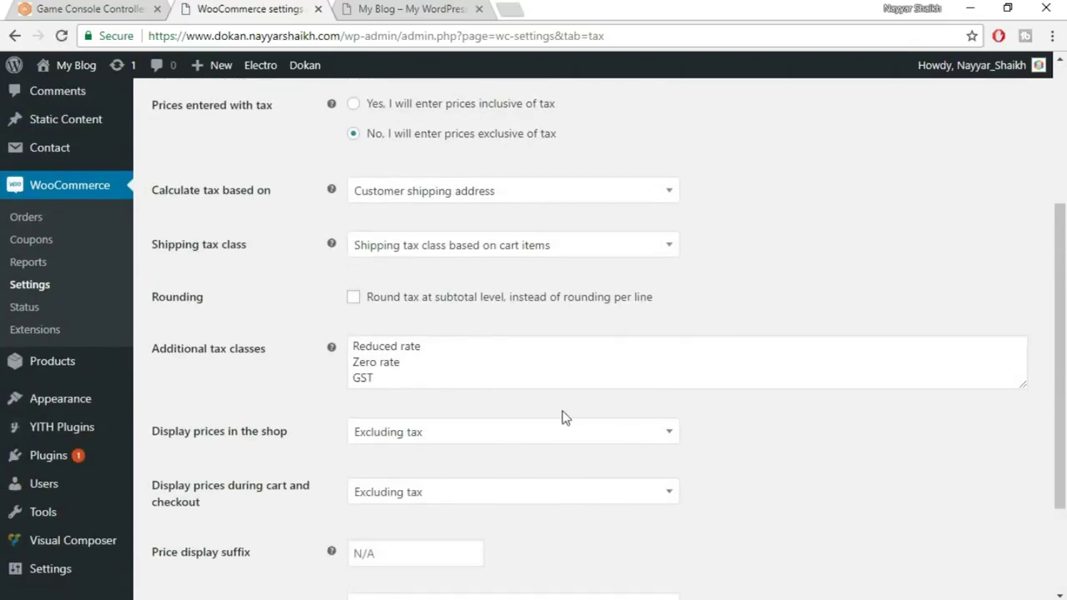
scroll(564, 417, up, 1)
scroll(565, 286, up, 2)
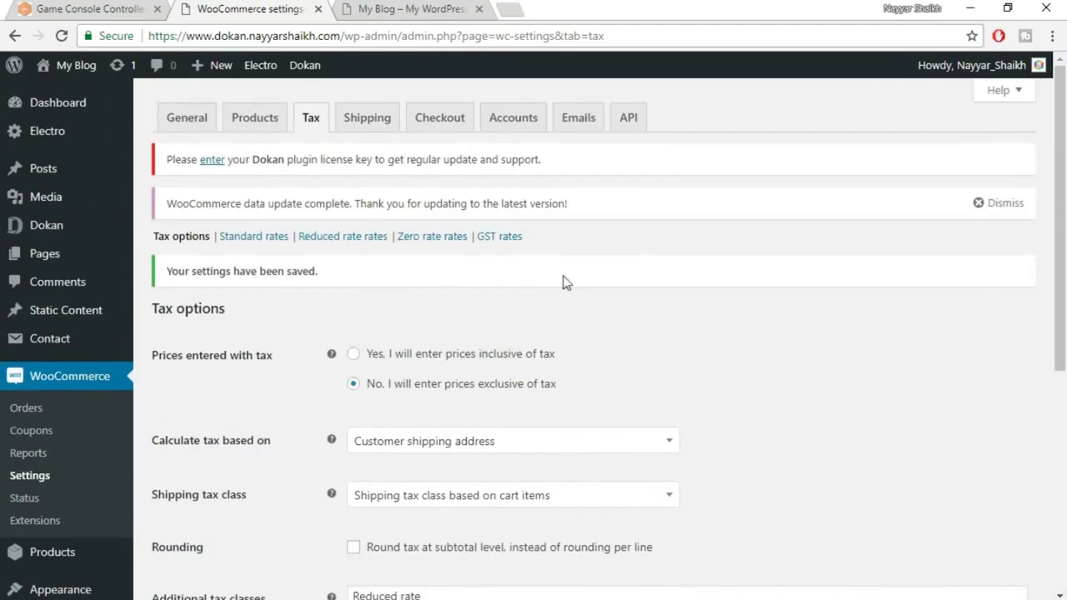
Insert a new row in the GST rates table with country IN (India).
click(507, 237)
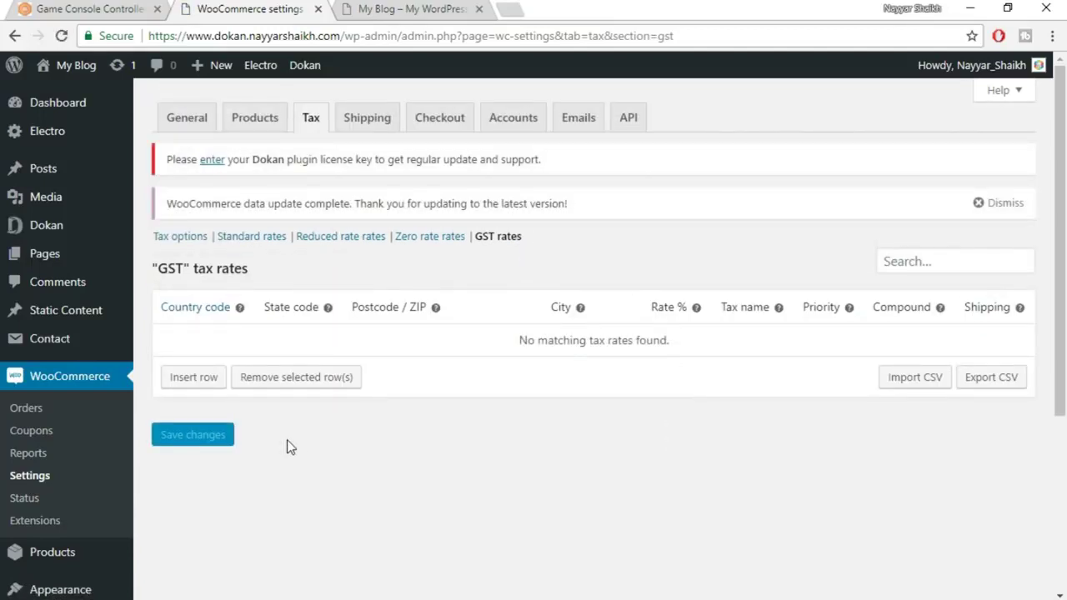
click(197, 383)
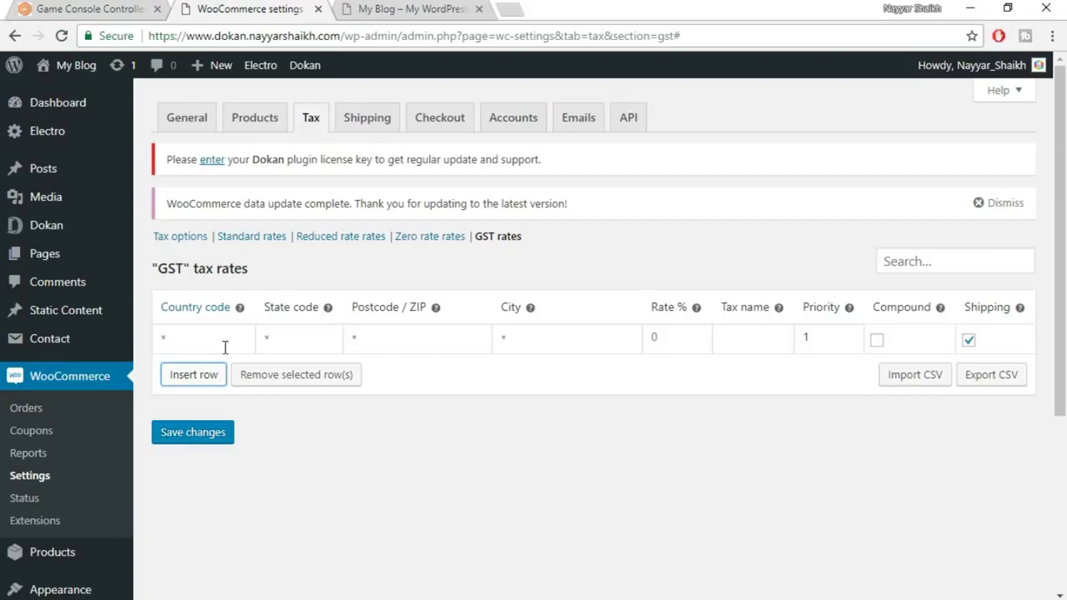
click(225, 348)
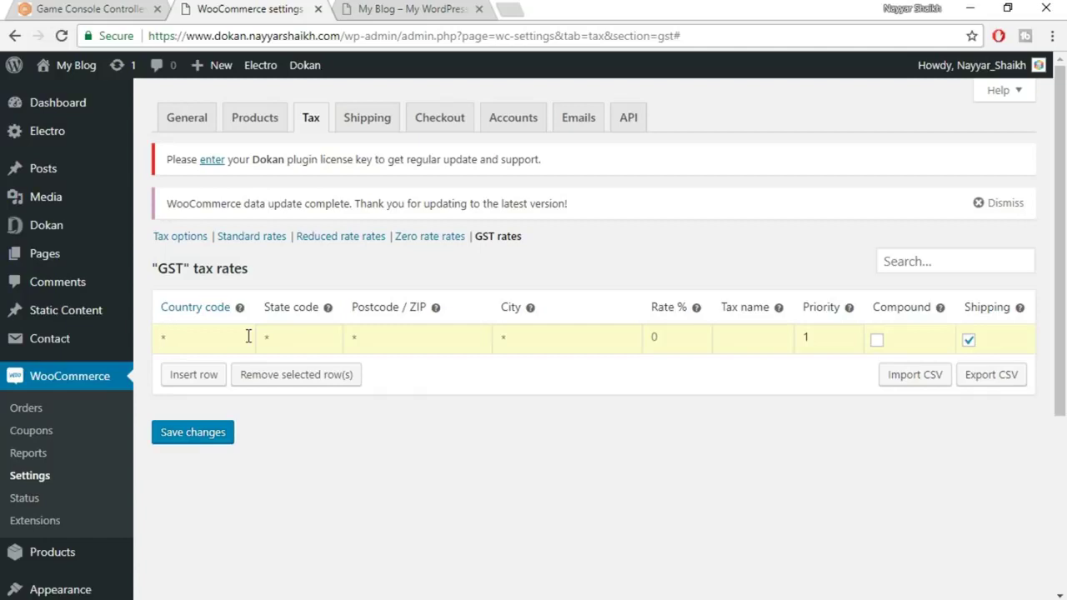
text(IN)
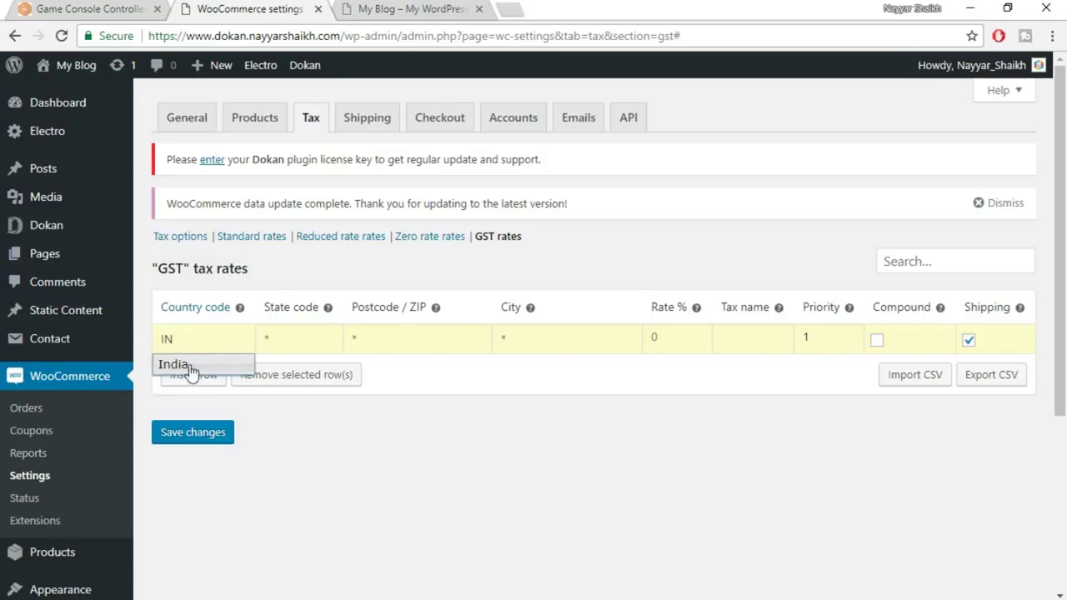
click(190, 367)
Give the row a 12% rate named CGST, not applied to shipping.
click(291, 341)
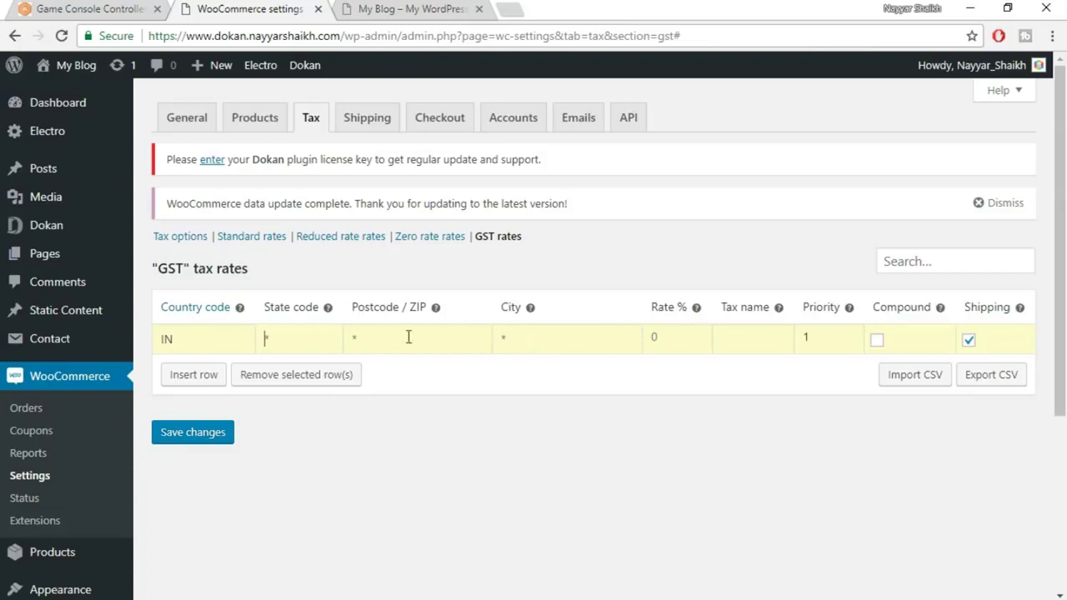
click(653, 336)
text(12)
click(769, 342)
text(CGST)
click(969, 341)
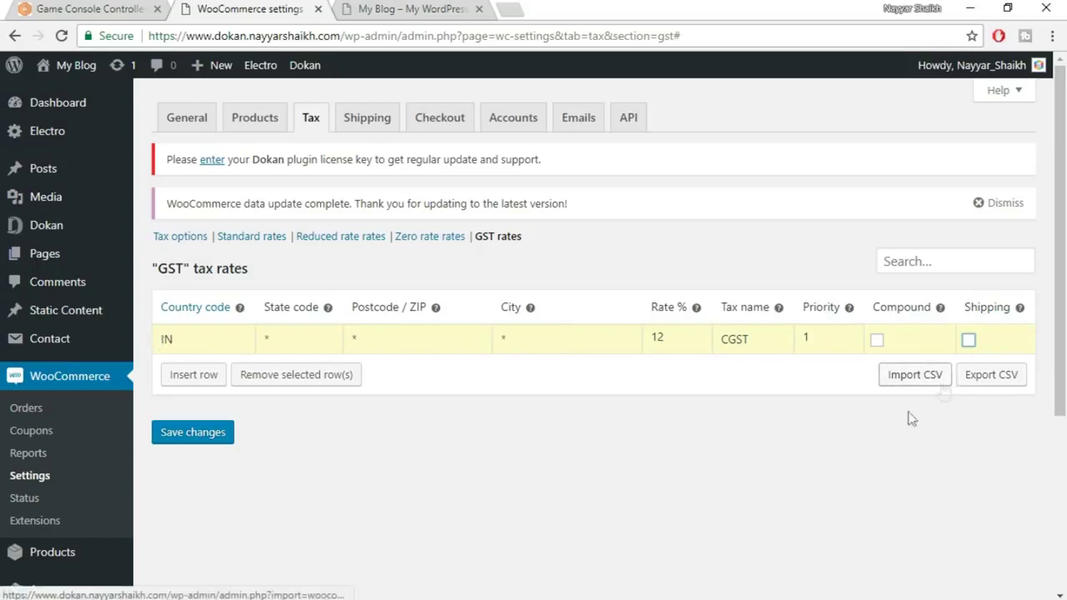
Add a second GST rate row for country IN with state MH.
click(193, 374)
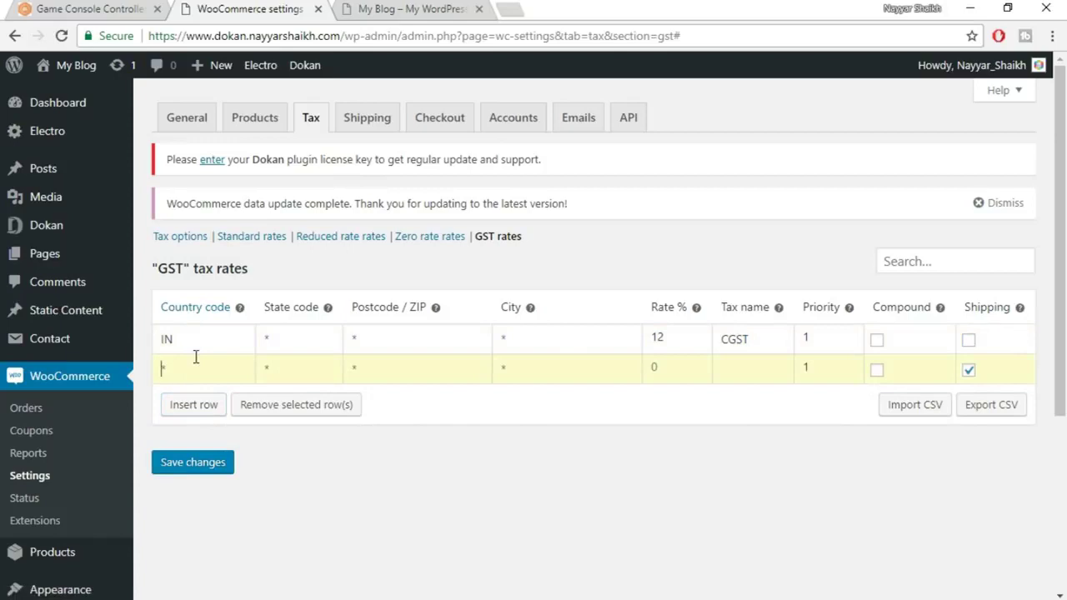
text(IN)
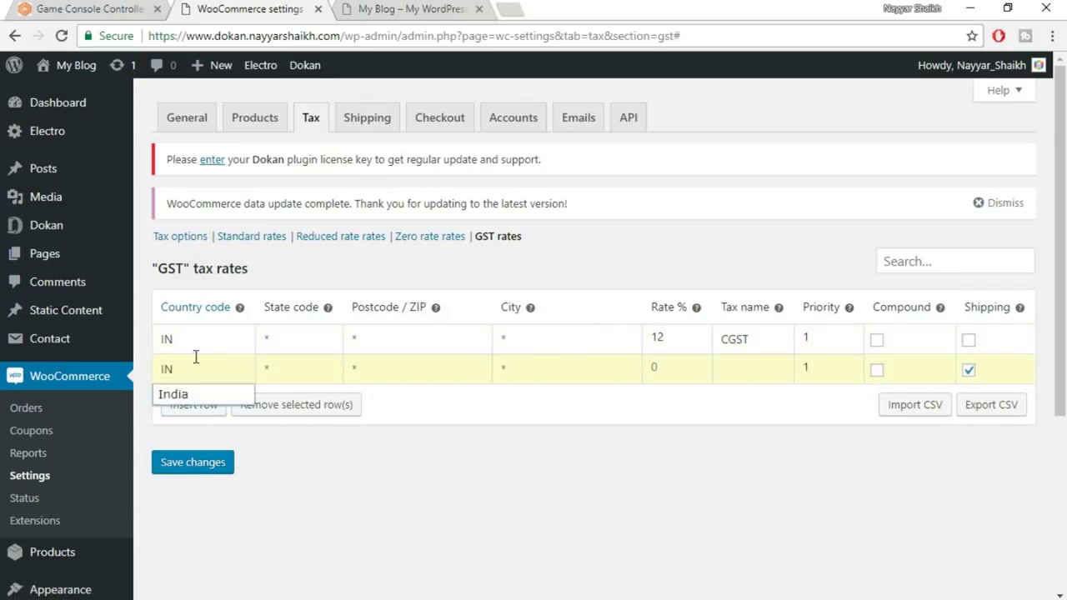
click(205, 396)
click(308, 374)
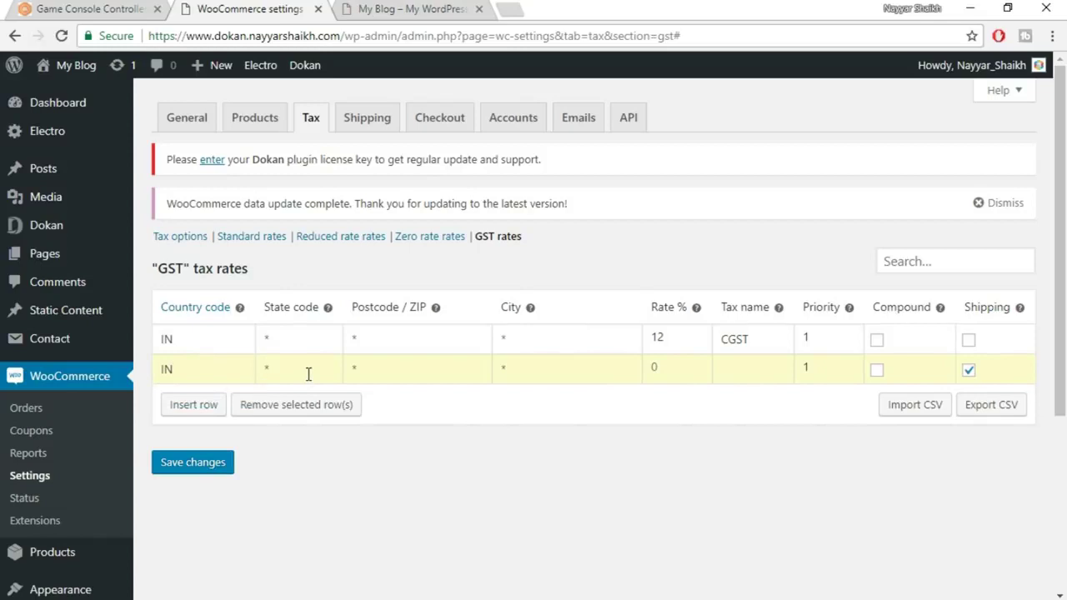
text(MH)
click(396, 370)
Set the MH row to 12% named SGST without shipping, and save the GST rates.
click(682, 365)
text(12)
click(772, 365)
text(SGST)
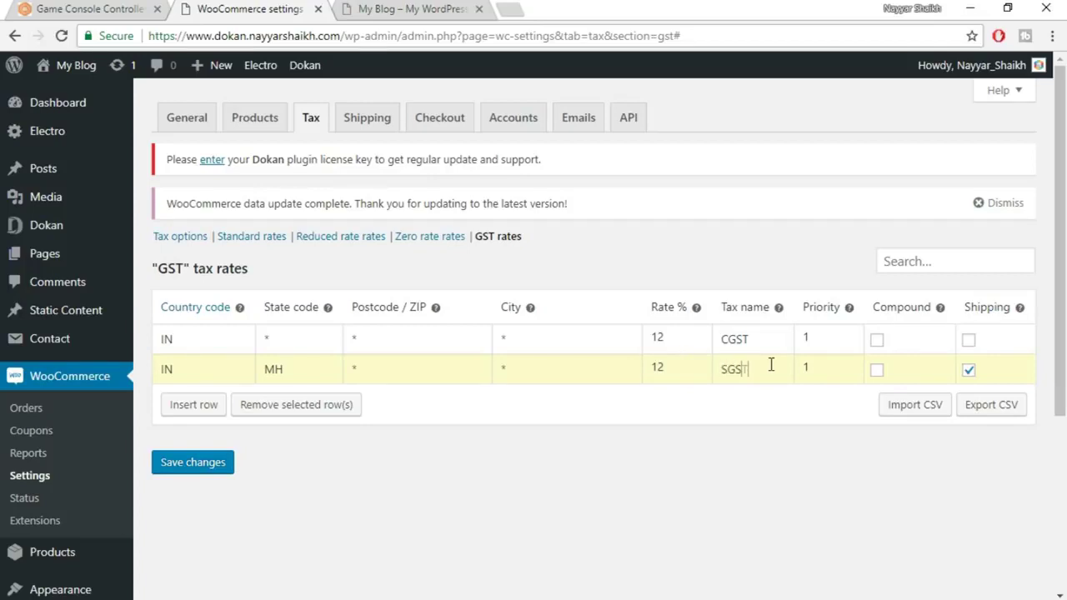
click(968, 369)
click(217, 469)
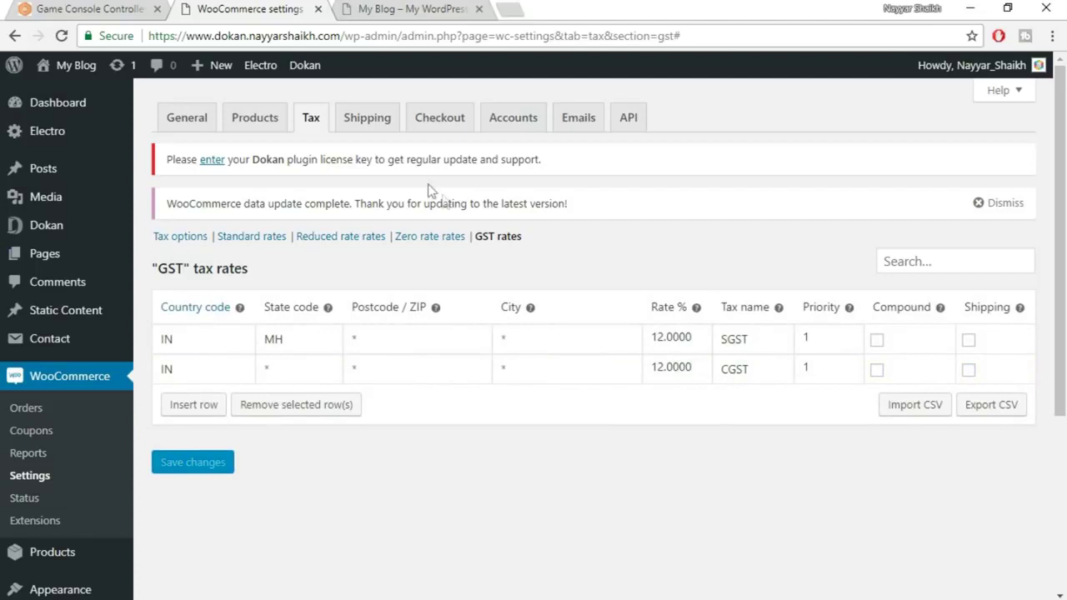
click(365, 130)
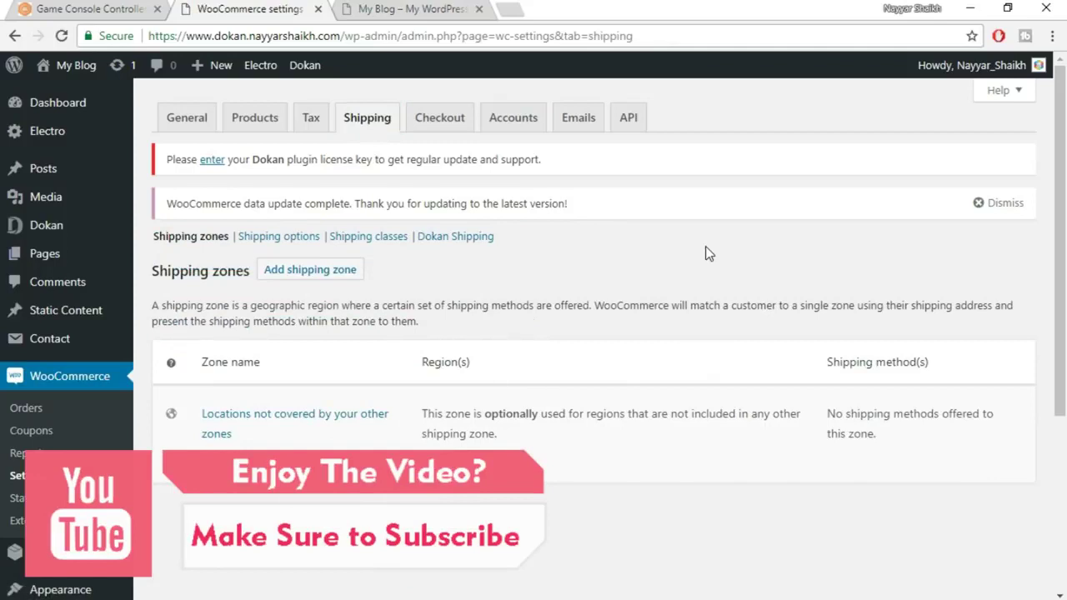
Create and save a shipping zone named India with India as its region.
click(311, 270)
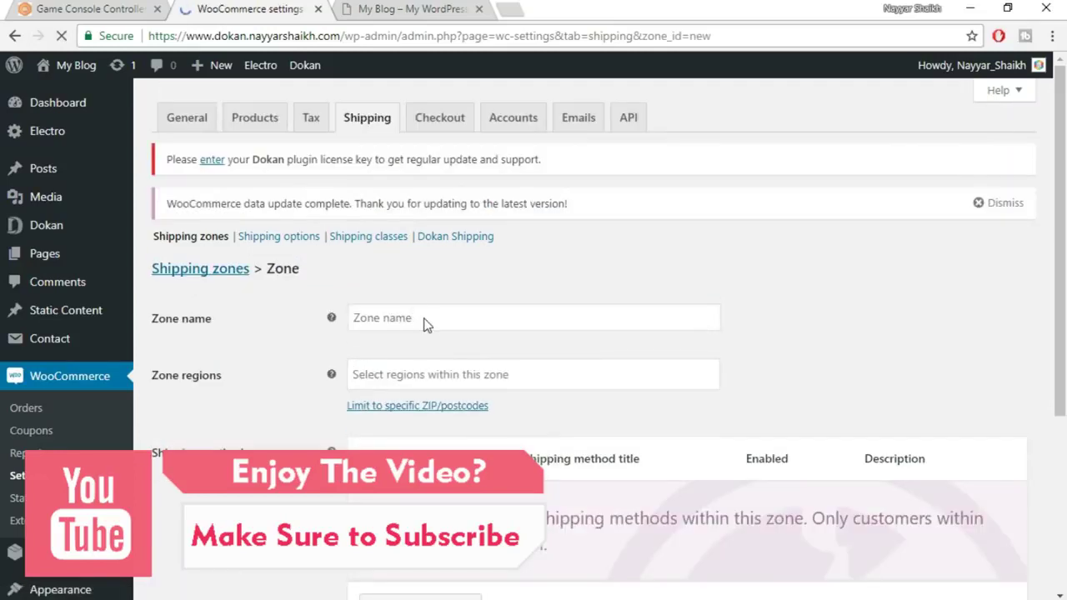
click(427, 320)
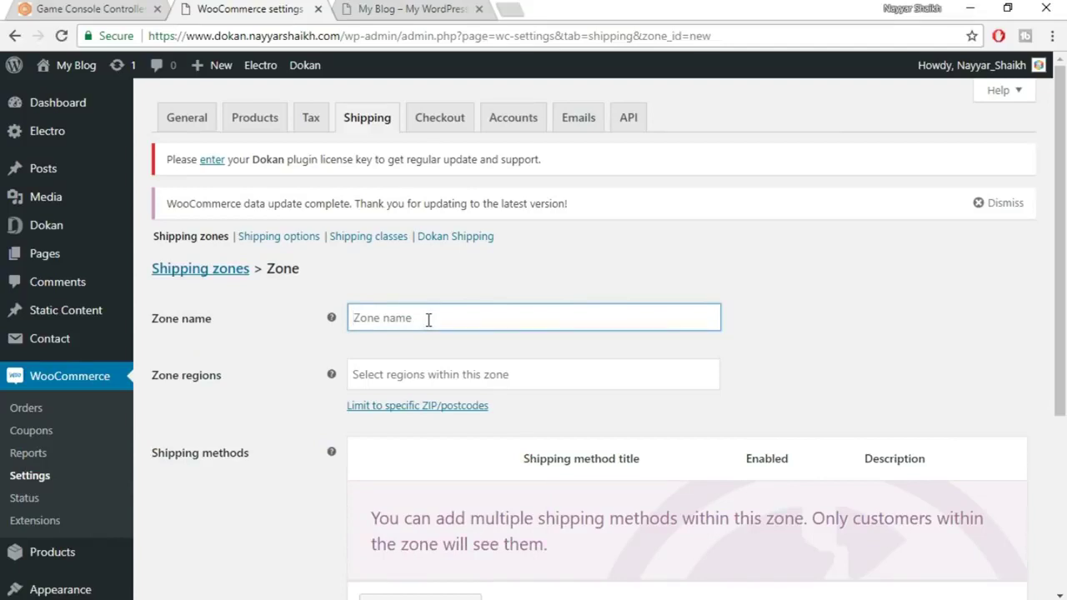
text(Indi)
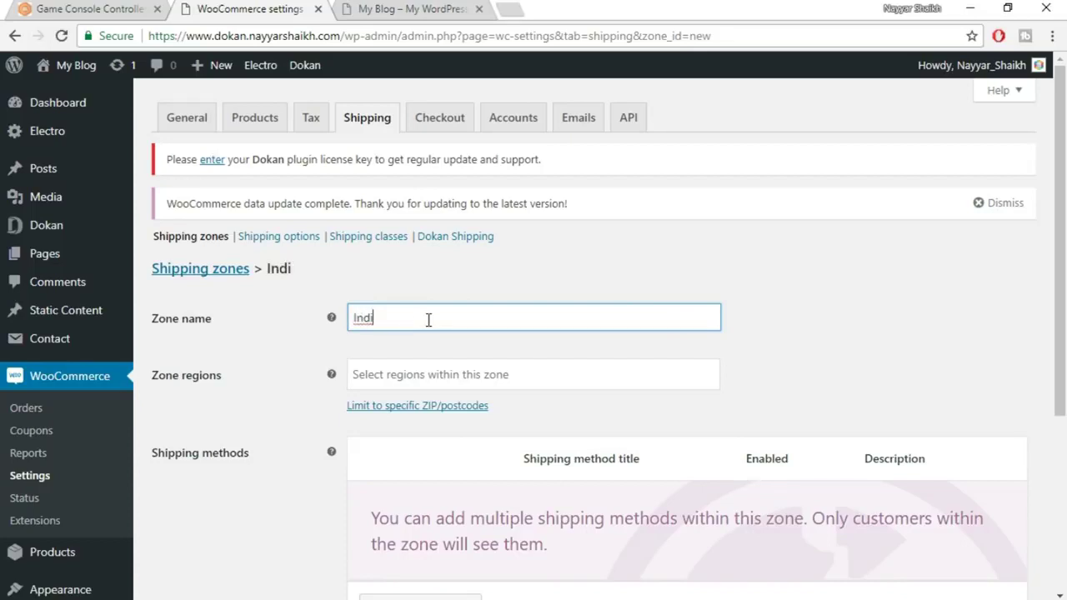
text(a)
scroll(588, 341, down, 1)
click(489, 291)
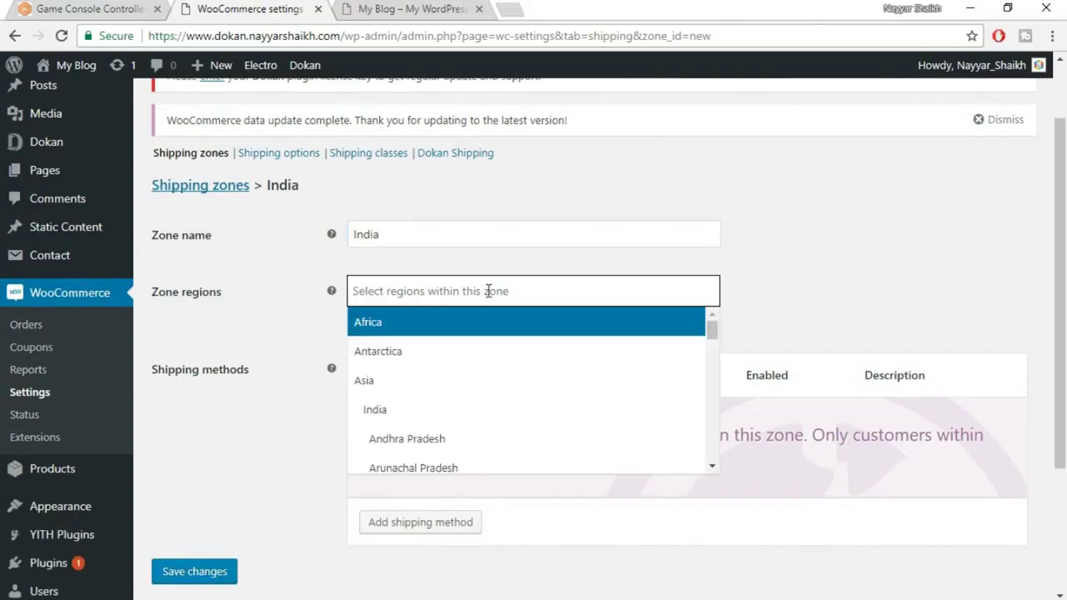
click(422, 411)
scroll(576, 346, down, 1)
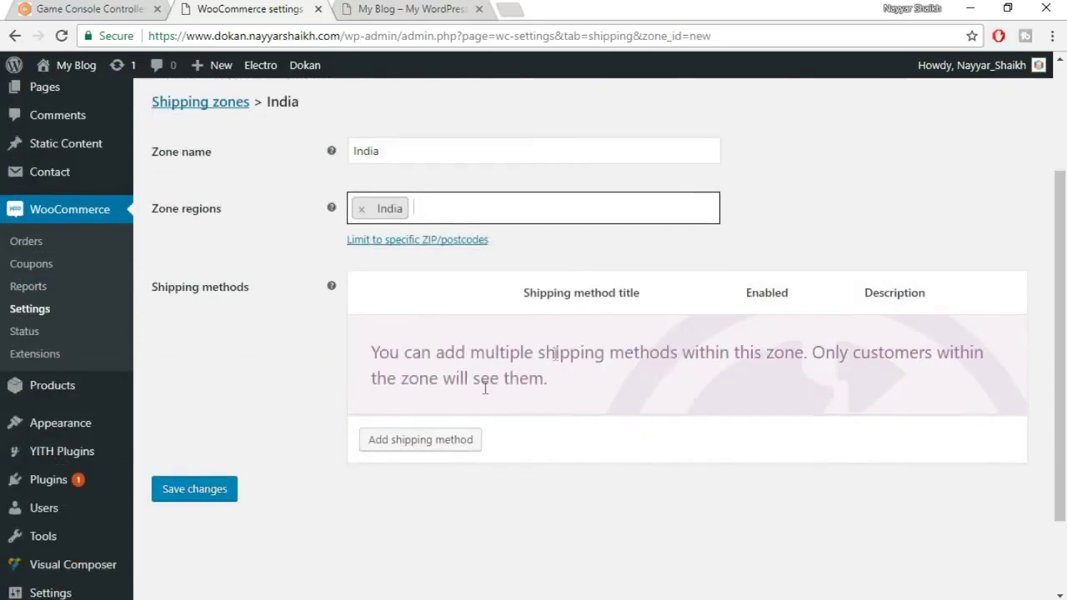
click(193, 499)
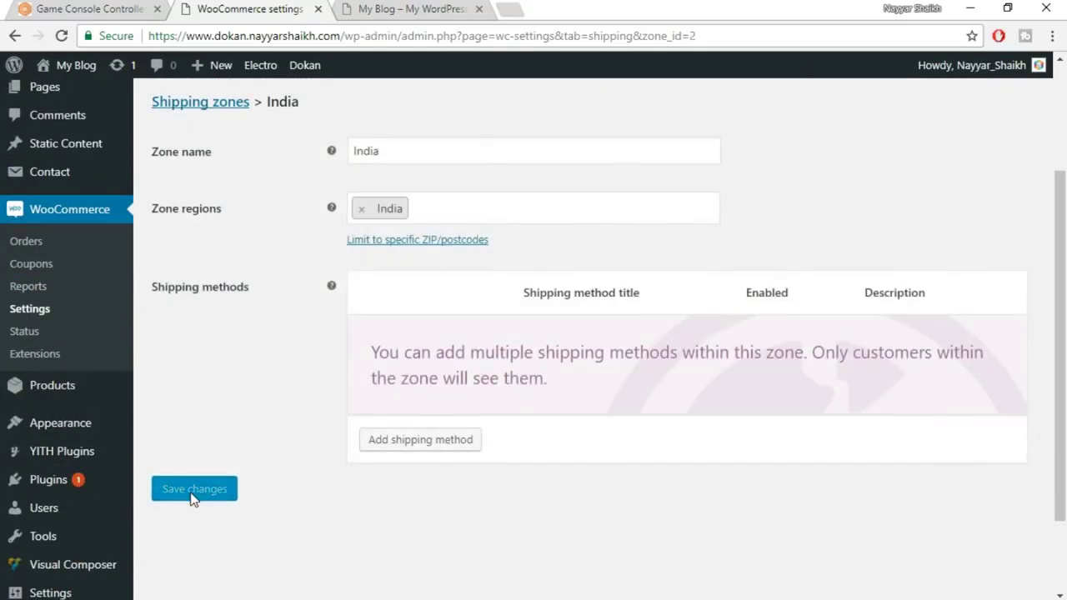
Add a Flat rate method to the India zone and set its cost to 2.
click(436, 448)
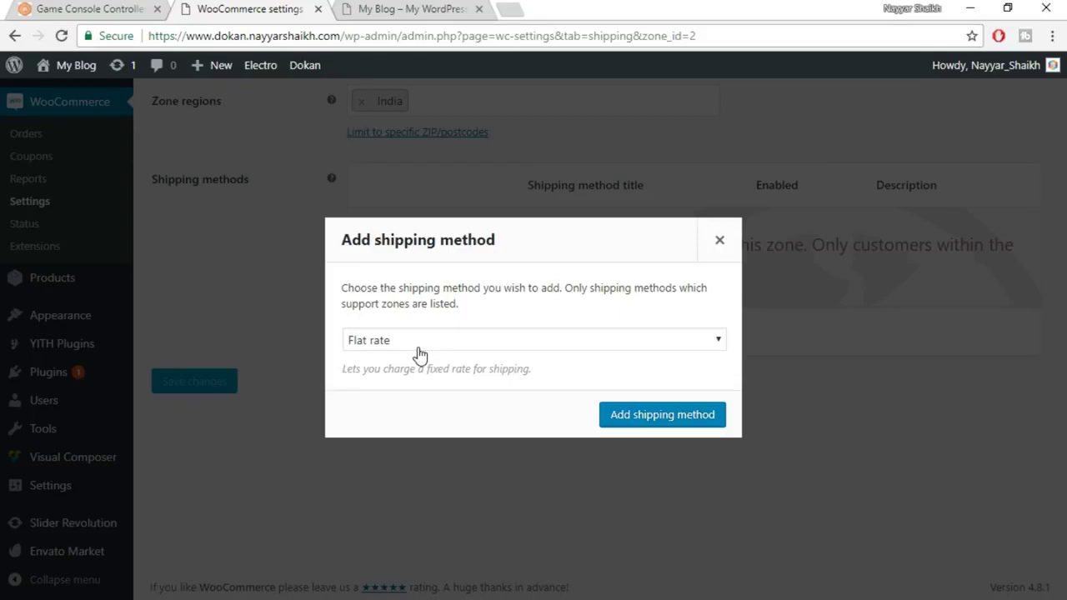
click(690, 423)
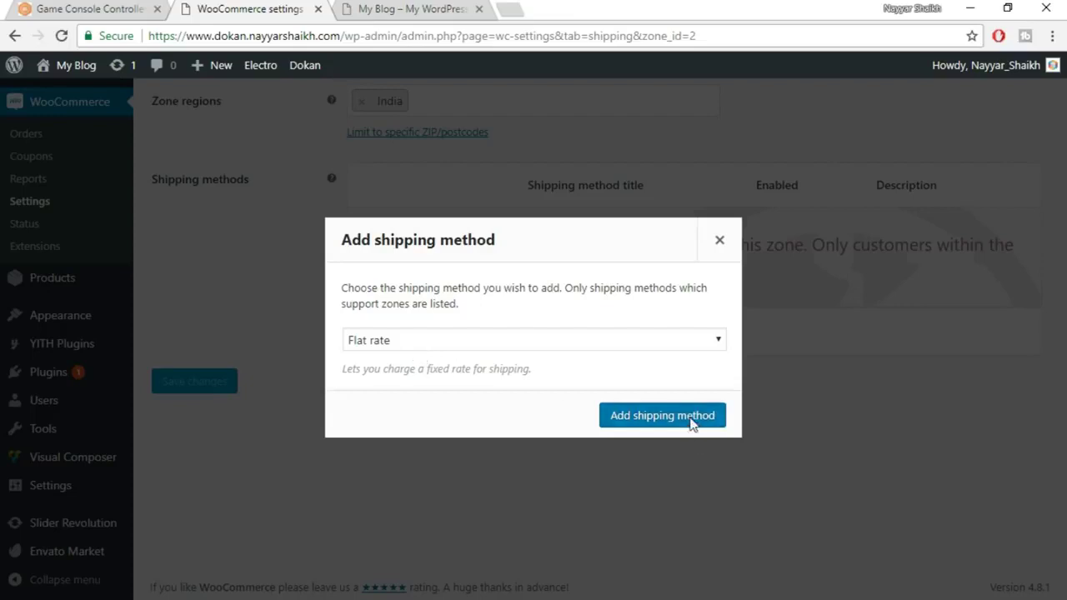
mouse_move(407, 264)
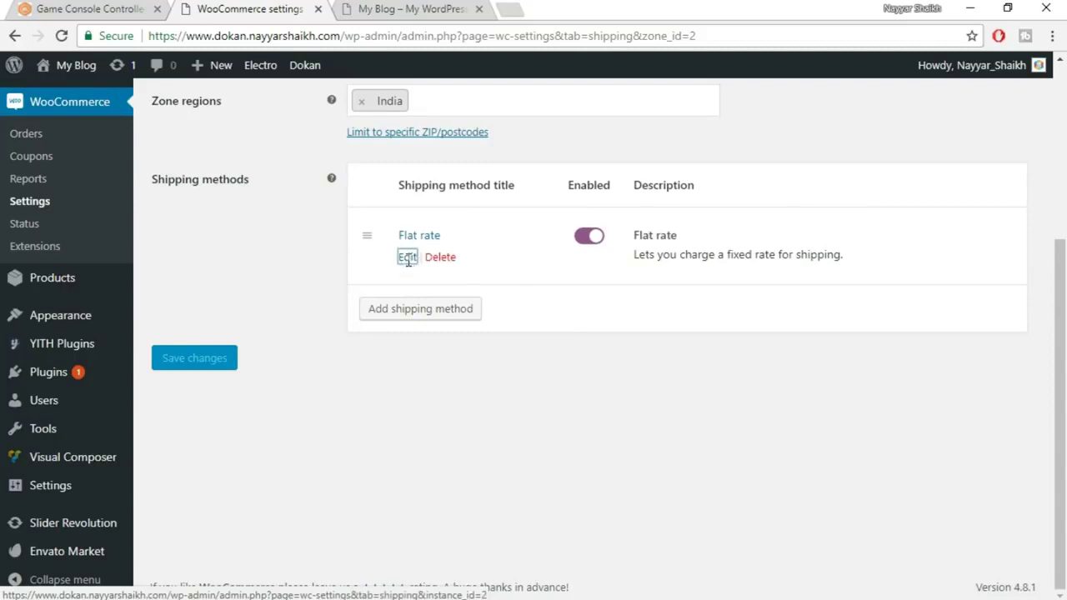
click(407, 259)
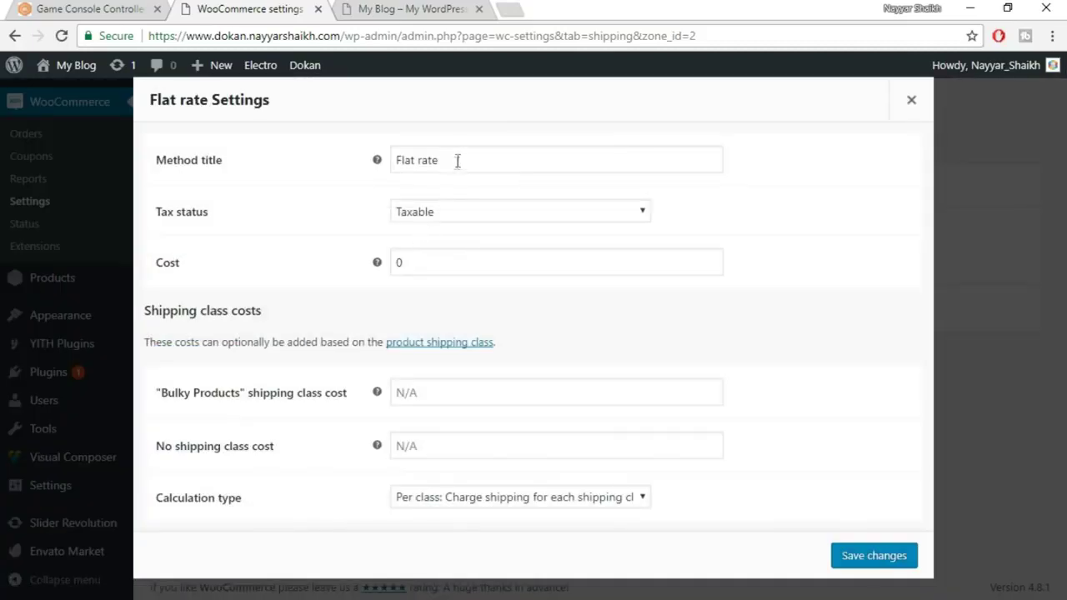
click(409, 264)
drag(409, 264, 397, 264)
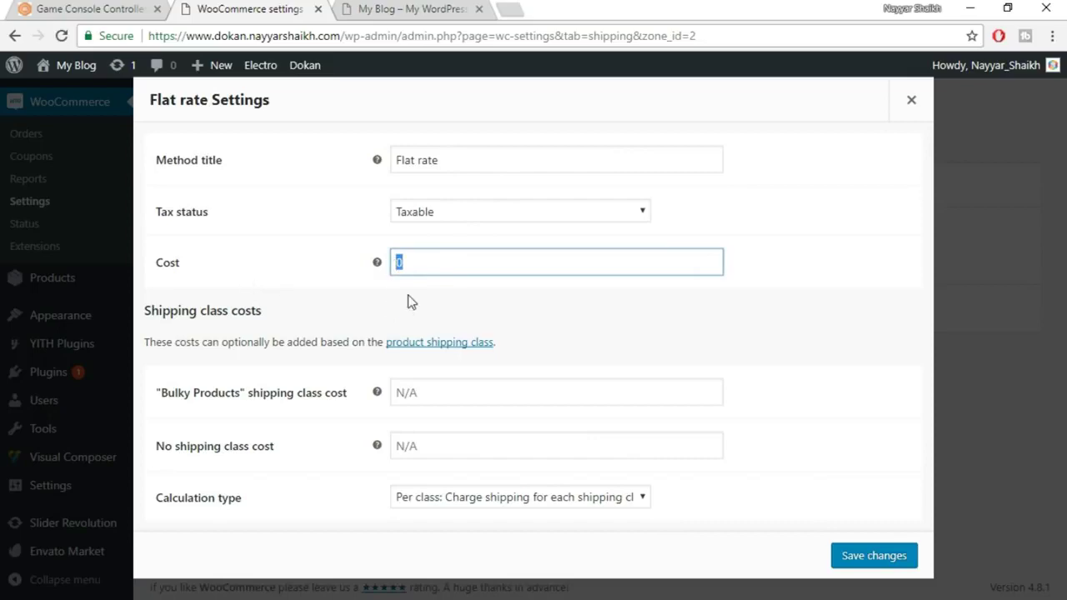
text(2)
click(873, 557)
scroll(863, 563, up, 3)
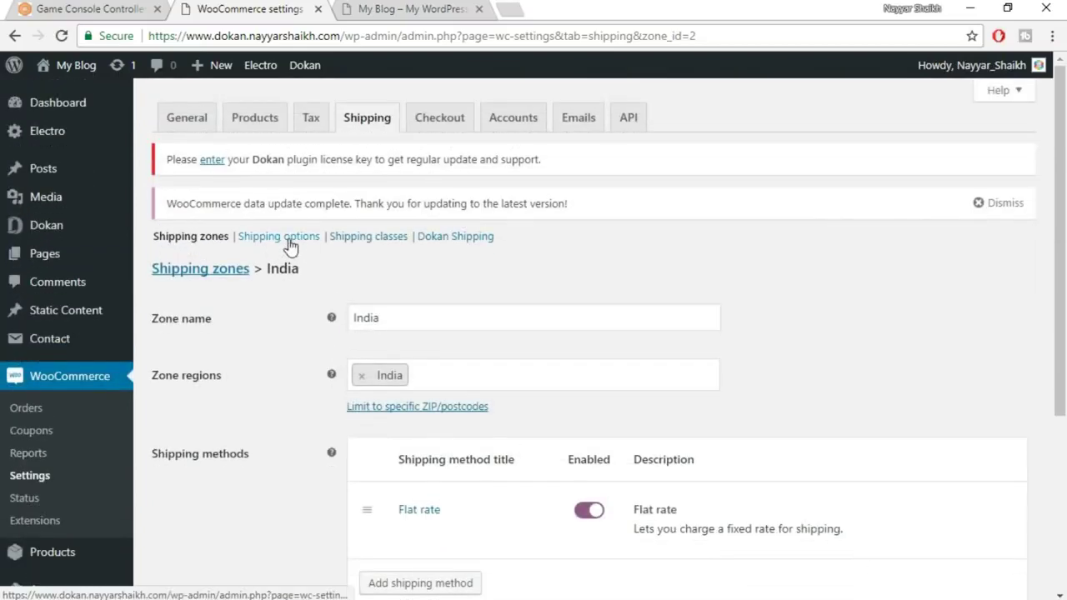
Review shipping options (cart calculator on, billing address default), then view shipping classes.
click(290, 242)
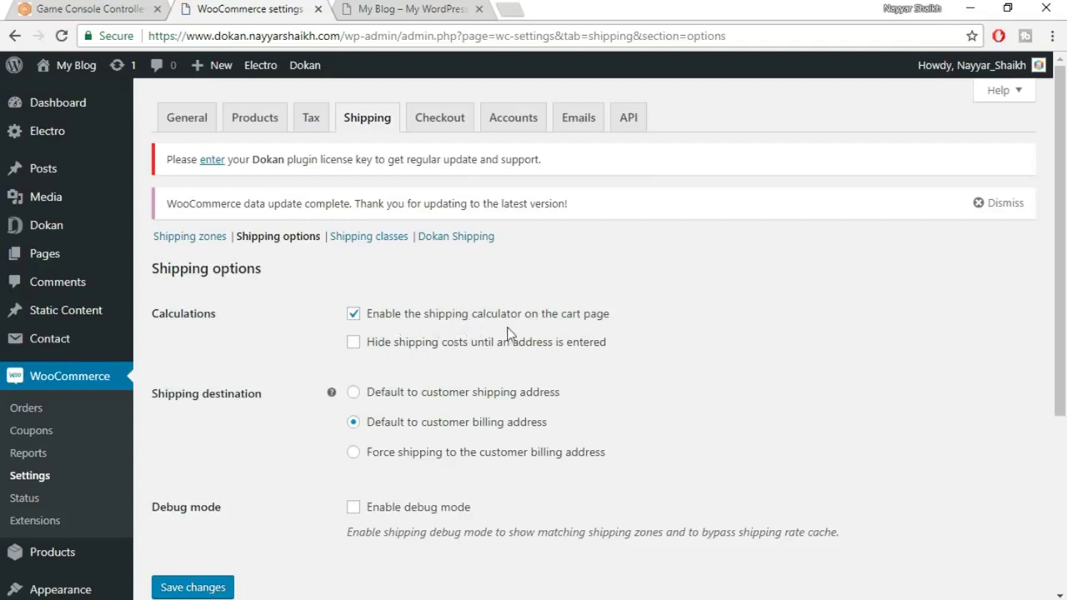
click(366, 238)
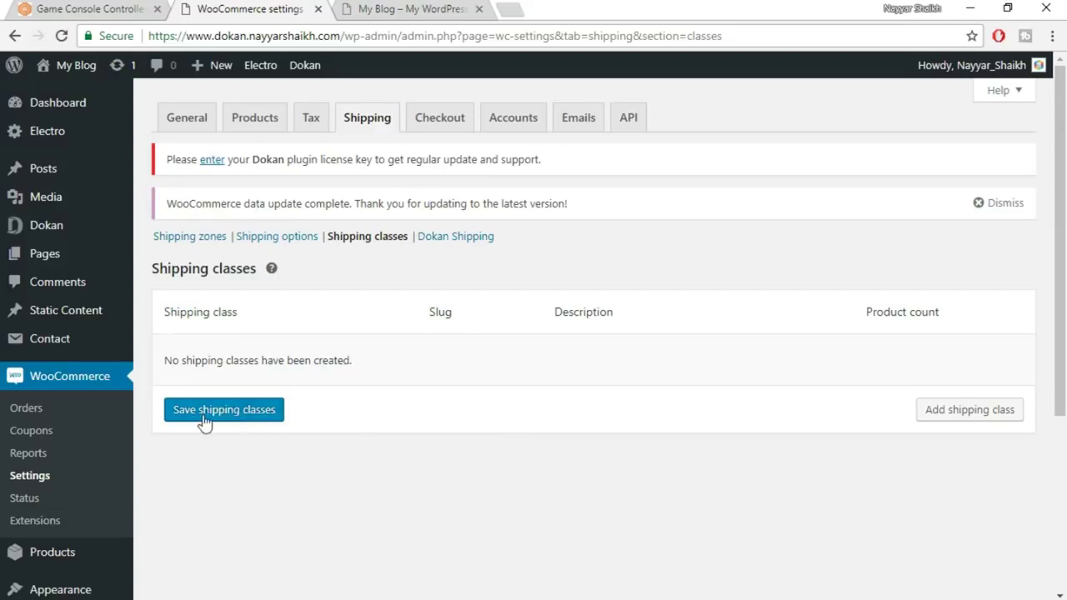
Add and save a shipping class named Bulky with description 'Over 10Kgs'.
click(969, 412)
click(283, 364)
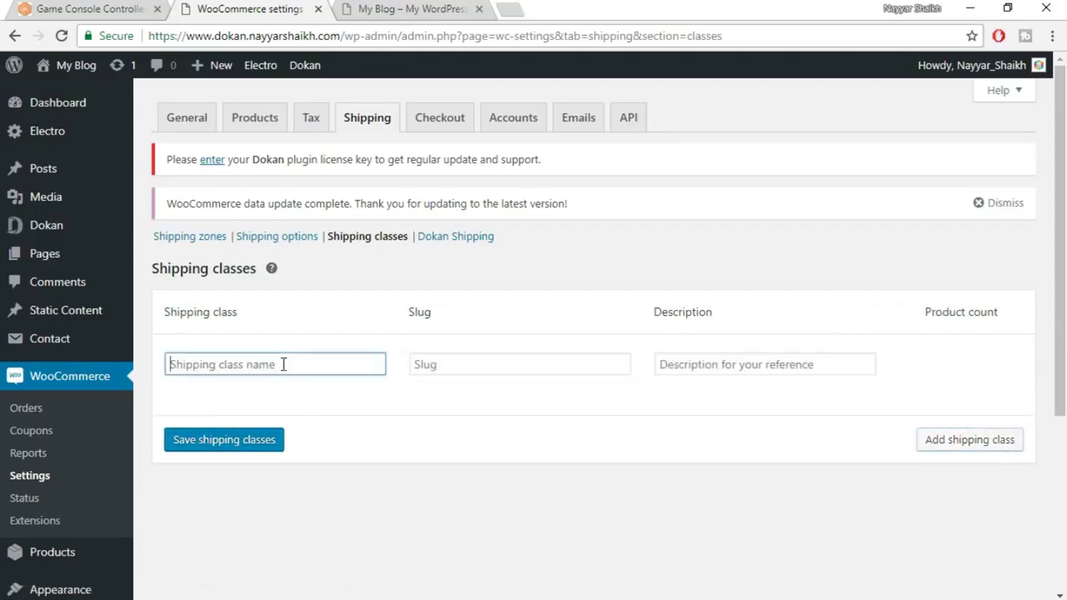
text(Bulky)
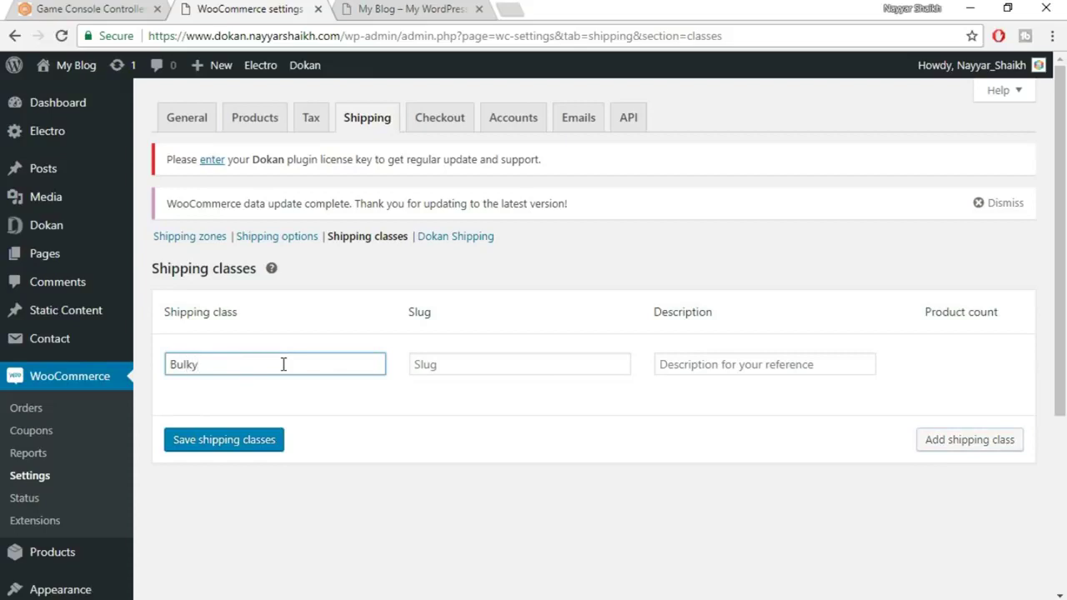
click(715, 364)
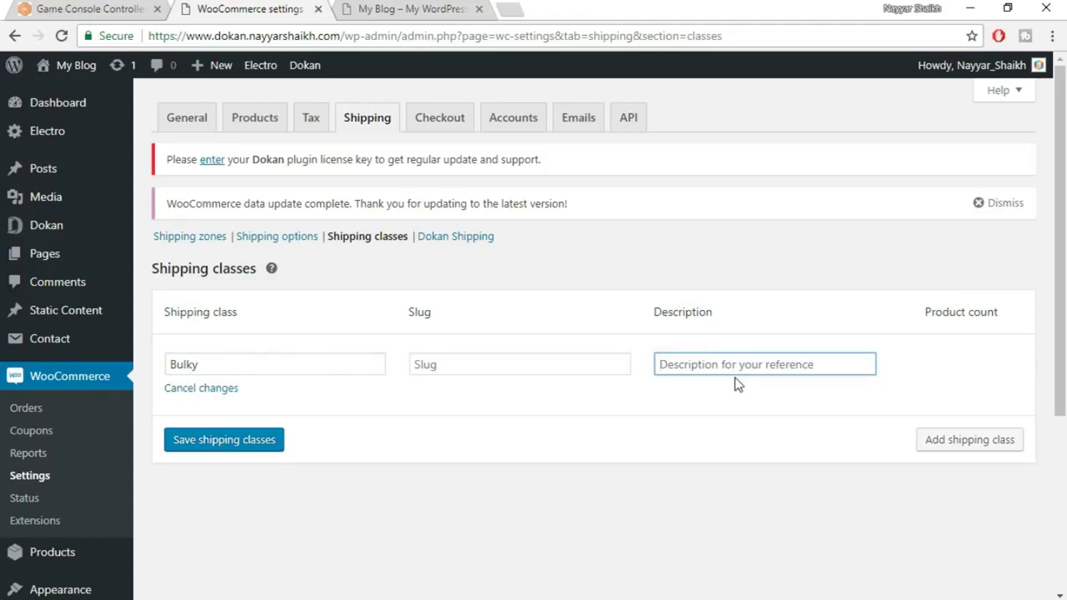
text(Over 10Kg)
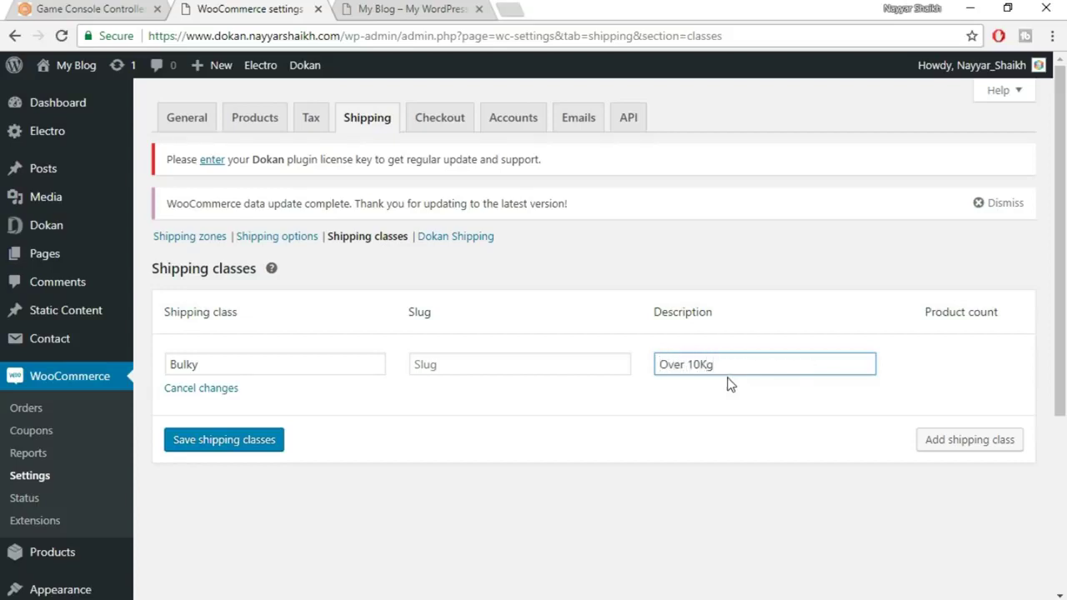
text(s)
click(230, 442)
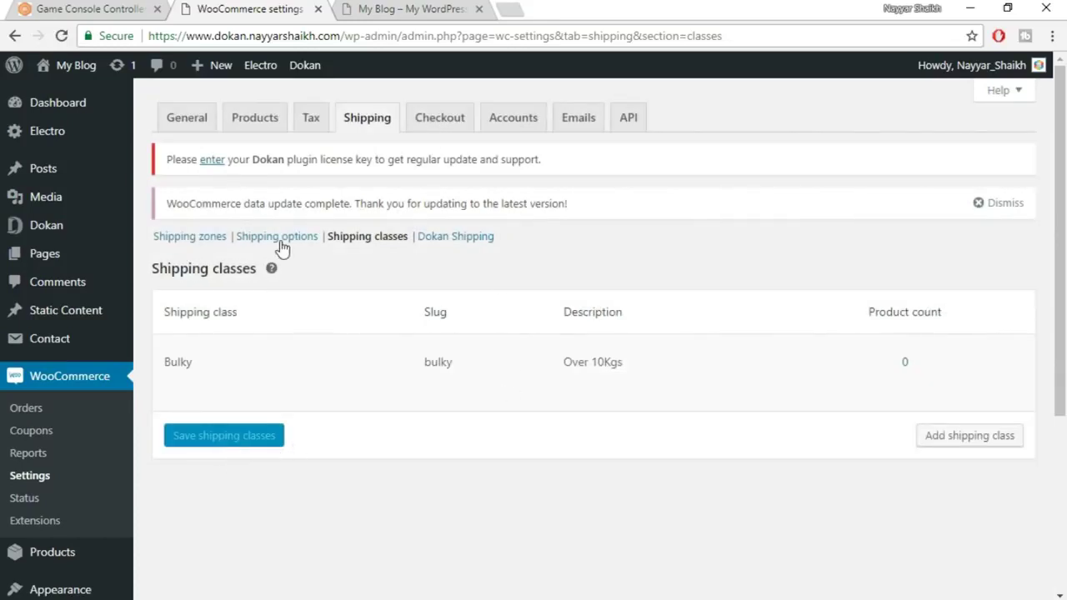
Go back to the India shipping zone and edit its Flat rate method.
click(209, 239)
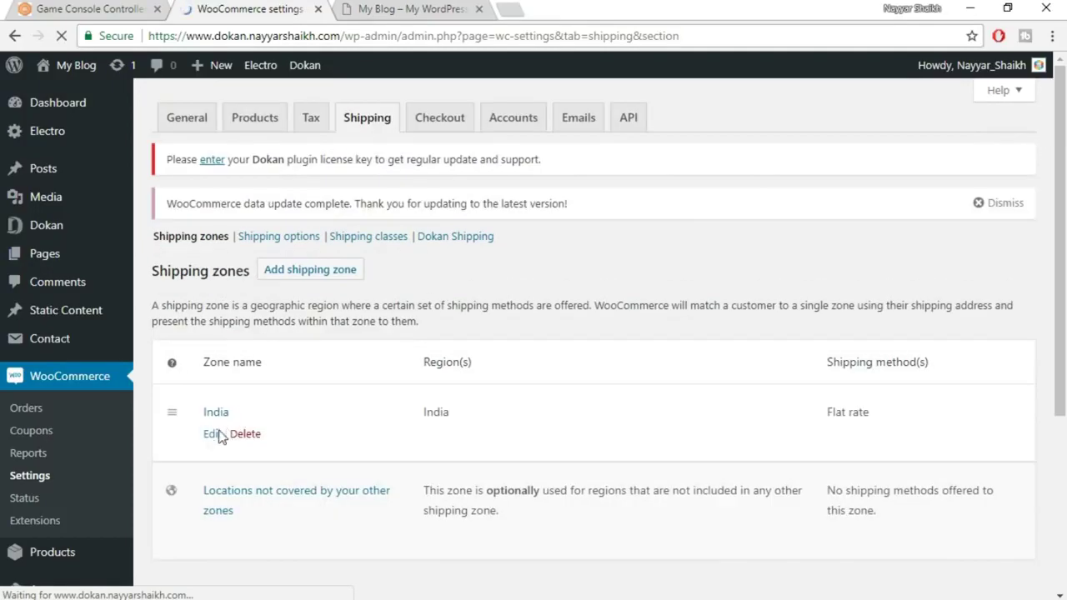
click(210, 443)
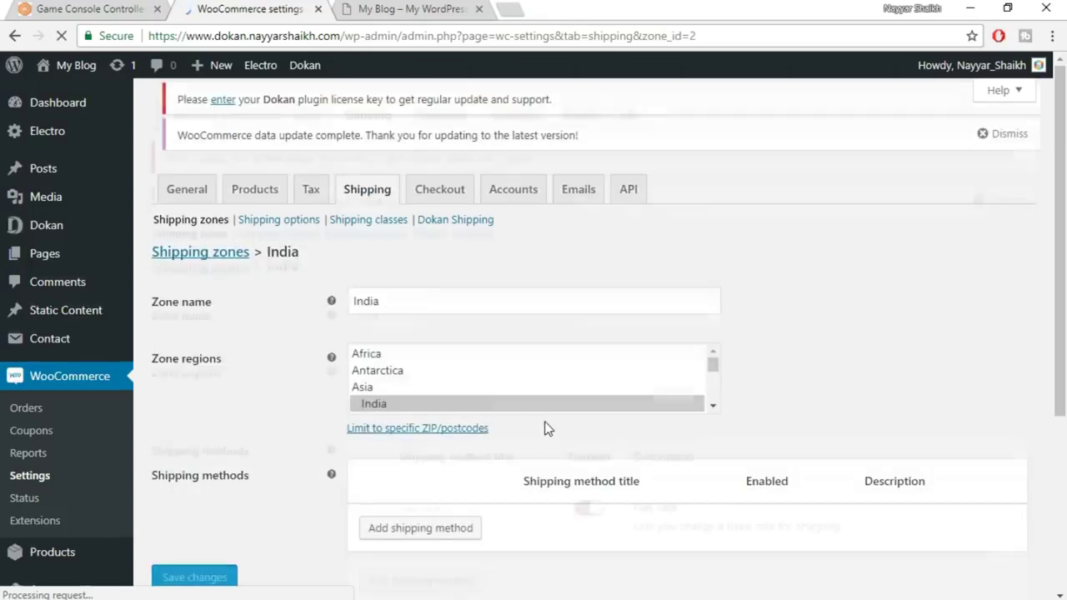
scroll(526, 432, down, 1)
mouse_move(407, 461)
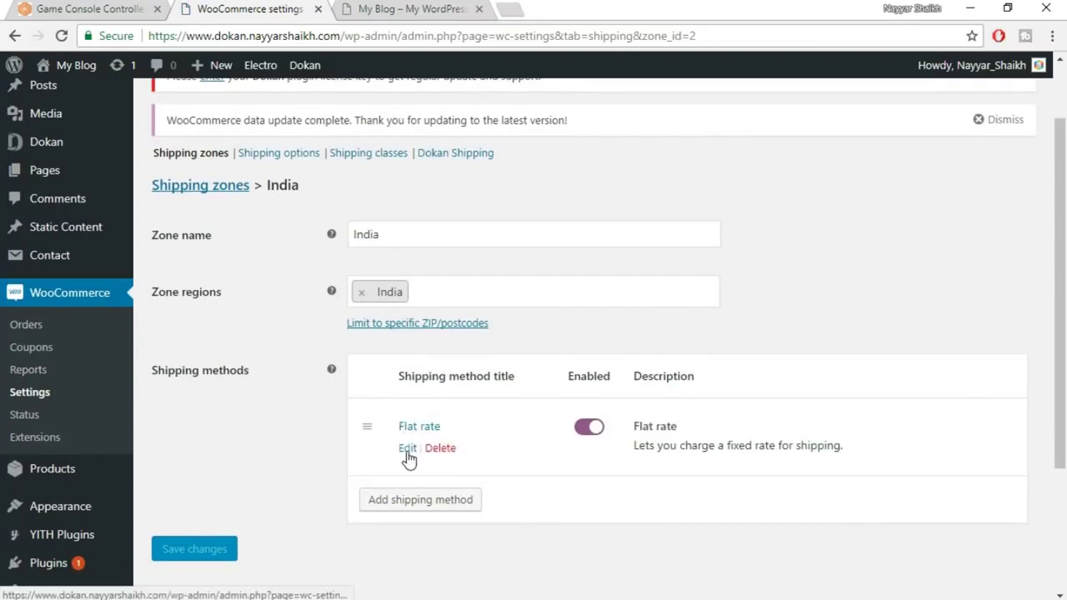
click(408, 449)
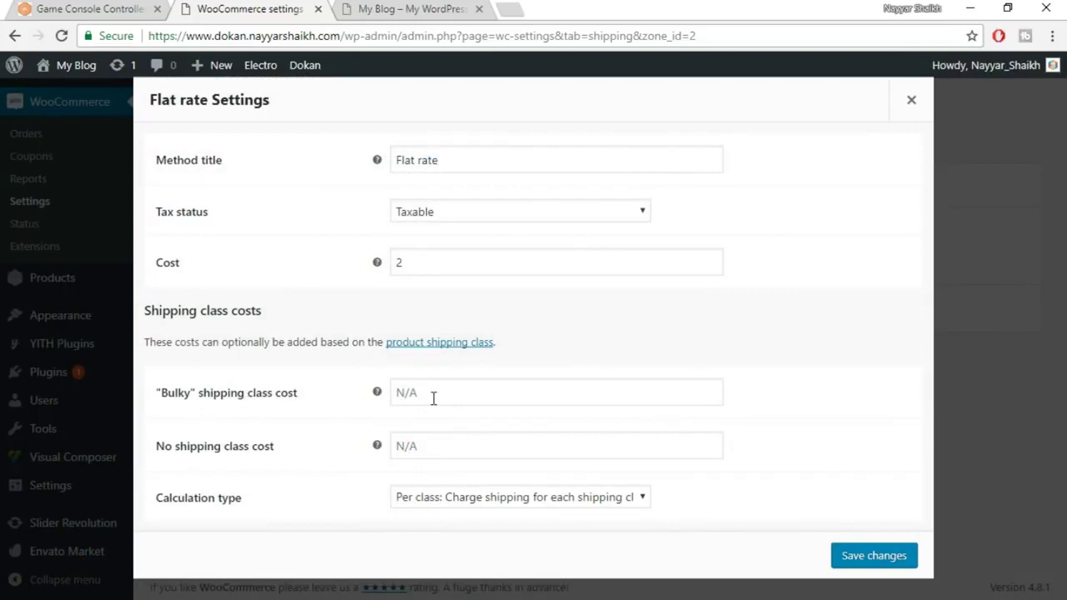
Set the Flat rate cost to 2 * [qty] and the Bulky class cost to 5 * [qty], then save.
click(433, 400)
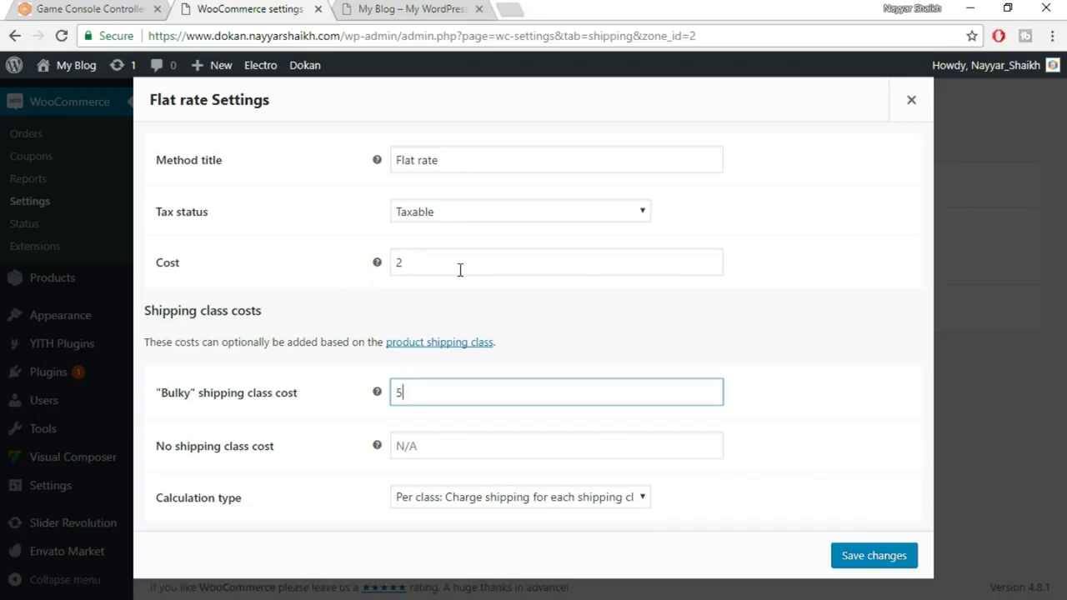
drag(417, 262, 389, 263)
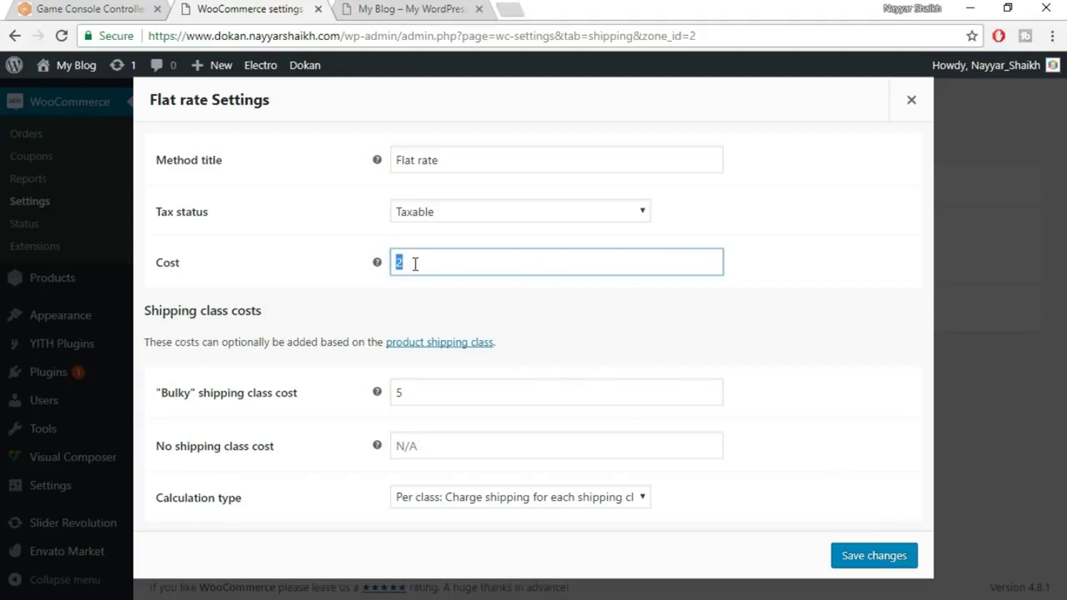
click(536, 266)
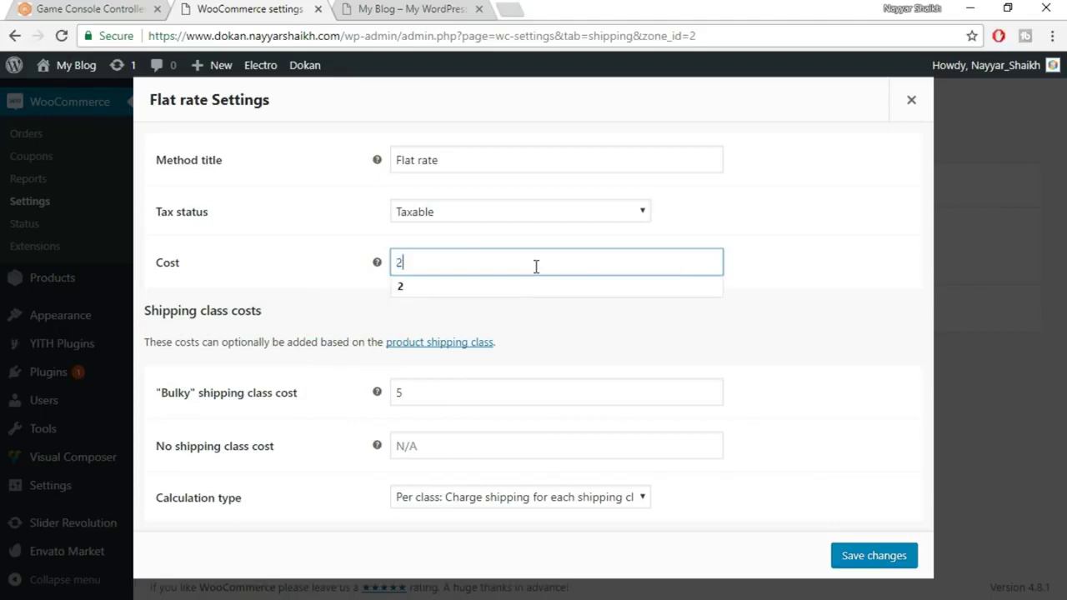
click(460, 261)
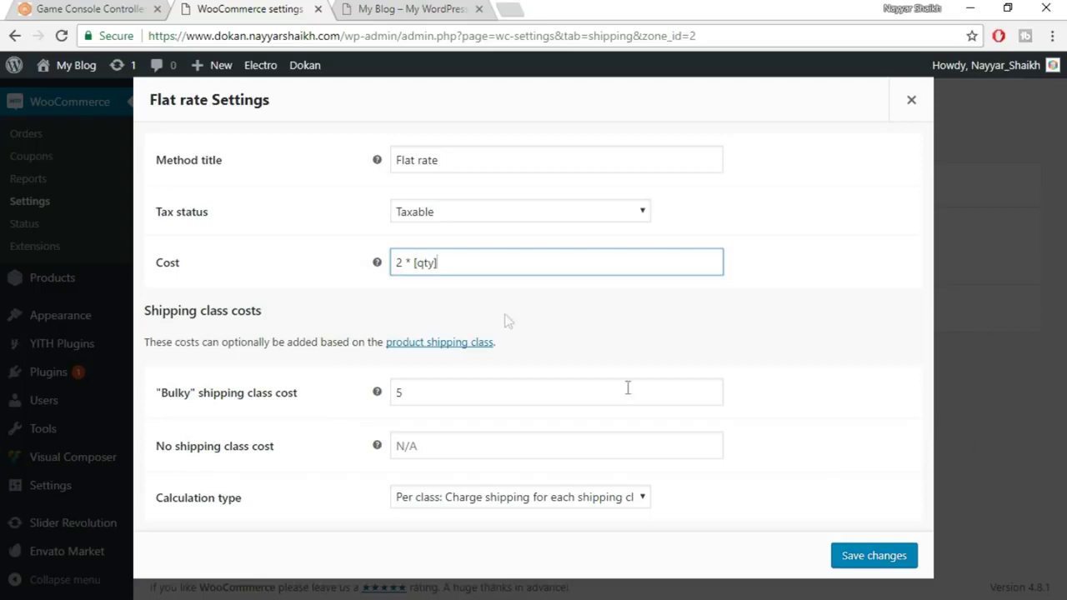
double_click(398, 265)
click(413, 393)
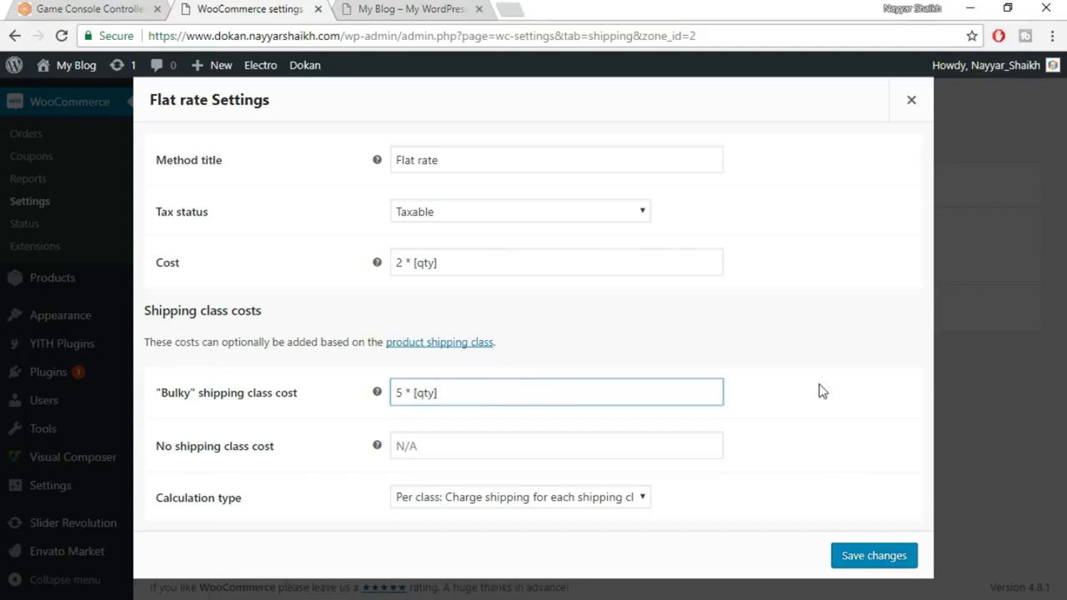
click(890, 558)
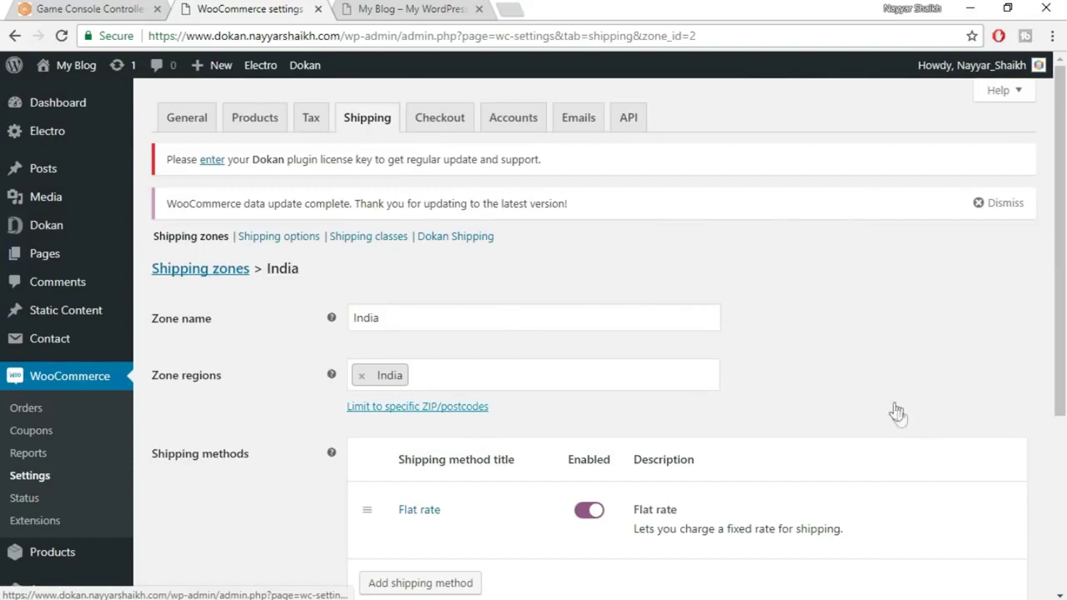
Review the Cart and Checkout page assignments and the PayPal-only gateways, then save checkout settings.
click(427, 125)
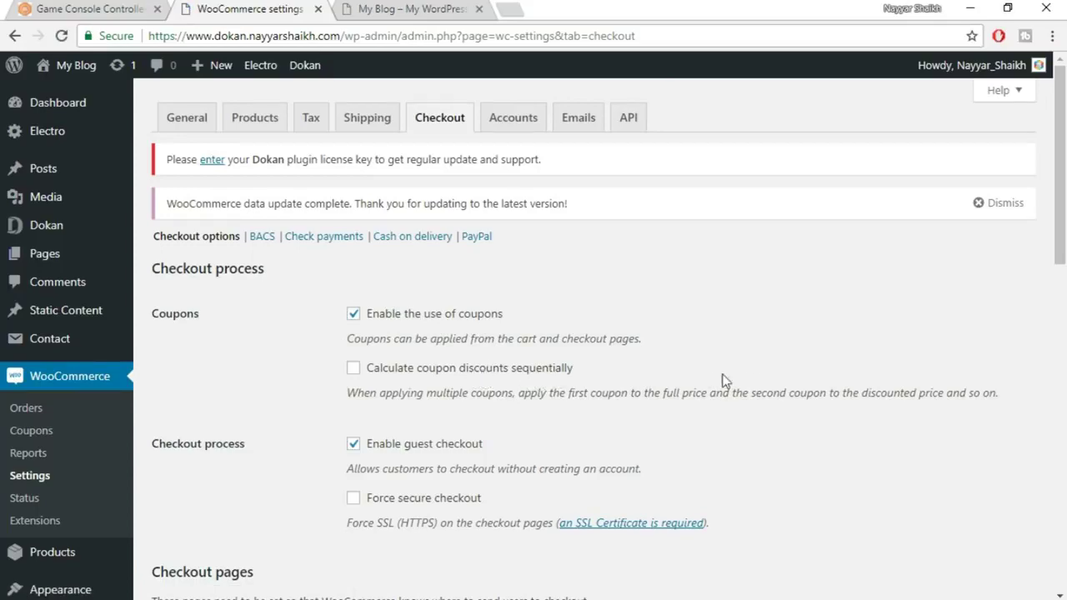
scroll(503, 359, down, 1)
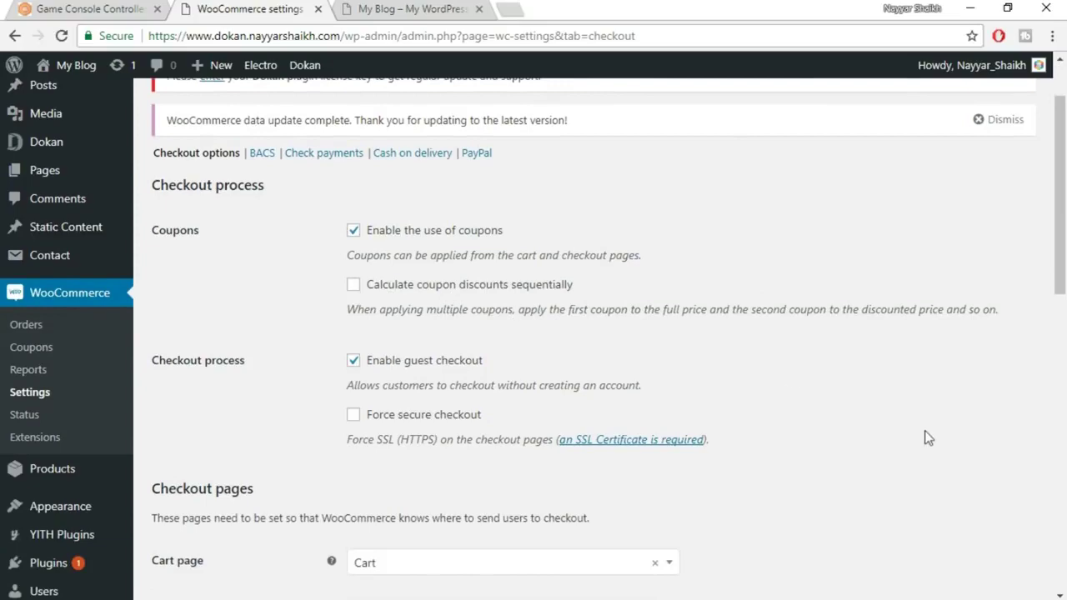
scroll(926, 436, down, 4)
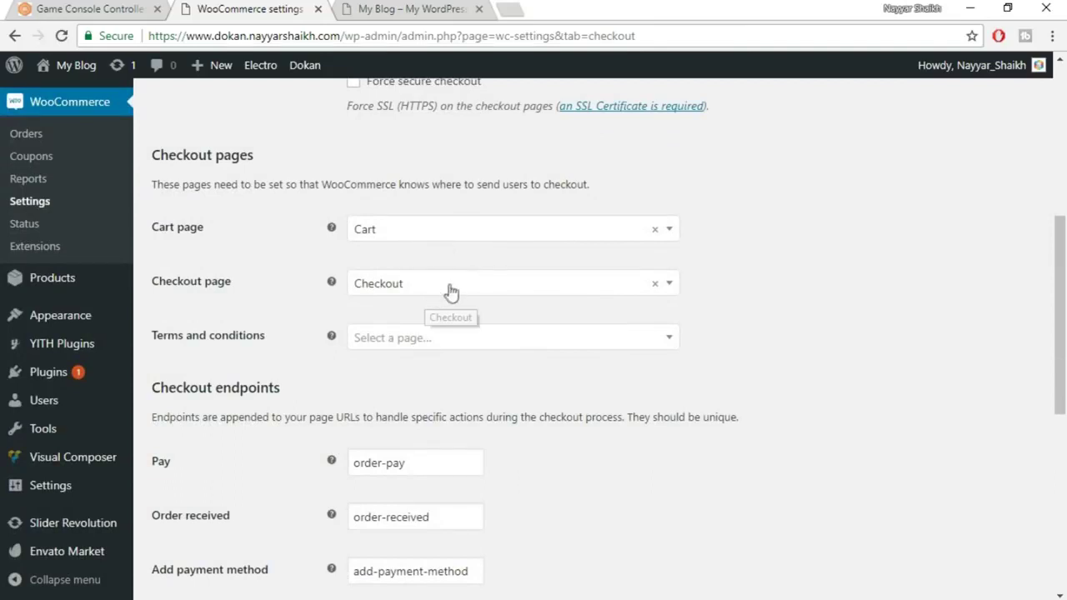
click(590, 233)
click(591, 236)
click(478, 278)
click(617, 291)
scroll(908, 392, down, 1)
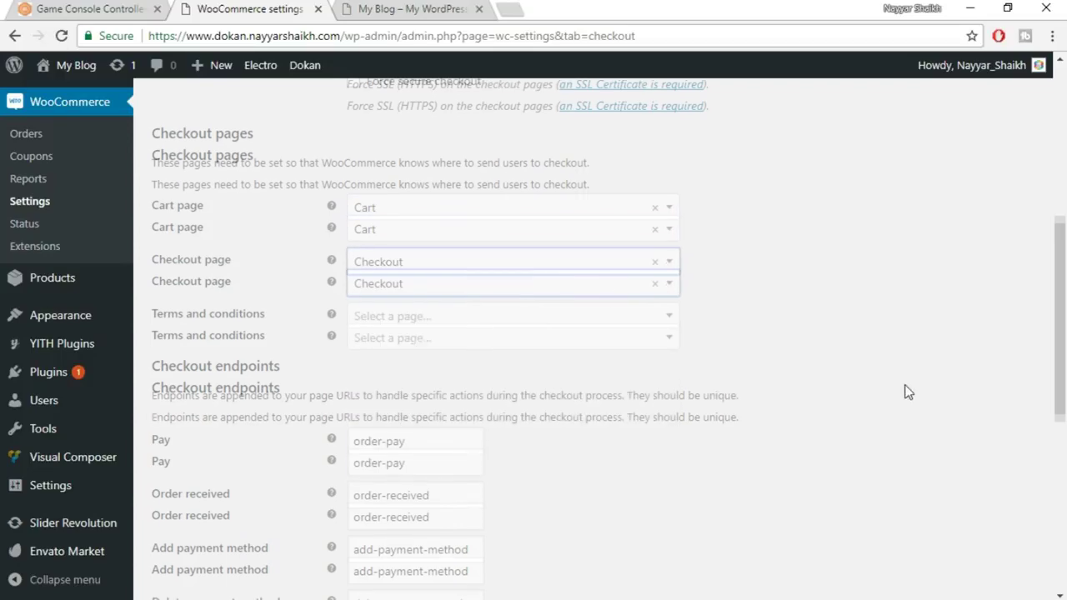
scroll(909, 392, down, 4)
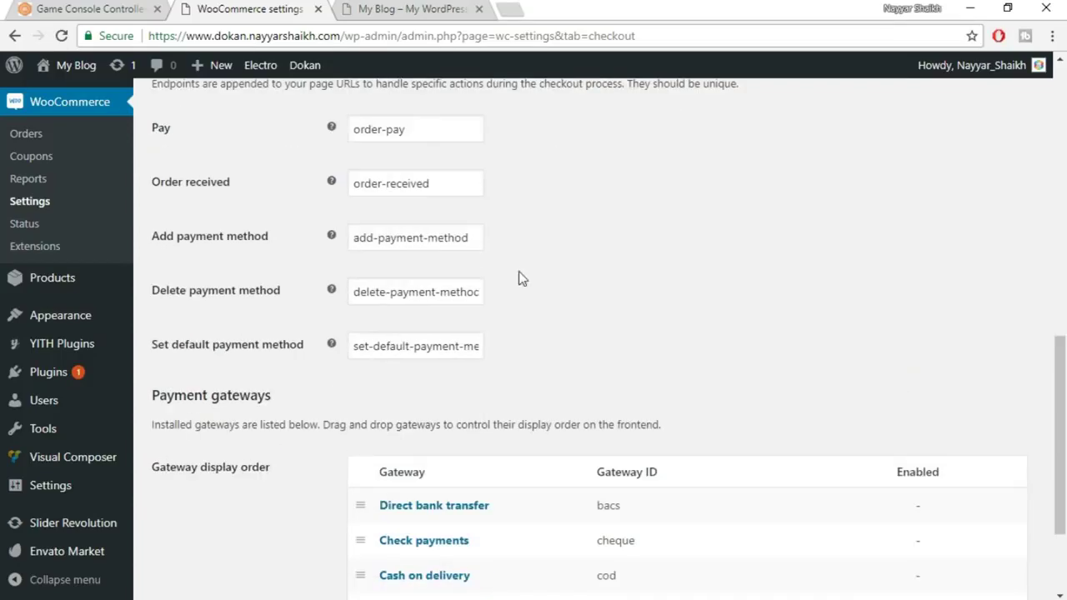
scroll(467, 336, down, 2)
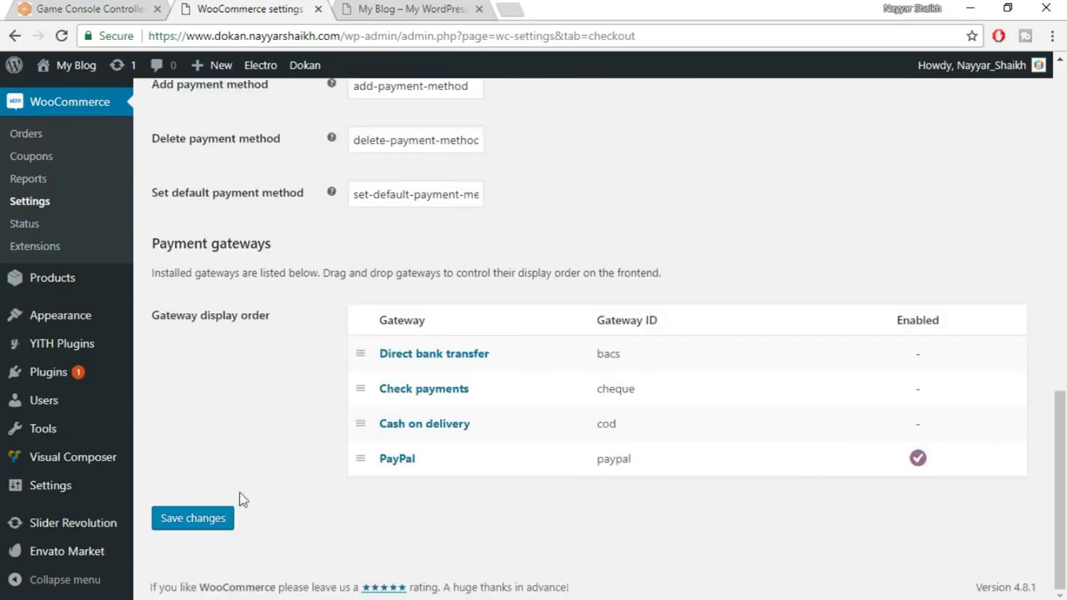
click(211, 531)
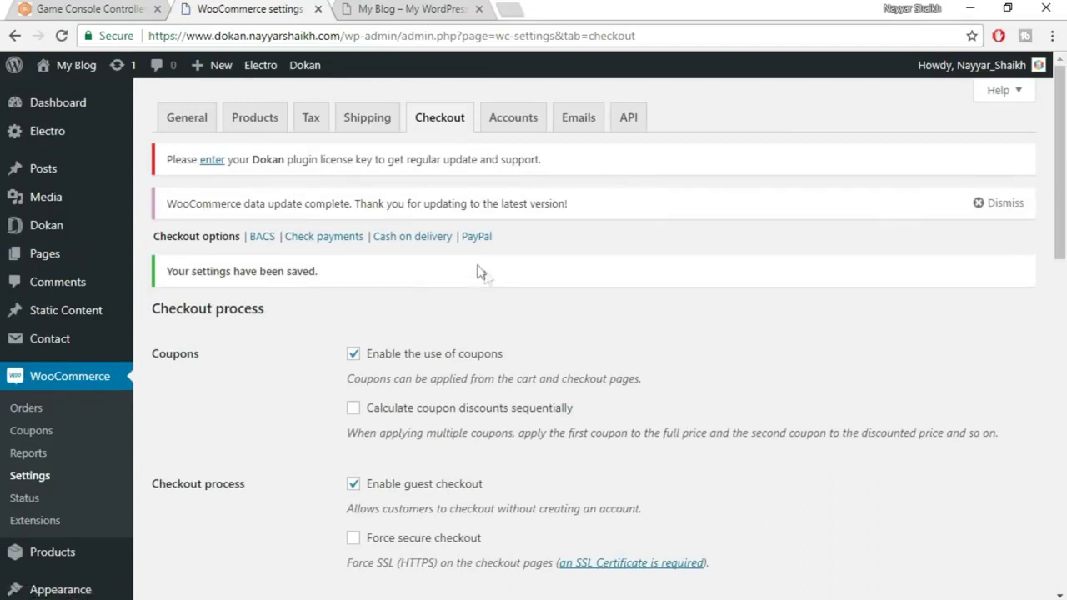
Enable the Cash on delivery payment method and save its settings.
click(419, 239)
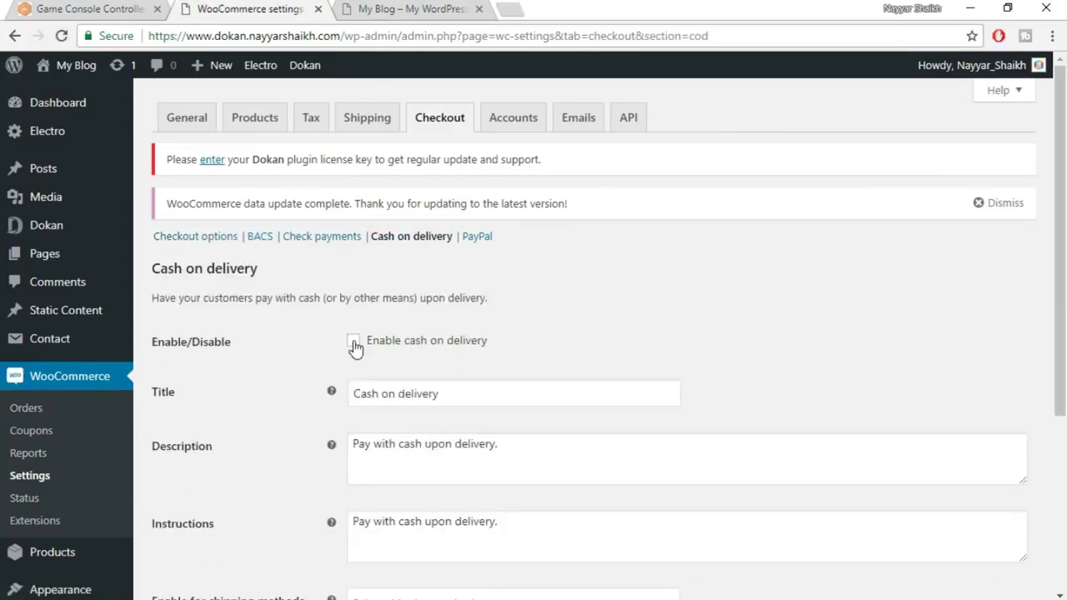
click(353, 343)
scroll(647, 392, down, 3)
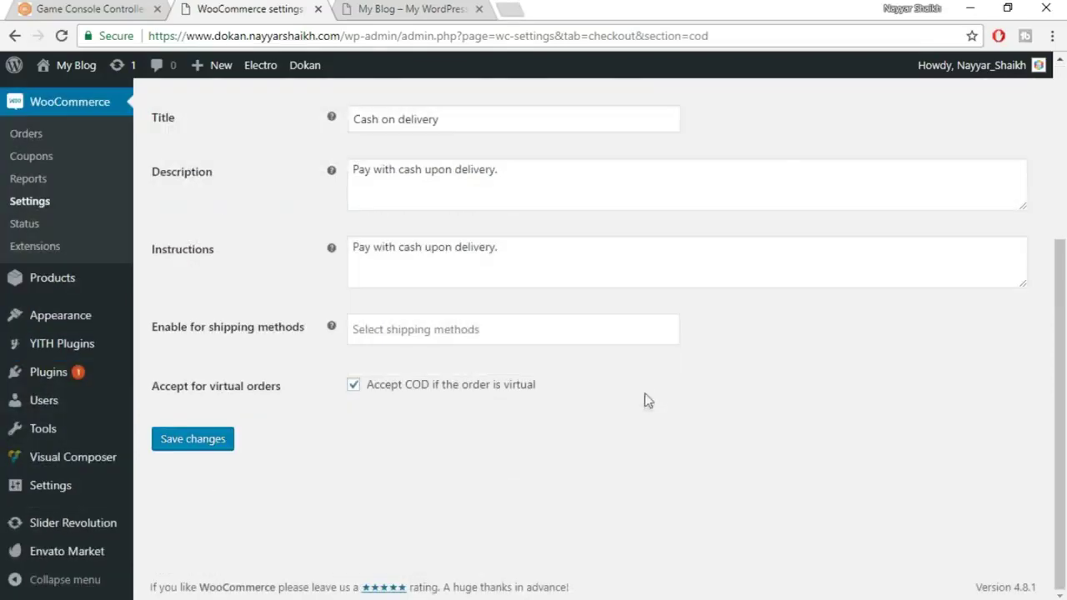
click(194, 446)
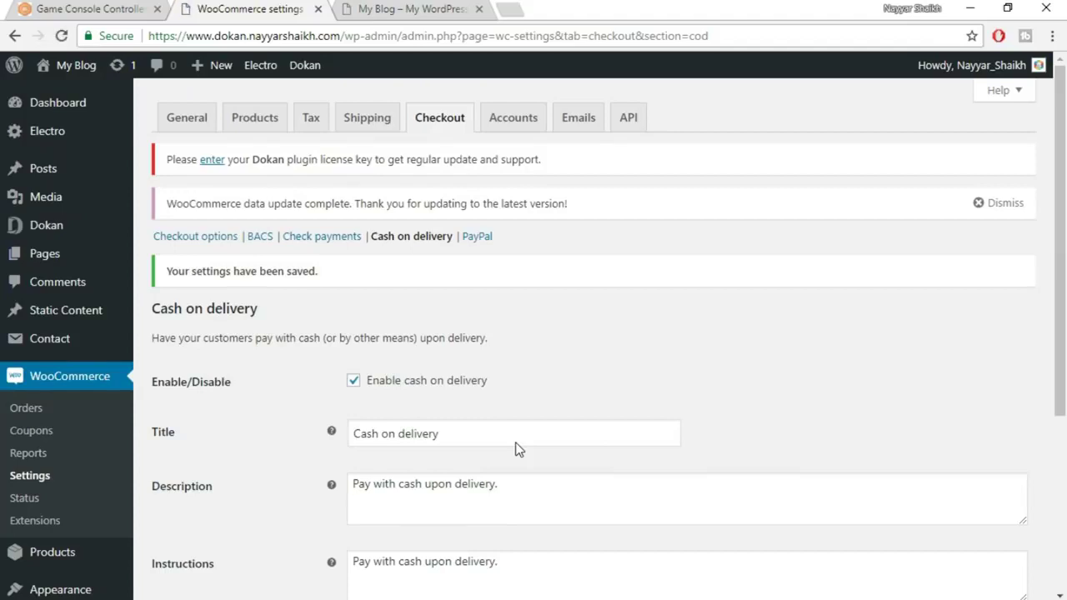
click(479, 239)
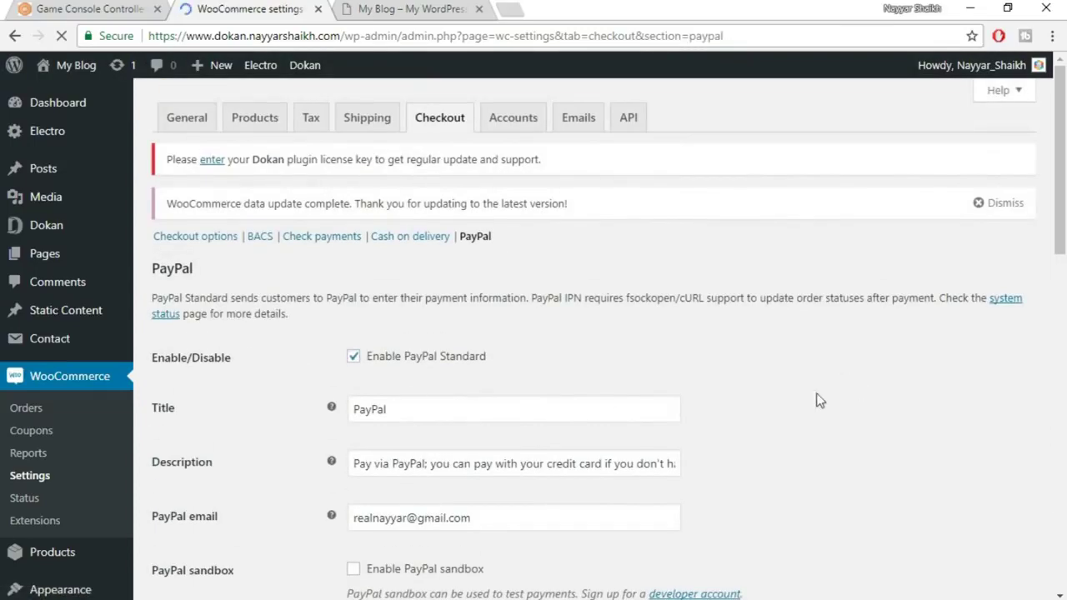
Scroll through the PayPal Standard settings down to the API credentials fields.
scroll(771, 393, down, 1)
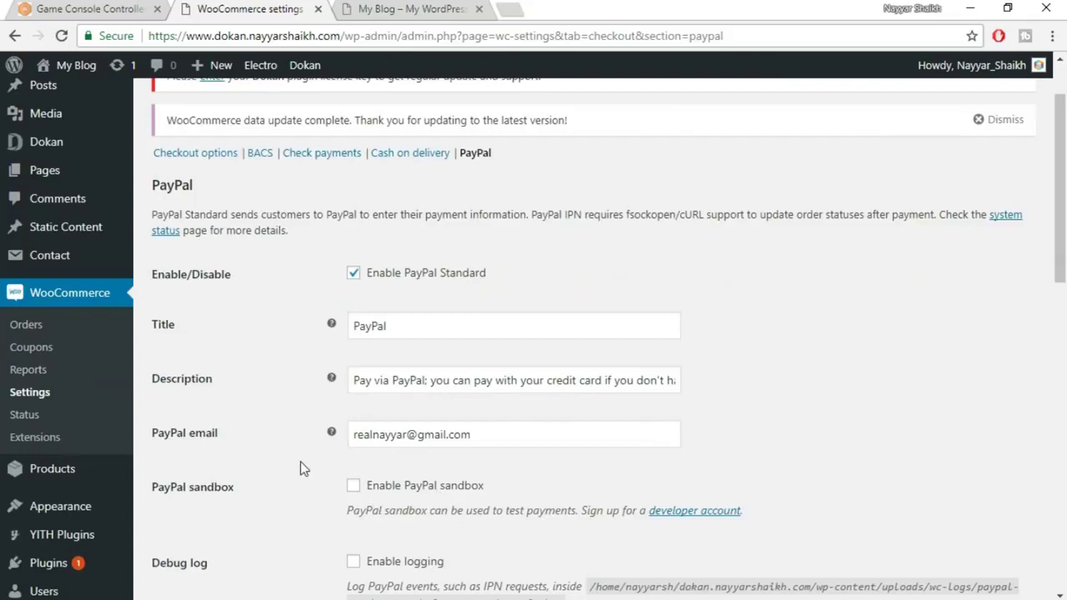
scroll(734, 393, down, 5)
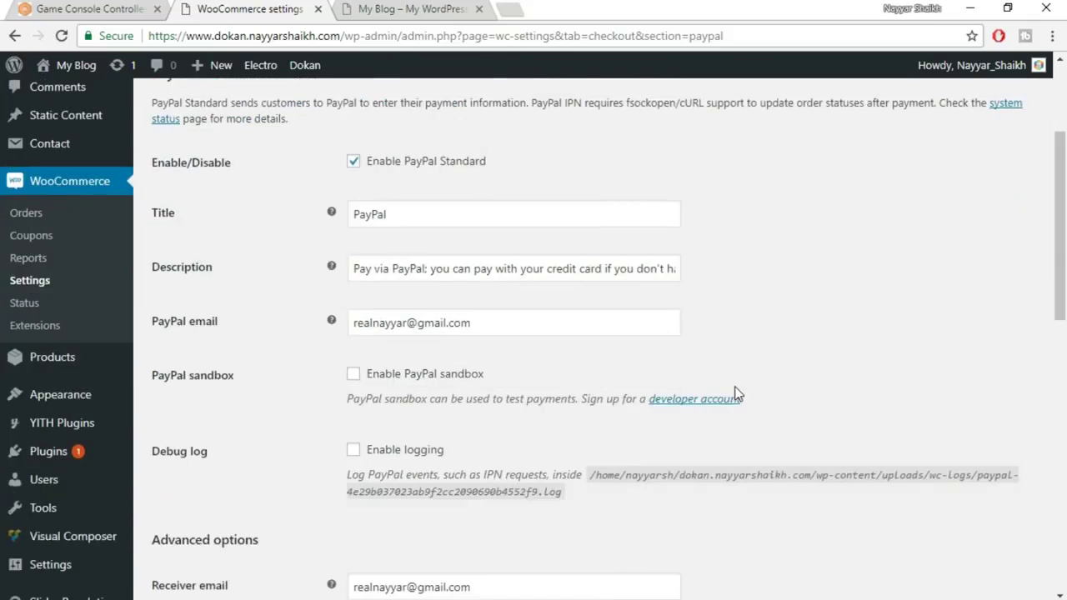
scroll(743, 408, down, 6)
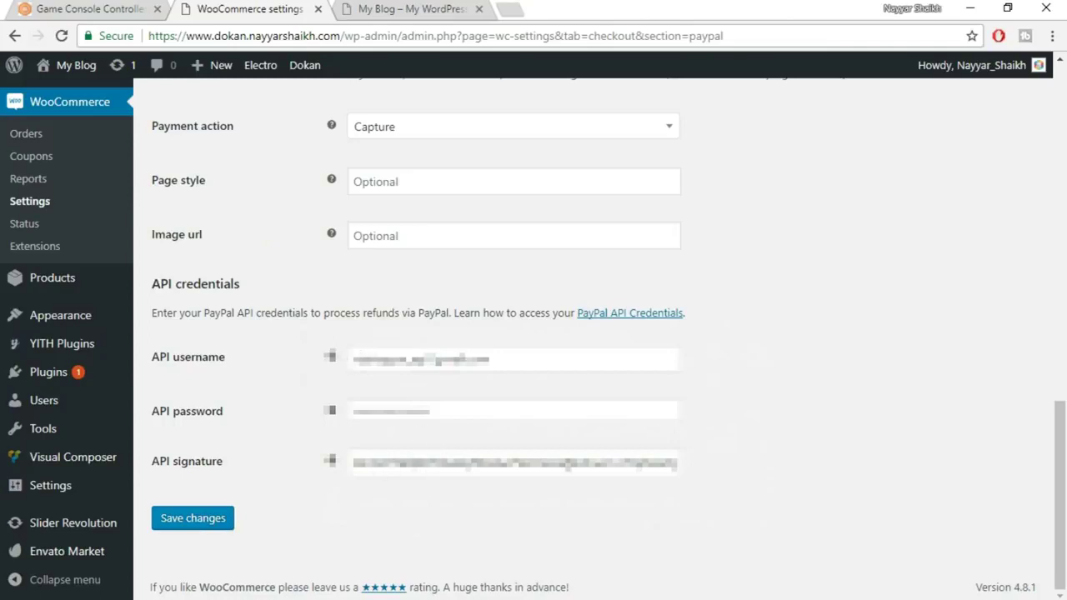
Go to paypal.com in a new tab and log in to the PayPal account.
click(512, 11)
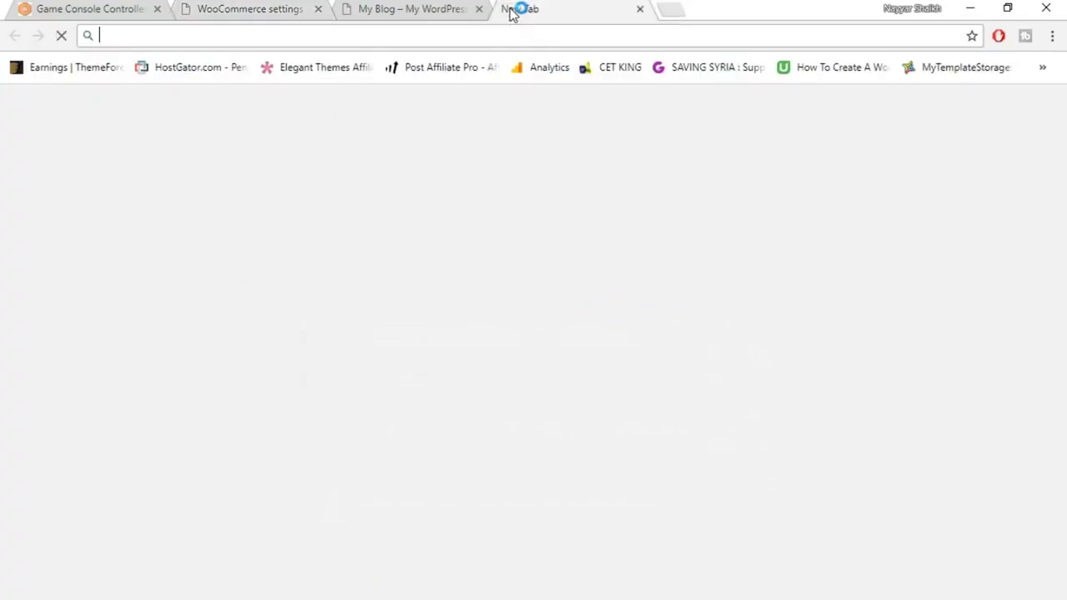
text(paypal.com)
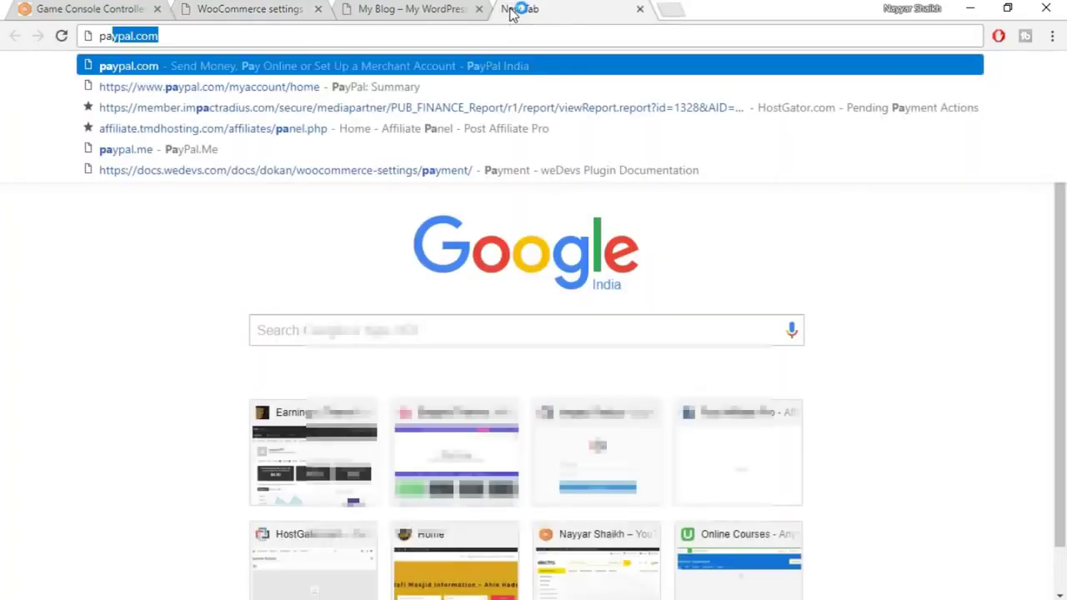
key(Return)
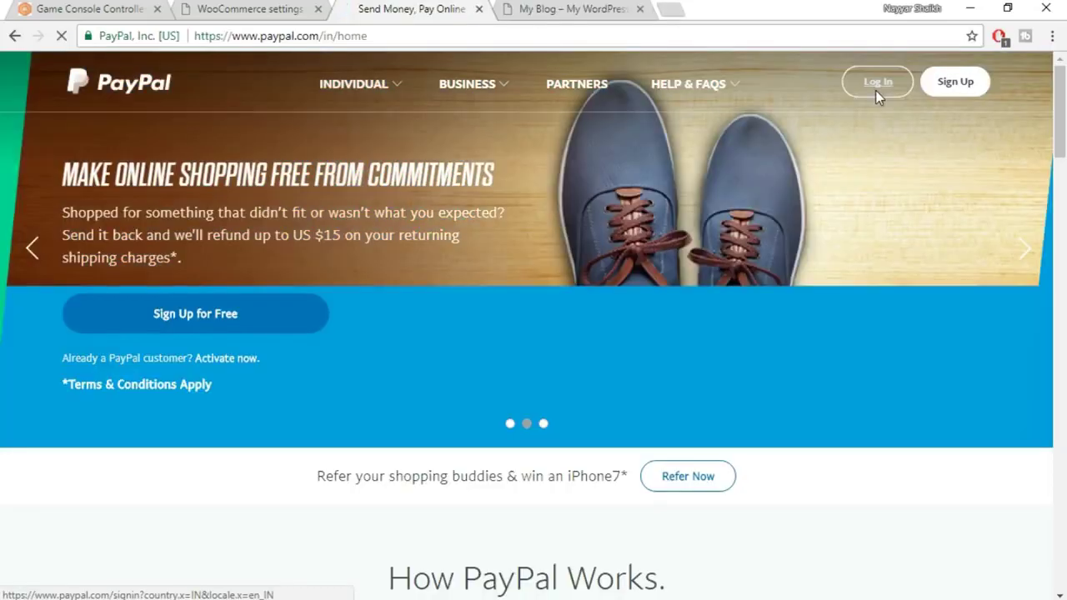
click(876, 90)
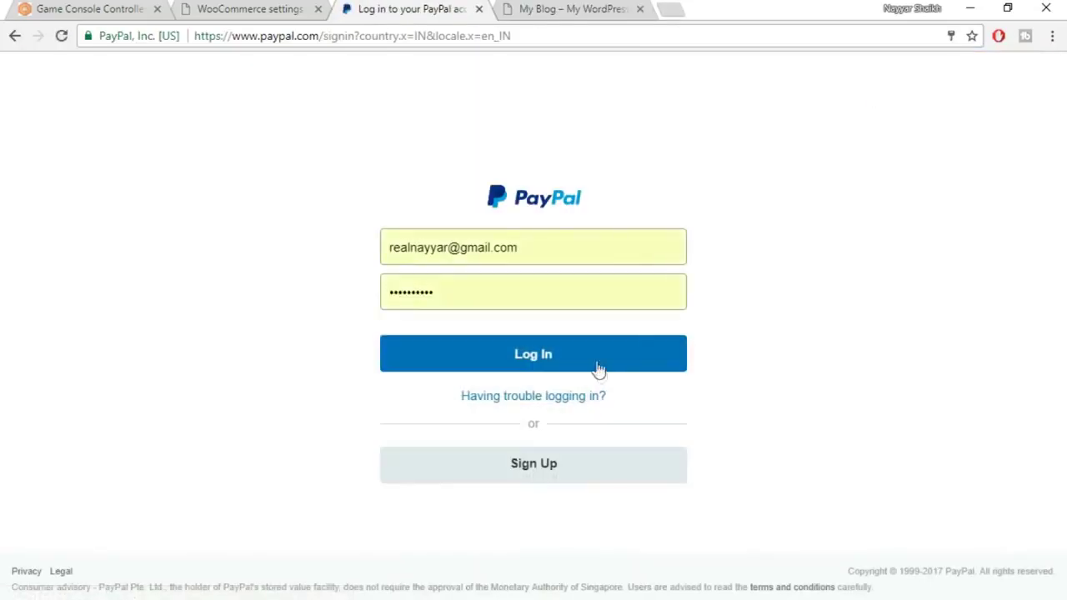
click(565, 369)
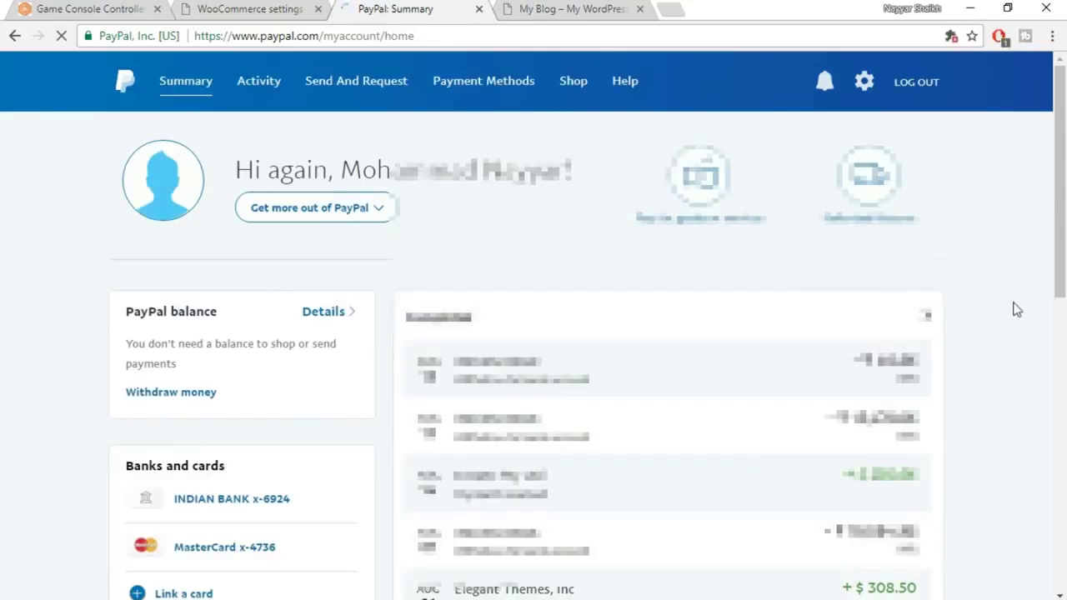
From Seller preferences, update API access and request to view the API signature.
scroll(1017, 309, down, 5)
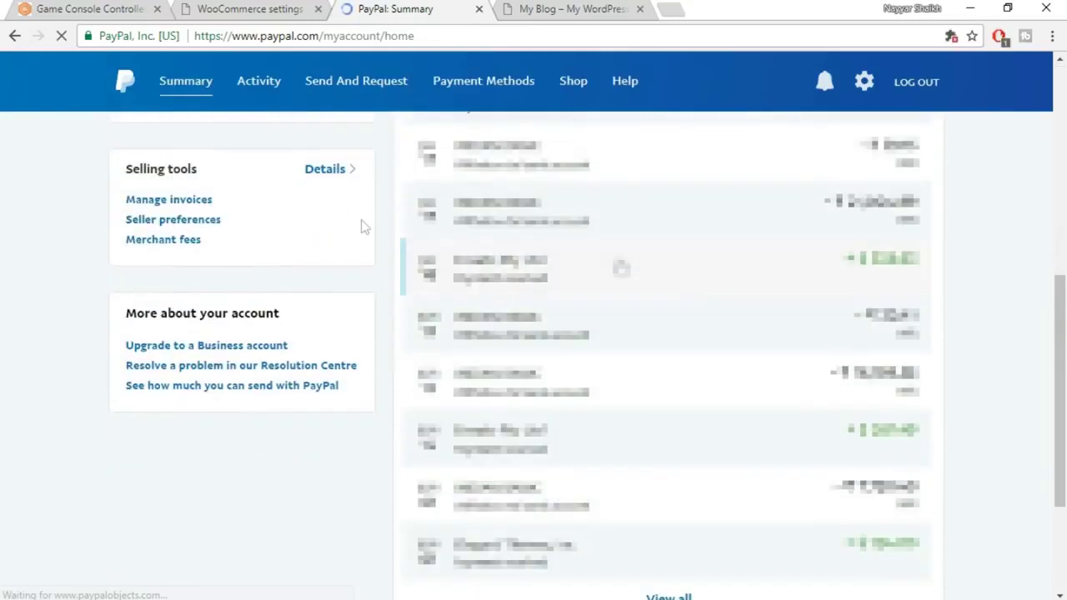
click(203, 228)
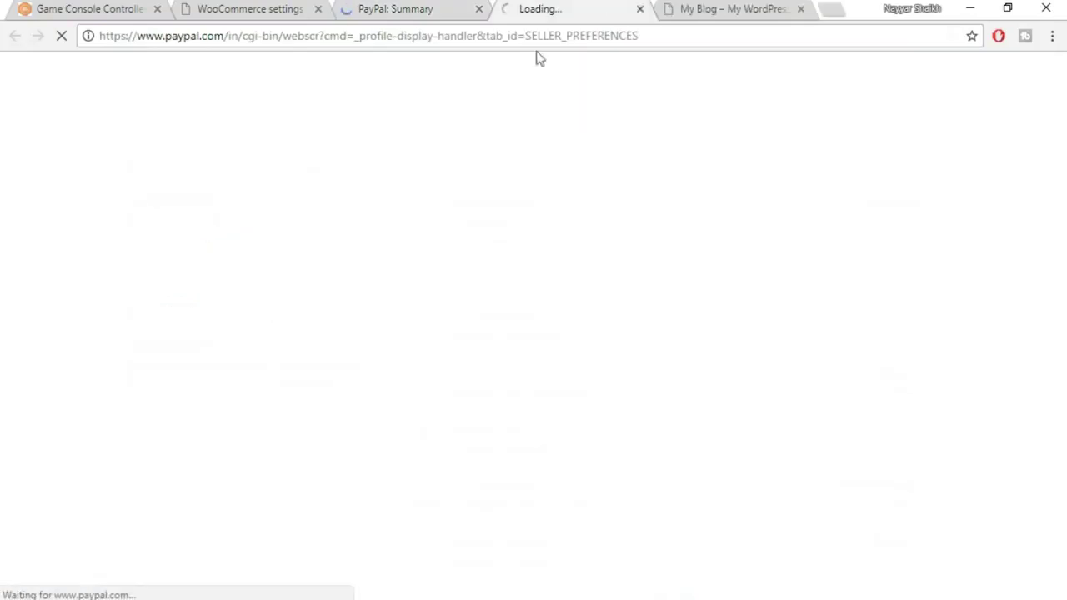
click(479, 9)
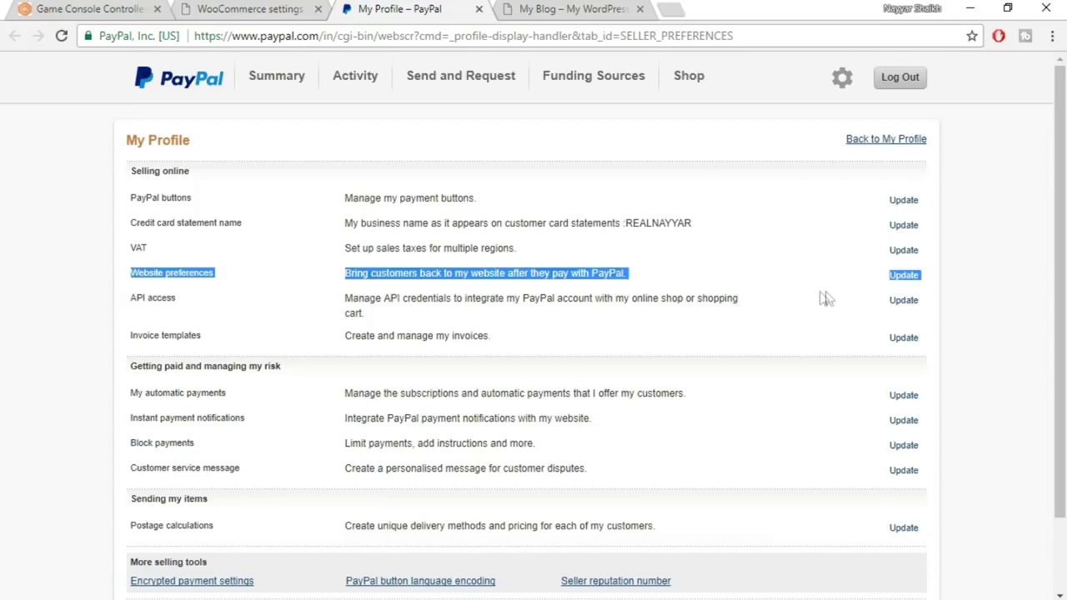
click(905, 305)
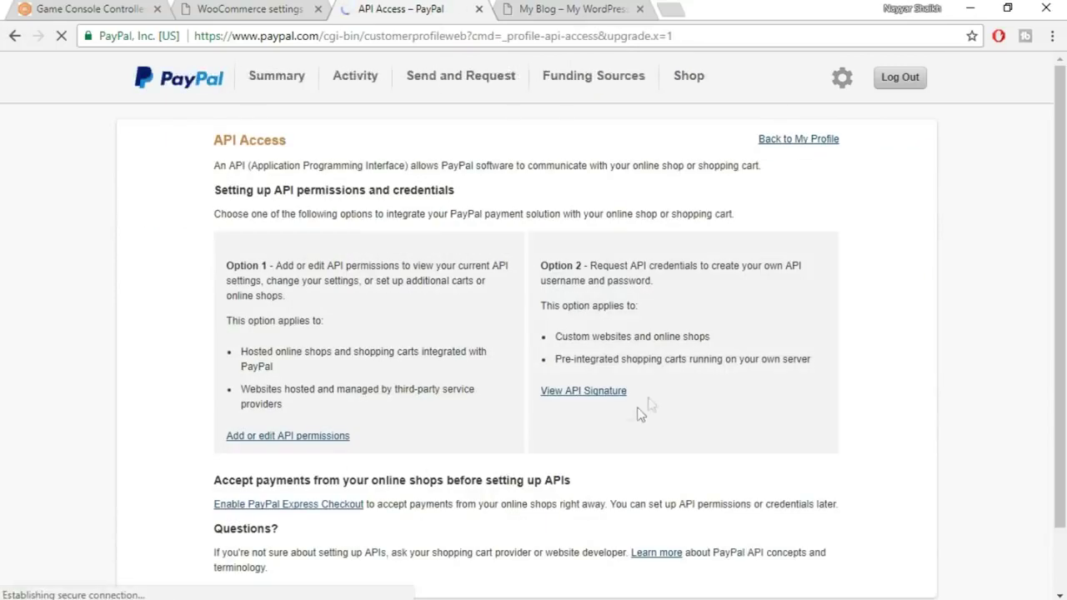
click(602, 393)
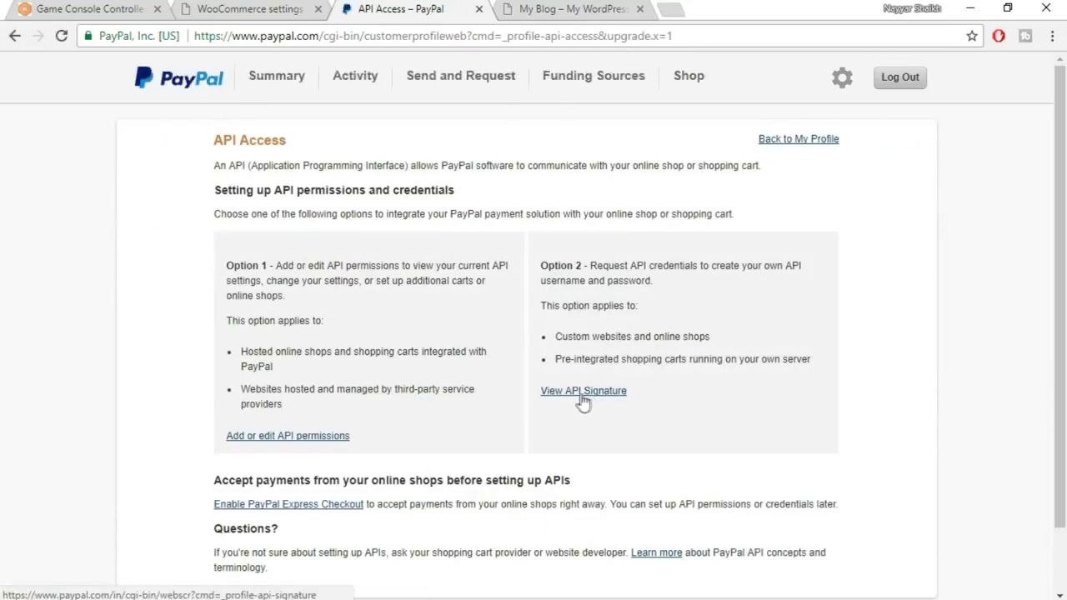
click(598, 399)
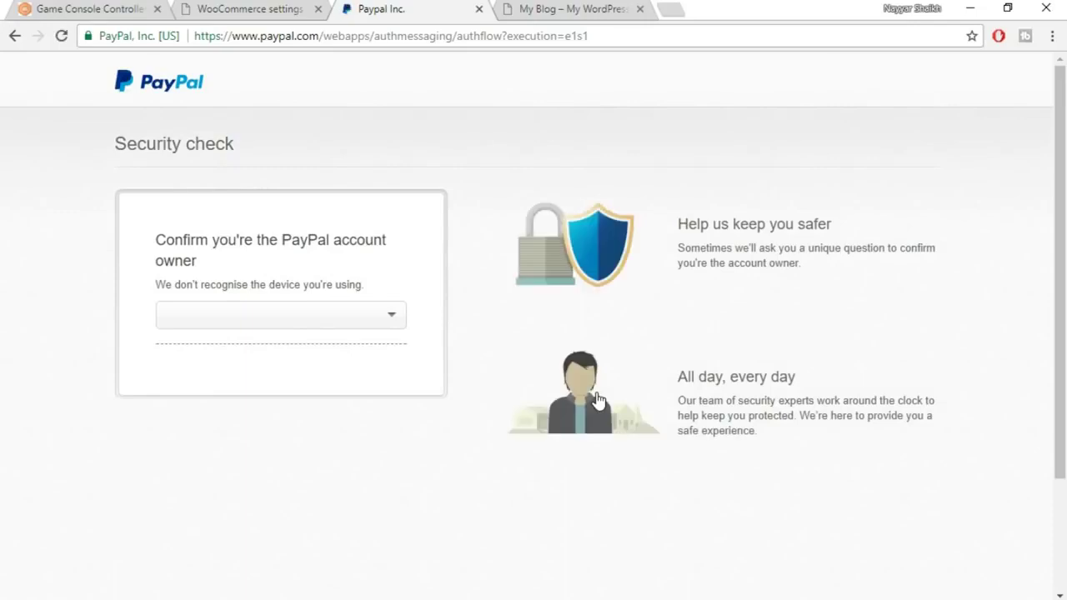
Choose SMS confirmation and send a security code to the registered mobile number.
click(382, 316)
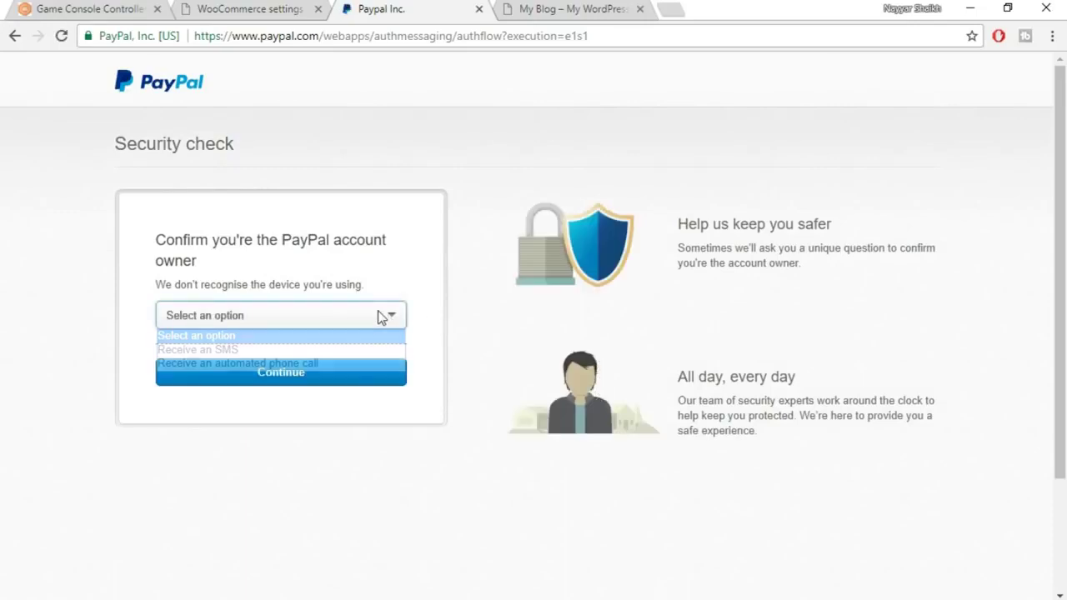
click(276, 351)
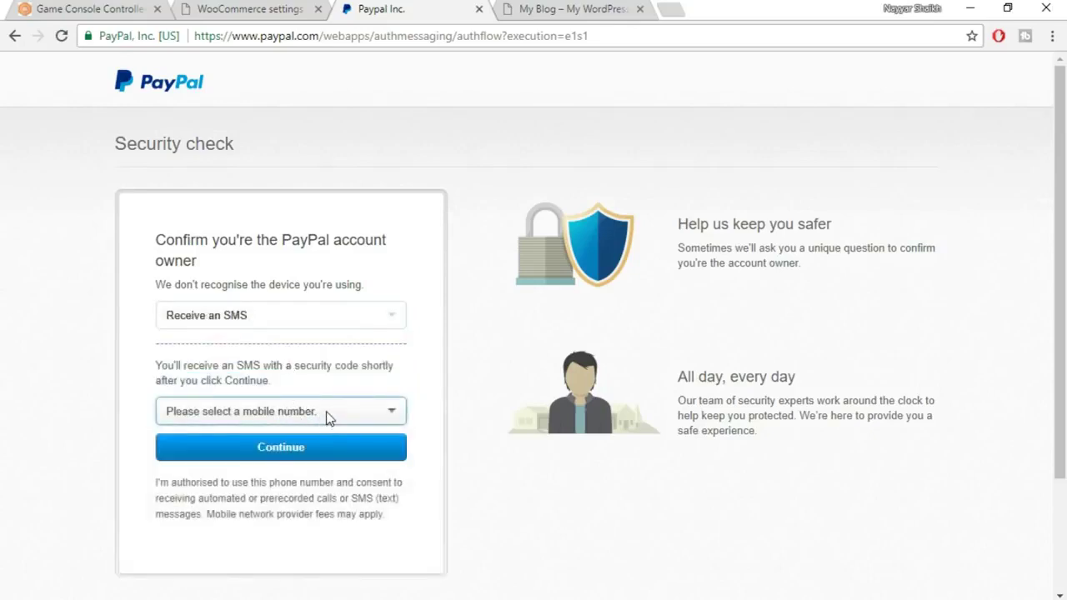
click(323, 413)
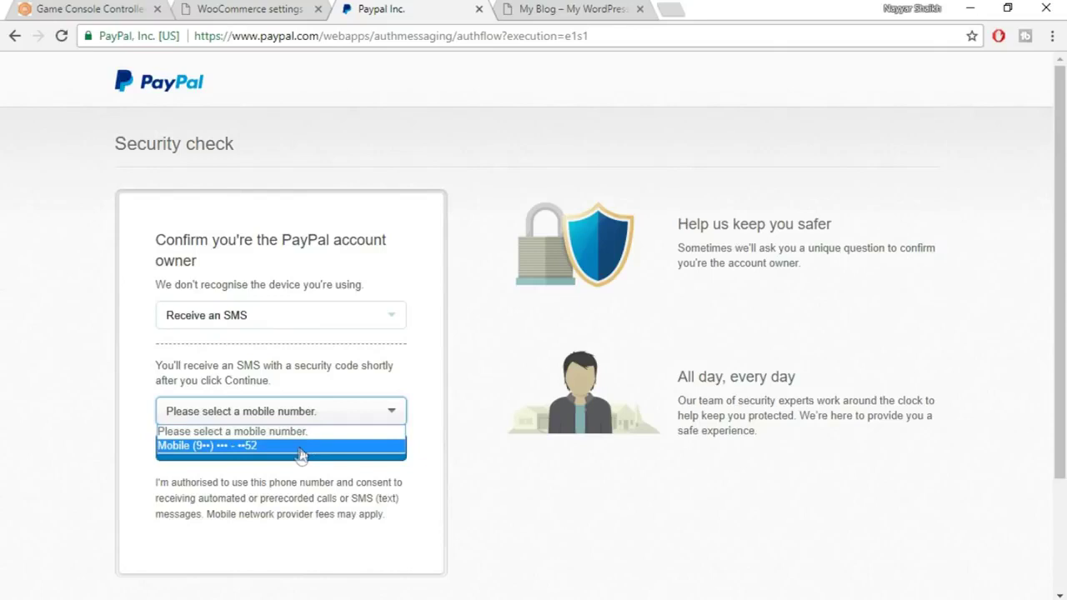
click(302, 444)
click(289, 446)
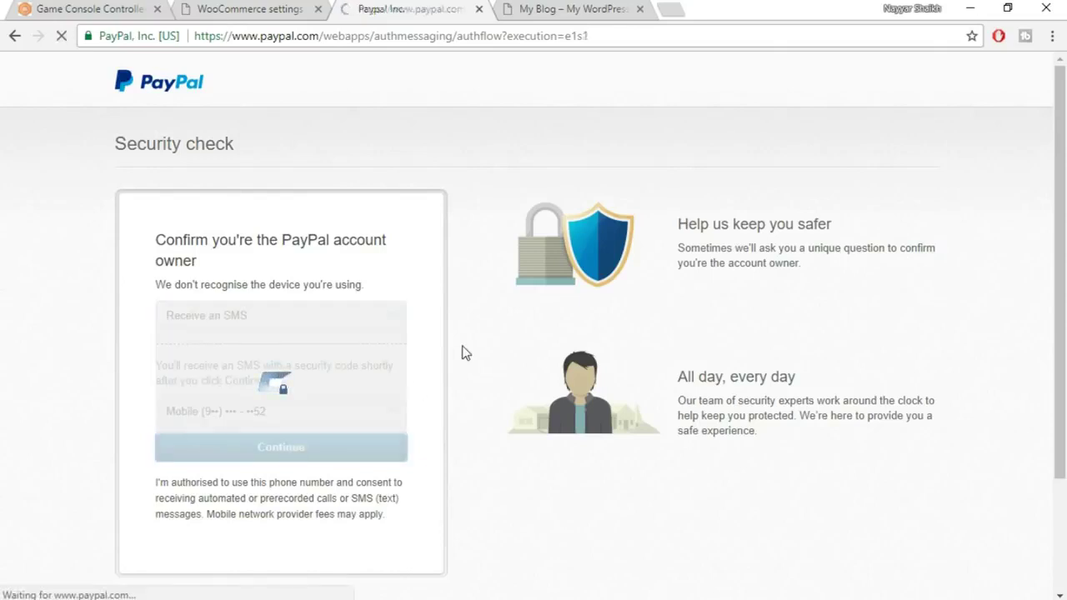
Enter the received security code and continue to the View or Remove API Signature page.
click(272, 407)
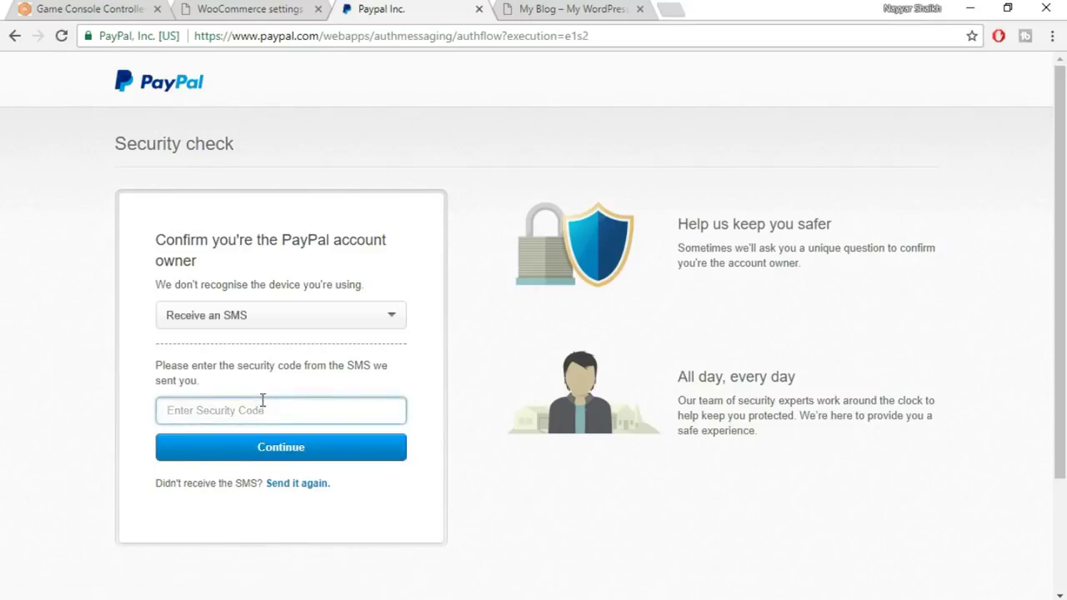
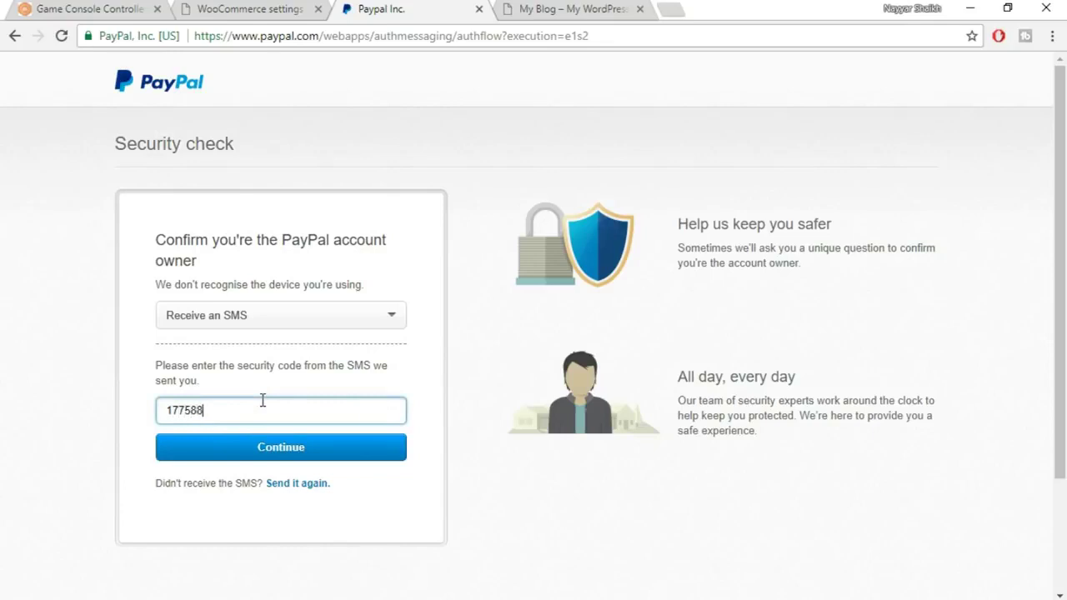
click(315, 454)
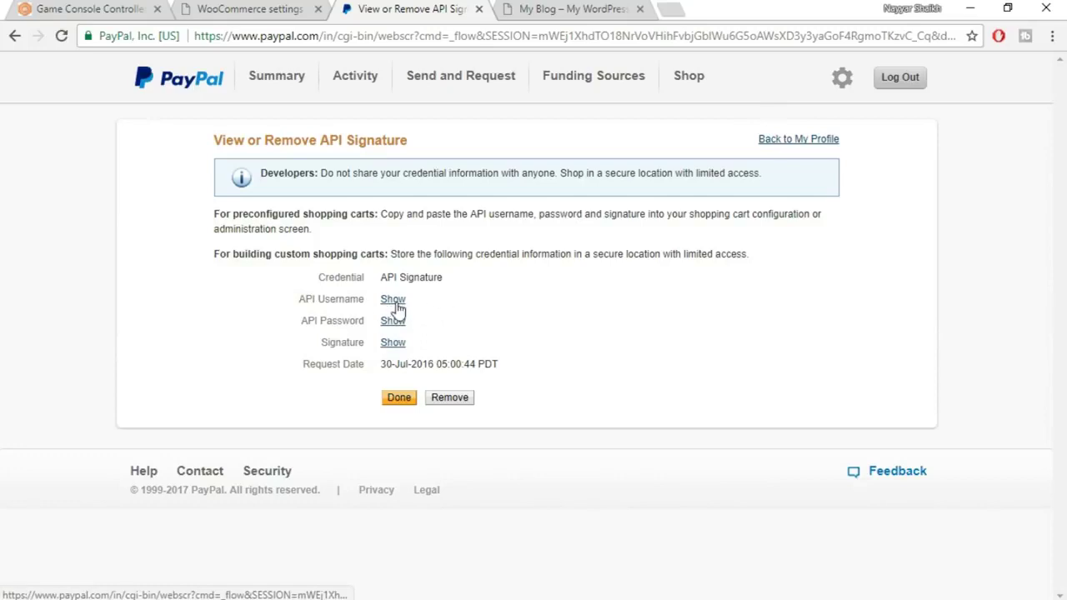
Back in WooCommerce's PayPal settings, save the filled-in API username, password and signature.
click(310, 8)
click(380, 4)
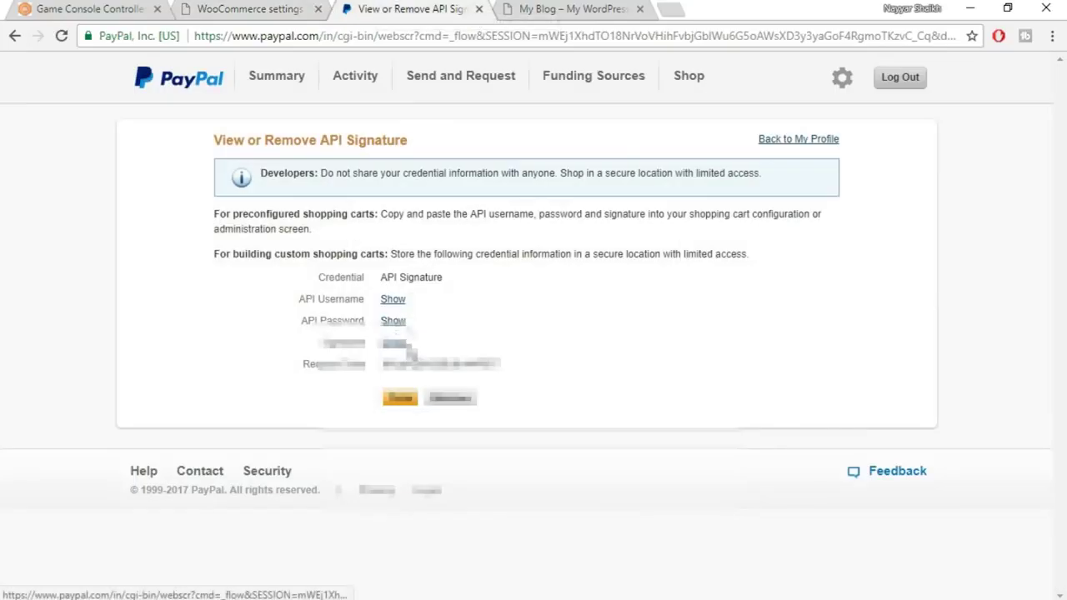
key(ctrl+shift+Tab)
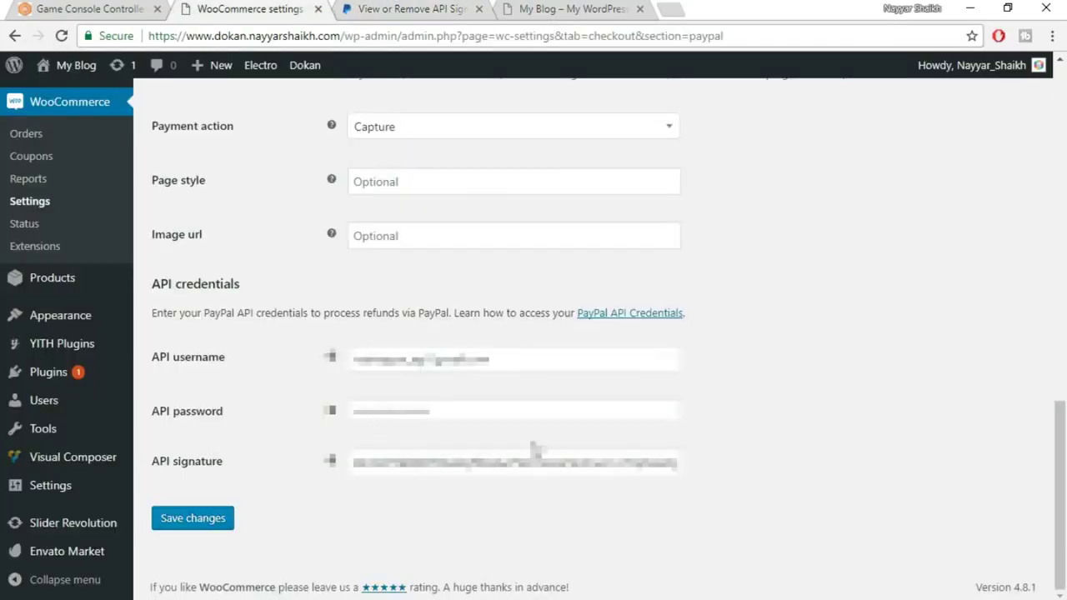
click(192, 519)
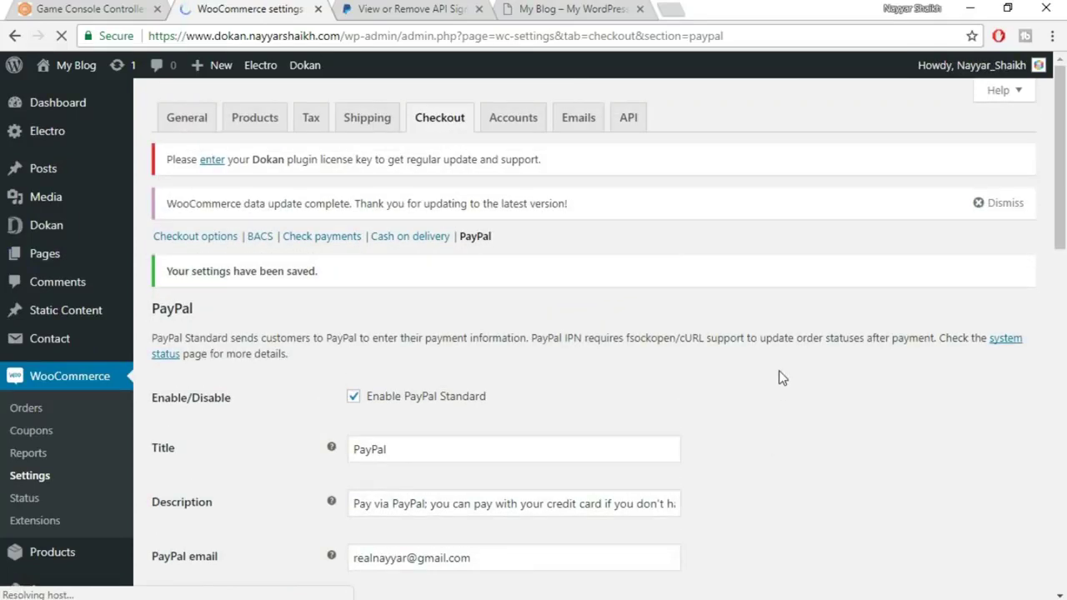
Look over WooCommerce's Accounts settings tab.
click(515, 121)
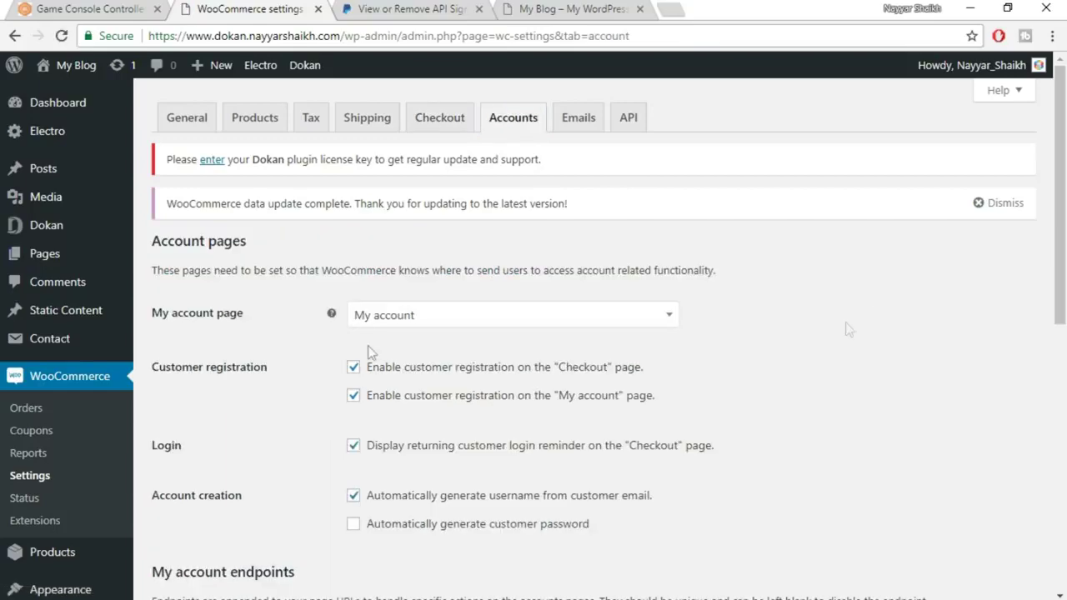
scroll(601, 341, down, 2)
scroll(602, 343, down, 4)
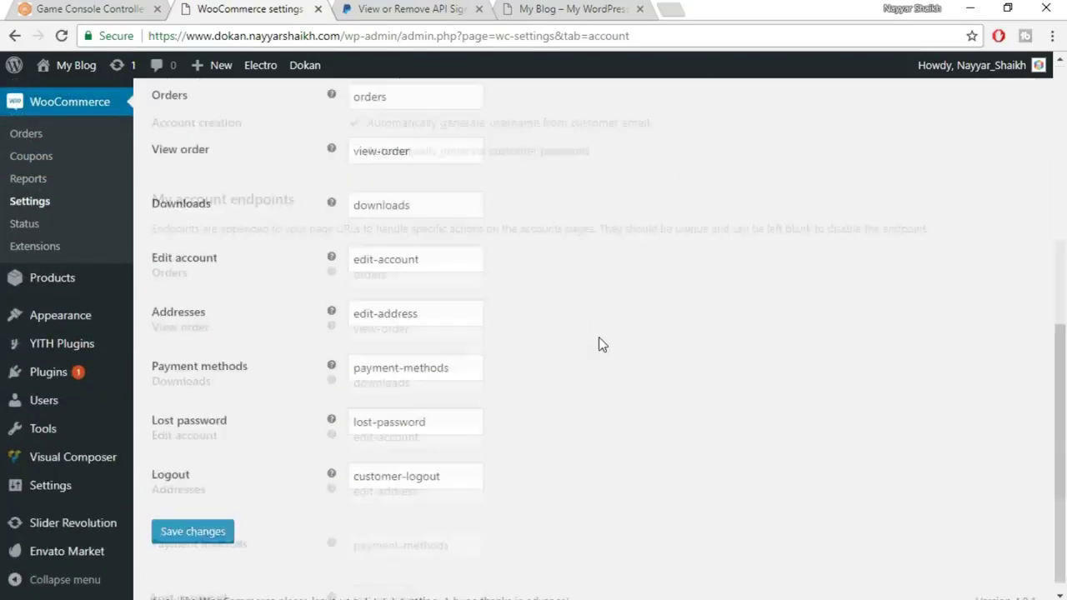
scroll(610, 412, up, 6)
Open the Emails tab and review the admin and customer recipients of order emails.
click(584, 125)
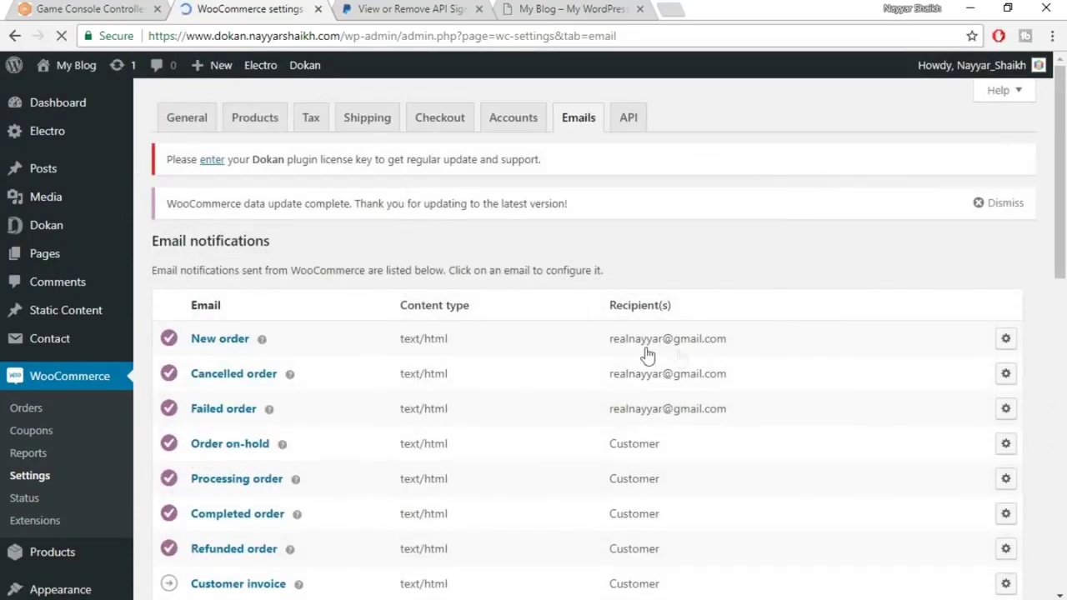
drag(610, 338, 763, 407)
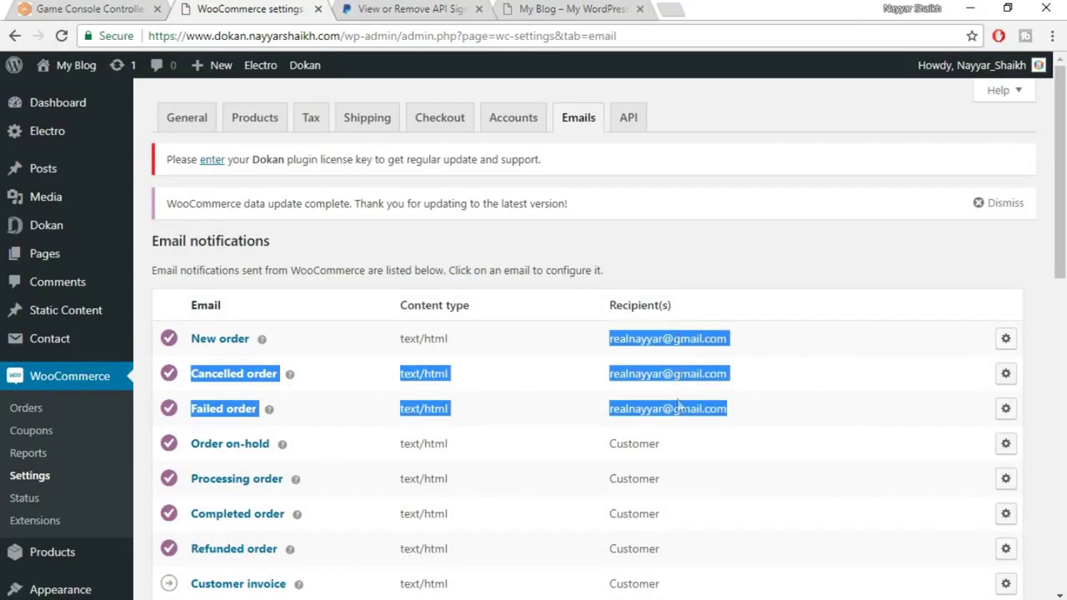
click(730, 346)
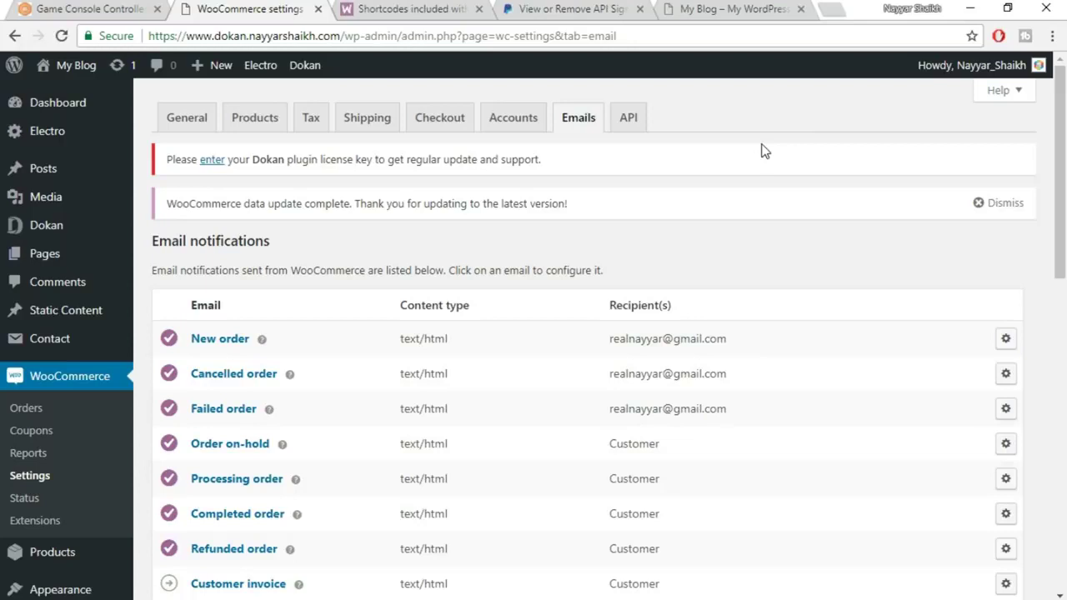
On the Checkout tab, confirm Cart and Checkout remain the Cart page and Checkout page.
click(442, 124)
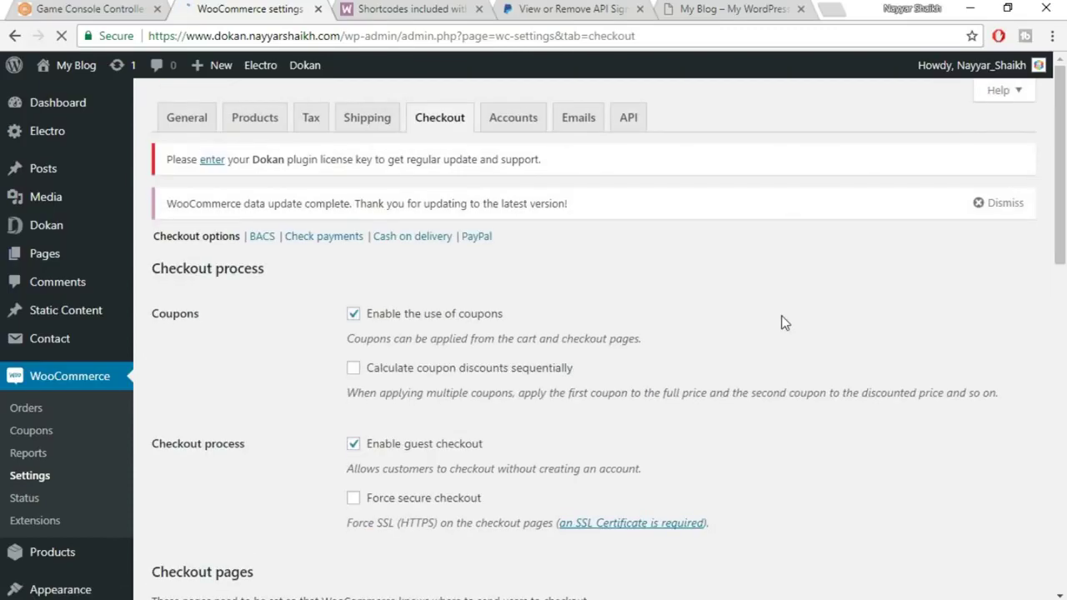
scroll(783, 322, down, 3)
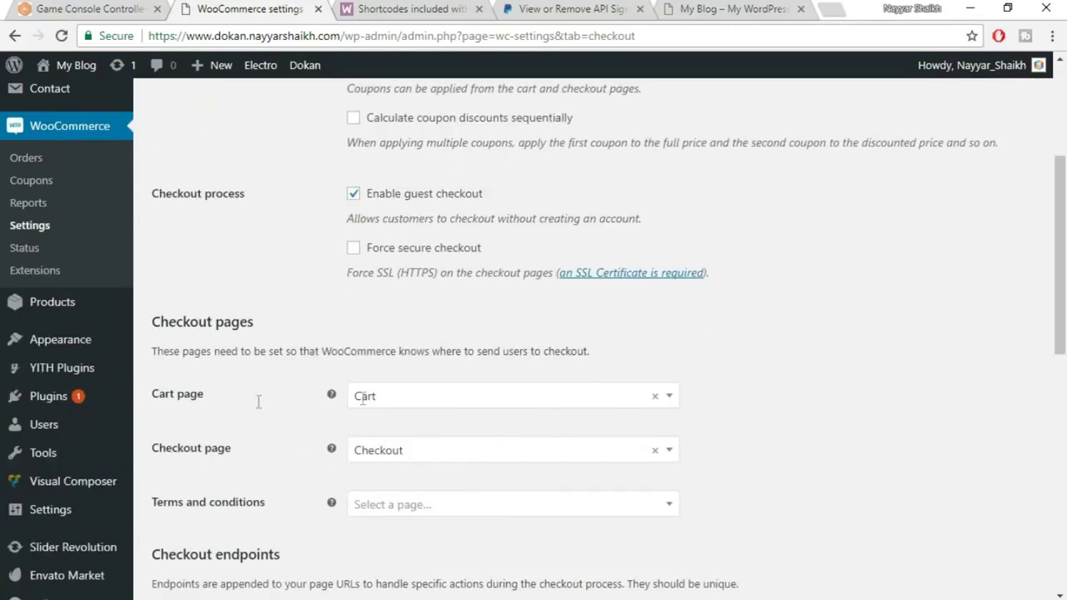
click(439, 408)
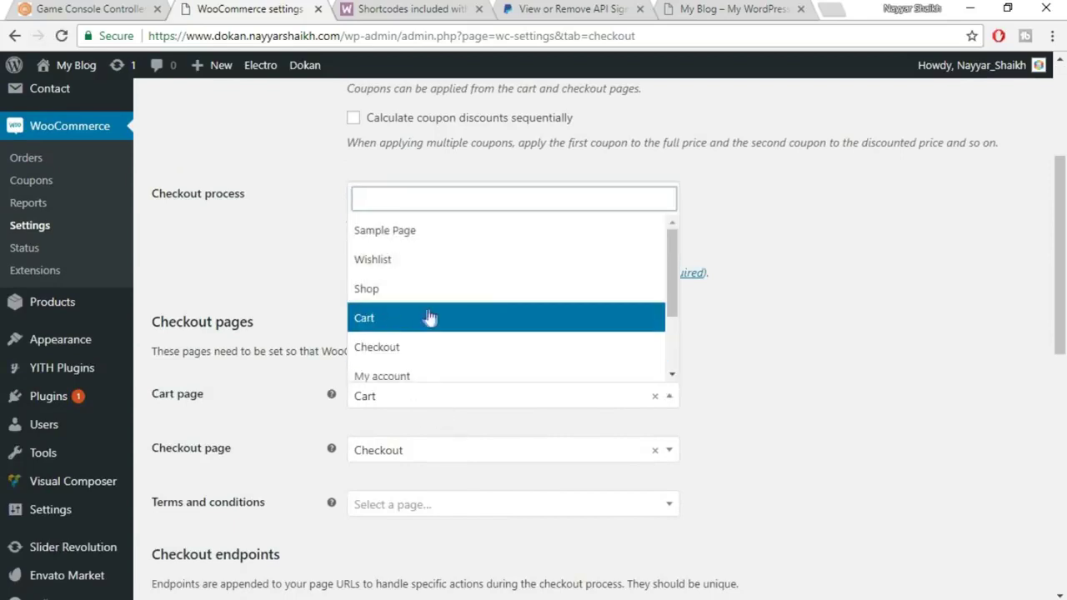
click(830, 359)
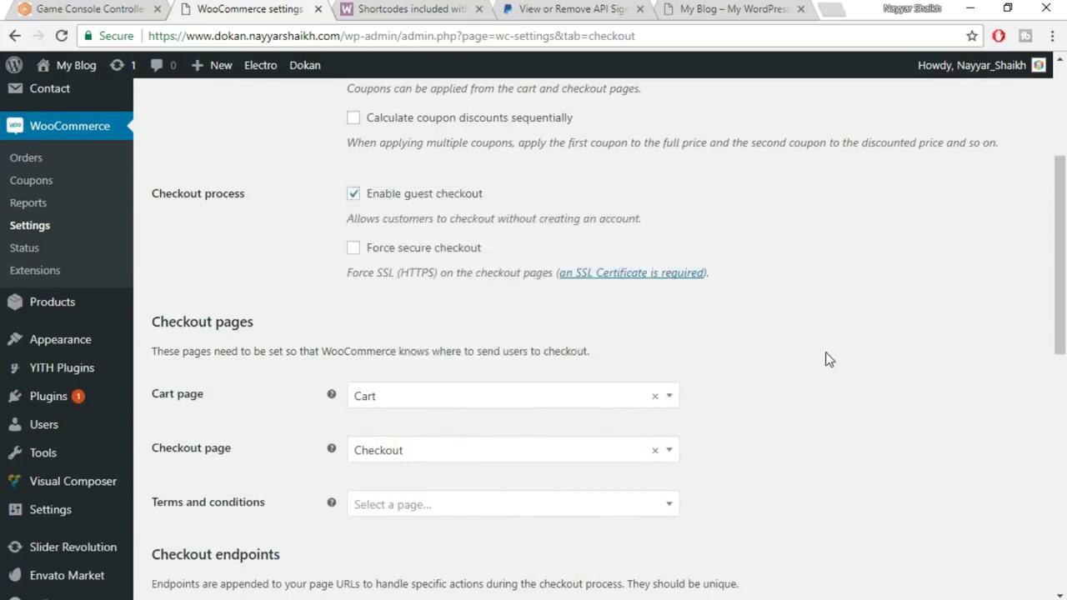
click(453, 455)
click(798, 412)
scroll(798, 412, up, 3)
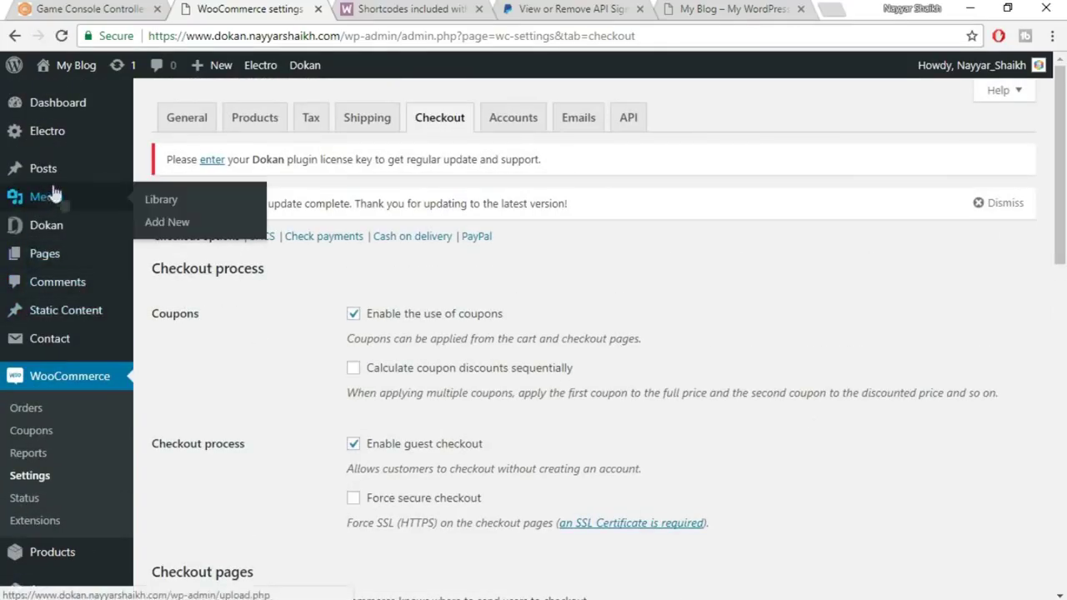
mouse_move(56, 257)
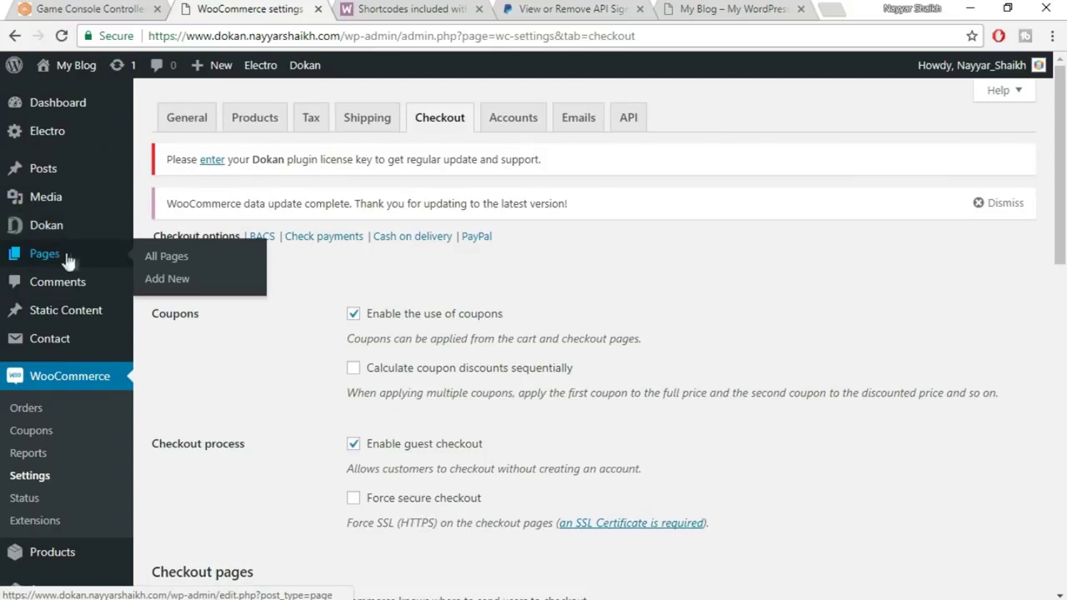
Start a new page titled 'Cart' and copy [woocommerce_cart] from the WooCommerce shortcode docs.
click(185, 281)
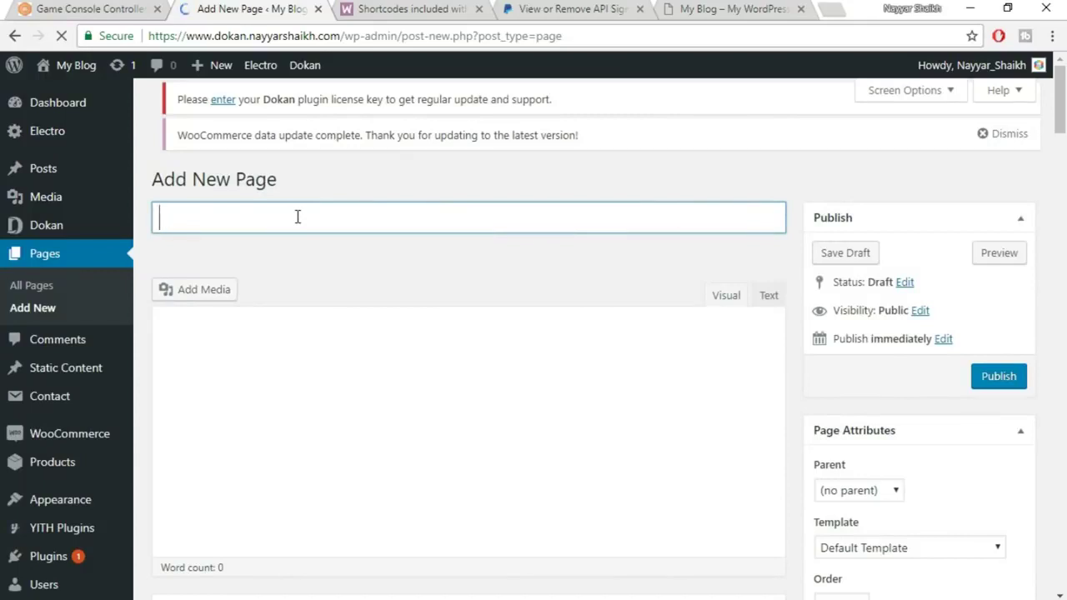
text(Cart)
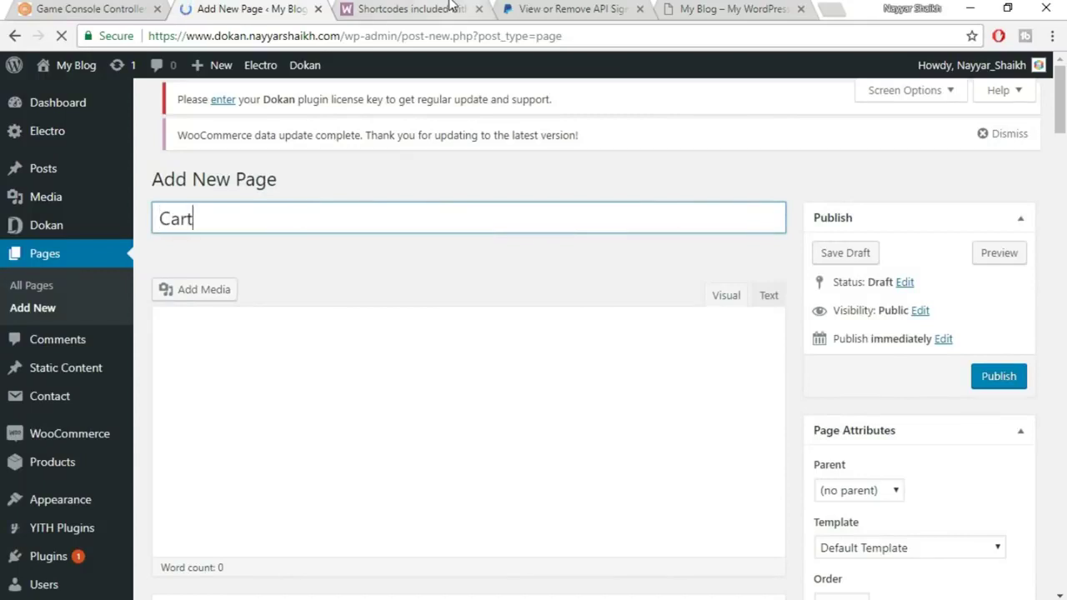
click(450, 9)
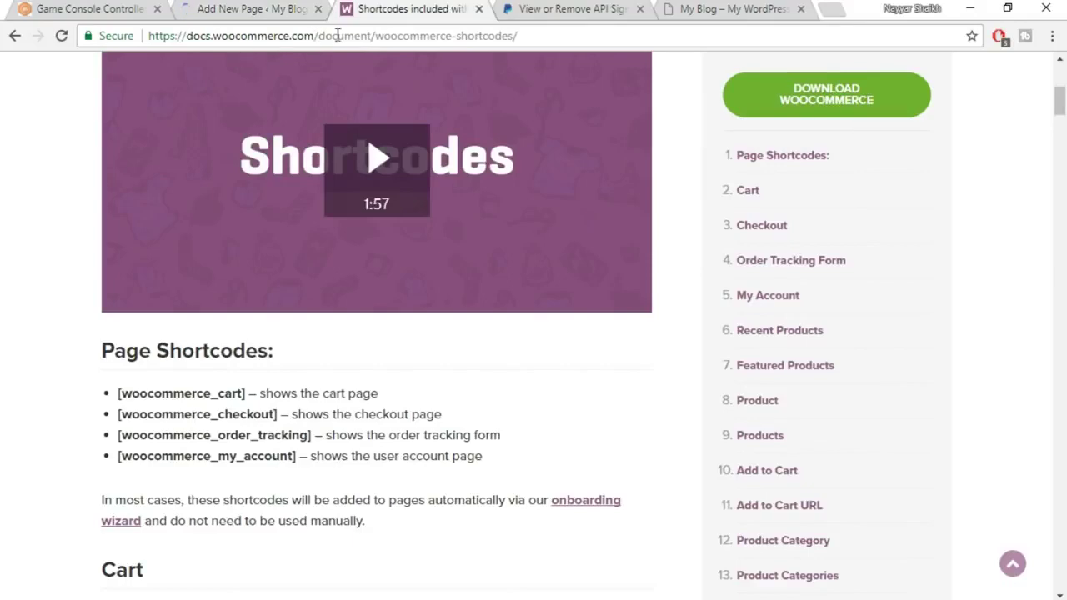
scroll(680, 98, up, 3)
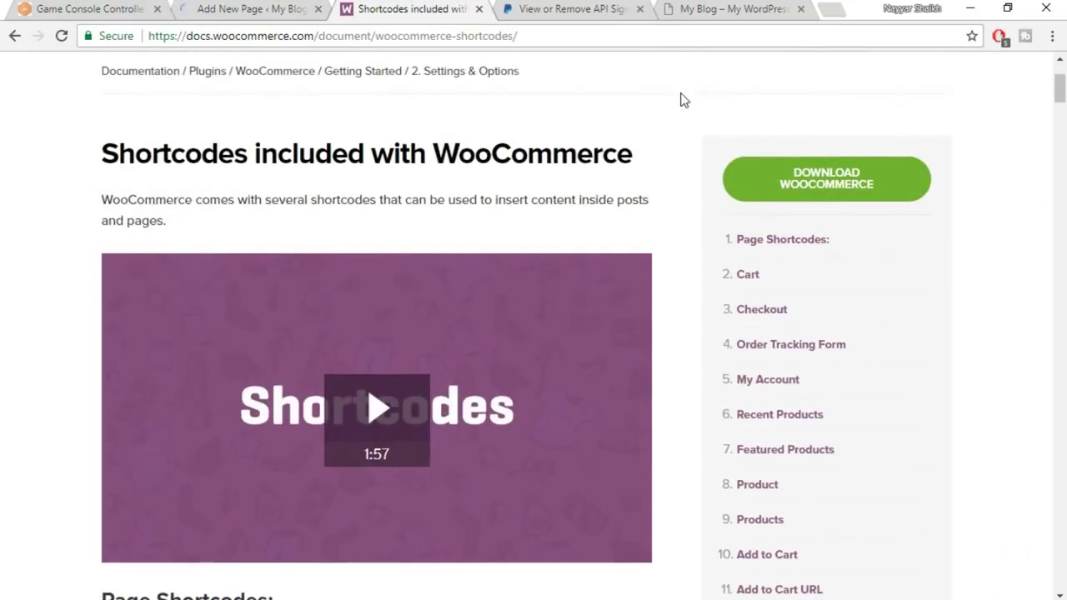
drag(380, 36, 517, 37)
scroll(631, 183, down, 5)
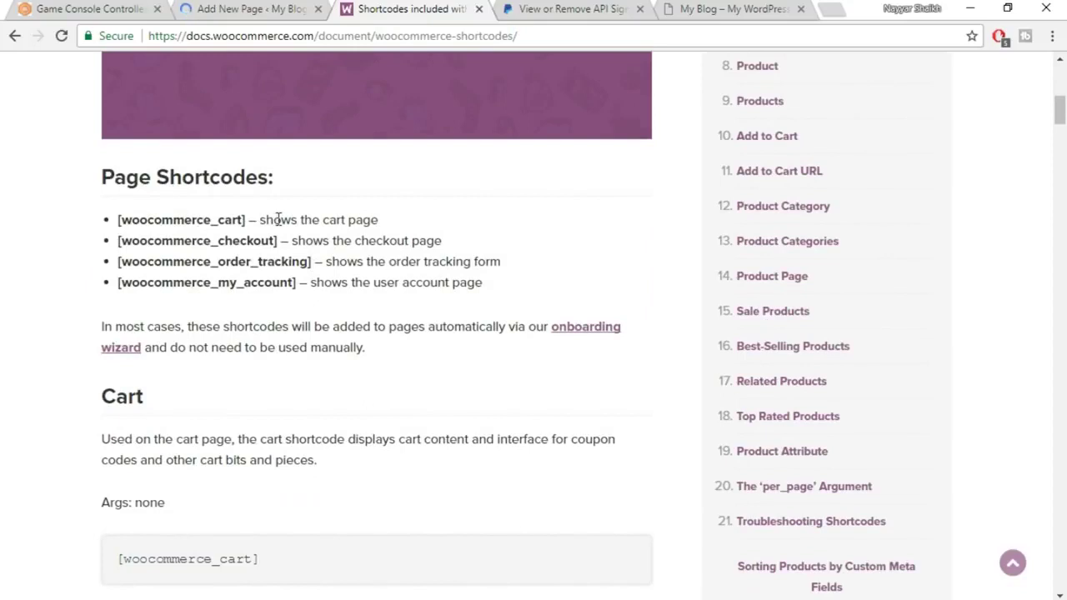
drag(117, 222, 250, 221)
key(ctrl+c)
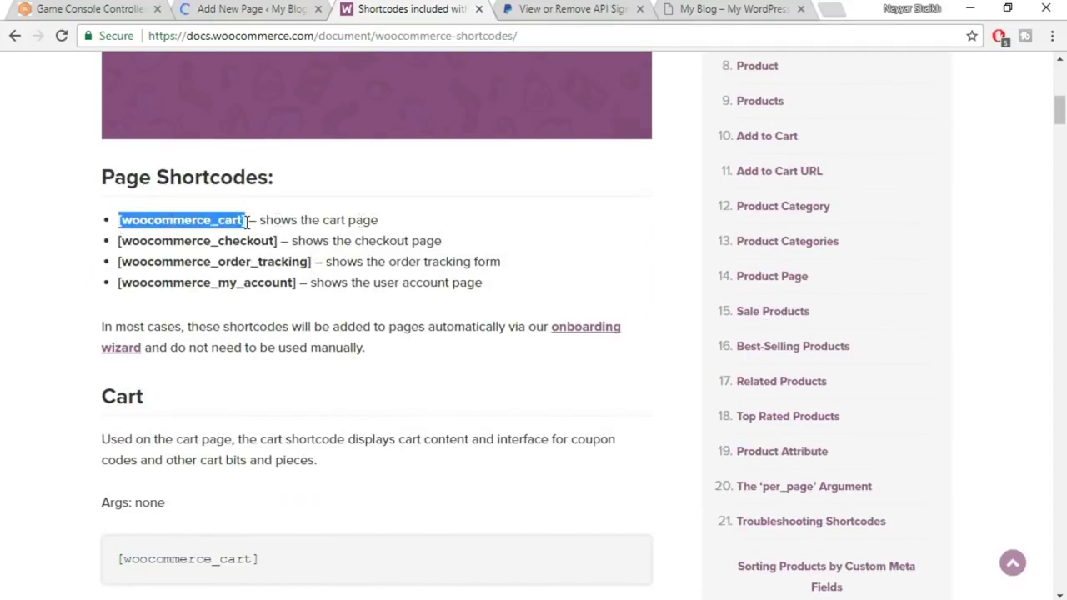
Paste the [woocommerce_cart] shortcode into the Cart page body.
click(190, 8)
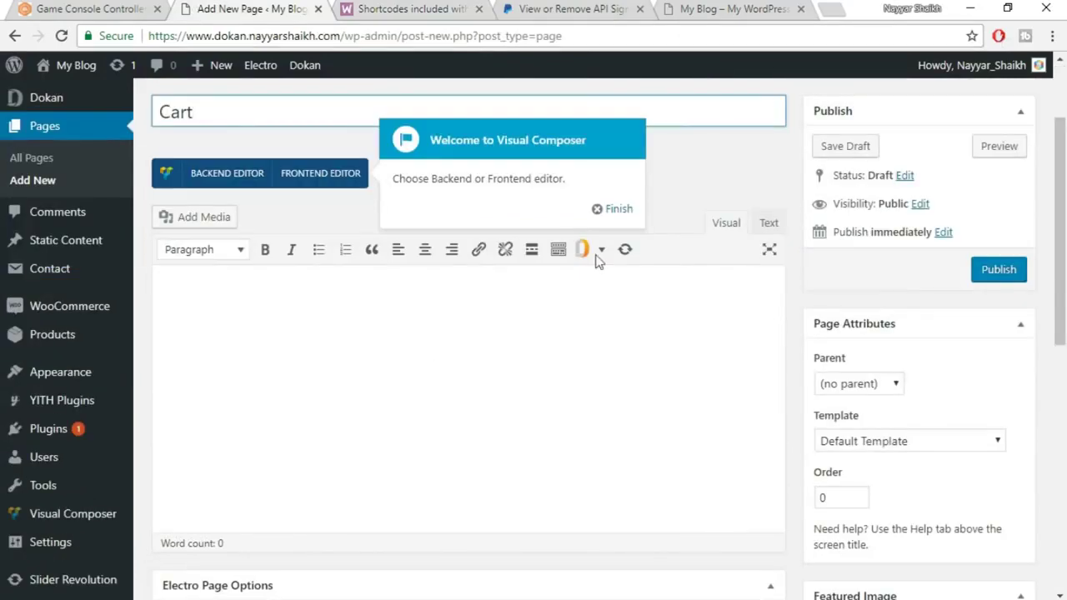
click(613, 209)
scroll(491, 386, up, 2)
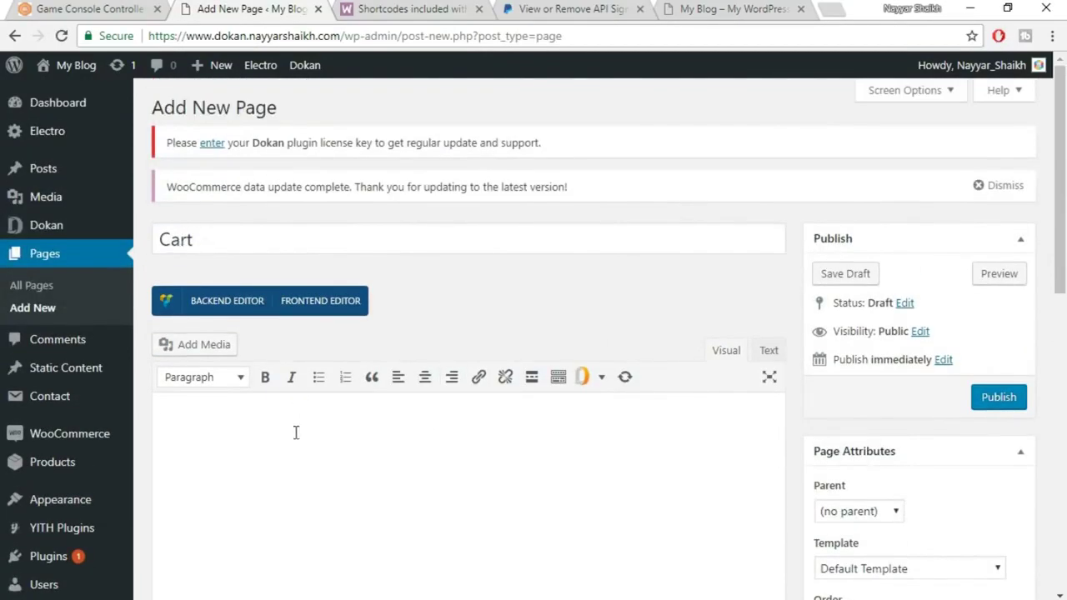
key(ctrl+v)
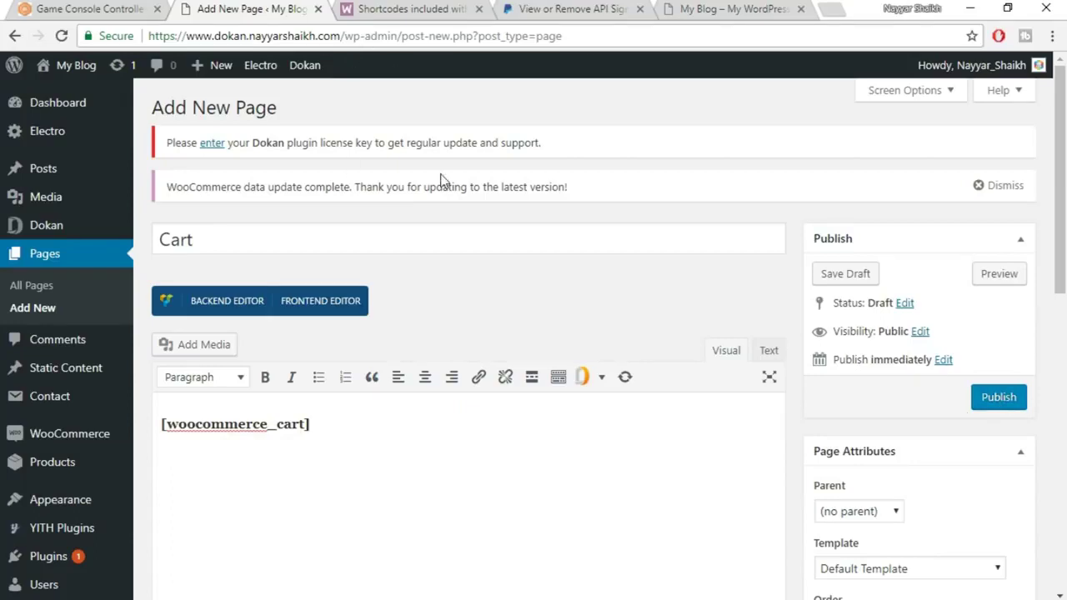
Select the [woocommerce_checkout] and [woocommerce_my_account] shortcodes in the docs.
click(449, 10)
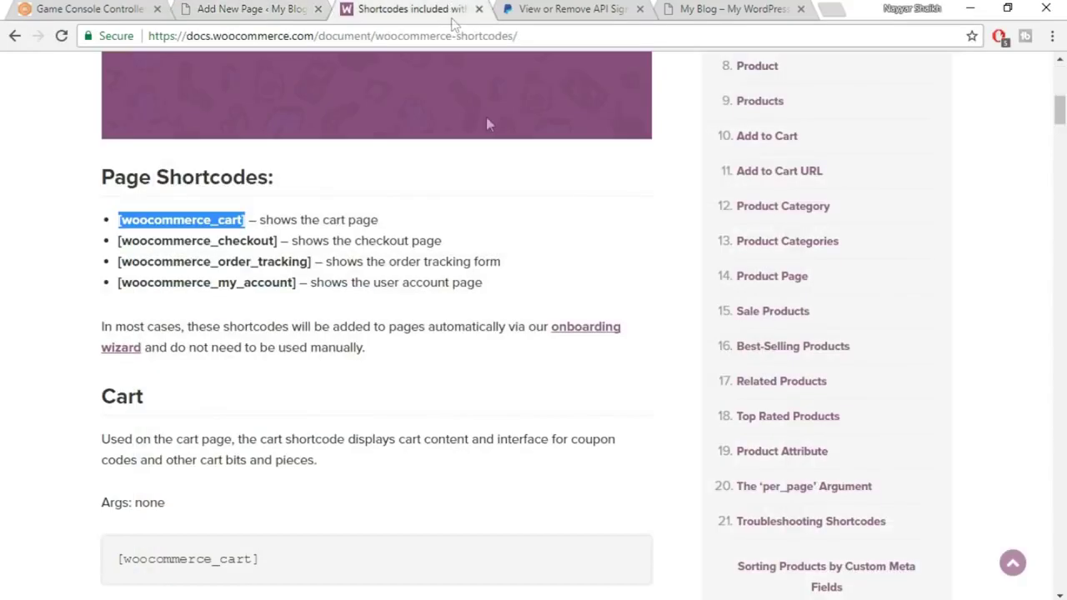
drag(118, 241, 282, 239)
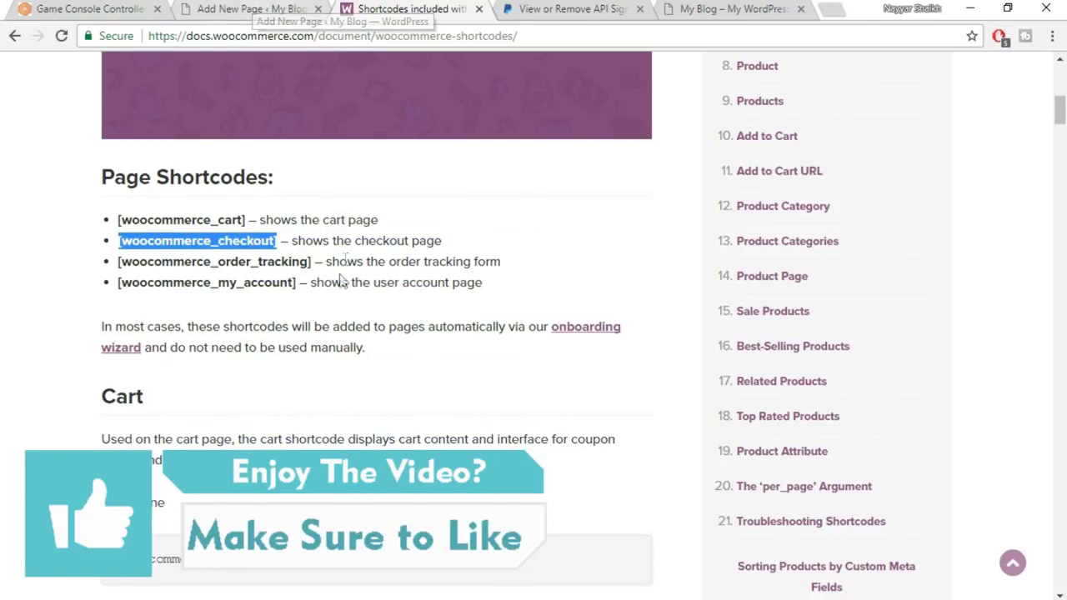
drag(119, 282, 297, 283)
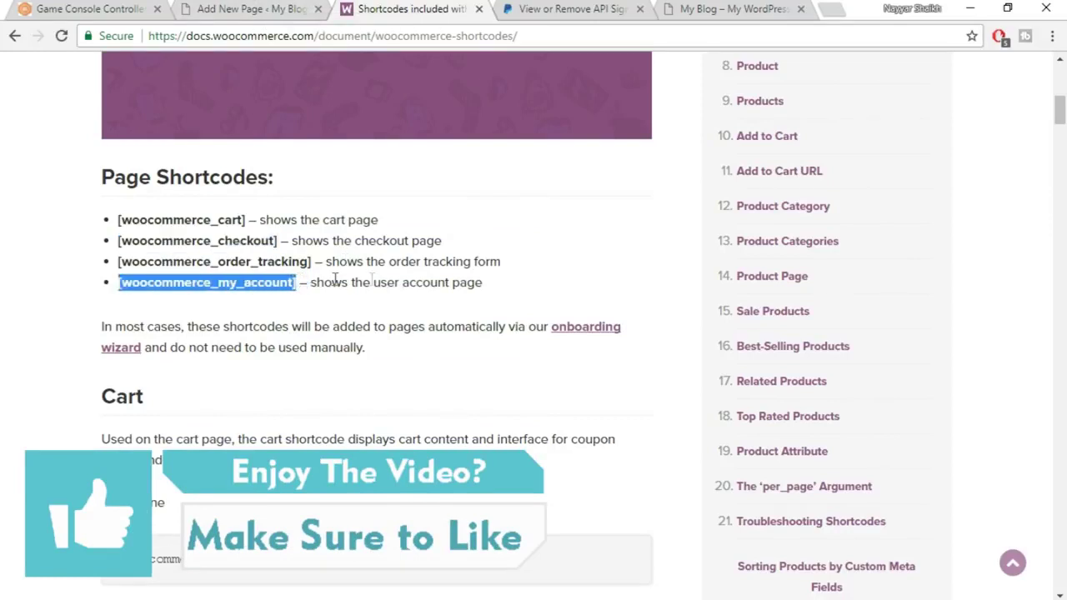
key(ctrl+shift+Tab)
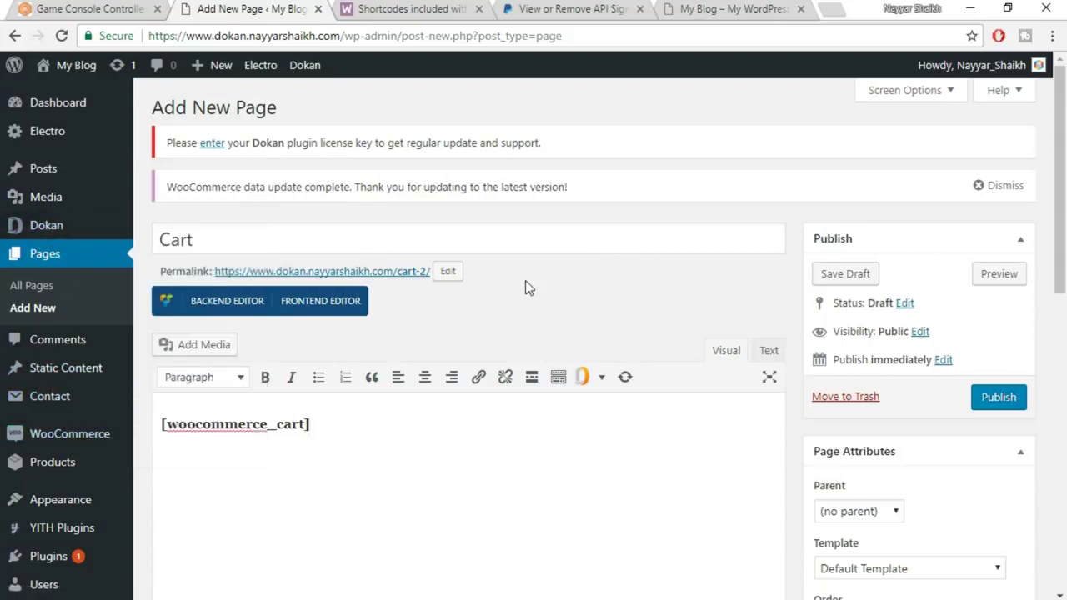
Discard the draft Cart page and open Dokan's General settings.
click(862, 398)
click(611, 140)
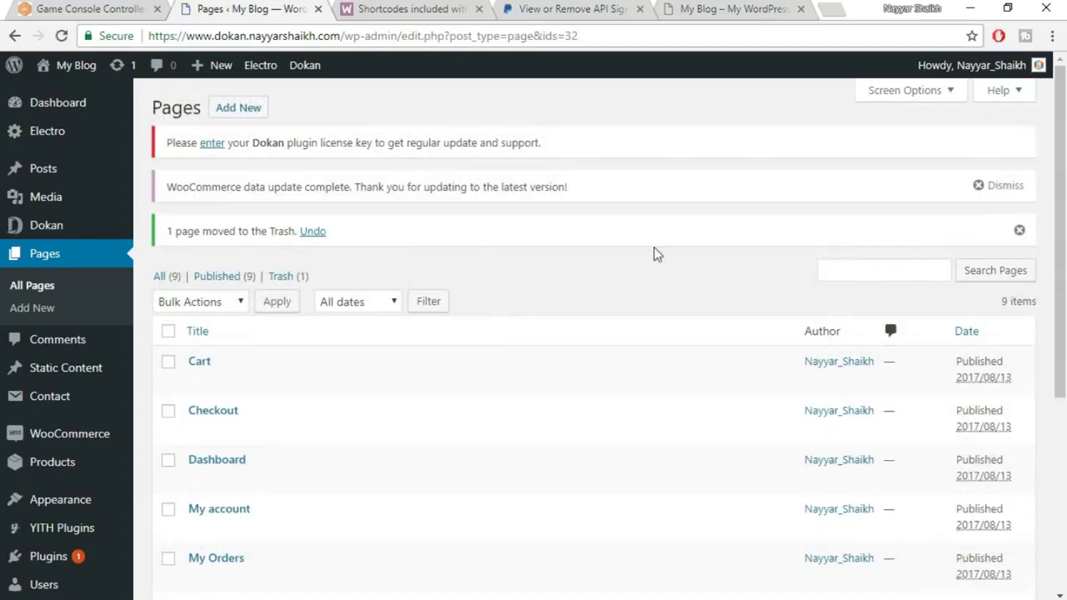
mouse_move(27, 237)
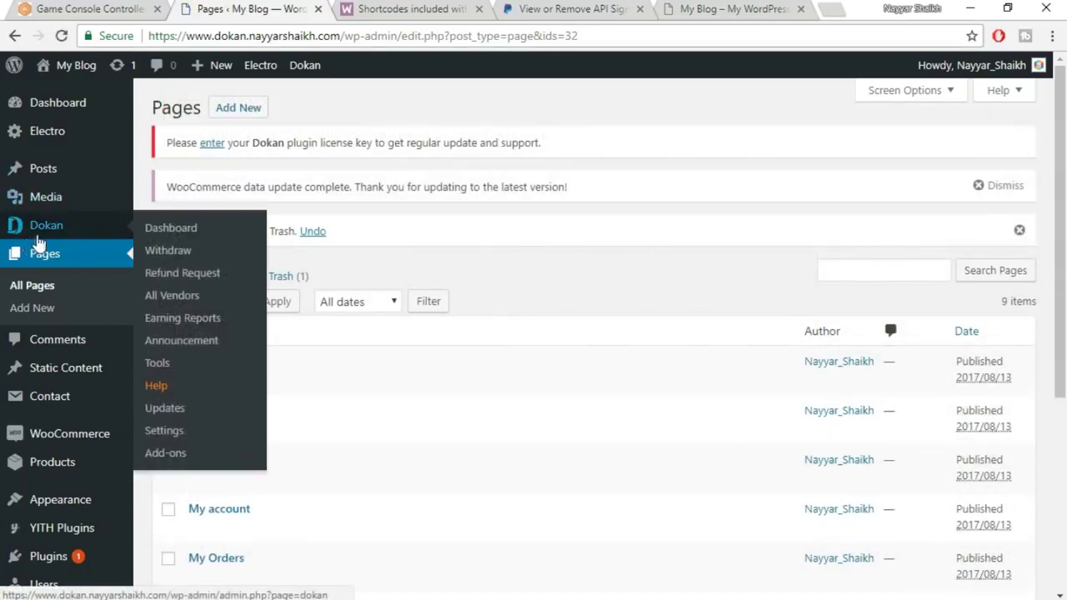
click(179, 443)
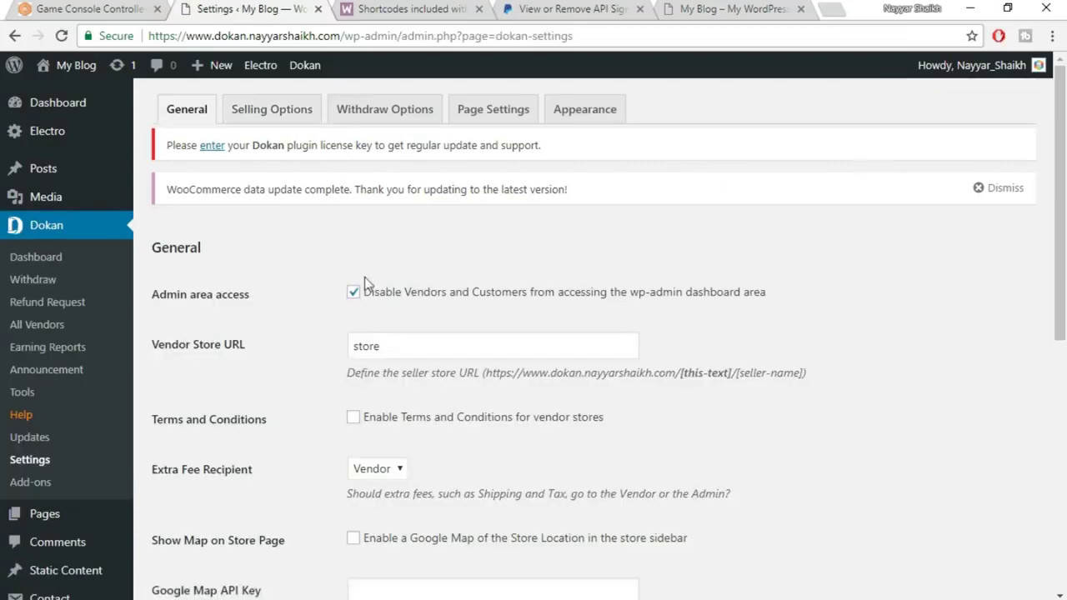
scroll(864, 295, down, 1)
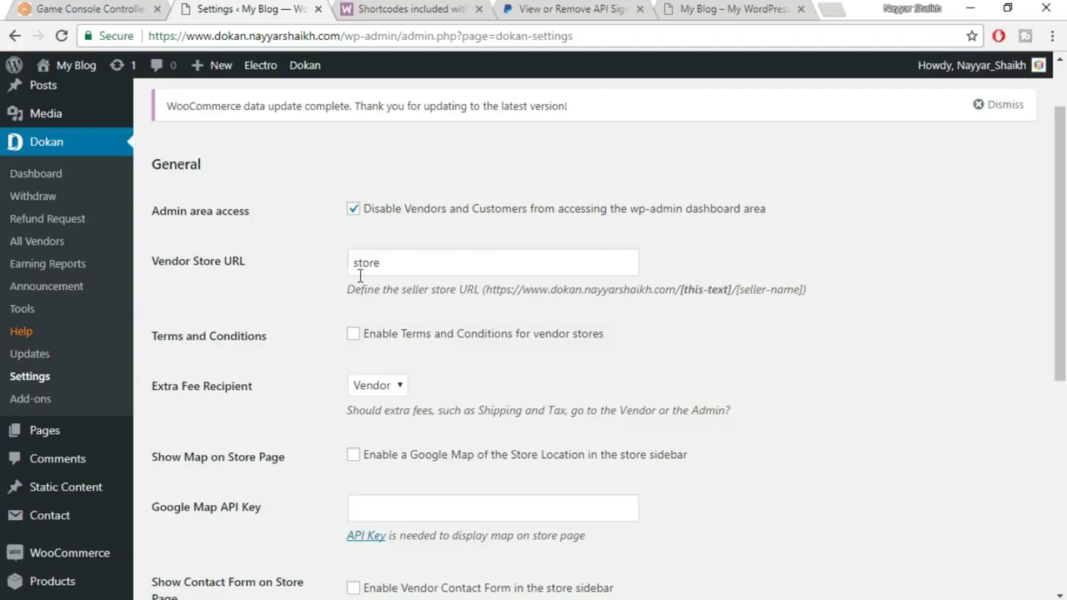
scroll(362, 275, down, 1)
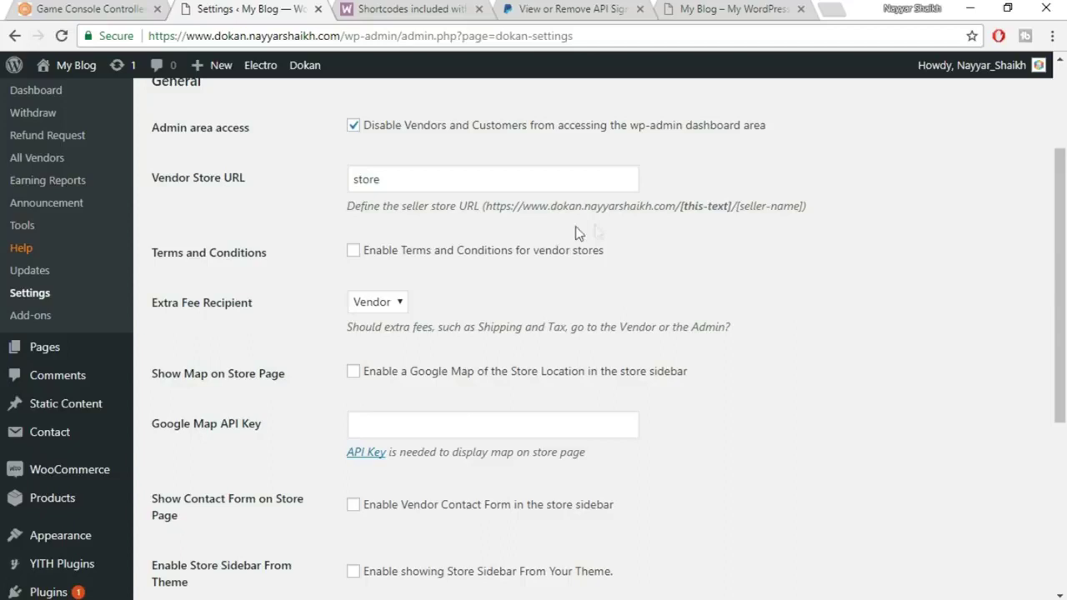
drag(486, 207, 804, 205)
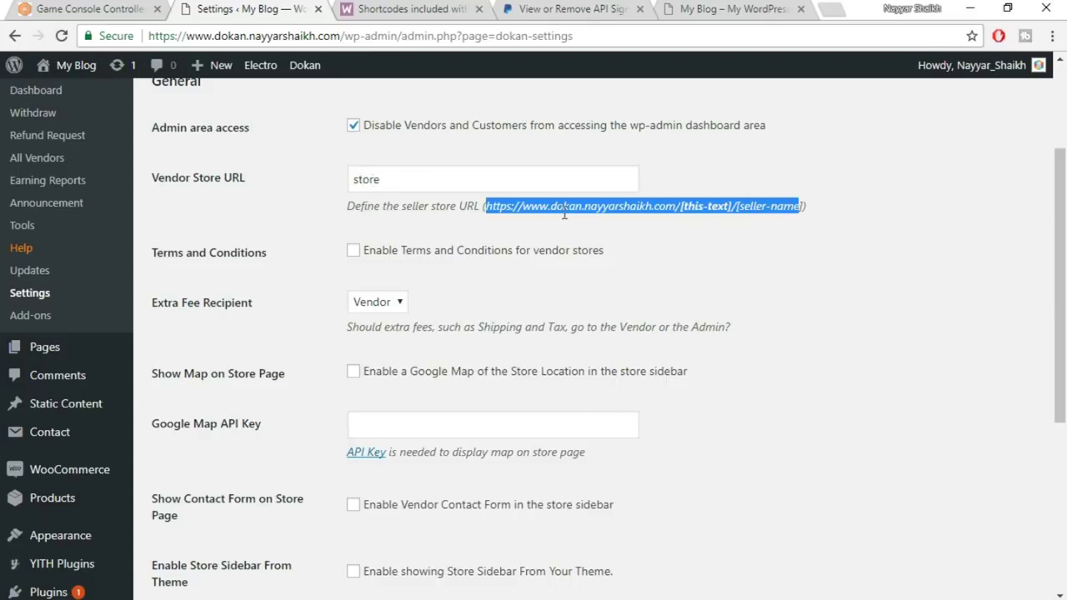
click(456, 206)
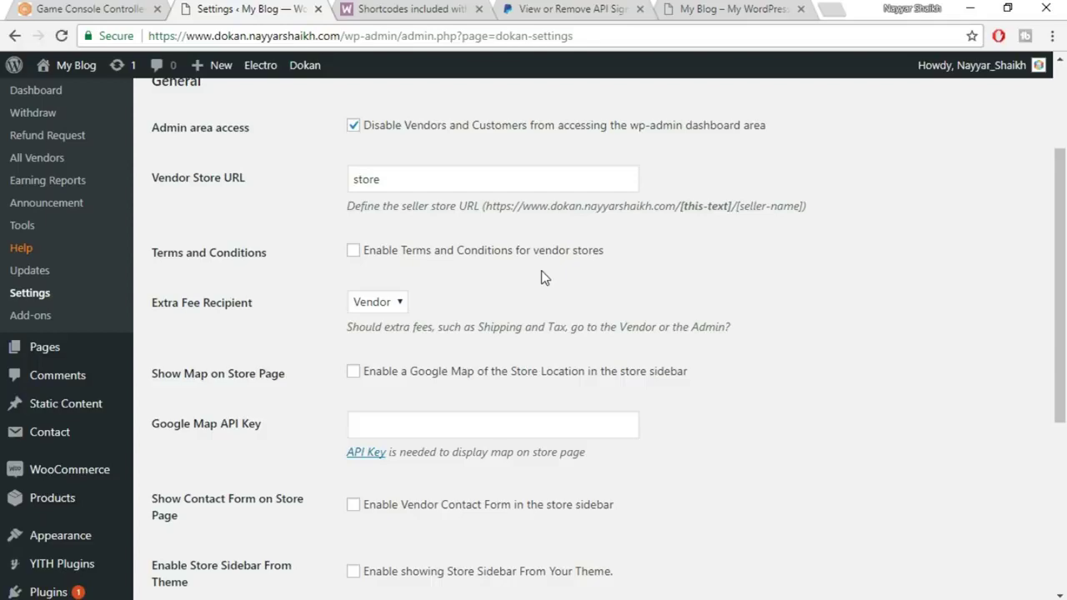
scroll(543, 271, down, 2)
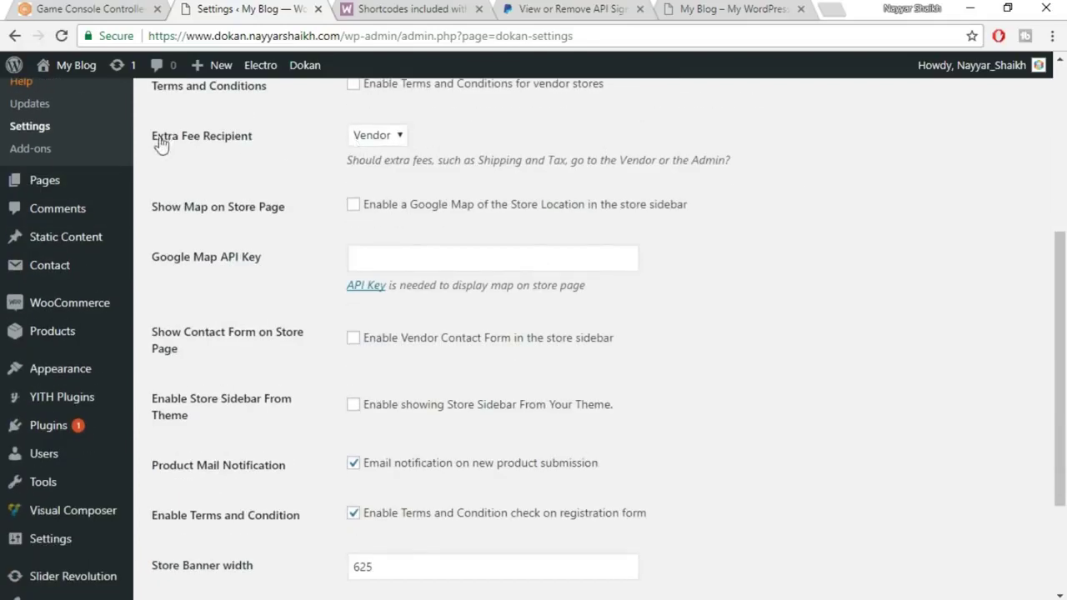
scroll(493, 194, up, 1)
click(377, 221)
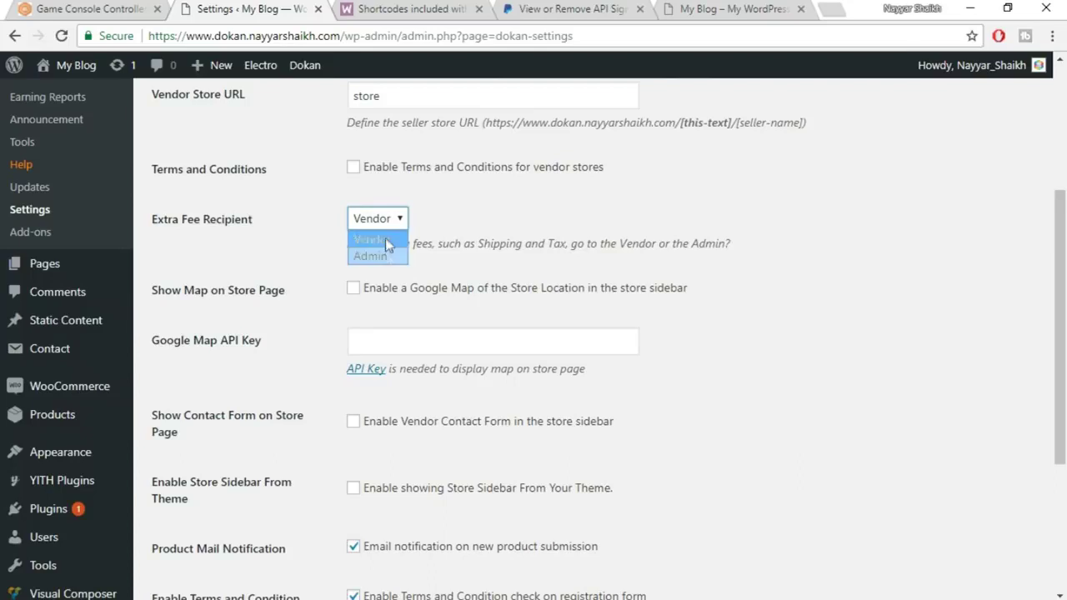
click(389, 242)
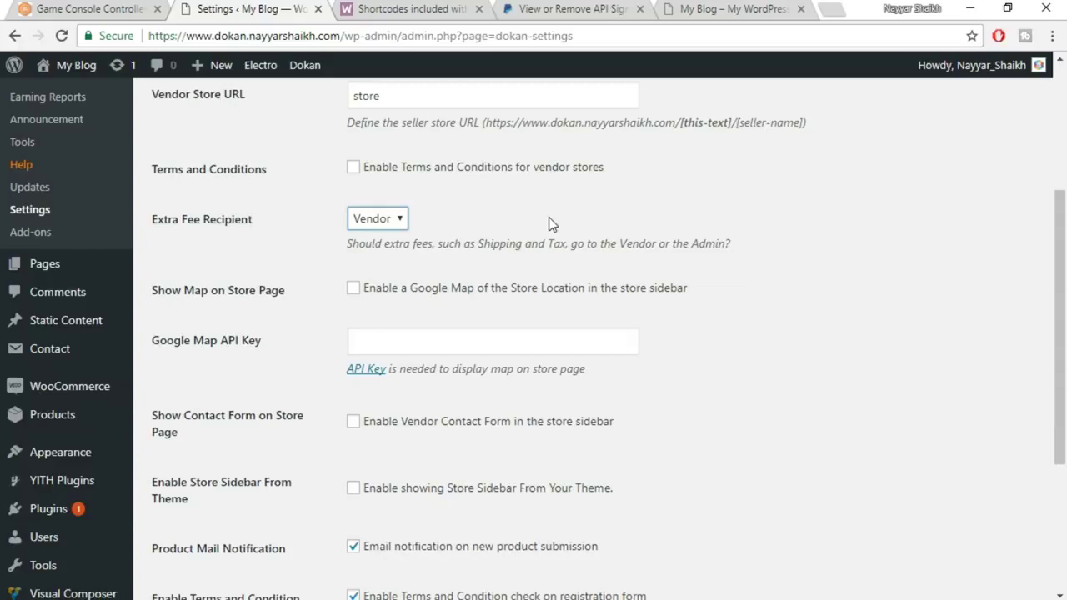
click(400, 219)
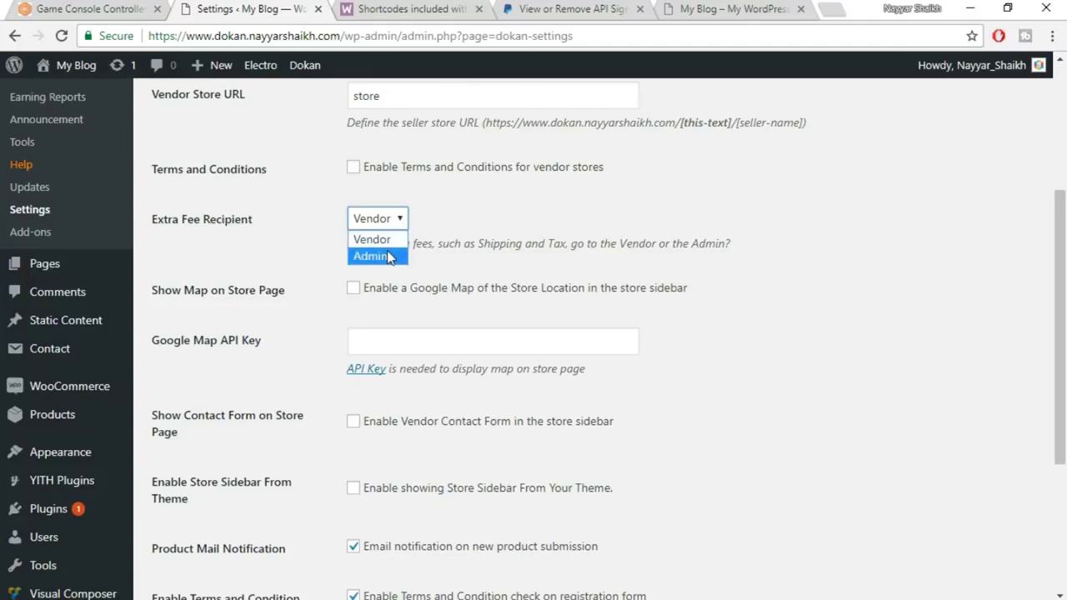
click(456, 222)
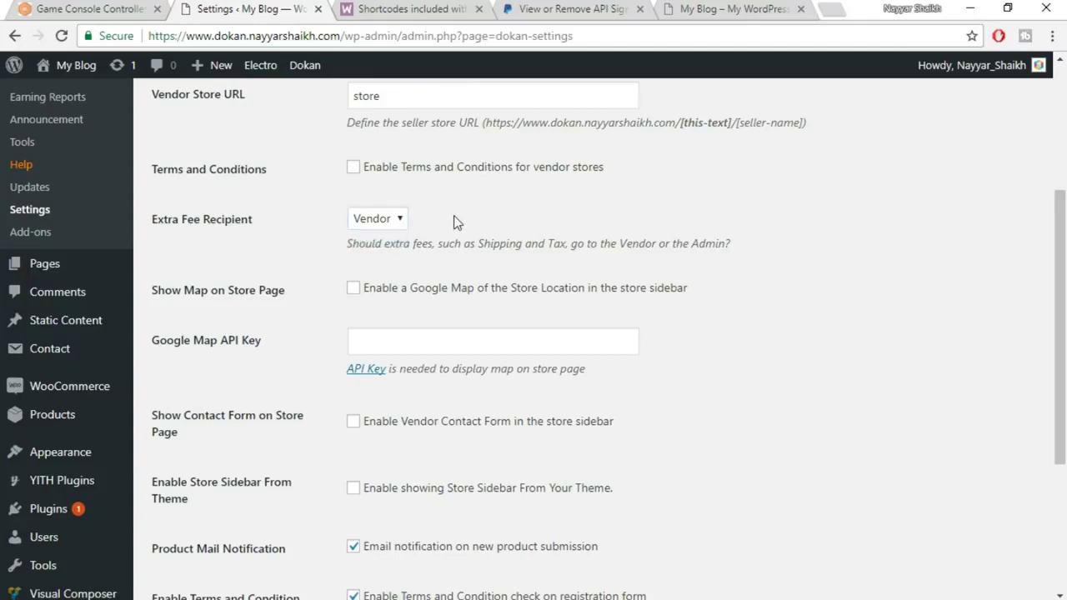
Save Dokan's General settings from the bottom of the General tab.
scroll(457, 225, down, 1)
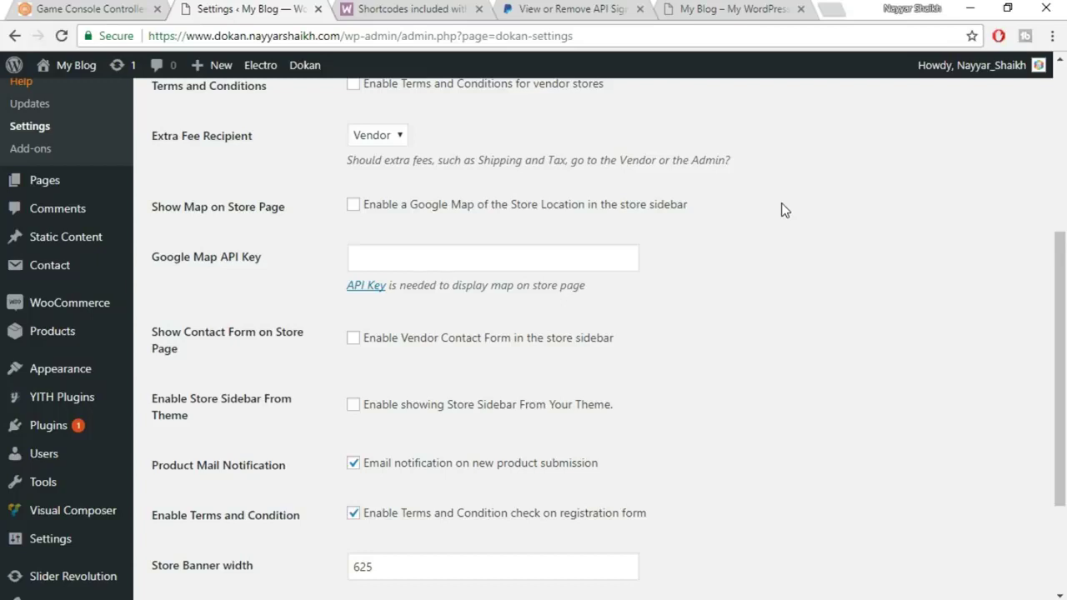
scroll(815, 305, down, 1)
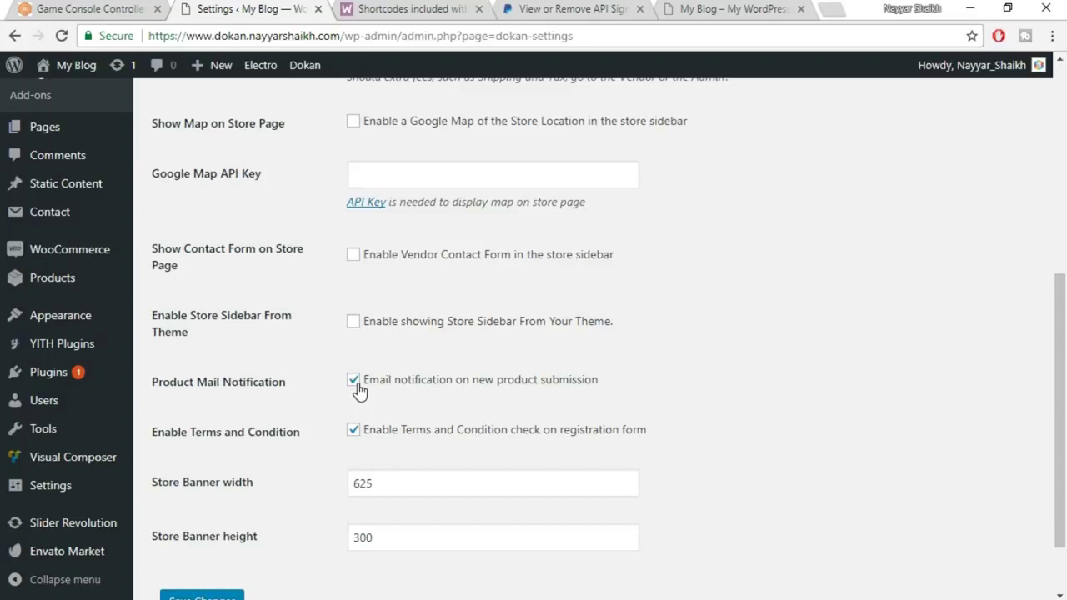
scroll(486, 517, down, 1)
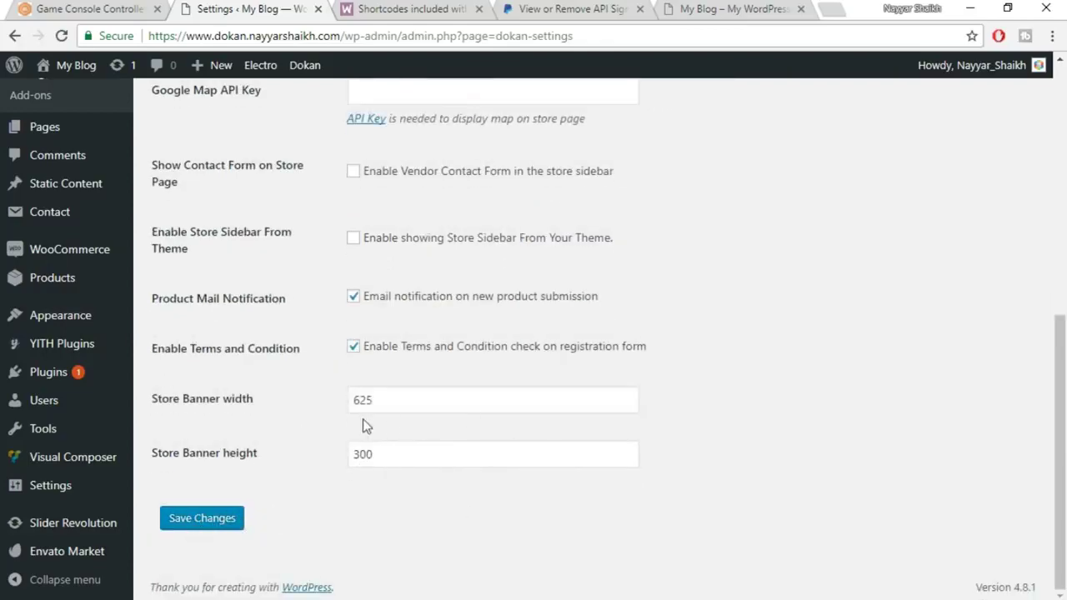
click(204, 518)
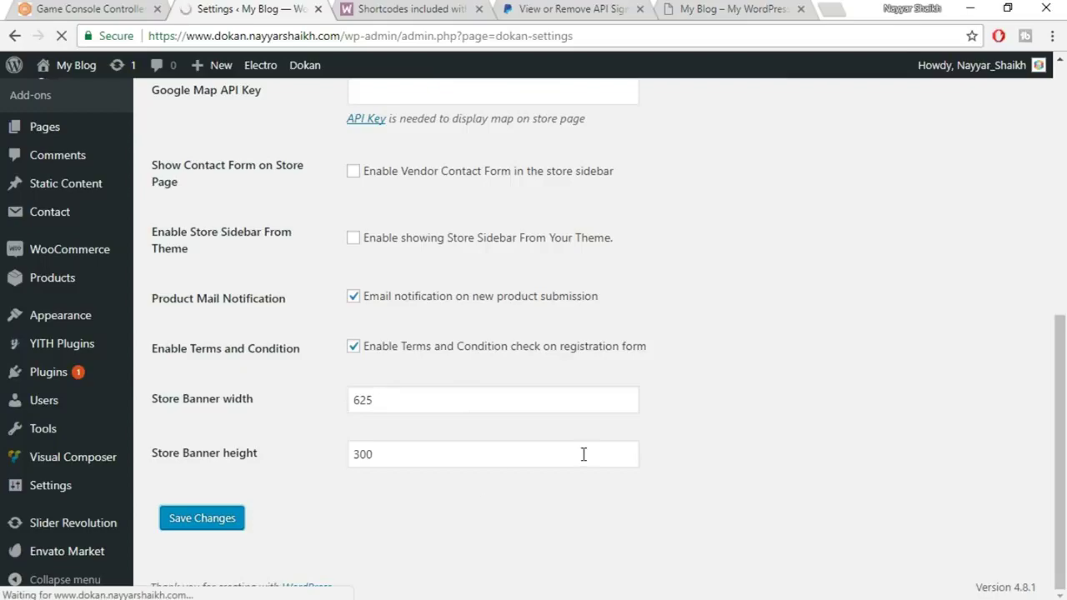
click(479, 8)
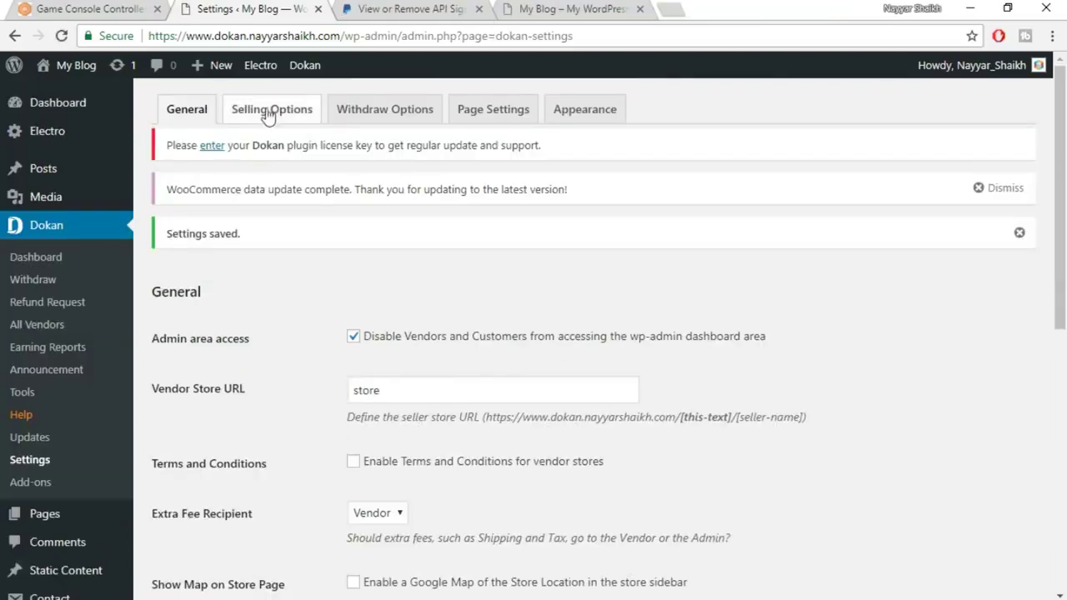
Review Dokan's Selling Options, leaving the vendor commission at 90%.
click(313, 115)
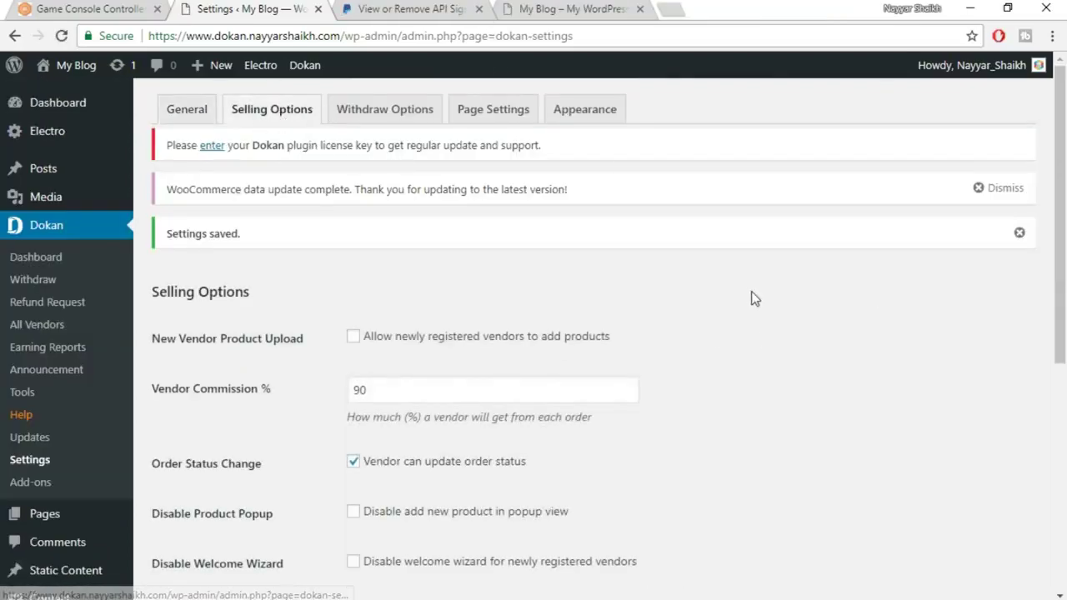
scroll(319, 200, down, 2)
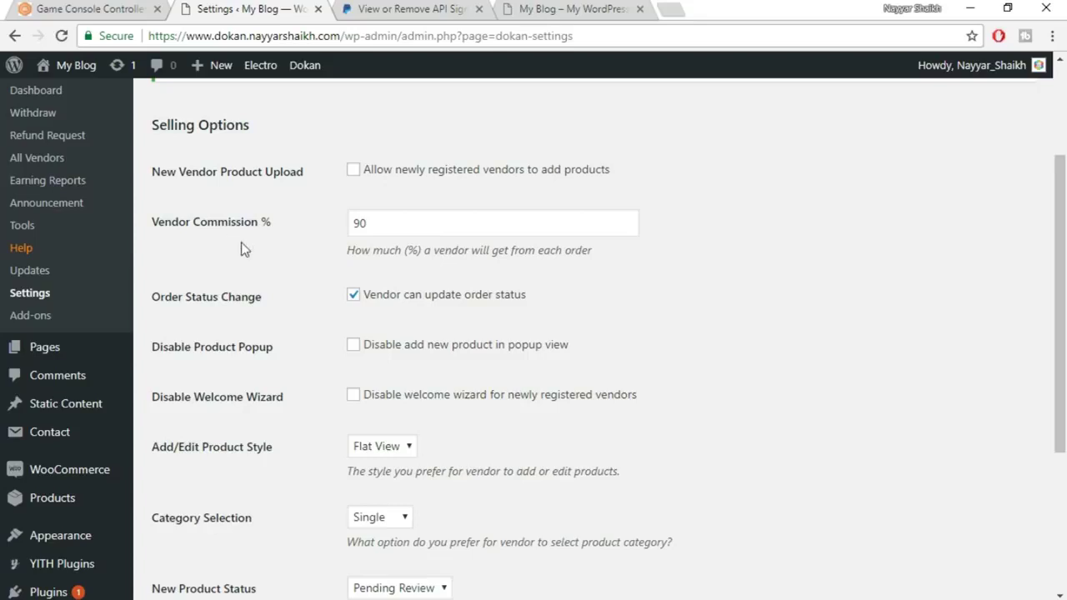
double_click(377, 223)
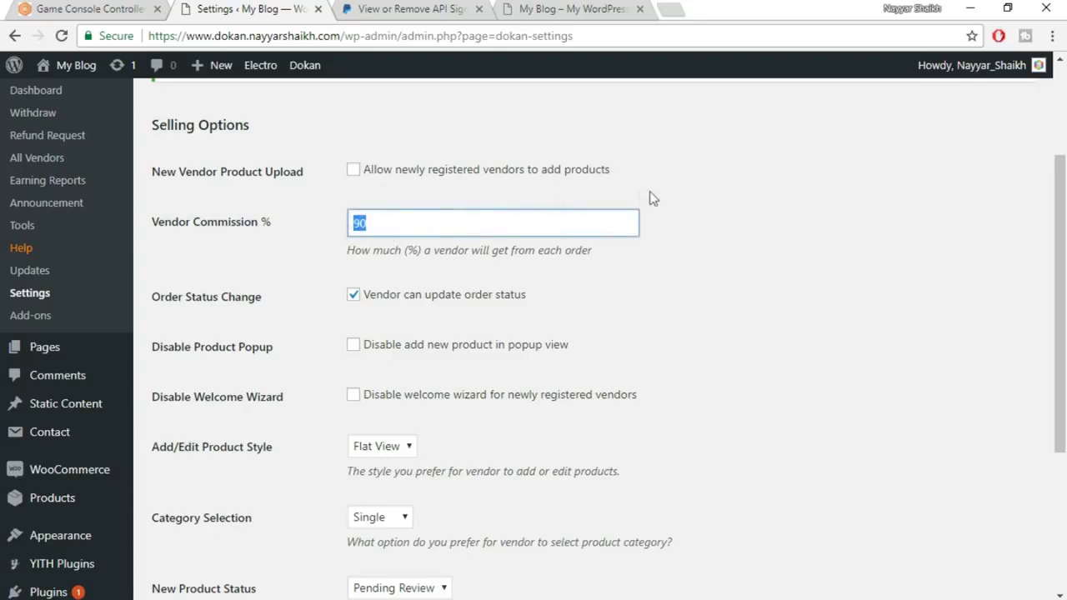
click(723, 204)
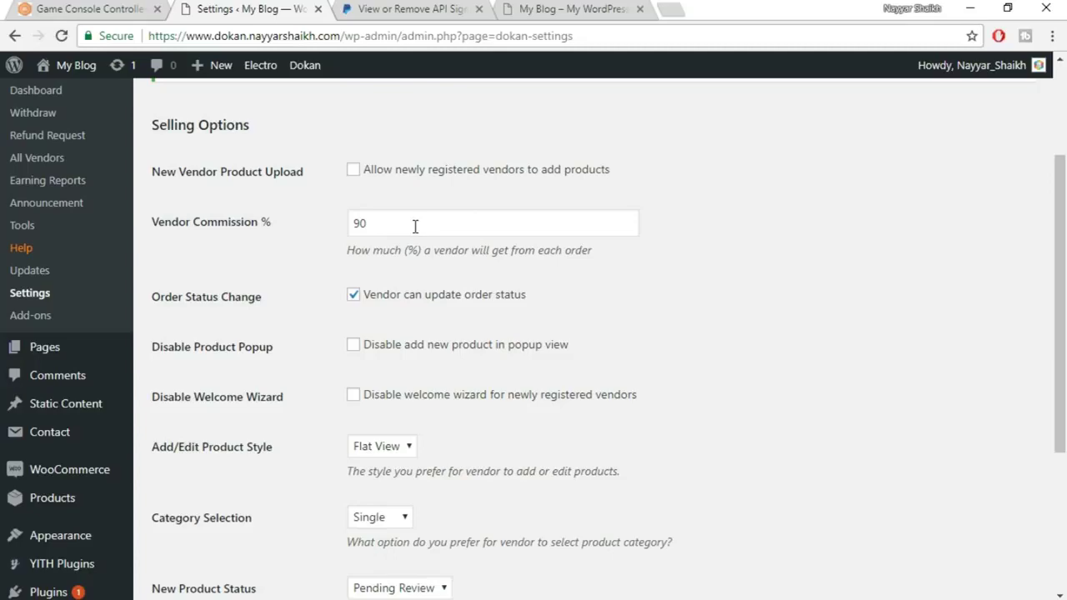
scroll(810, 281, down, 2)
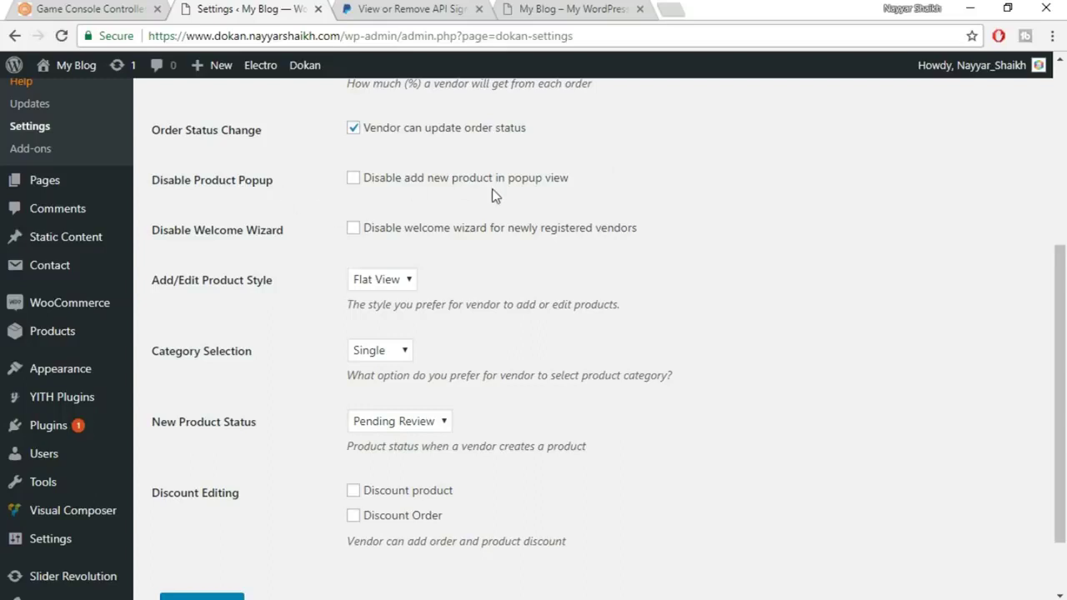
Keep new products as Pending Review, save Selling Options, and switch to Withdraw Options.
scroll(495, 275, down, 1)
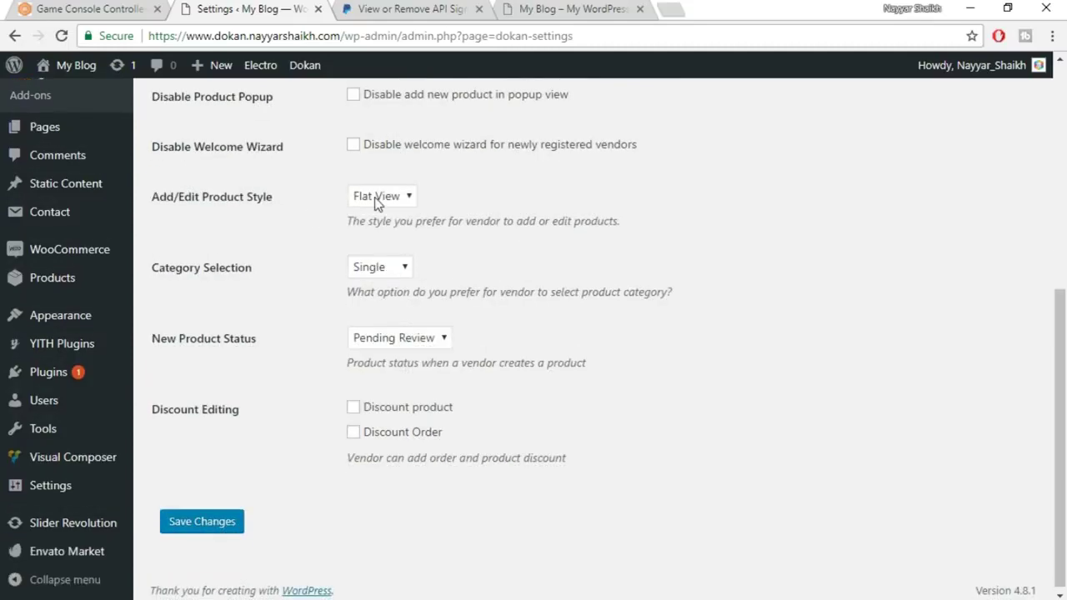
scroll(487, 357, down, 1)
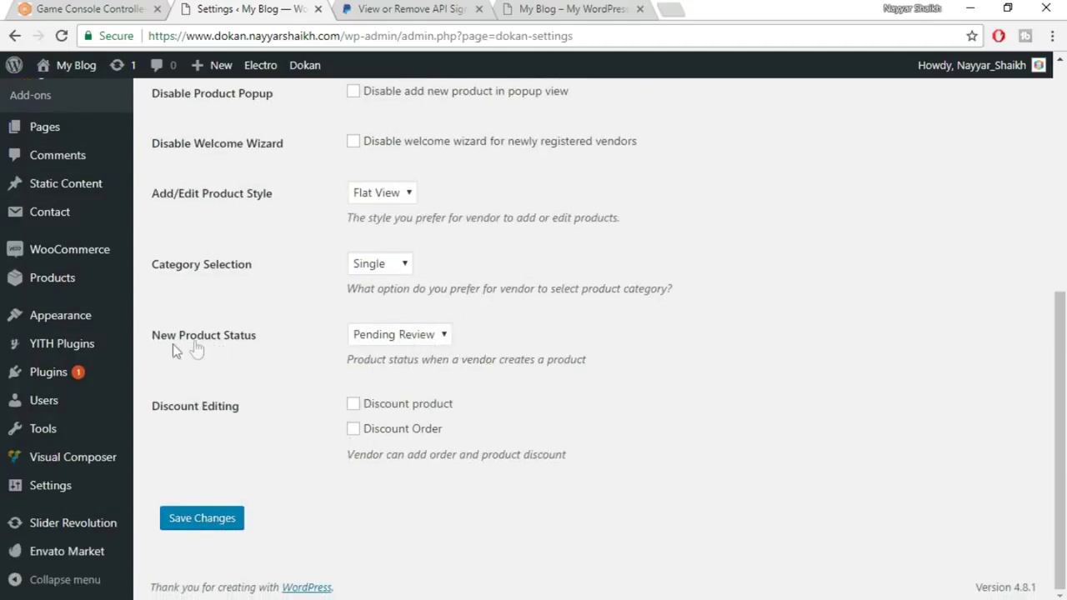
click(426, 337)
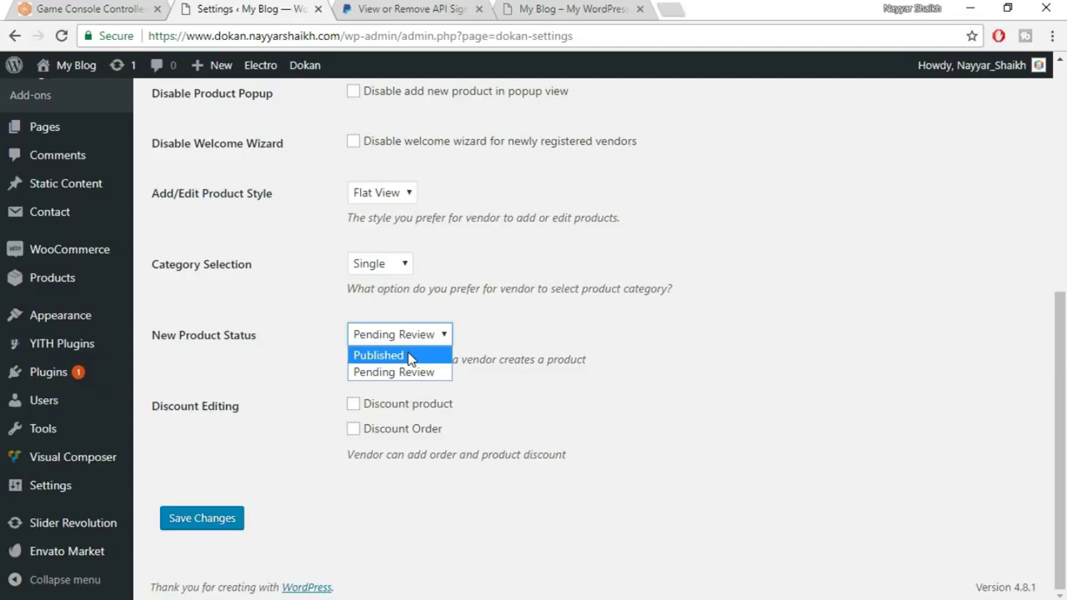
click(408, 374)
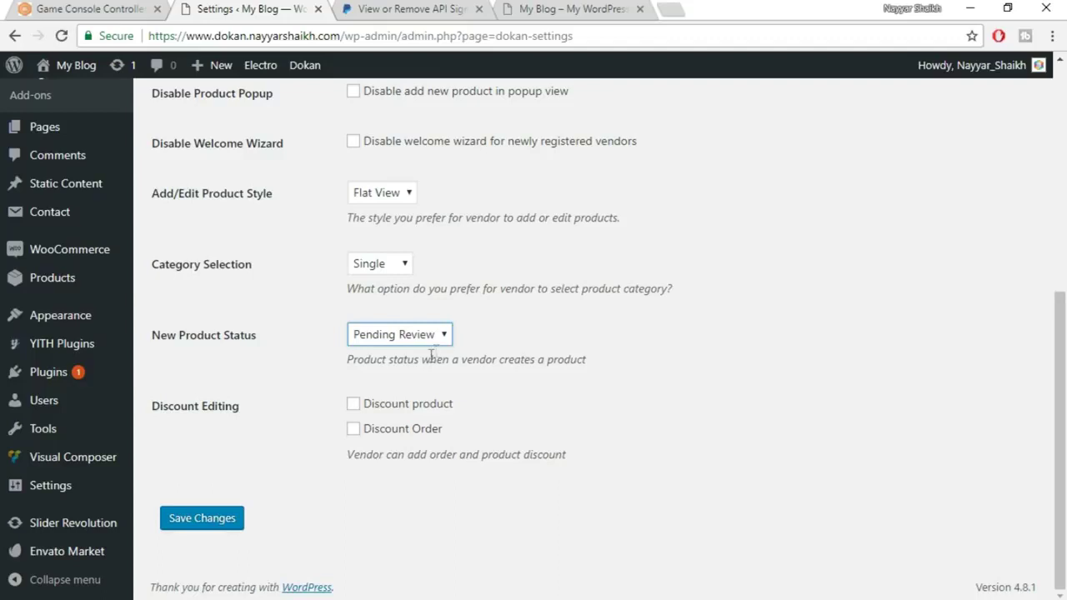
click(219, 529)
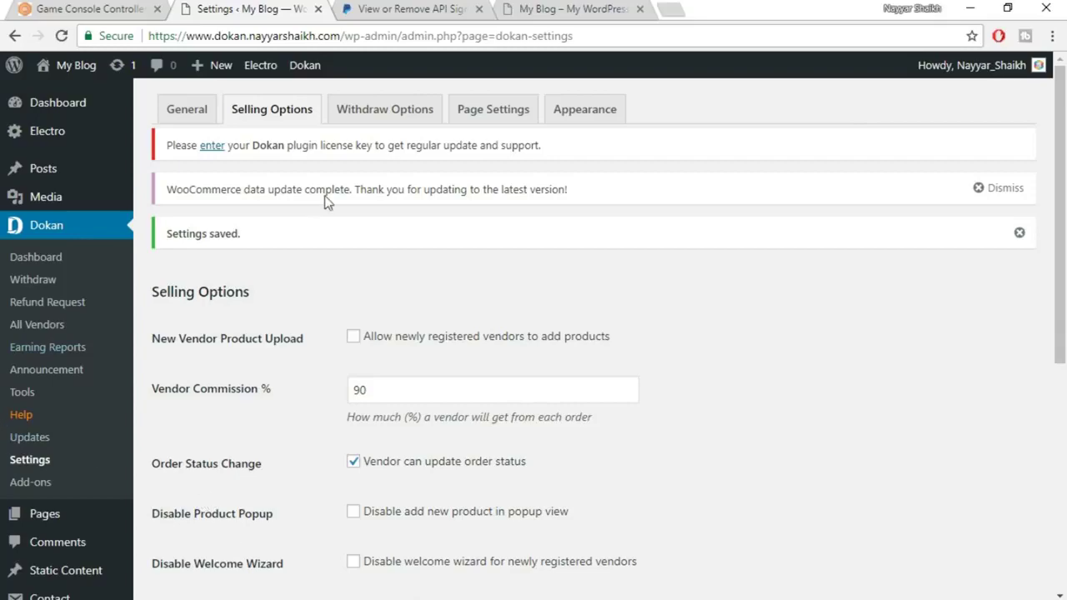
click(388, 115)
scroll(751, 290, down, 2)
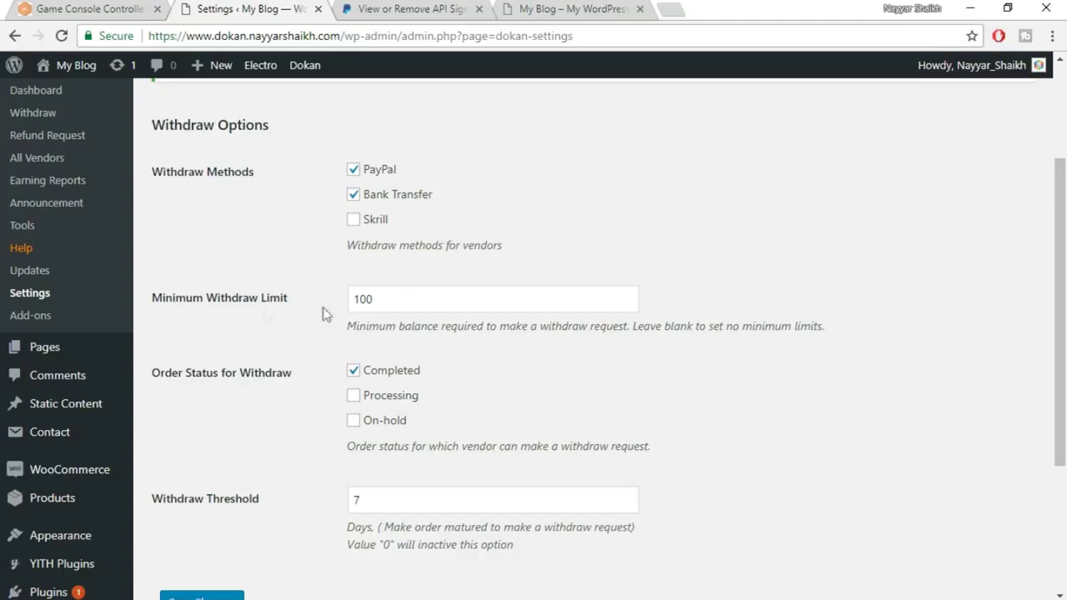
Save withdraw options with PayPal, Bank Transfer, 100 minimum limit and 7-day threshold.
scroll(351, 308, down, 1)
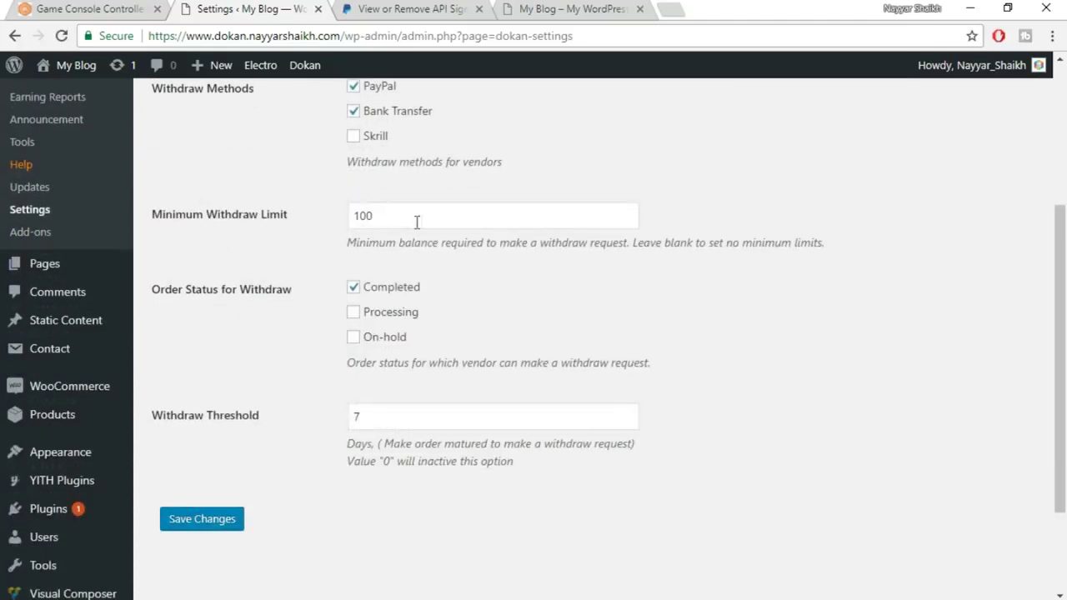
drag(396, 220, 356, 219)
click(559, 178)
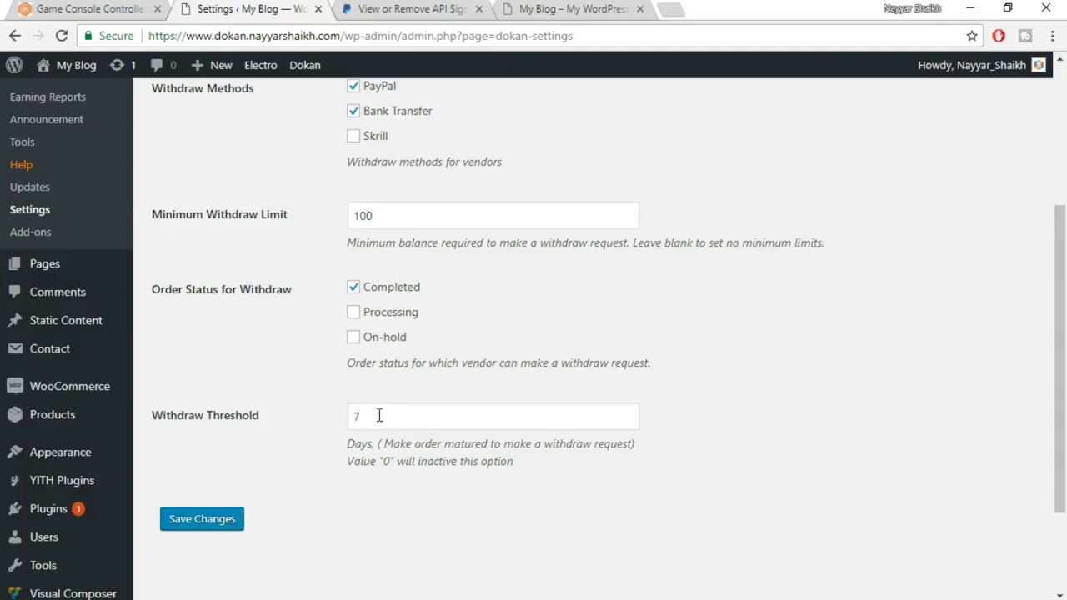
click(209, 520)
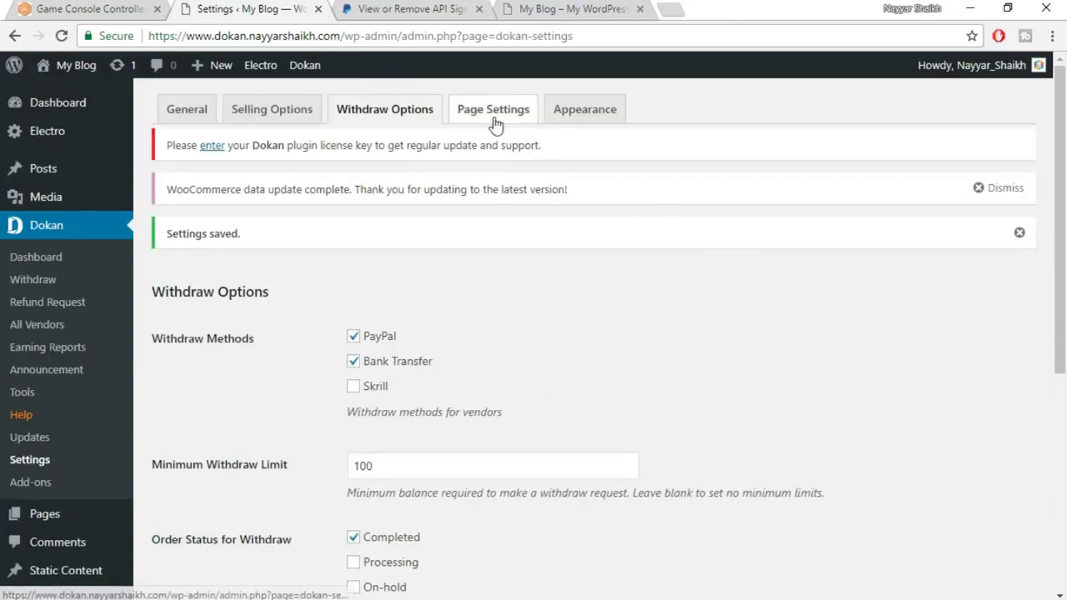
Assign the Dashboard and My Orders pages in Dokan's Page Settings and save.
click(496, 116)
scroll(750, 319, down, 1)
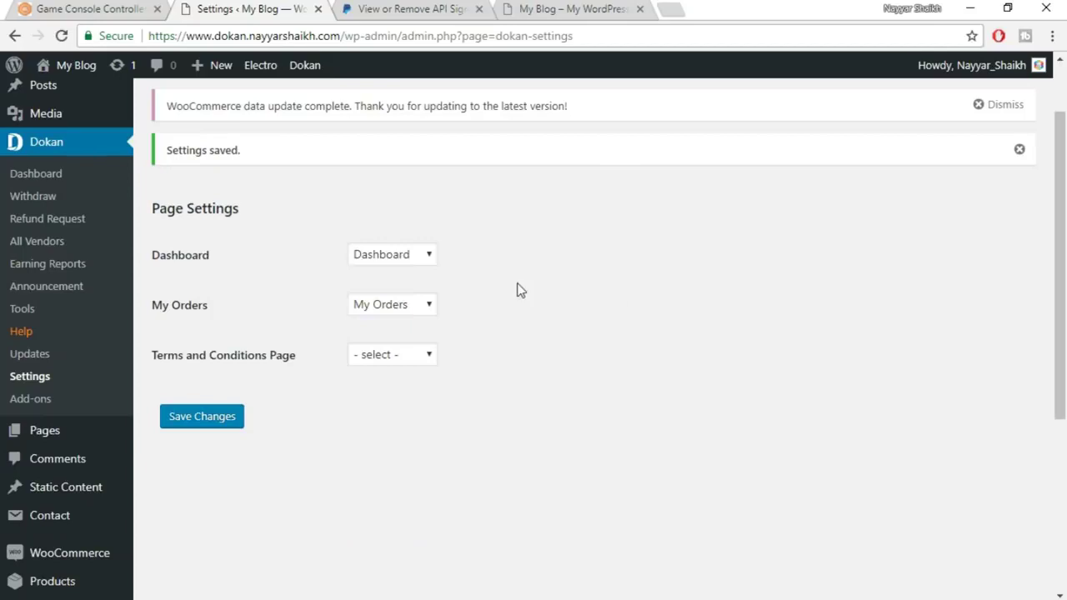
click(424, 259)
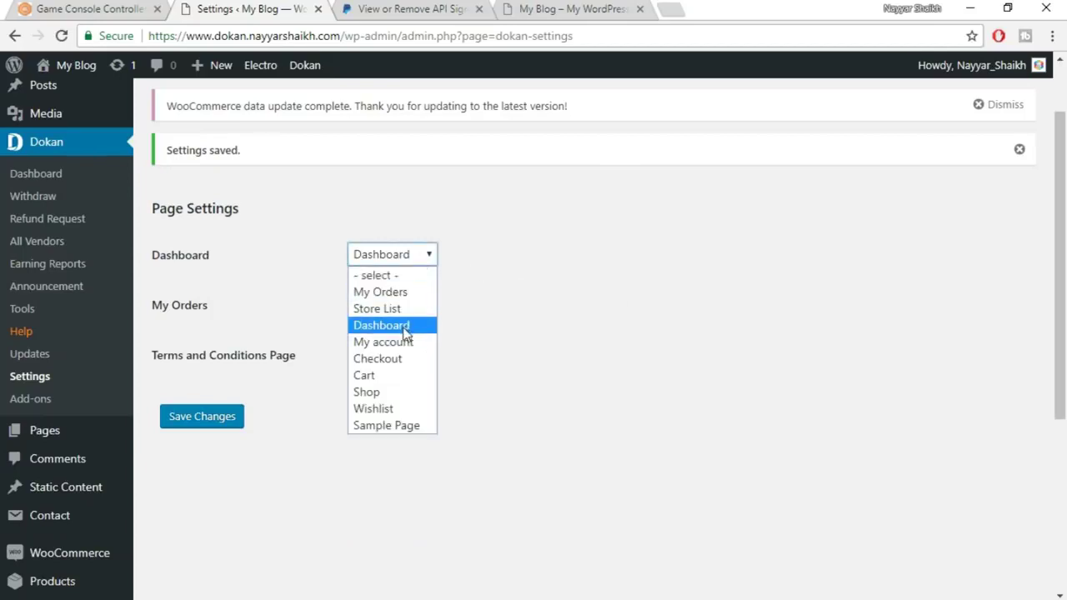
click(403, 329)
click(402, 310)
click(403, 312)
click(203, 416)
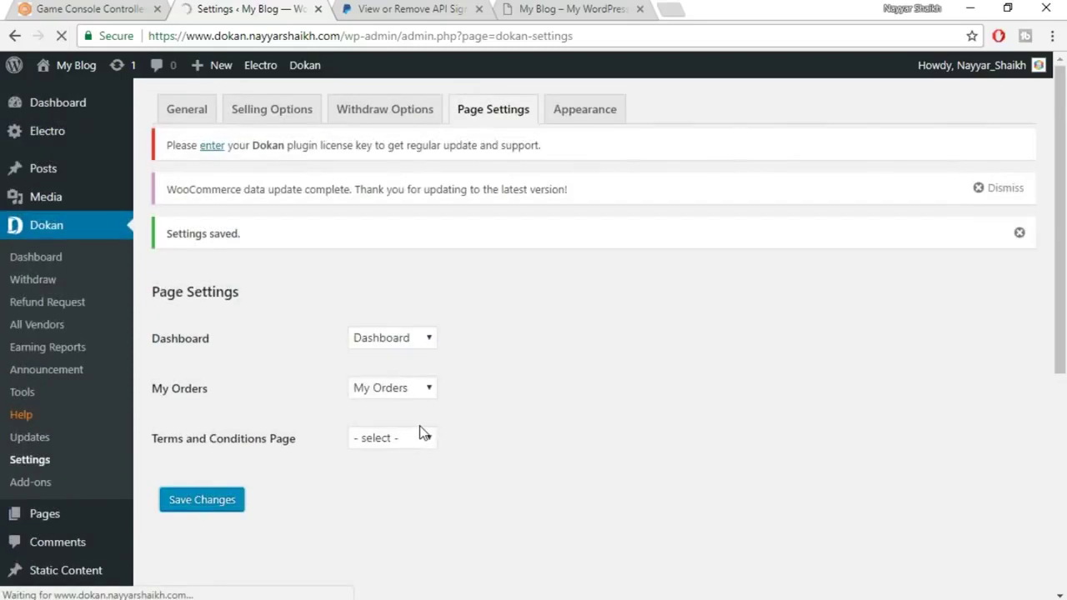
Save Dokan Appearance with the first store header template, then copy the site domain.
click(587, 120)
scroll(810, 391, down, 2)
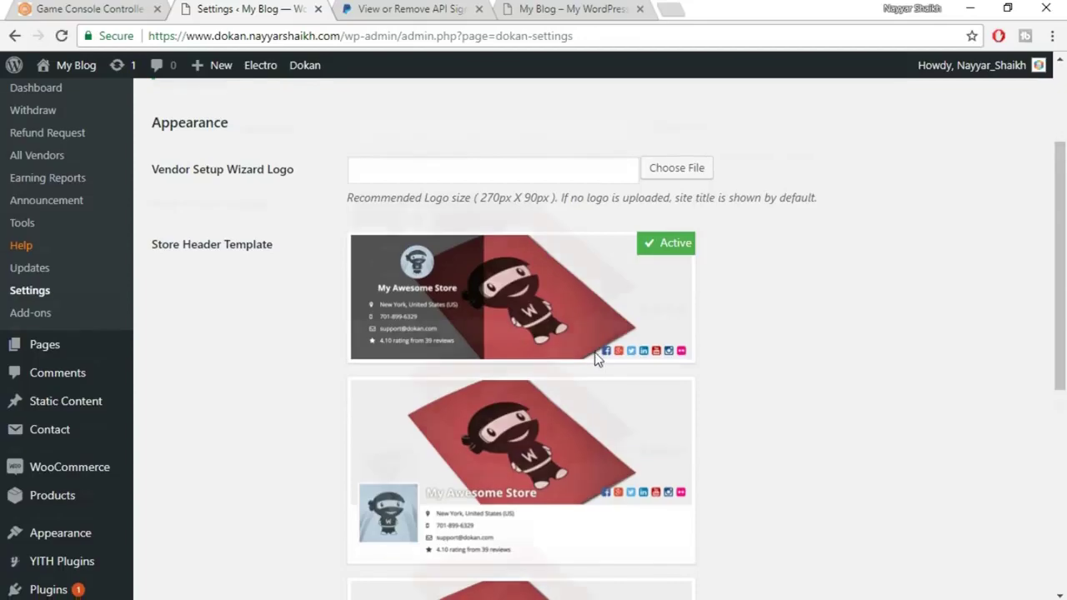
scroll(601, 358, down, 4)
scroll(600, 369, down, 2)
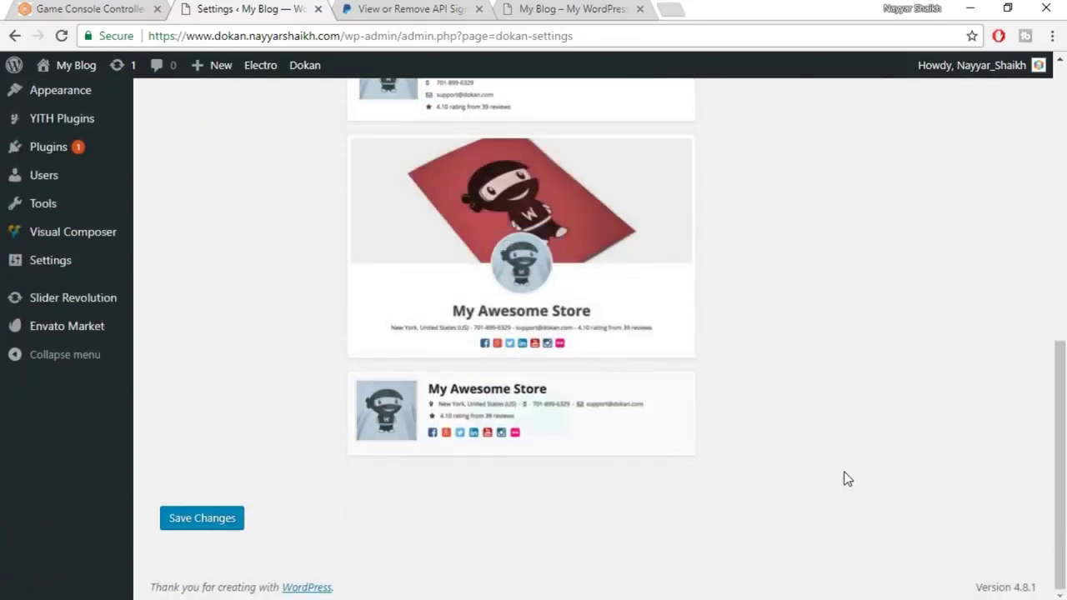
scroll(843, 476, up, 7)
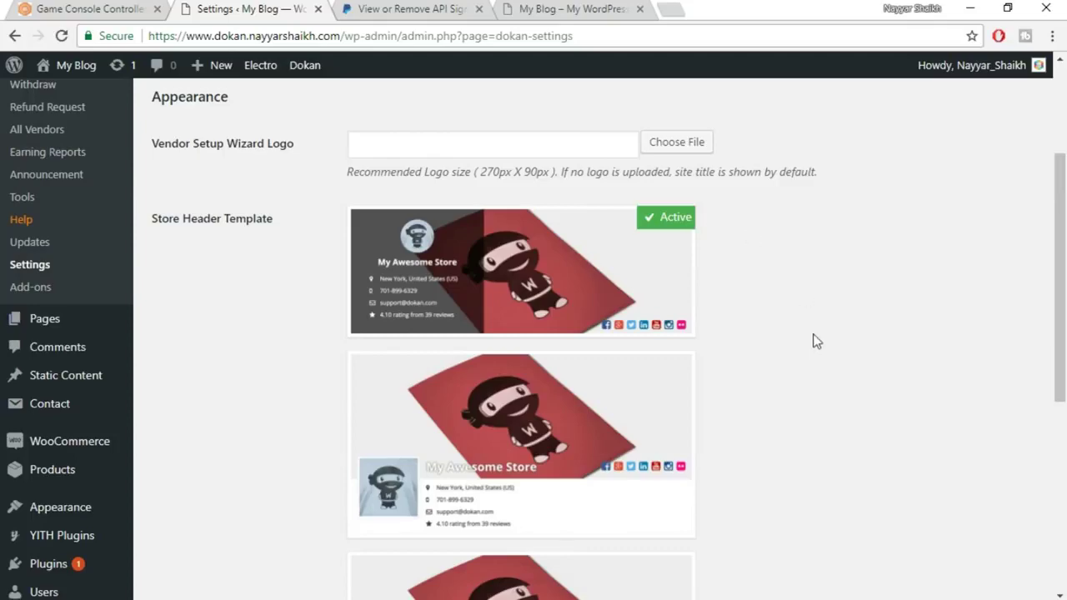
scroll(815, 340, down, 5)
click(171, 519)
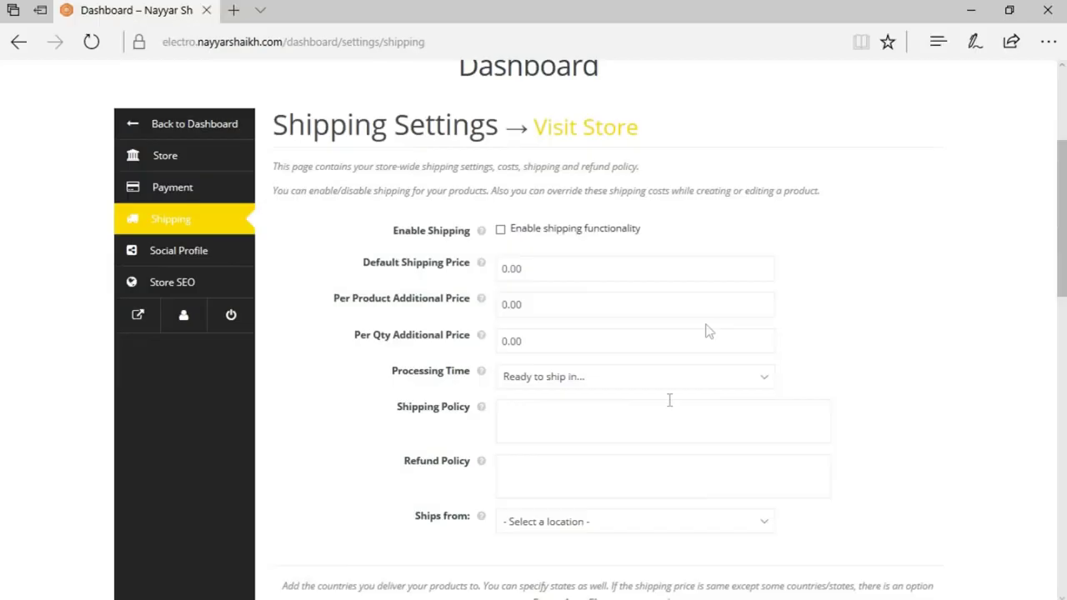
scroll(669, 398, up, 5)
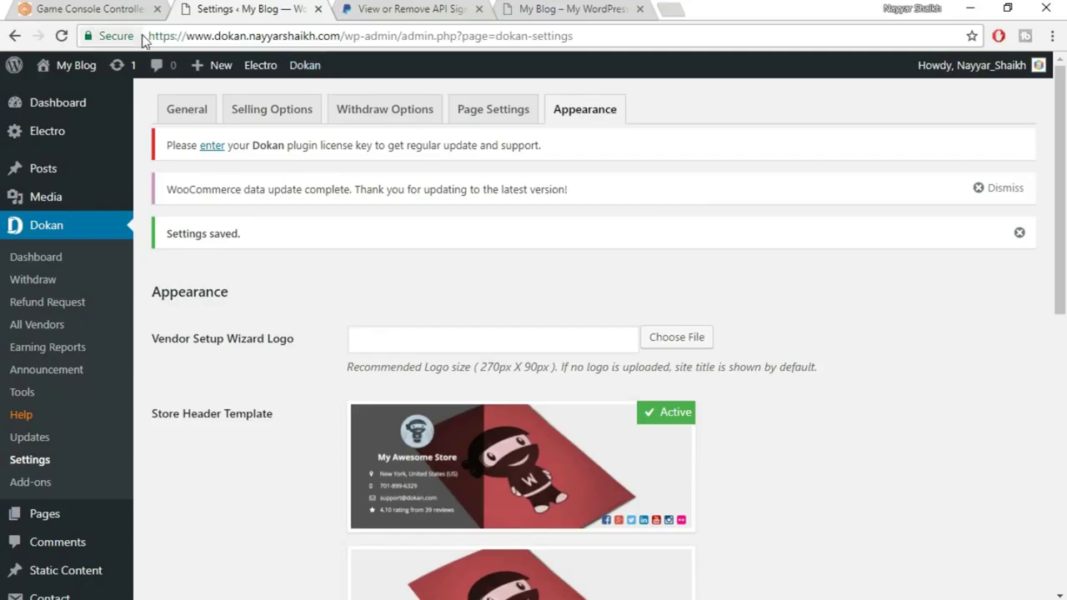
drag(148, 35, 342, 35)
key(ctrl+c)
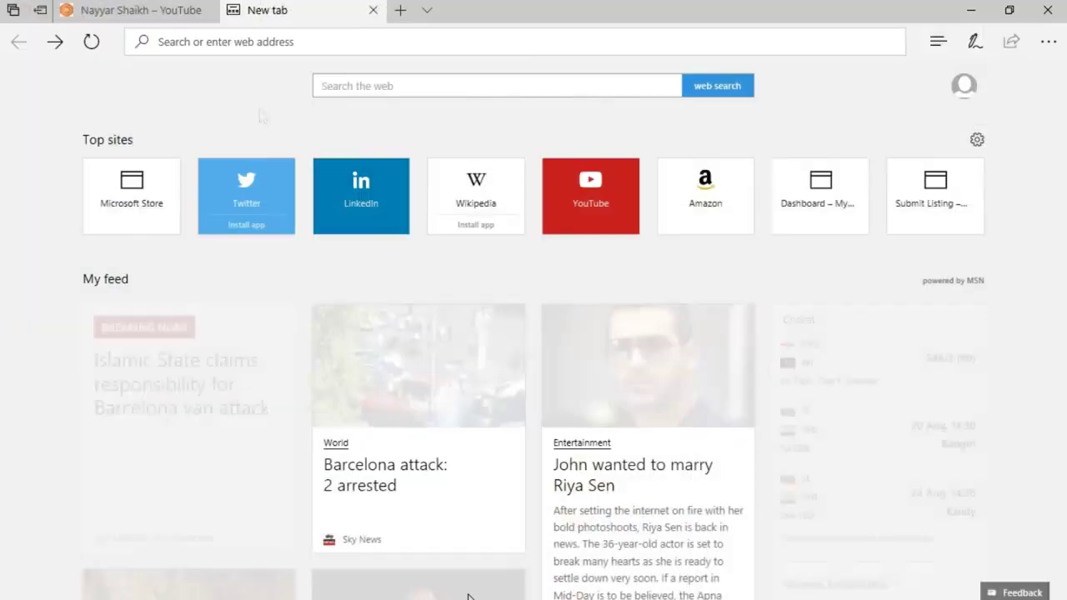
Load the copied site address in the other browser.
click(286, 42)
key(ctrl+v)
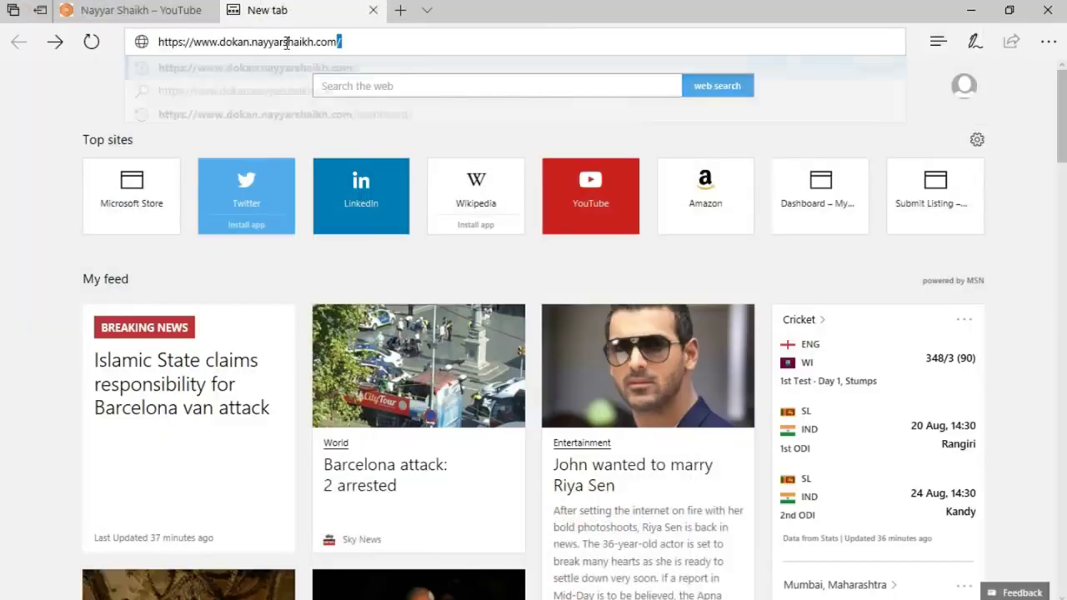
key(Return)
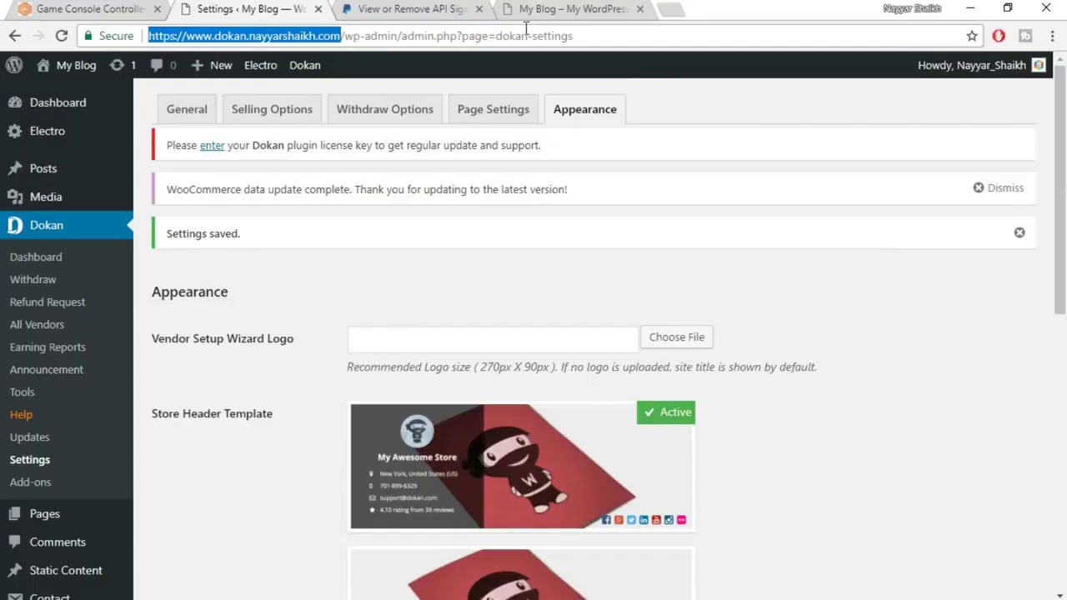
Close the API tab, reload the blog home with the Electro header, and view the reference product.
click(479, 9)
click(408, 8)
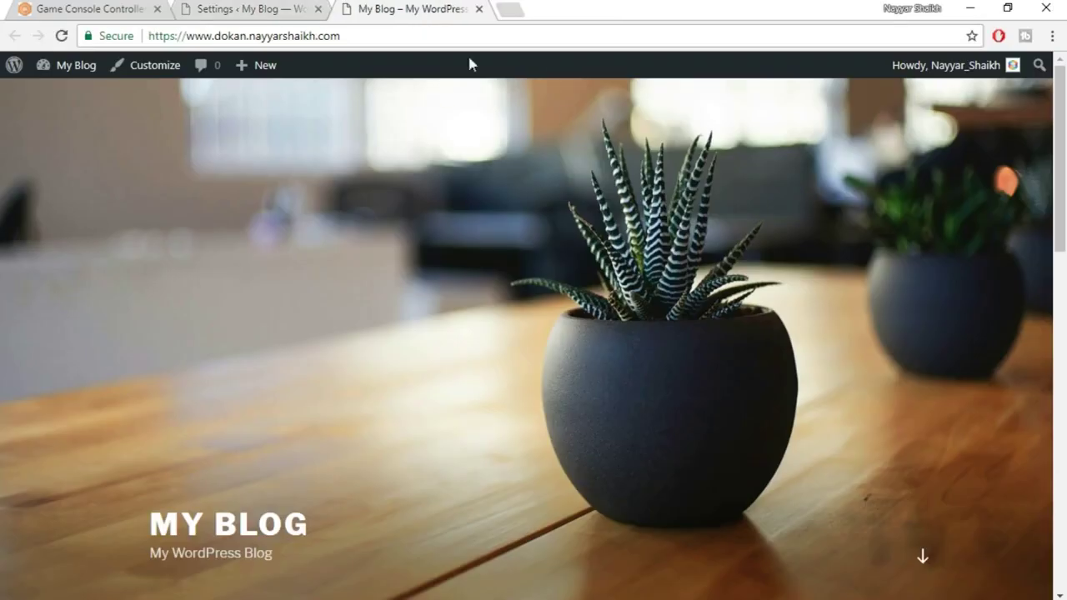
click(62, 36)
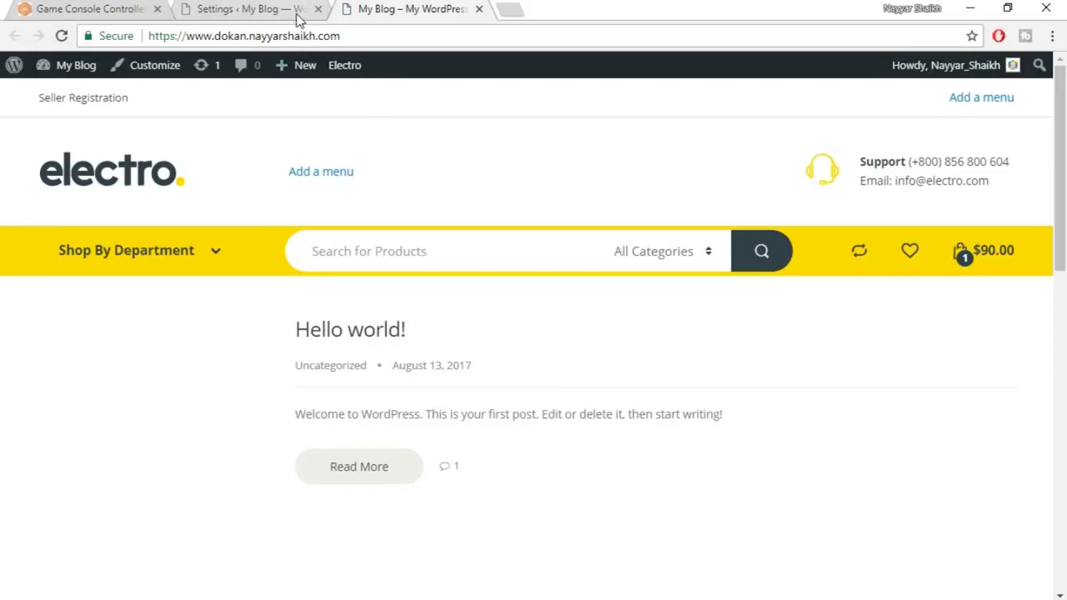
click(93, 12)
scroll(195, 184, up, 2)
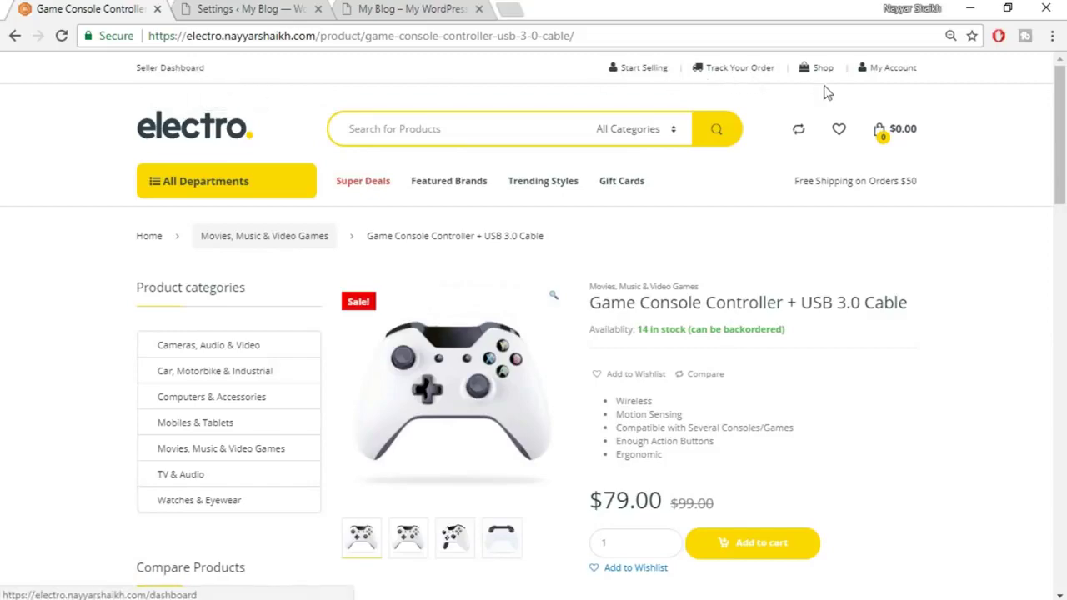
Create a menu named Top Left and assign it to the Top Bar Left location.
click(238, 10)
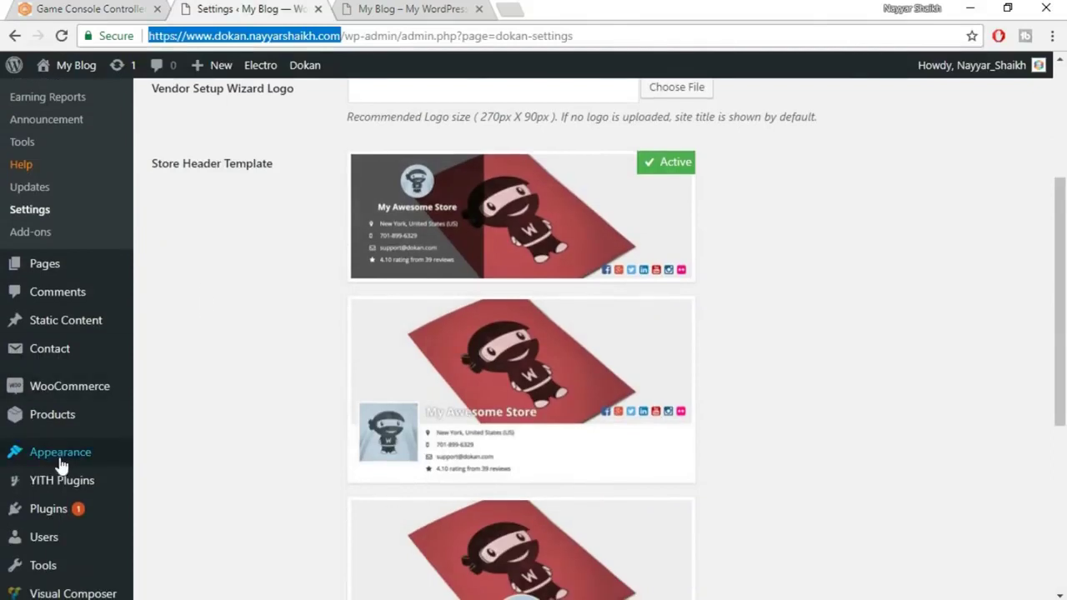
mouse_move(133, 456)
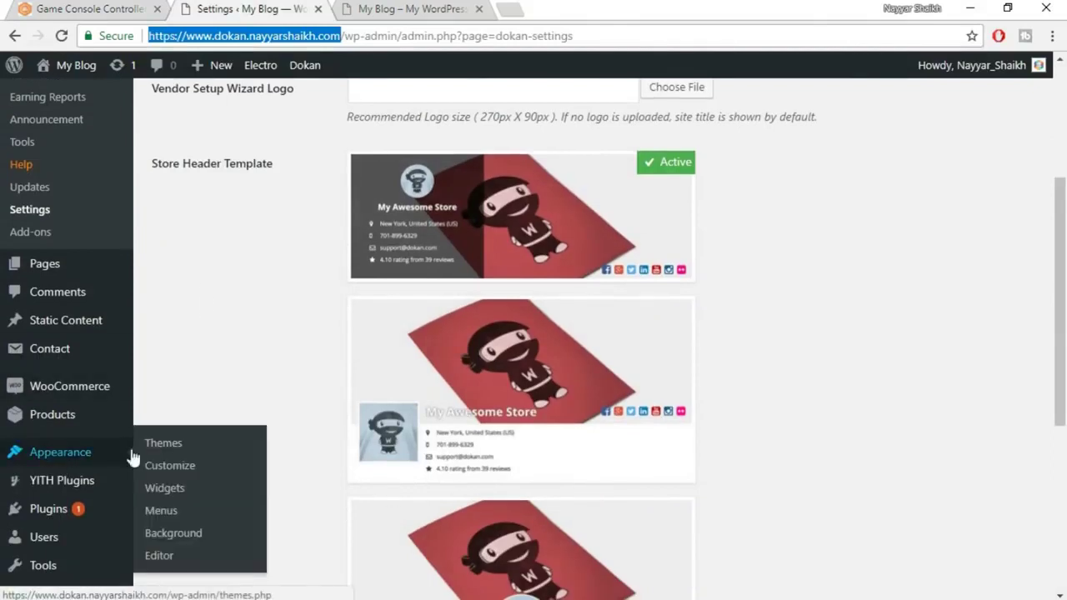
click(151, 517)
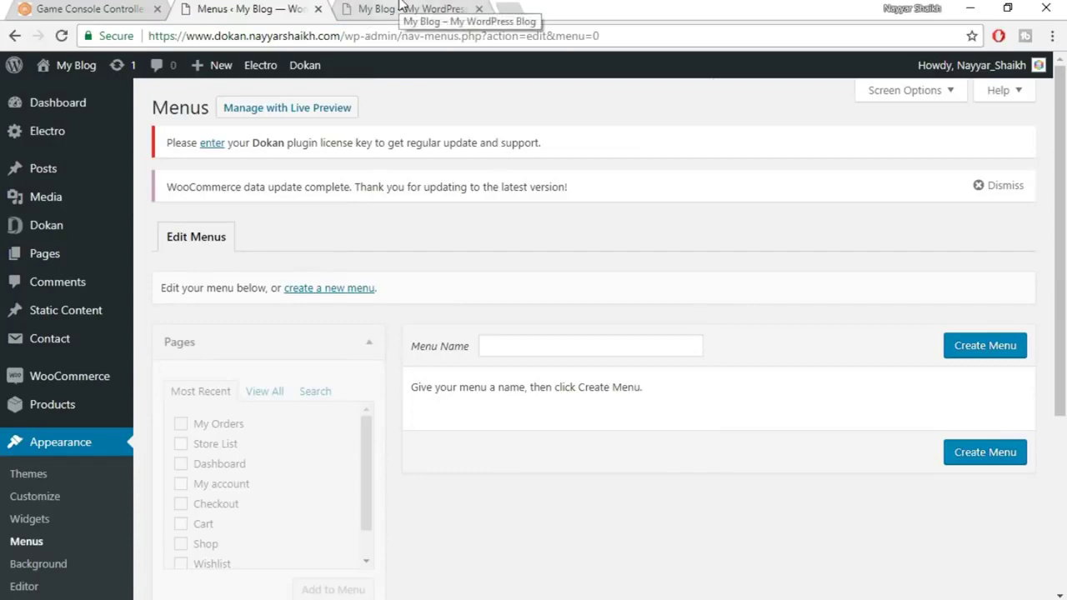
click(400, 6)
click(92, 8)
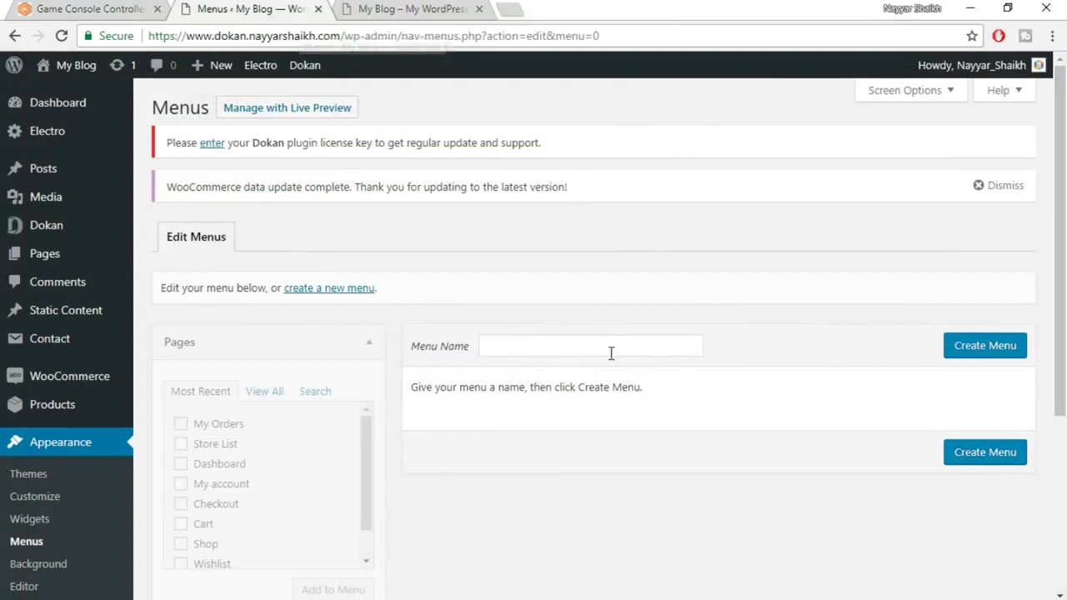
click(610, 345)
text(Top Left)
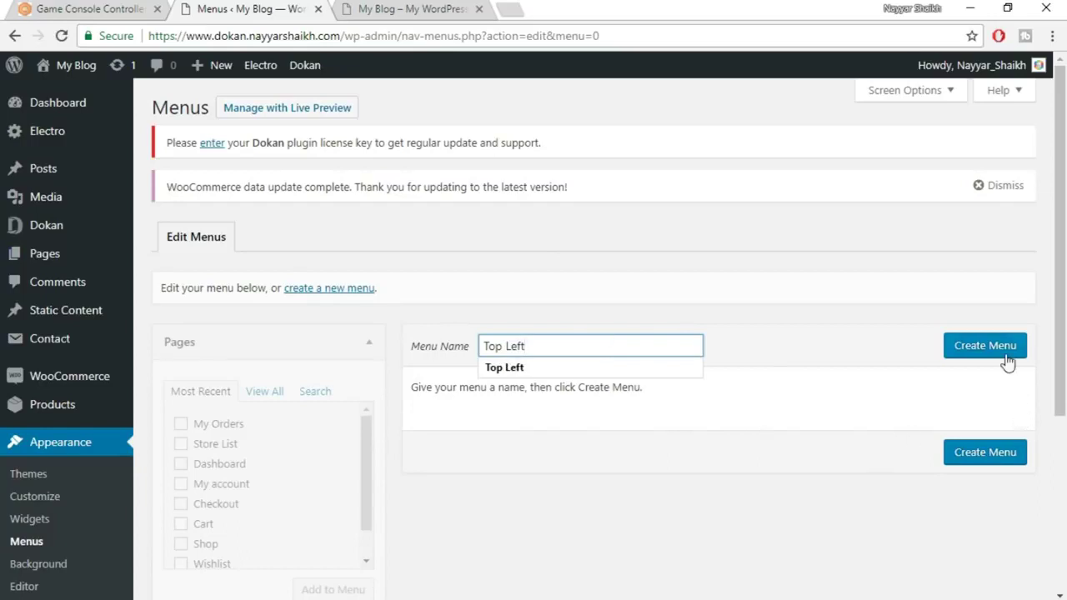
click(1007, 358)
scroll(1009, 358, down, 2)
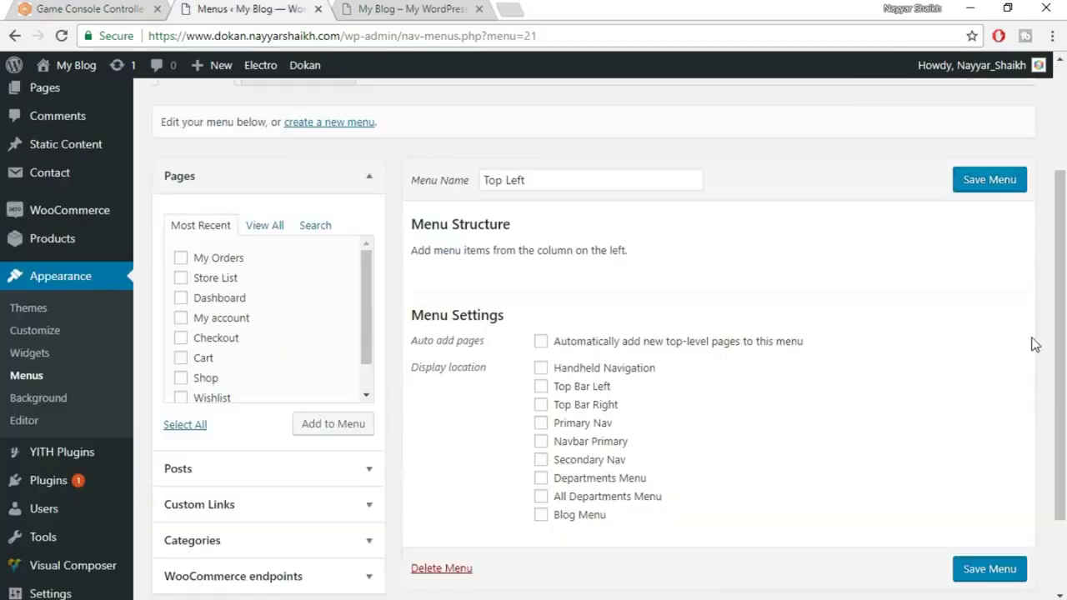
click(589, 389)
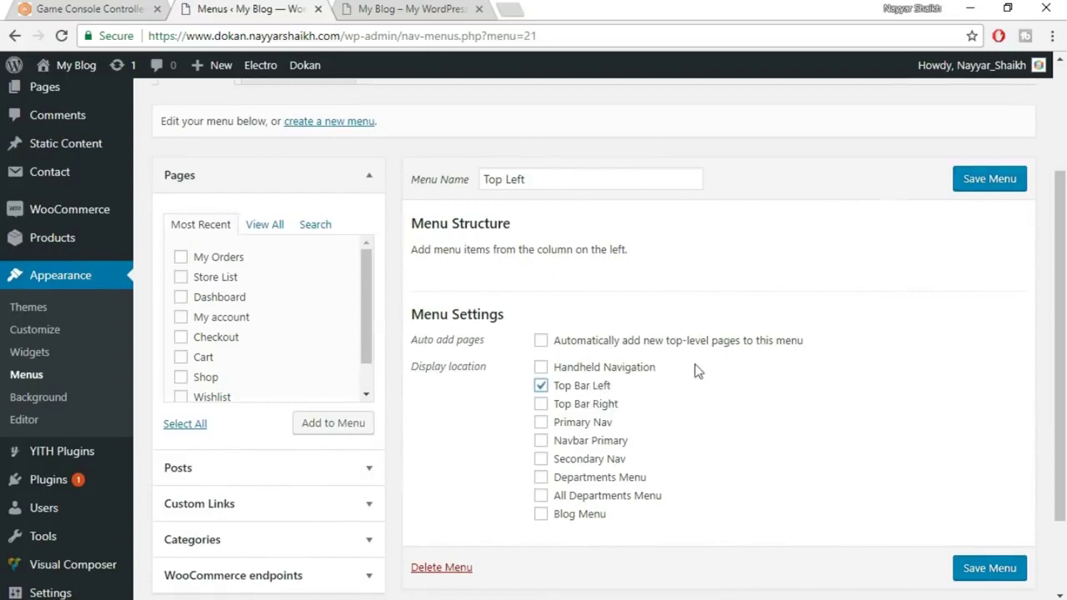
Add the Dashboard page, relabel it Seller Dashboard, and save the menu.
click(156, 9)
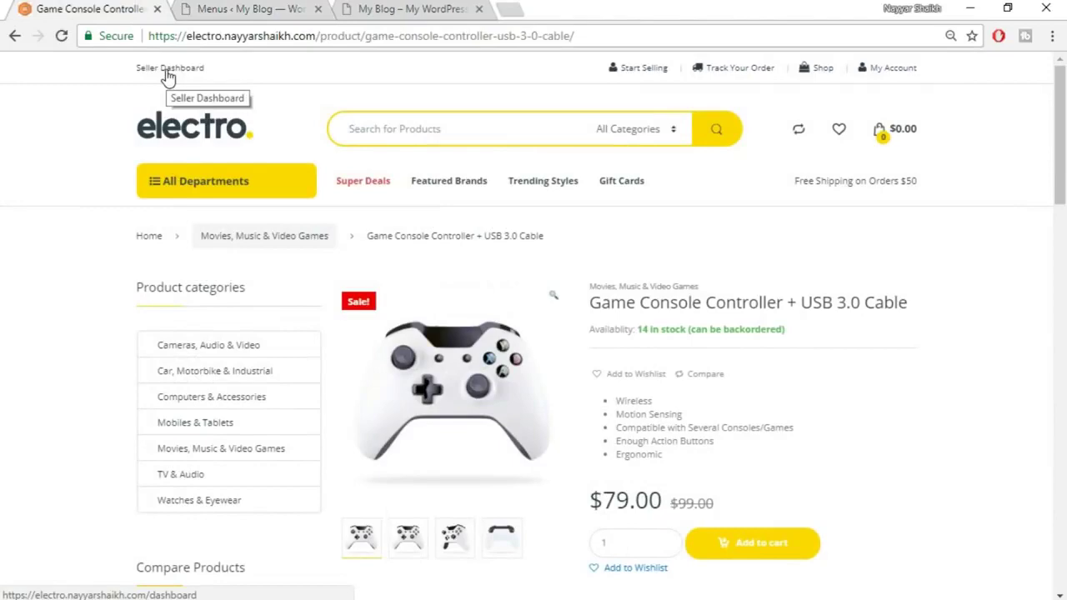
click(292, 10)
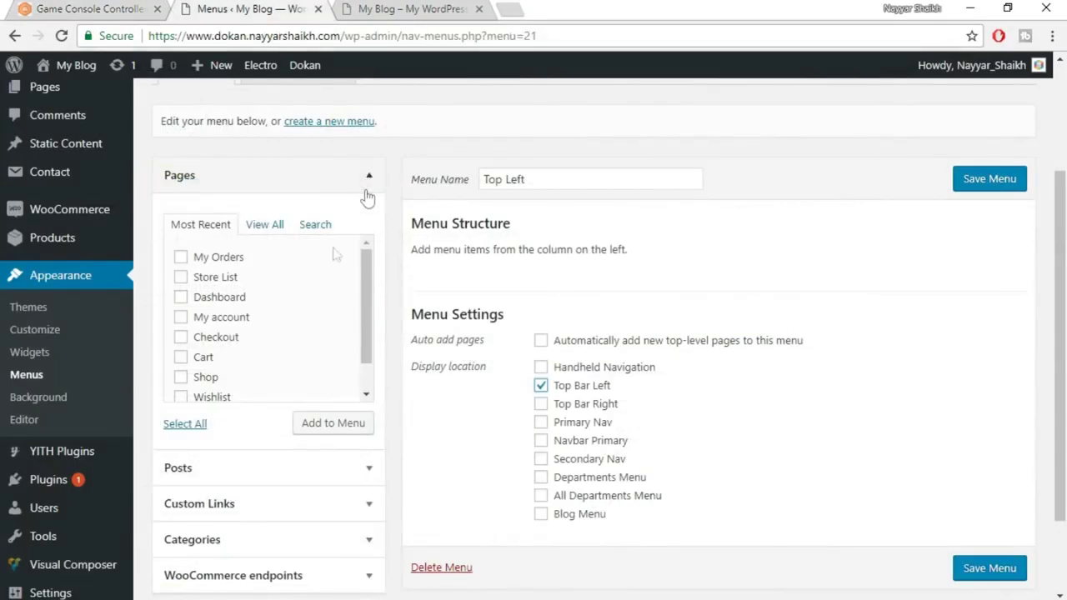
click(180, 298)
click(345, 432)
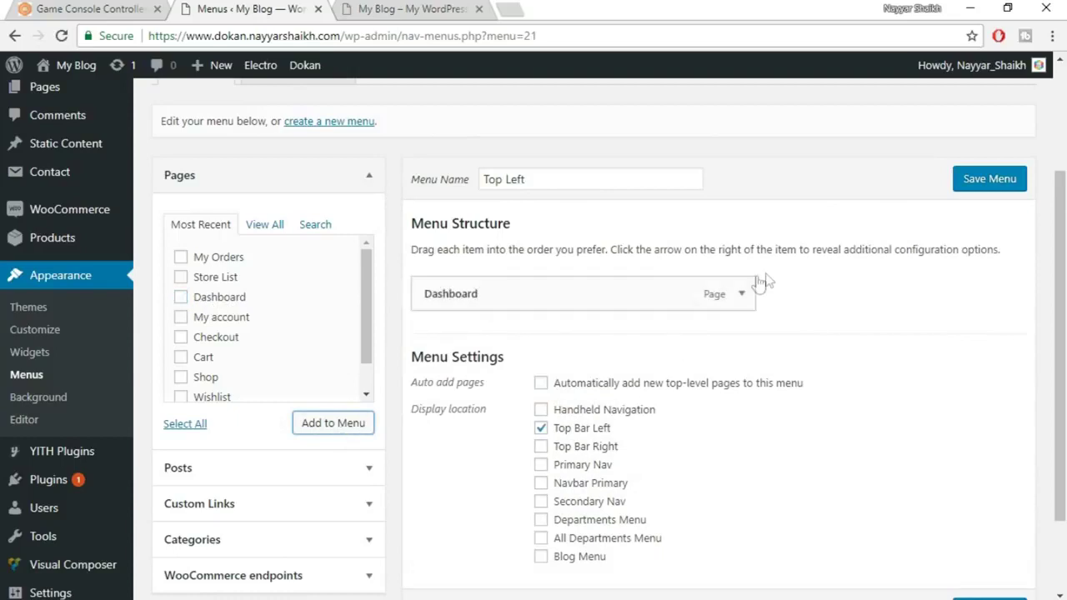
click(743, 295)
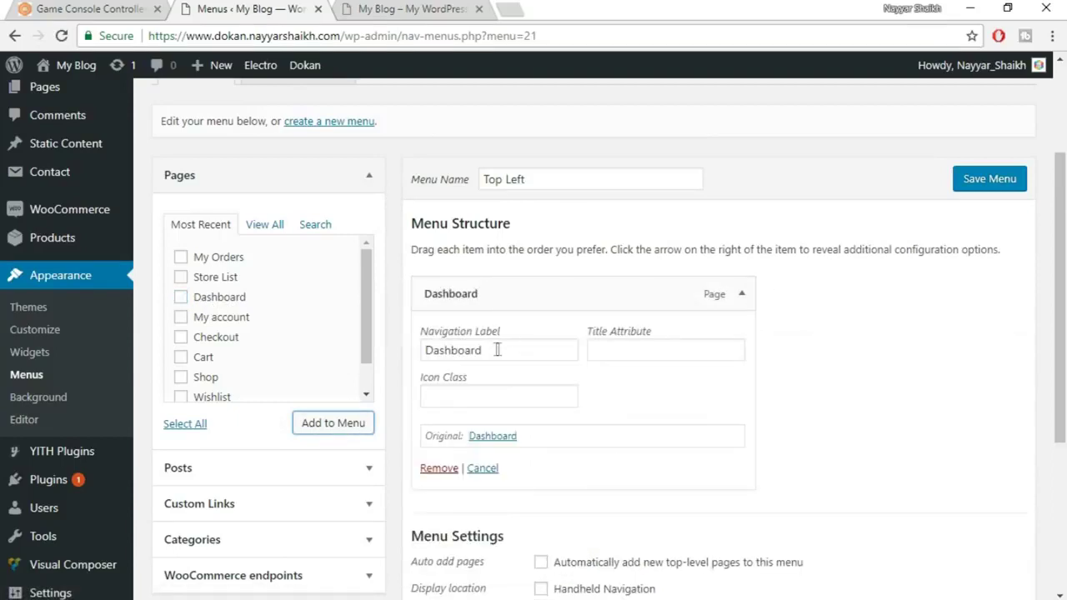
click(153, 7)
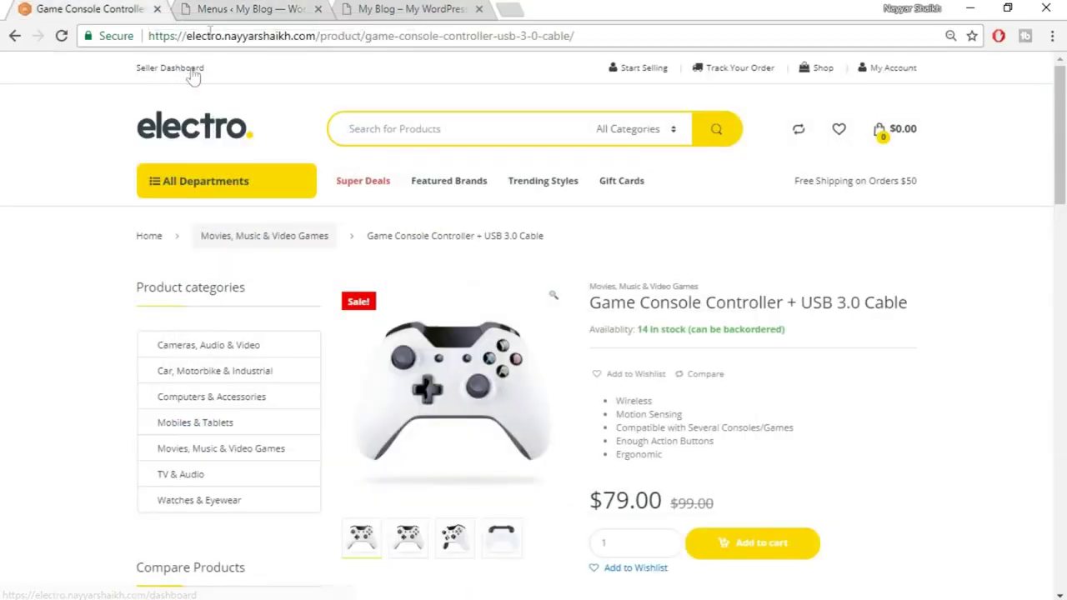
click(249, 8)
click(427, 350)
text(Seller Dashboard)
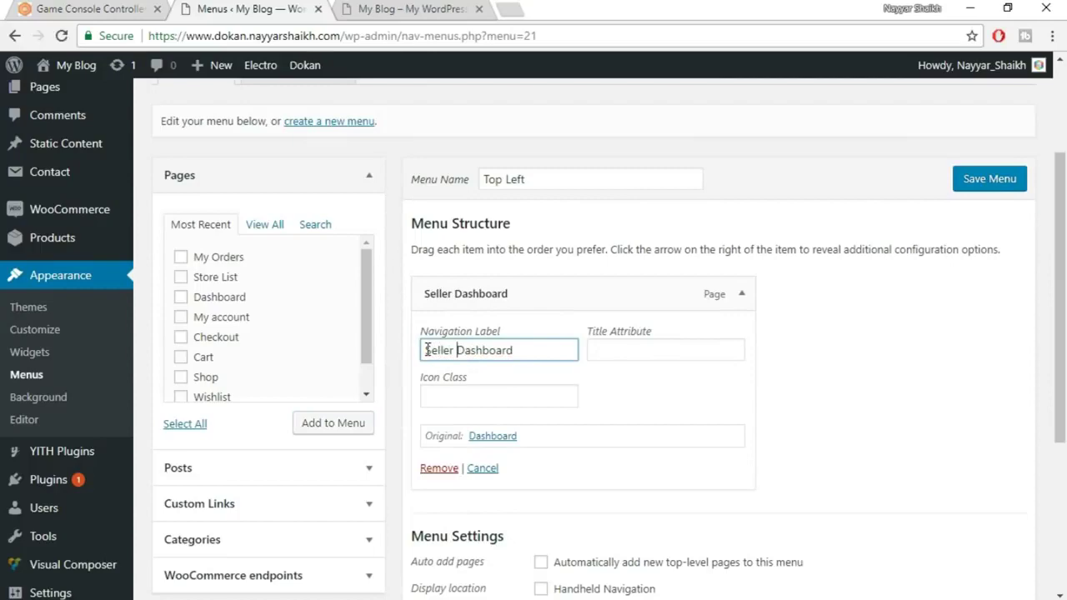
scroll(906, 543, down, 4)
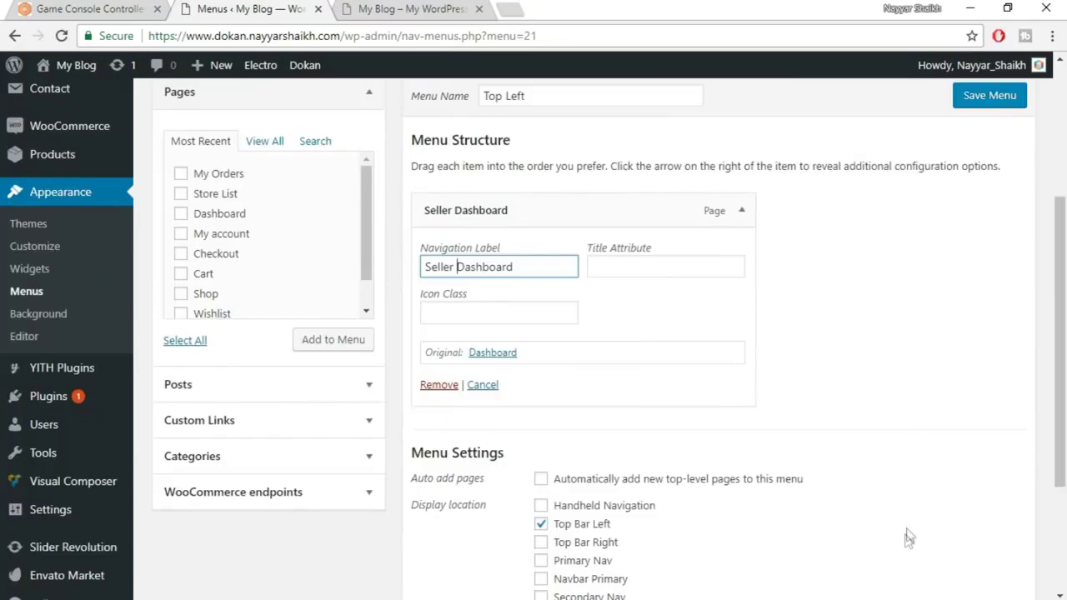
click(987, 512)
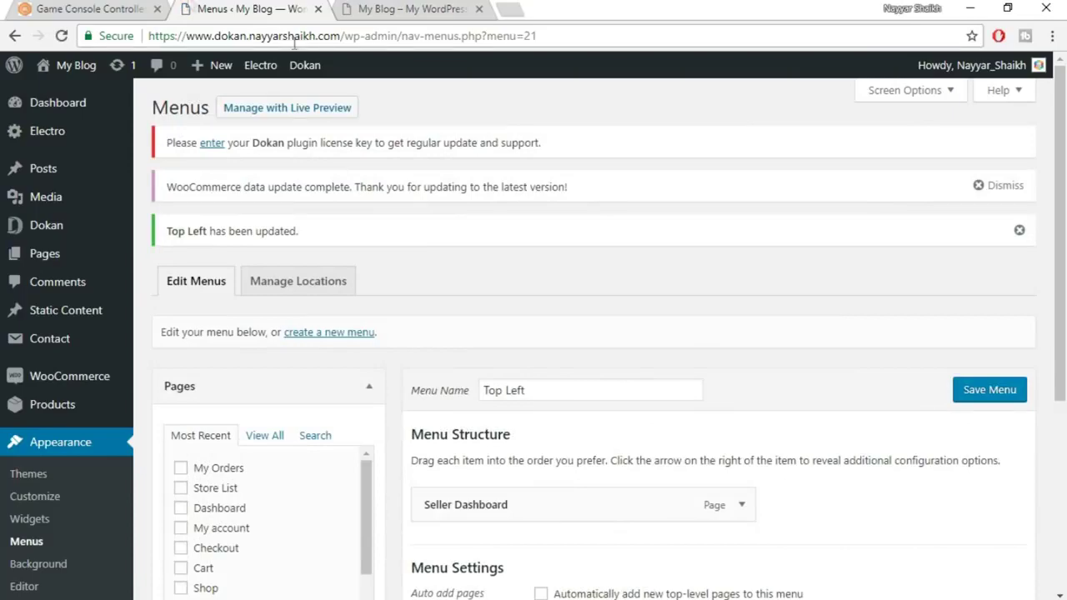
Create a new menu named Top Right.
click(83, 8)
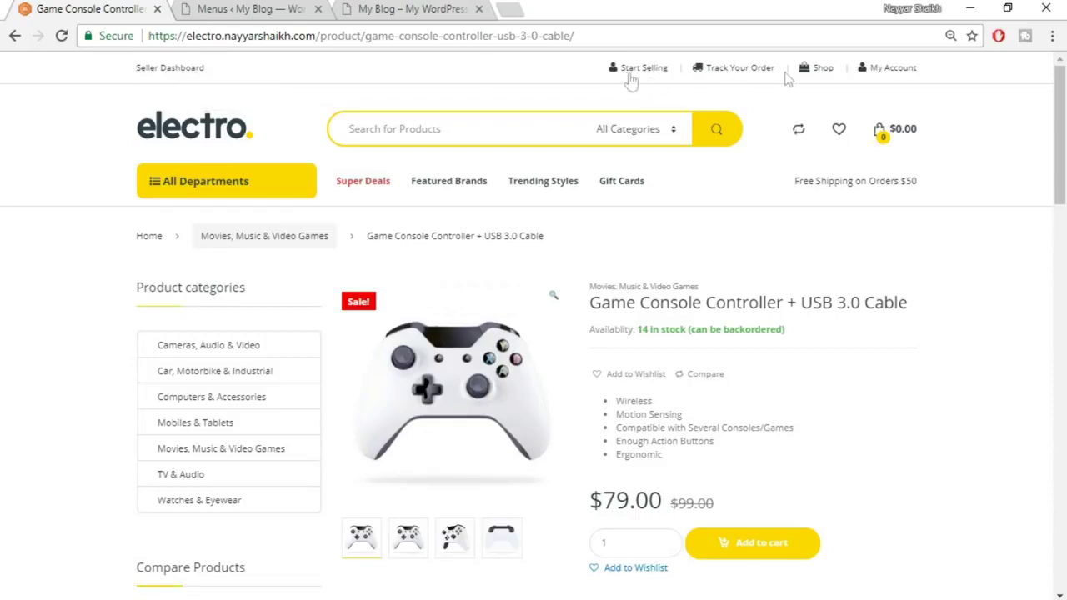
click(215, 7)
scroll(687, 267, down, 1)
click(350, 253)
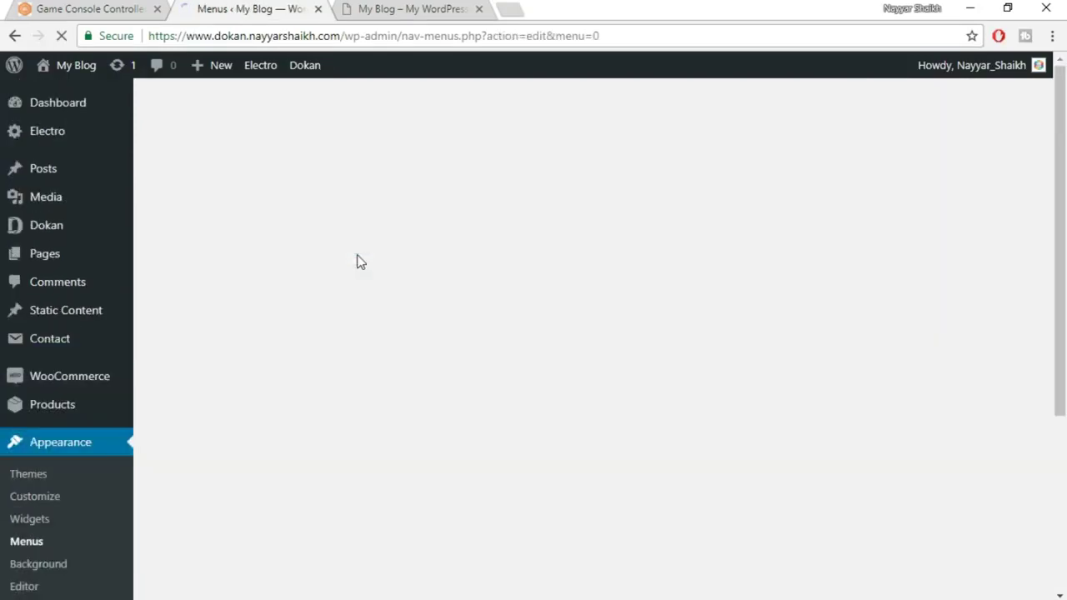
click(596, 349)
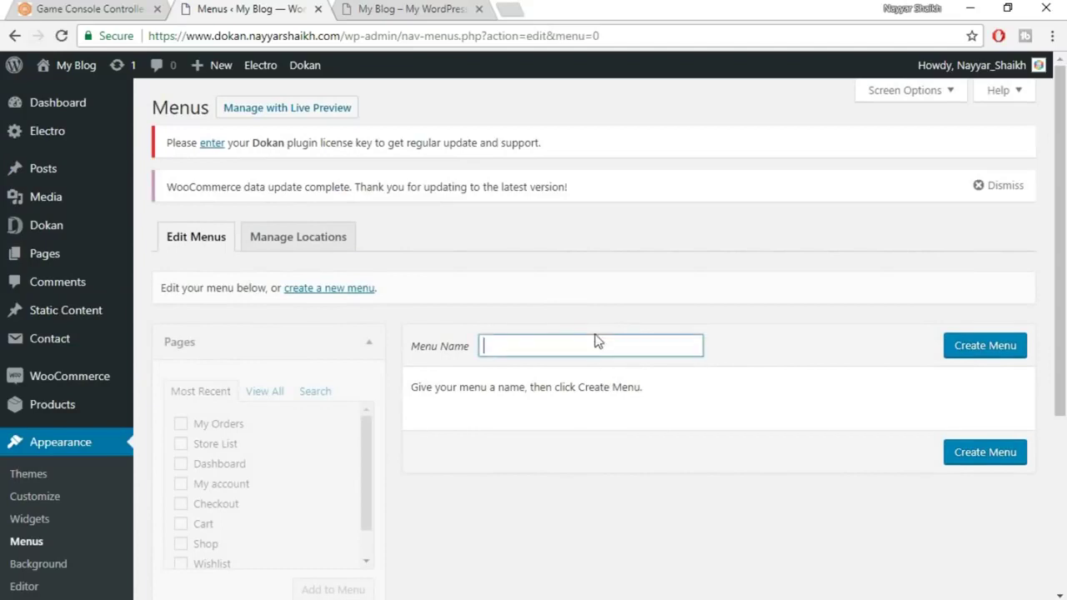
text(Top )
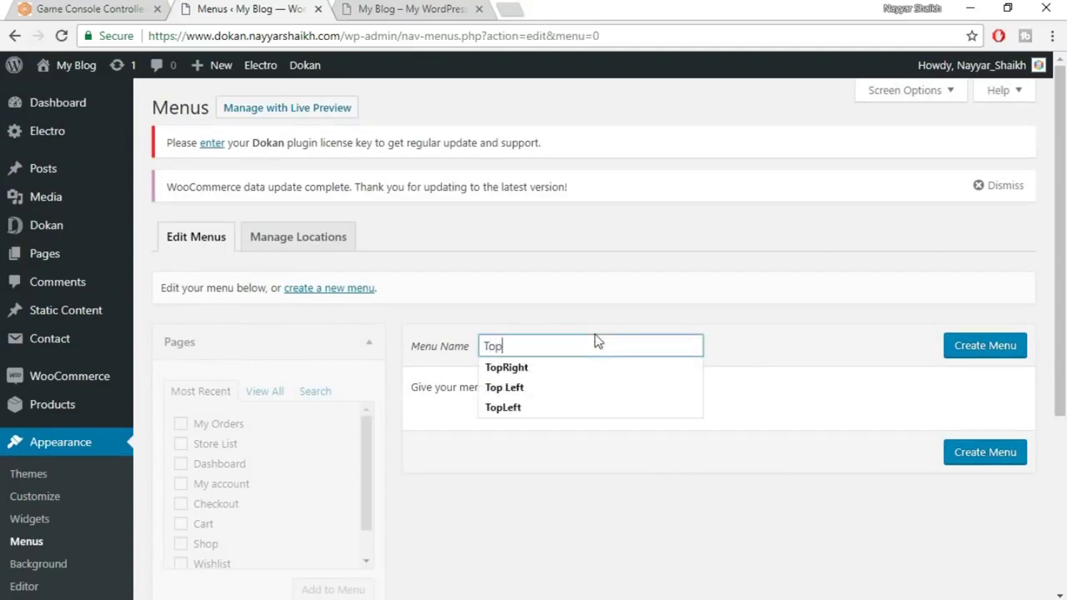
text(Right)
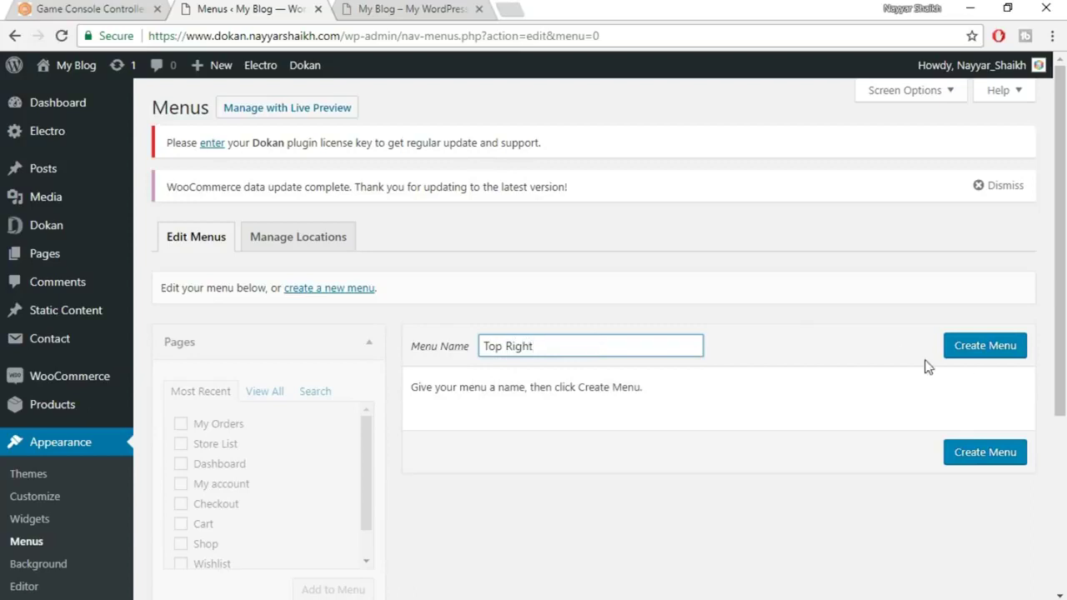
click(969, 355)
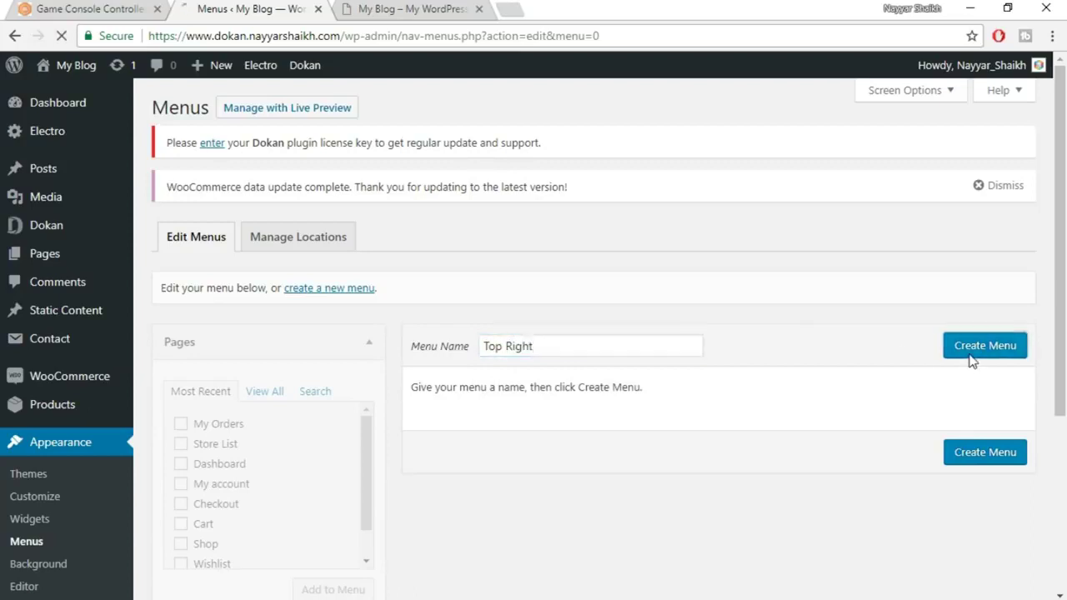
Add the Dashboard, Shop and My account pages to the Top Right menu.
click(131, 6)
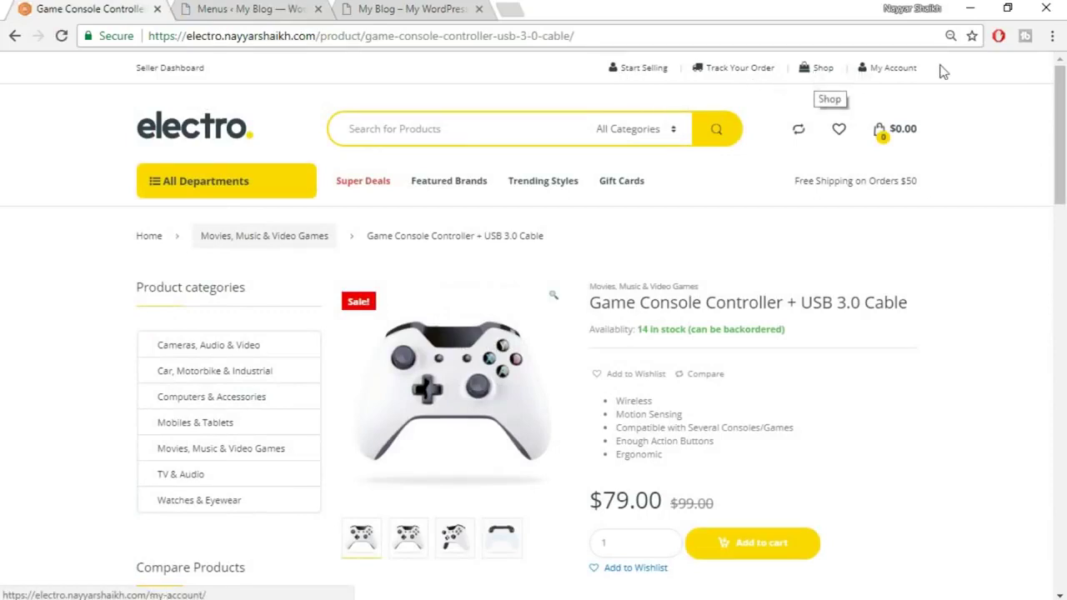
click(314, 6)
scroll(517, 231, down, 2)
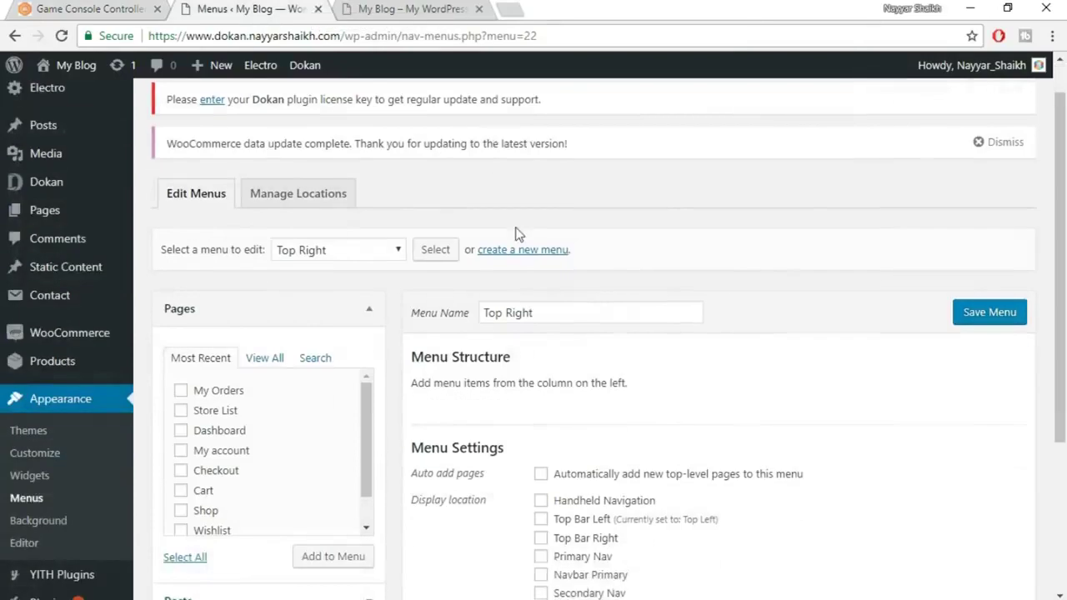
click(204, 308)
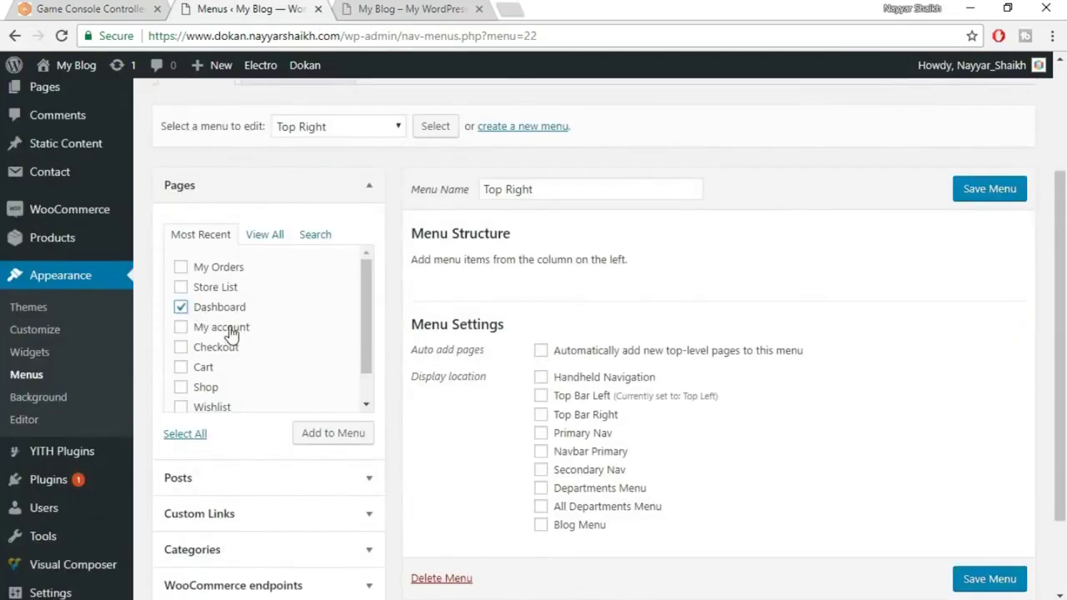
click(109, 7)
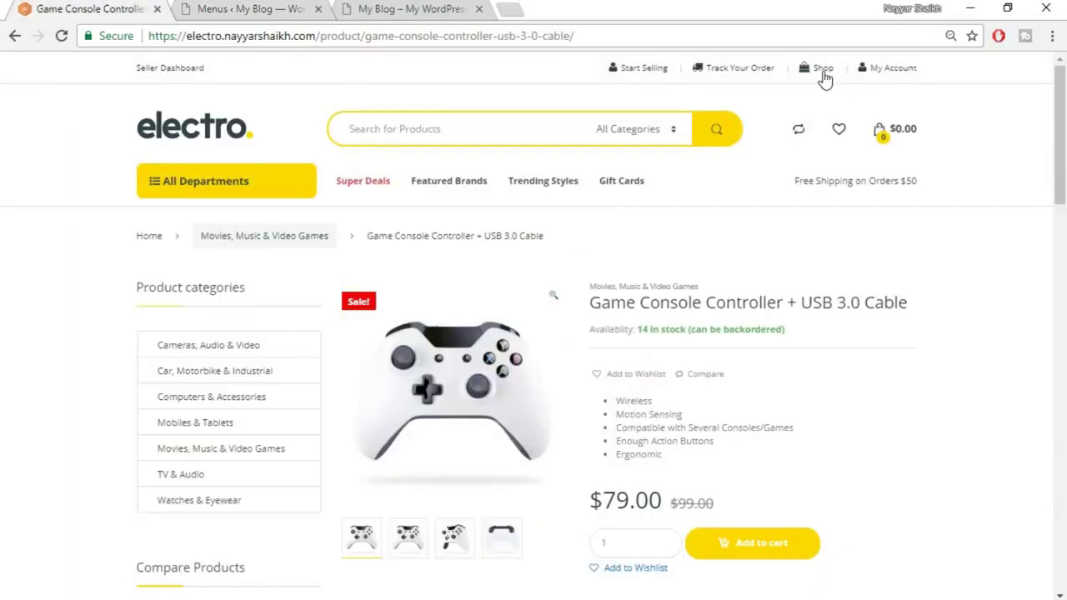
click(184, 6)
click(203, 387)
scroll(279, 334, down, 1)
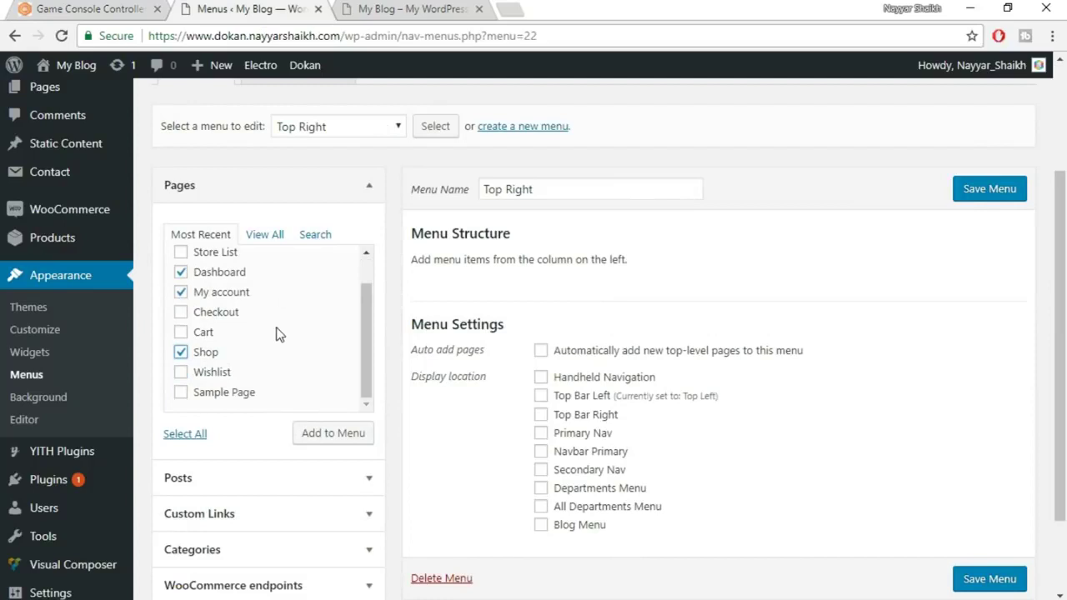
click(267, 237)
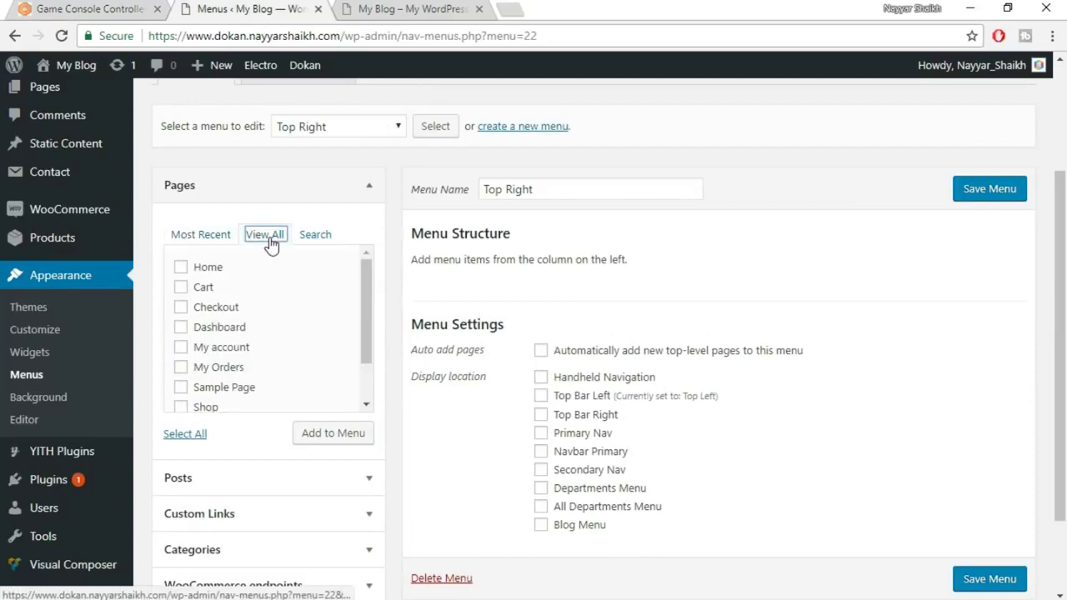
click(221, 327)
click(237, 347)
scroll(239, 379, down, 1)
scroll(288, 364, down, 1)
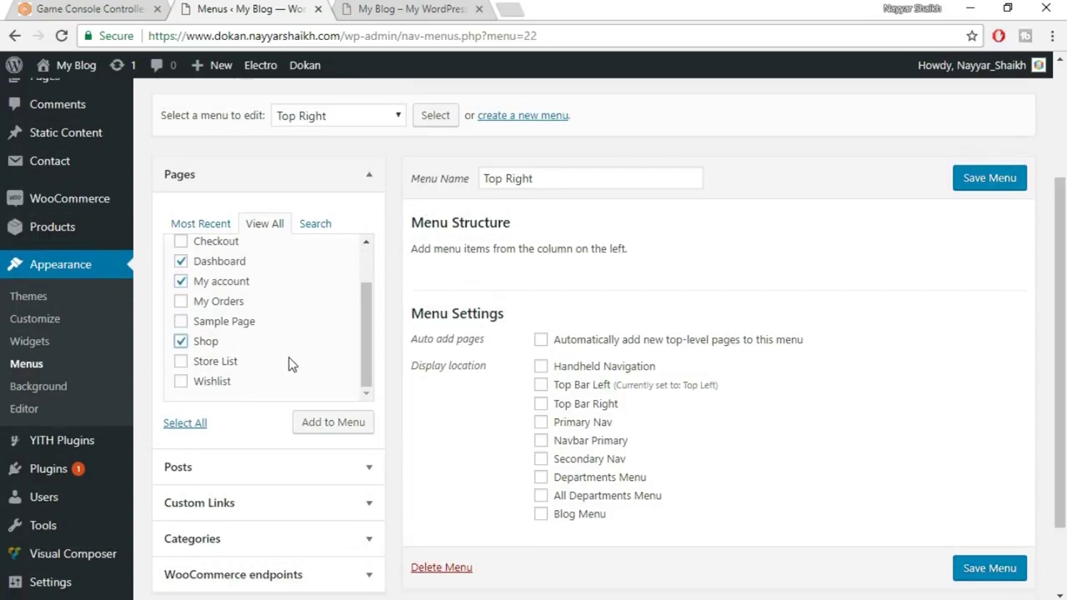
click(354, 354)
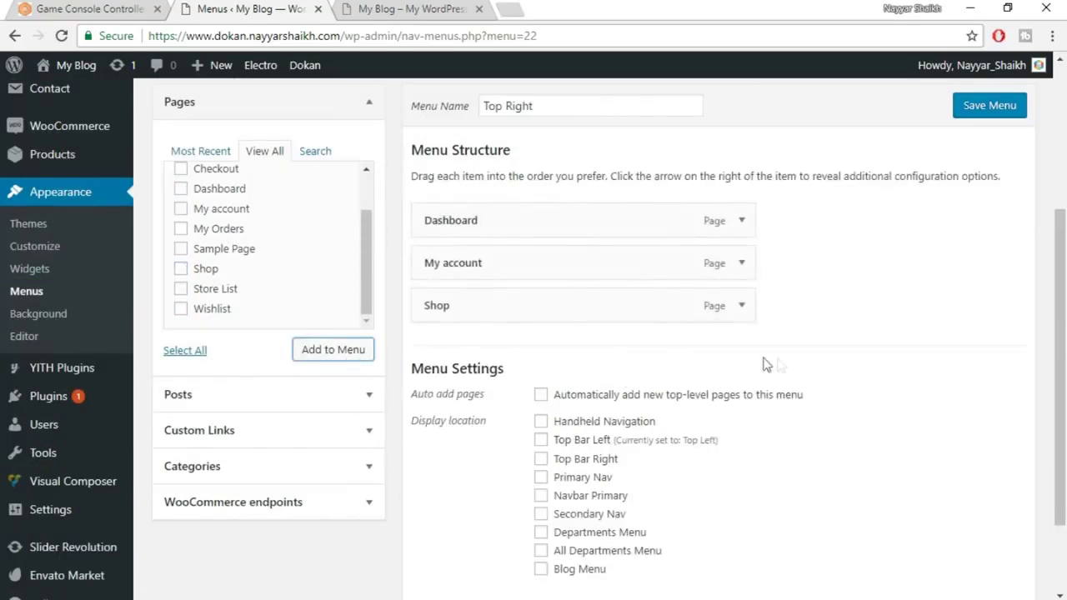
Relabel the Dashboard menu item as Start Selling.
click(125, 9)
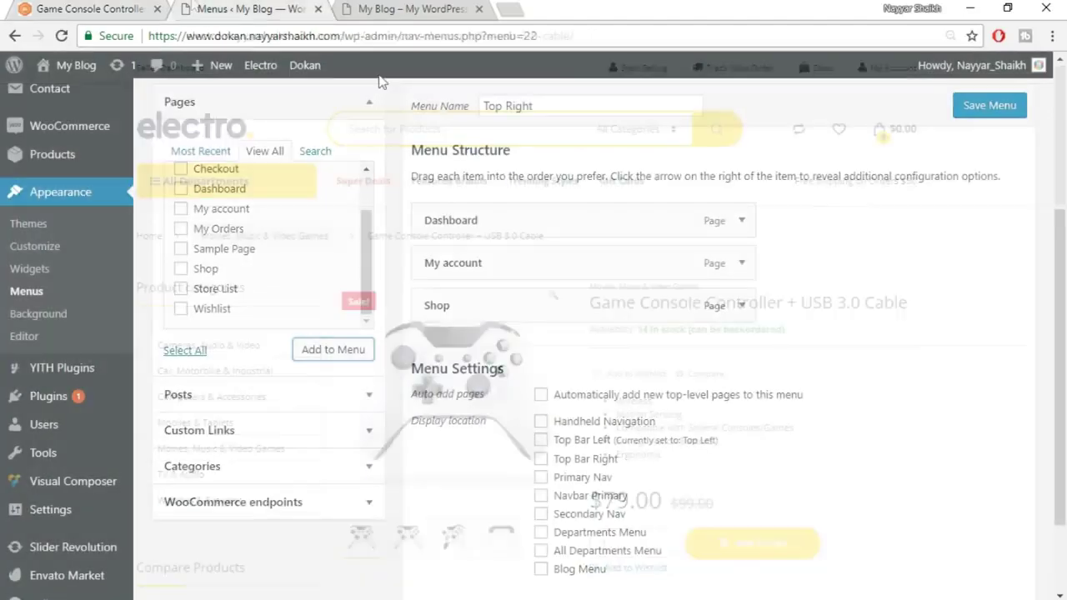
click(742, 221)
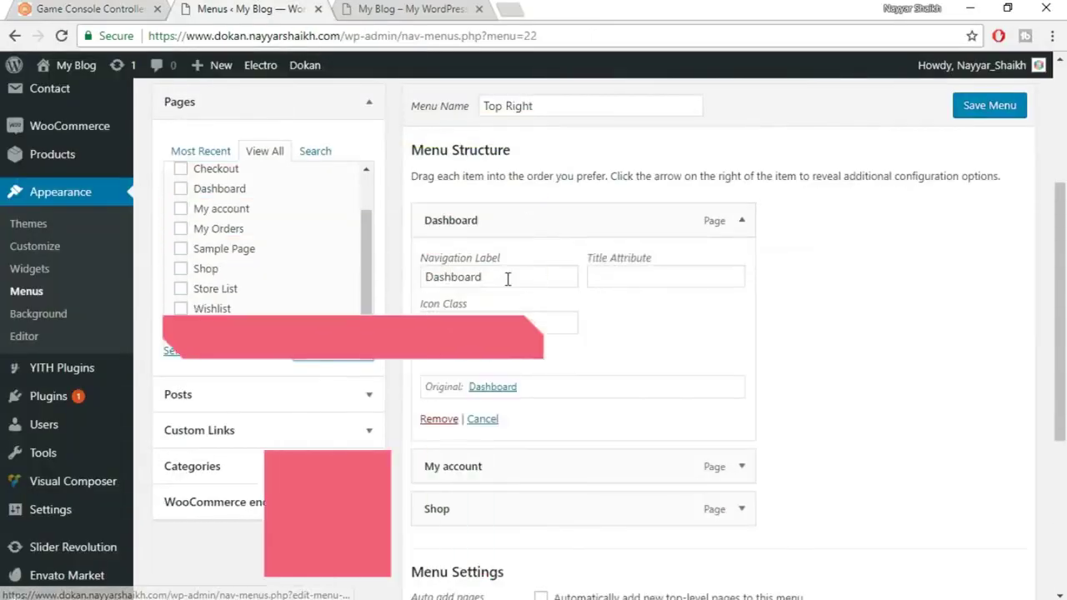
drag(507, 279, 417, 277)
text(Start Slling)
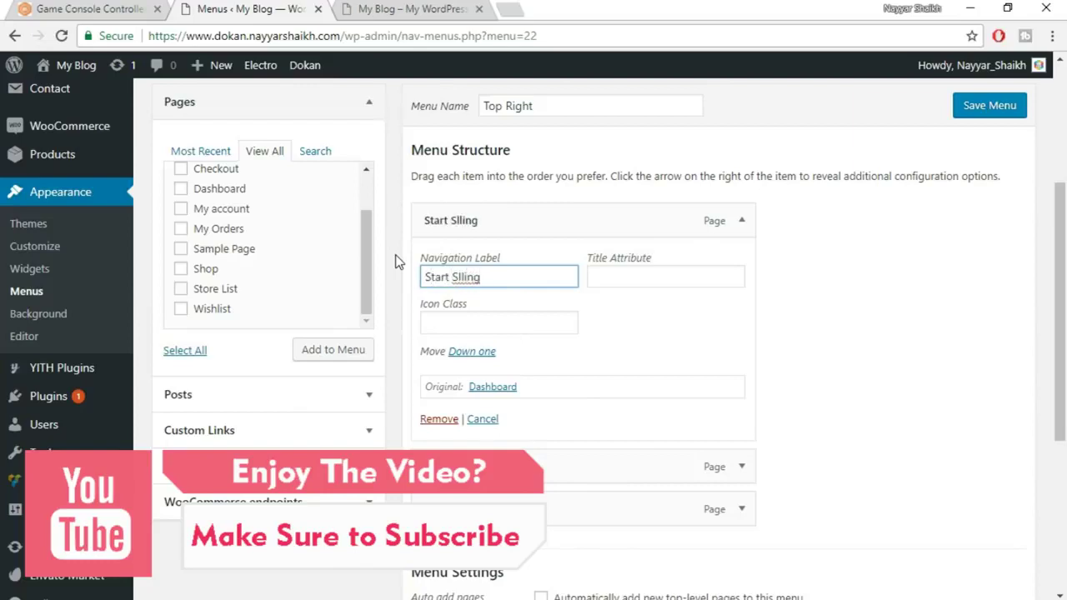
text(e)
click(742, 220)
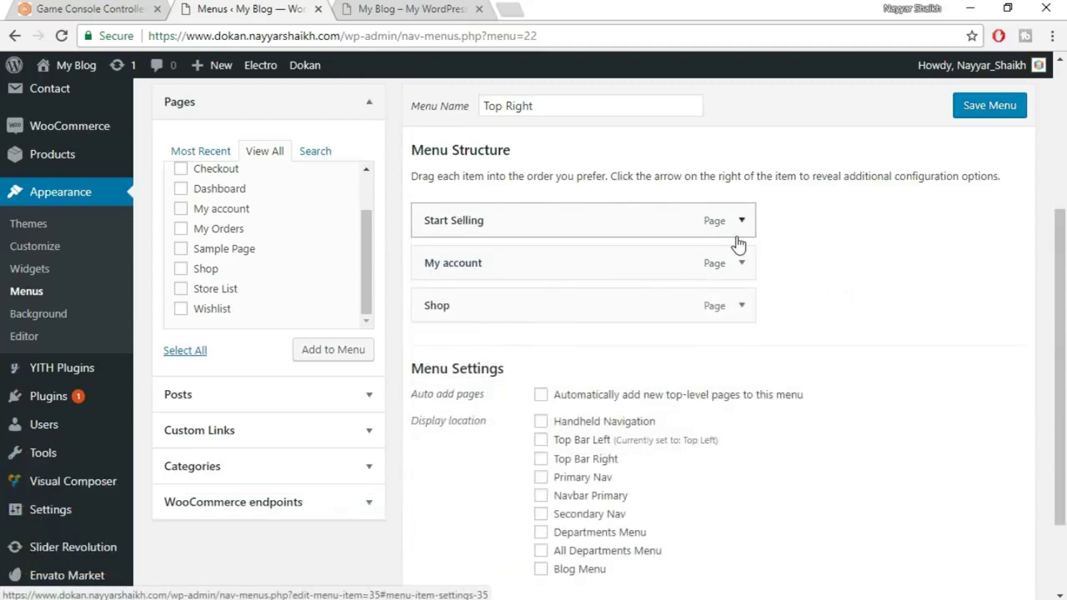
Move Shop above My account and assign the menu to Top Bar Right.
click(89, 12)
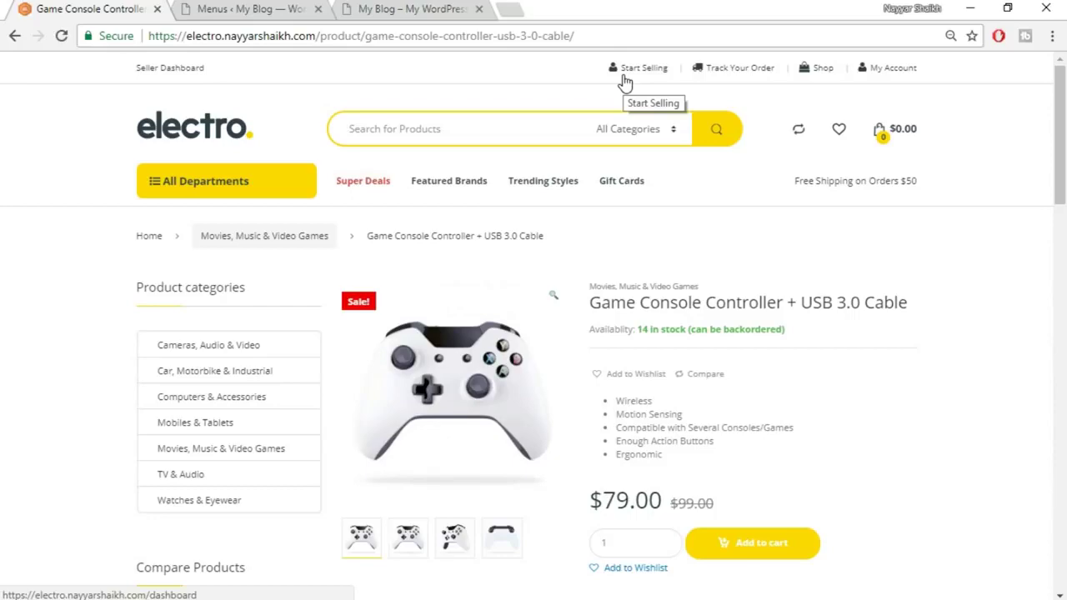
click(252, 10)
drag(498, 307, 500, 267)
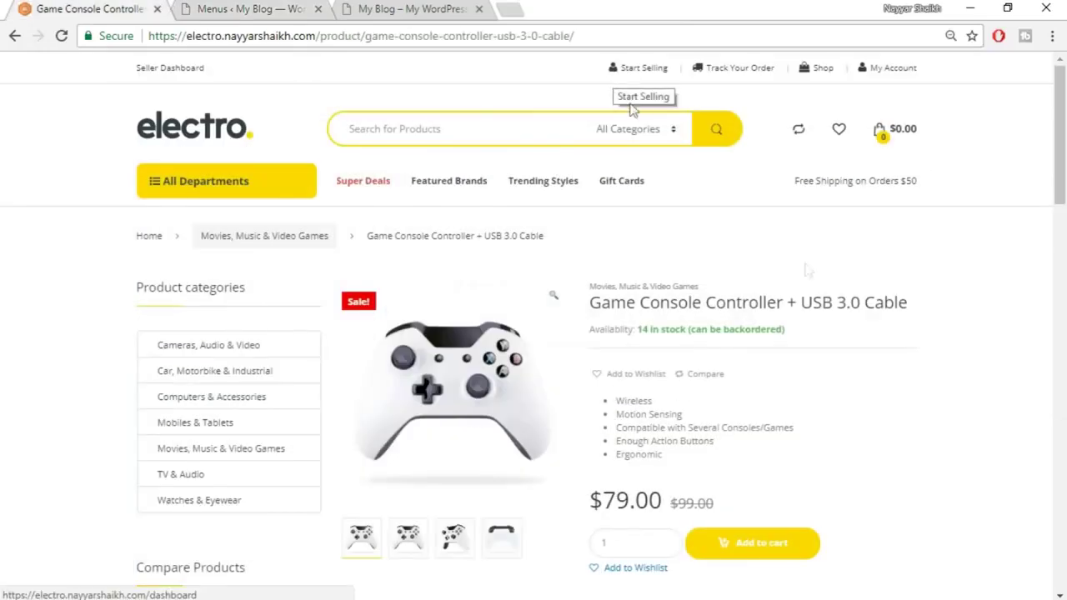
click(276, 7)
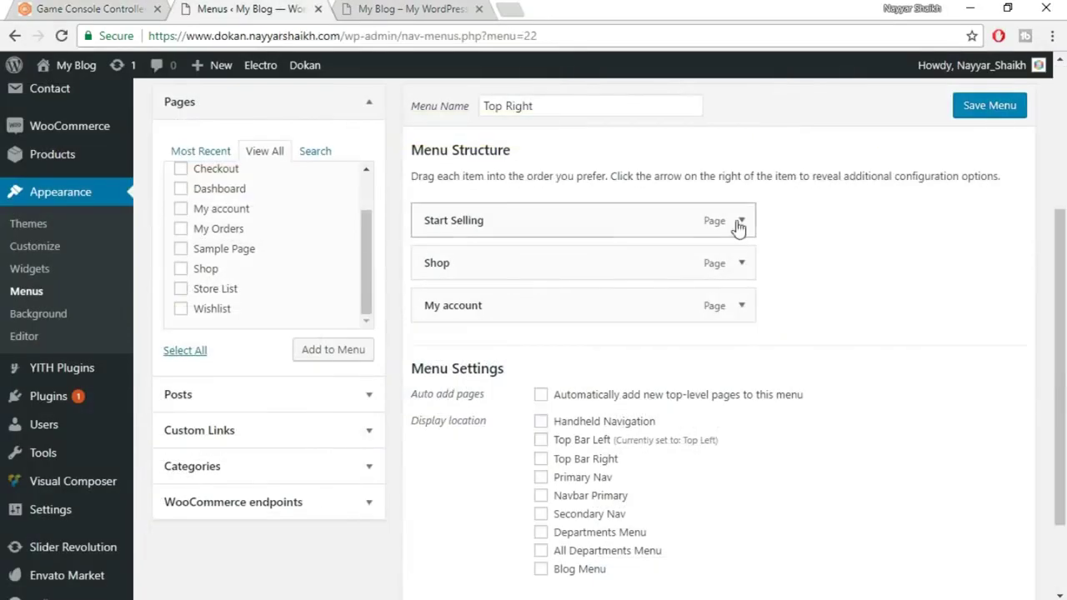
click(541, 459)
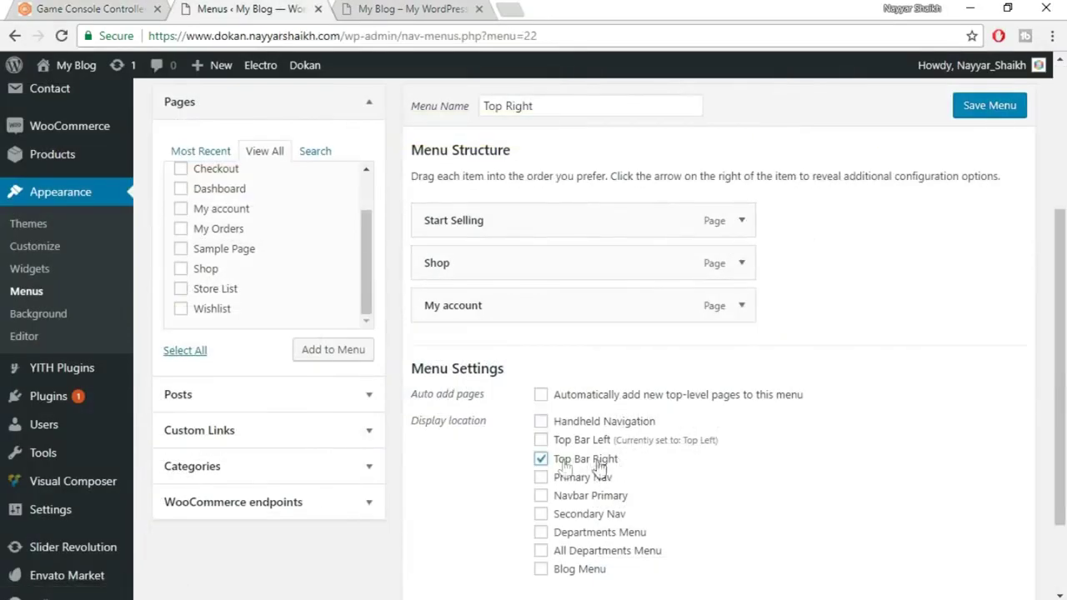
click(742, 222)
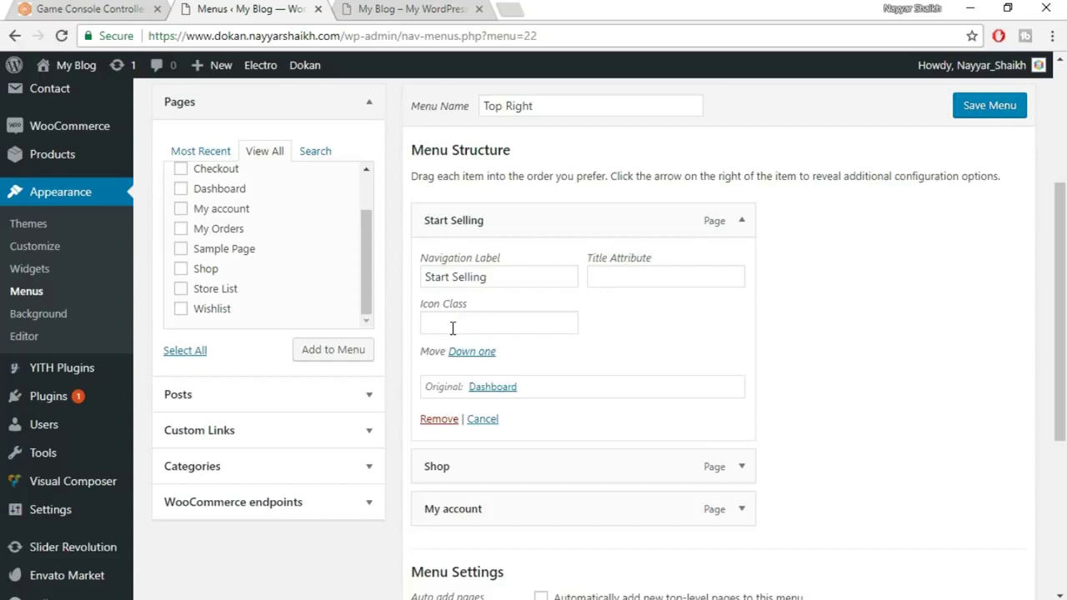
click(517, 7)
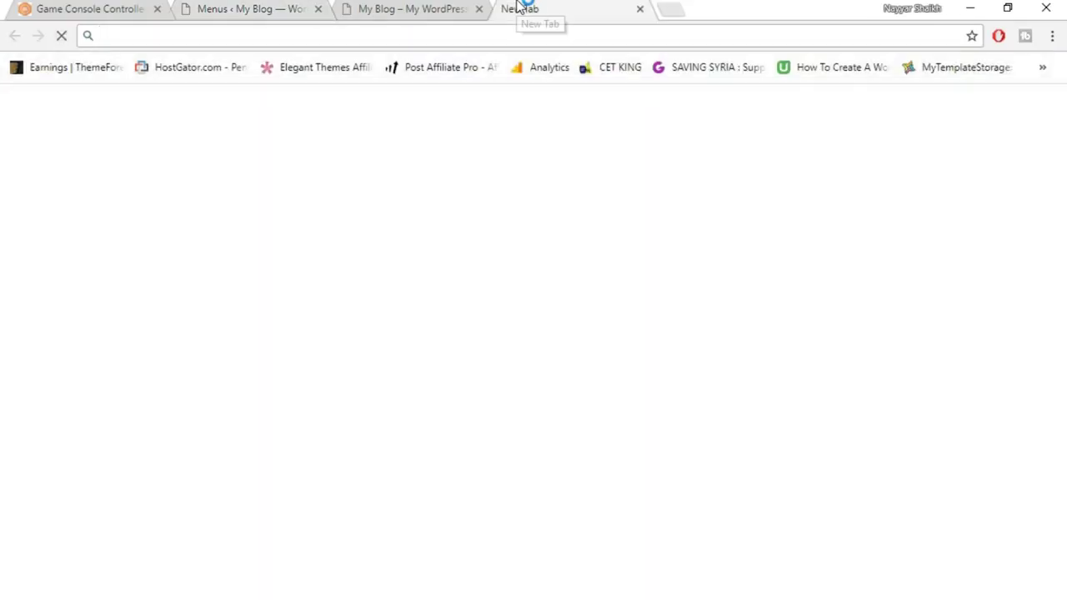
Go to fontawesome.io and open the All Icons list.
text(font)
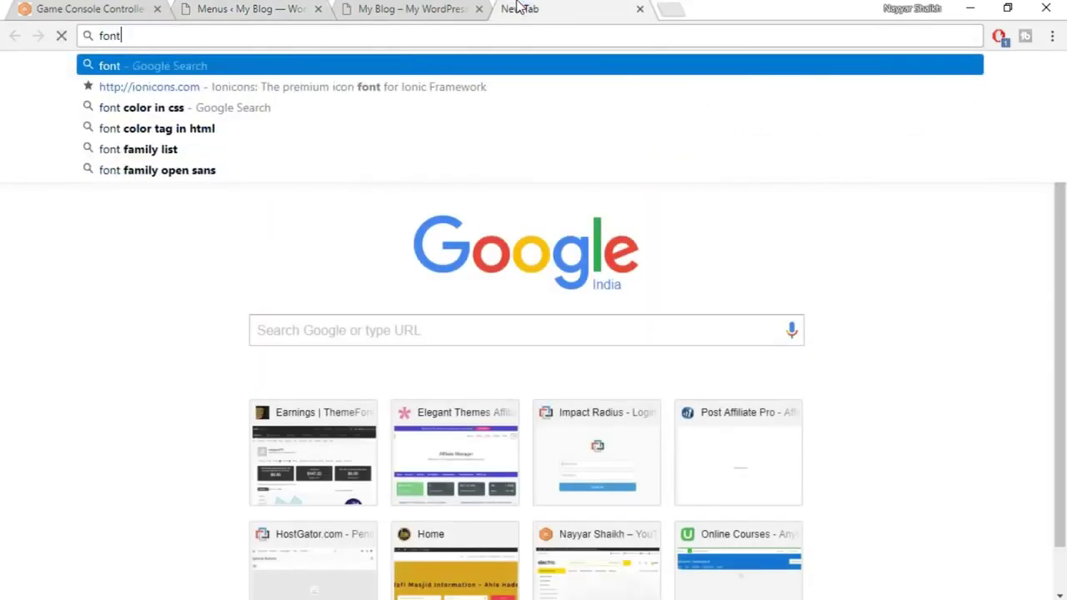
text(a)
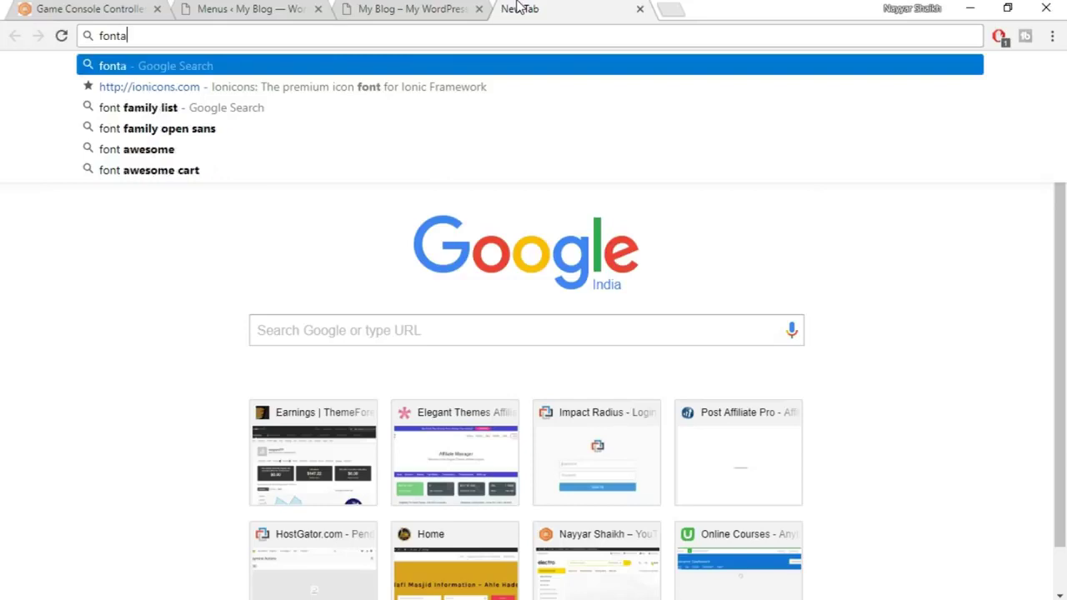
text(wesome.com)
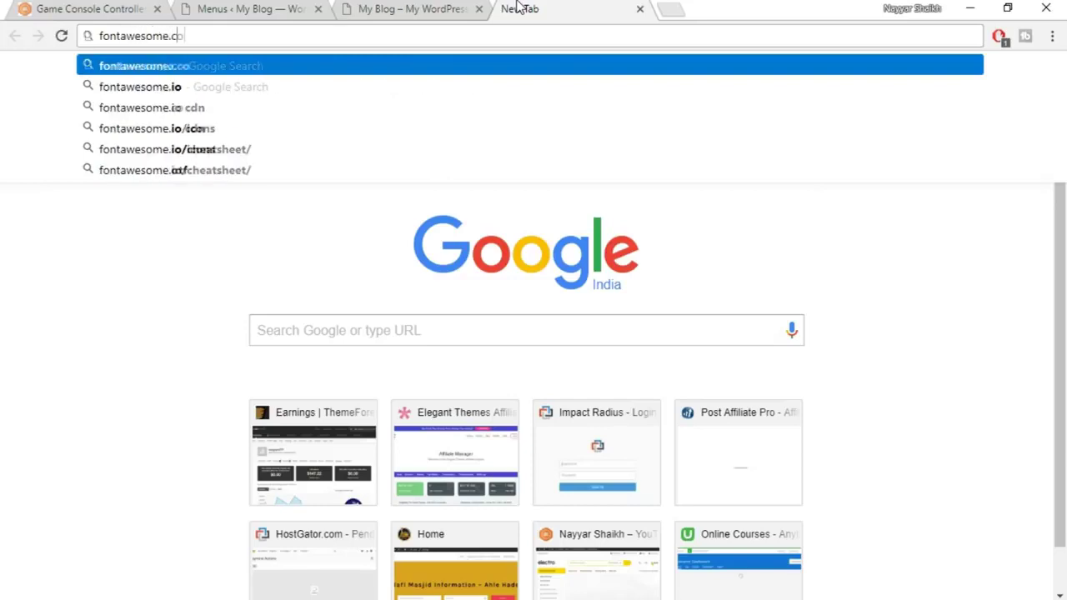
key(BackSpace)
key(BackSpace)
key(BackSpace)
text(io)
key(Return)
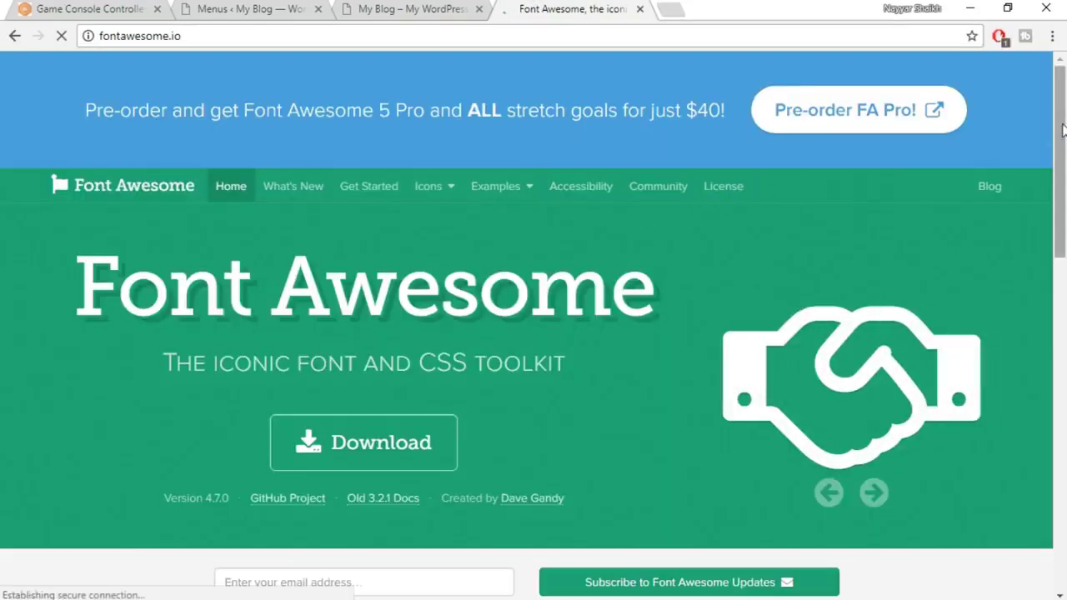
scroll(757, 252, down, 1)
scroll(756, 252, down, 3)
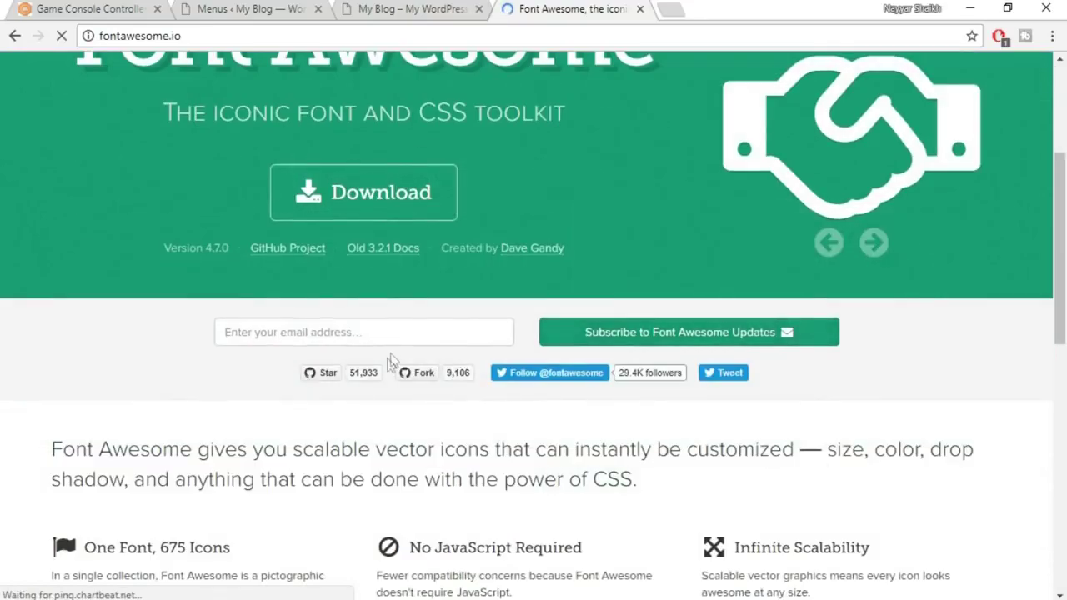
scroll(431, 353, down, 2)
scroll(431, 353, up, 5)
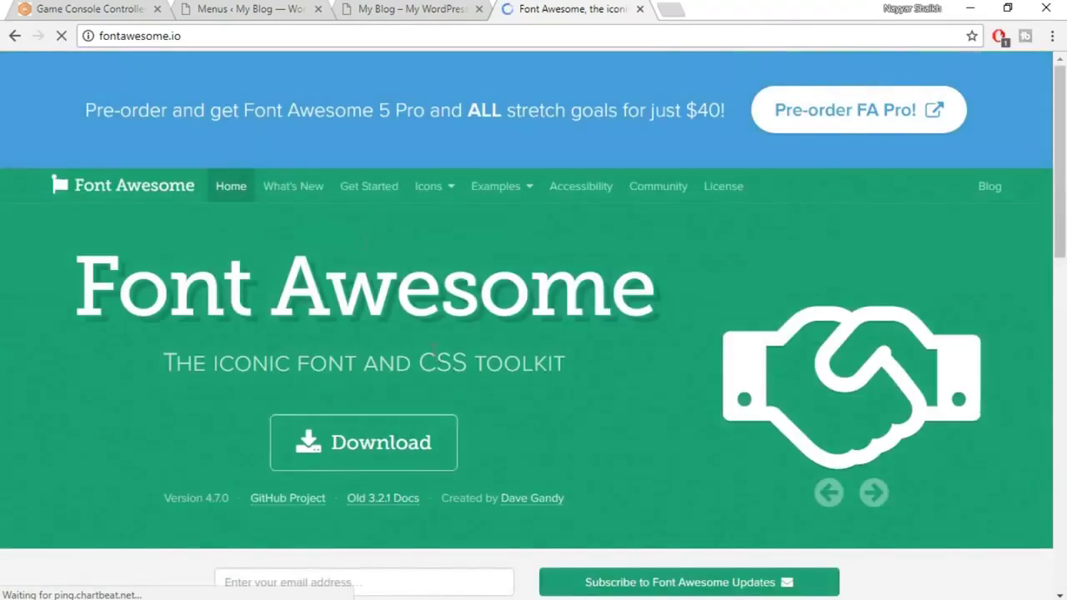
click(449, 194)
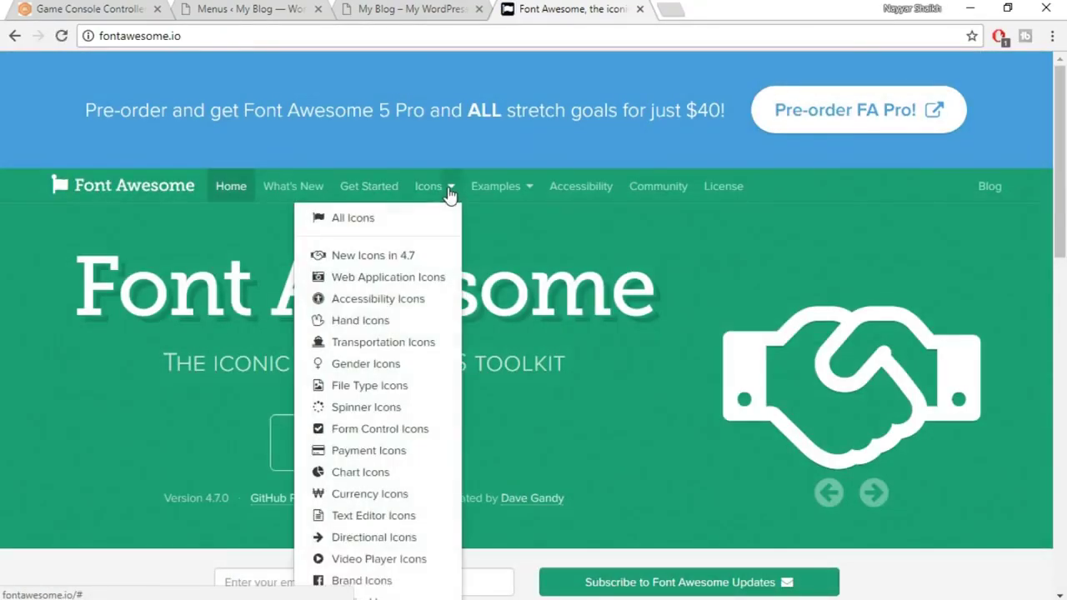
click(393, 220)
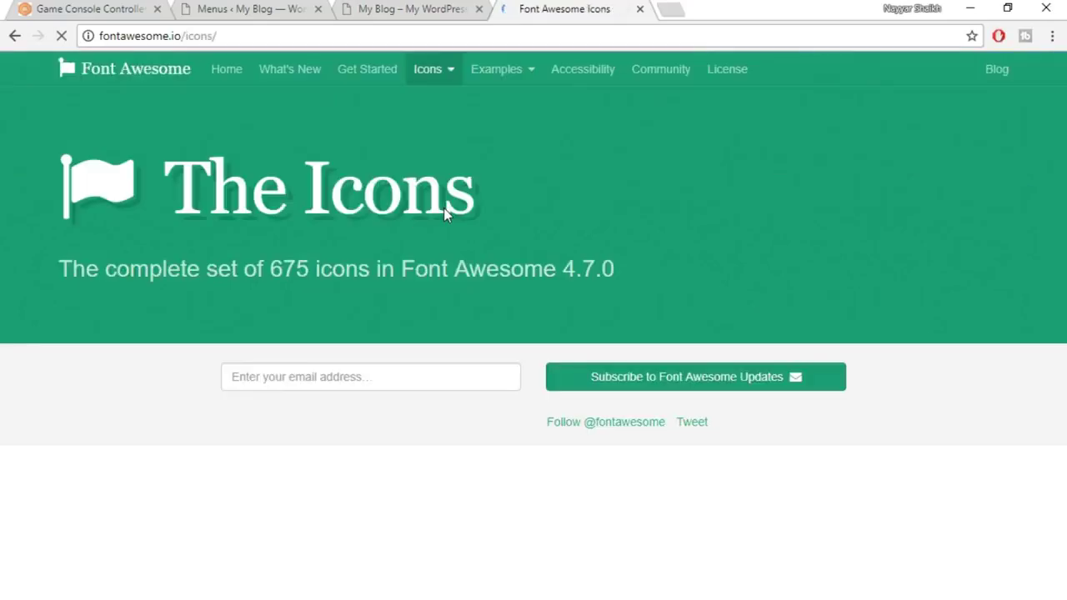
Search the Font Awesome icon list for 'user', then return to the menu editor.
scroll(423, 232, down, 6)
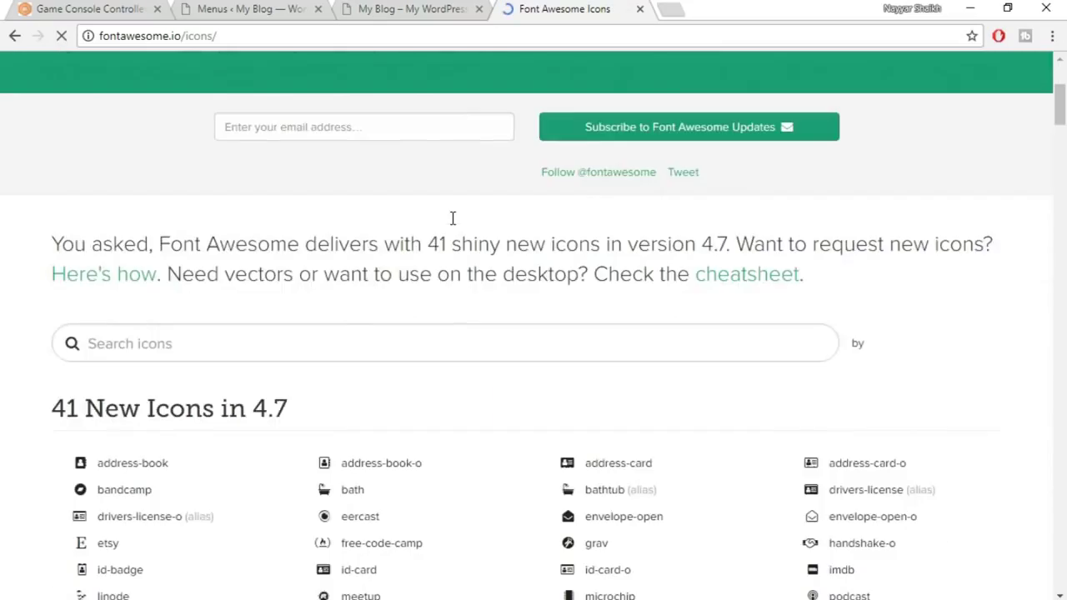
click(130, 9)
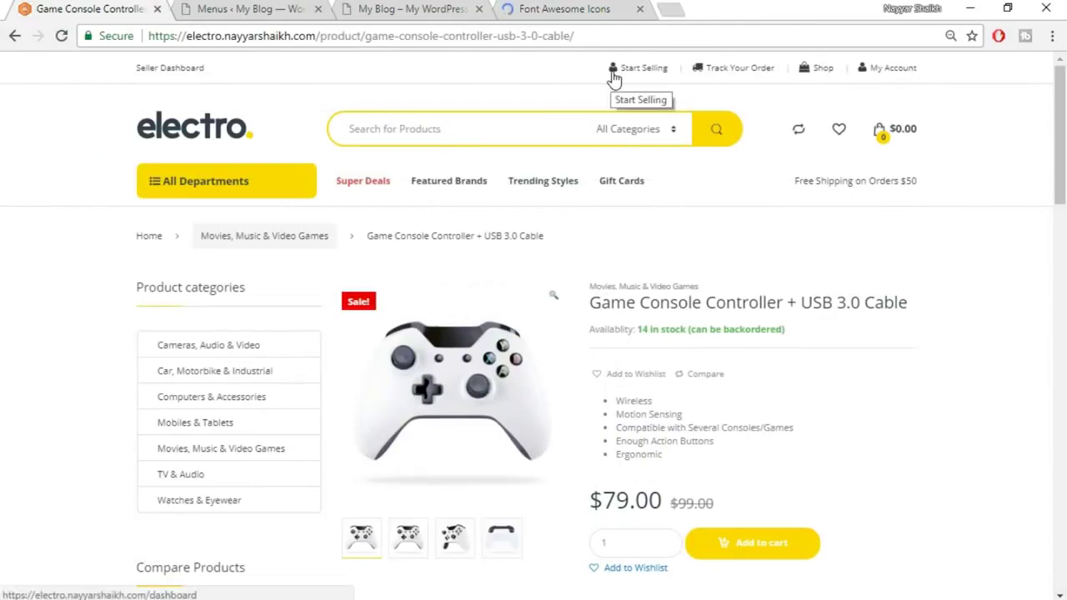
click(564, 9)
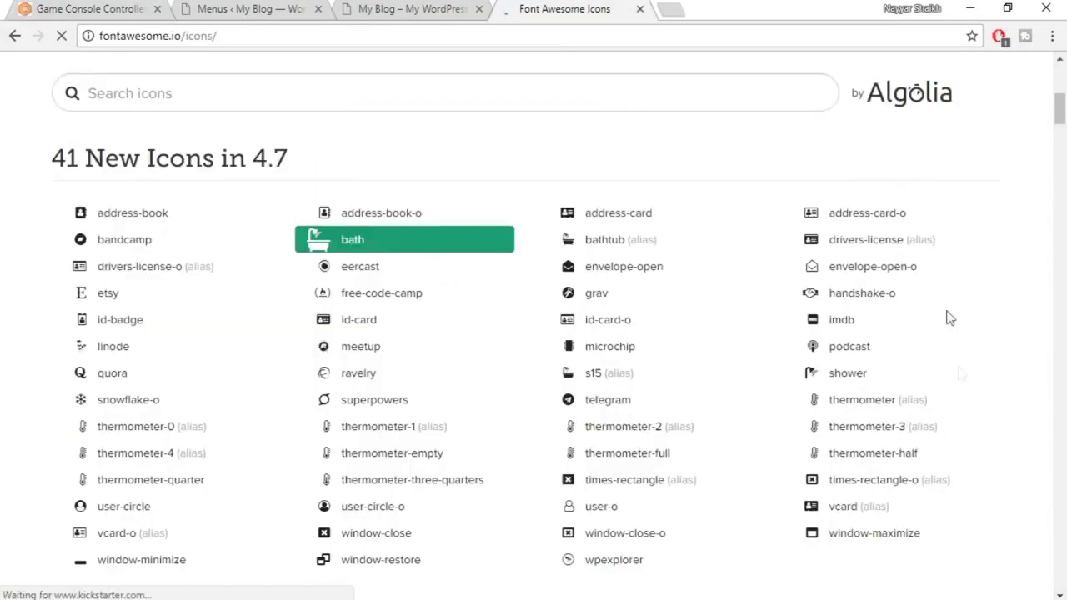
scroll(464, 386, down, 3)
scroll(437, 334, up, 4)
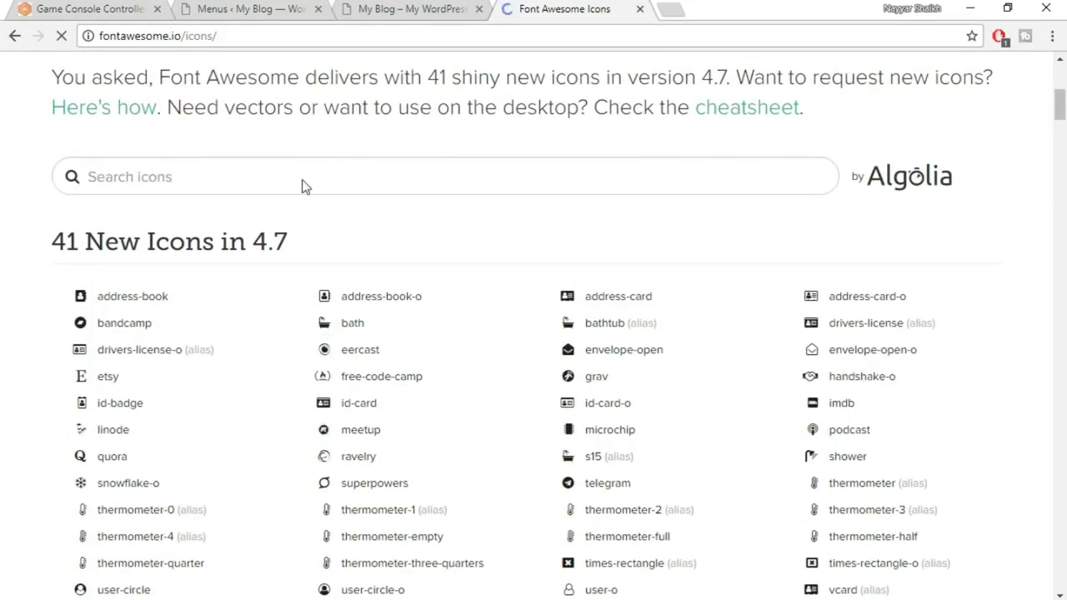
click(304, 185)
text(user)
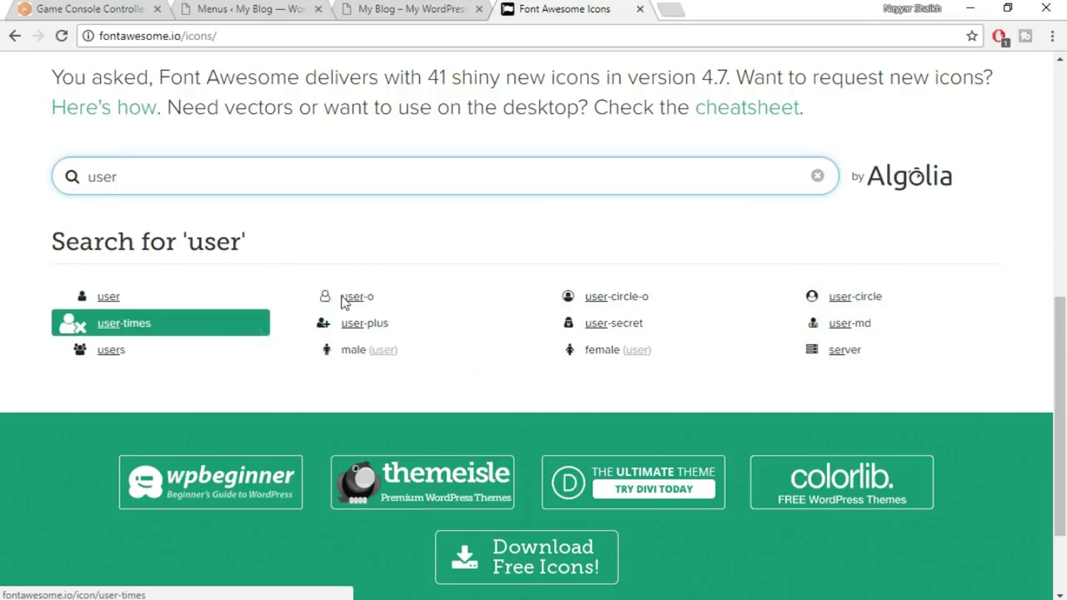
click(446, 7)
Give Start Selling the icon class 'fa fa-user' and save the Top Right menu.
click(216, 7)
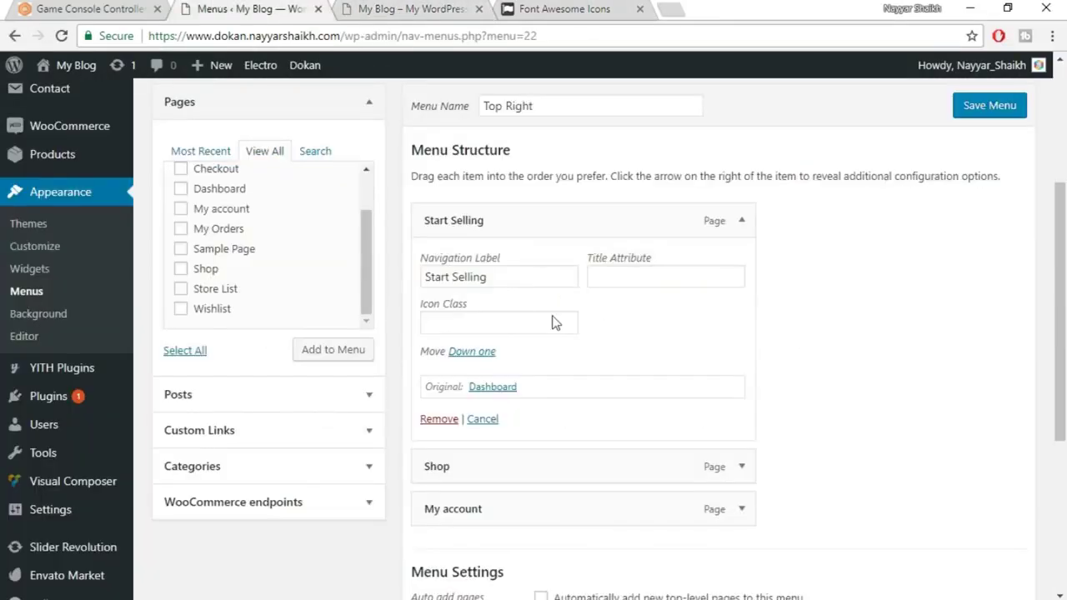
click(499, 323)
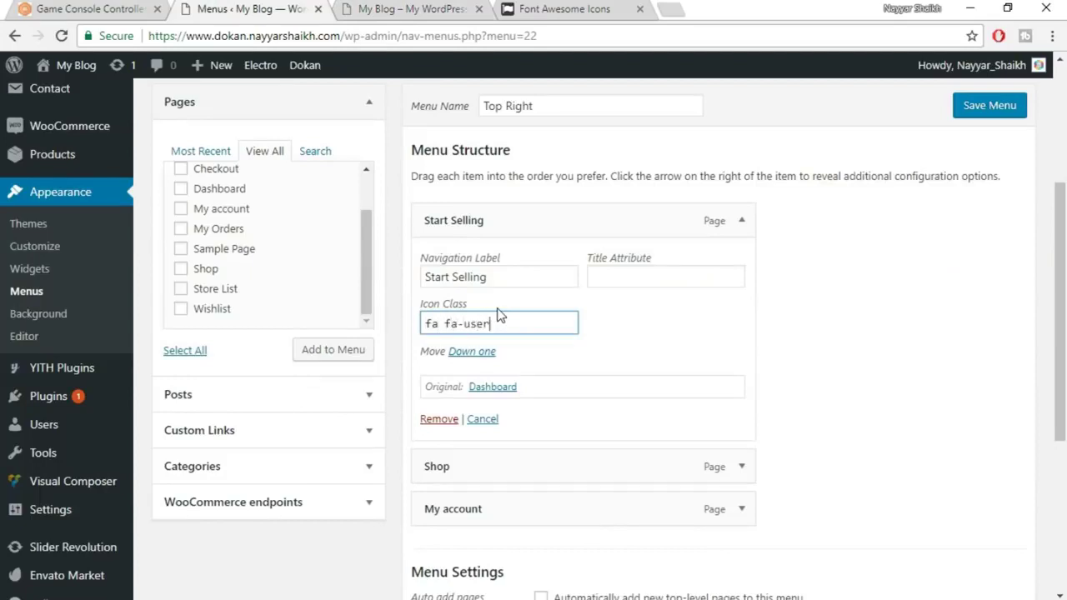
click(1022, 107)
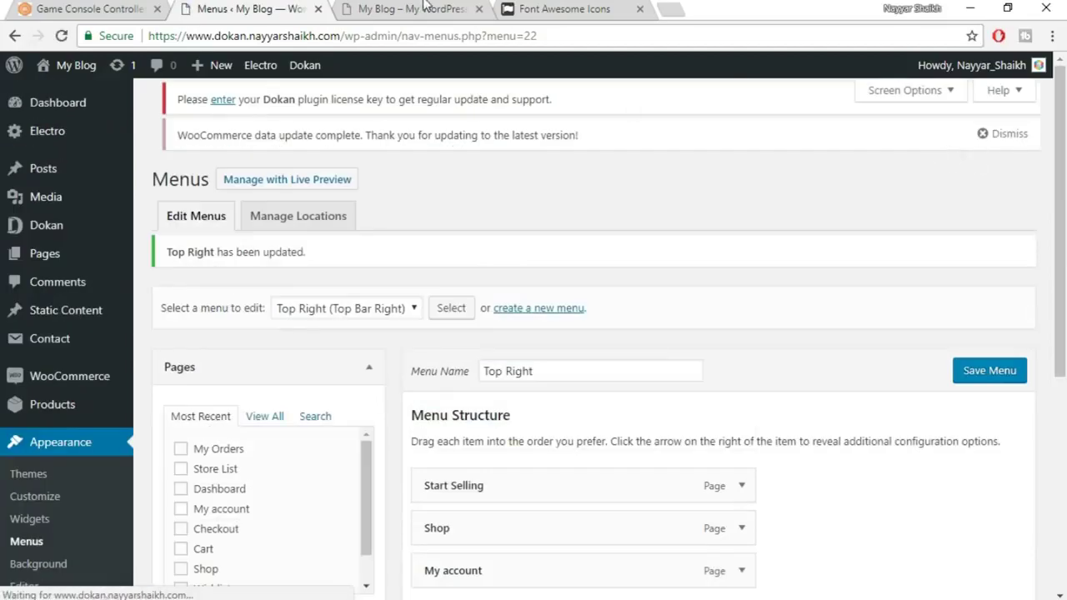
Reload the live site to check the top bar, then expand the Shop item's settings.
click(421, 8)
click(441, 30)
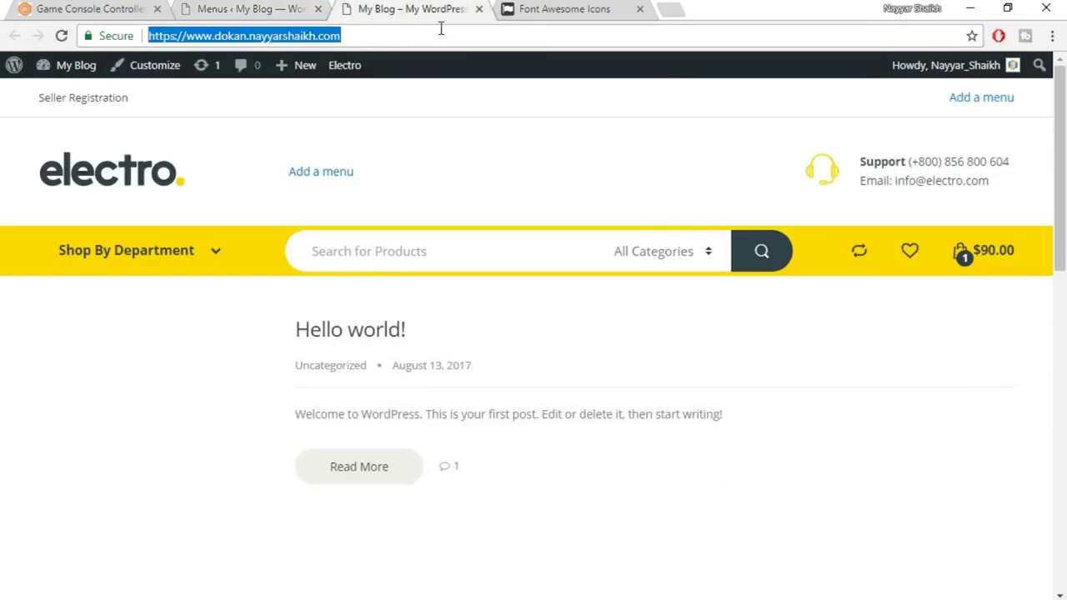
key(Return)
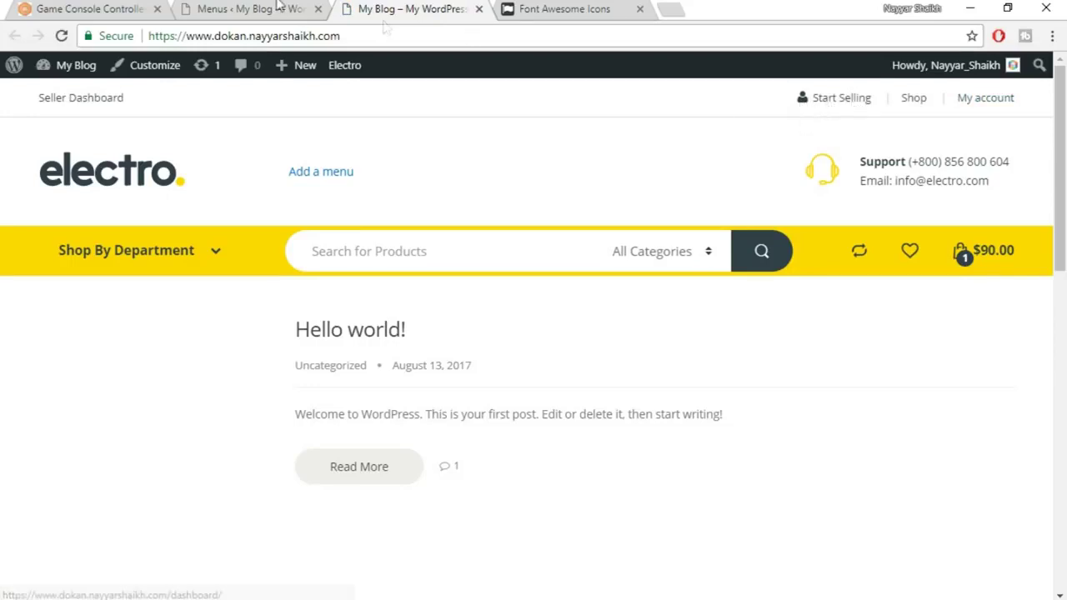
click(275, 8)
scroll(595, 406, down, 1)
scroll(595, 406, down, 2)
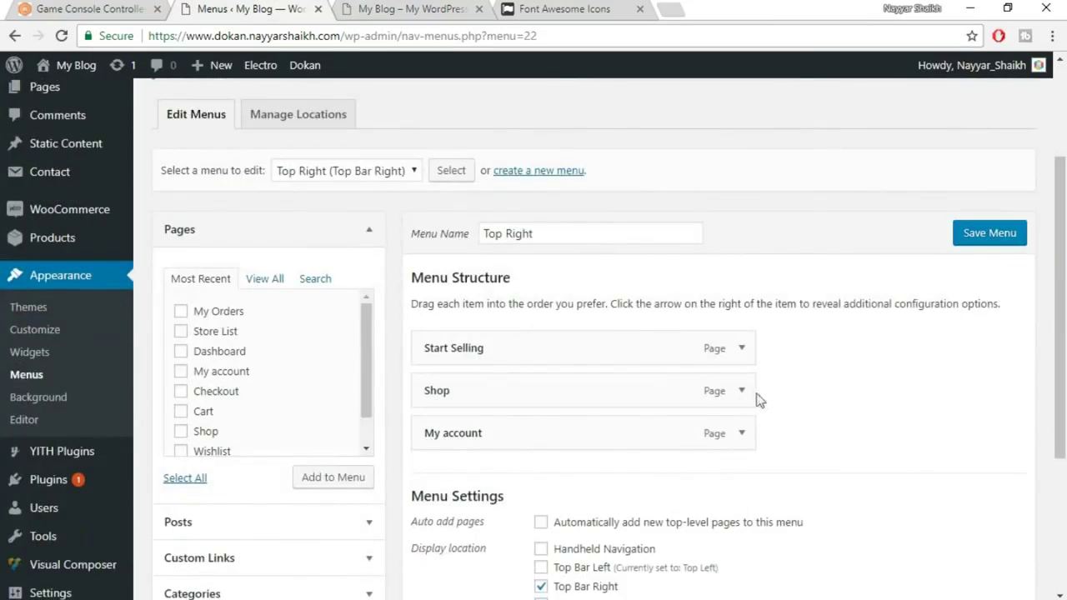
click(741, 391)
Search Font Awesome for 'shop' icons, replacing the previous search term.
click(573, 12)
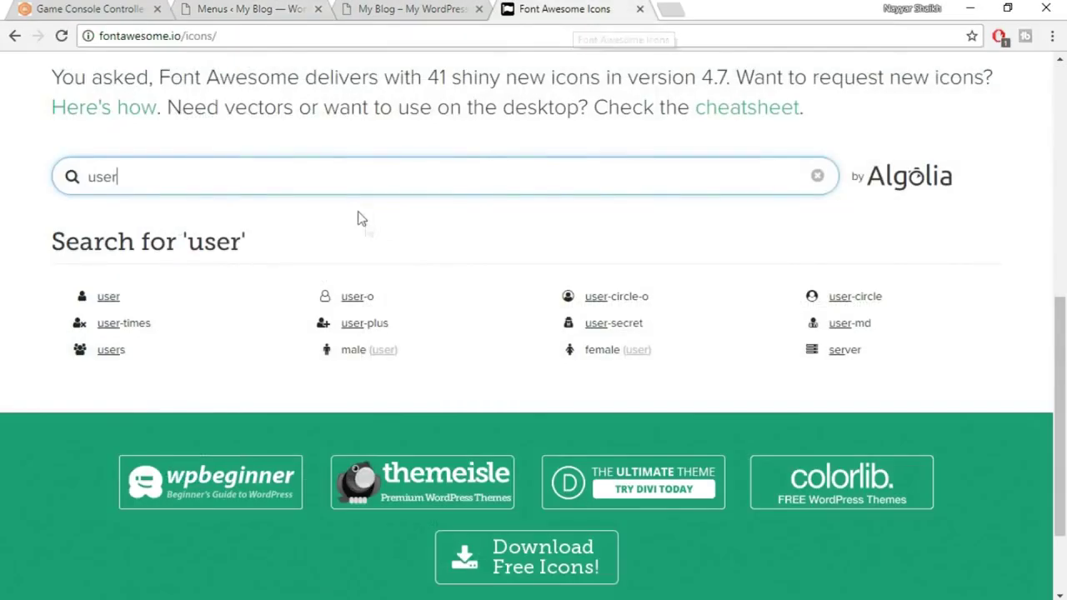
key(ctrl+a)
text(shop)
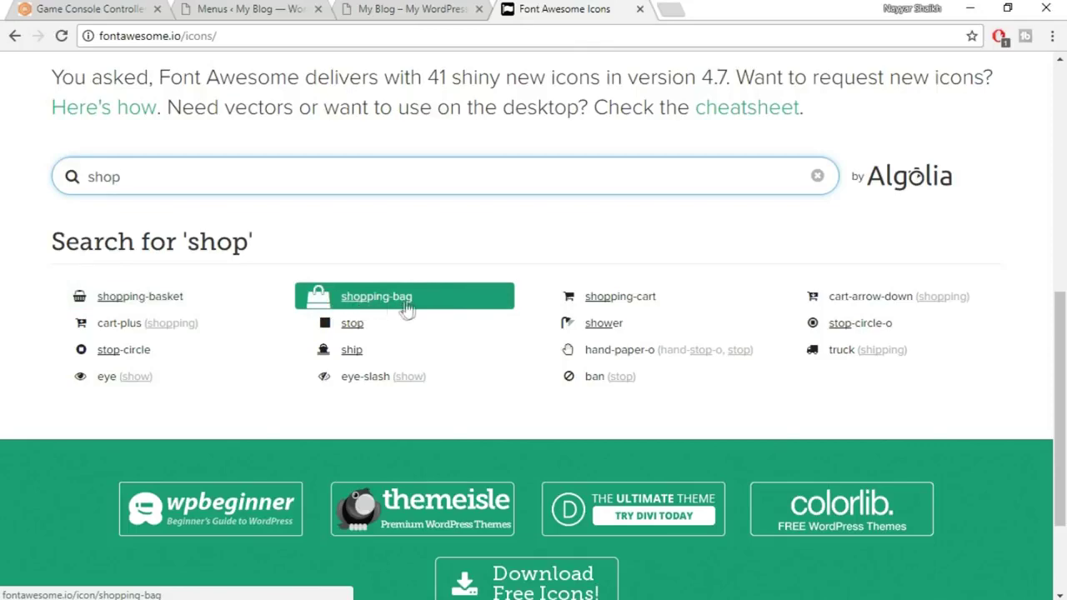
Set the Shop menu item's Icon Class to 'fa fa-shopping-bag'.
click(432, 8)
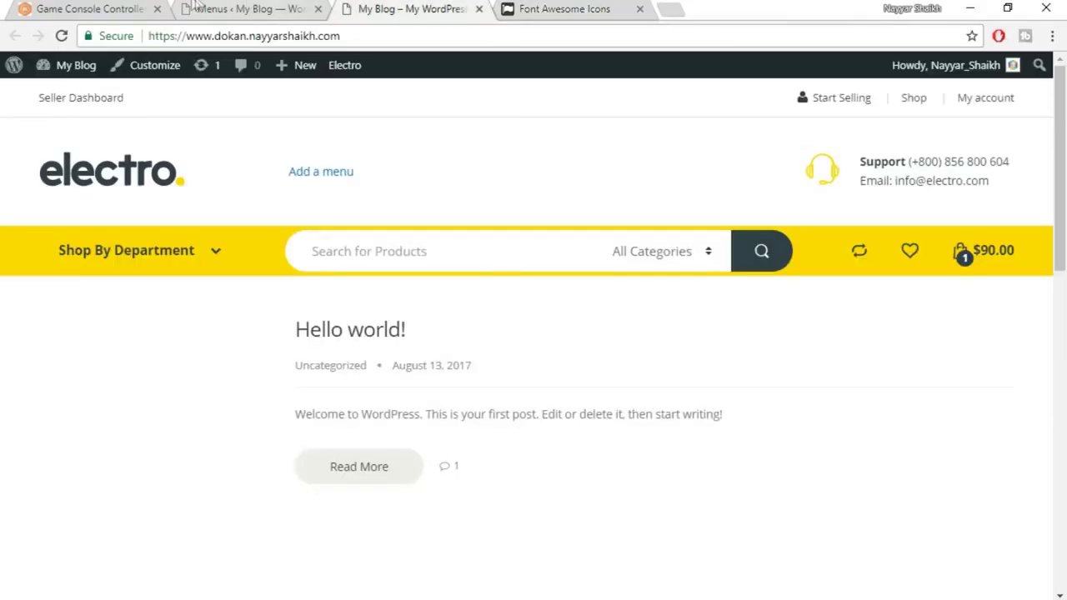
click(246, 8)
click(498, 493)
scroll(563, 463, down, 2)
text(fa fa-shopping-bag)
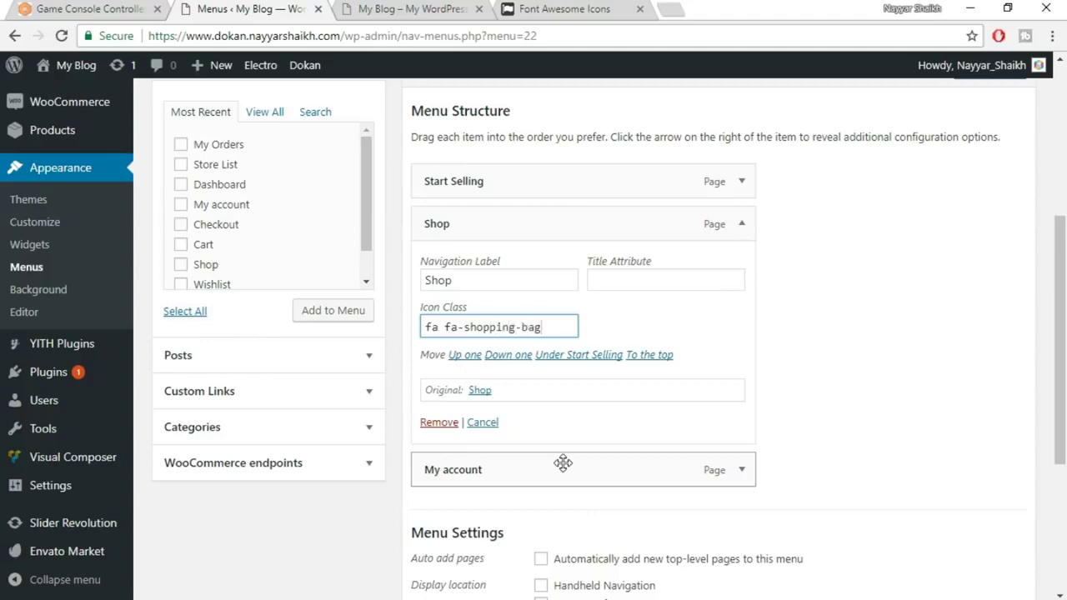
click(742, 224)
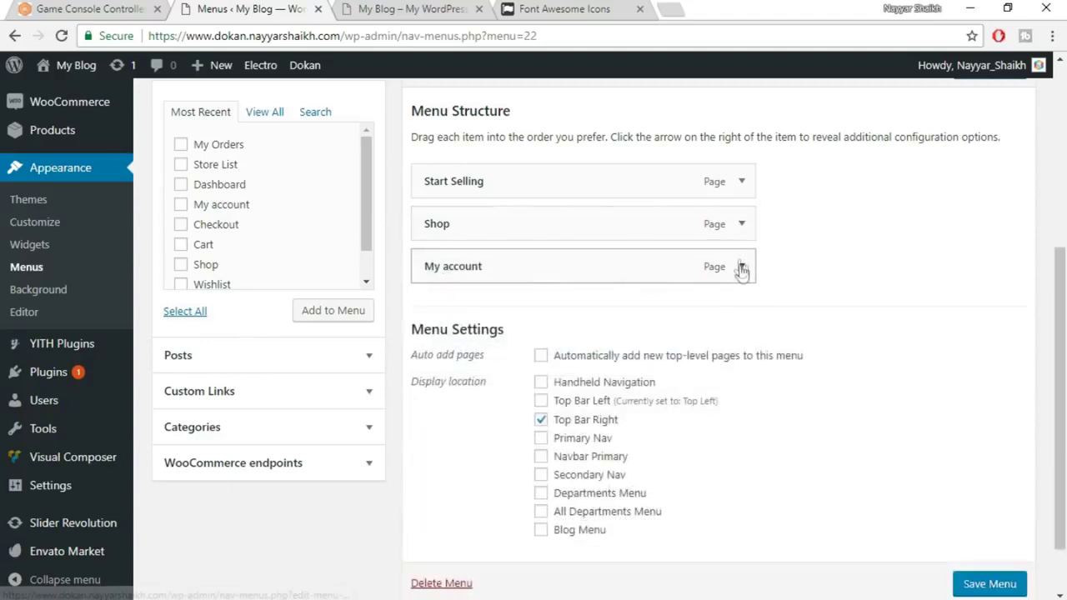
Set the My account menu item's Icon Class to 'fa fa-user', after checking the demo store's icon.
click(741, 267)
click(100, 8)
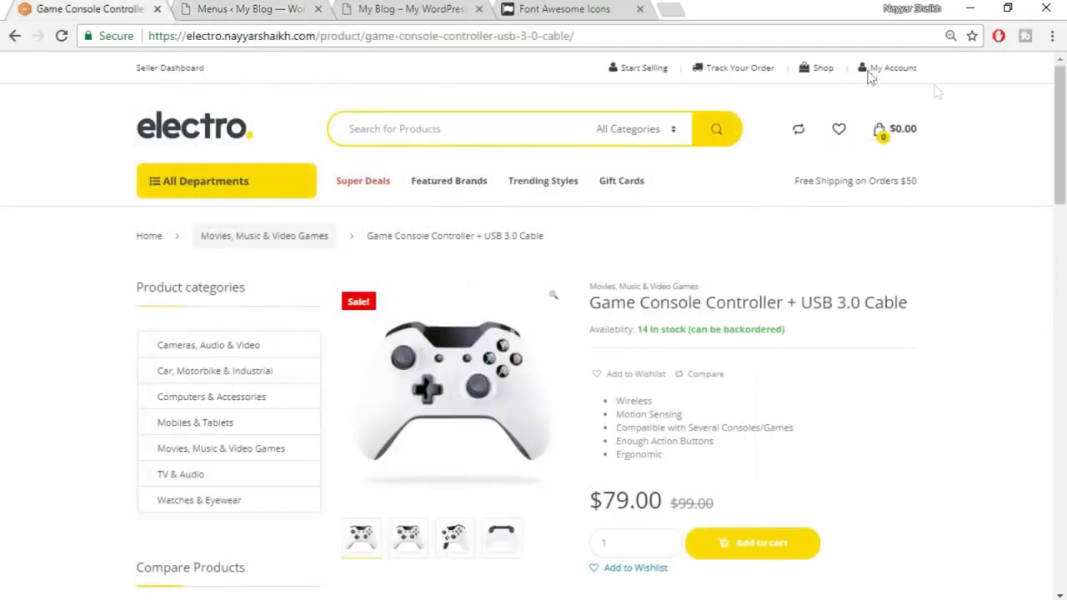
click(301, 10)
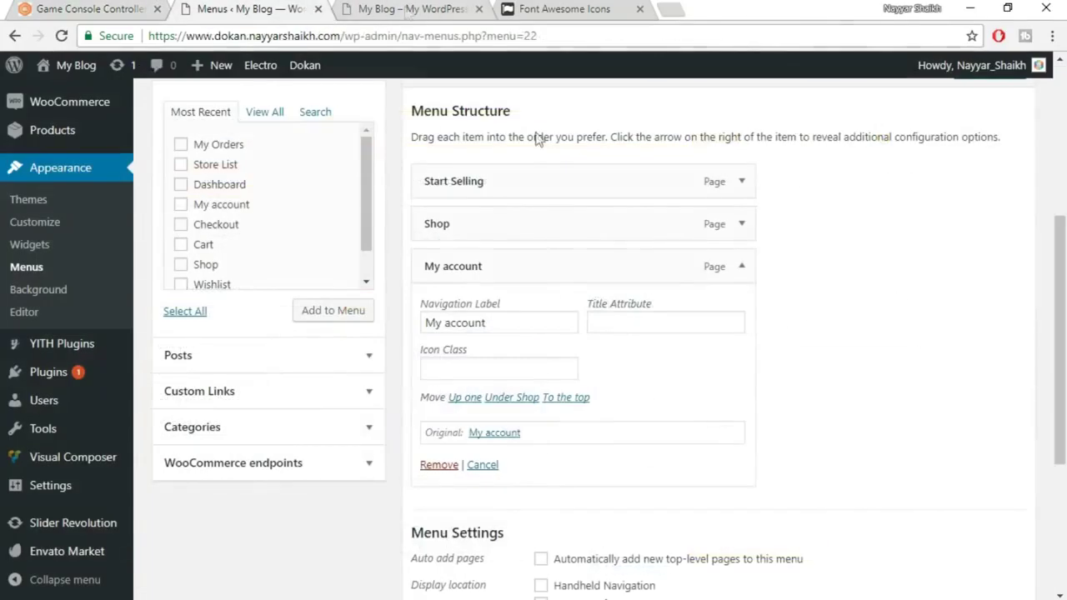
click(539, 376)
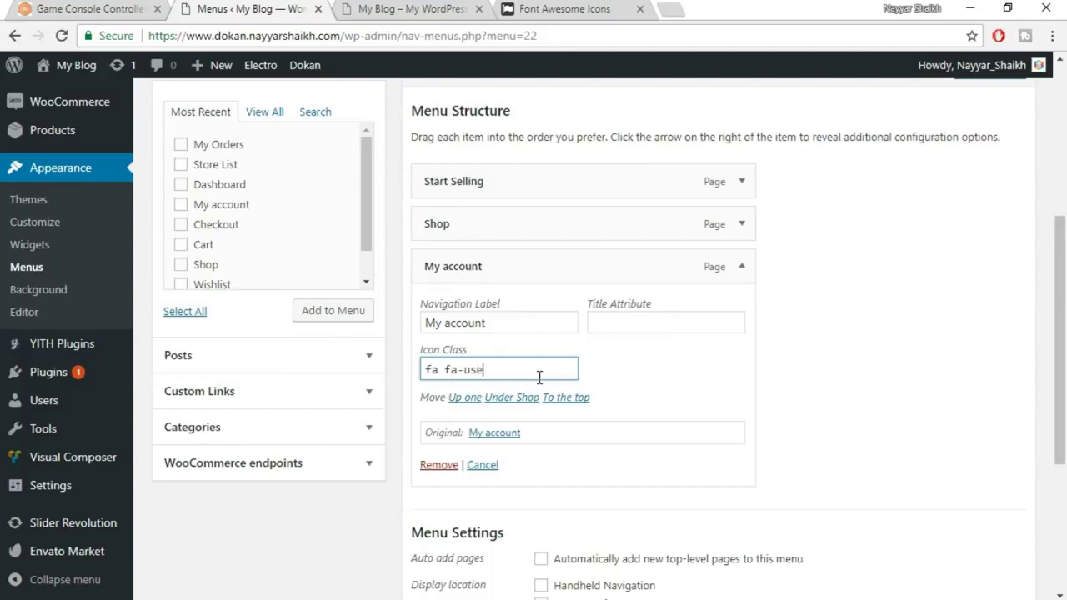
text(fa fa-user)
Save the Top Right menu and reload the live site to see the icons.
scroll(697, 388, down, 3)
click(996, 515)
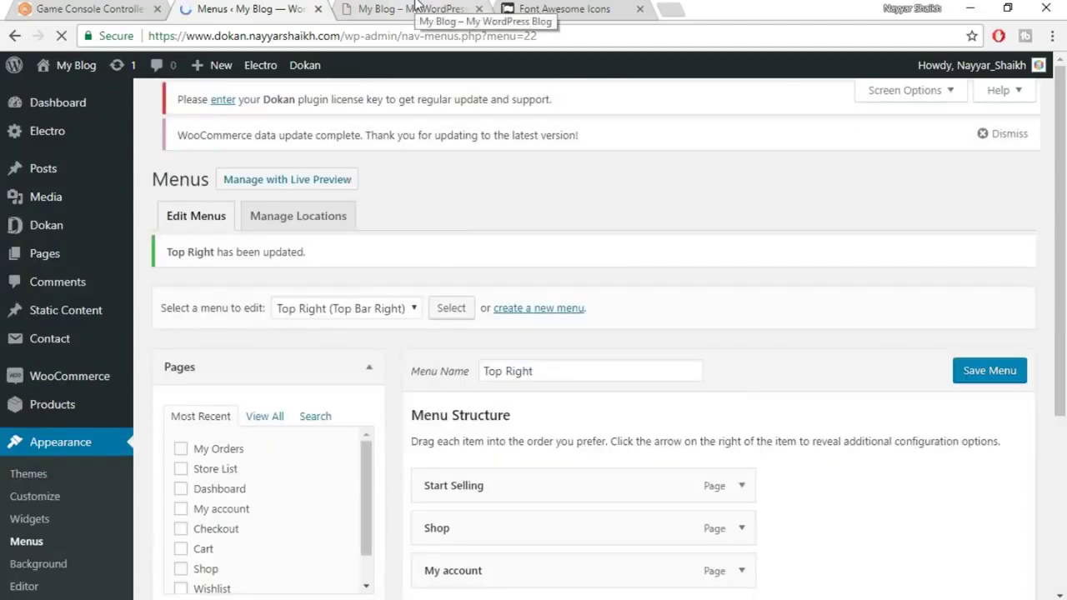
click(416, 9)
click(438, 32)
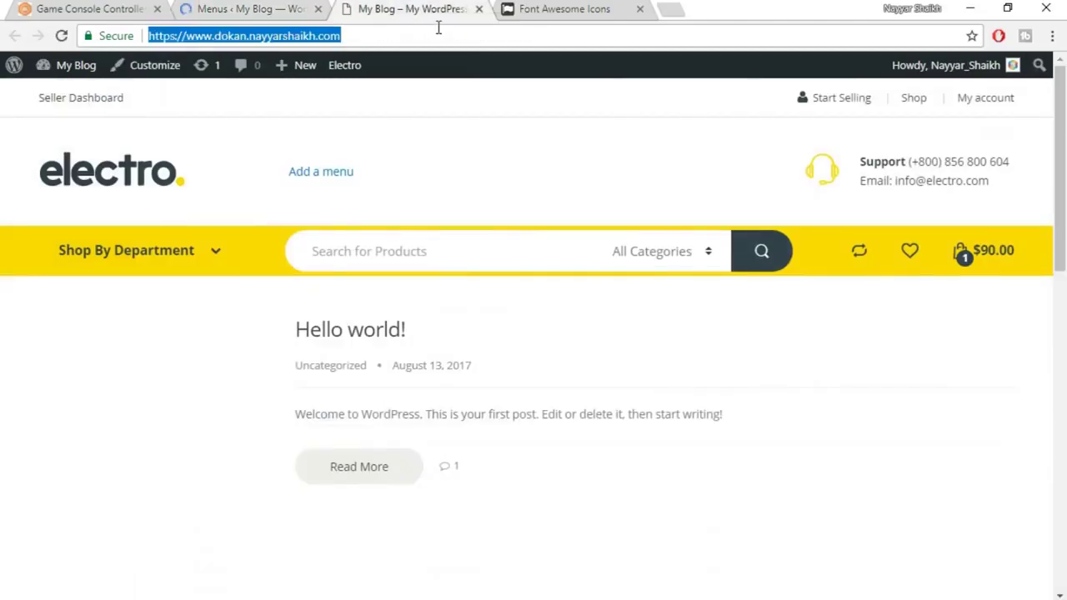
key(Return)
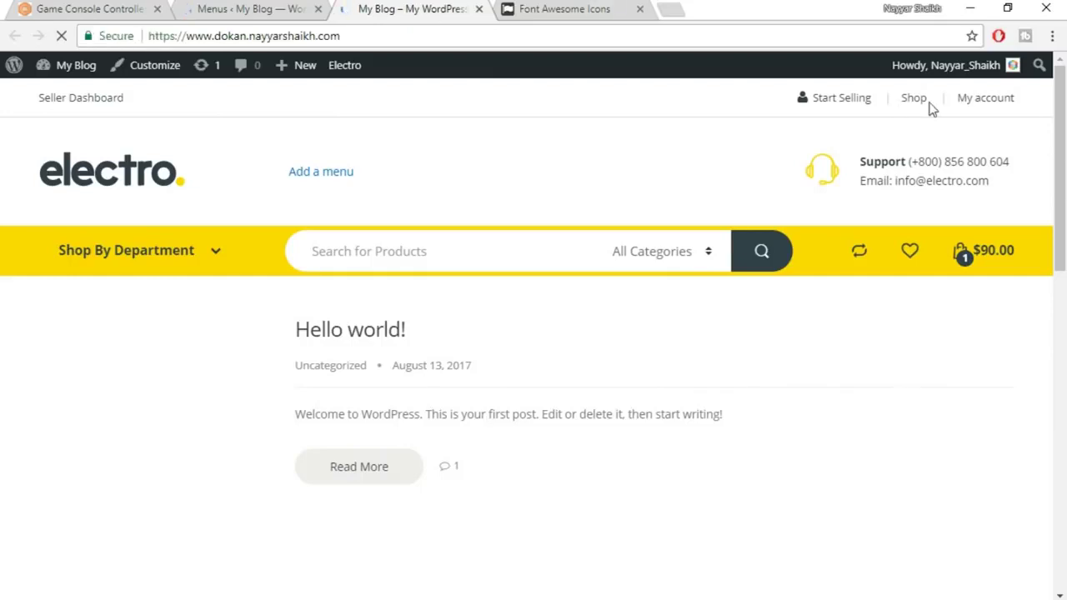
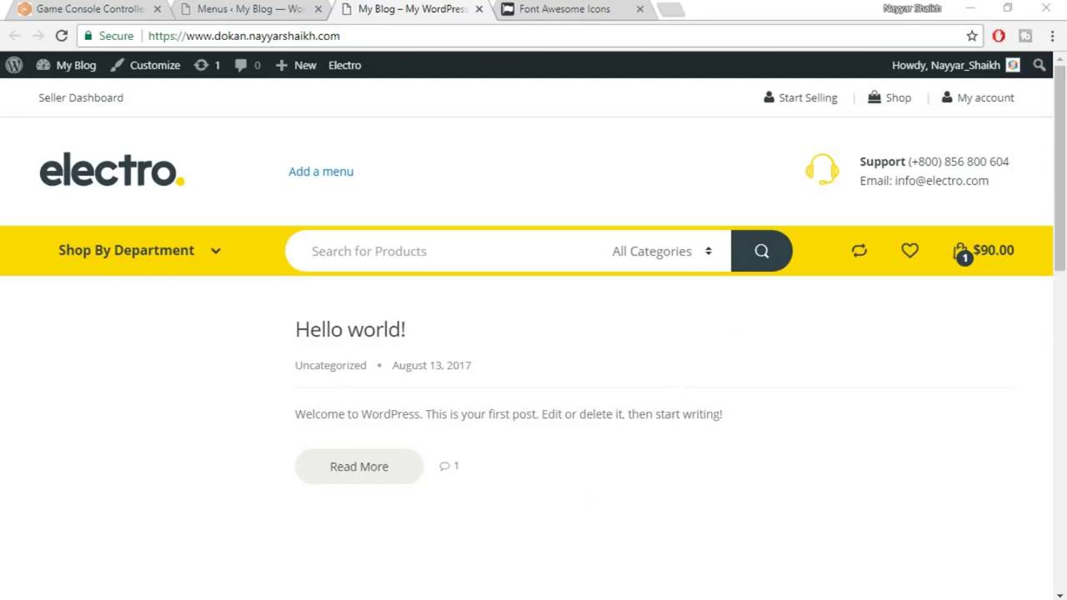
Reload the storefront home page in the second, logged-out browser window.
click(492, 596)
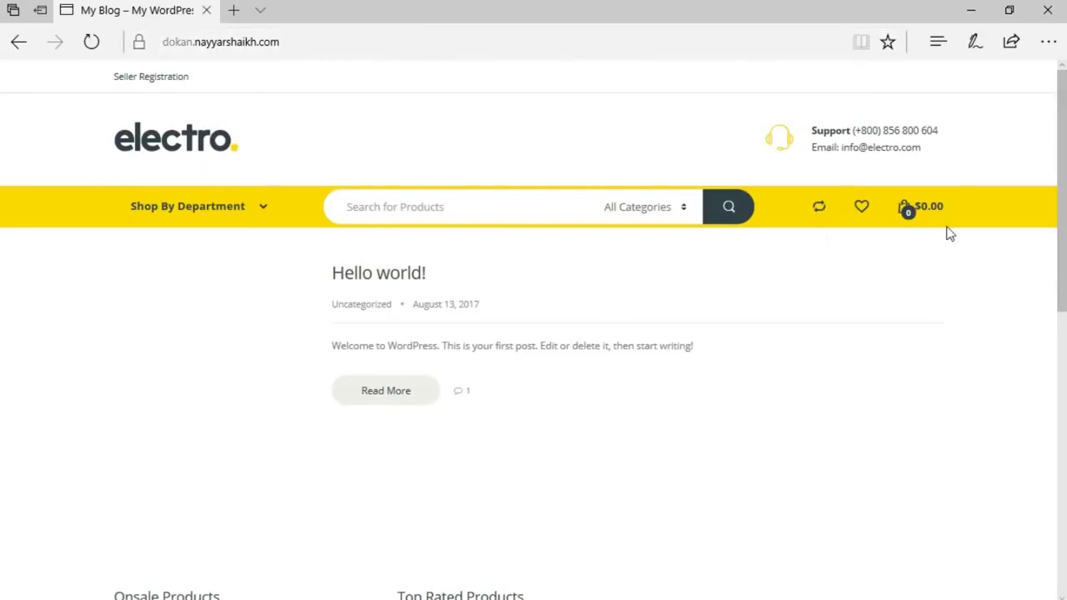
click(91, 41)
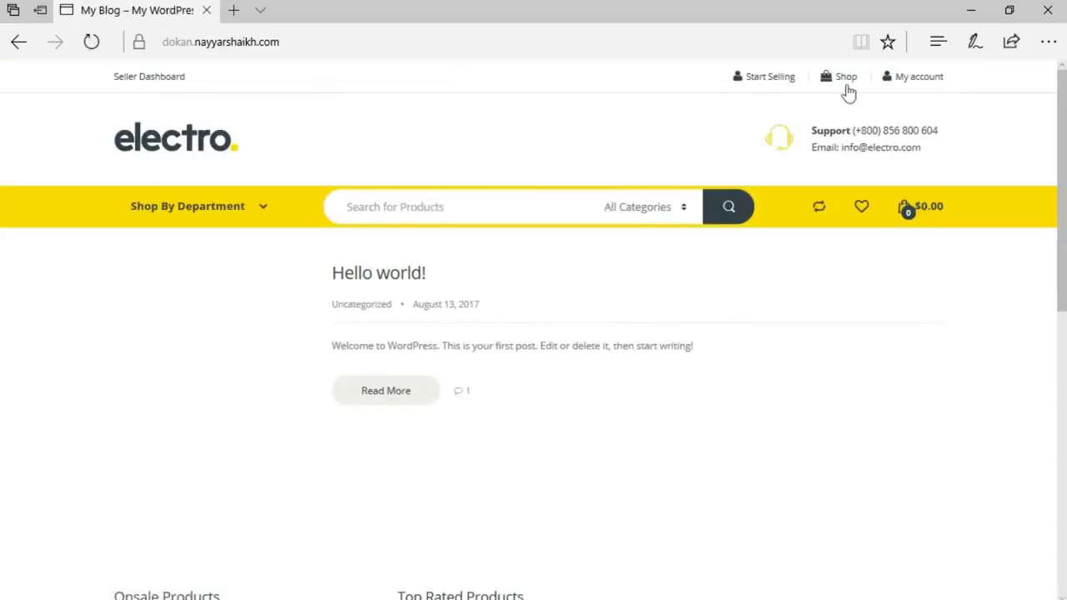
Open the seller sign-up page, choose 'I am a vendor', and enter the account e-mail and password.
click(766, 87)
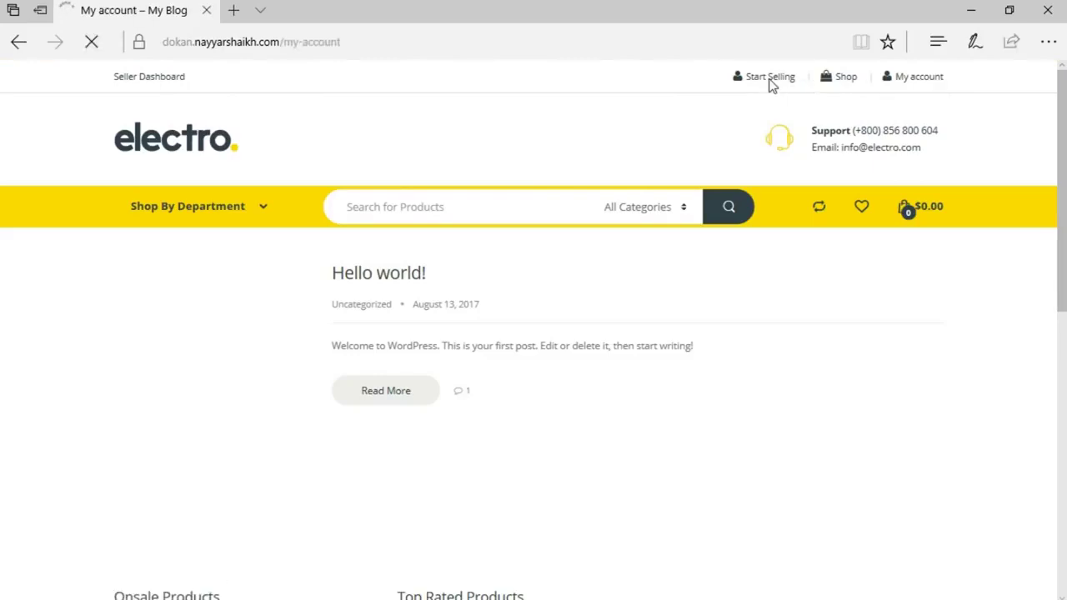
scroll(917, 281, down, 3)
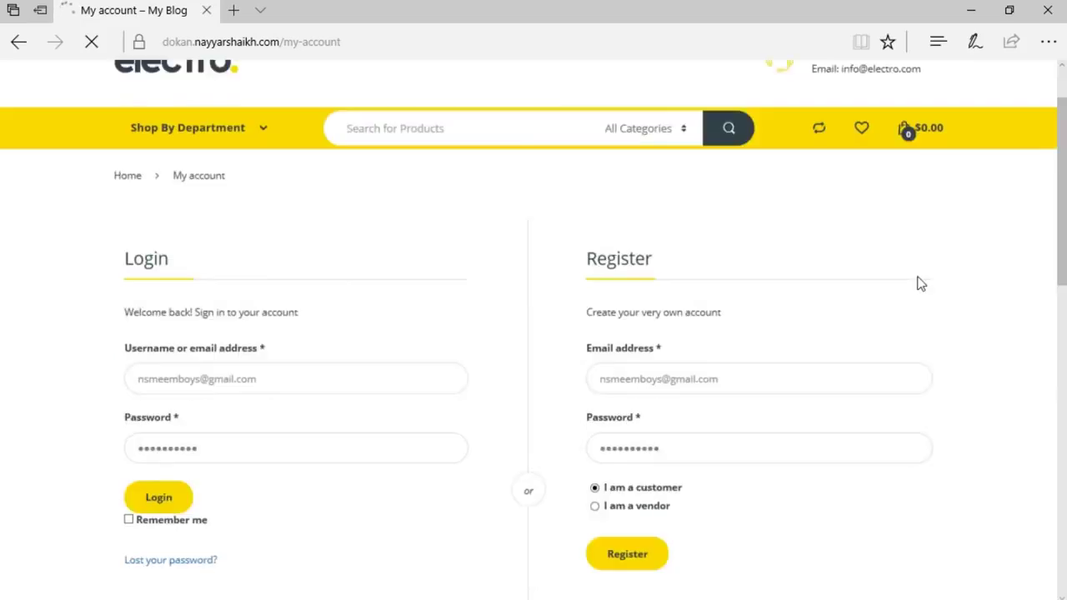
scroll(195, 279, up, 1)
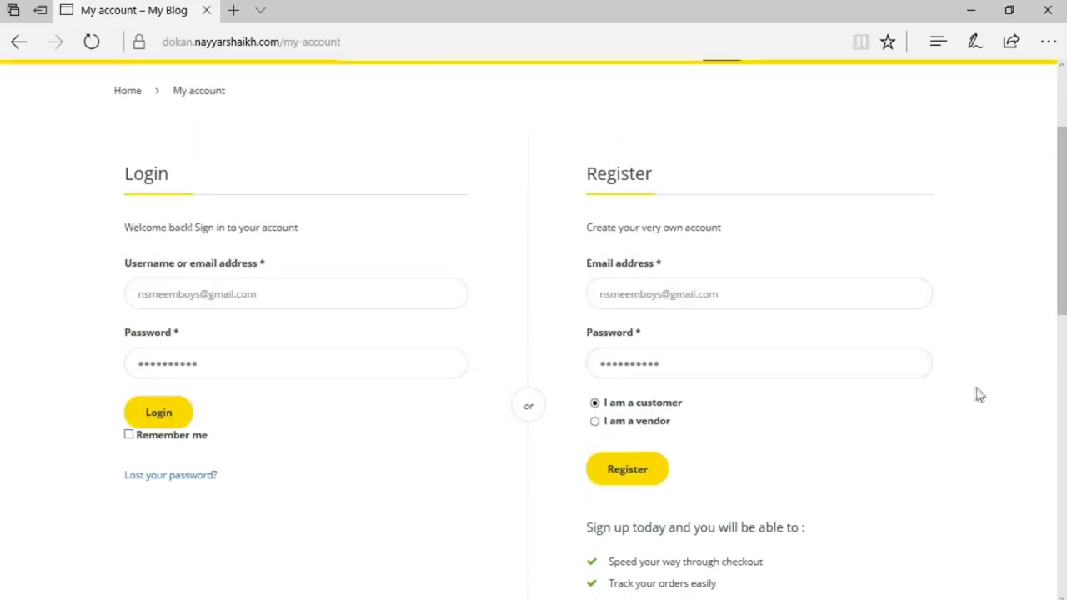
scroll(977, 393, down, 1)
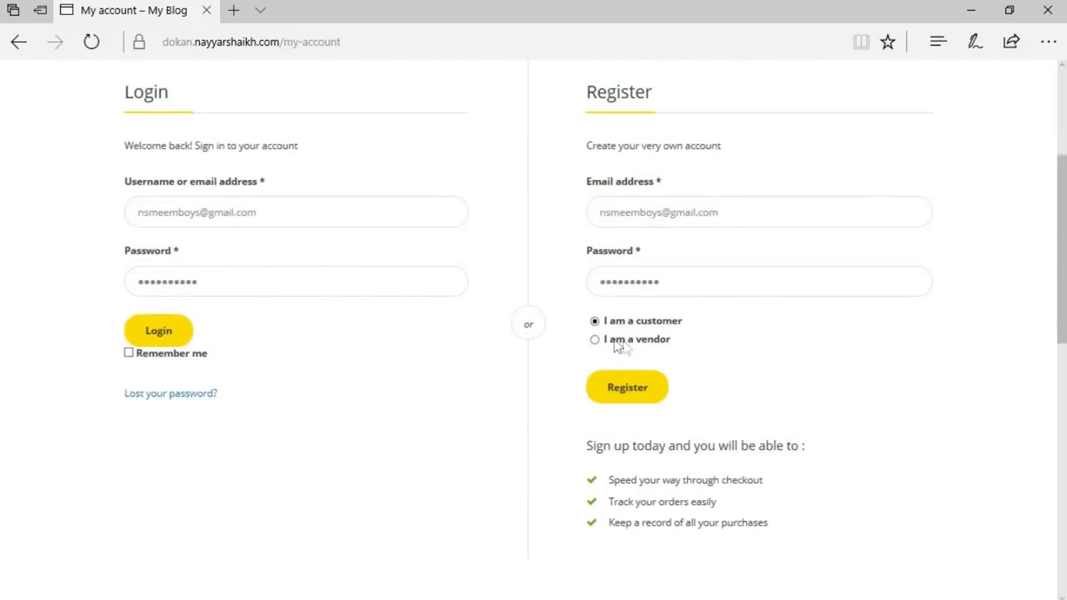
click(627, 341)
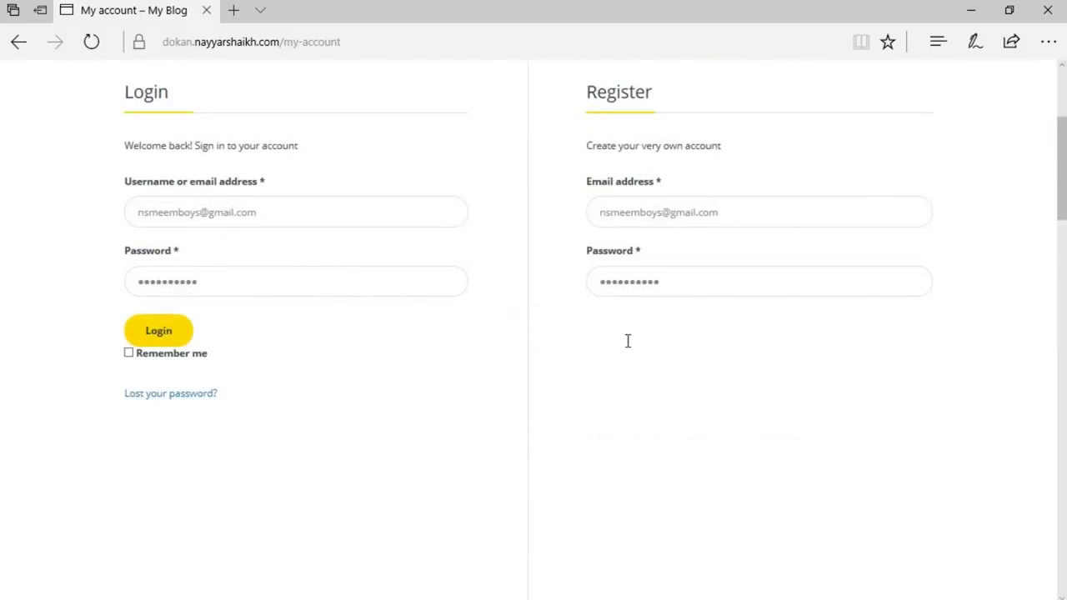
scroll(724, 354, up, 2)
click(738, 385)
scroll(1064, 159, down, 2)
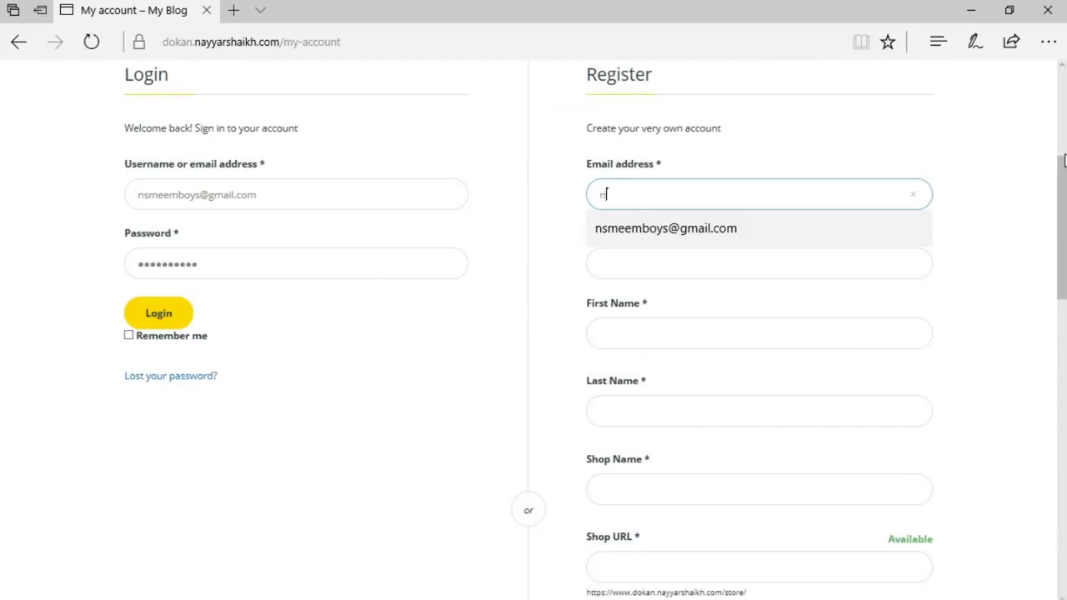
key(Escape)
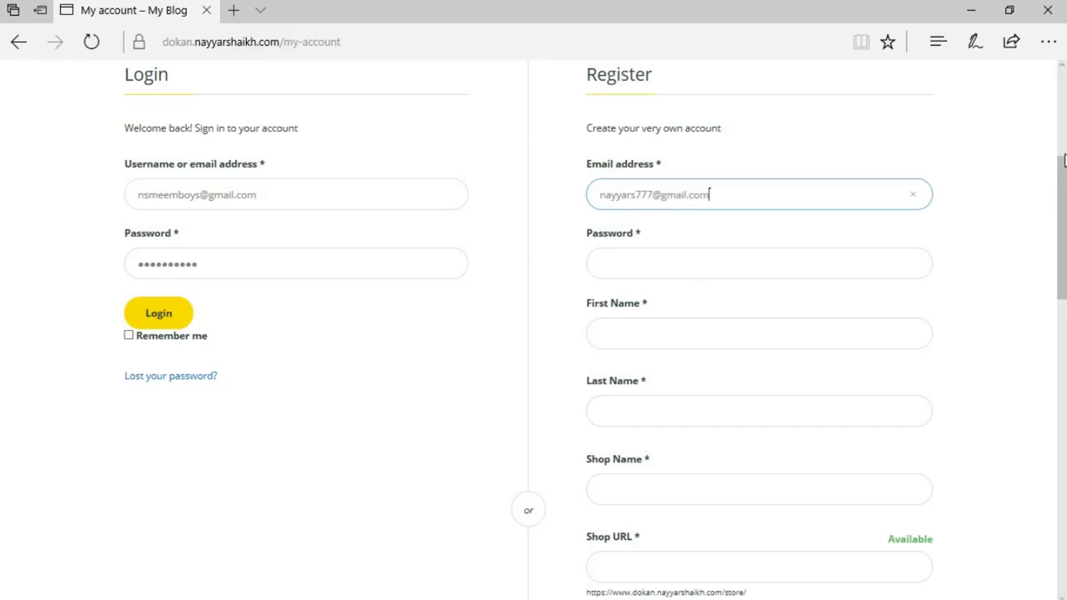
click(644, 270)
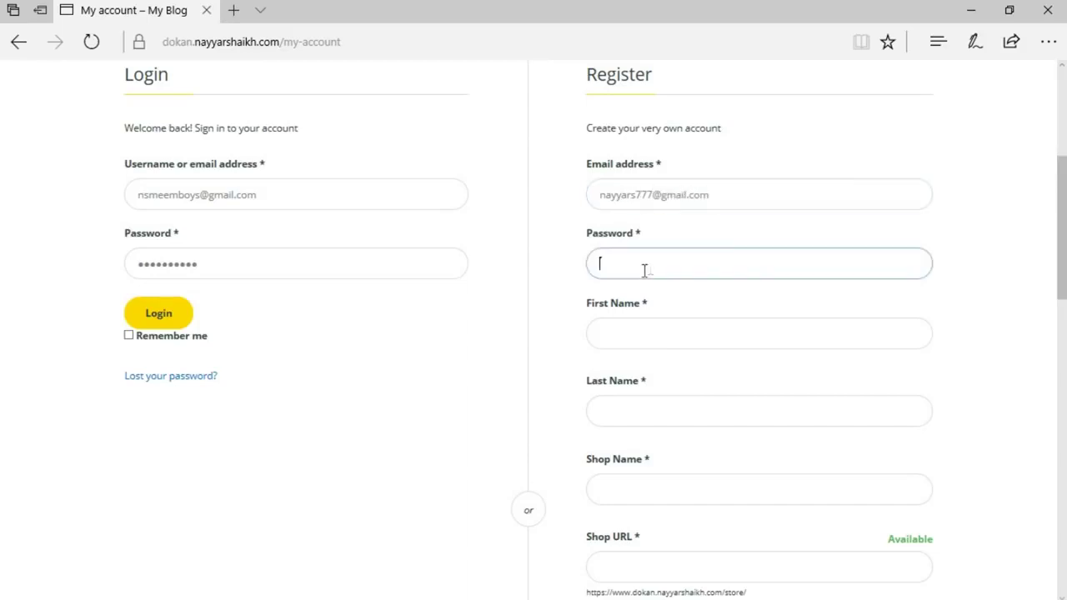
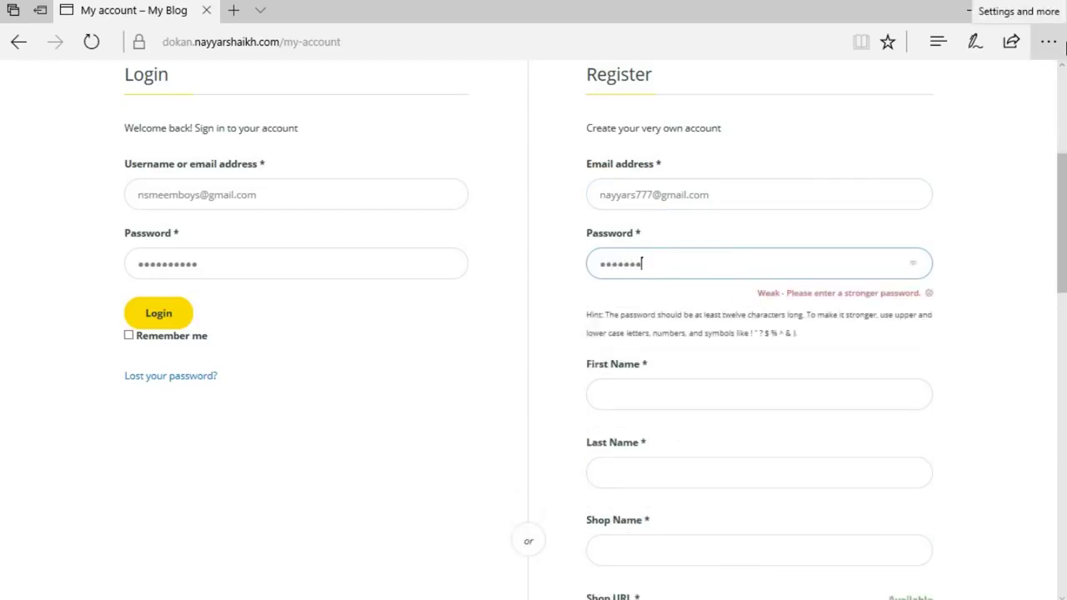
Fill in first and last name, shop name Ntech, shop URL and phone, then register.
click(632, 351)
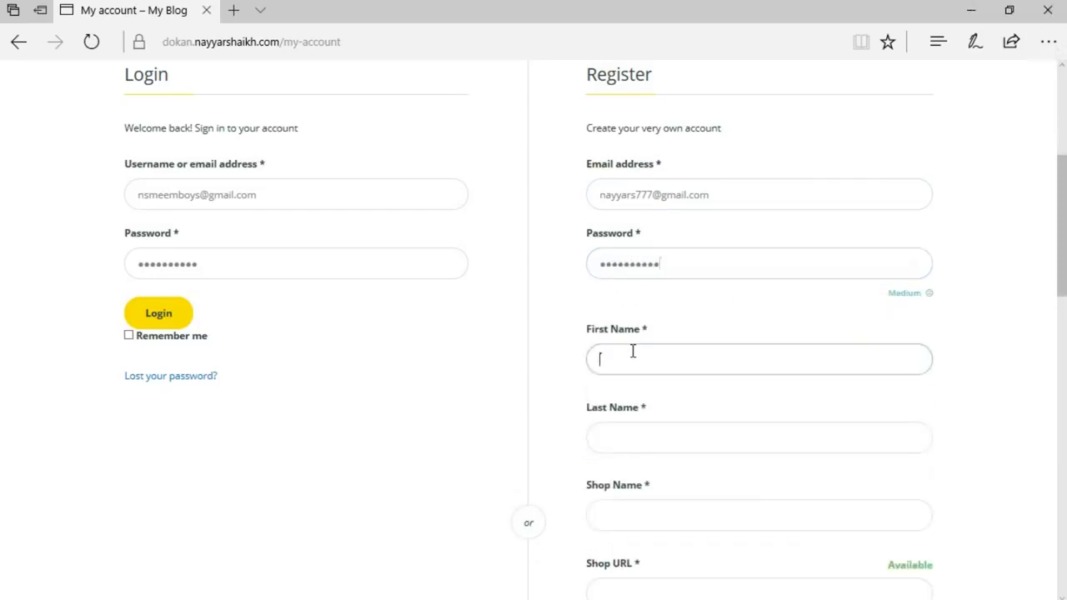
click(653, 399)
scroll(767, 375, down, 3)
click(634, 199)
click(646, 270)
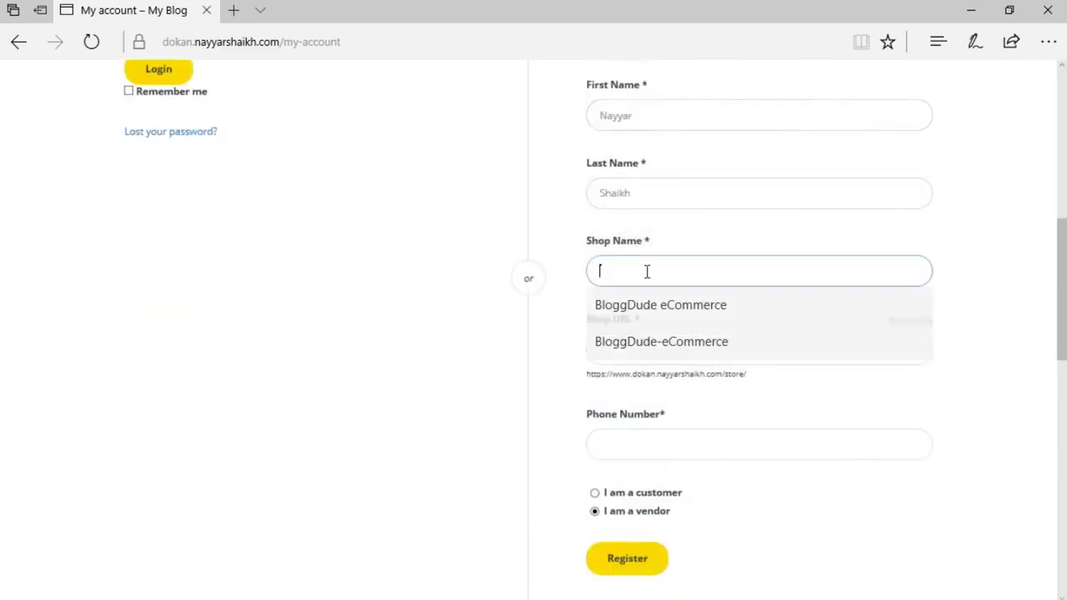
text(Ntech)
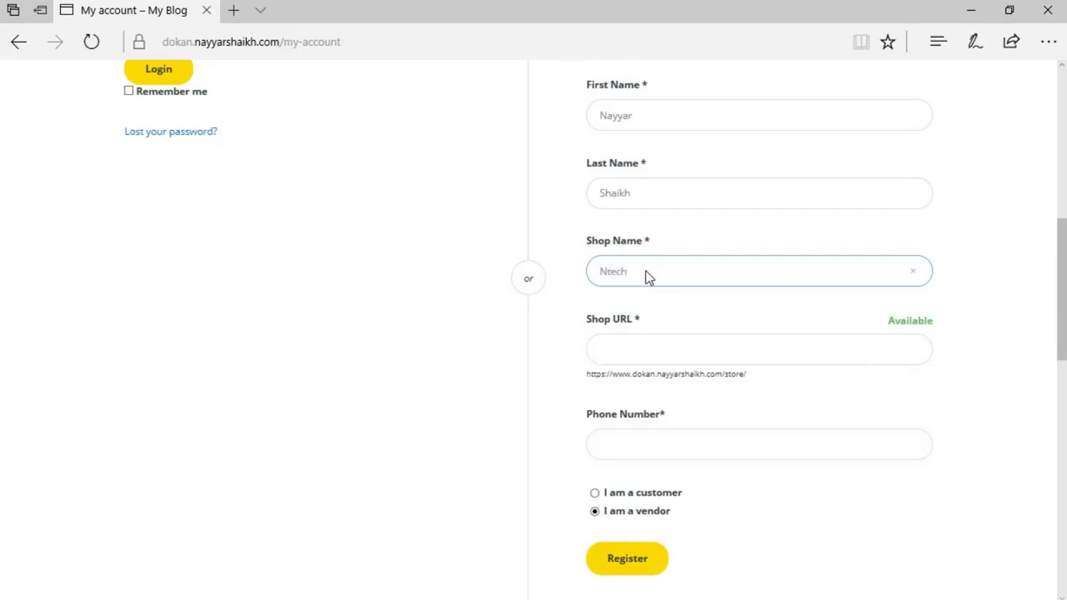
key(Tab)
scroll(989, 338, down, 2)
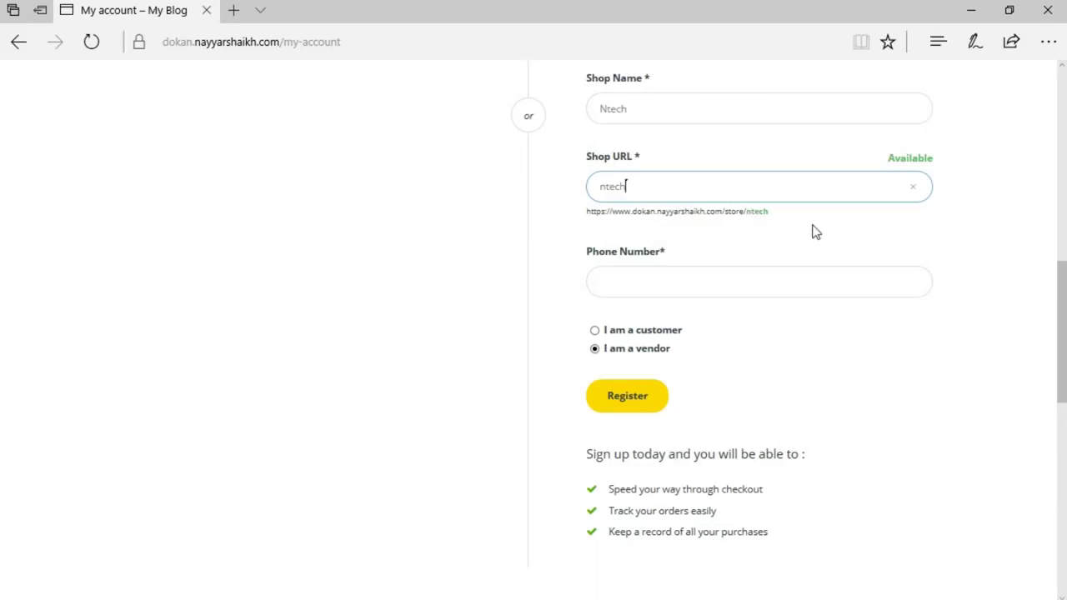
click(785, 283)
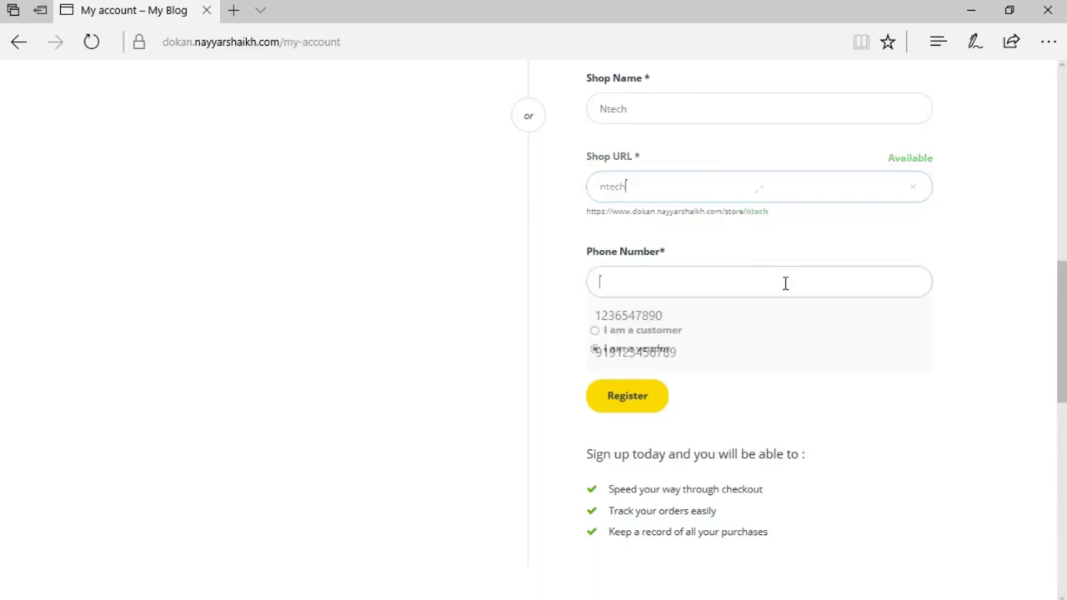
click(753, 321)
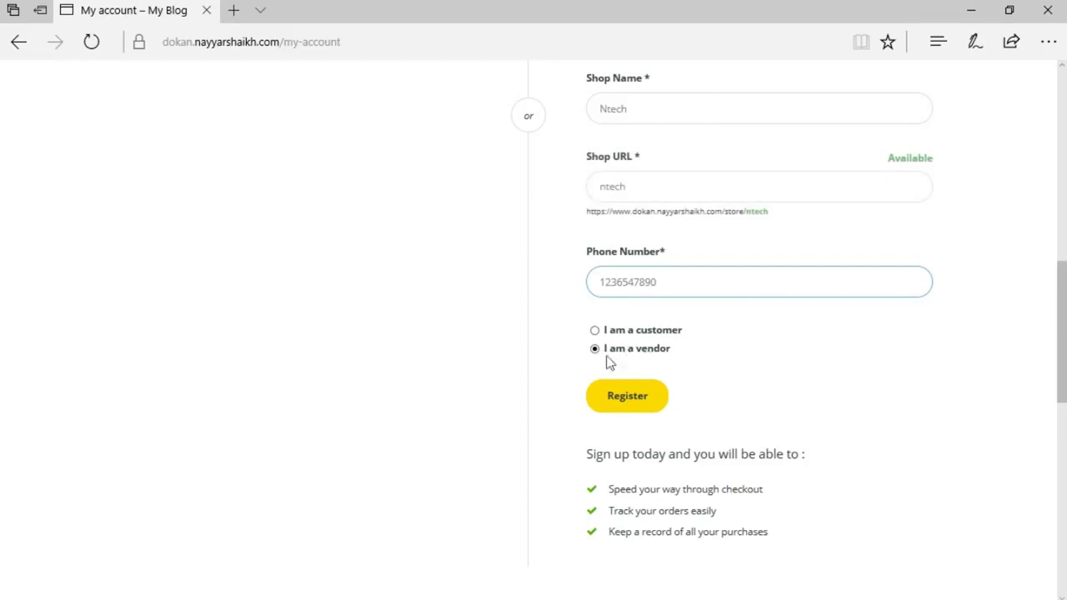
click(635, 408)
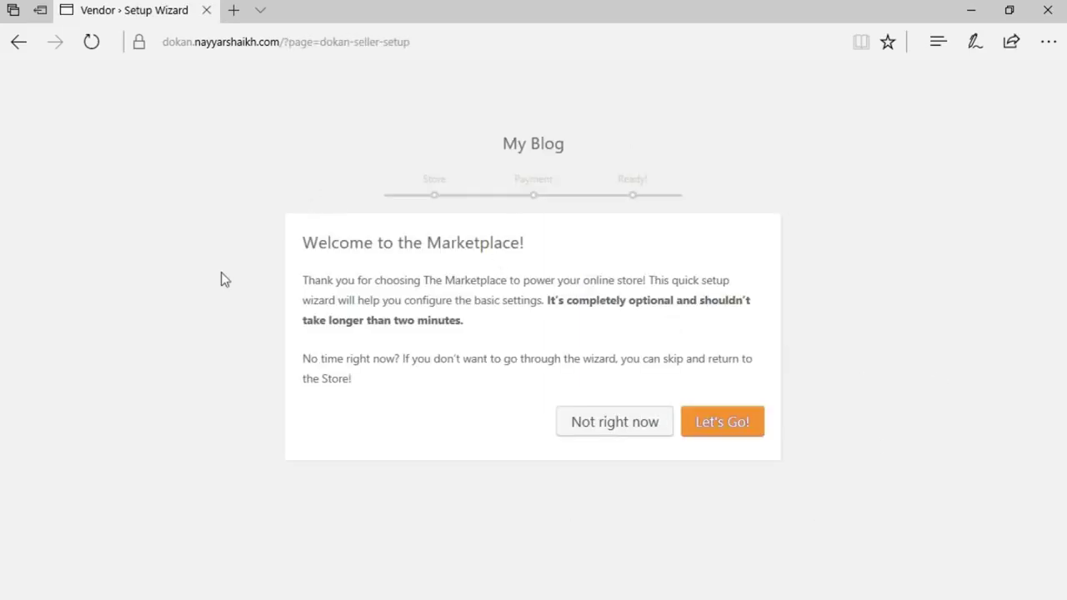
Start the store setup wizard and fill in street, street 2, city and postal code.
click(745, 423)
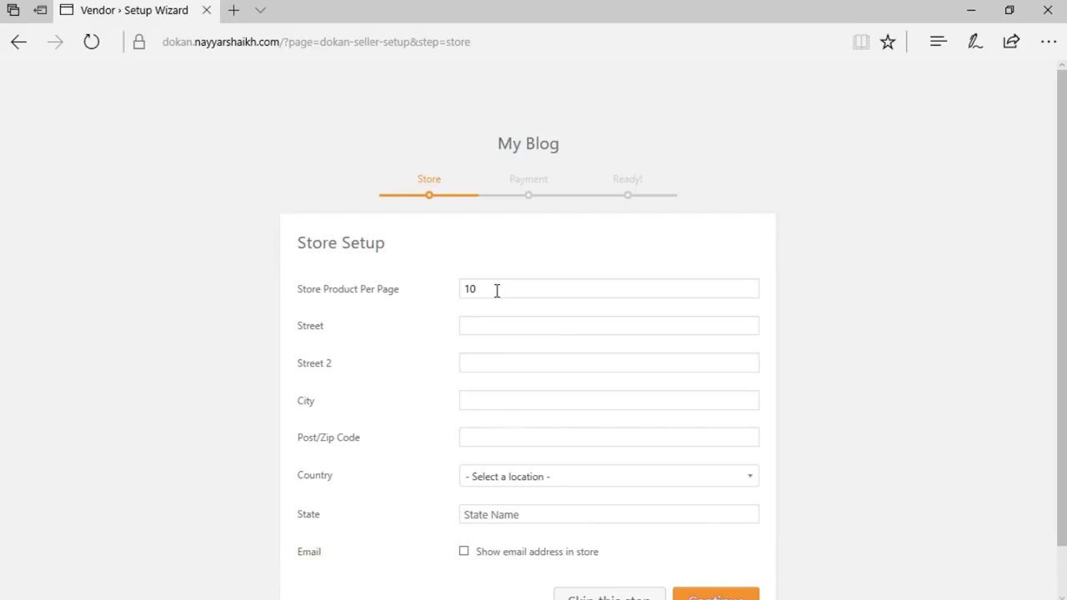
scroll(497, 290, down, 1)
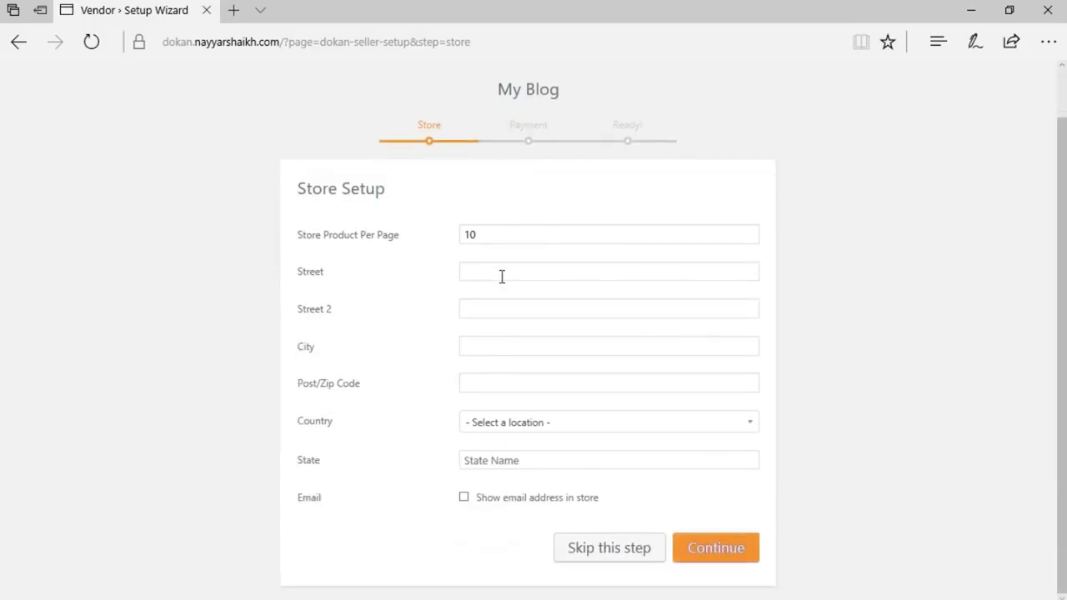
click(502, 277)
click(507, 299)
click(503, 305)
click(500, 338)
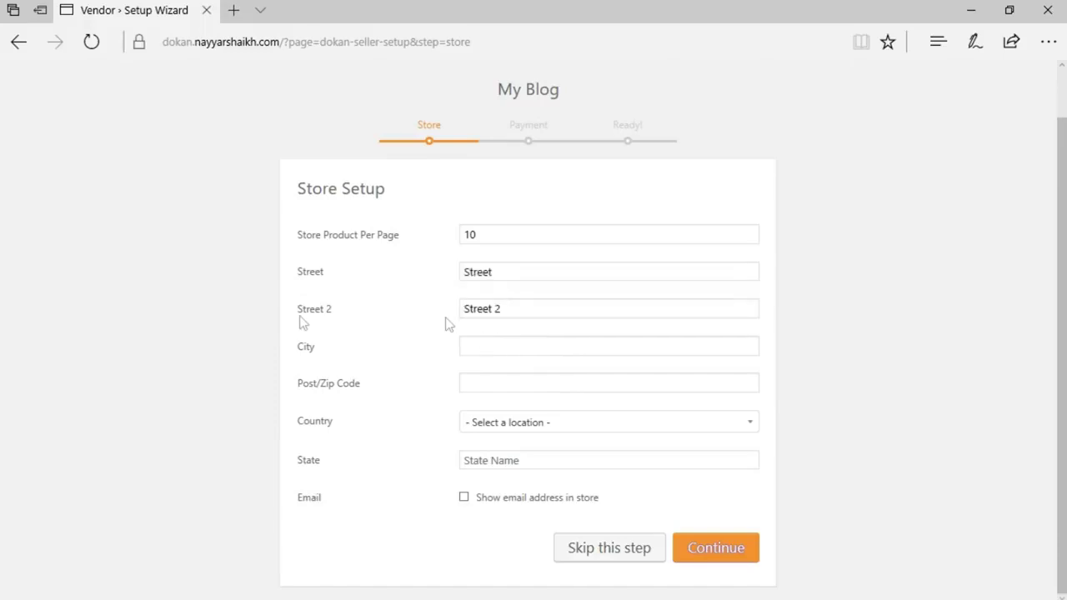
click(520, 345)
click(509, 376)
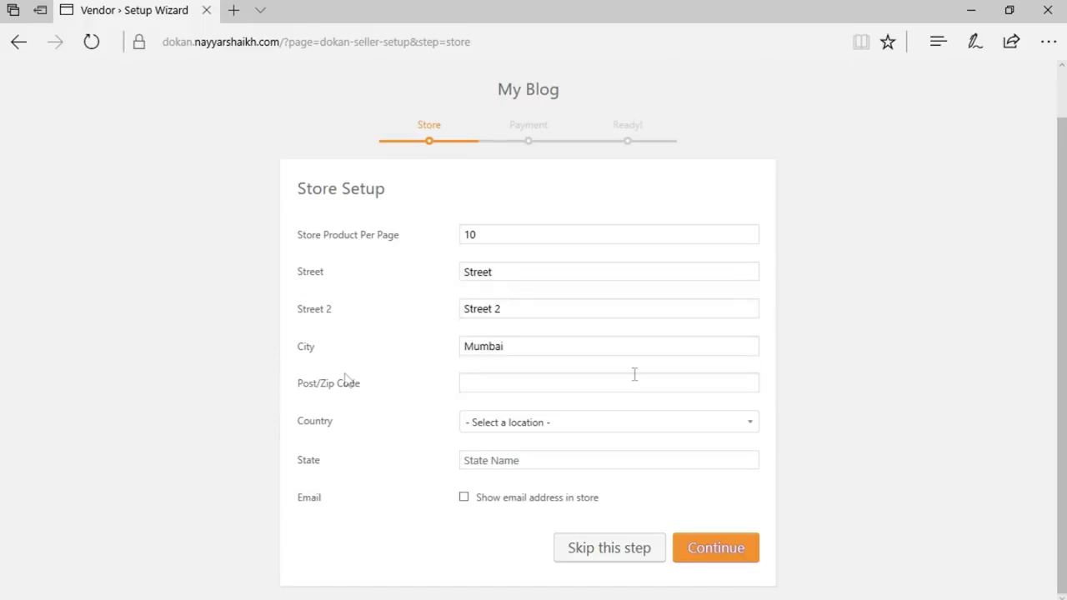
click(540, 376)
click(531, 409)
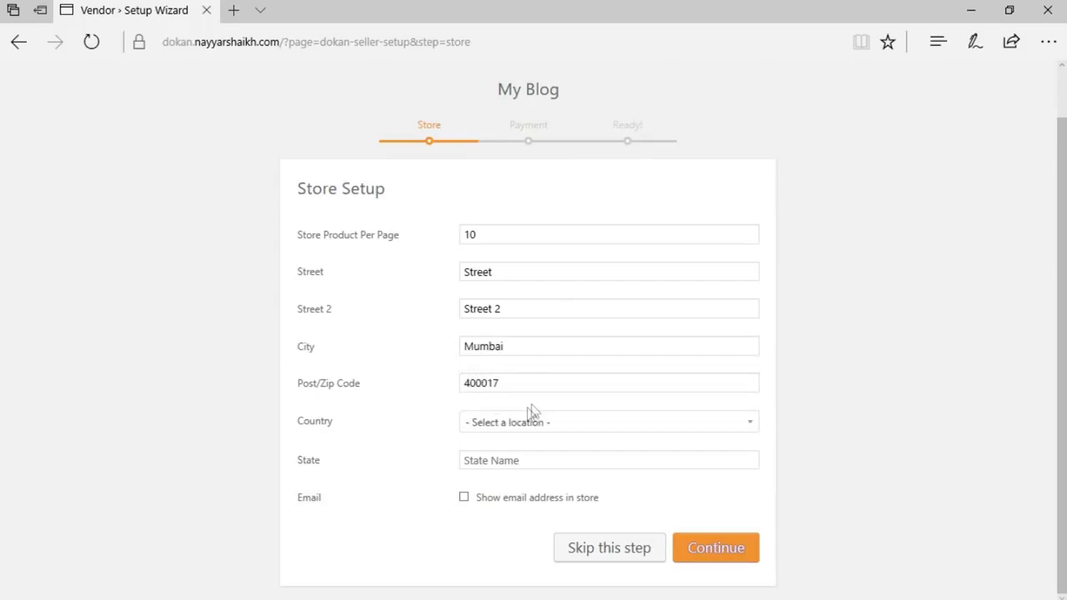
Set country to India and state to Maharashtra, then continue to payment setup.
click(569, 430)
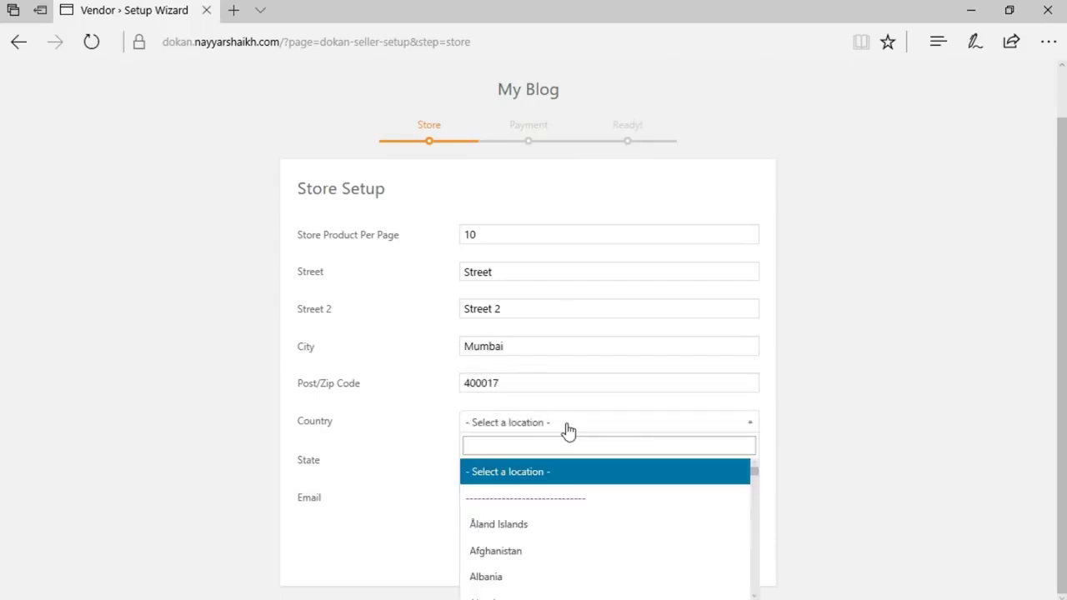
text(Ind)
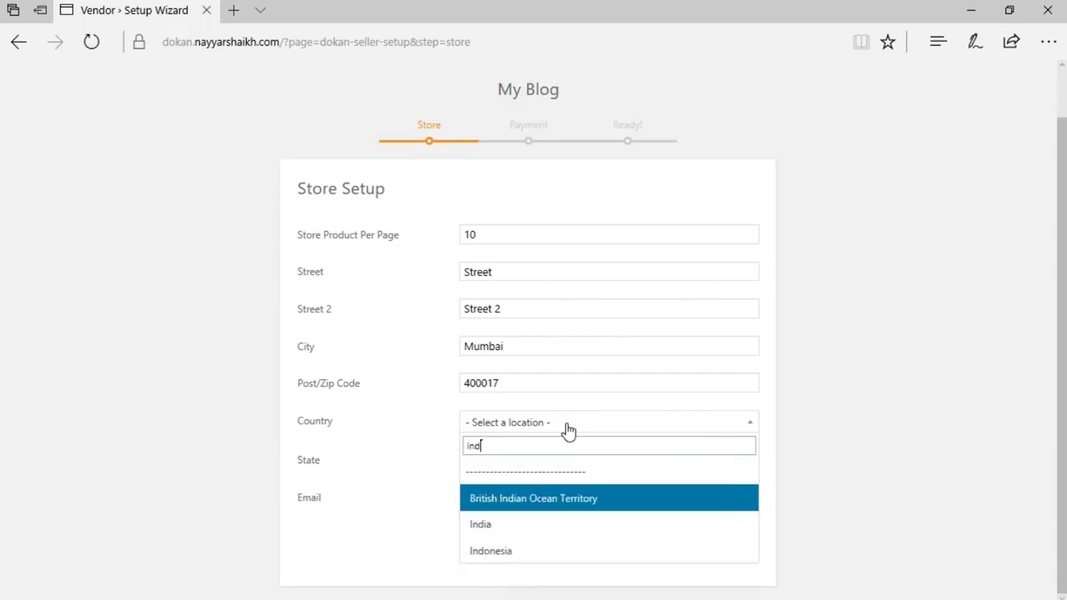
click(547, 522)
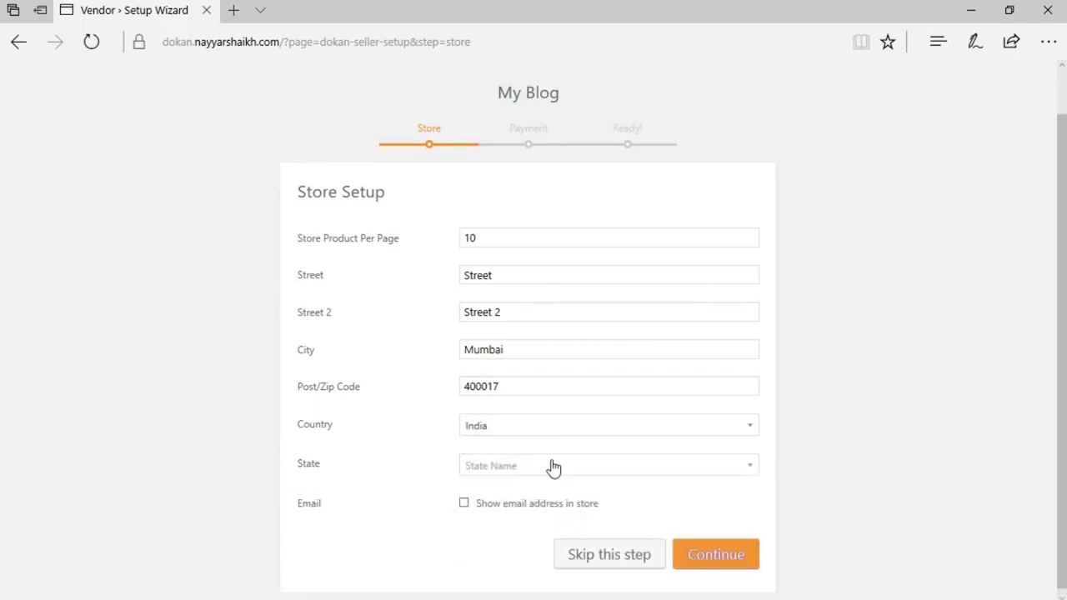
click(553, 468)
text(maha)
click(555, 440)
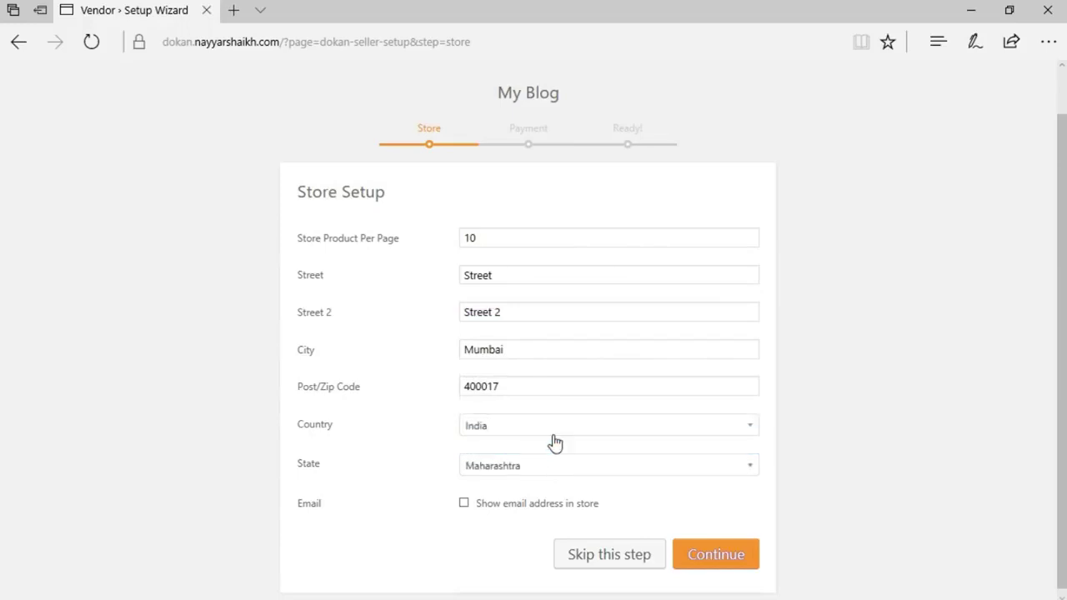
click(717, 556)
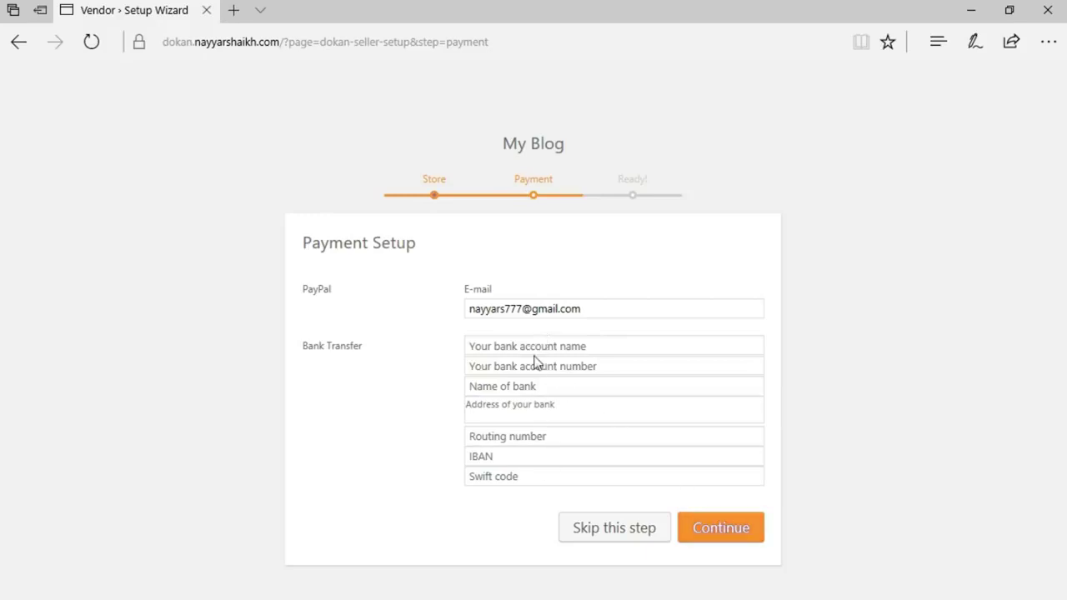
Skip the payment details, finish the wizard and view the Ntech store dashboard.
click(717, 518)
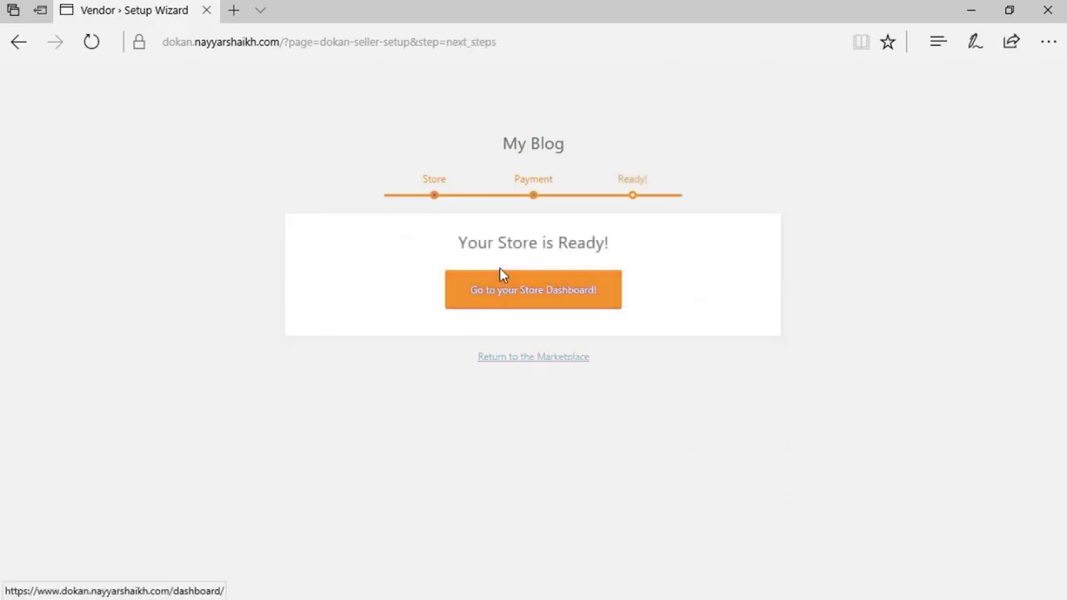
click(548, 305)
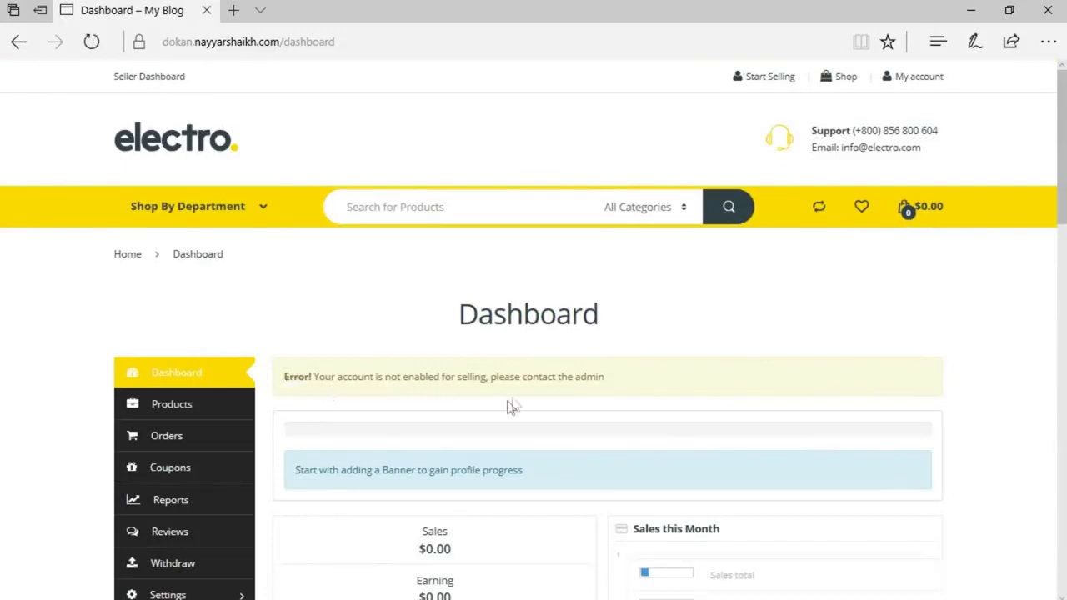
scroll(751, 394, down, 3)
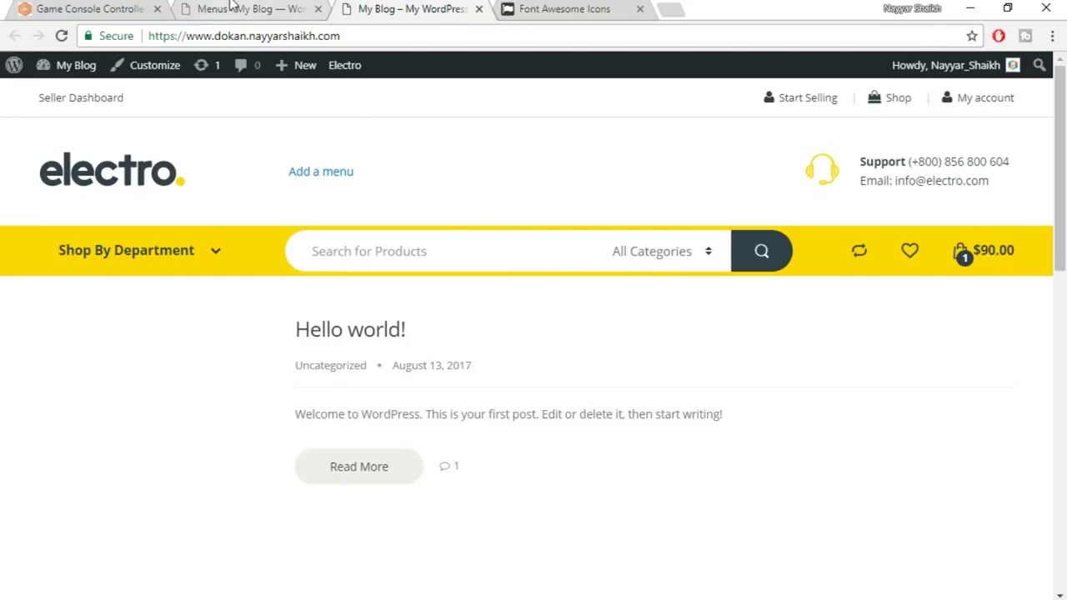
In the admin browser, go to Dokan All Vendors and activate selling for Ntech.
click(233, 7)
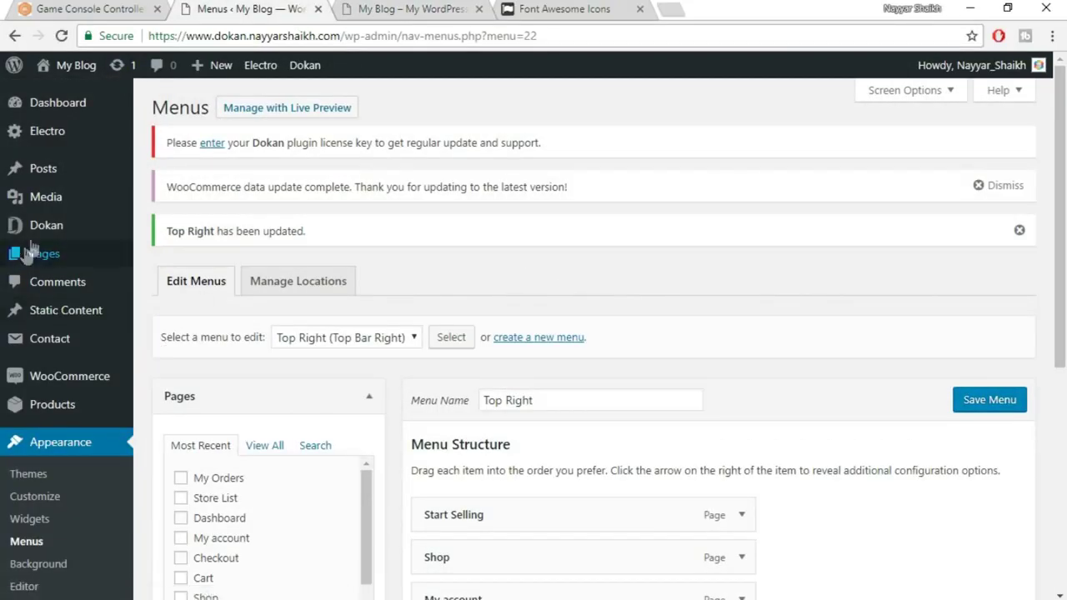
mouse_move(43, 228)
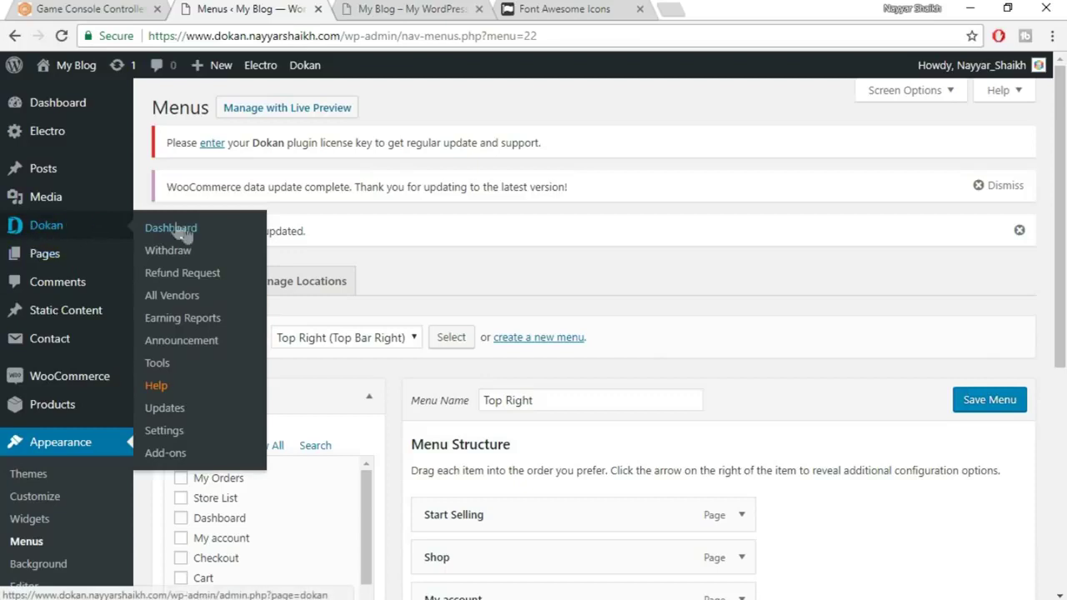
click(180, 300)
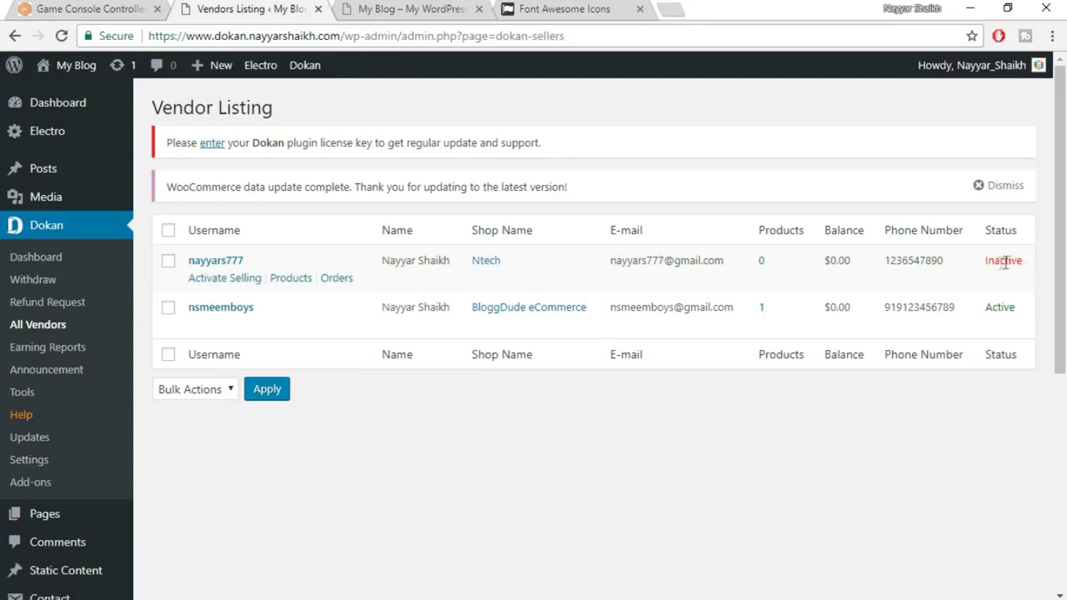
click(220, 284)
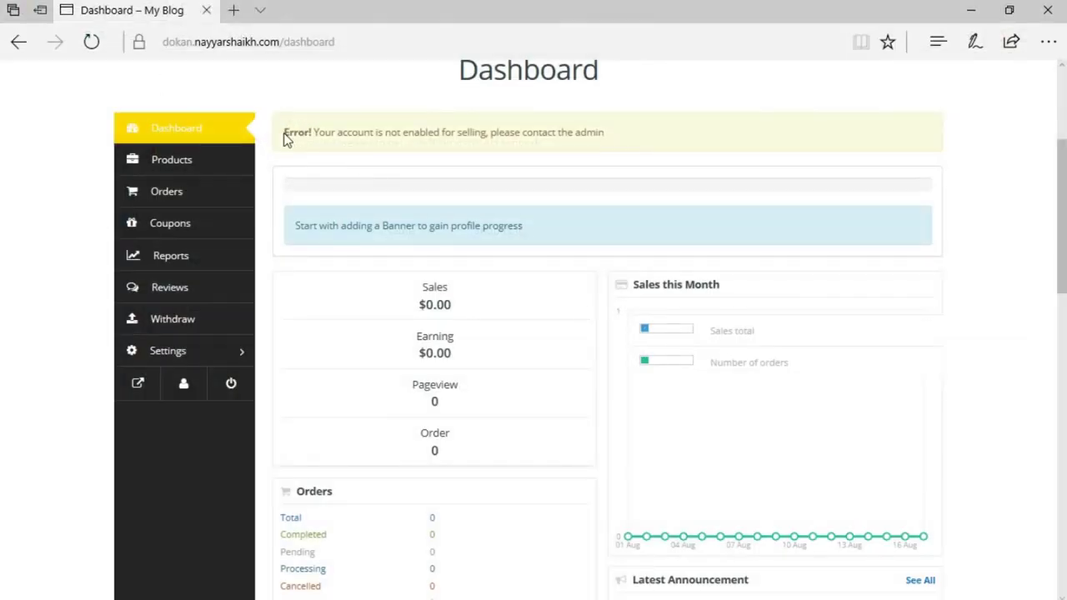
Reload the vendor dashboard so the account-not-enabled error clears.
drag(284, 140, 598, 145)
click(598, 145)
click(91, 41)
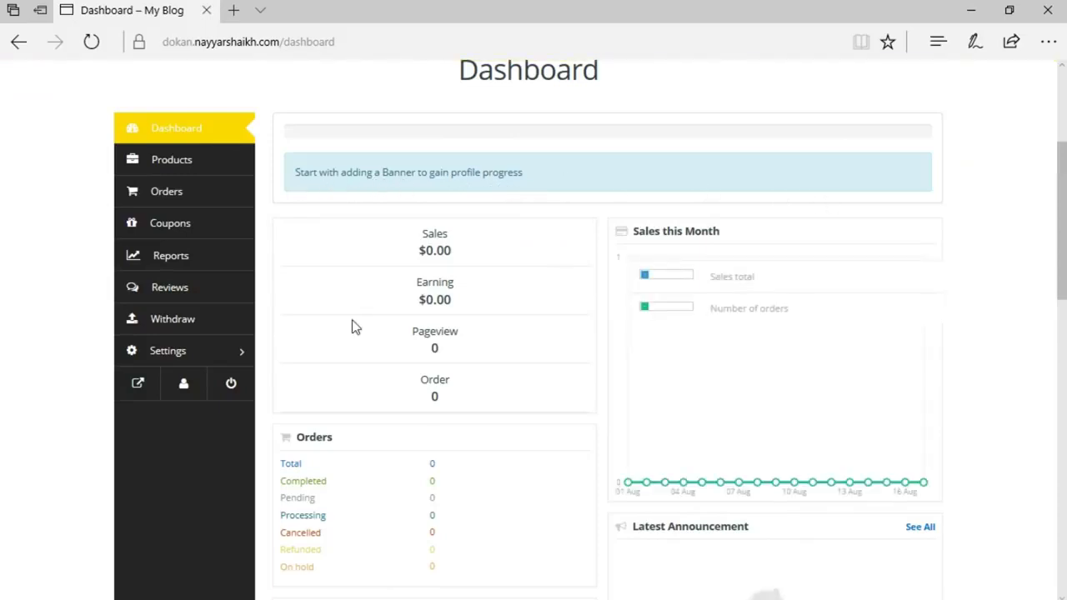
Open the Ntech public store page in a new tab, browse it, then return to the dashboard.
click(138, 385)
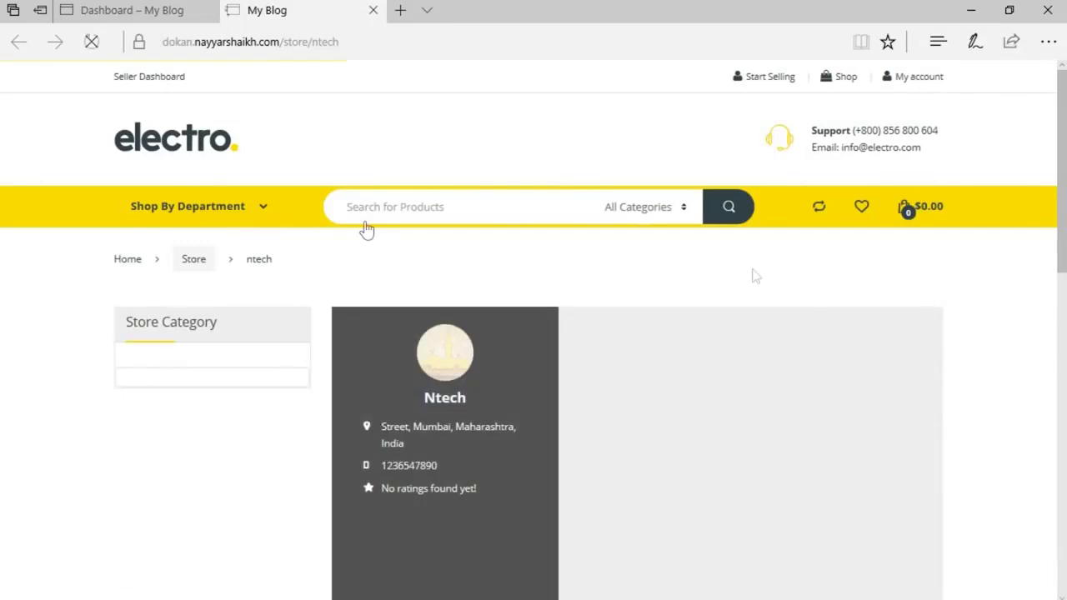
scroll(1028, 324, down, 2)
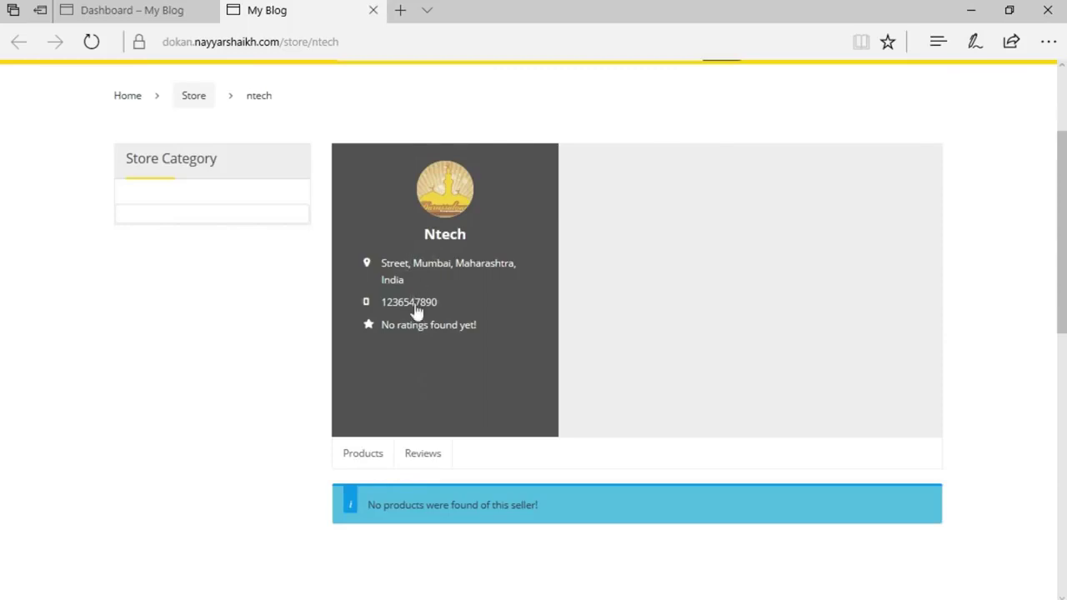
scroll(475, 500, down, 2)
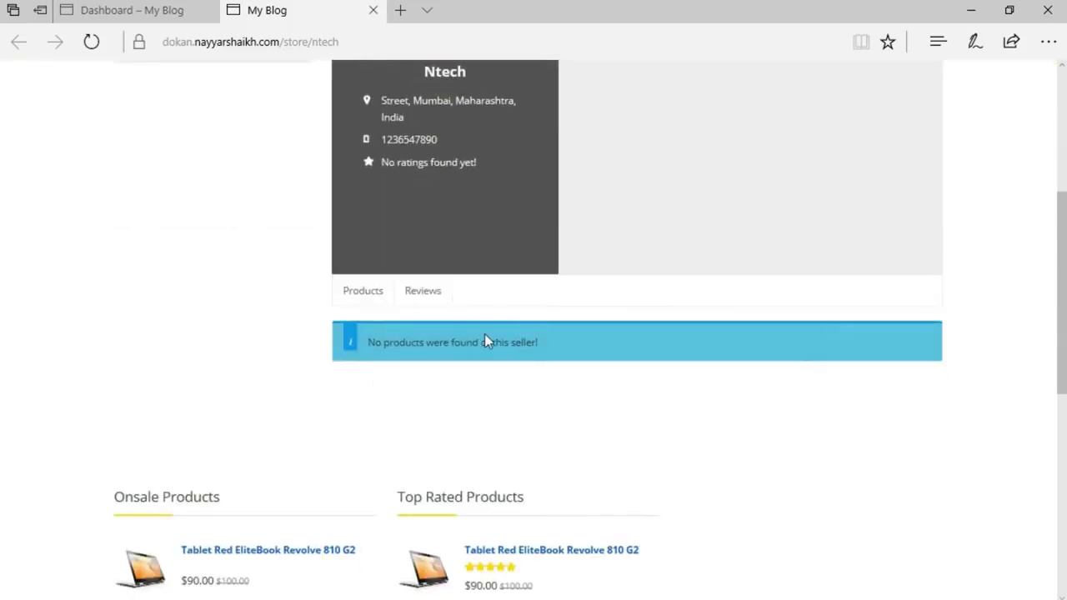
scroll(500, 350, up, 3)
click(148, 10)
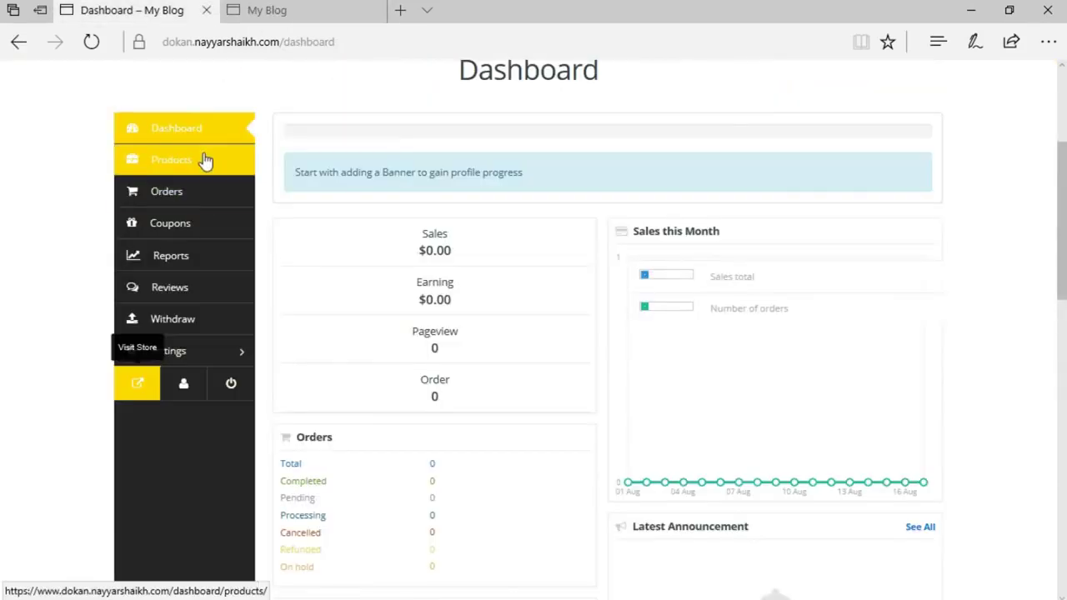
Review the account details form and the Ntech store tab, then open the store Settings page.
click(187, 392)
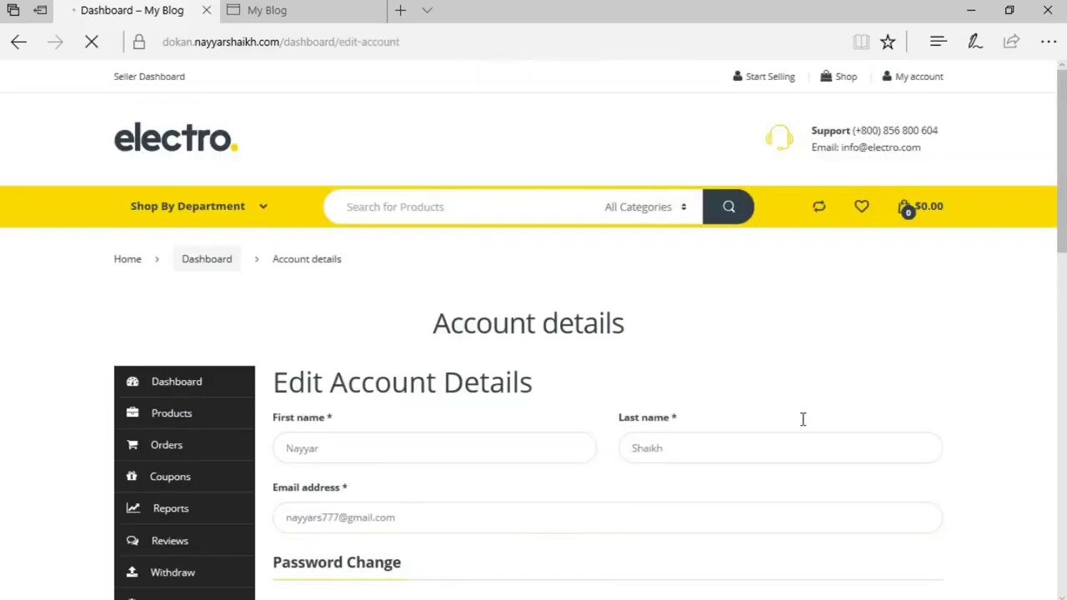
scroll(806, 422, down, 3)
scroll(405, 477, down, 1)
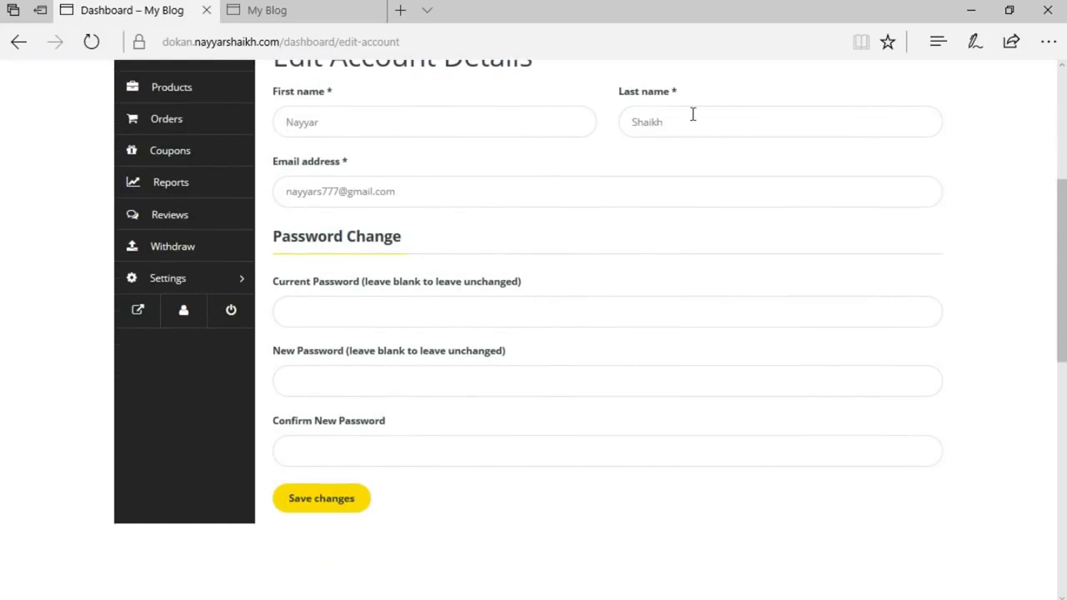
click(288, 10)
scroll(573, 297, down, 1)
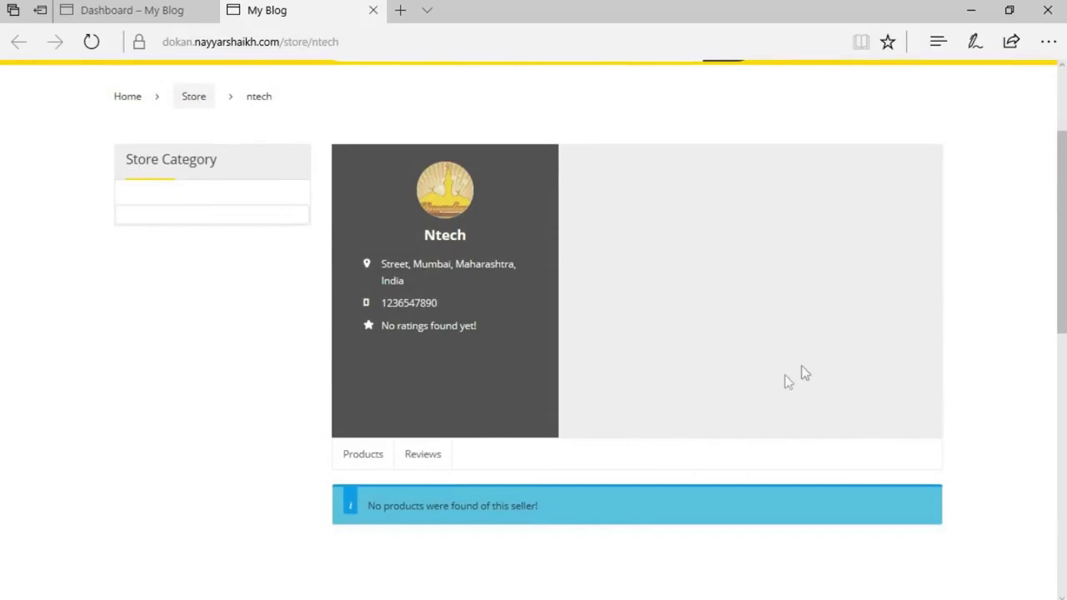
click(124, 11)
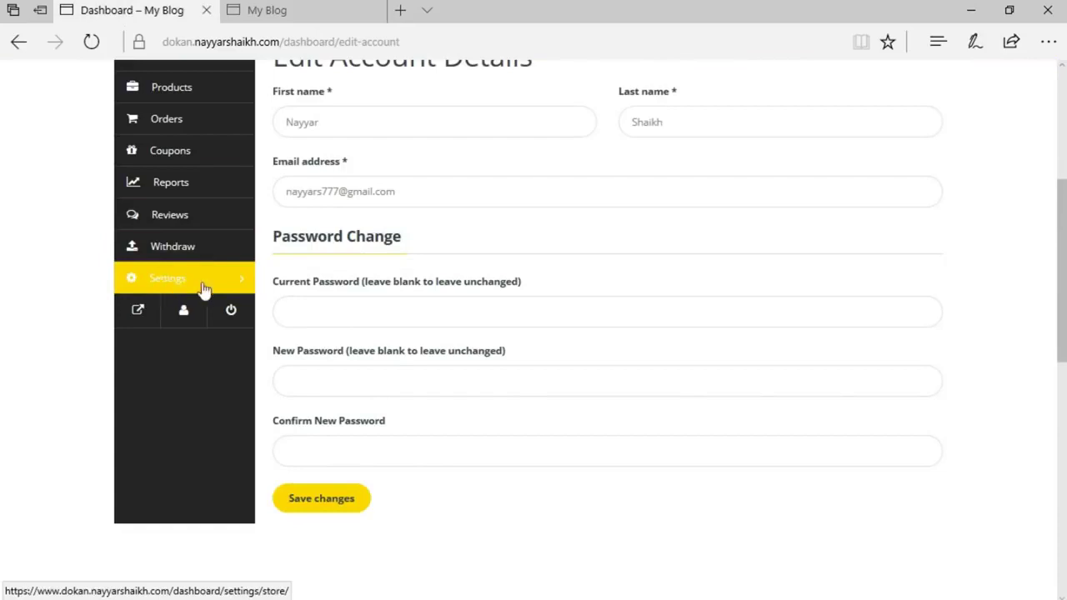
click(187, 286)
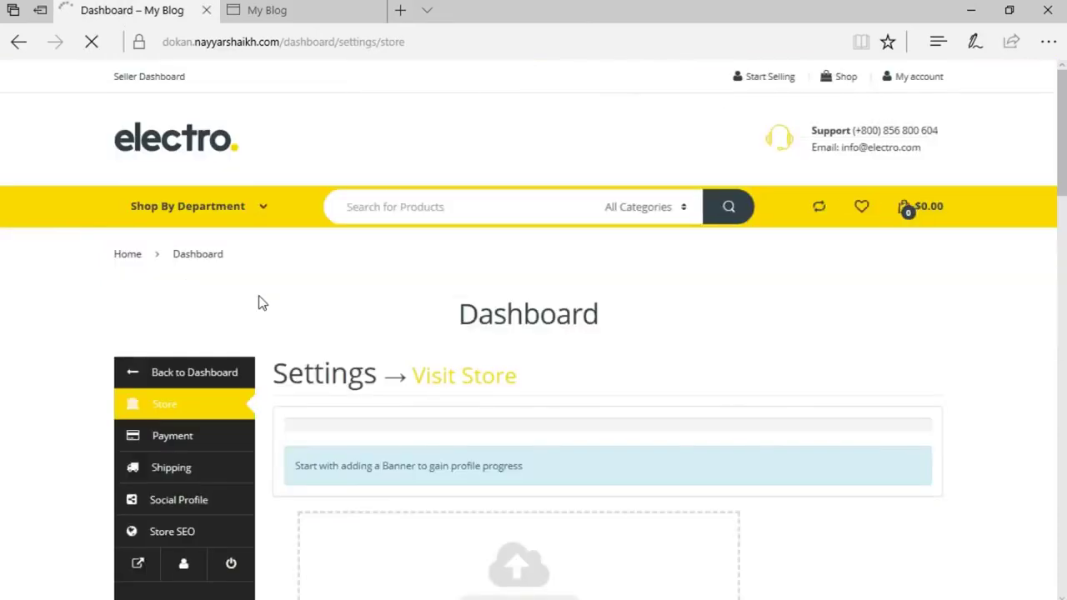
Upload banner7 from the MultiVendor folder as the store banner, cropping with the box shifted right.
scroll(265, 305, down, 1)
scroll(265, 305, down, 3)
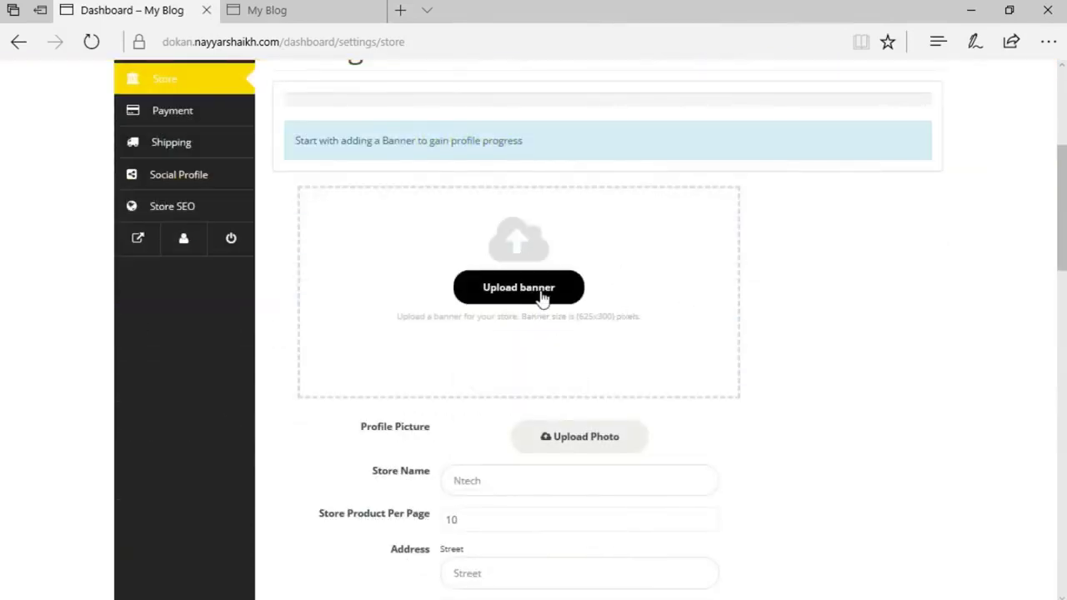
click(519, 288)
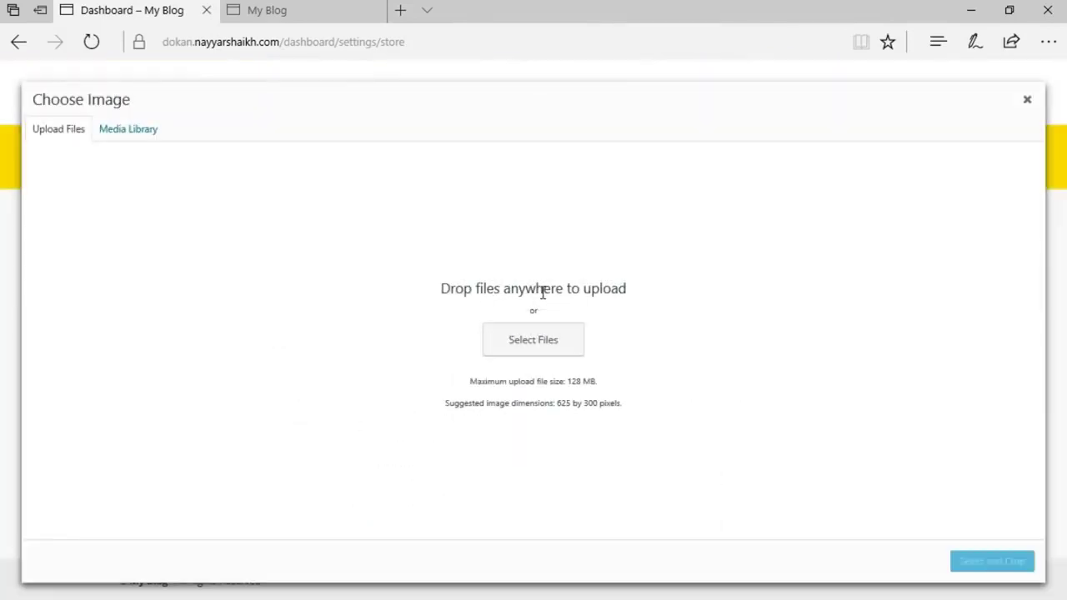
click(543, 345)
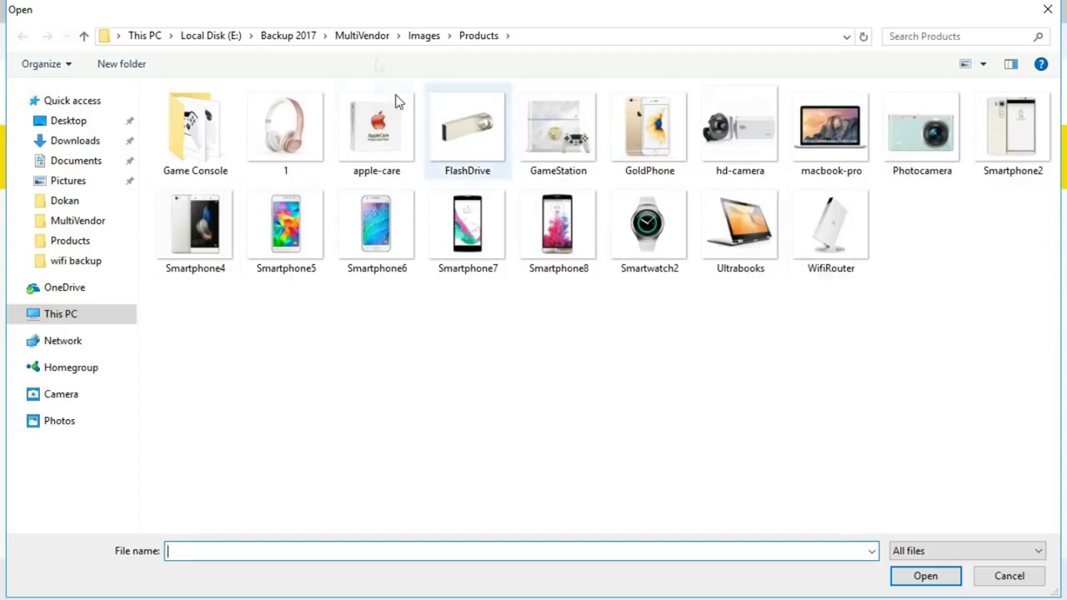
click(364, 37)
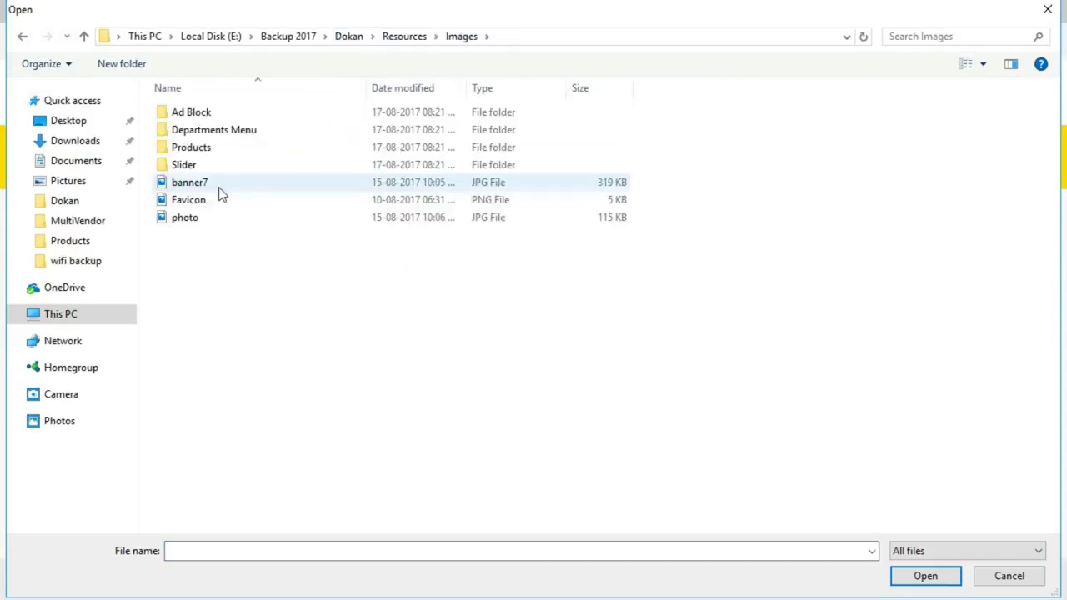
click(209, 184)
click(926, 576)
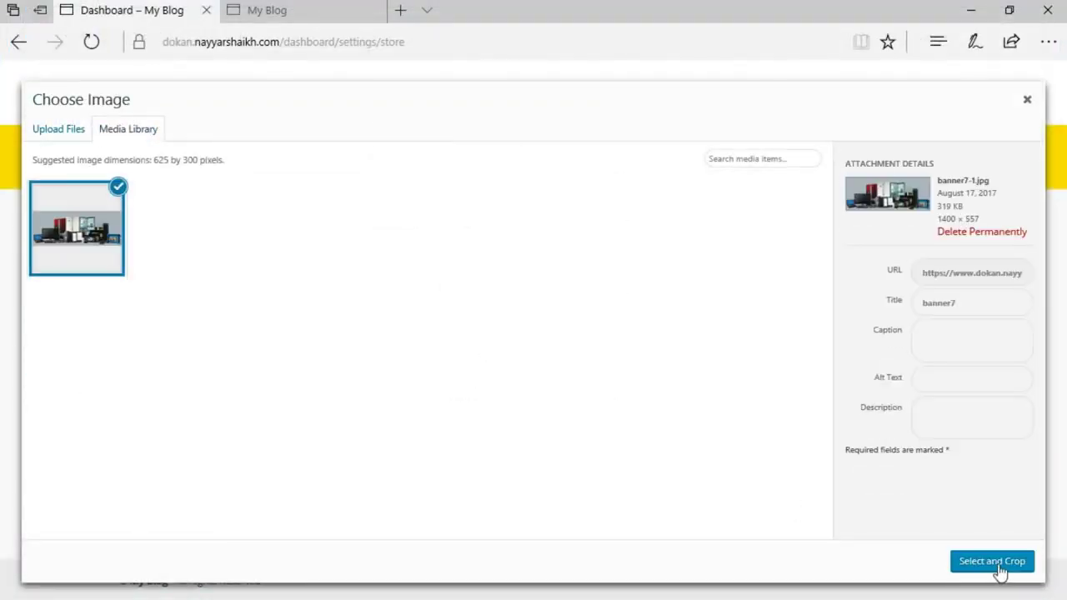
click(998, 571)
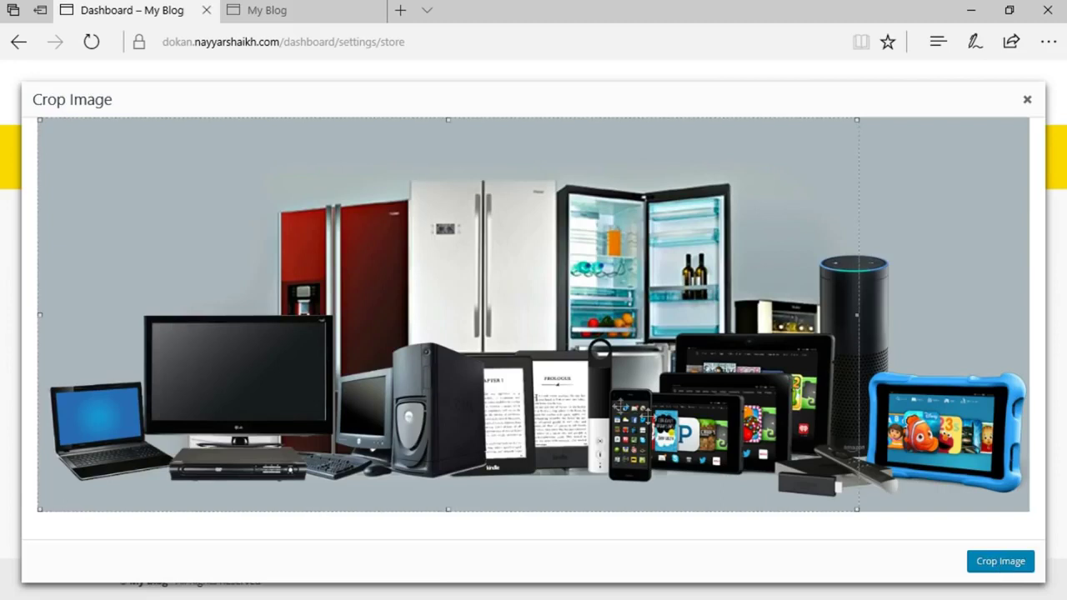
drag(628, 405, 678, 403)
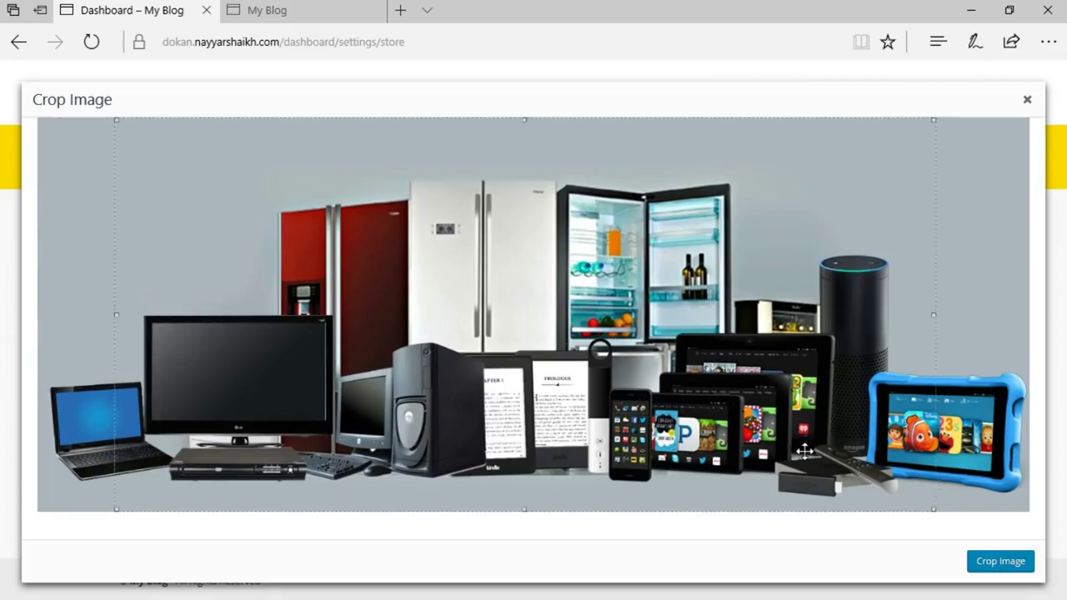
click(1014, 564)
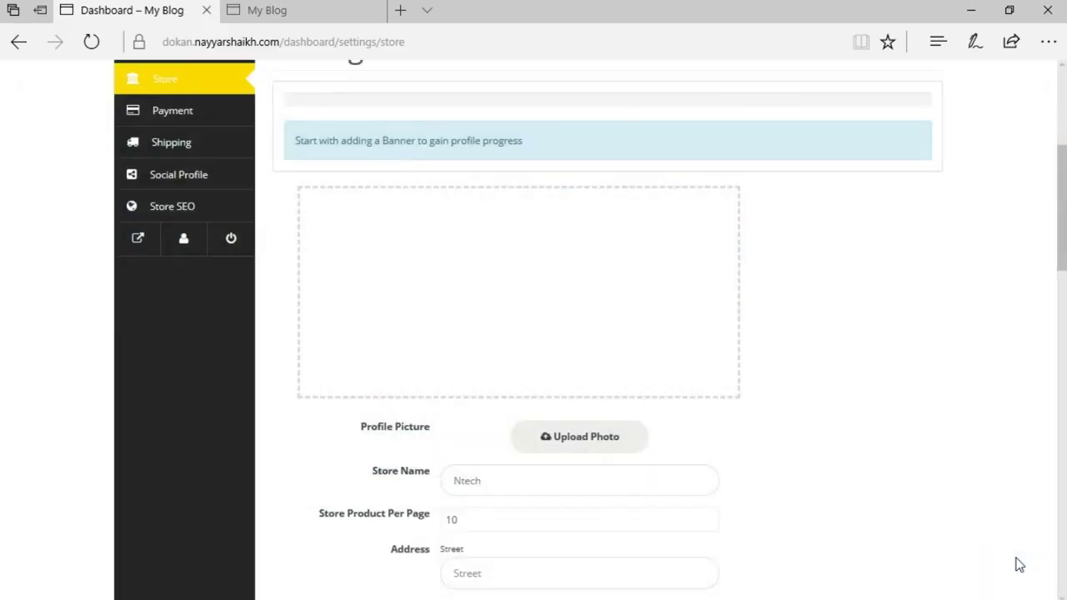
Upload the photo image as the store profile picture and crop it.
mouse_move(720, 298)
scroll(767, 370, down, 2)
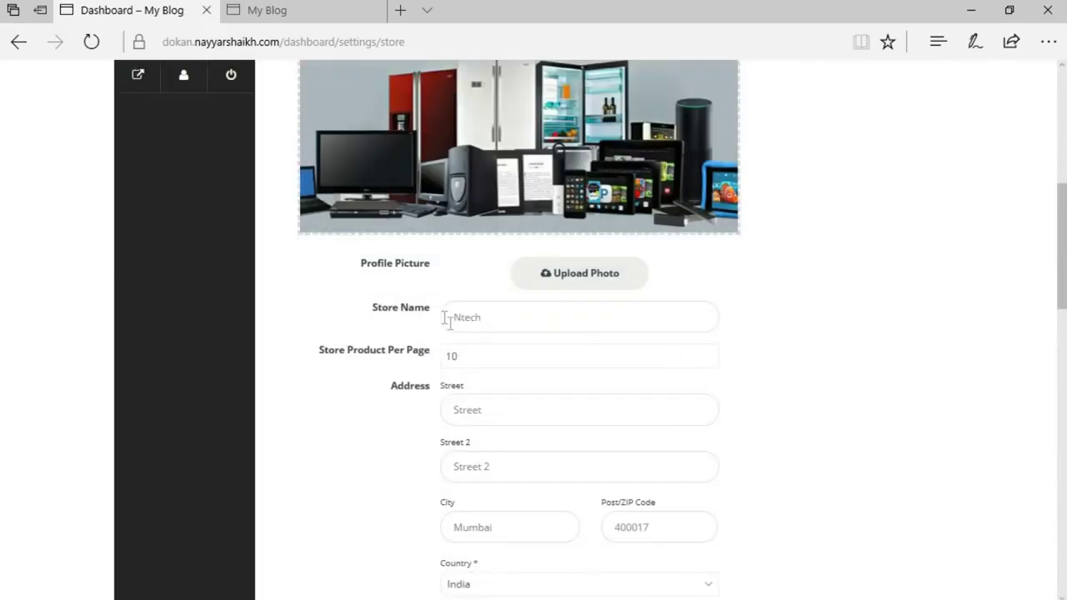
click(586, 288)
click(80, 131)
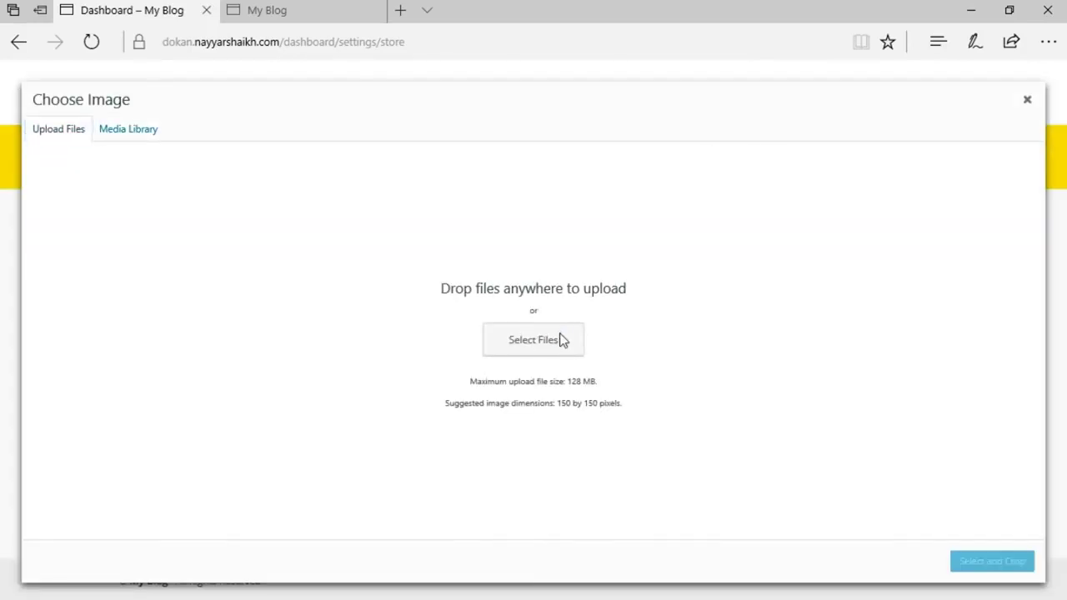
click(561, 340)
click(204, 218)
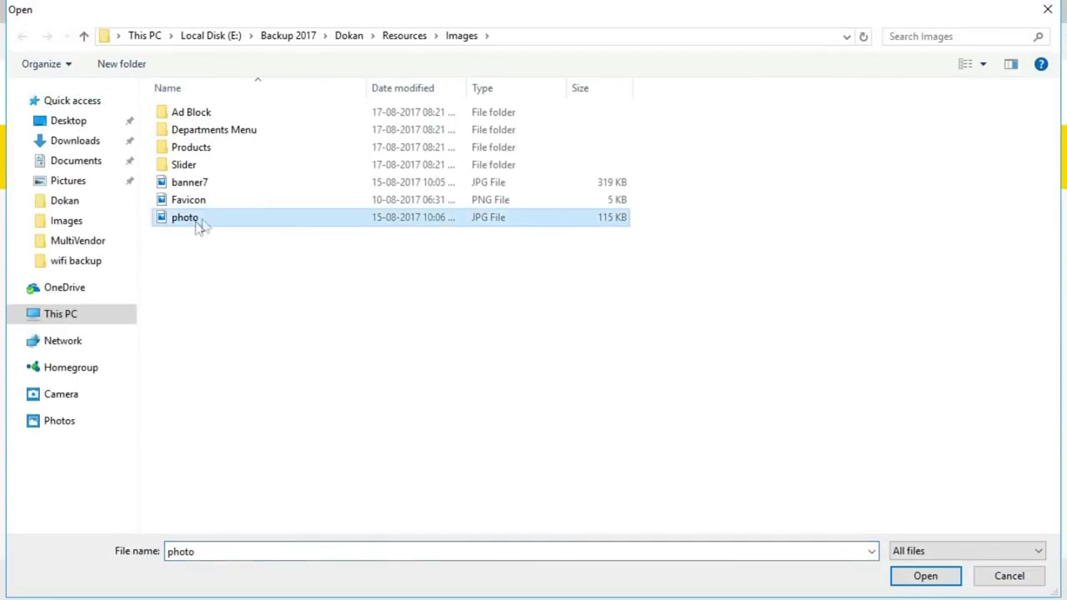
click(915, 581)
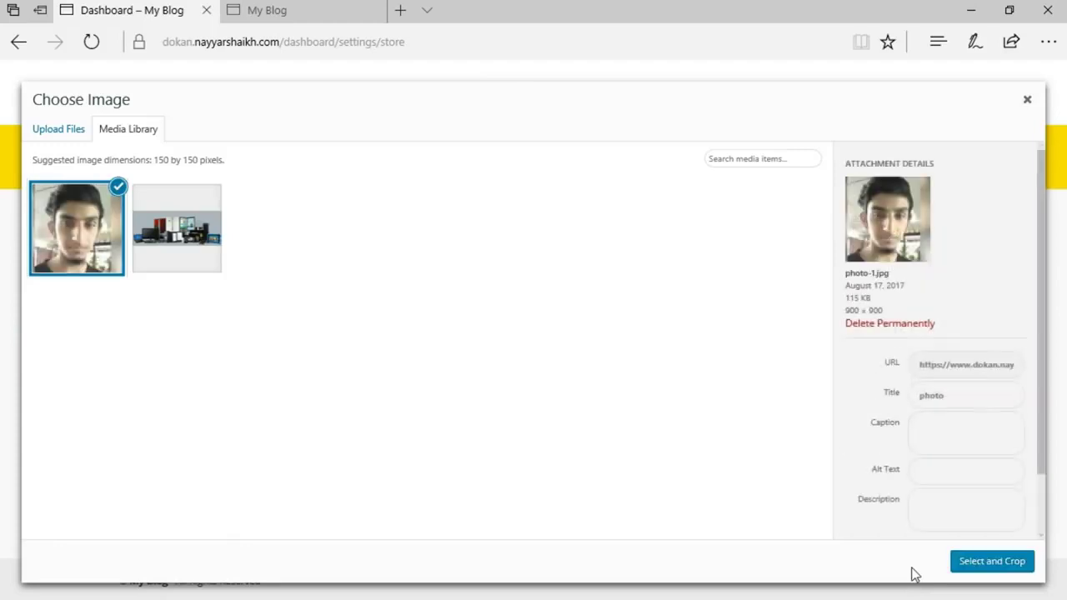
click(1007, 565)
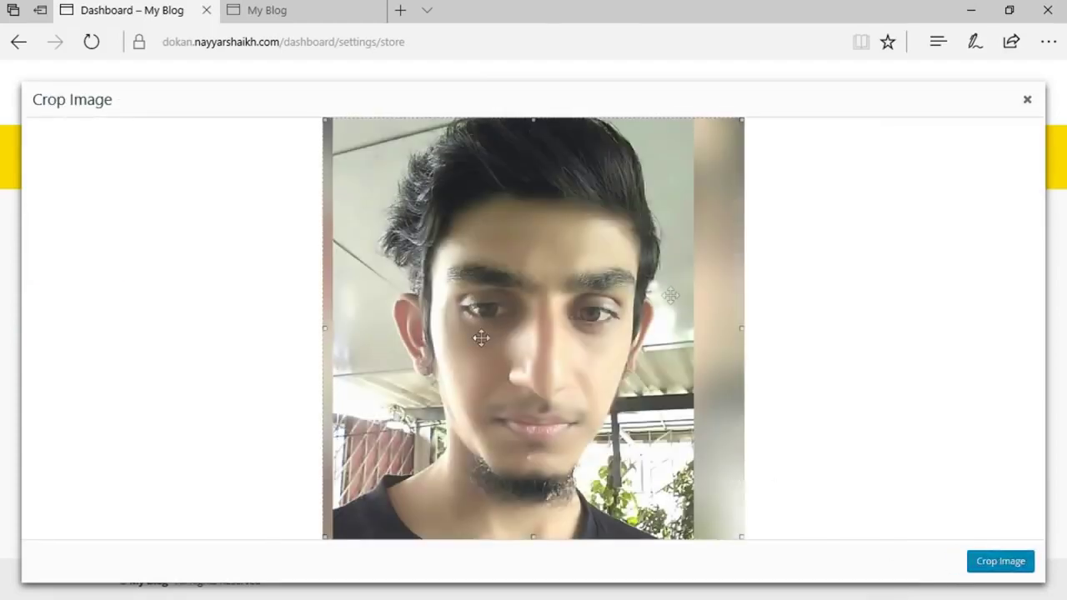
click(1014, 562)
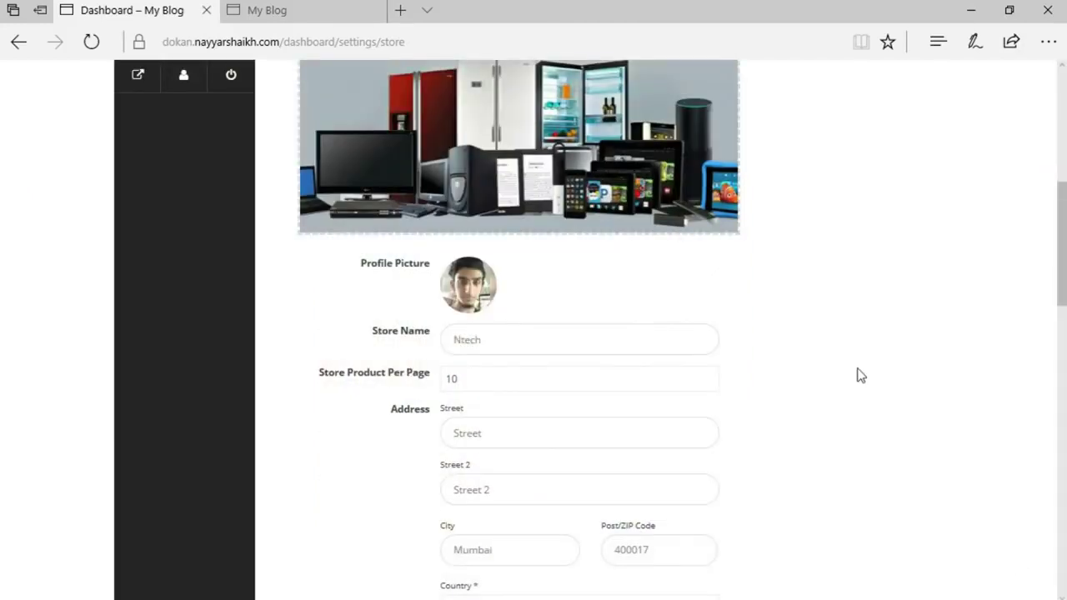
Save the store settings with Update Settings.
scroll(610, 323, down, 1)
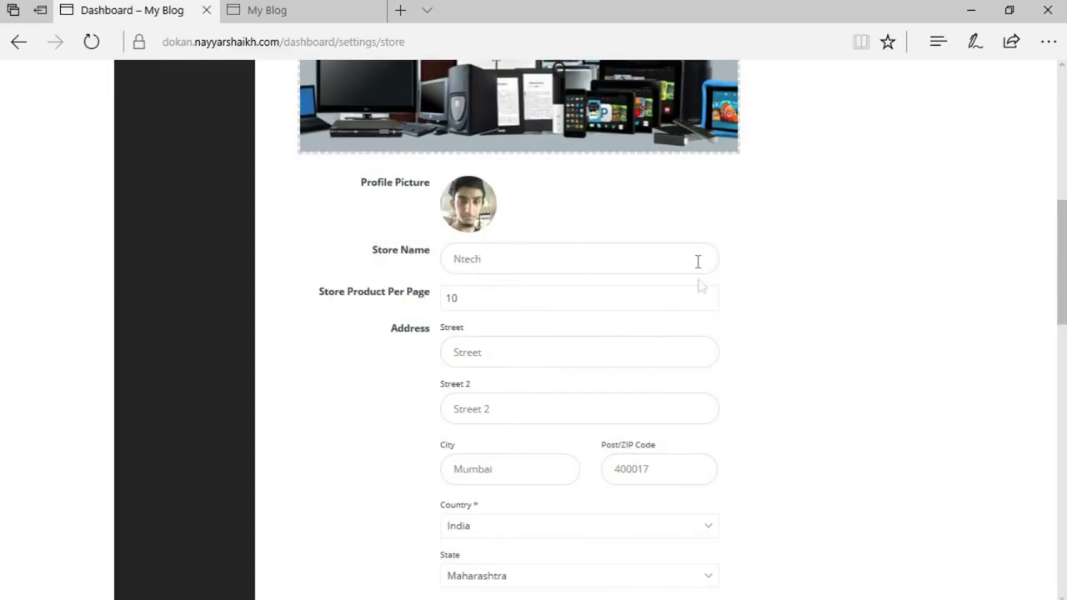
scroll(756, 350, down, 2)
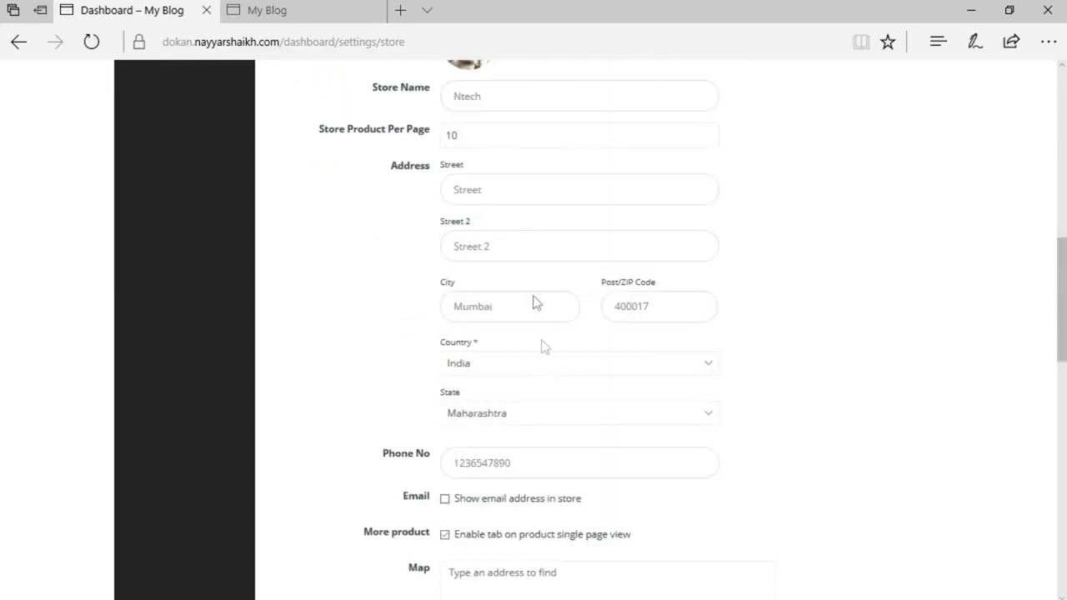
scroll(555, 367, down, 2)
scroll(833, 367, down, 1)
scroll(834, 367, down, 2)
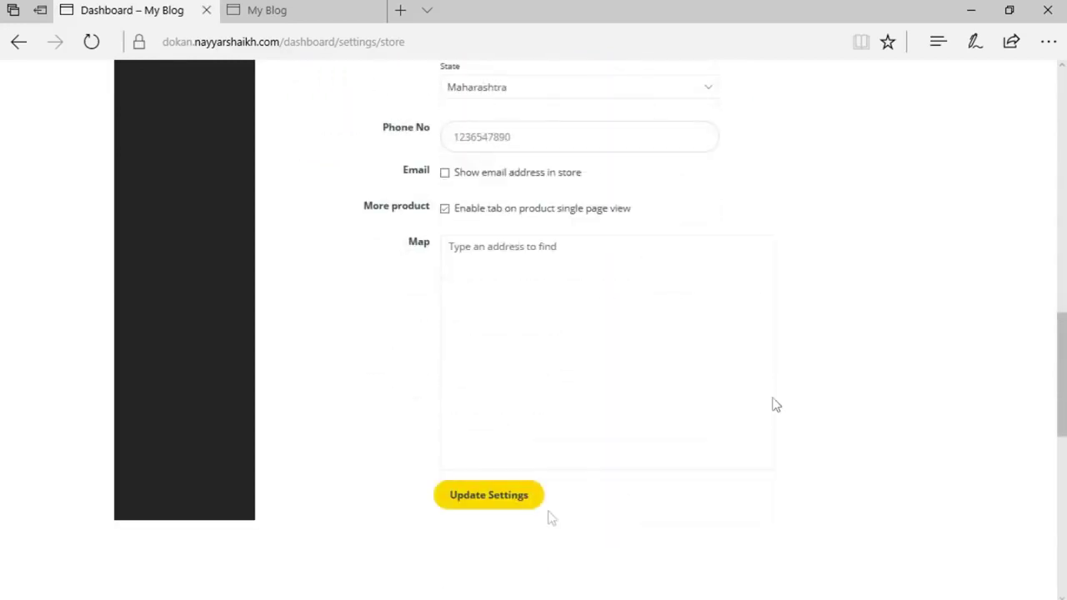
click(488, 506)
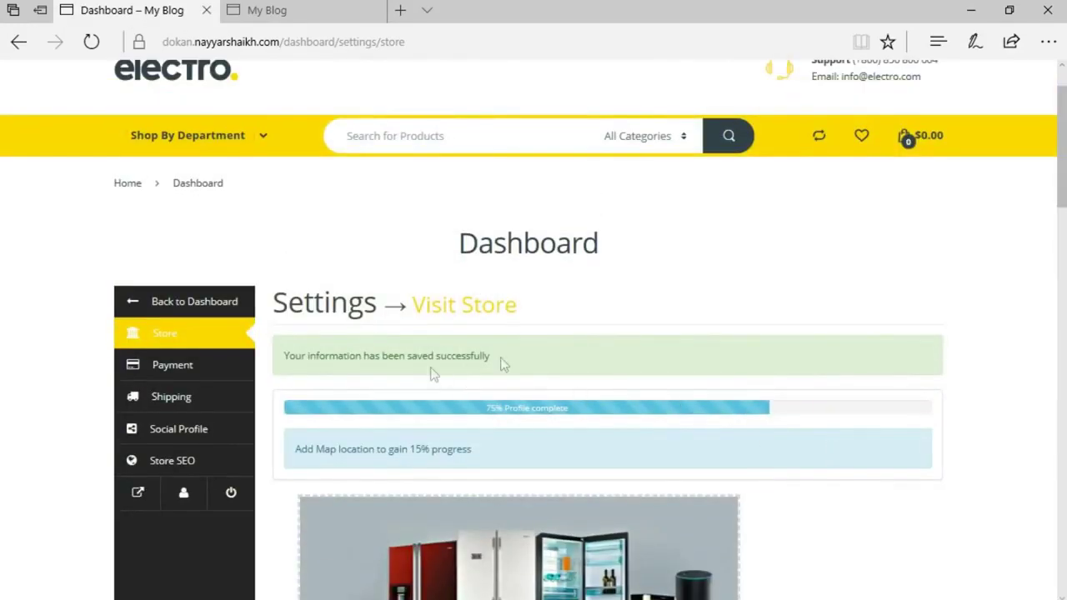
From the vendor dashboard, open the empty Products list and begin adding a new product.
click(195, 311)
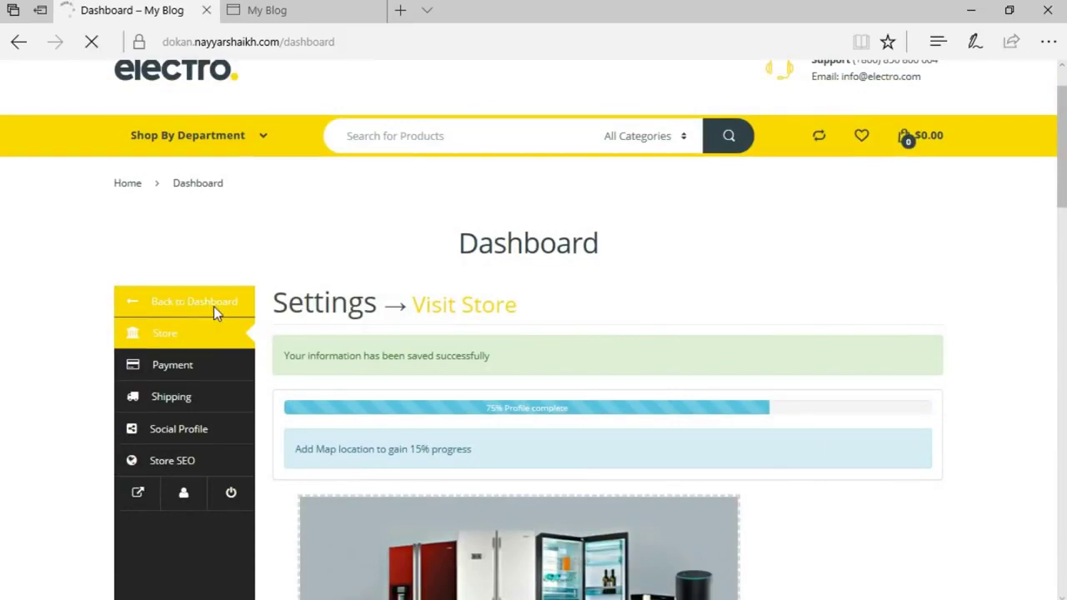
scroll(859, 353, down, 2)
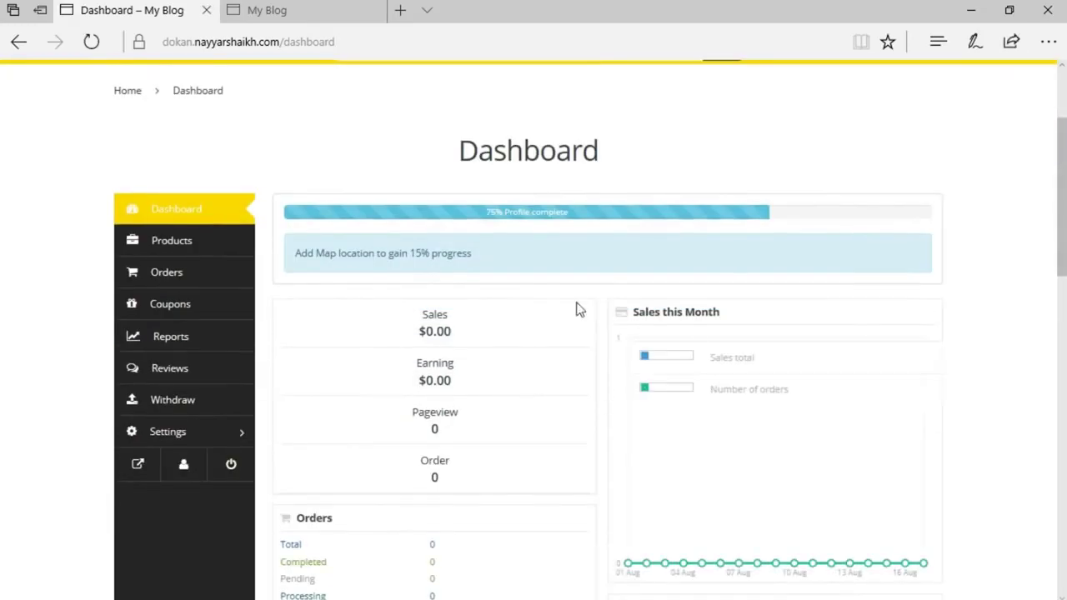
scroll(810, 450, down, 3)
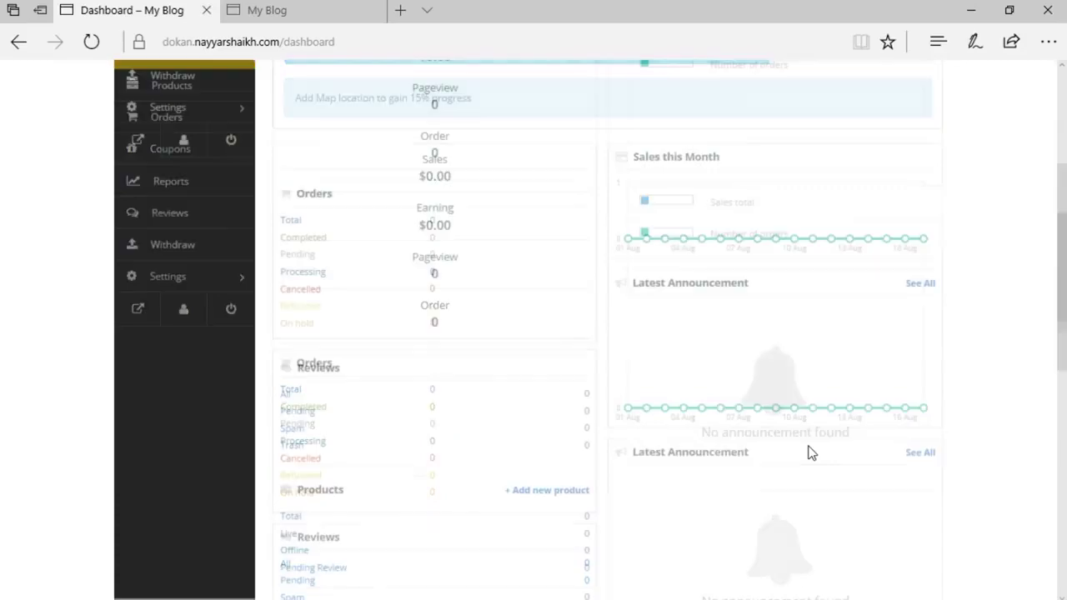
scroll(810, 453, up, 5)
scroll(809, 453, down, 1)
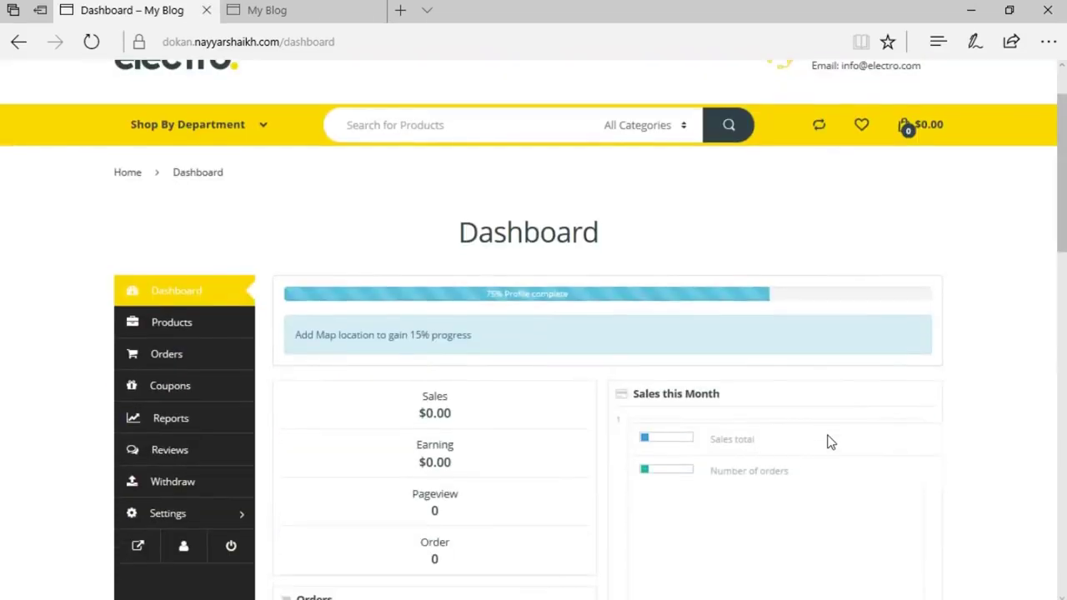
click(192, 325)
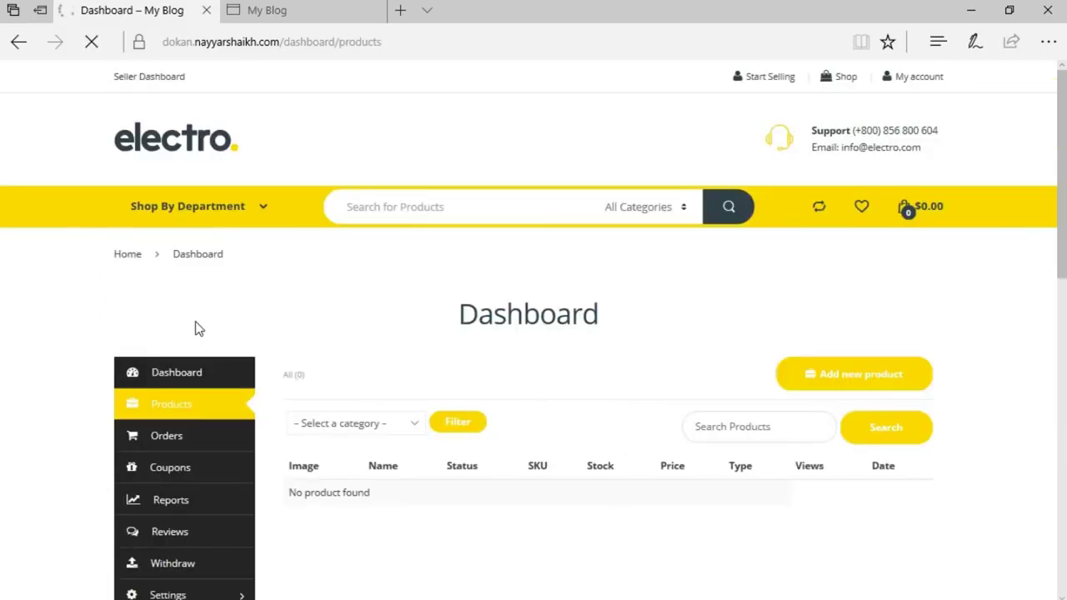
scroll(931, 386, down, 2)
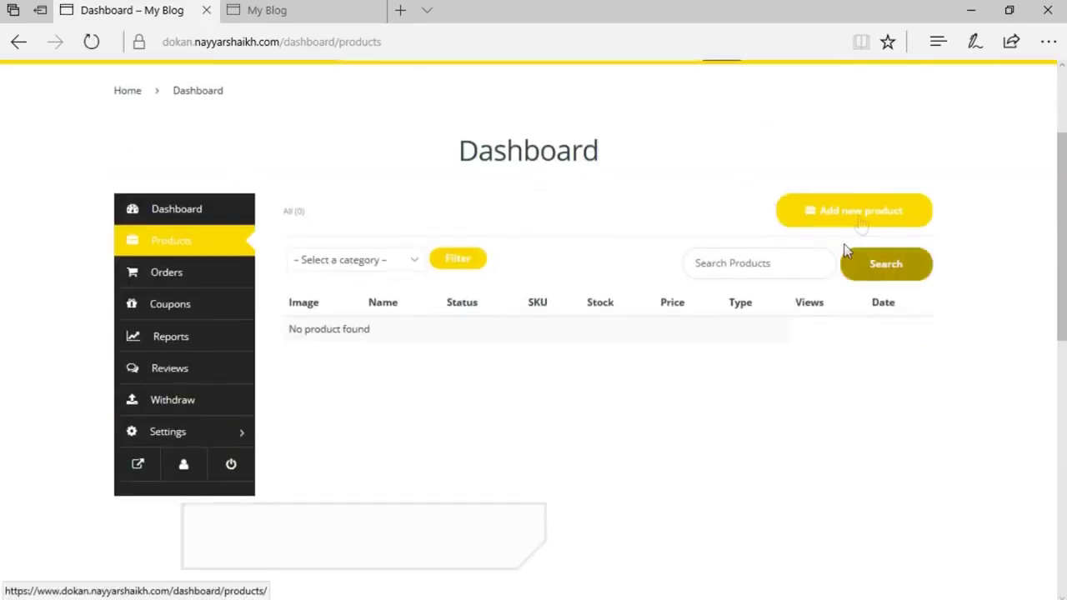
click(844, 223)
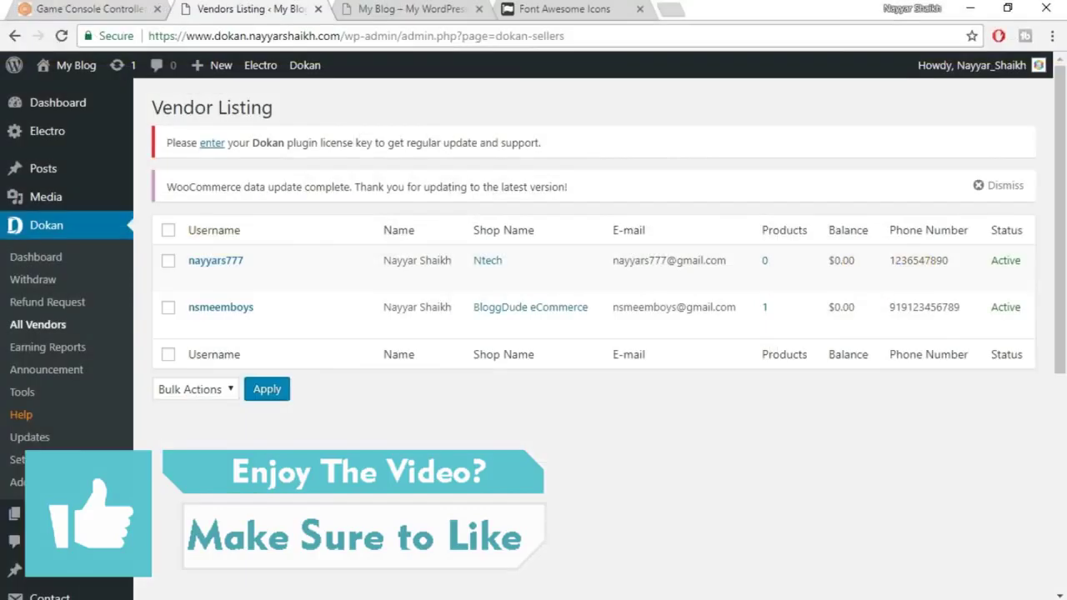
Copy the storefront title 'Game Console Controller + USB 3.0 Cable' into the Product name field.
click(113, 9)
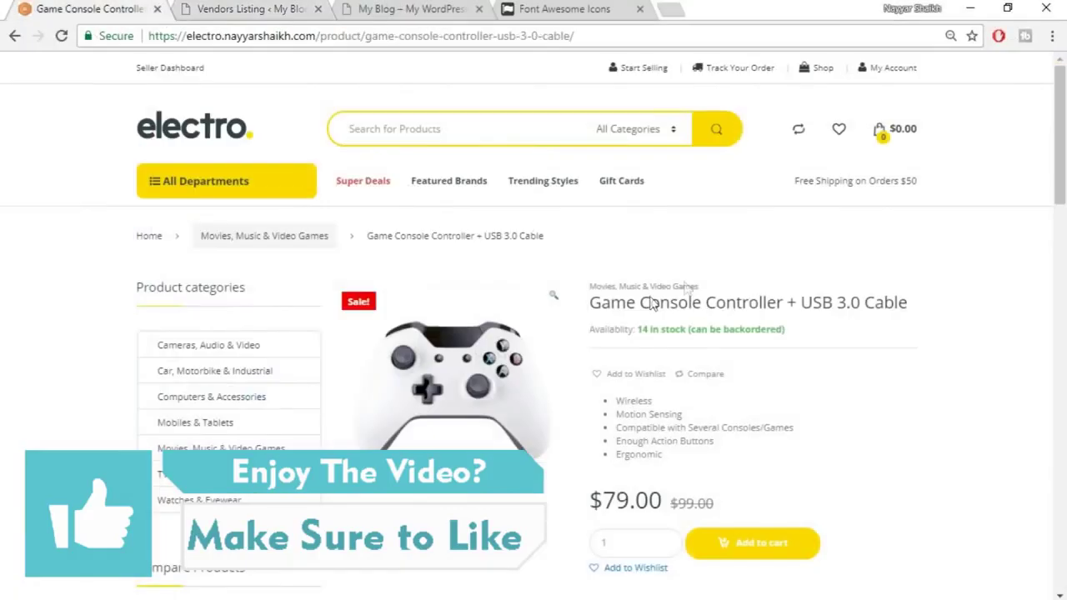
drag(588, 306, 911, 306)
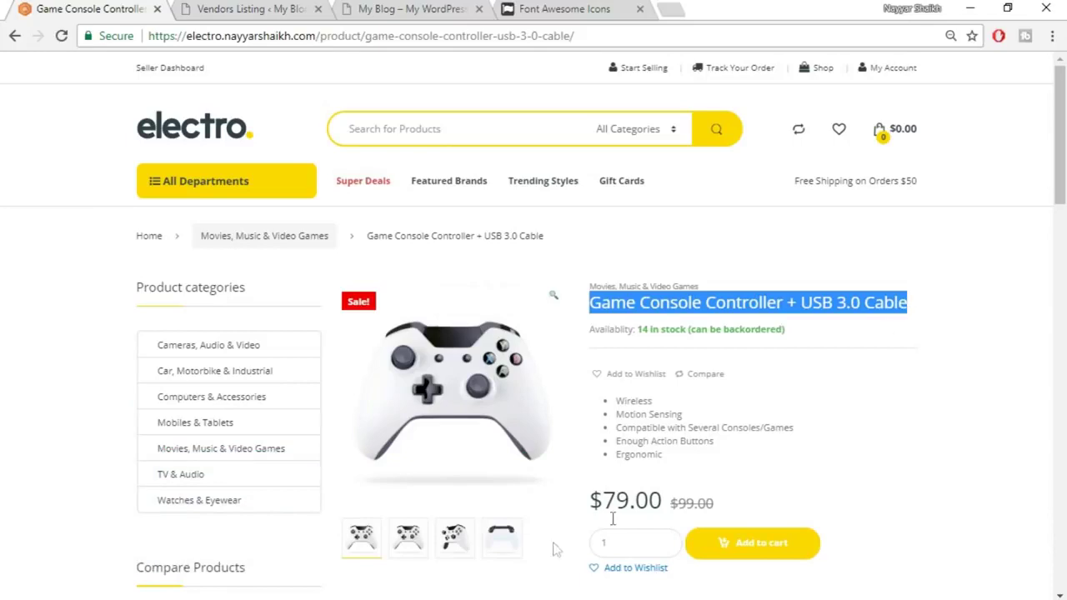
click(473, 595)
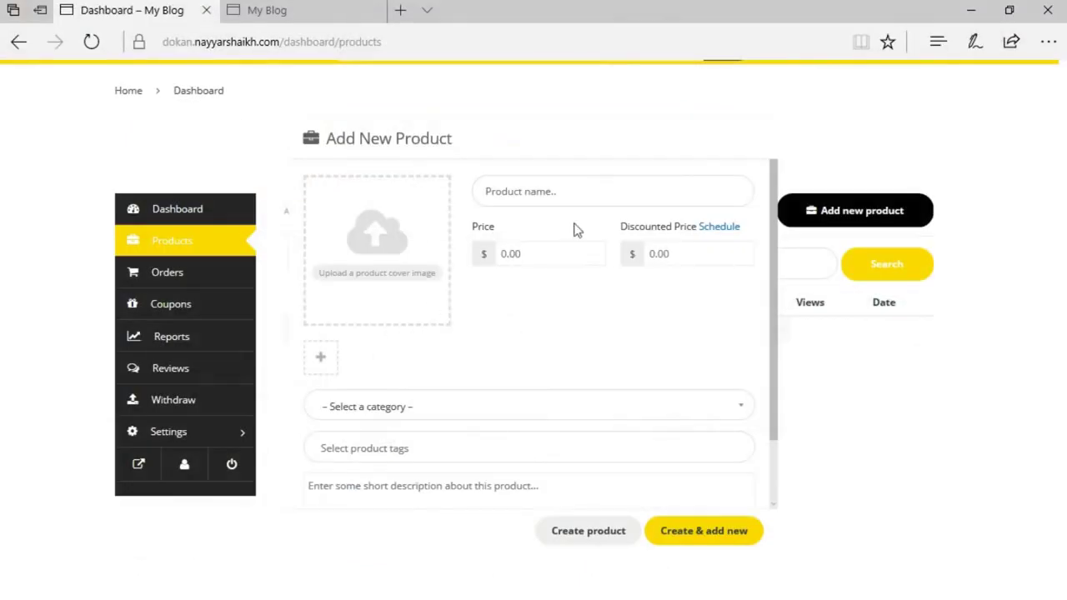
click(570, 193)
text(Game Console Controller + USB 3.0 Cable)
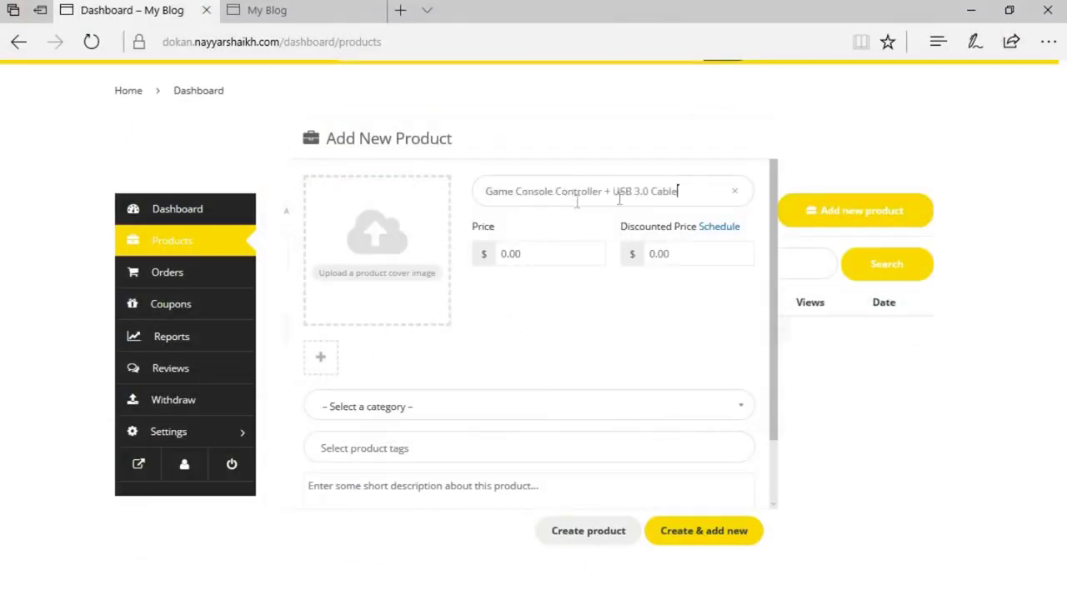
click(500, 590)
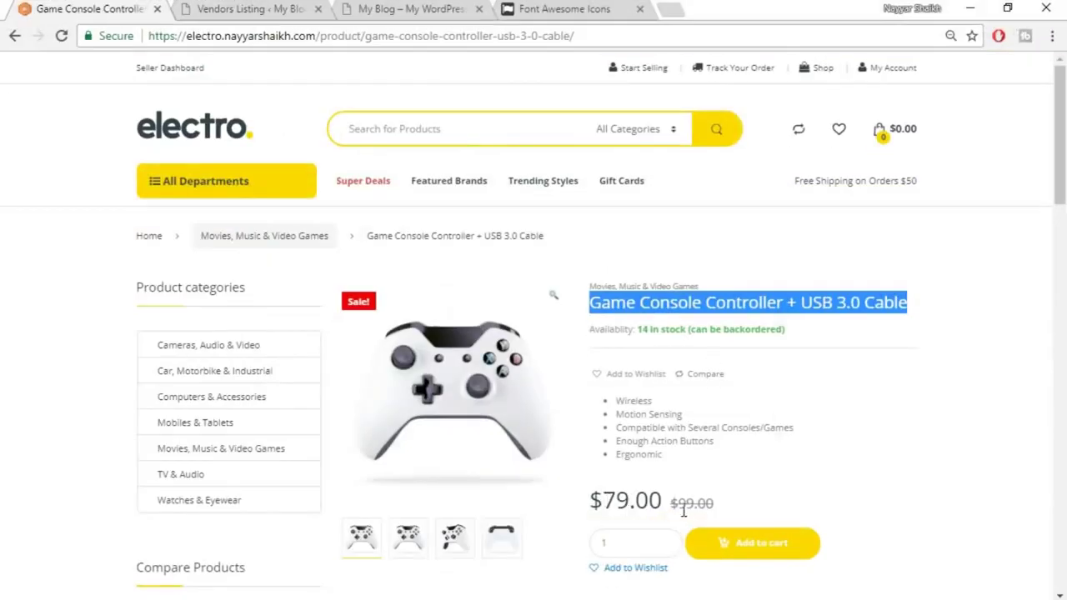
key(alt+Tab)
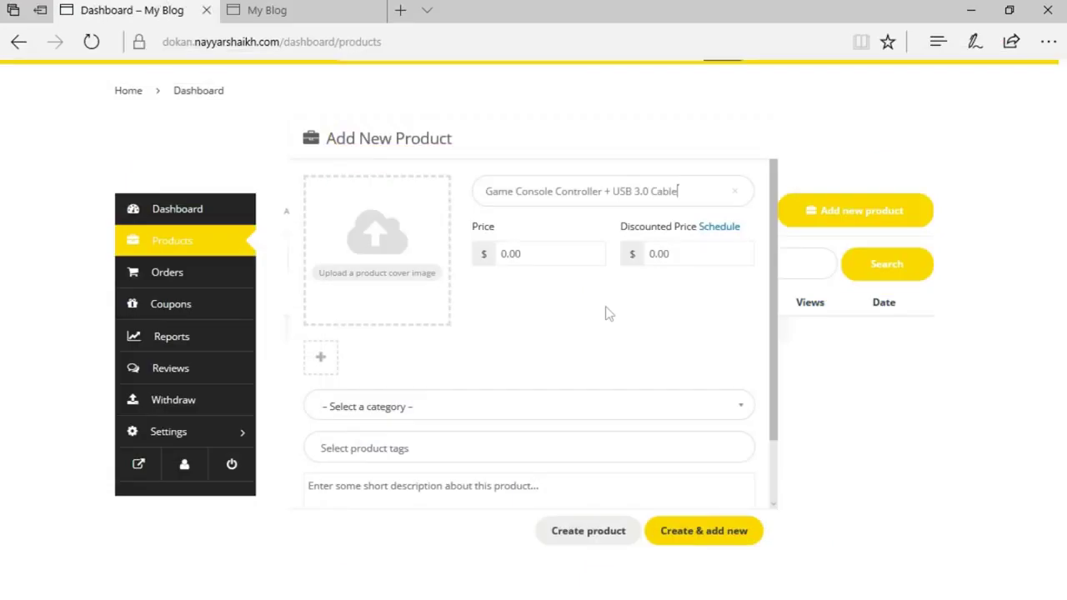
Set the price to 99 and the discounted price to 79, checking against the storefront.
click(558, 261)
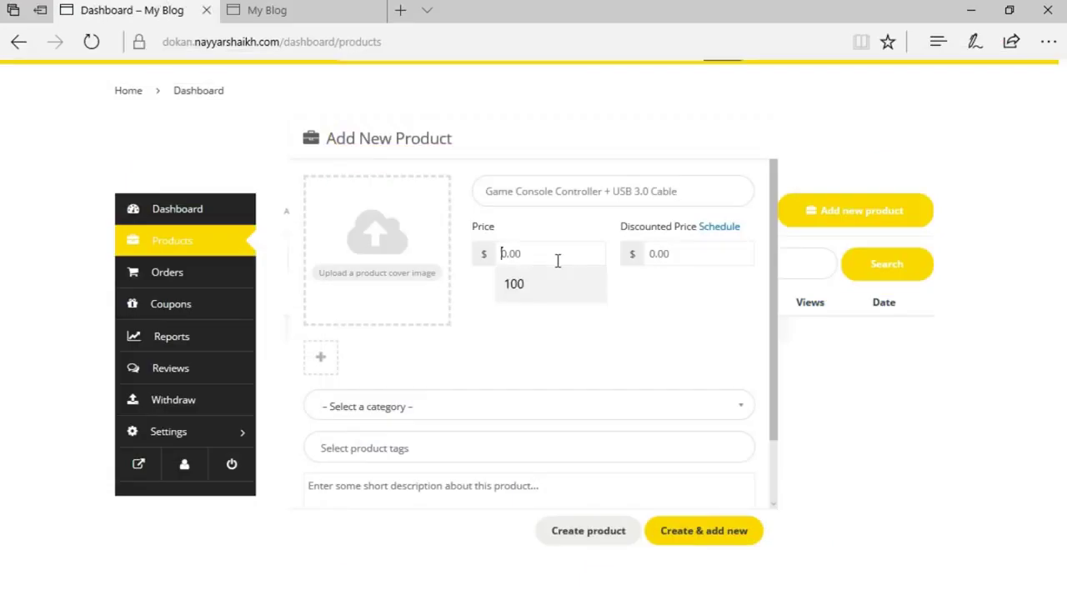
text(99)
click(697, 254)
text(79)
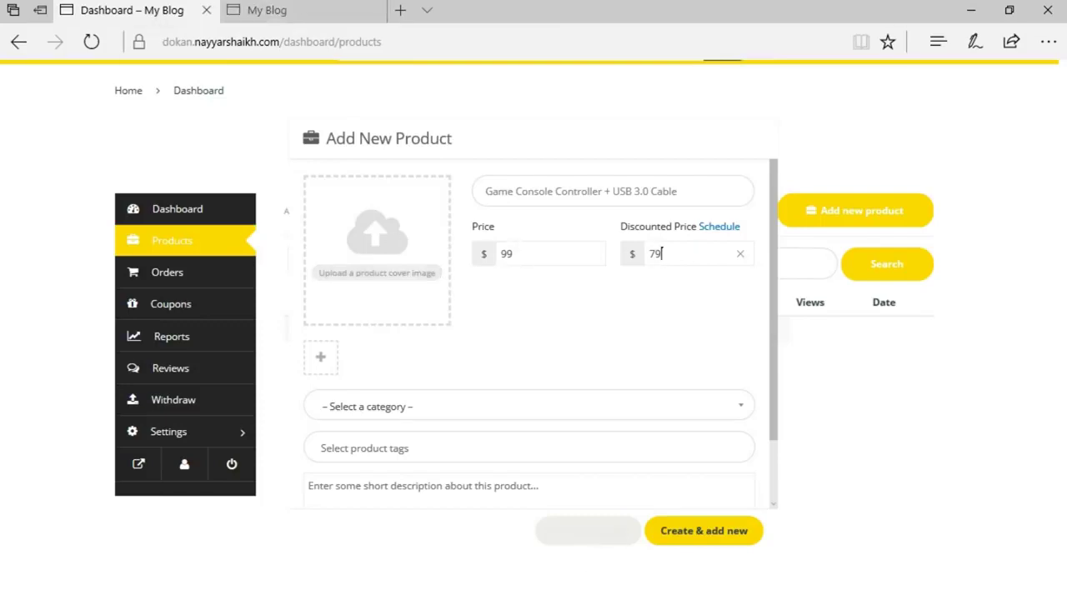
key(alt+Tab)
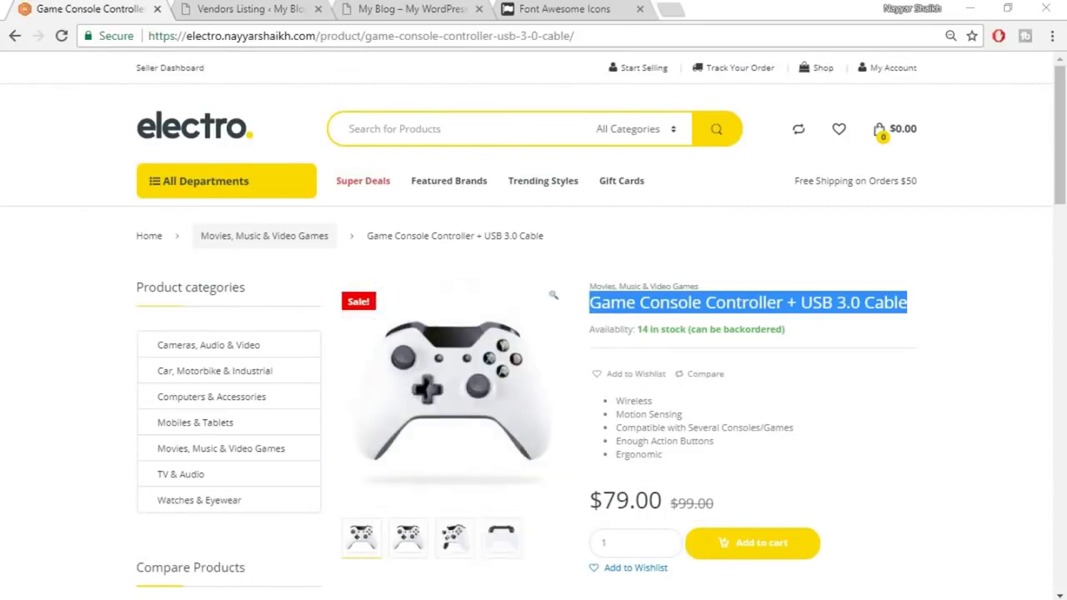
key(alt+Tab)
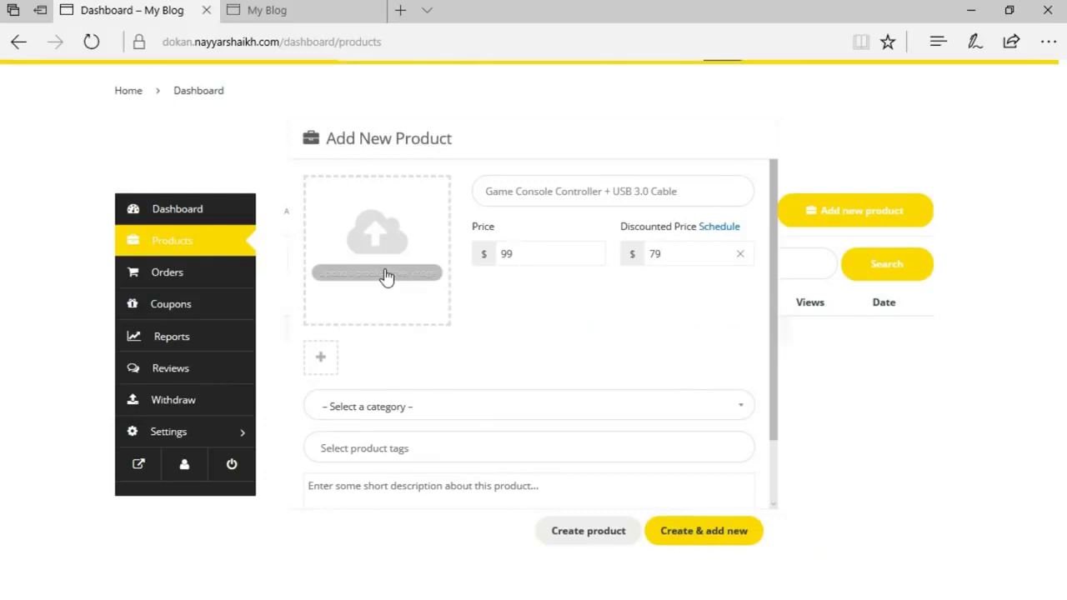
Upload the GamePad image from the Game Console folder and set it as the cover image.
click(386, 276)
click(55, 132)
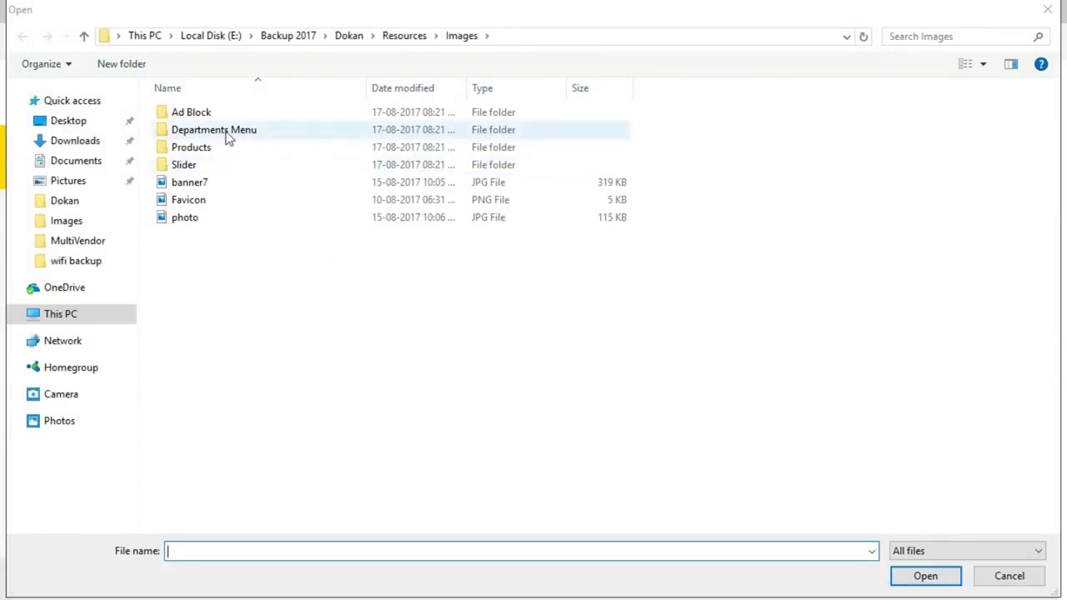
double_click(216, 155)
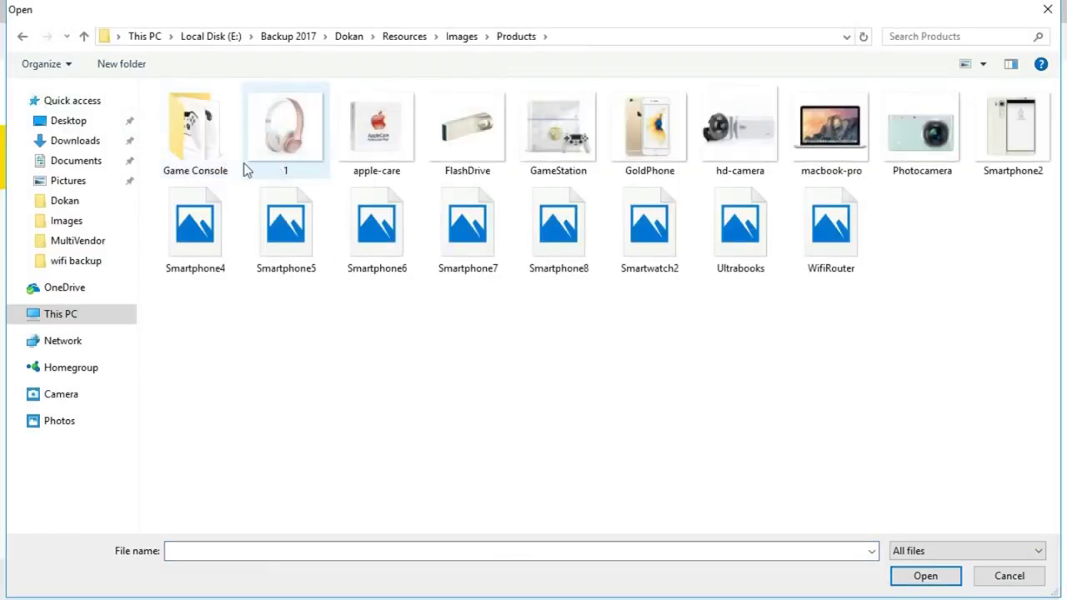
double_click(218, 152)
click(216, 152)
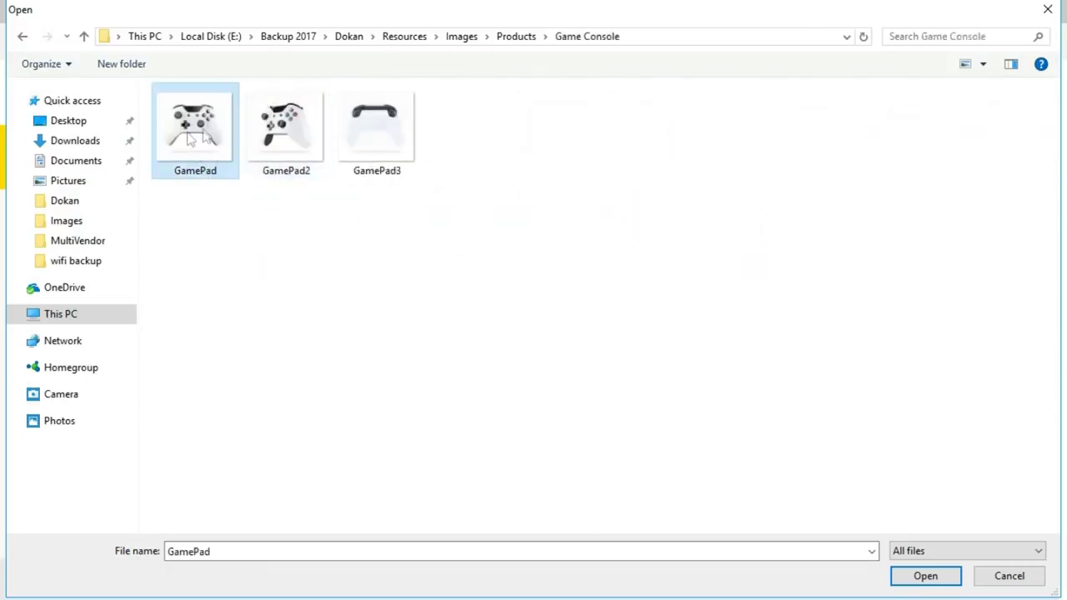
click(923, 575)
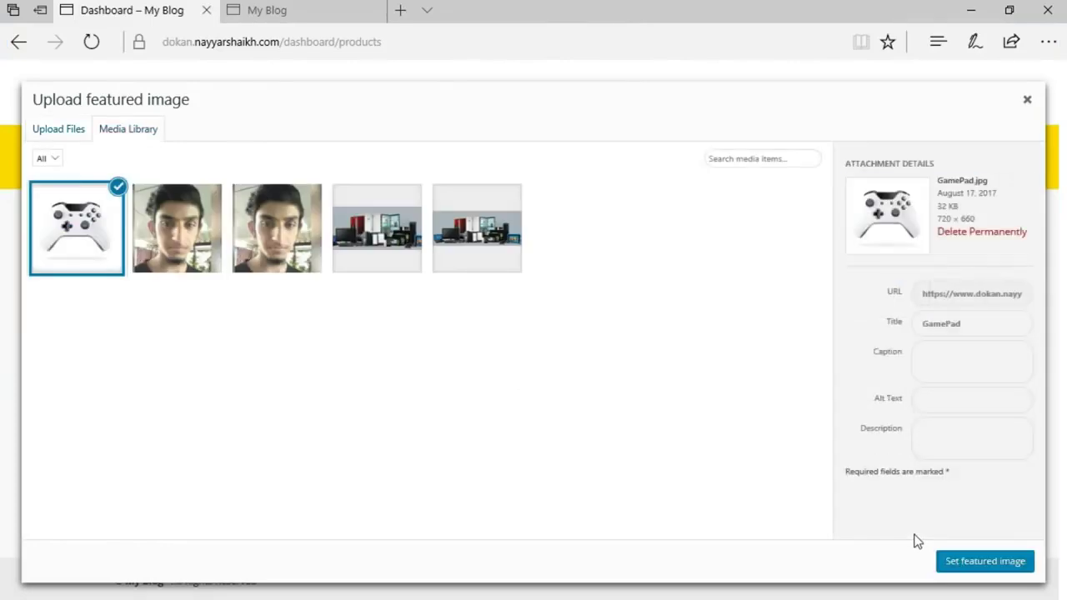
click(977, 564)
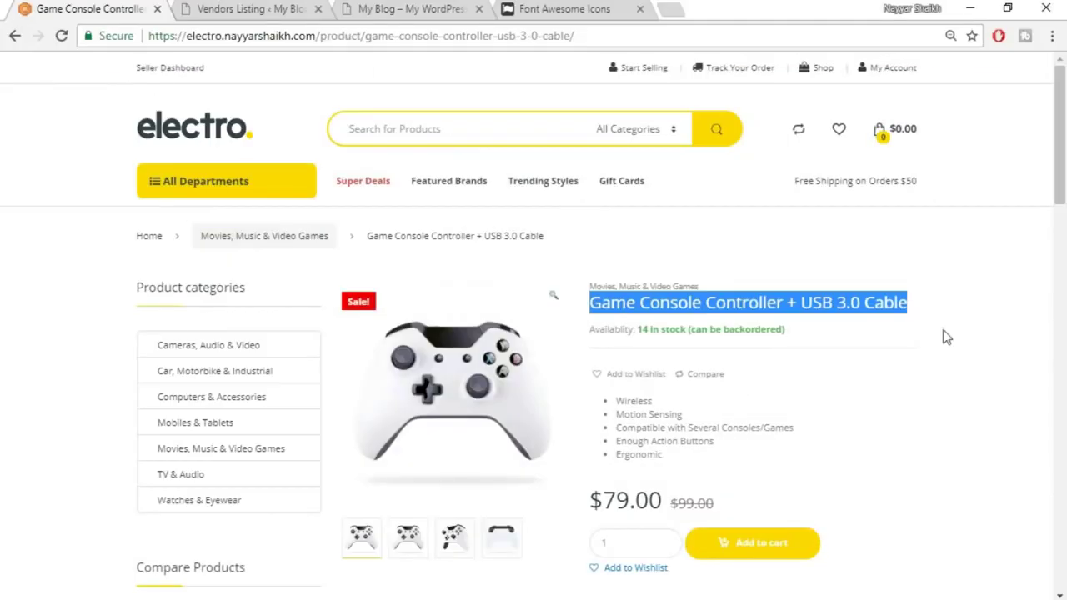
scroll(946, 334, down, 2)
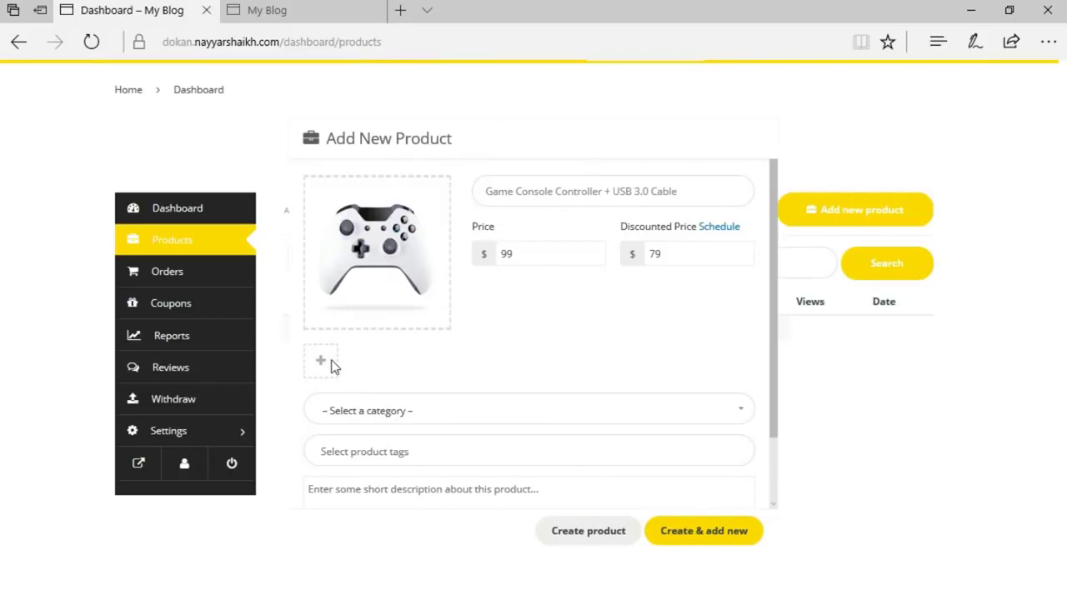
Upload GamePad, GamePad2 and GamePad3 and add them to the product gallery.
click(331, 367)
click(73, 130)
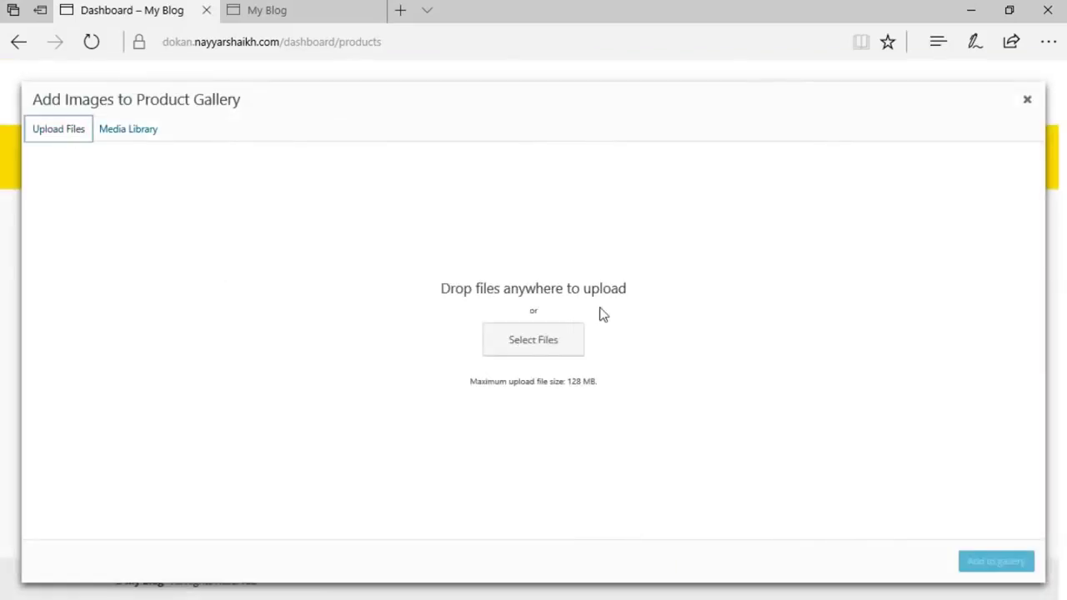
click(557, 351)
click(286, 131)
ctrl+click(201, 133)
ctrl+click(367, 135)
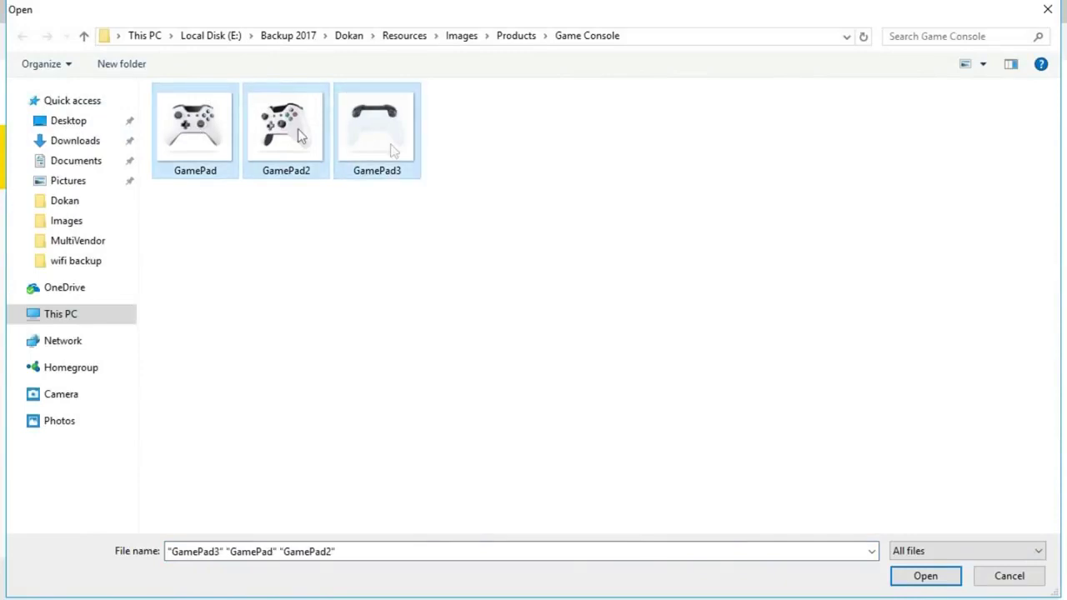
click(948, 577)
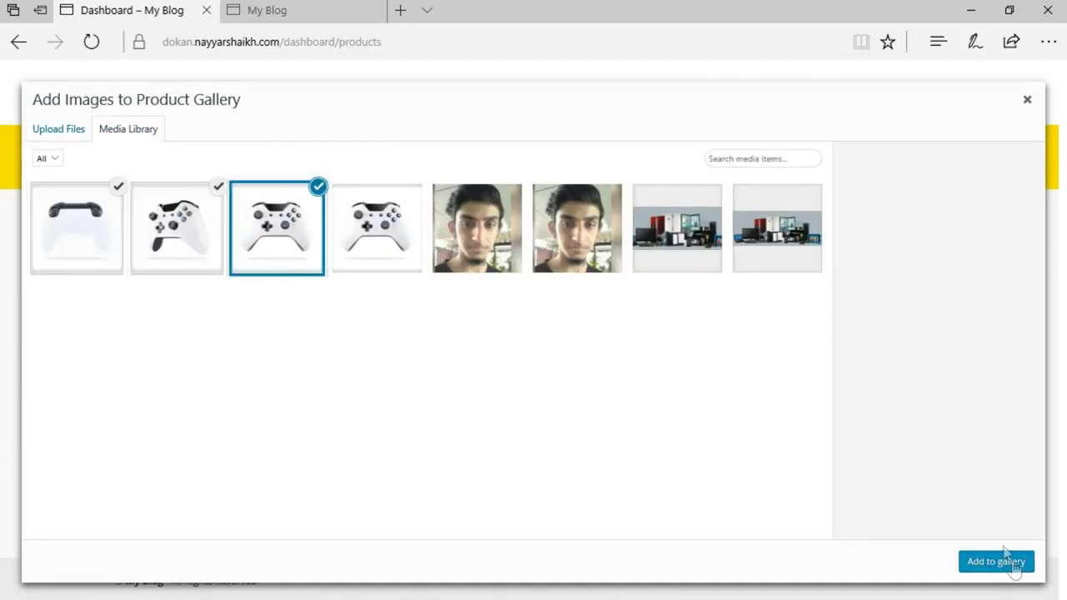
click(1014, 567)
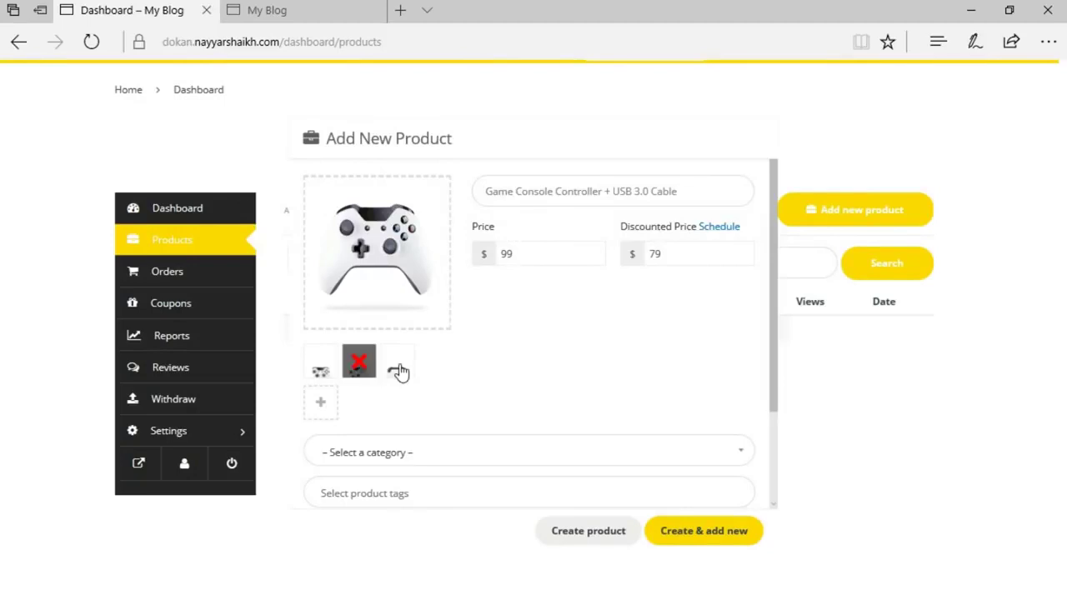
scroll(550, 372, down, 1)
Set the product category to Computer & Accessories.
click(449, 394)
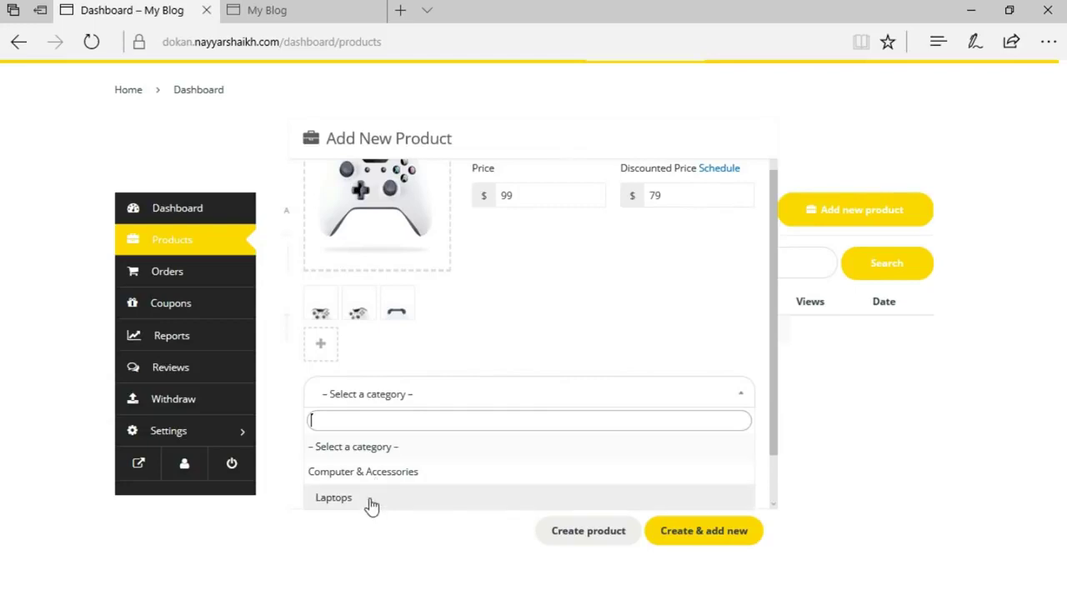
click(430, 475)
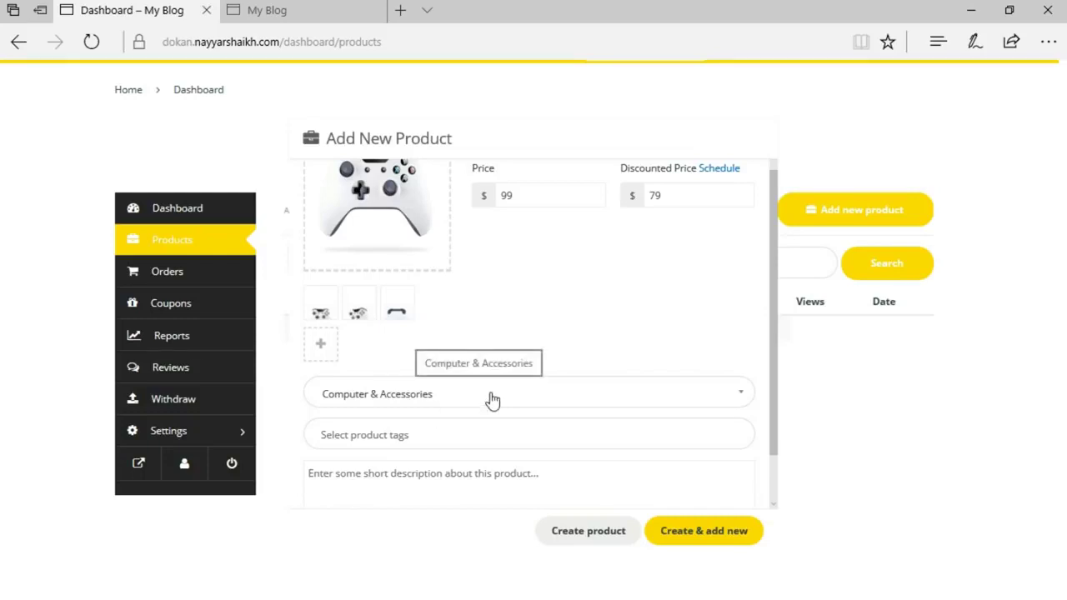
scroll(505, 409, down, 2)
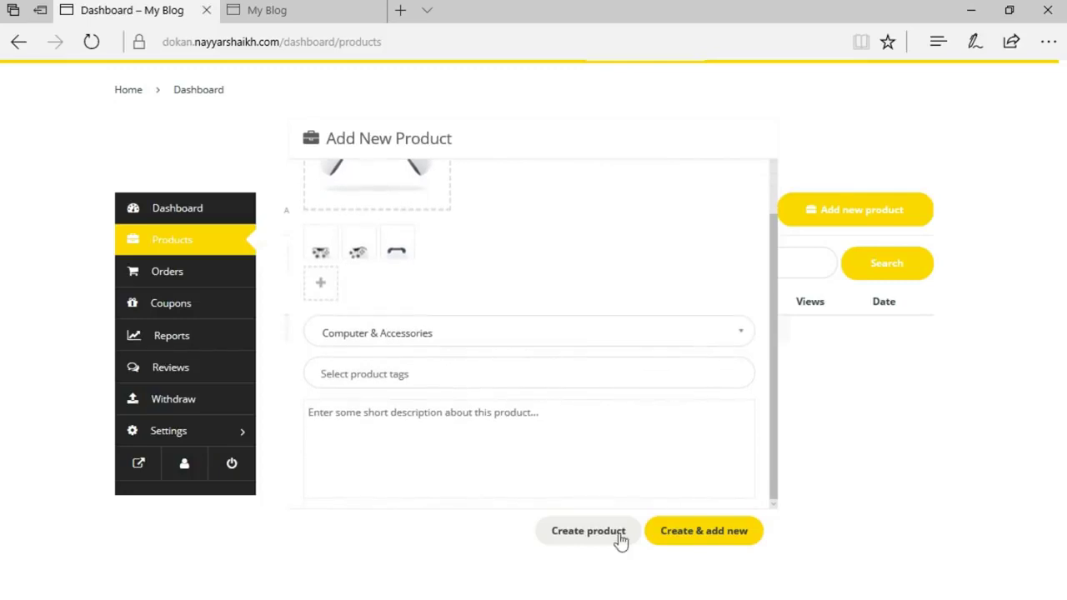
Copy the storefront's Wireless-to-Ergonomic feature list into the short description.
click(451, 441)
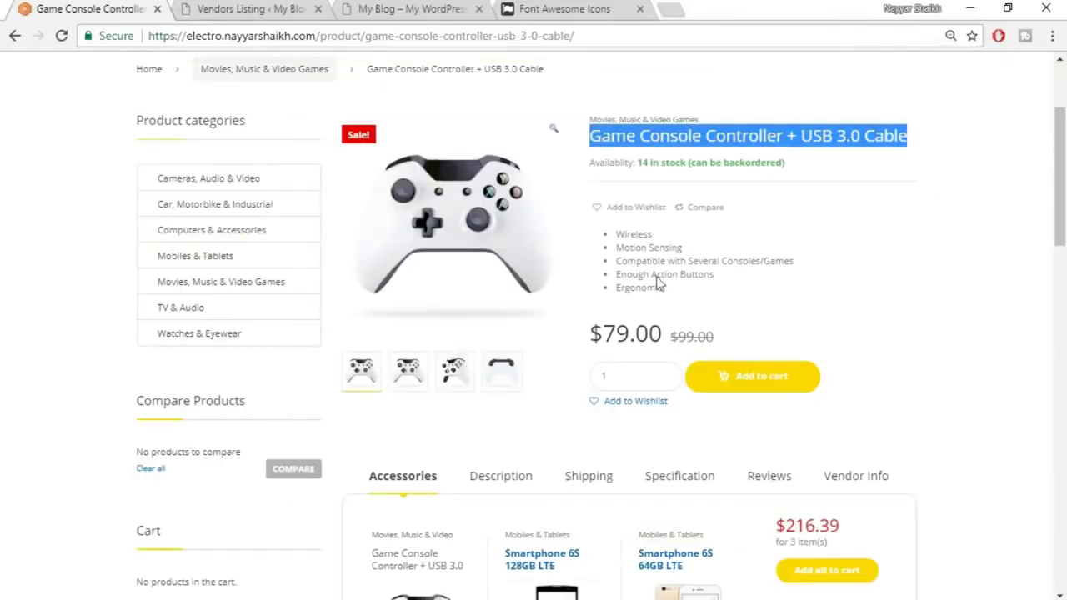
click(711, 252)
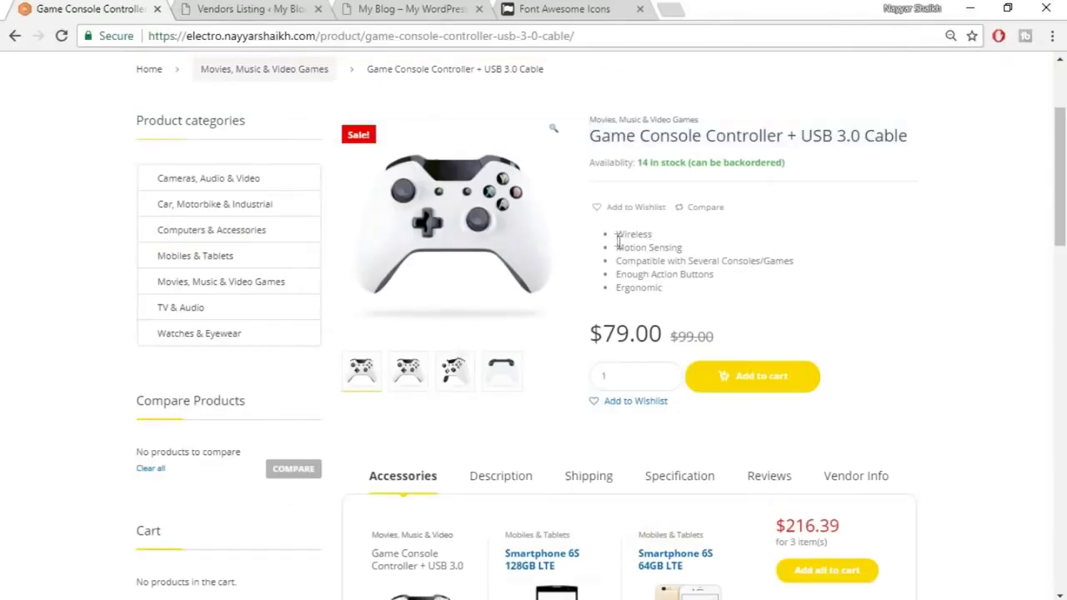
drag(612, 236, 725, 291)
key(ctrl+c)
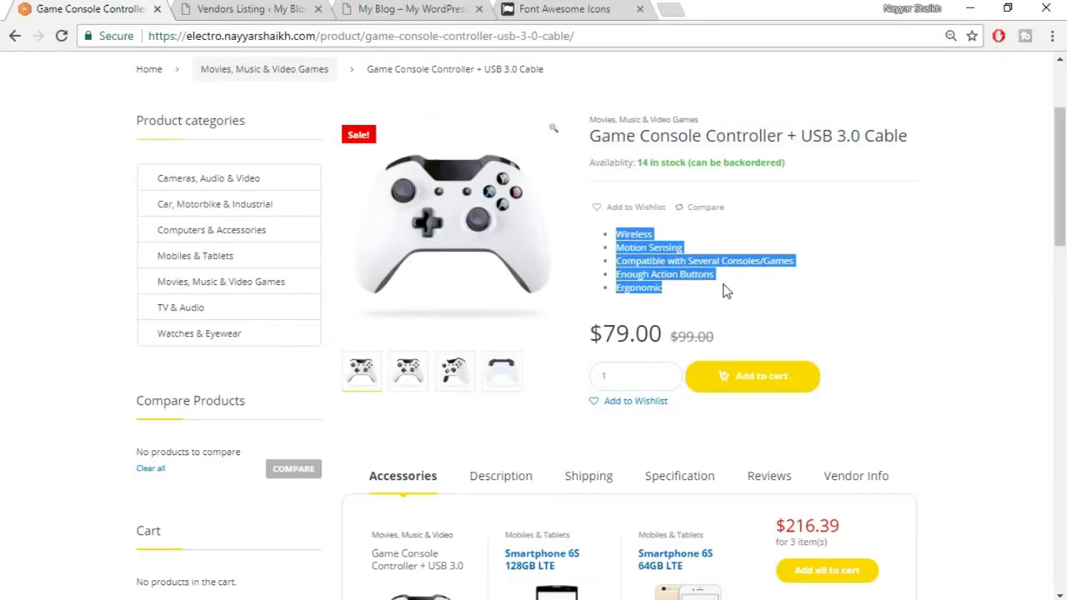
key(alt+Tab)
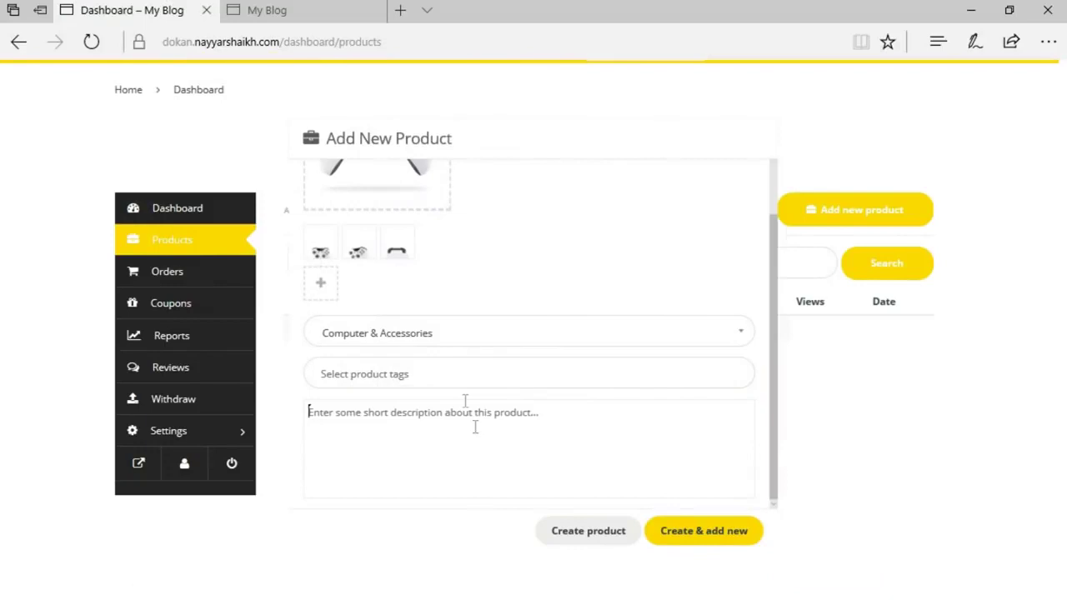
click(433, 478)
key(ctrl+v)
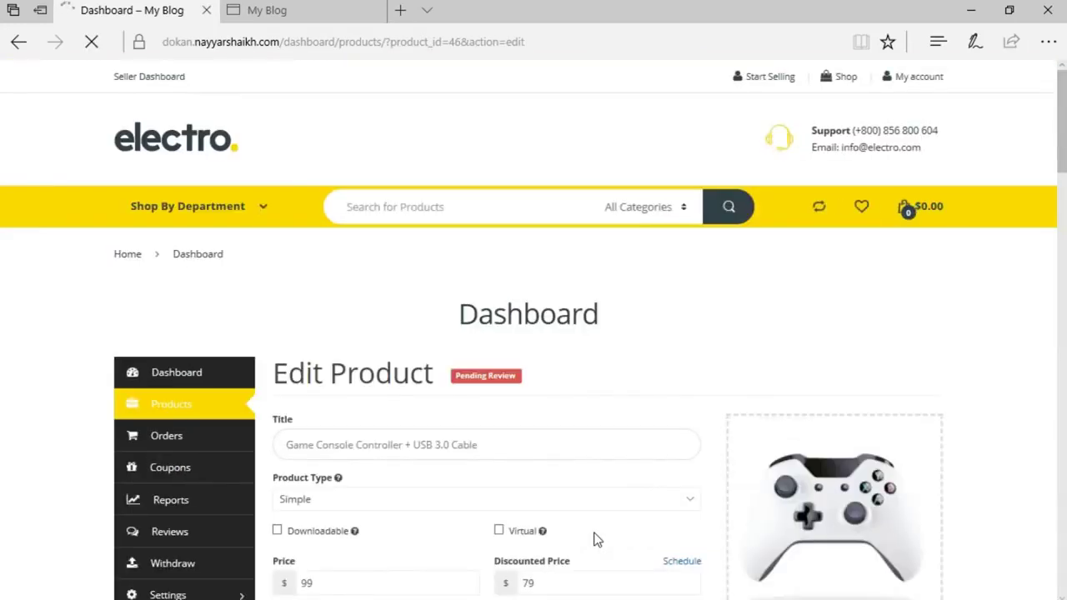
scroll(613, 512, down, 3)
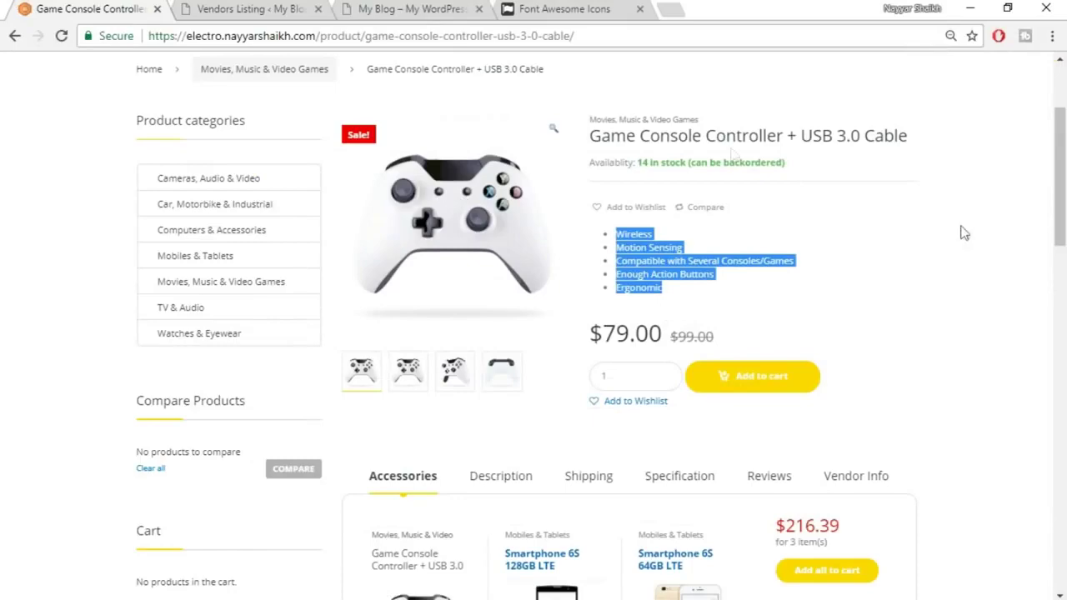
Go to the Products > Categories page in the WordPress admin.
click(242, 6)
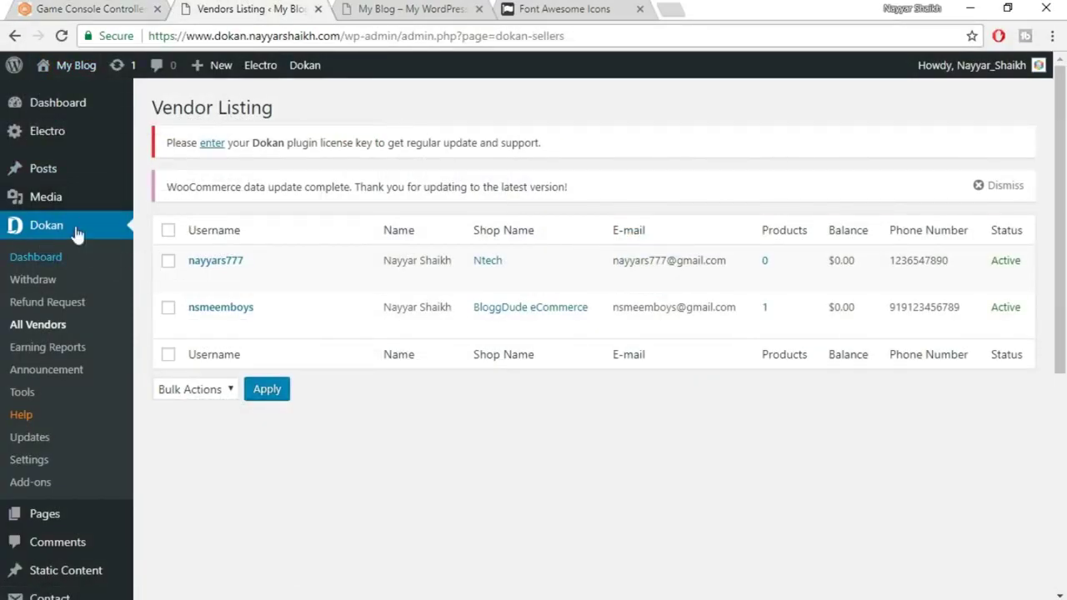
scroll(119, 334, down, 2)
mouse_move(11, 484)
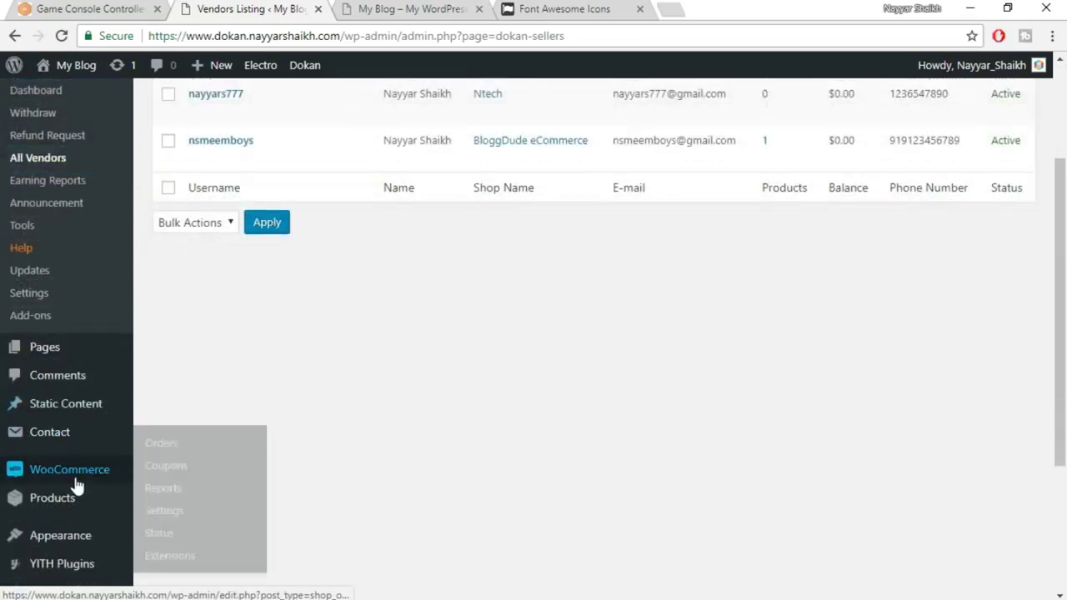
scroll(75, 486, down, 1)
mouse_move(64, 412)
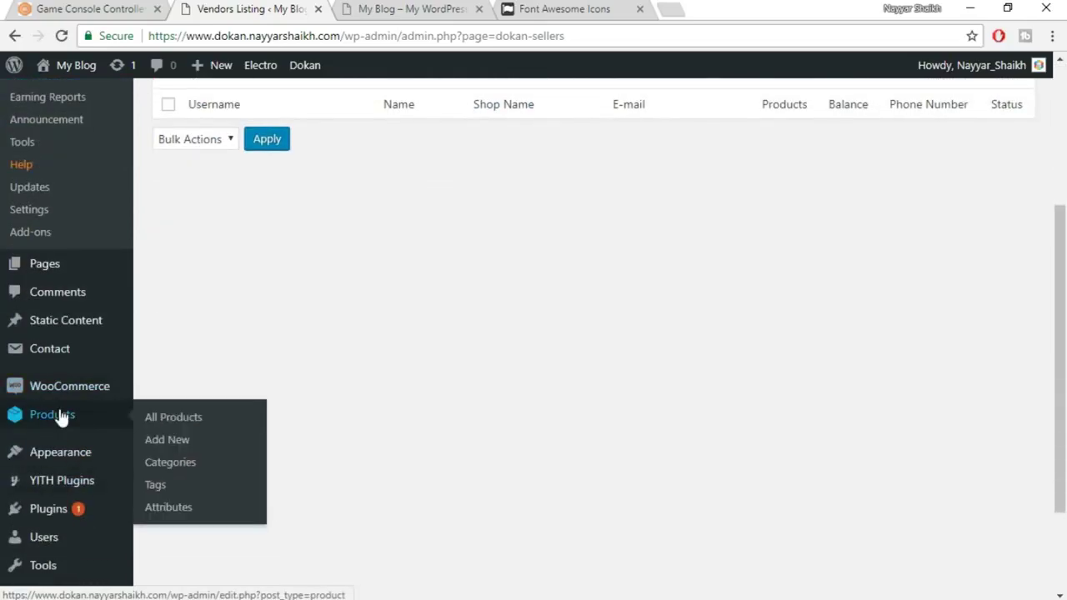
click(192, 468)
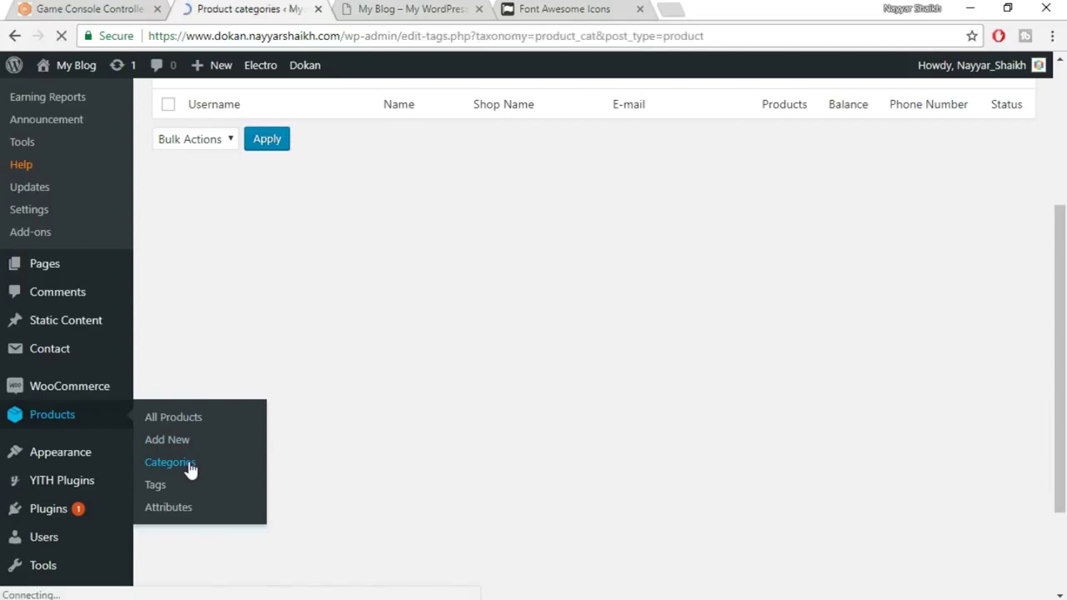
Add a new product category named Gaming.
click(388, 361)
scroll(359, 338, down, 2)
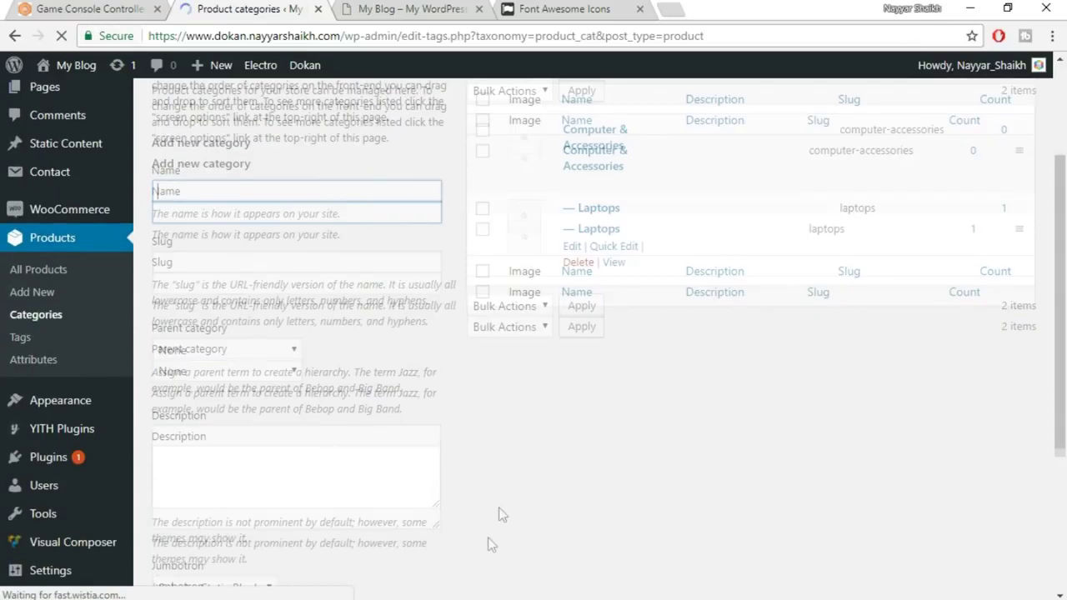
click(87, 8)
scroll(688, 230, up, 1)
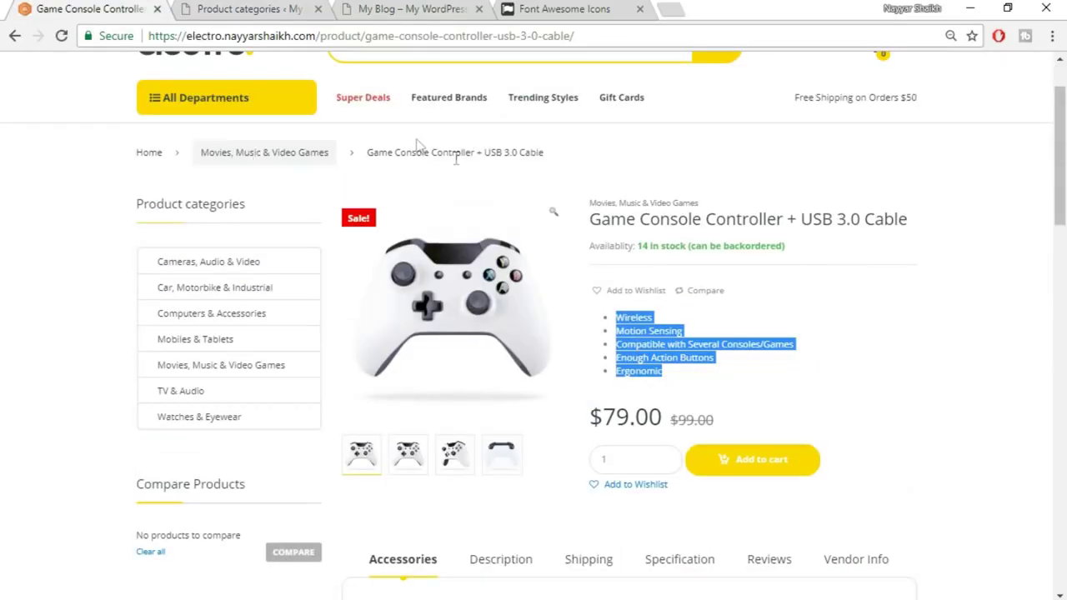
click(233, 8)
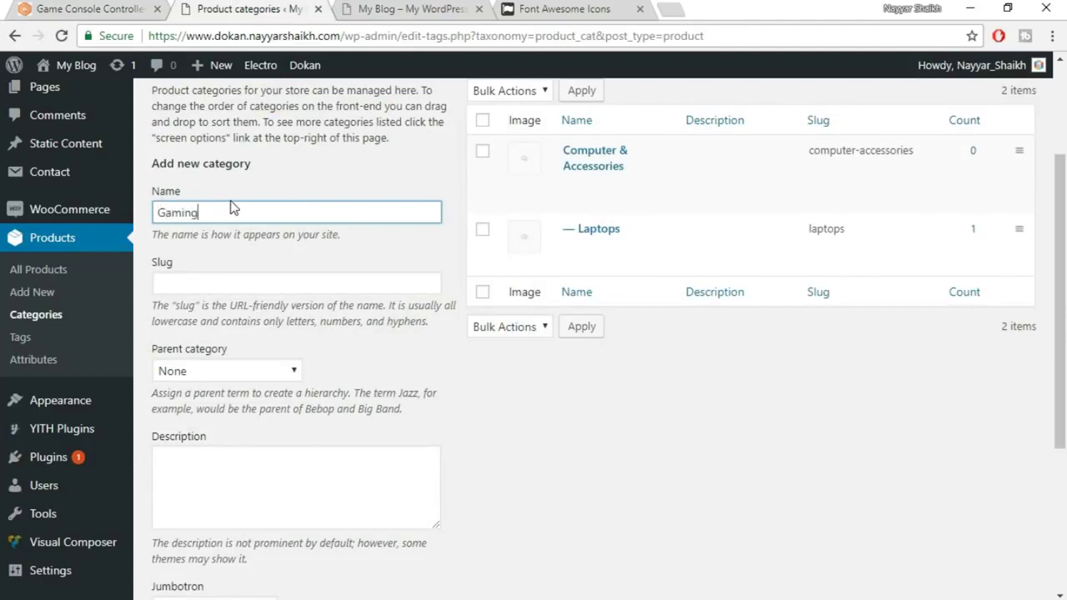
scroll(291, 272, down, 2)
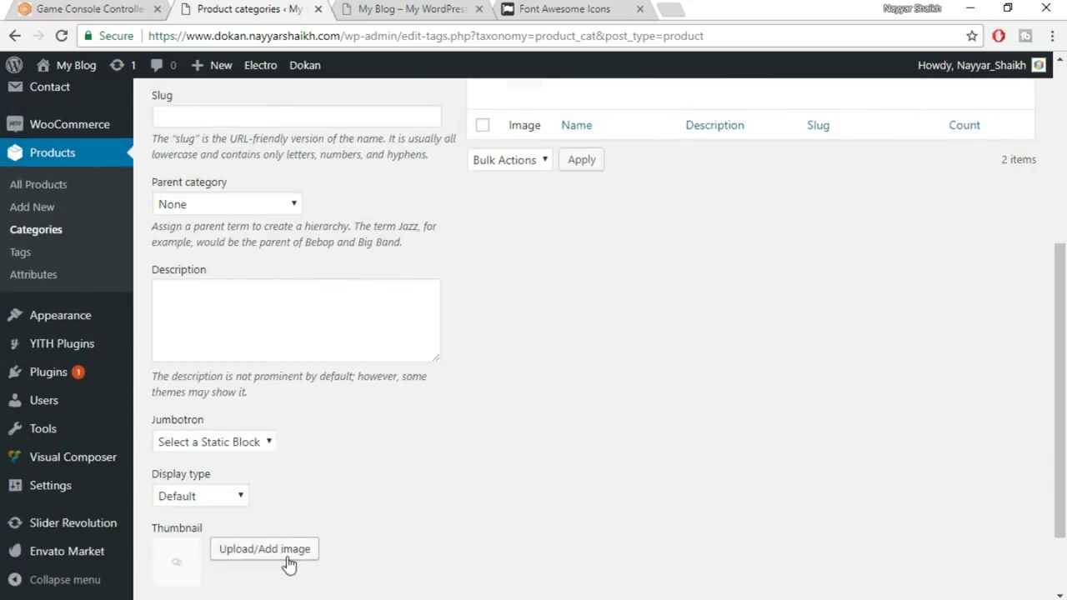
scroll(288, 565, down, 1)
click(235, 523)
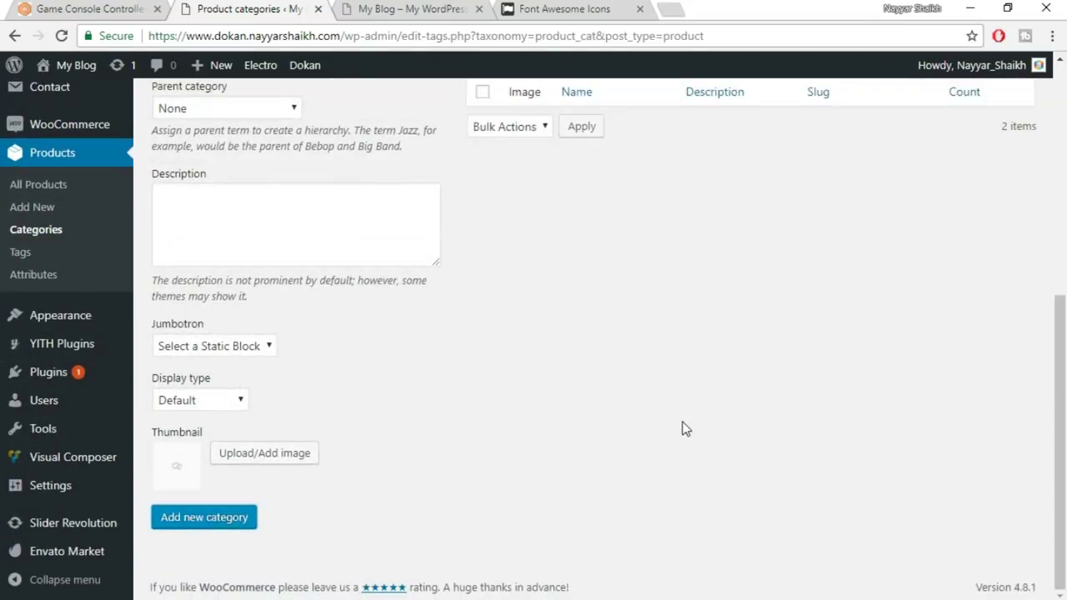
scroll(682, 429, up, 2)
scroll(680, 426, up, 3)
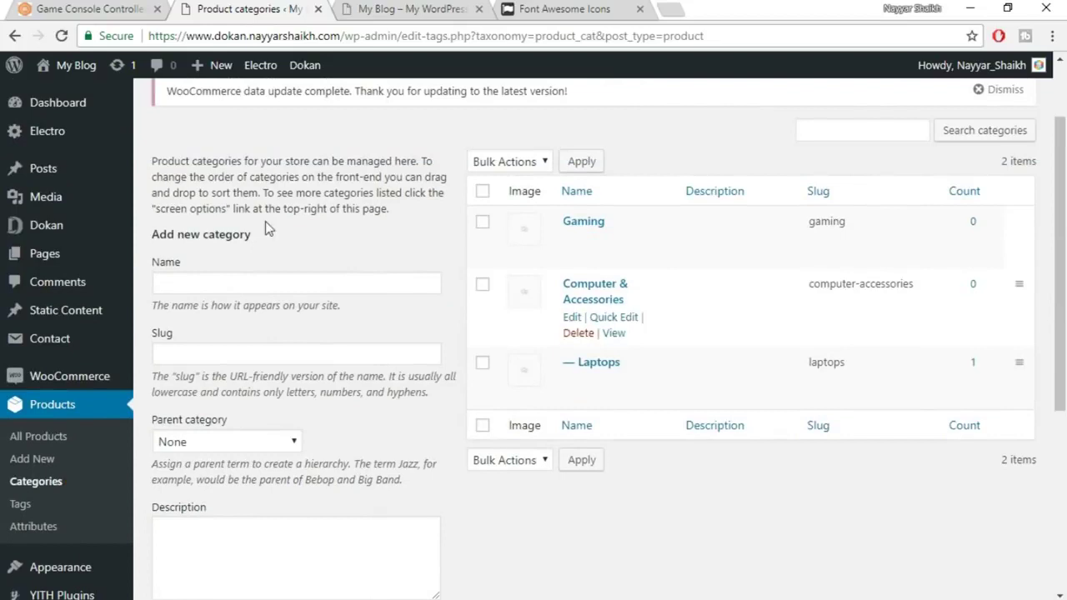
Add the Game Console category with Gaming as its parent.
click(284, 285)
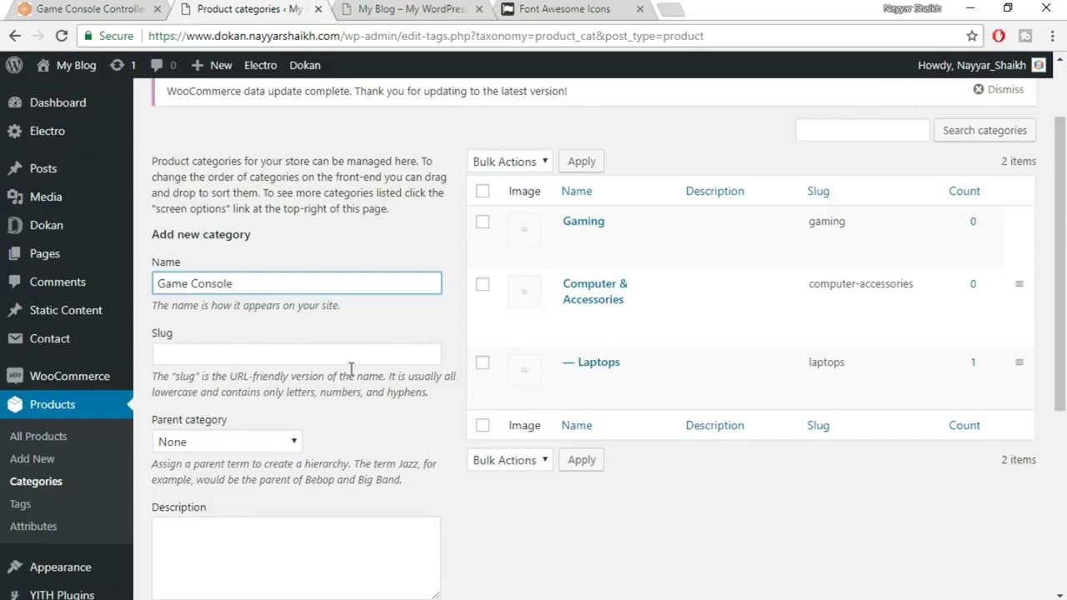
scroll(352, 369, down, 2)
click(227, 276)
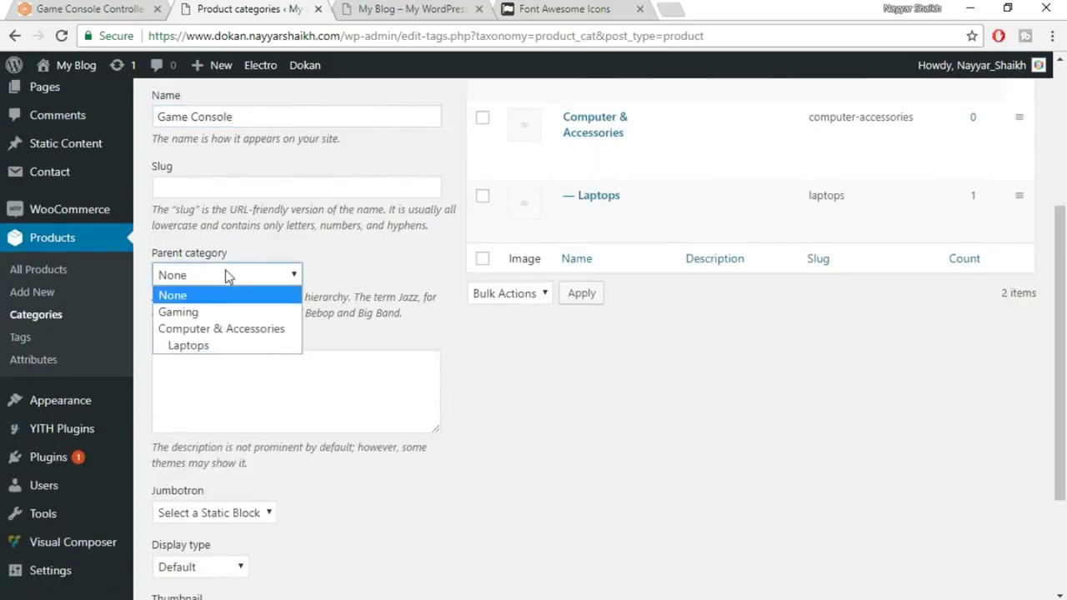
click(218, 311)
click(222, 521)
scroll(560, 464, up, 3)
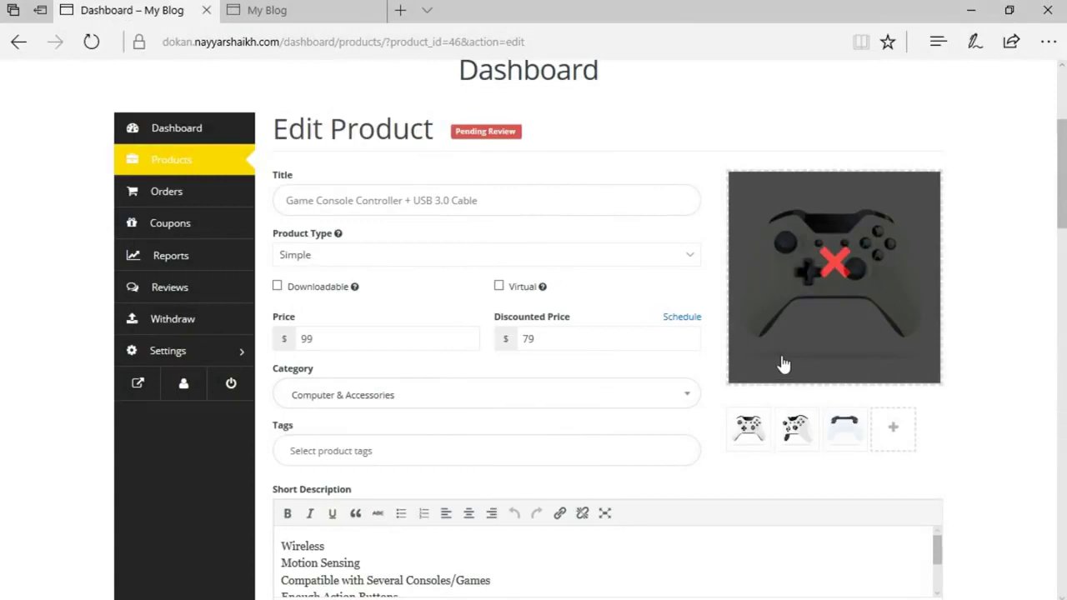
Reload the Edit Product form and set the category to Game Console.
click(92, 42)
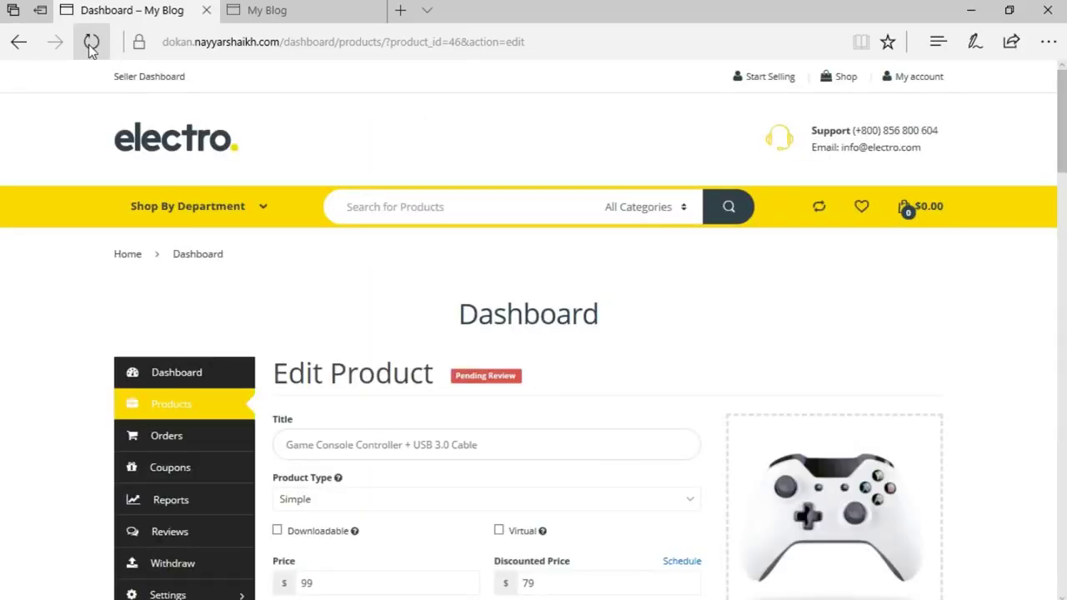
scroll(486, 178, down, 5)
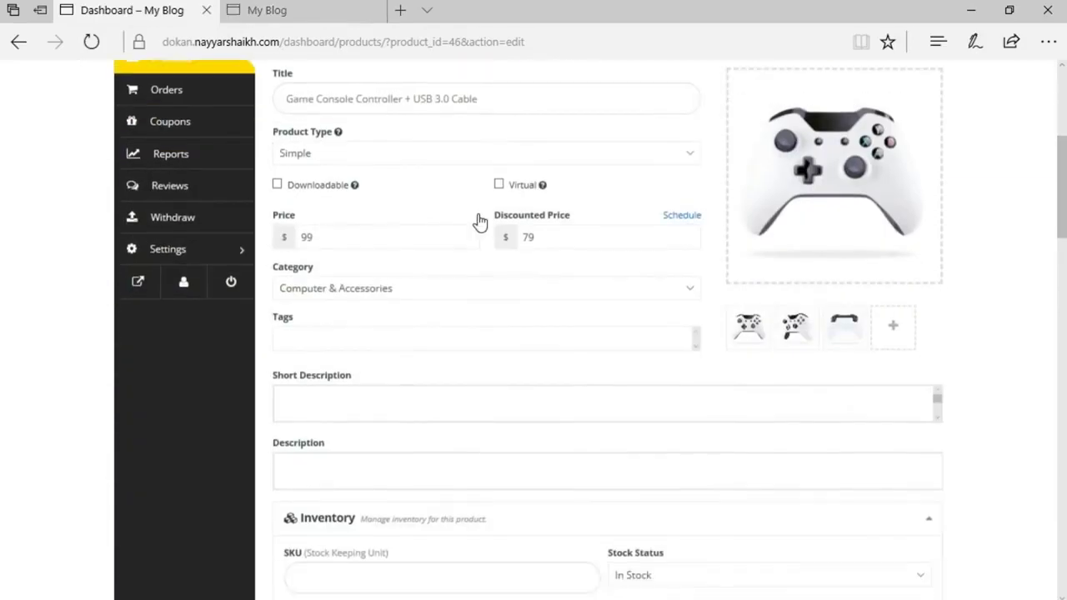
scroll(450, 220, up, 1)
scroll(733, 202, up, 1)
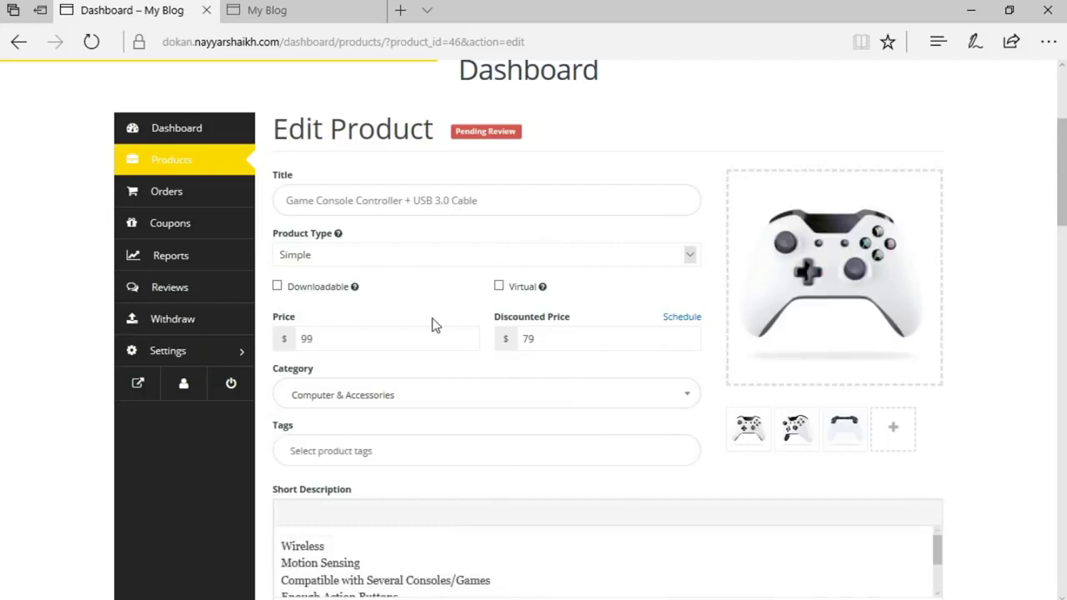
scroll(446, 329, down, 2)
click(417, 240)
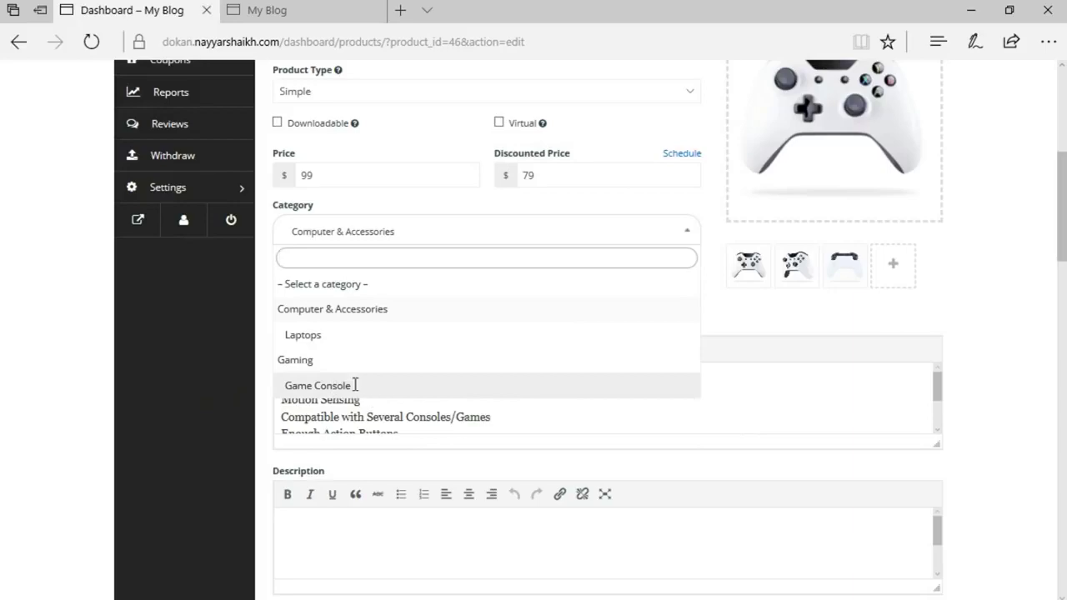
click(356, 385)
scroll(534, 315, up, 1)
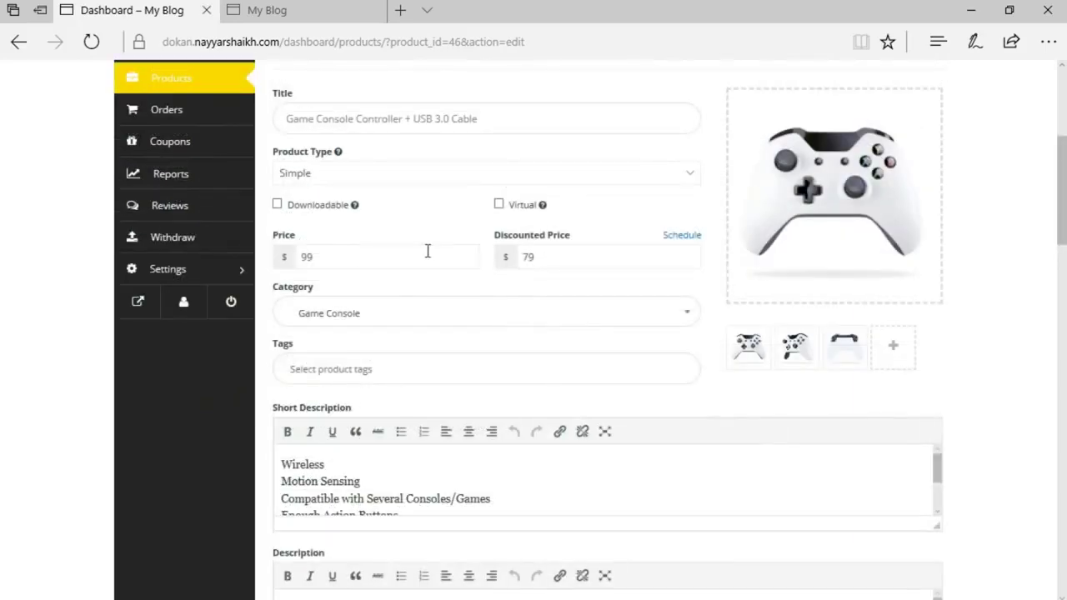
Select the MacBook Pro description content on the storefront's Description tab.
scroll(481, 267, down, 2)
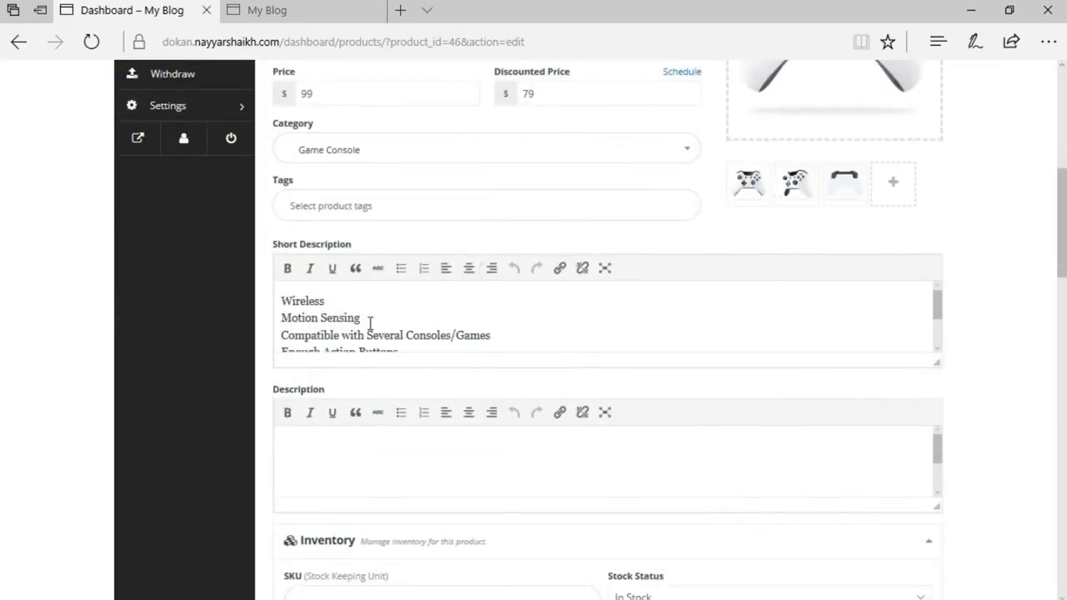
scroll(450, 352, down, 1)
click(334, 365)
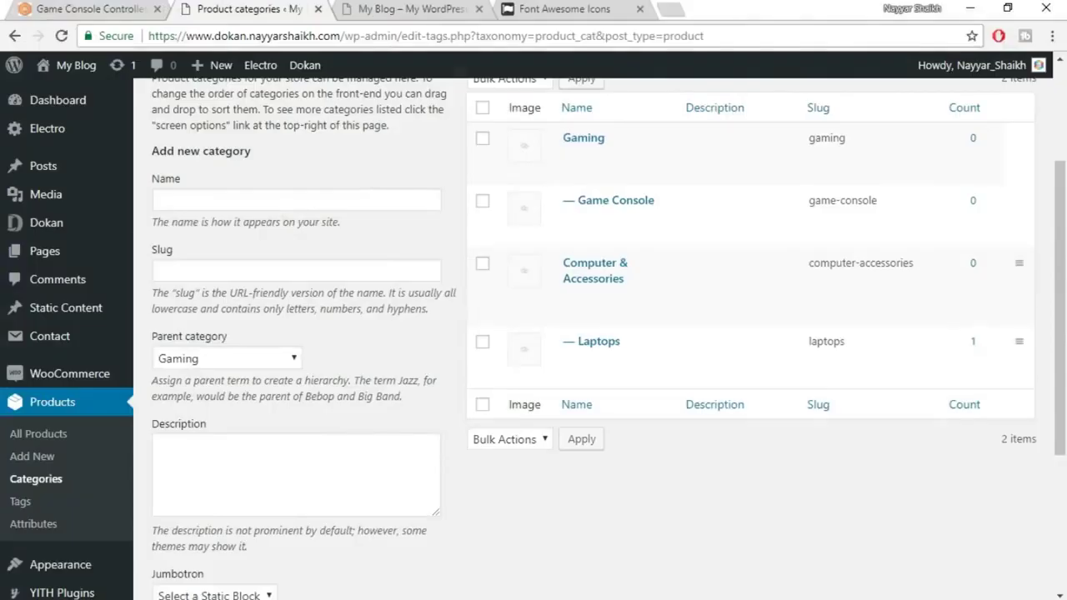
click(136, 7)
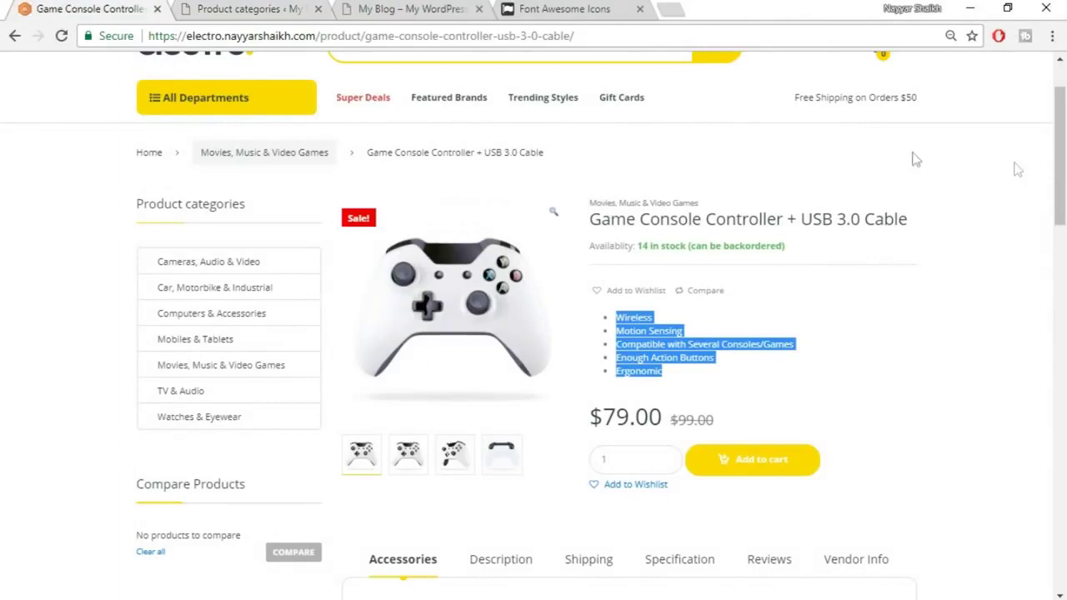
scroll(1051, 197, down, 4)
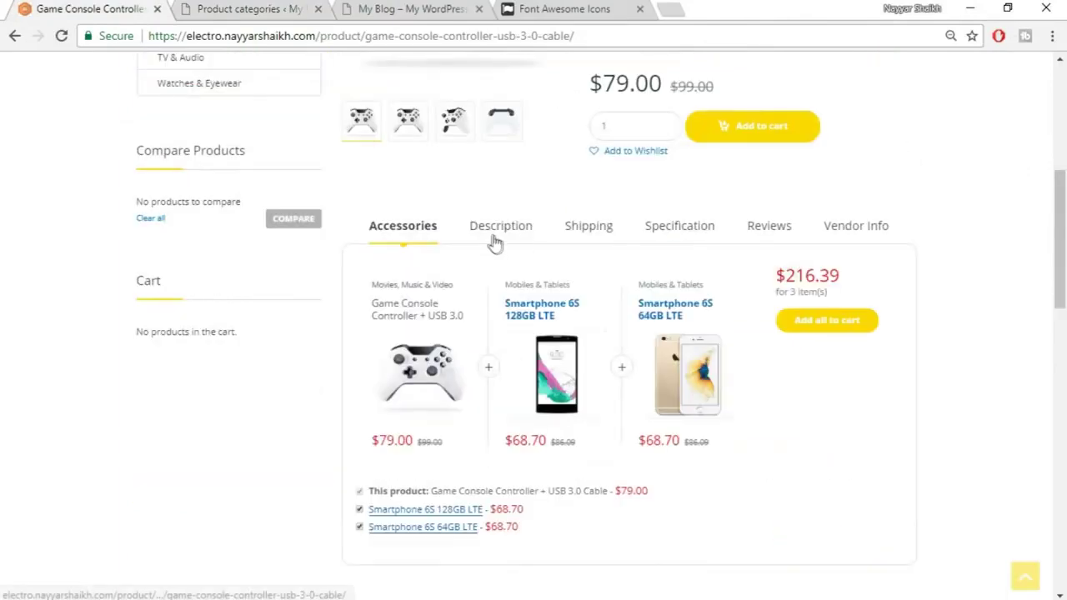
click(502, 237)
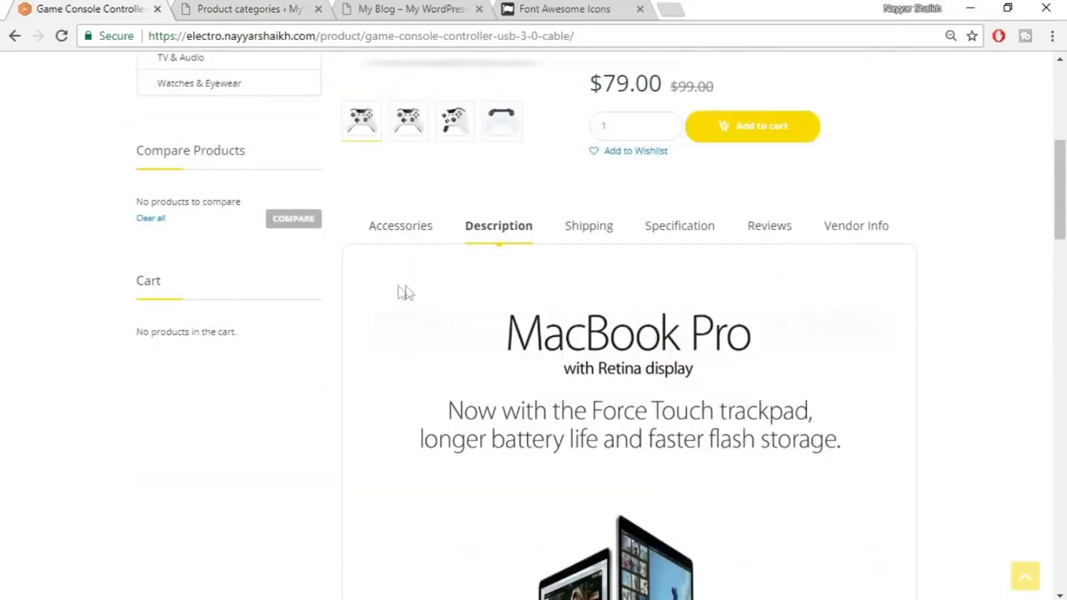
drag(376, 284, 621, 233)
Paste the copied content into the product Description.
key(alt+Tab)
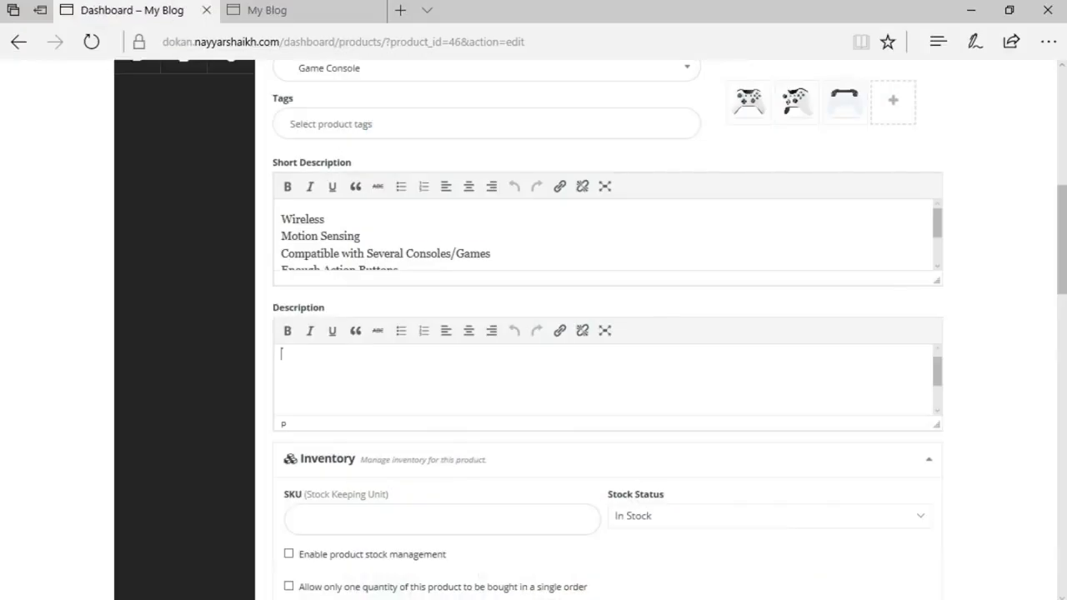
key(ctrl+v)
scroll(779, 359, down, 5)
scroll(893, 373, down, 5)
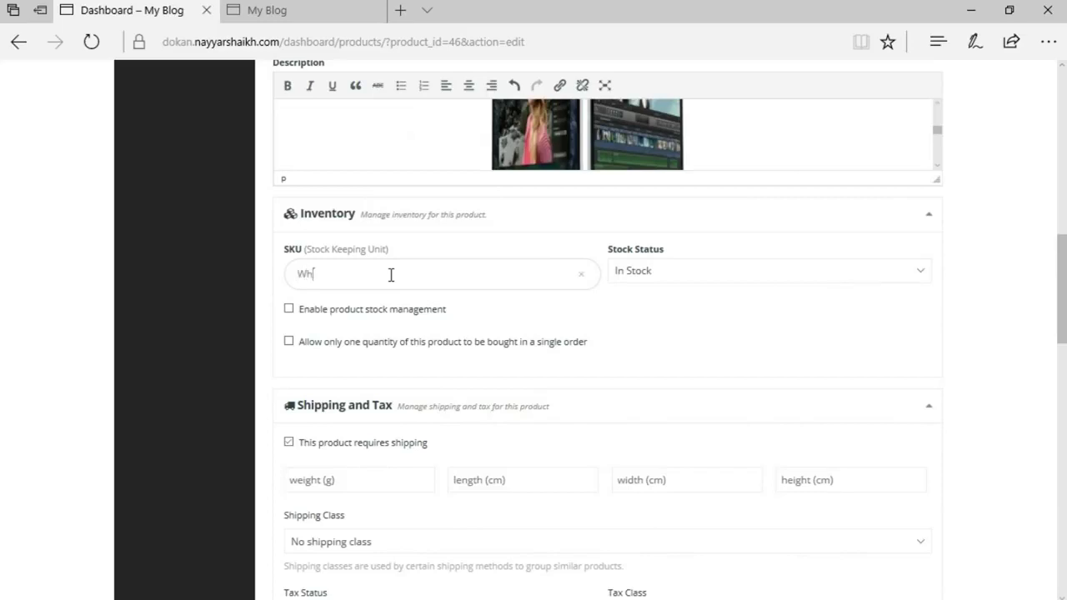
Keep the stock status In Stock and enable stock management with quantity 14.
click(745, 274)
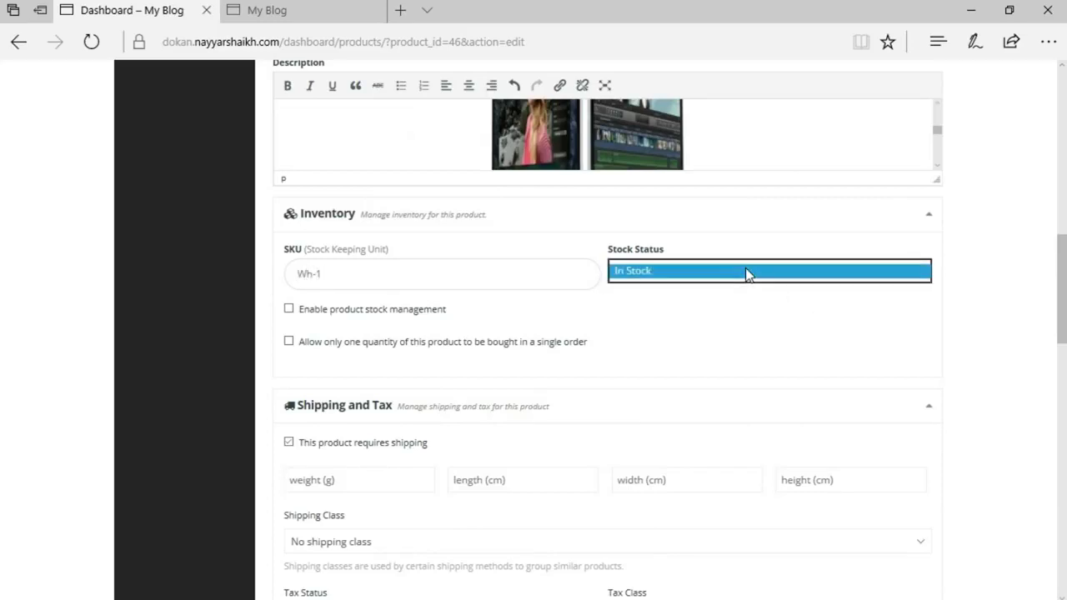
click(729, 273)
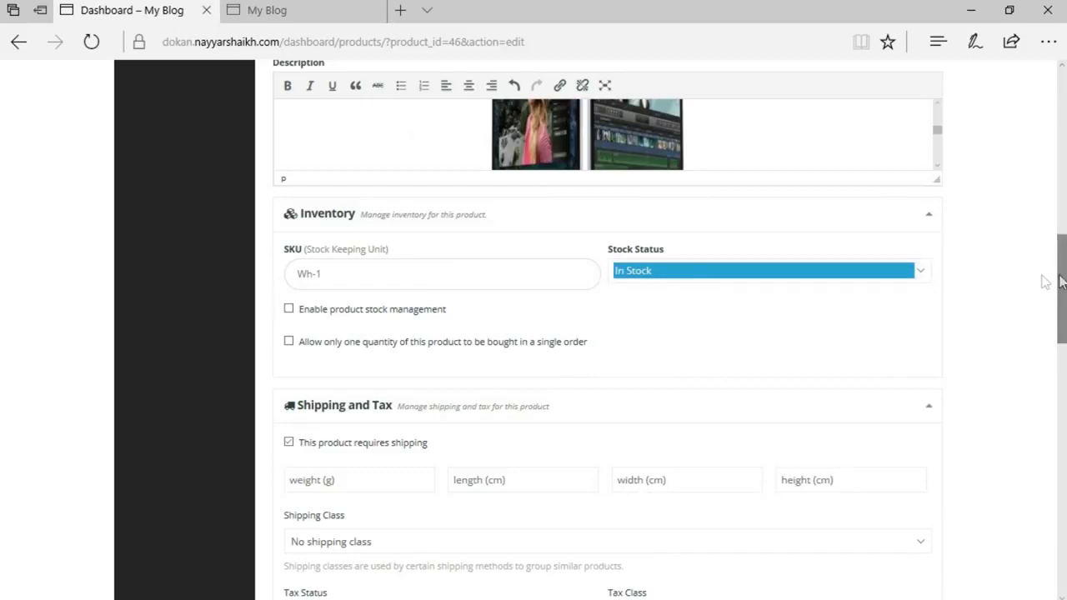
click(289, 311)
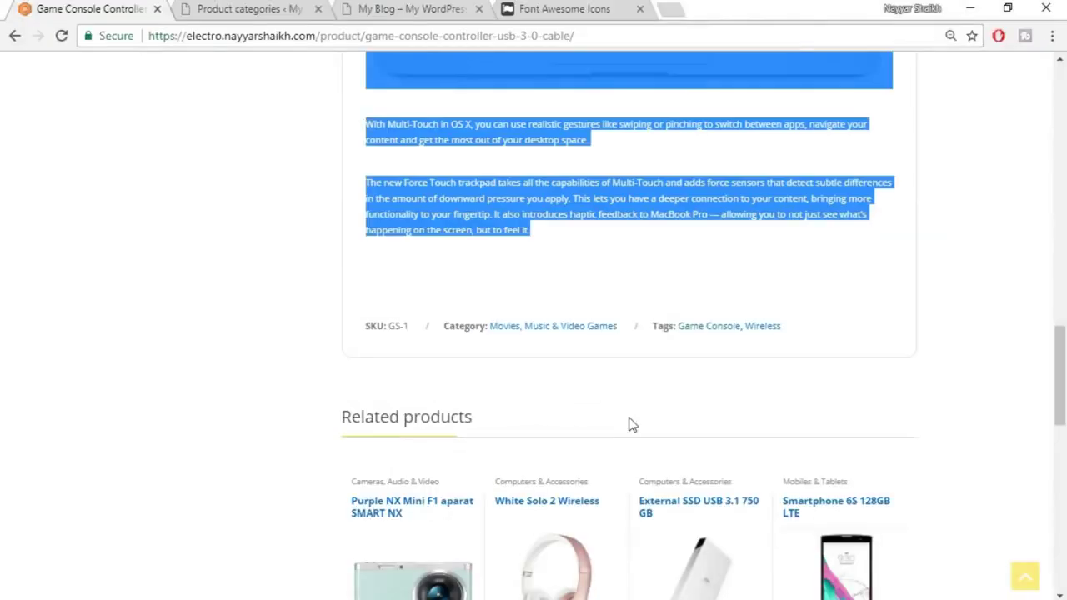
scroll(631, 423, up, 15)
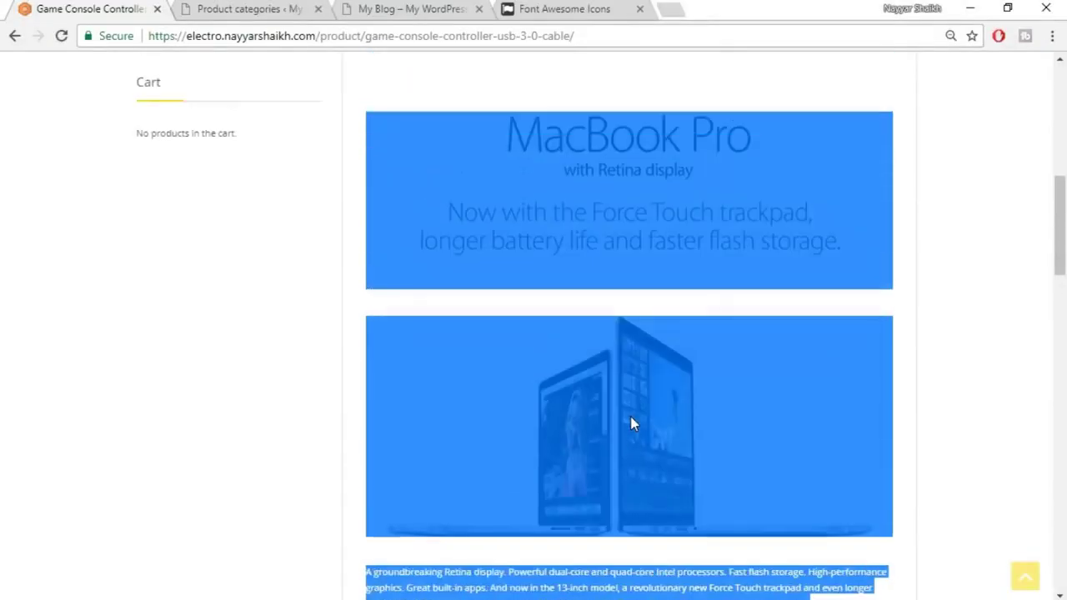
scroll(633, 423, up, 2)
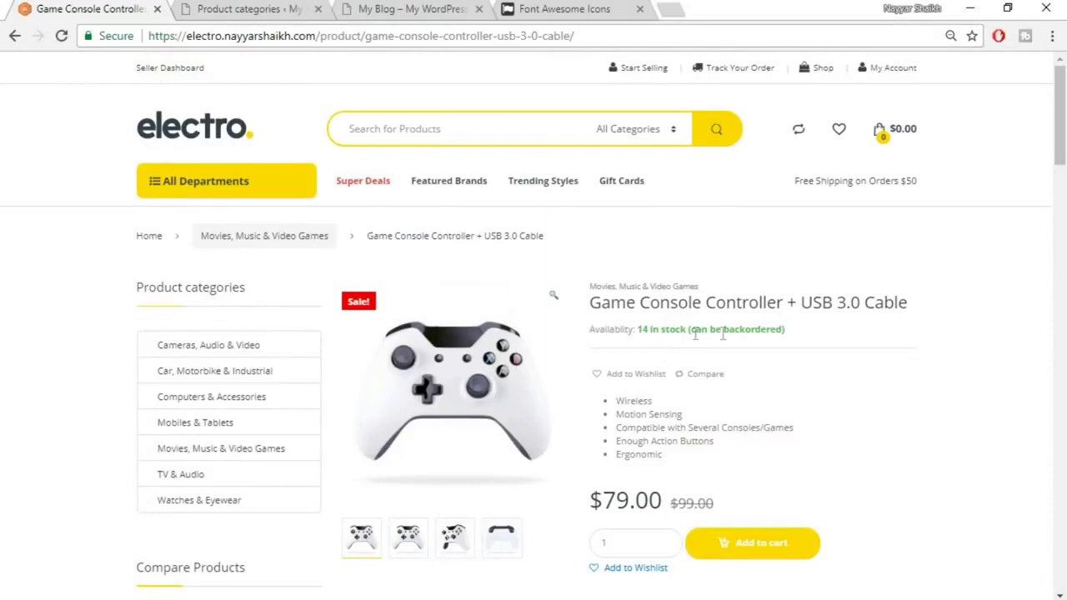
drag(638, 332, 793, 336)
click(793, 336)
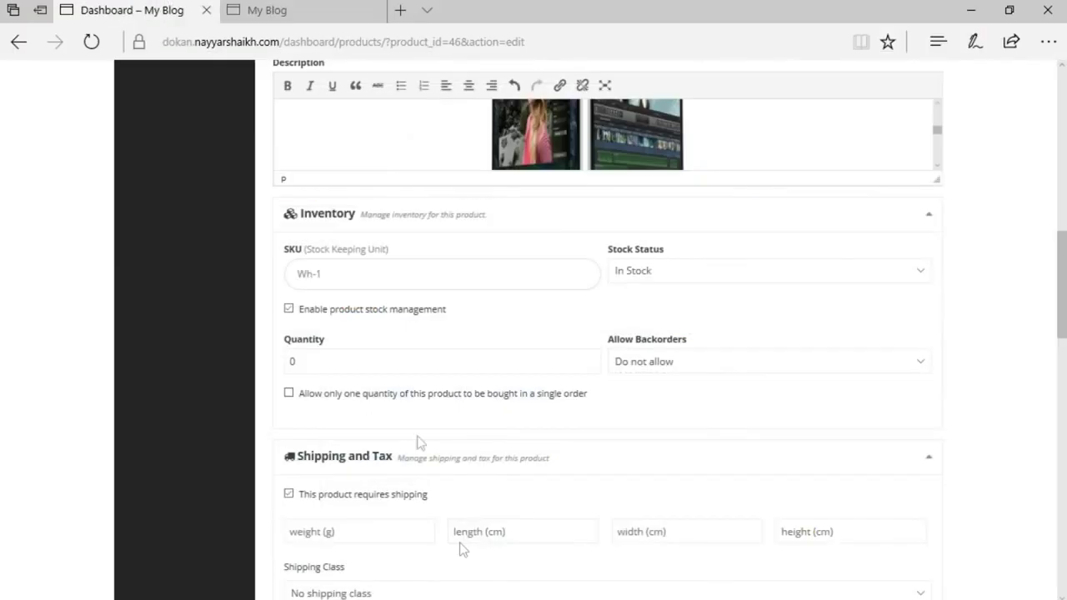
drag(340, 362, 274, 360)
scroll(1043, 363, down, 1)
scroll(1043, 363, down, 1)
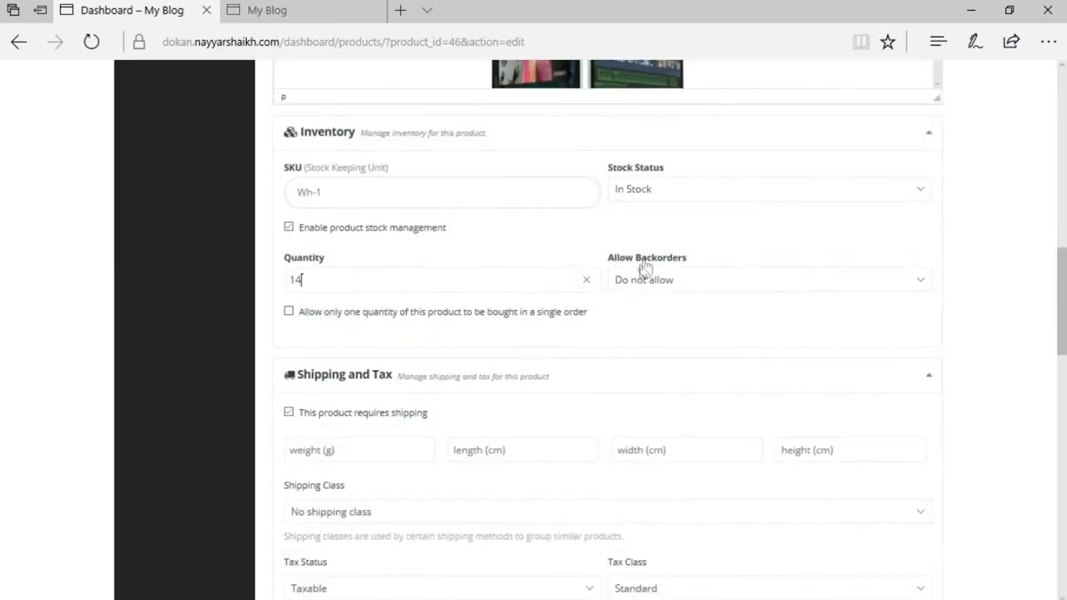
Set Allow Backorders to Allow.
click(681, 286)
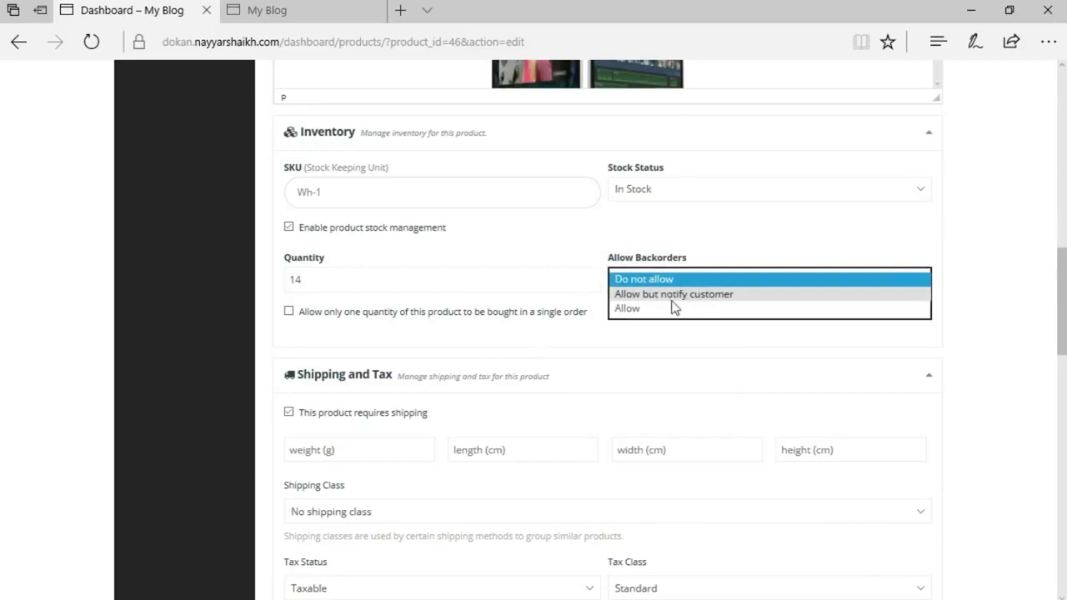
click(775, 309)
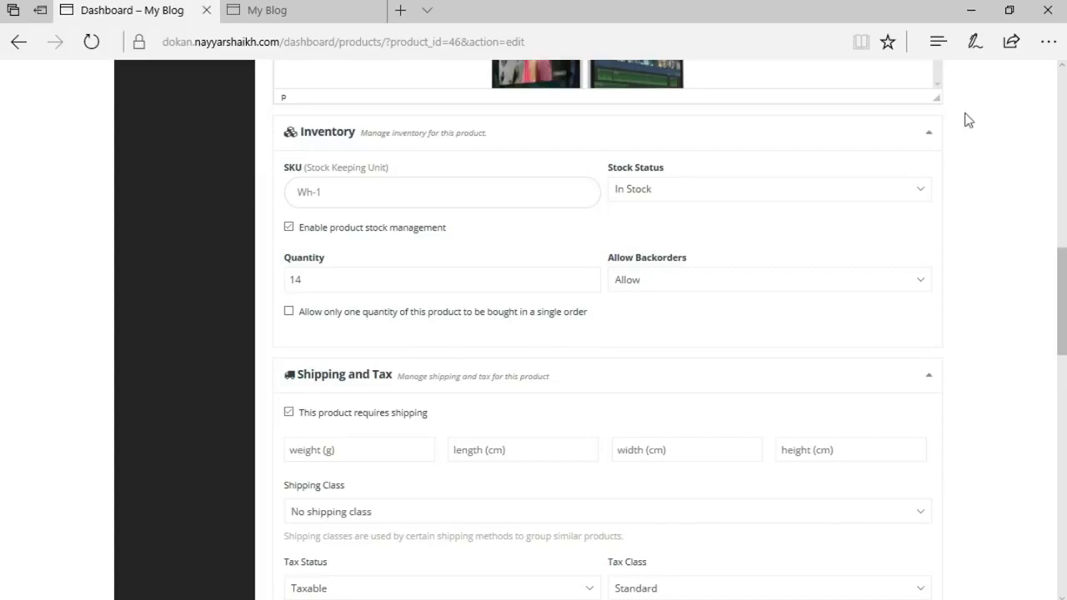
scroll(1057, 321, down, 1)
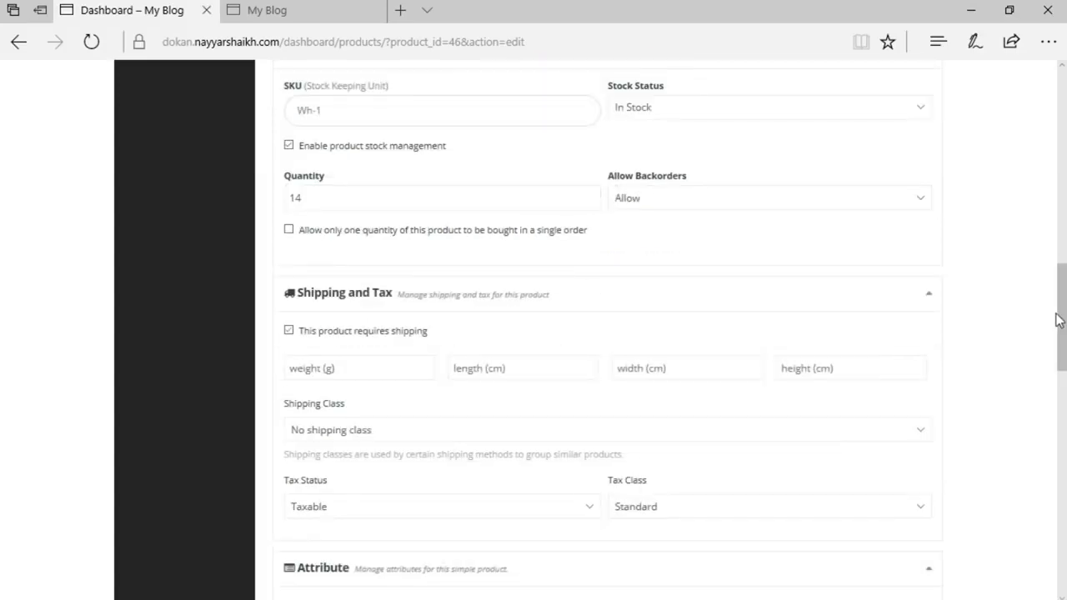
Enter weight 200 and dimensions 10 × 4 × 10 for length, width and height.
scroll(1057, 320, down, 2)
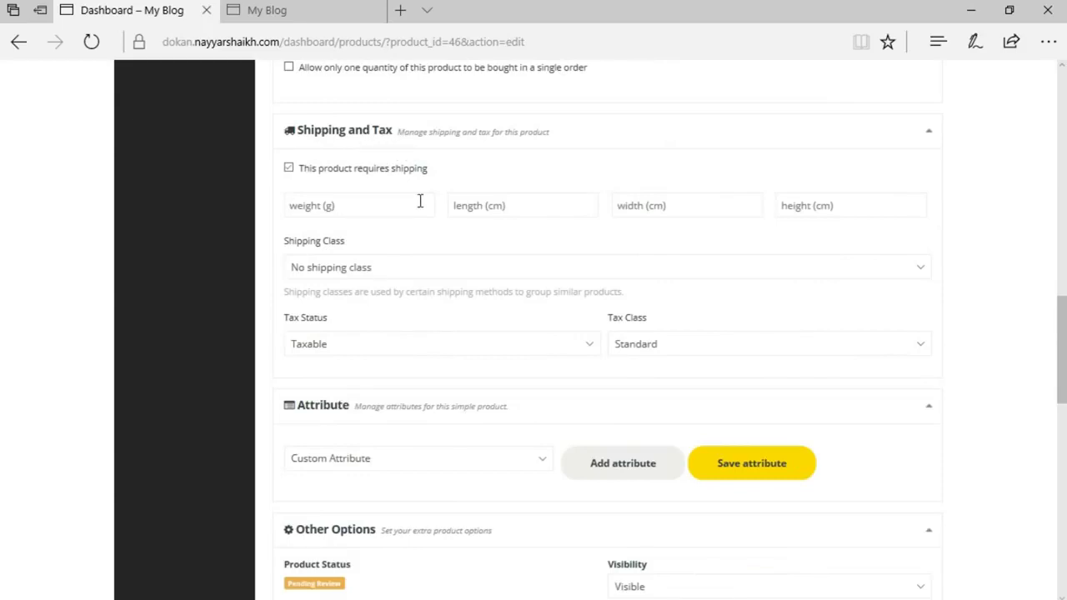
text(200)
click(486, 198)
text(10)
click(640, 212)
text(4)
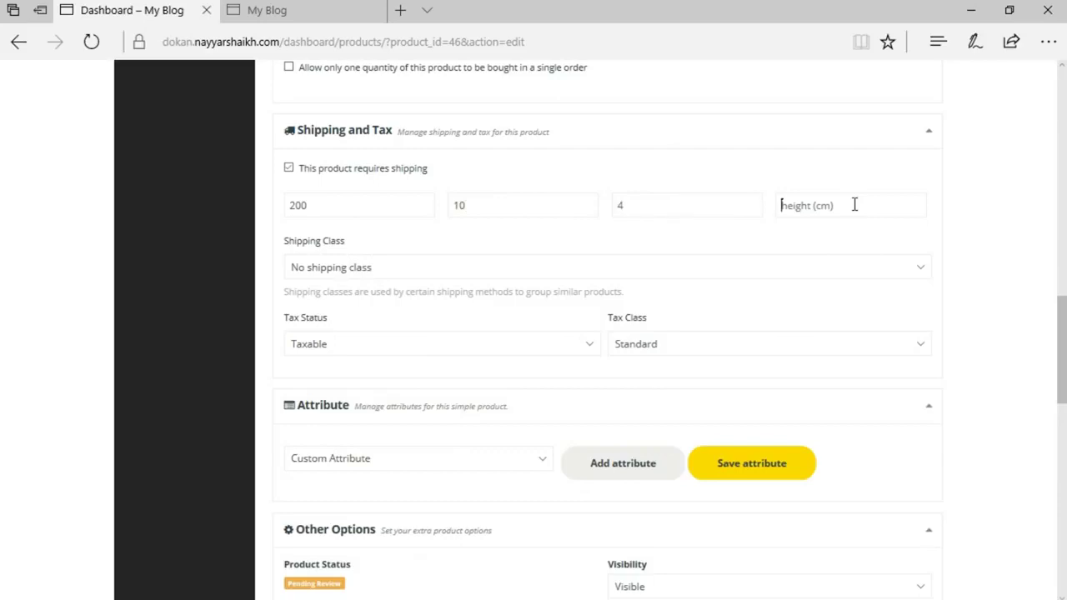
click(854, 205)
text(10)
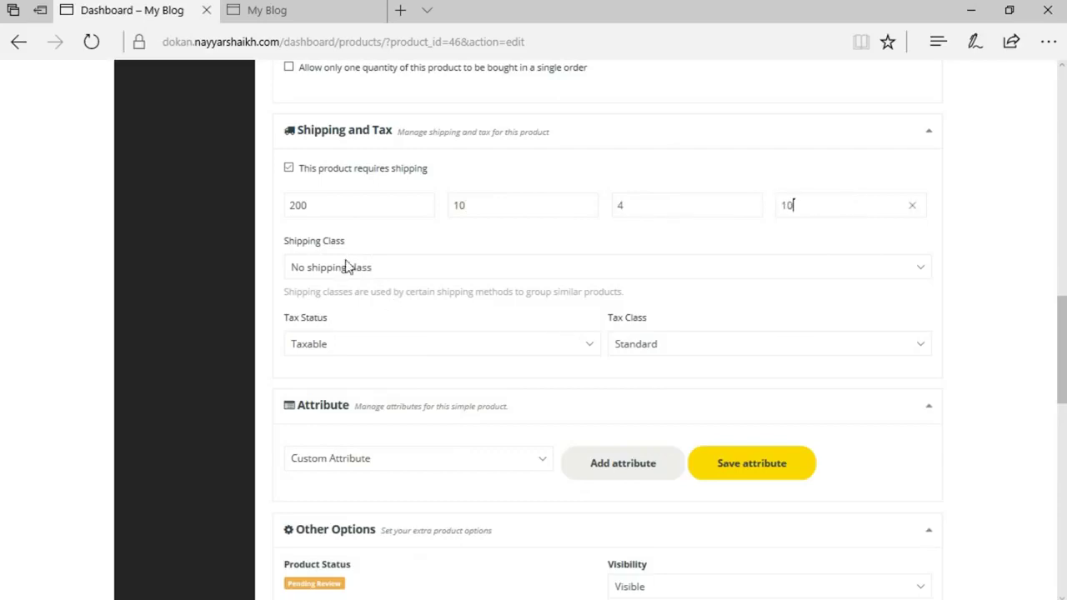
Leave the product with no shipping class after briefly choosing Bulky.
click(360, 276)
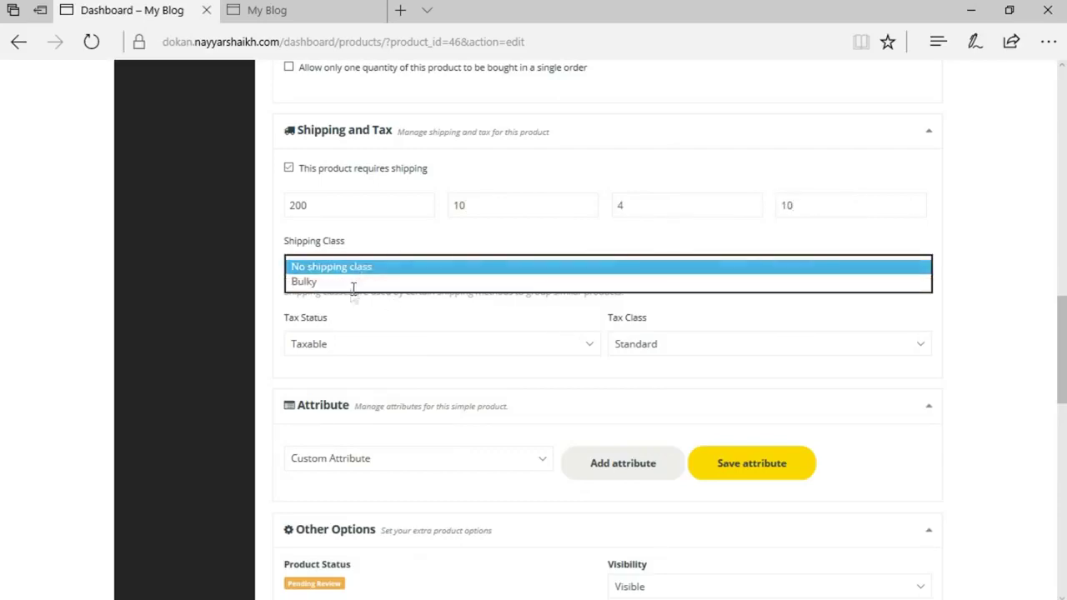
click(342, 284)
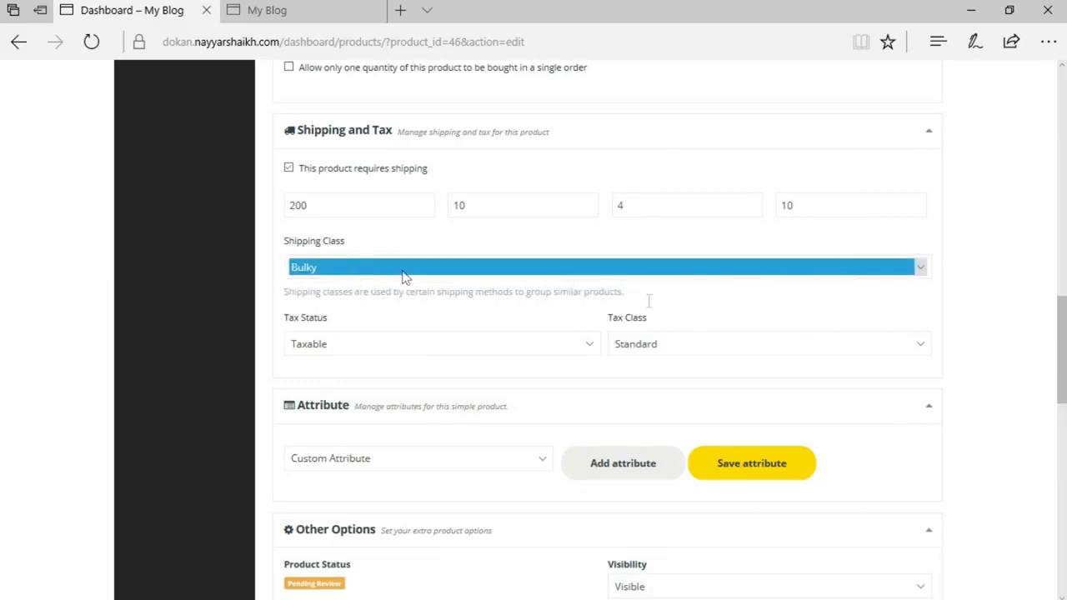
scroll(877, 326, down, 1)
click(442, 184)
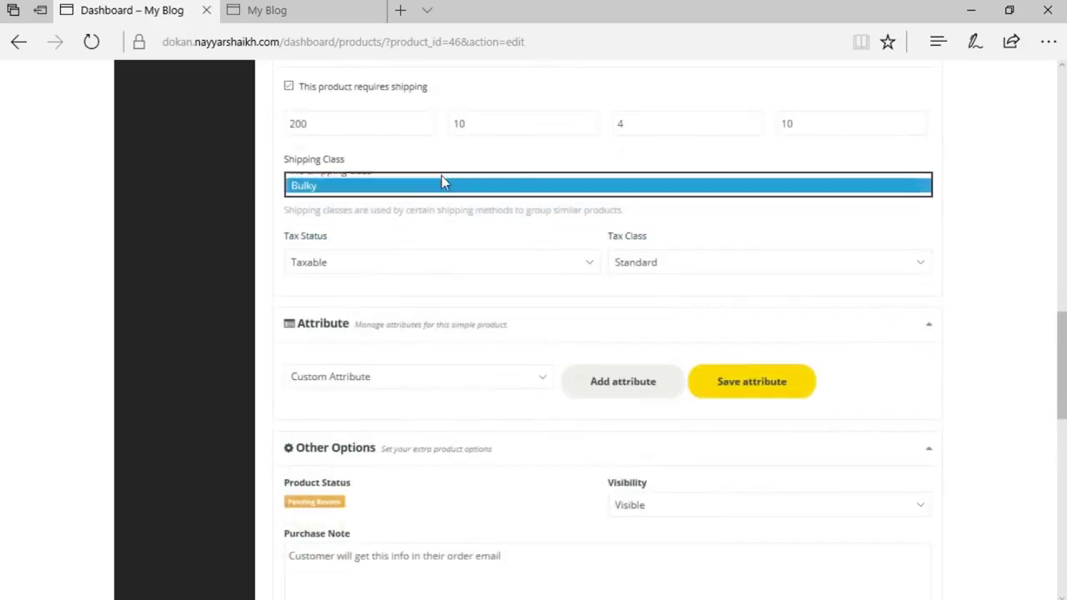
click(361, 172)
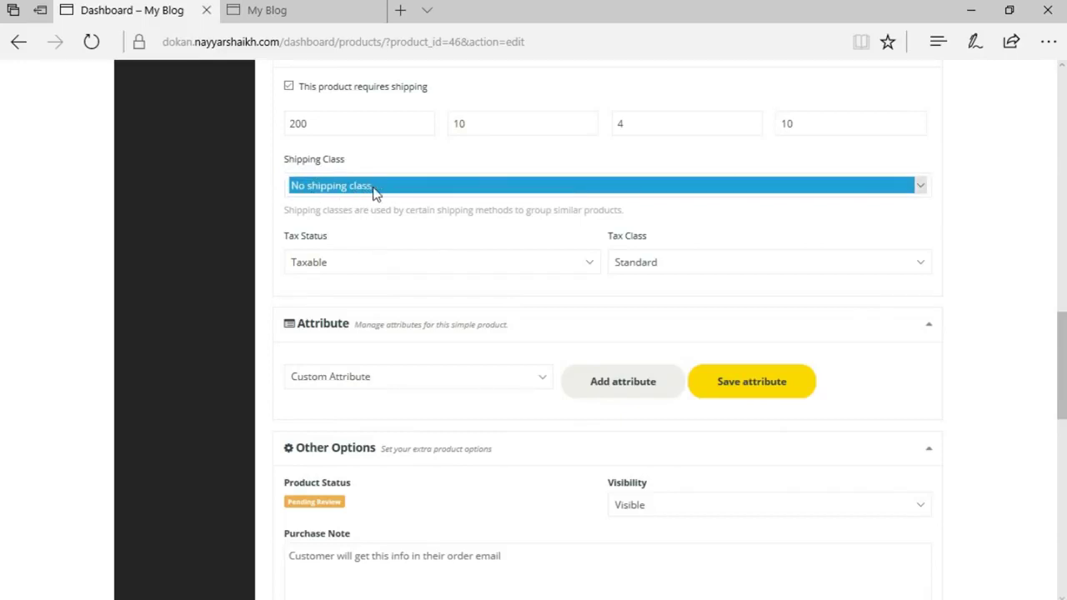
Set the tax status to Taxable and the tax class to GST.
click(435, 274)
click(385, 291)
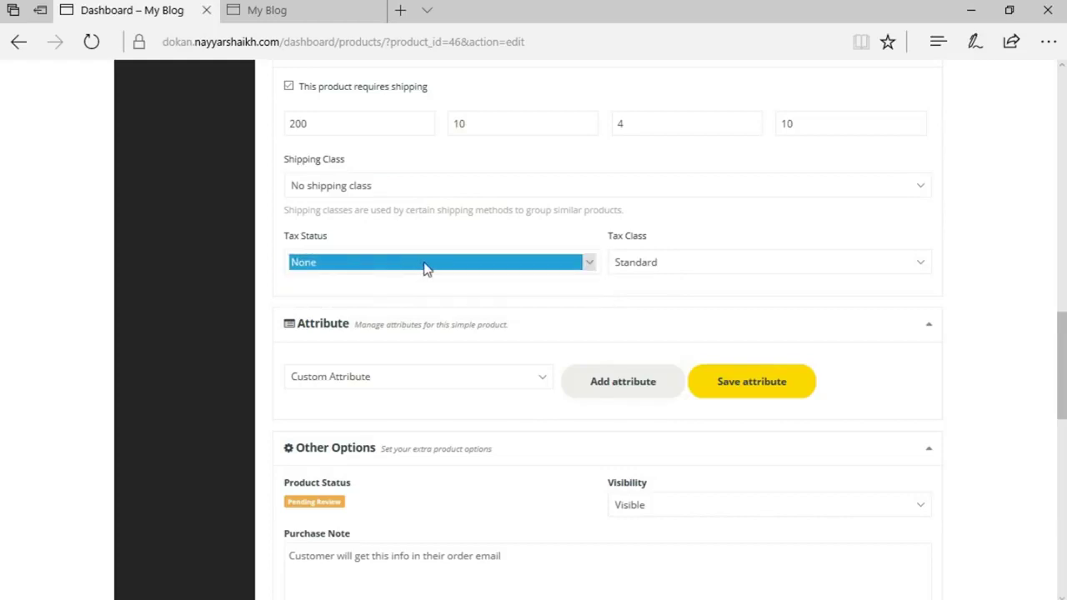
click(425, 267)
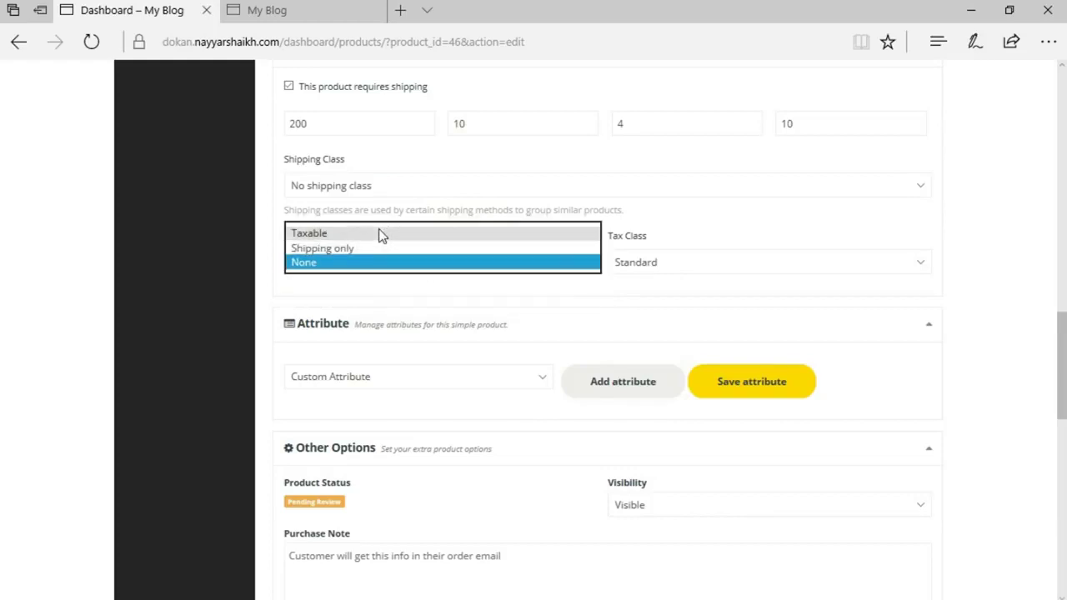
click(348, 234)
click(698, 264)
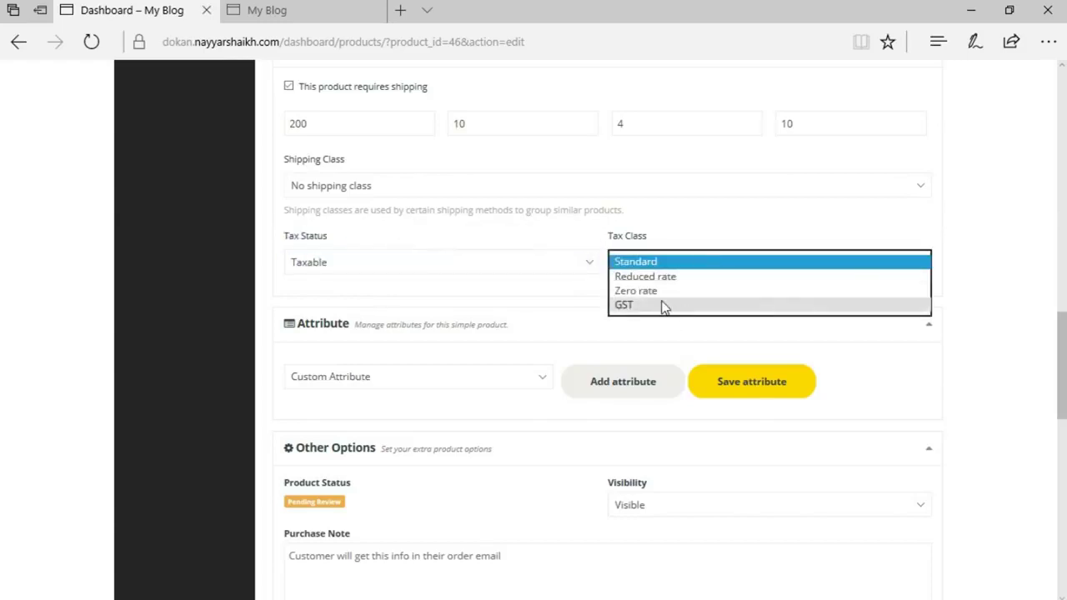
click(662, 305)
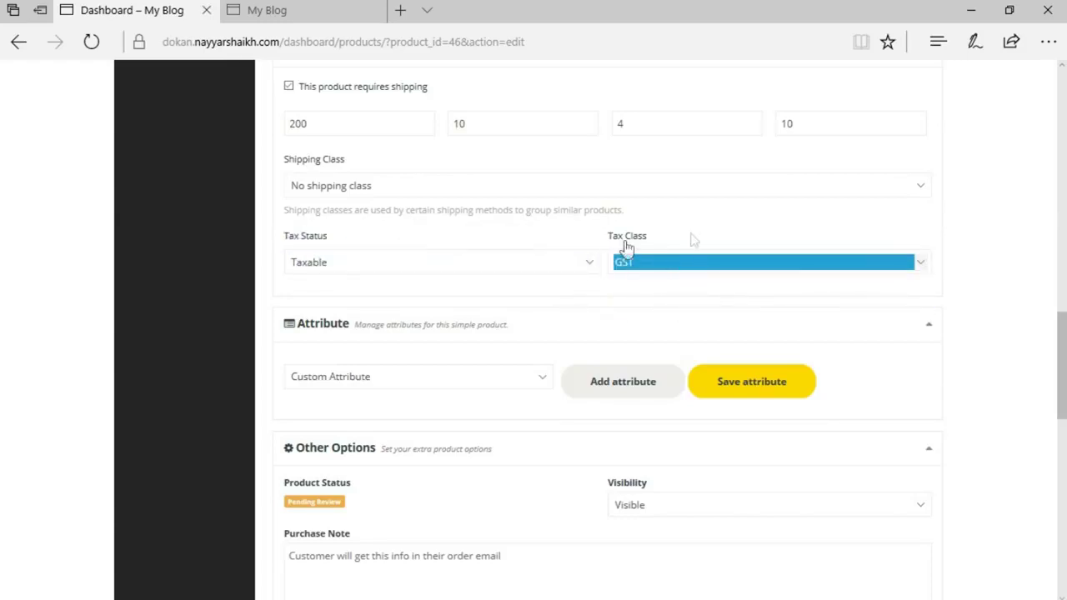
scroll(1005, 293, down, 3)
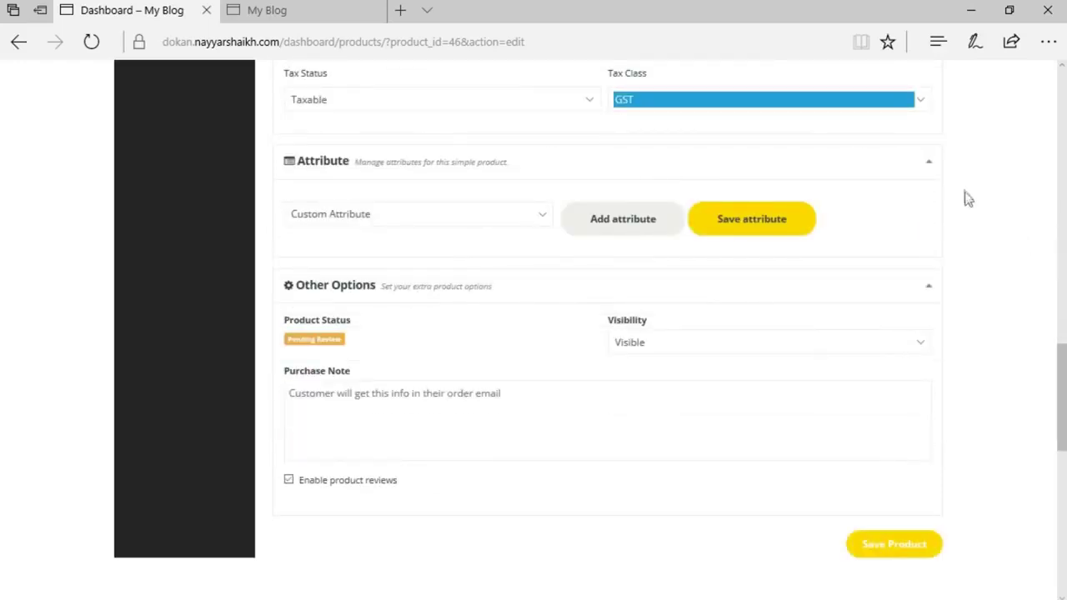
click(1064, 136)
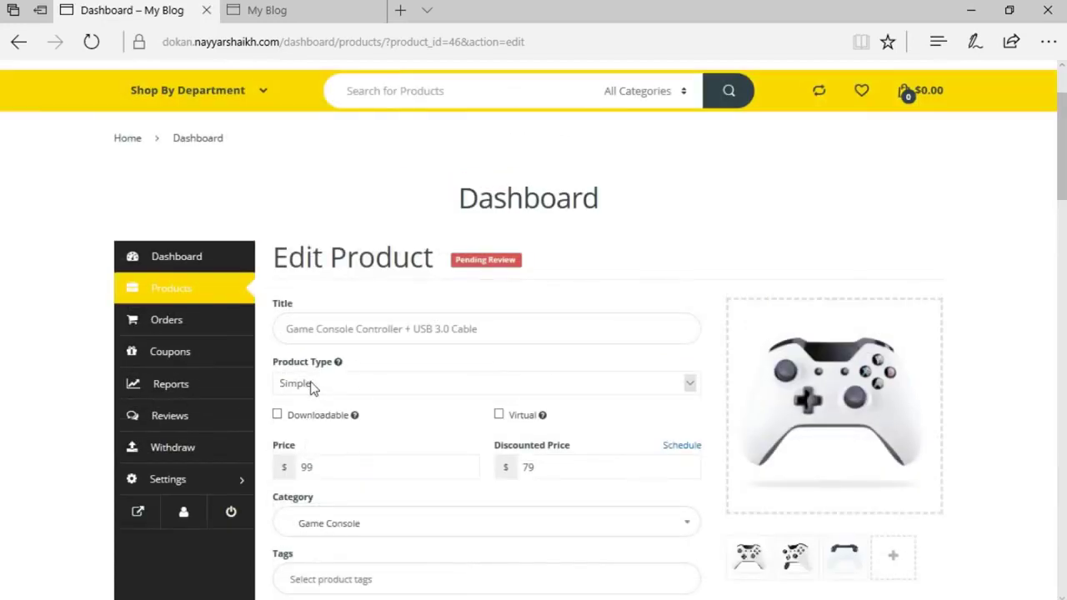
Save the Game Console Controller's edits with Save Product.
scroll(1066, 427, down, 1)
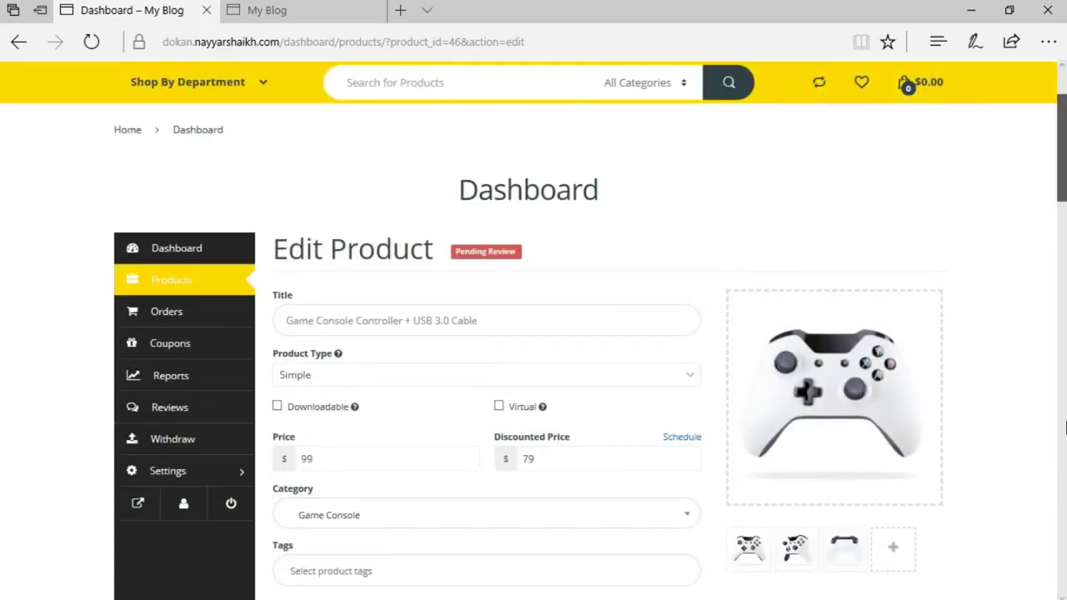
click(1066, 427)
scroll(1064, 406, up, 2)
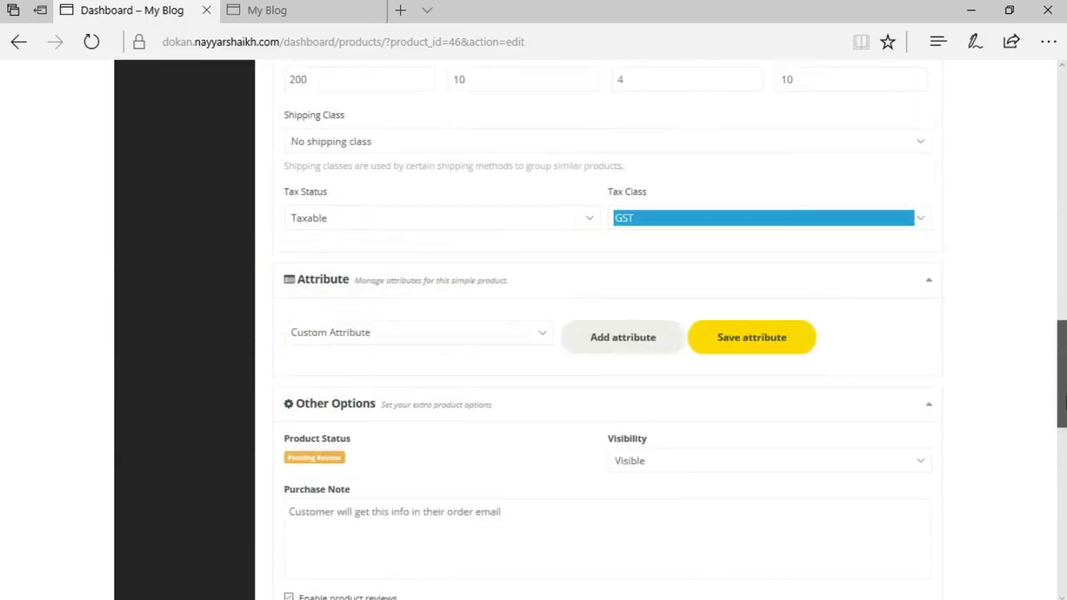
scroll(1064, 403, down, 3)
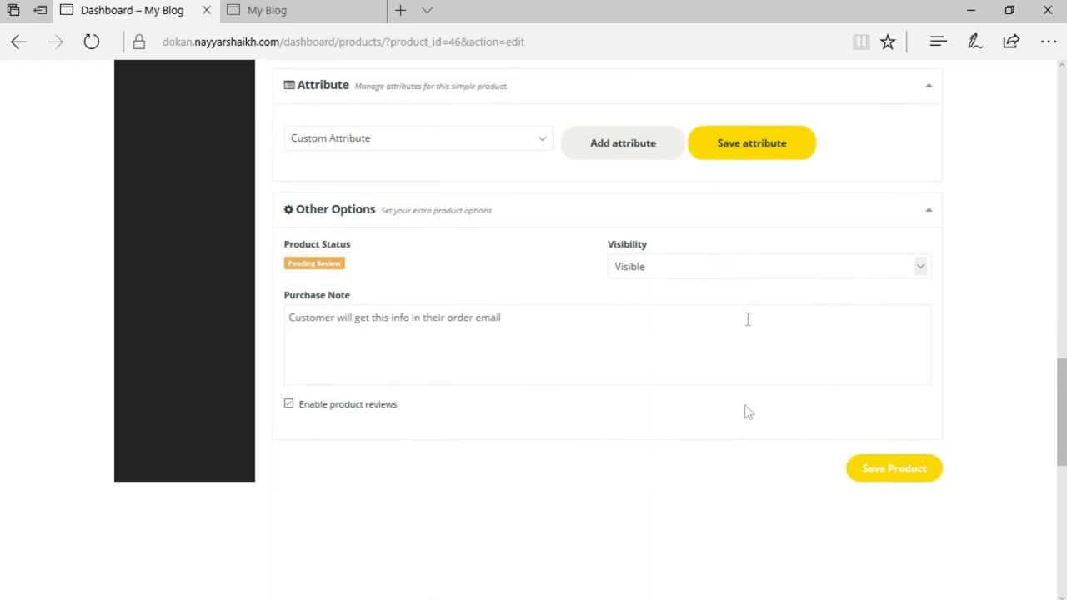
click(908, 472)
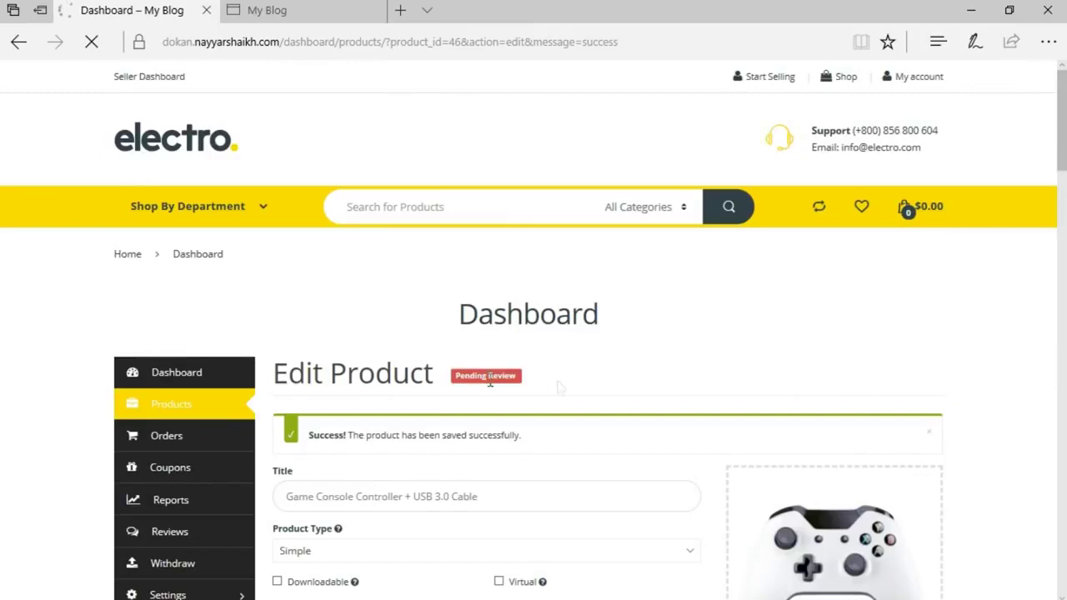
scroll(634, 399, down, 1)
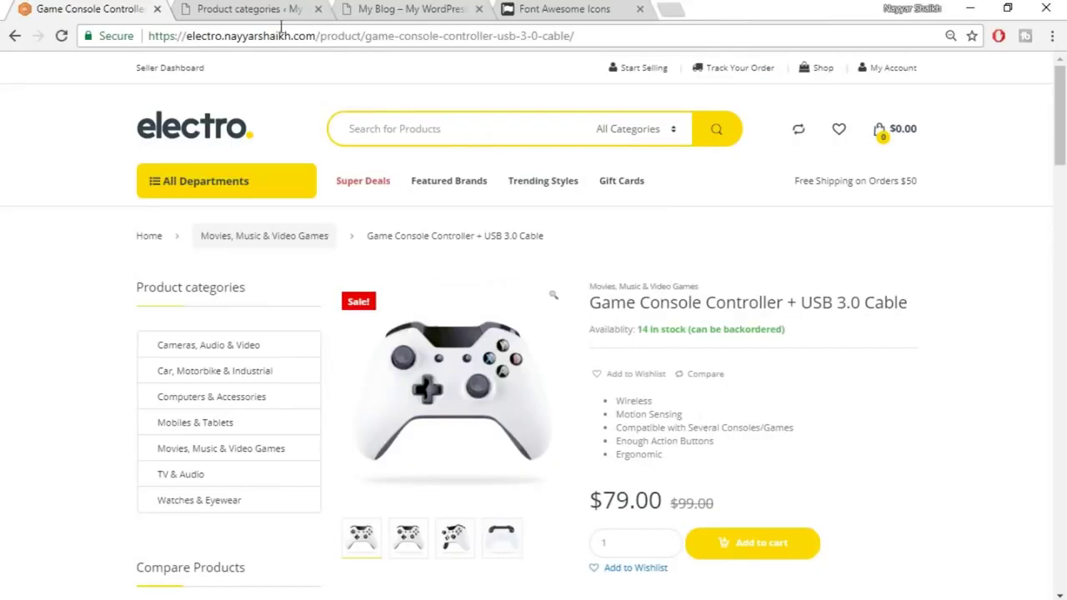
Find the Pending Game Console Controller + USB 3.0 Cable in the admin Products list and open it for editing.
click(257, 9)
mouse_move(78, 350)
scroll(79, 350, up, 2)
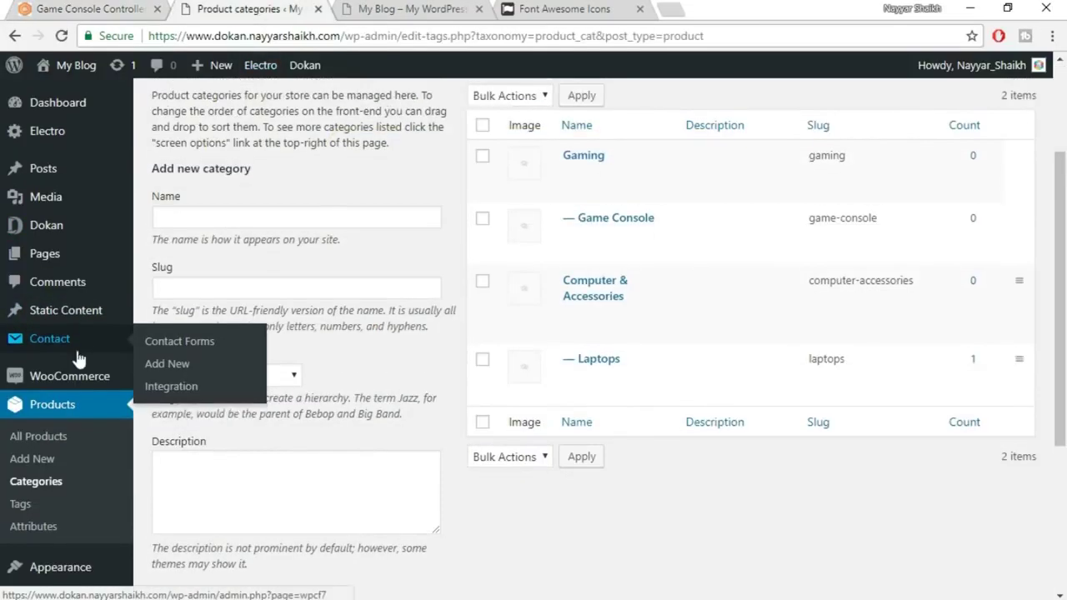
scroll(114, 357, down, 2)
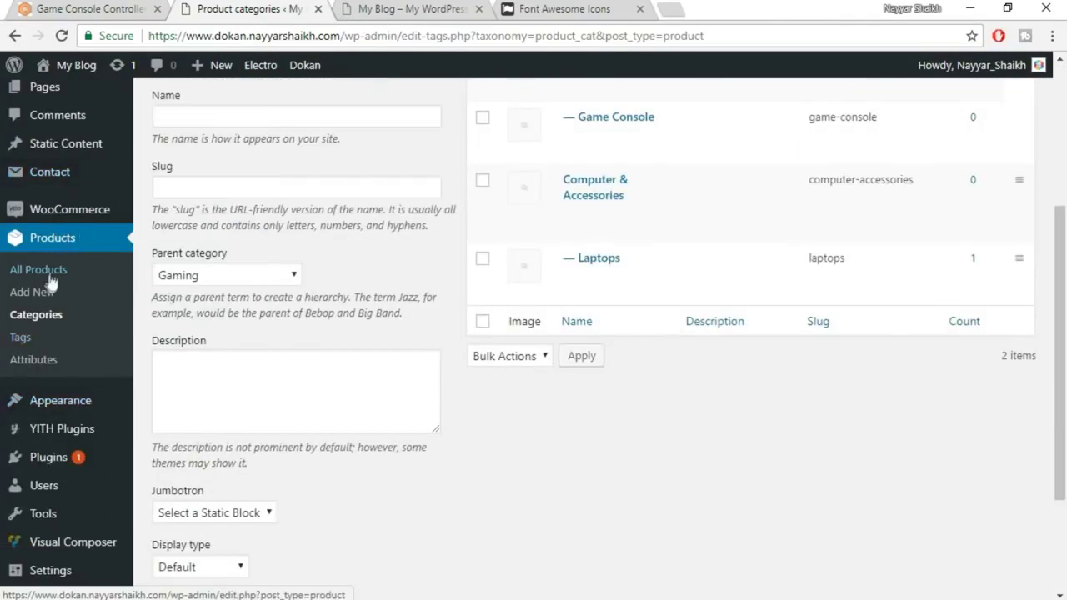
click(55, 271)
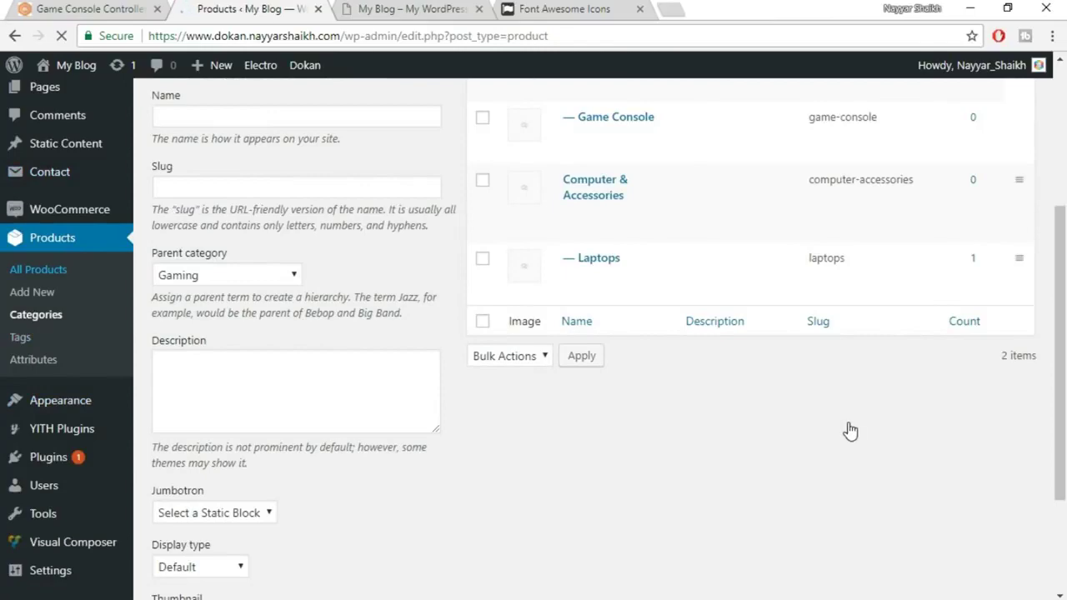
scroll(850, 430, down, 1)
scroll(258, 291, down, 2)
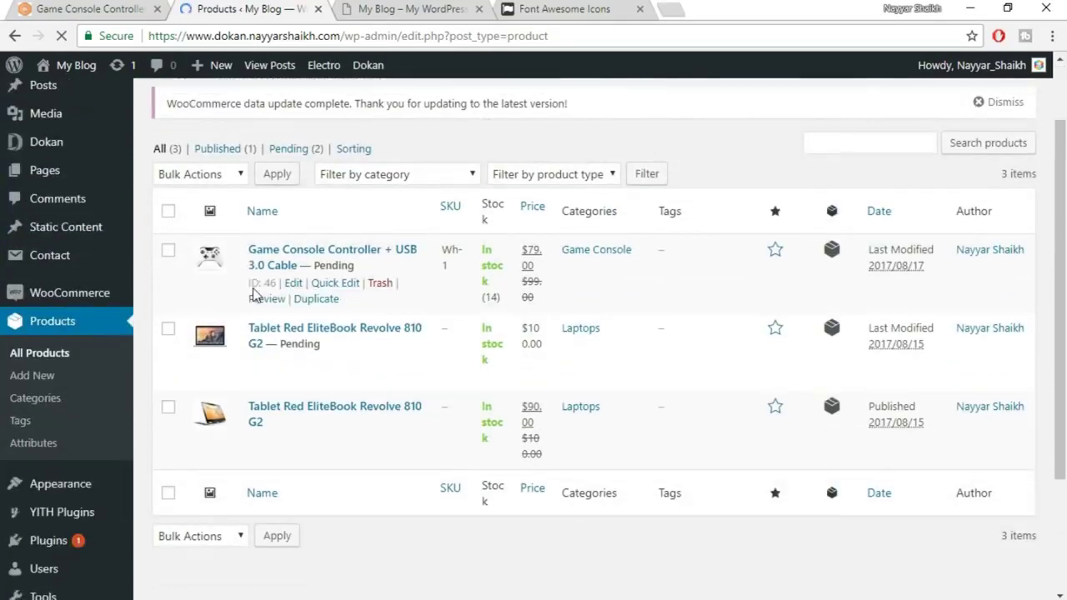
scroll(900, 292, up, 1)
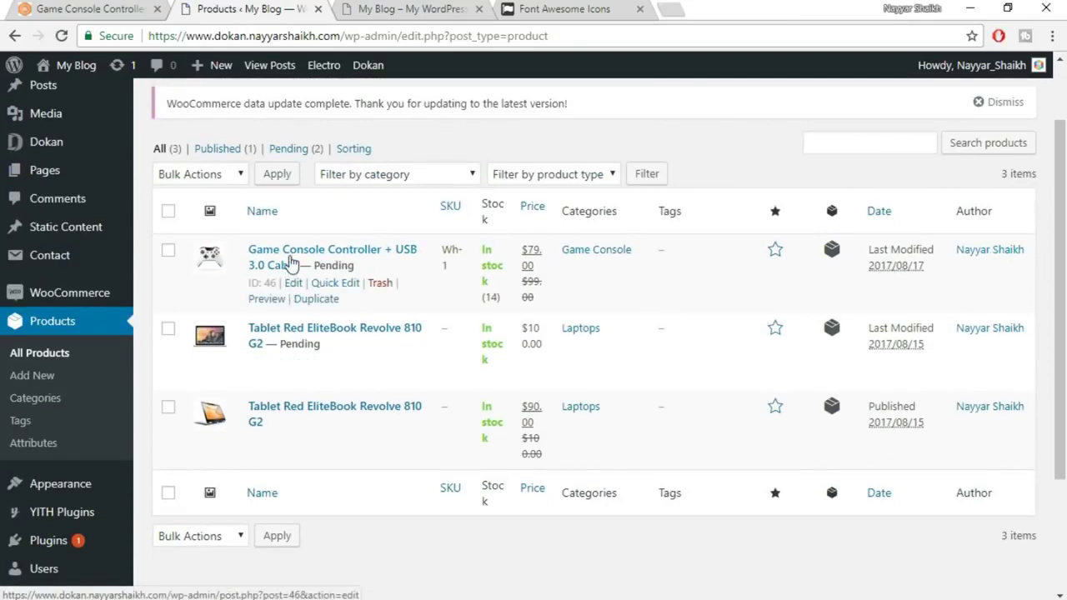
drag(315, 267, 371, 274)
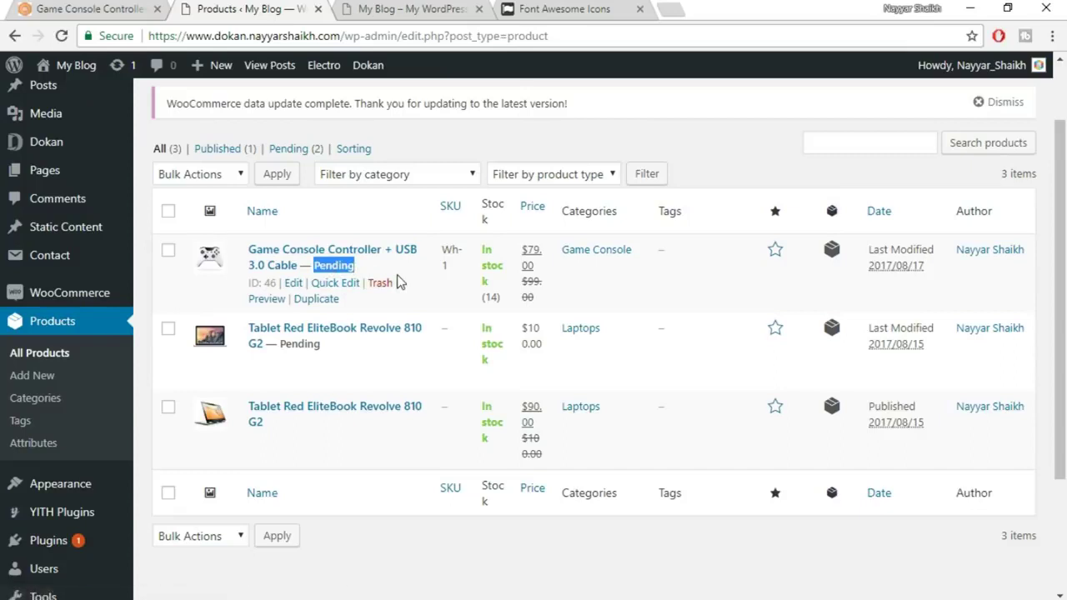
click(293, 283)
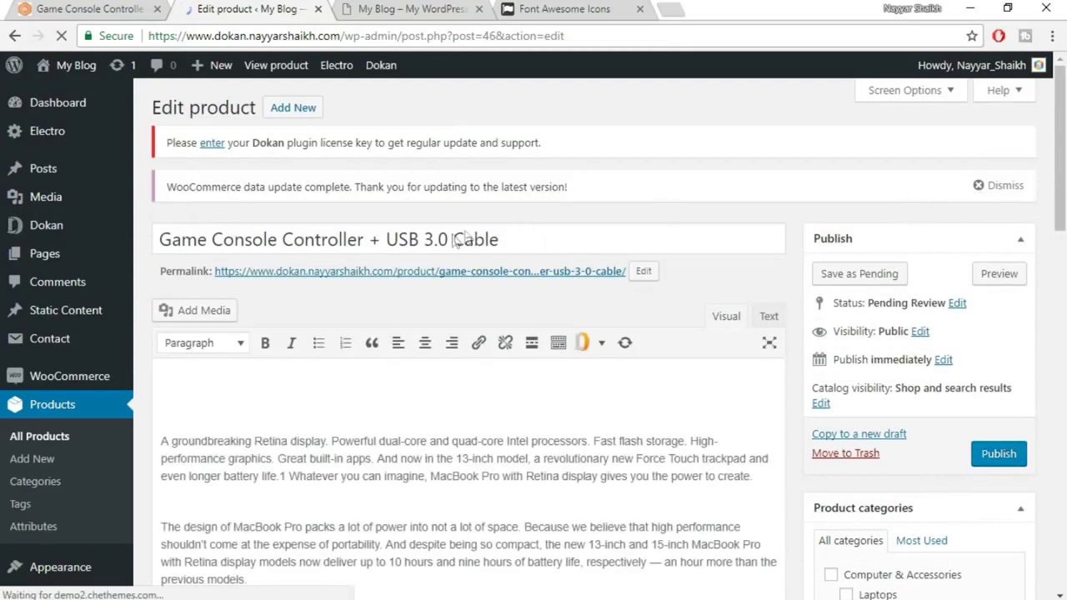
Add 'game' as a product tag on the controller.
scroll(1005, 414, down, 4)
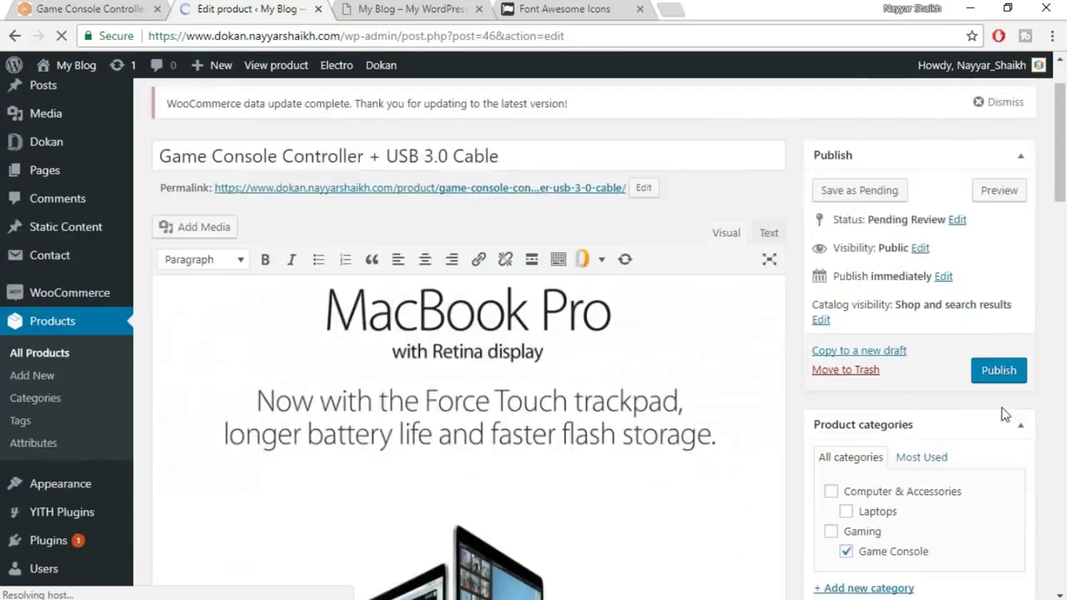
scroll(877, 334, down, 2)
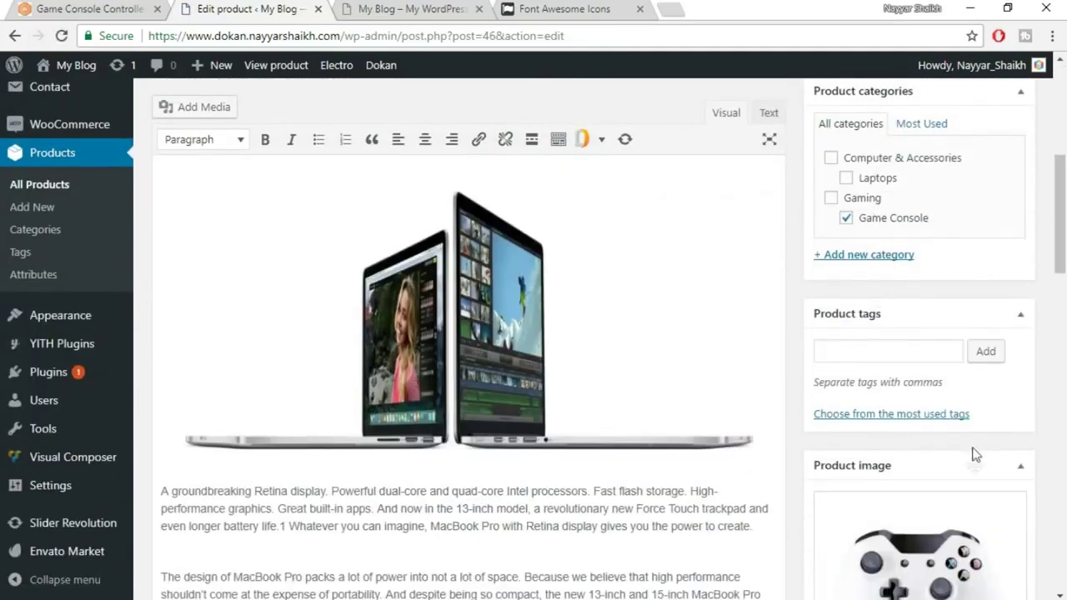
scroll(980, 475, down, 3)
scroll(986, 491, up, 4)
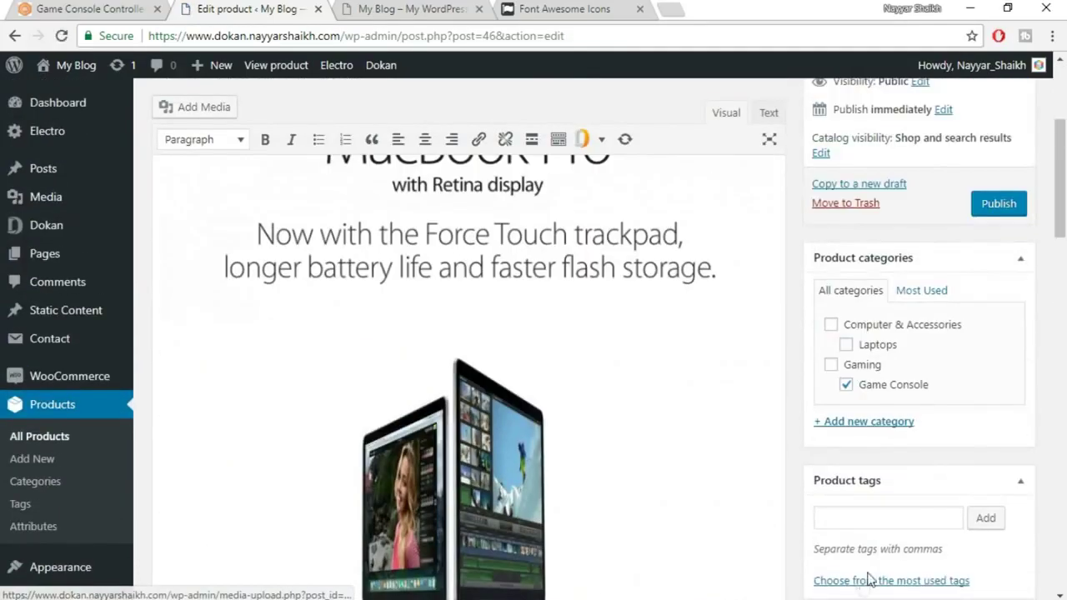
scroll(875, 550, down, 2)
click(870, 349)
text(game)
key(Return)
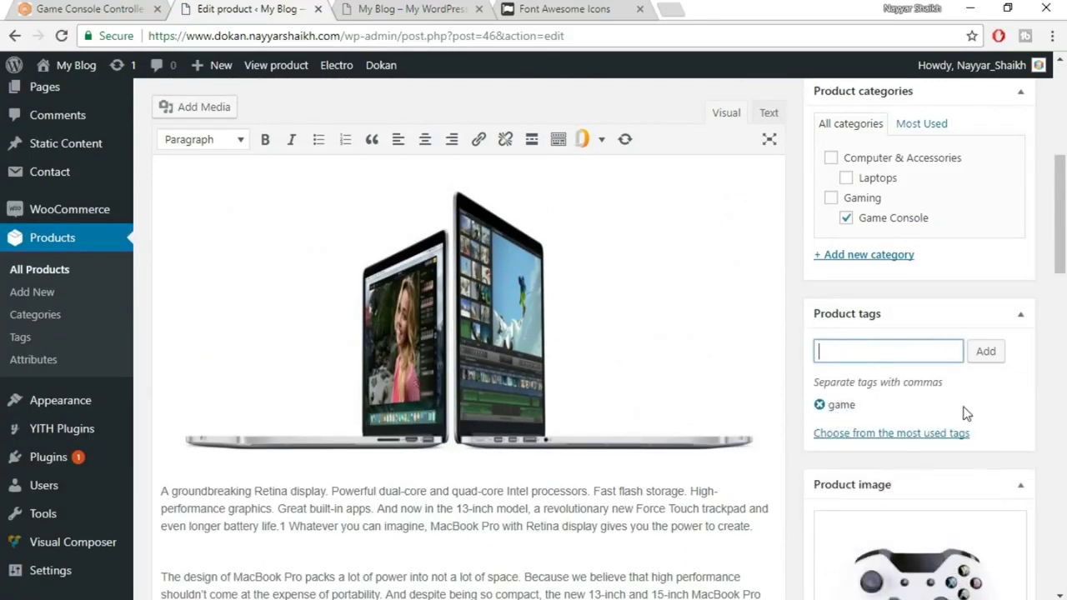
Publish the pending controller product from the Publish box.
scroll(968, 413, down, 2)
scroll(966, 413, up, 5)
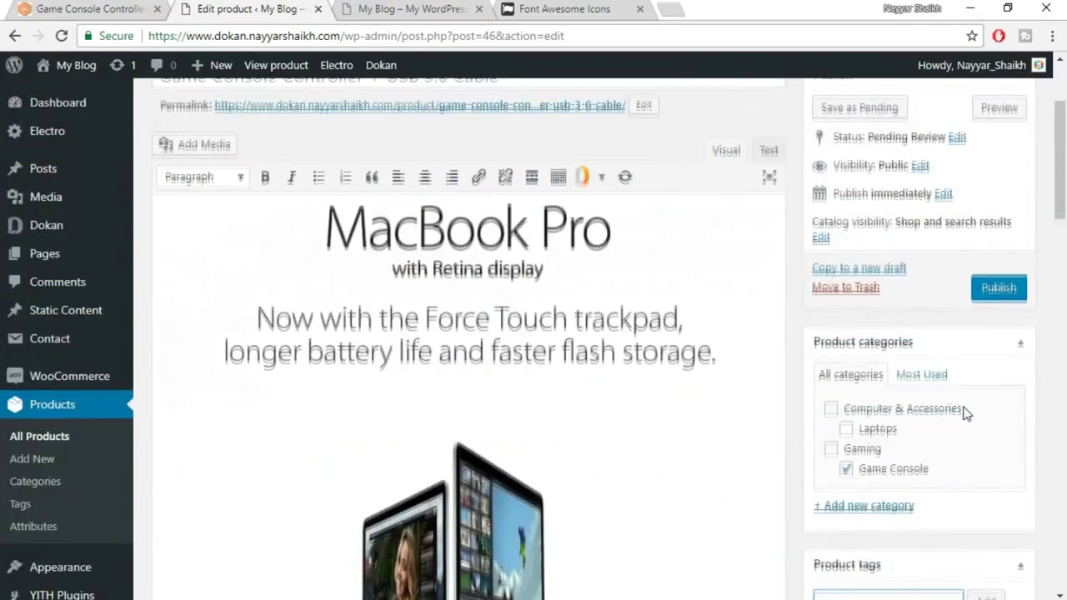
scroll(964, 412, up, 1)
click(986, 371)
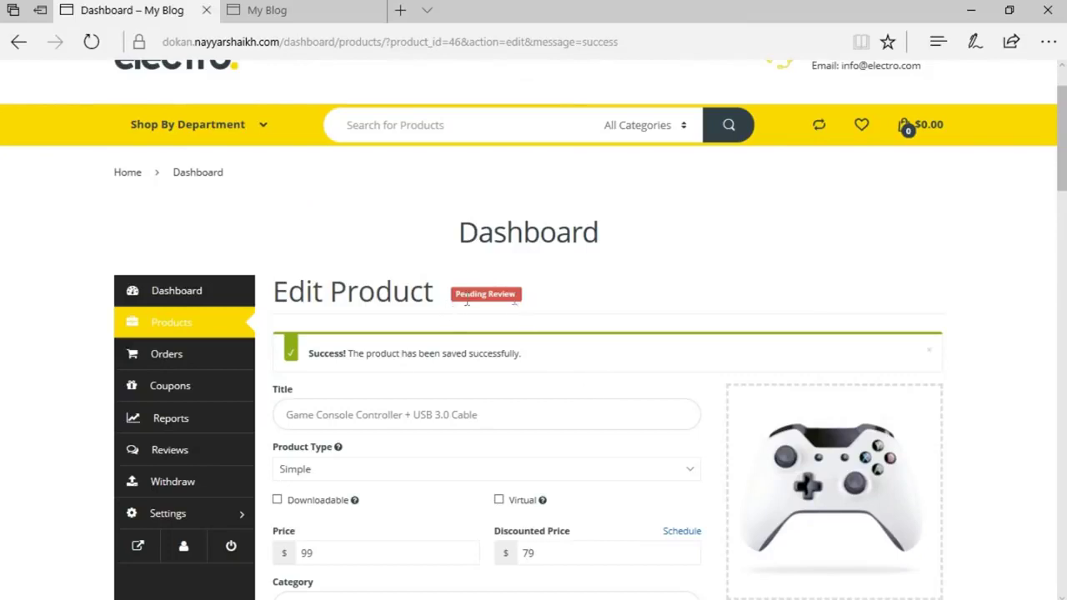
Reload the controller's Dokan Edit Product page and review it, now Online with the game tag.
click(91, 42)
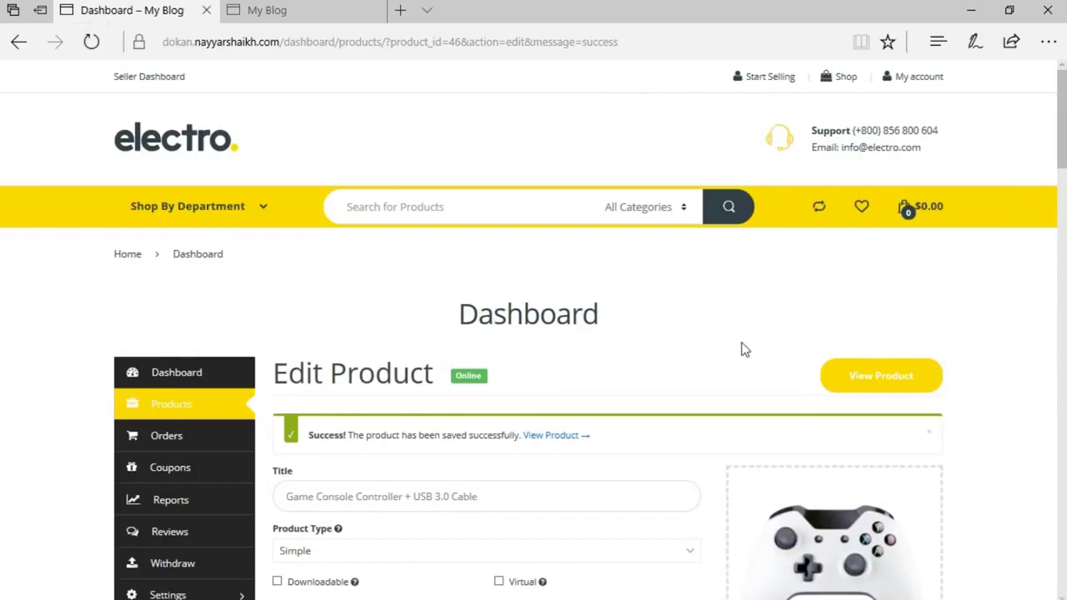
scroll(743, 351, down, 2)
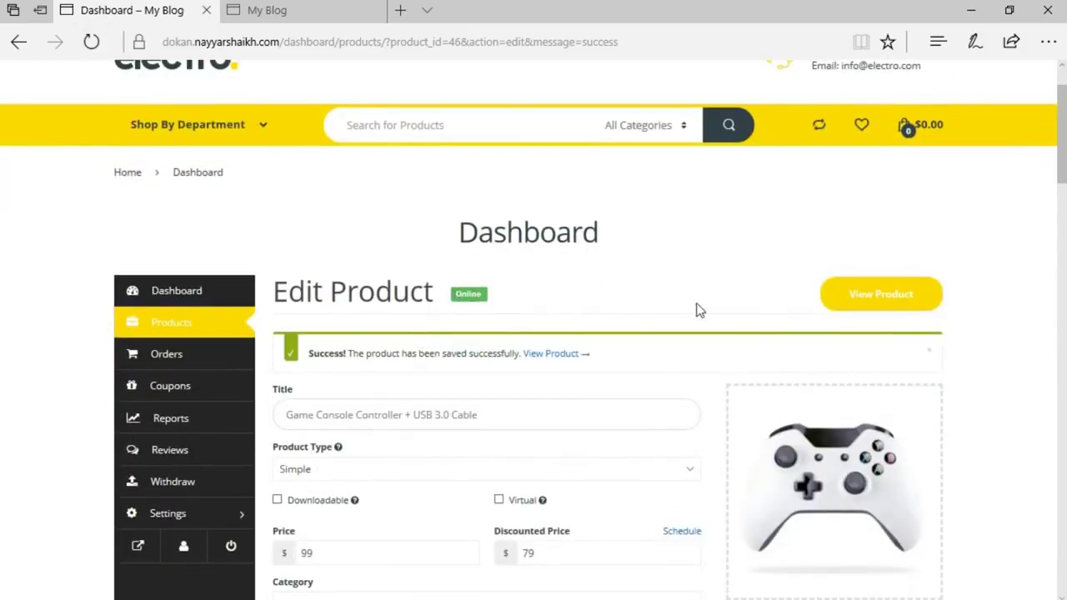
scroll(698, 307, down, 2)
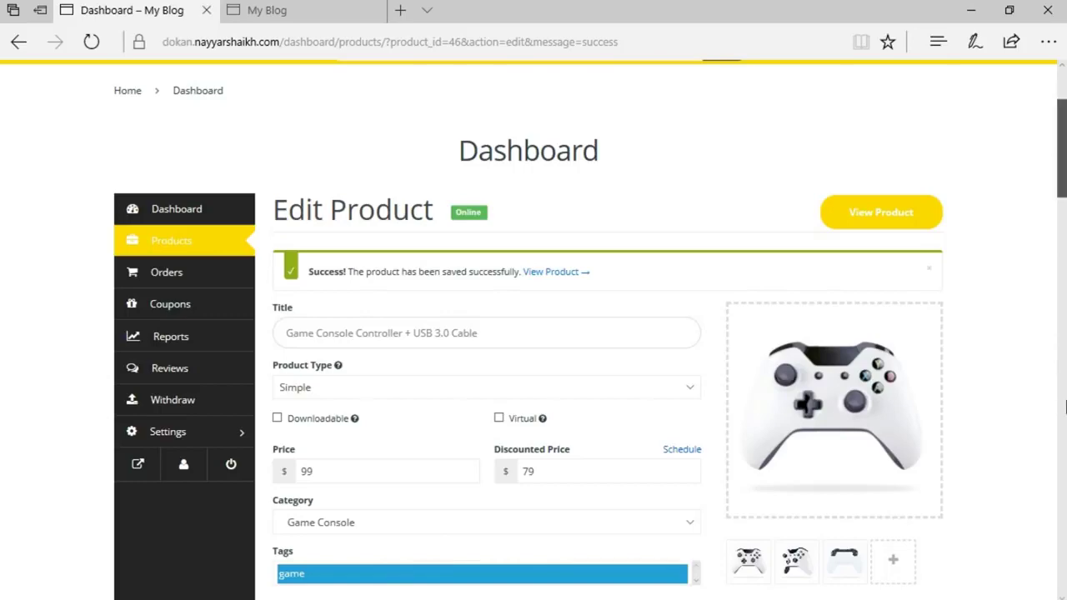
drag(1065, 406, 1055, 154)
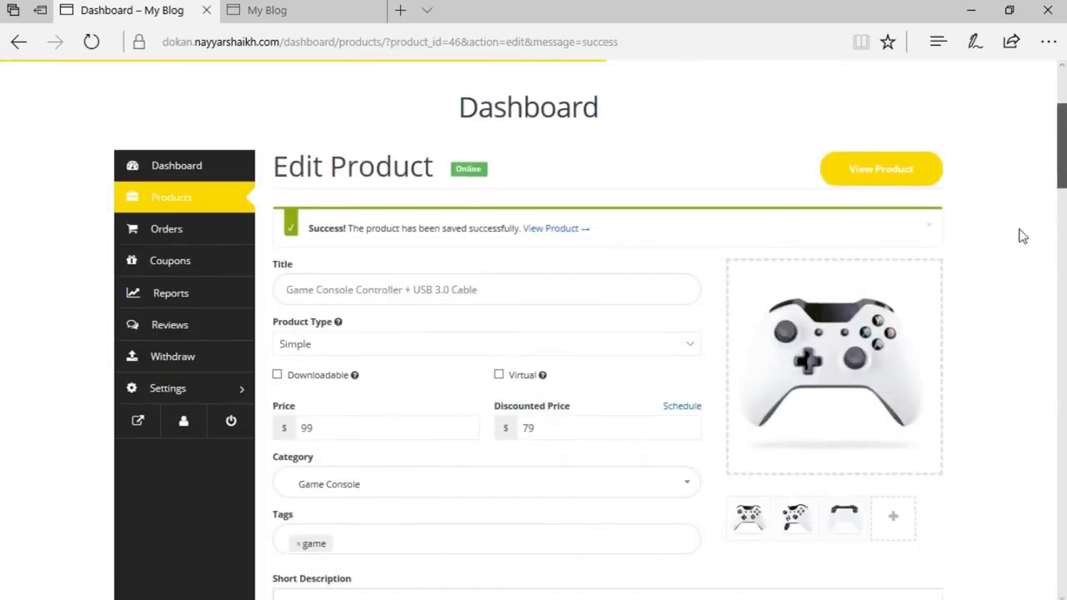
scroll(1022, 226, up, 1)
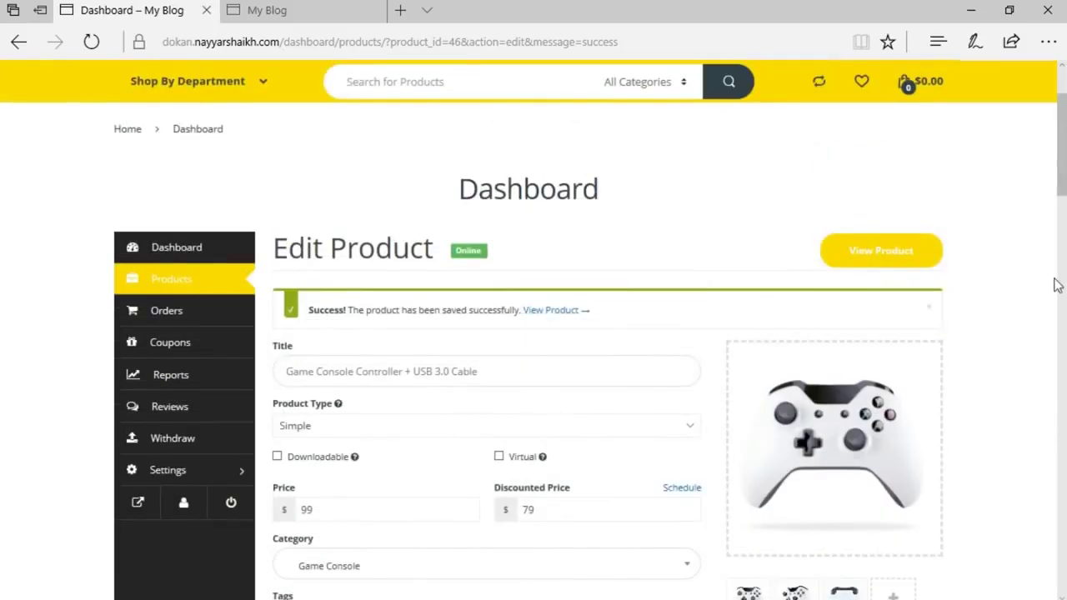
scroll(1057, 284, down, 1)
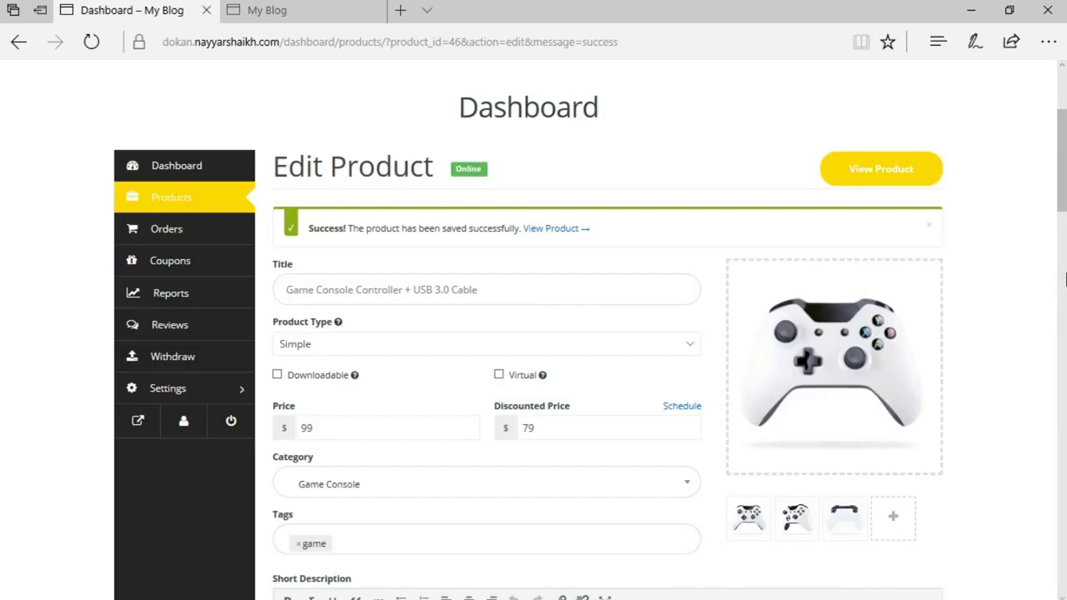
scroll(1066, 279, down, 1)
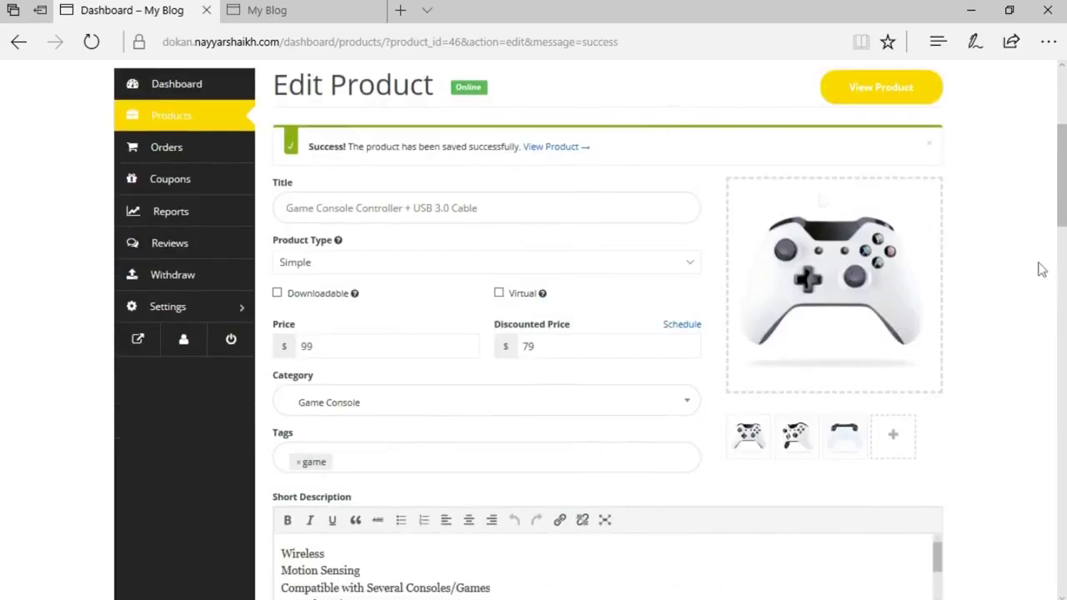
Set the controller's product type to Variable, keeping Game Console as its category.
click(330, 261)
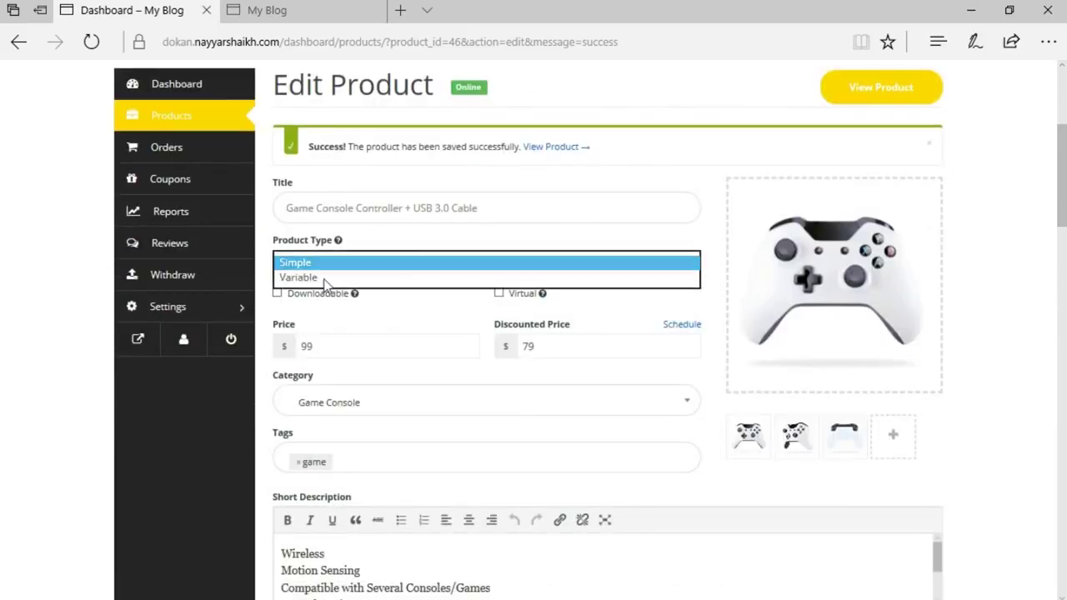
click(324, 280)
scroll(469, 310, down, 2)
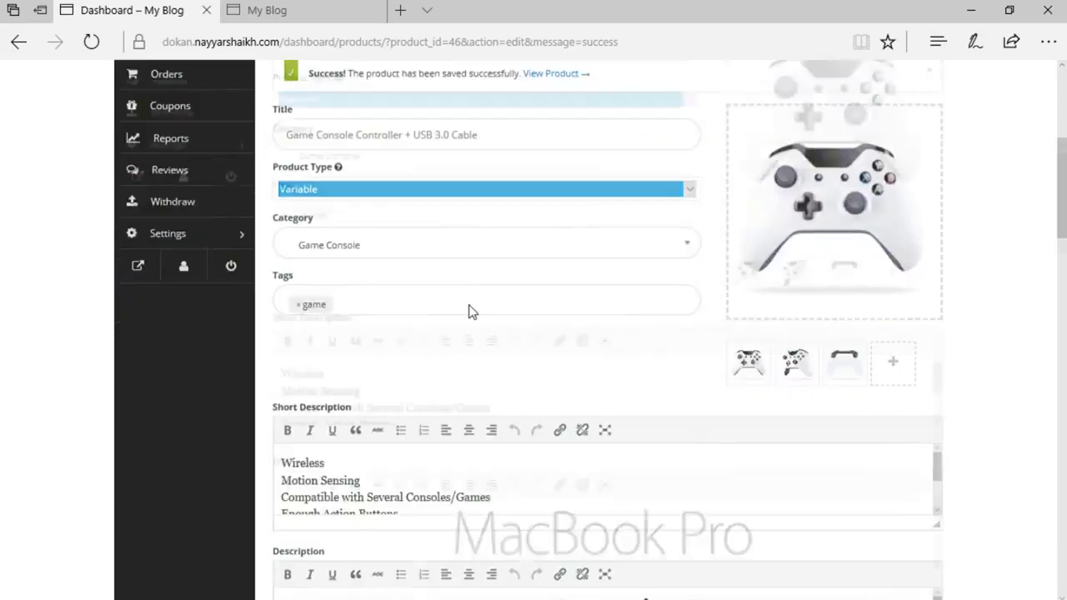
click(368, 160)
click(406, 159)
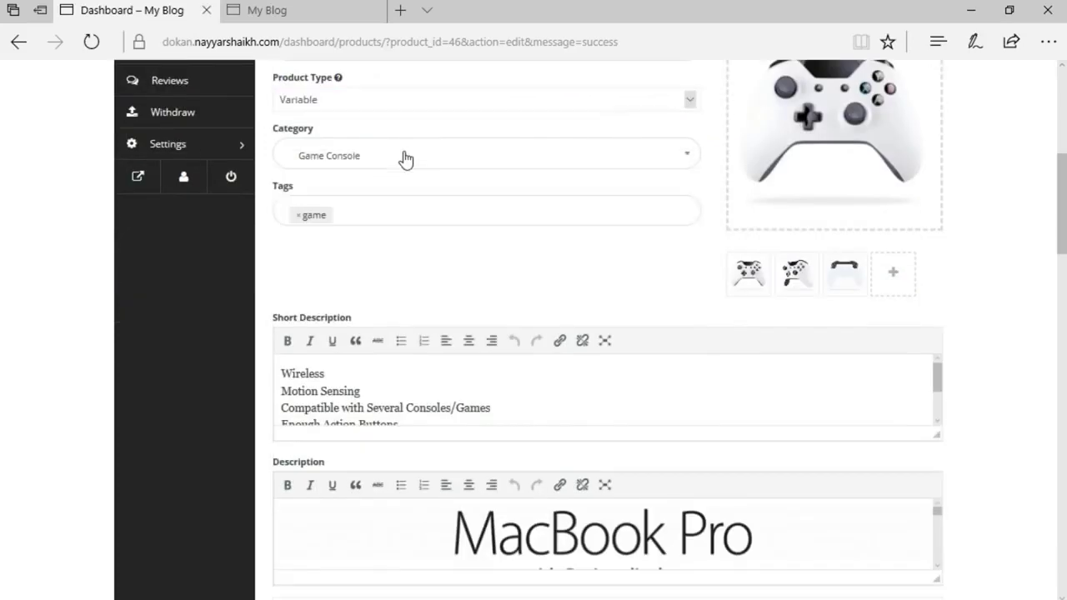
Add a blank Custom Attribute row in the Attribute and Variation section.
scroll(436, 258, down, 4)
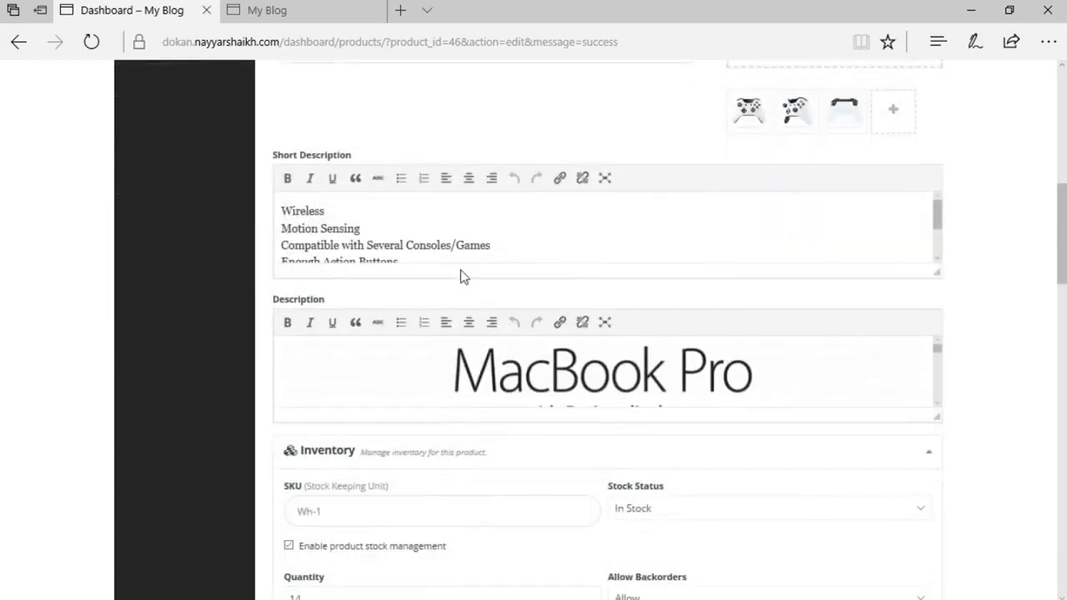
scroll(466, 276, down, 5)
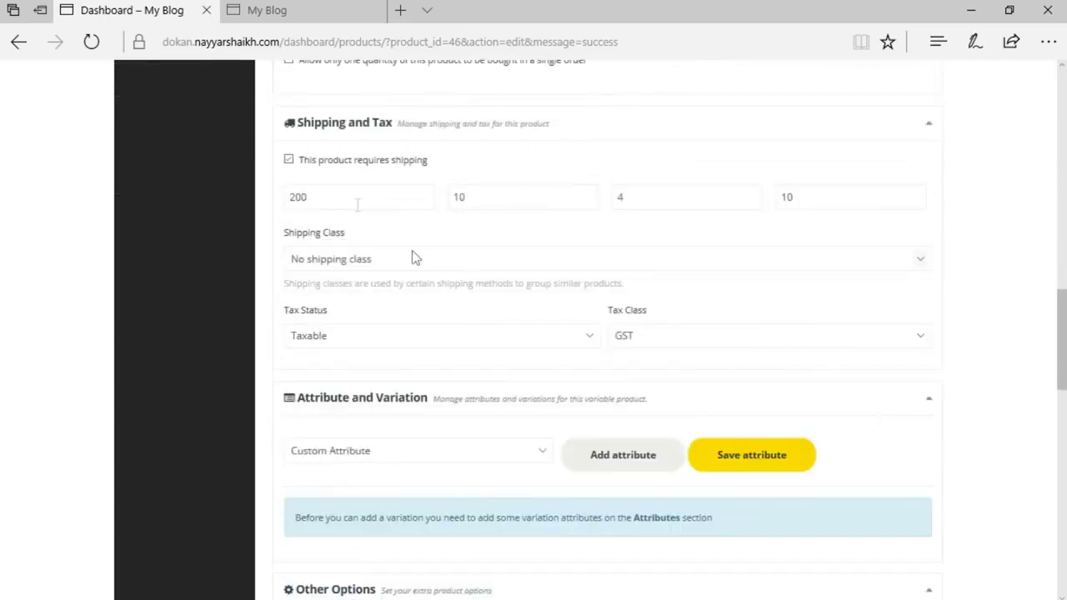
scroll(813, 332, down, 2)
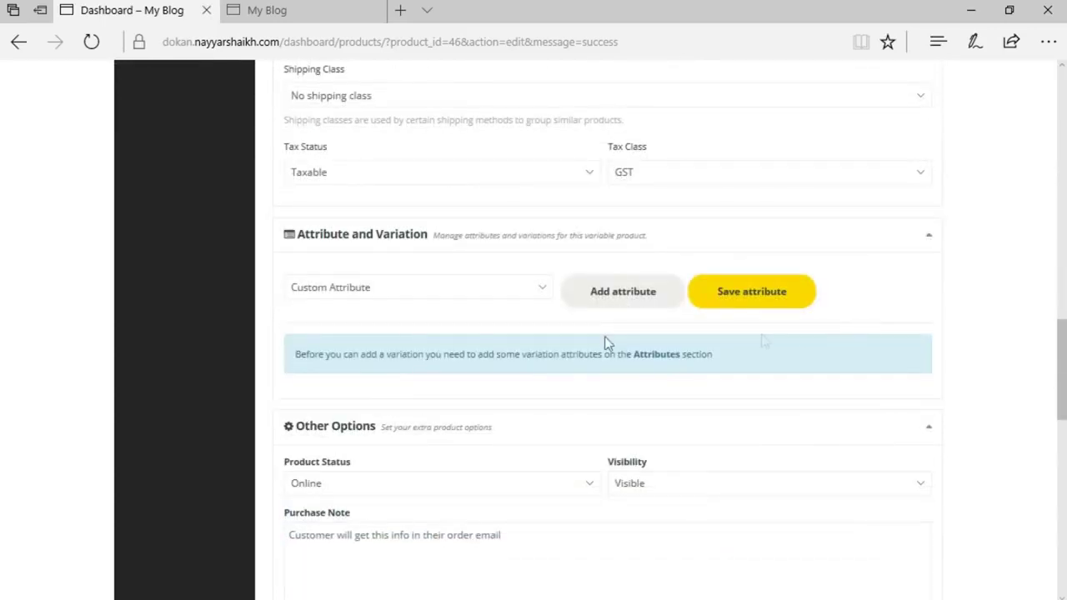
click(379, 296)
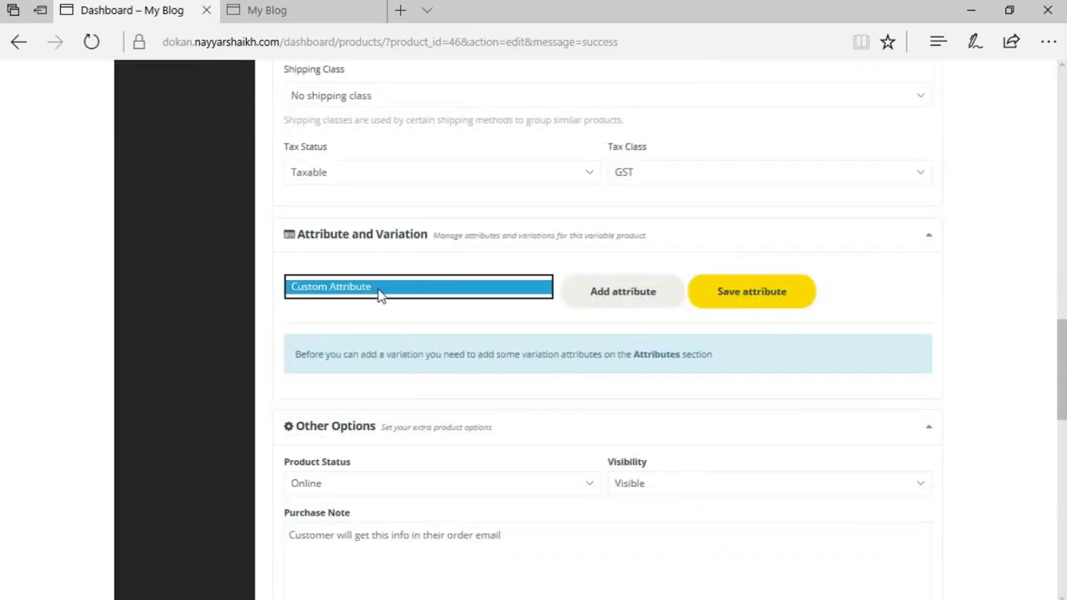
click(614, 300)
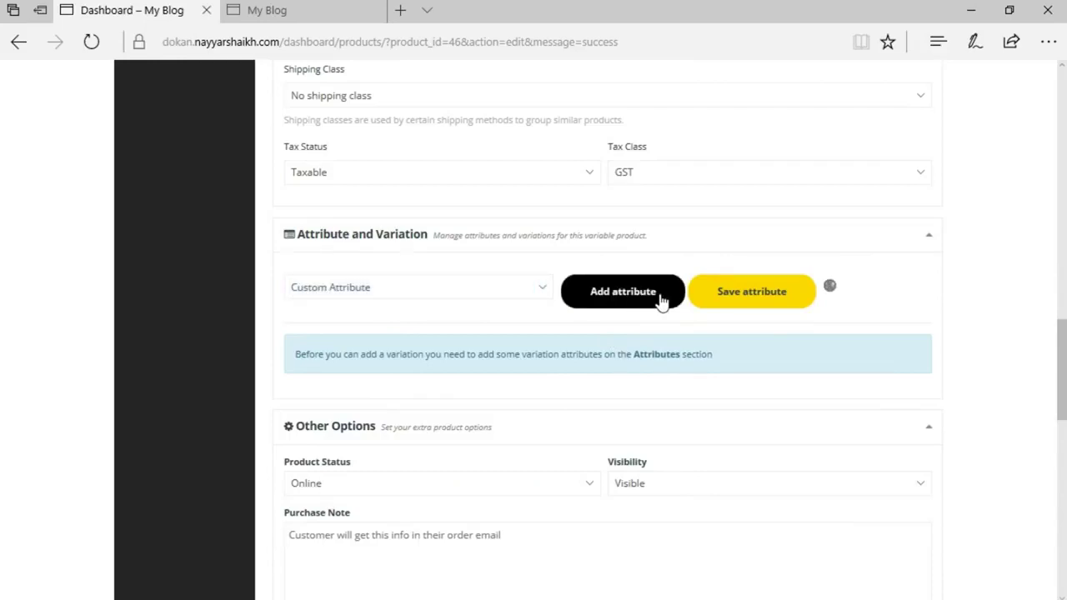
scroll(659, 296, down, 1)
Name the attribute 'Memory' with values 32 GB and 64 GB, tick Used for variations, and save it.
click(421, 257)
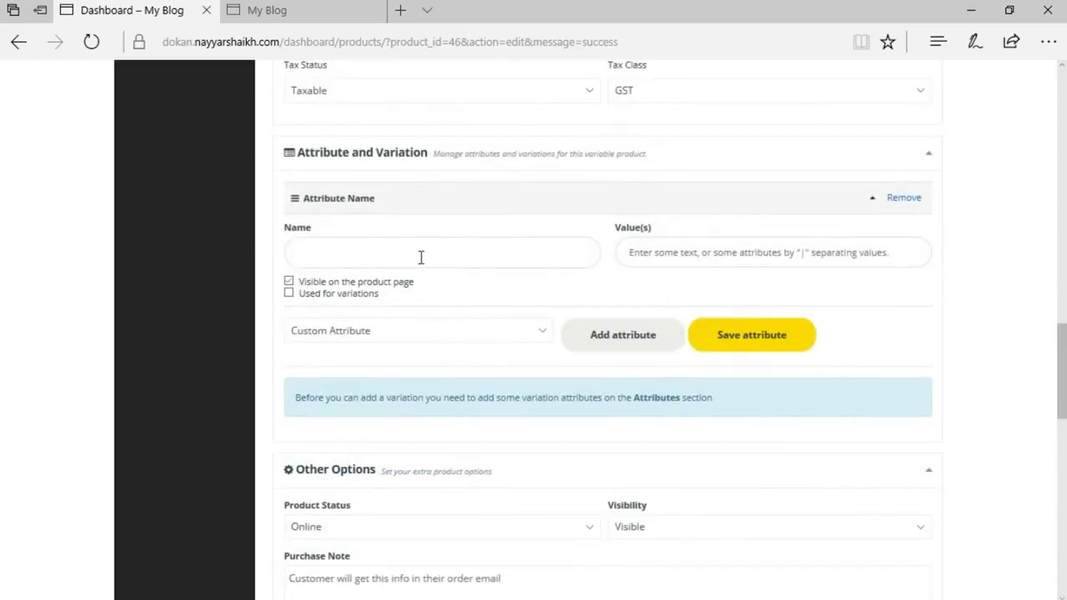
text(Memory)
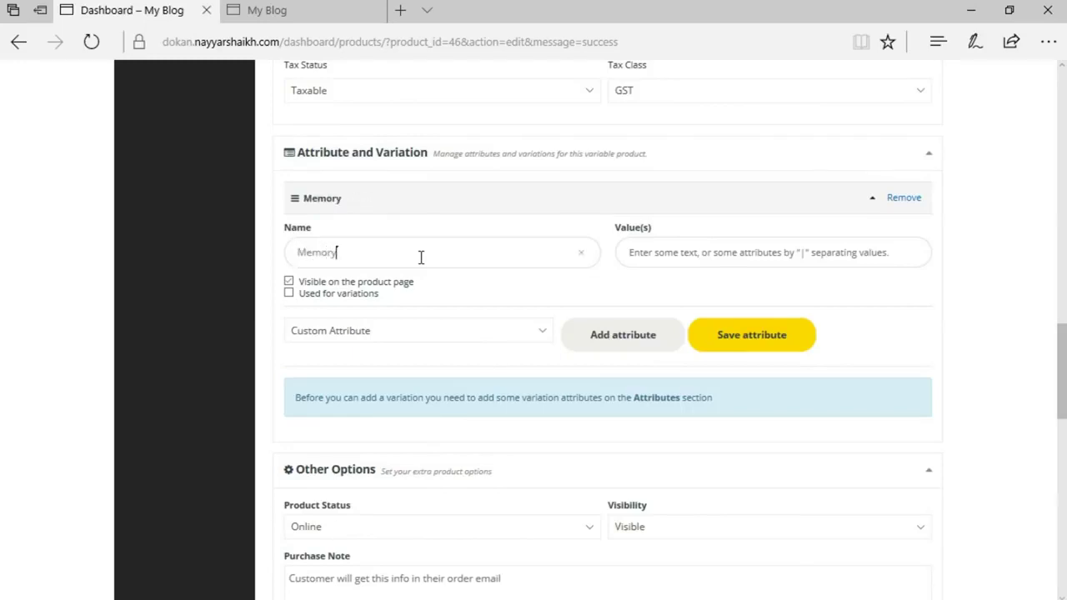
click(715, 252)
text(32)
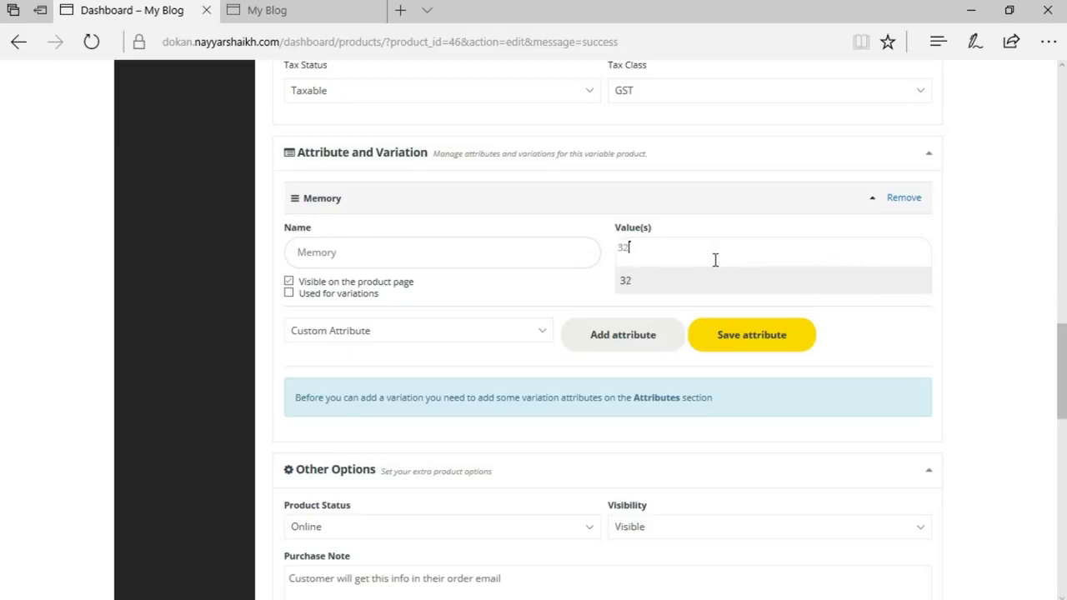
text( GB)
key(Return)
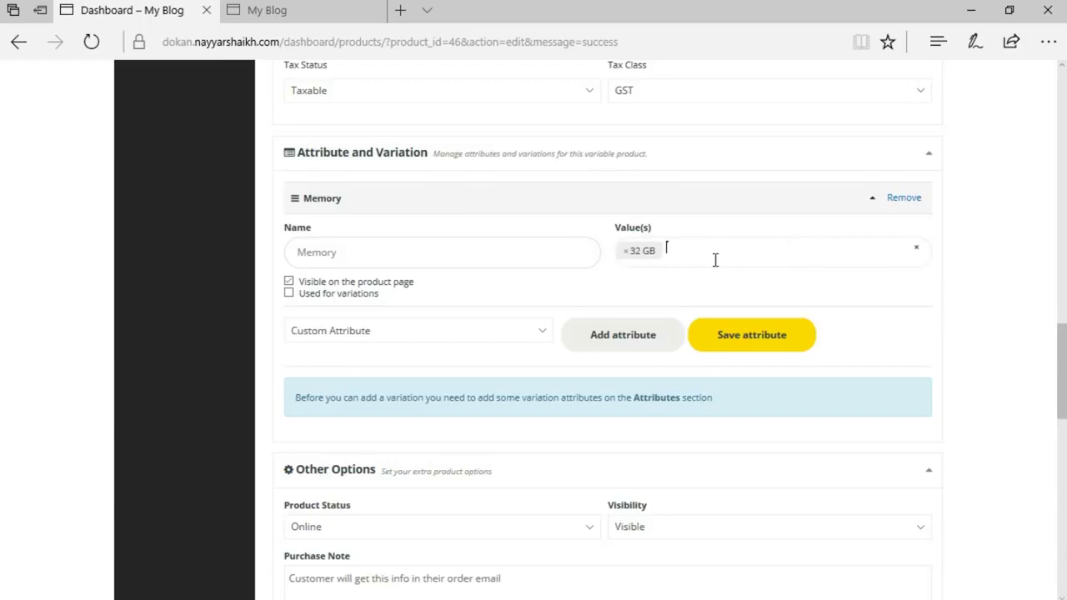
text(64 GB)
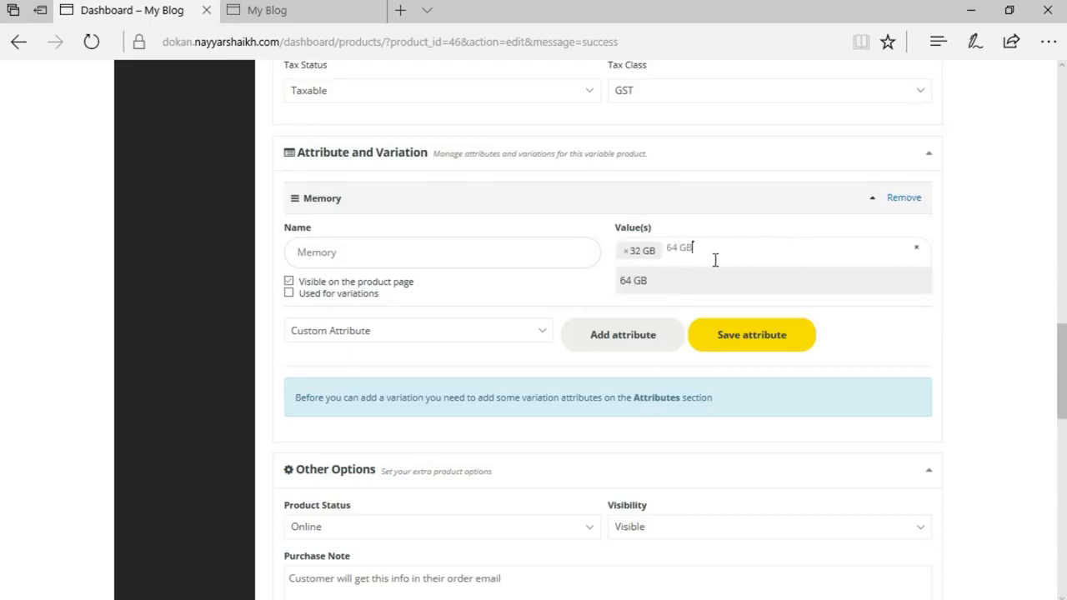
key(Return)
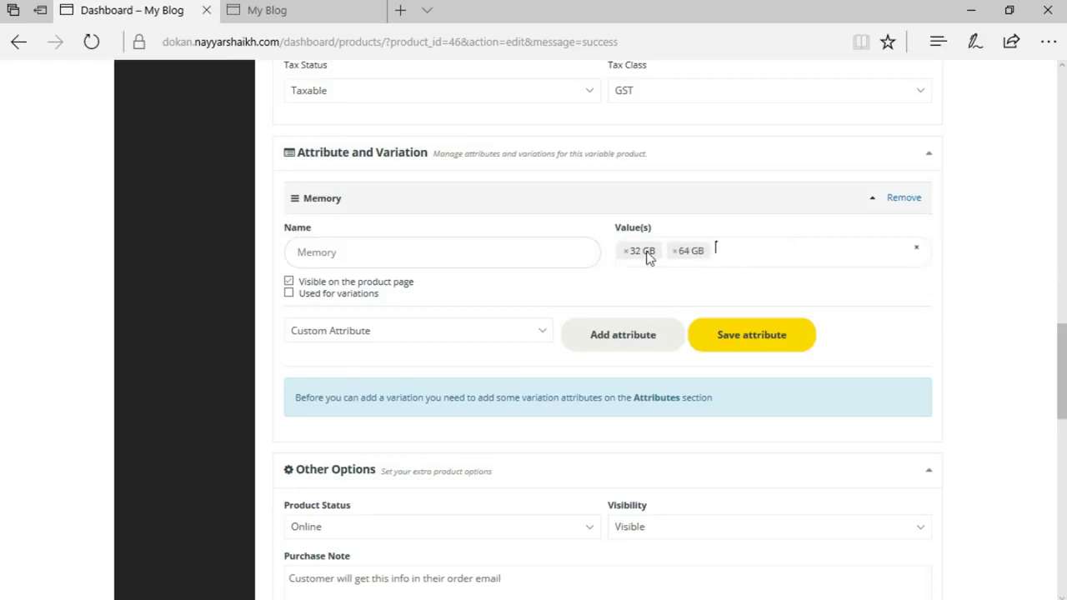
click(313, 302)
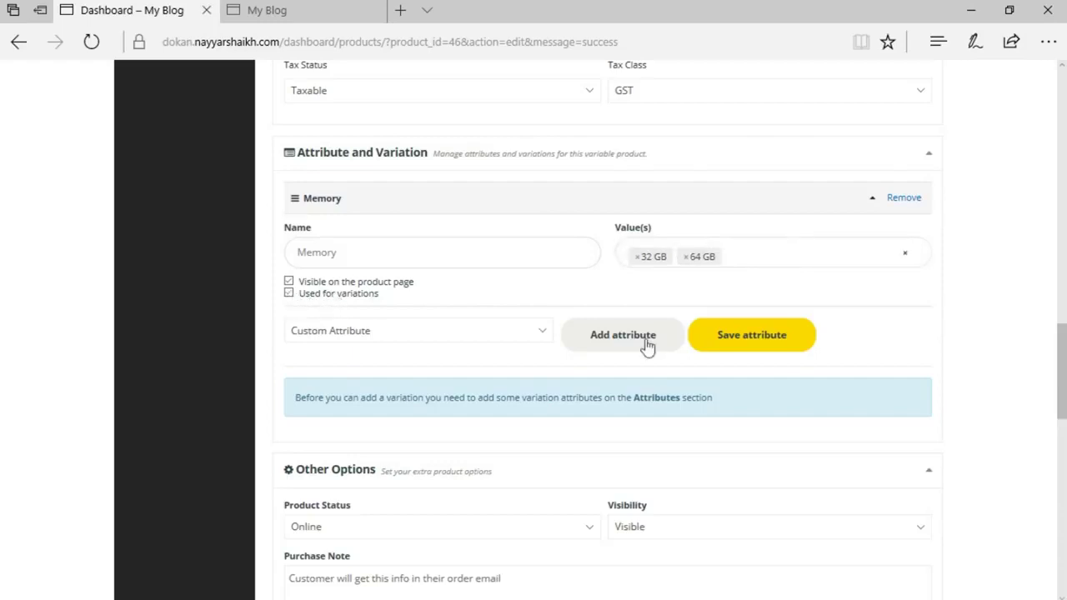
click(796, 346)
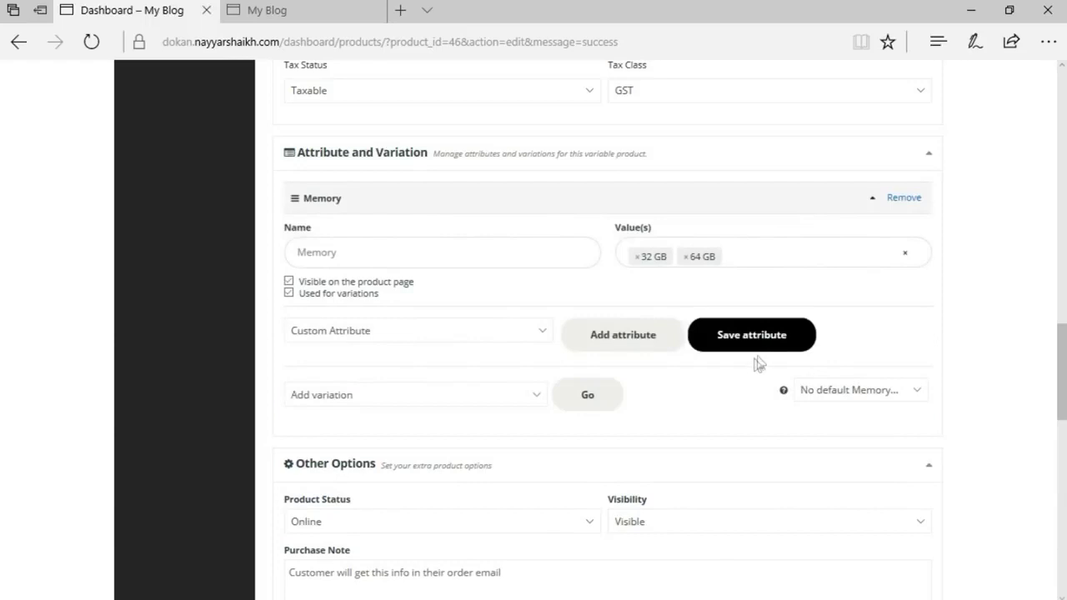
Create variations from all attributes and confirm both alerts, yielding 32 GB (#48) and 64 GB (#47).
click(389, 406)
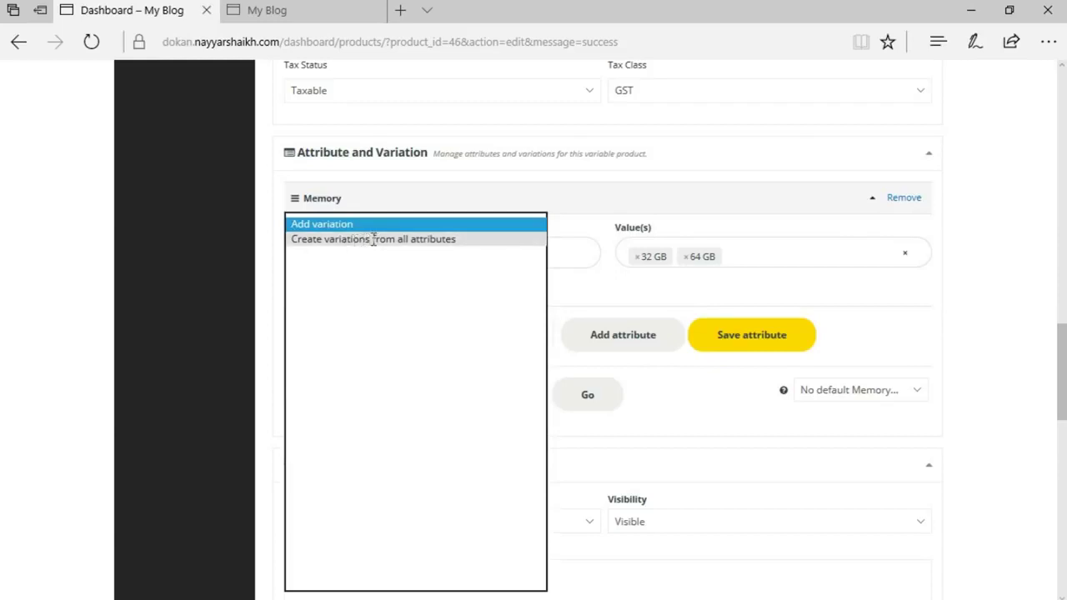
click(407, 242)
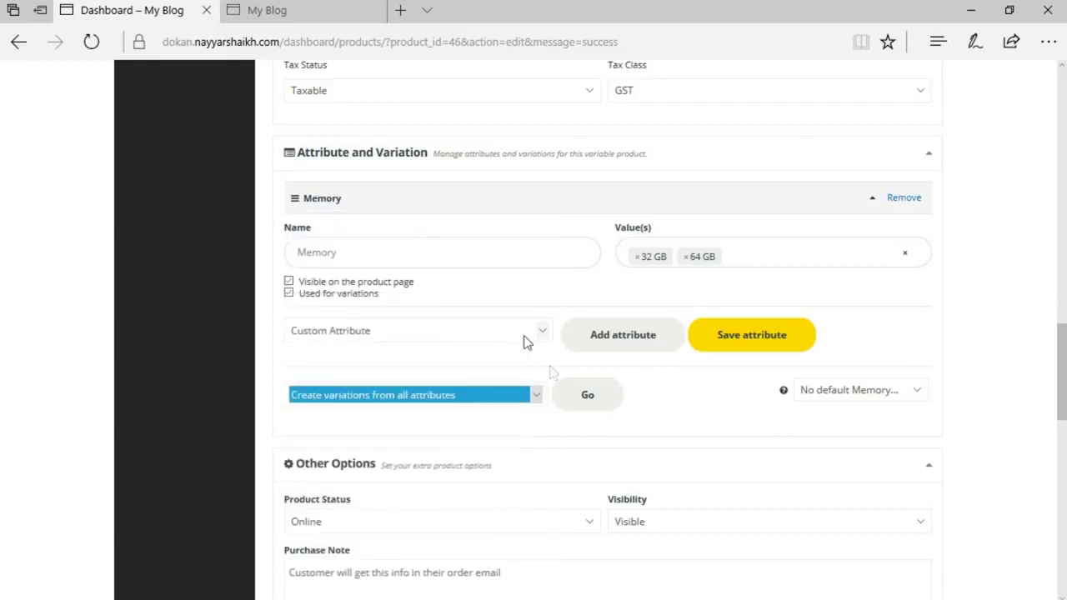
click(588, 399)
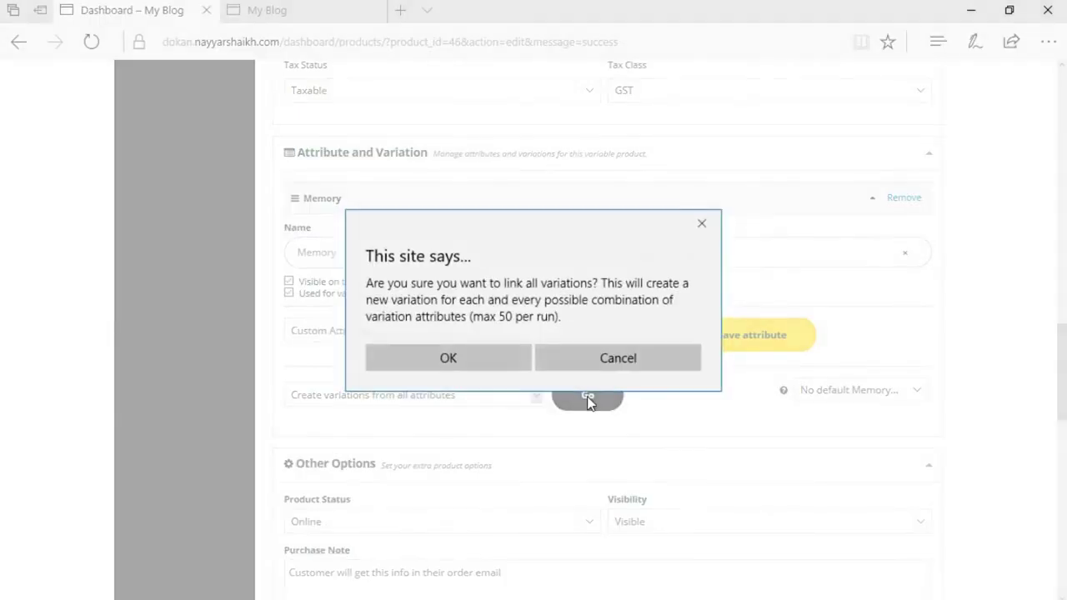
click(479, 369)
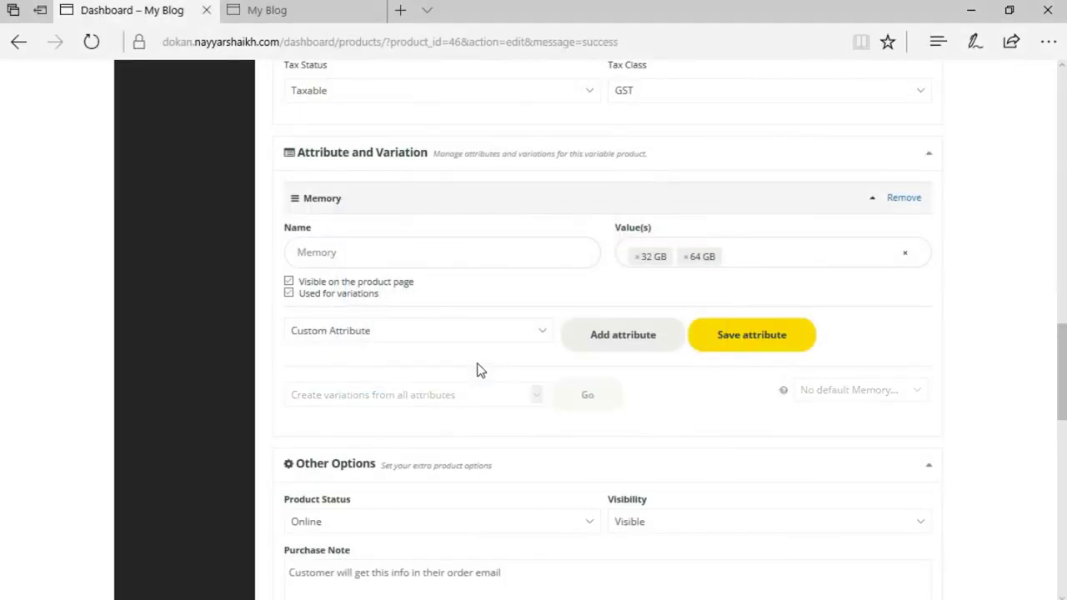
click(575, 366)
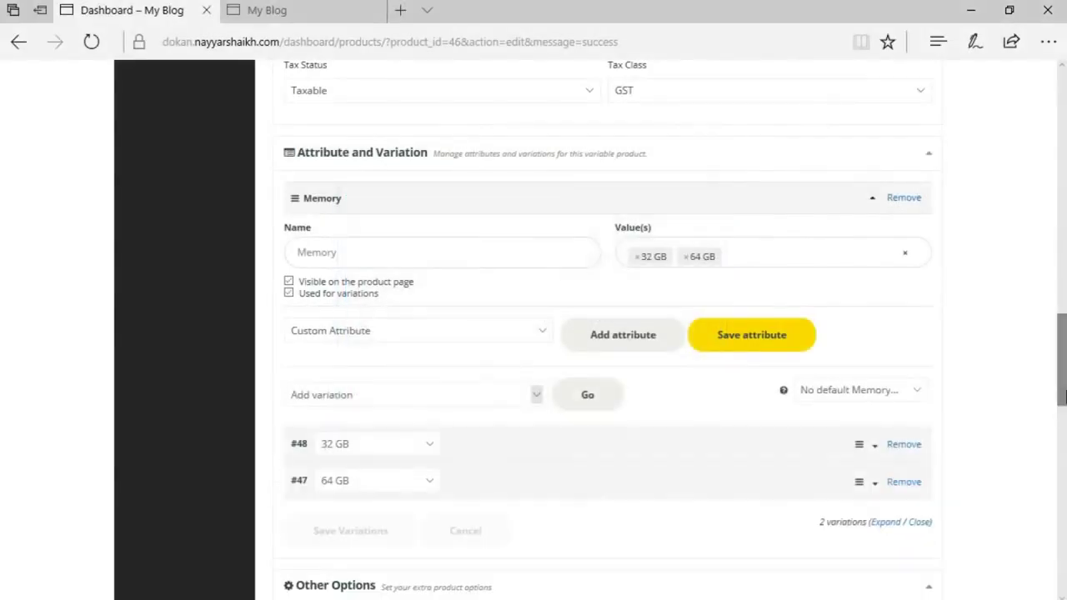
scroll(466, 309, down, 2)
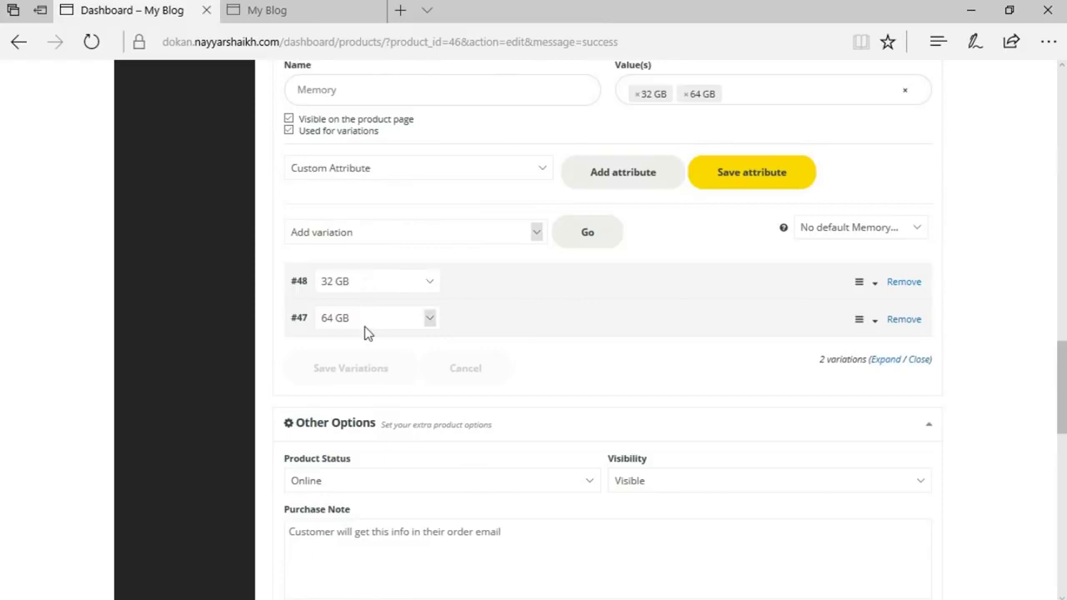
Enter 100 as the regular price of the 32 GB variation (#48).
click(878, 288)
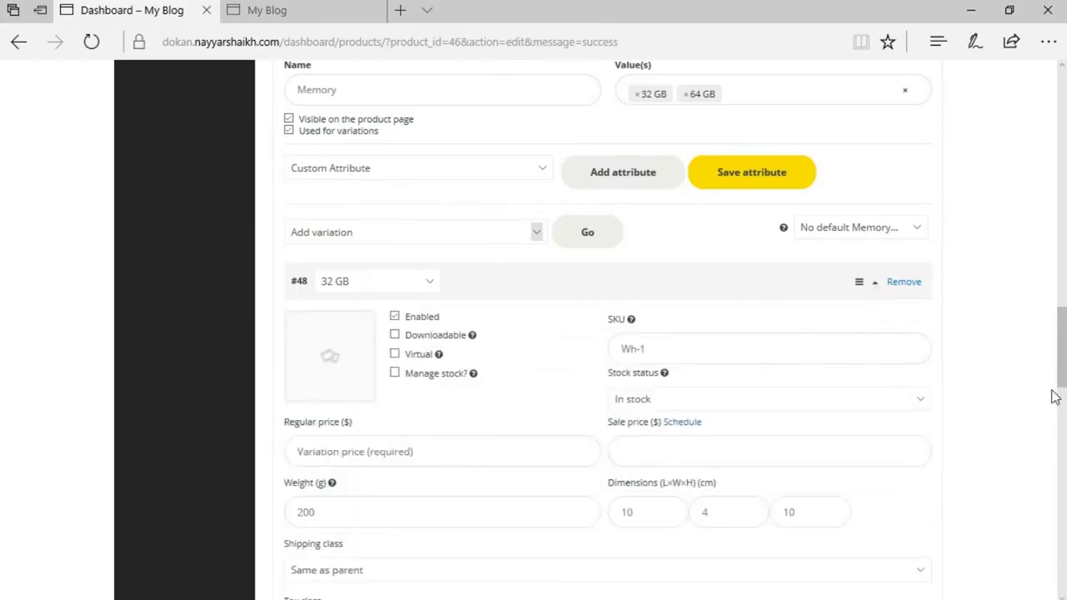
scroll(1055, 398, down, 2)
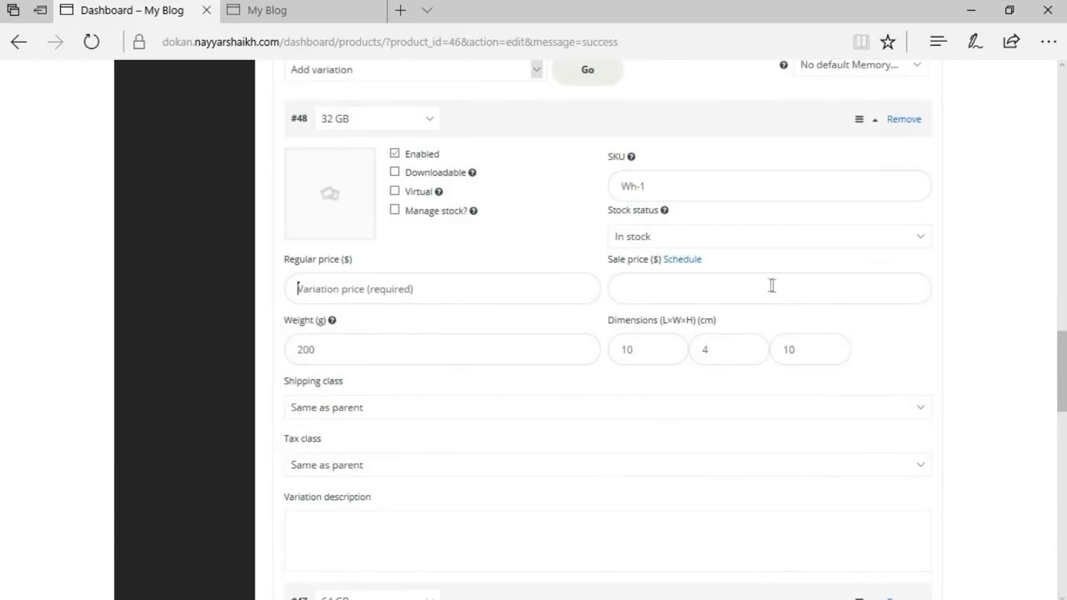
scroll(770, 285, up, 1)
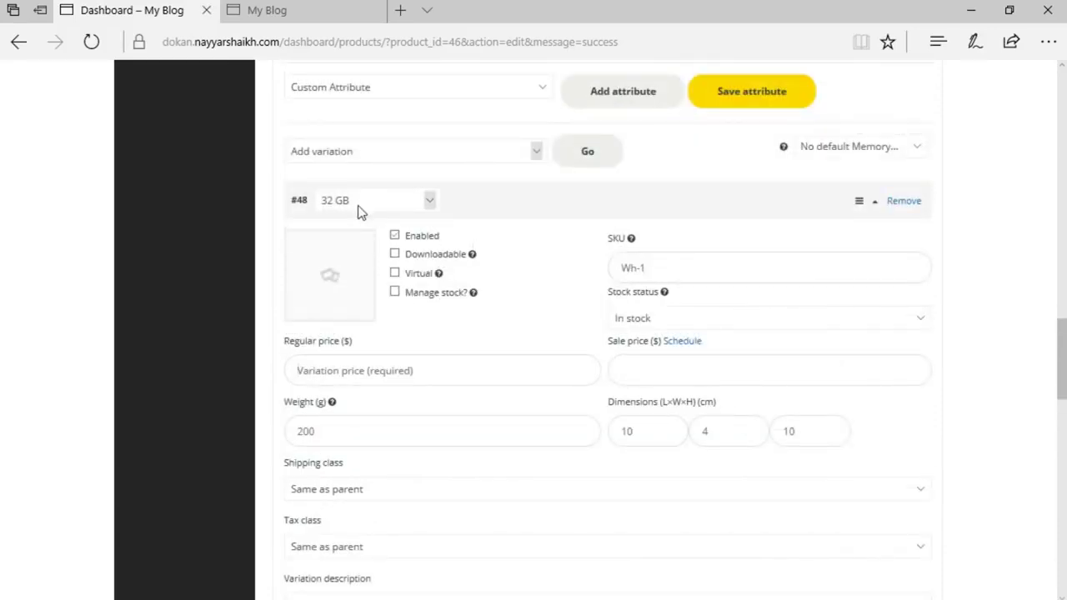
click(580, 371)
text(100)
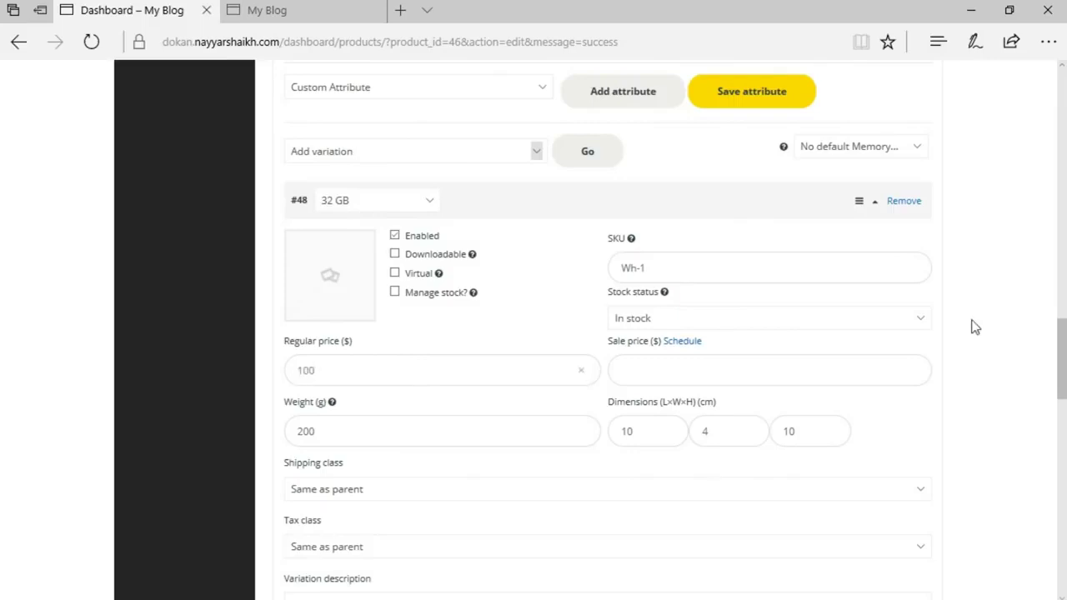
scroll(952, 382, down, 1)
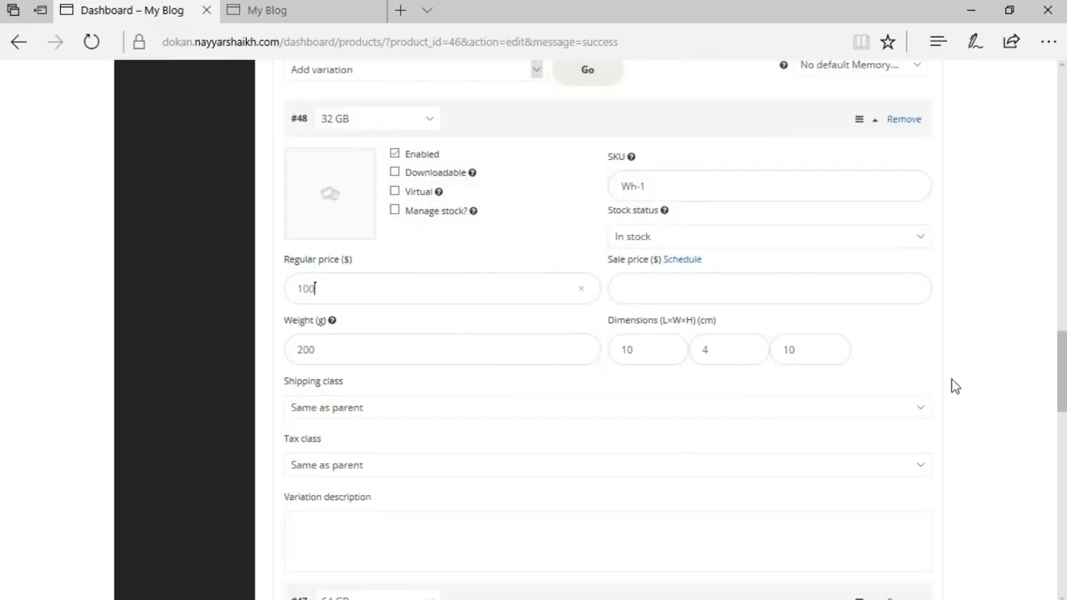
scroll(956, 386, up, 2)
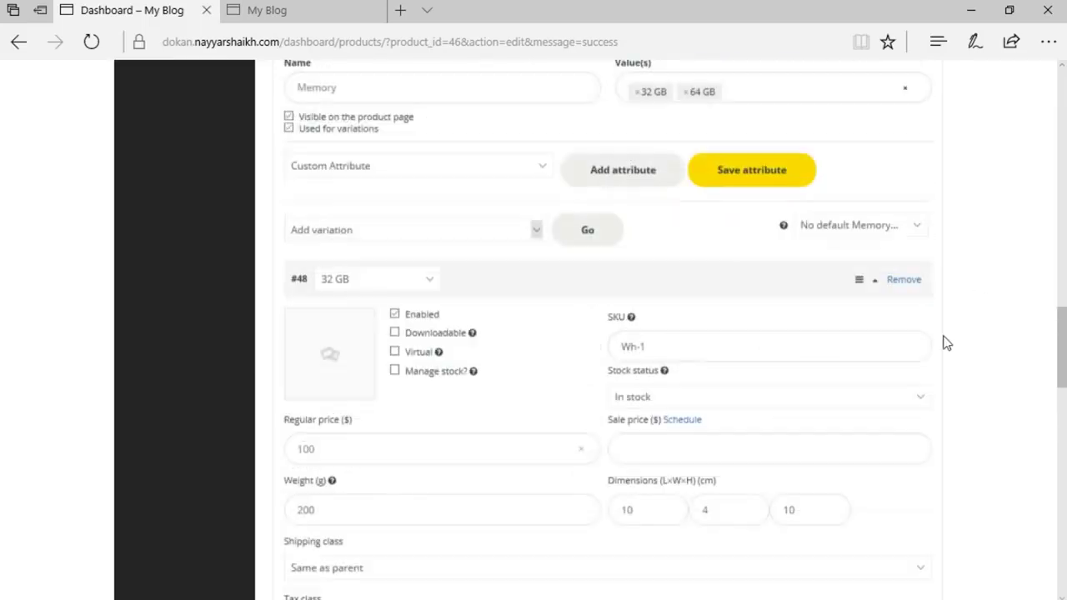
click(877, 288)
Enter 150 as the regular price of the 64 GB variation (#47).
click(874, 333)
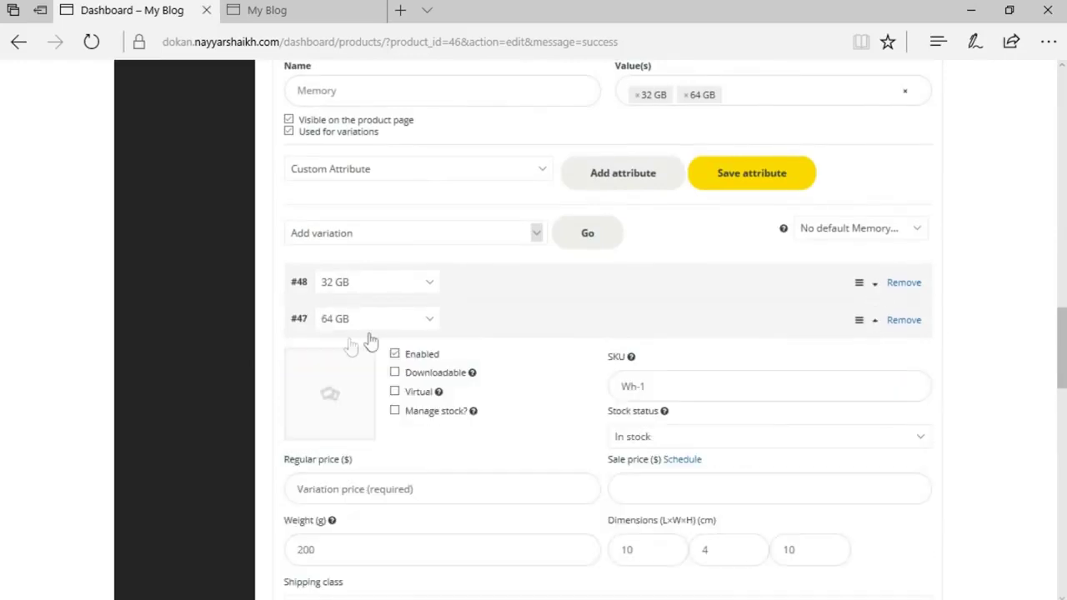
scroll(566, 424, down, 1)
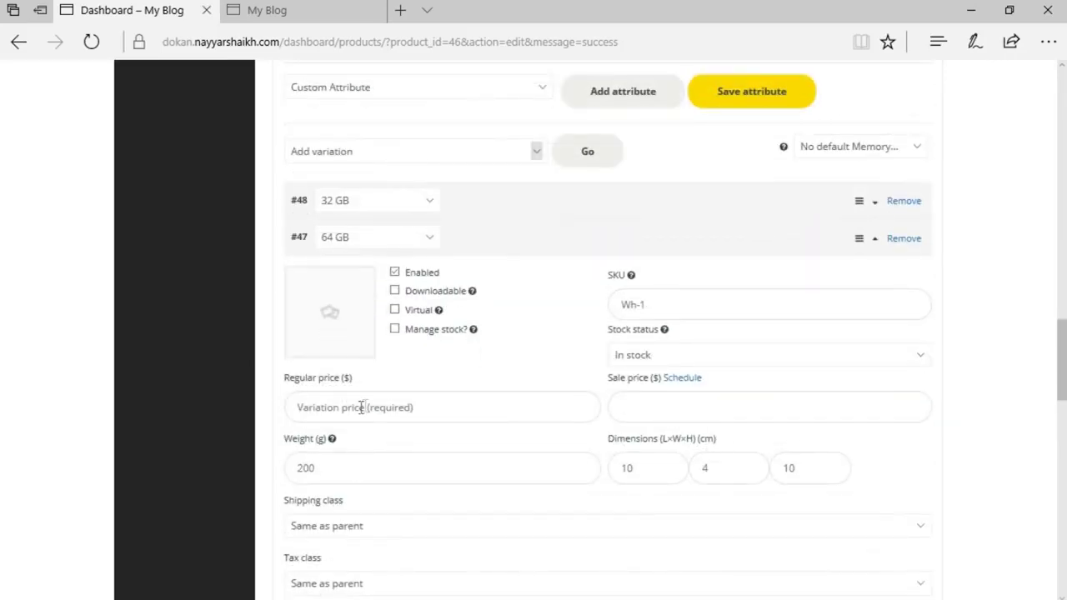
click(497, 417)
text(150)
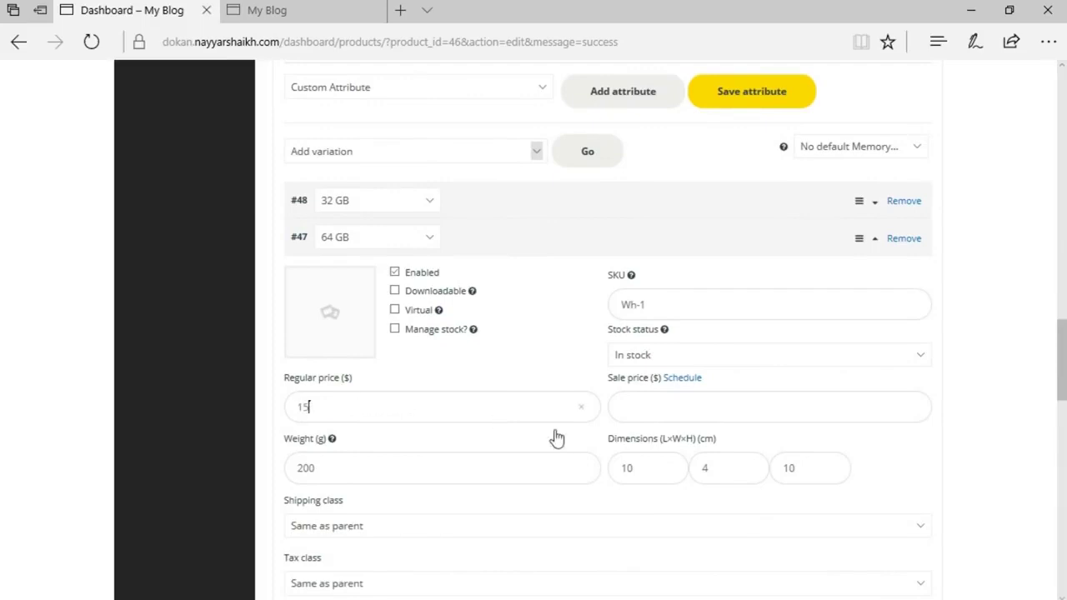
click(876, 240)
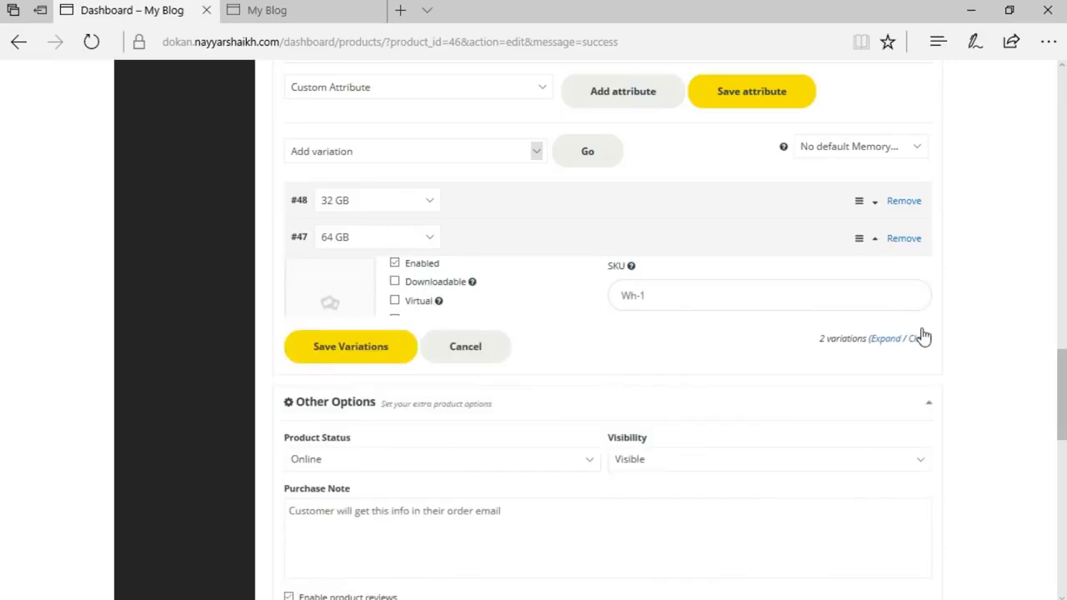
scroll(922, 336, down, 1)
Save the controller product, then open its View Product link in a new tab.
click(907, 523)
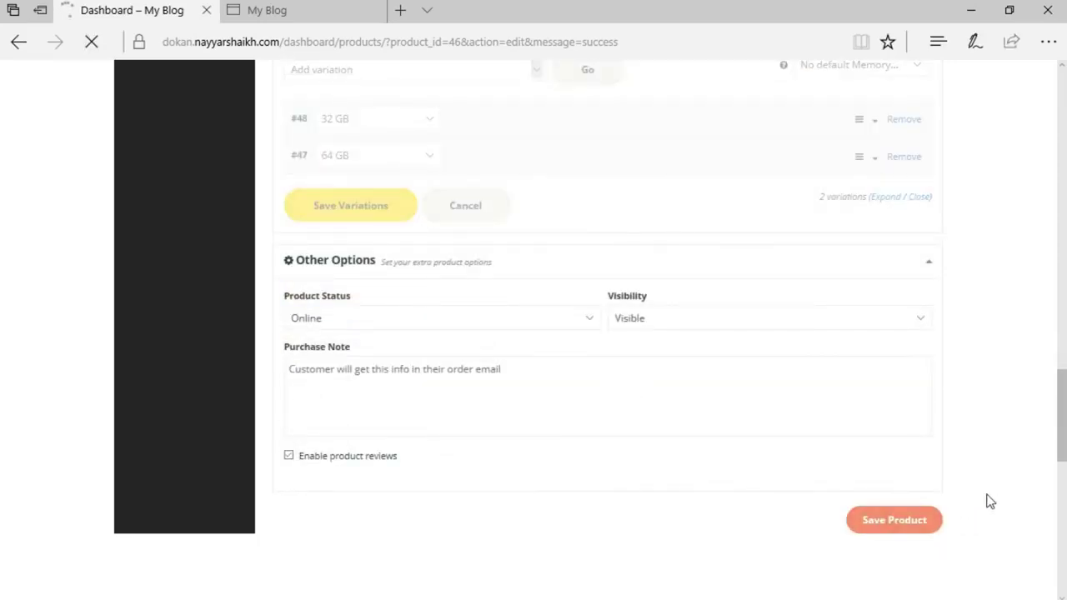
scroll(990, 501, up, 15)
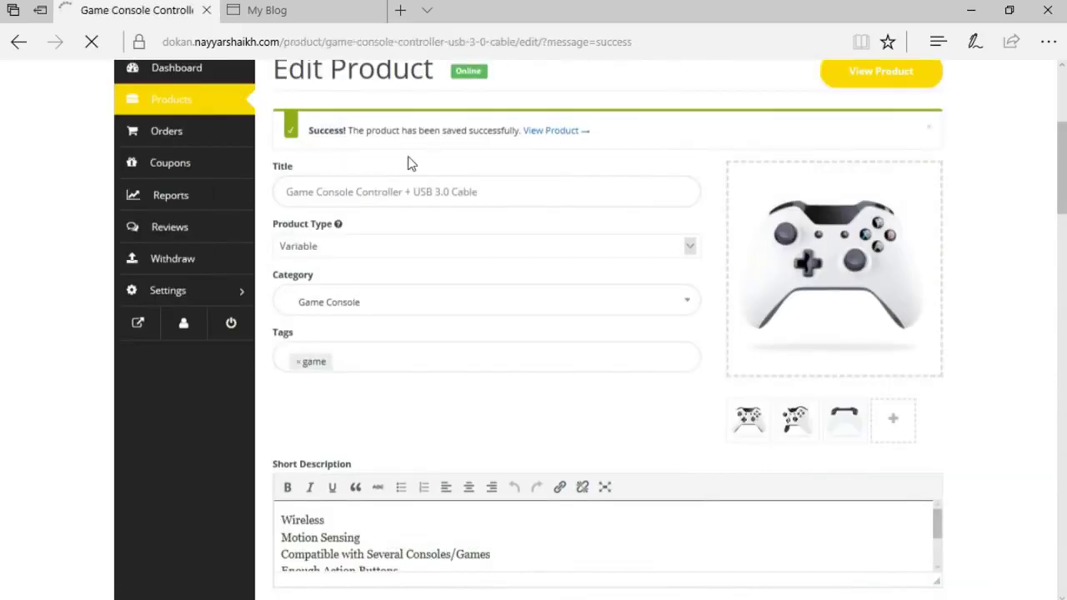
scroll(421, 155, up, 3)
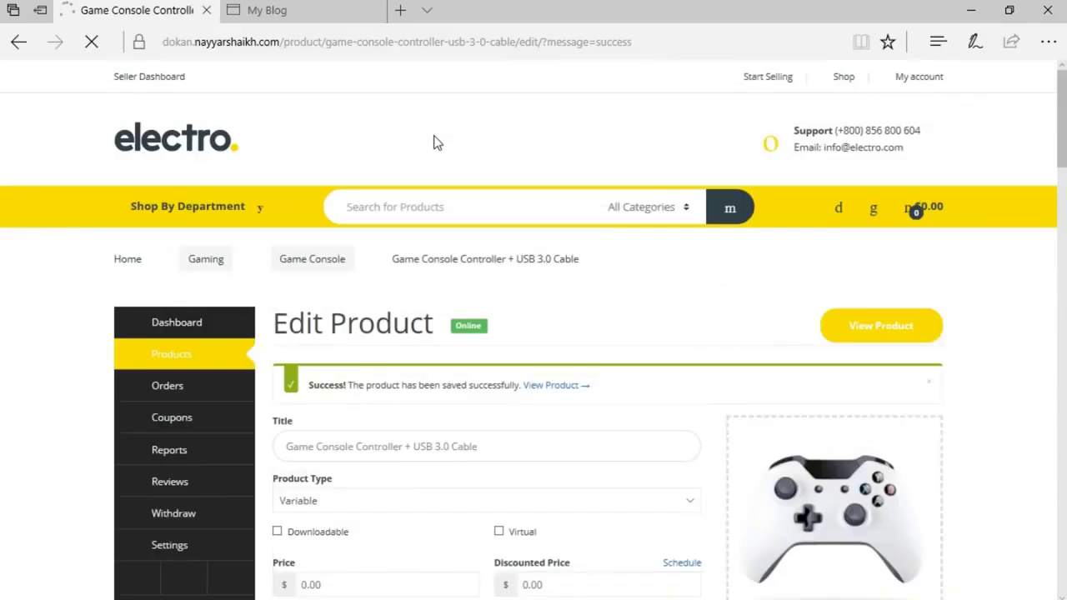
right_click(568, 397)
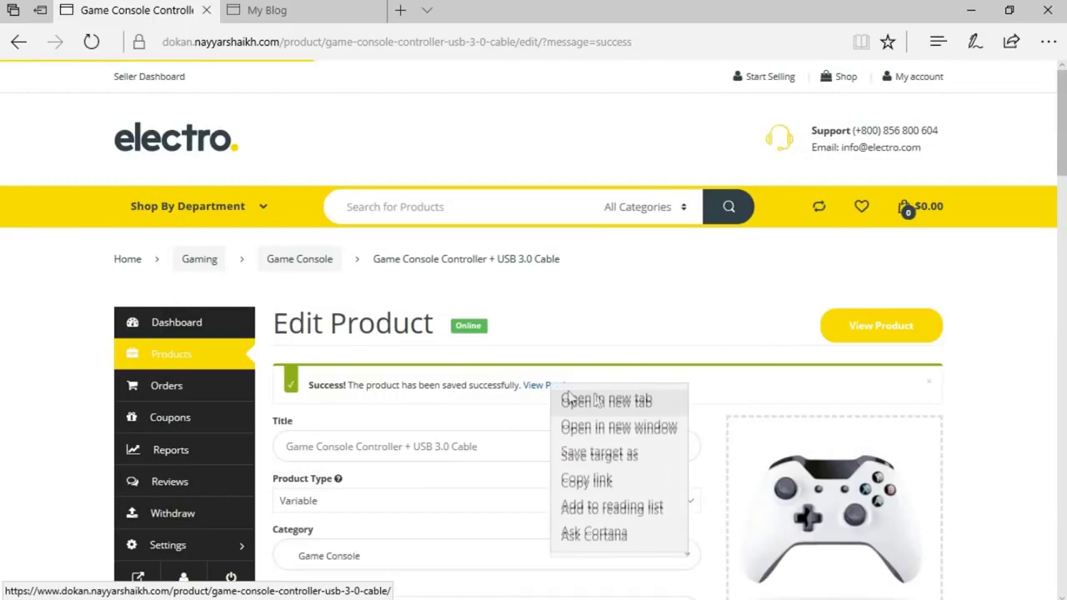
key(Escape)
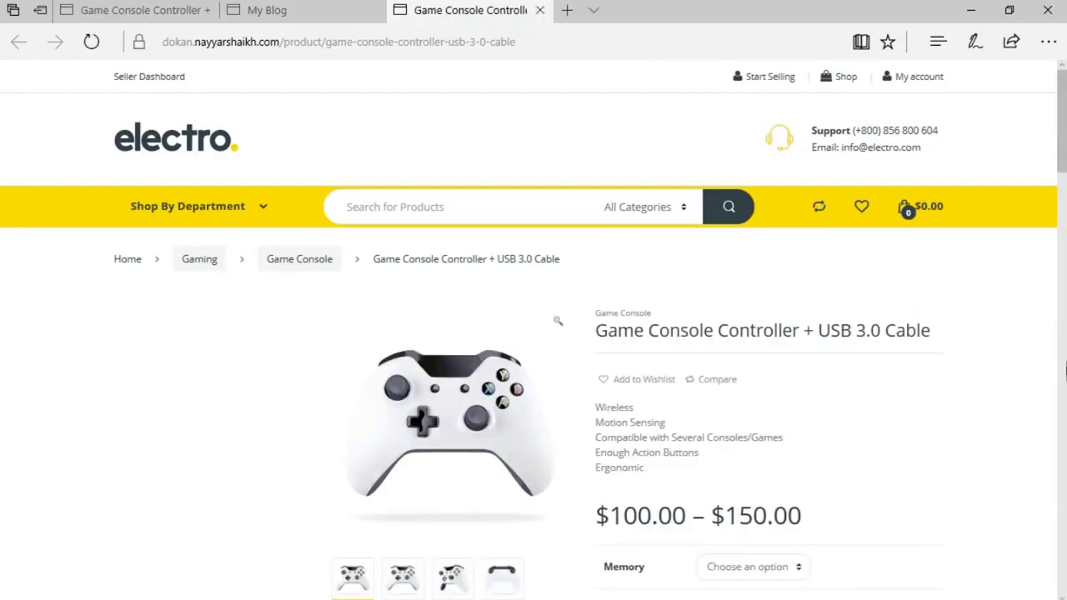
Select 32 GB in Memory to see $100.00, then 64 GB to see $150.00.
scroll(1064, 376, down, 1)
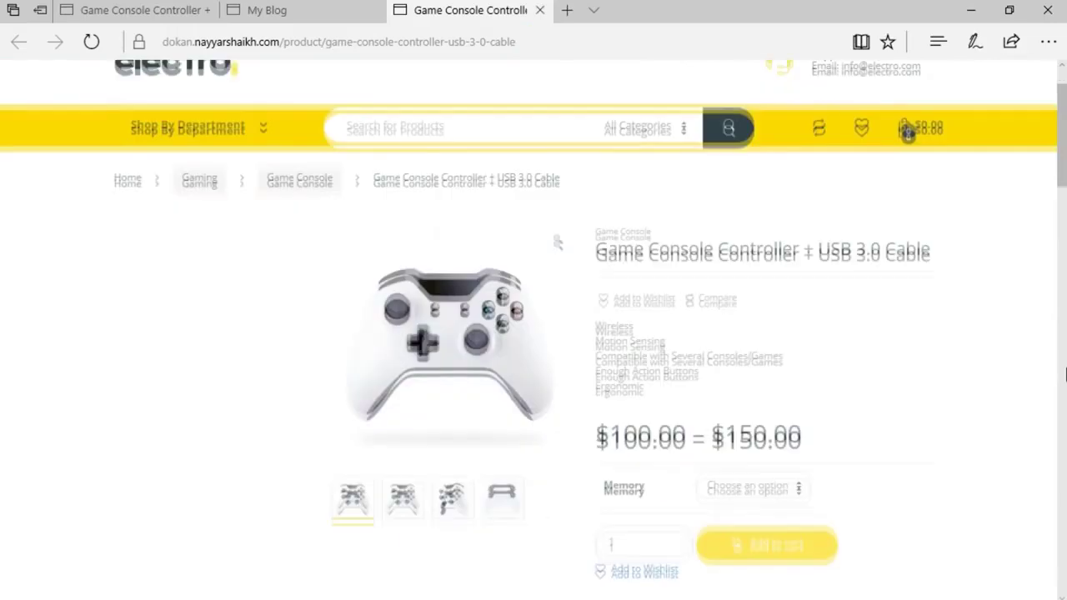
scroll(918, 409, down, 1)
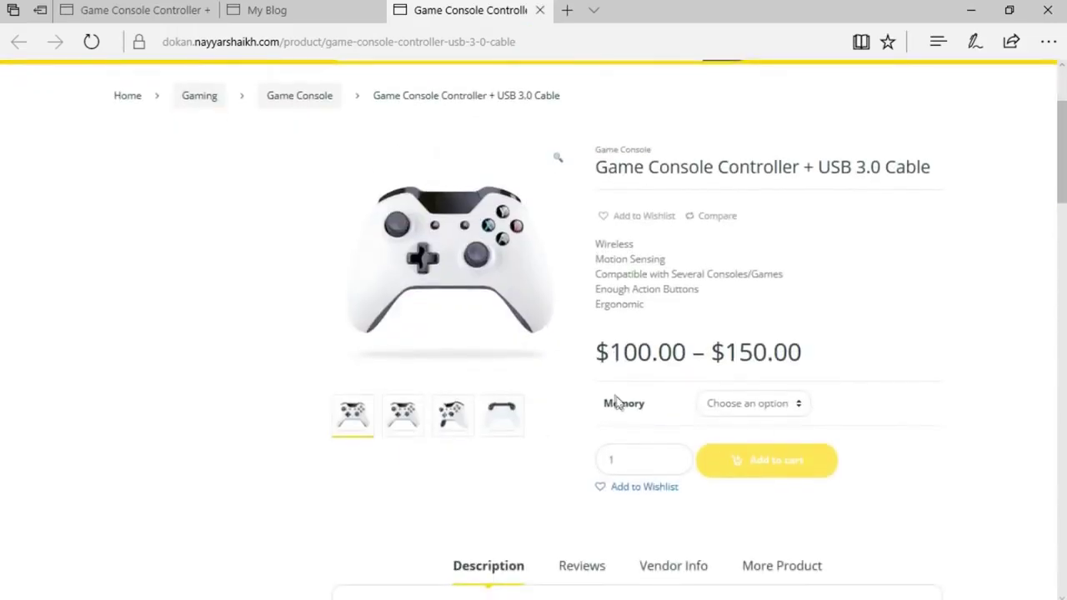
click(787, 412)
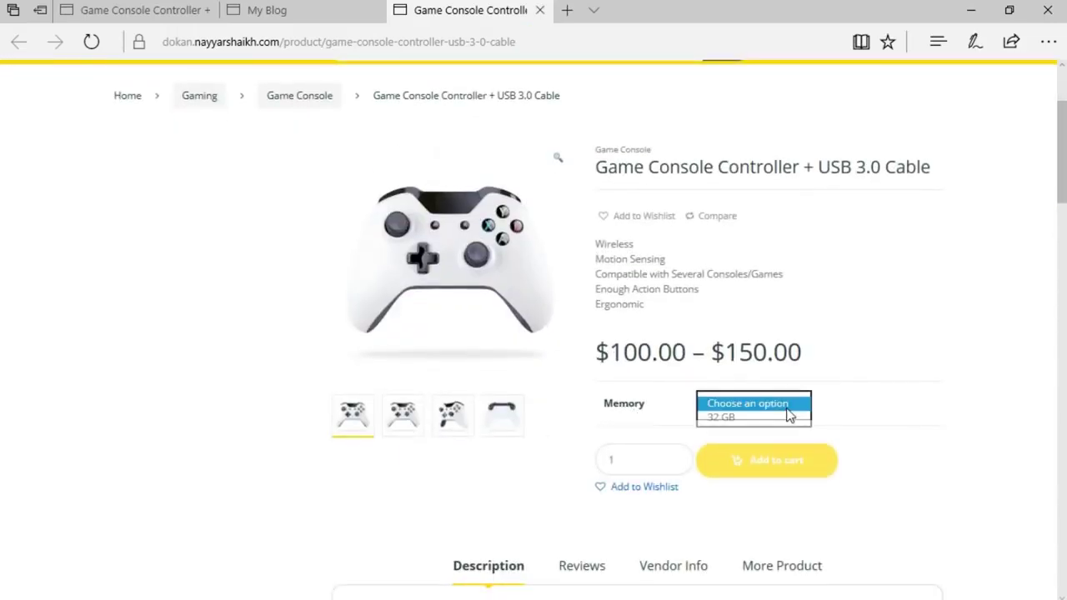
click(747, 420)
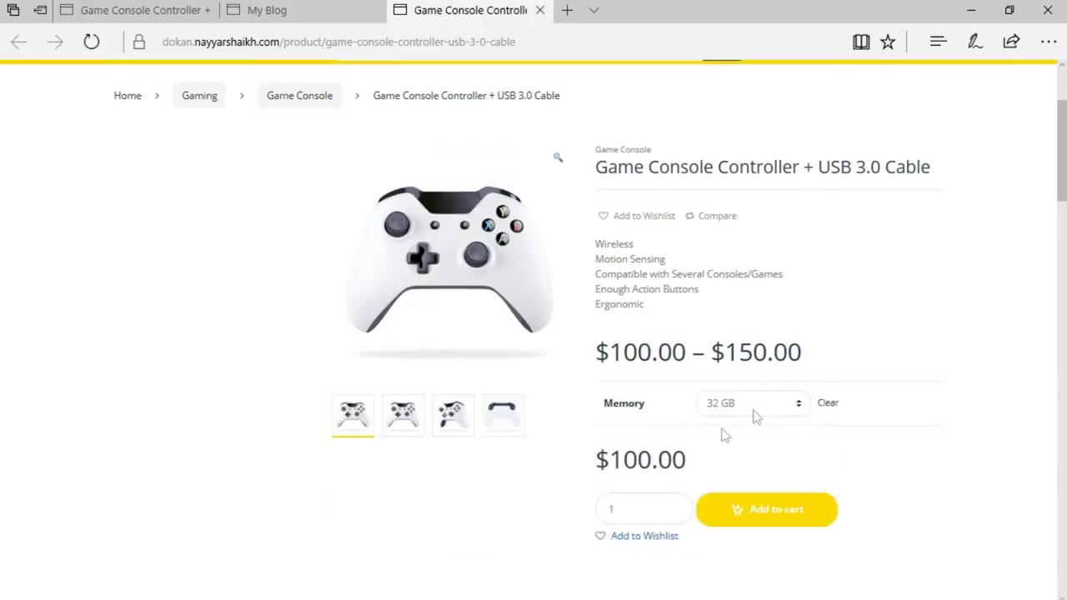
double_click(619, 460)
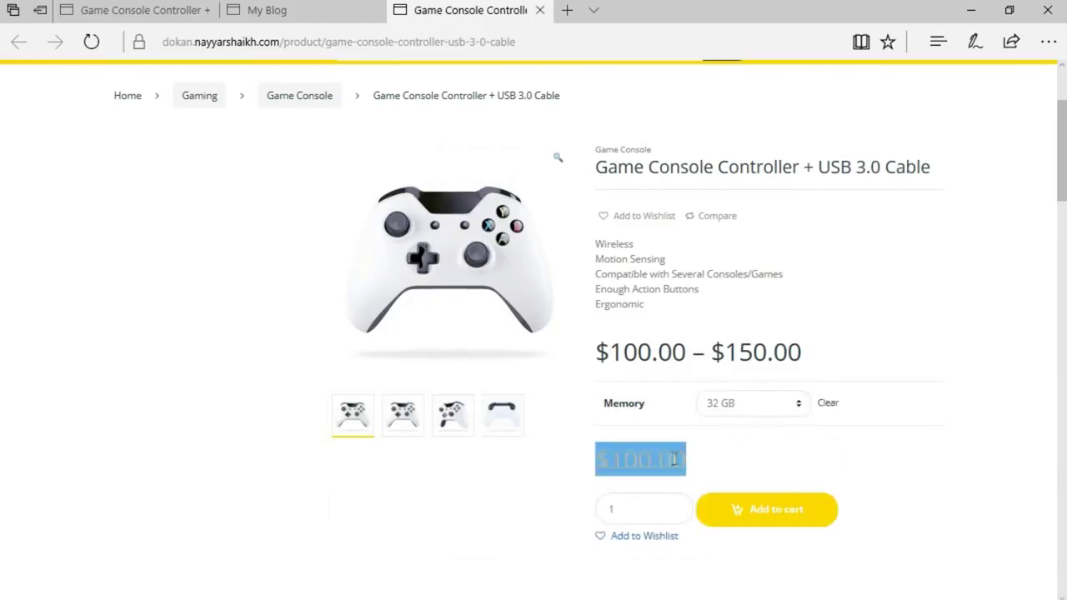
click(774, 405)
click(750, 423)
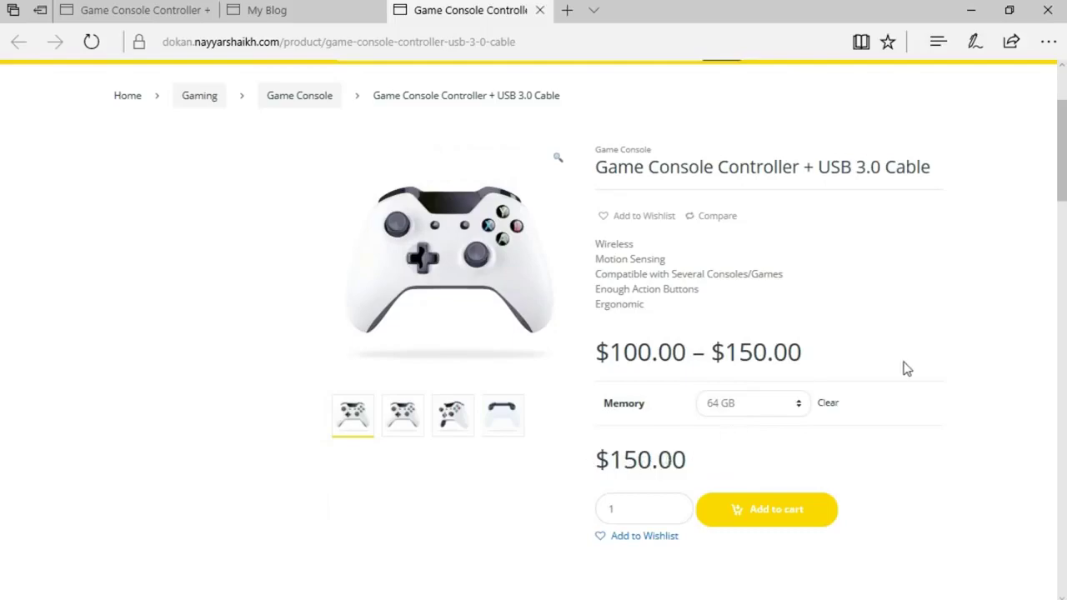
scroll(908, 368, up, 3)
scroll(908, 369, down, 3)
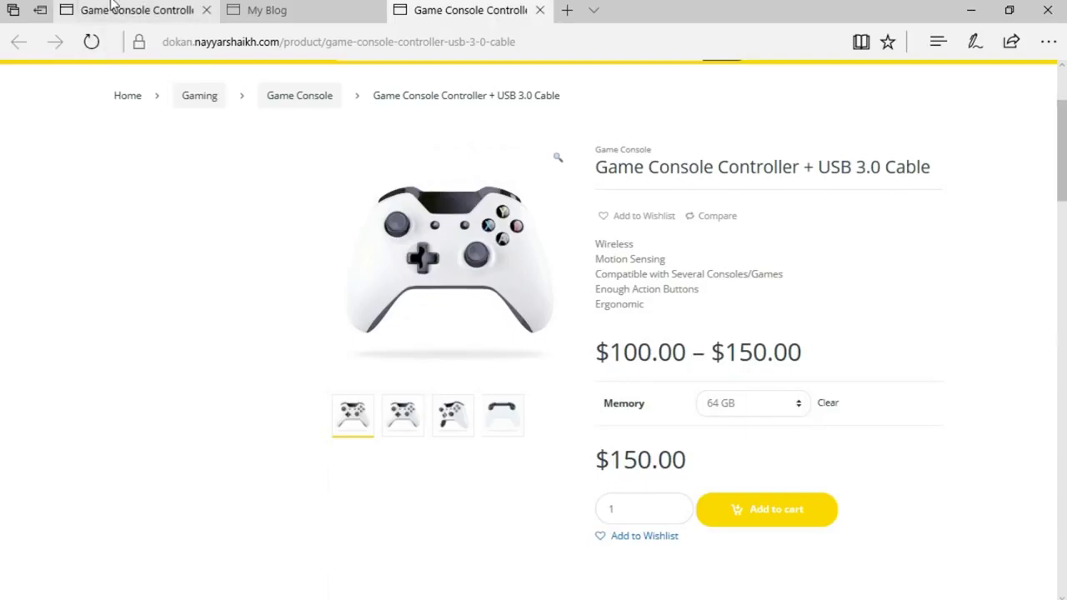
Return to the Edit Product tab and open the Dokan dashboard's Orders page, showing no orders.
click(85, 10)
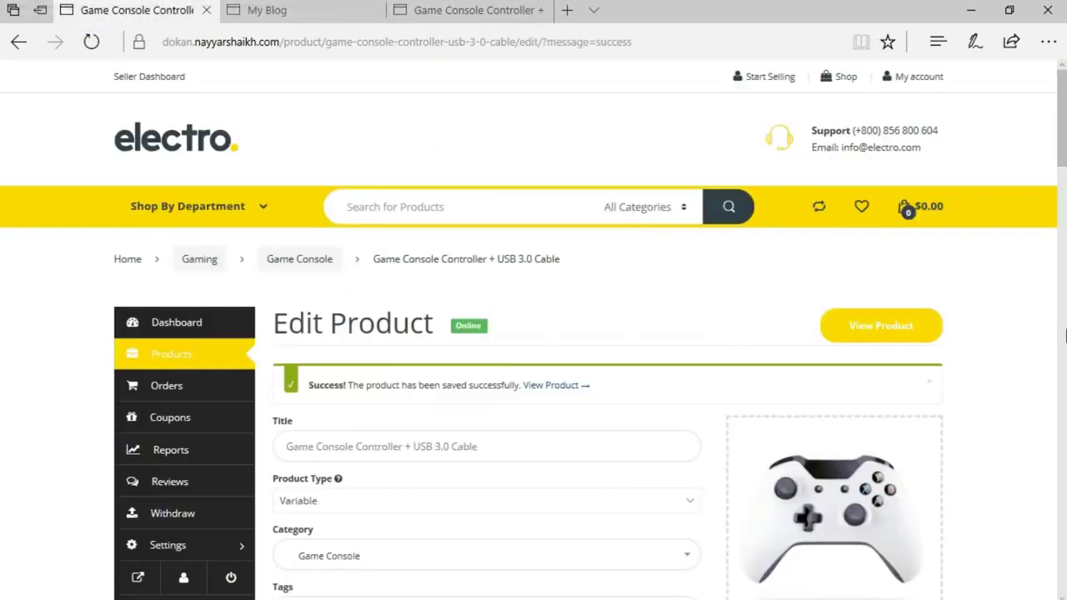
scroll(731, 334, down, 2)
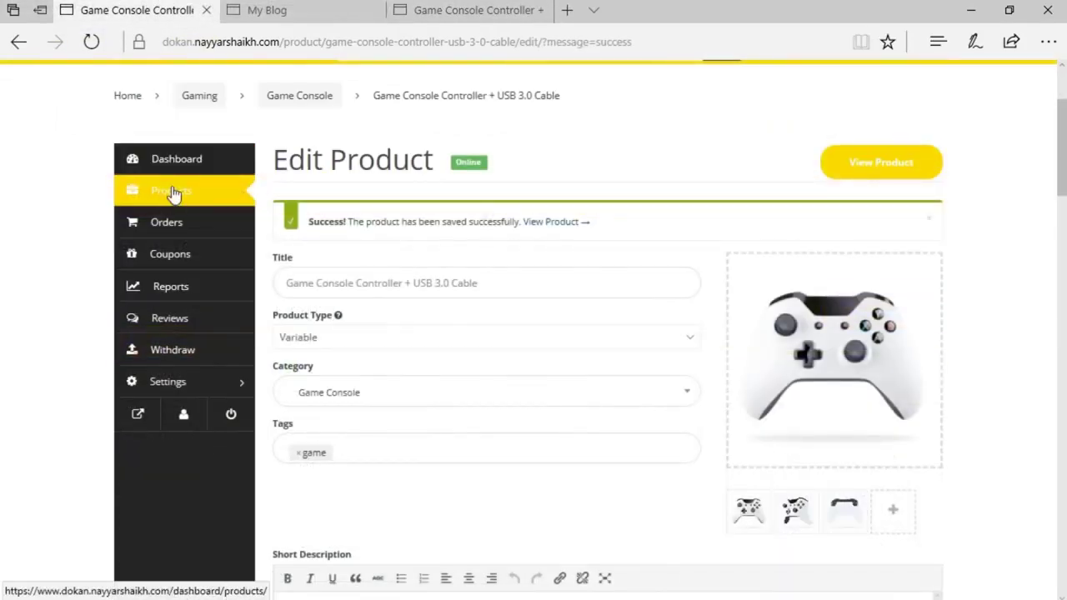
click(171, 232)
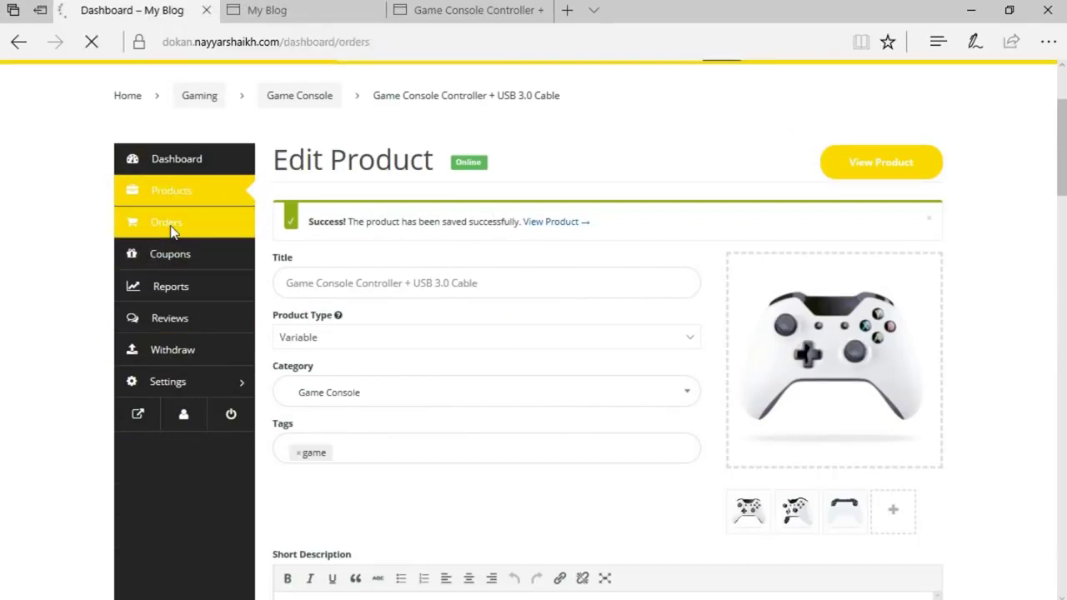
scroll(467, 495, down, 1)
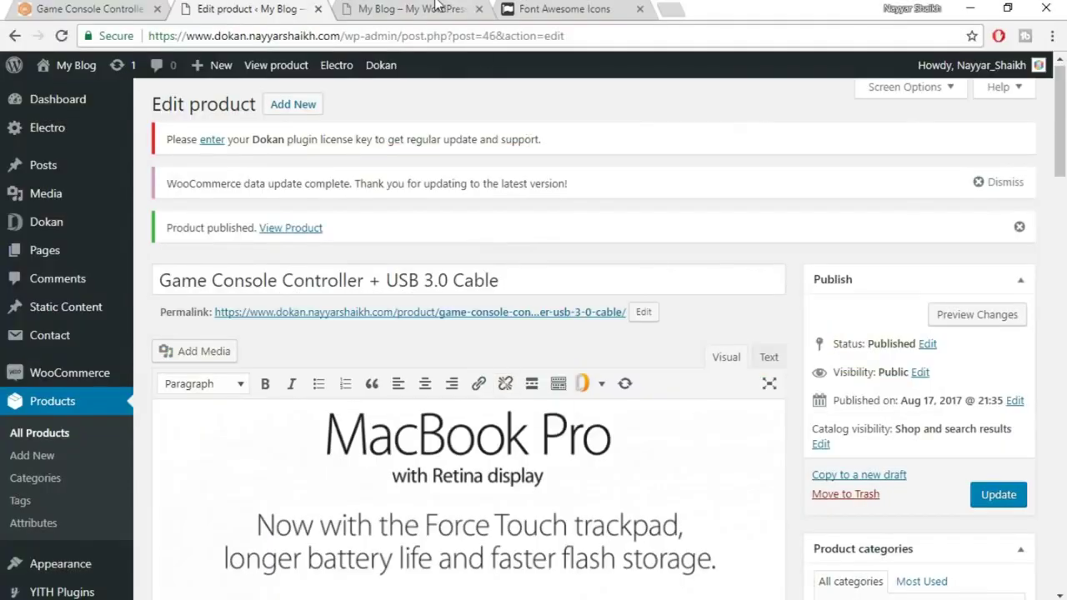
From the storefront home page, open the controller under Top Rated Products and add the 32 GB option to cart.
click(435, 7)
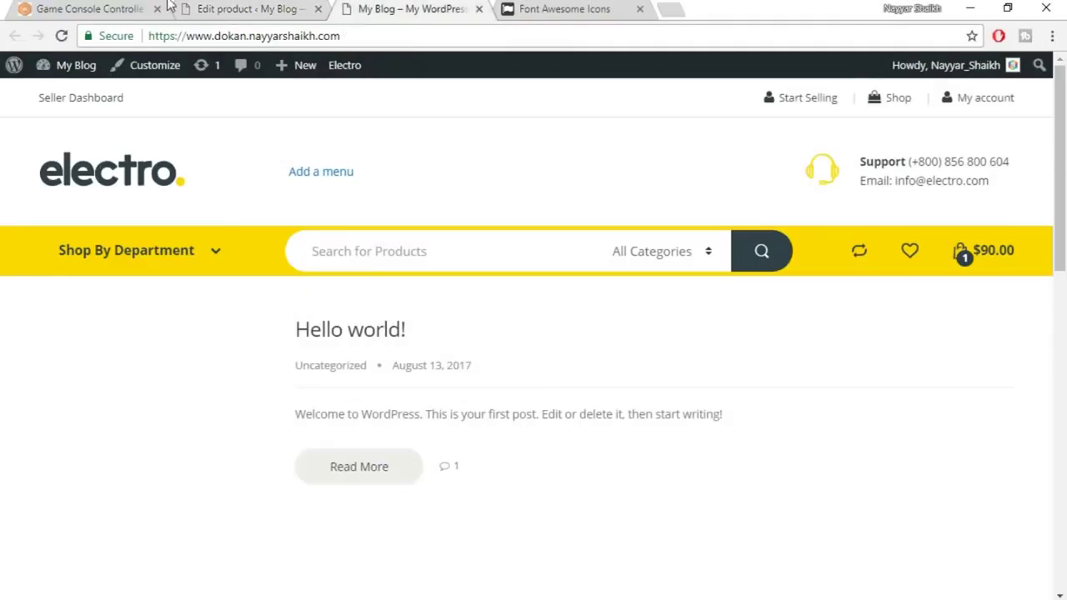
click(169, 171)
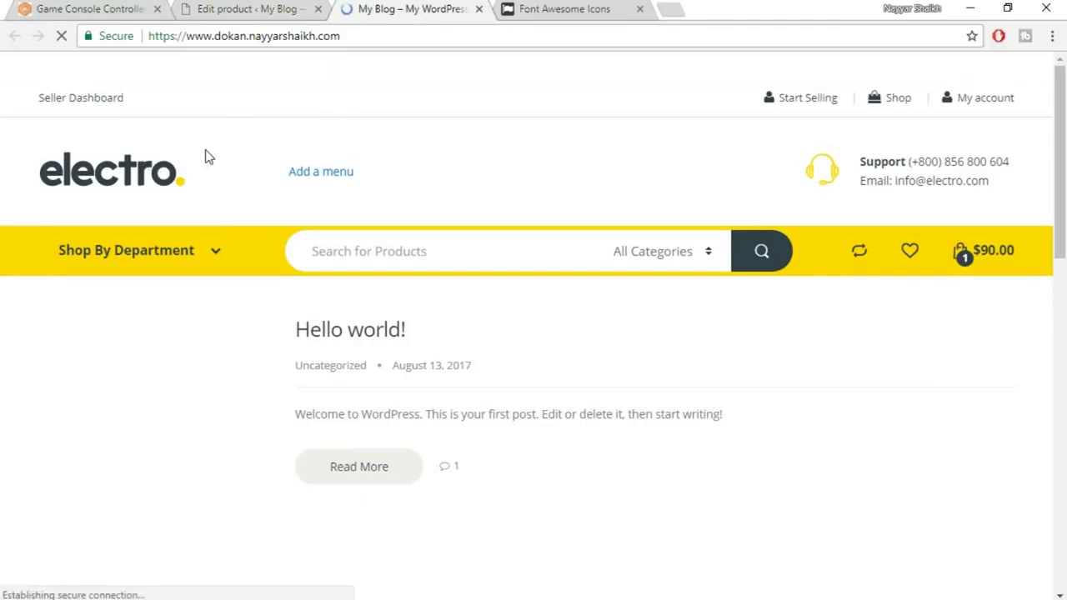
scroll(377, 281, down, 5)
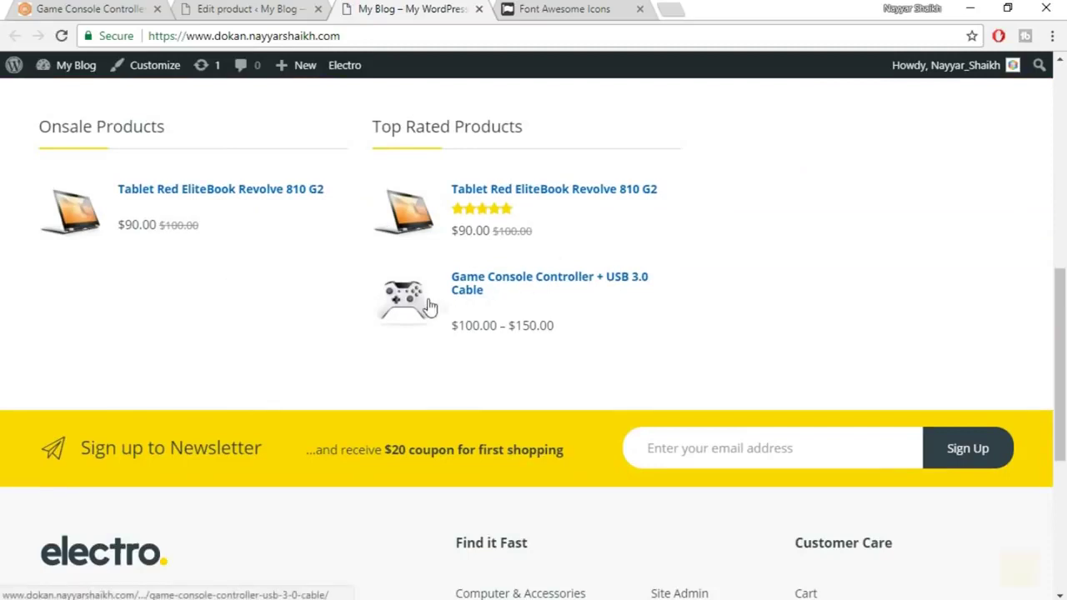
click(474, 289)
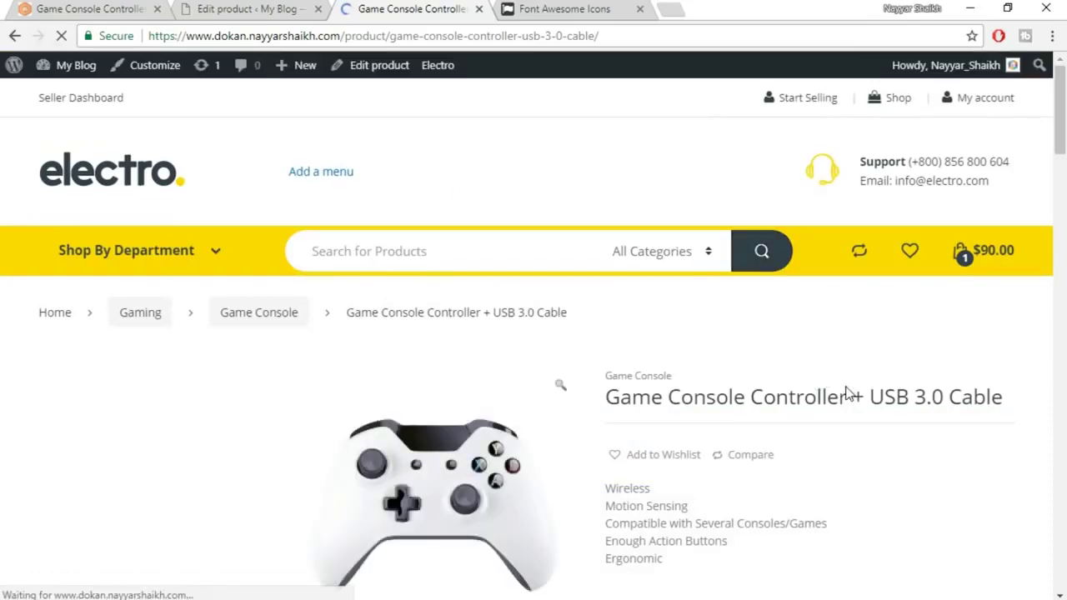
scroll(930, 381, down, 4)
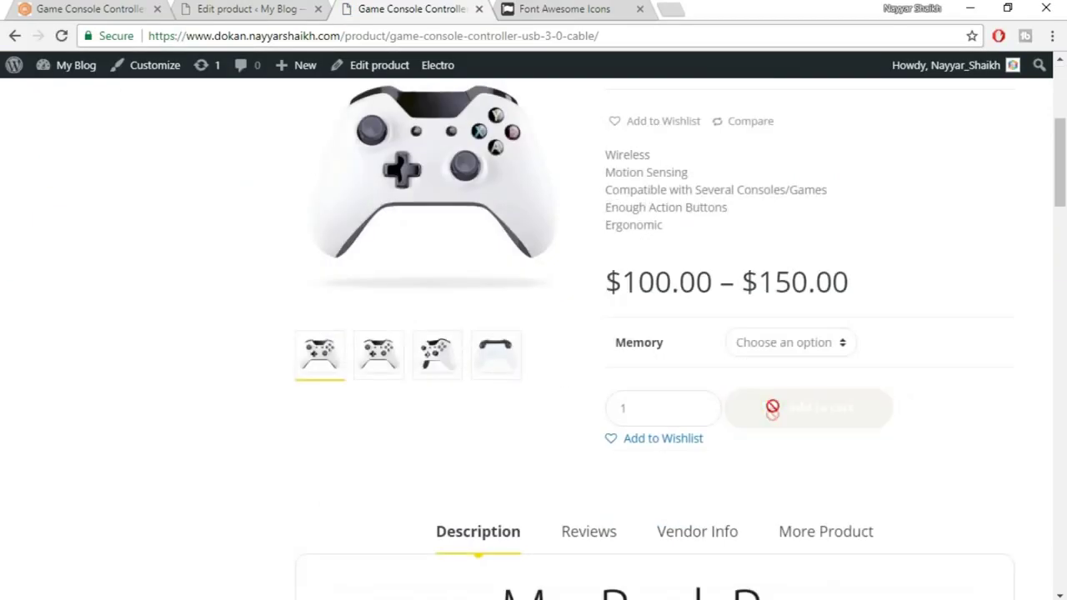
click(784, 342)
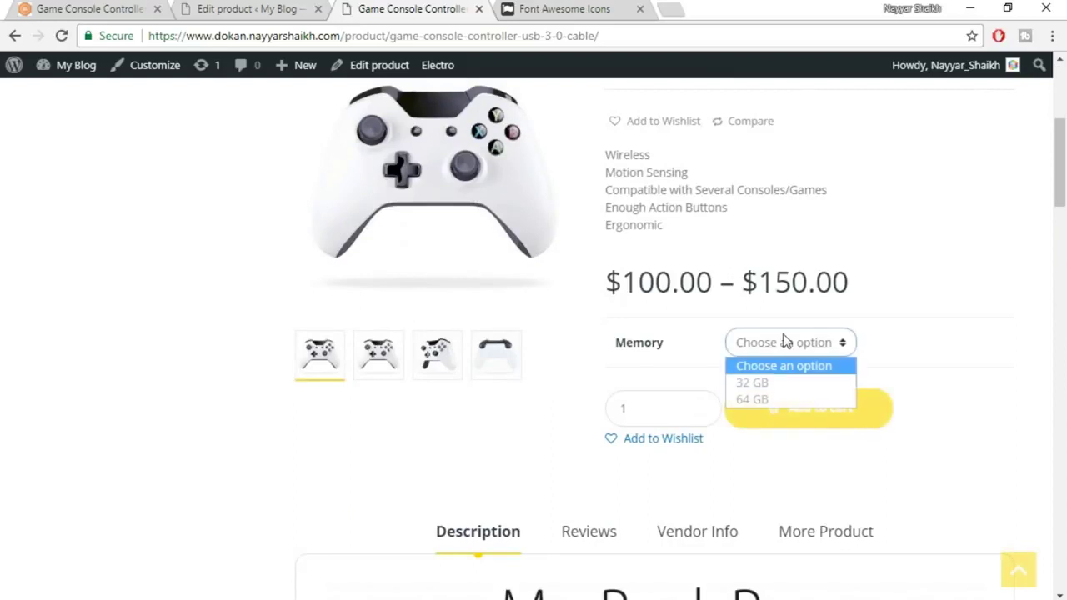
click(784, 383)
click(831, 479)
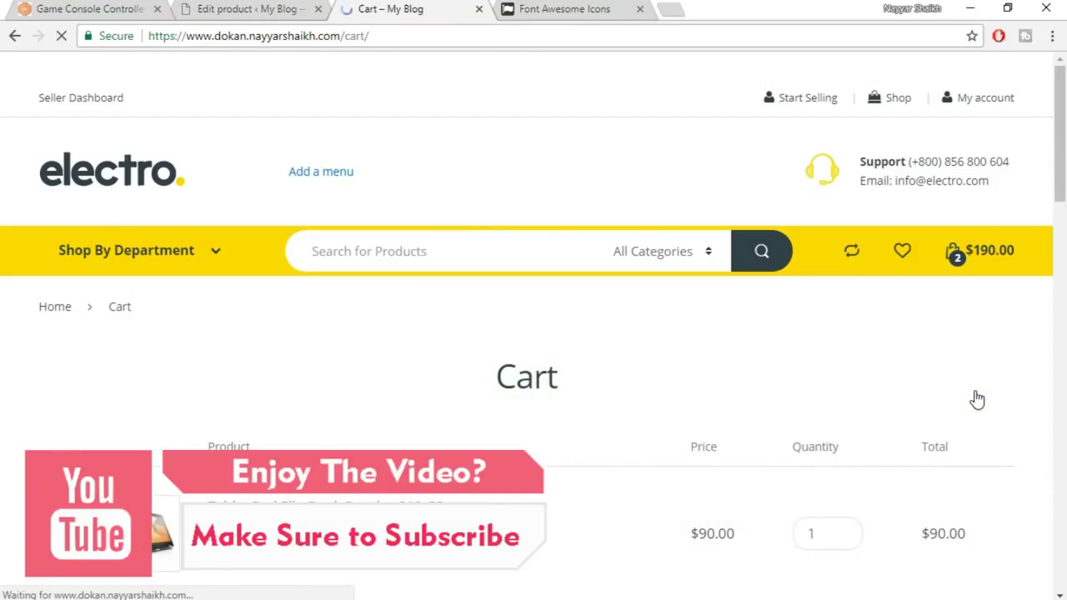
Remove the EliteBook tablet, raise the 32 GB controller to quantity 6, and proceed to checkout.
scroll(976, 399, down, 2)
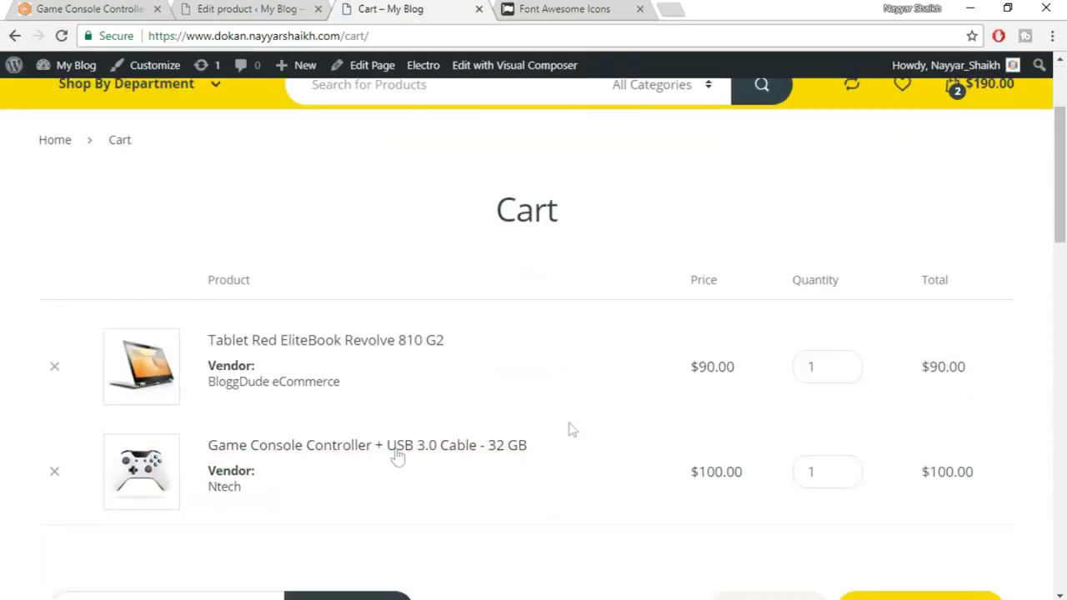
scroll(782, 373, down, 1)
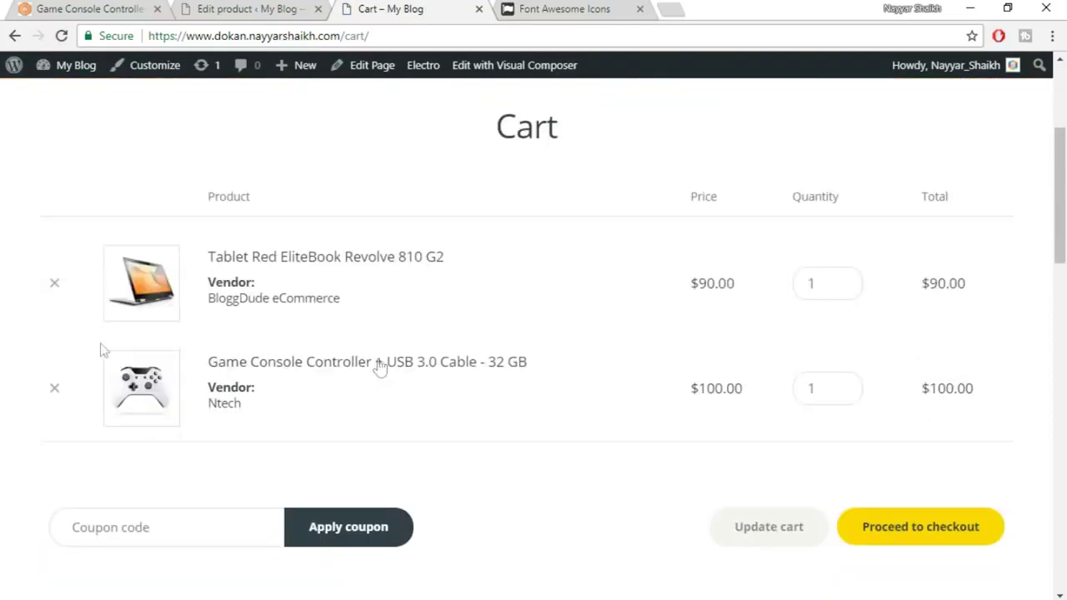
click(53, 288)
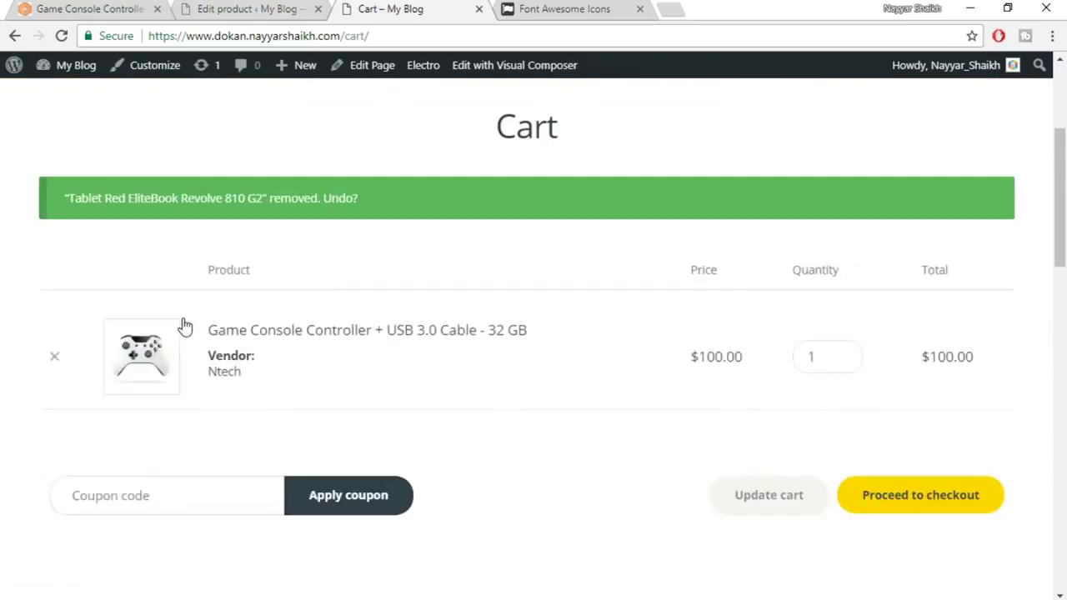
click(842, 352)
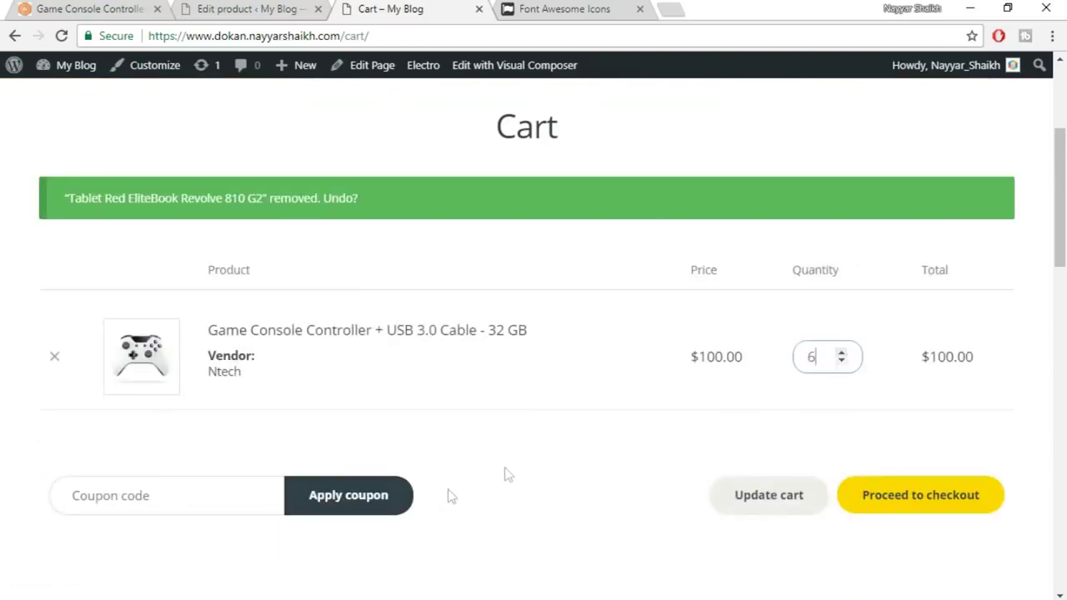
click(898, 505)
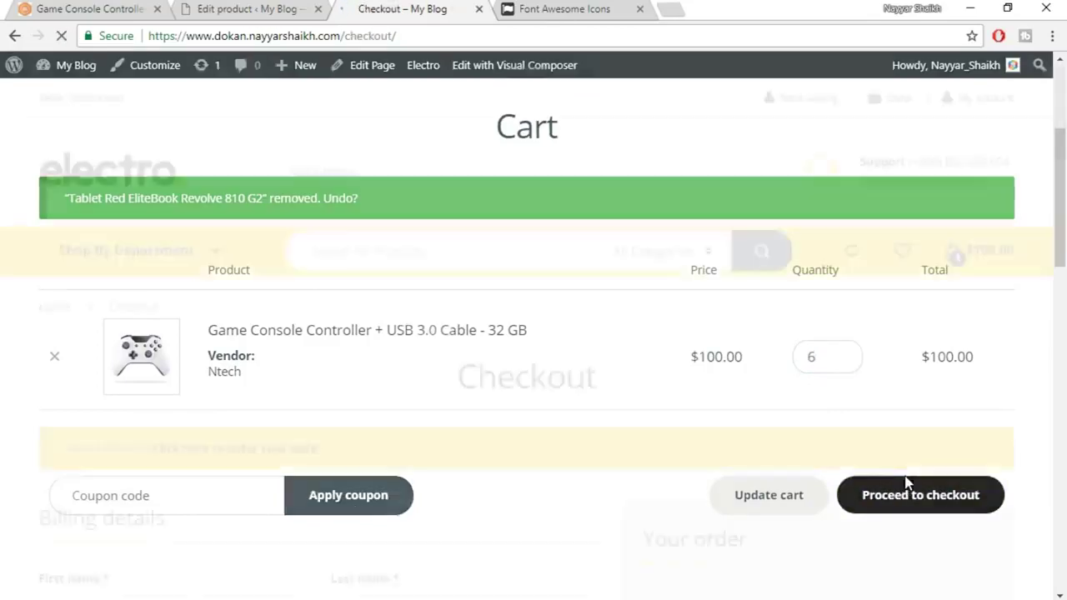
Go through the street and apartment address fields and select Cash on delivery as payment.
scroll(908, 483, down, 5)
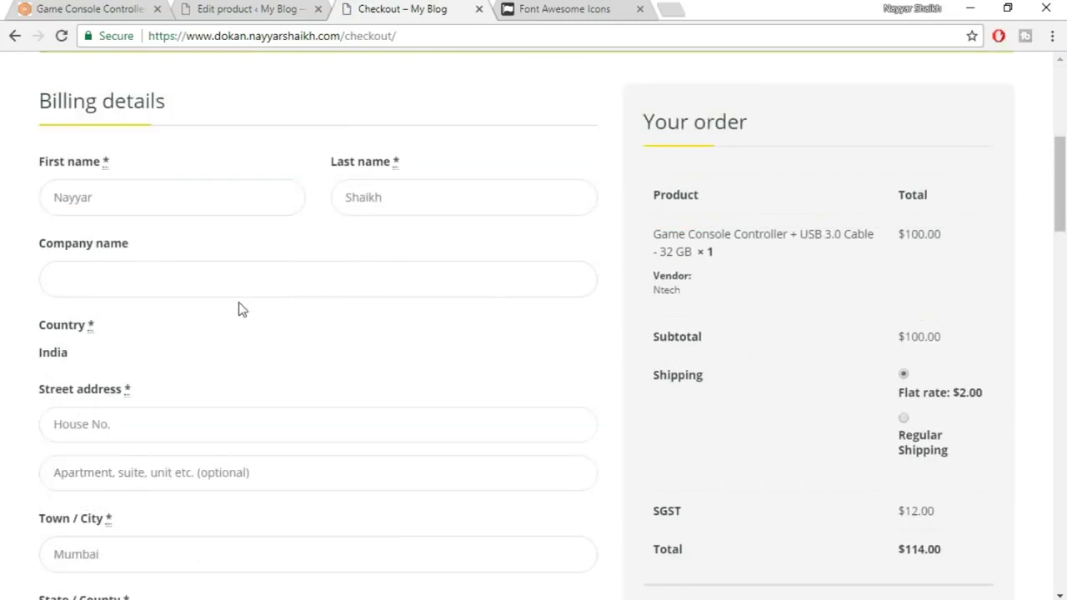
scroll(276, 300, down, 2)
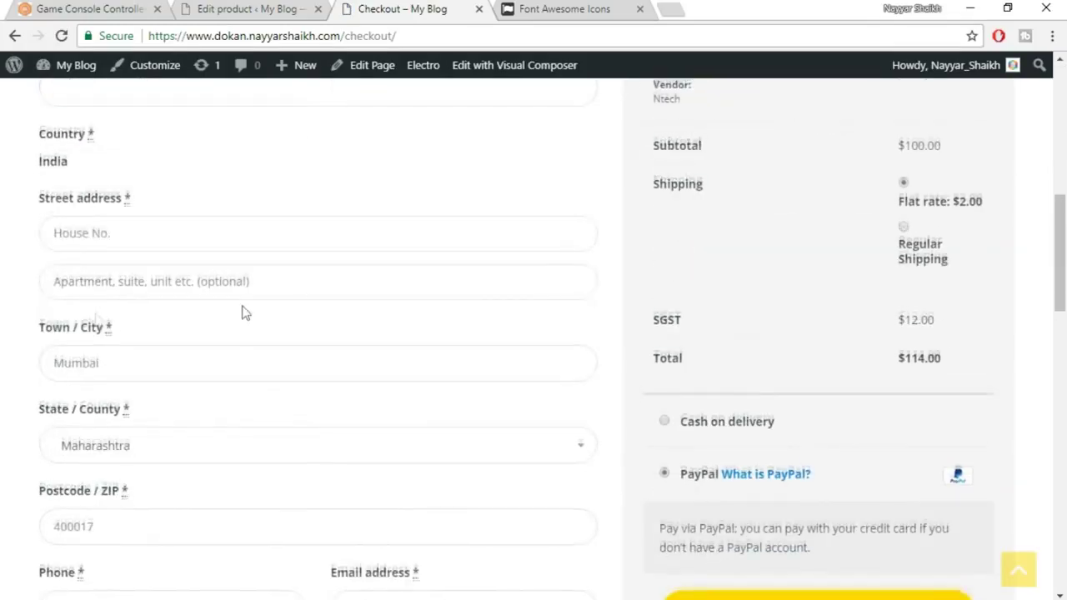
click(127, 233)
click(193, 284)
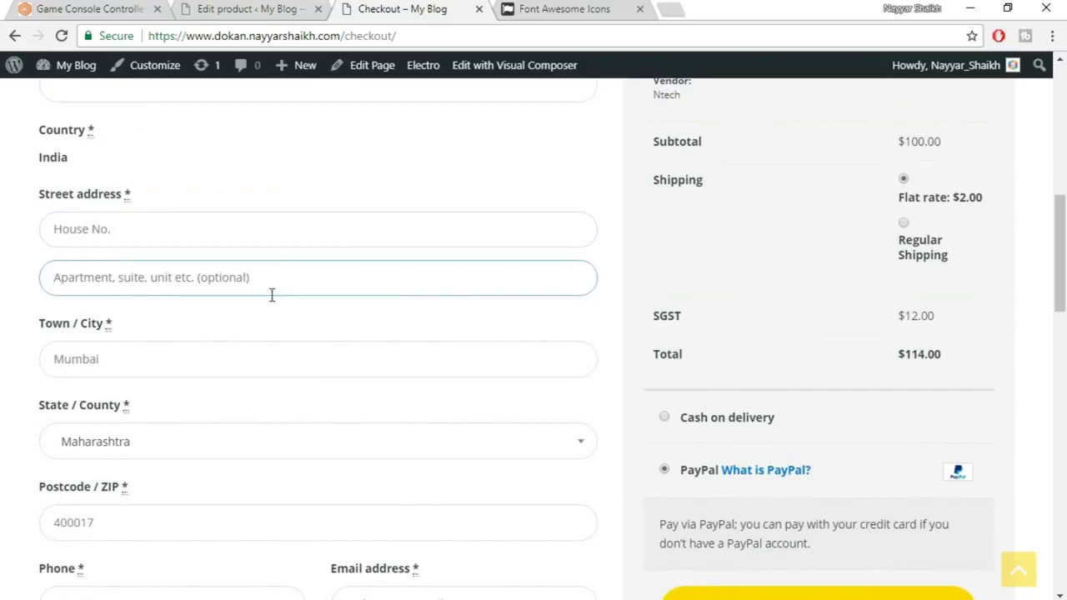
scroll(271, 294, down, 1)
scroll(179, 376, down, 3)
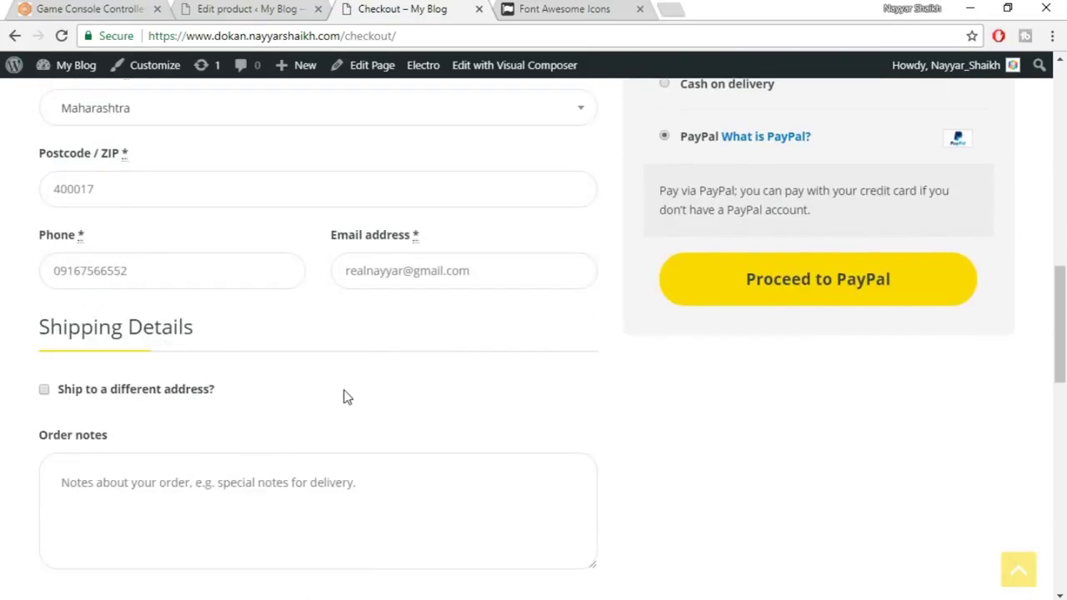
scroll(346, 397, up, 4)
click(664, 418)
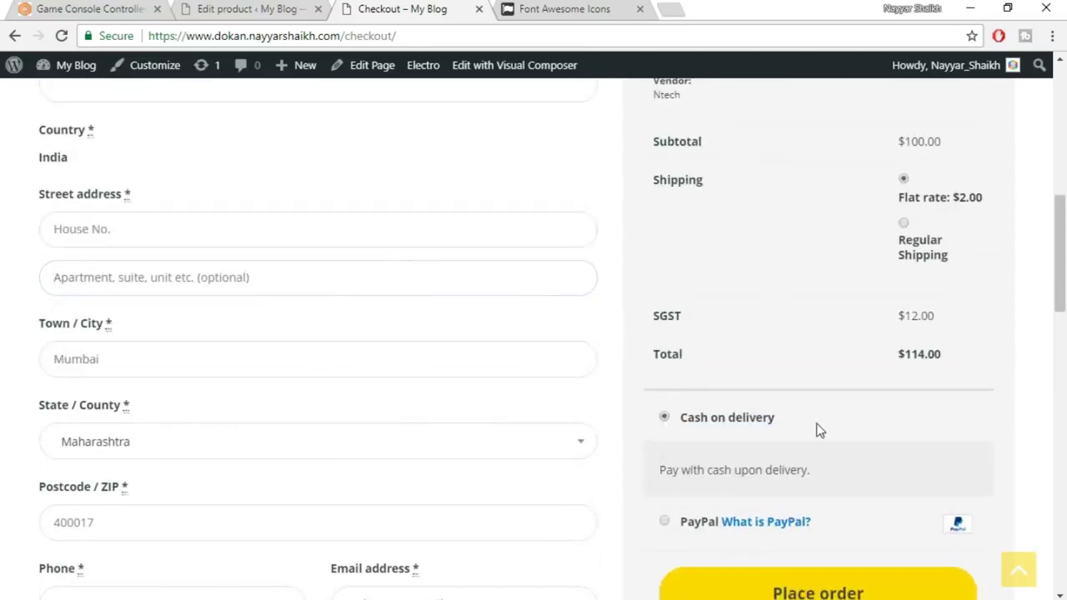
Highlight the SGST text on the checkout page and clear it.
scroll(823, 415, up, 1)
scroll(839, 400, up, 1)
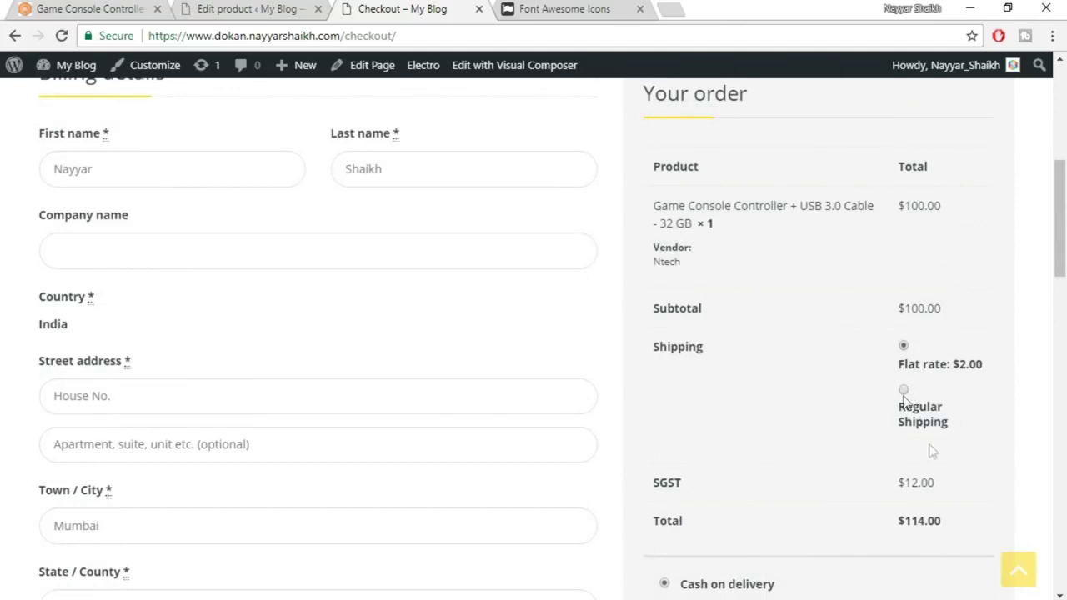
scroll(834, 417, down, 1)
drag(655, 397, 942, 406)
click(953, 407)
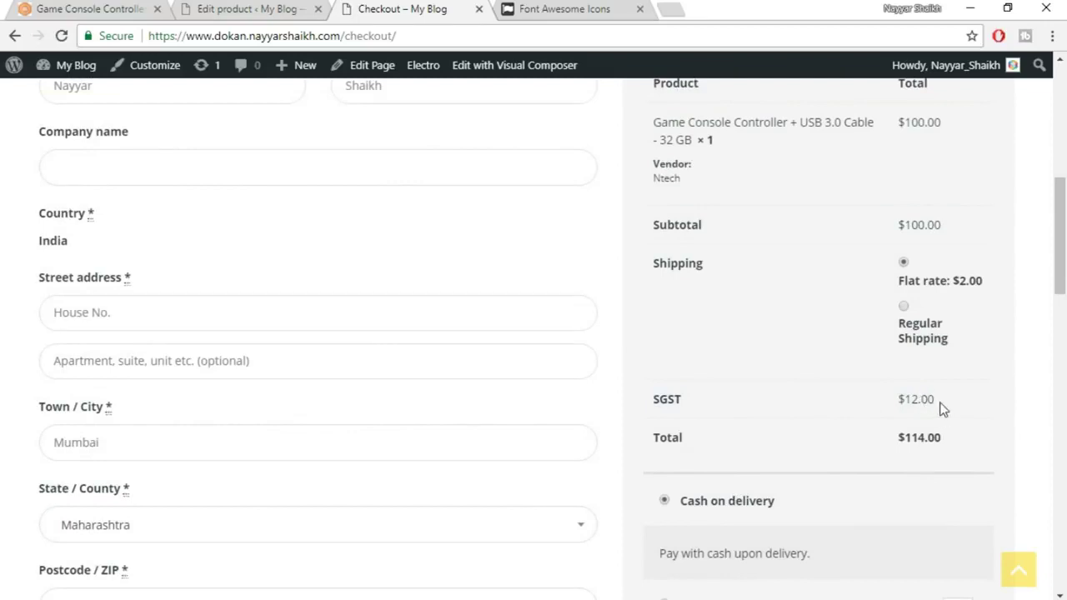
Place the $114.00 cash-on-delivery order for the 32 GB controller.
scroll(892, 359, up, 1)
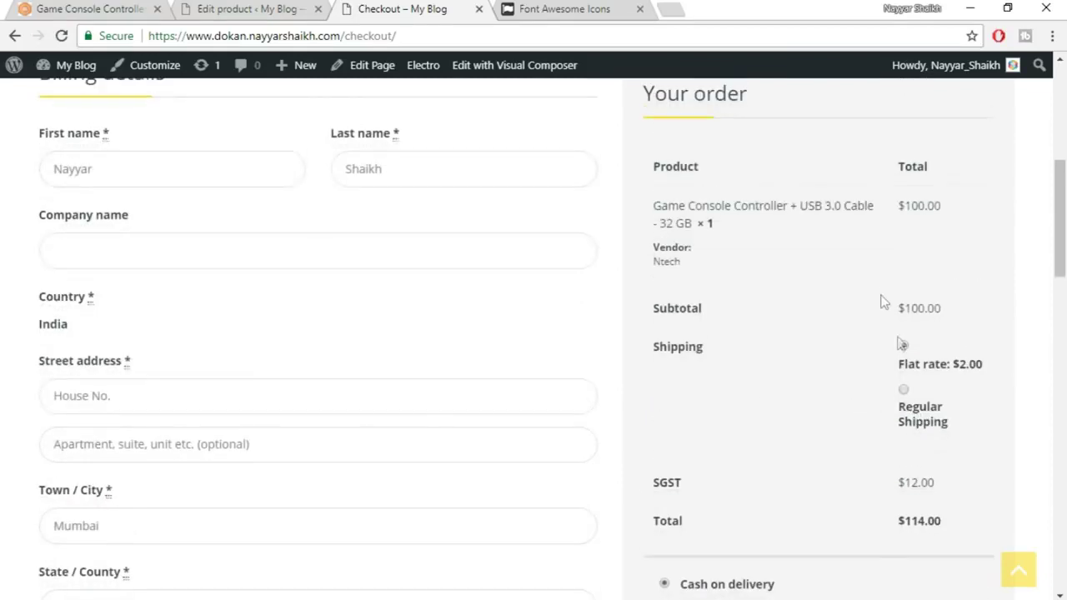
scroll(861, 283, up, 1)
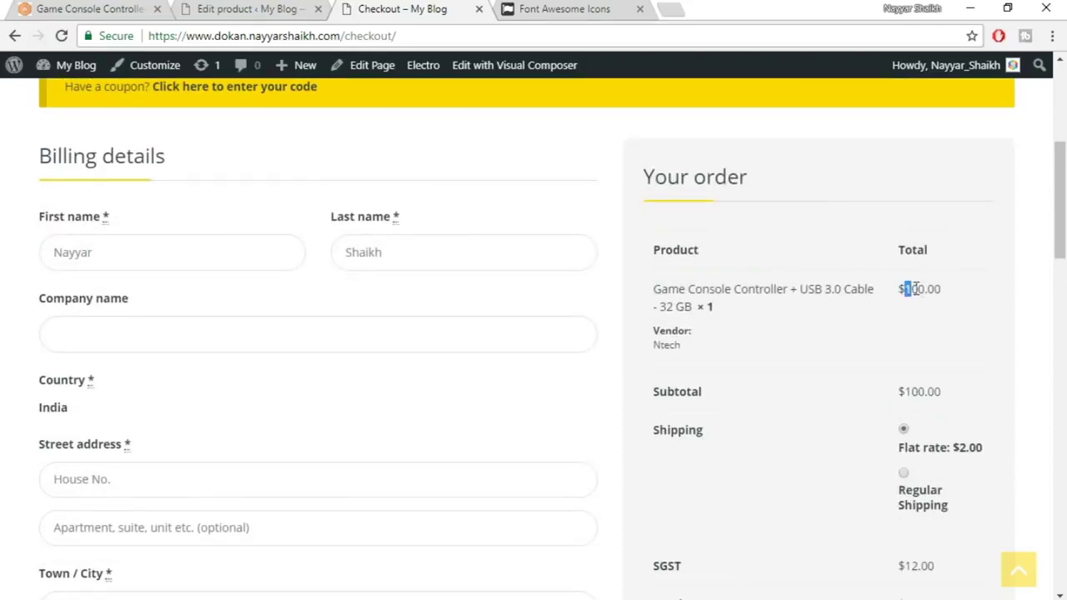
scroll(901, 324, down, 1)
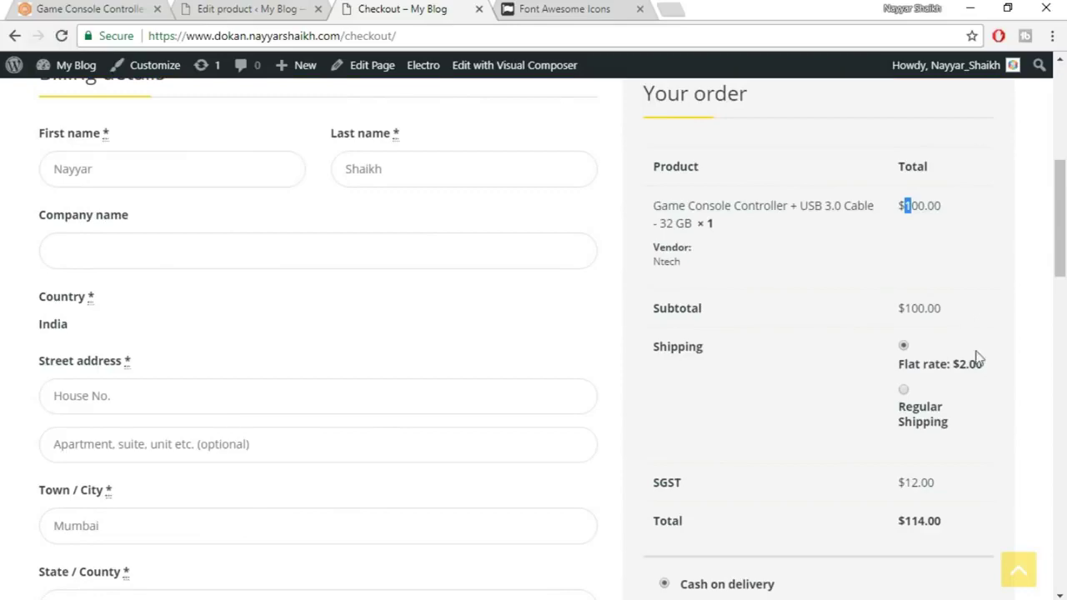
scroll(691, 459, down, 3)
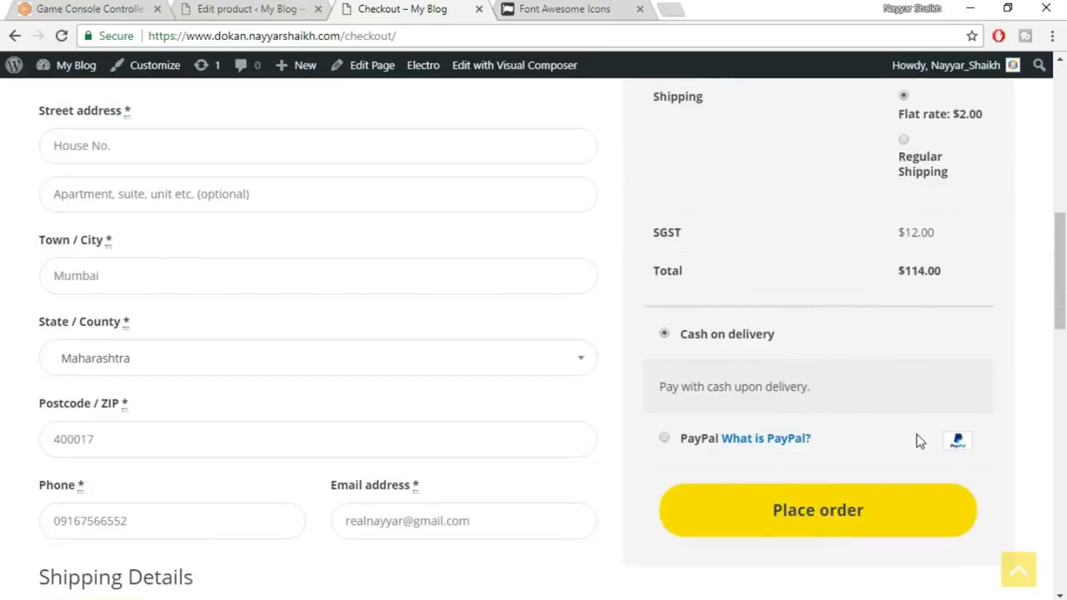
scroll(918, 441, up, 5)
scroll(917, 445, down, 6)
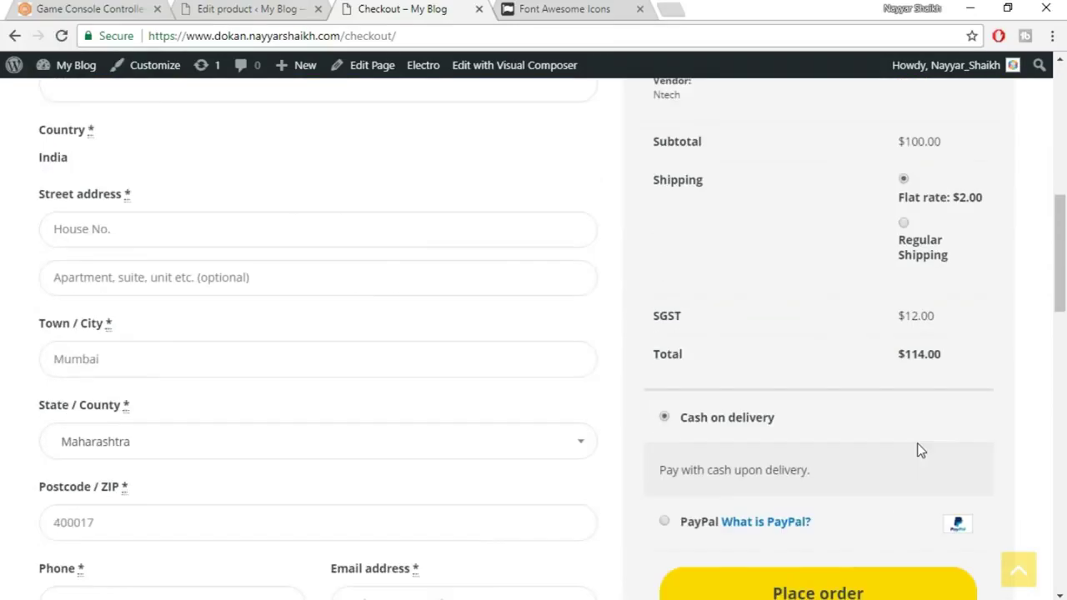
click(808, 421)
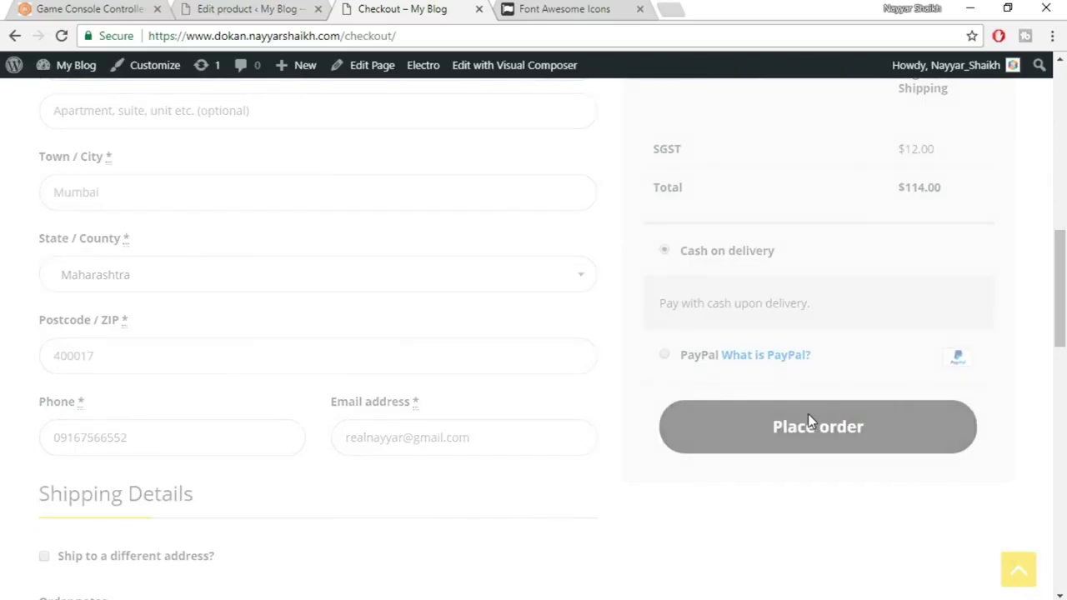
scroll(400, 360, down, 1)
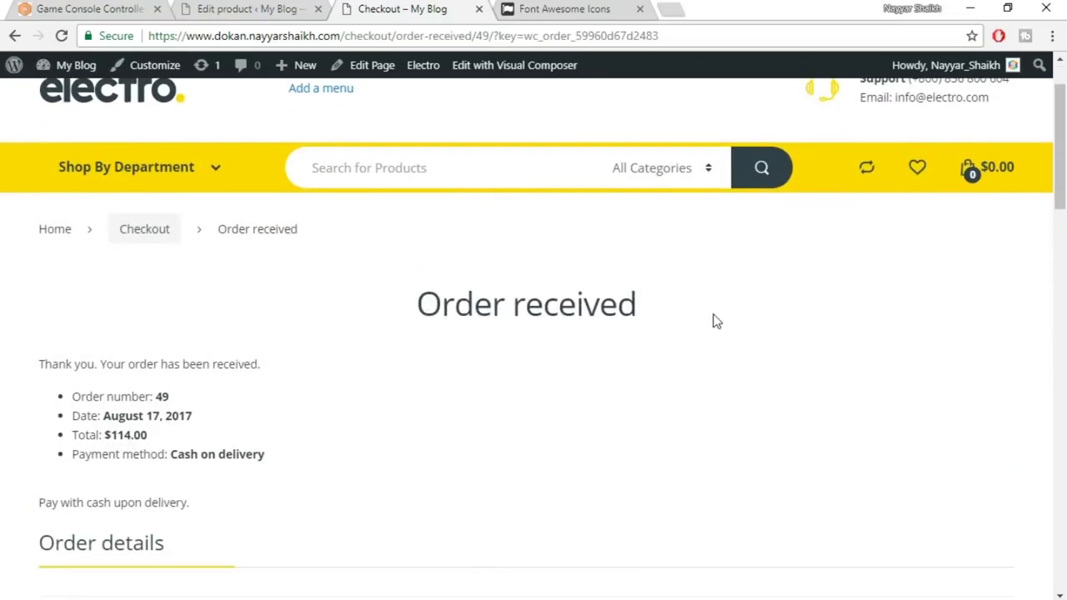
Scroll through the Order received page to review order 49's details.
scroll(713, 321, down, 2)
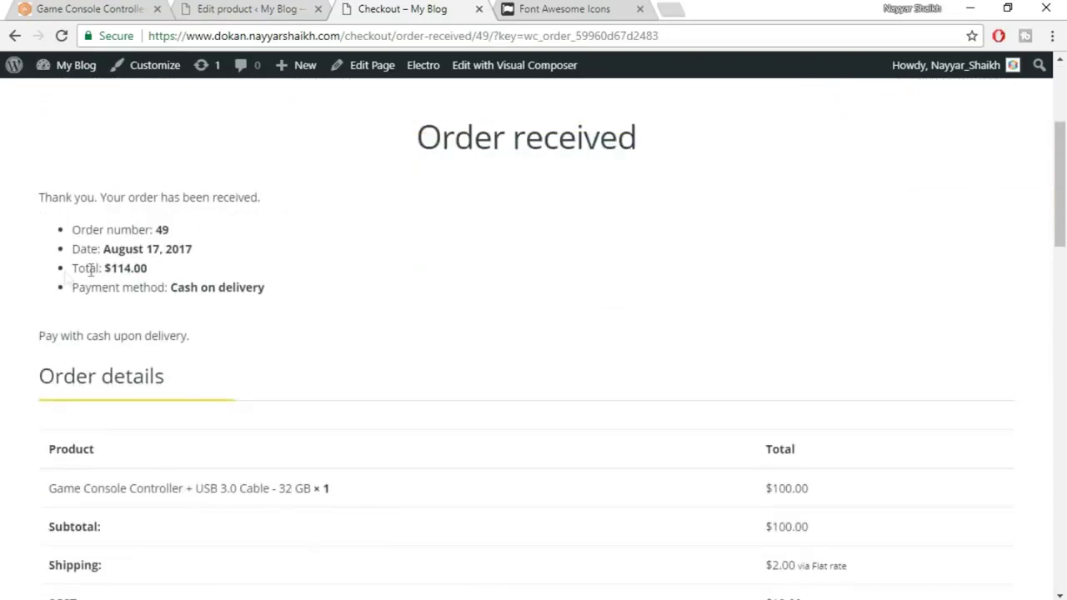
scroll(359, 345, down, 3)
scroll(589, 458, down, 3)
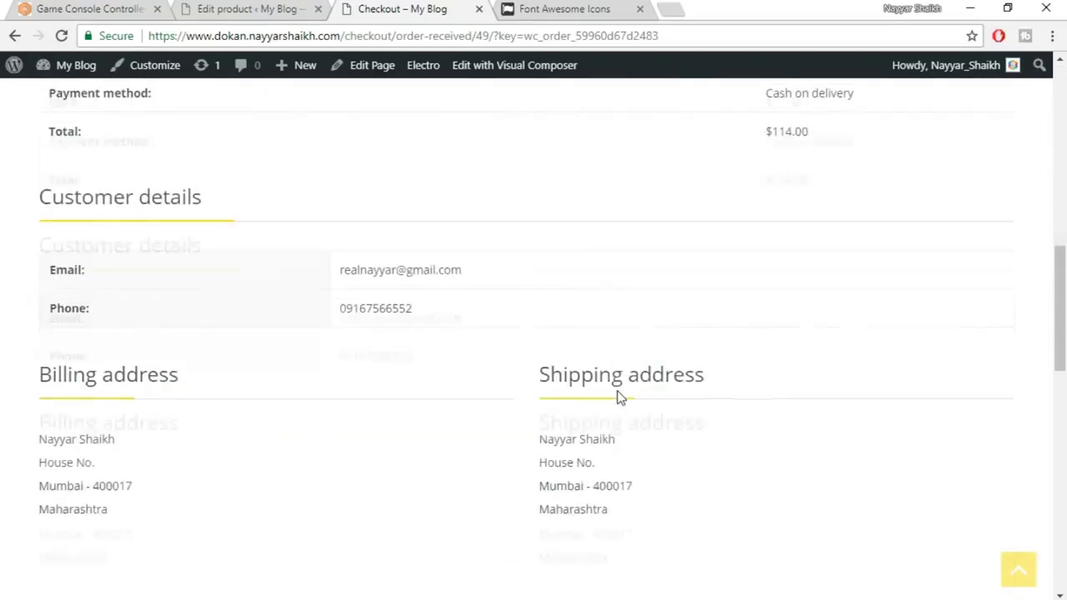
scroll(597, 372, up, 3)
scroll(595, 376, down, 5)
scroll(629, 371, up, 6)
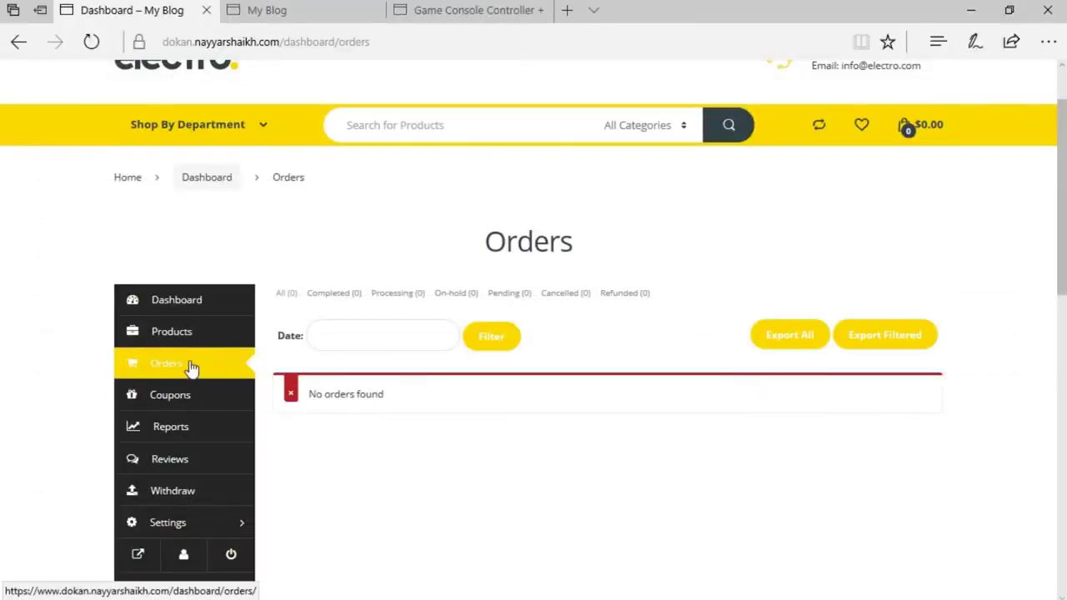
Reload the vendor Orders page so Order 49, $114.00, Processing appears.
click(91, 42)
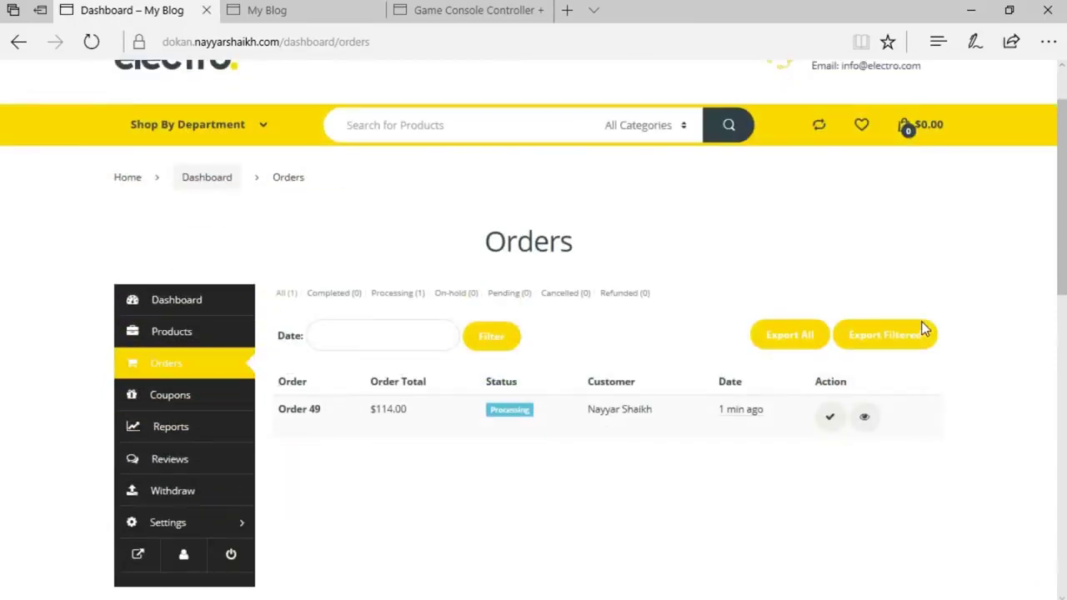
click(297, 423)
Open Order 49's detail view and click into its Add note box.
click(868, 427)
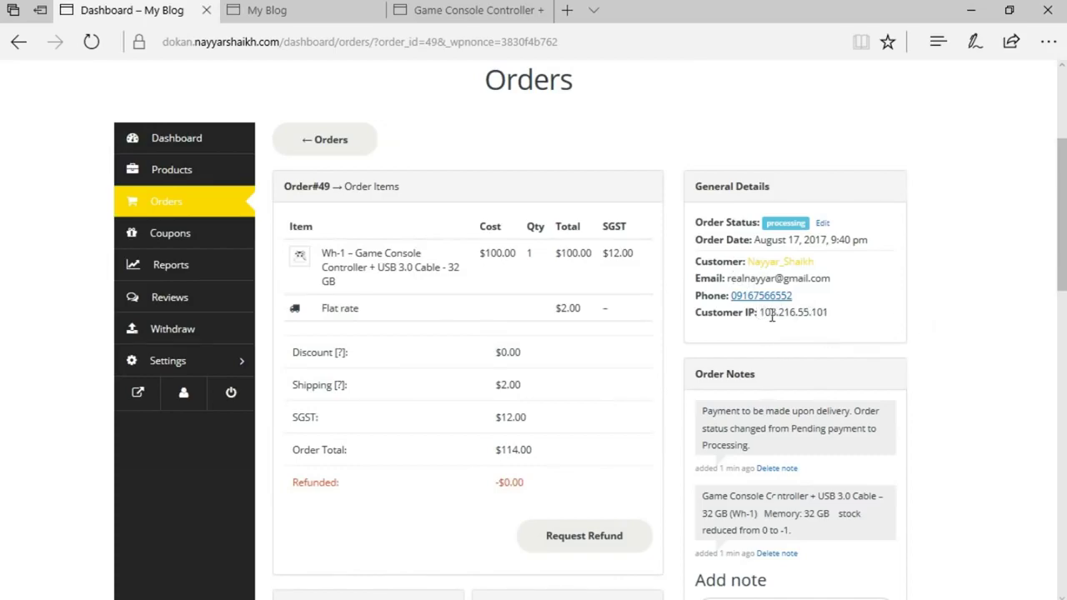
scroll(909, 321, down, 4)
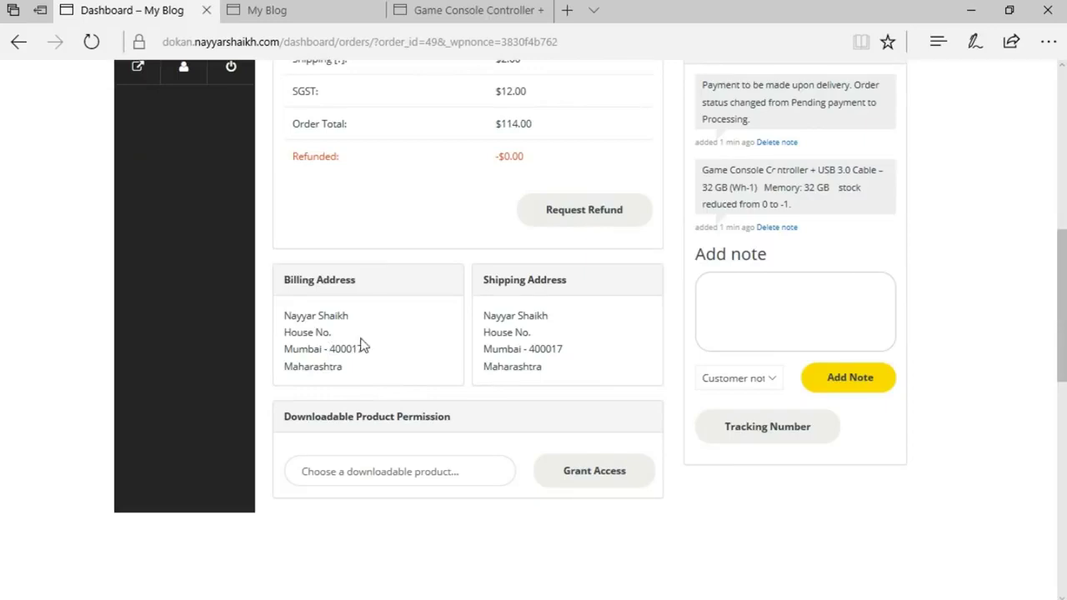
click(815, 327)
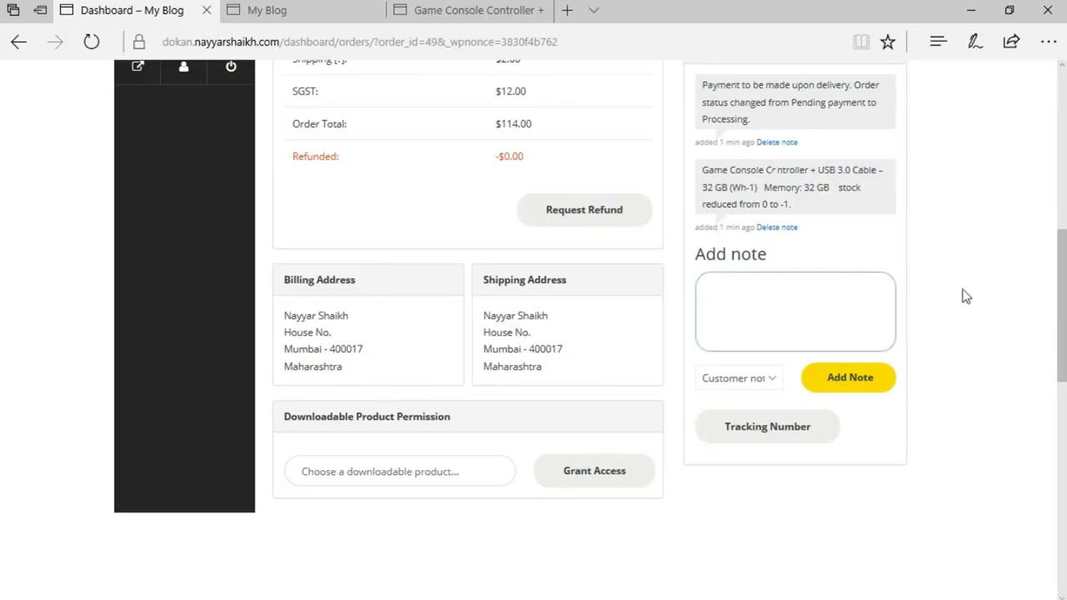
scroll(962, 298, up, 1)
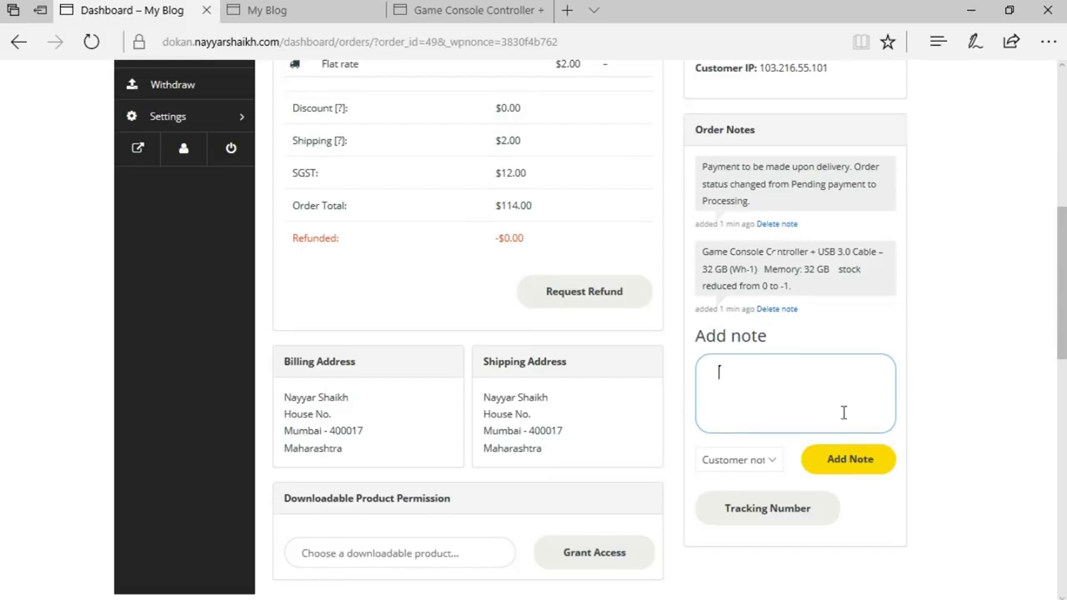
Leave the order note type set to Customer note.
click(771, 466)
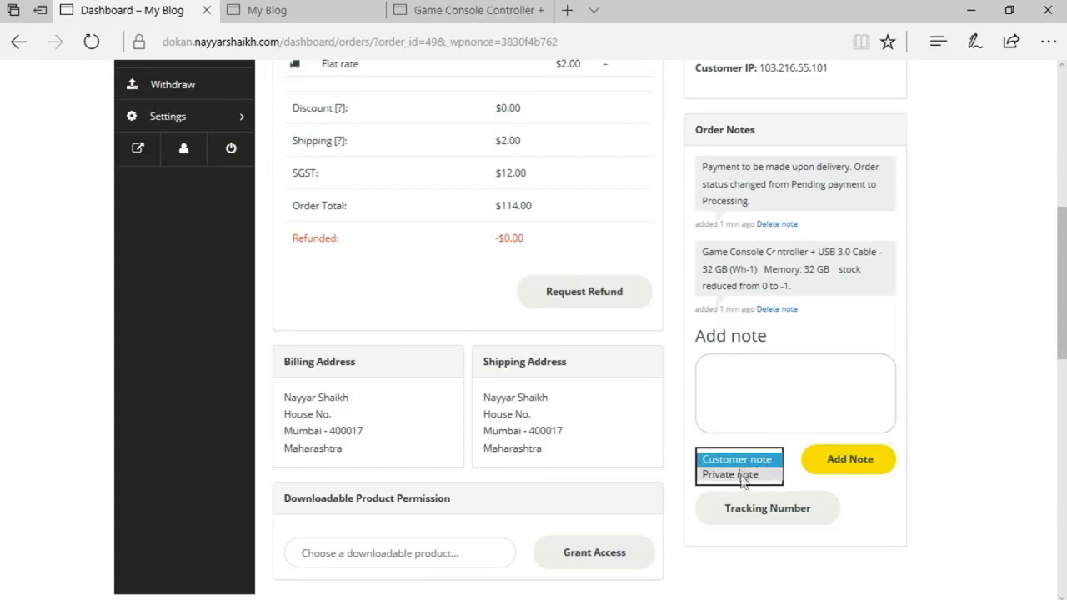
click(862, 469)
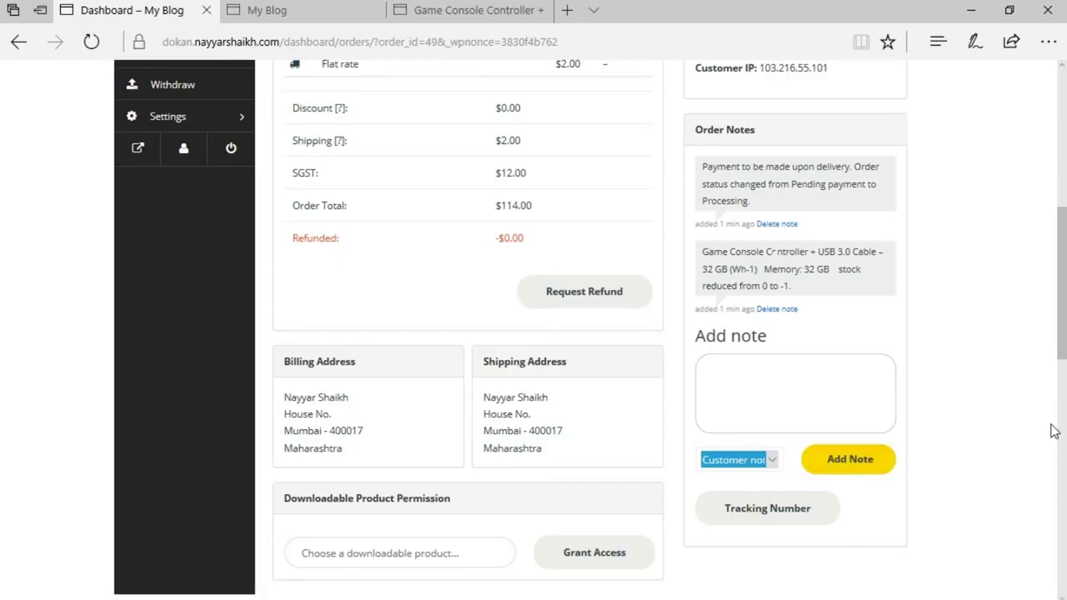
scroll(1053, 431, up, 4)
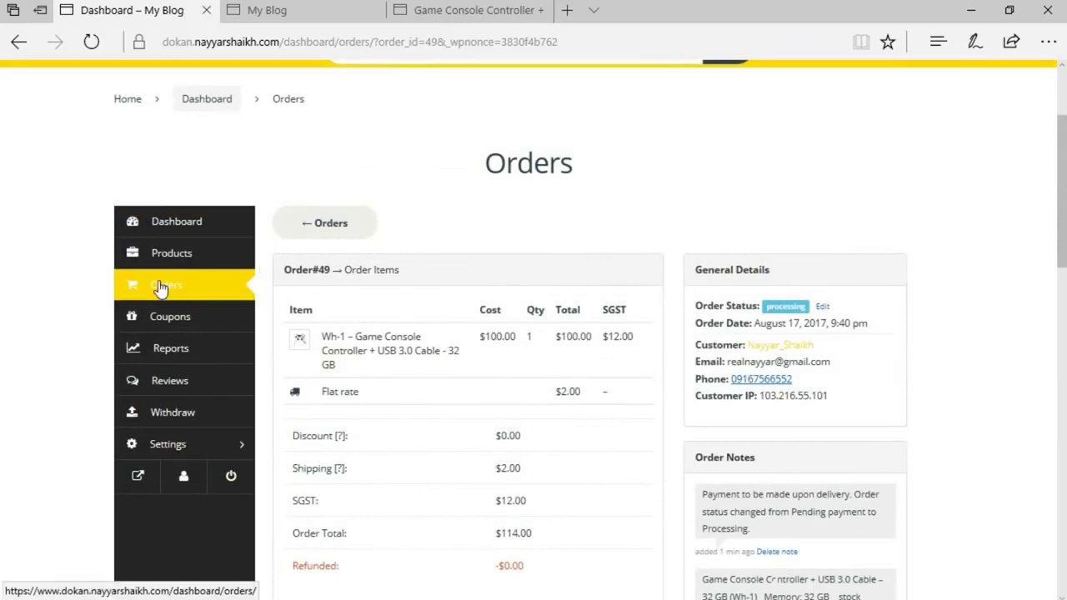
Mark Order 49 ($114.00) as Completed from the vendor's orders list.
click(163, 288)
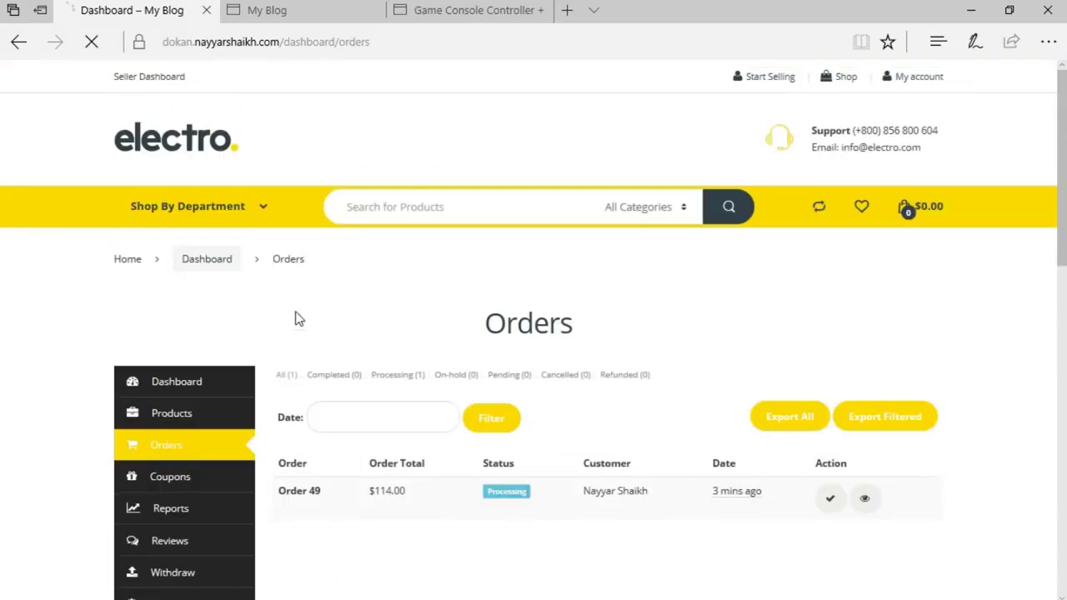
scroll(637, 329, down, 1)
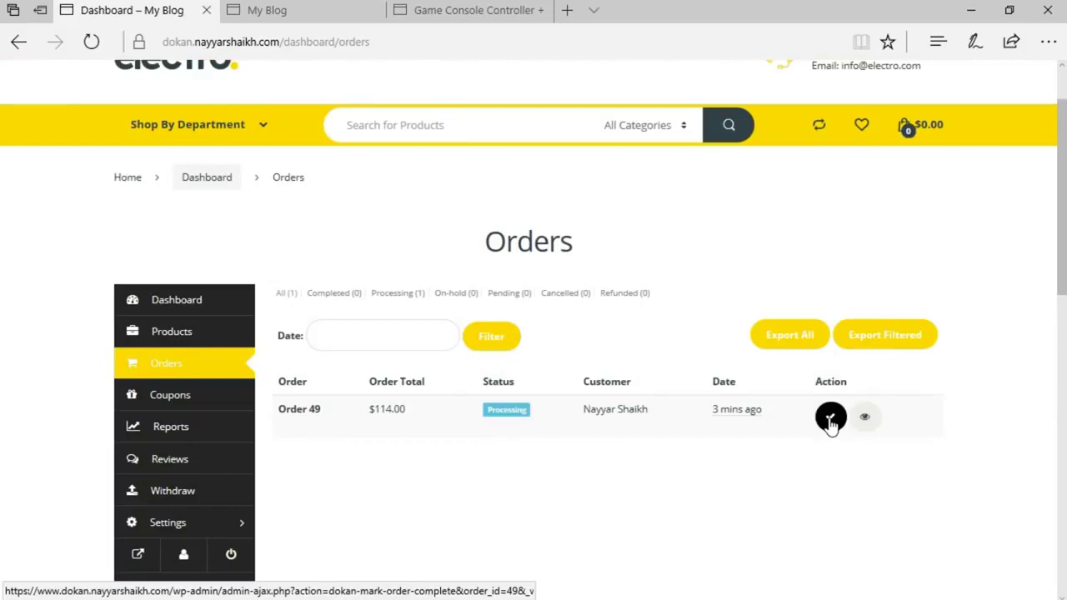
click(830, 423)
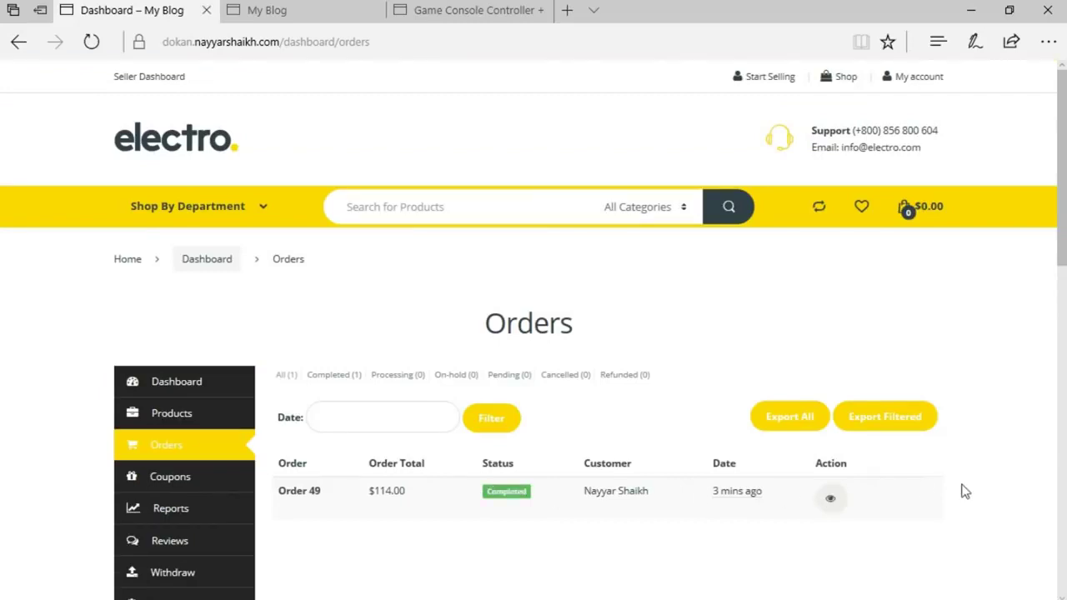
scroll(965, 492, down, 2)
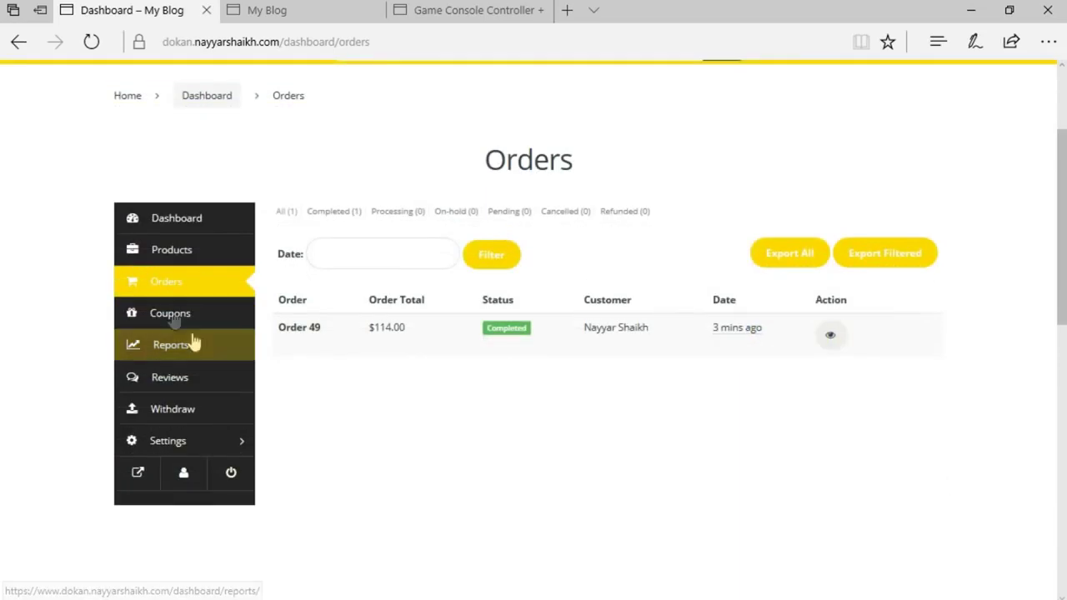
Start a new Dokan coupon titled D10 with the description 'Get 10% OFF'.
click(176, 317)
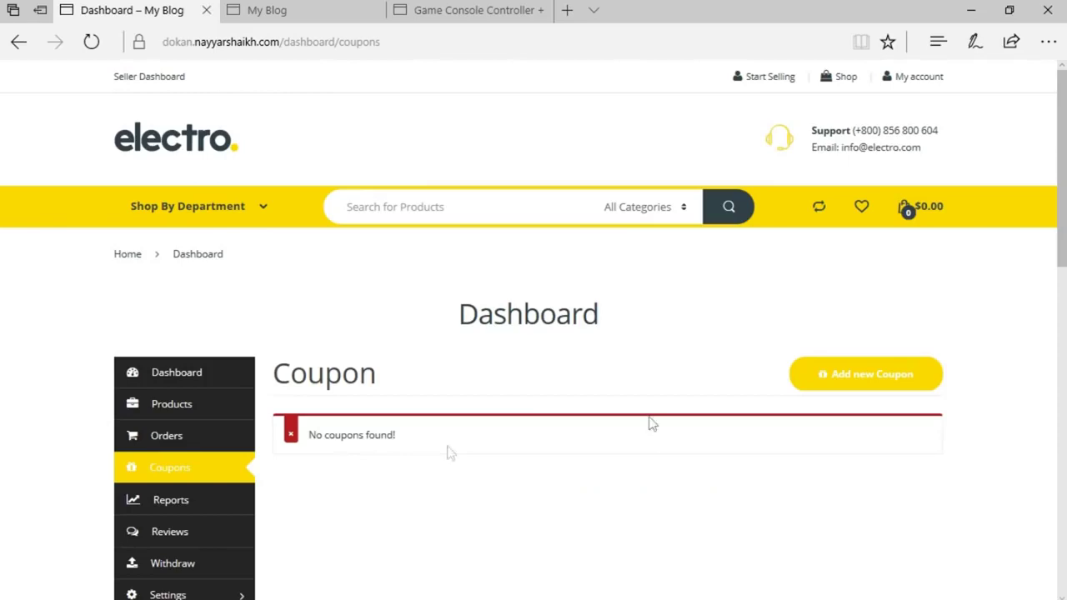
click(863, 377)
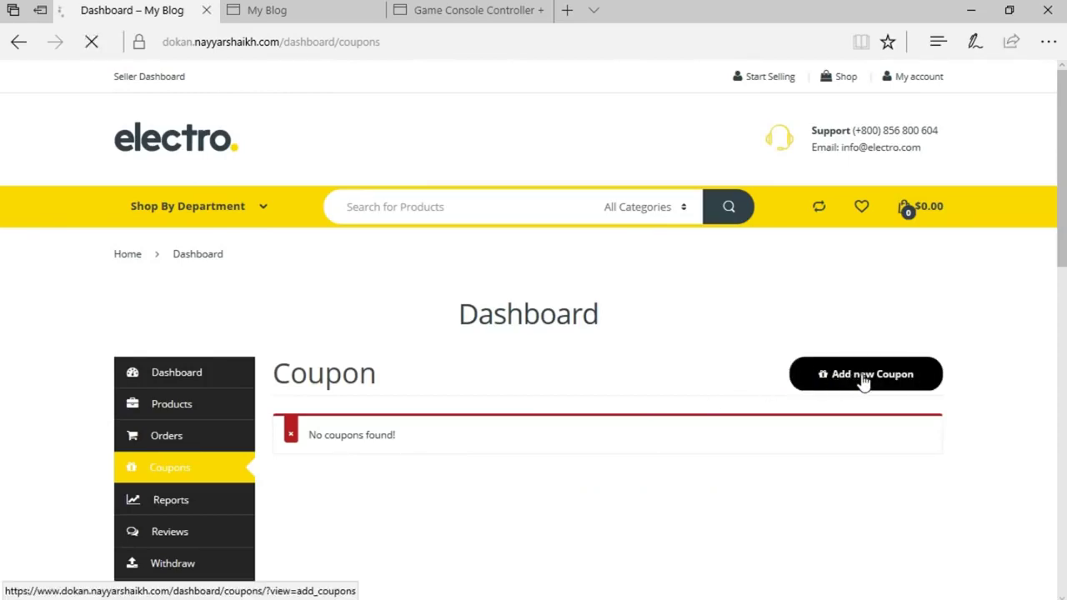
click(515, 266)
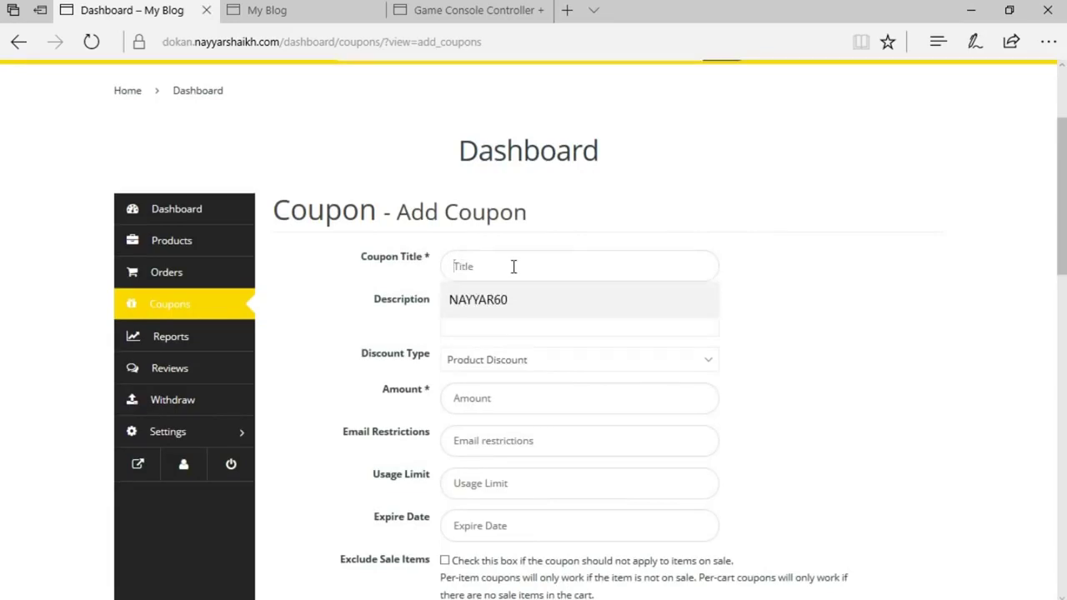
text(D10)
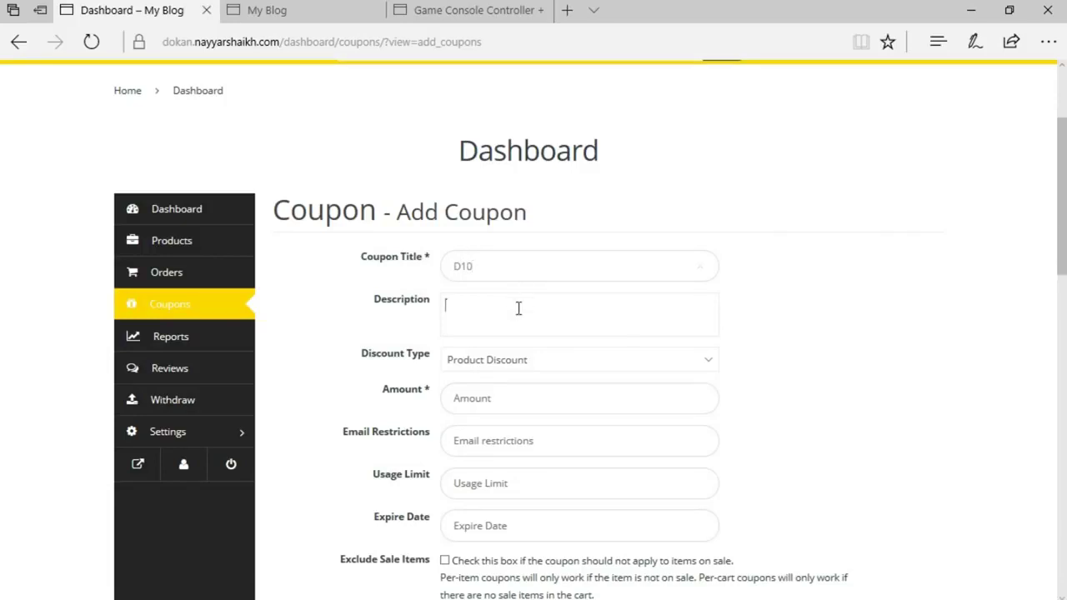
text(t 10% OFF)
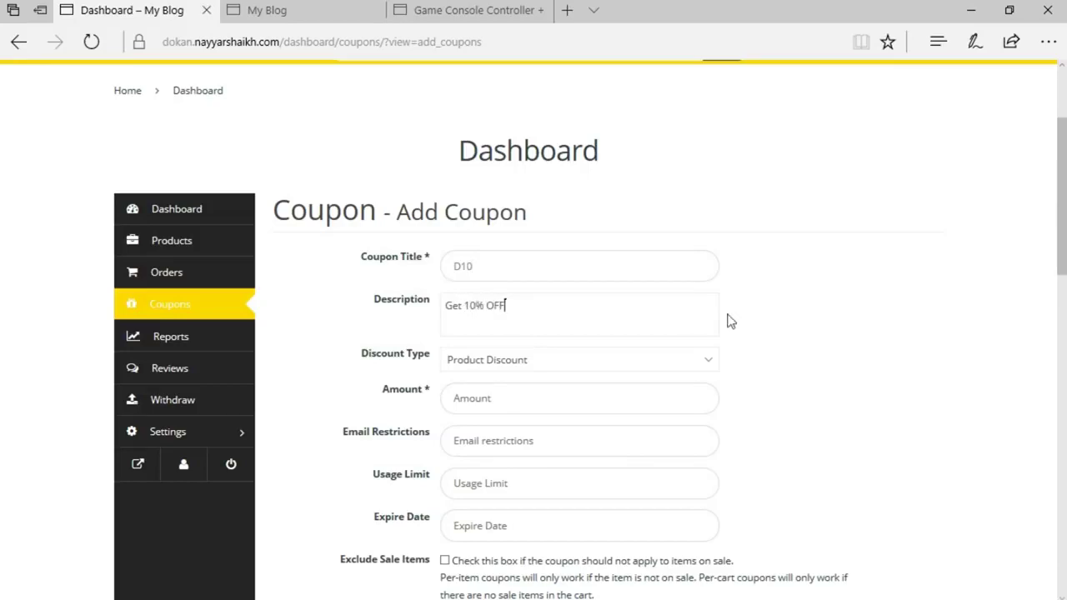
Make the coupon a Product % Discount with amount 10.
scroll(724, 310, down, 1)
click(527, 281)
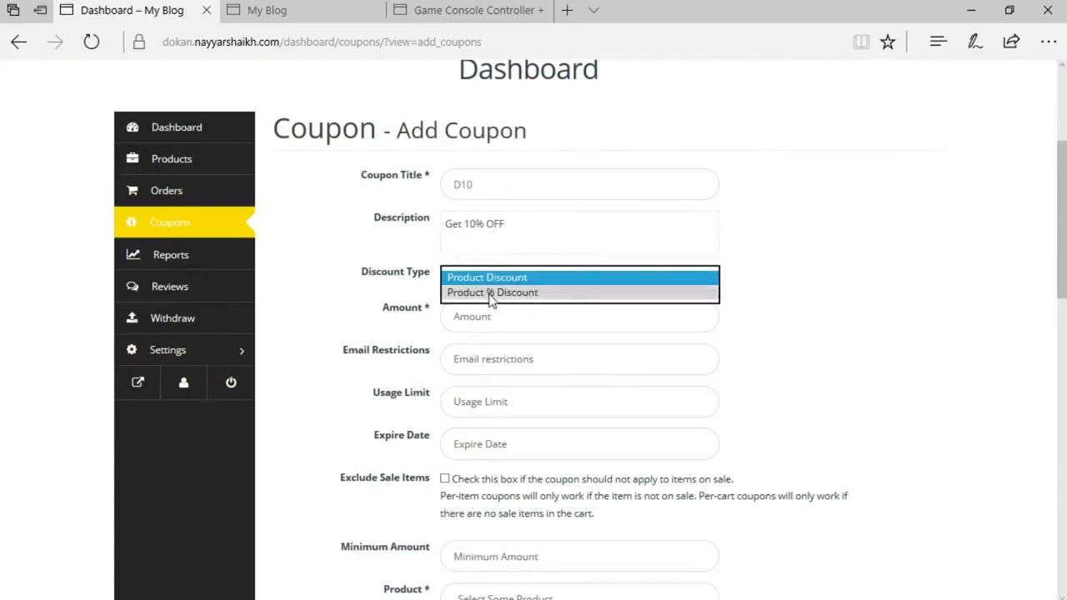
click(492, 294)
click(516, 316)
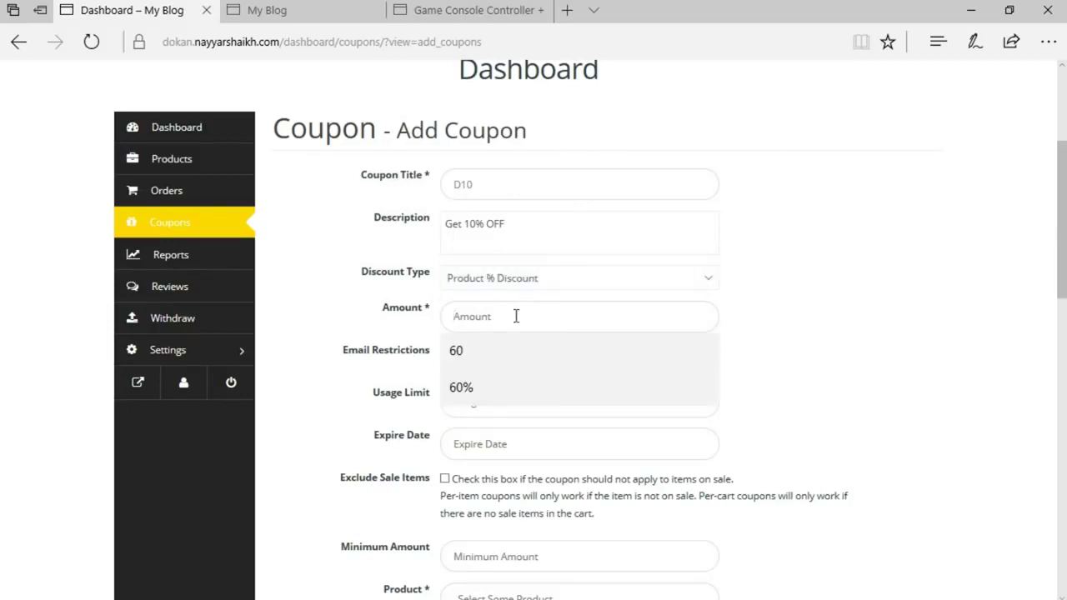
text(10)
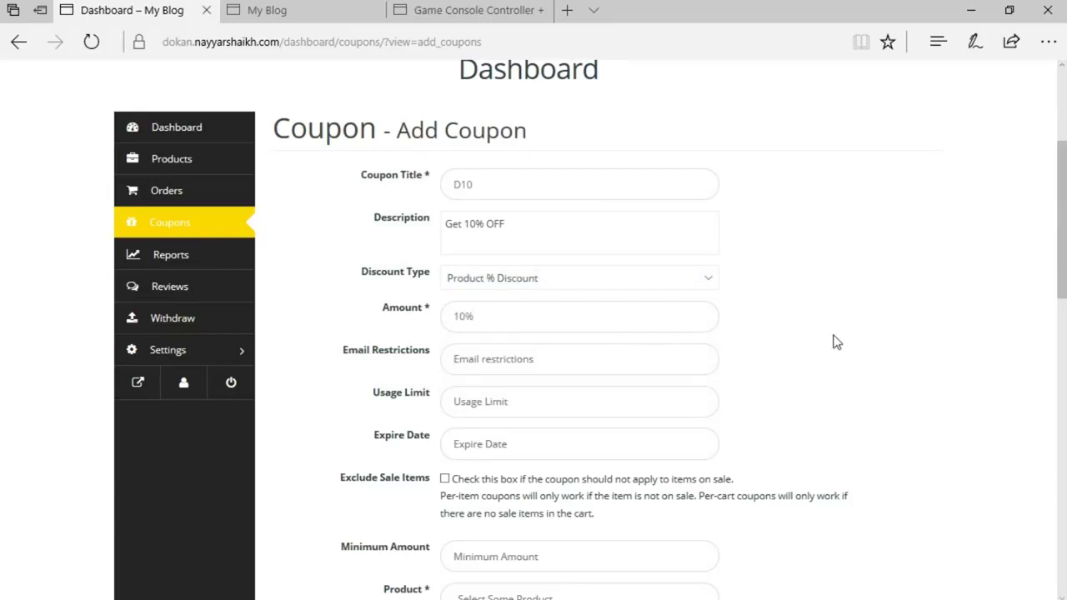
Set the coupon expiry to 2017-08-31 and the minimum amount to 100.
scroll(797, 367, down, 2)
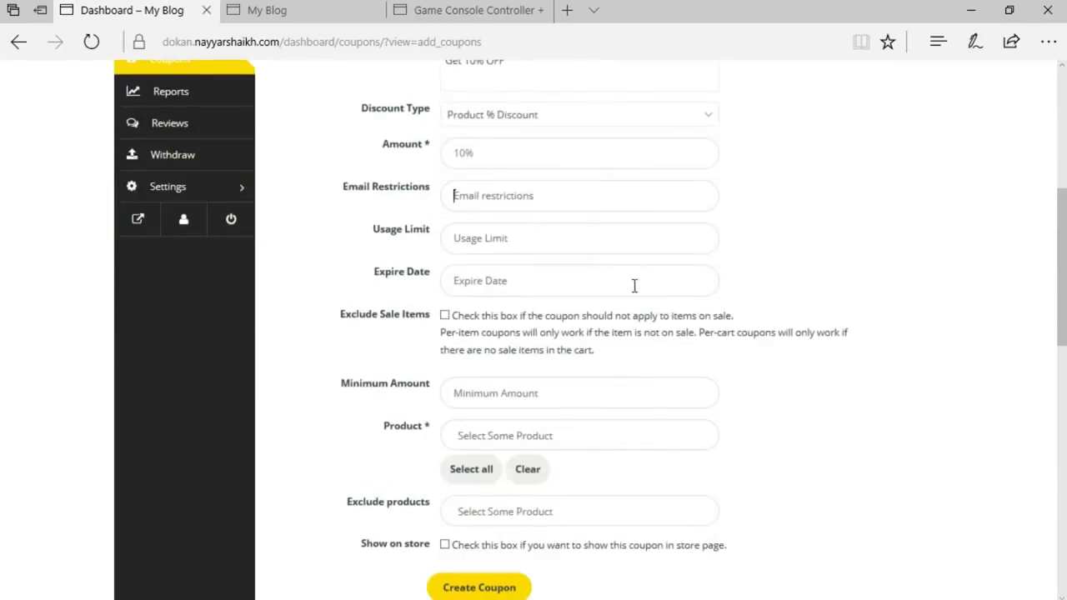
scroll(525, 262, up, 1)
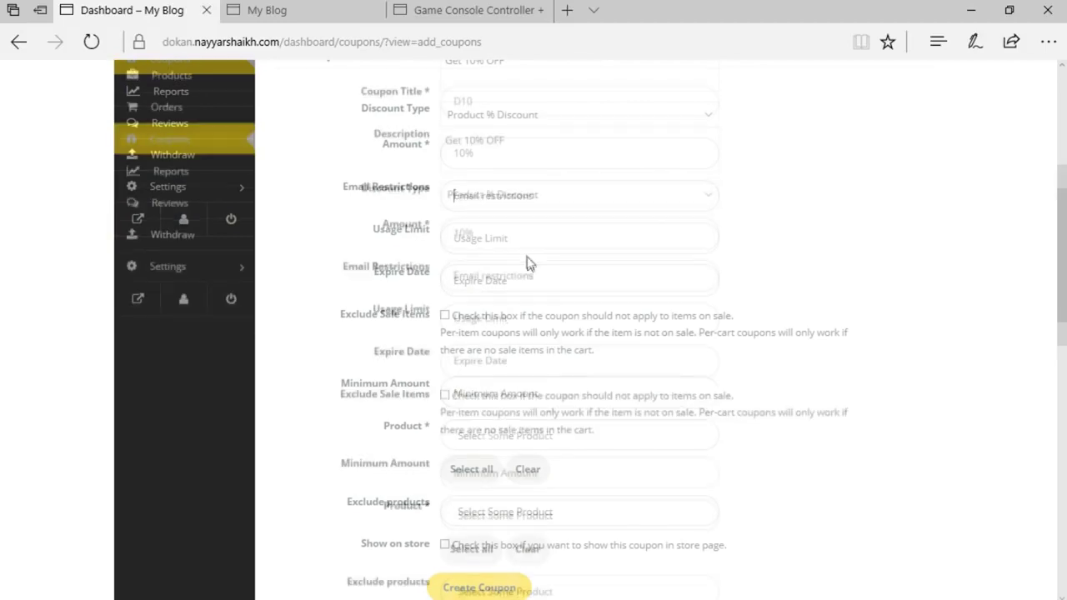
click(510, 361)
click(519, 512)
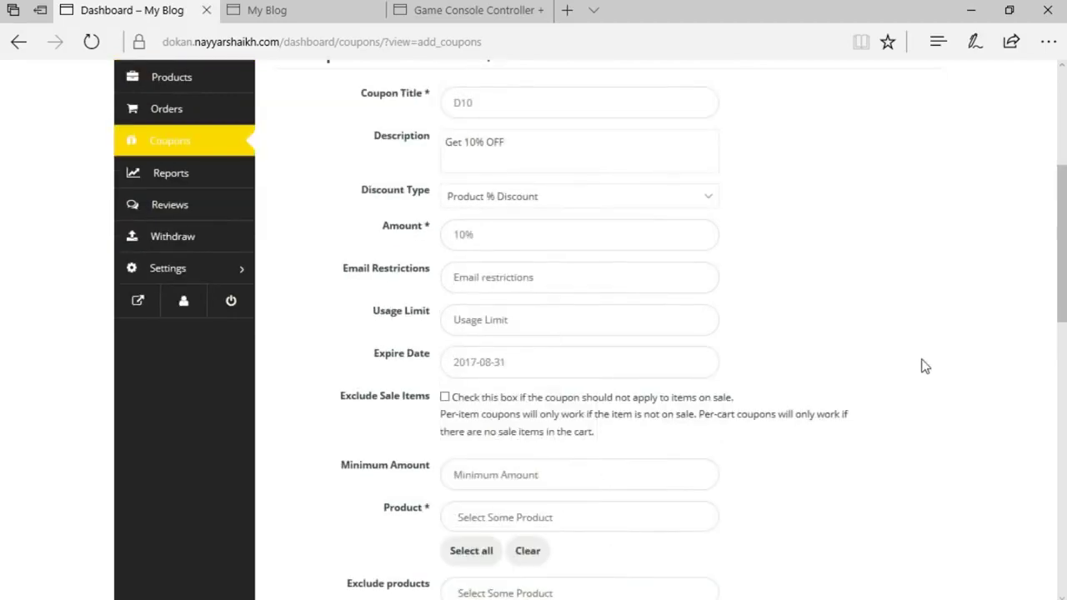
scroll(924, 365, down, 1)
click(525, 393)
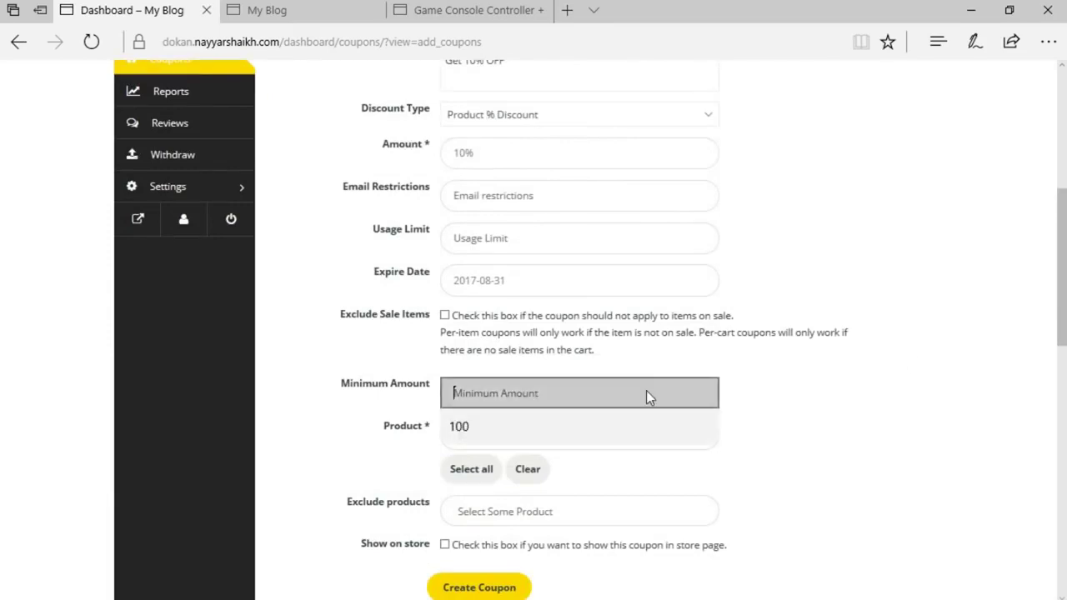
text(100)
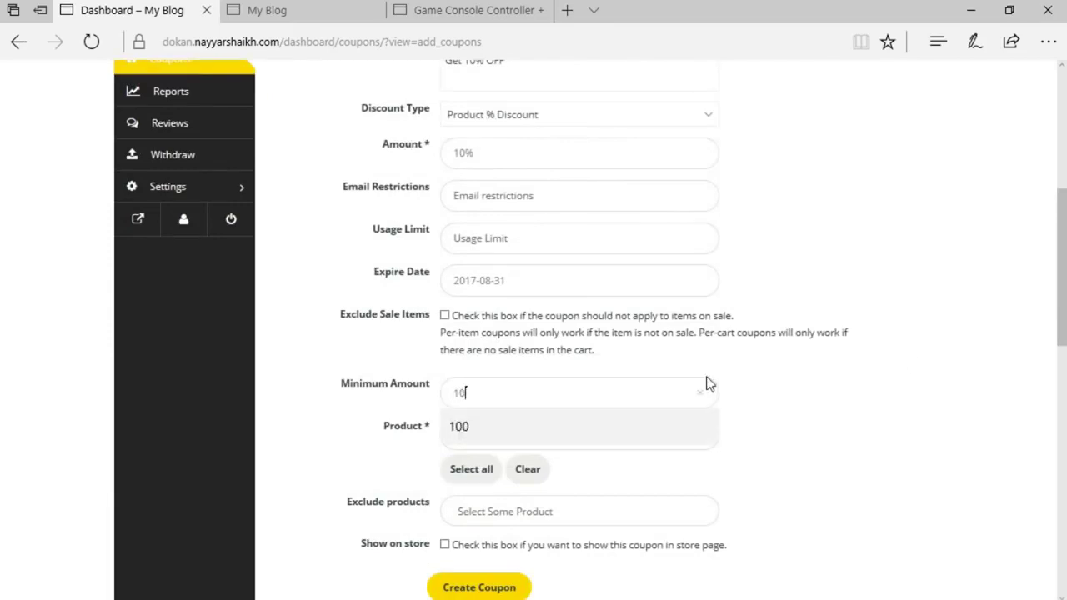
Exclude sale items from the coupon, leaving the product list unselected.
click(815, 423)
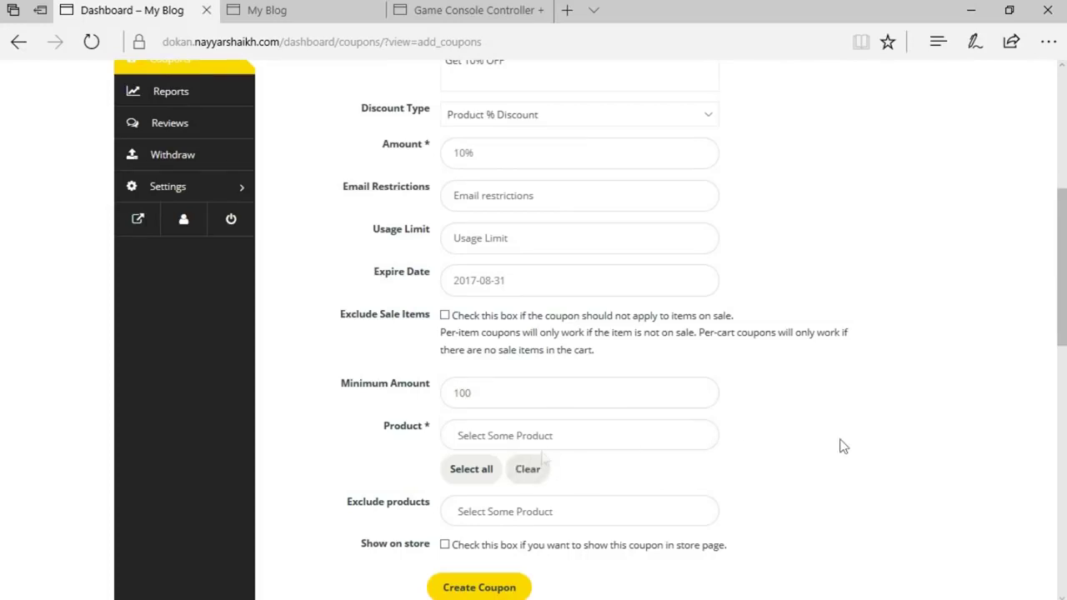
click(488, 434)
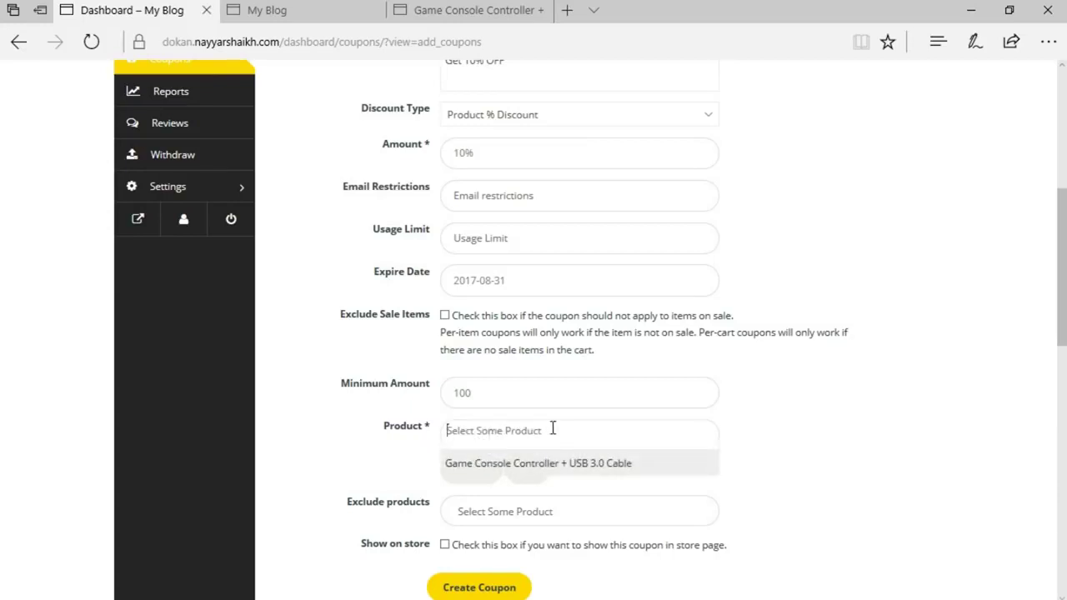
click(859, 408)
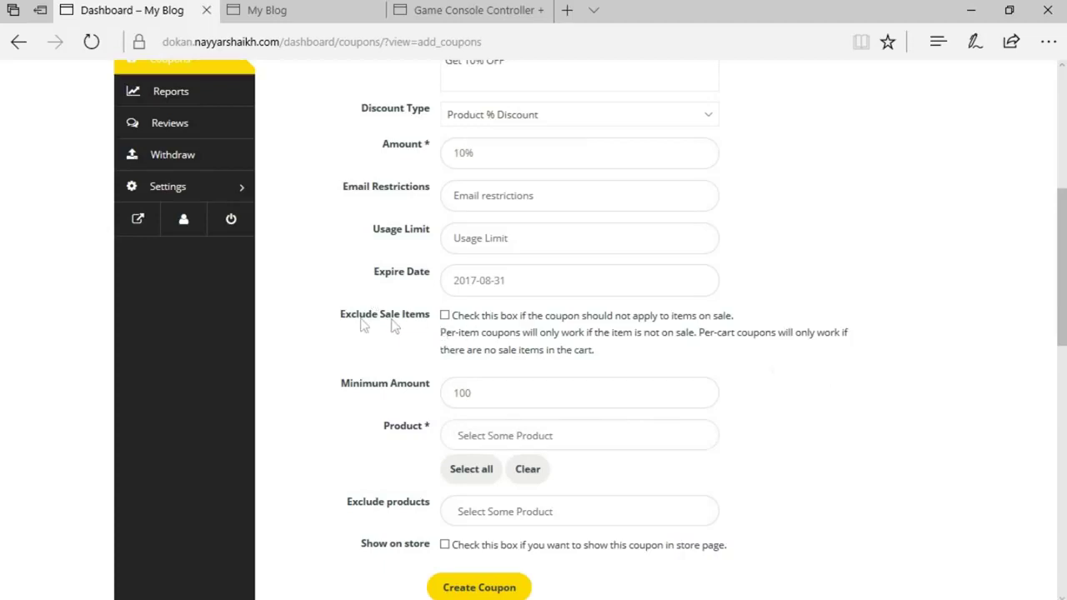
click(445, 316)
scroll(790, 393, down, 3)
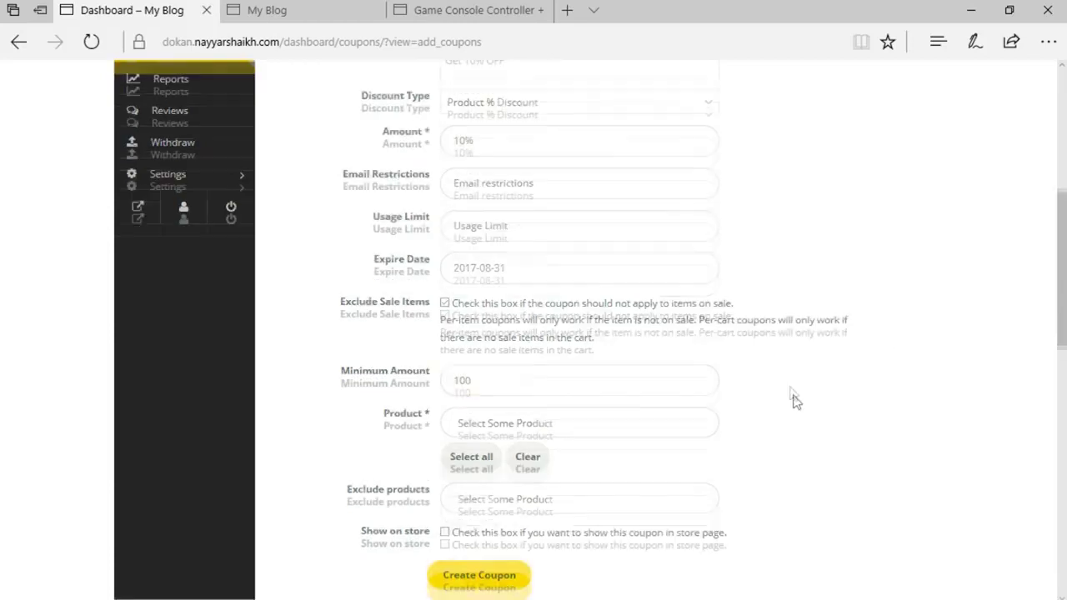
Assign the coupon to Game Console Controller + USB 3.0 Cable and create coupon D10.
click(481, 351)
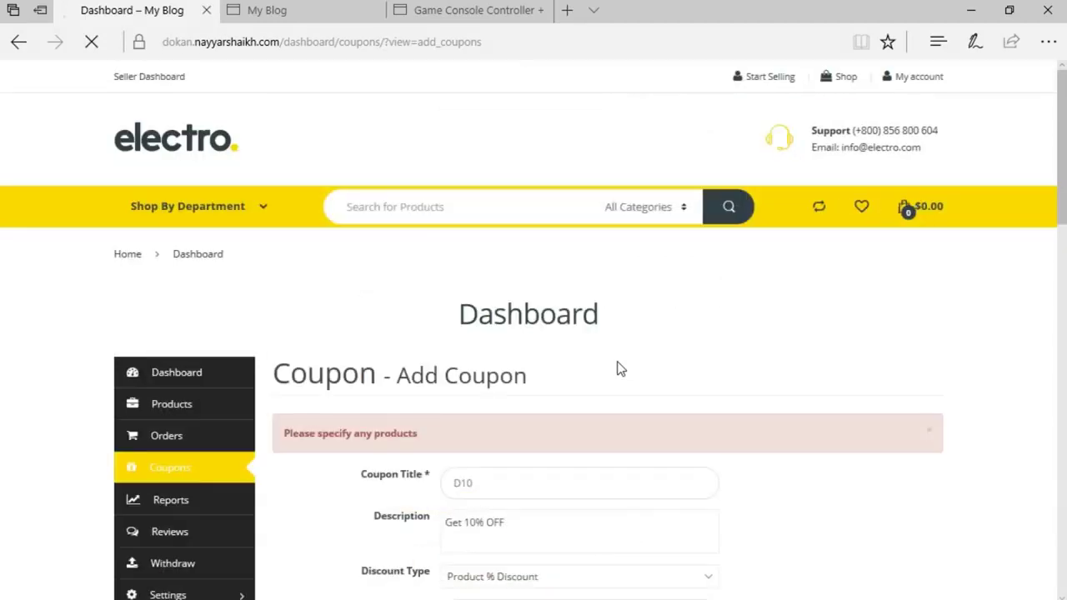
scroll(814, 364, down, 1)
scroll(815, 365, down, 7)
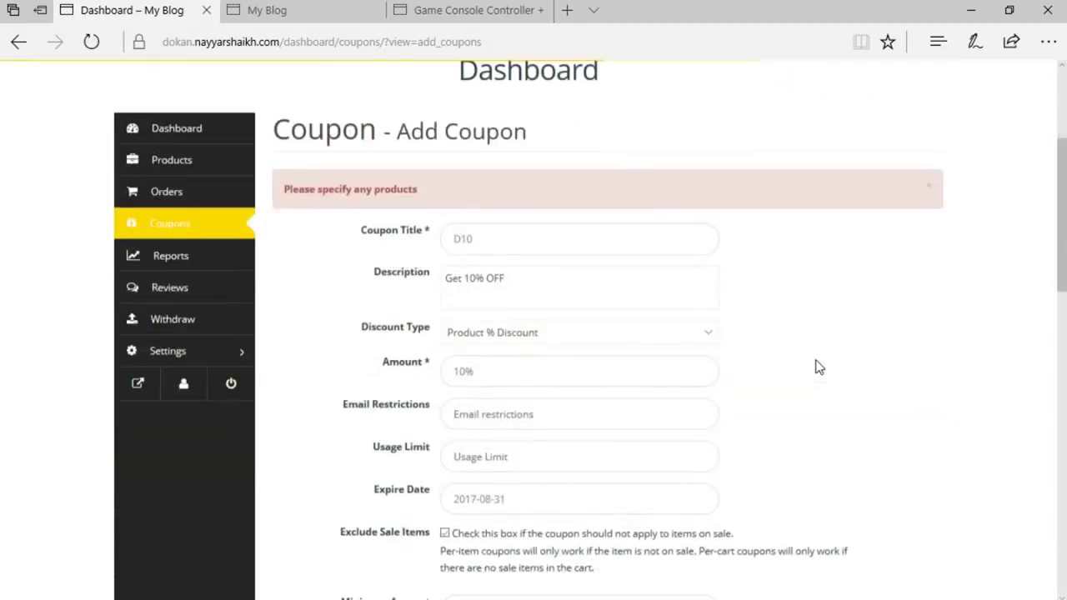
click(553, 323)
click(551, 250)
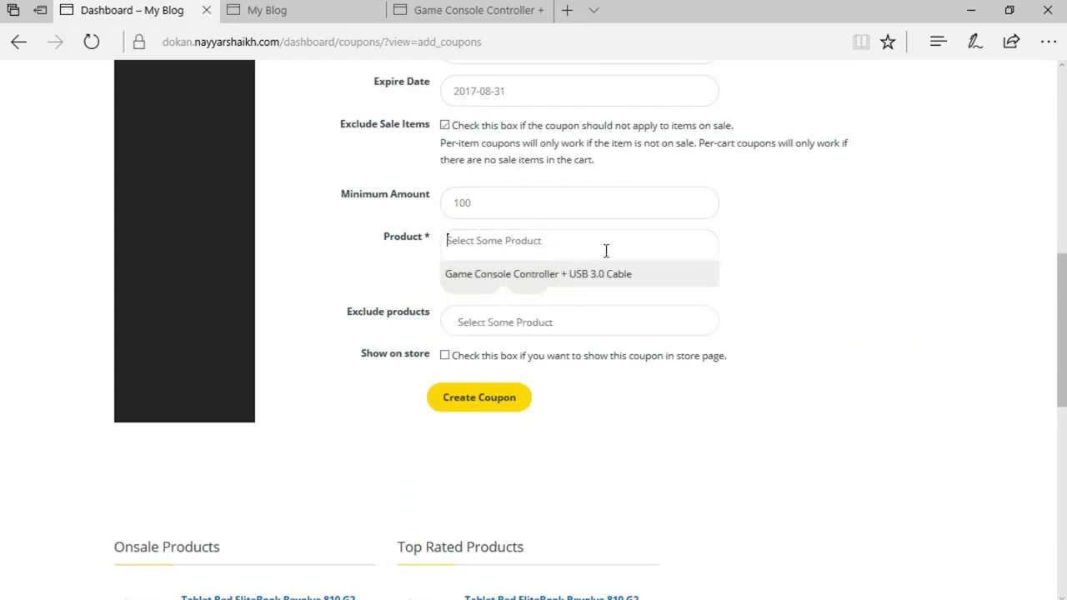
click(596, 280)
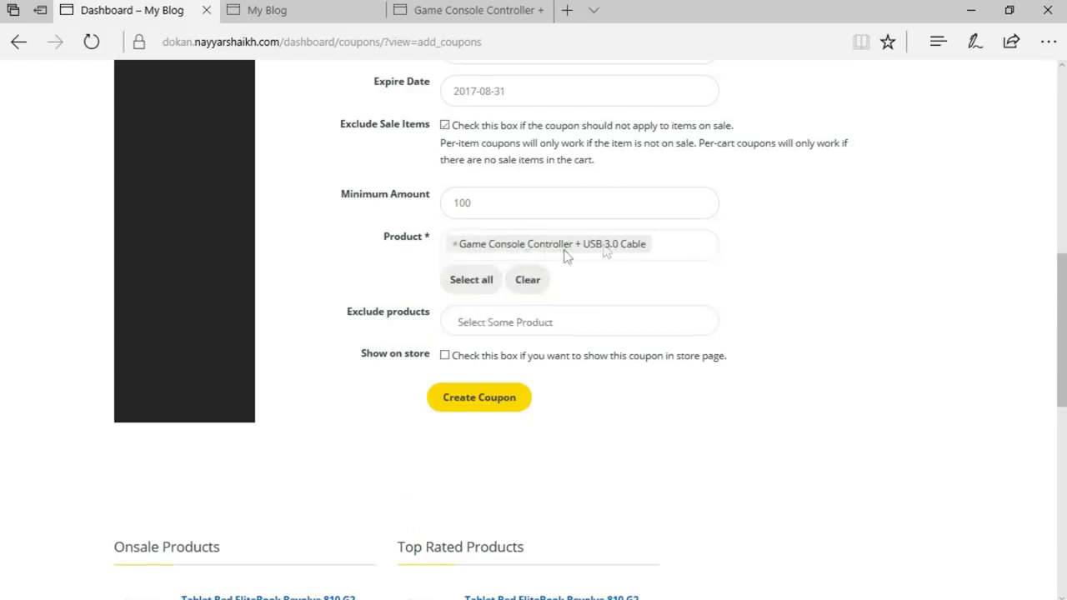
click(499, 405)
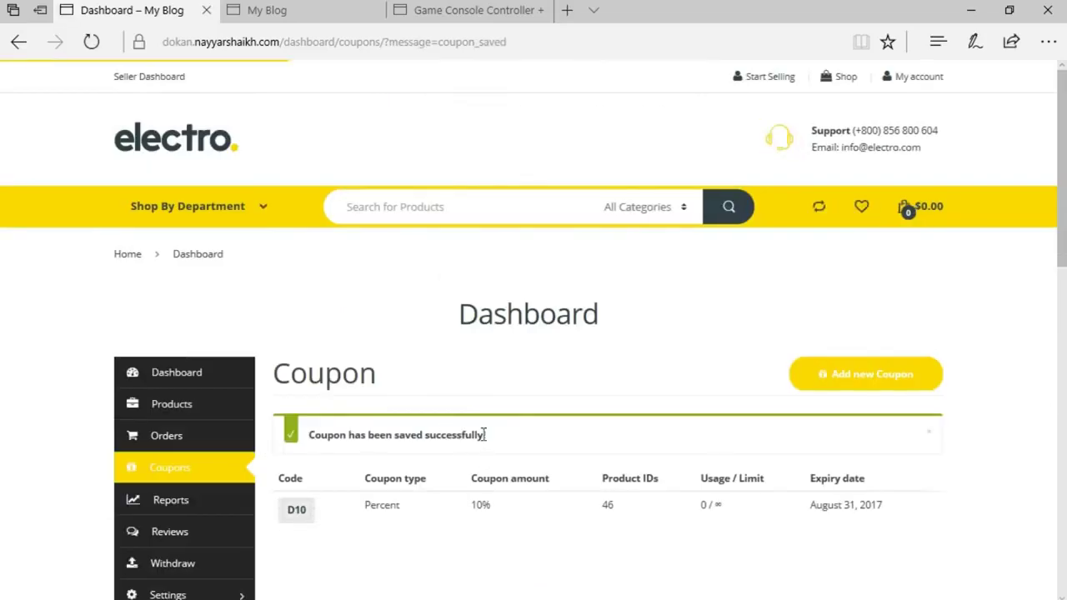
scroll(624, 445, down, 1)
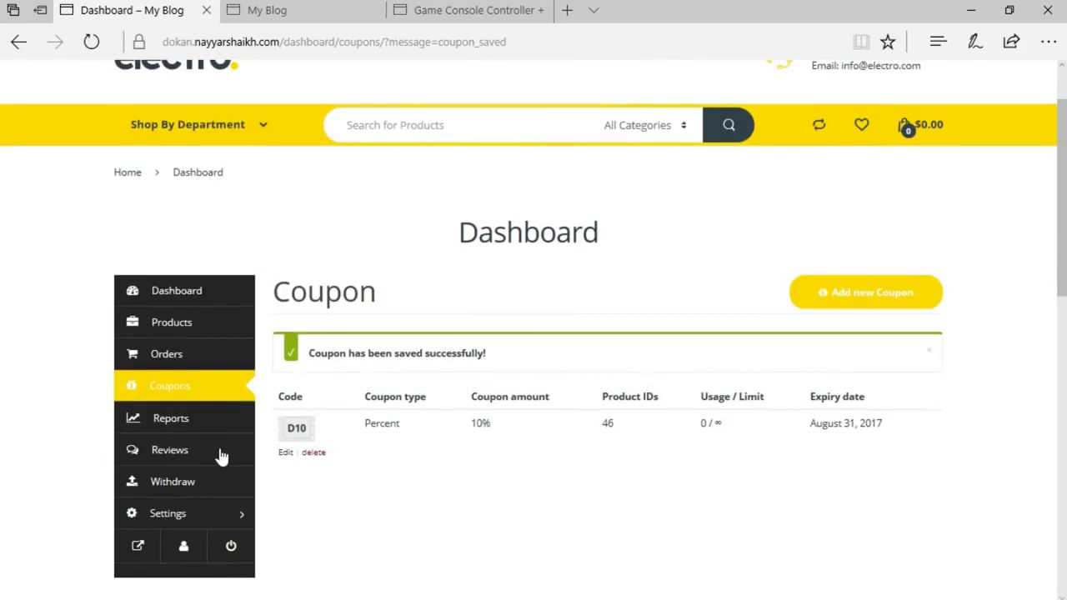
Review the vendor's sales report, highlighting the $114.00 sales and average daily sales figures.
click(208, 423)
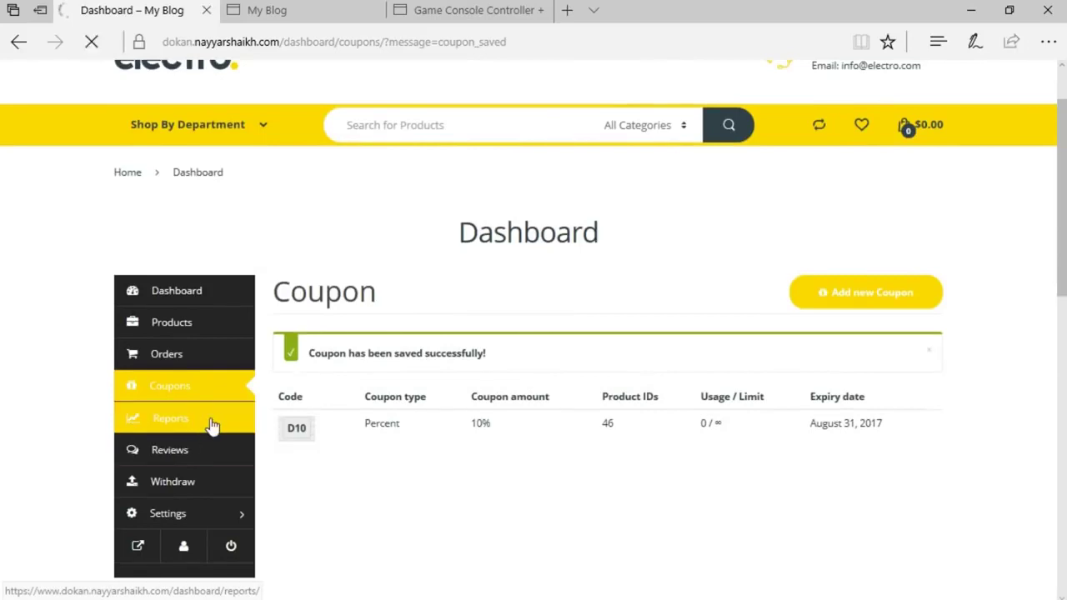
scroll(393, 409, down, 3)
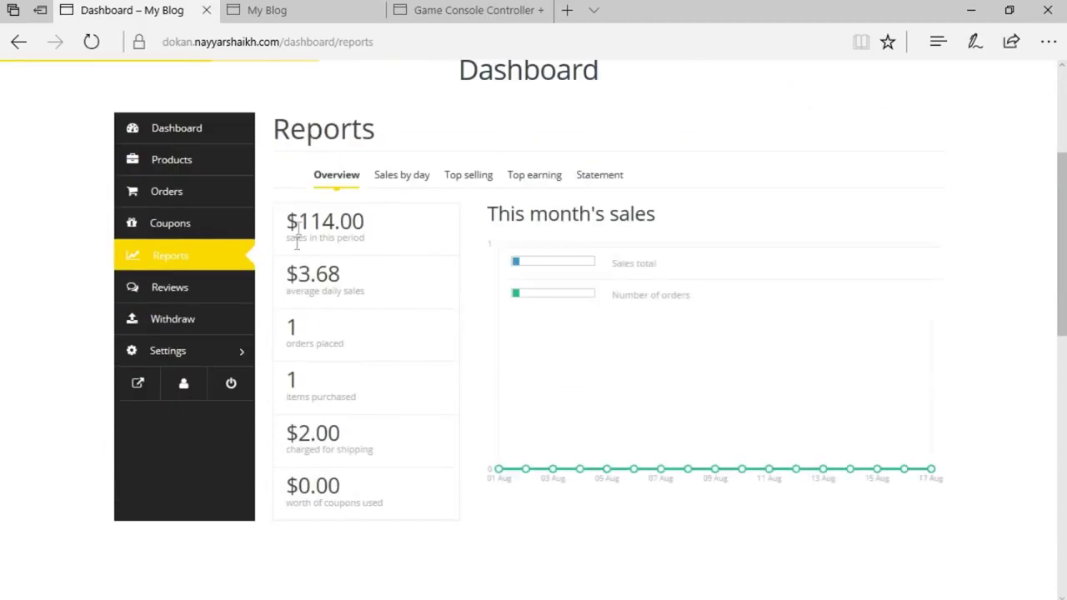
drag(297, 221, 334, 222)
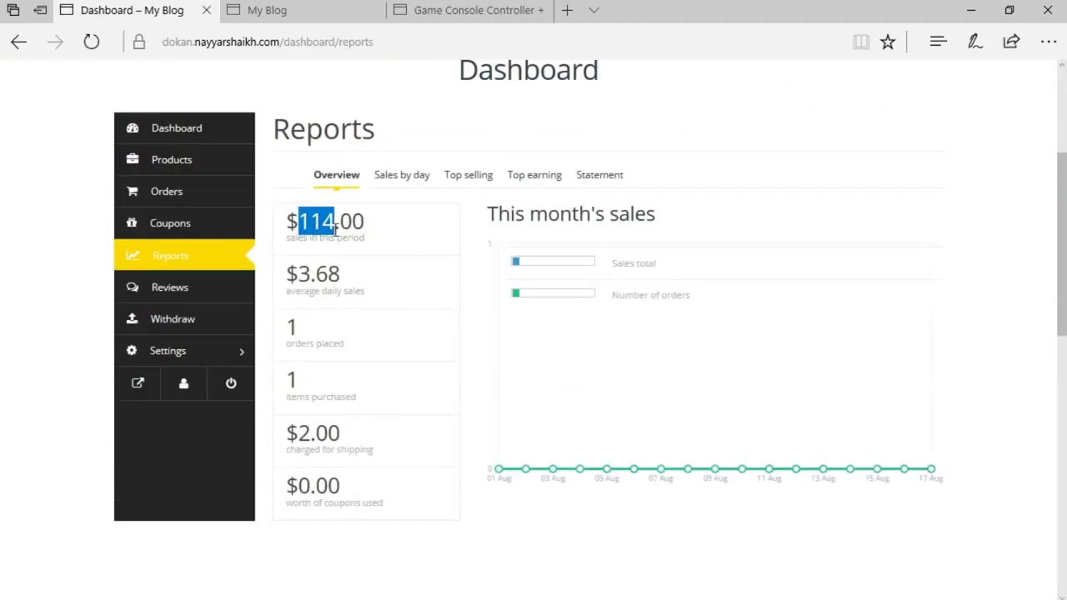
drag(371, 283, 299, 281)
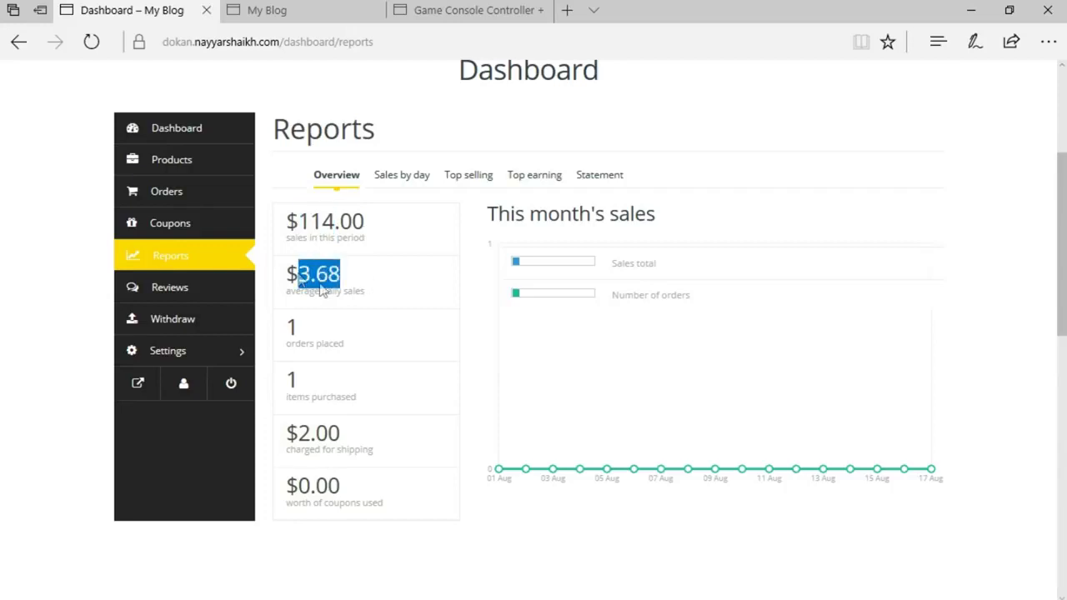
click(408, 300)
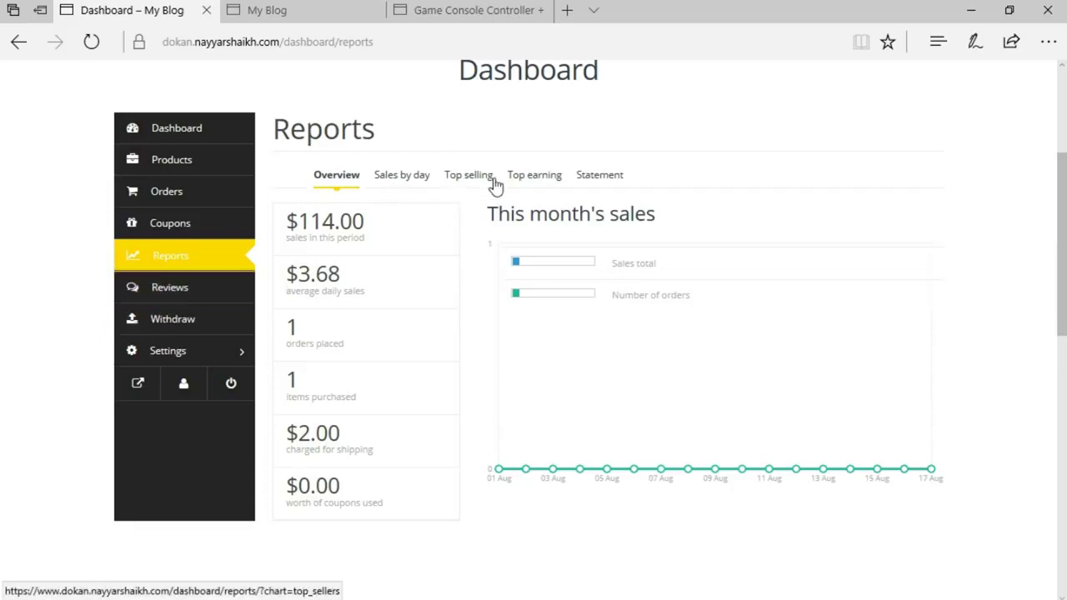
Check the reviews page, then view Withdraw's $100.00 minimum and 7-day threshold.
click(199, 296)
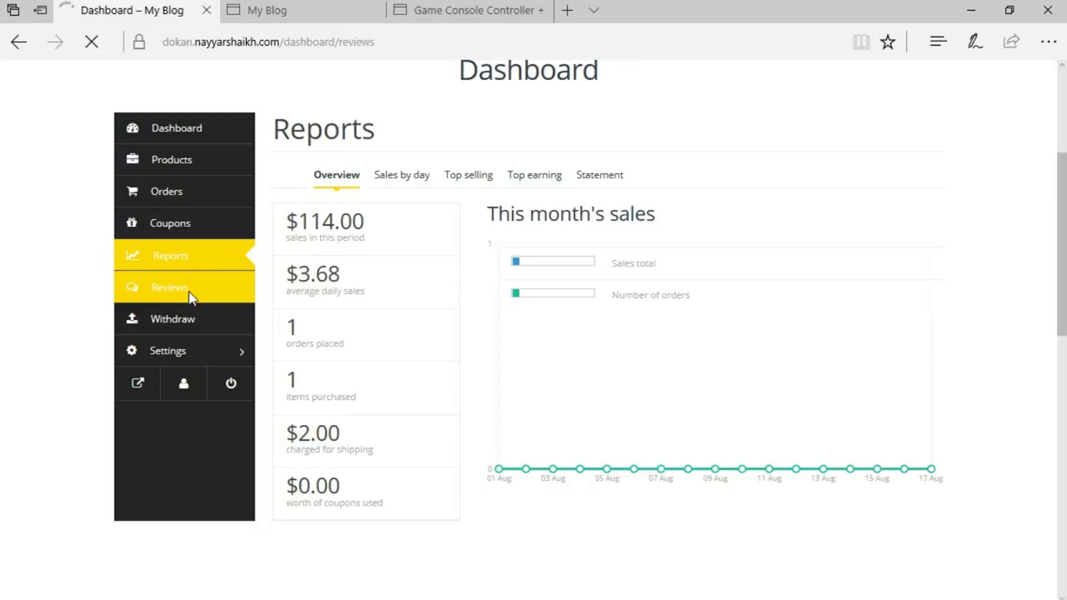
scroll(500, 333, down, 2)
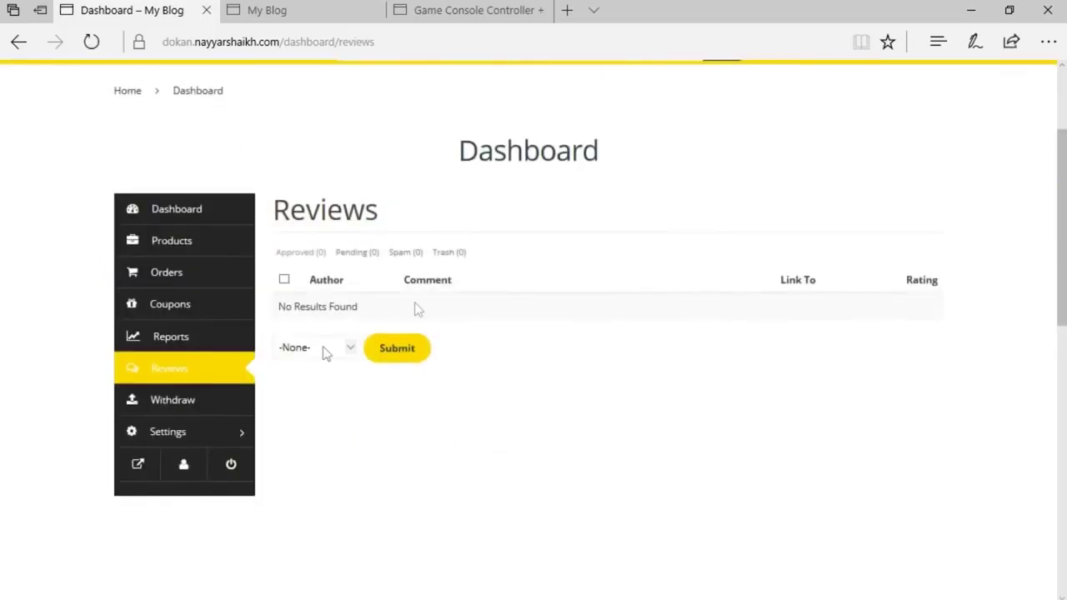
click(217, 412)
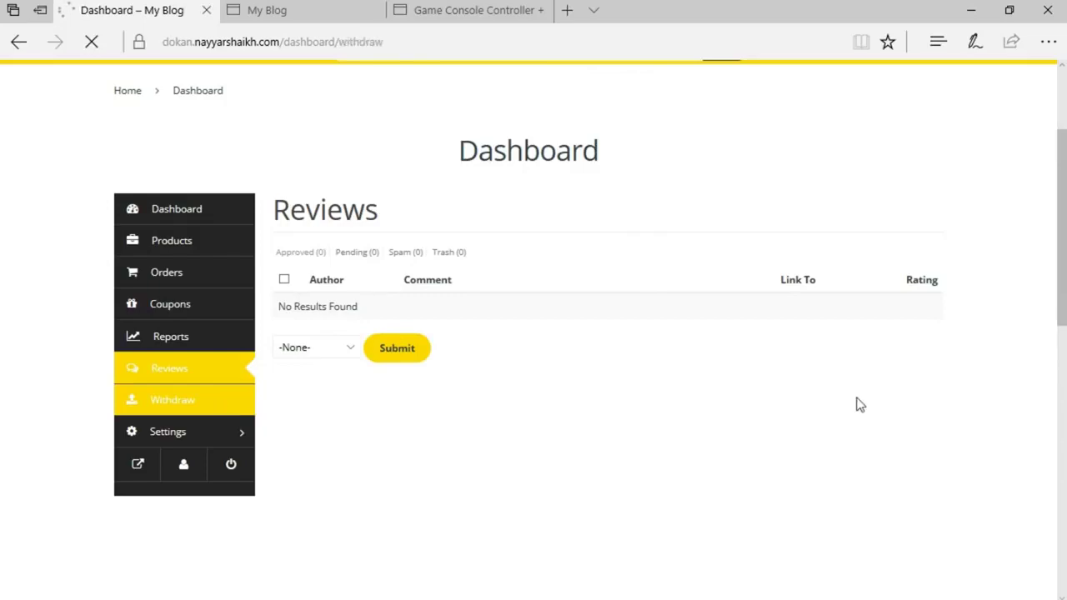
scroll(381, 355, down, 2)
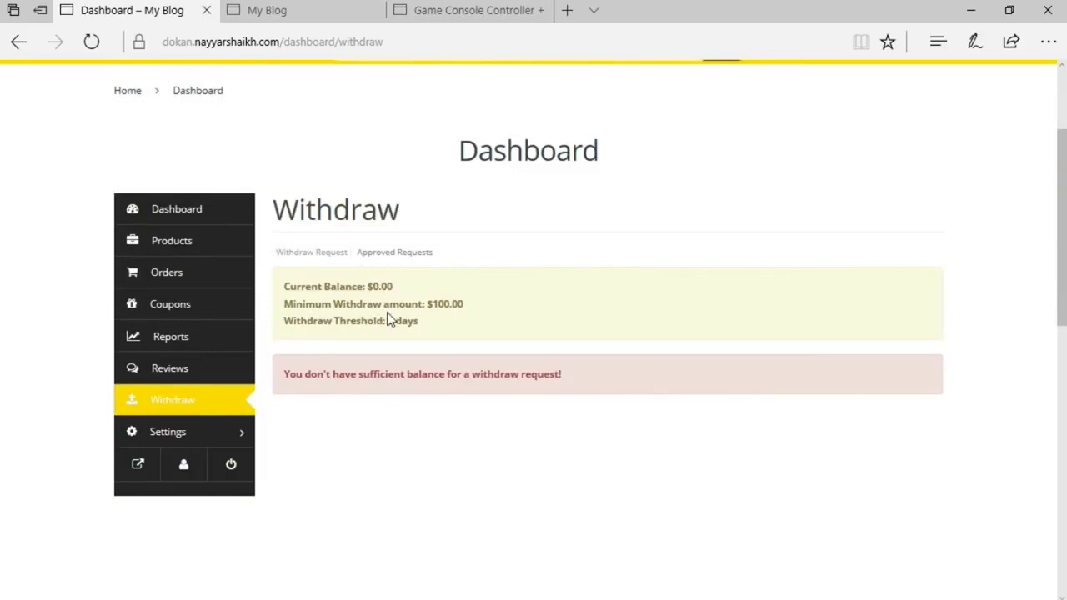
drag(465, 309, 384, 305)
drag(285, 322, 467, 331)
Open the vendor's Store settings and scroll through the 75% profile, banner and store name.
click(193, 441)
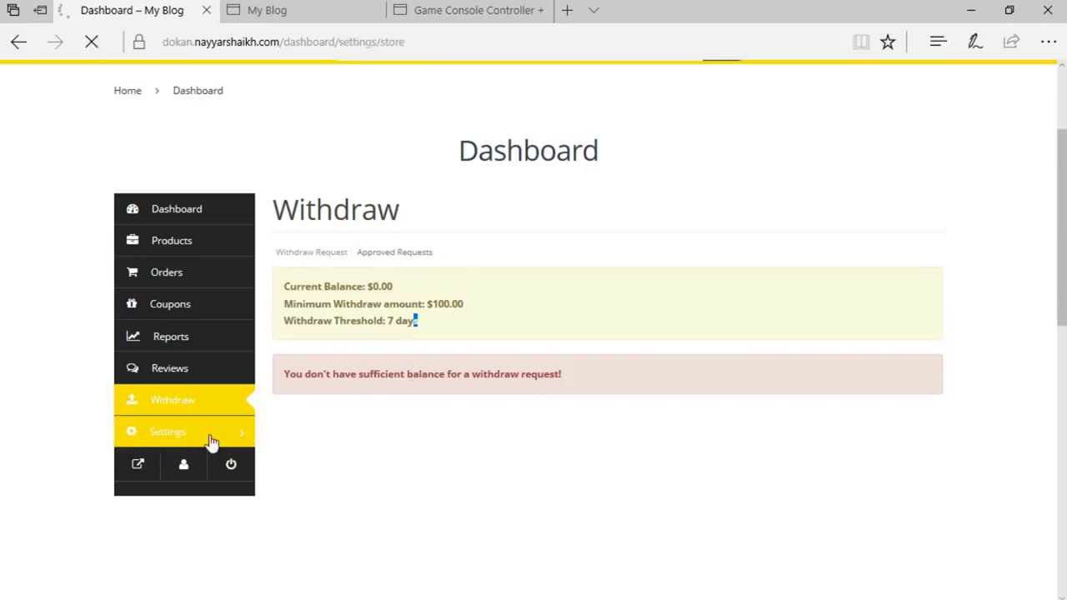
scroll(777, 417, down, 3)
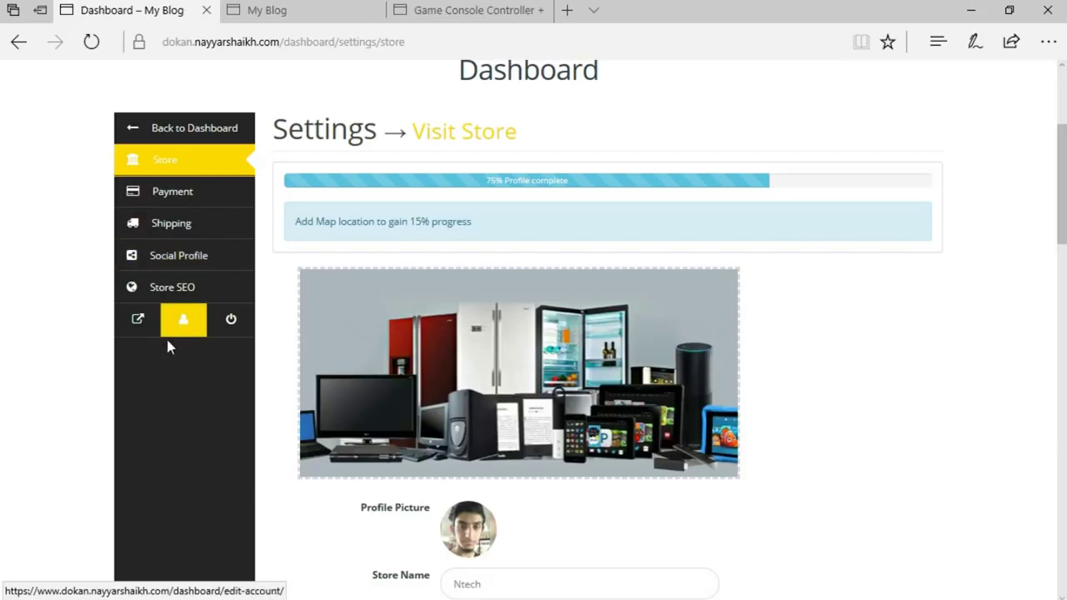
scroll(173, 438, up, 3)
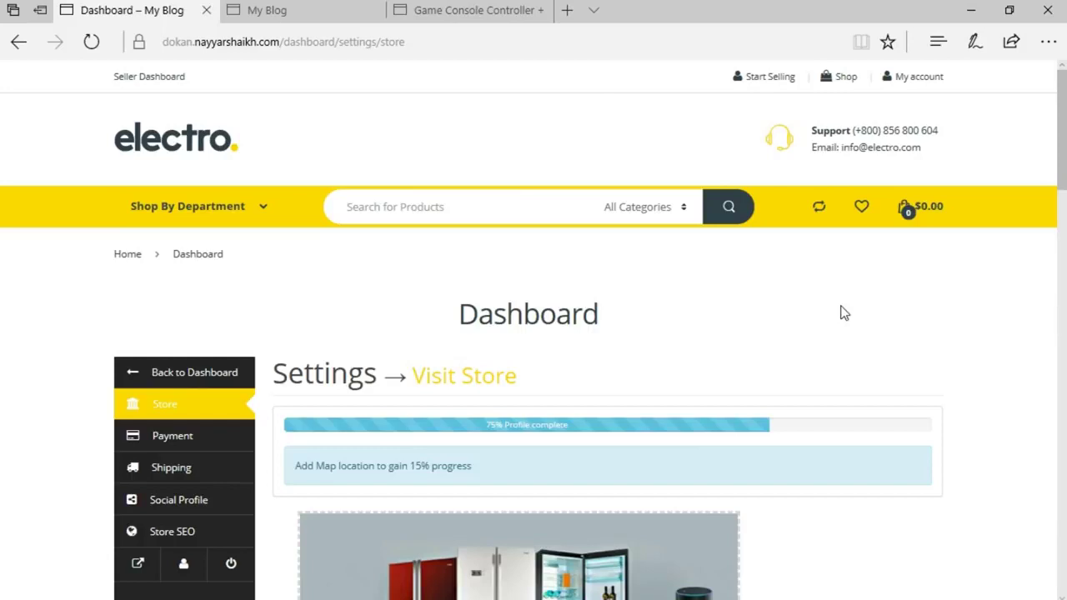
scroll(857, 336, down, 1)
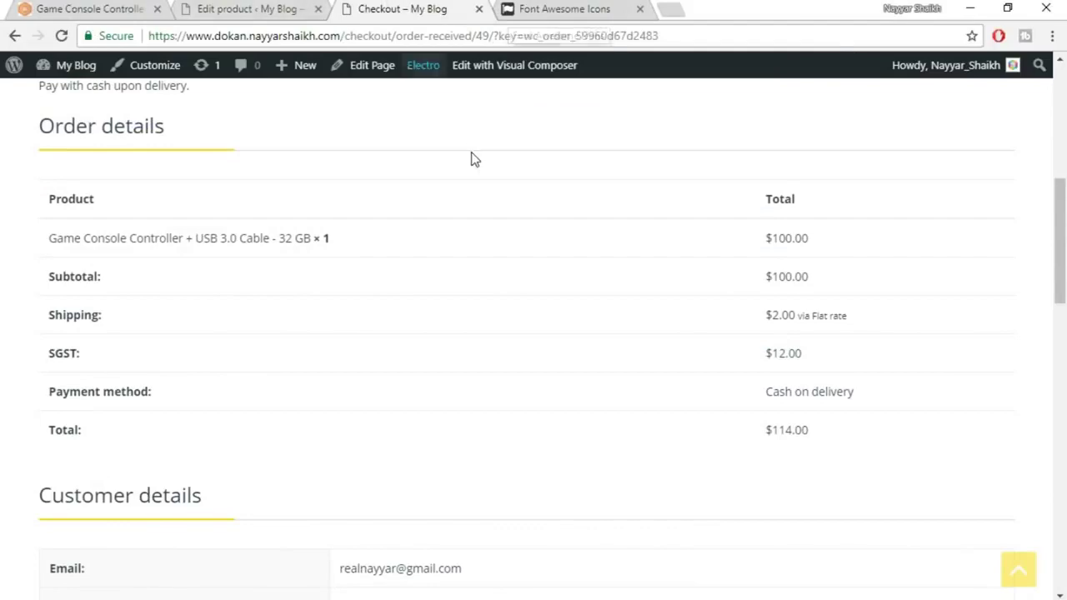
Visit the site's homepage via the electro logo.
scroll(470, 164, up, 6)
click(165, 182)
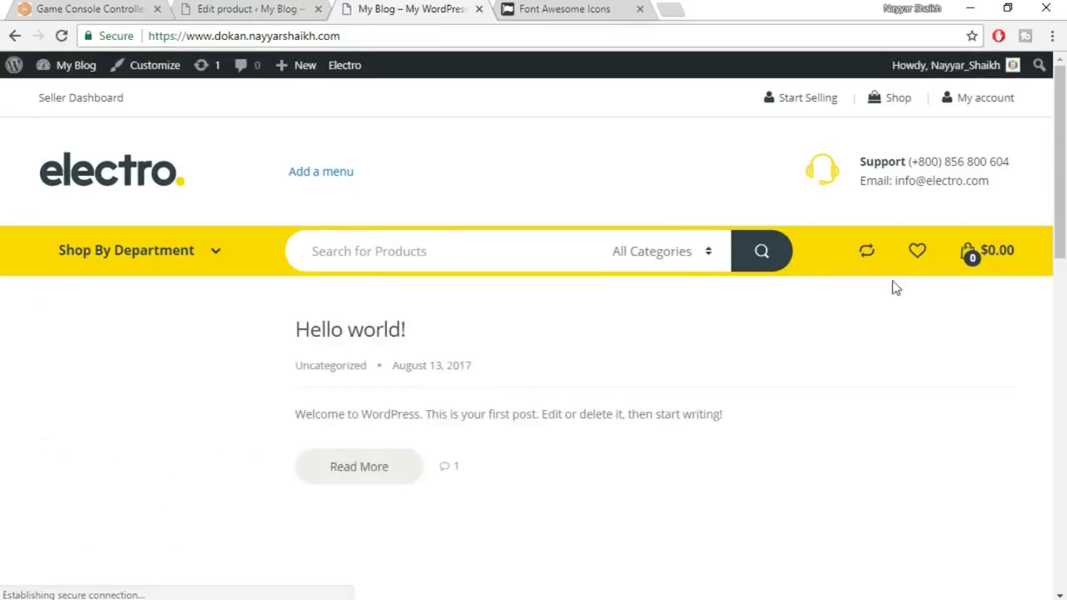
drag(1064, 182, 1065, 113)
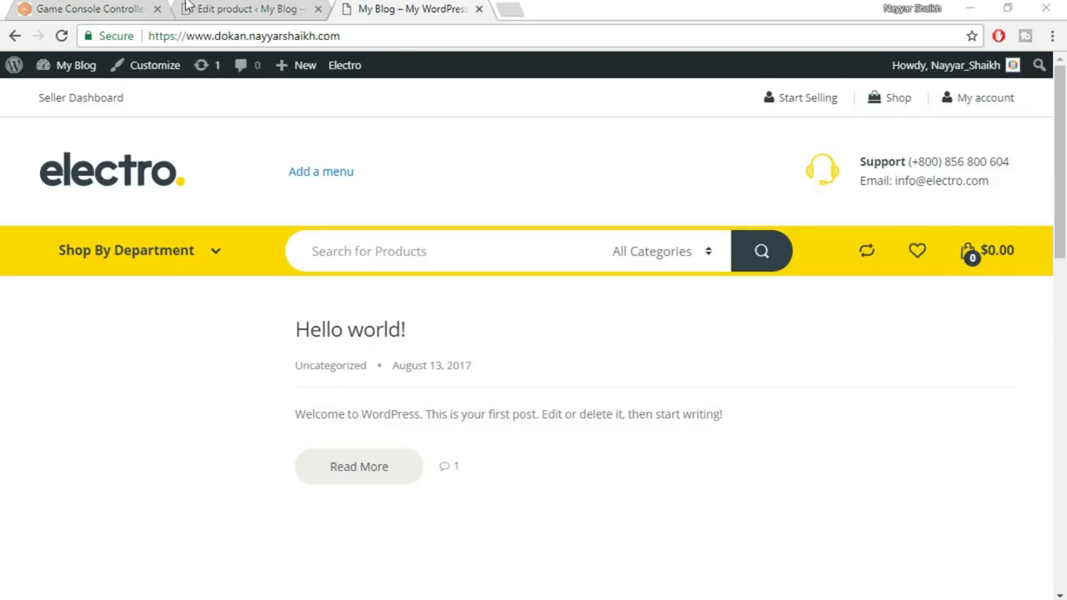
Inspect the department mega-menus on the Electro demo storefront.
click(282, 8)
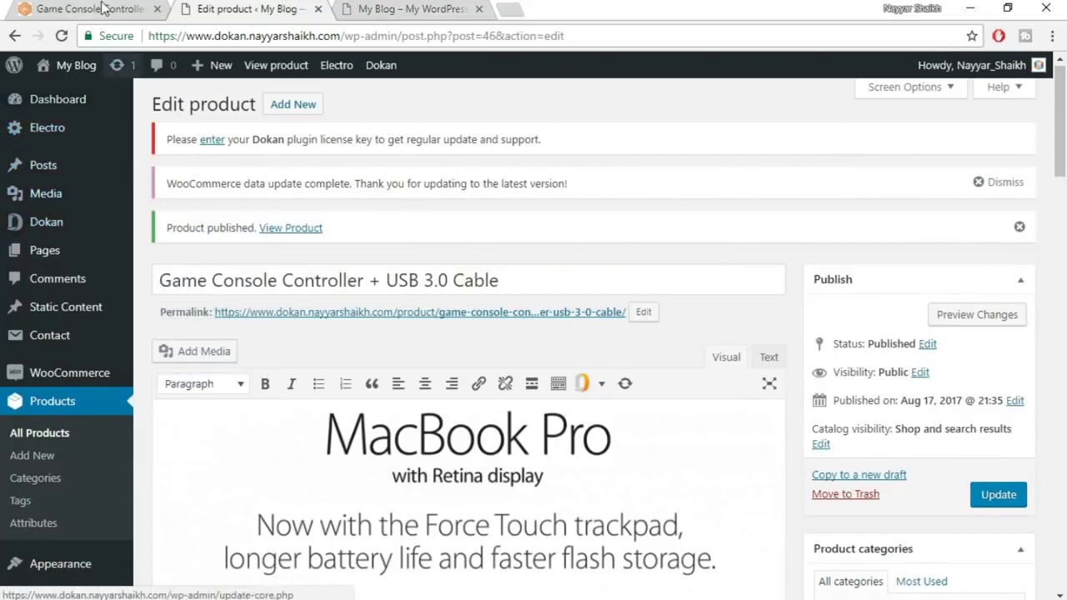
click(104, 8)
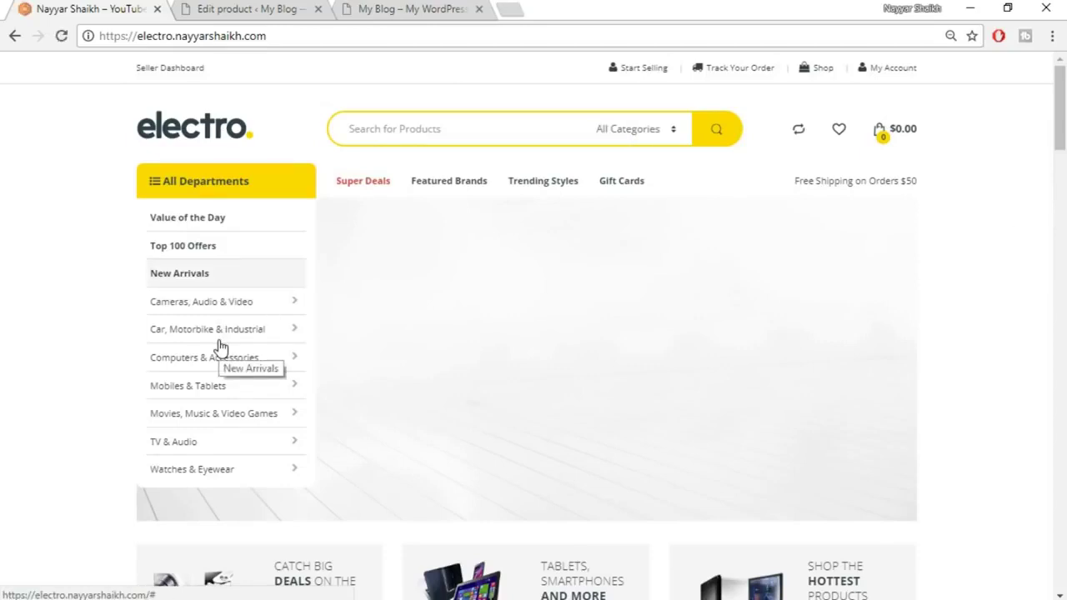
mouse_move(243, 319)
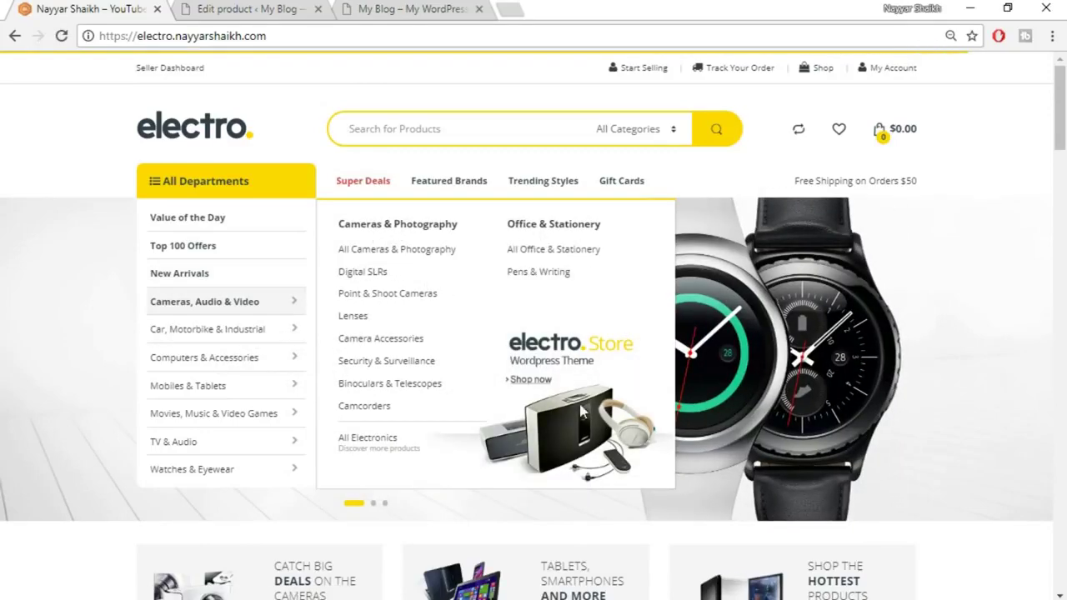
mouse_move(278, 410)
mouse_move(283, 357)
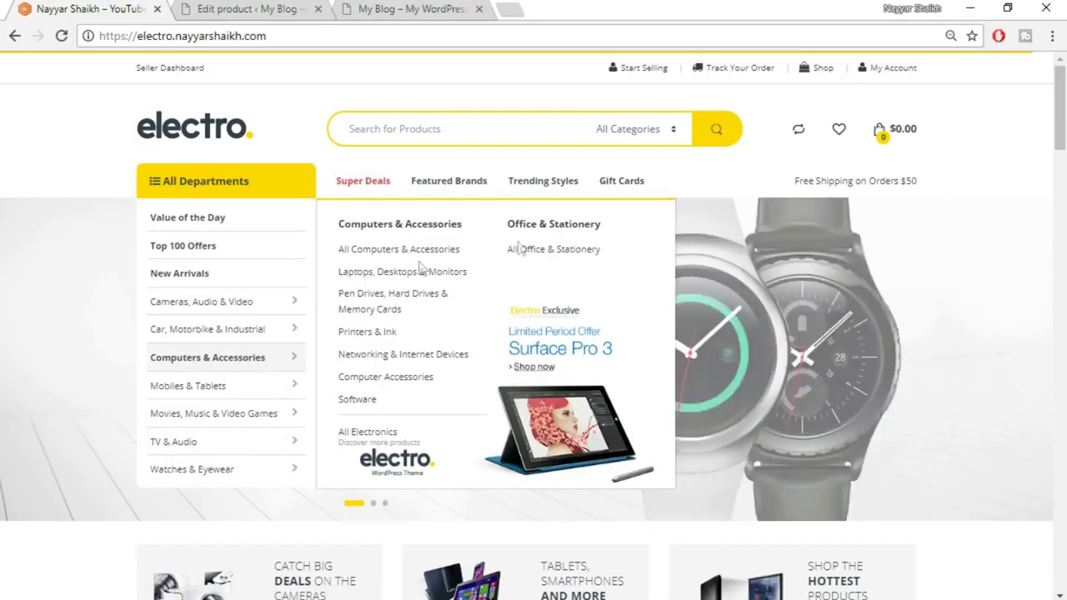
mouse_move(215, 414)
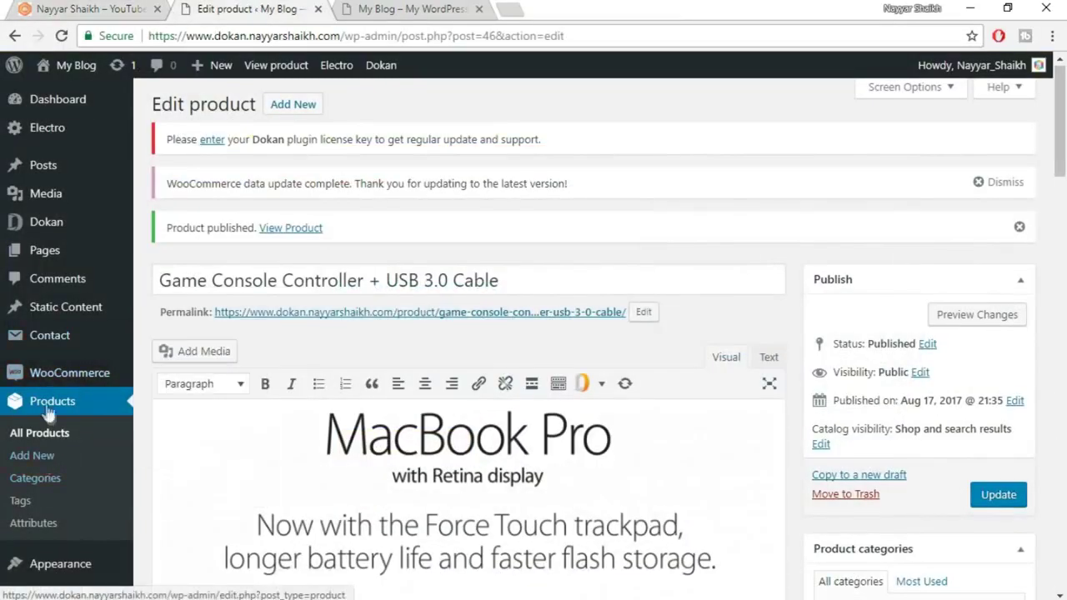
Add Cameras & Audios as a product category, matching the demo's department list.
click(50, 486)
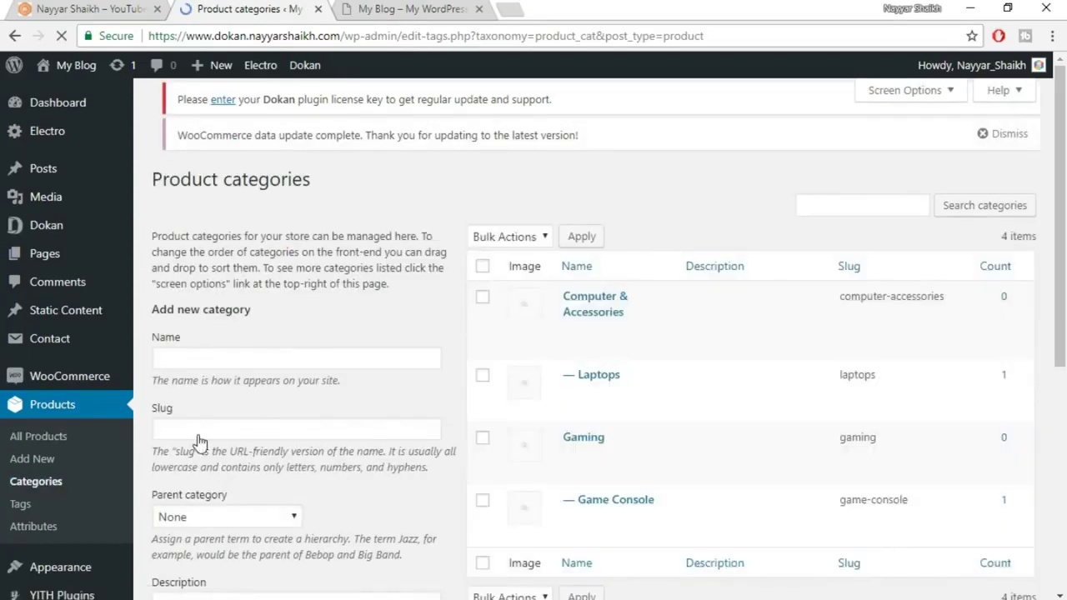
click(74, 8)
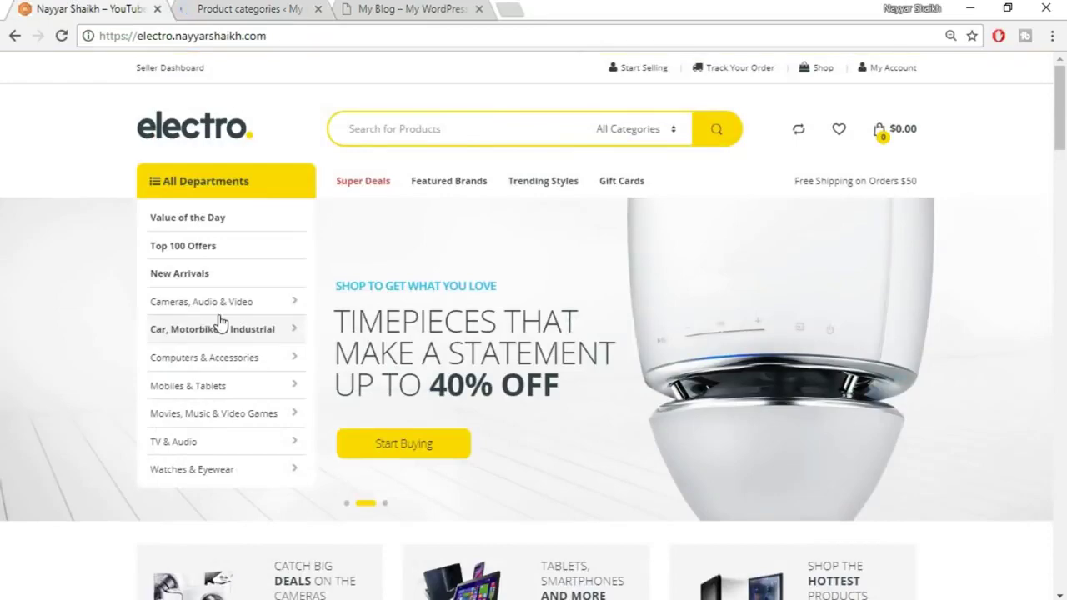
mouse_move(218, 306)
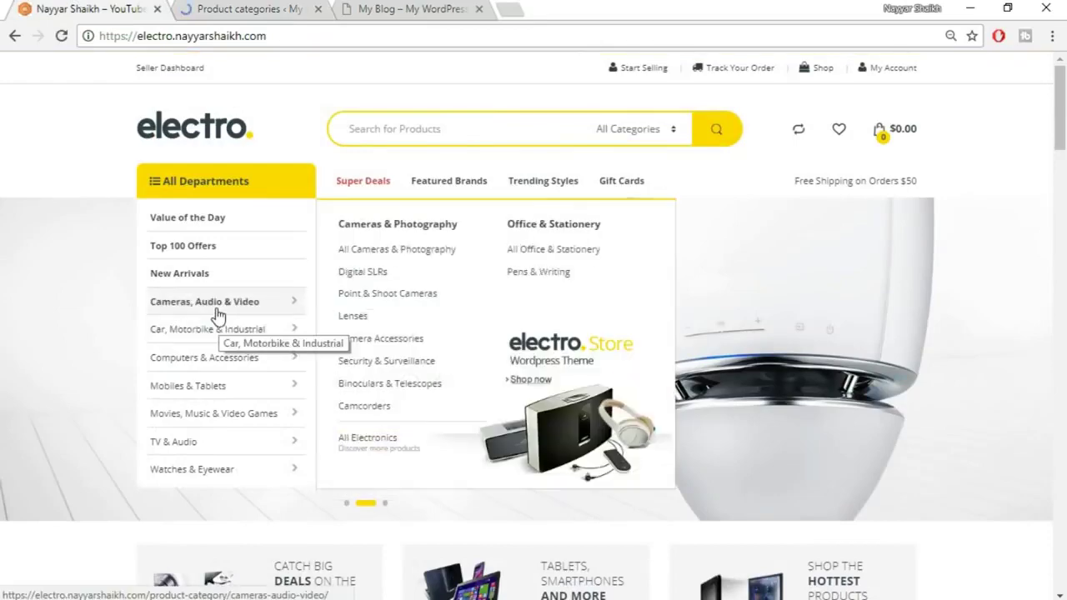
click(250, 8)
click(254, 379)
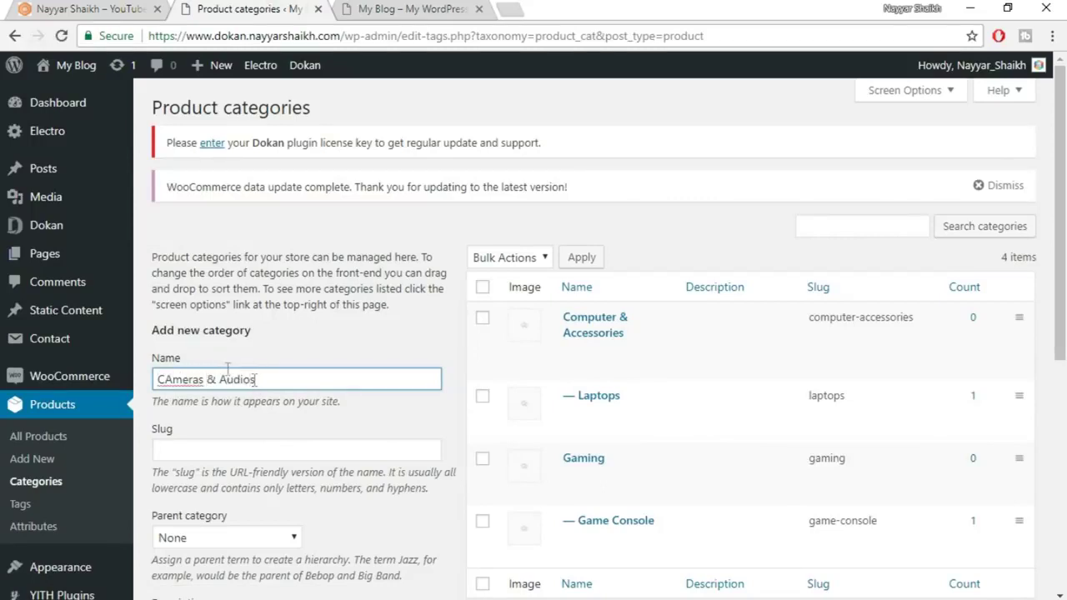
text(a)
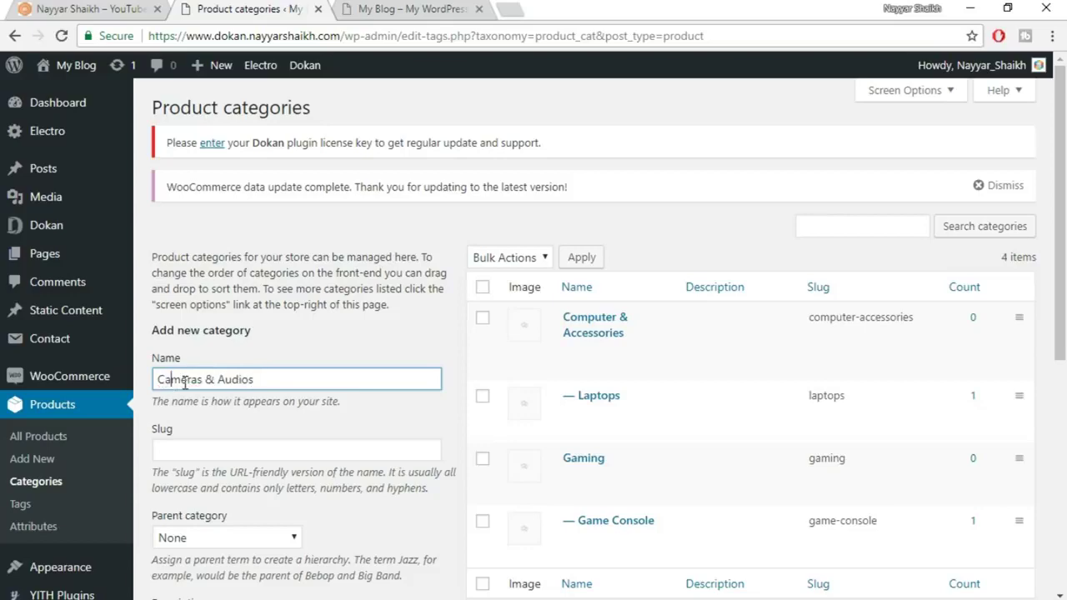
scroll(250, 375, down, 2)
scroll(267, 334, down, 3)
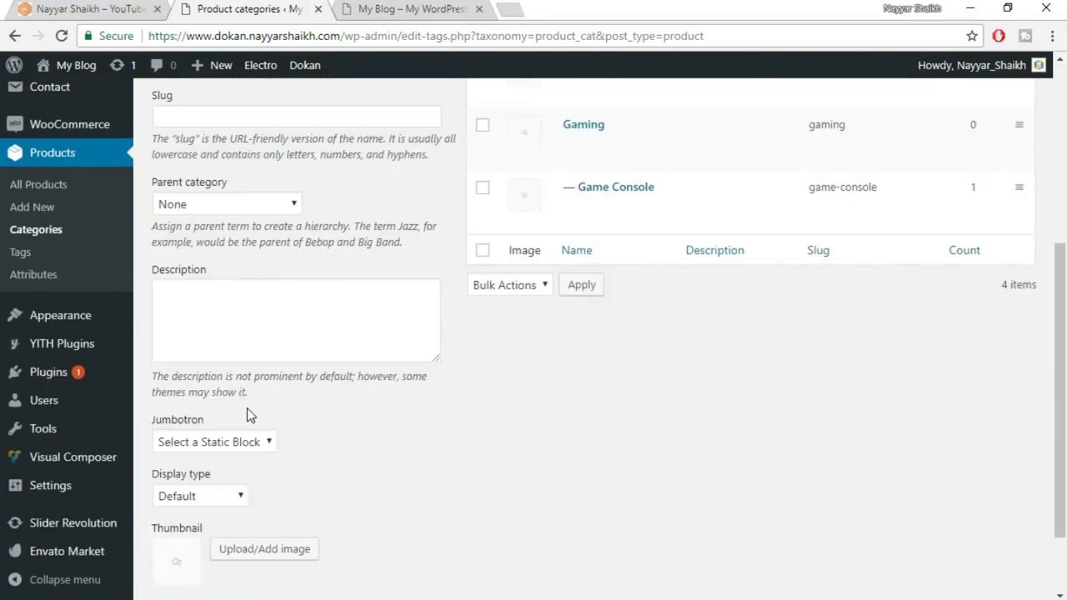
click(244, 542)
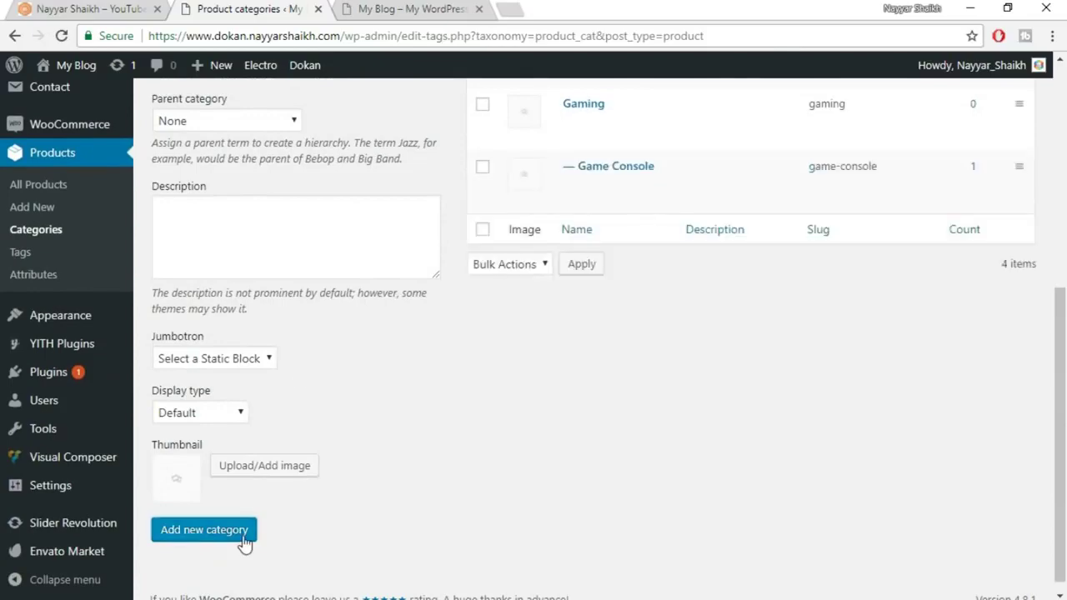
Add Car &Motorbikes as the next category, rechecking the demo storefront's departments.
scroll(608, 481, up, 5)
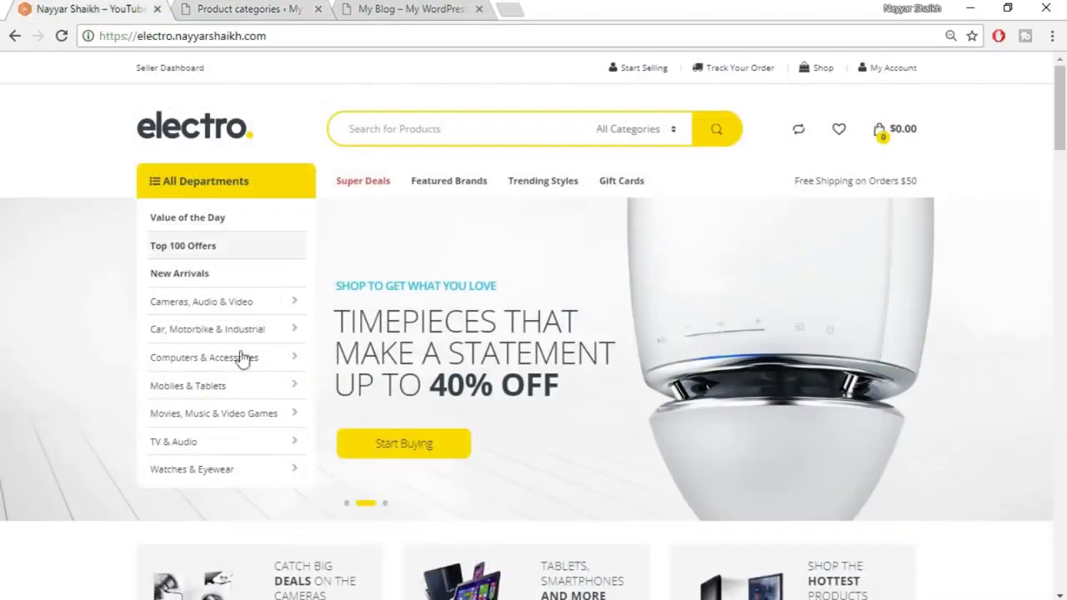
mouse_move(223, 338)
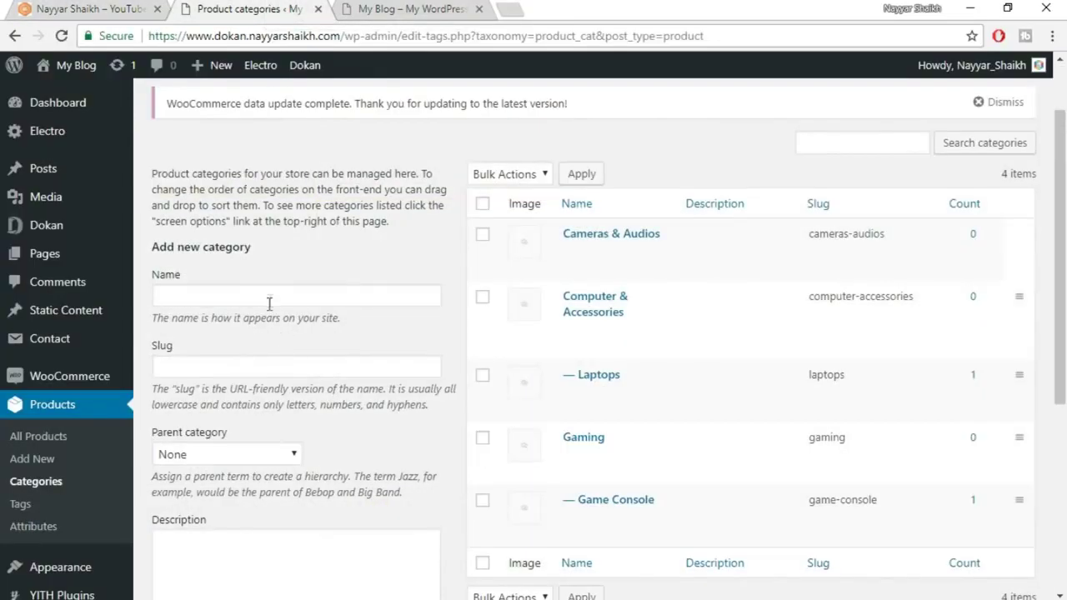
click(270, 298)
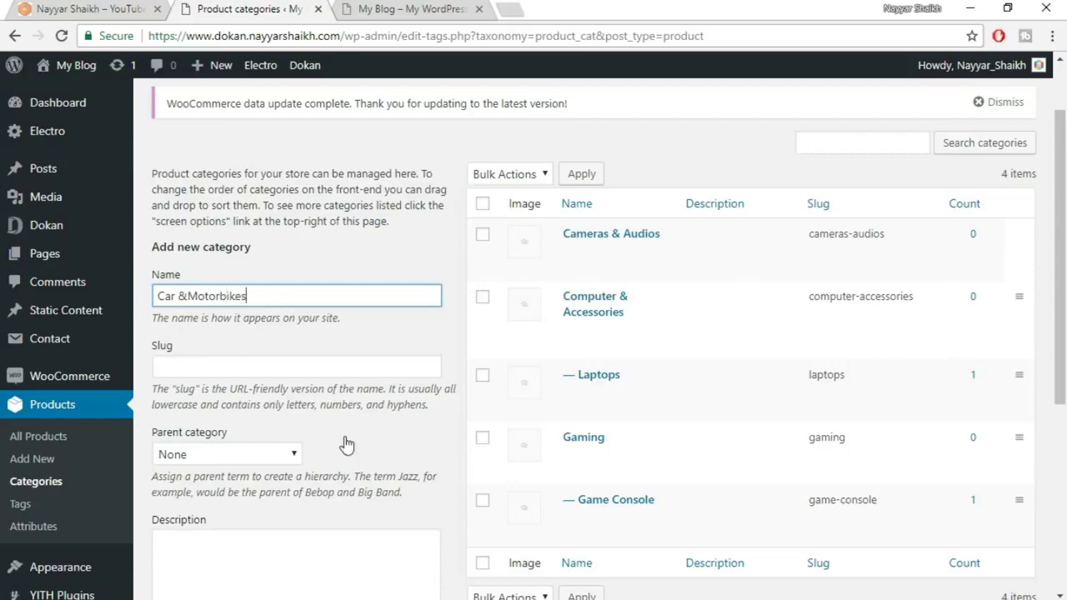
scroll(341, 445, down, 4)
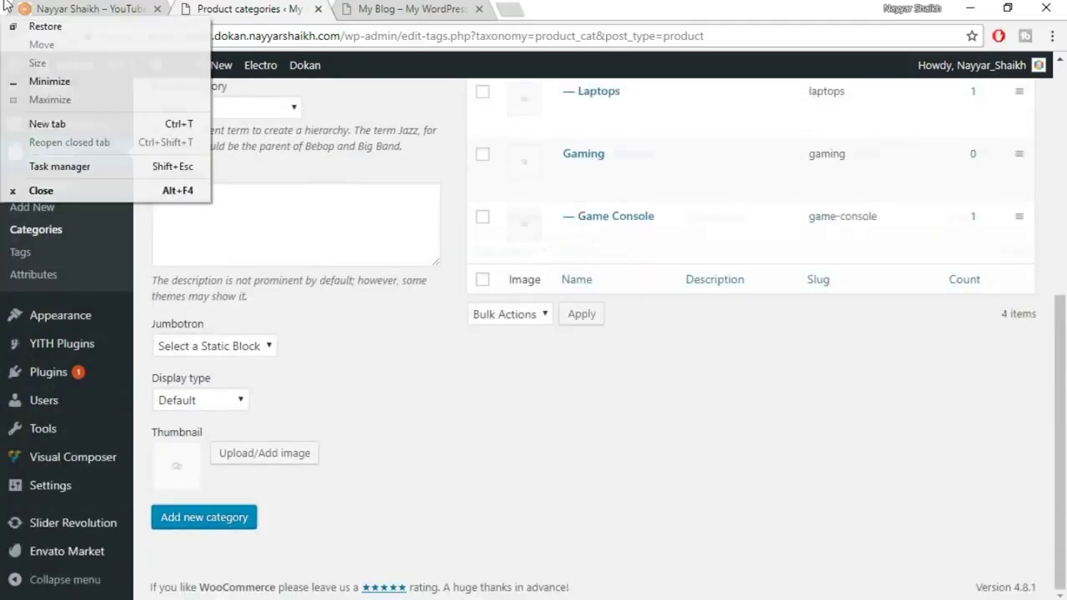
click(83, 9)
mouse_move(198, 366)
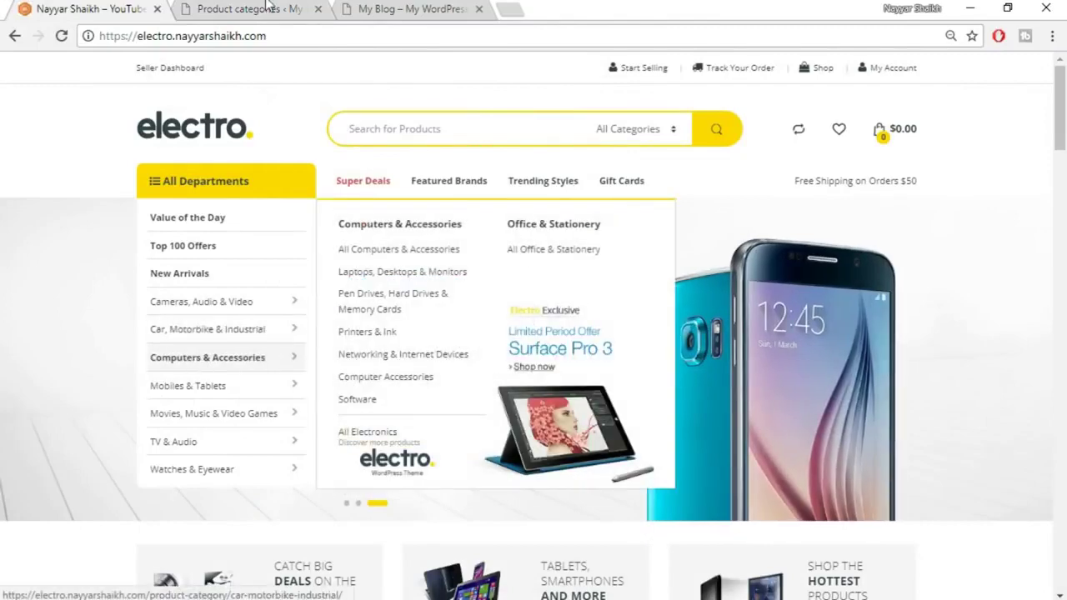
click(250, 9)
scroll(200, 315, up, 4)
Add Mobiles as a new product category.
click(219, 375)
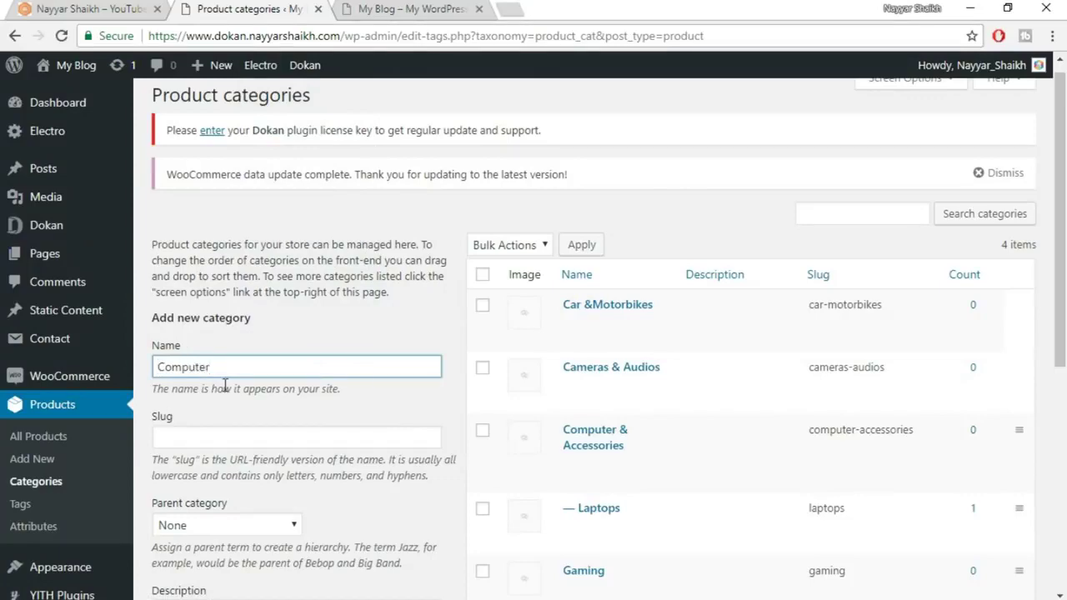
scroll(224, 385, down, 5)
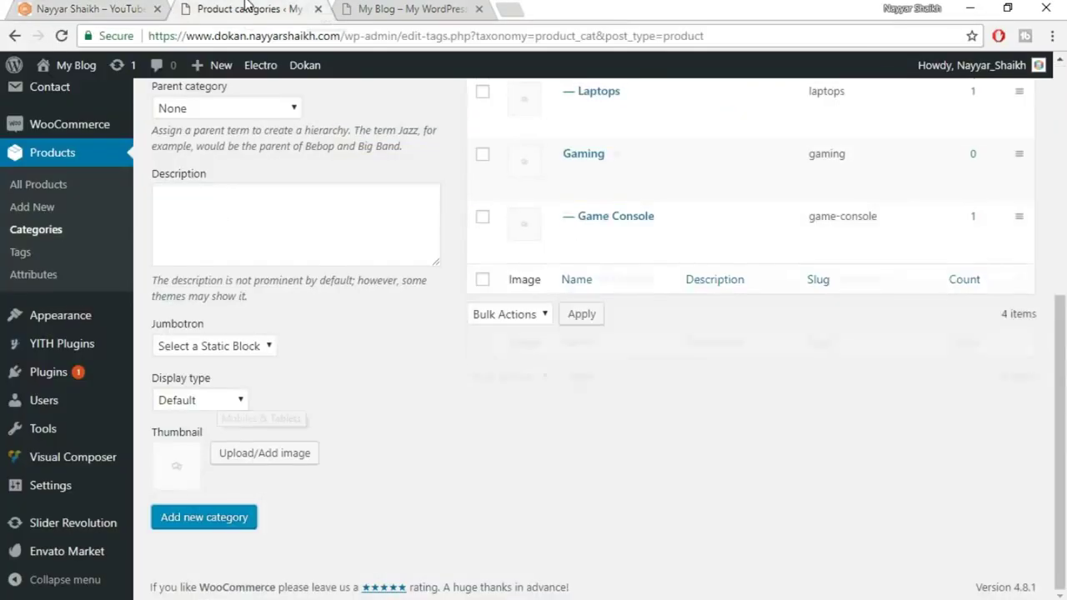
scroll(305, 291, up, 4)
click(257, 282)
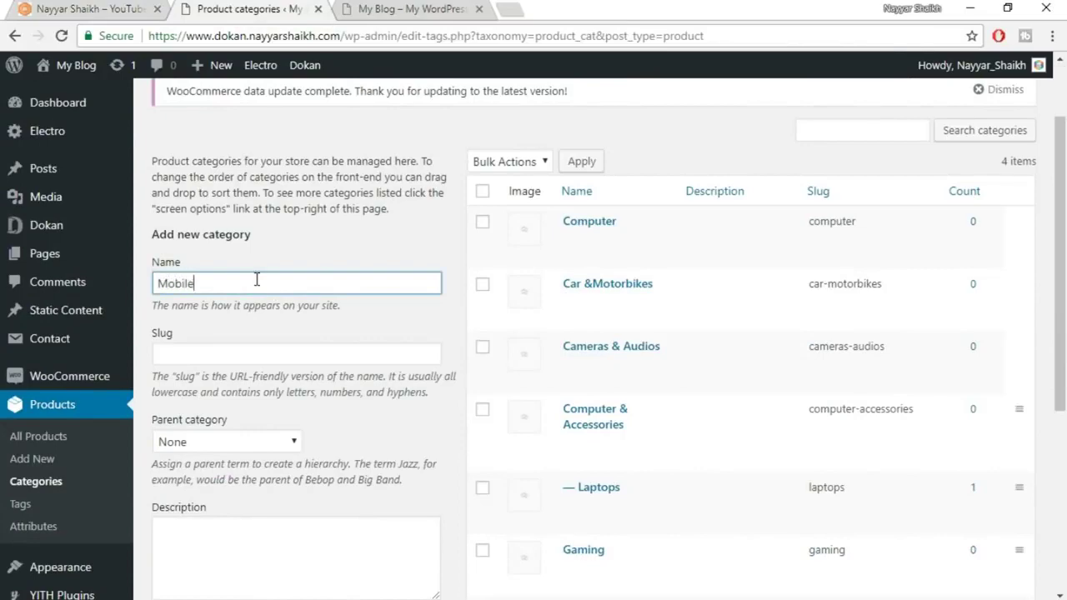
text(Mobiles)
scroll(411, 375, down, 4)
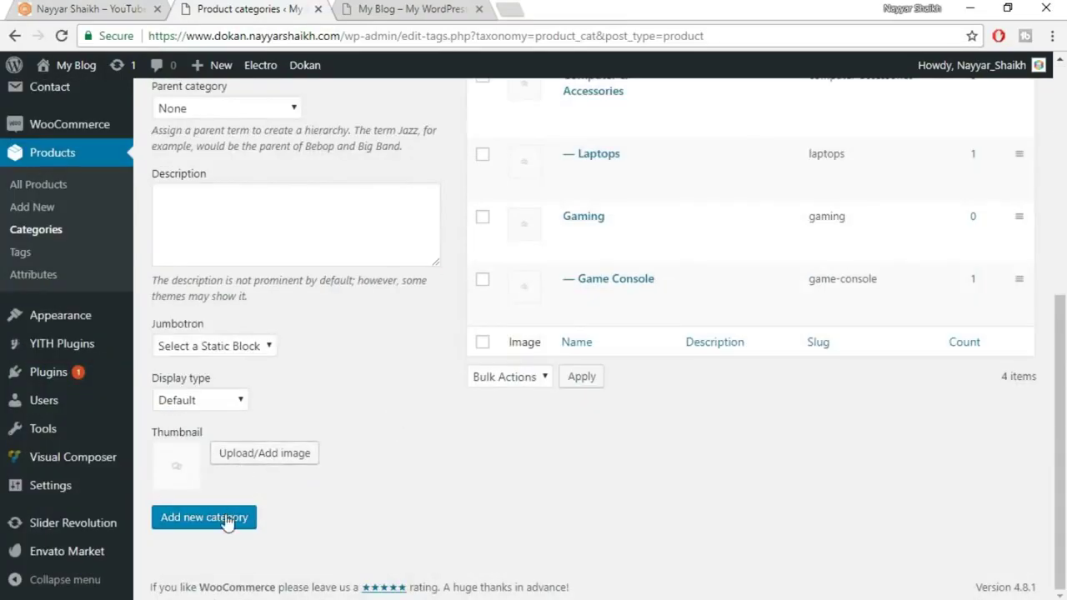
click(226, 517)
Check the storefront's departments, then add Movies as a product category.
click(47, 6)
mouse_move(217, 443)
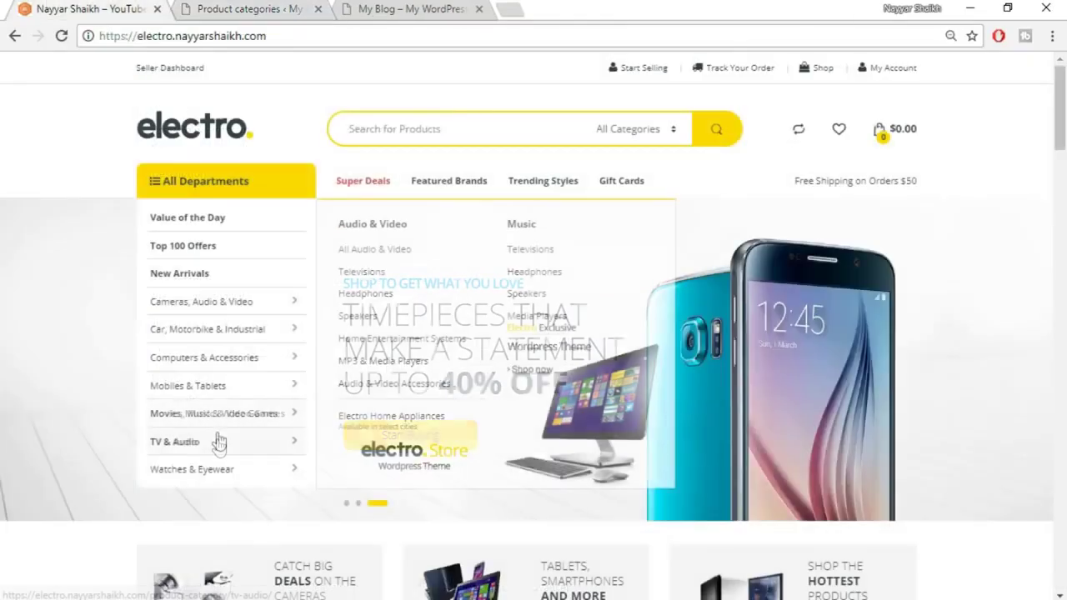
click(263, 6)
scroll(291, 222, up, 3)
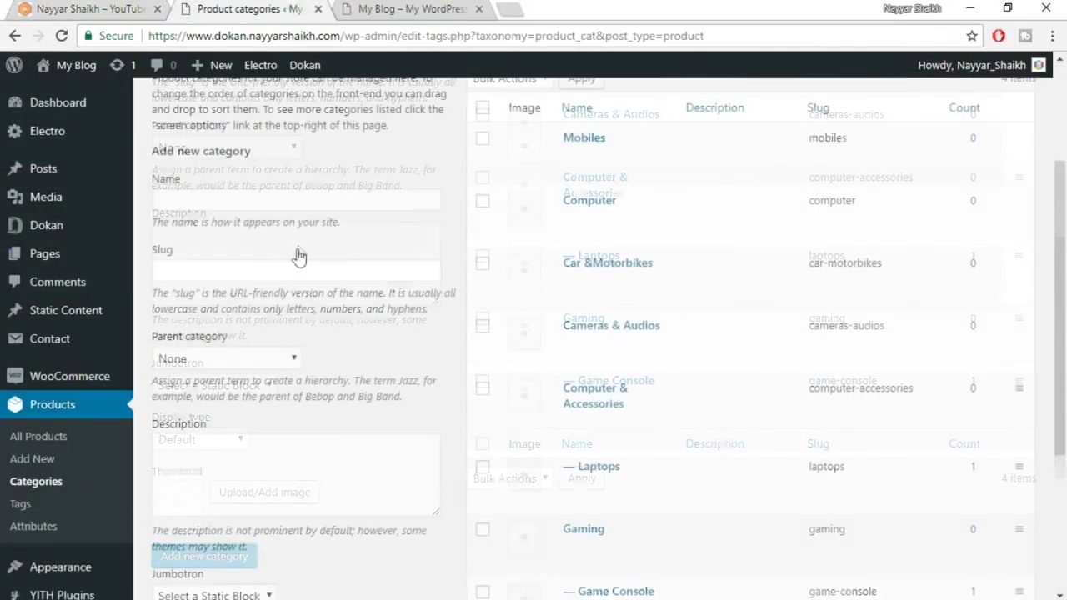
click(248, 200)
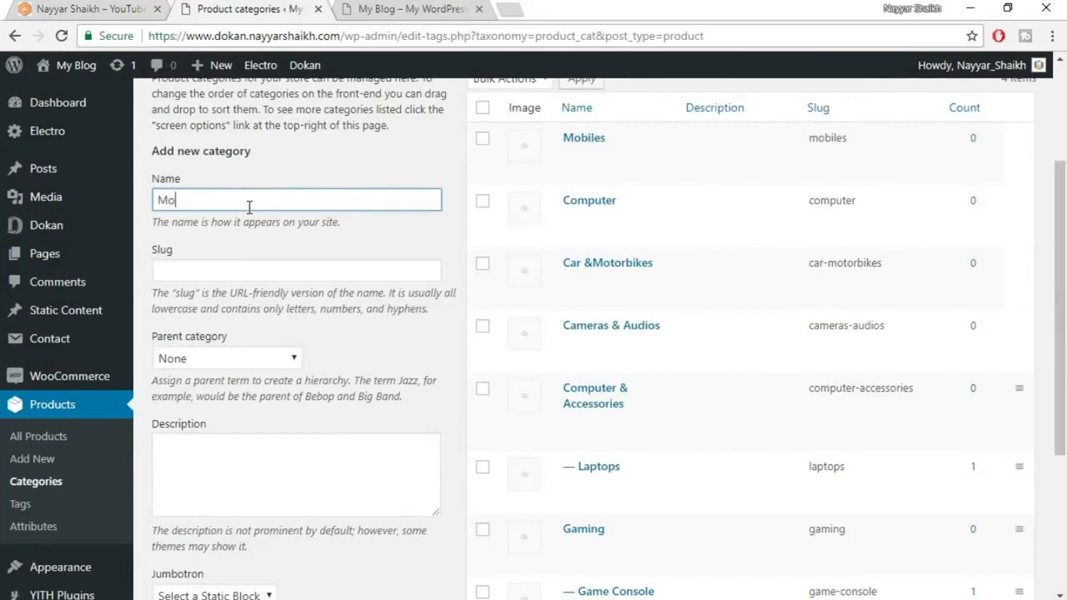
scroll(256, 212, down, 3)
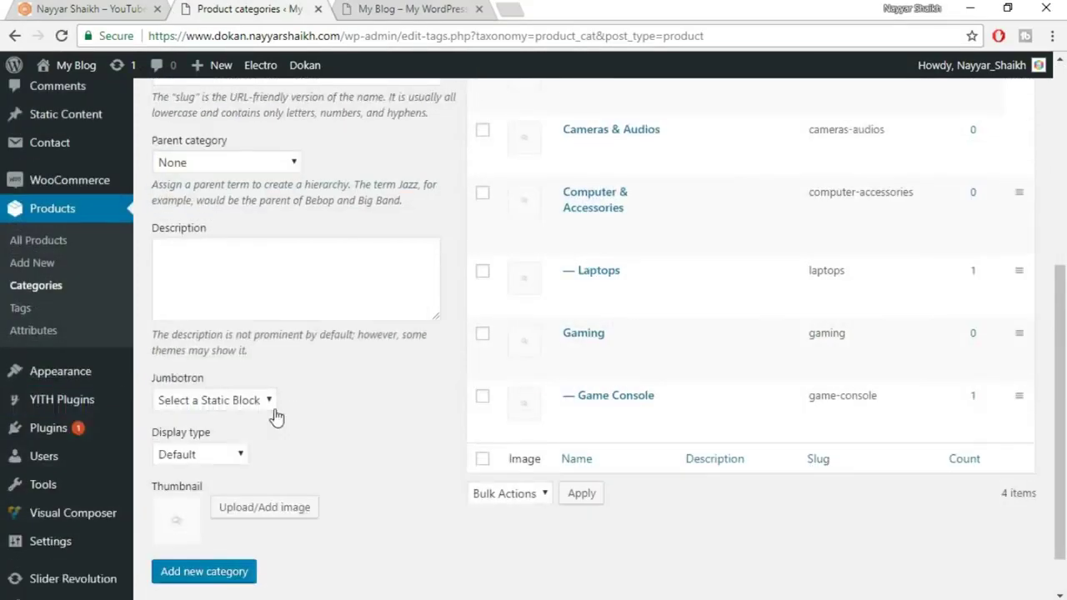
click(209, 450)
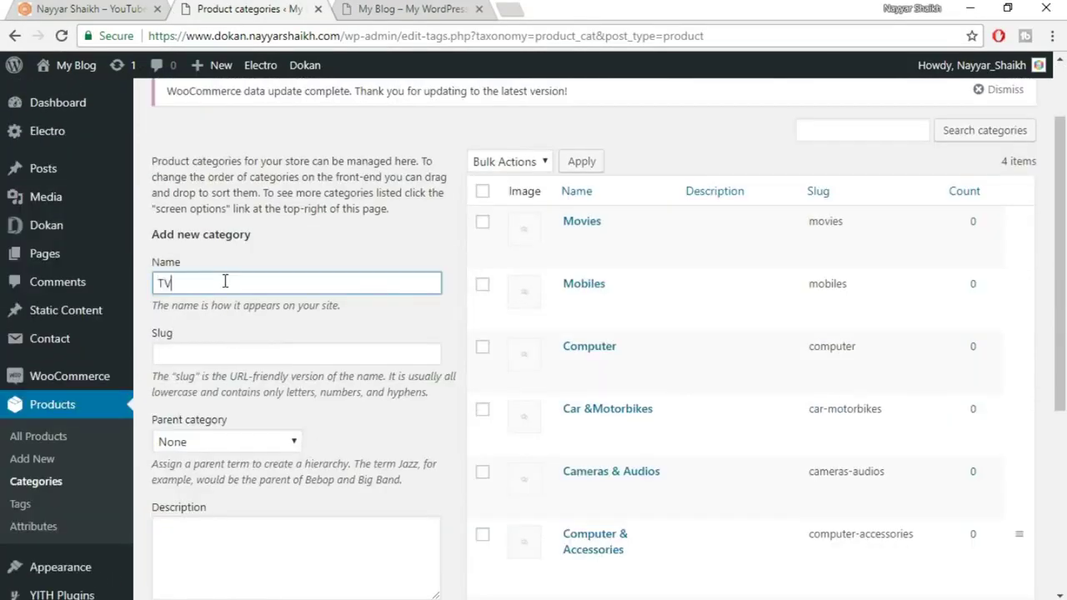
Add TVs as a product category and begin entering Watches.
text(TVs)
scroll(280, 480, down, 3)
click(204, 594)
click(261, 381)
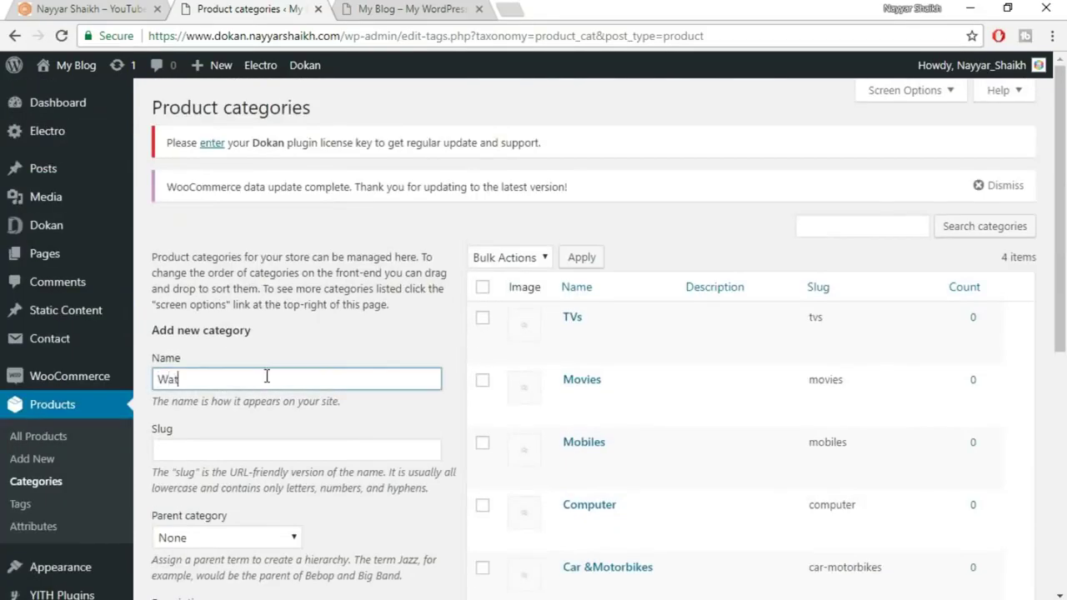
scroll(271, 376, down, 5)
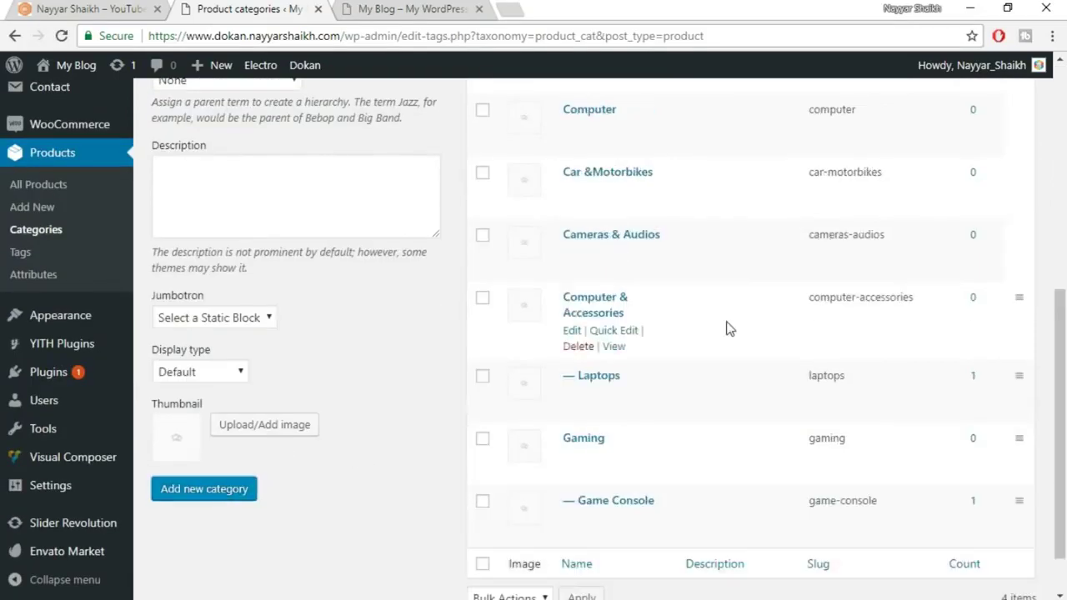
scroll(726, 328, up, 4)
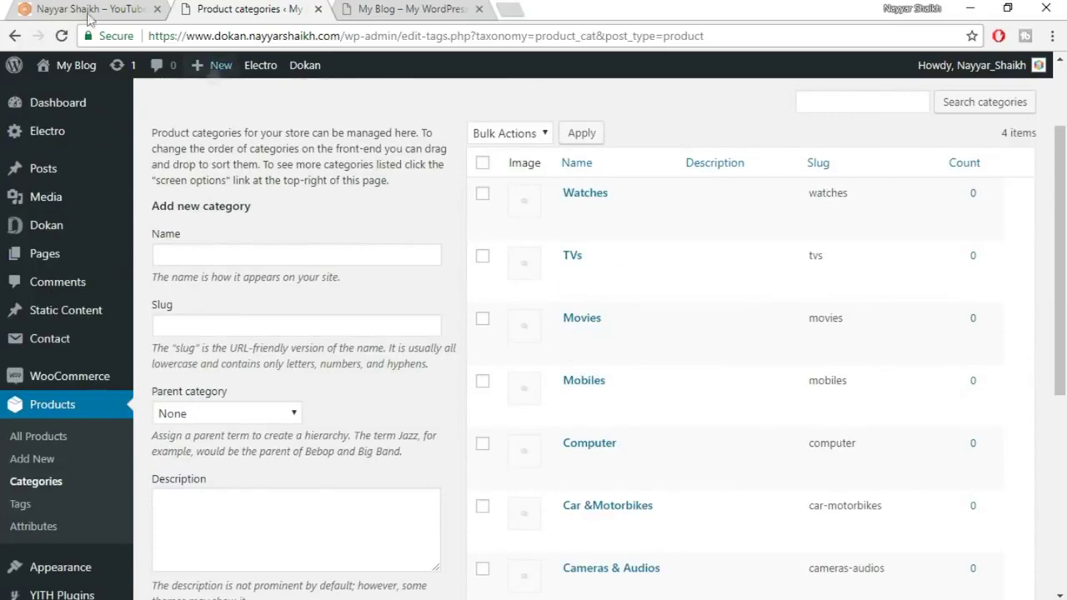
click(71, 9)
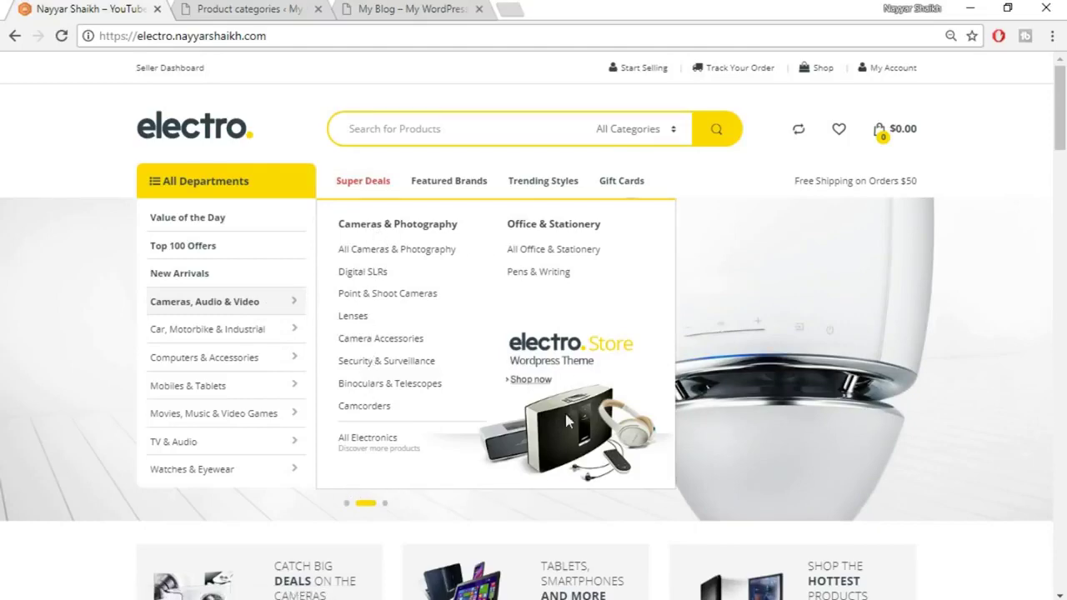
click(257, 10)
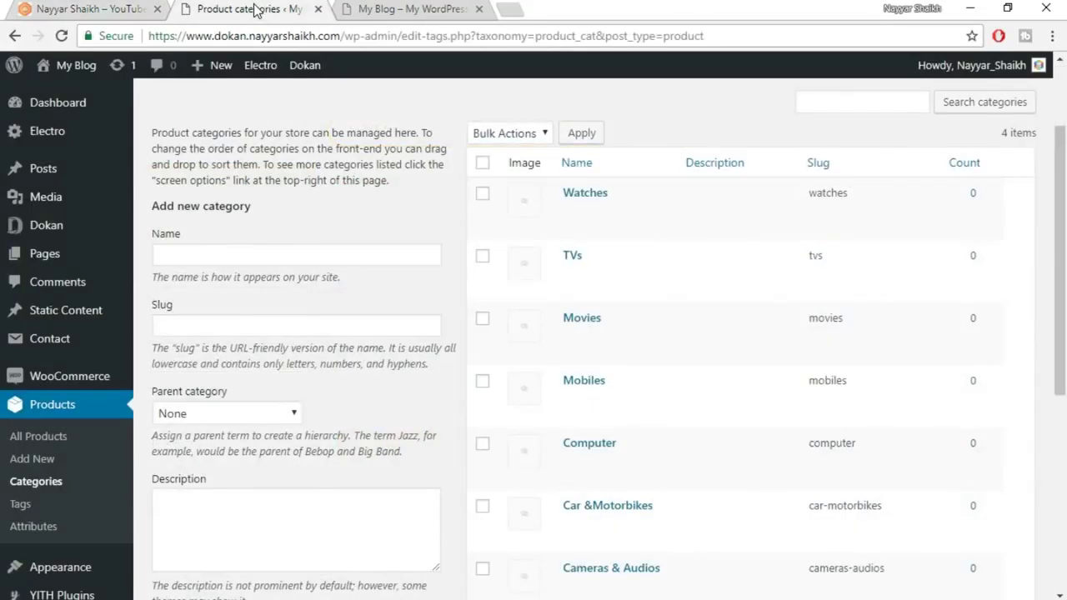
scroll(337, 276, up, 3)
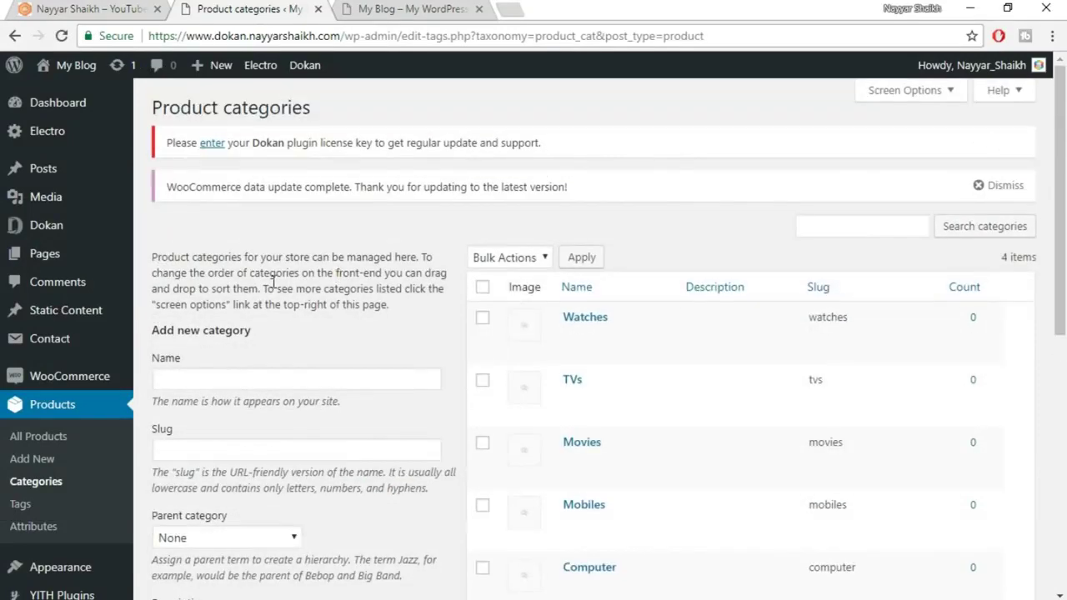
mouse_move(59, 319)
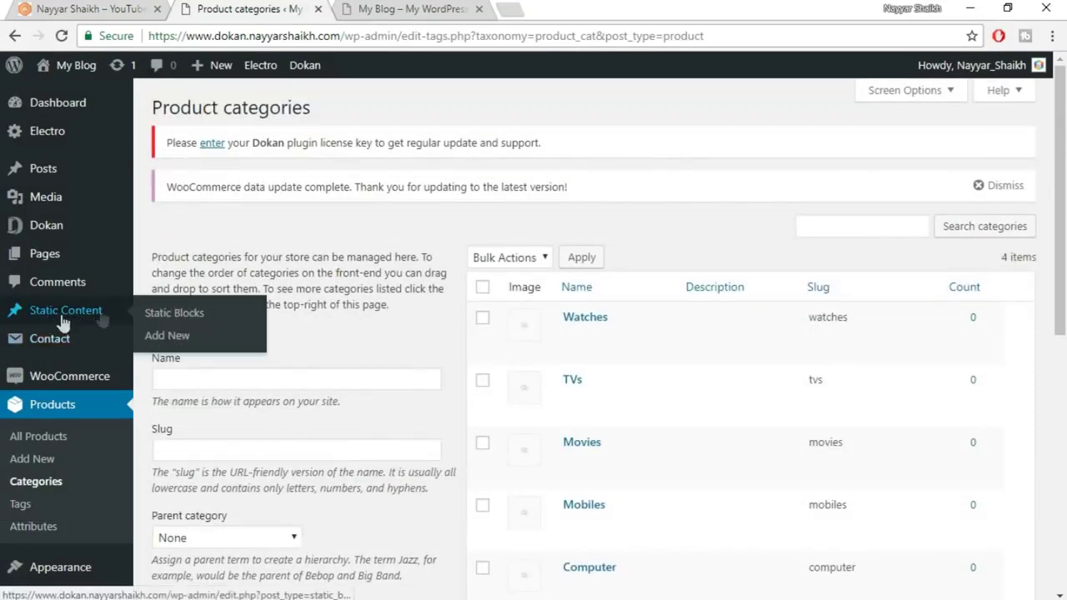
Create and publish an empty static content block titled Cameras.
click(177, 343)
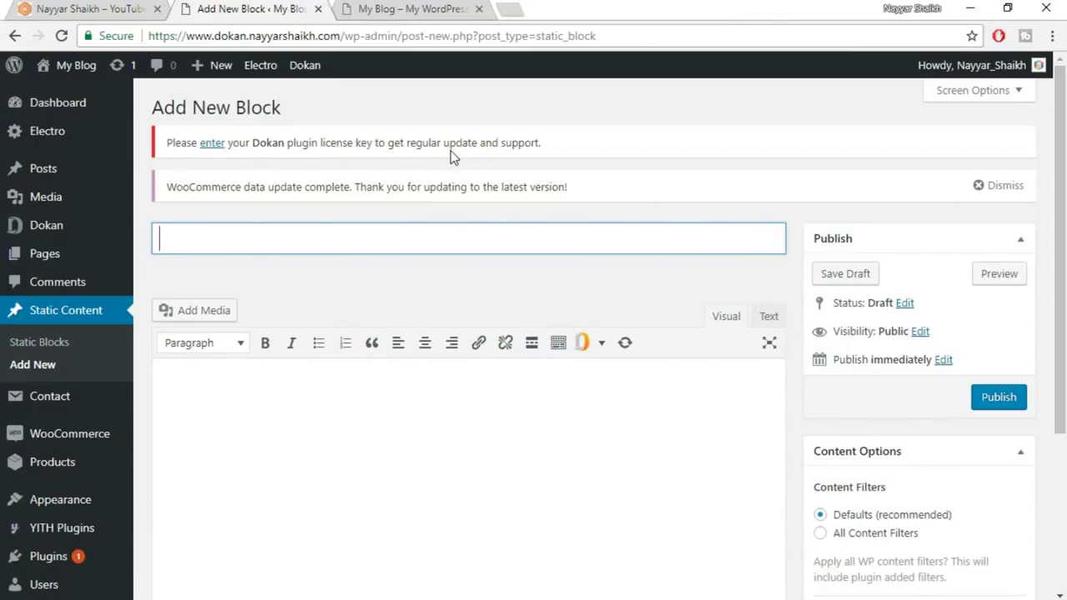
text(Cameras)
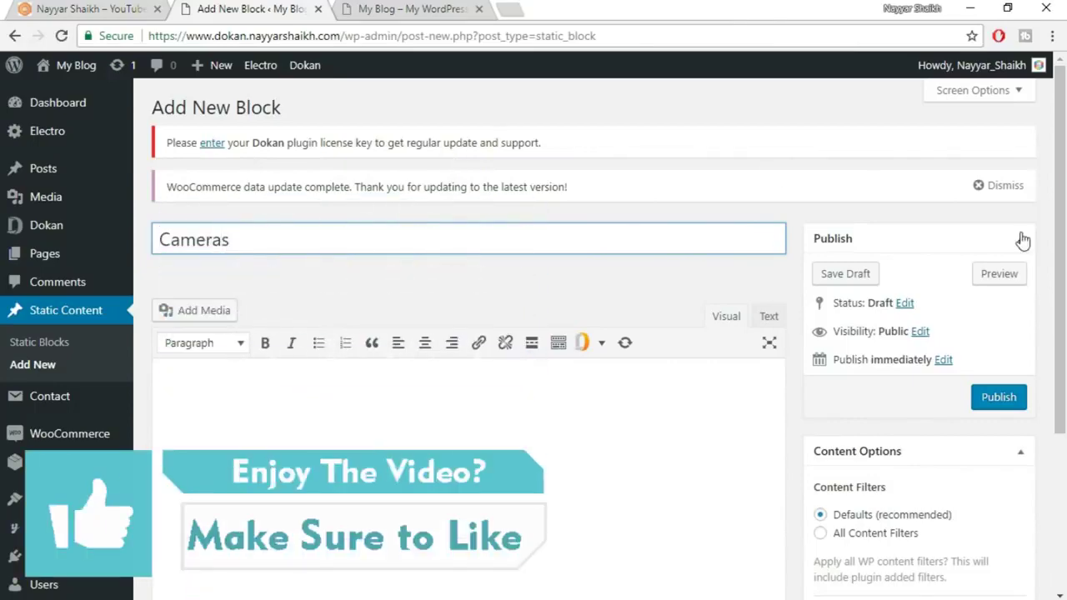
scroll(1019, 242, down, 2)
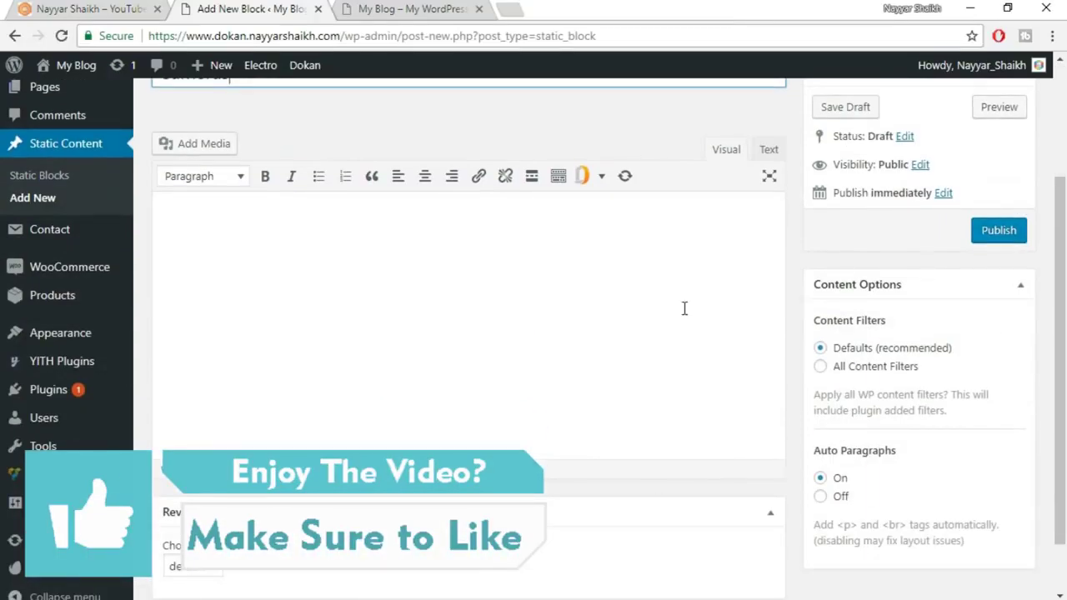
scroll(347, 308, up, 1)
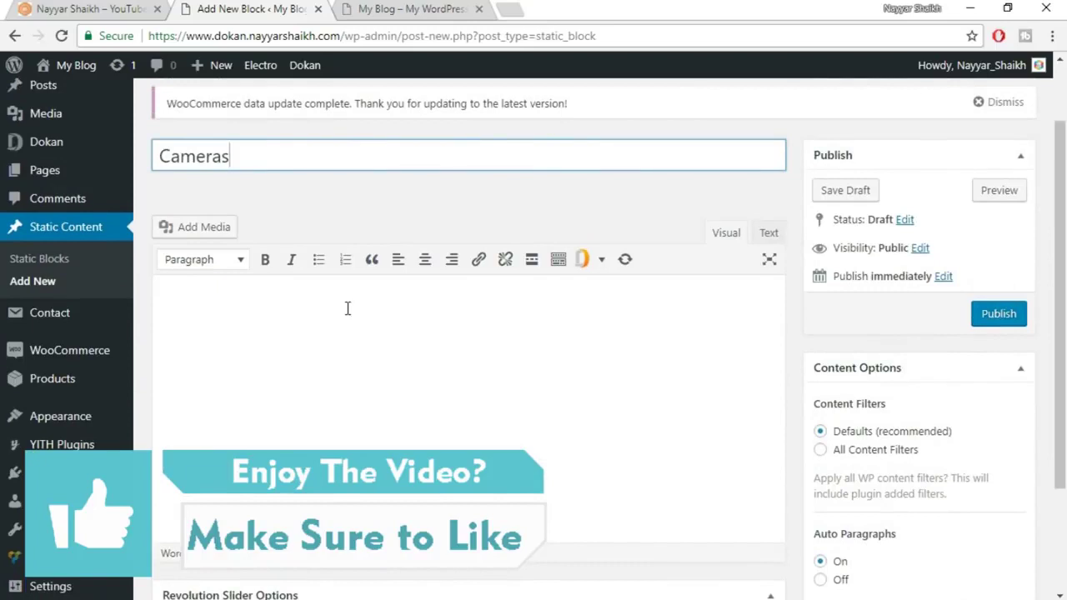
click(998, 315)
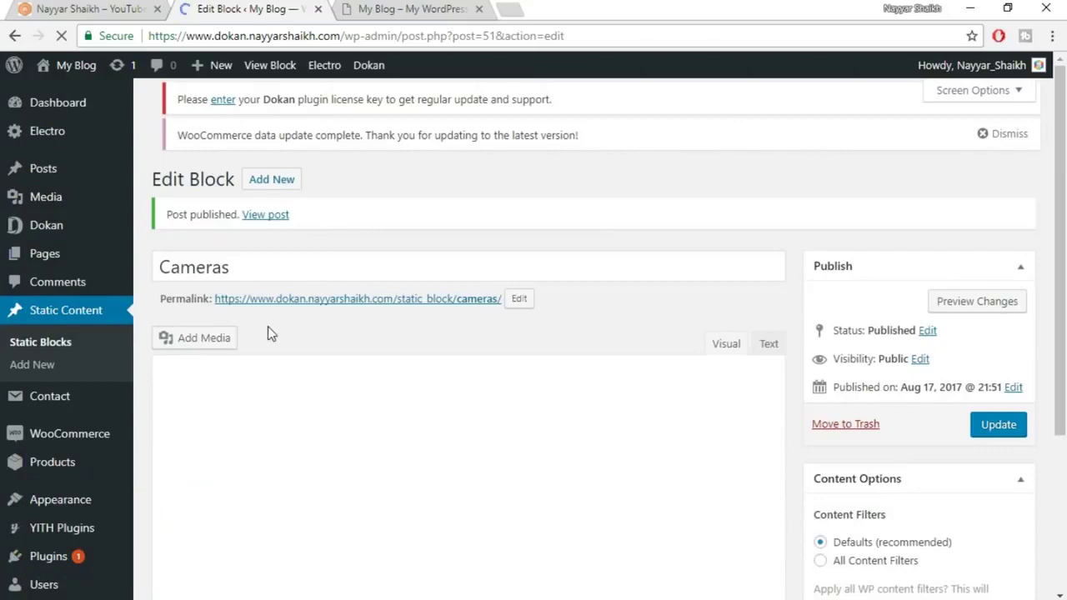
scroll(234, 367, down, 2)
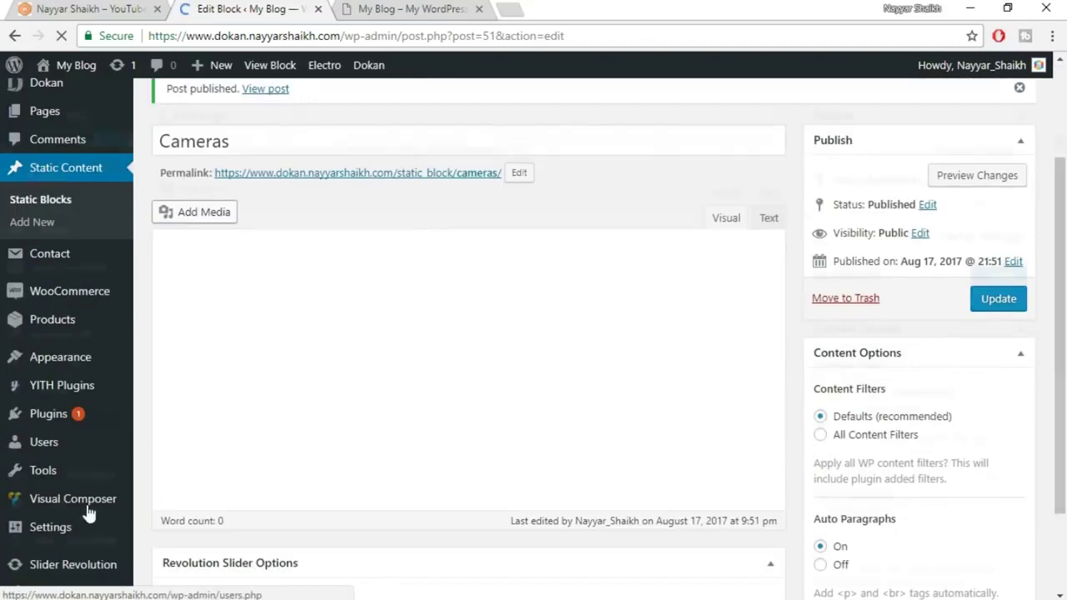
scroll(84, 500, down, 3)
scroll(72, 465, up, 1)
mouse_move(72, 465)
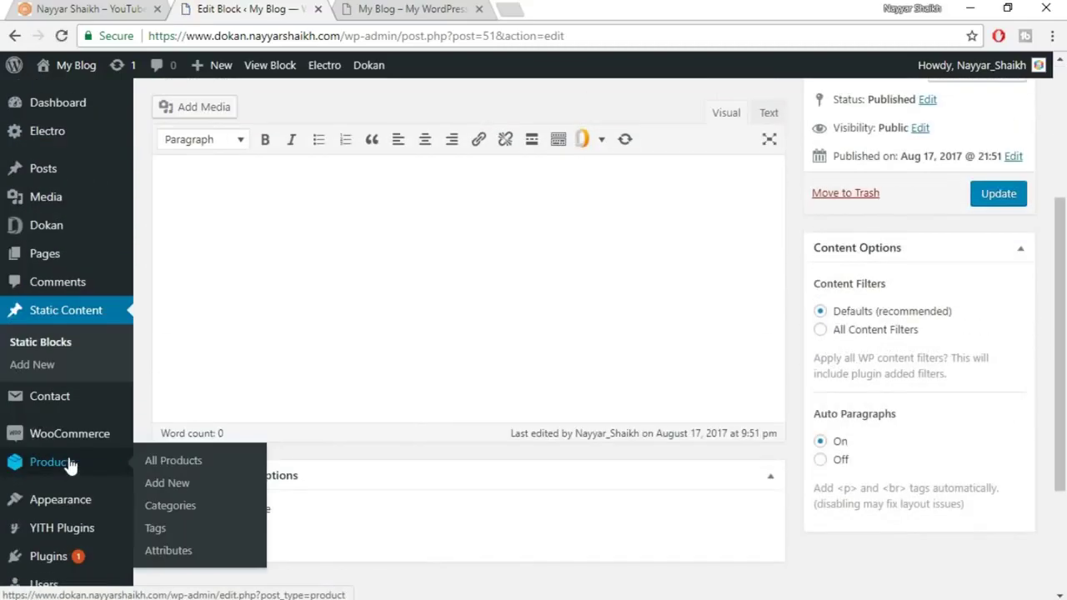
scroll(70, 458, down, 3)
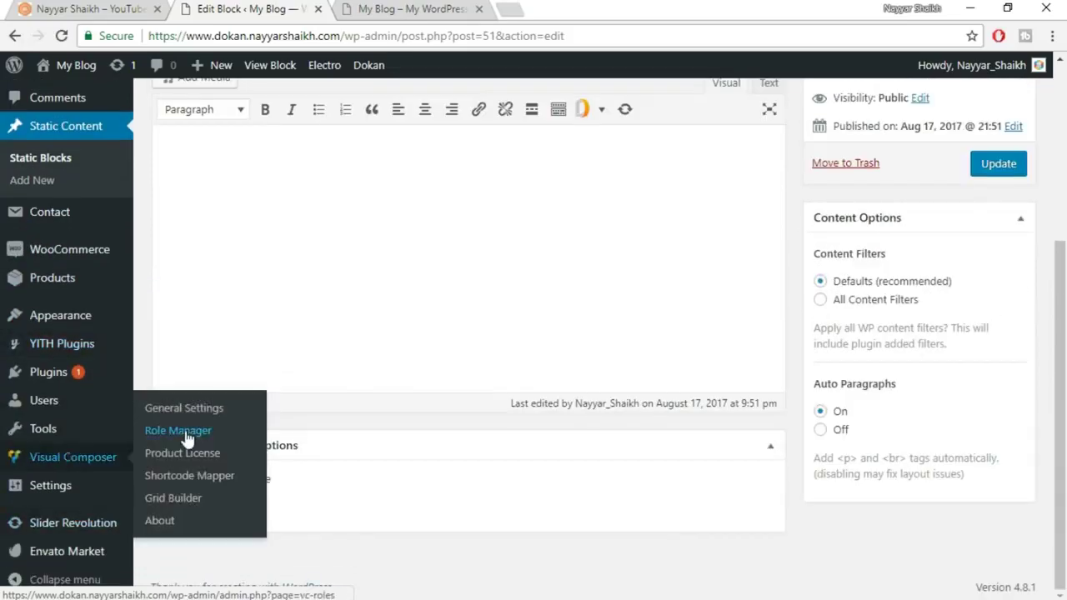
Set Visual Composer's Post types to Custom with post, product and static_block enabled.
click(184, 433)
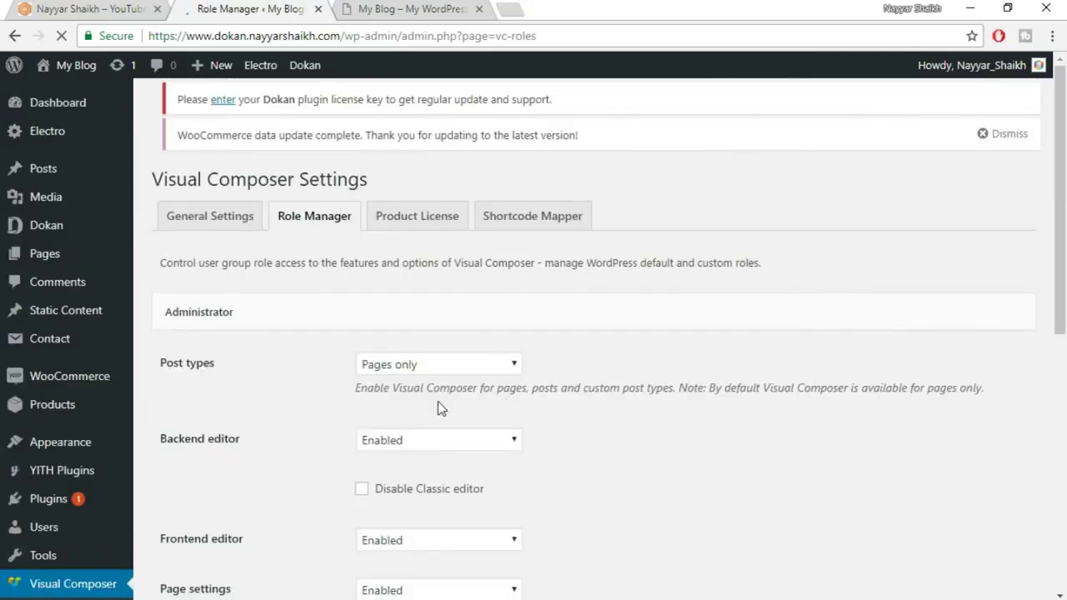
scroll(631, 384, down, 1)
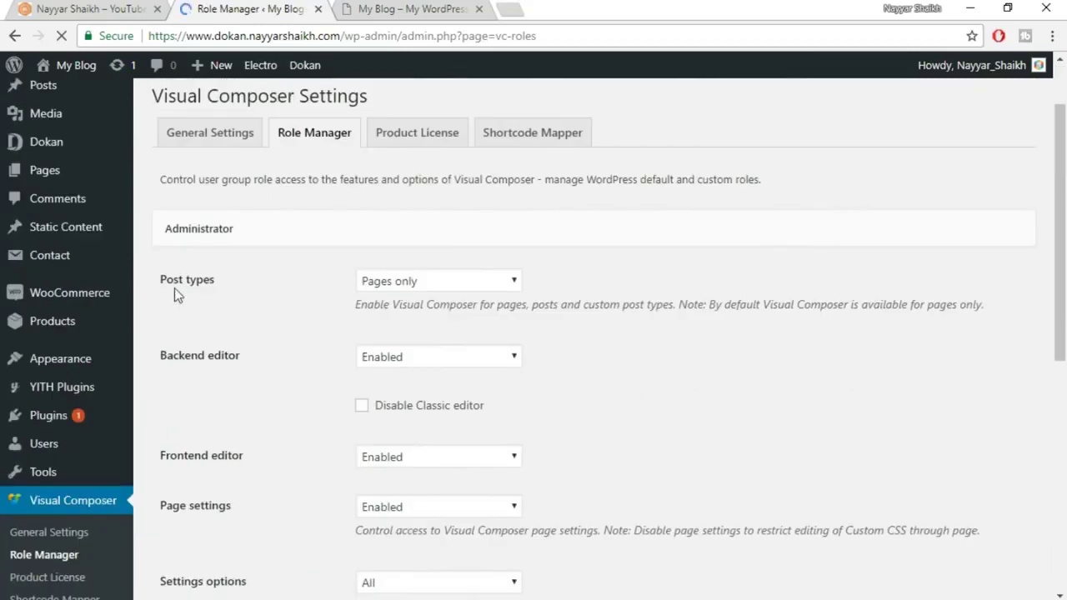
click(449, 288)
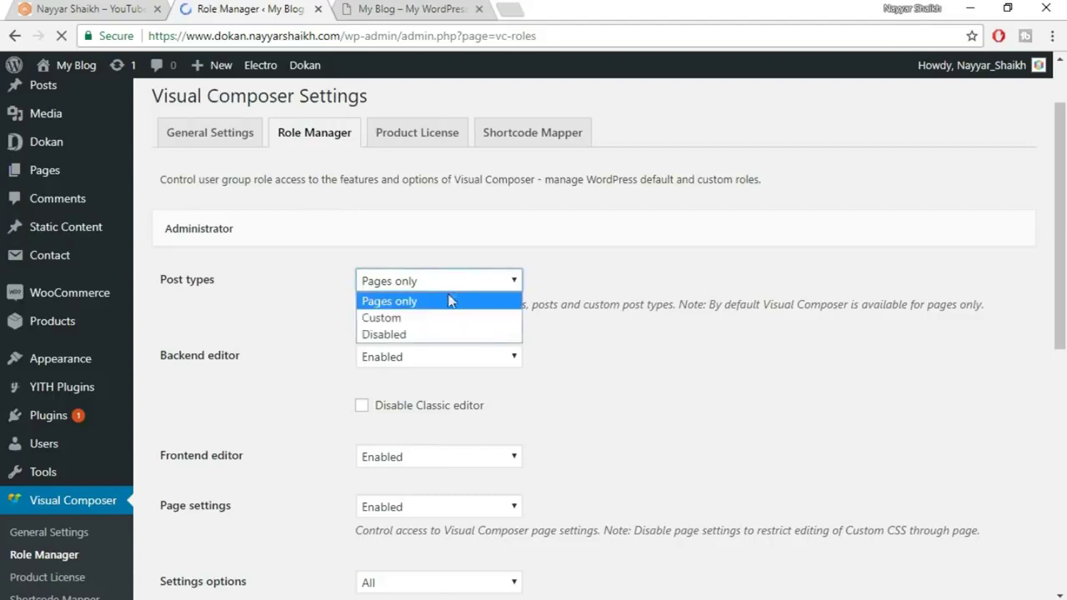
click(431, 316)
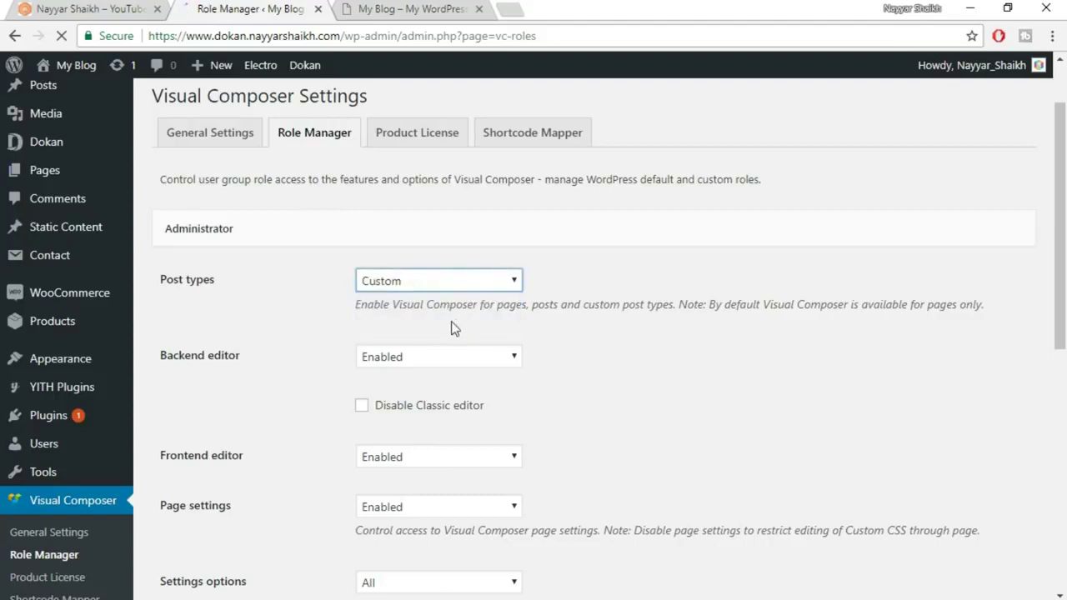
click(388, 377)
click(705, 384)
click(920, 390)
scroll(972, 406, down, 9)
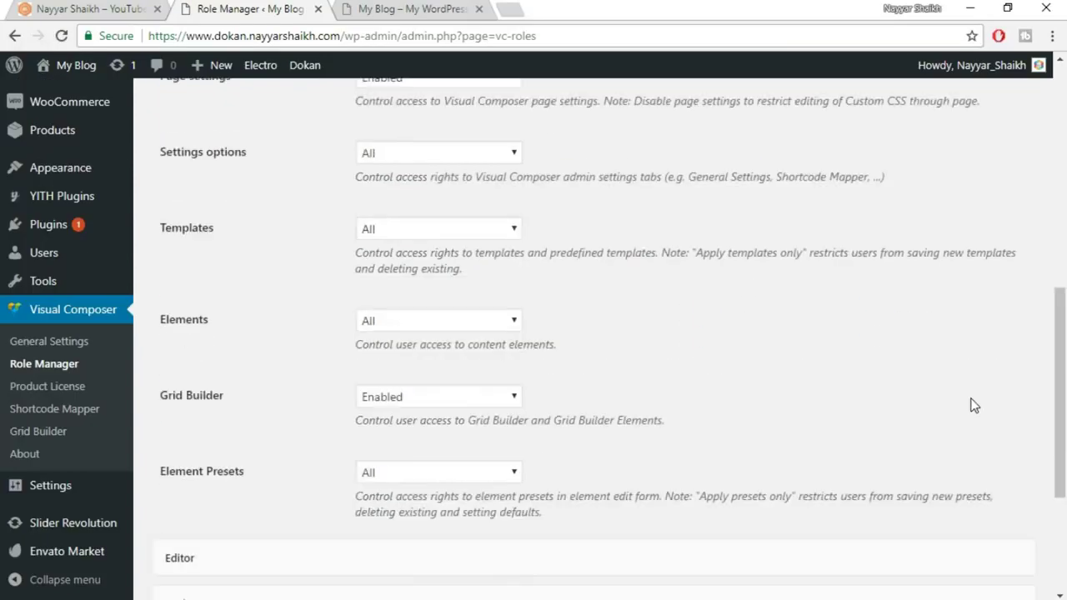
click(198, 560)
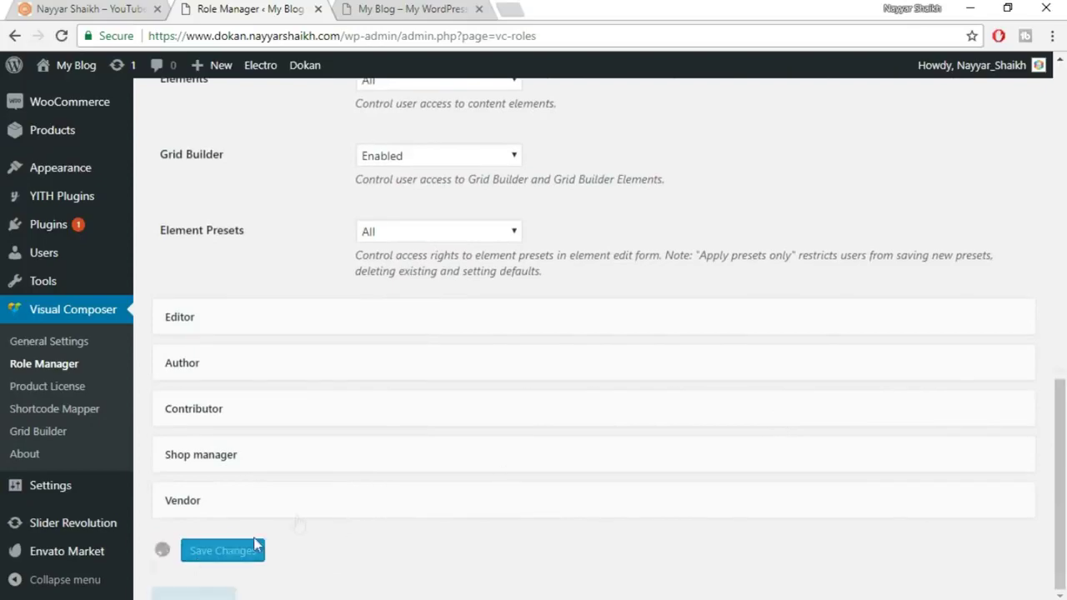
Open the Cameras static block for editing.
scroll(448, 430, up, 10)
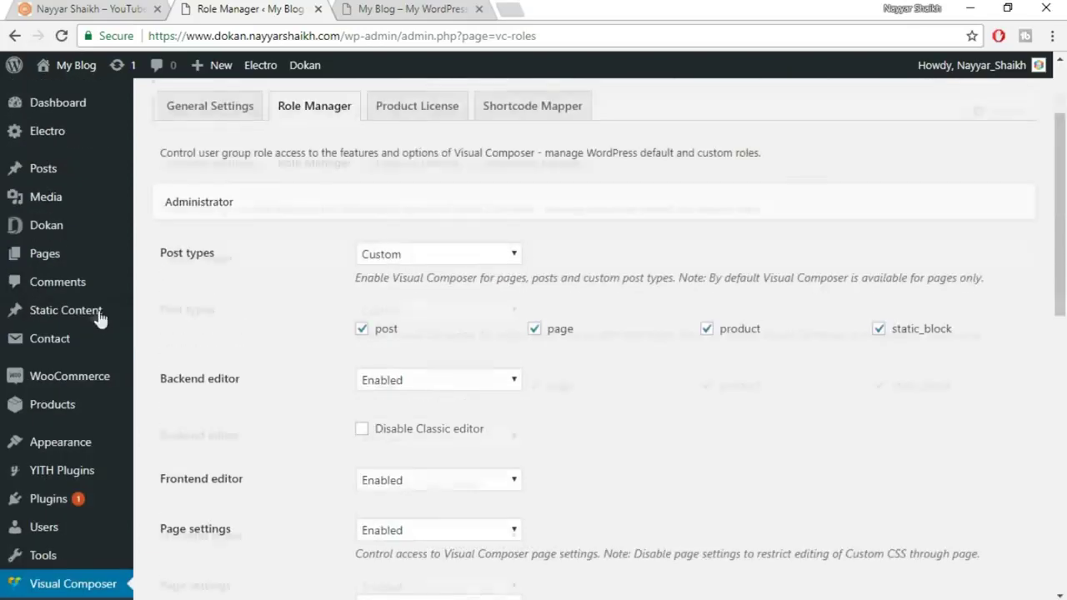
click(80, 314)
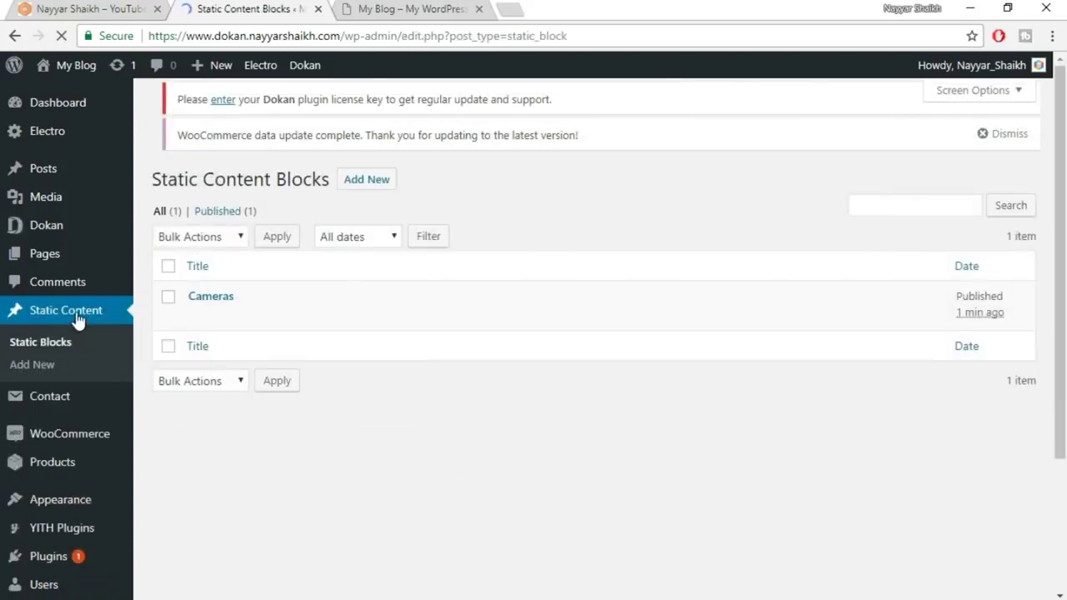
mouse_move(203, 317)
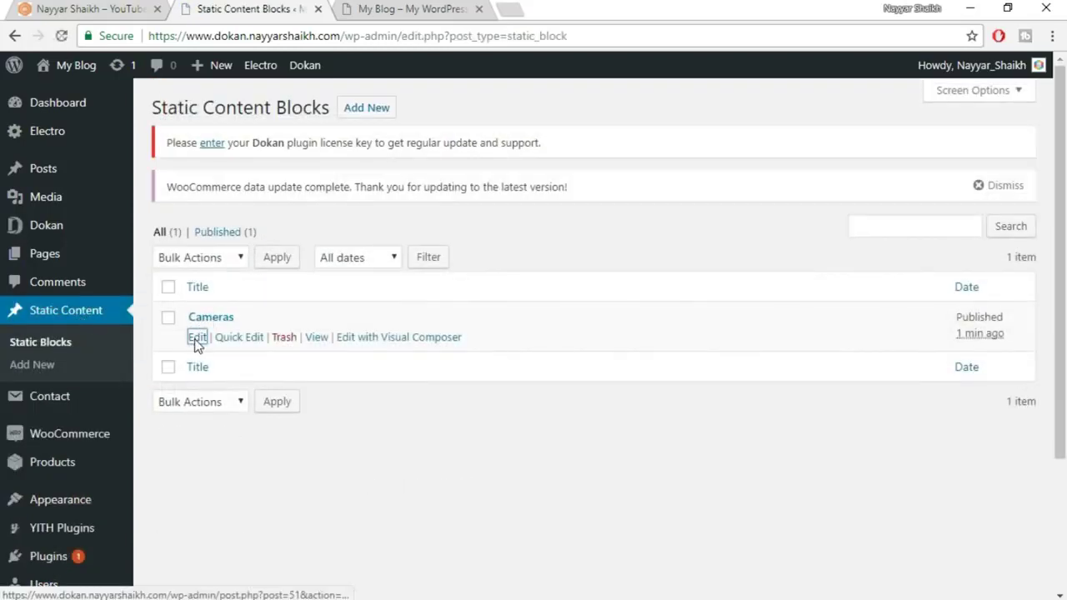
click(197, 343)
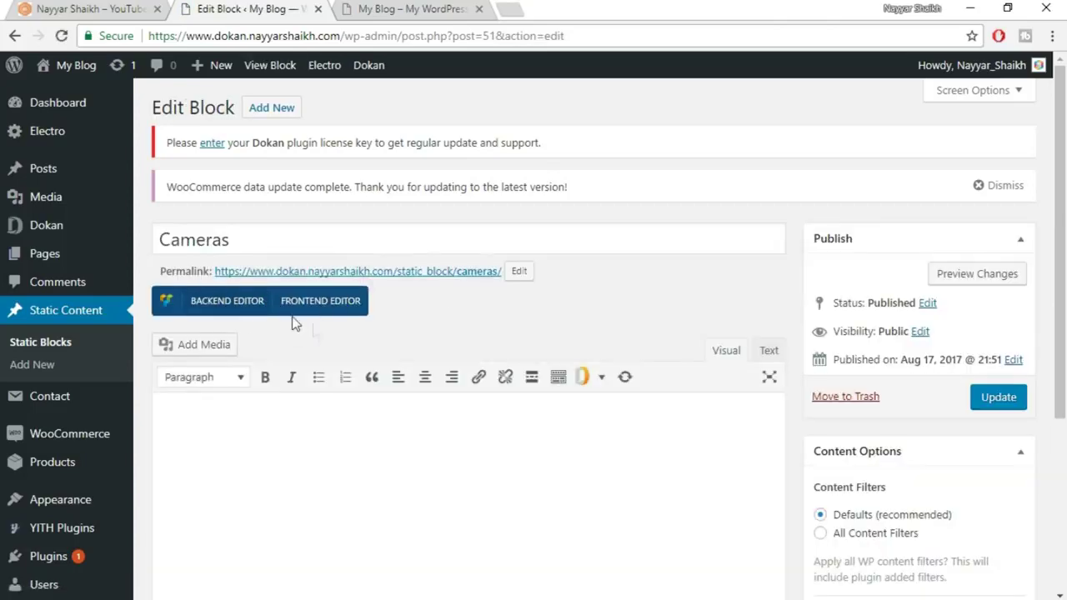
Switch the Cameras block to the Backend Editor and add a Single Image element.
scroll(257, 243, down, 1)
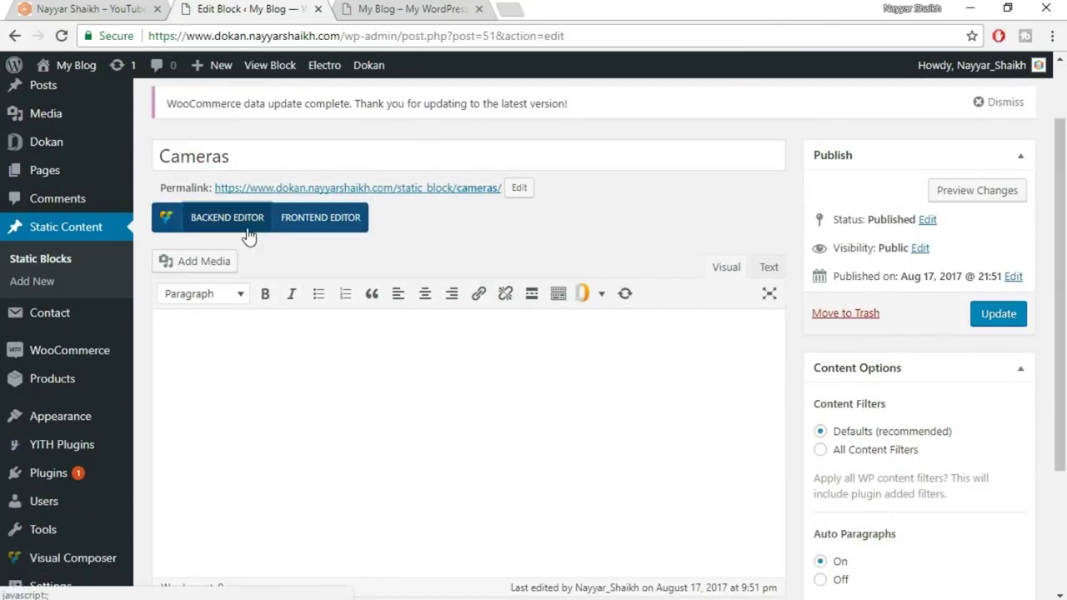
click(249, 221)
scroll(533, 275, down, 2)
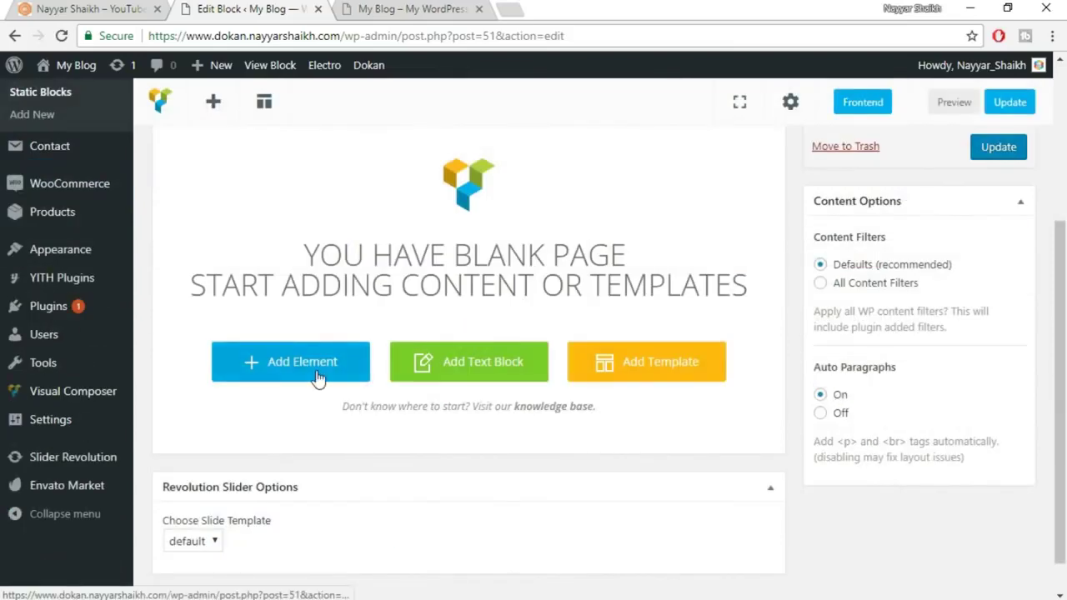
click(320, 378)
text(ima)
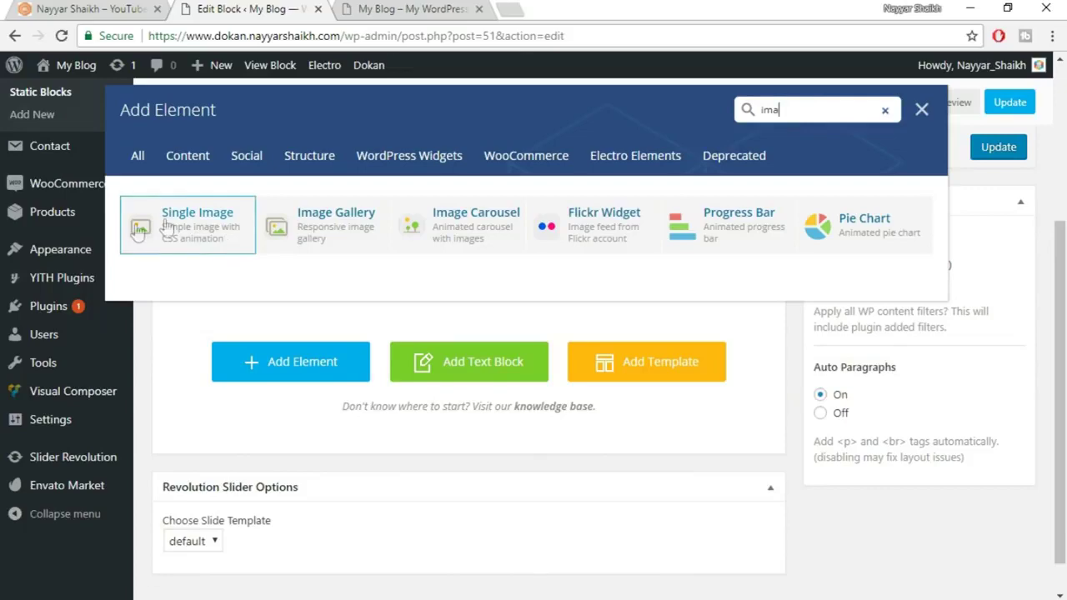
click(192, 233)
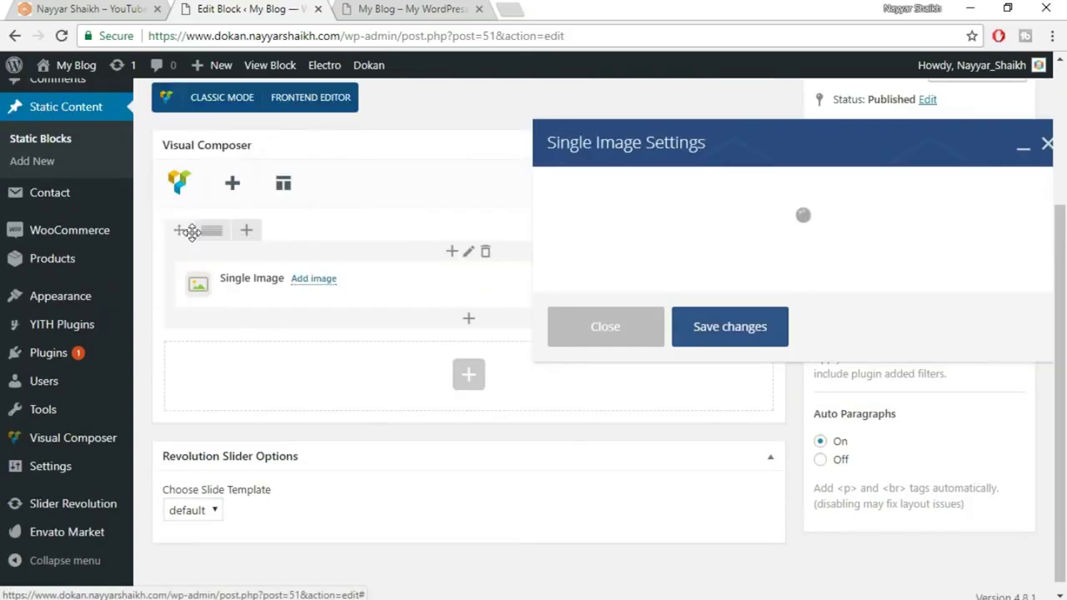
Compare against the live storefront's department menu, then return to the Cameras block.
click(93, 7)
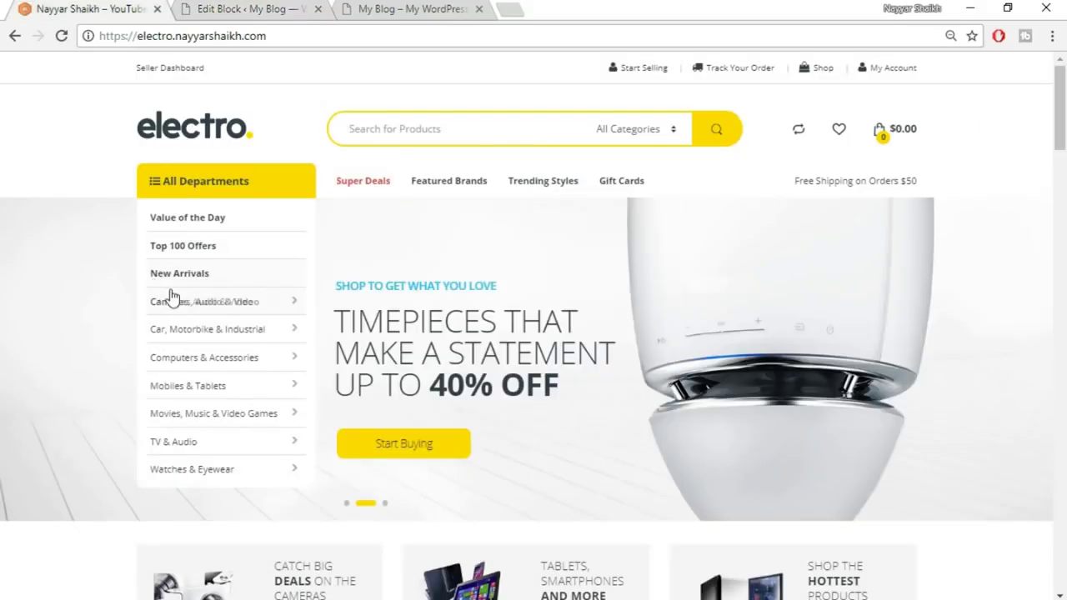
mouse_move(188, 304)
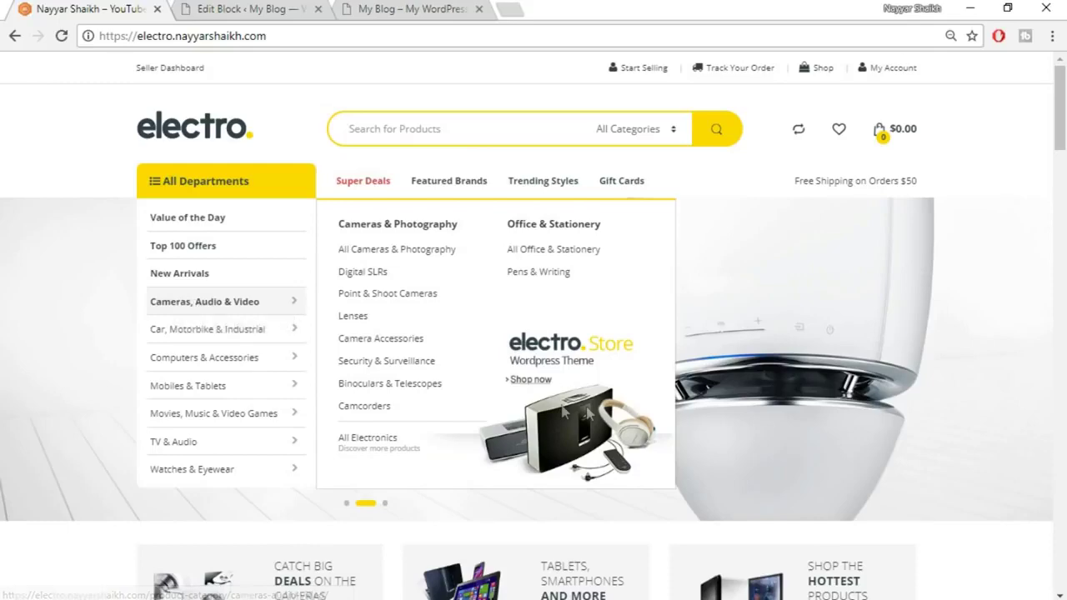
click(213, 6)
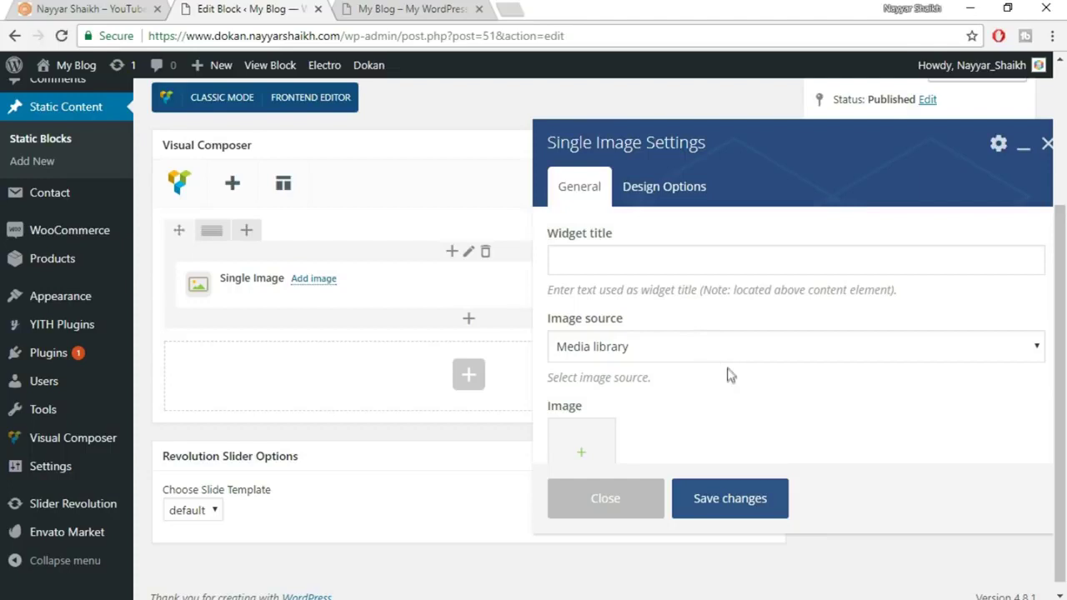
scroll(708, 285, down, 1)
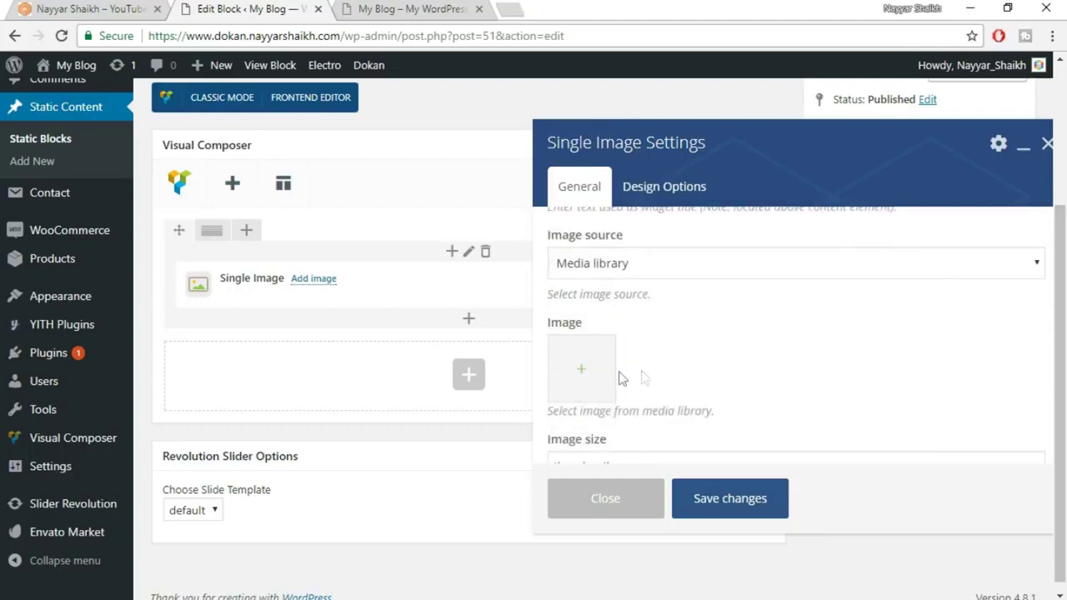
Browse the image upload dialog to Resources > Images > Departments Menu.
click(572, 375)
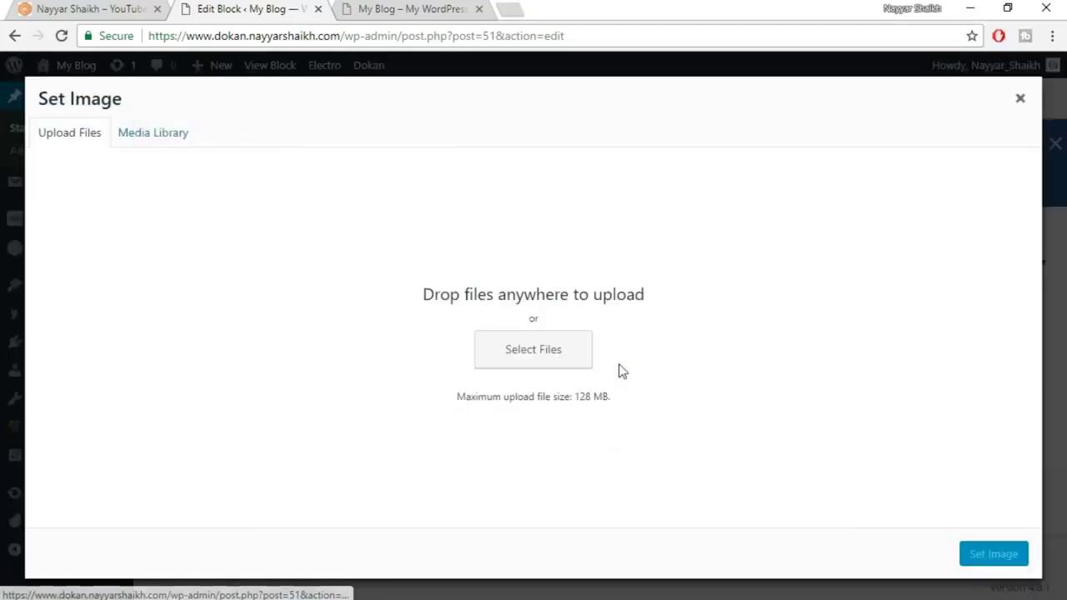
click(530, 351)
click(232, 137)
double_click(232, 138)
double_click(184, 112)
click(209, 116)
double_click(209, 117)
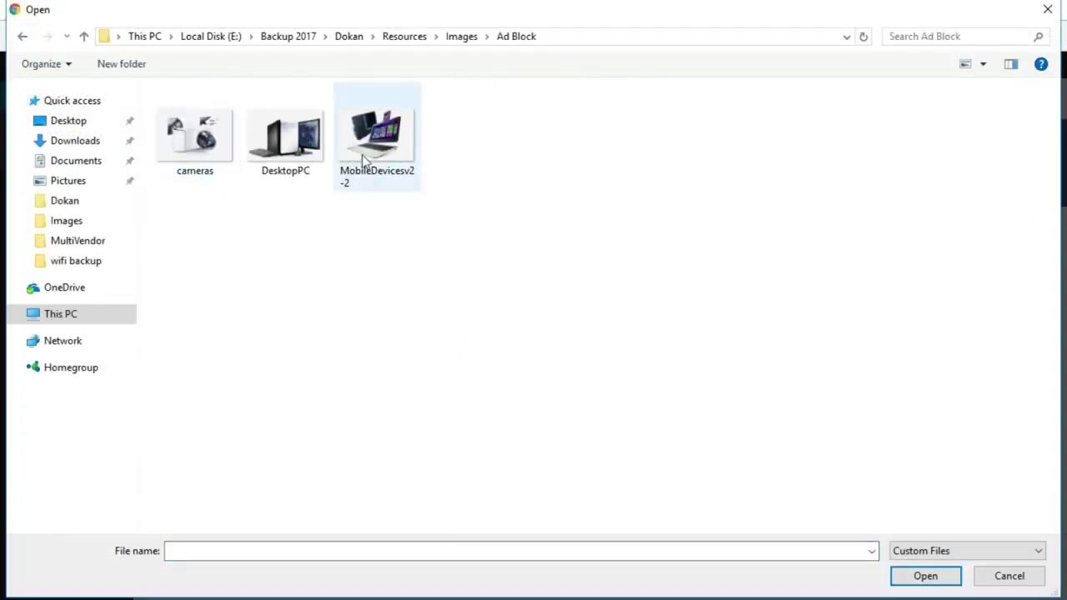
click(463, 38)
double_click(278, 133)
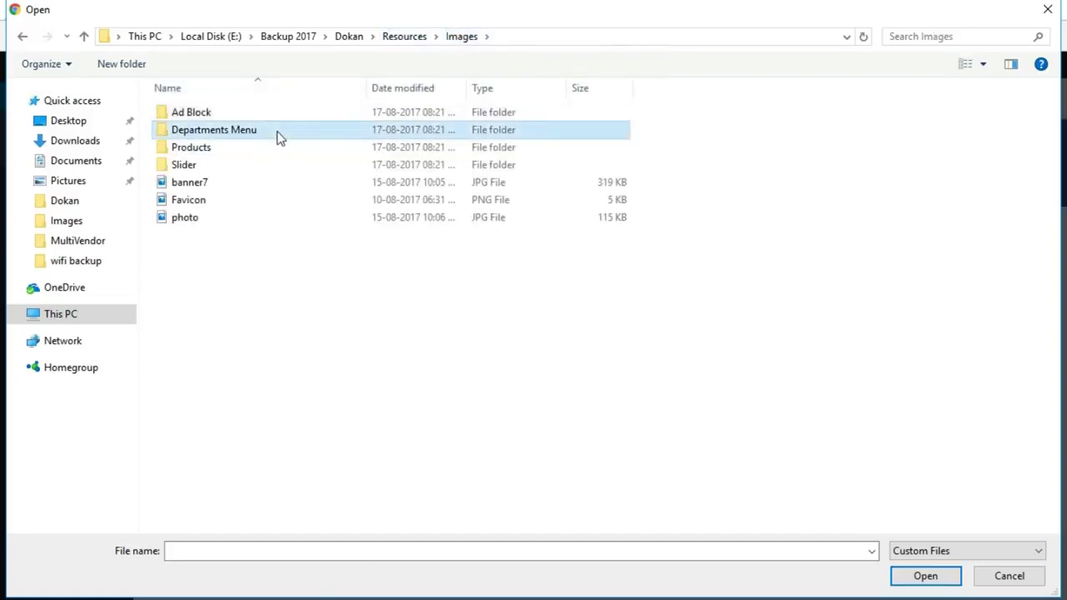
Upload Cameras.png, set it as the element's image, and save the settings.
click(208, 161)
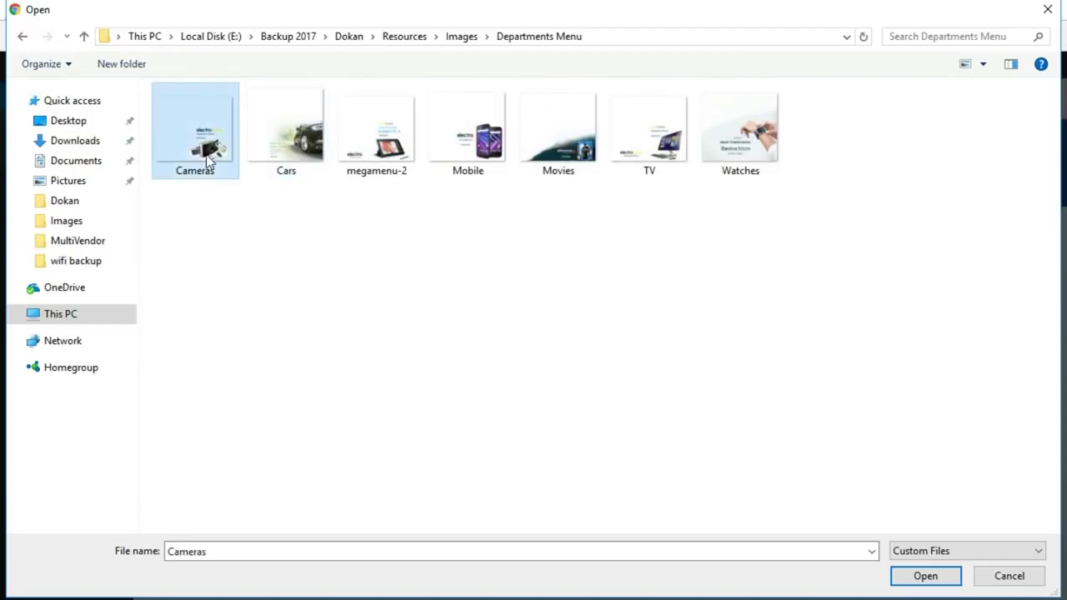
click(925, 576)
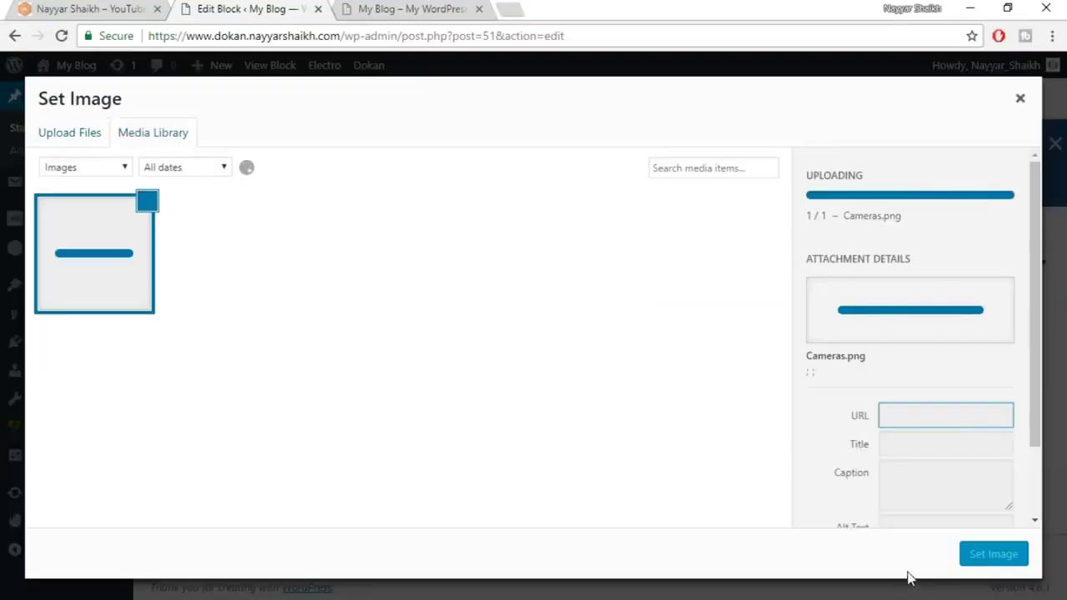
click(998, 562)
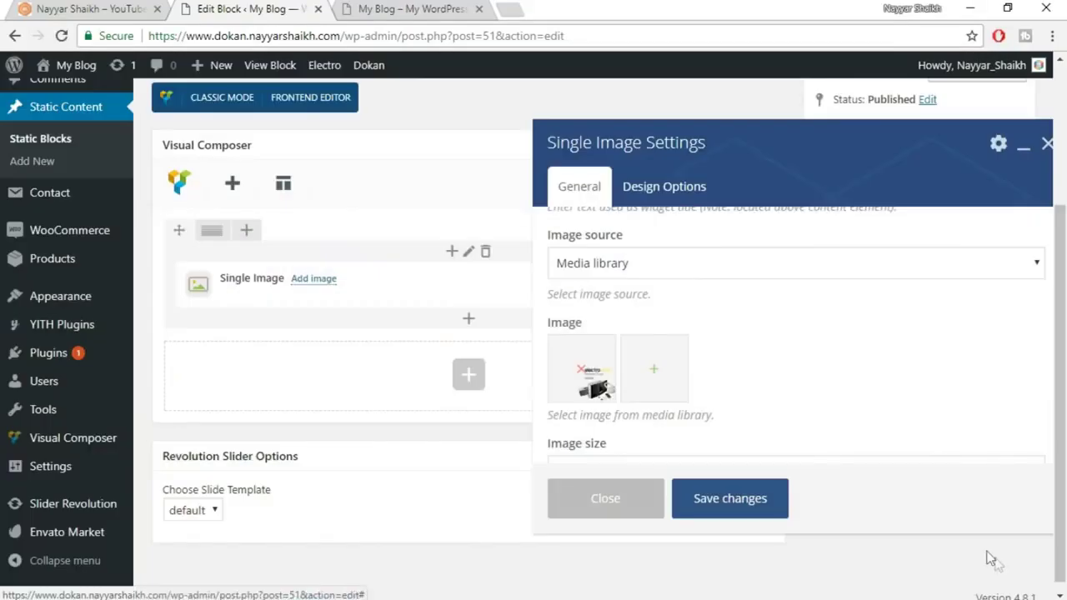
click(727, 501)
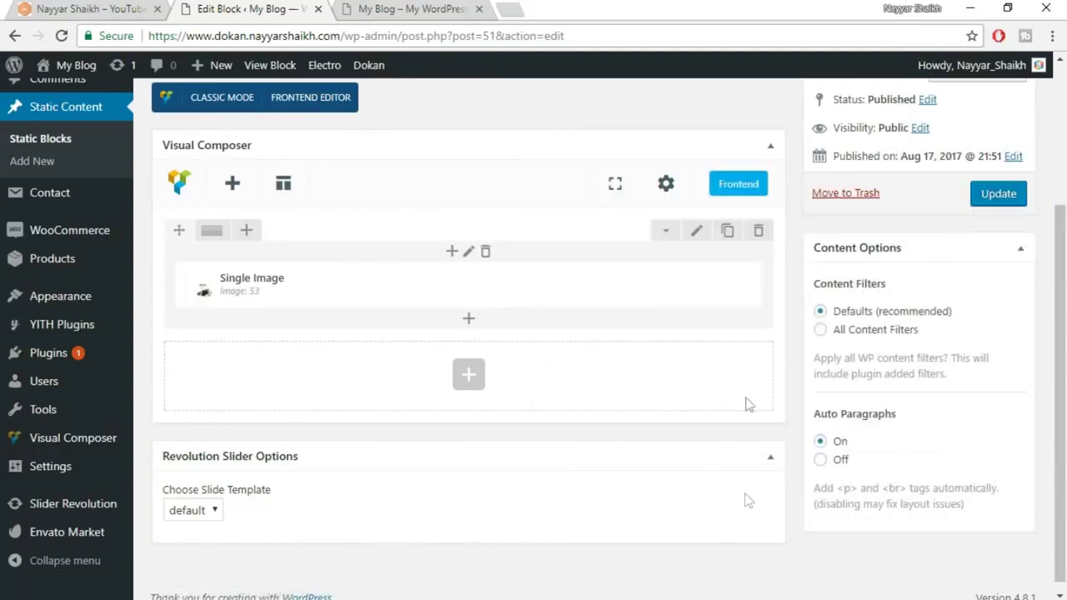
Give the image's row the extra class name bg-yamm-content and save.
click(697, 237)
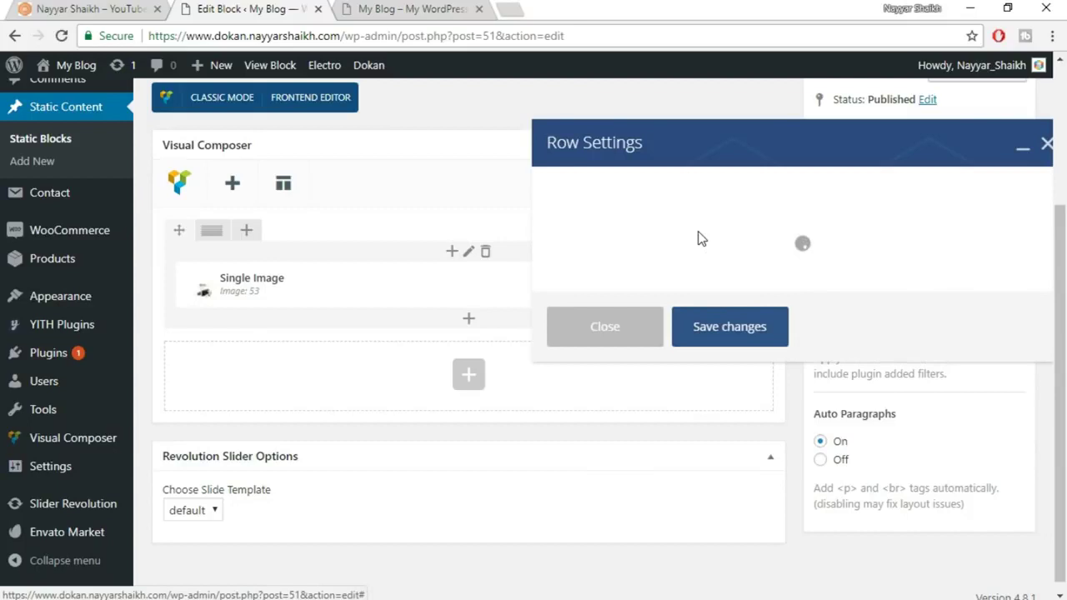
scroll(755, 350, down, 6)
scroll(736, 379, down, 2)
scroll(722, 429, down, 1)
click(655, 411)
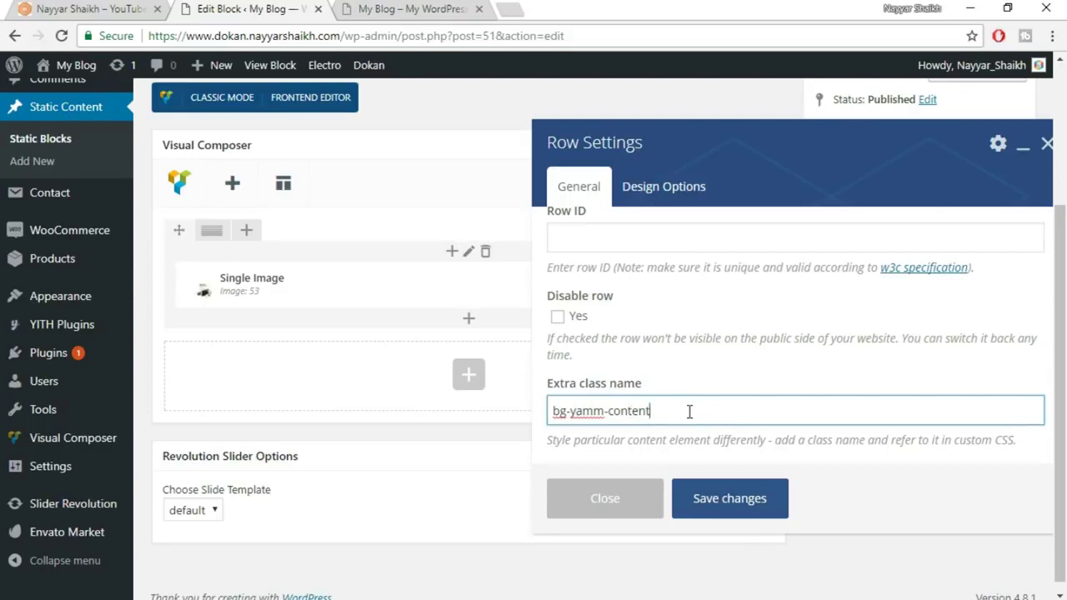
click(724, 500)
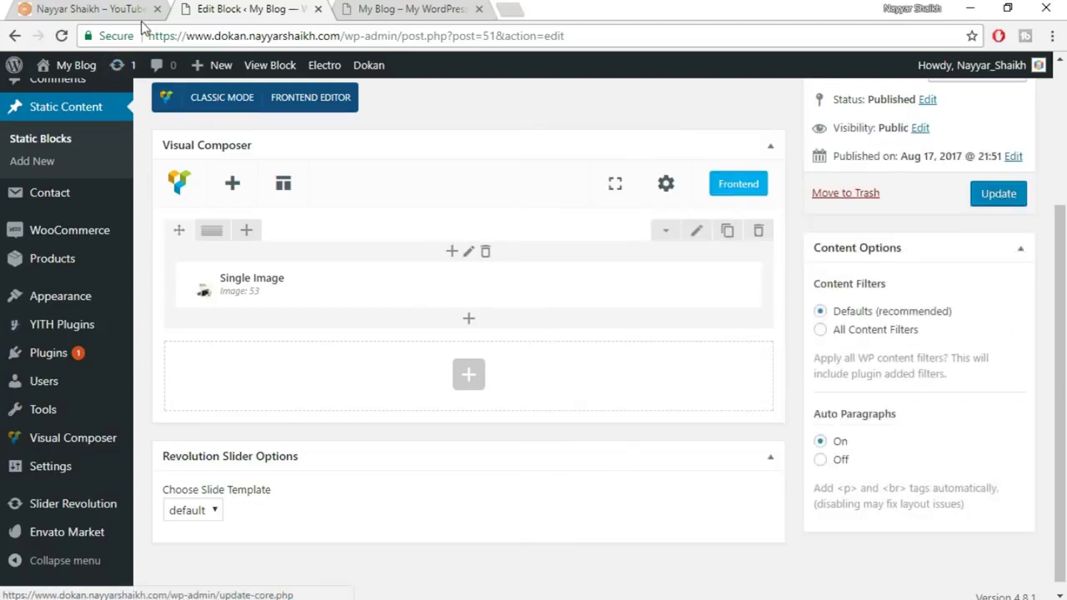
Add a placeholder Text Block below the image, comparing with the storefront menu.
click(122, 8)
mouse_move(238, 311)
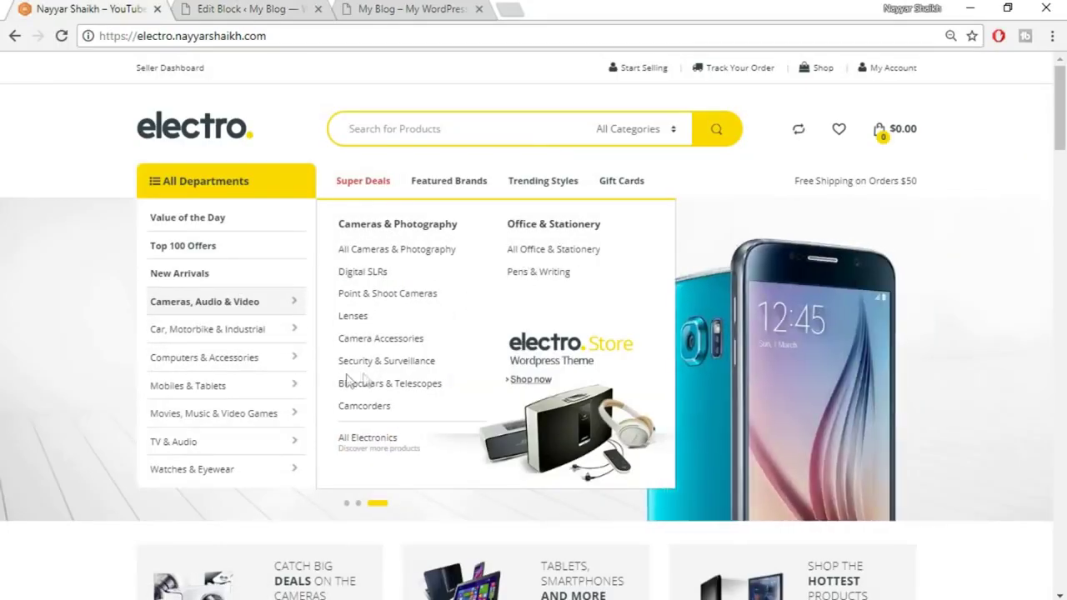
click(261, 8)
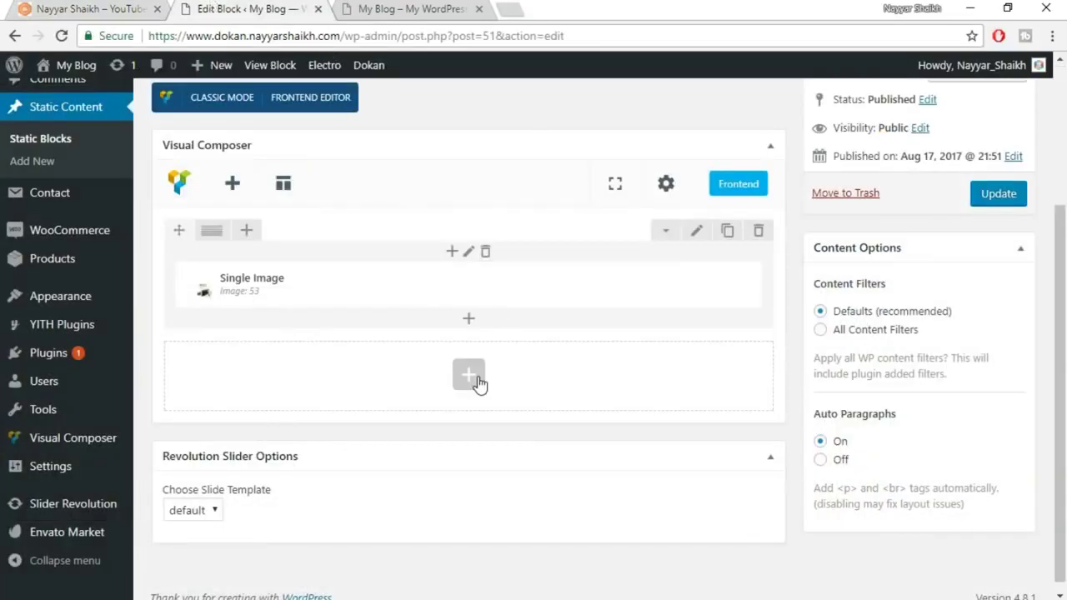
click(478, 382)
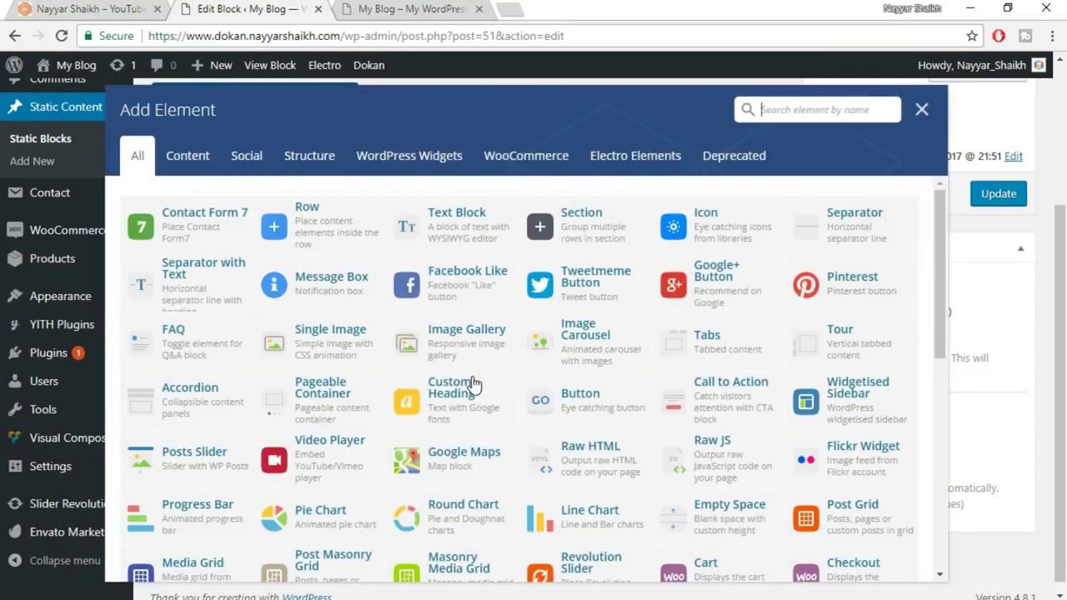
click(473, 235)
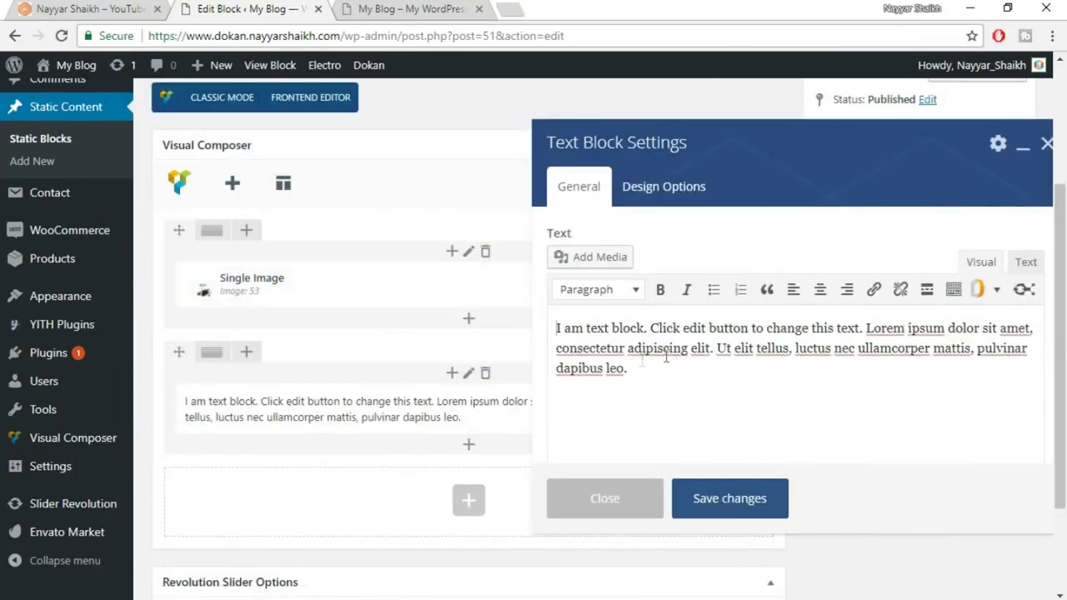
click(100, 10)
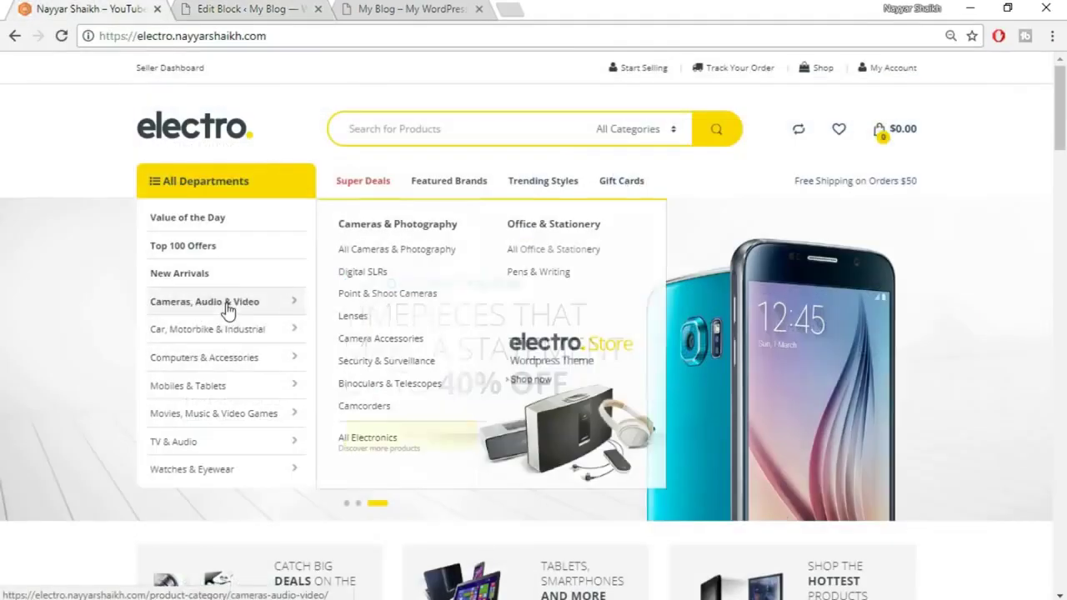
click(511, 9)
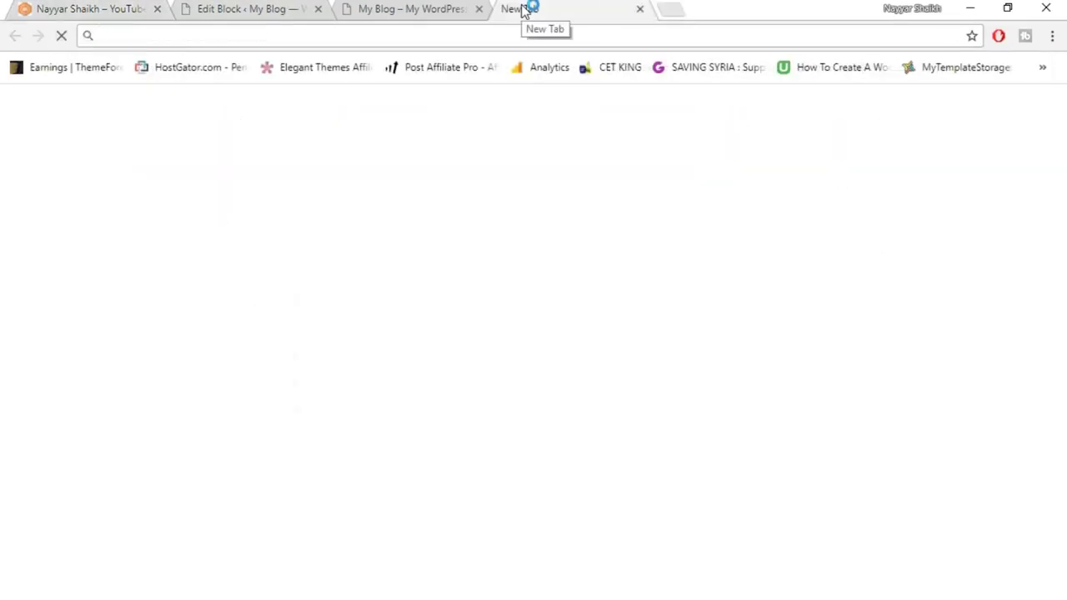
Load bloggdude.com and open the Multi Vendor eCommerce Marketplace Dokan and WooCommerce 2017 post.
text(blo)
key(Return)
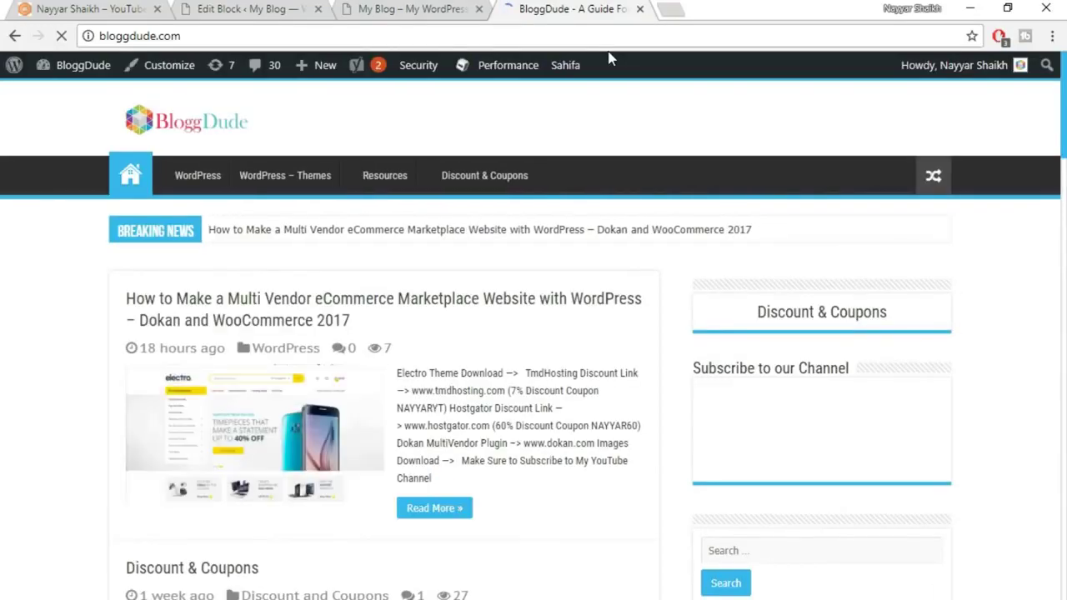
click(530, 313)
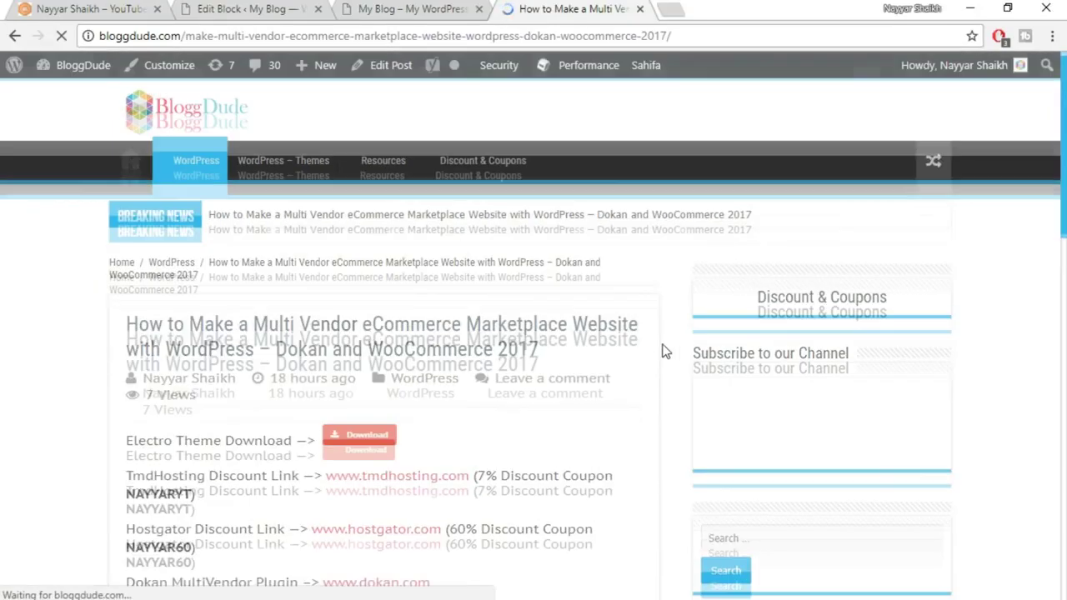
scroll(646, 350, down, 3)
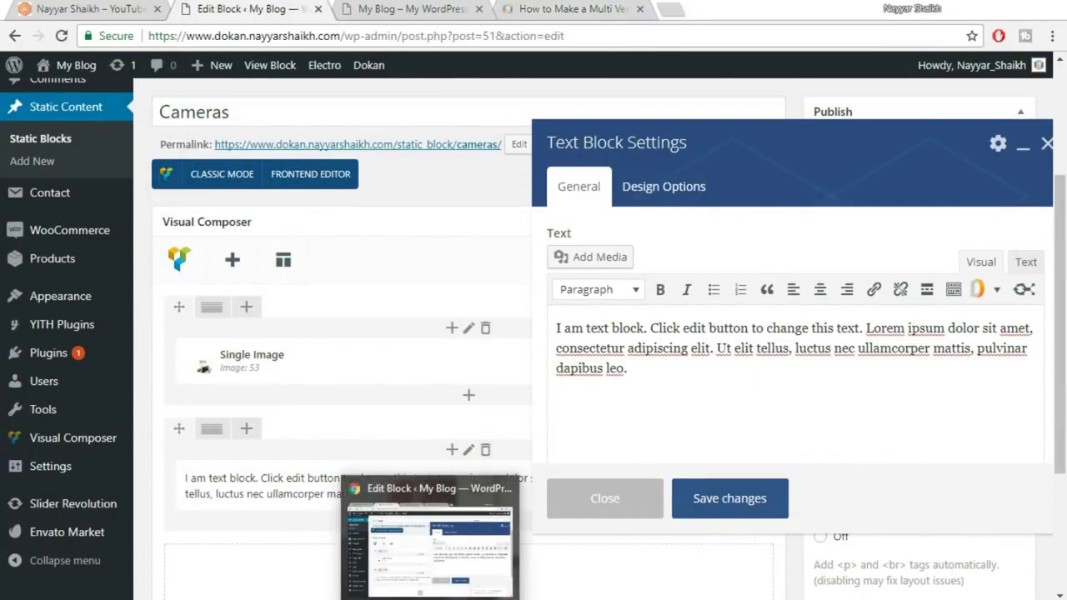
Open CSS.txt from Resources in maximized Notepad and select the Static Block <ul> markup.
click(451, 596)
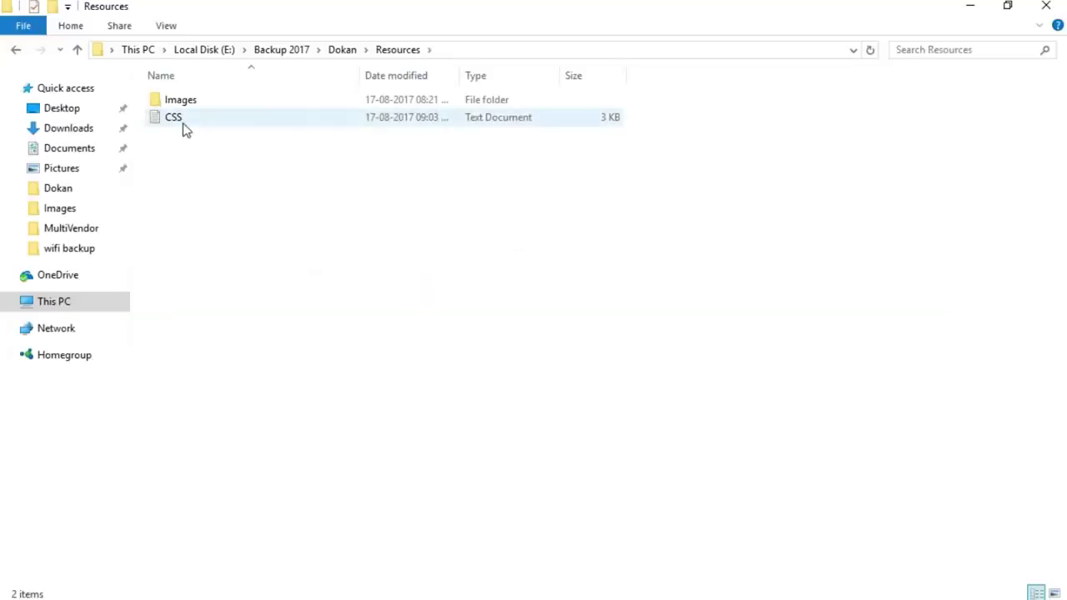
double_click(185, 125)
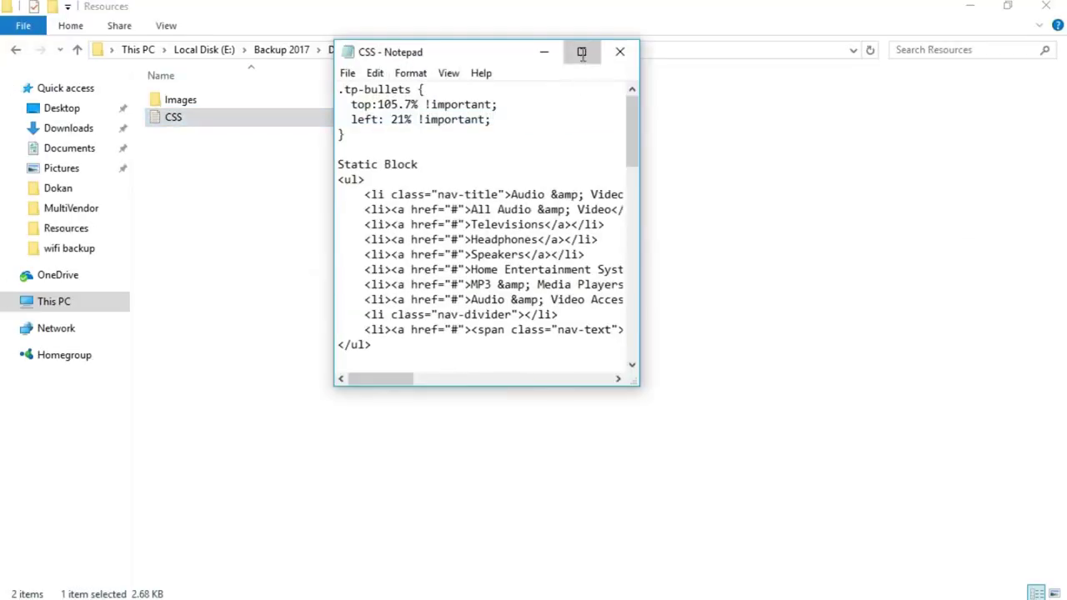
click(579, 50)
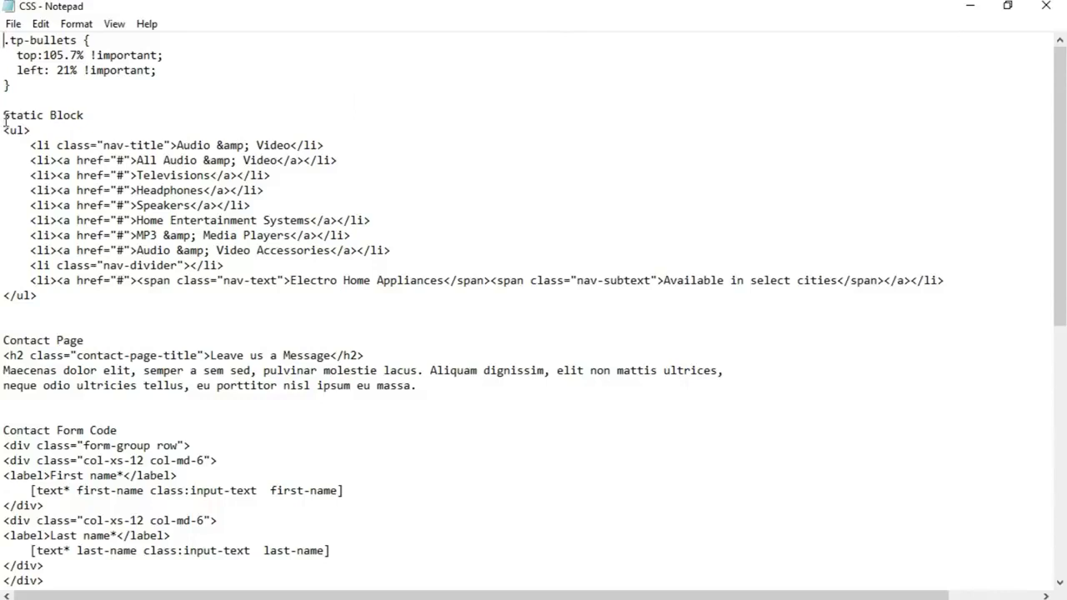
drag(3, 129, 67, 301)
key(ctrl+c)
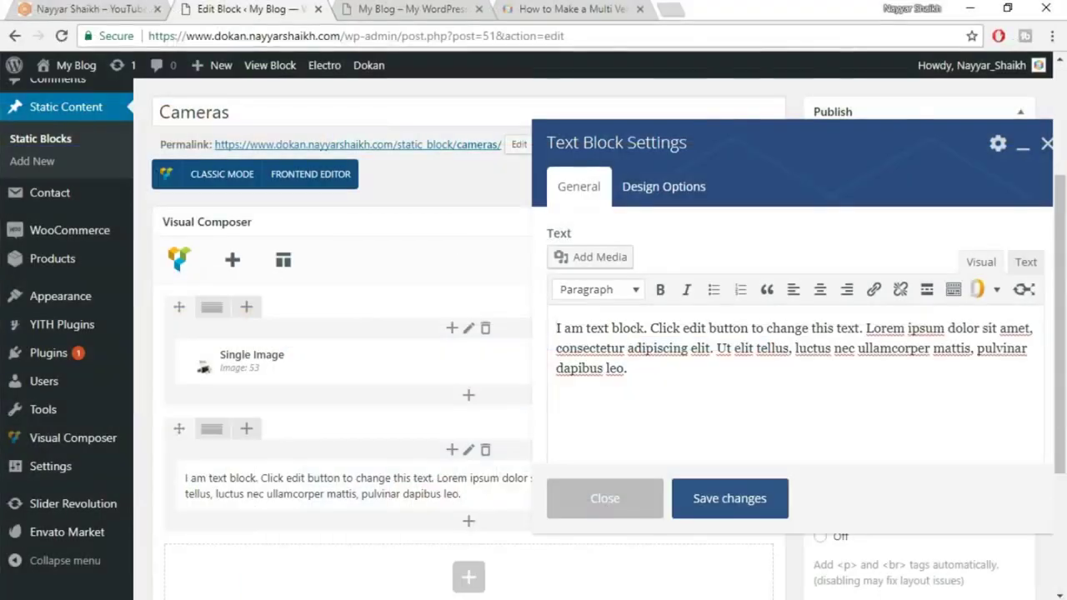
Replace the Text Block's placeholder with the pasted HTML link list and save.
key(ctrl+a)
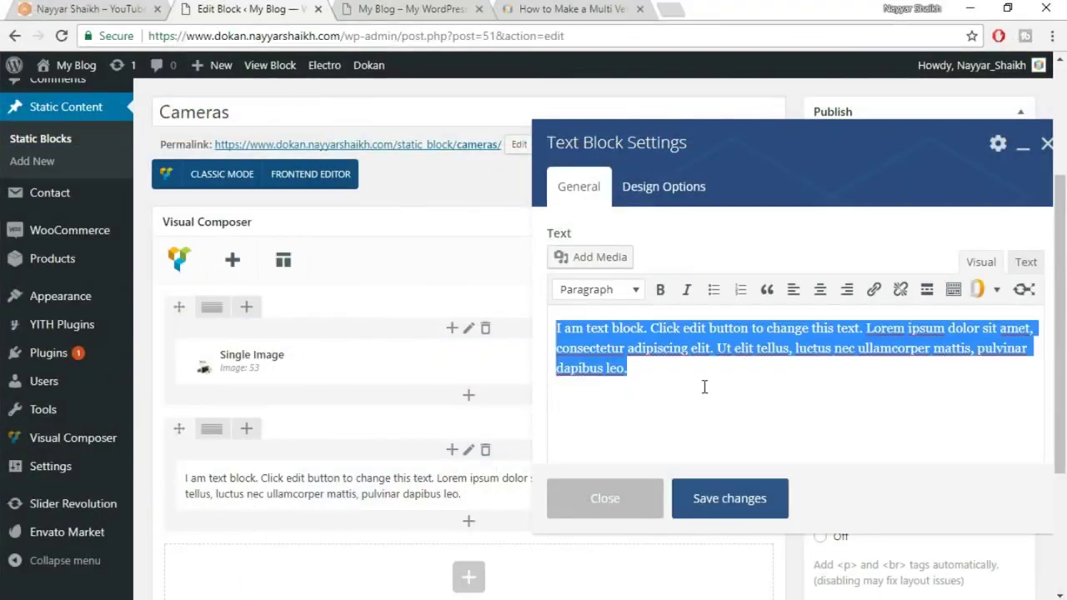
key(BackSpace)
key(ctrl+v)
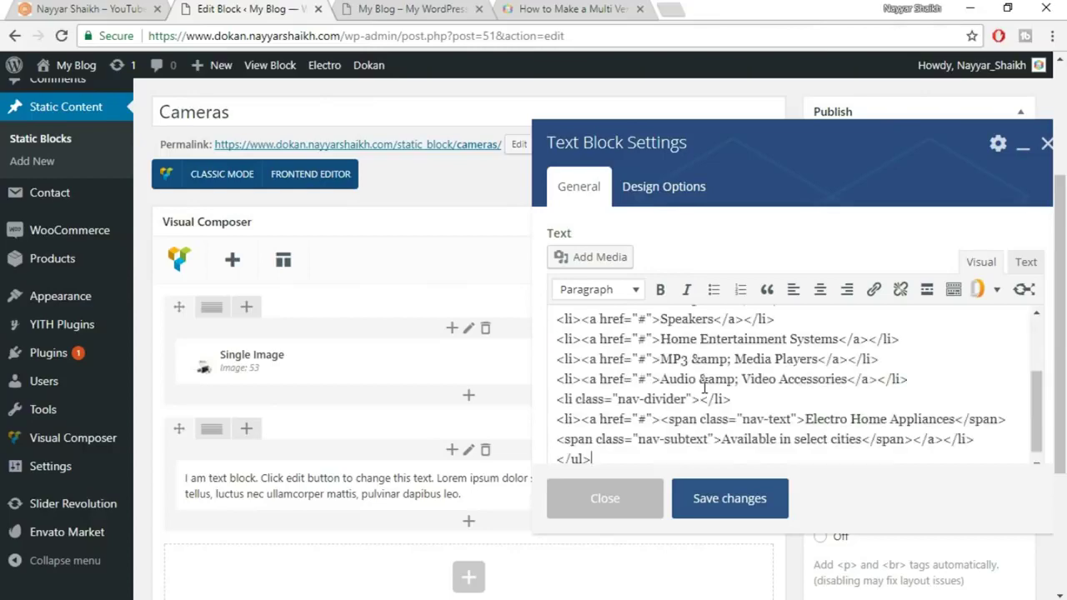
click(737, 498)
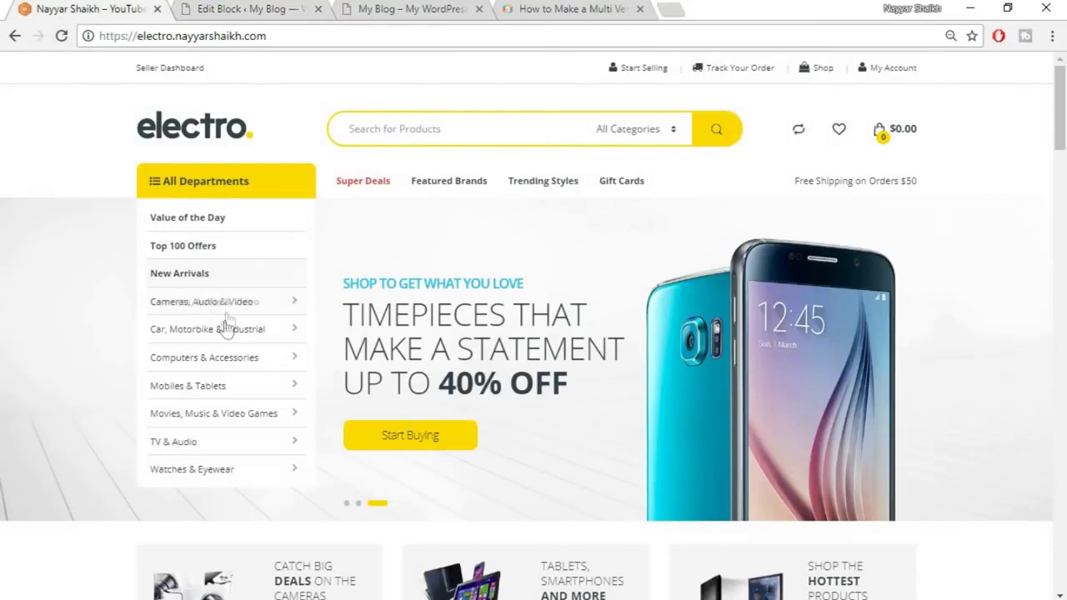
Reopen the Text Block to review the Audio & Video heading lines, then save again.
mouse_move(225, 307)
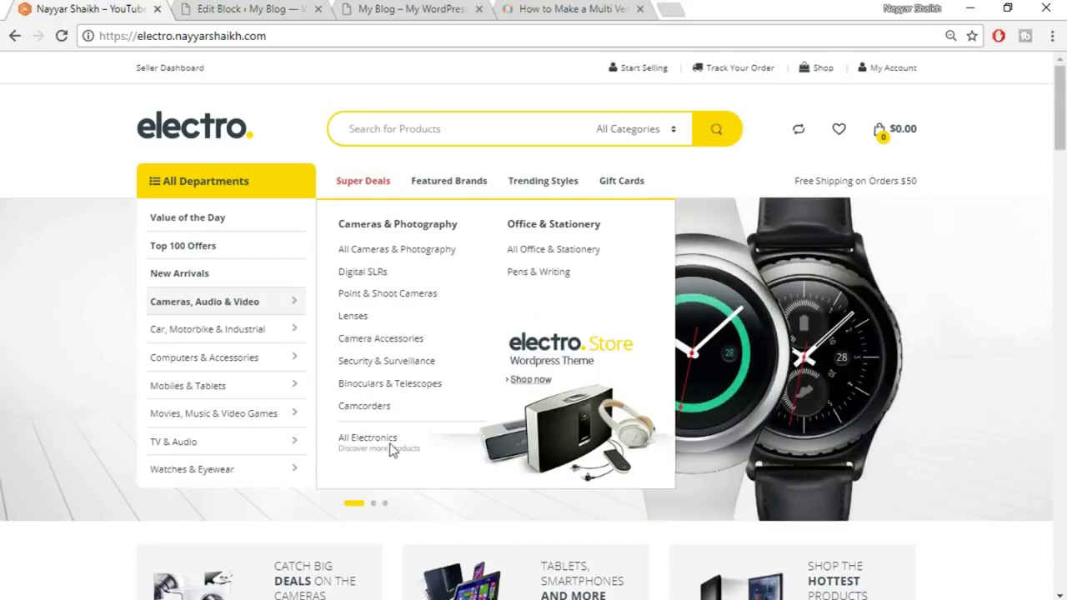
click(289, 7)
scroll(525, 351, down, 5)
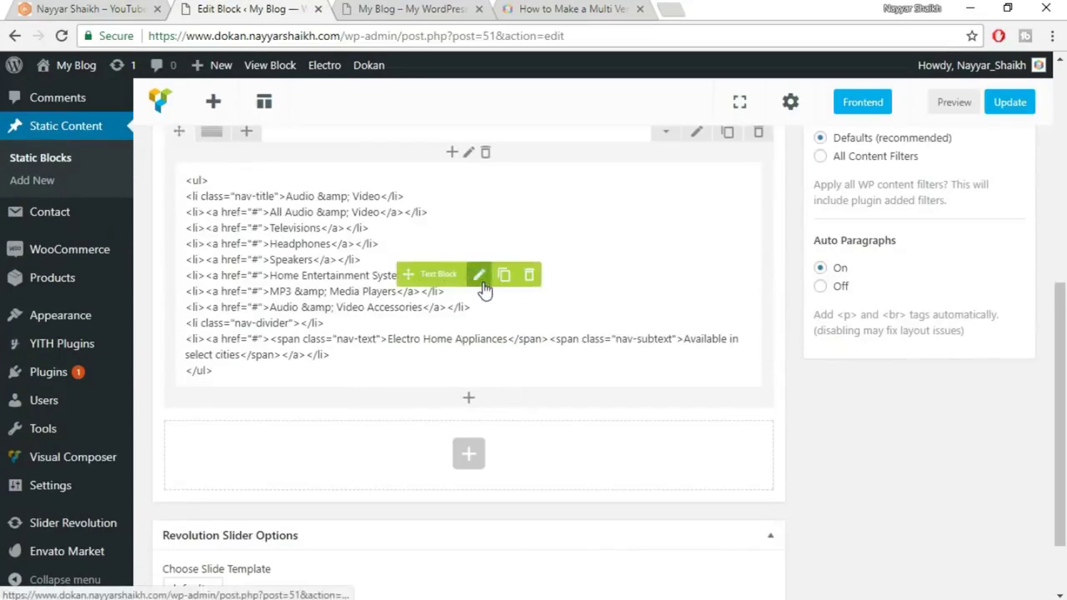
click(481, 279)
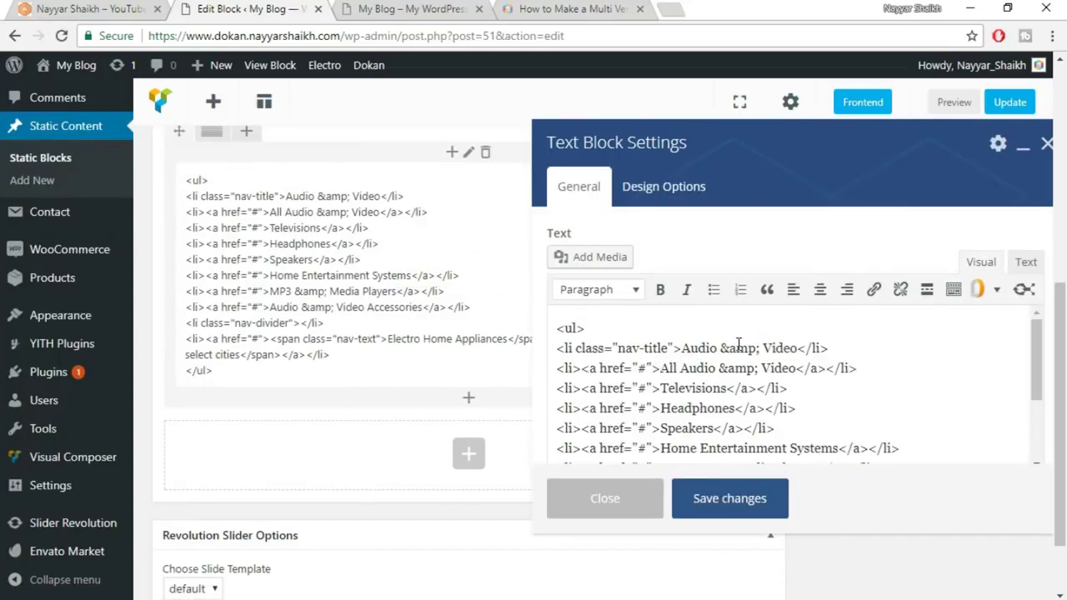
drag(683, 349, 799, 344)
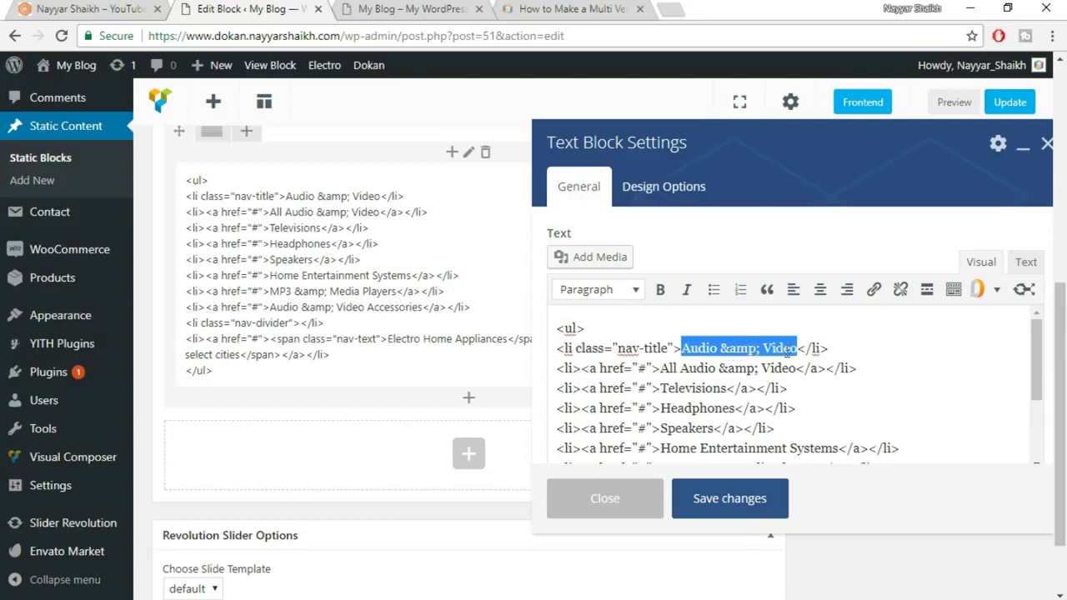
drag(662, 370, 793, 368)
click(108, 9)
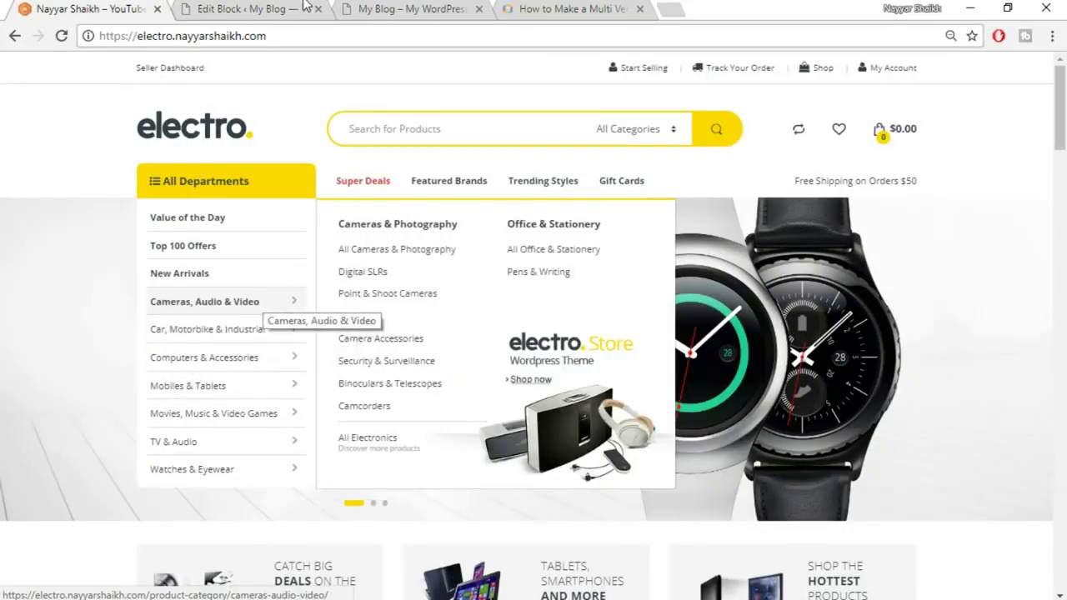
click(250, 9)
scroll(688, 400, down, 5)
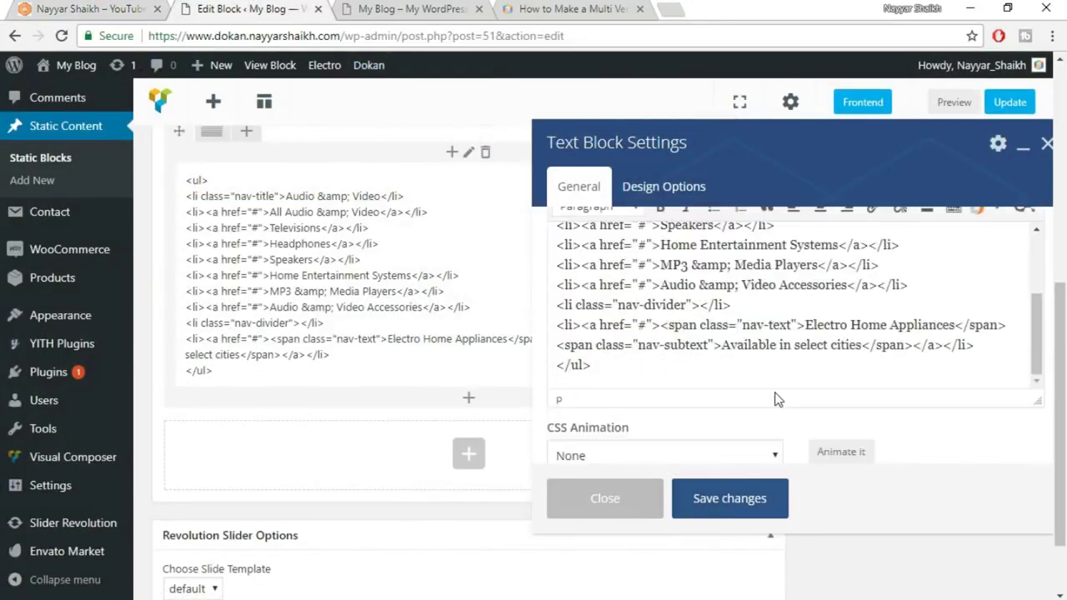
click(713, 501)
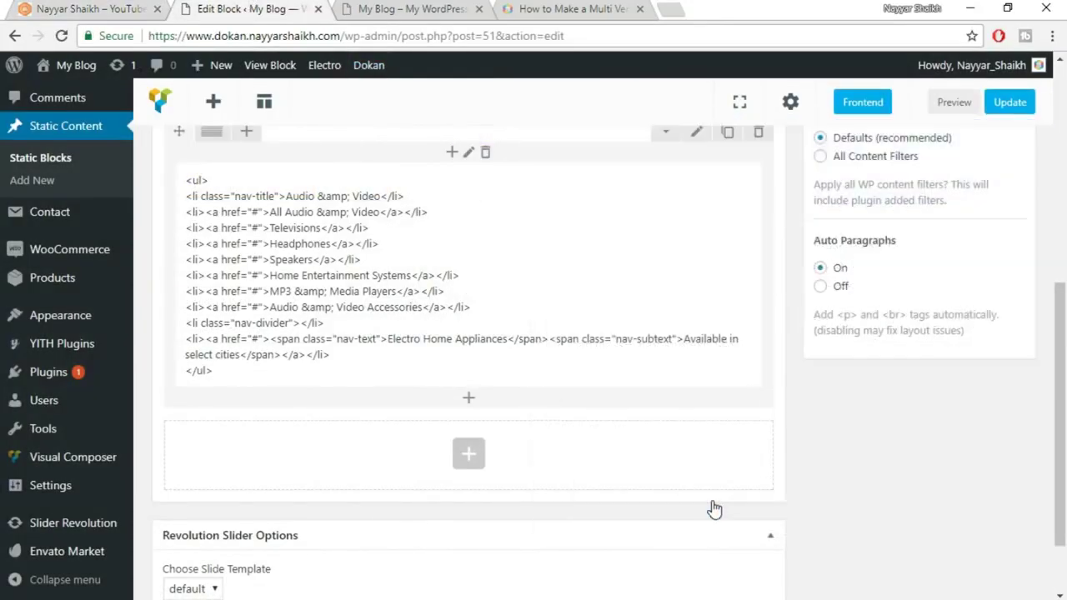
Compare the saved block with the storefront's department menu.
scroll(710, 507, up, 1)
click(142, 6)
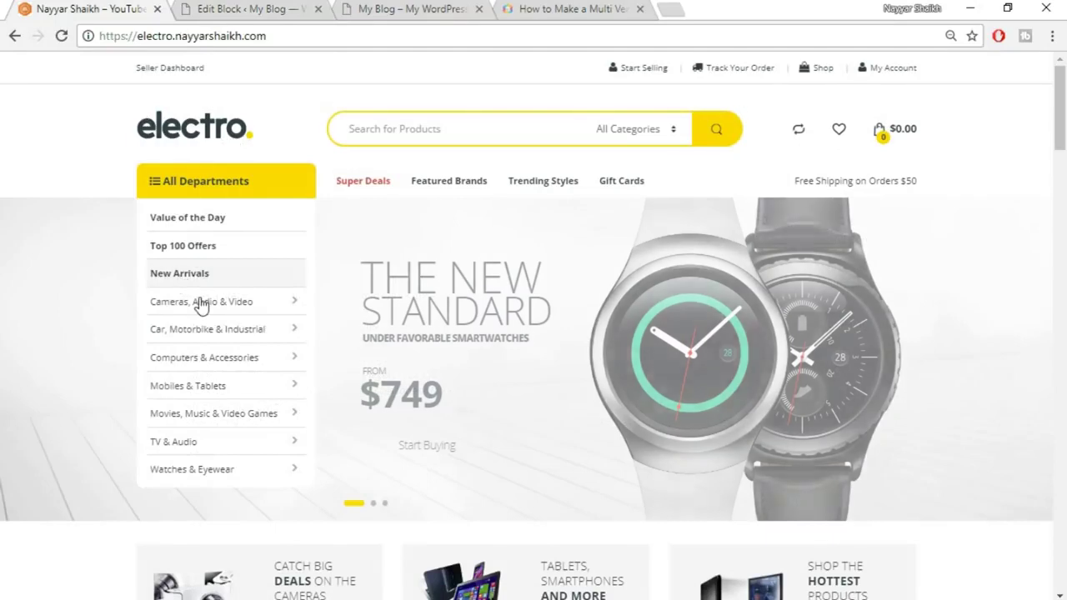
mouse_move(205, 303)
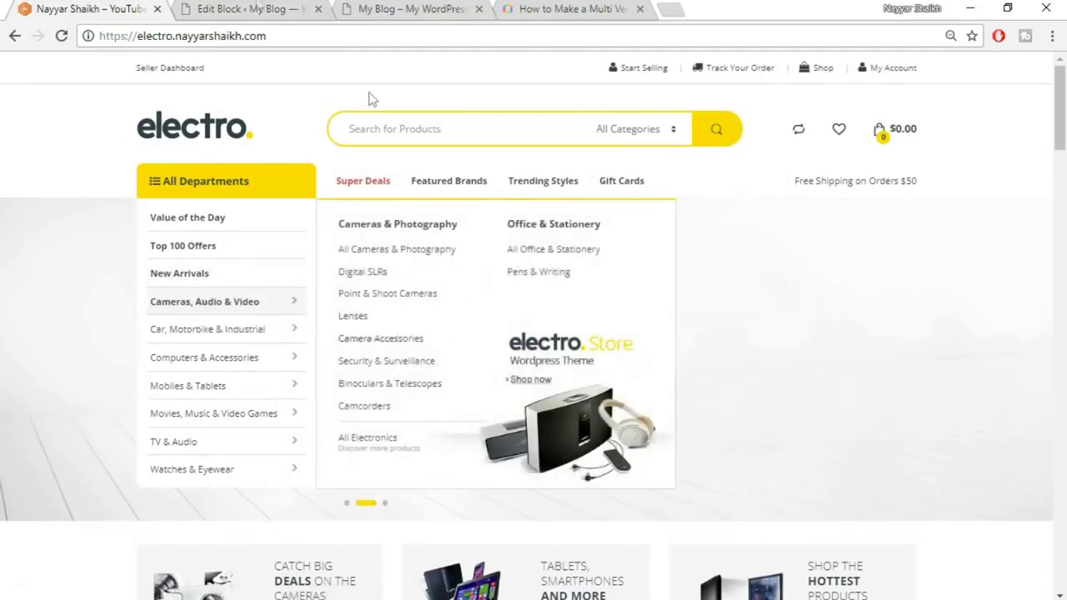
click(256, 7)
mouse_move(213, 226)
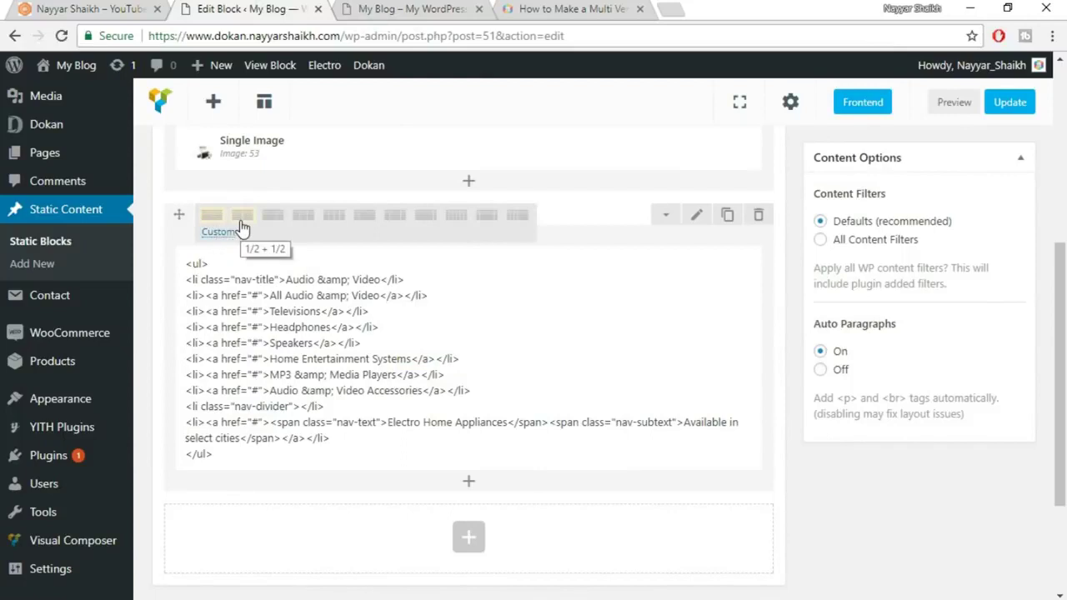
Set the row to a 1/2 + 1/2 layout and add a Text Block to the right column.
click(241, 222)
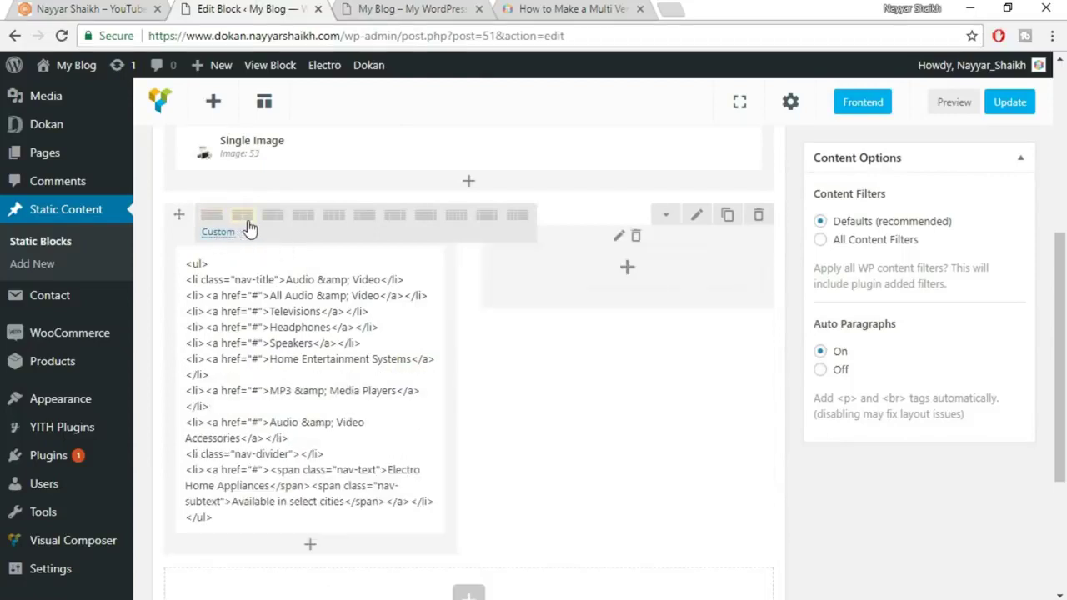
click(628, 268)
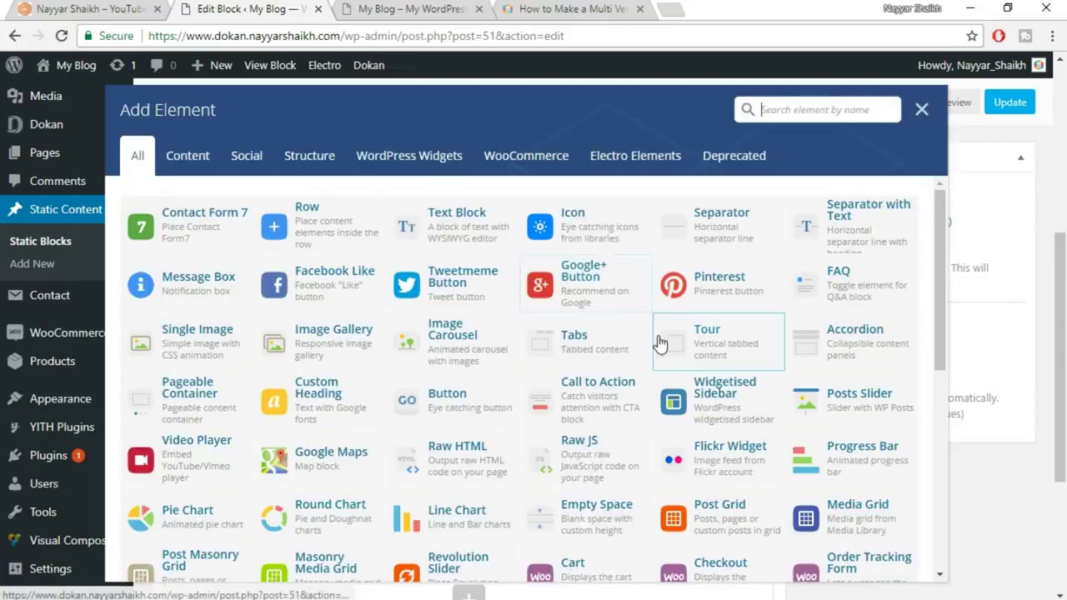
text(tex)
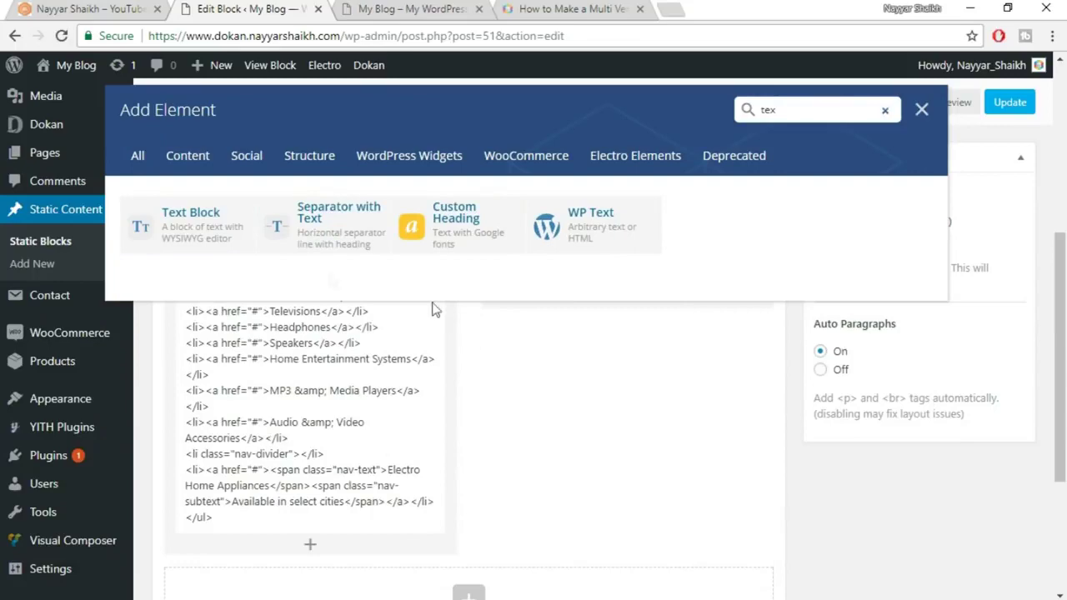
click(197, 242)
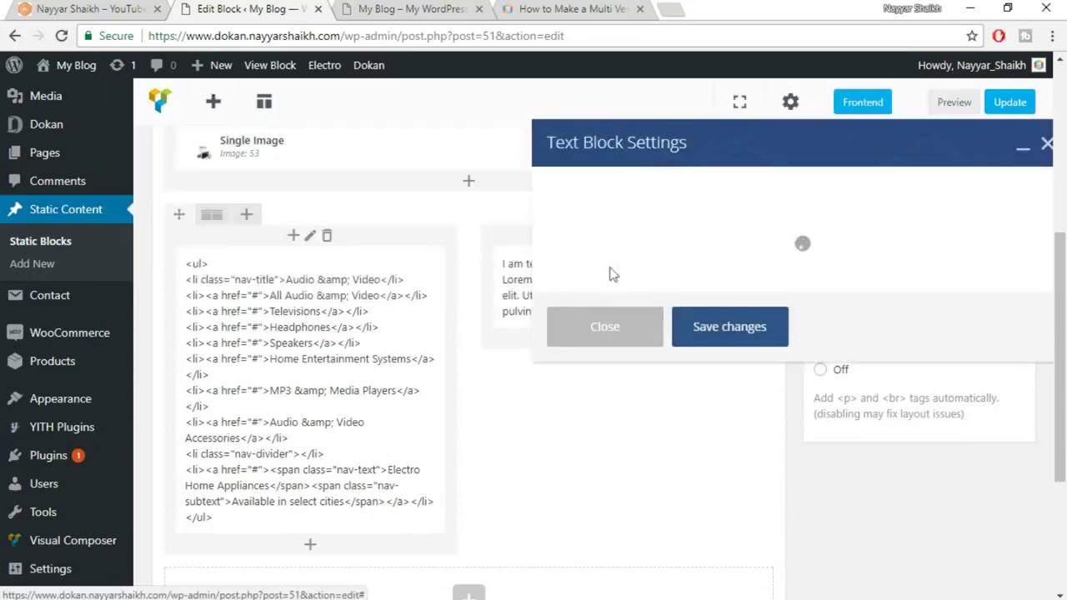
Paste the list into the right Text Block, delete Headphones through the divider, save, and Update.
key(ctrl+a)
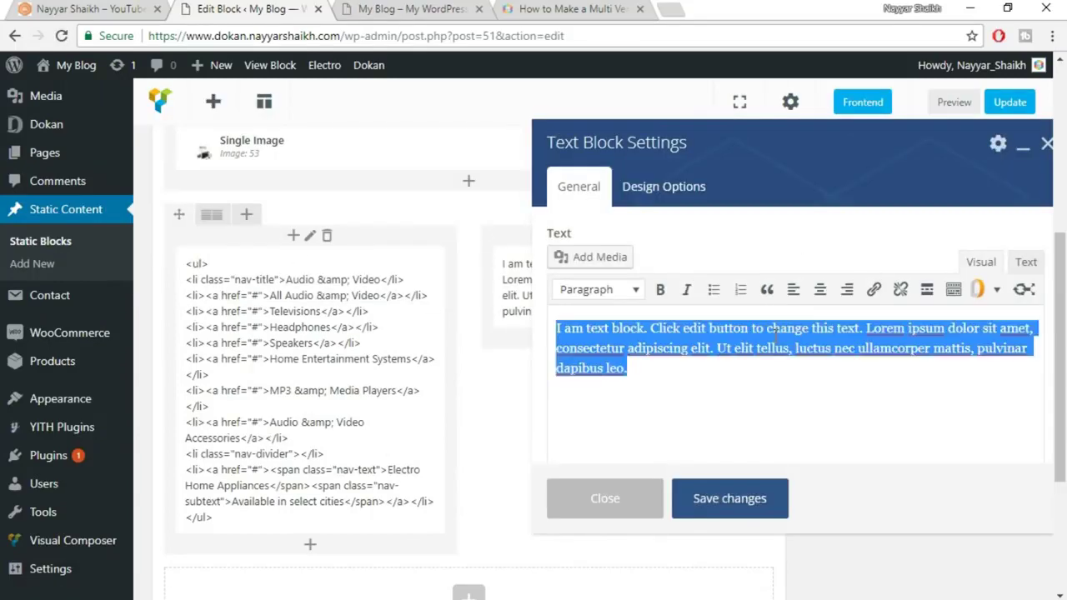
key(ctrl+v)
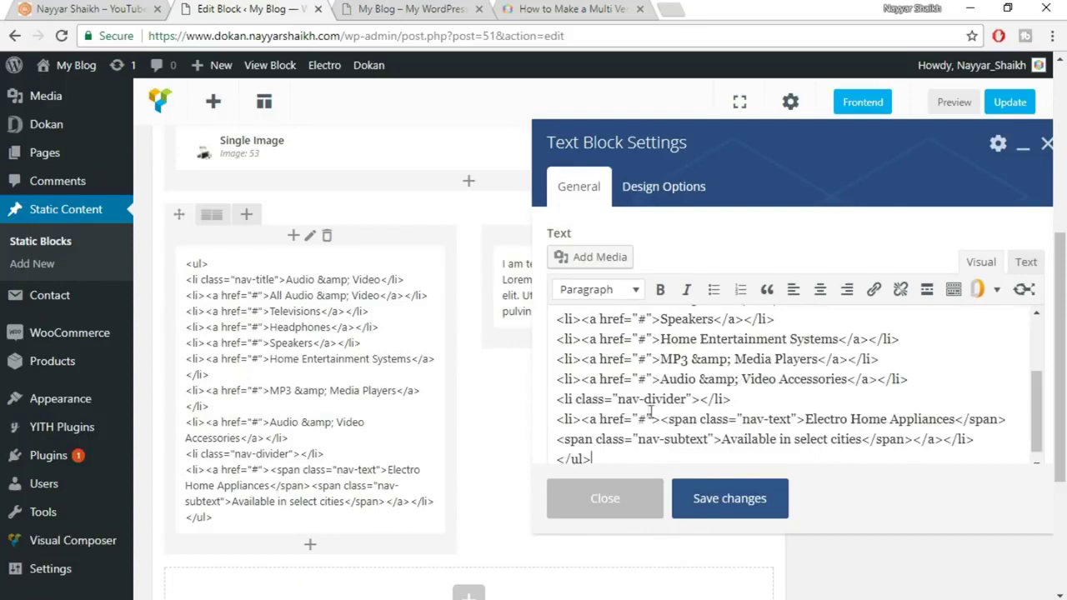
drag(748, 402, 539, 412)
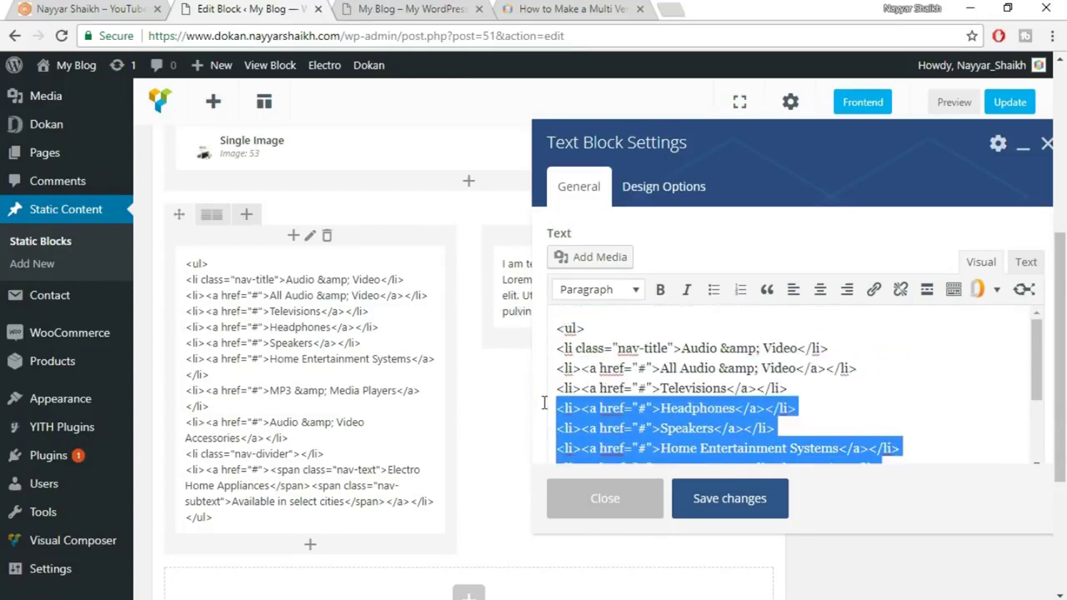
key(BackSpace)
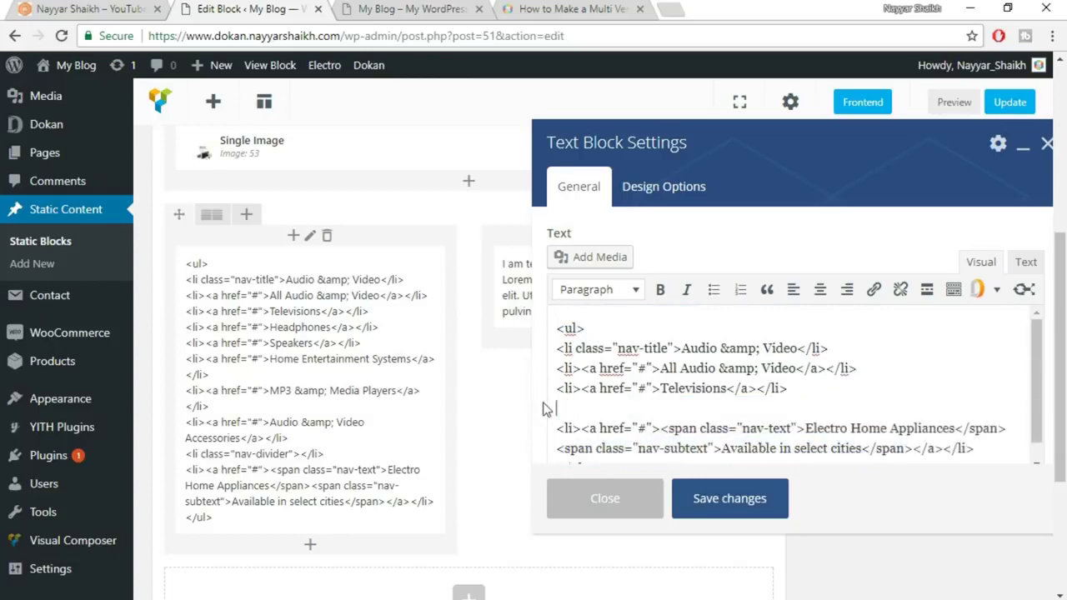
click(738, 499)
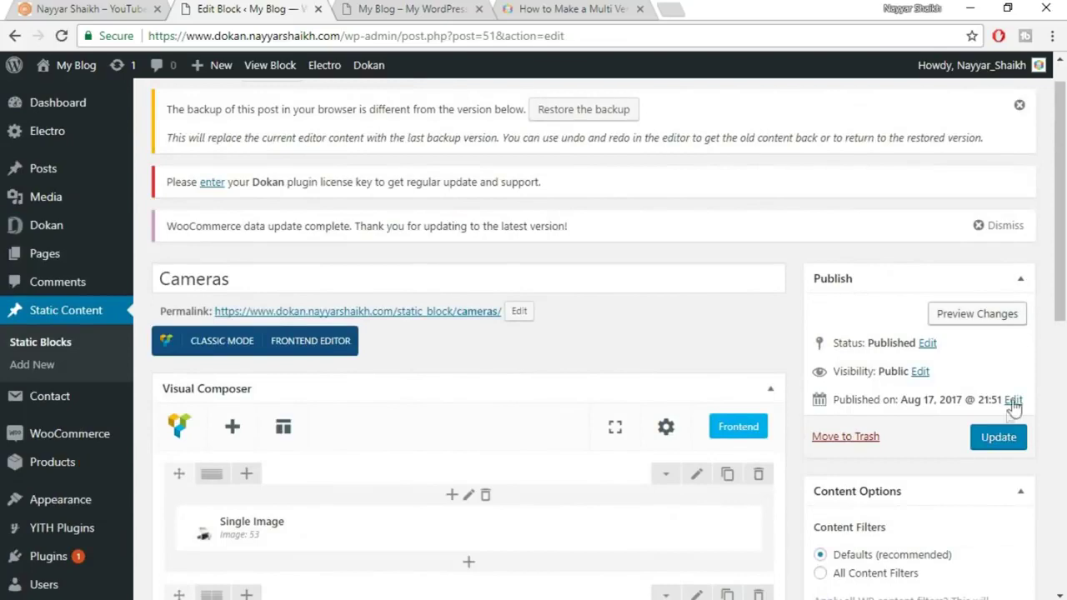
click(1006, 437)
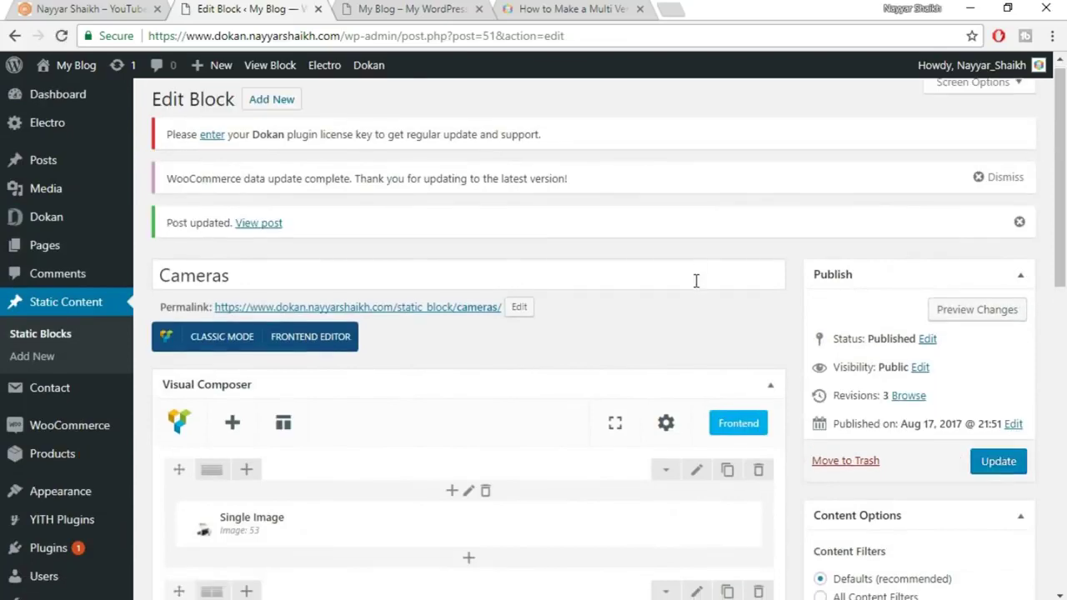
scroll(696, 284, down, 2)
scroll(697, 287, down, 1)
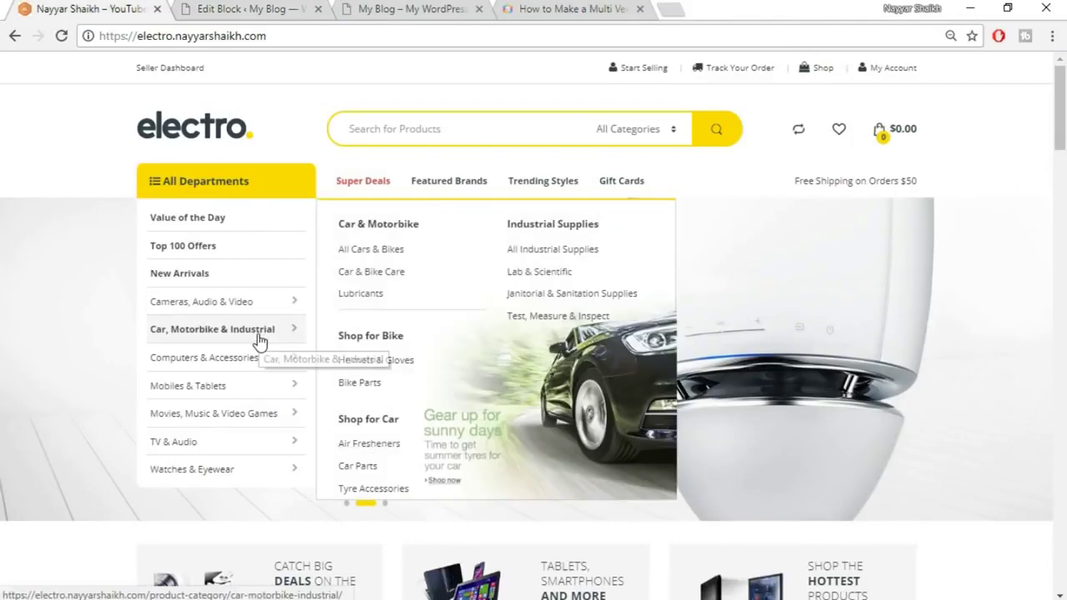
Preview the All Departments category mega-menus on the Electro storefront.
mouse_move(252, 317)
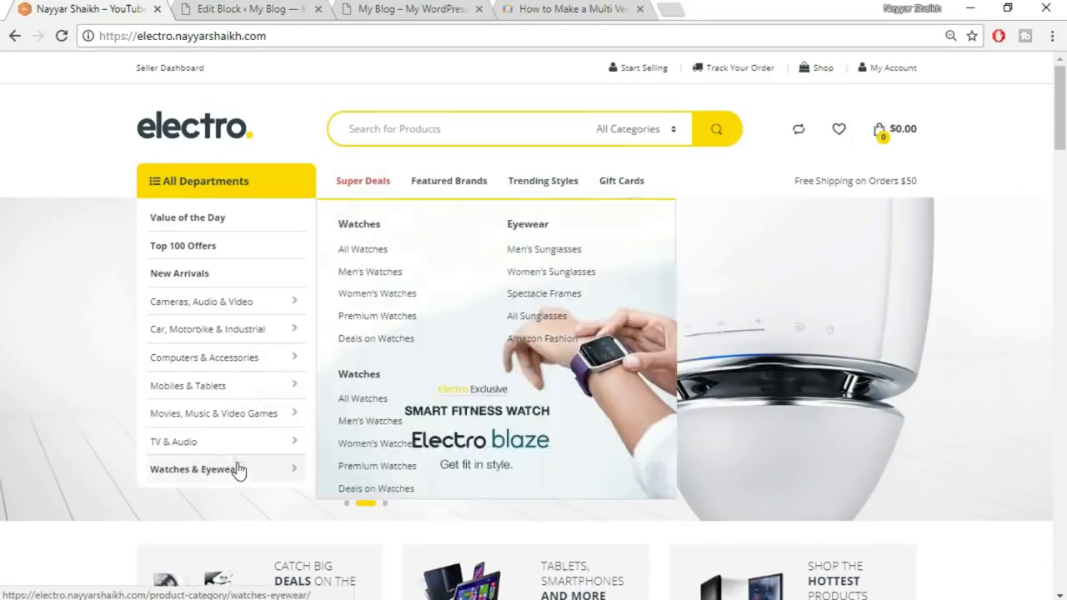
mouse_move(238, 341)
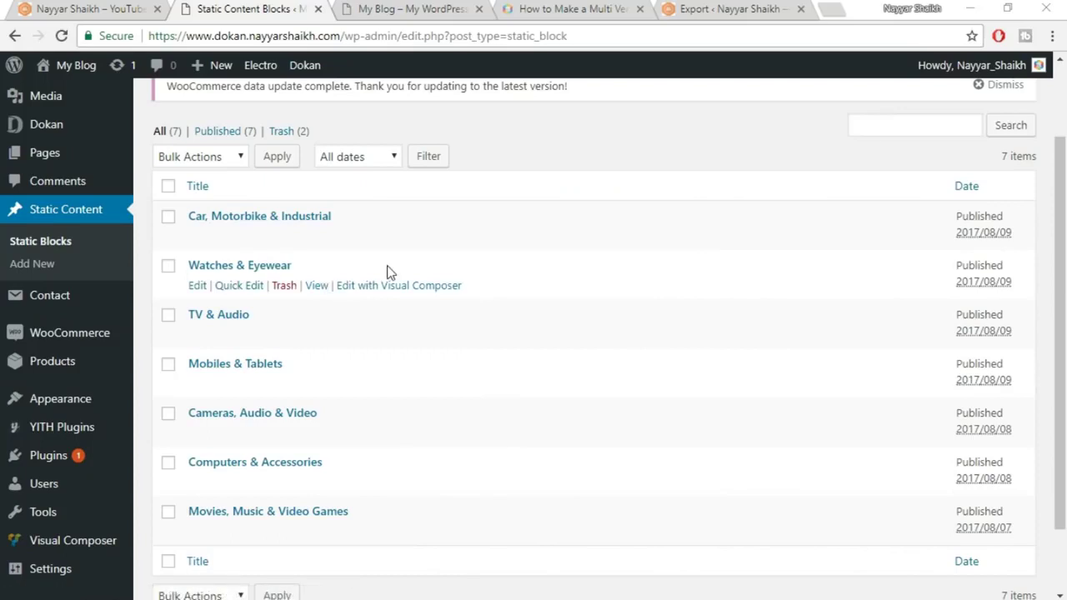
Return from the storefront to WordPress admin and open Appearance > Menus.
click(109, 8)
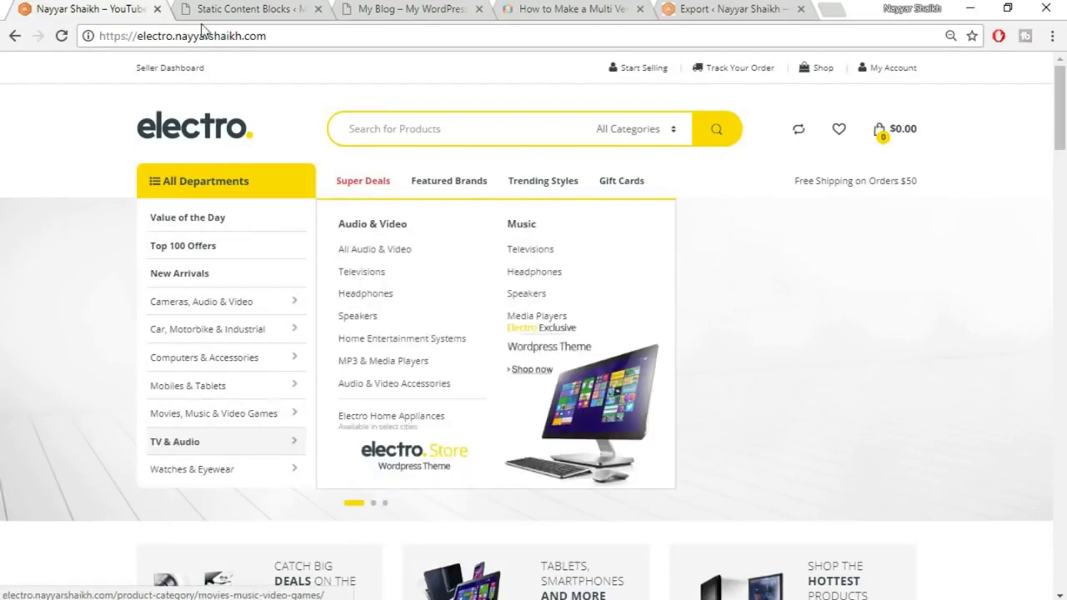
click(231, 7)
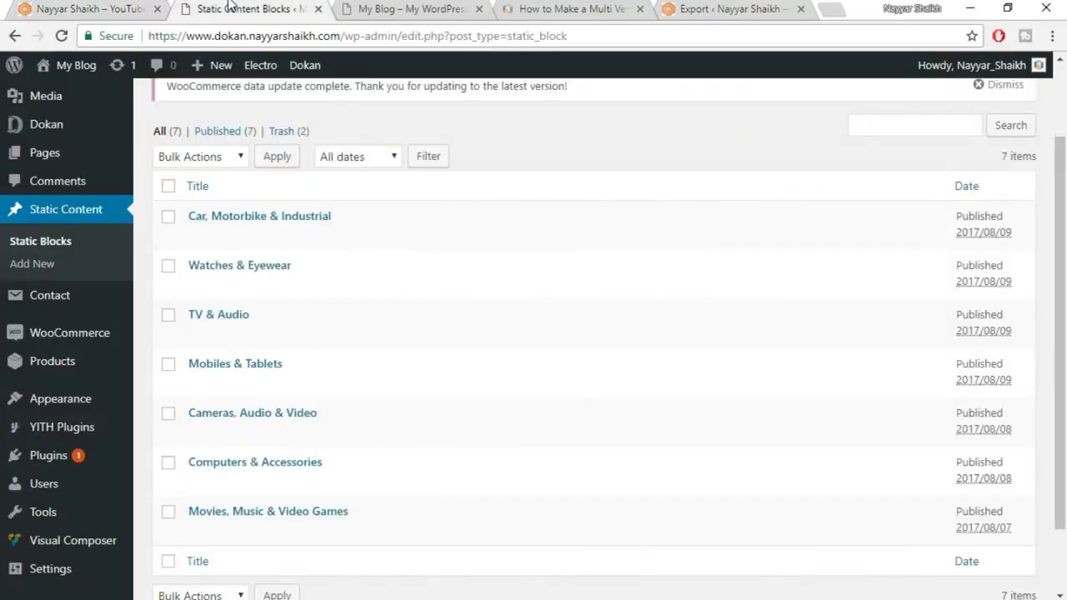
mouse_move(73, 410)
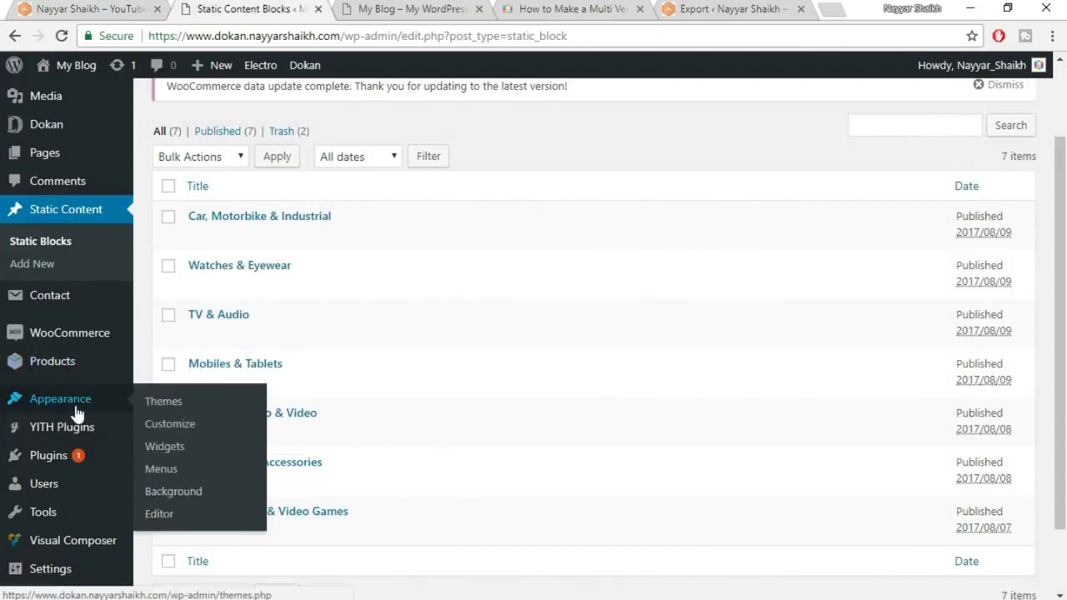
click(162, 469)
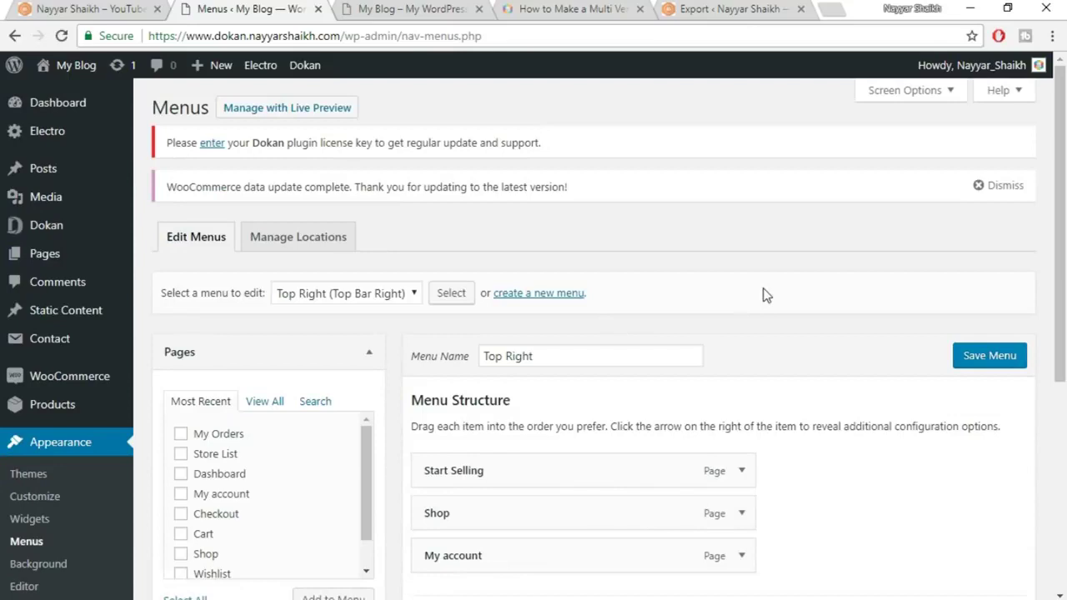
Create a new menu named Departments.
click(564, 297)
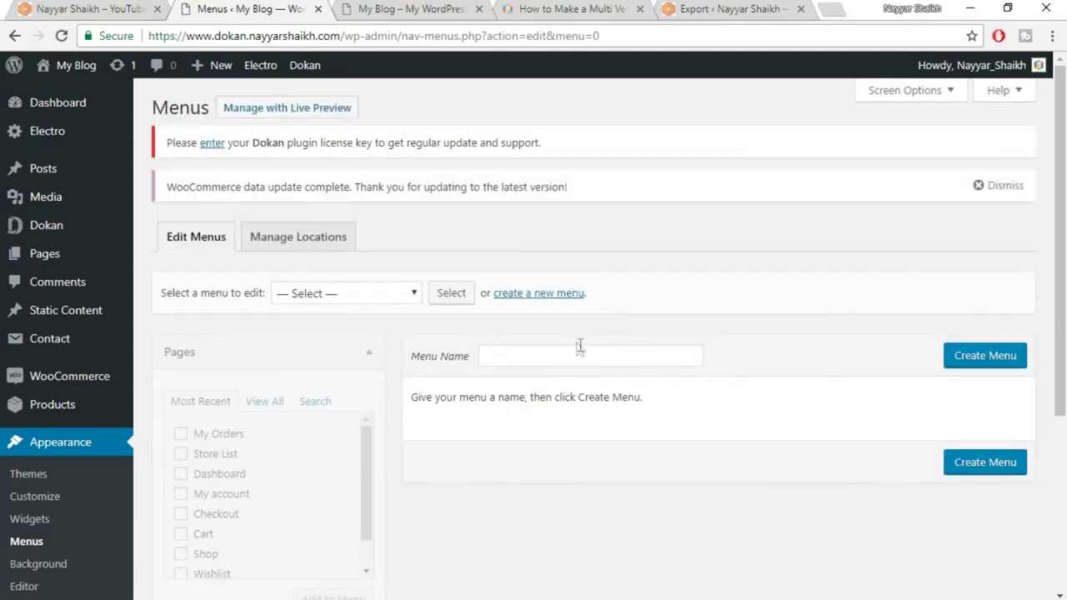
click(586, 358)
text(De)
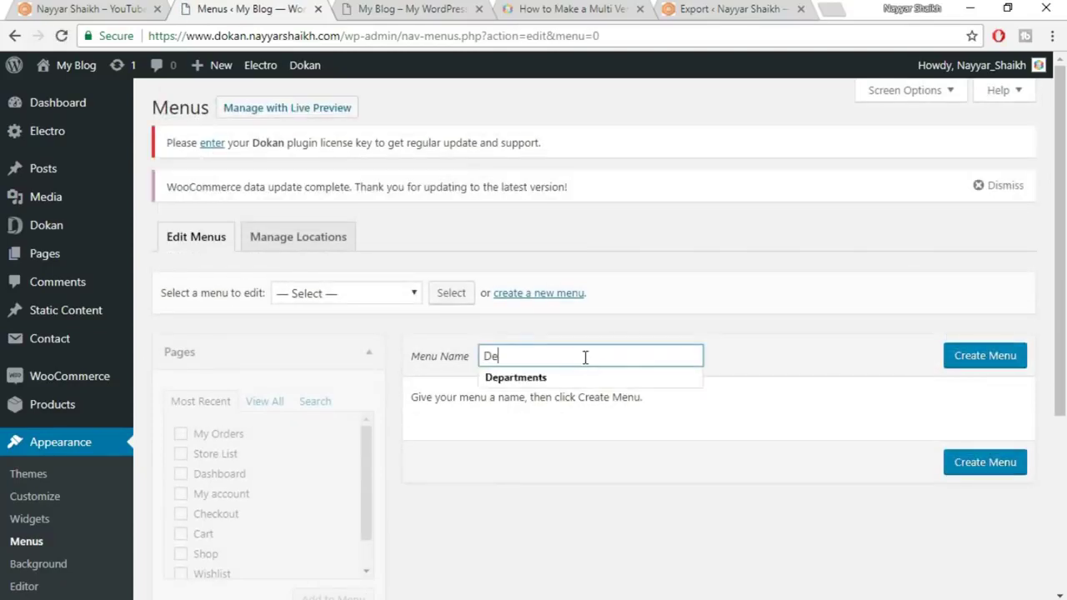
key(Down)
click(588, 380)
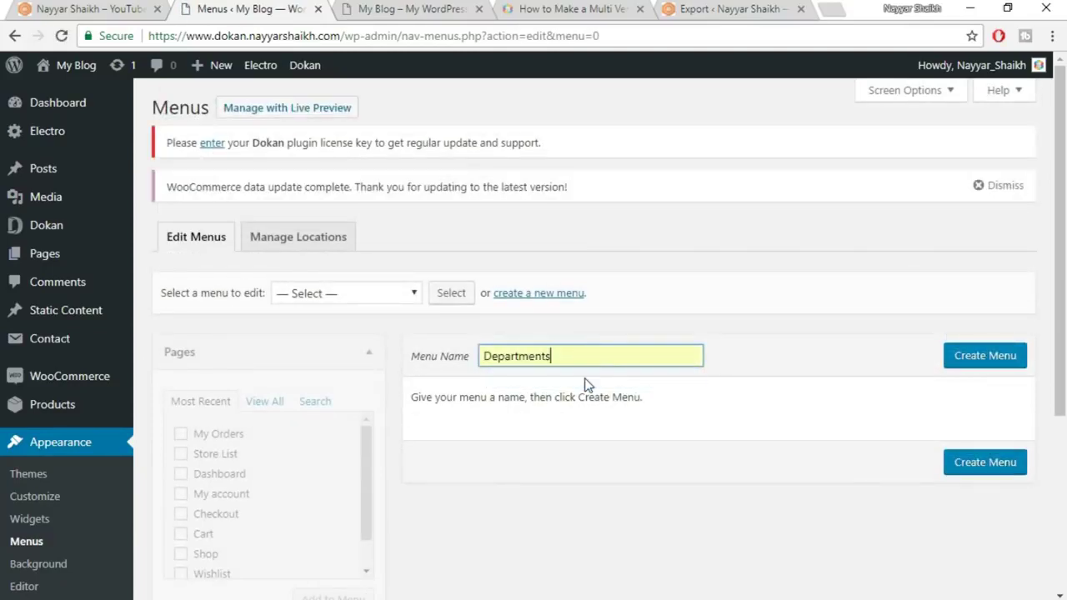
click(984, 373)
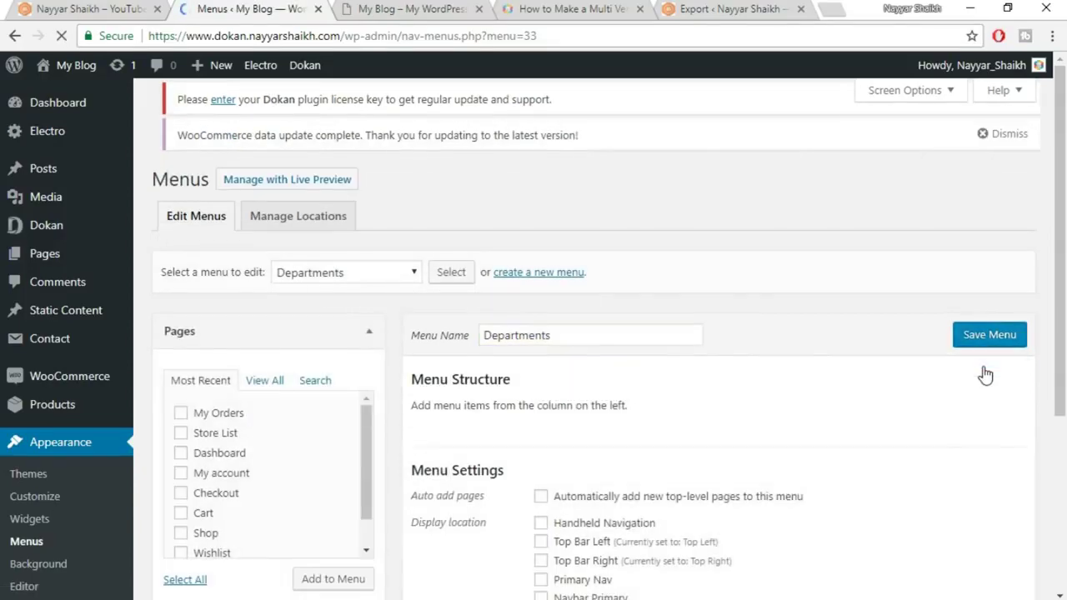
Assign the Departments menu to the All Departments Menu location and glance at the storefront menu.
scroll(985, 374, down, 2)
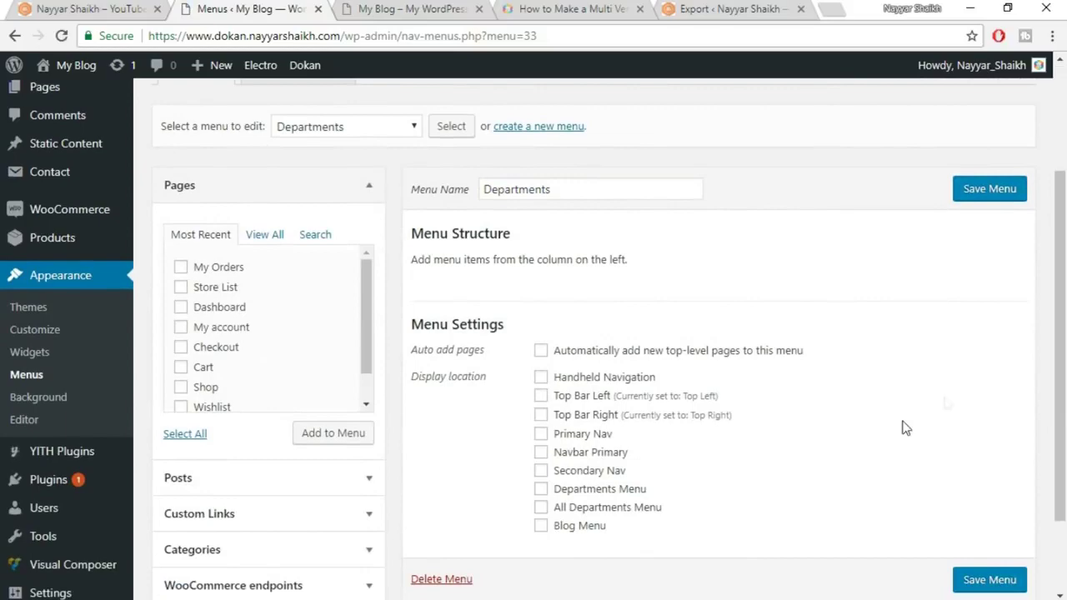
click(569, 508)
scroll(820, 481, up, 1)
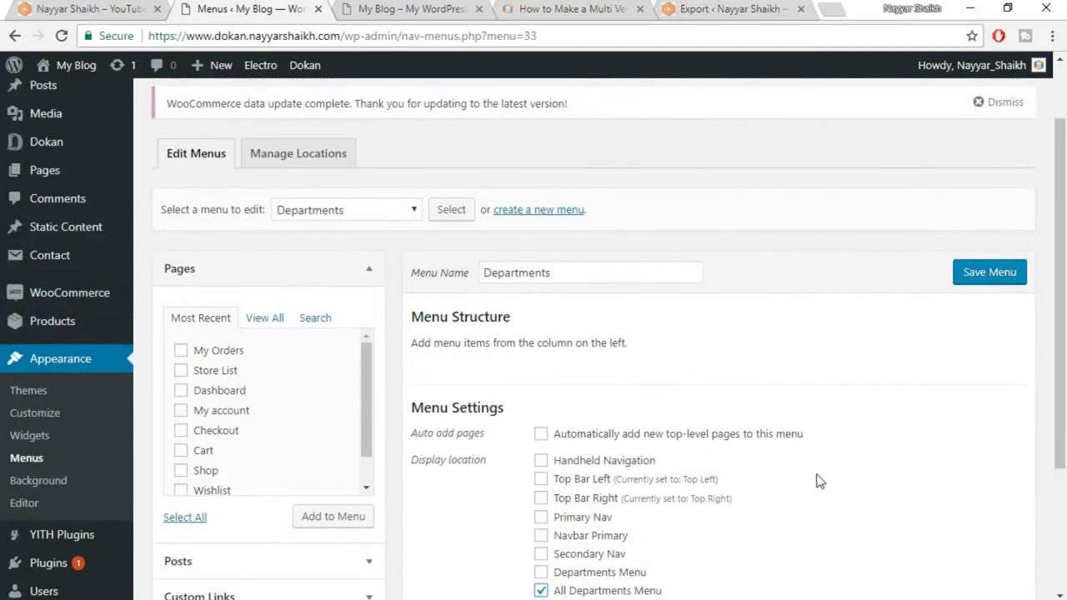
click(80, 8)
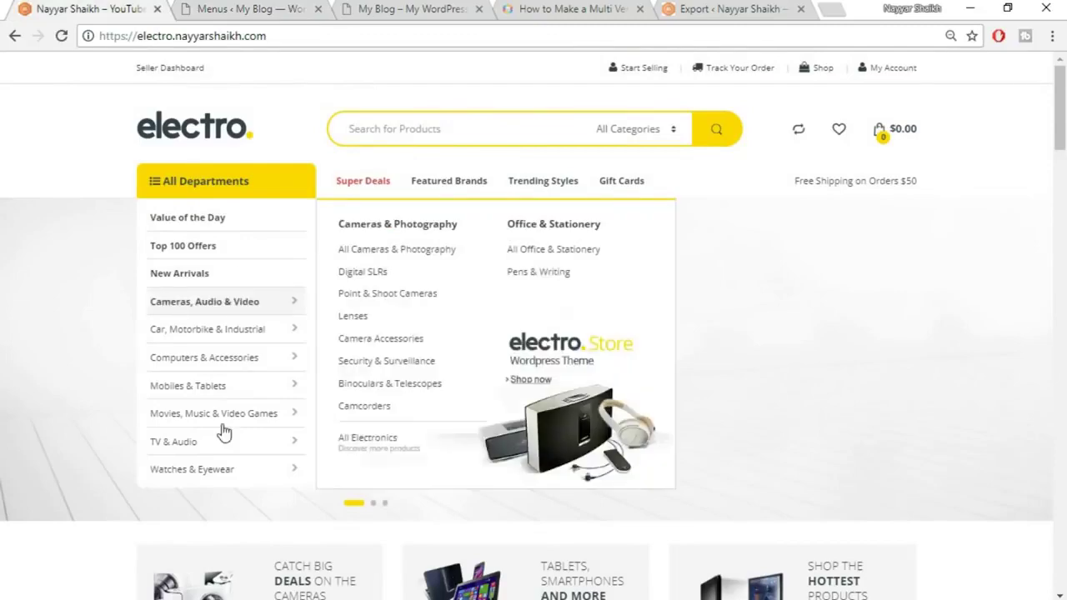
click(211, 8)
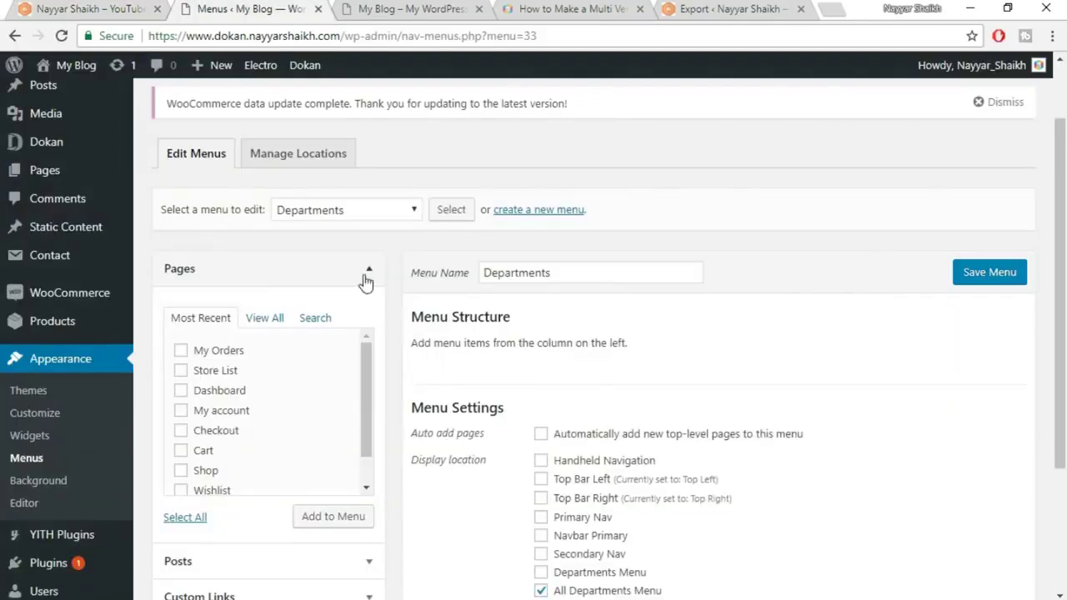
Collapse the Pages box and browse the full list of post categories.
click(365, 277)
click(312, 382)
scroll(386, 387, down, 1)
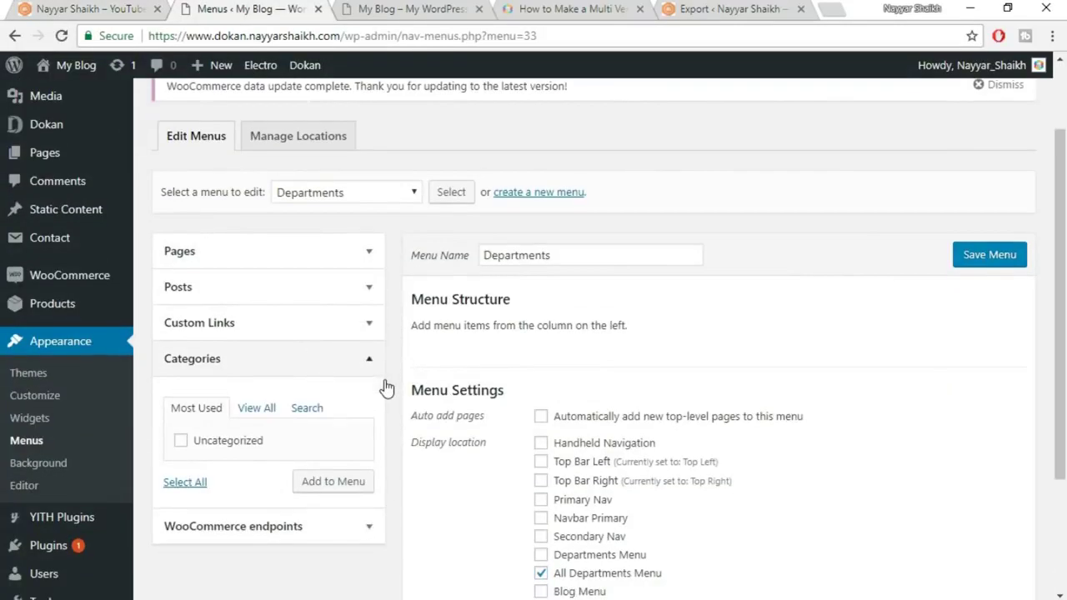
click(260, 343)
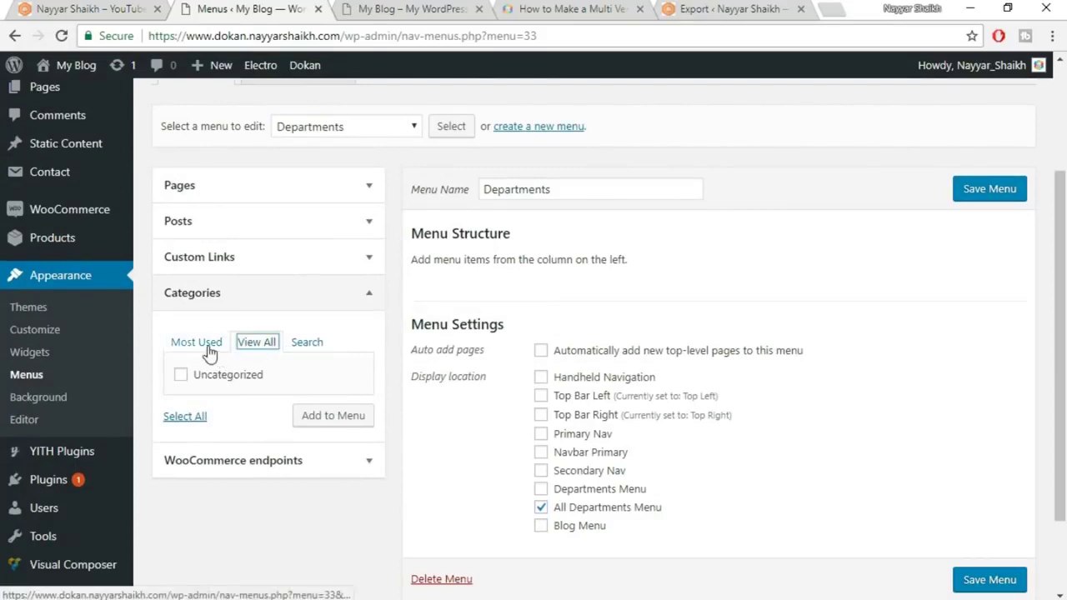
click(358, 291)
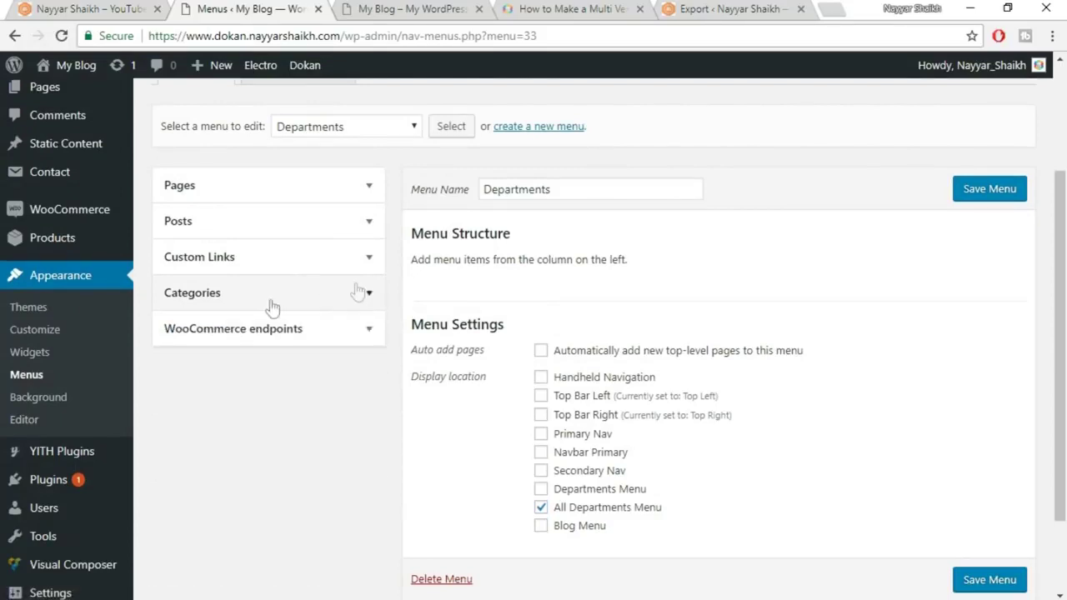
scroll(375, 334, up, 2)
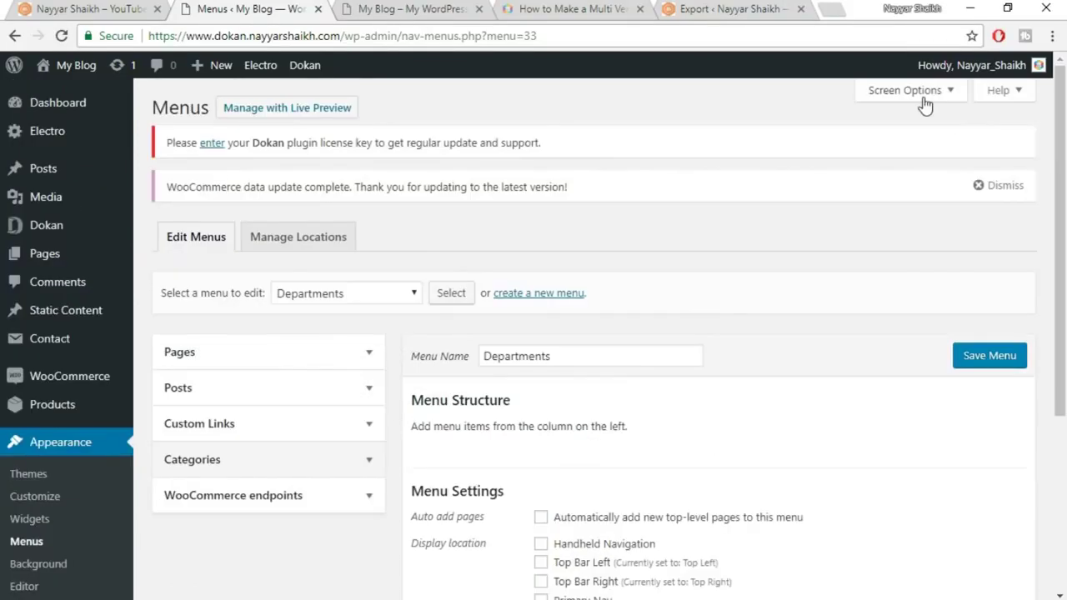
Enable Product categories in Screen Options and show all product categories.
click(924, 105)
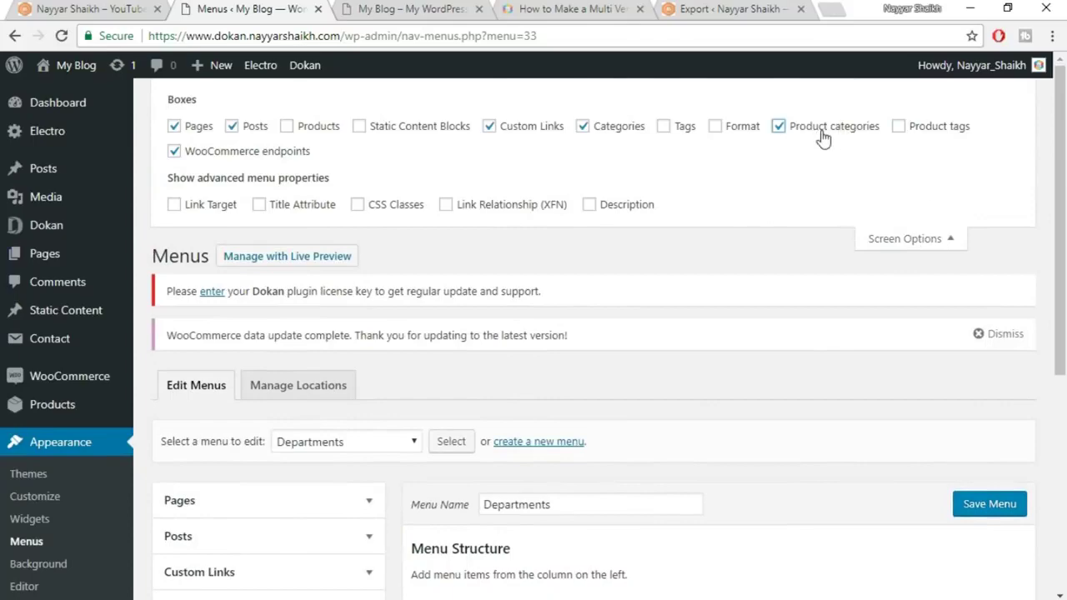
click(942, 240)
scroll(939, 238, down, 3)
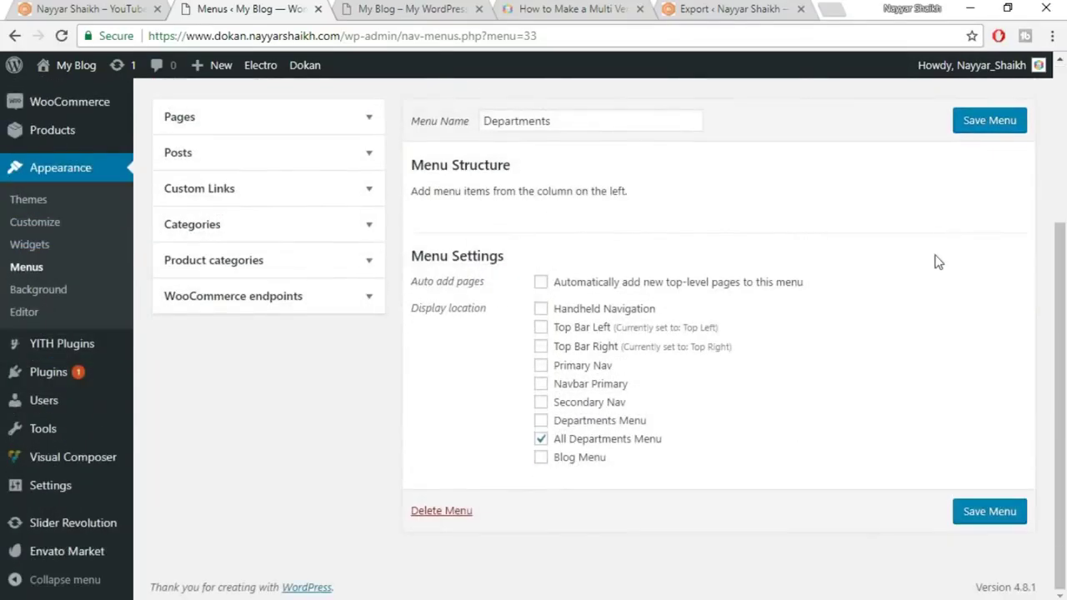
click(363, 275)
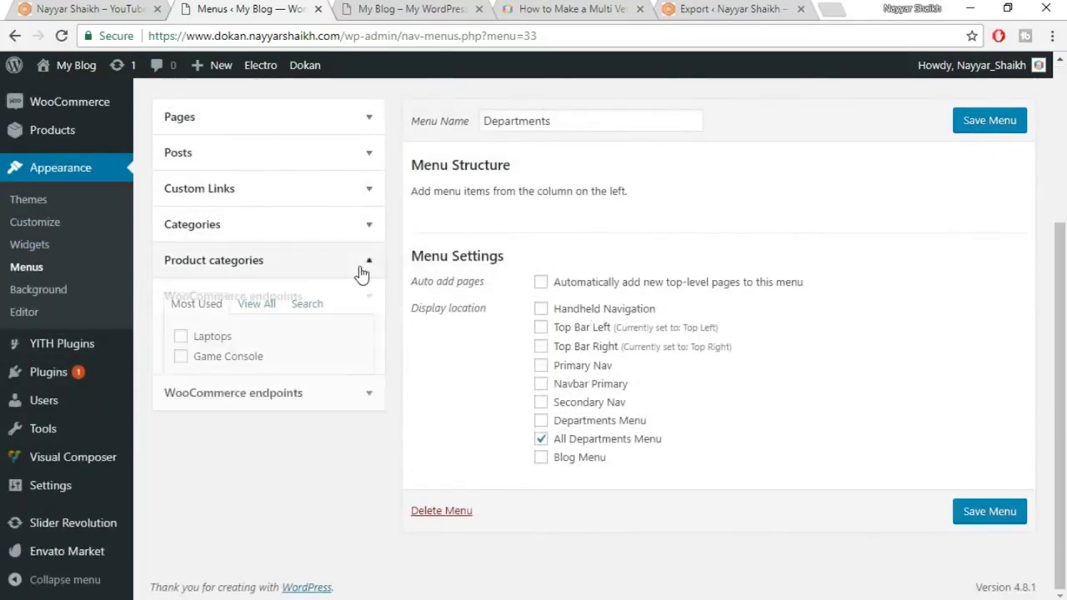
click(262, 315)
Tick Cameras & Audios, Car &Motorbikes, Computer & Accessories, Mobiles, Movies, TVs and Watches, leaving Computer out.
click(180, 344)
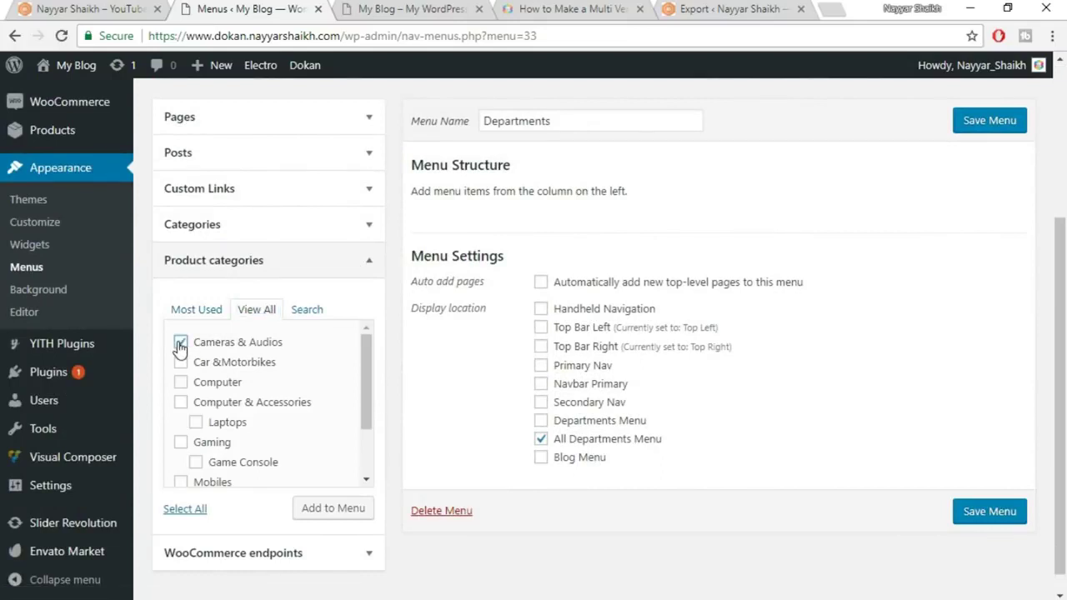
click(180, 364)
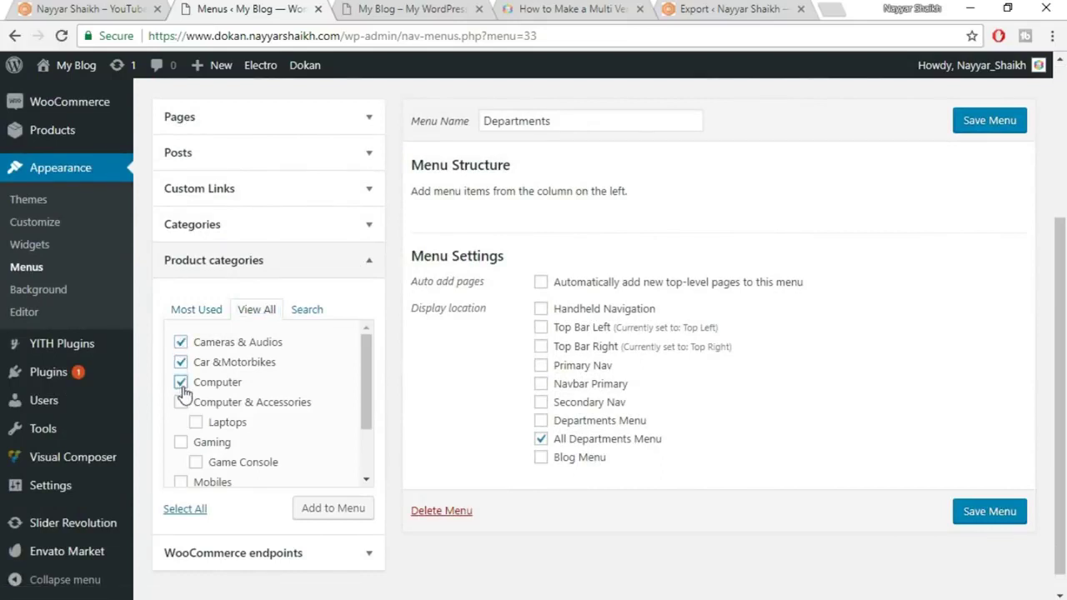
click(181, 403)
click(181, 383)
scroll(306, 376, down, 2)
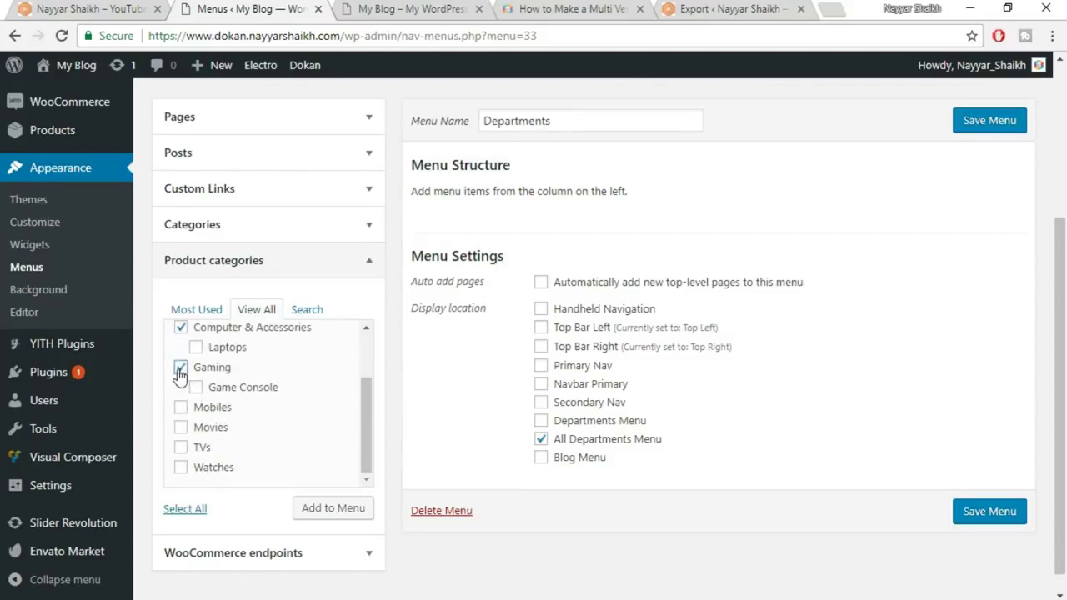
click(182, 407)
click(181, 427)
click(181, 447)
click(182, 467)
Untick Gaming and add the seven chosen product categories to the Departments menu.
scroll(340, 443, up, 5)
scroll(336, 447, down, 4)
click(182, 368)
scroll(234, 475, up, 3)
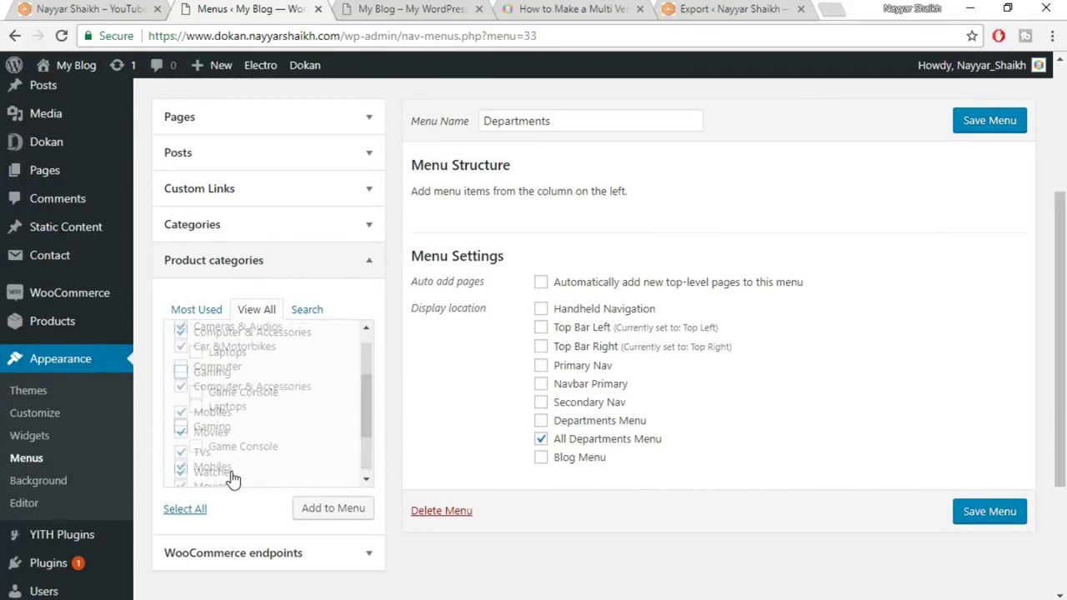
click(350, 509)
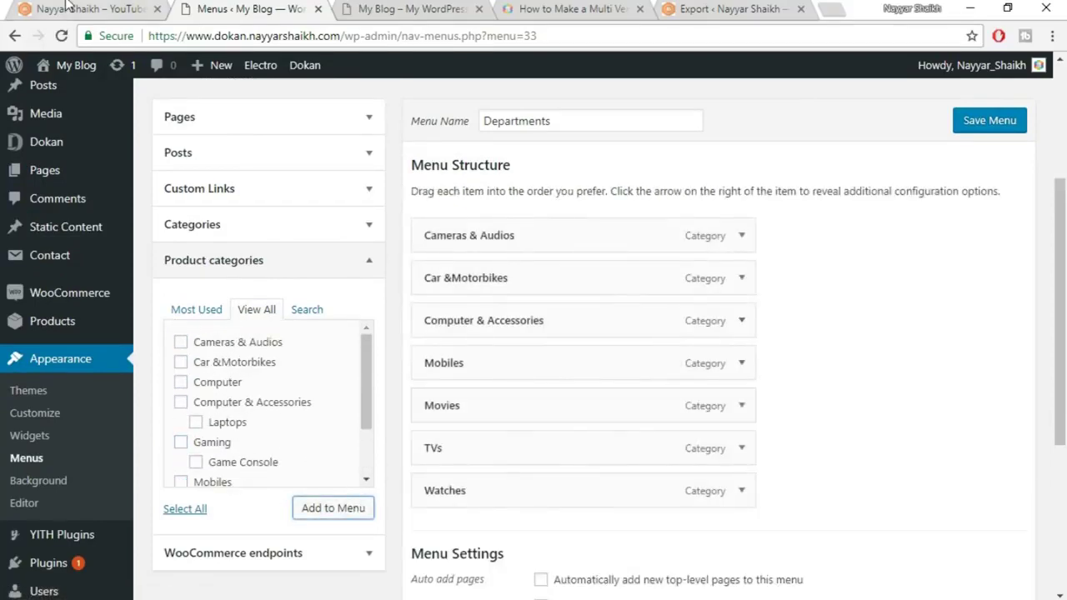
click(66, 8)
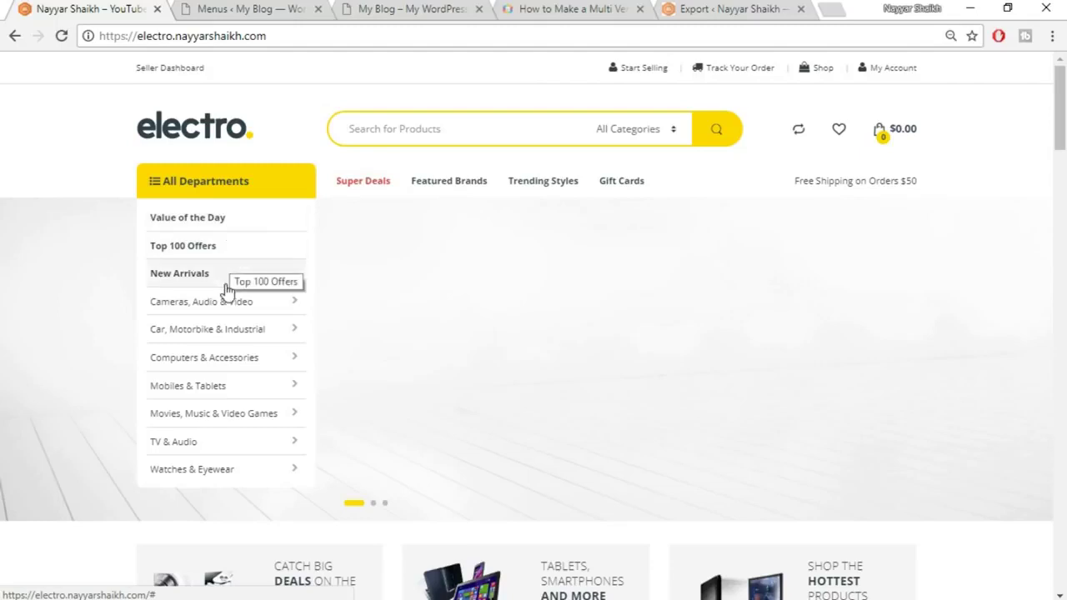
Add a custom link 'Value of the Day' with URL # to the Departments menu.
click(252, 9)
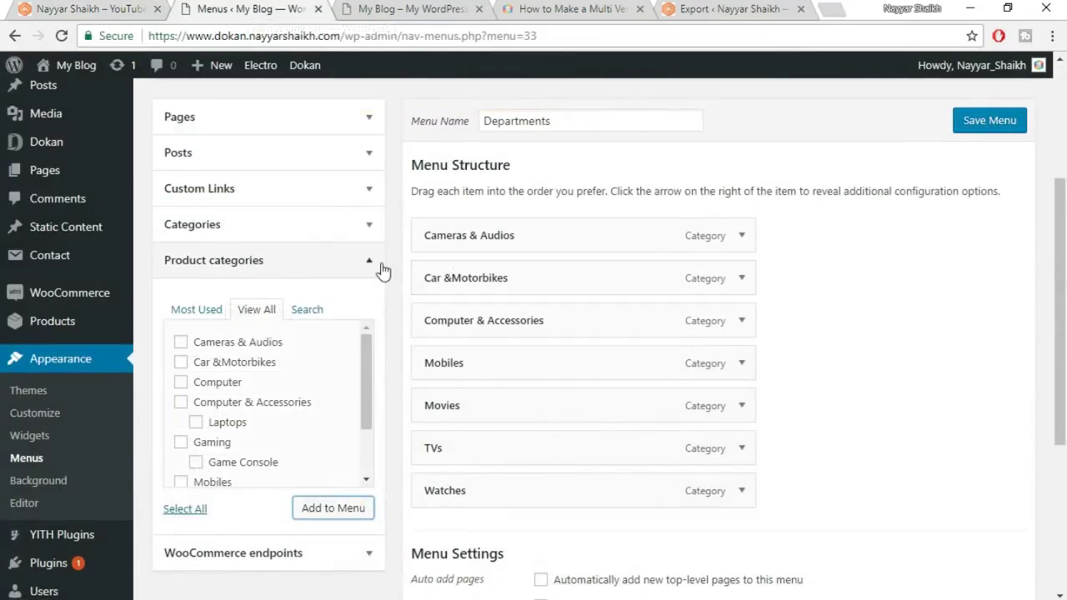
click(379, 267)
click(288, 201)
drag(307, 241, 226, 242)
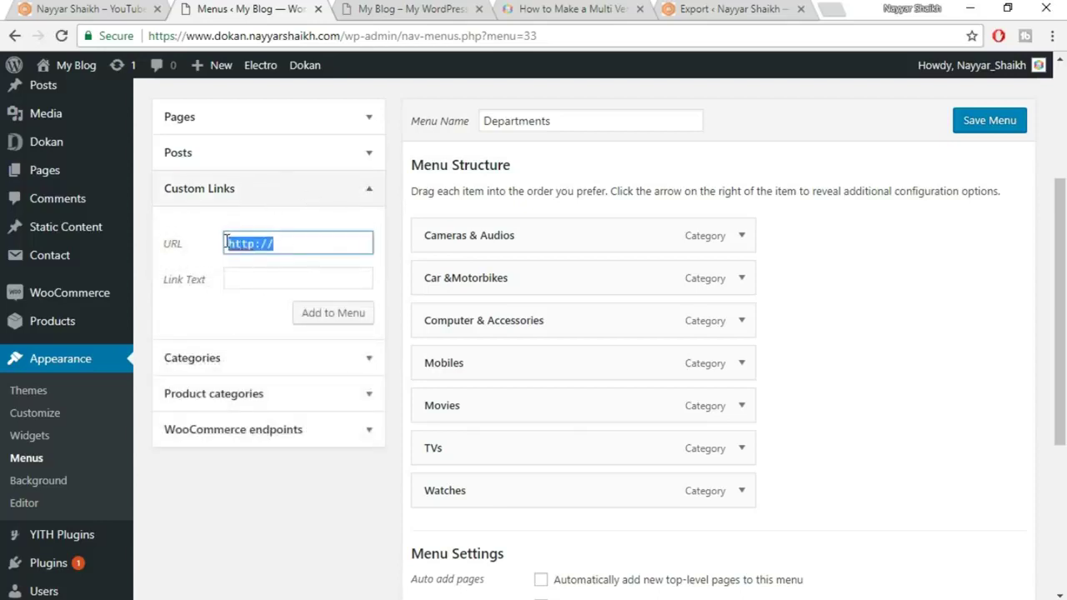
text(#)
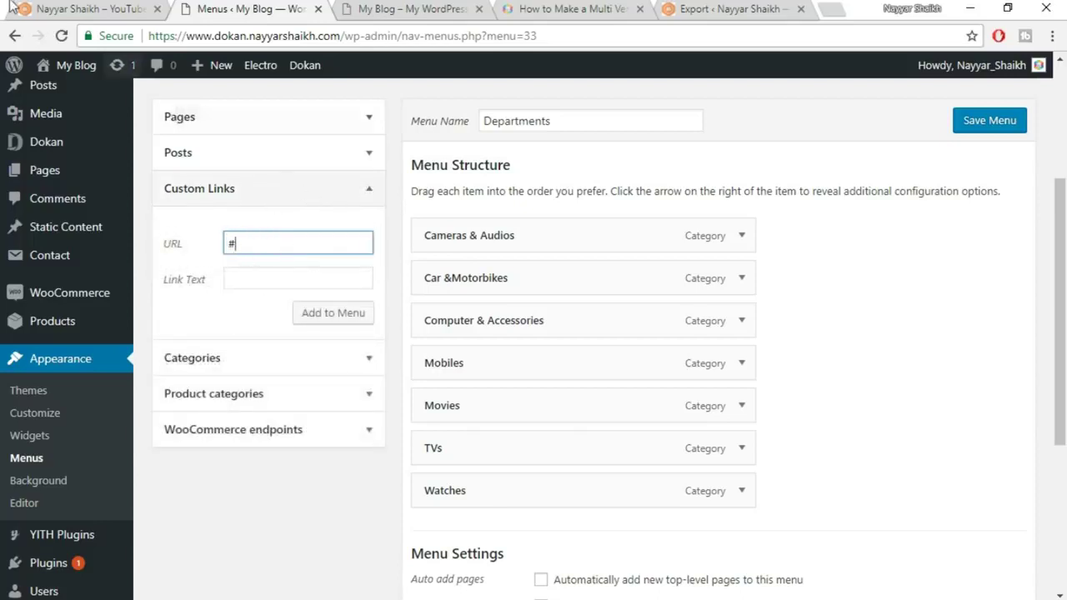
click(83, 9)
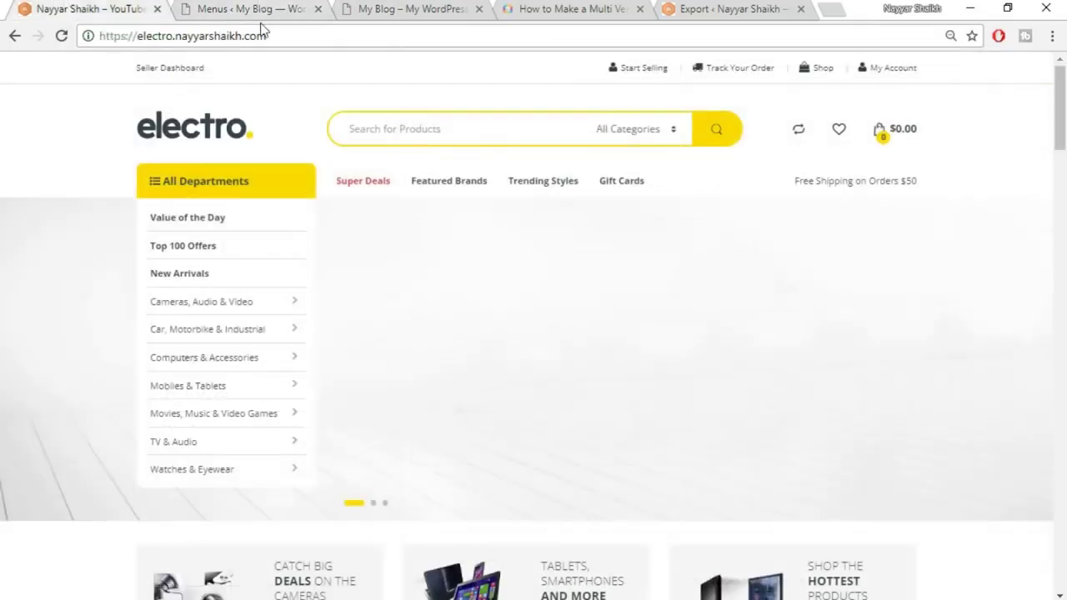
click(265, 10)
click(302, 271)
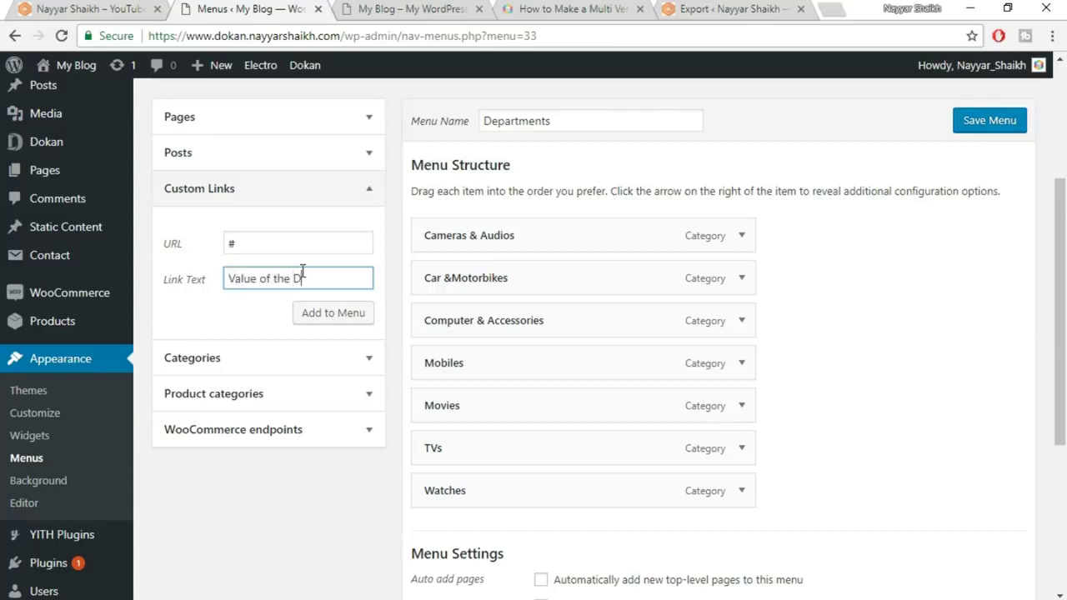
click(337, 315)
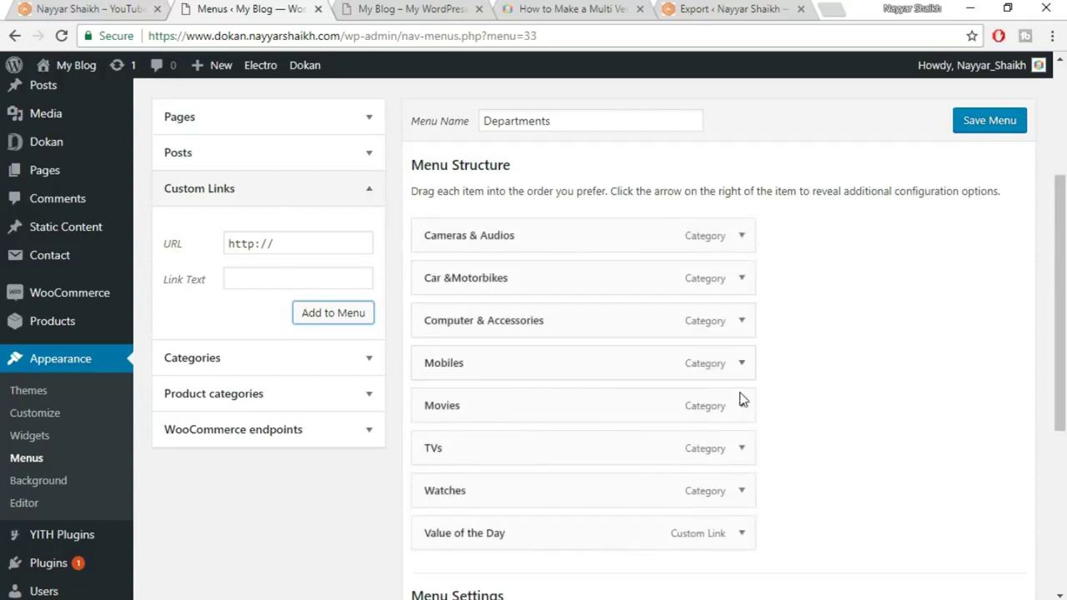
Inspect the Value of the Day item's settings against the storefront menu.
scroll(739, 393, down, 1)
click(742, 450)
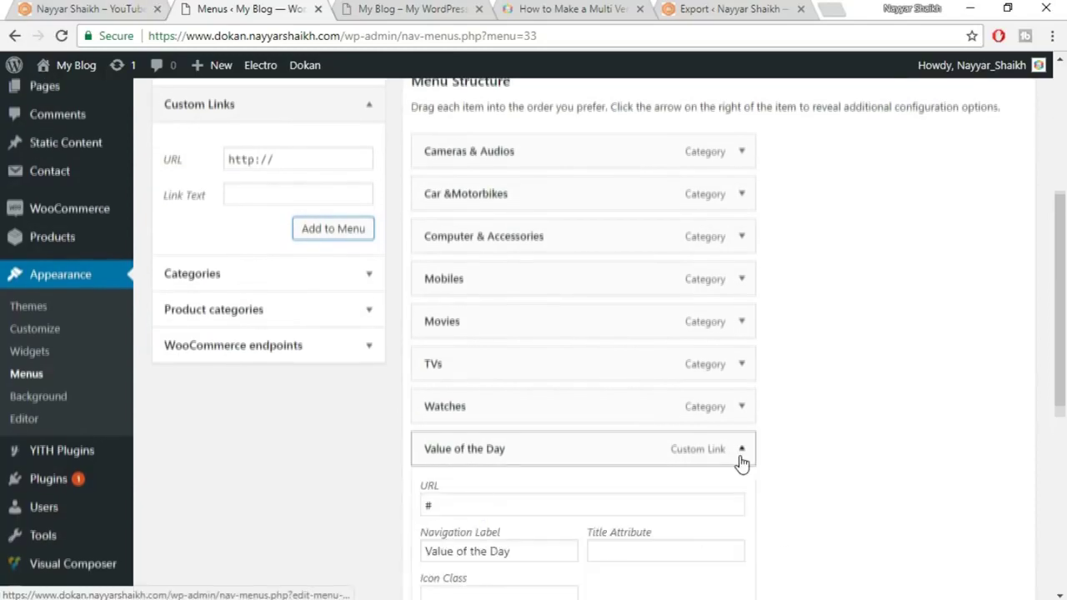
scroll(460, 374, down, 2)
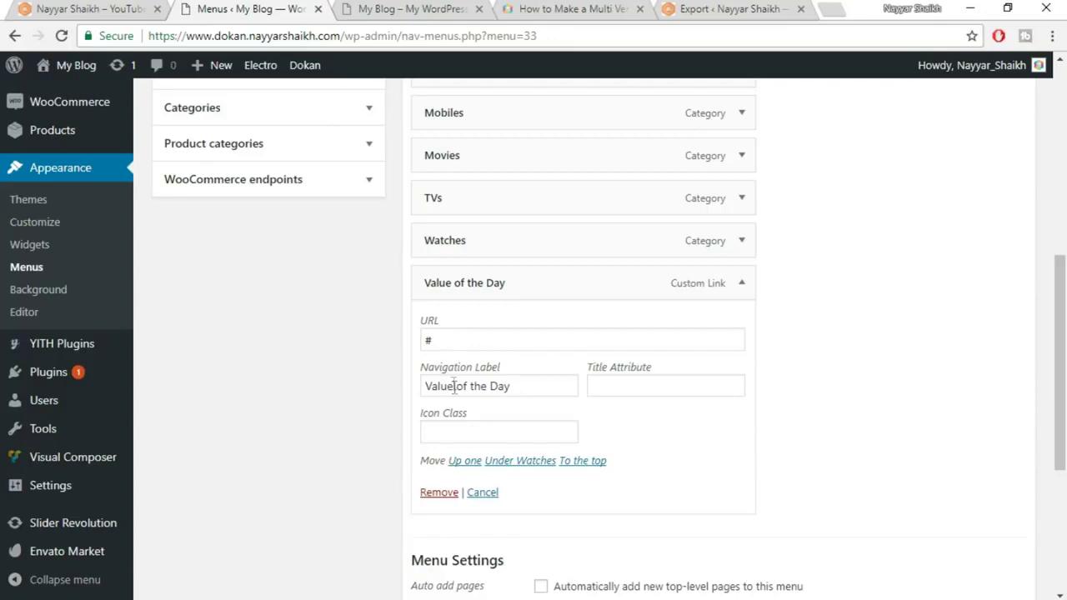
click(131, 6)
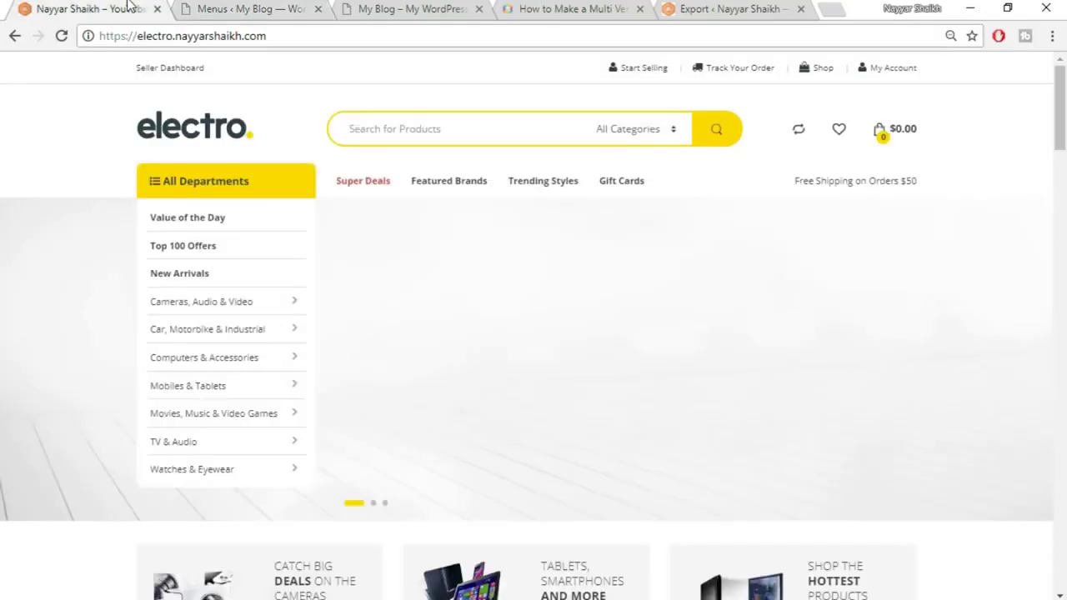
click(240, 6)
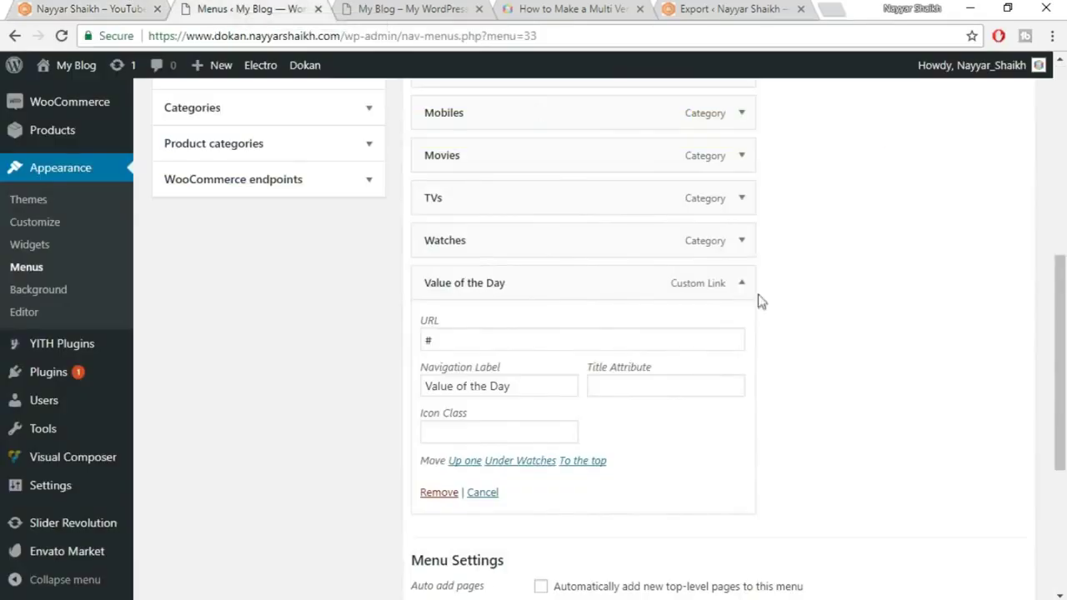
click(745, 284)
Drag Value of the Day to the top of the Departments menu.
scroll(819, 382, up, 3)
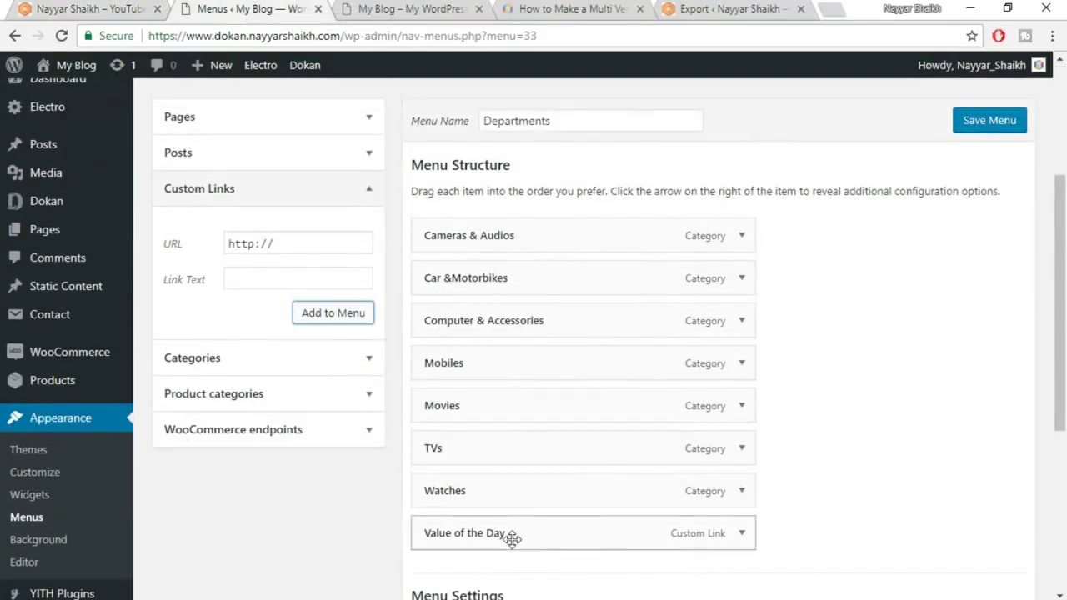
drag(511, 539, 521, 210)
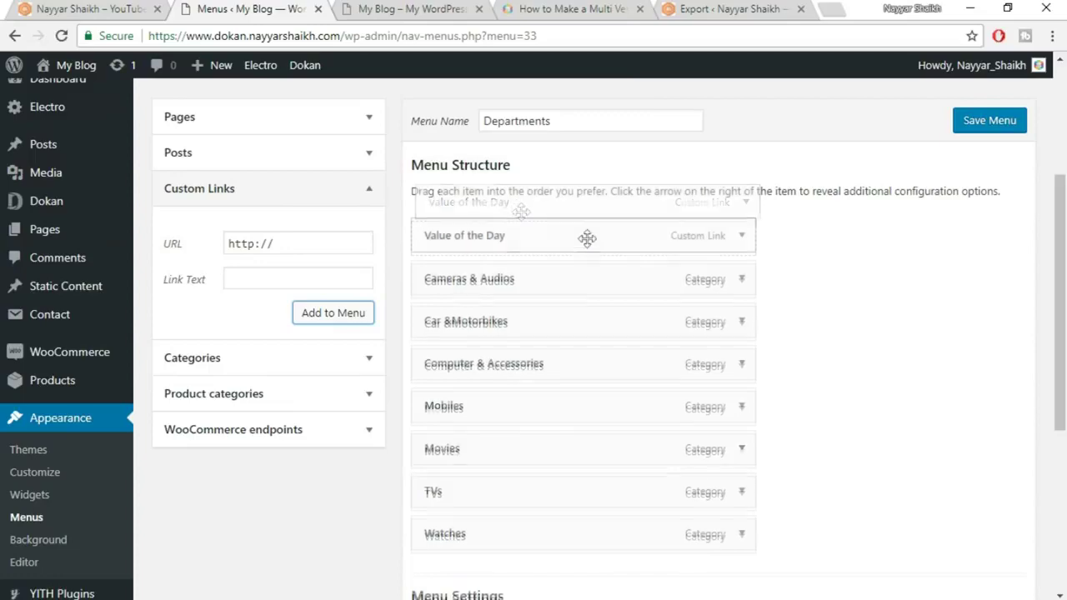
click(742, 235)
scroll(532, 323, down, 1)
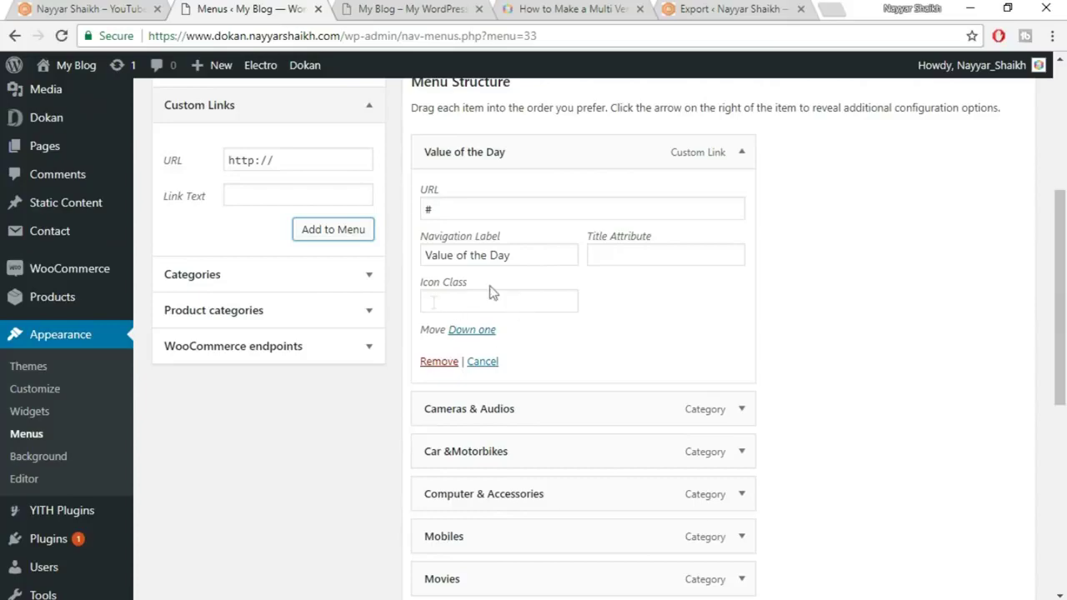
scroll(551, 323, up, 4)
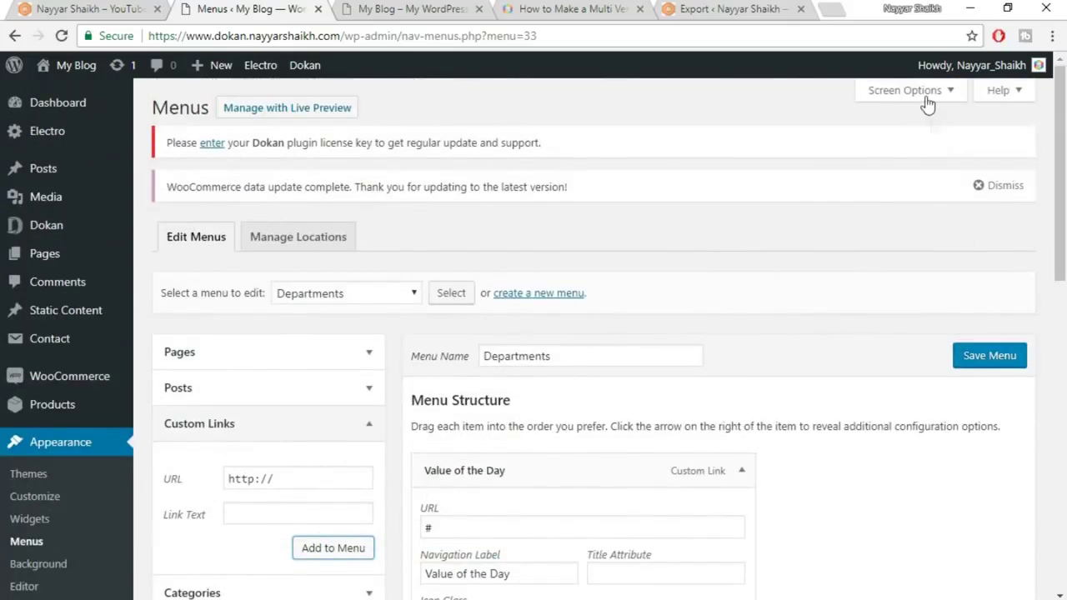
Enable CSS Classes in Screen Options and give Value of the Day the class 'highlight'.
click(902, 94)
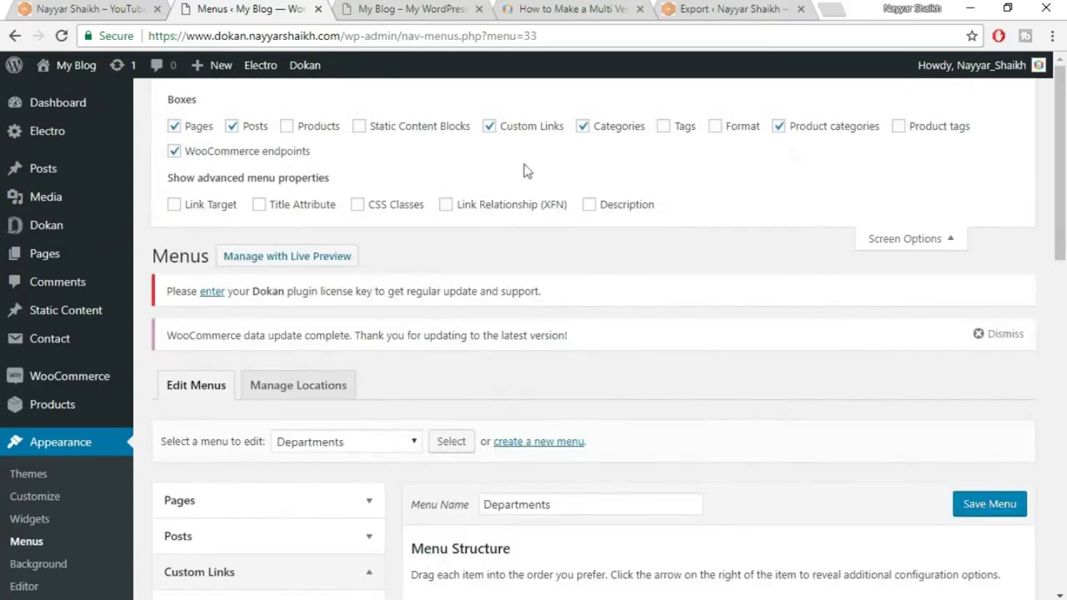
click(391, 211)
click(922, 239)
scroll(822, 356, down, 3)
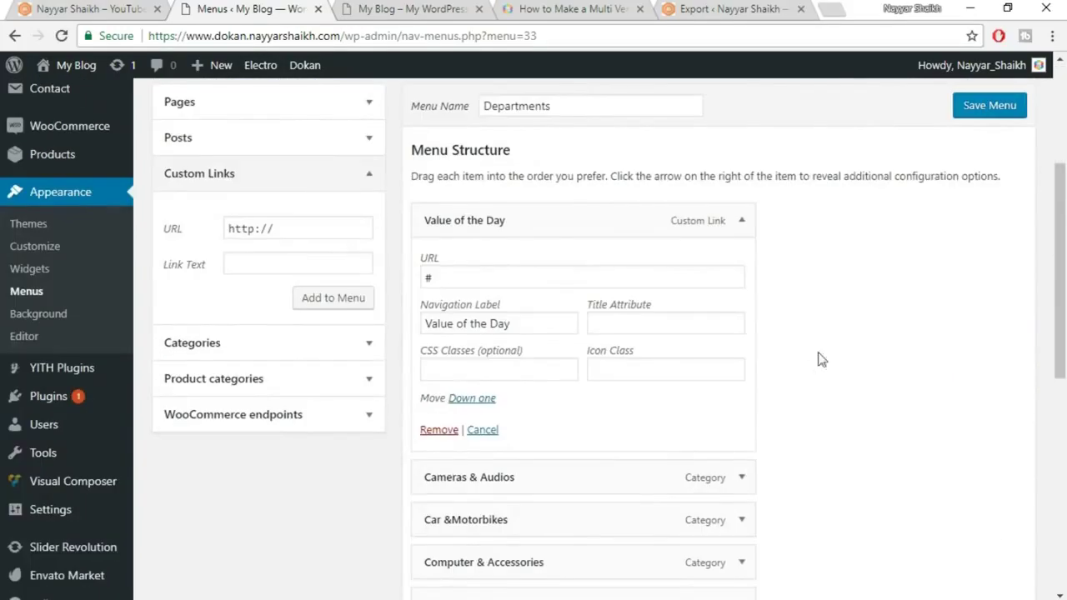
click(504, 373)
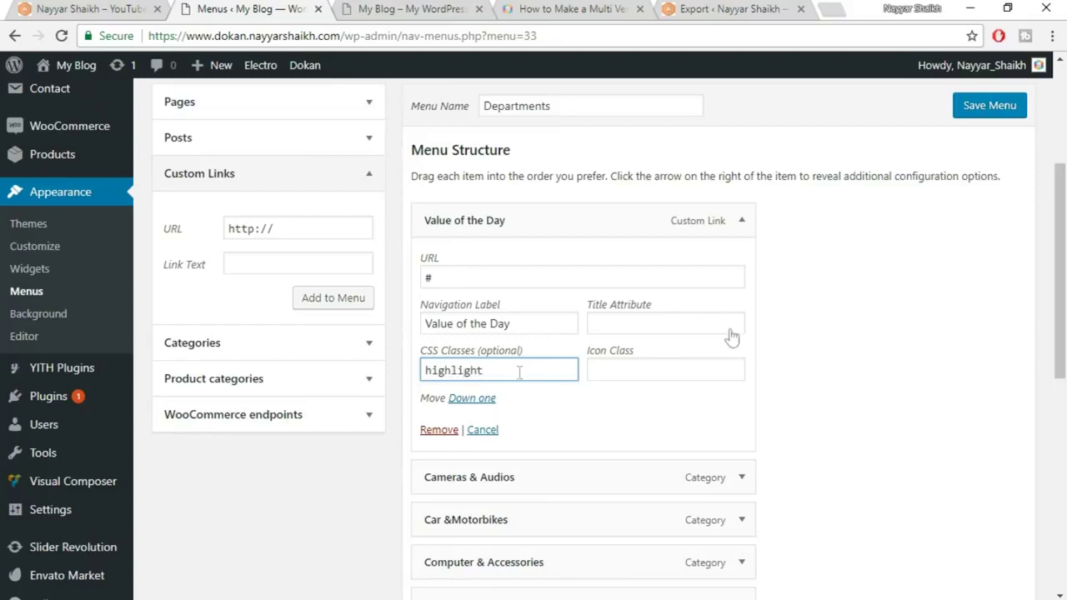
click(741, 221)
key(ctrl+shift+Tab)
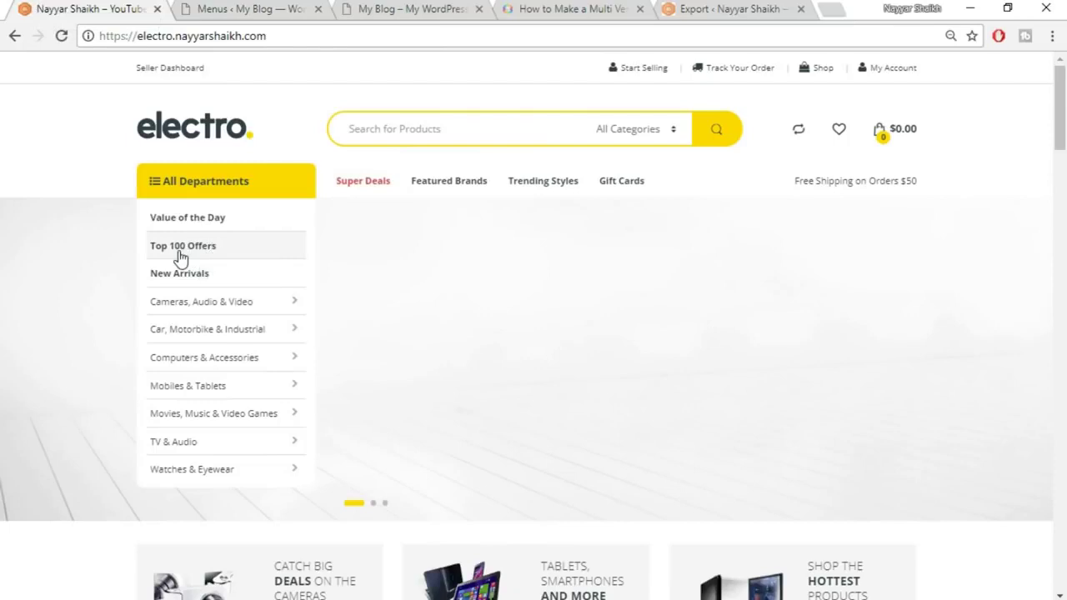
Add a 'Top 100 Offers' custom link with URL # to the Departments menu.
click(273, 7)
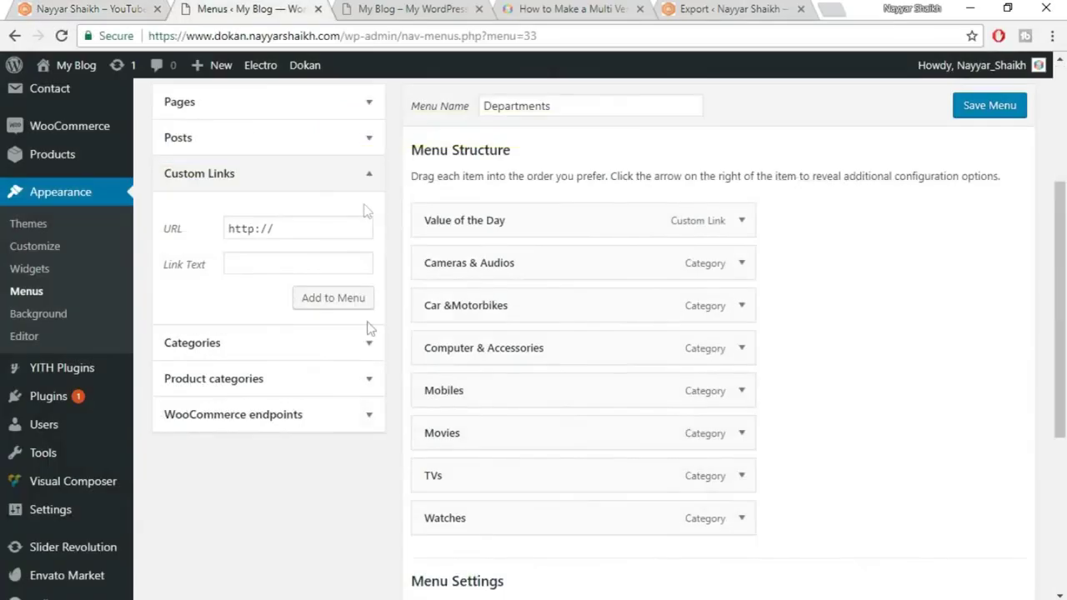
triple_click(294, 228)
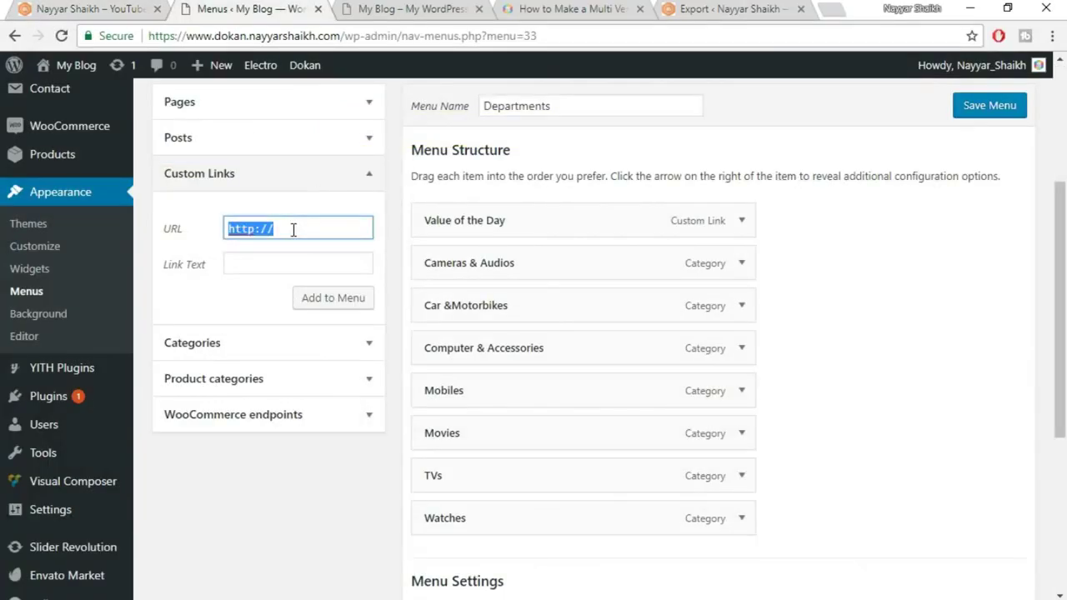
text(#)
key(Tab)
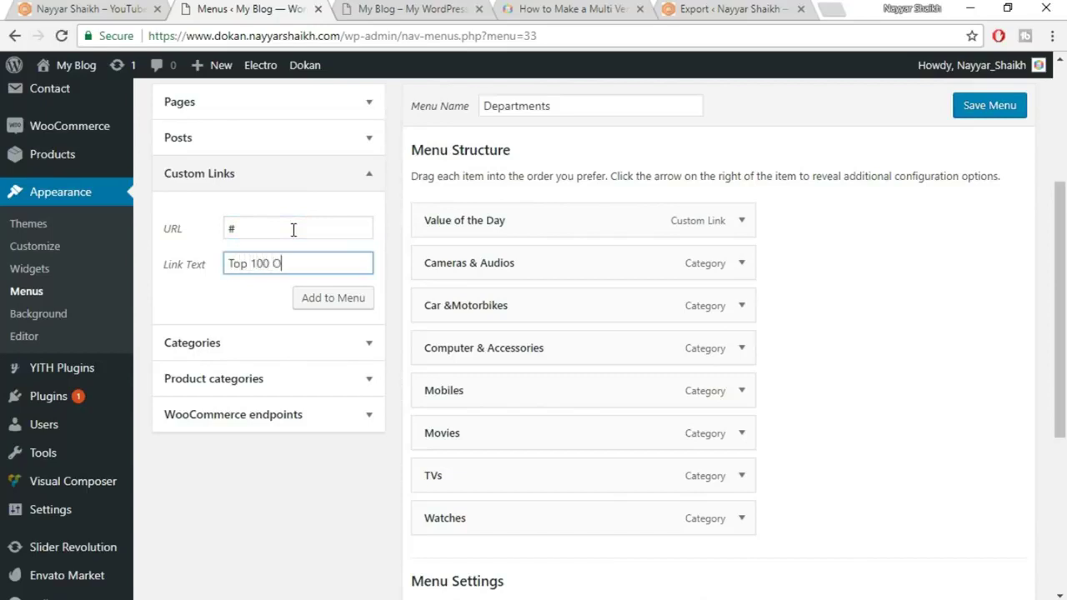
text(Top 100 Offers)
click(337, 303)
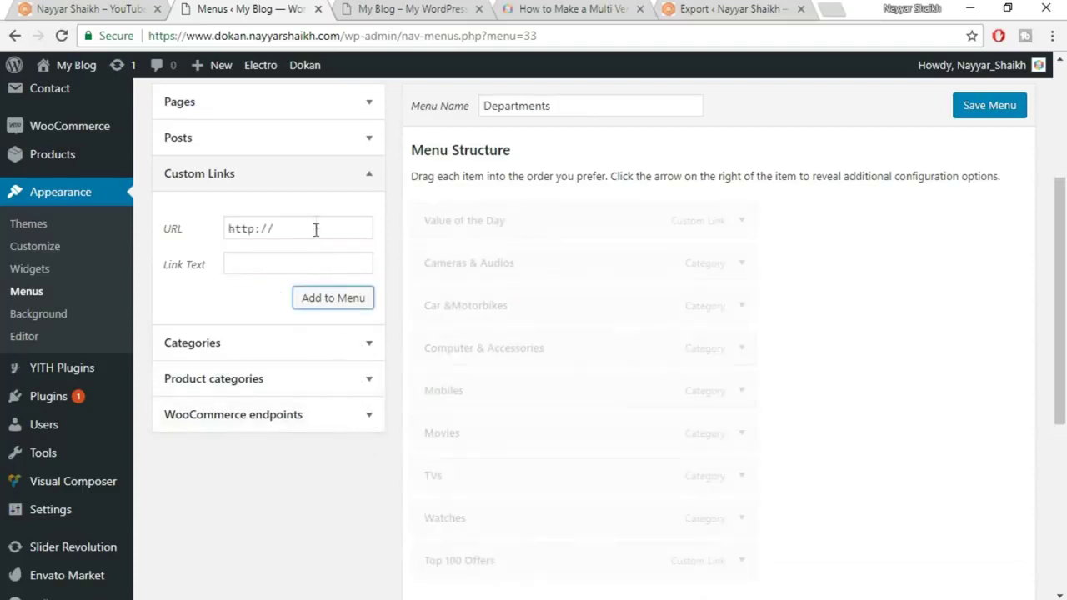
Add a 'New Arrivals' custom link (URL #) and move Top 100 Offers under Value of the Day.
double_click(313, 234)
triple_click(314, 234)
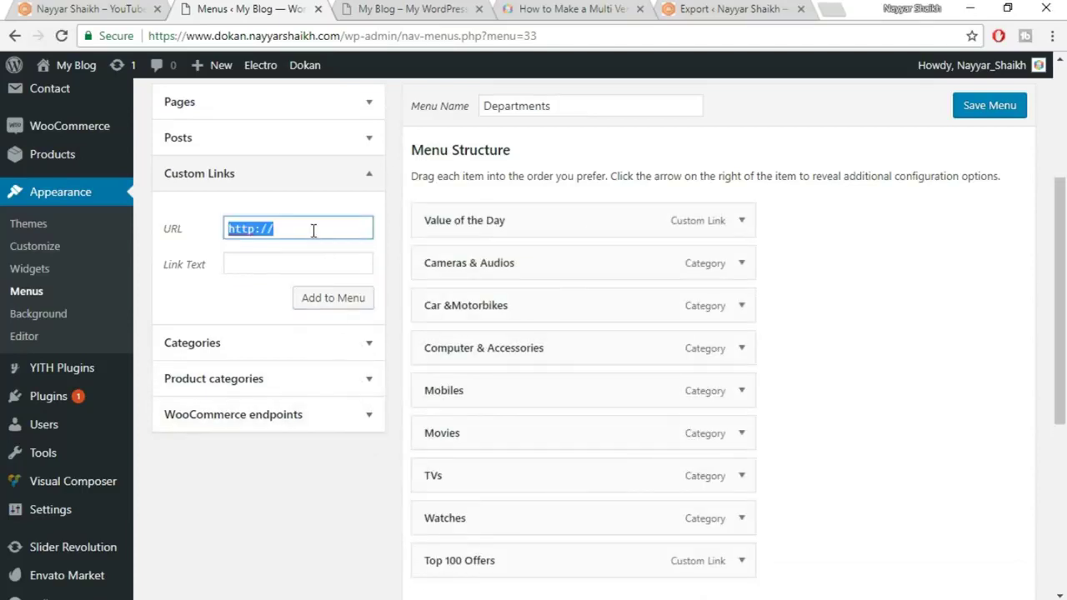
text(#)
key(Tab)
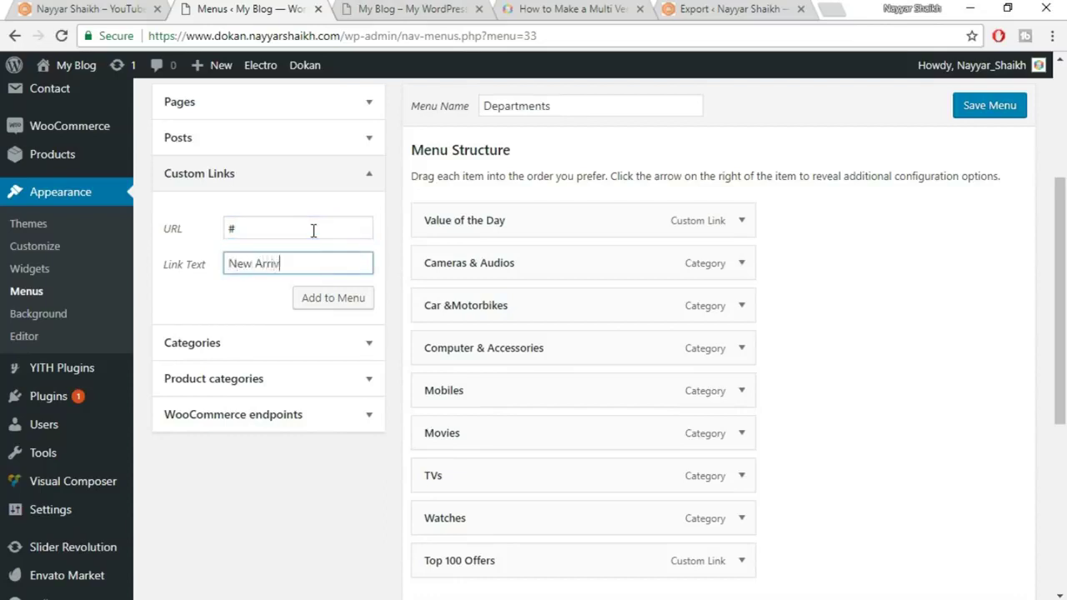
click(358, 305)
drag(505, 566, 510, 275)
Place New Arrivals after Top 100 Offers and give Top 100 Offers the 'highlight' class.
scroll(640, 330, down, 2)
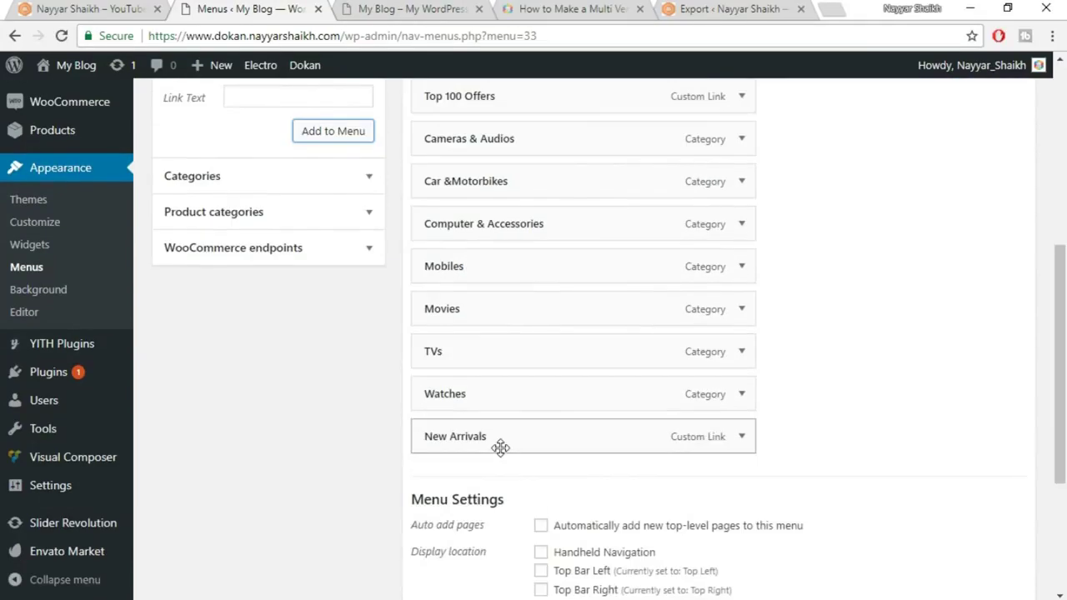
drag(523, 457, 511, 206)
click(745, 171)
click(487, 314)
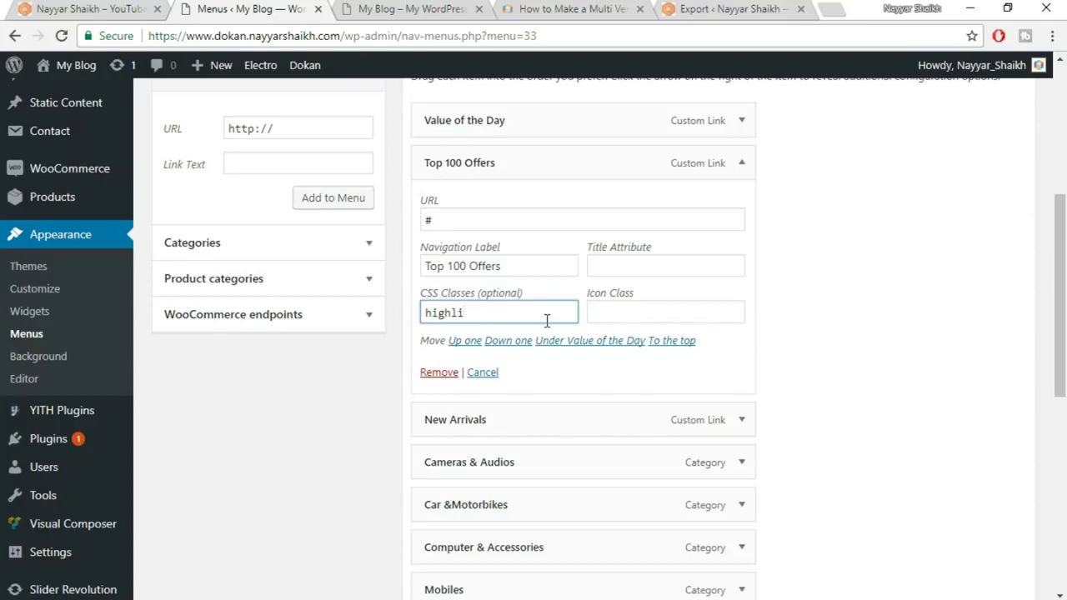
click(740, 165)
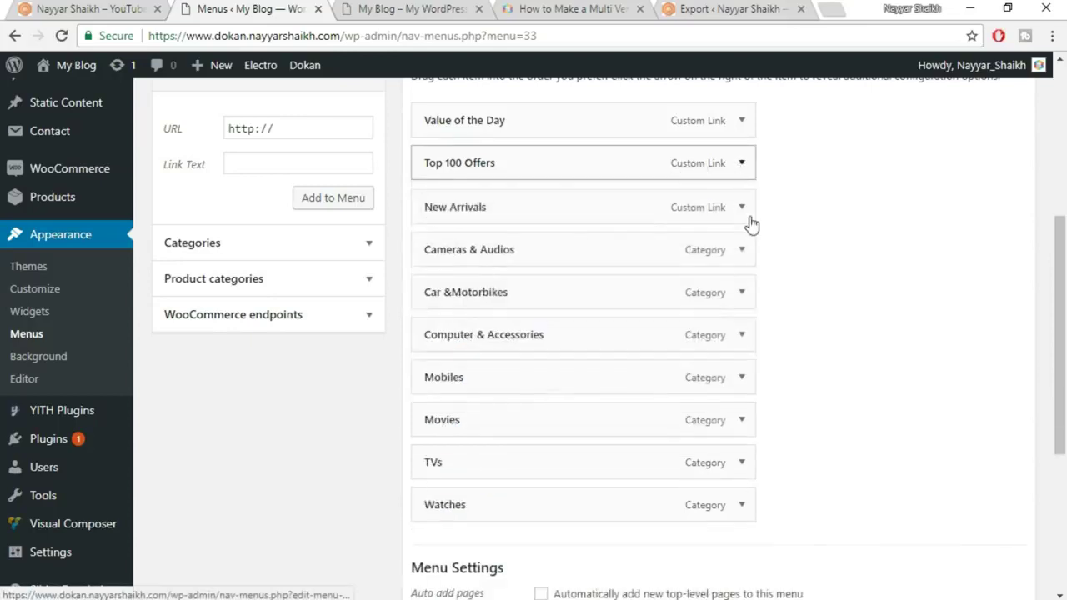
Give New Arrivals the 'highlight' CSS class and view the storefront's department list.
click(743, 208)
click(519, 355)
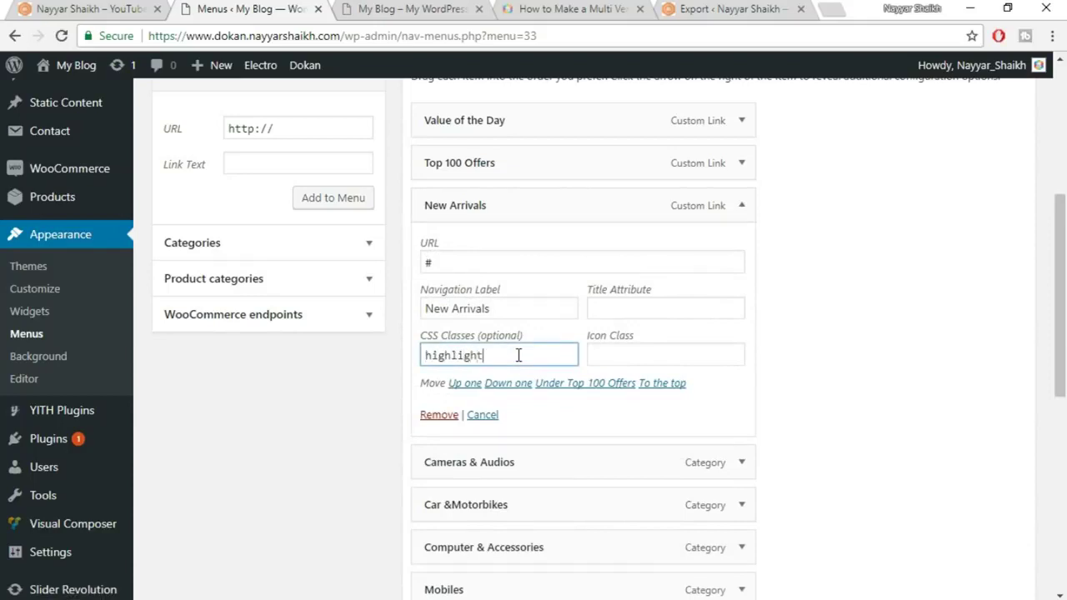
click(741, 207)
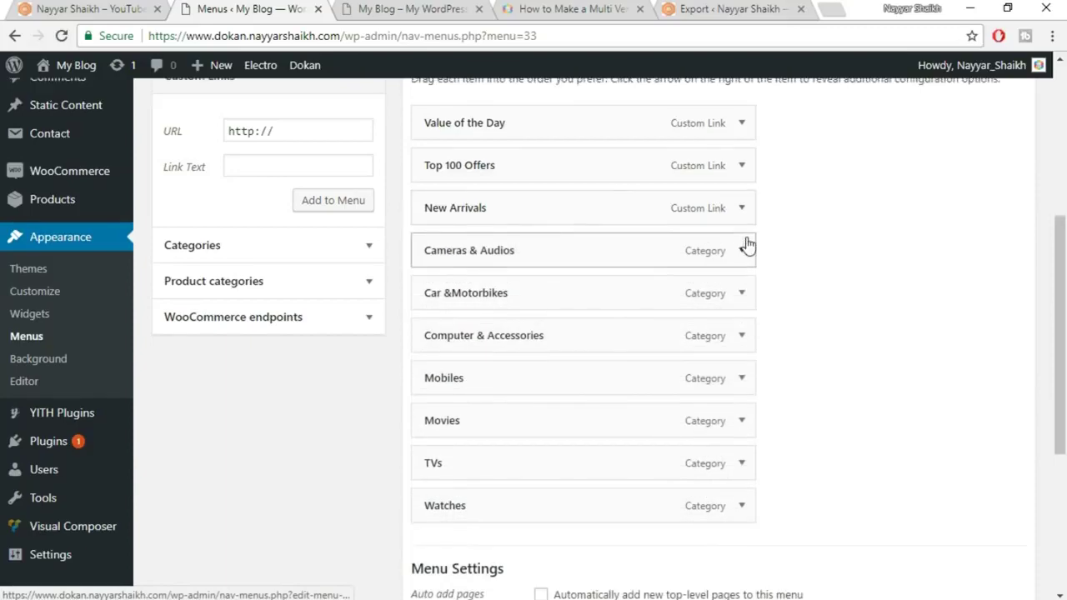
scroll(461, 410, up, 2)
click(129, 9)
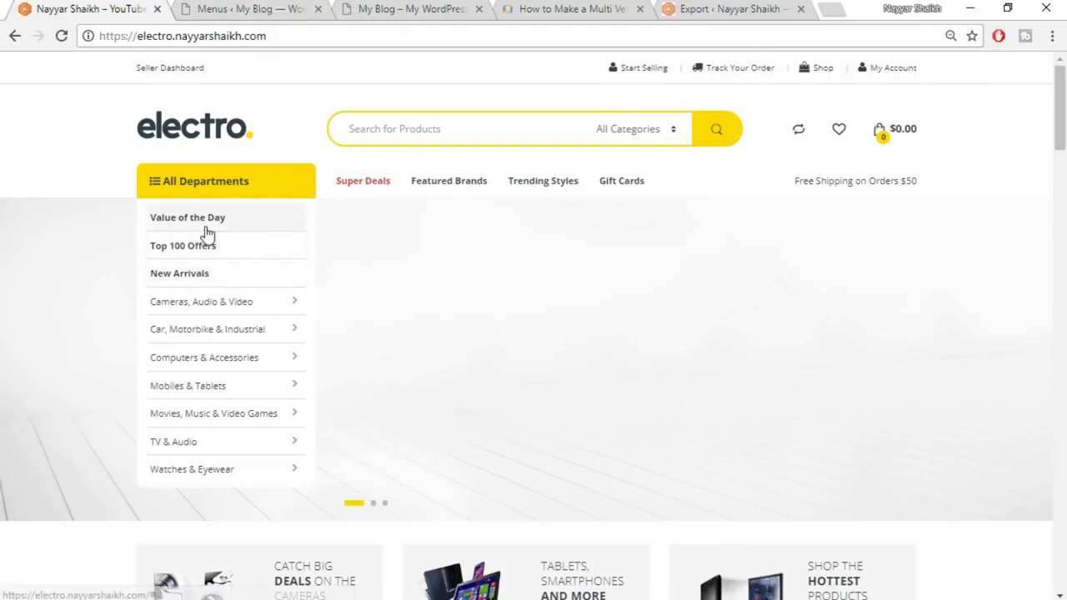
Preview the Cameras, Audio & Video mega menu and open All Cameras & Photography.
click(240, 10)
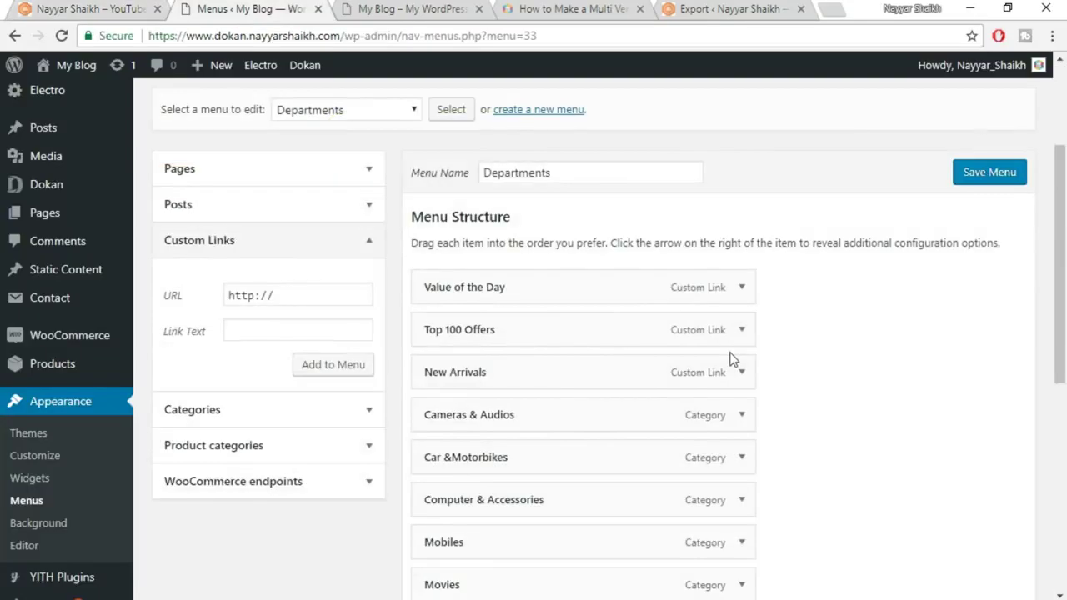
scroll(730, 357, down, 2)
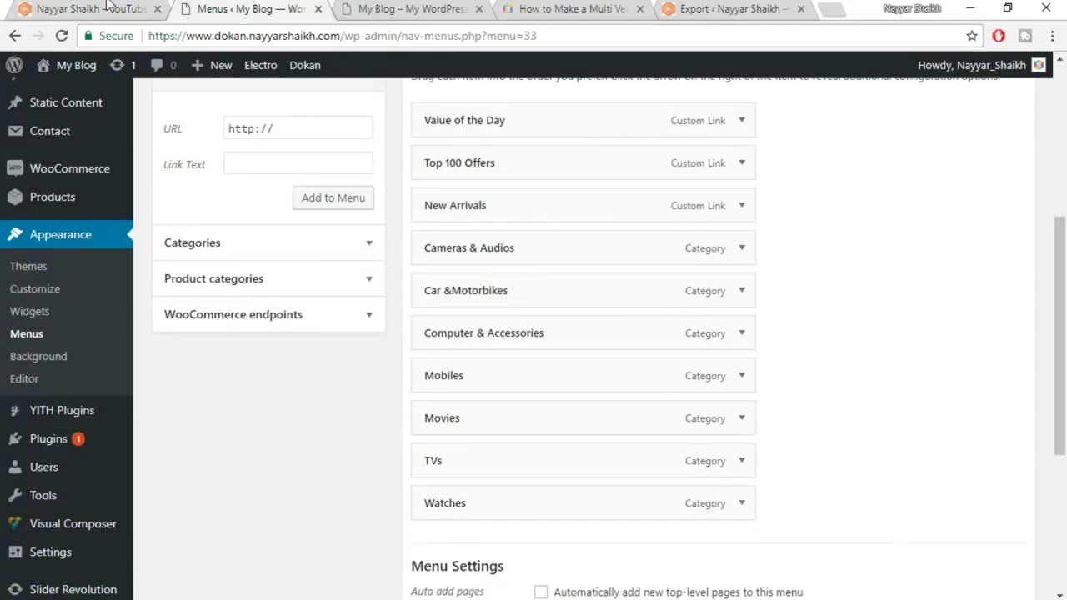
click(112, 9)
mouse_move(291, 305)
click(392, 248)
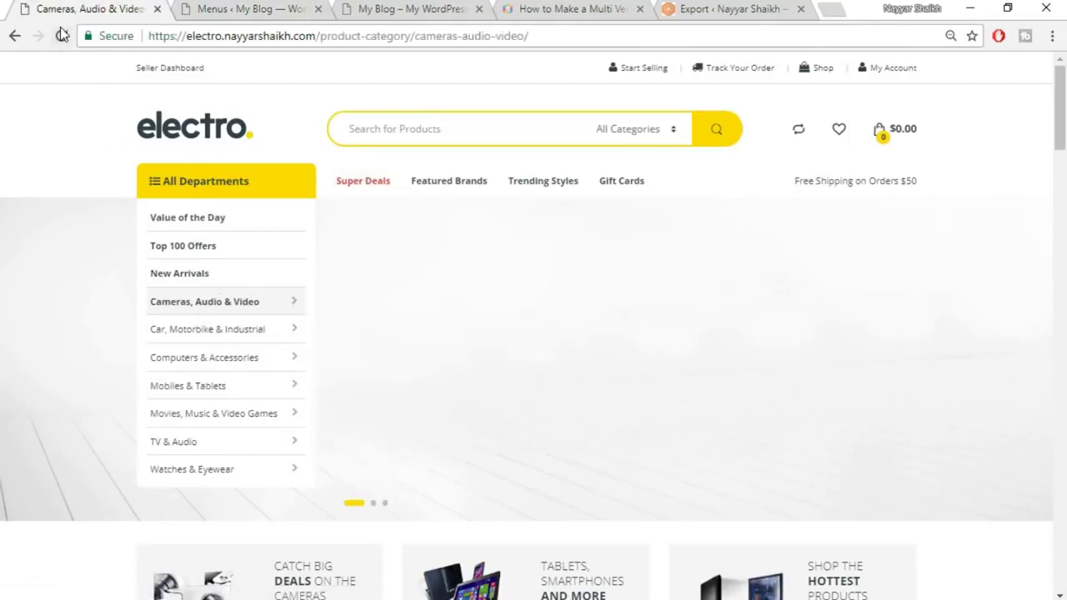
click(191, 147)
Return from the storefront to the Departments menu editor in WordPress admin.
mouse_move(249, 332)
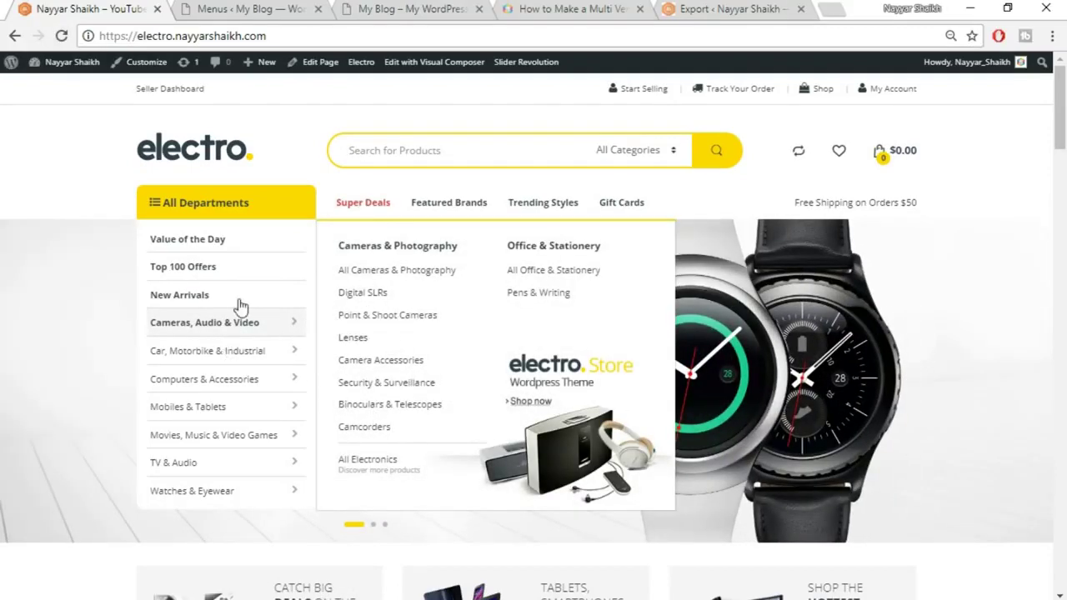
click(250, 10)
drag(493, 236, 576, 246)
scroll(376, 178, up, 1)
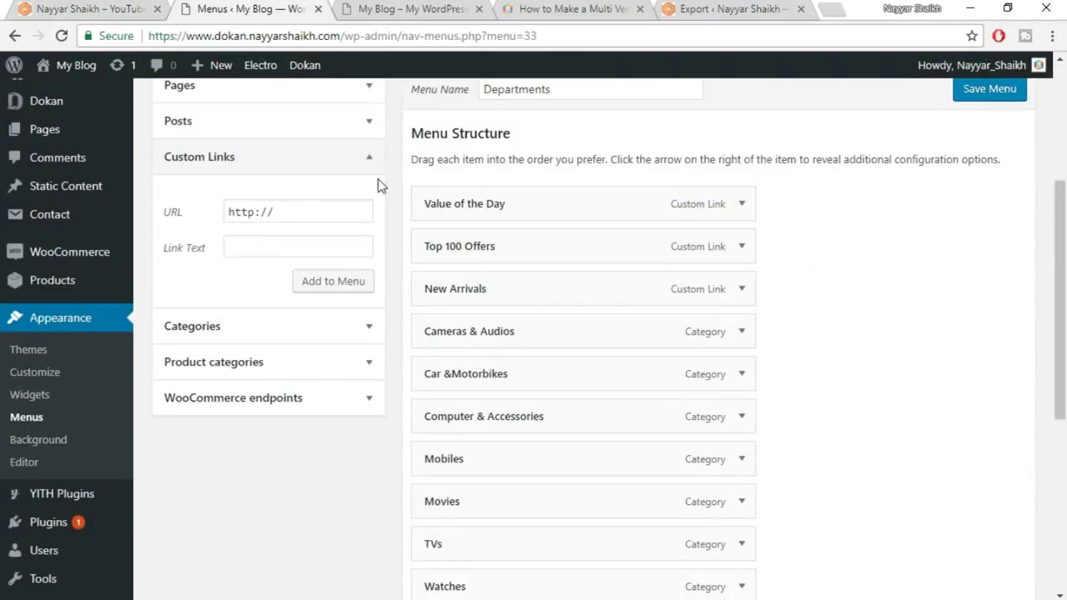
Enable Static Content Blocks in Screen Options and expand the static blocks list.
click(378, 167)
scroll(359, 209, up, 2)
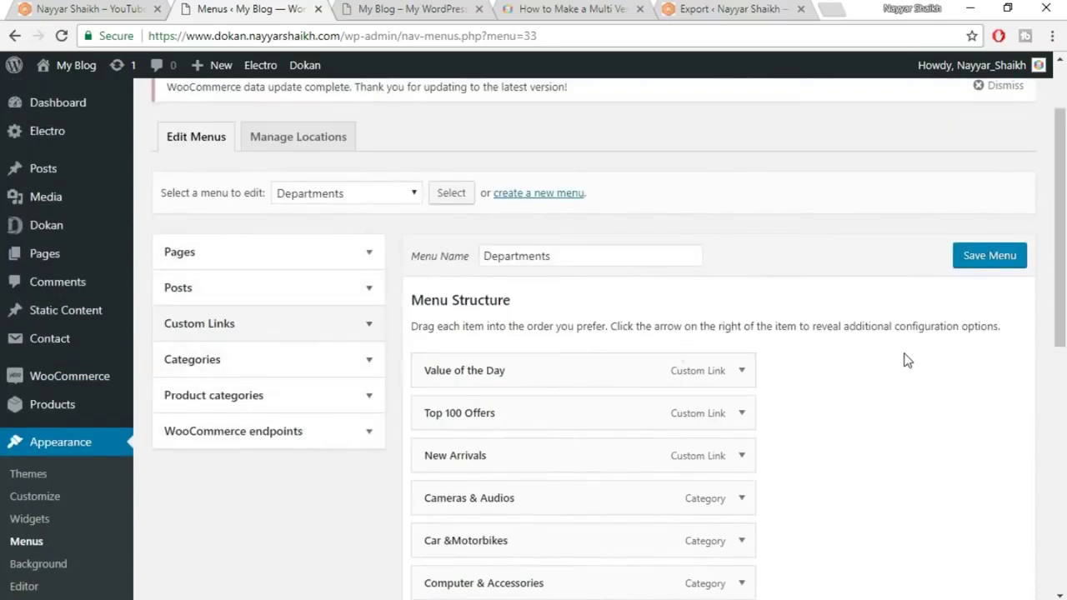
scroll(992, 133, up, 3)
click(909, 92)
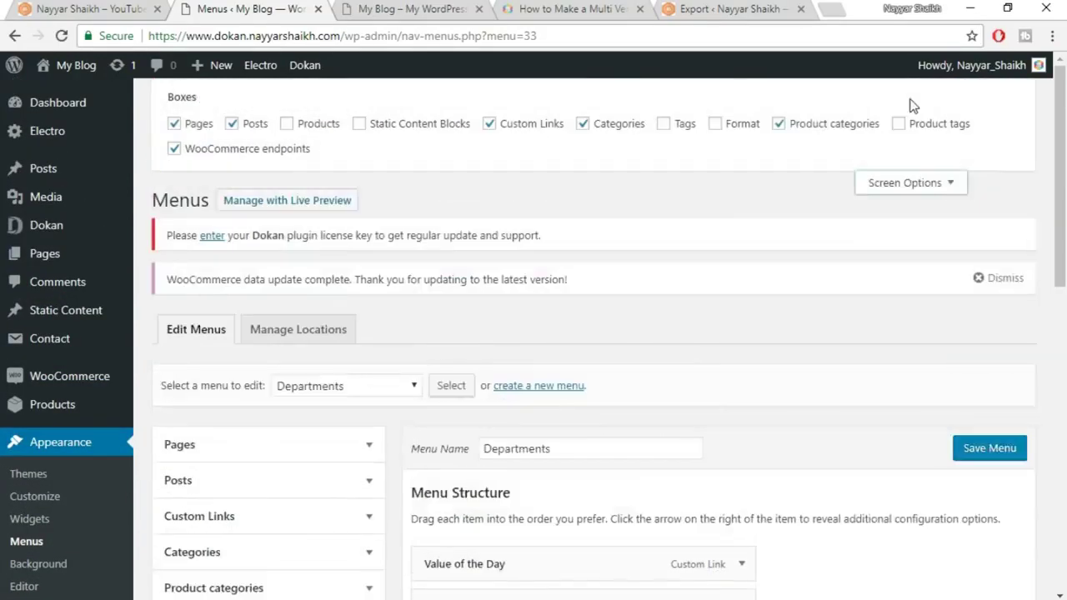
click(395, 136)
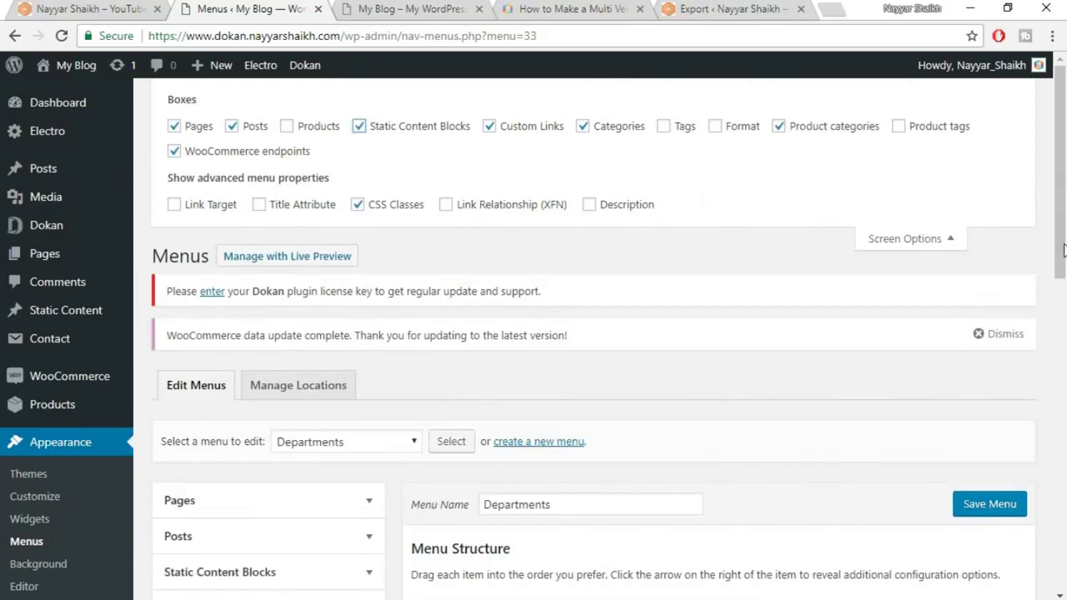
click(934, 245)
drag(1066, 264, 1066, 342)
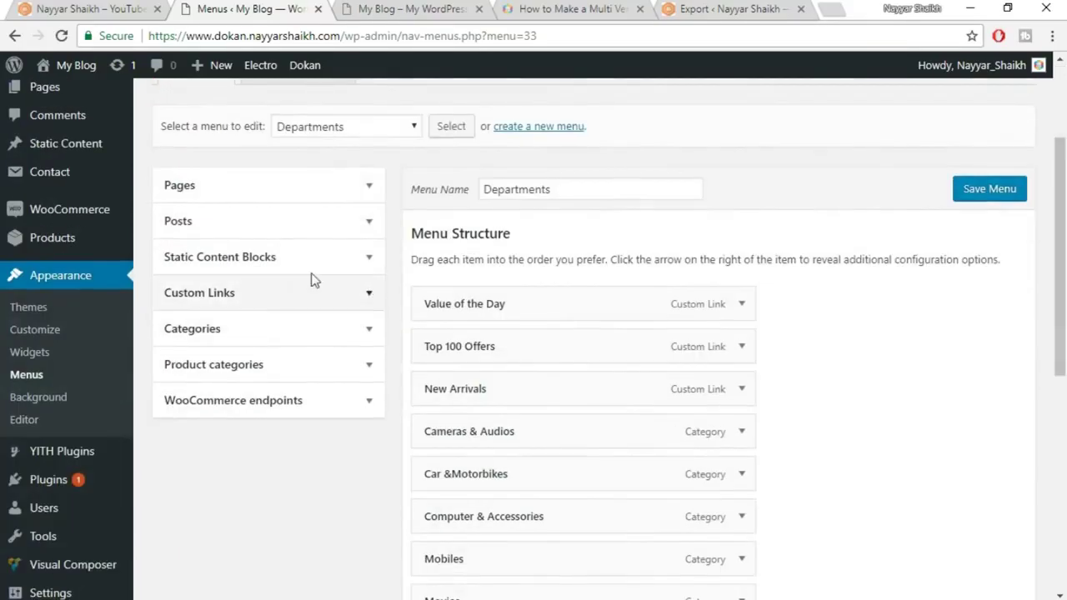
click(347, 260)
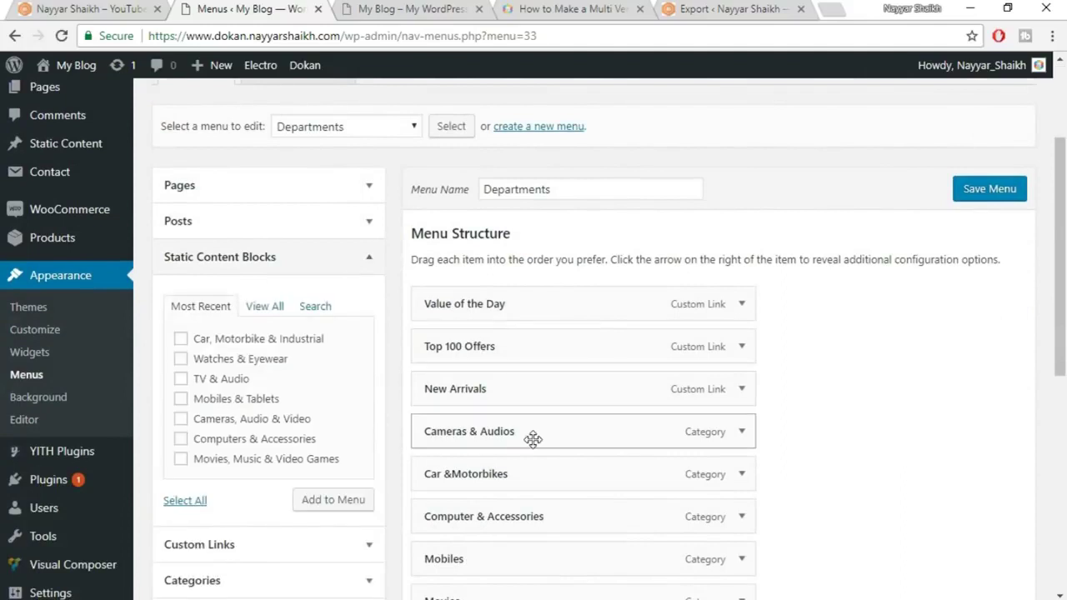
Nest Cameras, Audio & Video and Car, Motorbike & Industrial blocks under Cameras & Audios and Car &Motorbikes.
click(247, 423)
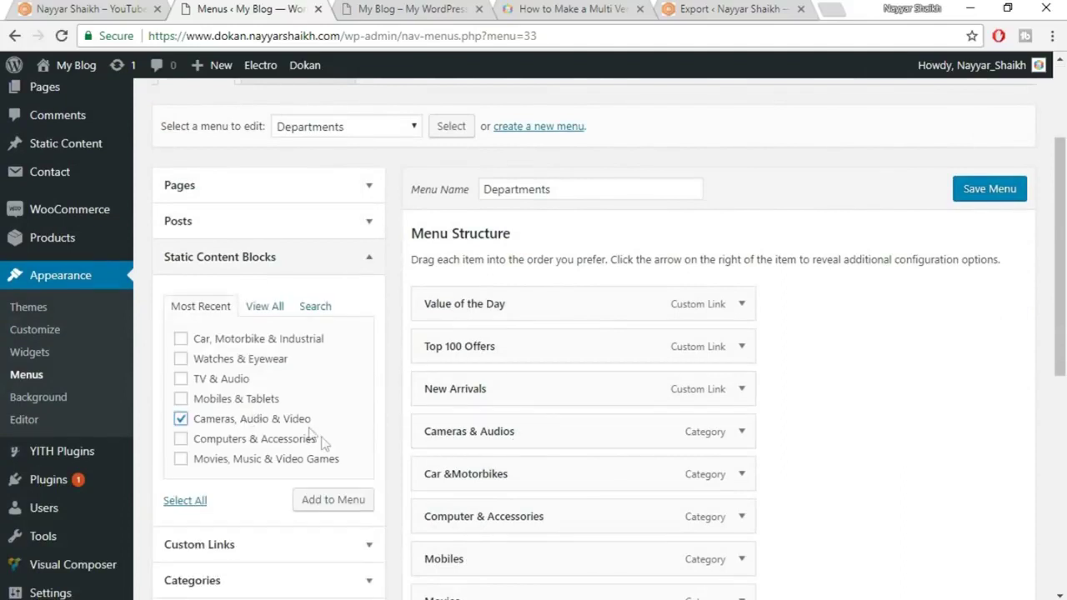
click(342, 507)
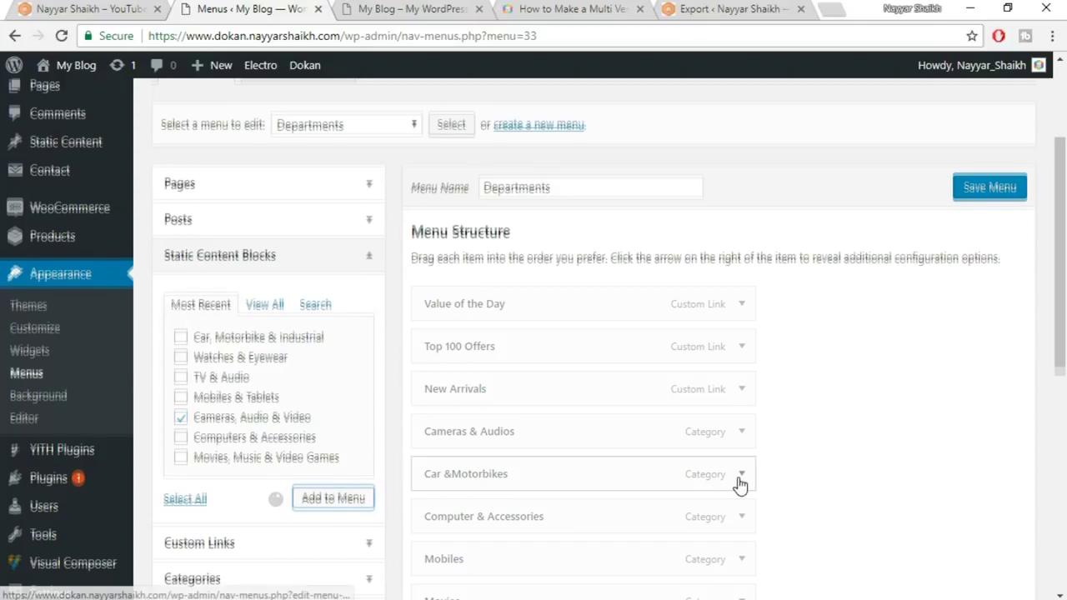
scroll(726, 500, down, 3)
drag(502, 489, 547, 218)
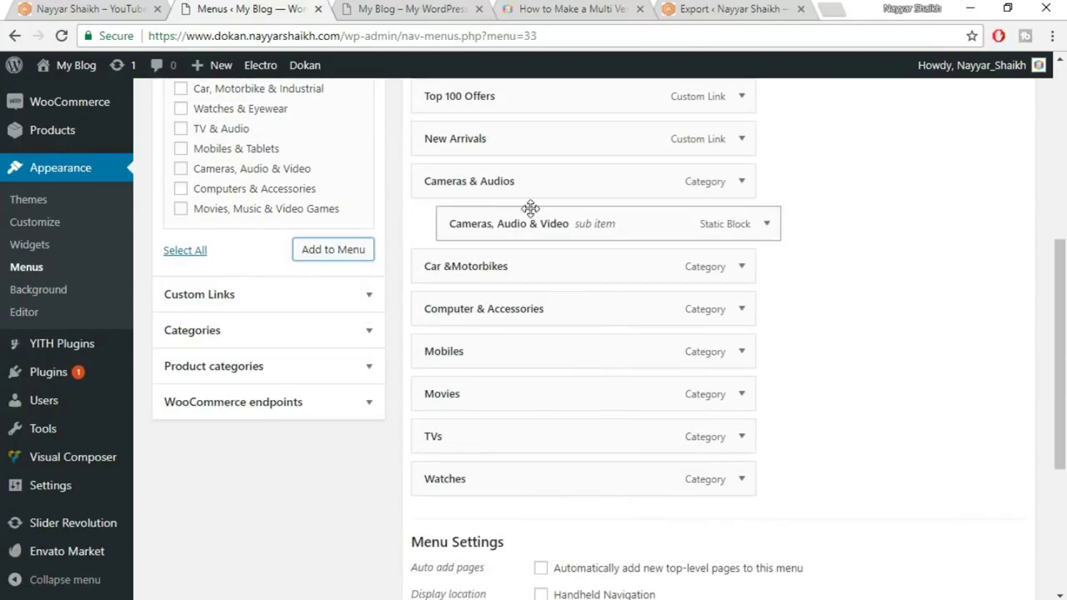
scroll(559, 304, up, 1)
click(182, 173)
click(350, 338)
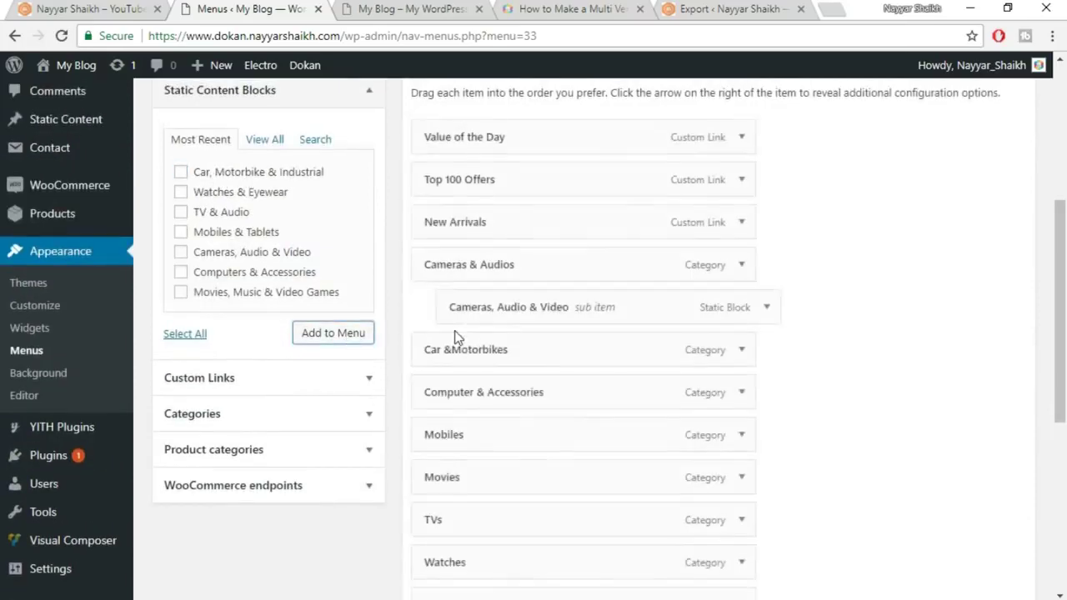
scroll(455, 336, down, 1)
drag(512, 534, 543, 282)
Nest the Watches & Eyewear and TV & Audio blocks under Watches and TVs.
click(228, 114)
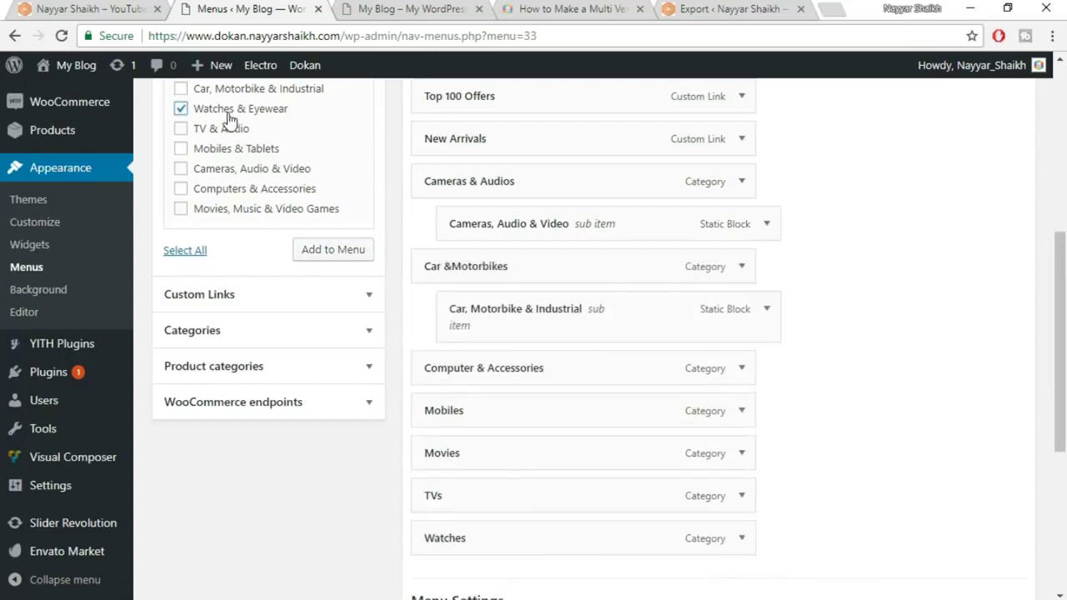
click(345, 259)
scroll(490, 467, down, 2)
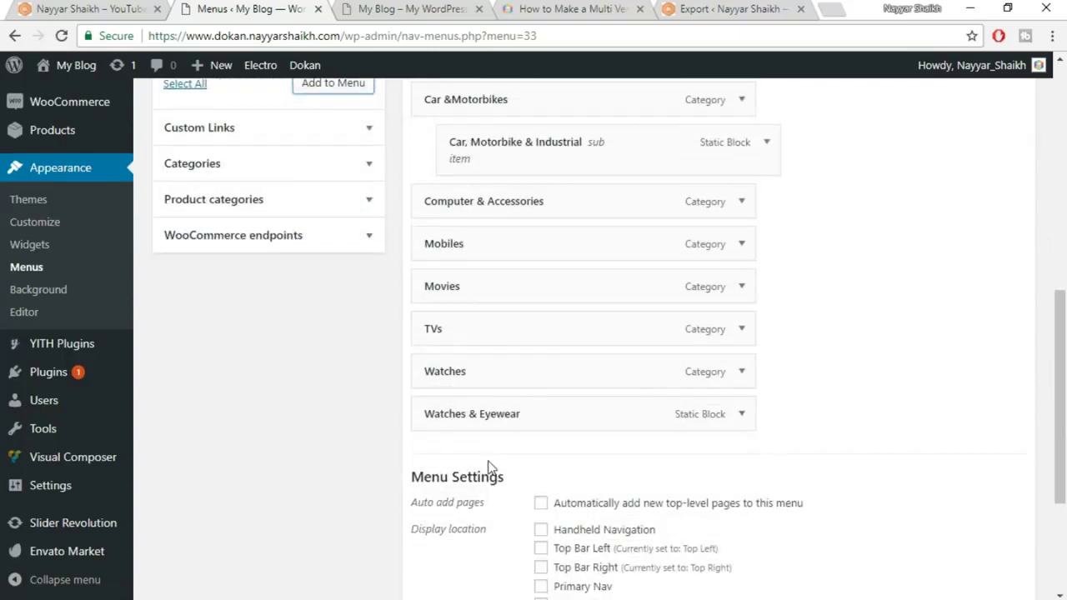
drag(492, 412, 544, 441)
scroll(542, 442, up, 1)
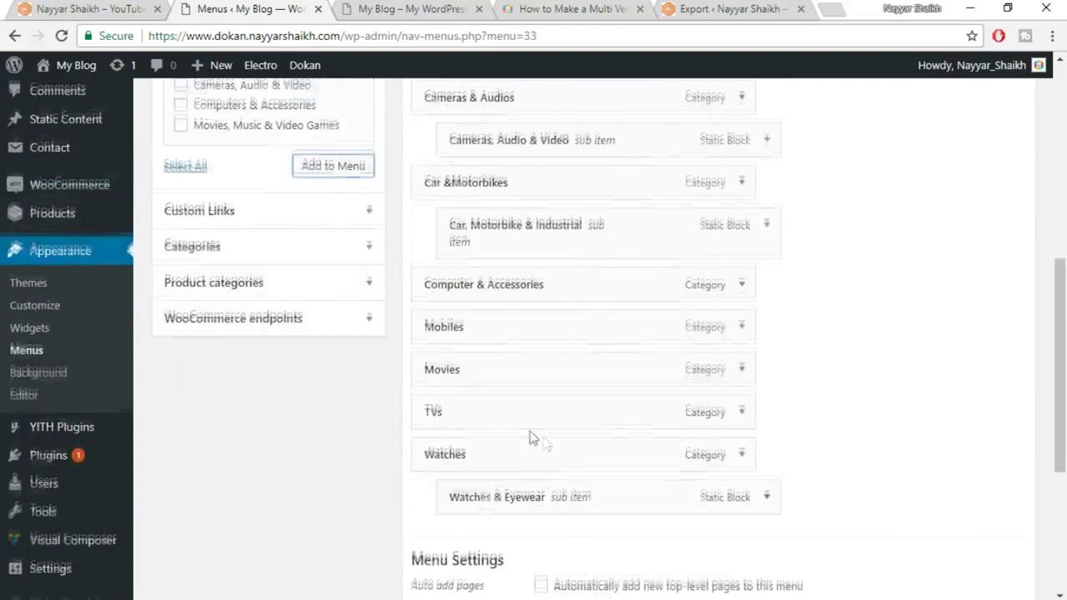
scroll(291, 229, up, 1)
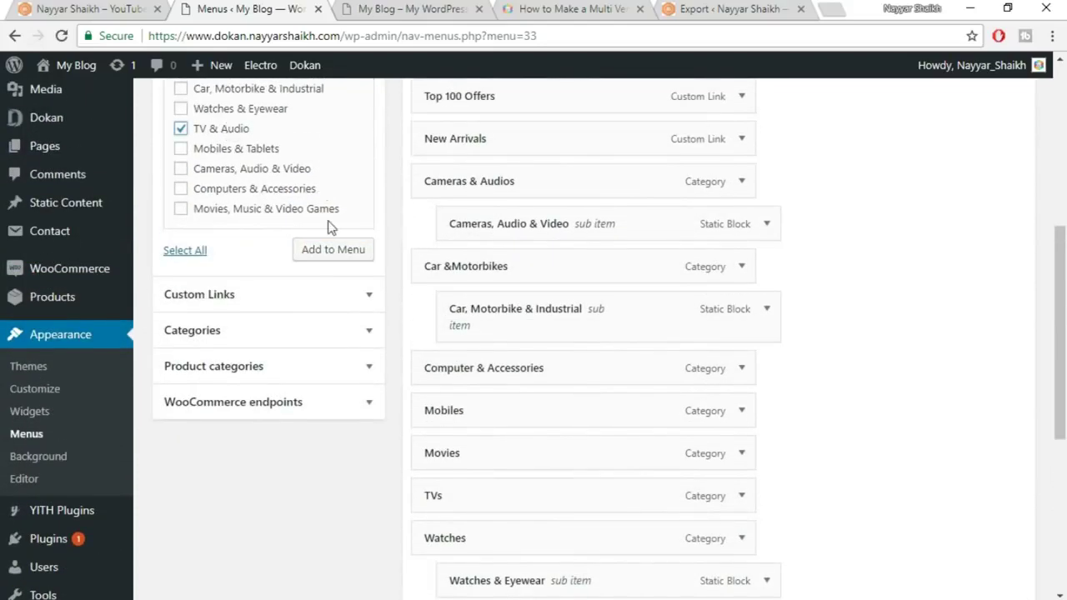
click(330, 257)
scroll(586, 376, down, 1)
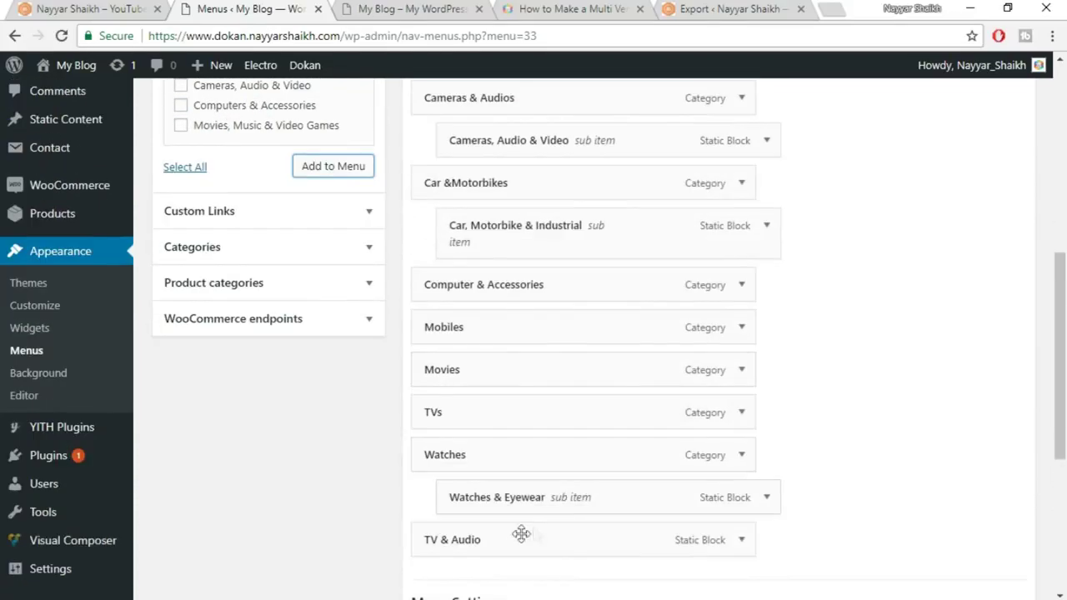
drag(503, 547, 520, 432)
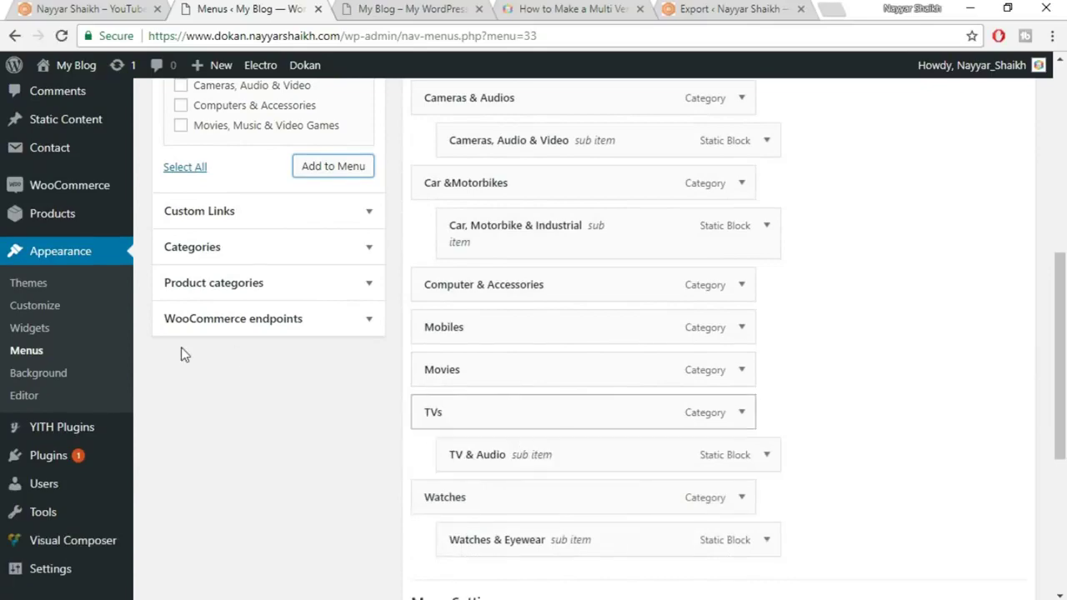
scroll(182, 354, up, 3)
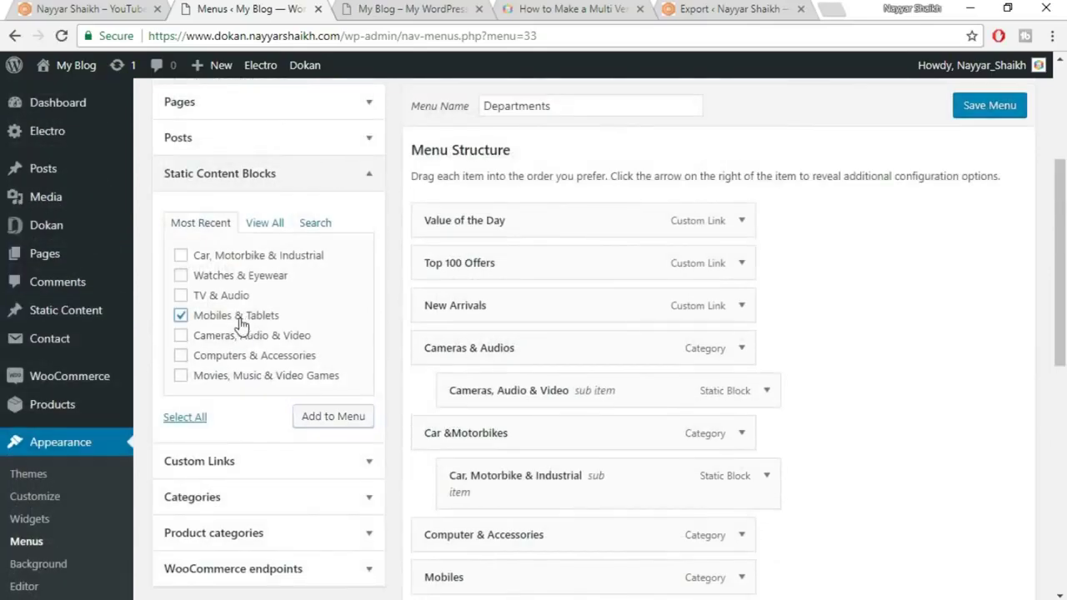
Add the Mobiles & Tablets static block and nest it under Mobiles.
click(349, 422)
scroll(414, 420, down, 3)
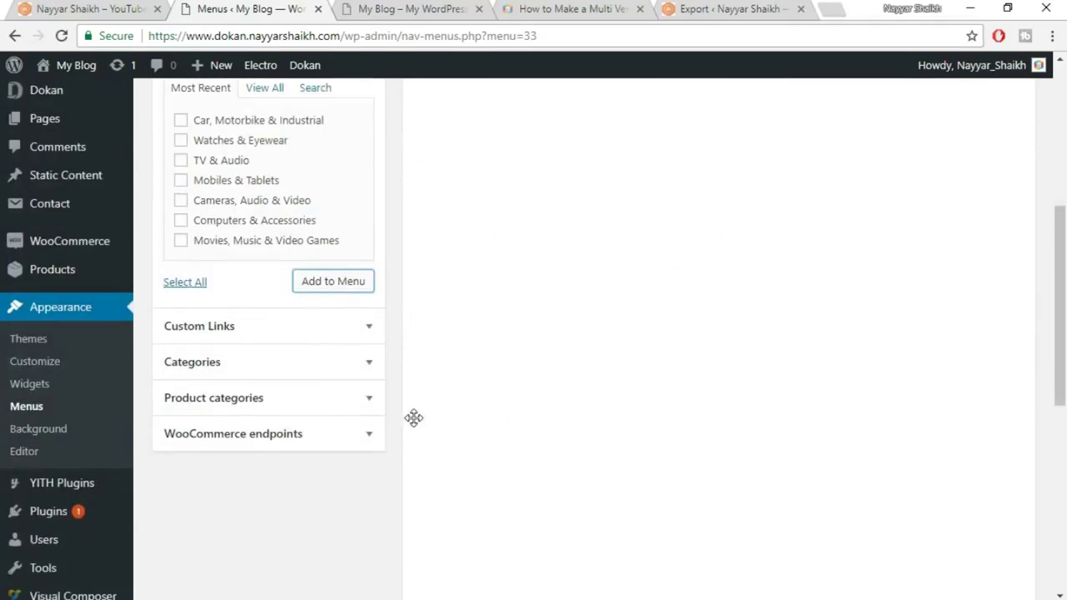
scroll(534, 542, down, 1)
drag(522, 510, 547, 269)
scroll(458, 381, up, 2)
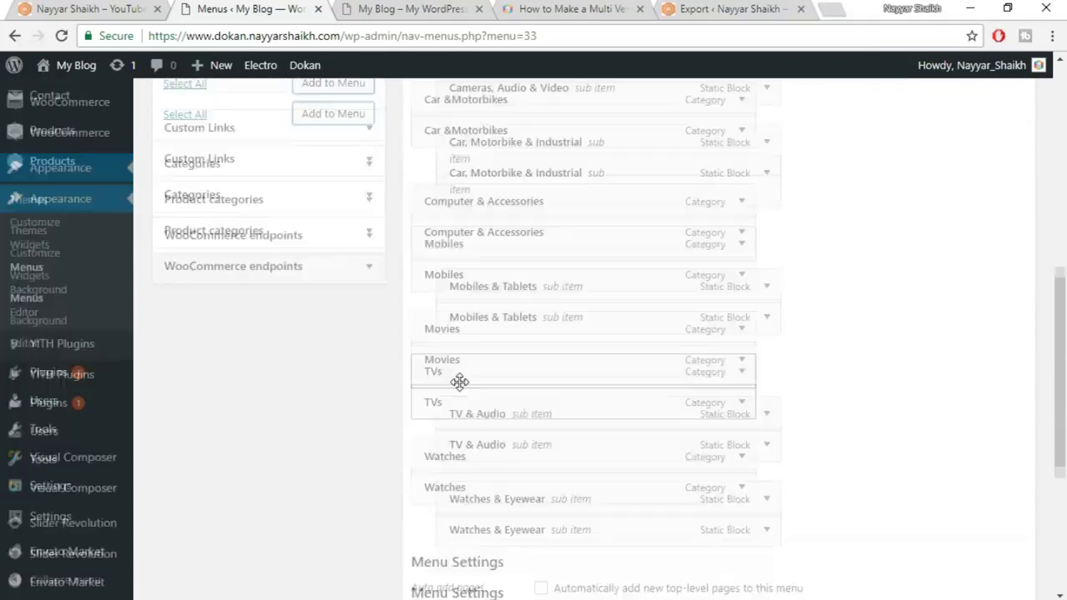
scroll(459, 382, up, 2)
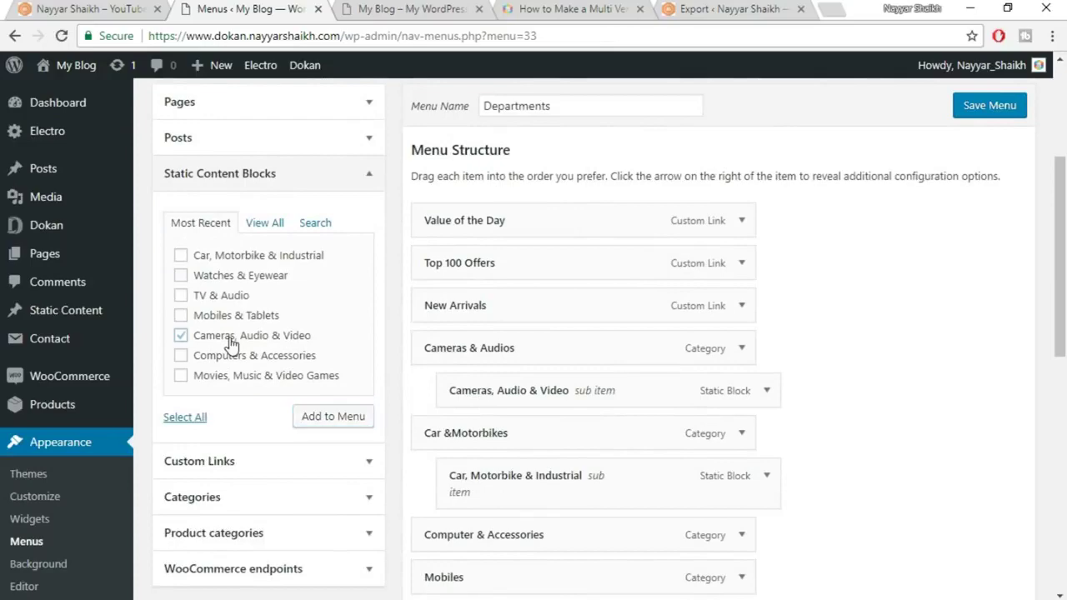
Re-add Cameras, Audio & Video under Cameras & Audios and remove the duplicate item.
click(349, 417)
scroll(778, 429, down, 4)
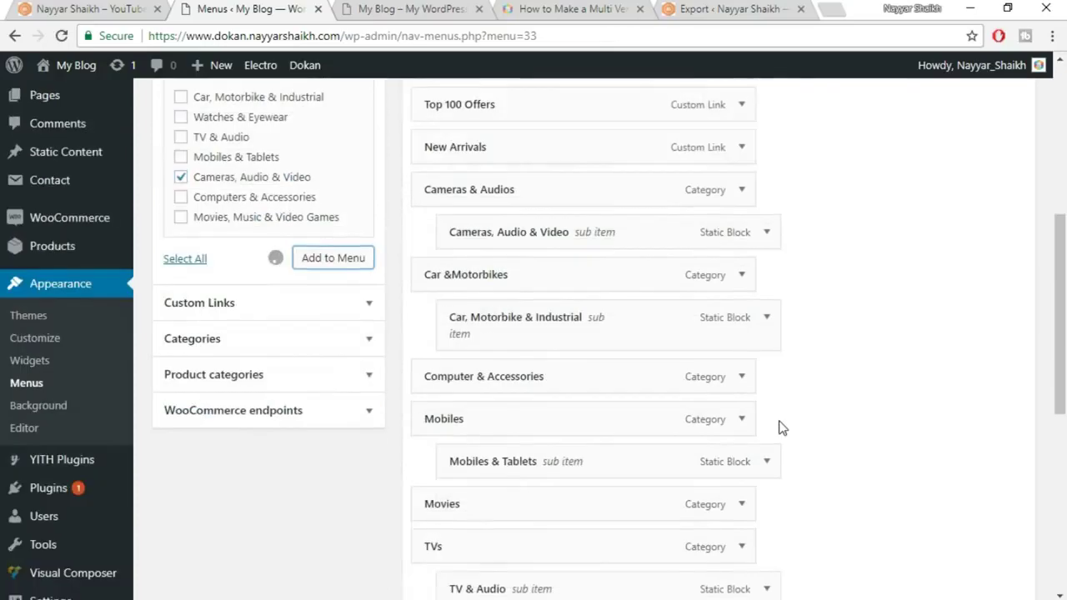
drag(537, 453, 567, 131)
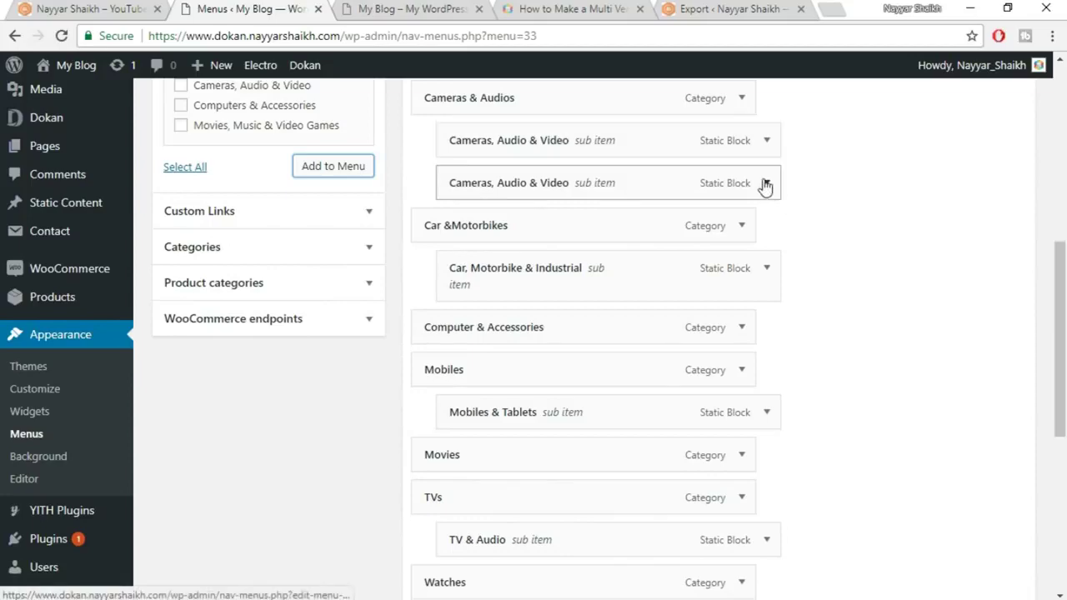
click(766, 183)
click(464, 399)
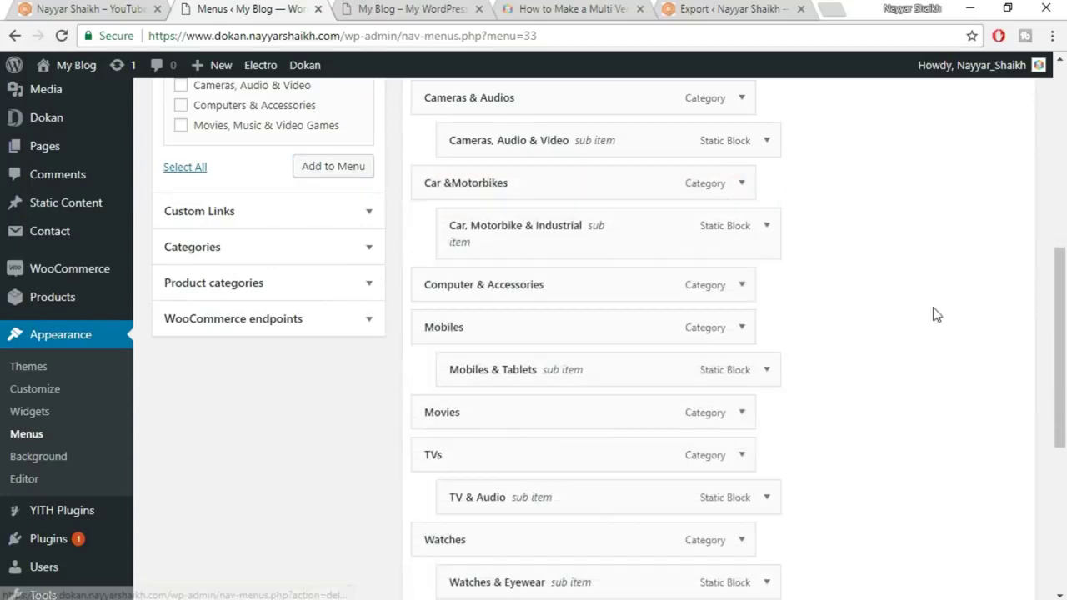
scroll(927, 312, up, 1)
scroll(250, 296, up, 1)
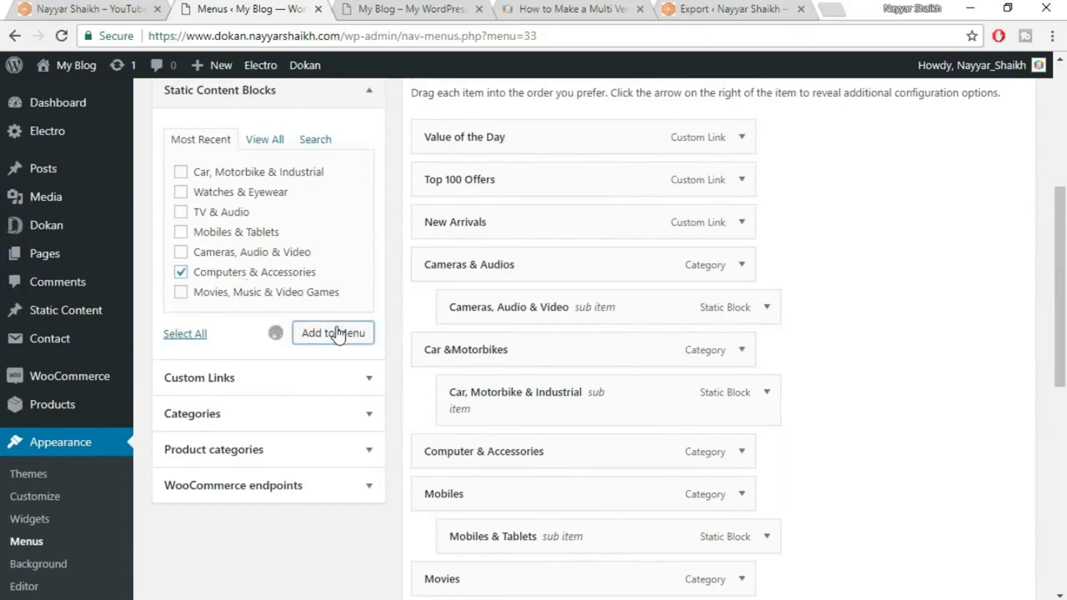
Nest the Computers & Accessories block under Computer & Accessories.
scroll(1017, 372, down, 3)
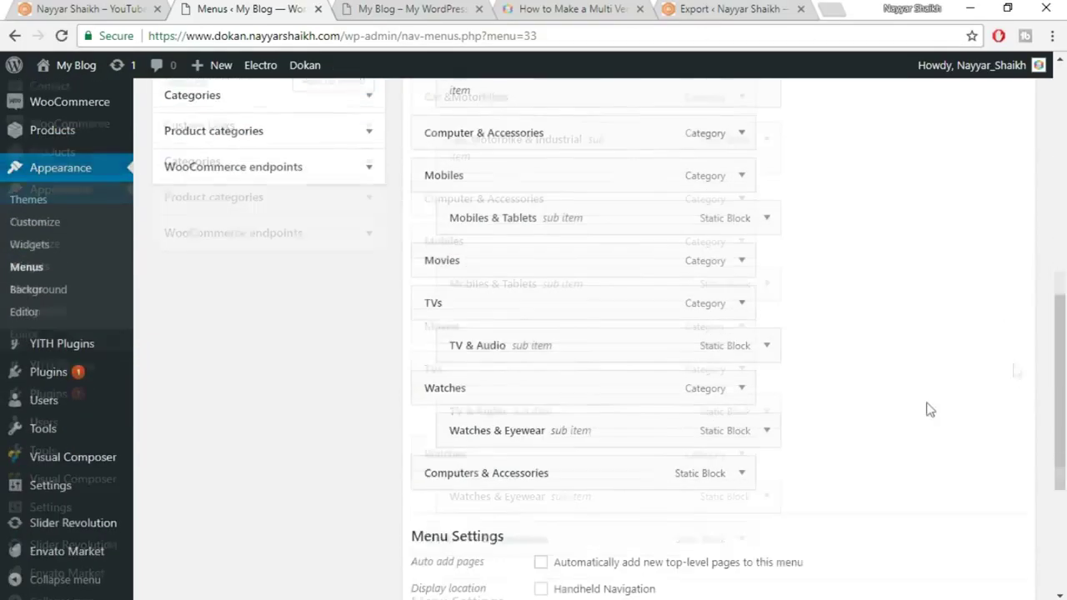
scroll(930, 409, down, 1)
drag(611, 227, 660, 140)
scroll(1016, 286, up, 1)
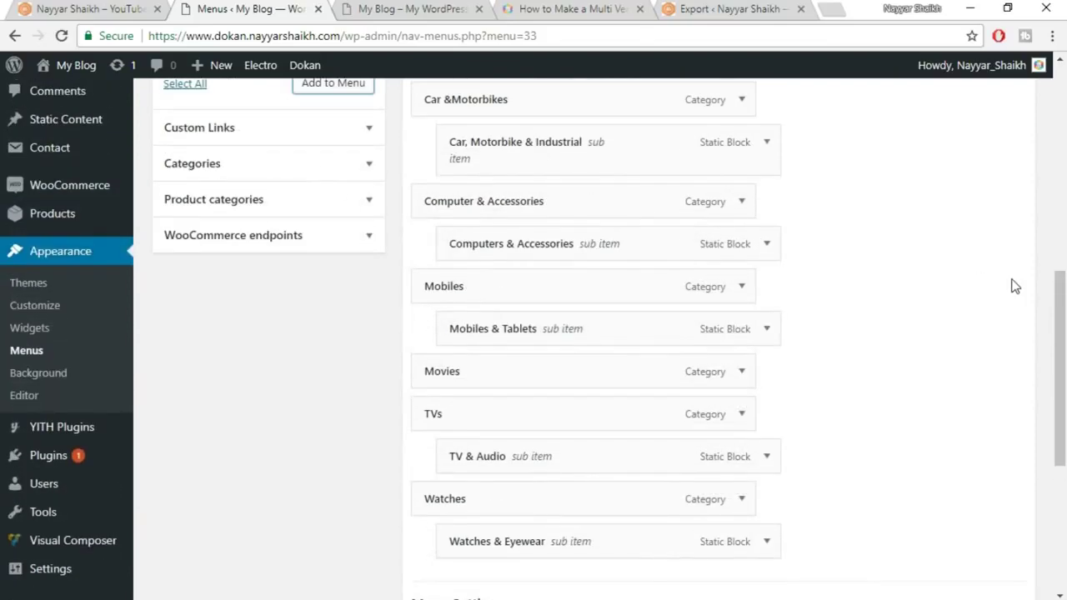
scroll(877, 279, up, 2)
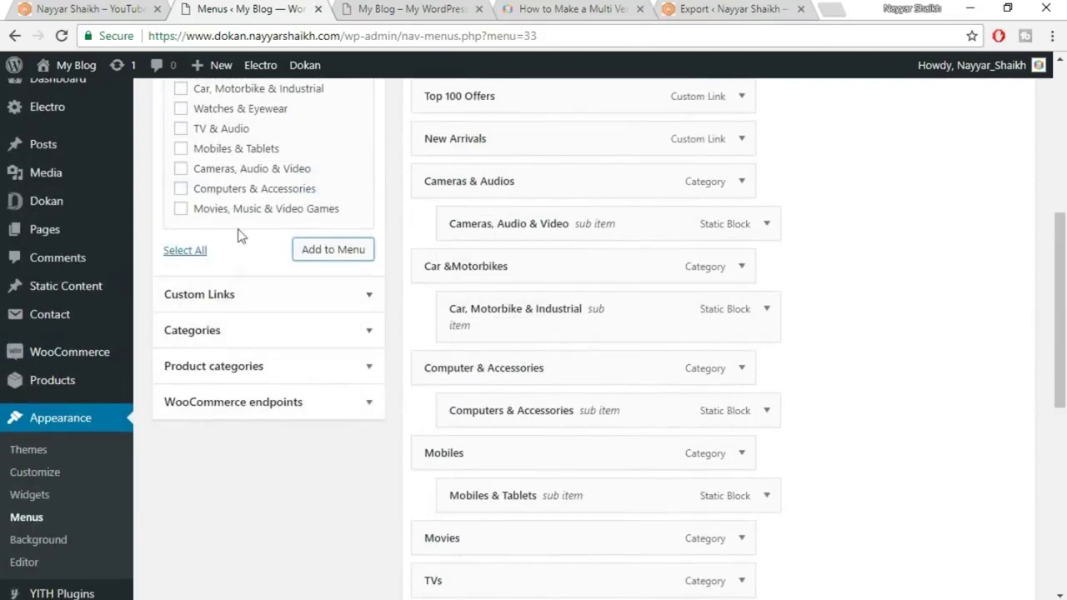
Add the Movies, Music & Video Games block and nest it under Movies.
click(334, 250)
scroll(862, 429, down, 2)
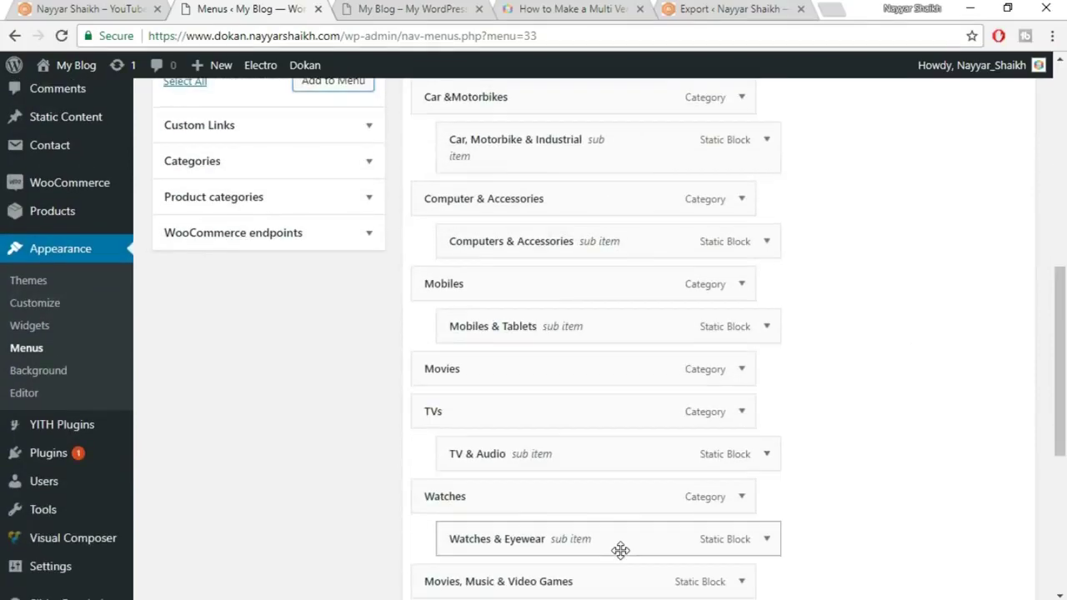
scroll(620, 551, down, 2)
drag(503, 420, 568, 225)
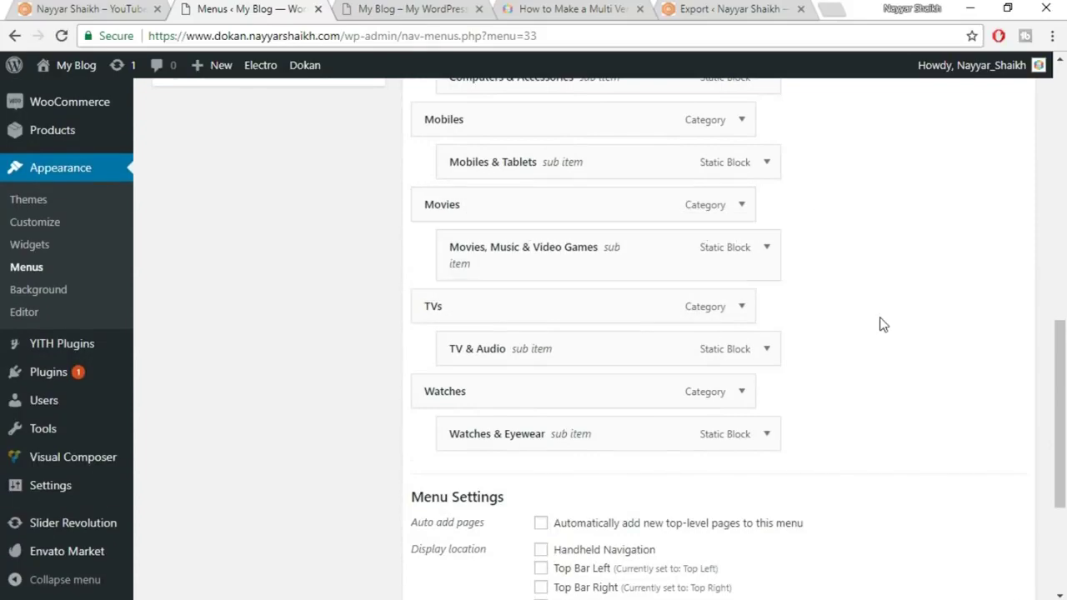
scroll(884, 325, up, 5)
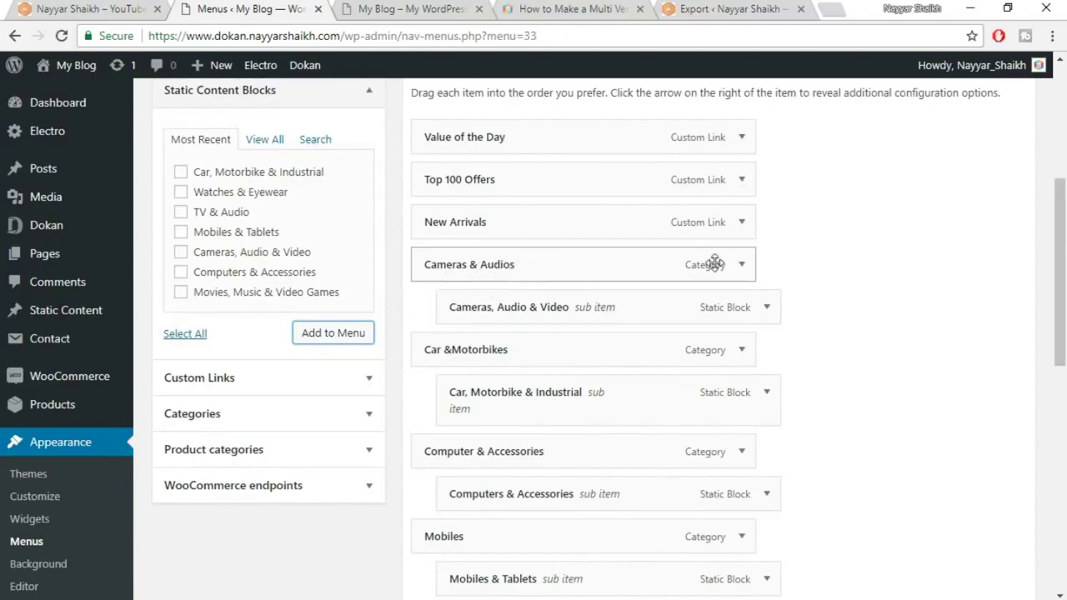
Copy the yamm-tfw class from the Cameras & Audios item's CSS Classes field.
click(742, 266)
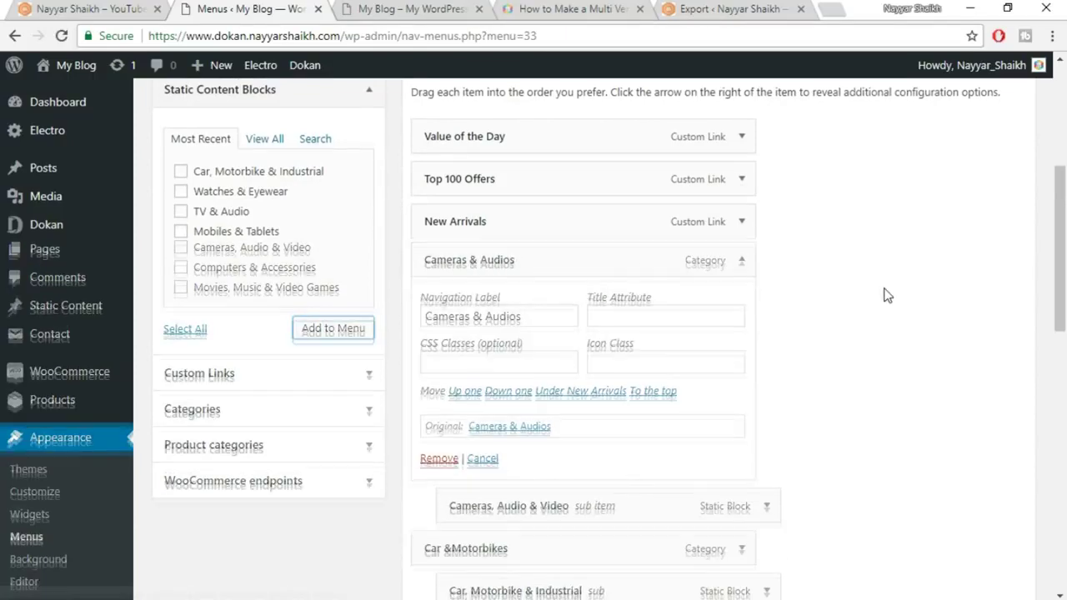
scroll(887, 295, down, 1)
click(508, 282)
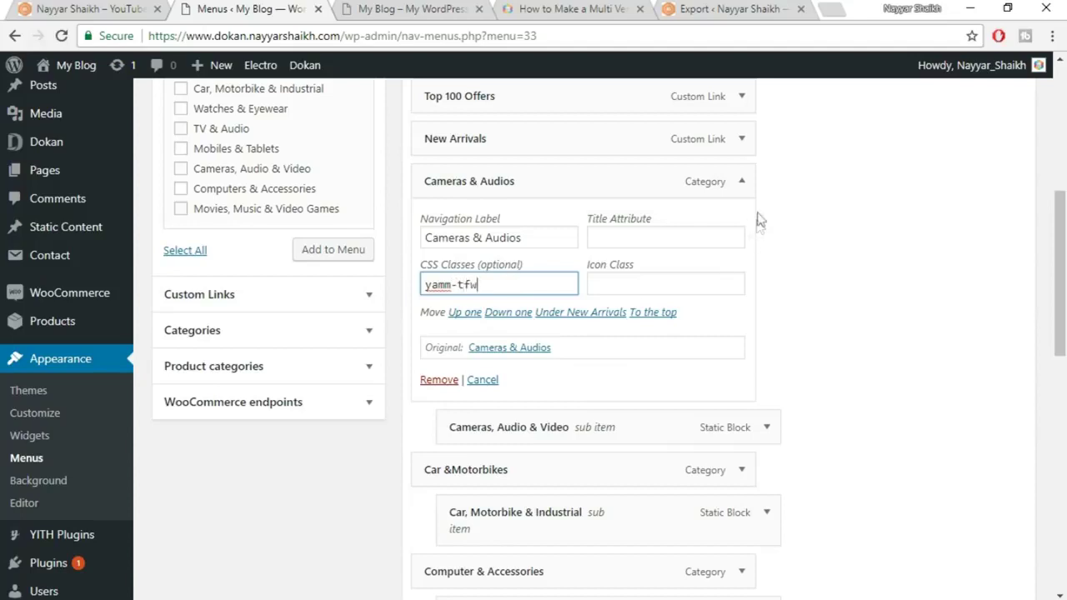
drag(498, 285, 420, 287)
key(ctrl+c)
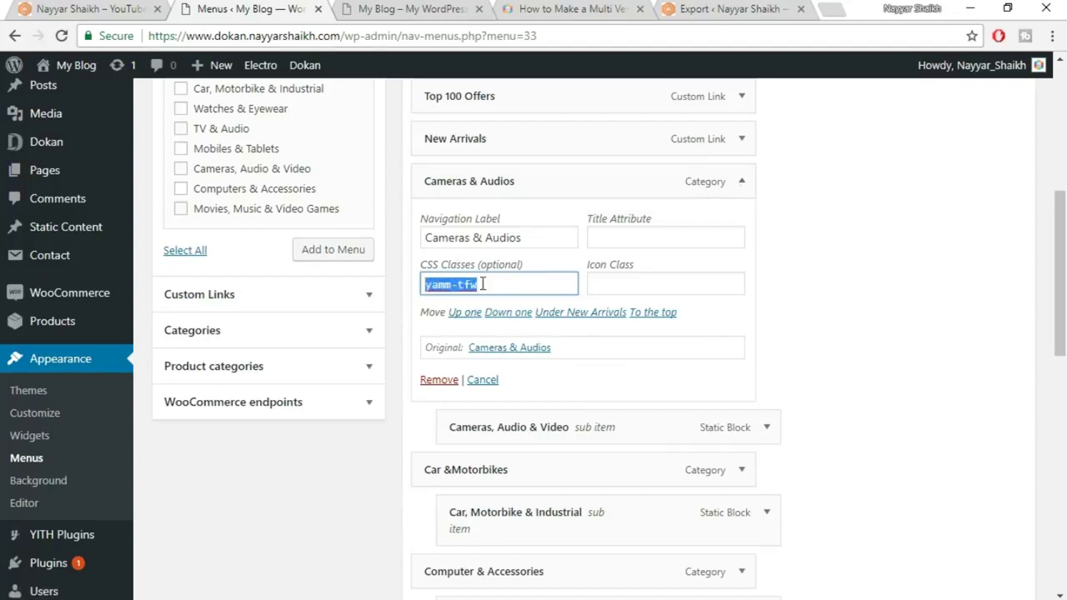
click(529, 286)
click(753, 185)
Paste yamm-tfw into the Car & Motorbikes and Computer & Accessories CSS Classes fields.
click(754, 268)
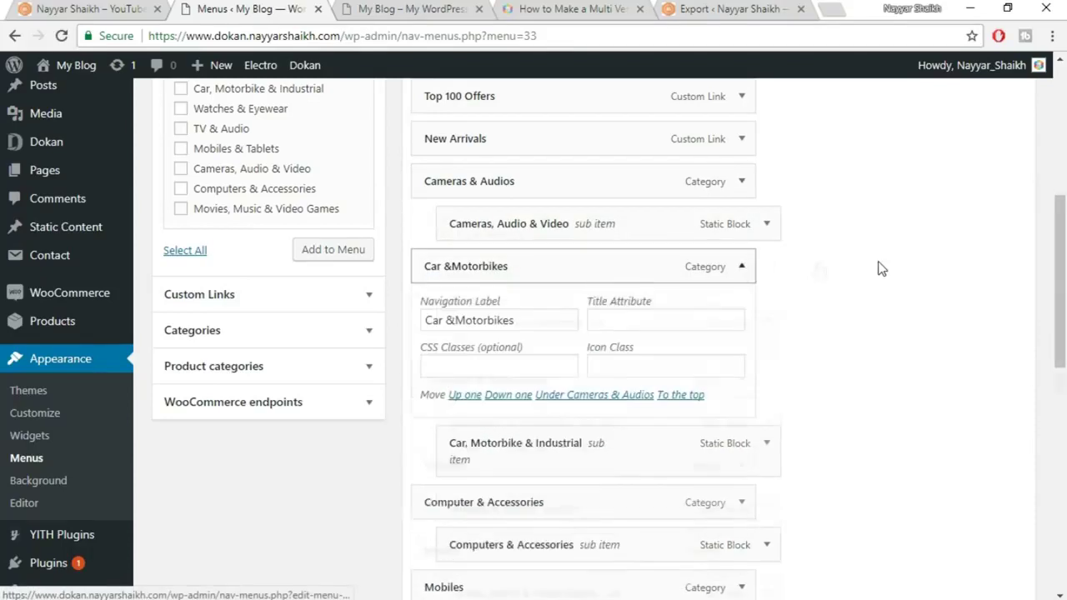
scroll(817, 269, down, 1)
click(522, 287)
key(ctrl+v)
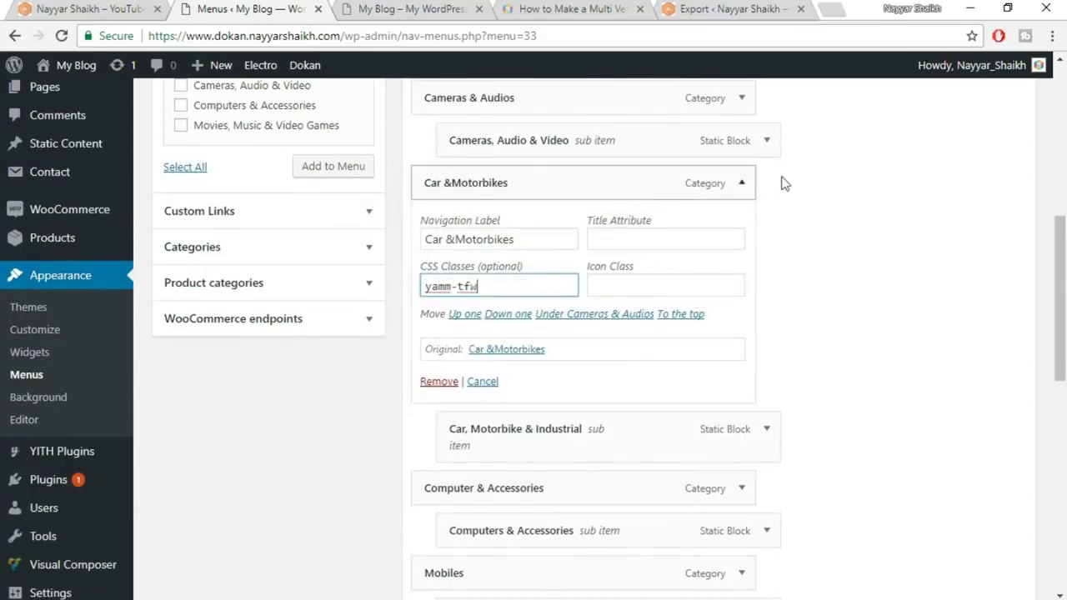
click(742, 183)
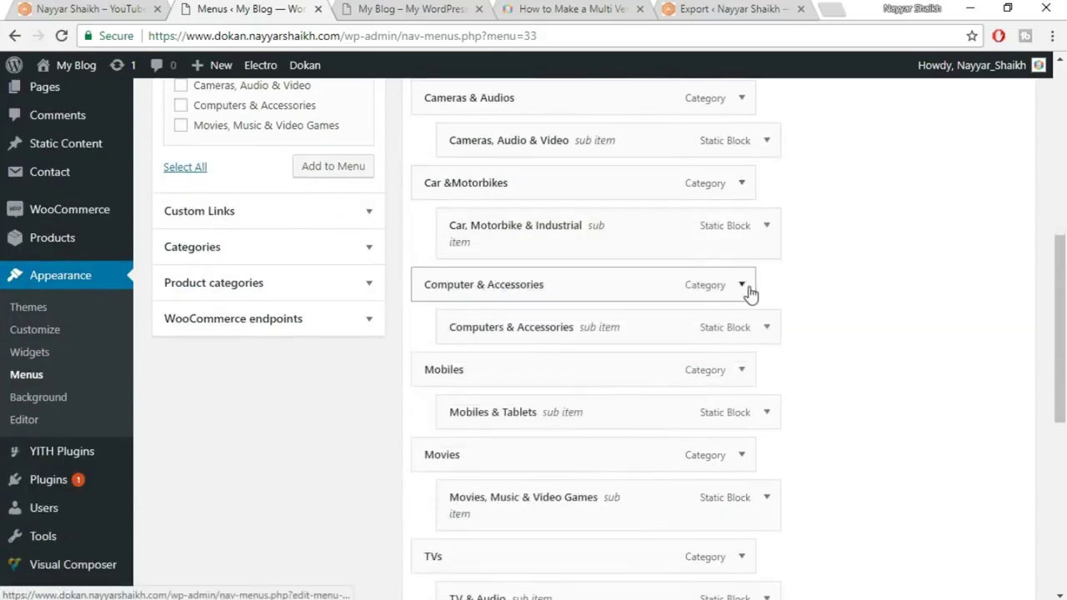
click(742, 285)
click(460, 392)
key(ctrl+v)
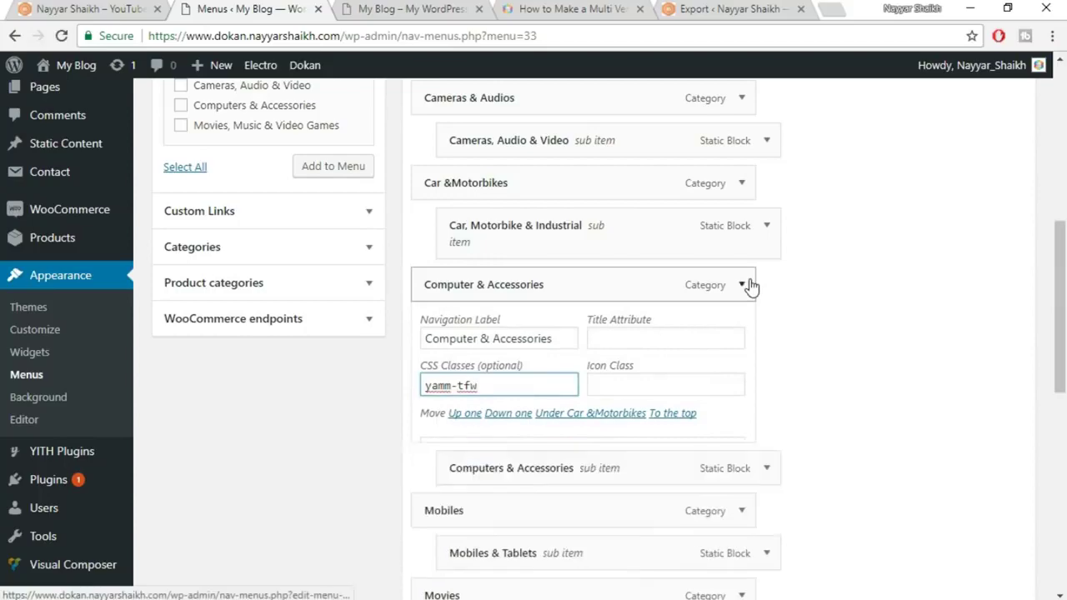
click(742, 285)
Paste yamm-tfw into the Mobiles and Movies items' CSS Classes fields.
scroll(753, 291, down, 2)
click(763, 248)
click(765, 246)
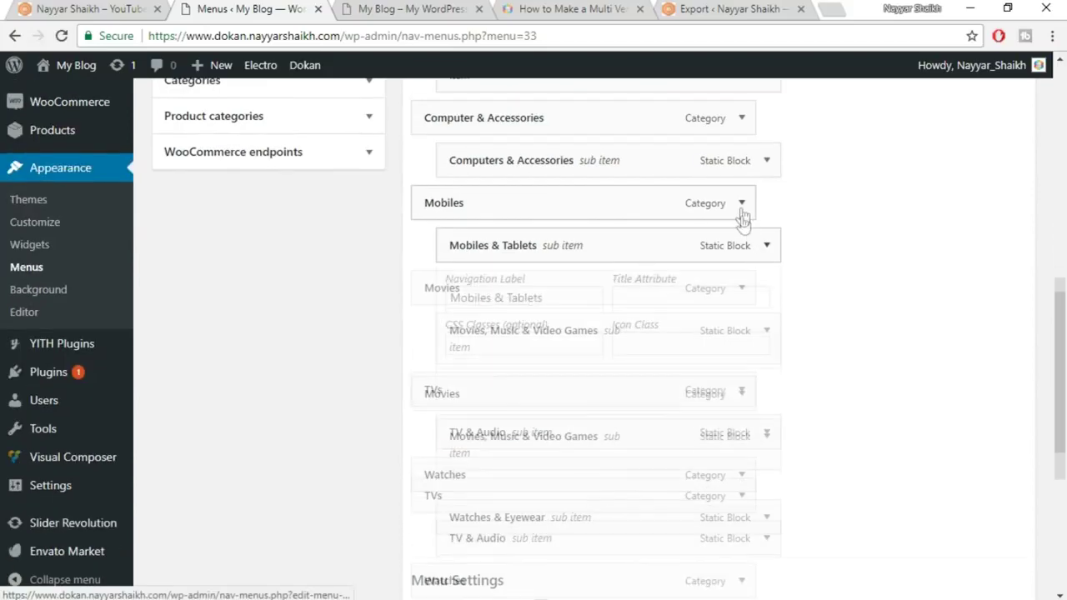
click(742, 202)
click(500, 306)
key(ctrl+v)
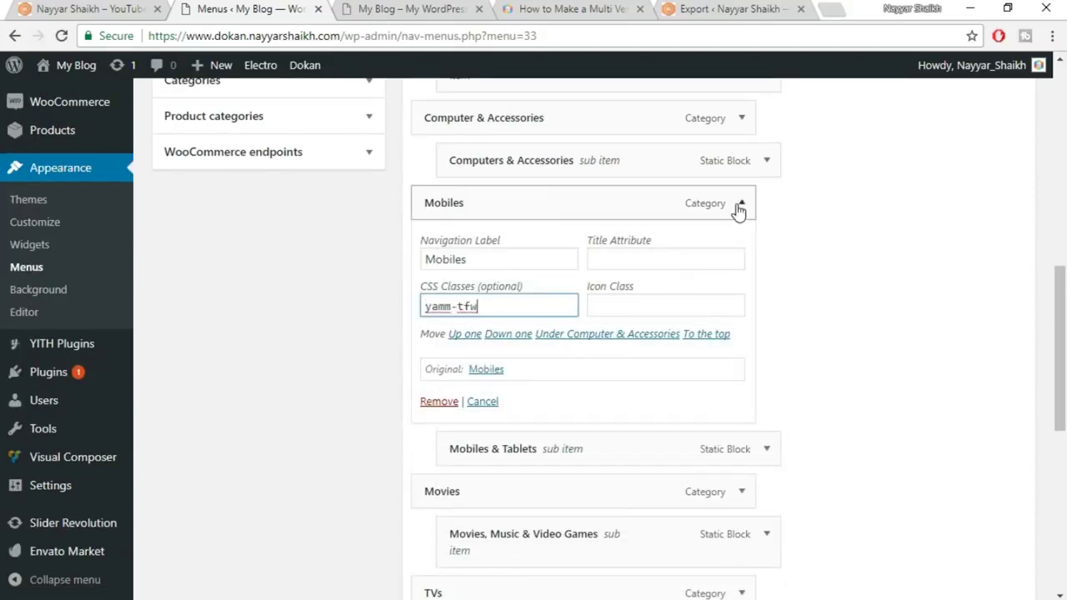
click(739, 205)
click(739, 289)
click(538, 392)
key(ctrl+v)
click(740, 288)
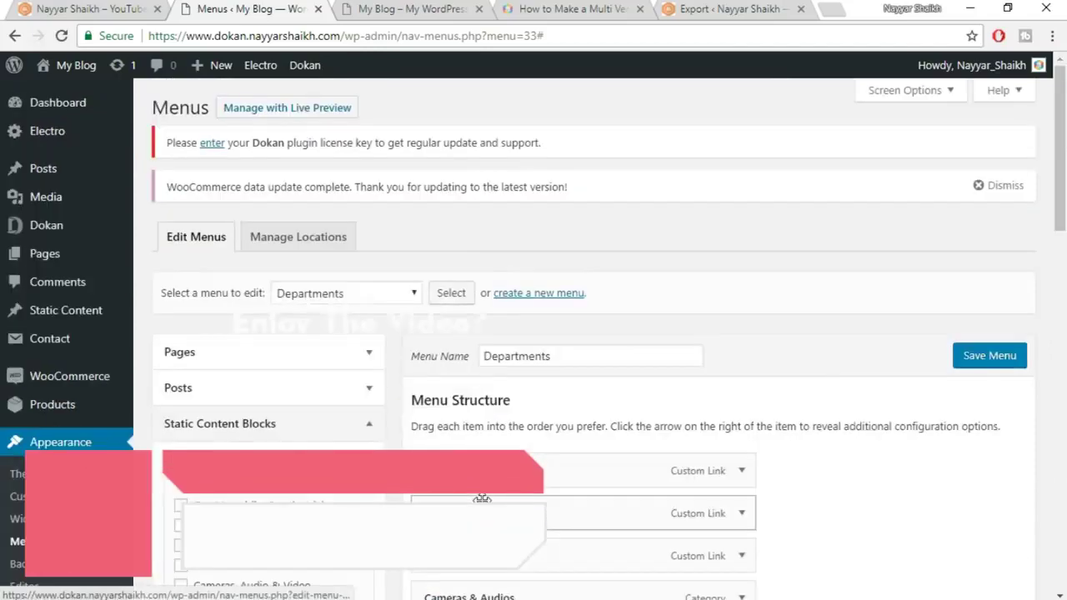
Check the Car & Motorbikes, Computer & Accessories and Movies classes, and move TVs back to top level.
scroll(482, 500, down, 10)
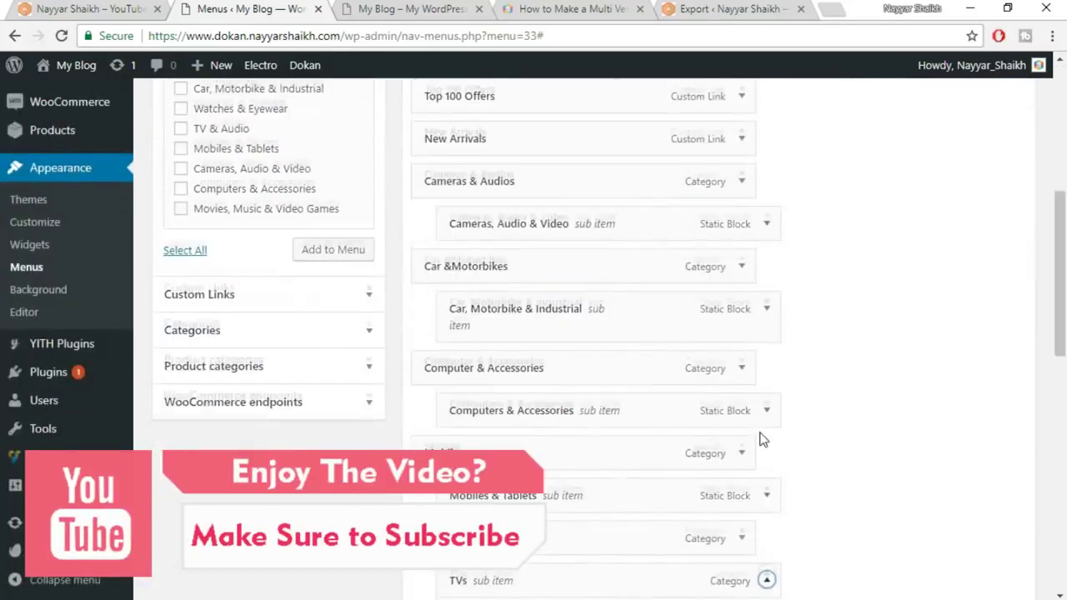
click(743, 193)
click(743, 193)
click(743, 286)
click(743, 286)
scroll(763, 333, down, 5)
click(766, 330)
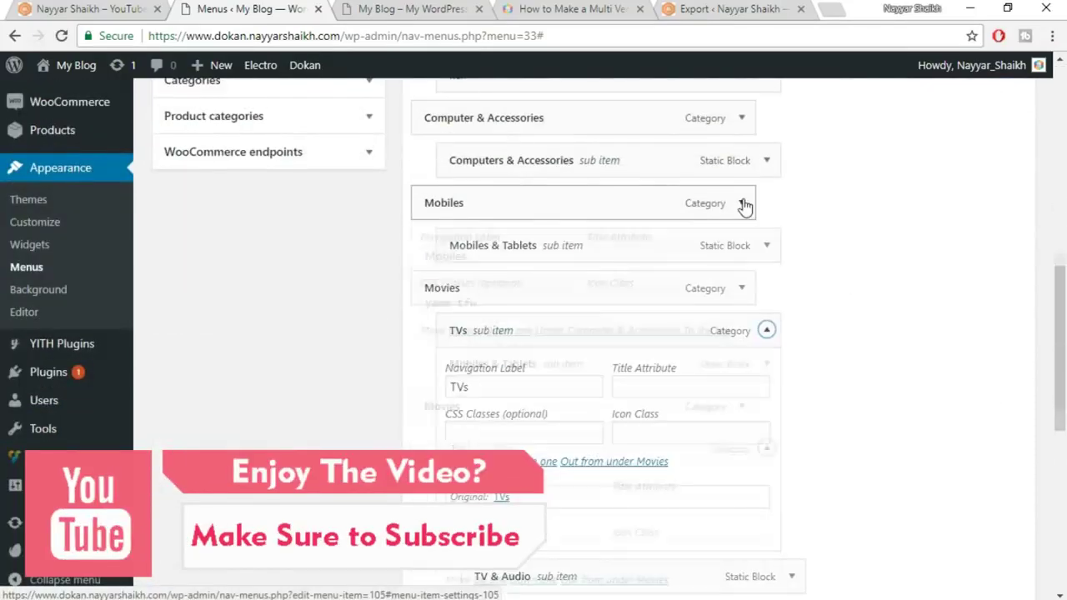
click(741, 289)
click(741, 288)
click(767, 332)
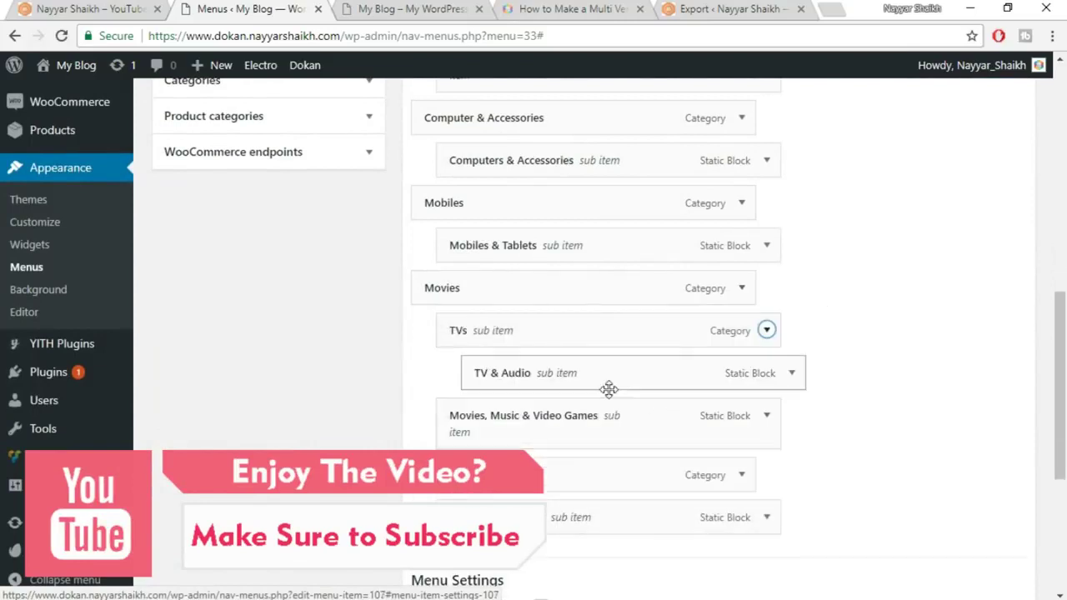
scroll(789, 389, down, 1)
drag(523, 337, 533, 243)
Give the TVs and Watches items the yamm-tfw CSS class.
click(742, 306)
click(498, 409)
key(ctrl+v)
click(743, 307)
click(742, 386)
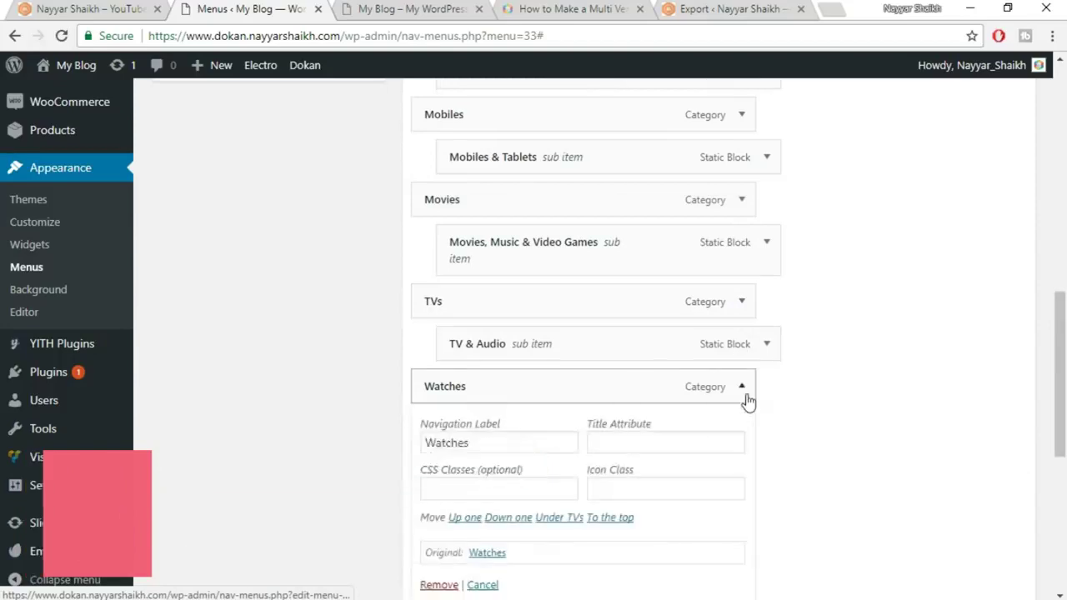
scroll(745, 400, down, 1)
click(520, 406)
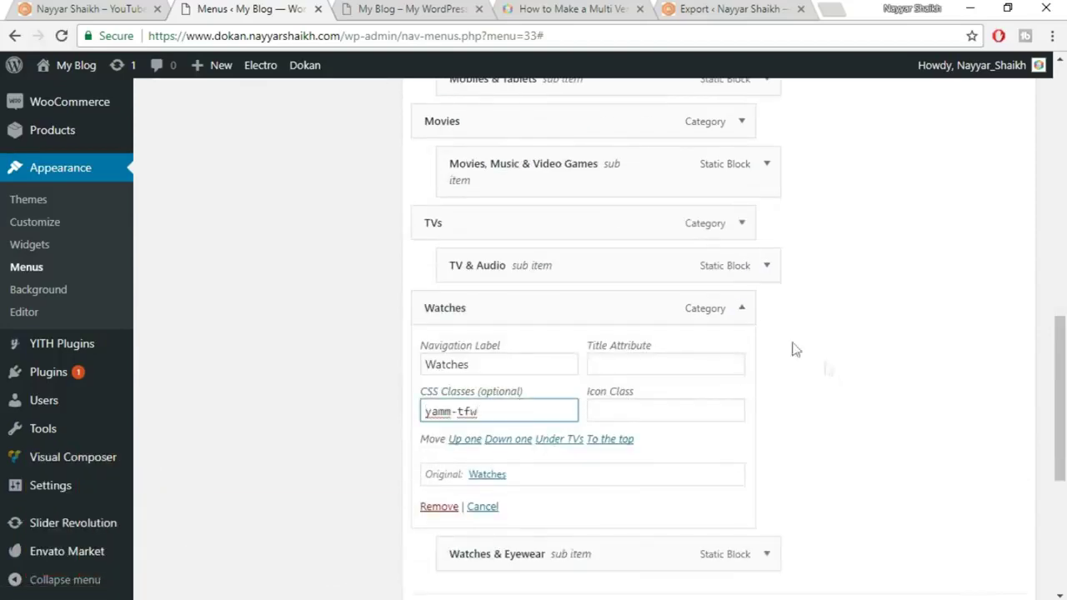
click(741, 308)
scroll(983, 359, down, 2)
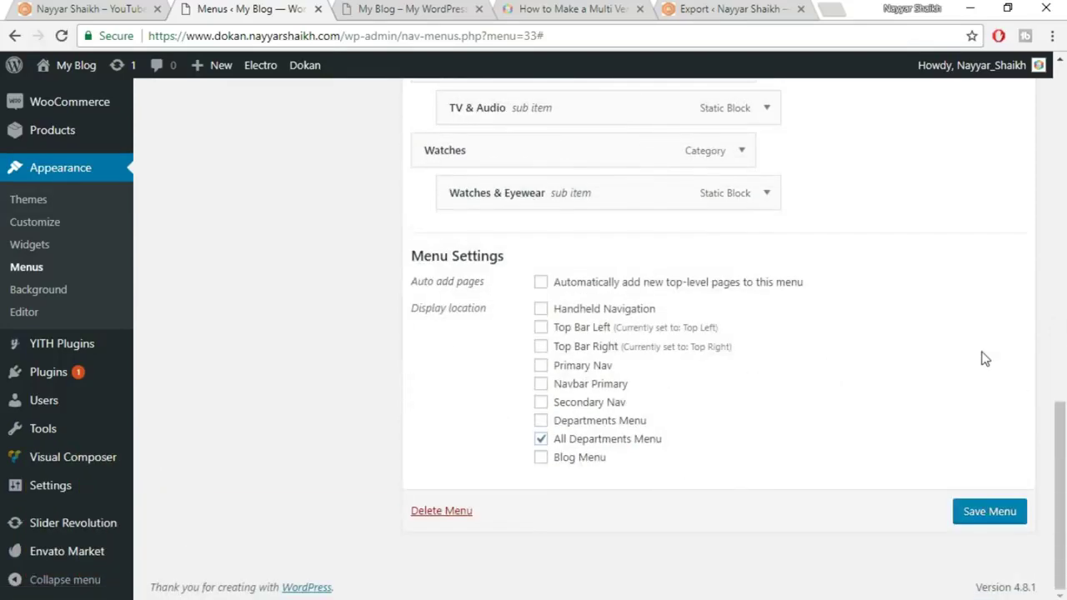
scroll(1012, 447, up, 12)
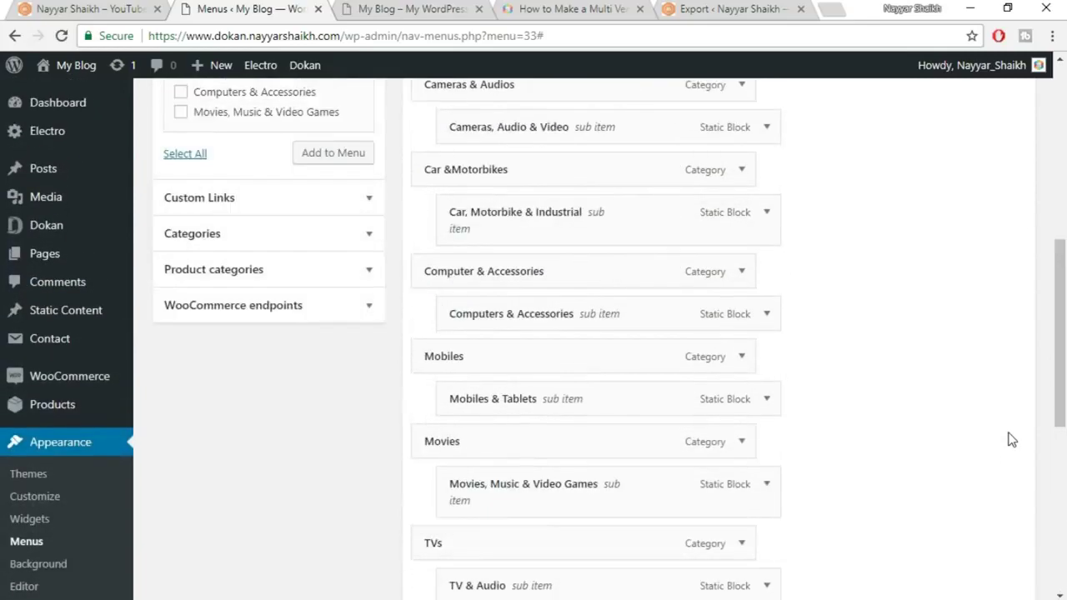
Save the Departments menu, reload and scroll the storefront home page, then return to Menus.
click(994, 356)
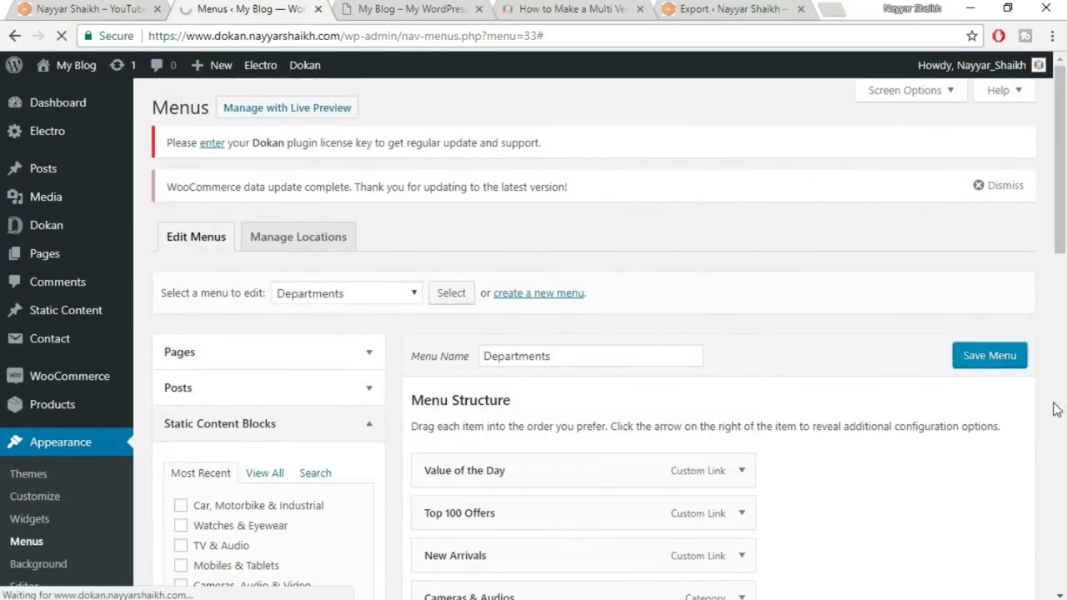
click(411, 8)
click(414, 42)
key(Return)
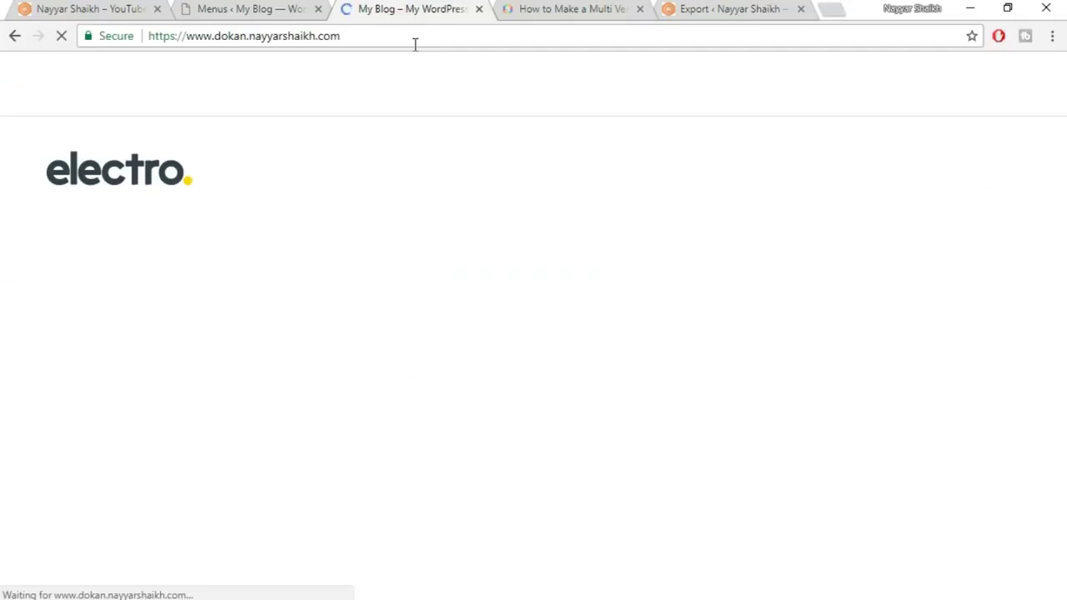
scroll(572, 141, down, 1)
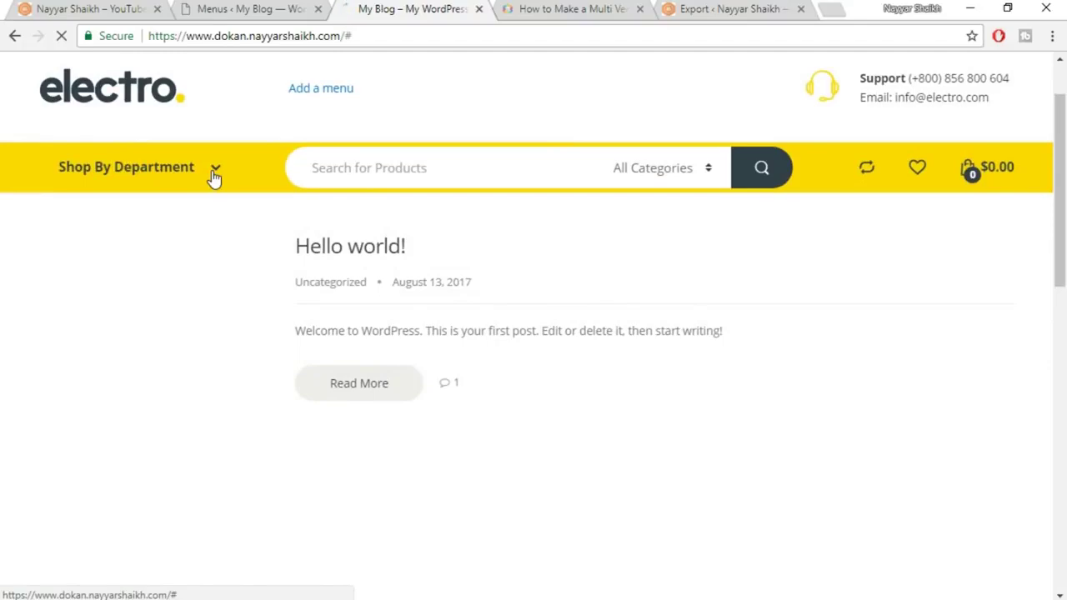
scroll(417, 198, up, 1)
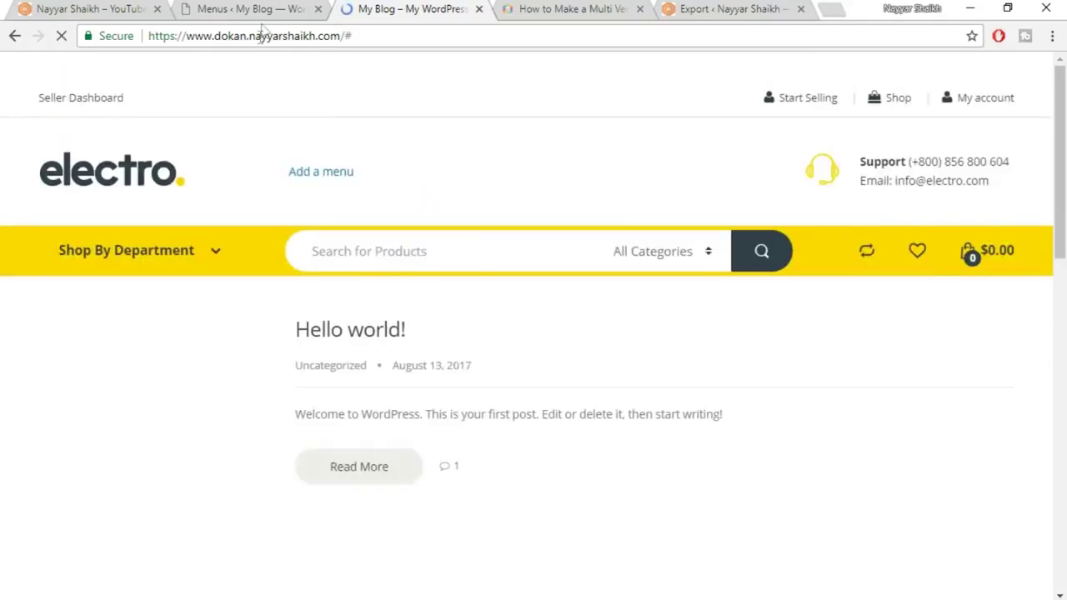
click(269, 8)
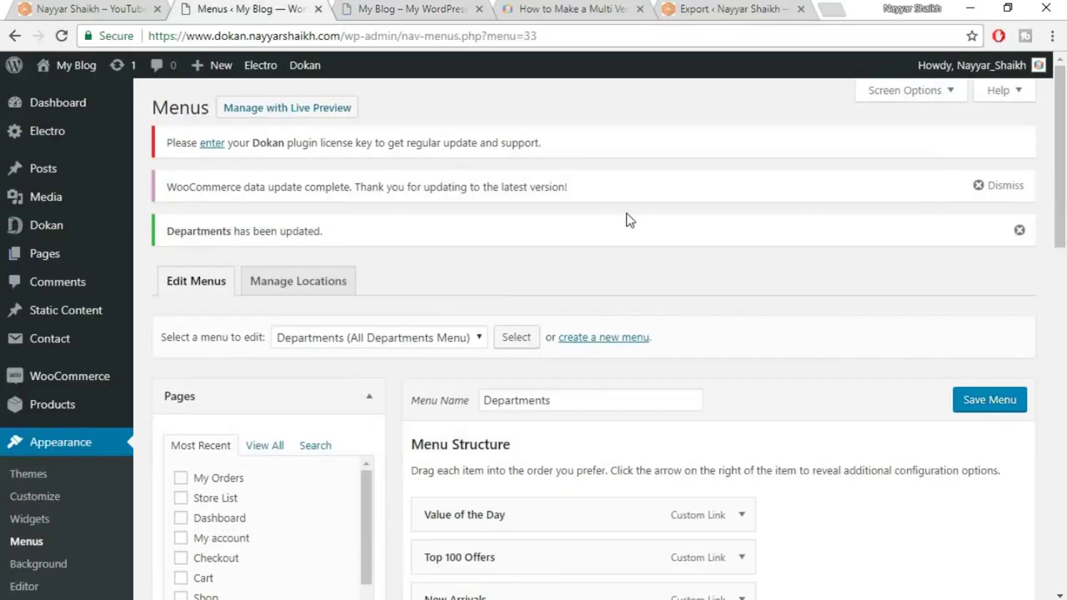
Add the Departments Menu display location to the Departments menu and save it.
scroll(629, 218, down, 13)
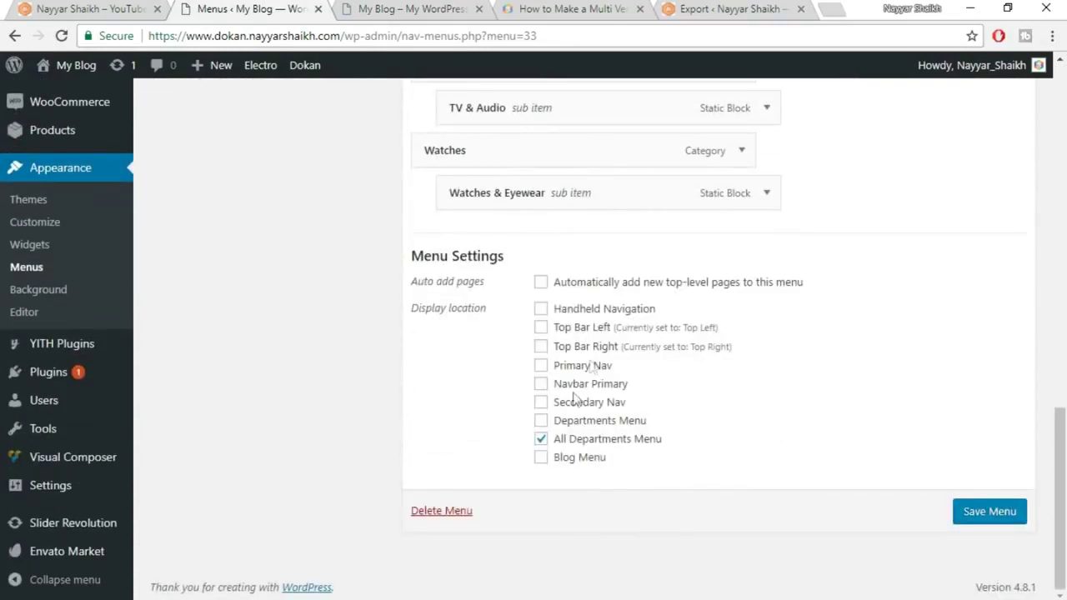
click(984, 515)
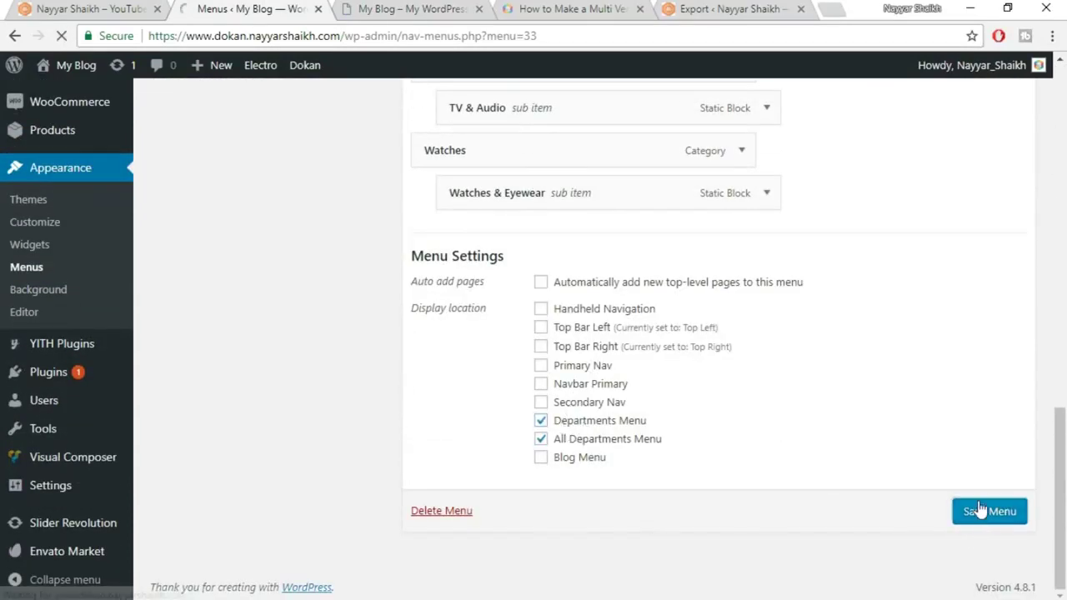
click(451, 10)
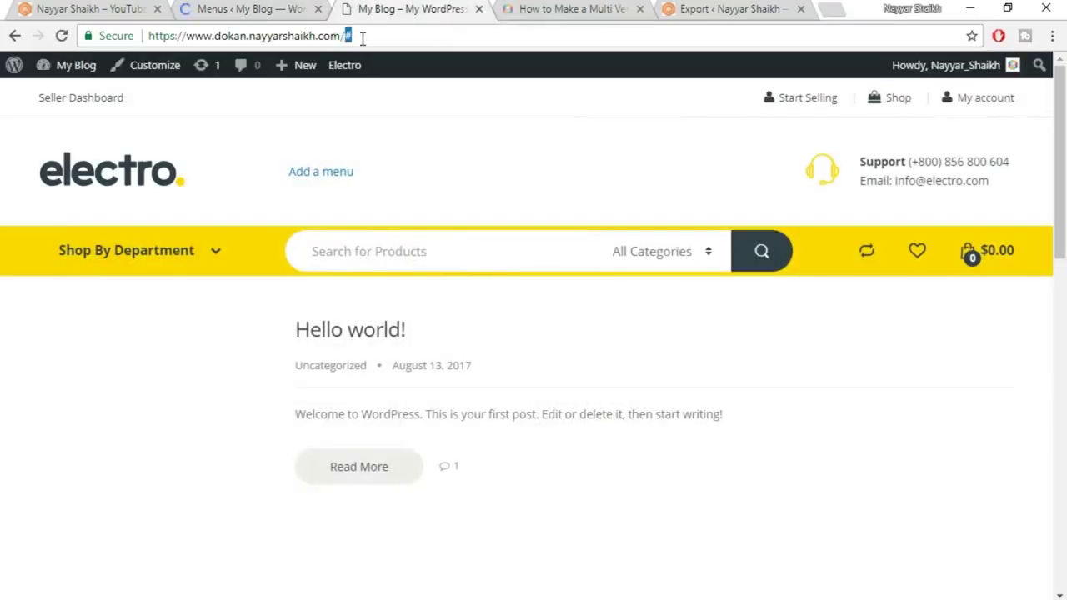
Reload the storefront without the trailing # and browse the Shop By Department mega-menus.
key(BackSpace)
key(Return)
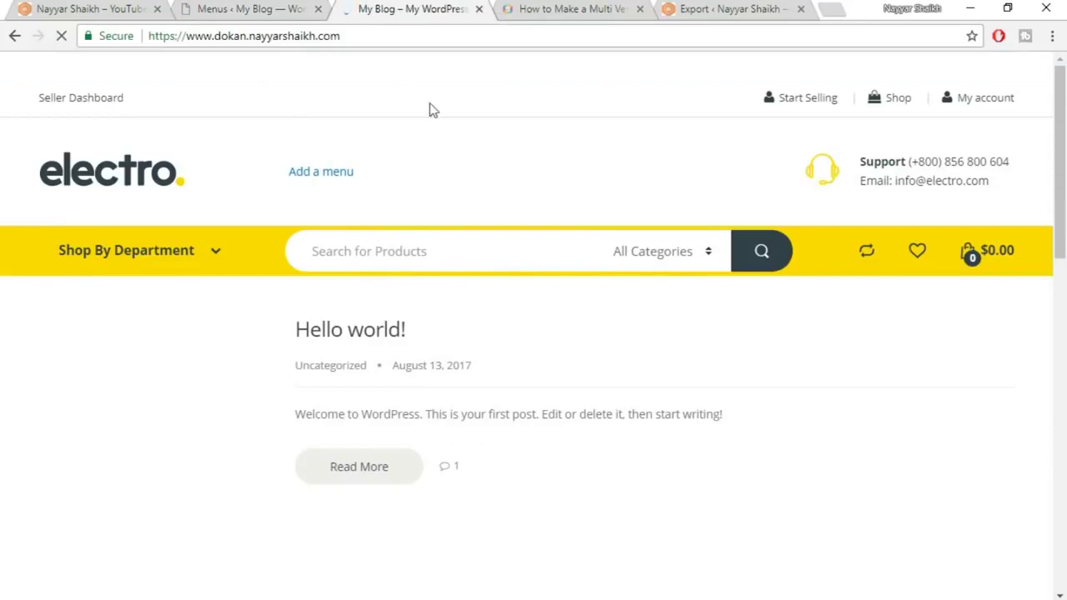
mouse_move(220, 265)
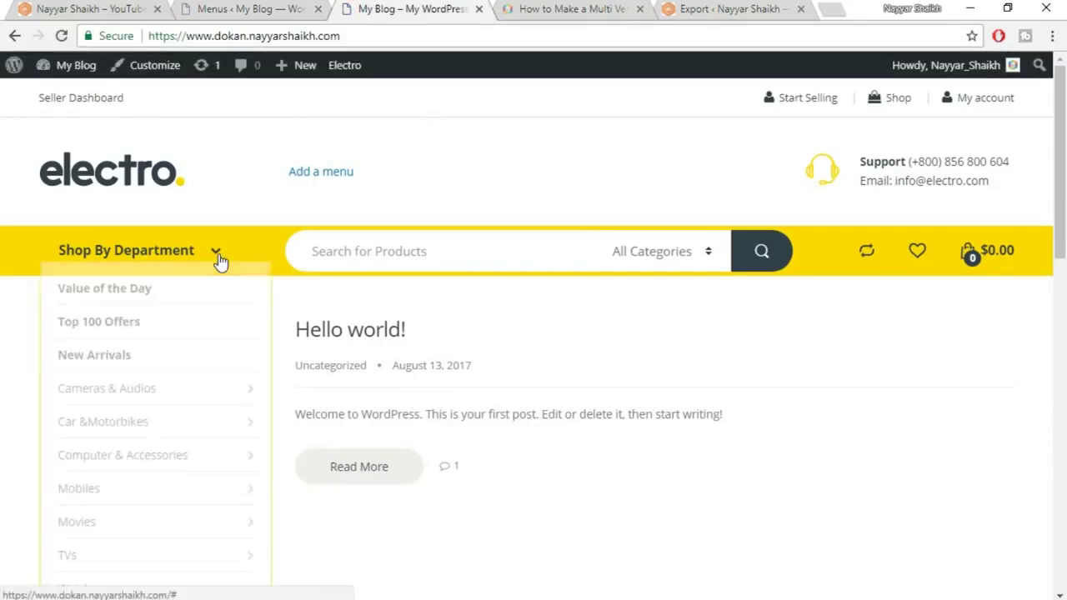
scroll(219, 263, down, 2)
mouse_move(210, 239)
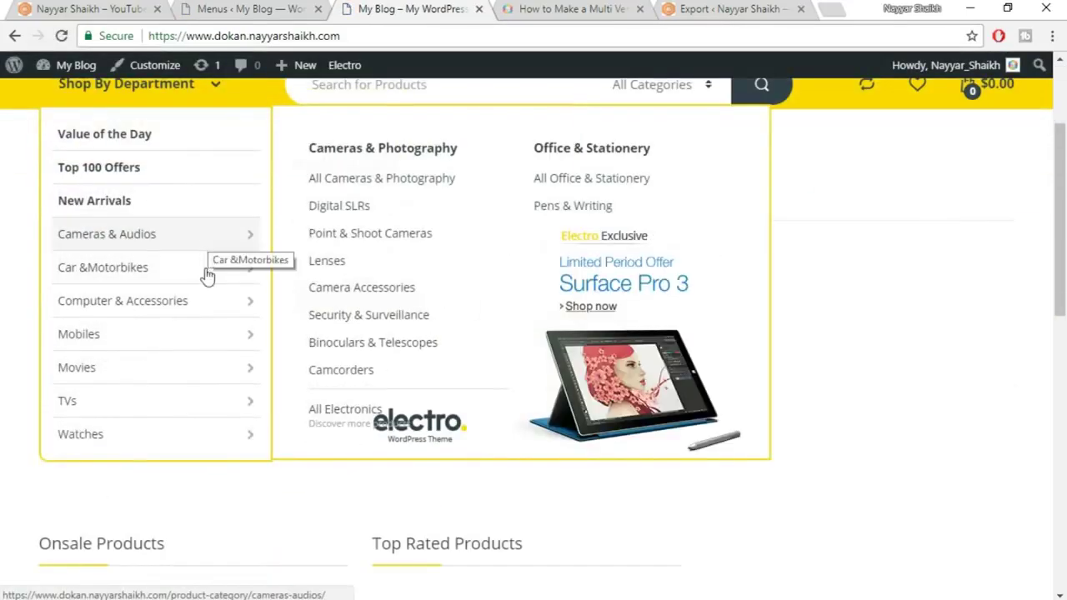
mouse_move(181, 414)
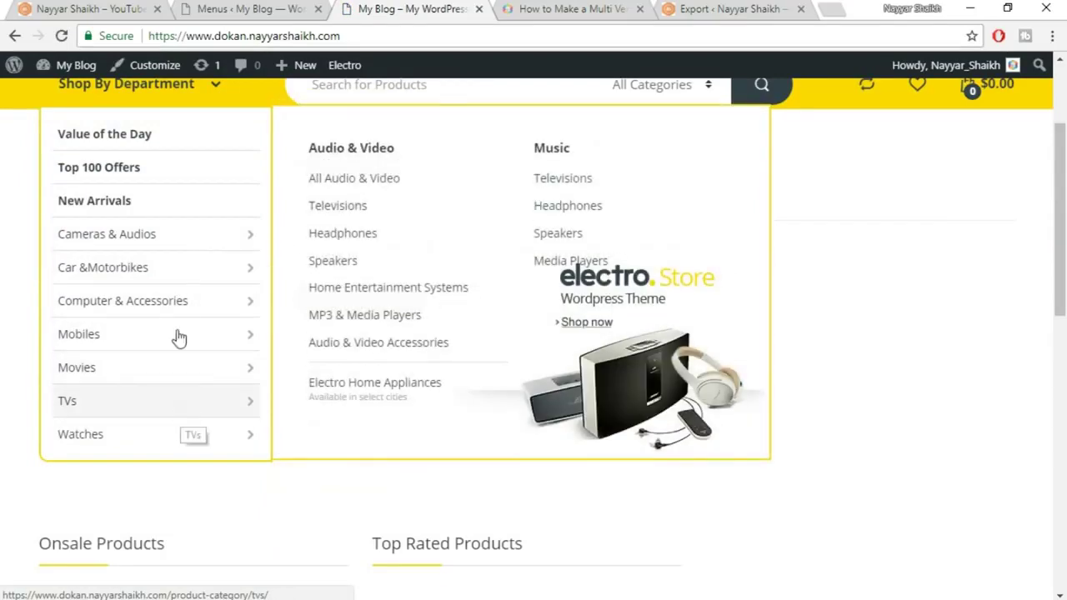
scroll(179, 267, up, 2)
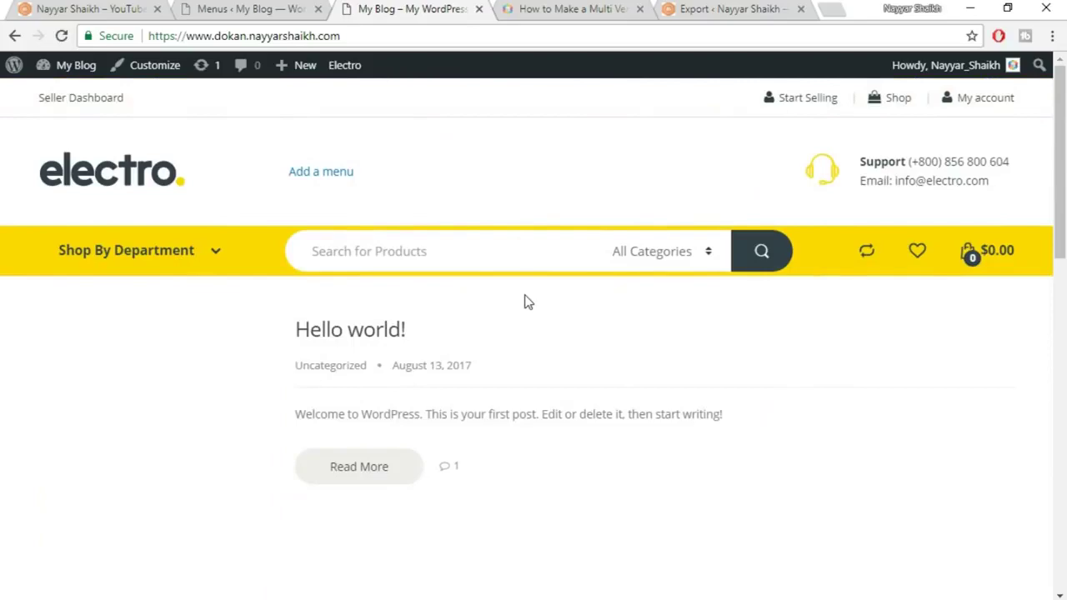
Compare the storefront with the Electro demo store, then go back to the menu editor.
click(73, 7)
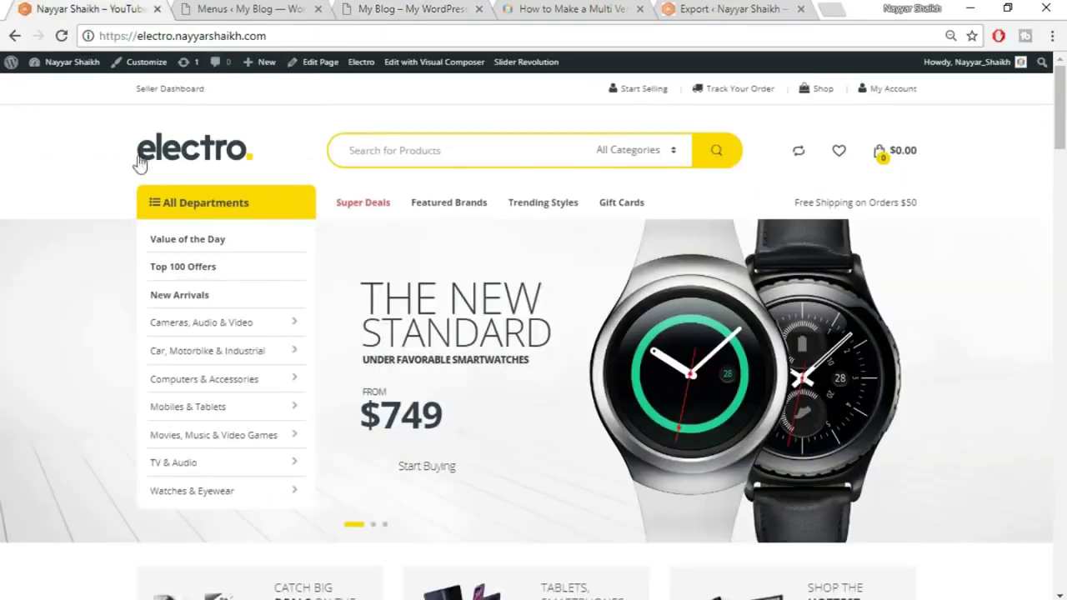
click(397, 7)
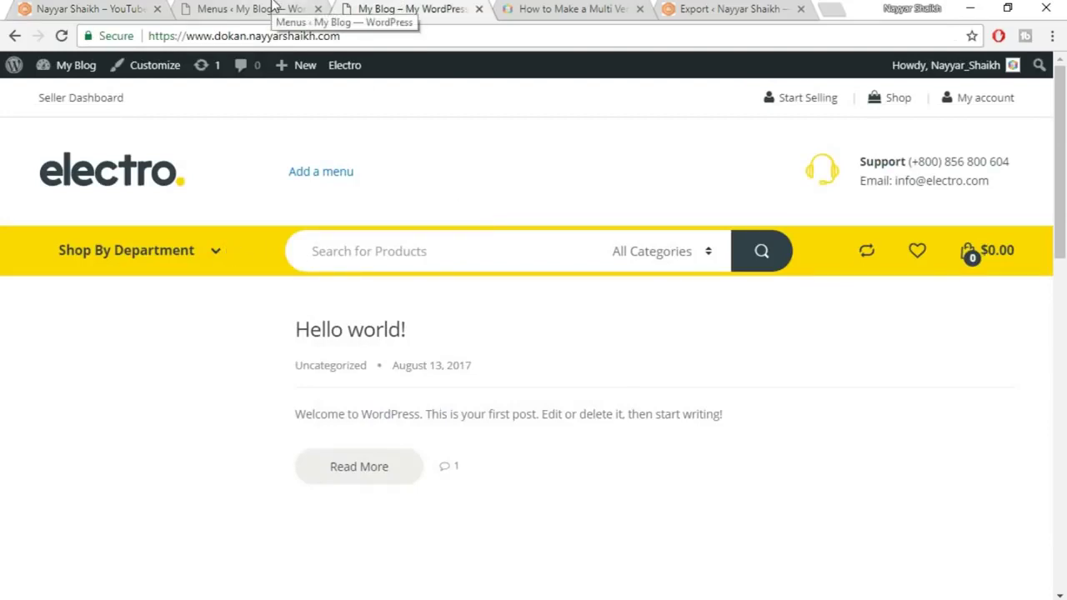
click(273, 6)
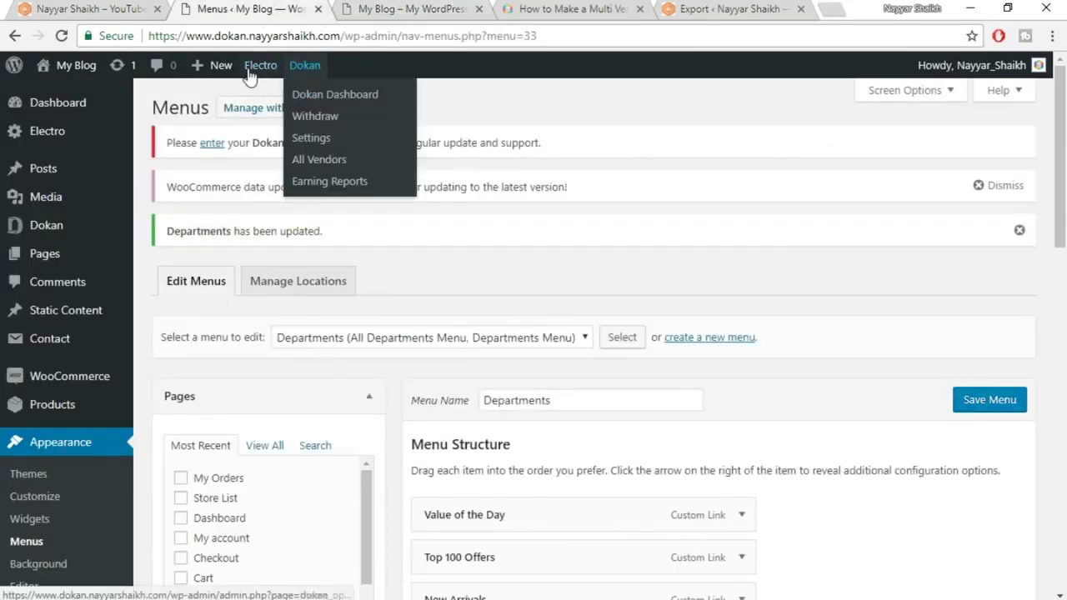
Set Electro's Header Style to Header v1 and save the theme options.
mouse_move(268, 77)
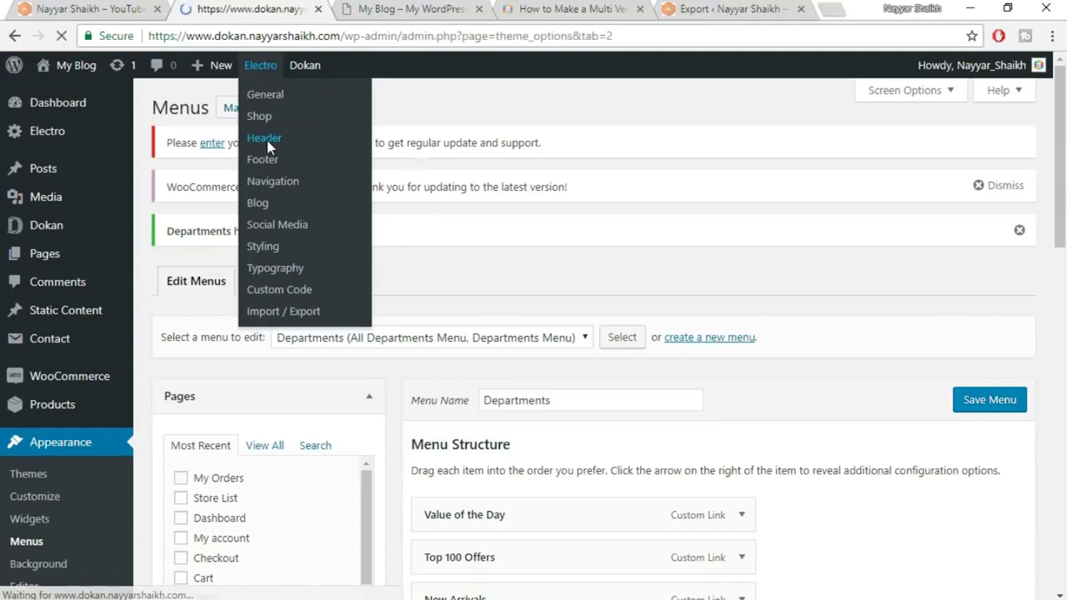
scroll(806, 303, down, 4)
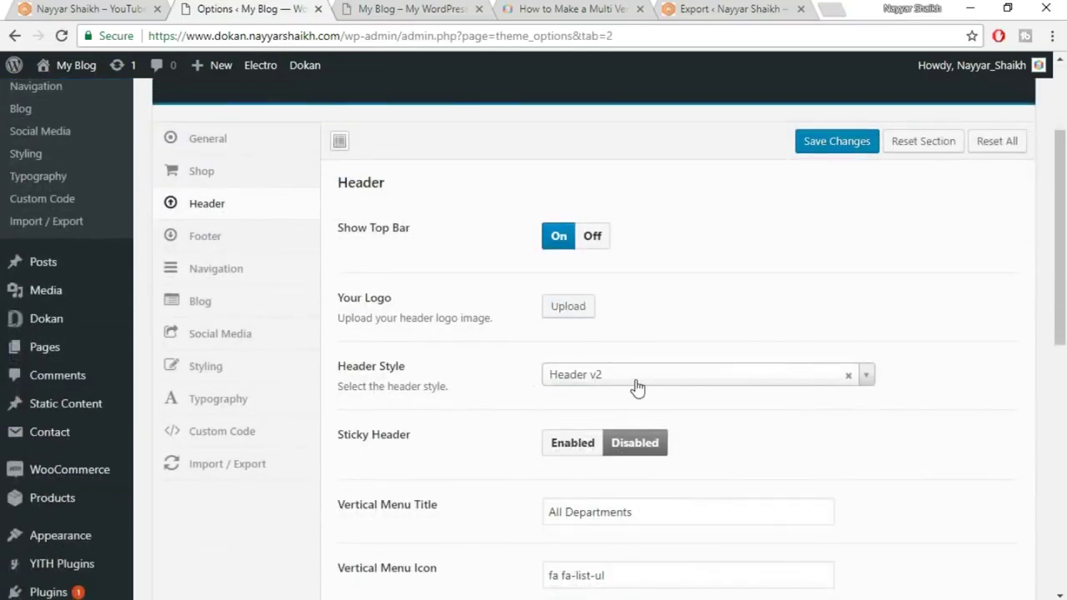
click(655, 384)
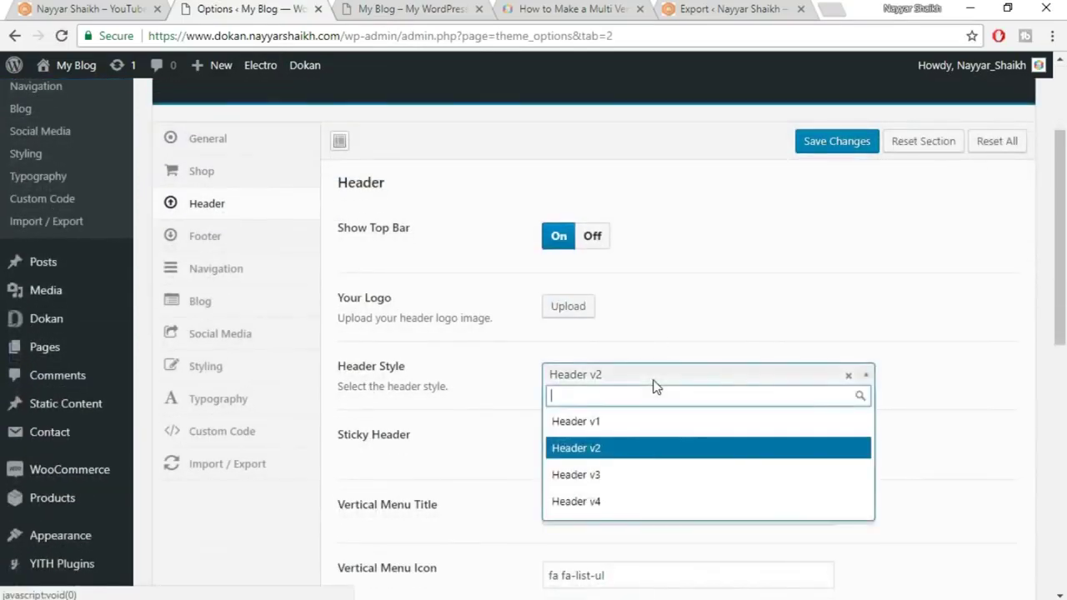
click(627, 423)
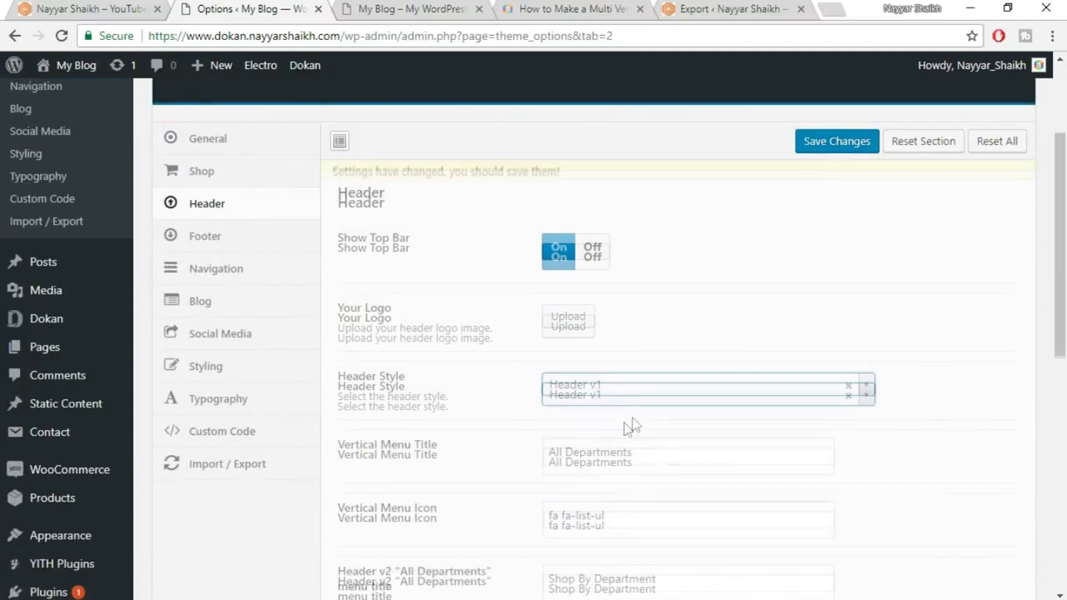
scroll(969, 394, down, 3)
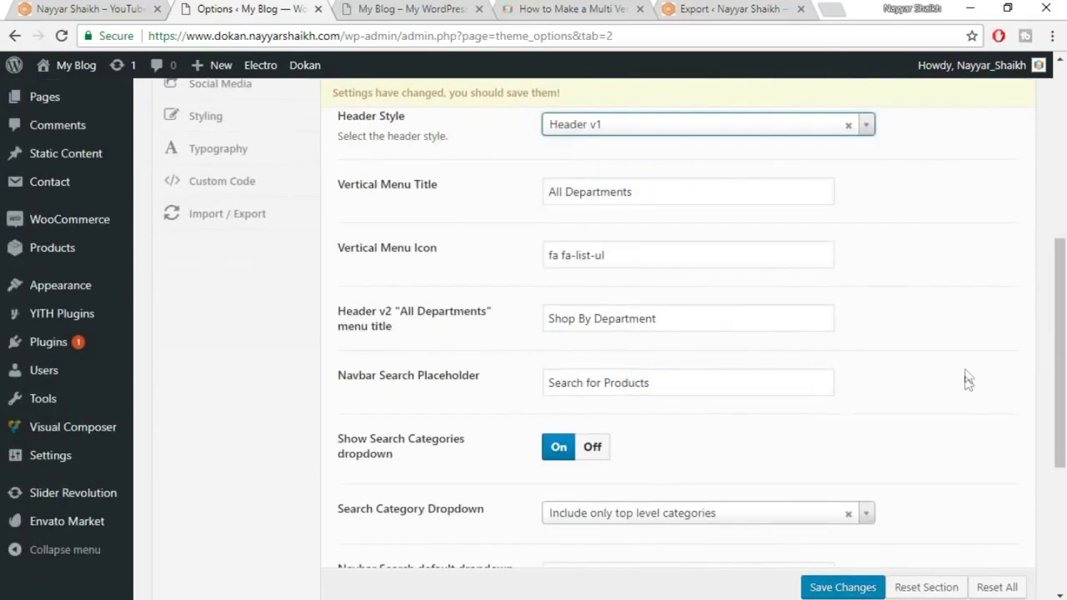
scroll(968, 376, down, 3)
click(844, 533)
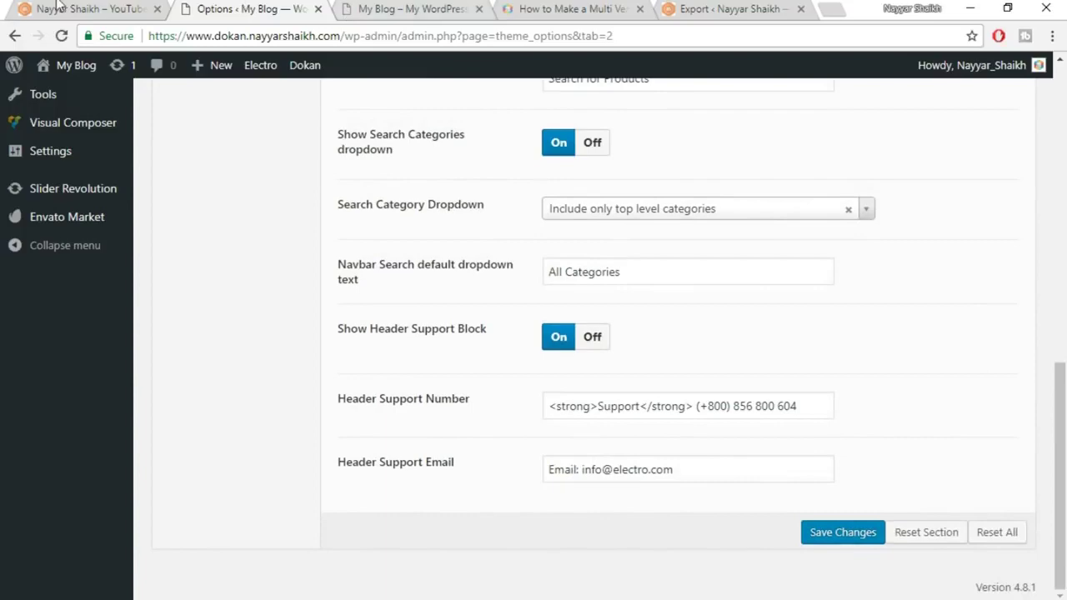
Compare against the demo header, save the header settings again, and reload the storefront.
click(60, 8)
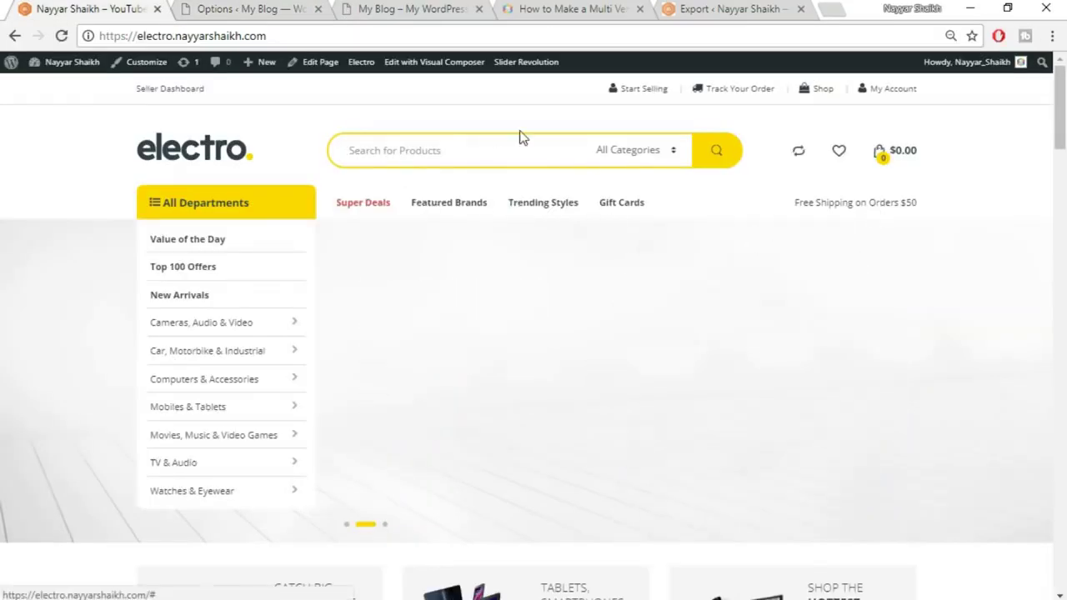
click(369, 8)
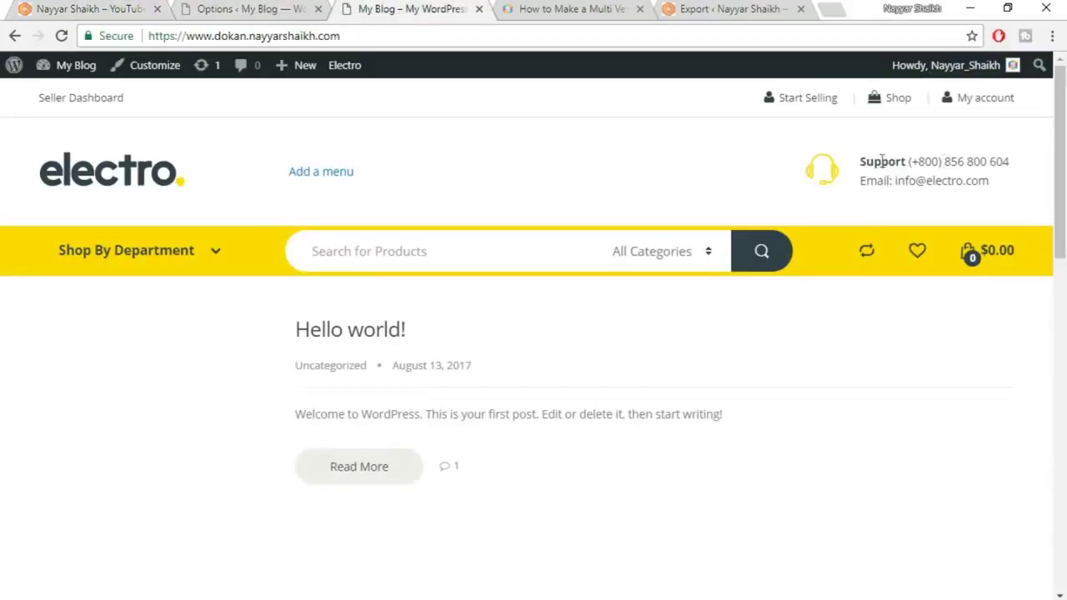
click(309, 7)
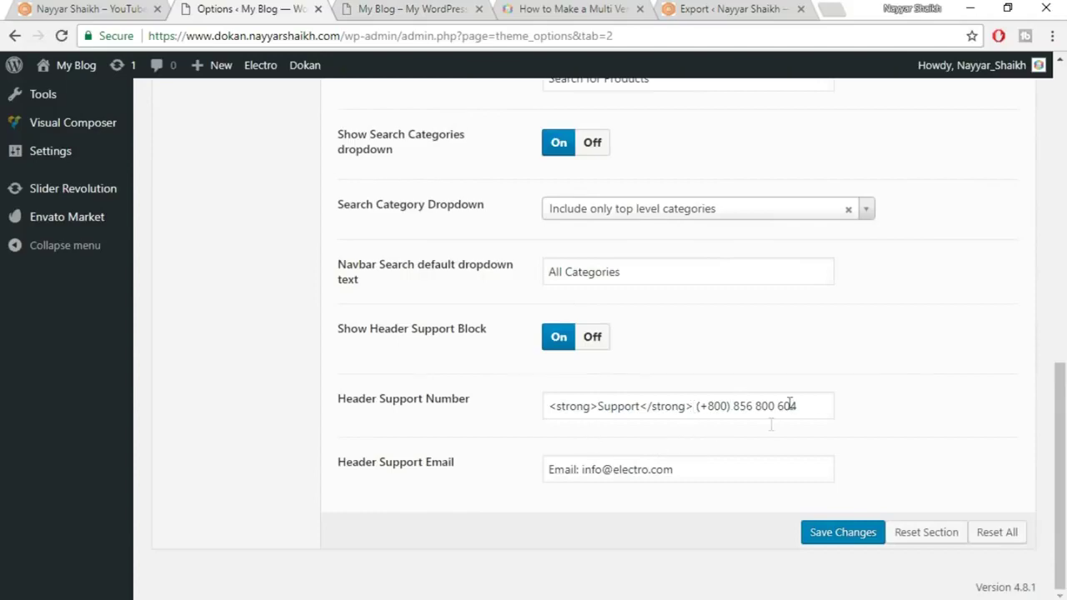
scroll(667, 259, up, 10)
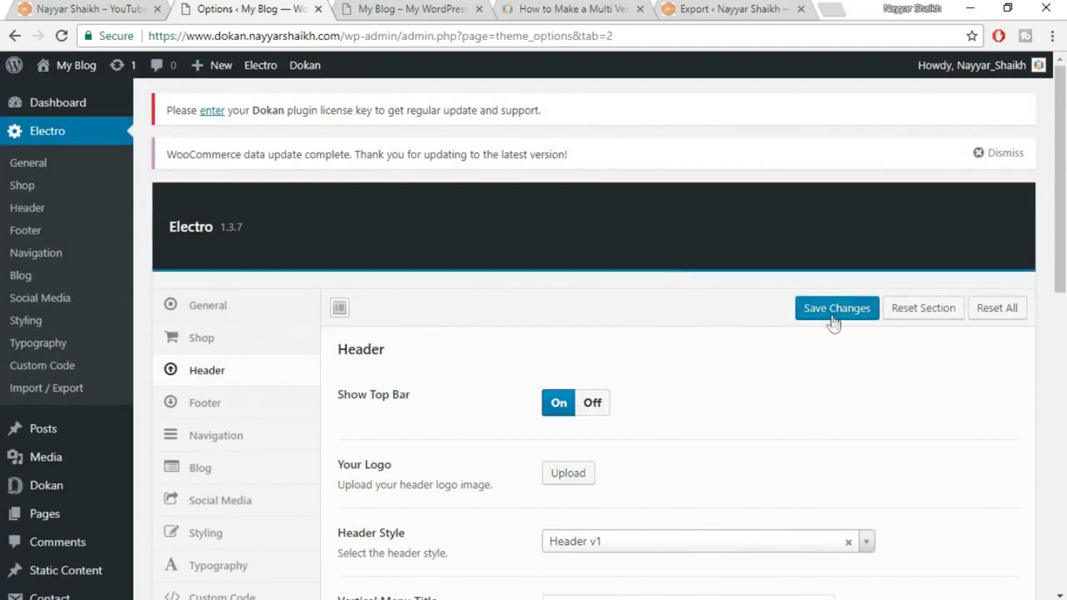
click(832, 314)
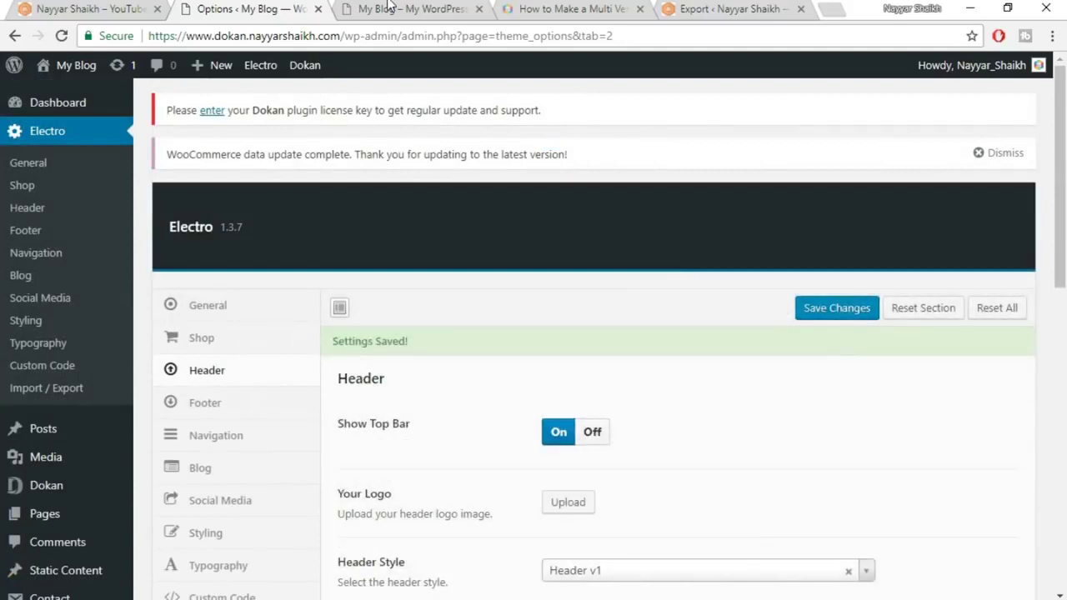
click(388, 9)
click(395, 31)
key(Return)
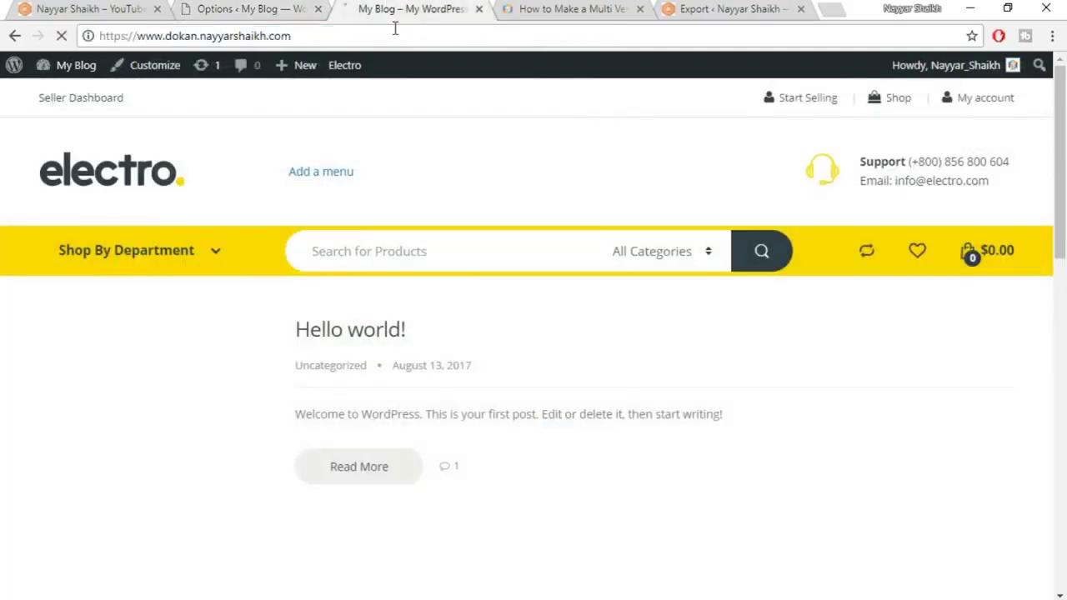
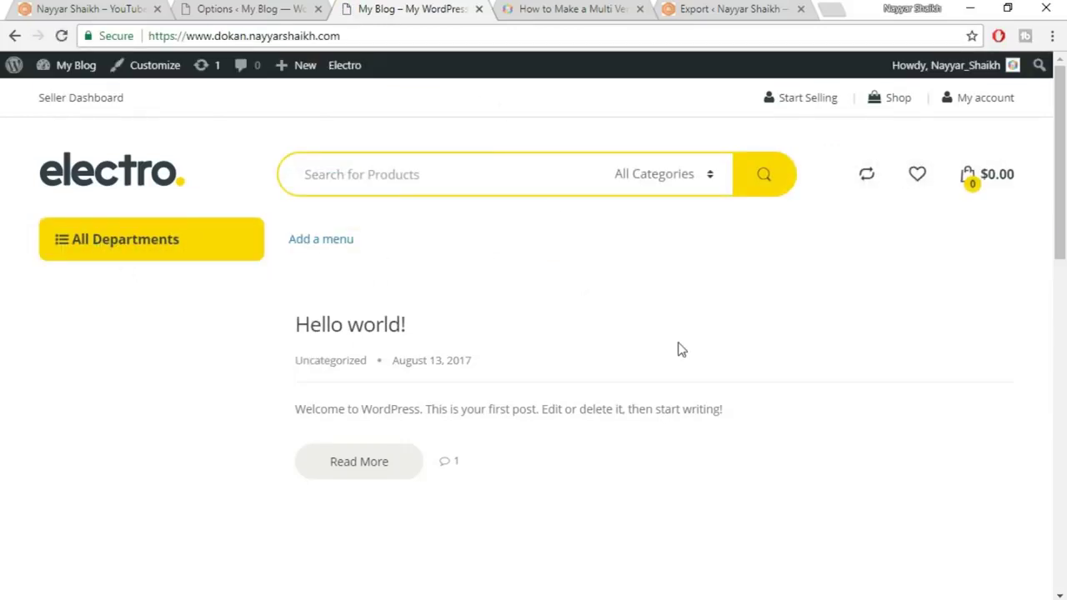
Browse the live Electro demo storefront, then return to the Electro theme options page.
click(117, 8)
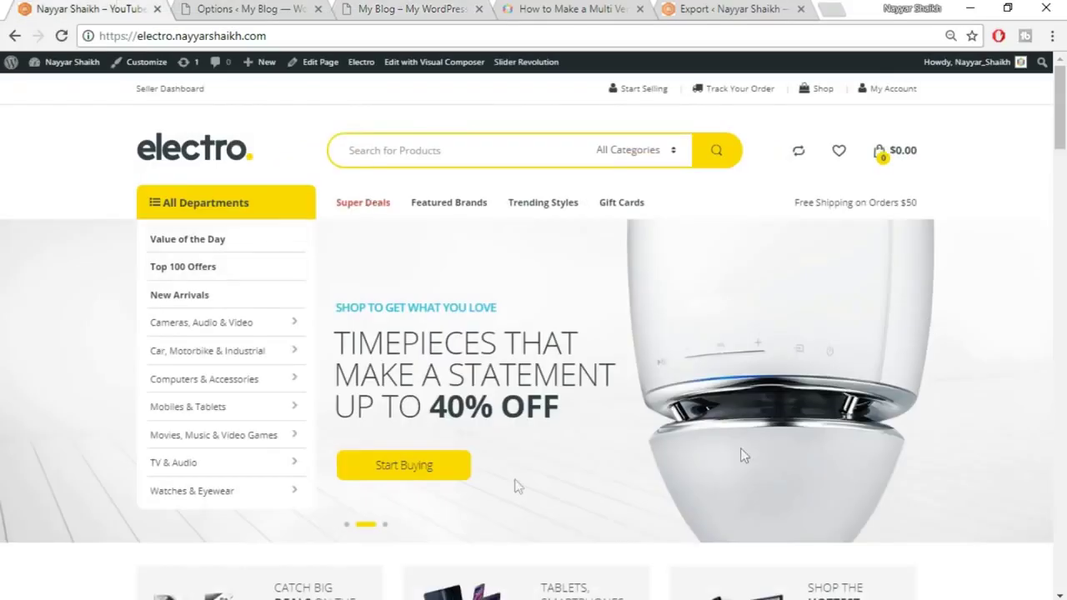
scroll(767, 296, down, 3)
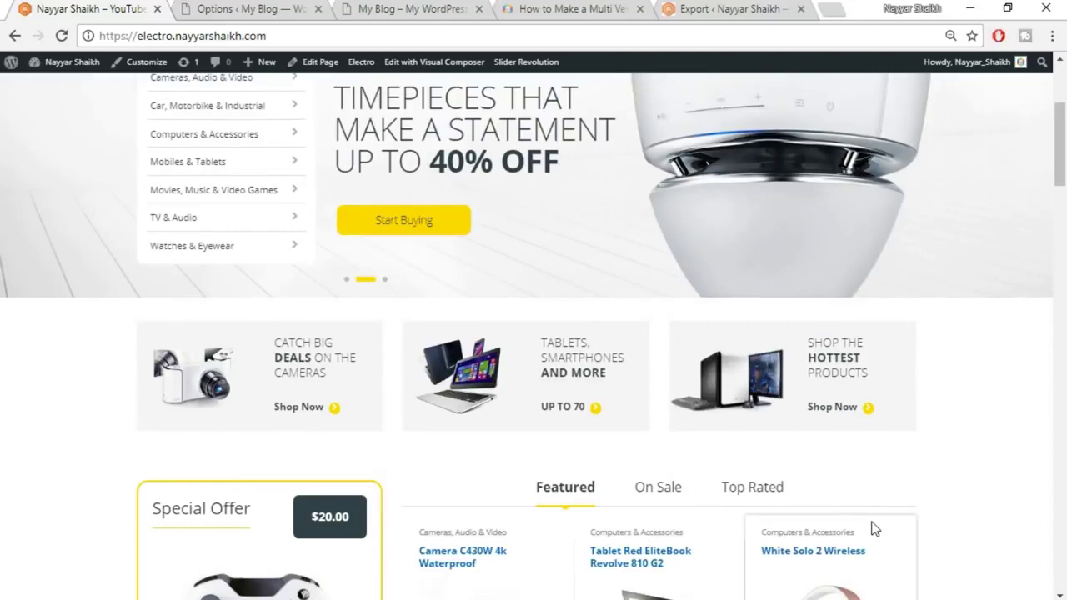
scroll(871, 529, up, 3)
click(222, 8)
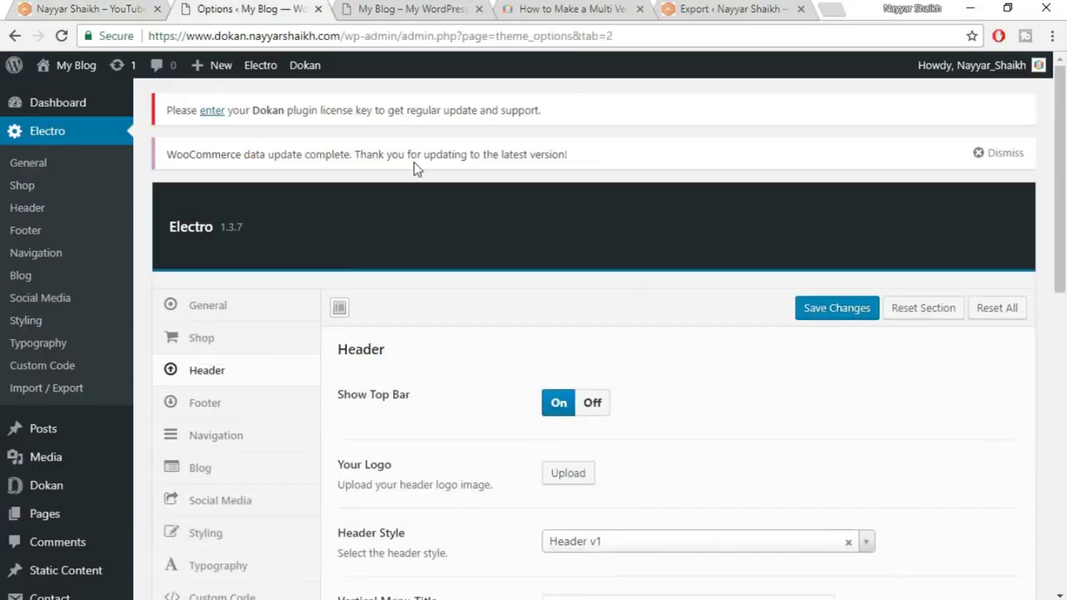
scroll(54, 421, down, 3)
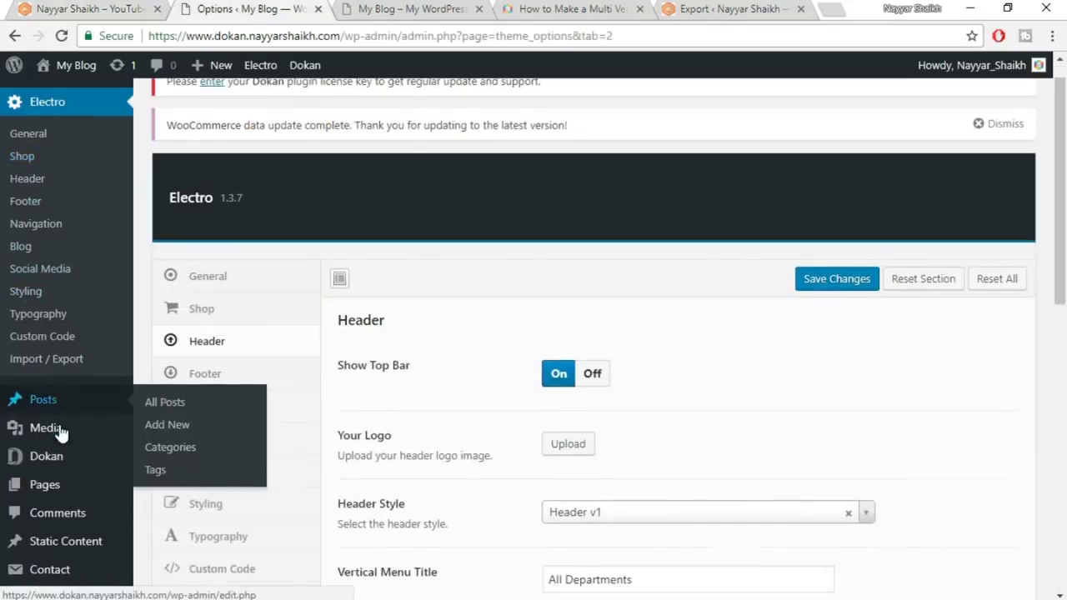
Create and publish a new blank page titled 'Home Page', then view the storefront.
mouse_move(58, 269)
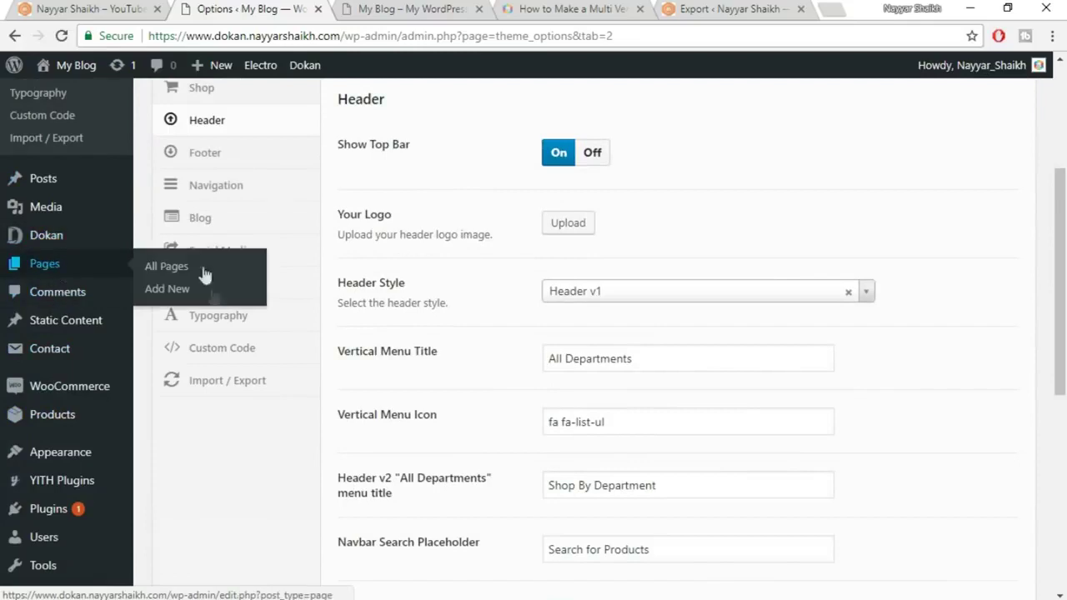
click(191, 296)
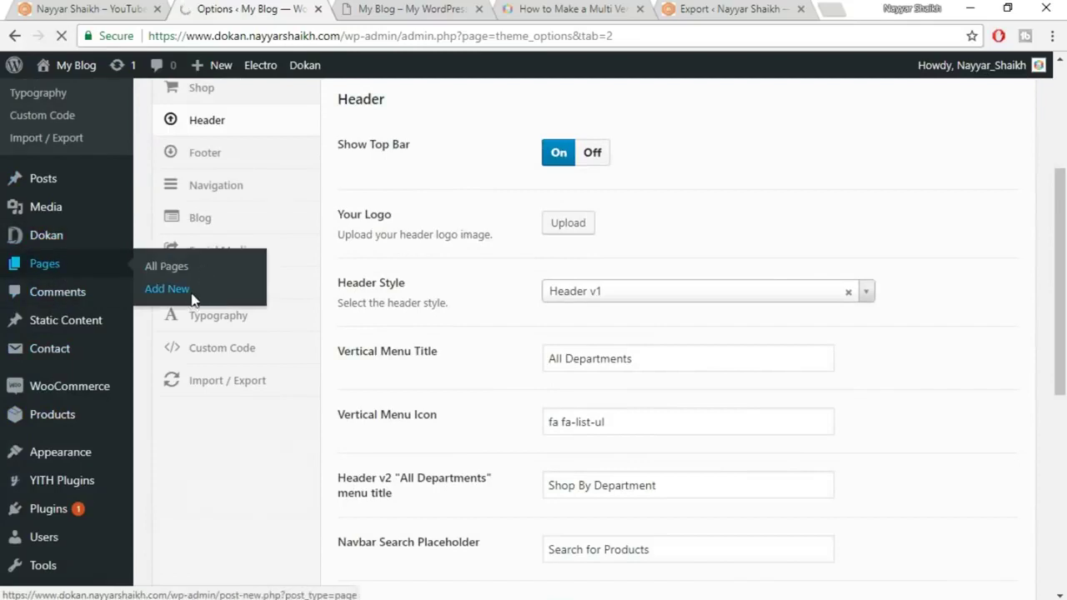
text(Home Page)
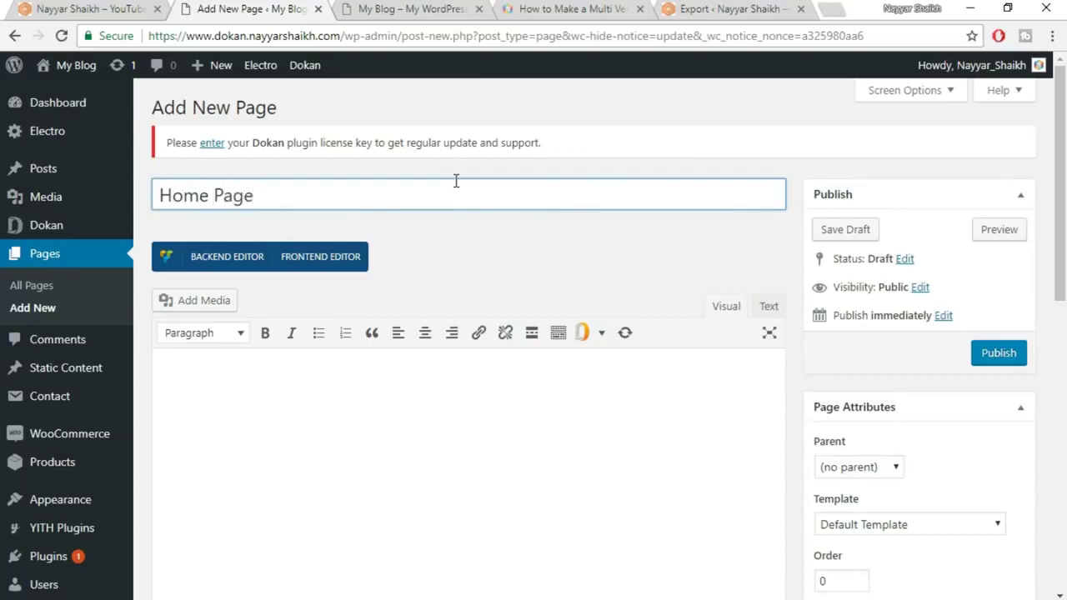
scroll(792, 246, down, 2)
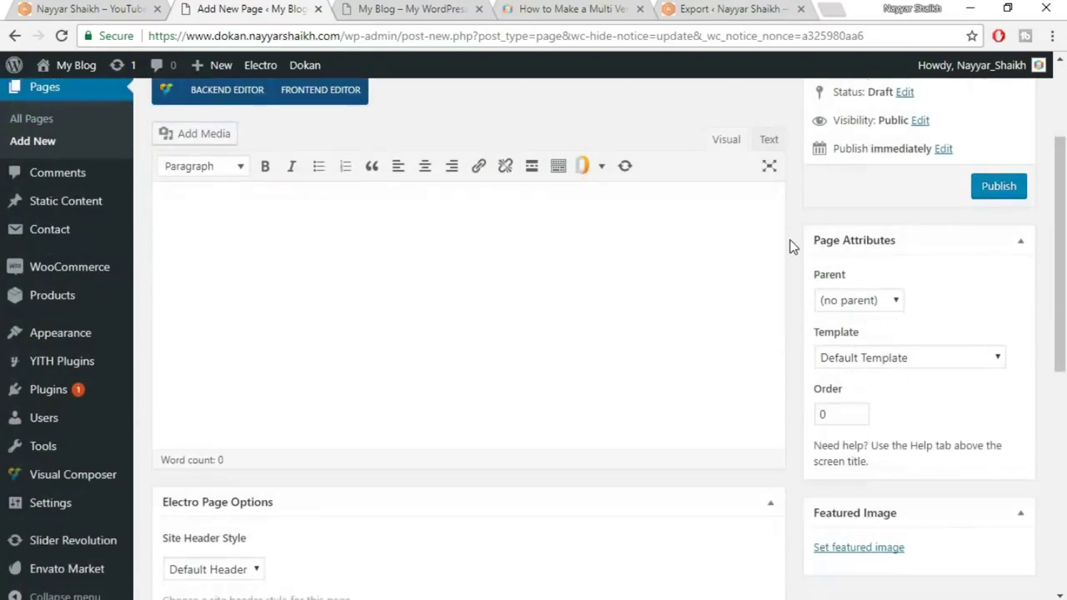
click(997, 197)
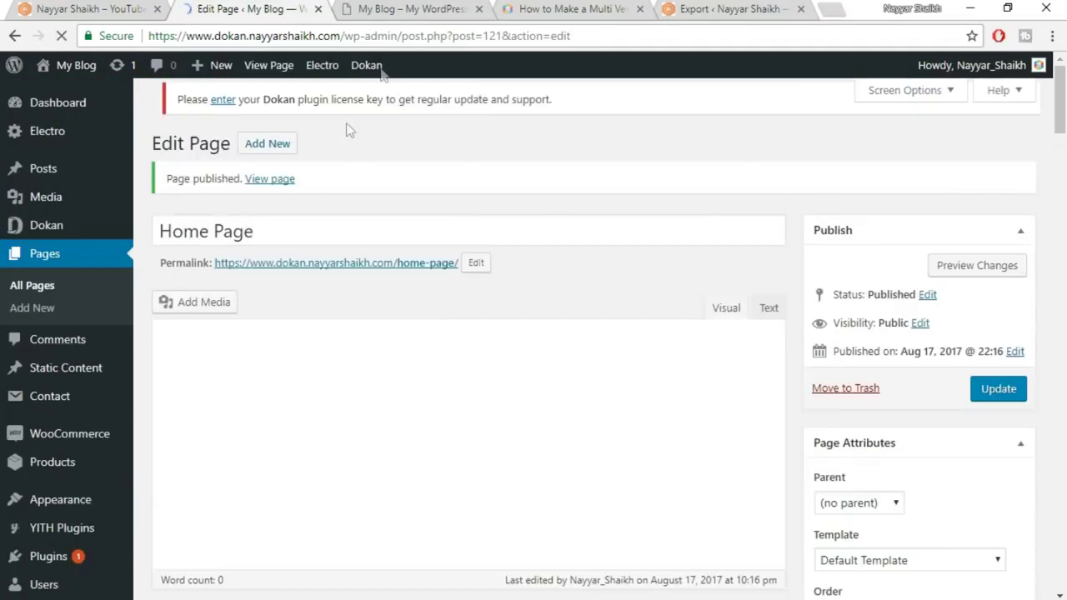
click(411, 9)
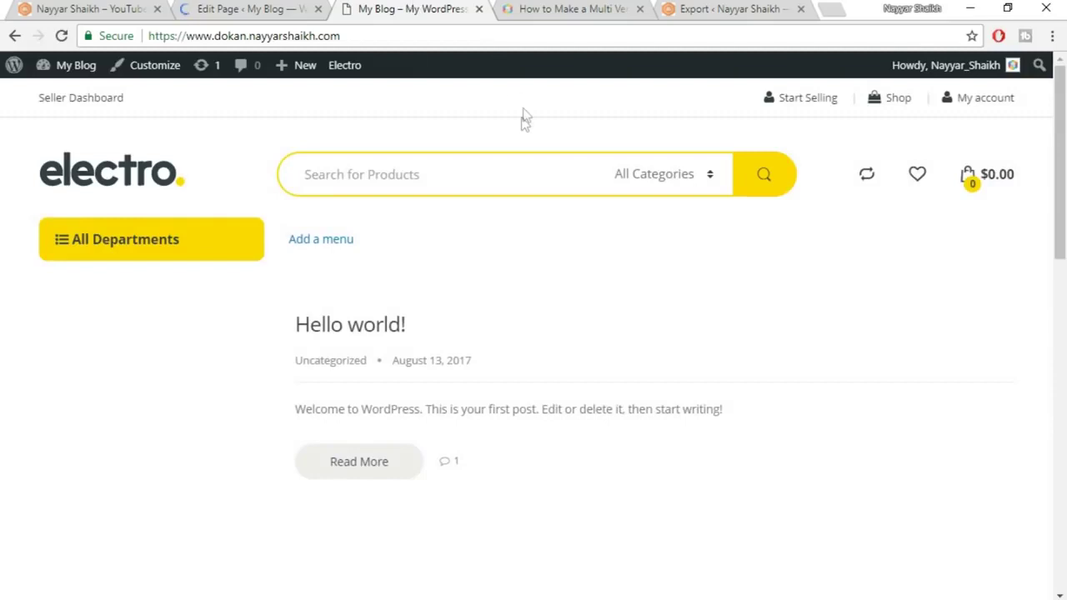
In the Customizer, set a static front page of 'Home Page' and Save & Publish.
click(159, 73)
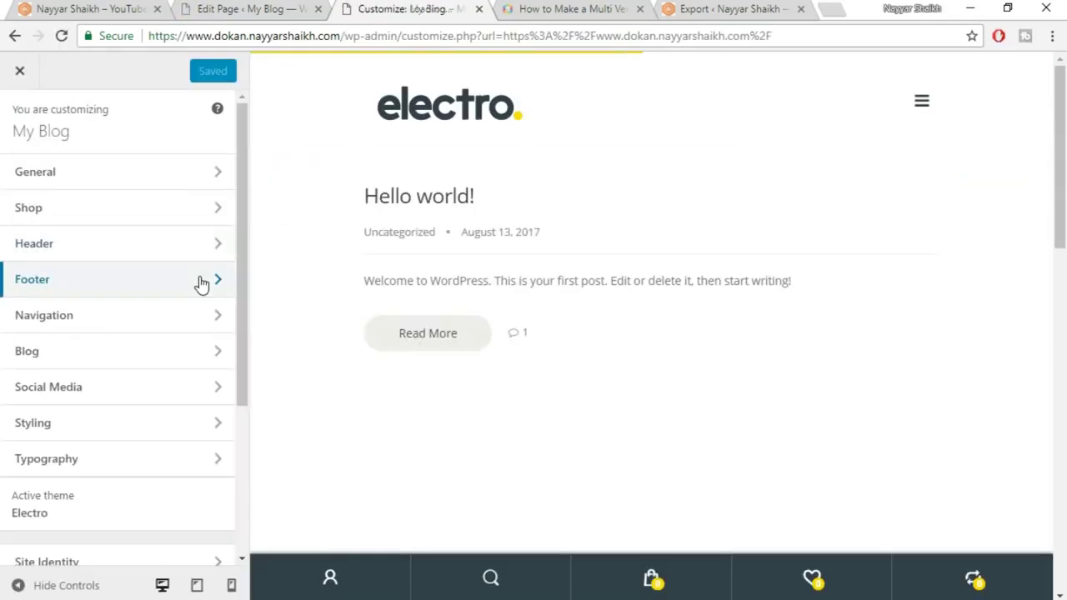
scroll(200, 283, down, 3)
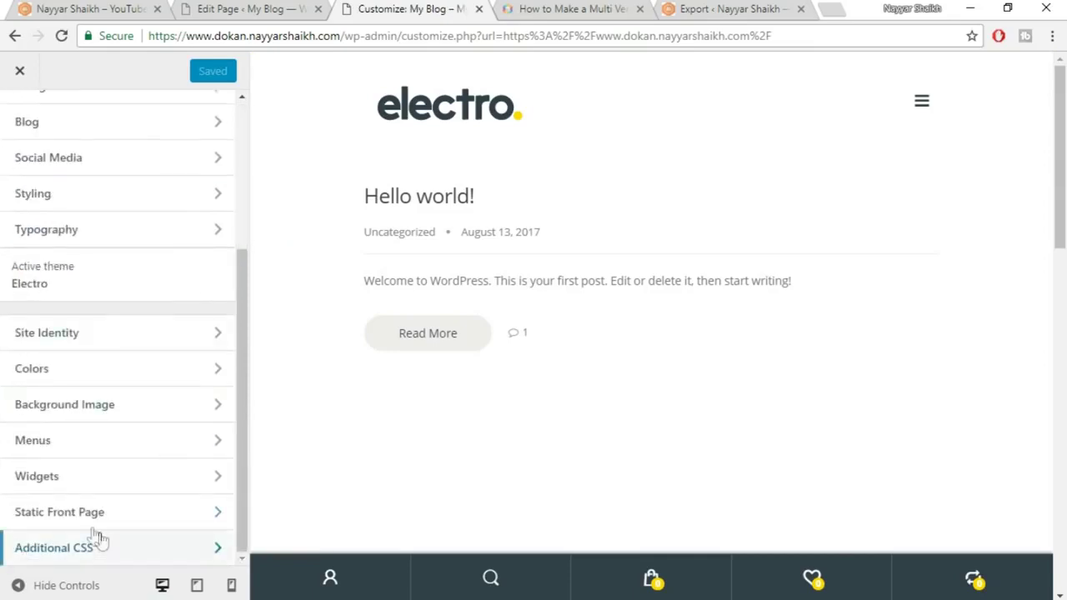
click(137, 517)
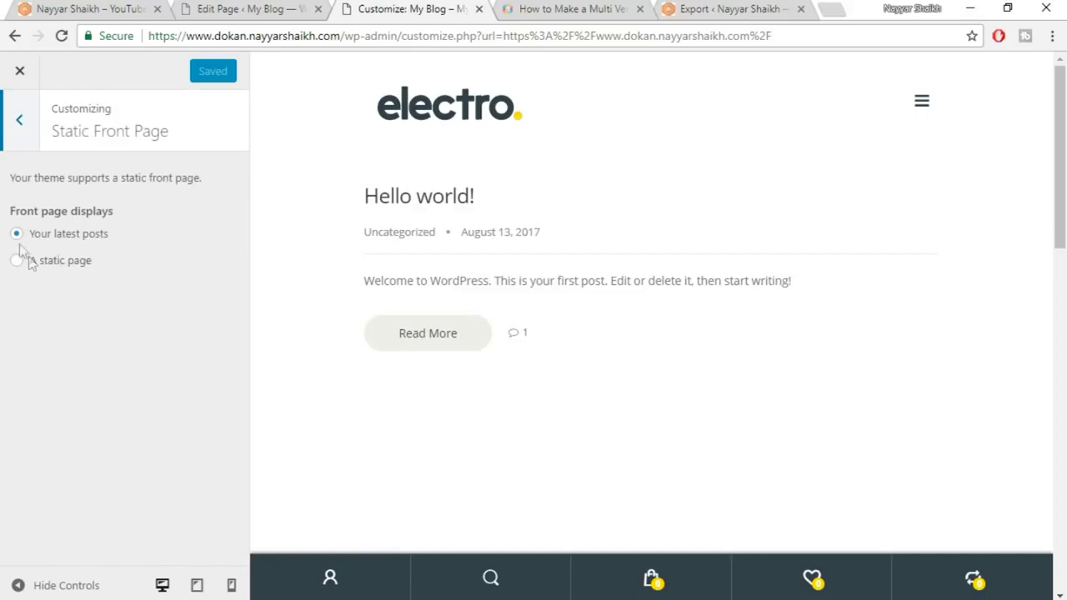
click(60, 261)
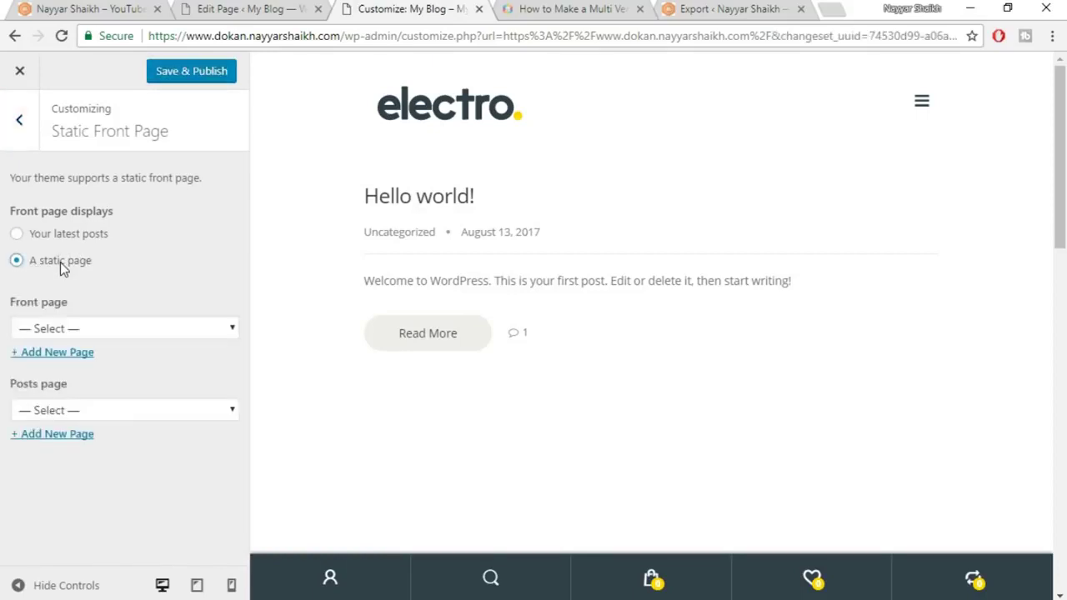
click(79, 328)
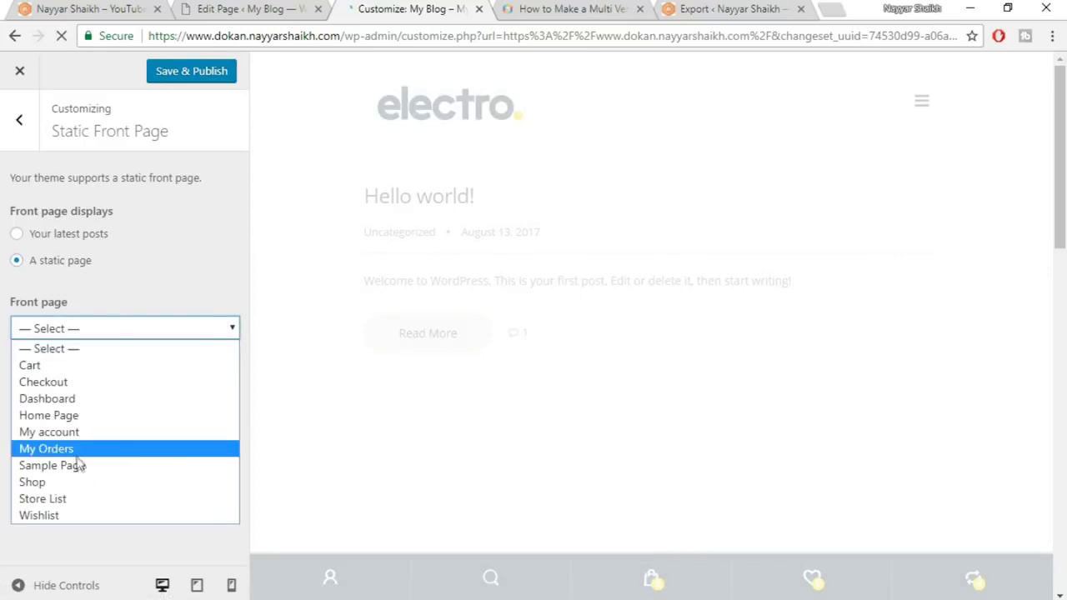
click(77, 417)
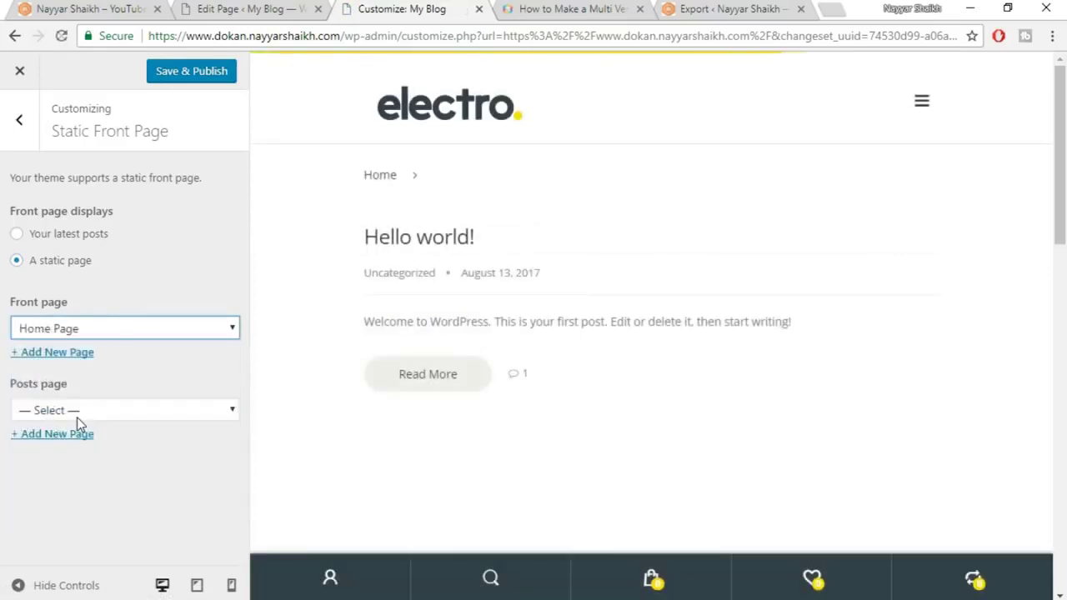
click(192, 72)
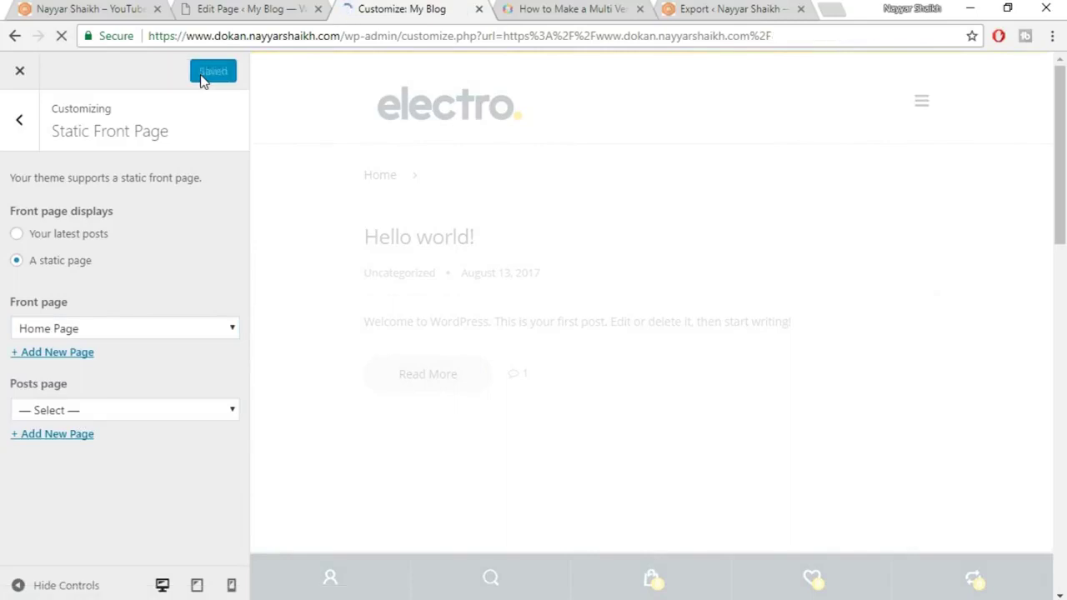
click(20, 75)
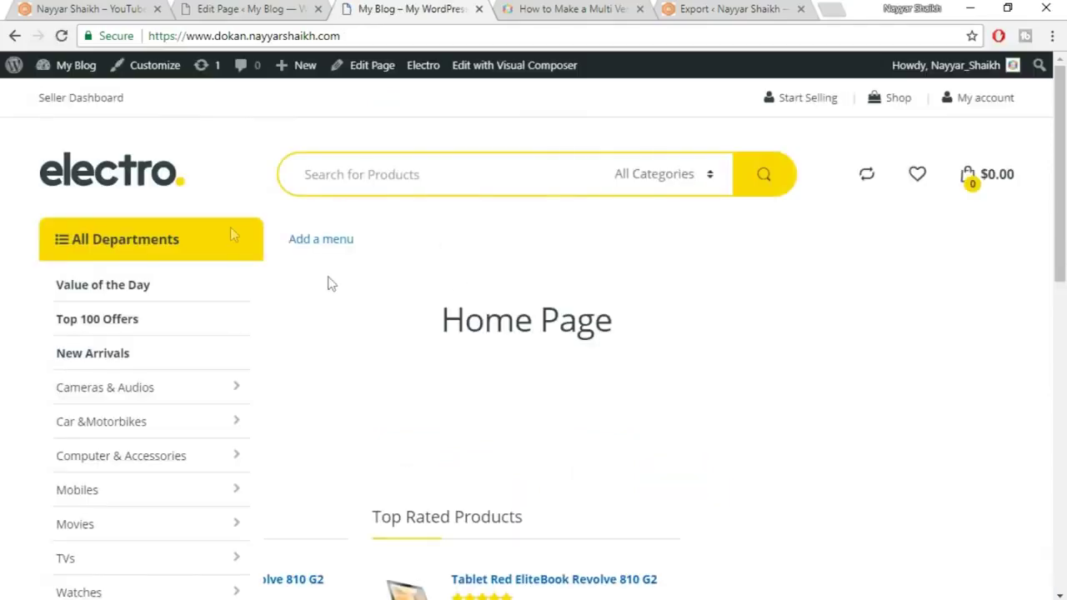
Zoom to 80%, compare the Electro demo hero slider with the new Home Page, then reopen its editor.
key(ctrl+minus)
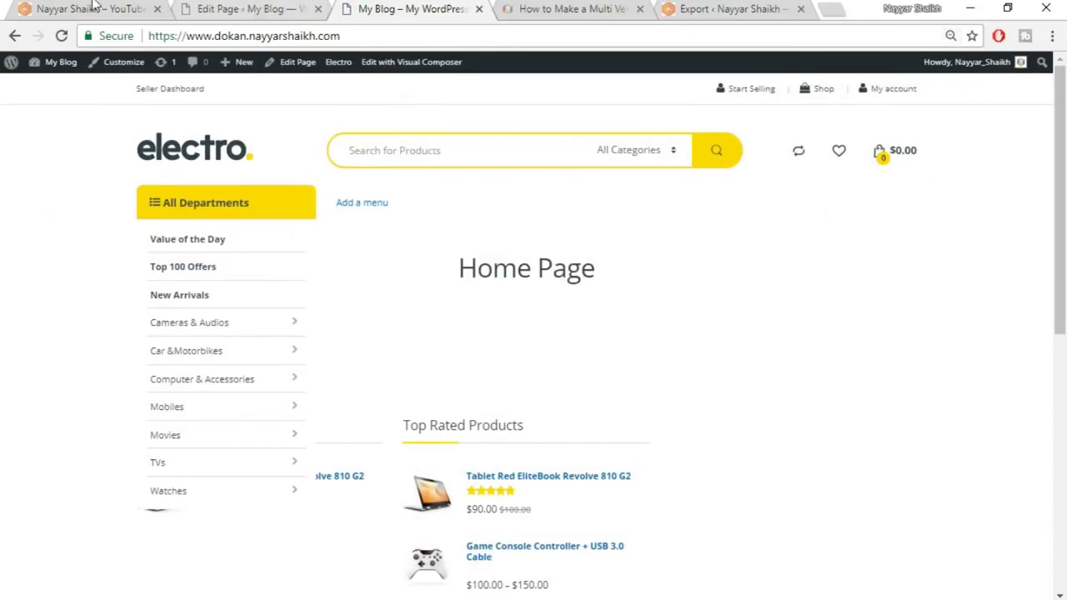
click(93, 7)
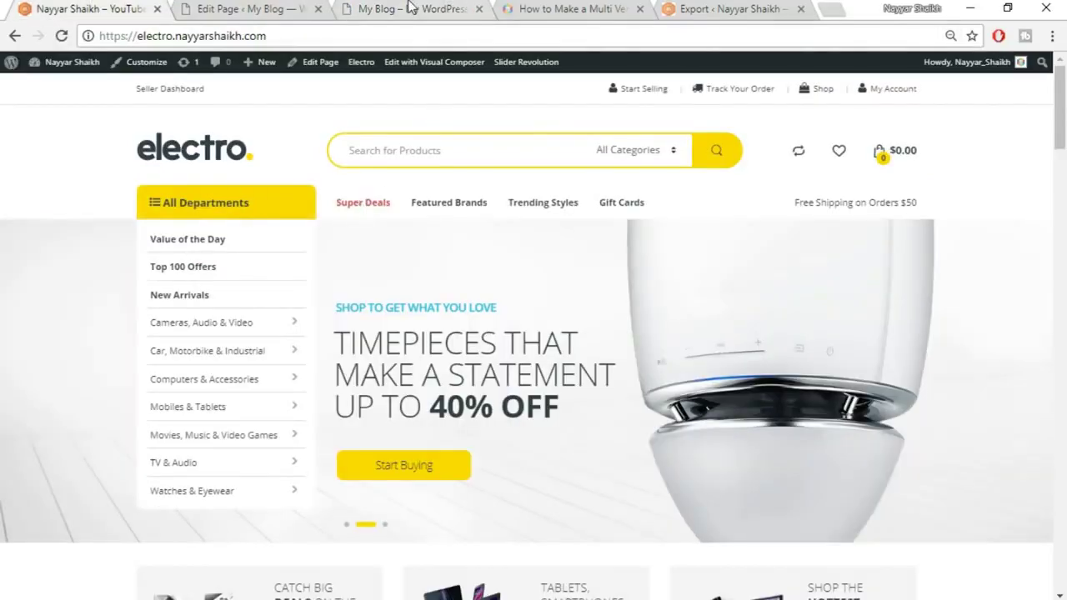
click(414, 8)
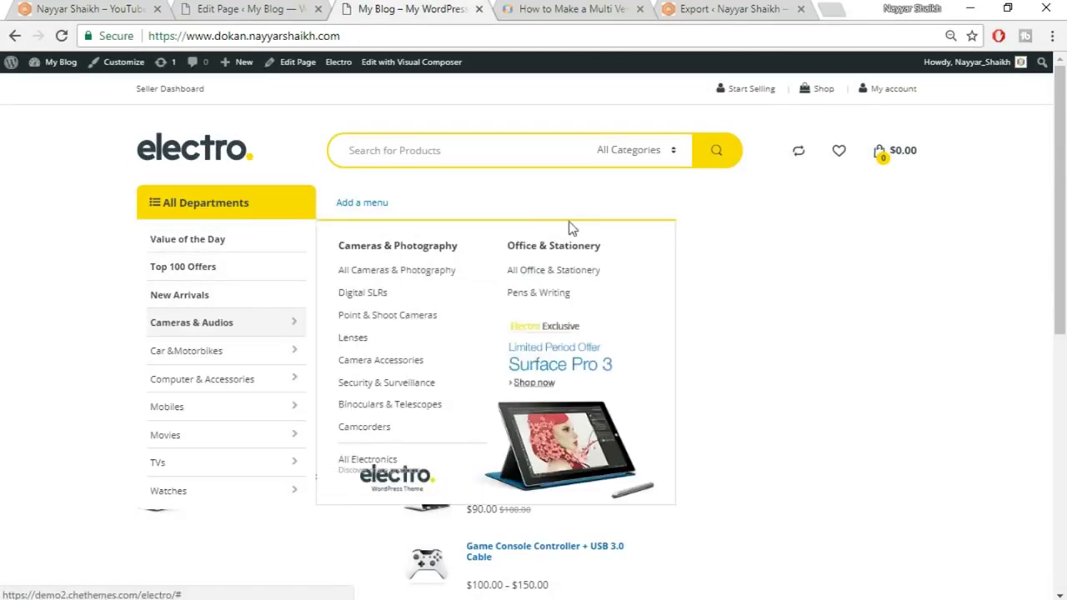
click(88, 8)
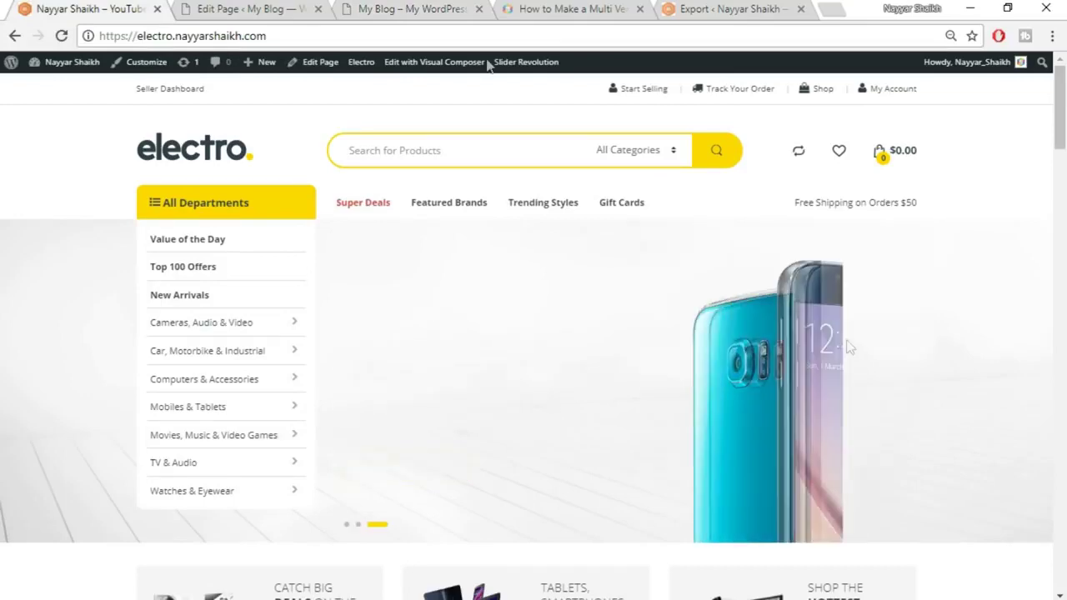
click(253, 8)
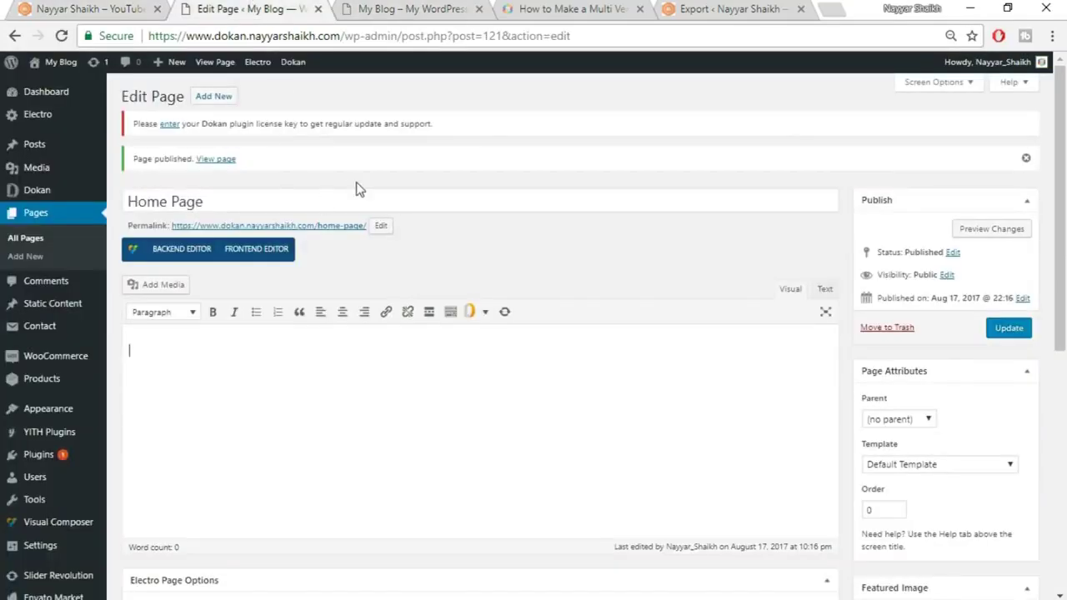
Open Slider Revolution from the admin sidebar and start a New Slider.
scroll(114, 328, down, 5)
mouse_move(25, 542)
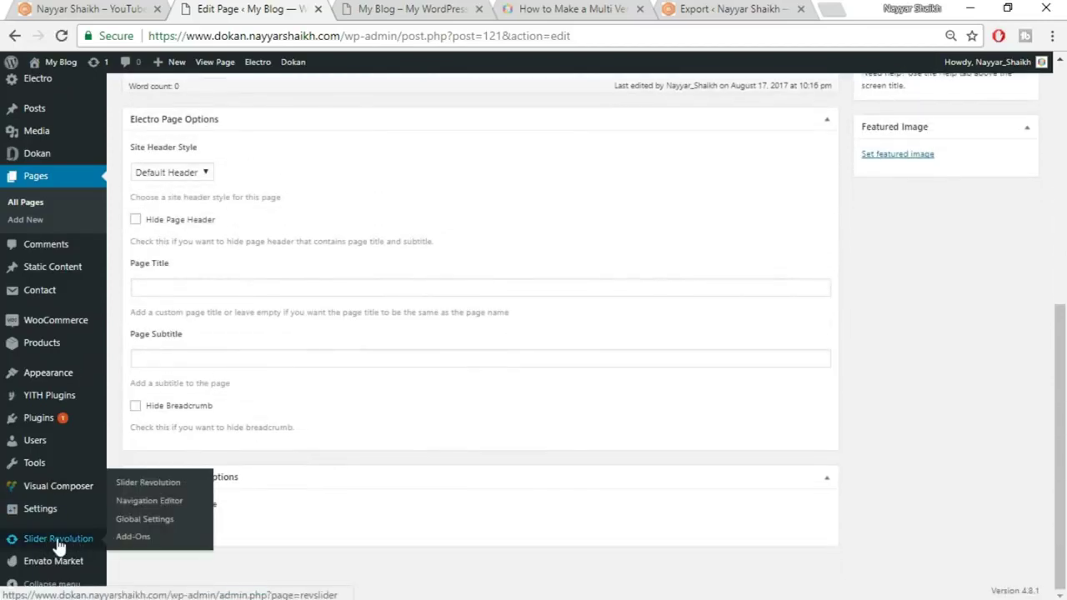
click(58, 540)
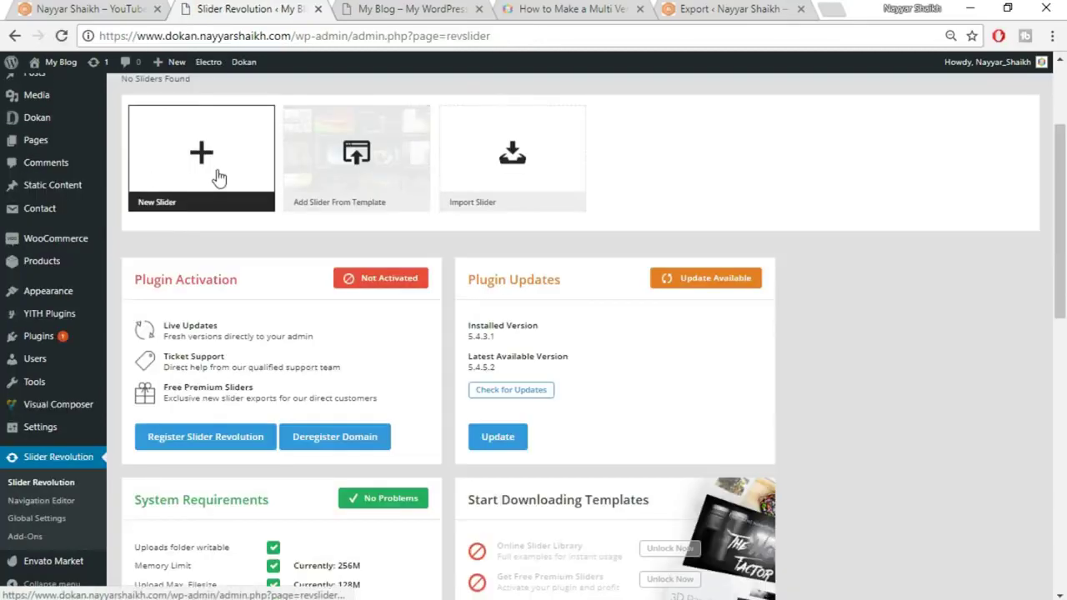
click(217, 177)
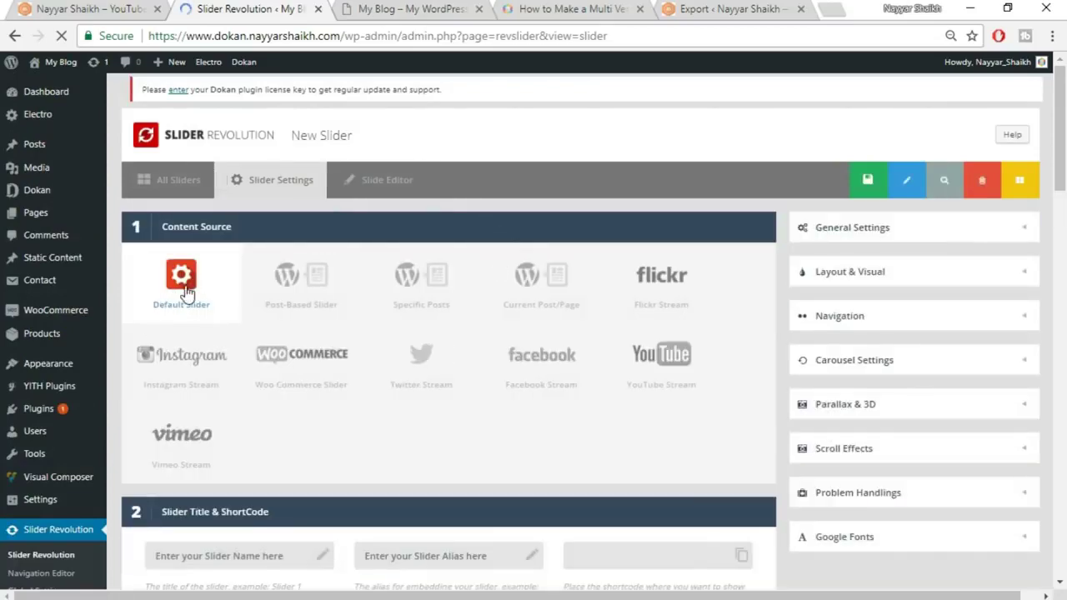
Name the new slider 'Slider1' and fill in its alias.
scroll(188, 298, down, 3)
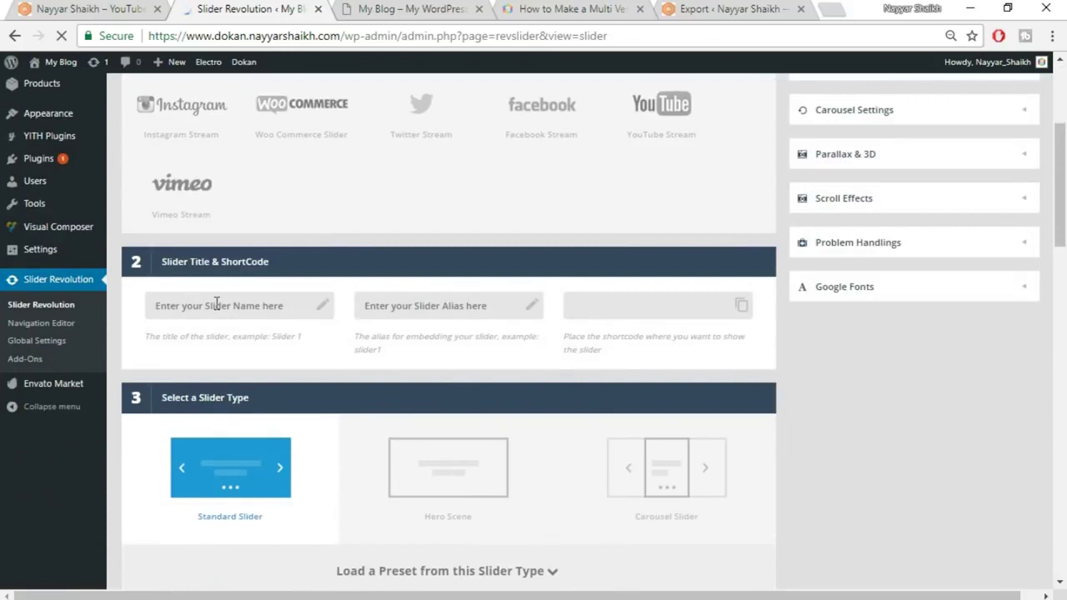
click(320, 299)
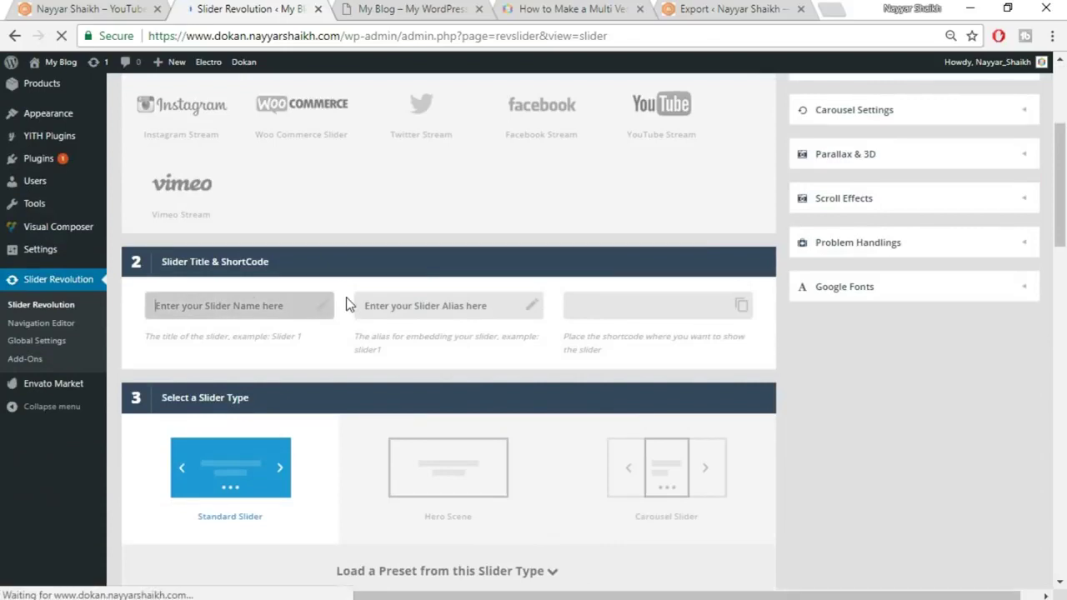
text(Slider1)
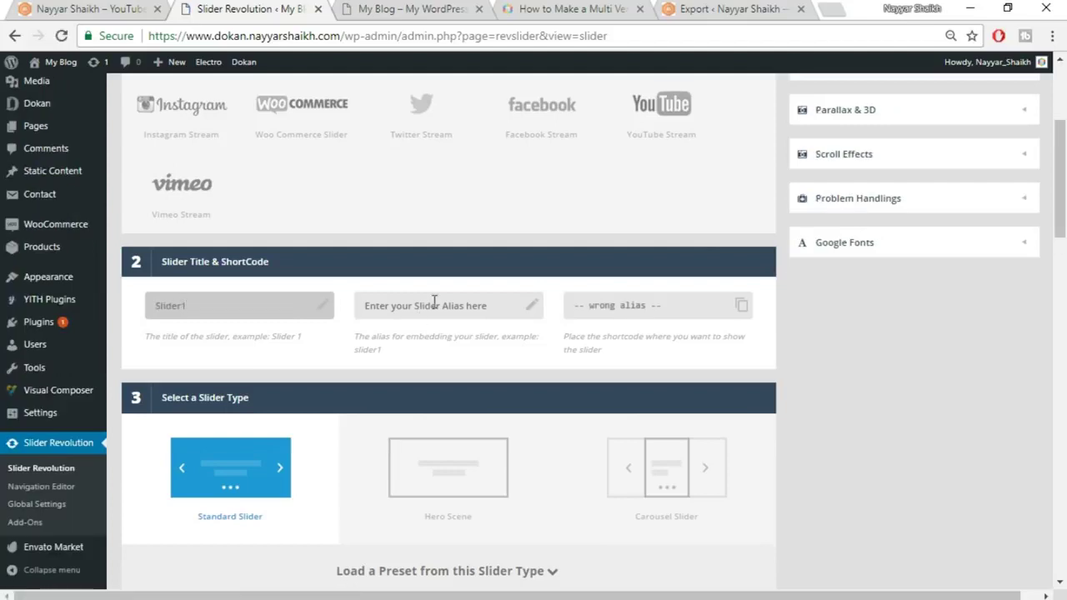
click(434, 300)
text(slider1)
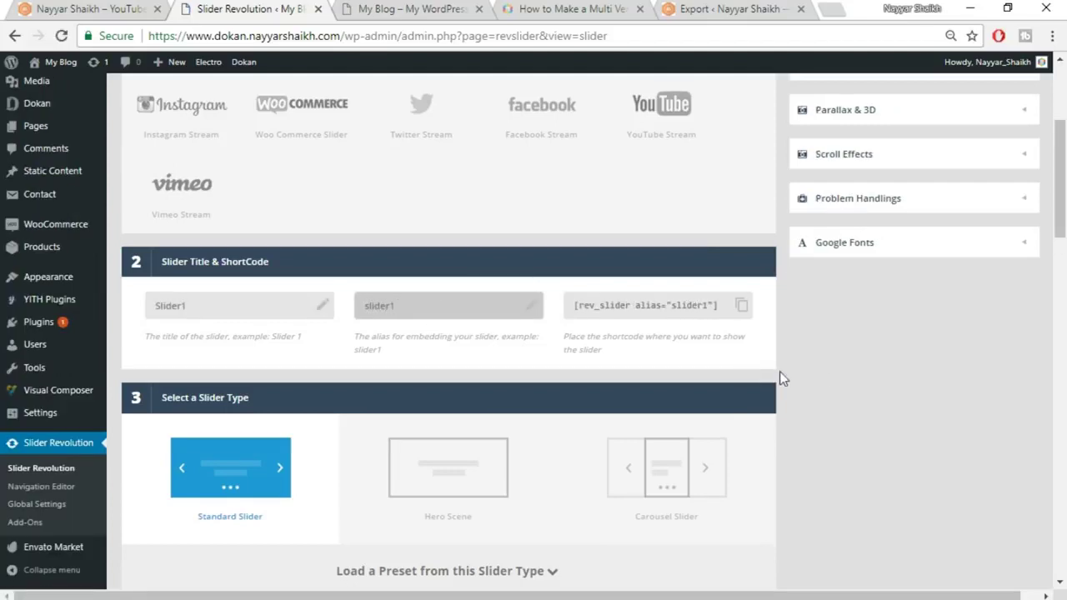
click(822, 371)
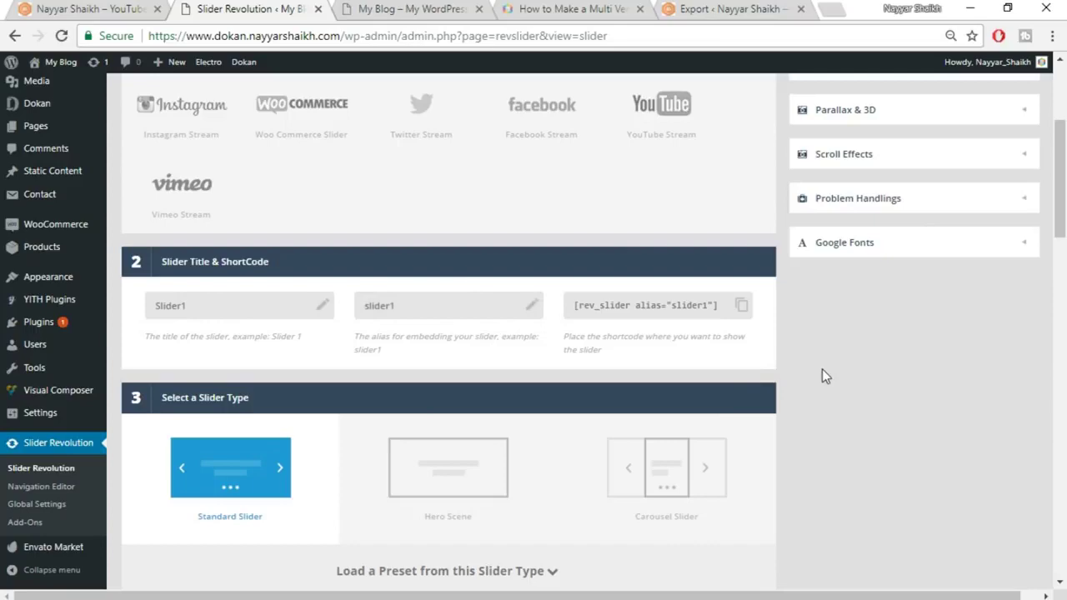
Choose the Full-Screen layout with a 1170 × 485 desktop layer grid.
scroll(822, 375, down, 3)
scroll(822, 377, down, 3)
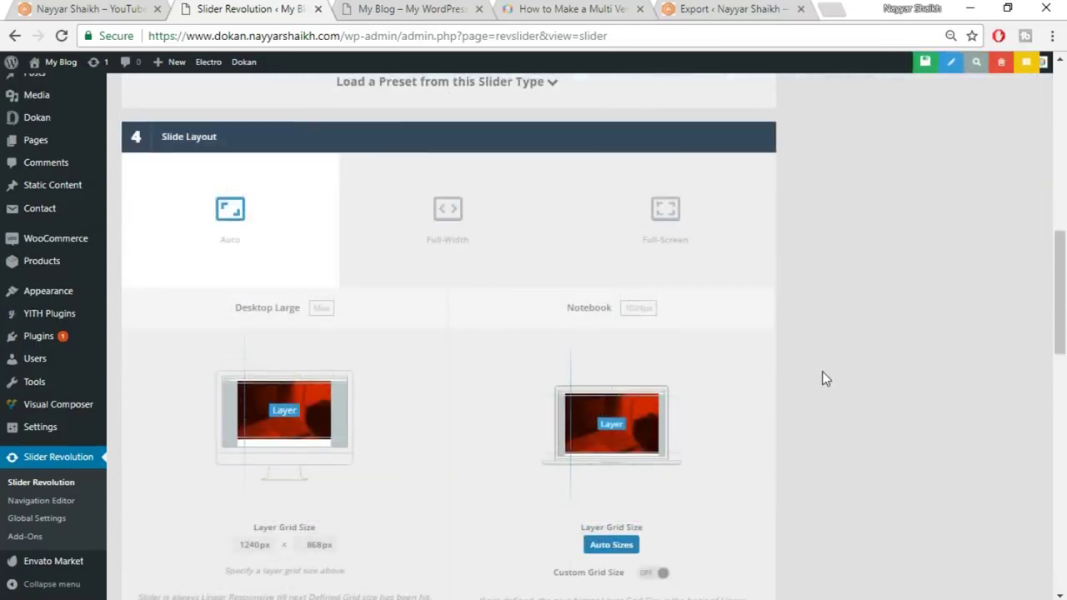
click(672, 231)
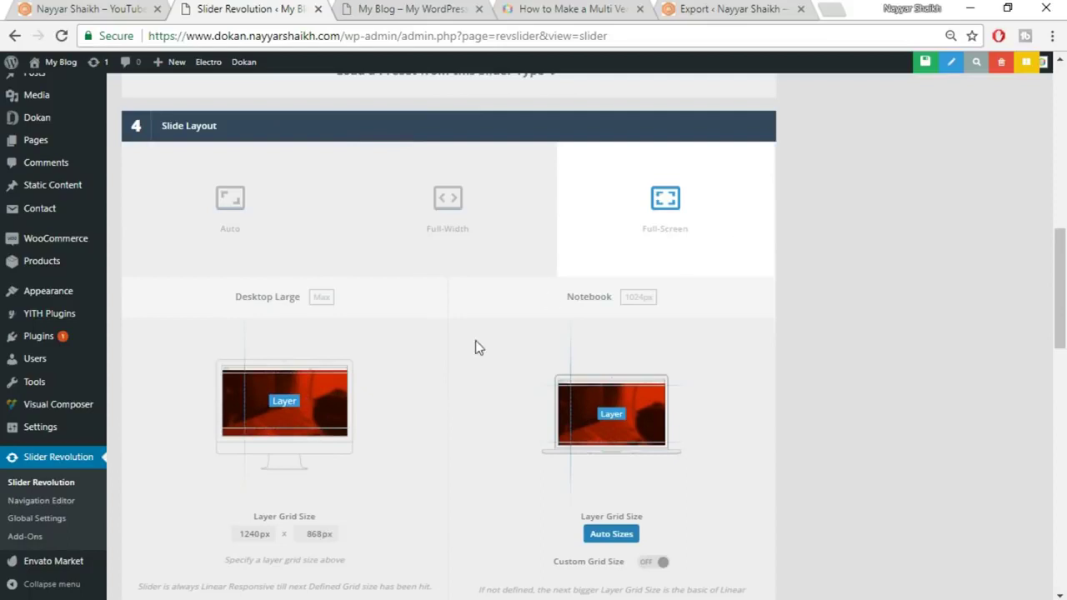
scroll(386, 430, down, 1)
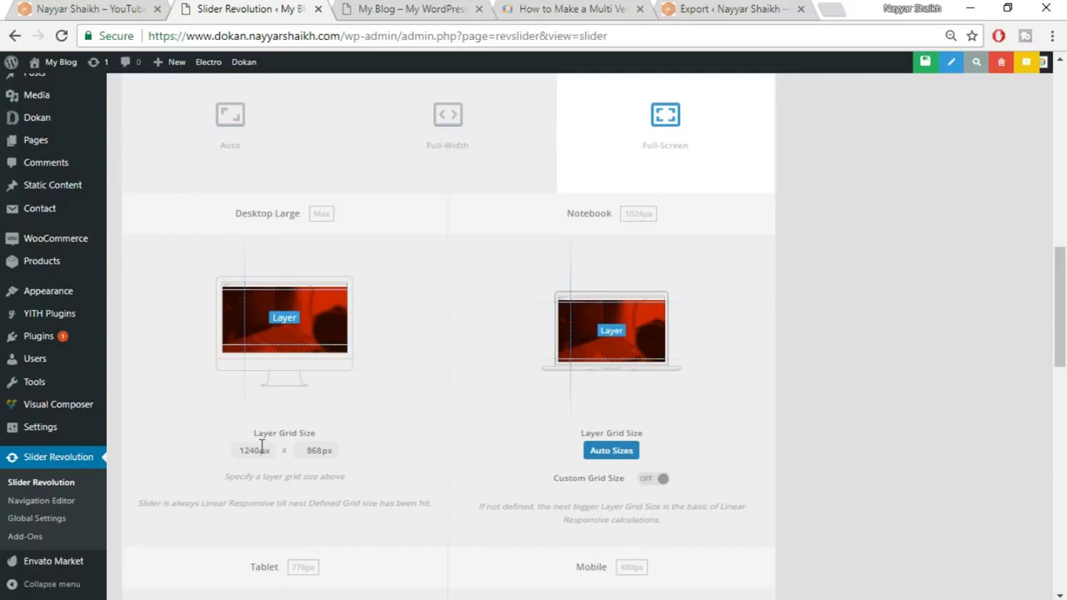
drag(242, 453, 293, 452)
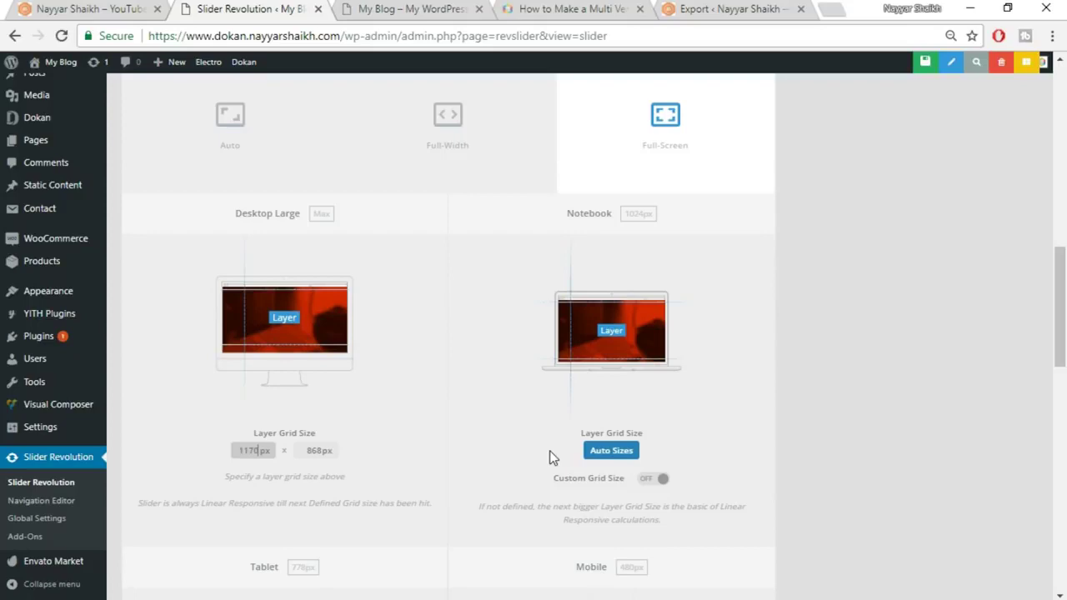
key(Tab)
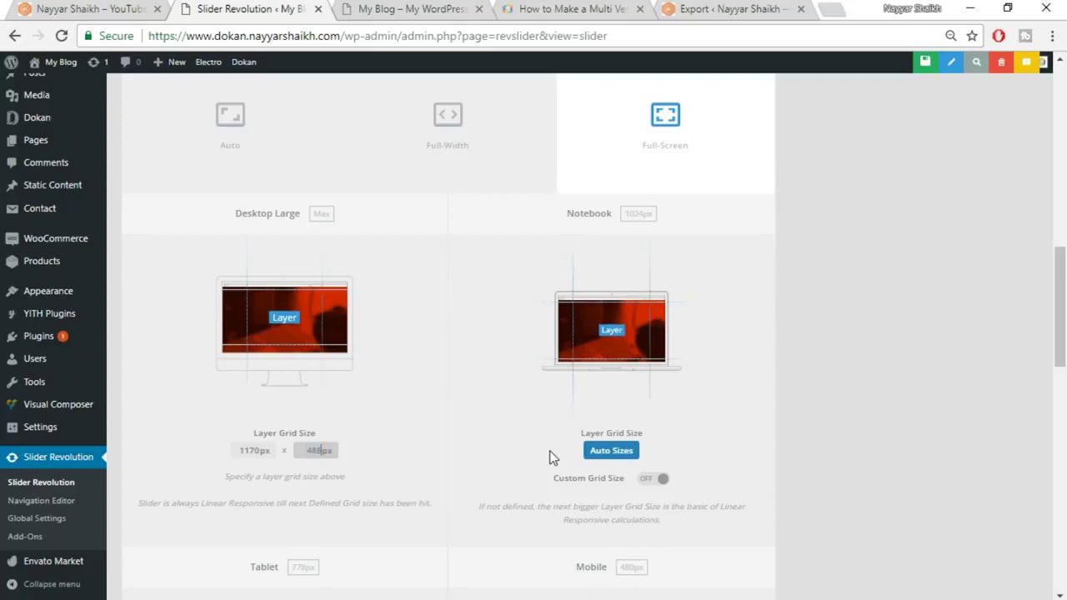
click(328, 492)
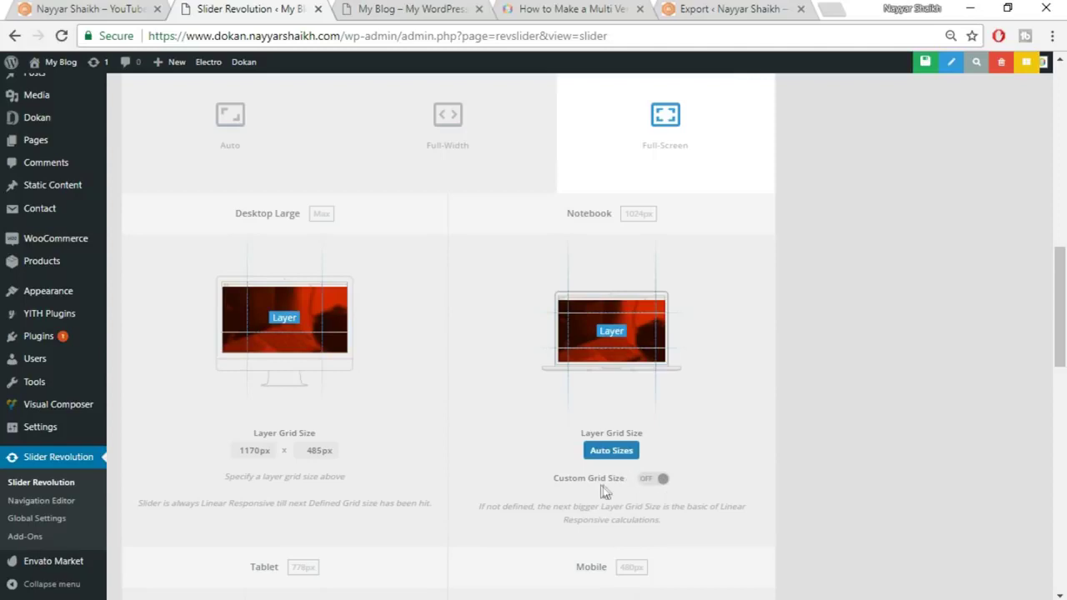
Enable a custom notebook grid size of 1170 × 490.
click(654, 479)
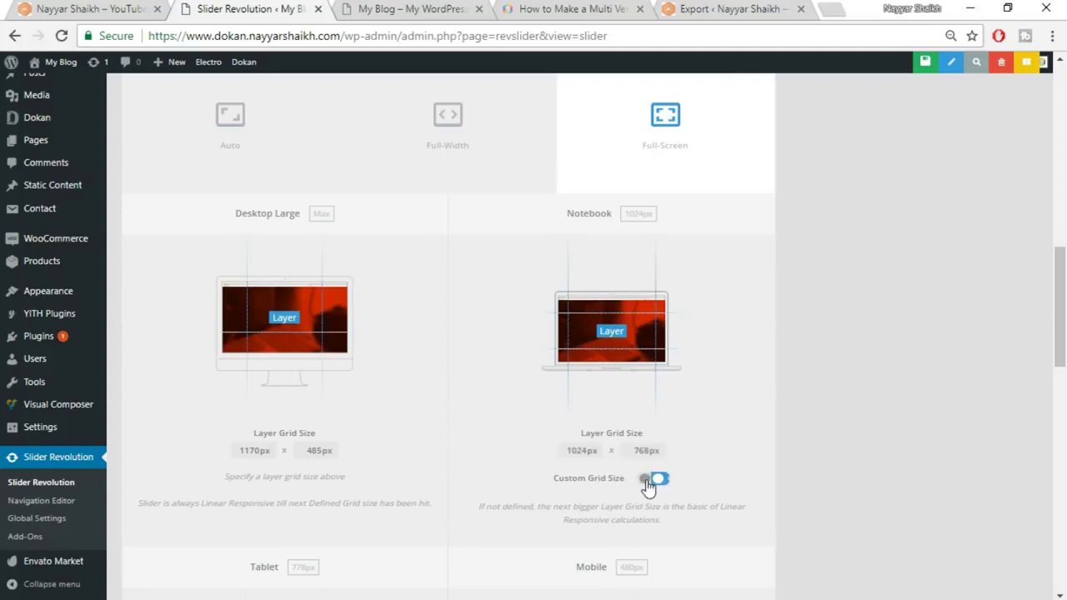
double_click(573, 452)
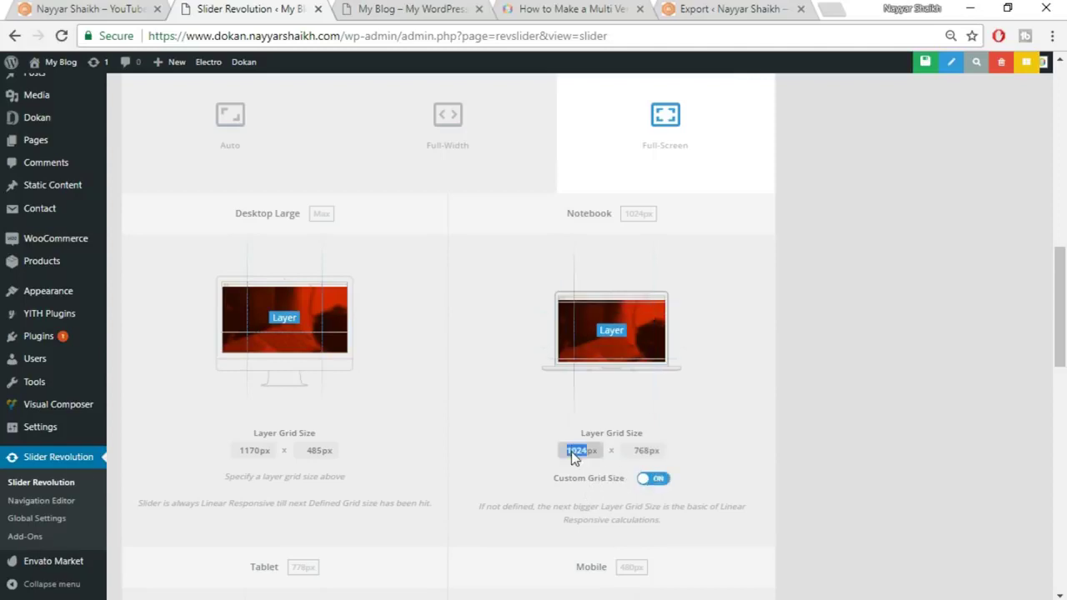
text(1170)
key(Tab)
text(4)
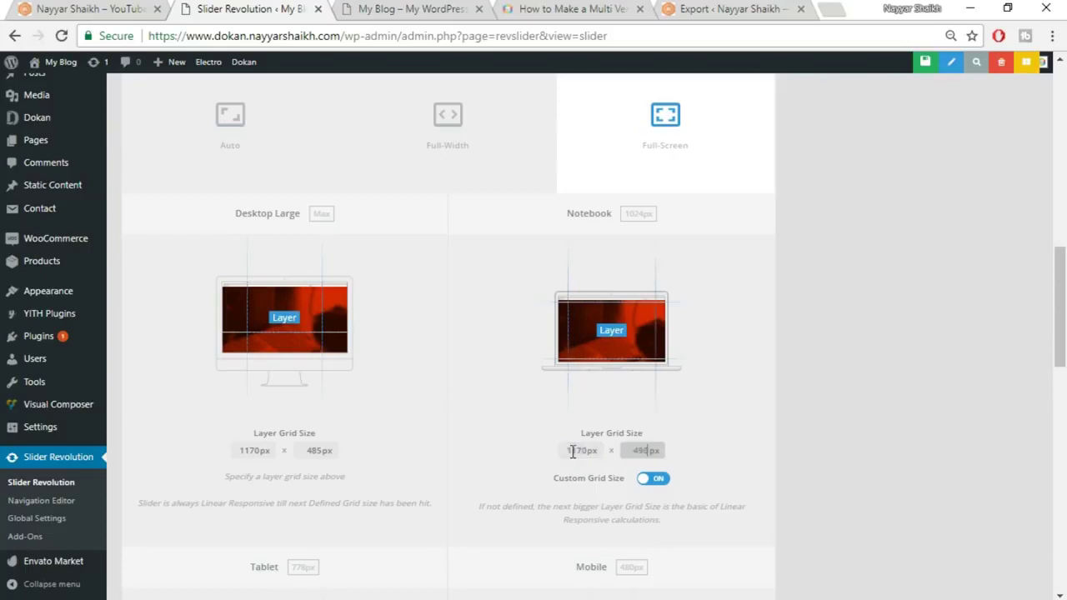
click(855, 444)
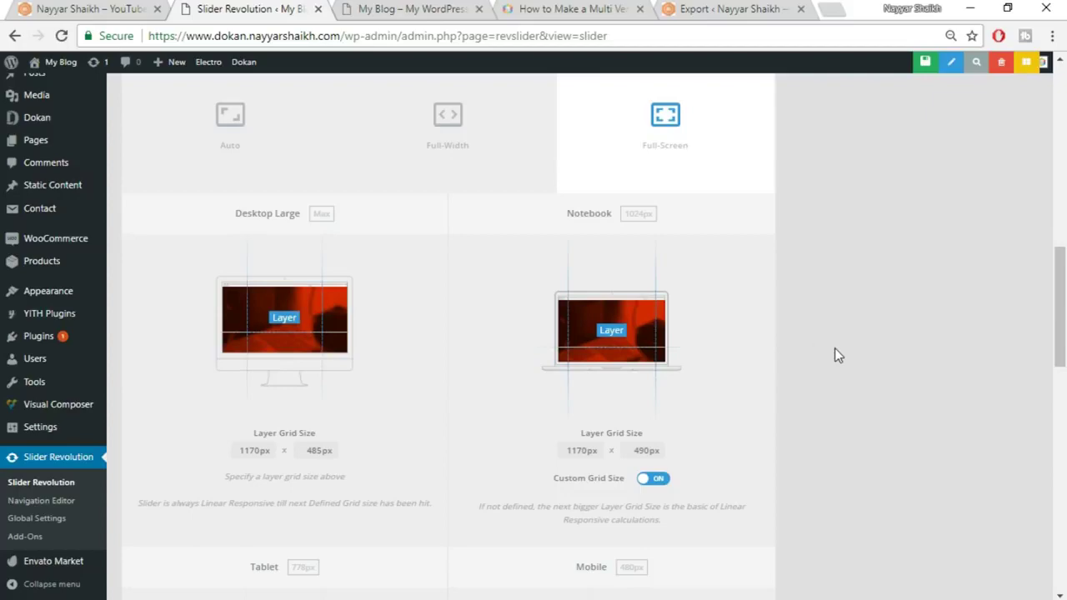
scroll(838, 356, down, 2)
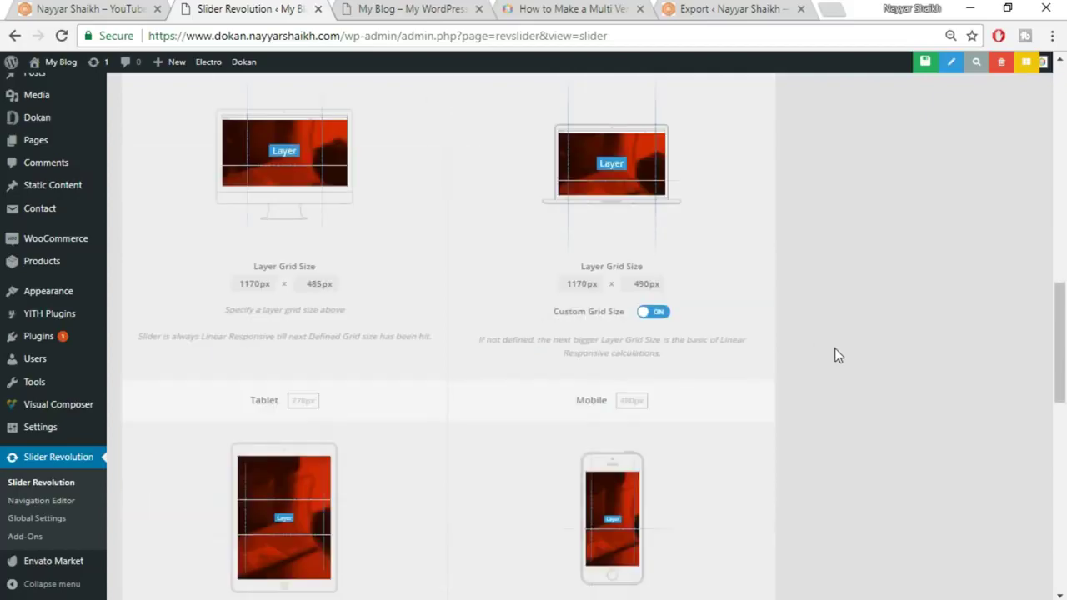
scroll(835, 348, down, 3)
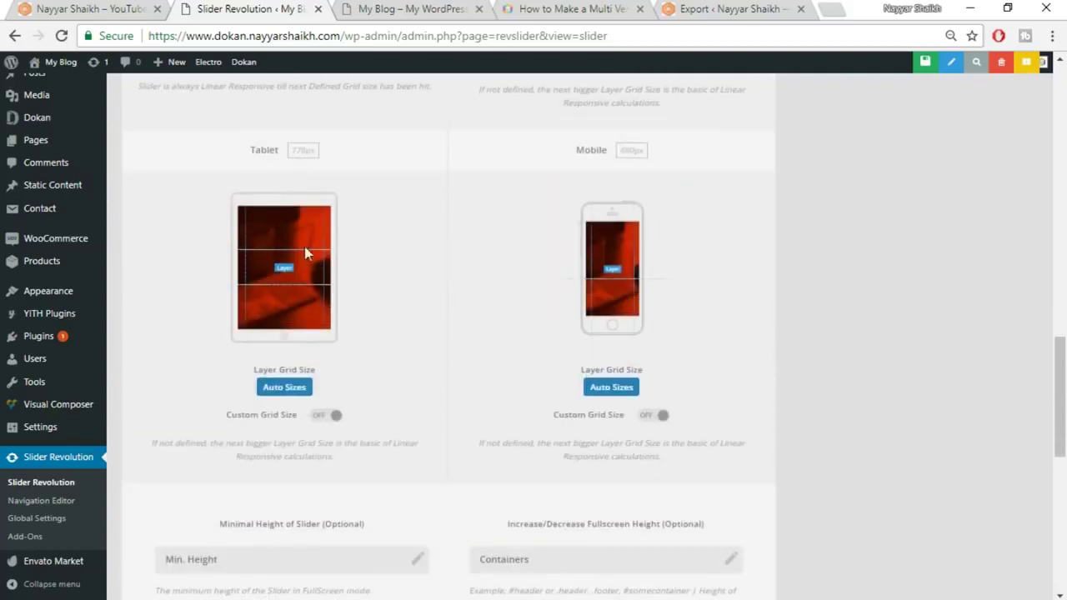
Enable custom grid sizes for tablet (778 × 324) and mobile (680 × 320).
click(325, 416)
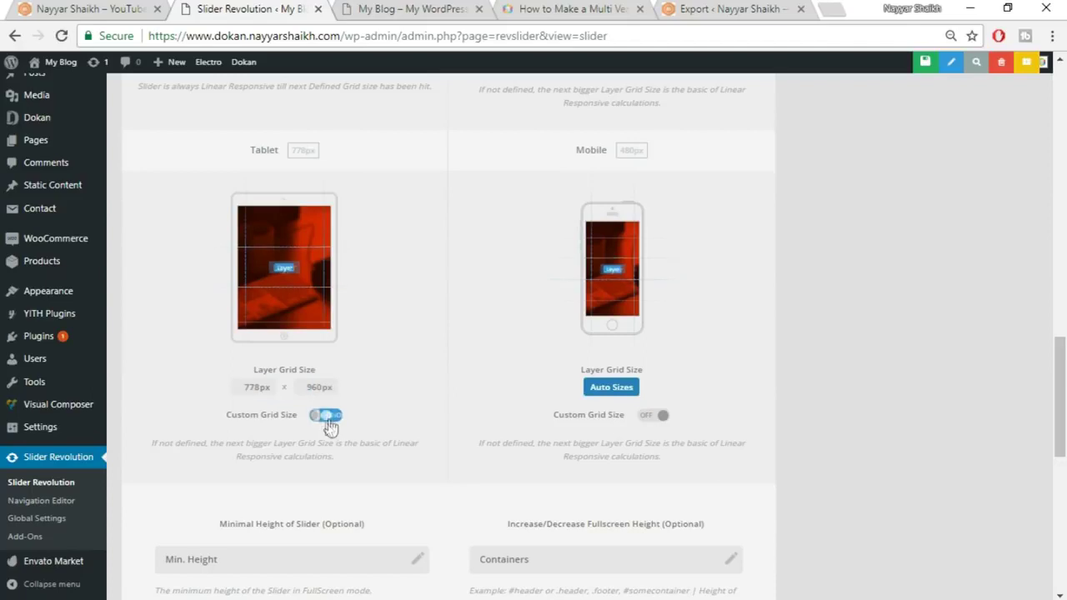
double_click(249, 389)
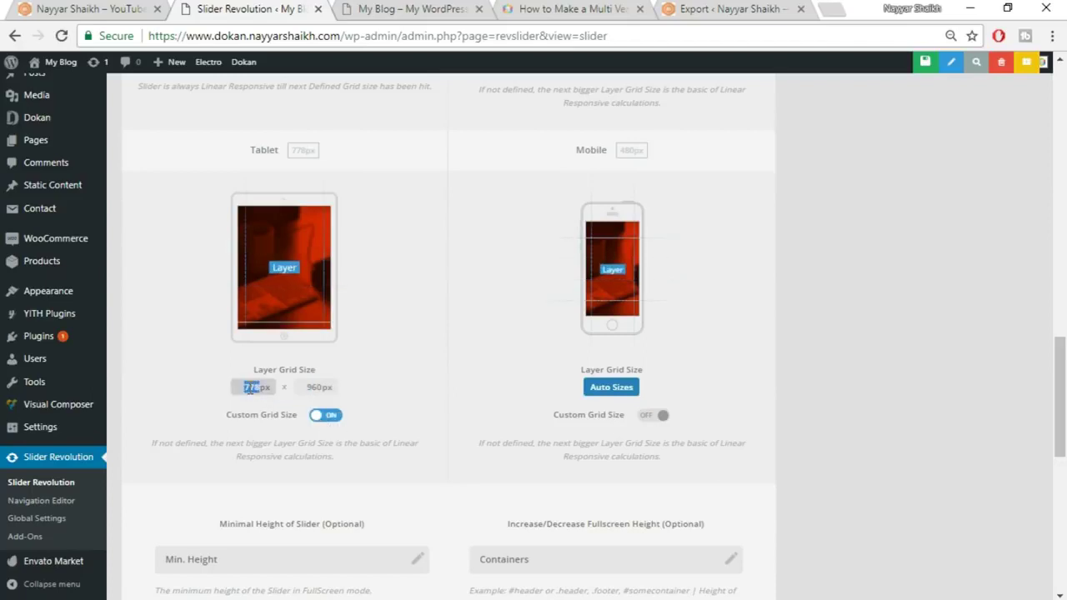
key(Tab)
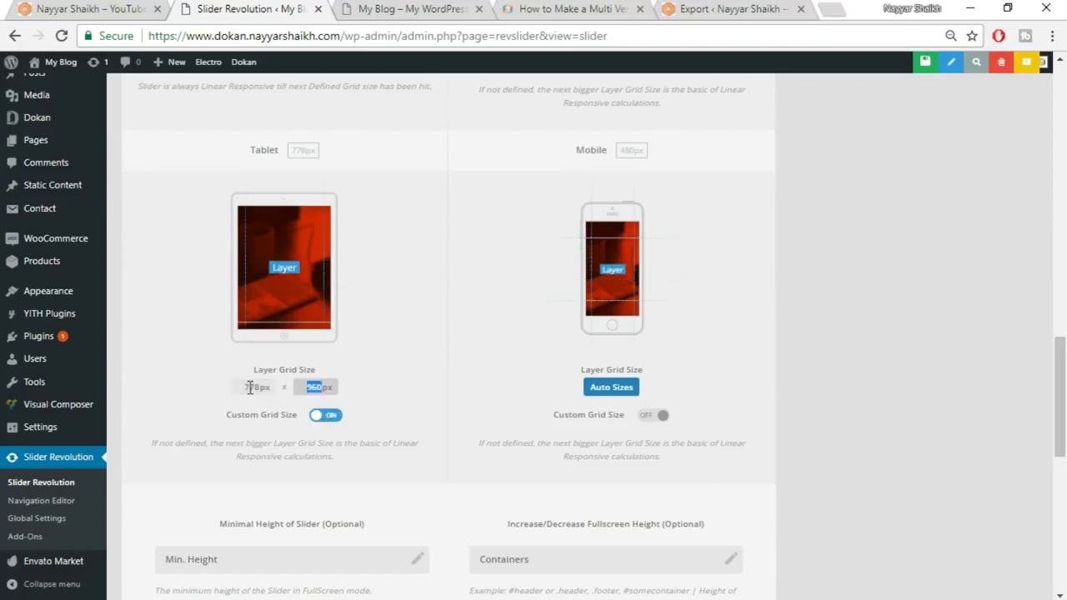
click(422, 341)
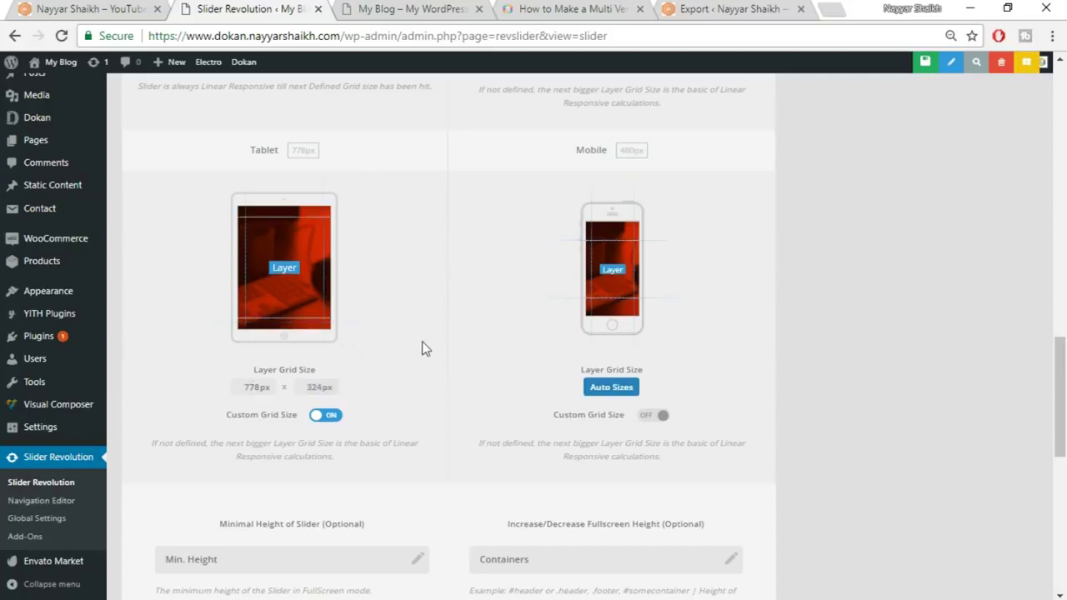
click(667, 417)
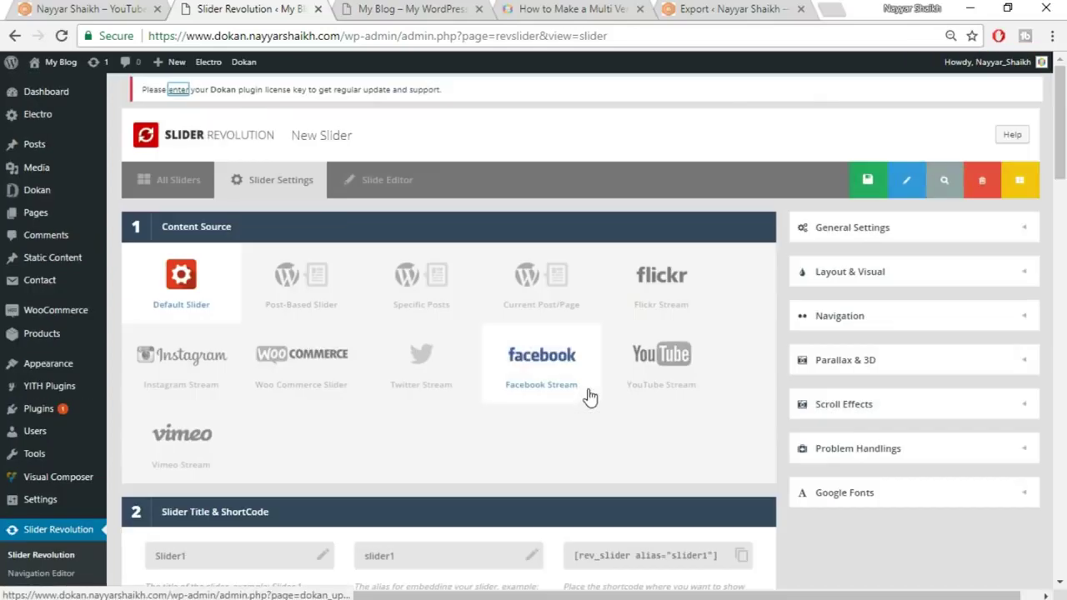
scroll(600, 391, down, 20)
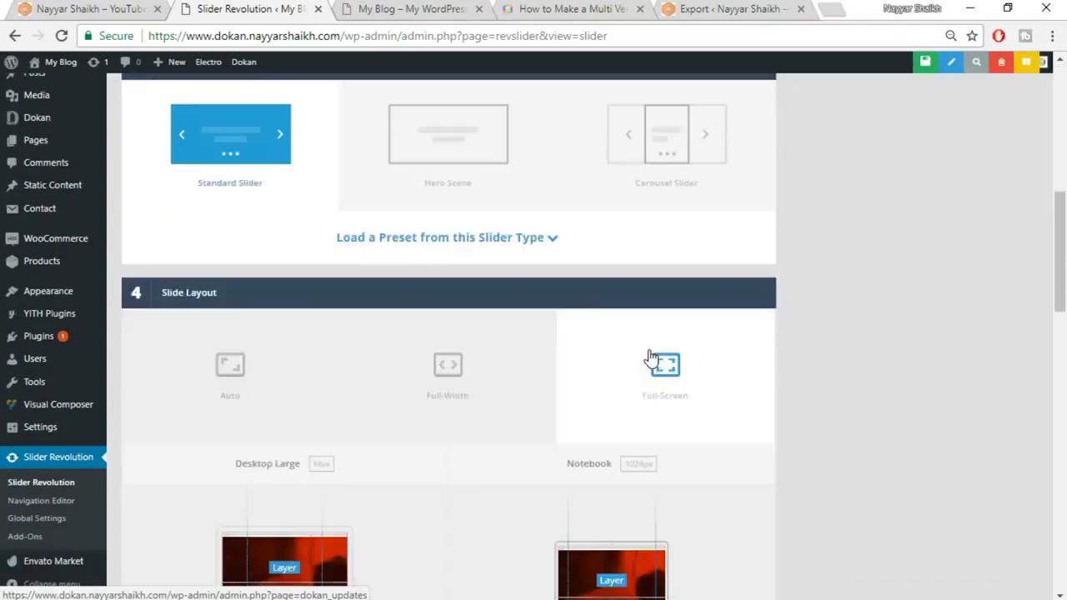
double_click(582, 304)
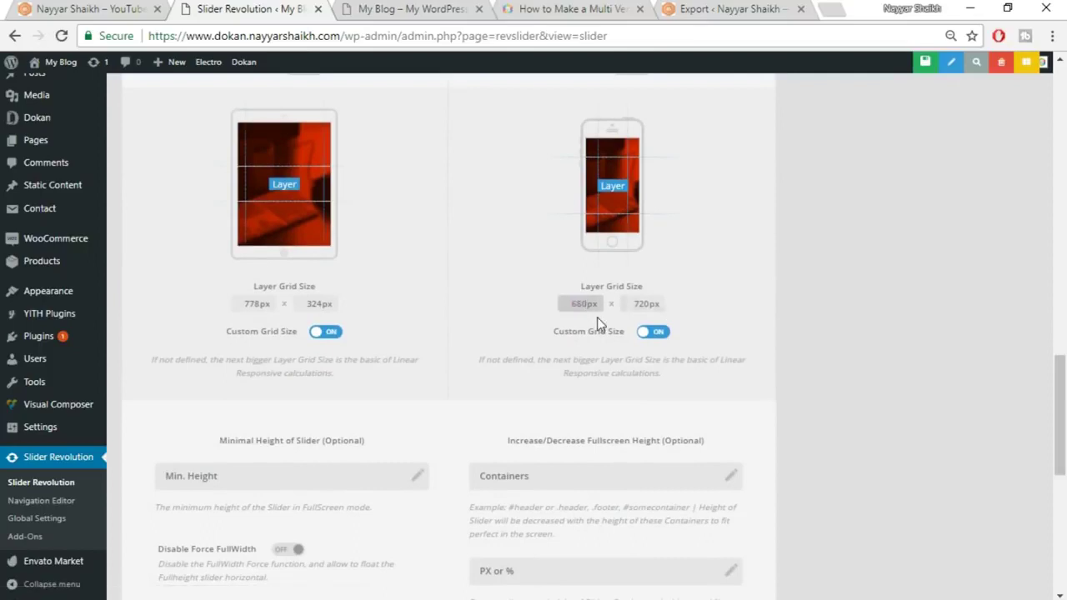
key(Tab)
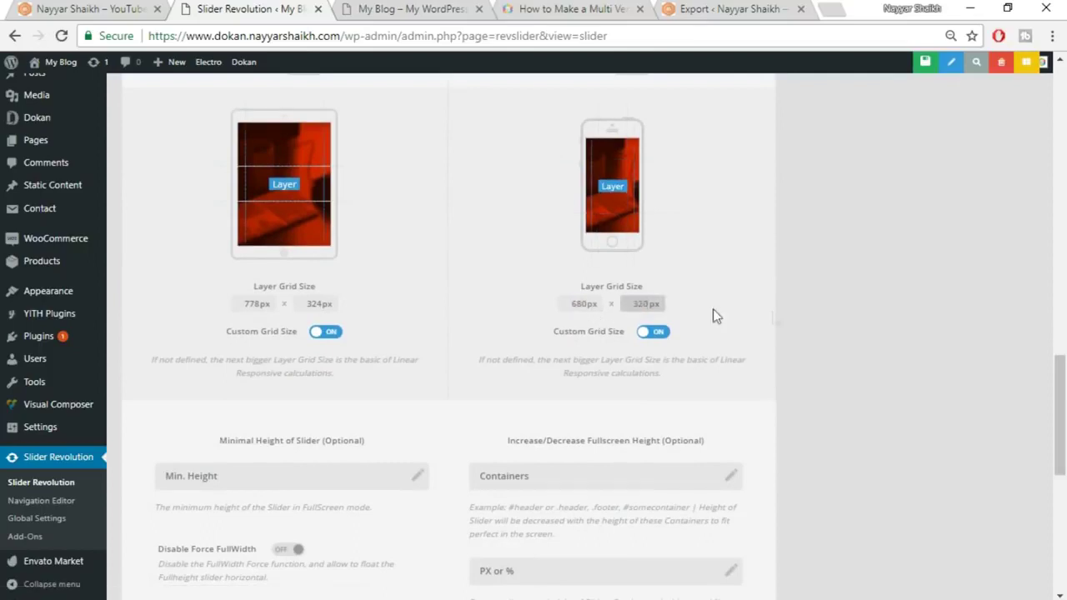
scroll(810, 315, down, 7)
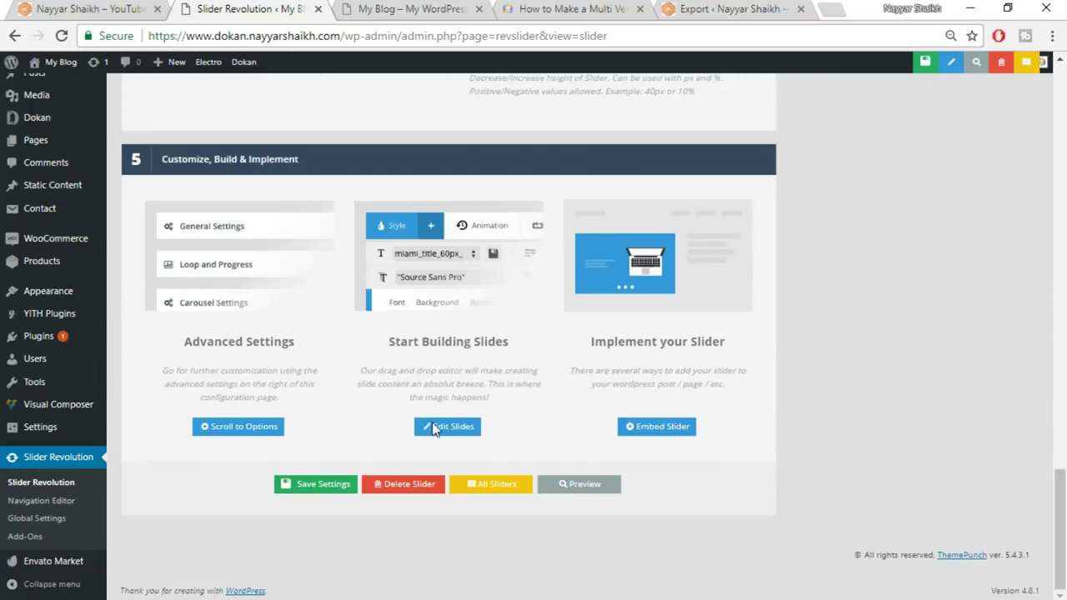
Save the settings to create the slider and return to its Slider Settings page.
click(321, 489)
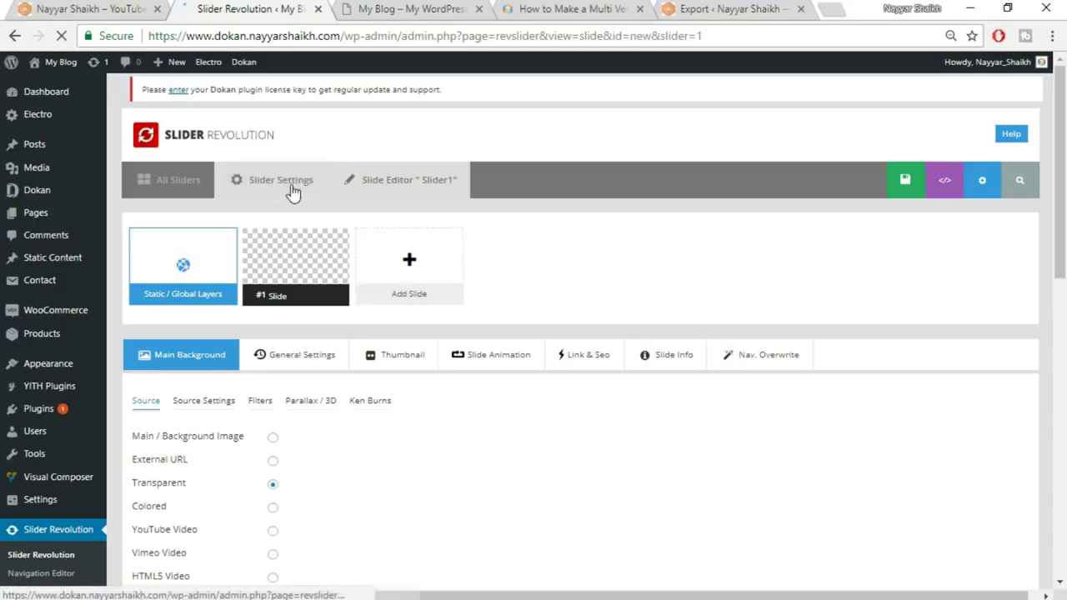
click(291, 184)
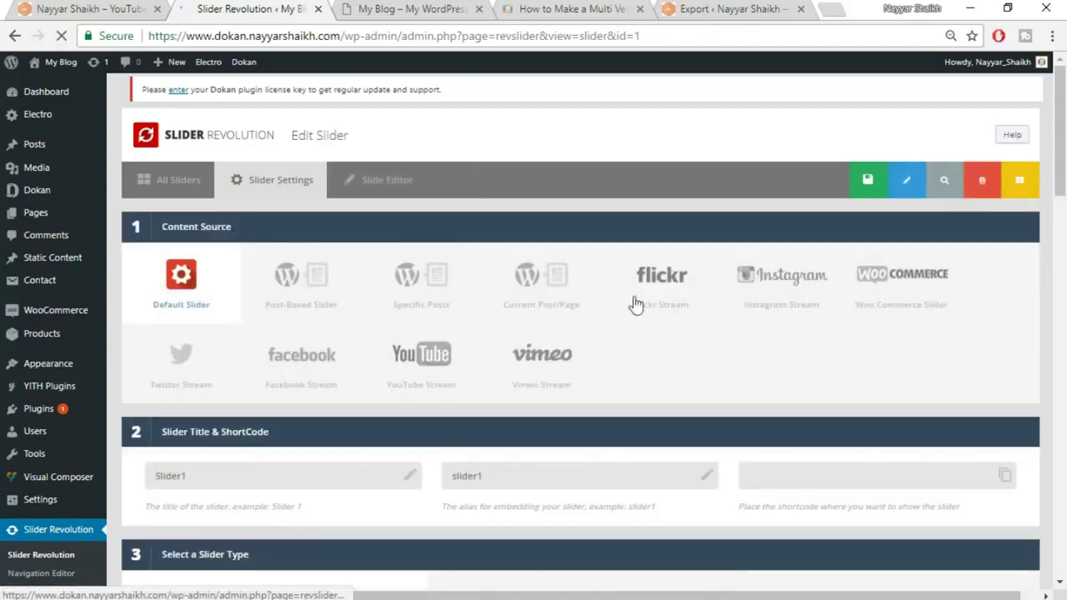
scroll(852, 366, down, 14)
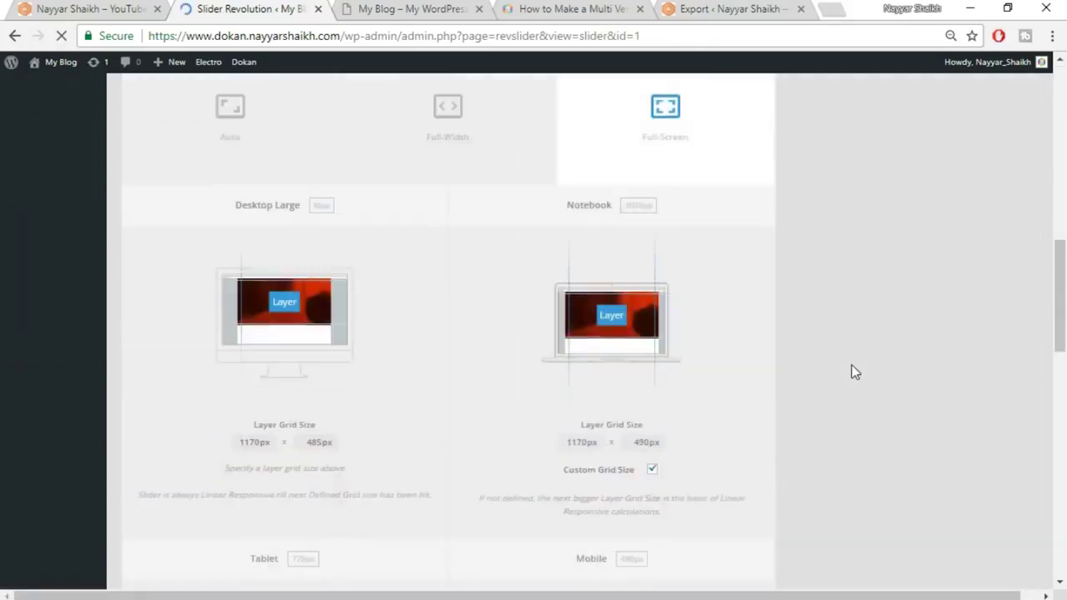
scroll(851, 372, down, 10)
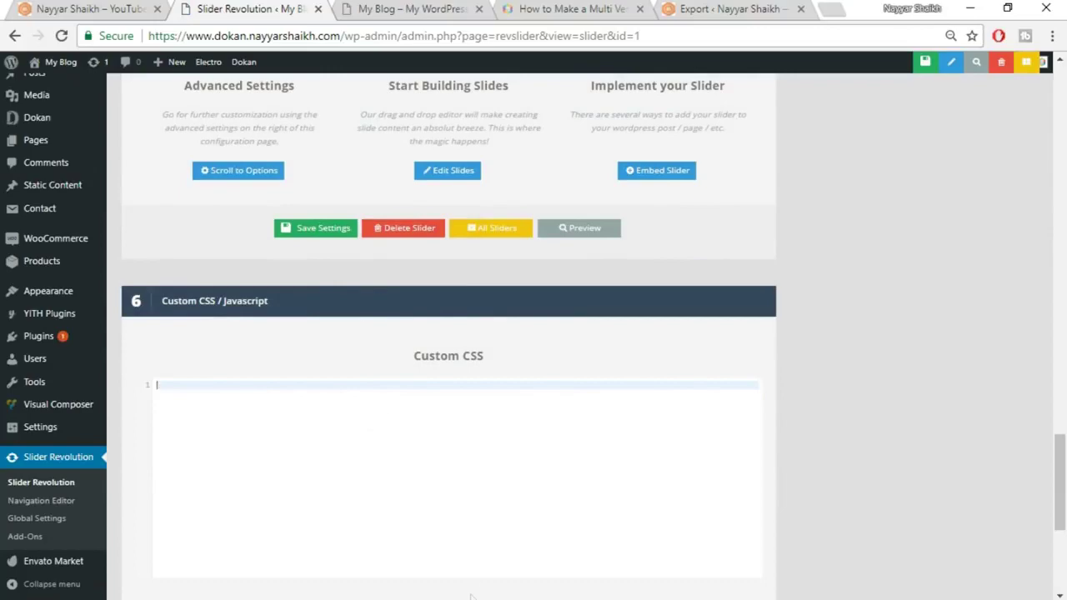
Paste the .tp-bullets rule (top 105.7%, left 21%, !important) from Notepad into Custom CSS.
key(alt+Tab)
drag(2, 40, 38, 84)
key(ctrl+c)
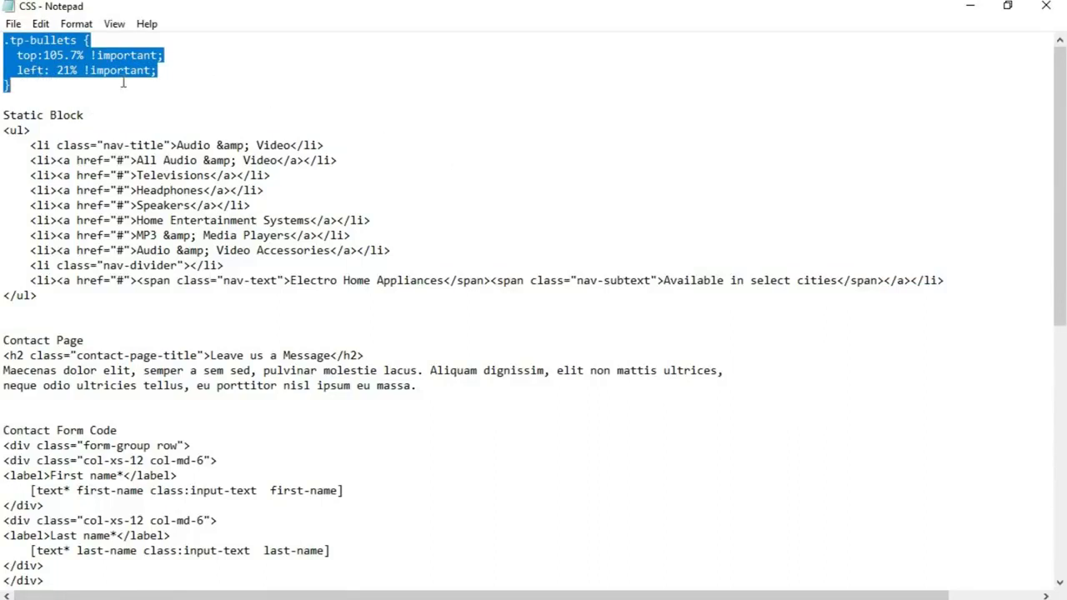
key(alt+Tab)
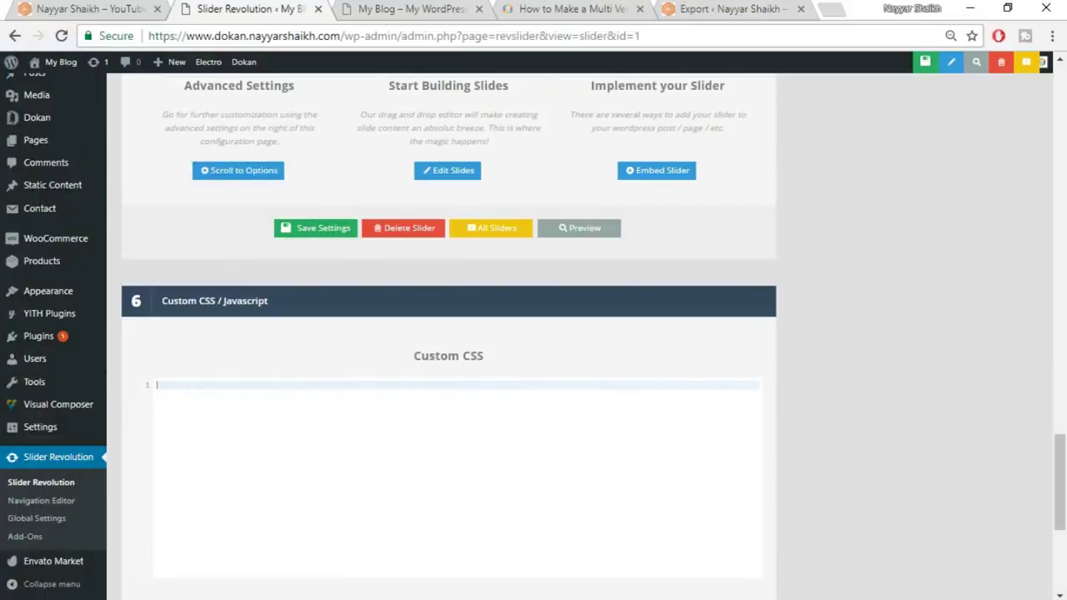
key(ctrl+v)
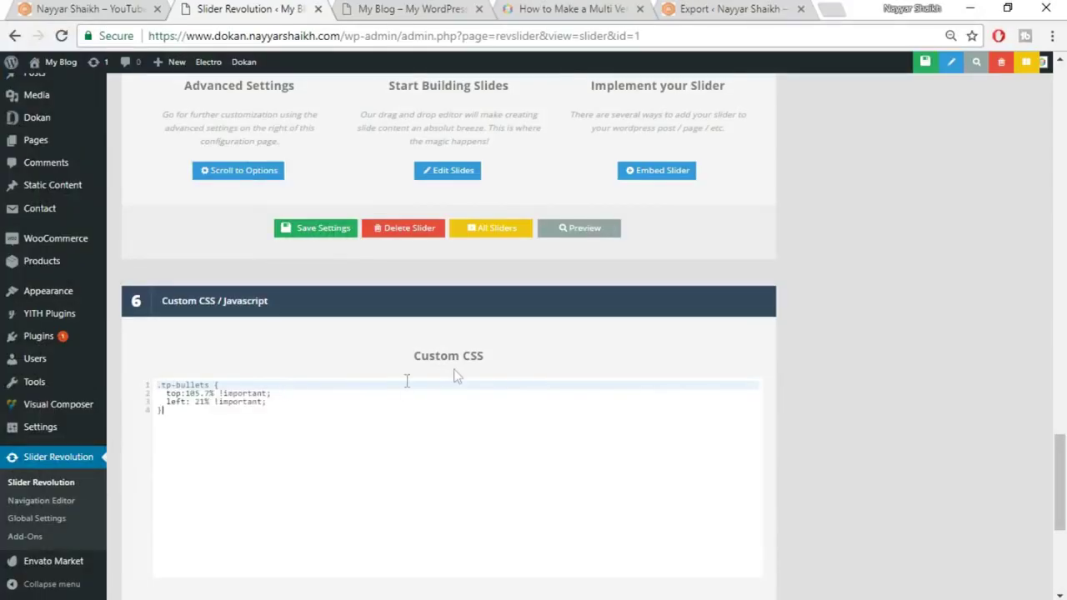
scroll(492, 457, down, 3)
scroll(496, 460, up, 11)
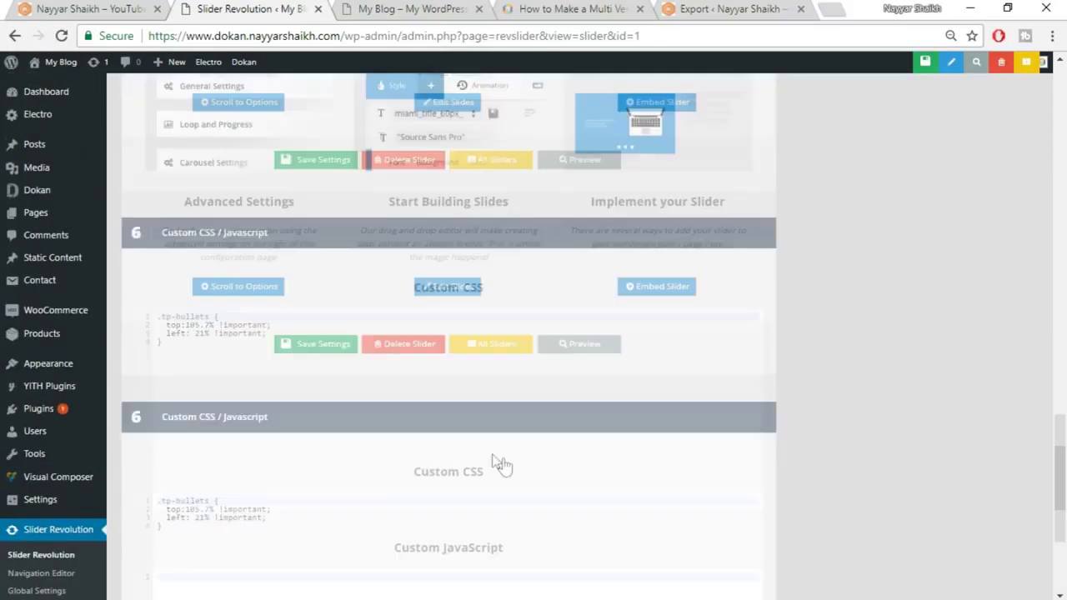
scroll(504, 464, up, 10)
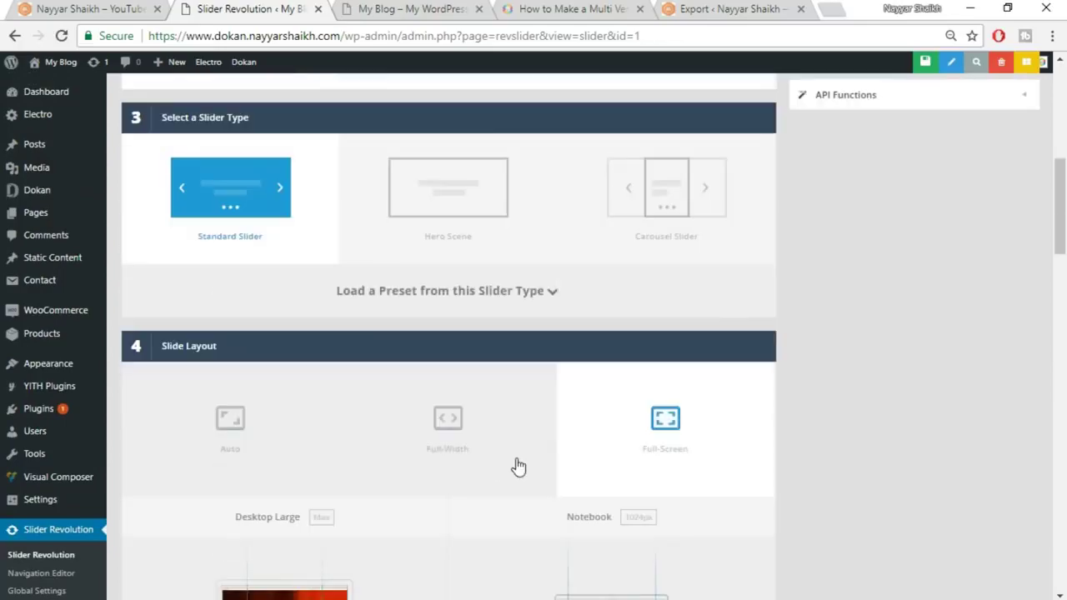
Turn on Show Background Image under Layout & Visual, checking the reference storefront slider.
scroll(517, 467, up, 5)
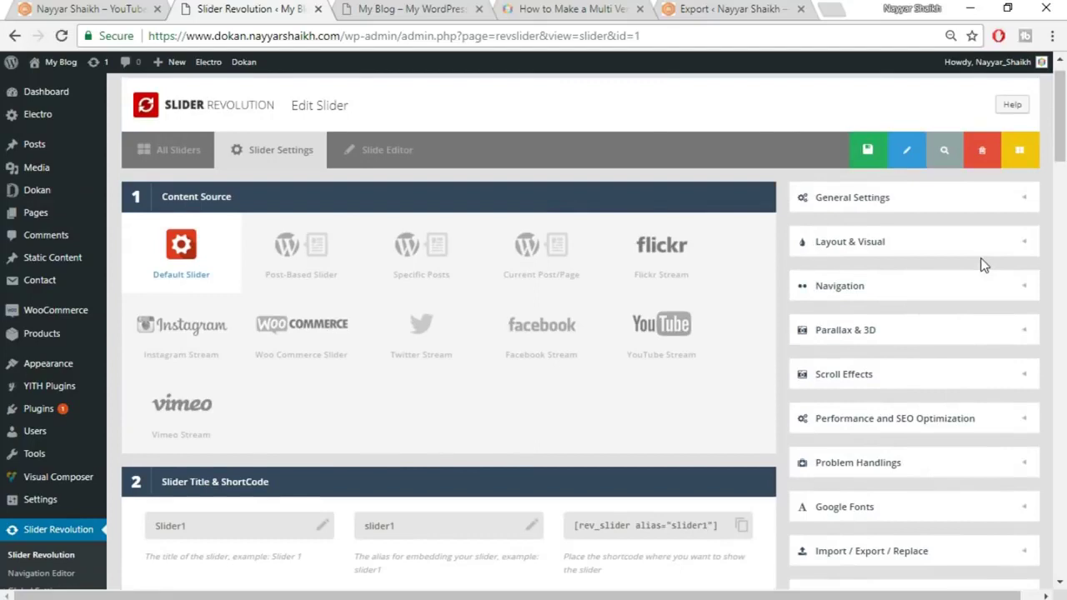
click(888, 255)
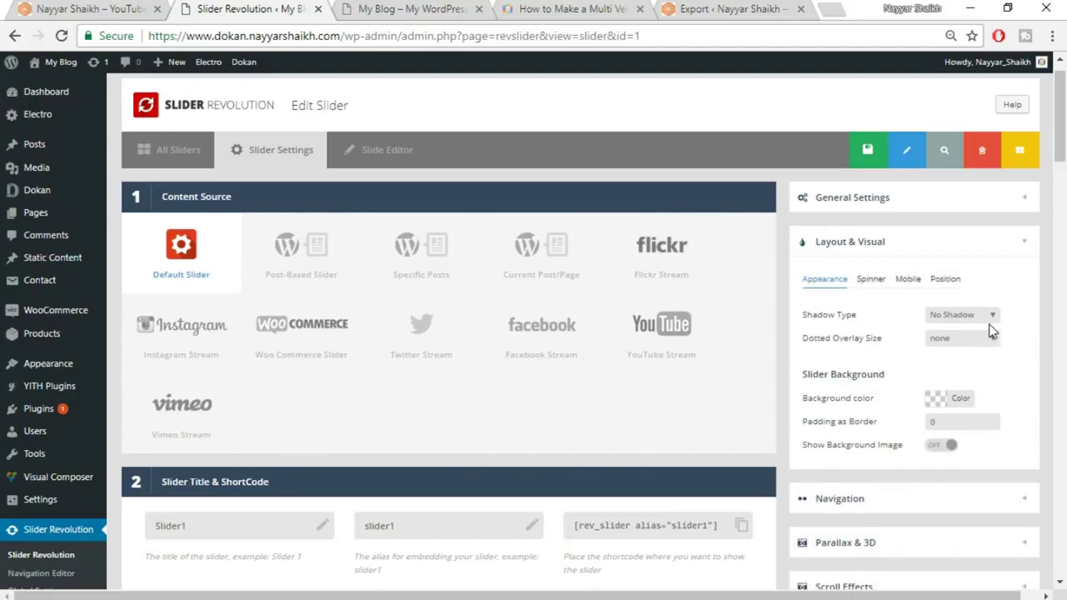
click(939, 447)
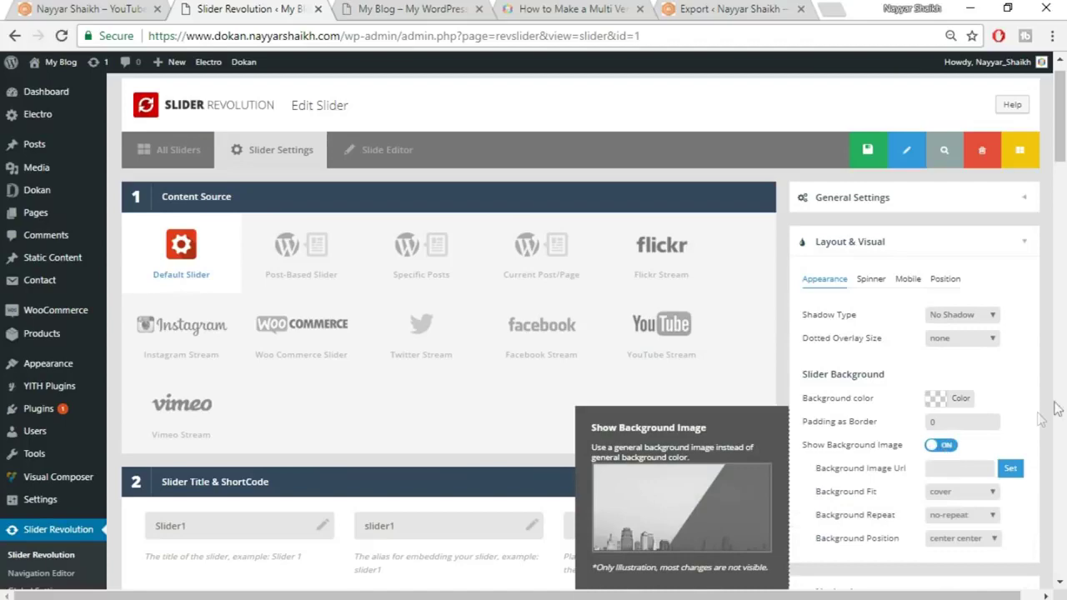
scroll(1043, 383, down, 1)
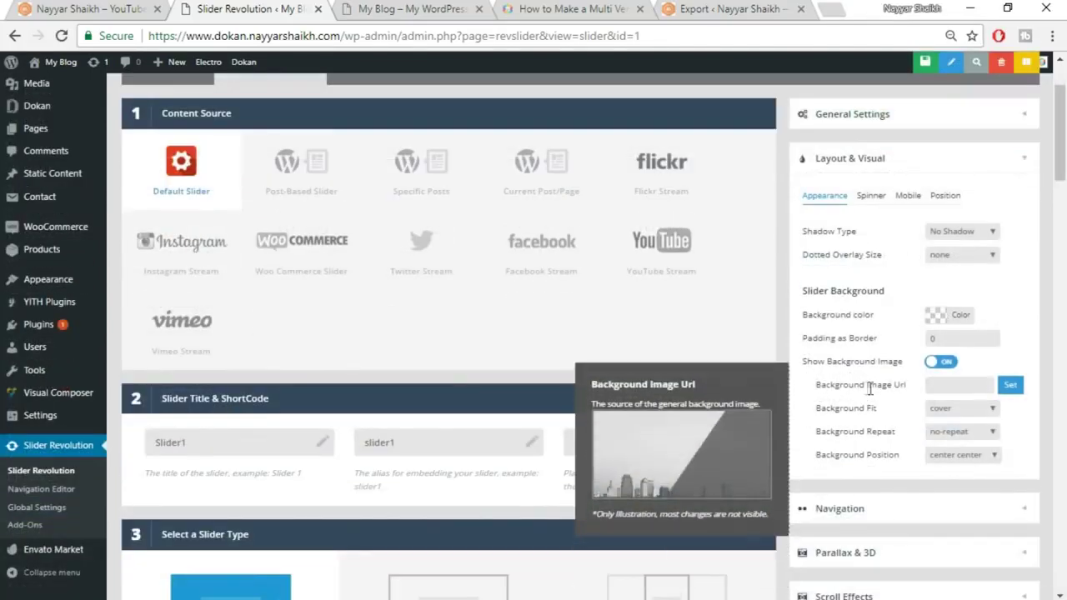
click(146, 8)
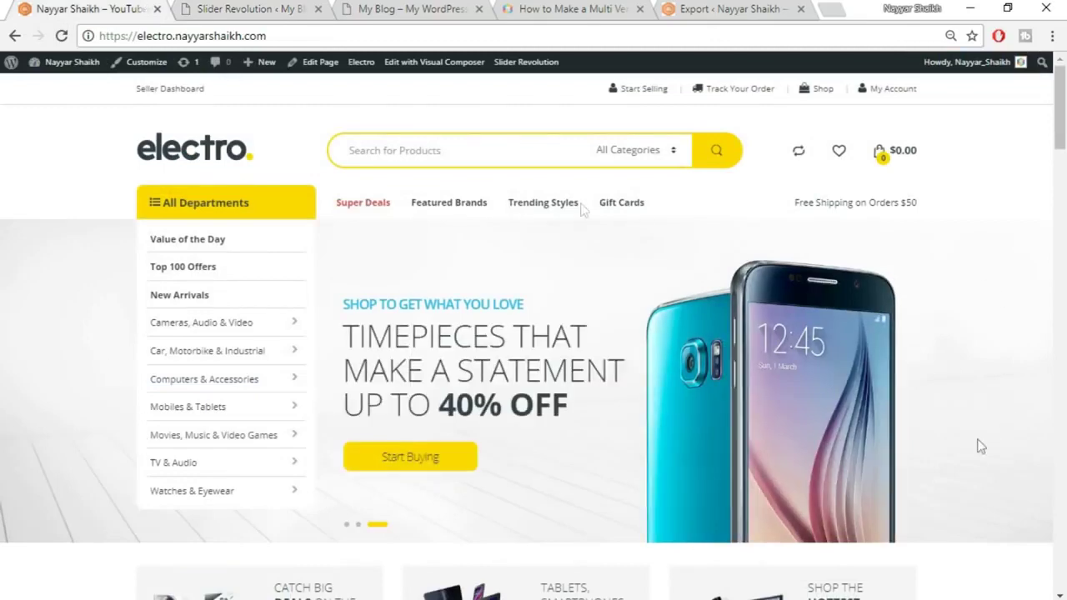
click(250, 8)
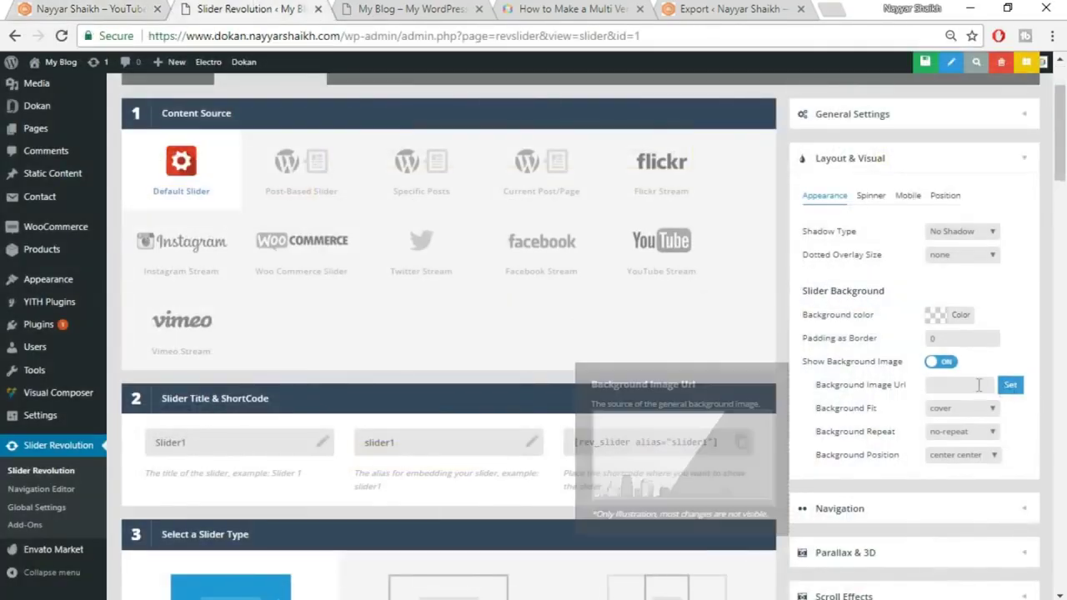
Upload the Slider BG image from Resources > Images > Slider.
click(1011, 383)
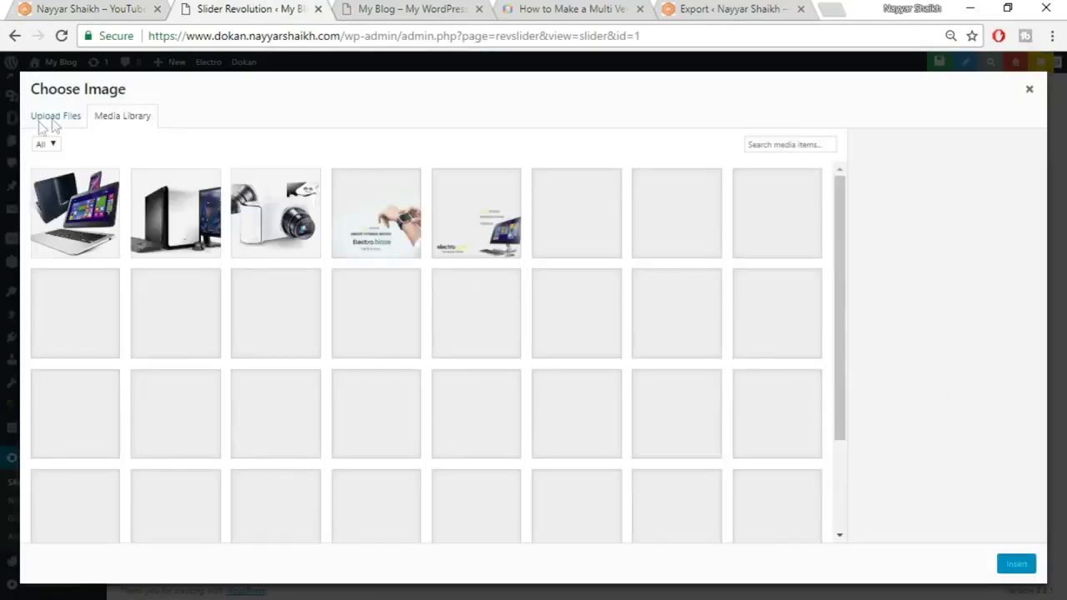
click(53, 125)
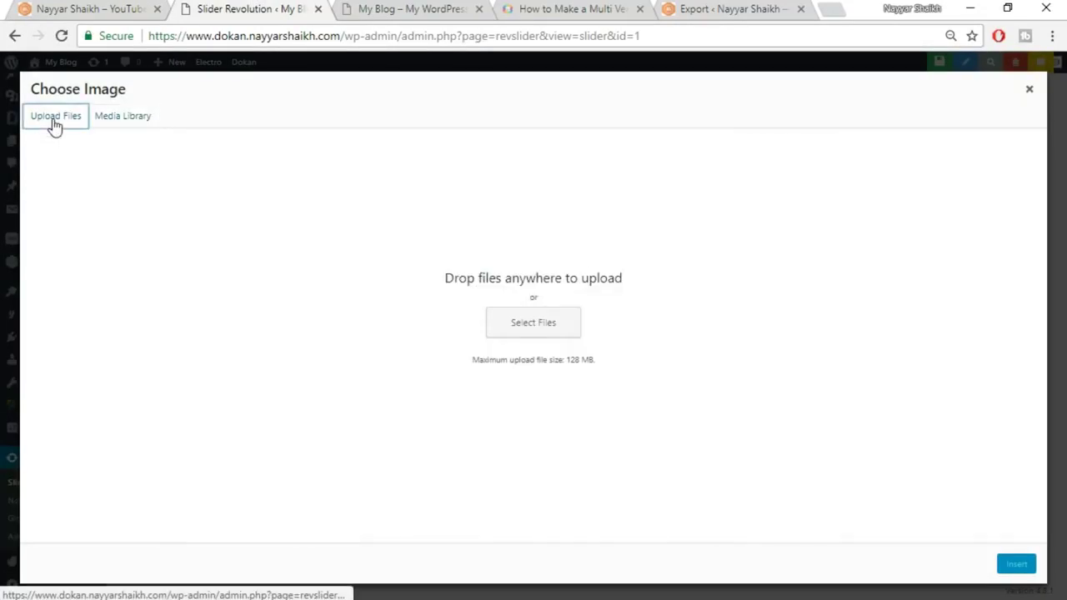
click(519, 323)
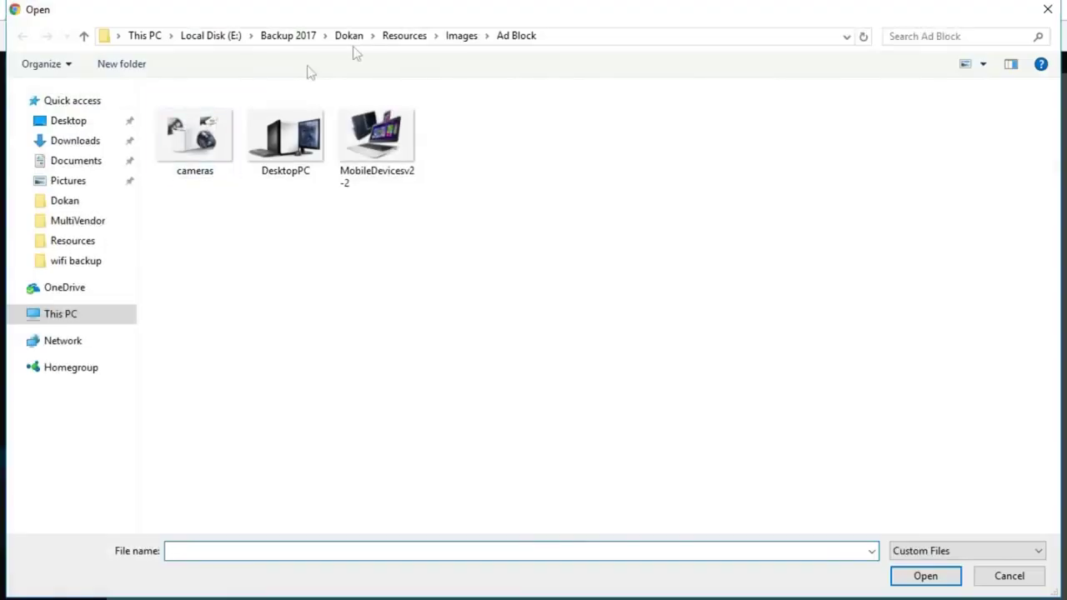
click(400, 37)
double_click(231, 118)
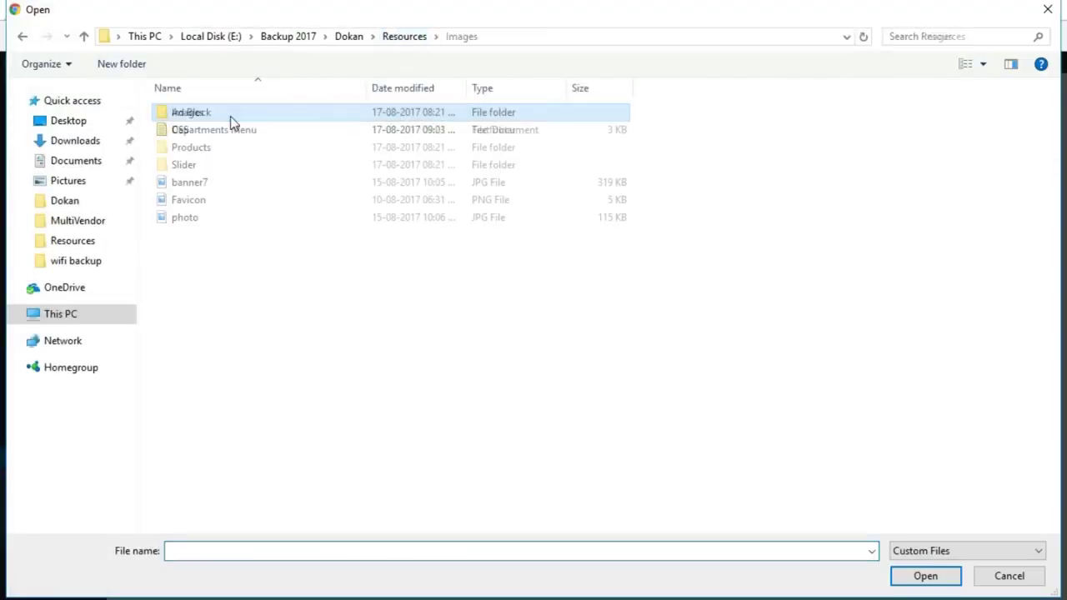
click(214, 170)
double_click(214, 169)
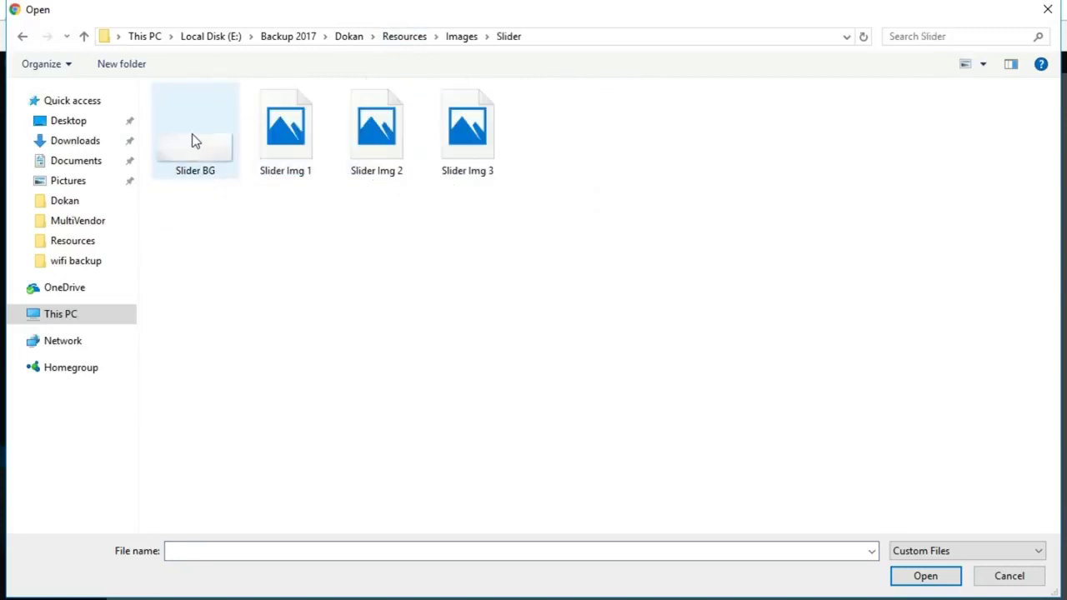
click(196, 147)
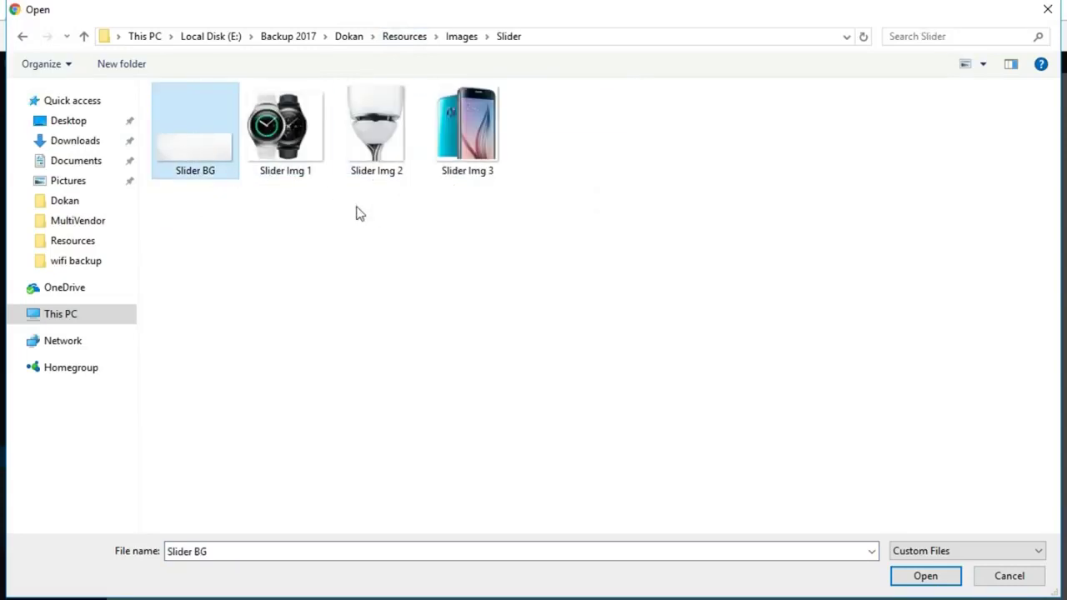
click(925, 576)
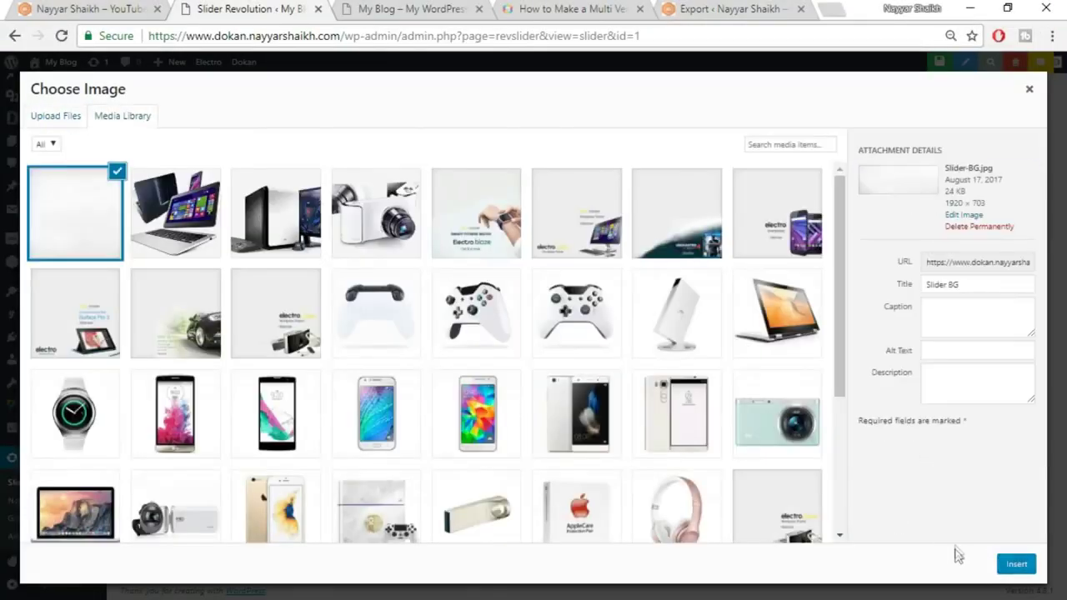
Insert Slider-BG.jpg as the background with cover fit, no-repeat and center center position.
click(1017, 565)
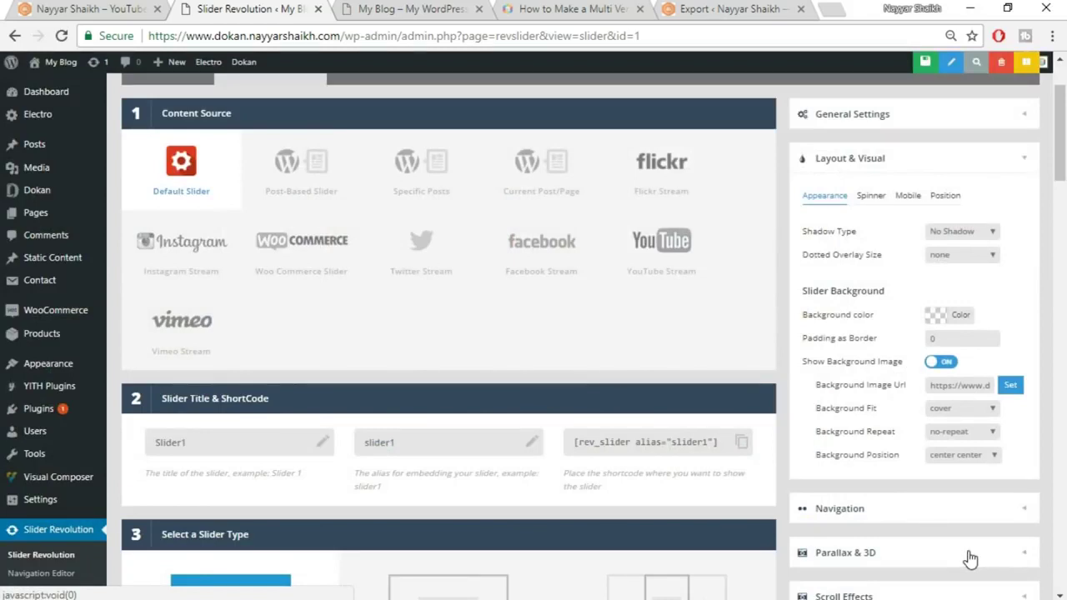
mouse_move(960, 415)
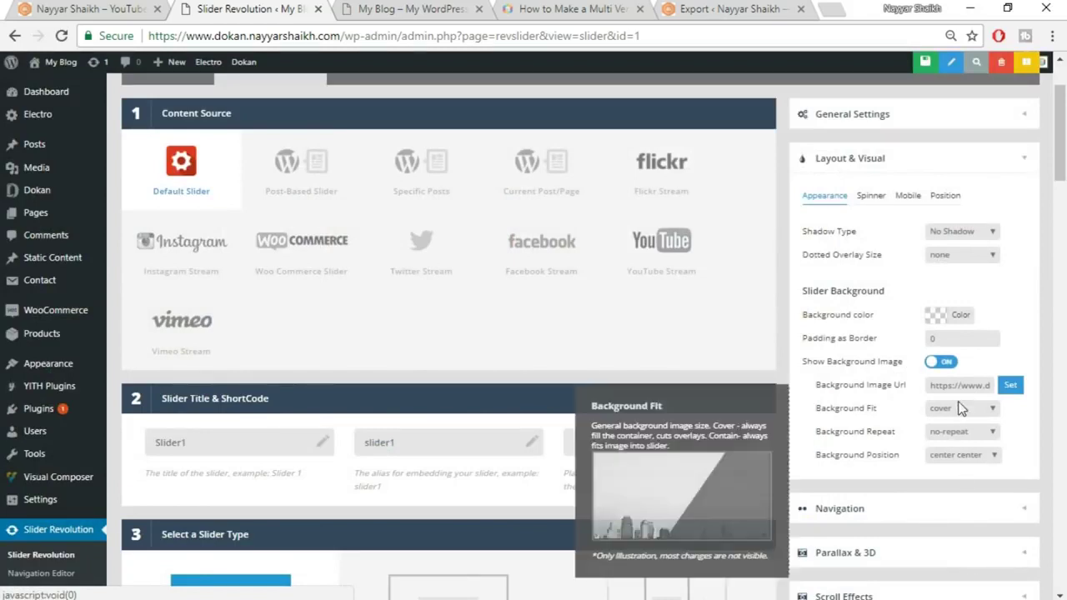
mouse_move(967, 434)
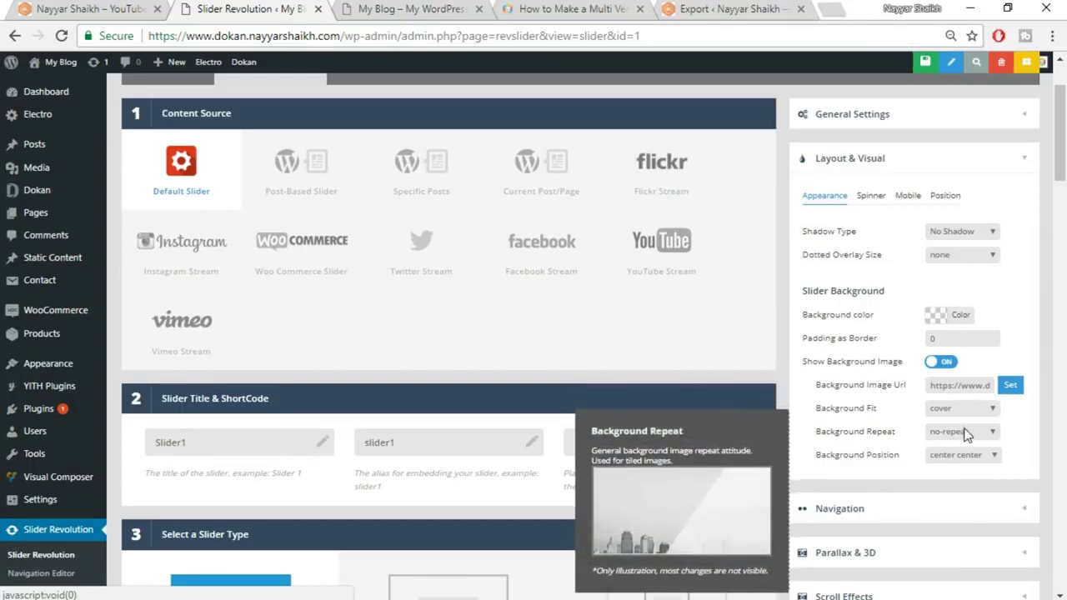
mouse_move(973, 463)
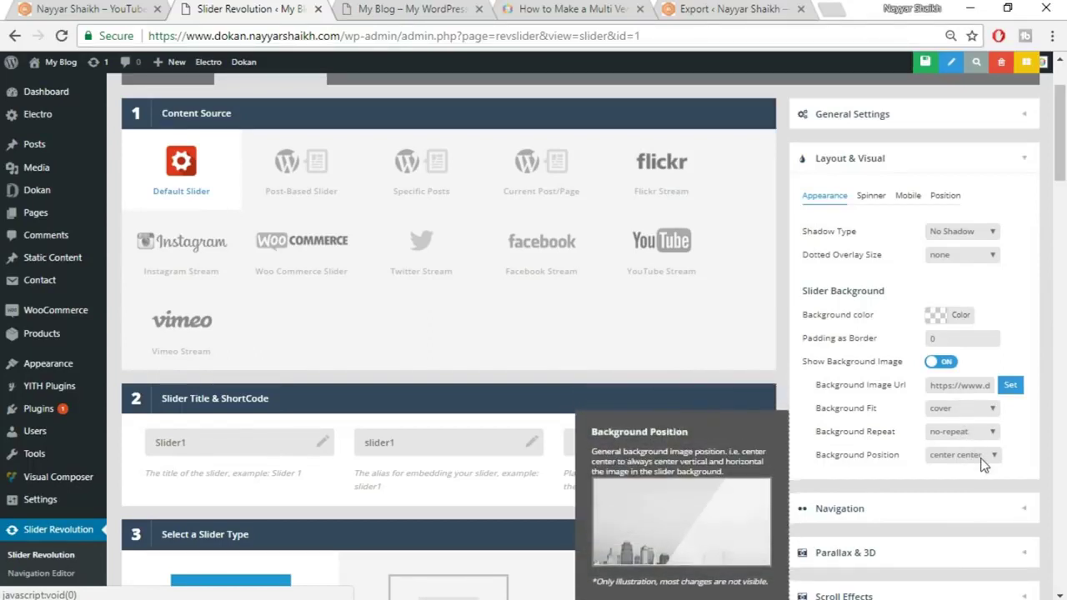
click(1028, 163)
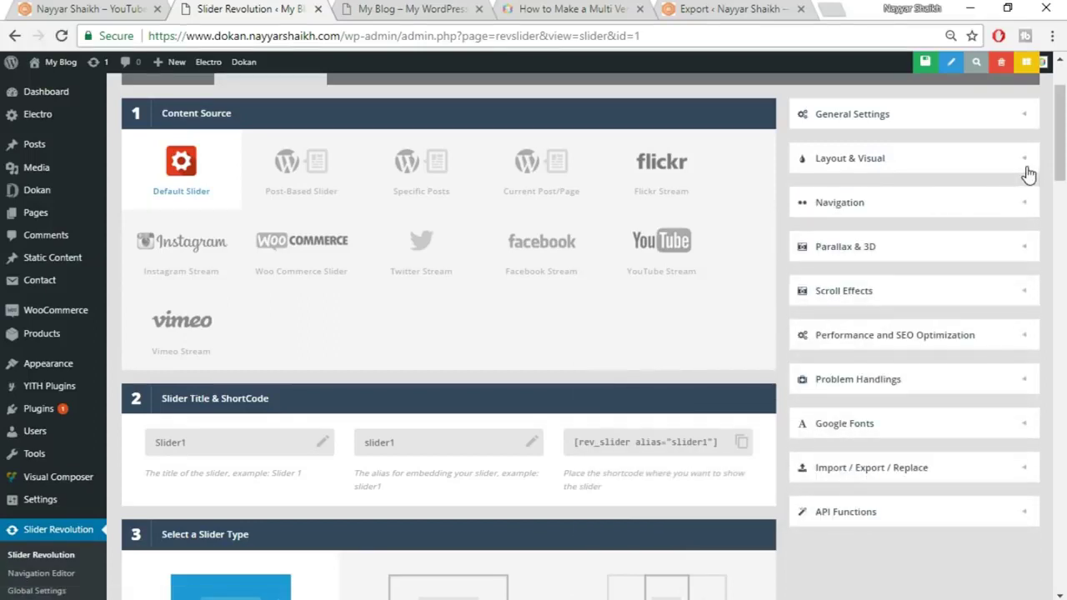
Enable navigation arrows and horizontal Hesperiden navigation bullets in the Navigation panel.
click(921, 202)
click(944, 282)
click(851, 242)
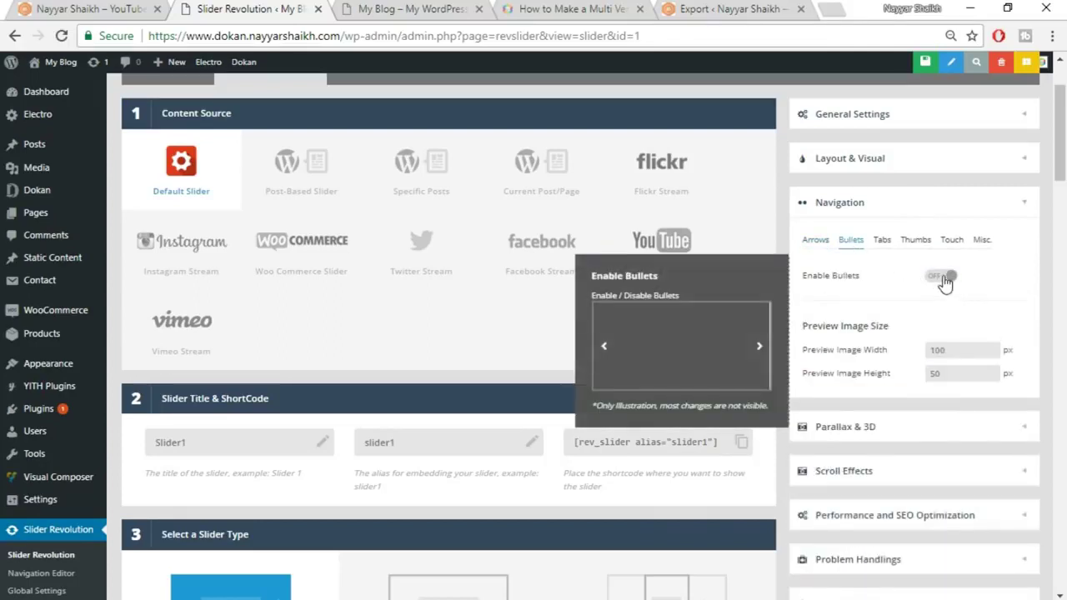
click(943, 278)
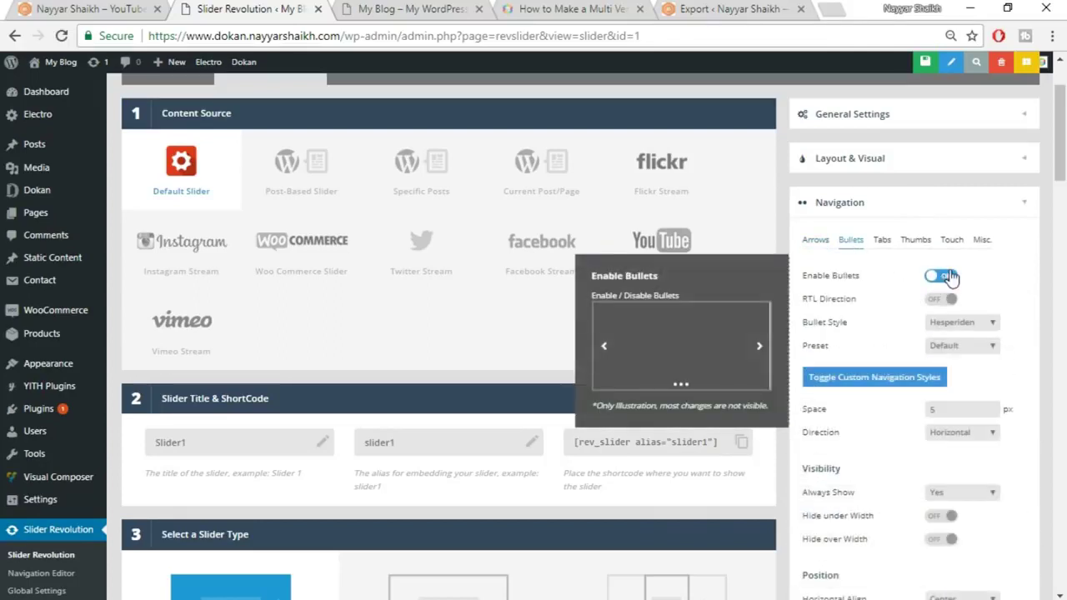
click(1024, 205)
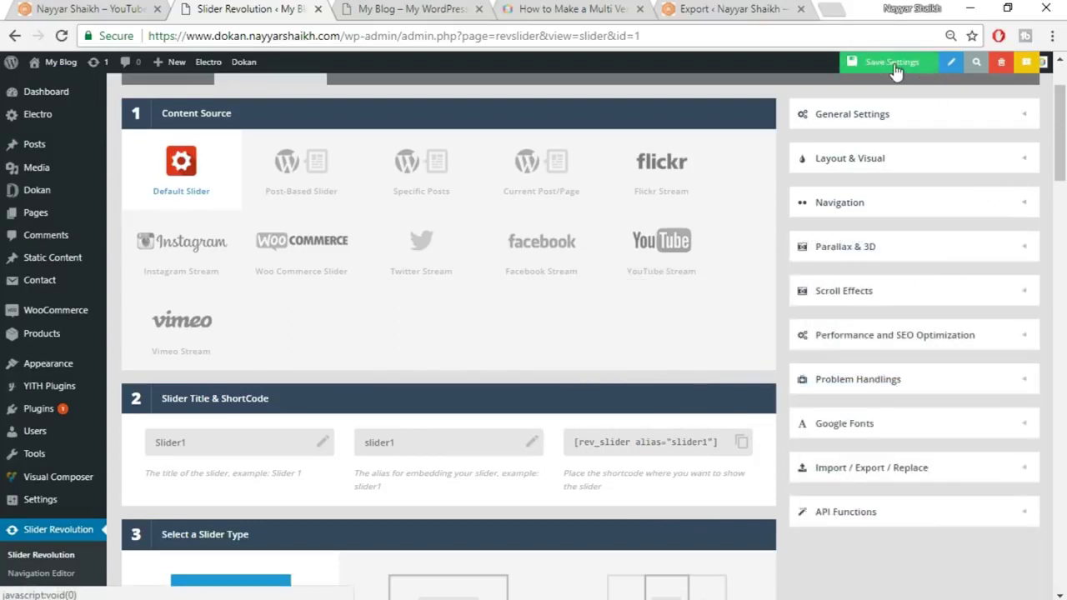
Save the slider settings and open the Slide Editor on the first slide, comparing the demo's smartwatch slide.
click(898, 67)
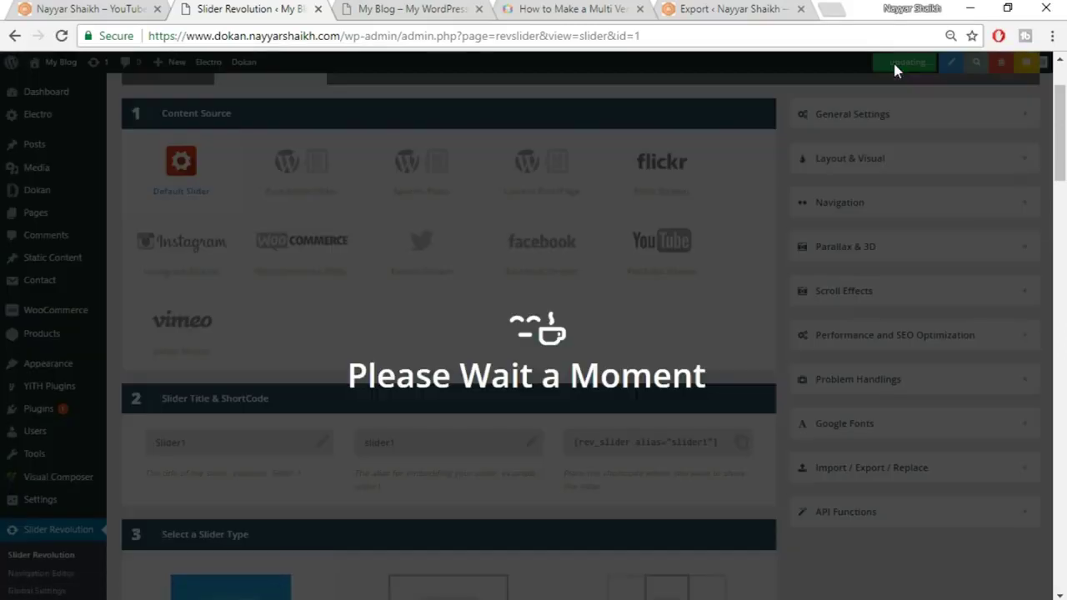
scroll(578, 243, up, 3)
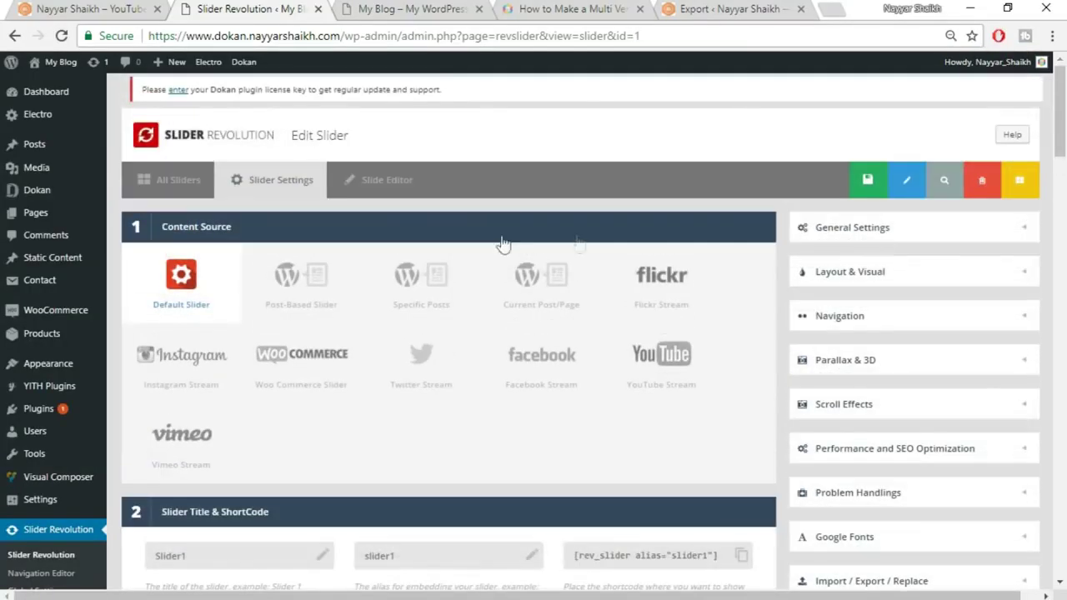
click(393, 184)
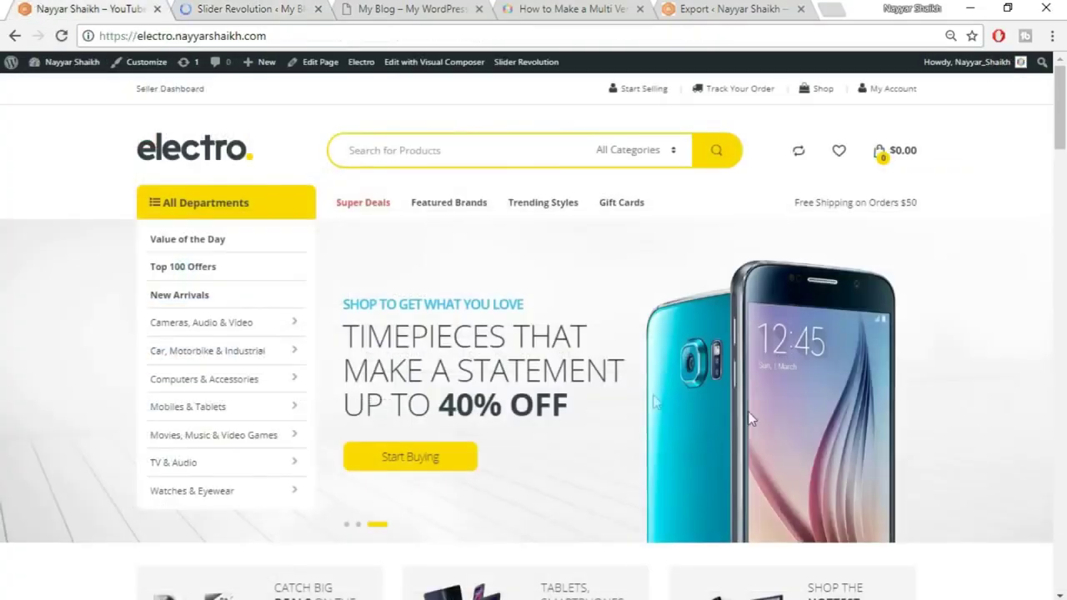
click(349, 526)
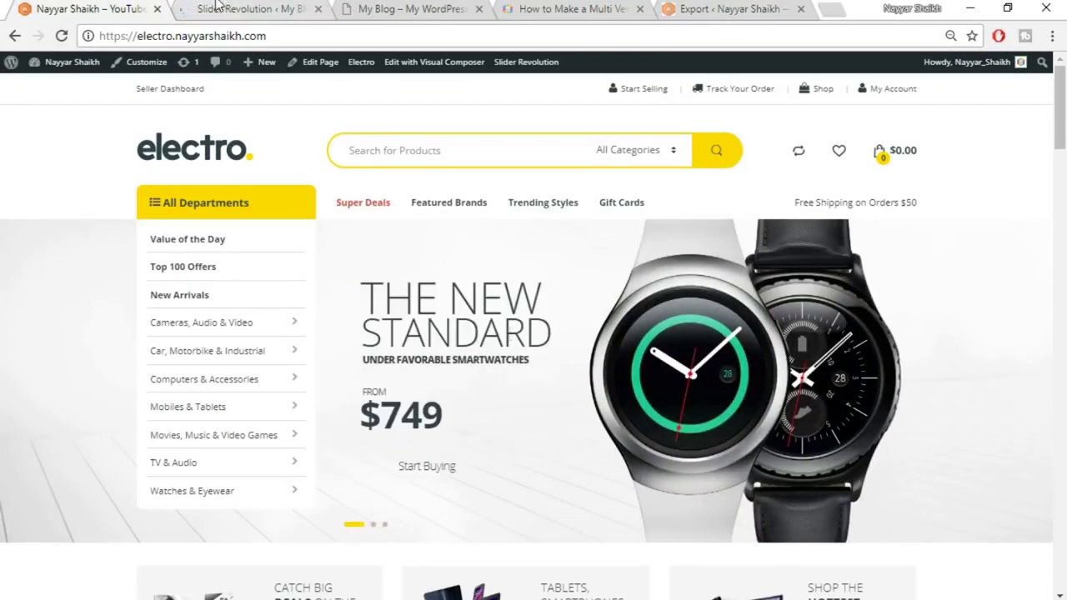
click(215, 9)
scroll(678, 200, down, 3)
scroll(679, 200, down, 3)
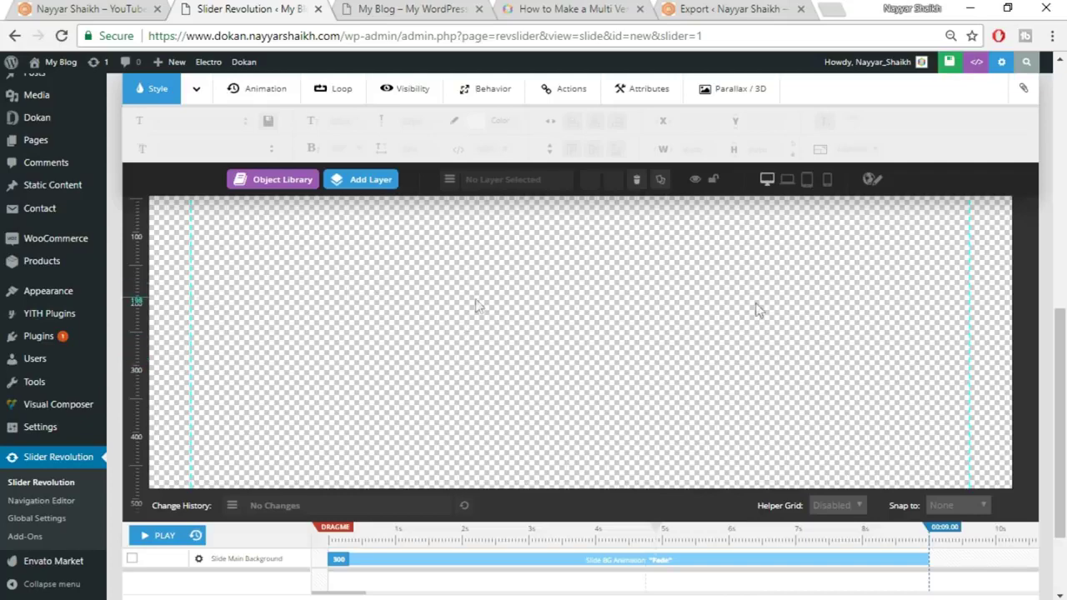
Add an image layer by uploading Slider Img 1 and inserting the 1580 × 1448 watch photo.
click(116, 7)
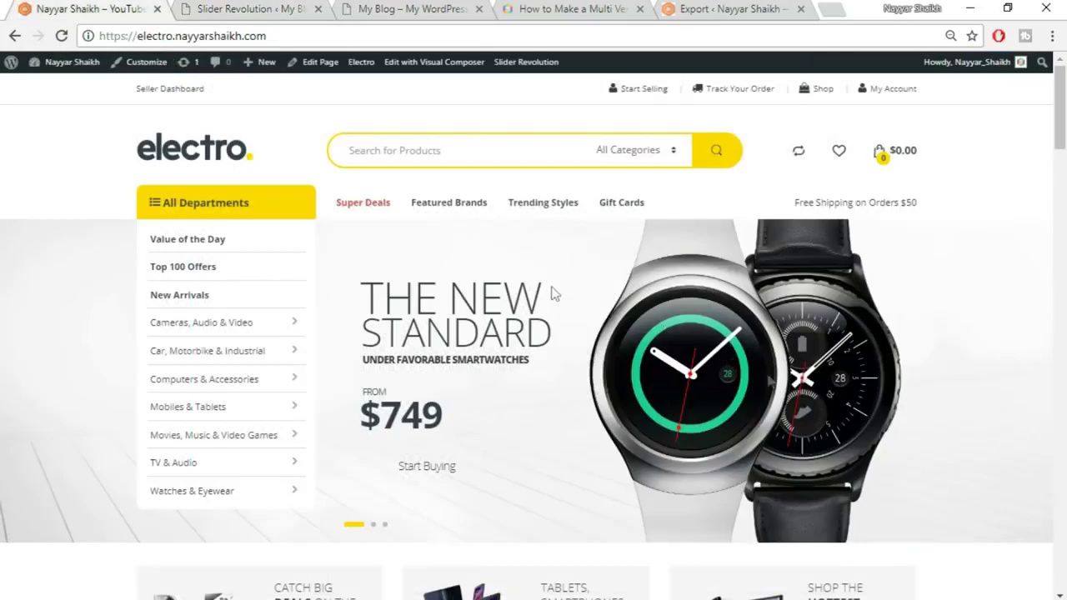
click(245, 6)
mouse_move(374, 184)
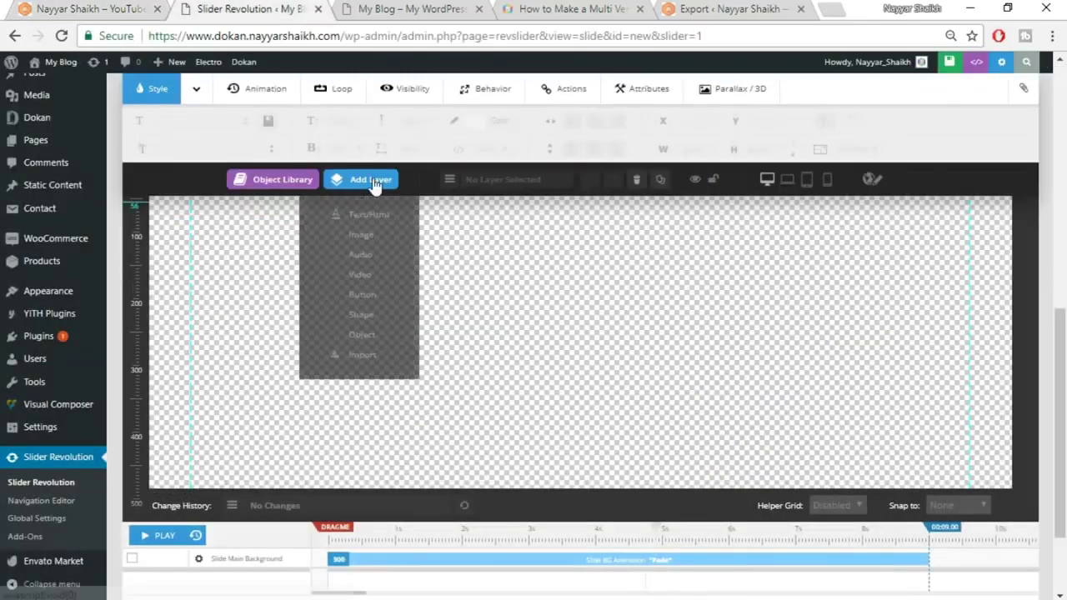
click(365, 241)
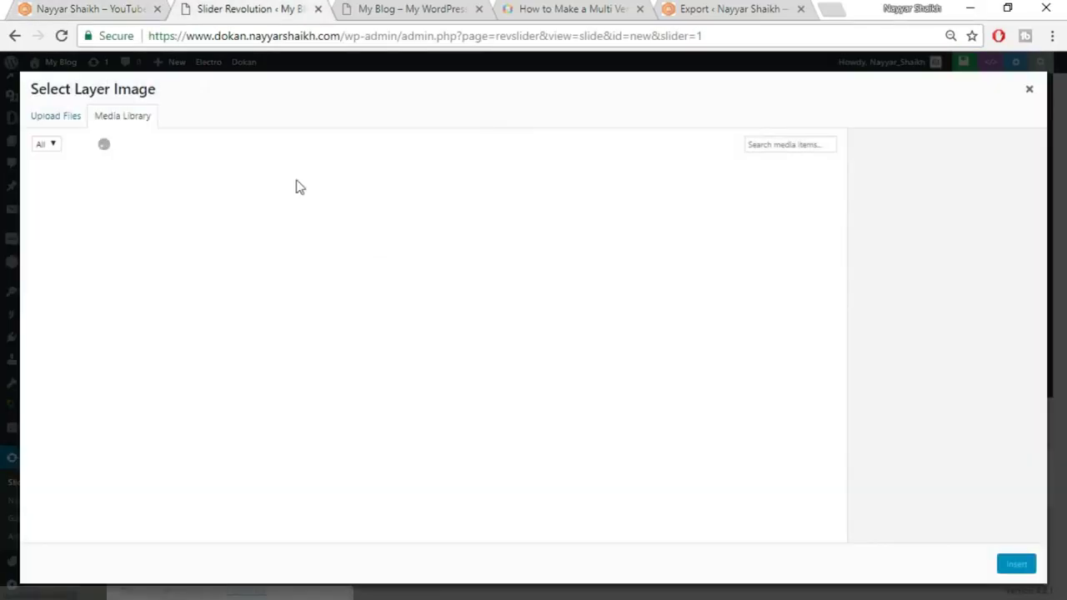
click(56, 119)
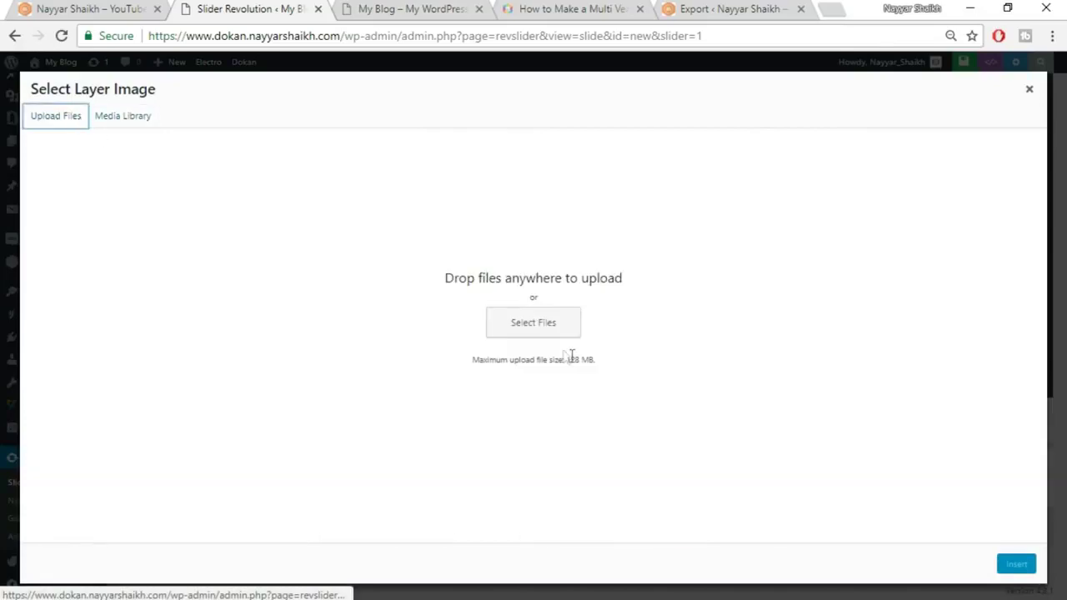
click(545, 329)
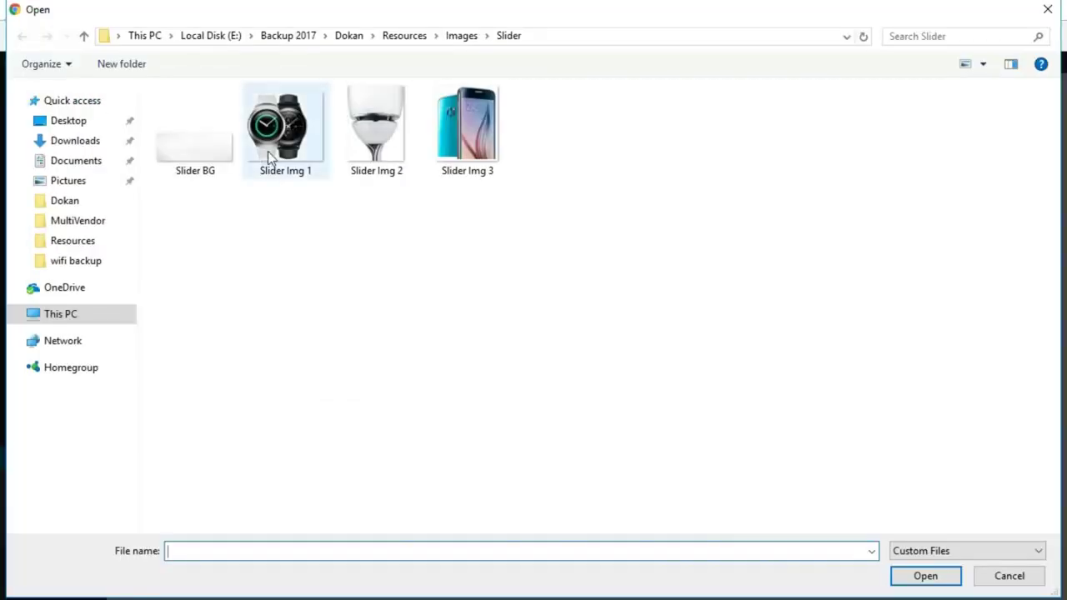
click(284, 140)
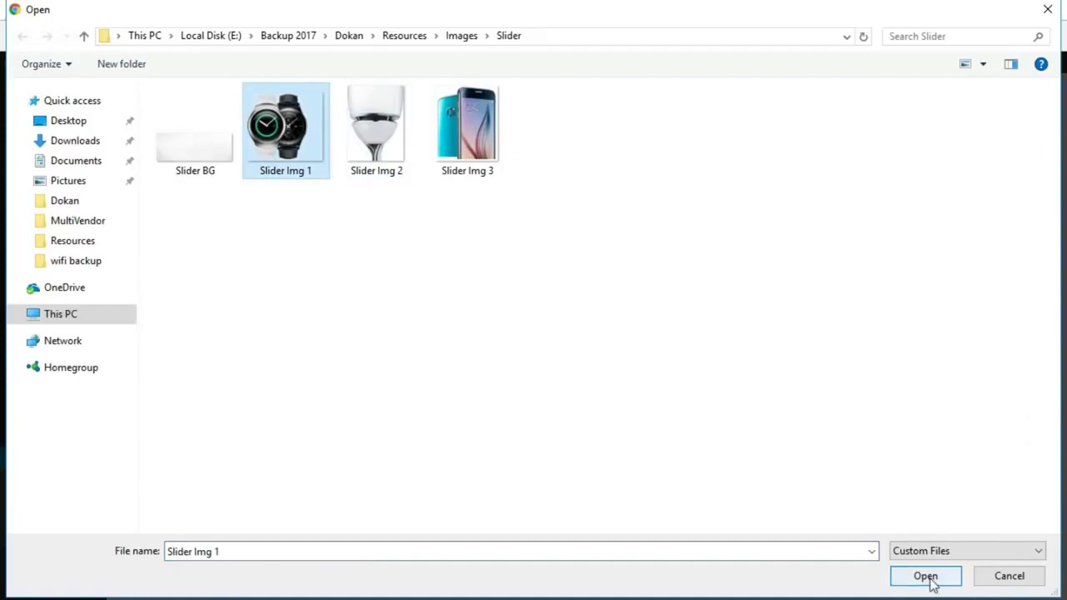
click(930, 577)
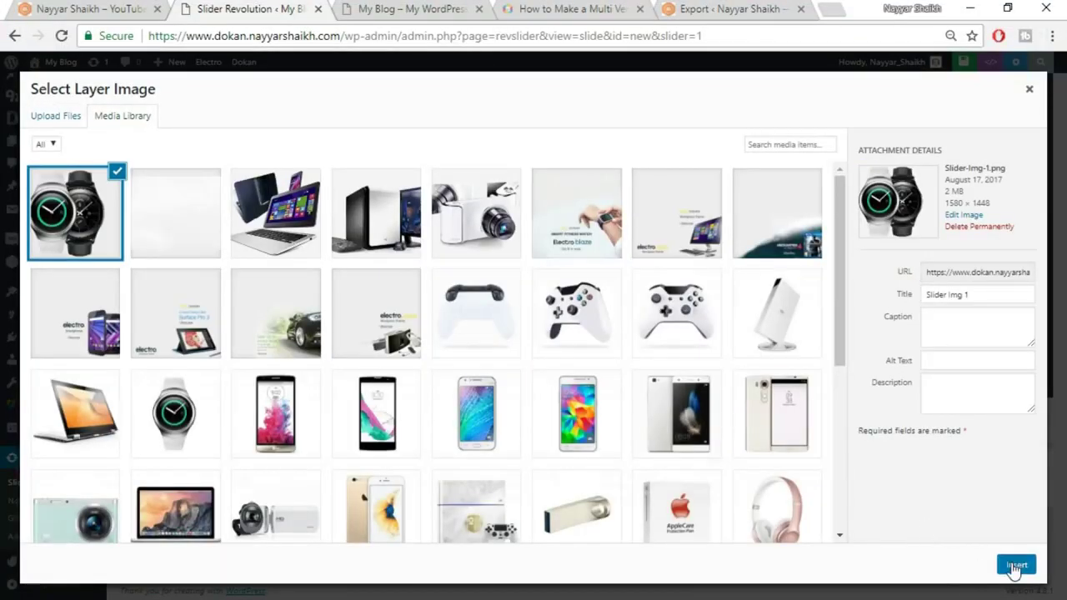
click(1014, 567)
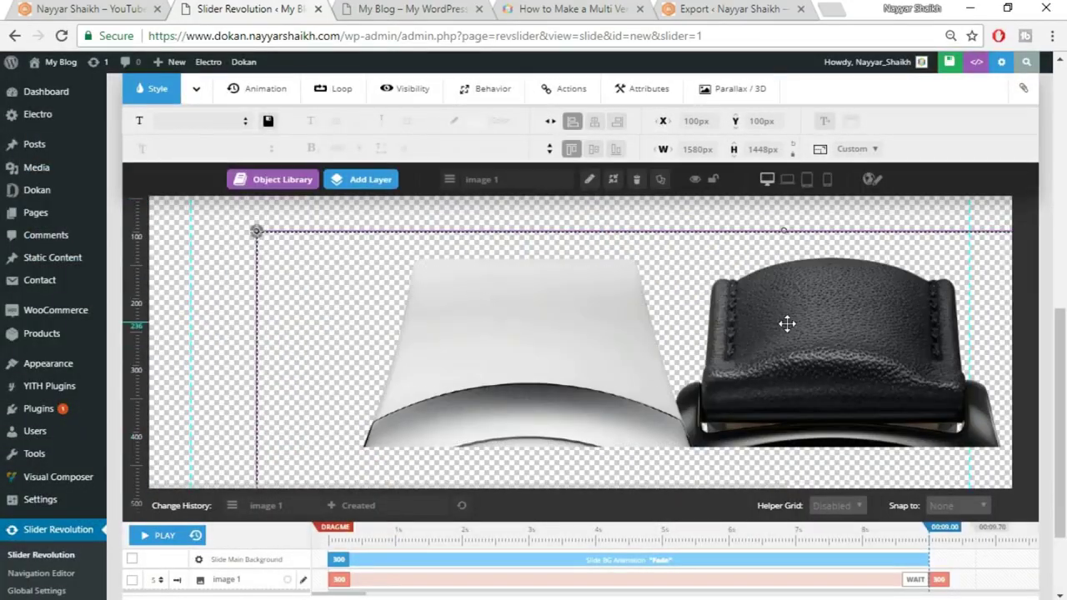
Resize the watch image to 500px tall and move it to the top right of the slide (X 705, Y -11).
drag(753, 276, 779, 312)
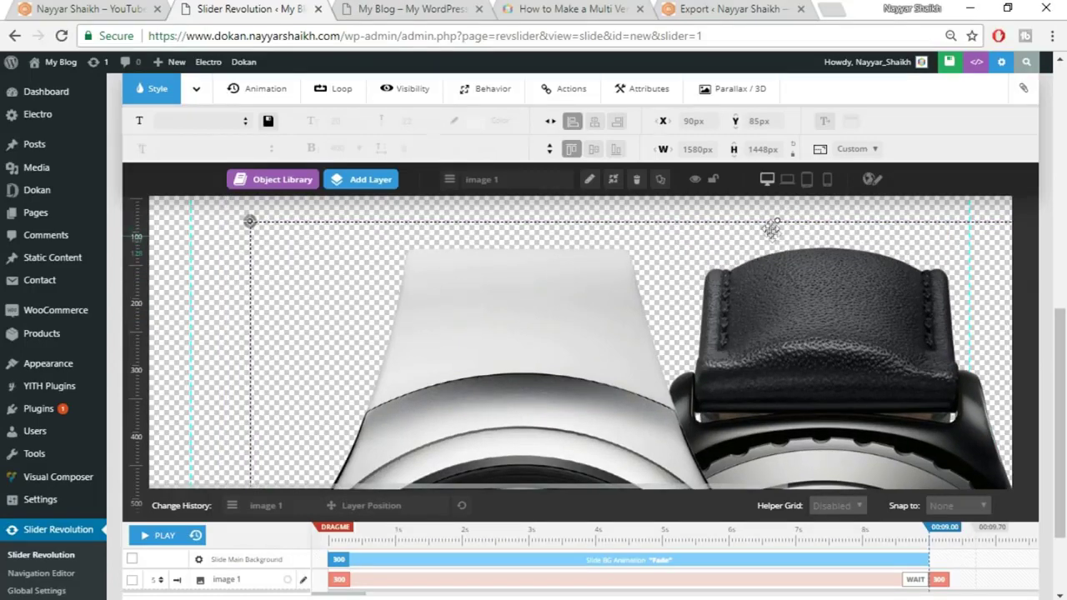
click(774, 267)
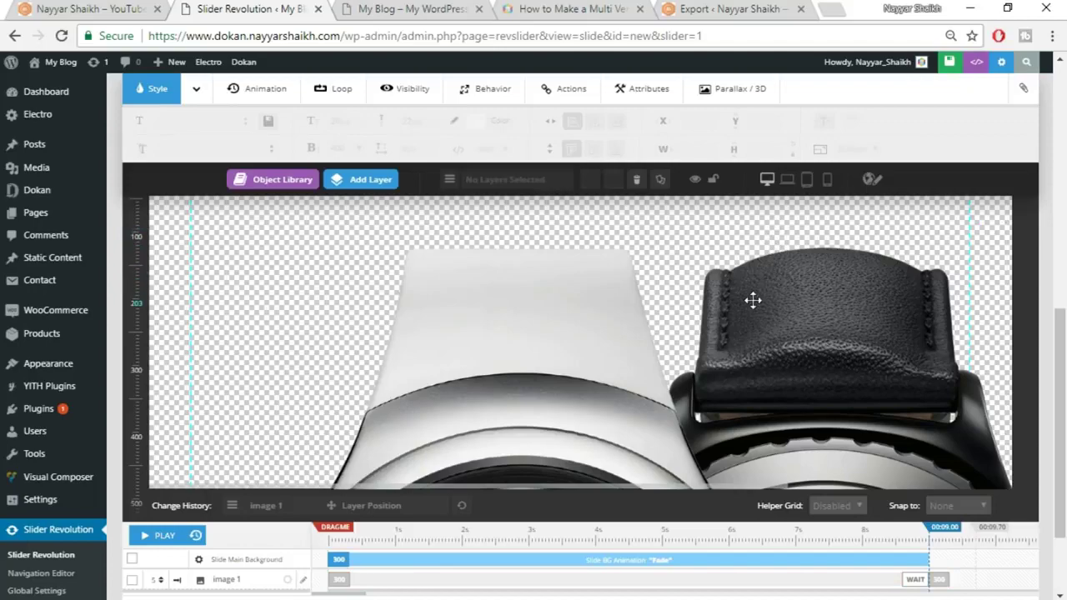
click(753, 301)
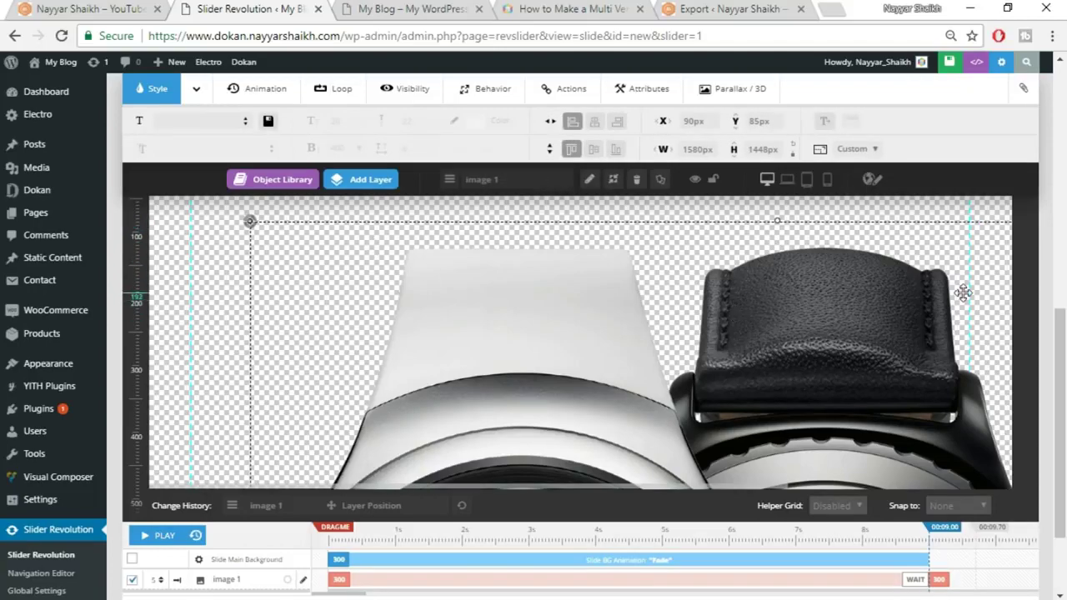
scroll(963, 292, up, 2)
scroll(939, 302, down, 2)
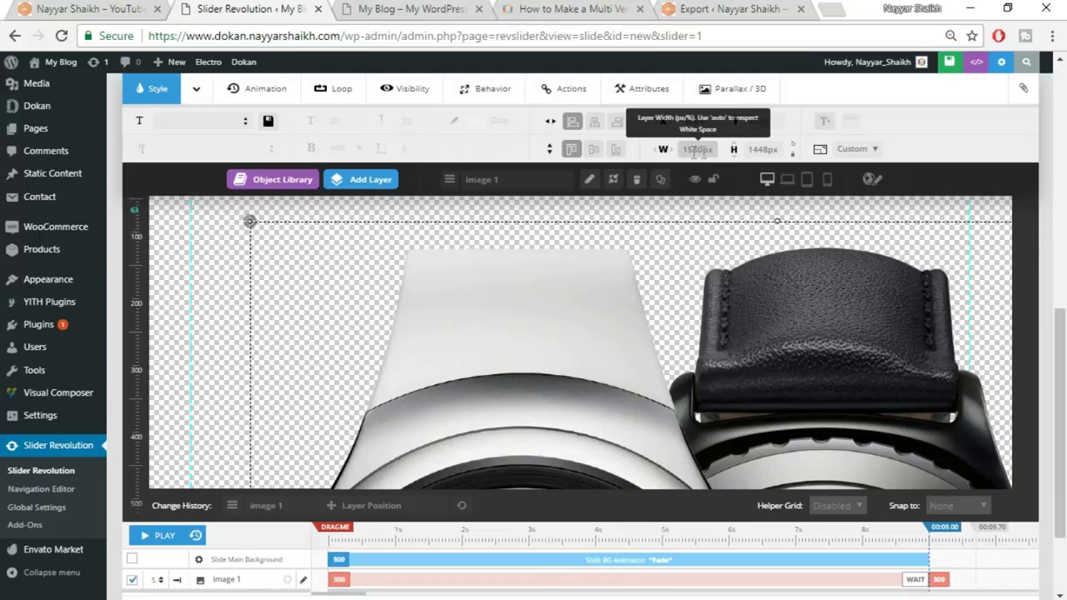
click(763, 149)
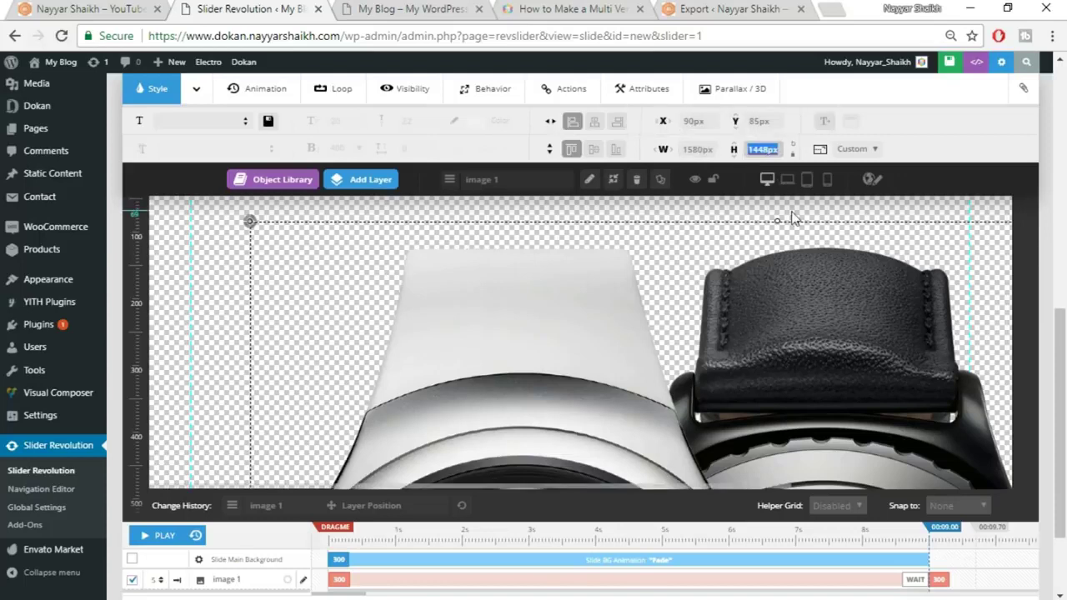
click(911, 152)
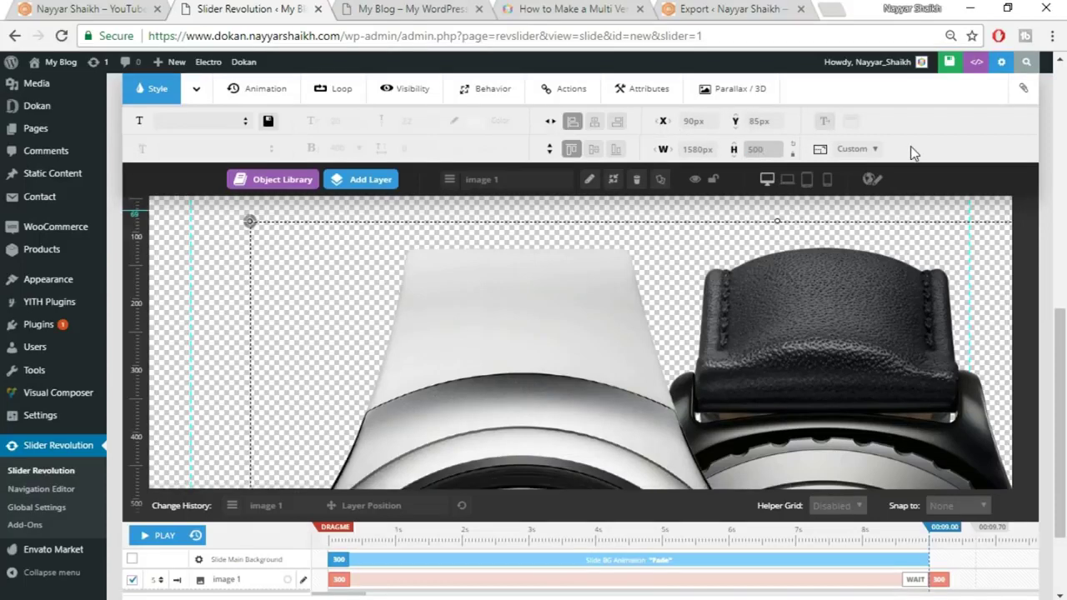
drag(483, 370, 802, 344)
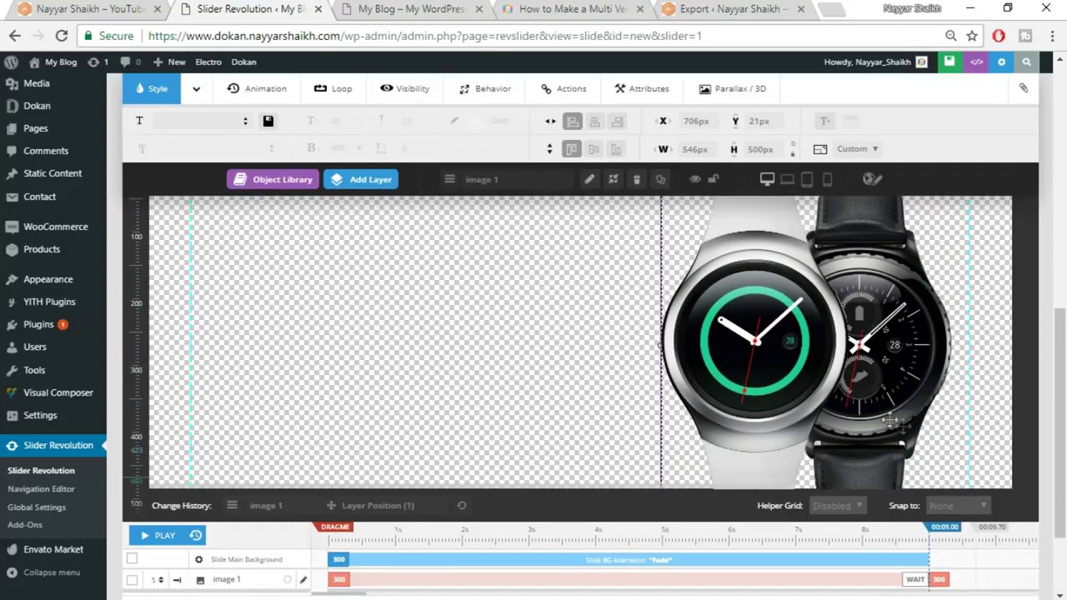
drag(1060, 336, 1061, 315)
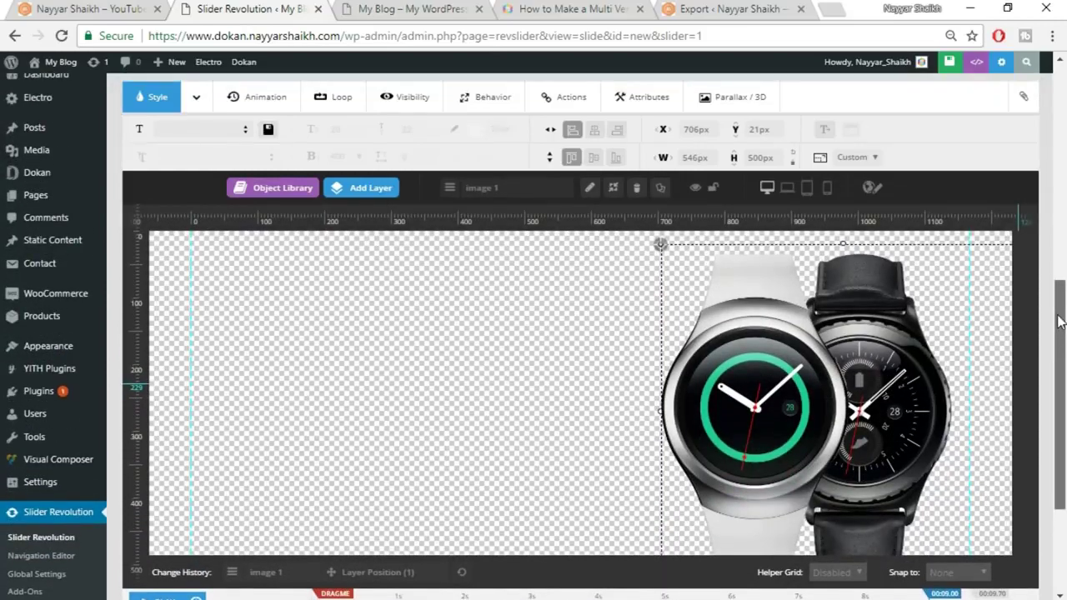
drag(809, 385, 809, 364)
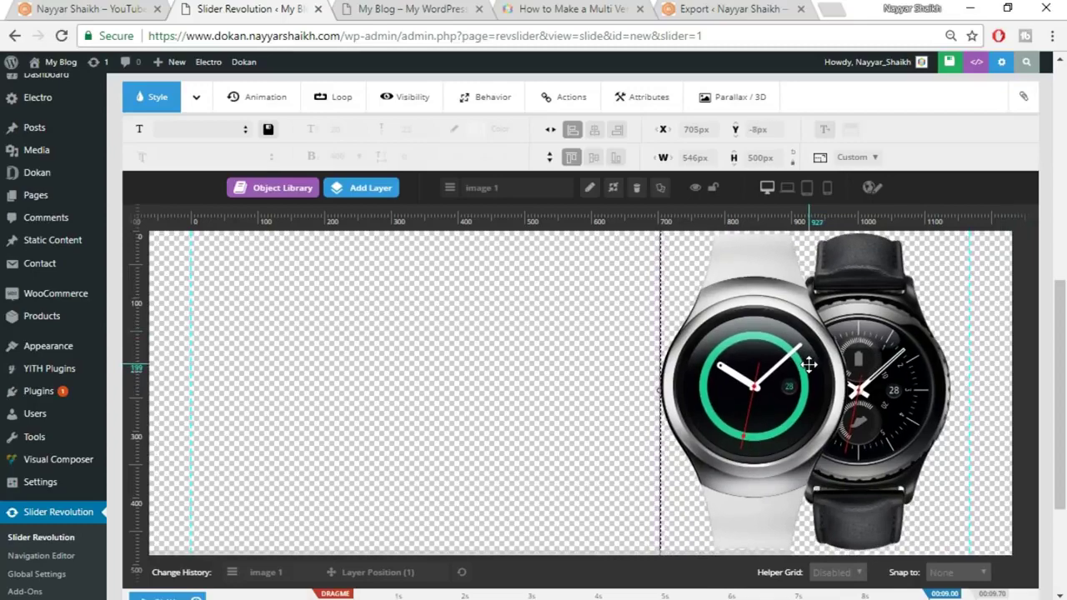
Play the first slide of the live storefront slider for reference, then return to the editor.
click(35, 7)
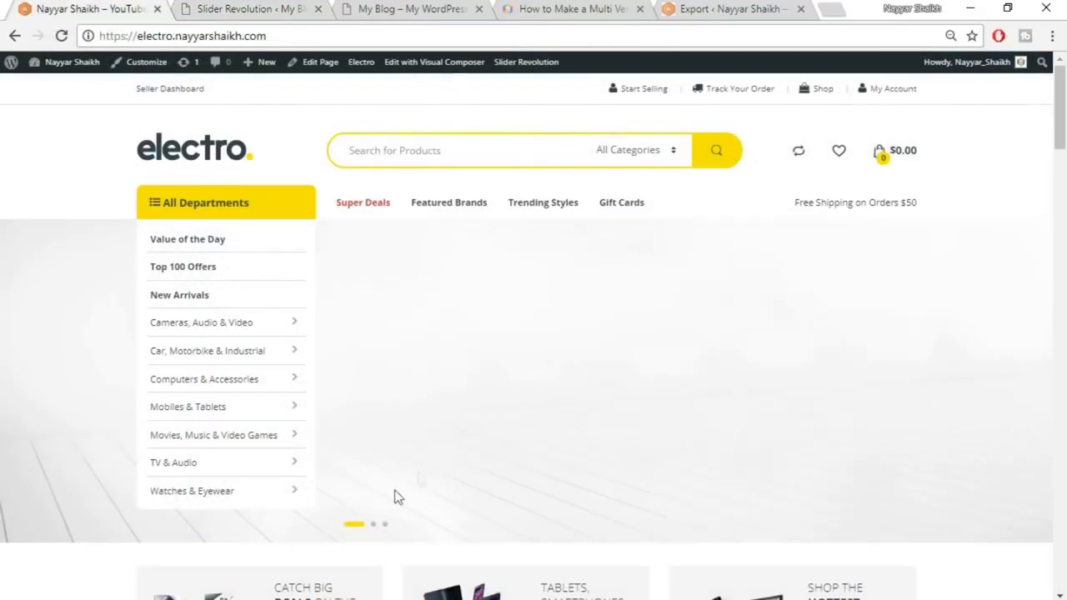
click(348, 527)
click(266, 7)
mouse_move(350, 188)
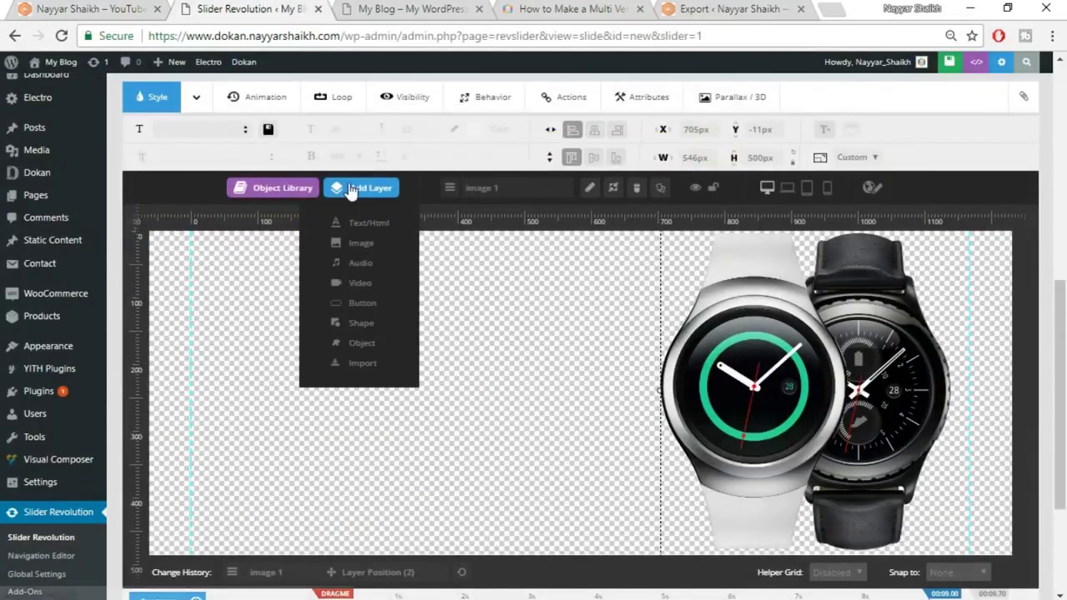
Add a text layer reading 'THE NEW' in place of the placeholder caption.
click(368, 236)
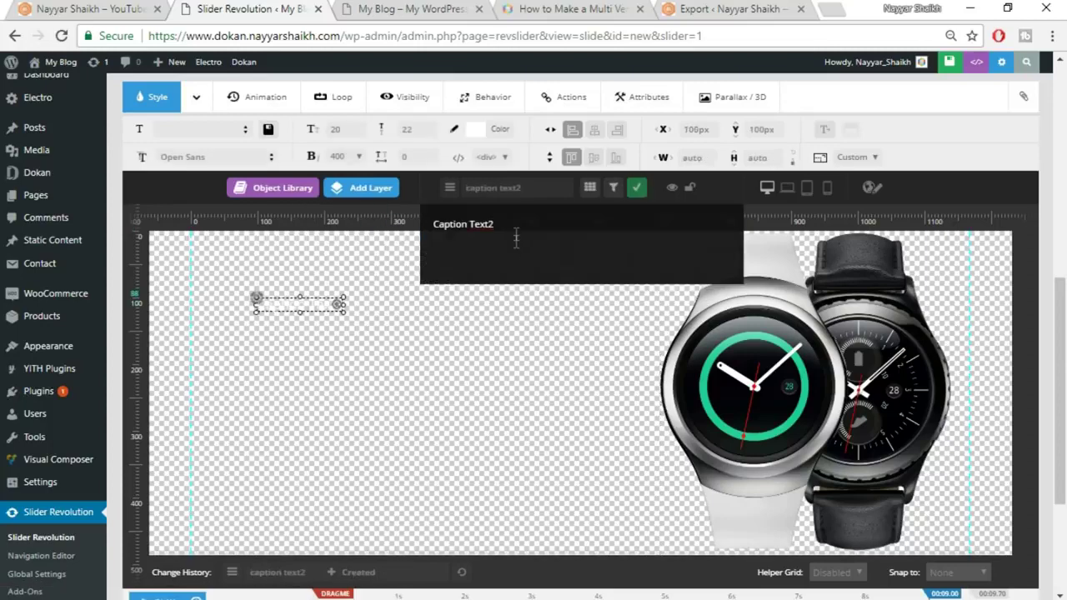
triple_click(516, 235)
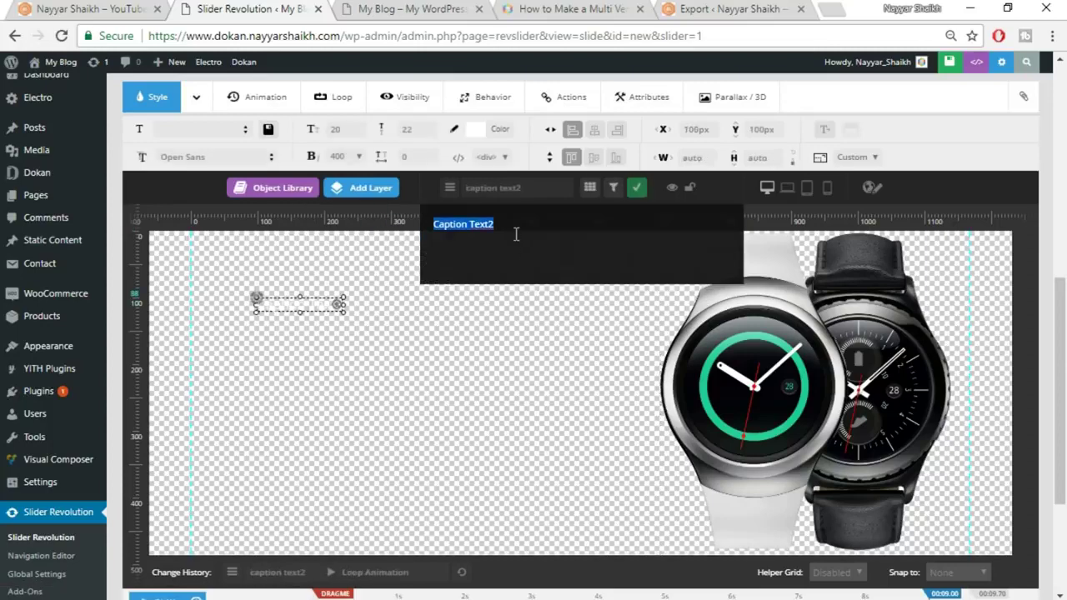
text(T)
text(E NEW)
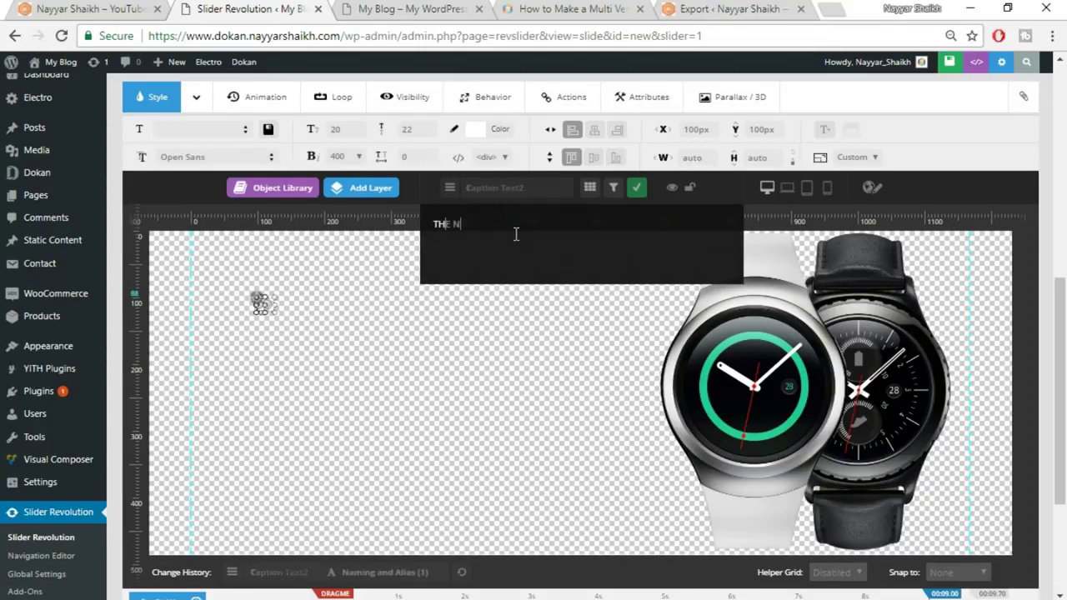
right_click(5, 7)
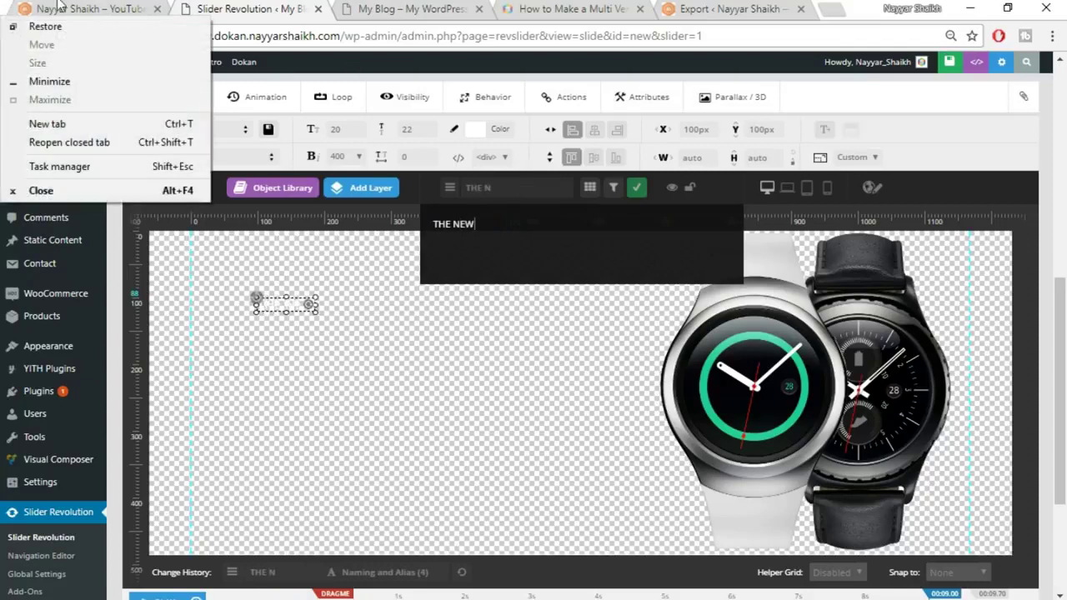
click(83, 8)
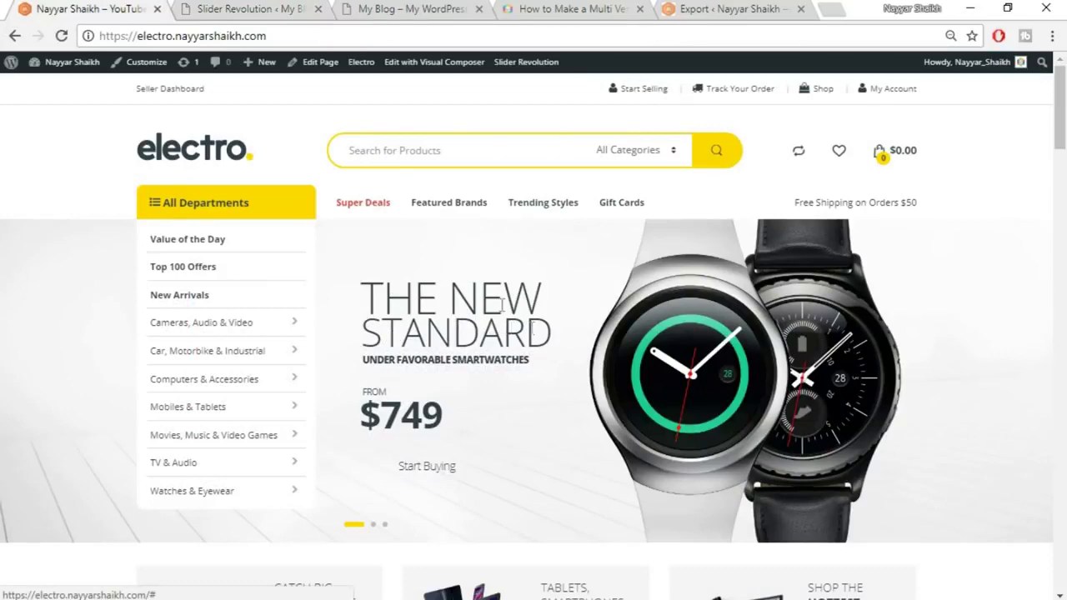
click(287, 7)
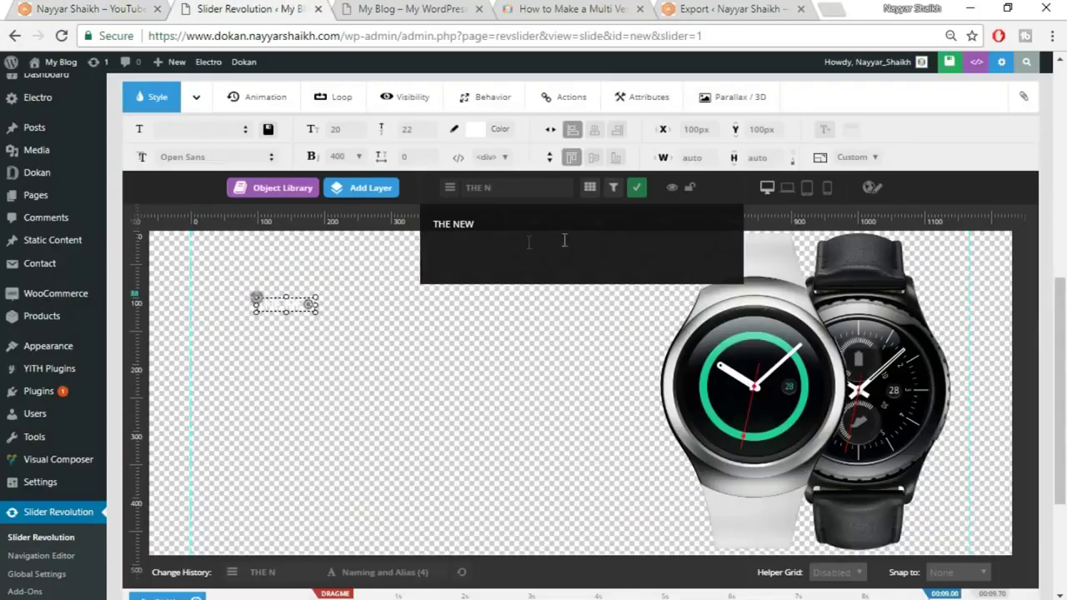
click(638, 190)
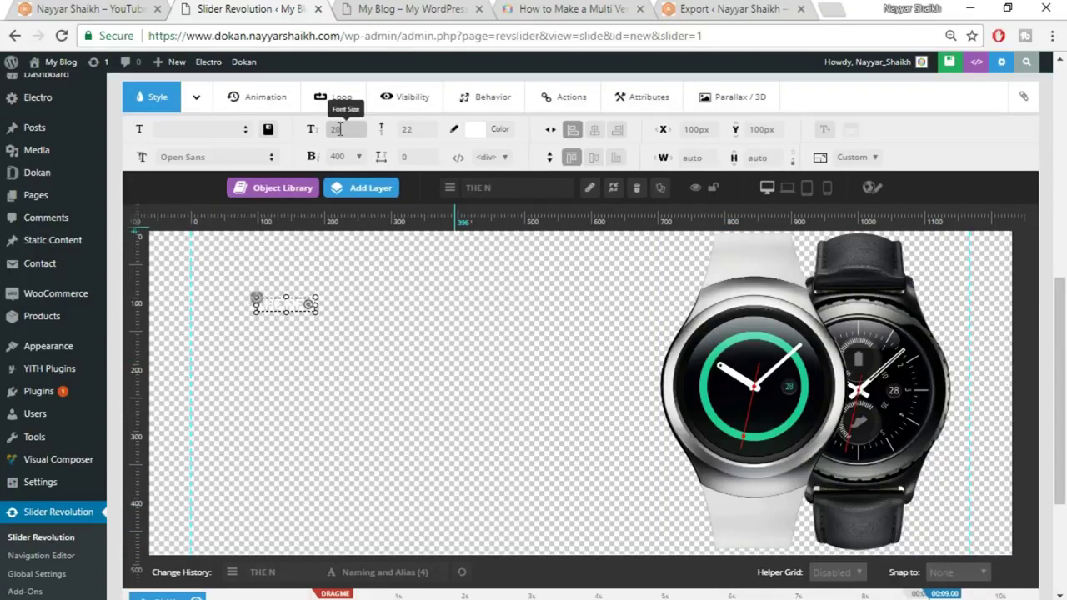
Set THE NEW to 66px font size, 52px line height and 300 weight, then compare with the storefront.
click(342, 130)
text(66)
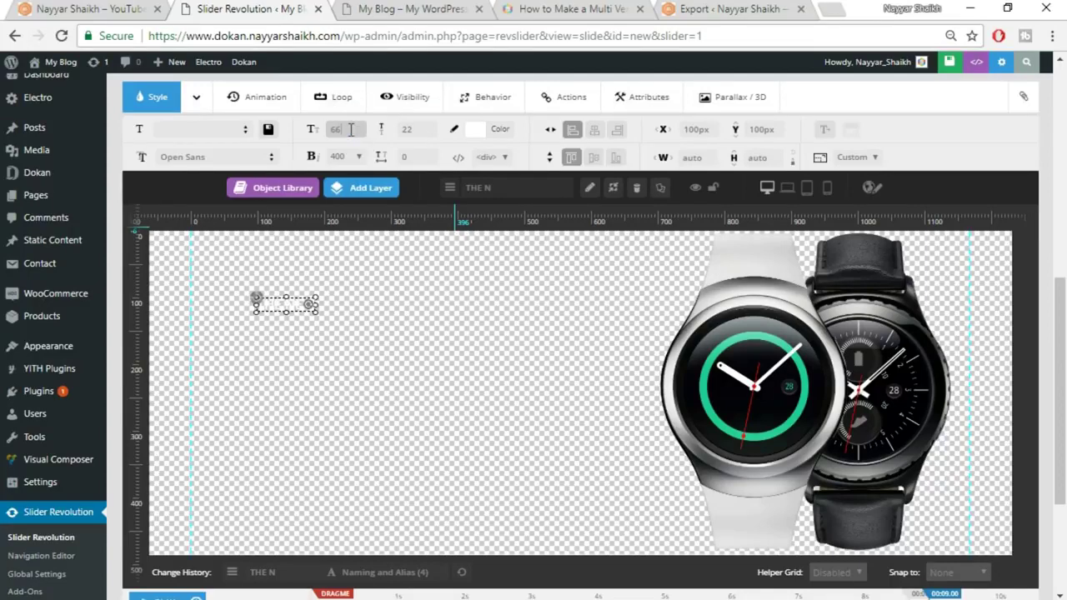
click(412, 136)
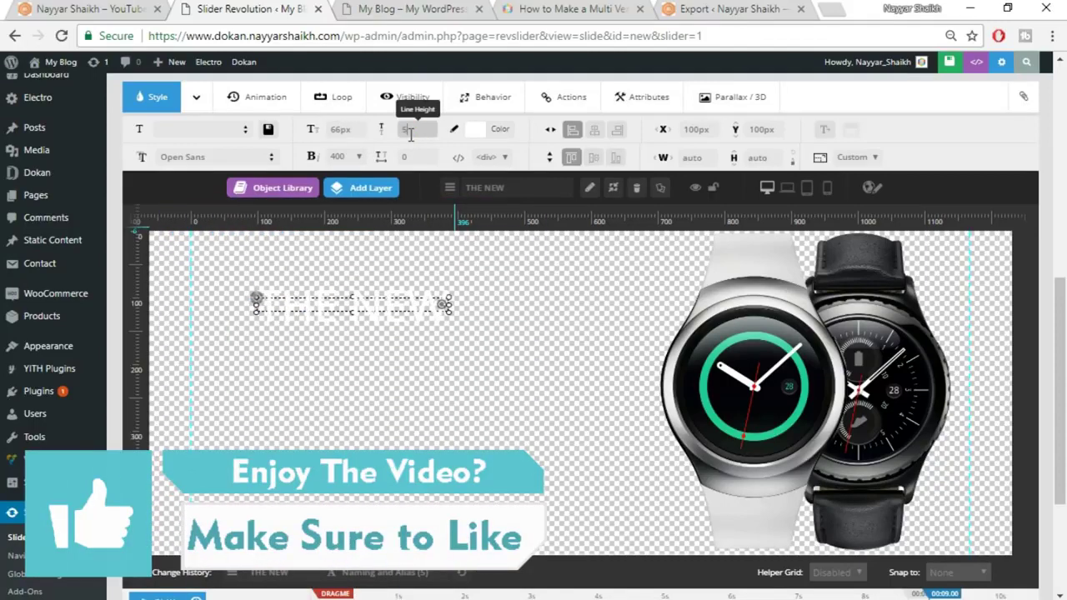
click(348, 157)
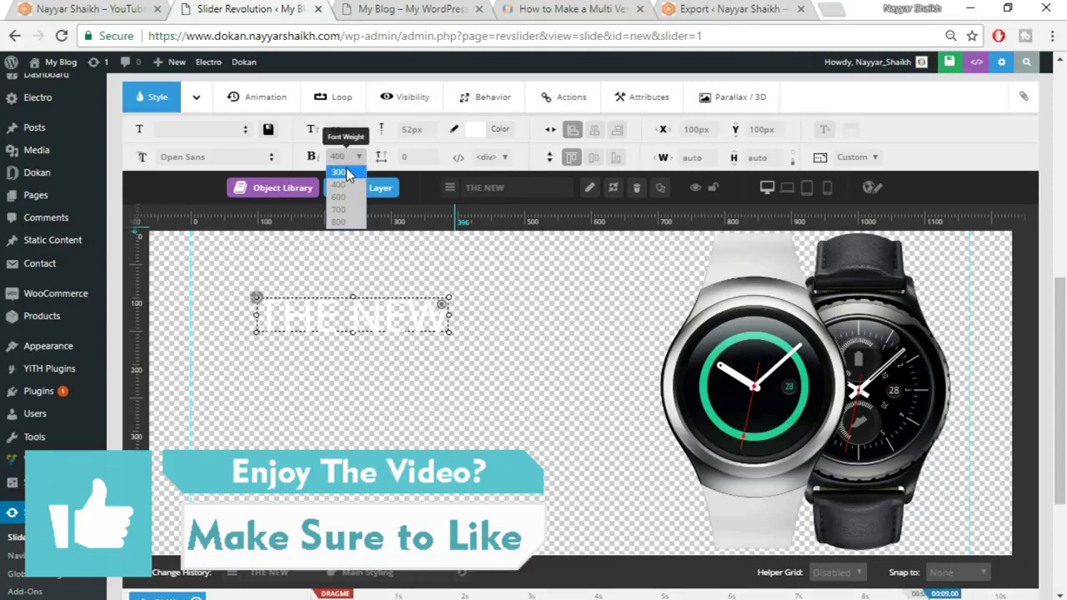
click(347, 172)
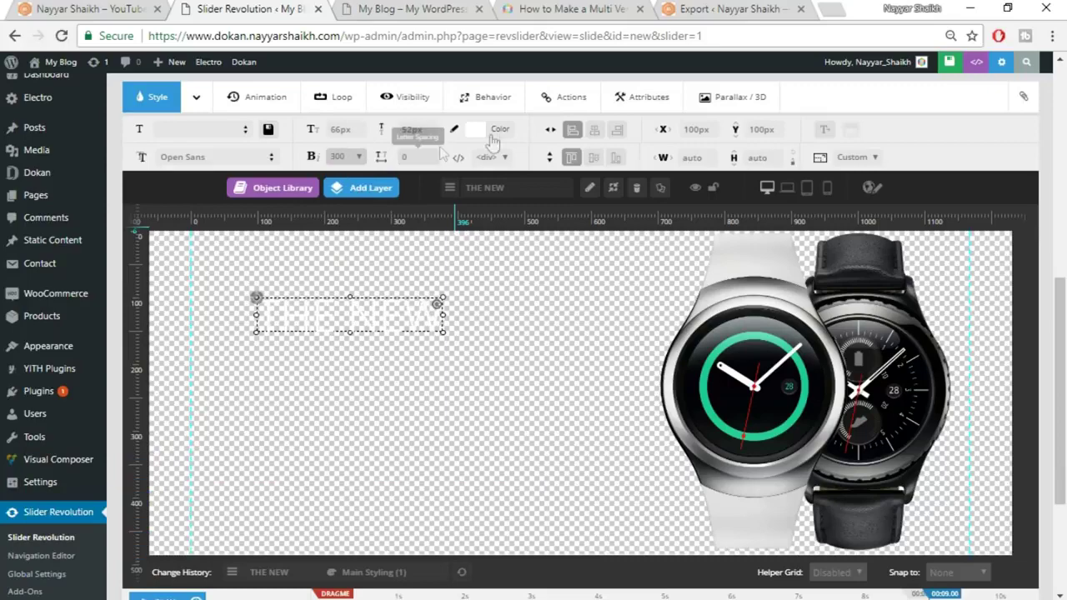
click(125, 8)
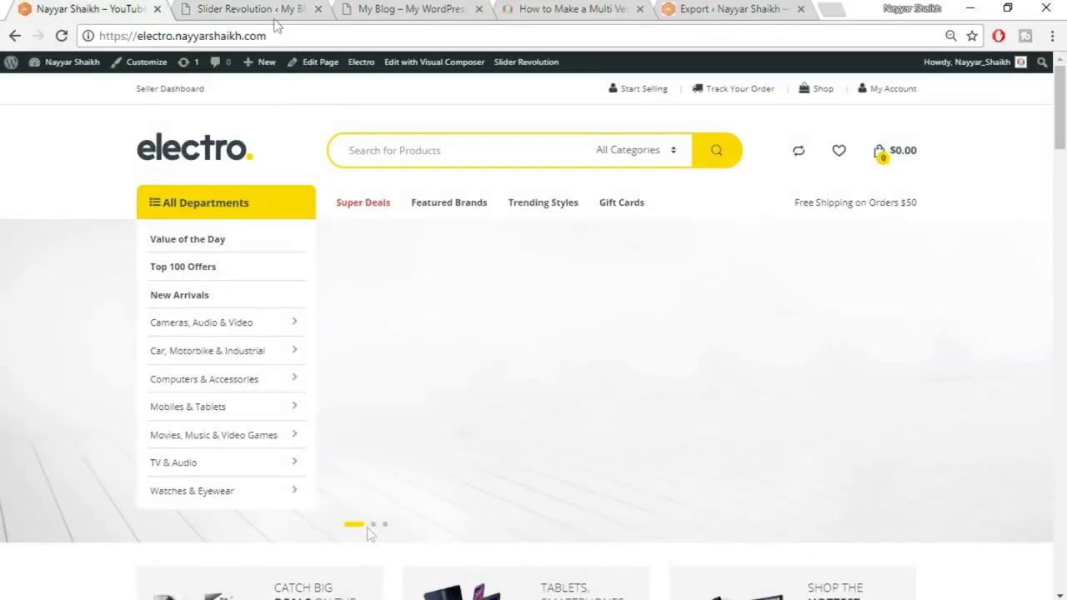
Colour THE NEW #333248 and drag it up and right to X 212, Y 51.
click(265, 6)
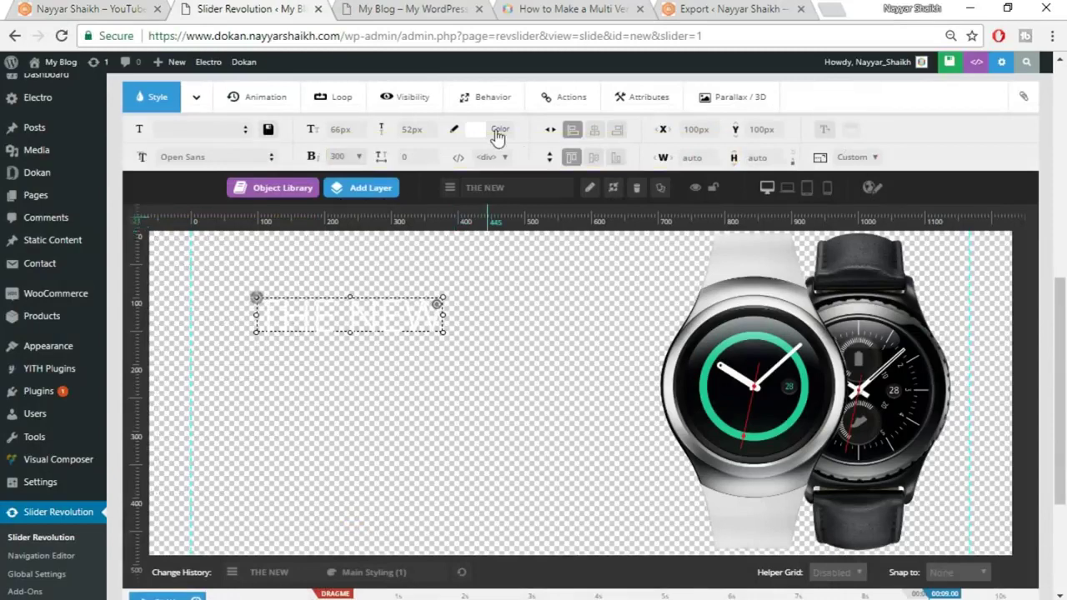
click(497, 136)
click(536, 332)
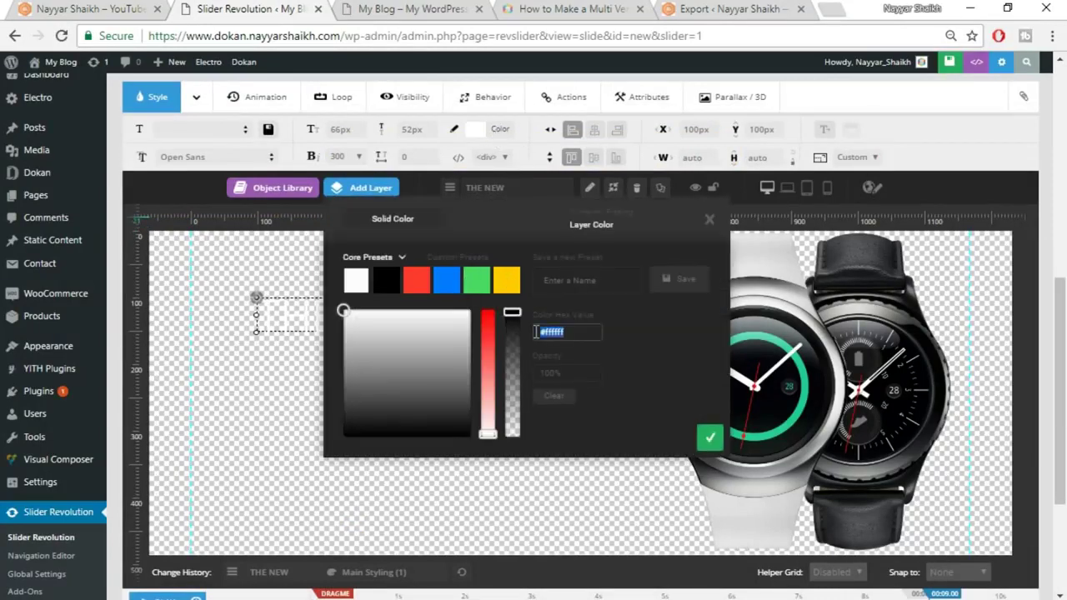
text(#)
click(638, 350)
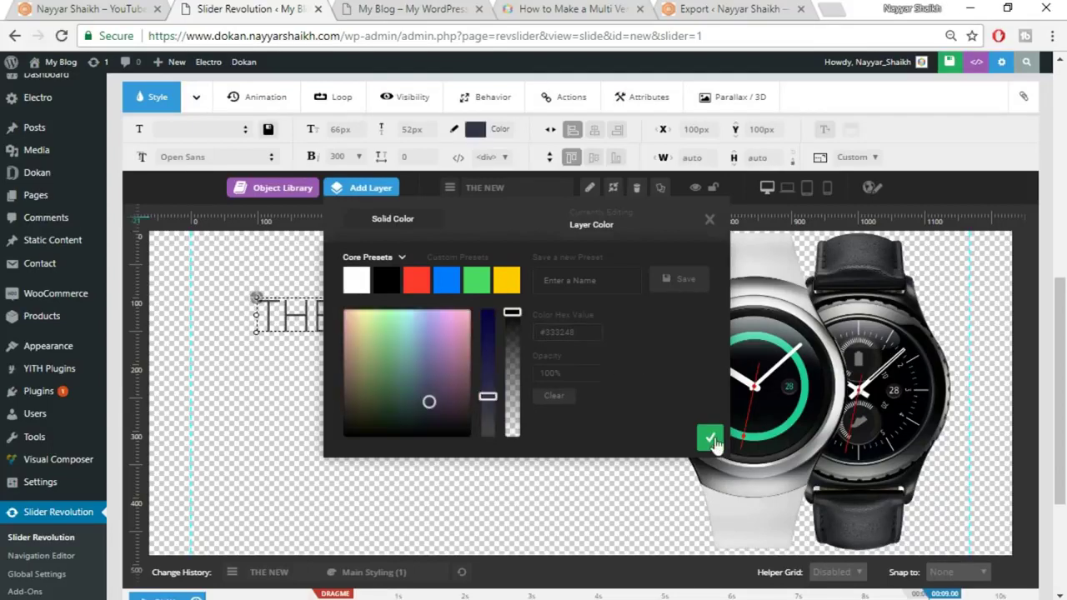
click(711, 439)
drag(382, 314, 459, 284)
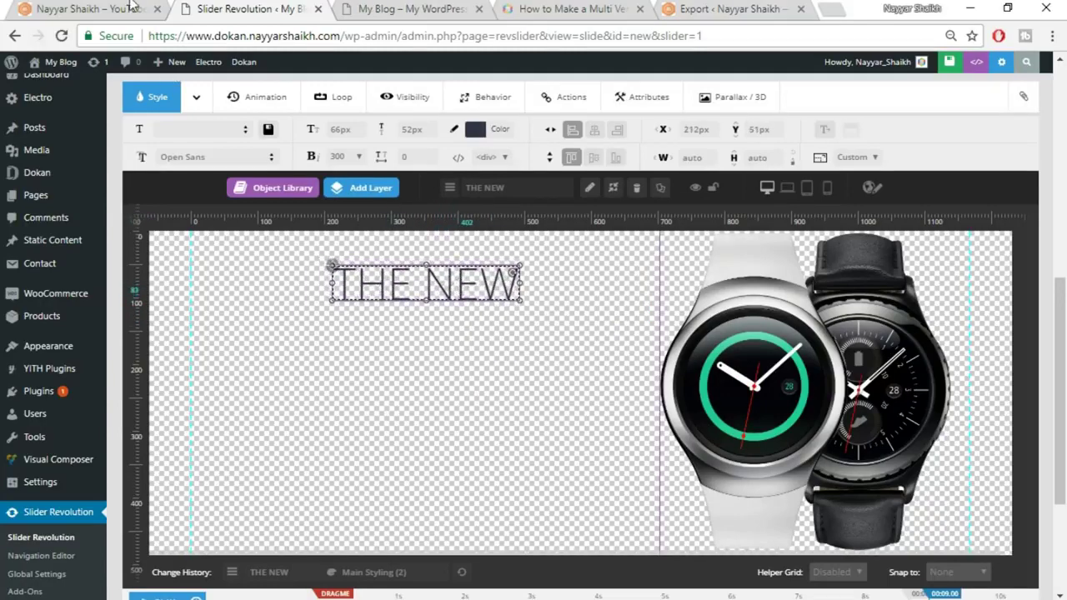
Show the storefront's watch slide for reference, then go back to the editor's layer types list.
click(130, 7)
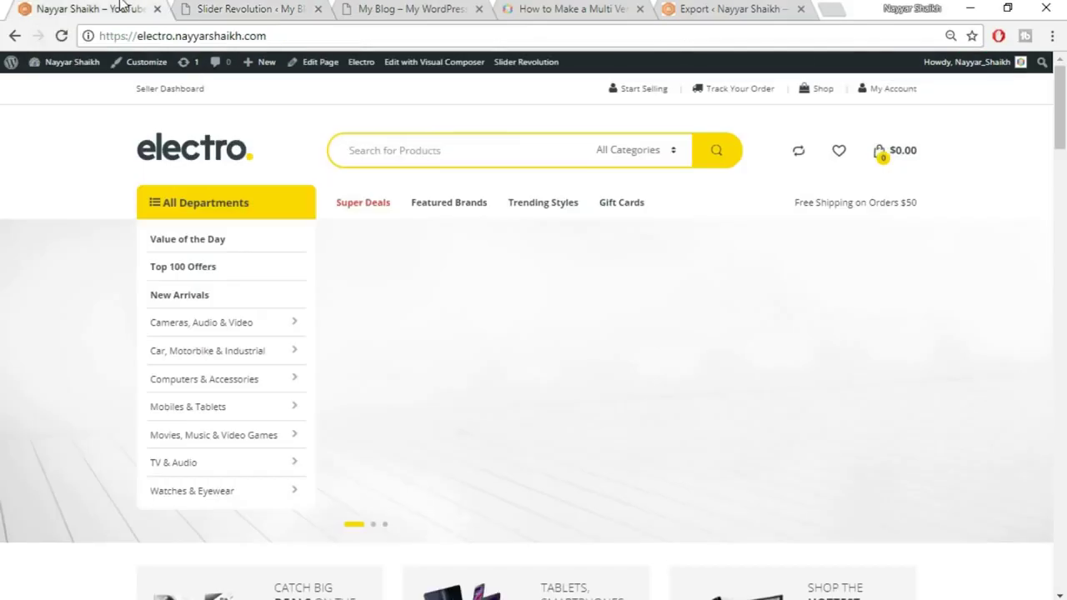
click(349, 527)
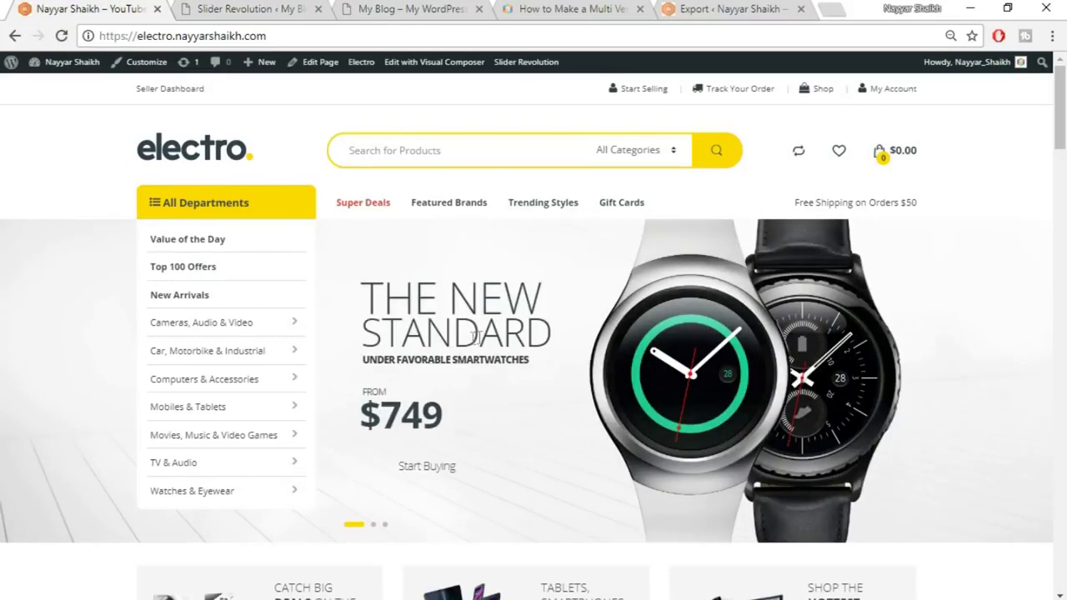
click(274, 10)
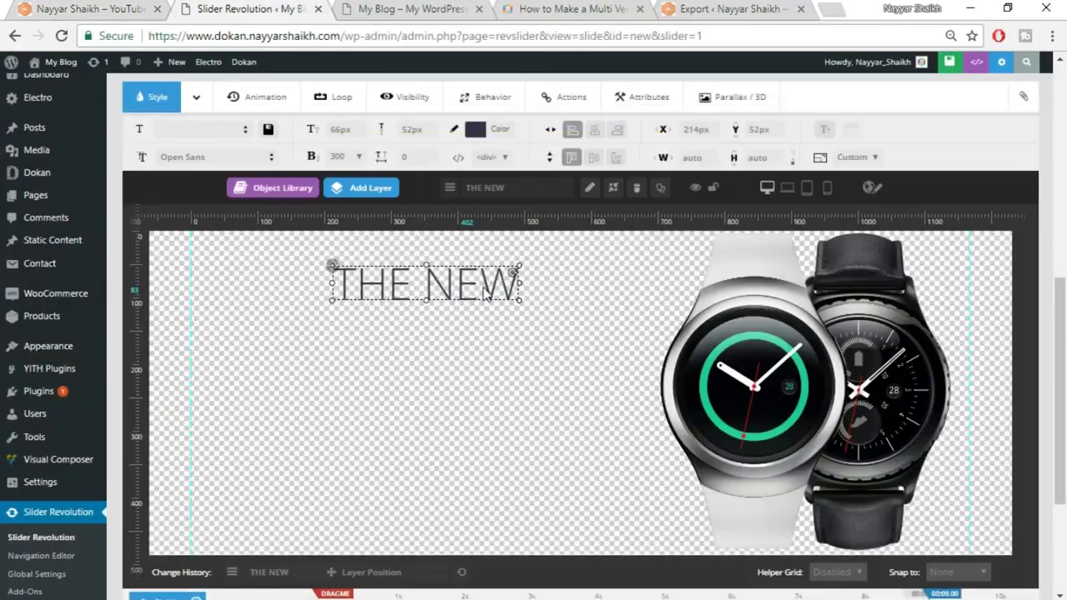
click(359, 188)
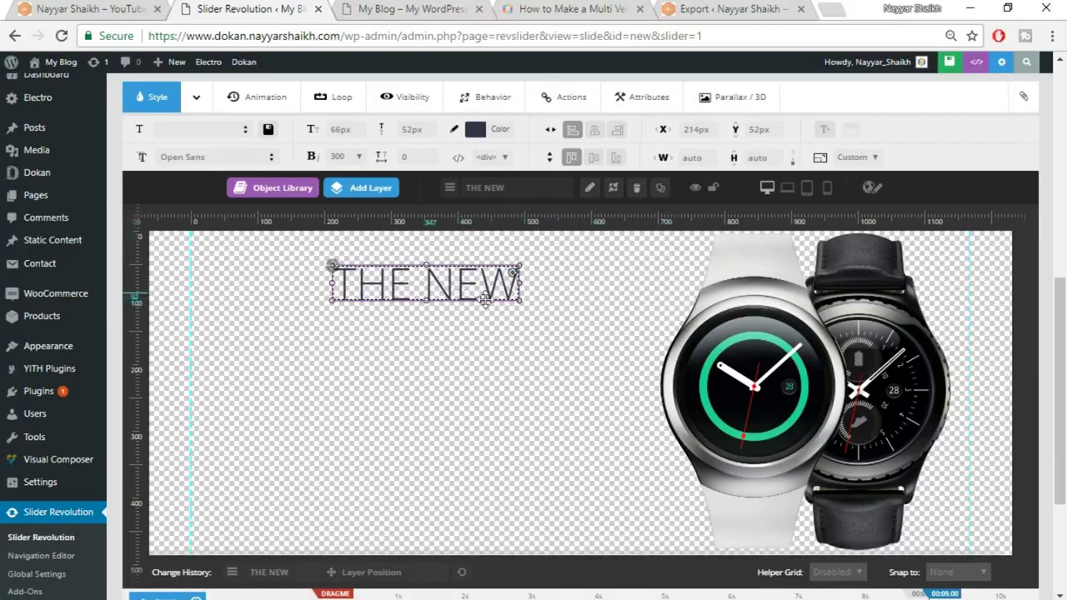
Duplicate THE NEW below itself and change the copy's text to STANDARD.
click(661, 190)
drag(446, 293, 440, 320)
double_click(439, 319)
drag(519, 224, 431, 223)
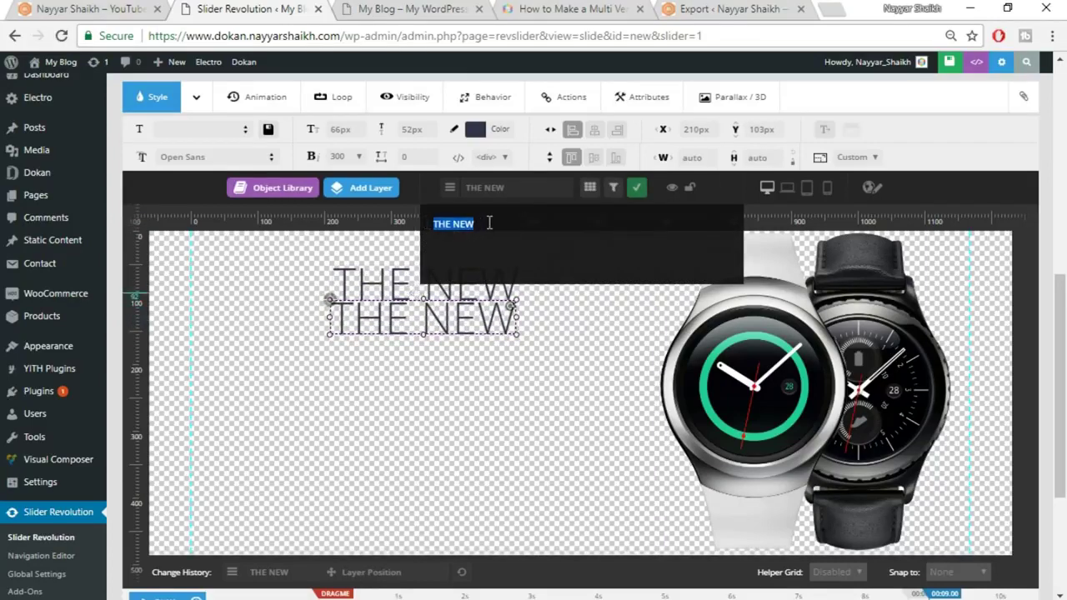
text(s)
key(BackSpace)
text(STANDARD)
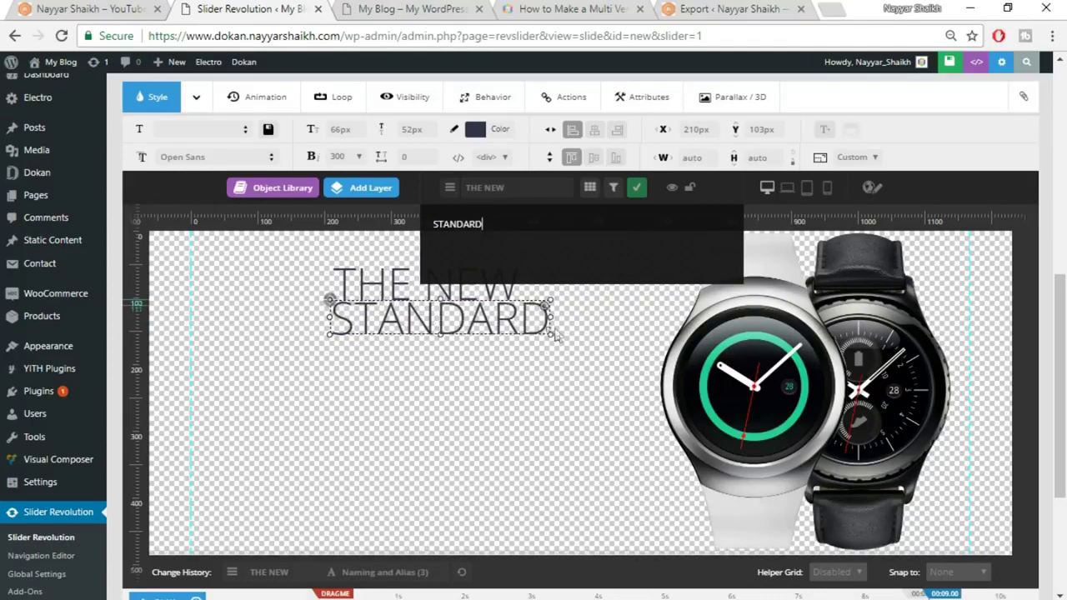
click(522, 356)
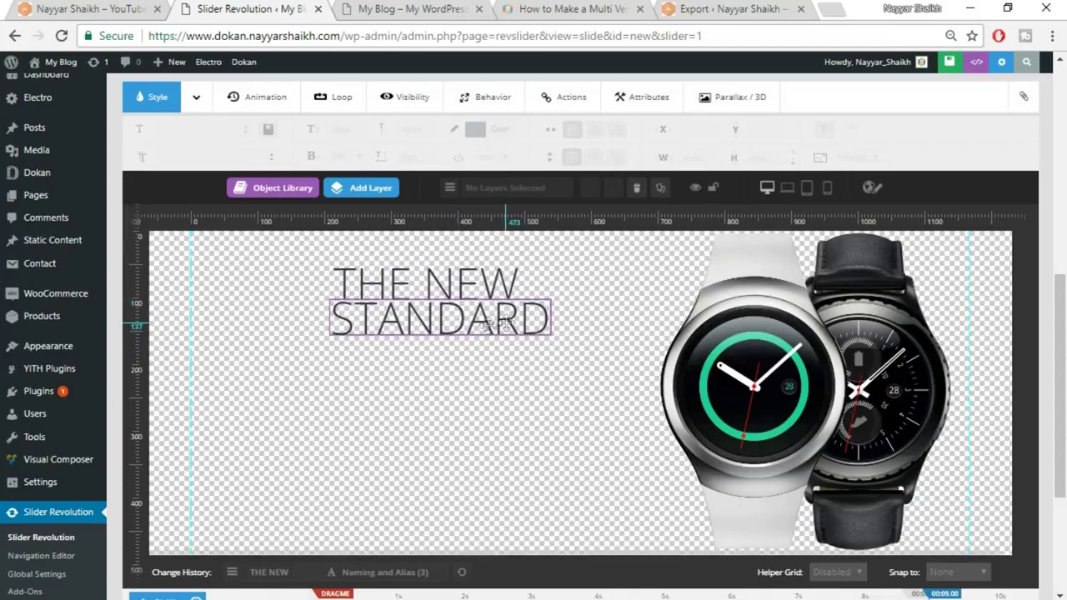
Set STANDARD to 55px and align it under THE NEW at X 220, Y 112.
click(494, 321)
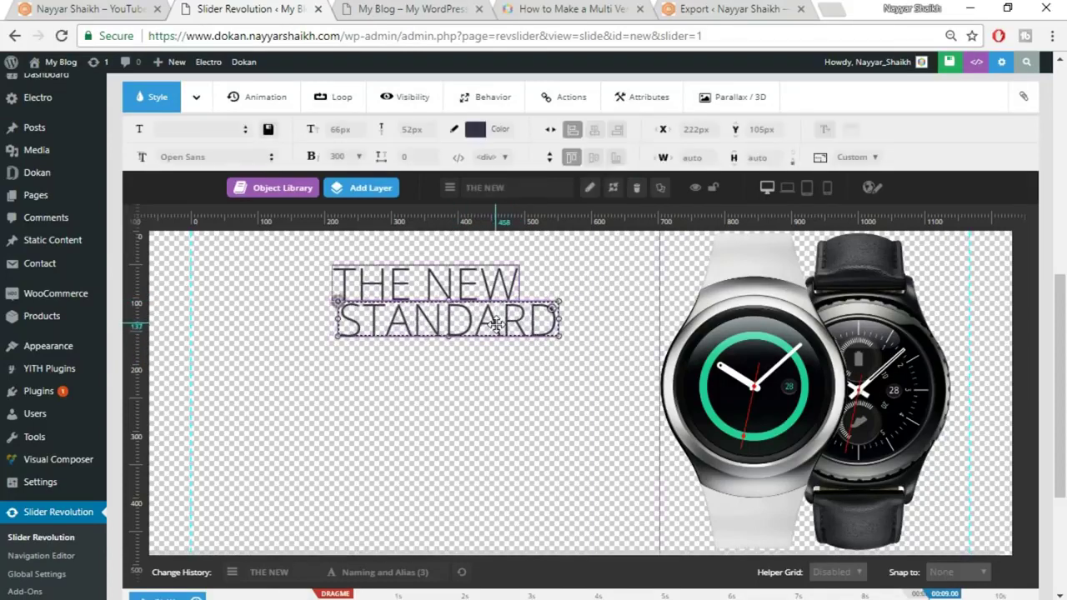
drag(504, 322, 504, 321)
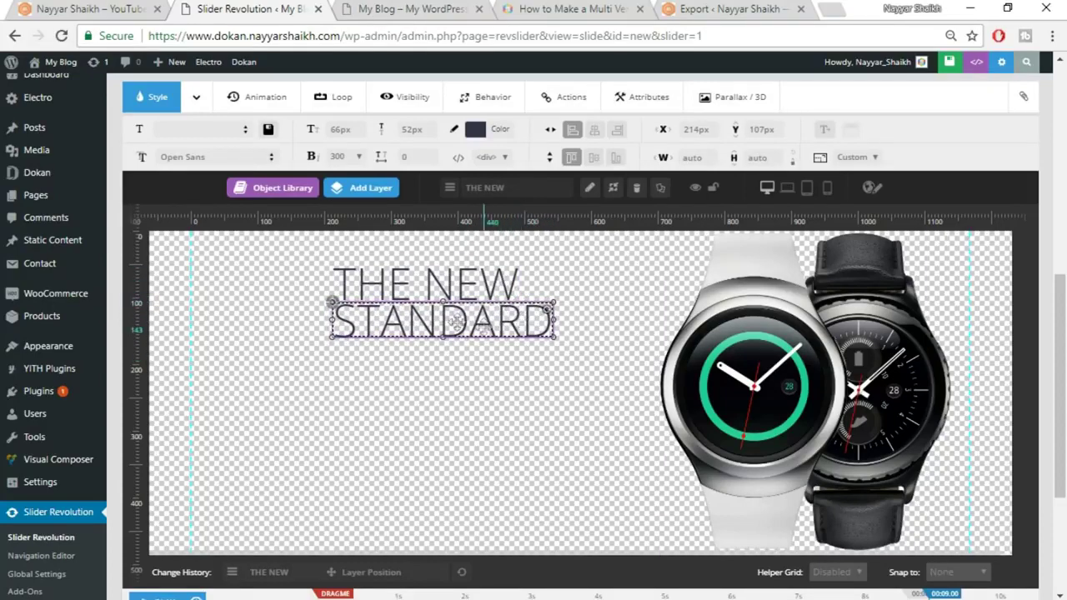
double_click(344, 130)
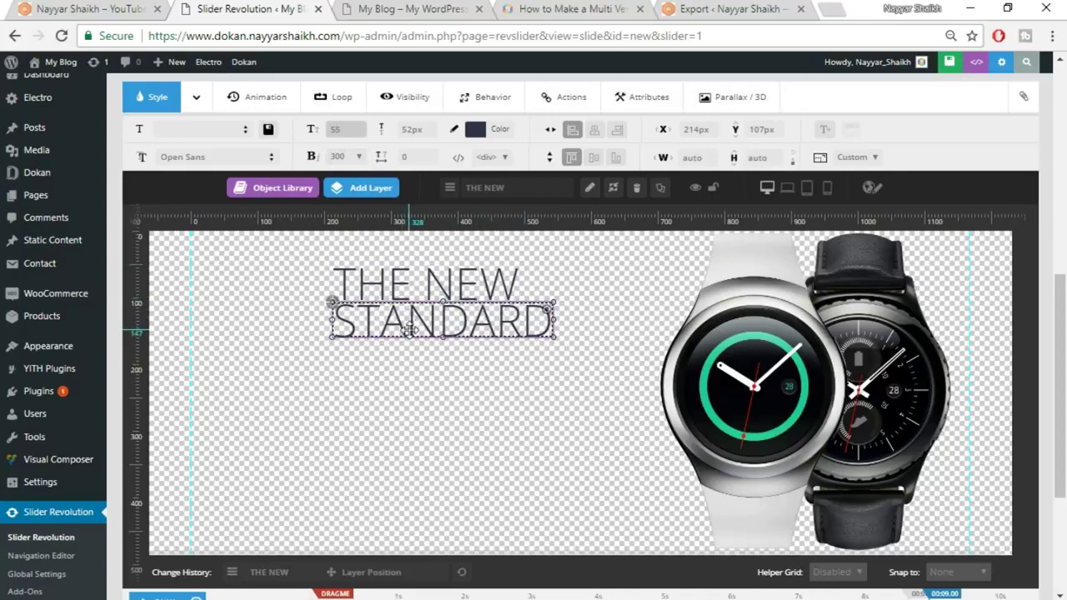
key(Return)
drag(466, 302, 475, 329)
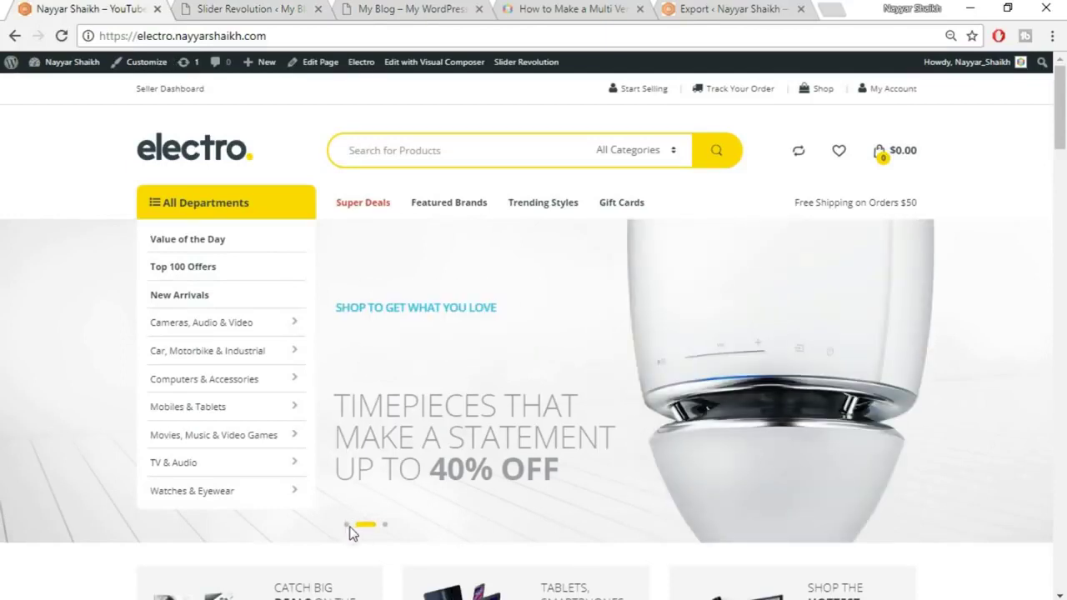
click(347, 526)
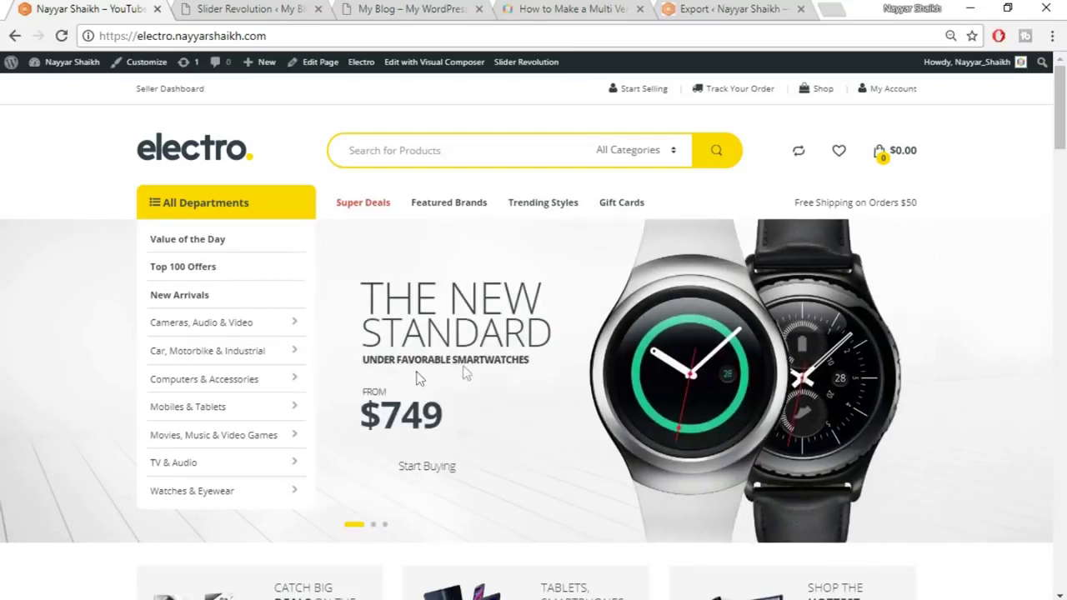
click(252, 6)
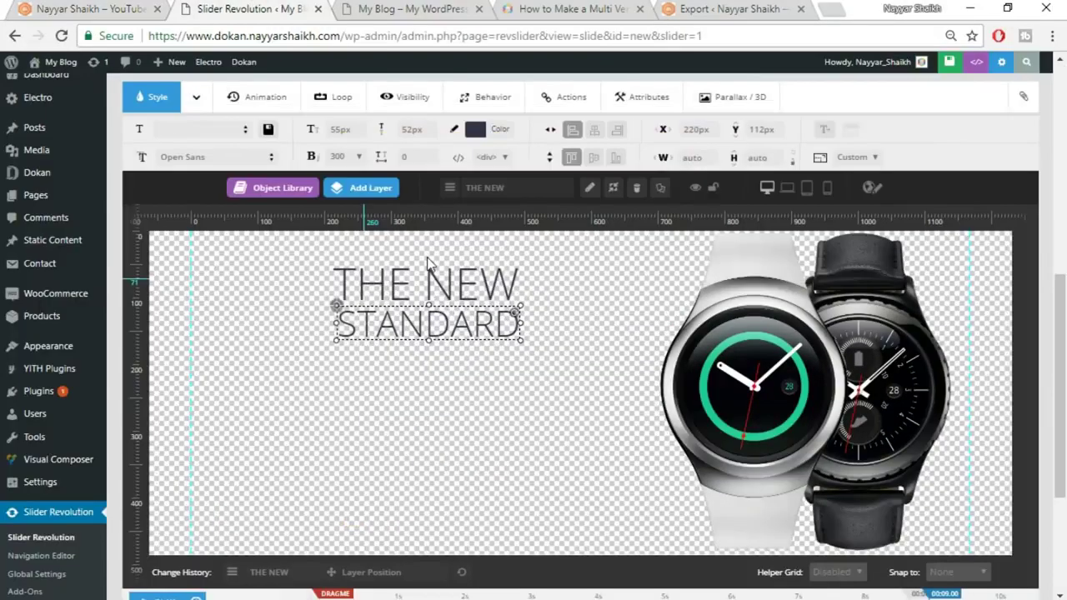
Add a text layer reading 'under favoreable smartwatches' below STANDARD.
click(364, 188)
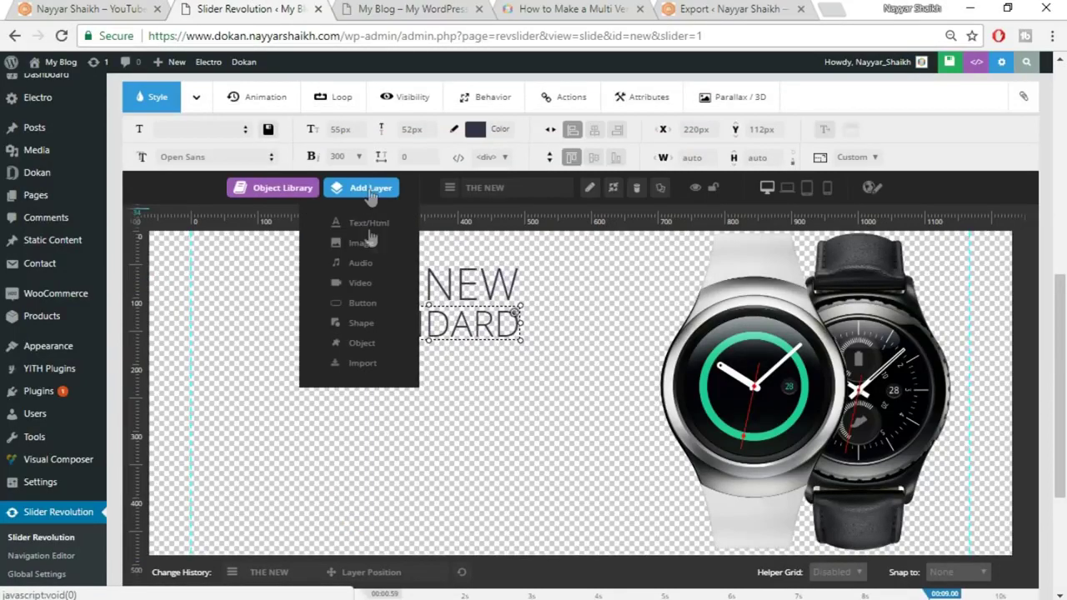
click(375, 224)
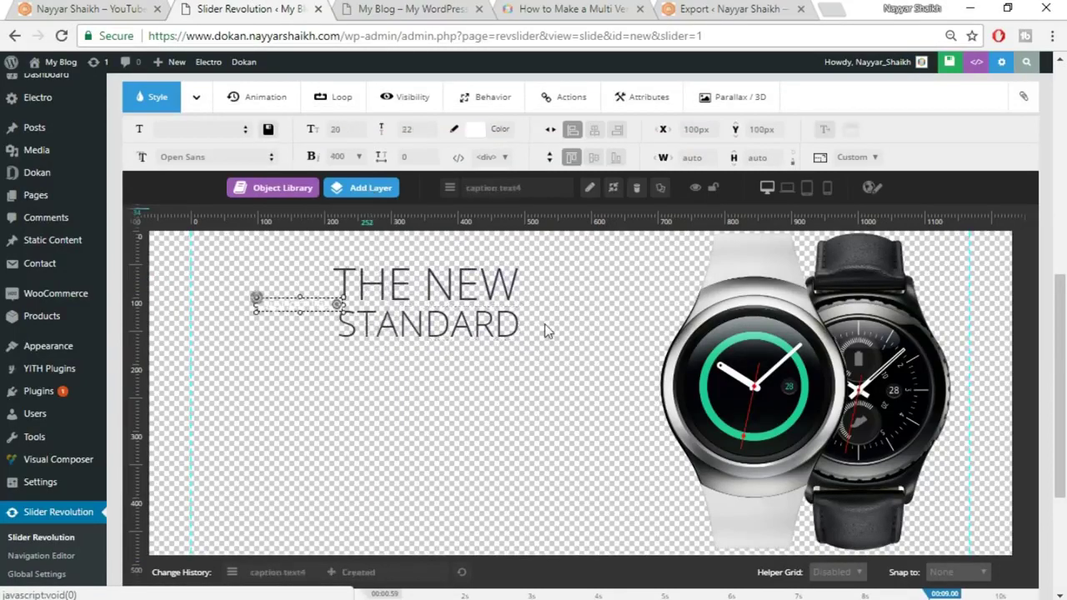
key(ctrl+a)
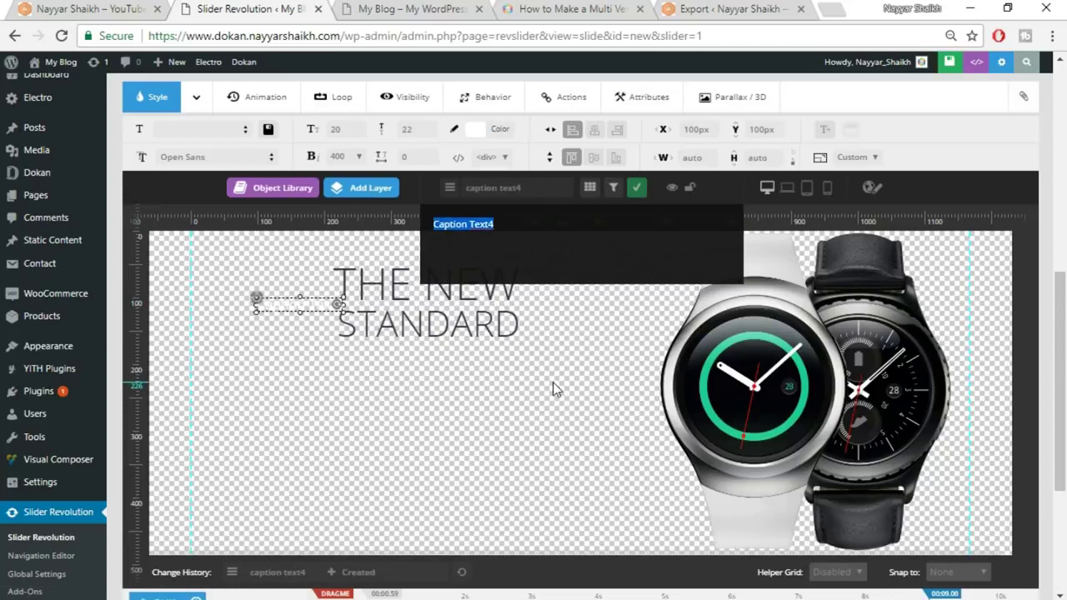
text(under)
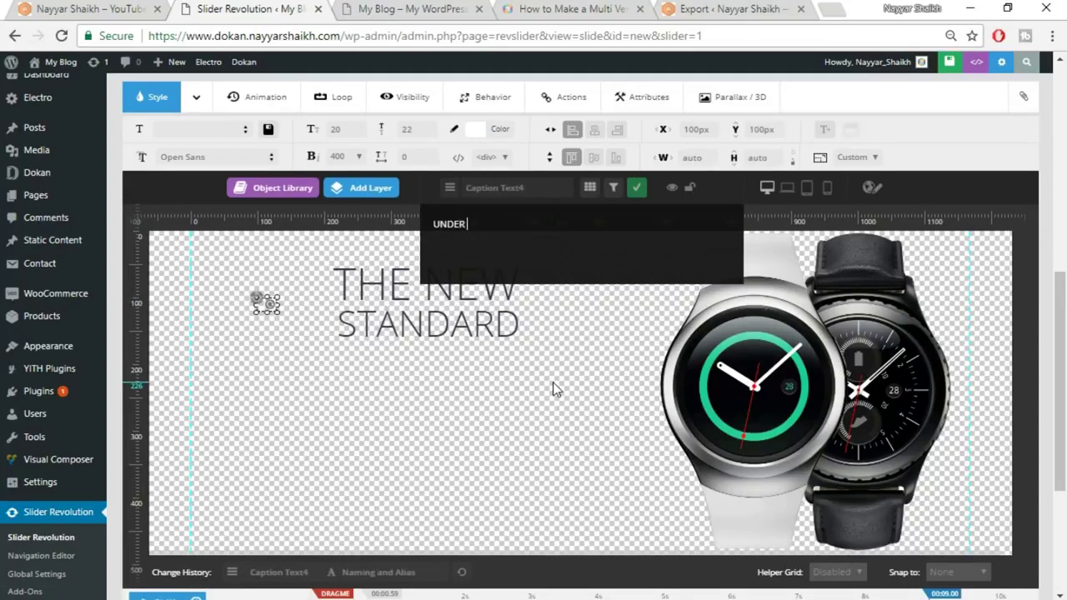
text( fav)
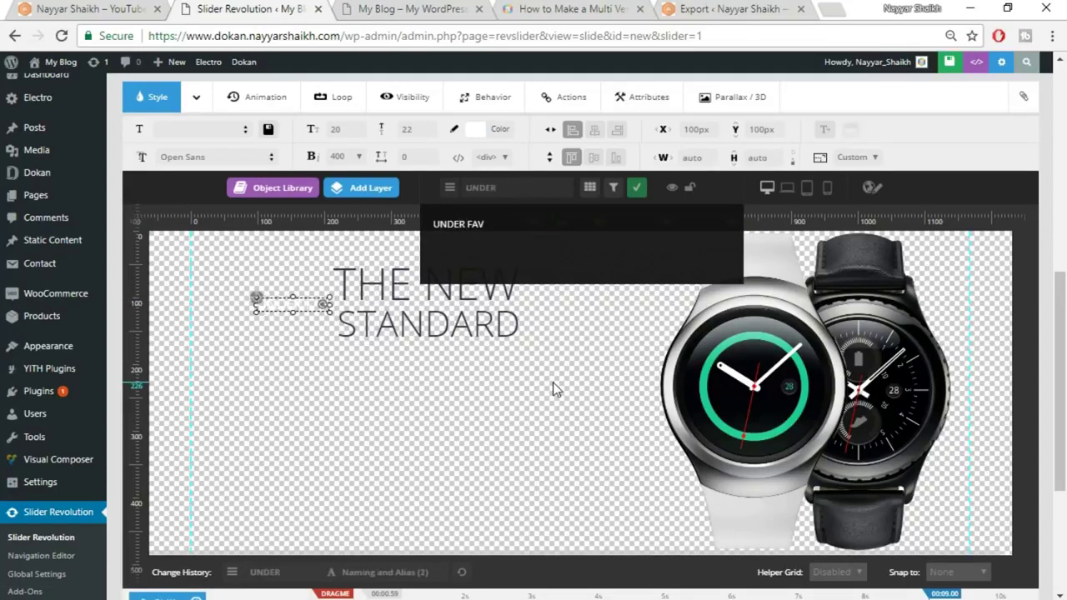
text(oreable s)
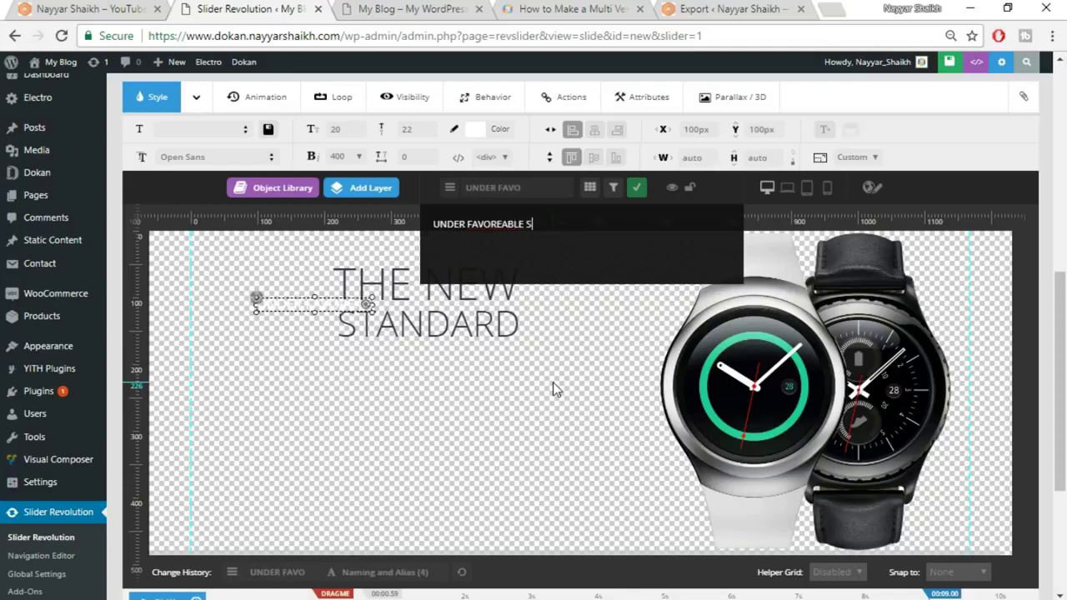
text(martwatches)
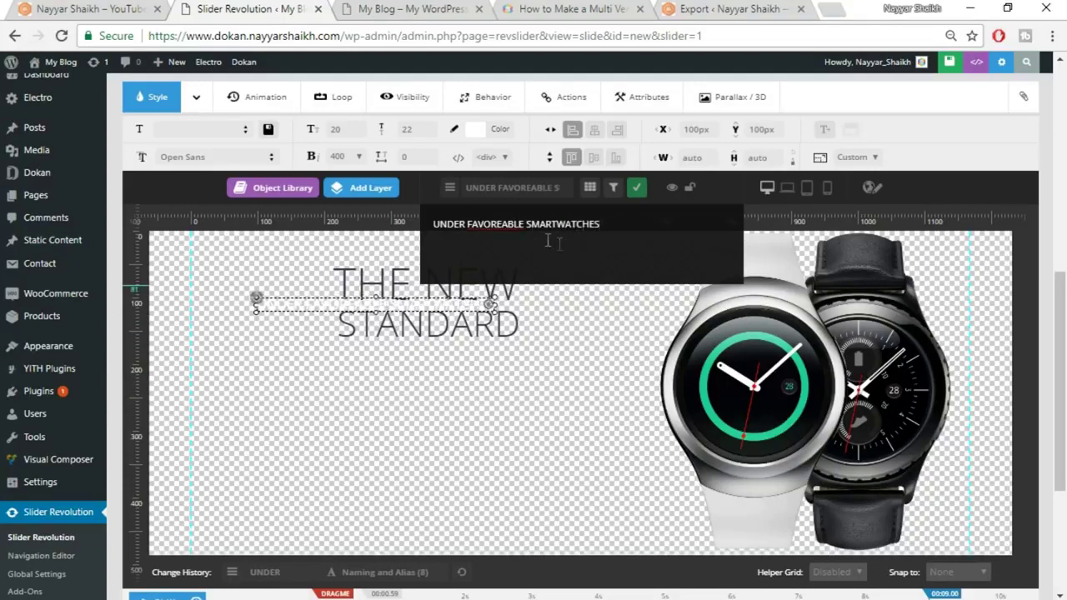
click(636, 187)
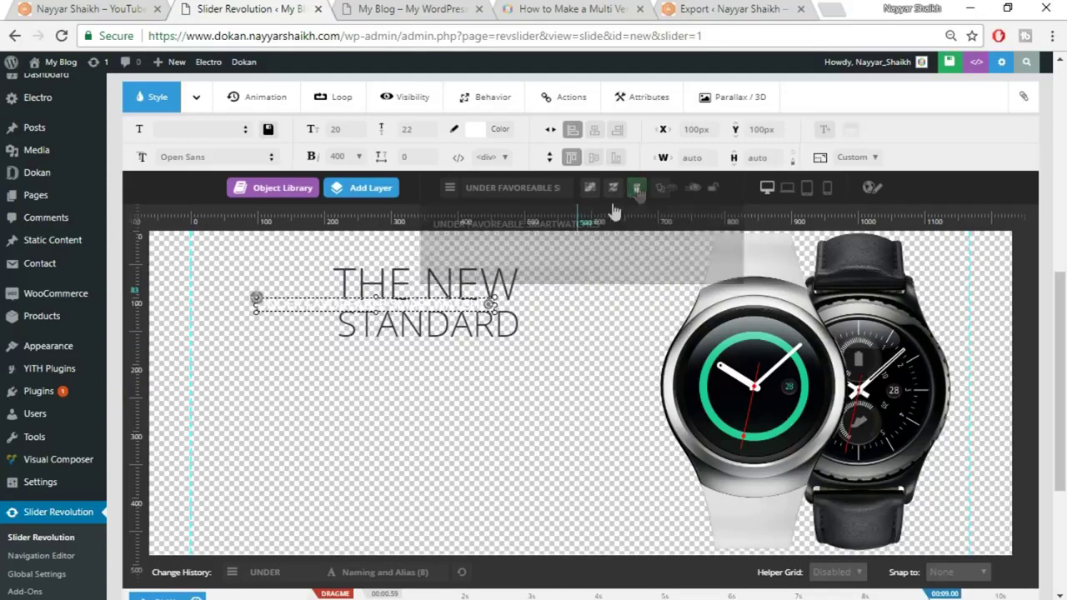
mouse_move(361, 305)
mouse_down()
mouse_move(410, 348)
mouse_move(442, 360)
mouse_up()
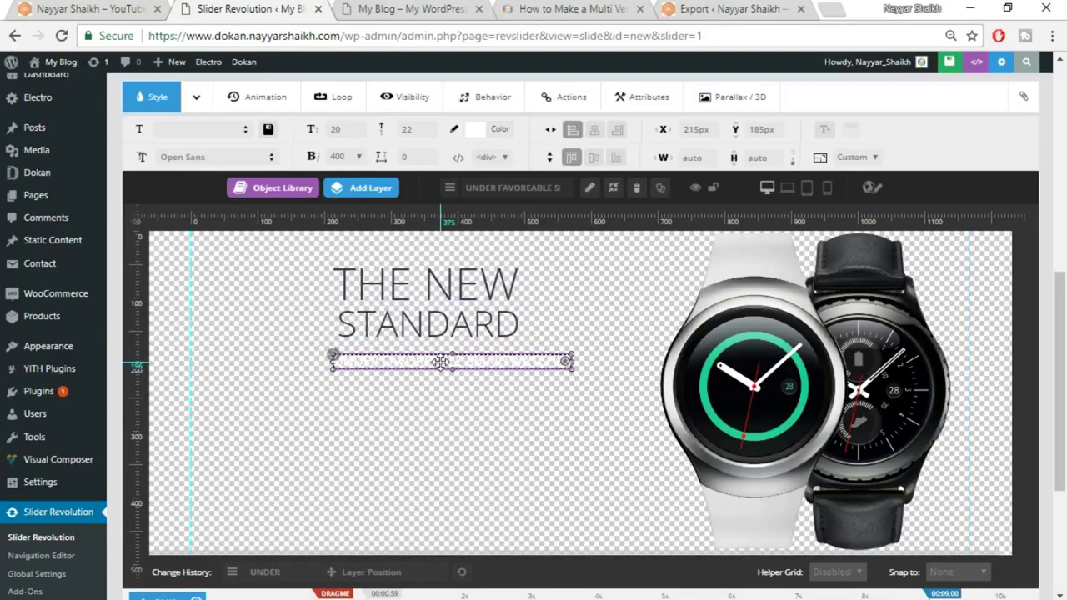
Set the subtitle to 15px font size with 800 font weight.
click(347, 133)
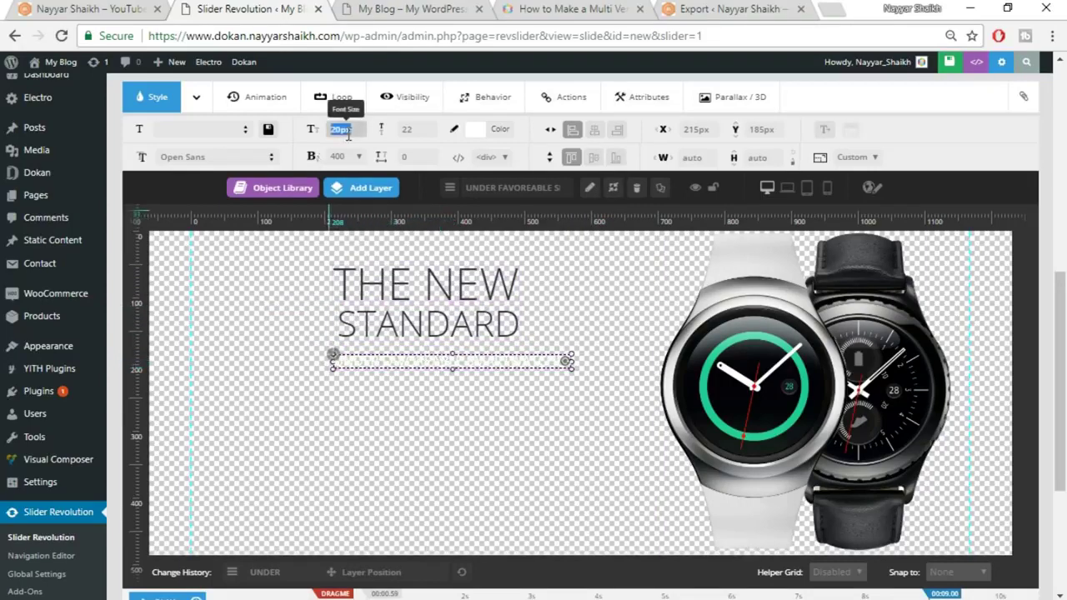
click(433, 128)
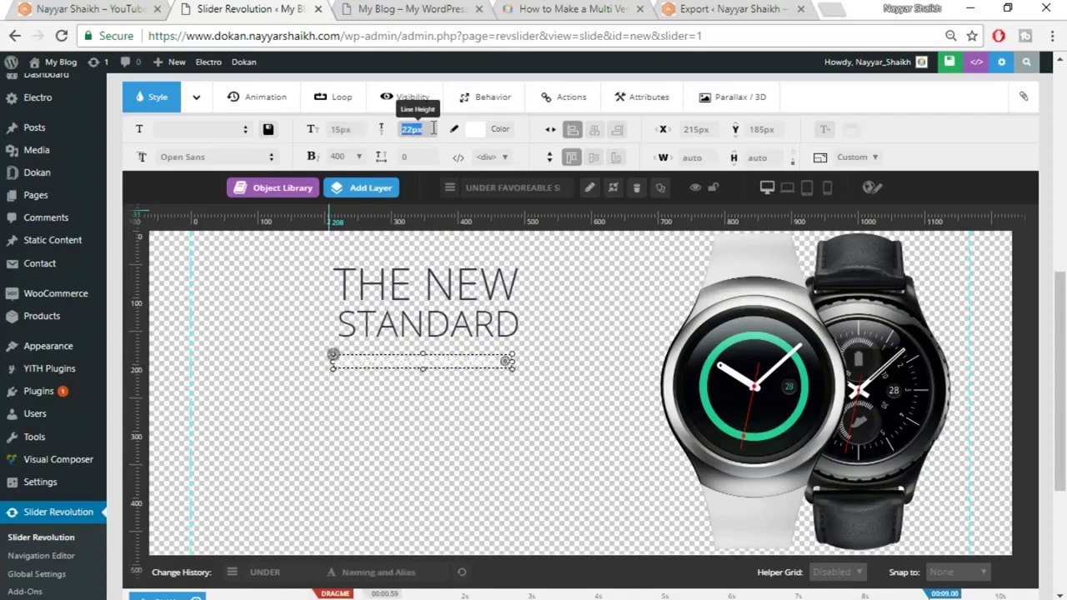
click(346, 159)
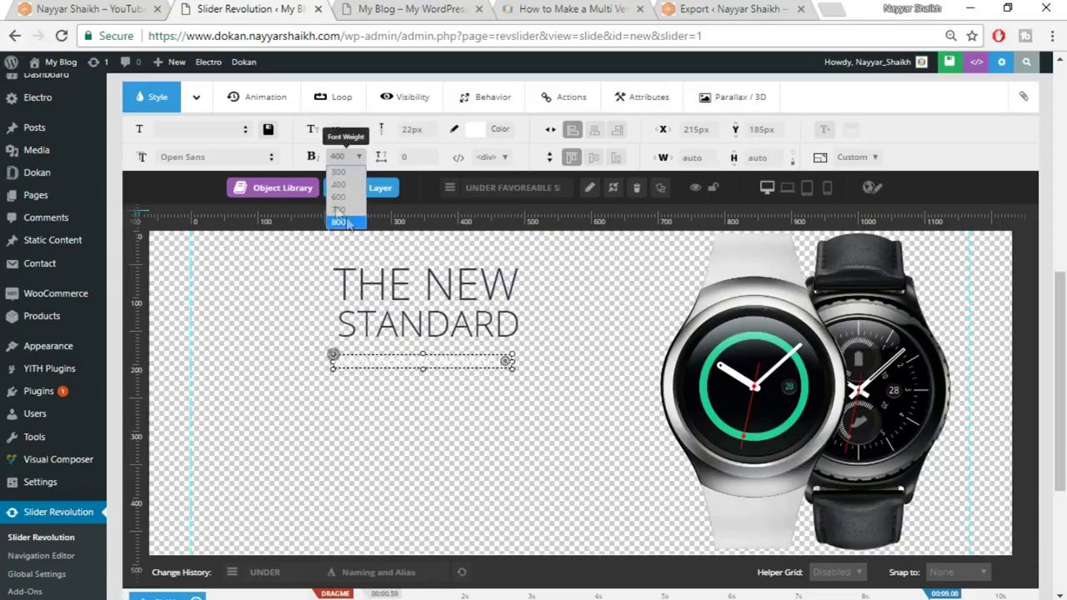
click(149, 8)
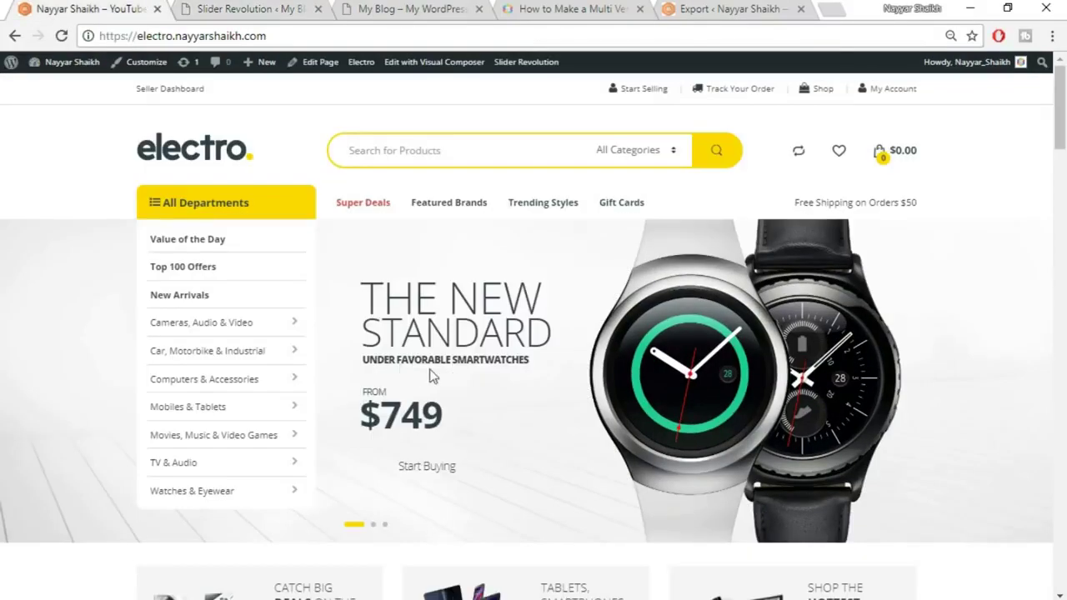
click(264, 10)
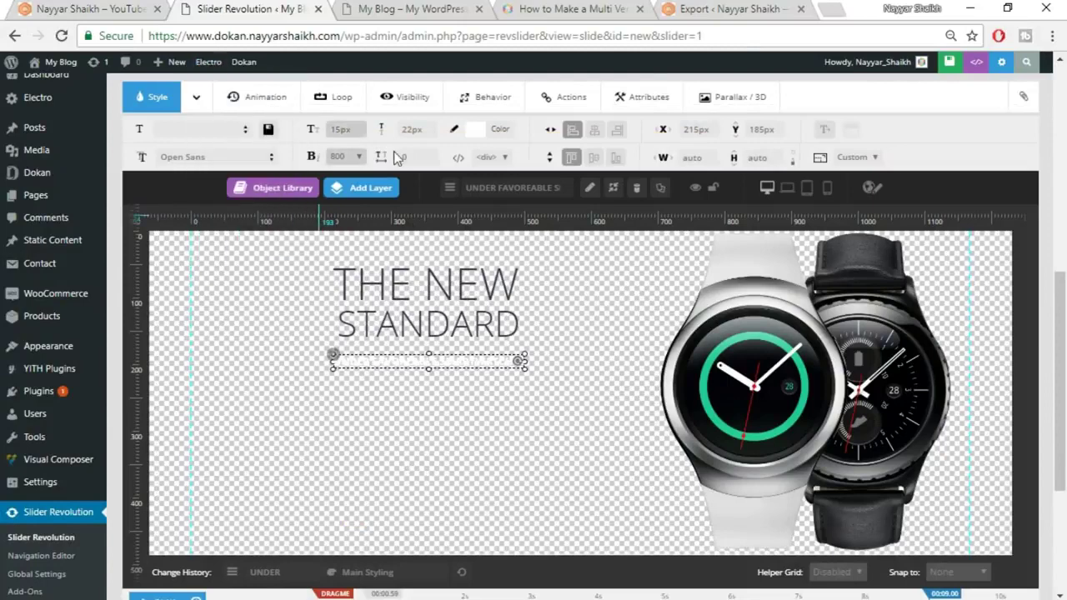
Colour the subtitle dark grey and tuck it under STANDARD at X 214, Y 174.
click(505, 131)
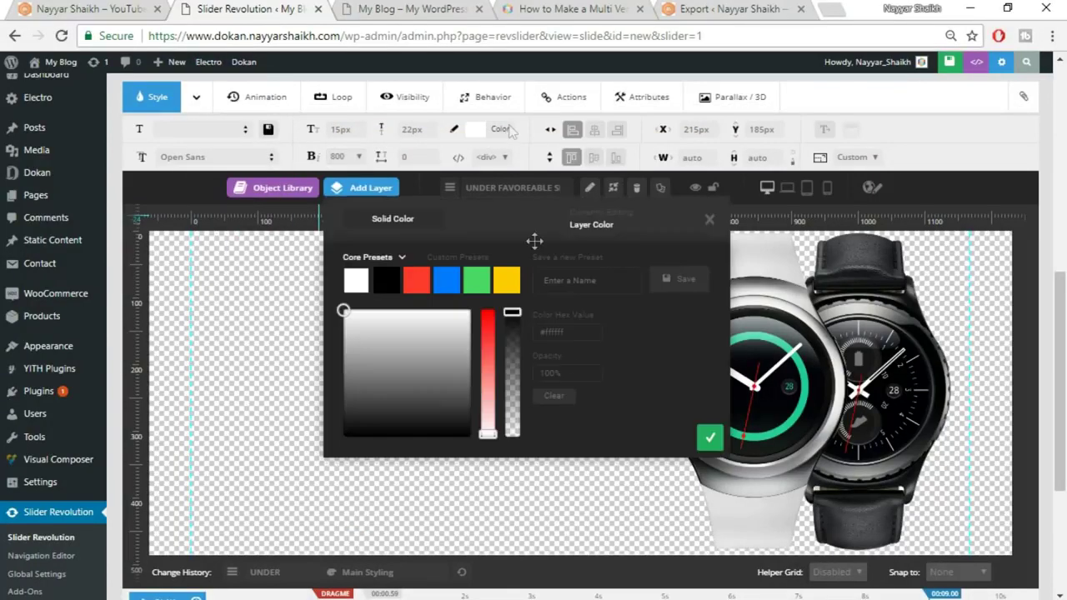
double_click(587, 327)
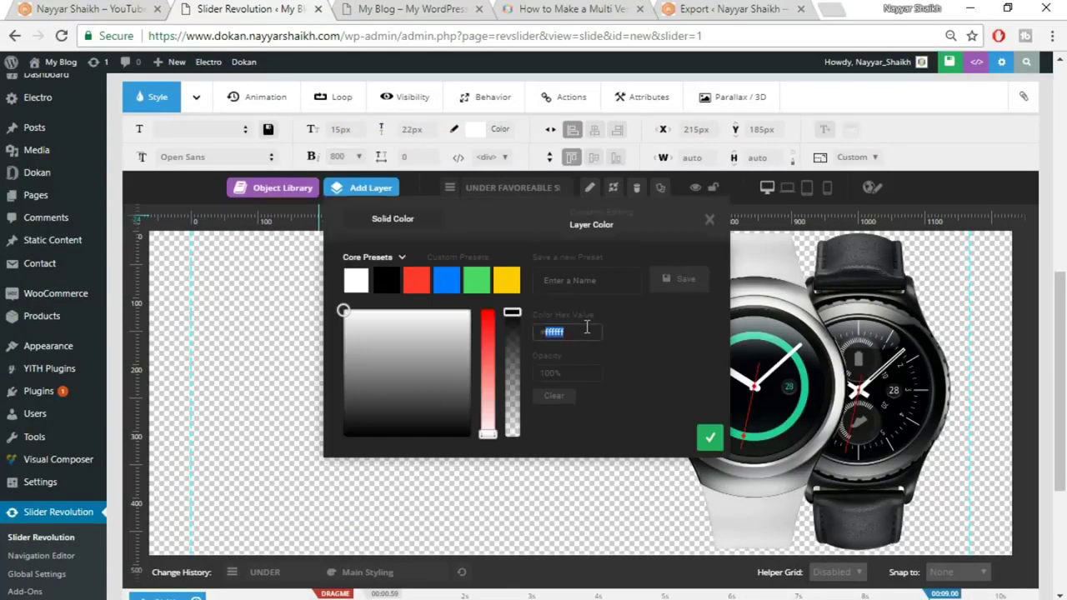
key(ctrl+a)
text(#)
click(710, 437)
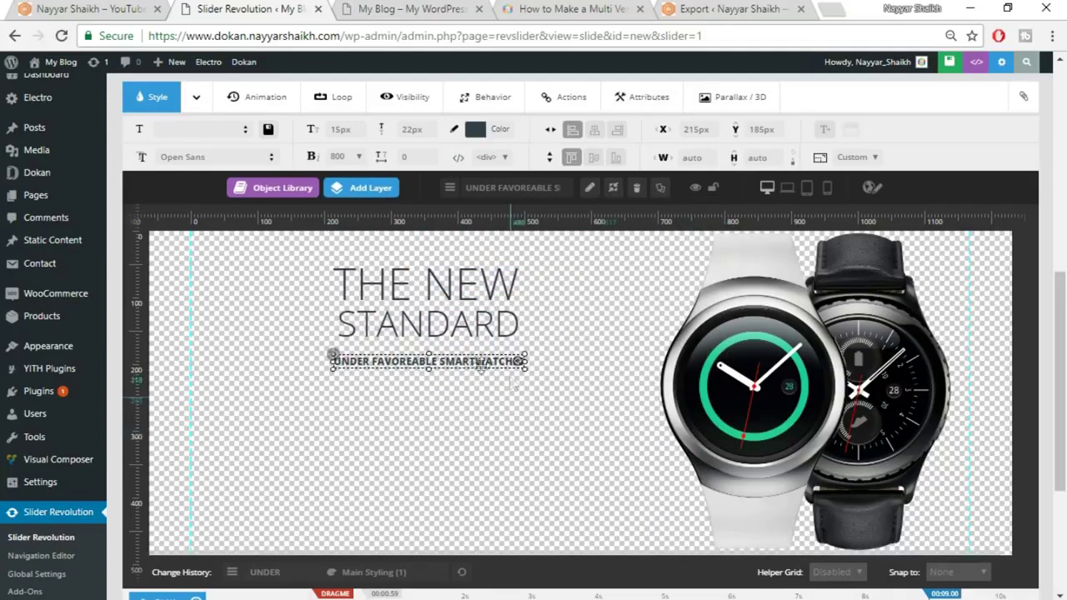
drag(472, 356, 472, 354)
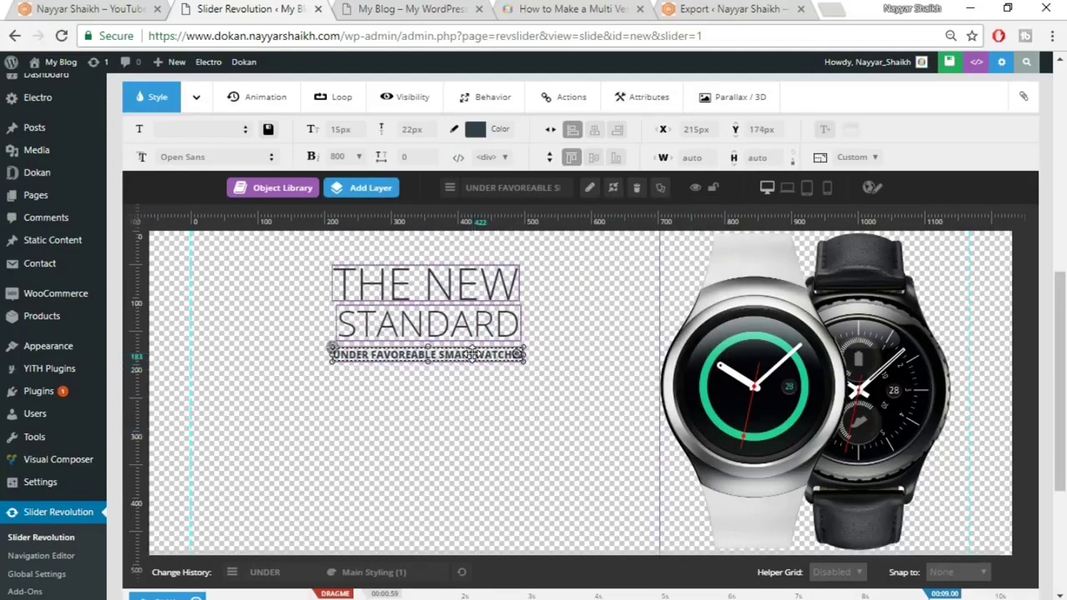
click(119, 7)
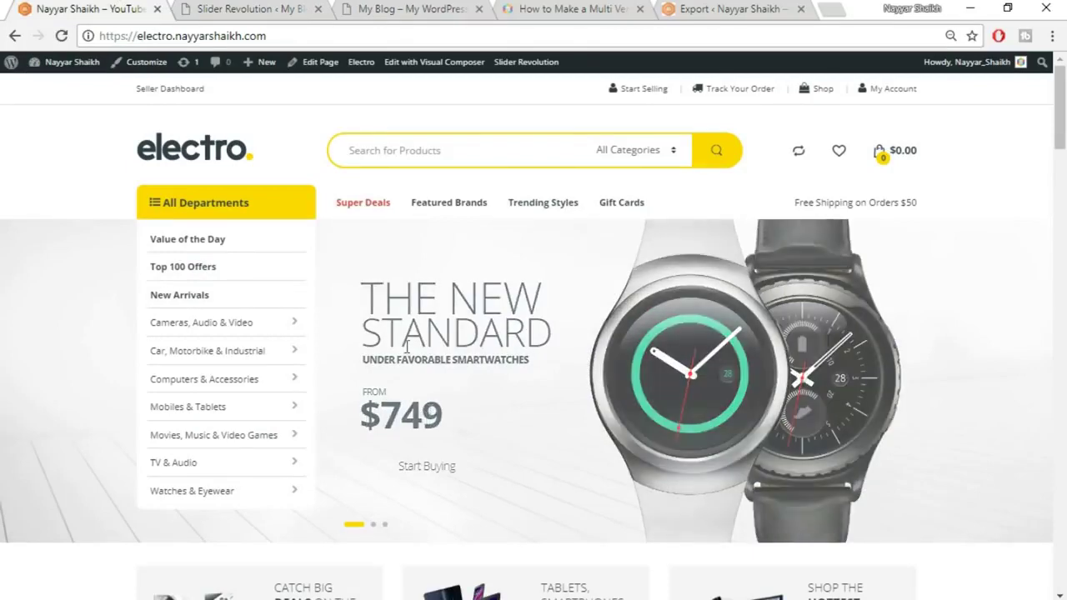
click(275, 7)
mouse_move(374, 199)
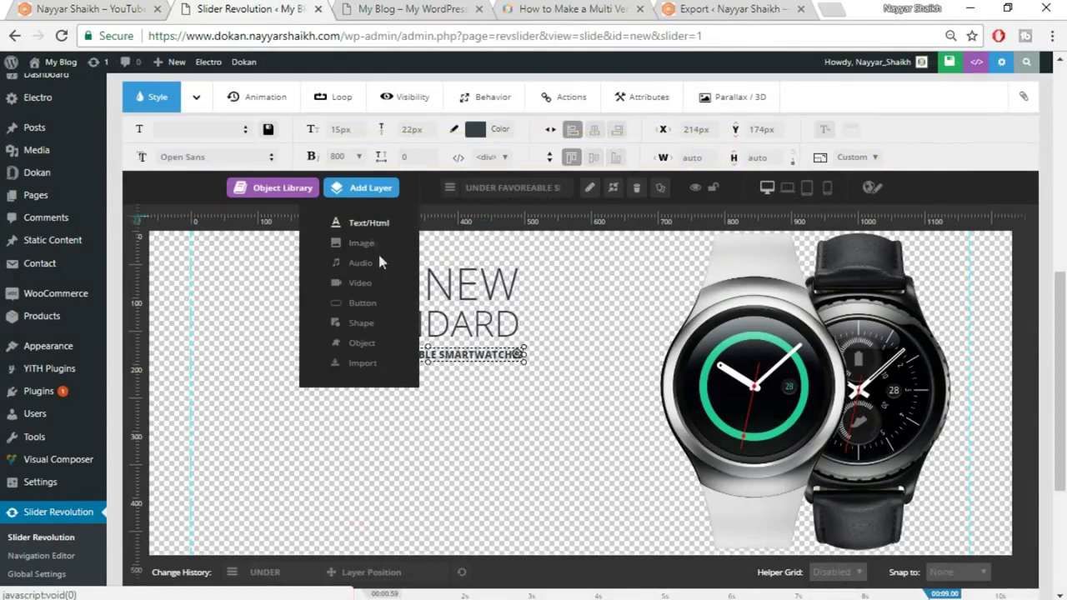
Add a text layer reading 'FROM'.
click(368, 222)
triple_click(487, 227)
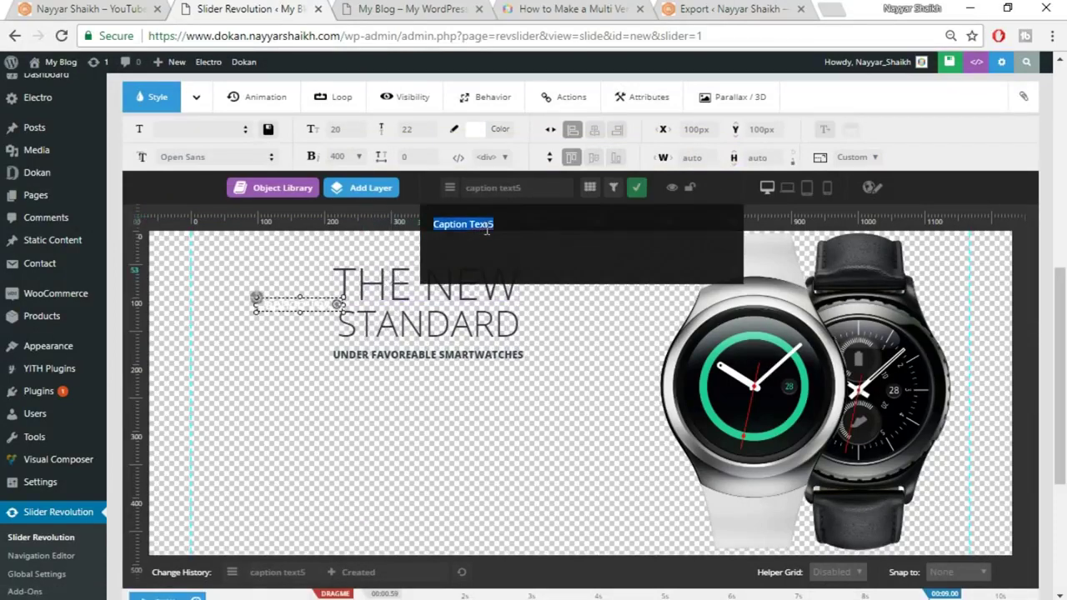
text(FROM)
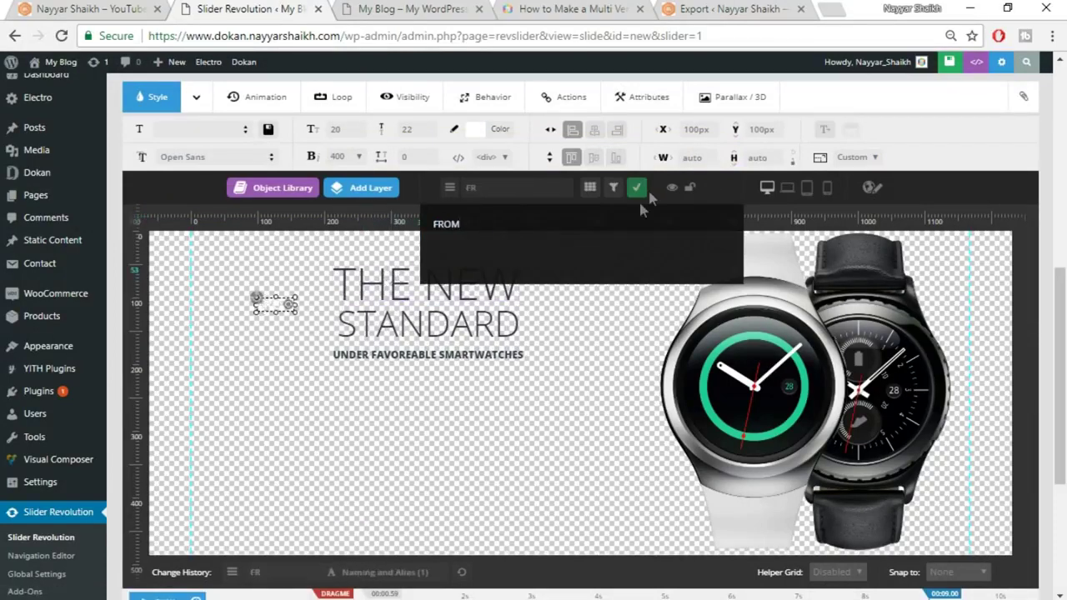
click(636, 188)
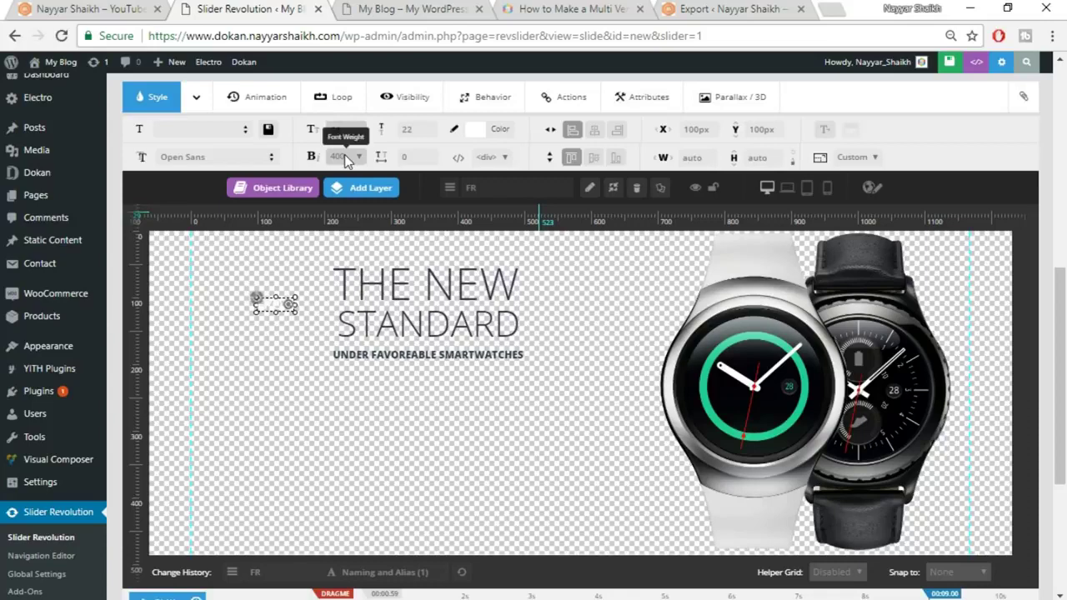
Colour FROM #333E48 and move it below the subheading.
click(498, 132)
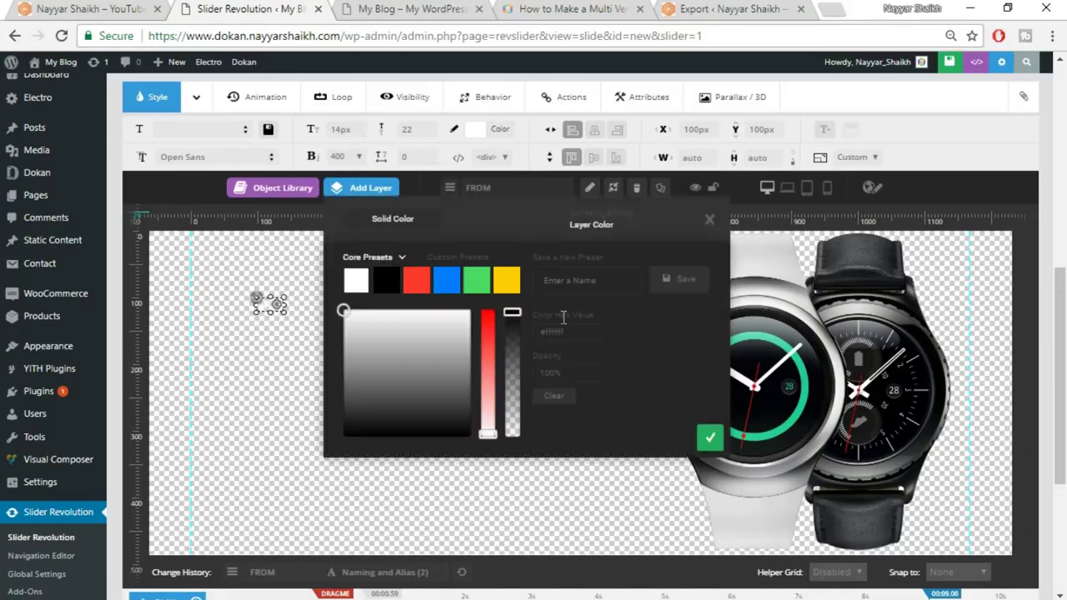
click(569, 332)
text(#333E48)
click(581, 335)
key(ctrl+c)
click(710, 437)
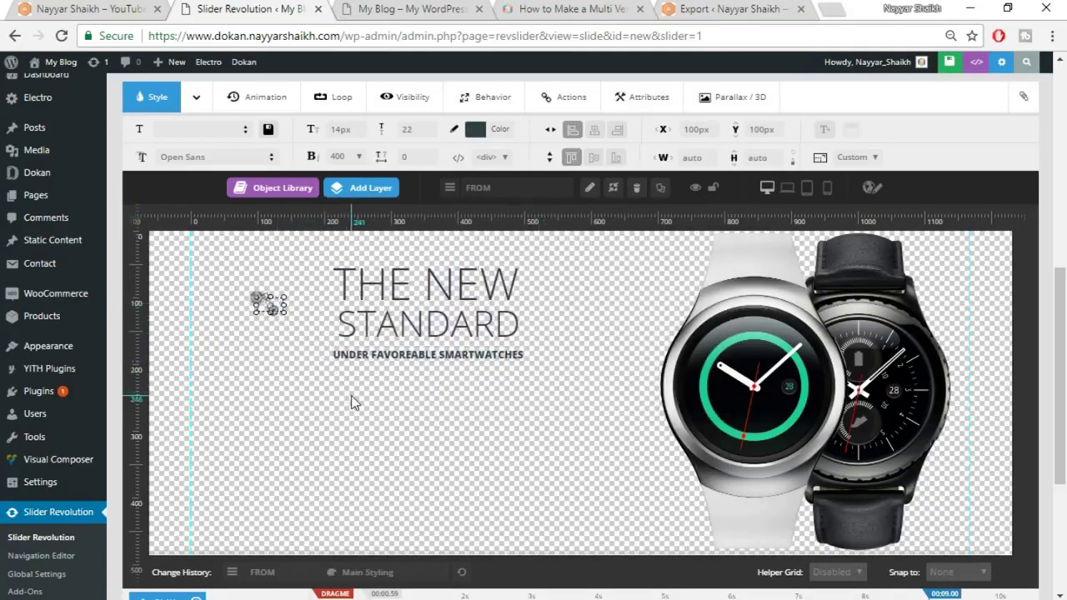
drag(272, 315, 353, 404)
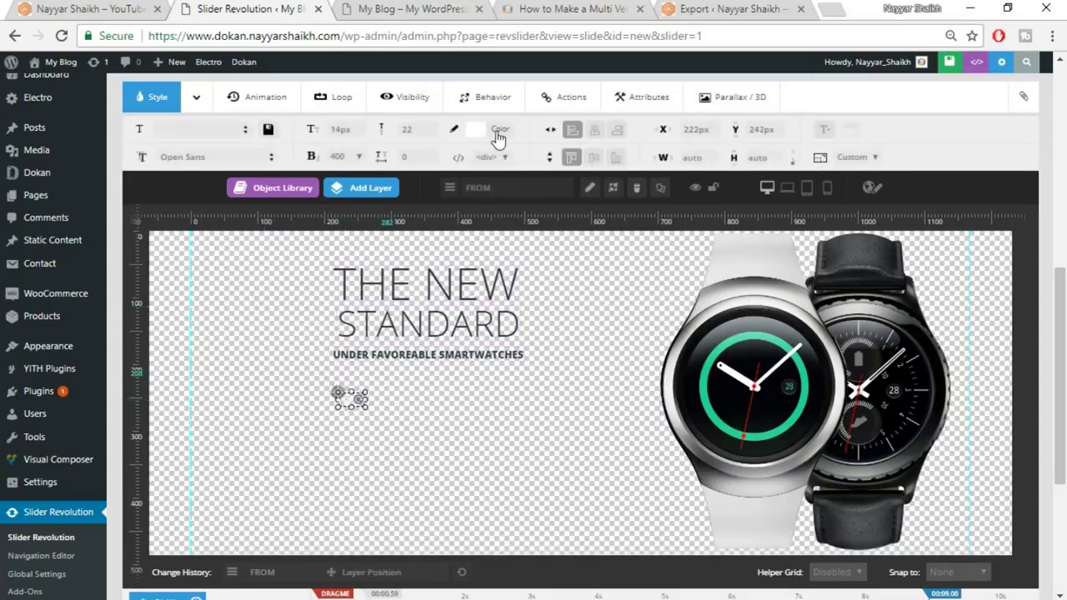
Re-paste #333E48 as FROM's colour, nudge it to X 224, Y 244, and view the storefront watch slide.
click(498, 136)
double_click(567, 332)
key(ctrl+v)
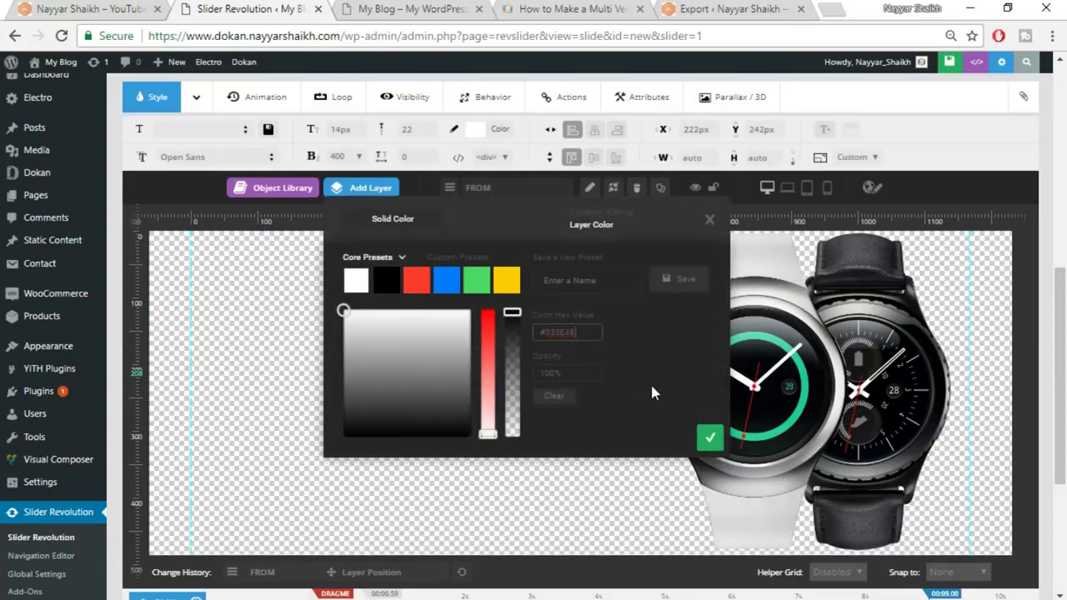
click(712, 439)
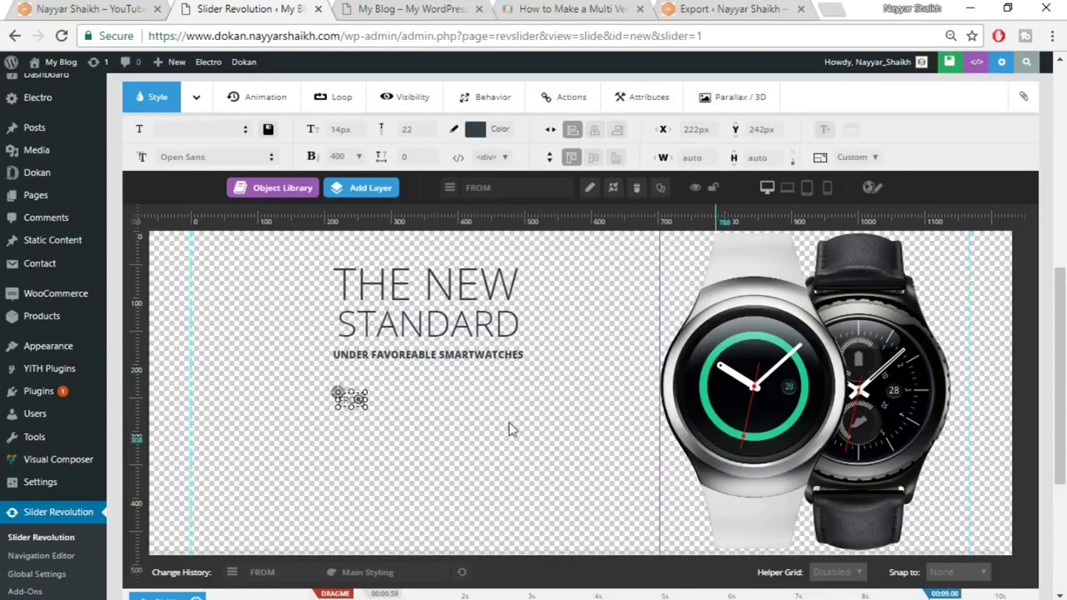
drag(349, 400, 354, 400)
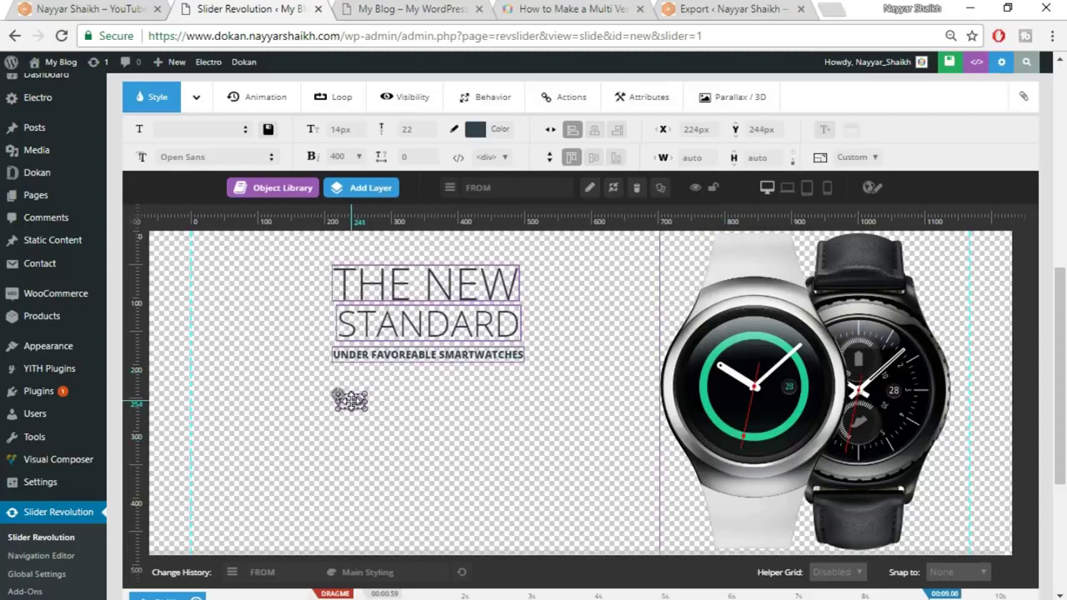
click(94, 7)
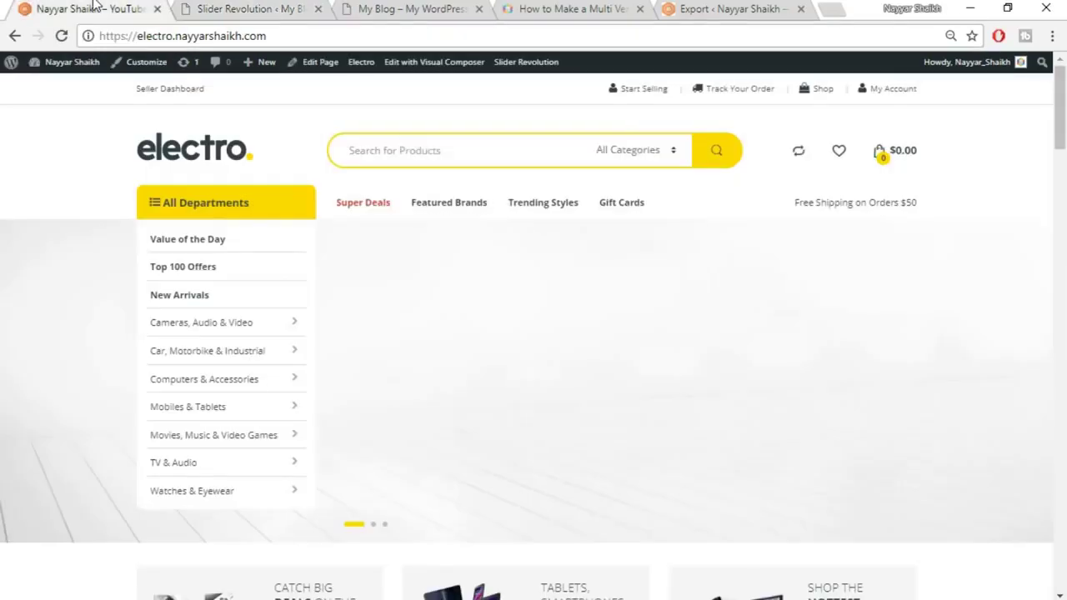
click(350, 526)
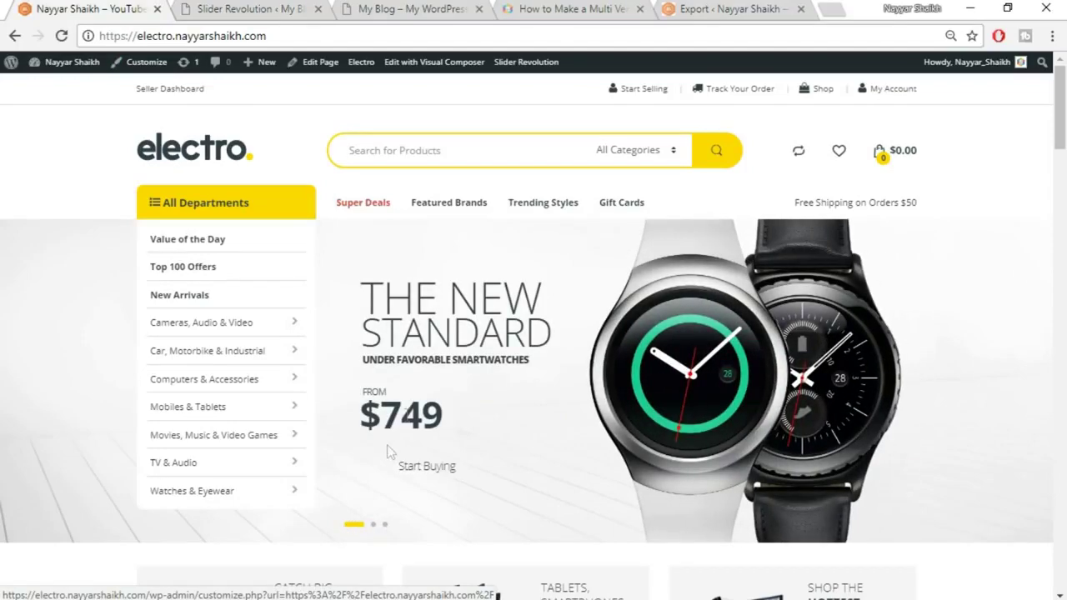
Add a text layer reading '$749'.
click(291, 8)
mouse_move(360, 188)
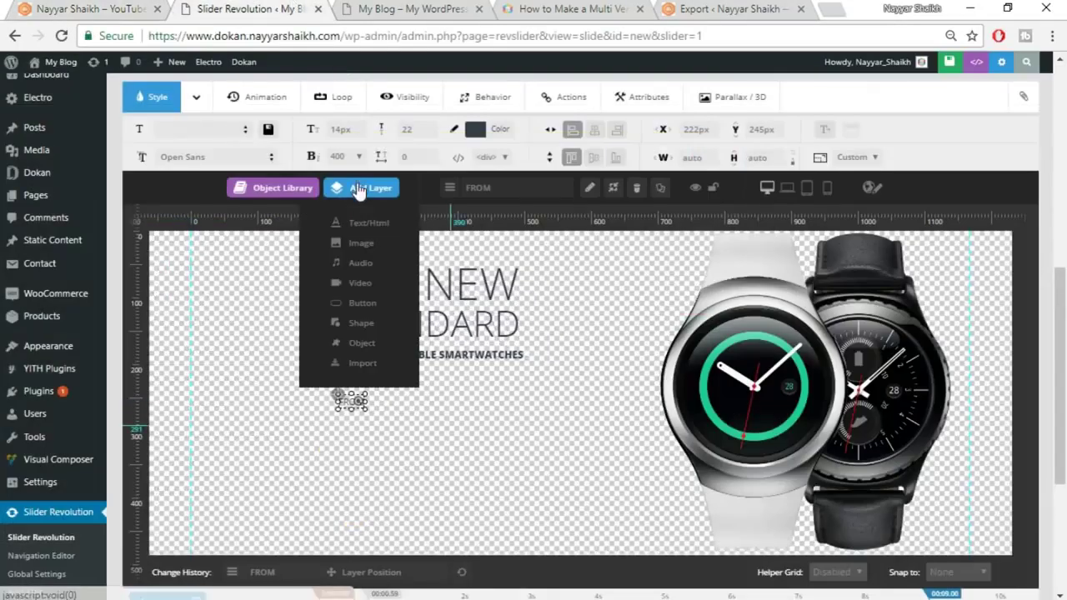
click(363, 224)
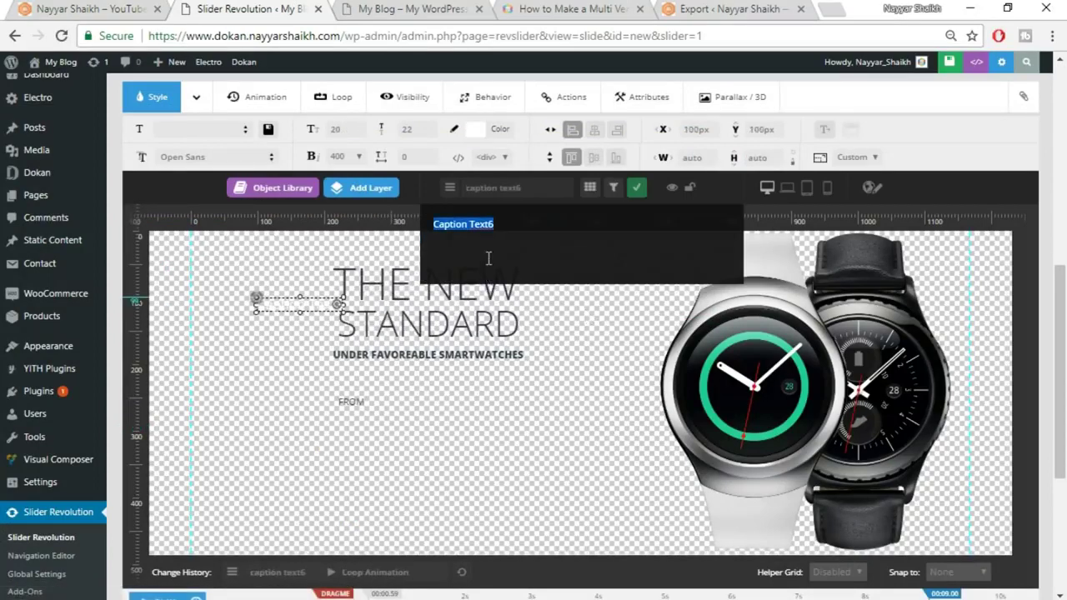
text($749)
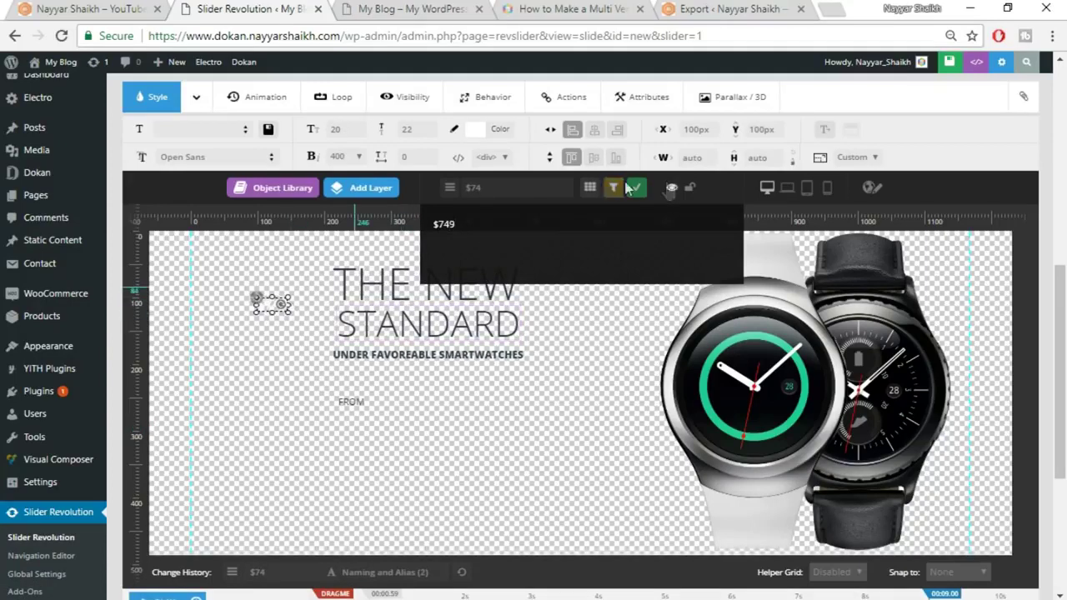
click(635, 188)
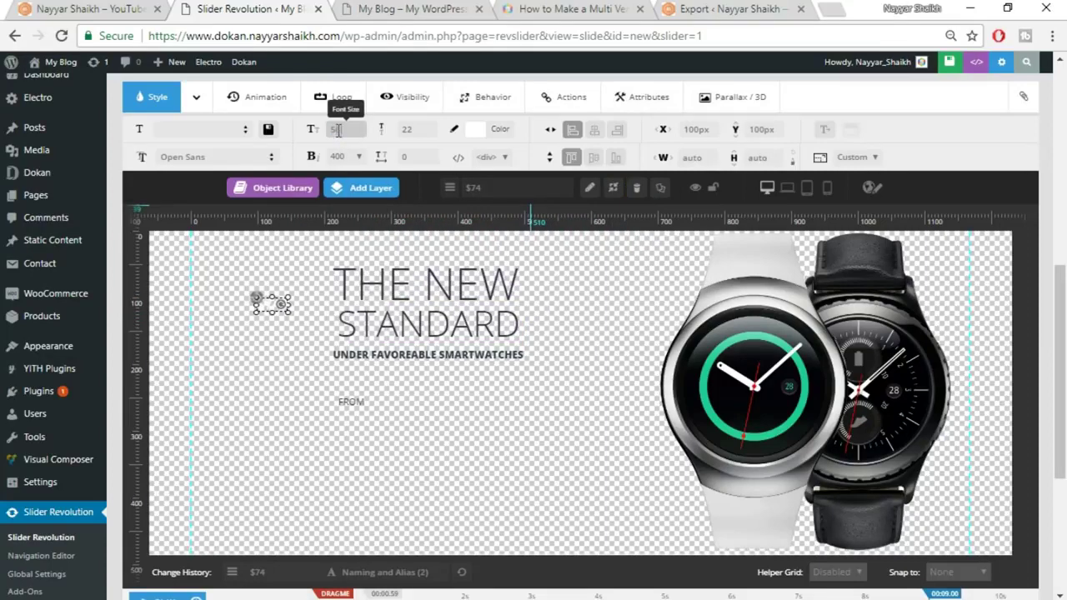
Style $749 with 52px line height, weight 700 and #333E48, and place it under FROM.
click(405, 130)
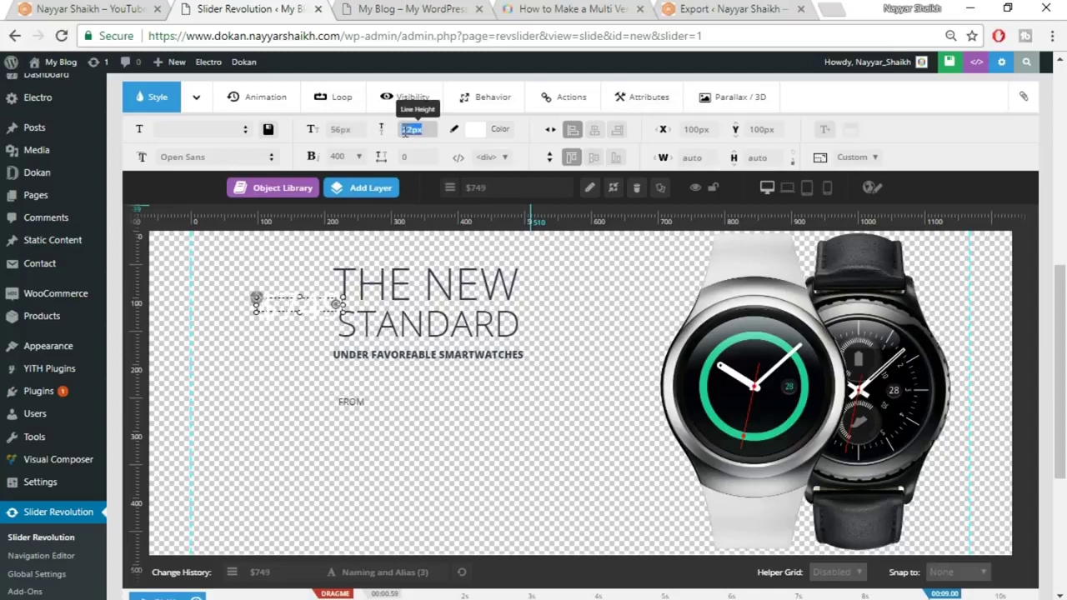
text(52)
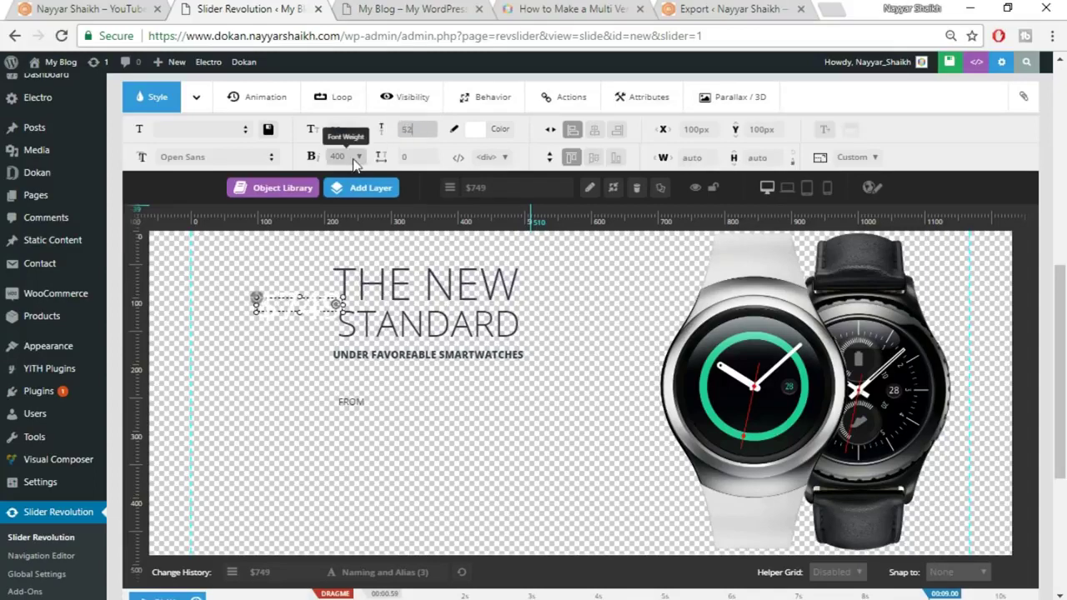
click(353, 158)
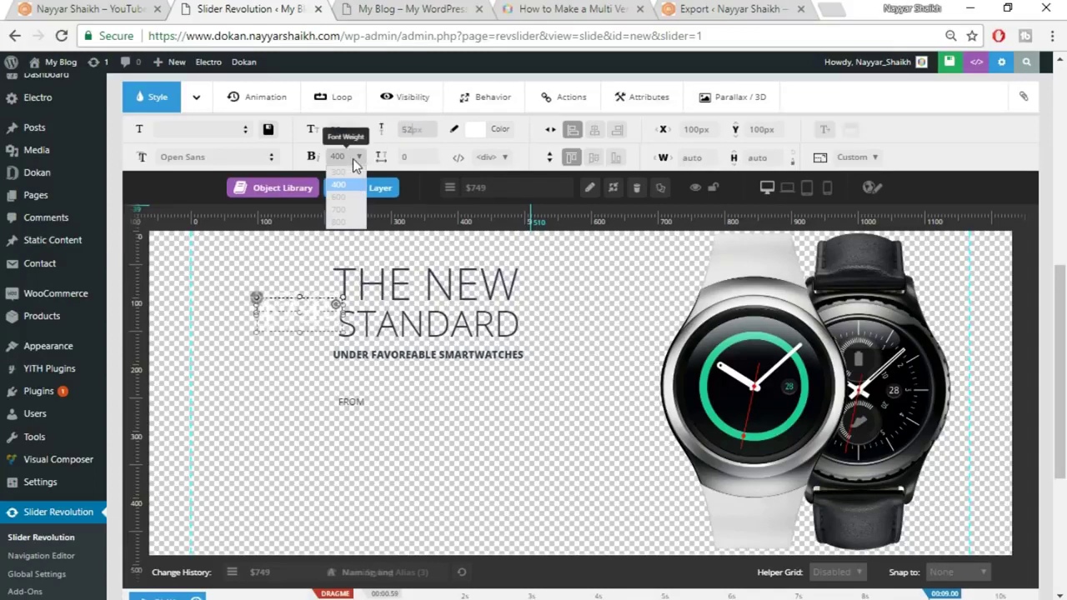
click(349, 211)
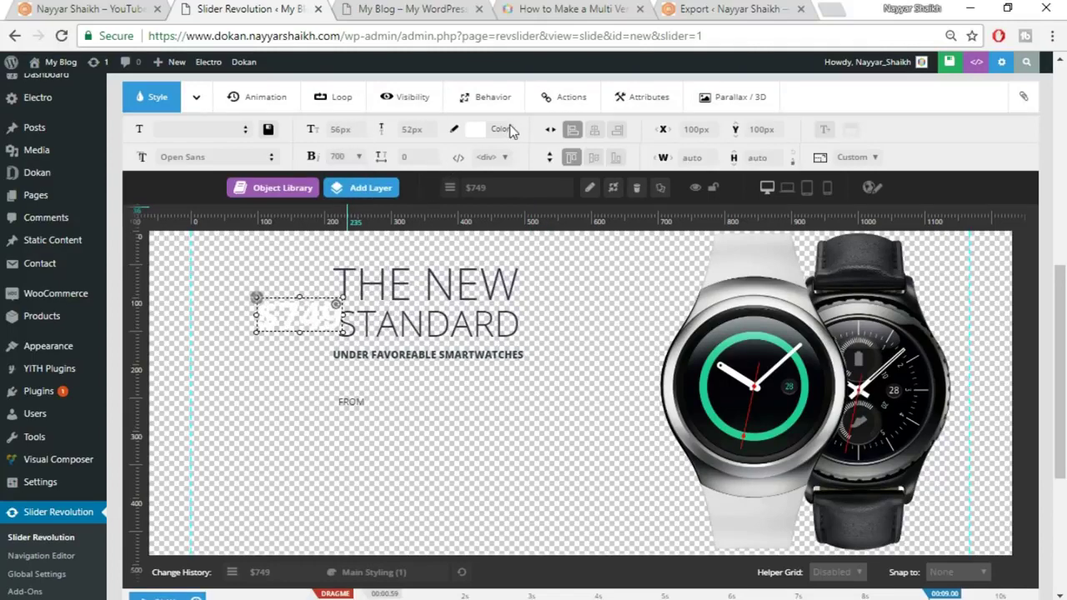
click(505, 131)
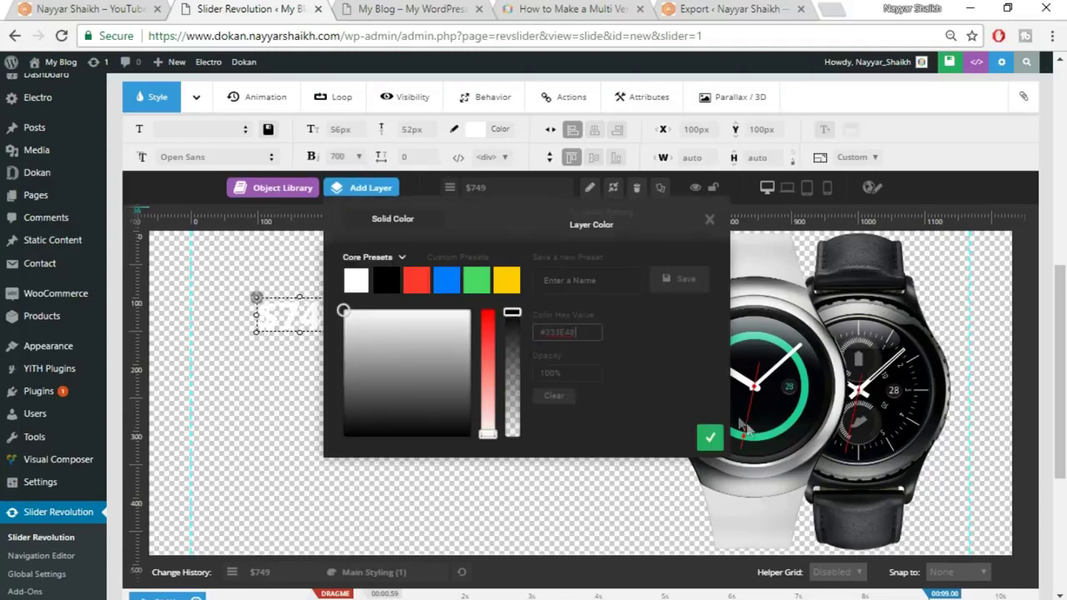
click(710, 435)
drag(288, 323, 356, 433)
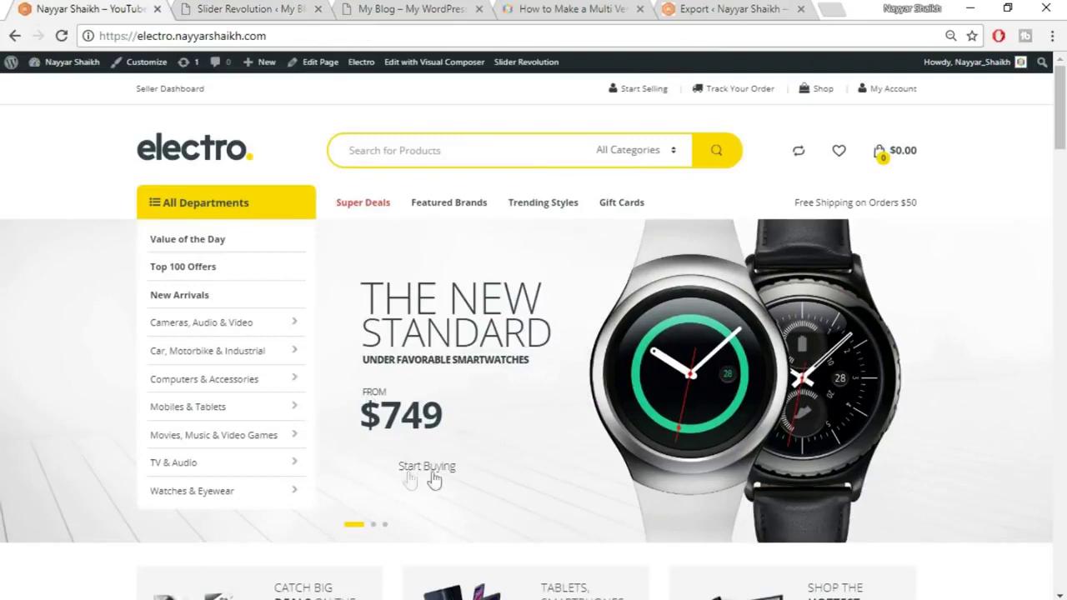
click(213, 7)
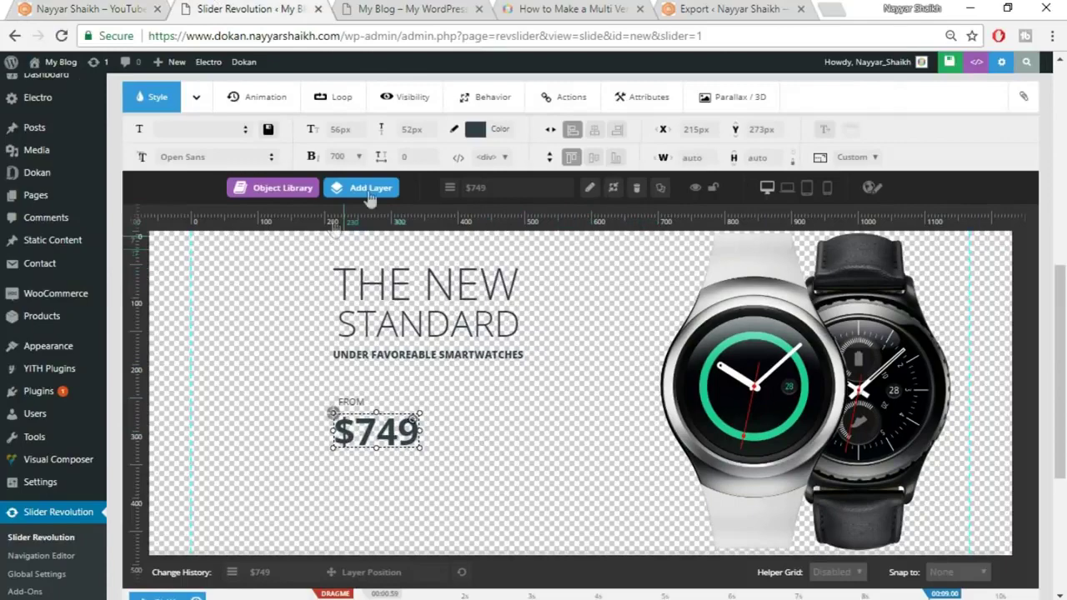
mouse_move(374, 196)
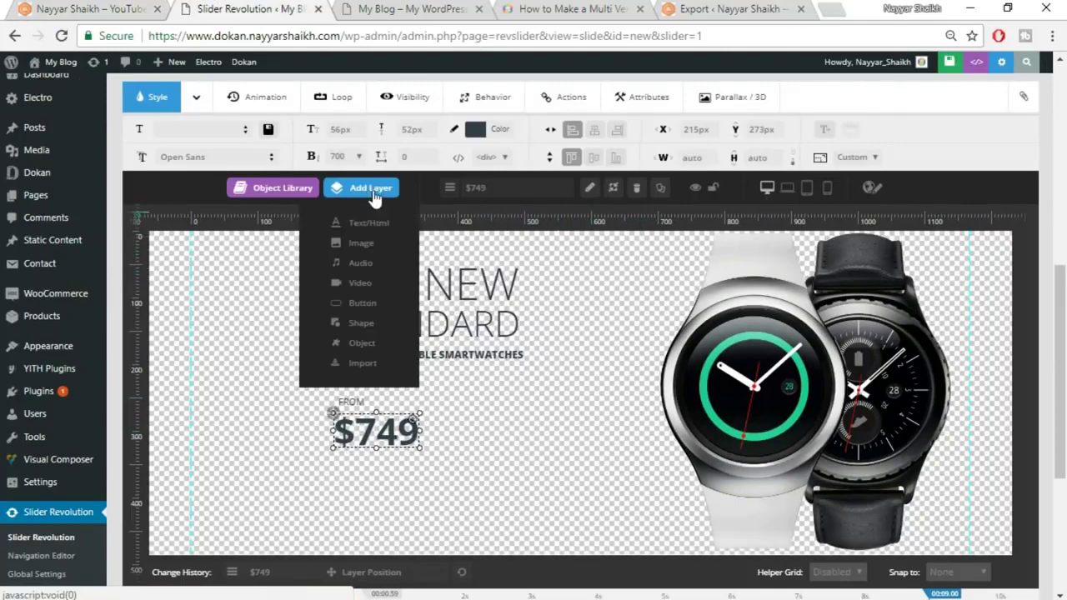
Start a button layer with a yellow #ffd428 background.
click(394, 284)
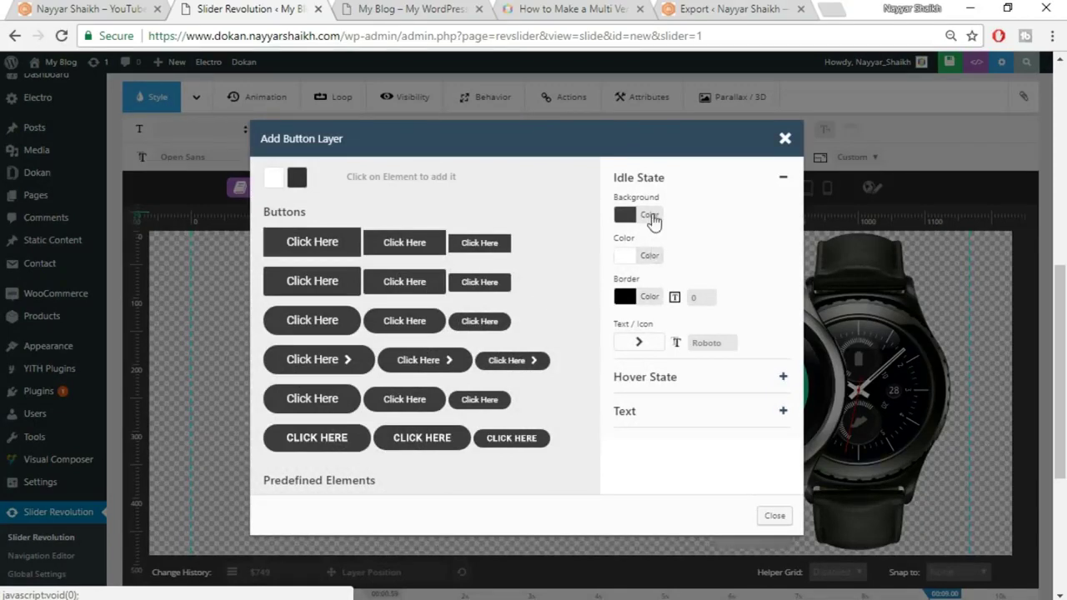
click(650, 217)
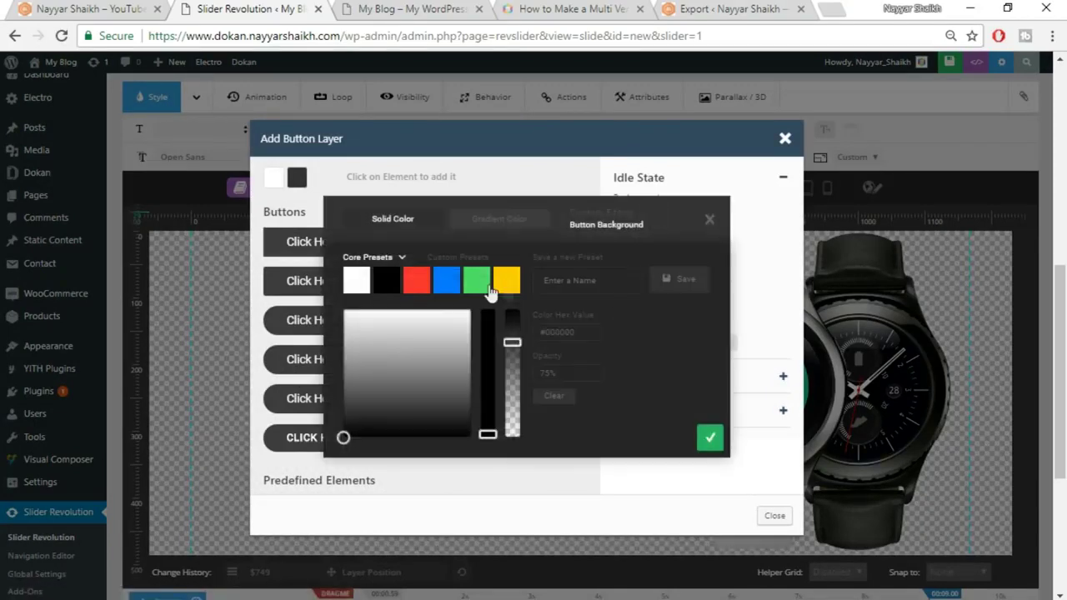
click(502, 285)
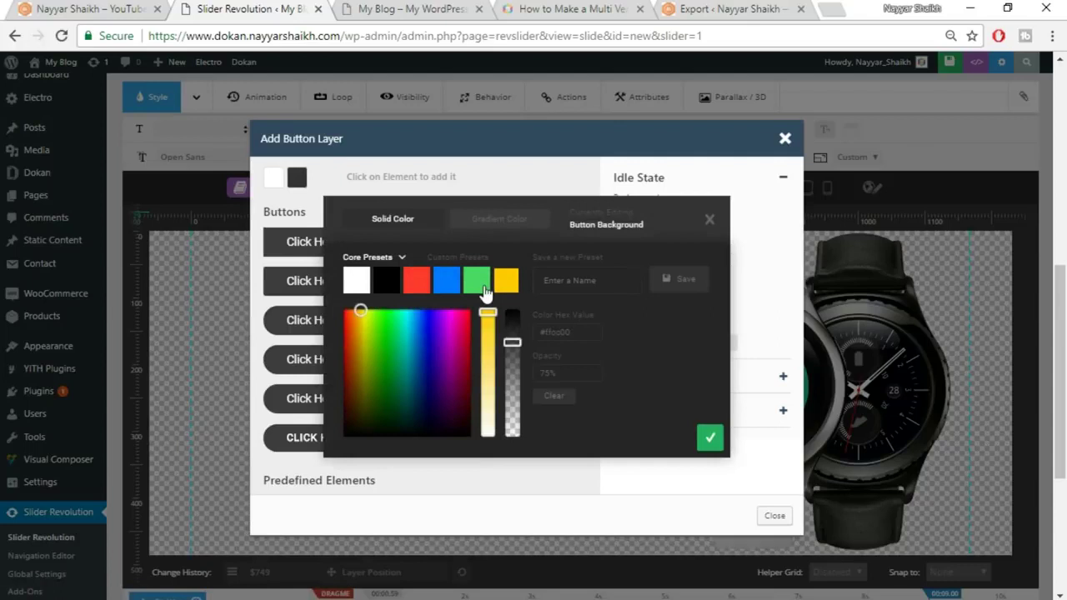
click(487, 338)
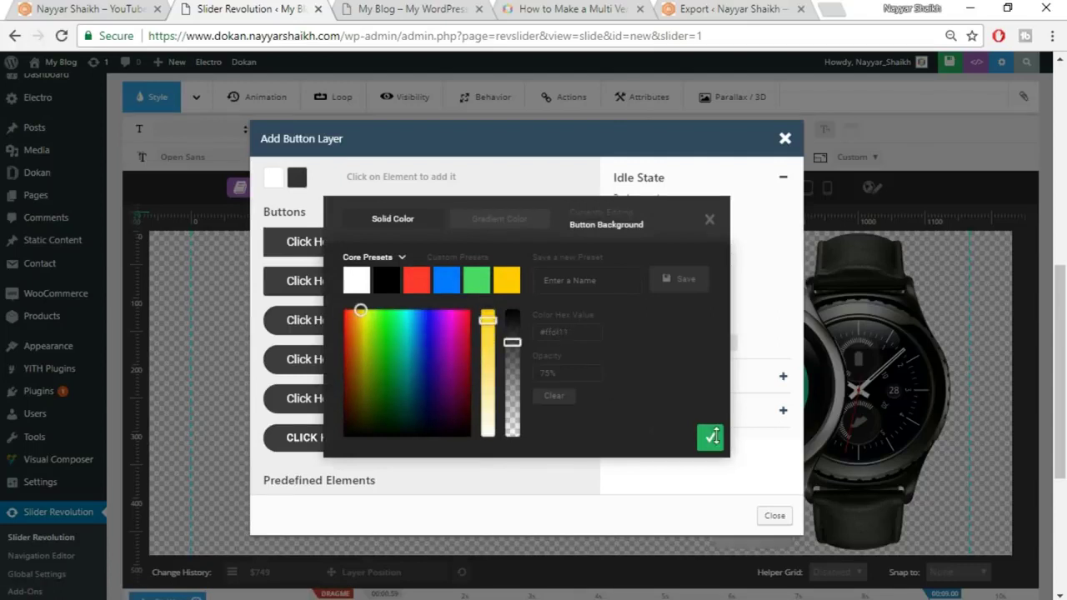
click(712, 437)
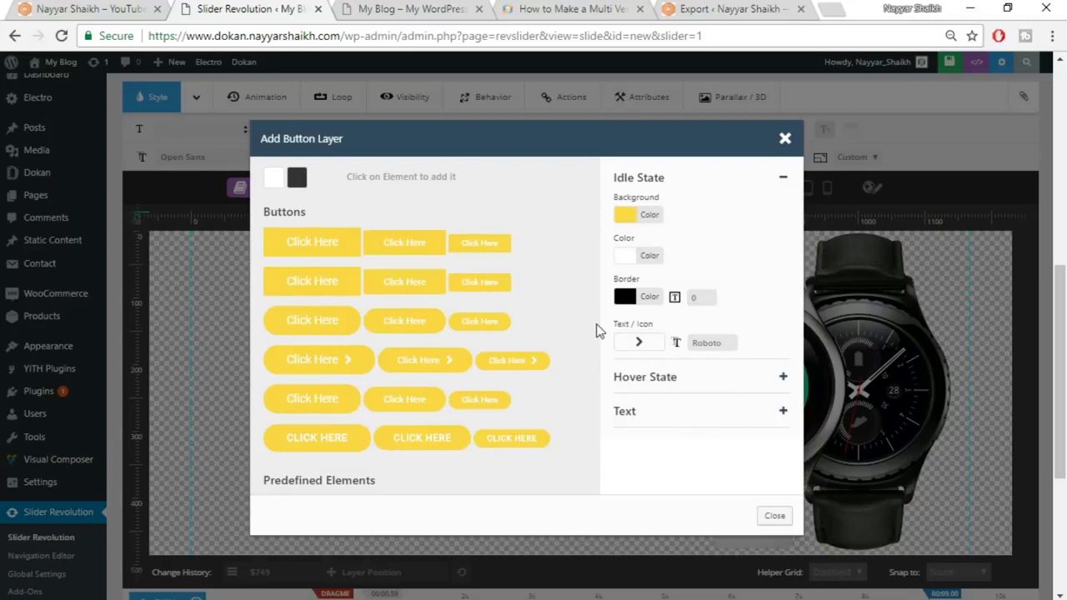
Make the button's idle colour black, choose the 'Click Here' arrow preset, and place it below $749.
click(651, 256)
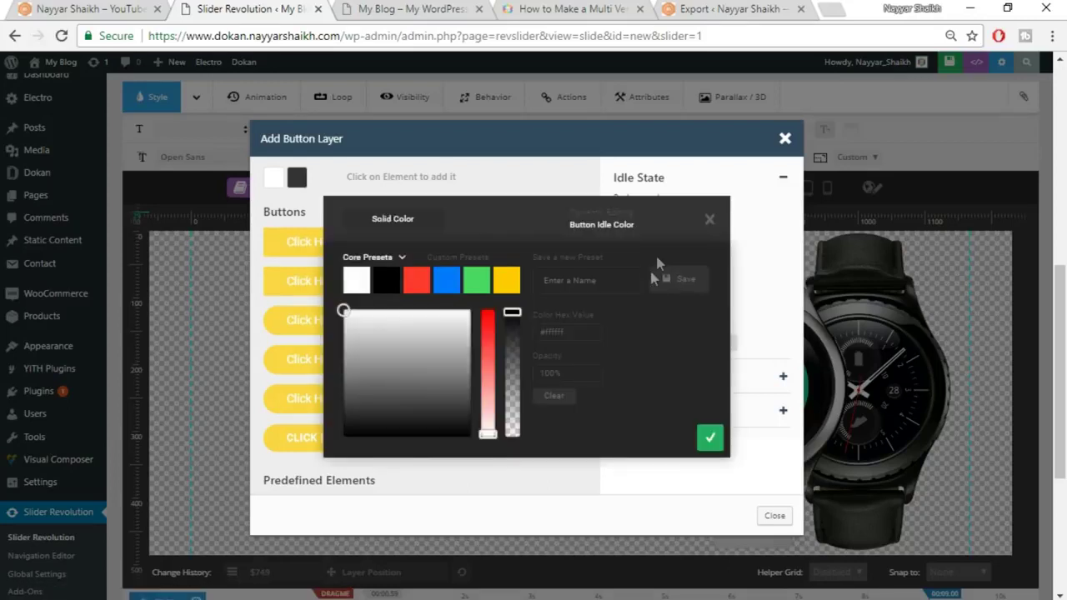
click(353, 431)
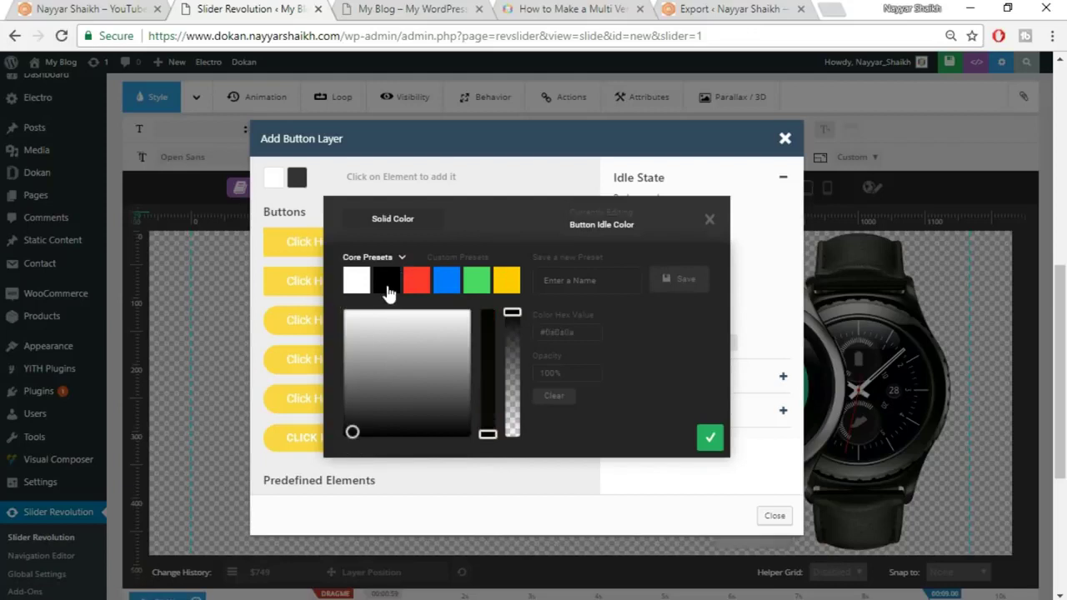
click(386, 283)
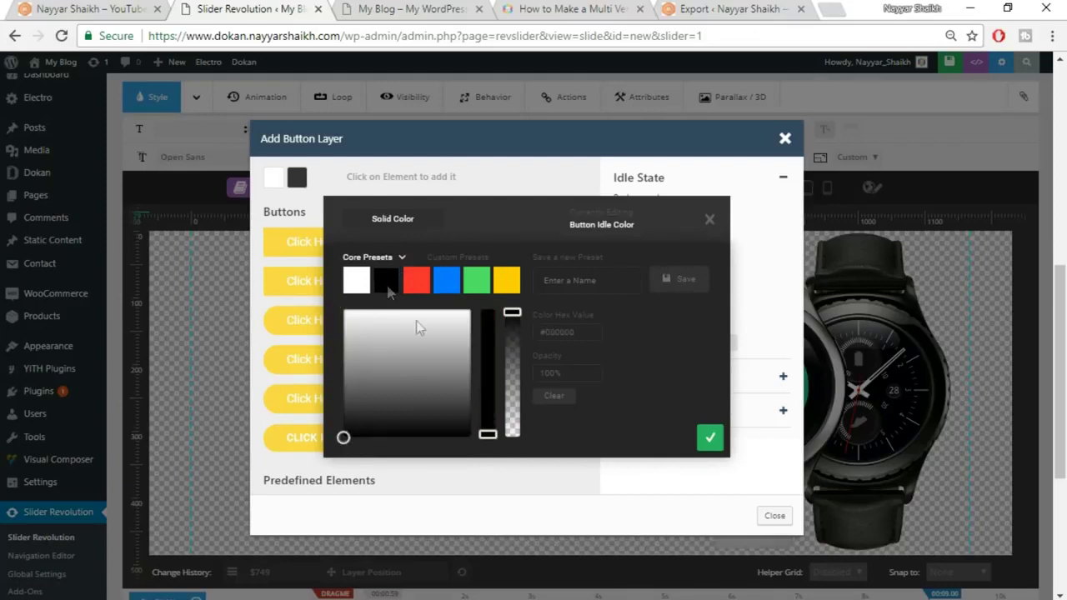
click(710, 440)
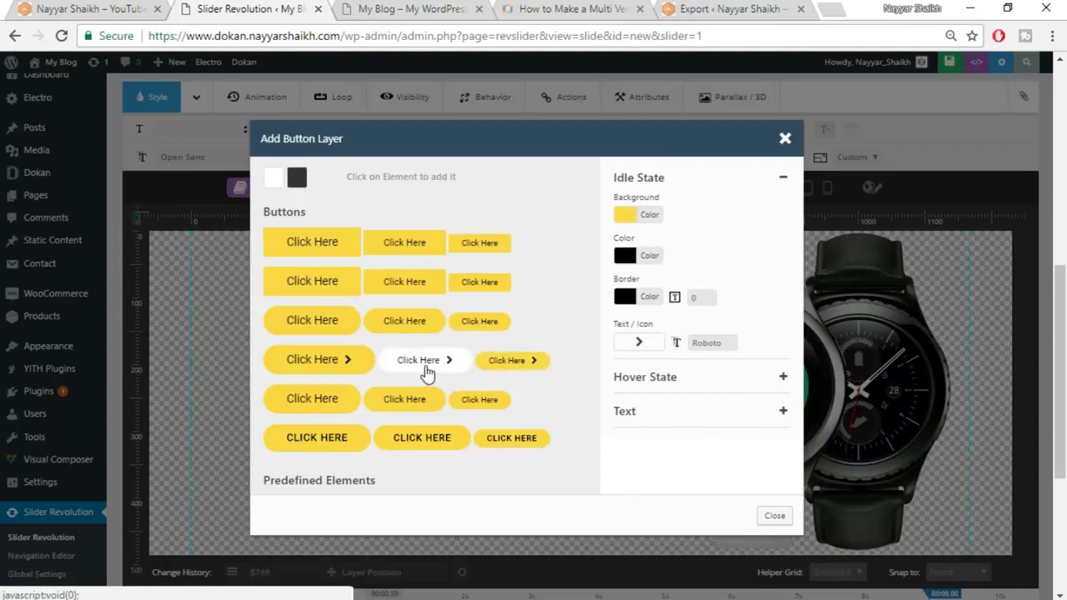
click(425, 373)
drag(277, 325, 354, 476)
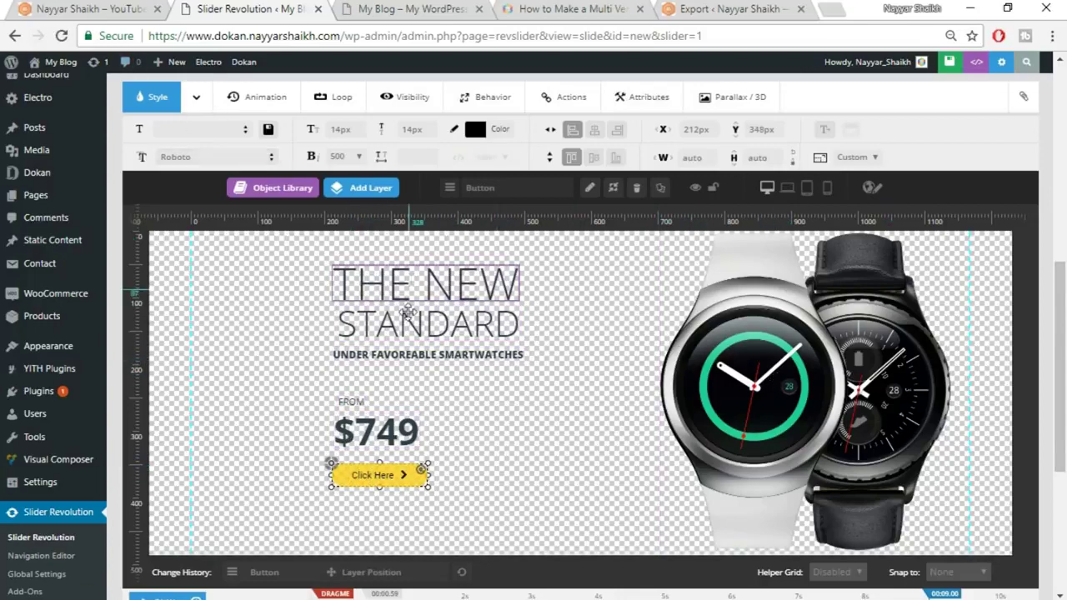
Shift THE NEW, STANDARD and the subtitle right into an aligned column beside the watches.
click(92, 9)
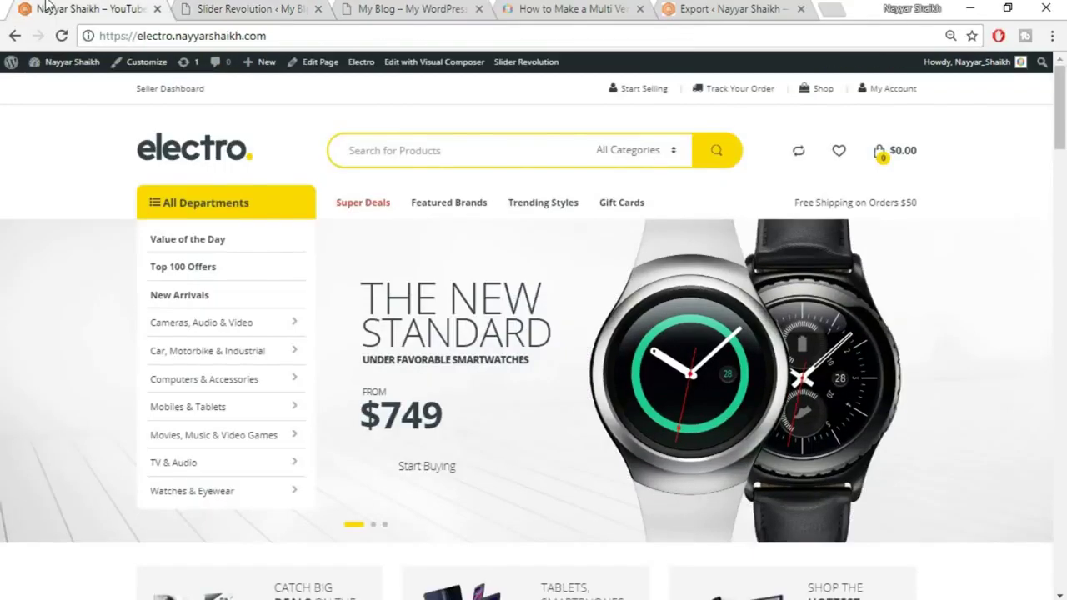
click(292, 7)
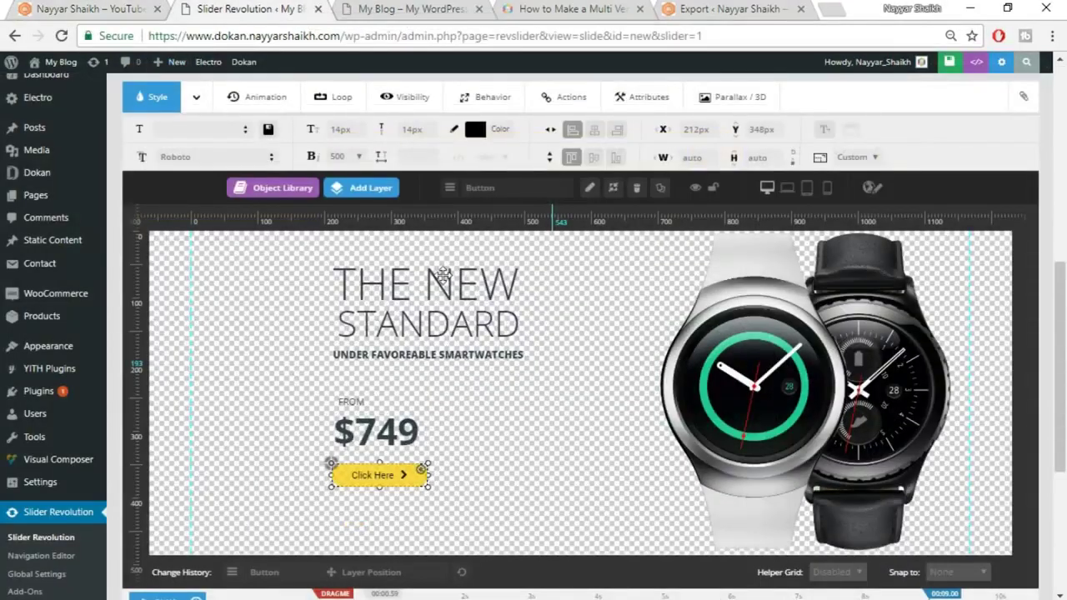
drag(445, 276, 567, 281)
drag(457, 330, 568, 331)
drag(433, 360, 551, 363)
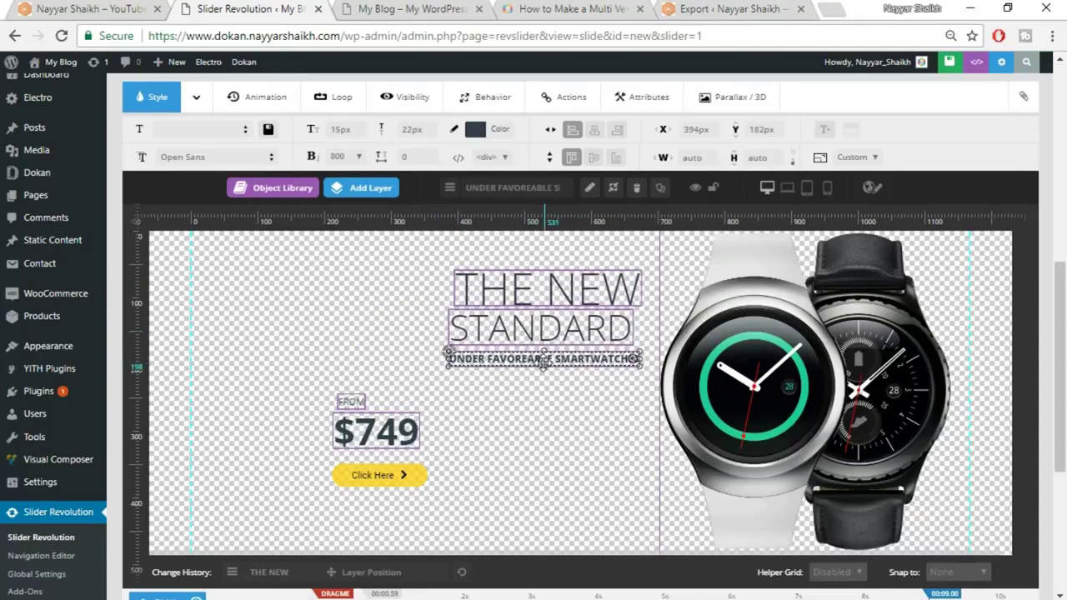
click(508, 323)
drag(508, 324, 514, 325)
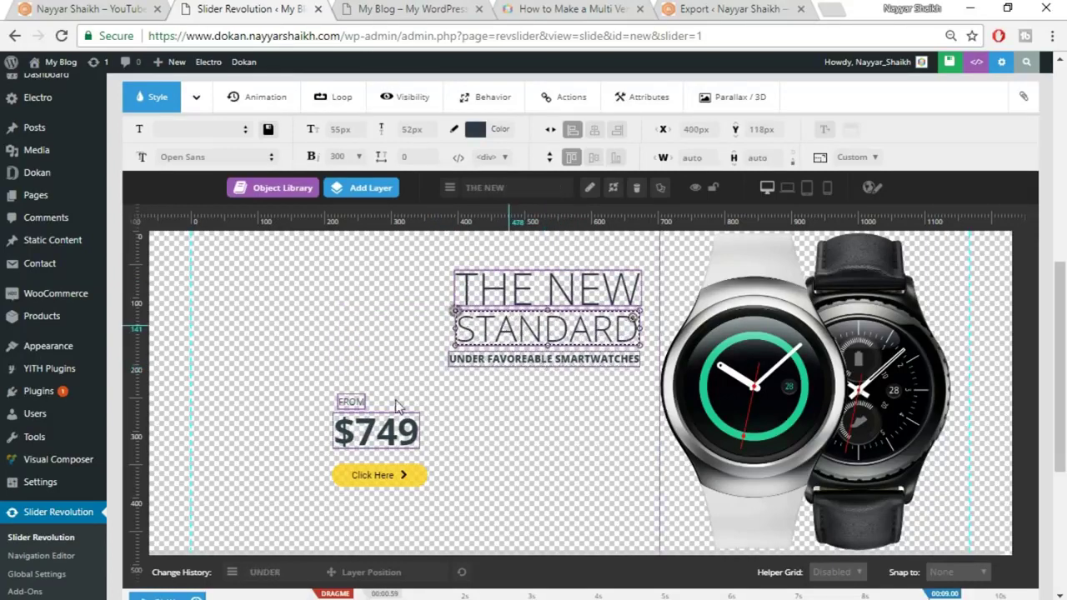
Move FROM and the Click Here button into the column, save the slide, and view the storefront.
drag(351, 400, 525, 428)
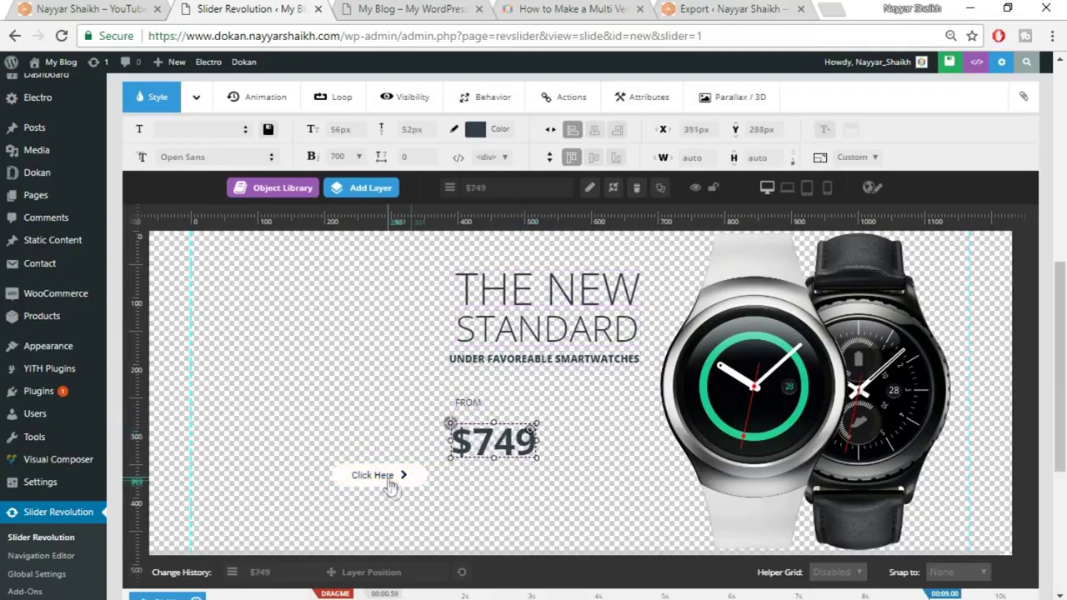
drag(373, 475, 545, 470)
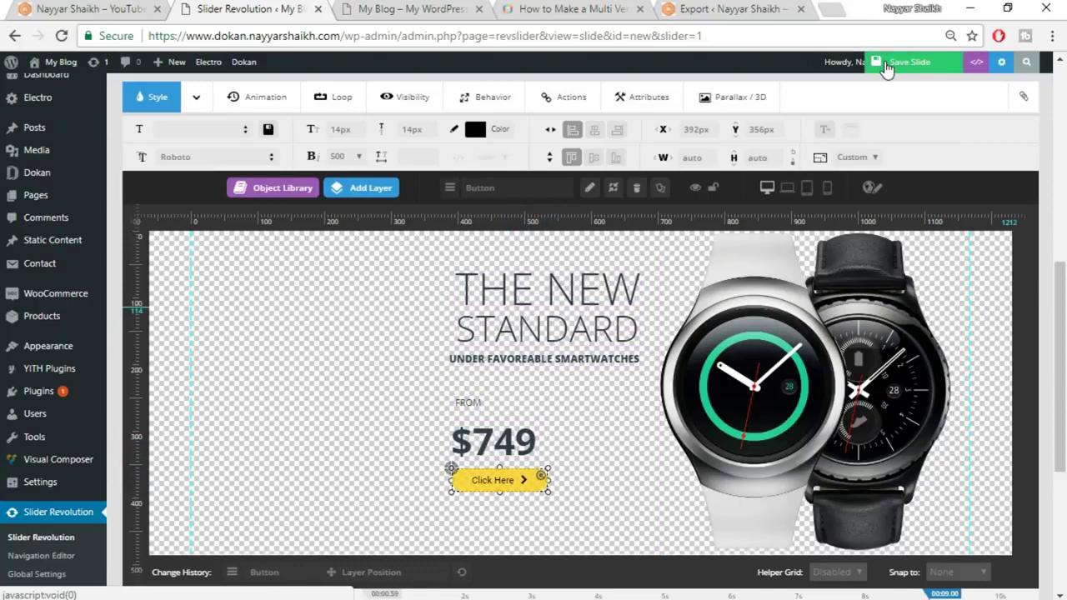
click(887, 67)
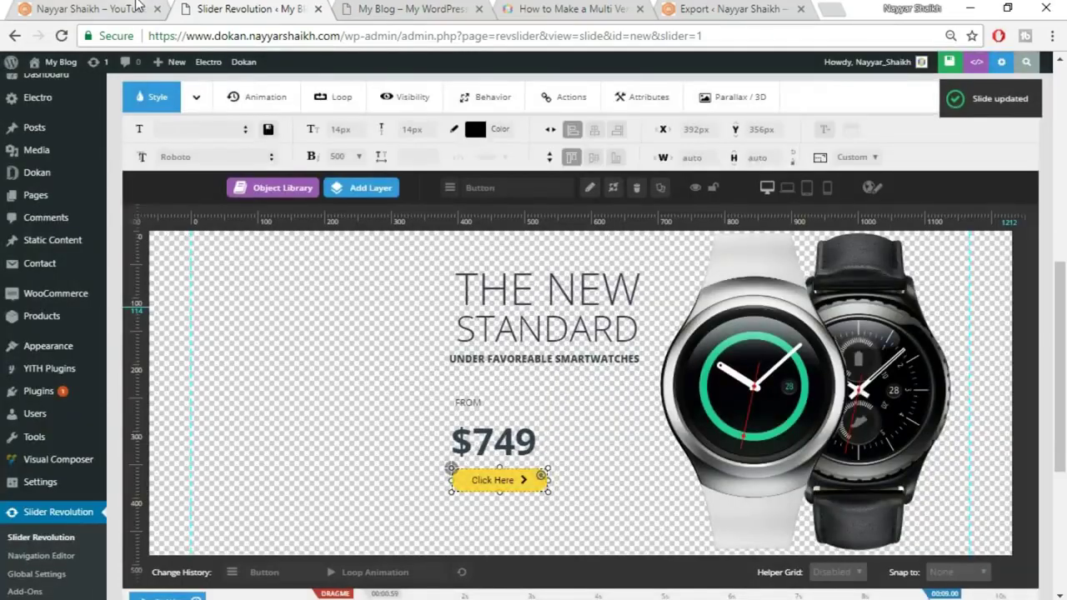
click(137, 7)
Give the watch image layer a 500 ms frame start and 1500 ms duration.
click(373, 525)
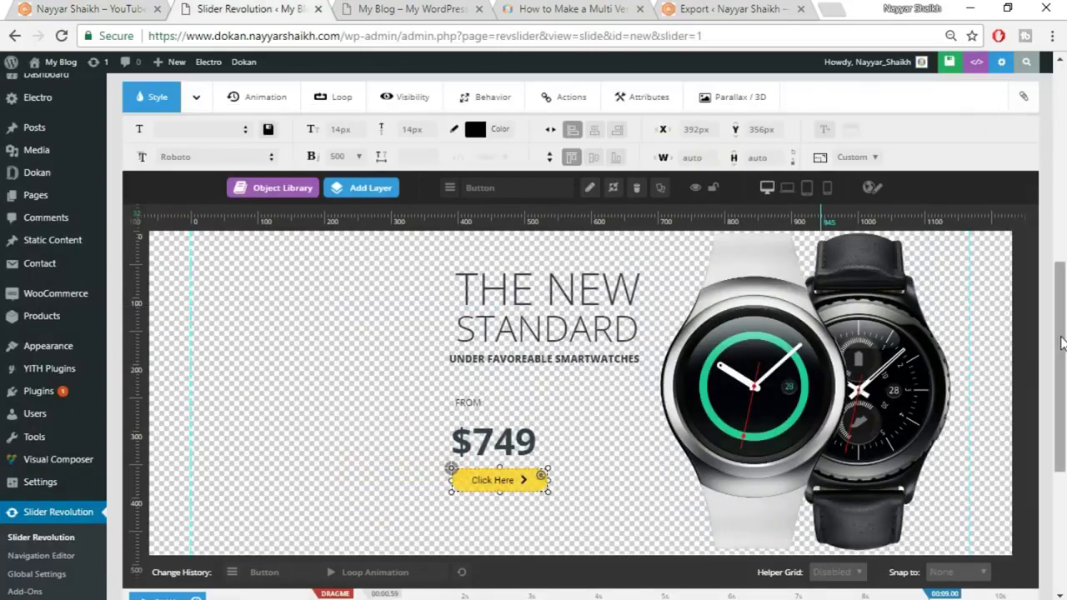
scroll(1062, 342, down, 3)
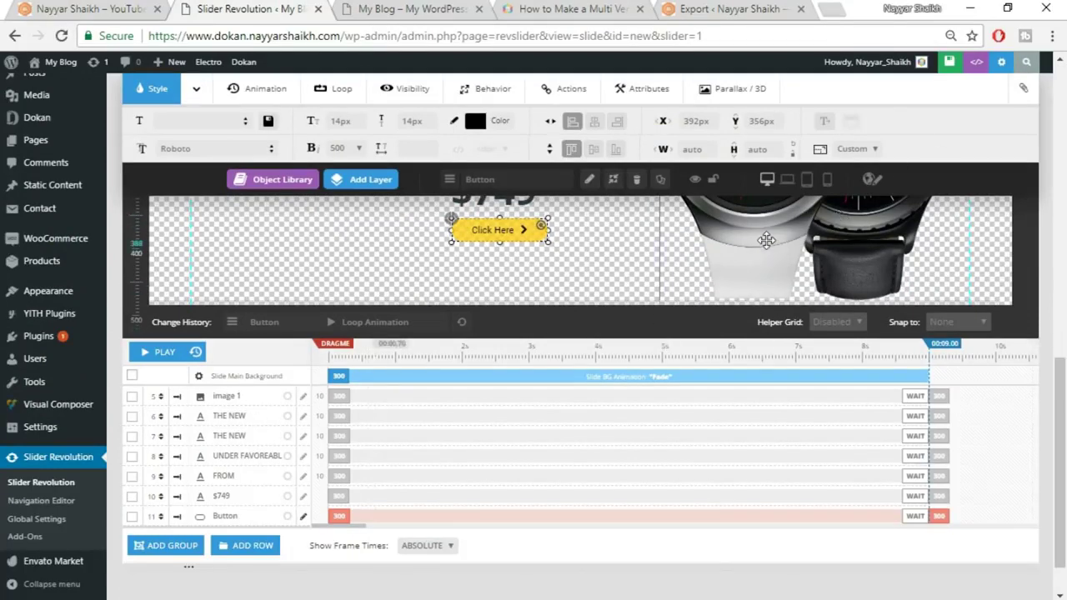
click(344, 398)
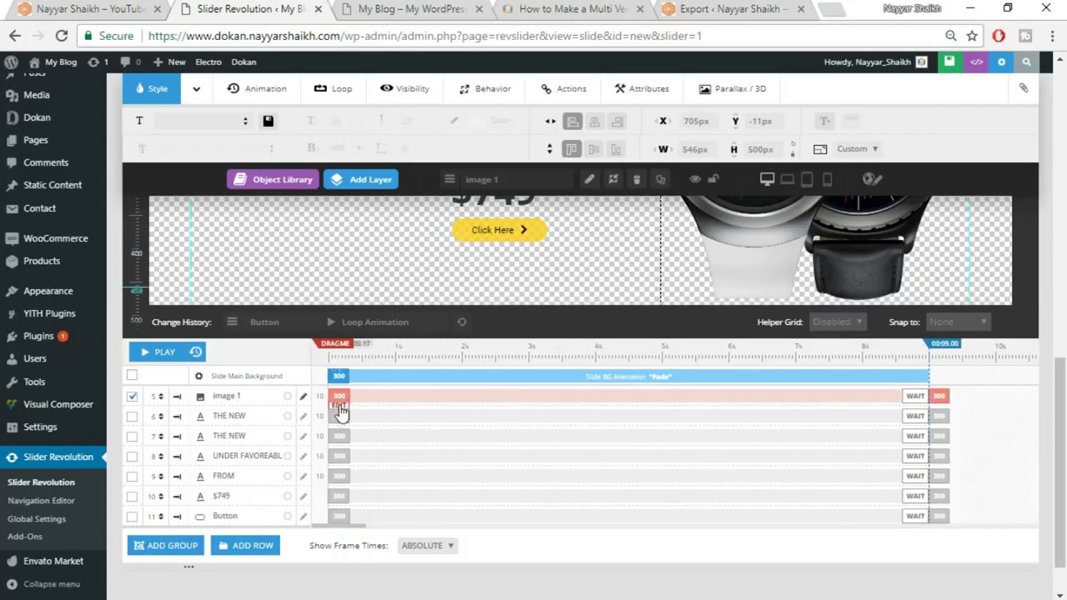
click(342, 409)
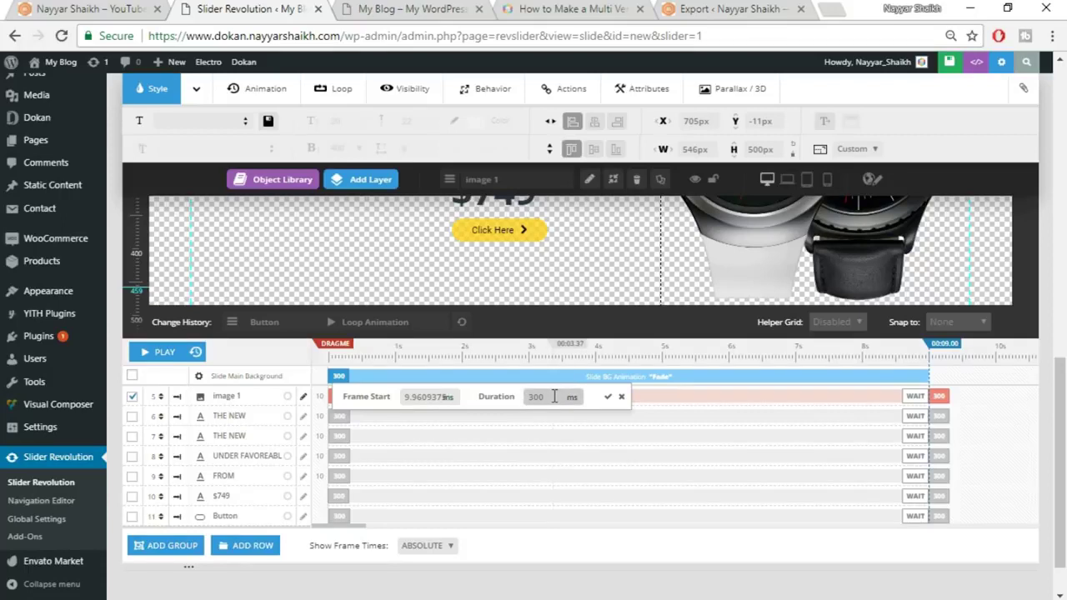
click(432, 404)
double_click(431, 405)
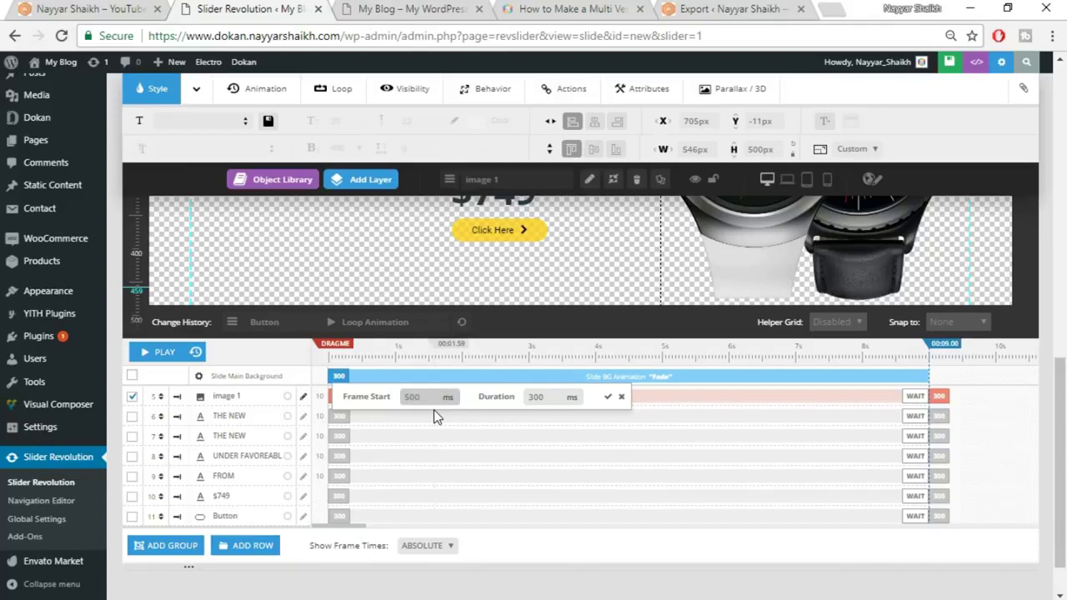
double_click(537, 399)
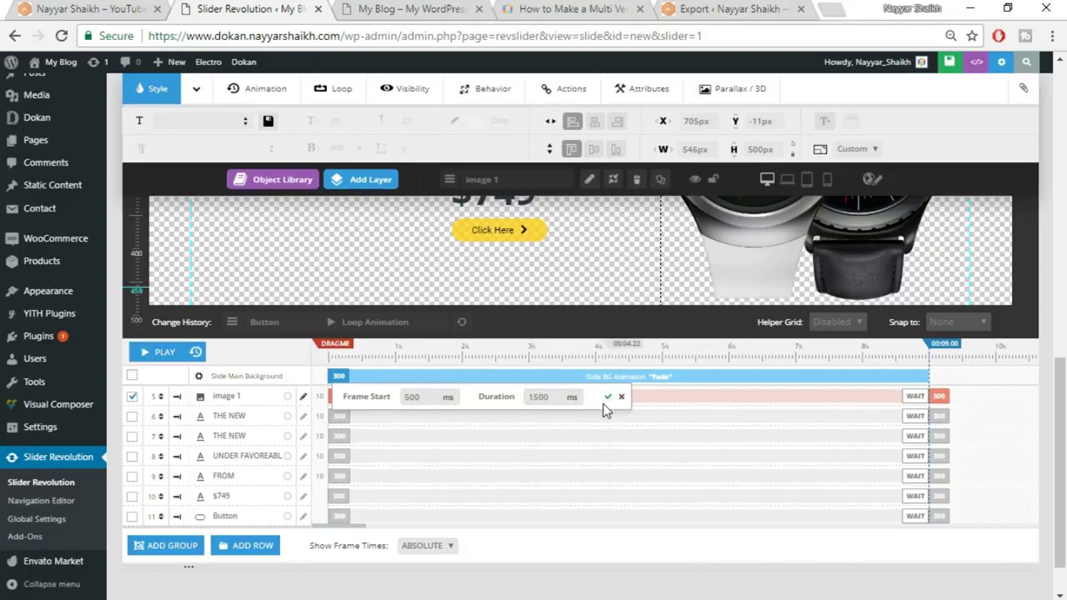
click(608, 398)
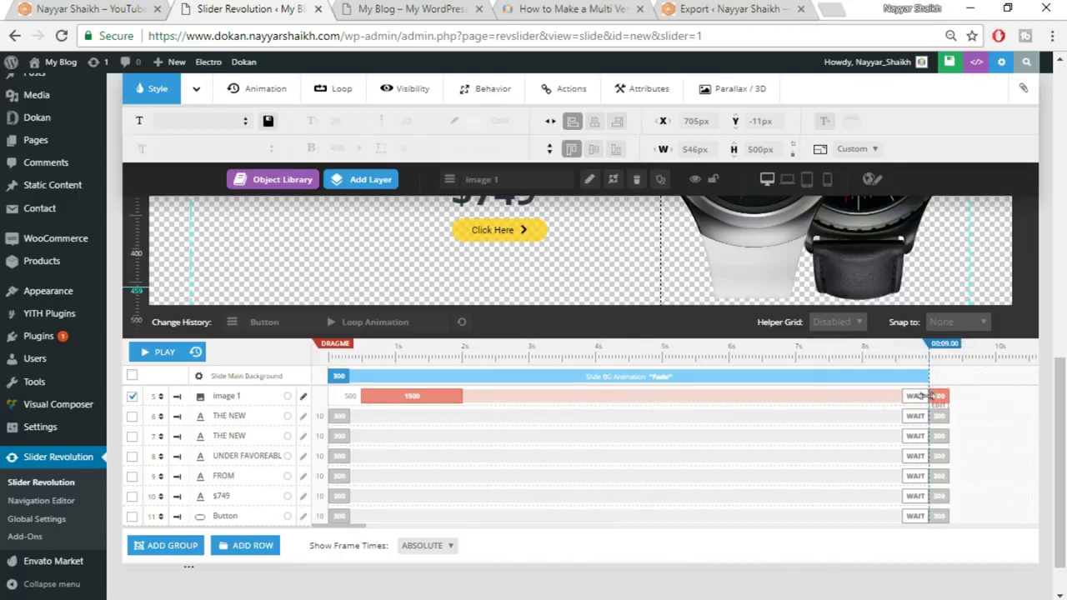
Set THE NEW layer's frame start to 800 ms, checking against the live storefront slider.
click(240, 416)
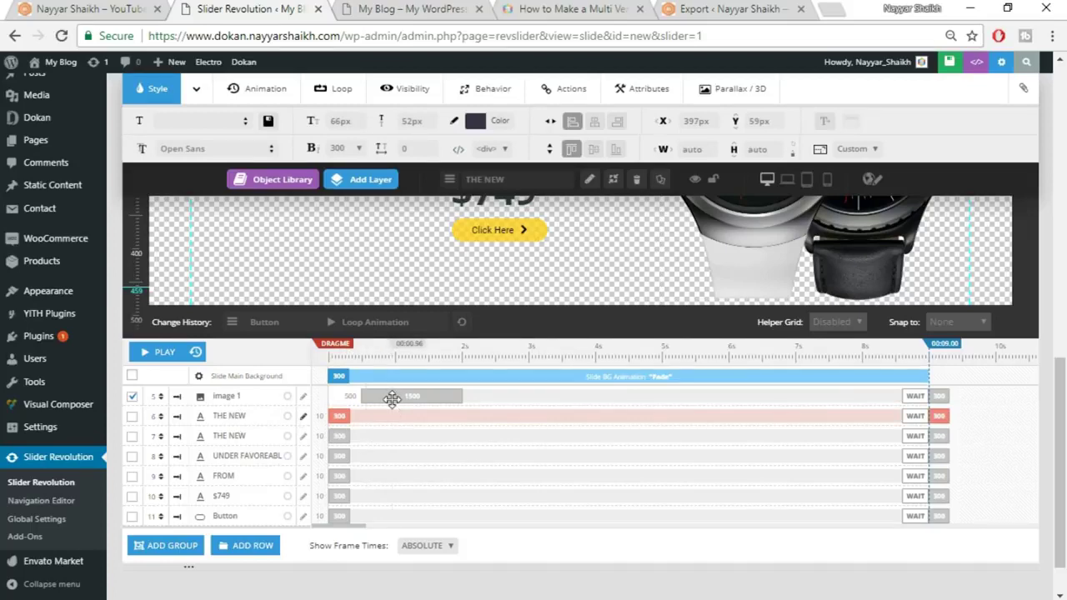
key(ctrl+1)
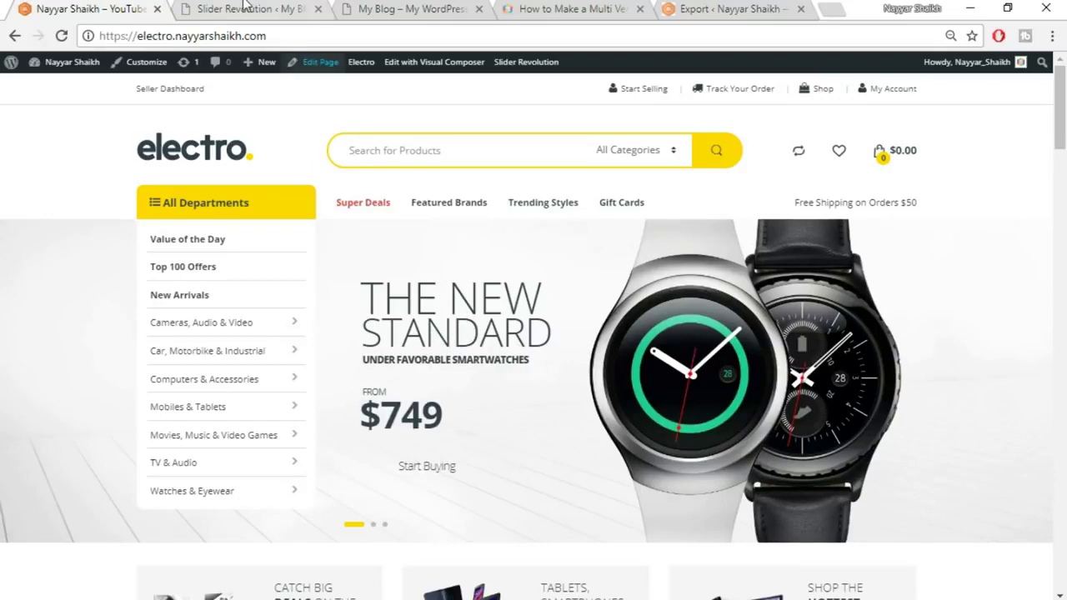
key(ctrl+Tab)
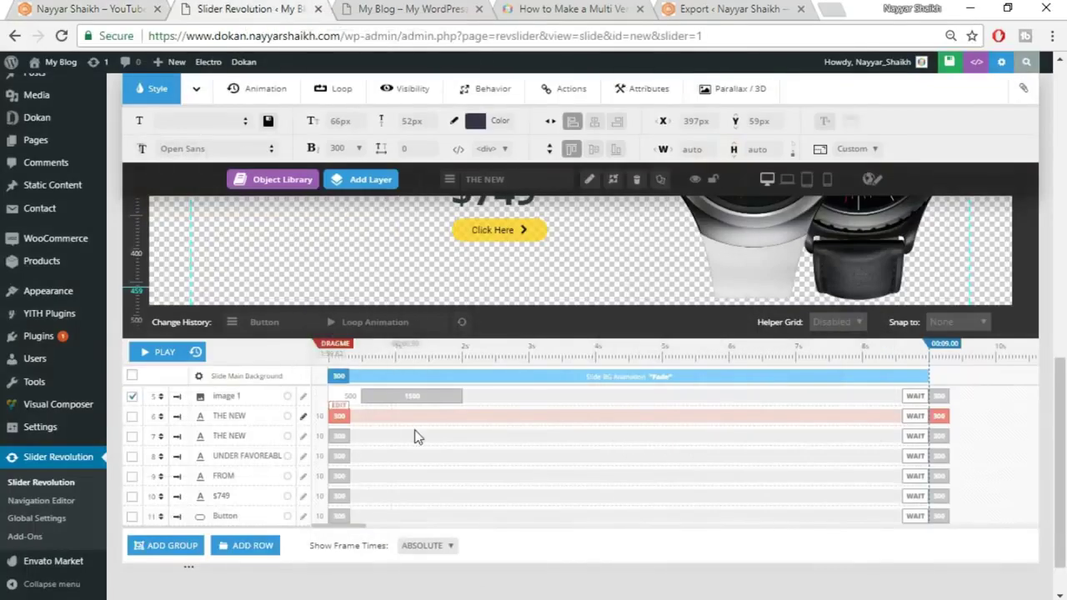
click(342, 415)
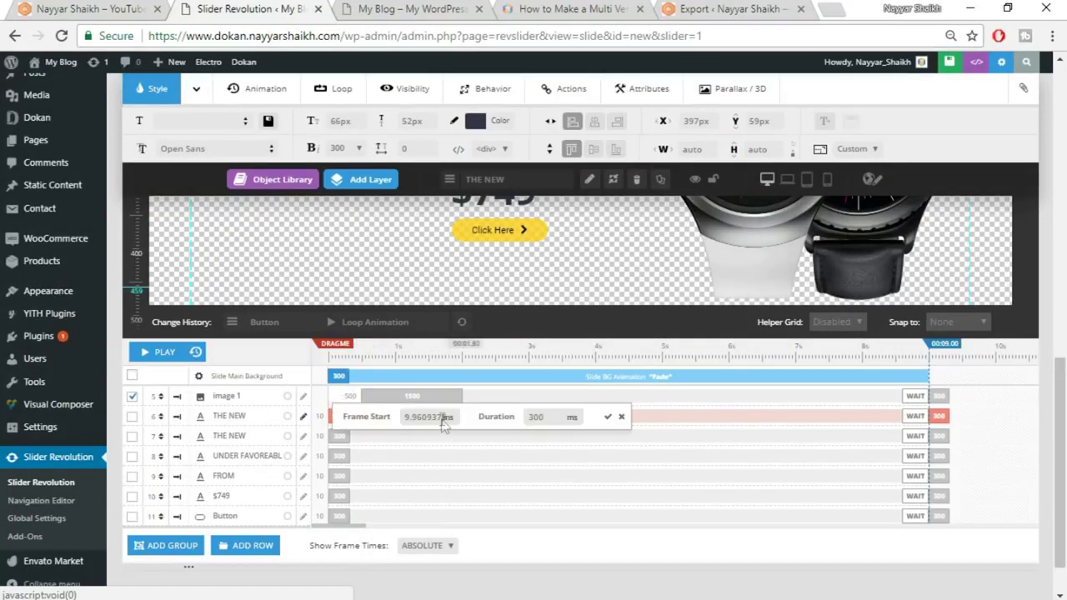
double_click(441, 417)
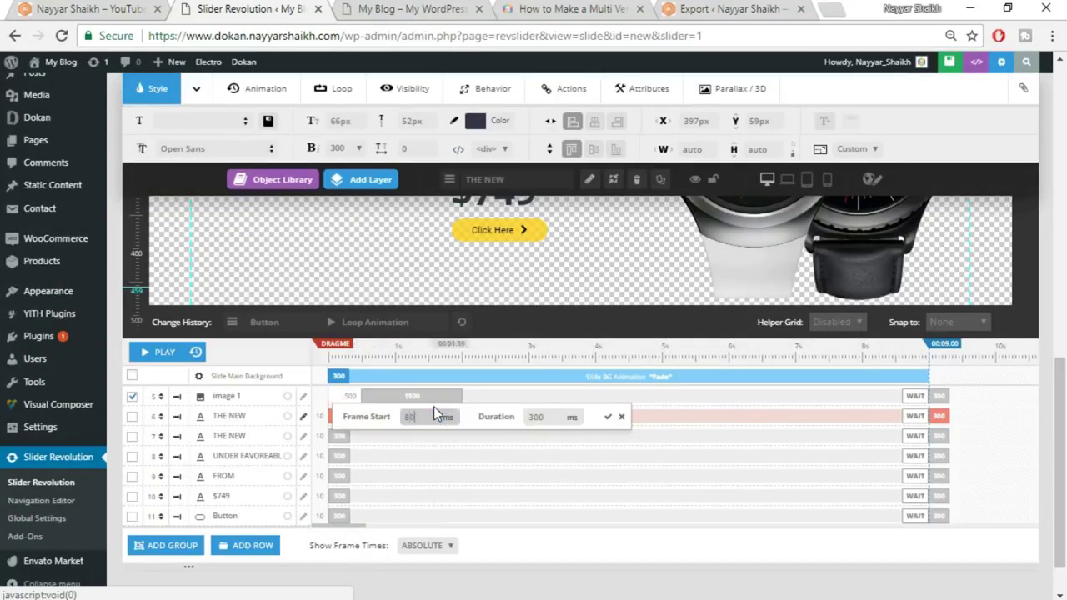
click(548, 421)
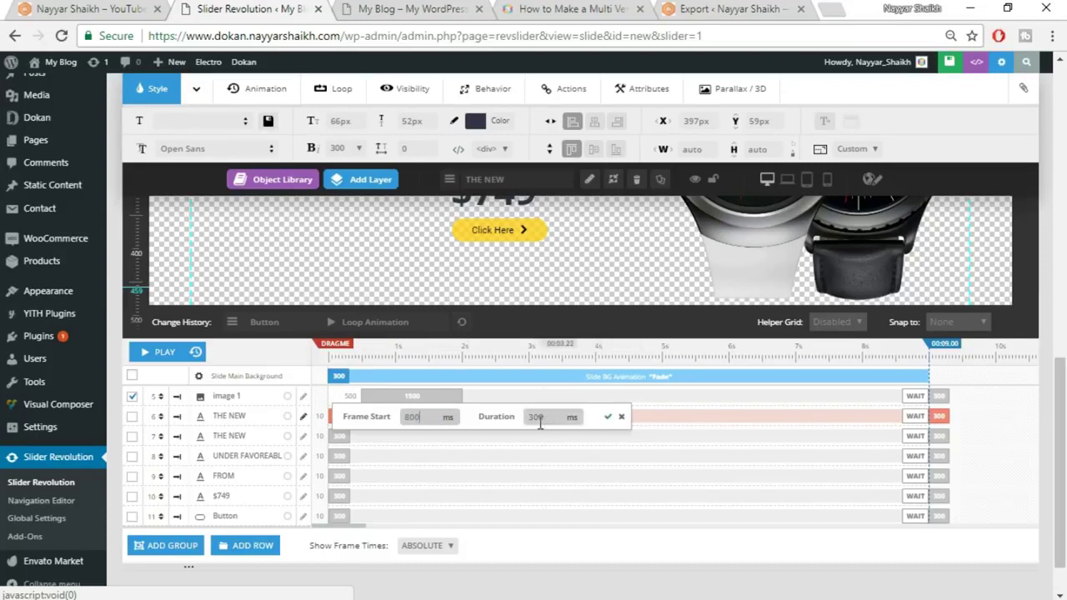
double_click(540, 419)
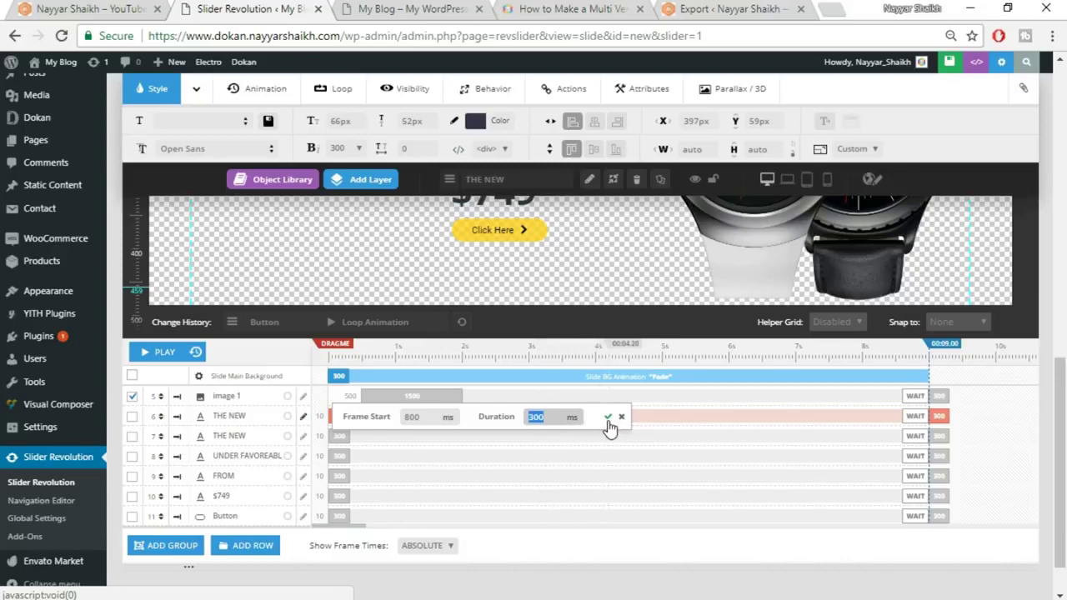
click(609, 421)
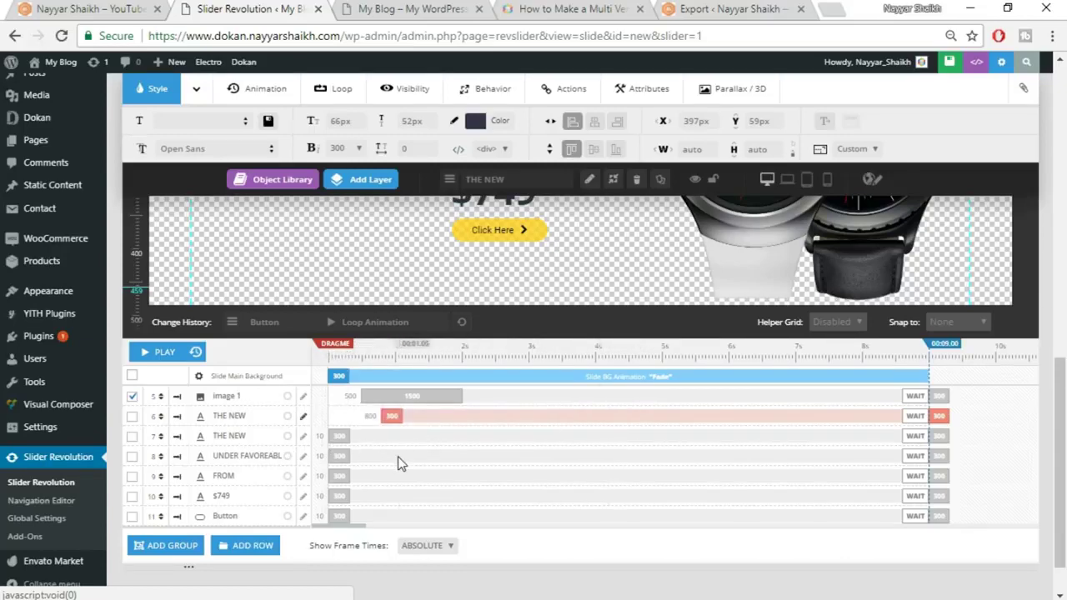
Set the STANDARD text layer's frame start to 1000 ms.
scroll(398, 464, up, 2)
scroll(517, 338, up, 1)
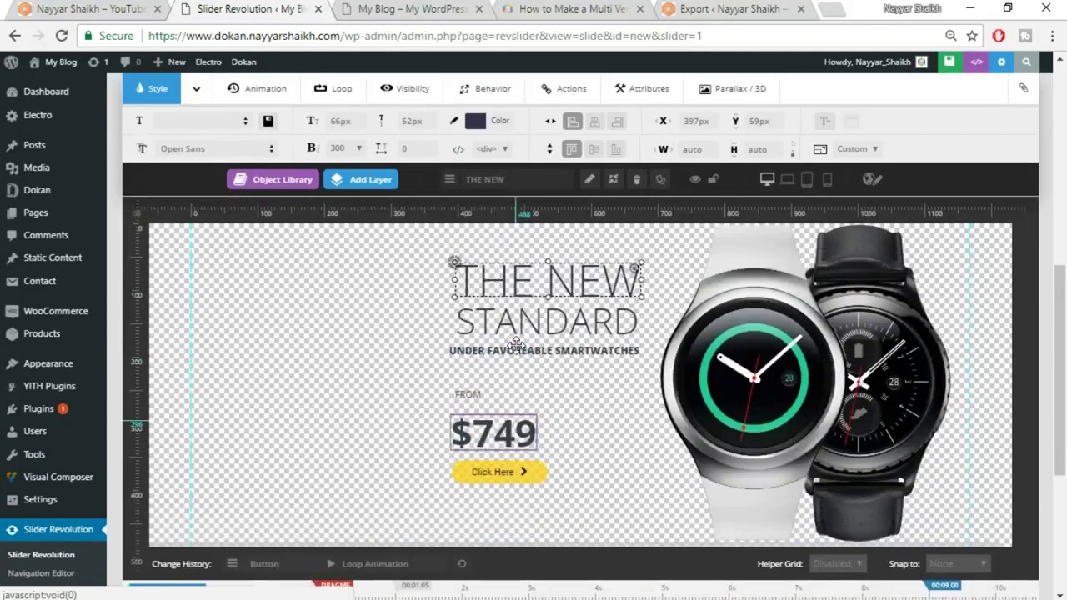
click(556, 331)
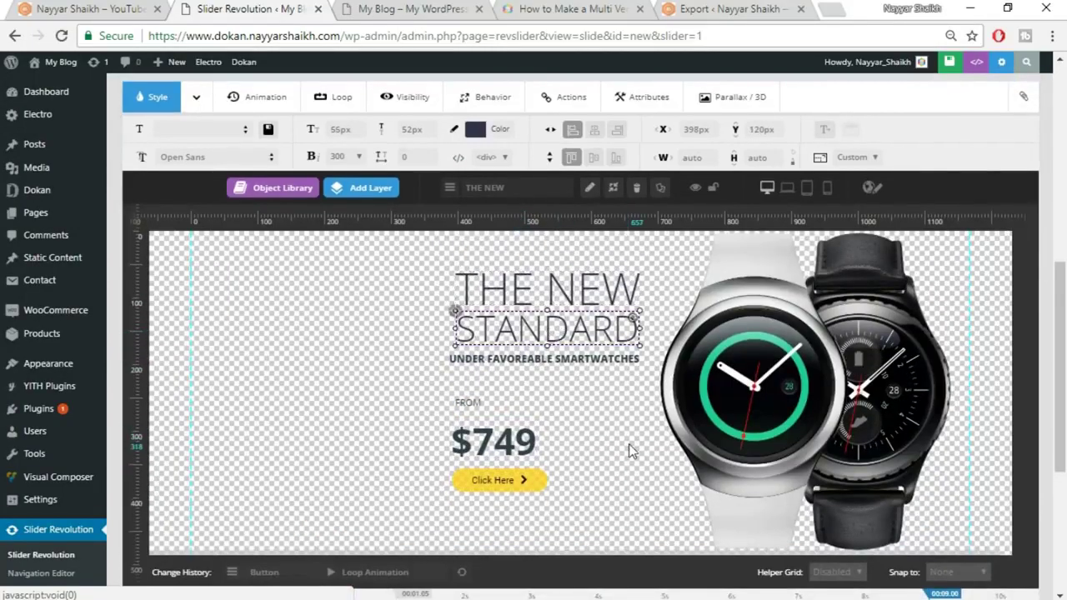
scroll(629, 450, down, 3)
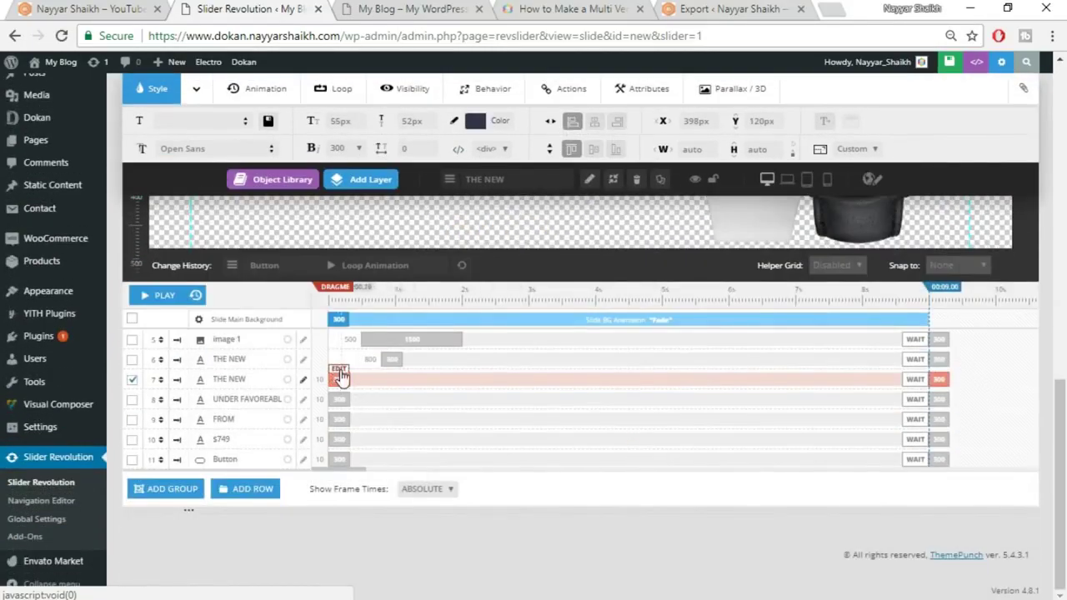
click(341, 377)
double_click(424, 382)
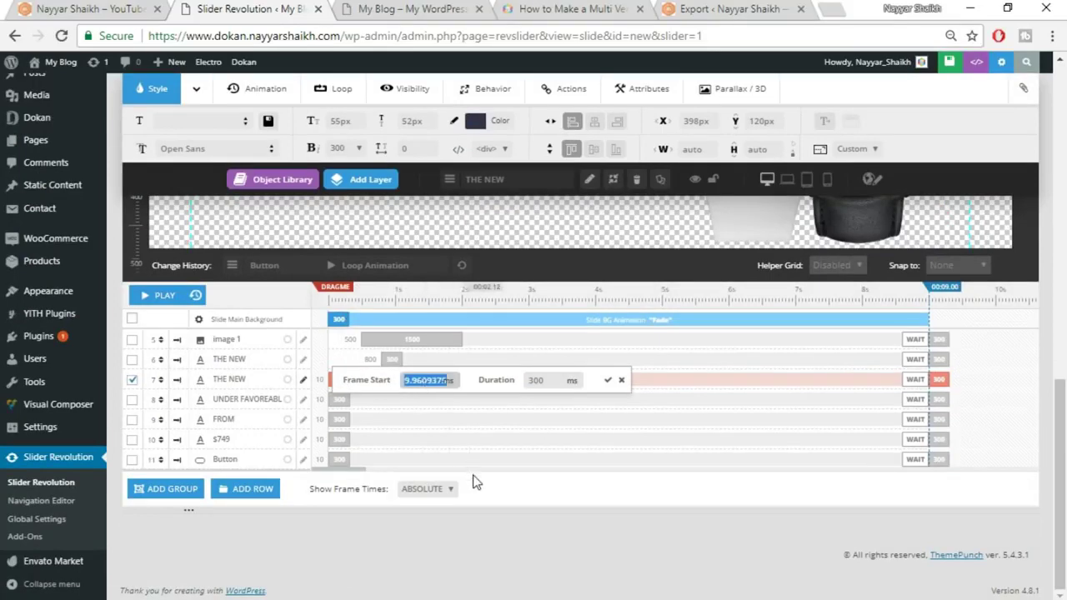
text(1000)
click(608, 381)
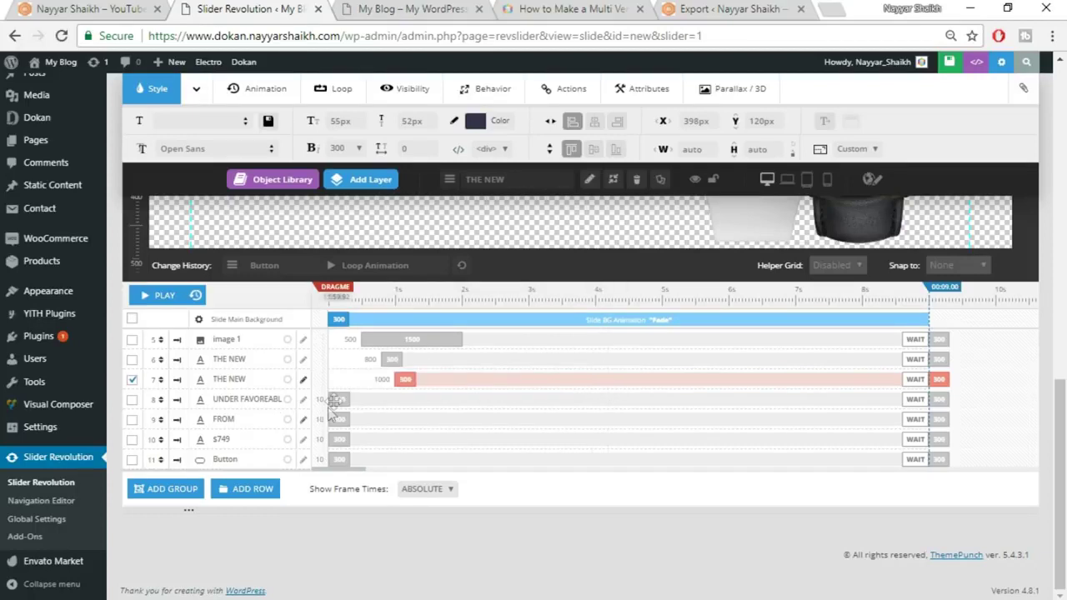
Start the subheading at 1200 ms and the FROM layer at 1400 ms.
click(340, 401)
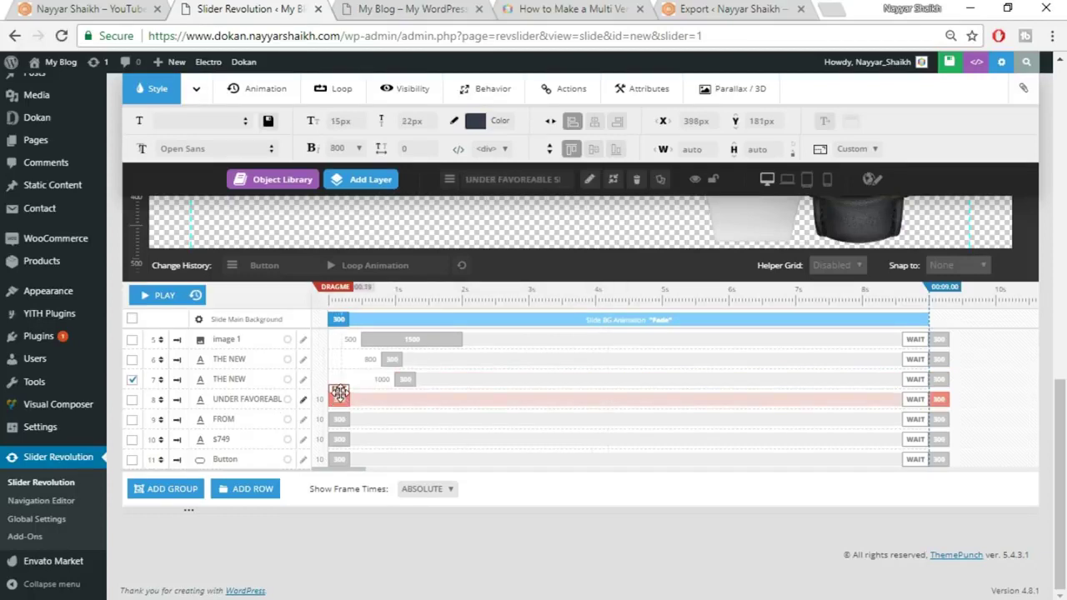
click(340, 397)
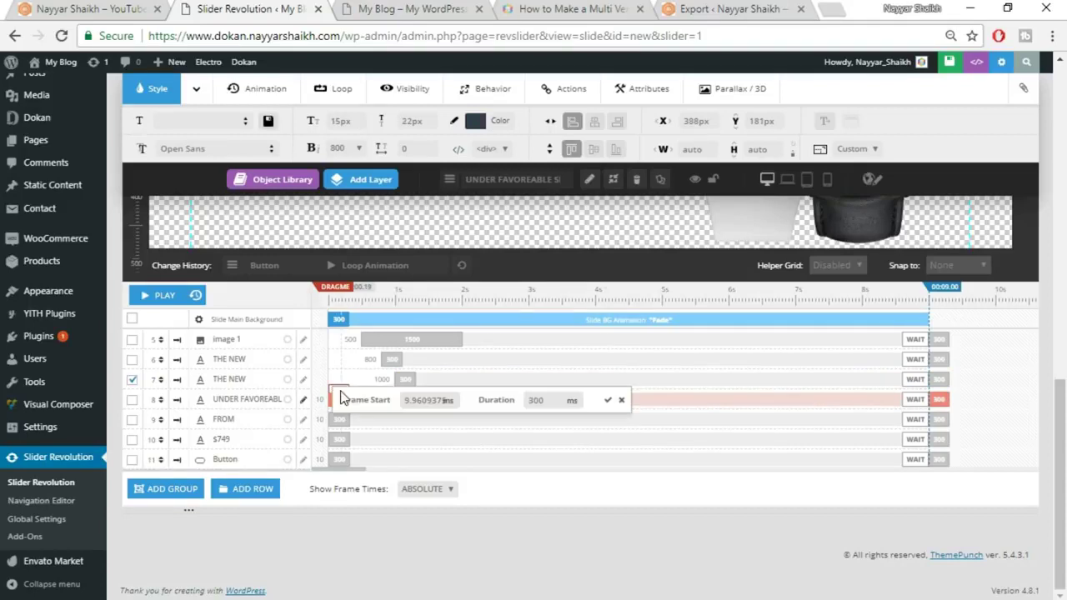
double_click(439, 400)
text(12)
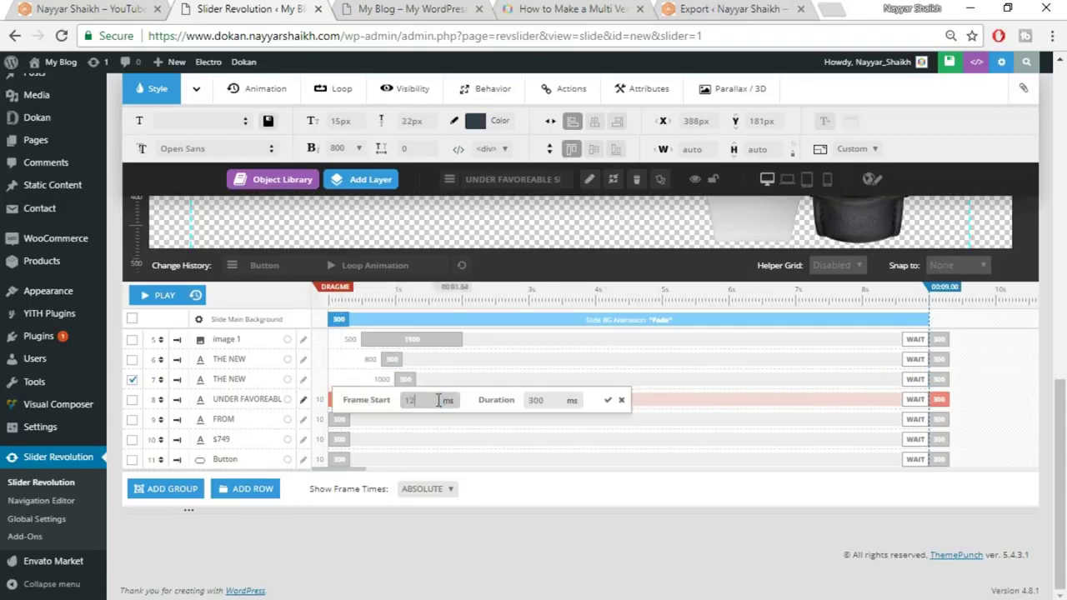
text(00)
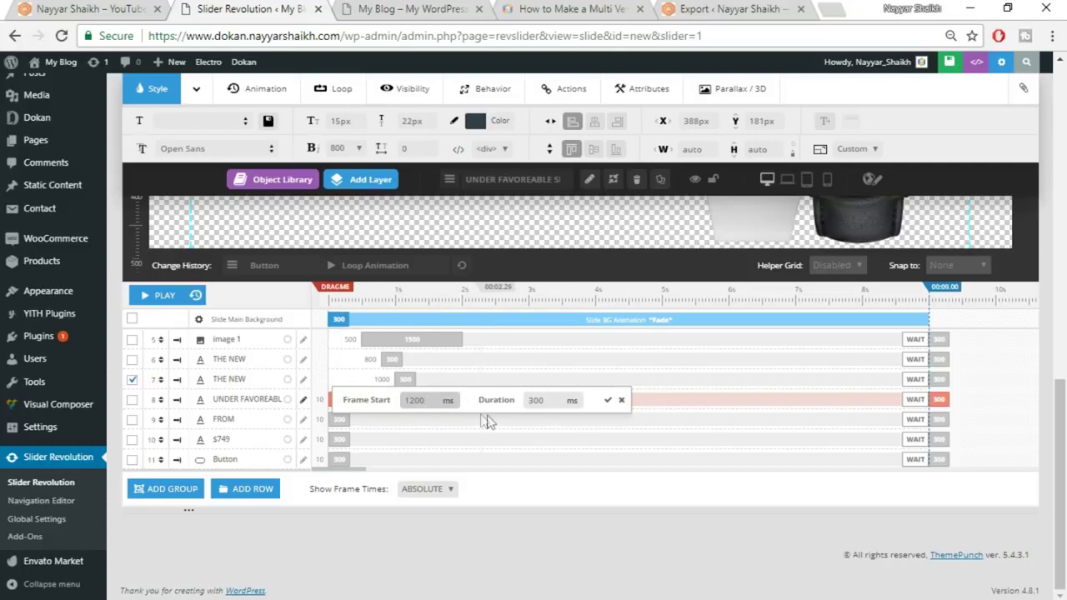
click(611, 402)
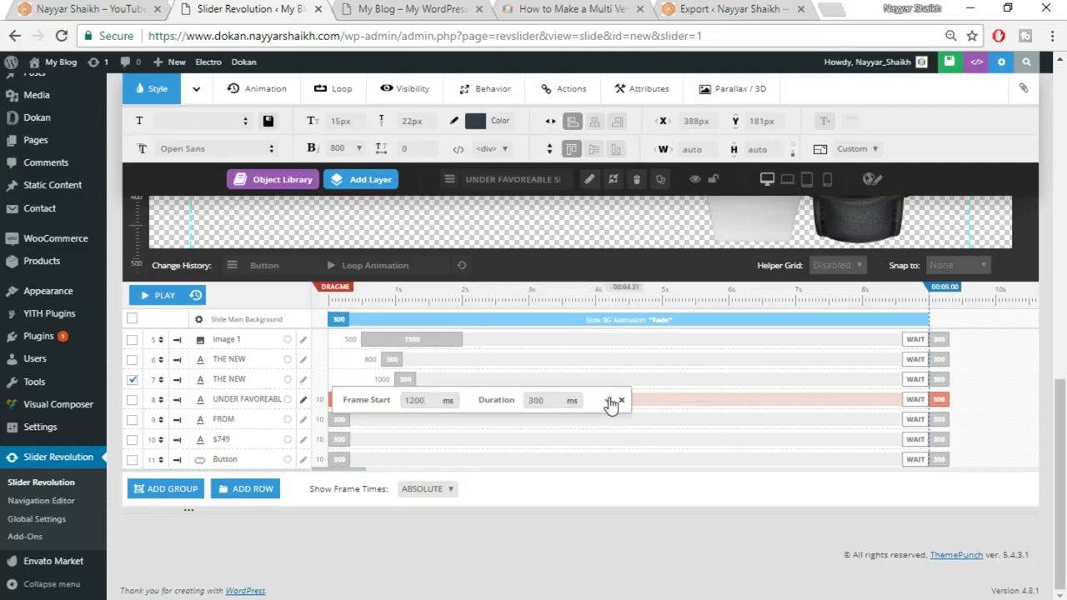
click(347, 418)
double_click(337, 417)
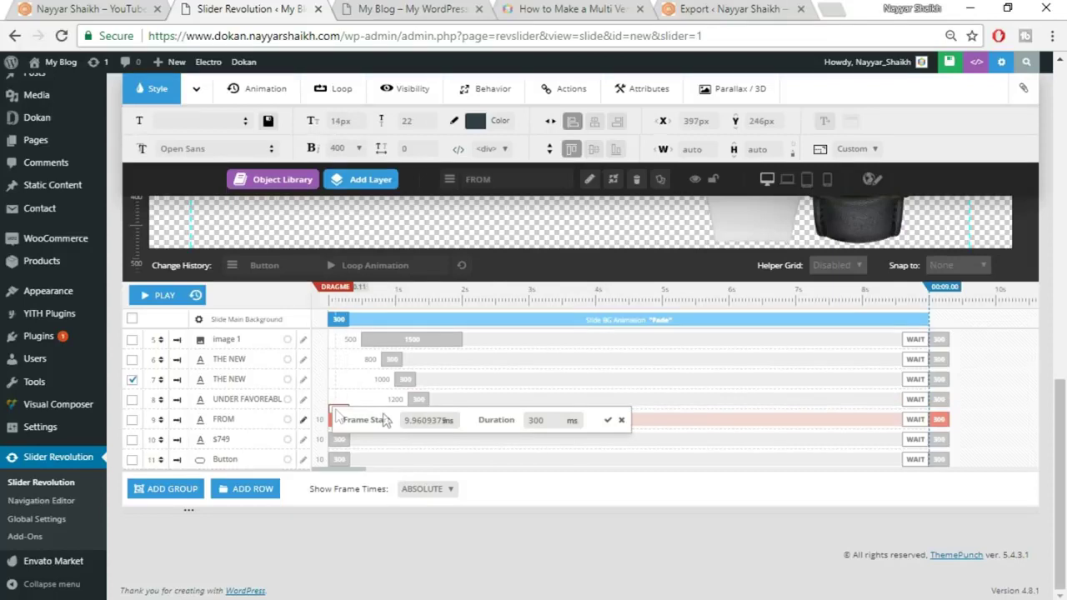
double_click(427, 420)
text(1)
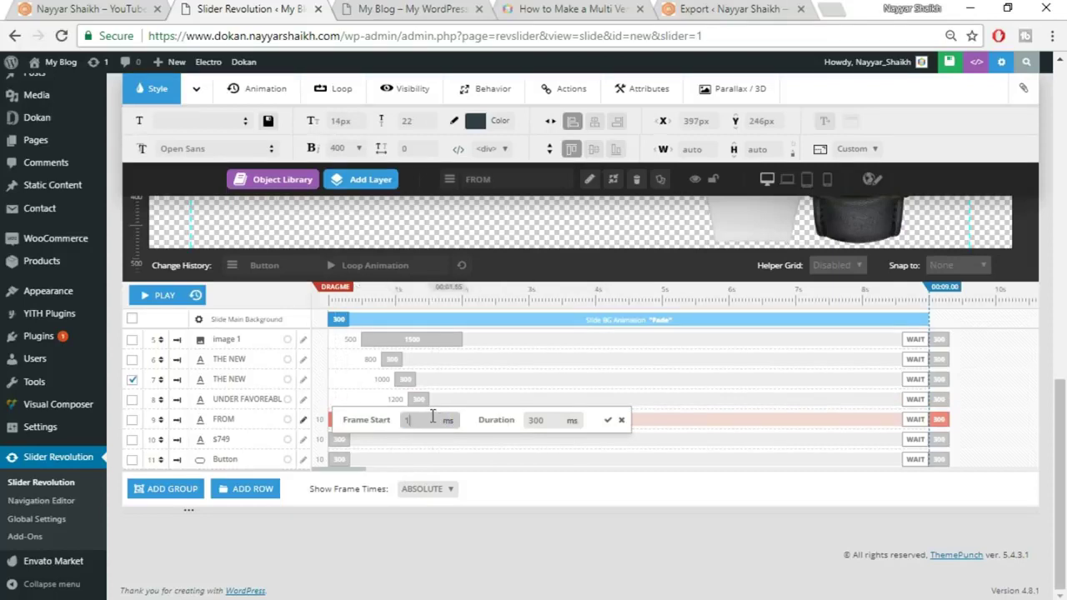
text(400)
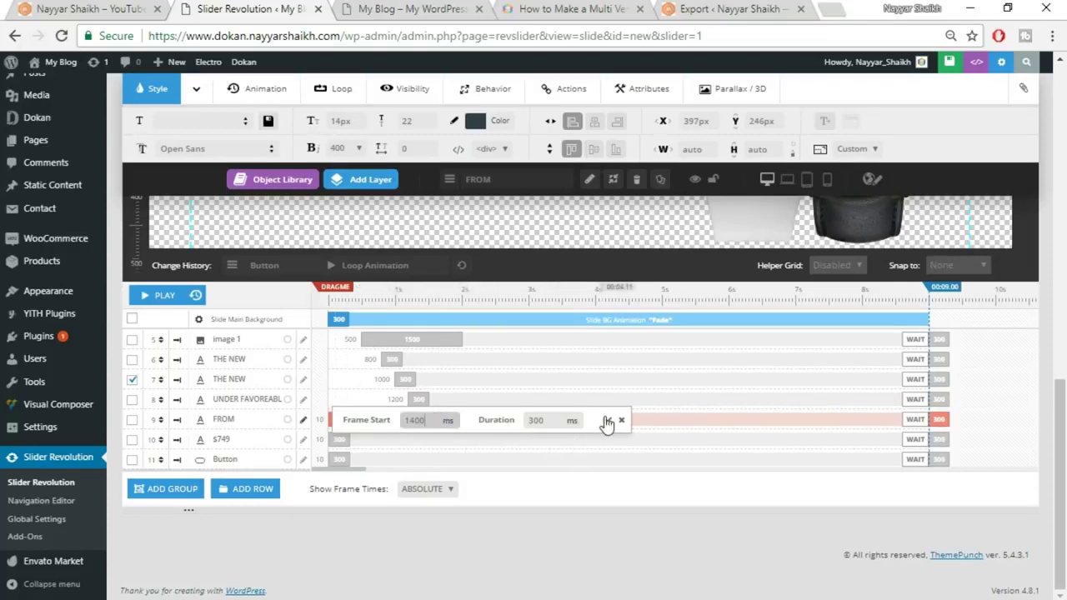
click(608, 421)
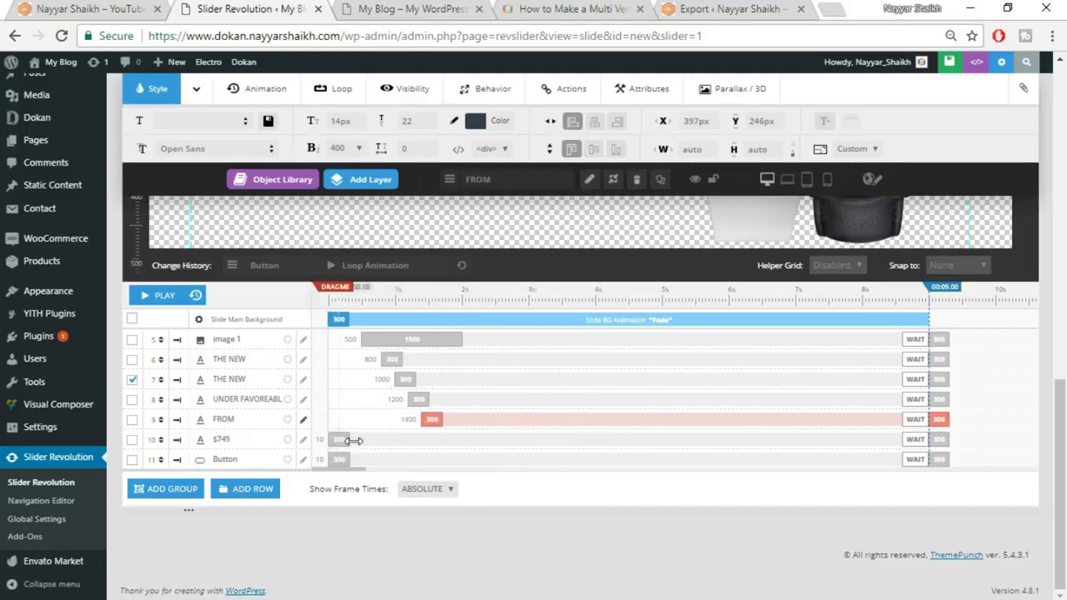
Start the $749 price layer at 1400 ms and the Button layer at 1600 ms.
click(338, 438)
click(339, 434)
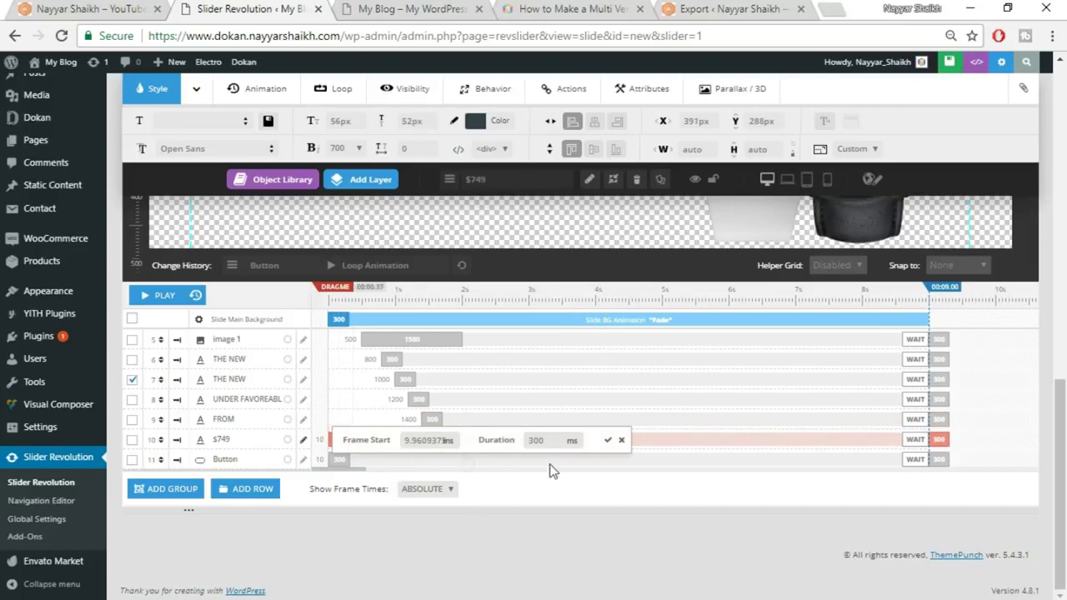
double_click(405, 439)
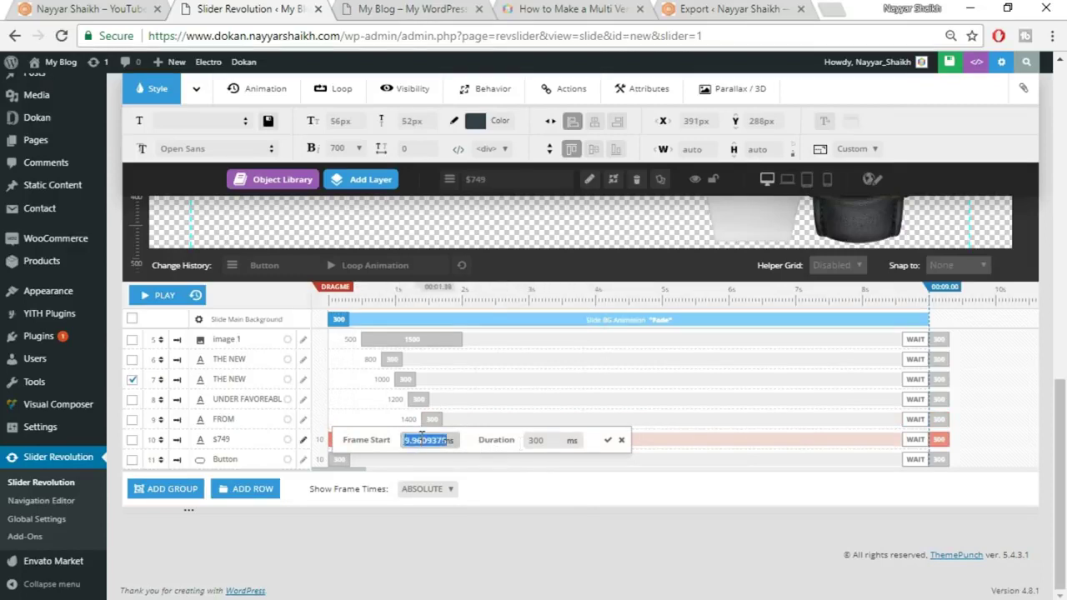
text(1400)
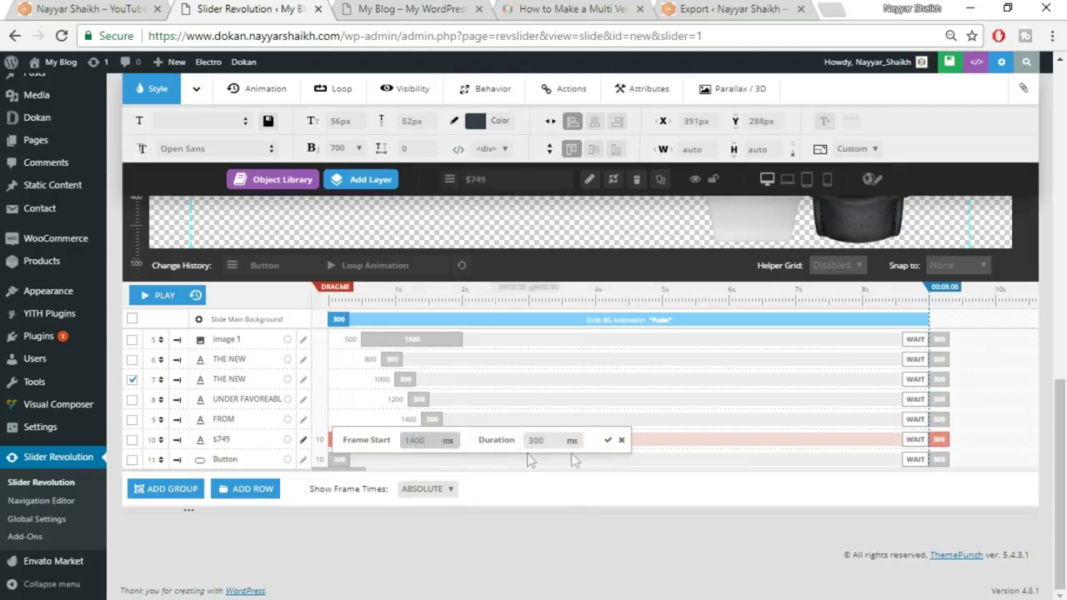
click(608, 440)
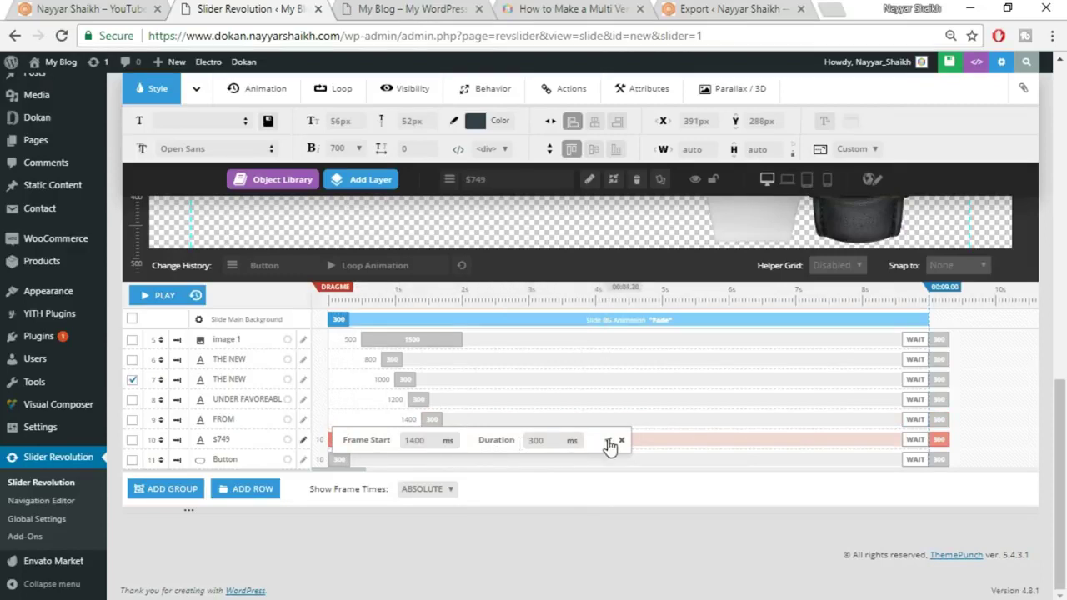
click(337, 457)
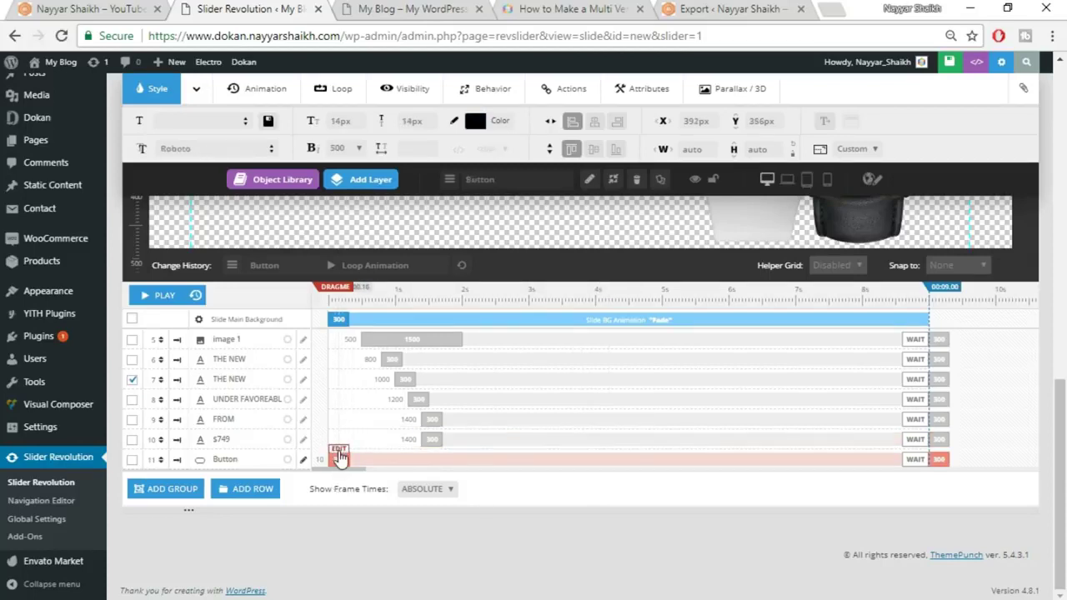
click(340, 458)
double_click(425, 459)
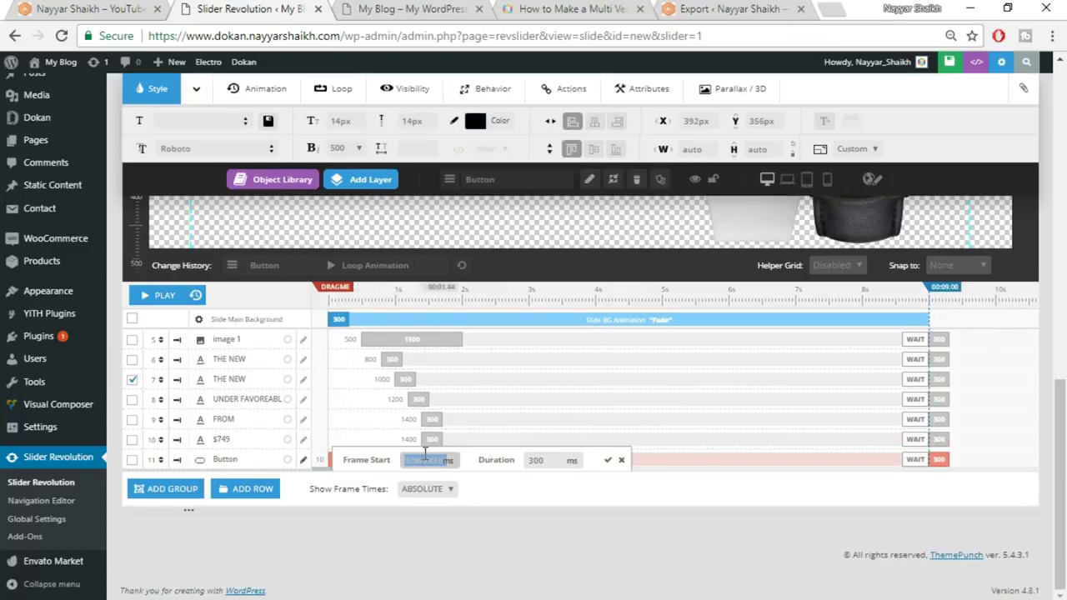
text(1600)
click(608, 461)
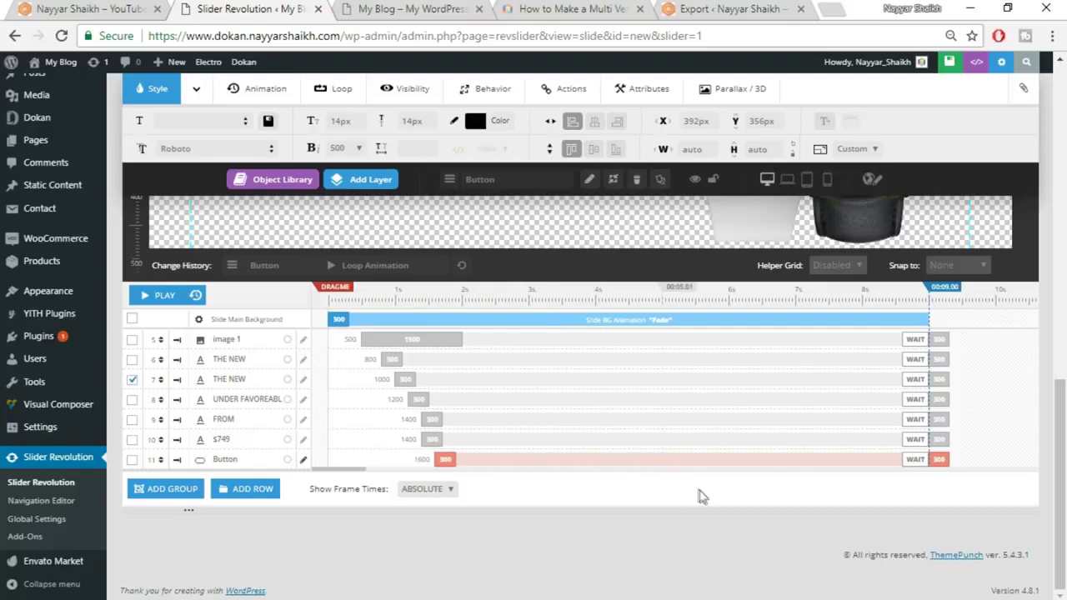
Give the watch image layer the RotateInFromZero entrance animation.
scroll(701, 497, up, 5)
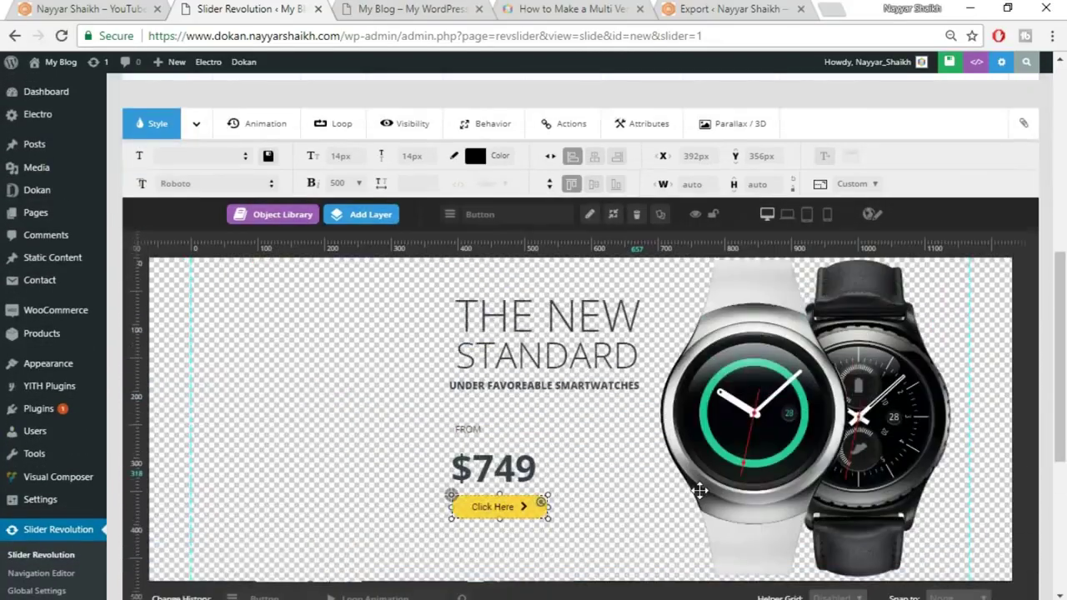
scroll(699, 493, down, 1)
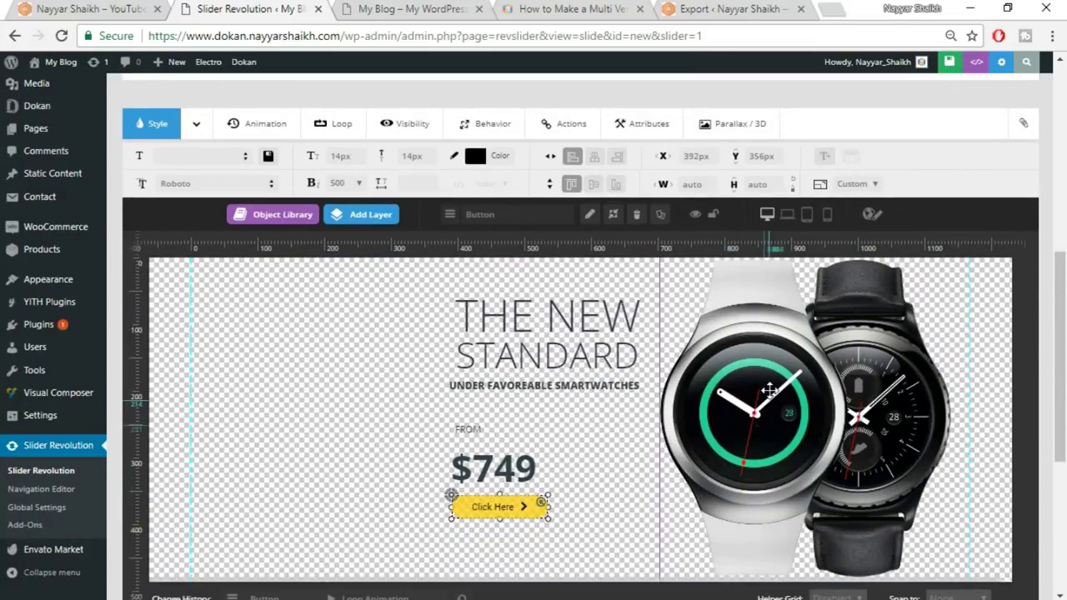
click(805, 381)
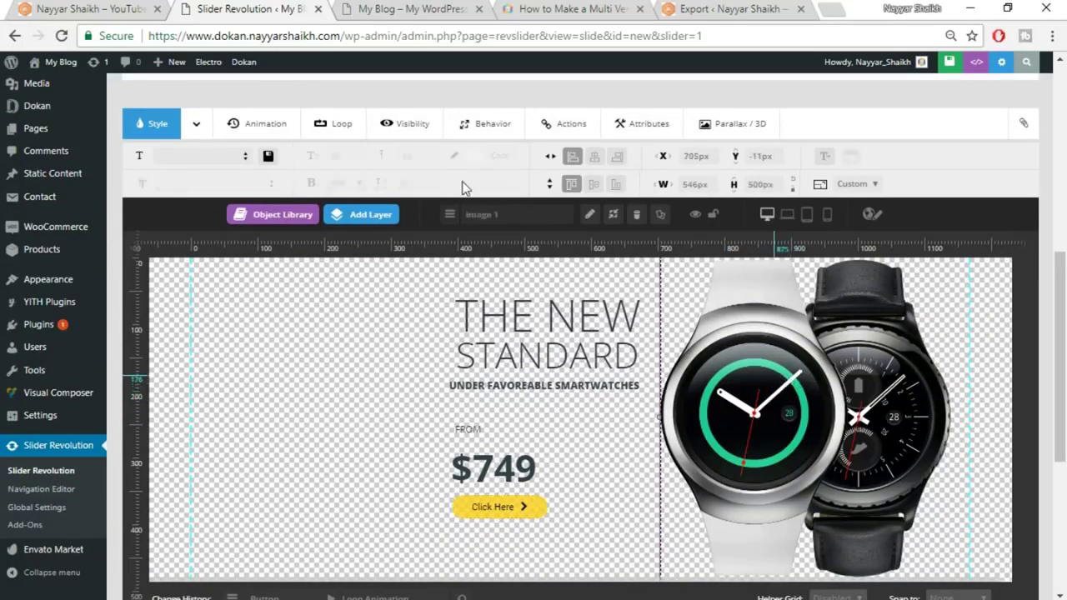
click(279, 135)
click(256, 158)
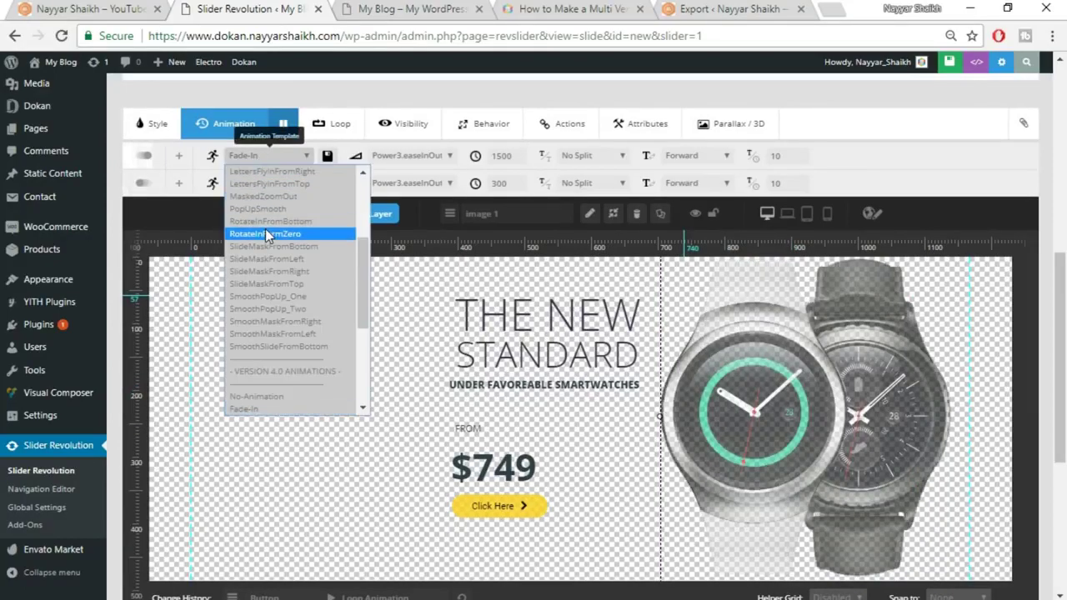
click(265, 233)
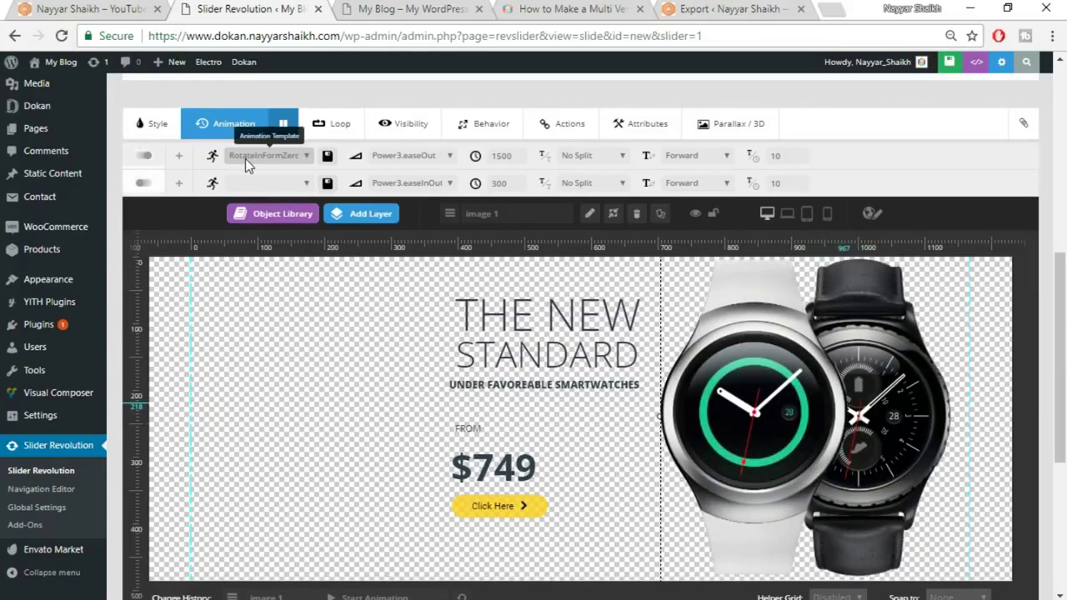
click(245, 158)
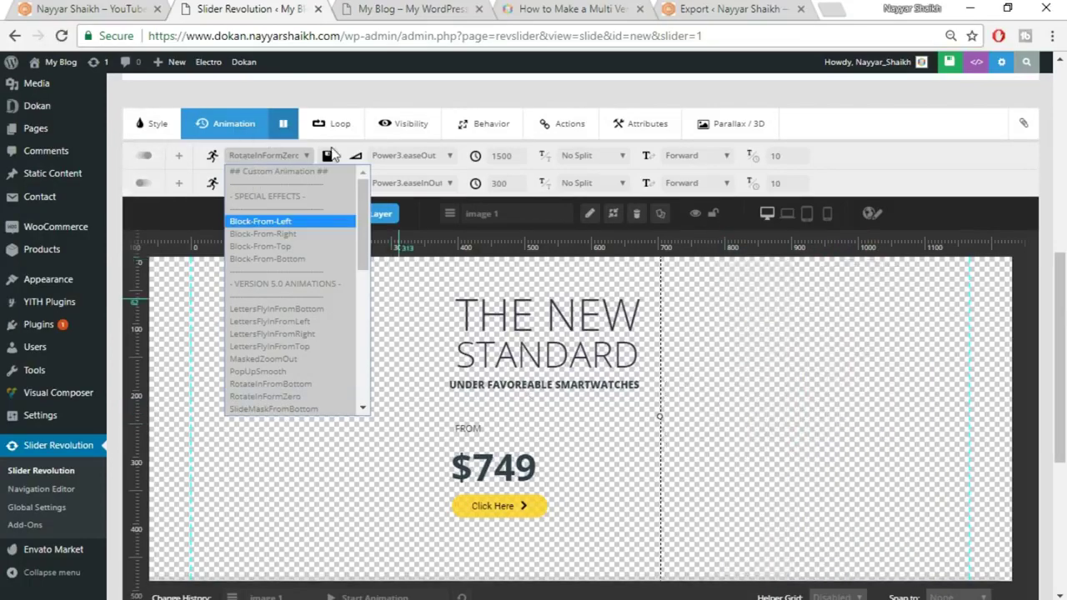
click(361, 194)
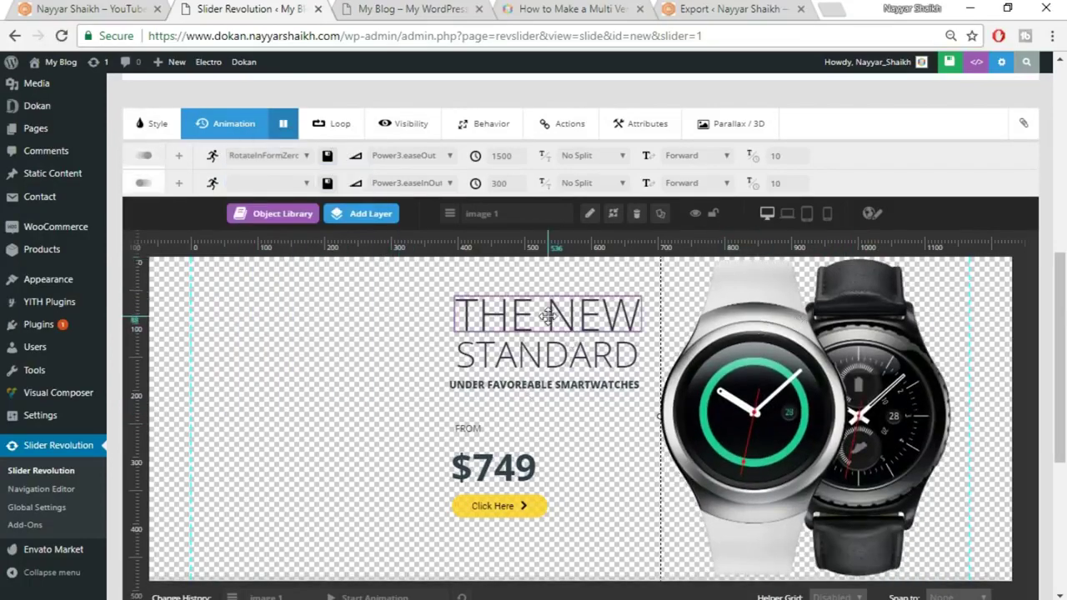
Give THE NEW heading layer the SlideMaskFromLeft entrance animation.
click(547, 315)
click(255, 155)
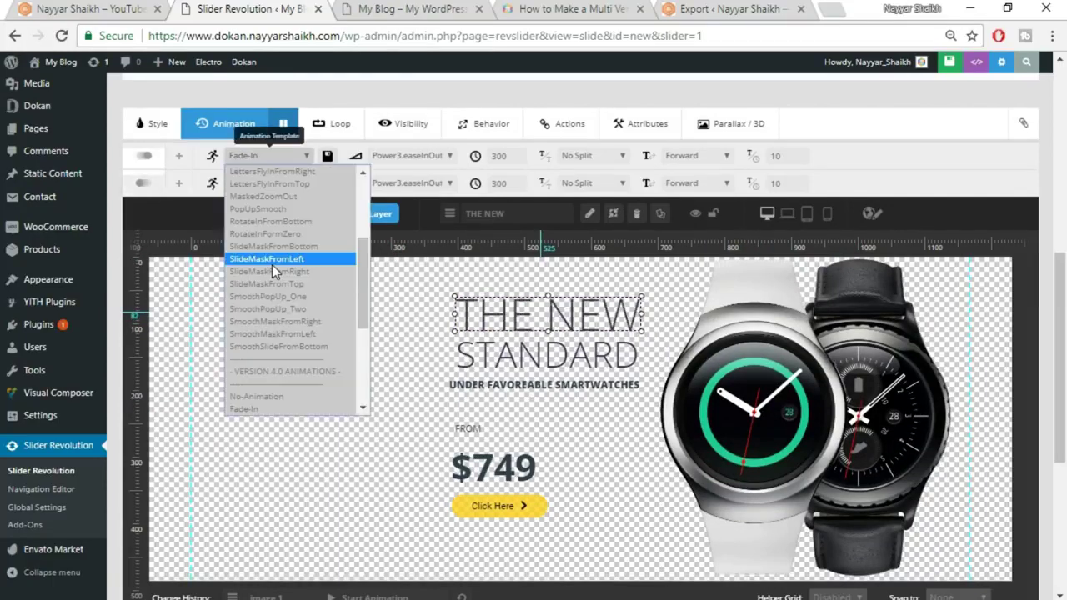
click(273, 262)
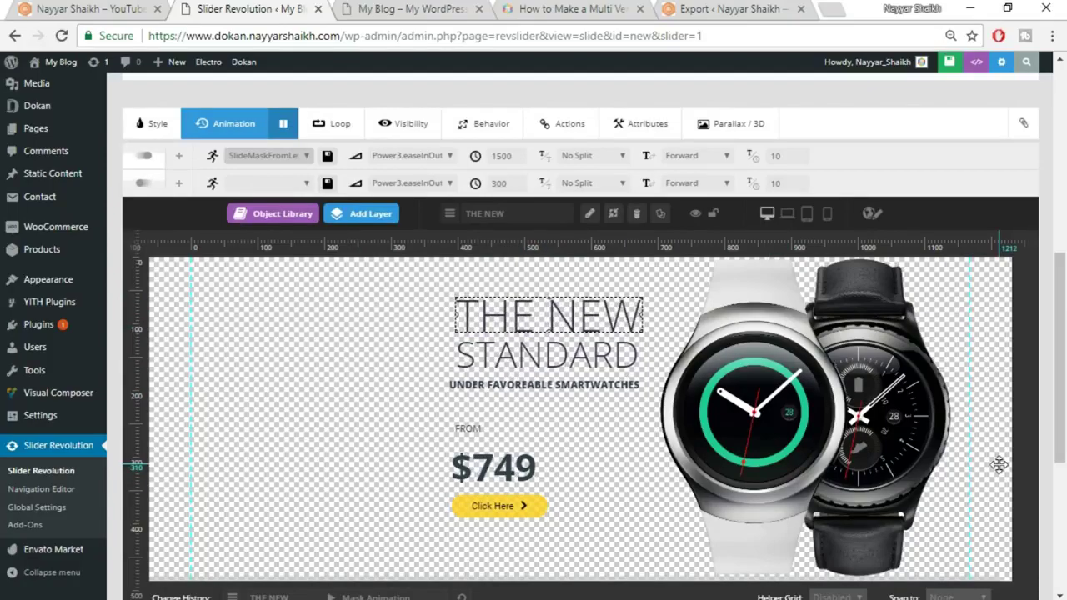
scroll(999, 465, down, 5)
scroll(1000, 467, up, 5)
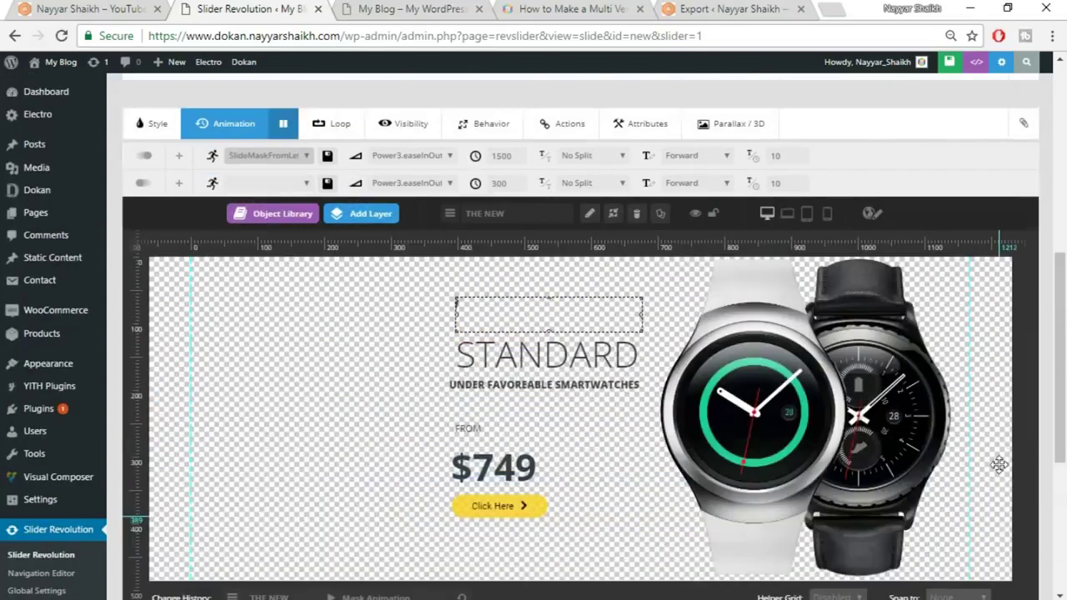
Save the slide and view the updated watch slider on the live Electro storefront.
scroll(940, 117, up, 10)
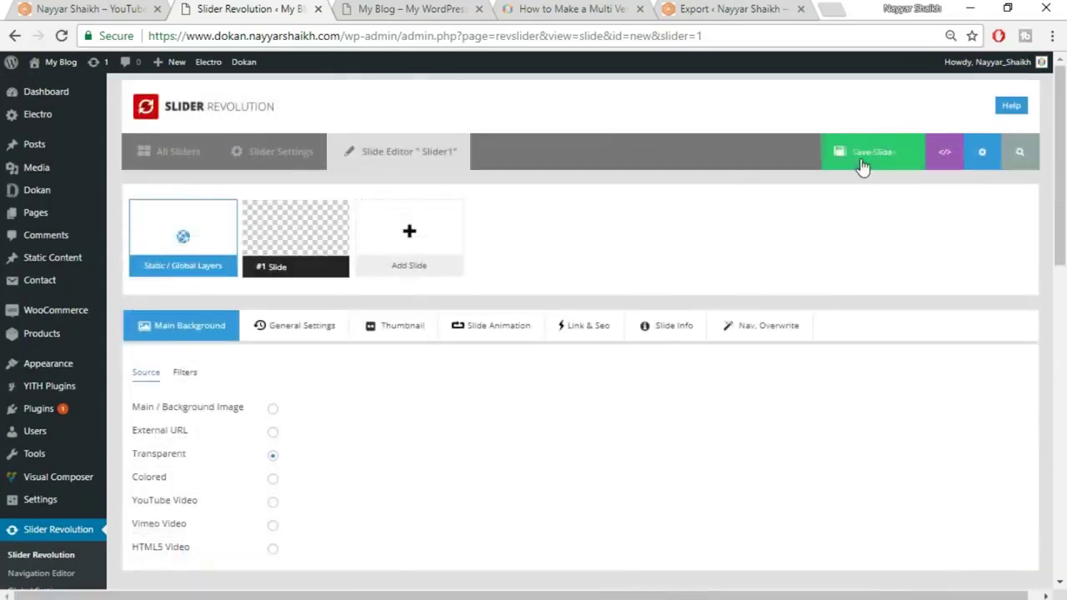
click(863, 166)
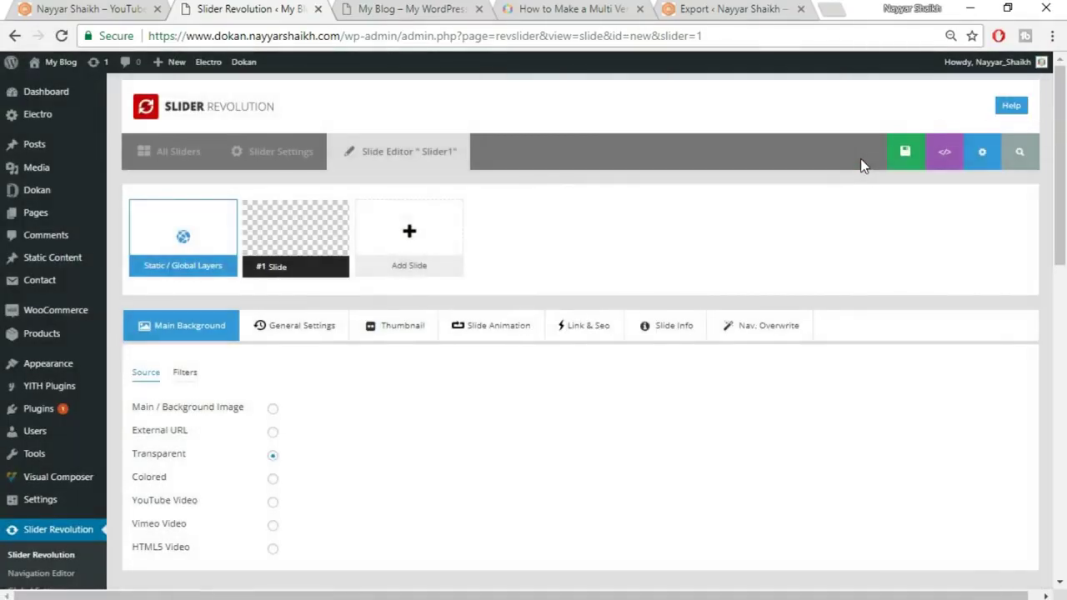
mouse_move(425, 238)
click(55, 6)
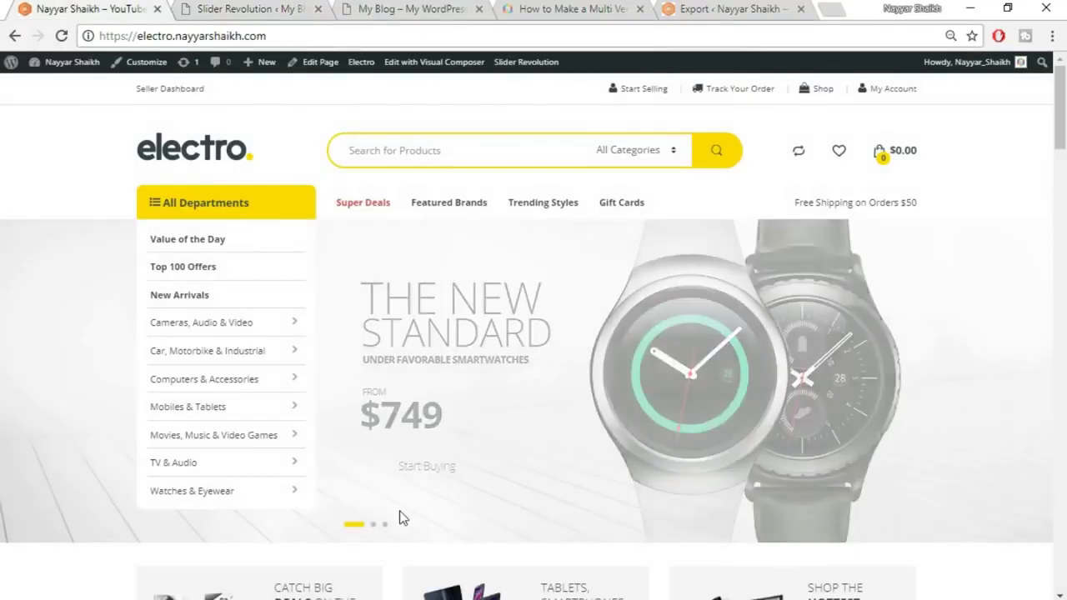
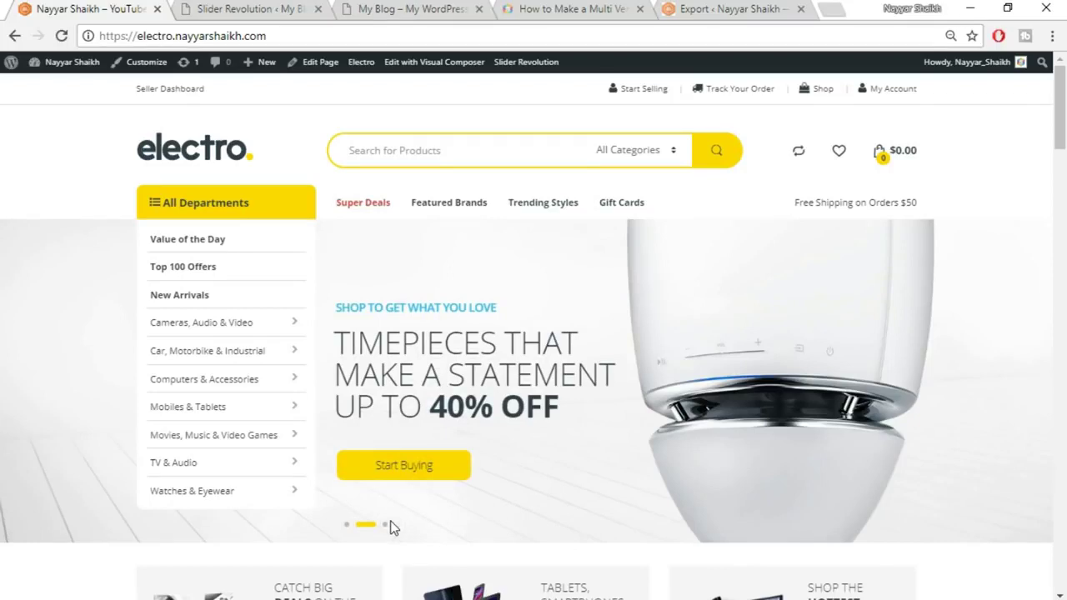
Compare the Electro demo's hero slider with the site's home page, then list all site pages.
click(389, 525)
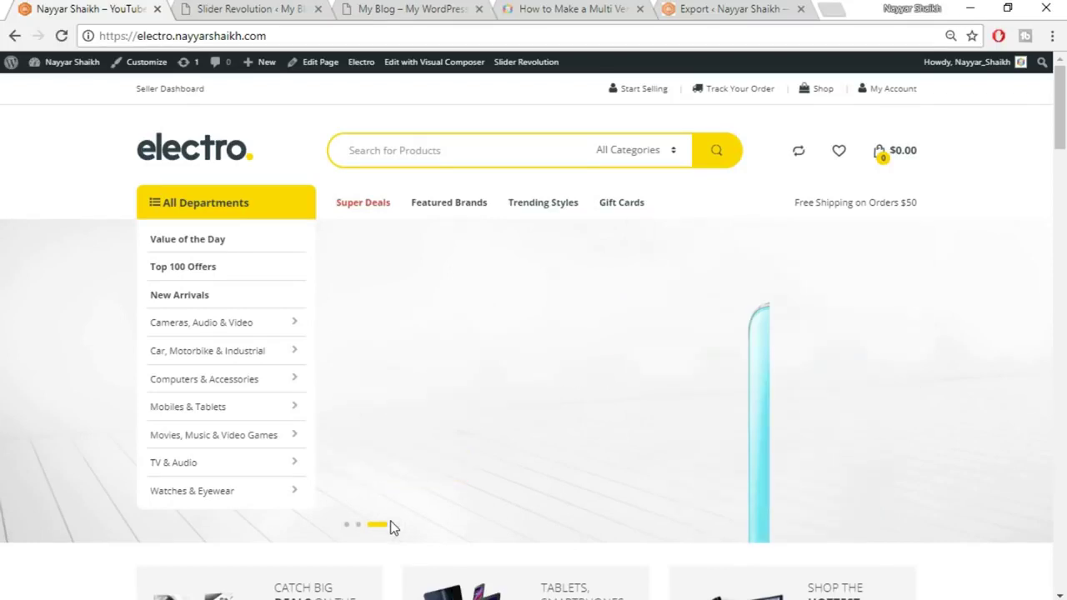
click(269, 6)
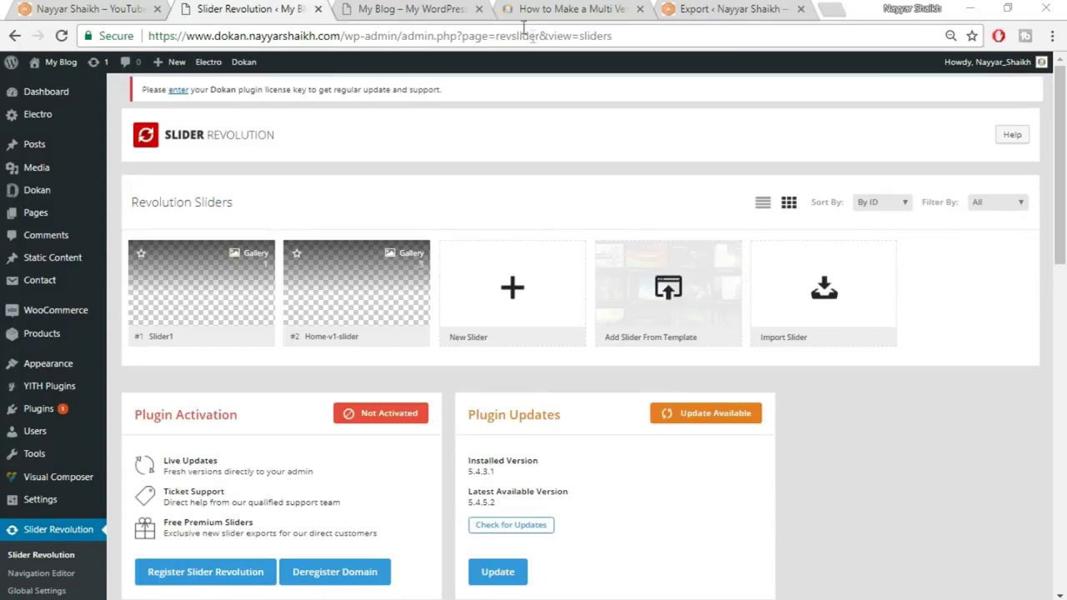
click(373, 9)
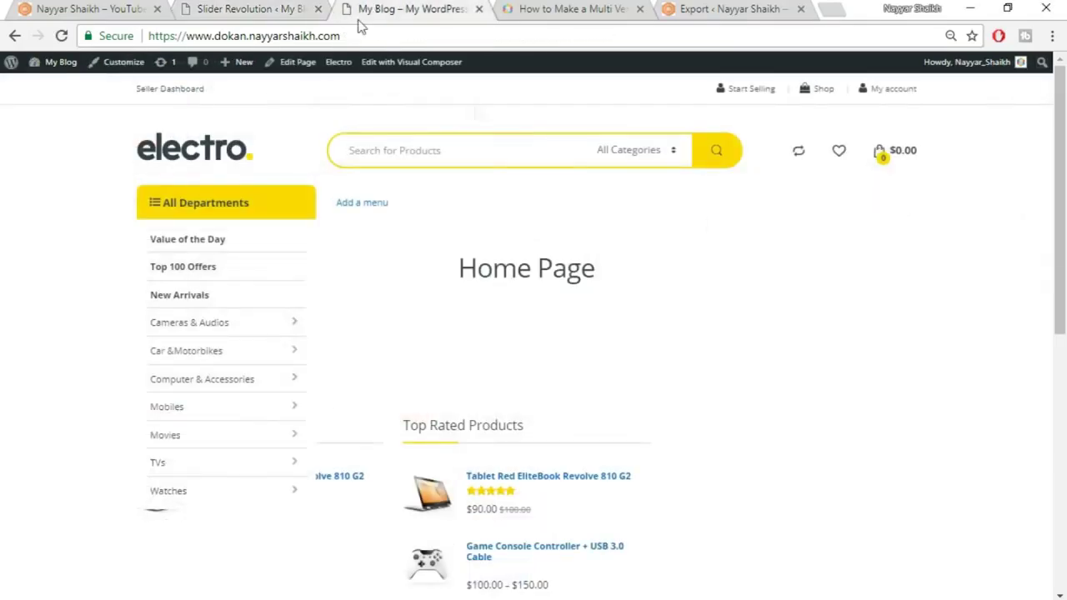
click(286, 8)
click(375, 7)
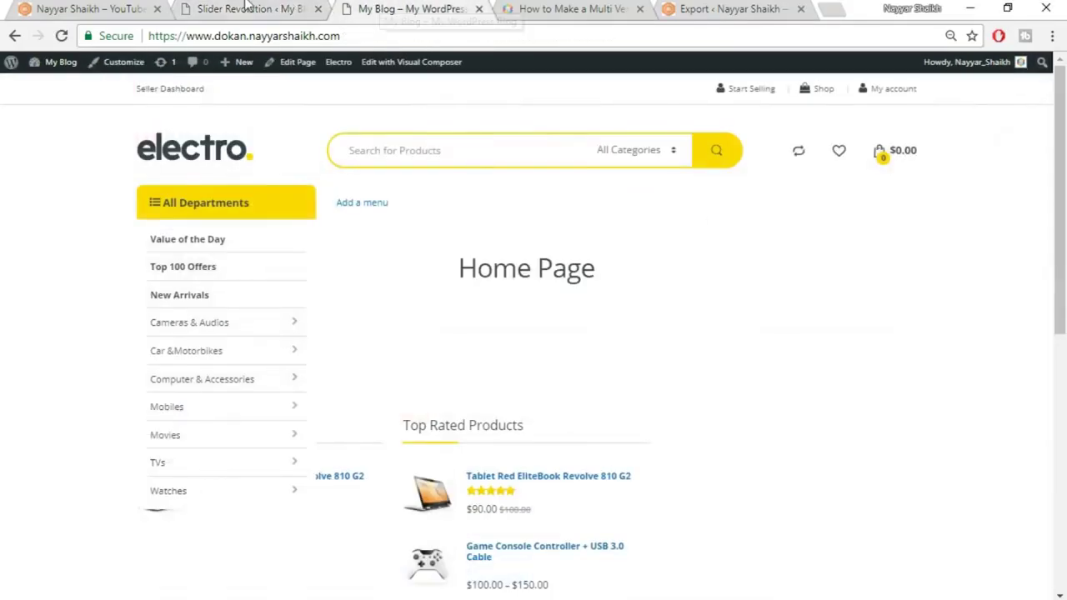
click(247, 7)
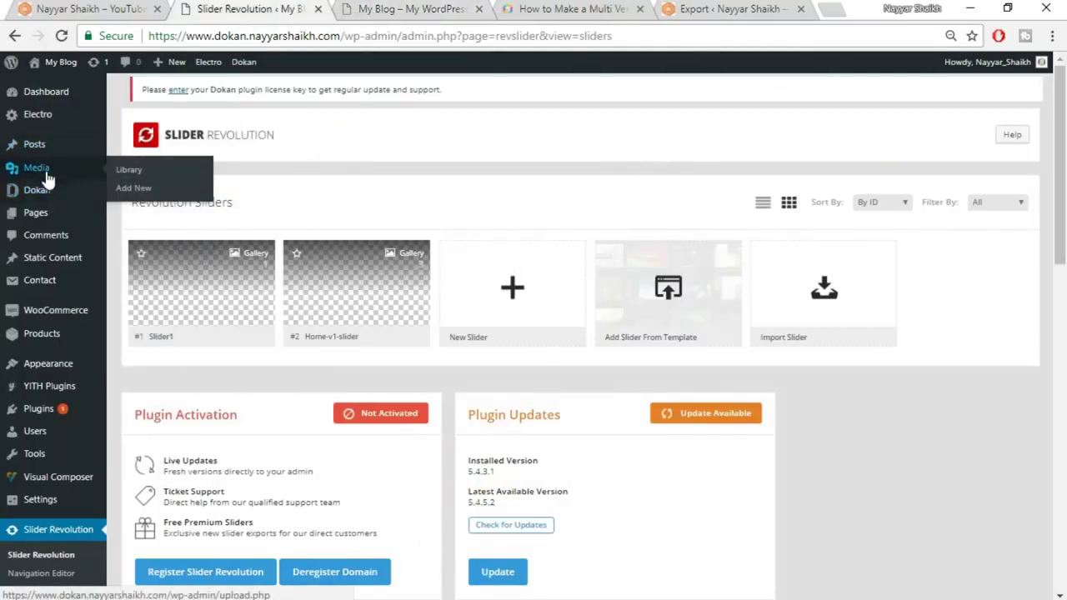
click(46, 218)
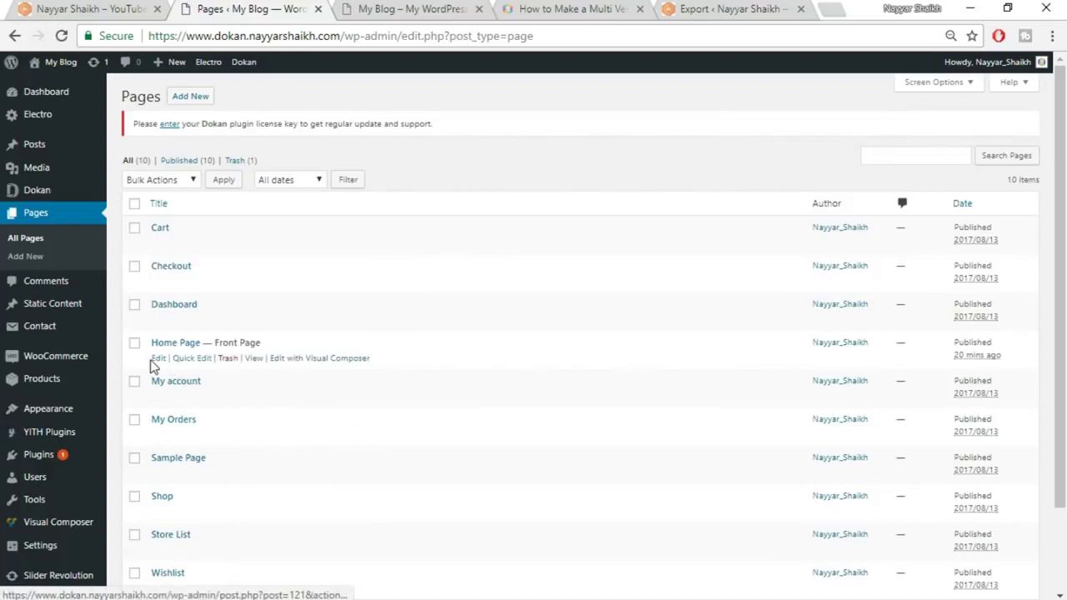
Edit the Home Page and add a Revolution Slider element to the blank page.
click(155, 361)
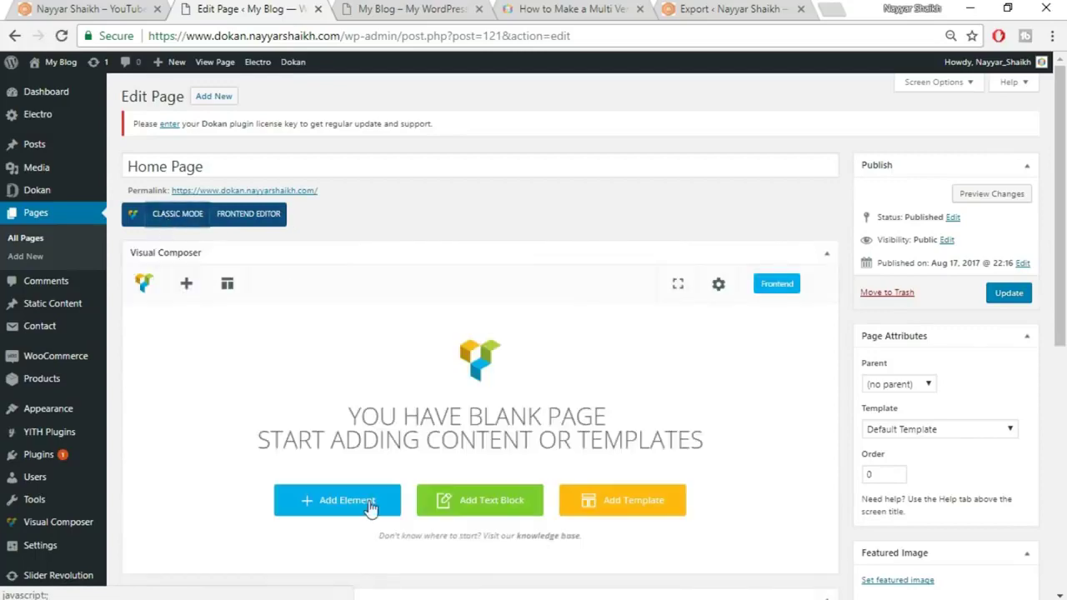
click(365, 502)
text(SLI)
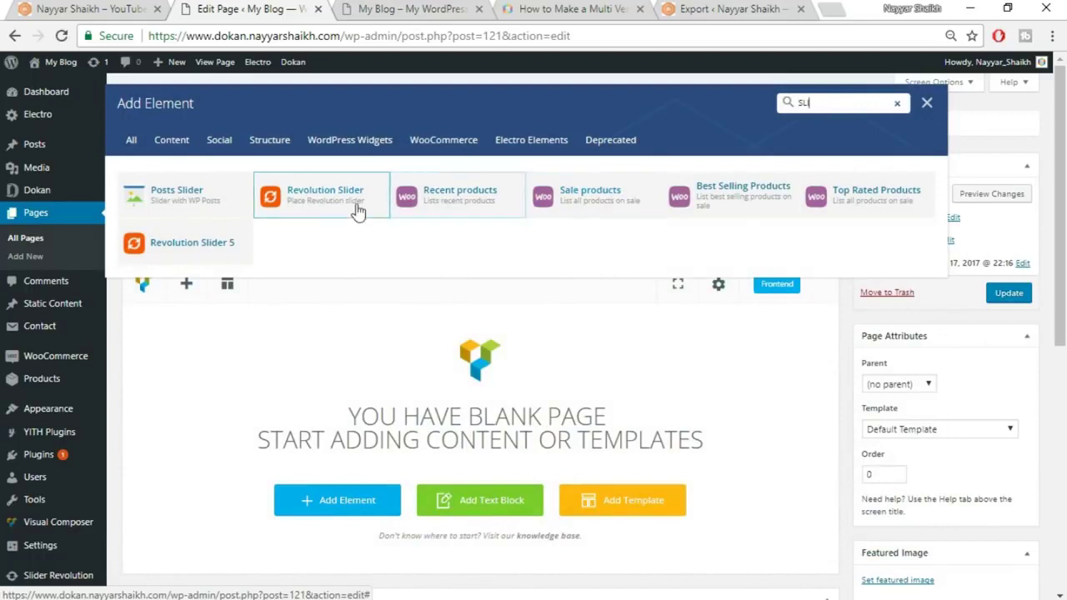
click(317, 206)
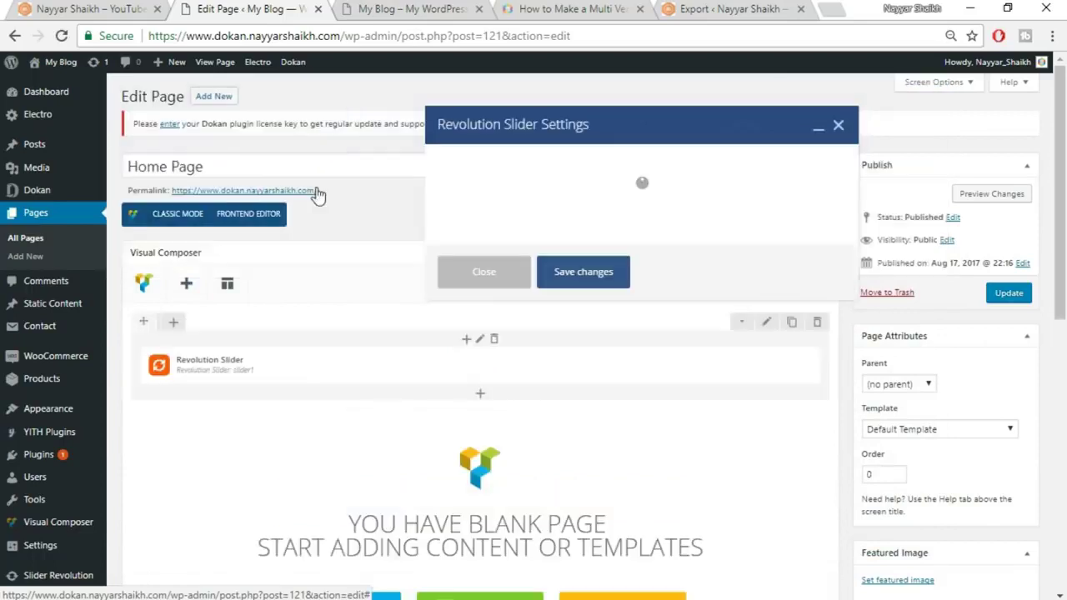
Set the slider to Home-v1-slider, update the Home Page and view the live site.
click(541, 264)
click(514, 289)
click(589, 398)
click(1026, 294)
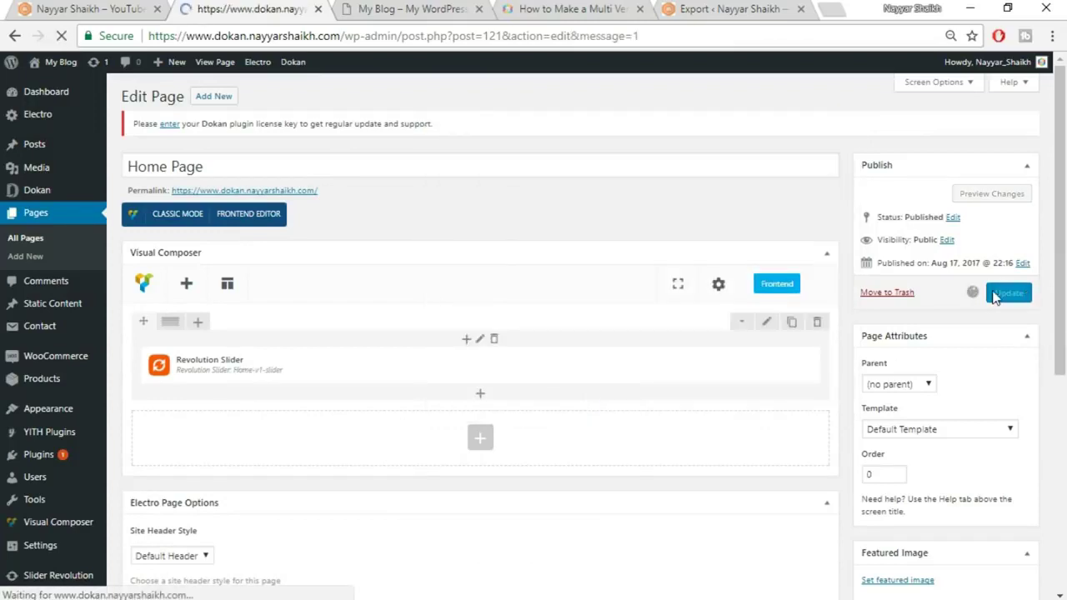
click(414, 9)
Reload the live home page to confirm the Home-v1-slider slides, then return to the editor.
click(428, 33)
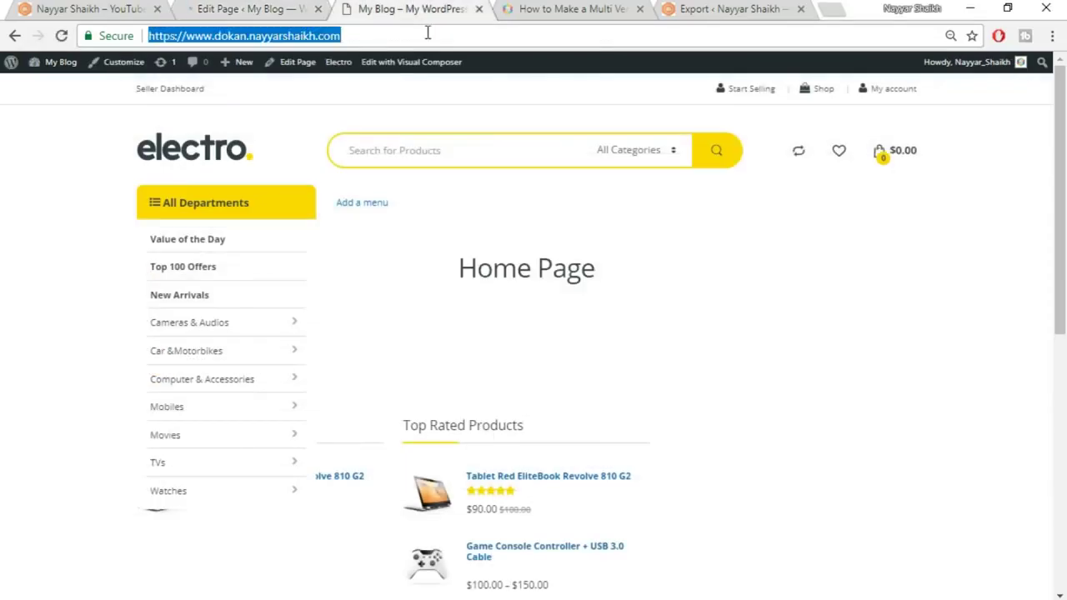
key(Return)
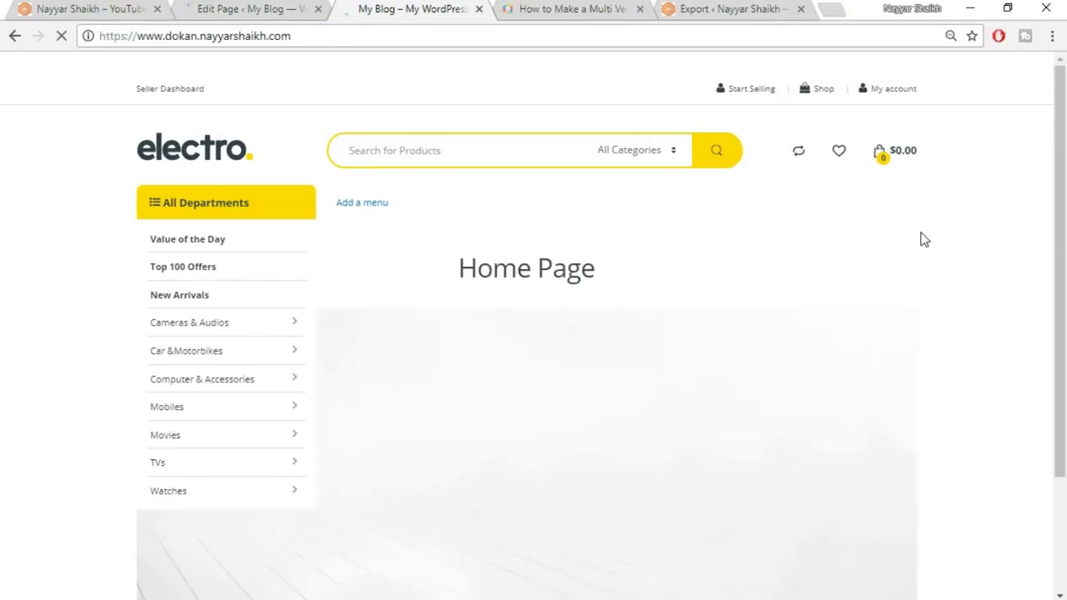
scroll(809, 405, down, 2)
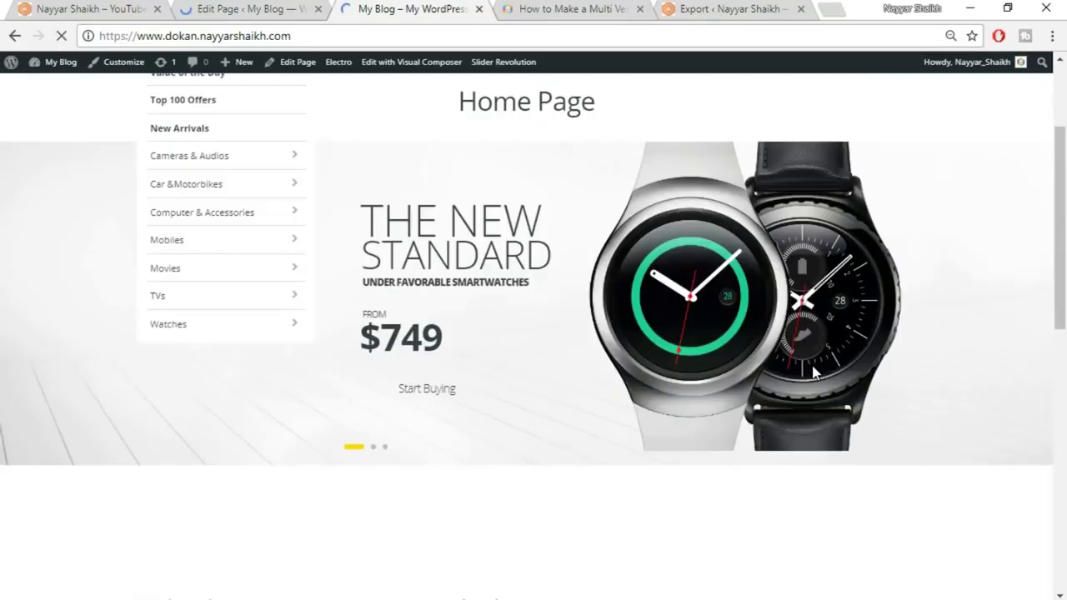
scroll(809, 404, up, 2)
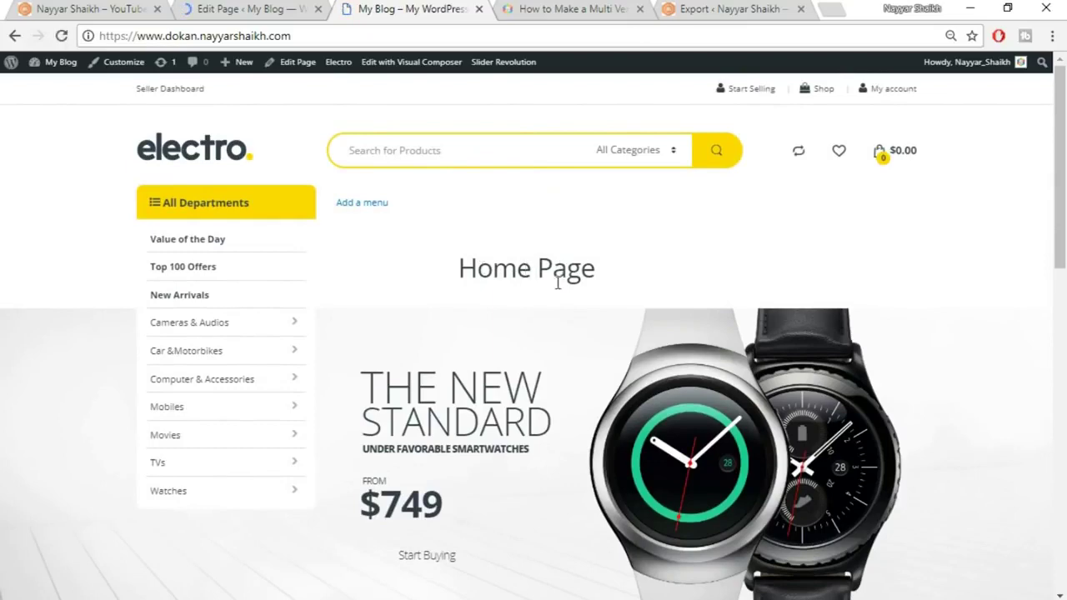
scroll(558, 284, down, 2)
scroll(525, 209, up, 2)
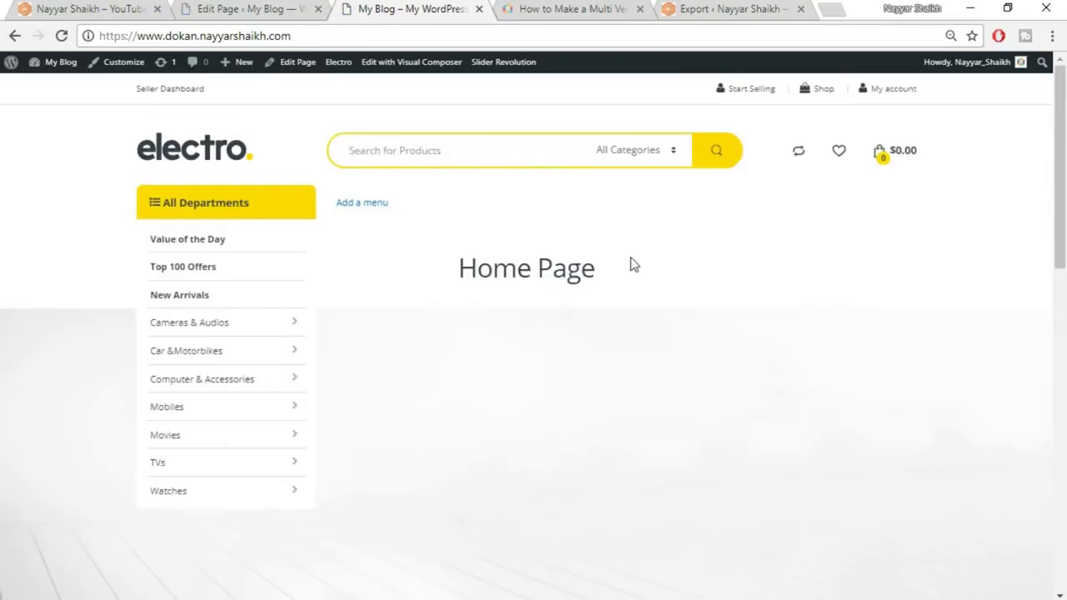
scroll(634, 264, down, 2)
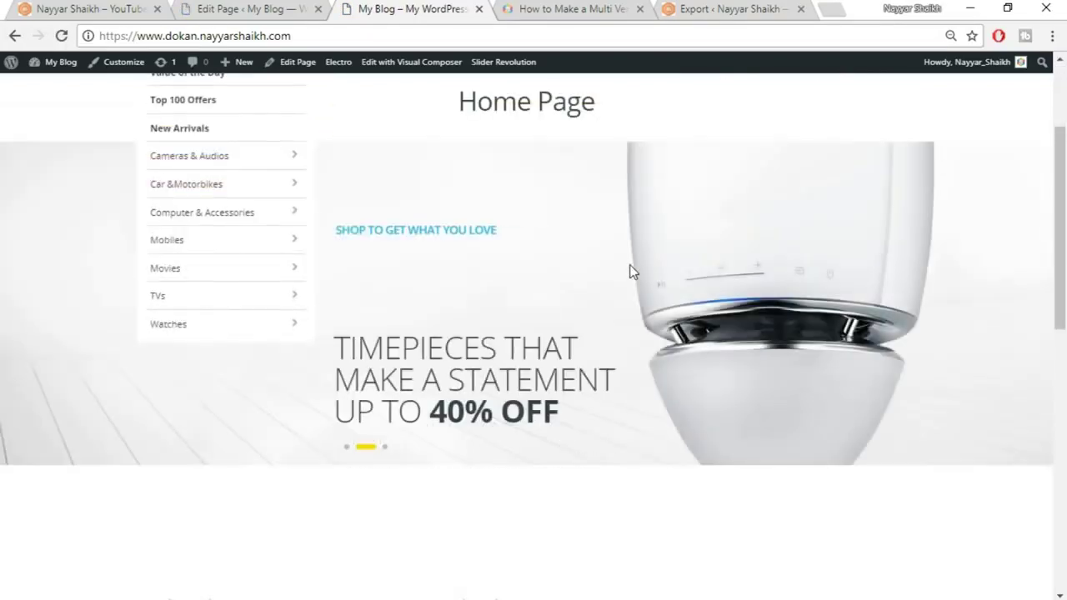
scroll(632, 269, up, 2)
click(213, 11)
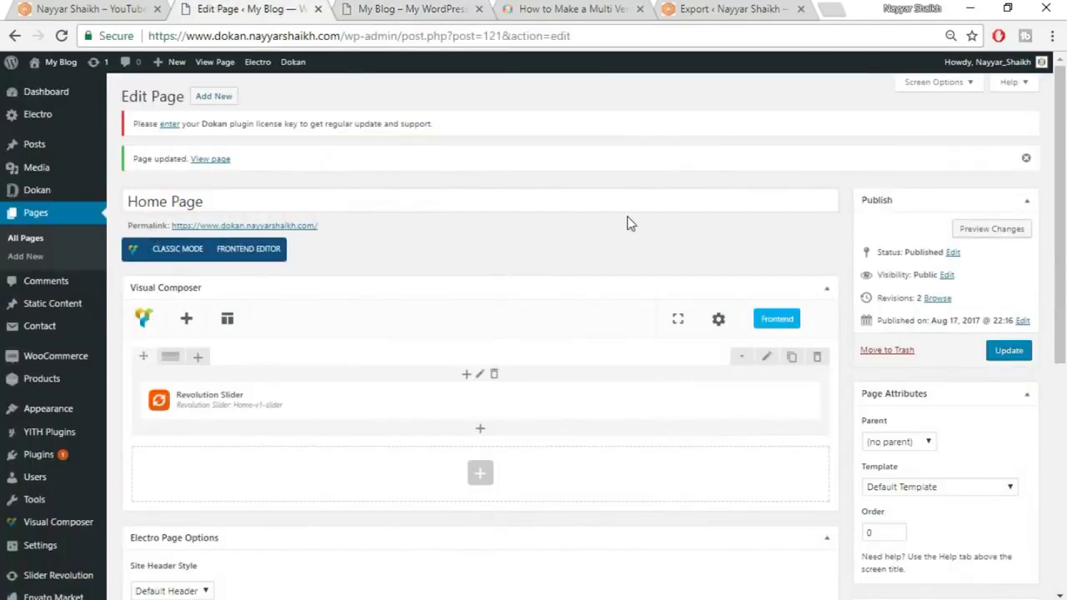
Enable Hide Page Header in the Home Page's Electro Page Options and update the page.
scroll(764, 262, down, 5)
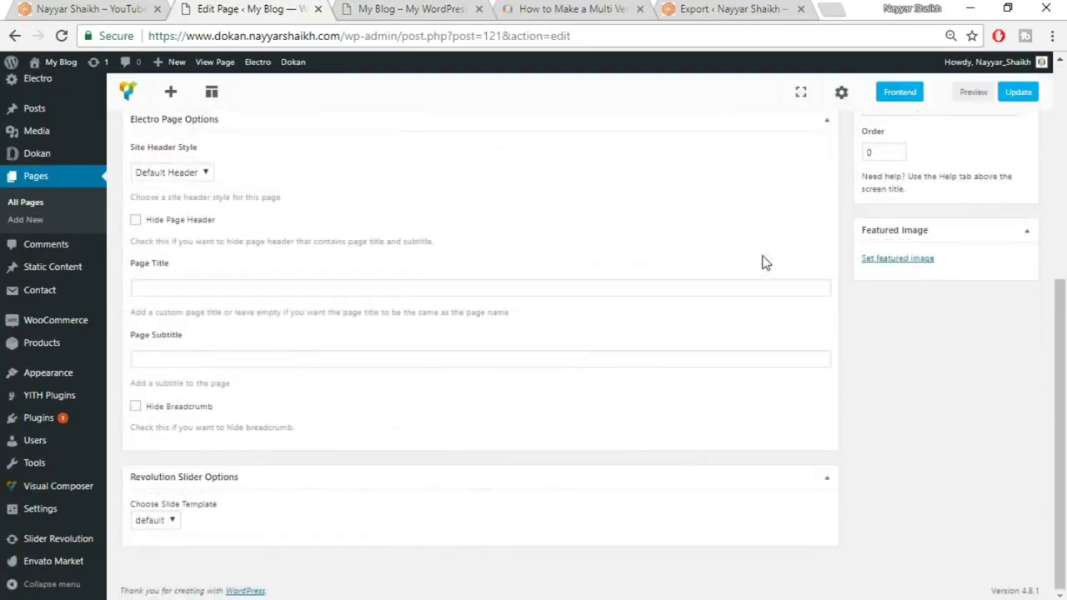
scroll(393, 306, up, 1)
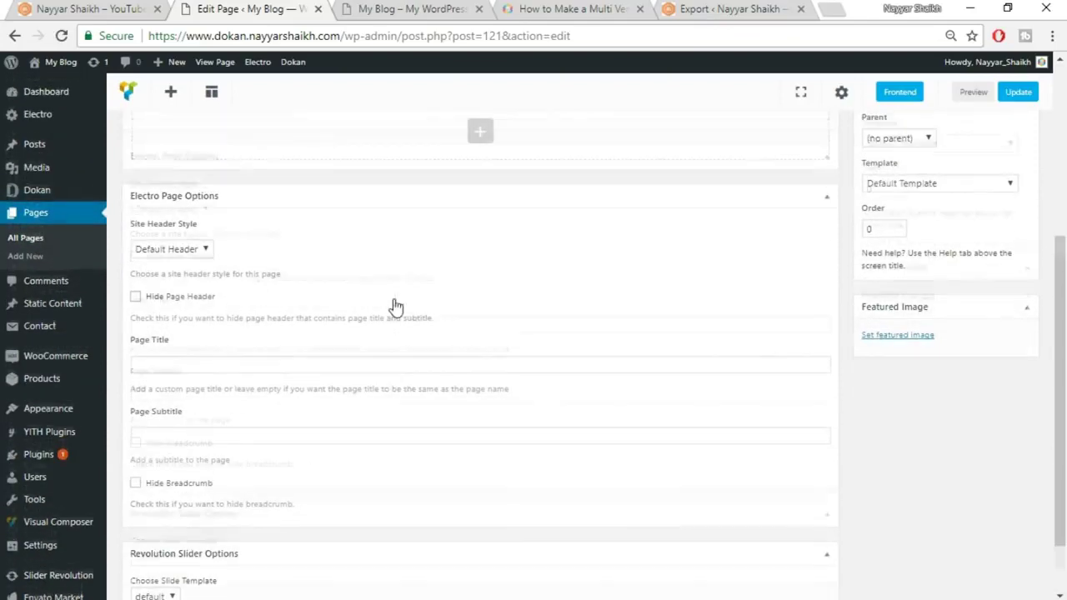
click(157, 309)
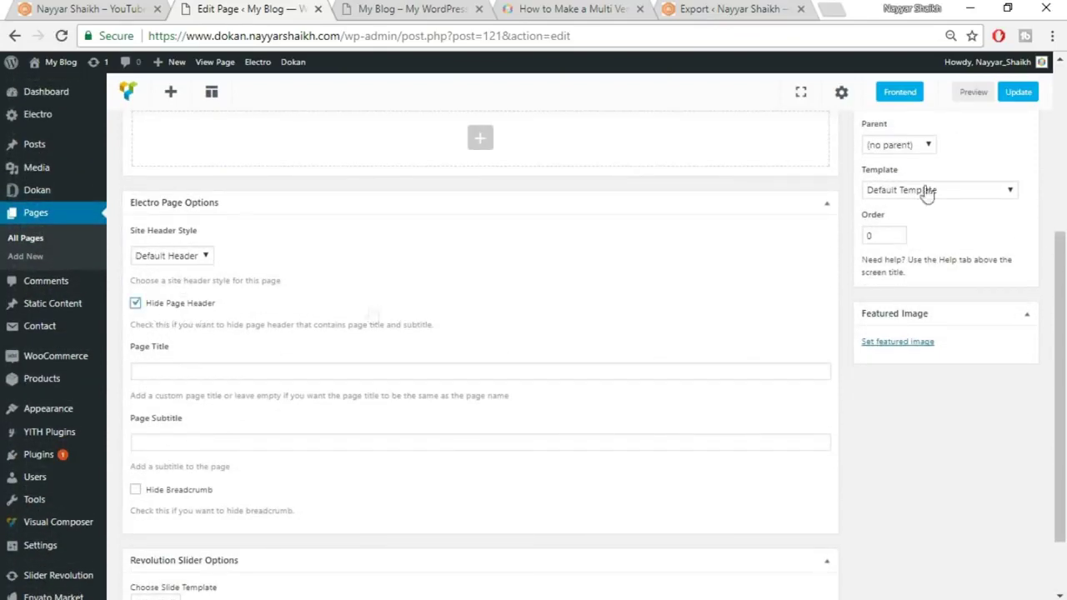
click(1022, 94)
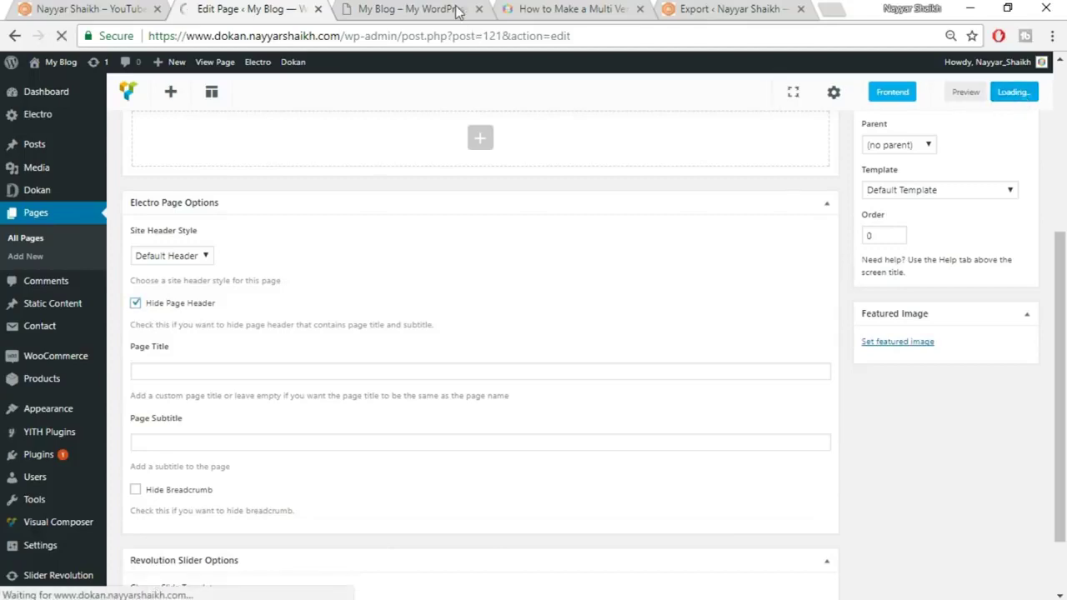
Reload the live home page and compare it with the demo's banners and Featured products.
click(421, 6)
click(418, 32)
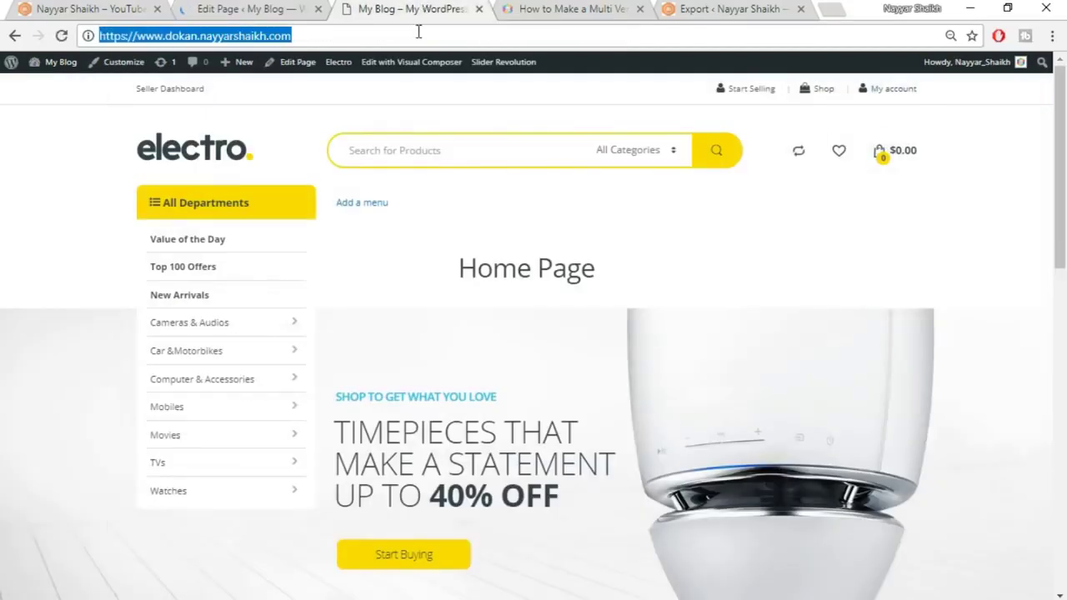
key(Return)
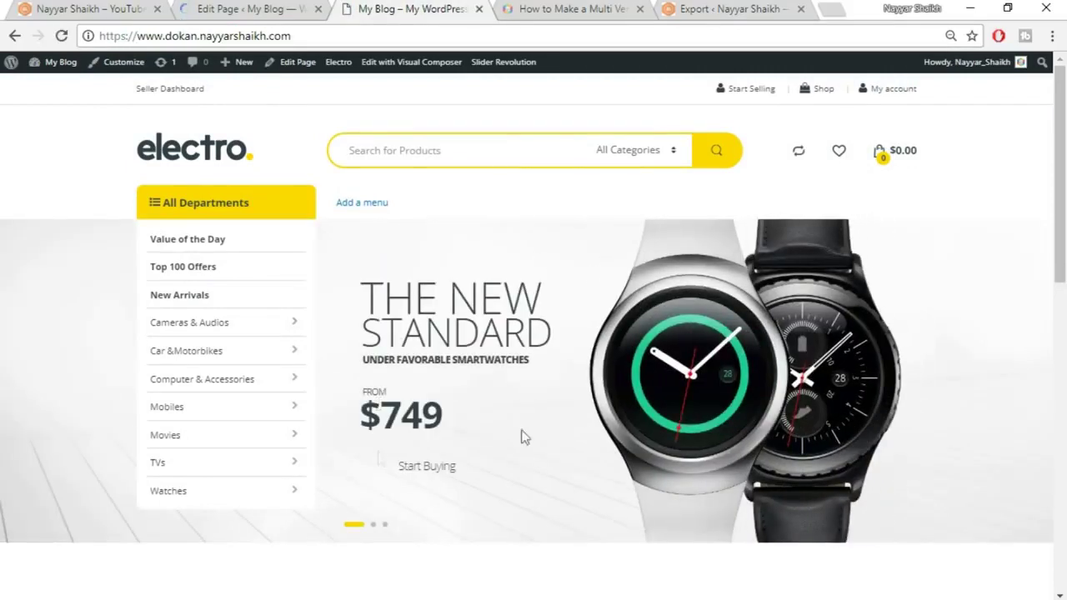
click(46, 8)
scroll(286, 381, down, 2)
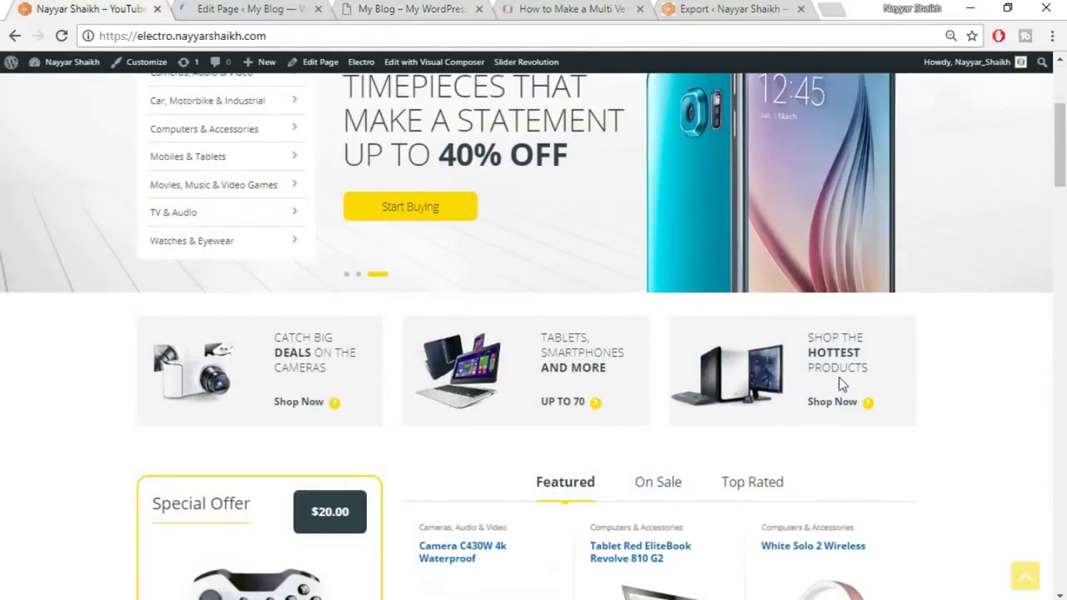
Add an Ad Block element below the Revolution Slider and start choosing its image.
click(258, 7)
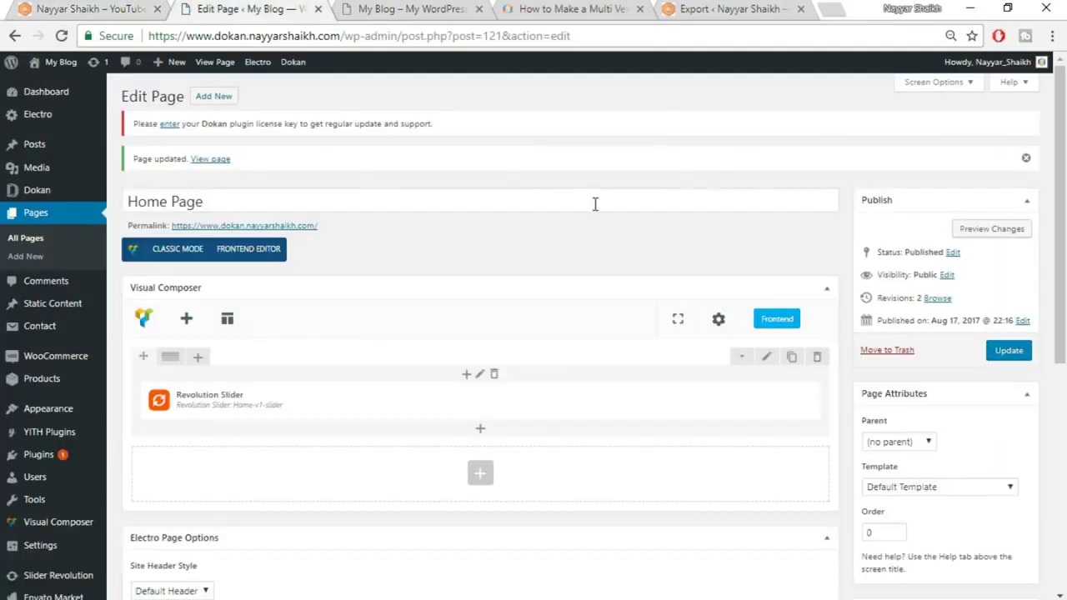
scroll(620, 314, down, 2)
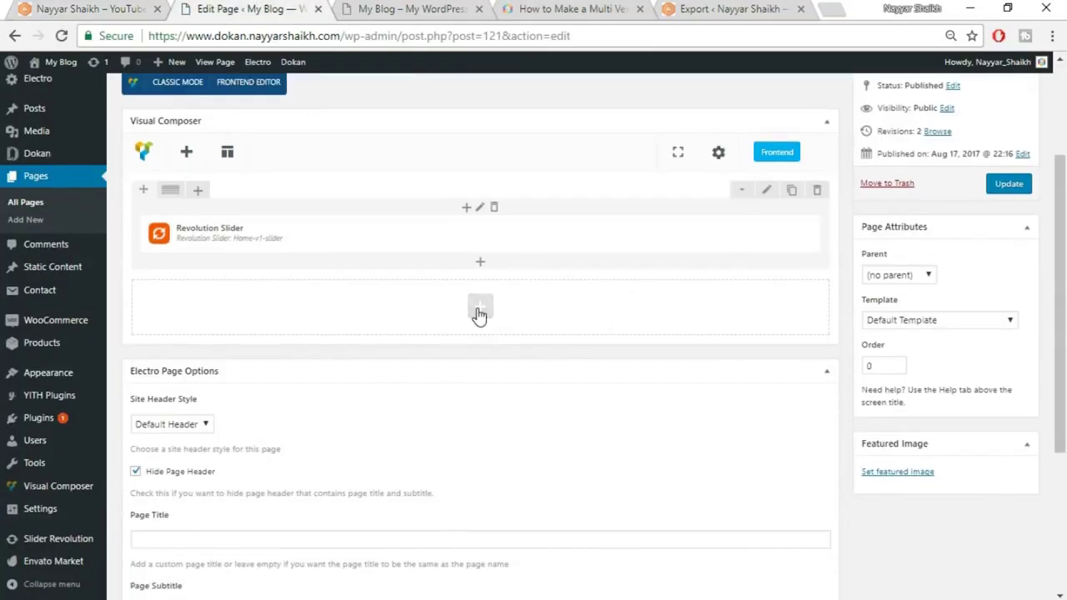
click(479, 310)
text(AD)
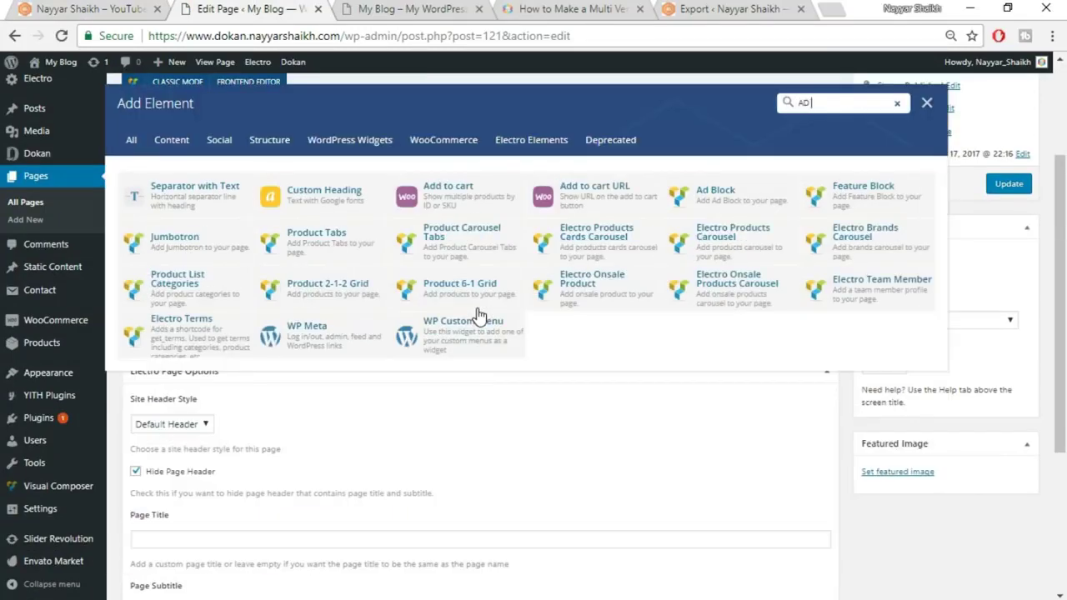
text( B)
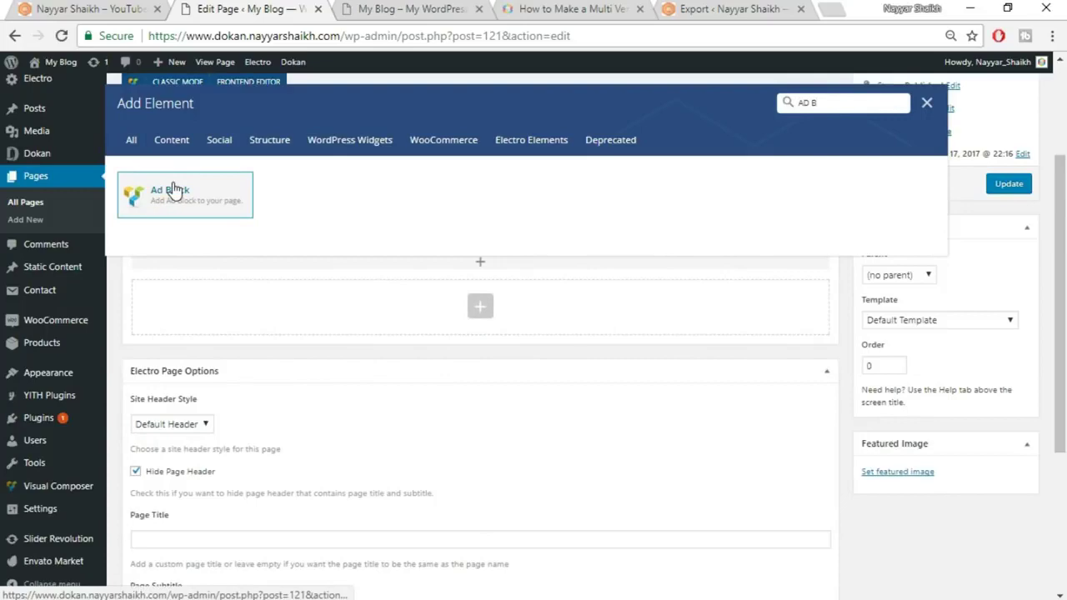
click(173, 190)
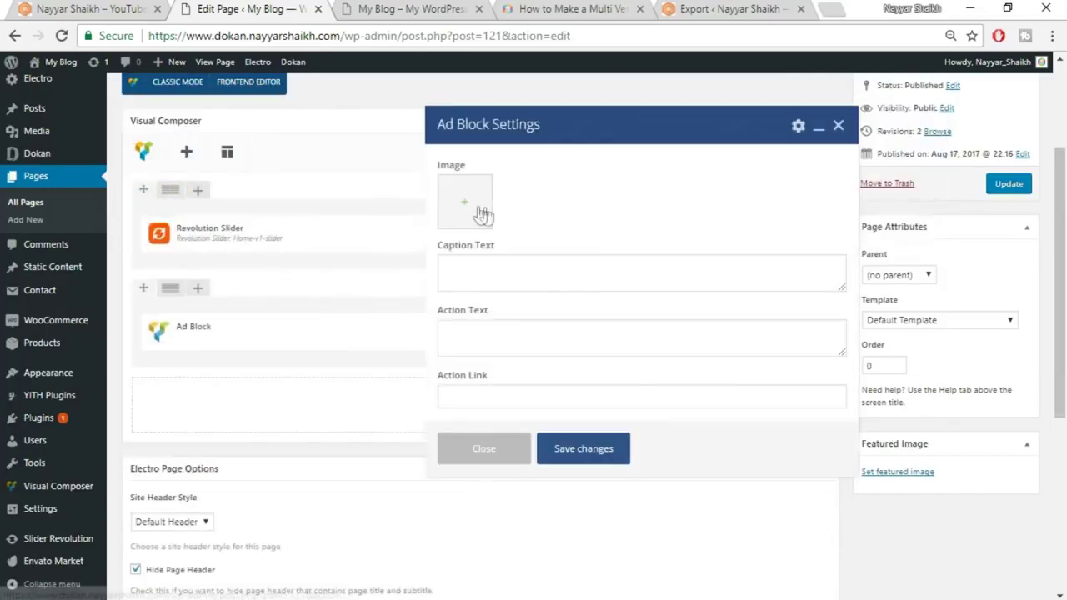
click(483, 215)
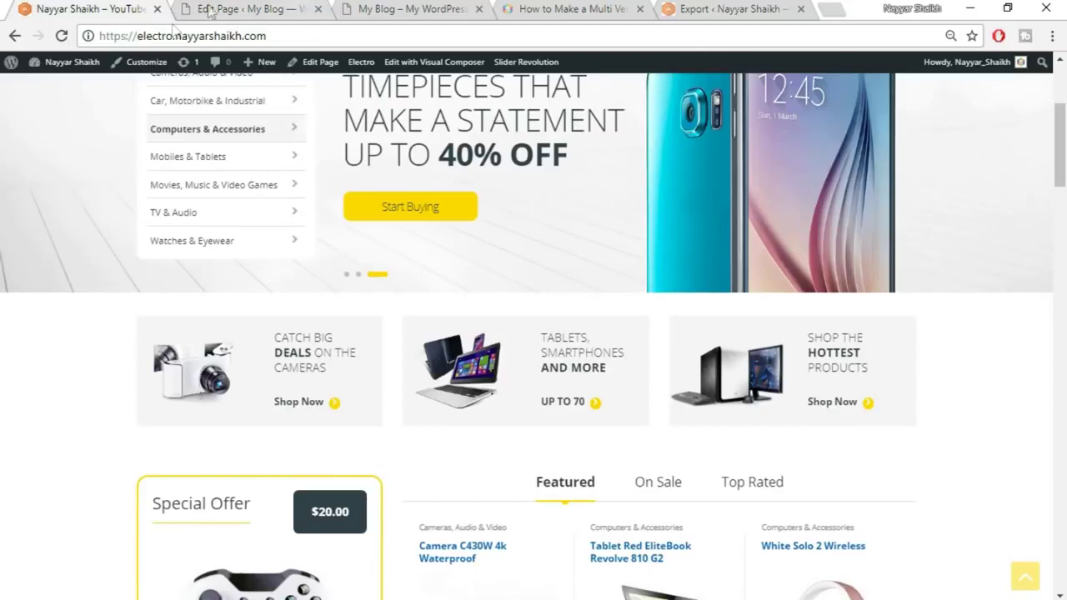
Use the cameras.jpg image for the first Ad Block.
click(212, 10)
click(175, 326)
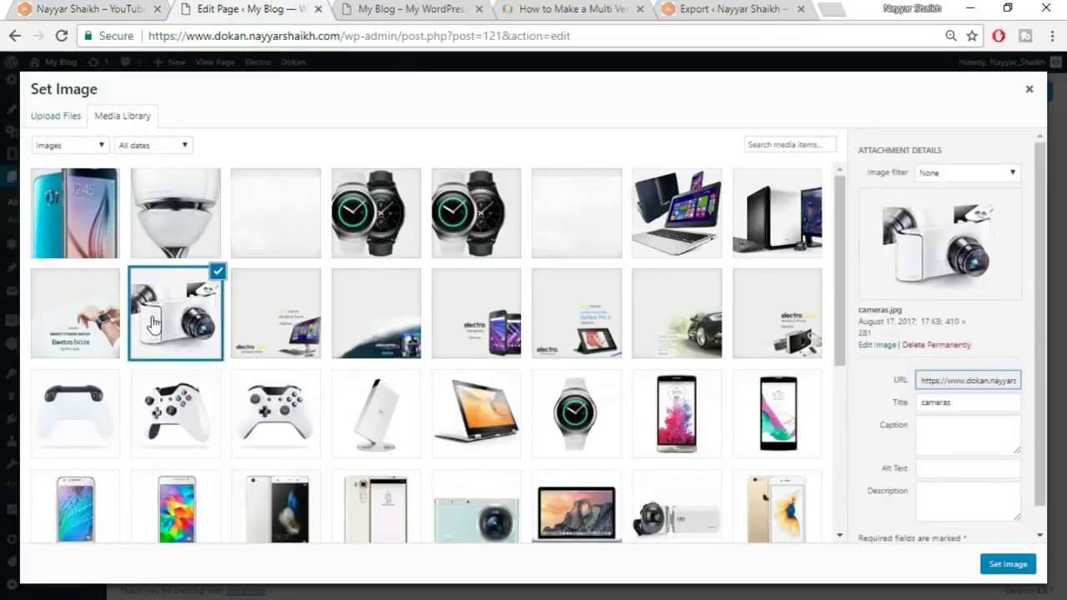
click(997, 565)
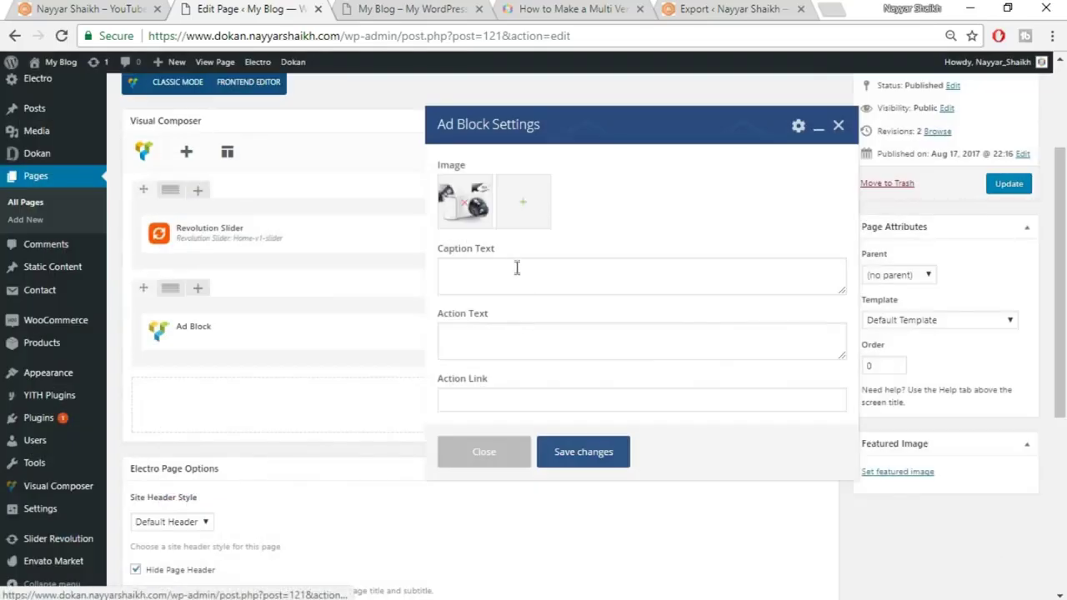
Copy the storefront's CATCH BIG DEALS ON THE CAMERAS text into the Ad Block caption.
click(43, 9)
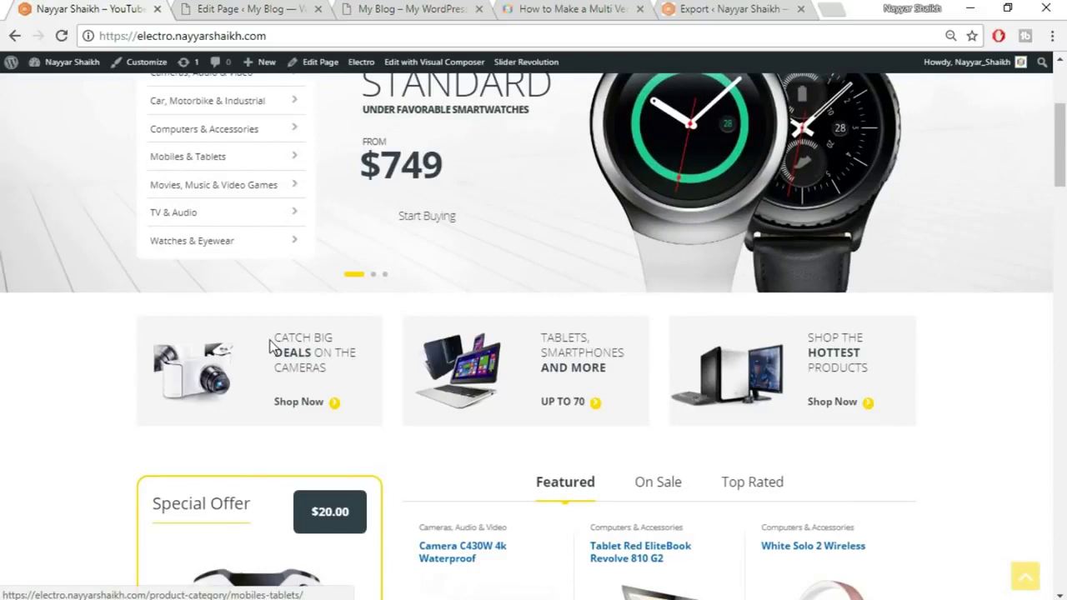
drag(275, 343, 346, 371)
key(ctrl+c)
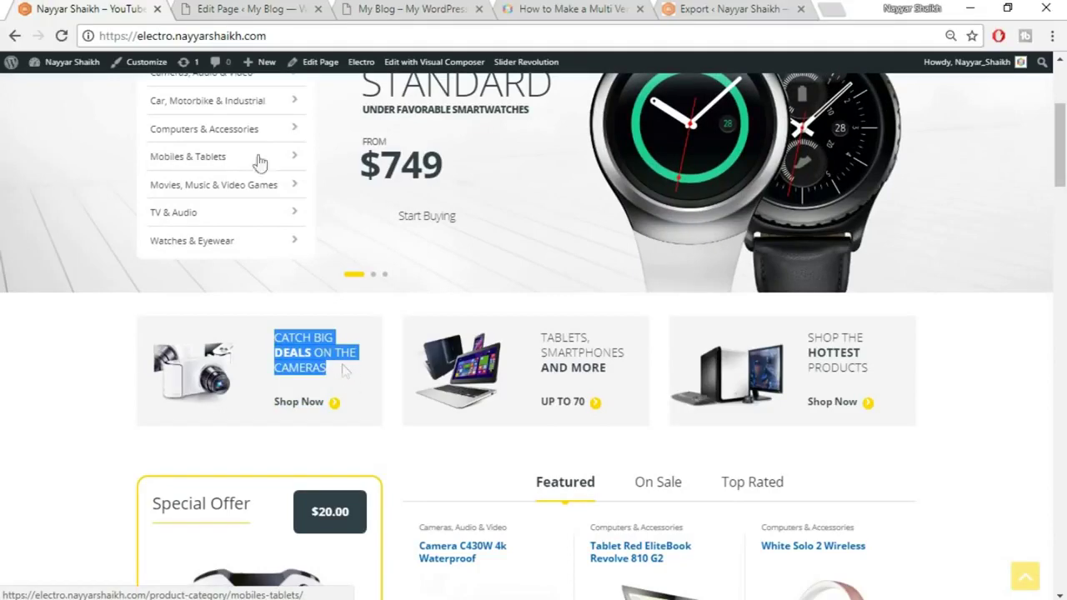
click(221, 8)
click(490, 290)
key(ctrl+v)
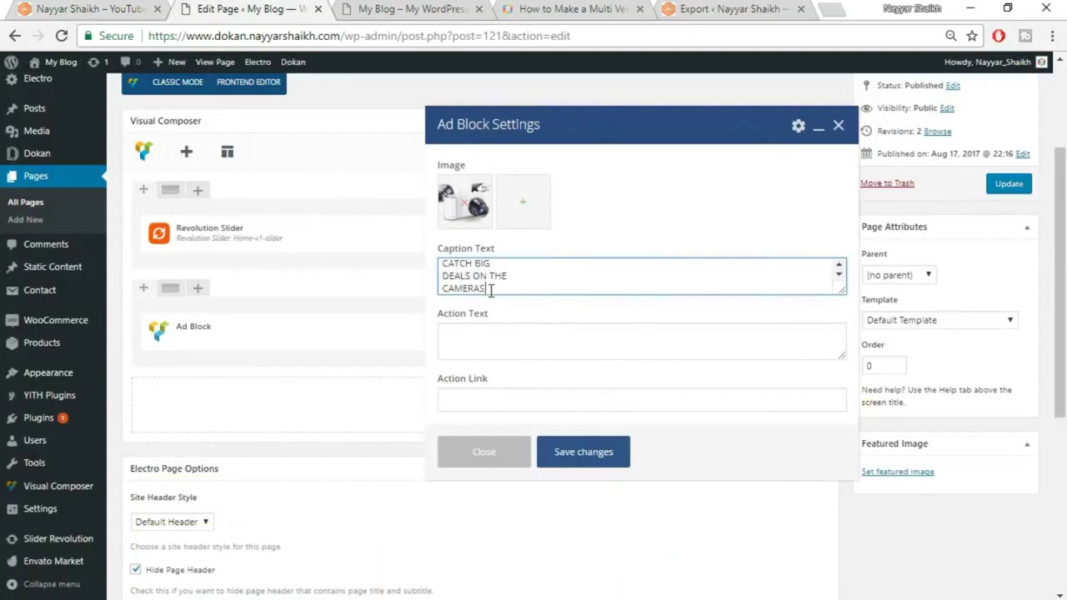
click(132, 7)
click(352, 355)
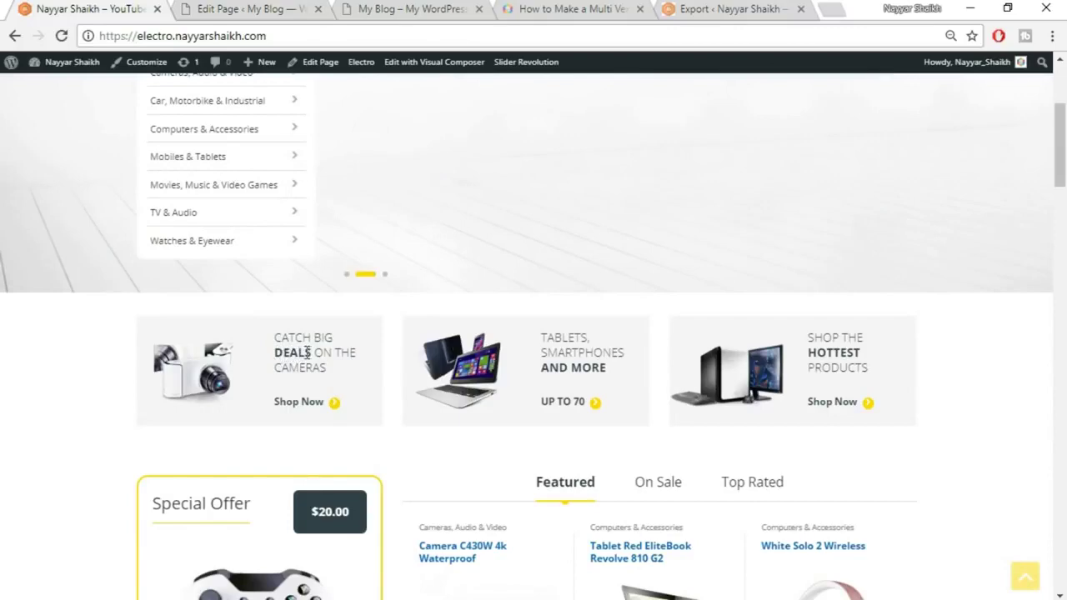
Wrap DEALS in <strong> tags in the camera caption and save the Ad Block settings.
click(275, 8)
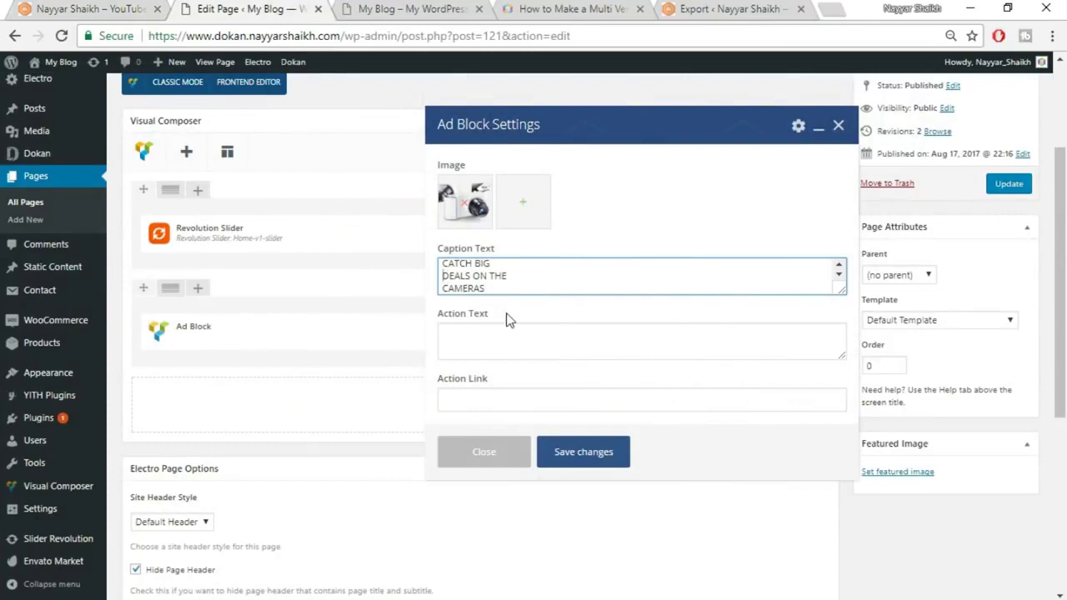
text(<STRONG)
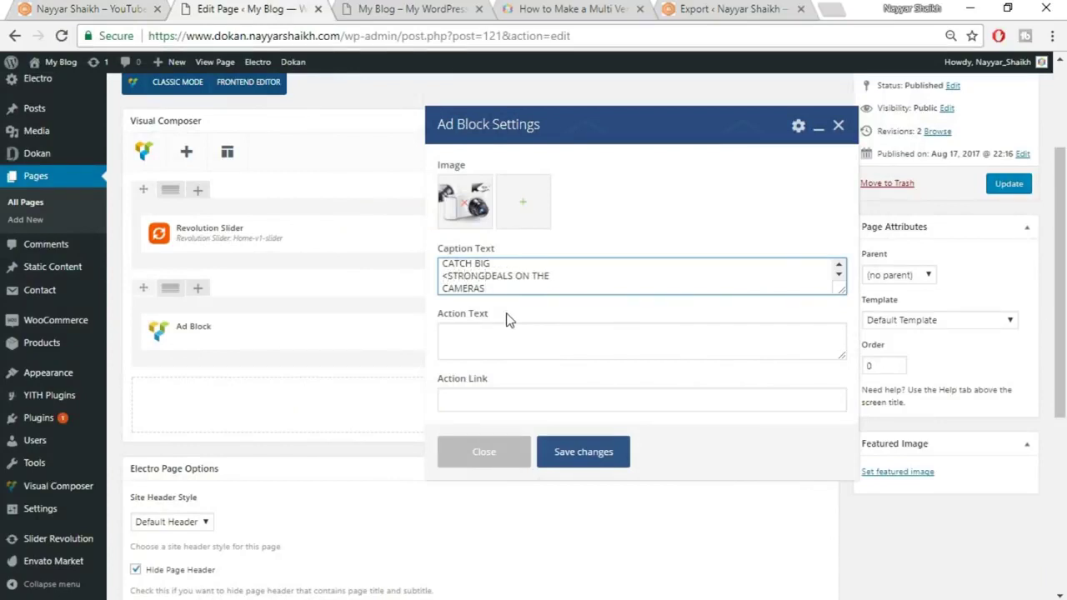
key(BackSpace)
key(BackSpace)
key(BackSpace)
key(BackSpace)
key(BackSpace)
key(BackSpace)
text(strong)
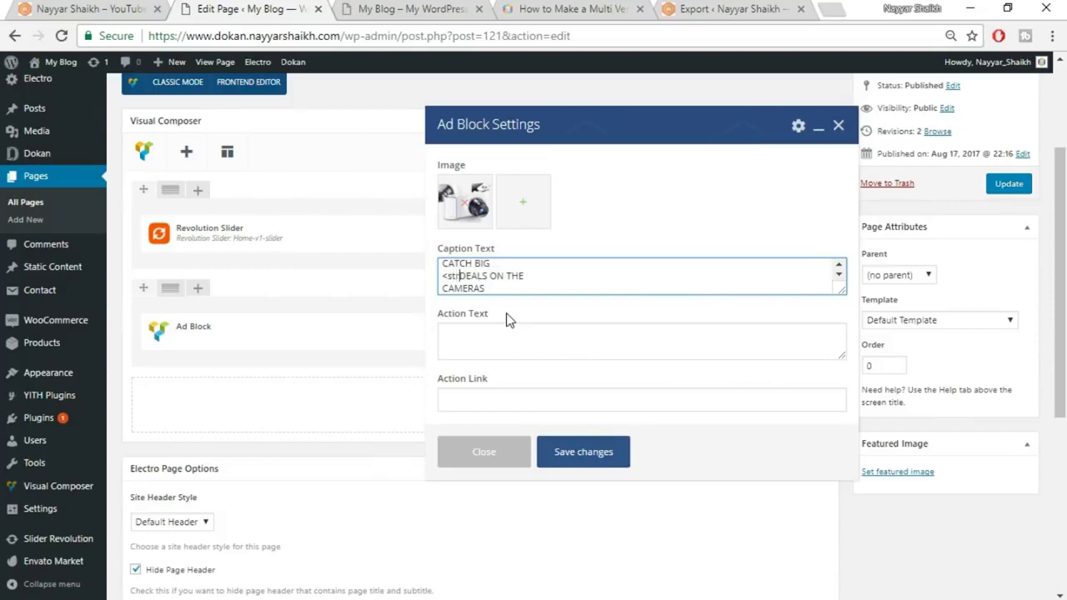
text(>DEALS)
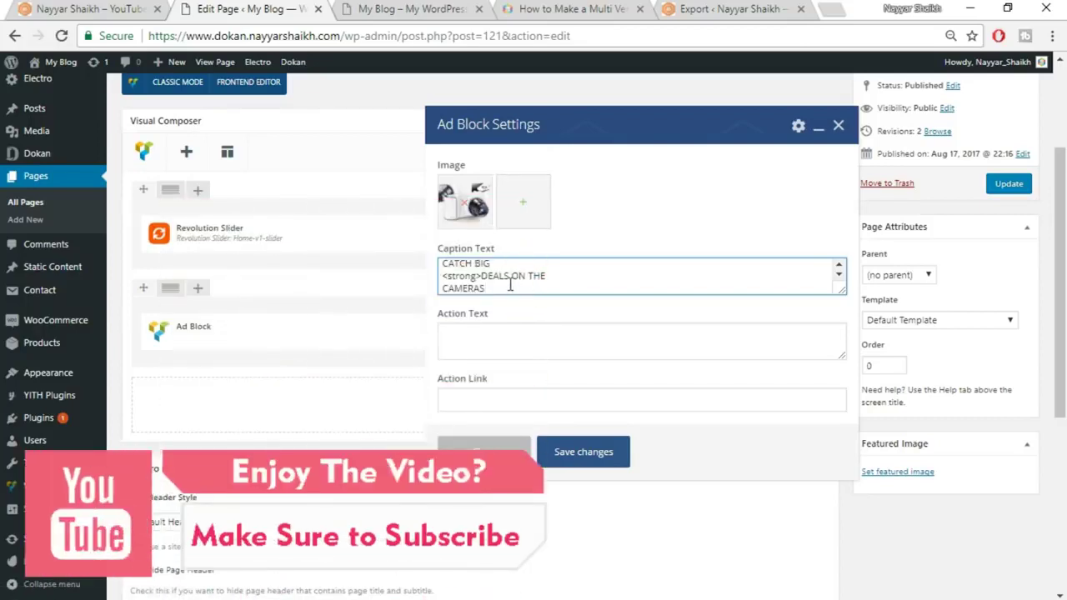
text(</strong>)
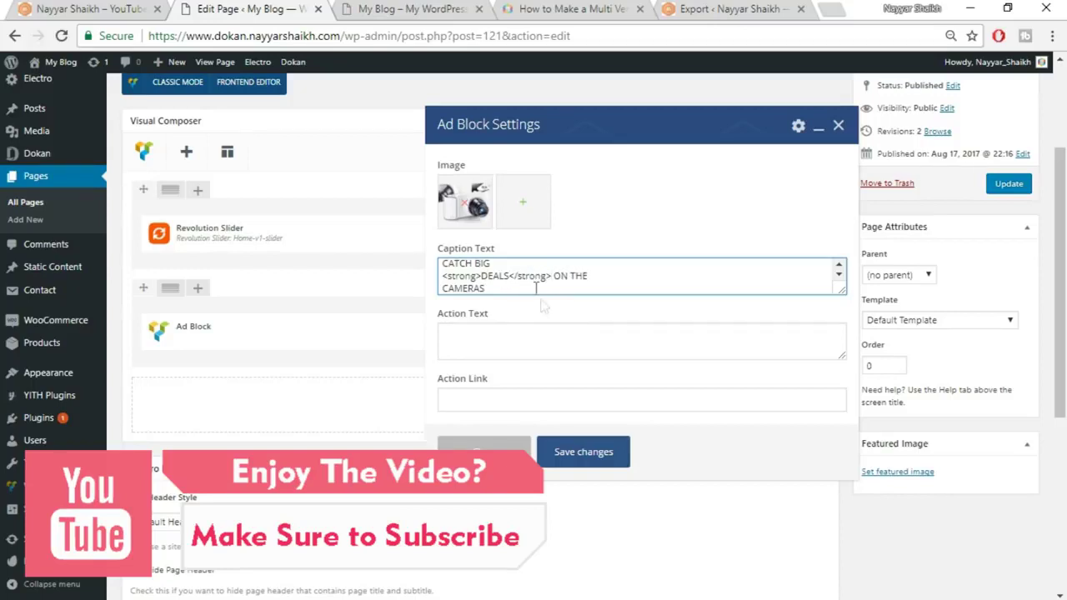
drag(481, 276, 442, 279)
drag(508, 277, 557, 280)
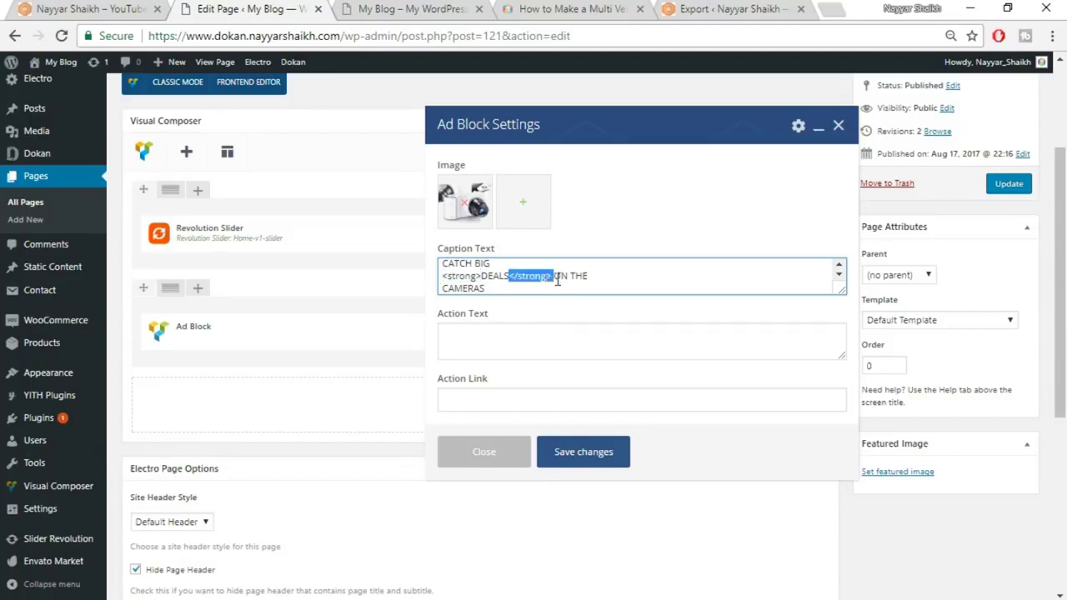
click(509, 292)
click(614, 457)
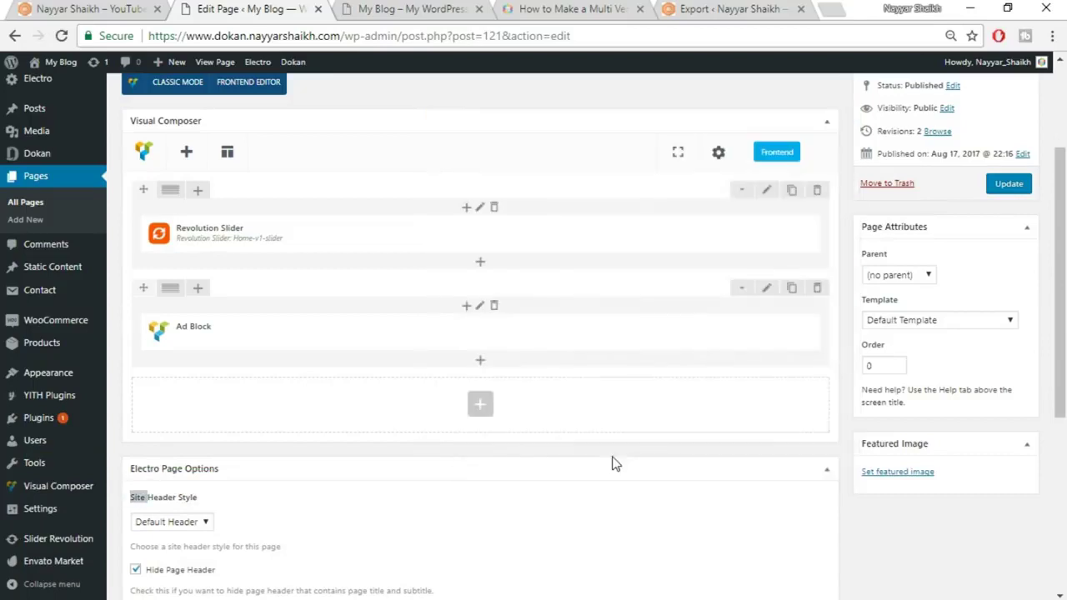
click(110, 5)
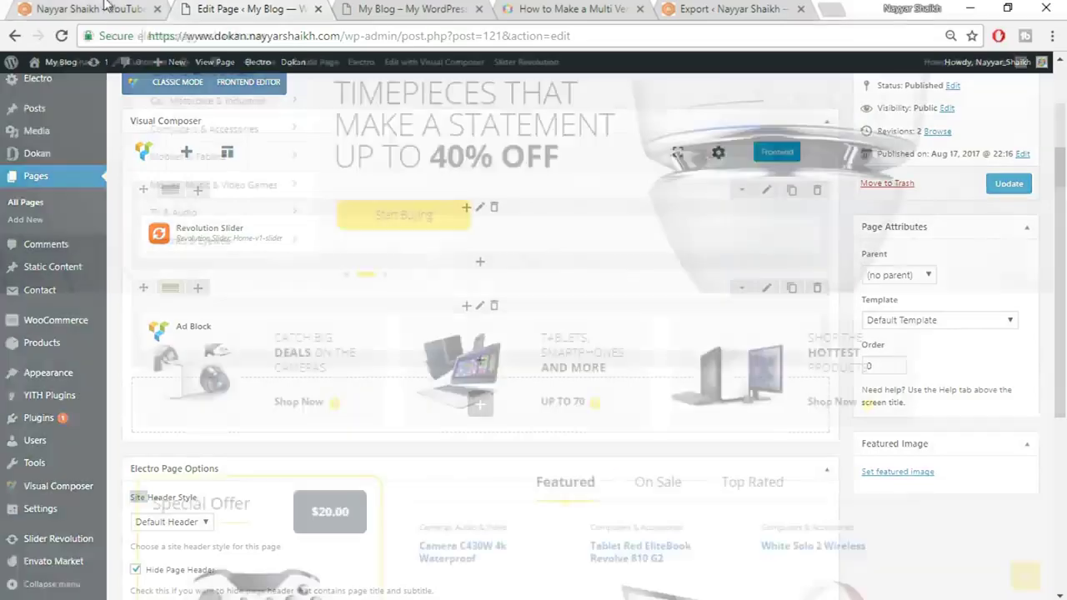
click(230, 9)
mouse_move(164, 290)
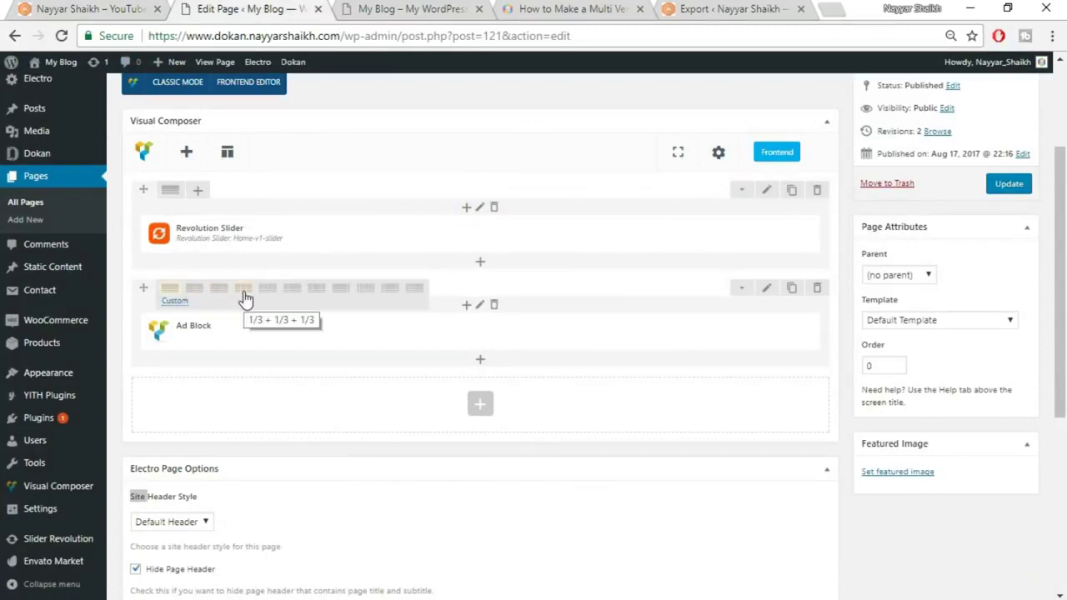
Split the row into 1/3 + 1/3 + 1/3 columns and add an Ad Block in the middle.
click(245, 298)
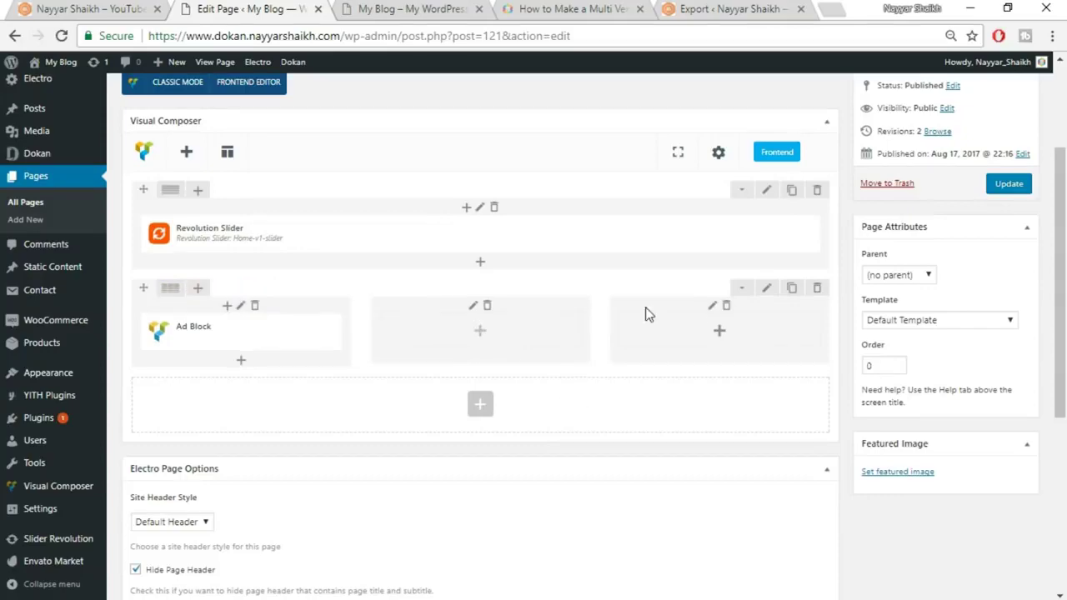
mouse_move(226, 341)
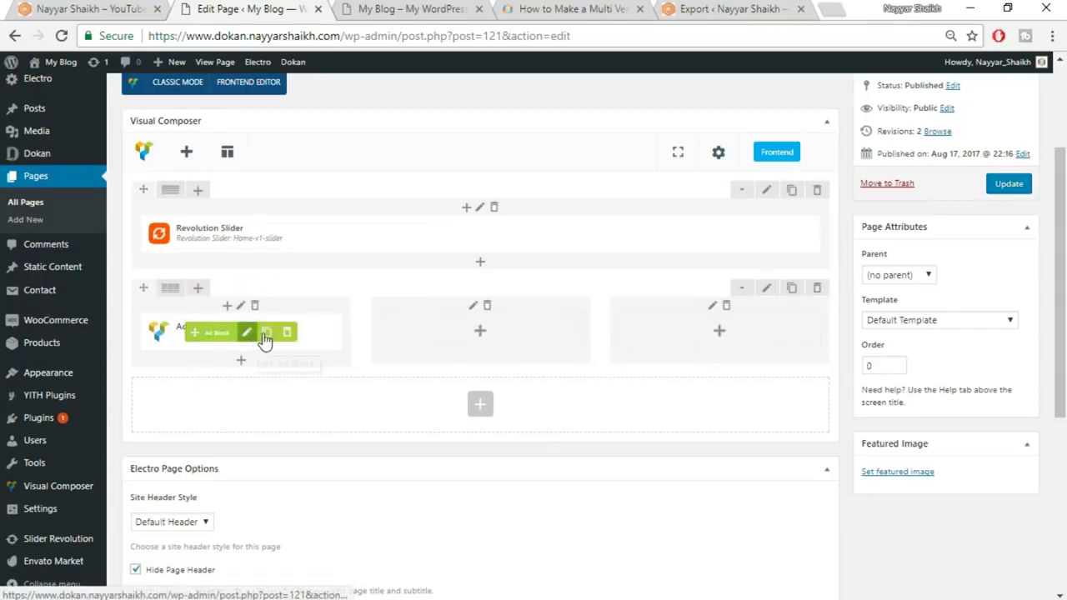
click(483, 332)
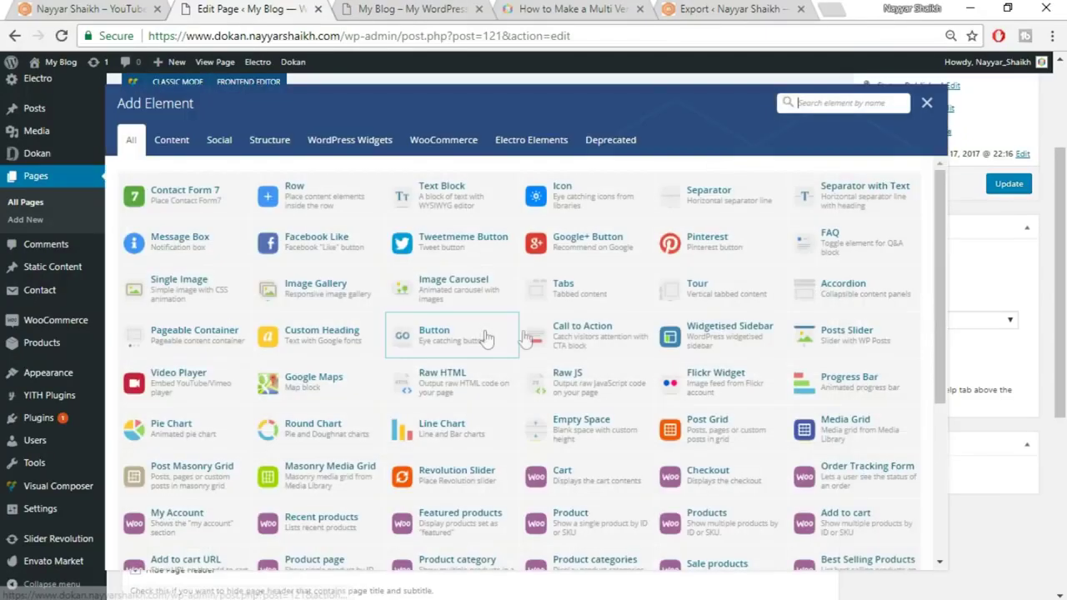
text(ad)
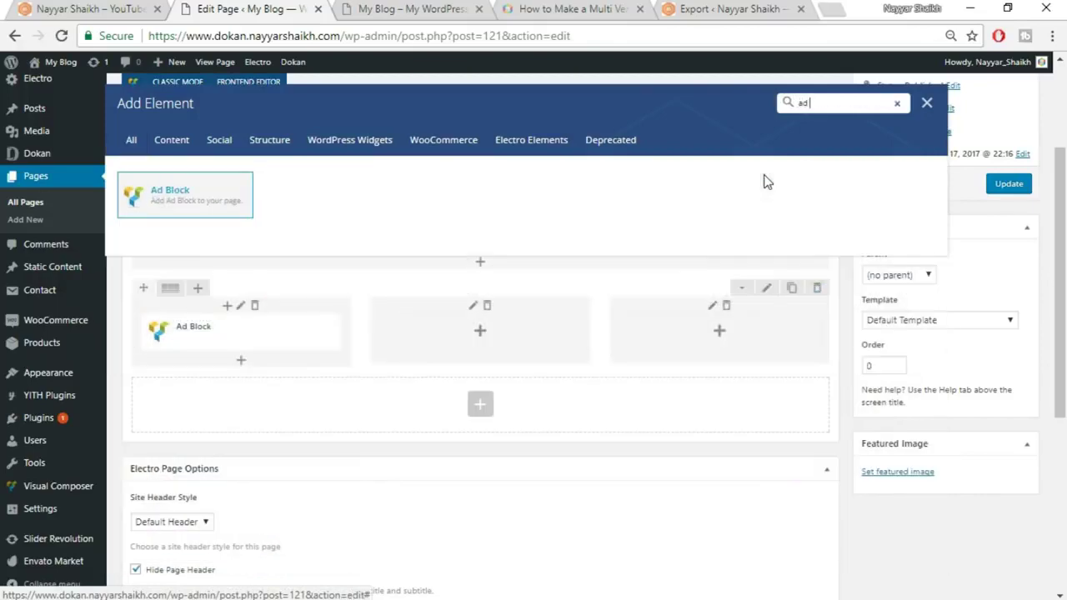
click(163, 208)
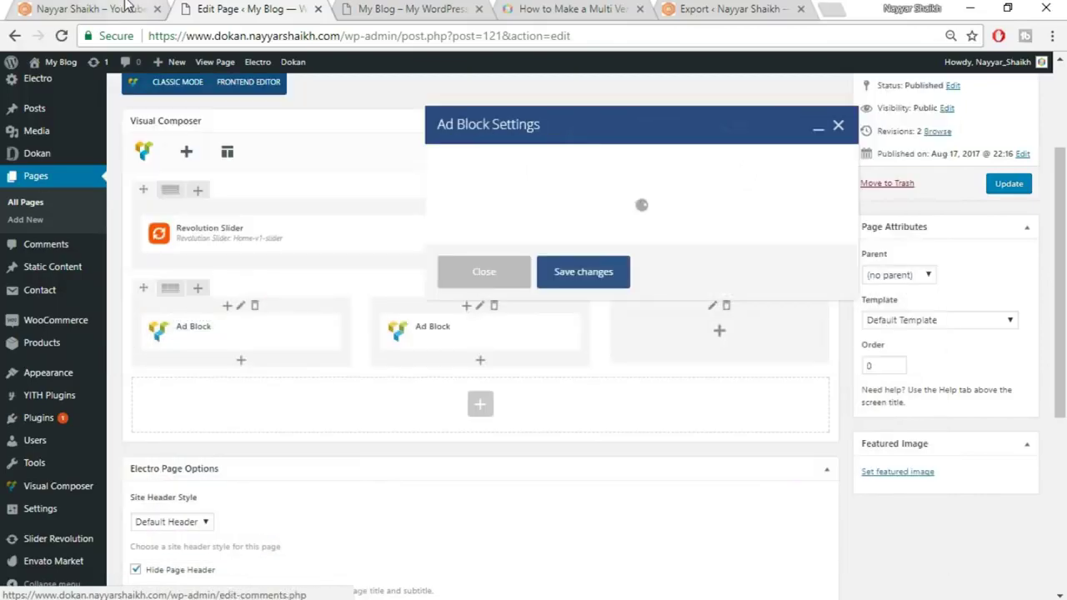
Copy the storefront's TABLETS, SMARTPHONES AND MORE banner text.
click(138, 9)
drag(546, 334, 611, 380)
key(ctrl+c)
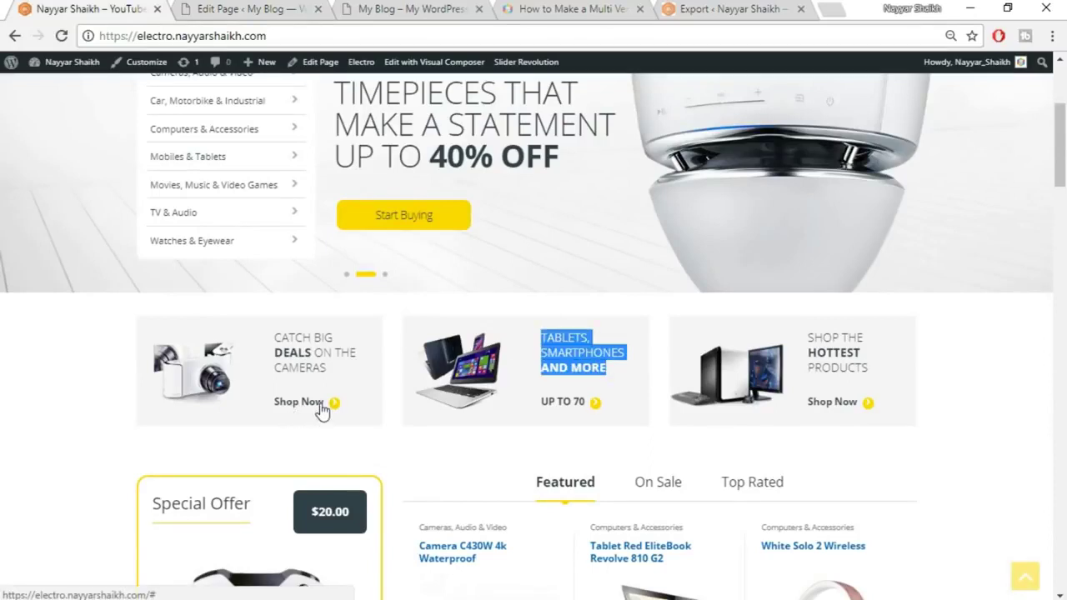
click(246, 8)
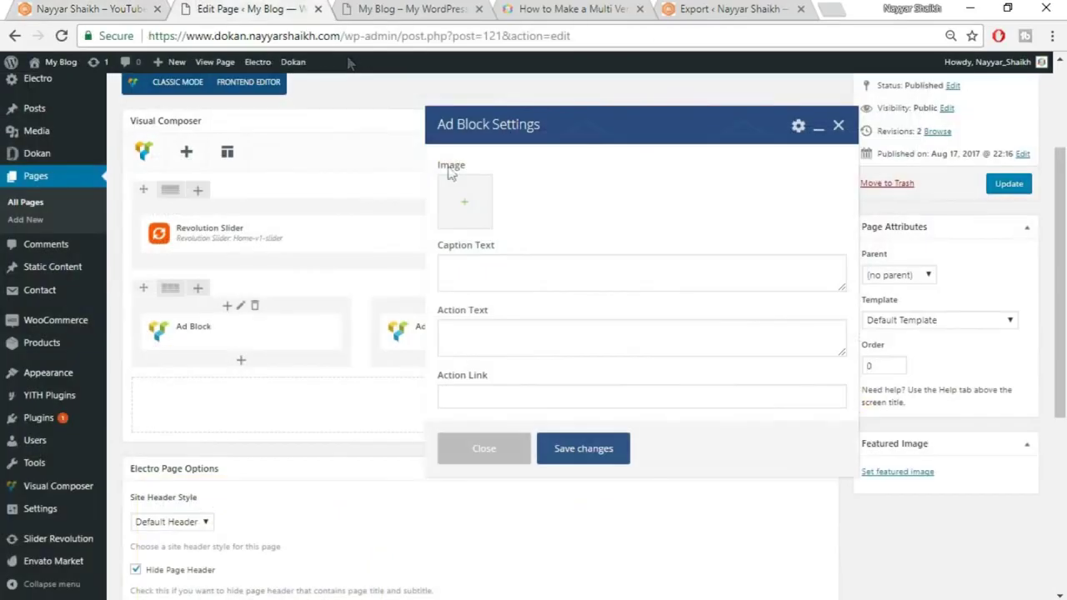
Give the second Ad Block the laptop and tablets image and the TABLETS, SMARTPHONES AND MORE caption.
click(487, 216)
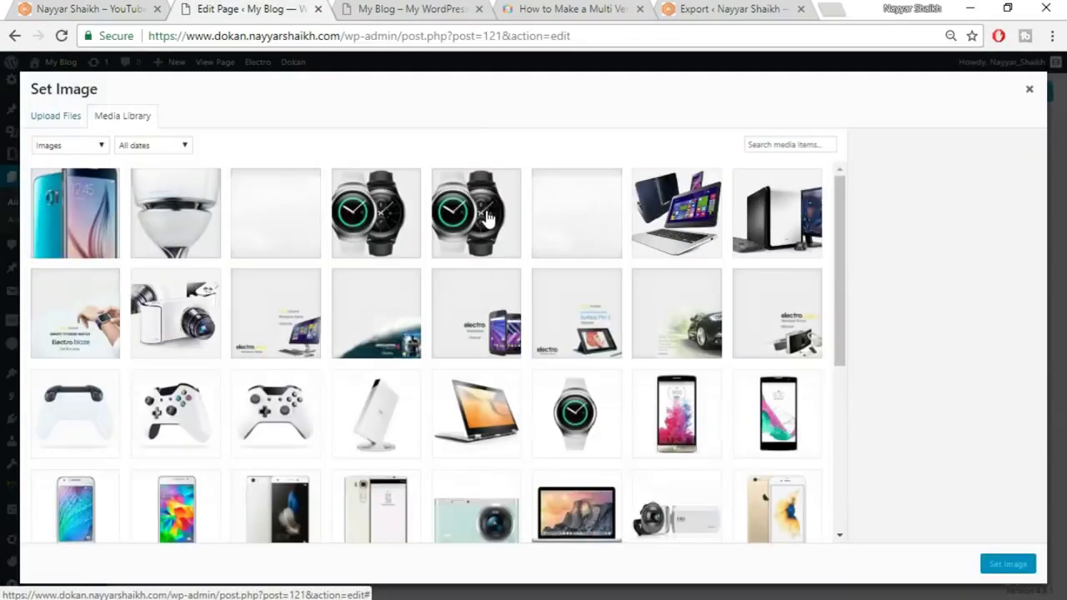
click(682, 243)
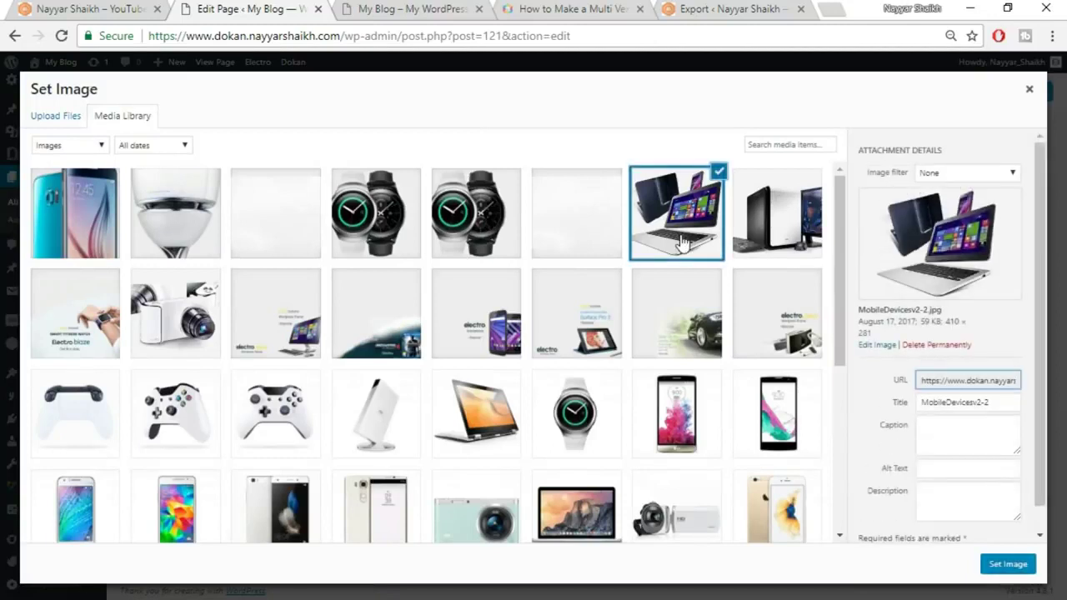
click(1006, 567)
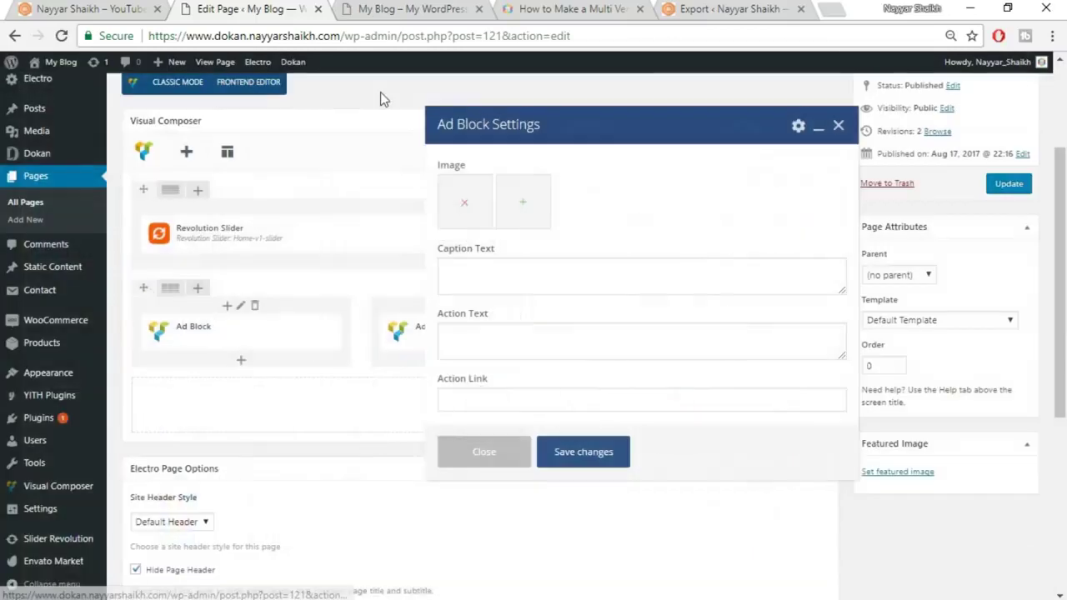
click(129, 7)
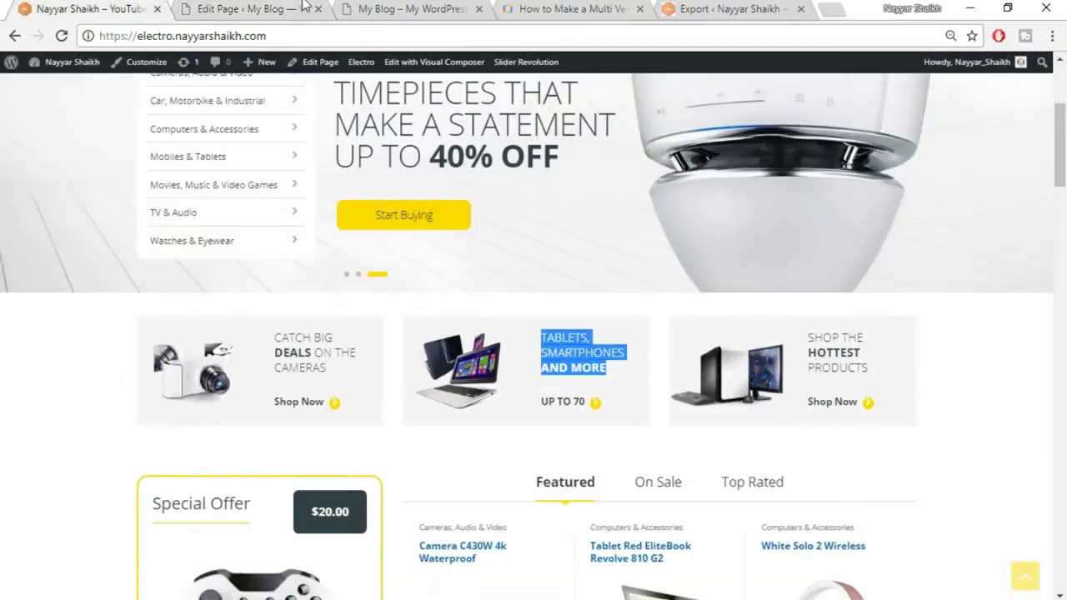
click(304, 6)
click(508, 286)
key(ctrl+v)
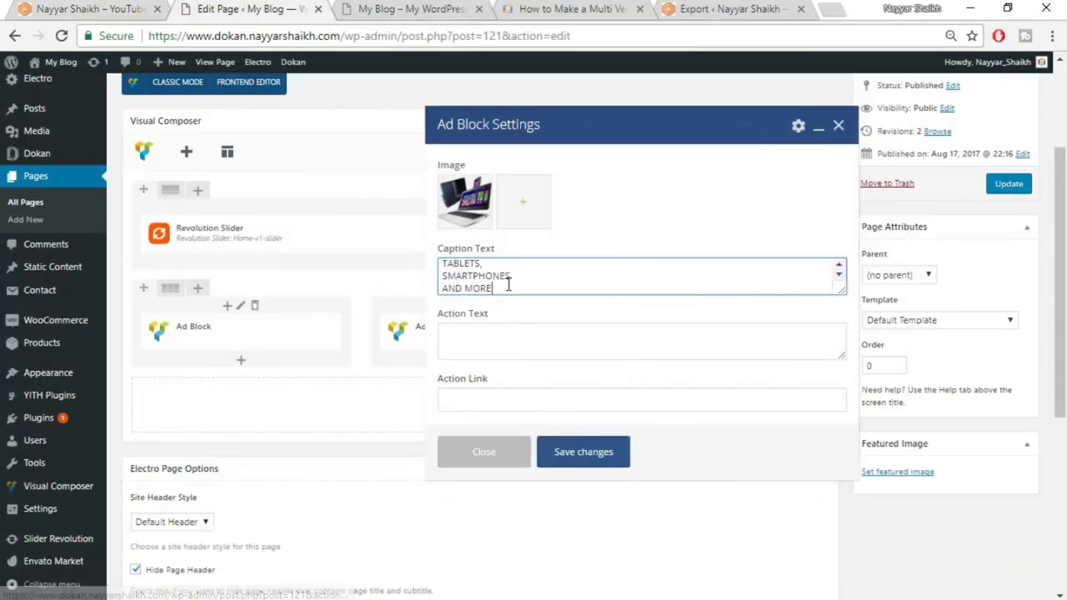
Add <strong> formatting to the tablets caption to match the storefront banner.
click(46, 7)
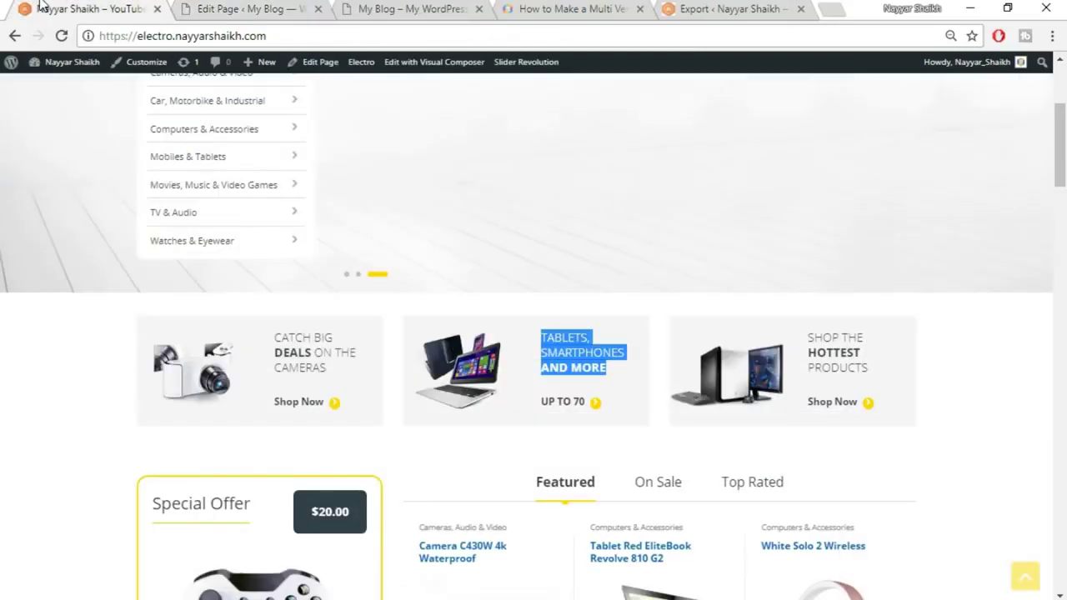
click(647, 347)
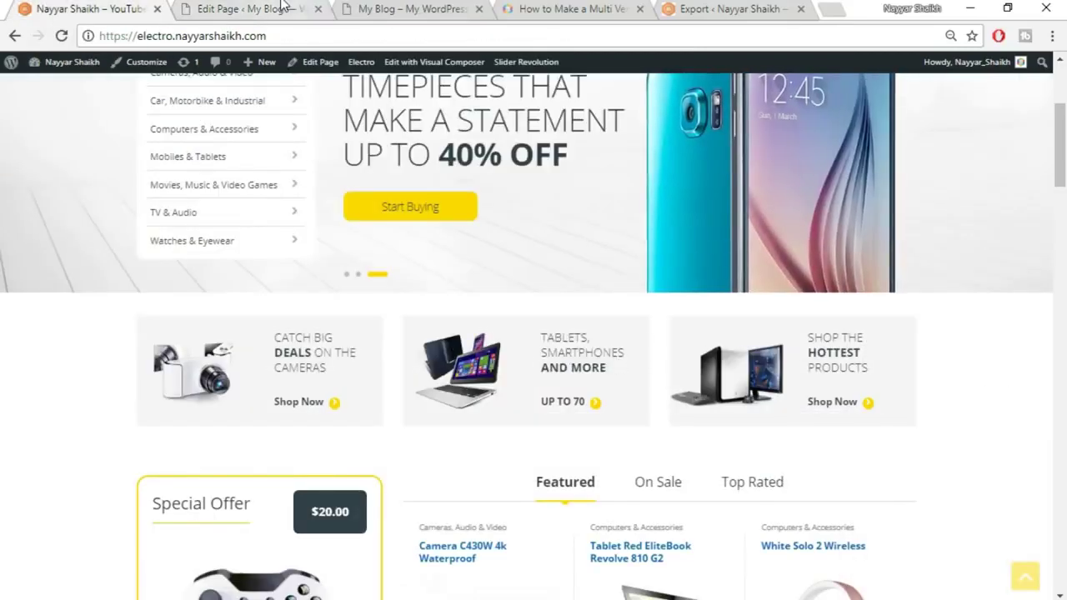
click(281, 10)
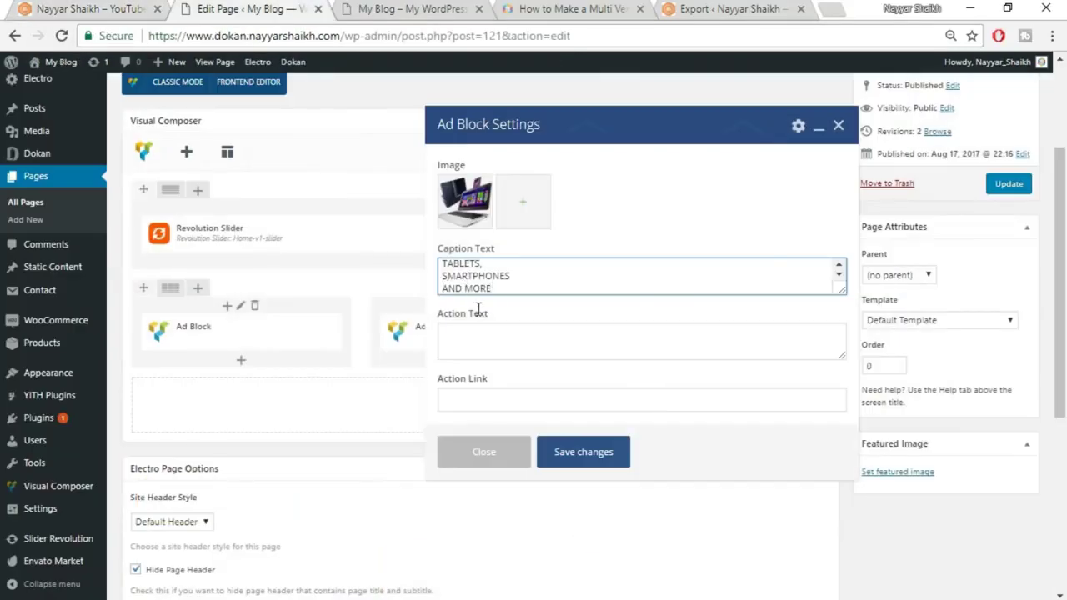
text(<strong)
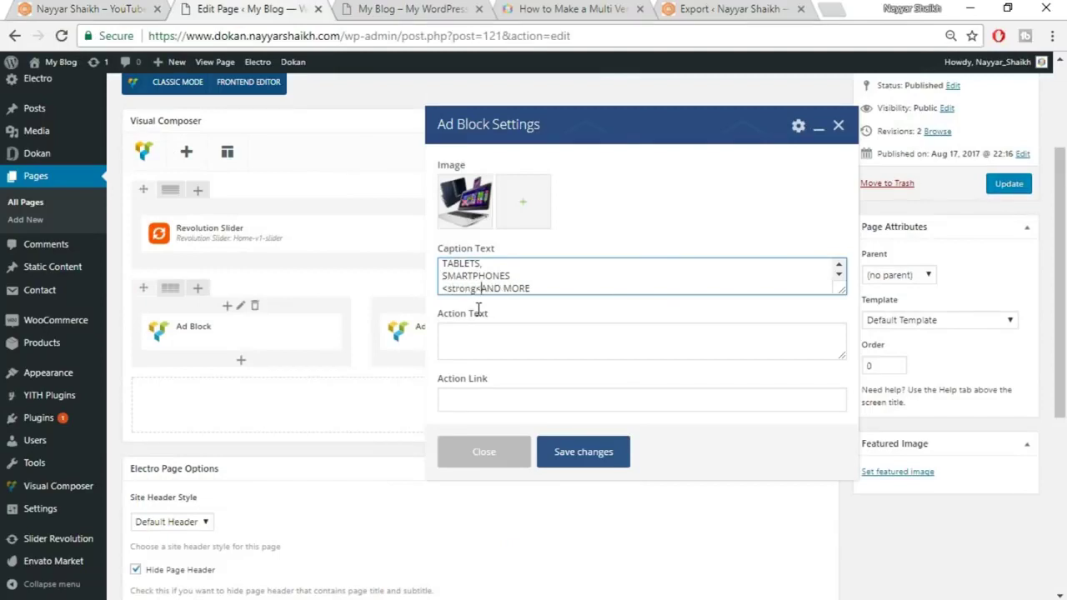
text(>)
click(578, 348)
Set the tablets Ad Block's action text to UP TO 70 with a # link and save.
click(113, 7)
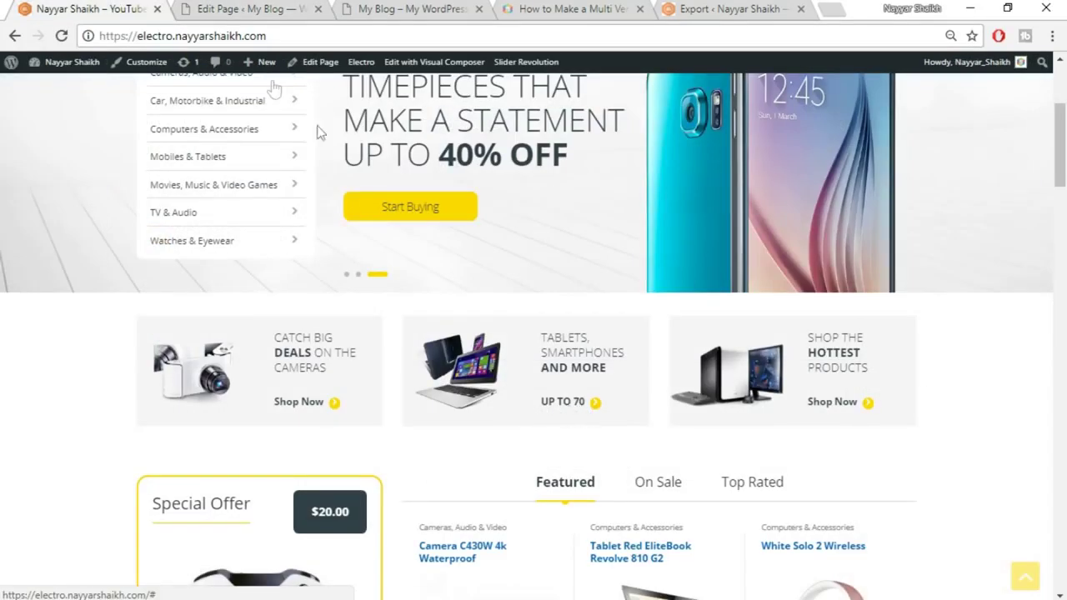
key(ctrl+Tab)
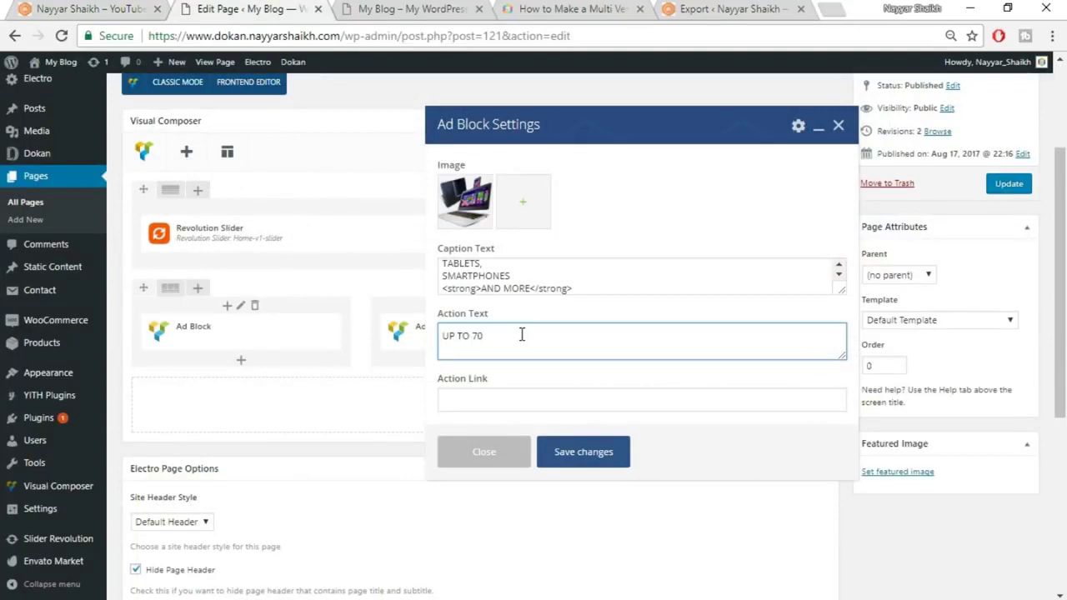
click(523, 397)
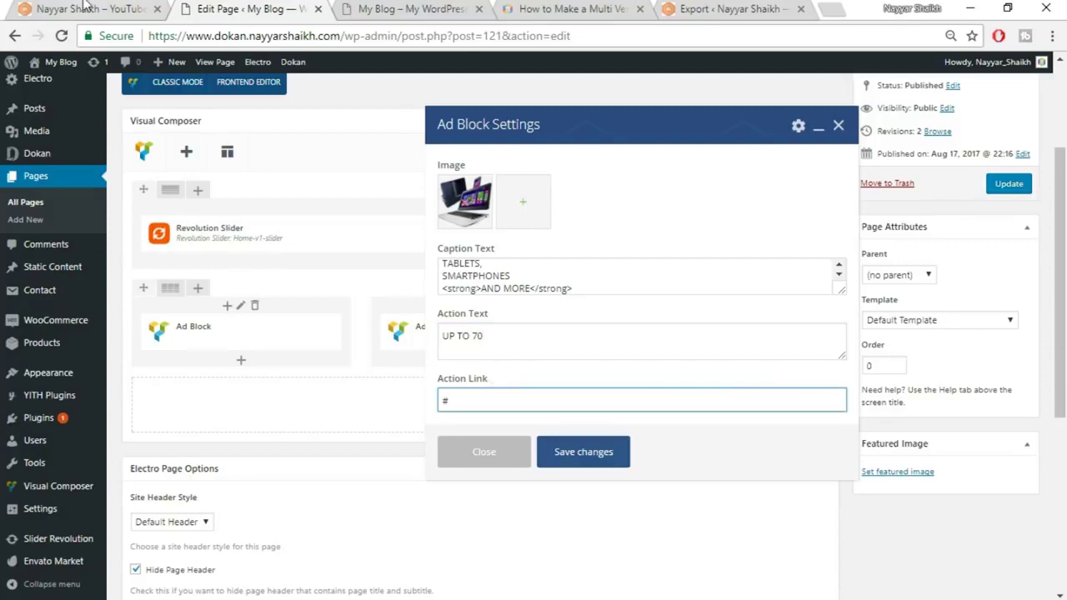
click(83, 8)
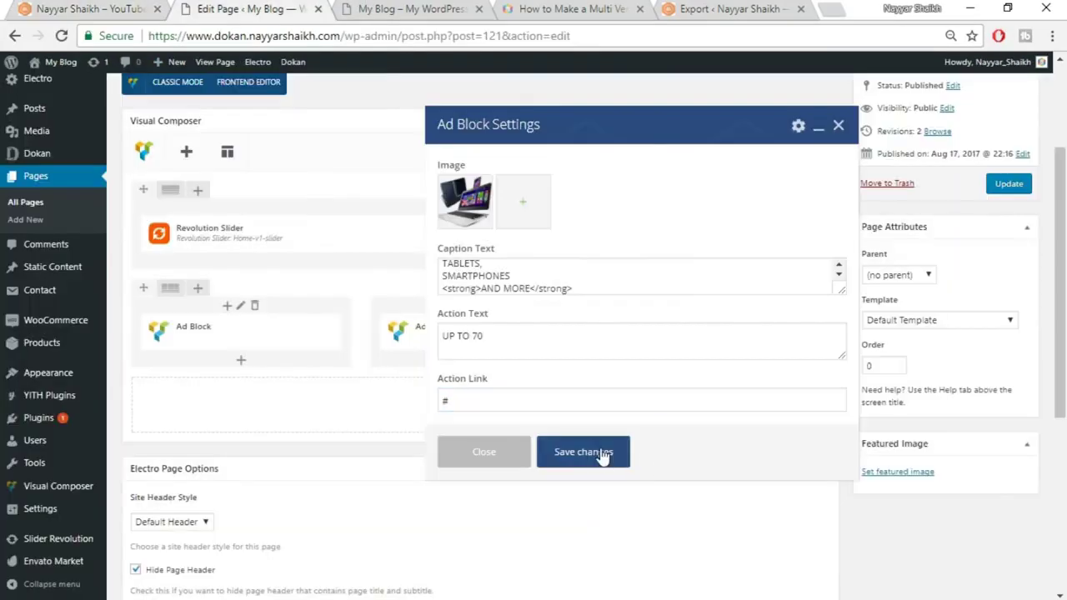
click(583, 452)
click(241, 332)
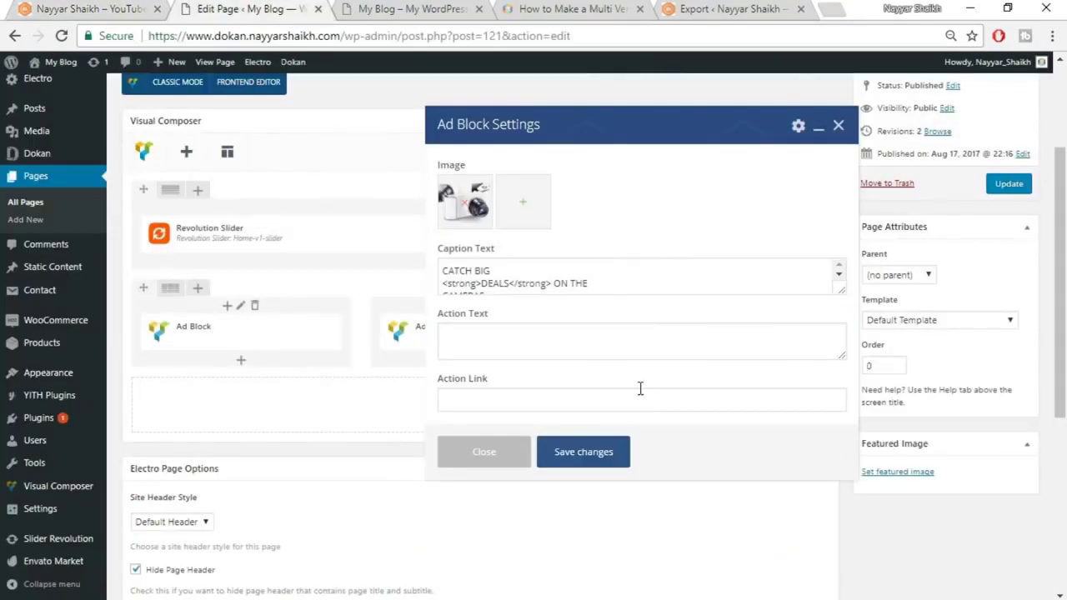
Give the camera Ad Block a SHOP NOW action text with a # link and save it.
scroll(575, 358, down, 3)
click(522, 333)
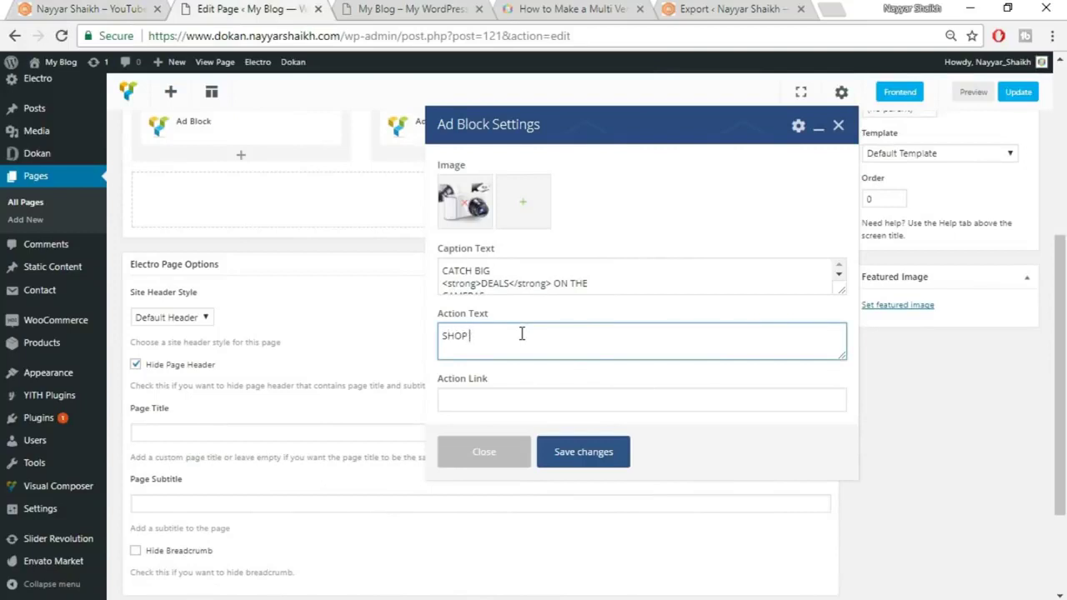
click(508, 390)
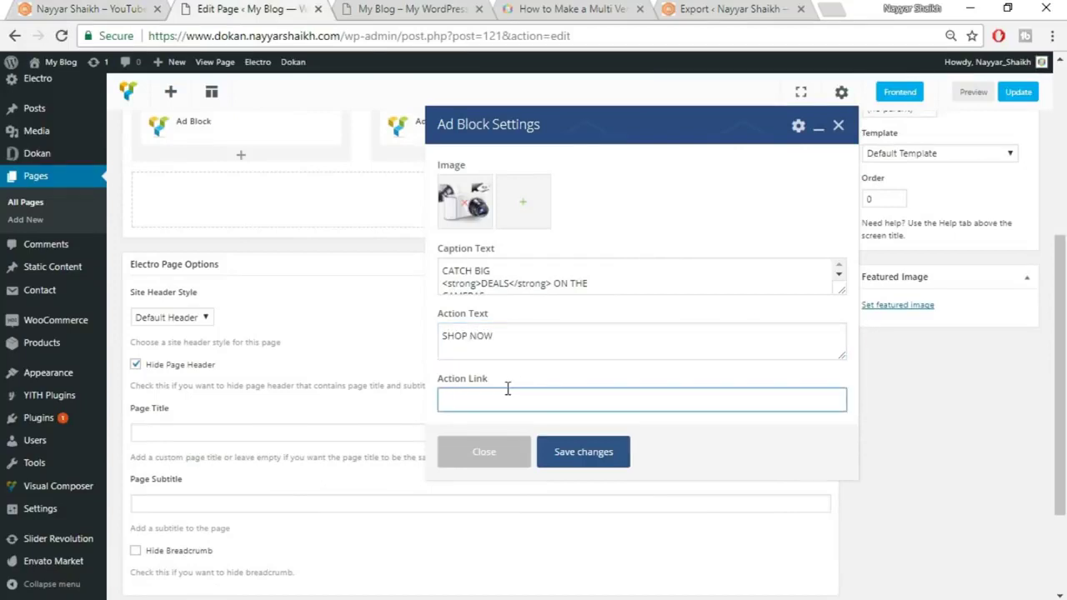
click(575, 453)
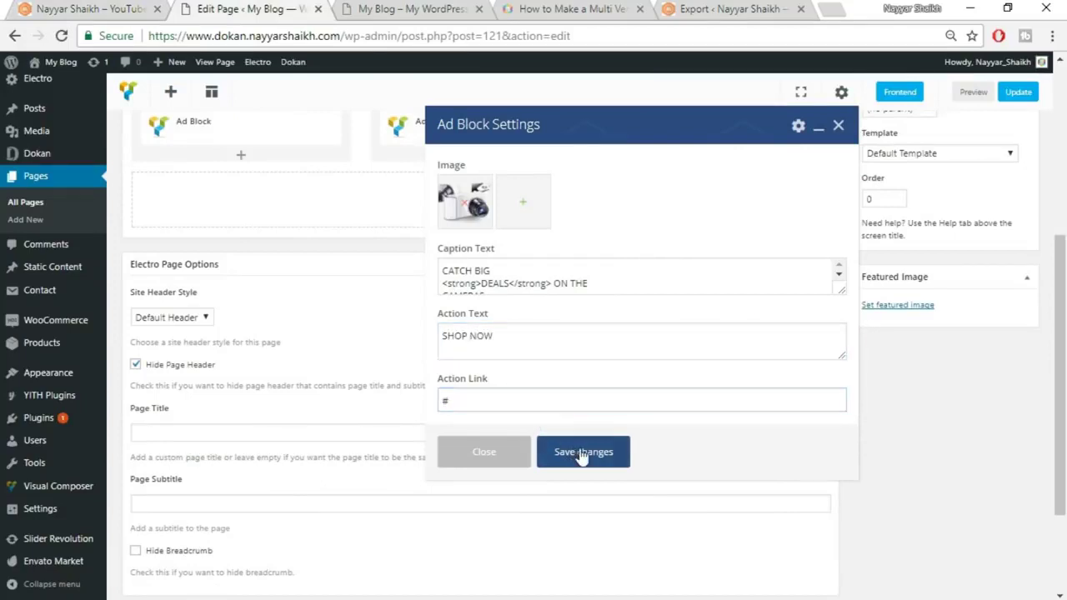
scroll(609, 467, up, 3)
Add a third Ad Block to the right column and copy the demo's SHOP THE HOTTEST PRODUCTS caption.
click(719, 411)
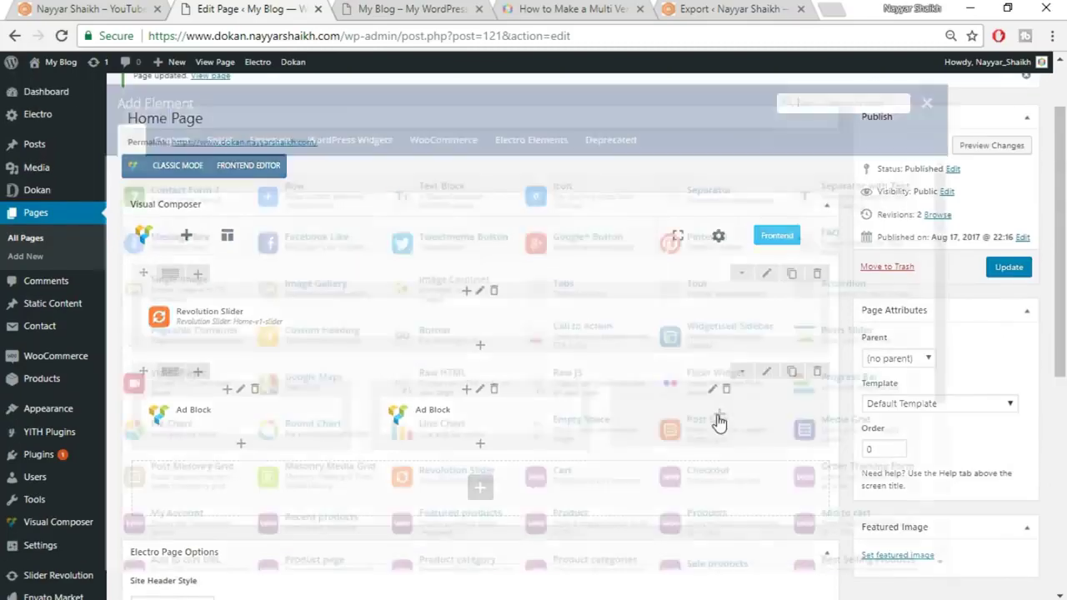
text(aD)
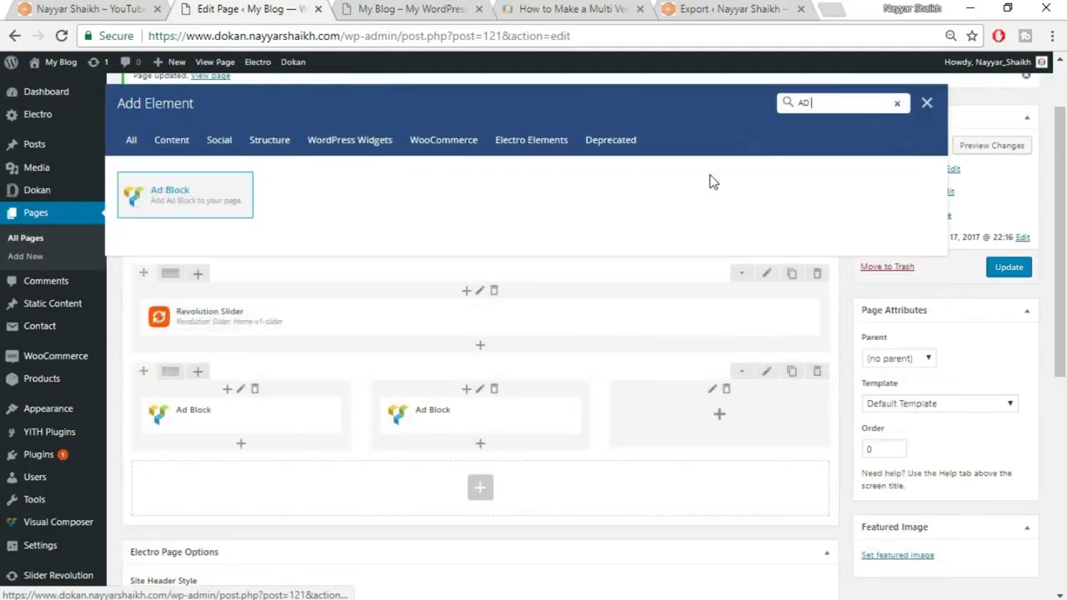
click(212, 187)
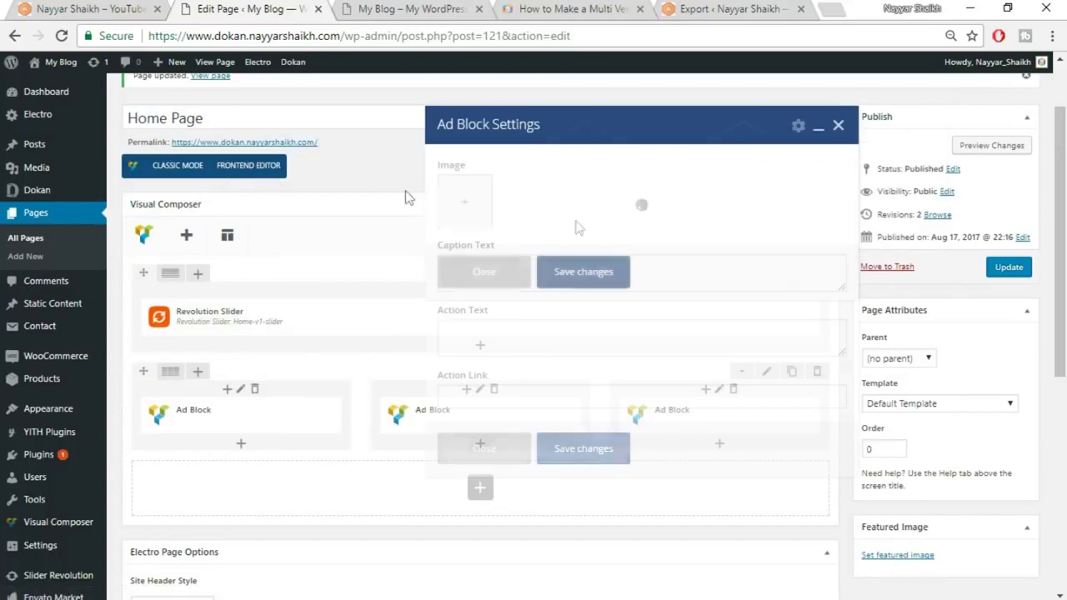
click(104, 11)
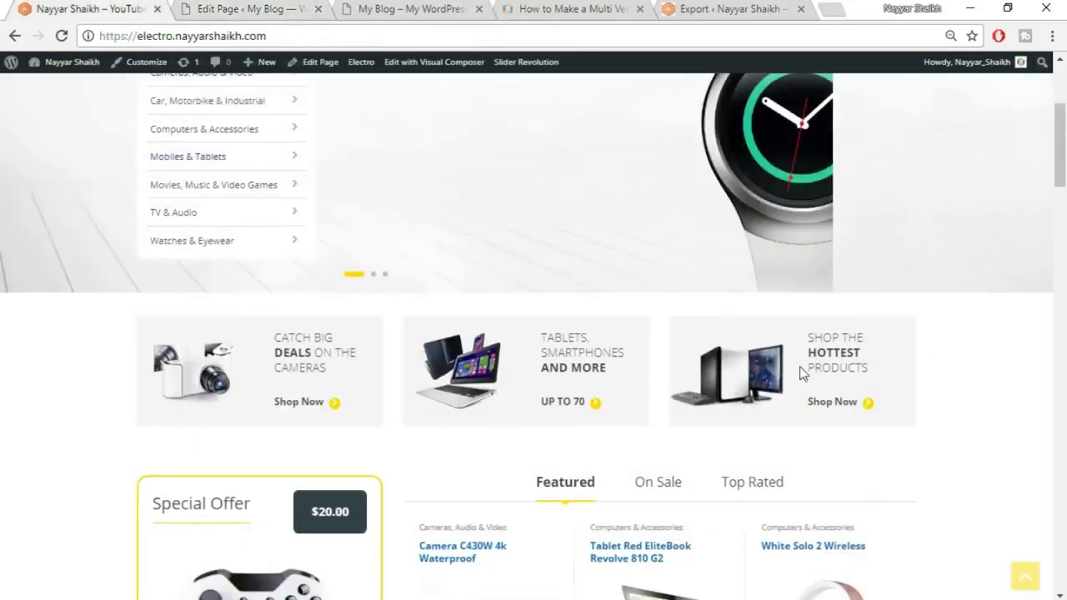
drag(808, 334, 896, 374)
key(ctrl+c)
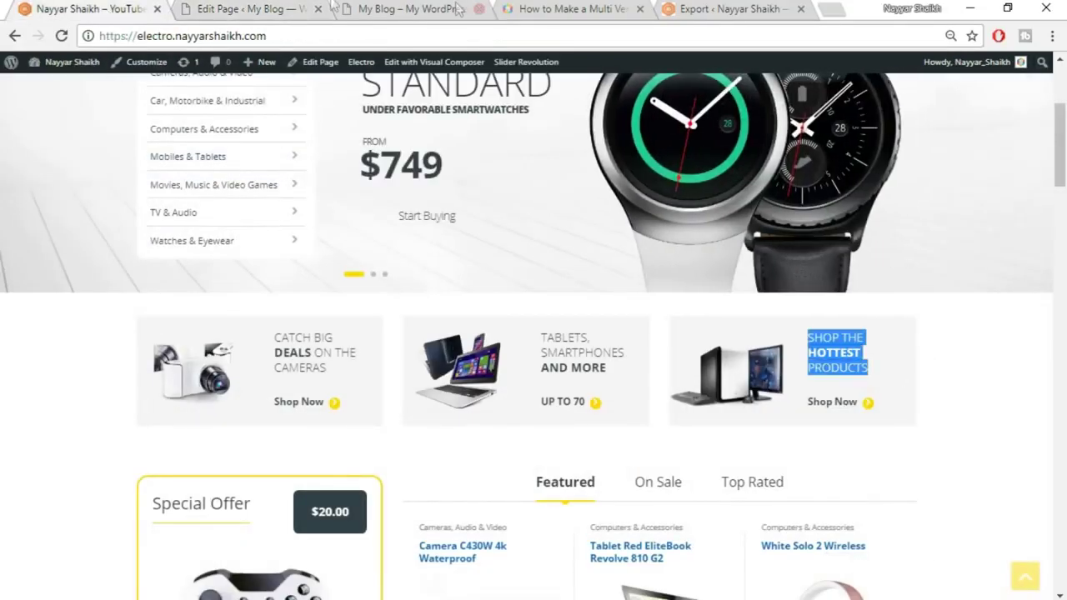
click(275, 9)
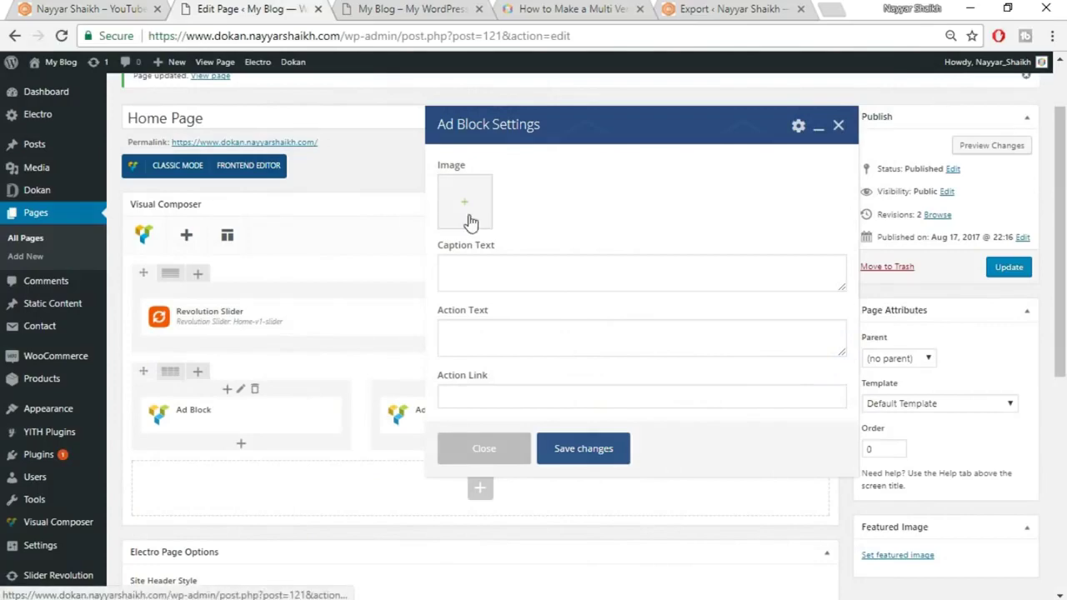
Give the third ad block the DesktopPC image and the caption SHOP THE <strong>HOTTEST</strong> PRODUCTS.
click(469, 221)
click(760, 233)
click(1029, 565)
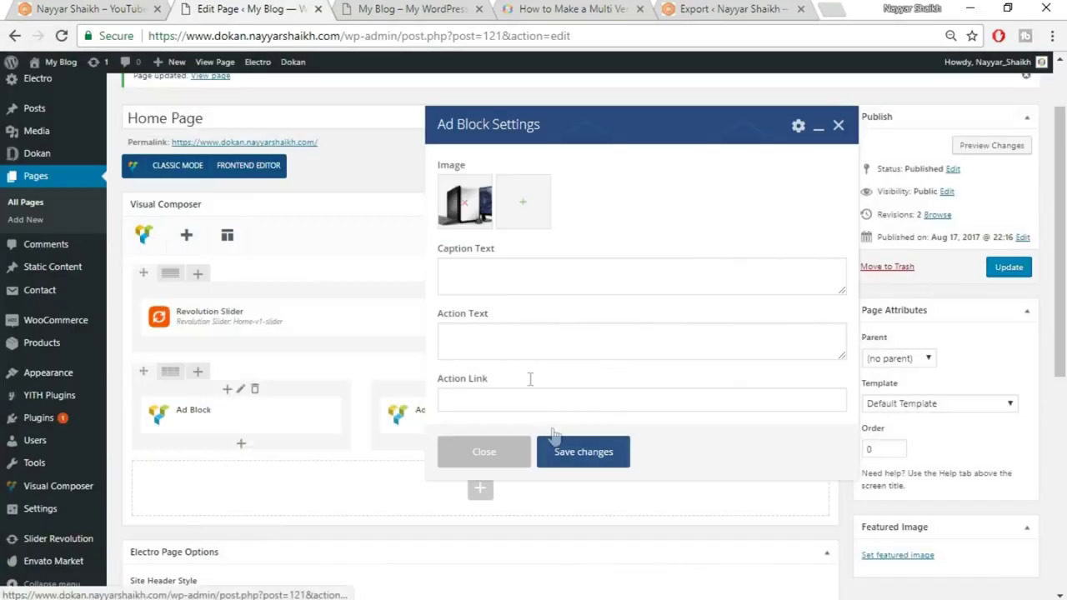
click(533, 272)
key(ctrl+v)
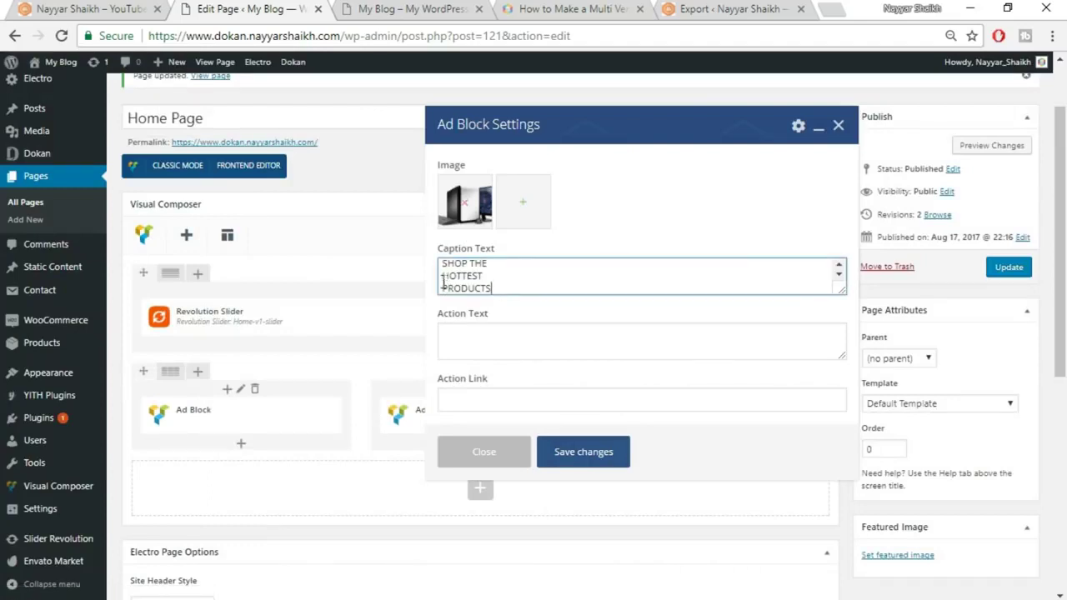
text(strong>HOTTEST</s)
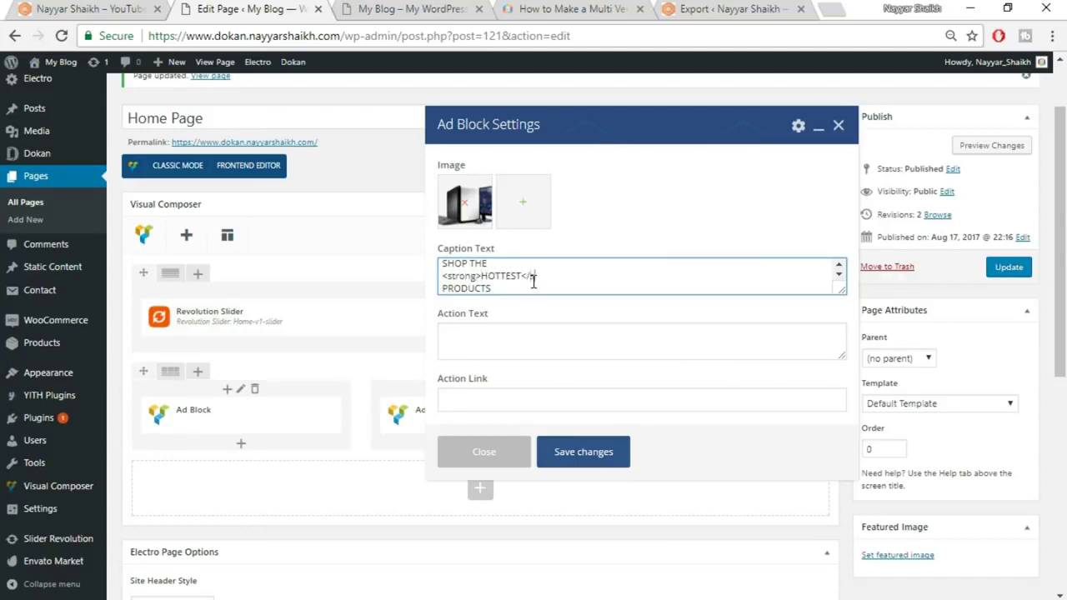
text(trong>)
Enter SHOP NOW as action text and # as the link, then save the block.
click(576, 333)
click(75, 9)
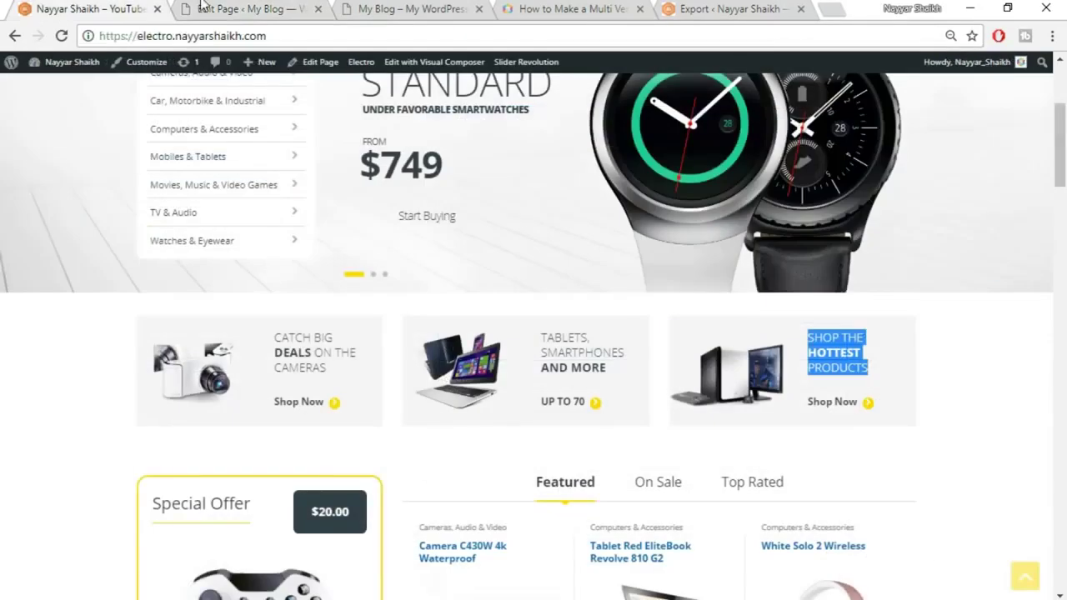
click(278, 8)
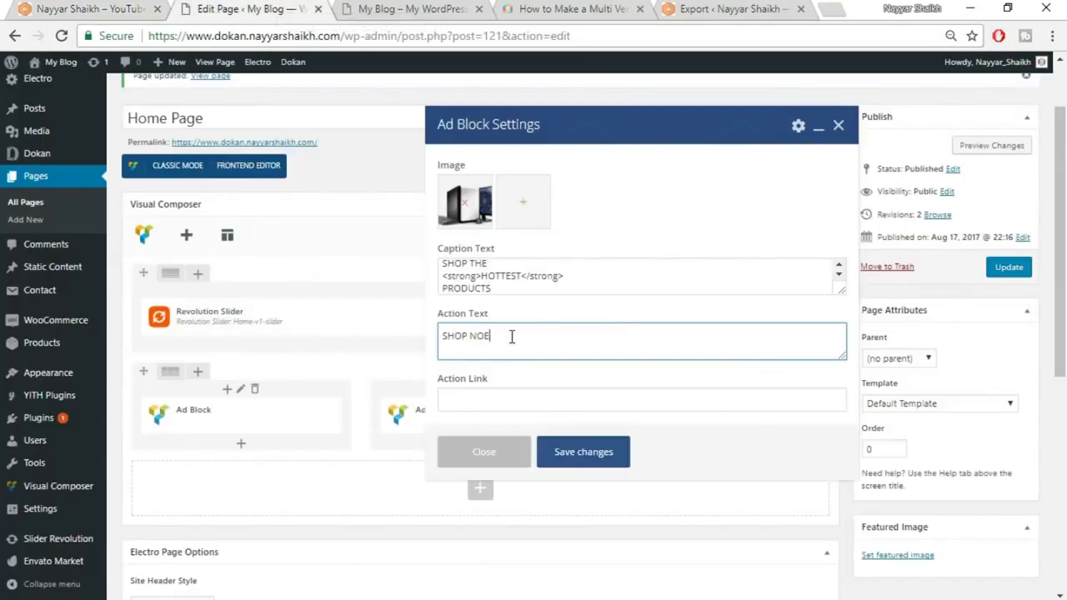
click(532, 401)
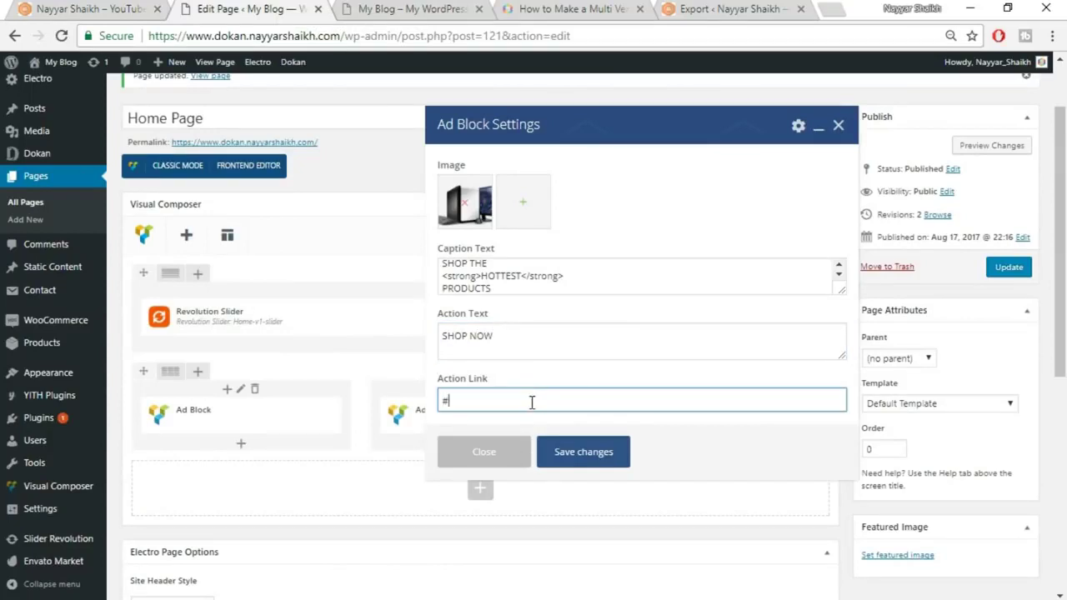
click(585, 467)
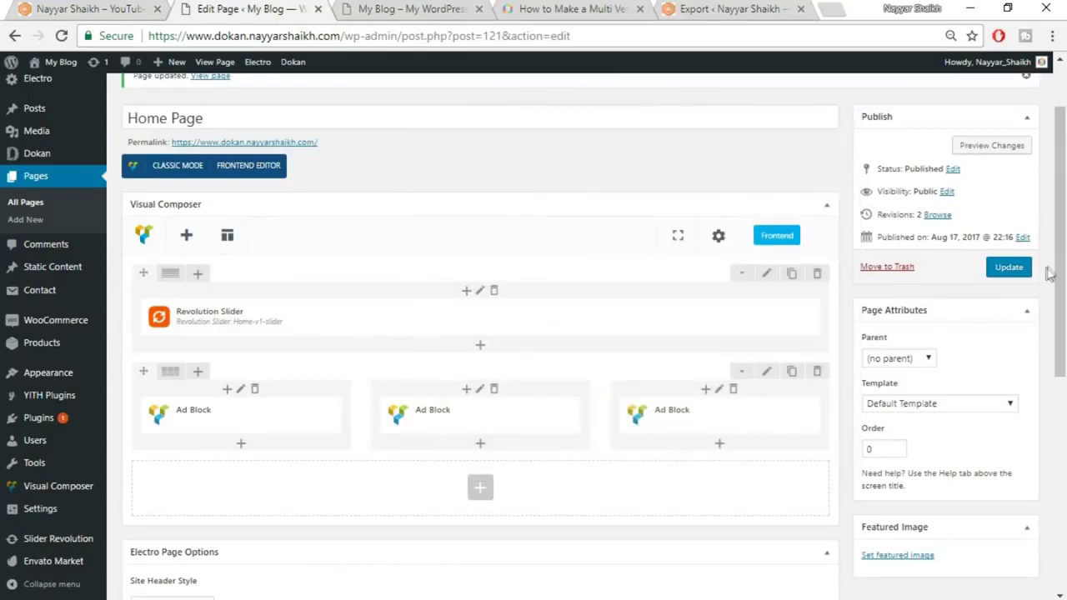
Update the Home Page and reload the site's front page to view the three promo boxes.
click(1025, 277)
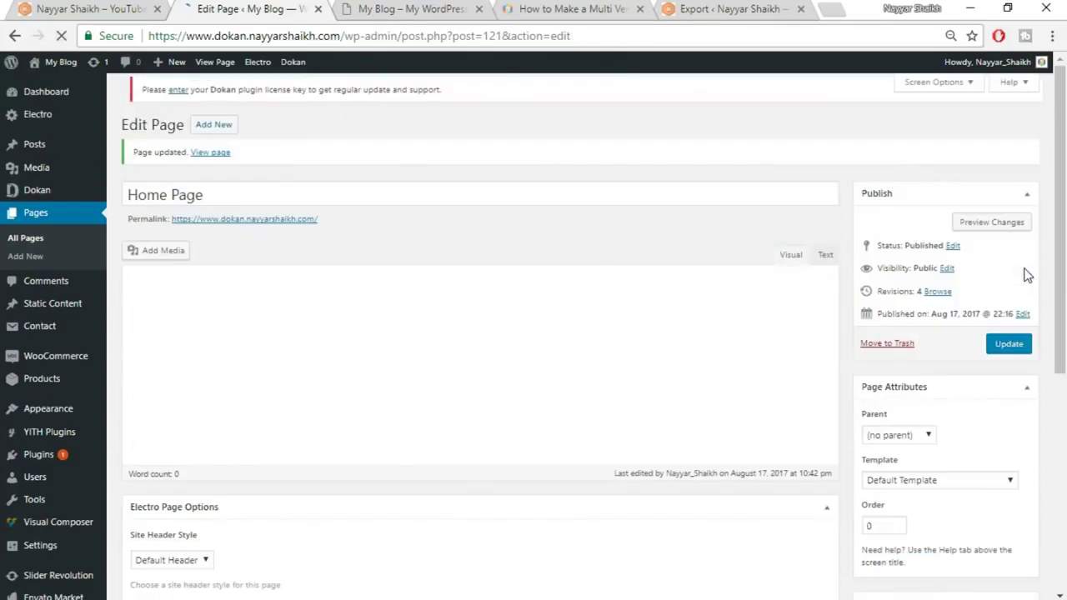
click(443, 10)
click(455, 35)
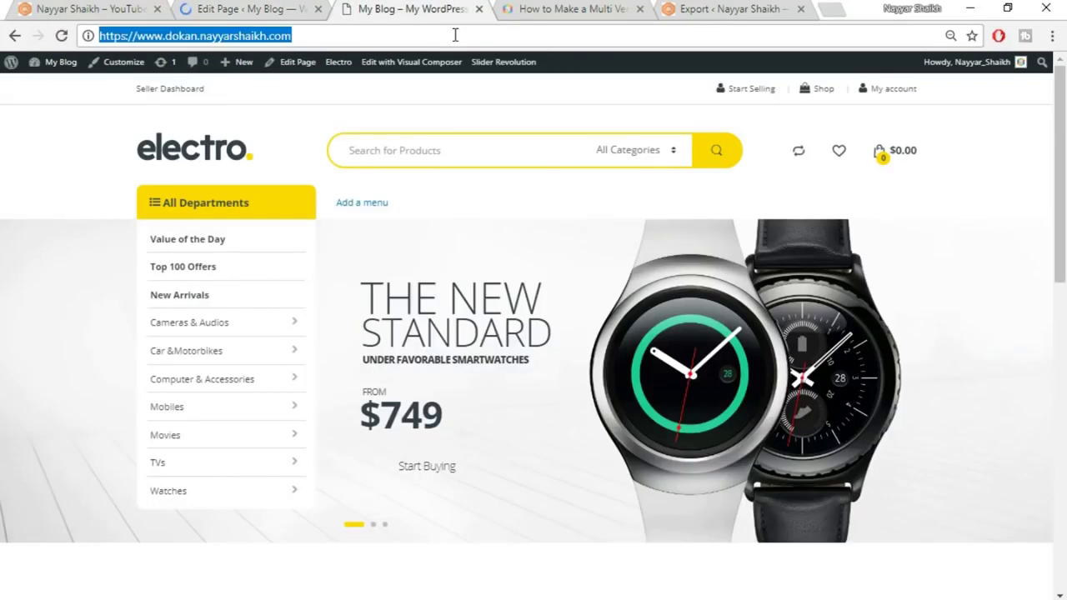
key(Return)
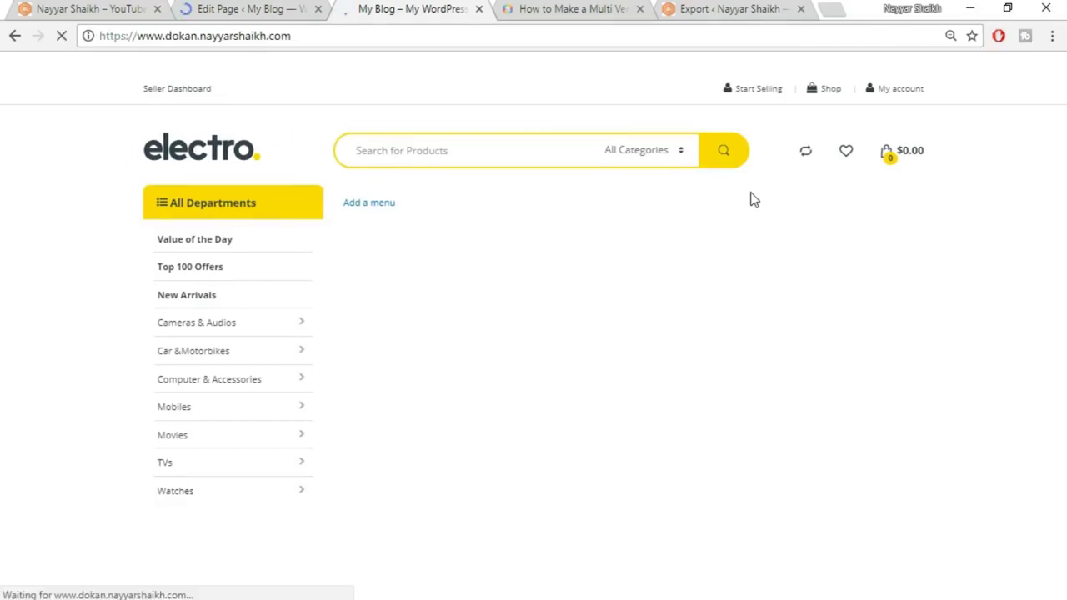
scroll(1061, 326, down, 3)
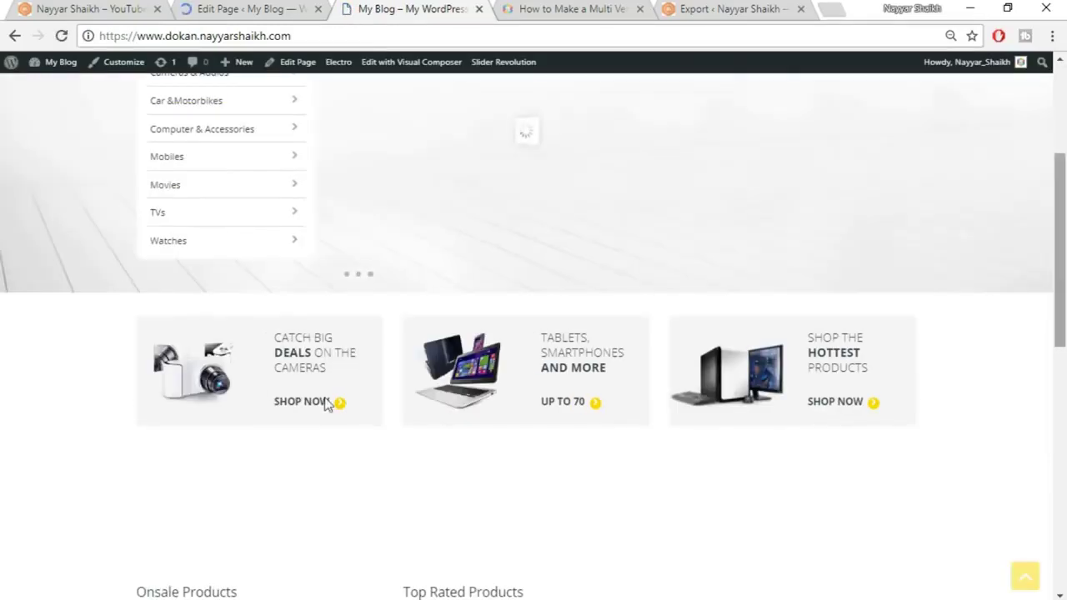
Scroll the Electro demo to compare its sections, then return to the page editor.
click(125, 10)
scroll(689, 322, down, 3)
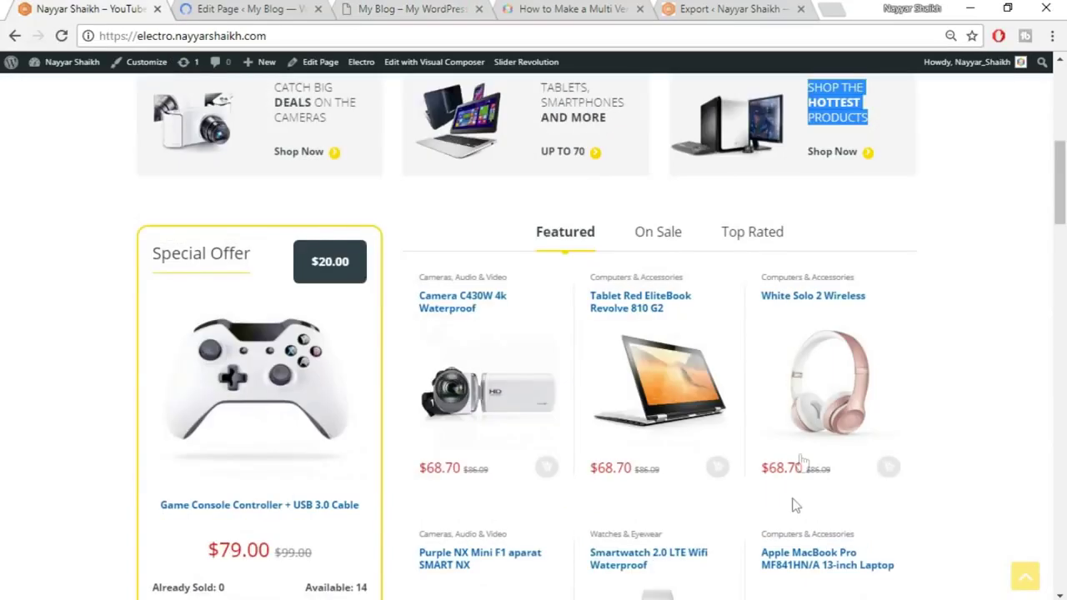
scroll(763, 506, down, 2)
scroll(333, 333, up, 1)
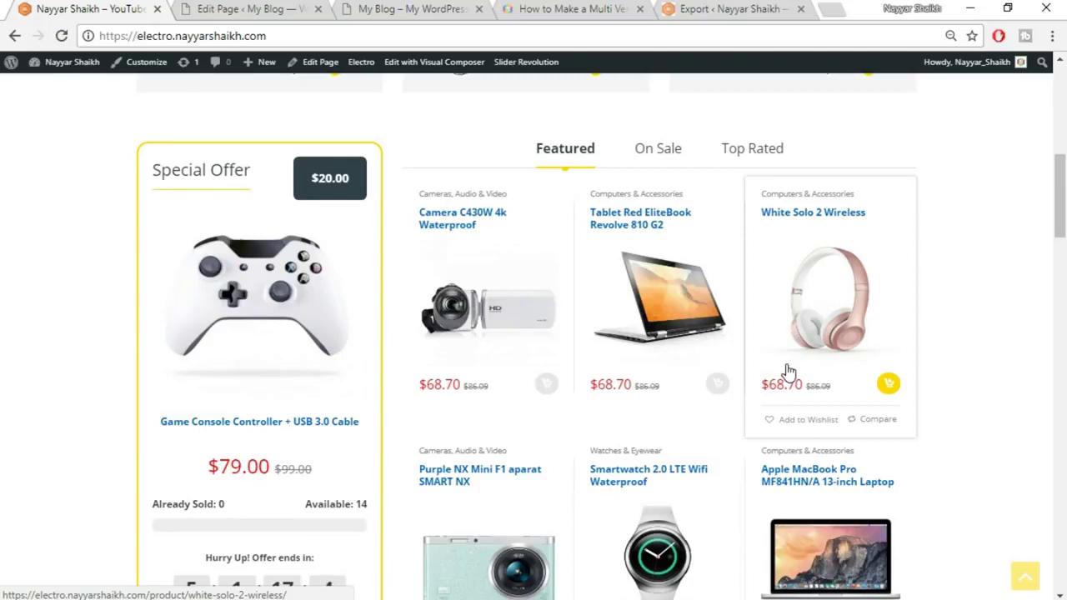
click(288, 9)
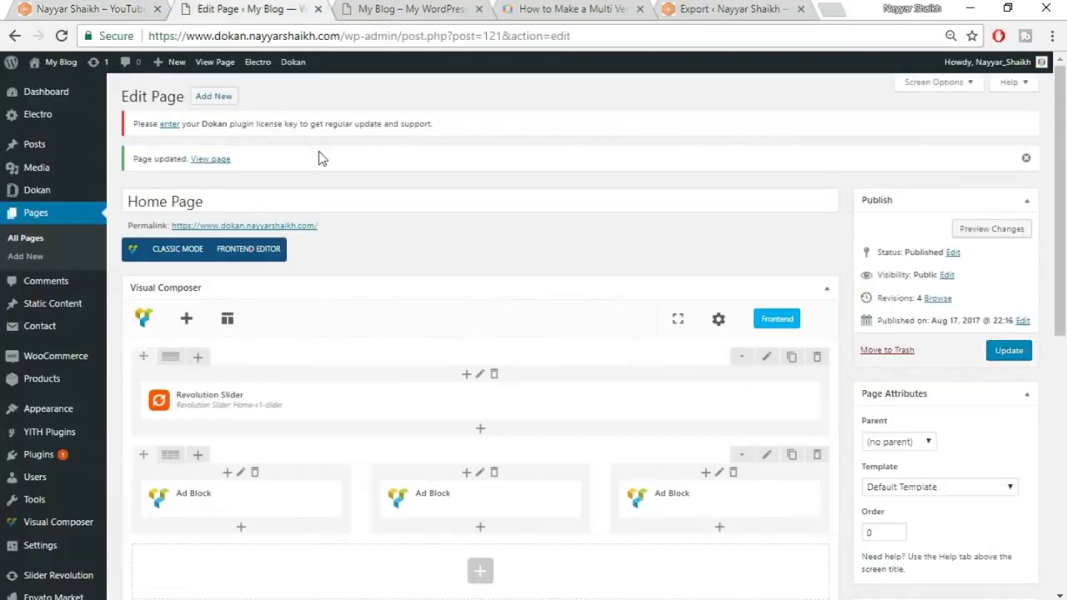
mouse_move(25, 385)
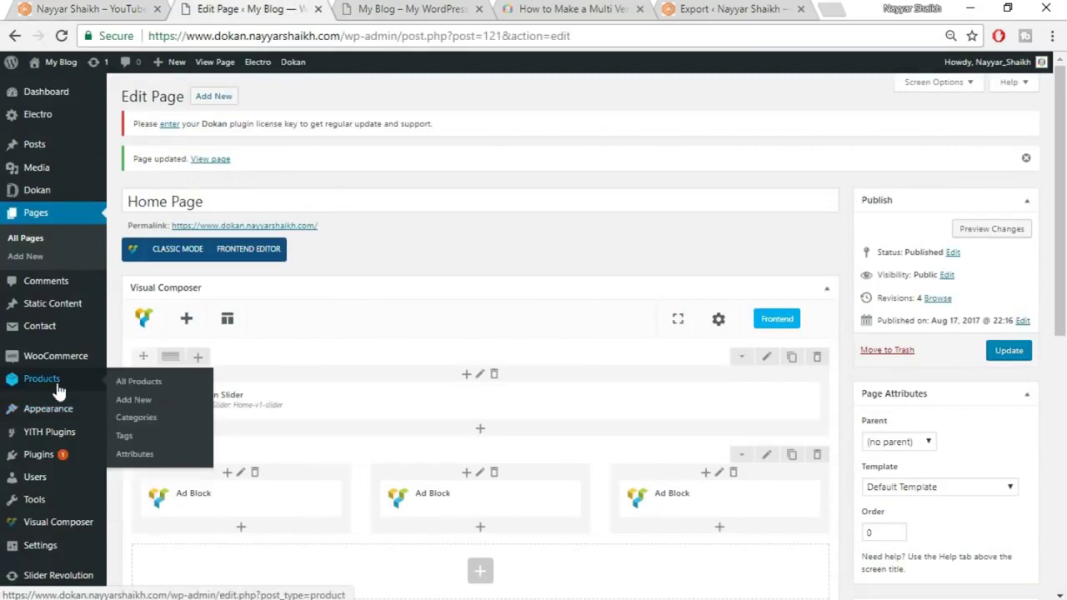
Start a new product titled Tablet Red EliteBook Revolve 810 G2, copied from the demo product page.
click(142, 407)
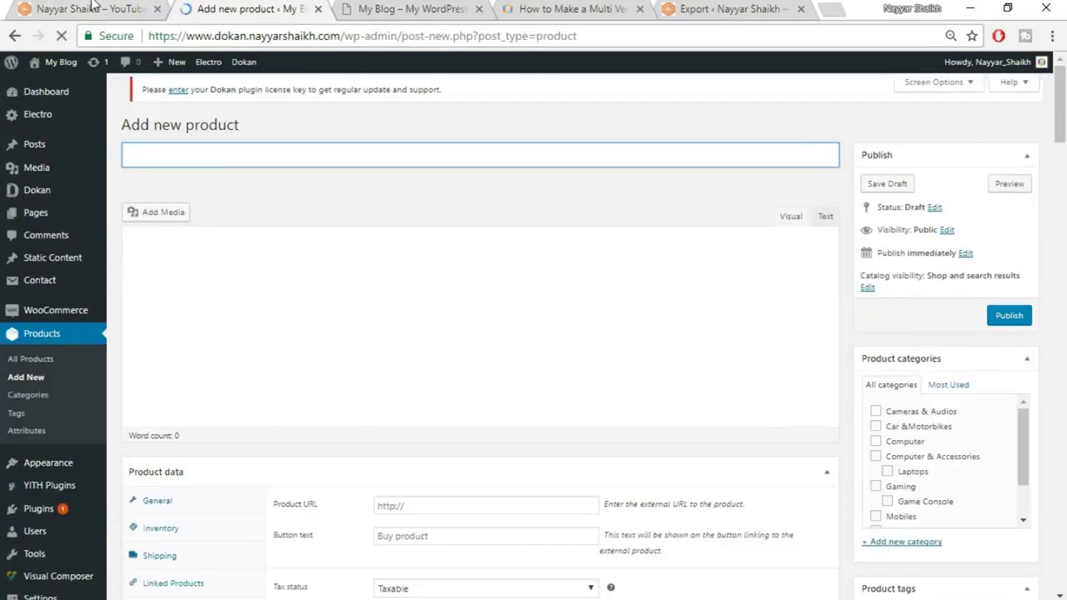
click(93, 8)
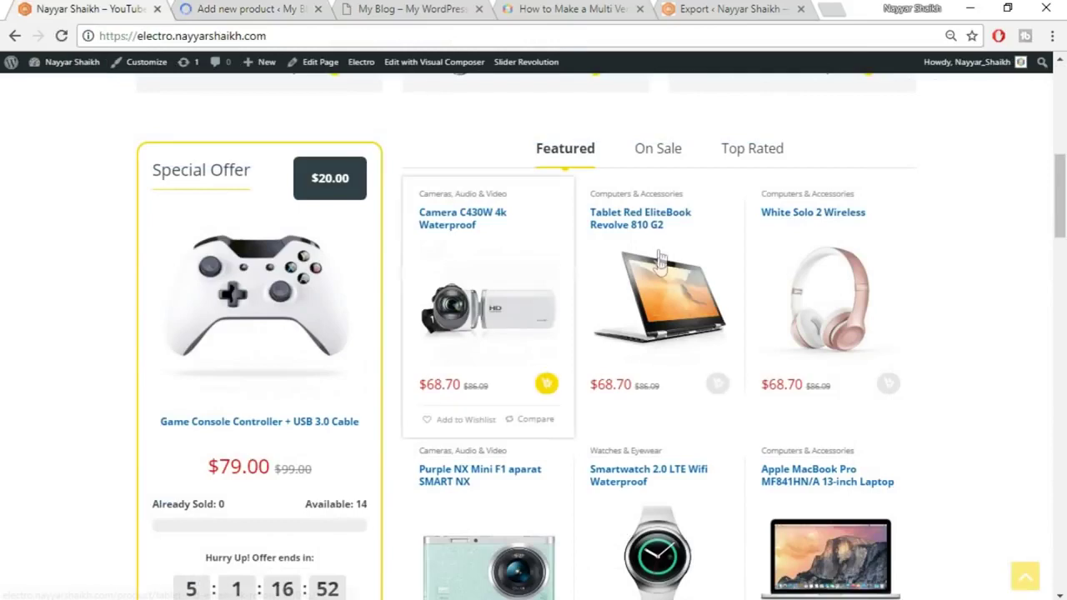
click(685, 258)
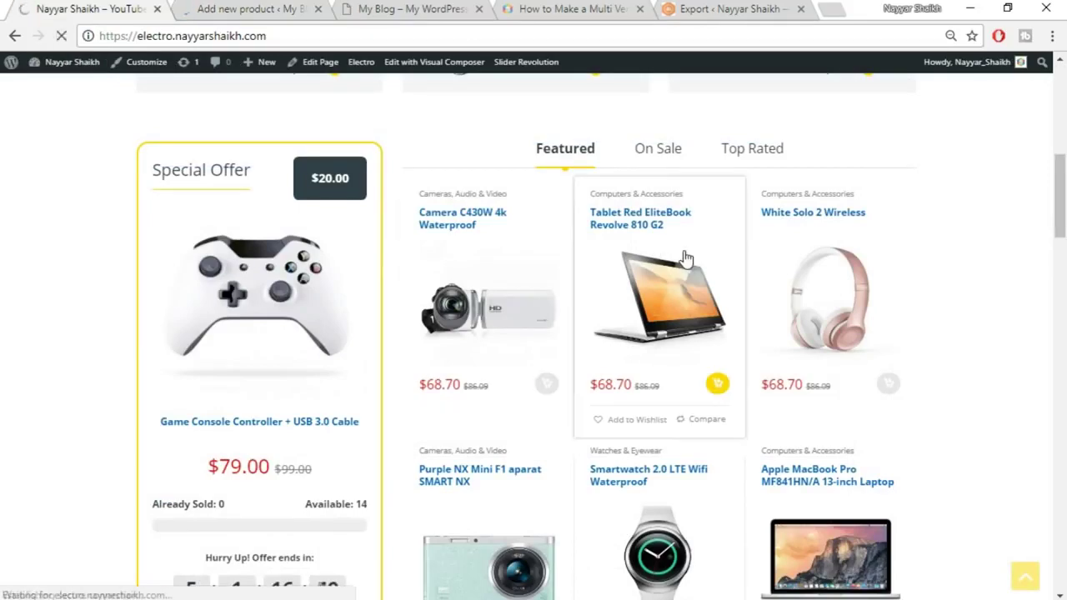
drag(589, 325, 883, 328)
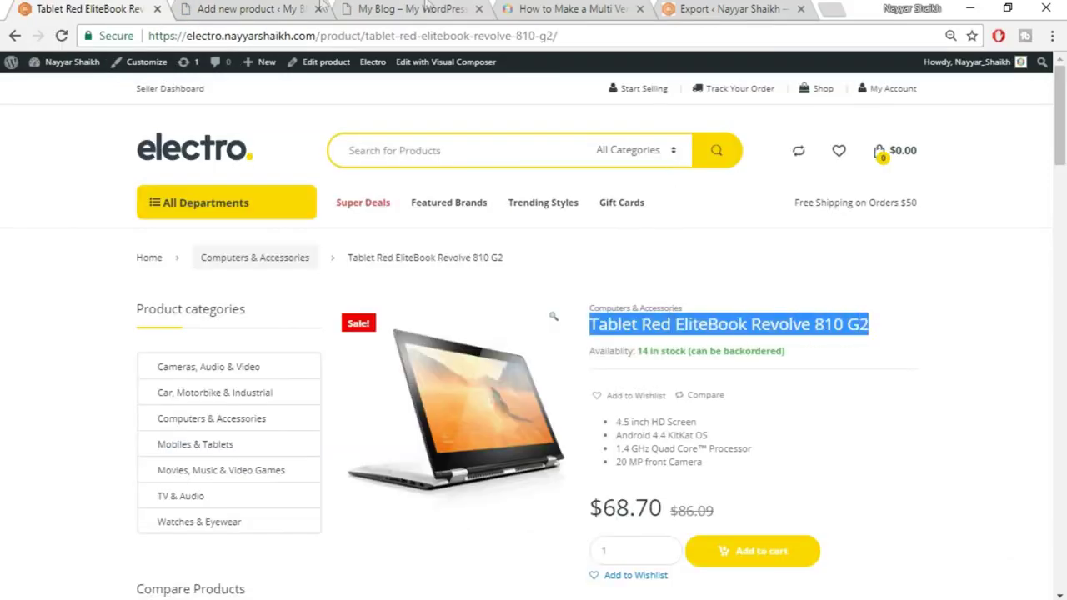
click(250, 9)
text(Tablet Red EliteBook Revolve 810 G2)
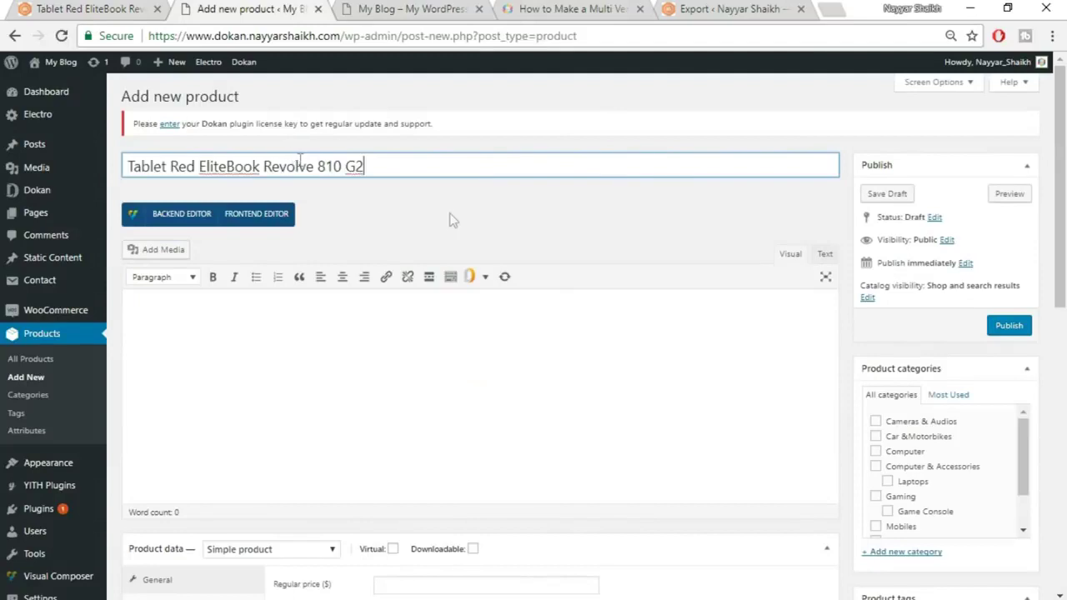
Copy the demo product's four feature bullets for the new product.
click(87, 8)
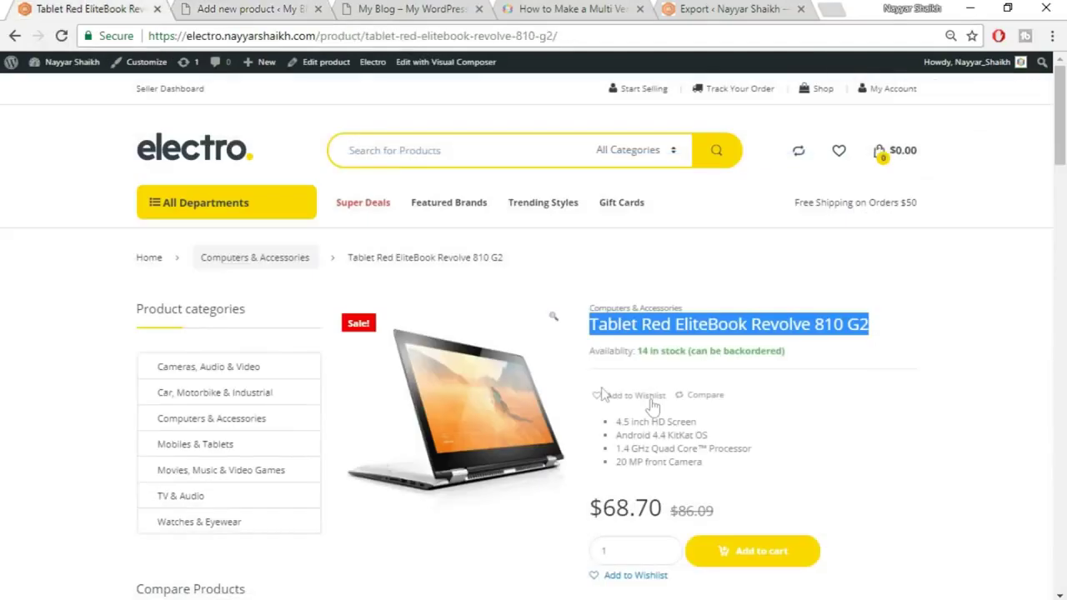
drag(609, 422, 737, 472)
key(ctrl+c)
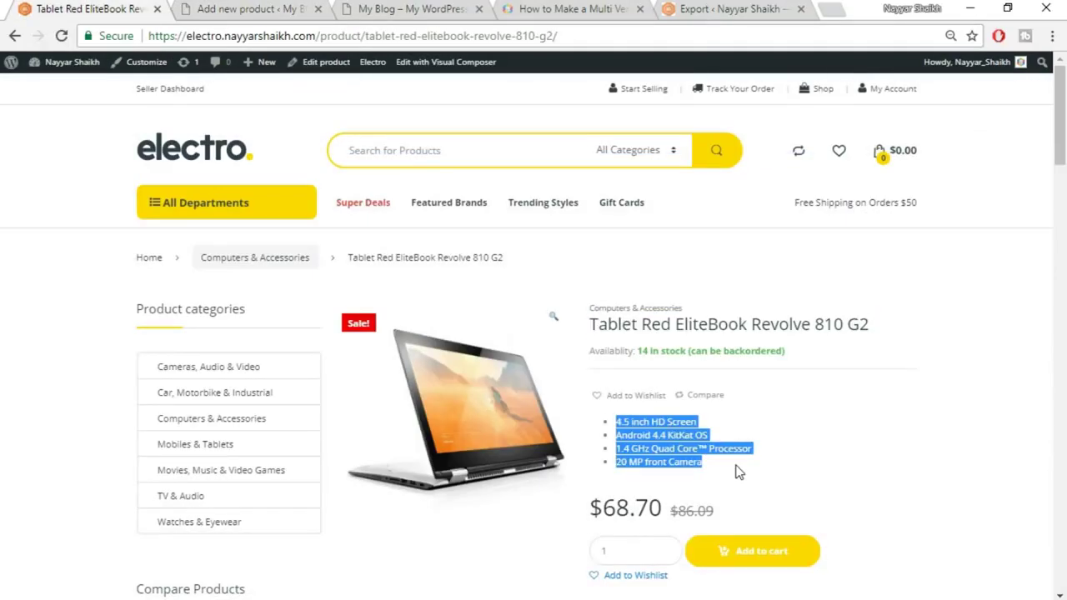
click(278, 8)
Paste the four feature bullets into the Product short description.
scroll(755, 358, down, 1)
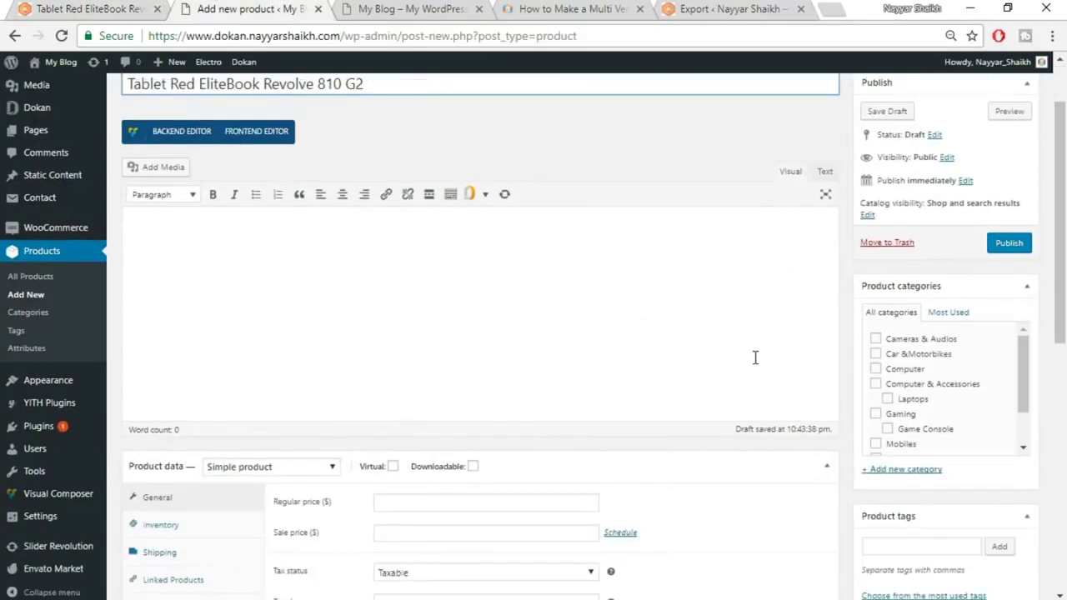
scroll(755, 357, down, 7)
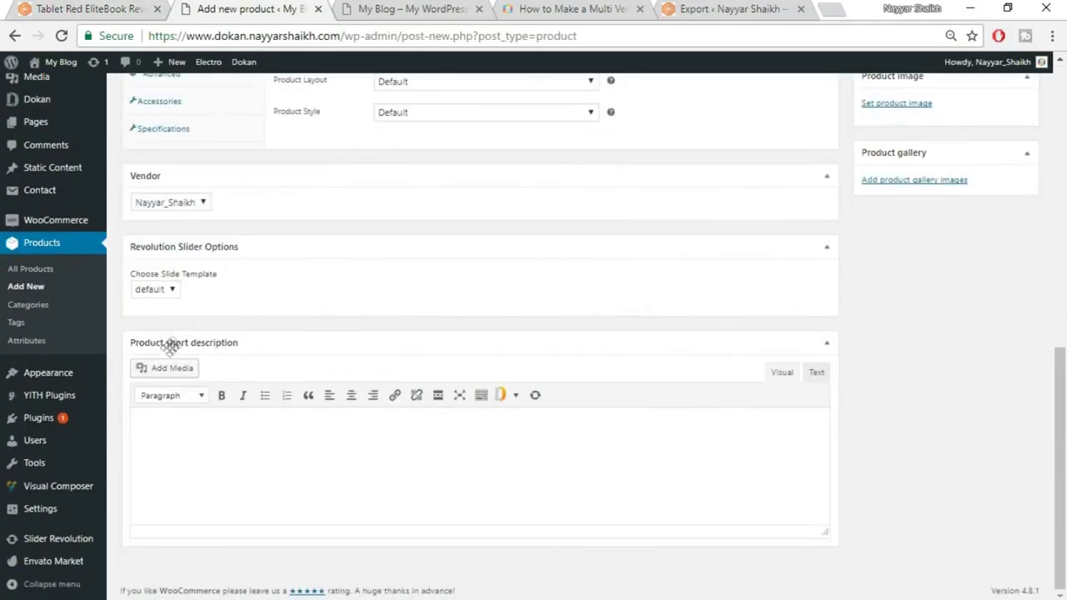
key(ctrl+v)
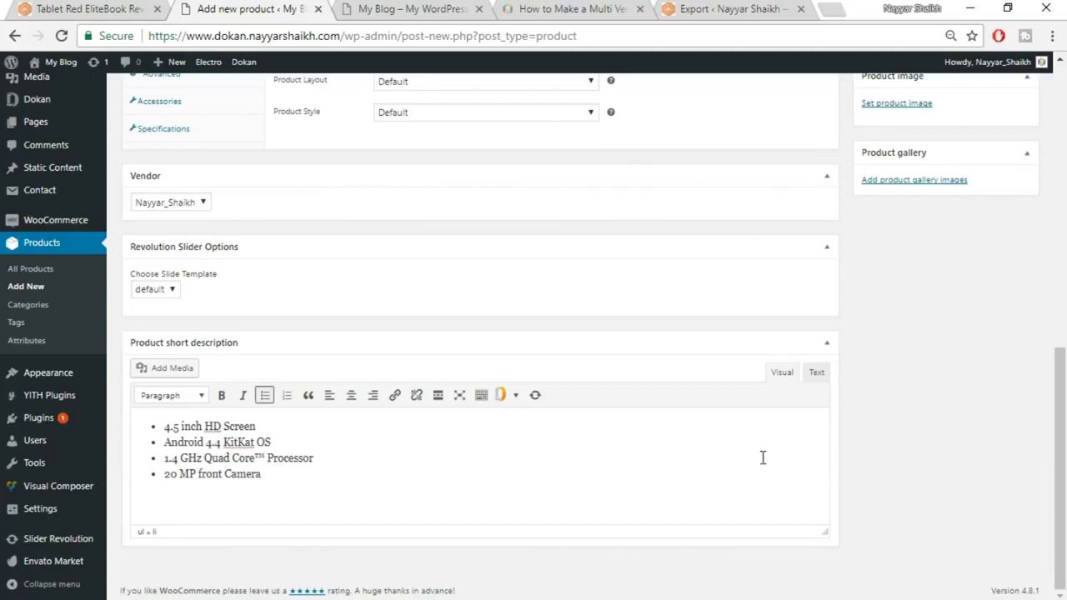
click(85, 6)
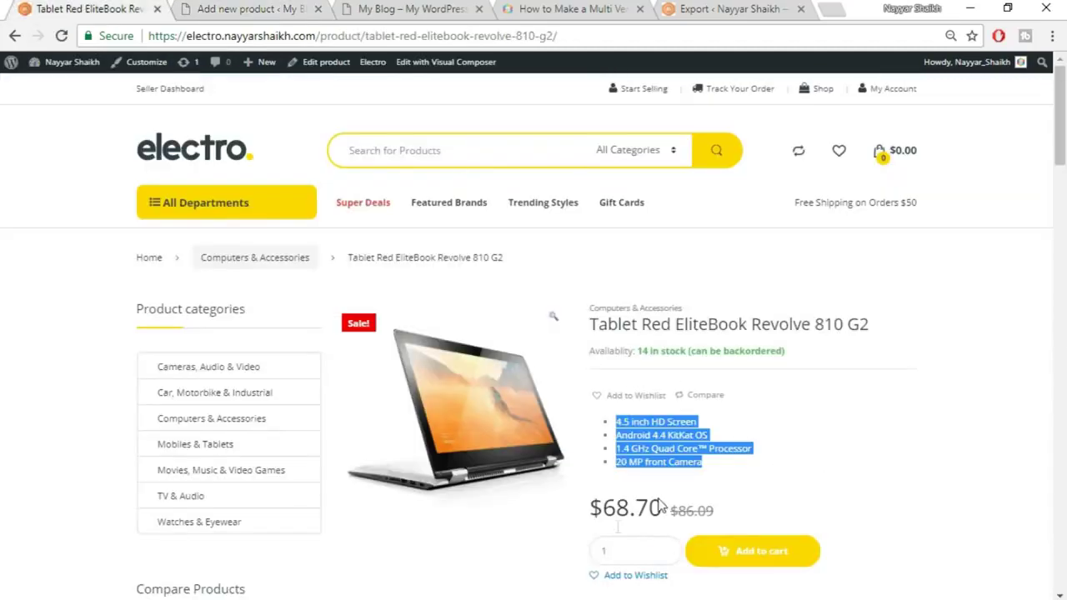
click(257, 9)
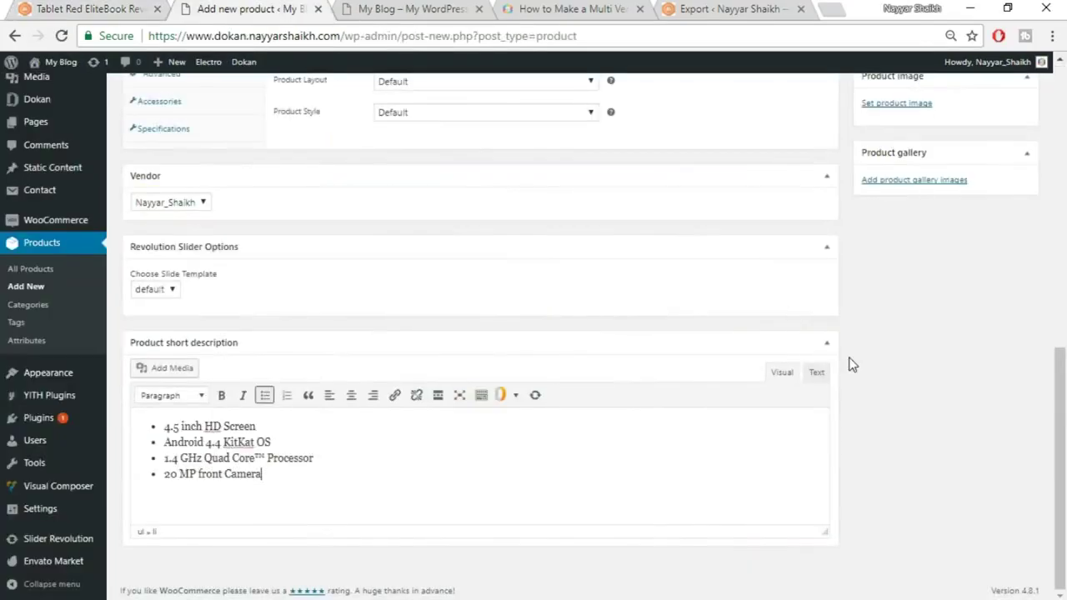
Set the product's regular price to 68.
scroll(850, 364, up, 8)
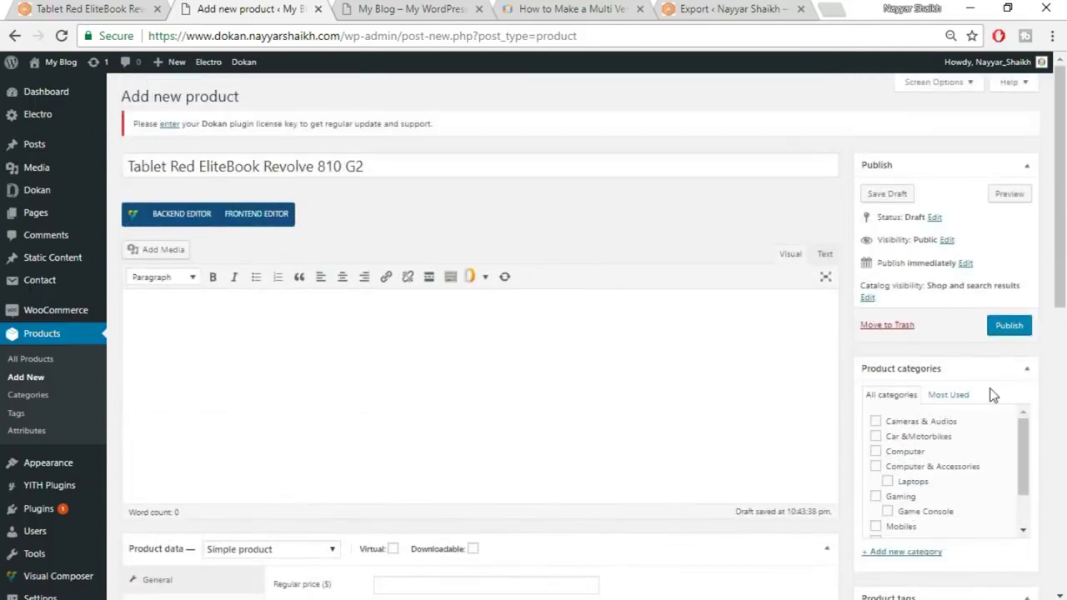
scroll(992, 395, down, 2)
click(474, 500)
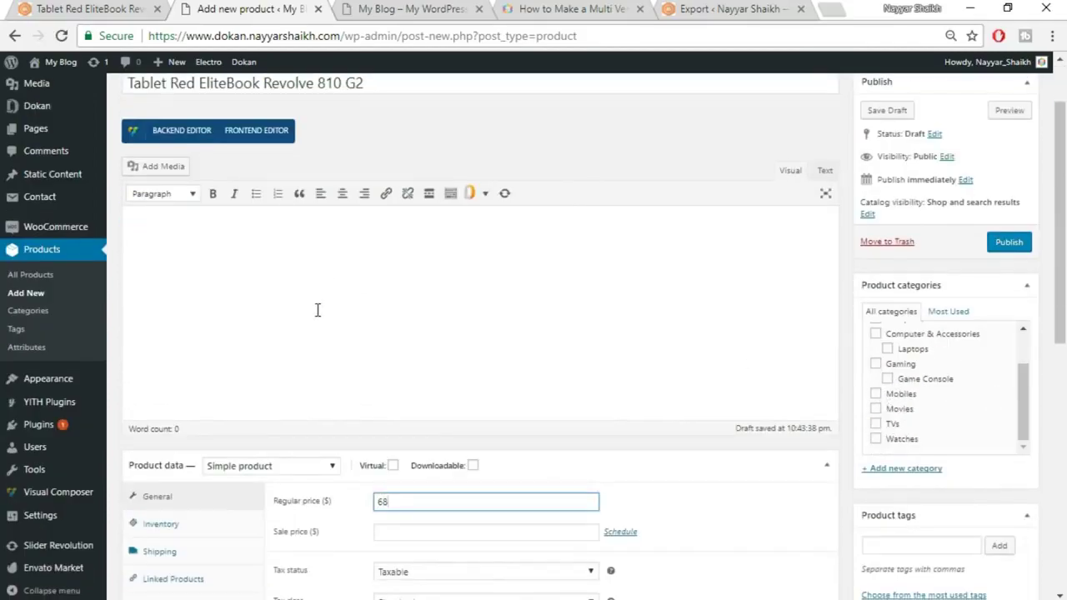
text(68)
Select and copy the demo product's full description through its second paragraph.
scroll(318, 310, up, 2)
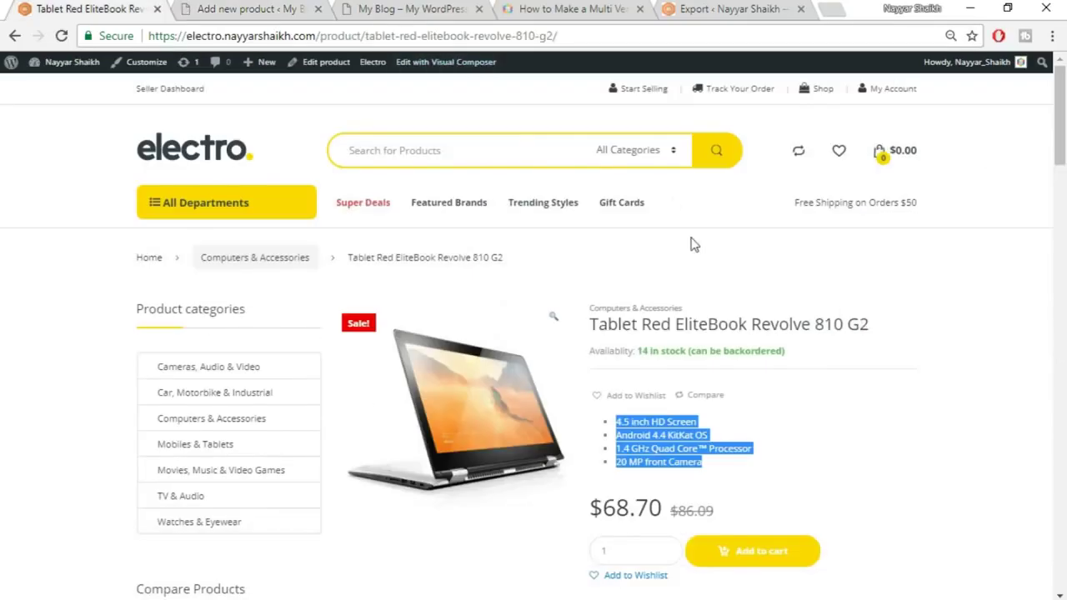
scroll(693, 243, down, 5)
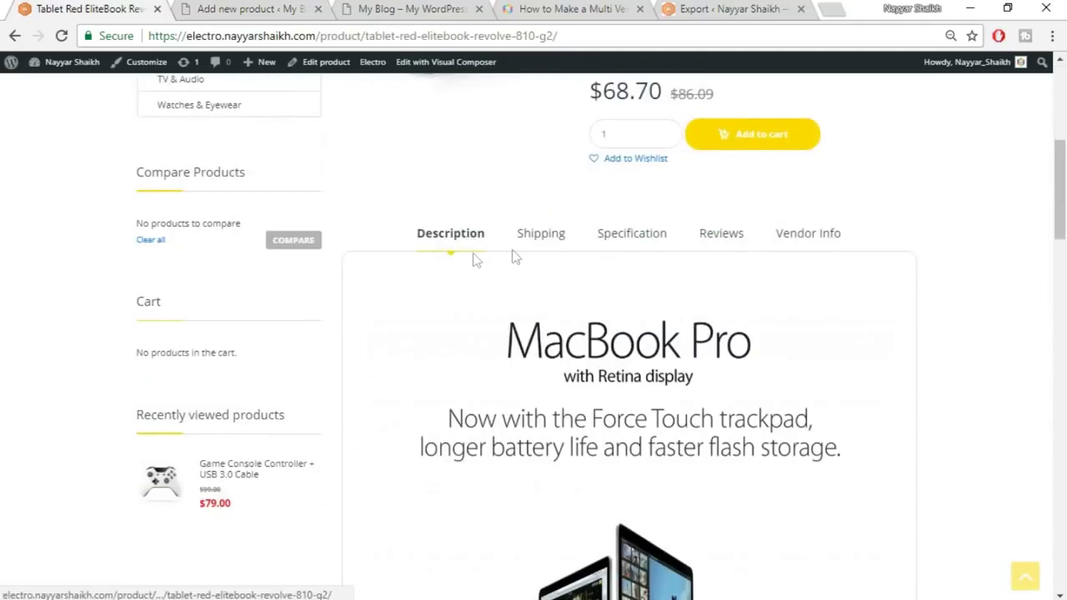
drag(465, 305, 593, 520)
scroll(366, 104, down, 2)
drag(367, 104, 625, 579)
scroll(626, 387, down, 1)
drag(627, 386, 597, 371)
click(253, 8)
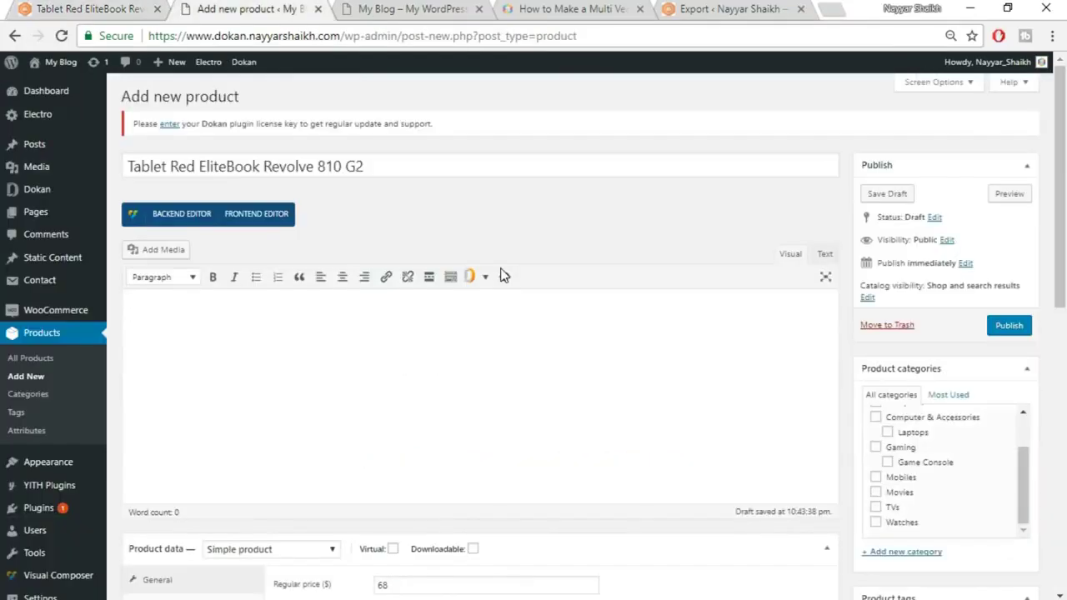
Paste the MacBook Pro description into the product description editor.
key(ctrl+v)
scroll(925, 334, down, 2)
scroll(934, 345, up, 1)
scroll(934, 345, up, 2)
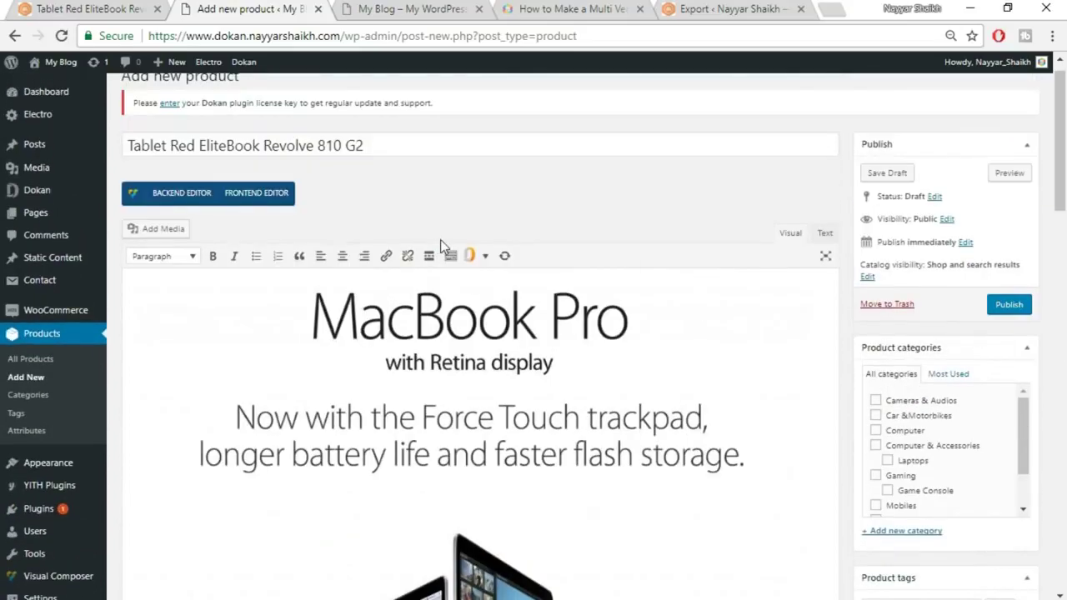
scroll(834, 275, down, 2)
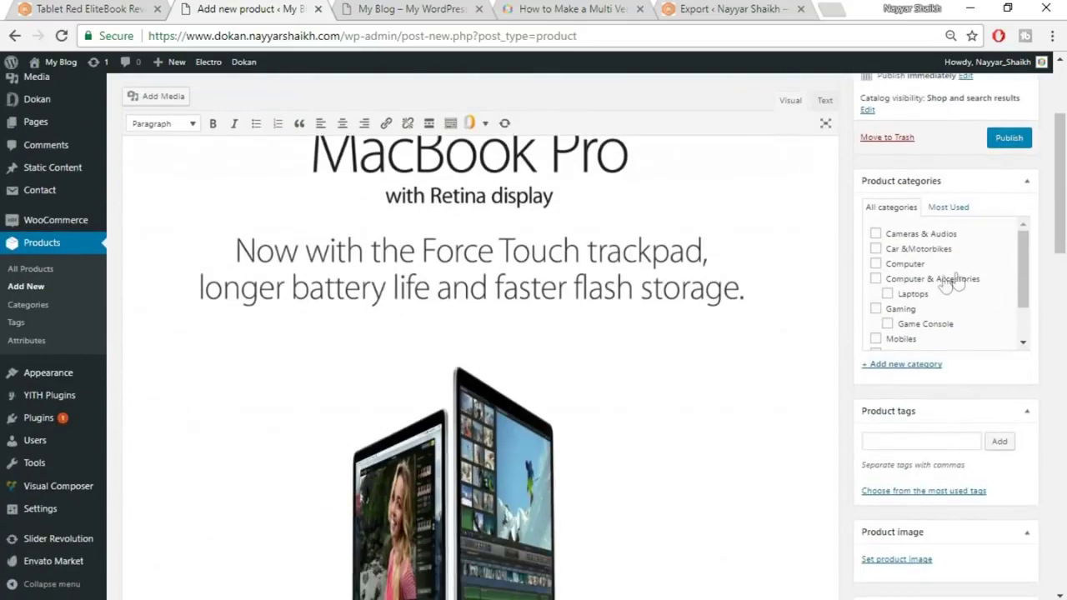
Assign the product to the Laptops category.
click(913, 293)
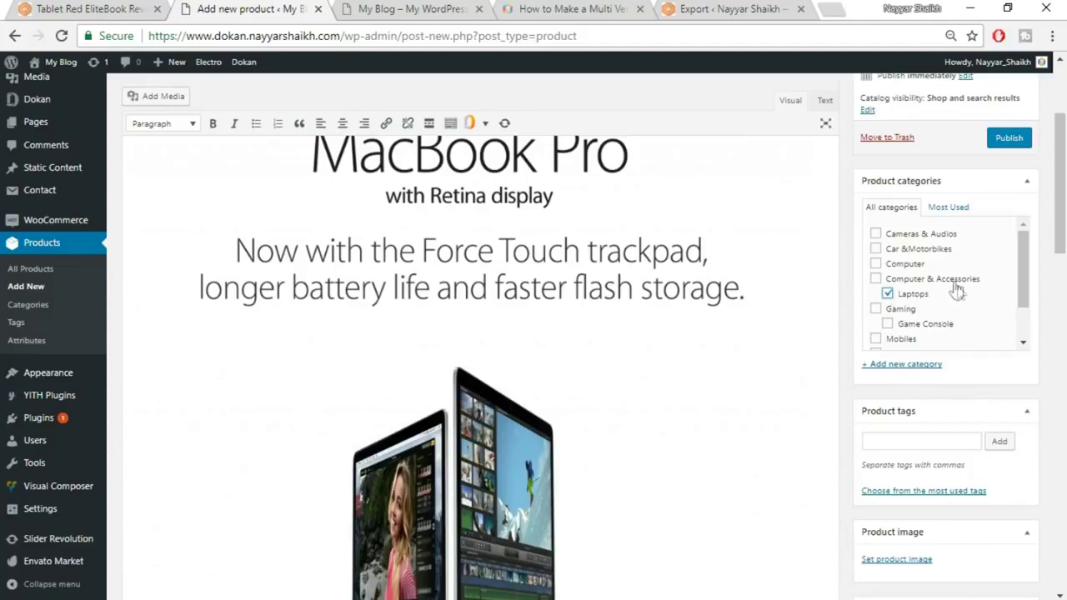
scroll(1066, 266, down, 3)
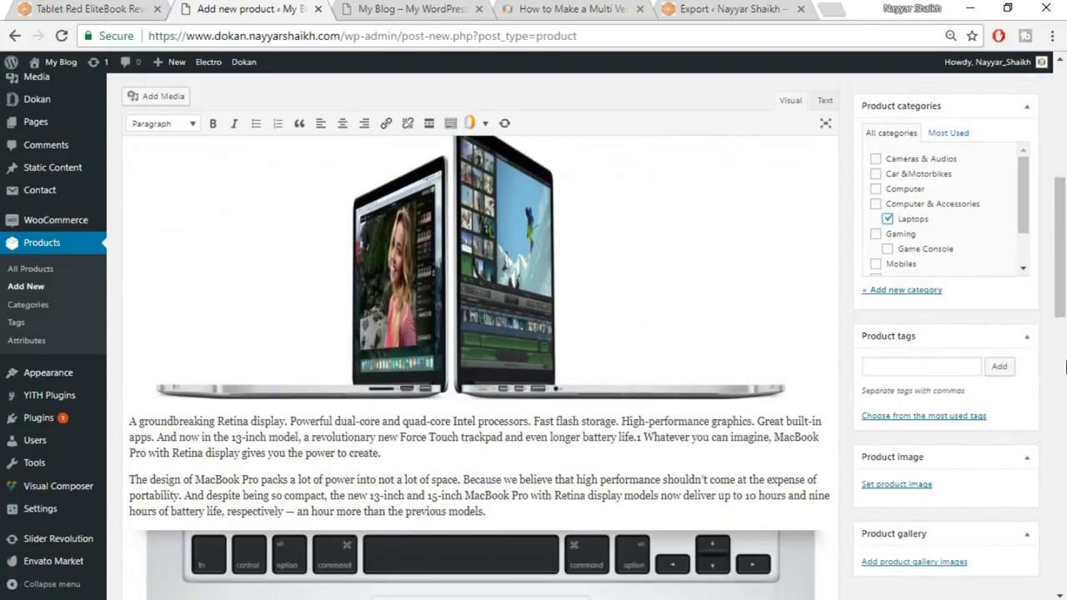
scroll(953, 484, down, 2)
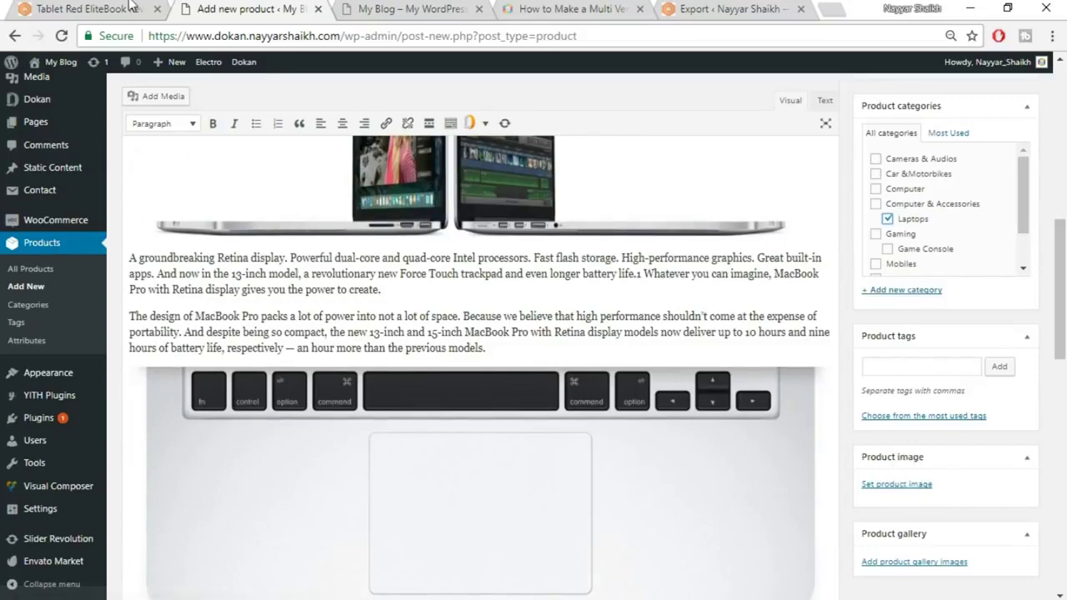
click(137, 10)
scroll(586, 355, up, 5)
scroll(587, 350, up, 10)
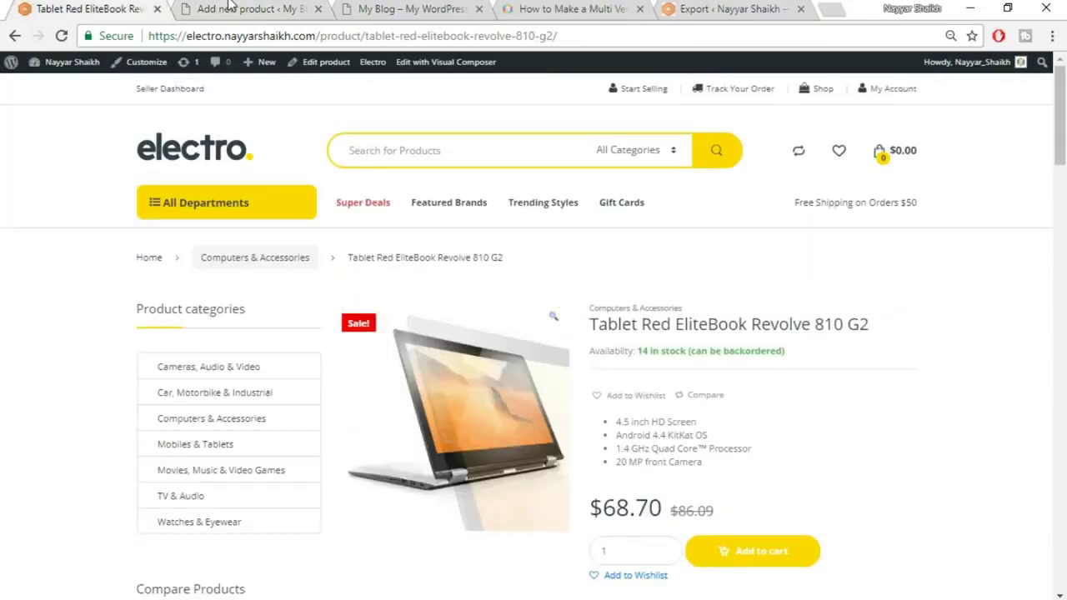
key(ctrl+Tab)
Set Ultrabooks-1.jpg as the product image.
click(892, 488)
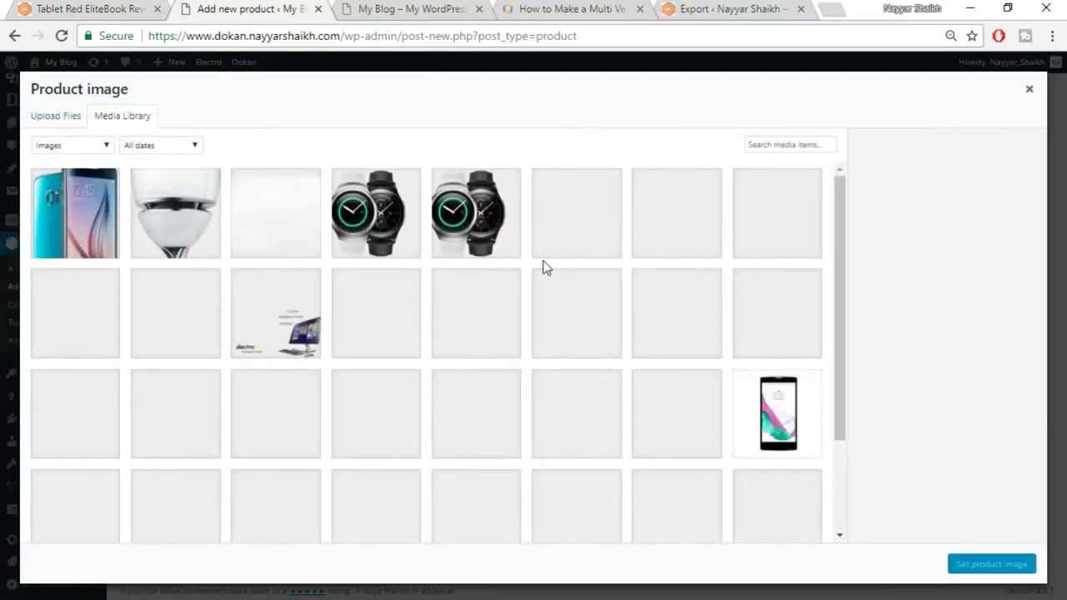
click(487, 427)
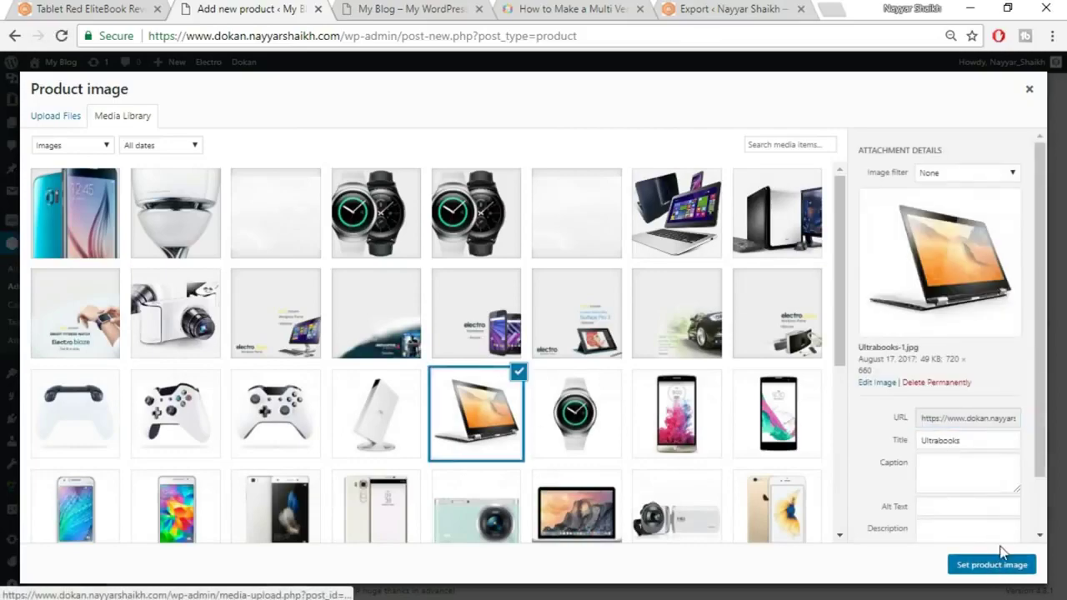
click(1001, 560)
scroll(1047, 519, down, 8)
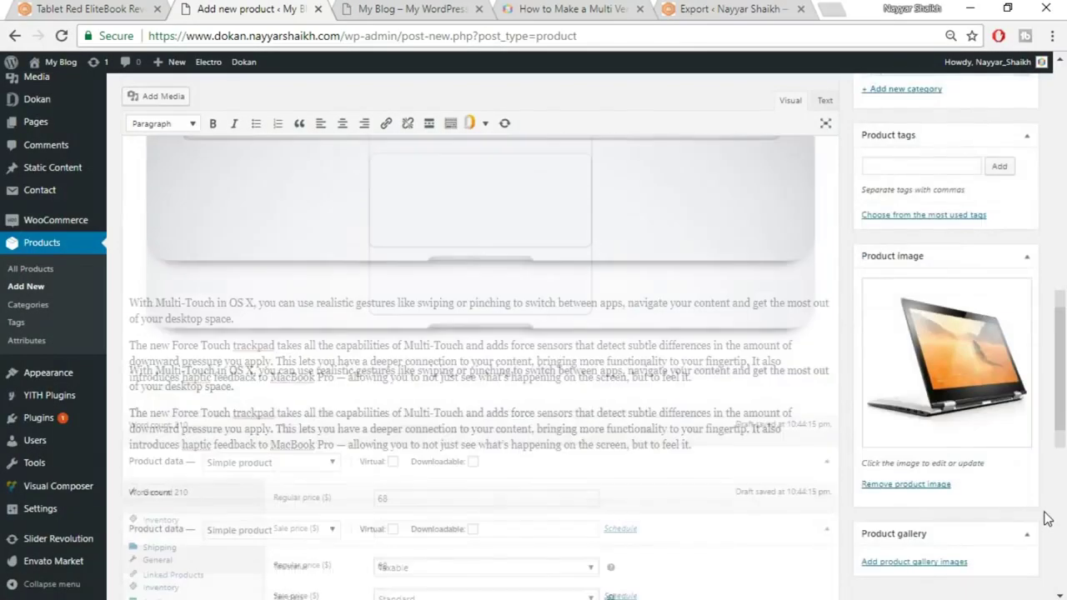
scroll(1059, 459, down, 2)
scroll(1059, 458, up, 2)
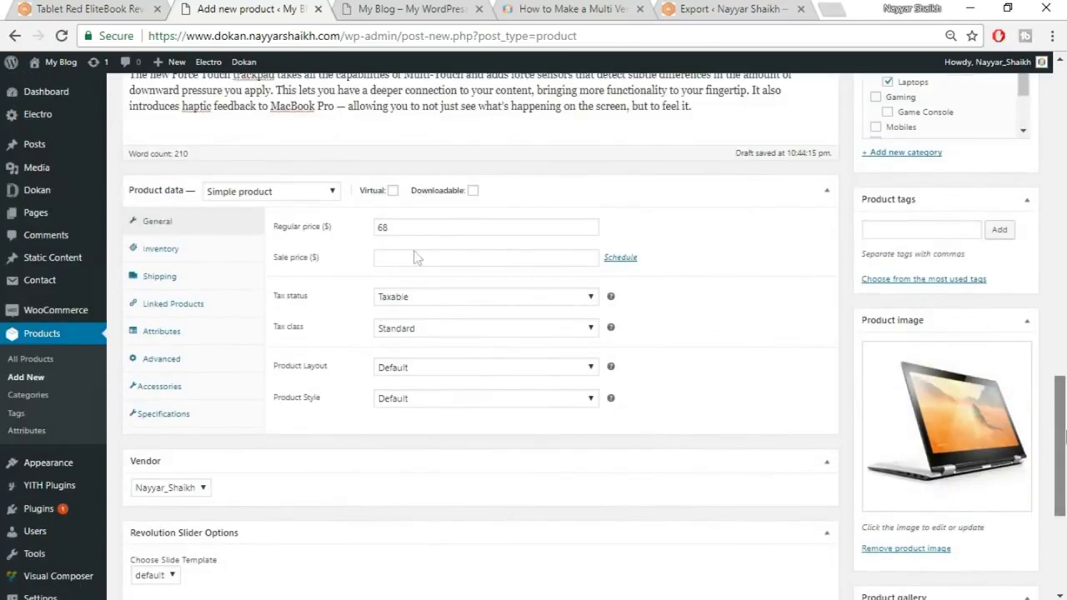
Change the regular price from 68 to 86, matching the demo product.
click(96, 7)
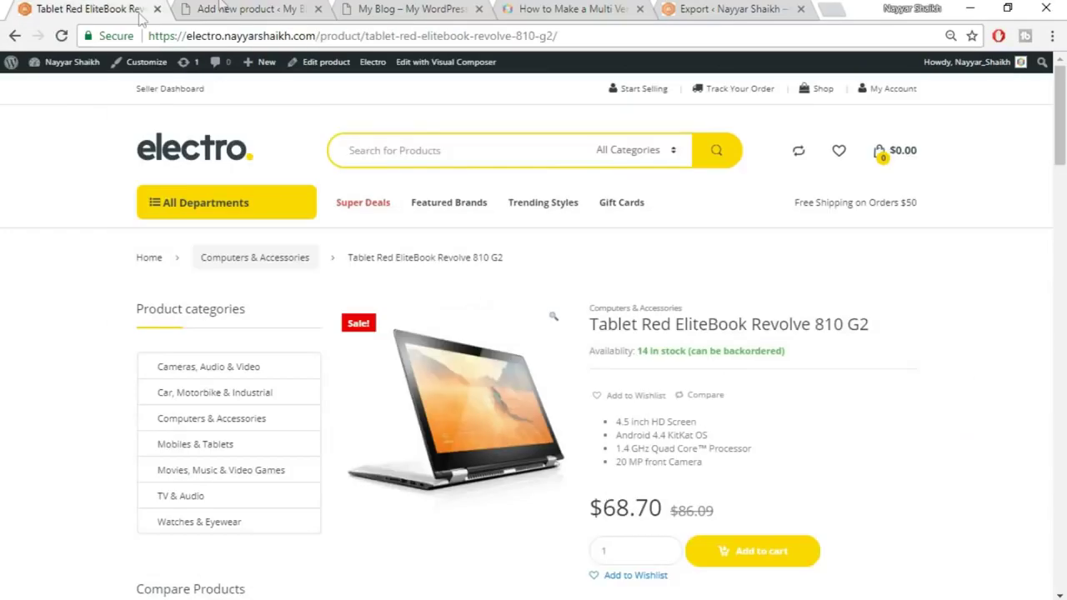
click(242, 9)
click(427, 251)
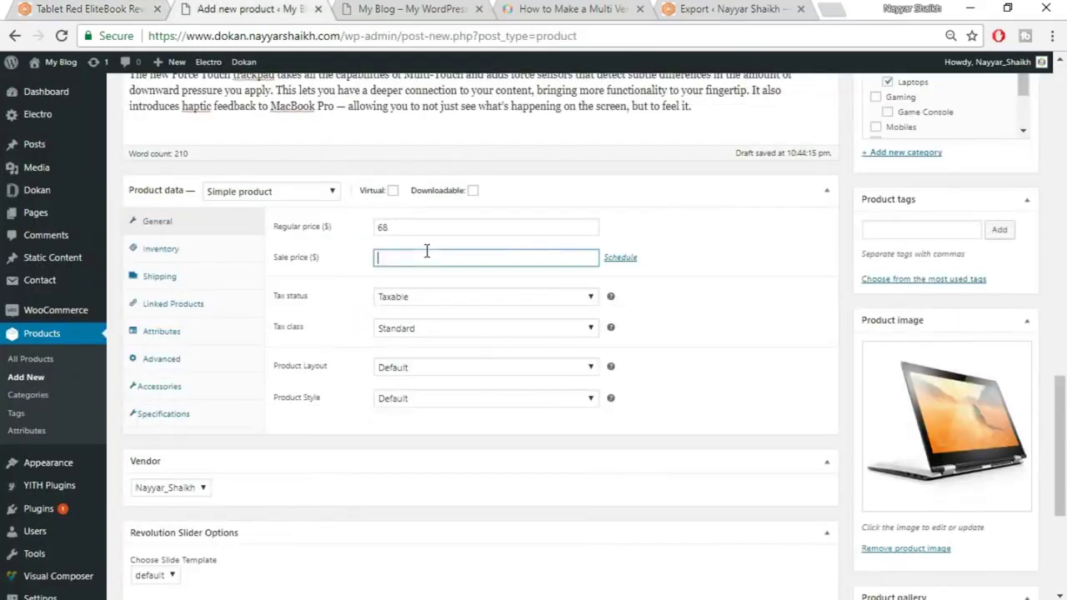
drag(401, 231, 358, 237)
key(BackSpace)
click(427, 258)
click(423, 227)
text(86)
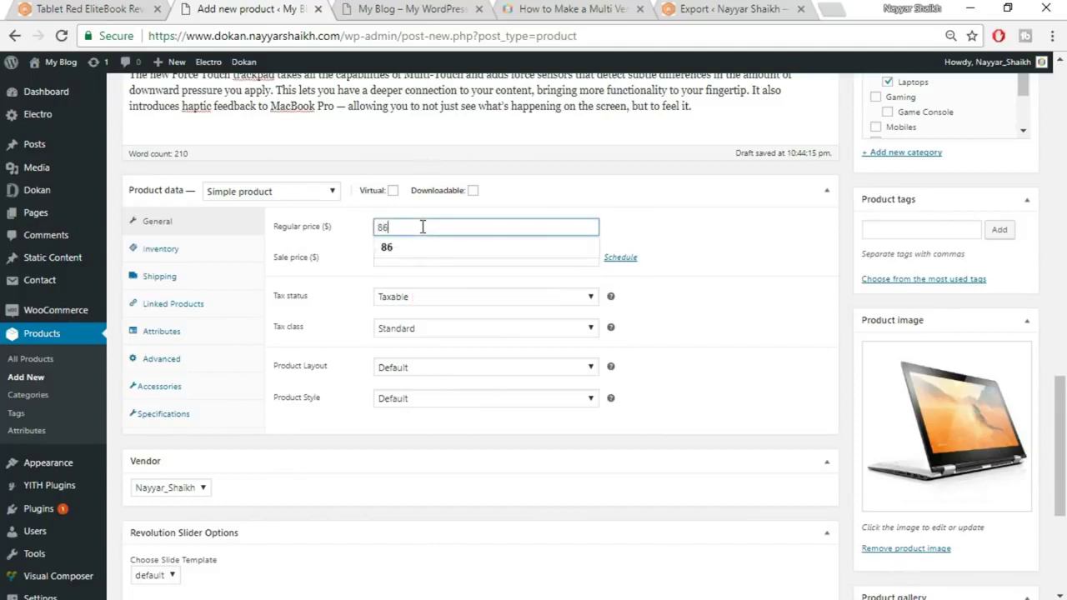
click(648, 353)
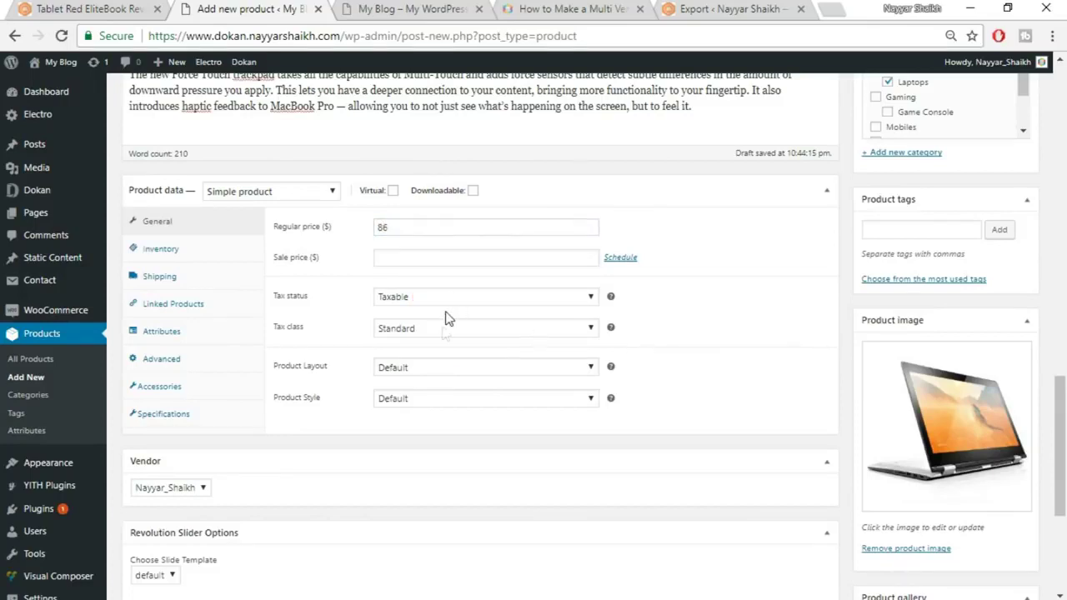
Set the tax class to GST and show the Inventory settings.
click(446, 327)
click(425, 382)
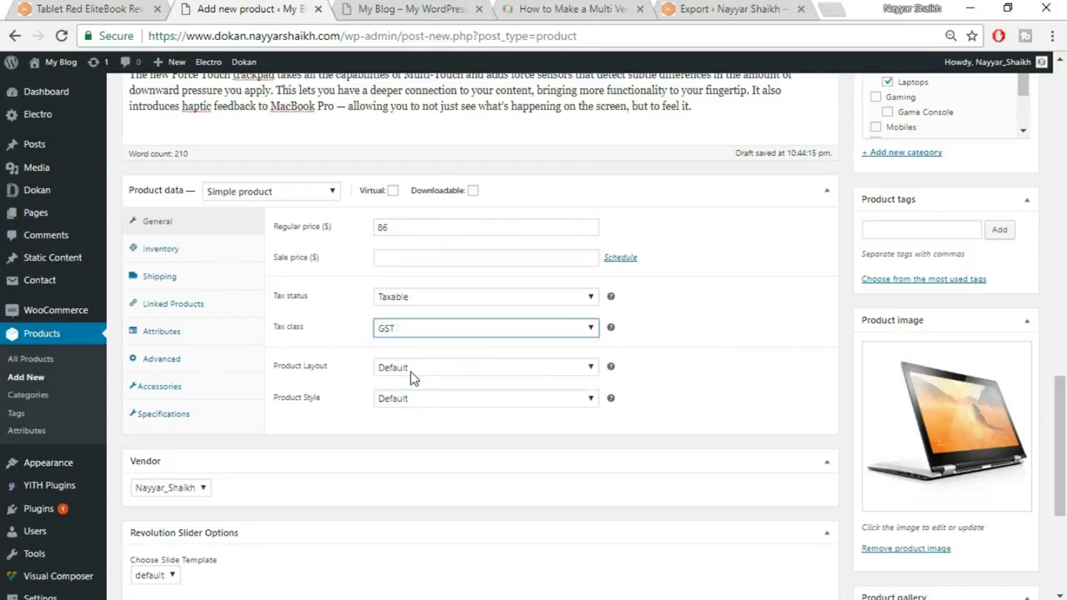
click(189, 253)
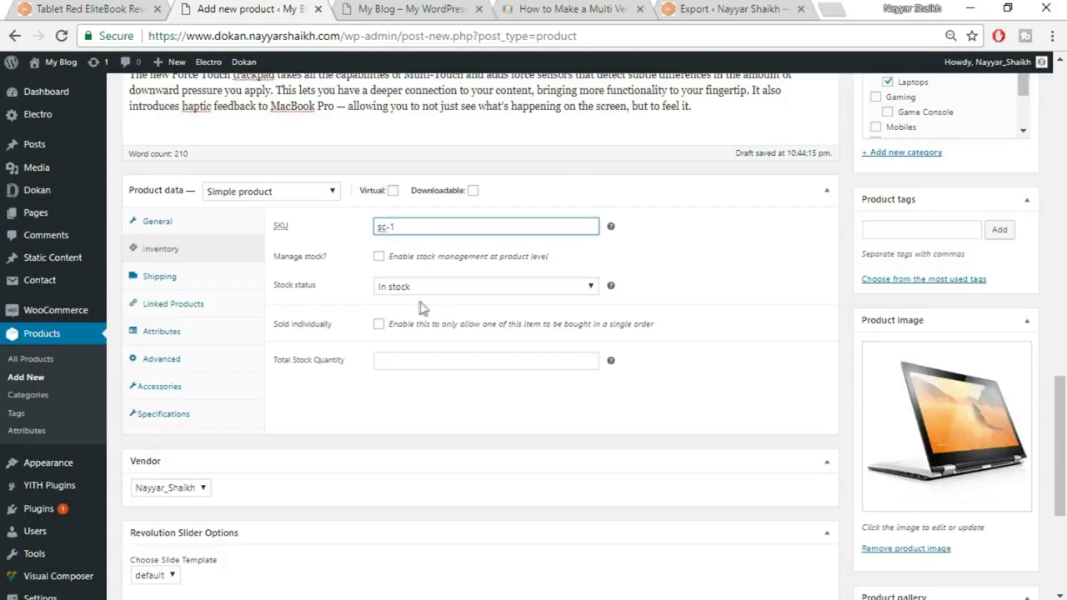
Review the Shipping settings, leaving the shipping class as No shipping class.
click(203, 282)
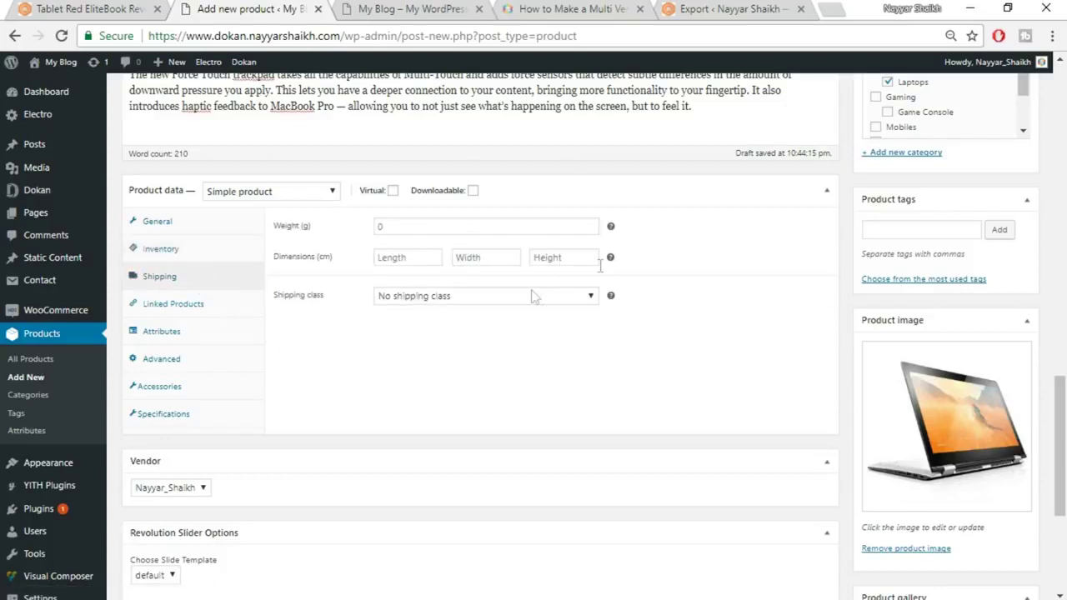
click(461, 300)
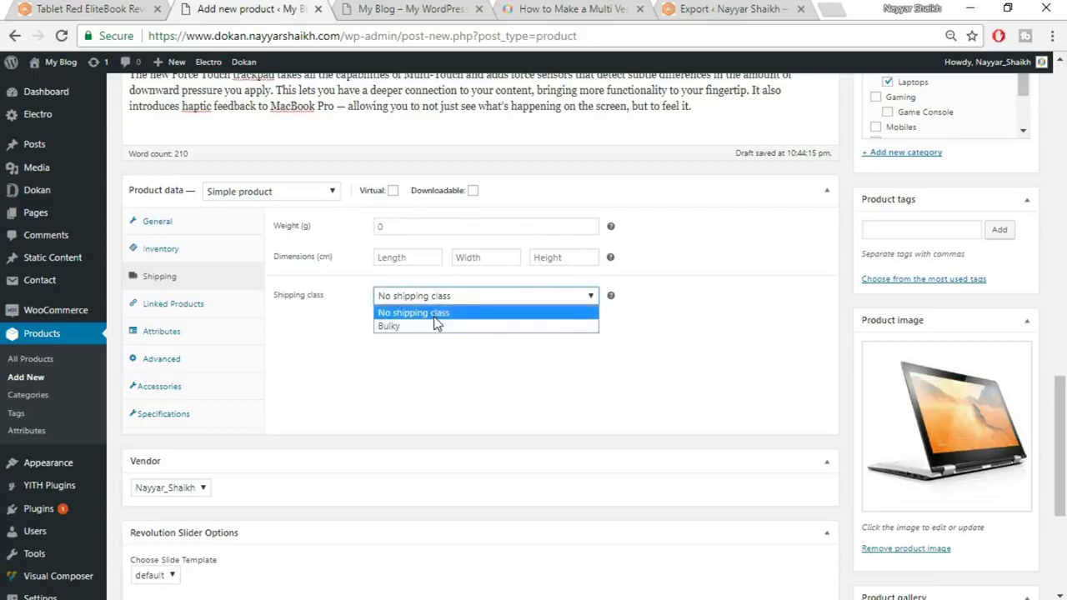
click(445, 312)
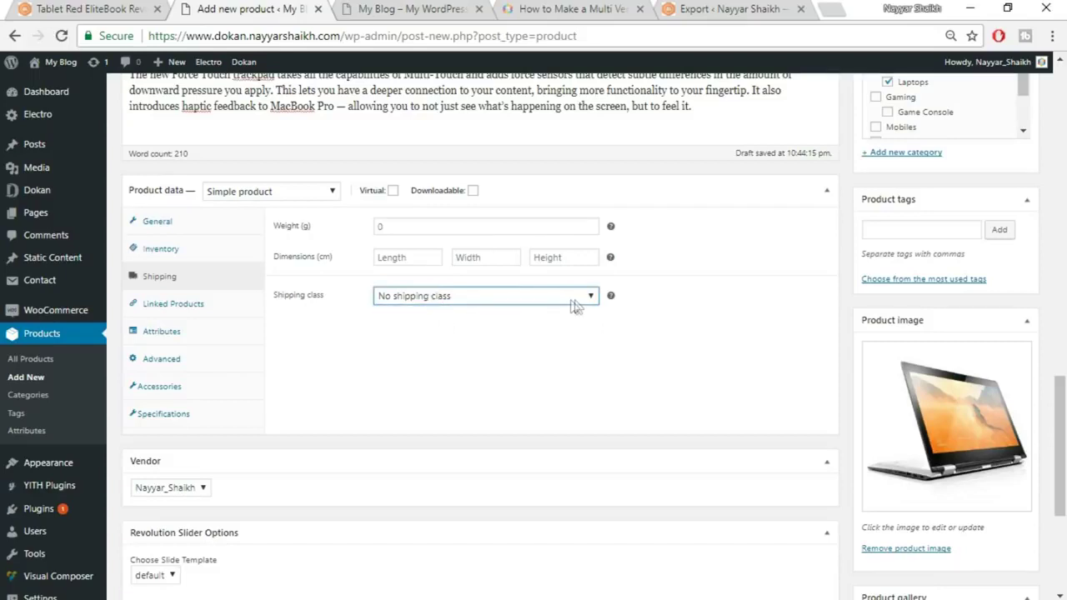
click(421, 302)
click(244, 343)
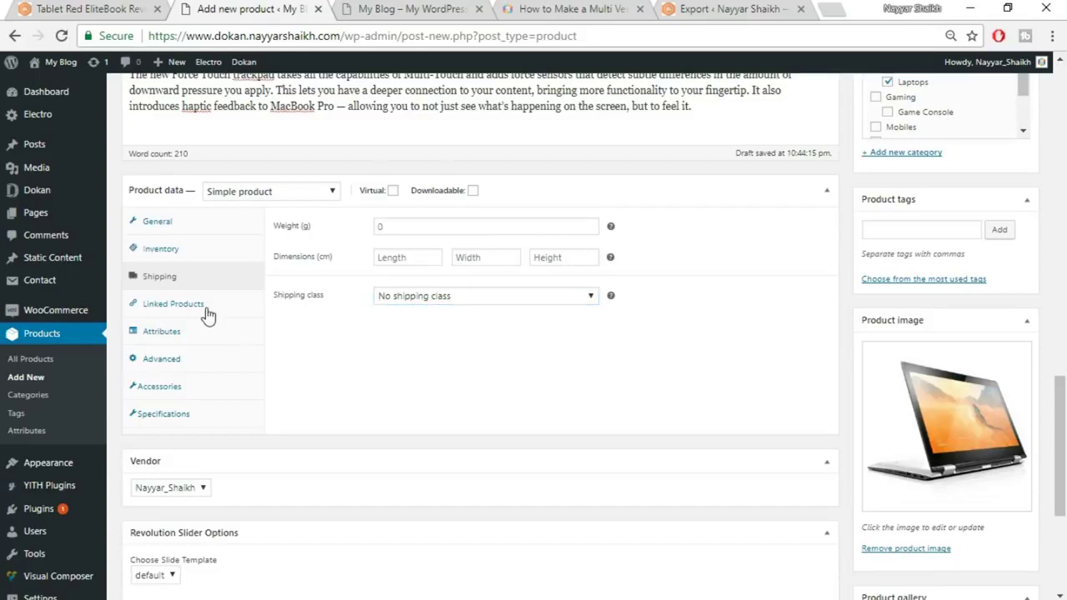
Look through Linked Products, Attributes and Accessories settings without adding anything.
click(208, 313)
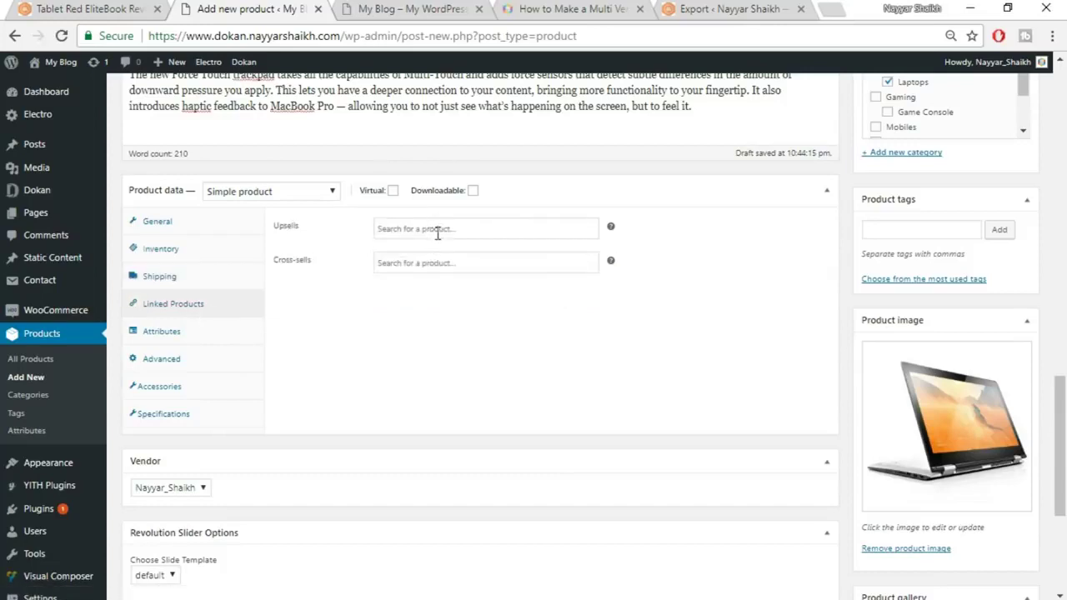
click(200, 331)
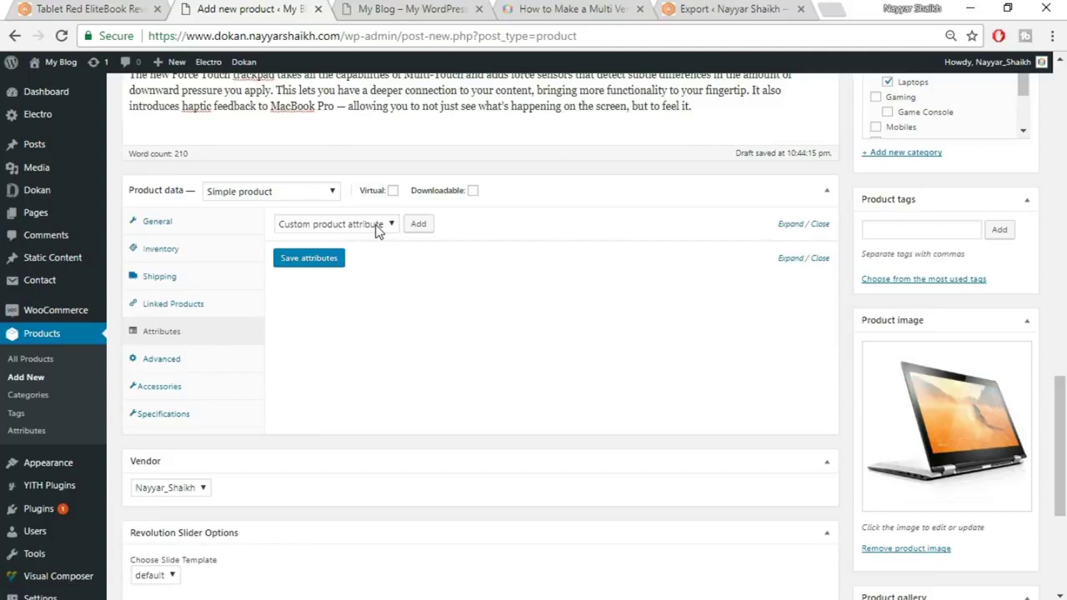
click(338, 224)
click(595, 236)
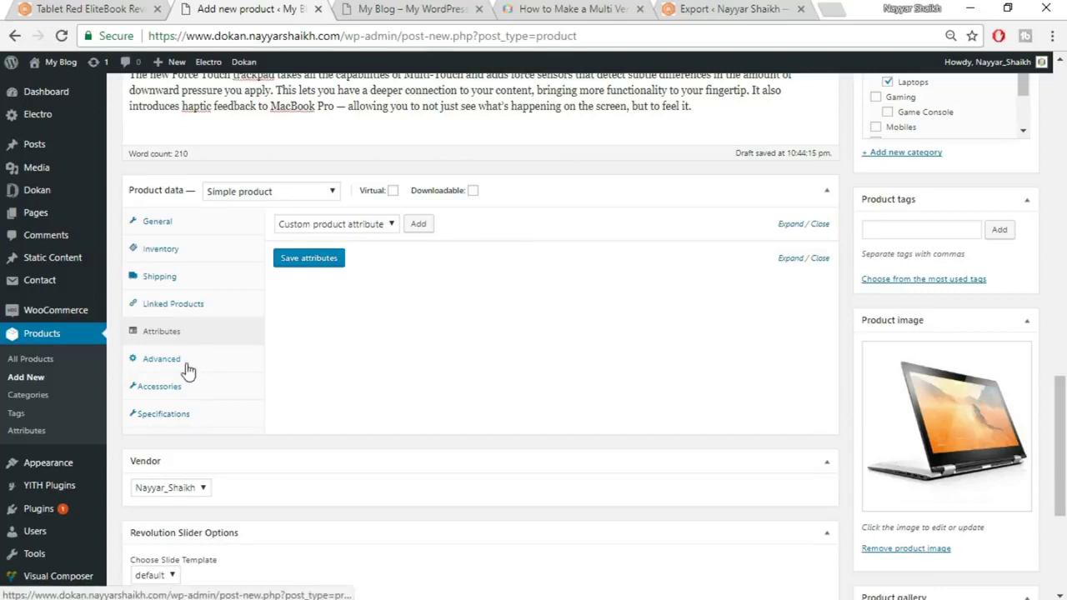
click(182, 389)
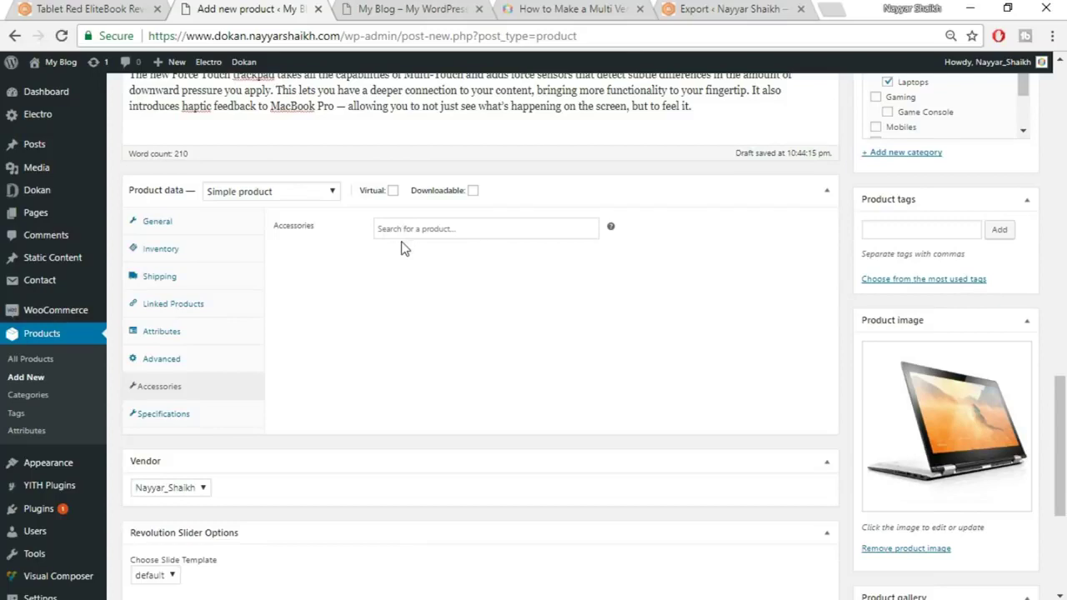
click(421, 230)
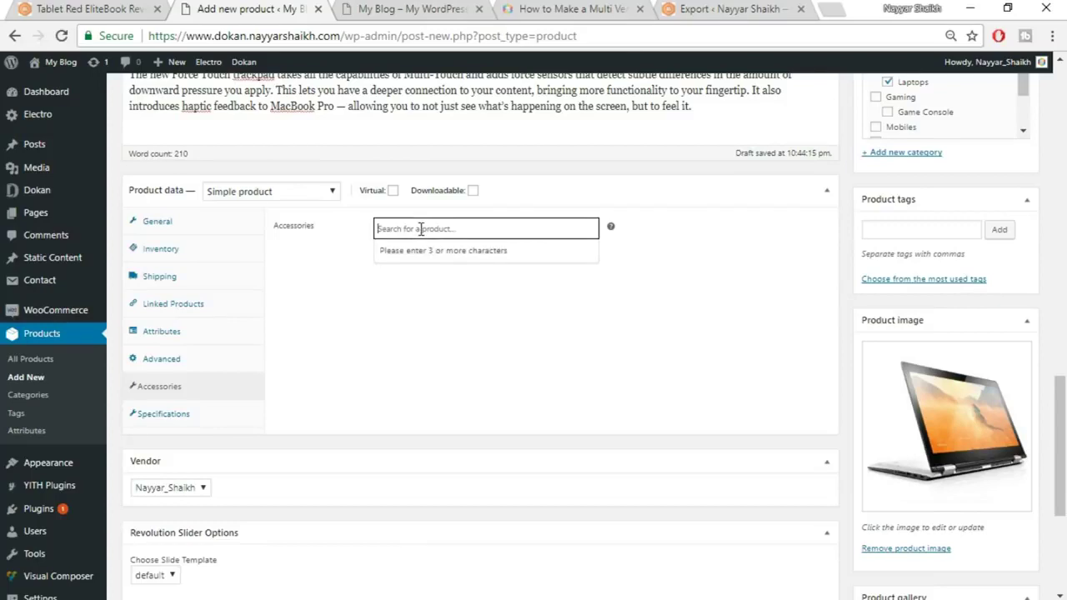
click(432, 309)
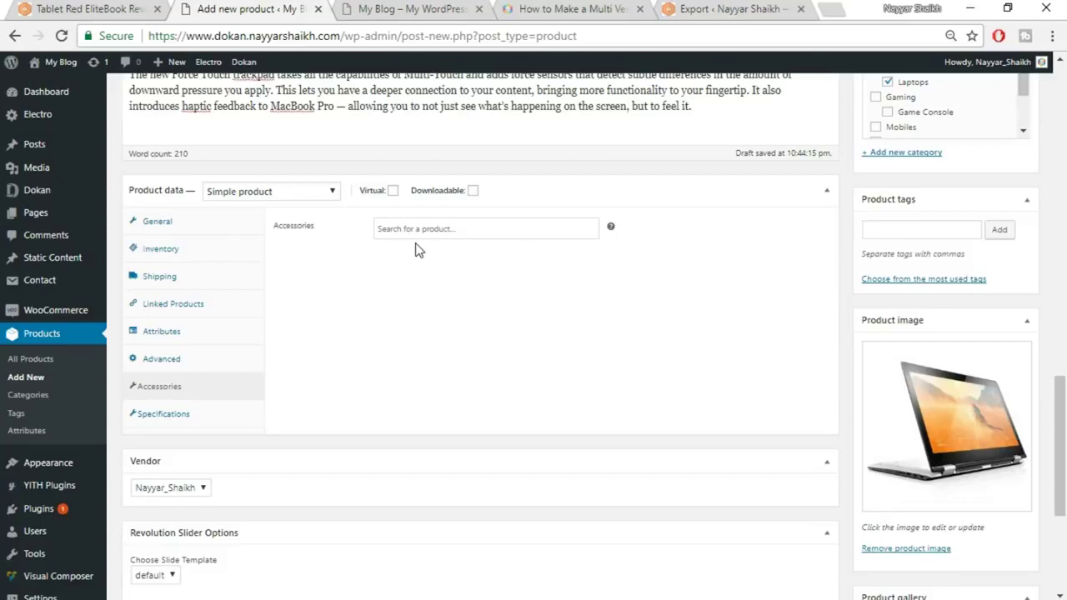
Show the live Tablet Red EliteBook Revolve 810 G2 page's description for reference.
click(88, 8)
scroll(743, 317, down, 10)
drag(745, 317, 919, 331)
scroll(834, 332, up, 5)
click(919, 331)
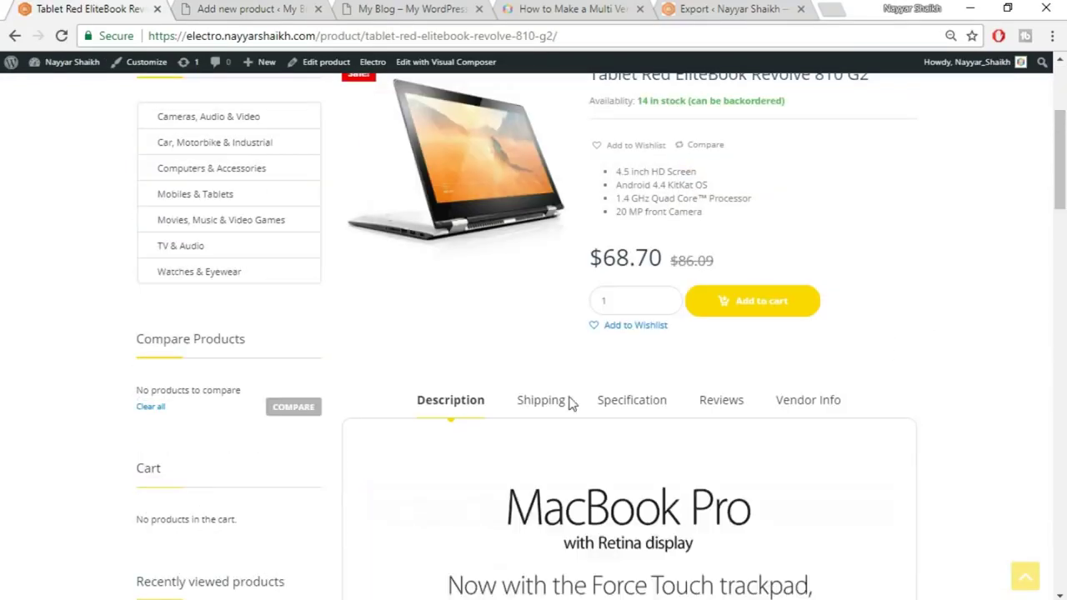
scroll(501, 429, down, 2)
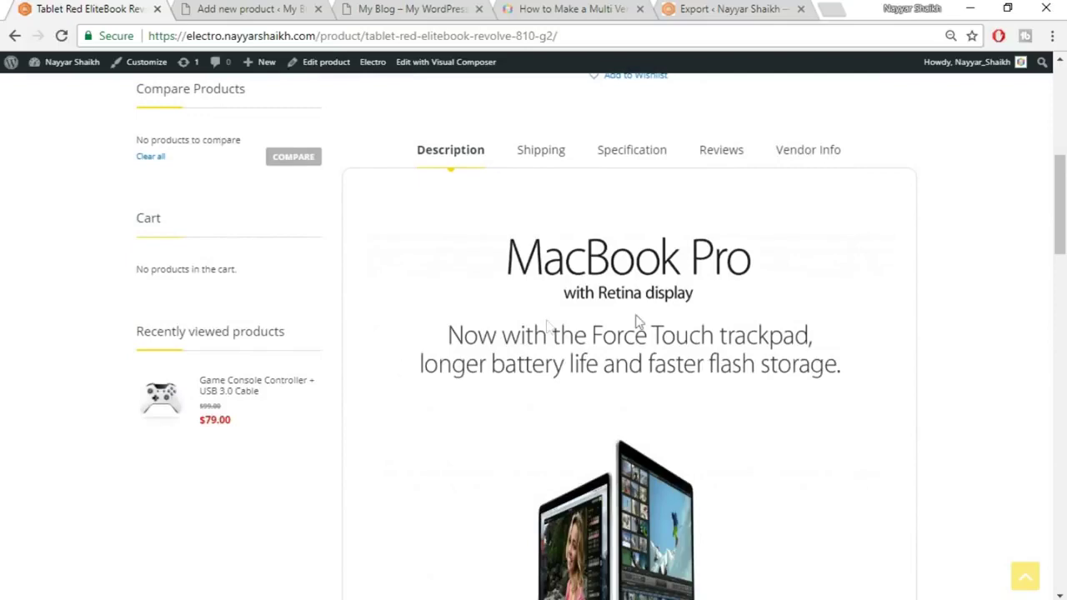
Copy the live page's spec table, Brand to battery life, into the product's Specifications.
click(232, 8)
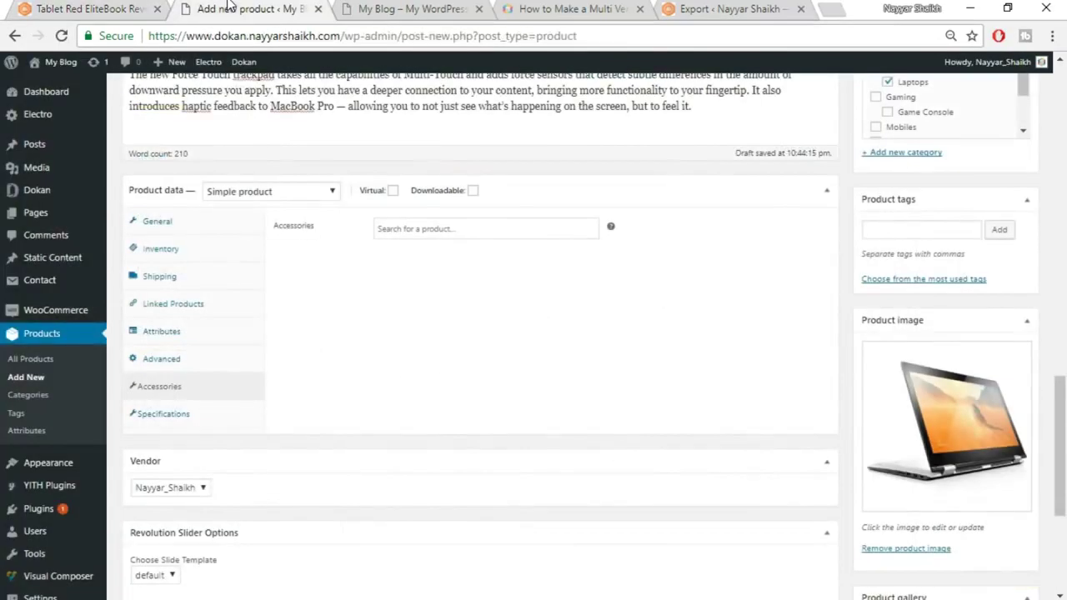
click(205, 417)
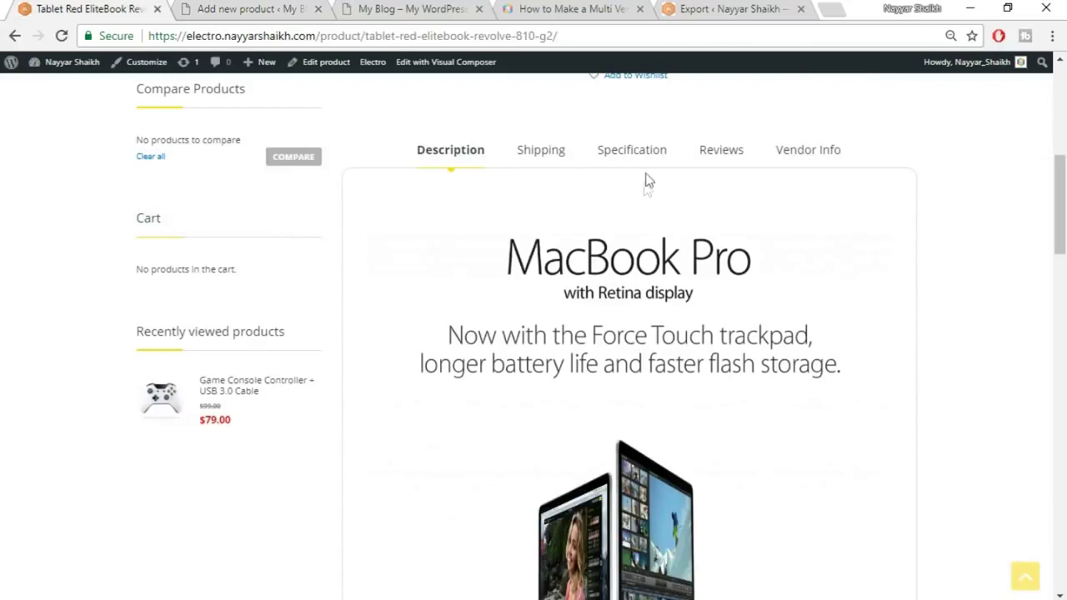
click(641, 156)
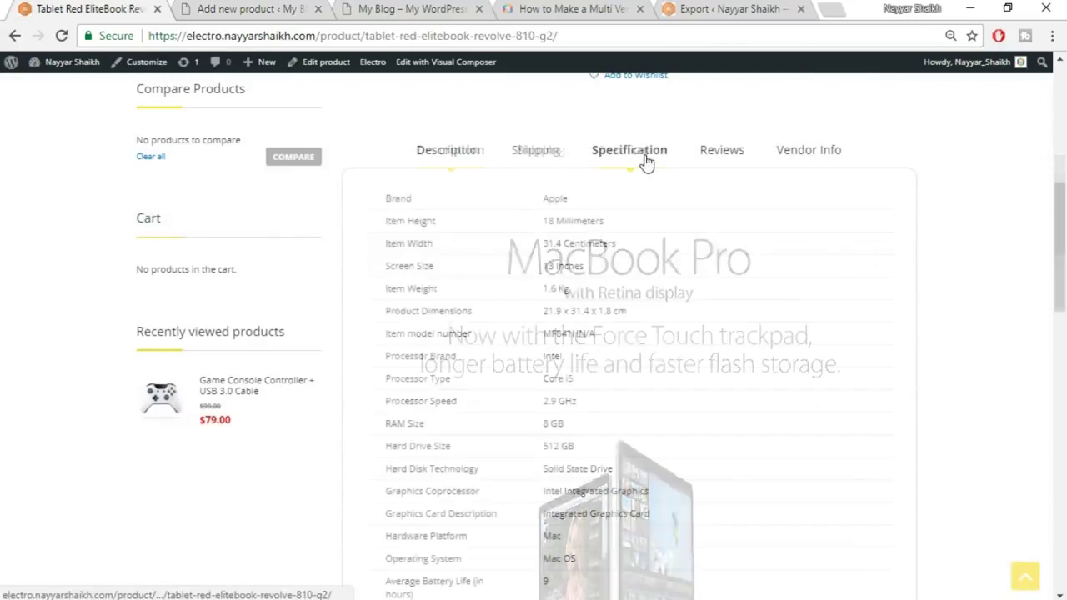
drag(381, 200, 584, 357)
key(ctrl+c)
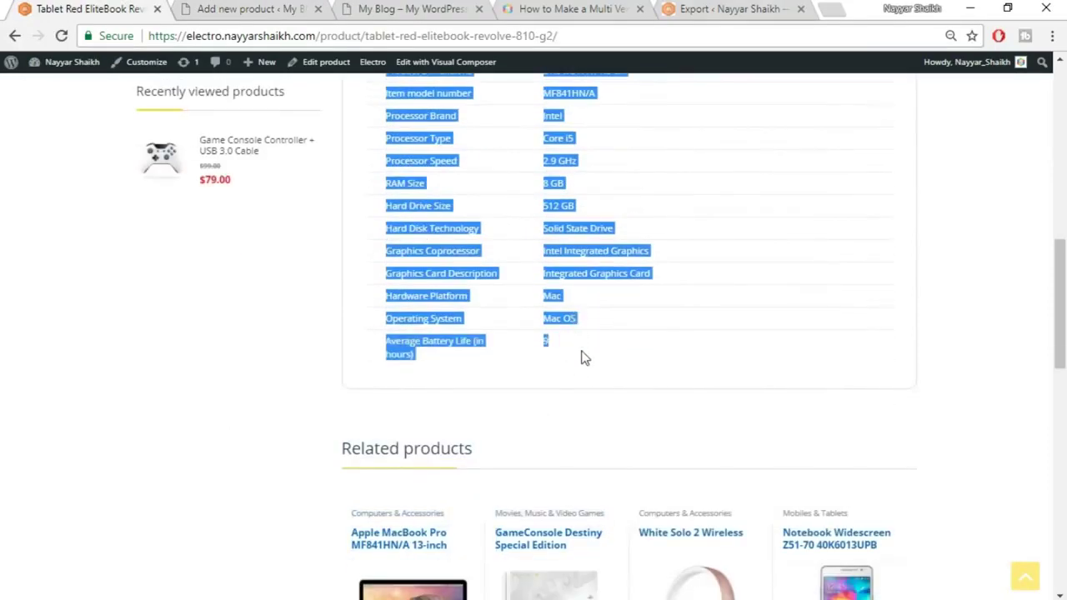
scroll(714, 326, up, 4)
key(ctrl+Tab)
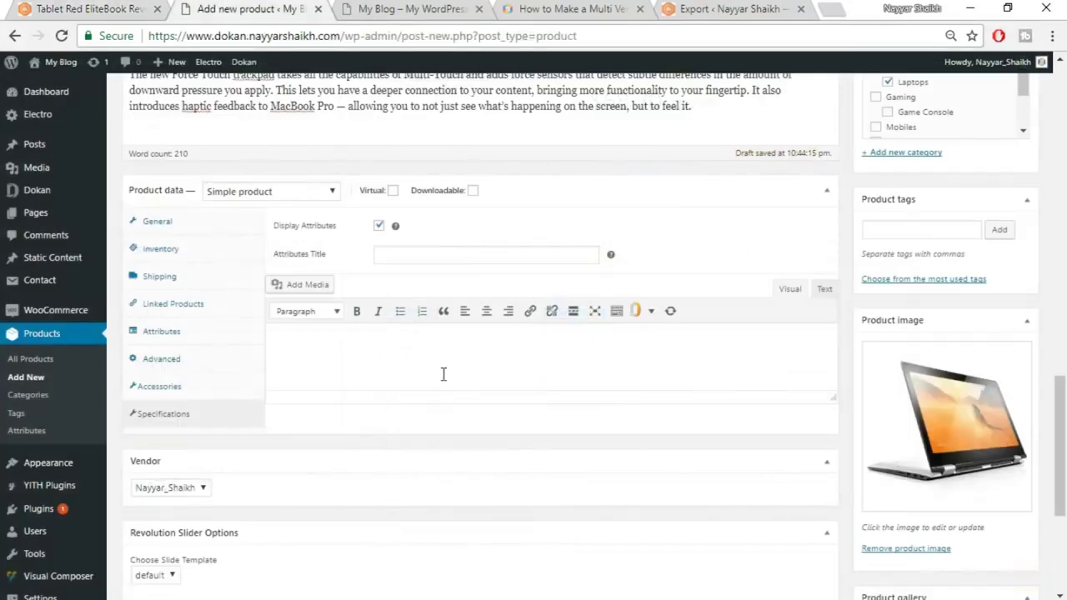
key(ctrl+v)
key(ctrl+shift+Tab)
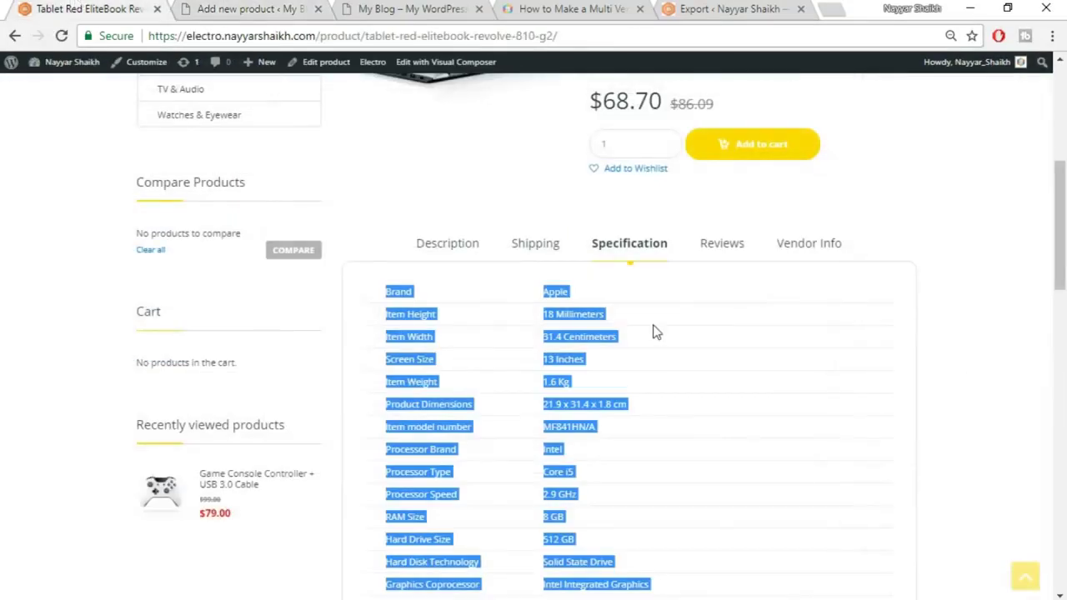
Check the pasted specifications against the live product page, then scroll to the editor's top.
click(967, 270)
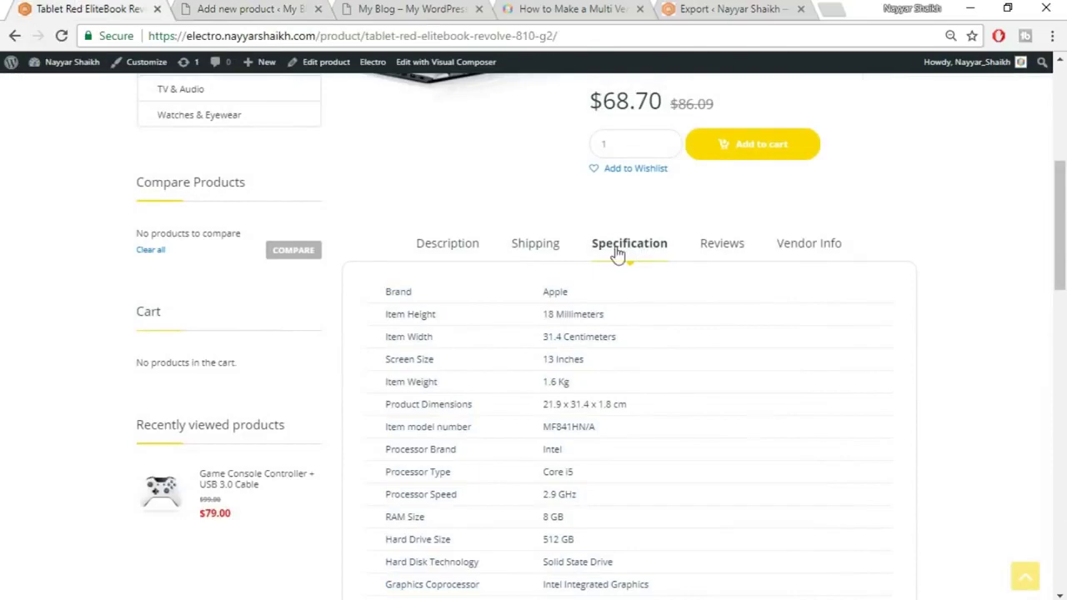
scroll(686, 293, down, 1)
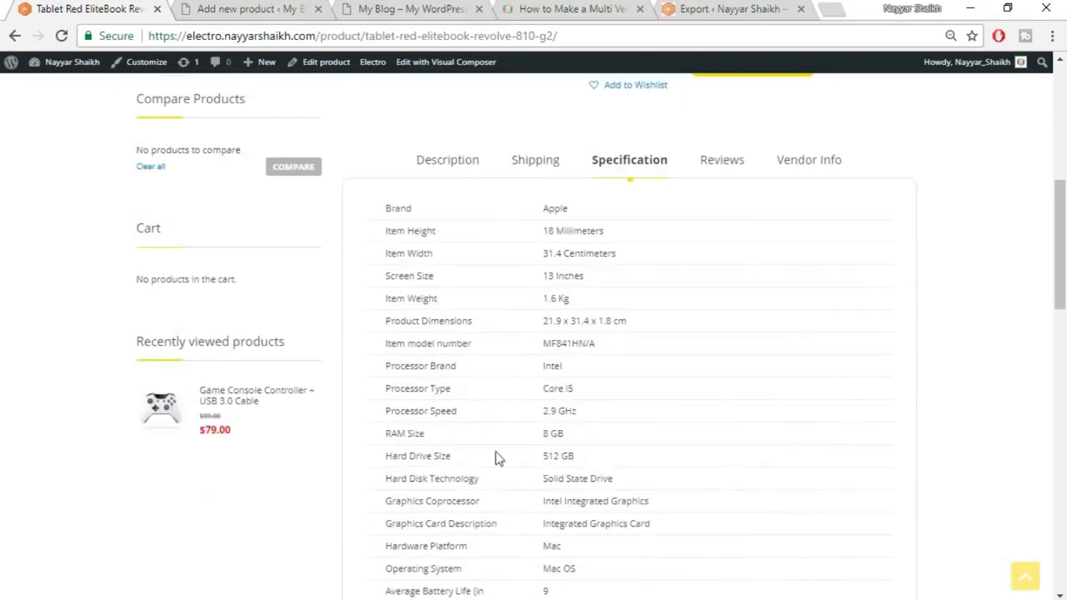
click(237, 9)
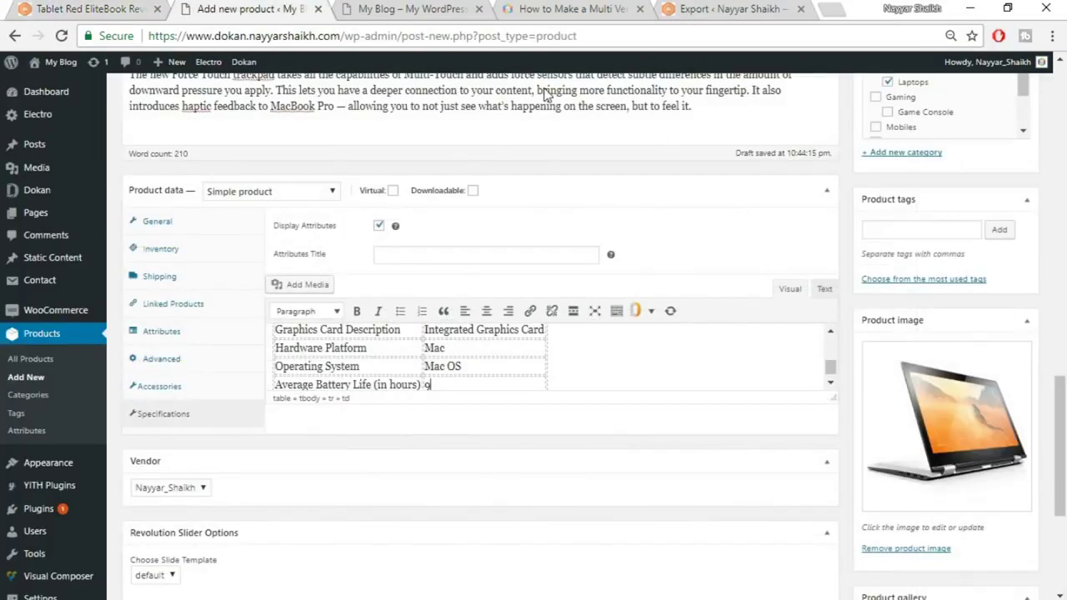
scroll(619, 337, down, 1)
drag(1063, 457, 1063, 533)
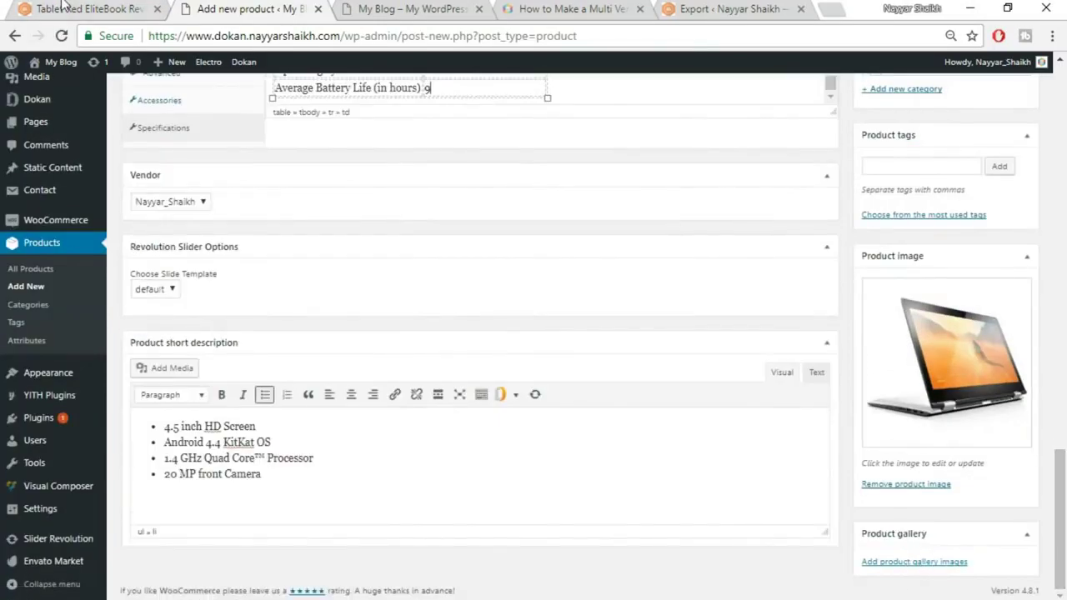
click(71, 8)
scroll(409, 261, up, 1)
scroll(409, 412, down, 1)
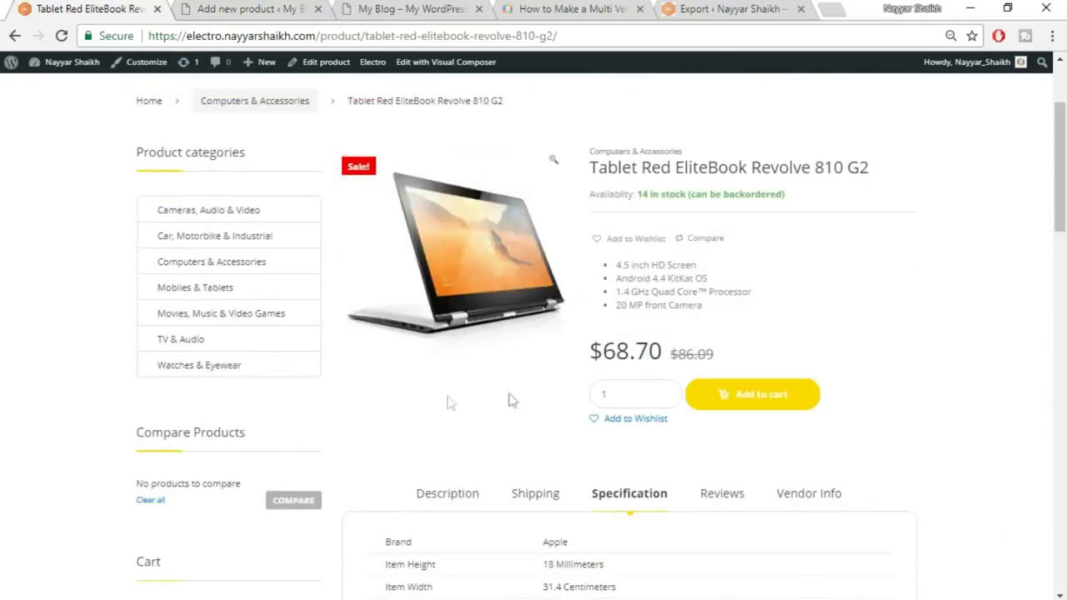
click(192, 7)
scroll(1062, 363, up, 3)
scroll(1062, 363, up, 9)
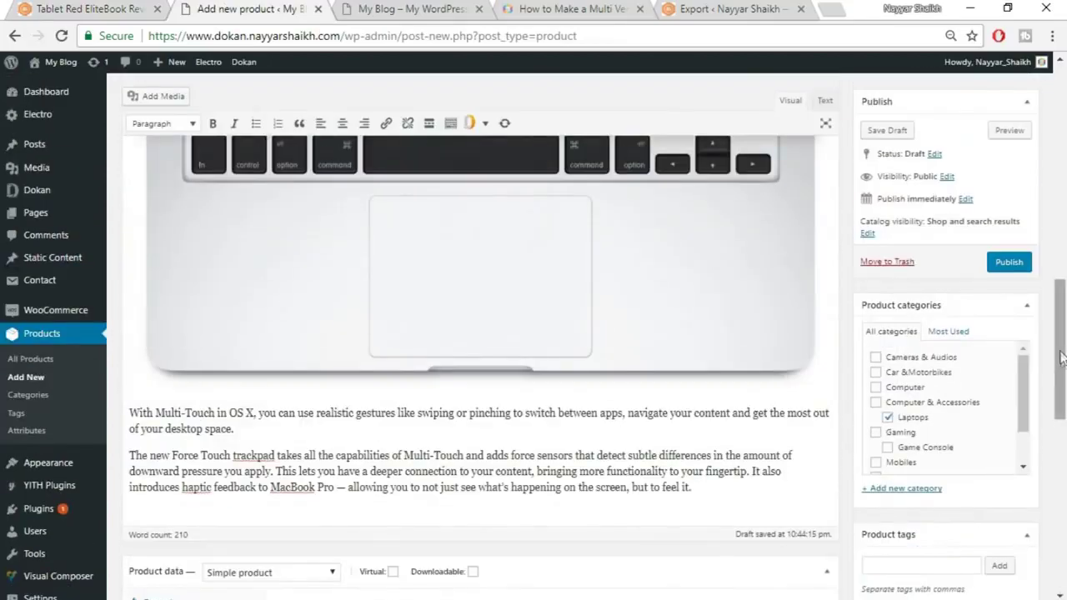
scroll(1061, 357, up, 6)
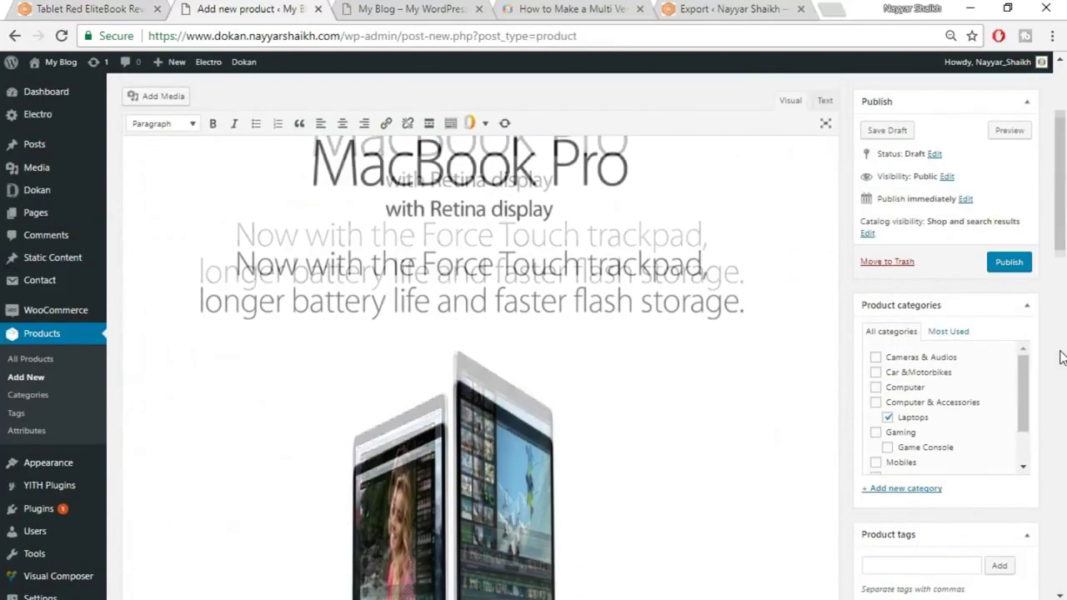
scroll(1061, 357, up, 2)
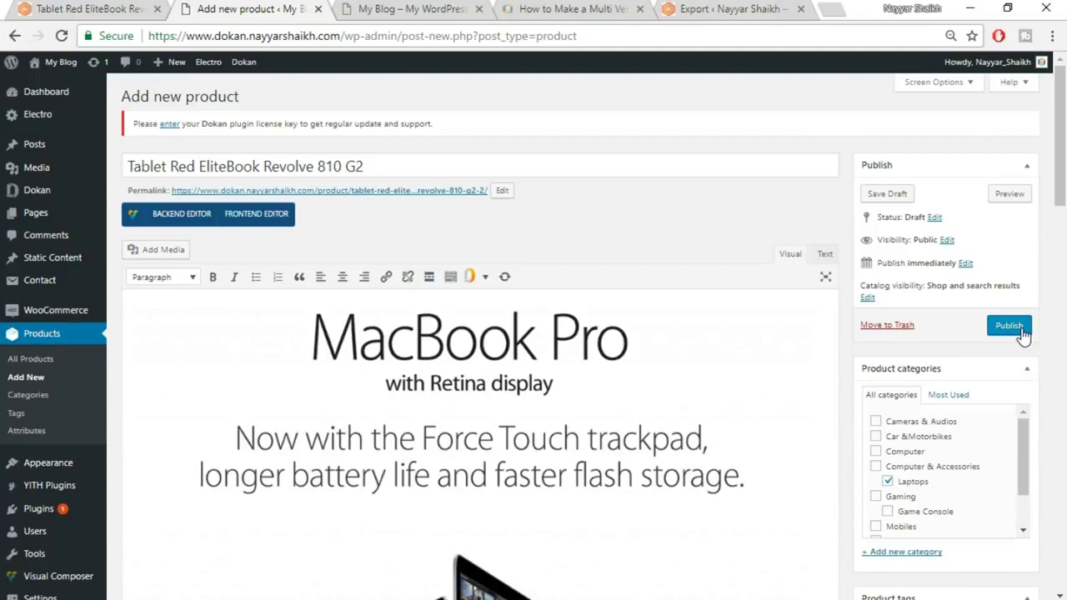
Publish the Tablet Red EliteBook Revolve 810 G2 product and reload its live page.
click(1015, 332)
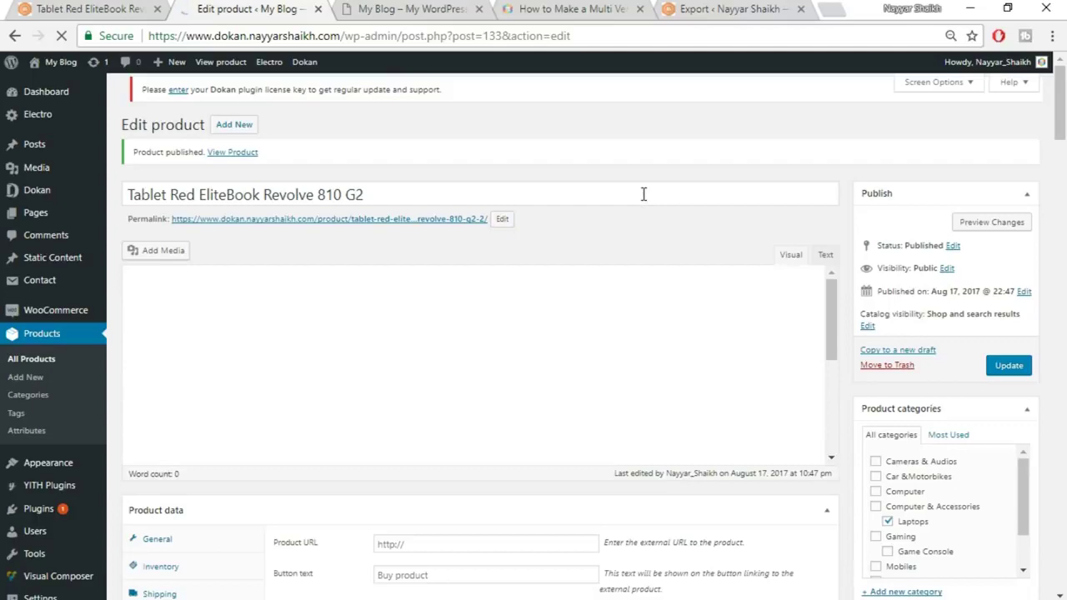
click(116, 9)
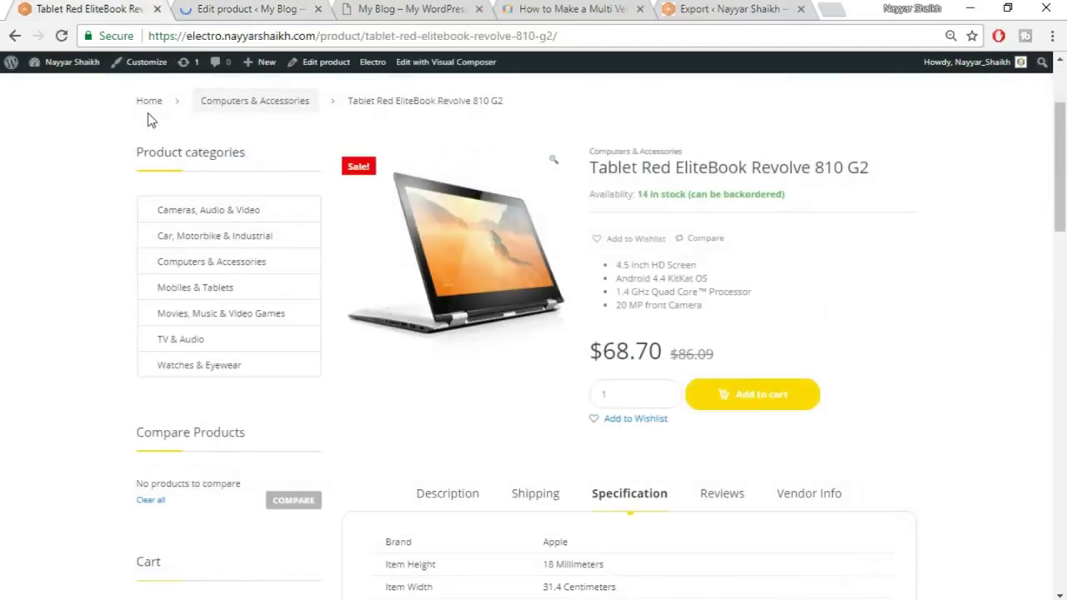
scroll(194, 151, up, 2)
key(F5)
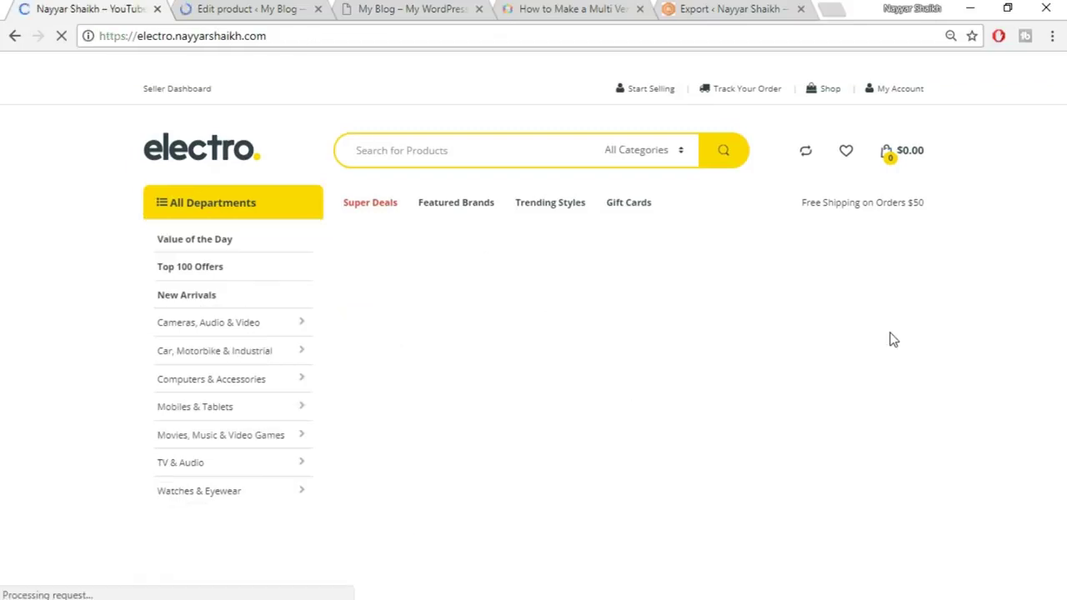
Scroll through the published product page to review it.
scroll(926, 322, down, 5)
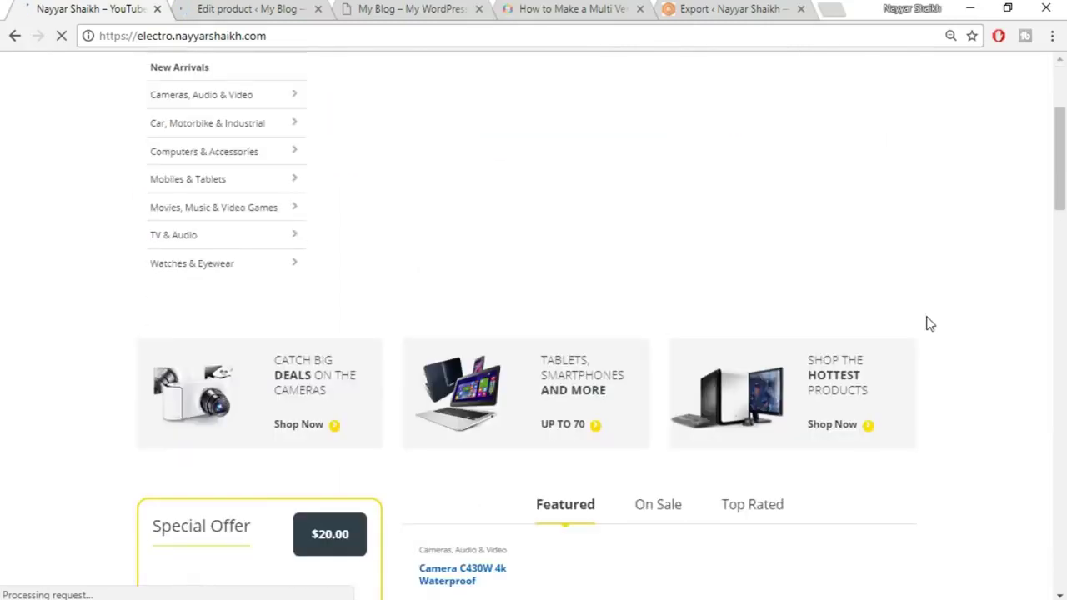
scroll(926, 322, down, 3)
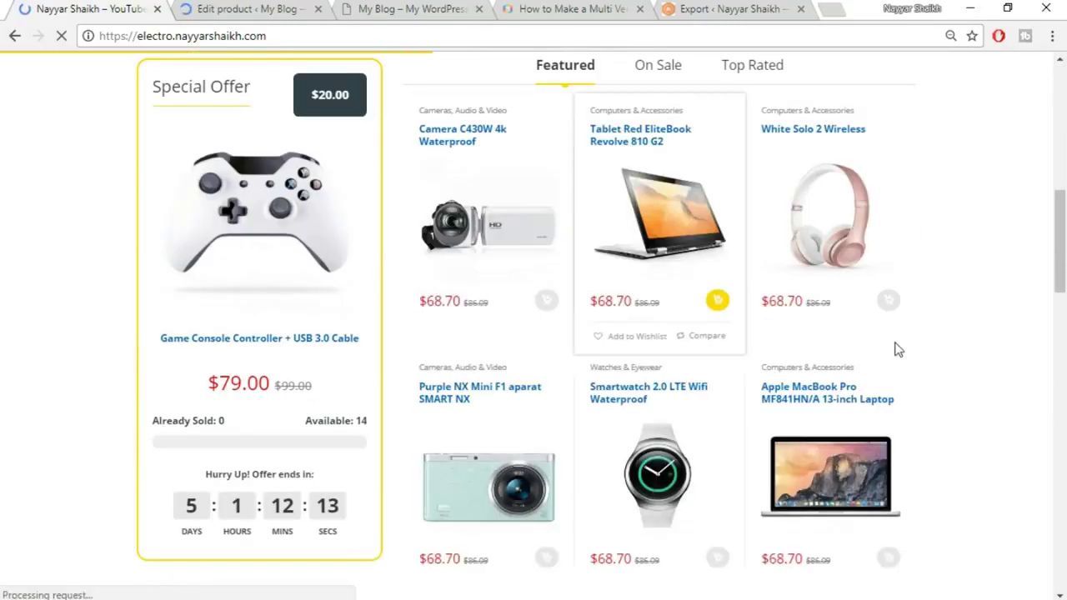
scroll(896, 352, down, 8)
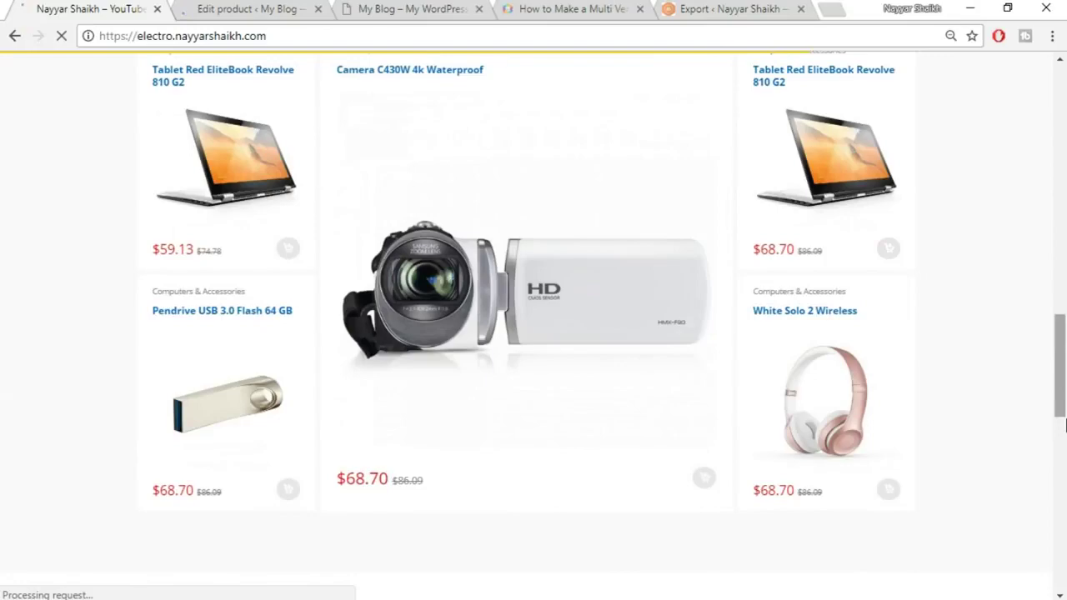
scroll(1065, 470, down, 2)
scroll(1066, 470, down, 8)
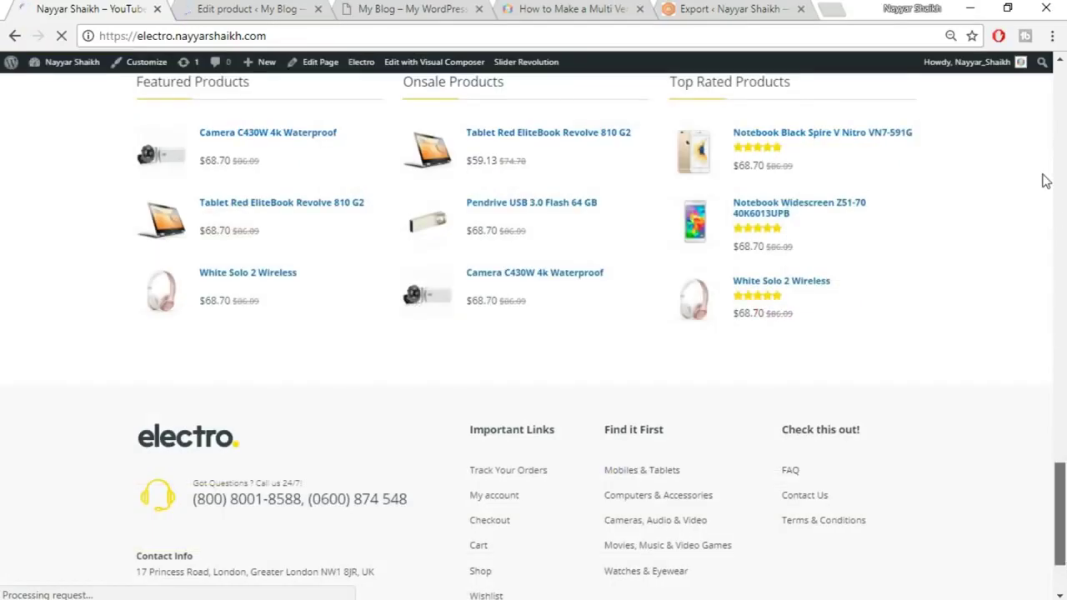
scroll(1043, 179, up, 7)
scroll(1061, 360, up, 3)
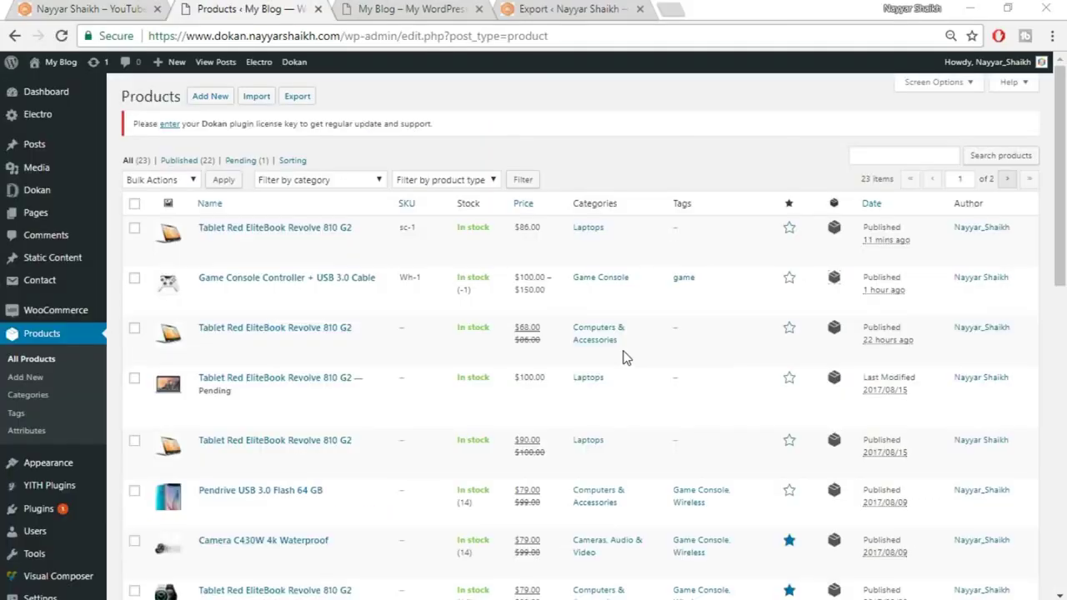
scroll(321, 400, down, 3)
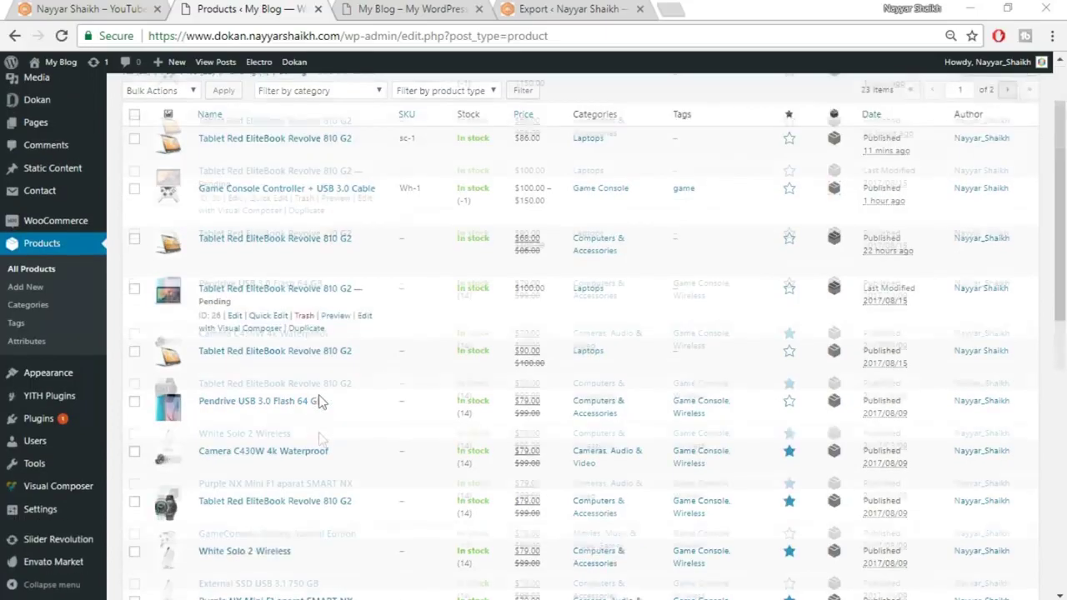
scroll(322, 442, down, 2)
scroll(493, 375, up, 4)
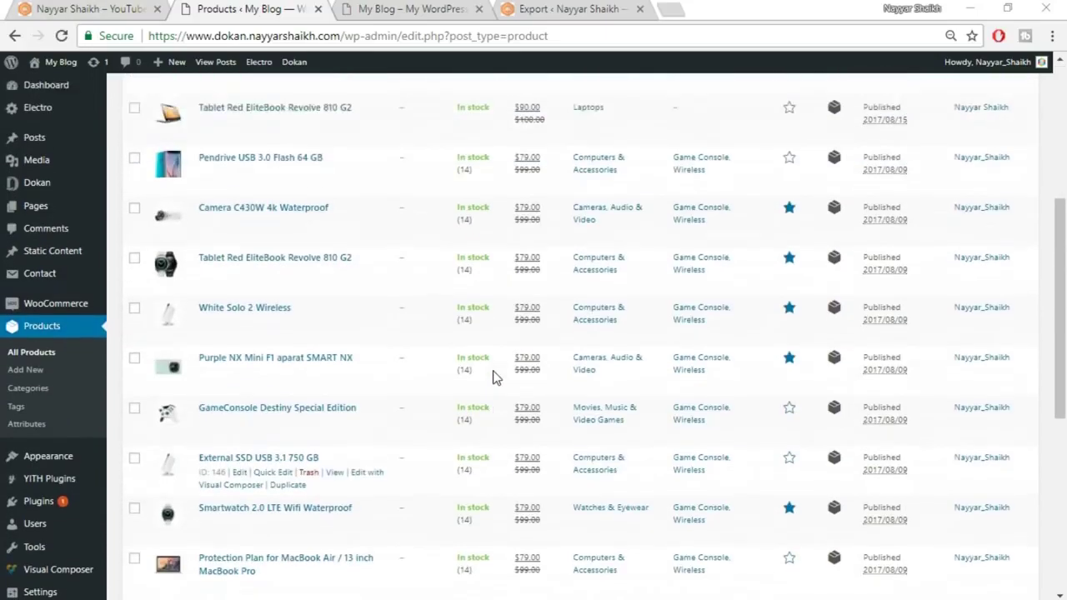
Check the storefront, then show the admin All Products list with the new product at $86.
click(111, 7)
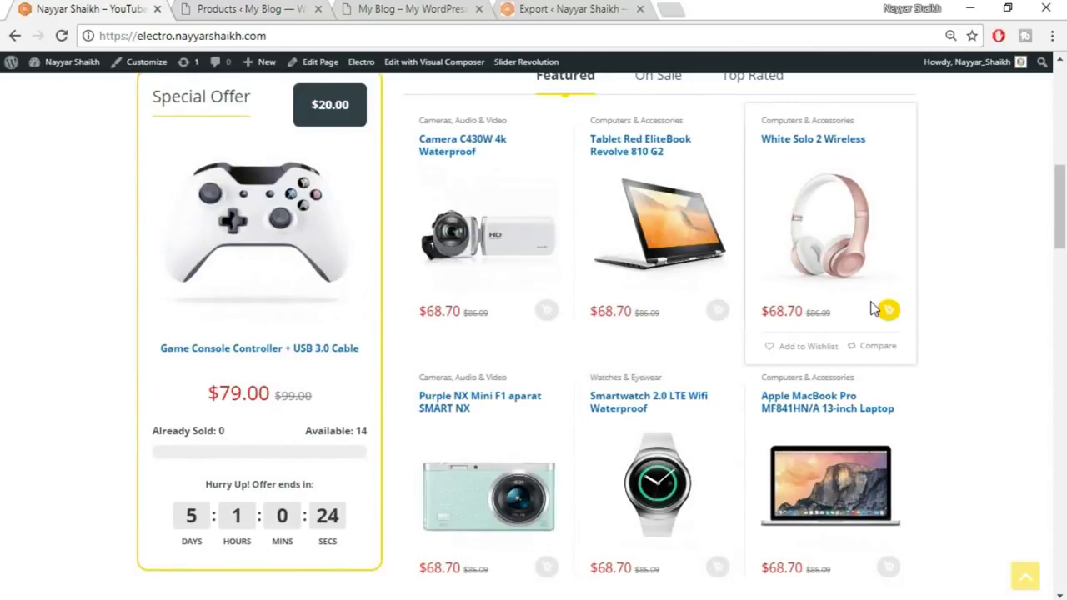
scroll(884, 309, up, 1)
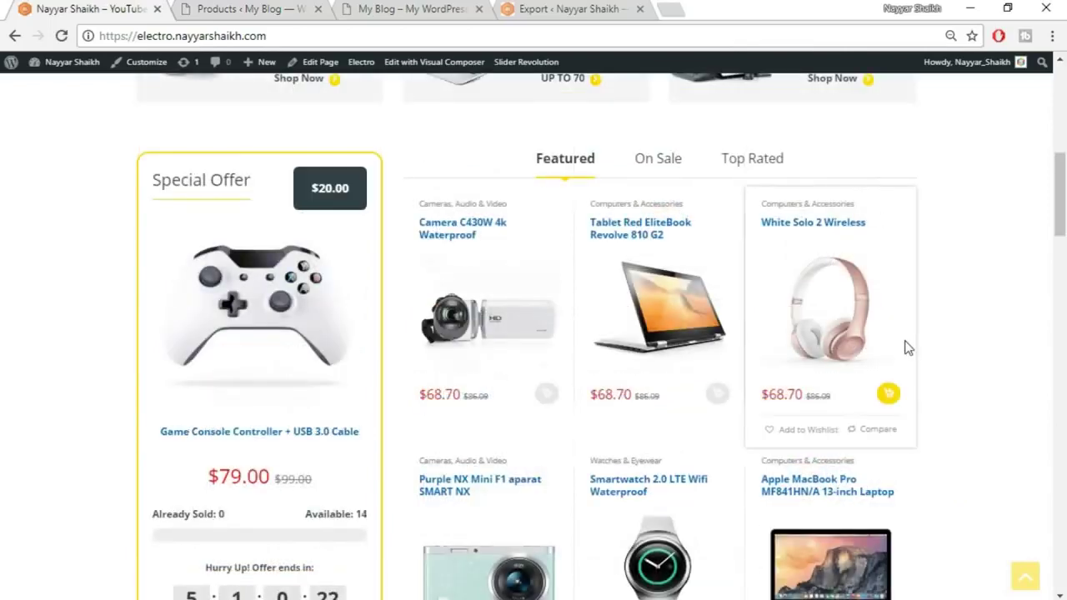
scroll(908, 348, down, 1)
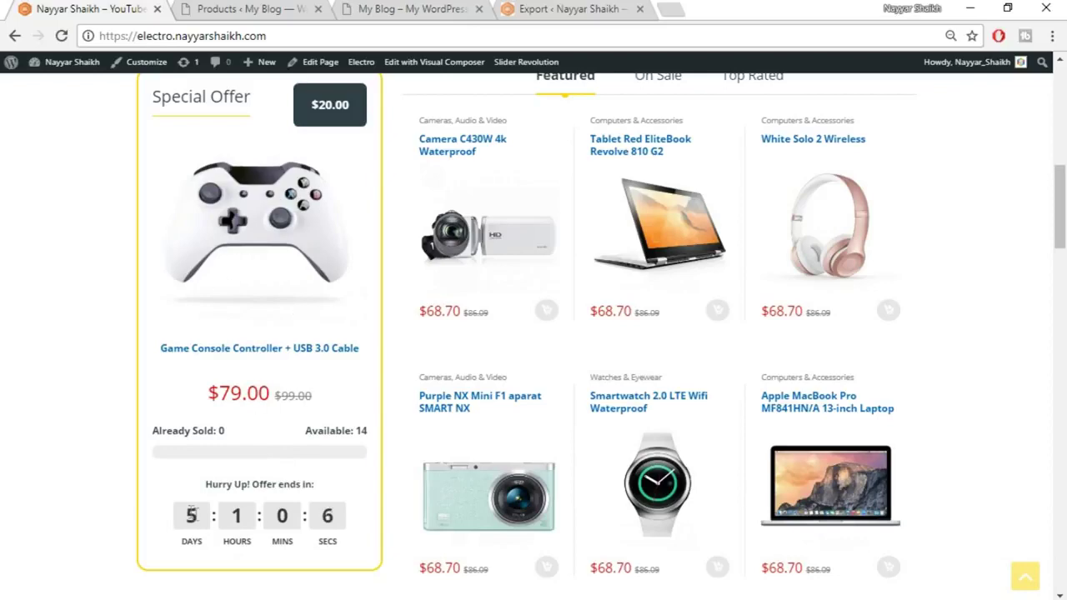
click(252, 9)
mouse_move(213, 223)
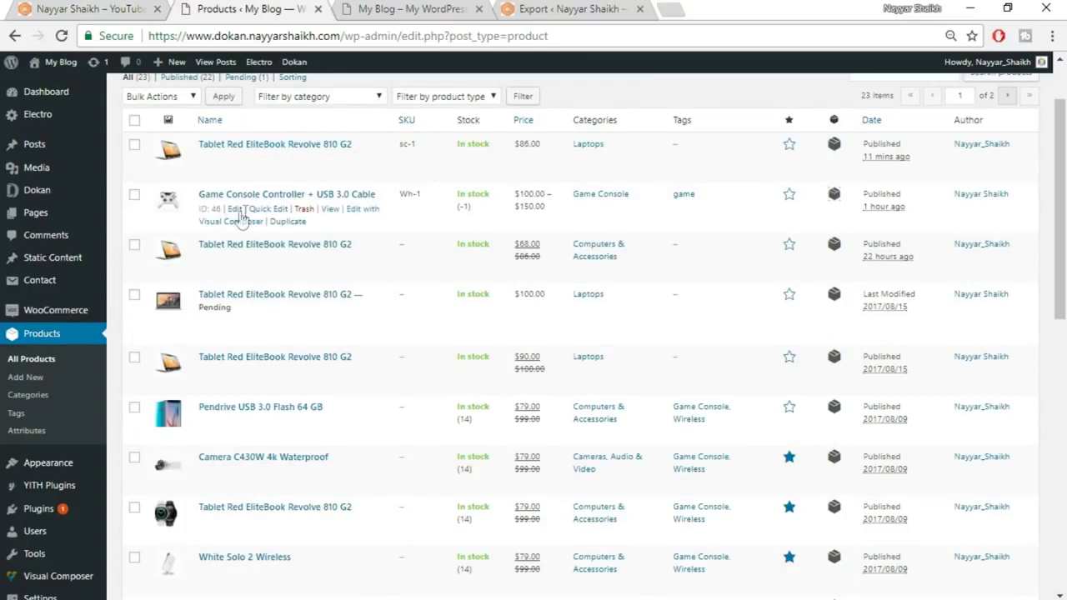
Schedule the Game Console Controller's $50 sale for 2017-08-17 to 2017-08-25 and update the product.
click(236, 210)
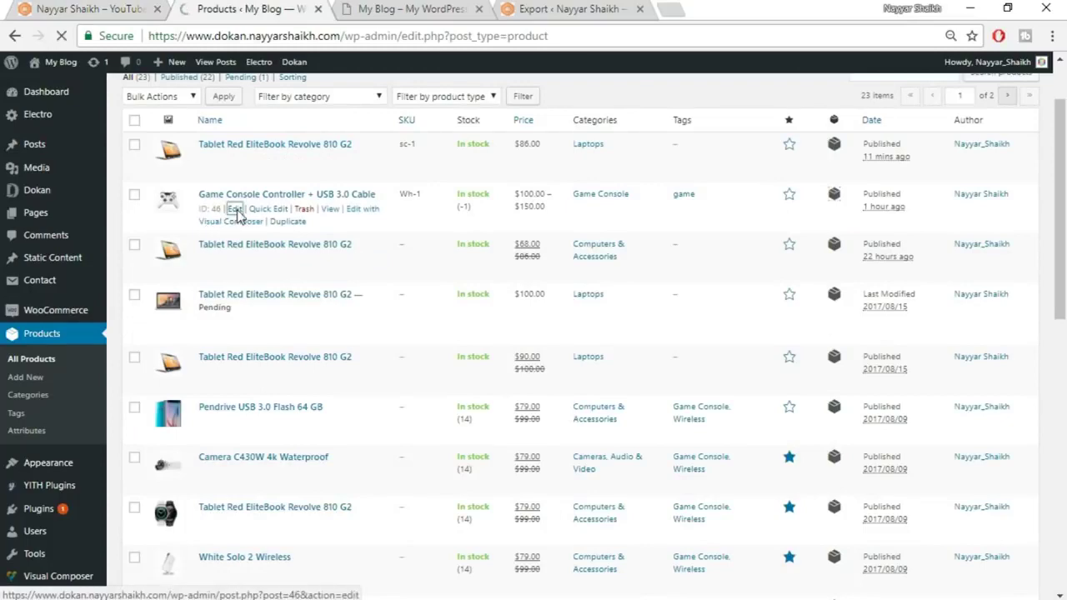
scroll(827, 155, down, 10)
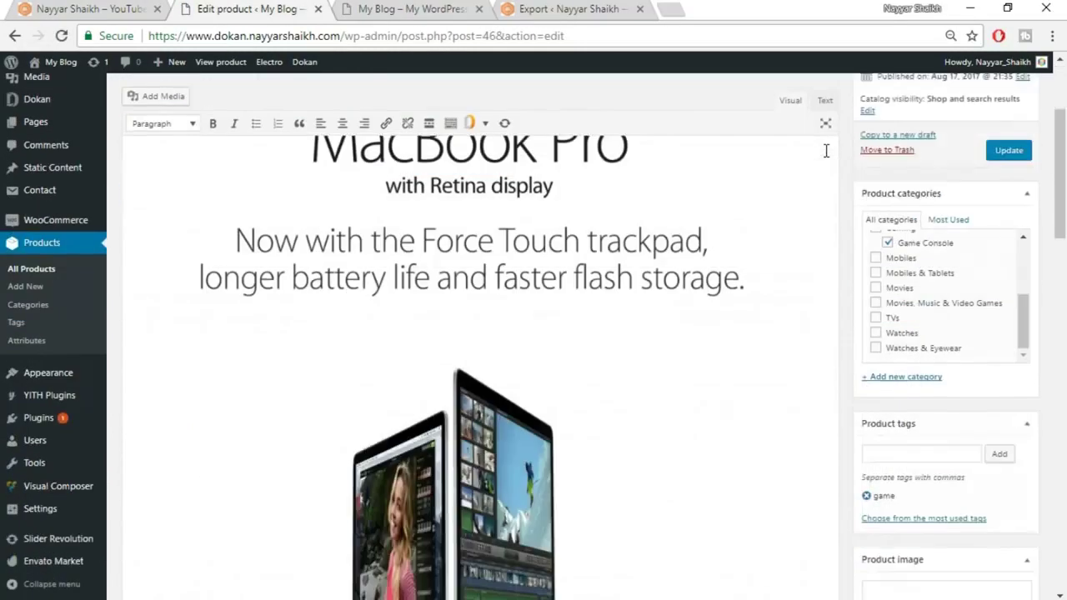
scroll(827, 150, down, 6)
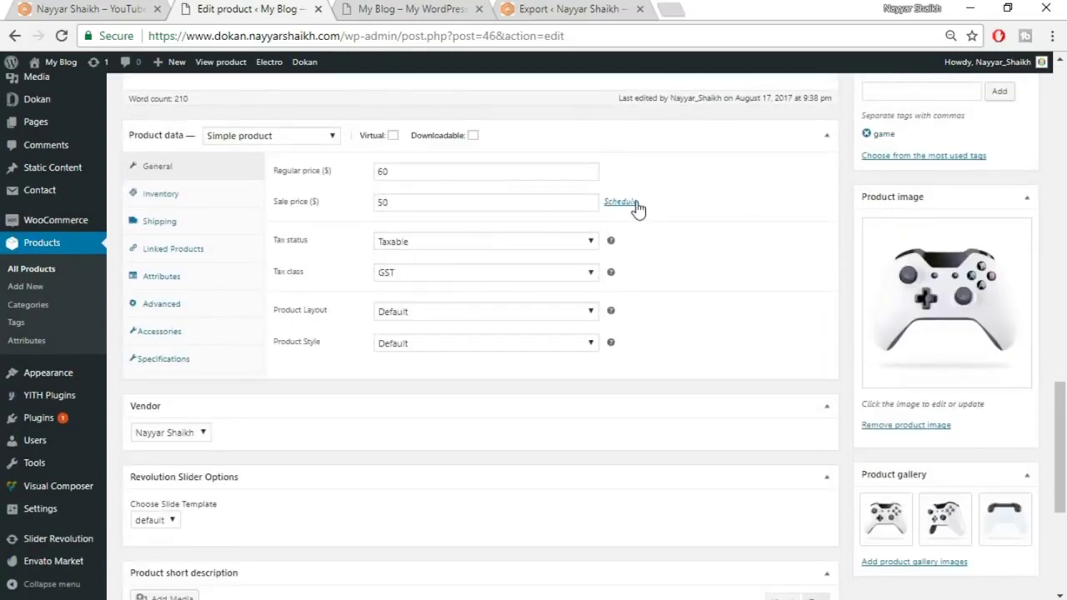
click(619, 205)
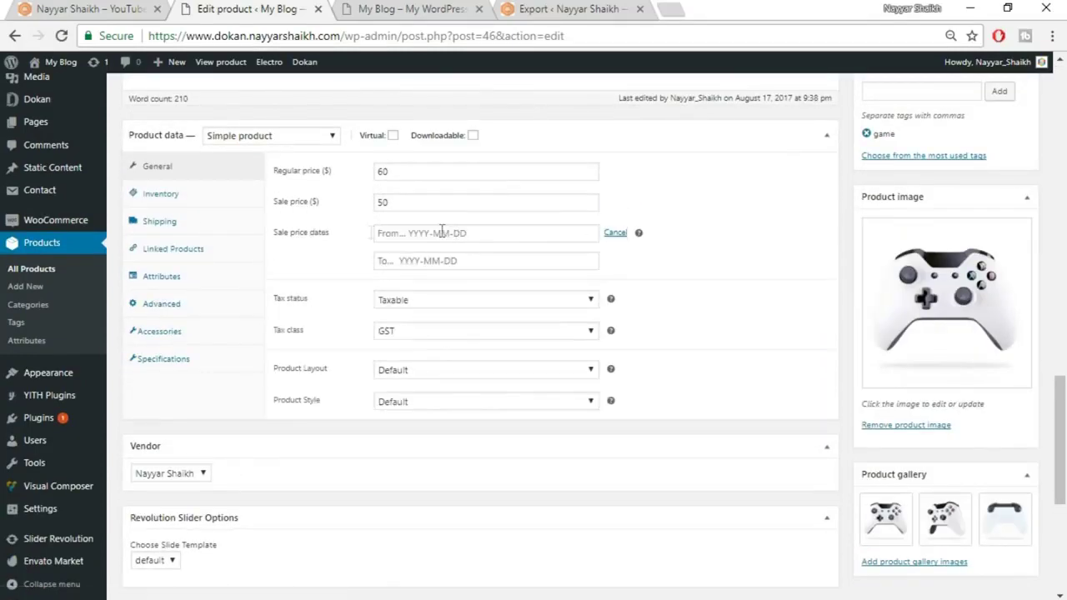
click(471, 234)
click(460, 332)
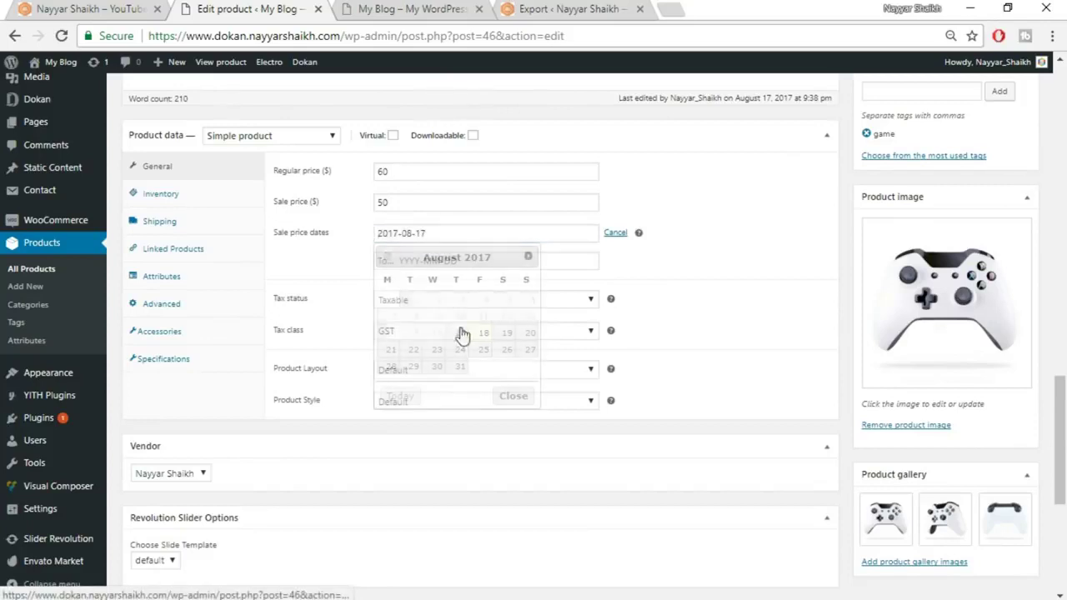
click(435, 257)
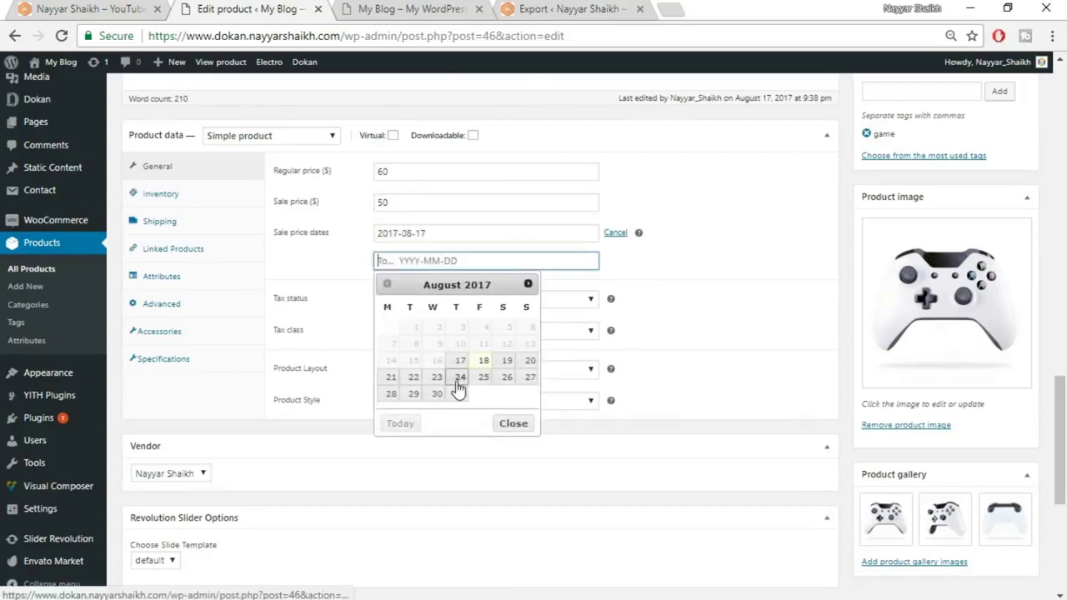
click(483, 377)
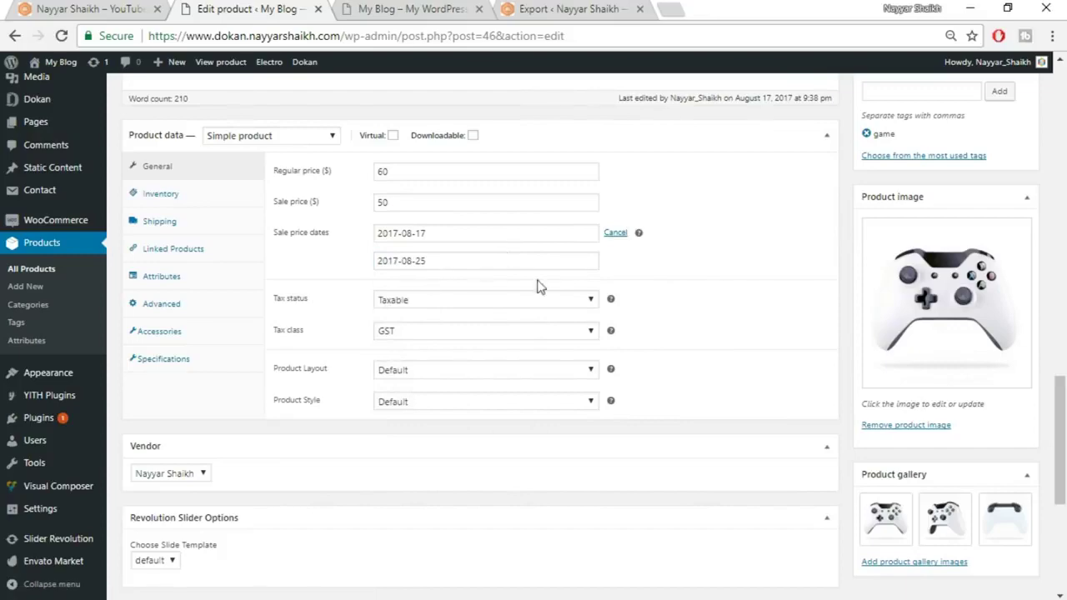
scroll(889, 267, up, 4)
click(1026, 133)
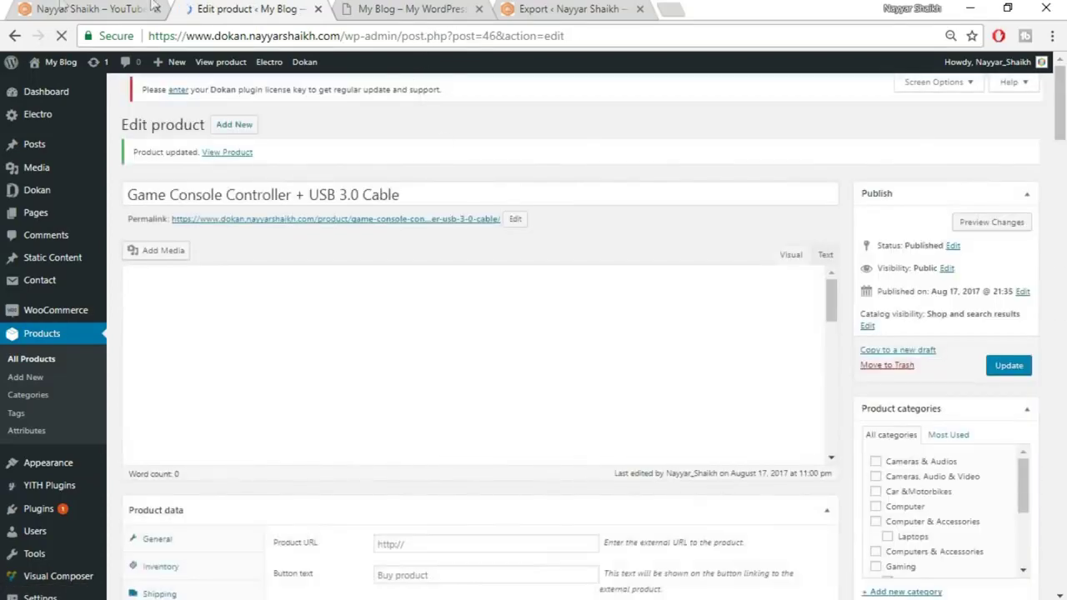
Compare the Electro demo with the site's home page, then open the home page editor in a new tab.
click(148, 6)
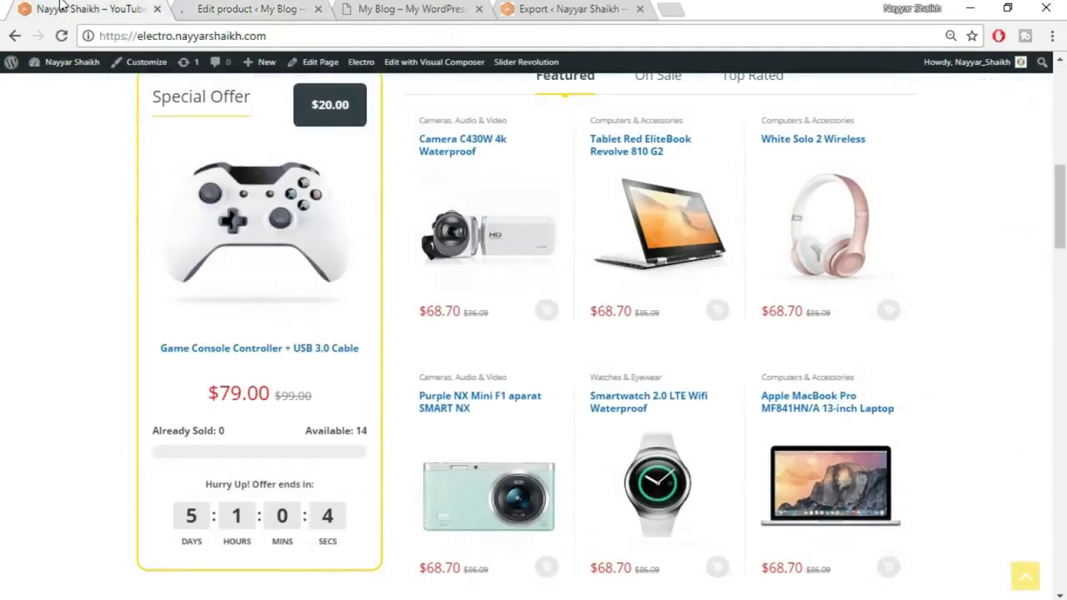
click(433, 8)
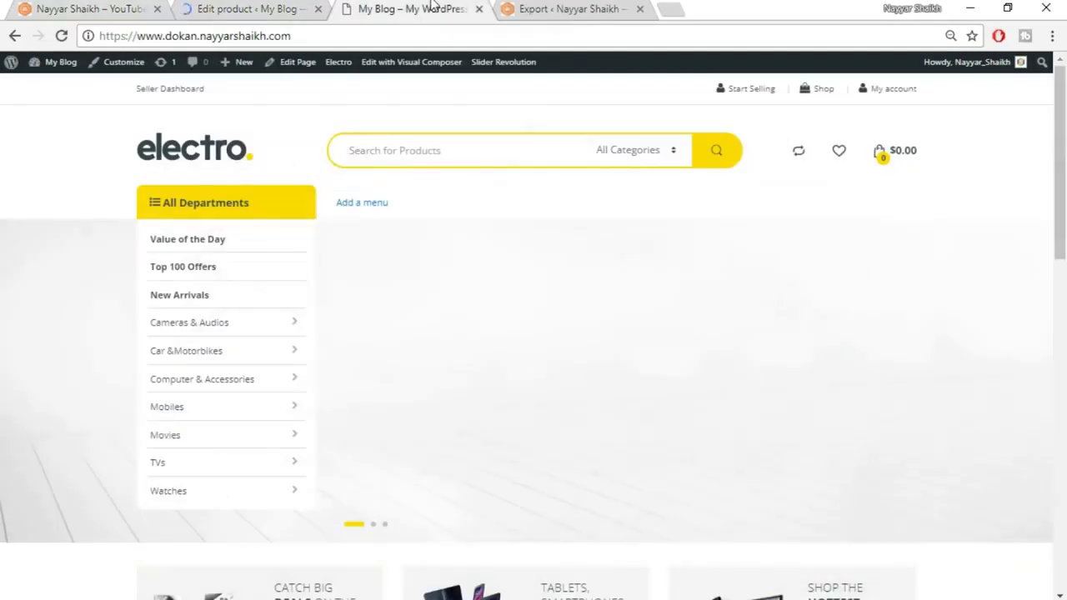
scroll(553, 248, down, 1)
scroll(553, 247, up, 1)
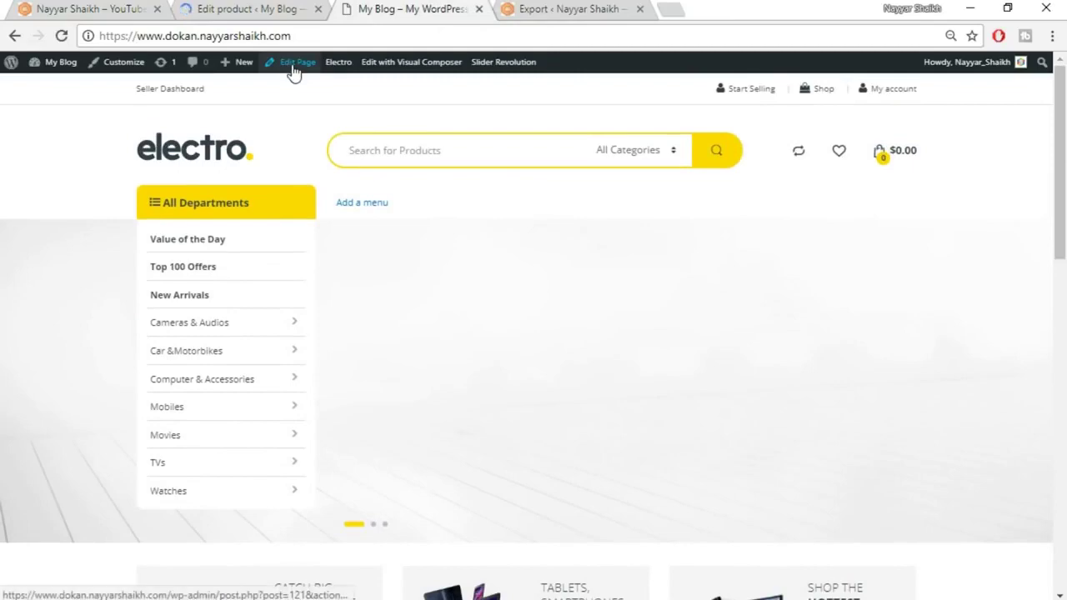
middle_click(293, 72)
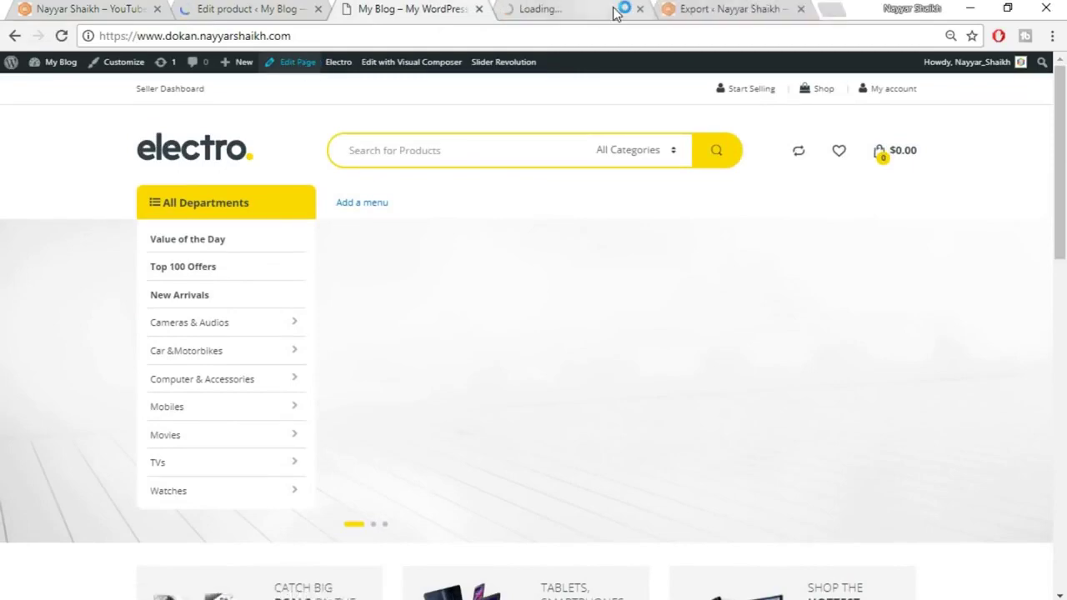
click(616, 13)
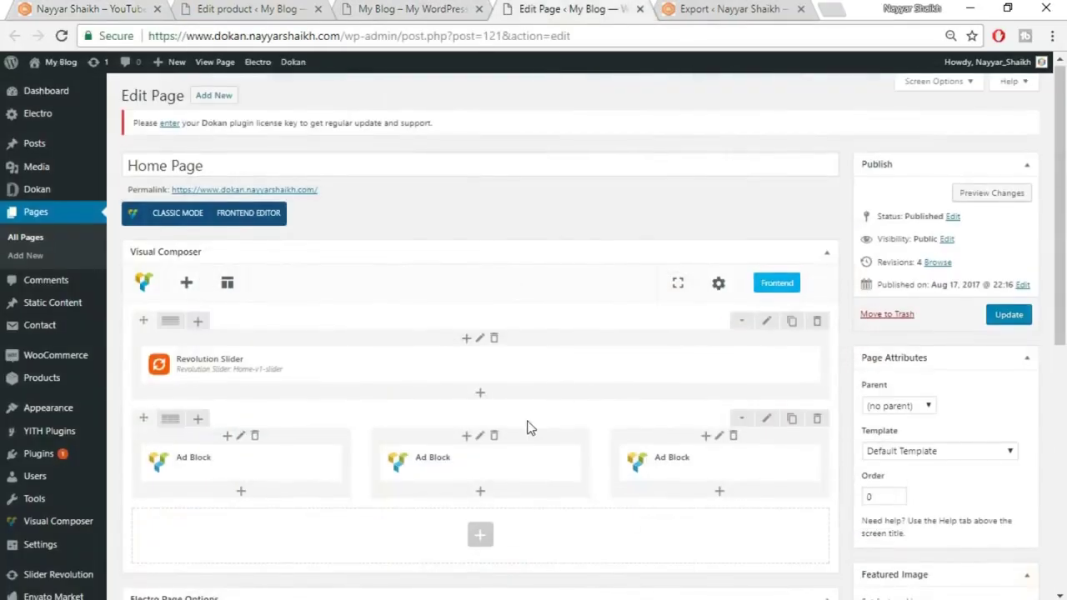
scroll(468, 367, down, 3)
Search 'ele' and add an Electro Onsale Product element below the ad blocks.
click(479, 332)
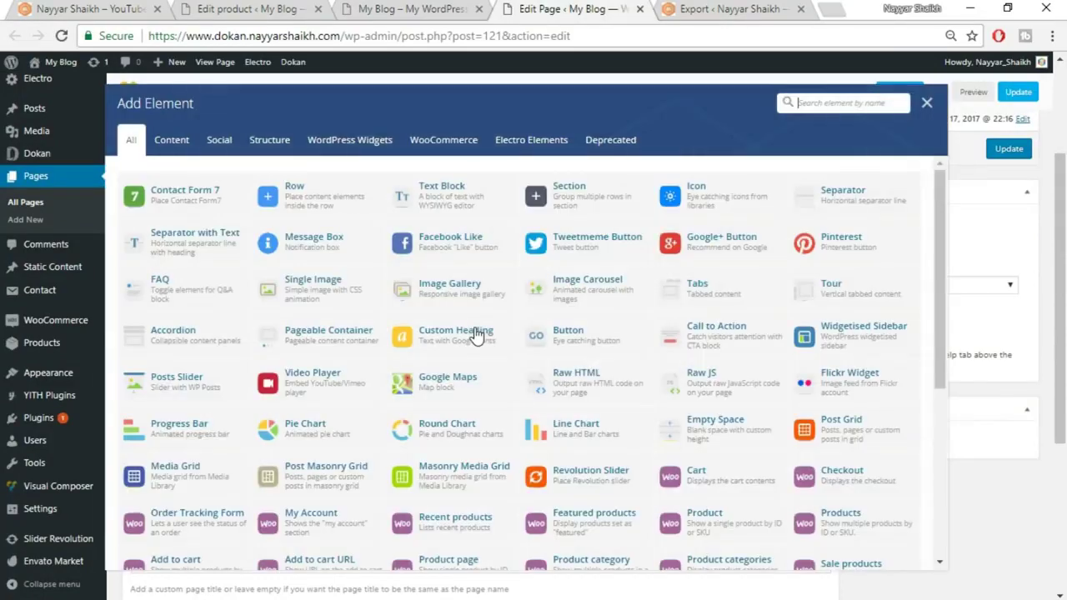
text(ele)
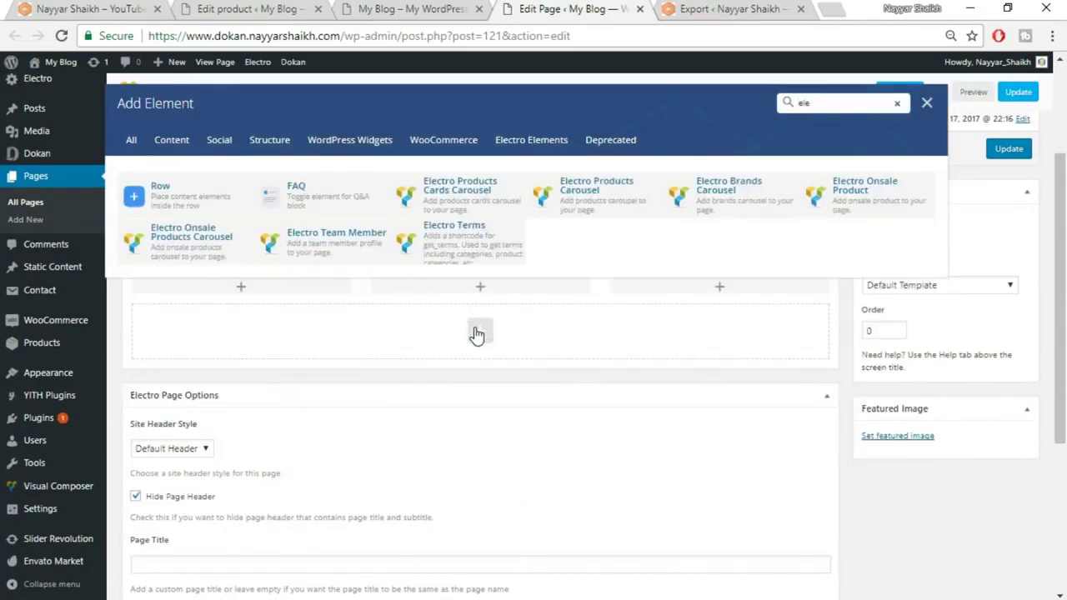
click(898, 196)
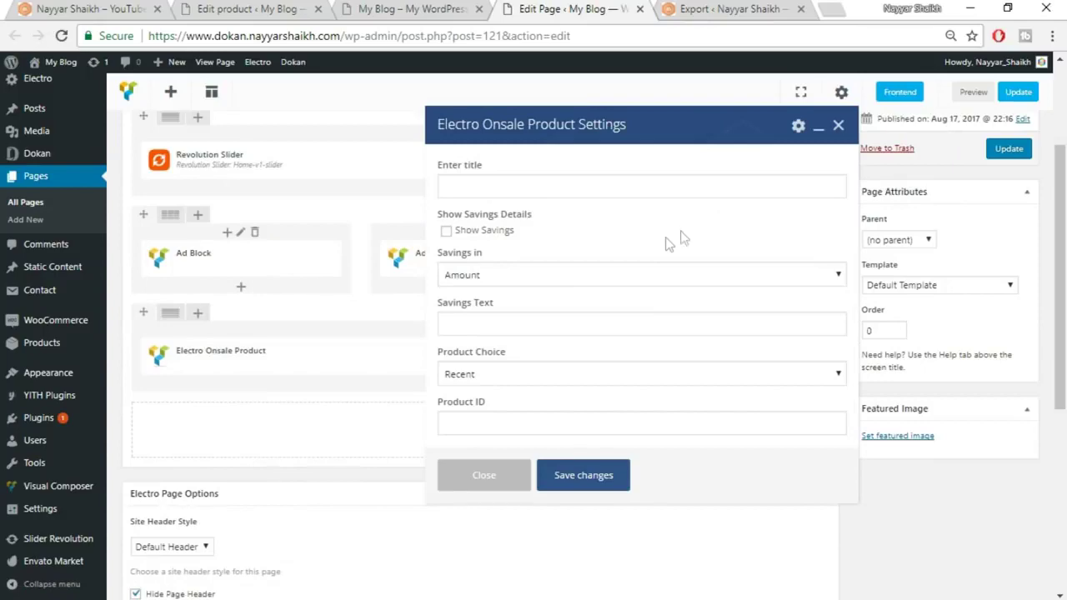
click(92, 8)
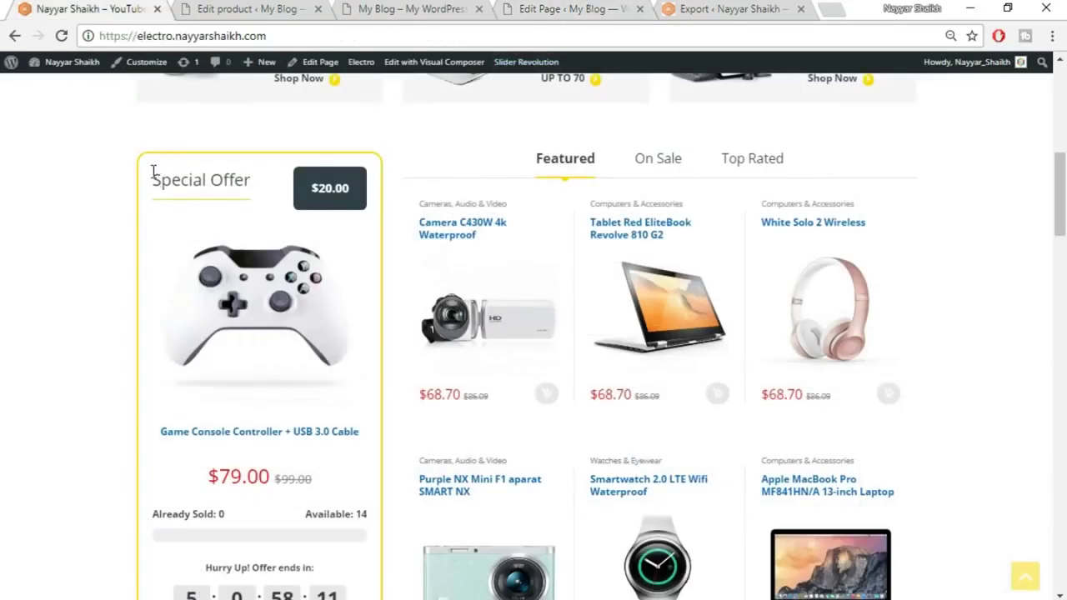
drag(153, 175, 286, 178)
key(ctrl+c)
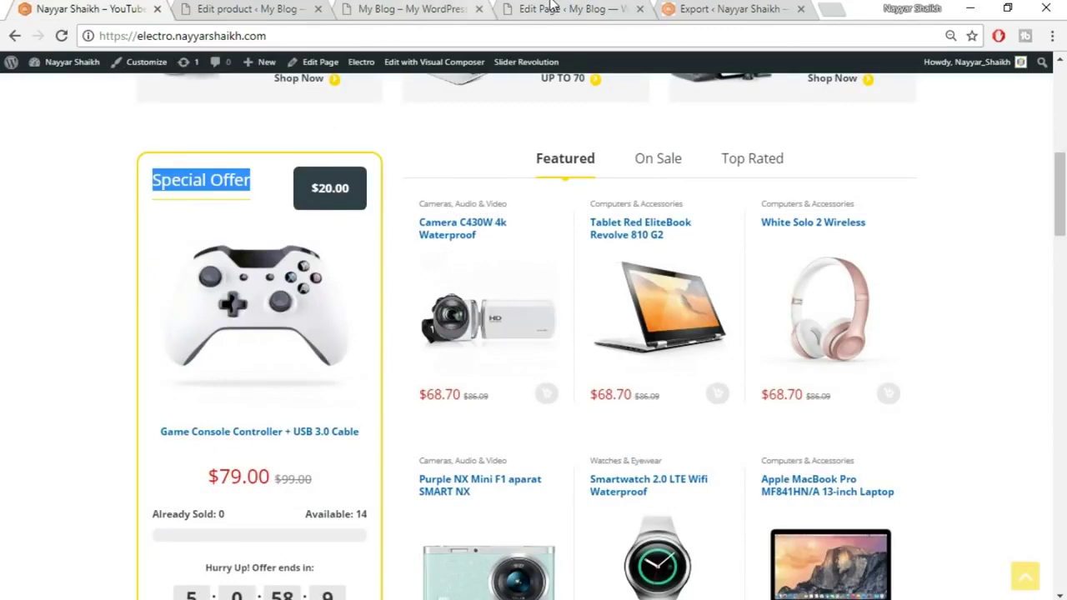
click(550, 9)
click(522, 184)
key(ctrl+v)
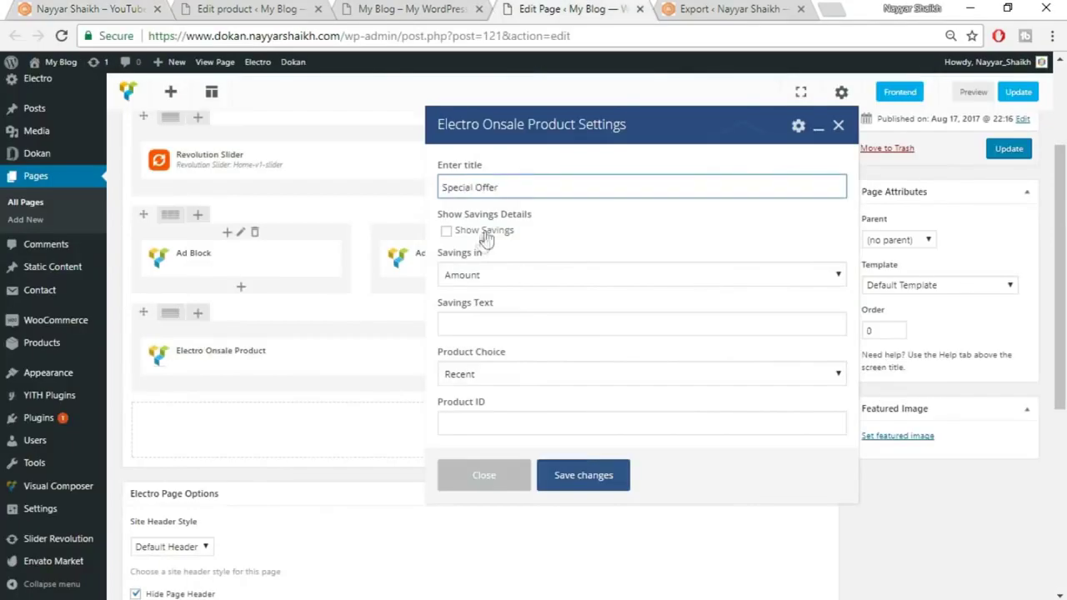
click(447, 231)
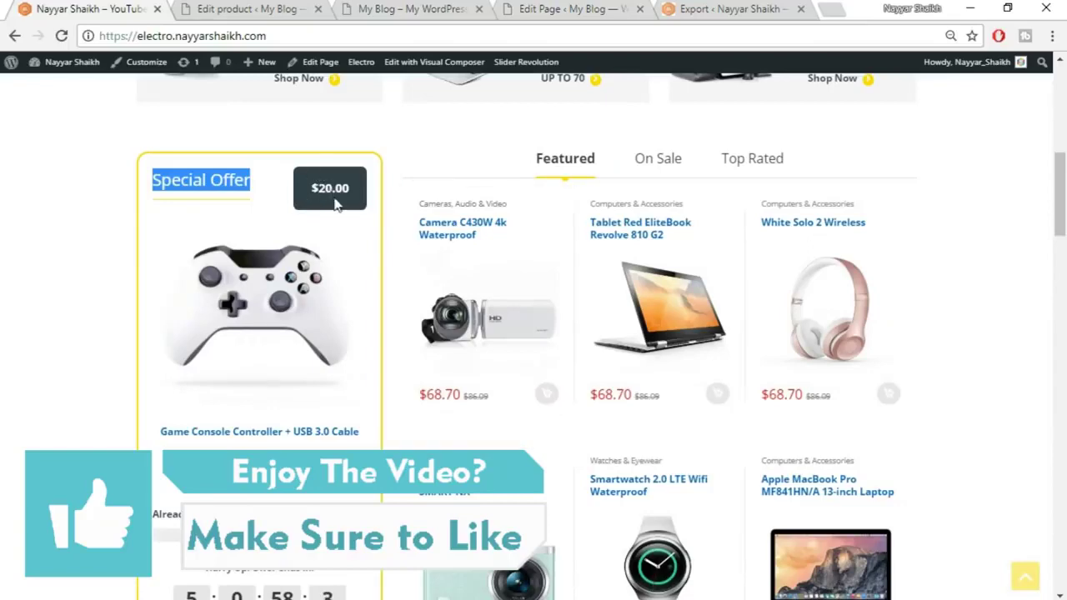
click(521, 10)
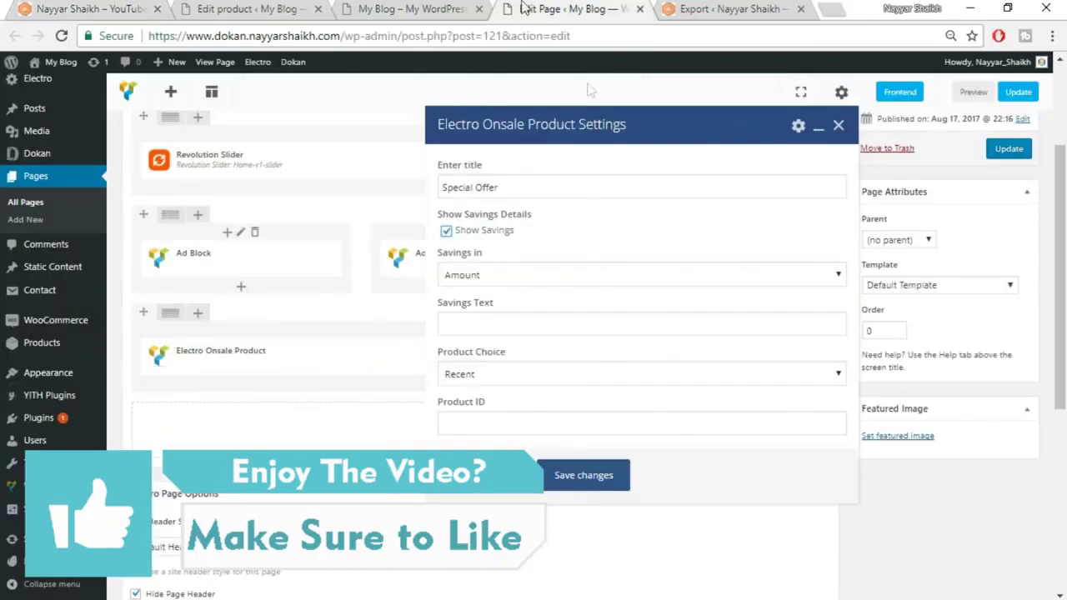
scroll(548, 325, down, 1)
click(540, 324)
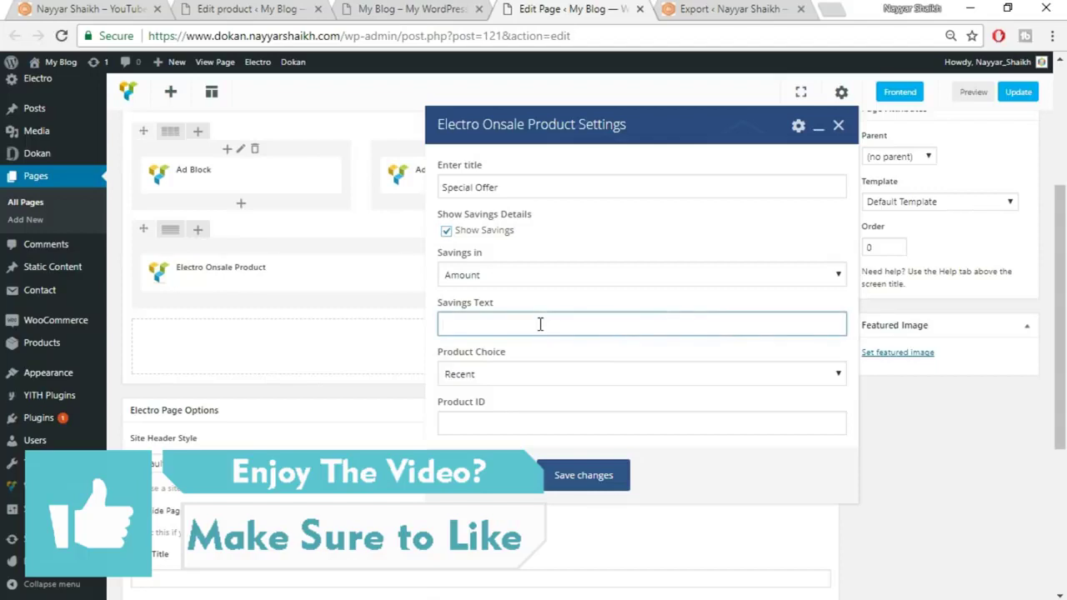
click(514, 375)
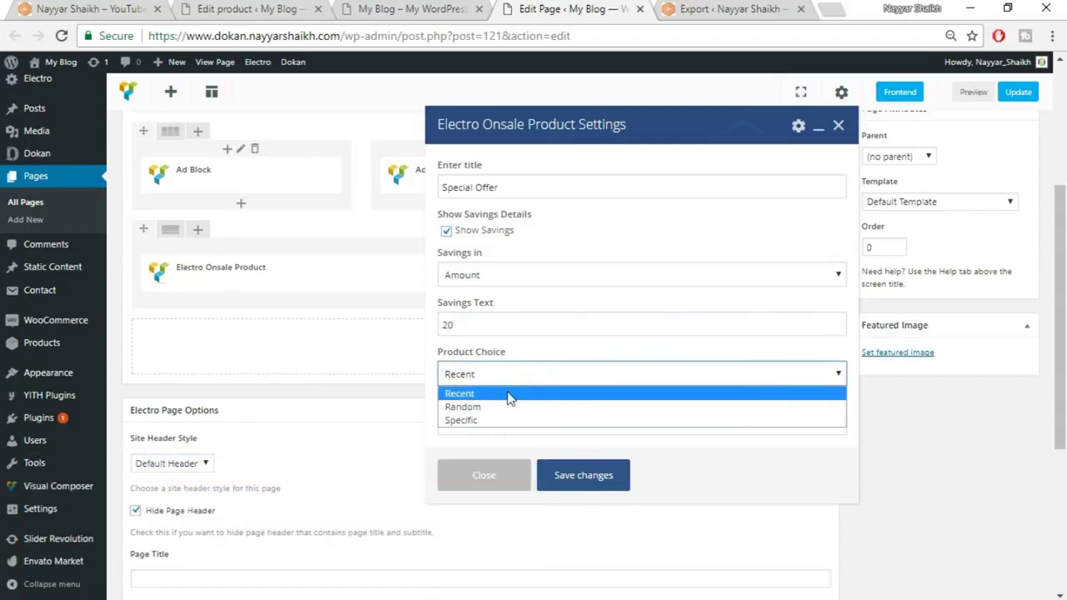
click(492, 419)
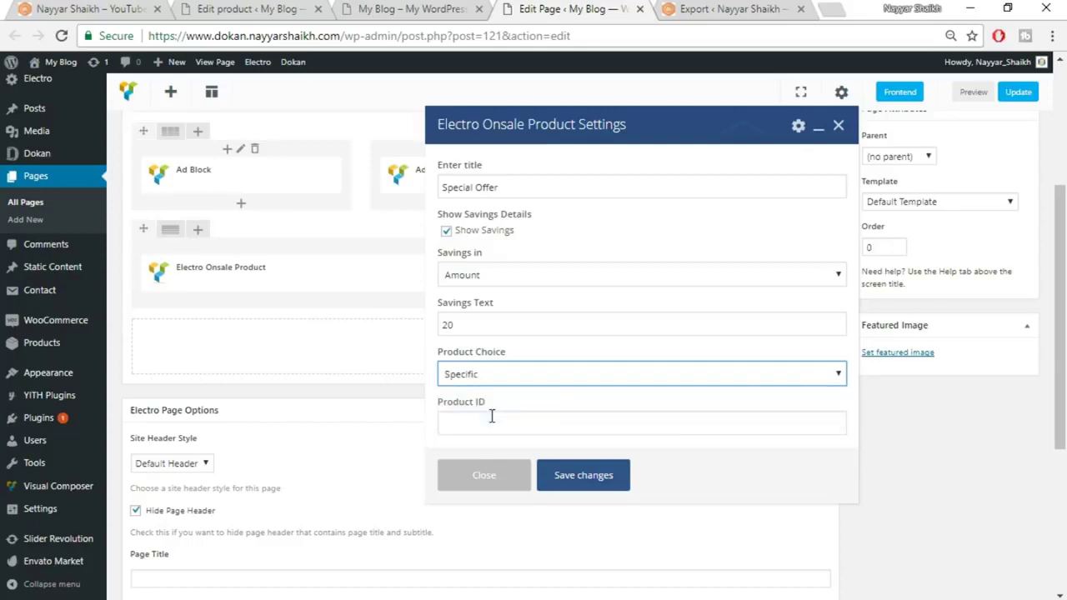
scroll(531, 407, up, 1)
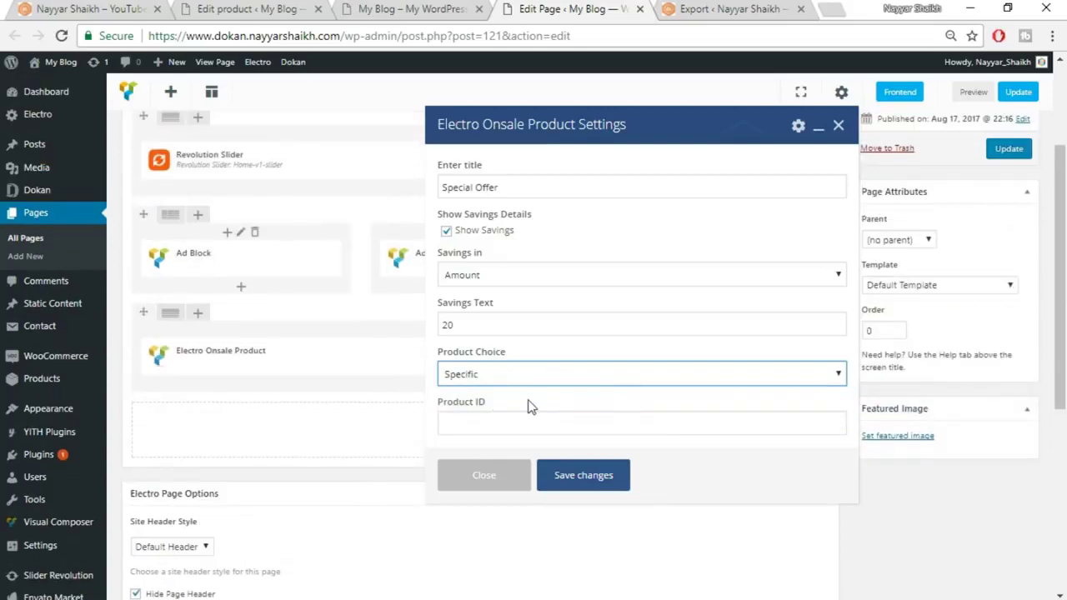
click(246, 8)
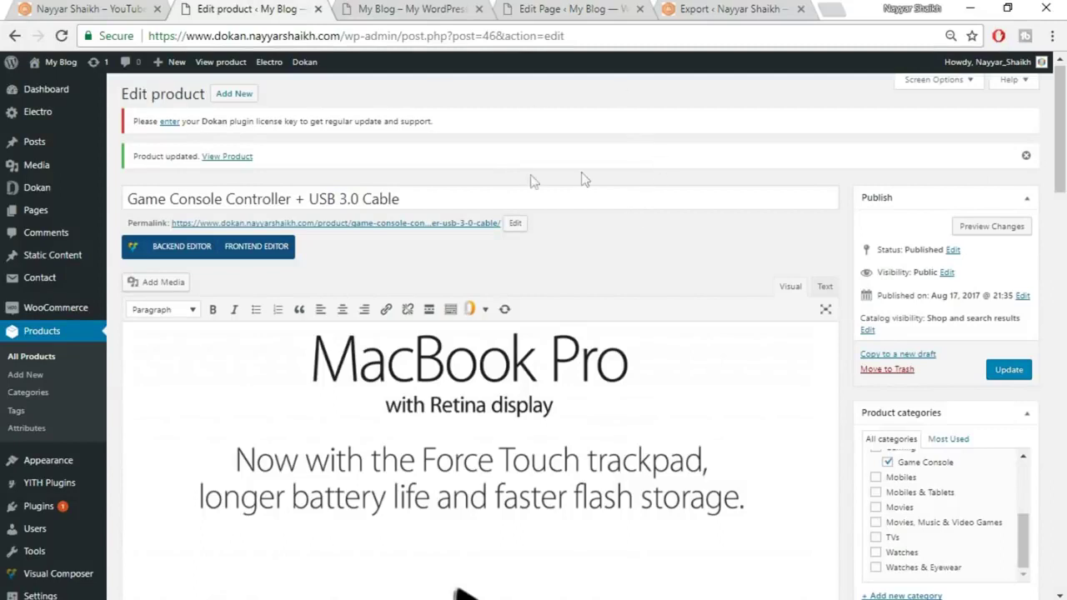
drag(484, 41, 504, 31)
click(563, 7)
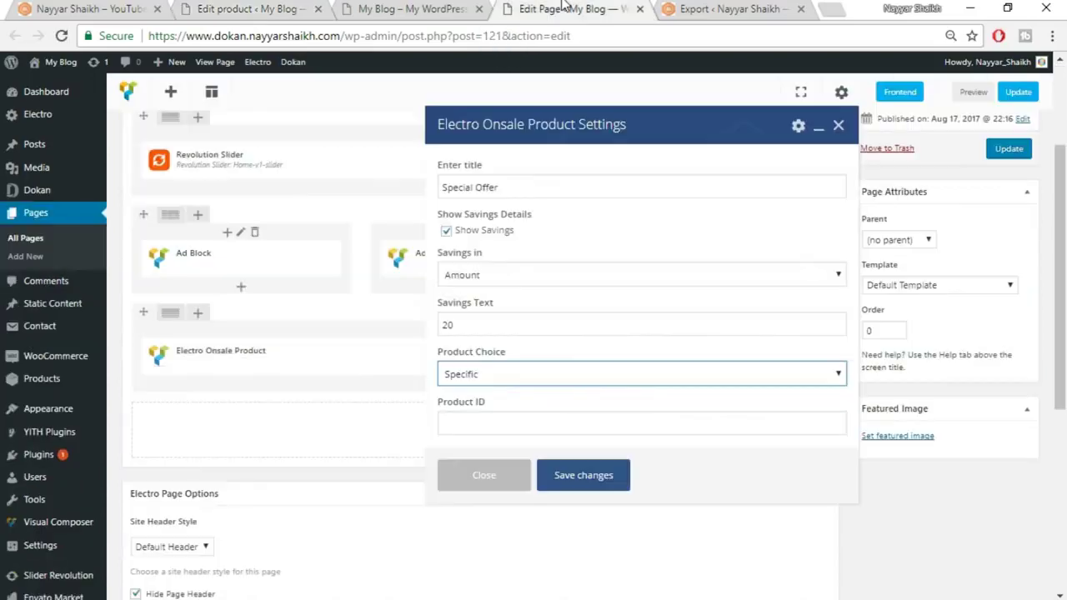
click(576, 422)
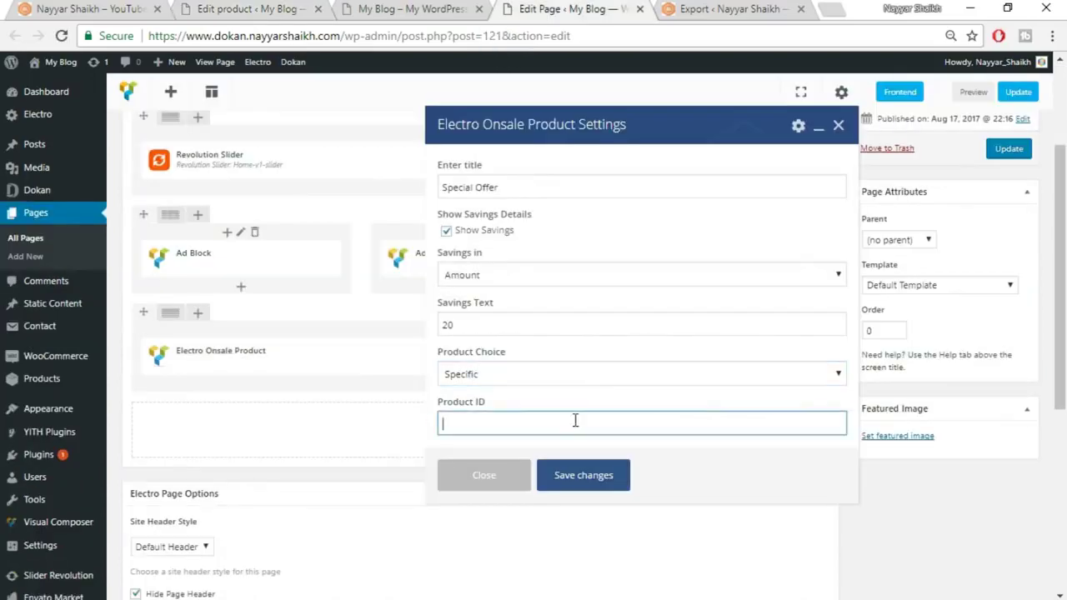
click(583, 476)
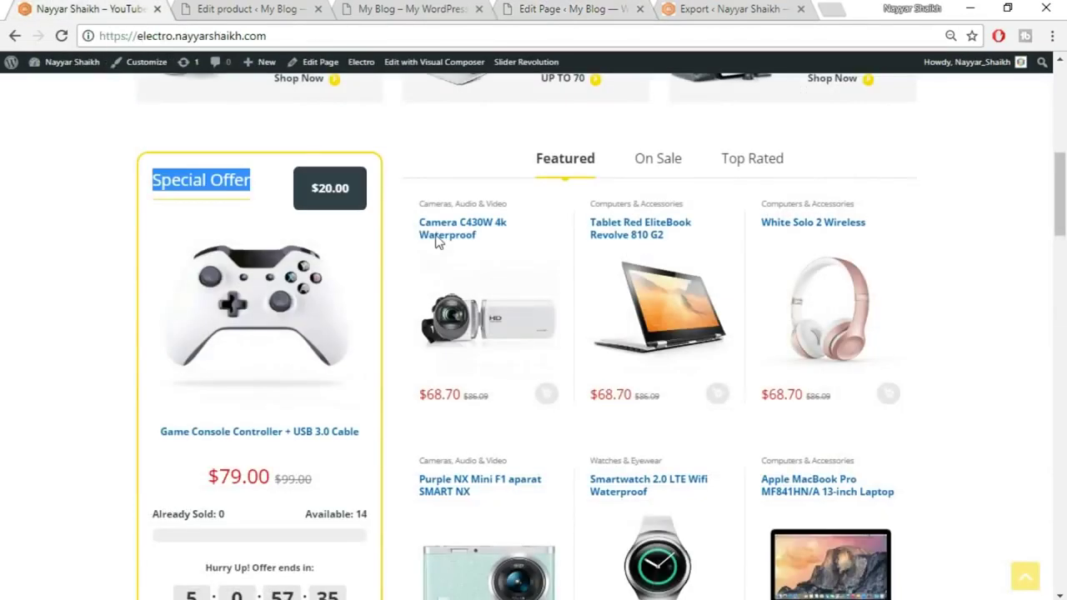
click(961, 189)
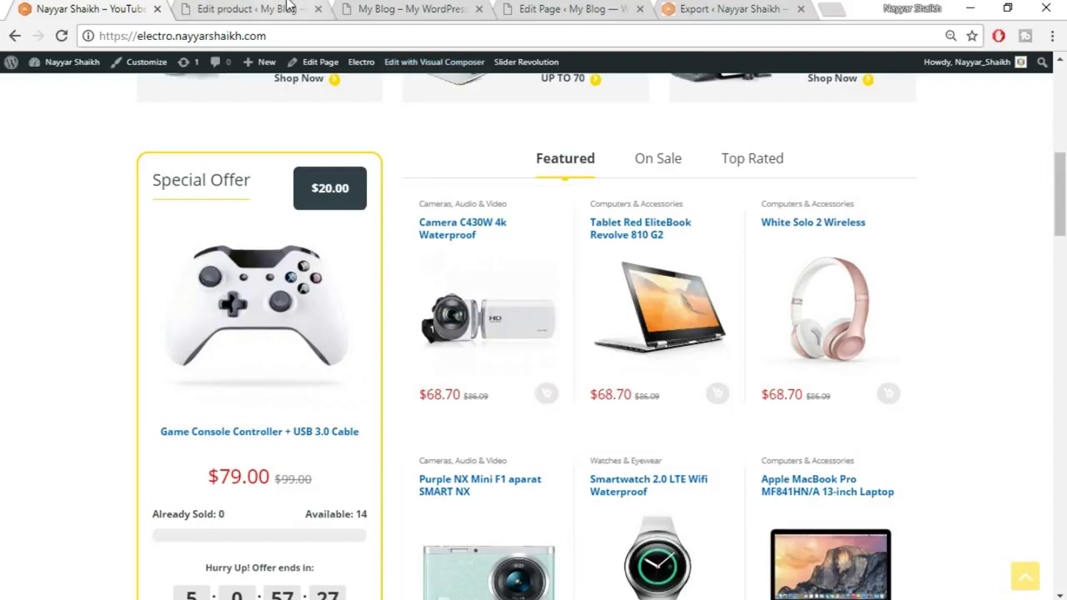
Give the Special Offer row a custom 1/3 + 2/3 column layout.
click(250, 8)
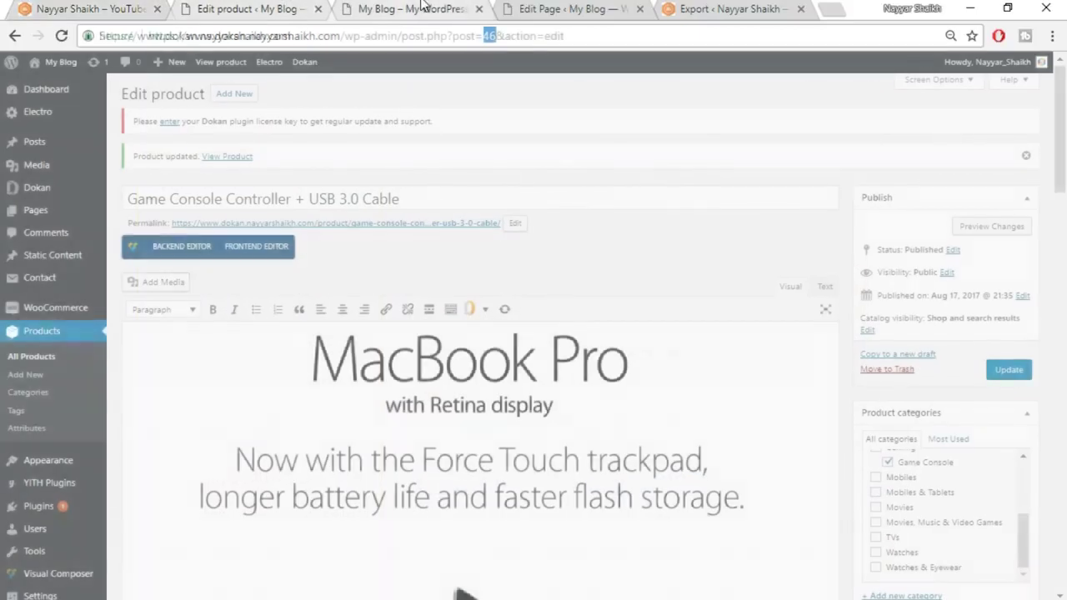
click(421, 8)
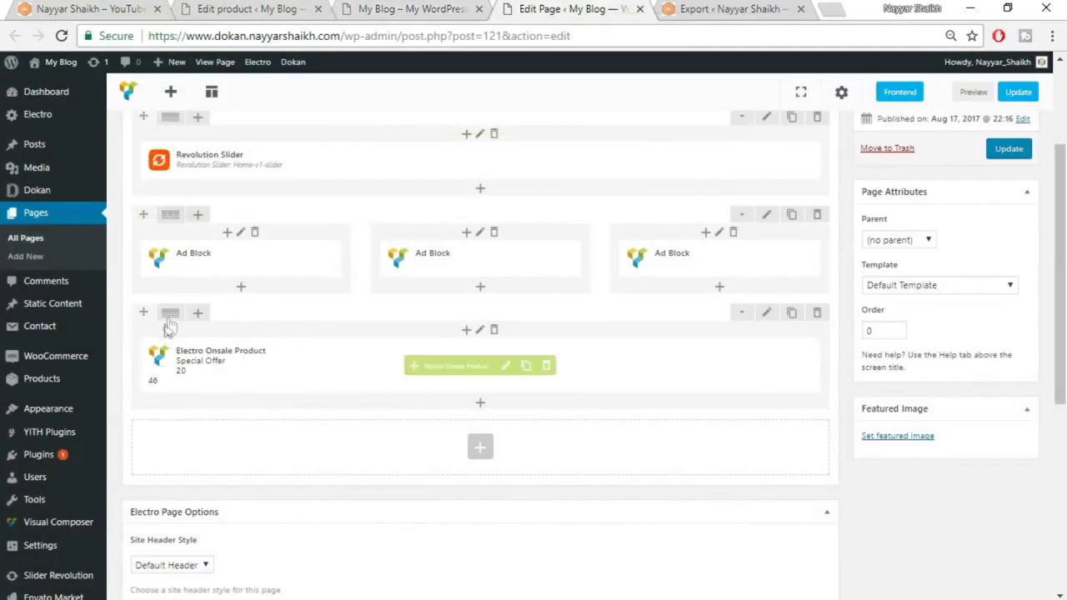
mouse_move(167, 321)
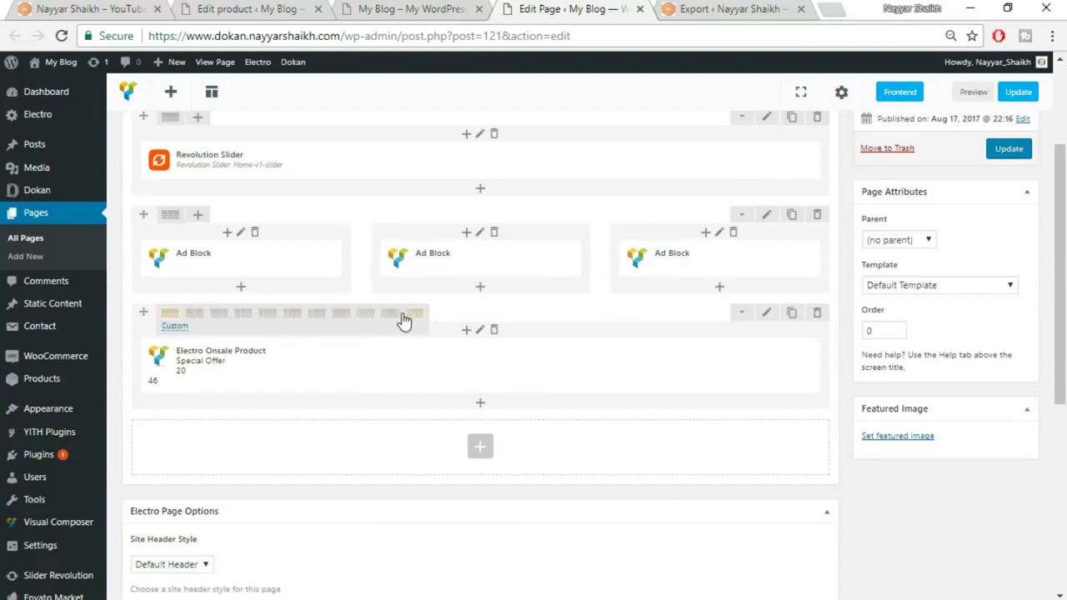
click(172, 329)
click(565, 243)
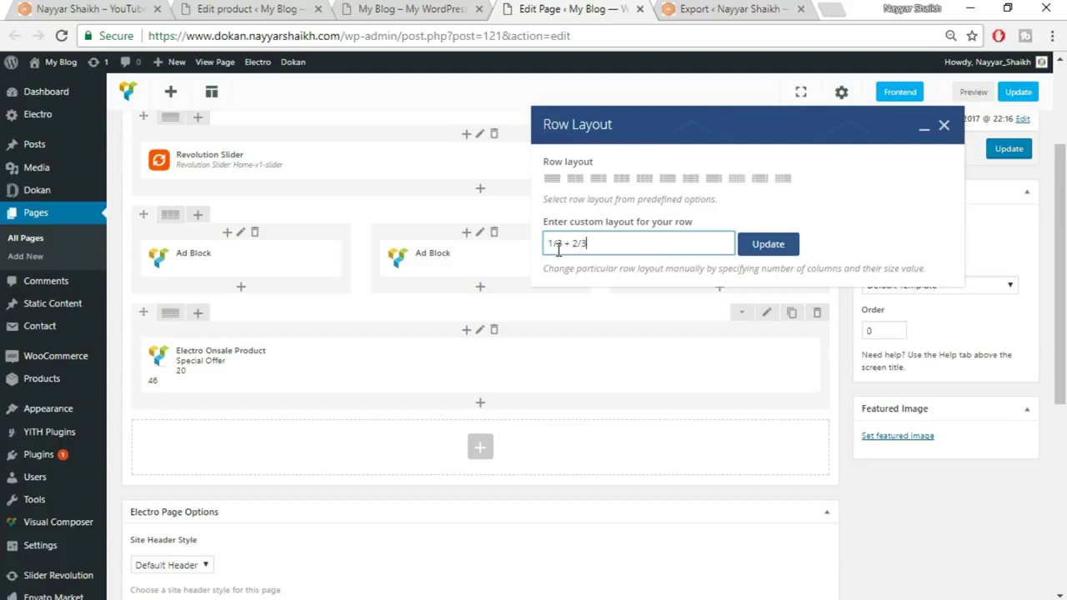
click(767, 246)
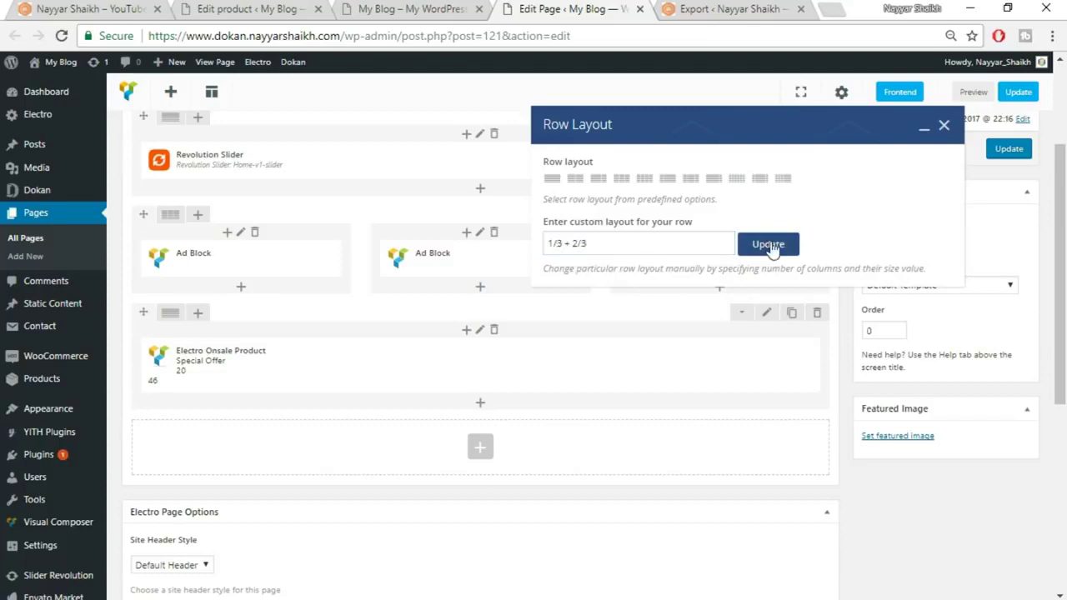
click(945, 126)
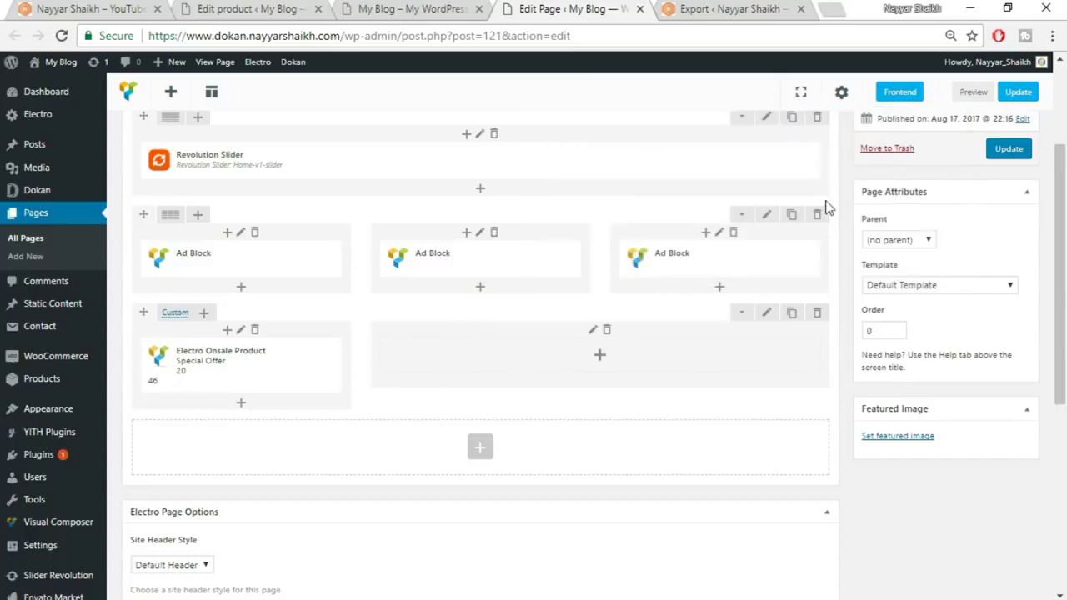
click(601, 357)
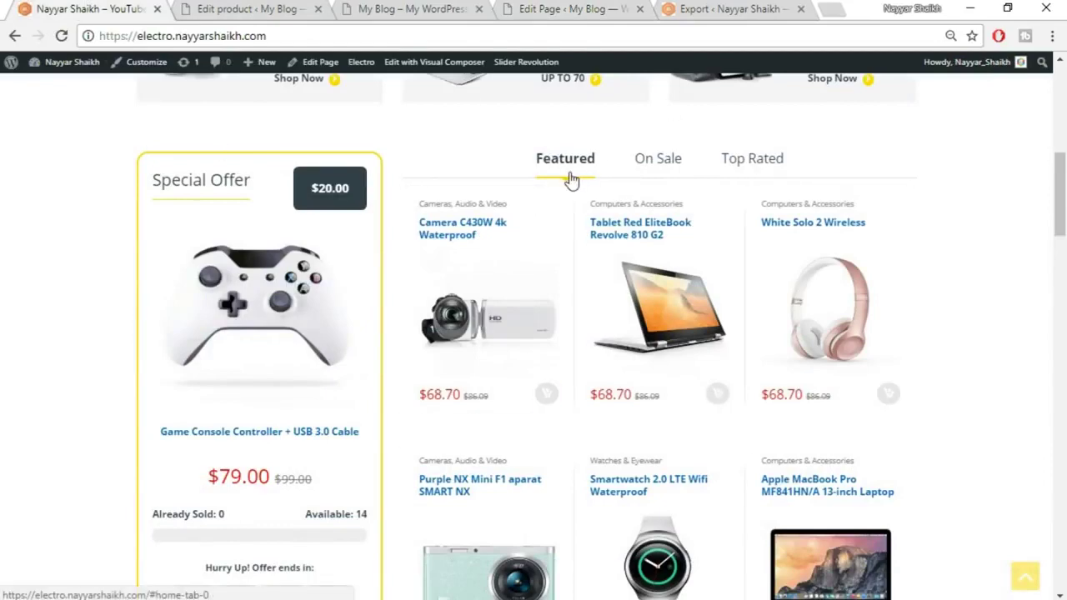
Add a Product Tabs element to the wide column, with Featured Products as the first tab.
click(574, 8)
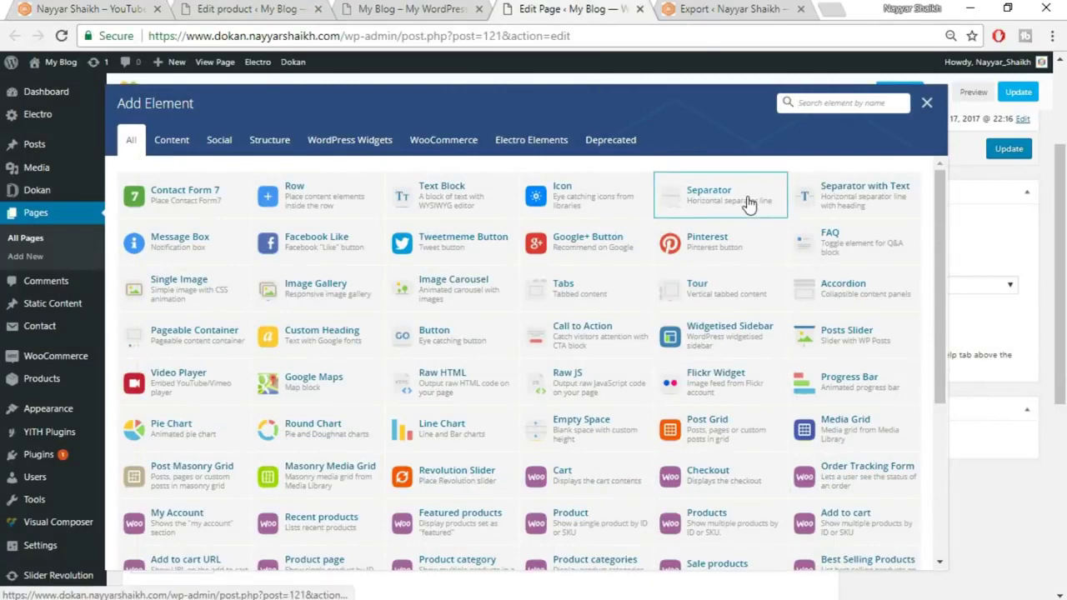
text(pro)
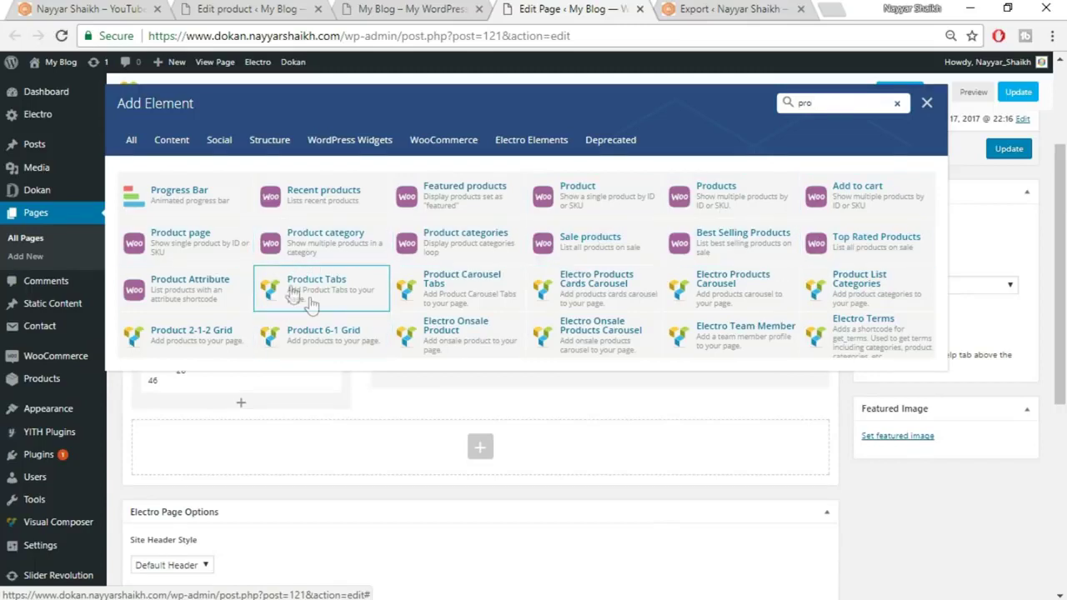
click(346, 293)
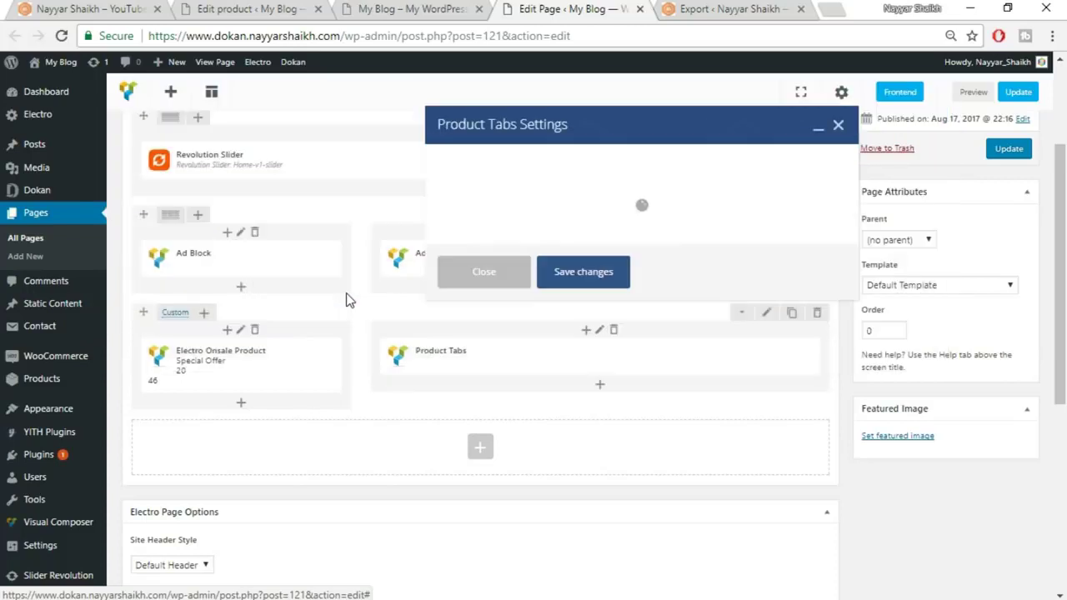
click(533, 188)
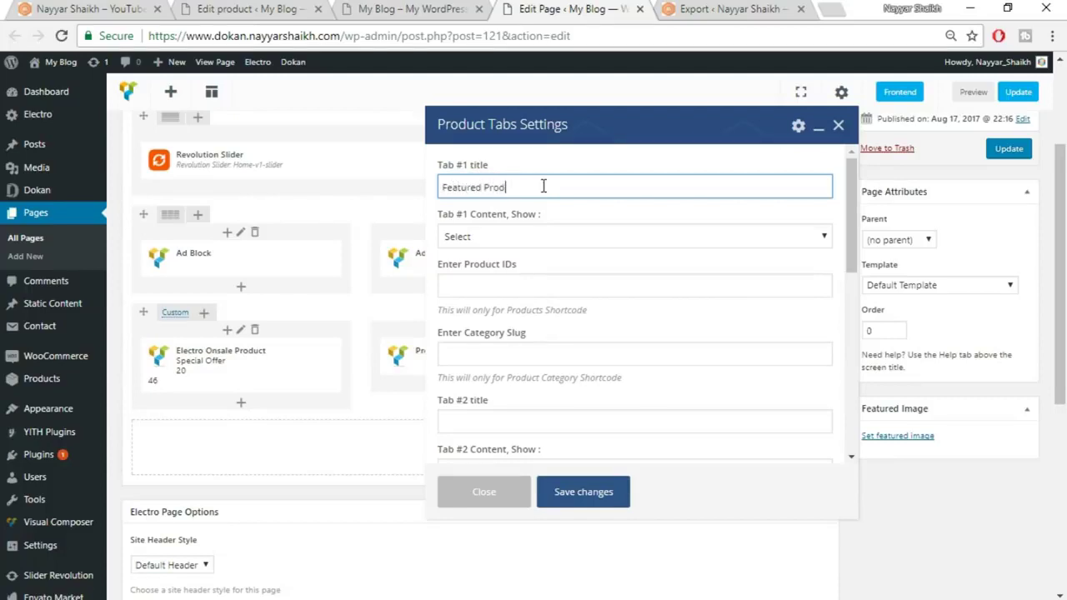
click(557, 240)
click(528, 270)
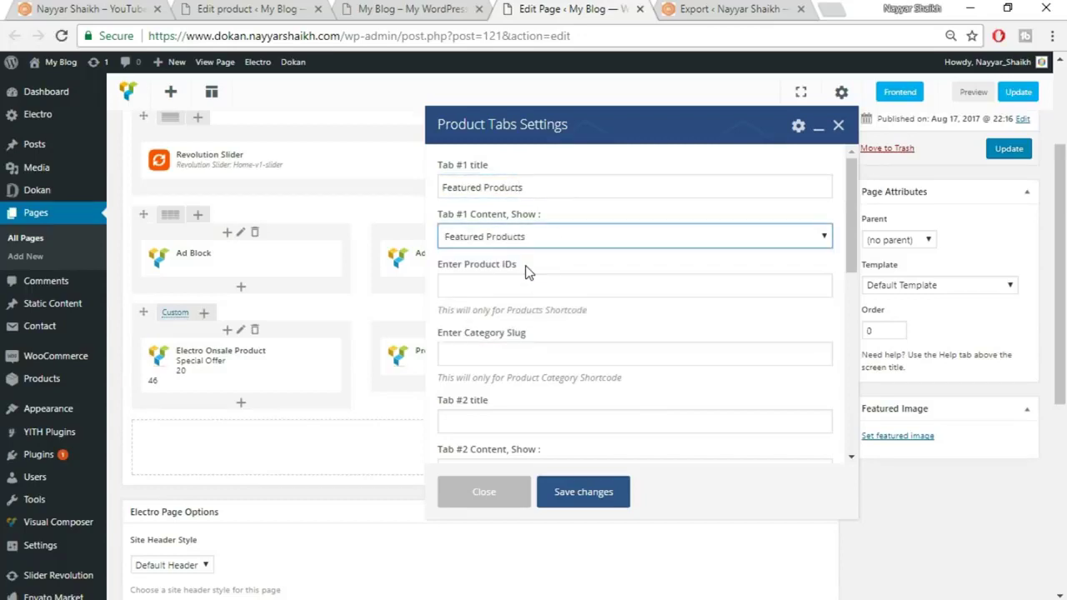
scroll(682, 323, down, 3)
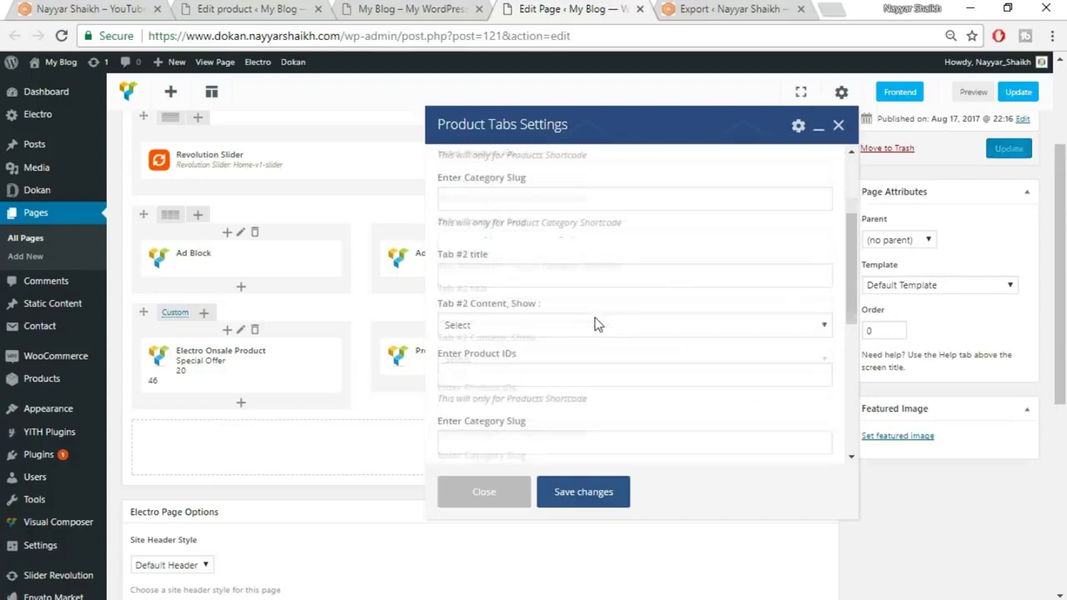
Set the second tab to 'On Sale', showing On Sale Products.
click(477, 252)
click(104, 6)
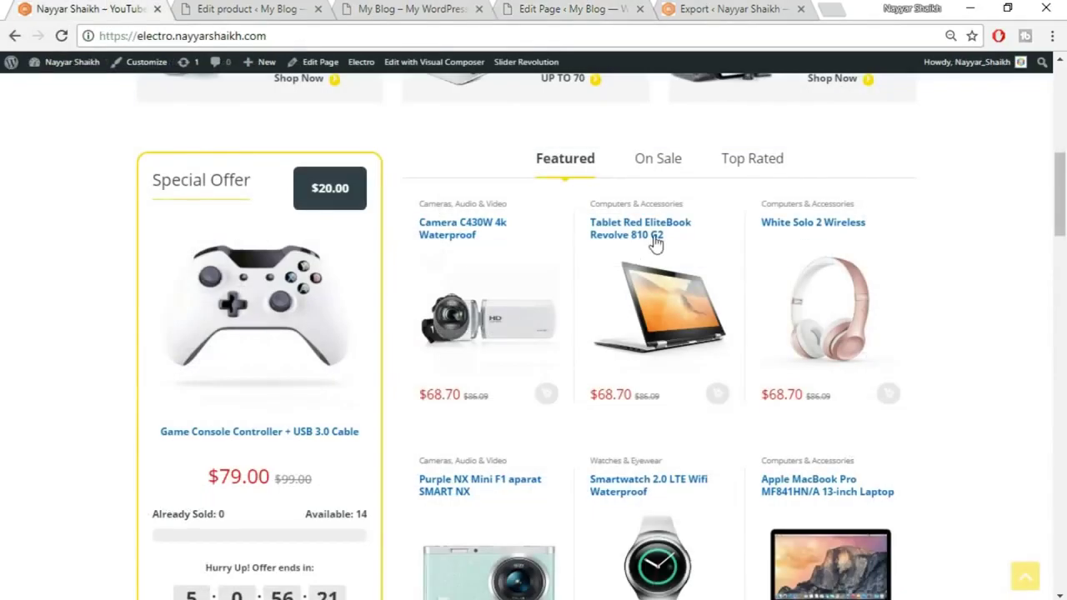
drag(697, 158, 636, 158)
key(ctrl+c)
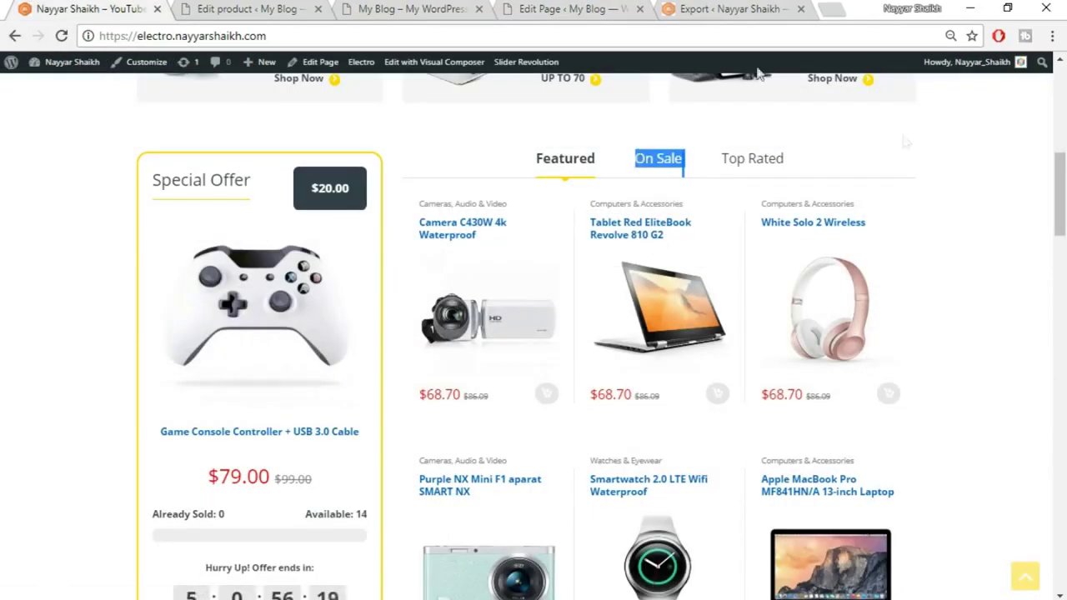
key(ctrl+4)
key(ctrl+v)
click(551, 303)
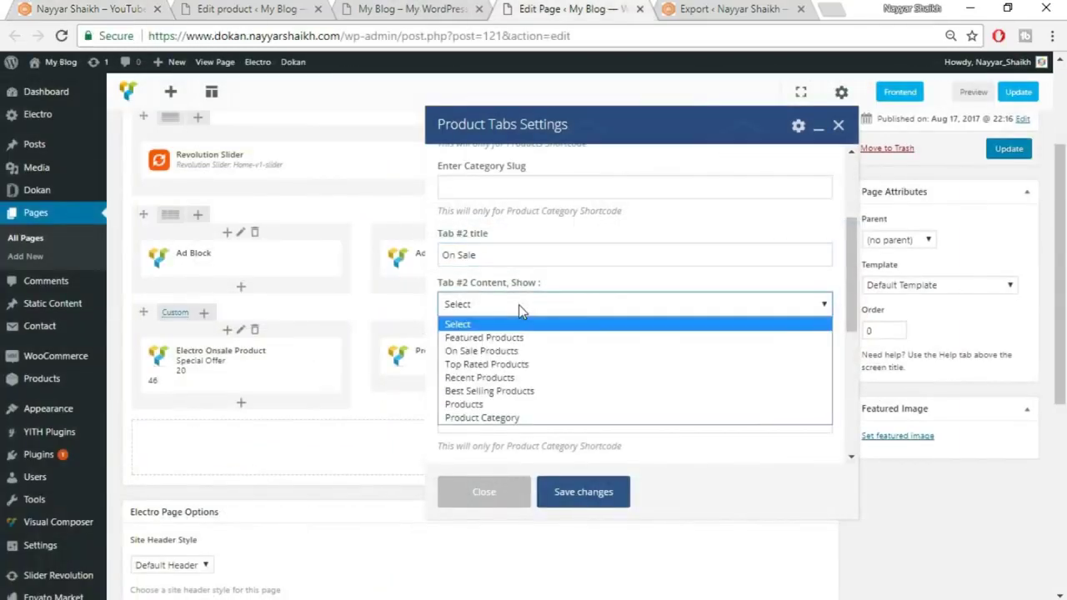
click(521, 351)
Set the third tab to 'Top Rated', showing Top Rated Products, and save the tab settings.
click(127, 9)
drag(834, 158, 722, 159)
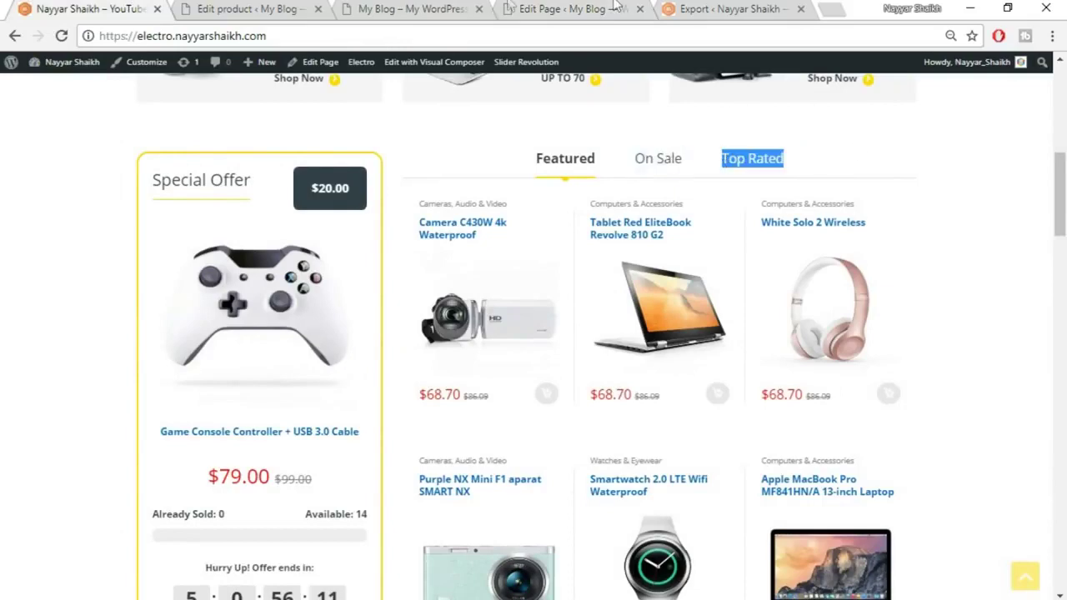
key(ctrl+3)
click(557, 6)
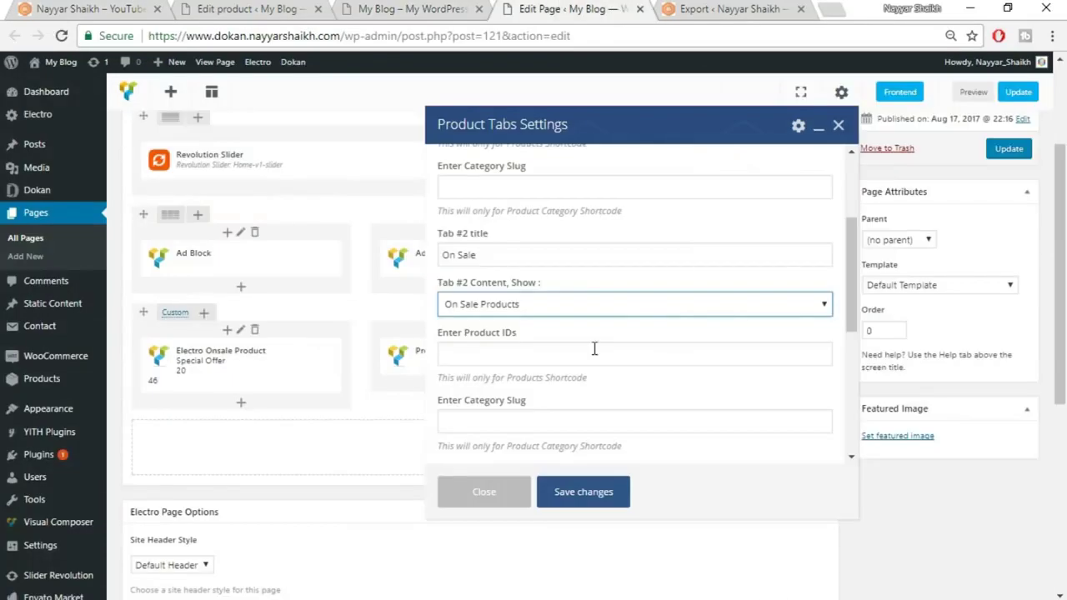
scroll(595, 349, down, 4)
click(495, 240)
text(Top Rated)
click(530, 292)
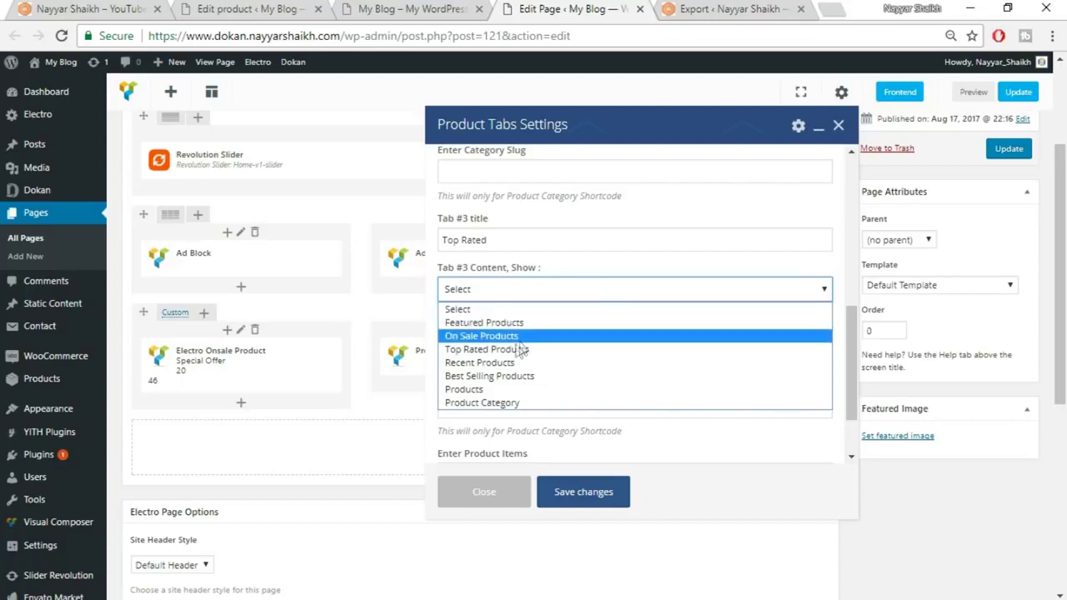
click(517, 350)
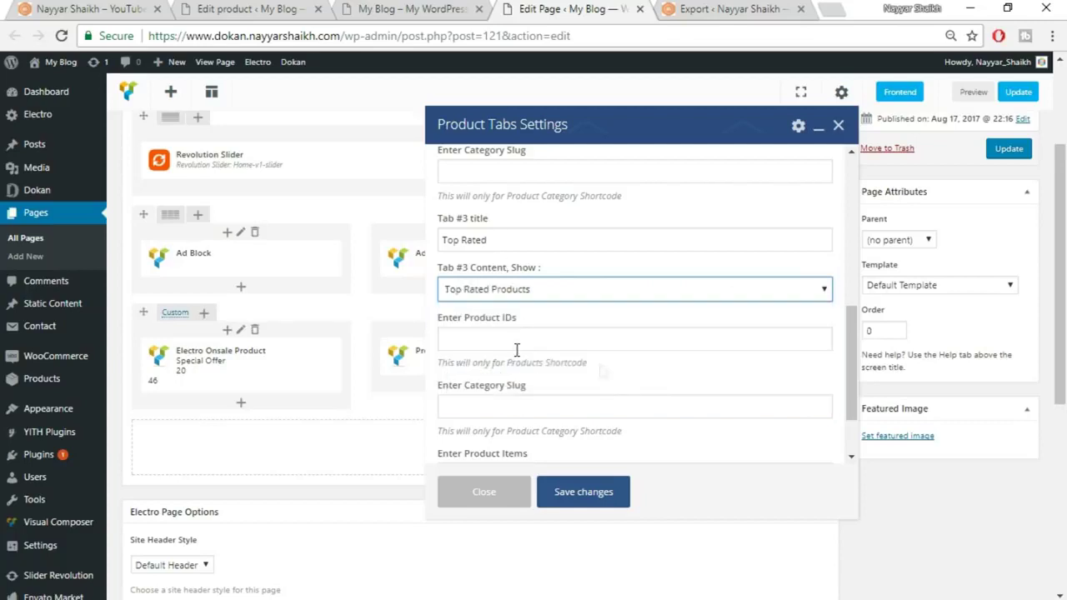
click(606, 491)
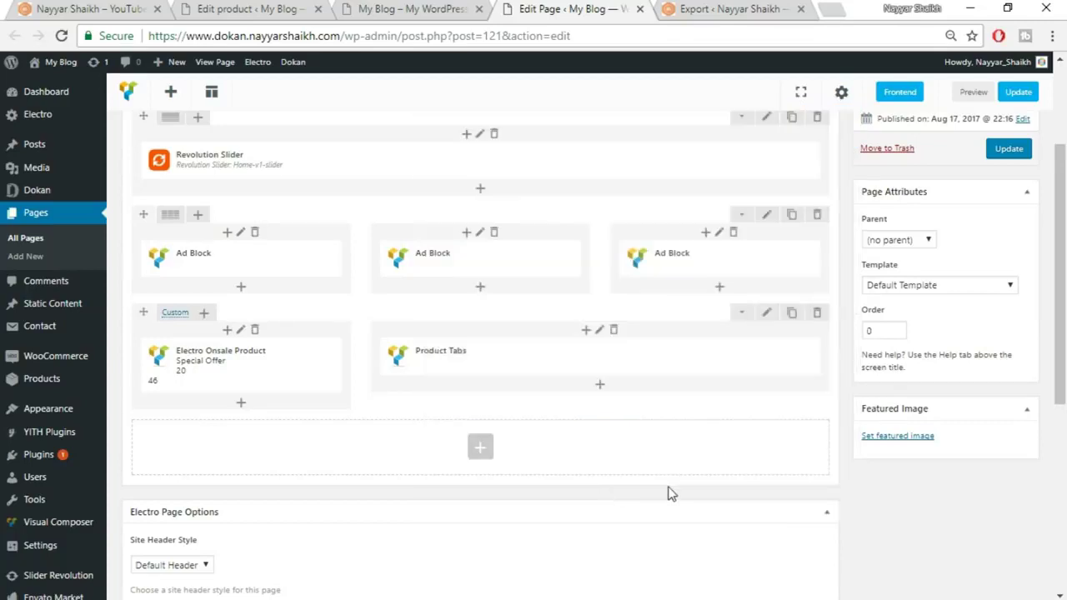
scroll(669, 493, up, 2)
Update the home page and reload the live store's home page.
click(1024, 240)
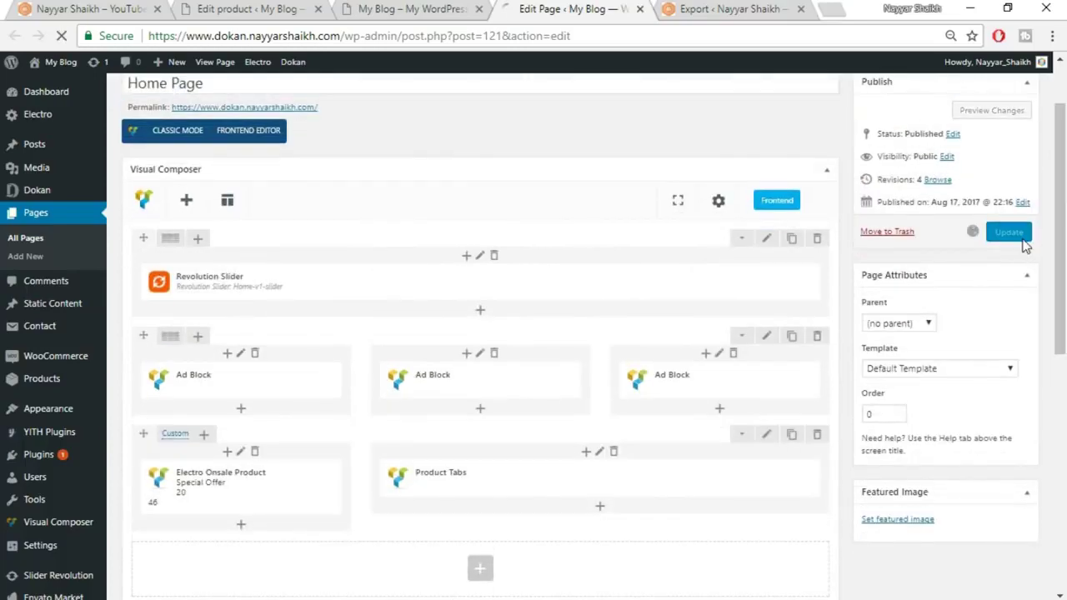
click(455, 7)
click(470, 30)
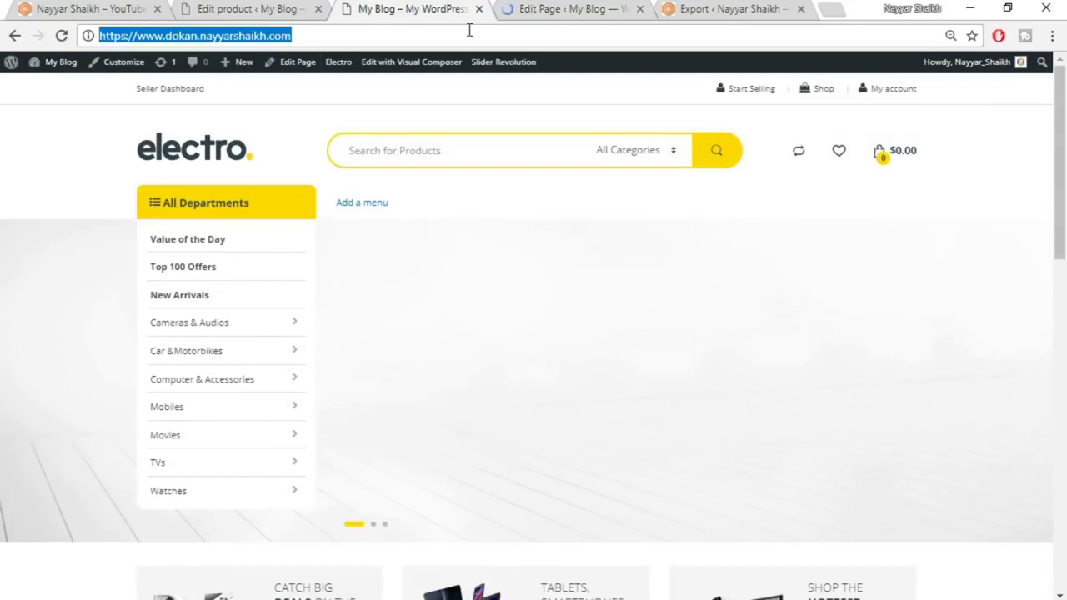
key(Return)
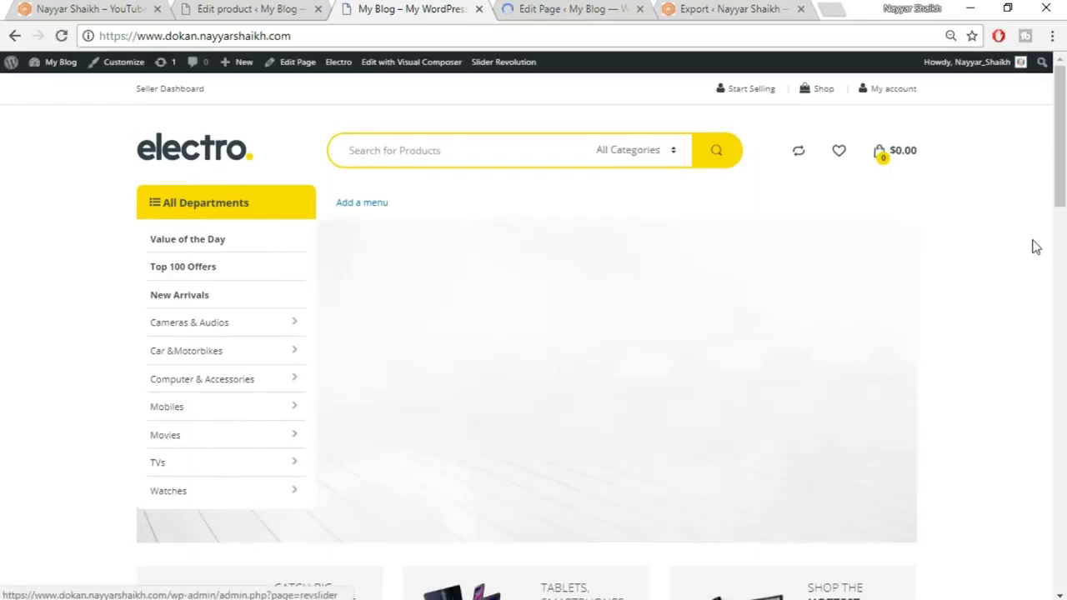
Scroll the live home page to check Special Offer beside the Featured, On Sale and Top Rated tabs.
scroll(1037, 247, down, 7)
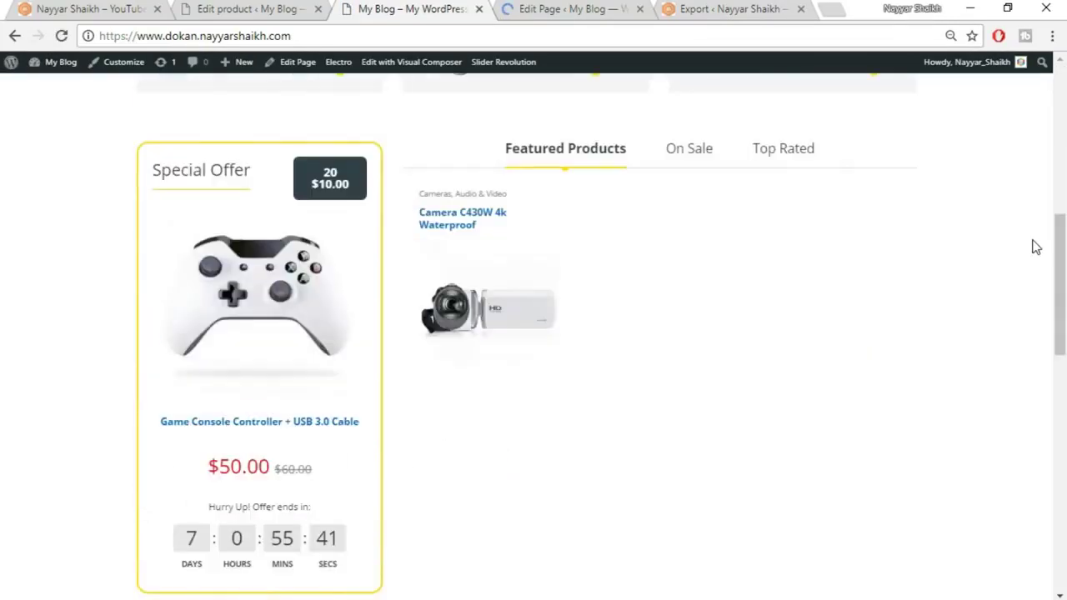
scroll(1036, 247, down, 1)
scroll(188, 305, up, 2)
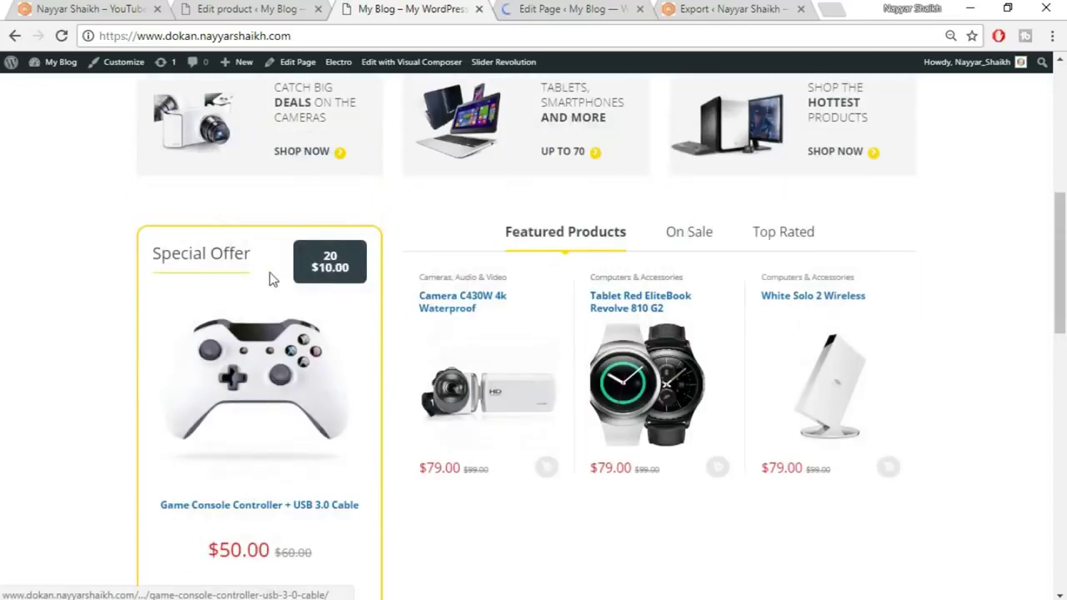
scroll(269, 279, down, 1)
scroll(240, 542, down, 1)
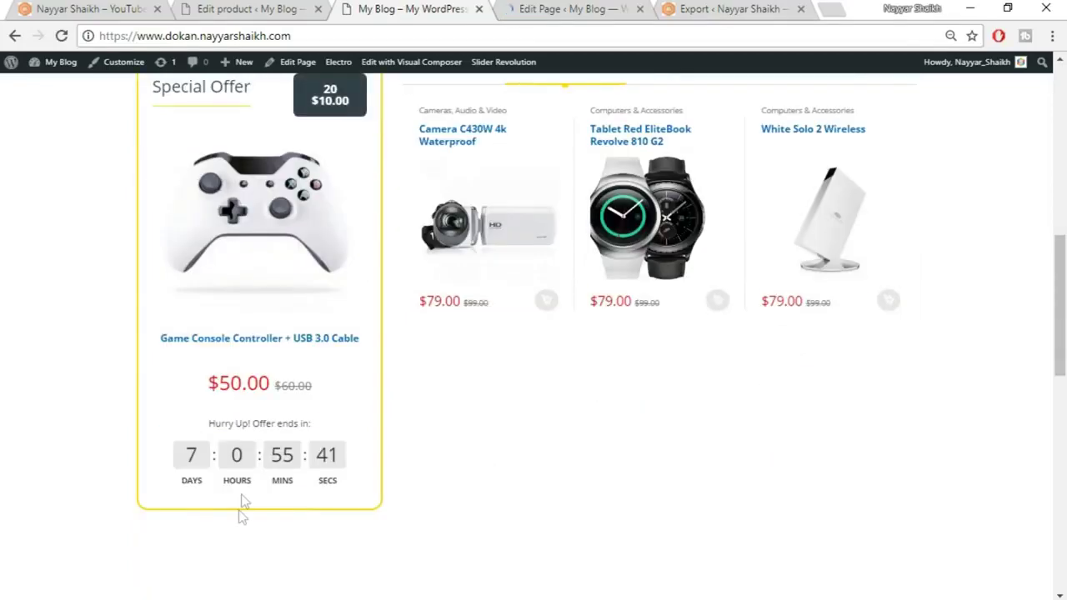
scroll(238, 455, up, 1)
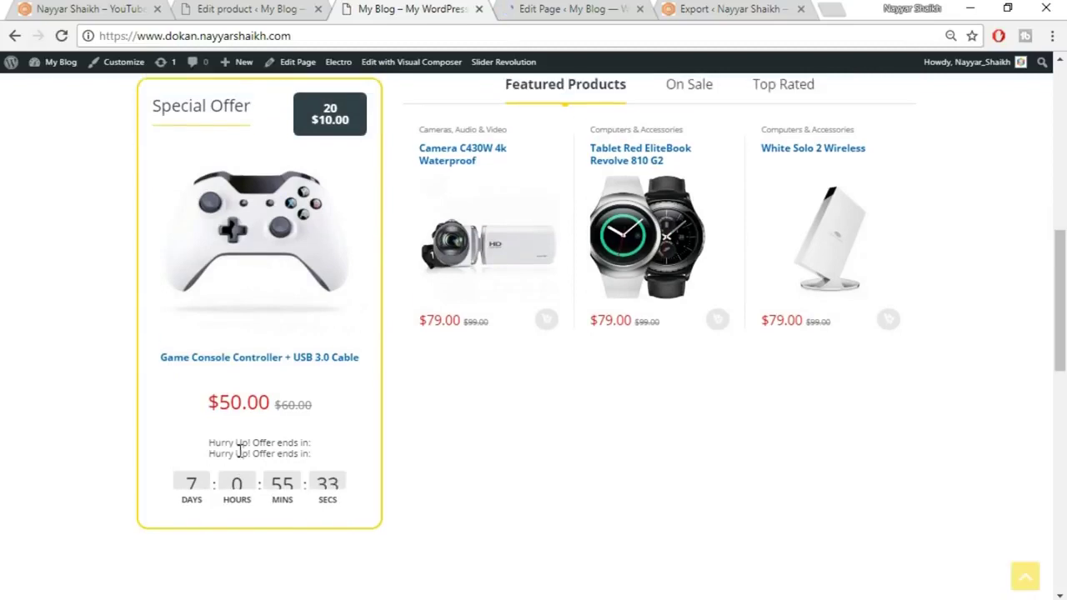
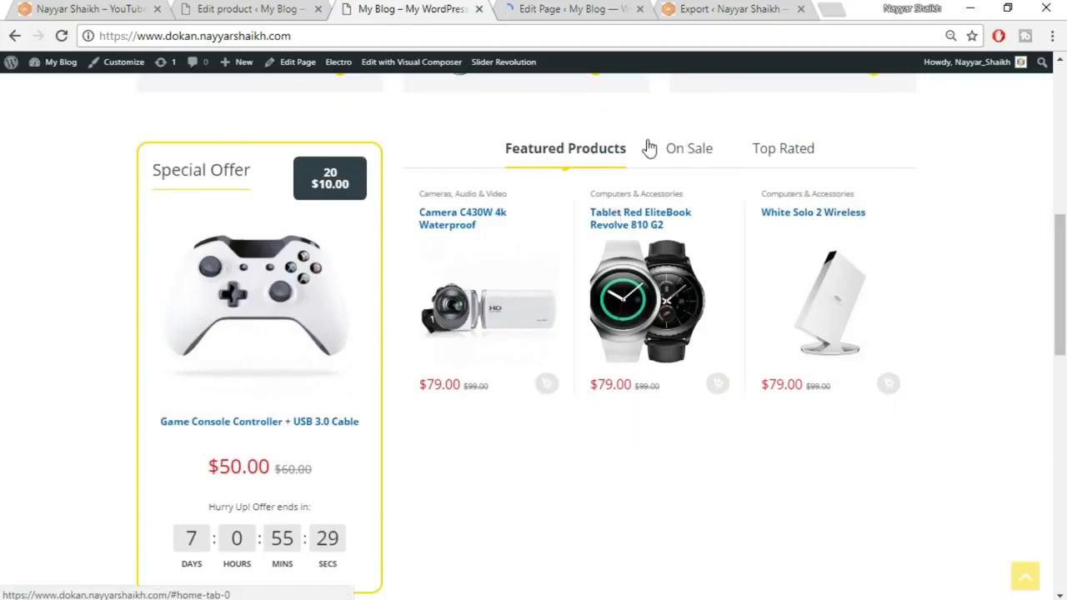
View the Top Rated and Featured Products tabs on the live home page.
click(784, 154)
click(579, 153)
scroll(834, 358, down, 1)
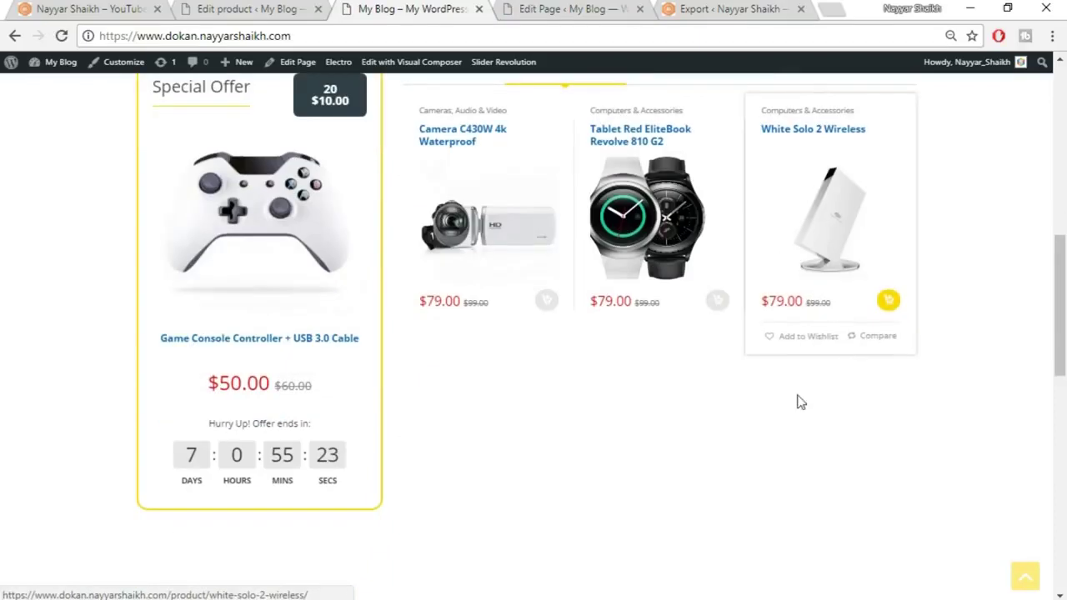
Compare with the Electro demo, then return to the Home Page editor's Product Tabs.
click(99, 9)
scroll(572, 389, down, 2)
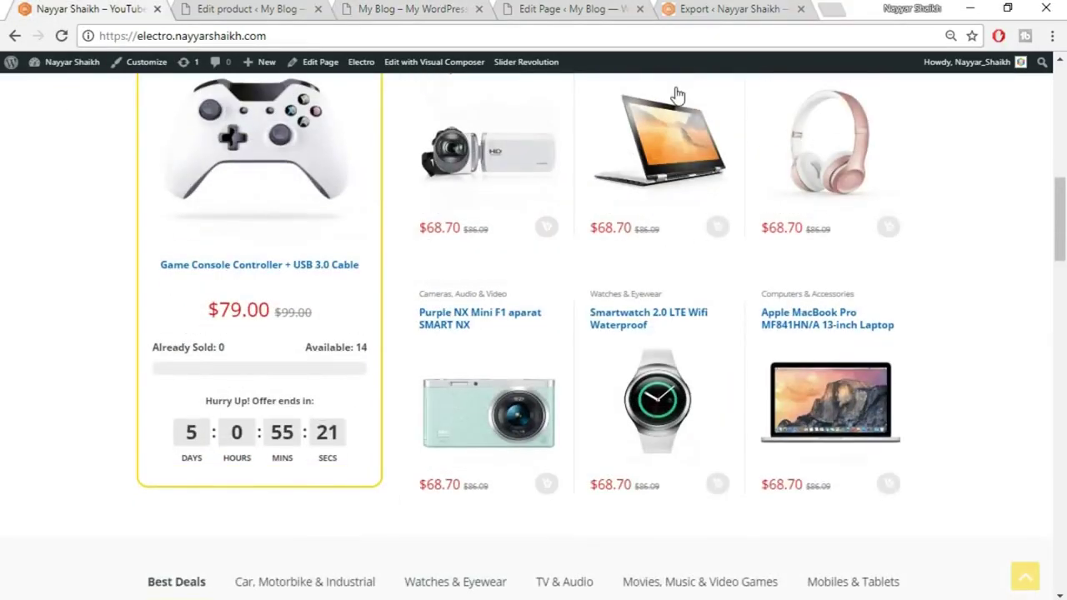
click(567, 8)
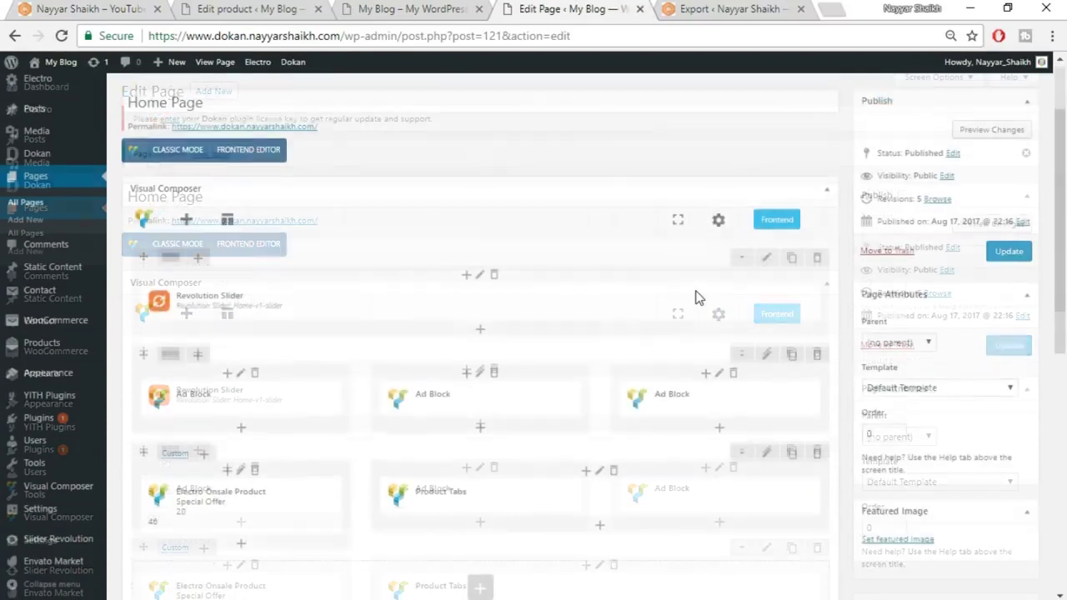
scroll(709, 308, down, 3)
mouse_move(722, 317)
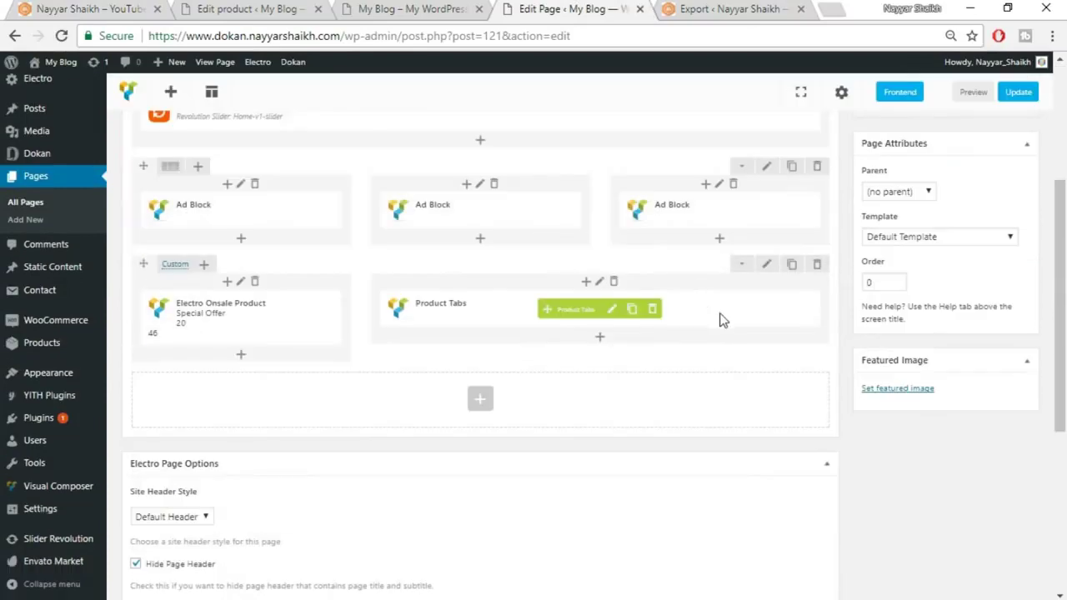
Set Product Tabs to show 6 product items, save it, and update the Home Page.
click(614, 311)
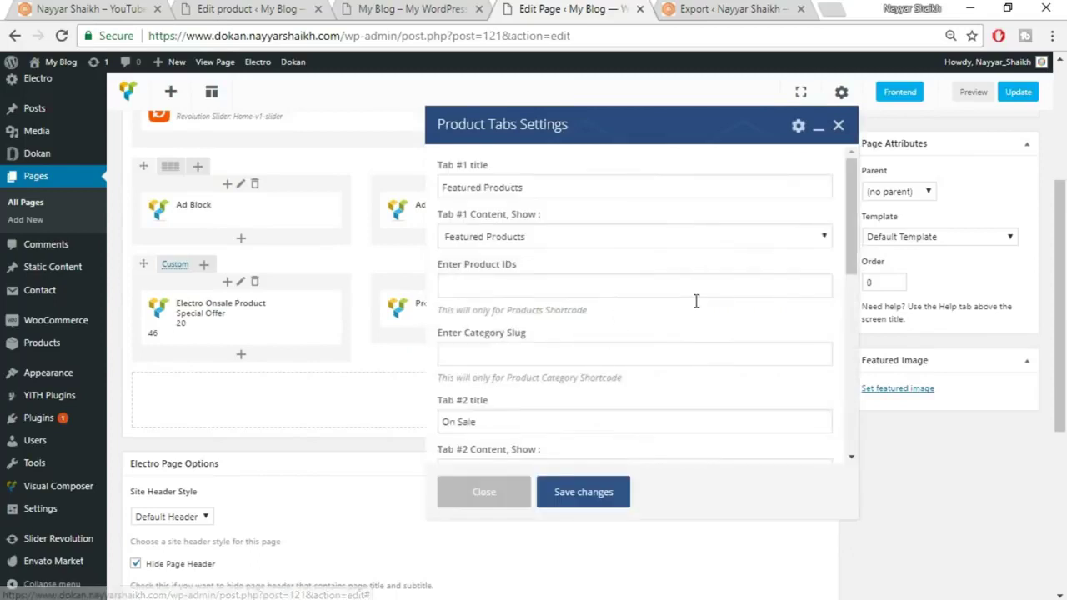
scroll(699, 313, down, 10)
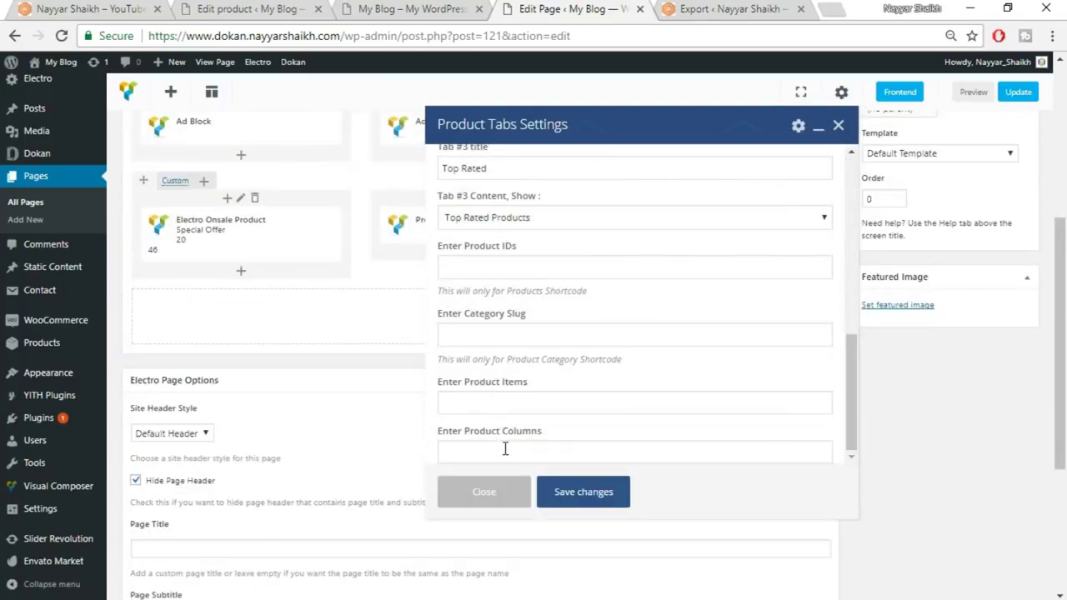
click(513, 409)
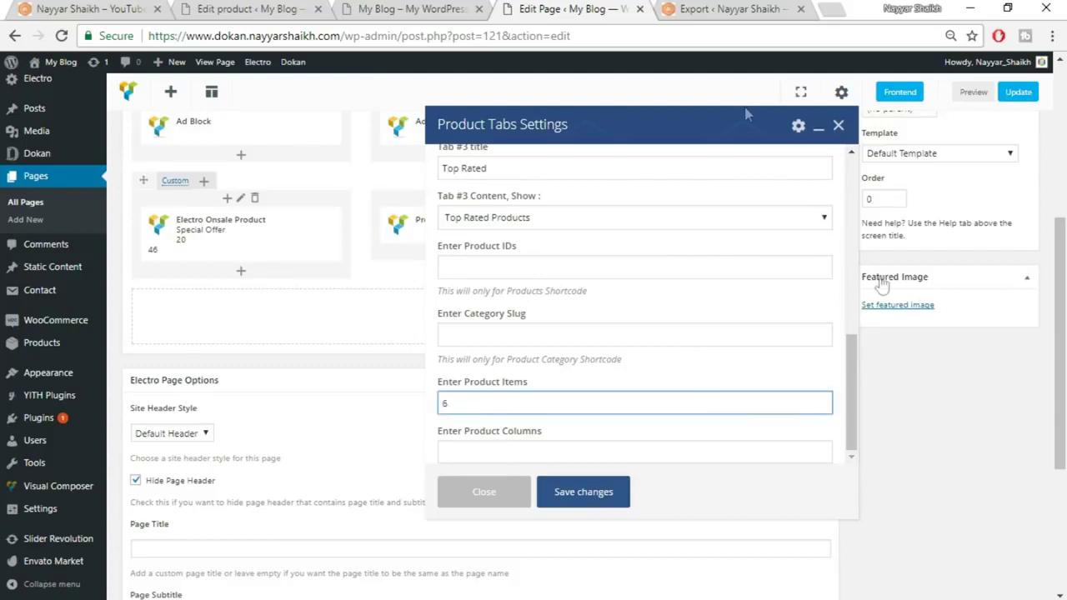
click(586, 497)
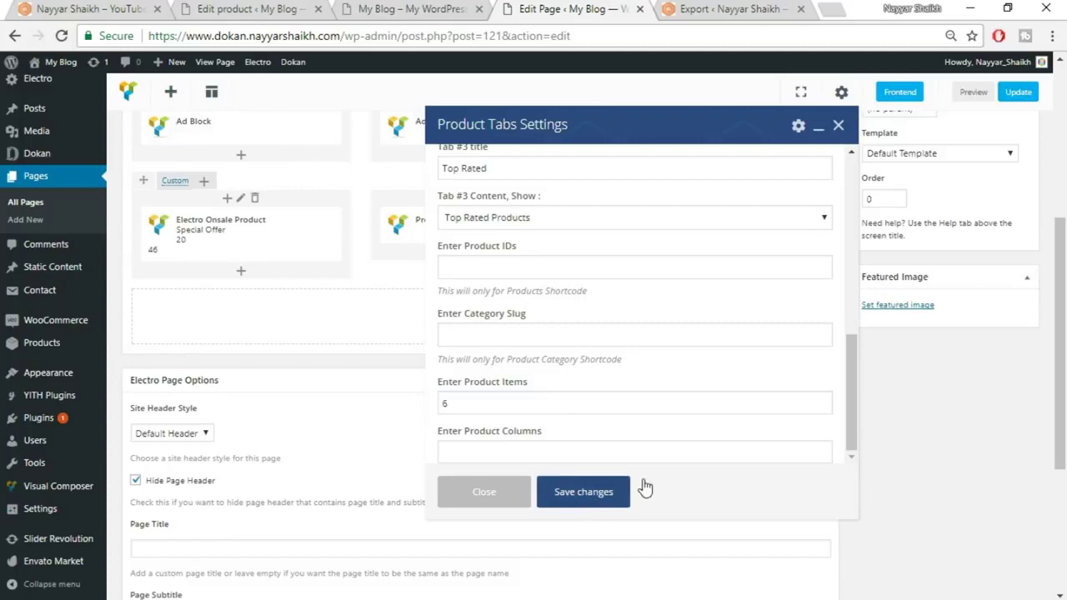
click(1033, 98)
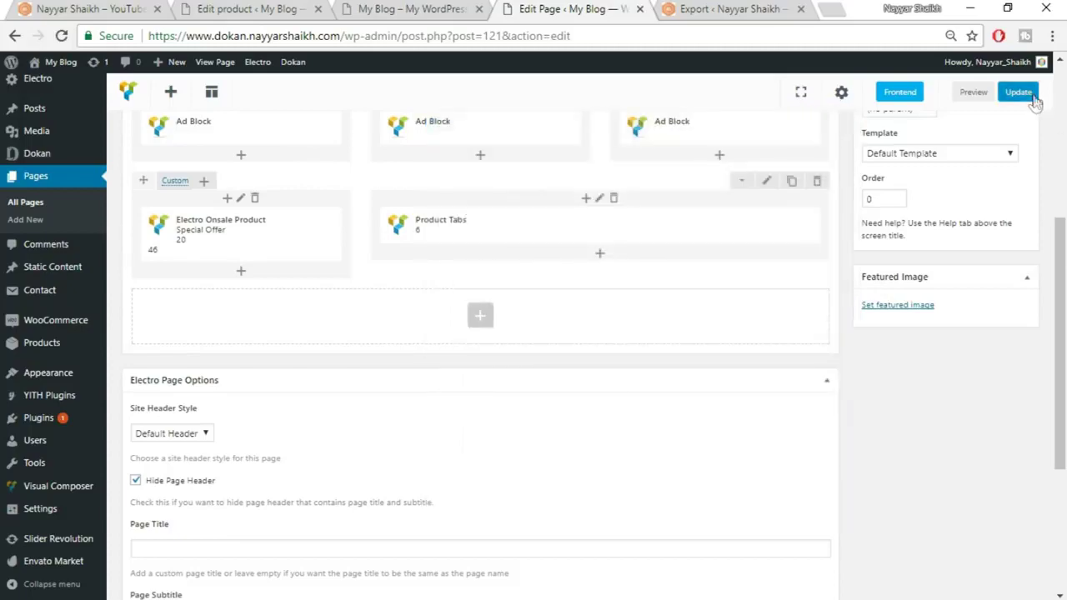
Reload the live home page and check that six featured products appear.
click(408, 10)
click(446, 37)
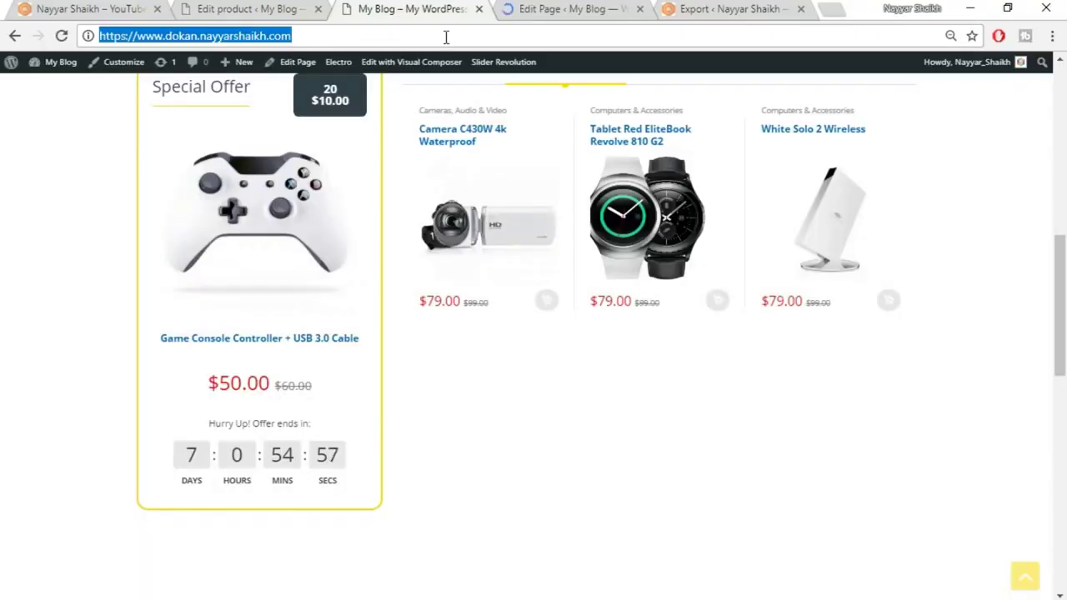
key(Return)
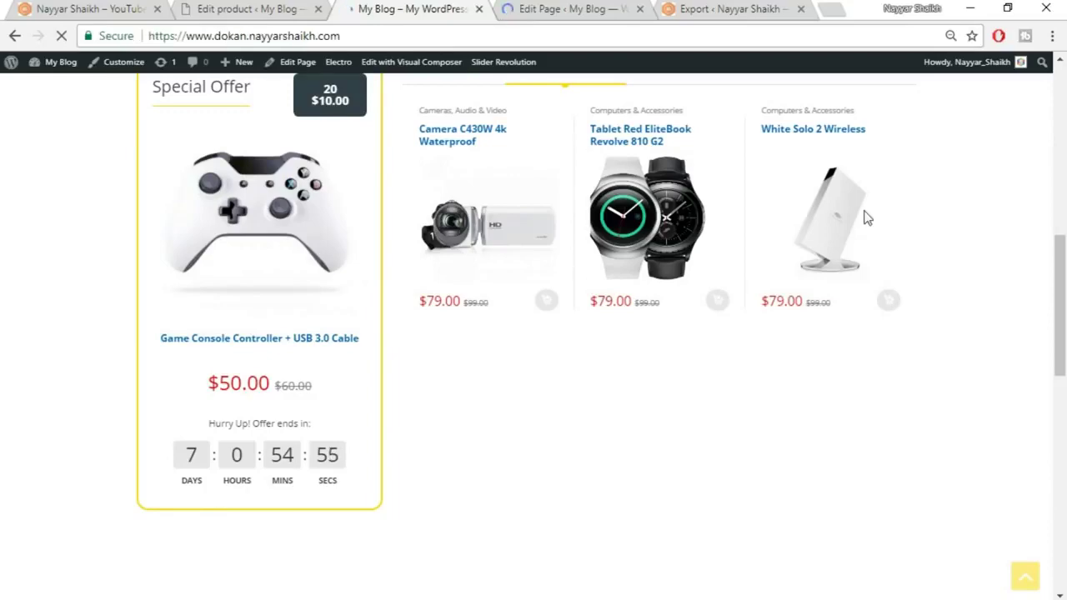
scroll(555, 262, down, 1)
scroll(556, 263, up, 3)
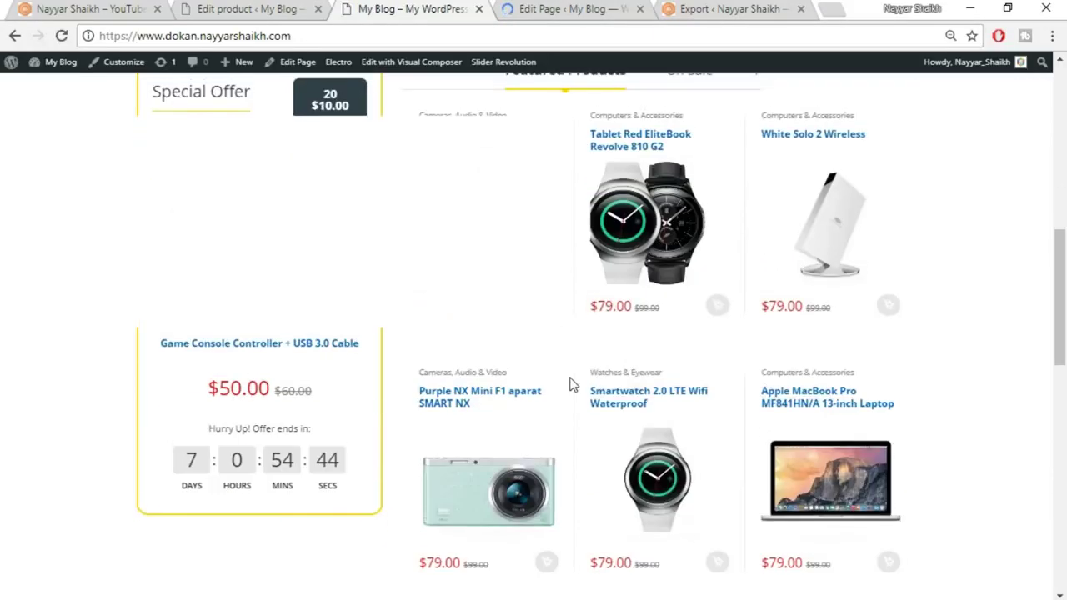
scroll(884, 238, down, 6)
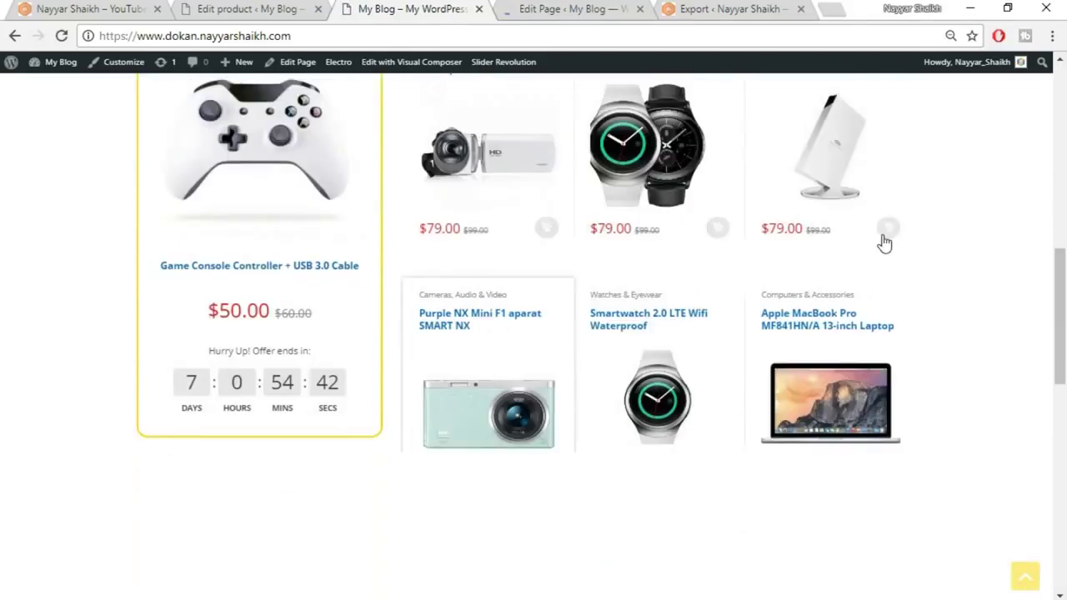
Review the demo's Best Deals section, then go back to the Home Page editor.
key(ctrl+shift+Tab)
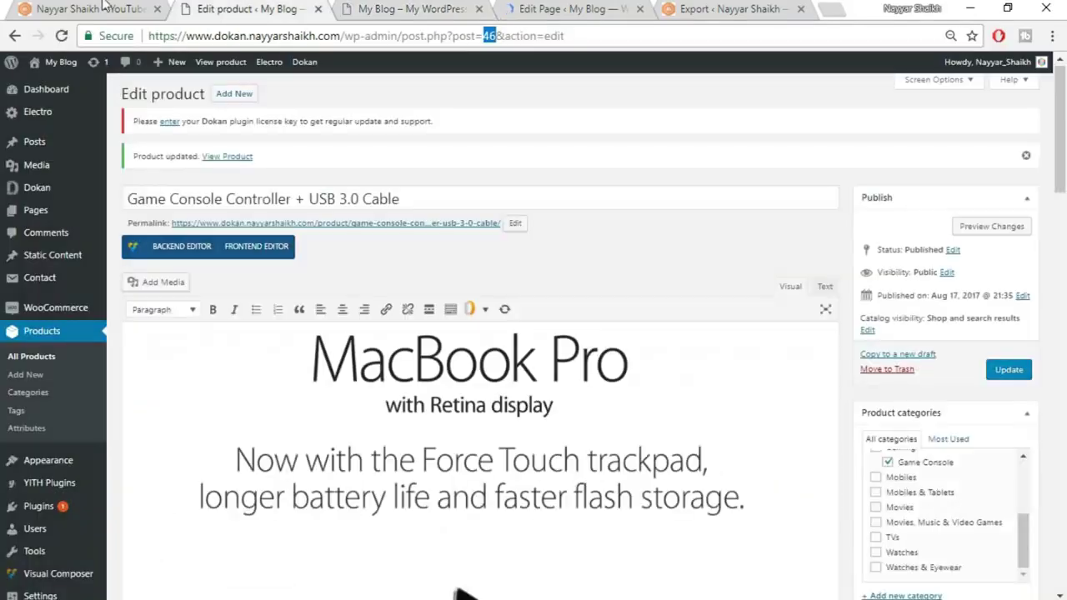
key(ctrl+shift+Tab)
scroll(756, 352, down, 4)
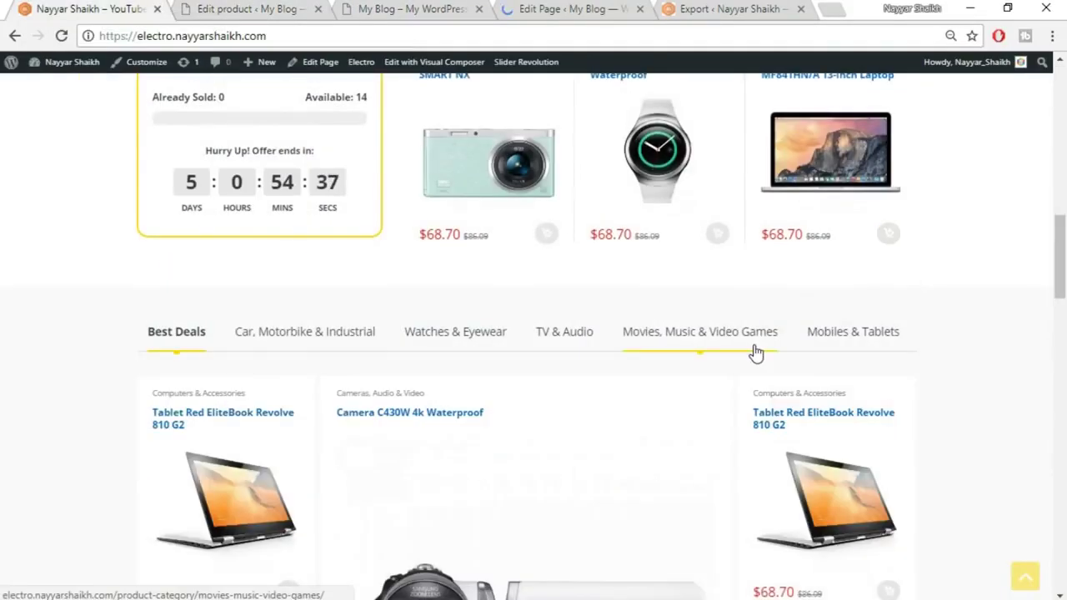
scroll(316, 272, down, 2)
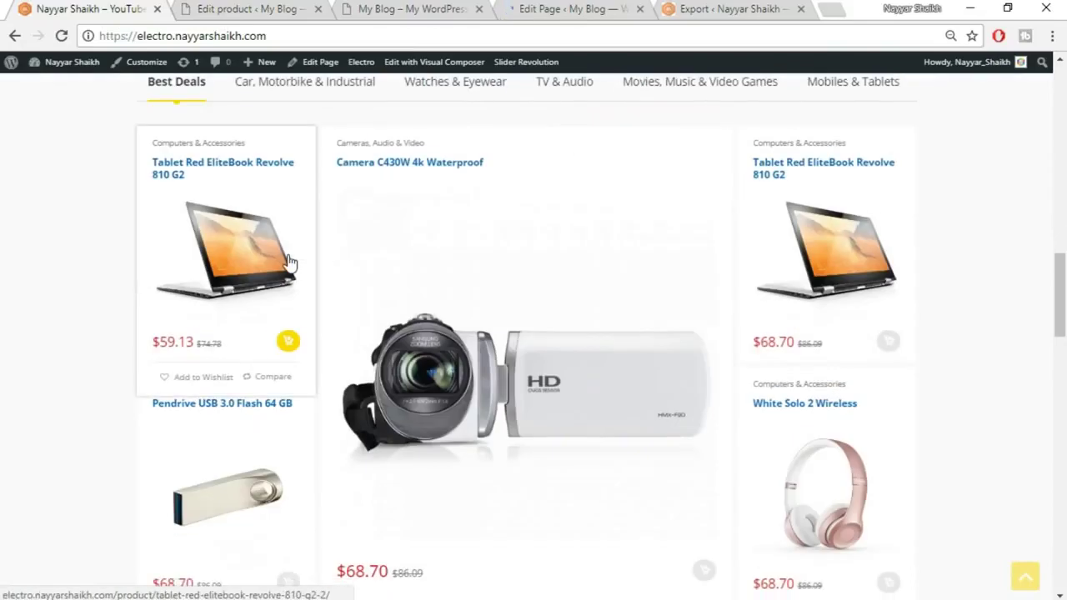
scroll(288, 264, up, 1)
scroll(288, 263, down, 1)
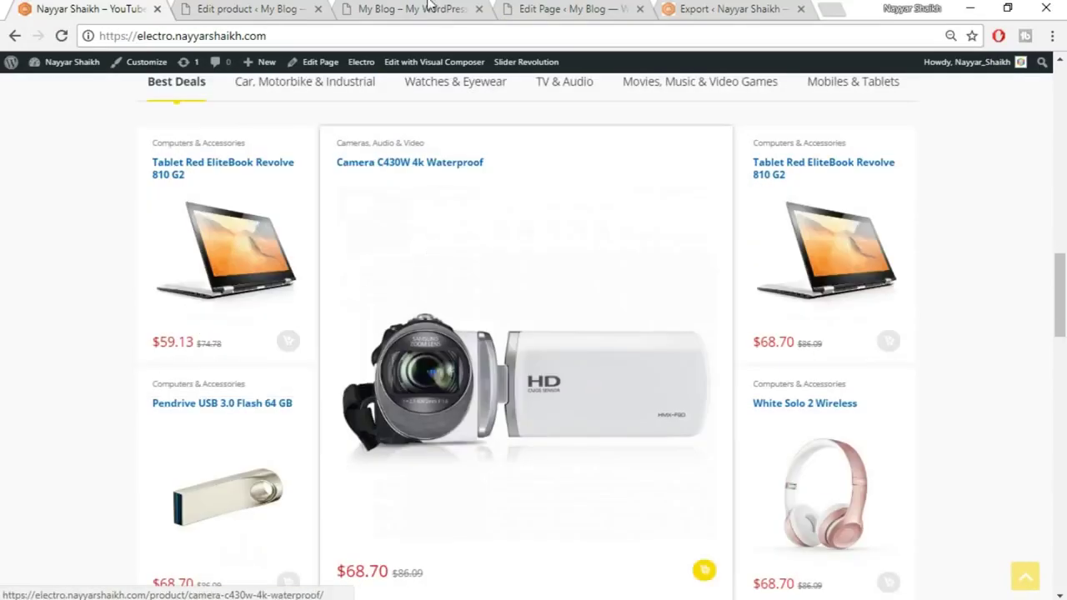
click(508, 8)
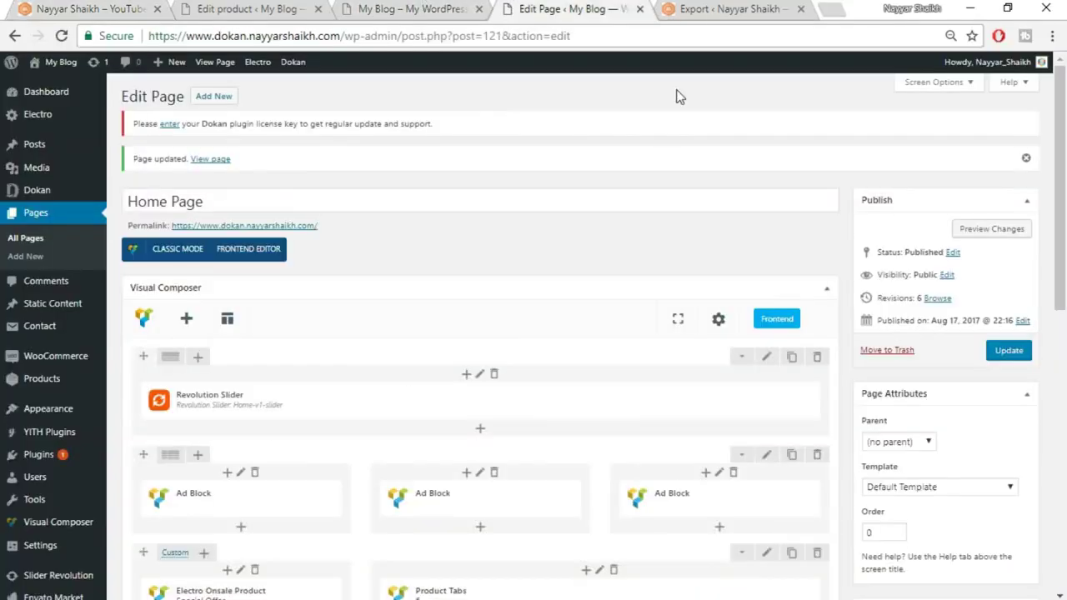
Add a Product 2-1-2 Grid element below the existing rows.
scroll(510, 288, down, 5)
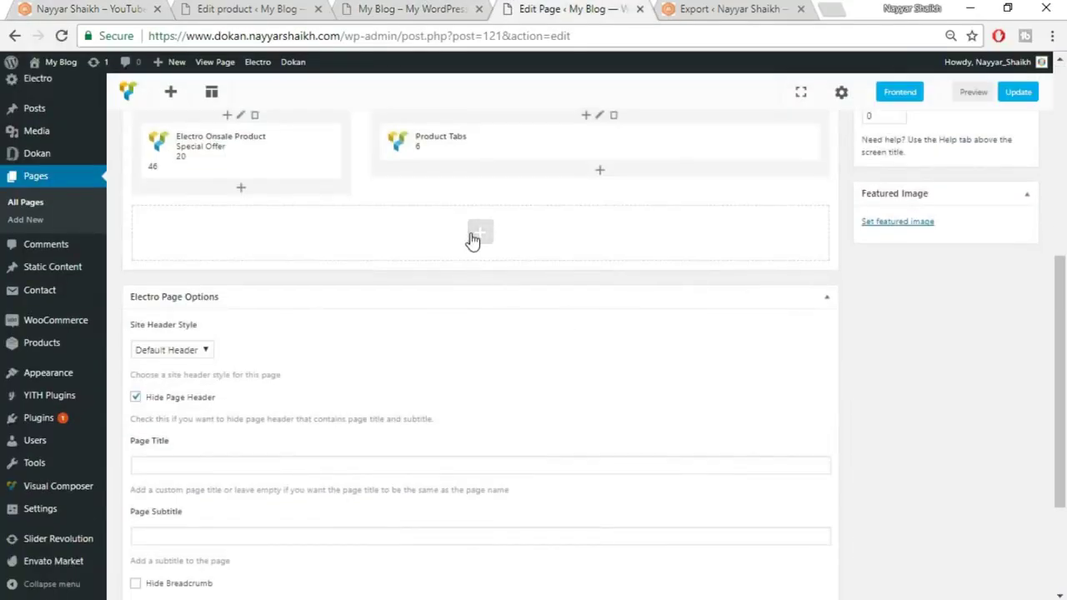
click(480, 234)
text(2)
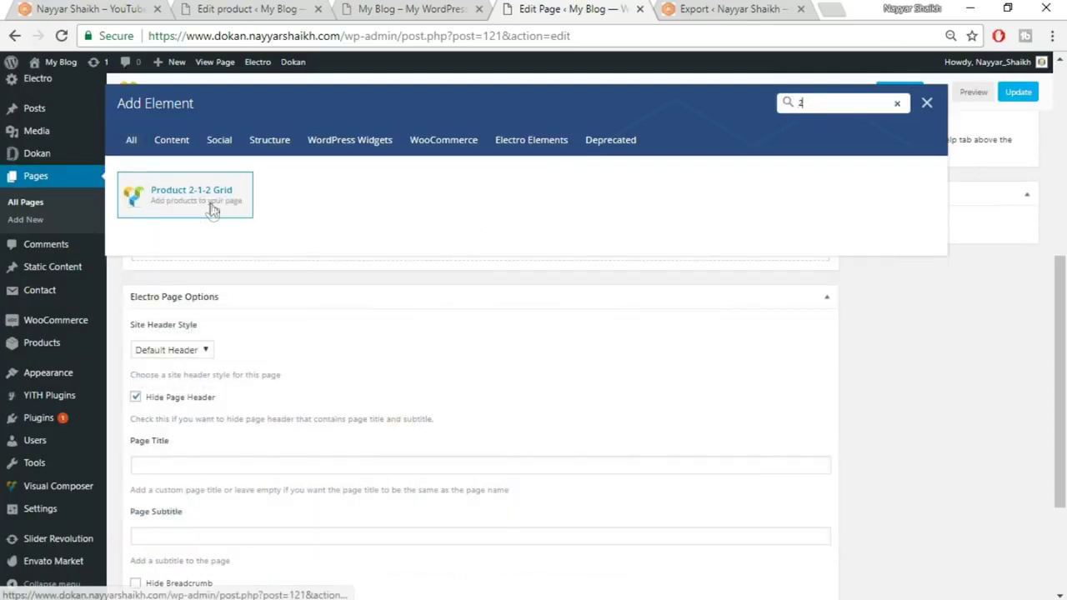
click(220, 209)
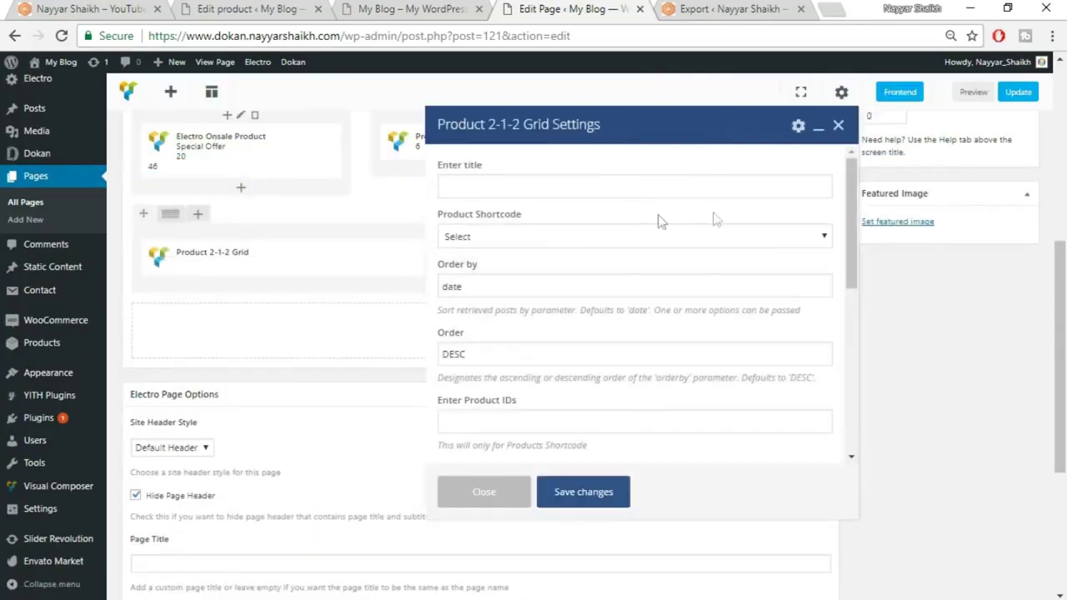
Enter the grid's title, checking the demo's Best Deals section for reference.
click(520, 182)
click(93, 7)
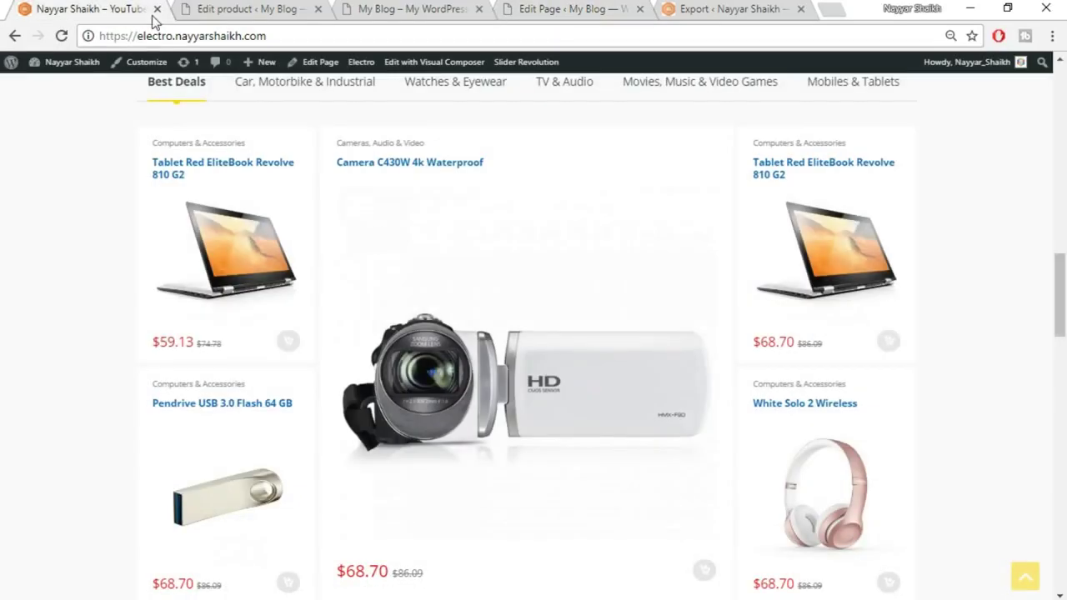
scroll(371, 231, up, 2)
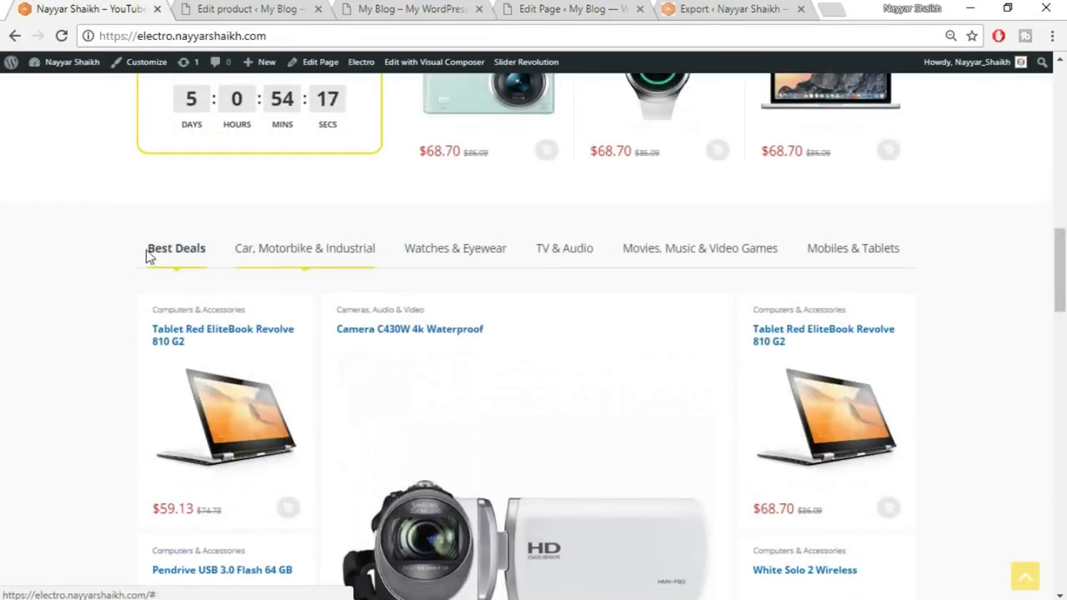
click(592, 7)
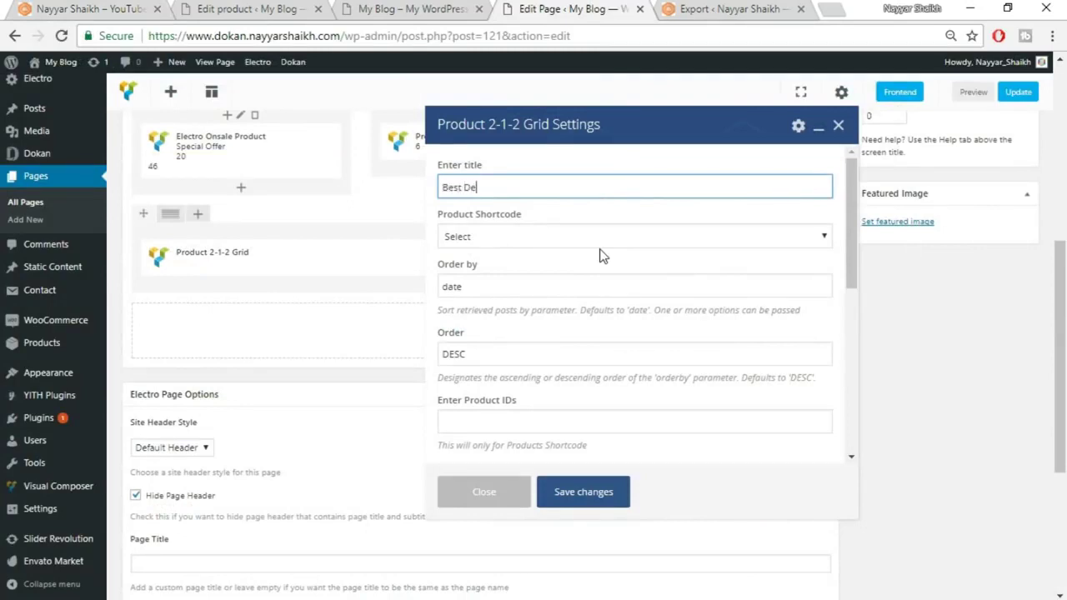
Set the grid's product shortcode to Featured Products and fill the product IDs field.
click(513, 241)
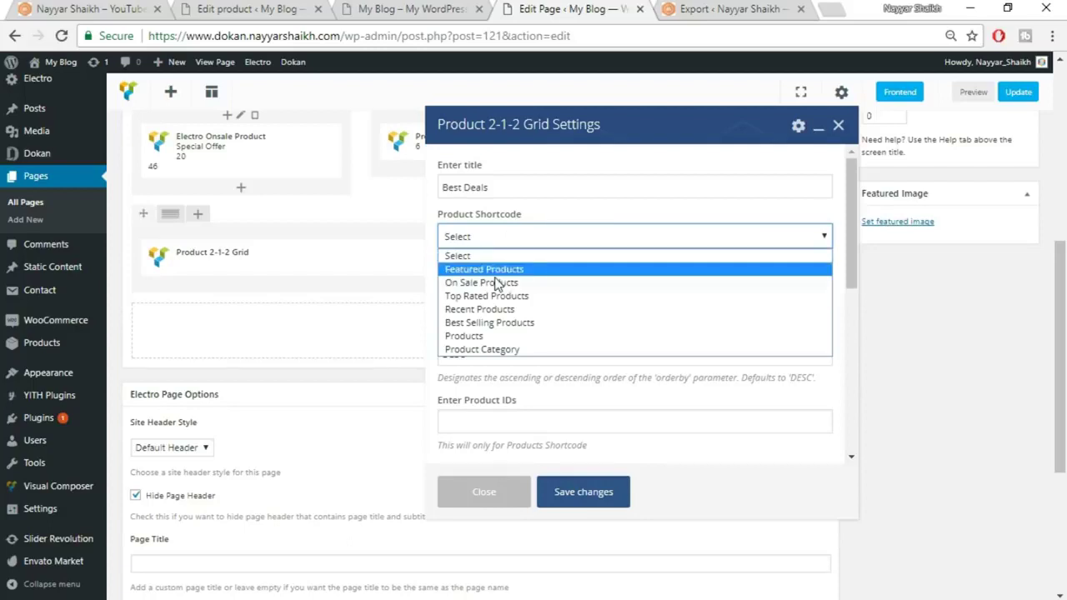
click(500, 270)
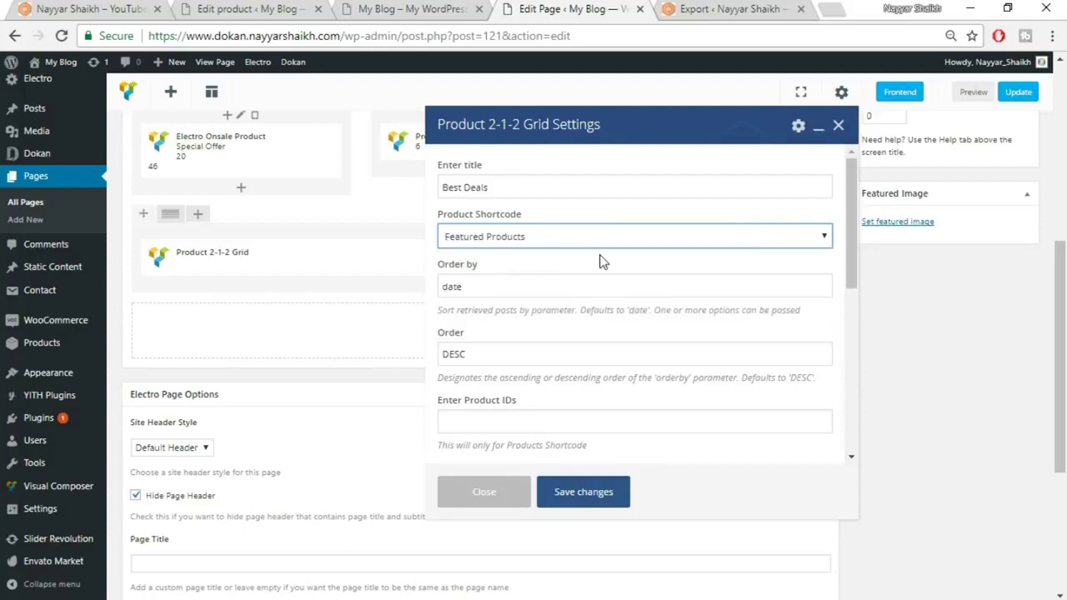
scroll(620, 285, down, 1)
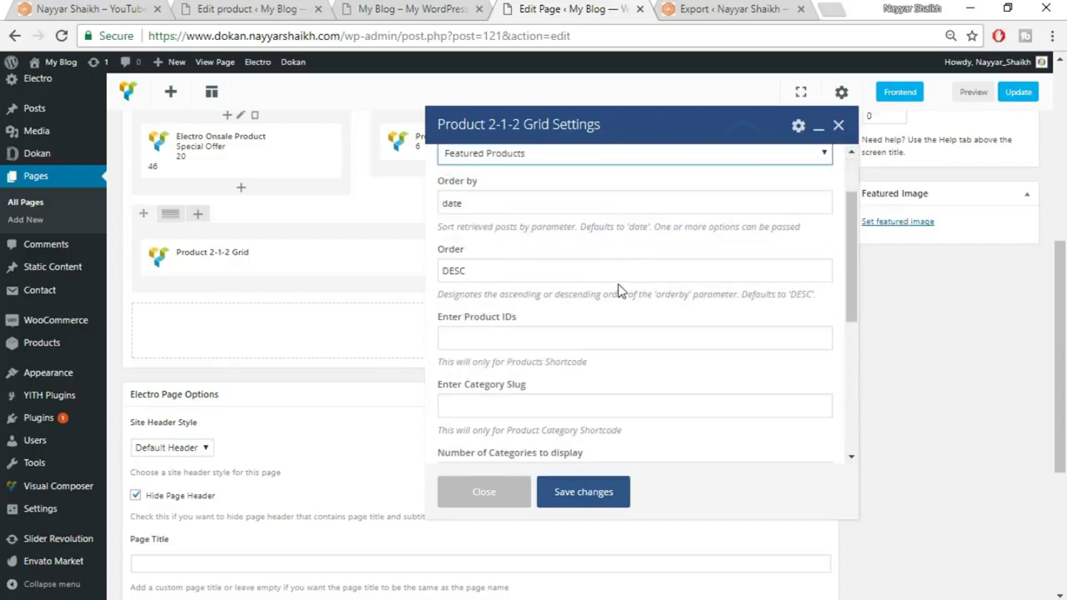
click(507, 344)
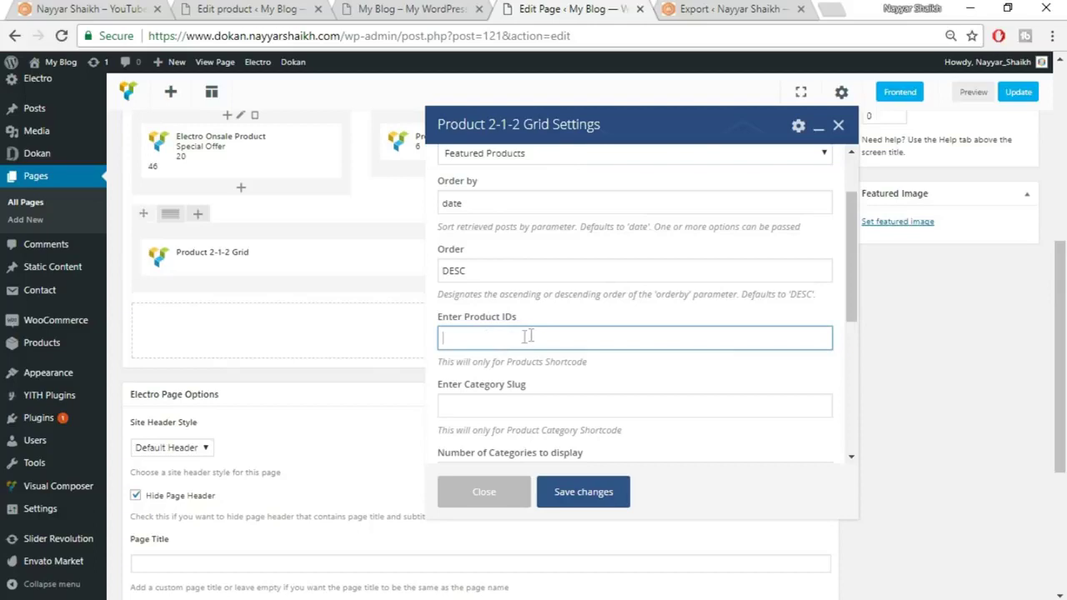
scroll(597, 337, down, 2)
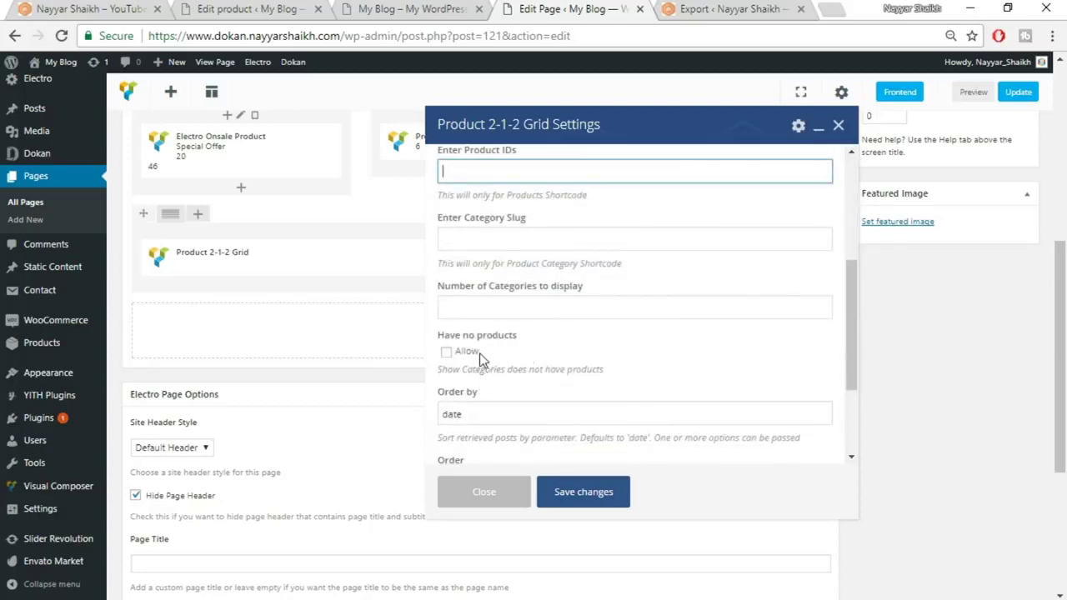
Set Number of Categories to display to 5 and save the grid settings.
click(551, 306)
click(128, 7)
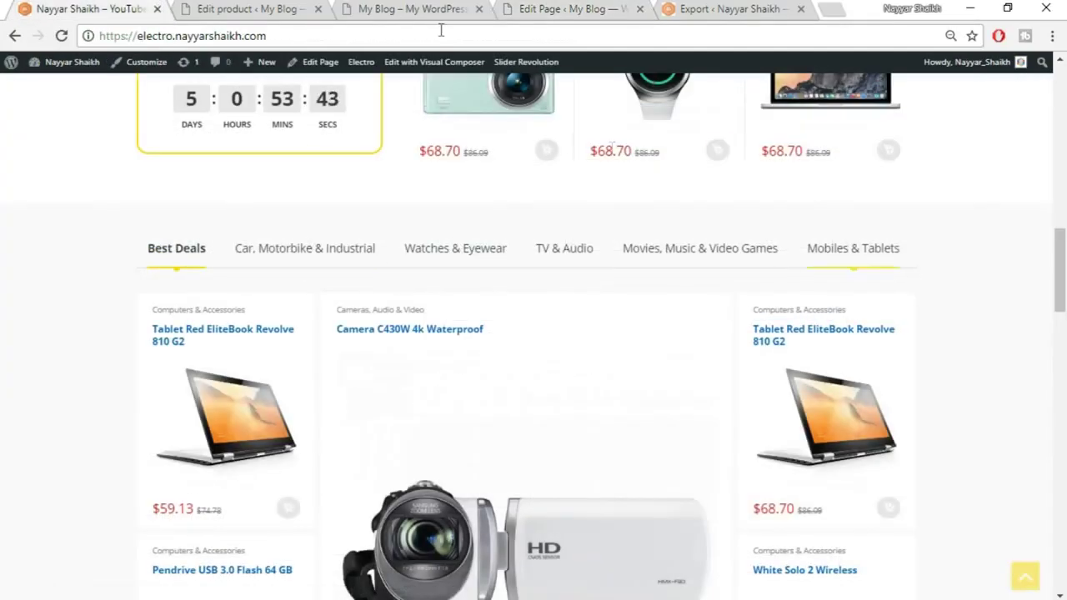
click(551, 9)
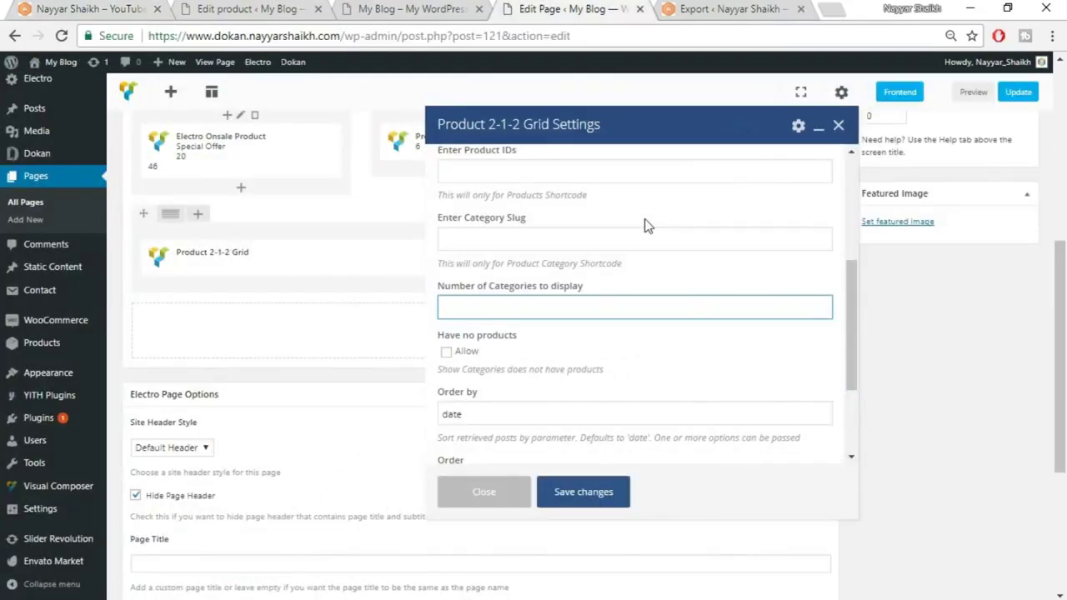
scroll(679, 342, down, 3)
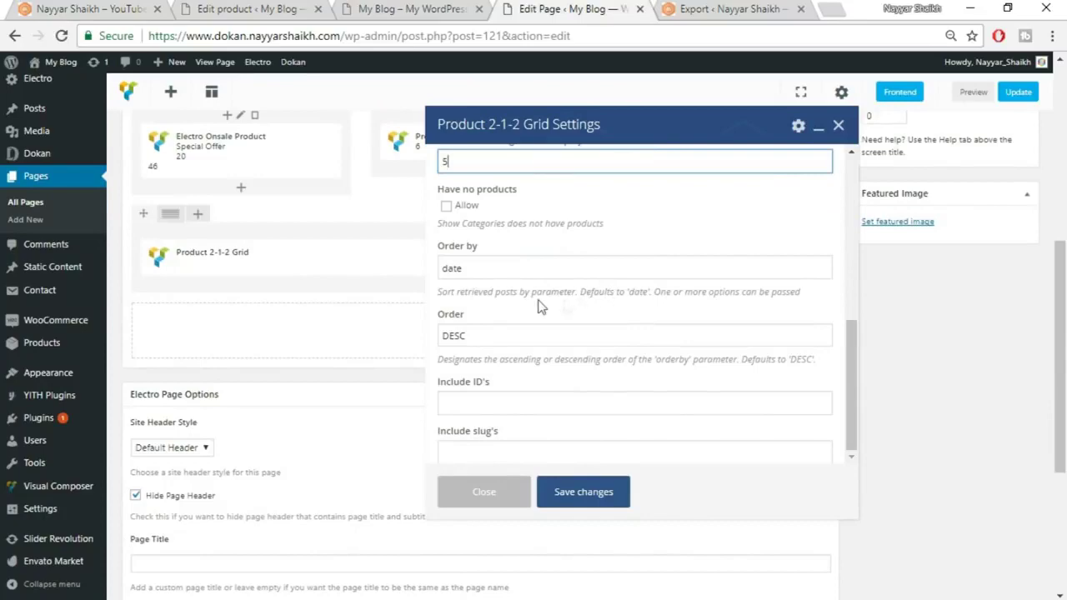
scroll(567, 351, down, 2)
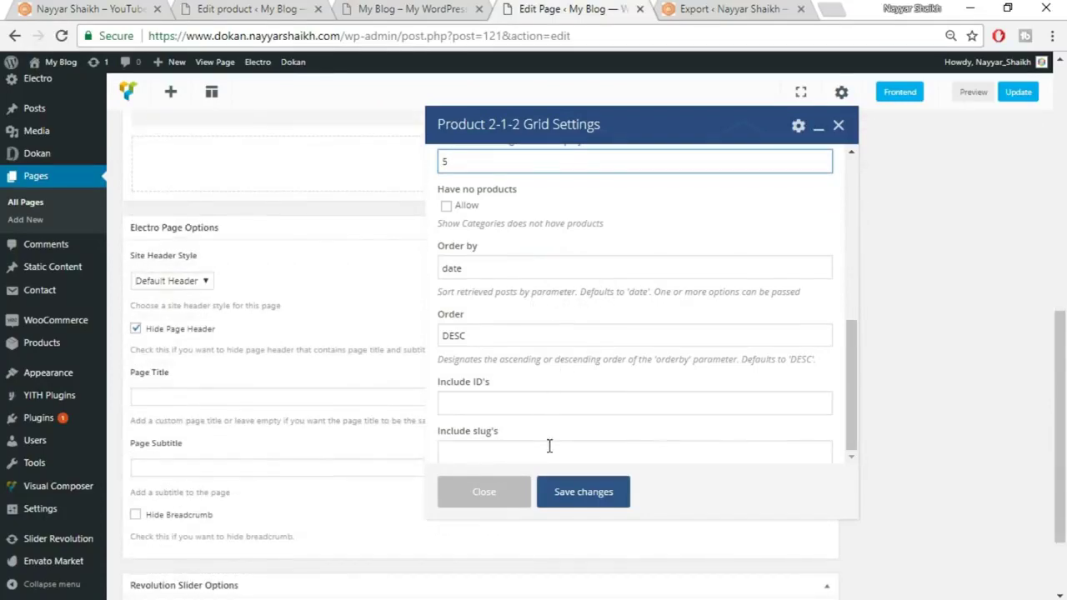
click(584, 492)
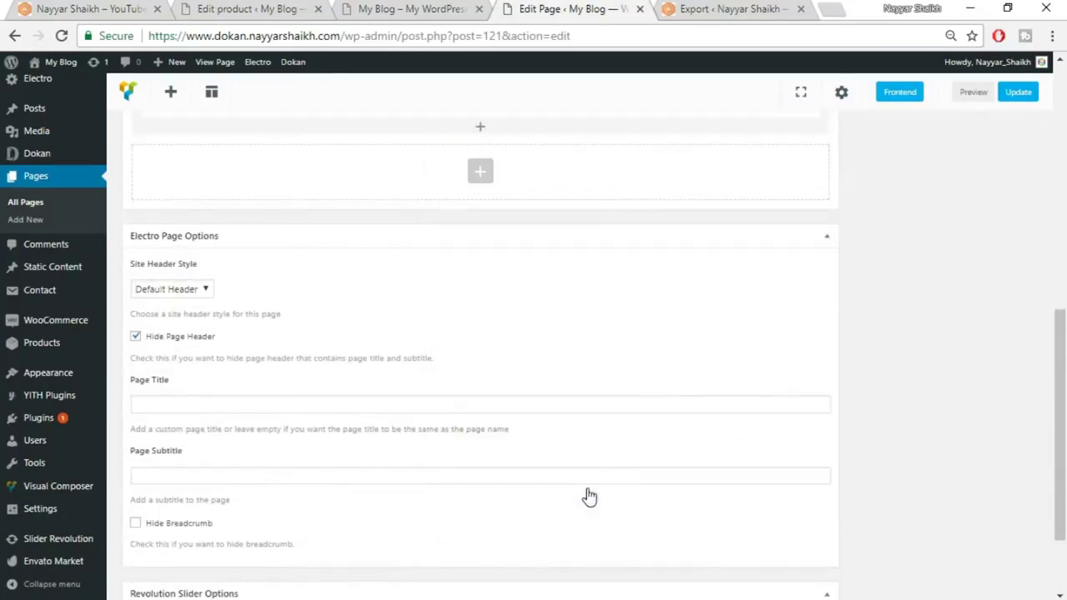
scroll(1035, 447, up, 3)
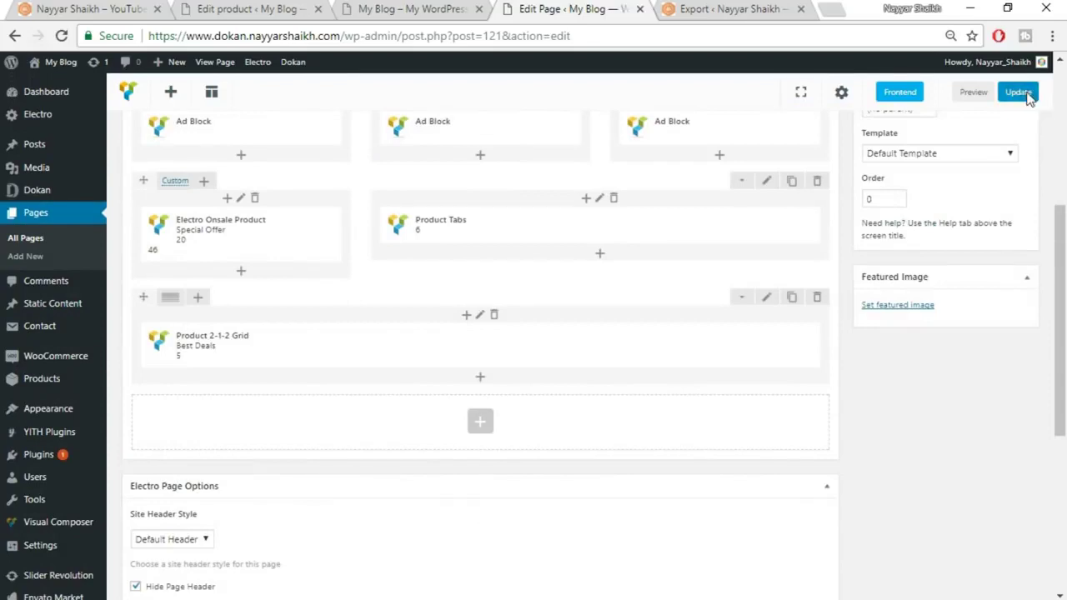
Update the Home Page and reload both the demo and the live storefront.
click(1028, 96)
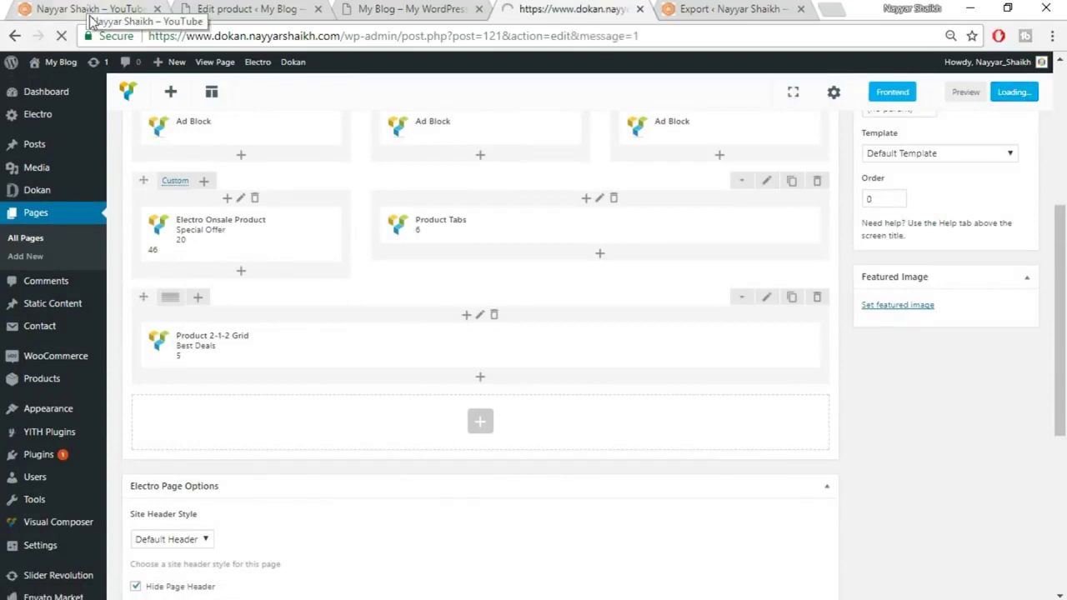
click(92, 12)
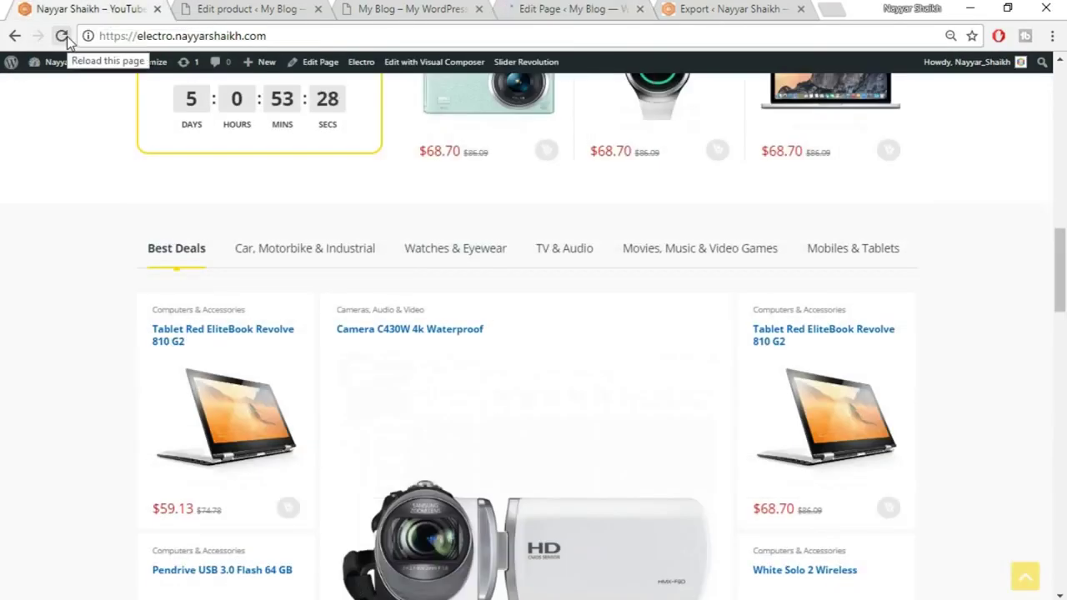
click(37, 36)
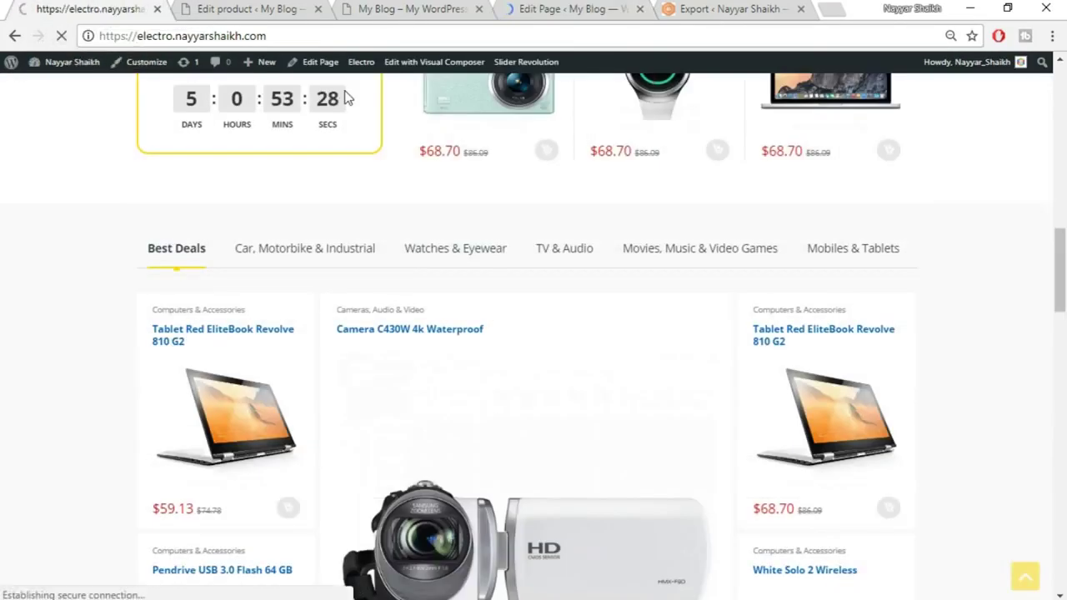
click(386, 5)
click(373, 36)
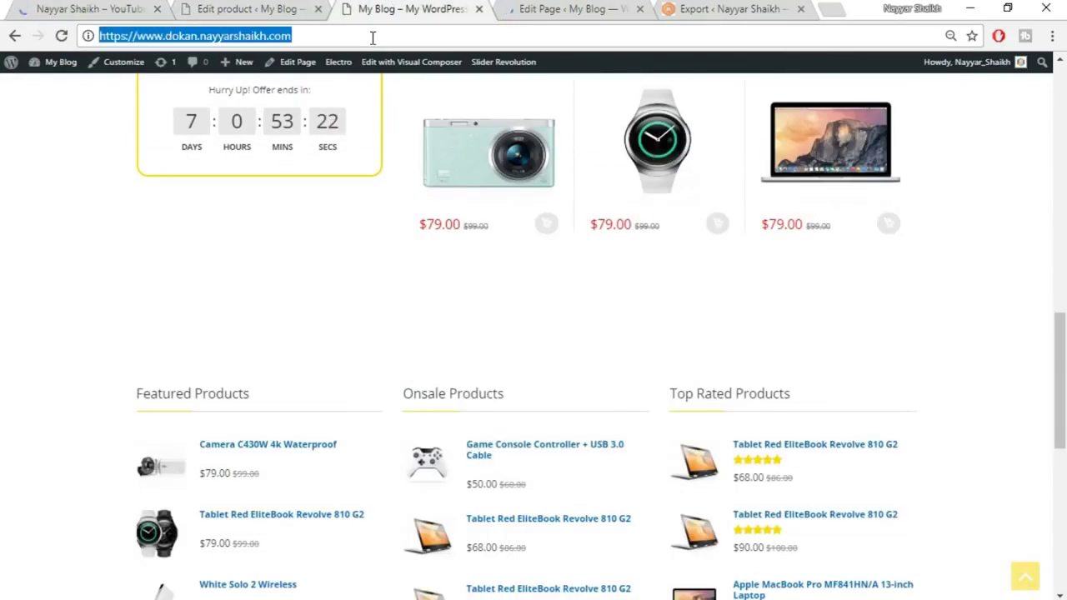
key(Return)
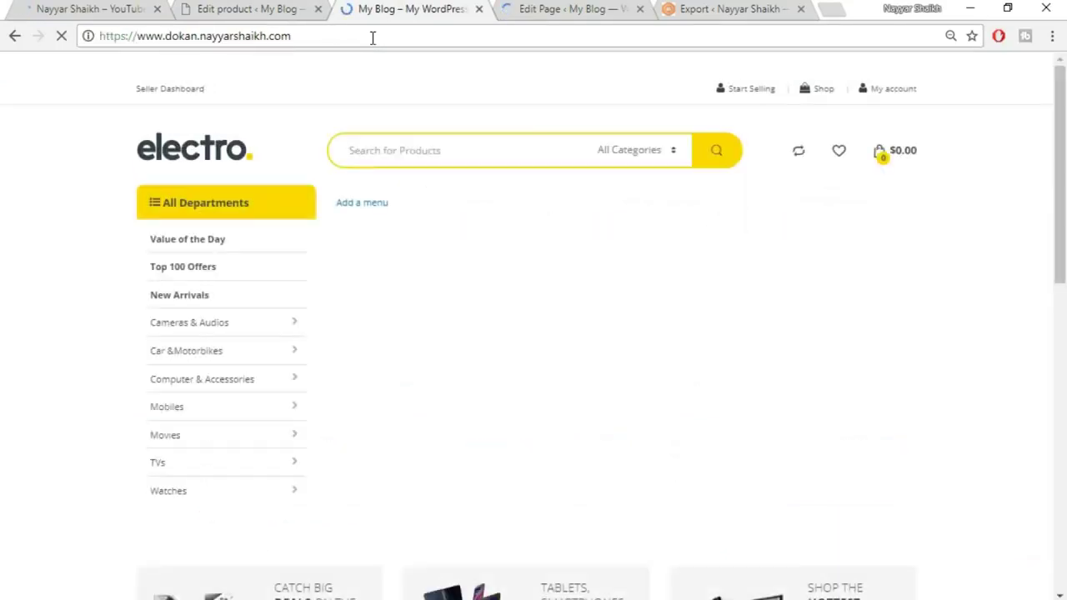
Compare the demo's Best Sellers section, then return to the Home Page editor.
scroll(1057, 289, down, 2)
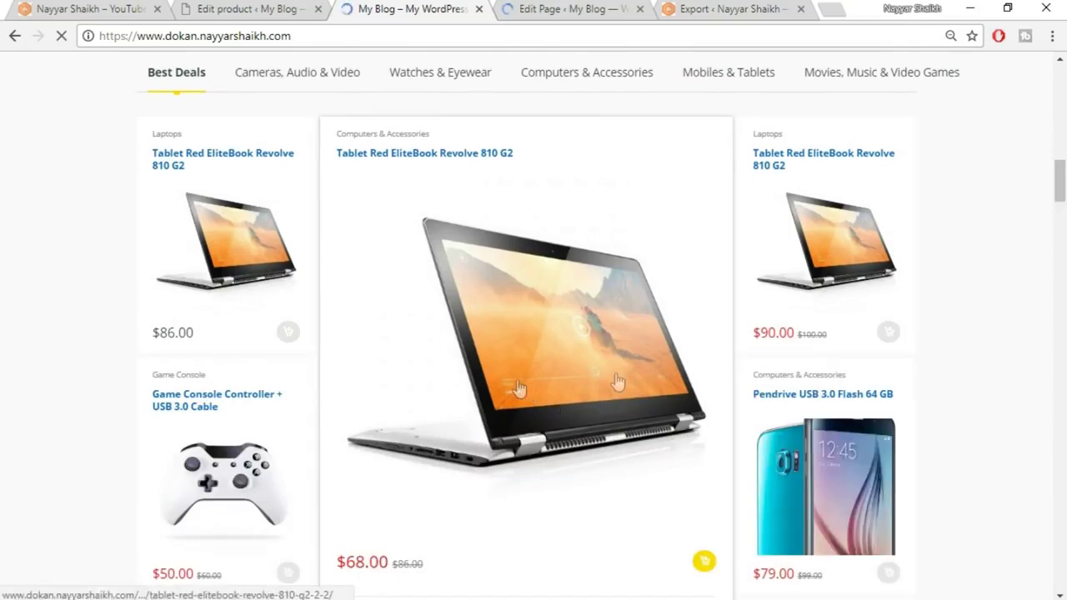
click(103, 6)
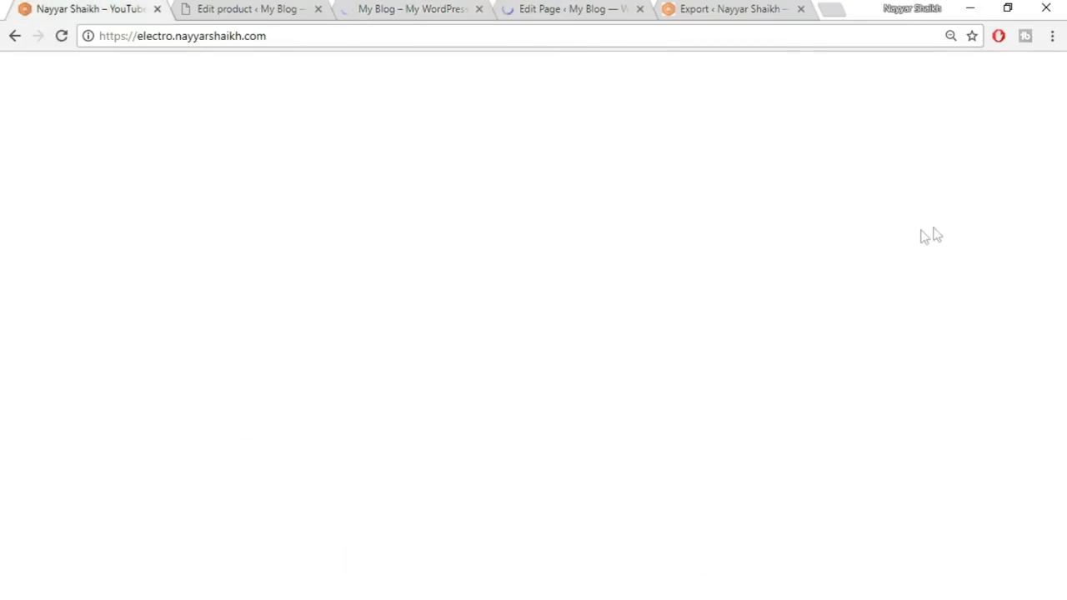
scroll(1046, 274, down, 5)
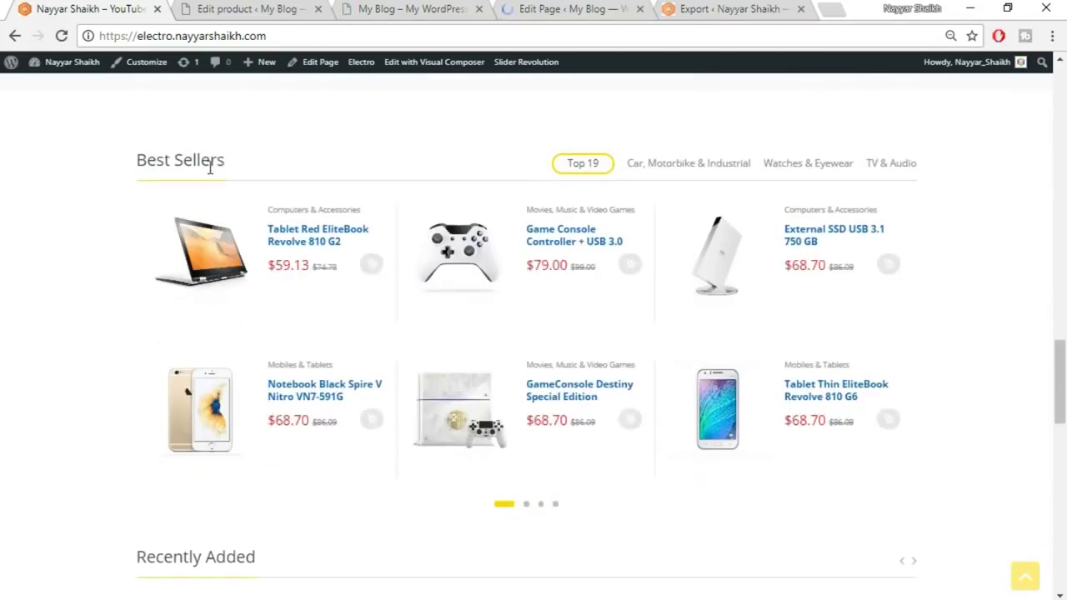
click(576, 4)
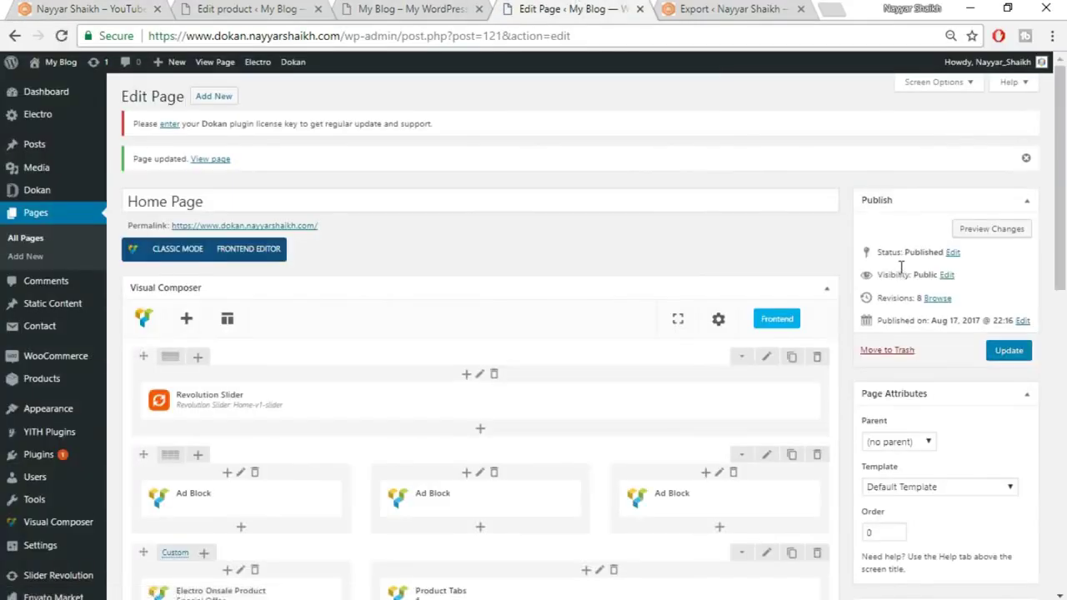
Search 'card' and add Electro Products Cards Carousel in the empty row below Best Deals.
scroll(901, 267, down, 6)
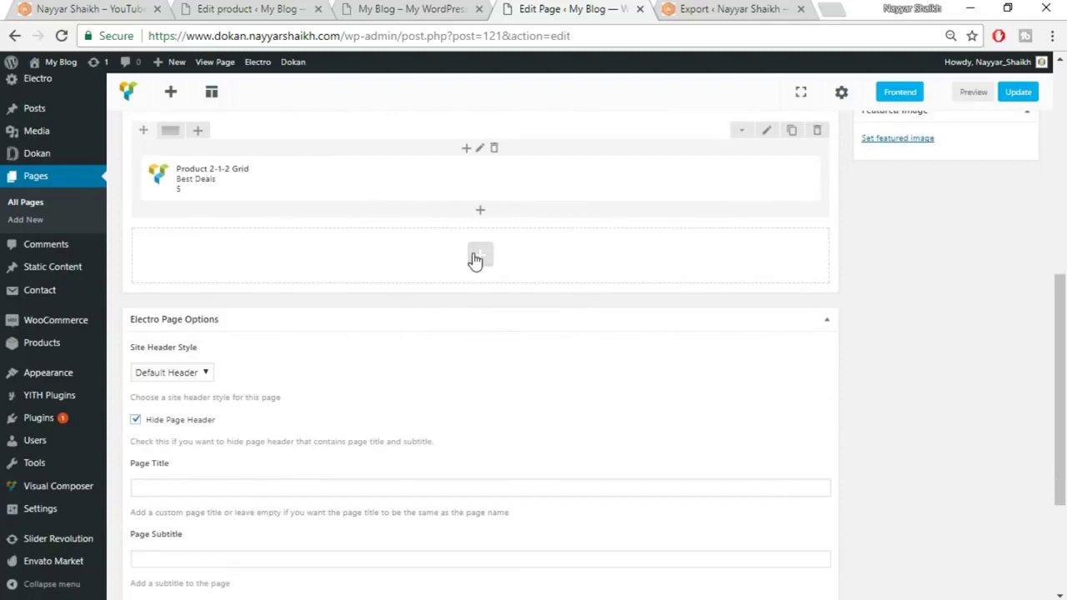
click(480, 256)
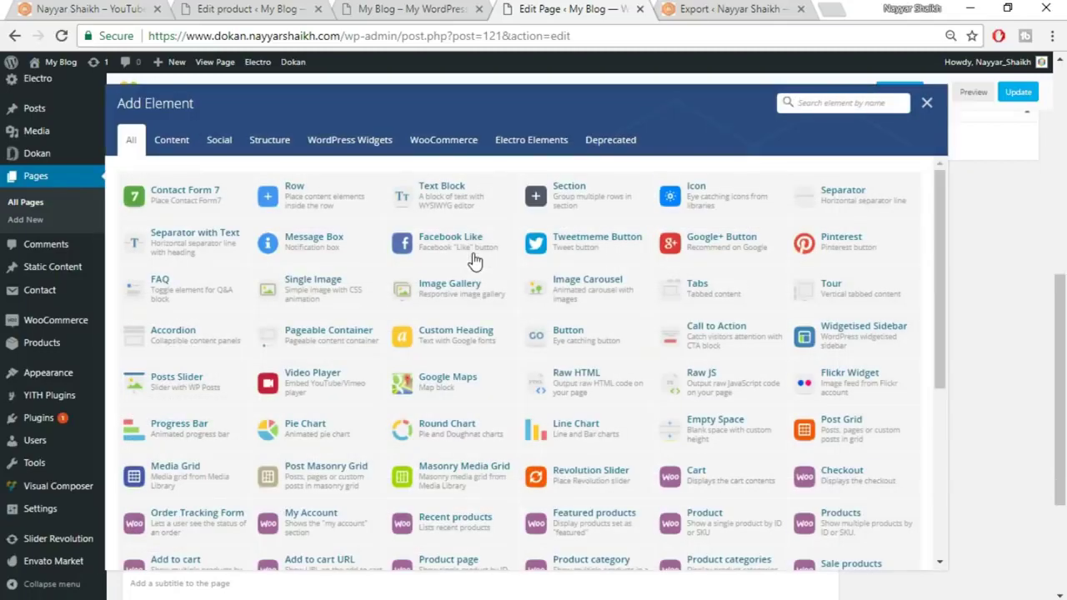
text(card)
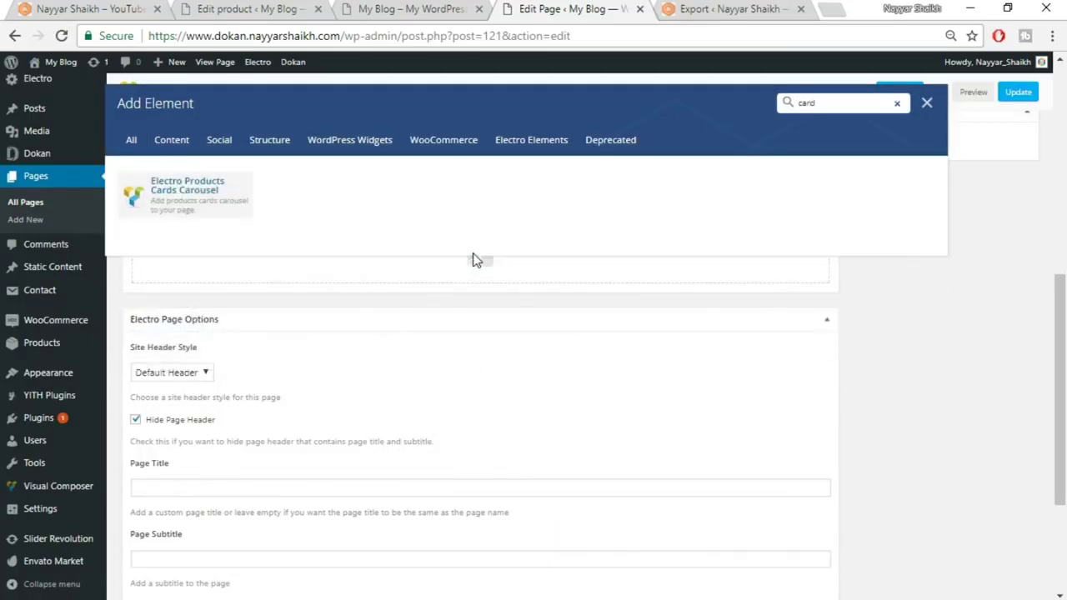
click(200, 213)
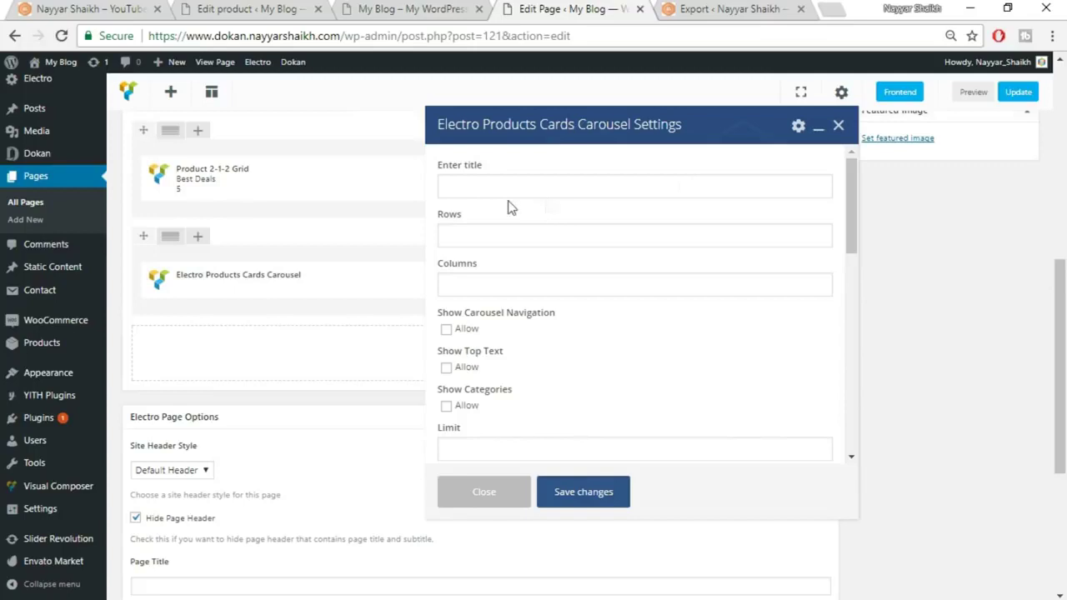
Copy the 'Best Sellers' heading from the demo and paste it as the carousel title.
click(96, 7)
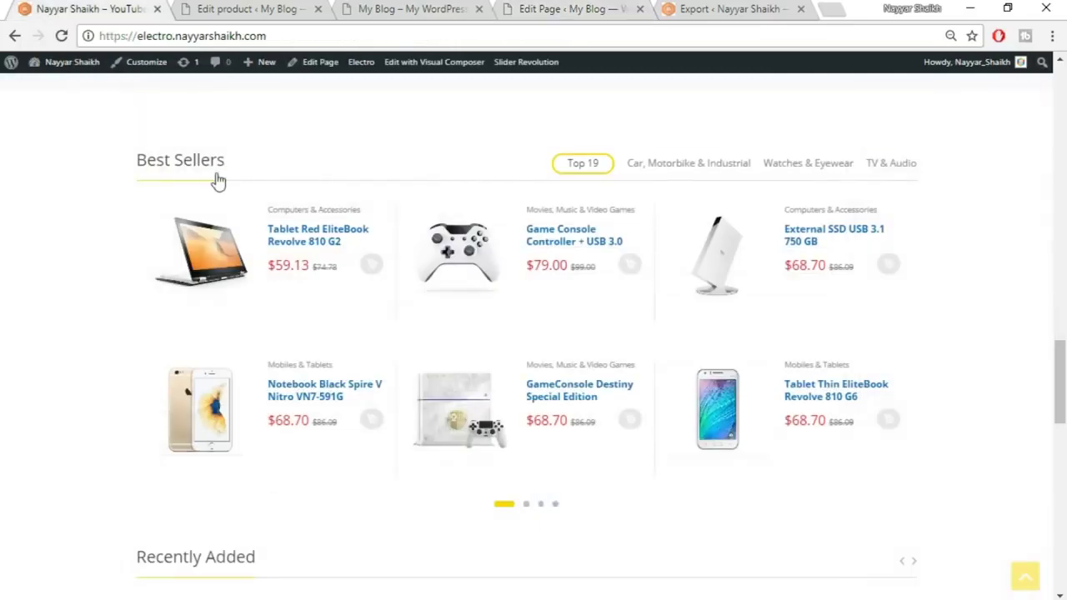
drag(147, 162, 170, 161)
drag(261, 161, 262, 162)
click(264, 162)
drag(151, 158, 134, 161)
key(ctrl+c)
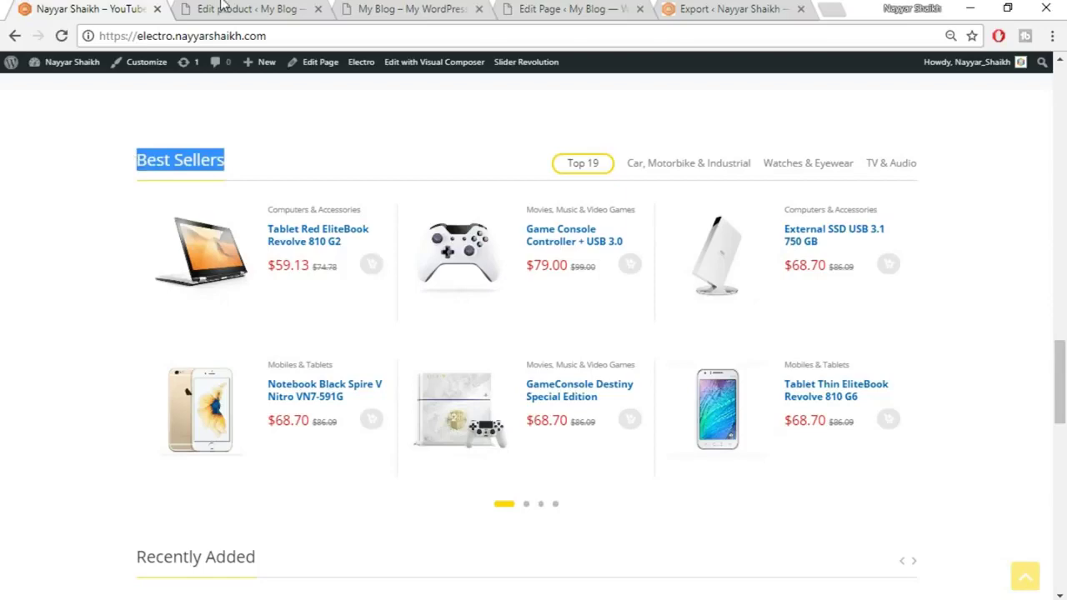
click(224, 6)
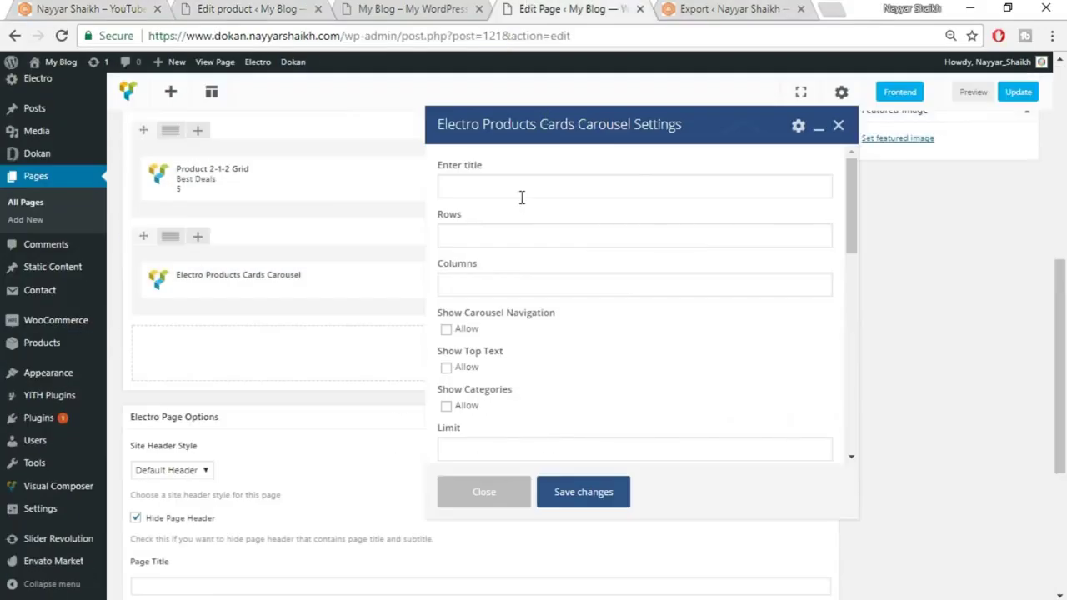
click(520, 186)
key(ctrl+v)
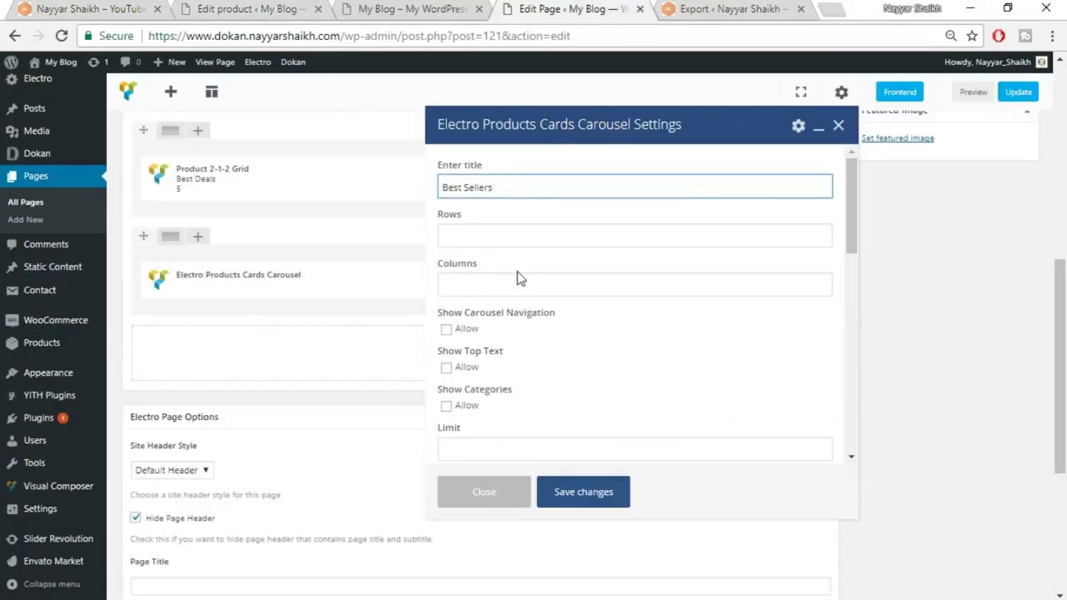
Choose the Products shortcode, tick Allow, save the carousel, and update the page.
scroll(584, 305, down, 3)
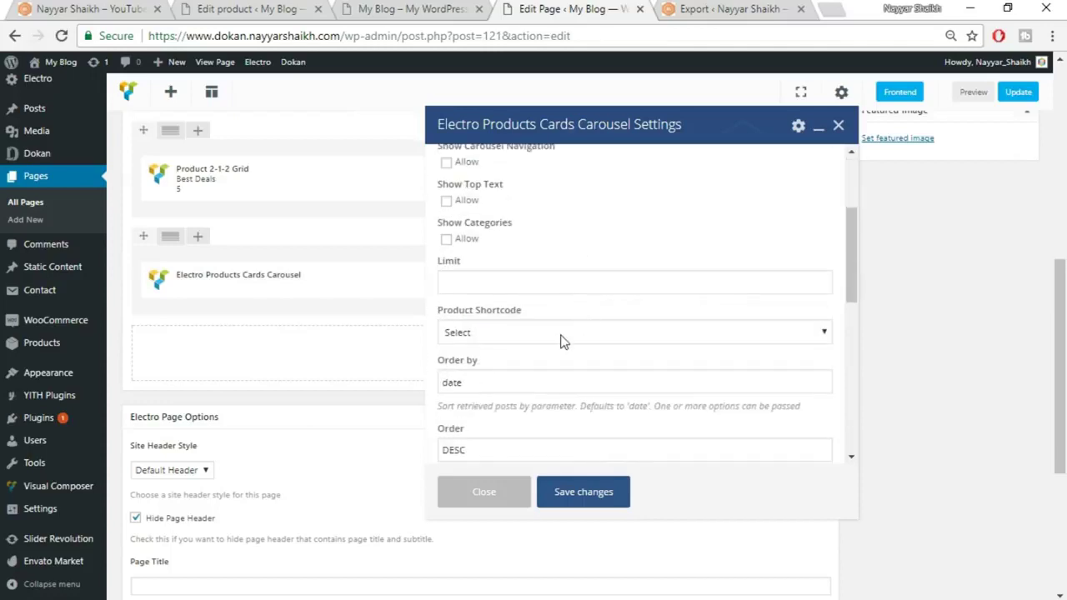
click(514, 333)
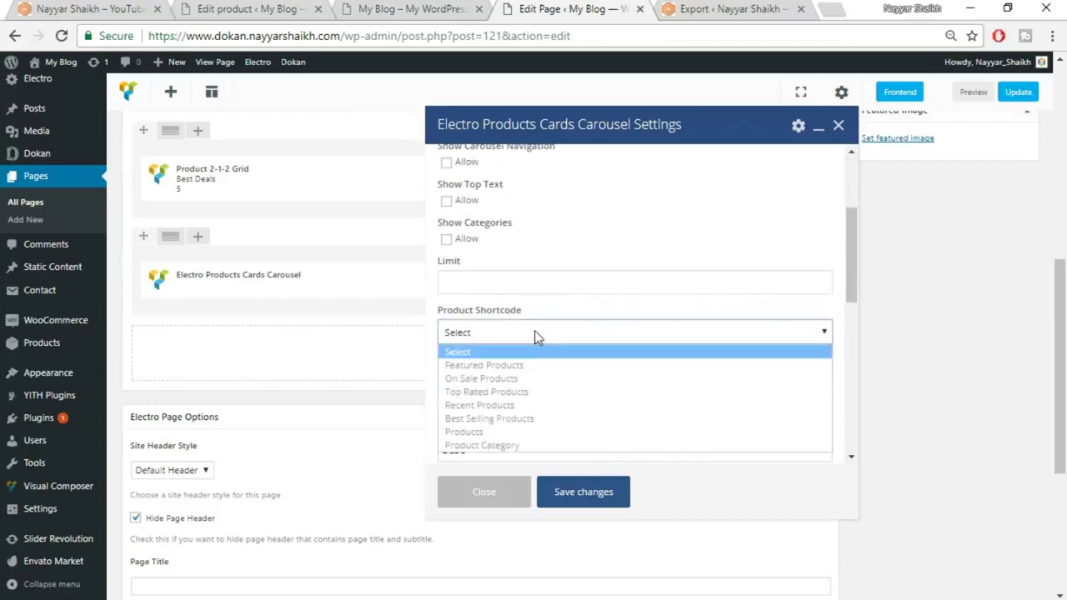
click(527, 432)
scroll(592, 369, down, 5)
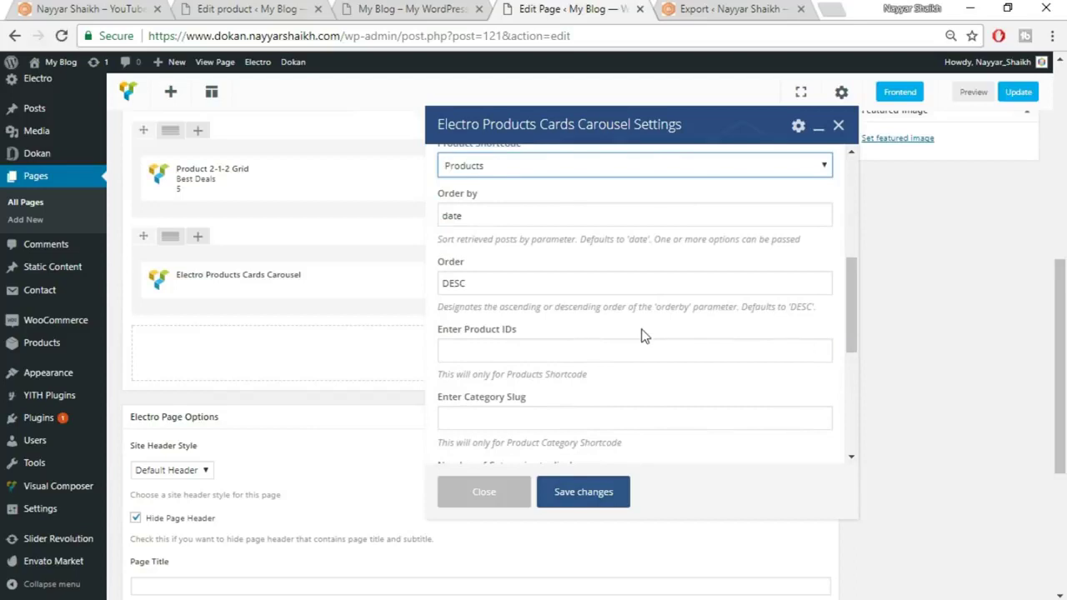
scroll(642, 338, down, 4)
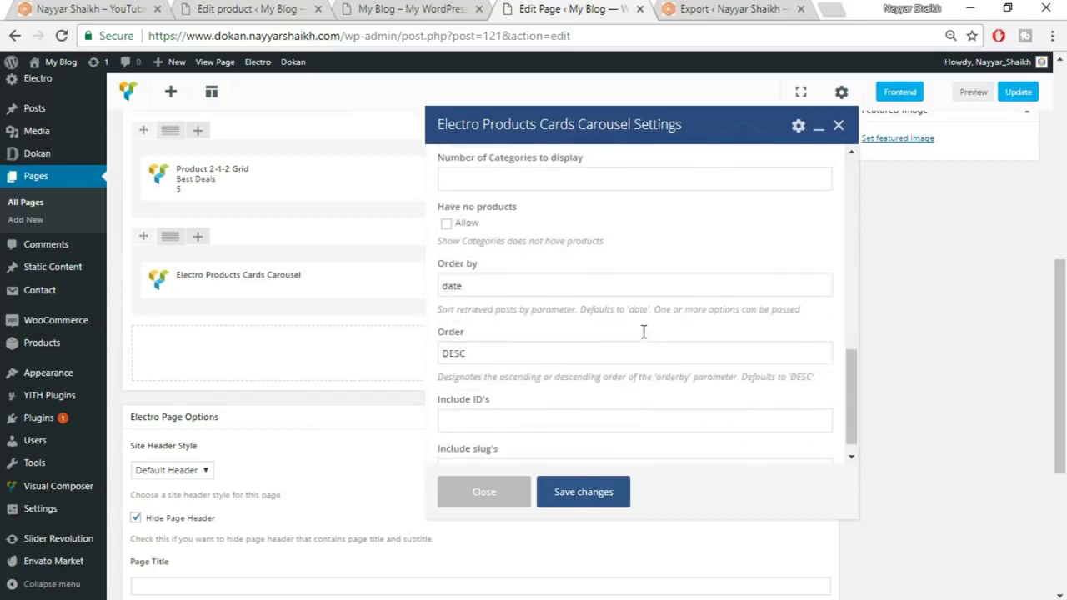
scroll(644, 332, down, 1)
click(463, 215)
click(598, 500)
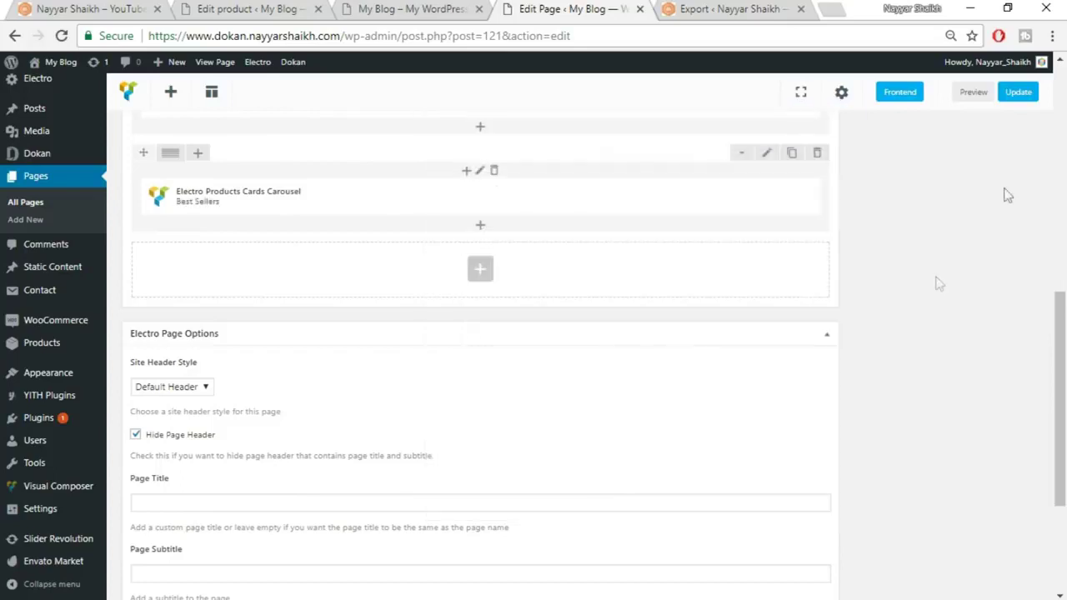
click(1018, 92)
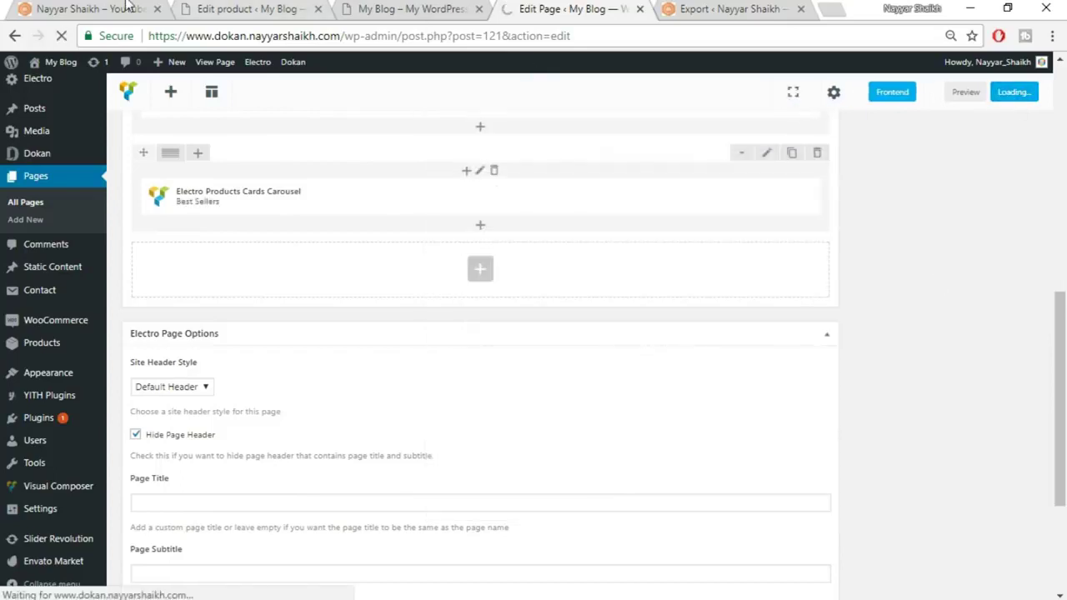
Reload the live home page, compare with the demo, and return to the Home Page editor.
click(80, 6)
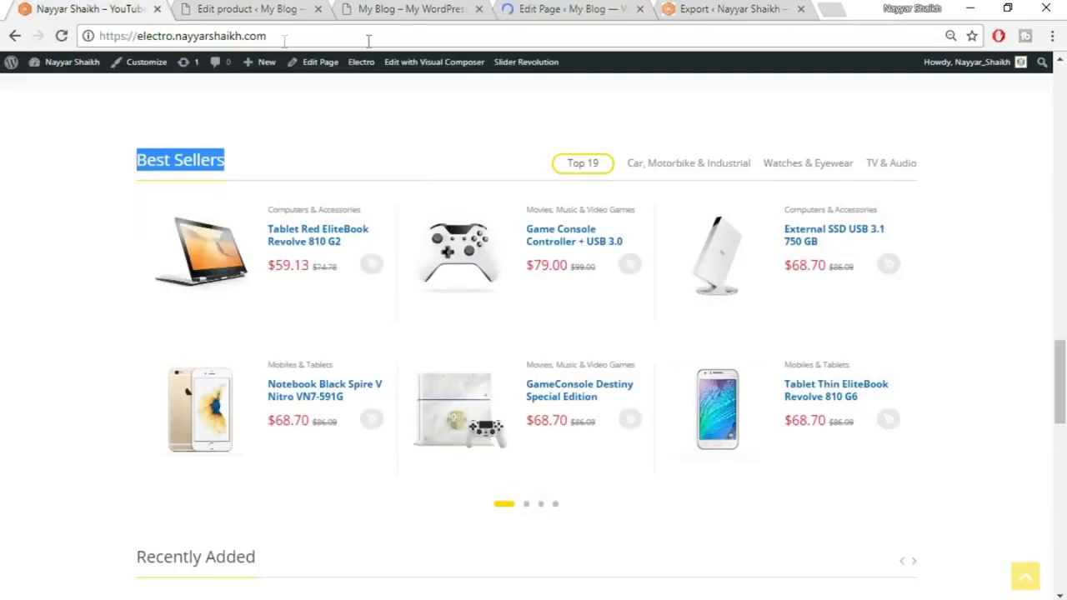
click(407, 8)
click(411, 33)
key(Return)
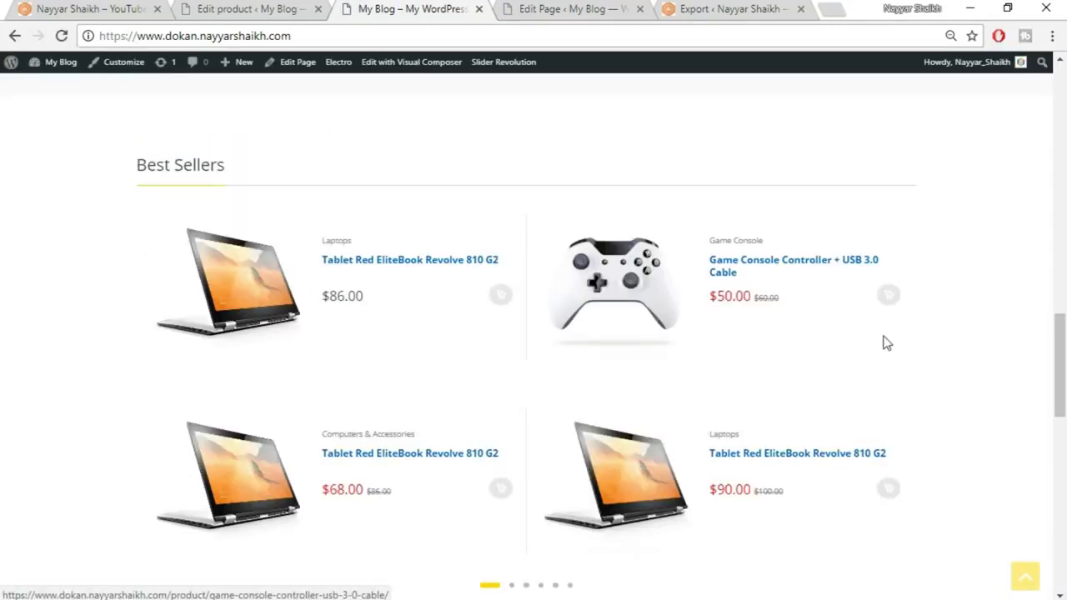
click(144, 10)
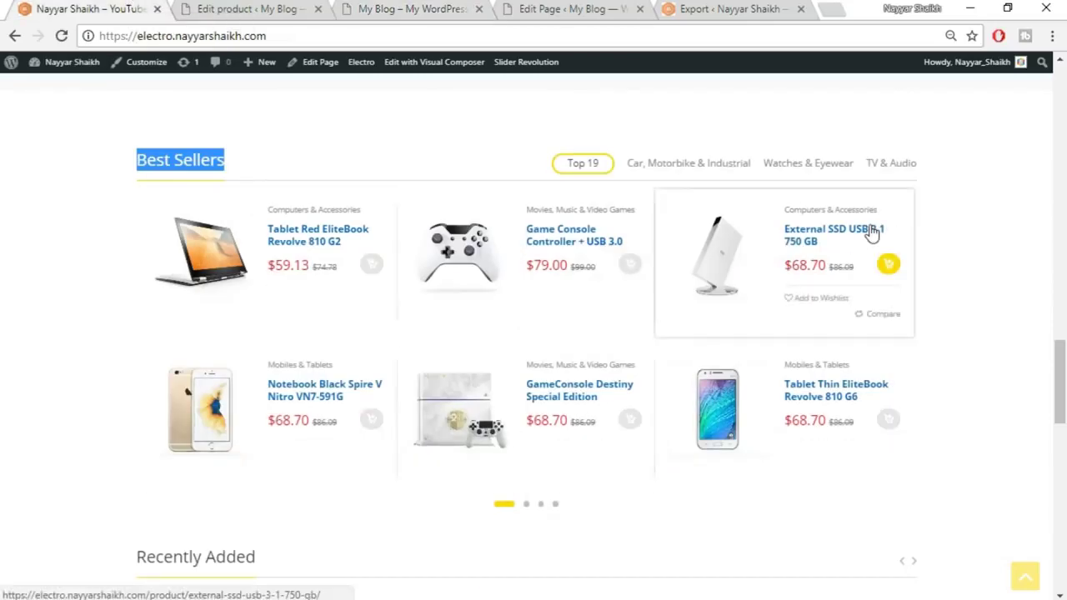
click(597, 9)
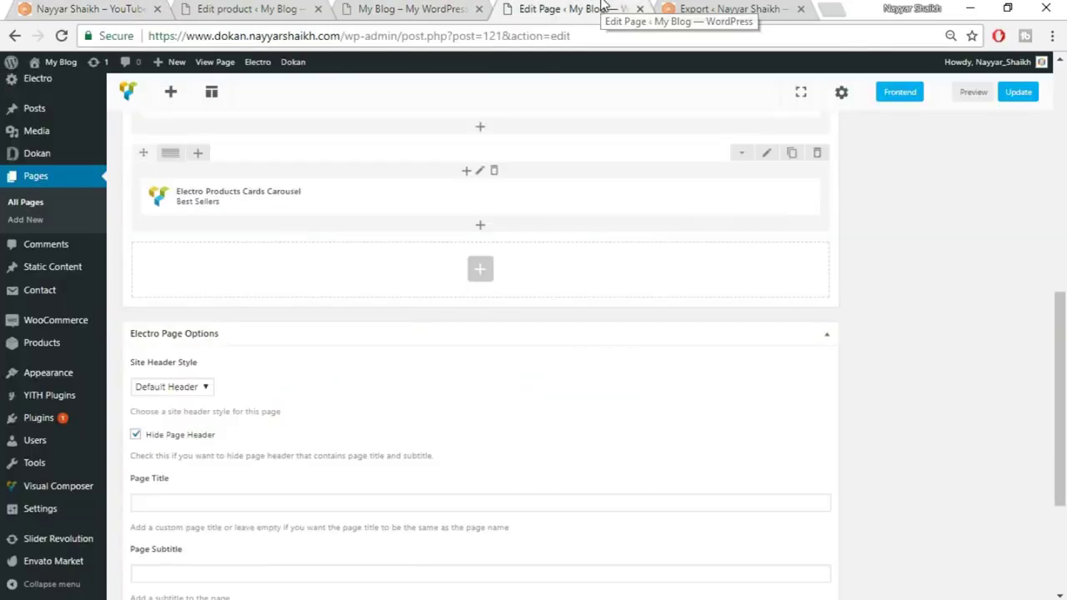
In the Best Sellers carousel settings, set Rows to 2 using the demo layout as reference.
scroll(747, 300, up, 2)
mouse_move(556, 381)
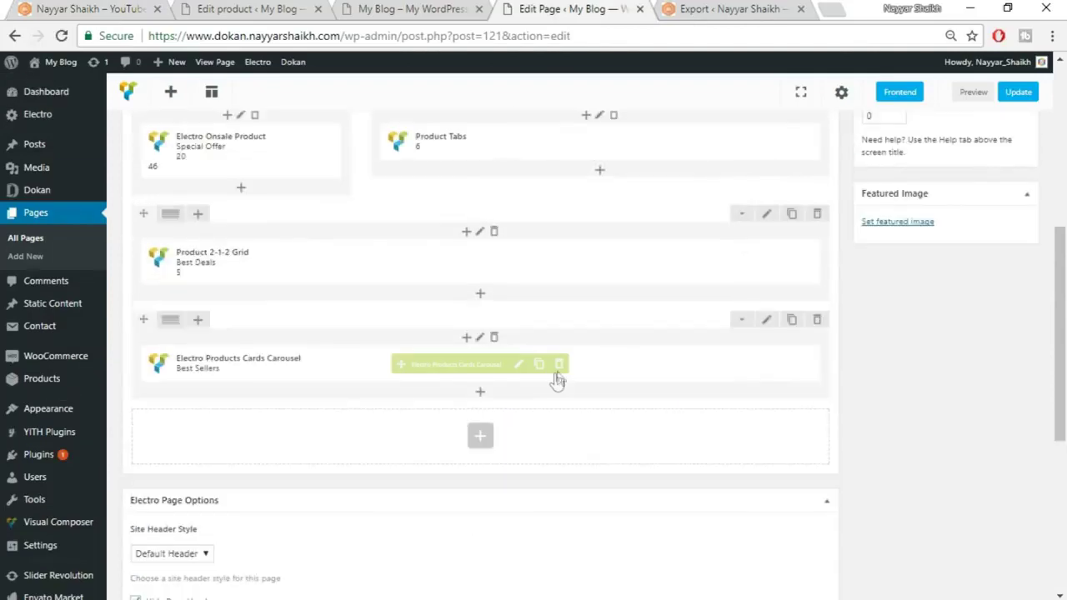
click(517, 366)
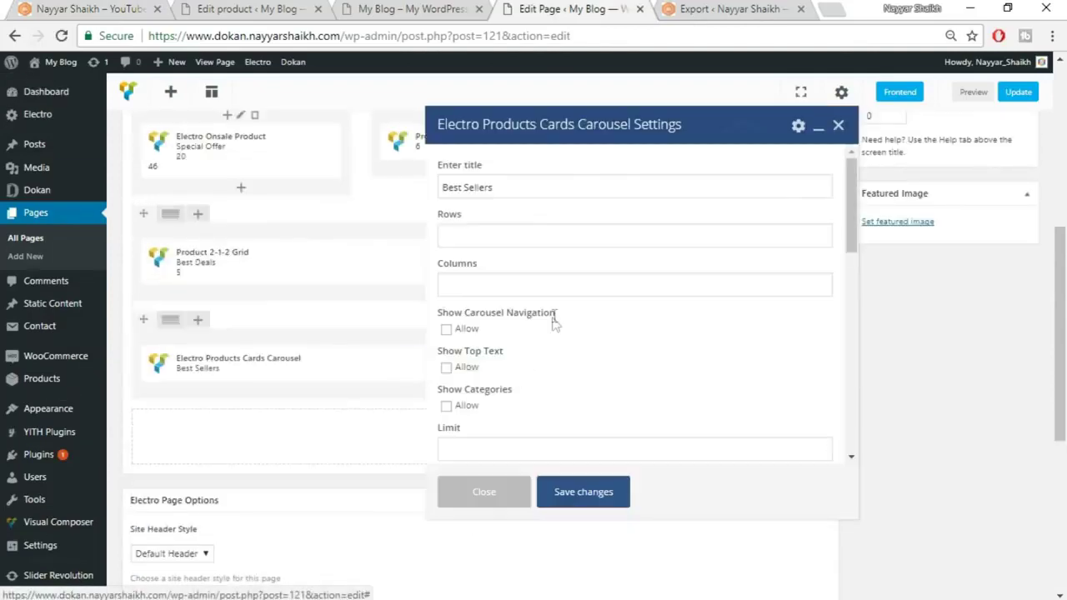
click(504, 231)
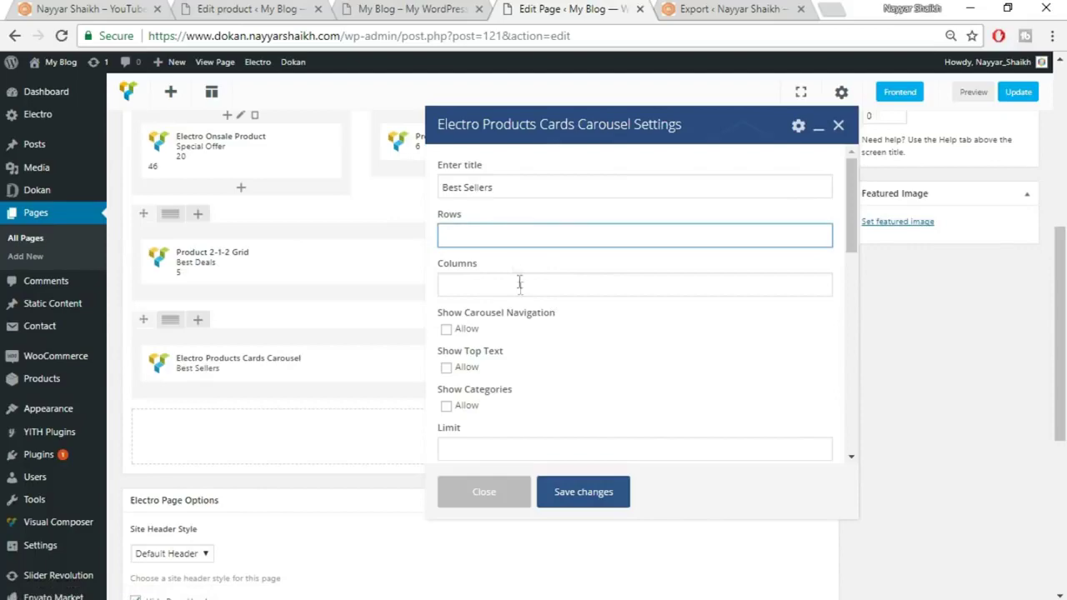
click(142, 6)
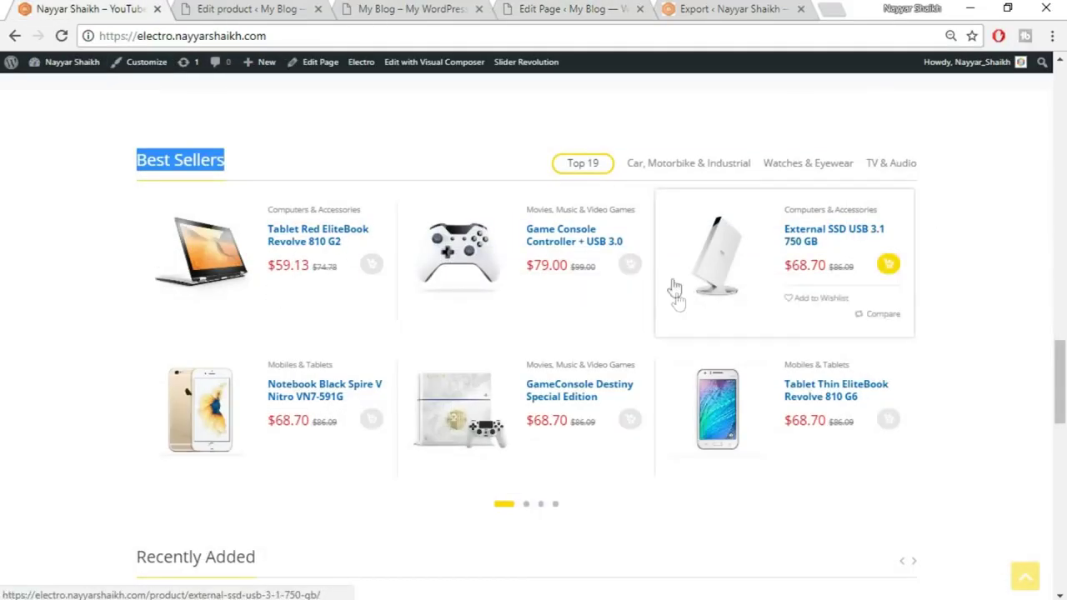
click(584, 10)
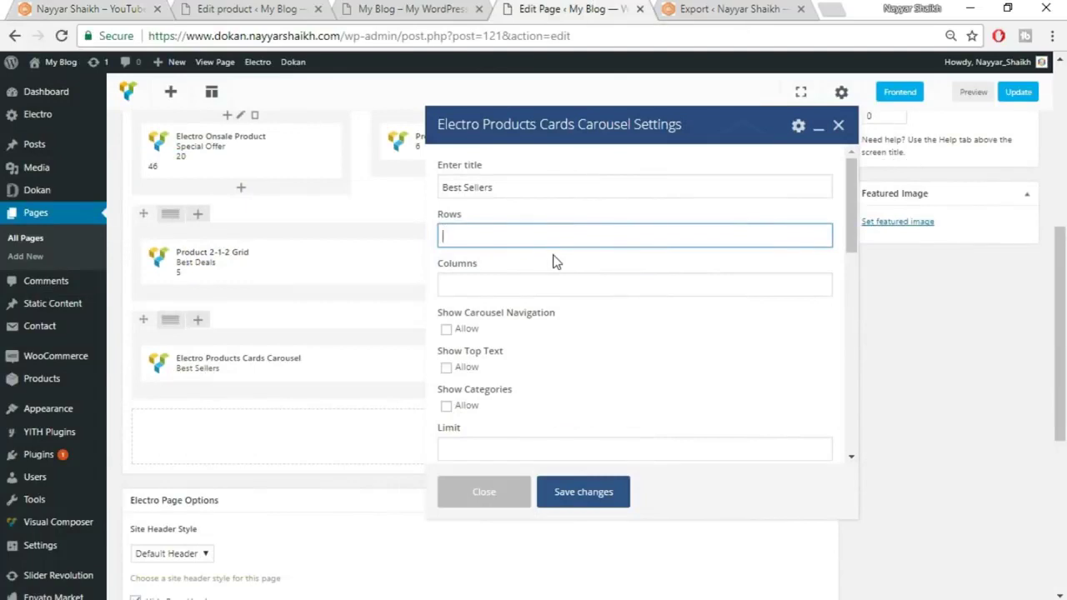
Set Columns to 3 and turn on carousel Navigation.
click(556, 287)
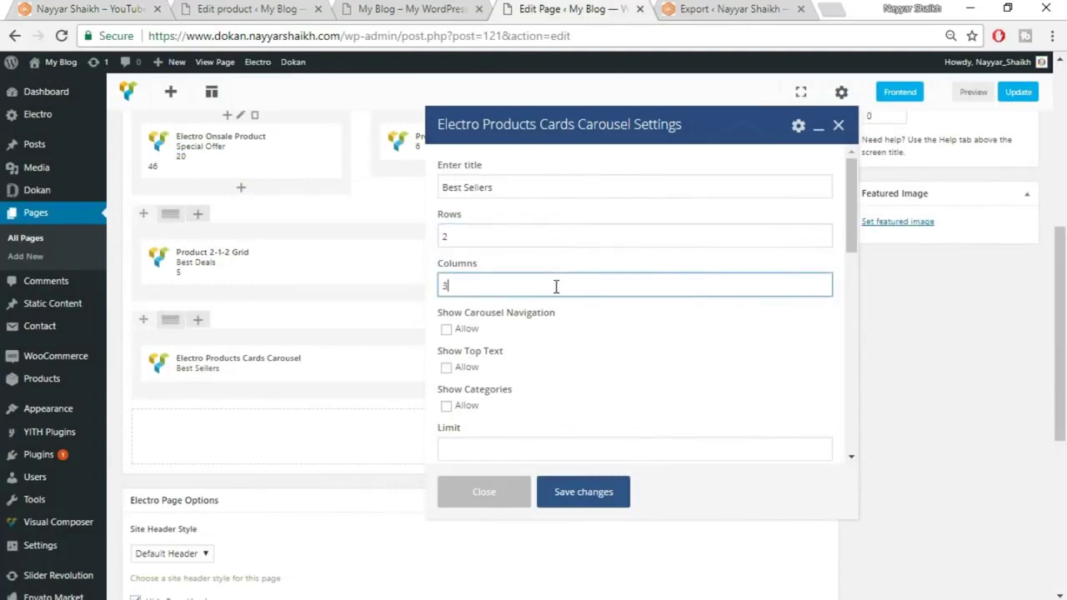
click(465, 337)
click(464, 333)
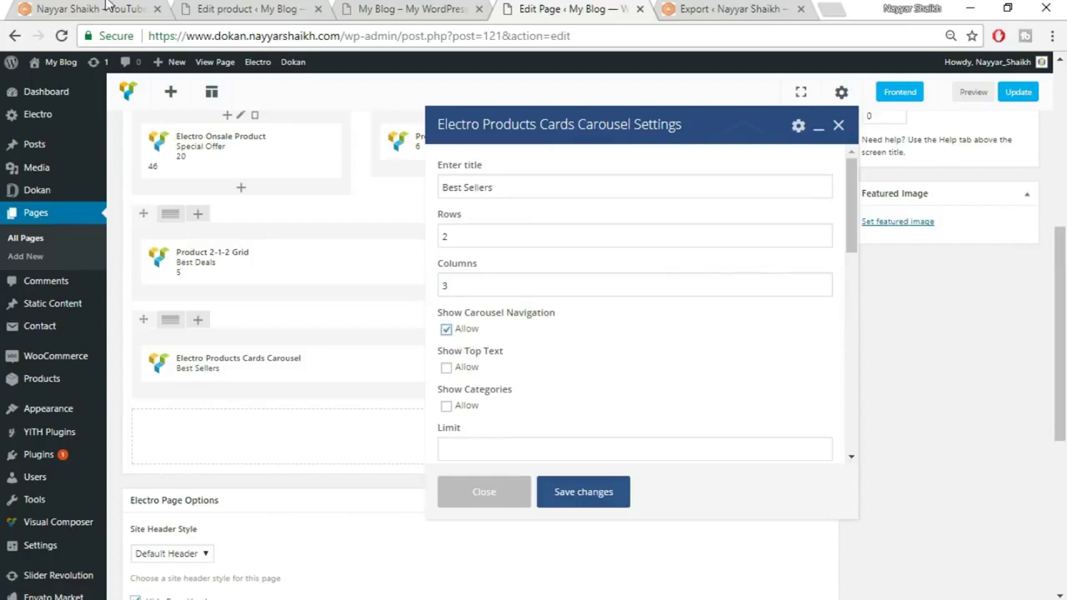
click(91, 8)
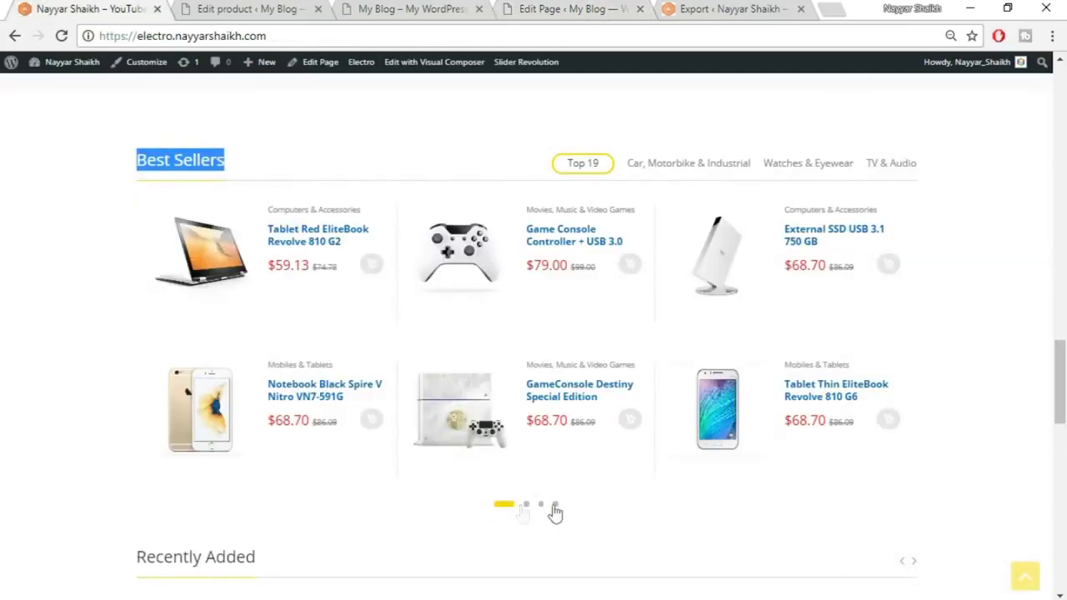
click(538, 7)
Turn on Top Text and Categories for the carousel.
scroll(639, 388, down, 3)
click(445, 287)
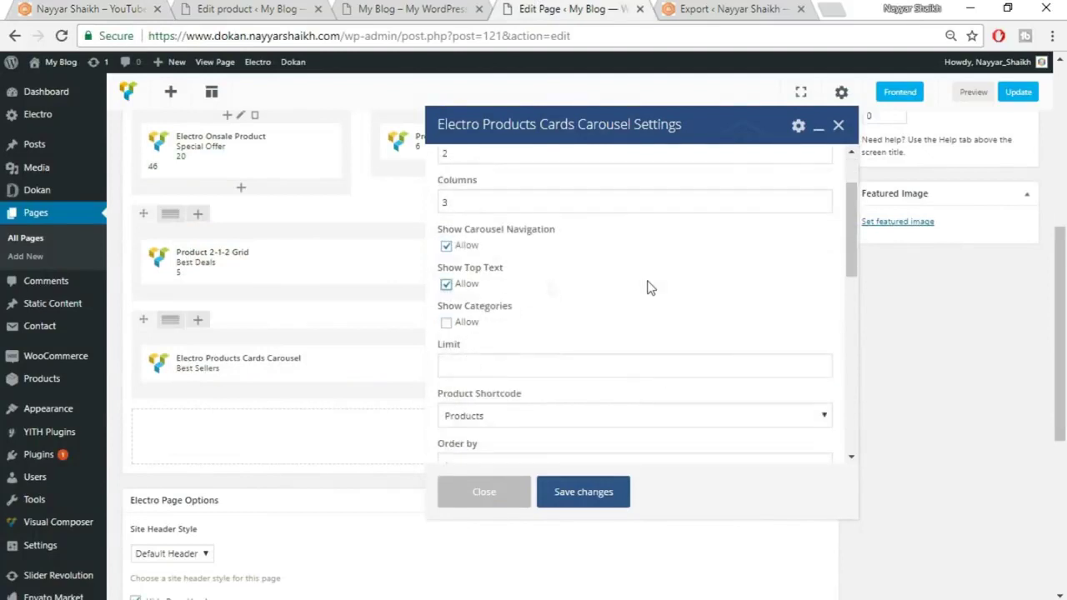
scroll(648, 286, down, 2)
click(447, 240)
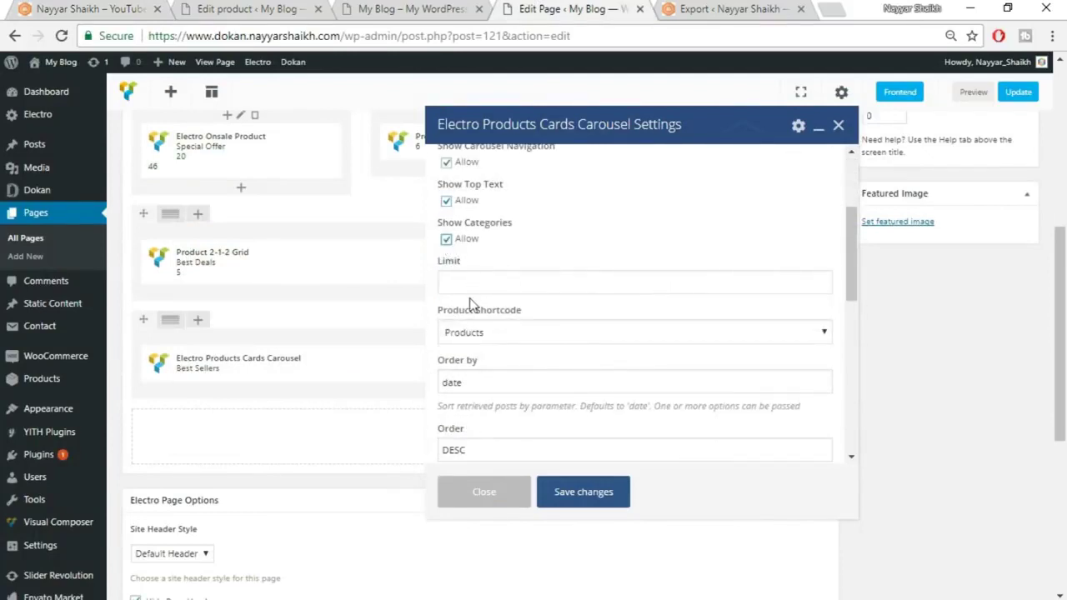
Set the product Limit to 20 and Number of Categories to 3.
click(474, 283)
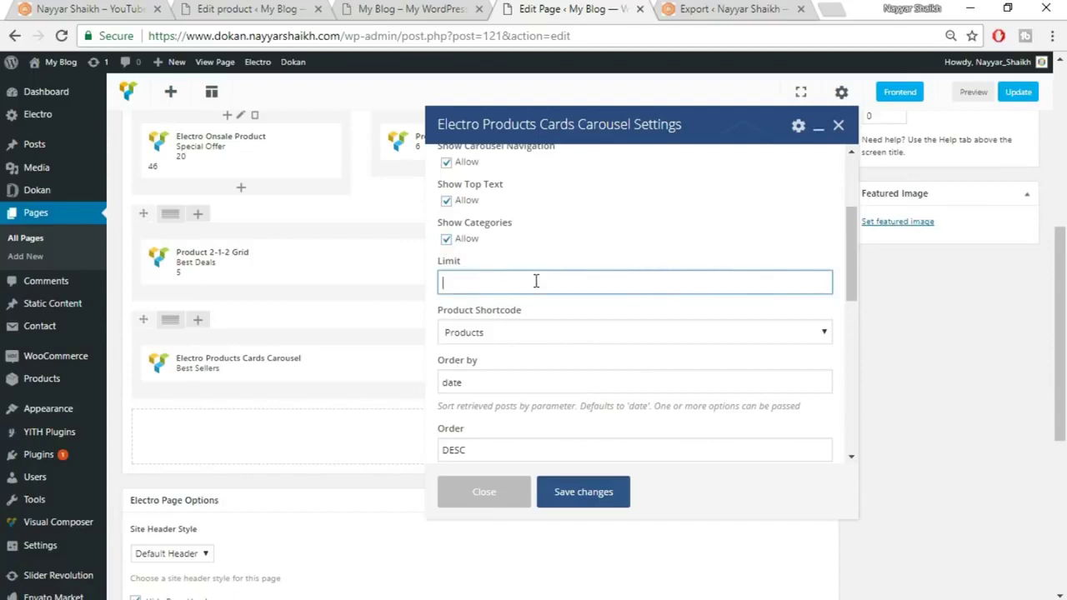
text(3)
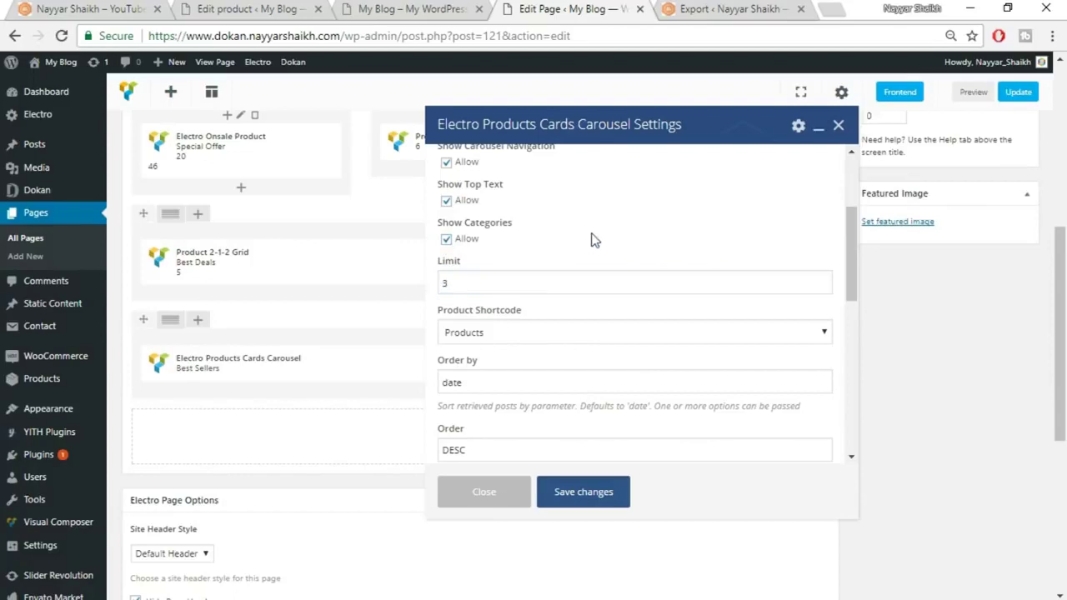
scroll(594, 241, down, 4)
scroll(592, 288, down, 2)
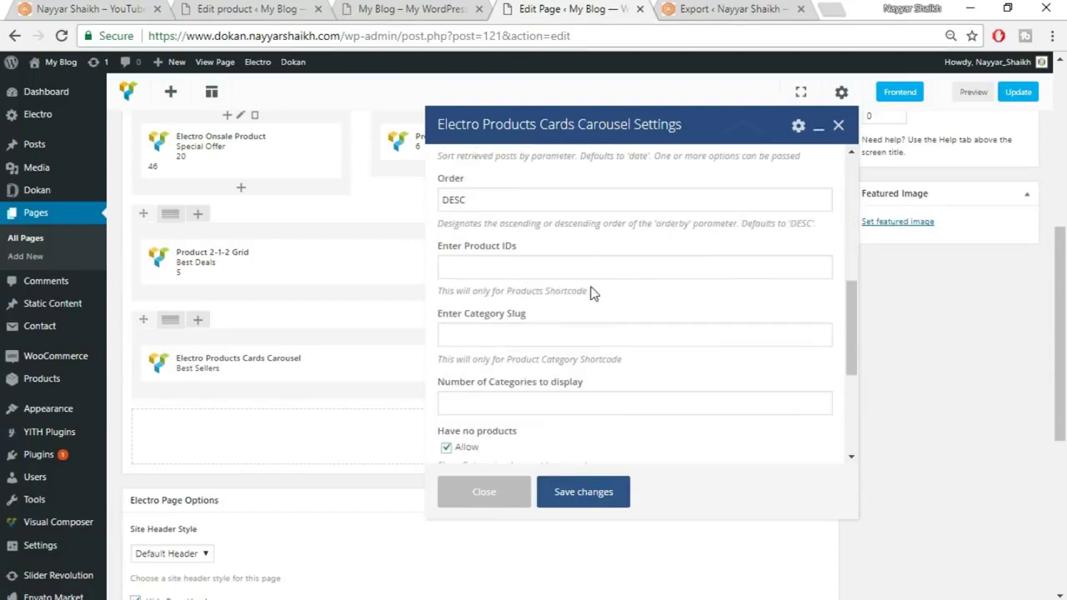
scroll(601, 430, down, 2)
click(542, 319)
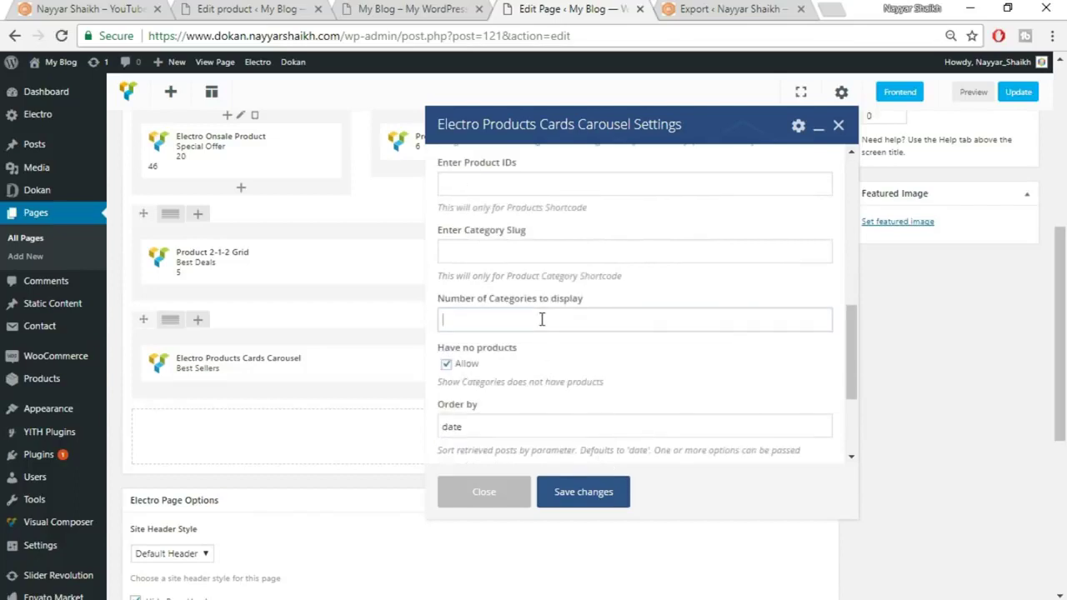
scroll(542, 317, up, 5)
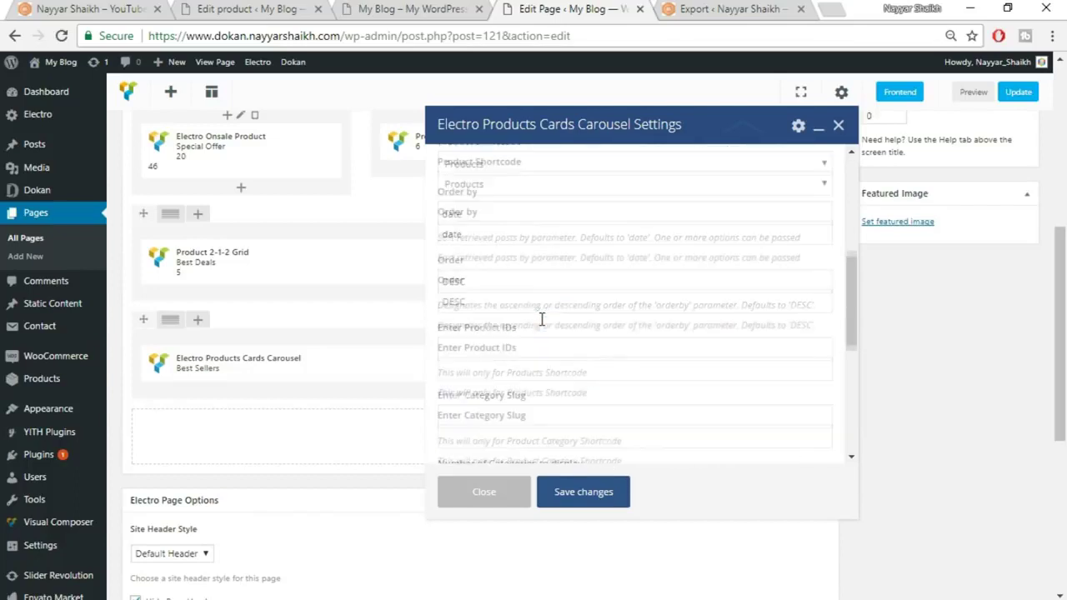
click(443, 281)
double_click(442, 282)
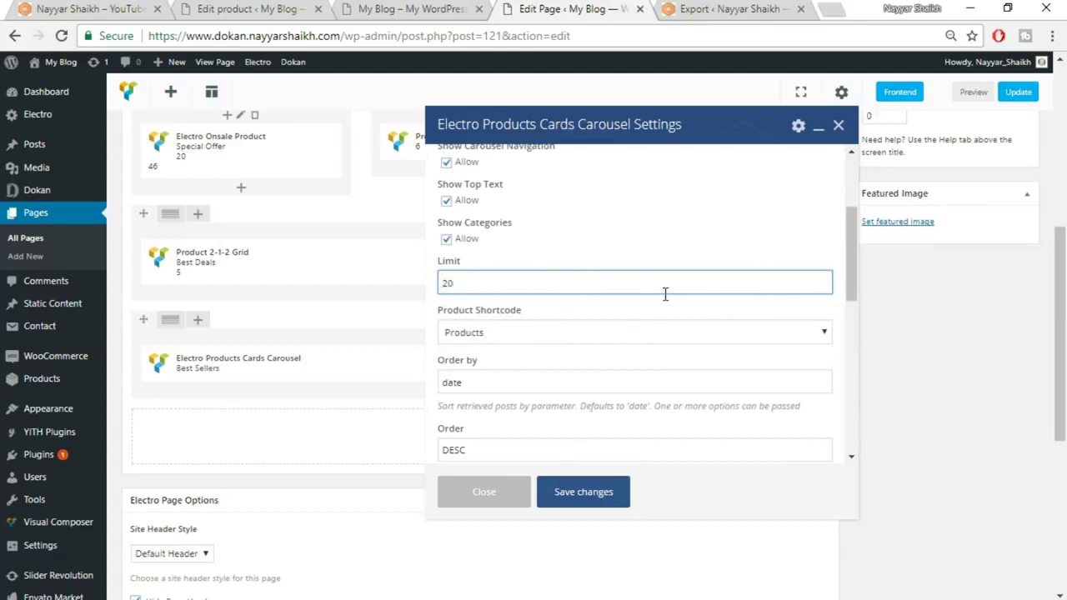
text(20)
Save the carousel settings and update the Home Page.
scroll(665, 293, down, 5)
scroll(528, 334, down, 2)
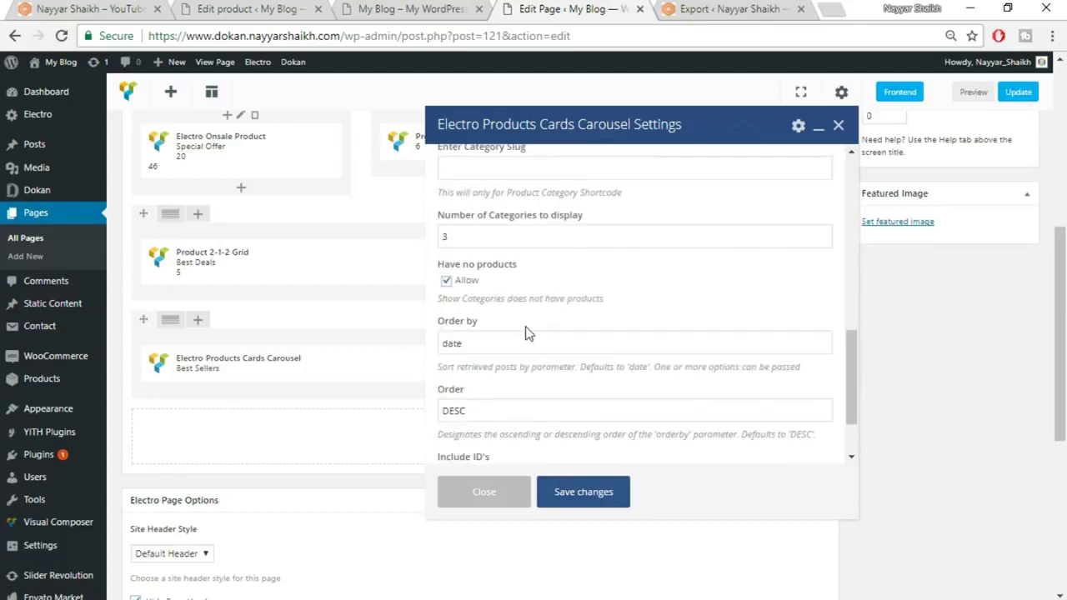
scroll(550, 375, down, 2)
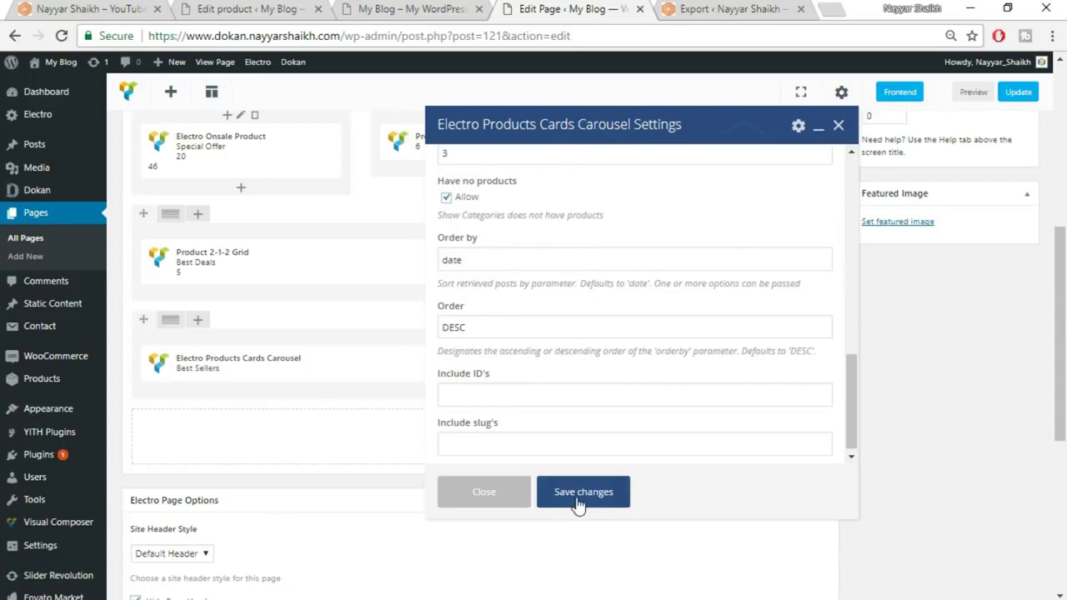
click(578, 505)
click(1026, 94)
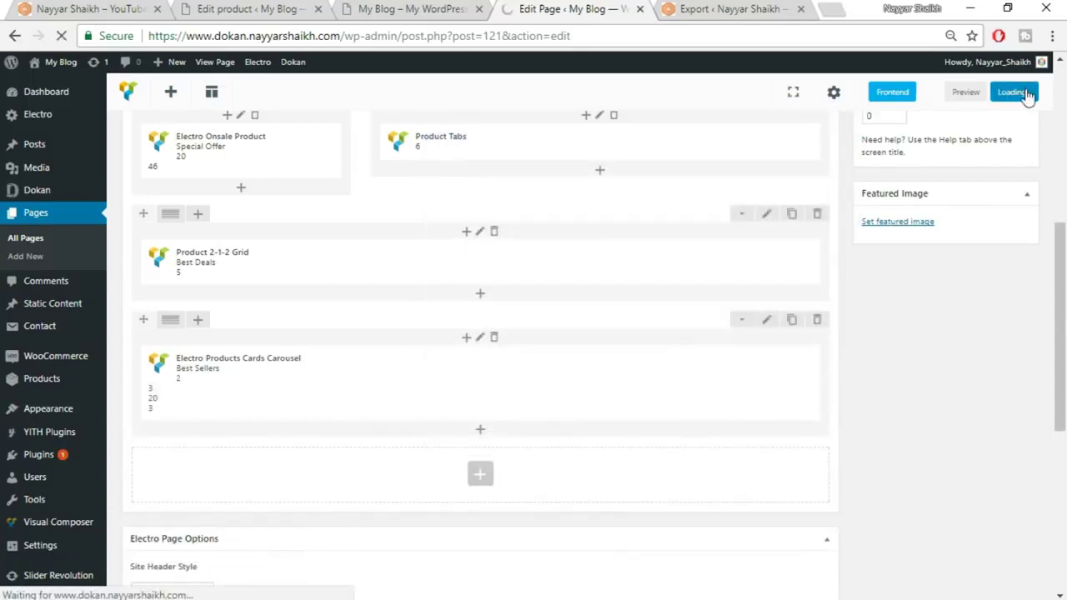
Reload the live home page to see Best Sellers in two rows of three.
click(425, 8)
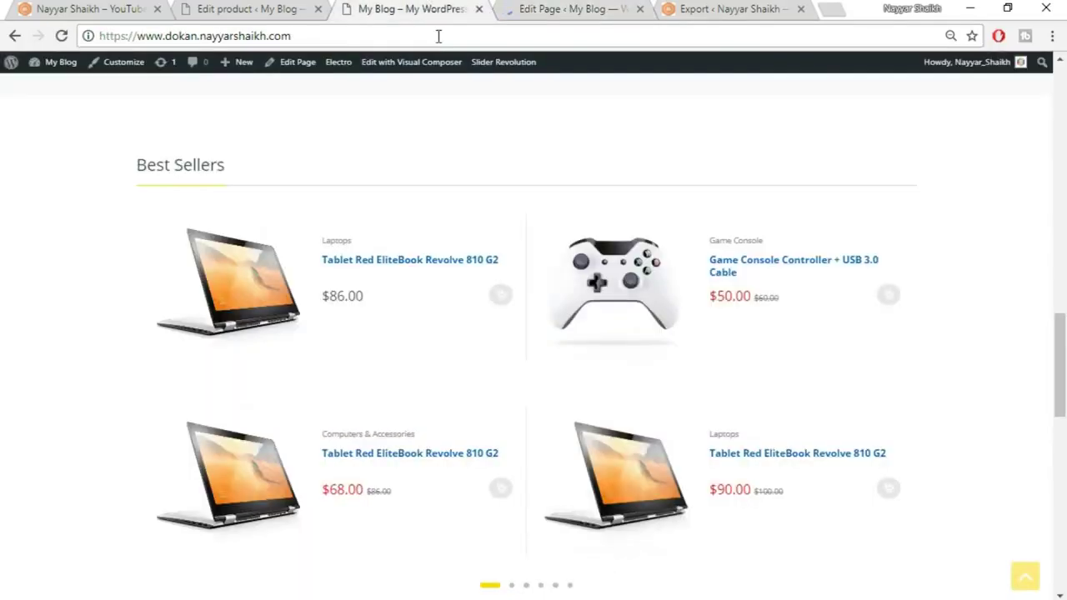
click(438, 36)
key(Return)
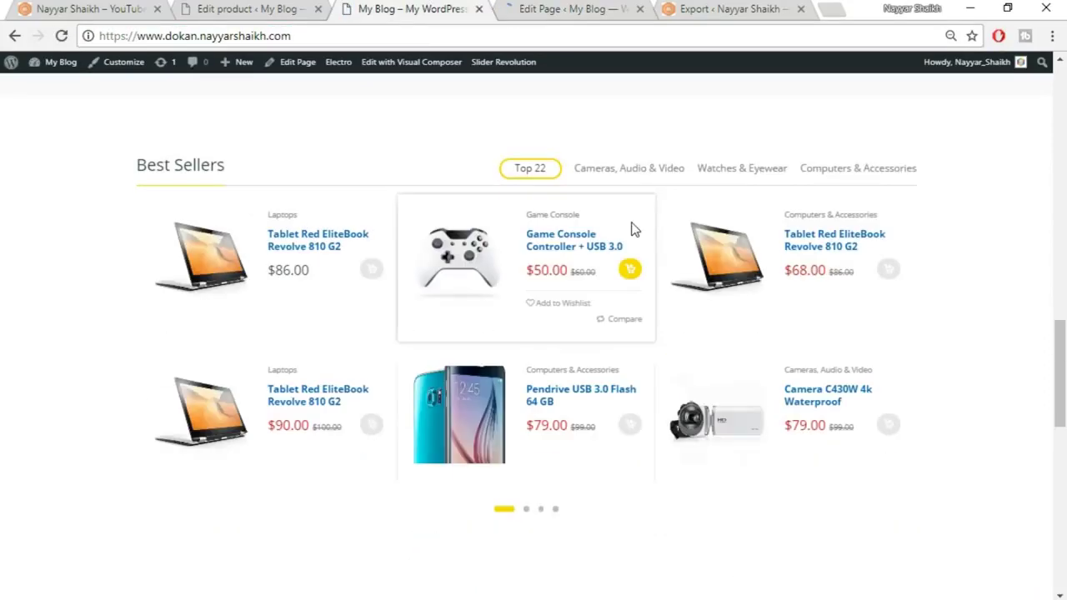
scroll(631, 230, down, 4)
scroll(631, 229, up, 4)
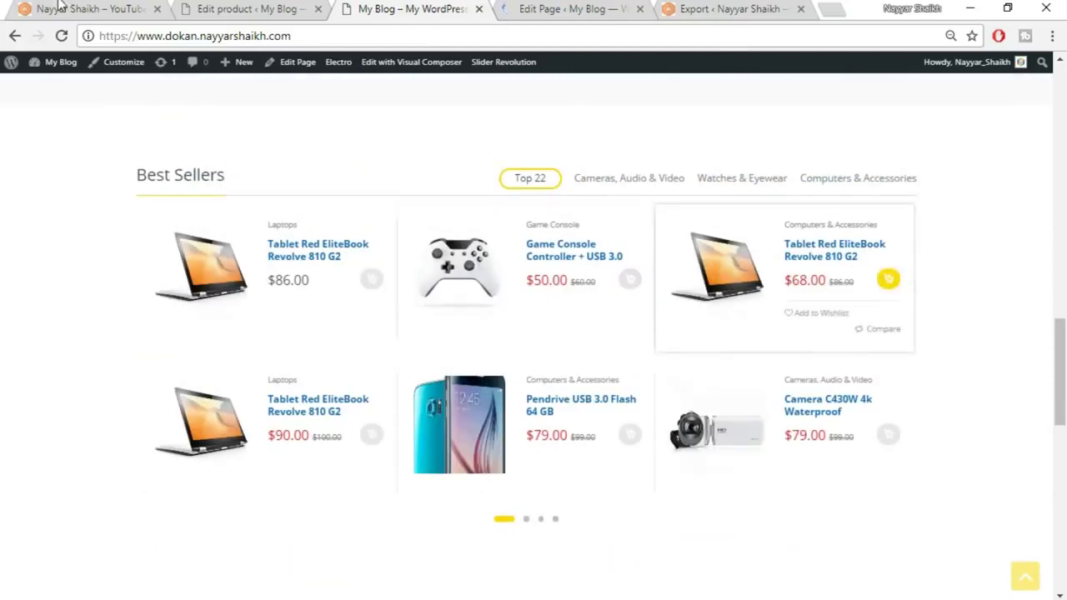
Compare the Best Sellers section against the Electro demo storefront.
key(ctrl+1)
scroll(420, 399, down, 4)
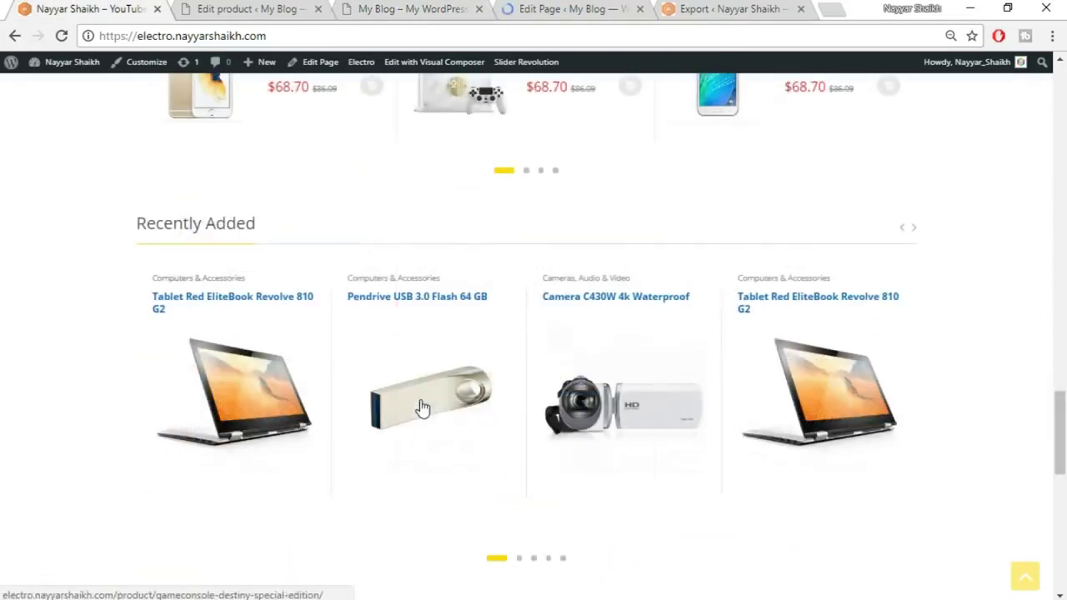
scroll(420, 406, down, 3)
scroll(421, 405, up, 5)
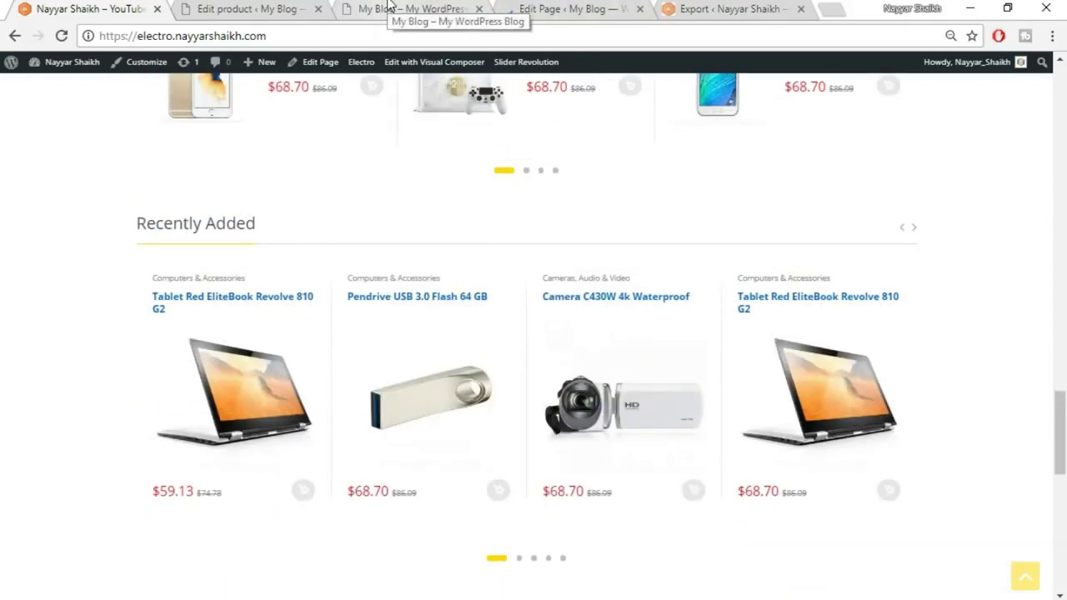
Back in the page editor, add a Recent products element found by searching 'rec'.
click(536, 6)
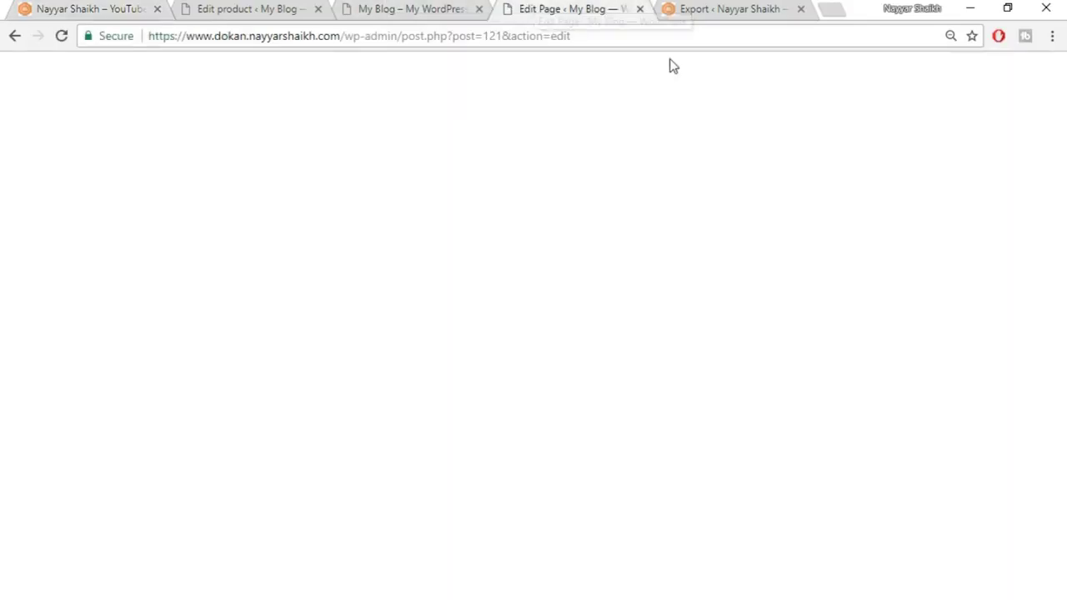
scroll(798, 353, down, 7)
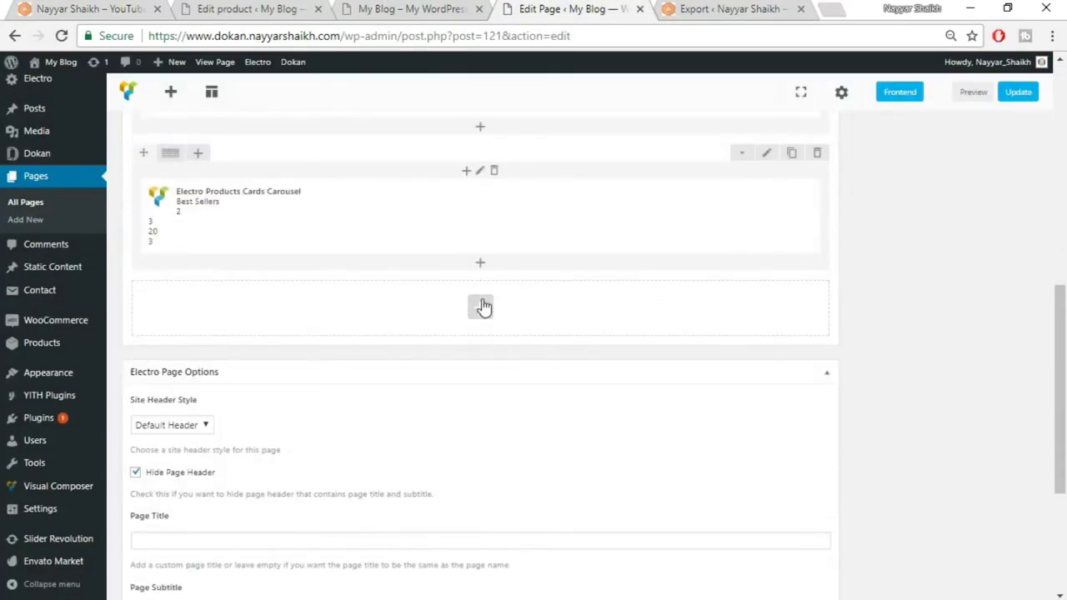
click(481, 306)
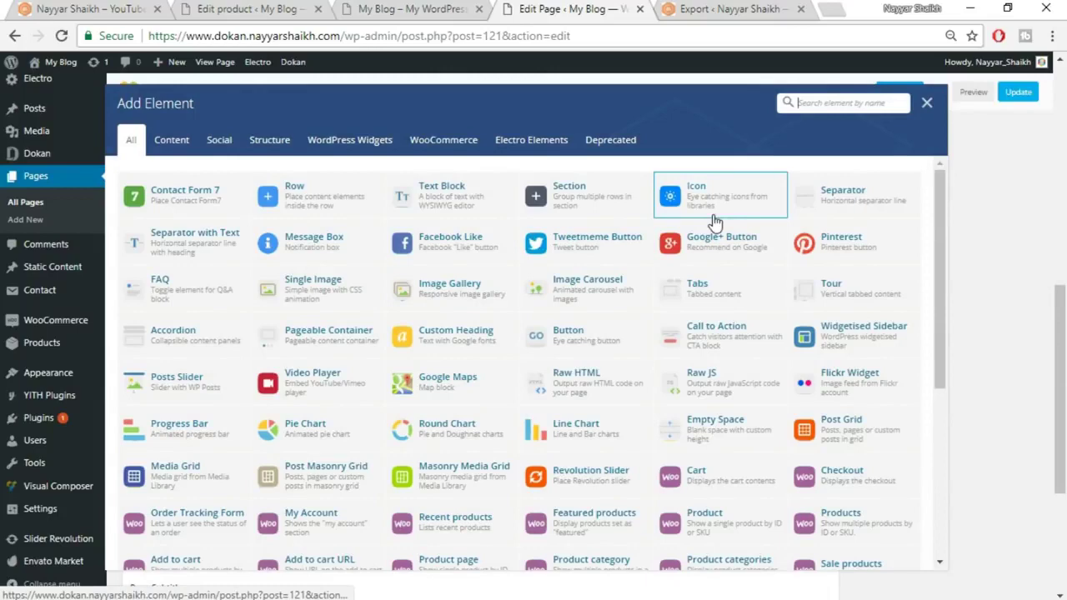
text(rec)
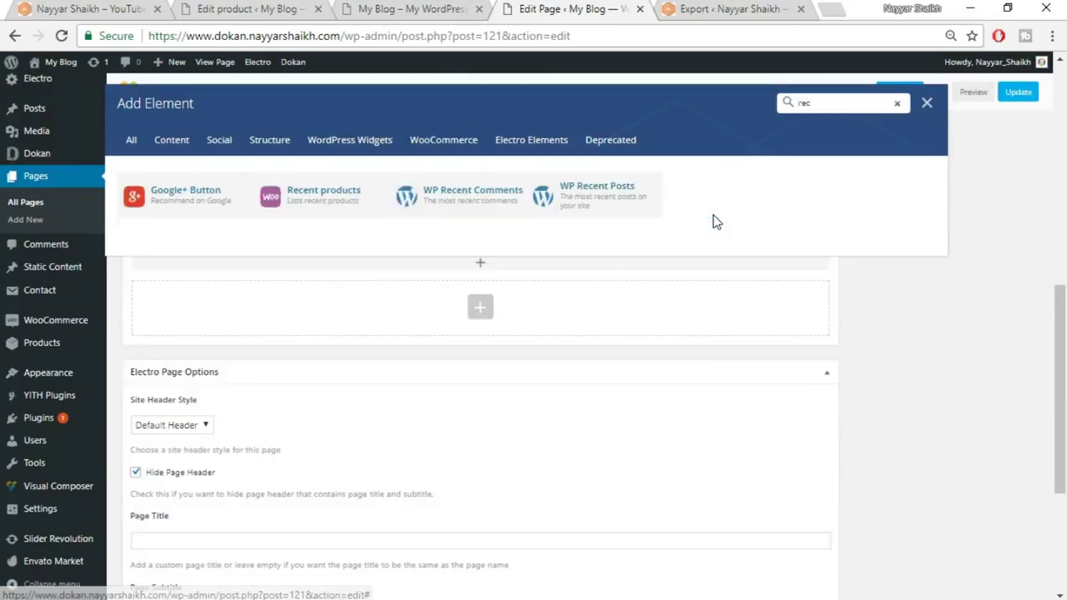
click(357, 203)
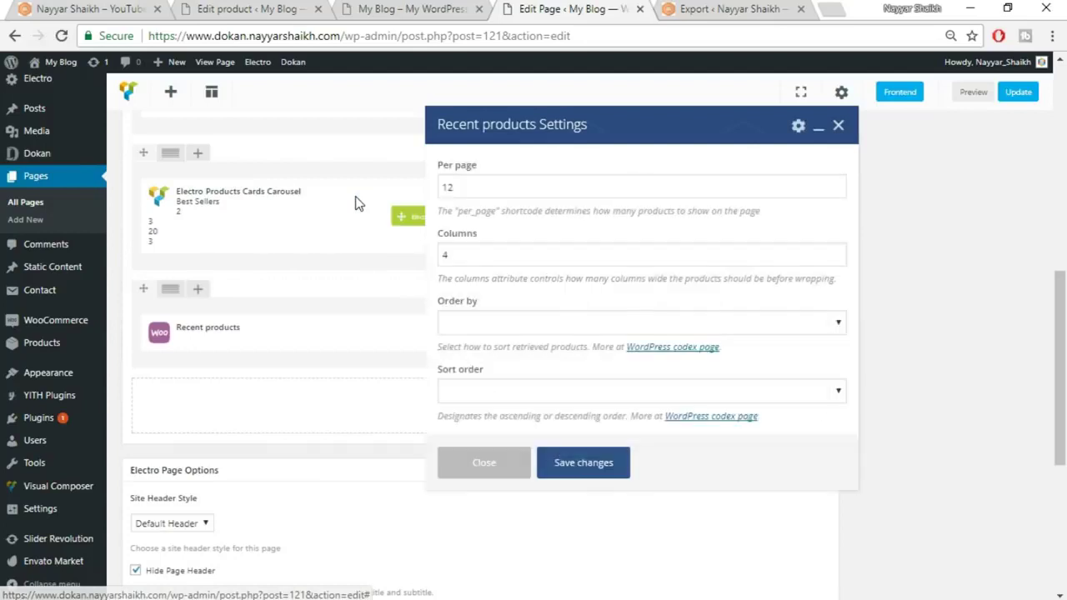
Delete the Recent products element and its emptied section, then filter elements by 'car'.
click(838, 126)
click(537, 334)
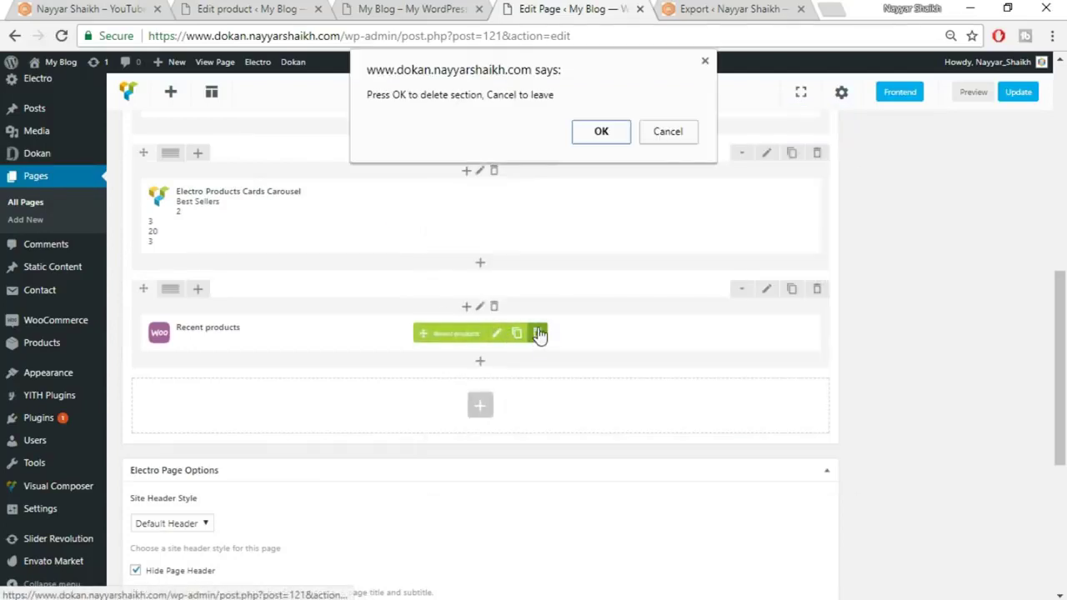
click(602, 132)
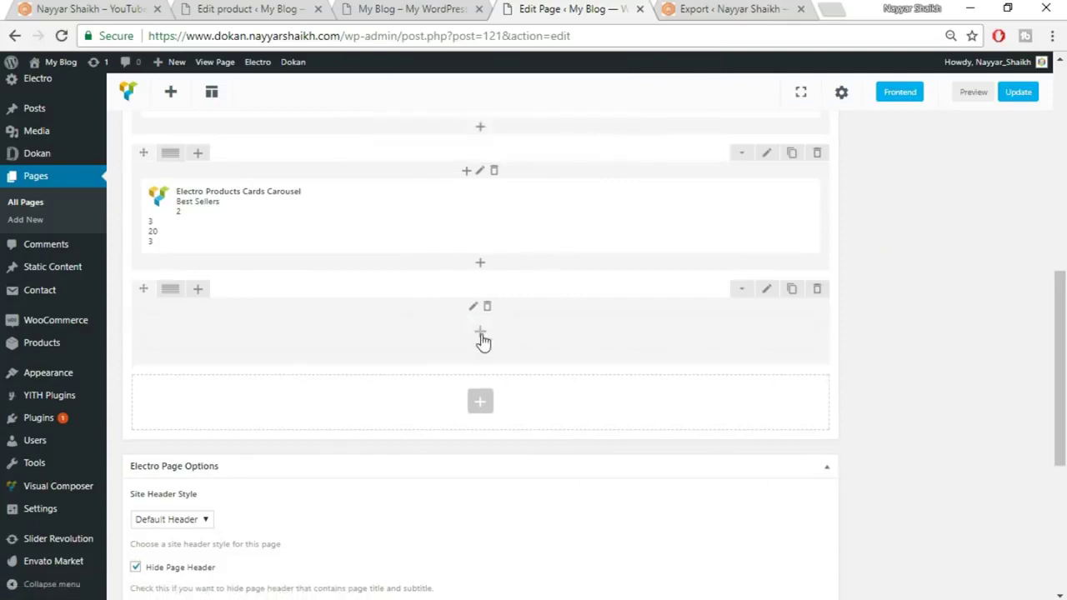
click(819, 288)
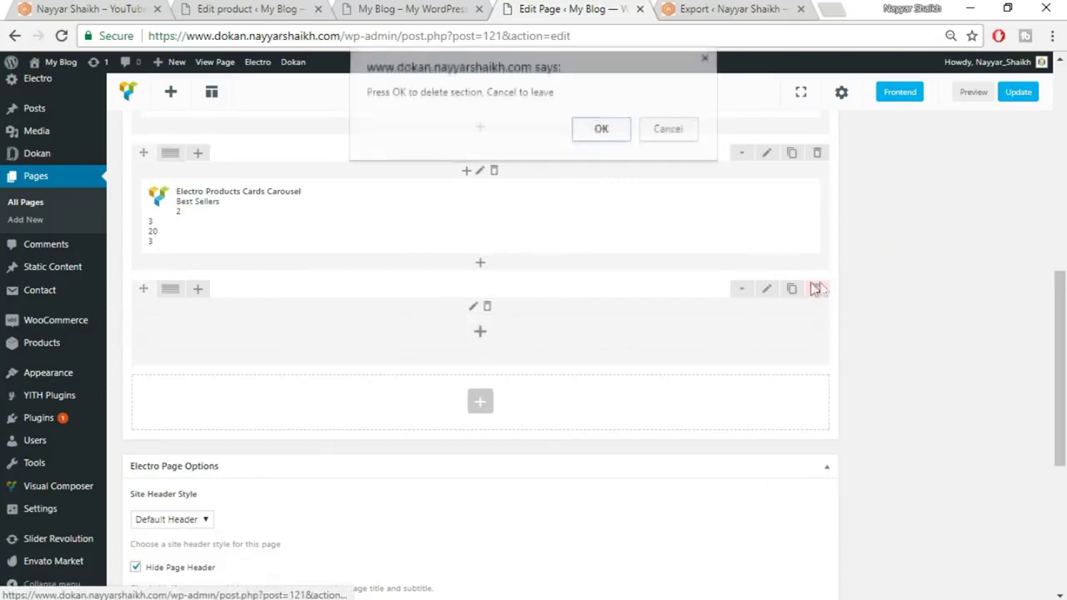
click(584, 136)
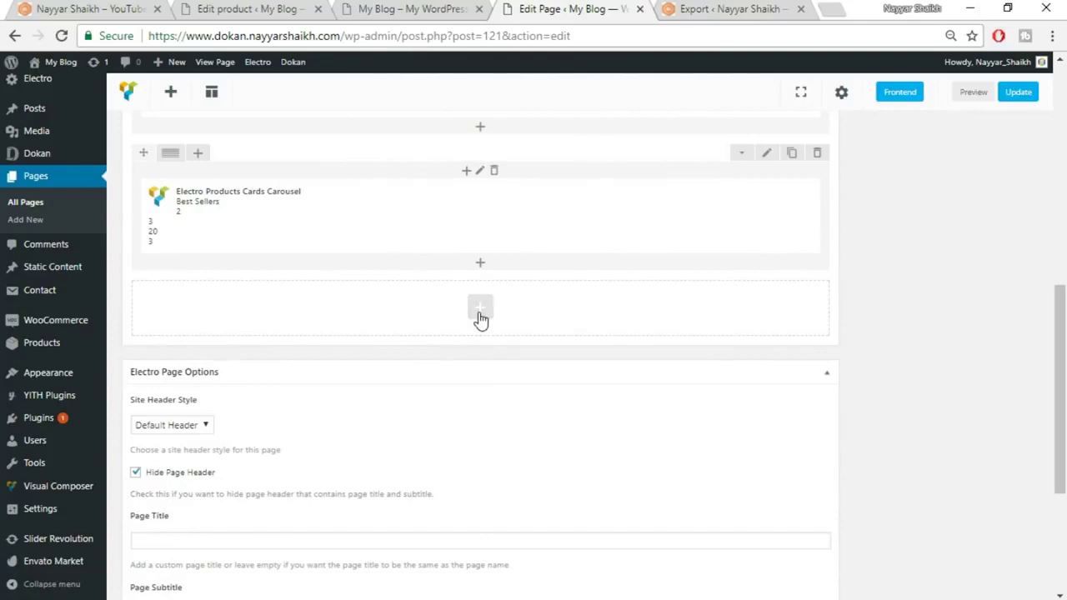
click(481, 310)
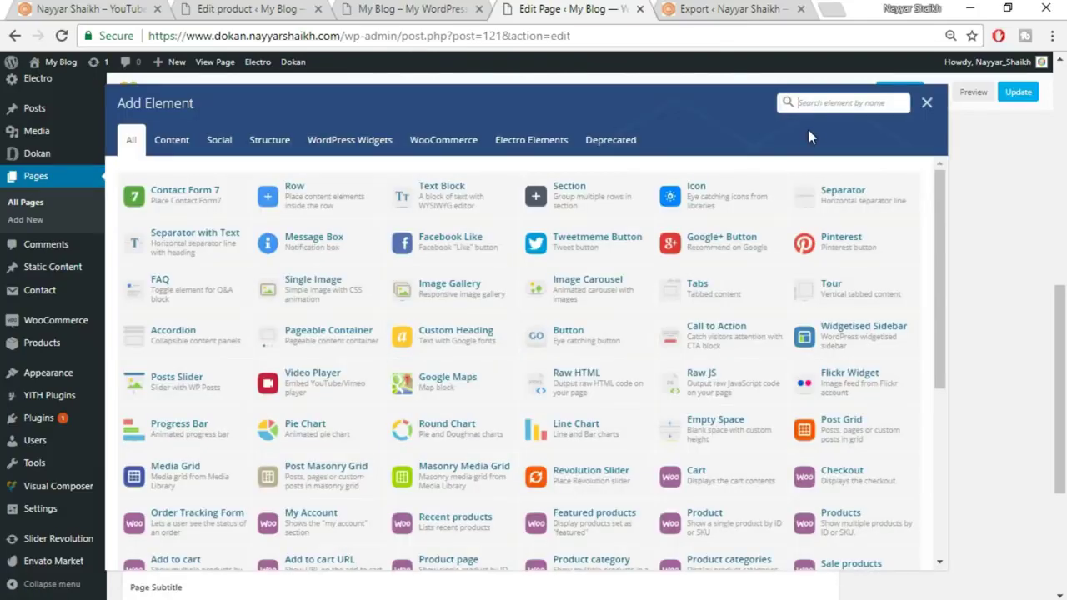
text(car)
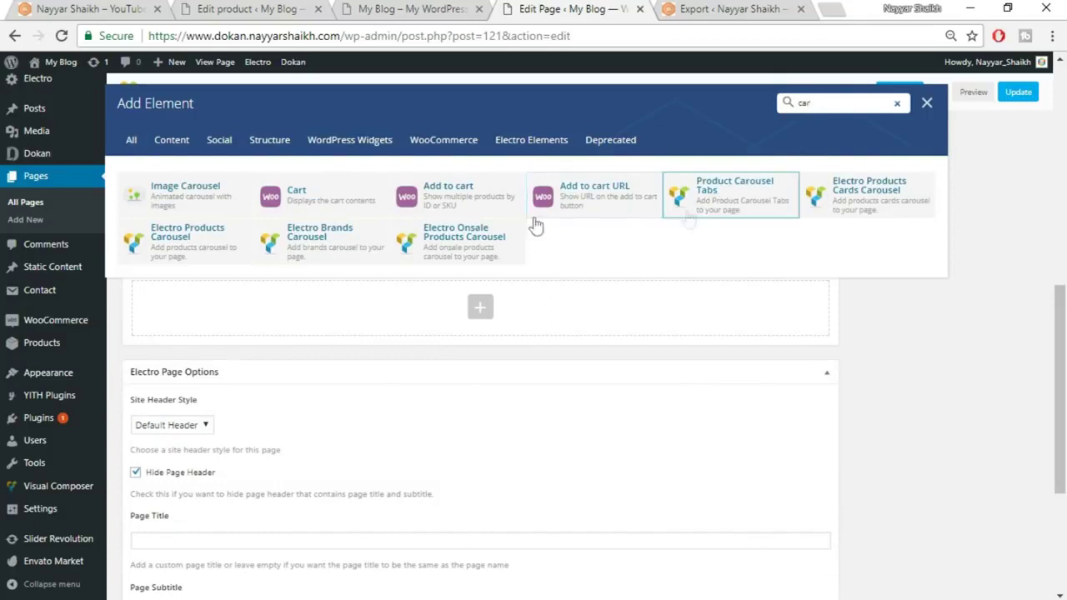
Add an Electro Products Carousel set to Recent Products, save its settings and update the page.
click(198, 255)
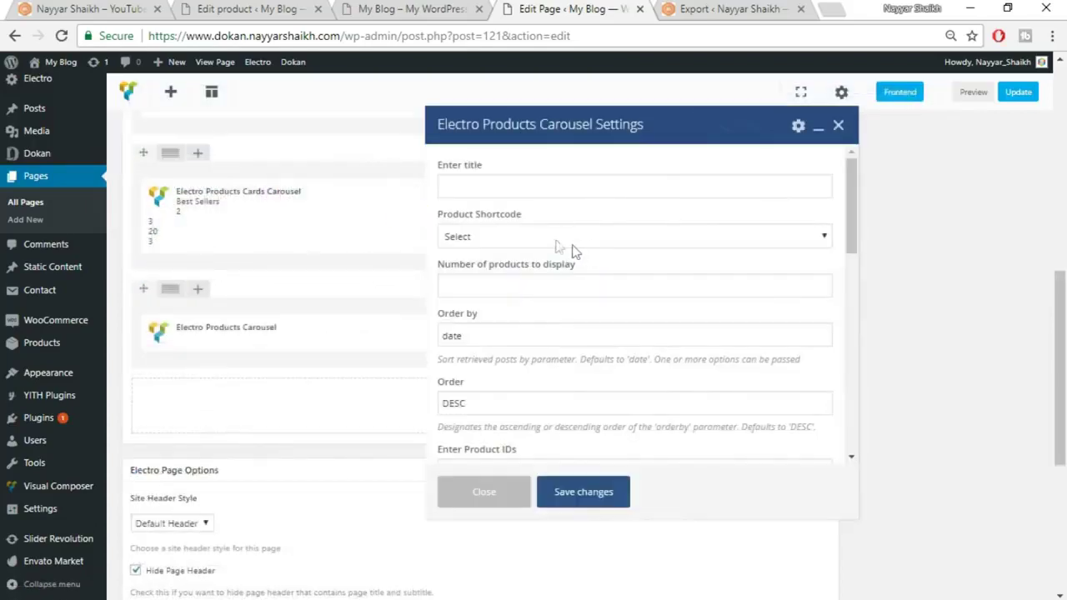
click(517, 238)
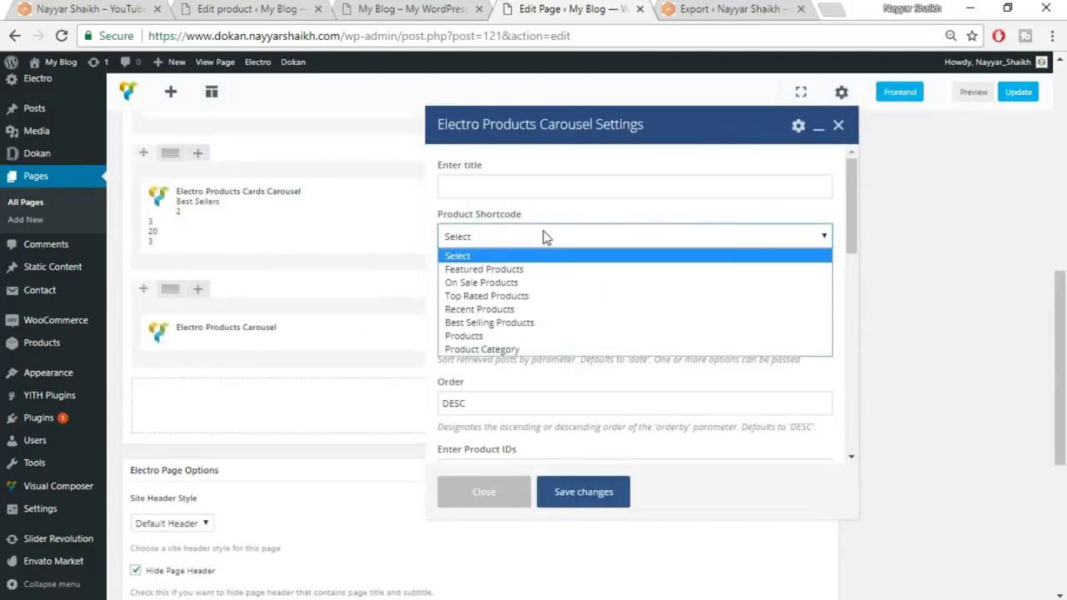
click(512, 309)
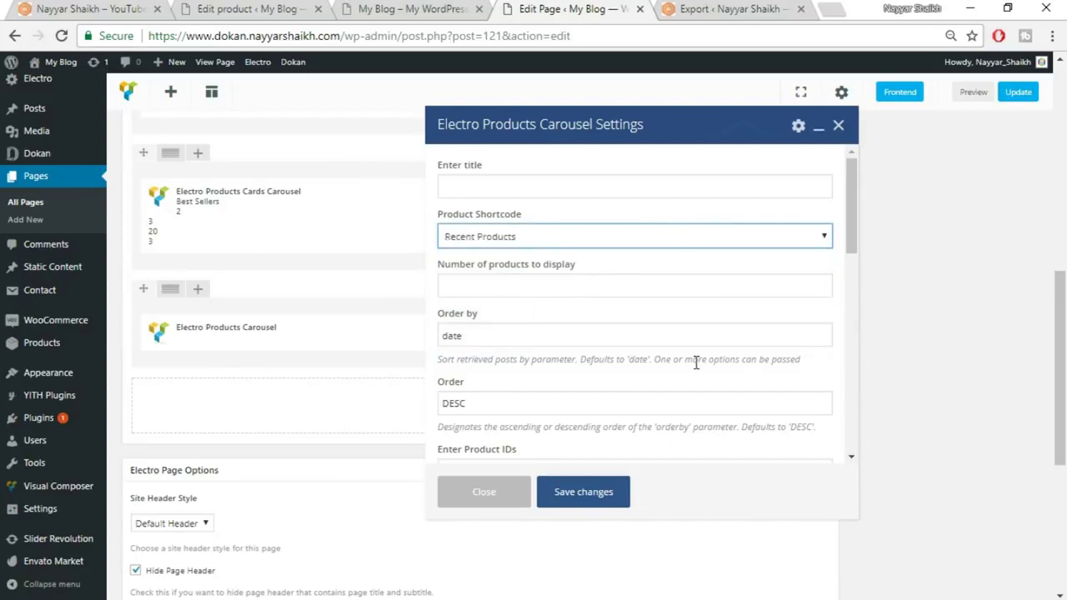
scroll(696, 362, down, 5)
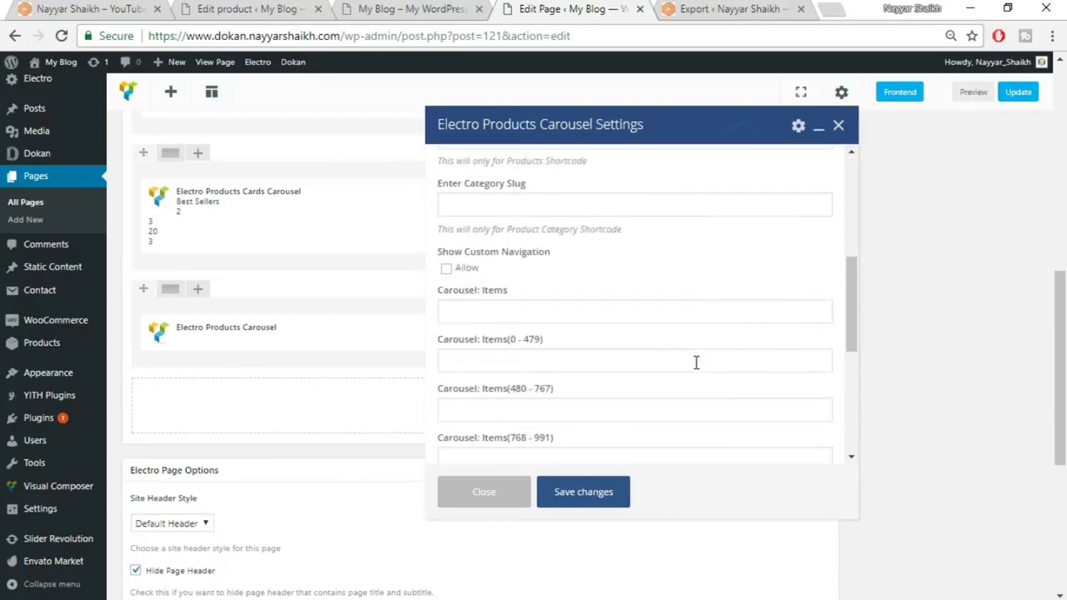
scroll(696, 362, down, 10)
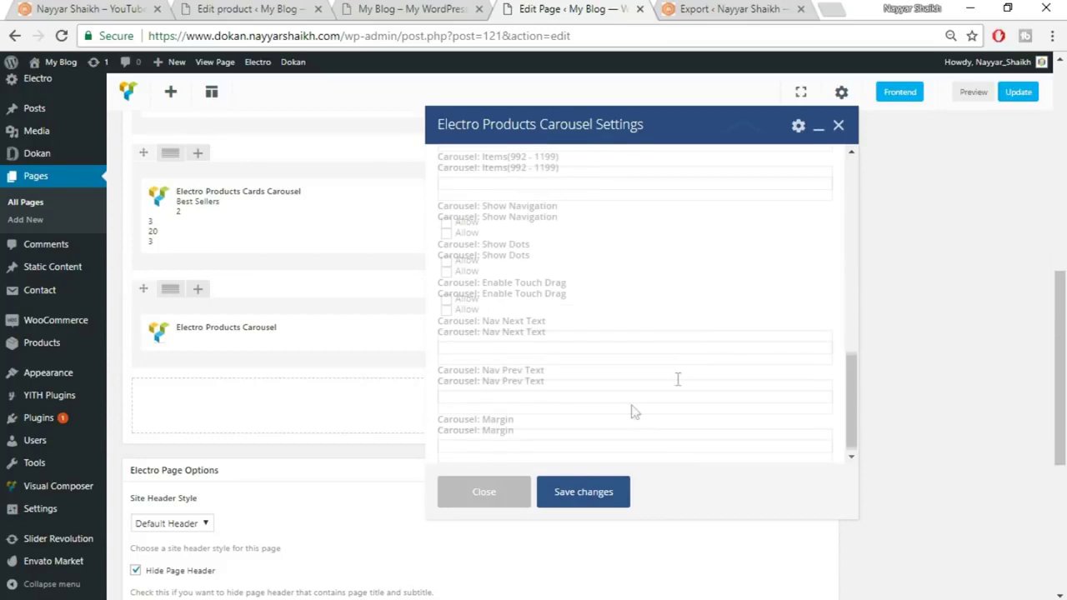
click(581, 492)
scroll(753, 498, up, 4)
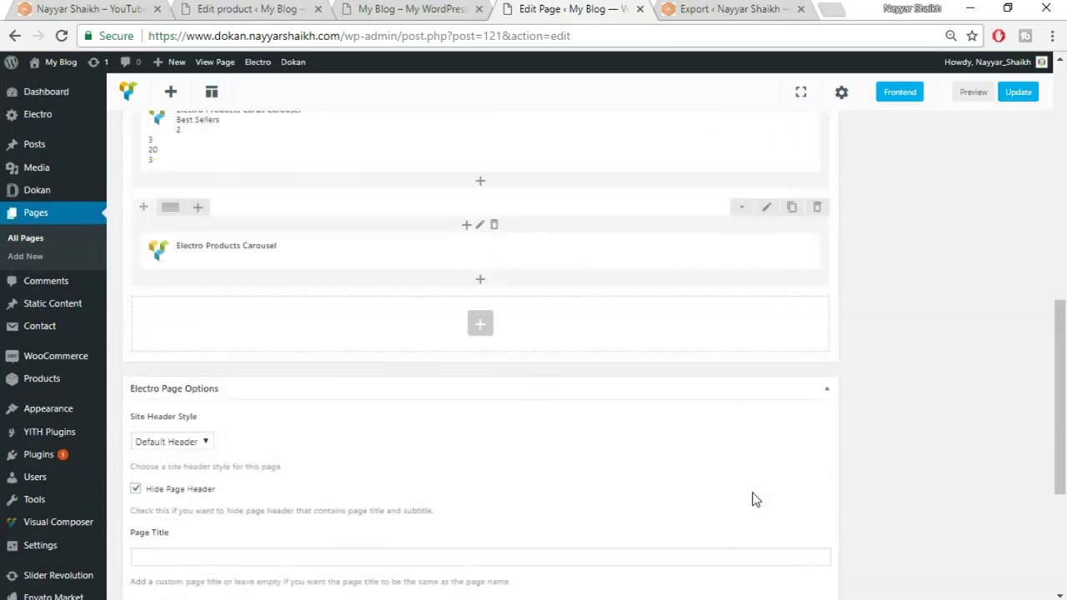
click(1019, 94)
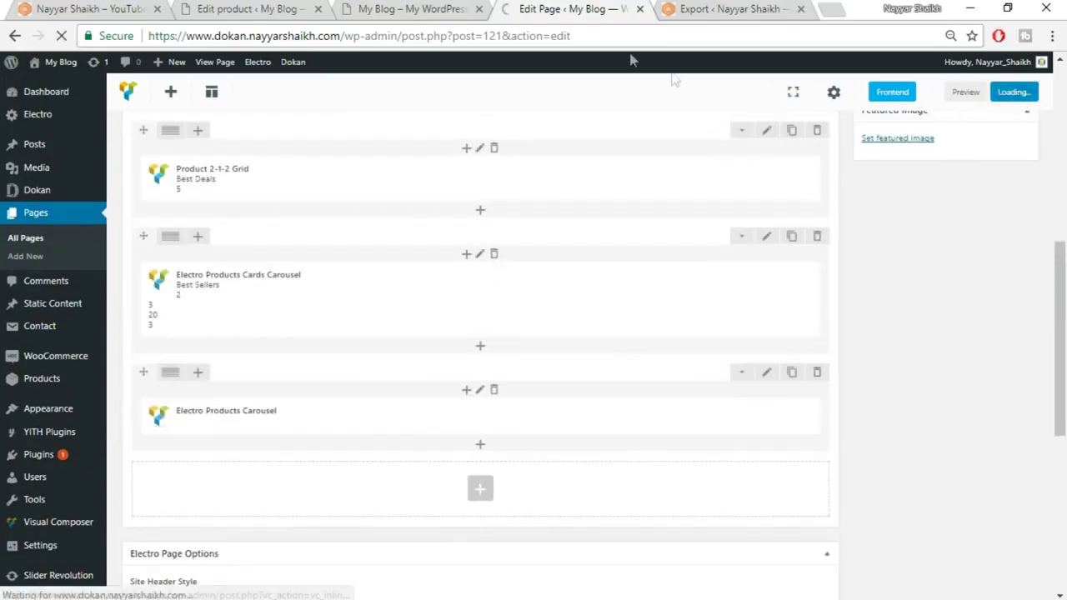
Reload the live store to see the new carousel beneath Best Sellers.
click(431, 8)
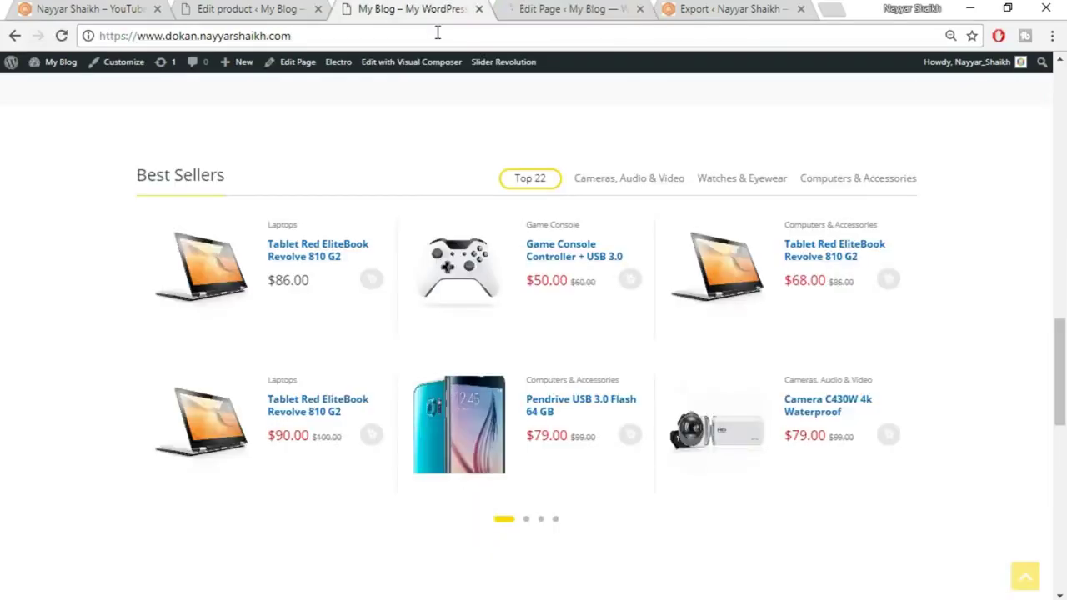
click(437, 32)
key(Return)
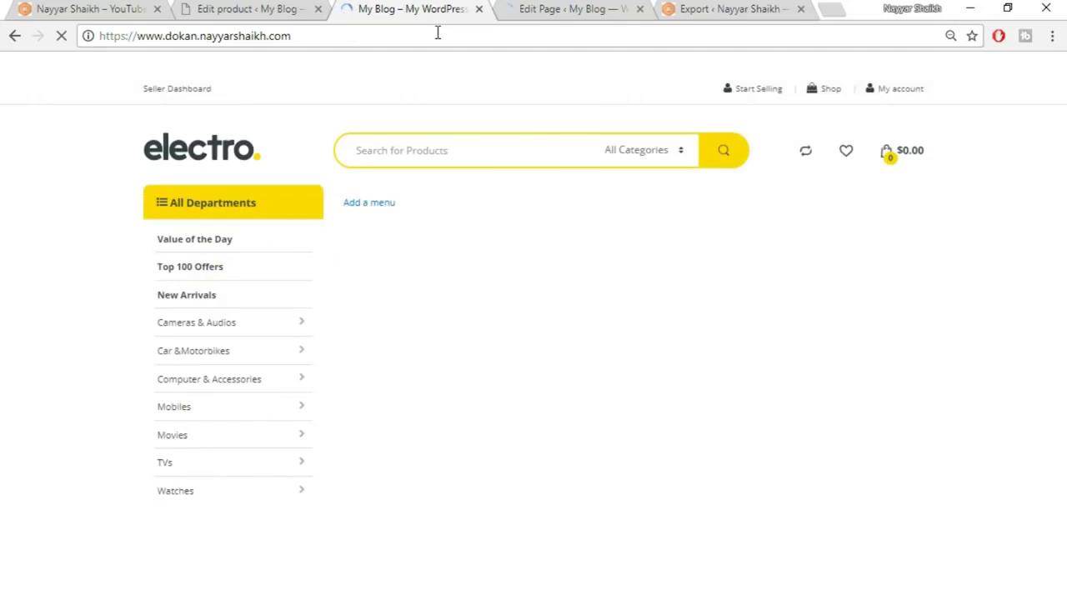
Compare with the demo and select its 'Recently Added' heading text, then return to the page editor.
key(ctrl+1)
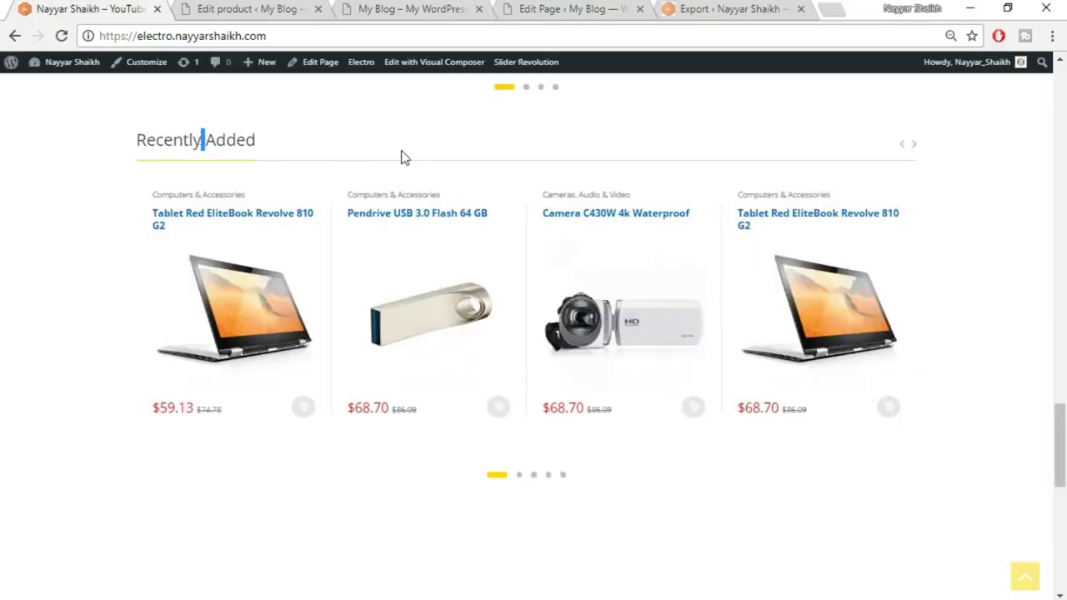
click(412, 9)
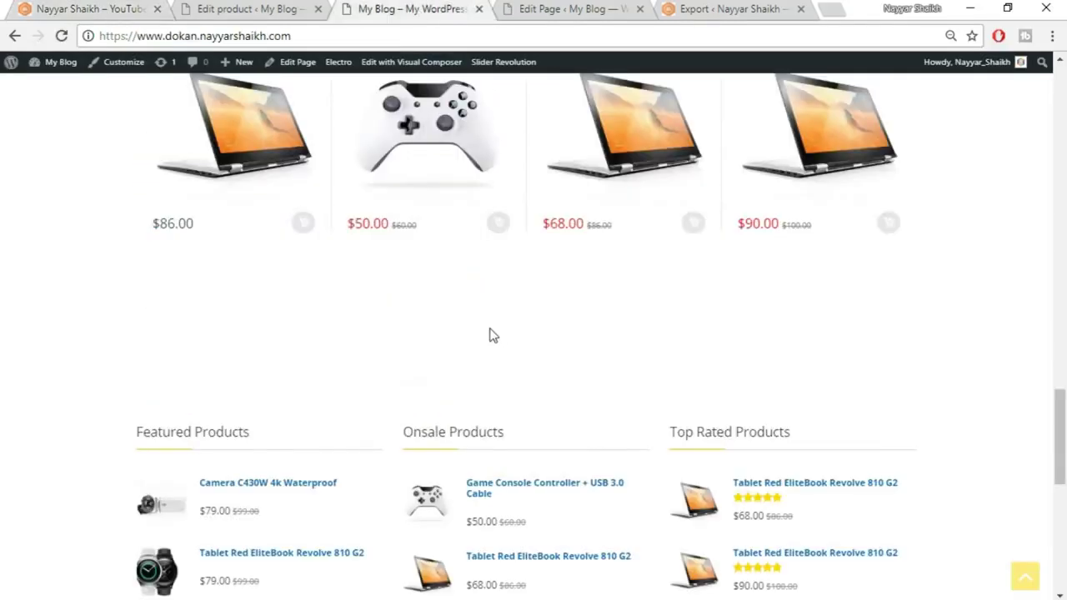
scroll(490, 335, up, 3)
key(ctrl+1)
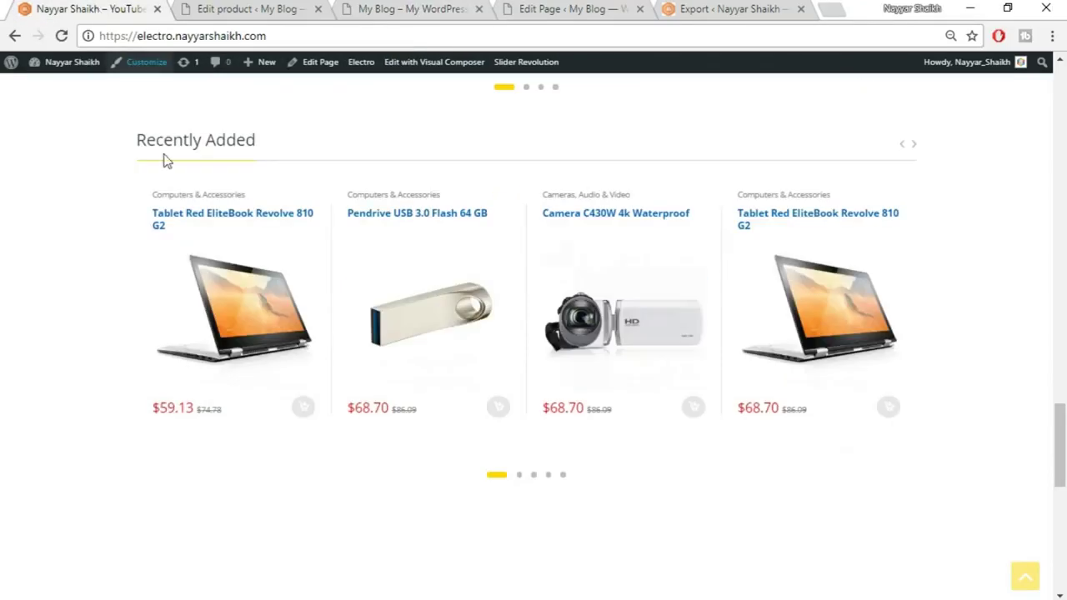
drag(150, 147, 317, 148)
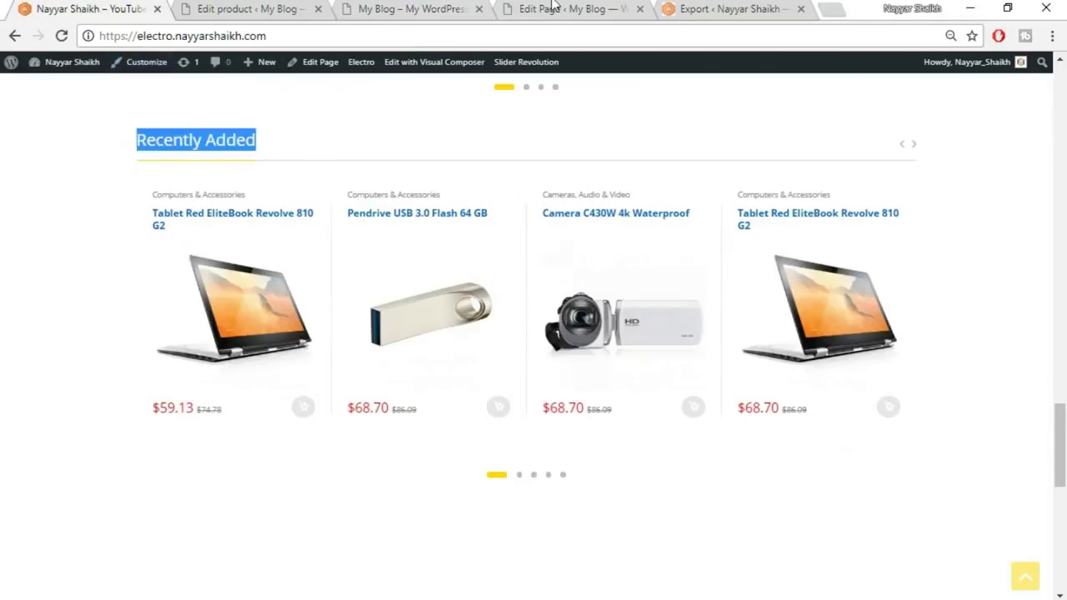
click(552, 7)
scroll(564, 255, down, 10)
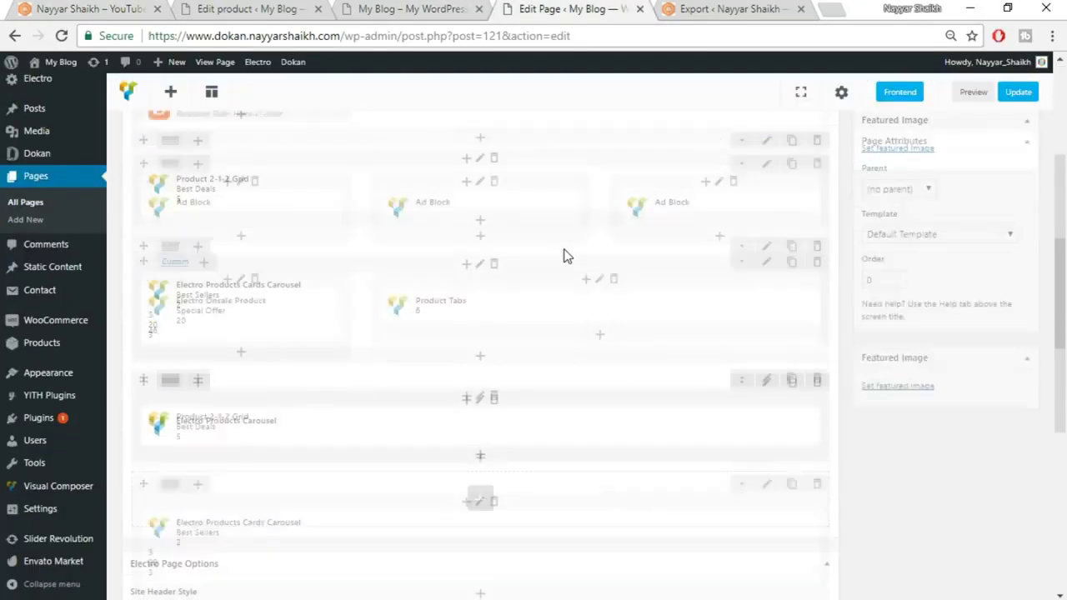
Title the Electro Products Carousel 'Recently Added', save it and update the page.
click(510, 335)
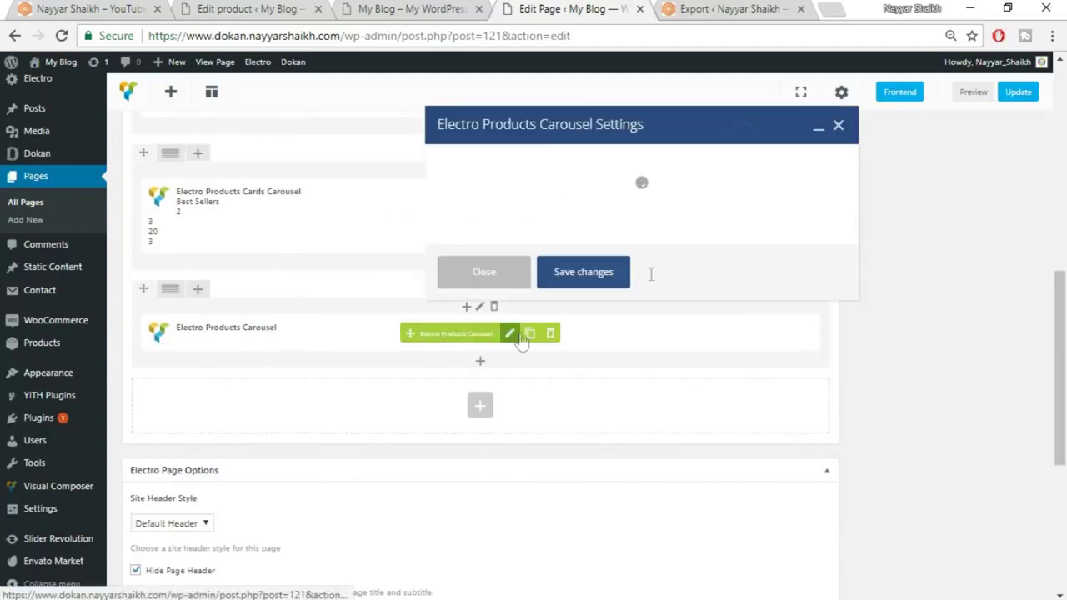
click(566, 185)
text(Recently Added)
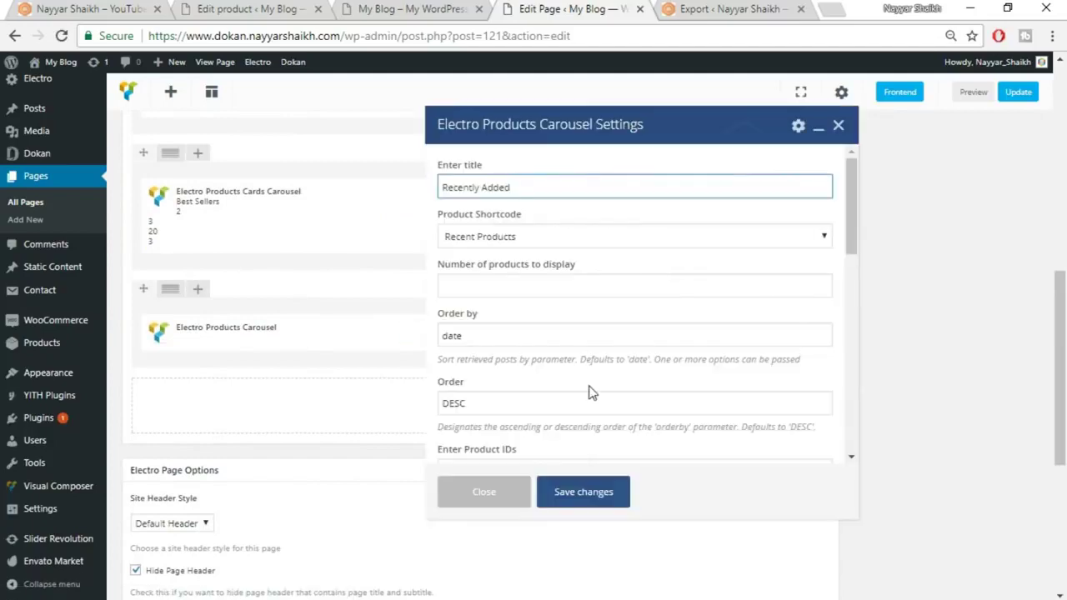
click(598, 497)
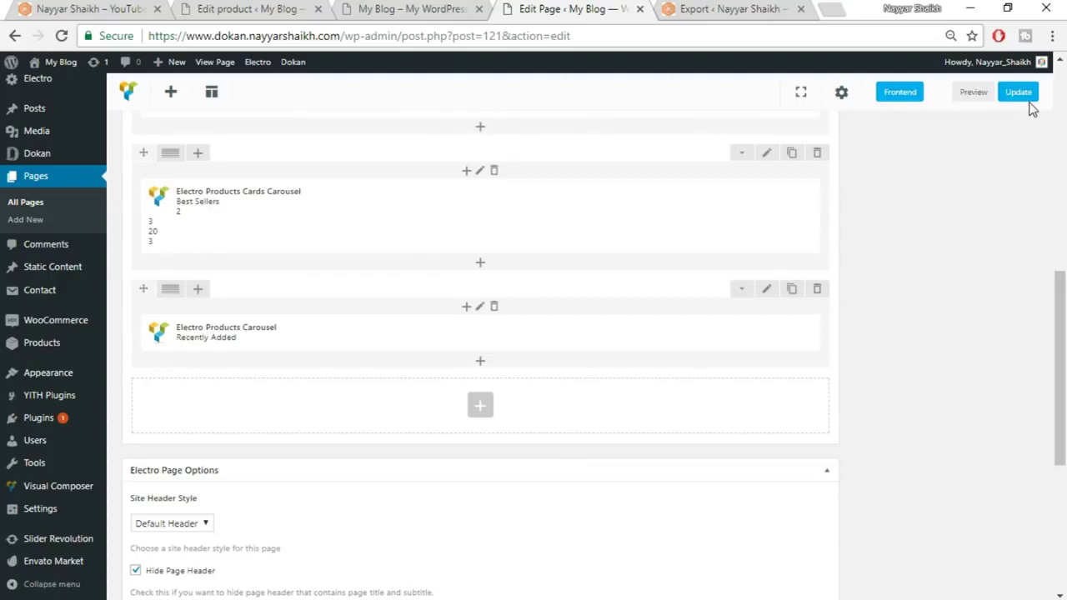
click(1021, 99)
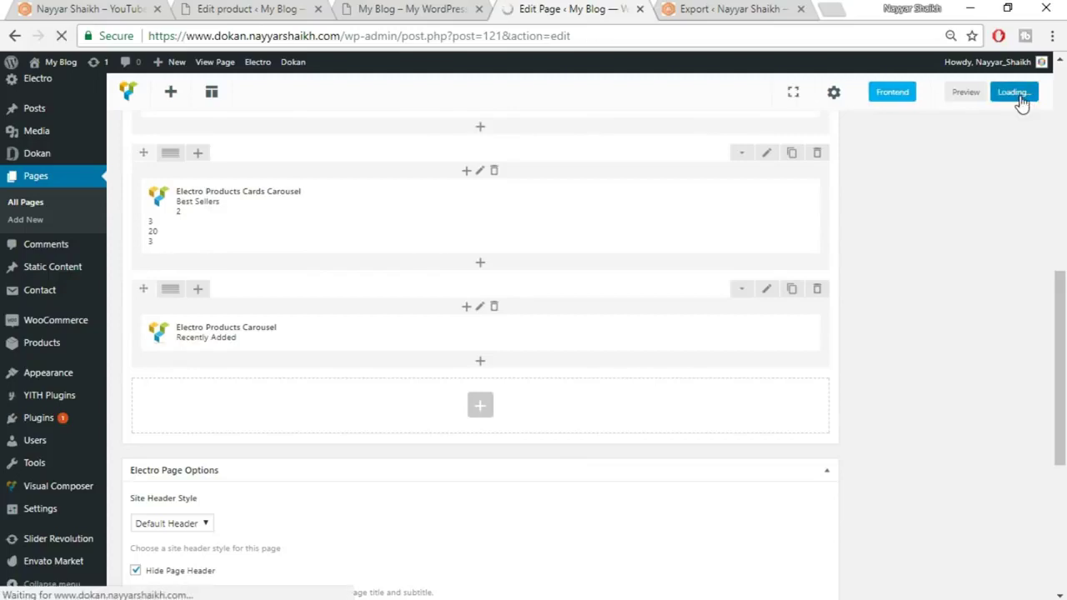
Reload the live store to check the Recently Added carousel, then return to the product editor.
click(450, 8)
click(451, 36)
key(Return)
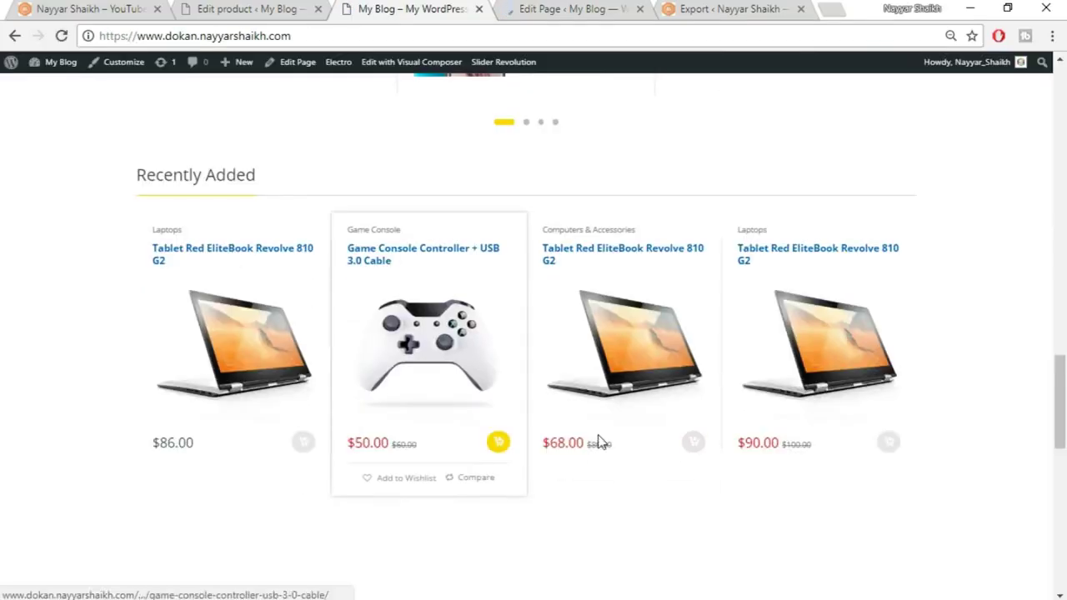
scroll(1008, 373, down, 5)
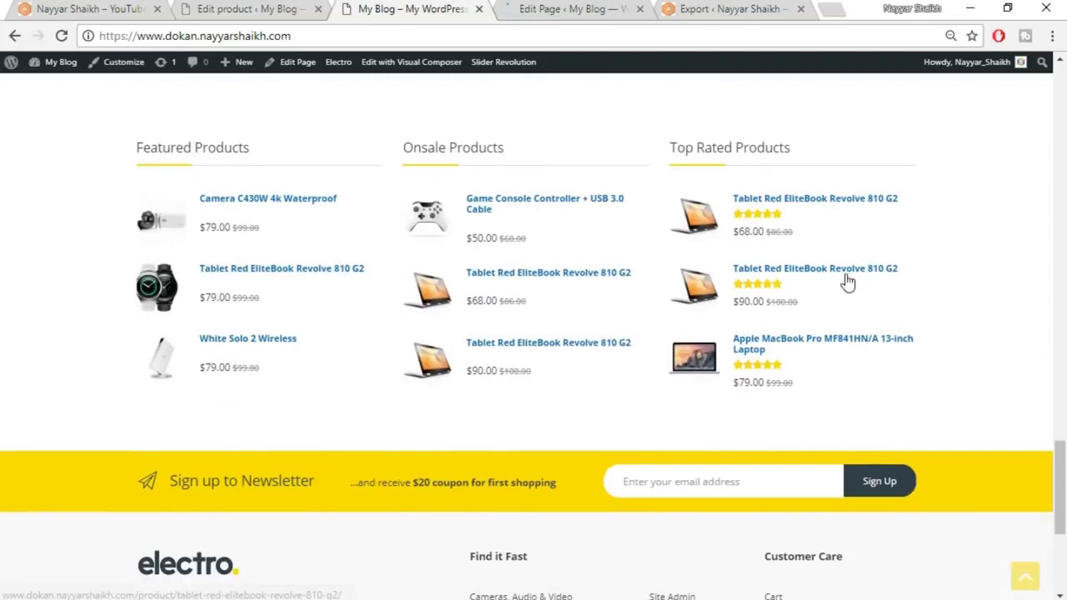
scroll(845, 281, down, 3)
scroll(183, 254, down, 1)
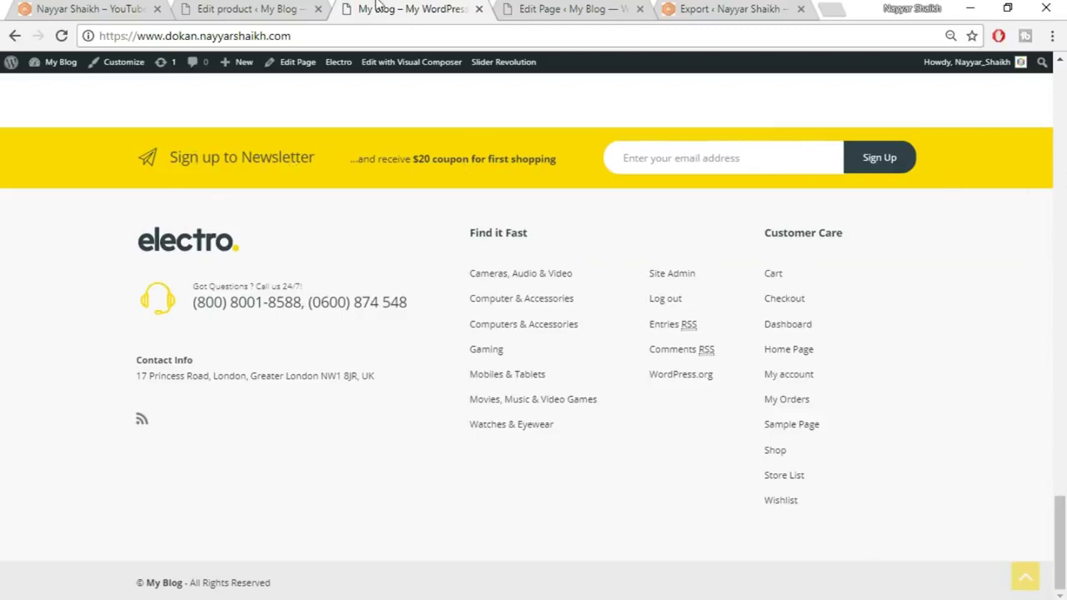
click(283, 8)
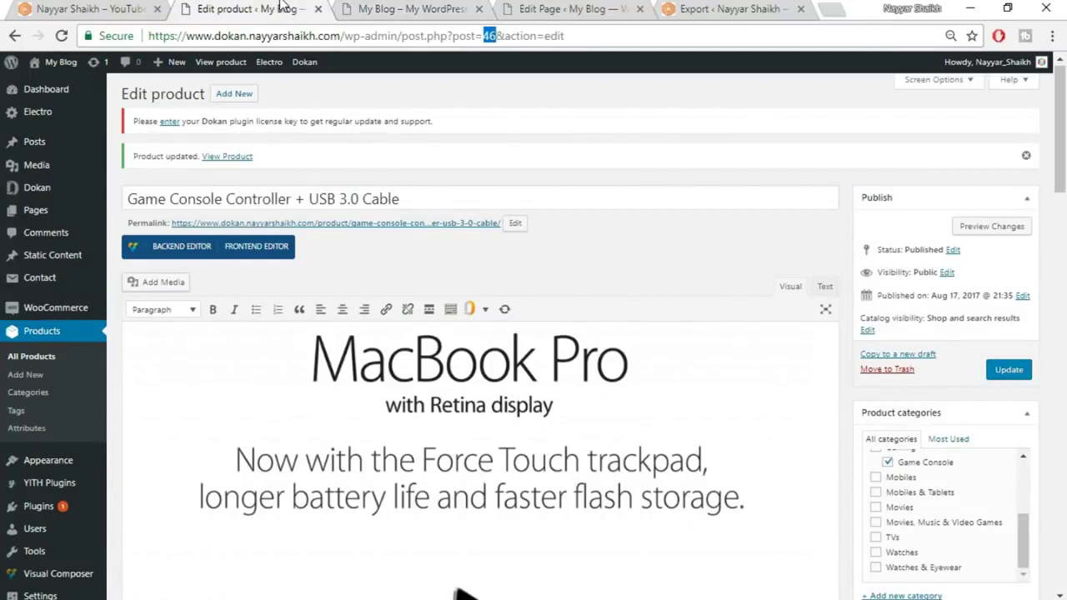
Compare the demo and own storefront headers, then go back to the product editor's admin.
click(90, 8)
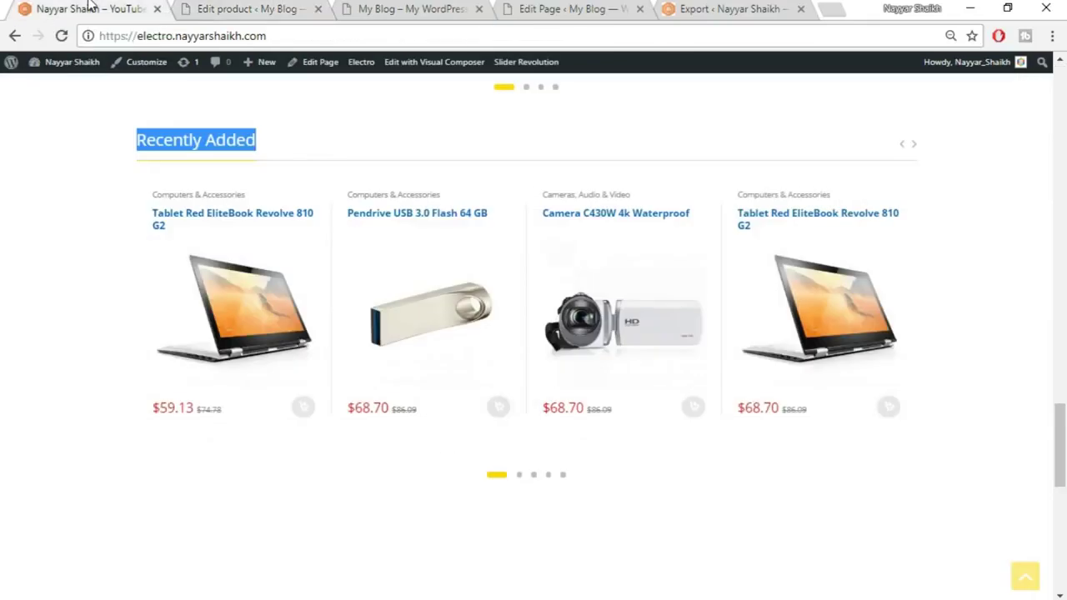
drag(1059, 425, 1057, 88)
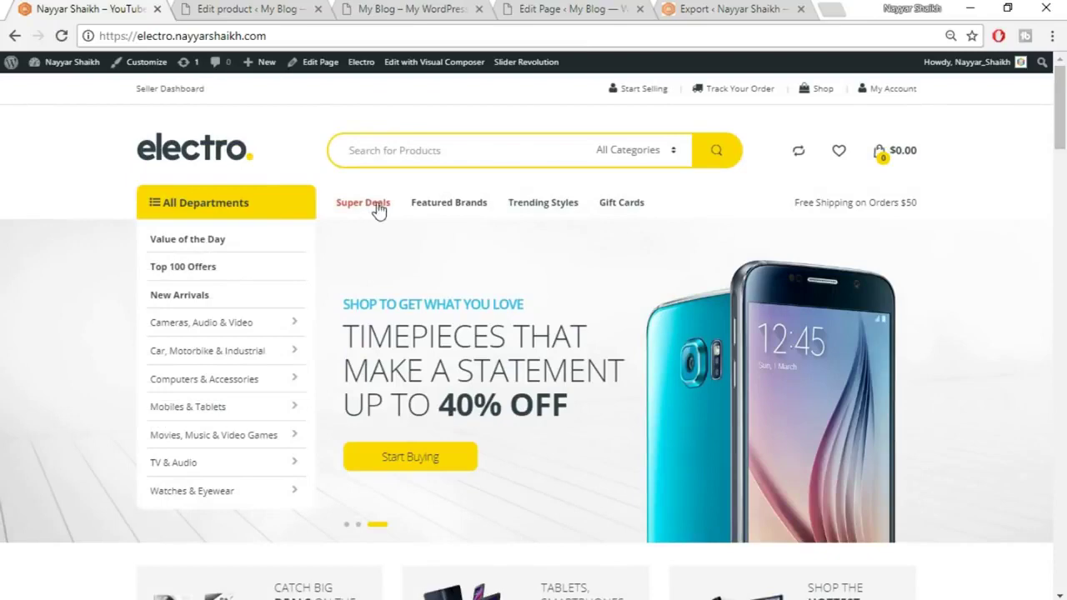
click(411, 7)
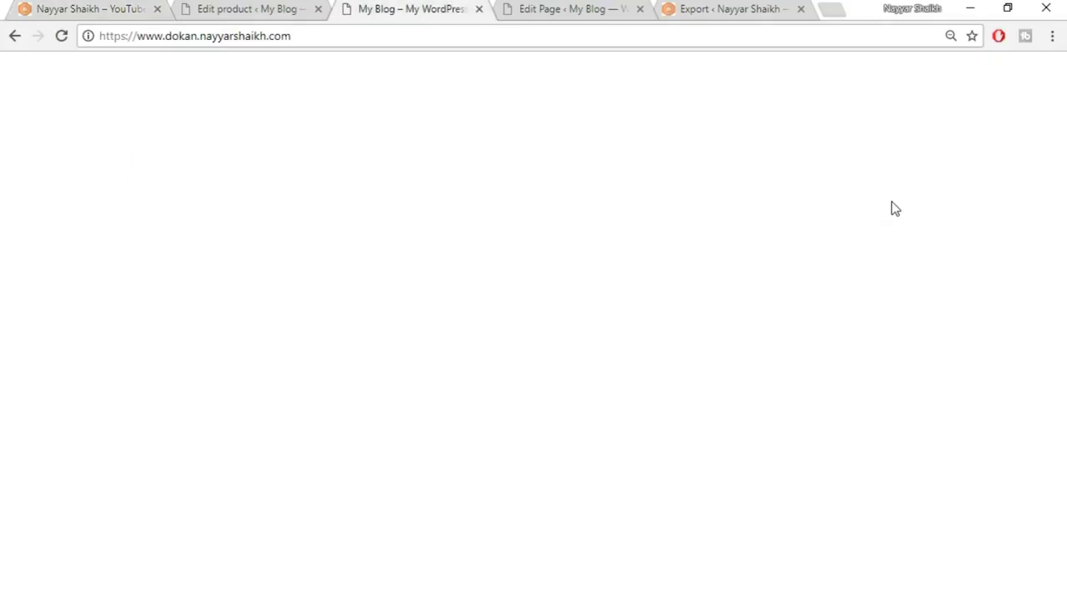
click(1026, 577)
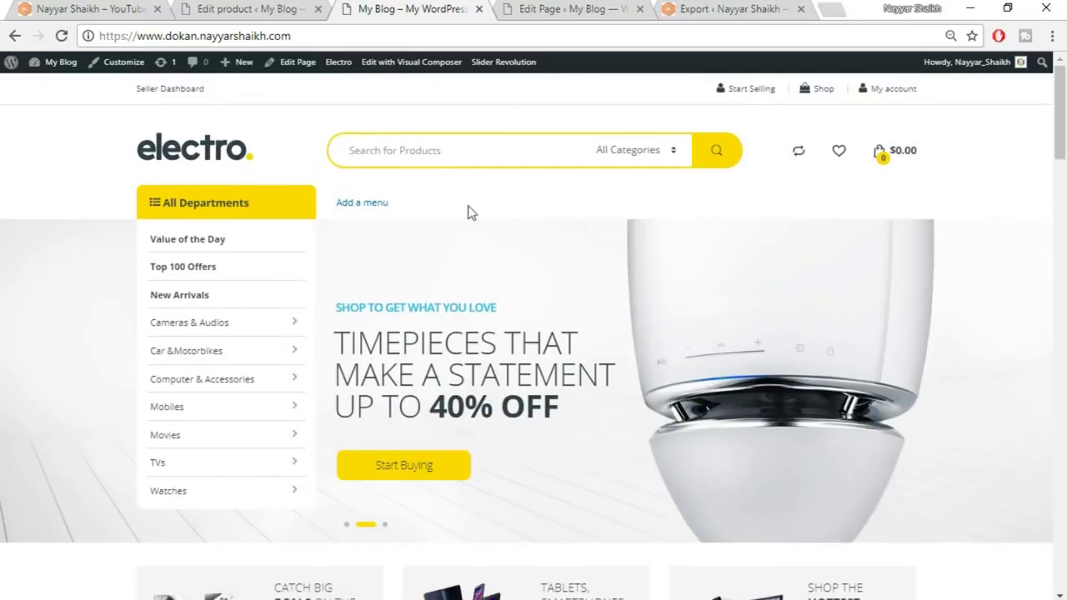
click(253, 7)
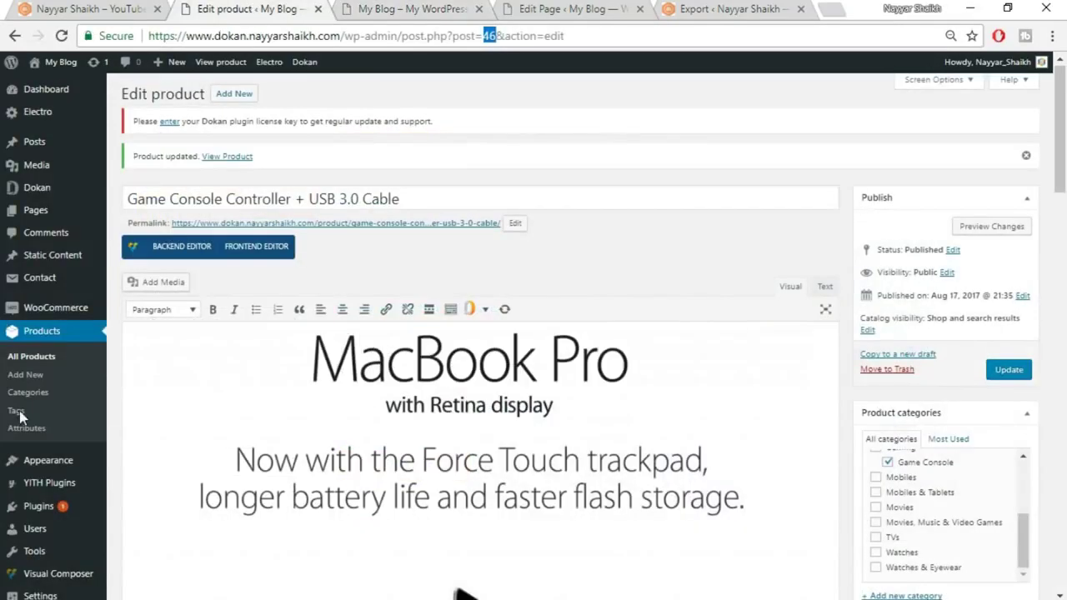
mouse_move(65, 471)
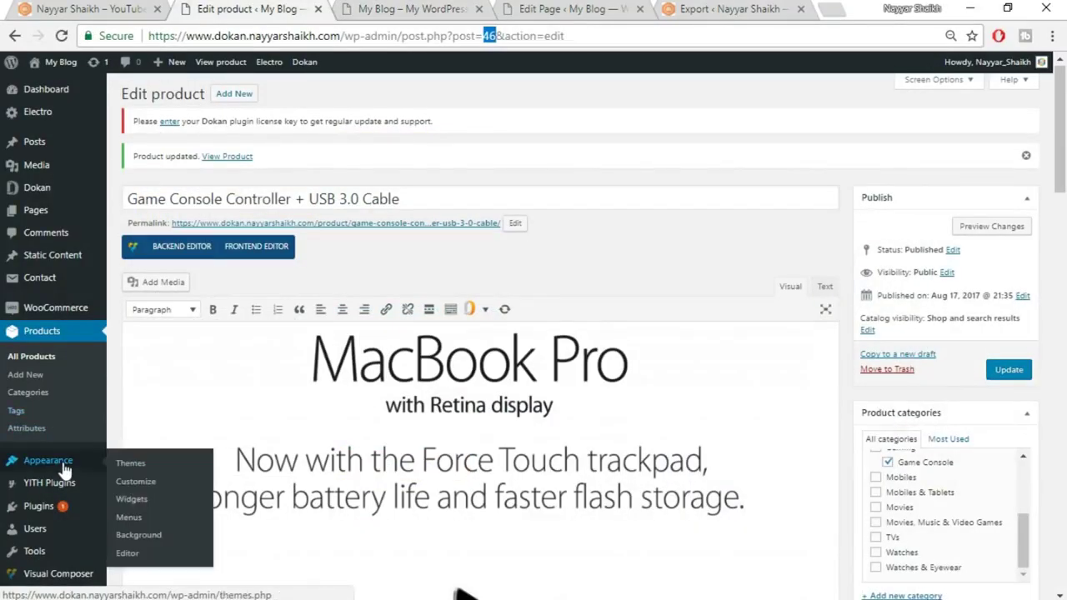
Create a menu named 'Secondary' and assign it to the Secondary Nav location.
click(146, 524)
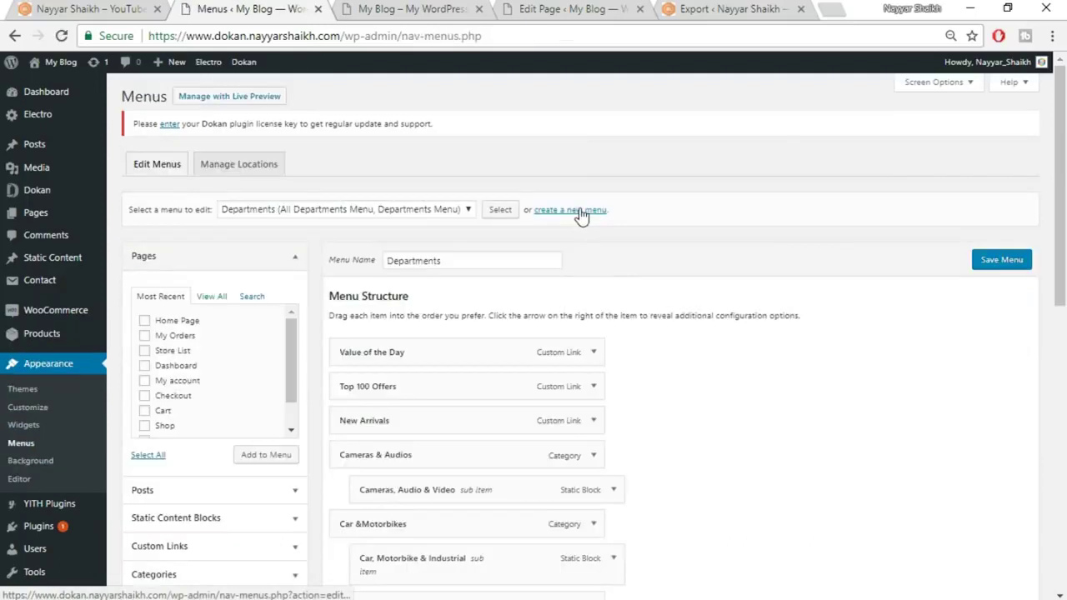
click(581, 214)
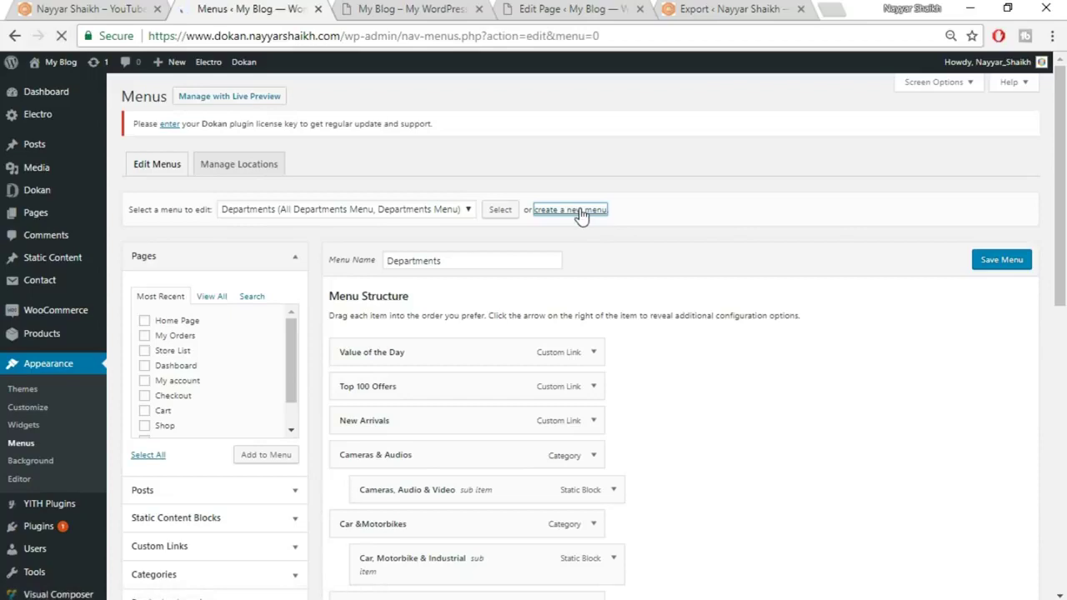
click(485, 253)
text(Se)
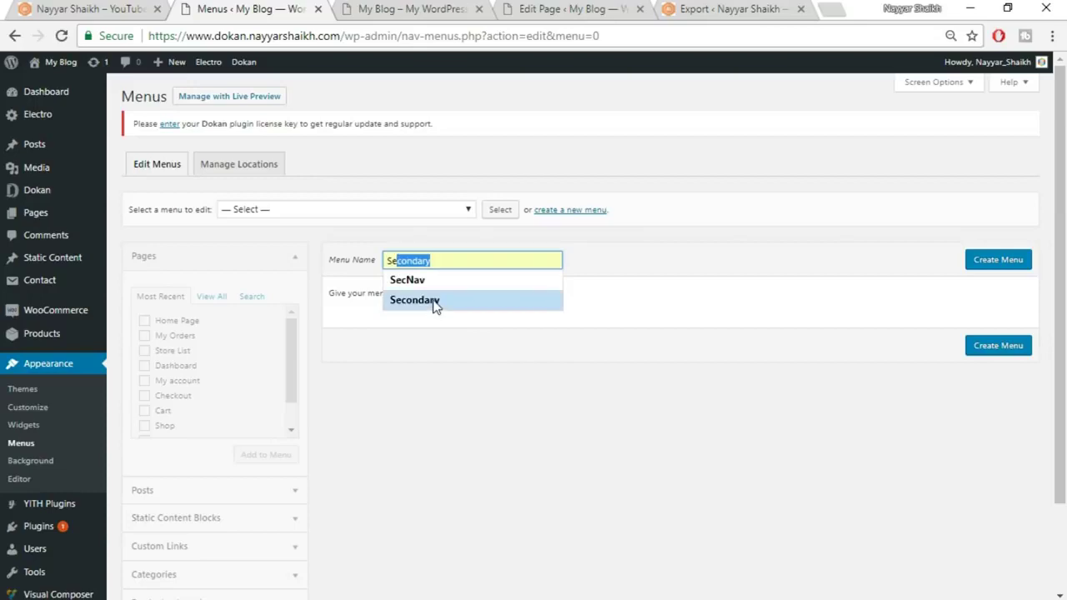
click(434, 302)
click(1002, 265)
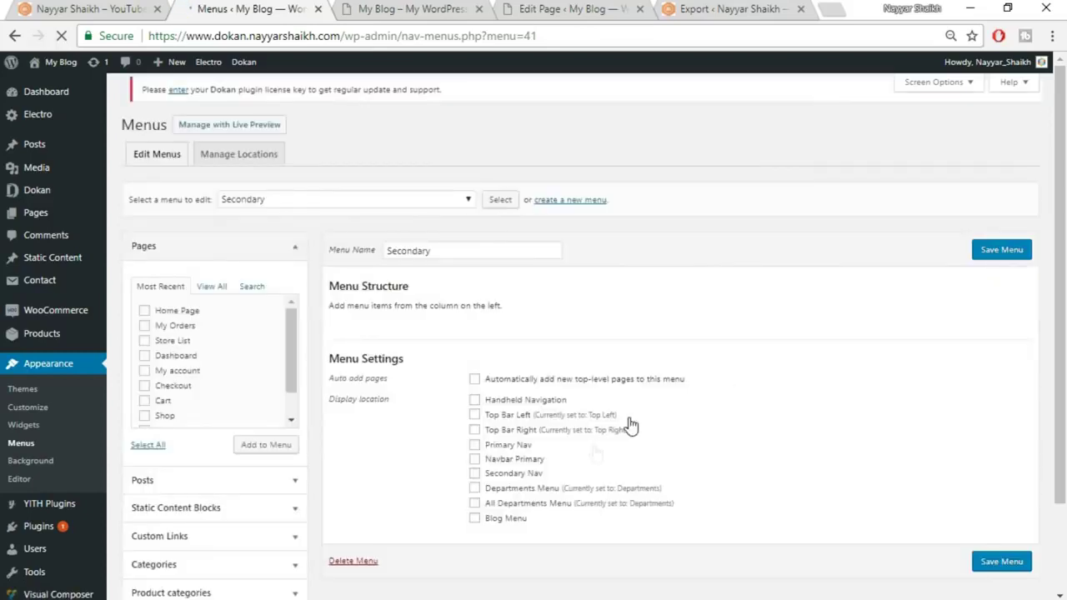
click(488, 485)
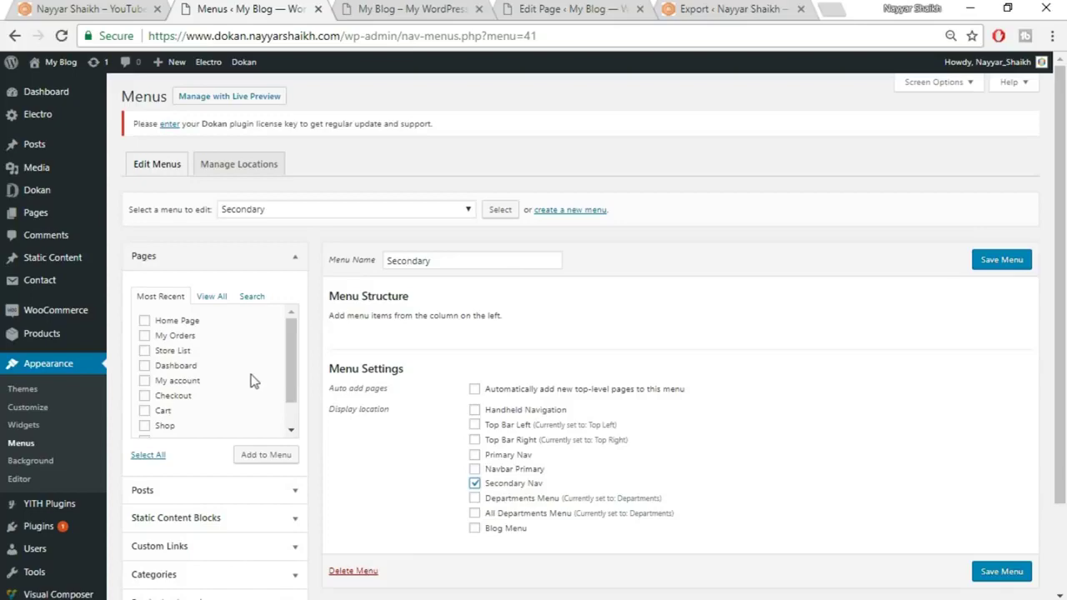
Check the demo header's links and collapse the Pages list in the menu editor.
click(71, 7)
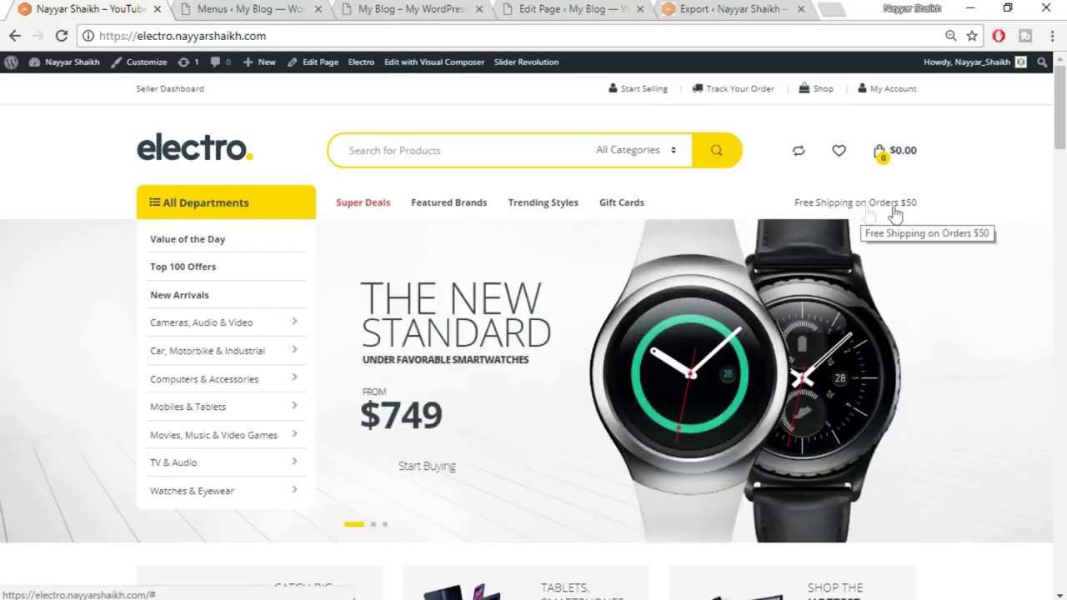
click(235, 6)
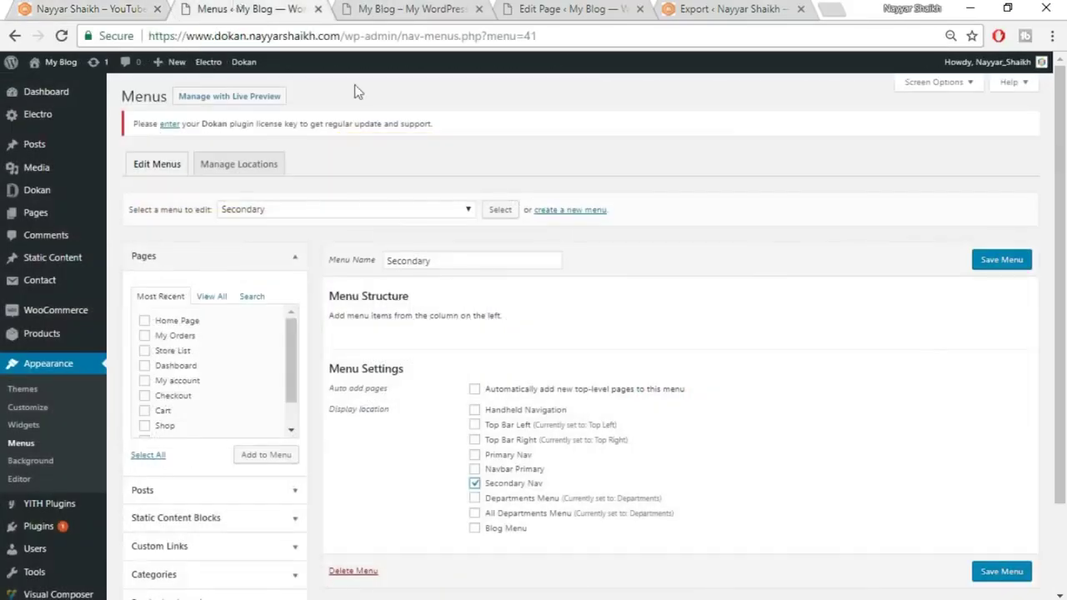
click(295, 260)
Add a custom link with URL # and text 'Super Deals' to the menu.
scroll(300, 292, down, 3)
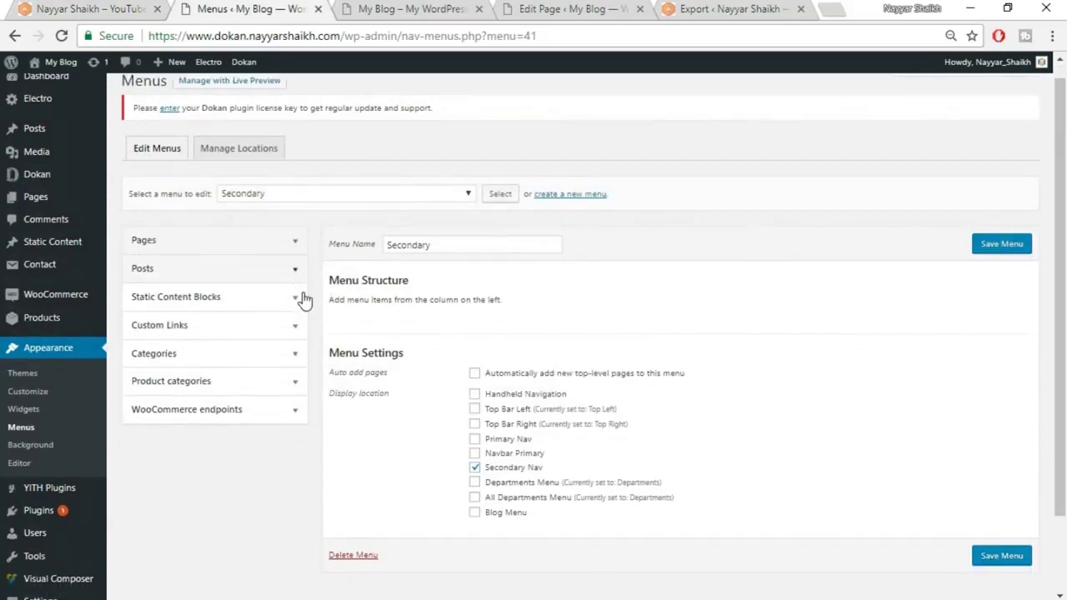
click(269, 236)
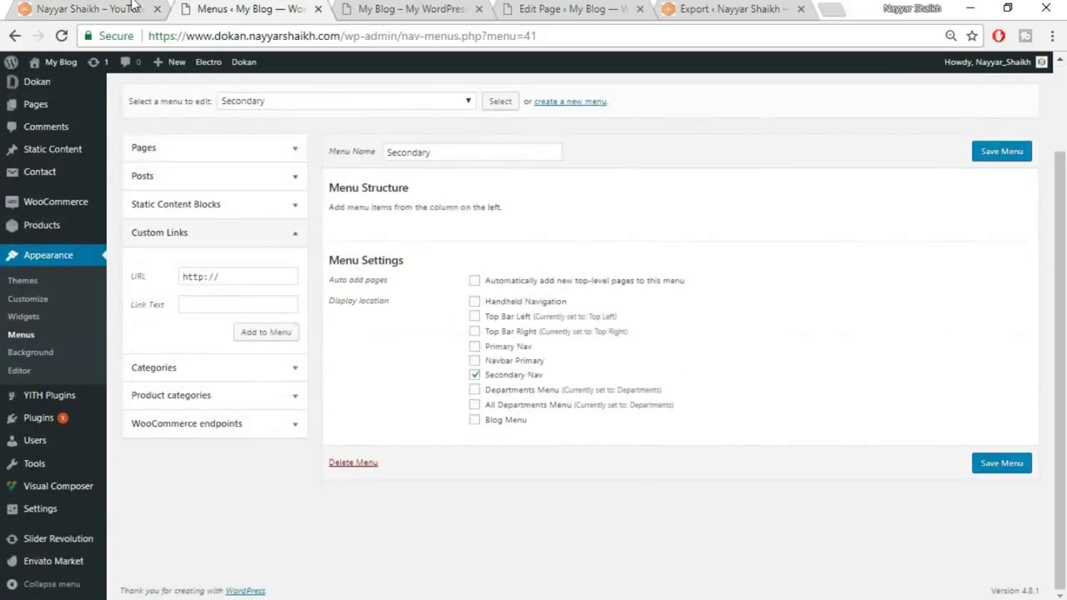
click(133, 5)
click(240, 7)
drag(231, 278, 119, 271)
text(#)
key(Tab)
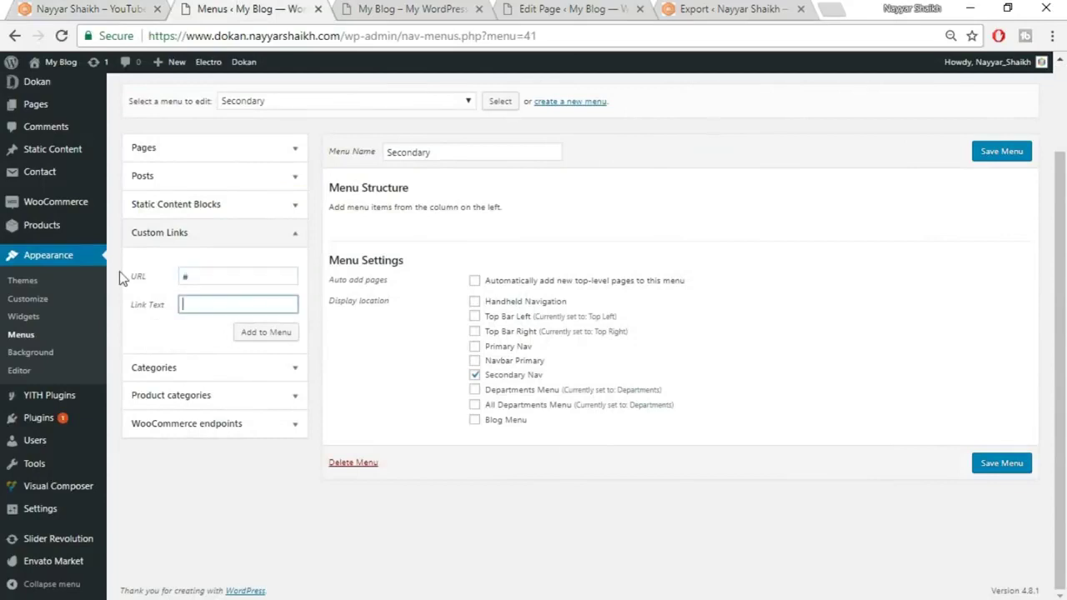
text(Super Dieals)
click(281, 337)
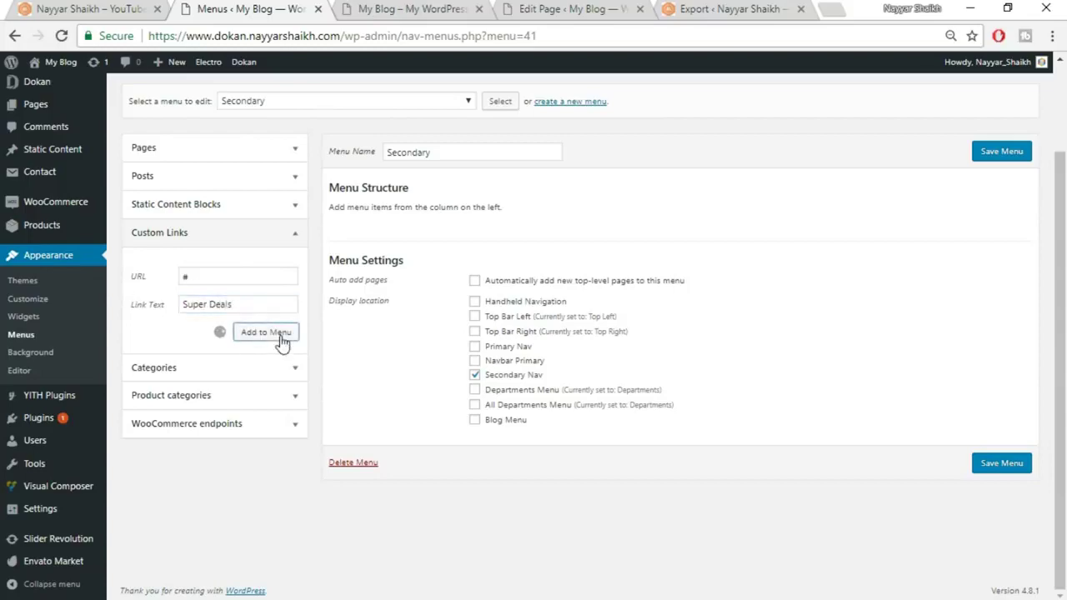
Add a custom # link titled 'Featured Brands'.
click(128, 7)
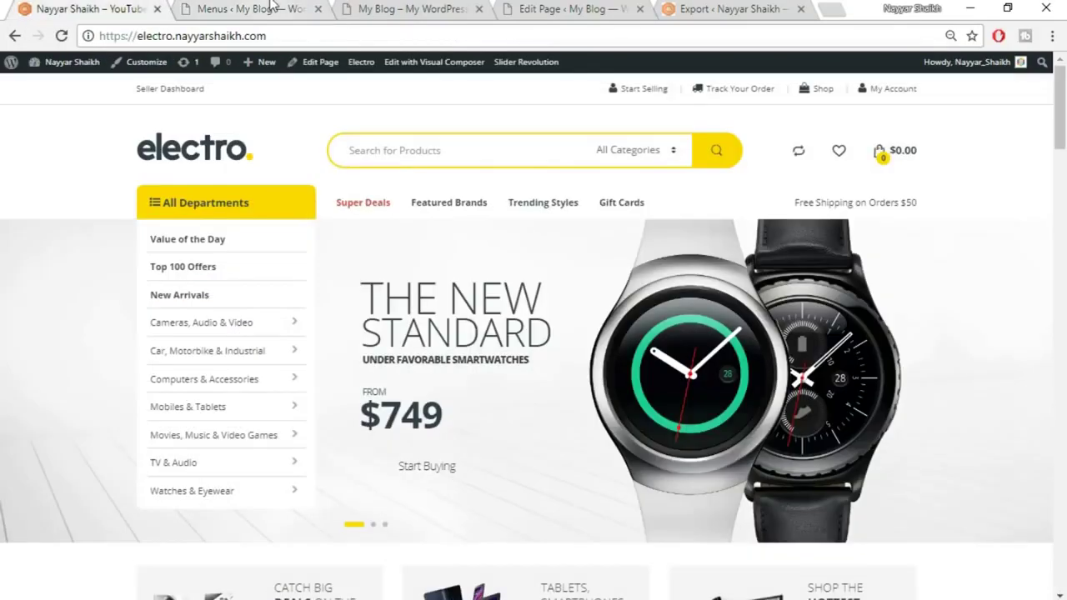
click(270, 6)
drag(271, 275, 119, 277)
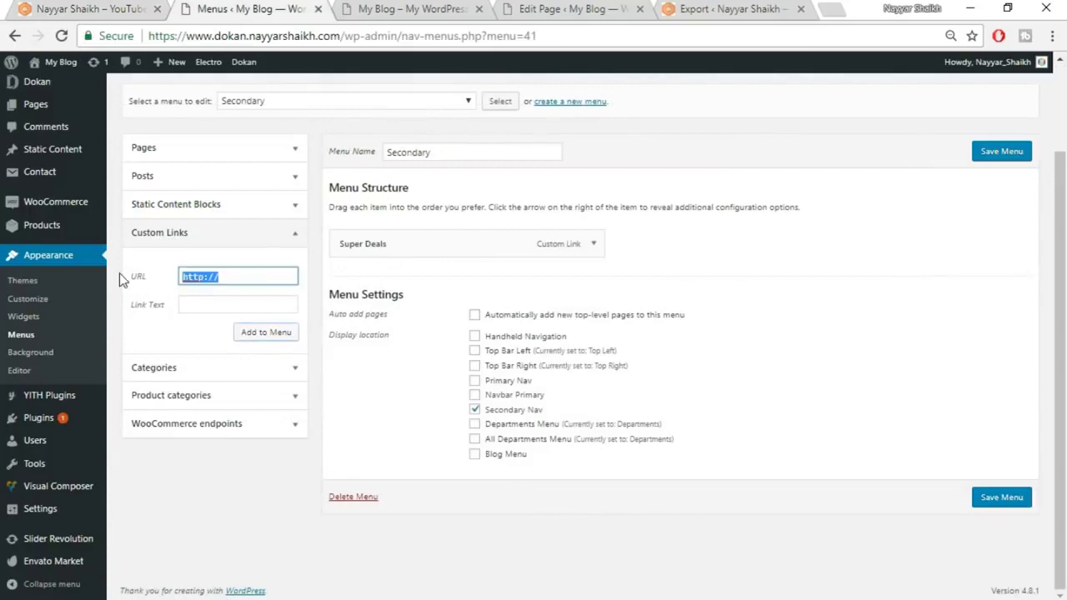
text(#)
key(Tab)
text(Featured Brands)
click(271, 342)
Add a custom # link titled 'Trending Styles'.
click(115, 7)
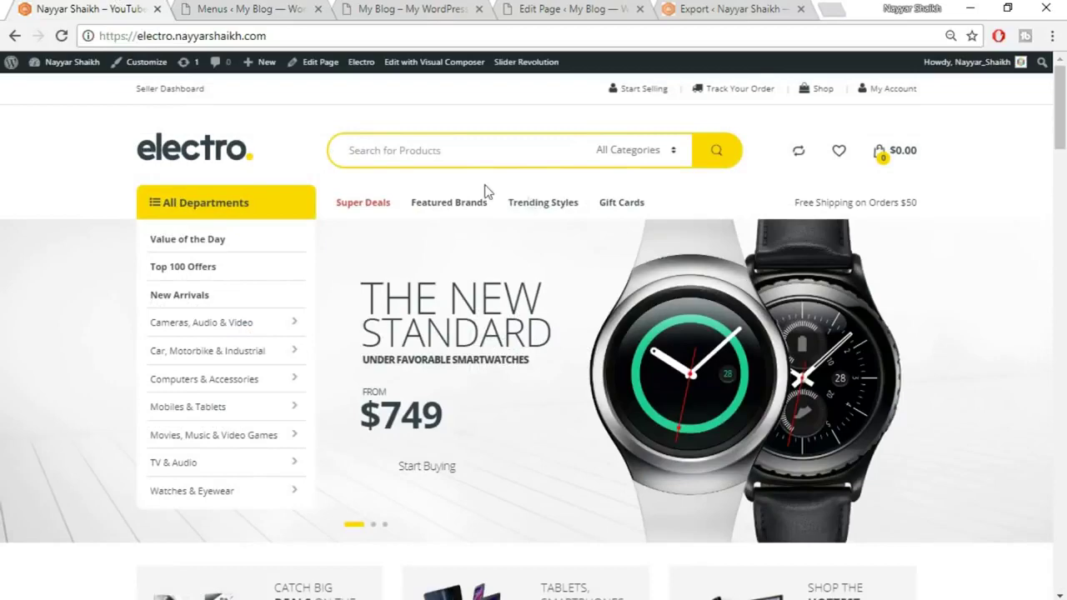
click(288, 10)
click(240, 284)
key(ctrl+a)
text(#)
key(Tab)
text(Trending Styles)
click(264, 332)
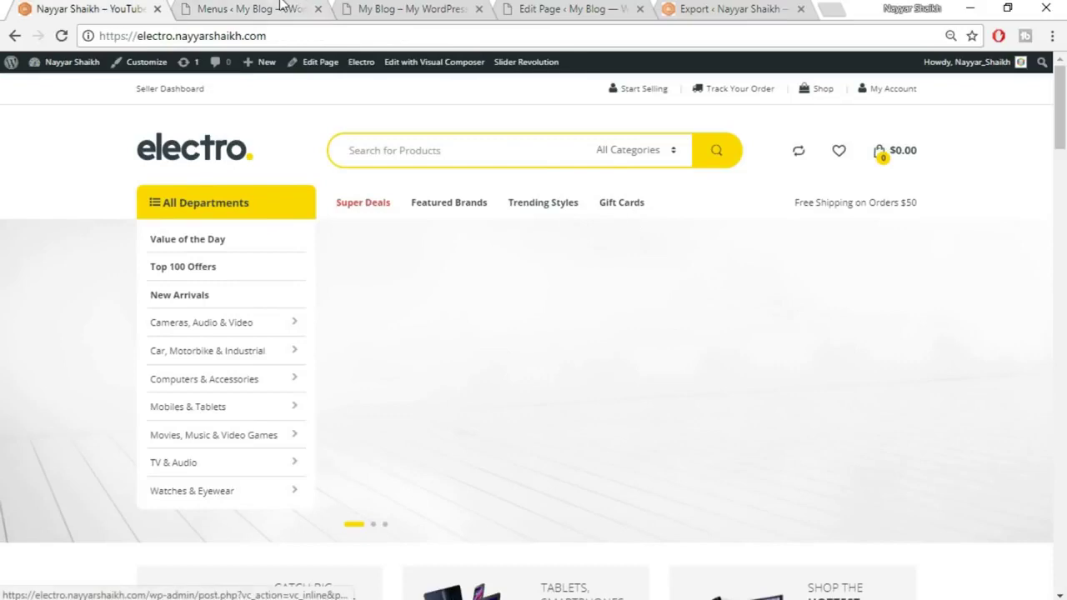
Add a custom # link titled 'Gift Cards'.
click(280, 8)
drag(260, 276, 169, 281)
text(#)
click(266, 297)
text(Gift)
click(266, 331)
Add a custom # link titled 'Free Shipping over $50' and compare with the demo header.
click(73, 7)
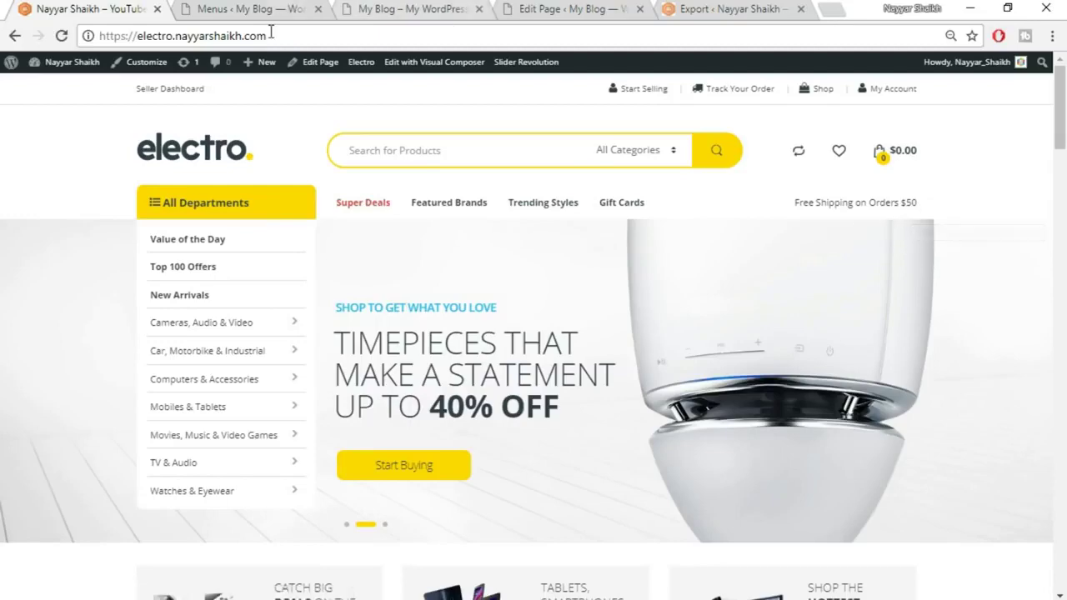
click(250, 10)
click(235, 276)
text(#)
key(Tab)
text(Fre)
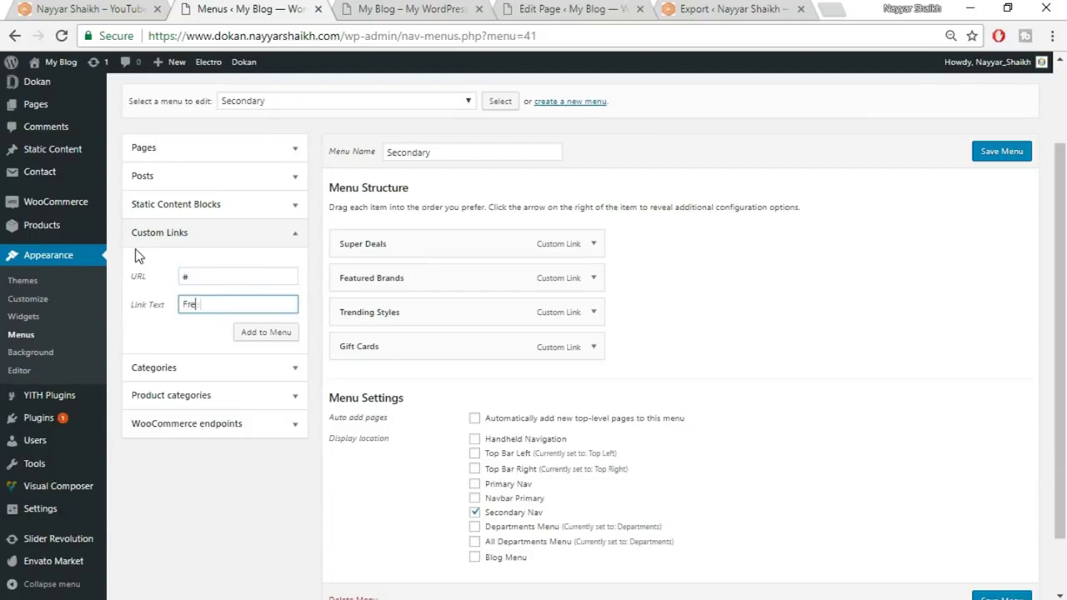
text(e Shipping over $50)
click(258, 338)
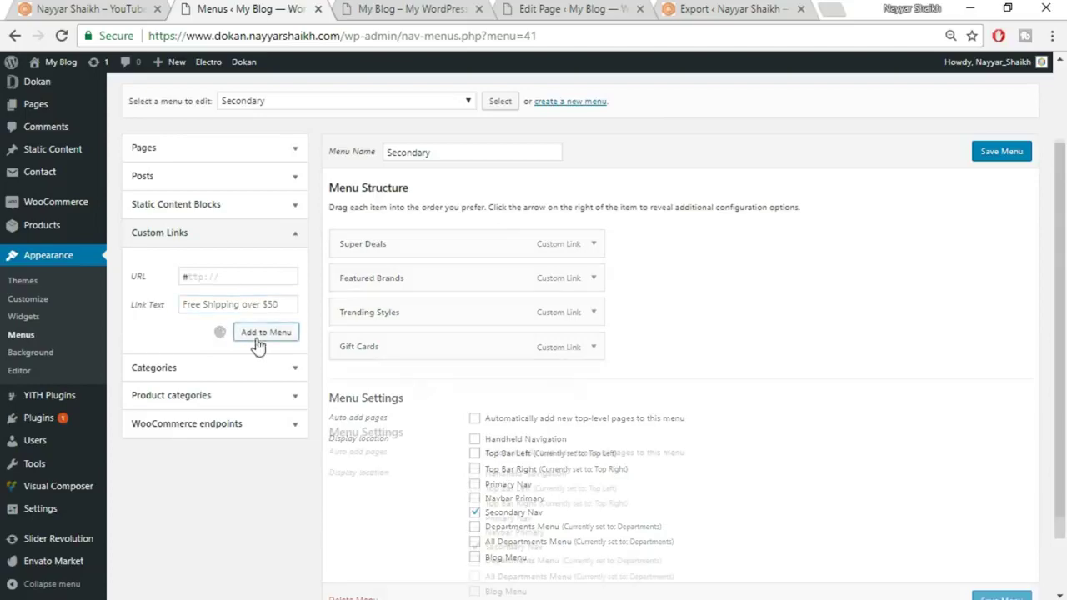
click(121, 8)
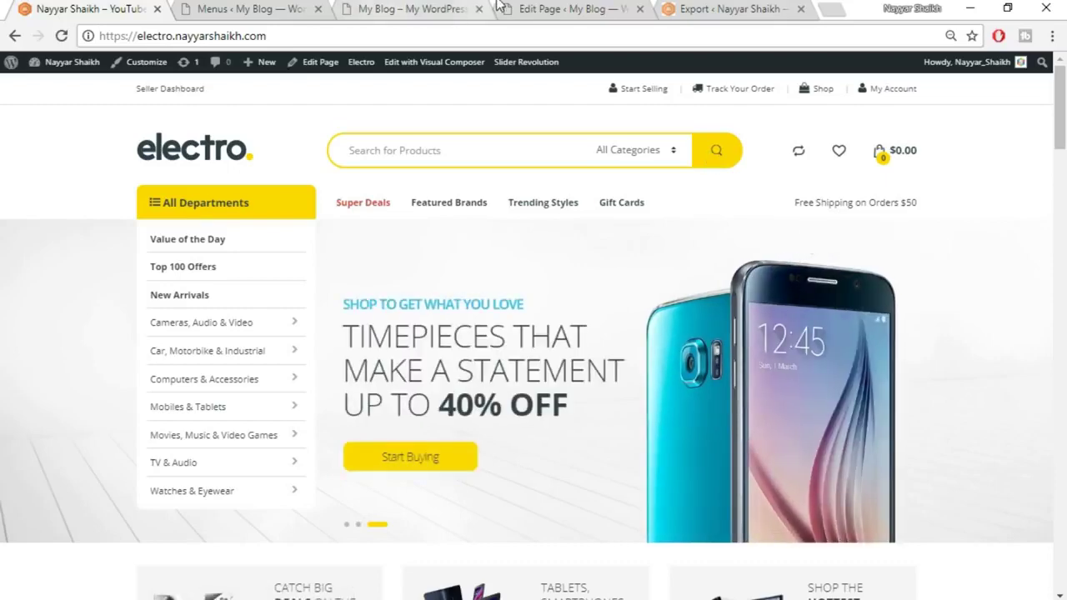
click(540, 9)
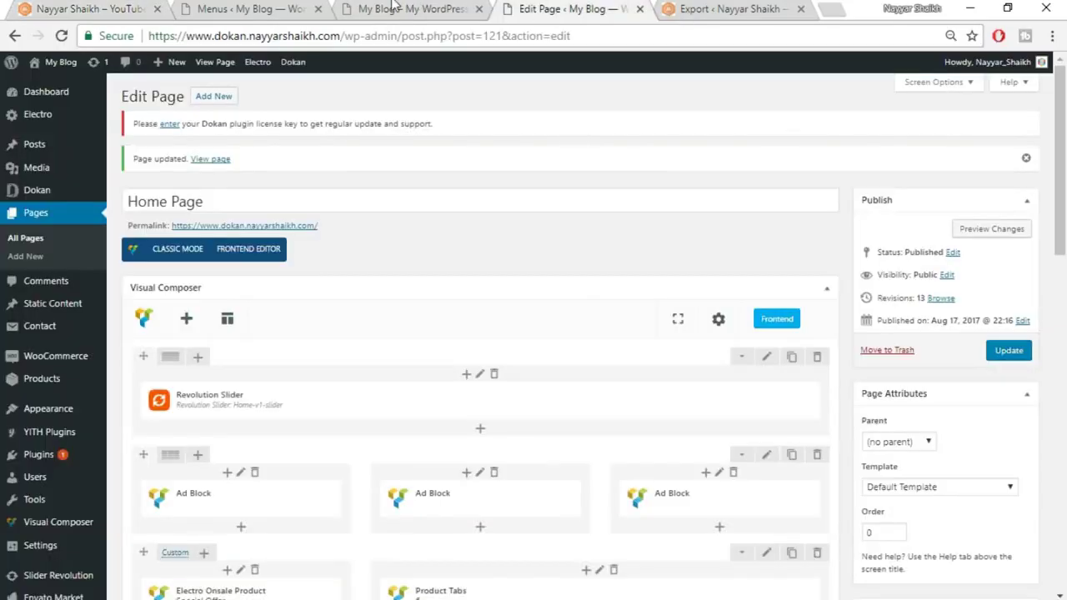
Give the Super Deals menu item the CSS class 'highlight'.
click(396, 8)
click(242, 6)
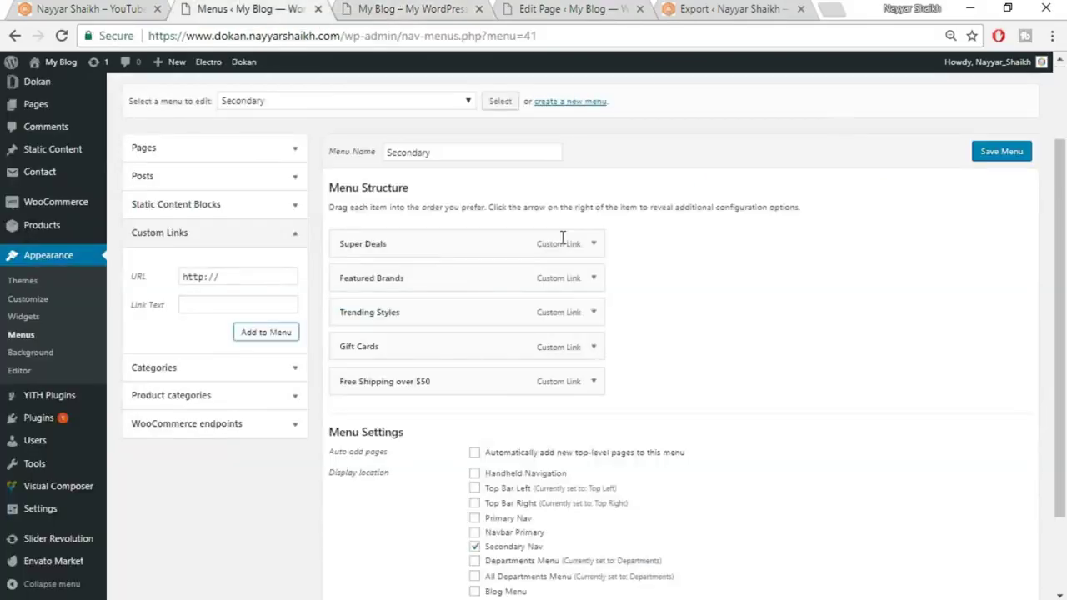
click(594, 244)
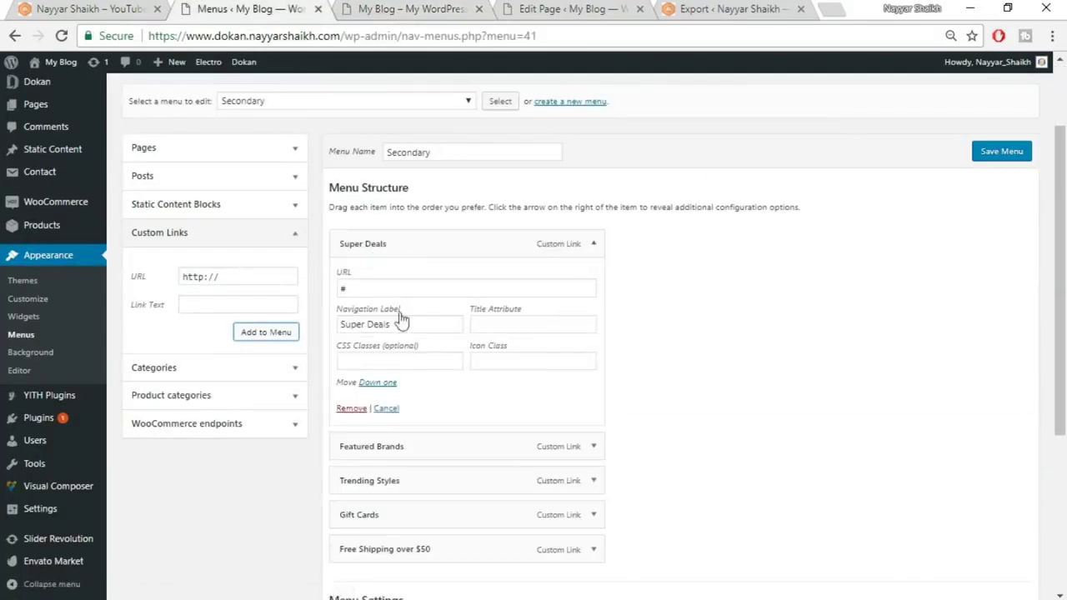
click(392, 359)
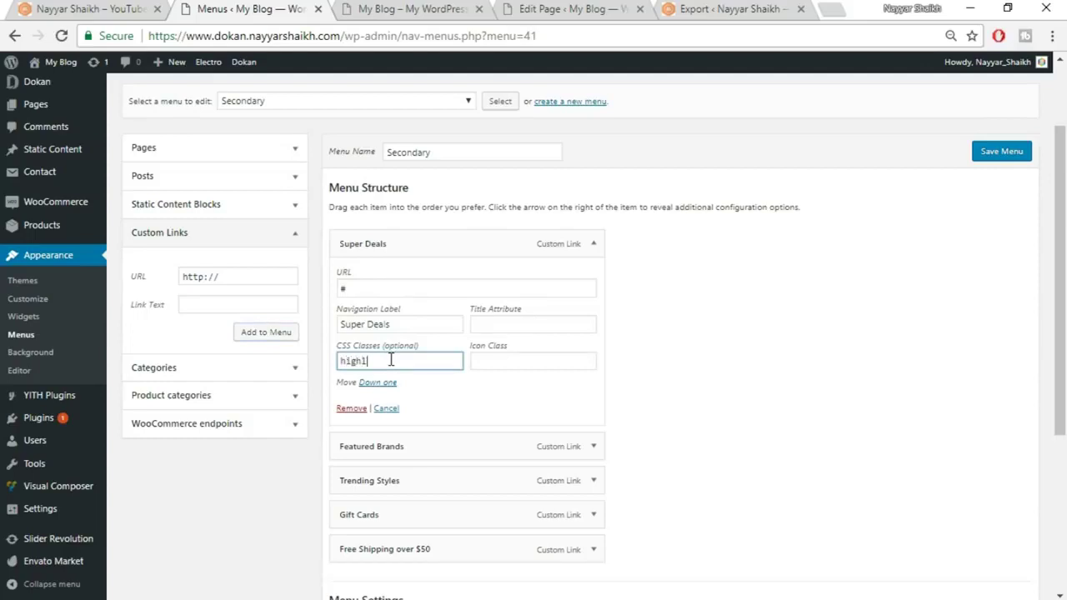
click(594, 242)
Give Free Shipping over $50 the CSS class 'pull-right' and save the menu.
scroll(634, 316, down, 1)
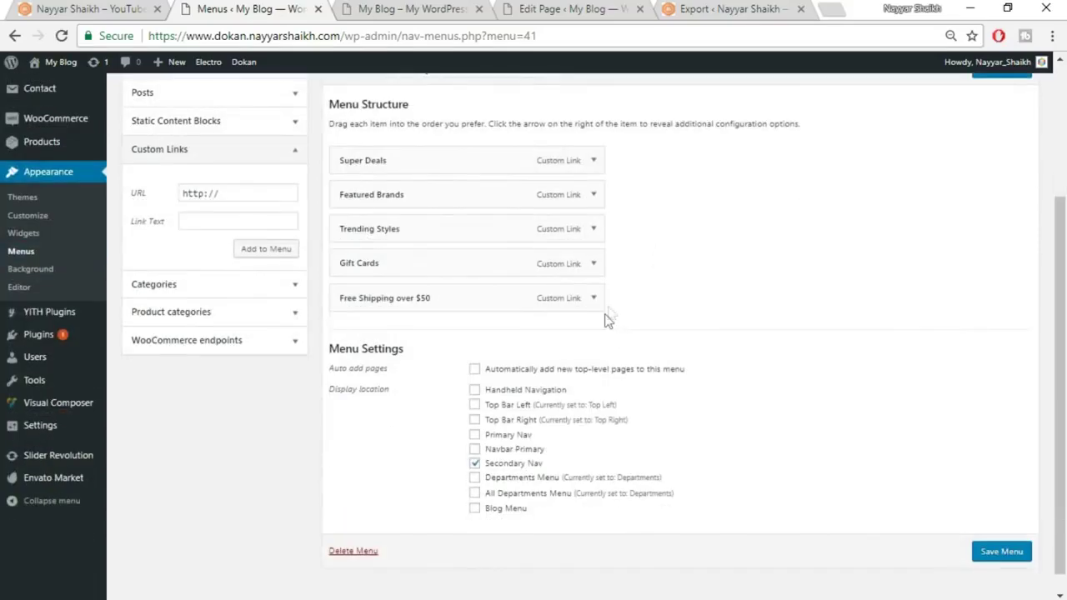
click(594, 298)
click(409, 420)
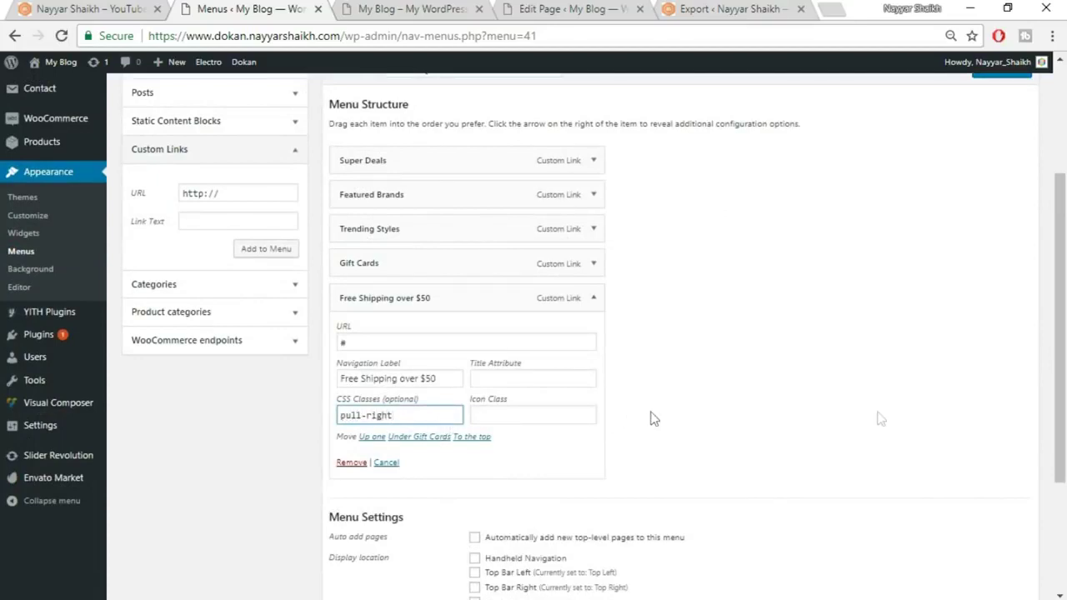
scroll(881, 418, down, 3)
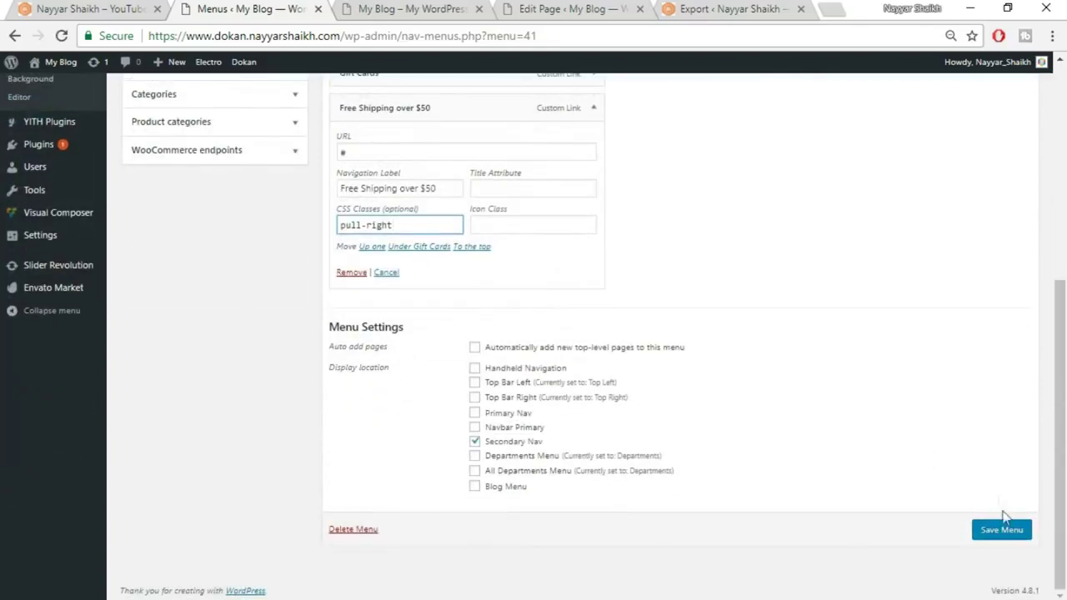
click(1005, 530)
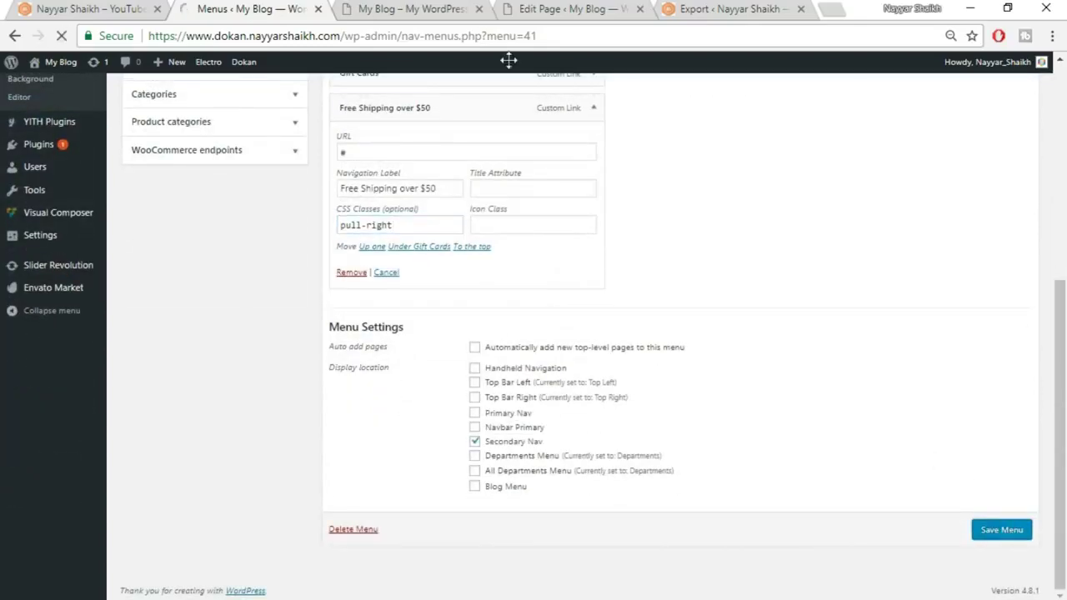
Reload the storefront homepage to show the updated Secondary top menu.
click(417, 9)
click(441, 42)
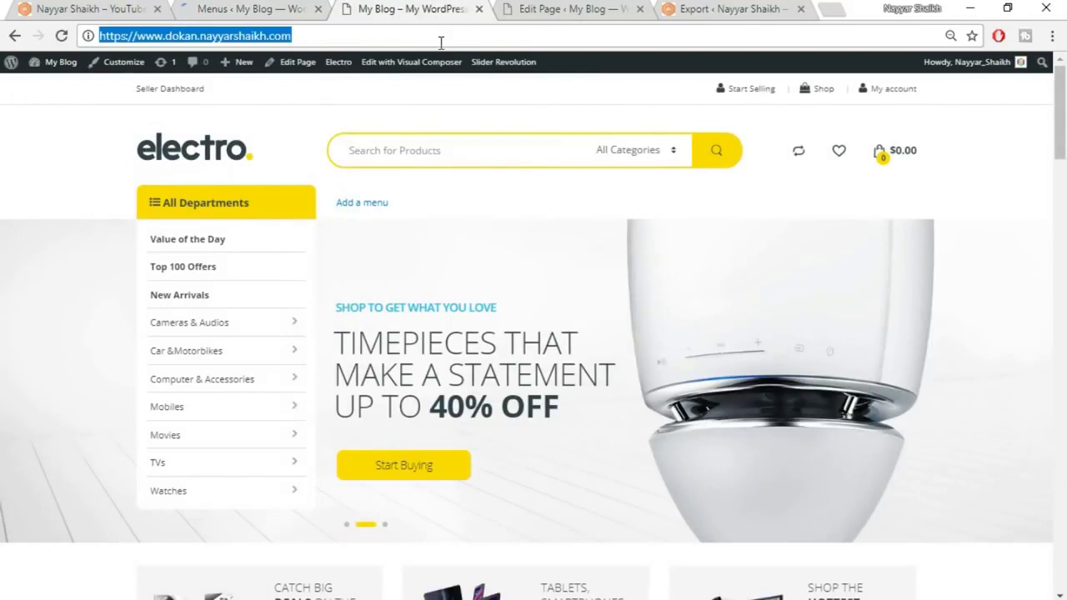
key(Return)
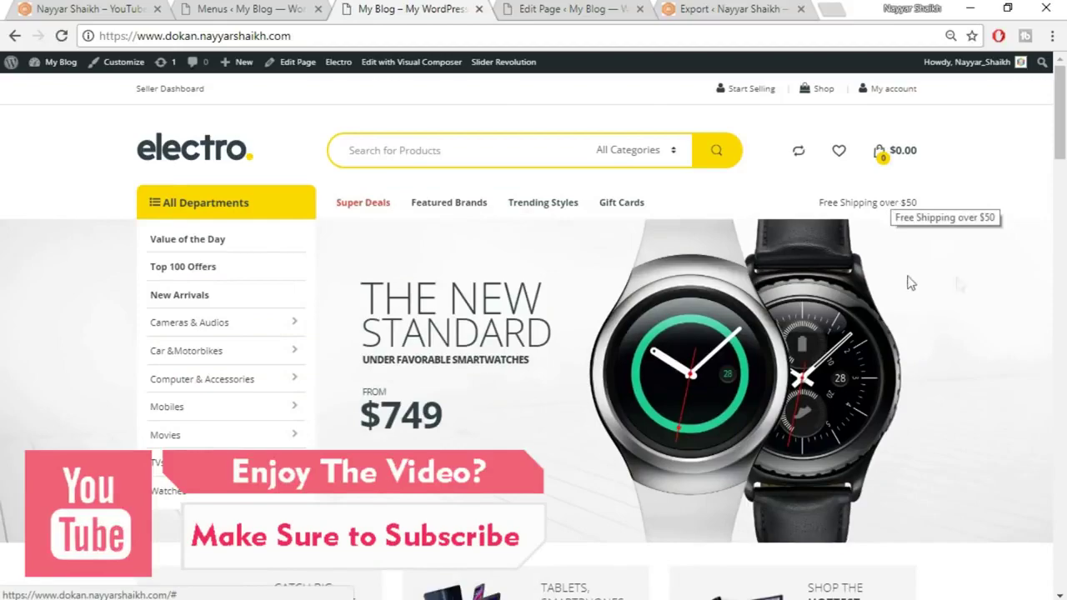
drag(1061, 132, 1063, 529)
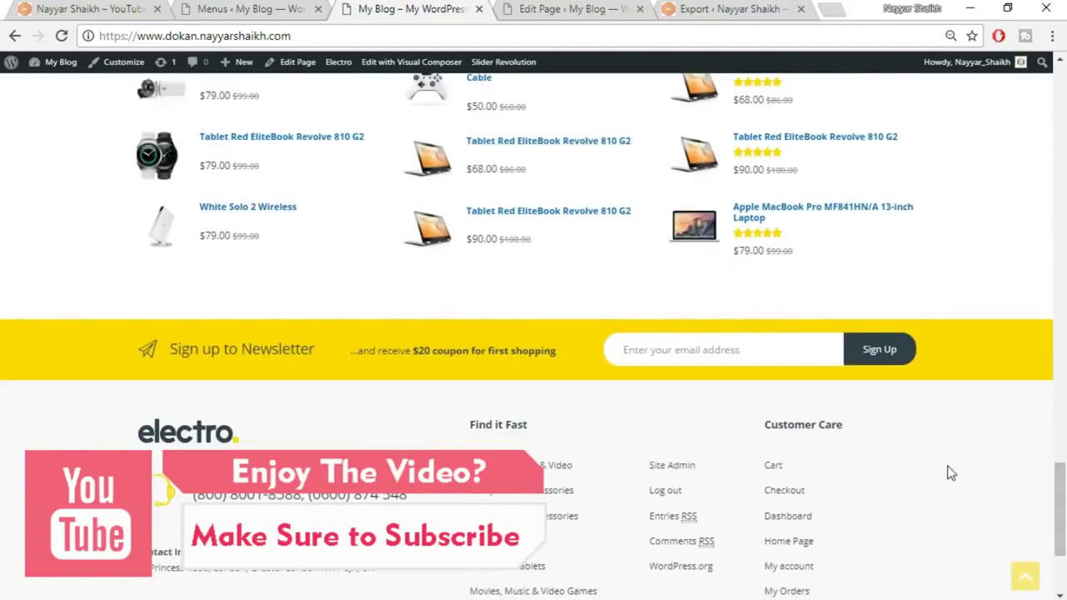
scroll(952, 473, up, 20)
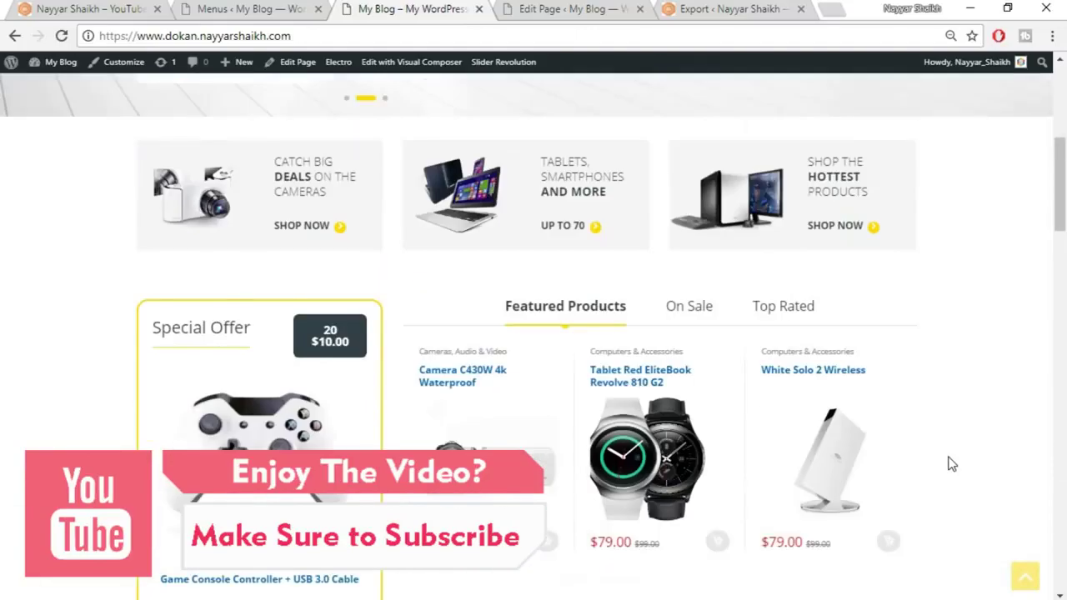
scroll(951, 464, up, 10)
scroll(948, 464, down, 11)
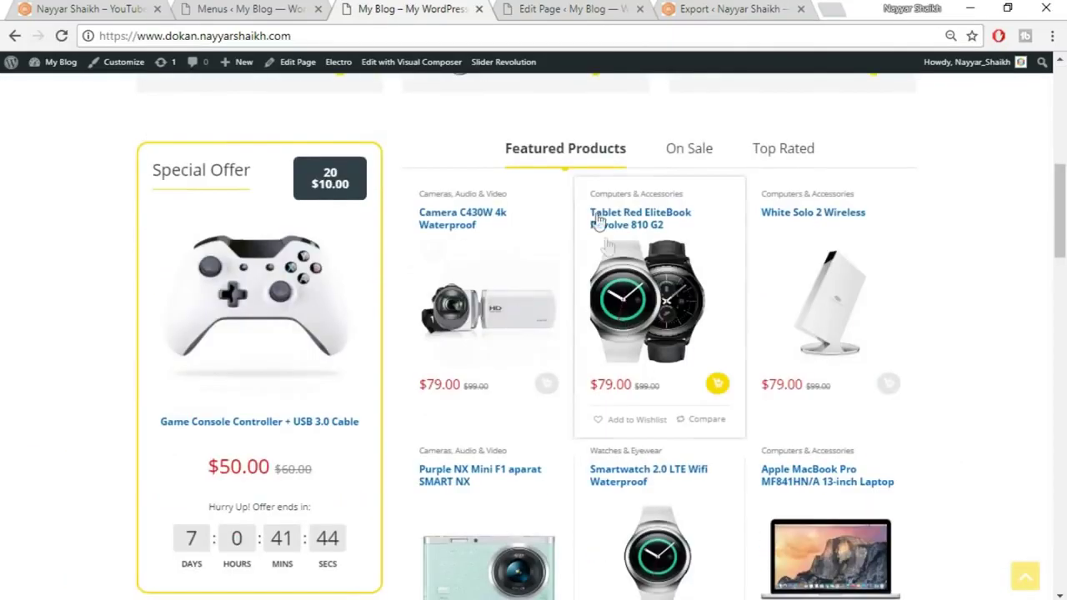
Open the Tablet Red EliteBook Revolve 810 G2 product page and scroll through it.
click(639, 291)
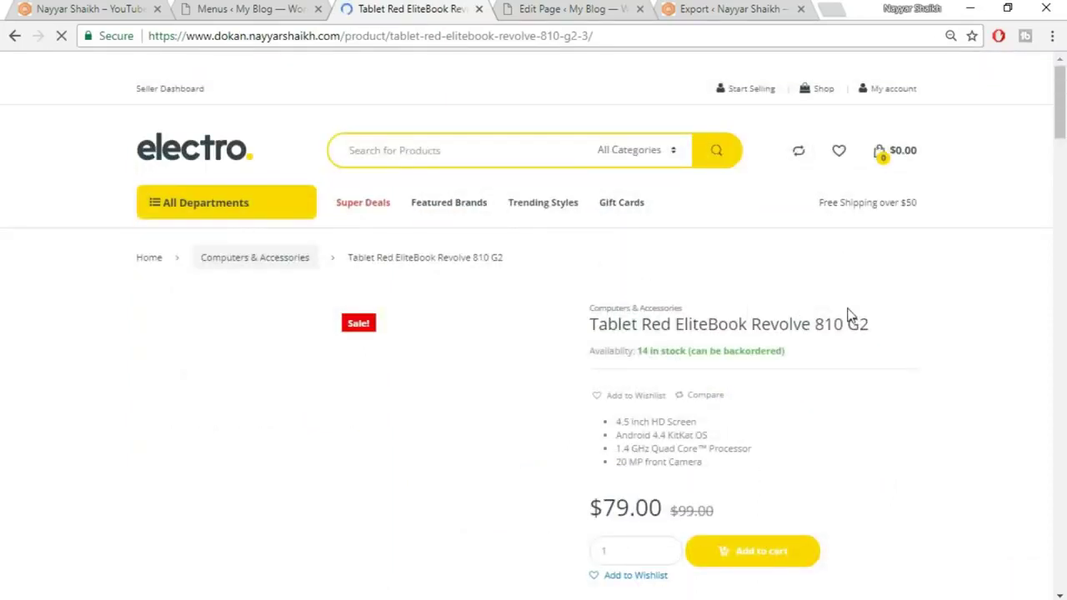
scroll(848, 312, down, 1)
scroll(270, 393, up, 2)
scroll(211, 392, down, 1)
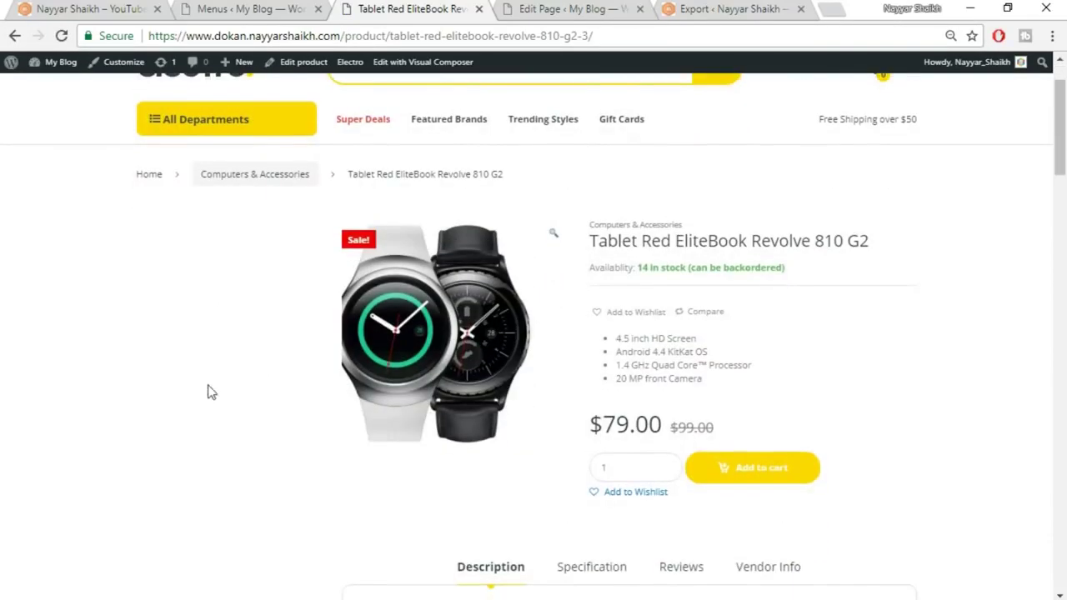
scroll(262, 266, down, 4)
scroll(250, 250, up, 5)
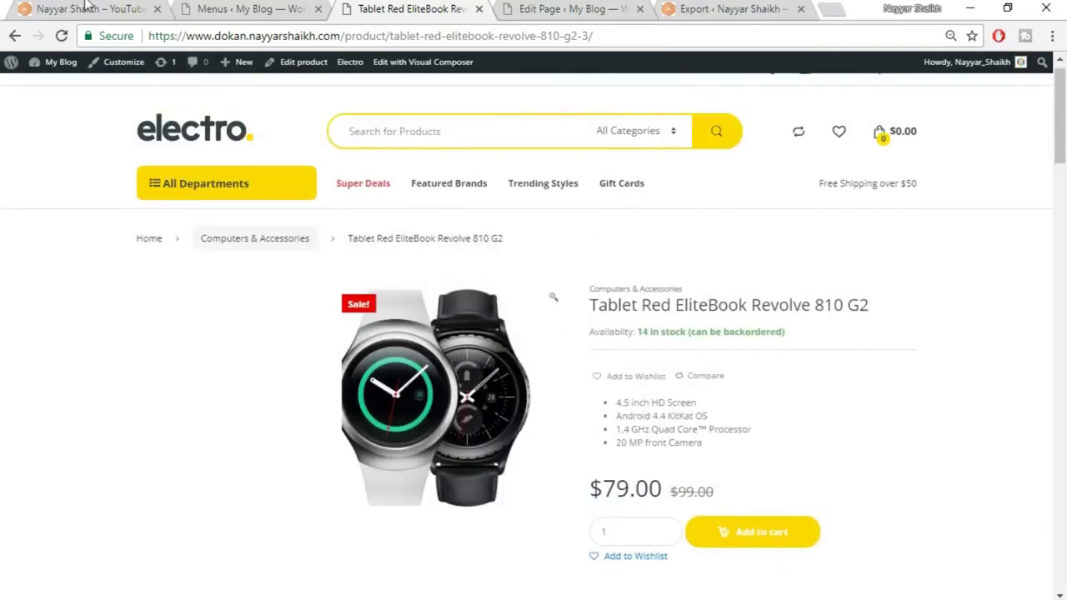
click(87, 8)
Open the demo's Tablet Red EliteBook Revolve 810 G2 page and review its categories sidebar.
scroll(705, 283, down, 7)
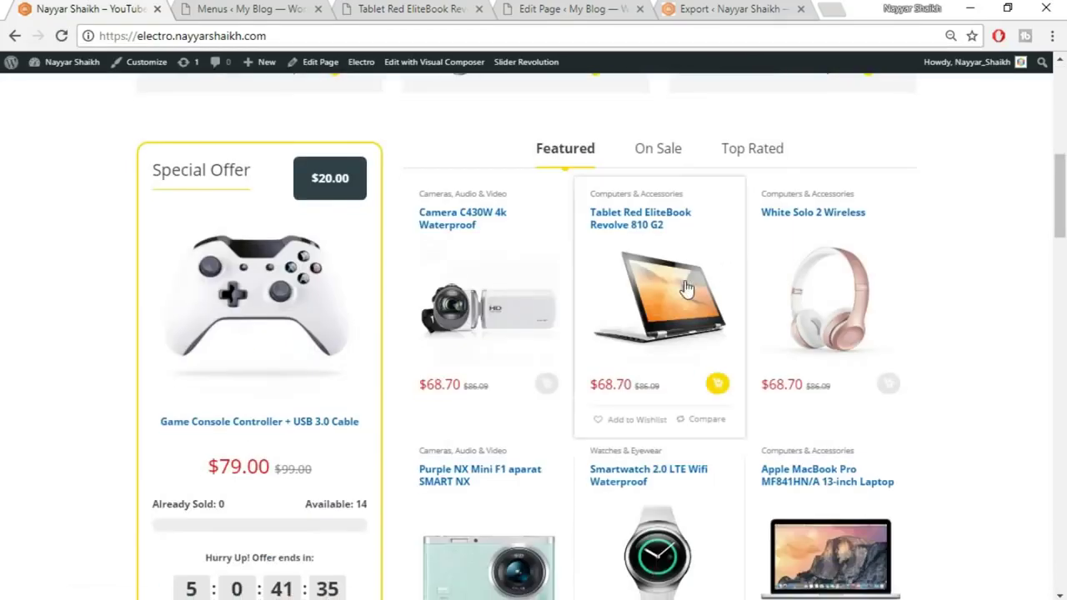
click(684, 283)
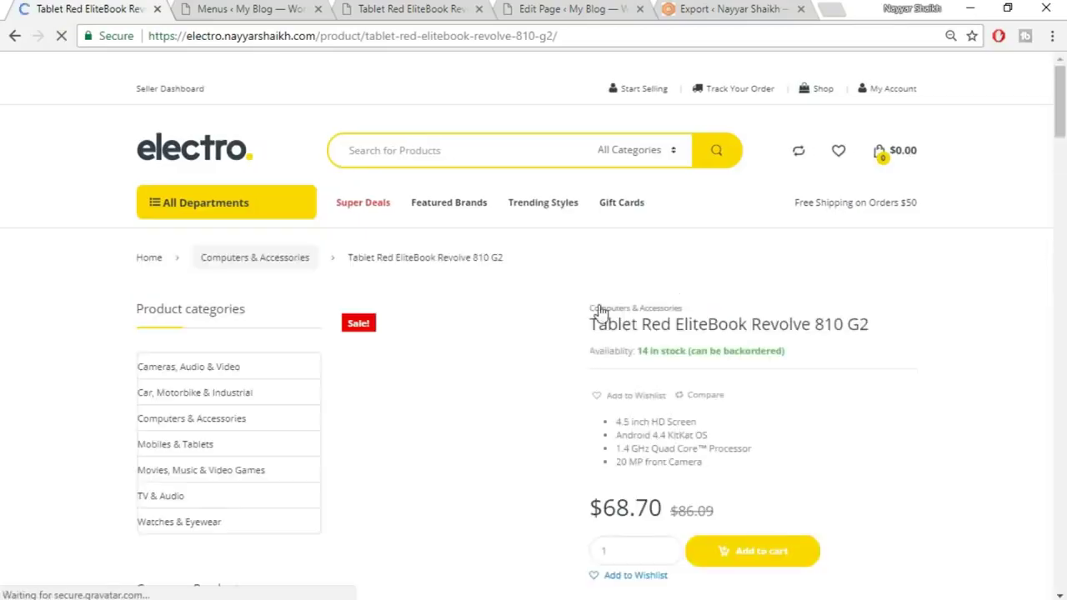
scroll(237, 358, down, 6)
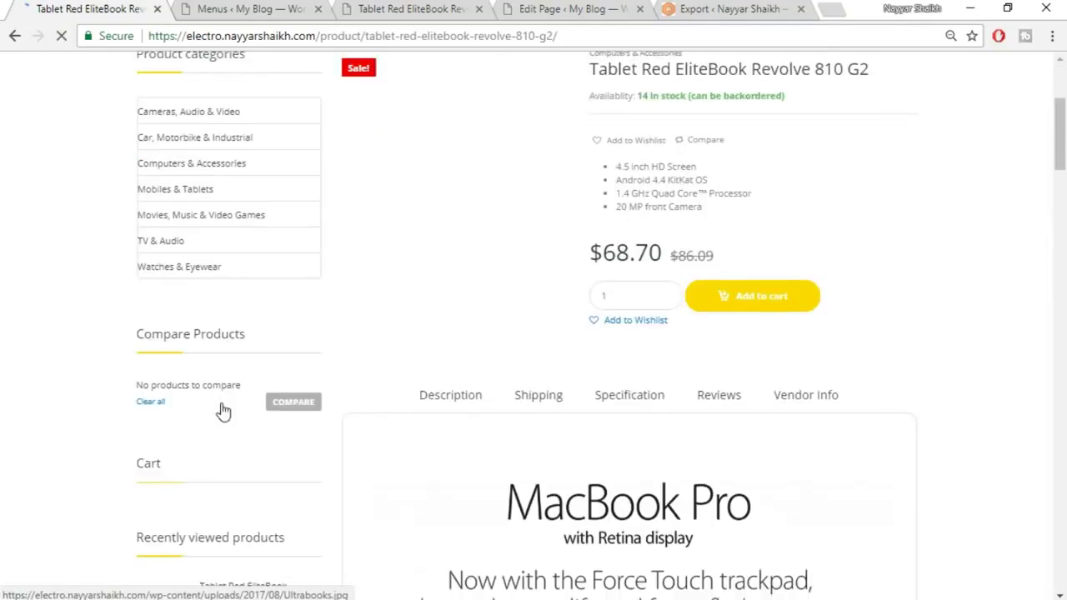
scroll(228, 417, up, 6)
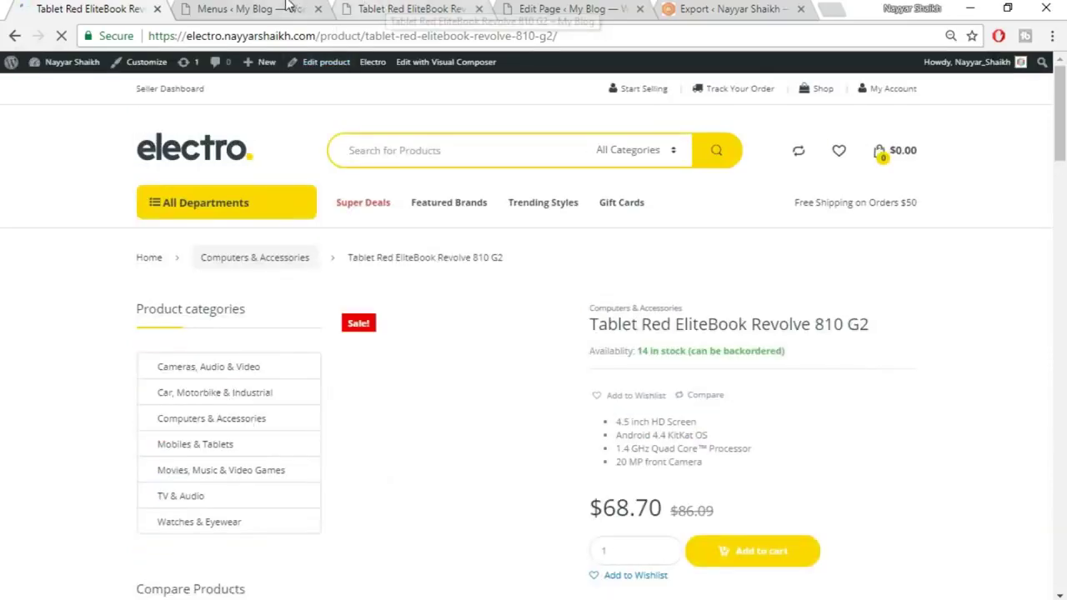
click(285, 7)
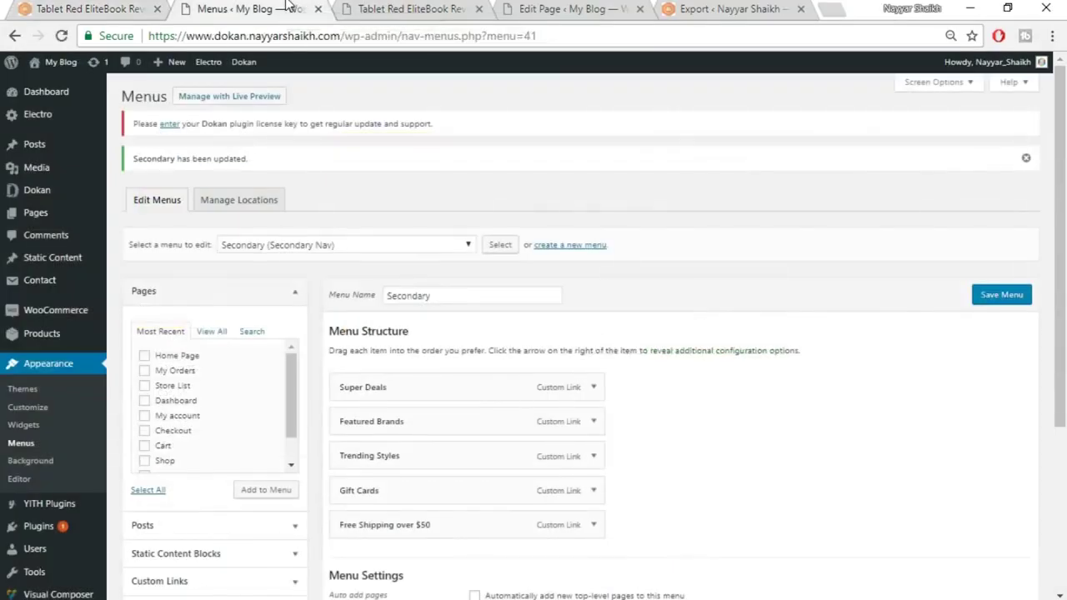
On the Widgets screen, collapse the Dokan Store Sidebar and expand the Shop Sidebar.
click(37, 434)
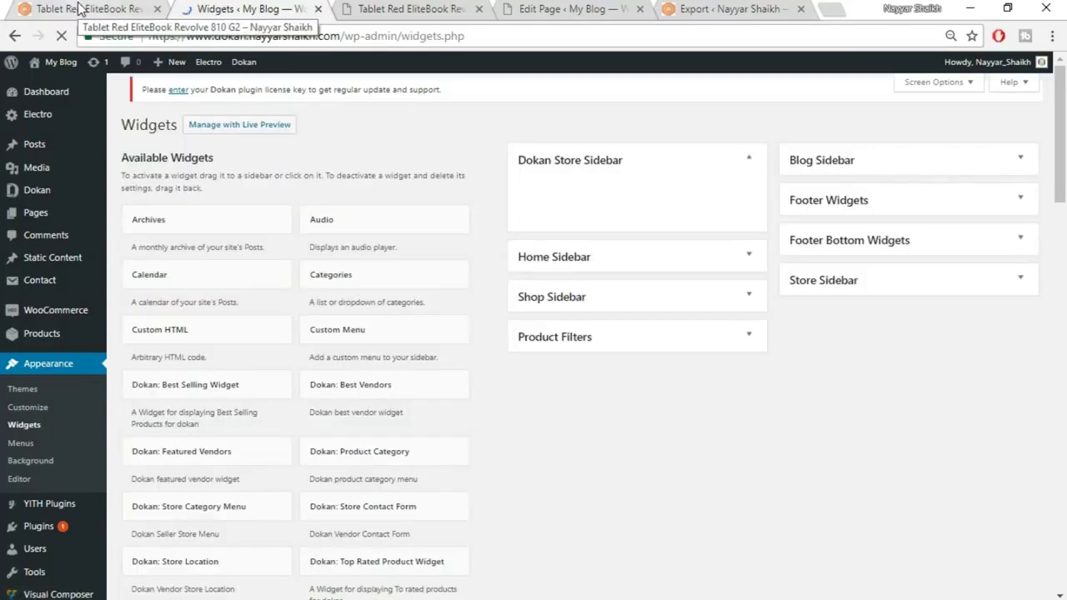
click(78, 9)
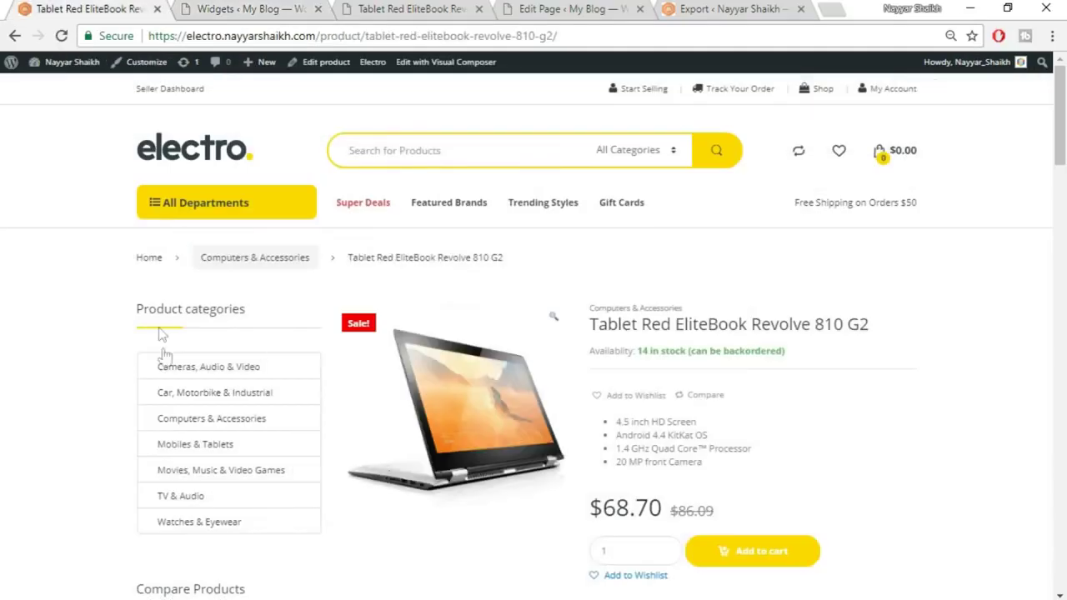
click(258, 8)
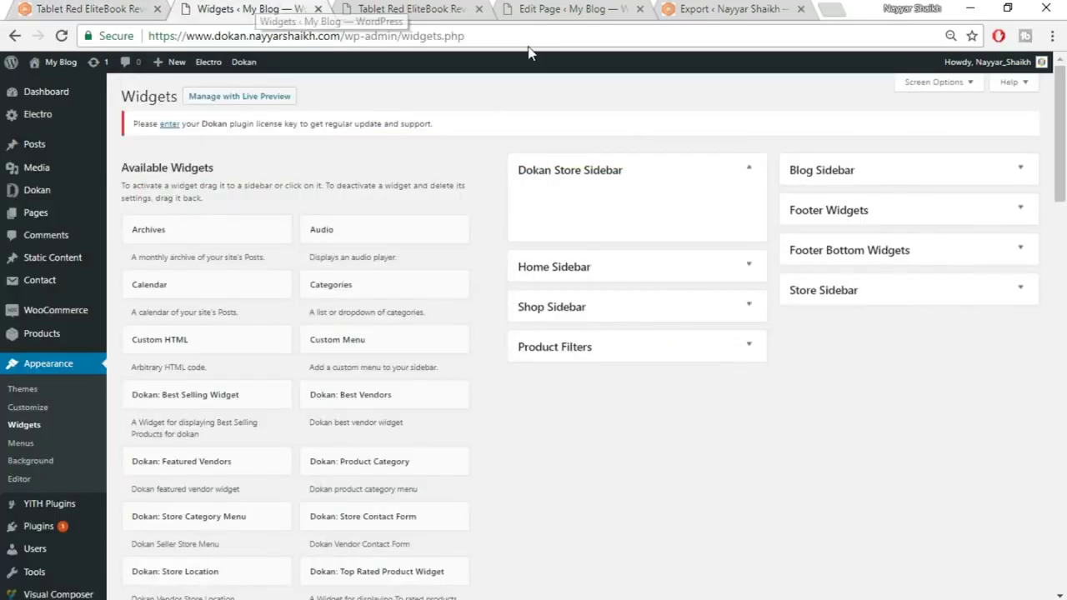
click(731, 173)
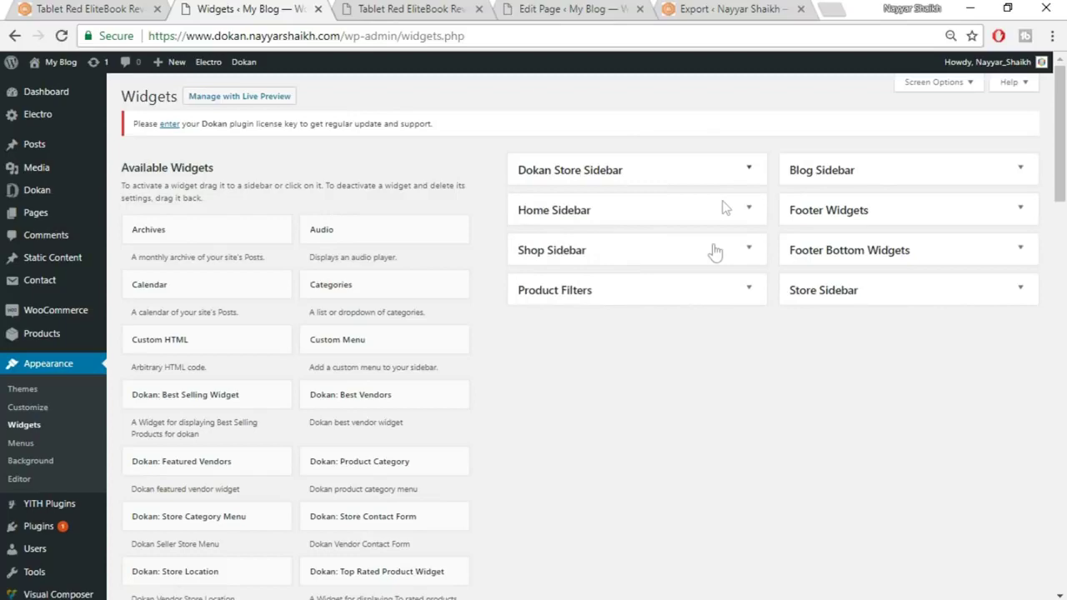
click(651, 255)
scroll(434, 376, down, 3)
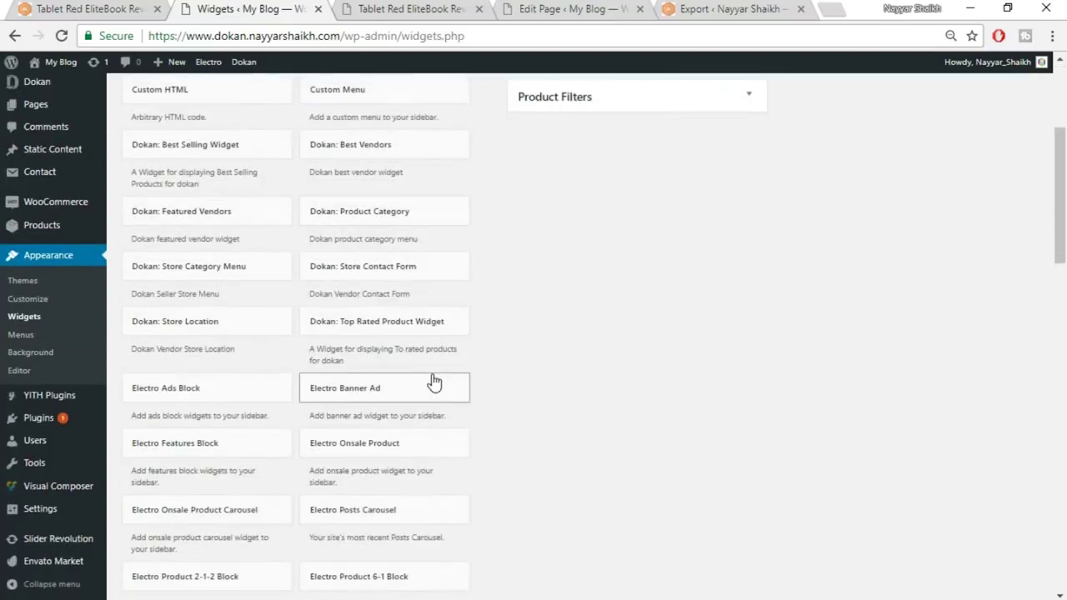
scroll(434, 382, down, 4)
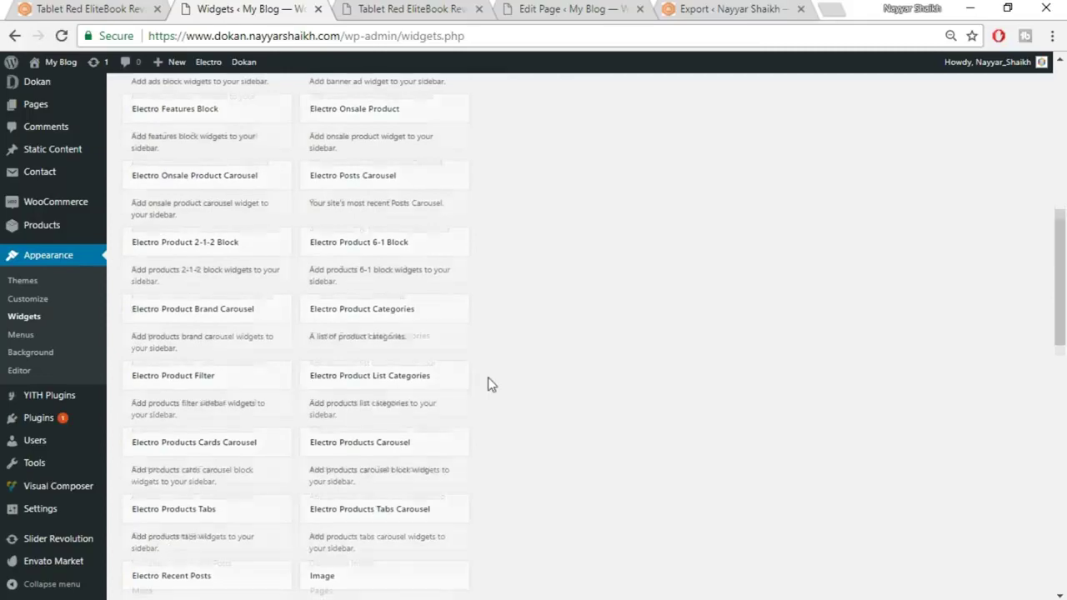
scroll(491, 384, down, 10)
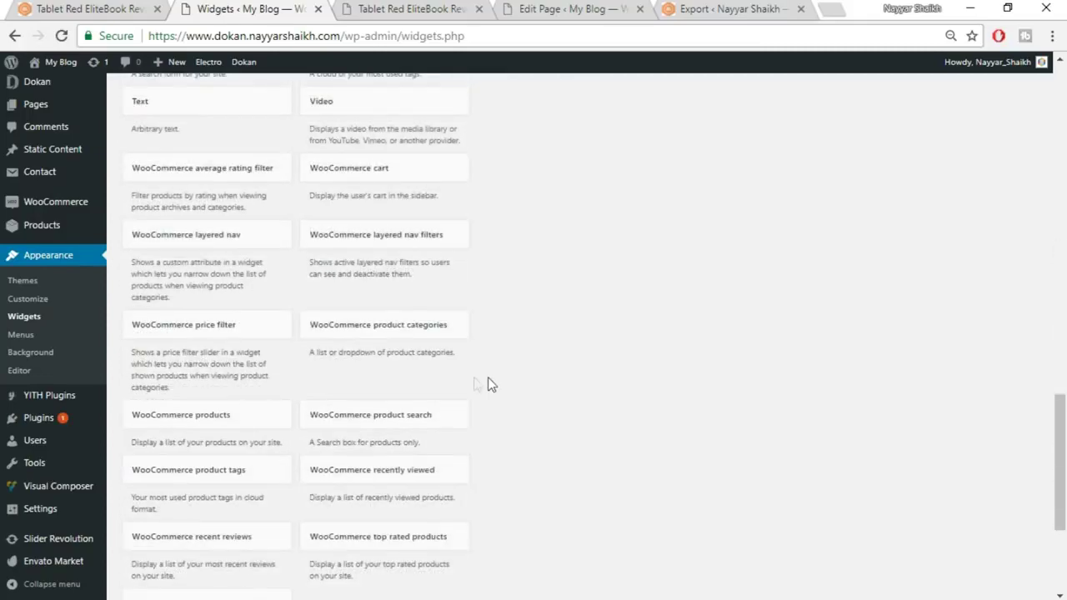
scroll(500, 425, down, 1)
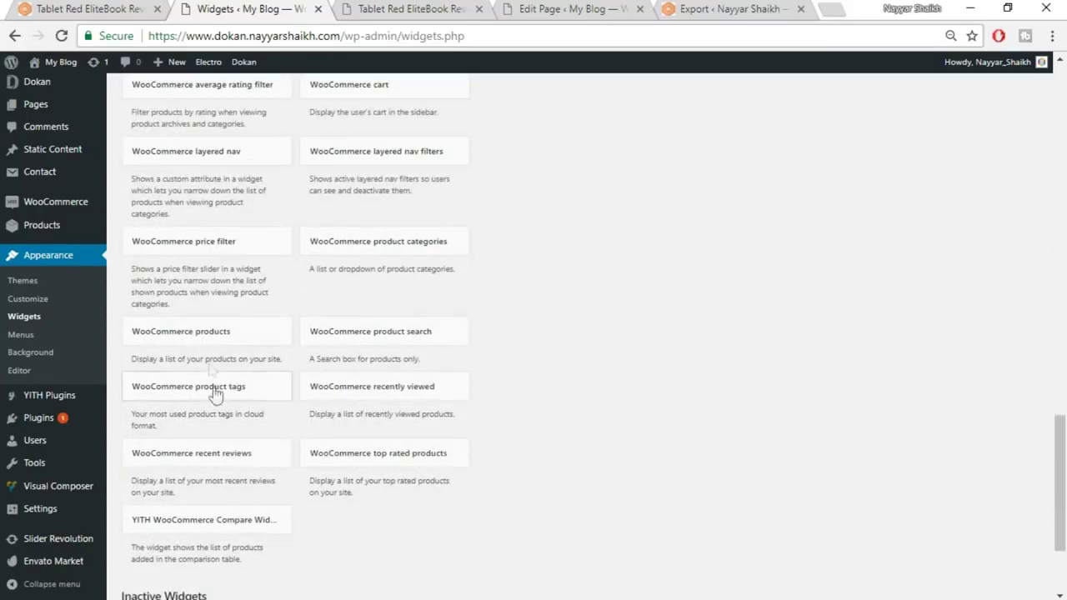
Add the WooCommerce product categories widget to the Shop Sidebar and save it.
click(457, 255)
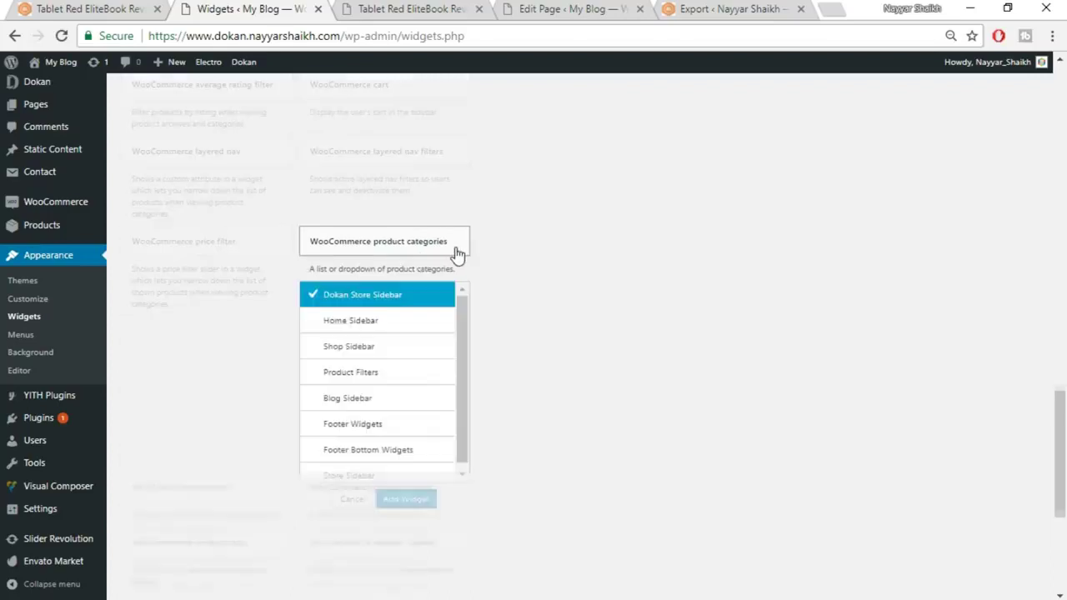
click(371, 350)
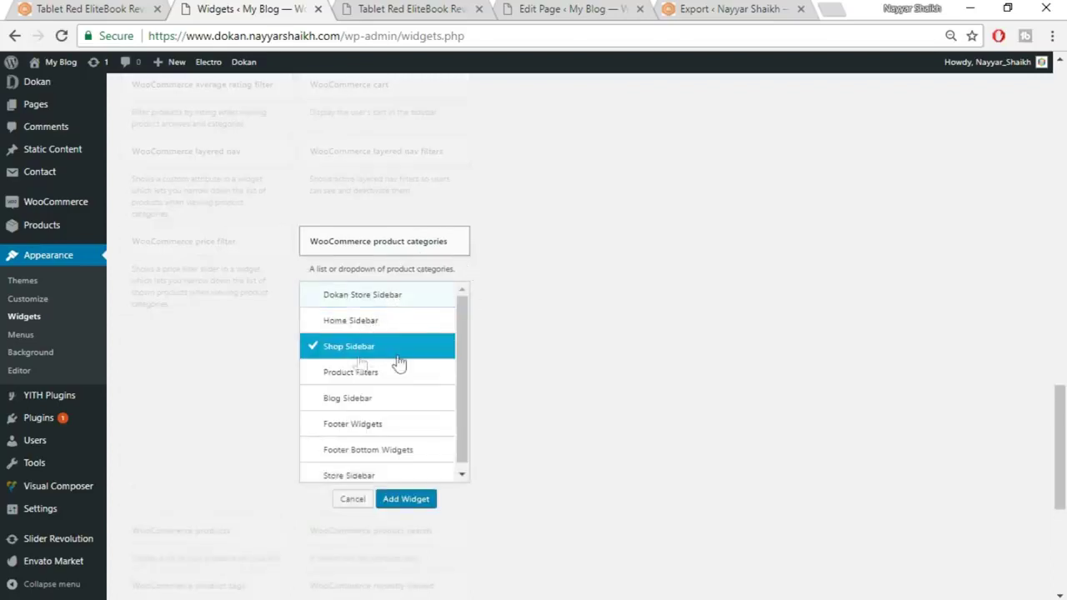
click(411, 499)
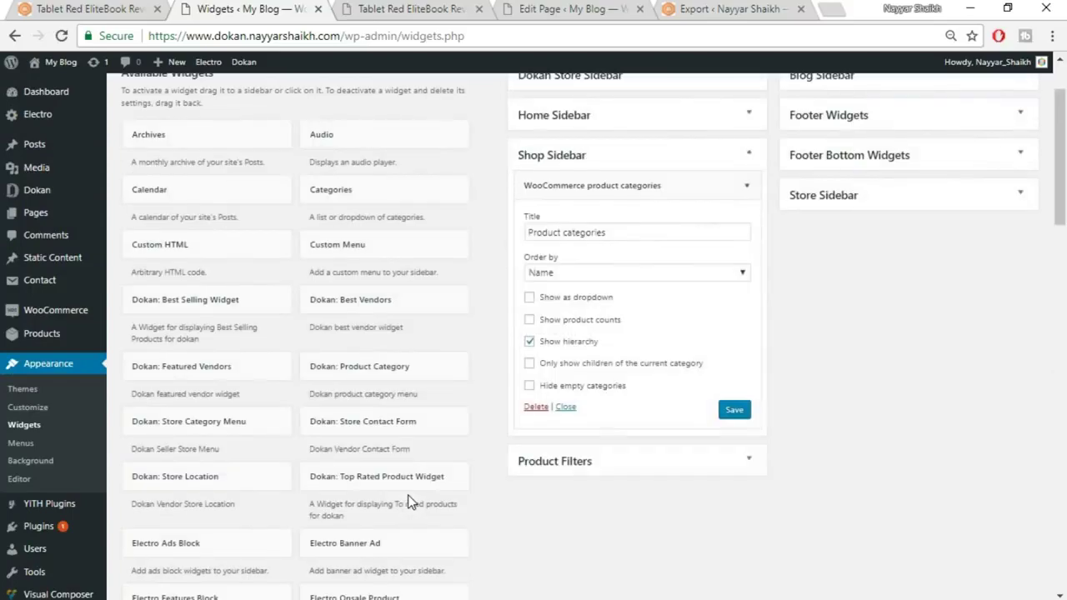
click(734, 410)
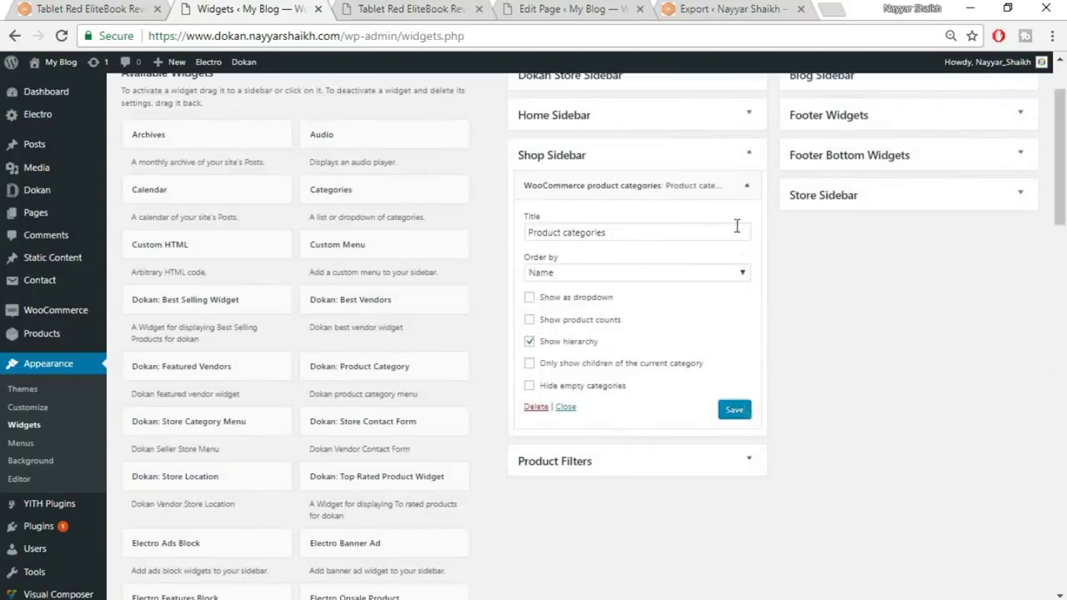
click(747, 189)
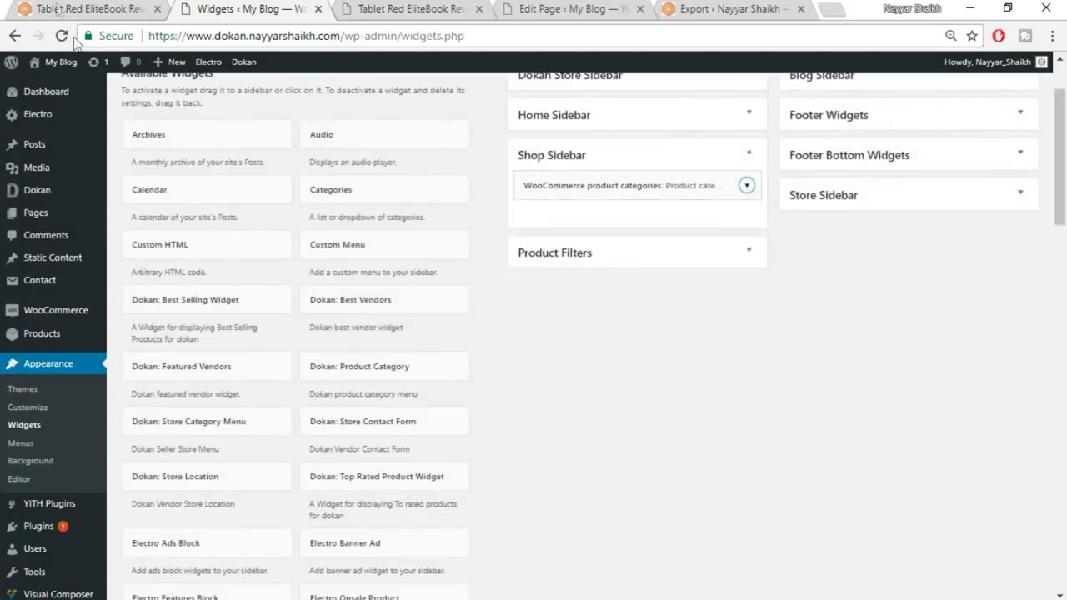
click(63, 7)
Add the YITH WooCommerce Compare Widget to the Shop Sidebar.
scroll(308, 400, down, 2)
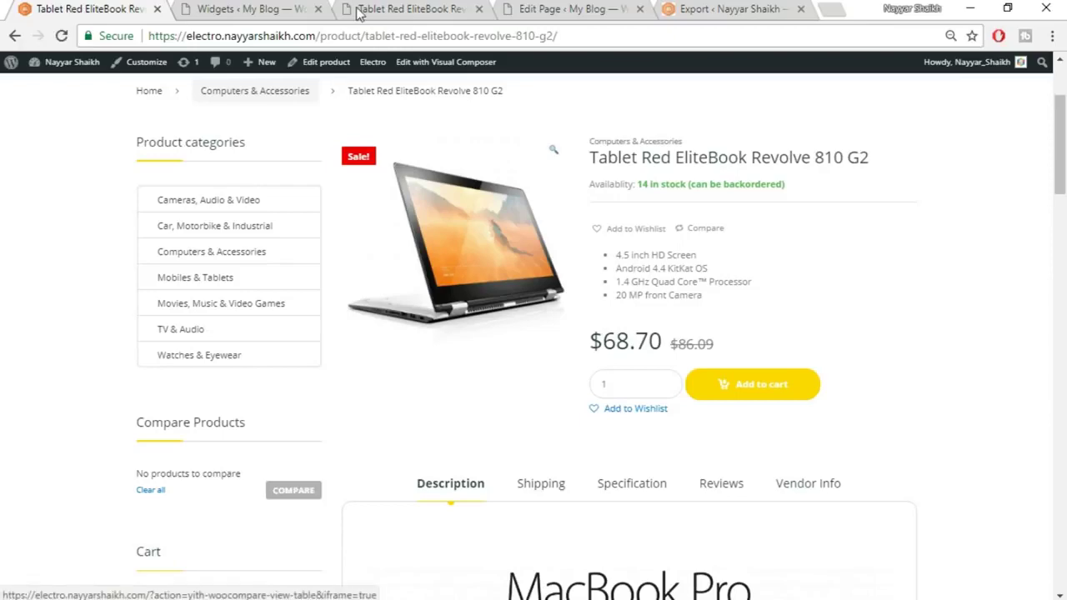
click(271, 7)
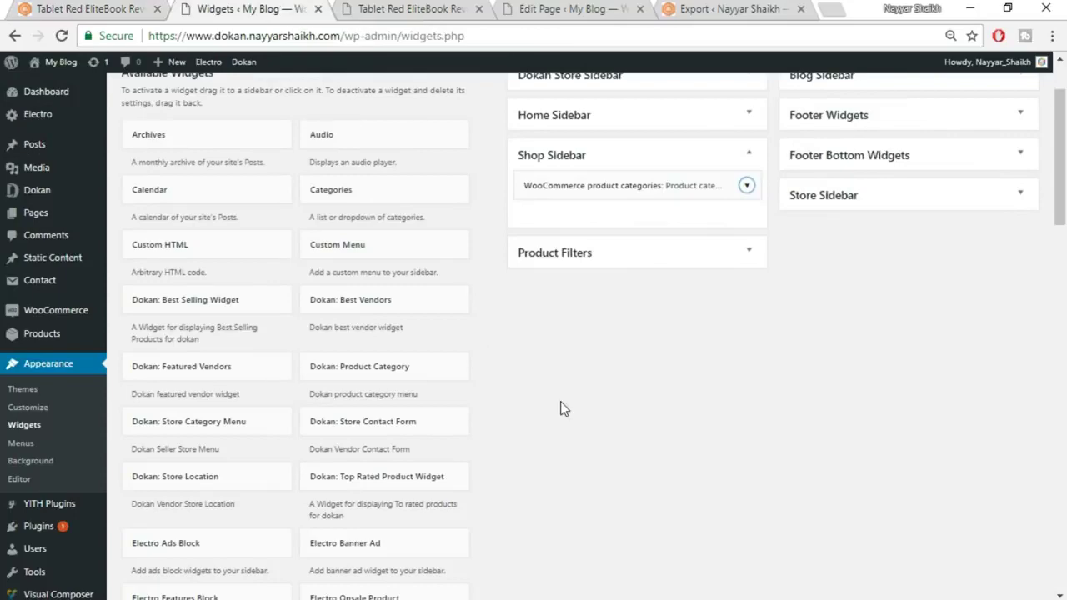
scroll(565, 409, down, 15)
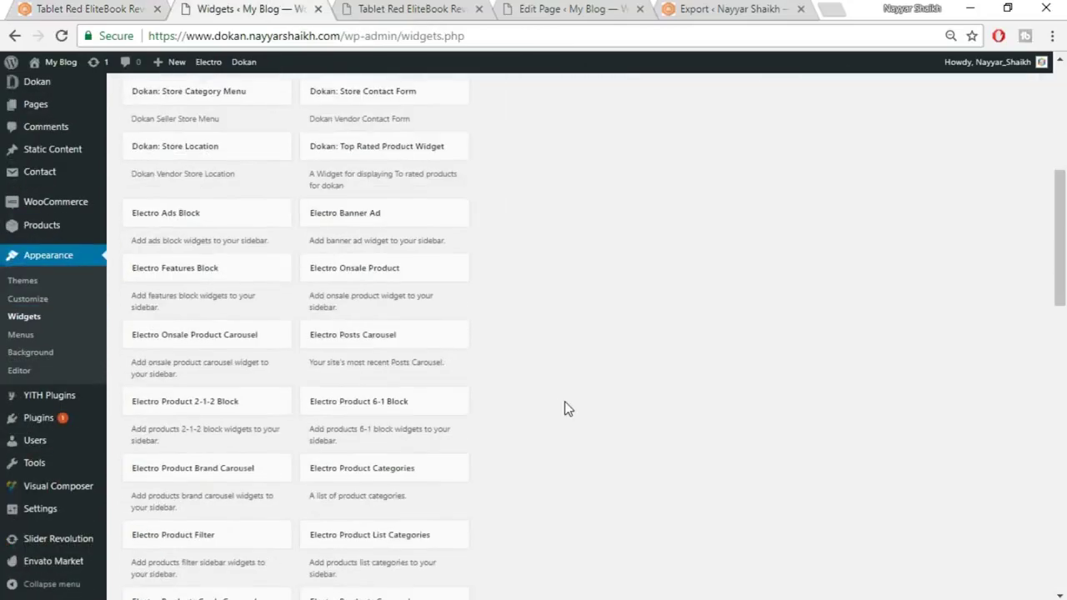
scroll(564, 408, down, 3)
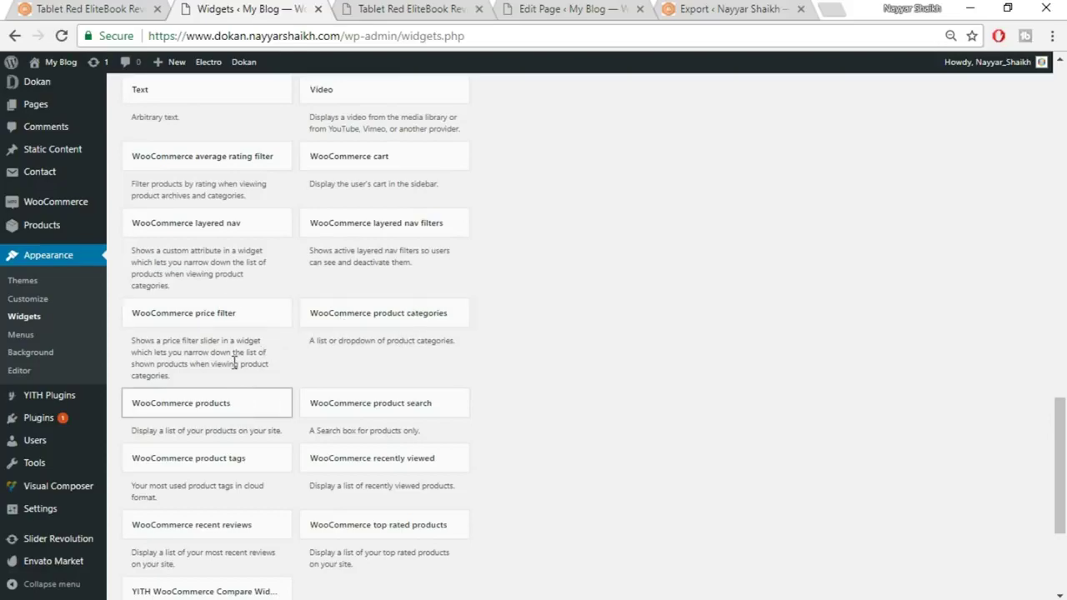
scroll(326, 245, up, 1)
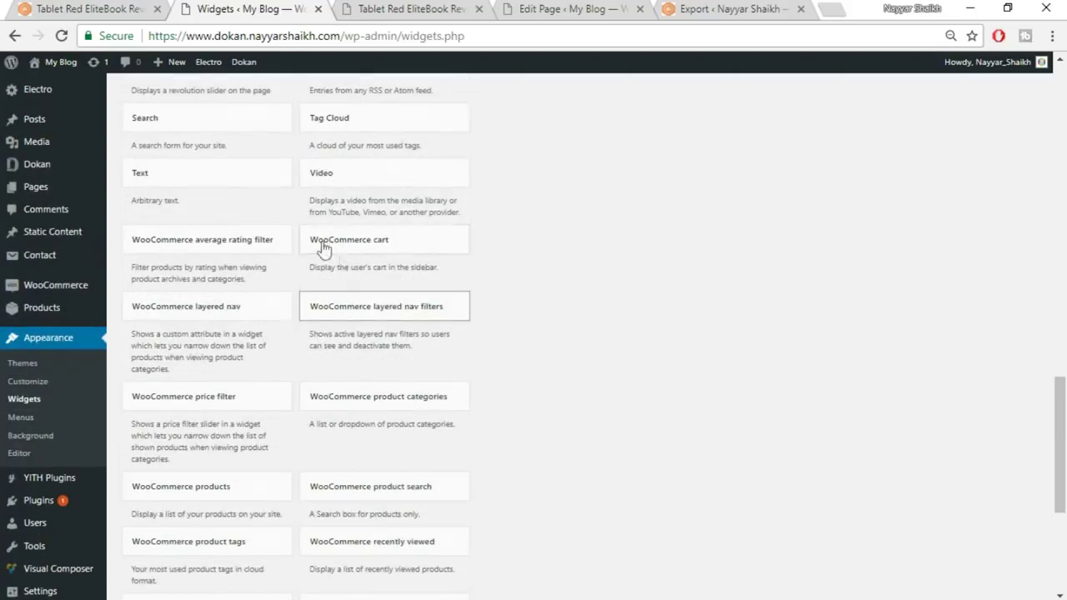
scroll(495, 353, down, 3)
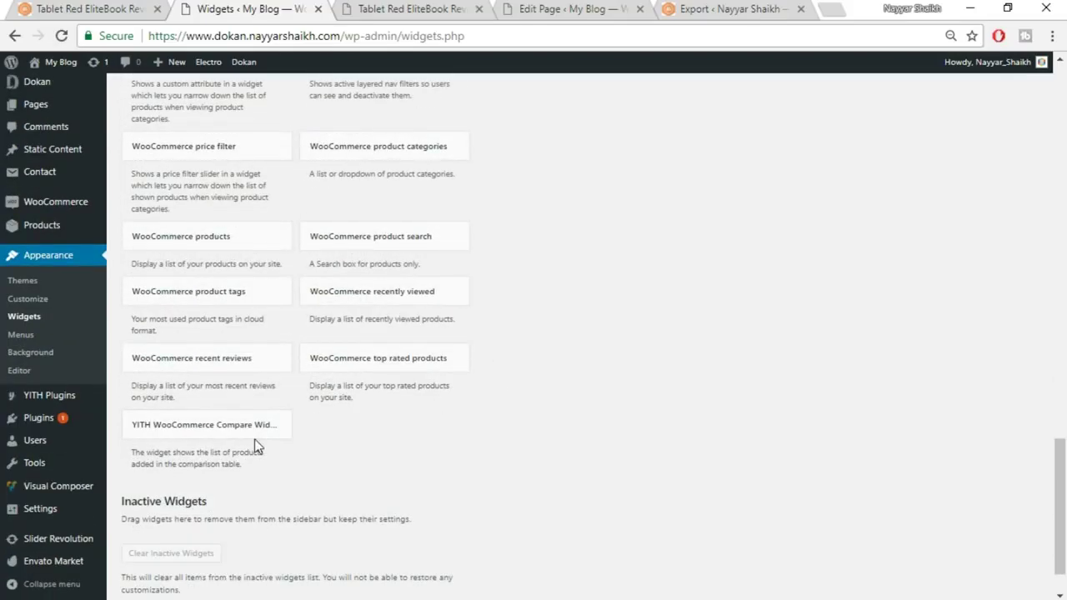
click(282, 427)
scroll(293, 429, down, 3)
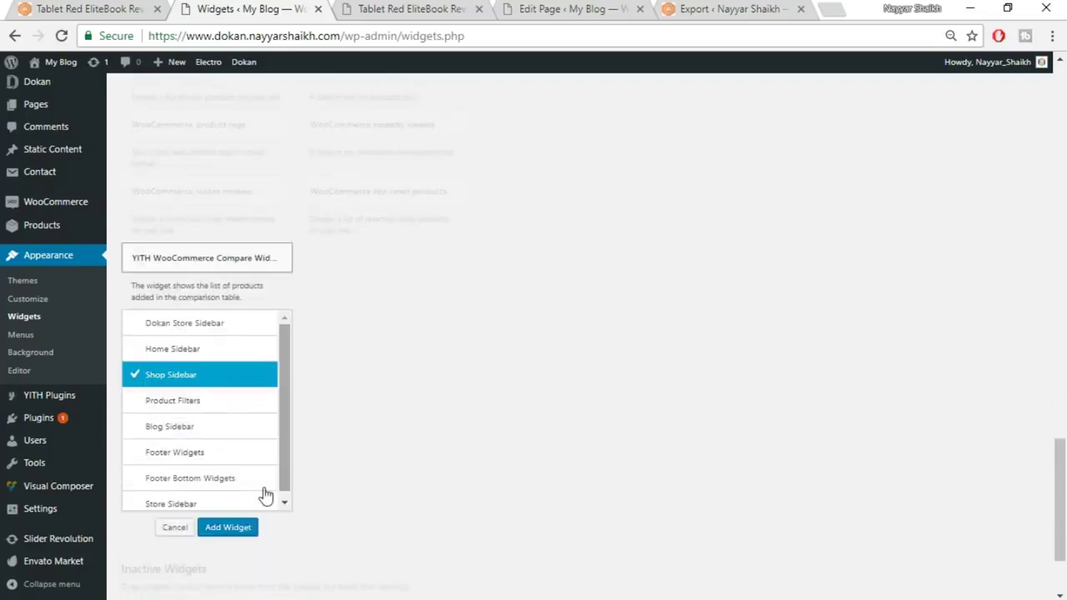
click(229, 526)
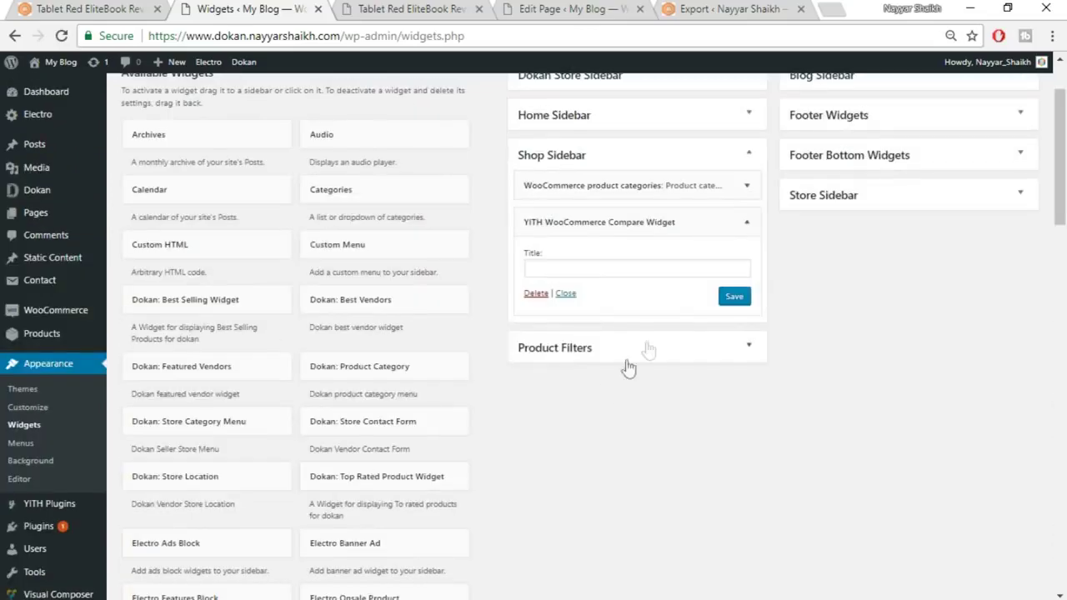
Title the compare widget 'Compare Products' and save it.
click(641, 268)
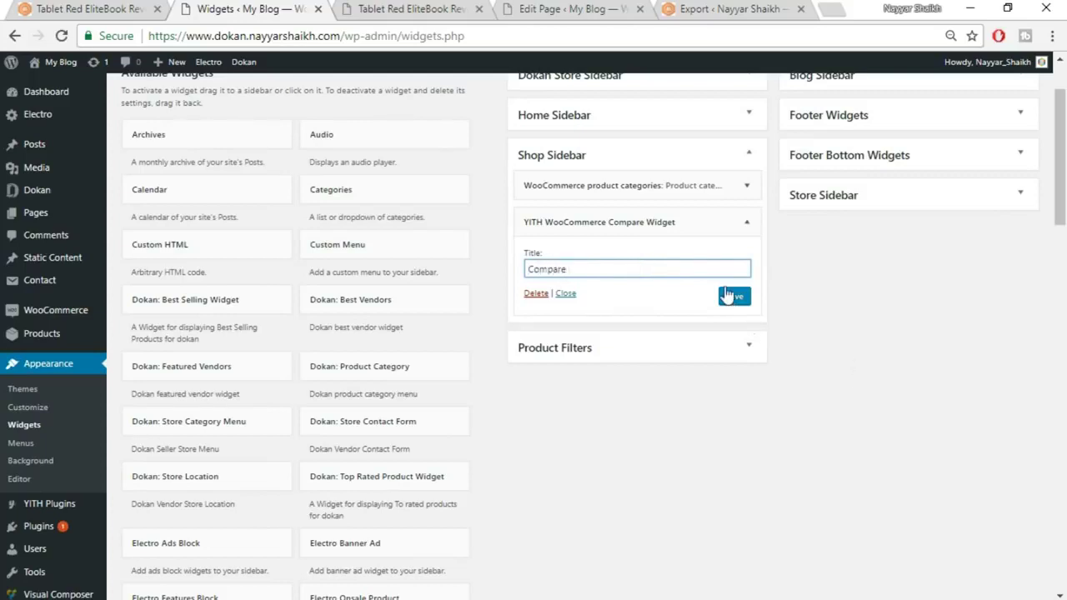
click(728, 295)
click(739, 293)
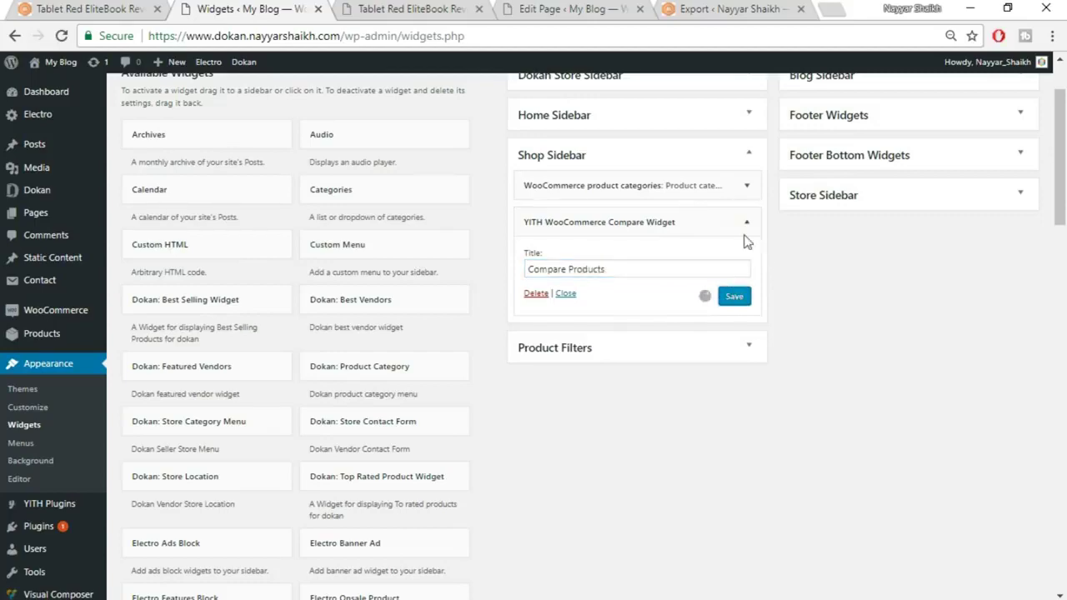
click(748, 226)
Check the product page sidebar, then return to the Widgets screen.
click(84, 9)
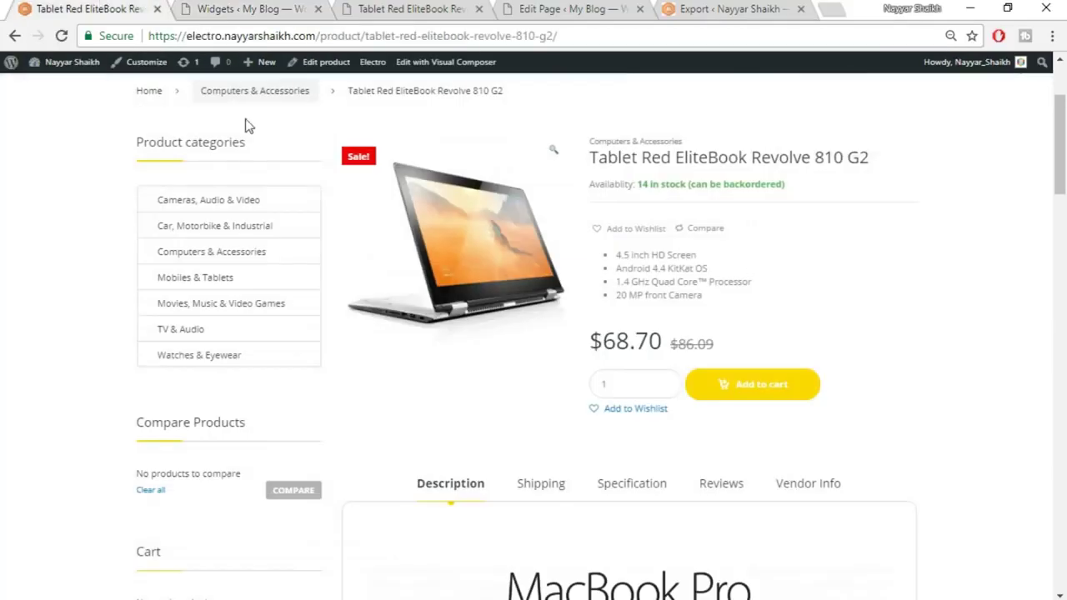
scroll(342, 273, down, 3)
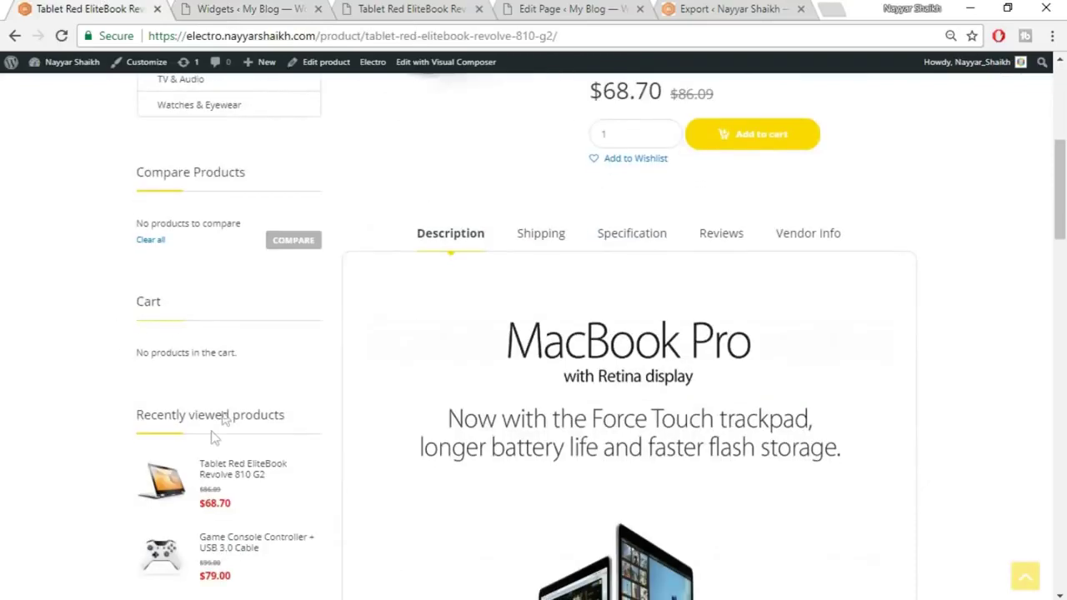
click(215, 9)
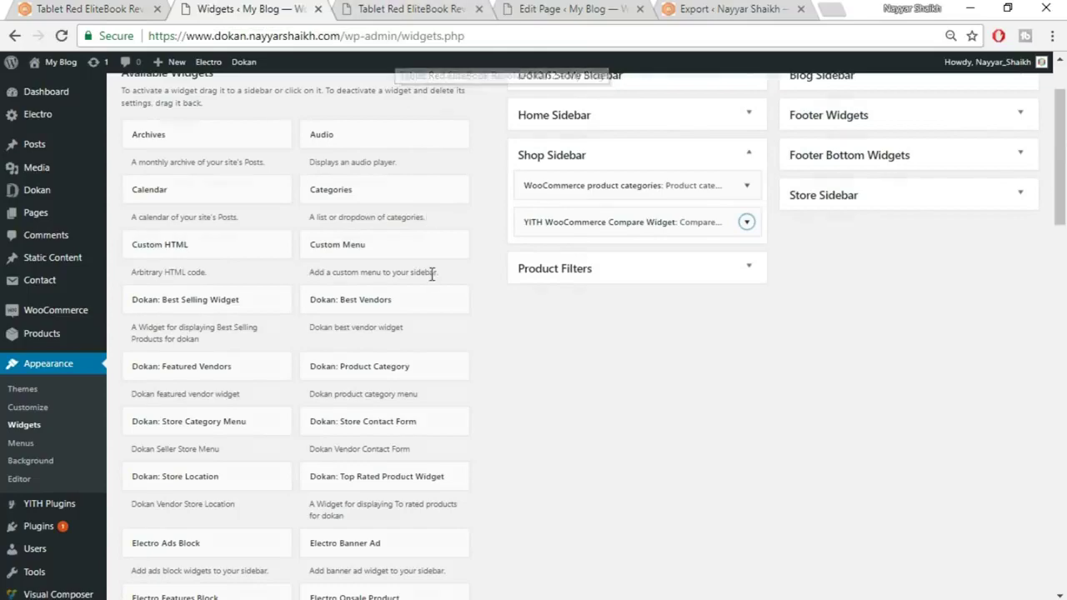
scroll(431, 278, up, 1)
scroll(437, 287, down, 2)
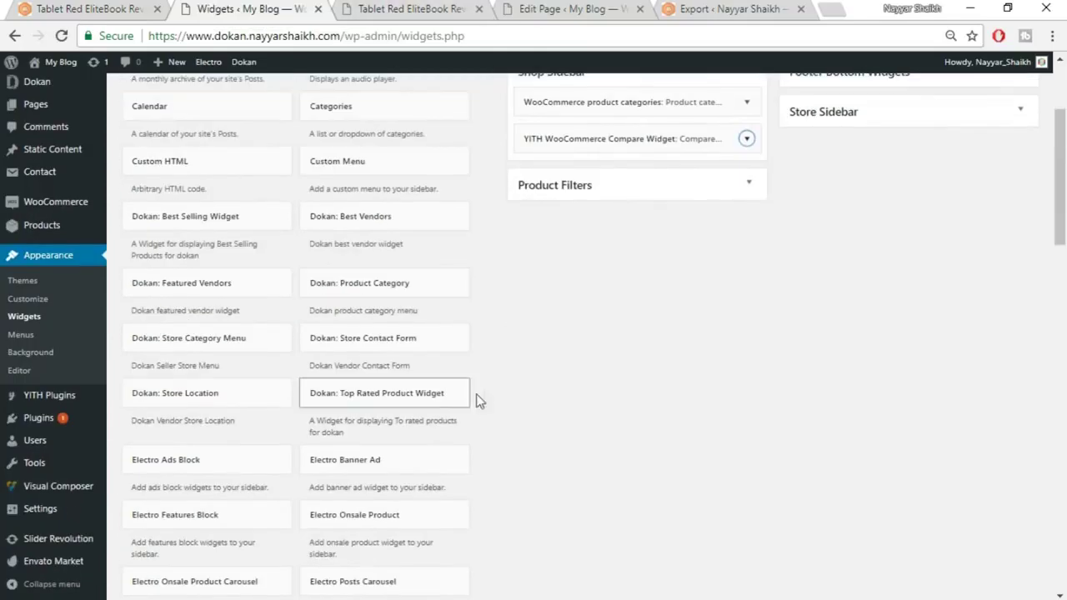
scroll(565, 382, up, 1)
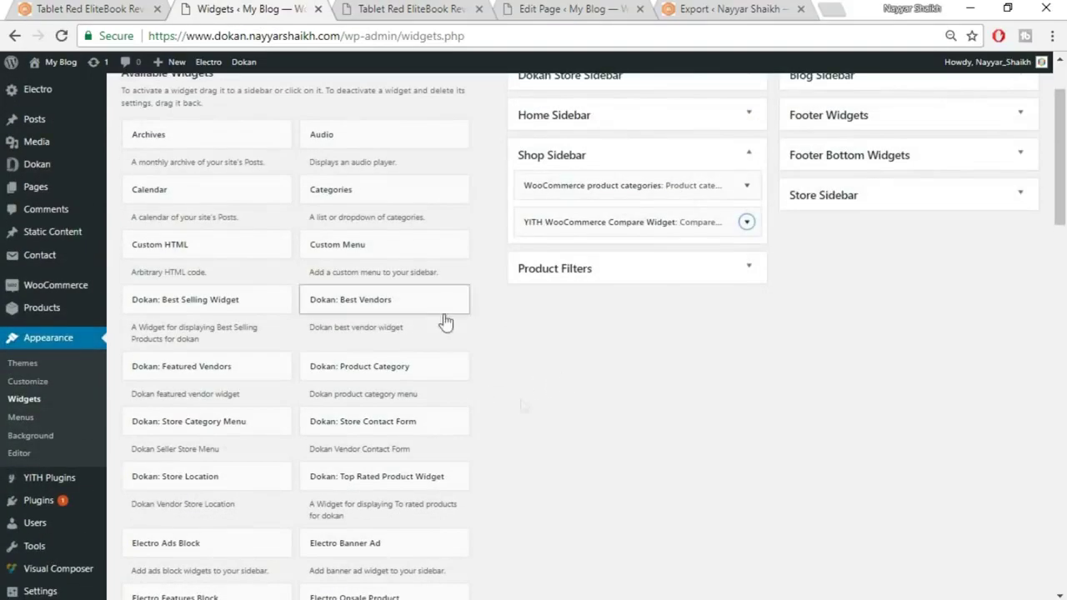
Add the WooCommerce cart widget, titled Cart, to the Shop Sidebar and save it.
scroll(522, 405, down, 7)
scroll(520, 405, down, 9)
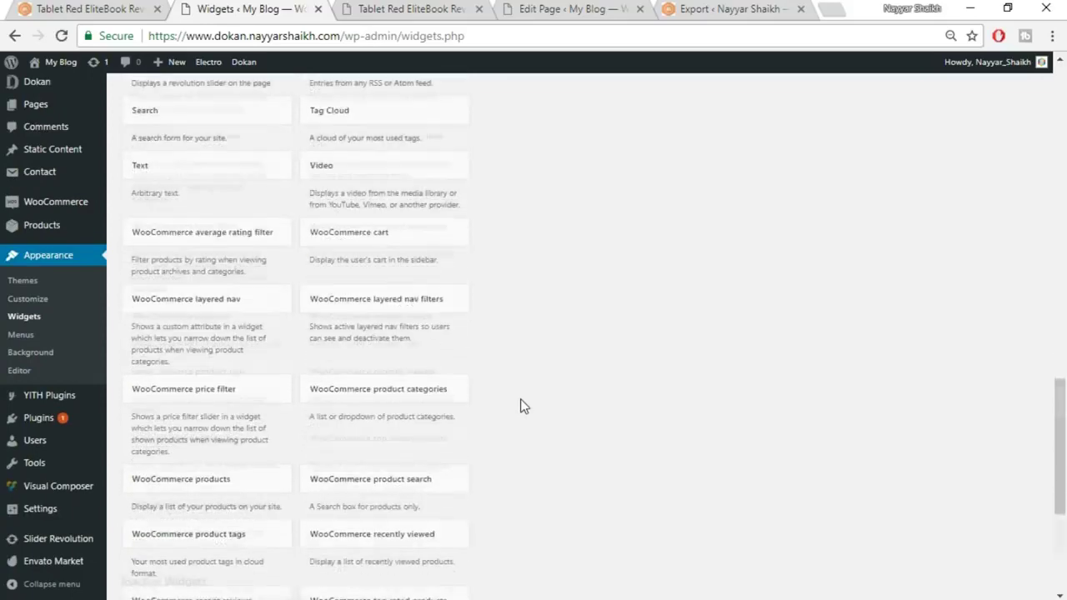
scroll(500, 371, up, 3)
scroll(500, 375, up, 2)
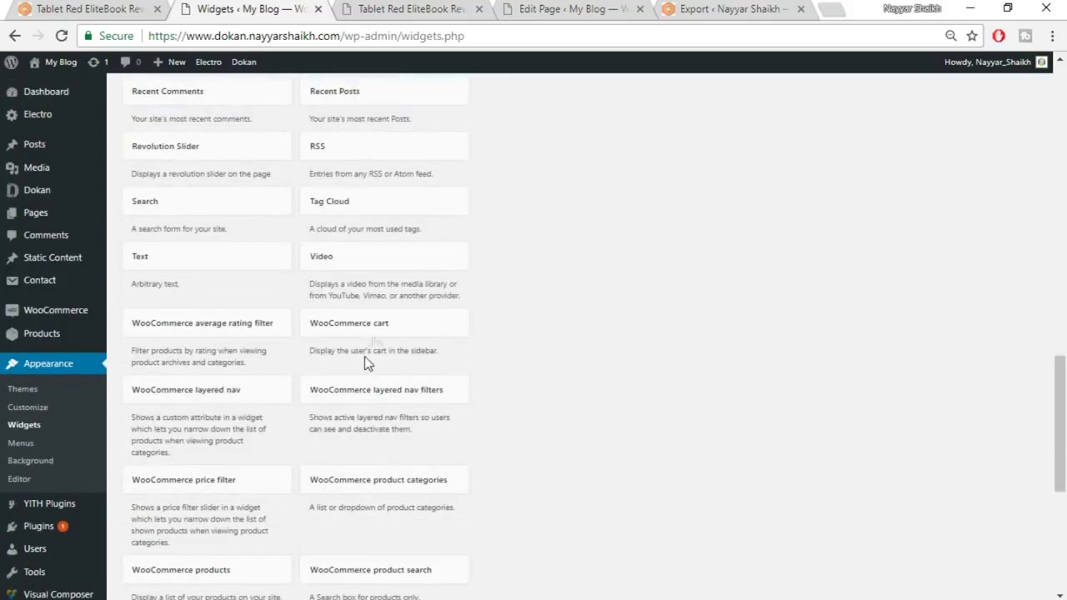
click(379, 327)
scroll(499, 344, down, 1)
click(410, 498)
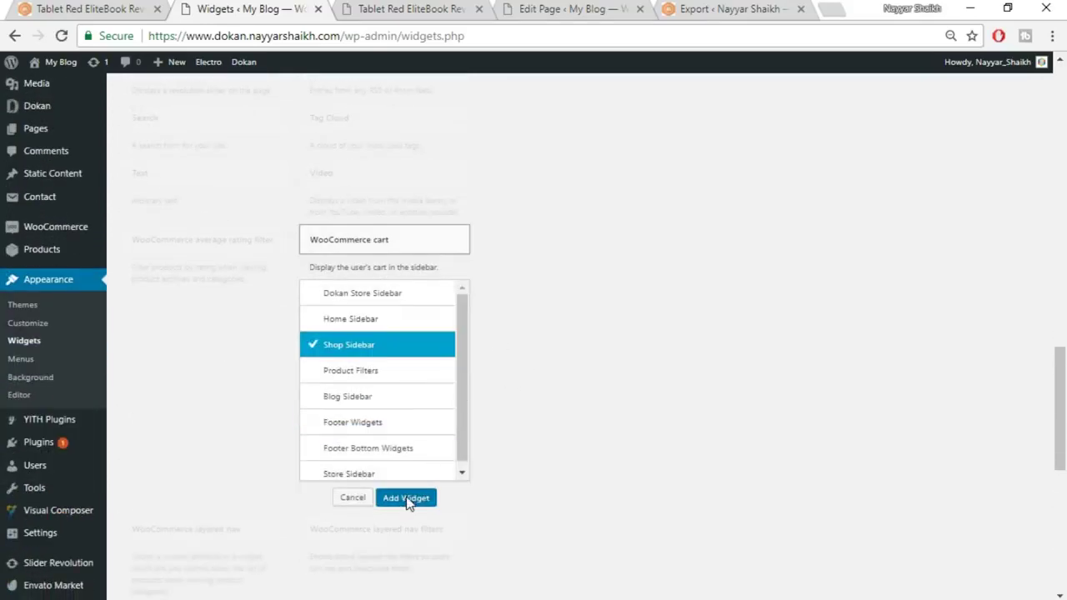
click(729, 359)
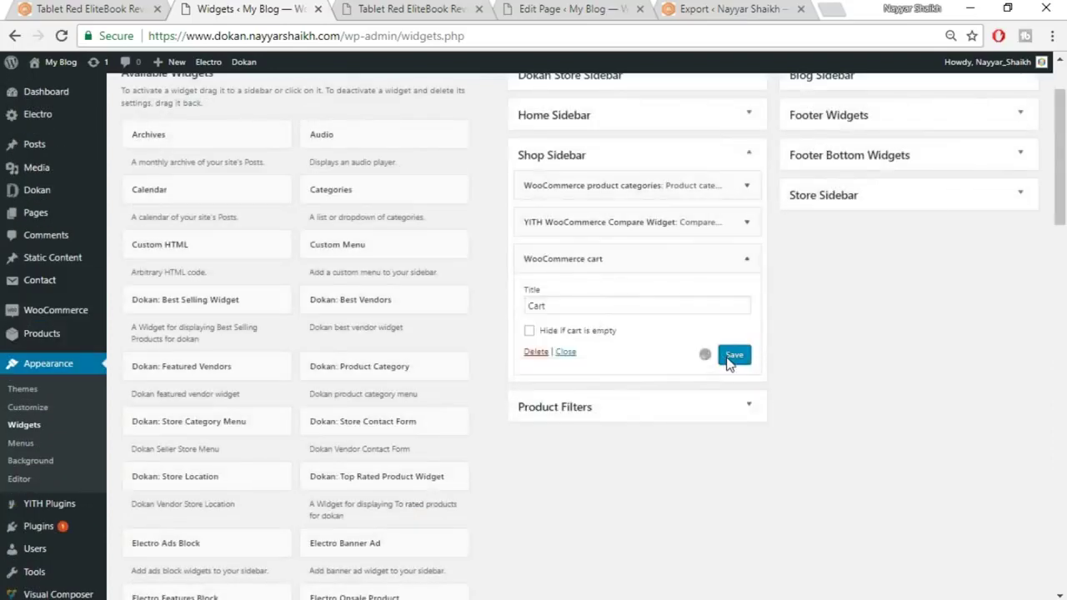
click(747, 261)
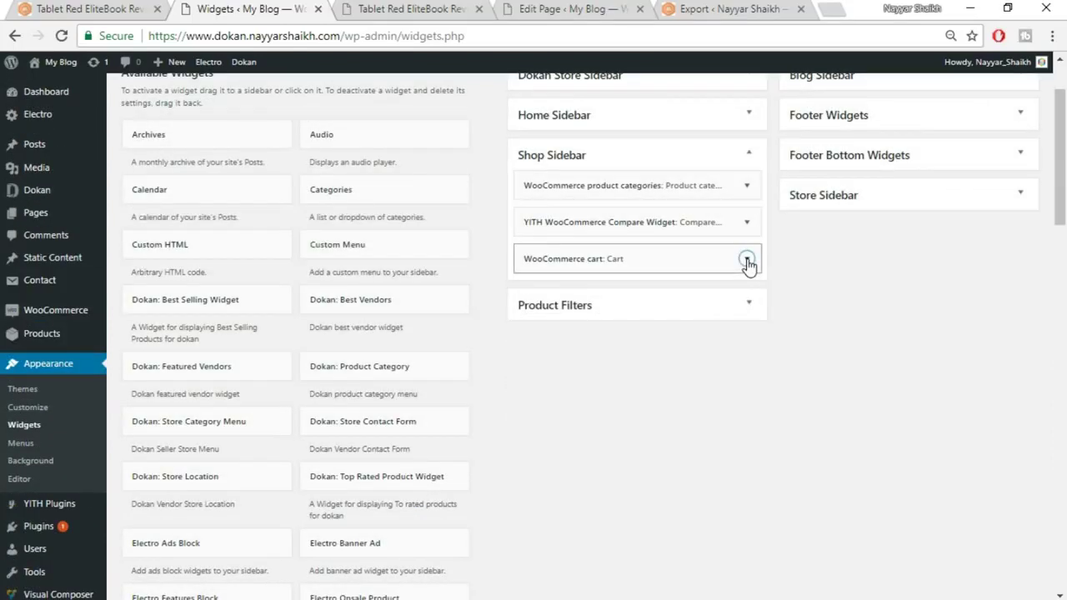
Add the WooCommerce recently viewed widget to the Shop Sidebar showing 5 products, and save.
scroll(471, 358, down, 3)
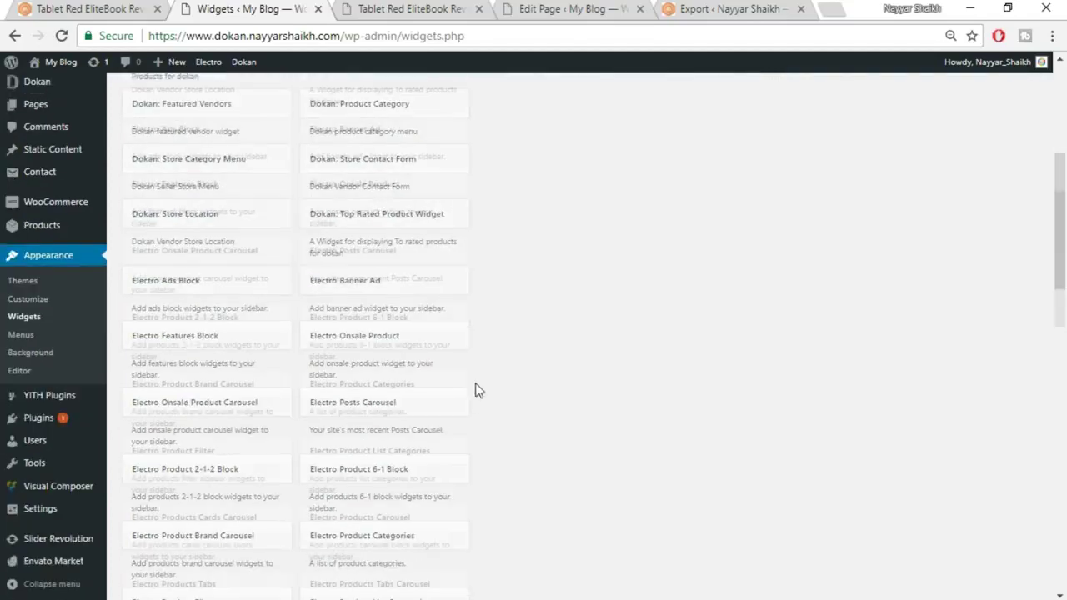
scroll(475, 391, down, 9)
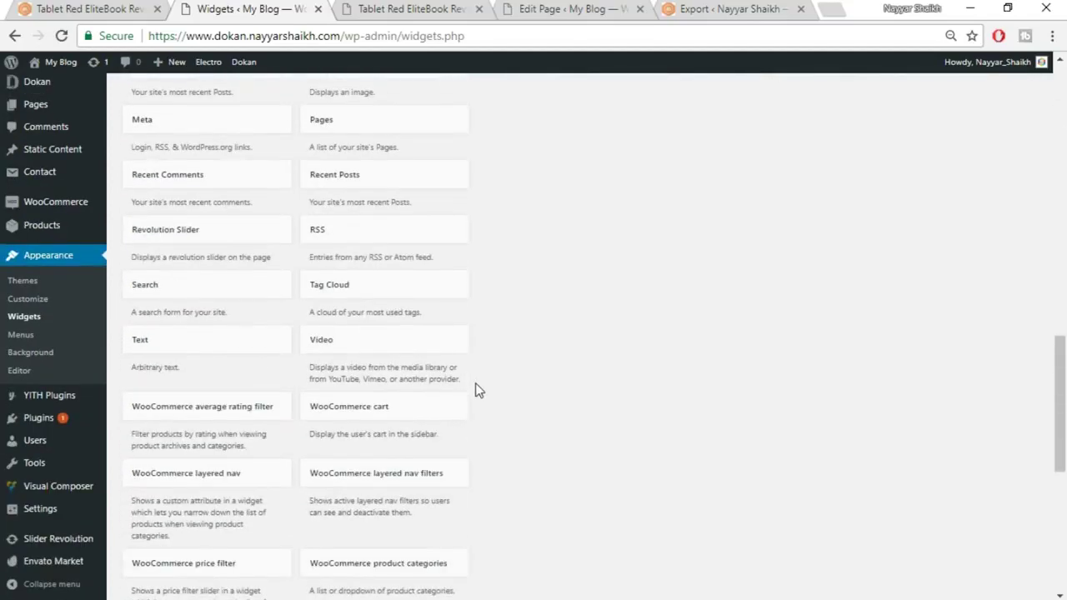
scroll(478, 390, down, 6)
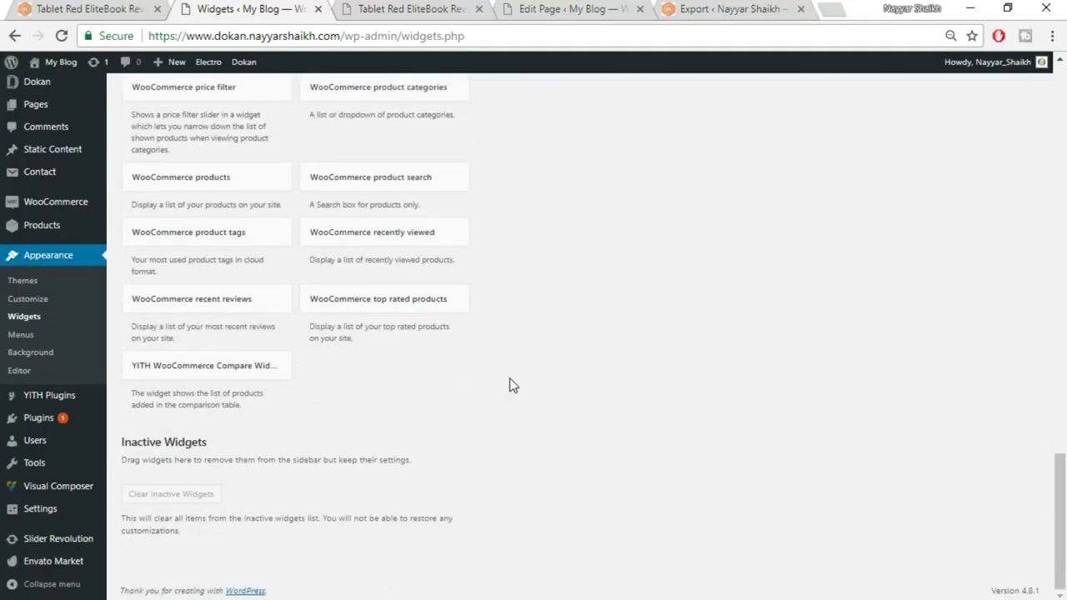
scroll(512, 383, up, 1)
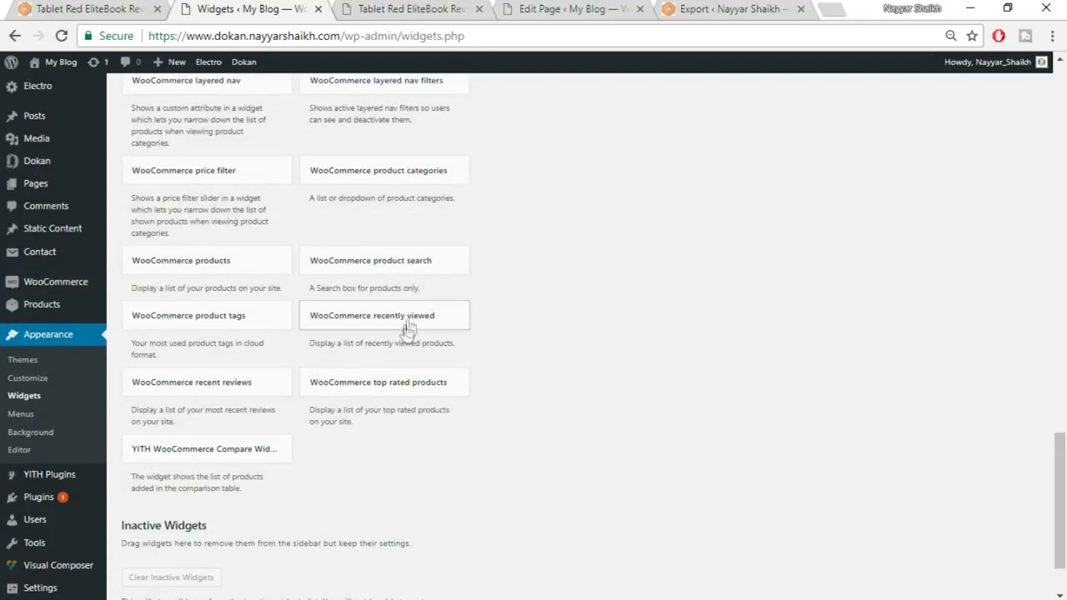
click(448, 325)
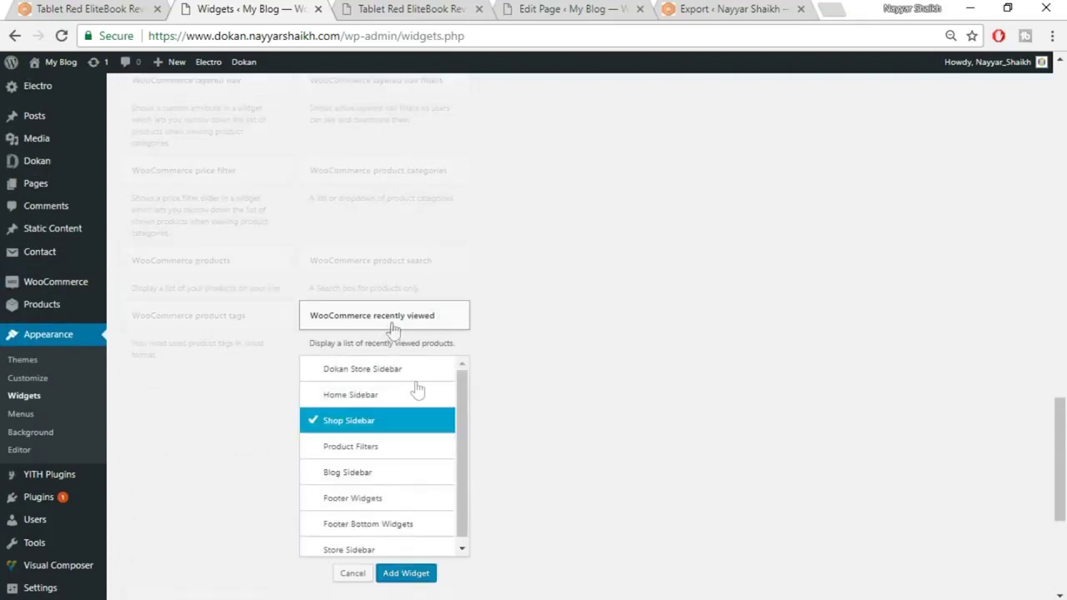
click(406, 575)
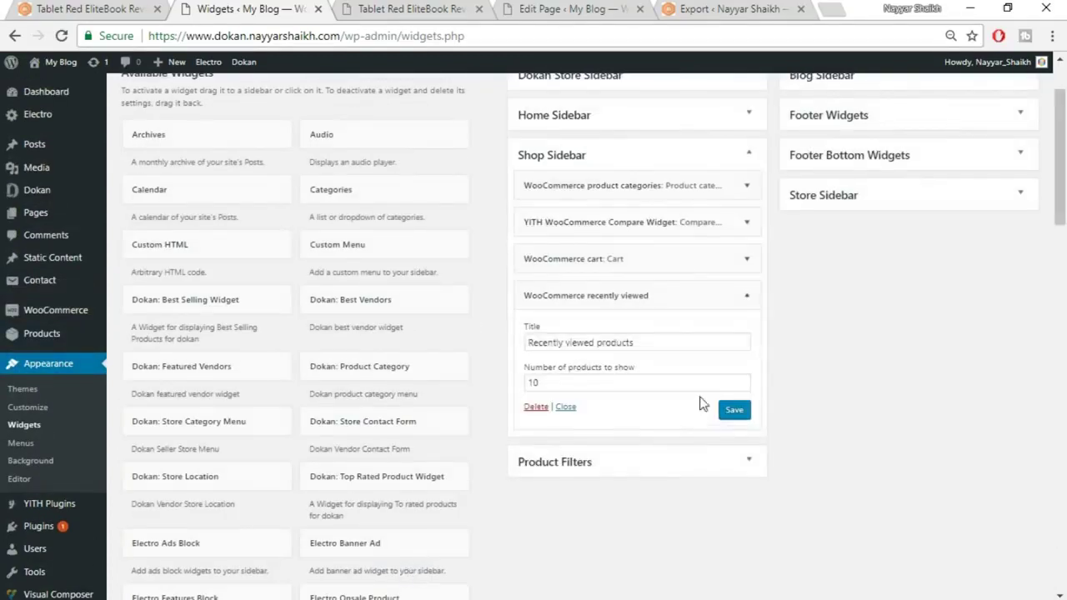
click(567, 382)
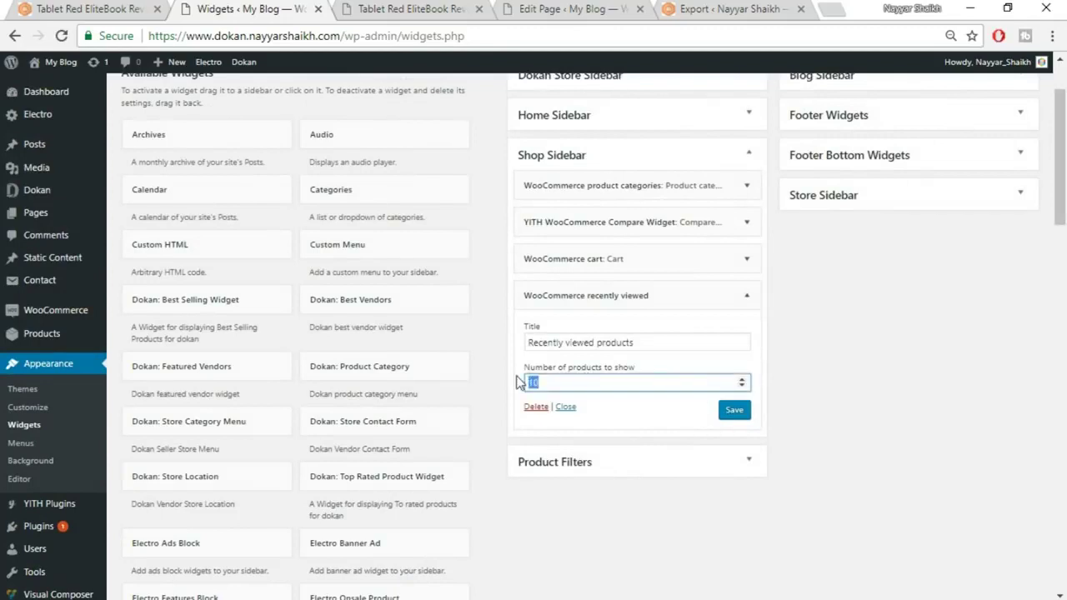
text(5)
click(734, 410)
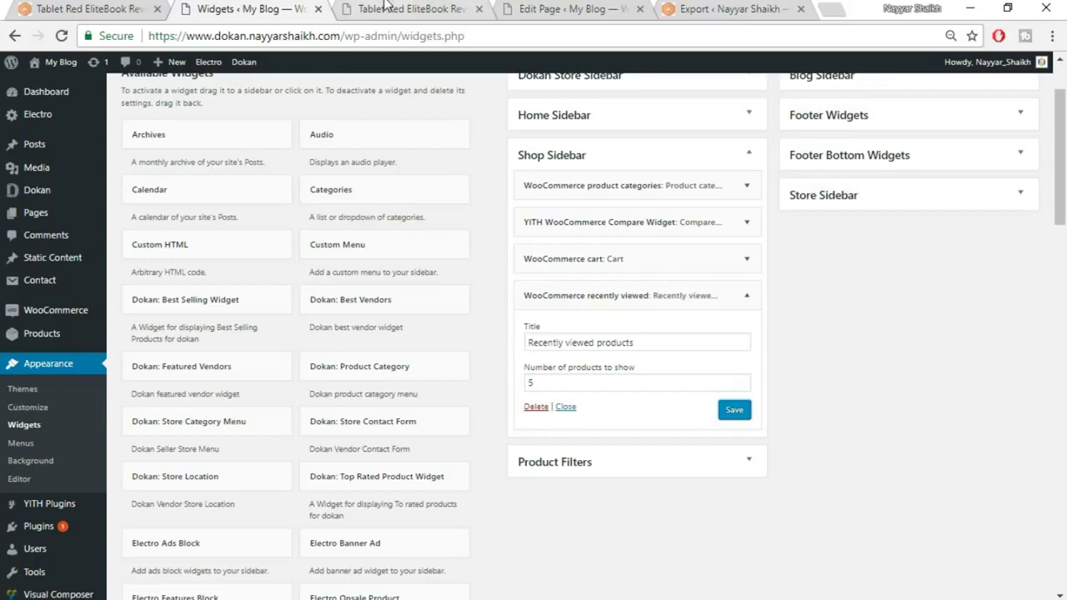
click(387, 7)
click(412, 36)
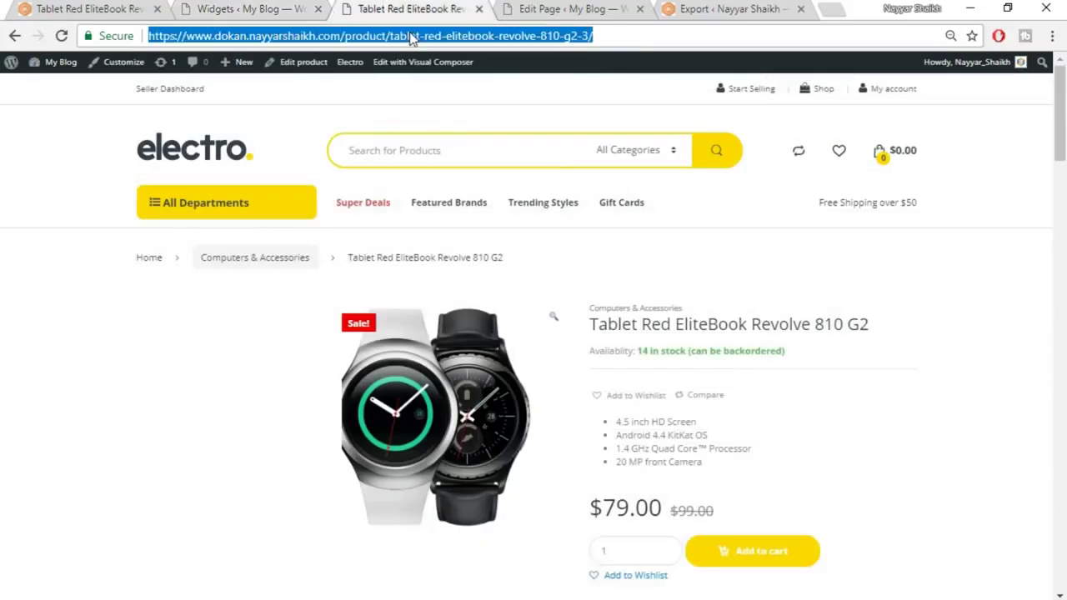
Reload the own store's product page and inspect the new sidebar widgets.
key(Return)
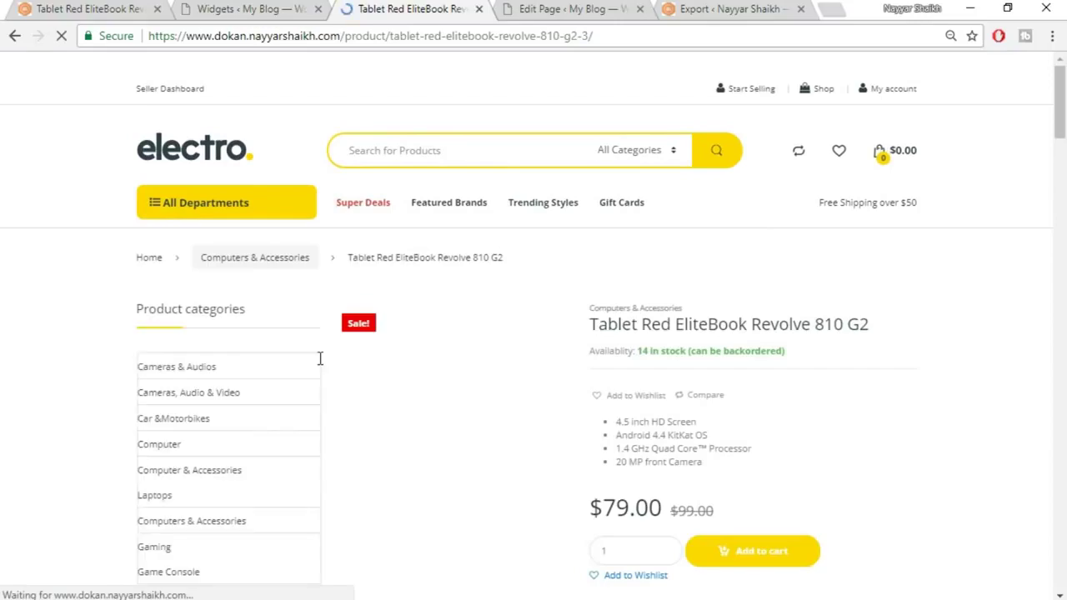
scroll(188, 338, down, 5)
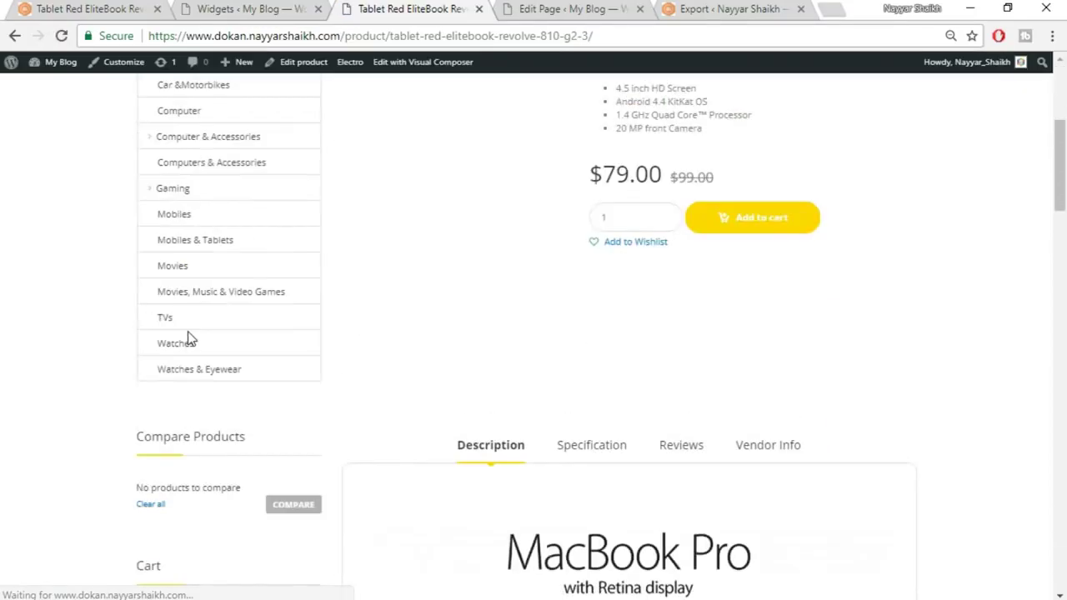
scroll(200, 350, down, 2)
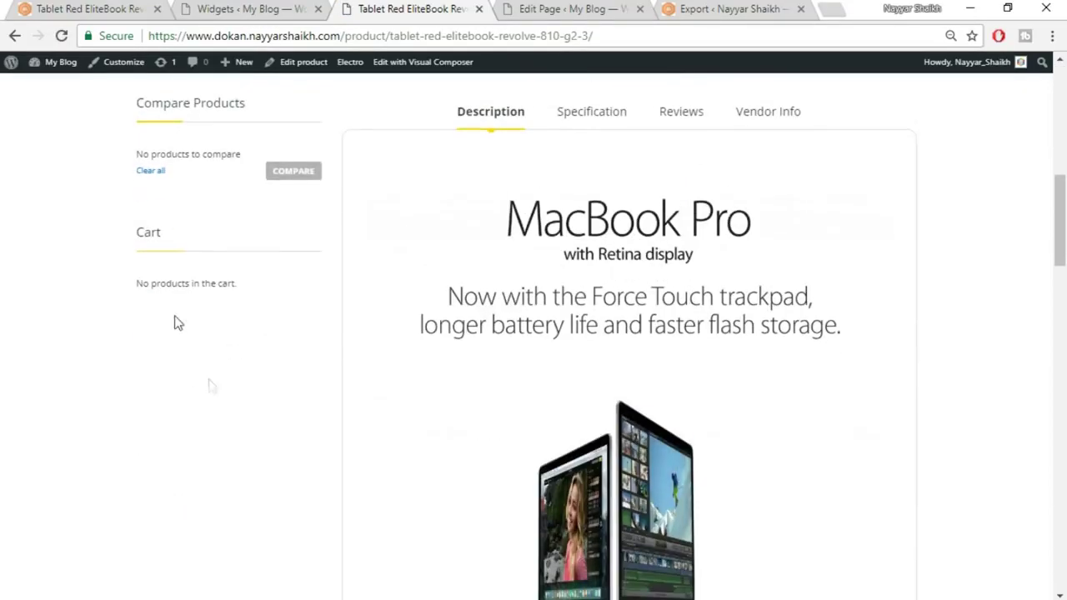
scroll(236, 448, up, 6)
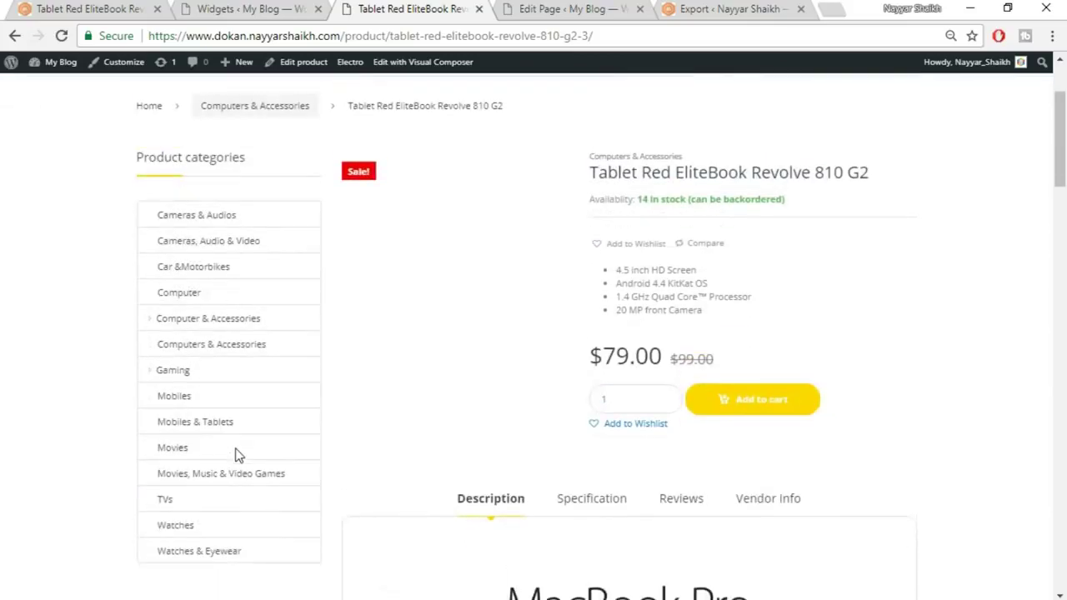
scroll(199, 419, down, 5)
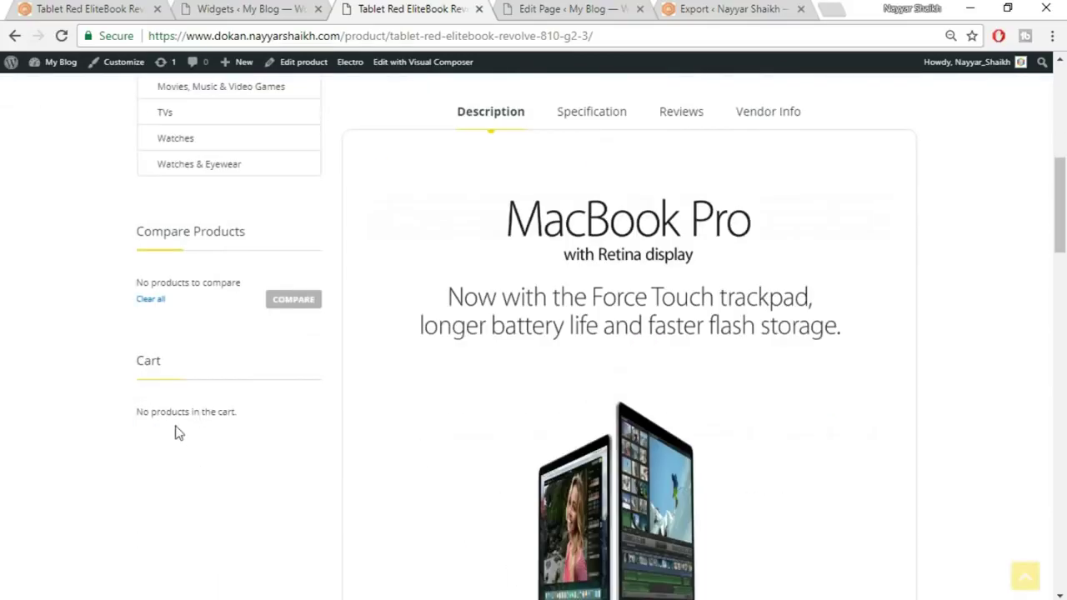
drag(131, 416, 255, 414)
click(208, 409)
scroll(184, 350, up, 6)
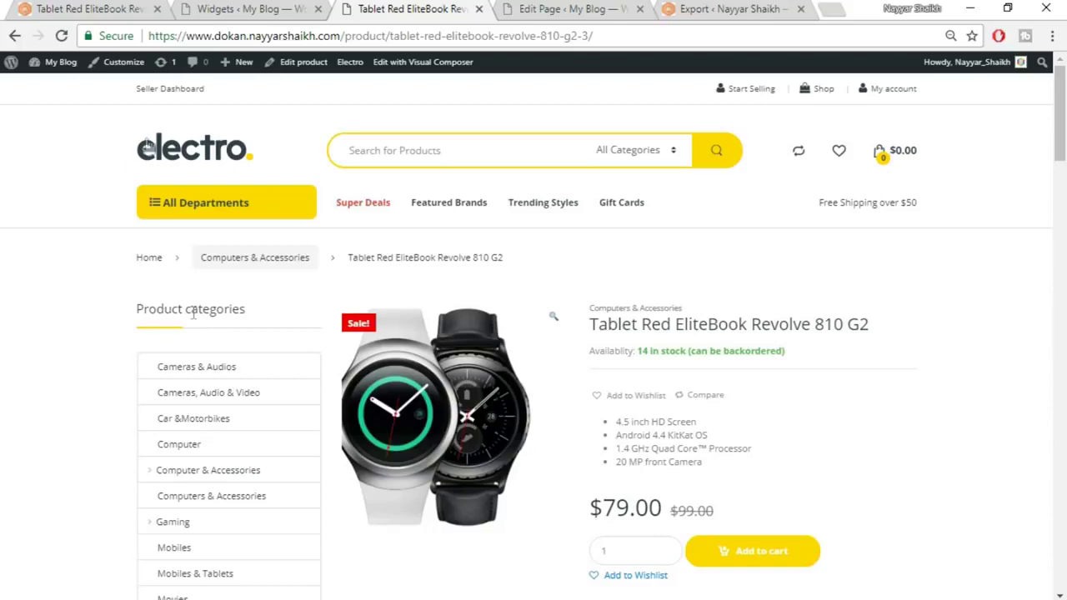
Review the demo site's FAQ page, then return to the Widgets screen.
click(30, 8)
scroll(1008, 485, down, 15)
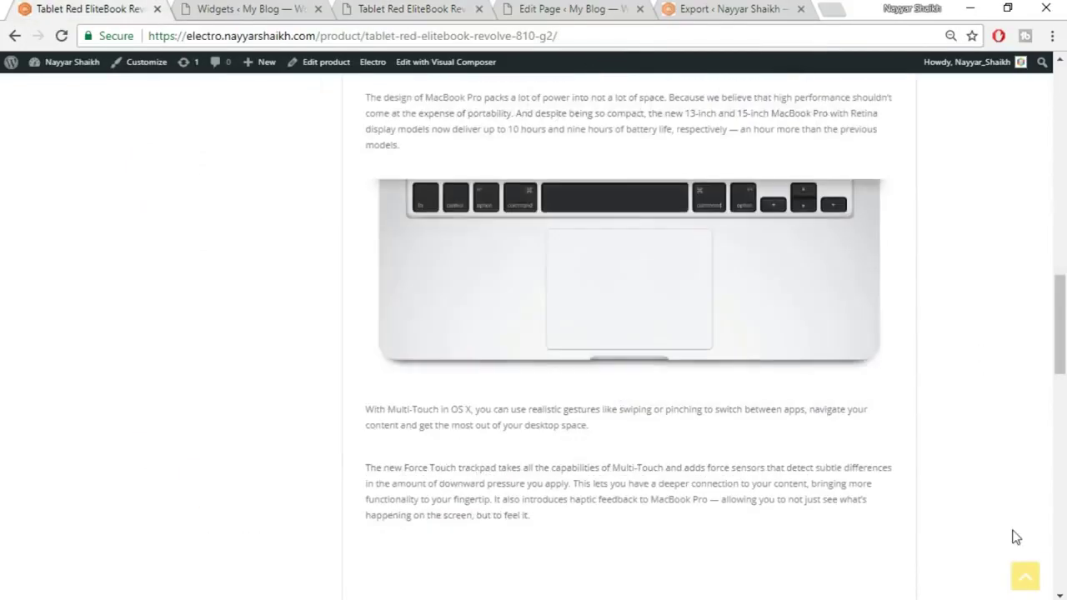
click(793, 351)
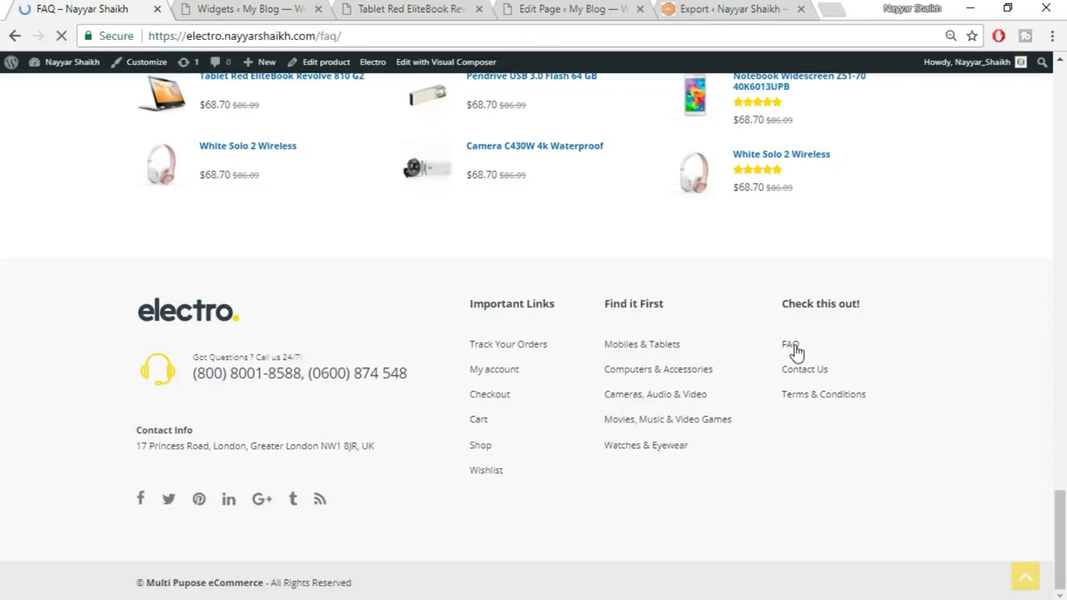
scroll(664, 369, down, 2)
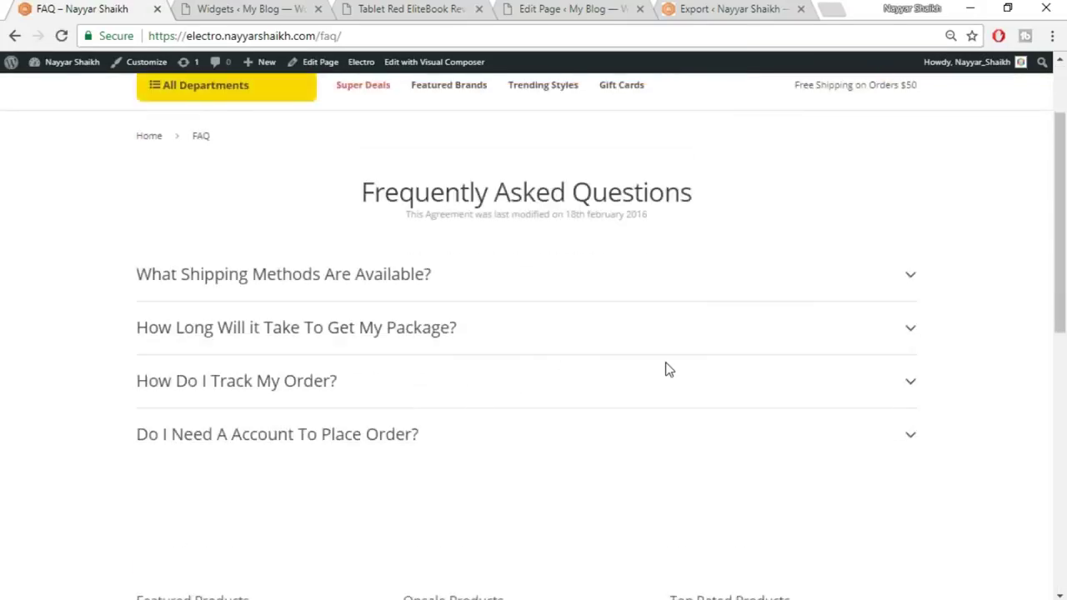
click(402, 9)
click(225, 7)
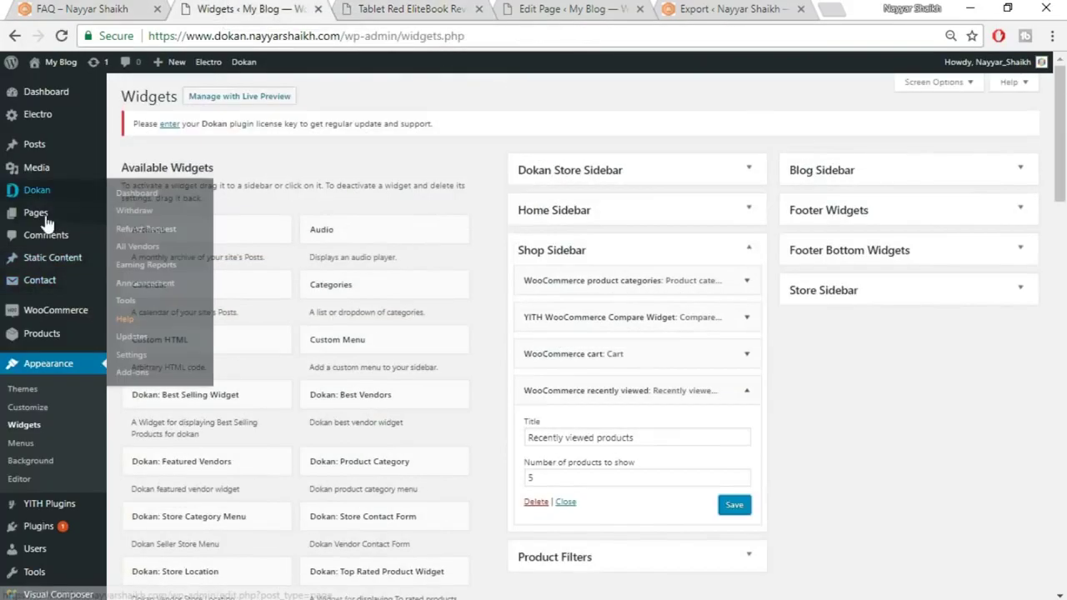
Create a new page titled 'FAQ'.
mouse_move(46, 224)
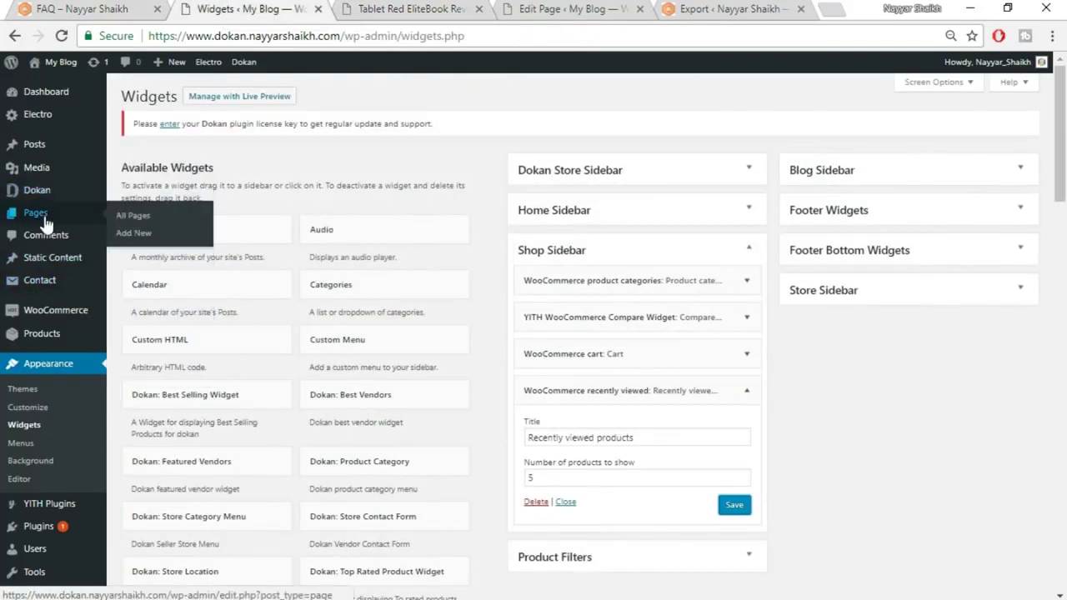
click(138, 236)
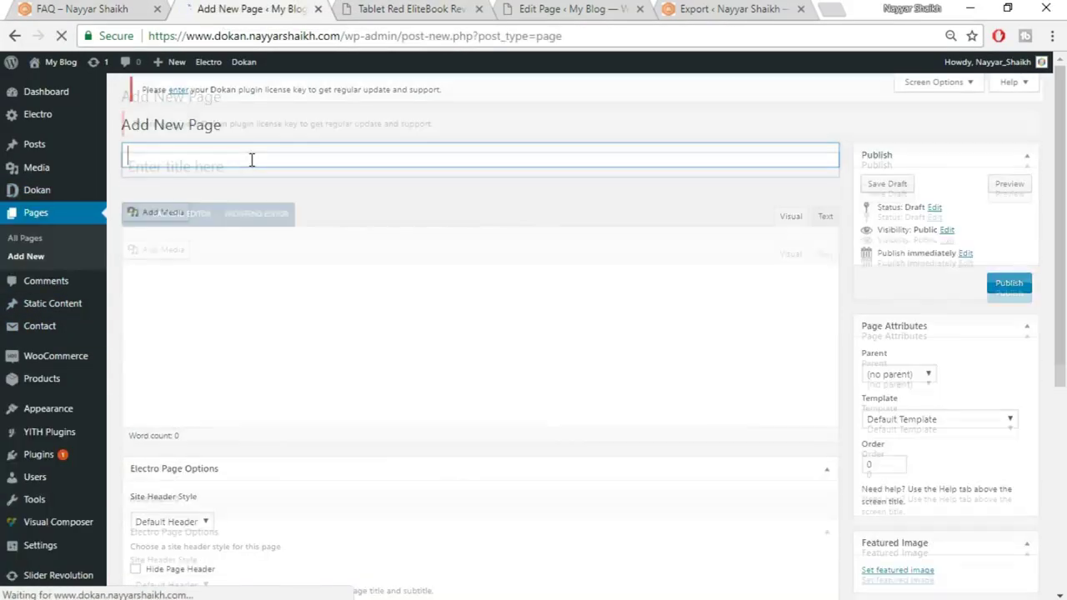
text(FAQ)
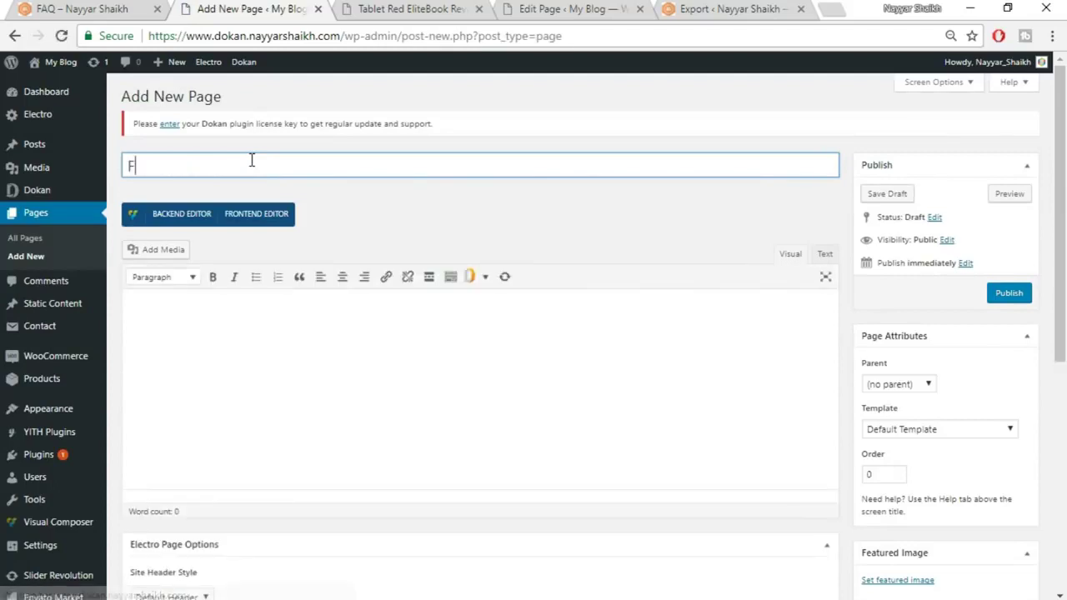
click(627, 357)
Switch to the Visual Composer backend editor and add the FAQ toggle element.
click(165, 219)
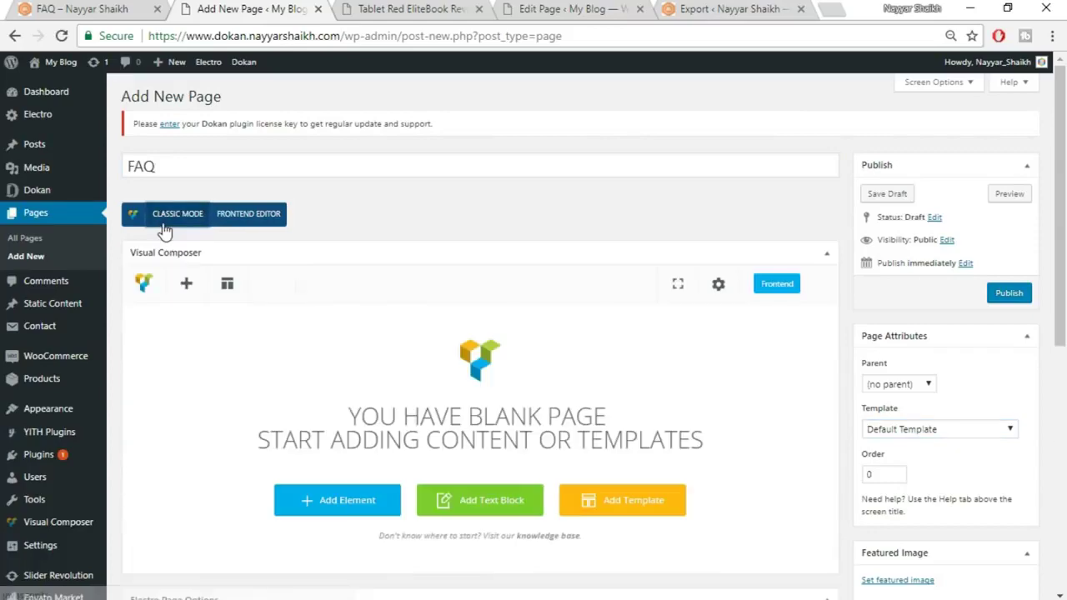
scroll(358, 400, down, 1)
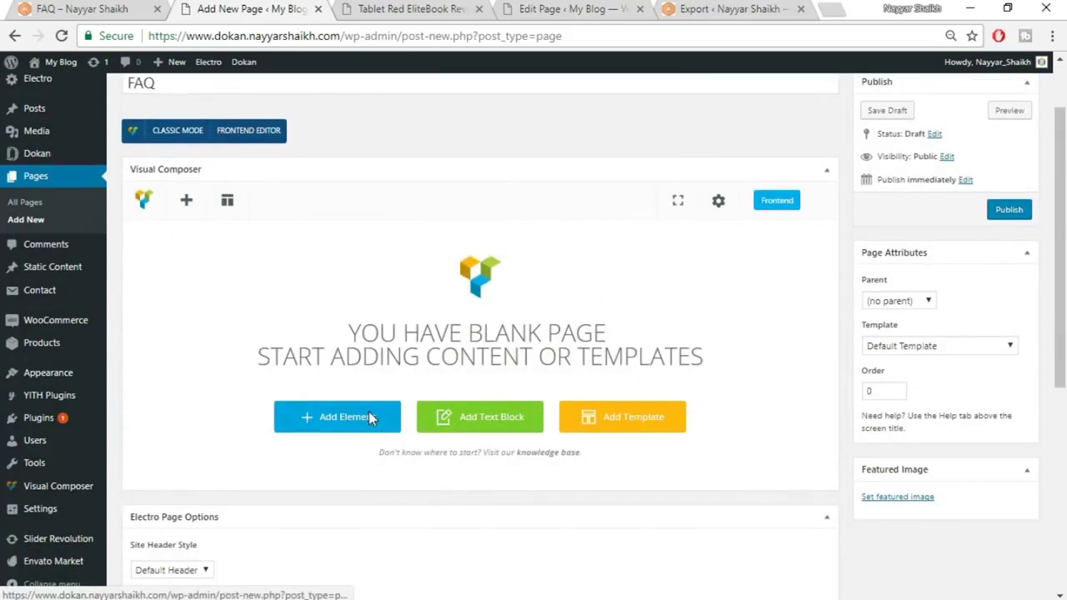
click(369, 412)
text(faq)
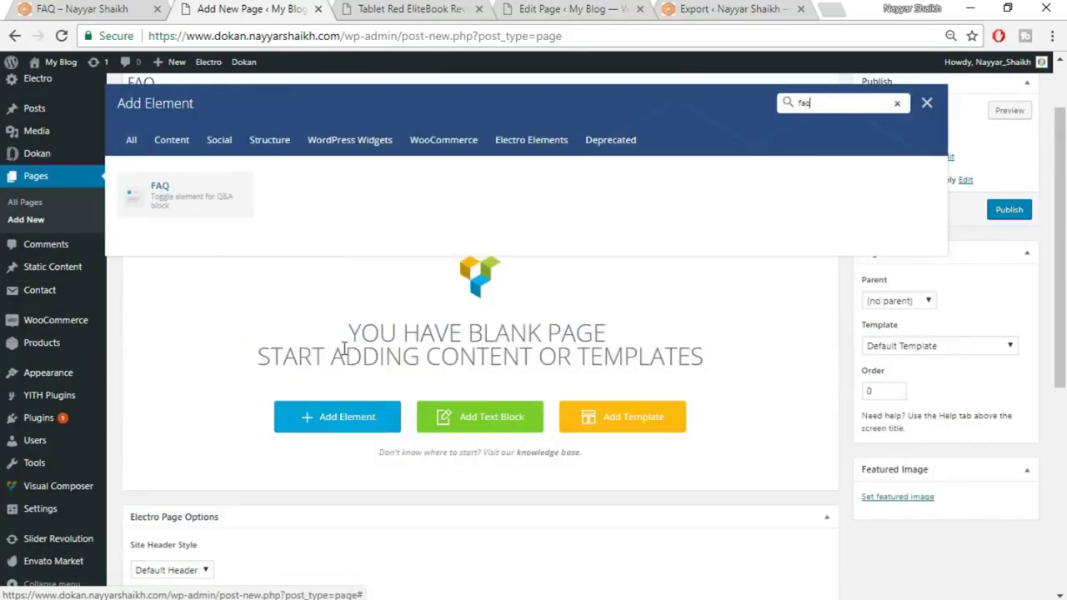
click(199, 200)
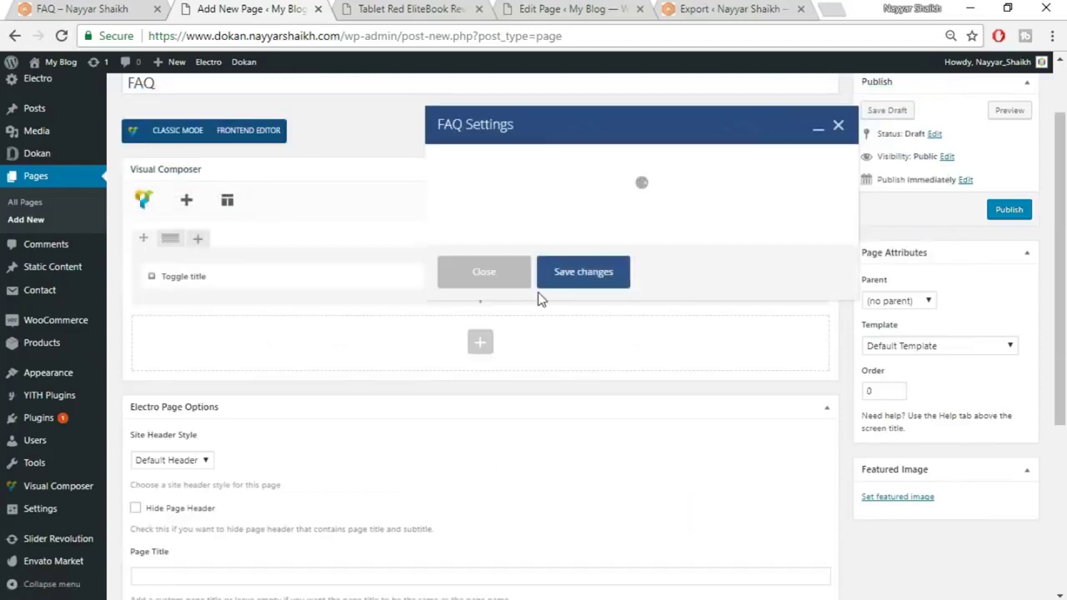
Copy a Lorem ipsum sentence from the demo FAQ and paste it as the toggle title.
click(123, 9)
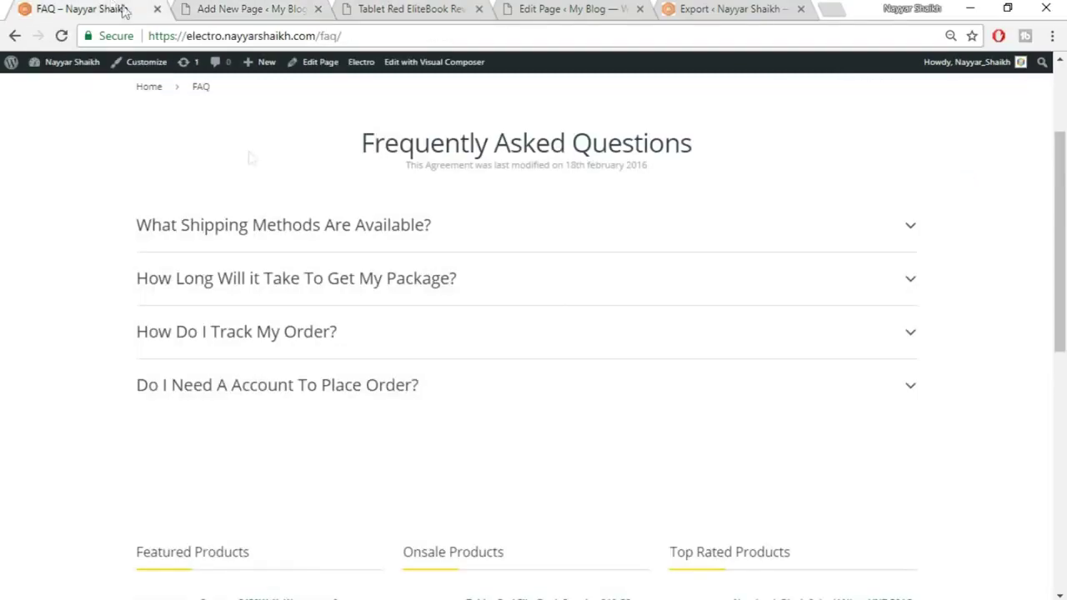
click(298, 232)
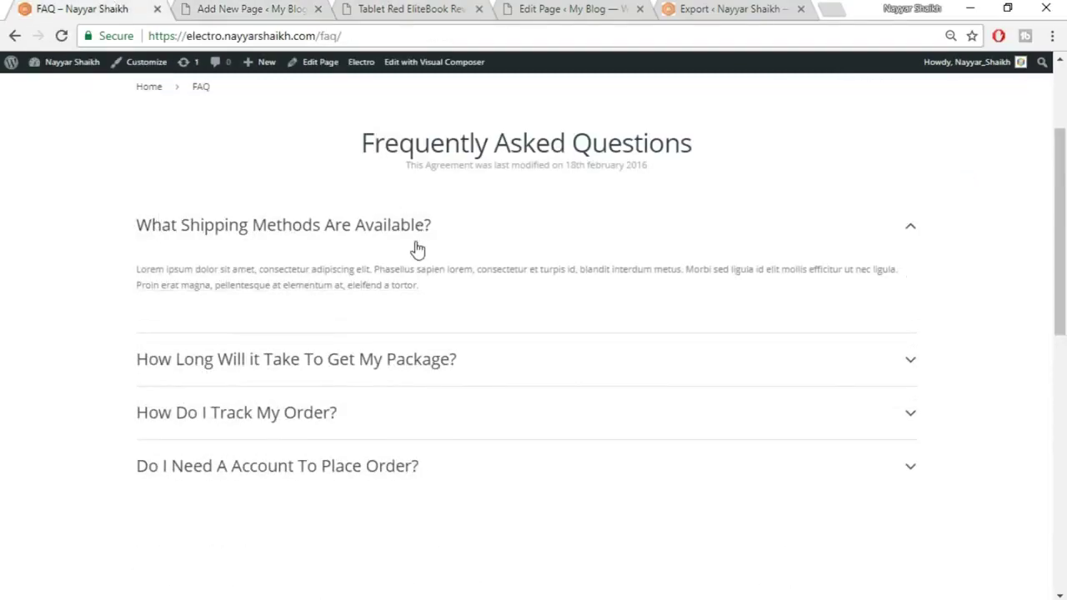
click(251, 241)
click(240, 288)
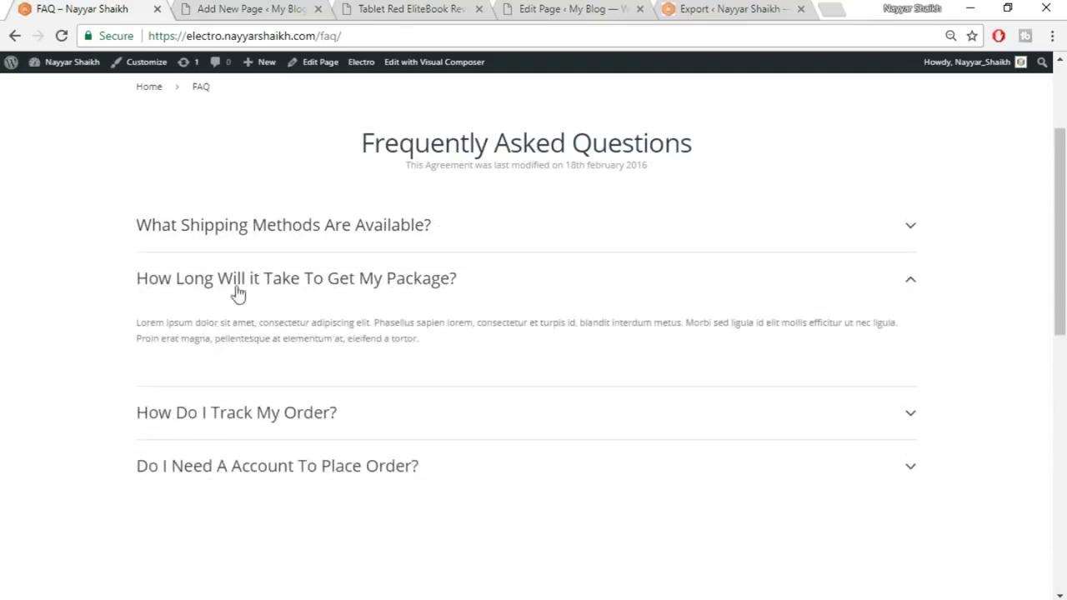
drag(130, 324, 346, 323)
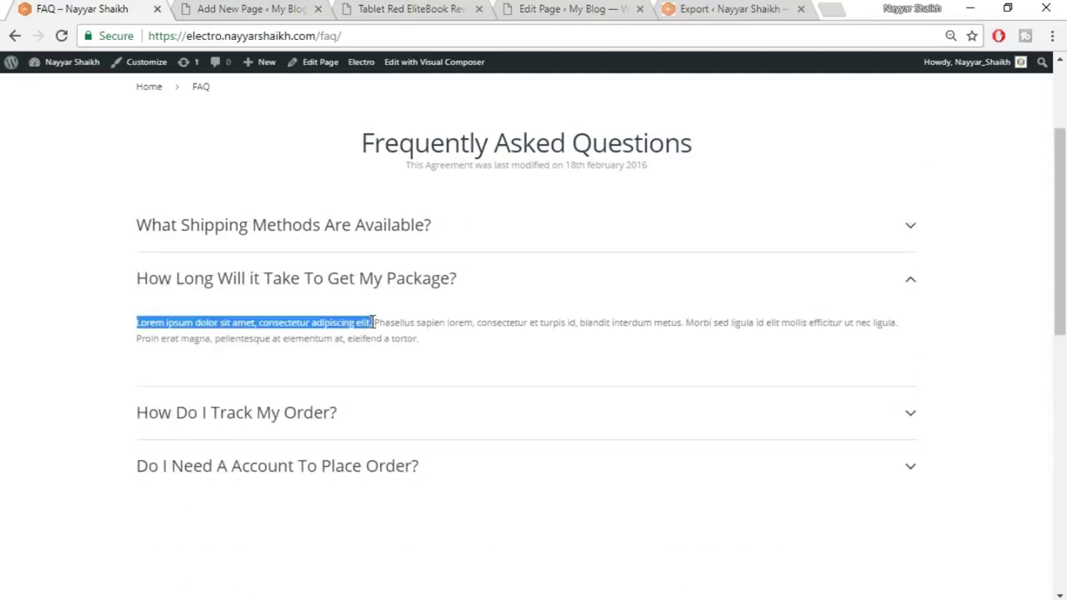
click(222, 8)
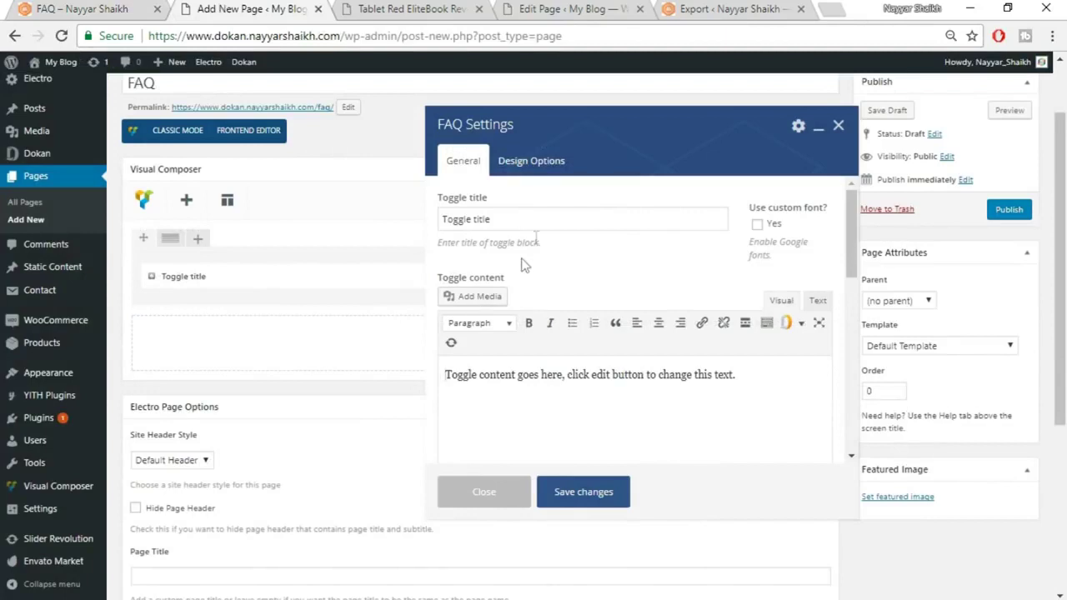
drag(492, 219, 442, 211)
text(Lorem ipsum dolor sit amet, consectetur adipiscing elit.)
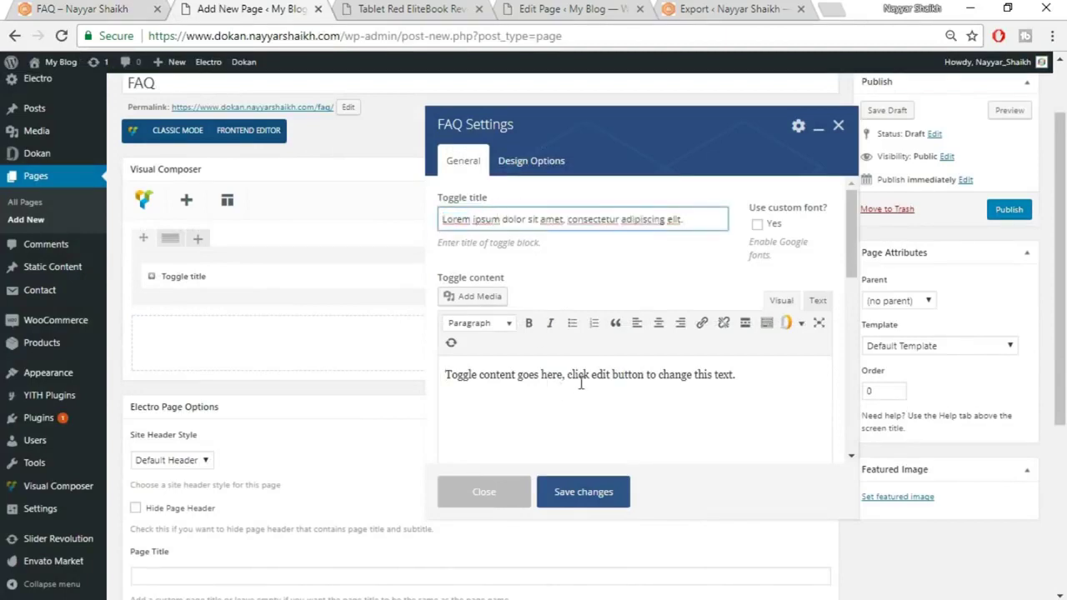
Paste the demo answer paragraph as toggle content, remove extra headings, and save.
click(106, 7)
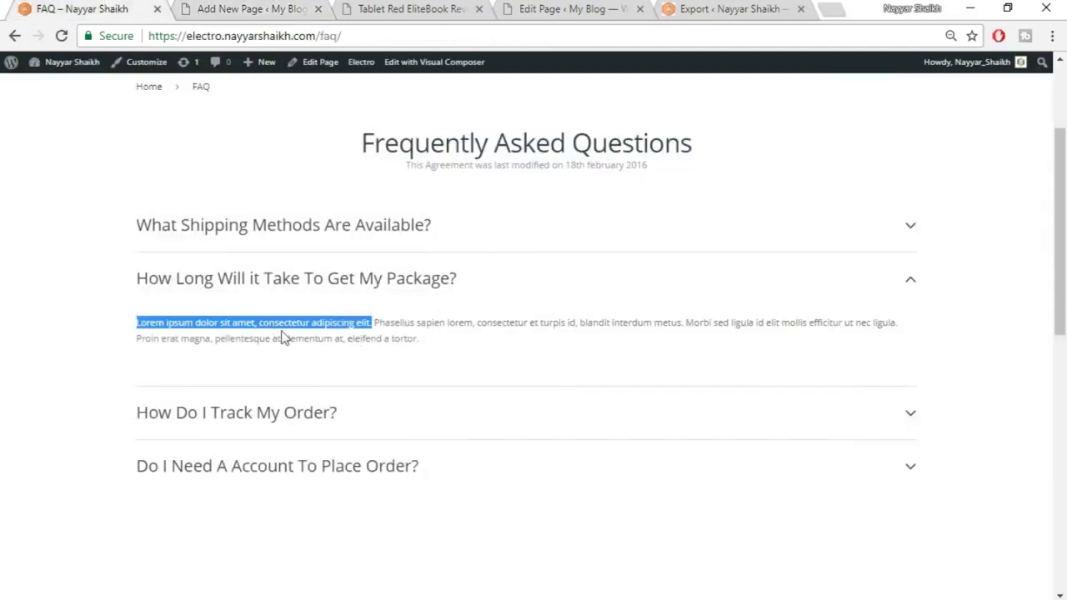
triple_click(313, 335)
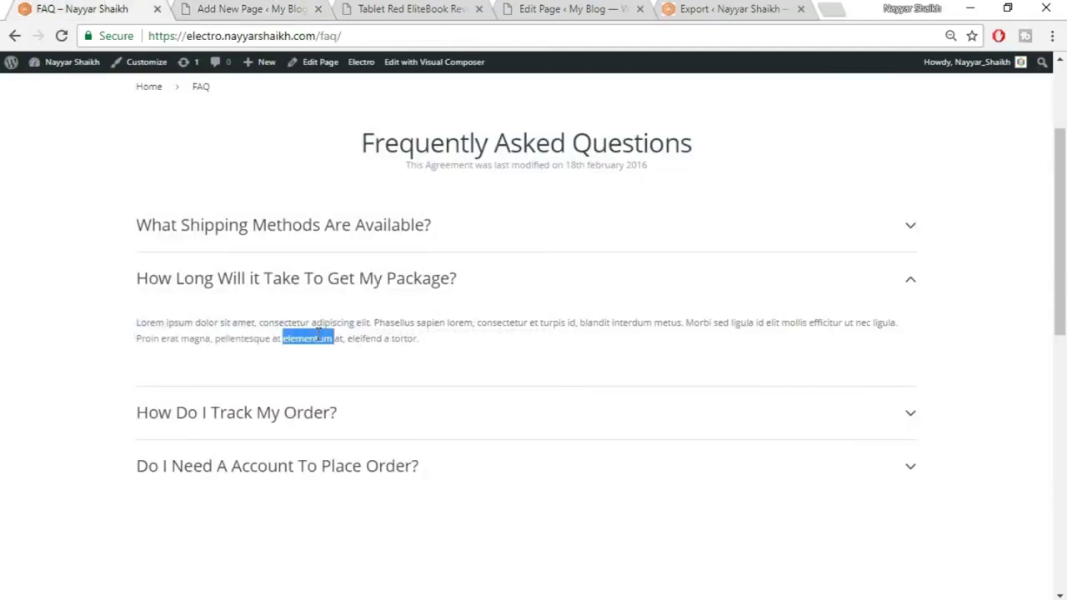
click(283, 14)
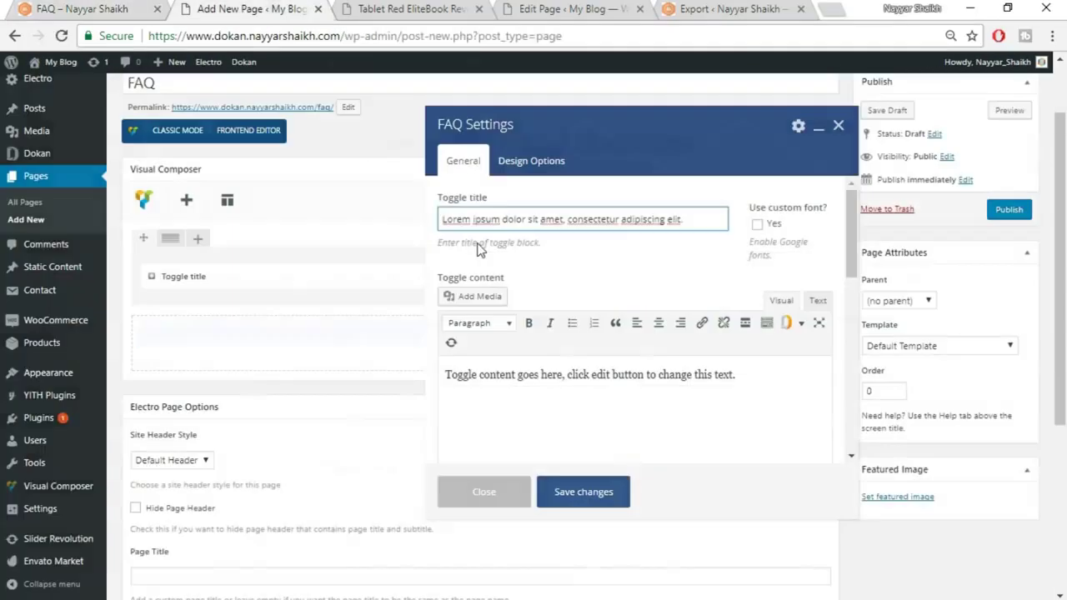
key(ctrl+a)
key(ctrl+v)
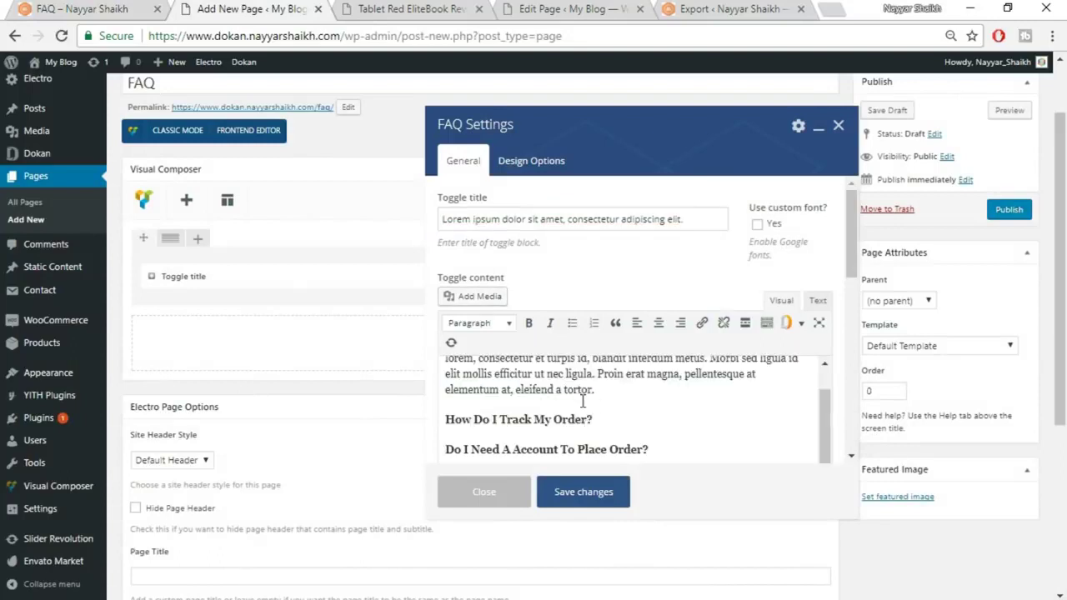
drag(448, 422, 769, 496)
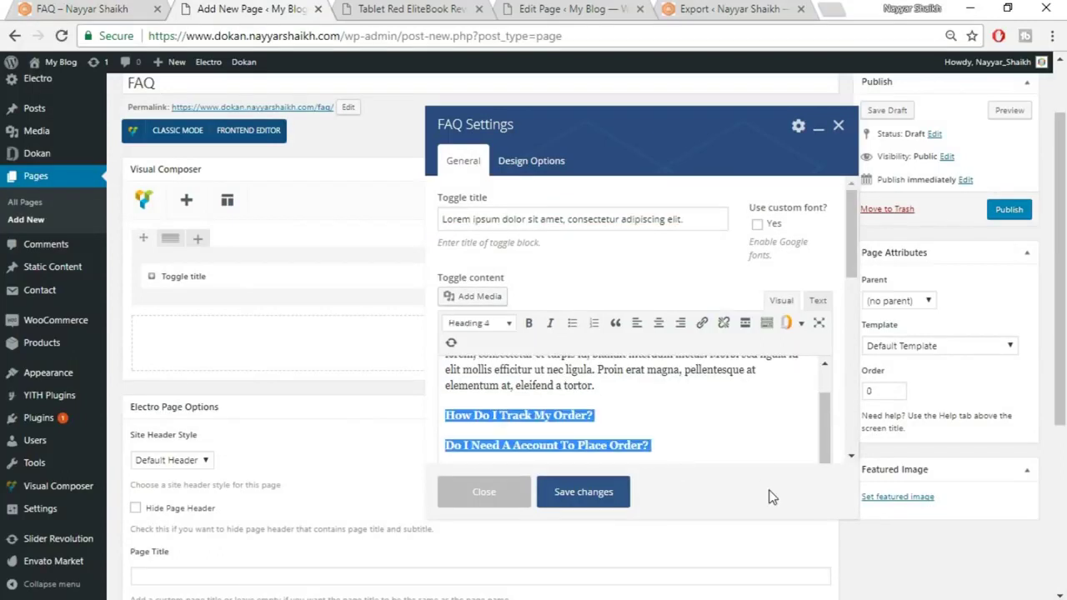
key(BackSpace)
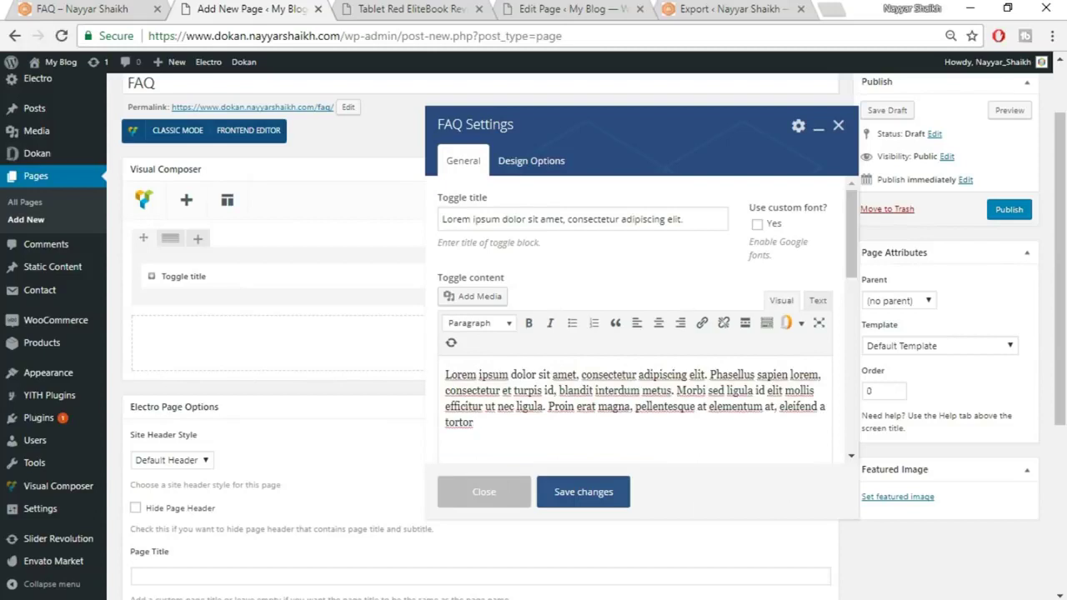
click(584, 494)
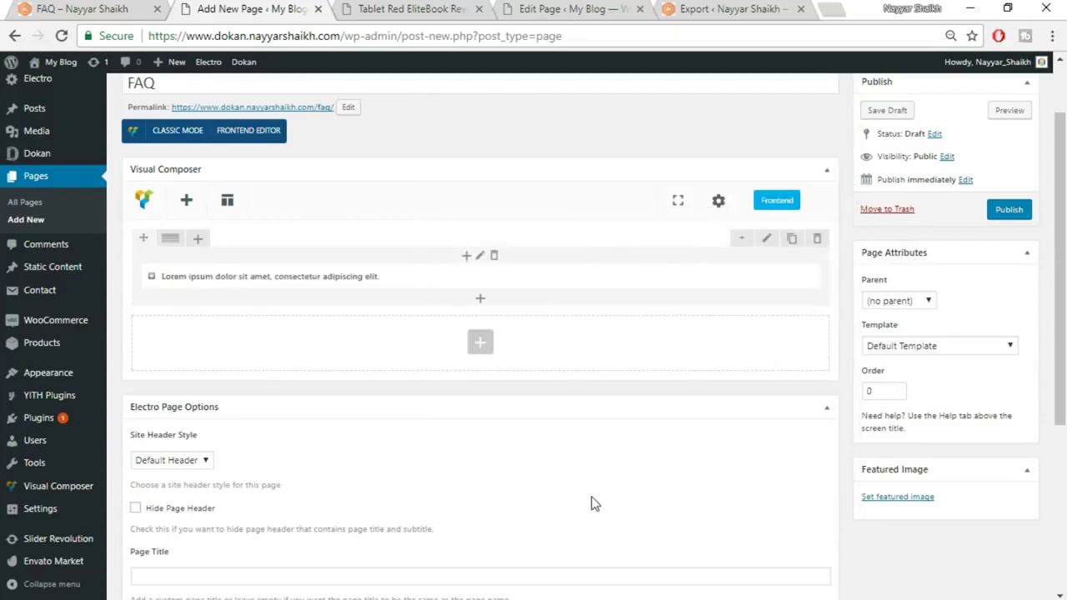
Clone the FAQ toggle four times to make five items.
click(499, 285)
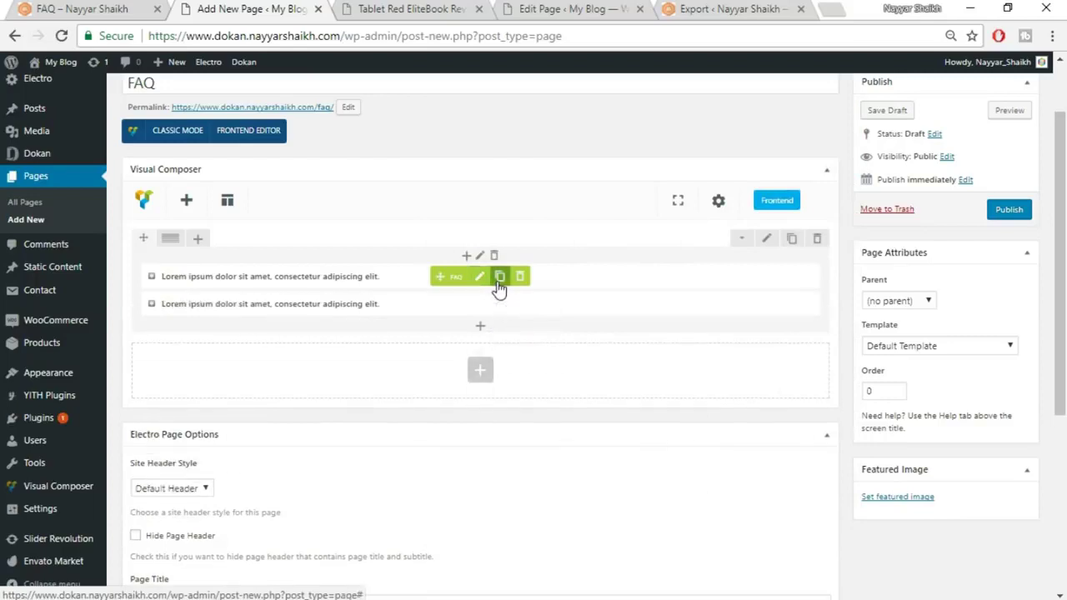
click(499, 285)
click(499, 285)
click(499, 286)
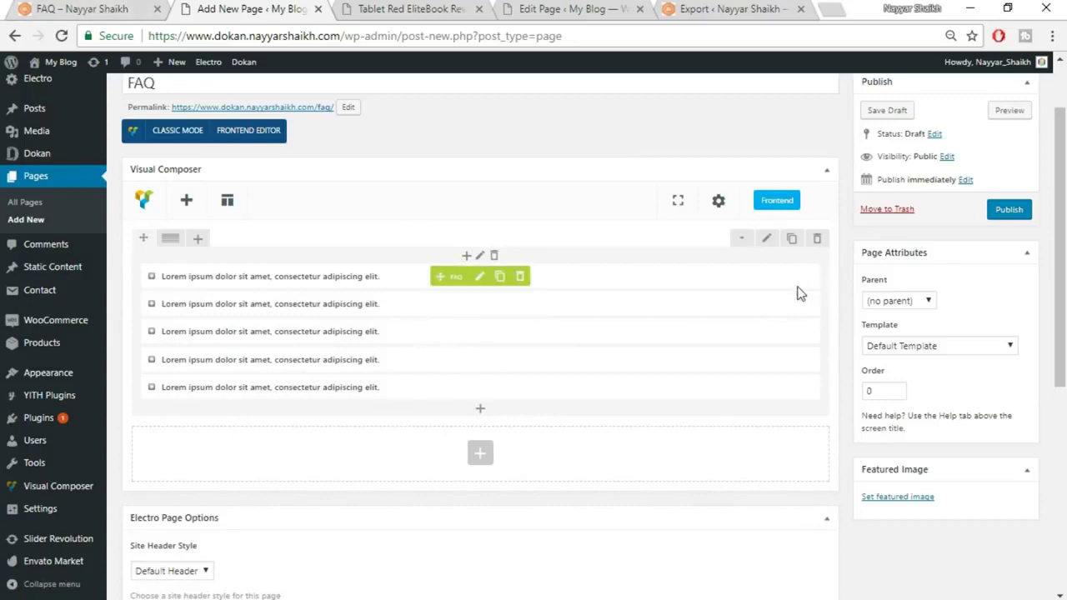
scroll(790, 317, down, 5)
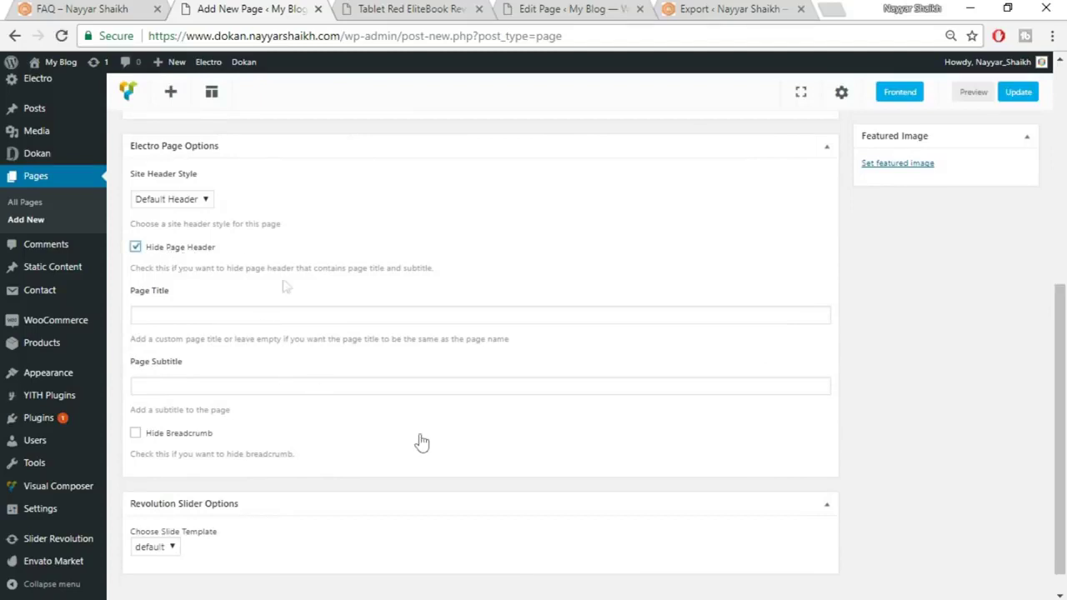
Publish the FAQ page.
scroll(560, 290, up, 3)
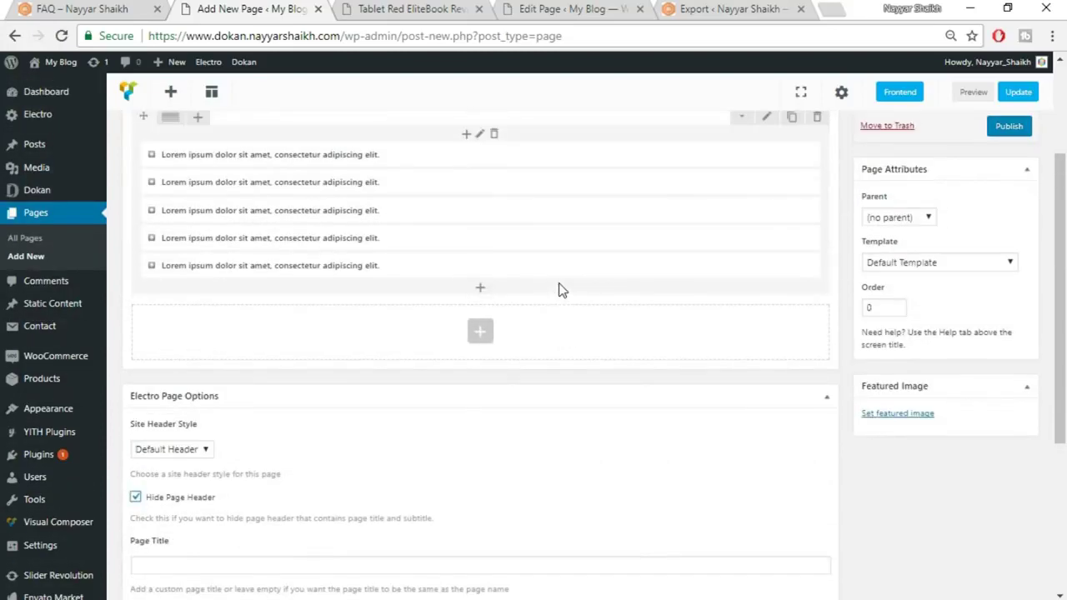
scroll(560, 291, up, 3)
click(1008, 294)
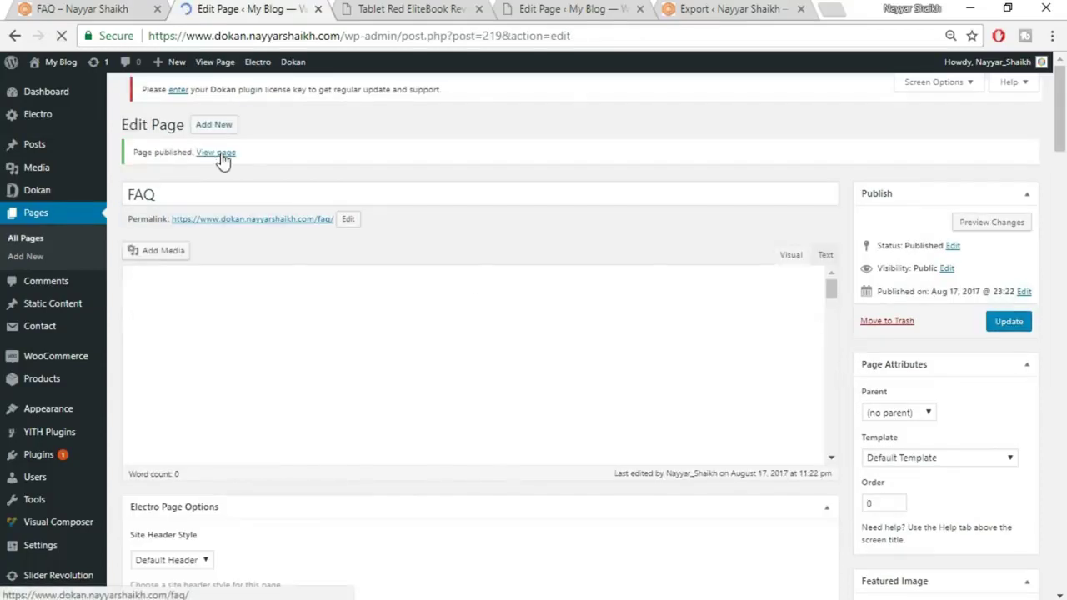
Open the live FAQ page in a new browser tab and switch to it.
right_click(223, 161)
click(242, 166)
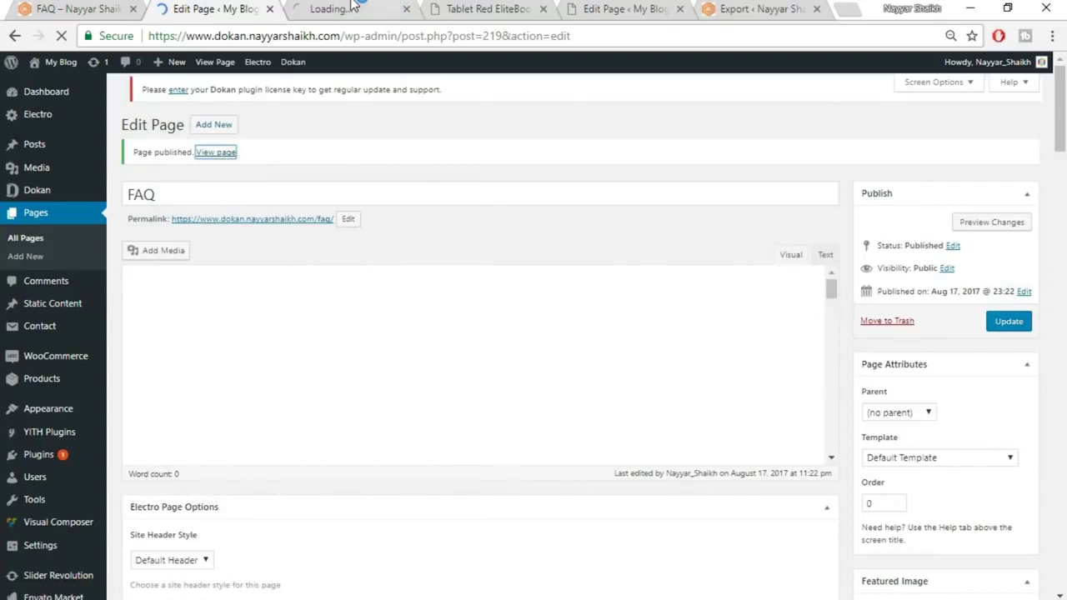
click(353, 7)
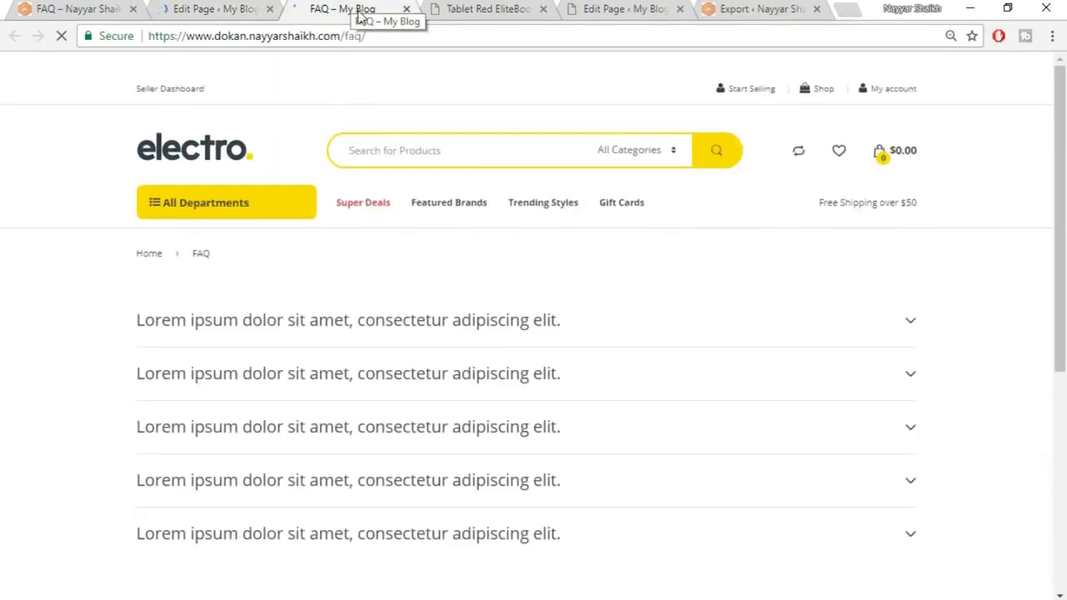
scroll(679, 419, down, 3)
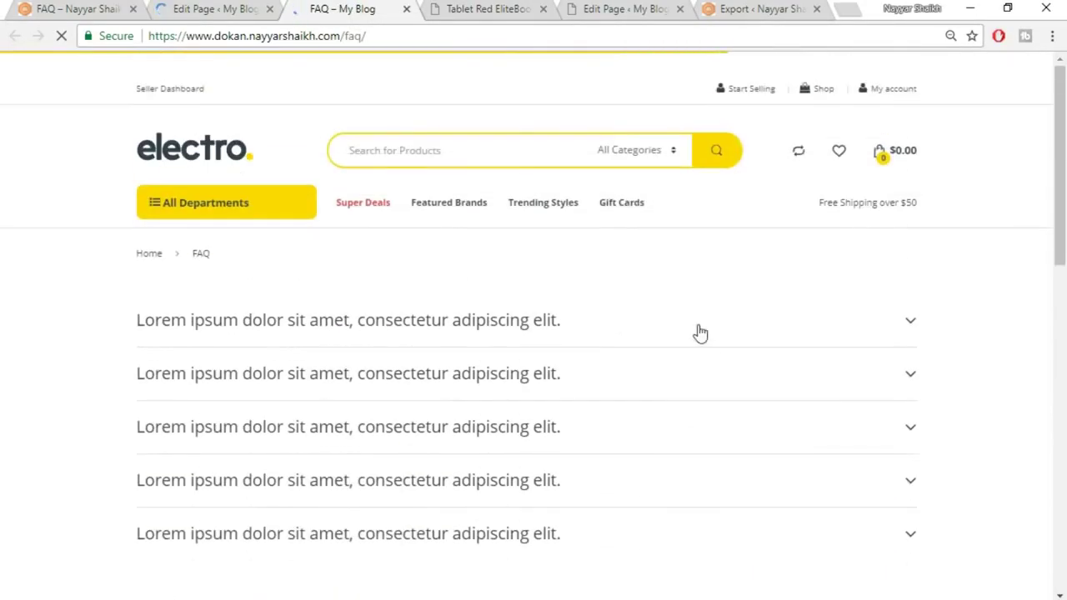
scroll(789, 338, down, 1)
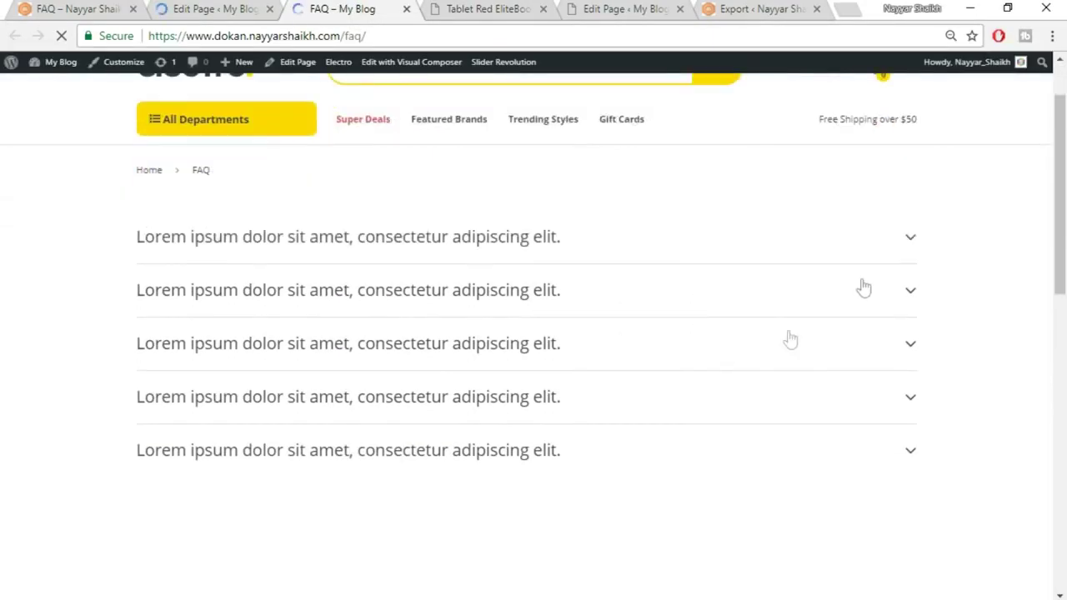
click(910, 248)
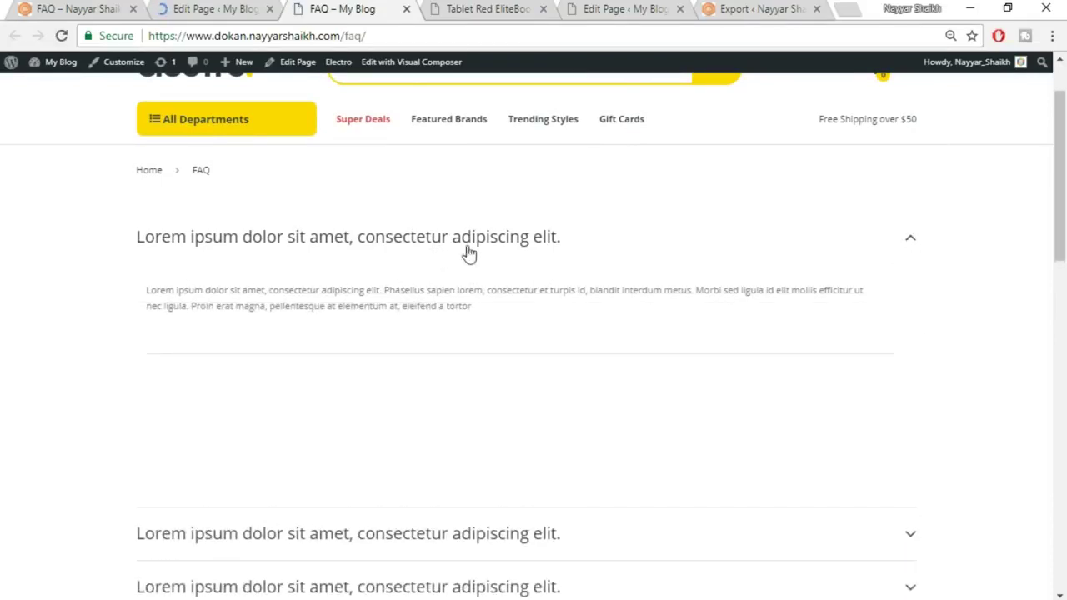
click(728, 253)
scroll(517, 375, up, 1)
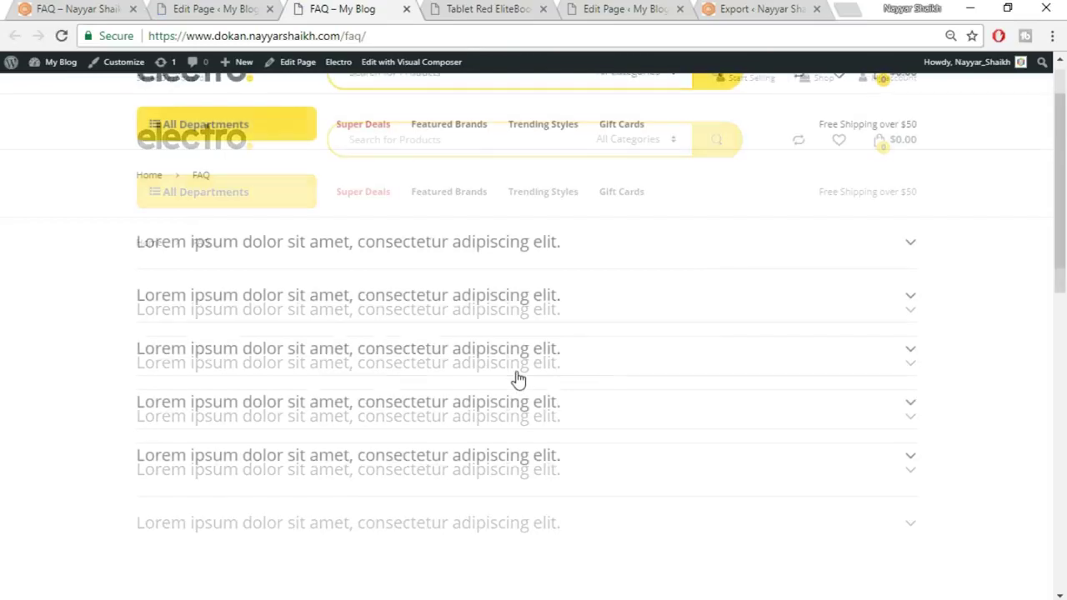
click(247, 9)
click(33, 6)
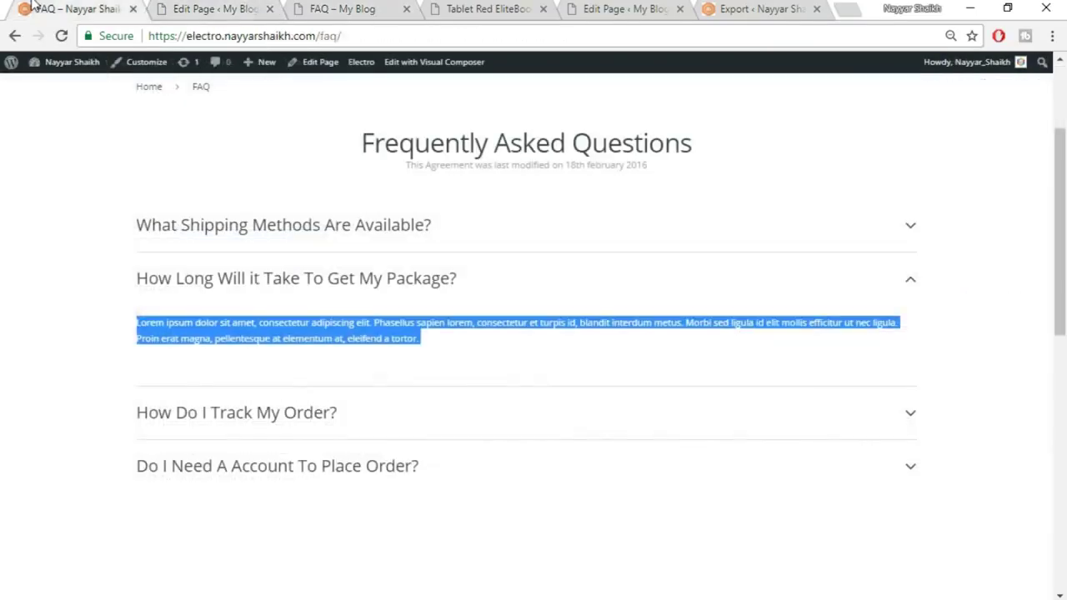
scroll(836, 357, down, 8)
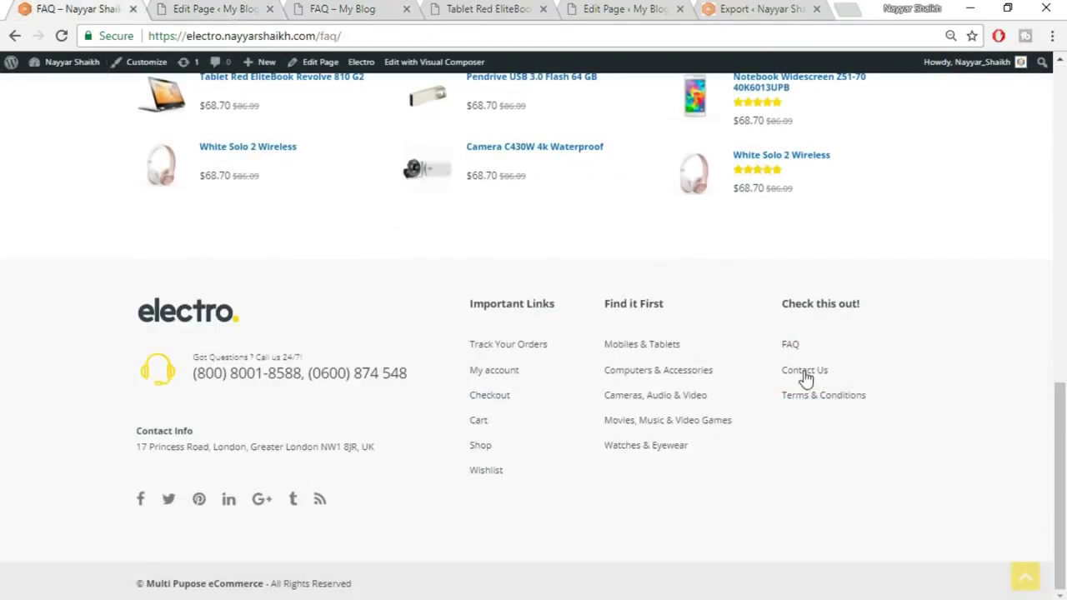
click(813, 372)
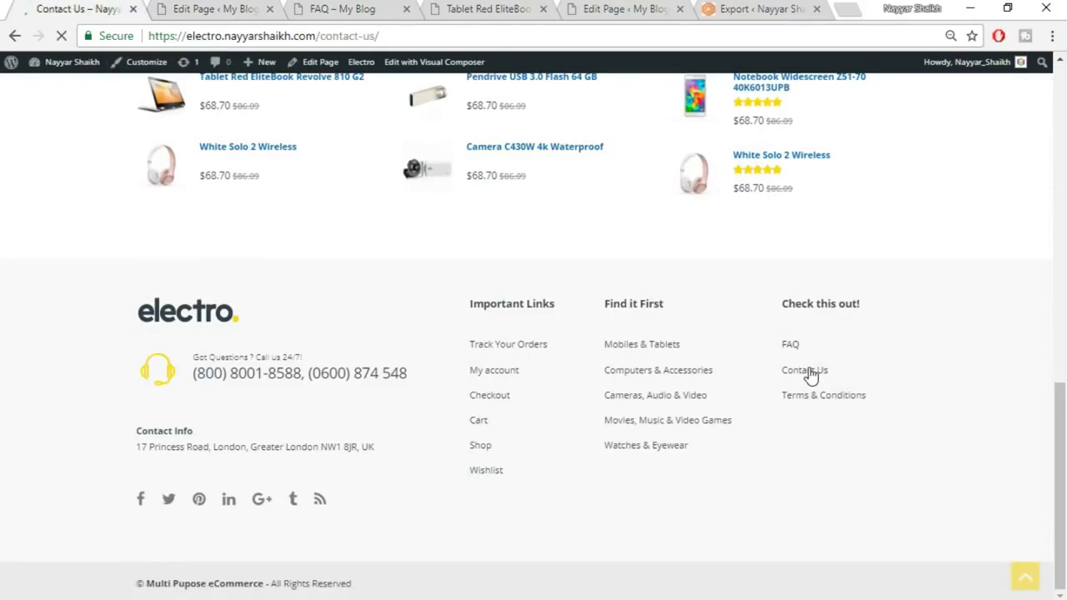
scroll(915, 364, down, 2)
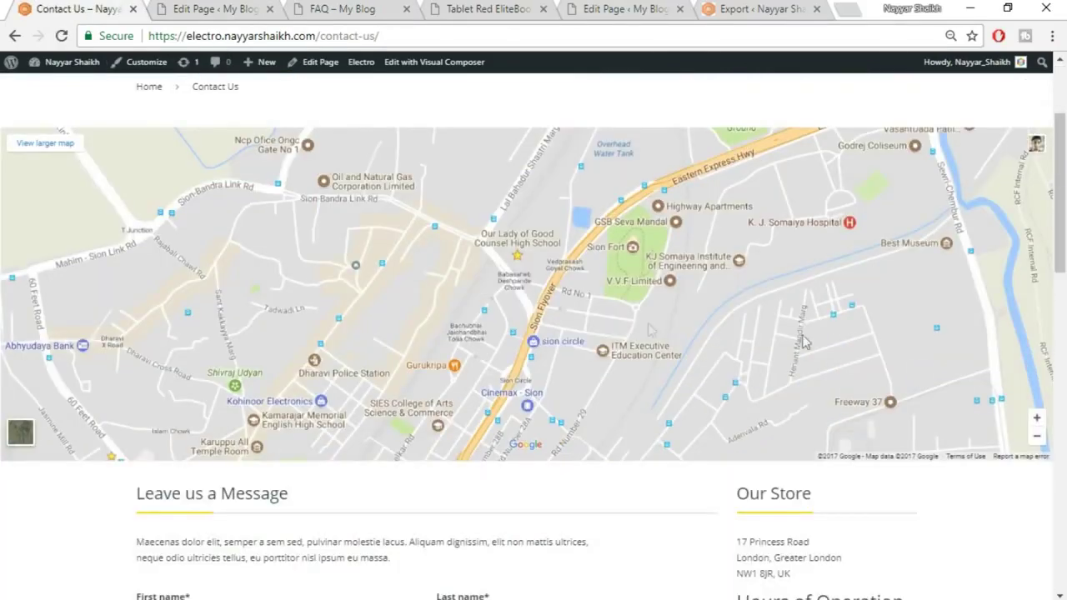
scroll(710, 420, down, 4)
scroll(717, 443, up, 6)
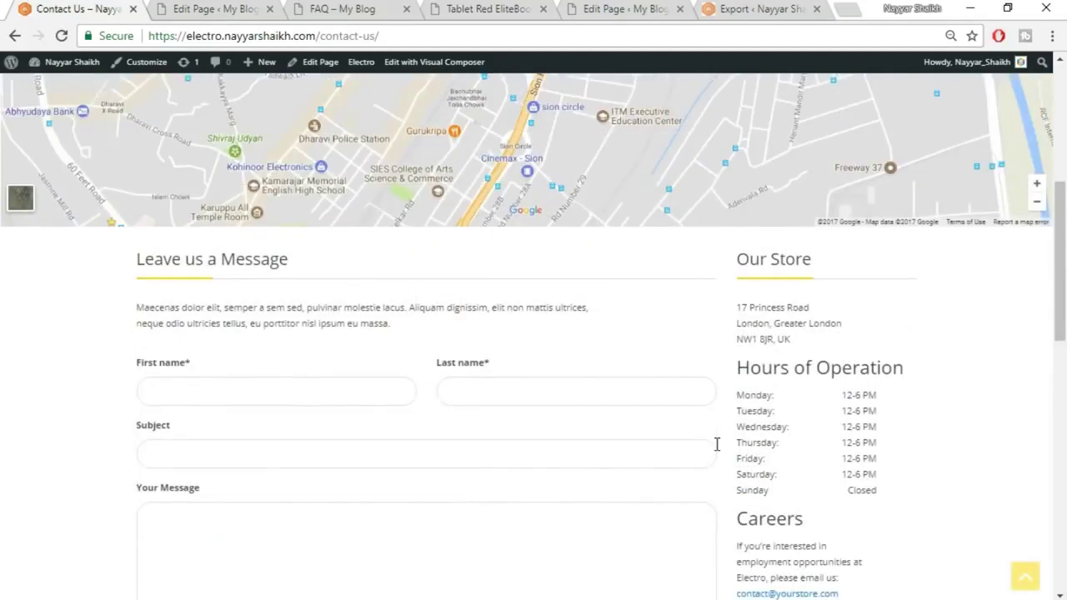
Start a new page titled 'Contact Us'.
click(215, 9)
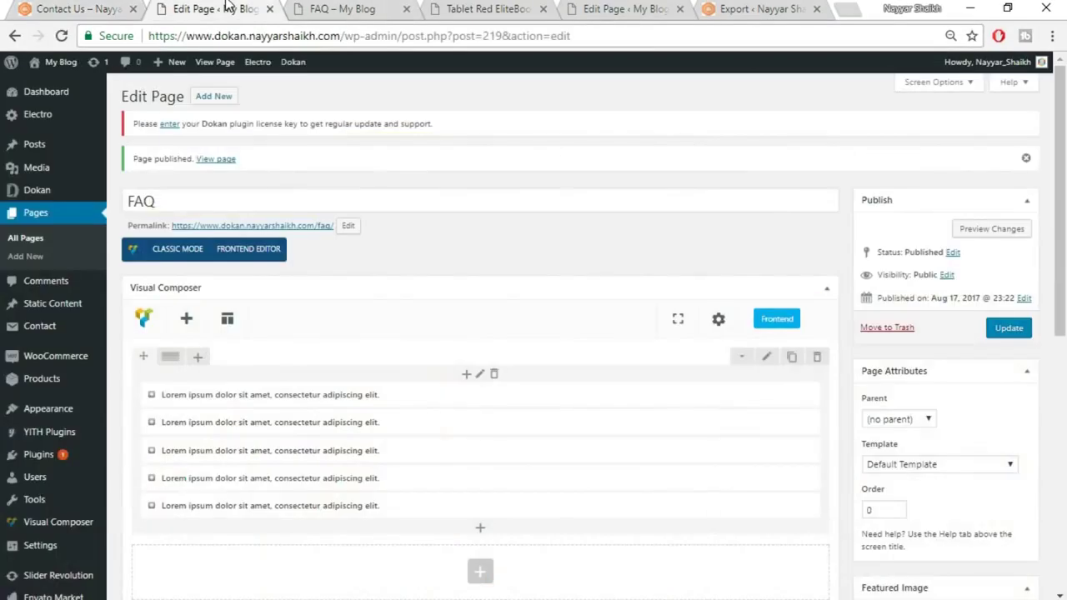
click(218, 102)
text(Contact Us)
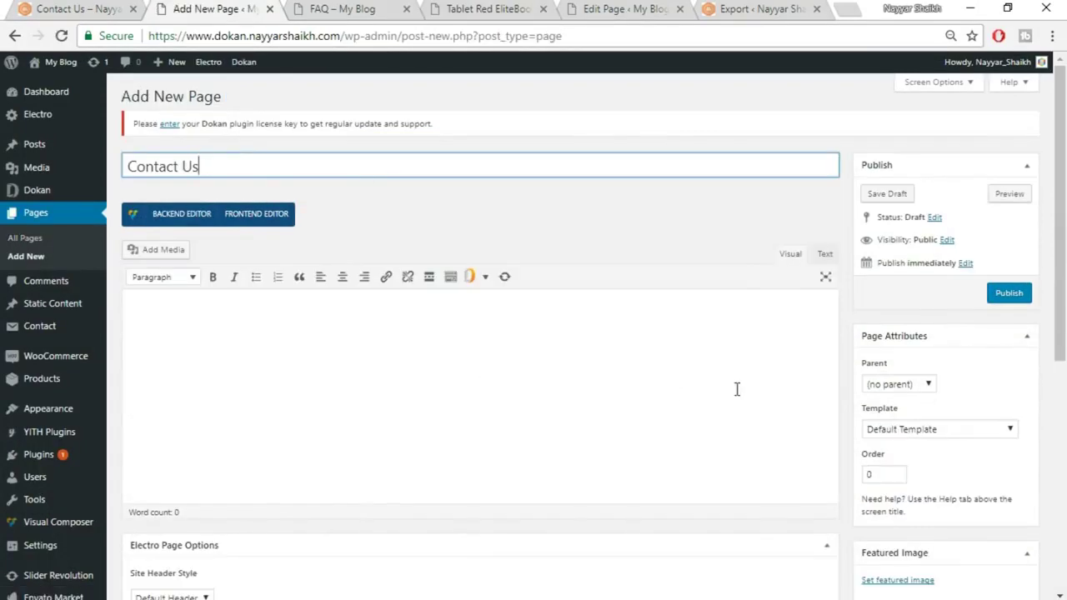
scroll(365, 281, down, 1)
Add a Google Maps element in the Backend Editor, then open a blank browser tab.
click(177, 132)
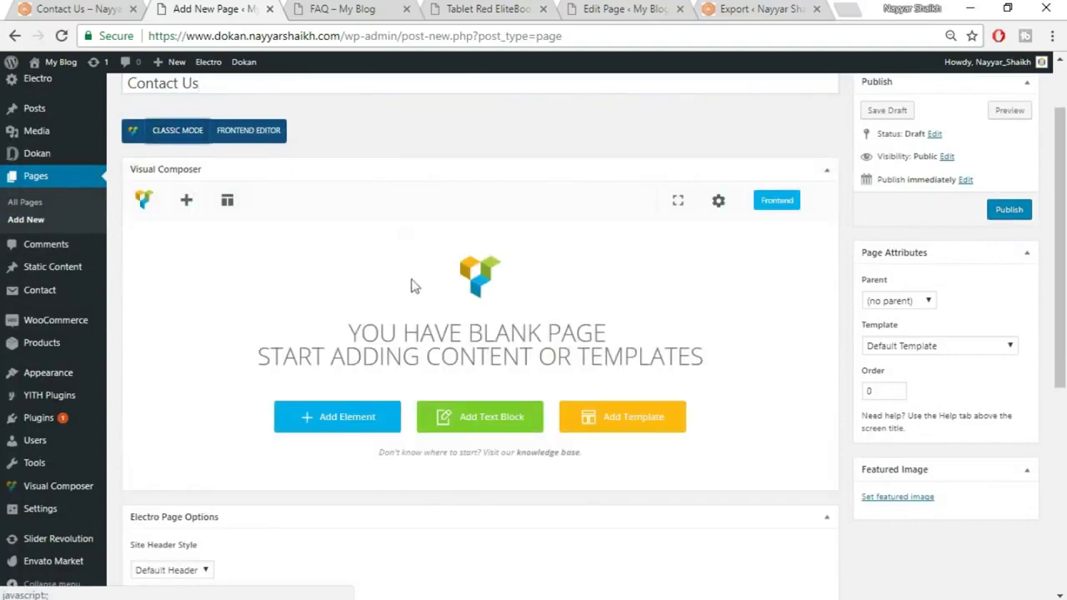
click(334, 417)
text(ma)
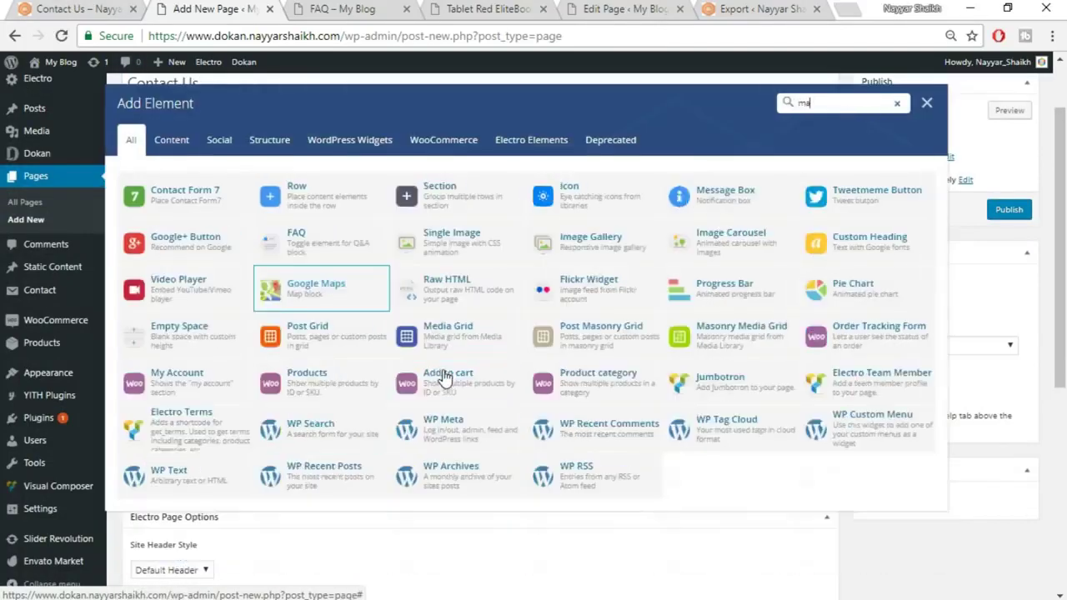
text(p)
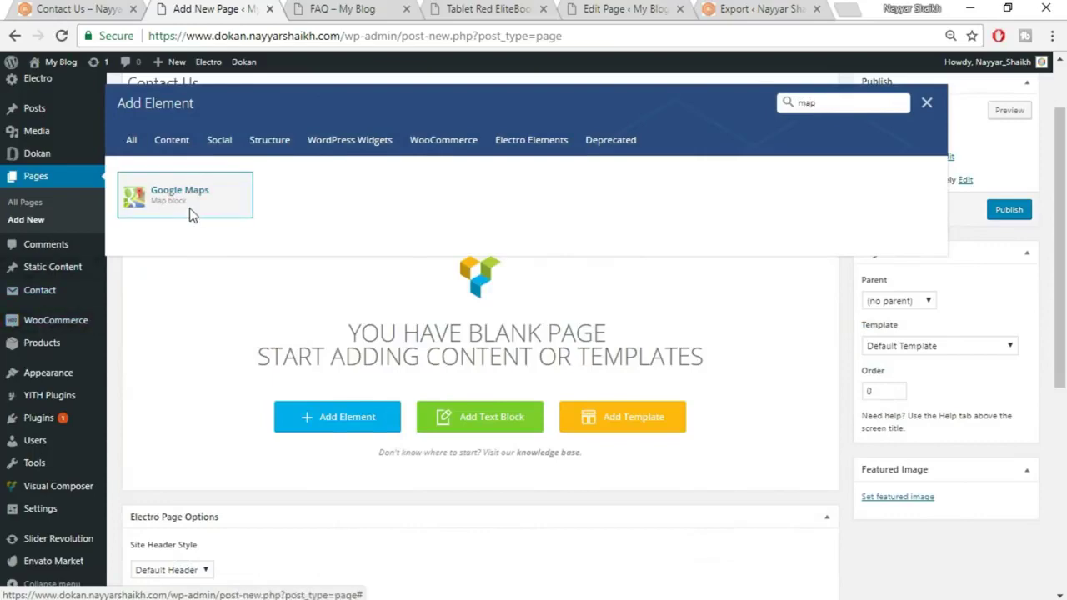
click(190, 215)
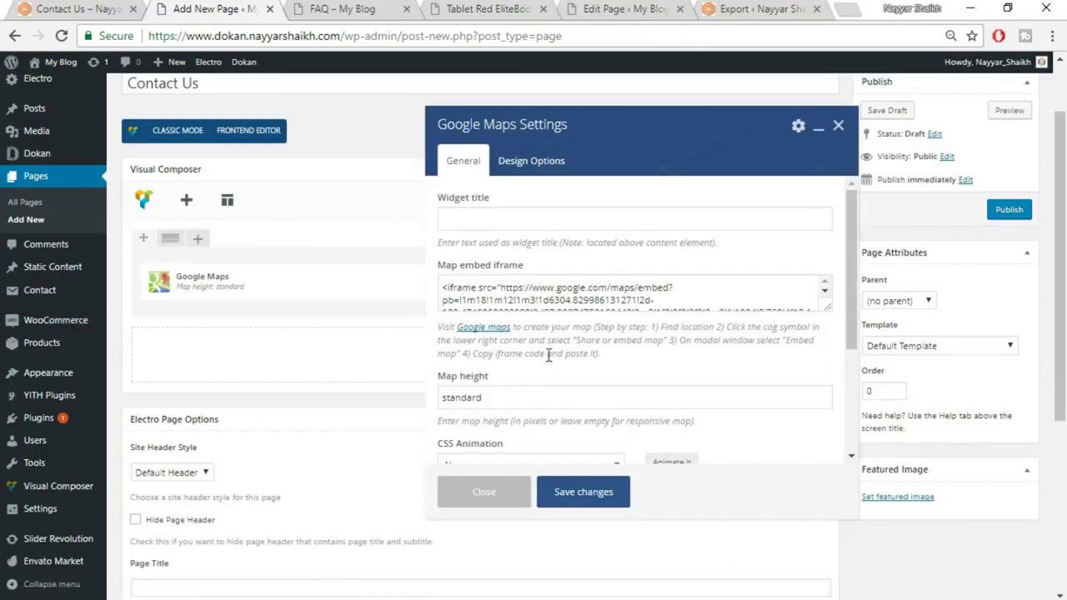
drag(829, 308, 830, 364)
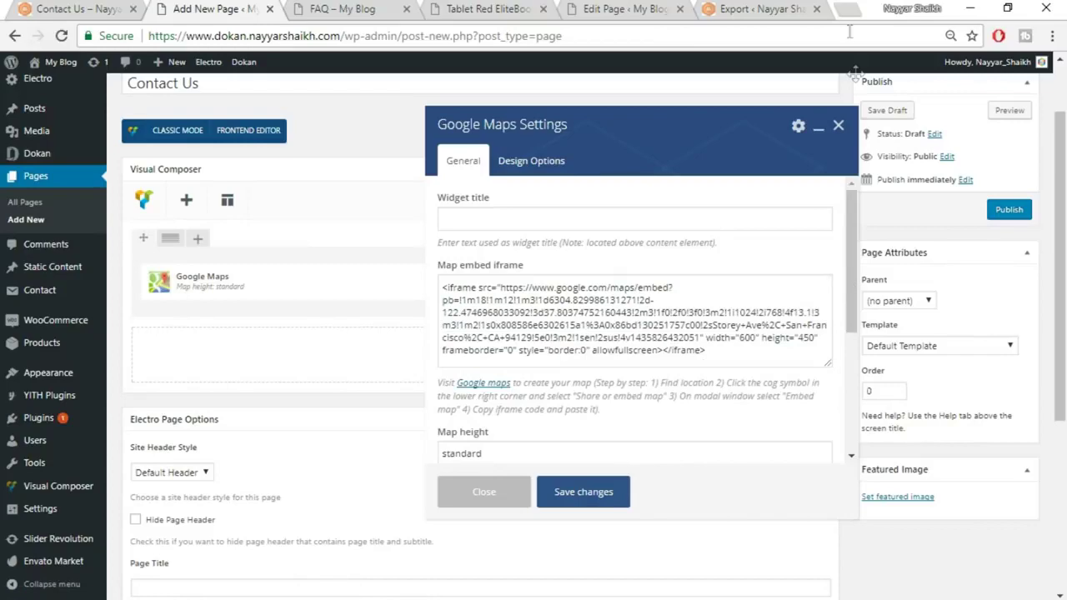
click(849, 15)
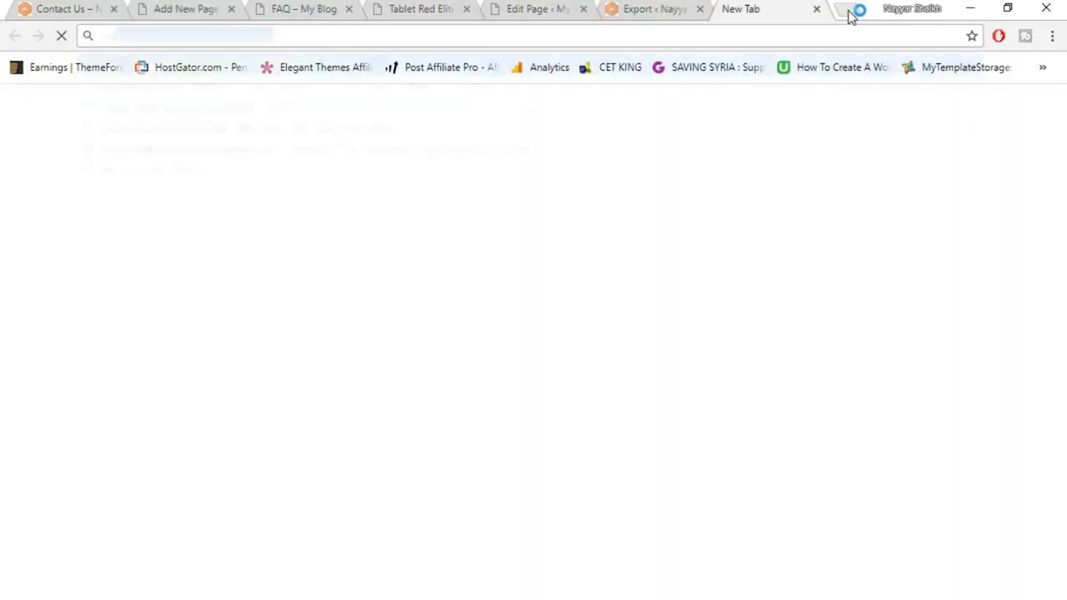
Load Google Maps and search for Sion.
text(map)
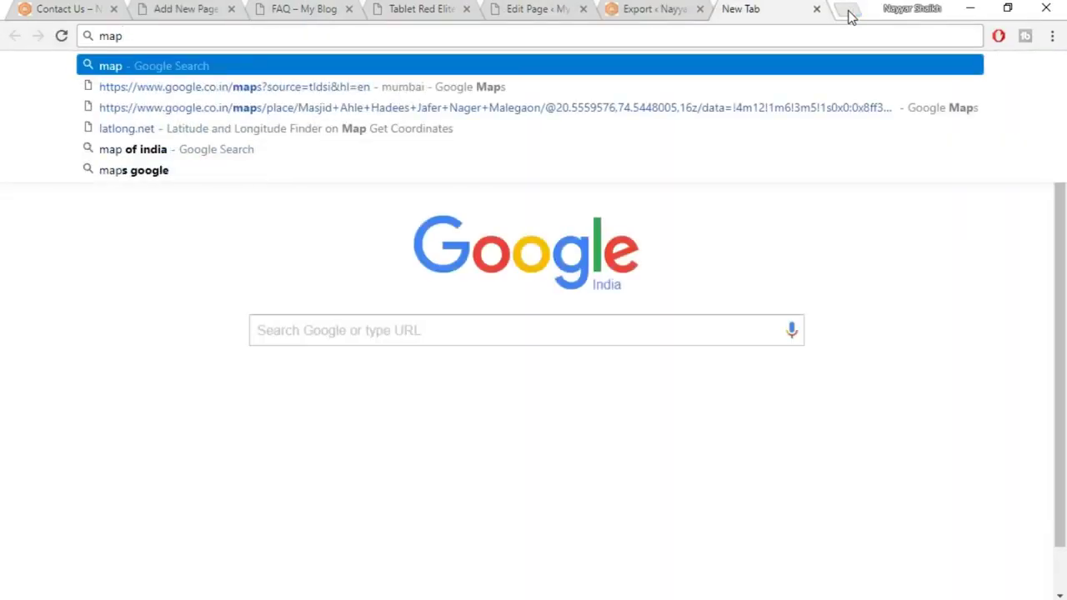
text(.goo)
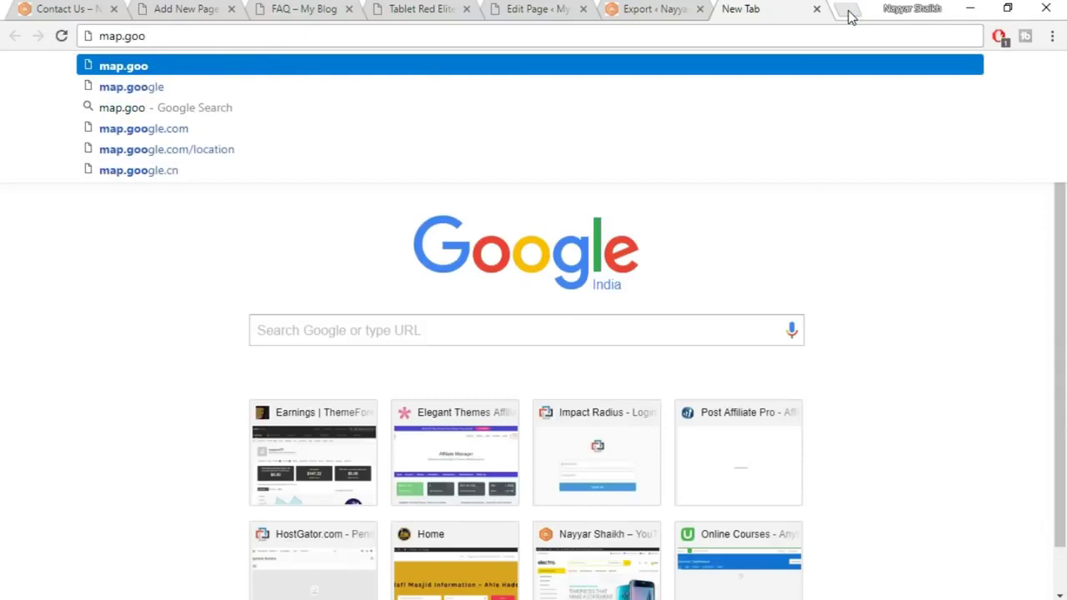
key(Down)
key(Down)
key(Down)
key(Return)
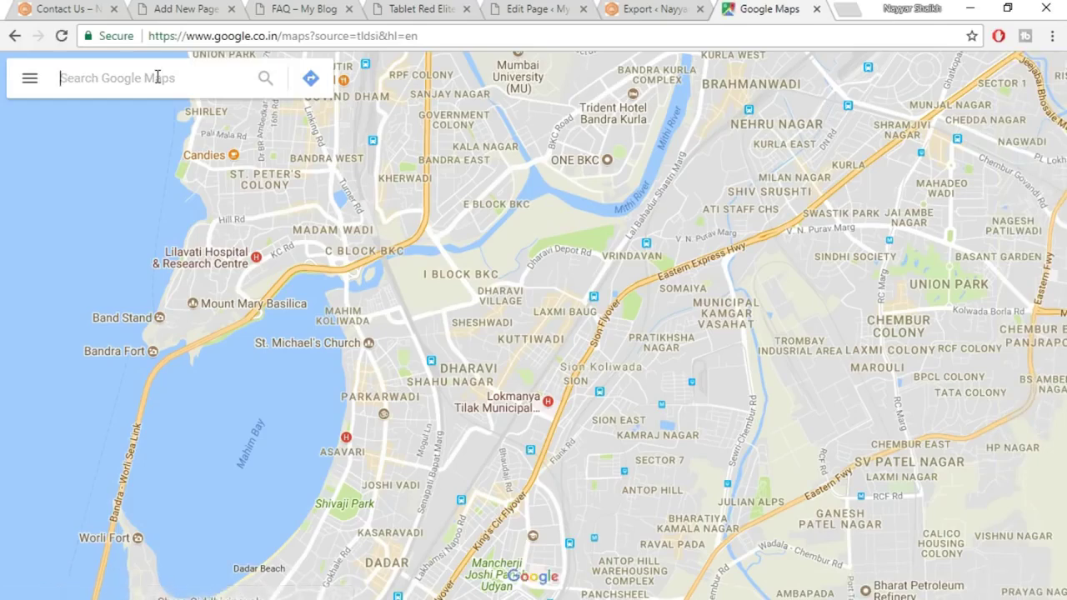
text(sion)
key(Return)
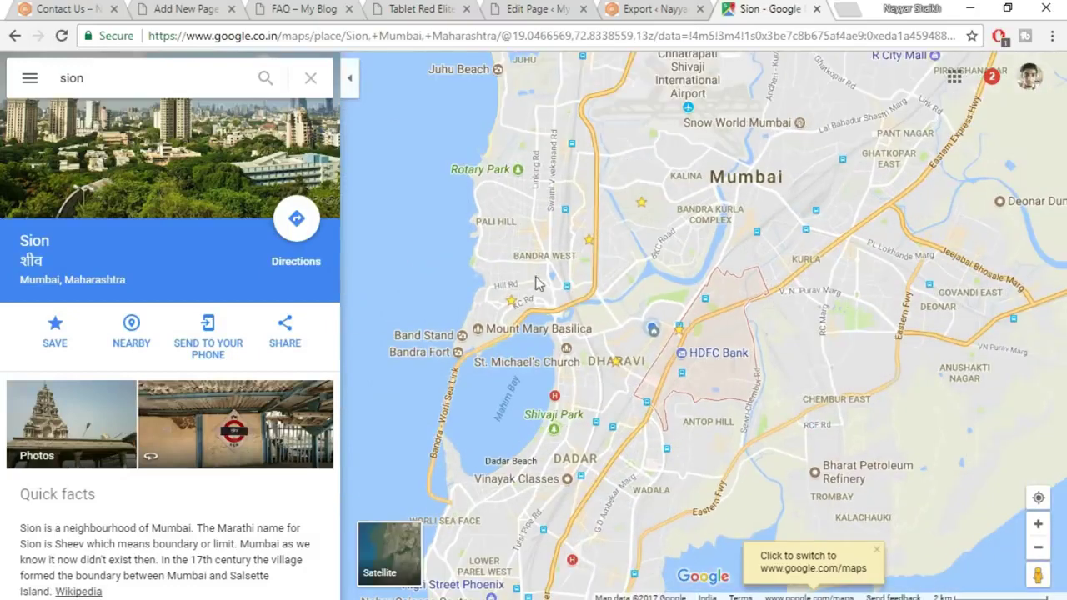
Copy the Sion map's medium-size embed iframe code.
click(28, 82)
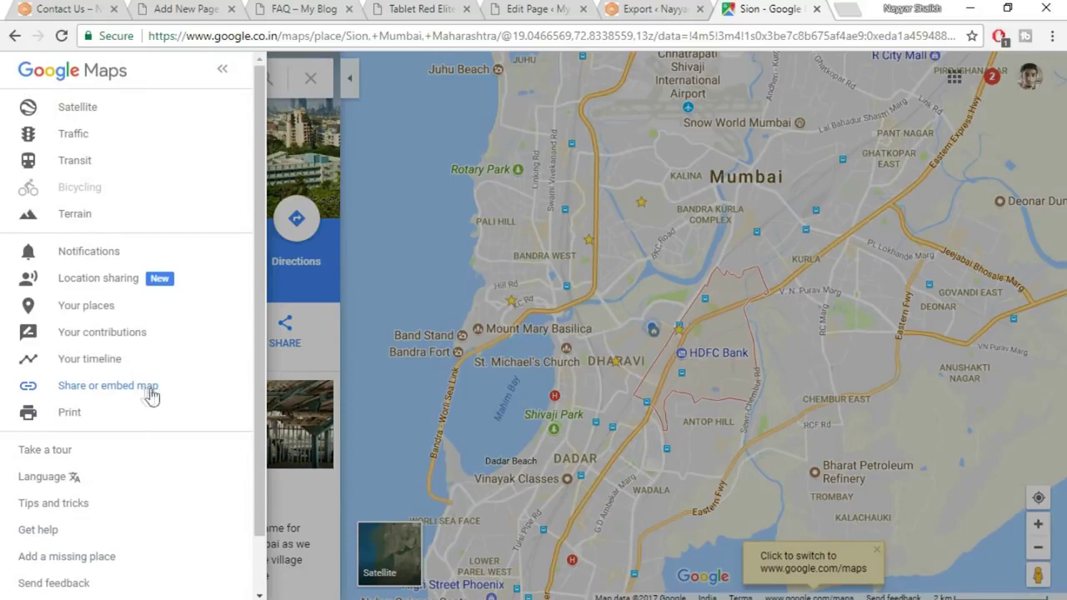
key(Escape)
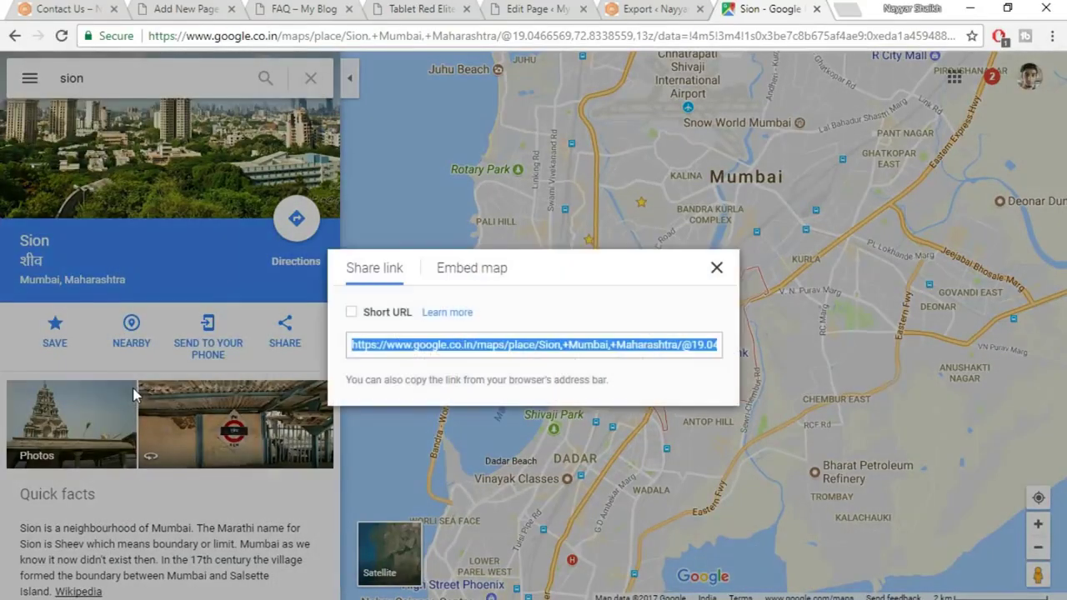
click(461, 274)
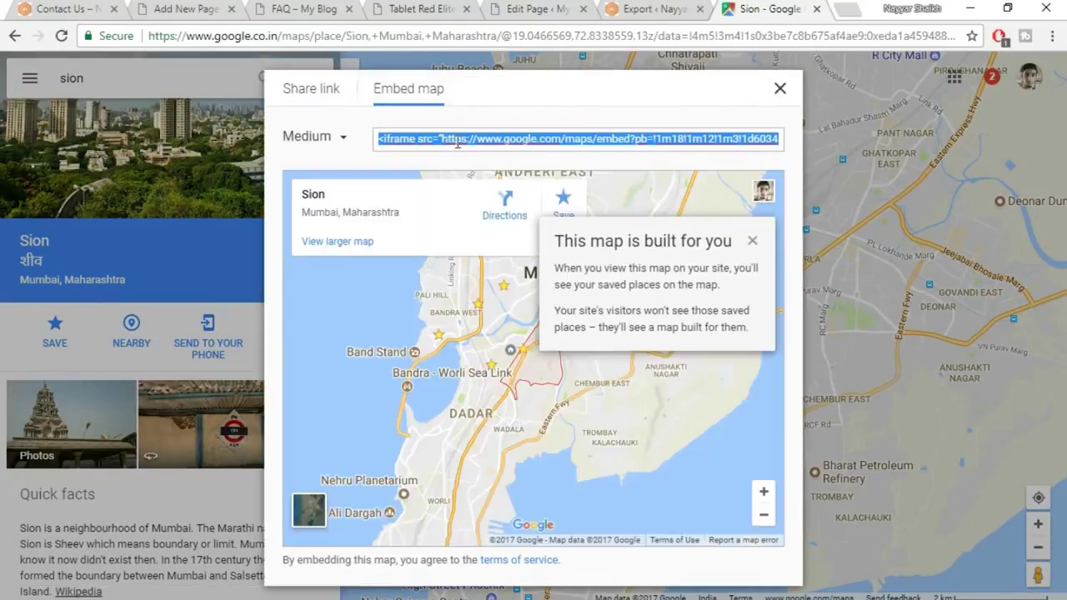
right_click(457, 148)
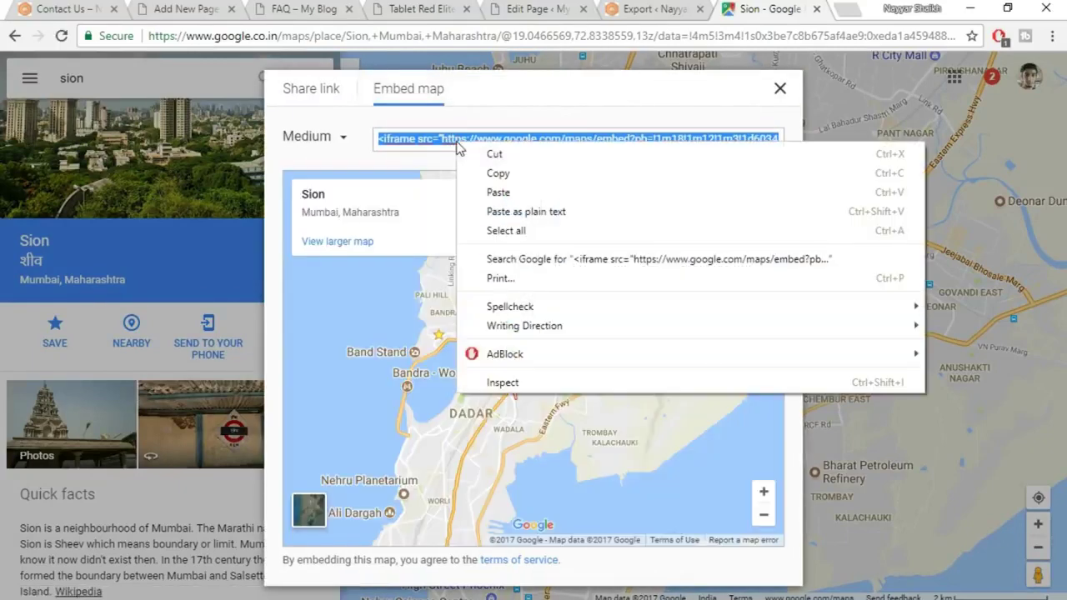
click(525, 175)
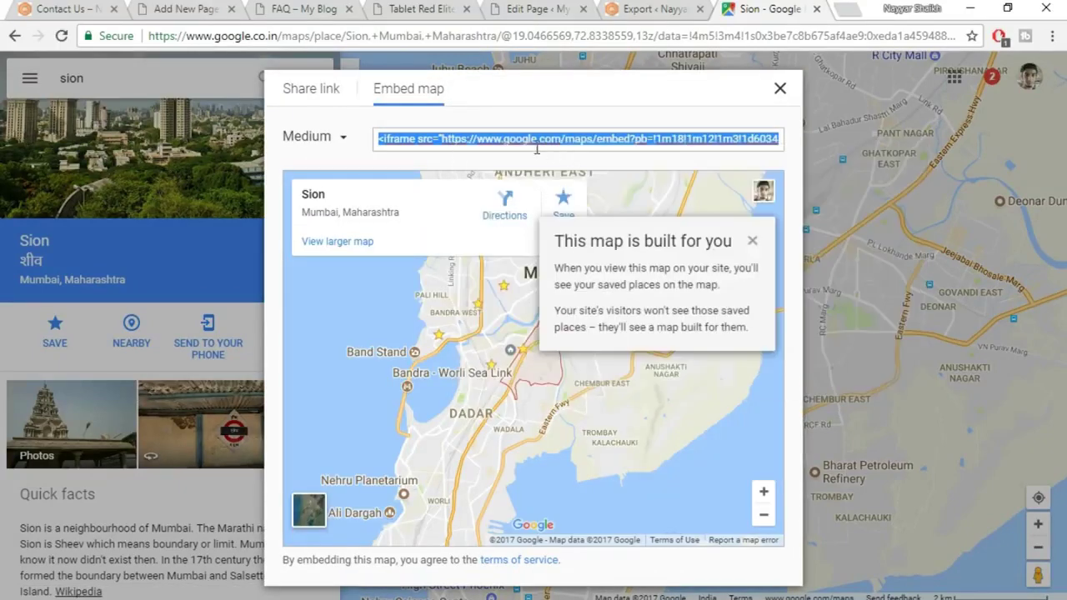
click(217, 7)
Replace the Map embed iframe with the Sion map code and save the element.
click(538, 301)
key(ctrl+a)
key(BackSpace)
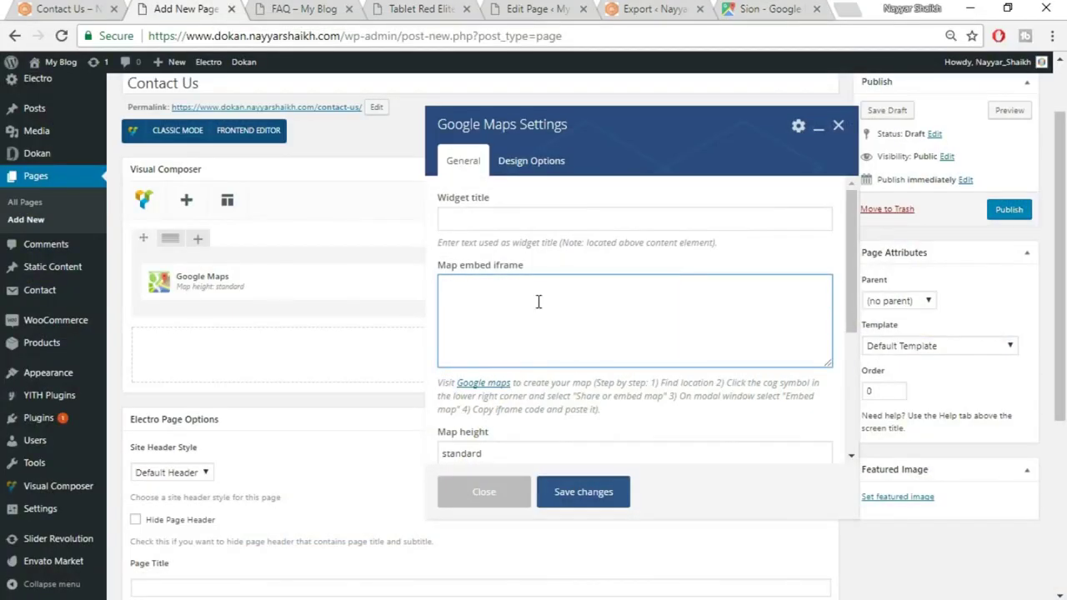
key(ctrl+v)
scroll(615, 401, down, 1)
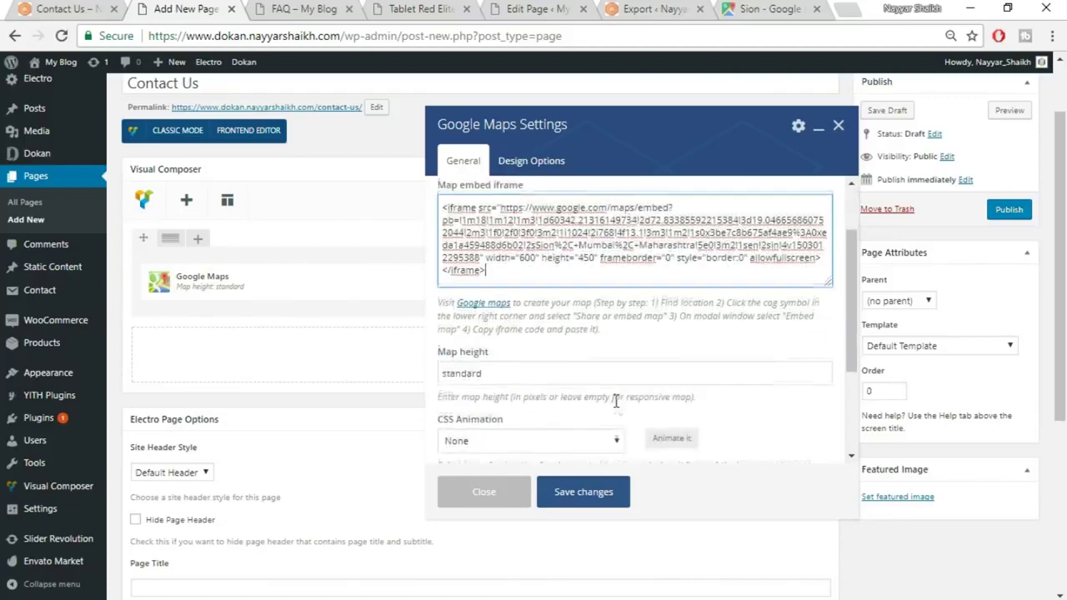
scroll(596, 373, down, 1)
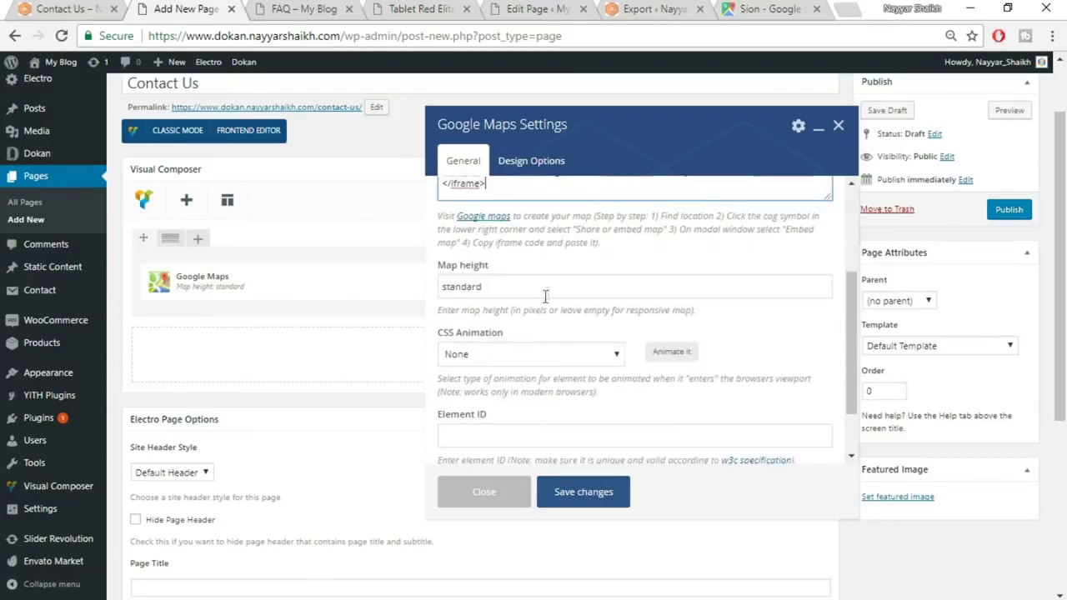
scroll(692, 342, down, 1)
scroll(627, 416, down, 2)
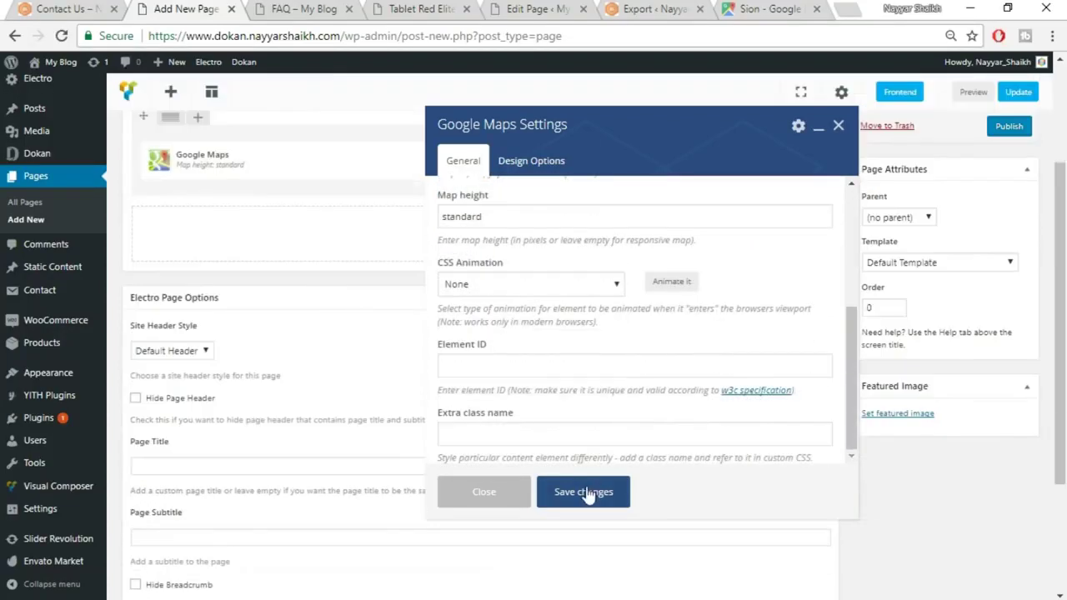
click(583, 492)
Open the Add Element list and review the 'Leave us a Message' text on the live page.
scroll(588, 494, up, 3)
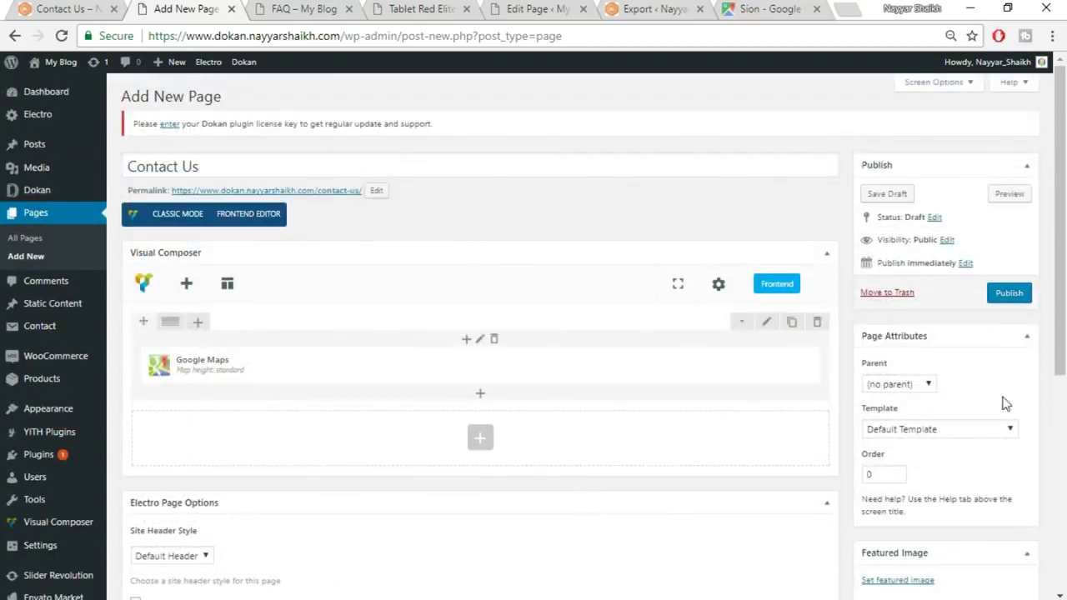
click(483, 445)
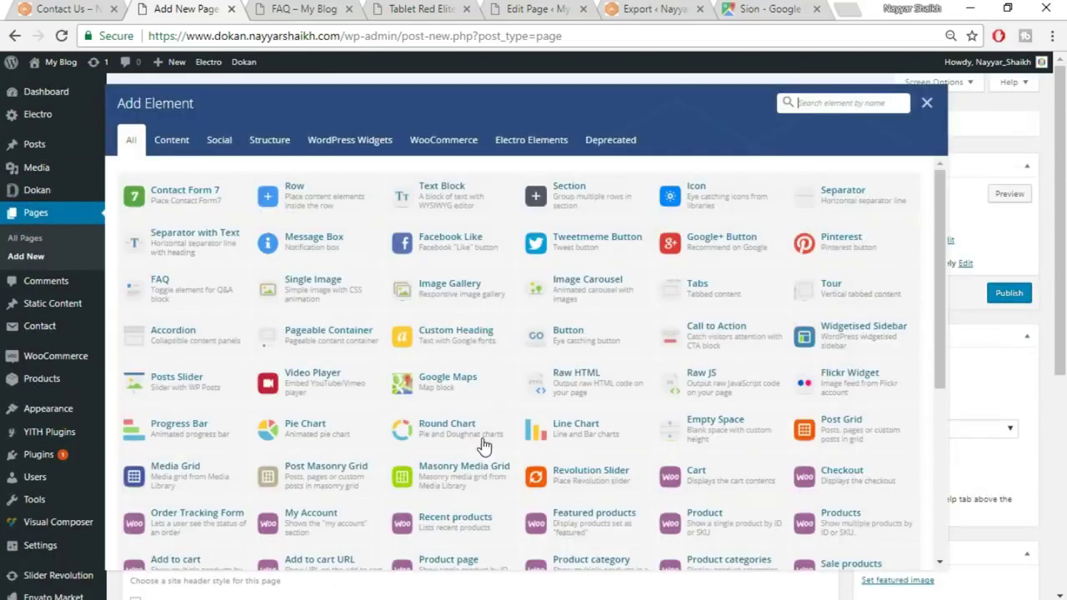
click(63, 9)
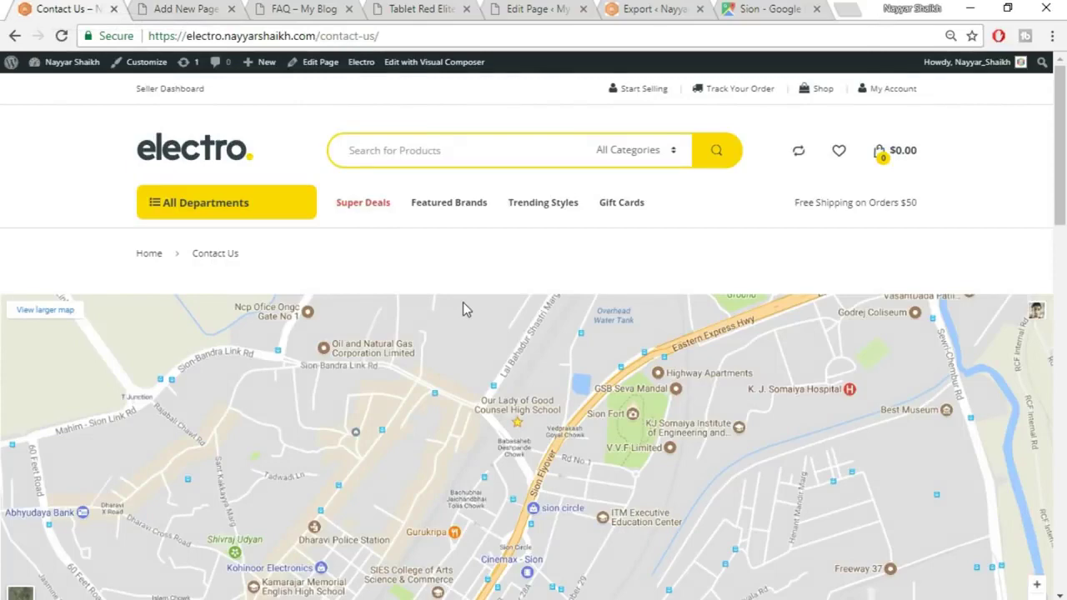
scroll(465, 309, down, 6)
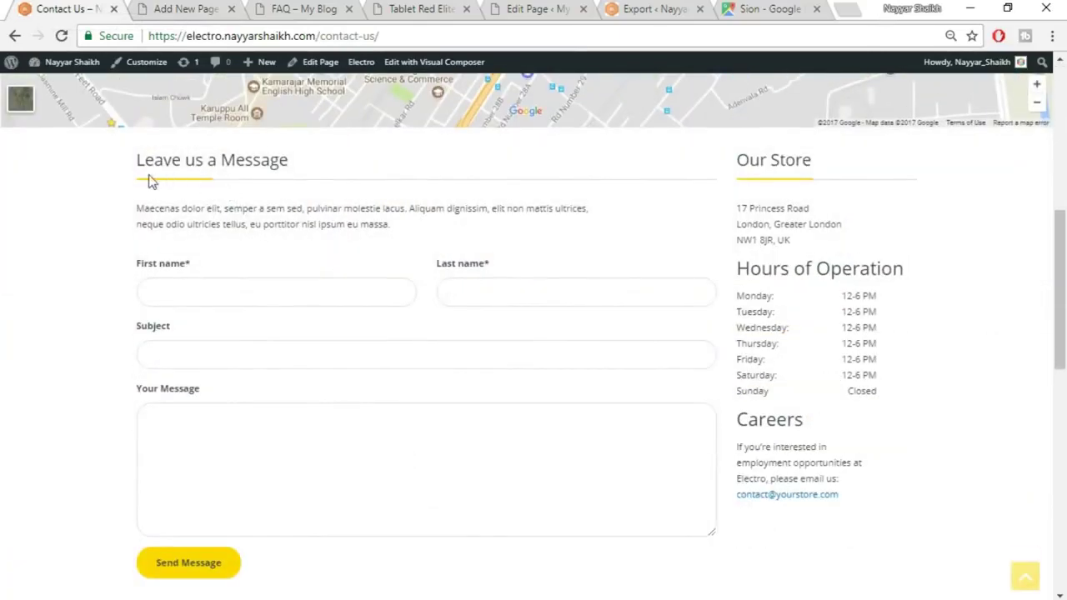
drag(133, 167, 446, 227)
click(446, 227)
Add a Text Block and copy the 'Leave us a Message' heading and paragraph markup from Notepad.
click(192, 7)
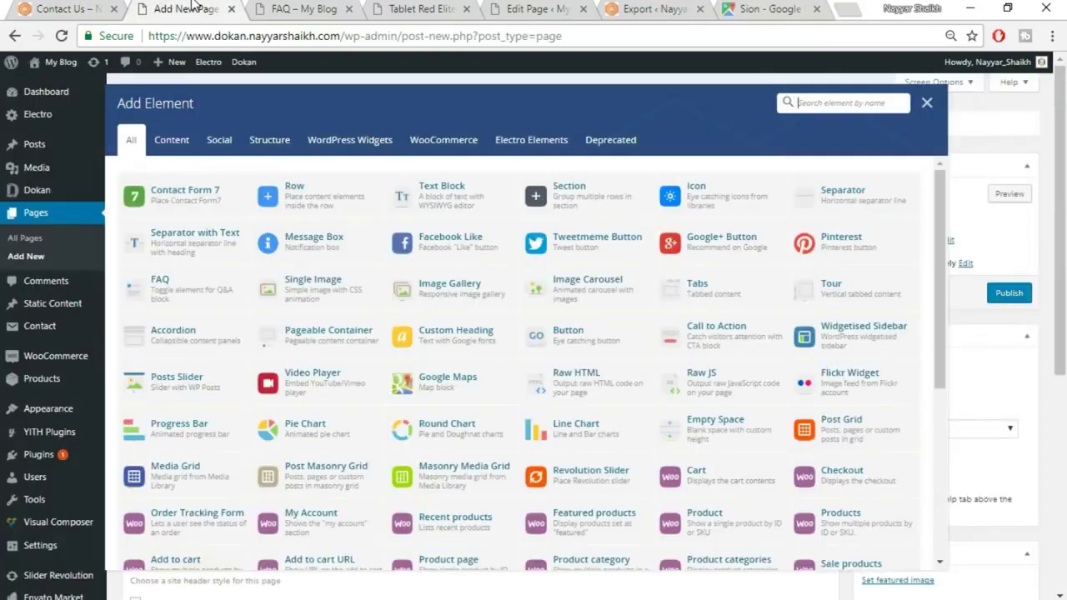
click(429, 201)
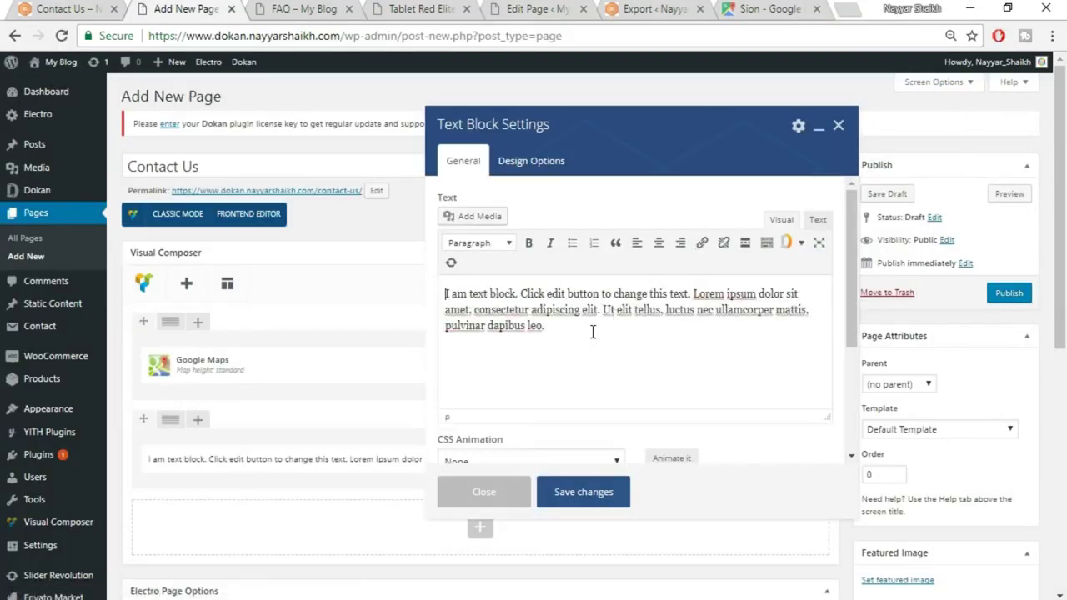
click(83, 7)
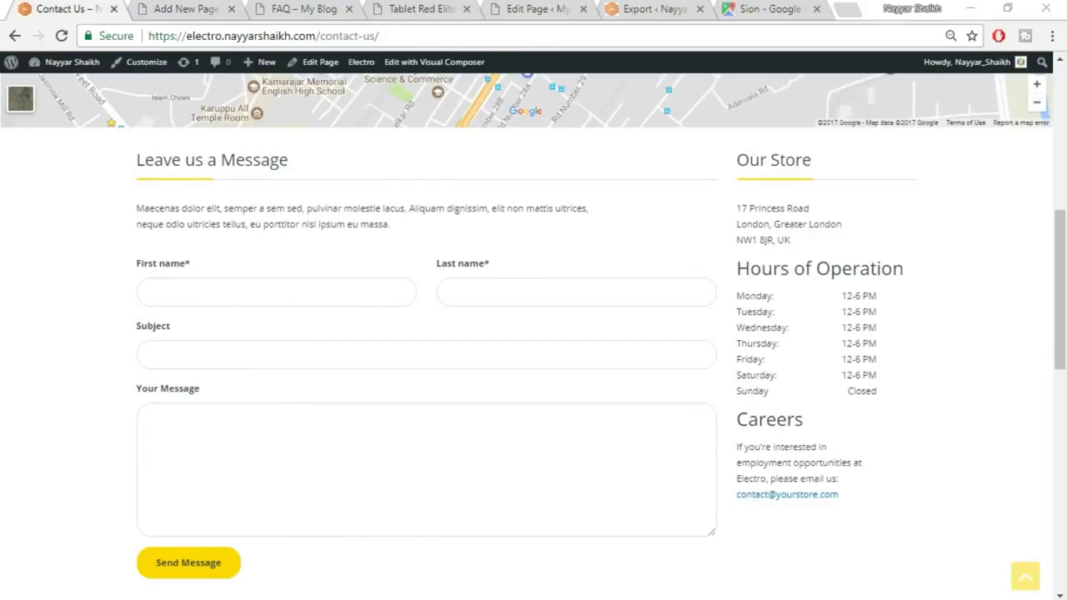
key(alt+Tab)
scroll(447, 323, down, 2)
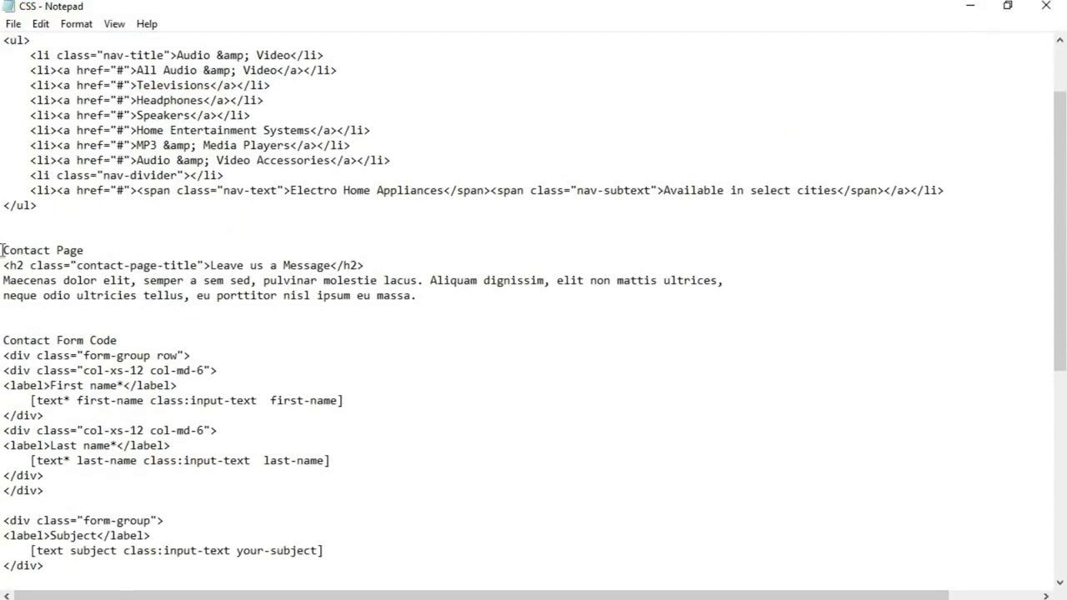
scroll(54, 300, up, 2)
scroll(54, 300, down, 1)
drag(3, 311, 541, 337)
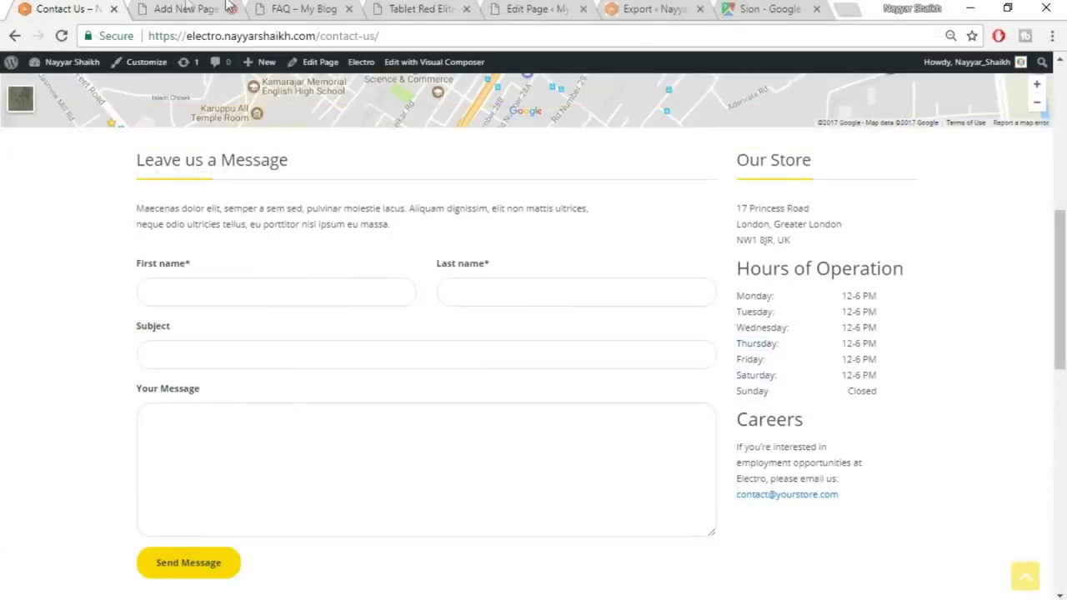
Replace the Text Block placeholder with the copied markup and save it.
click(229, 8)
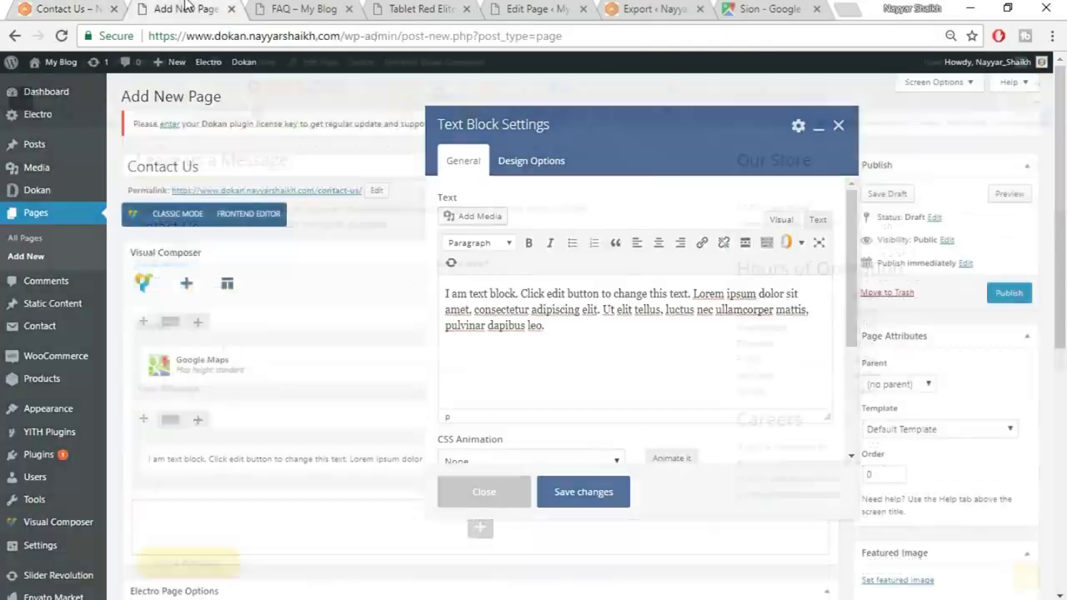
key(ctrl+a)
key(ctrl+v)
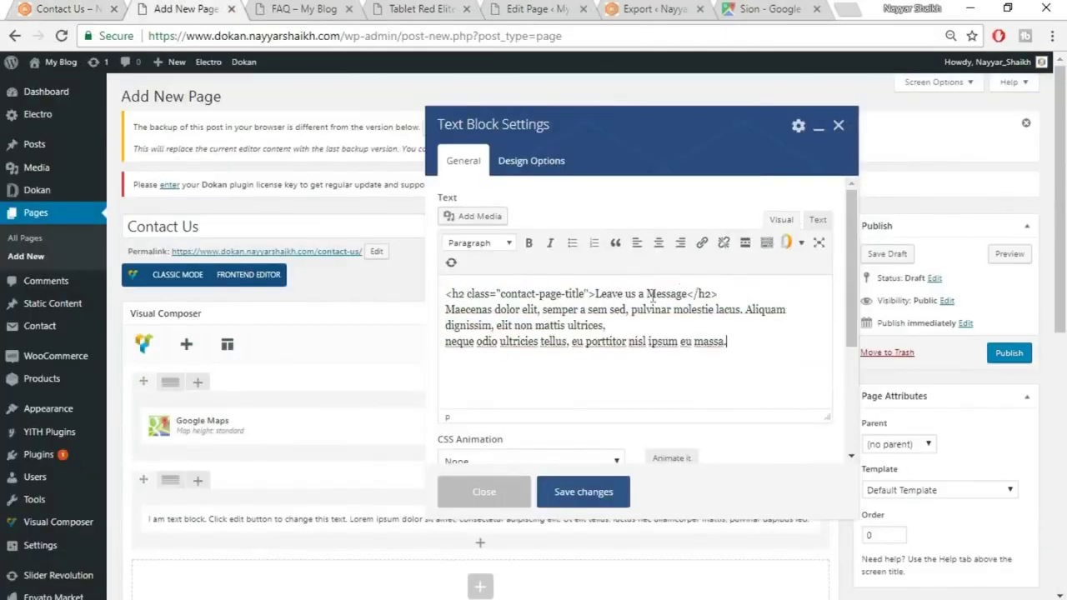
click(584, 492)
click(70, 9)
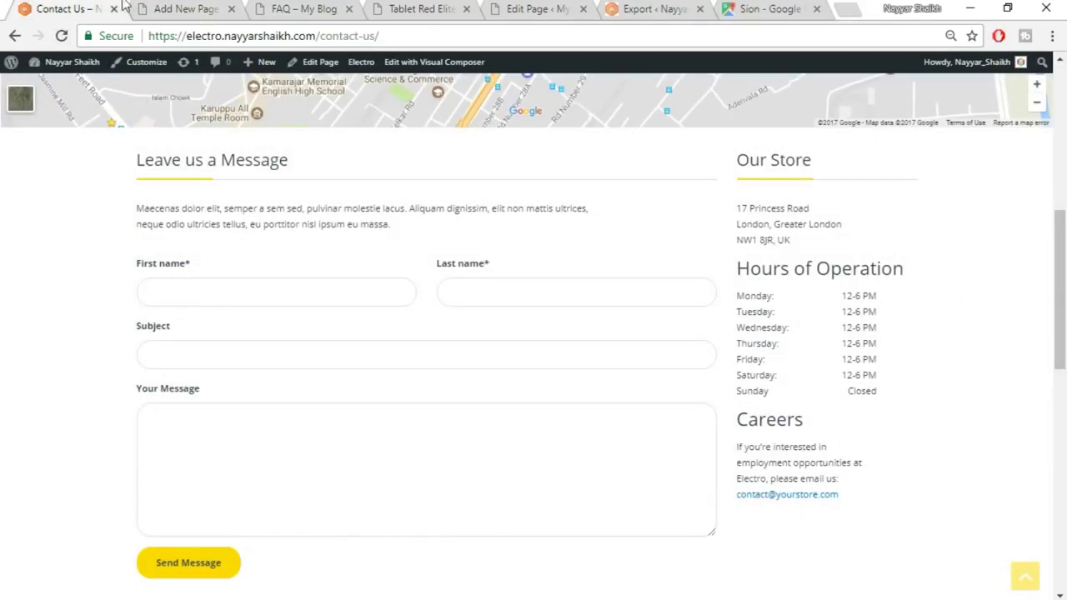
click(185, 9)
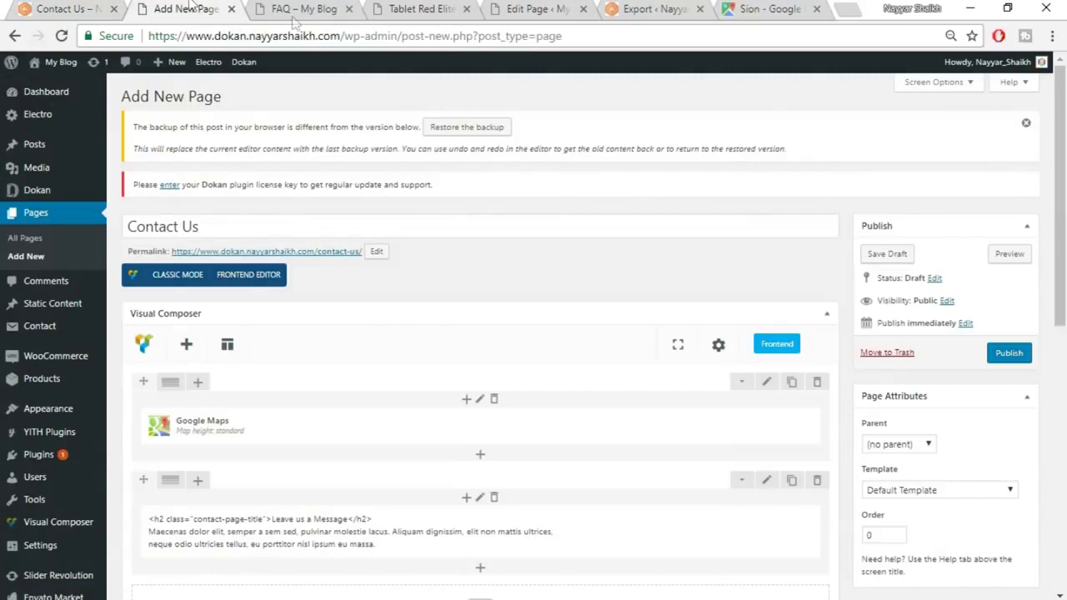
Publish the Contact Us page and open Contact > Add New in a new tab.
click(1005, 356)
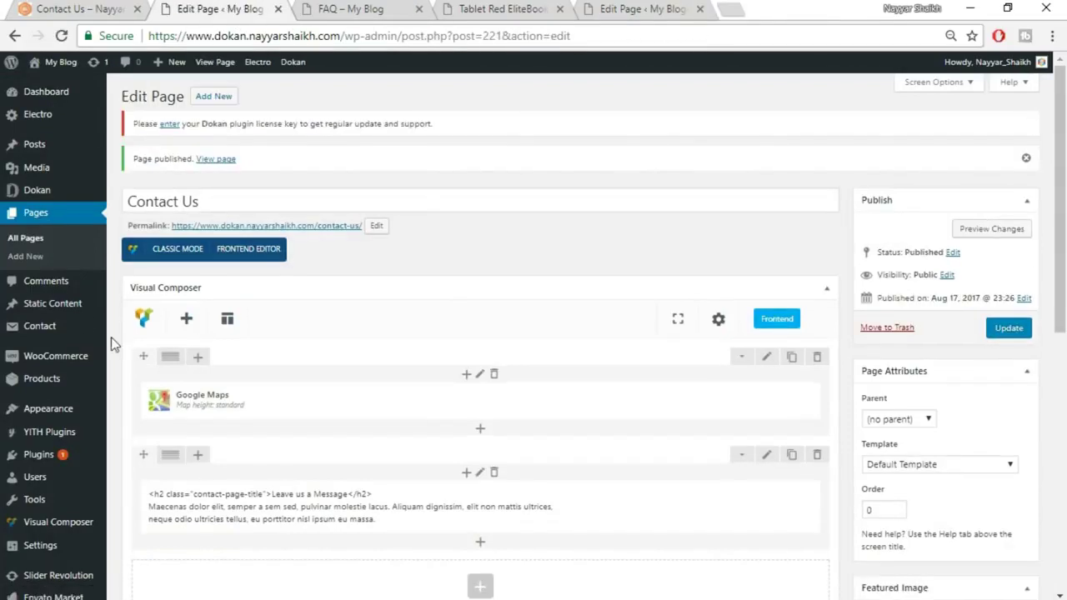
mouse_move(59, 342)
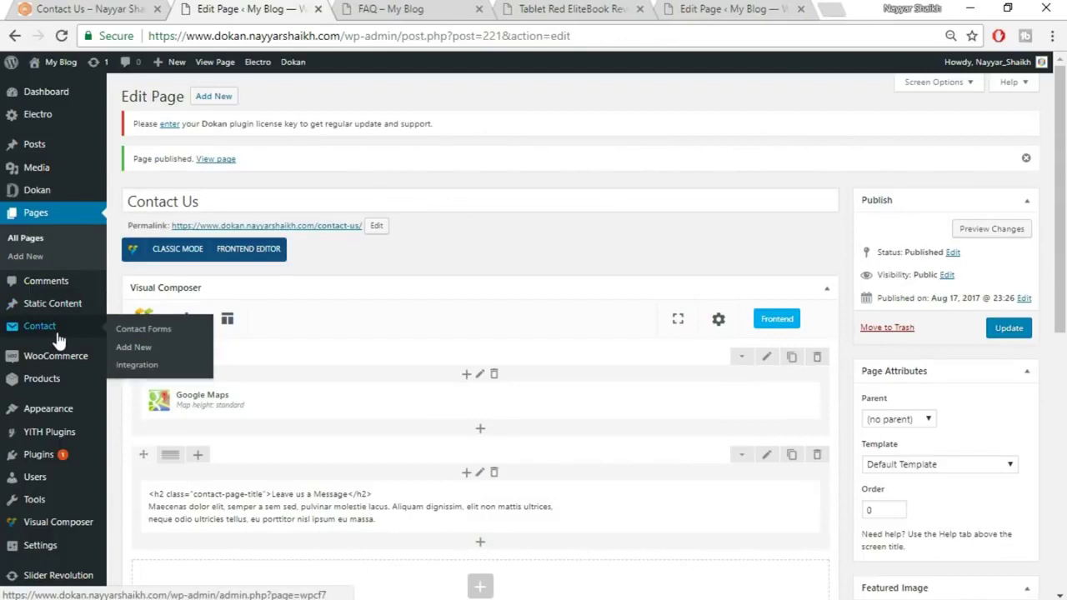
right_click(131, 359)
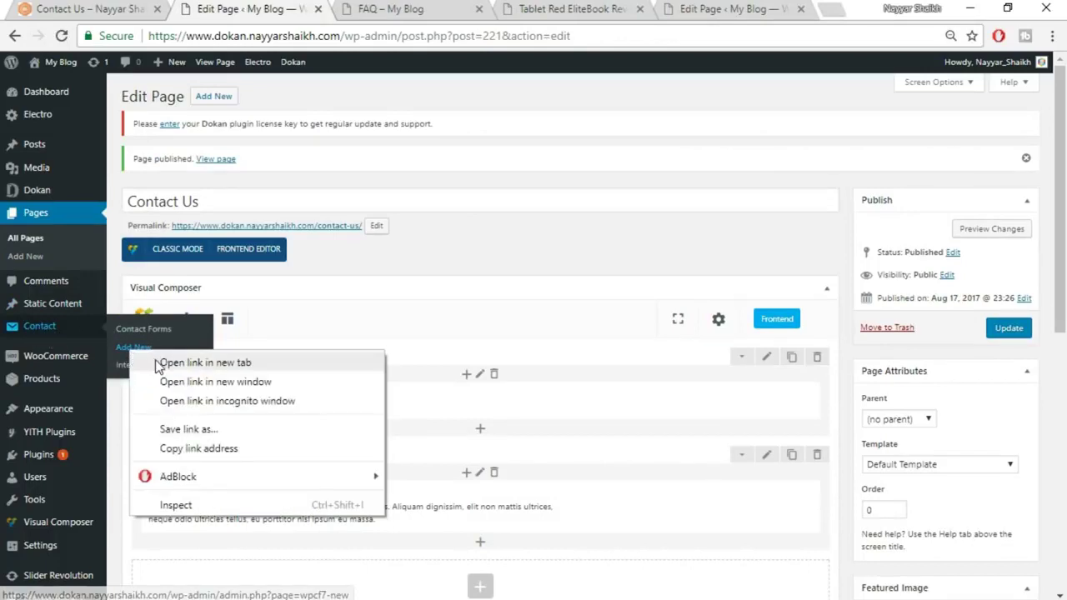
click(167, 361)
click(368, 16)
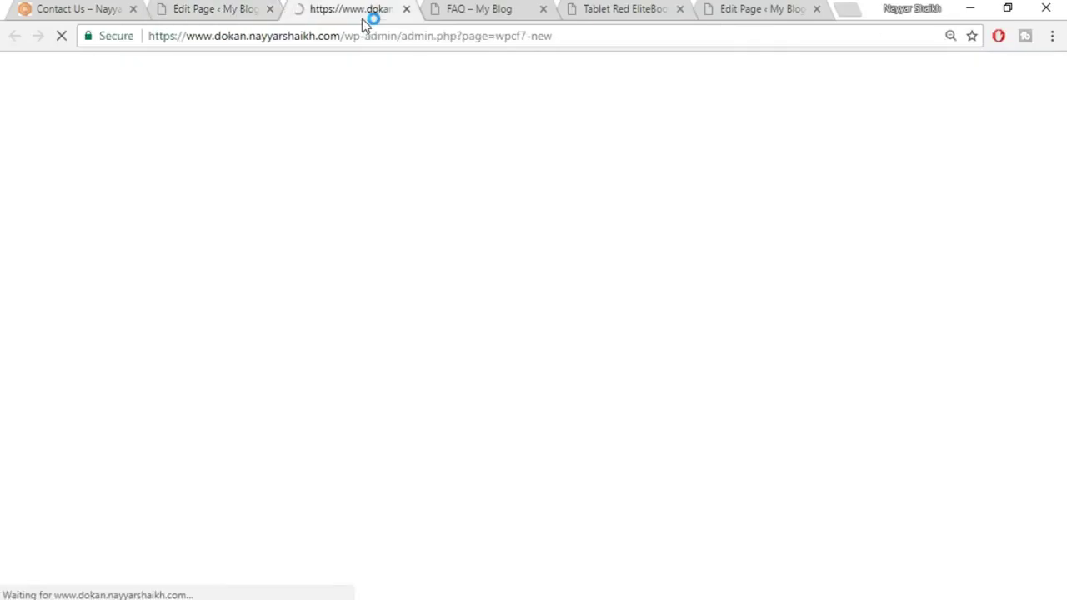
Replace the default form template with the copied name, subject and message markup, and save it.
key(alt+Tab)
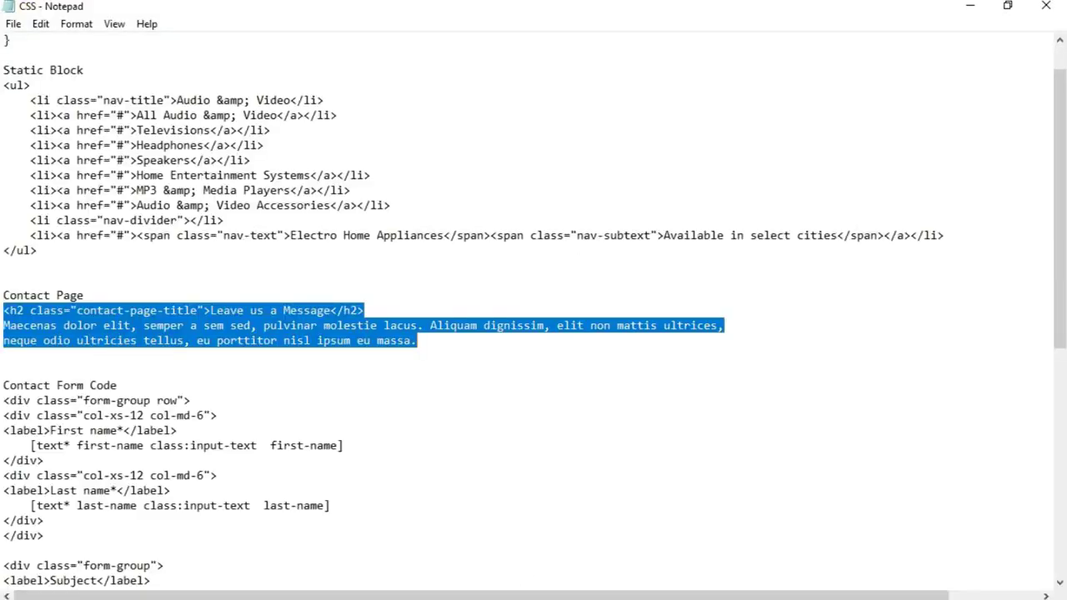
scroll(560, 383, down, 4)
scroll(560, 383, down, 1)
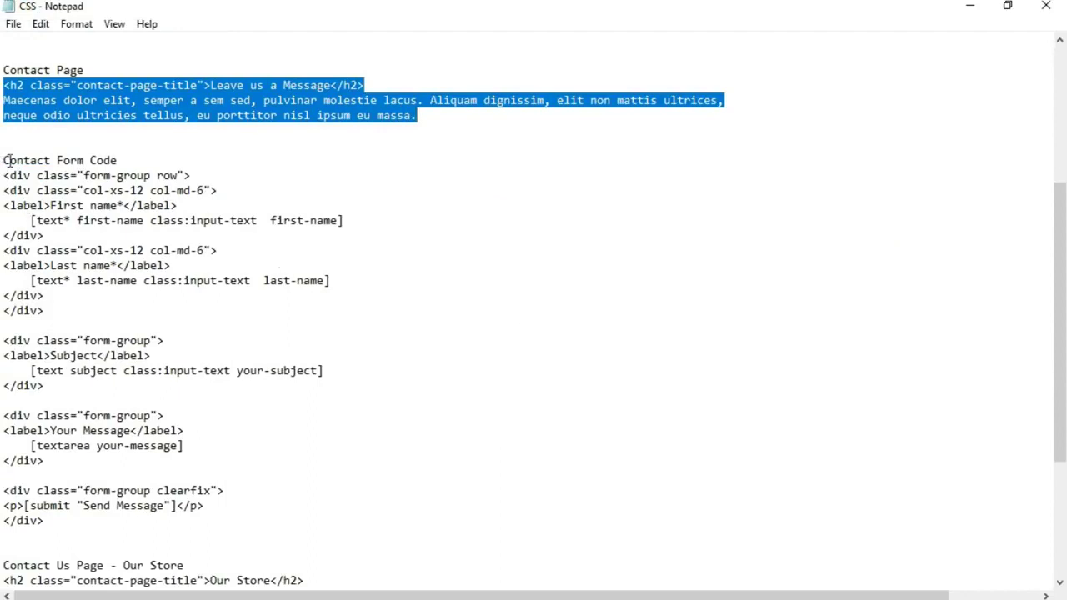
drag(3, 176, 211, 552)
key(ctrl+c)
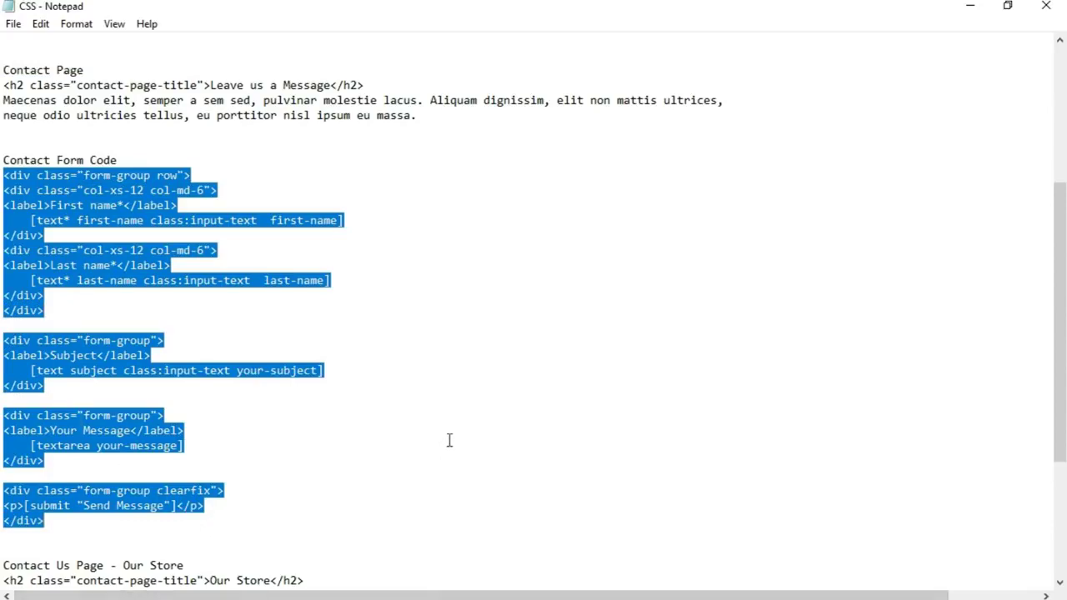
scroll(449, 440, down, 1)
key(alt+Tab)
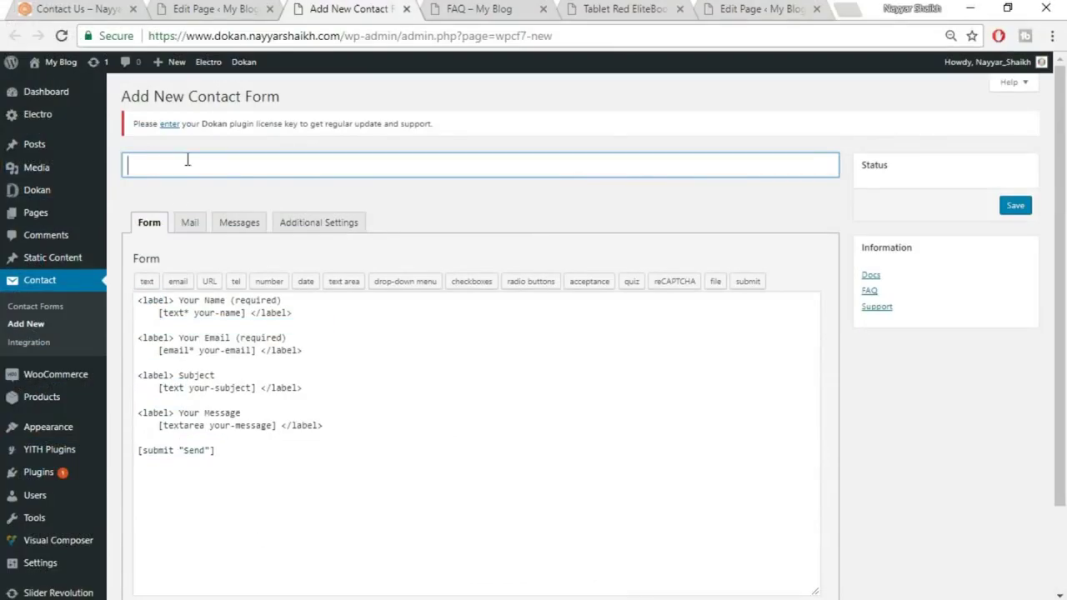
click(199, 369)
key(ctrl+a)
key(BackSpace)
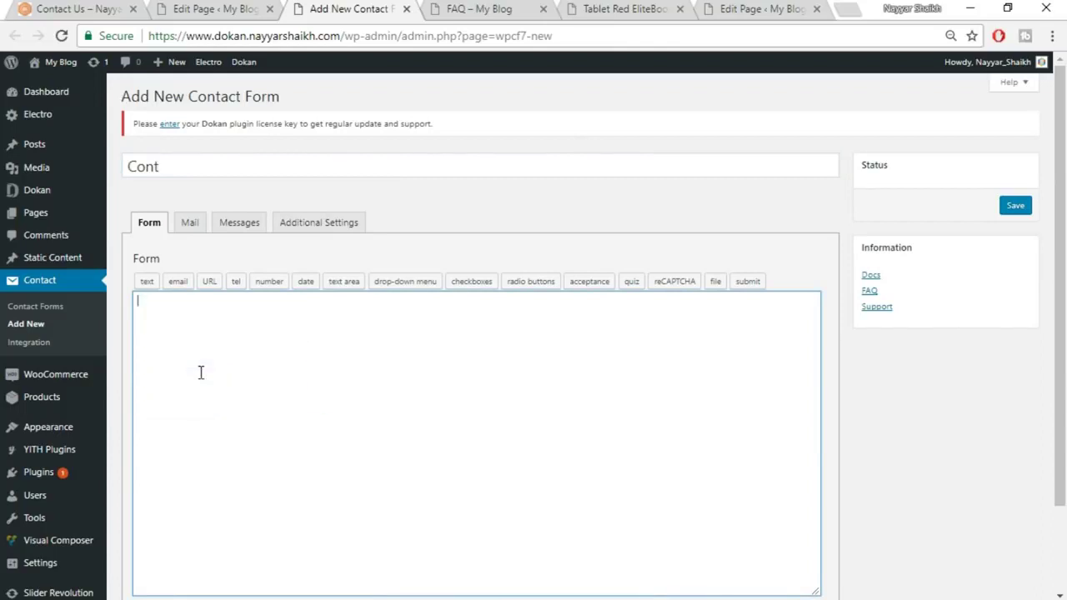
key(ctrl+v)
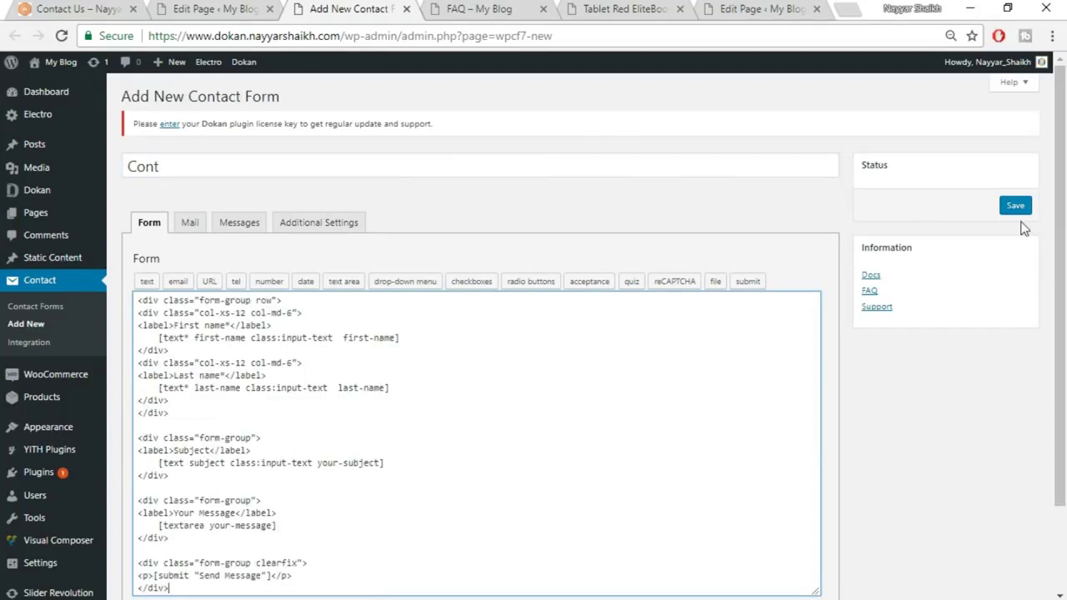
click(1019, 207)
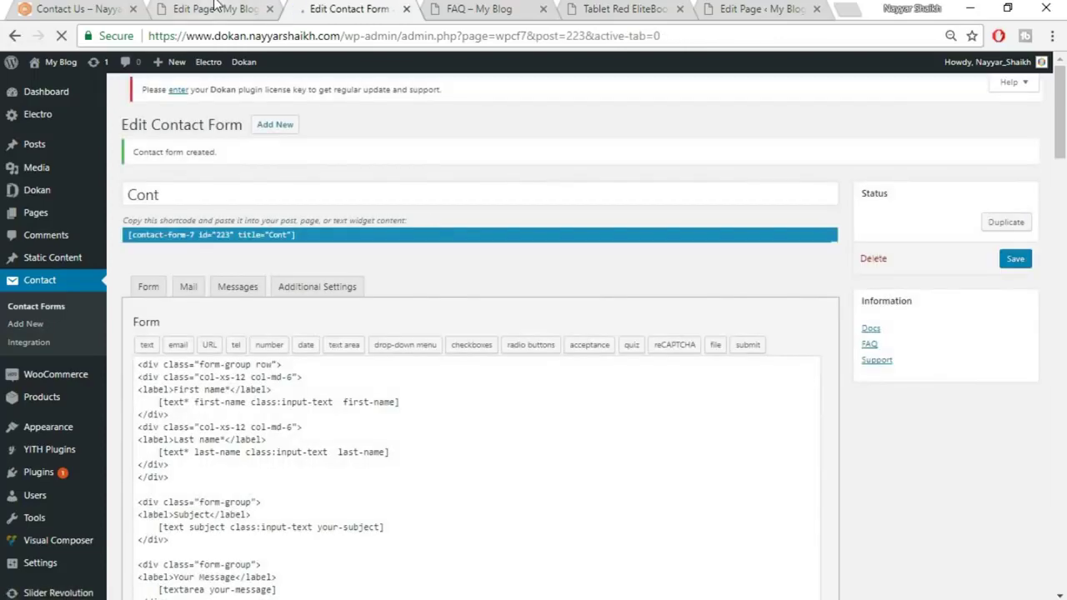
Add a Contact Form 7 element to the column, set to the 'Cont' form, and save it.
click(215, 7)
scroll(582, 244, down, 3)
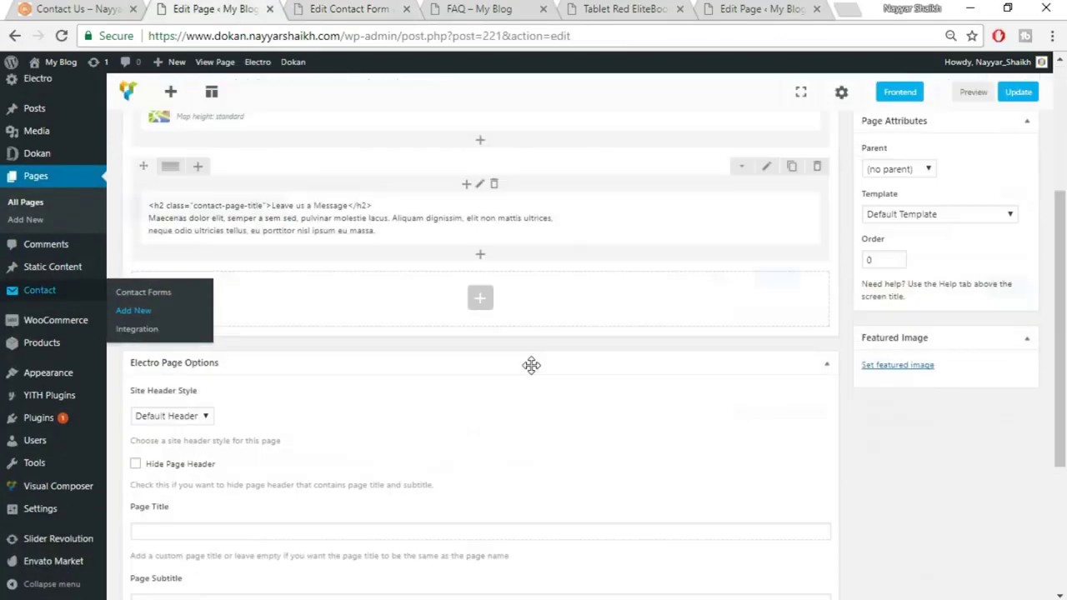
click(480, 257)
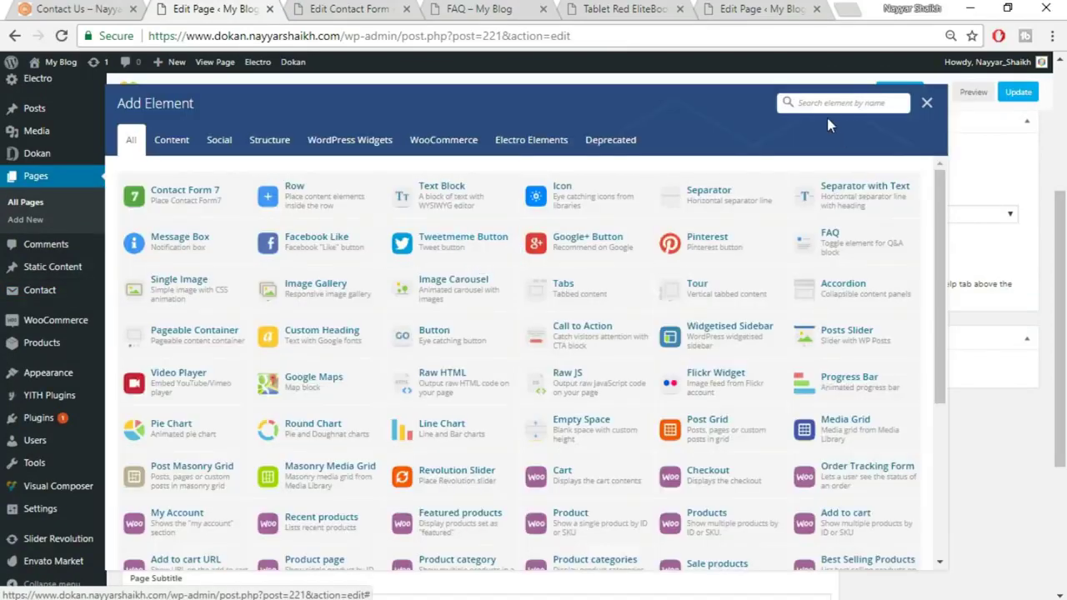
text(con)
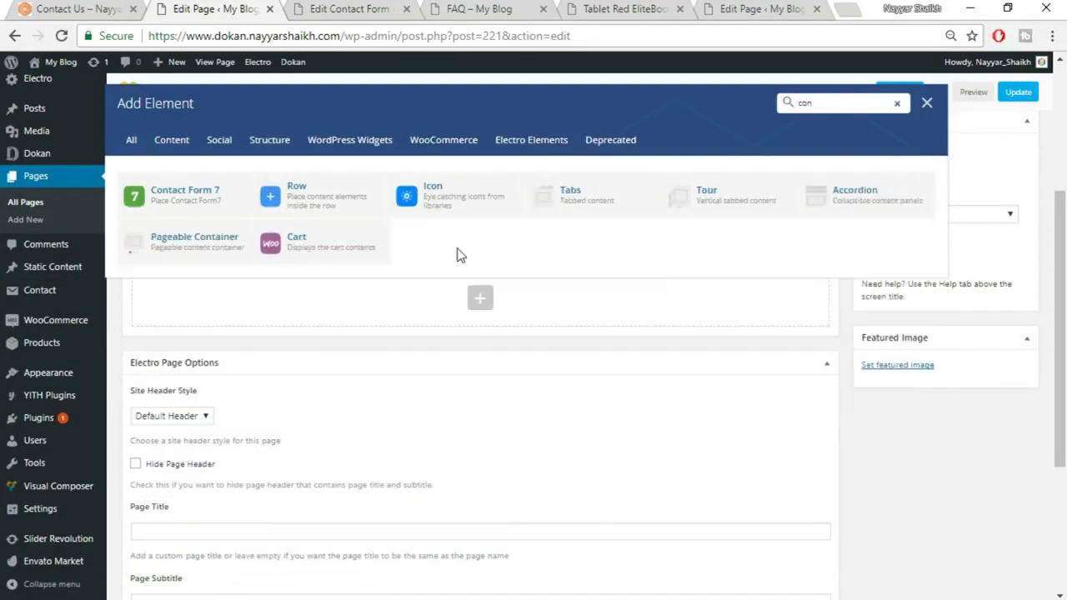
click(154, 195)
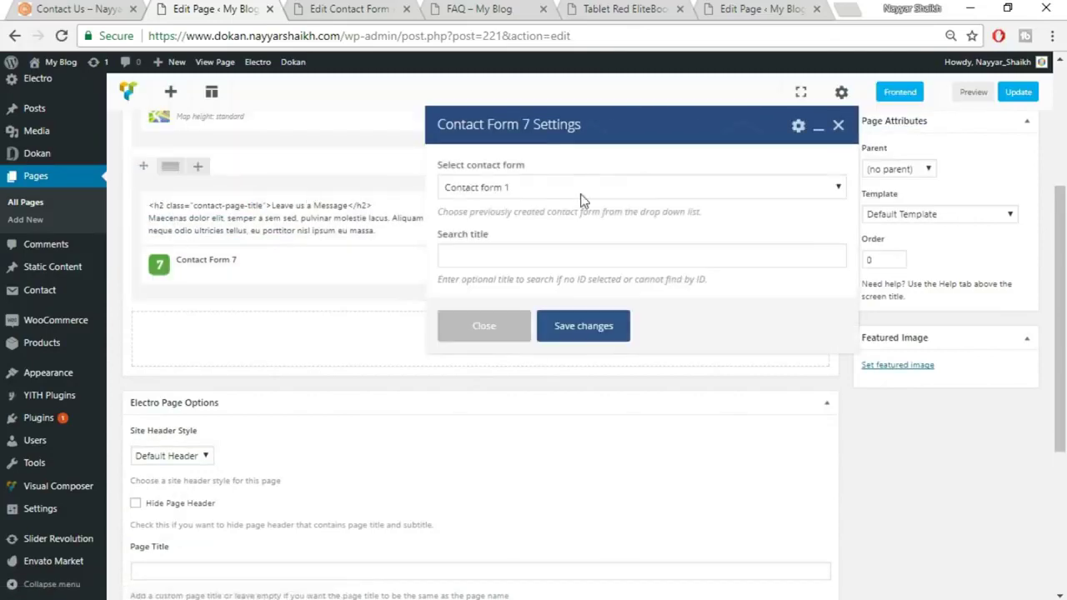
click(577, 188)
click(523, 207)
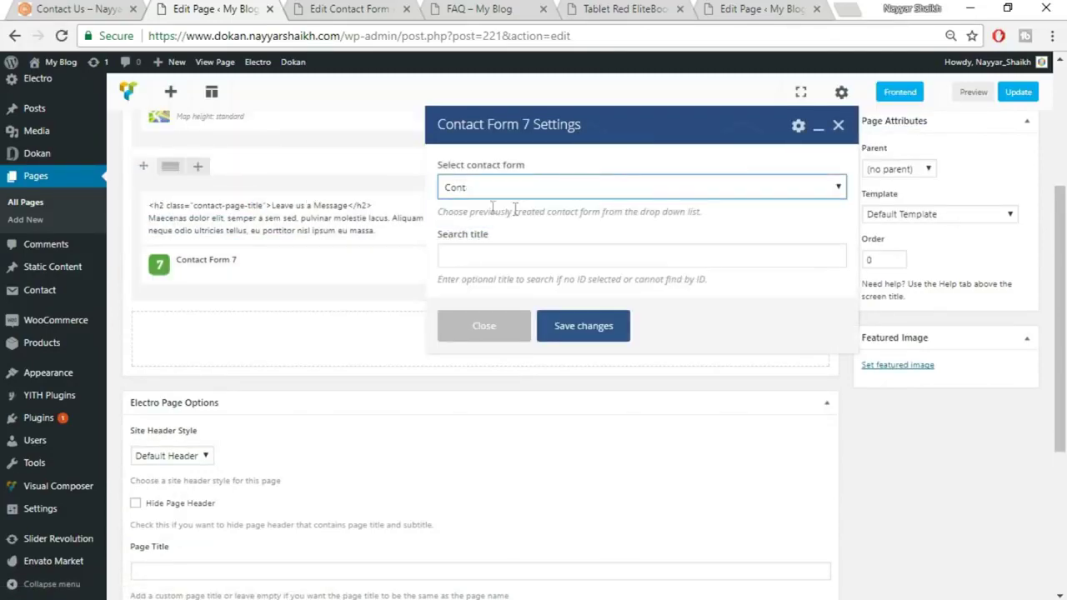
click(584, 326)
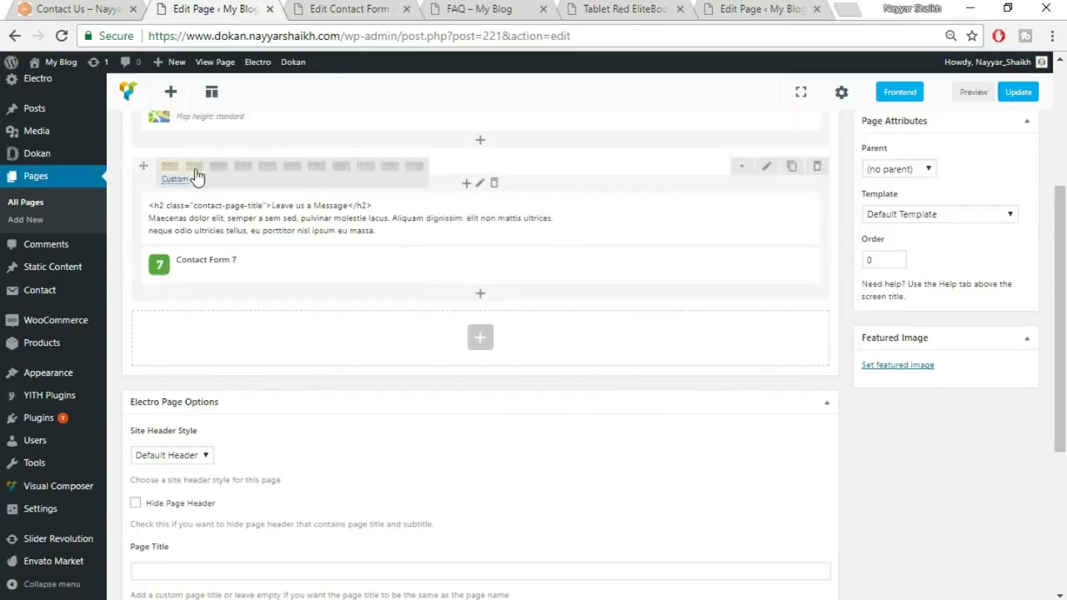
Set the row layout to 2/3 + 1/3 and add a Text Block to the right column.
click(197, 177)
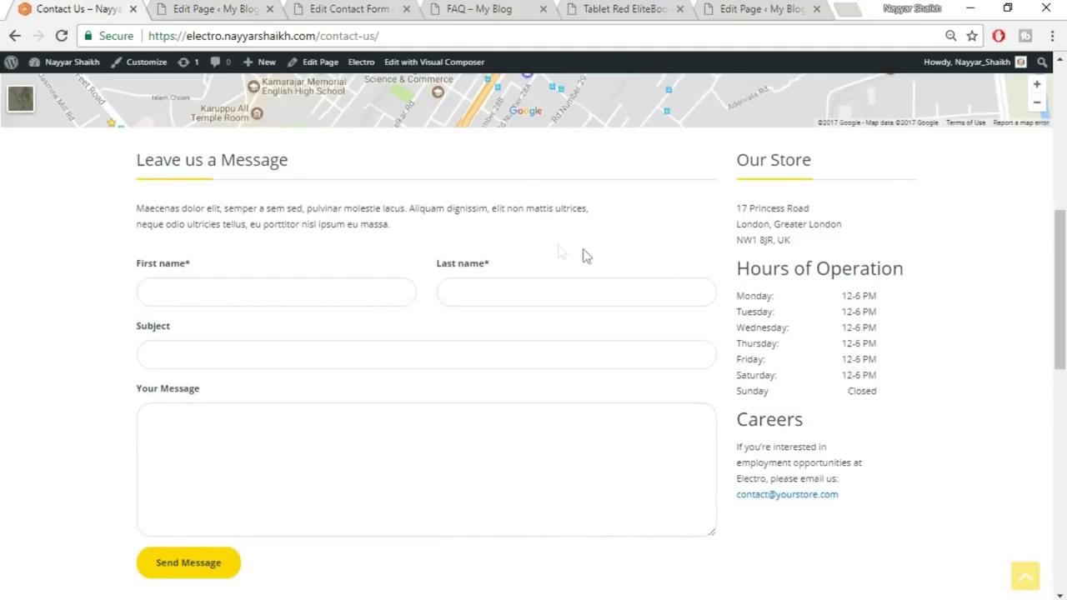
click(200, 9)
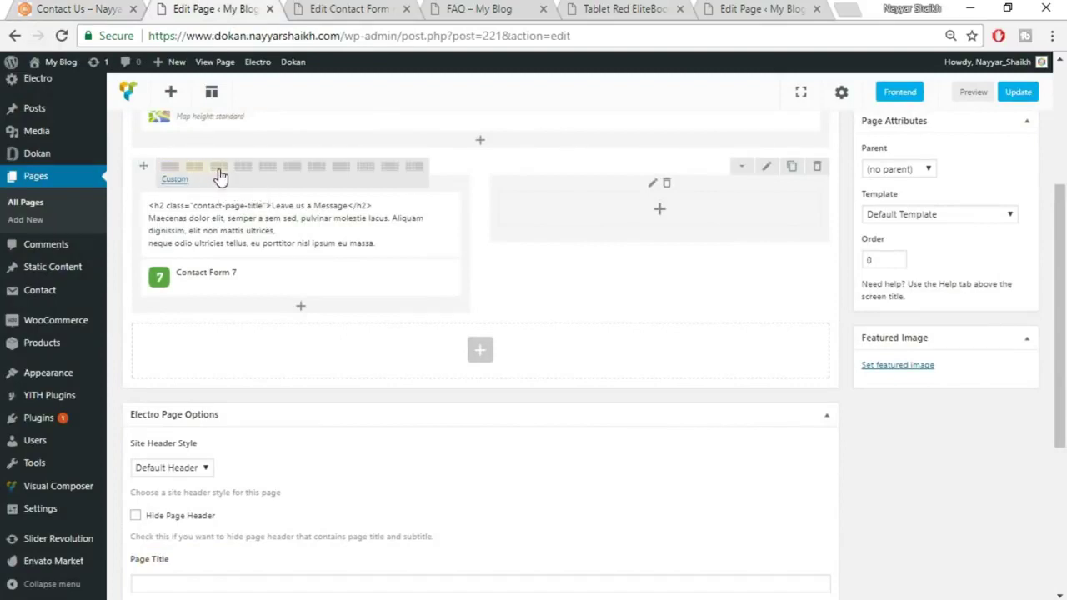
click(219, 175)
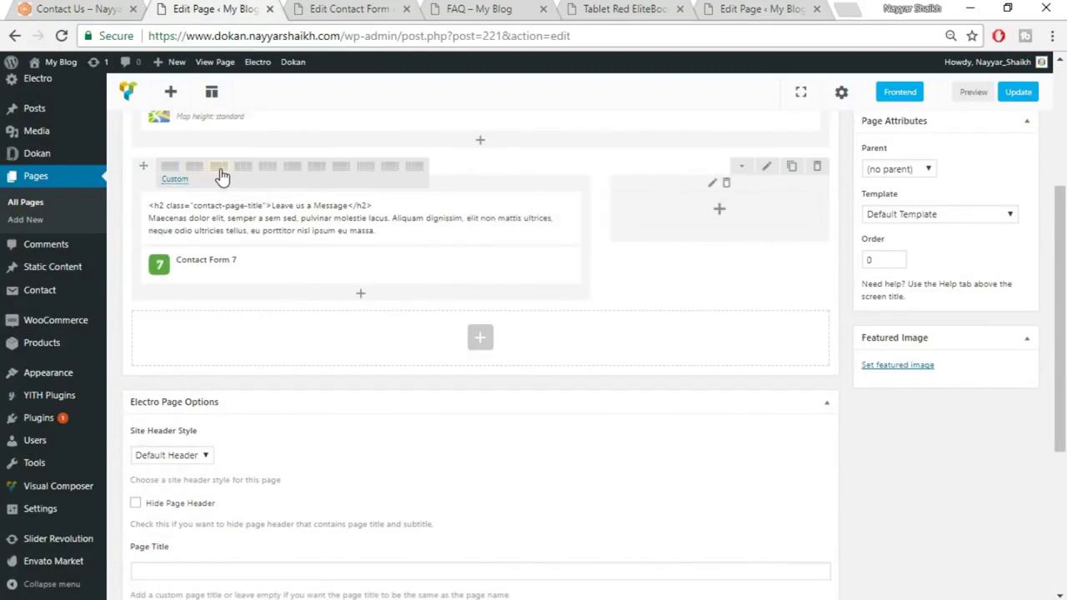
click(721, 211)
text(text)
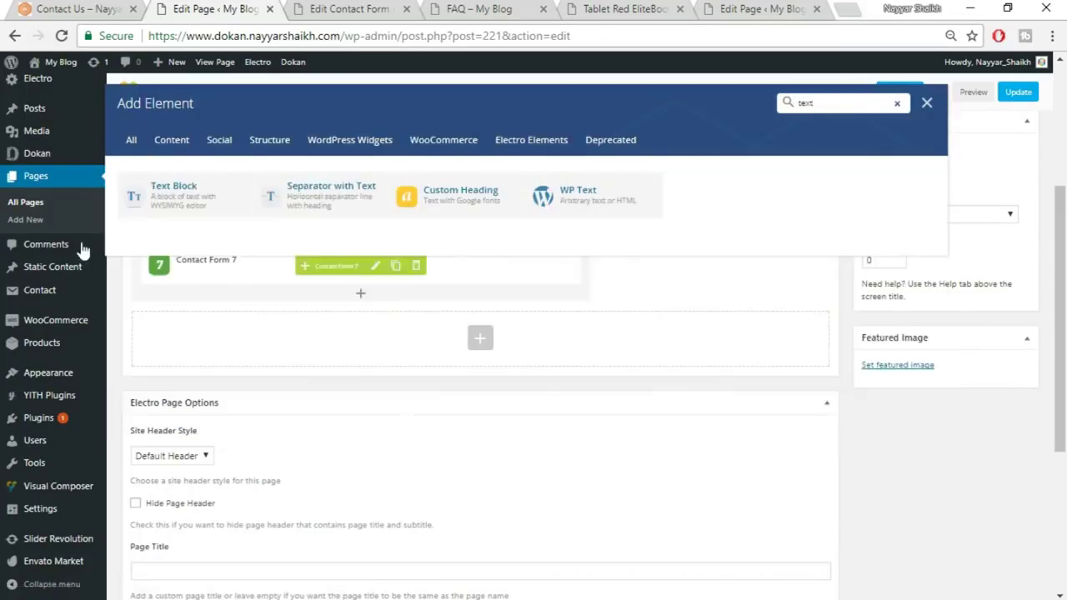
click(138, 193)
Copy the Our Store details HTML through Careers from Notepad.
key(ctrl+shift+Tab)
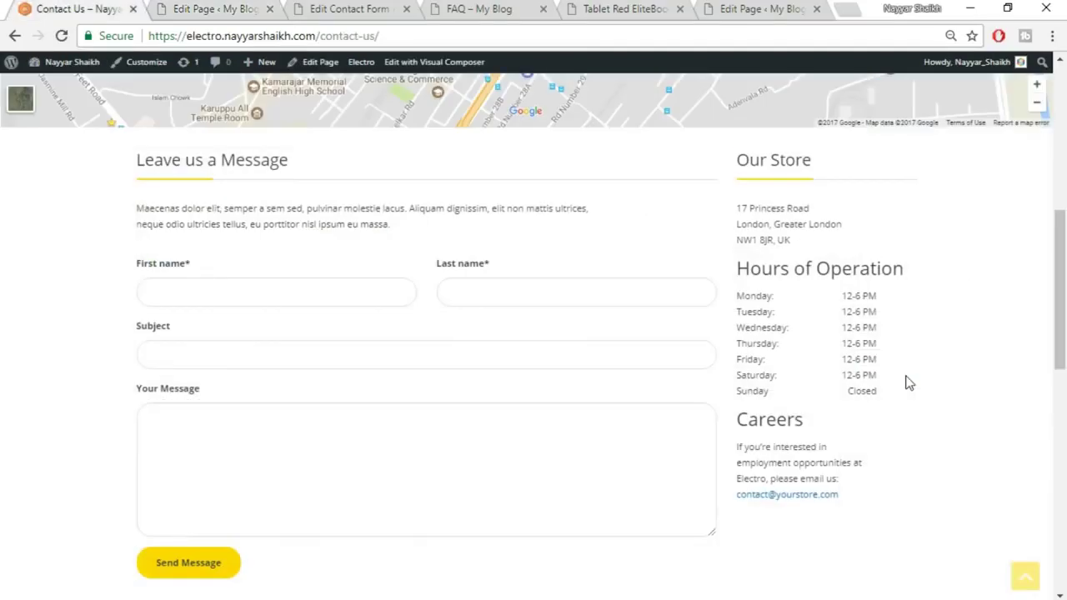
key(alt+Tab)
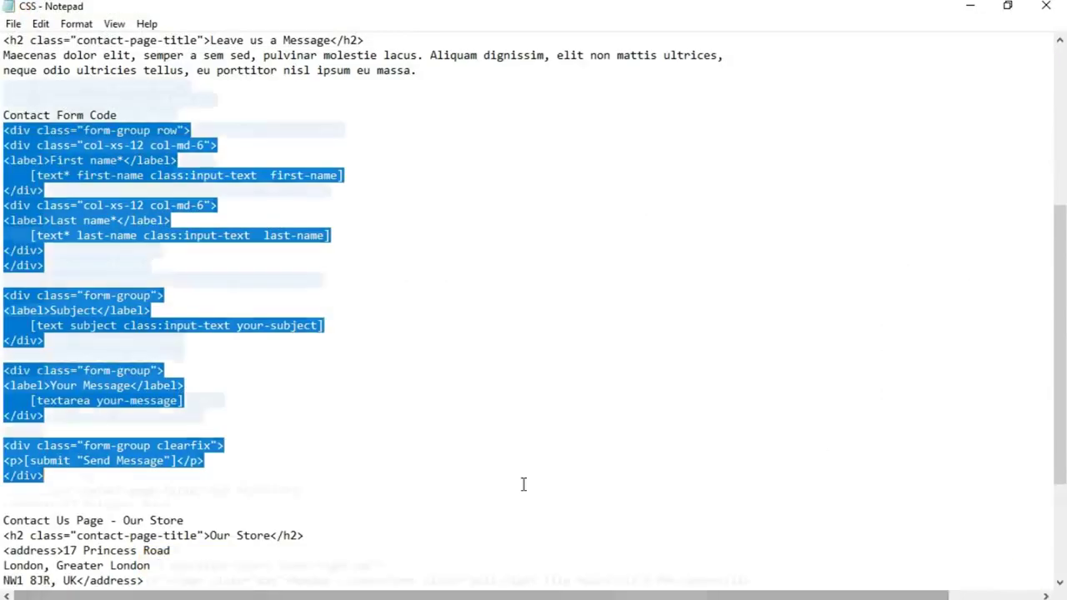
scroll(525, 485, down, 4)
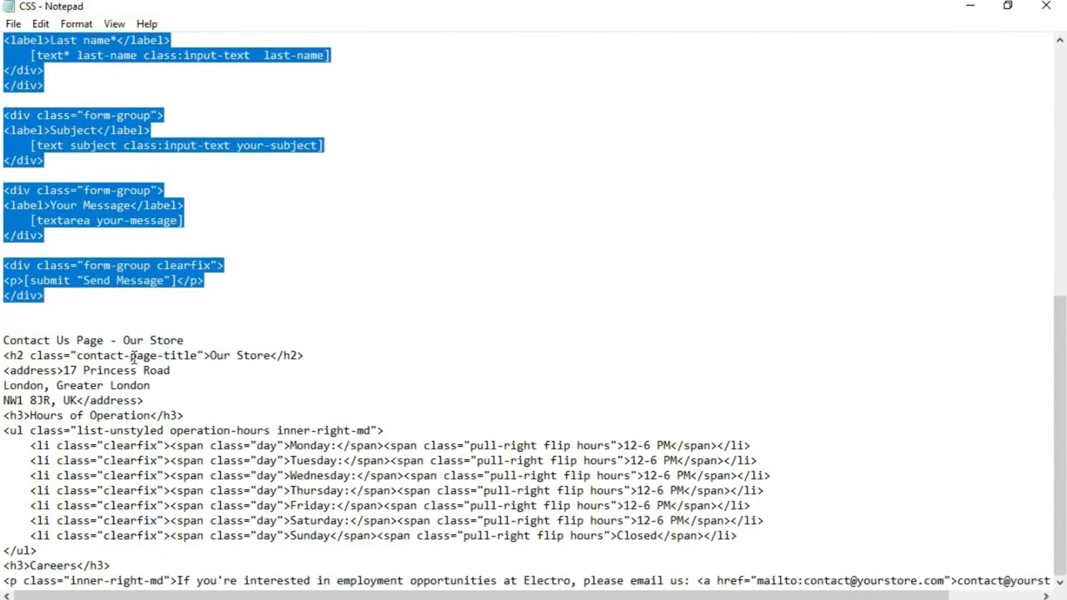
drag(3, 358, 1051, 581)
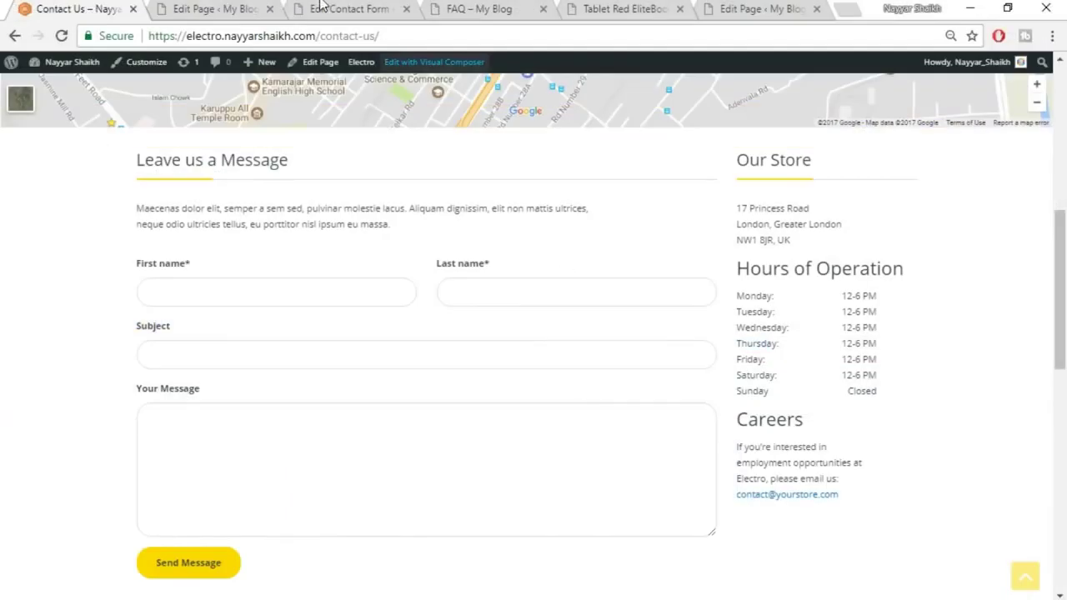
Paste the Our Store, hours and Careers HTML into the Text Block and compare it with the live page.
click(191, 8)
key(ctrl+a)
key(ctrl+v)
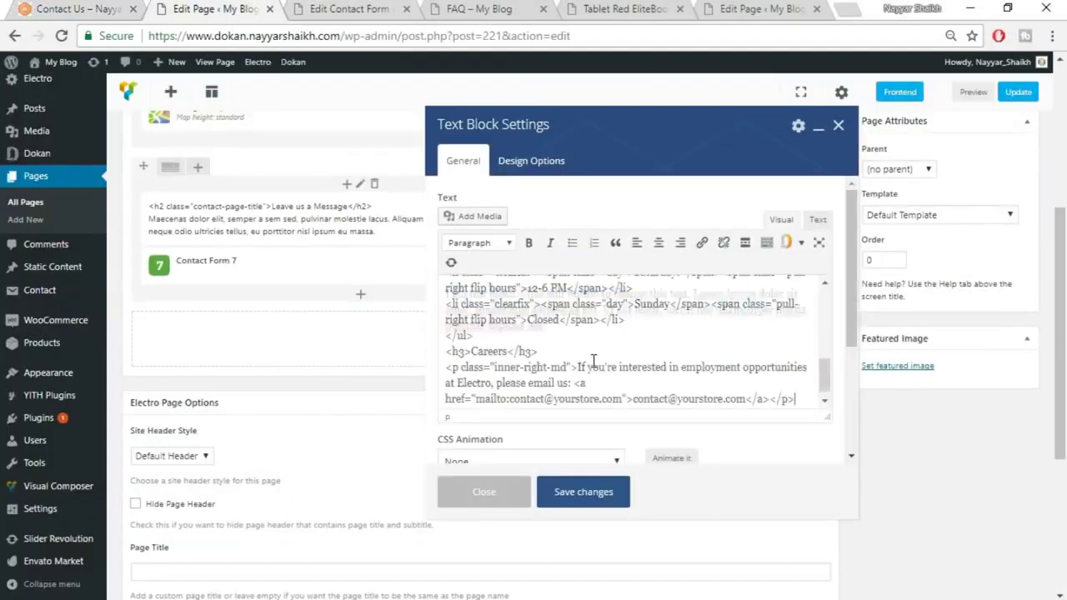
click(77, 8)
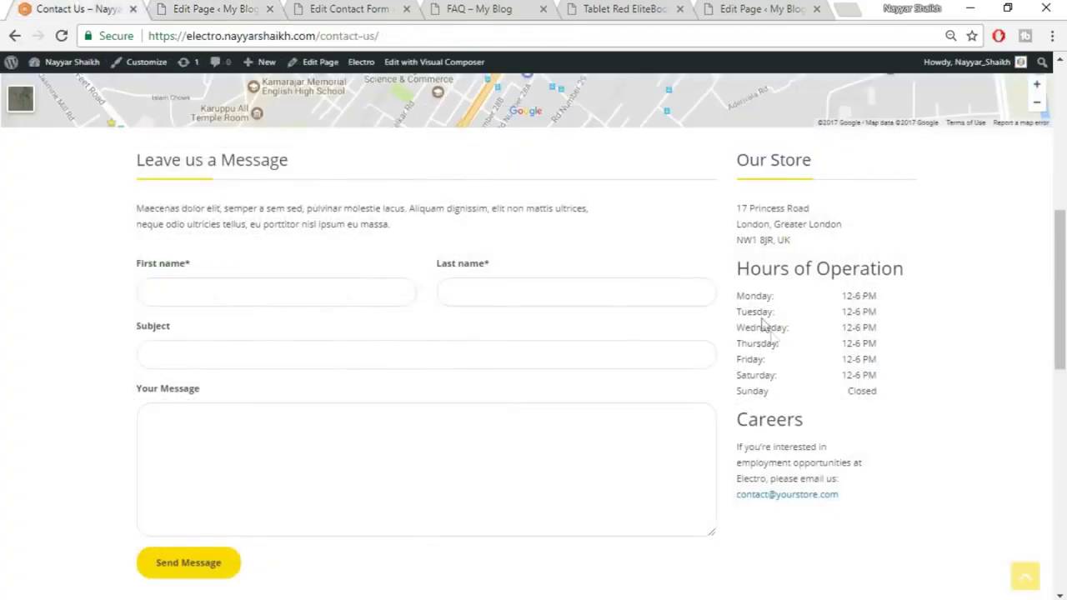
drag(735, 214, 811, 241)
Check the address and e-mail lines against the live page, then close the Text Block settings.
click(207, 10)
scroll(543, 348, up, 5)
scroll(543, 347, up, 1)
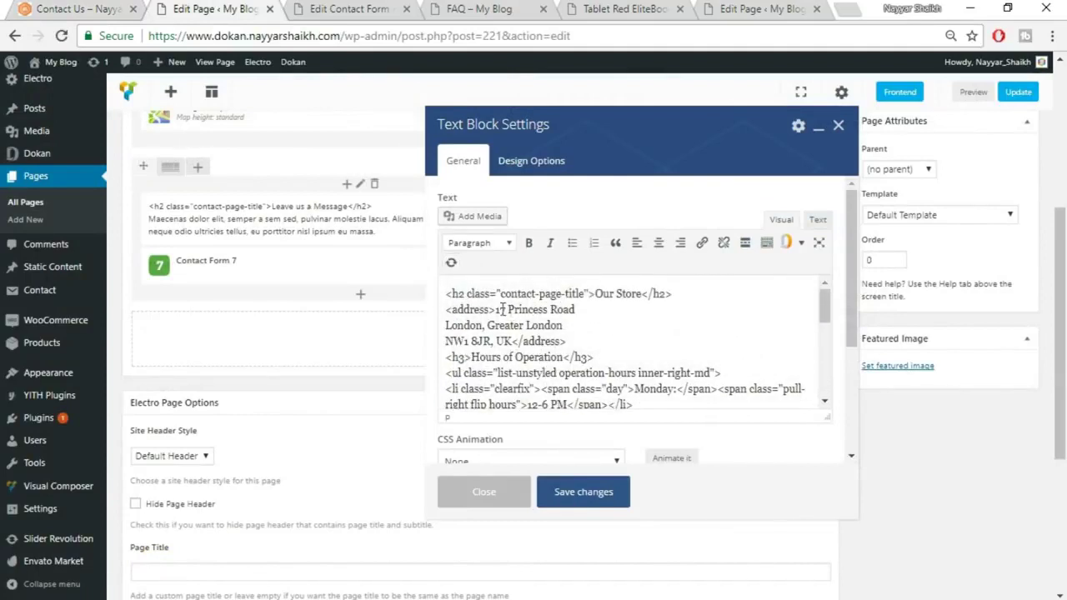
drag(499, 309, 524, 344)
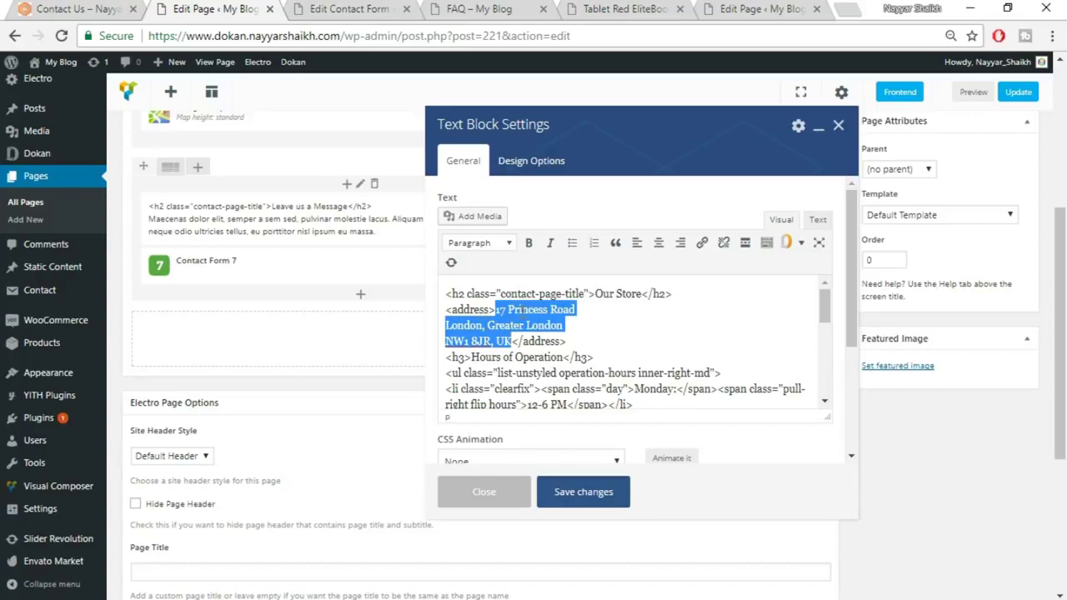
click(79, 9)
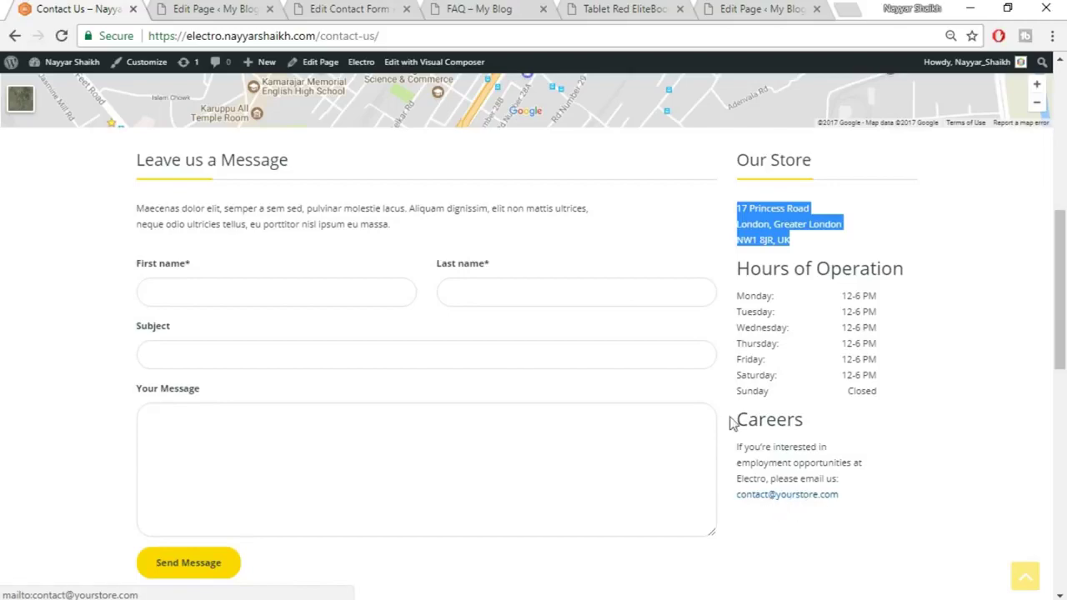
click(200, 6)
scroll(631, 389, down, 10)
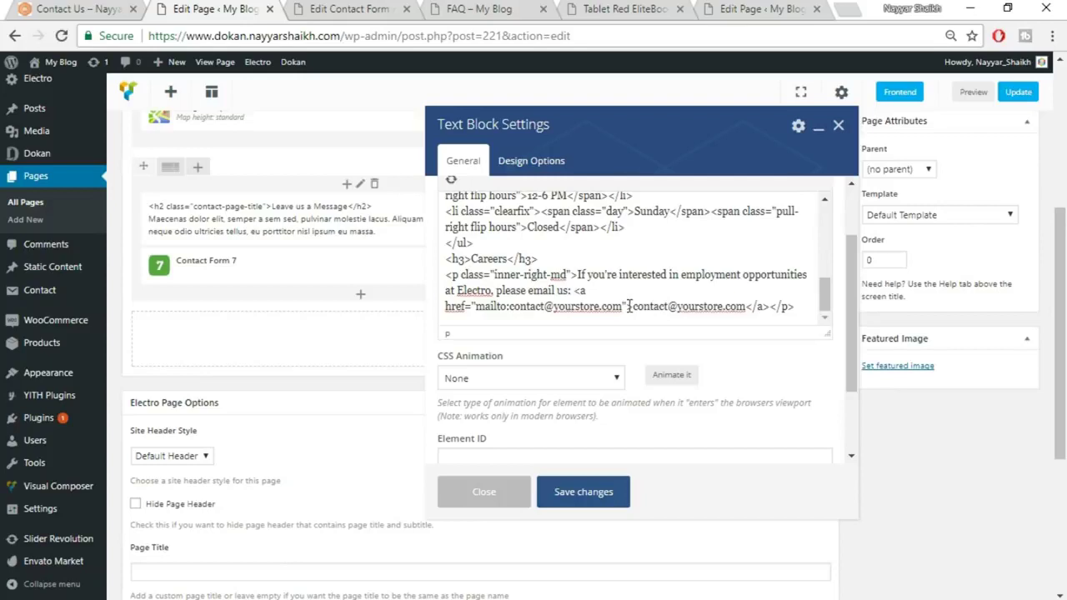
drag(636, 309, 749, 305)
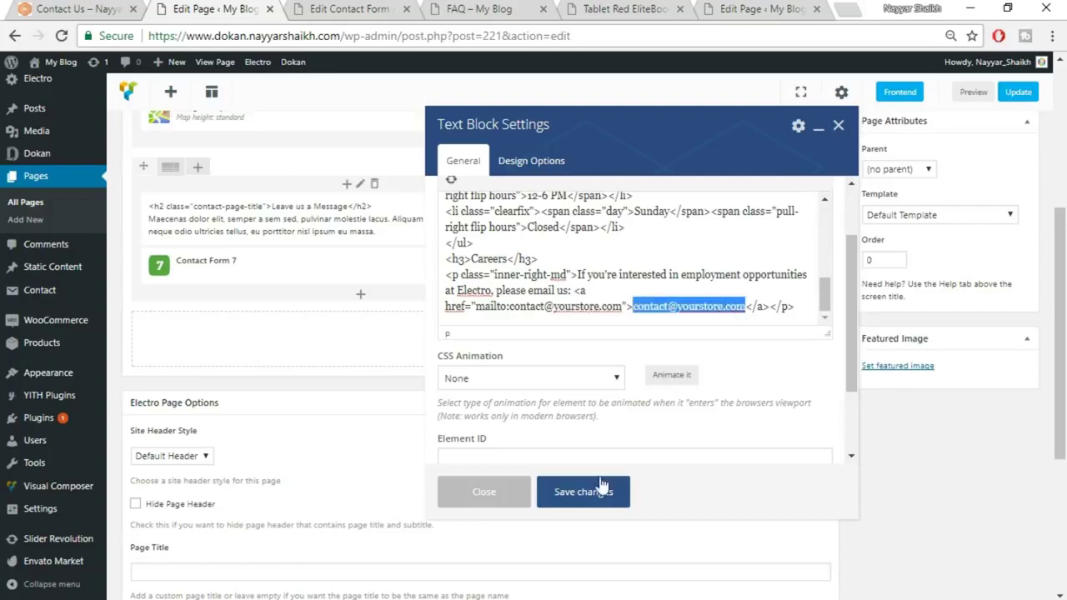
click(521, 503)
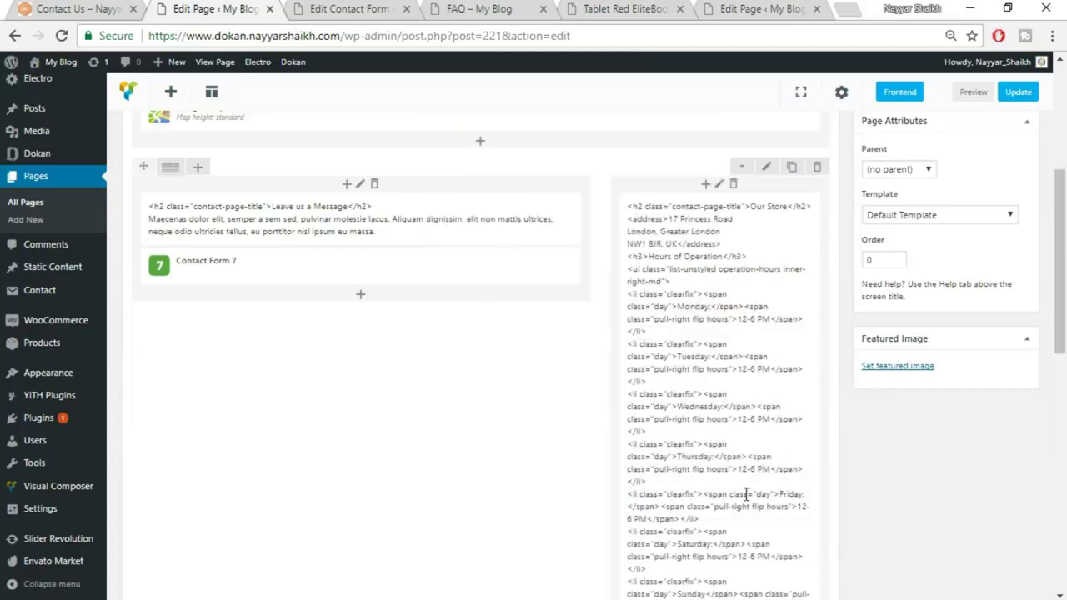
scroll(812, 464, down, 5)
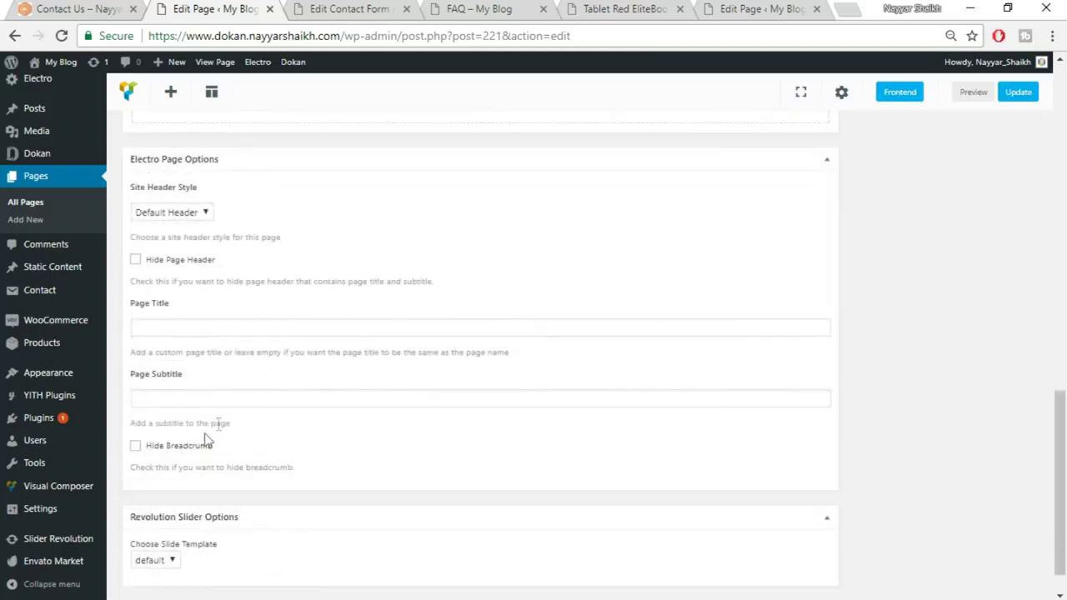
Tick Hide Page Header and update the Contact Us page.
click(161, 265)
drag(1064, 526, 1064, 251)
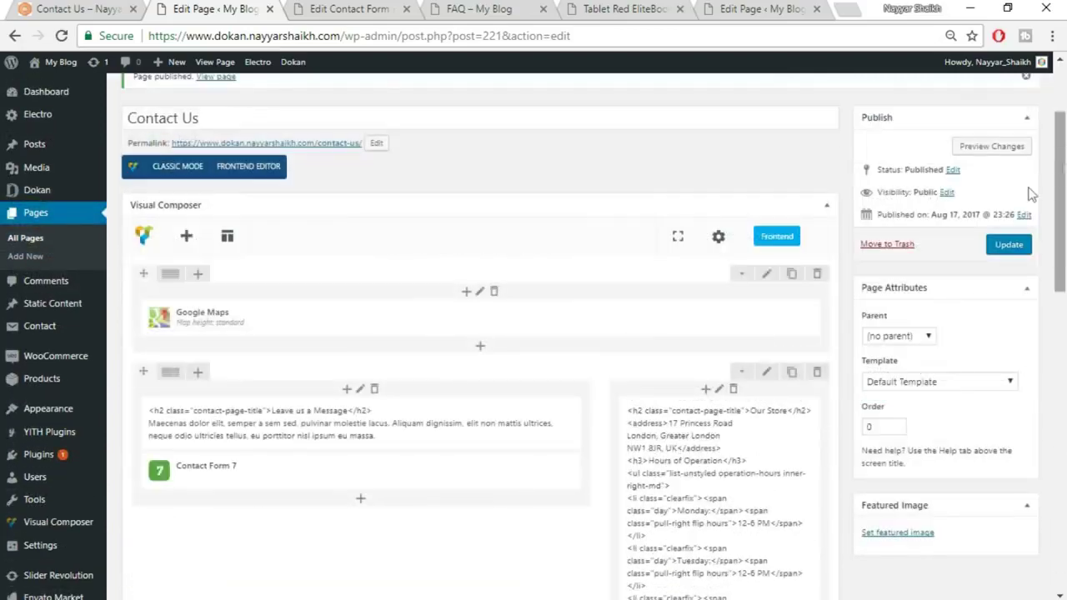
click(1014, 248)
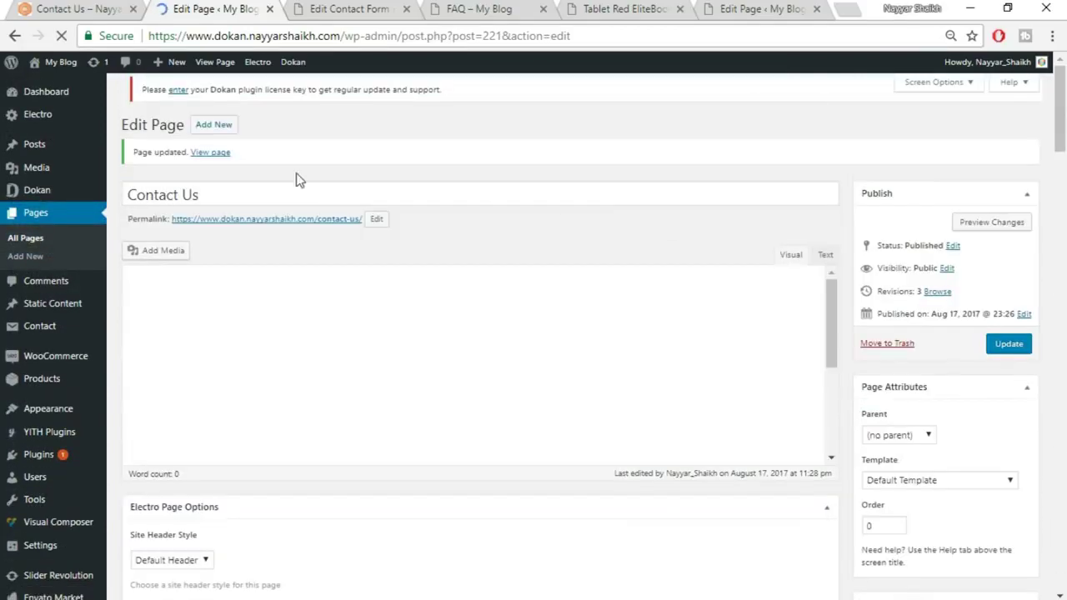
Open the live Contact Us page in a new tab and inspect the text blocks below the map.
right_click(214, 153)
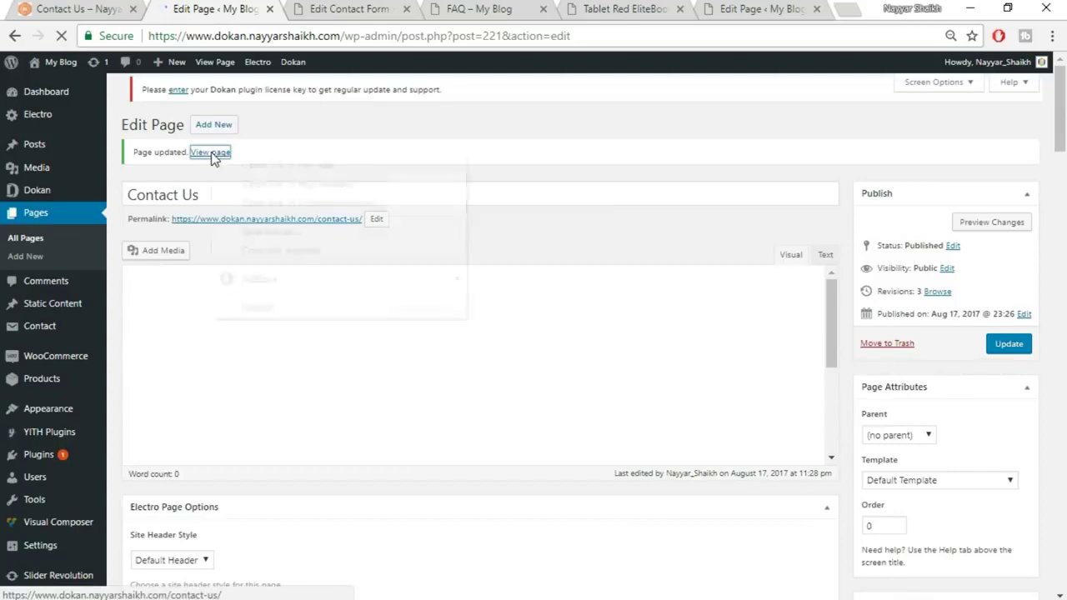
click(231, 163)
click(425, 8)
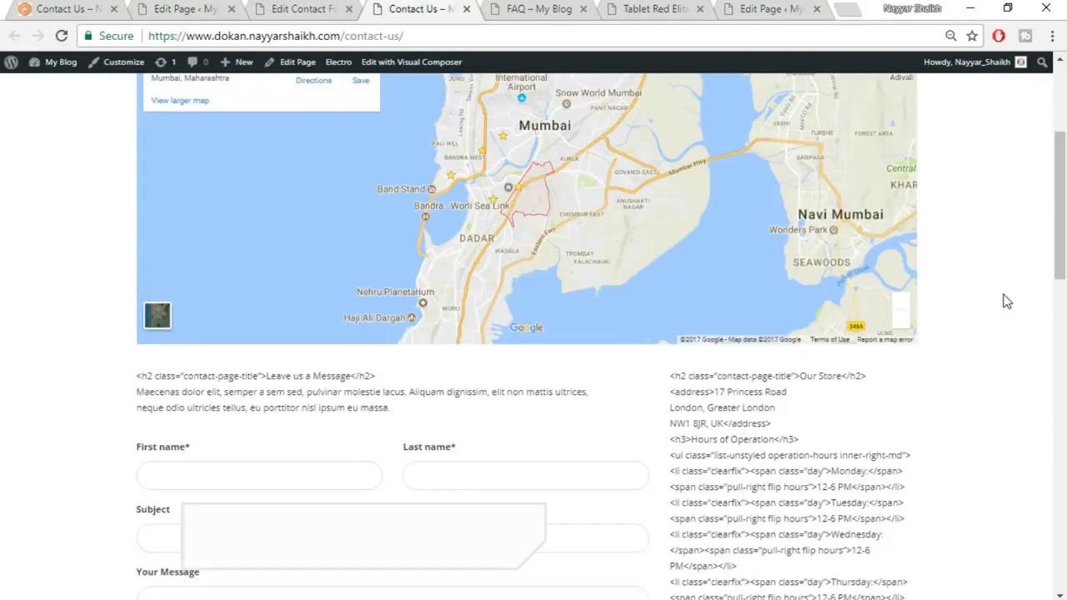
scroll(1006, 300, up, 1)
scroll(1005, 300, up, 1)
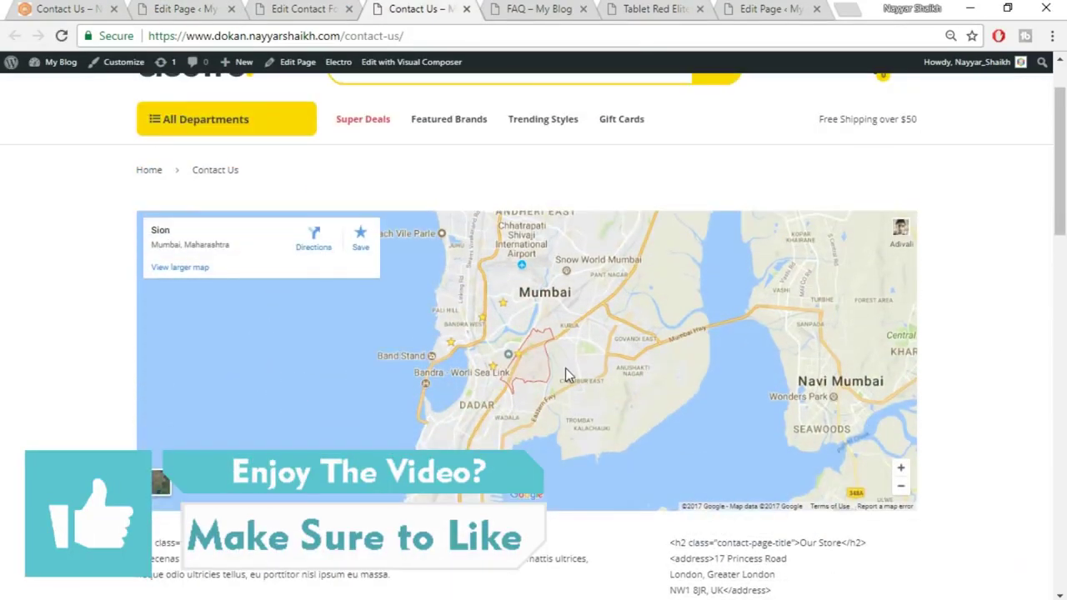
scroll(164, 334, down, 3)
mouse_move(107, 302)
mouse_down()
mouse_move(376, 317)
mouse_move(124, 300)
mouse_up()
click(388, 324)
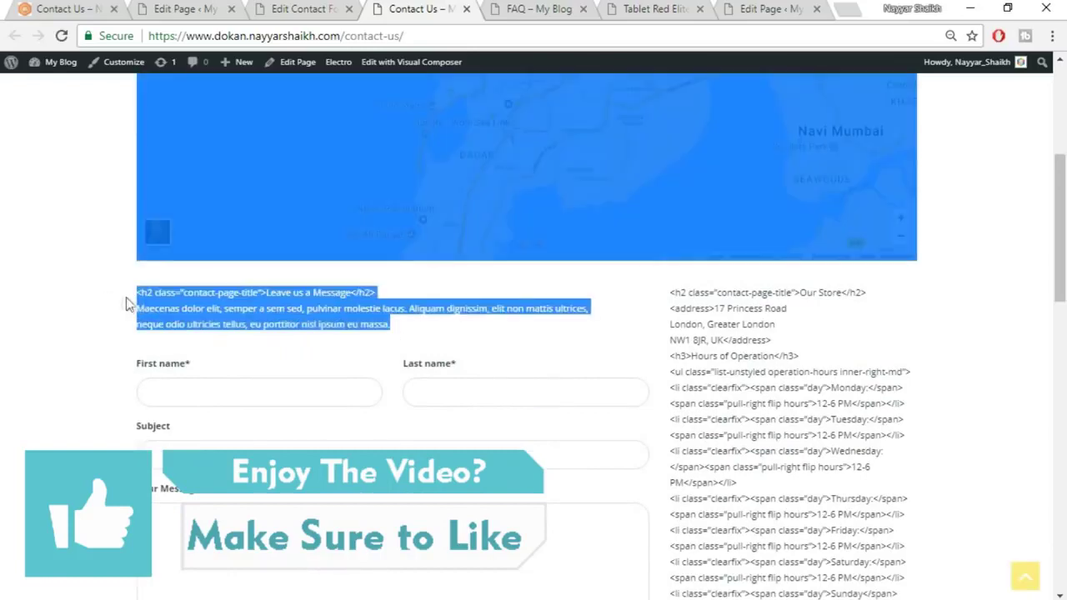
click(136, 304)
scroll(786, 441, down, 2)
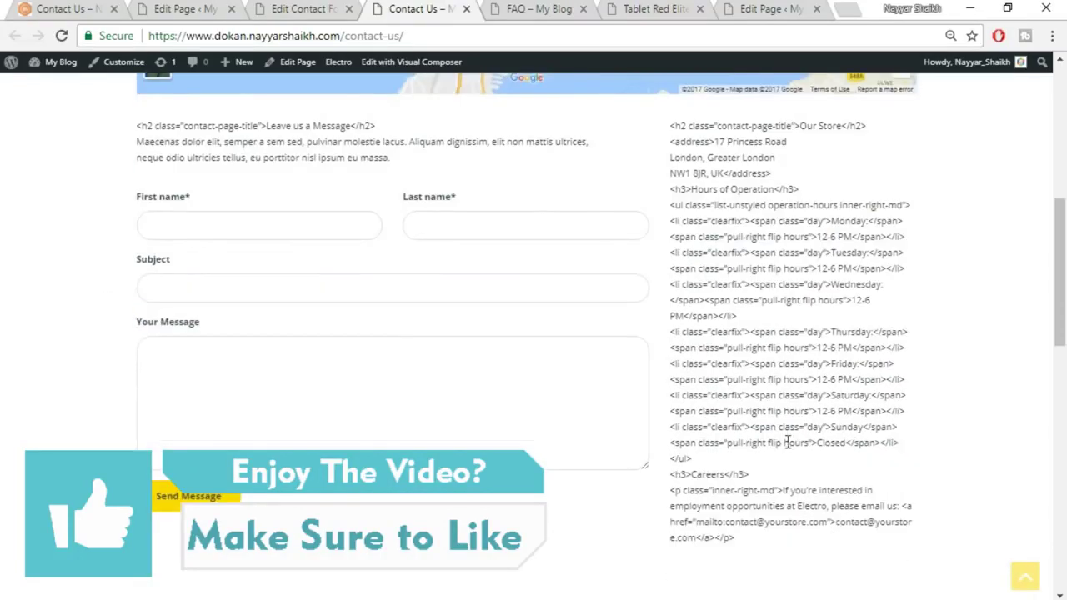
scroll(788, 442, up, 1)
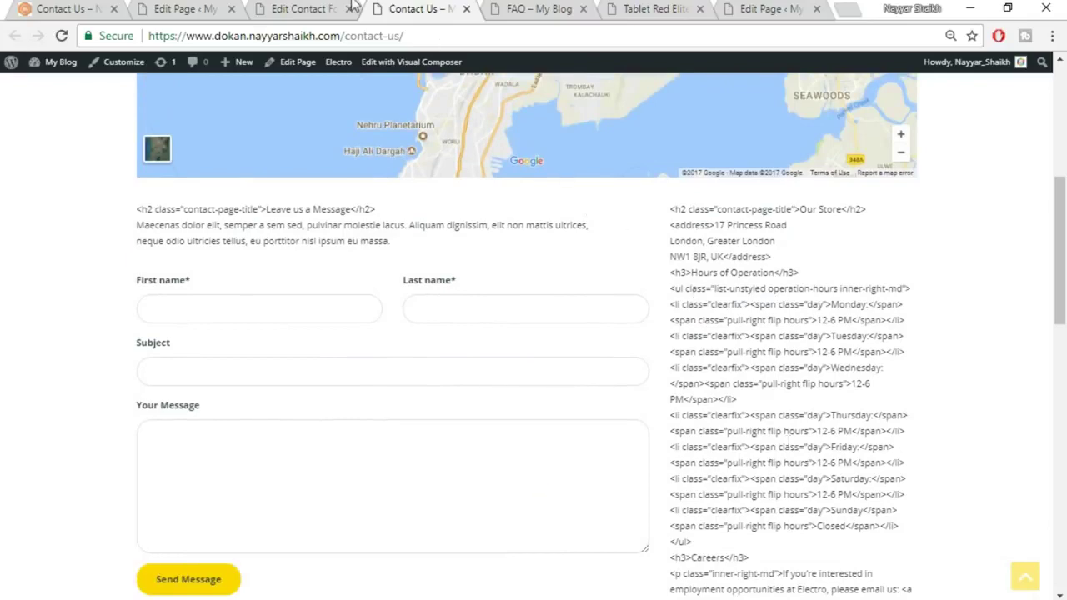
click(298, 7)
Replace the Leave us a Message block's text with the pasted message HTML and save it.
click(186, 8)
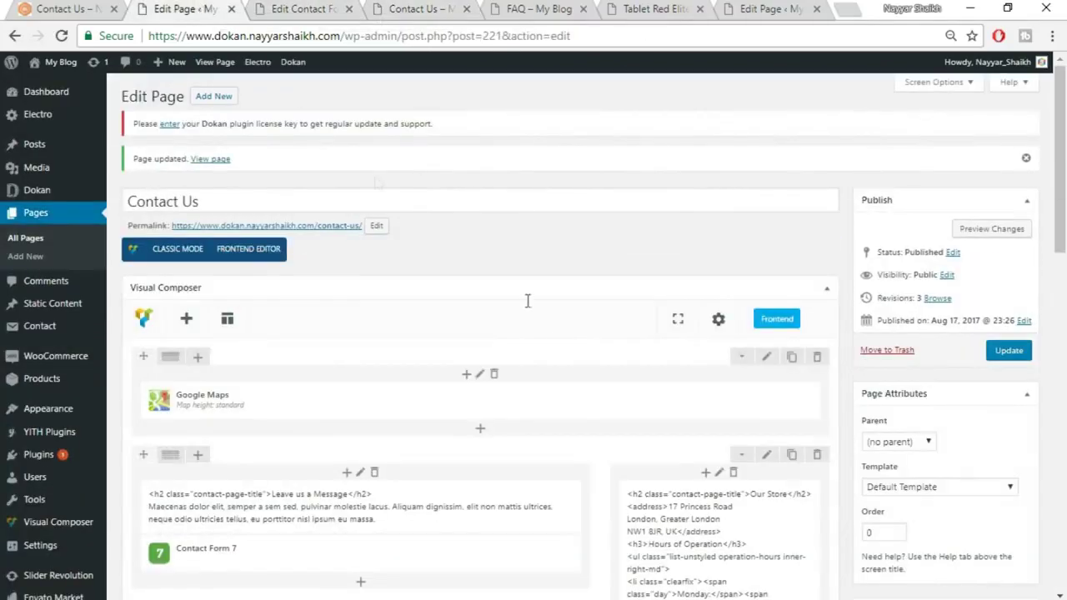
scroll(395, 255, down, 3)
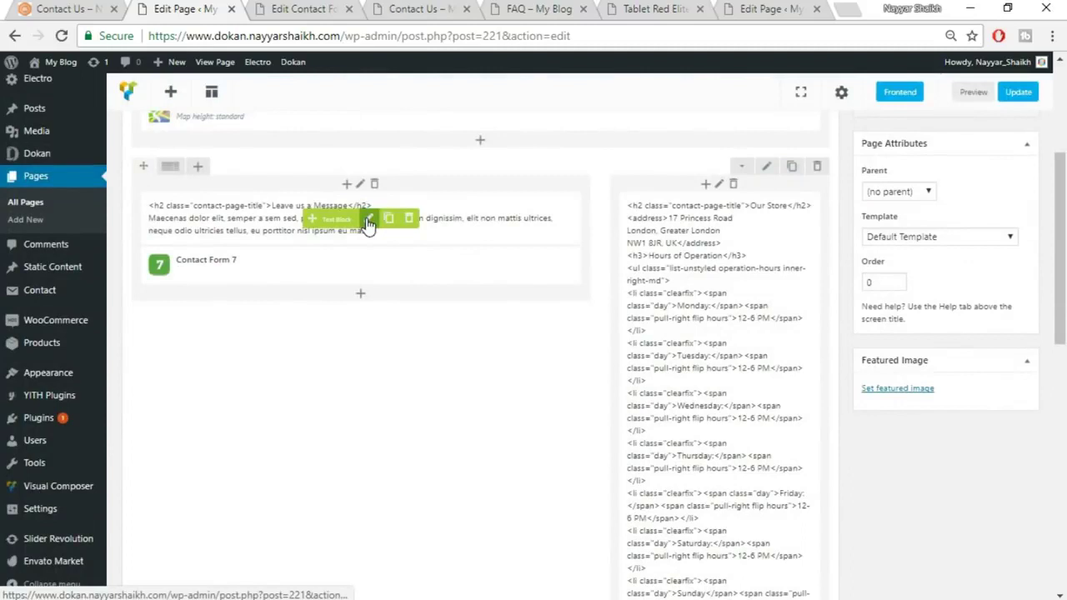
click(368, 219)
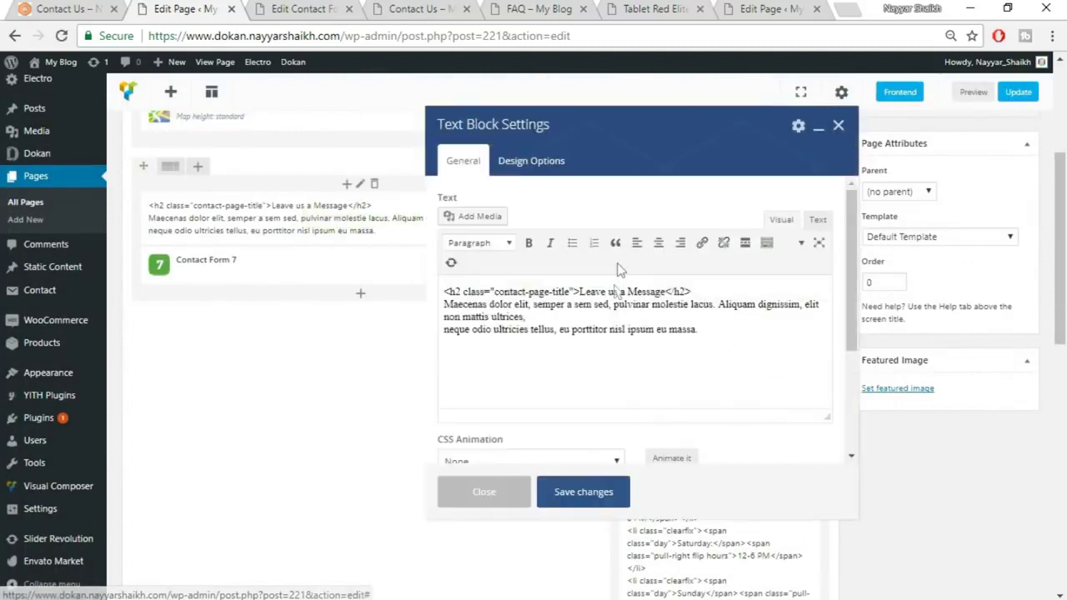
key(ctrl+a)
key(ctrl+c)
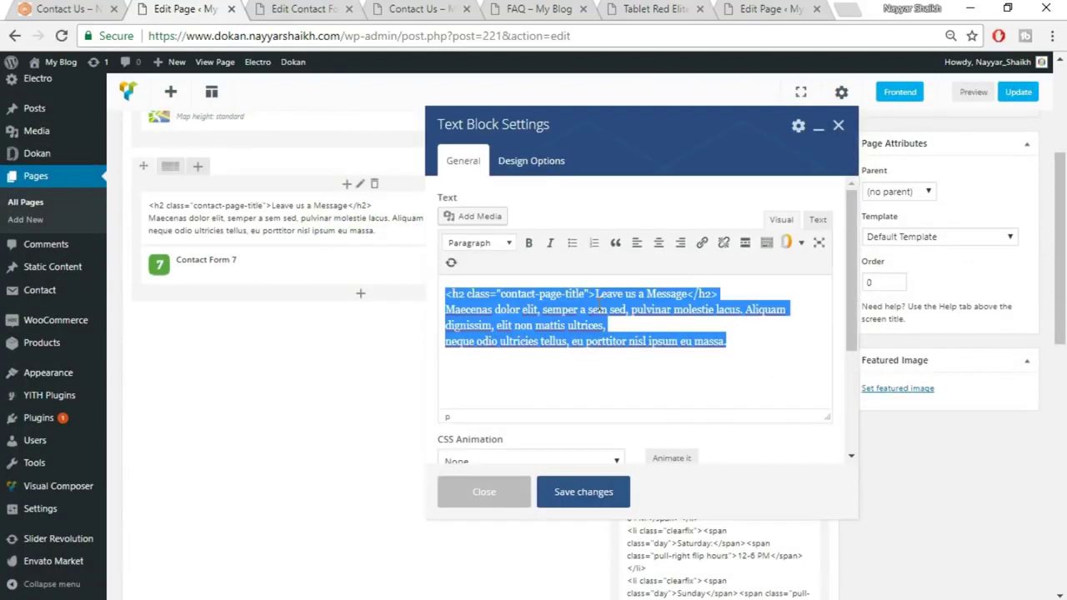
key(BackSpace)
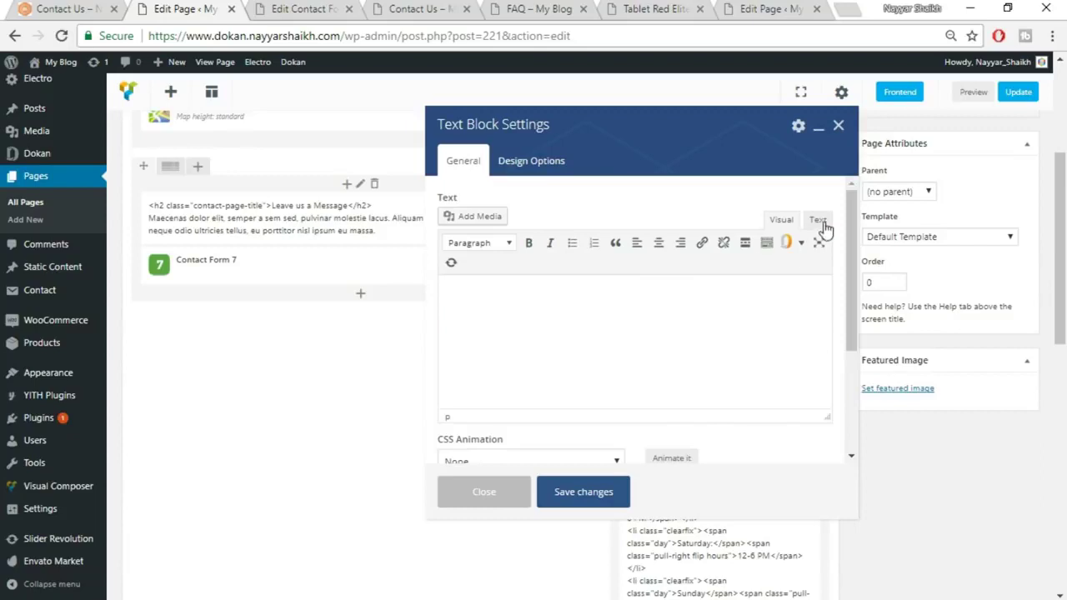
click(820, 221)
click(595, 339)
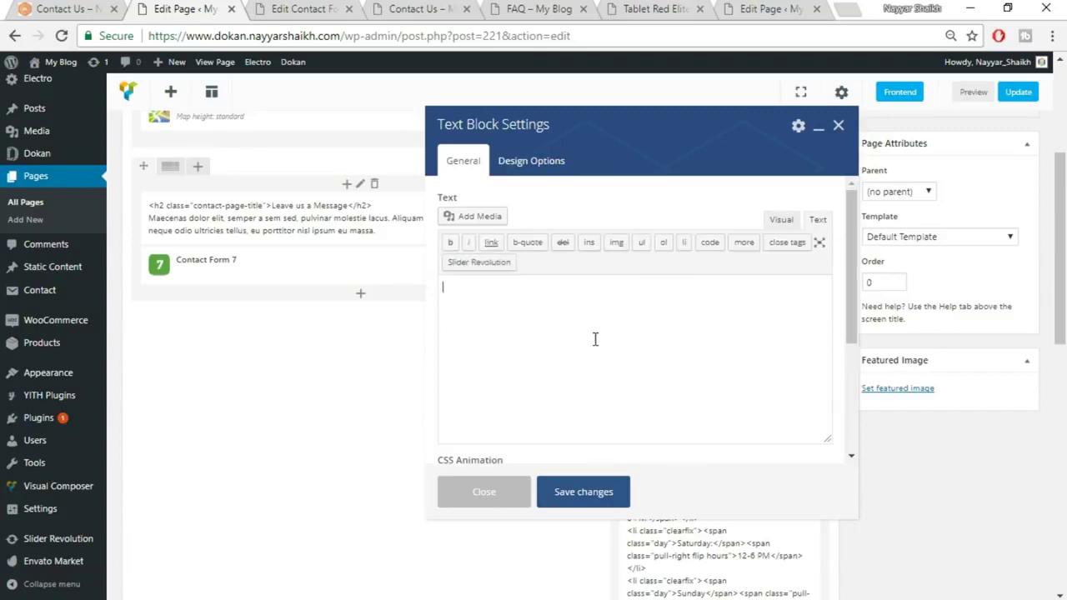
key(ctrl+v)
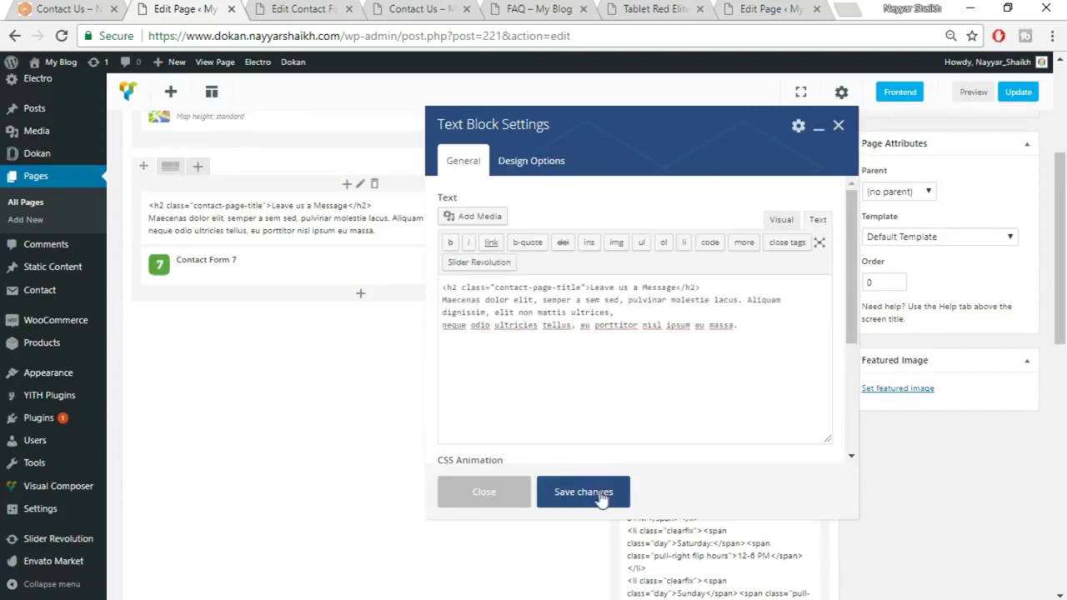
click(583, 492)
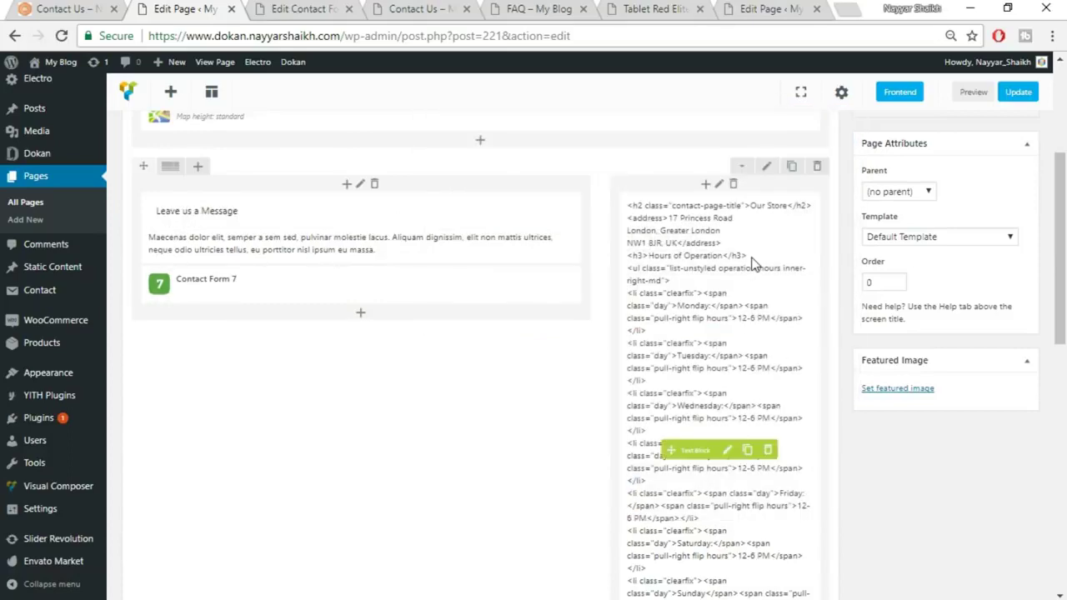
Replace the Our Store block with the store hours and Careers HTML, then update the page.
click(727, 452)
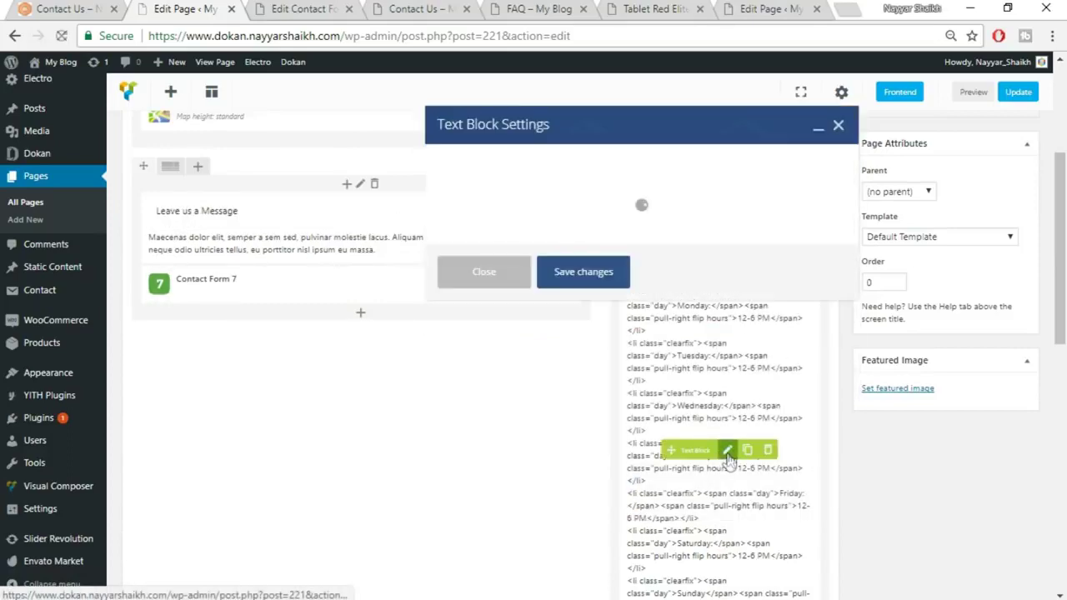
key(ctrl+a)
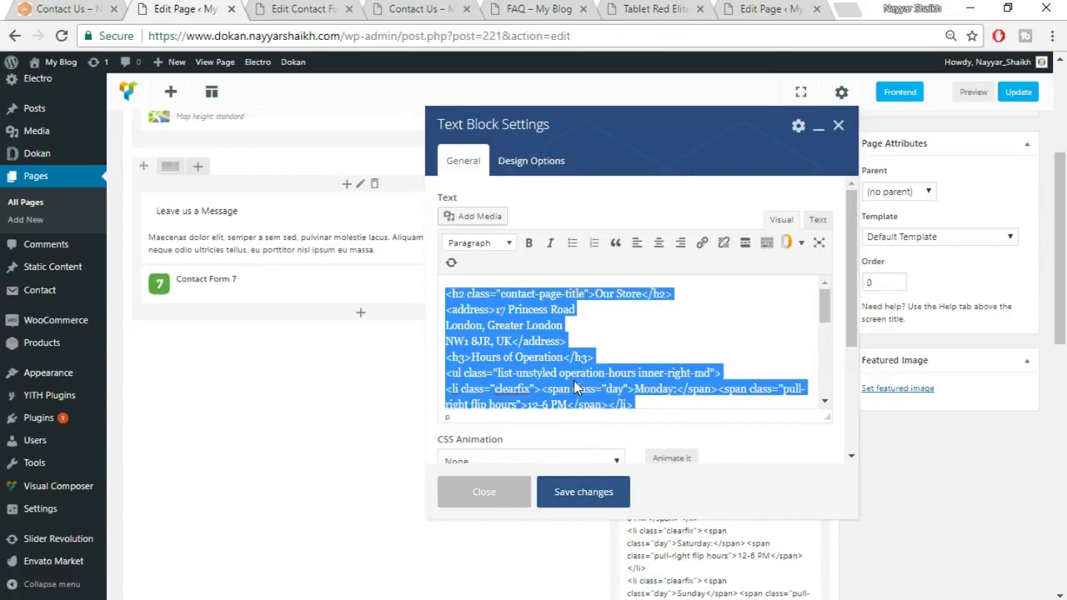
key(BackSpace)
click(818, 221)
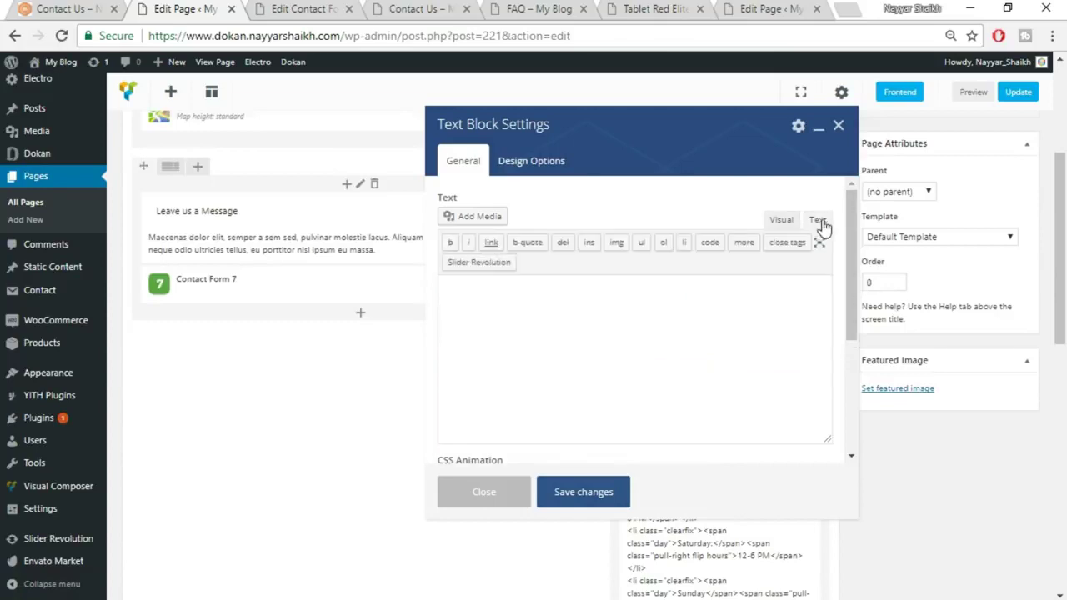
key(ctrl+v)
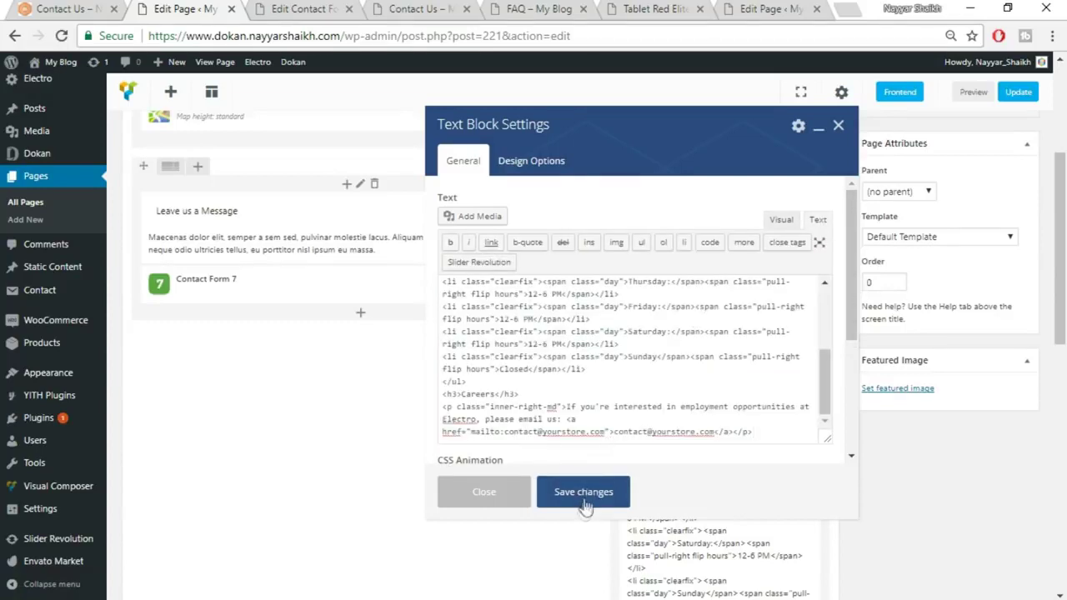
click(584, 492)
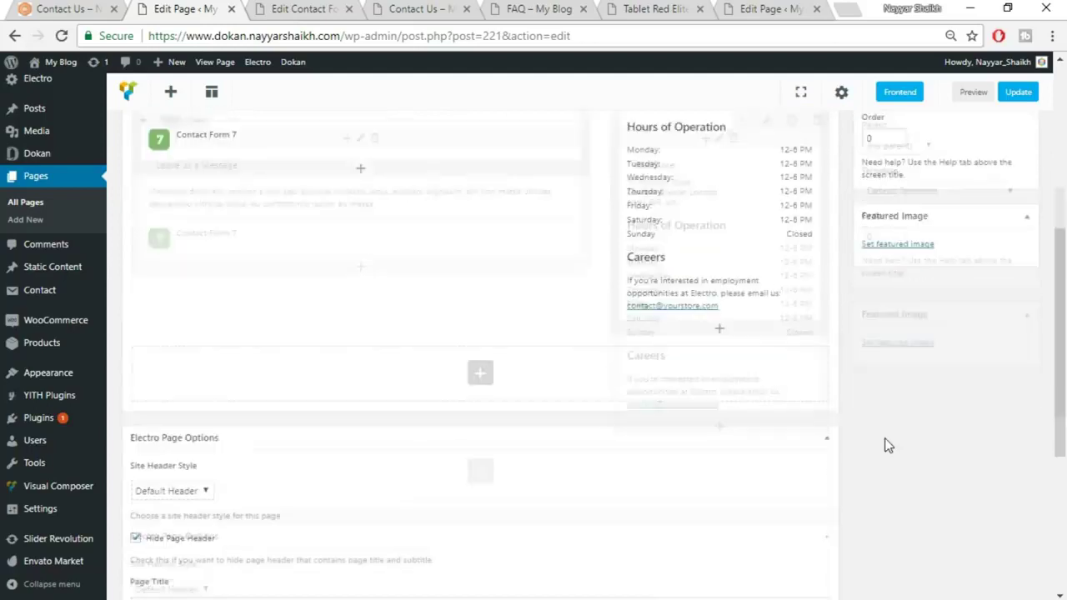
scroll(886, 443, down, 1)
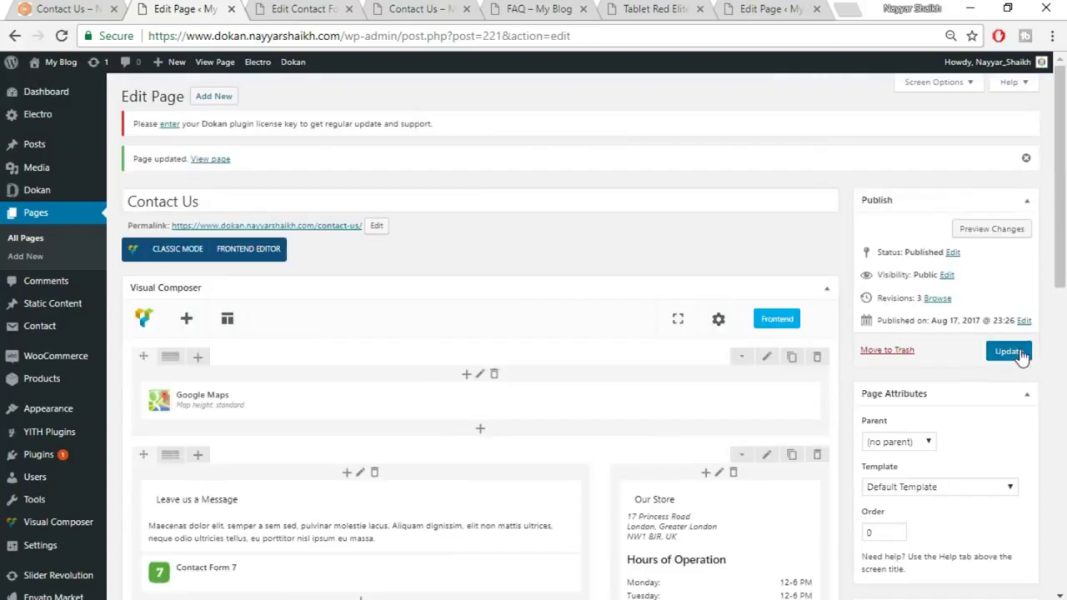
click(1023, 356)
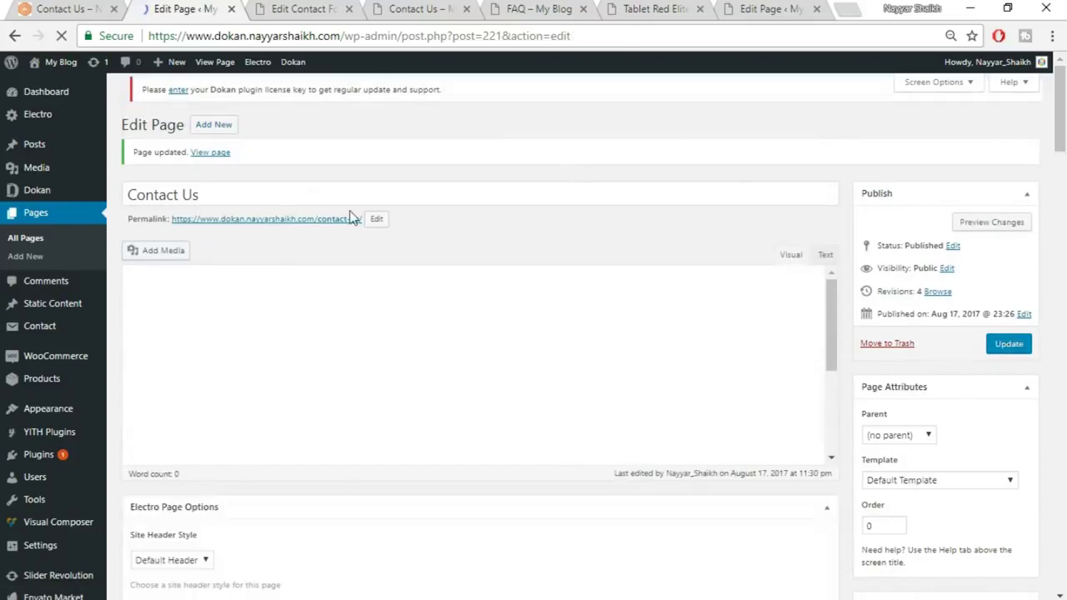
Reload and scroll through the live Contact Us page, then scroll to the reference store's footer.
click(431, 8)
click(437, 31)
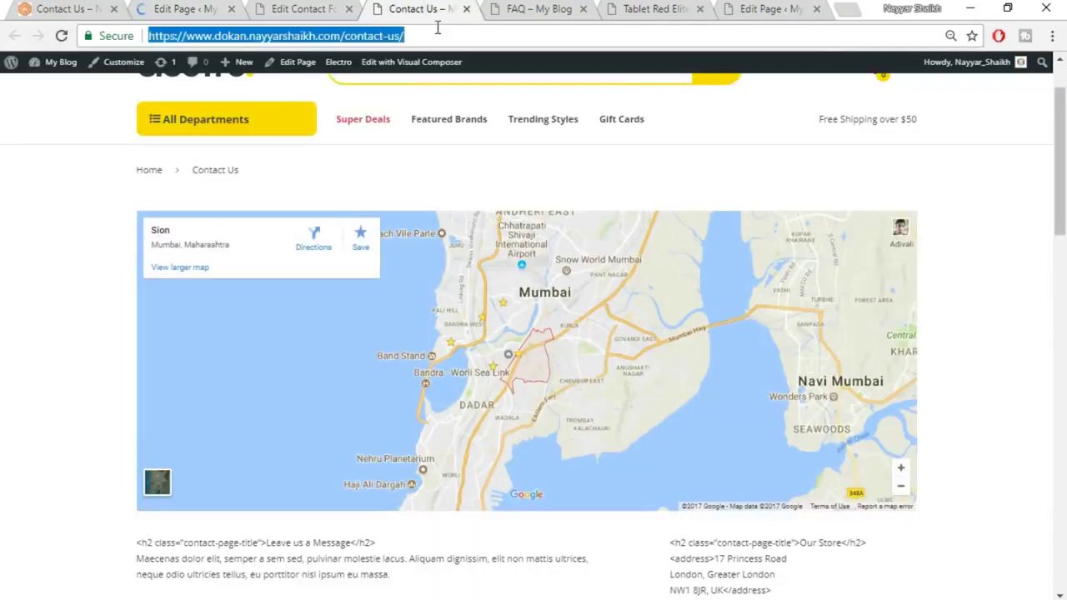
key(Return)
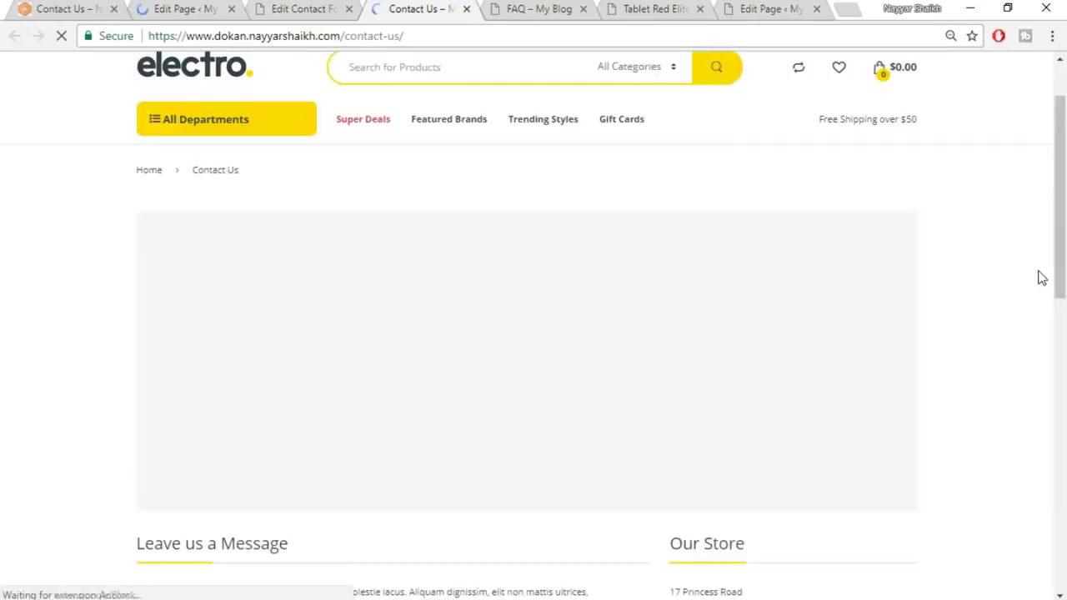
scroll(1040, 275, down, 1)
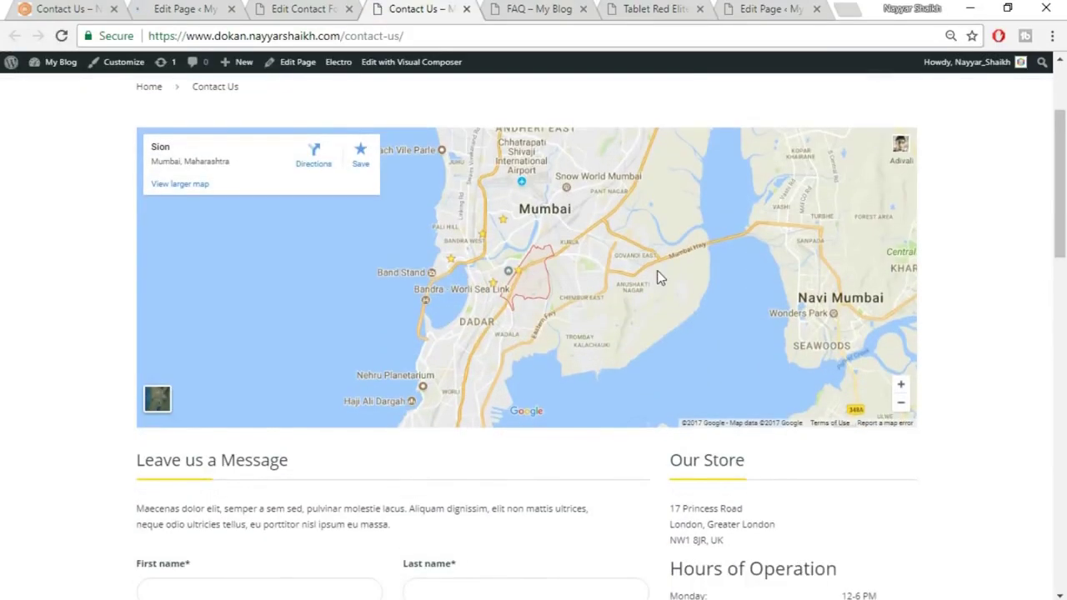
scroll(843, 305, down, 4)
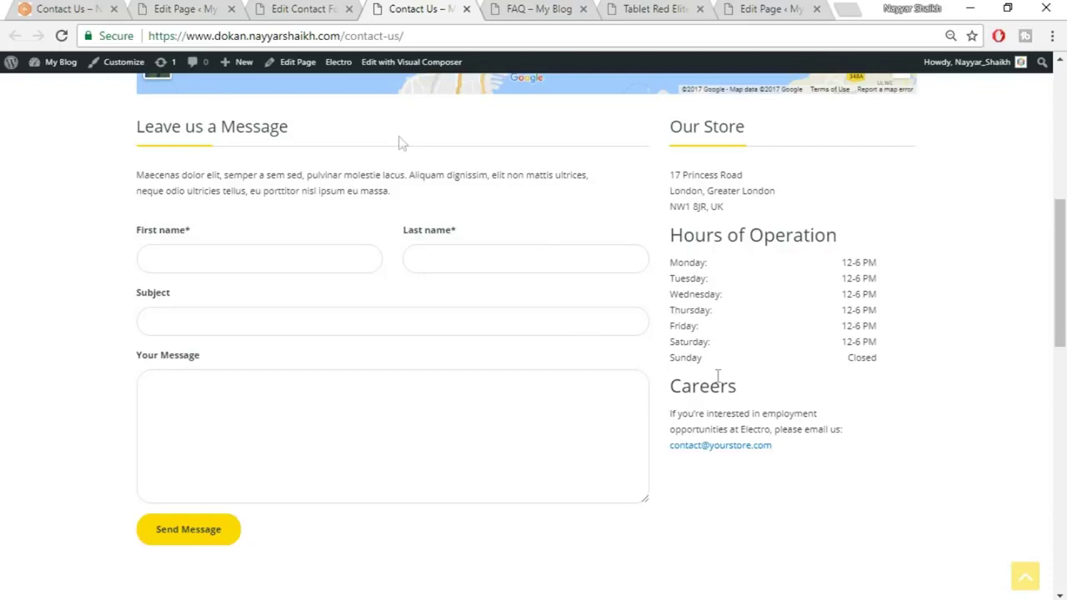
click(132, 6)
scroll(822, 417, down, 9)
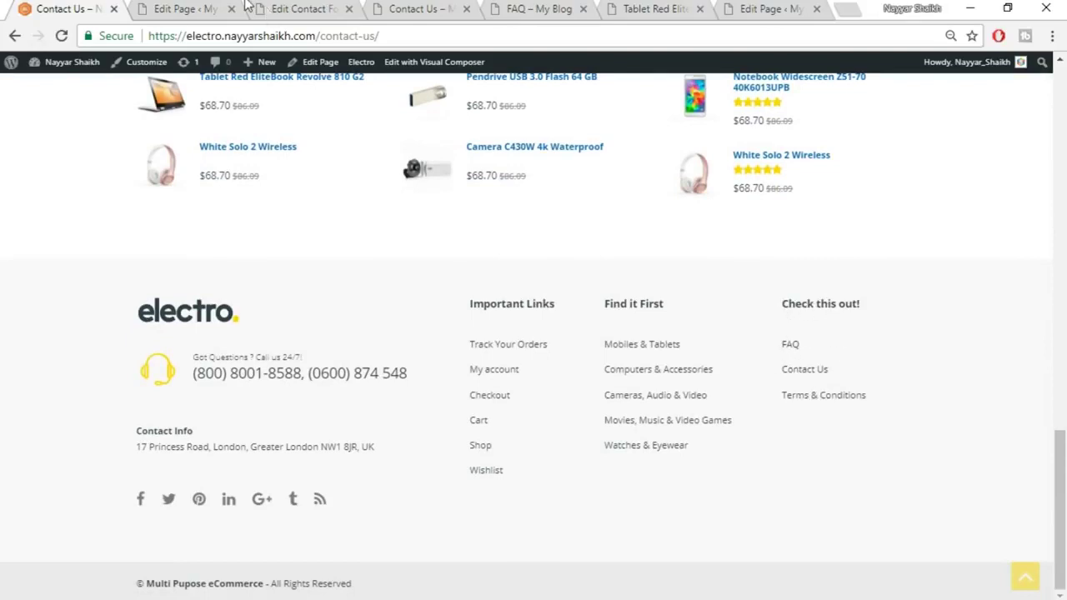
Create a new menu named FooterMenu under Appearance > Menus.
click(215, 6)
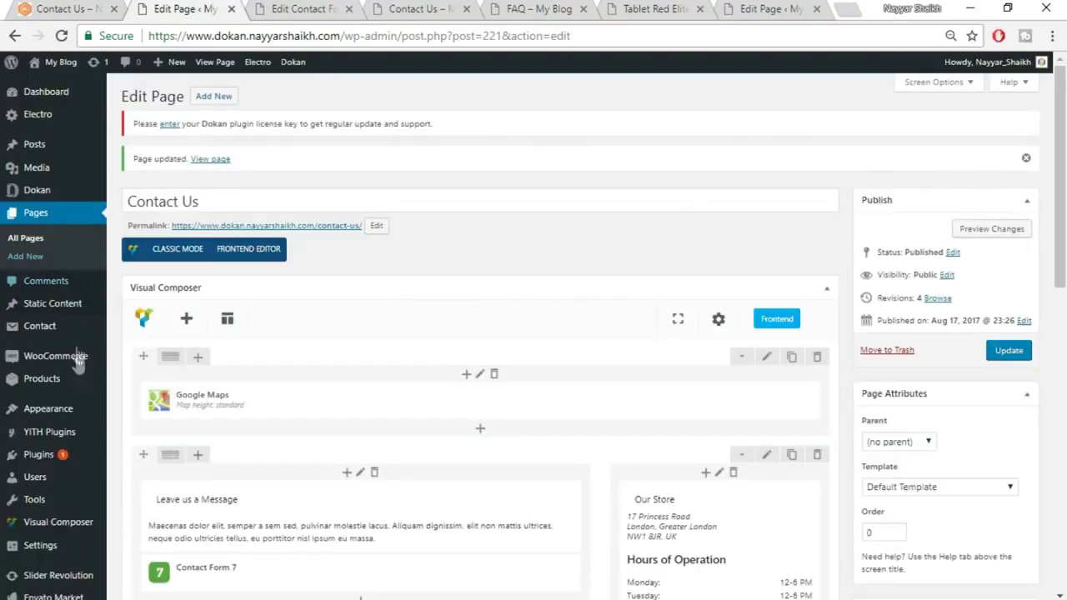
scroll(76, 372, down, 2)
mouse_move(66, 374)
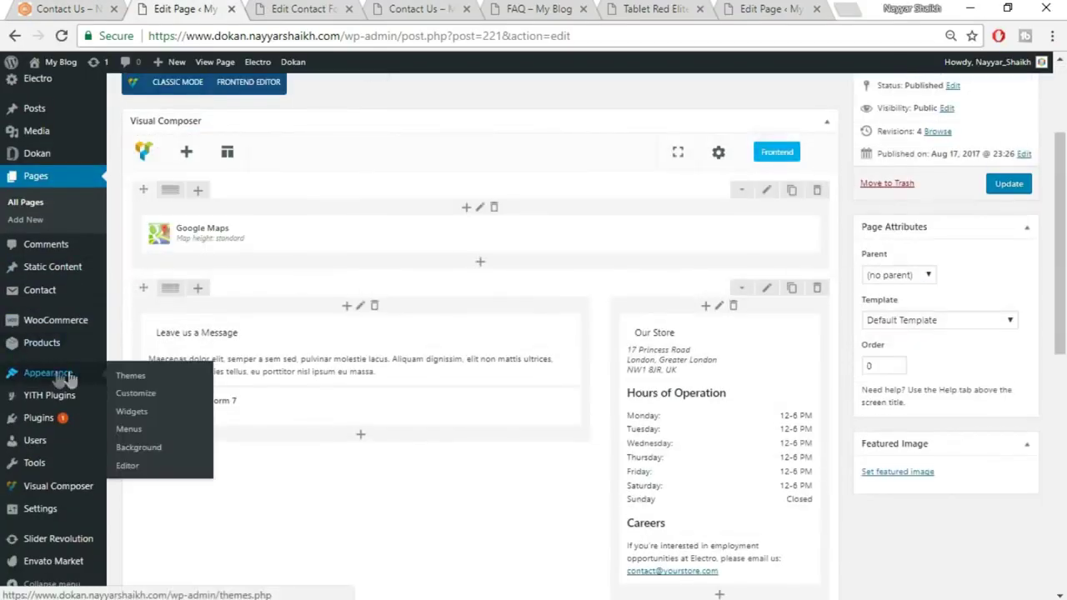
click(143, 434)
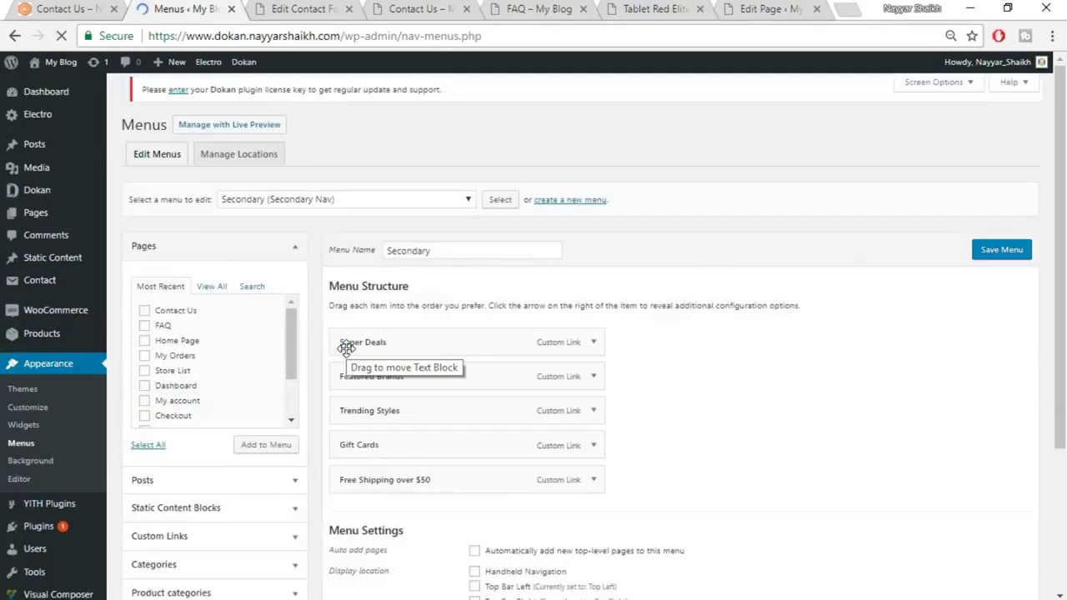
click(573, 211)
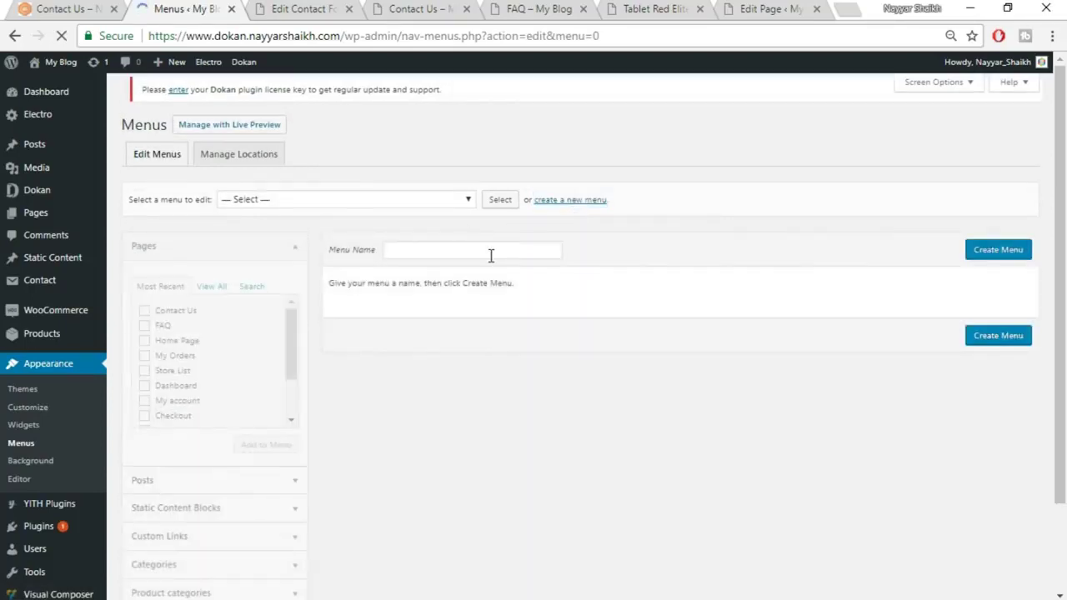
click(491, 255)
text(Foo)
key(Down)
key(Return)
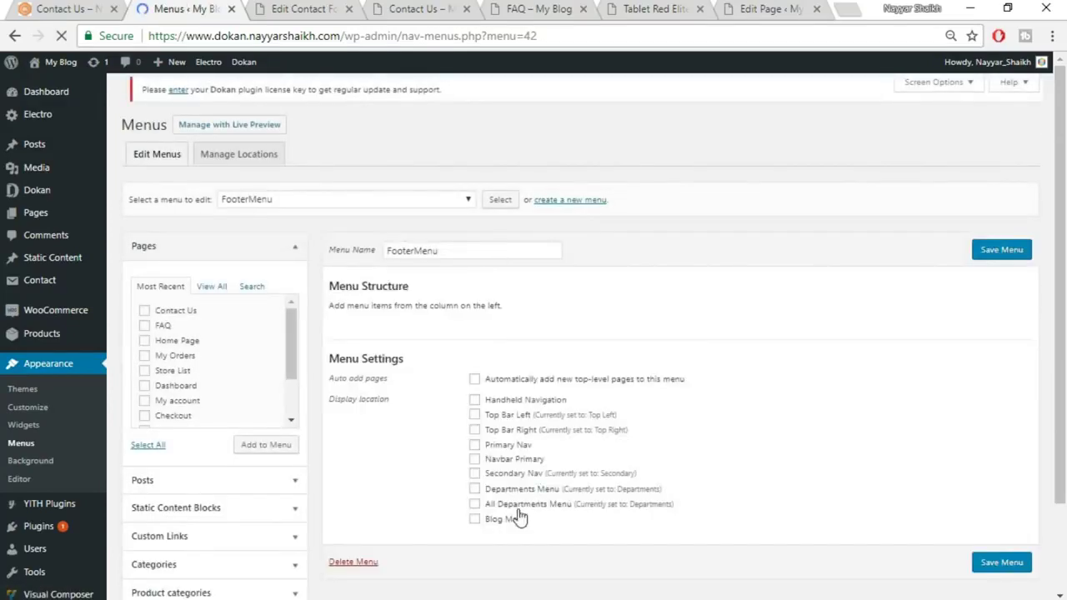
Add the FAQ and Contact Us pages to FooterMenu.
click(145, 336)
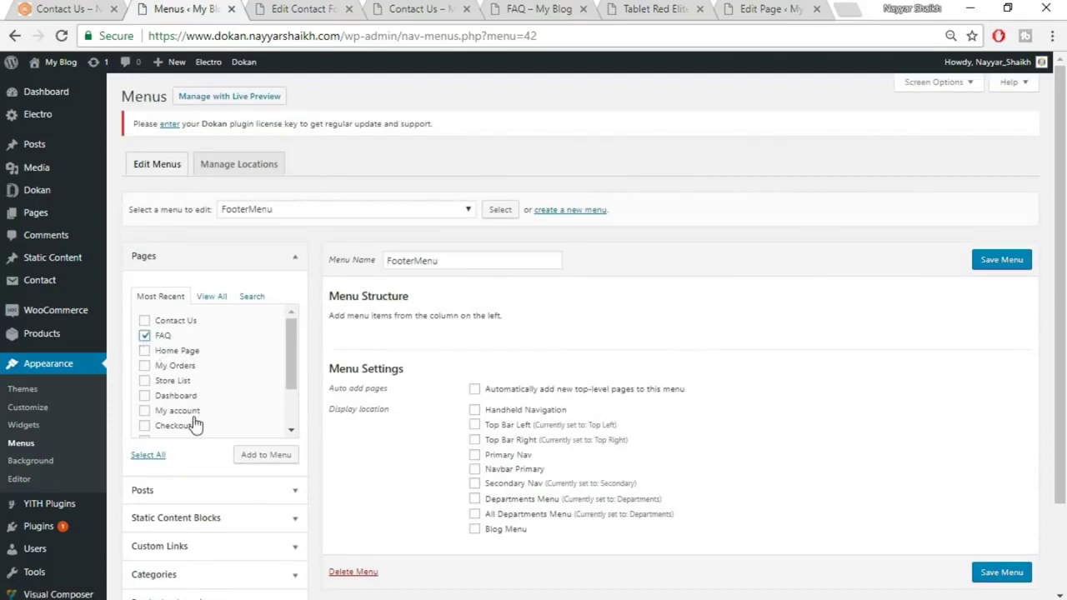
scroll(195, 426, down, 2)
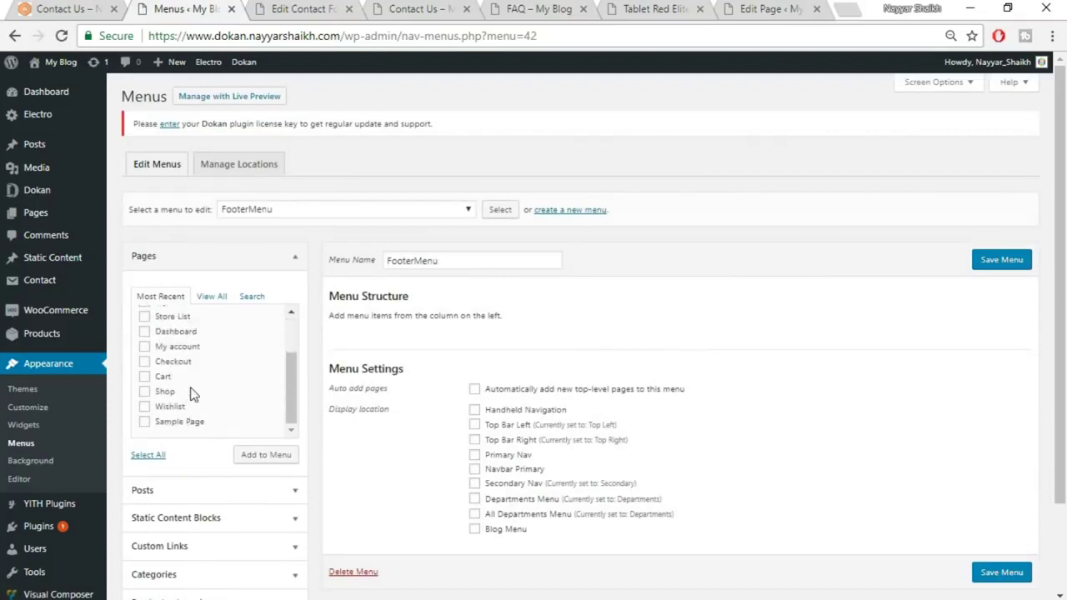
click(213, 298)
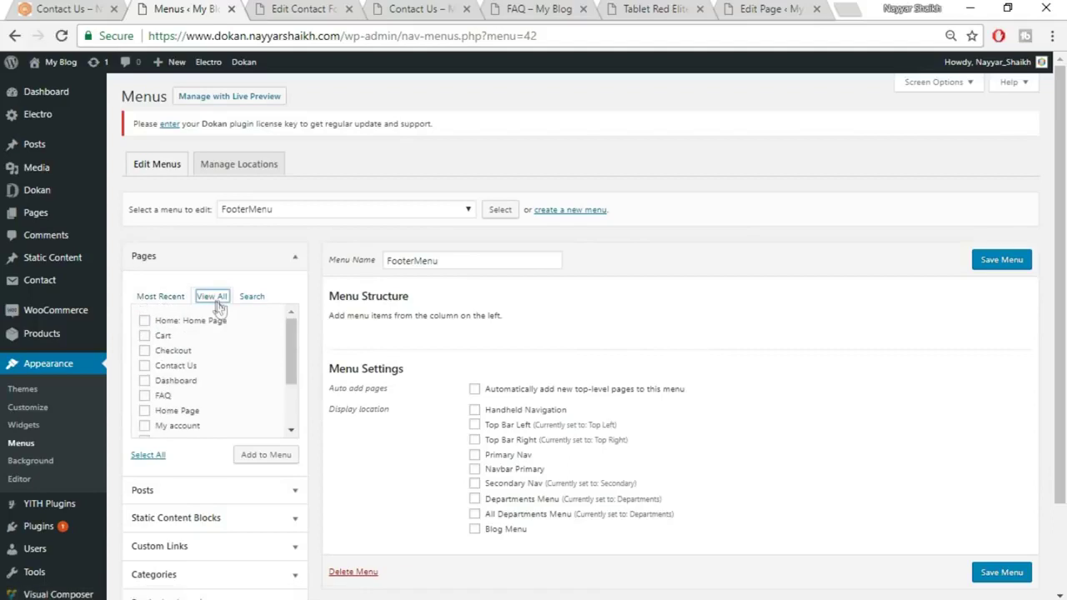
click(183, 367)
click(163, 397)
click(268, 461)
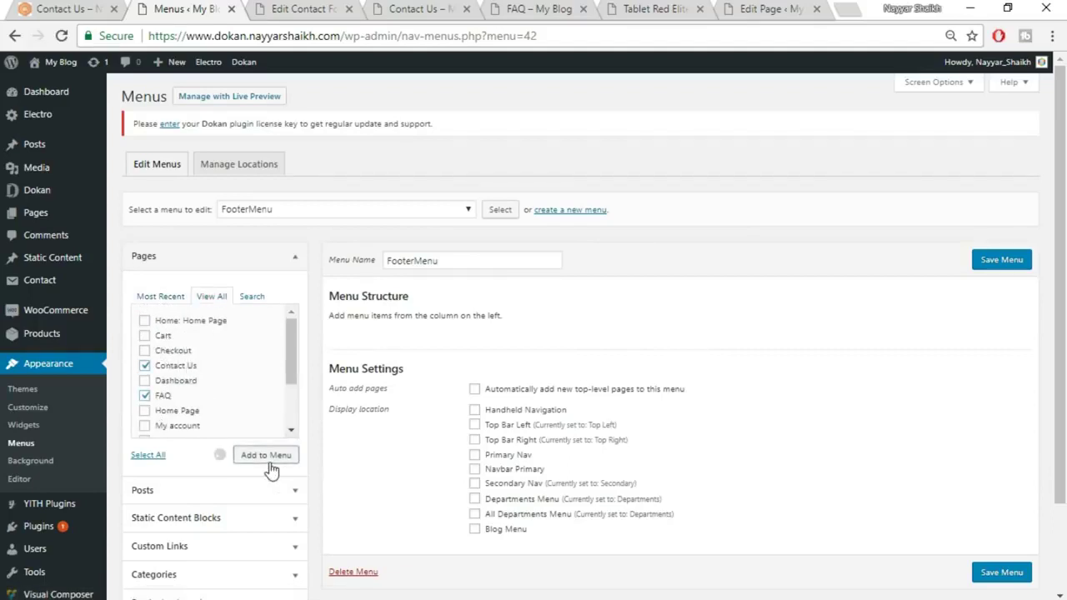
Add a 'Terms & Conditions' custom link with URL '#', copying the label from the reference footer.
scroll(831, 423, down, 1)
scroll(832, 423, down, 1)
click(203, 465)
drag(216, 301, 168, 309)
text(#)
key(Tab)
click(92, 8)
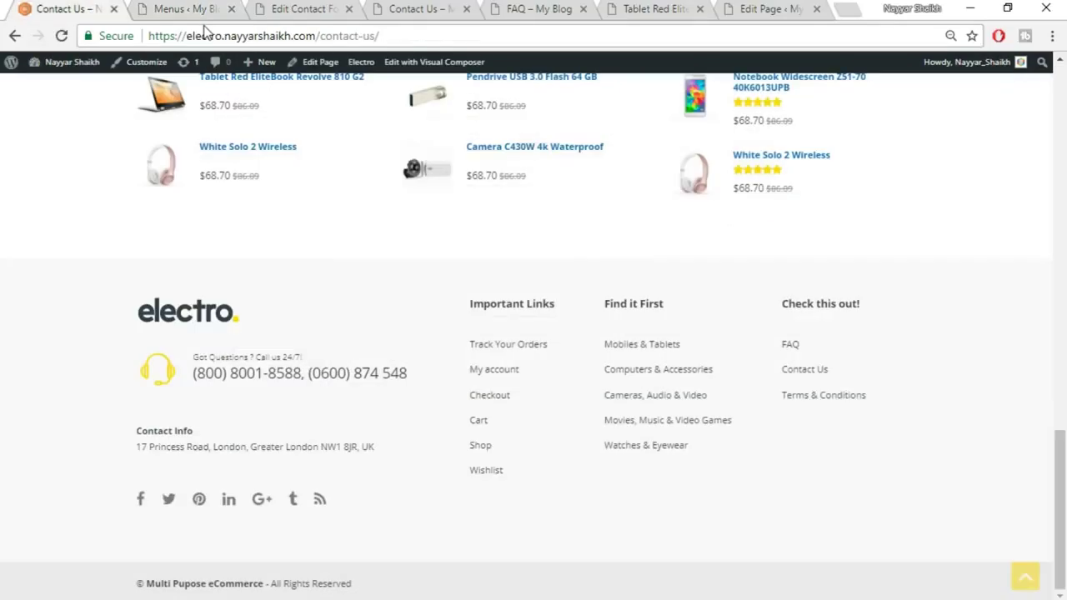
drag(905, 398, 796, 391)
key(ctrl+c)
click(190, 8)
key(ctrl+v)
click(265, 358)
Move FAQ above Contact Us and save FooterMenu.
drag(383, 303, 384, 261)
click(1001, 592)
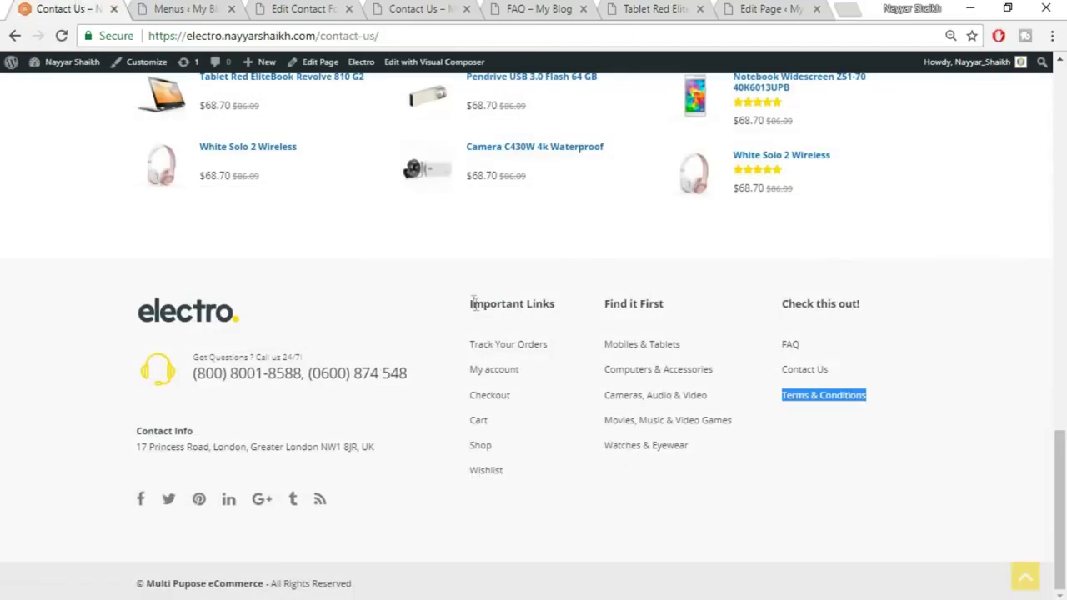
click(177, 7)
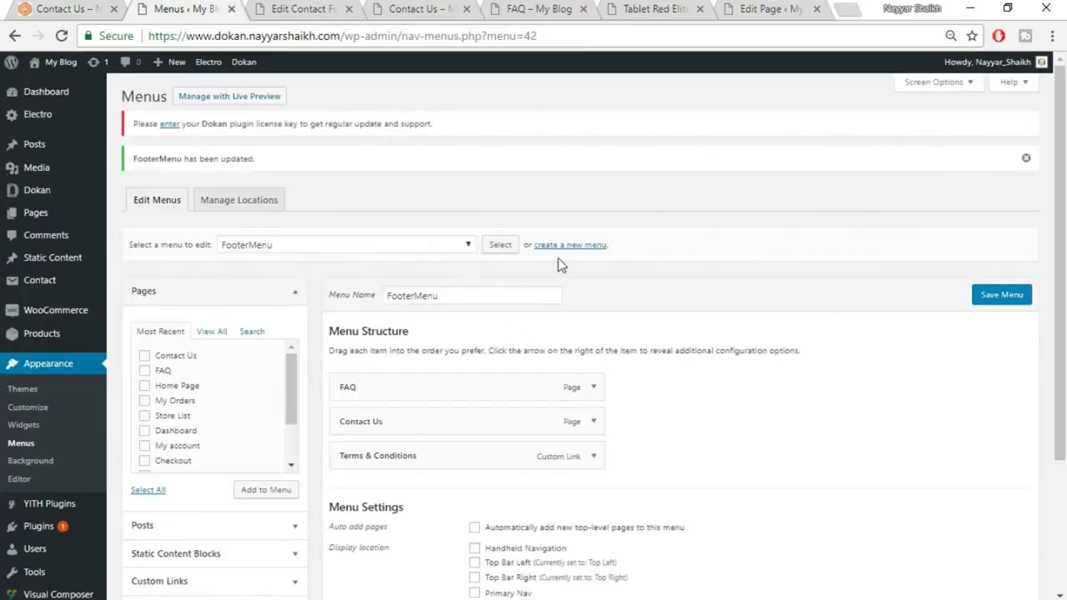
Create a new menu named 'Important Links', copying the name from the storefront footer heading.
click(574, 247)
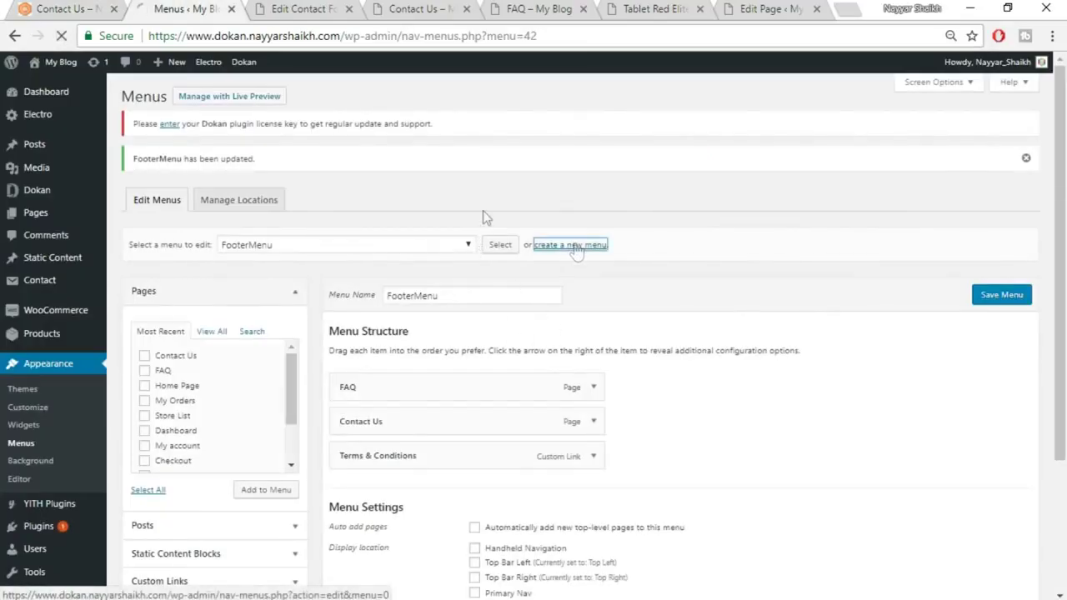
key(ctrl+shift+Tab)
click(471, 312)
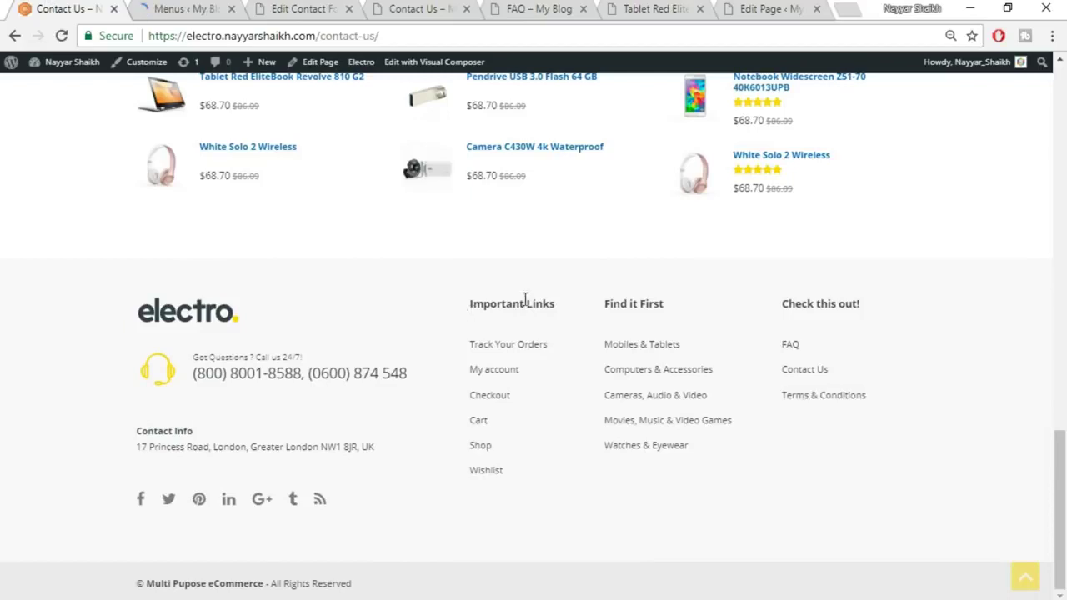
drag(540, 304, 503, 304)
triple_click(504, 304)
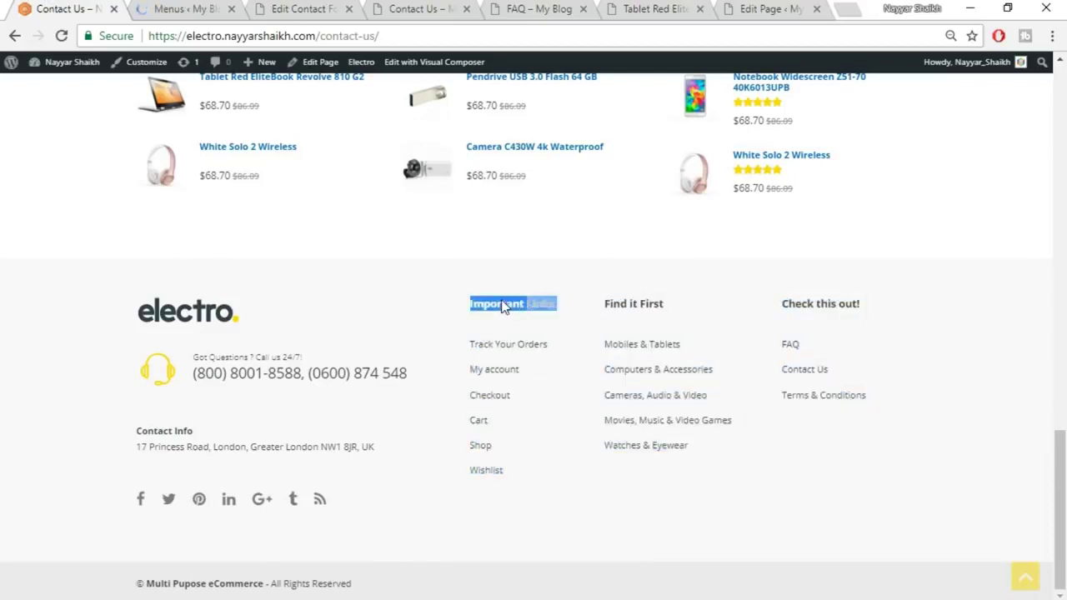
click(197, 7)
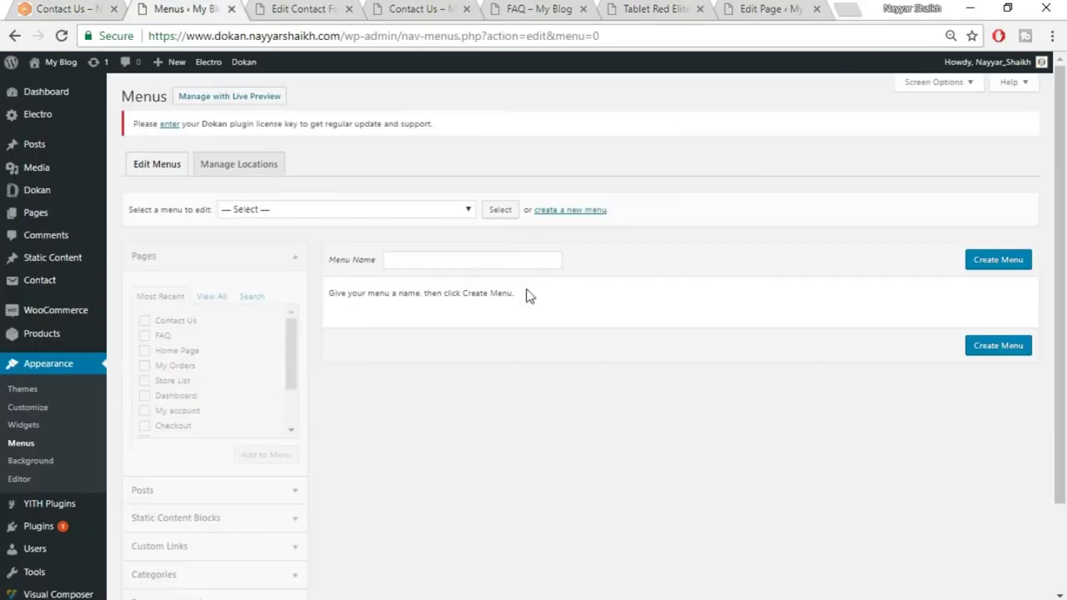
click(418, 265)
key(ctrl+v)
click(986, 261)
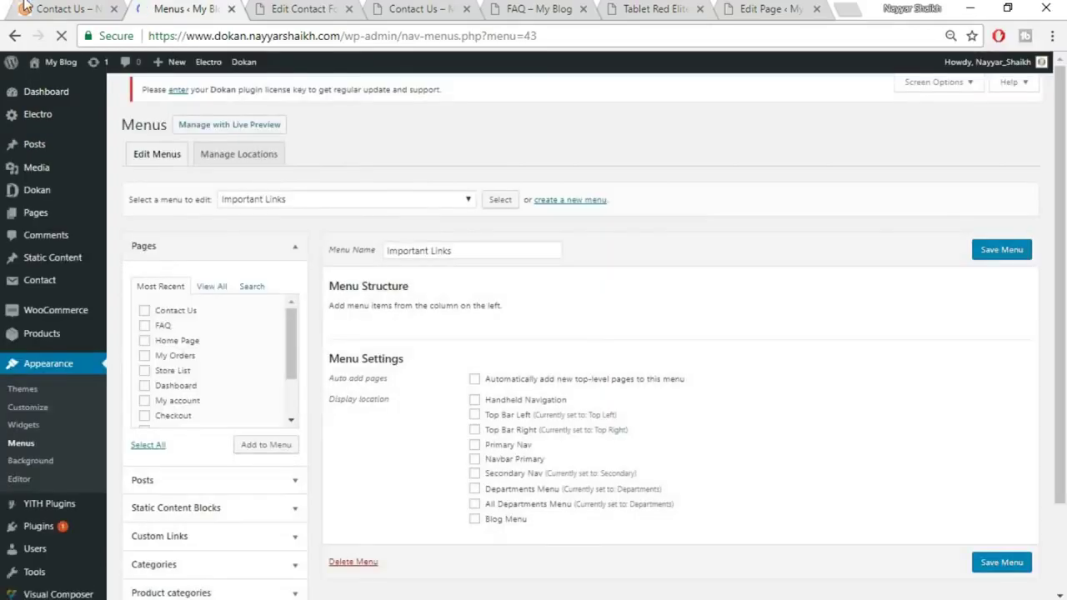
Add the Cart, My account, Wishlist and My Orders pages and save the menu.
click(25, 9)
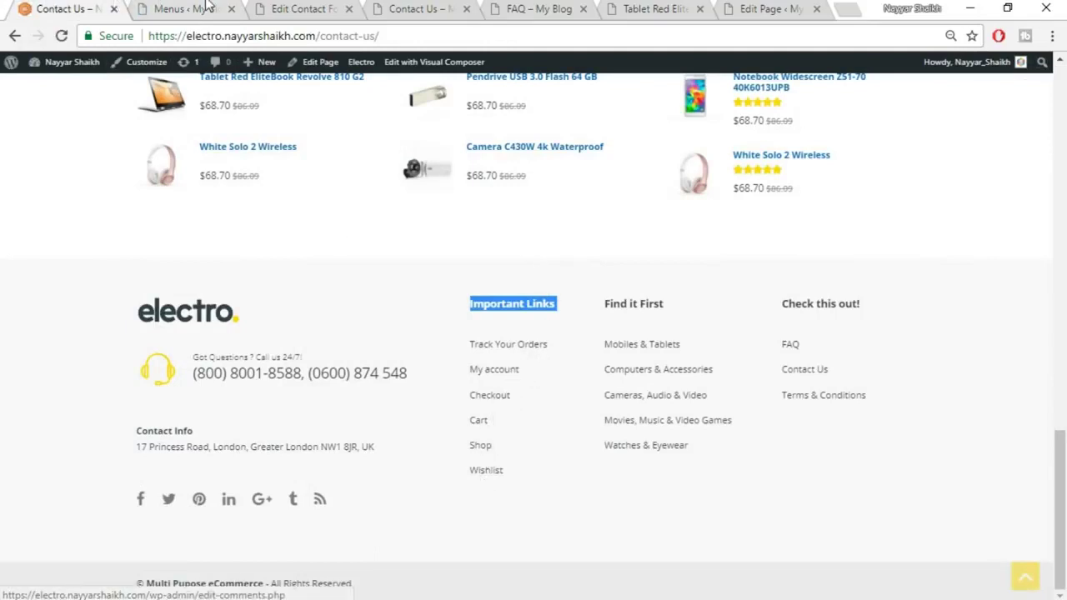
key(ctrl+Tab)
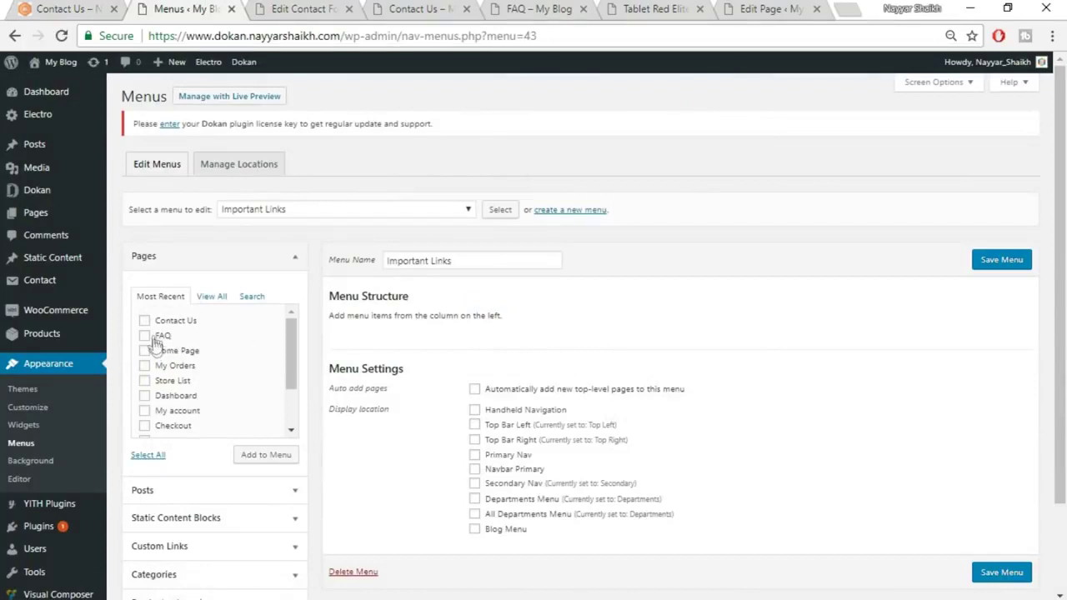
click(213, 306)
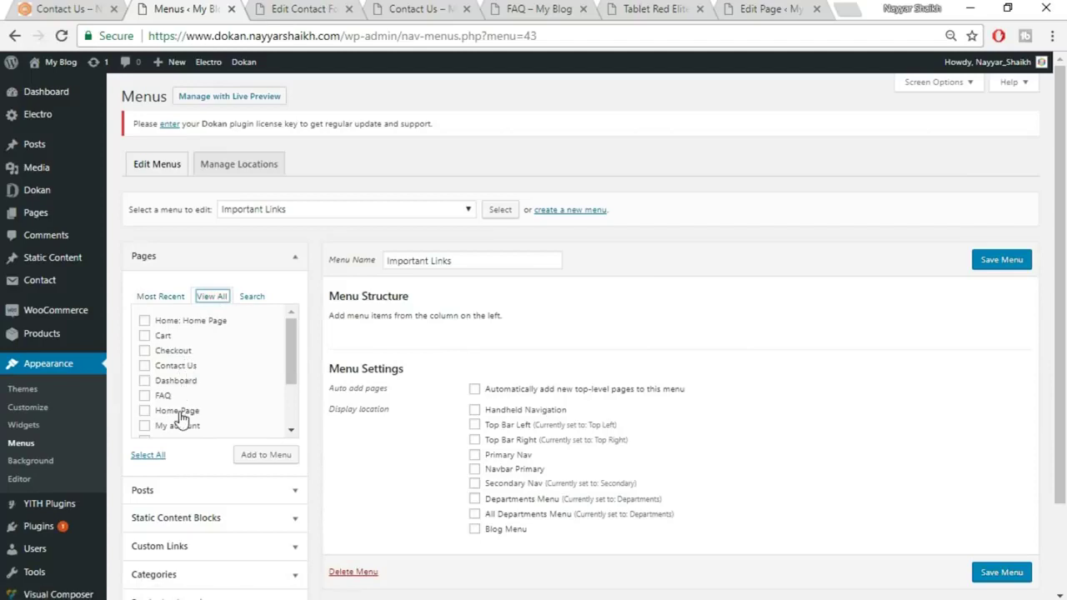
click(185, 426)
click(164, 336)
scroll(219, 372, down, 2)
click(171, 423)
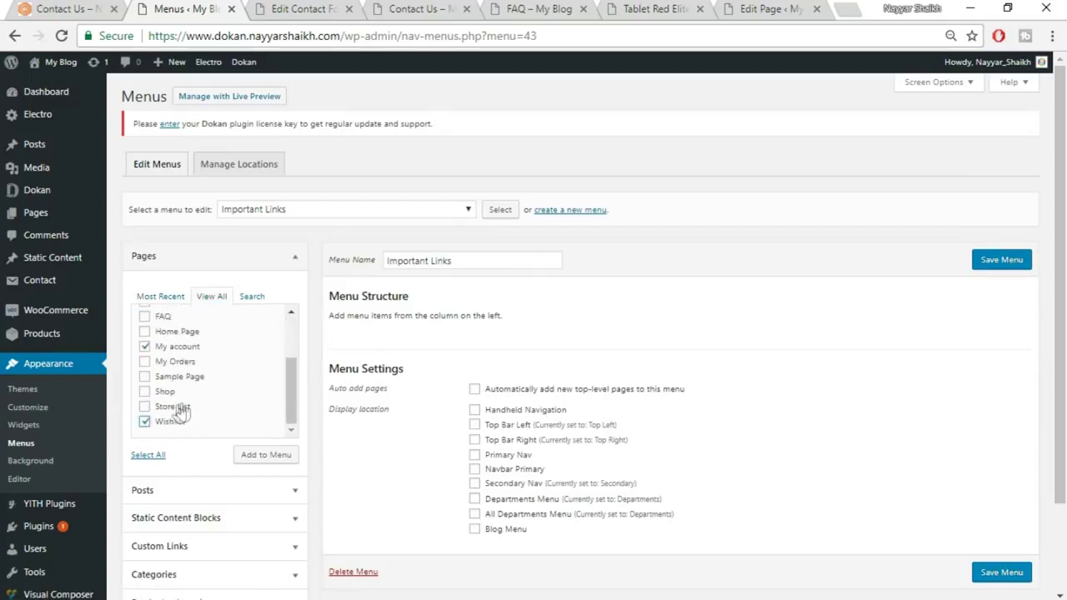
click(177, 363)
click(267, 455)
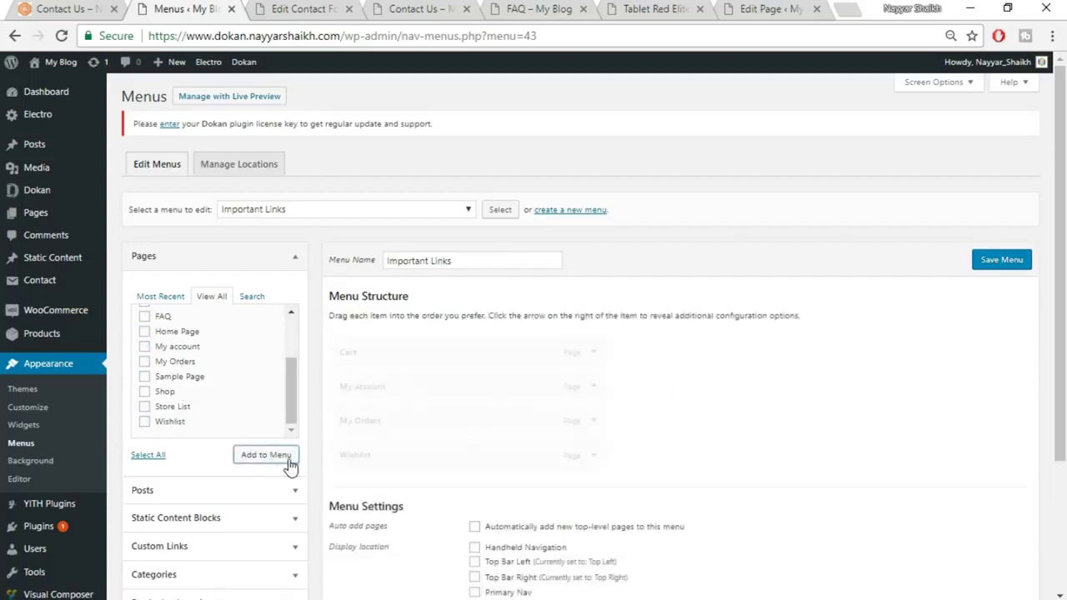
click(1001, 262)
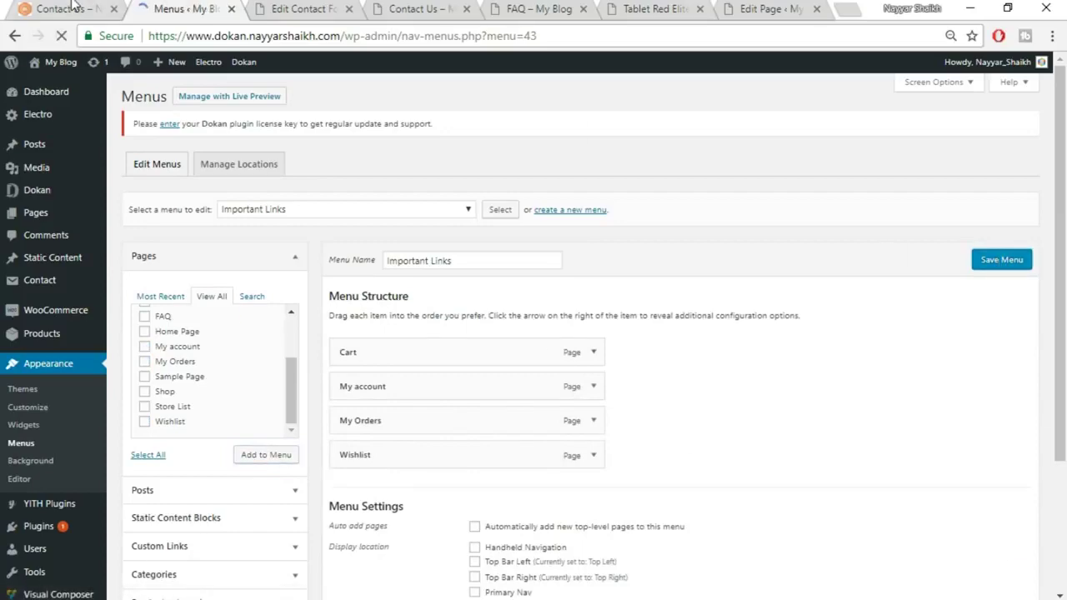
Copy the 'Find it First' heading from the storefront footer.
click(74, 8)
triple_click(646, 307)
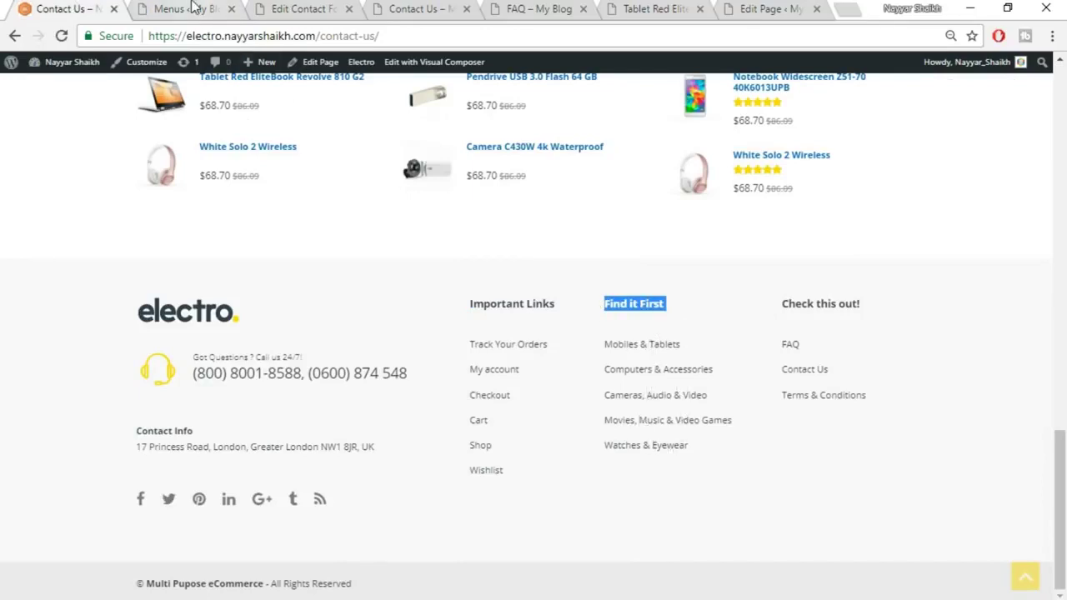
click(219, 12)
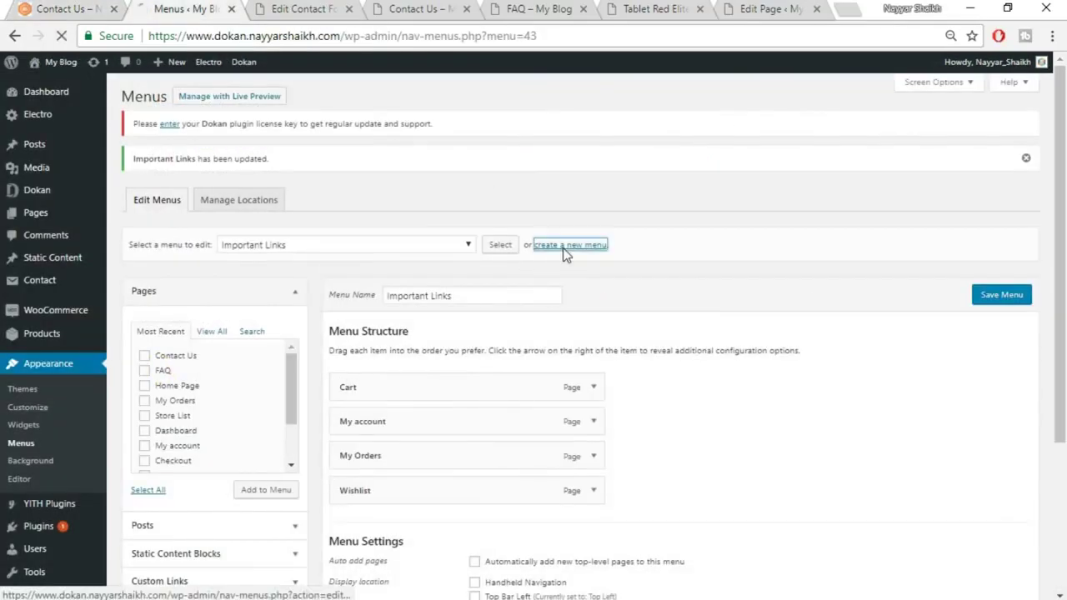
Create a new menu named 'Find It First'.
click(565, 256)
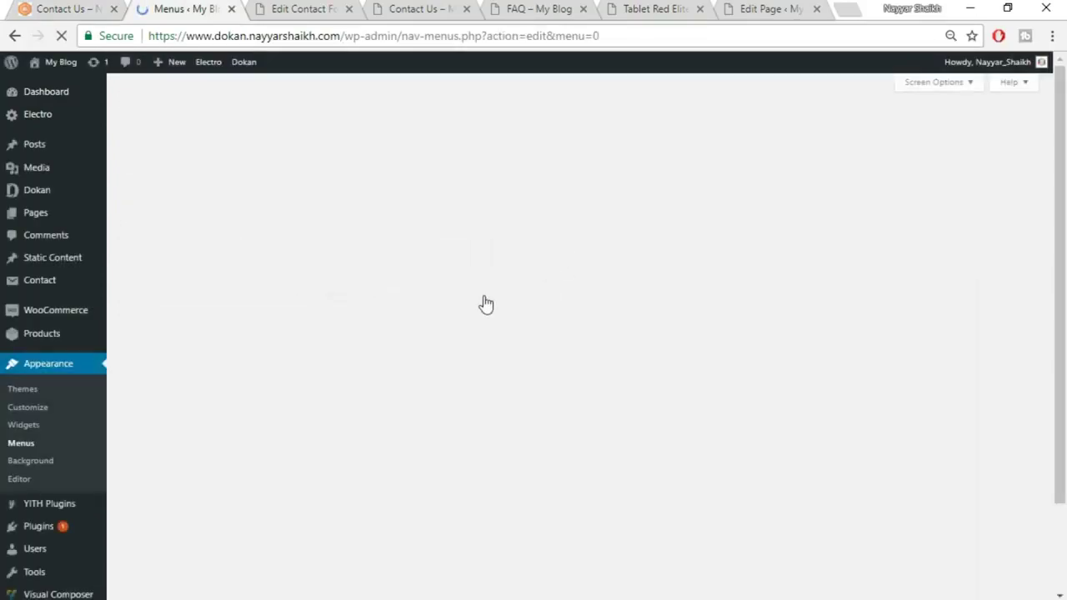
click(484, 260)
text(Find It First)
click(987, 268)
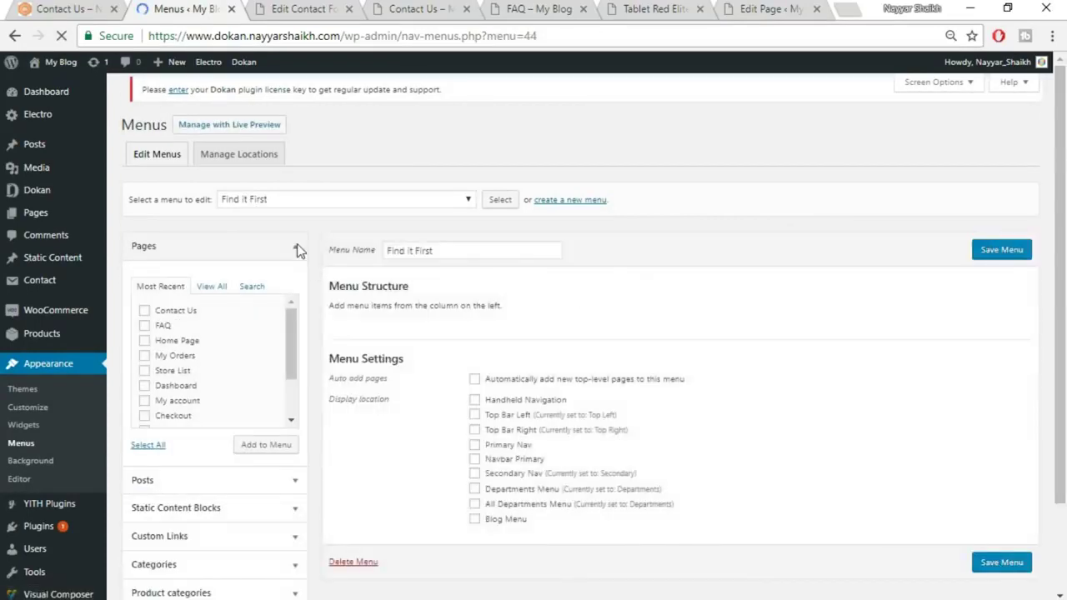
Add six product categories, Mobiles & Tablets through Watches & Eyewear and Laptops, to the menu.
click(298, 252)
click(210, 376)
click(210, 377)
click(230, 403)
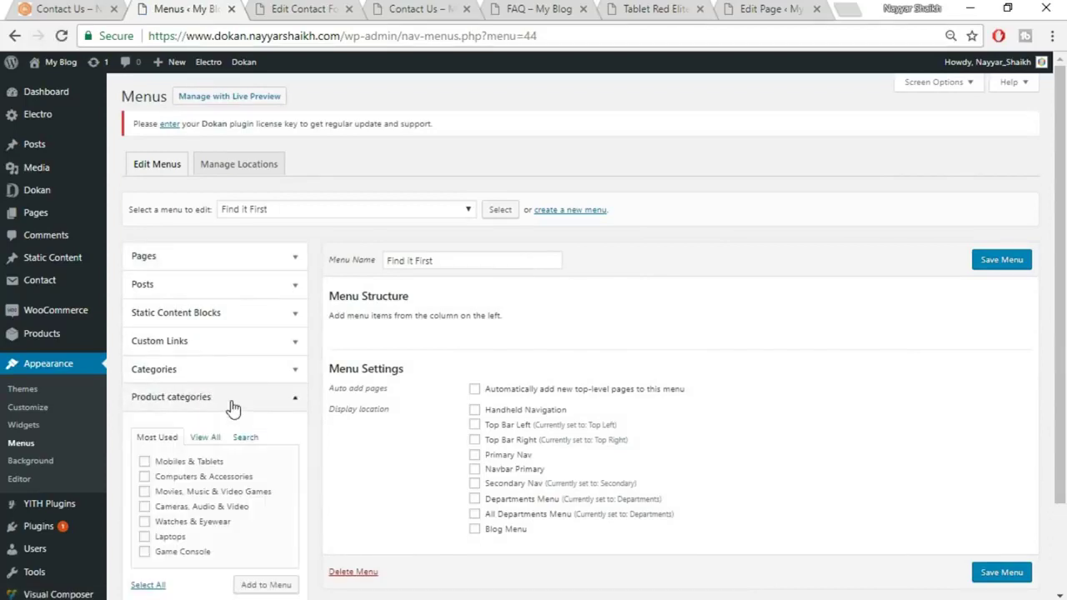
click(144, 461)
click(145, 476)
click(144, 491)
click(144, 506)
click(145, 521)
click(144, 536)
click(267, 584)
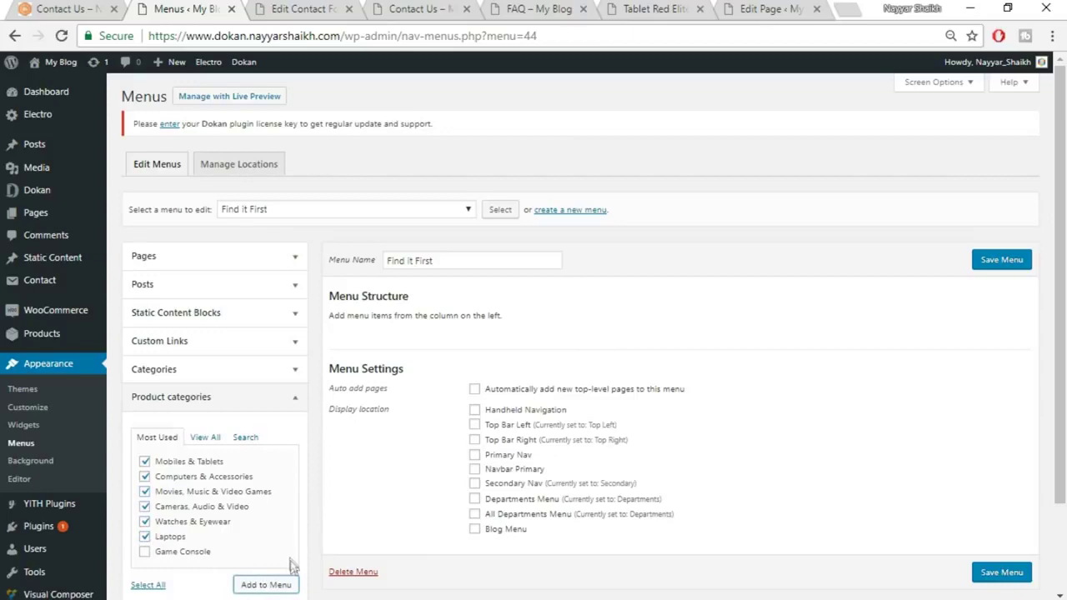
click(267, 584)
Save the Find It First menu and compare it with the storefront footer.
scroll(696, 341, down, 3)
click(1011, 537)
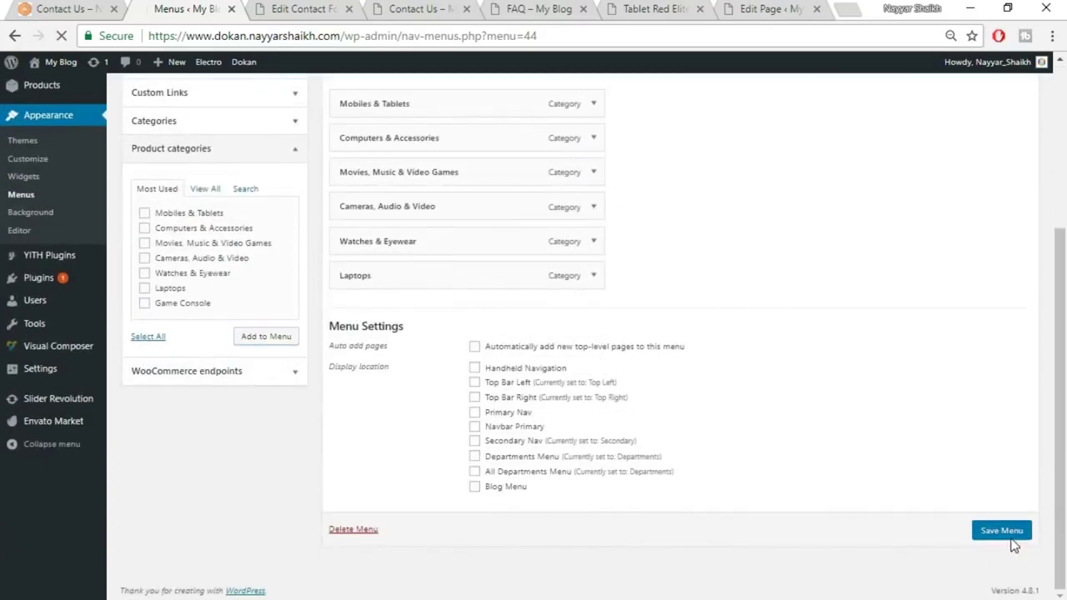
key(ctrl+Page_Up)
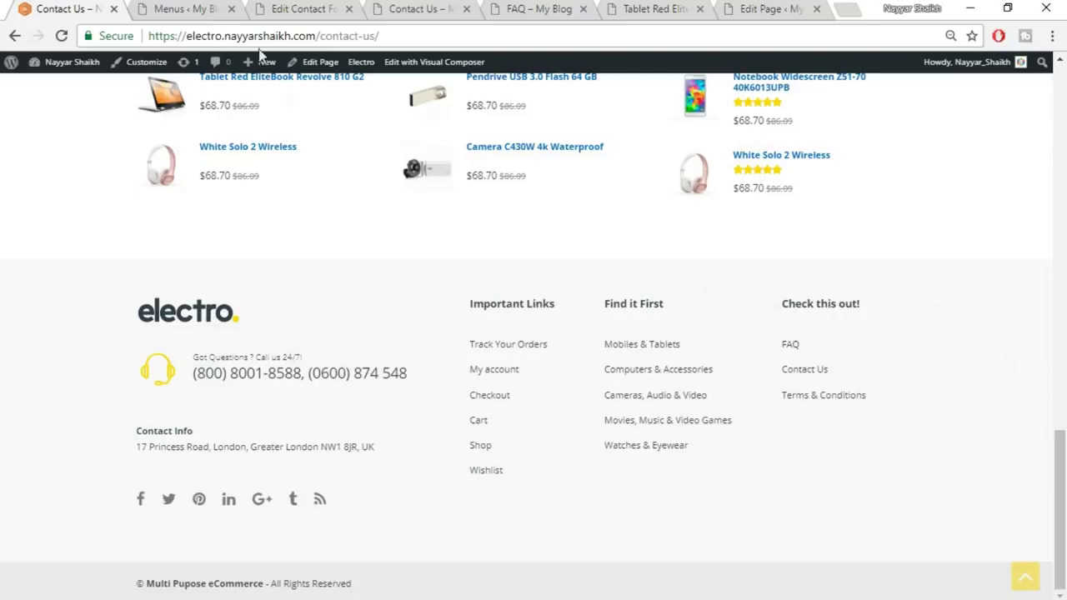
click(189, 12)
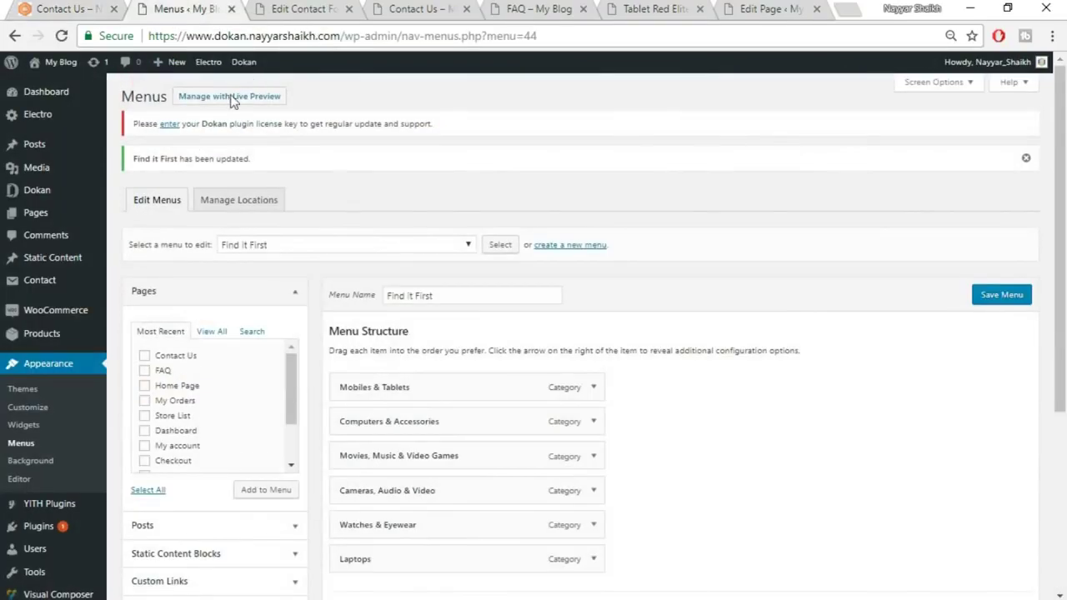
mouse_move(209, 67)
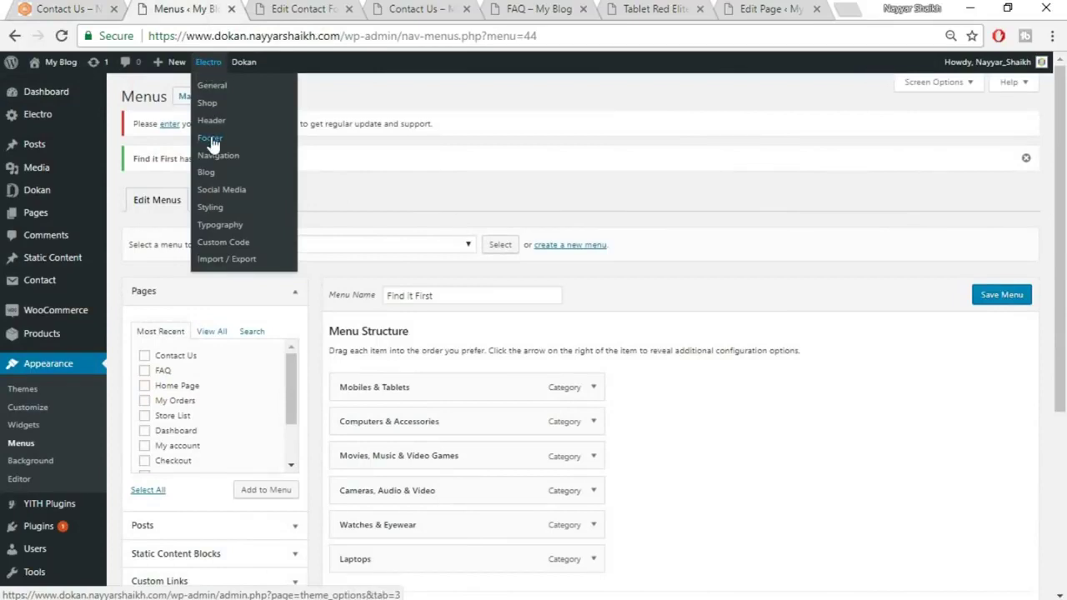
Open the Electro Social Media settings and put '#' in the Twitter link field.
click(222, 191)
click(42, 9)
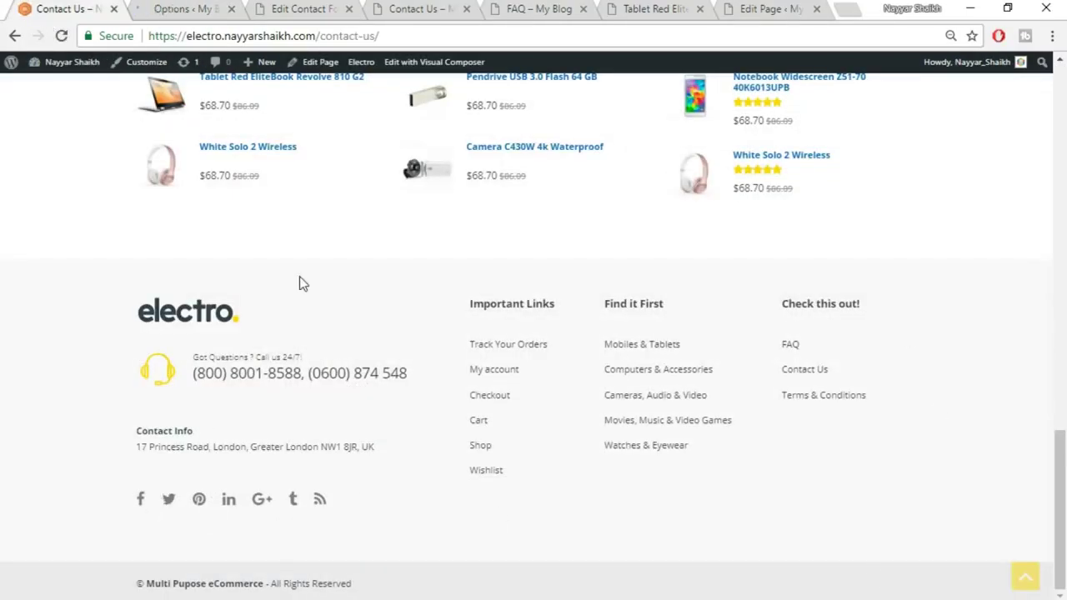
click(184, 12)
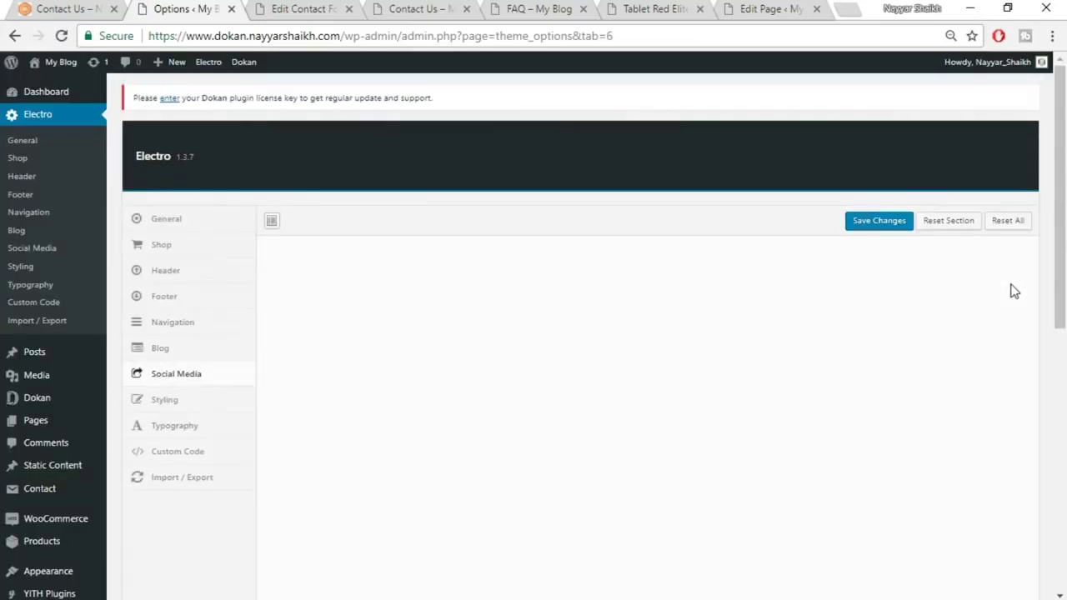
click(633, 316)
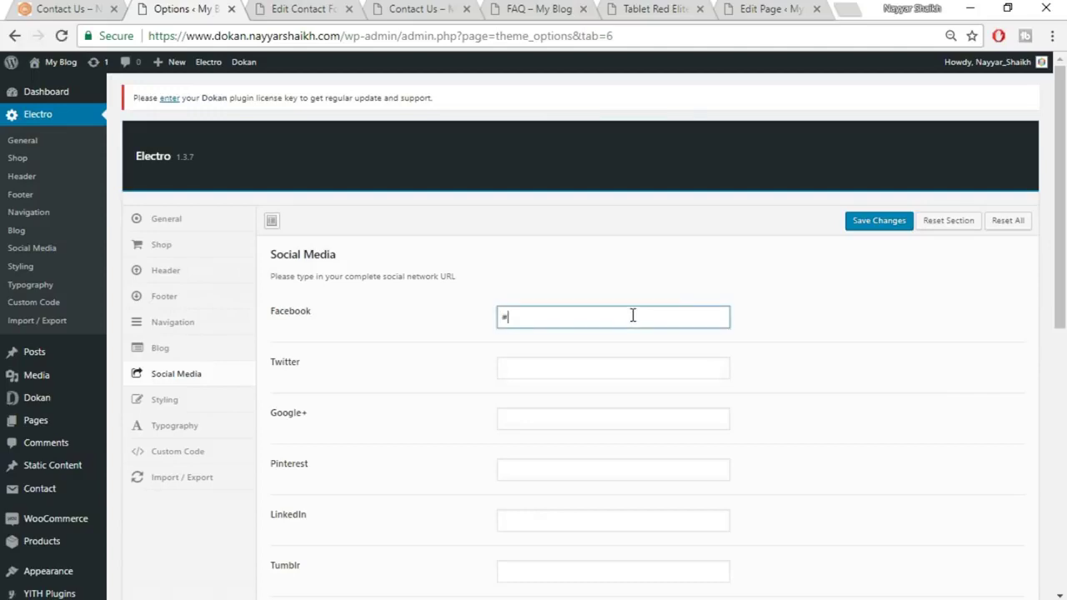
click(609, 373)
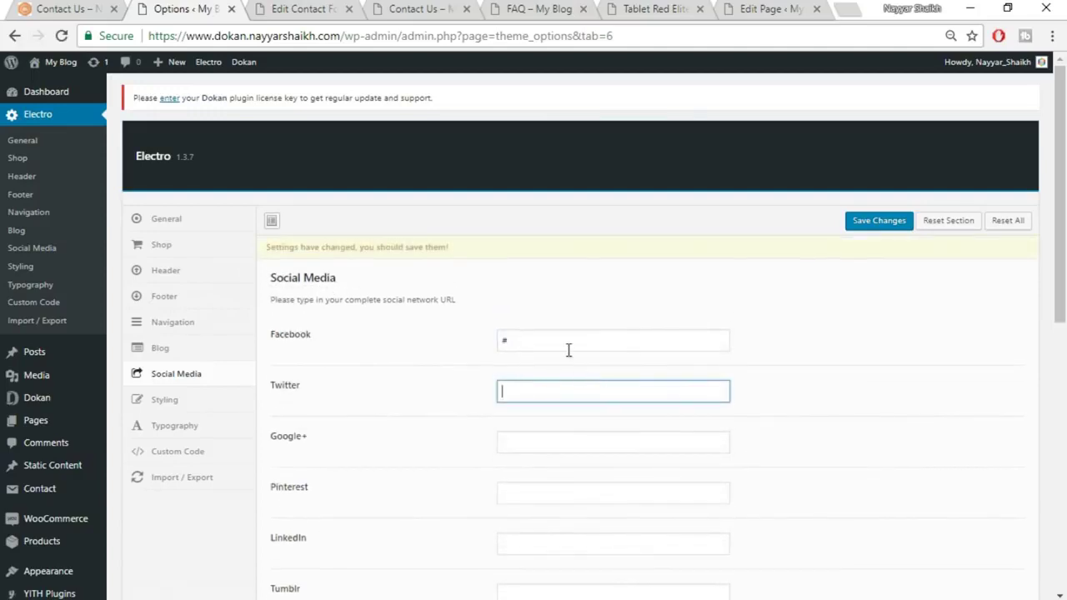
key(shift+Tab)
click(560, 386)
text(#)
Enter '#' as the Google+, Pinterest, LinkedIn and Tumblr links.
scroll(631, 405, down, 2)
click(557, 276)
text(#)
click(548, 326)
text(#)
click(548, 377)
text(#)
click(544, 429)
text(#)
Enter '#' for the Youtube and Instagram links and save the social media settings.
scroll(745, 451, down, 3)
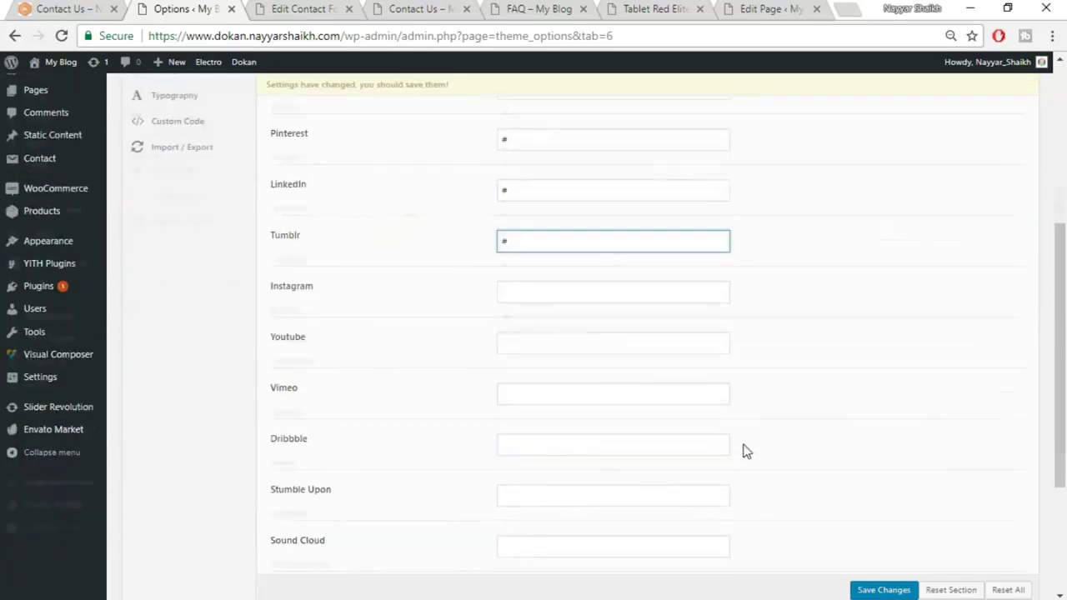
click(538, 339)
text(#)
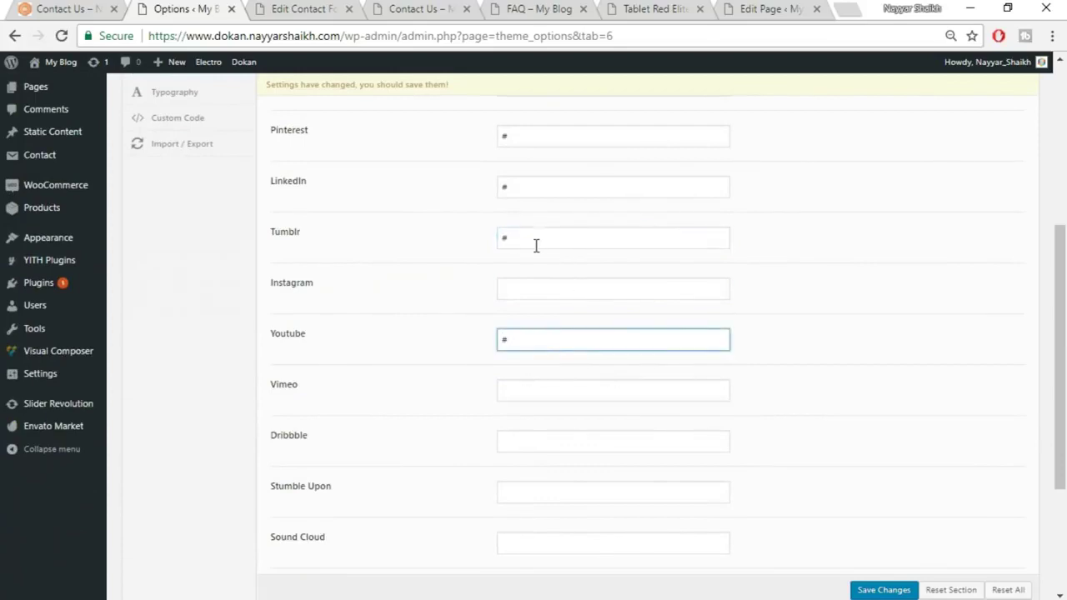
click(564, 291)
text(#)
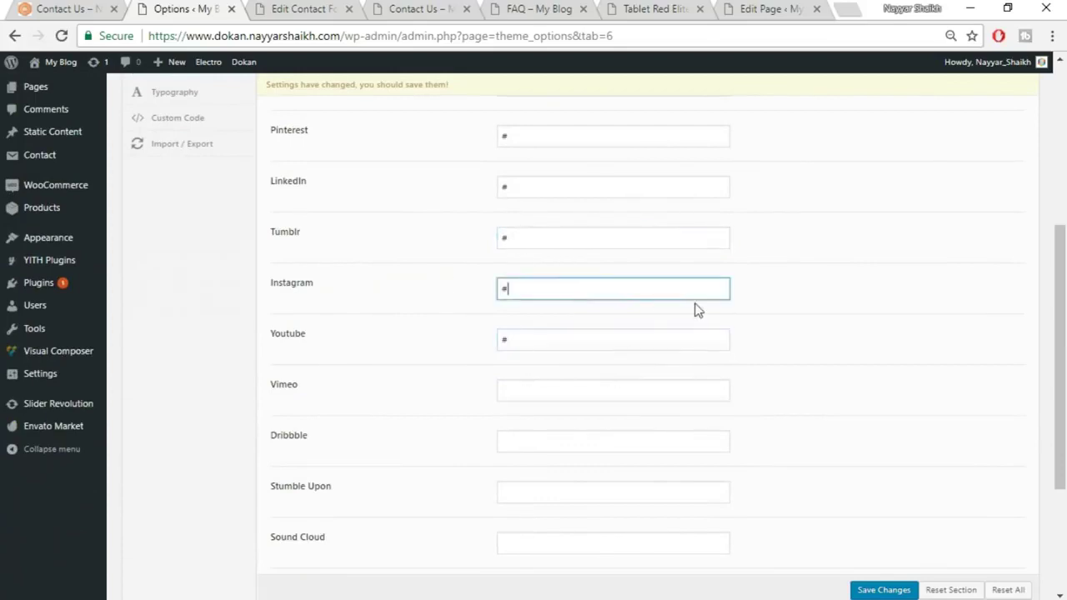
scroll(796, 447, down, 1)
scroll(796, 447, down, 4)
click(879, 560)
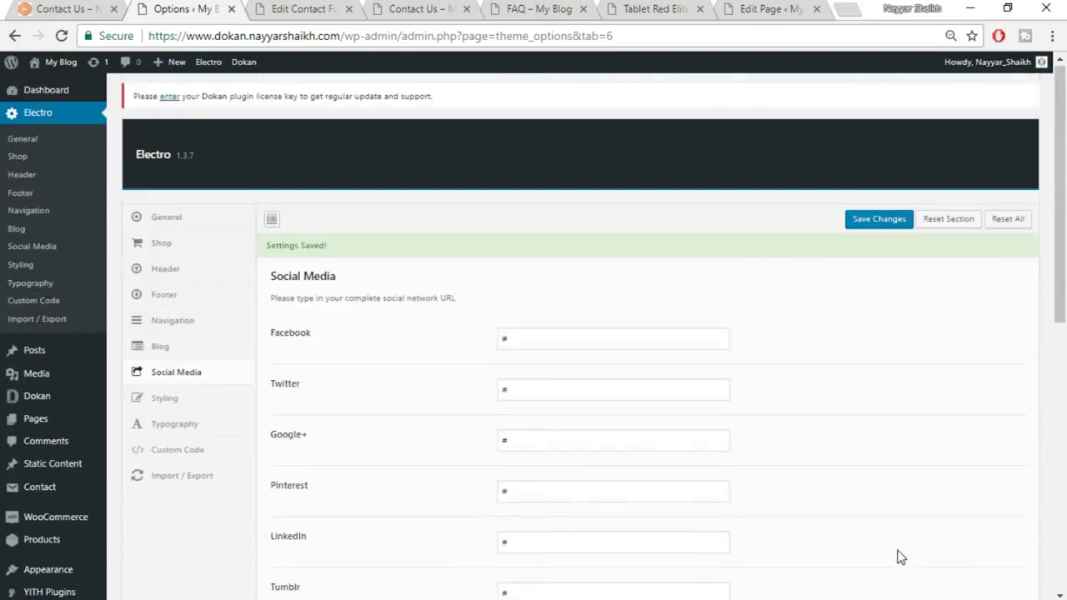
Set 'Show Footer Newsletter block' to Off in the Electro footer options.
click(177, 302)
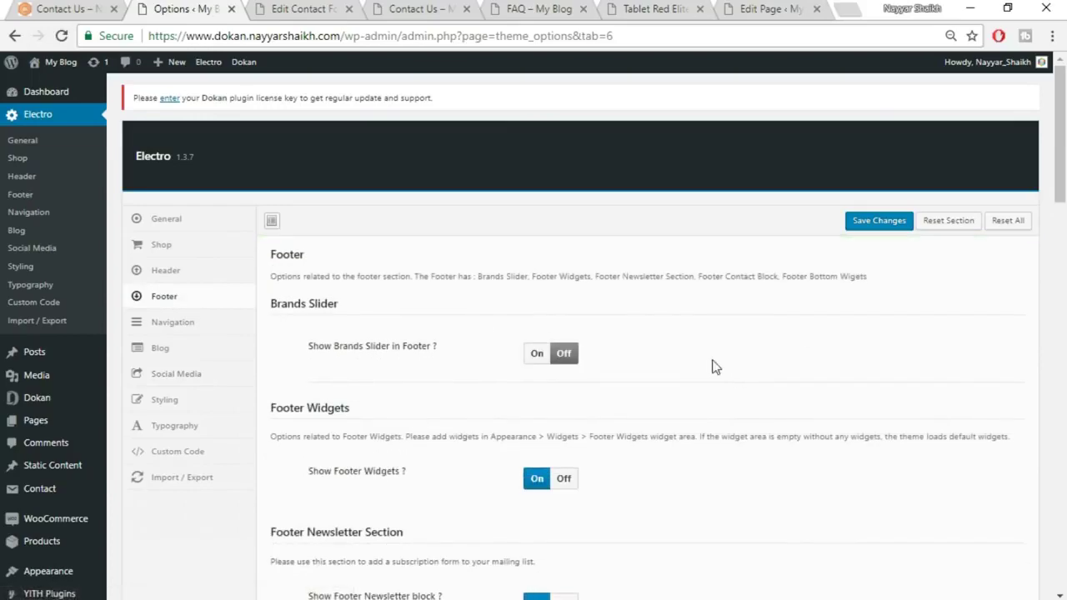
scroll(726, 392, down, 1)
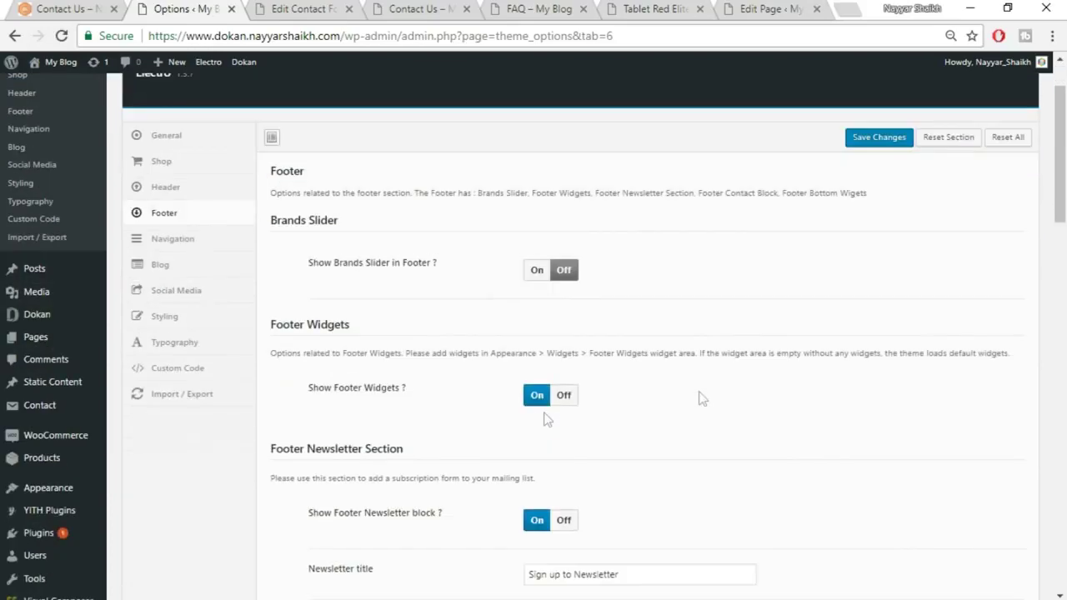
scroll(723, 406, down, 2)
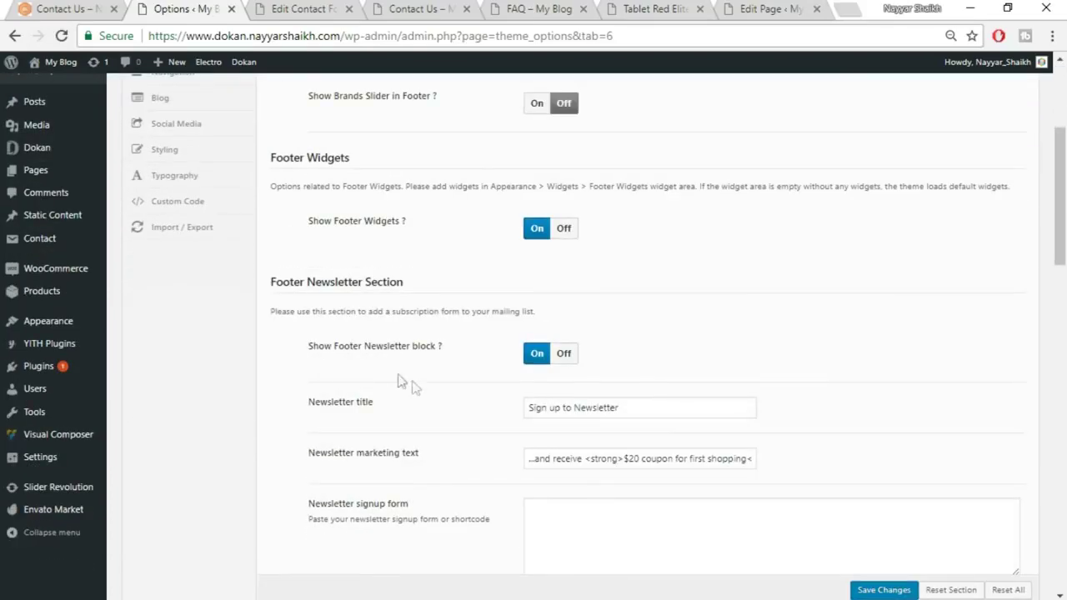
click(563, 357)
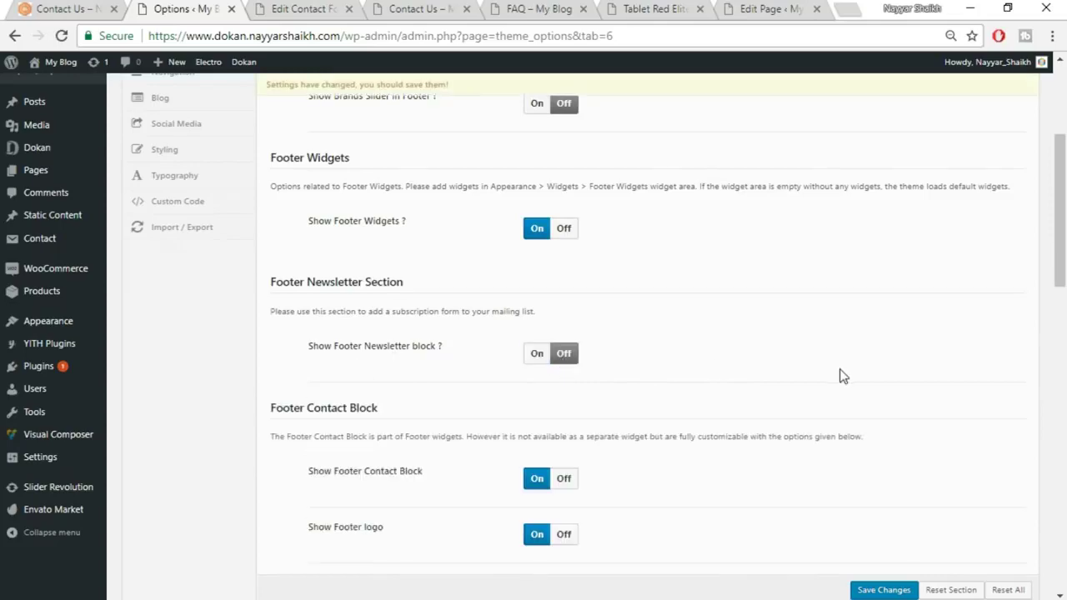
scroll(840, 375, down, 1)
scroll(841, 376, down, 4)
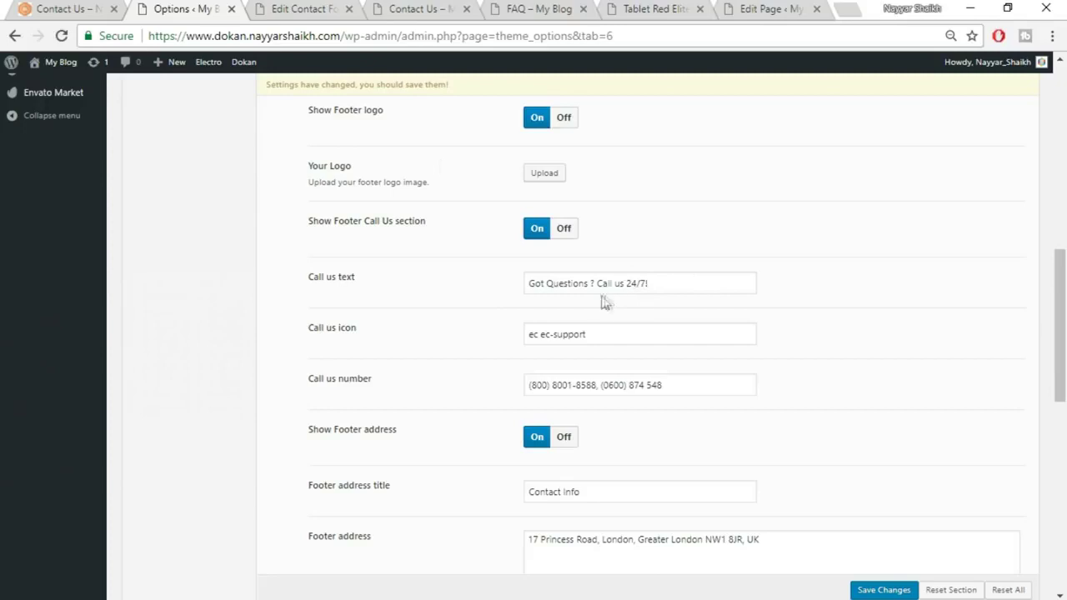
Compare the Call Us tagline in the footer options with the live site footer.
click(87, 8)
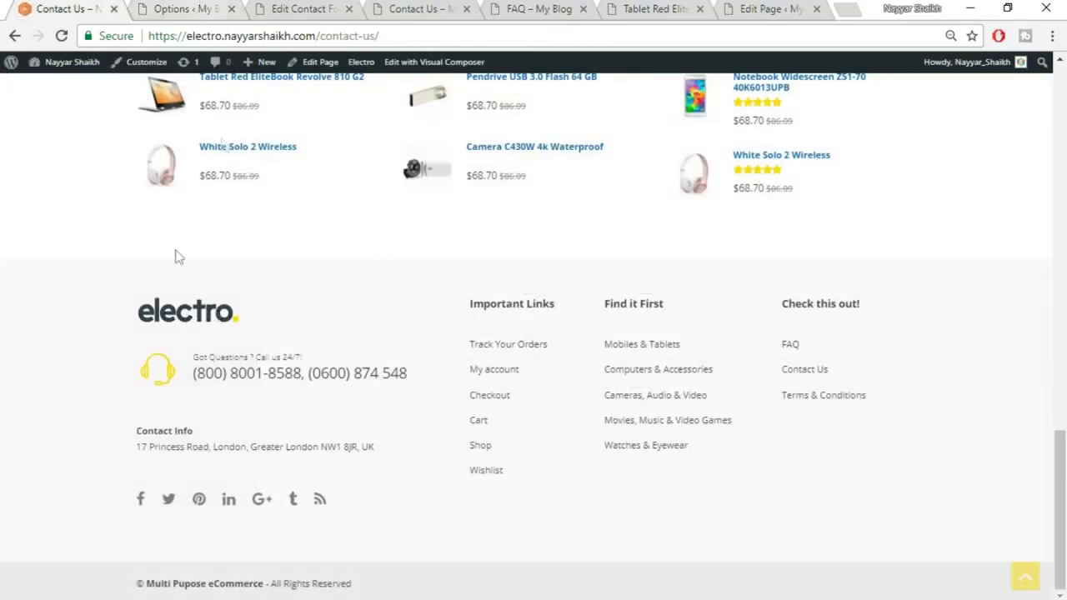
click(213, 6)
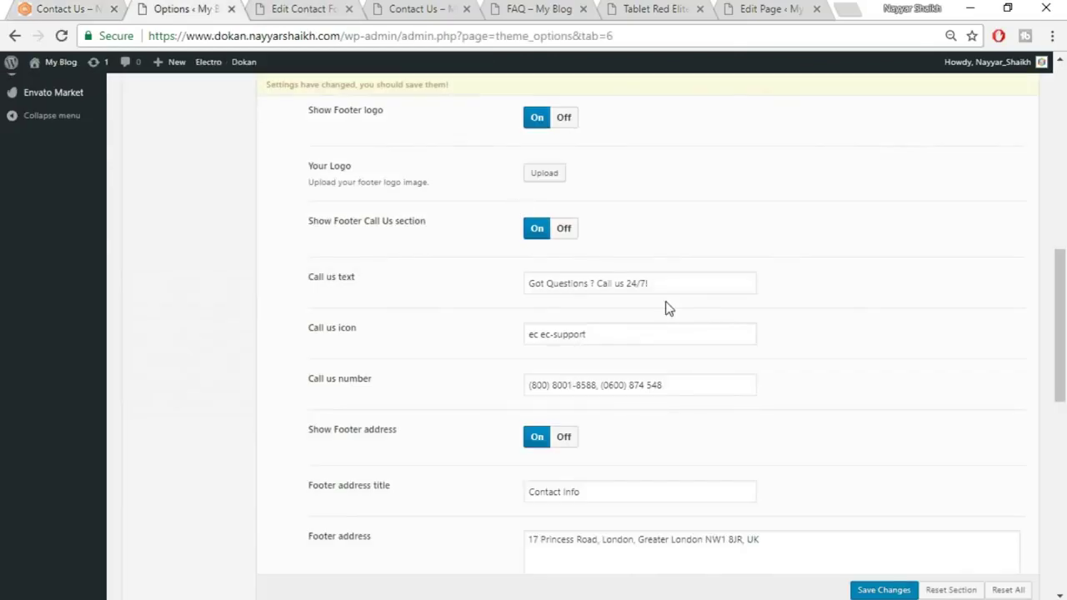
scroll(667, 309, up, 1)
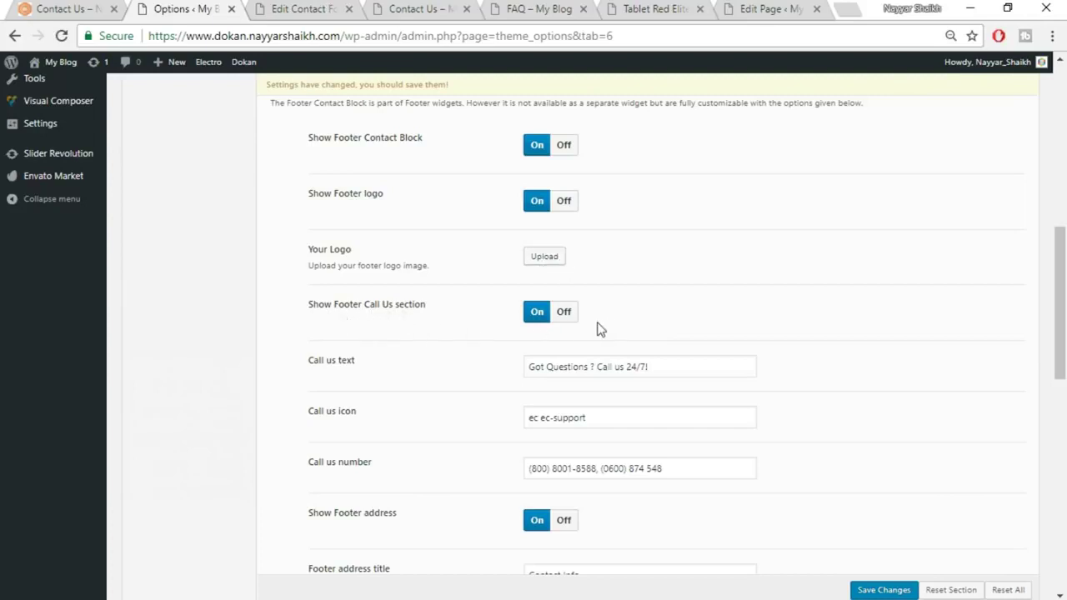
click(47, 8)
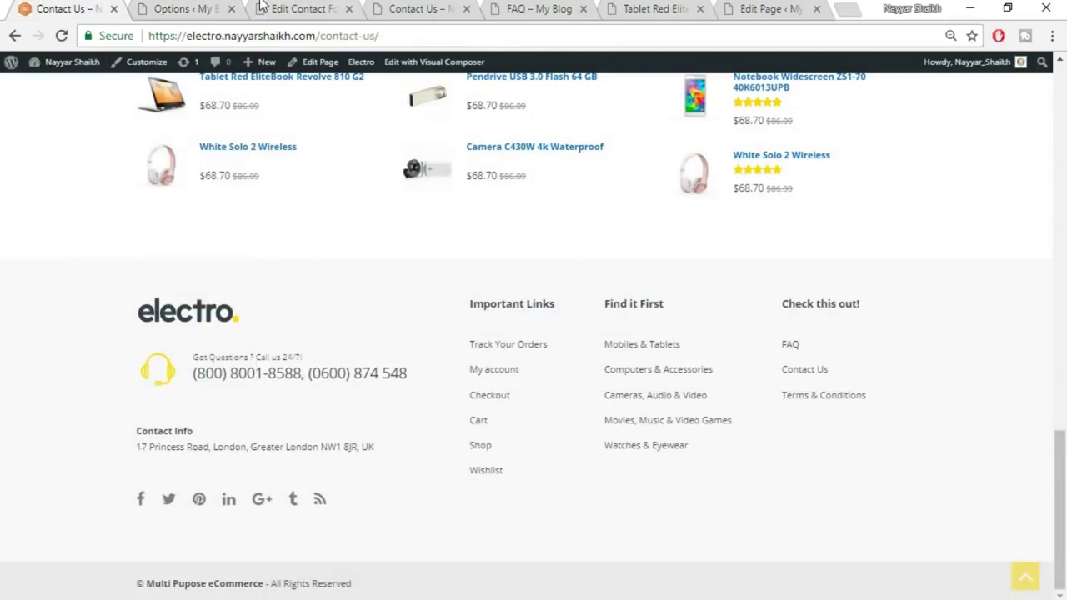
click(201, 7)
scroll(618, 369, down, 1)
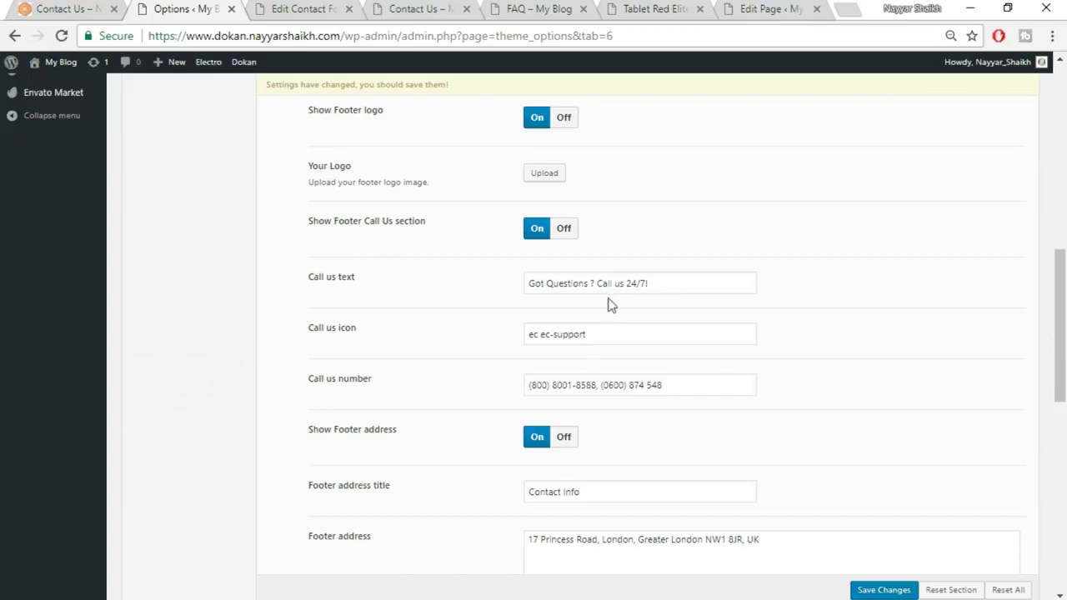
click(90, 9)
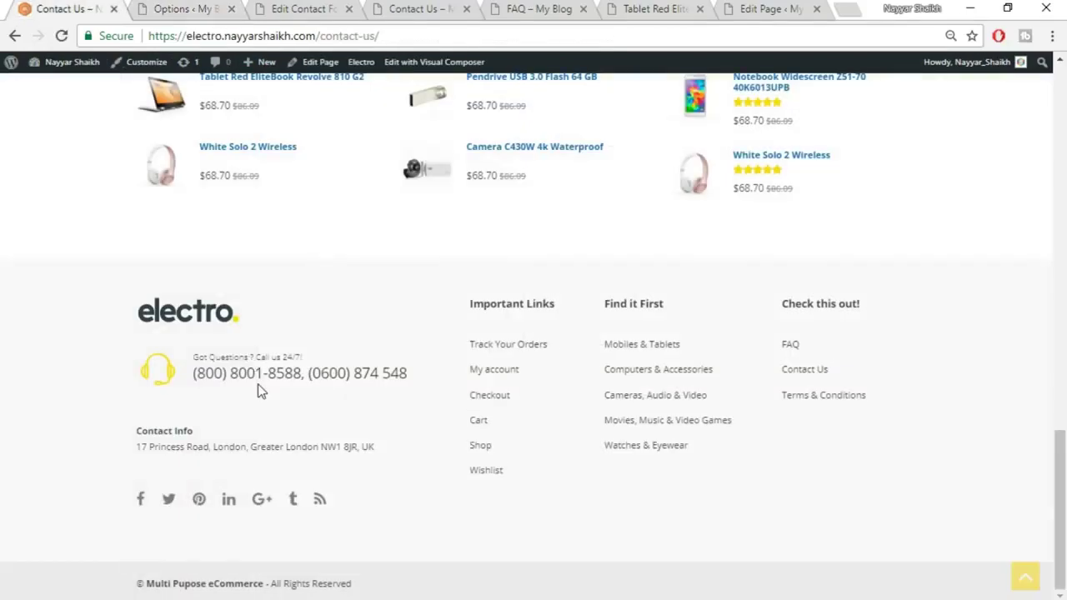
drag(193, 360, 320, 367)
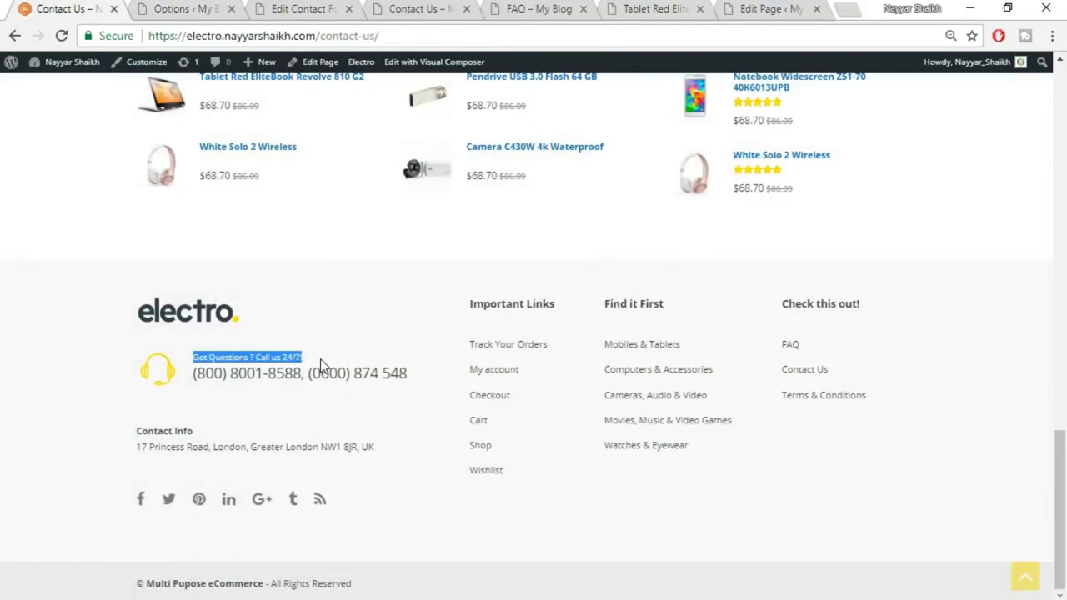
click(320, 366)
click(165, 9)
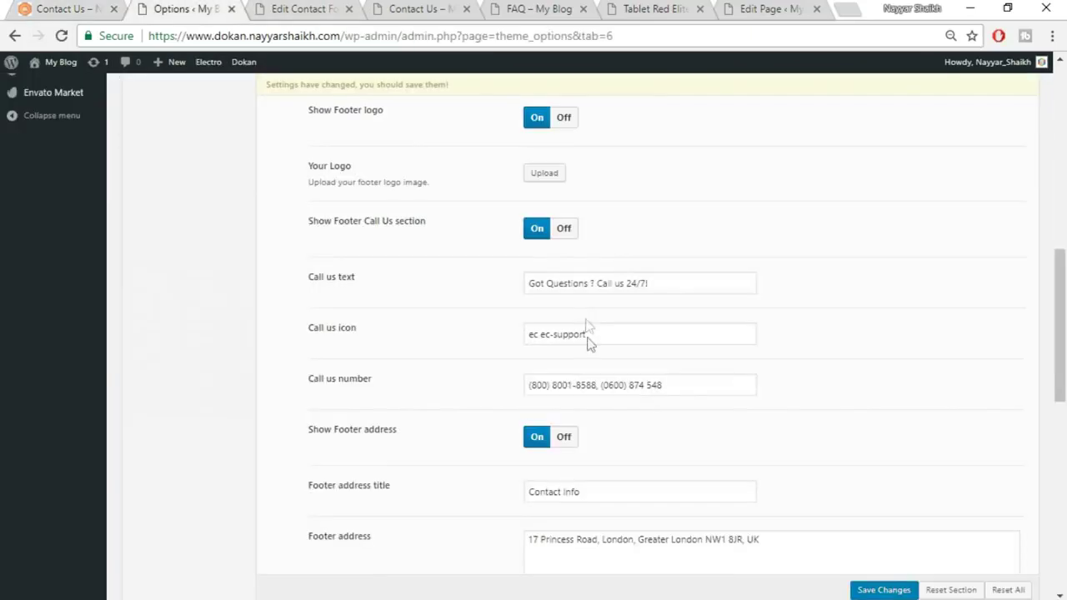
Check the Call Us number and Contact Info address against the live footer.
drag(680, 387, 534, 390)
click(104, 8)
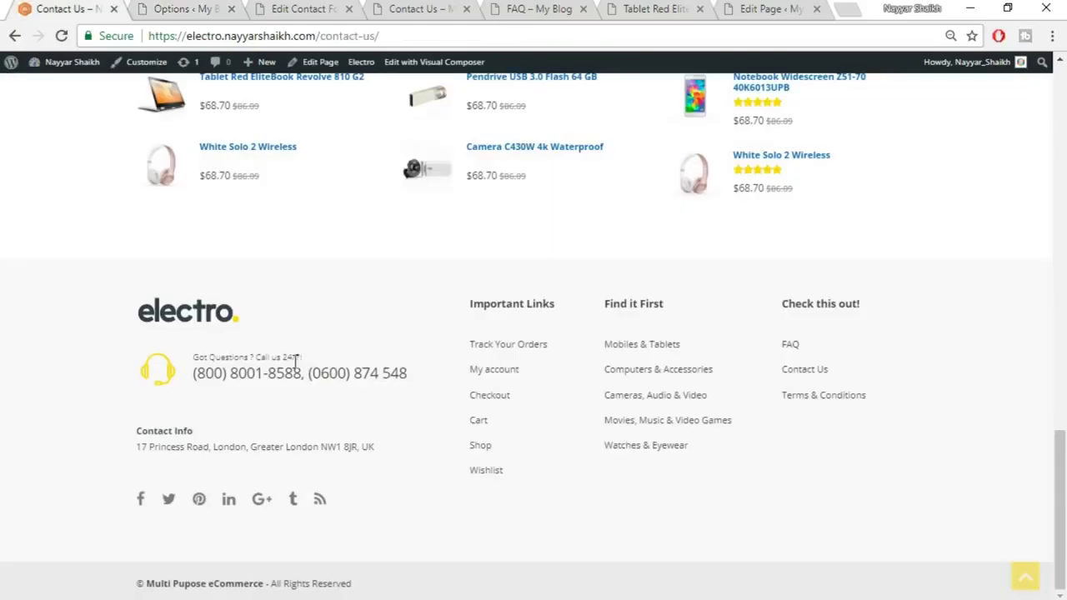
click(237, 12)
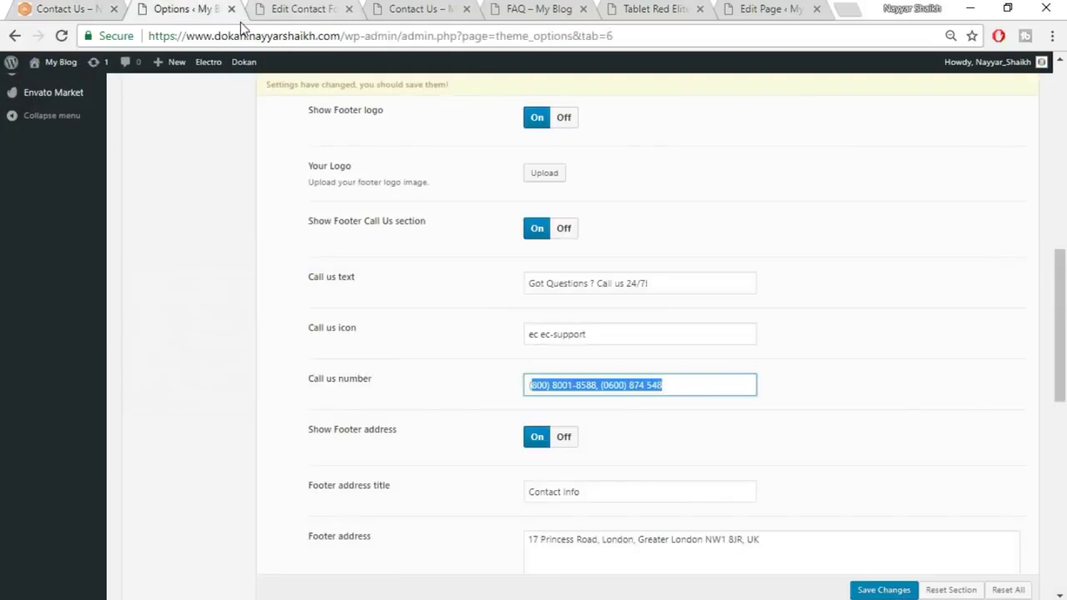
scroll(538, 373, down, 2)
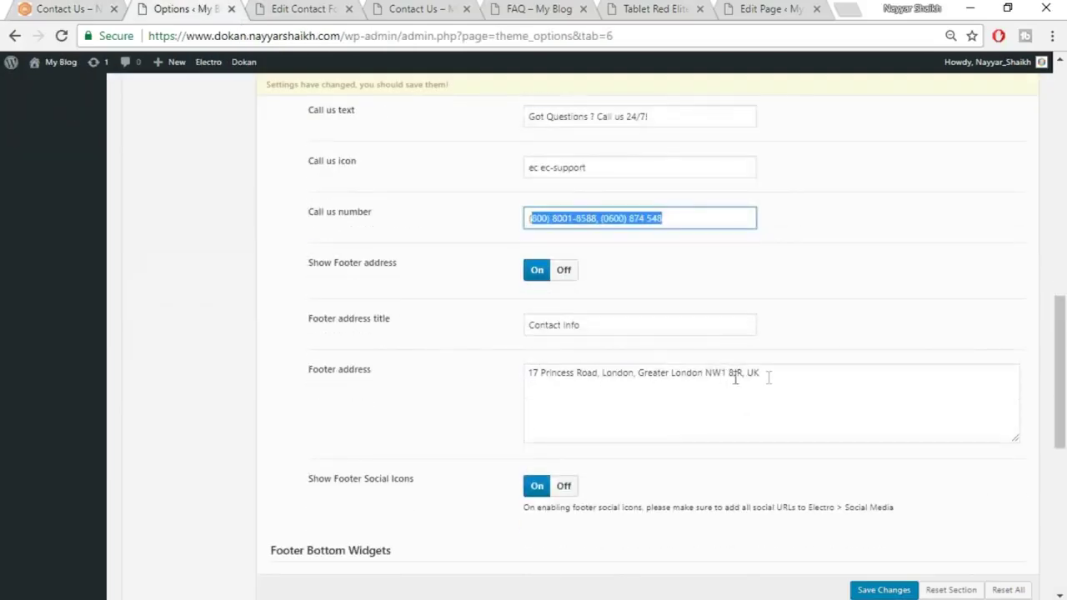
click(121, 10)
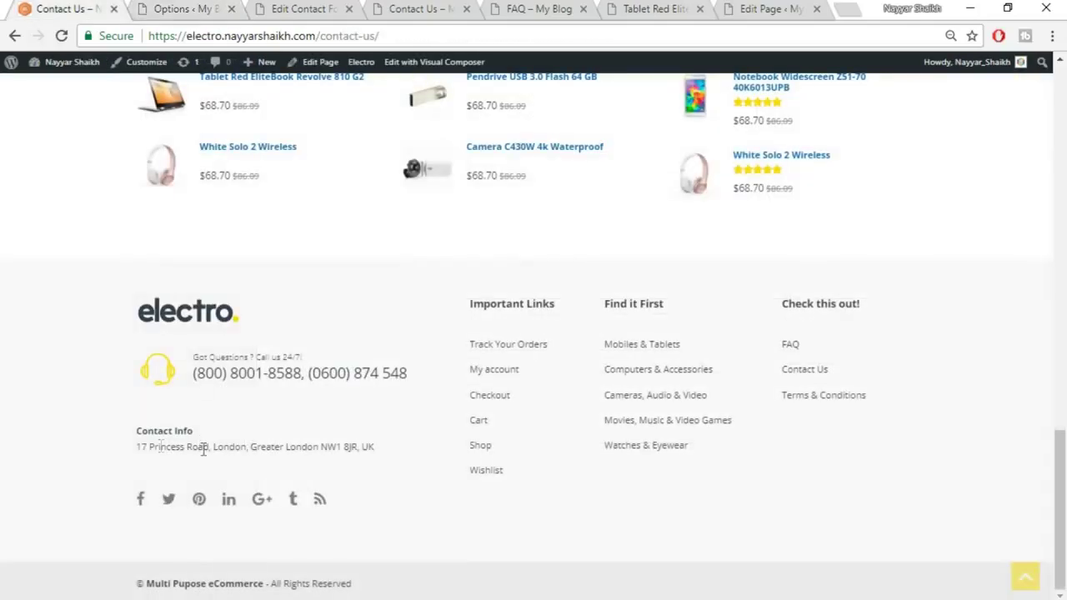
click(190, 8)
scroll(715, 372, down, 6)
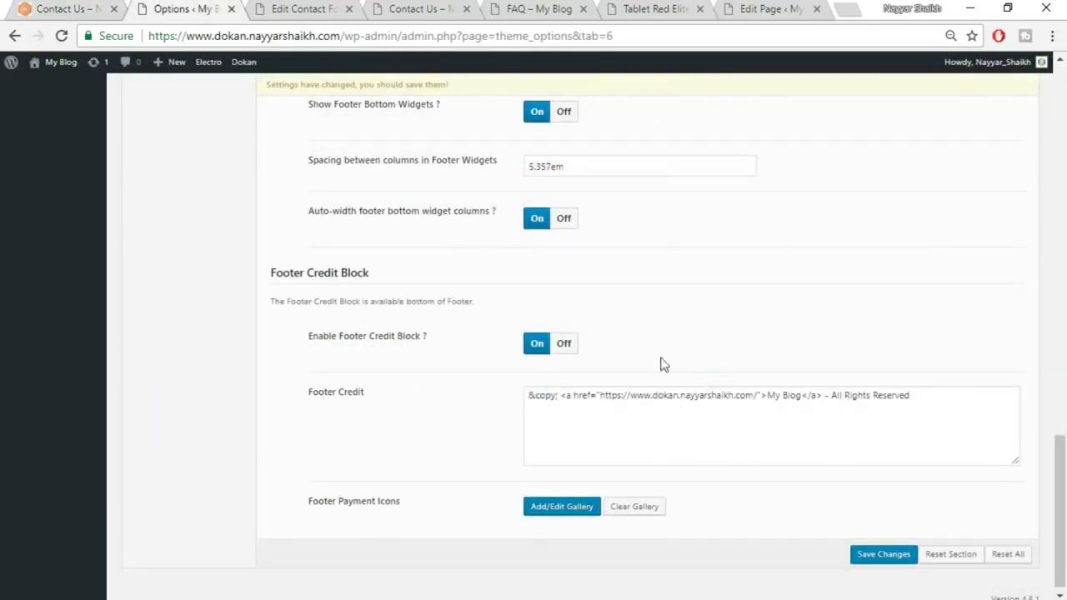
scroll(684, 383, down, 1)
Save the footer options and review the copyright line on the live site.
click(883, 550)
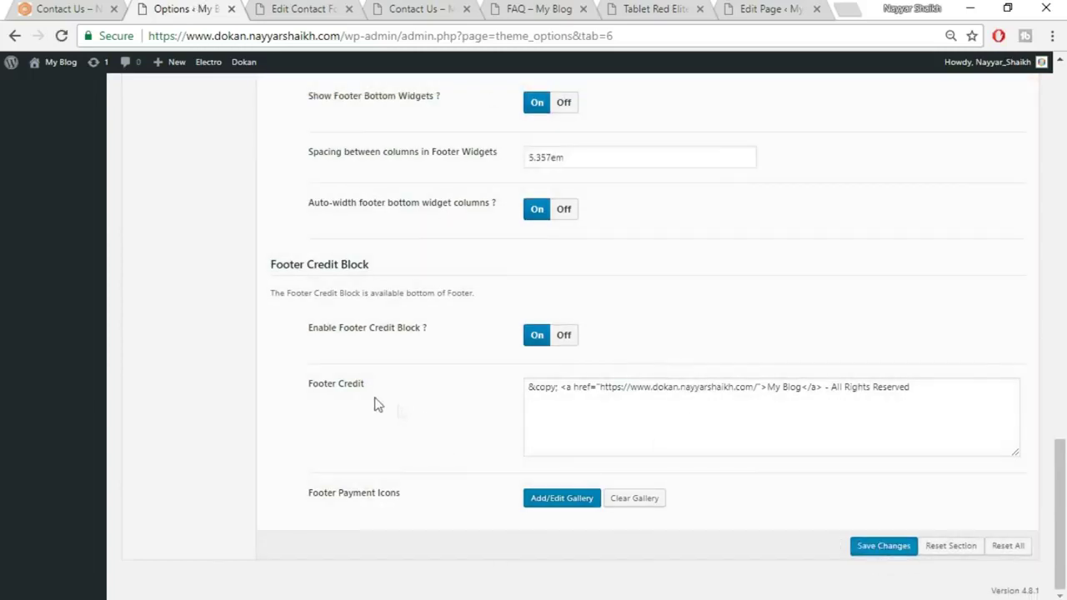
click(127, 8)
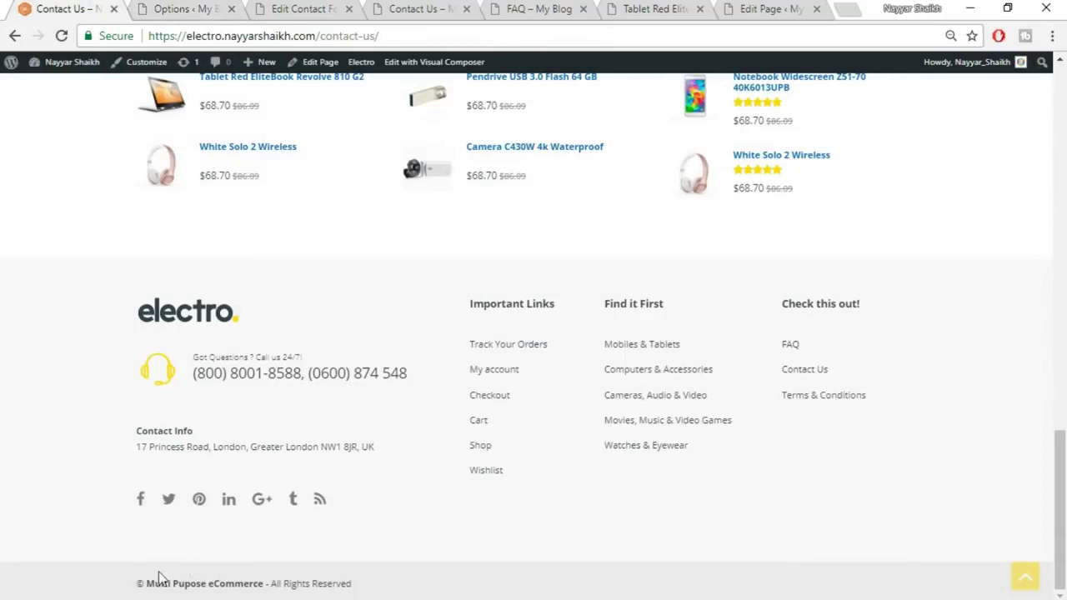
drag(136, 584, 426, 594)
click(398, 589)
click(208, 9)
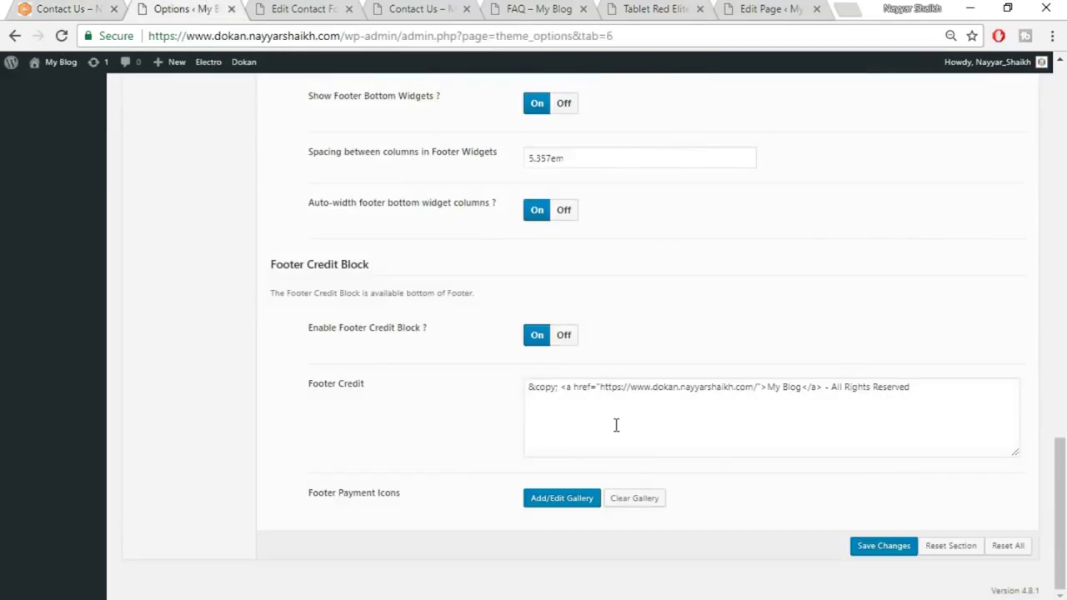
Replace 'My Blog' in the Footer Credit with the owner's name and save.
drag(768, 389, 799, 389)
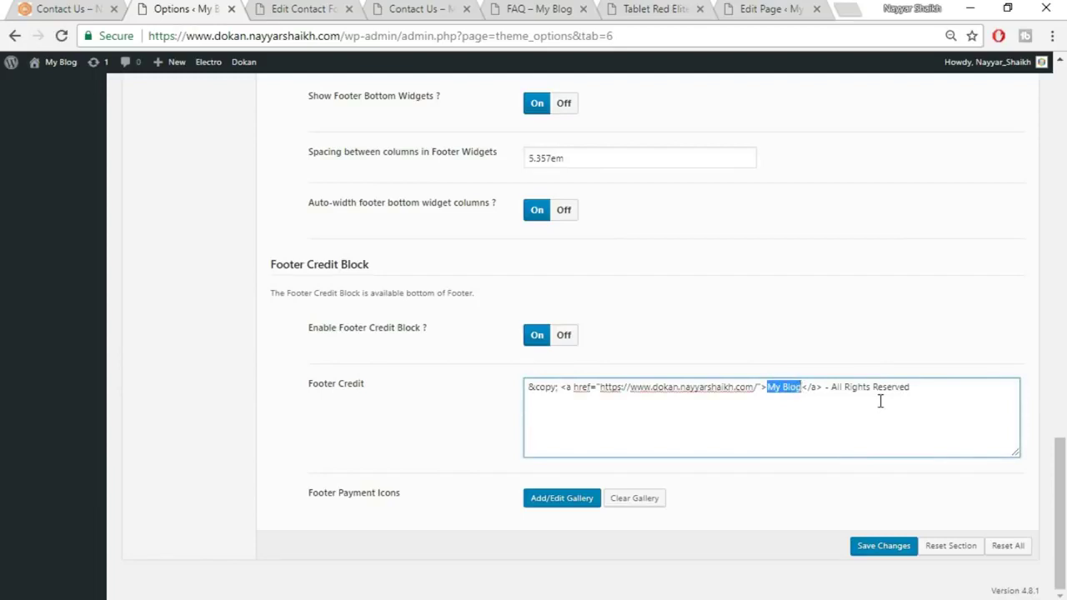
text(Nayyar Shaik)
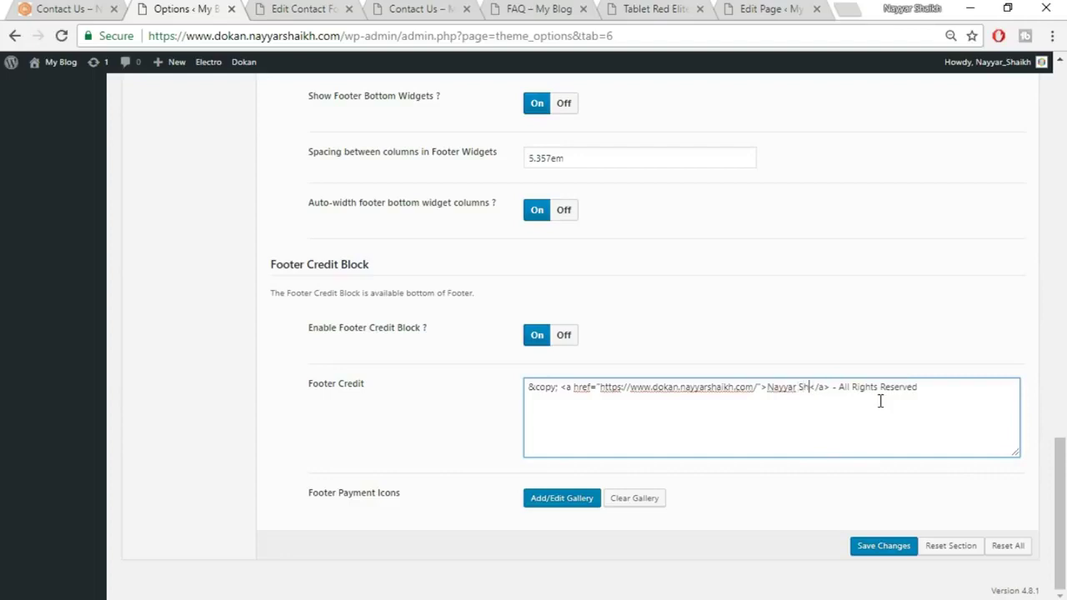
text(h)
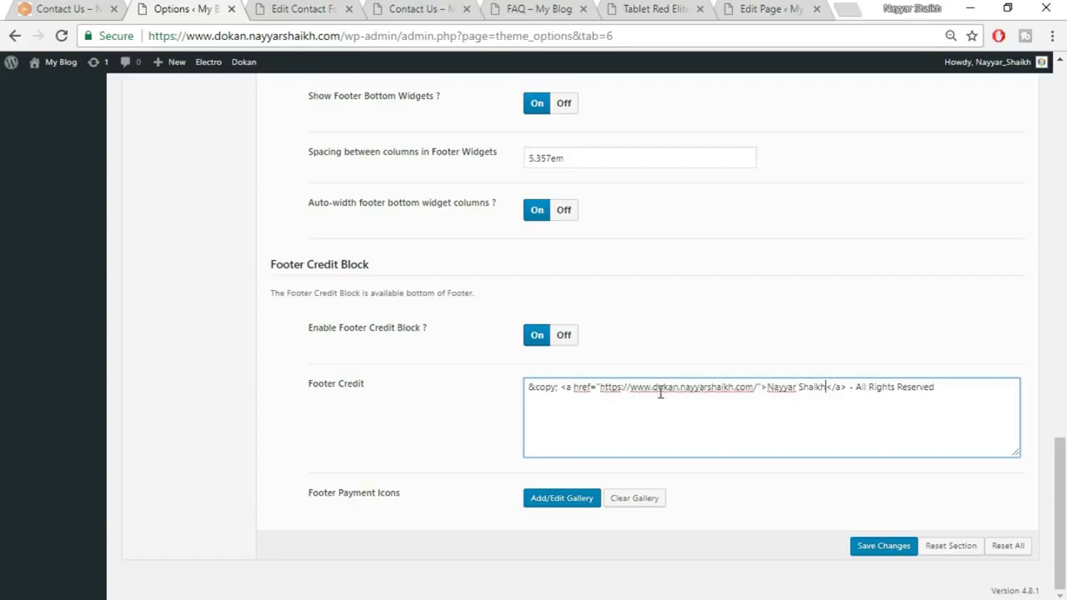
click(881, 552)
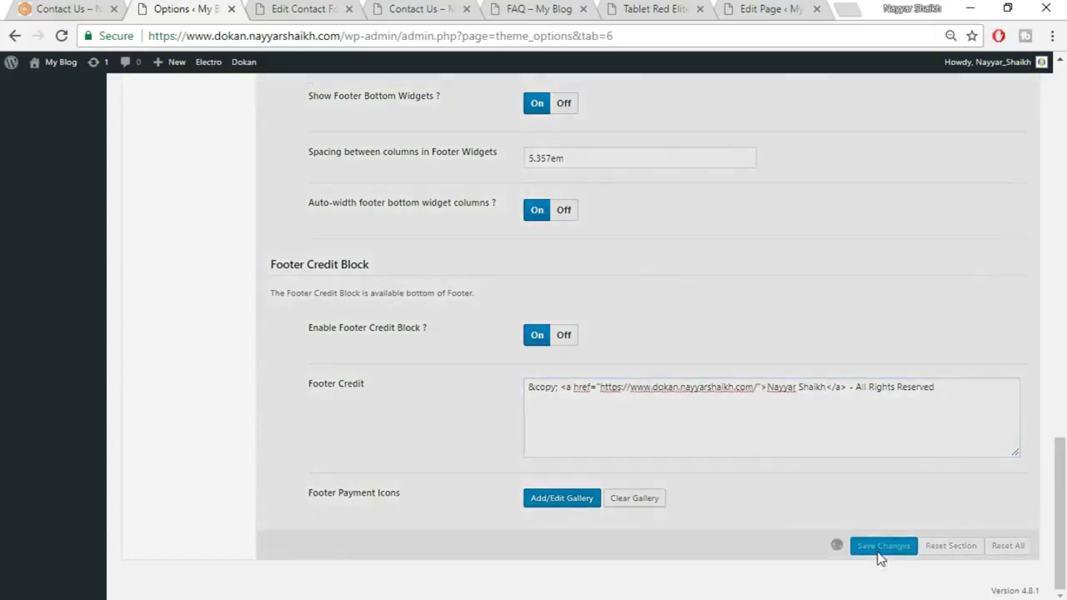
scroll(900, 488, up, 20)
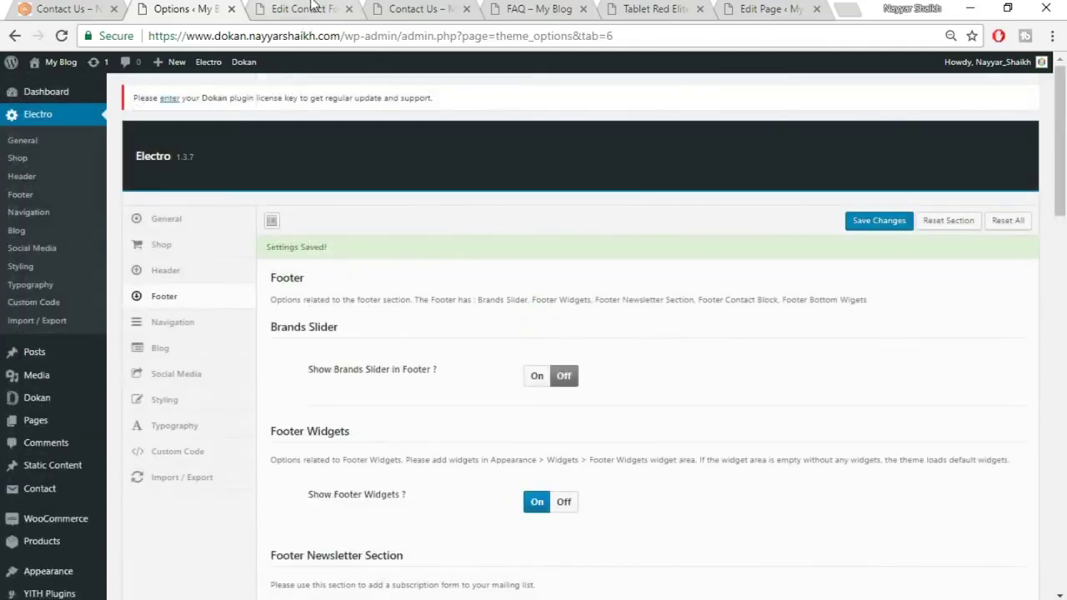
click(424, 10)
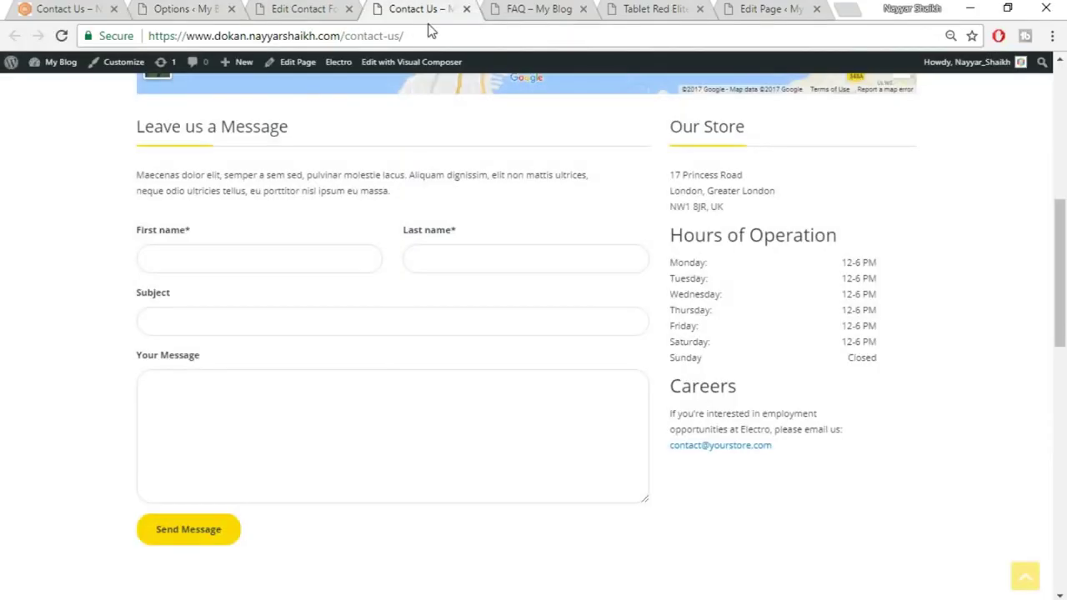
click(417, 36)
key(Return)
drag(1065, 267, 1063, 459)
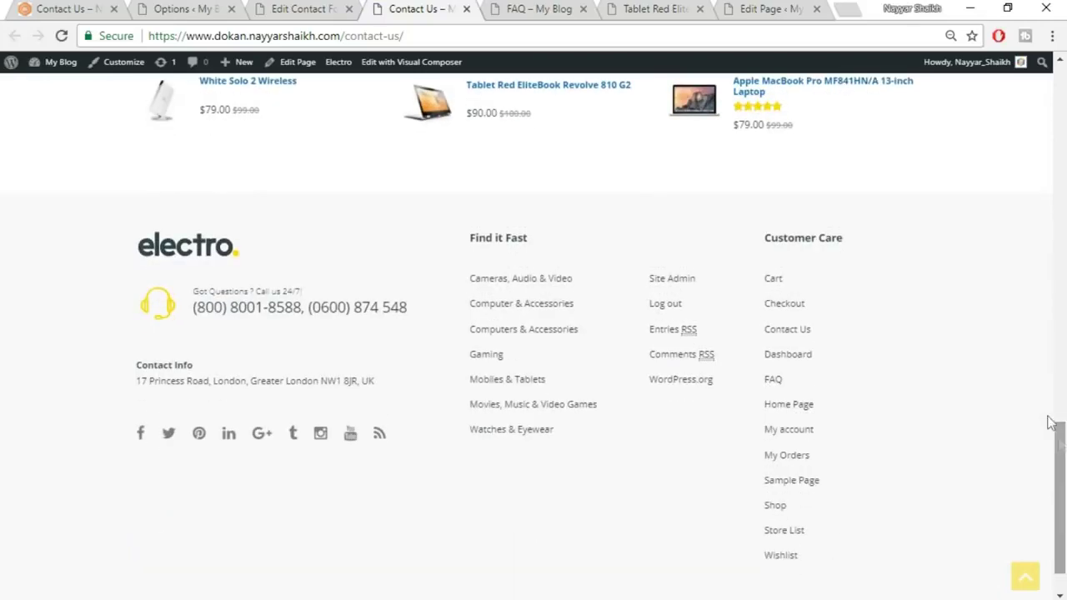
scroll(307, 421, down, 1)
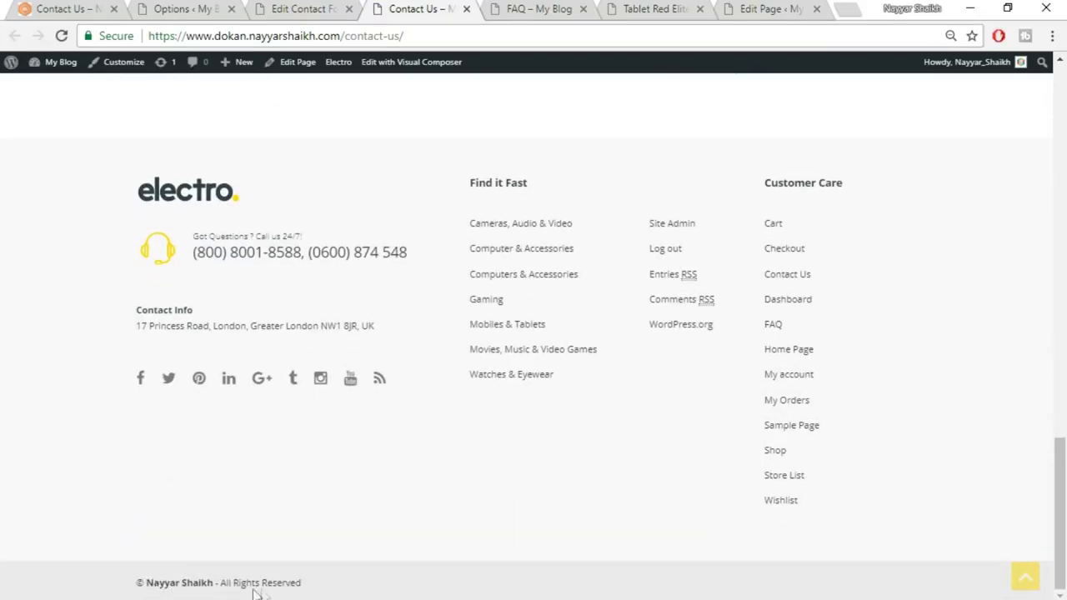
scroll(315, 535, up, 1)
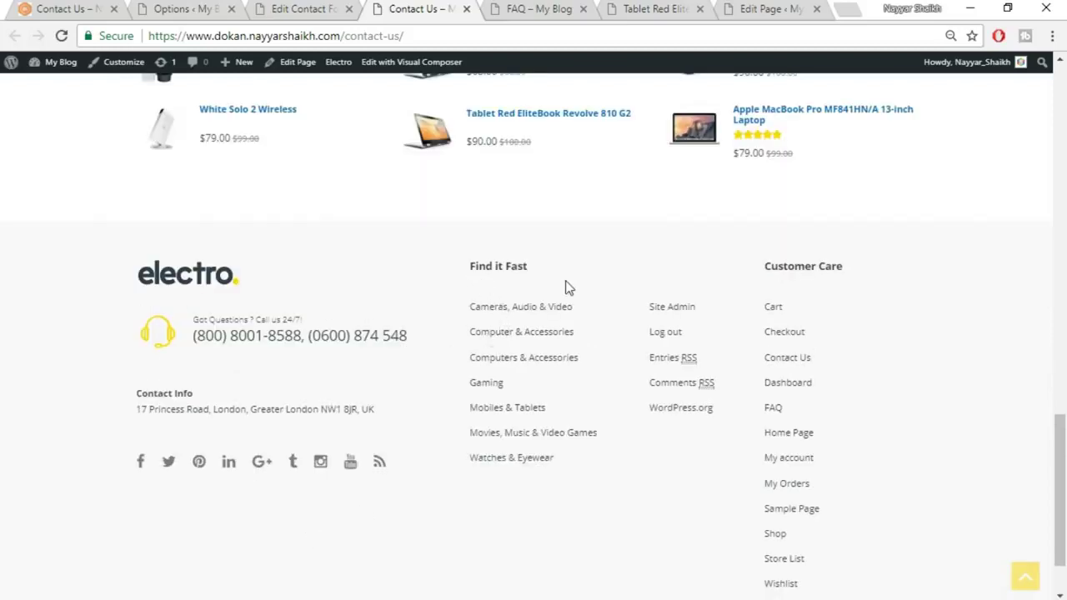
scroll(817, 292, down, 1)
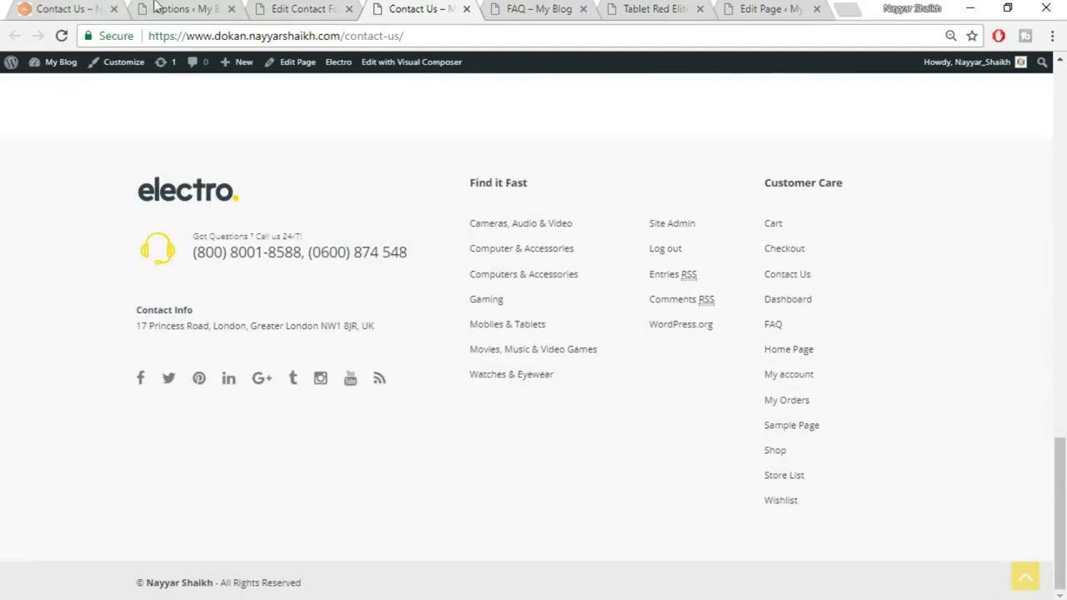
Go to Appearance > Widgets and inspect the Footer Bottom Widgets area.
click(304, 8)
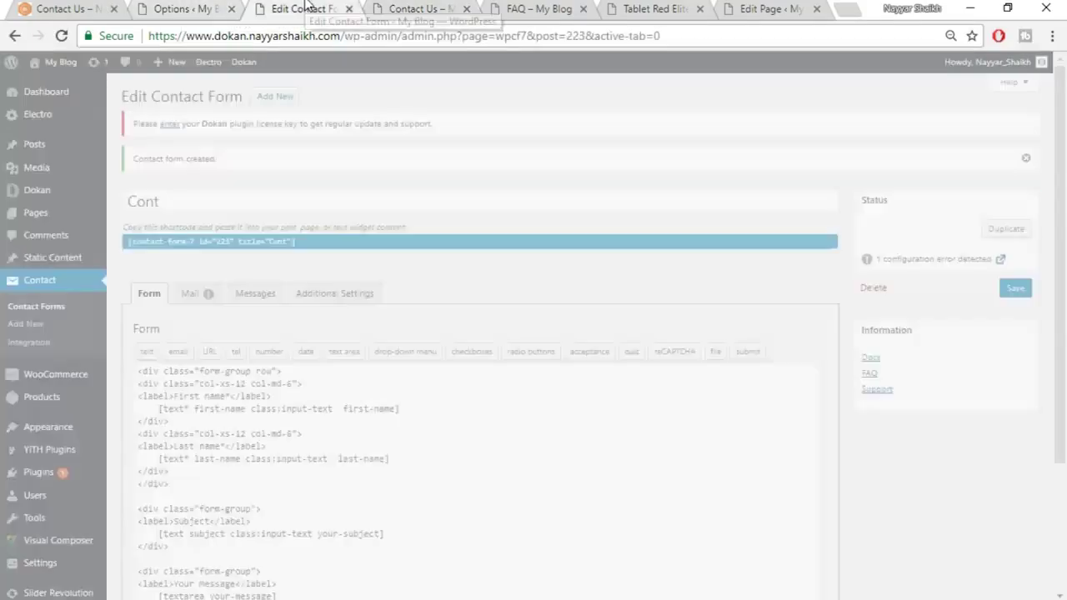
mouse_move(63, 450)
mouse_move(50, 427)
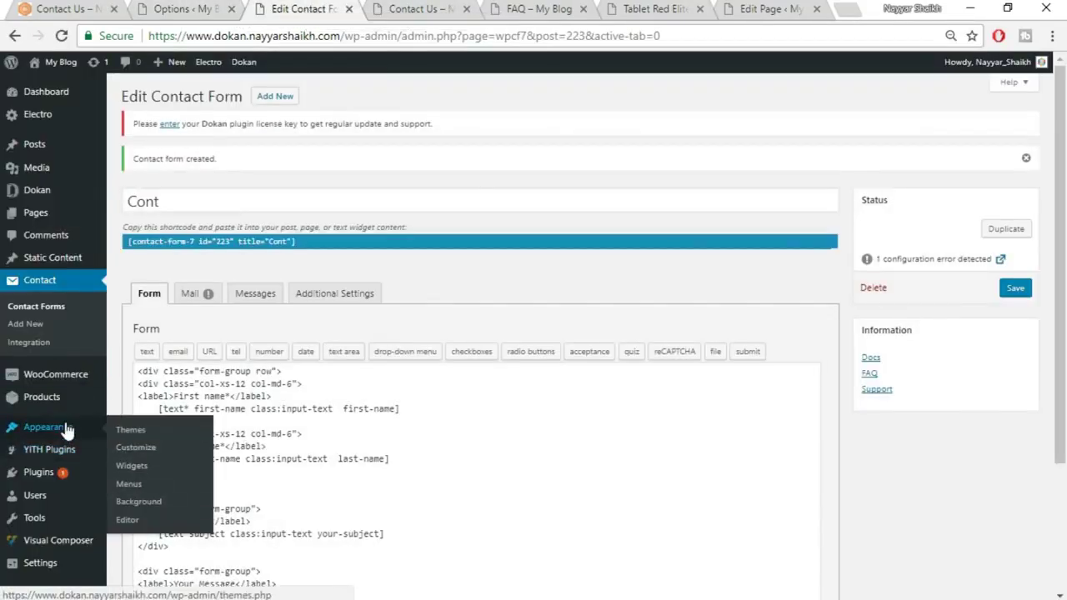
click(147, 473)
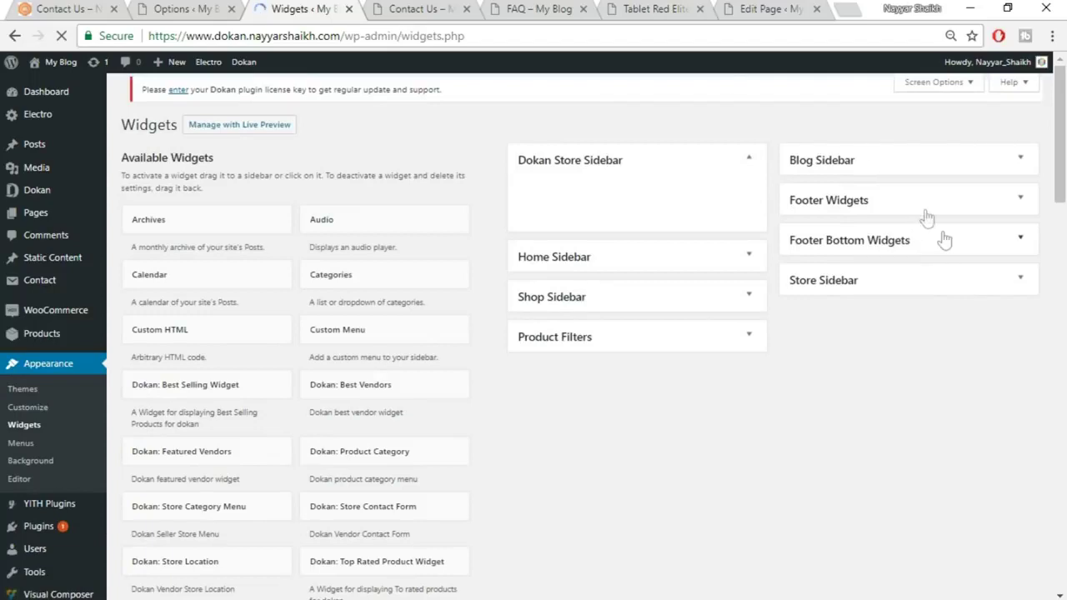
click(946, 263)
click(947, 264)
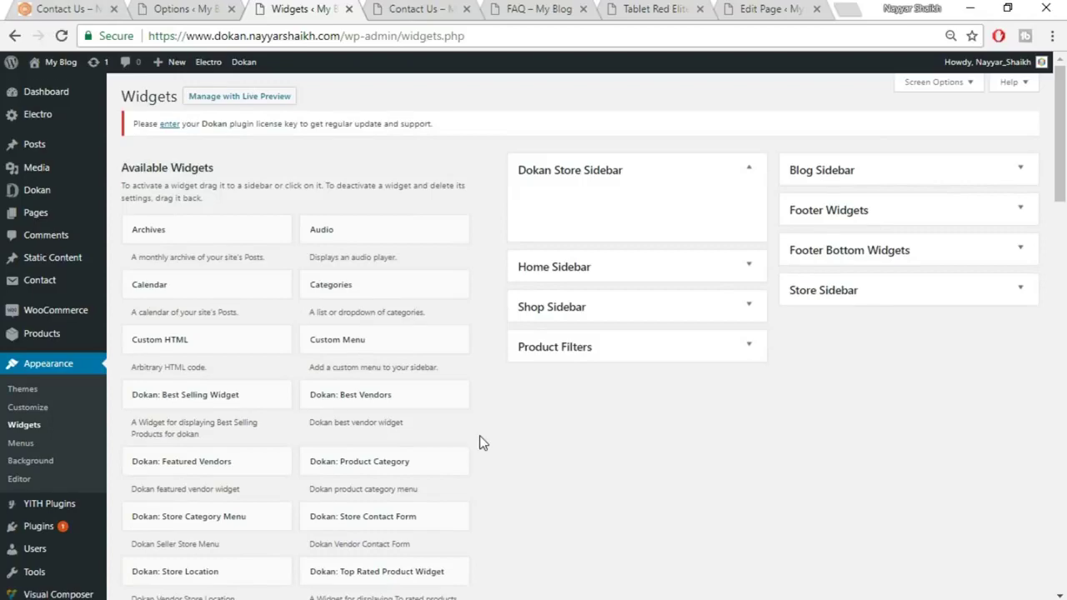
scroll(478, 443, down, 5)
scroll(478, 443, up, 5)
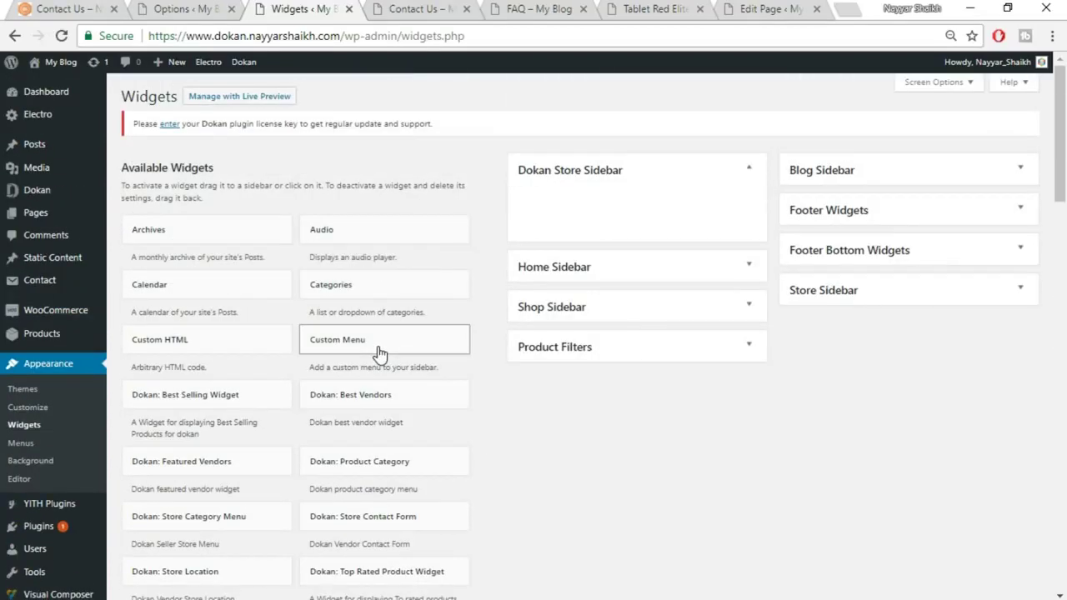
Add a Custom Menu widget to Footer Bottom Widgets.
click(379, 354)
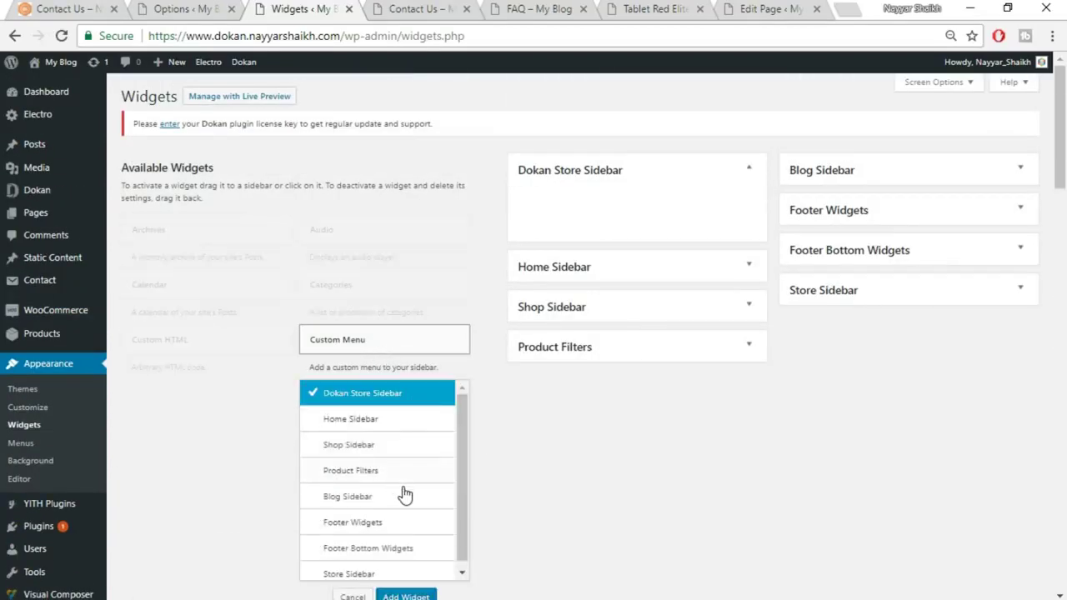
scroll(405, 496, down, 1)
click(413, 546)
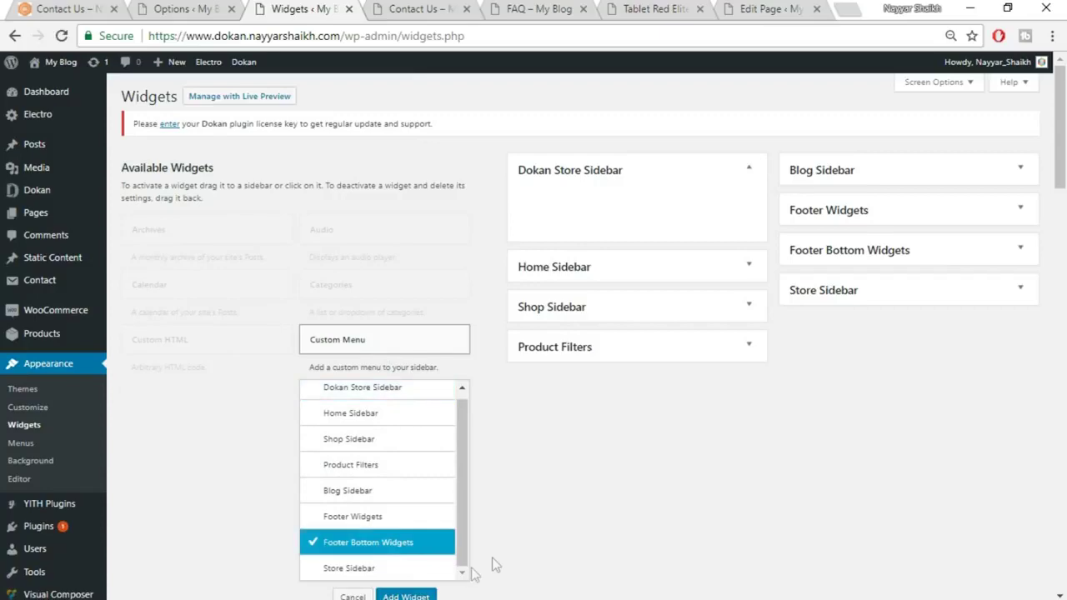
scroll(472, 574, down, 2)
click(428, 429)
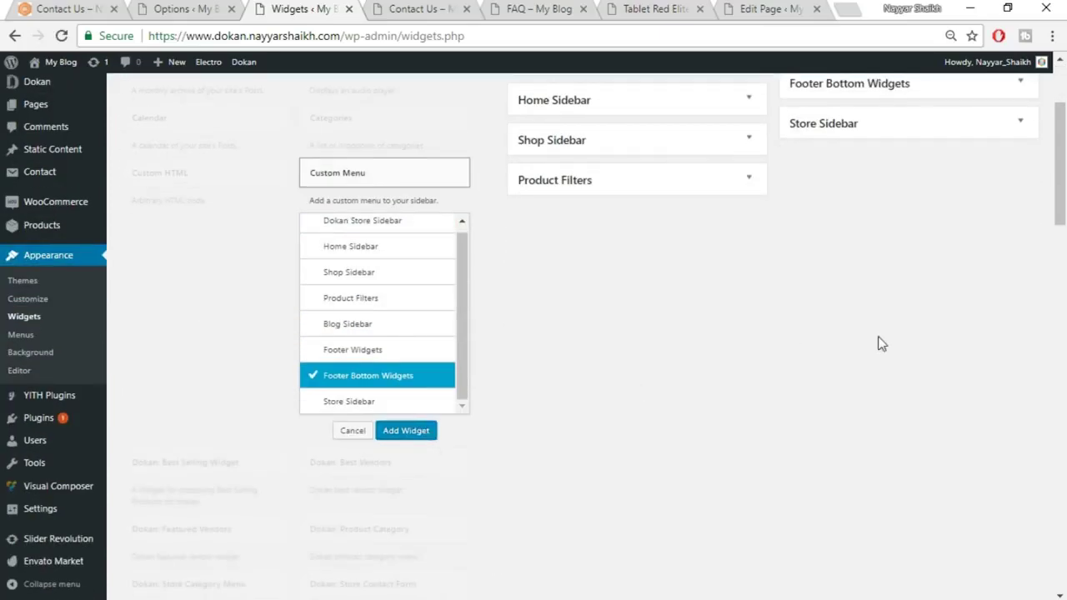
Title the widget 'Important Links', using the copied reference-site heading, and show the Important Links menu.
click(52, 6)
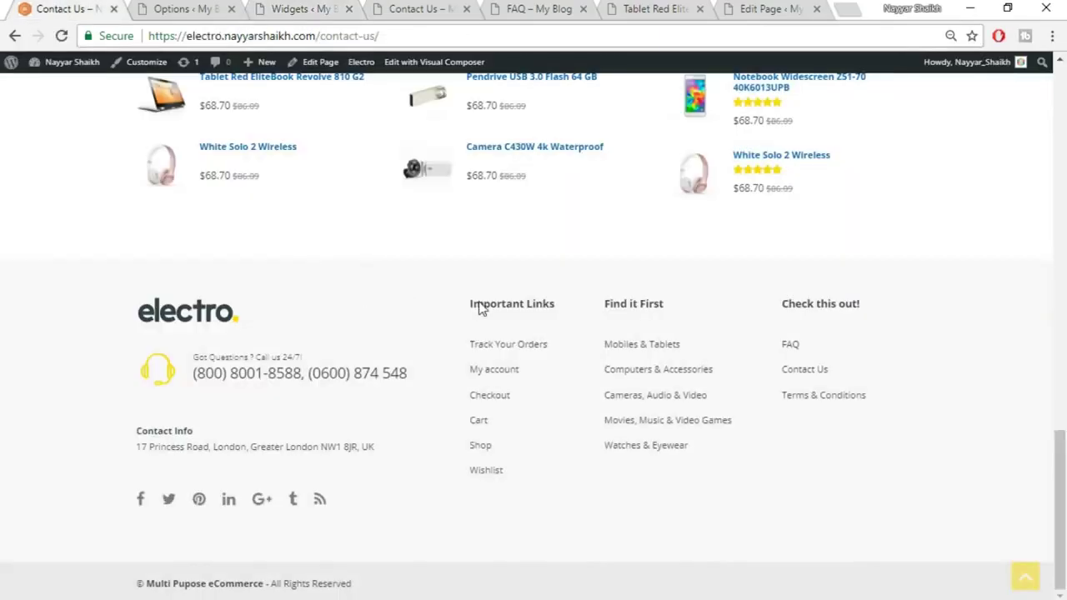
triple_click(562, 309)
click(562, 311)
triple_click(543, 304)
key(ctrl+c)
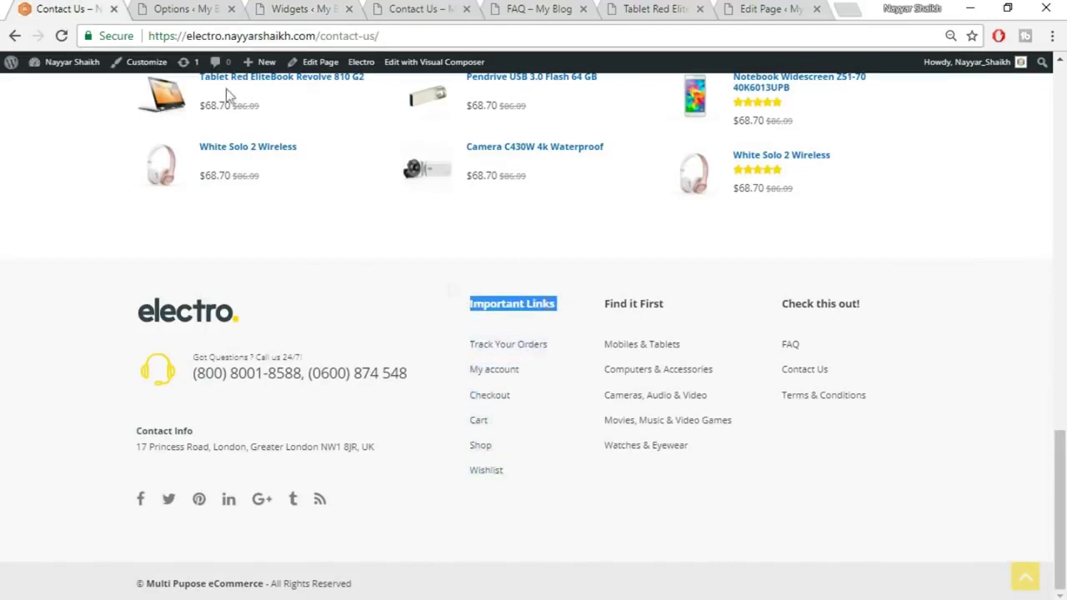
click(260, 9)
click(860, 159)
key(ctrl+v)
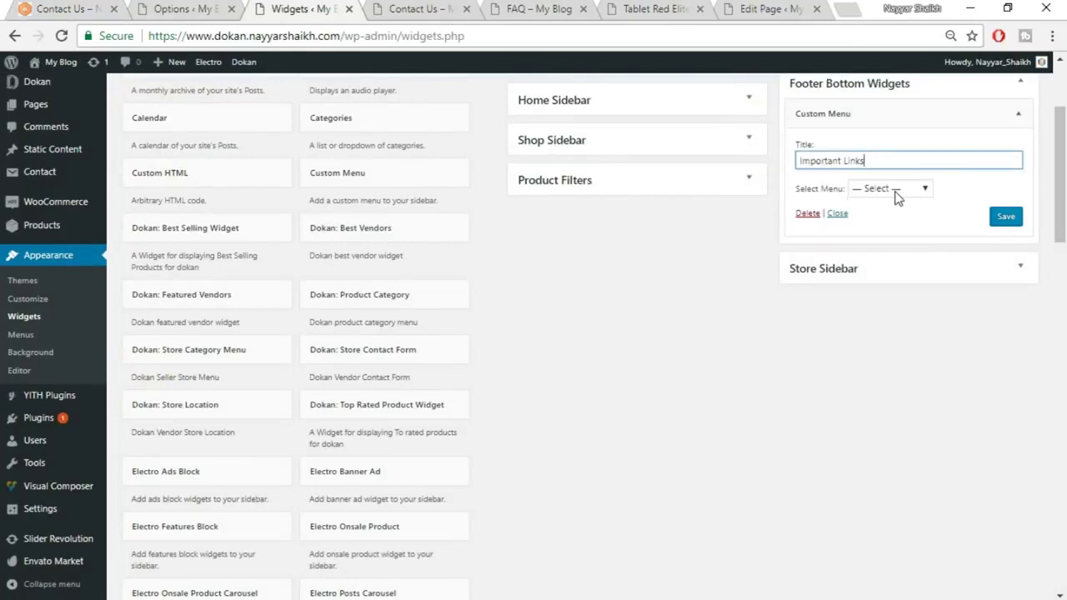
click(897, 192)
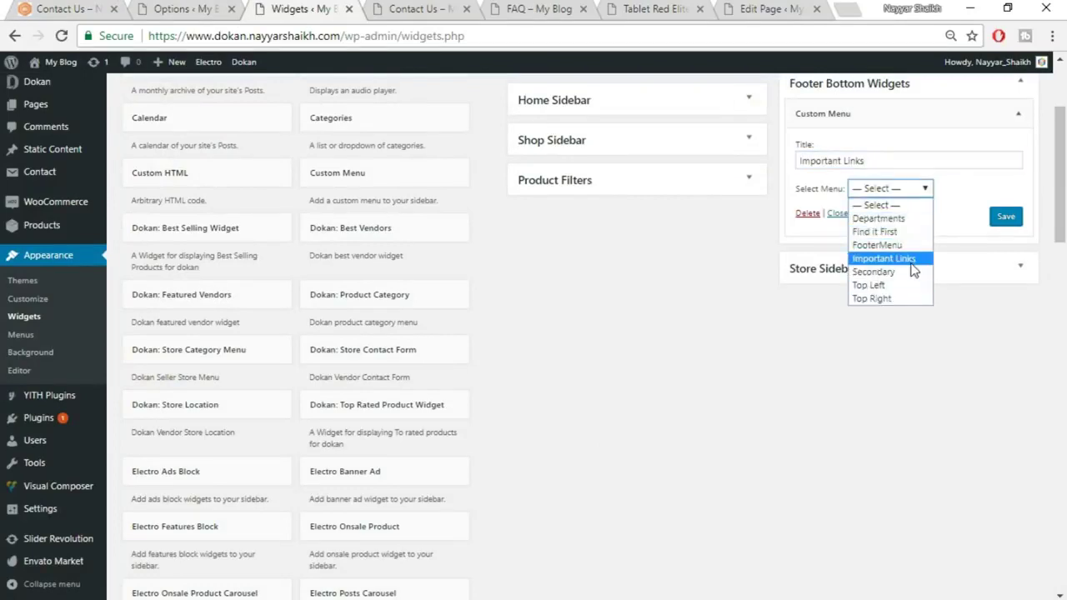
click(911, 263)
click(1018, 227)
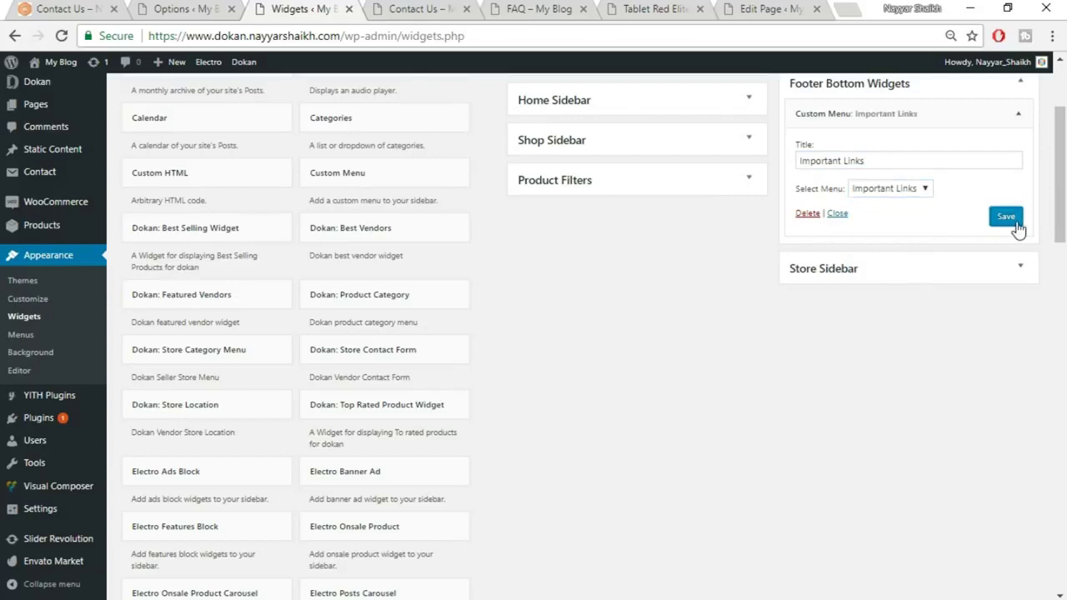
Add a second Custom Menu widget titled 'Find it First' showing the Find It First menu.
click(382, 177)
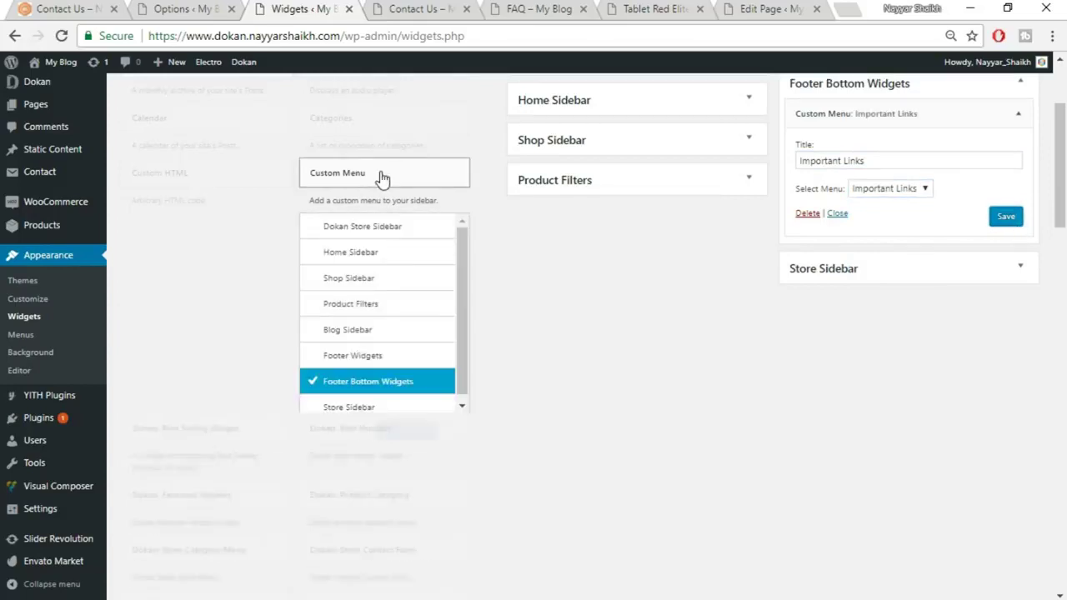
click(414, 432)
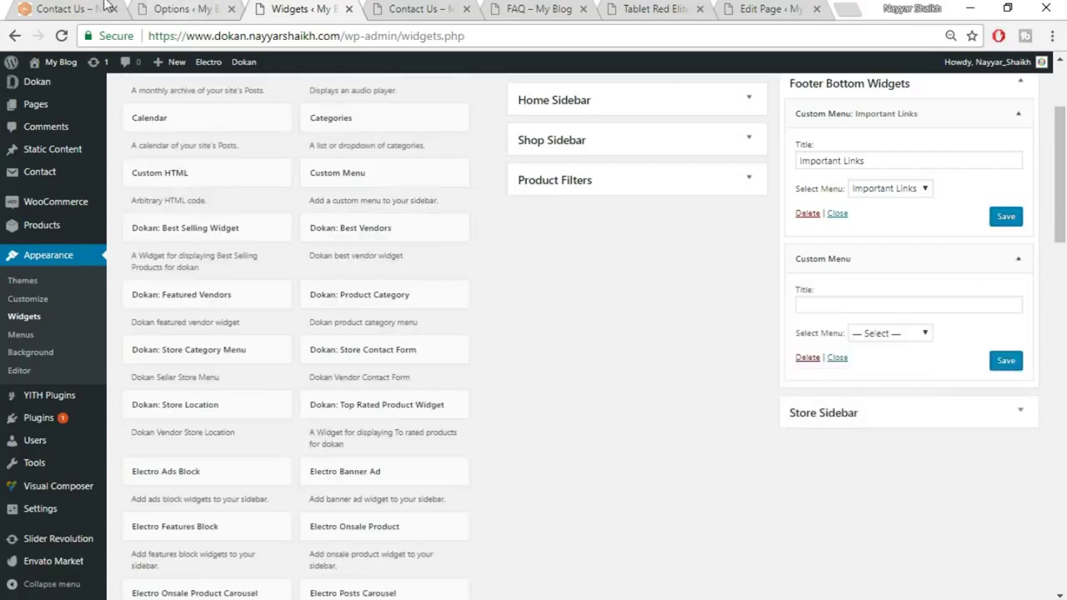
click(83, 8)
triple_click(634, 304)
key(ctrl+c)
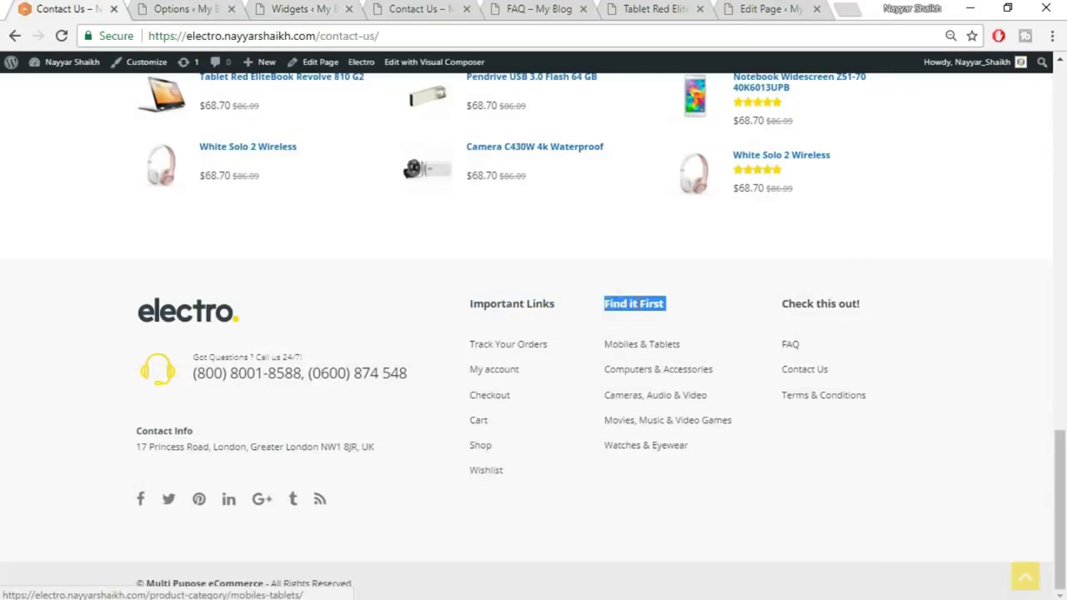
click(296, 8)
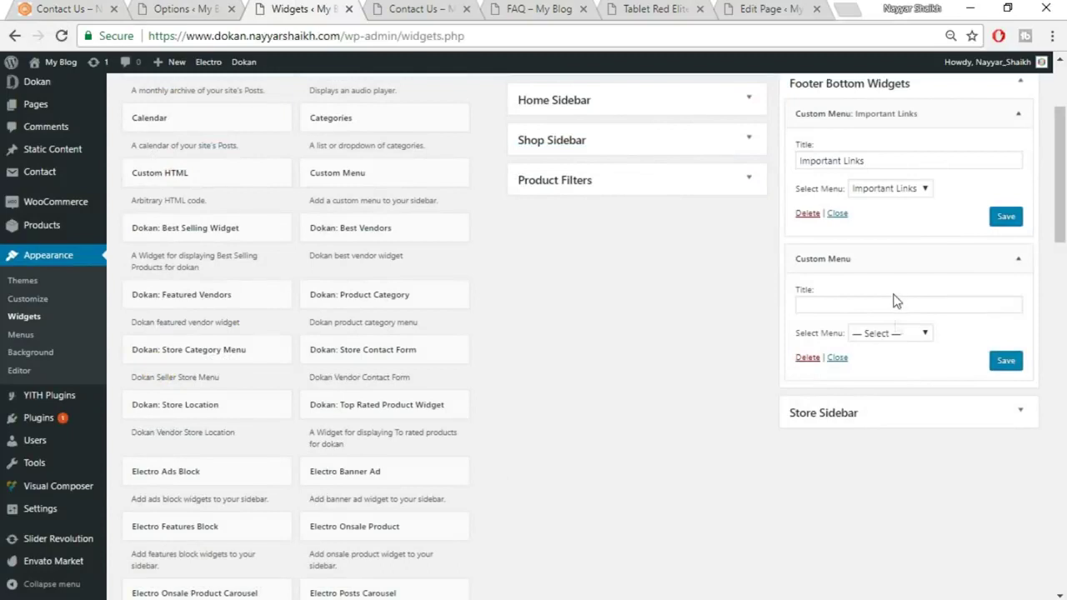
click(901, 309)
key(ctrl+v)
click(914, 333)
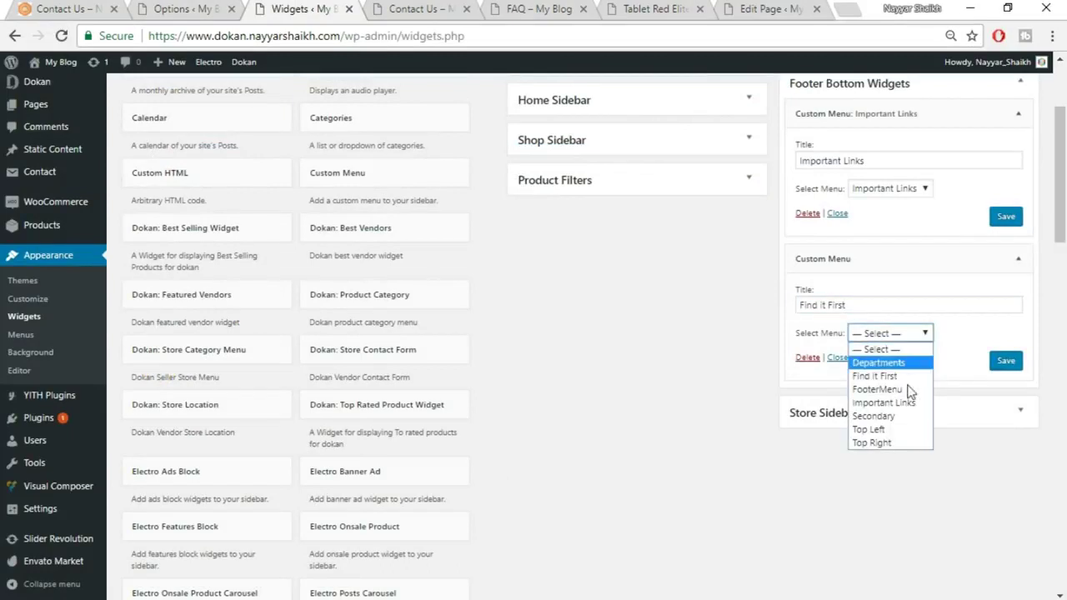
click(892, 373)
click(1009, 367)
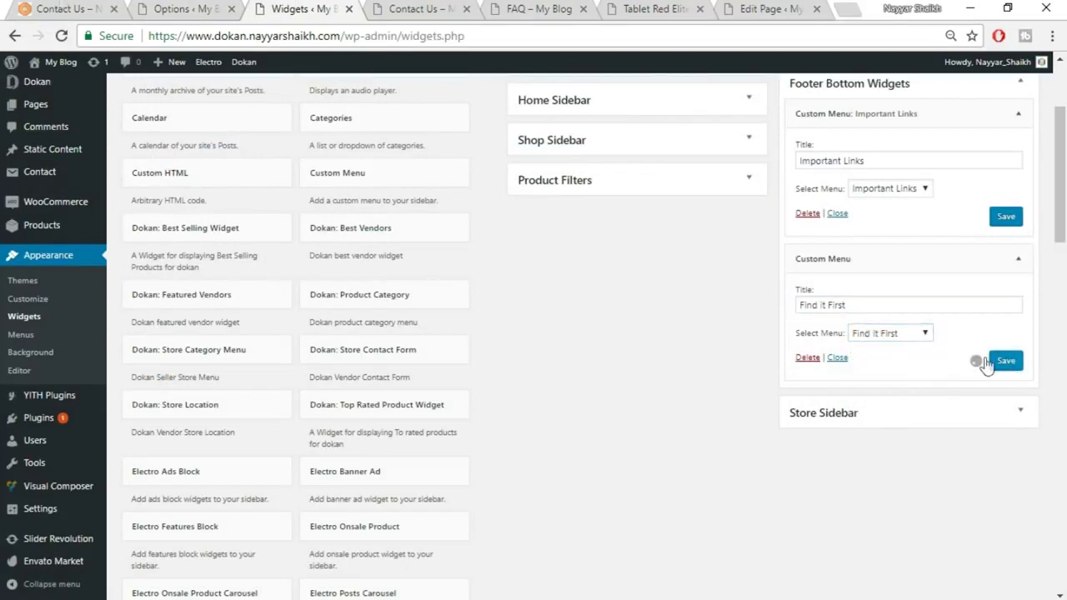
Copy the 'Check this out!' heading from the reference site's footer.
key(ctrl+1)
triple_click(821, 307)
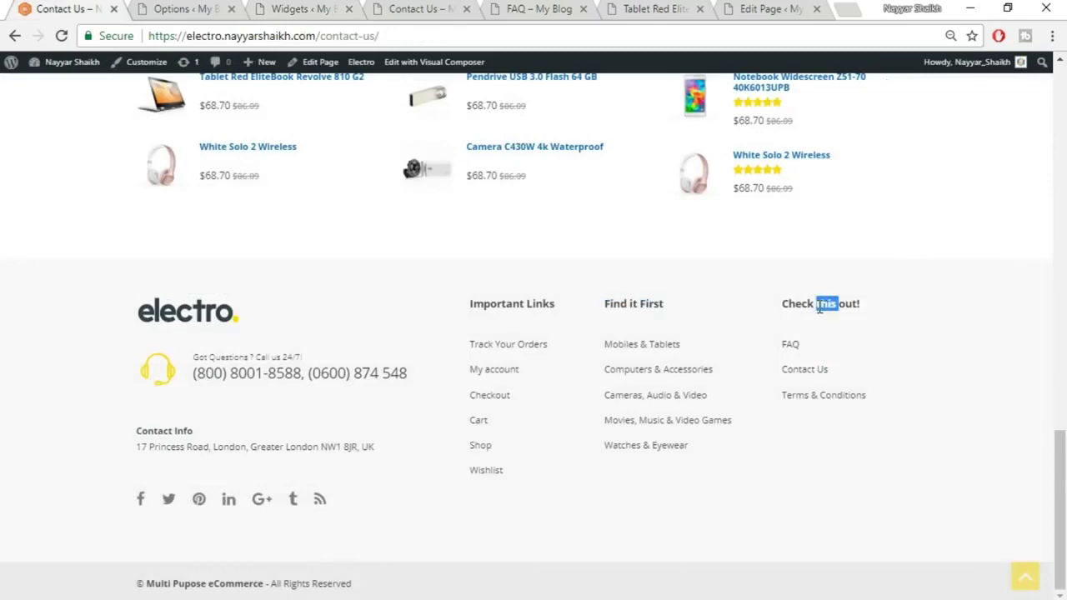
click(182, 9)
click(305, 6)
Add a third Custom Menu widget to Footer Bottom Widgets titled 'Check this out!'.
click(375, 182)
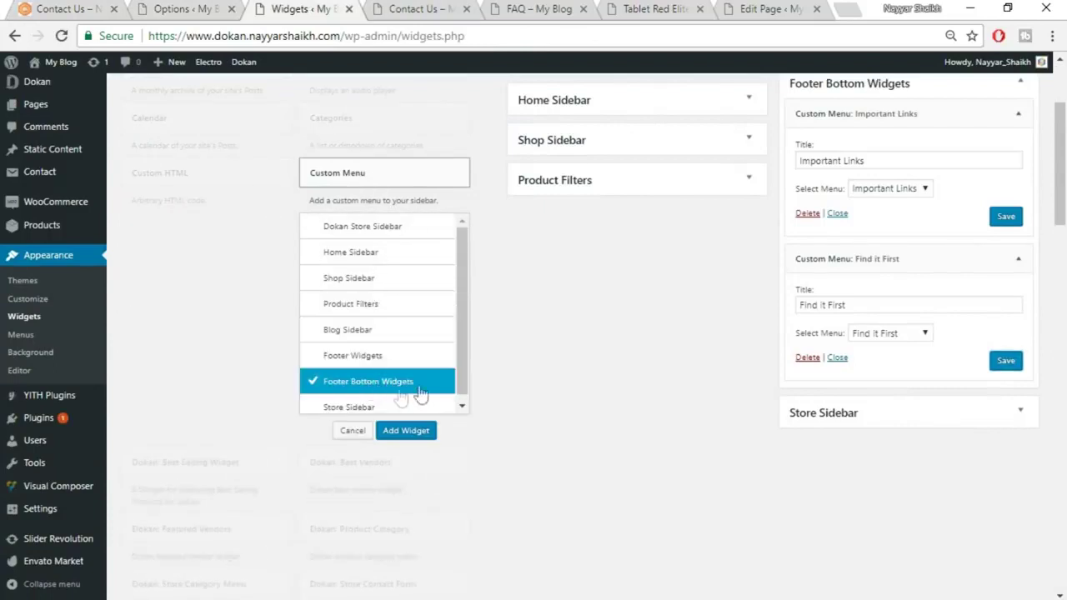
click(419, 439)
click(905, 449)
text(Check this out!)
click(913, 480)
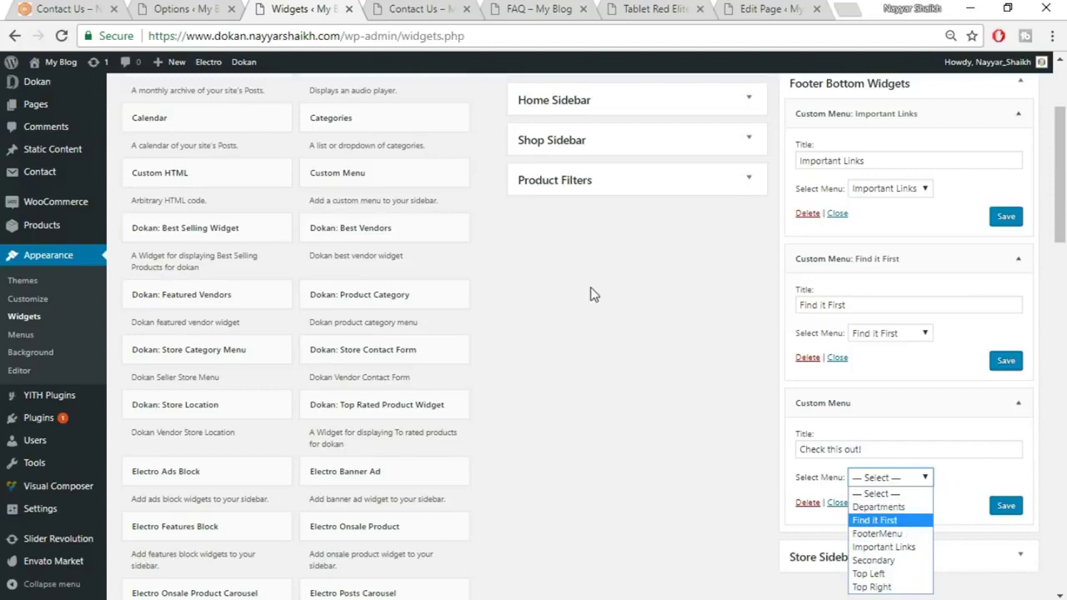
Select FooterMenu for the 'Check this out!' widget and save it.
click(83, 8)
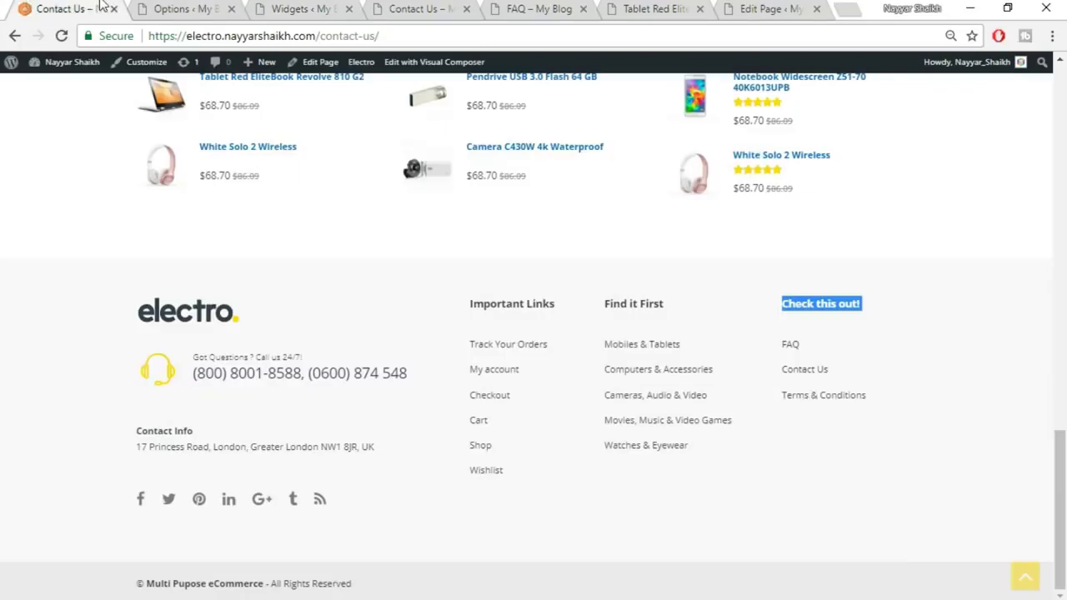
click(150, 9)
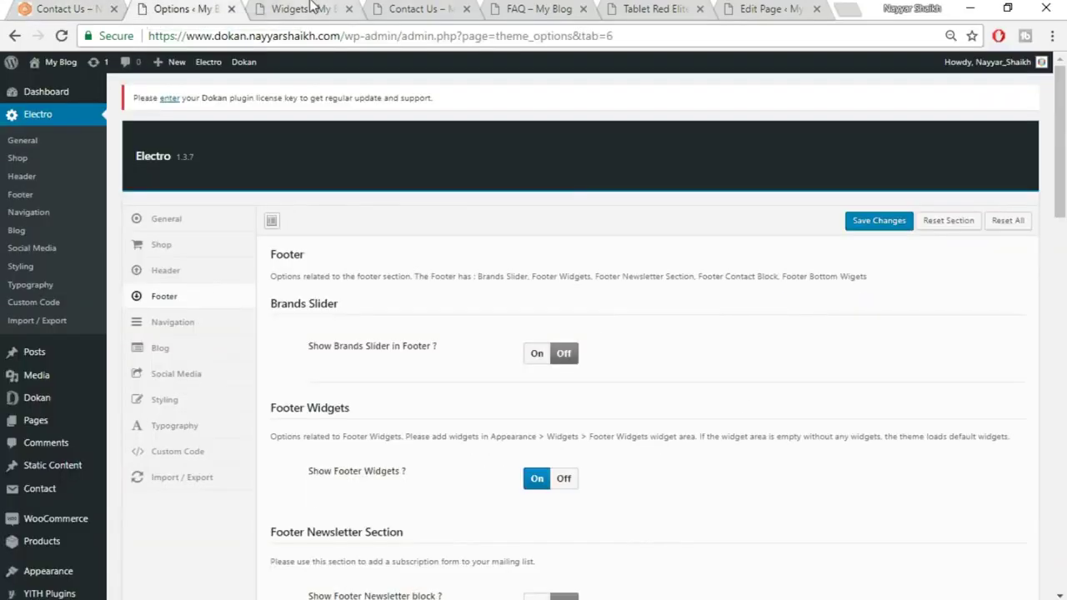
click(310, 8)
click(917, 480)
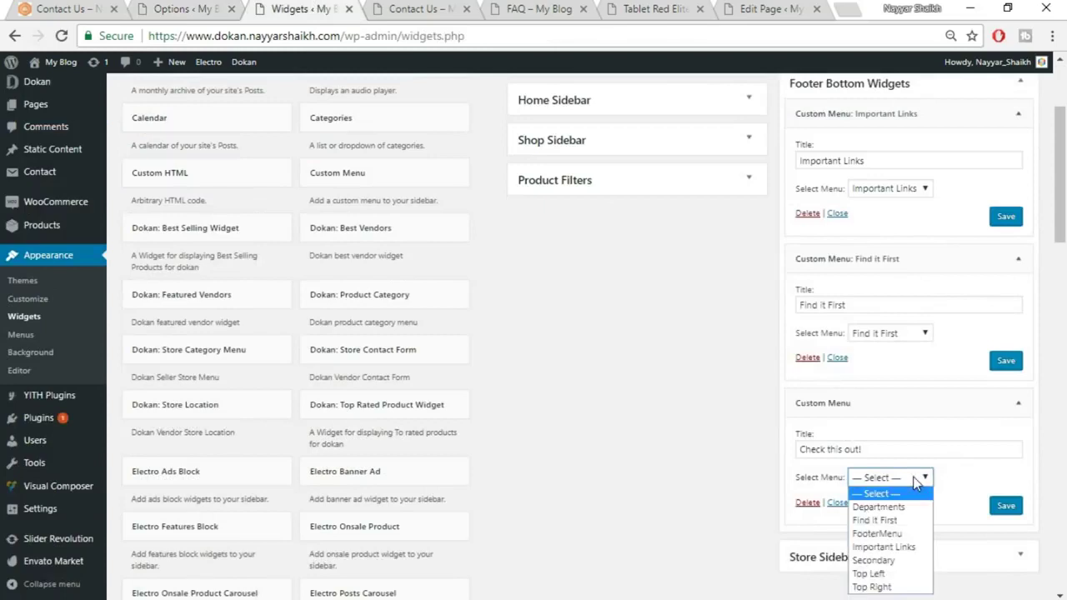
click(909, 534)
click(1007, 507)
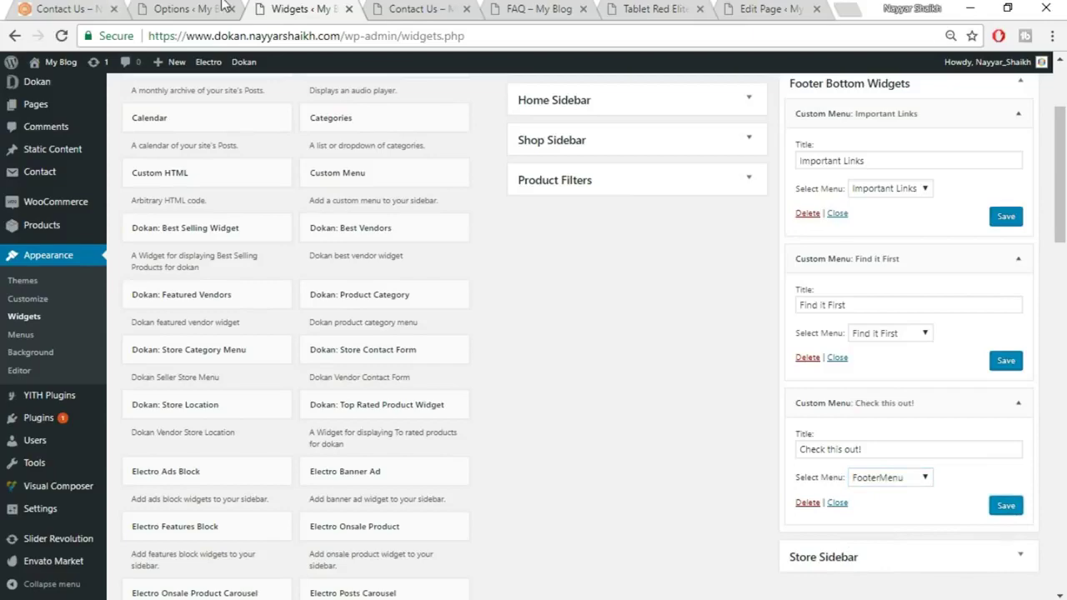
click(412, 9)
click(417, 36)
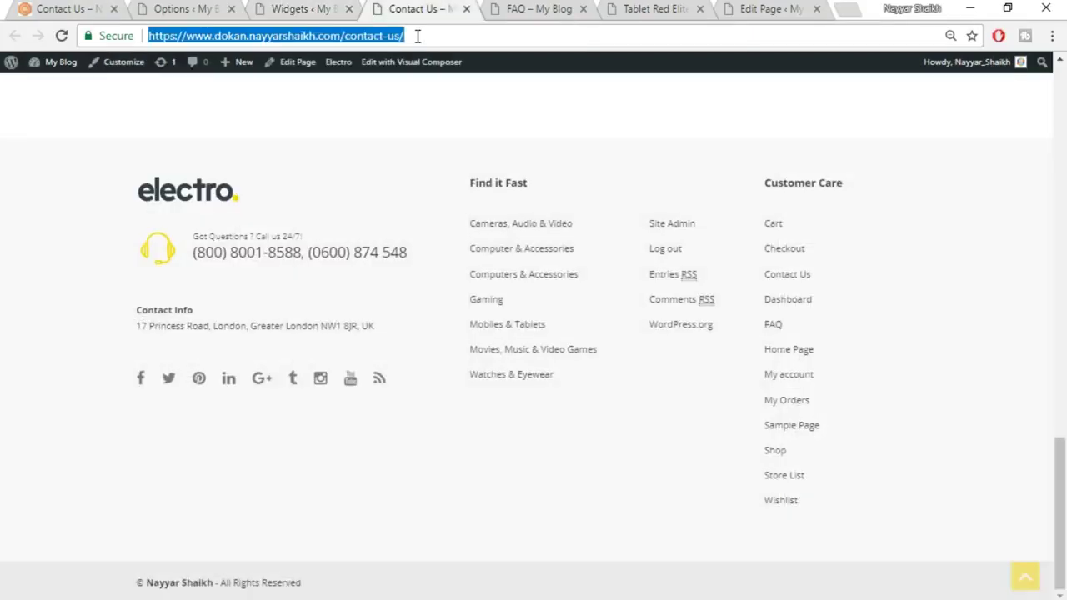
Reload Contact Us to view the Important Links, Find it First and Check this out! columns.
key(Return)
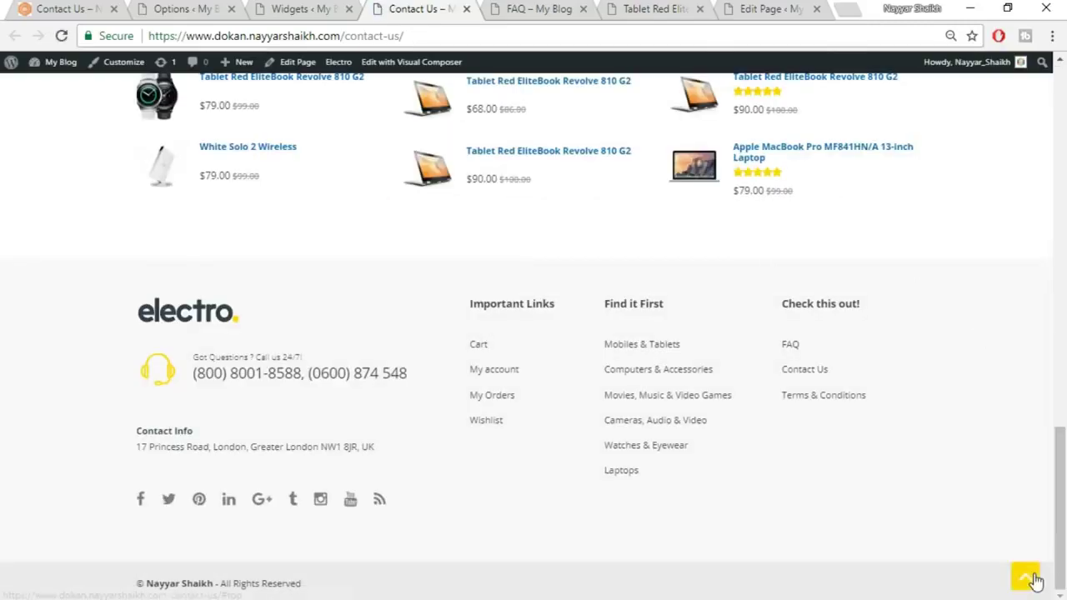
click(1030, 578)
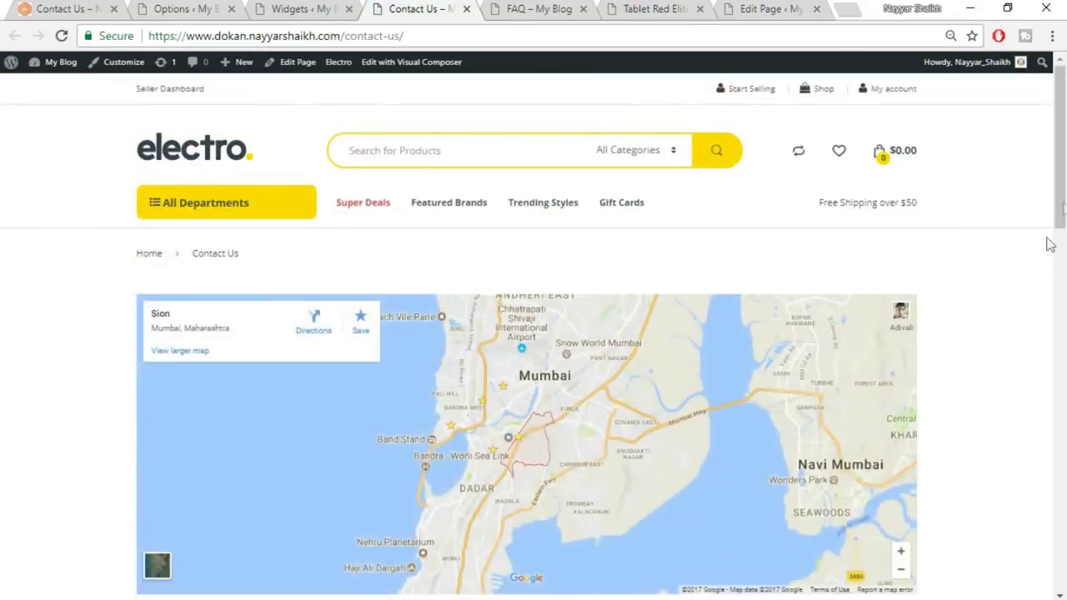
drag(1060, 150, 1061, 565)
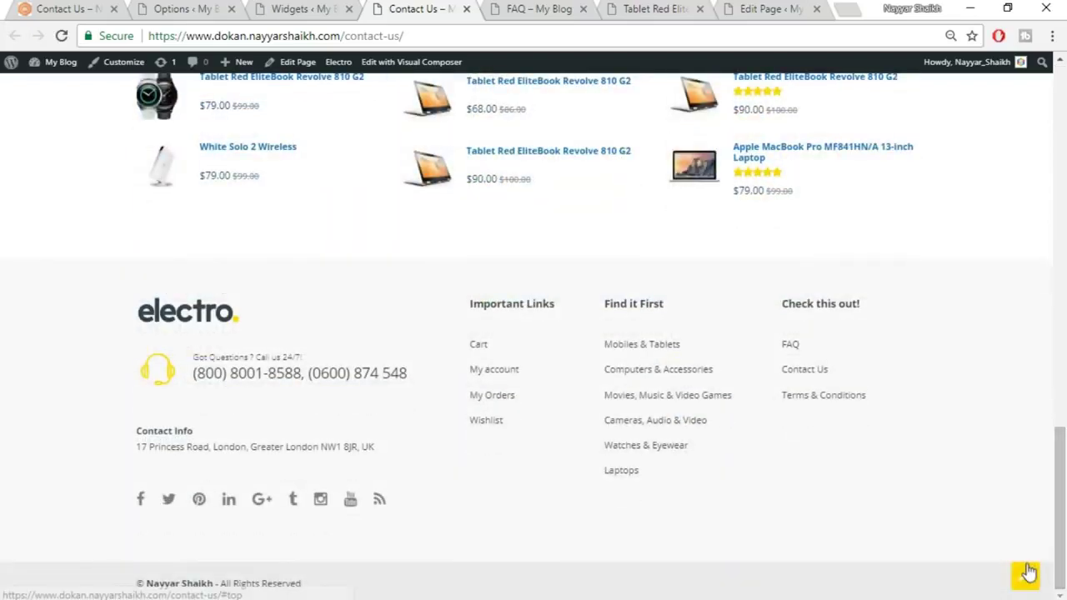
click(1025, 577)
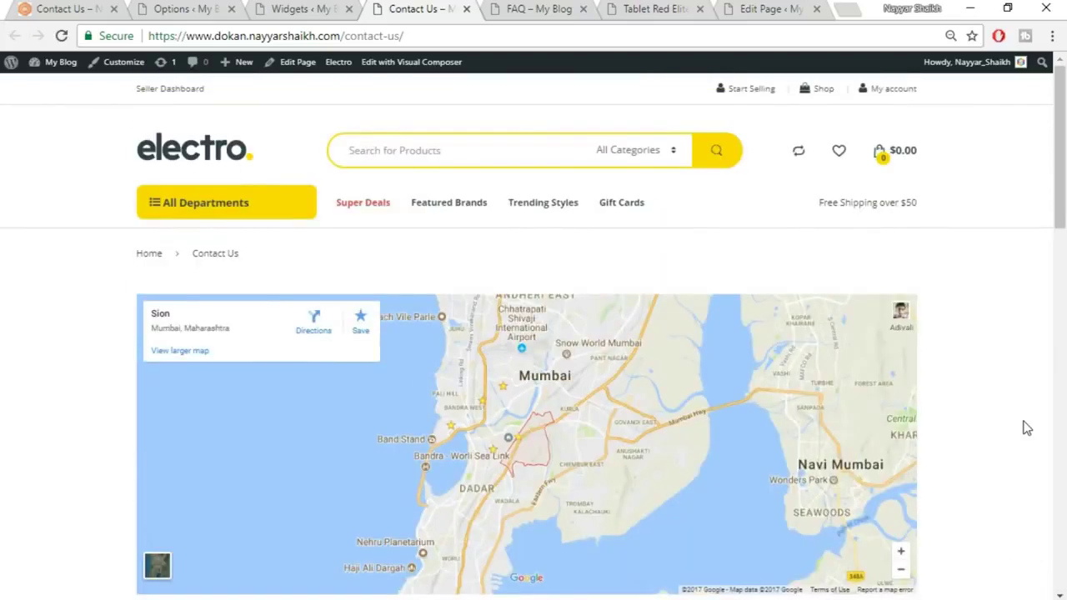
click(230, 8)
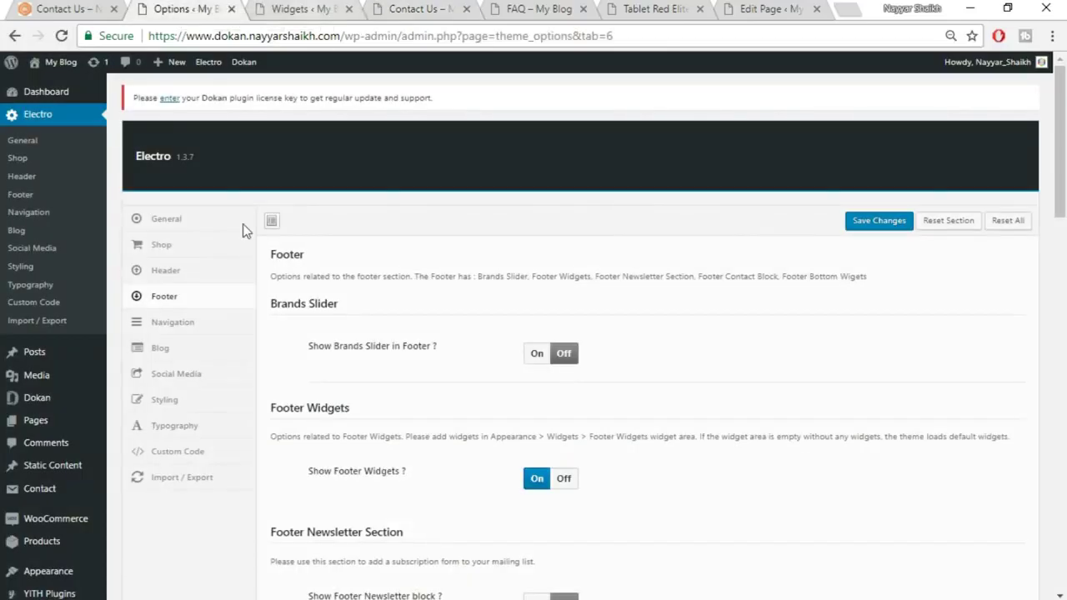
Browse Electro's General and Header settings, comparing them with the storefront Contact Us page.
click(177, 227)
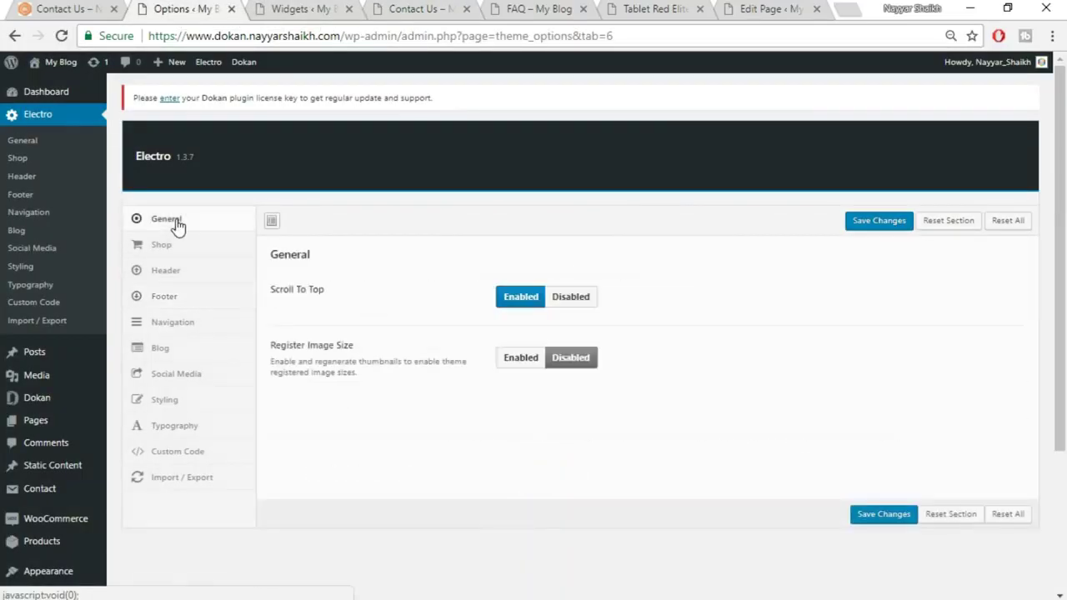
click(186, 273)
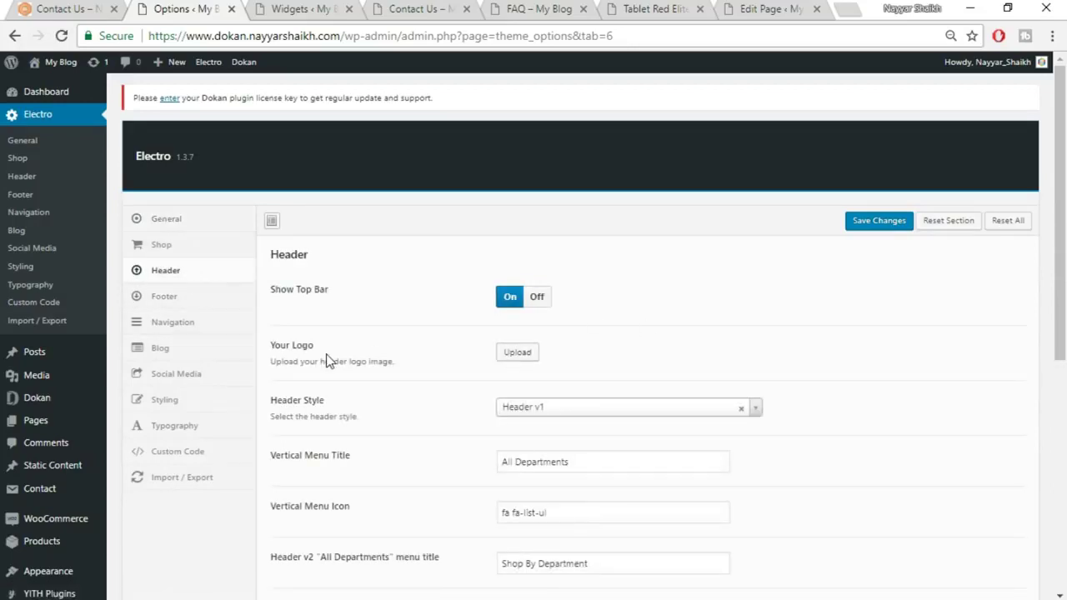
click(94, 7)
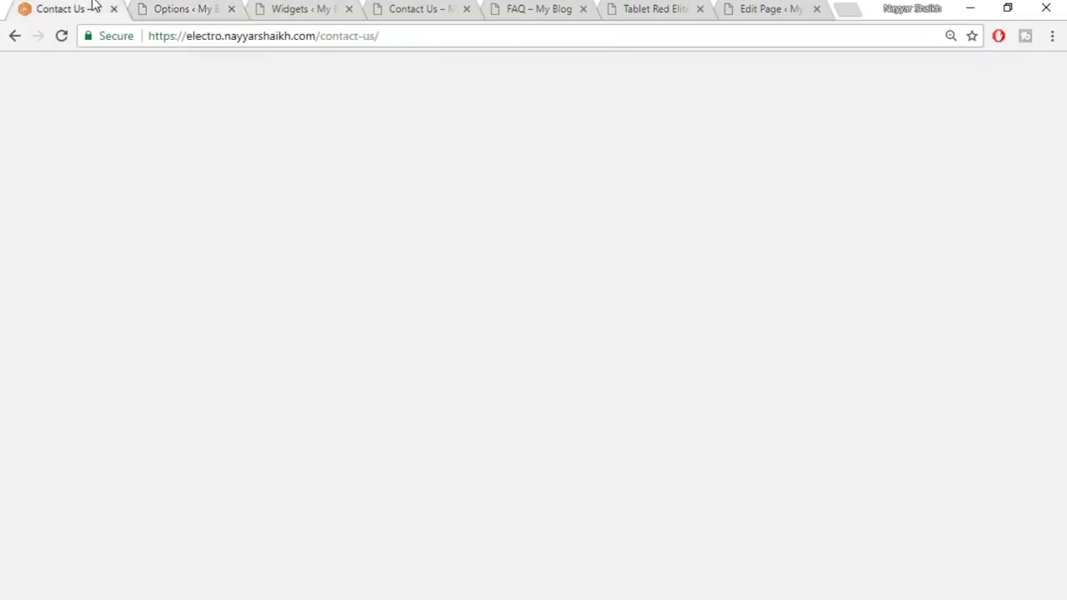
click(410, 8)
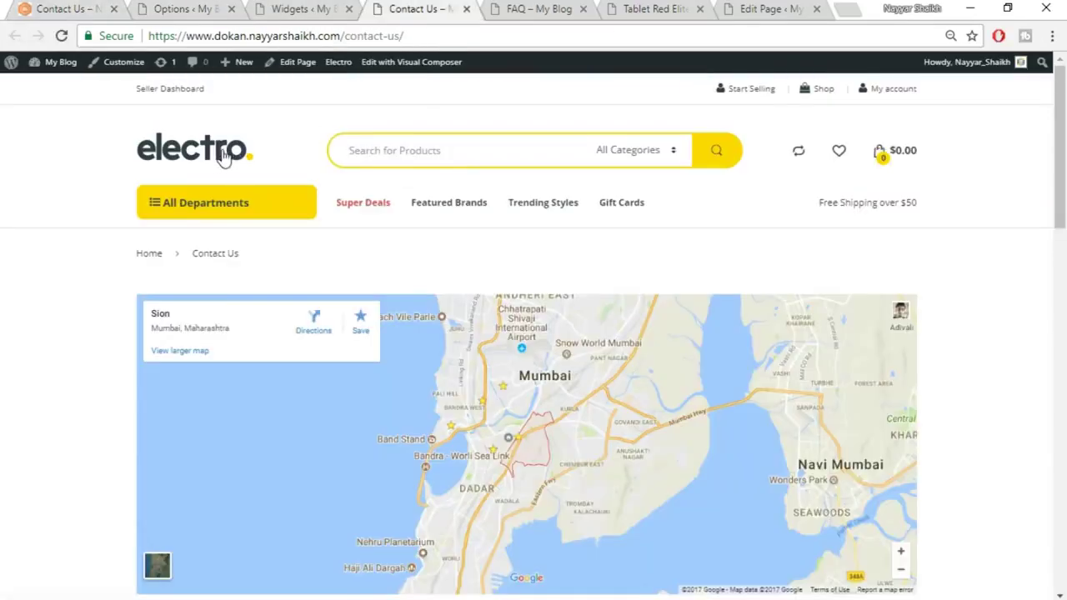
click(208, 5)
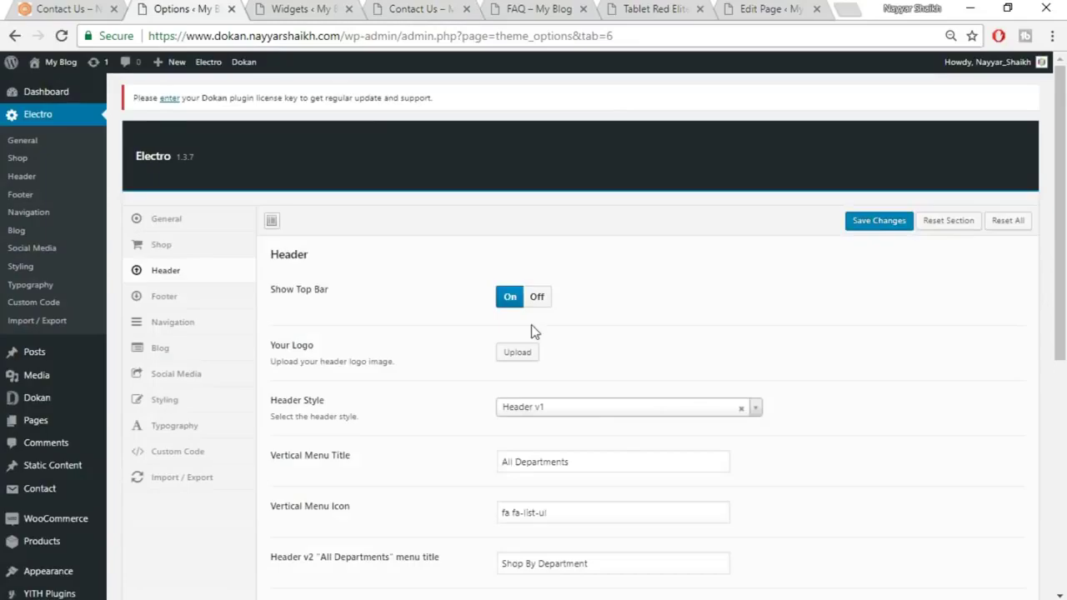
scroll(938, 429, down, 6)
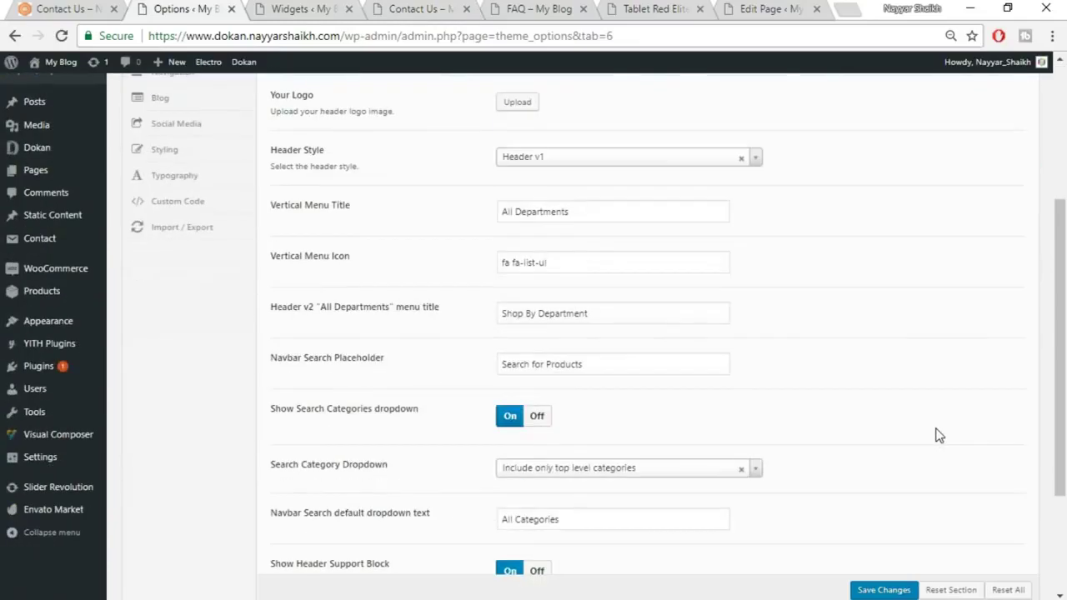
scroll(930, 443, up, 3)
scroll(933, 442, up, 3)
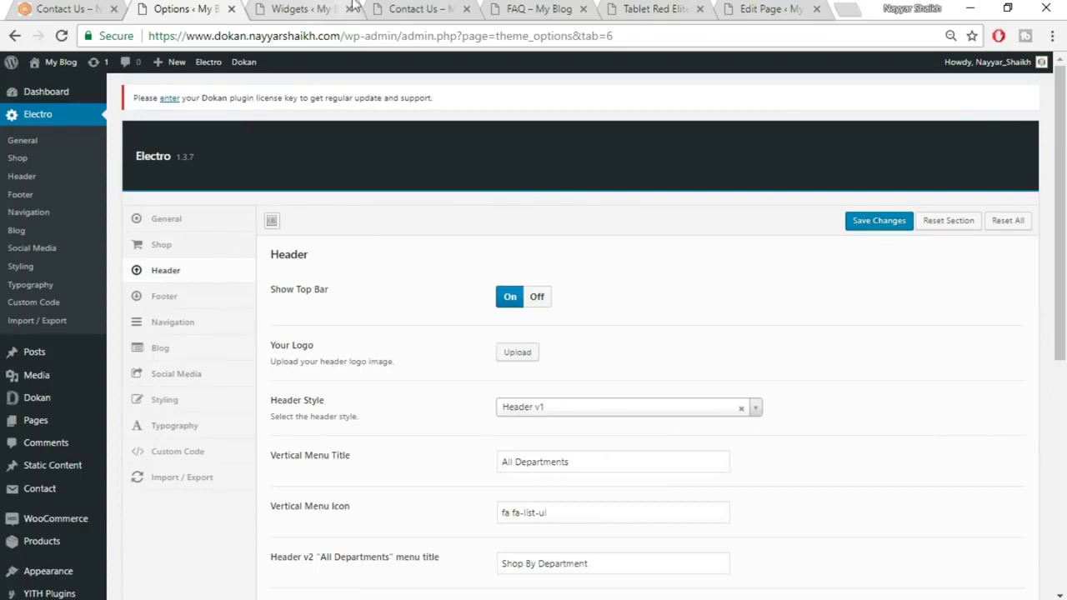
click(421, 9)
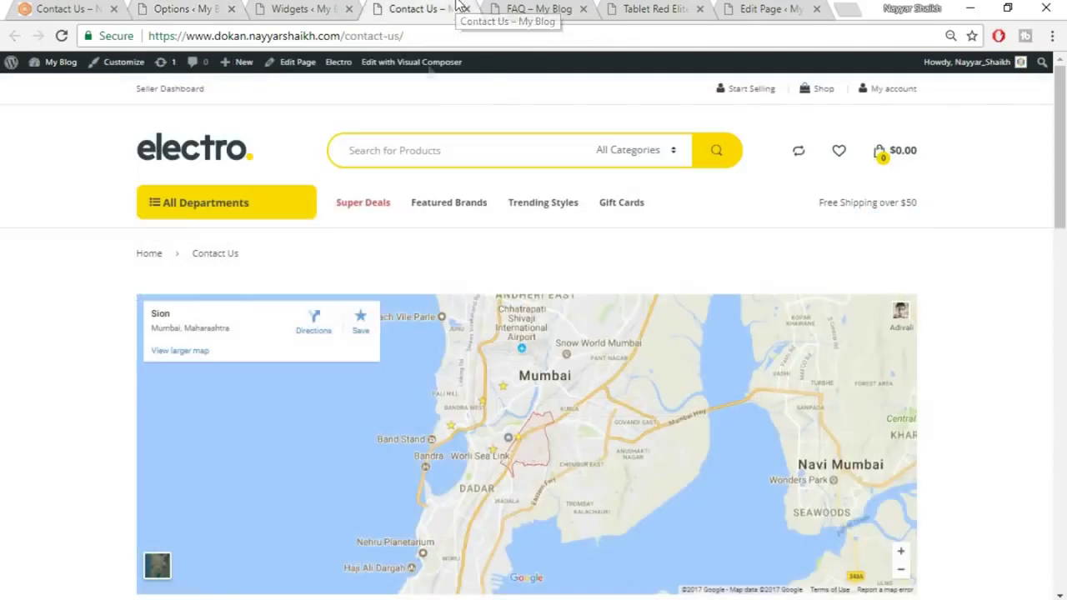
In Customizer Site Identity, set title 'Ntech Solutions' and tagline 'Best eCommerce Site'.
click(114, 73)
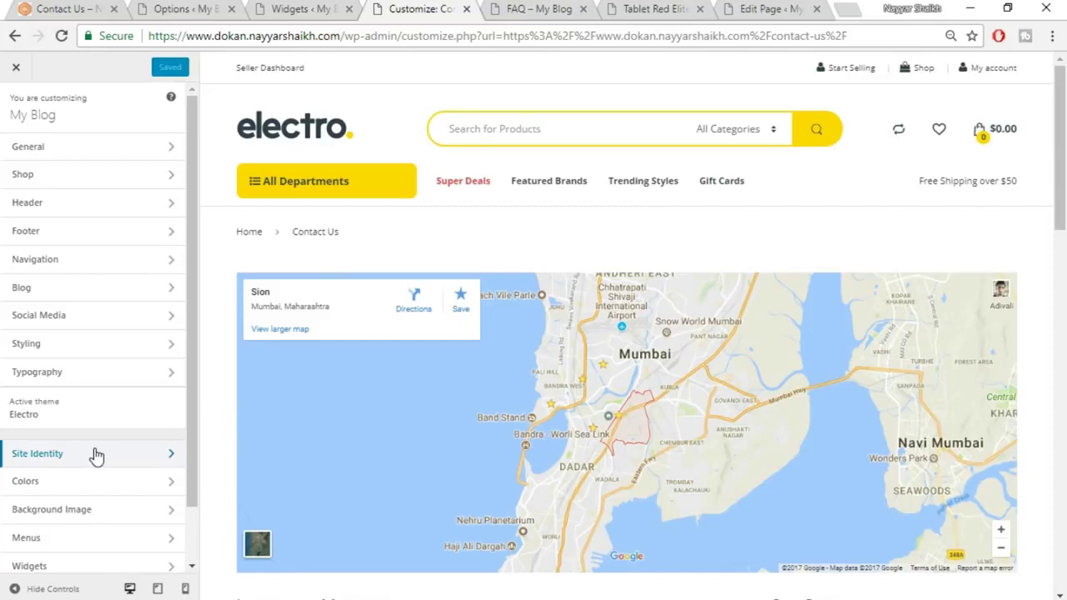
click(97, 455)
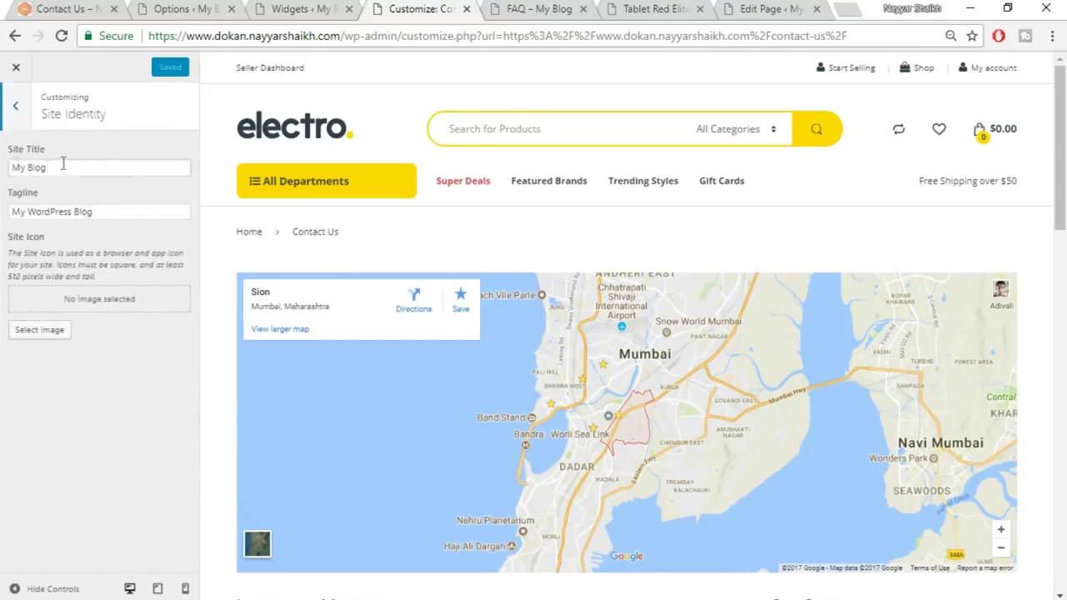
drag(63, 165, 3, 169)
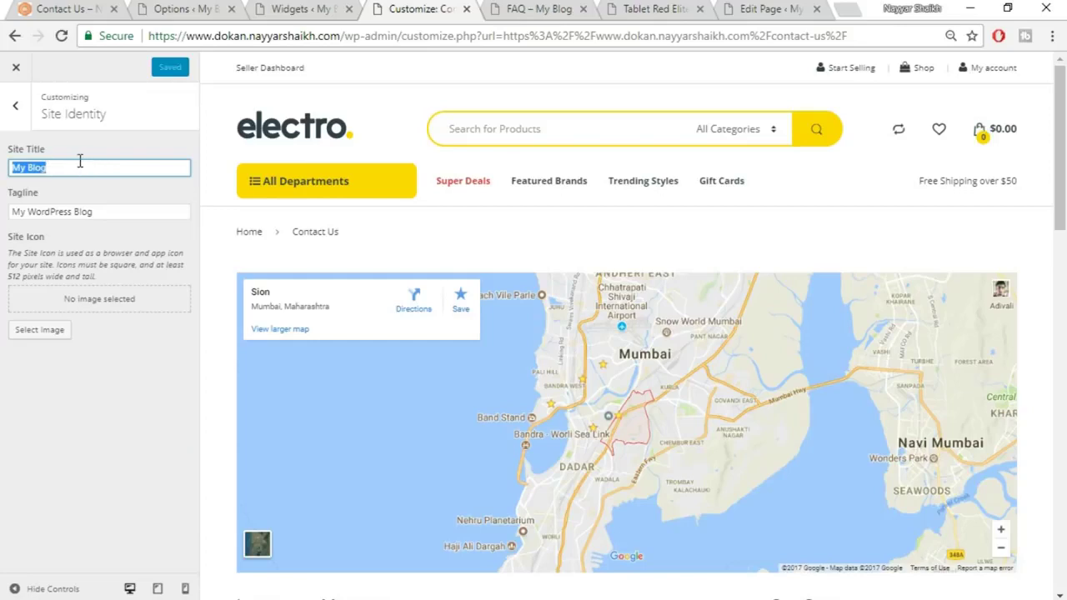
text(N)
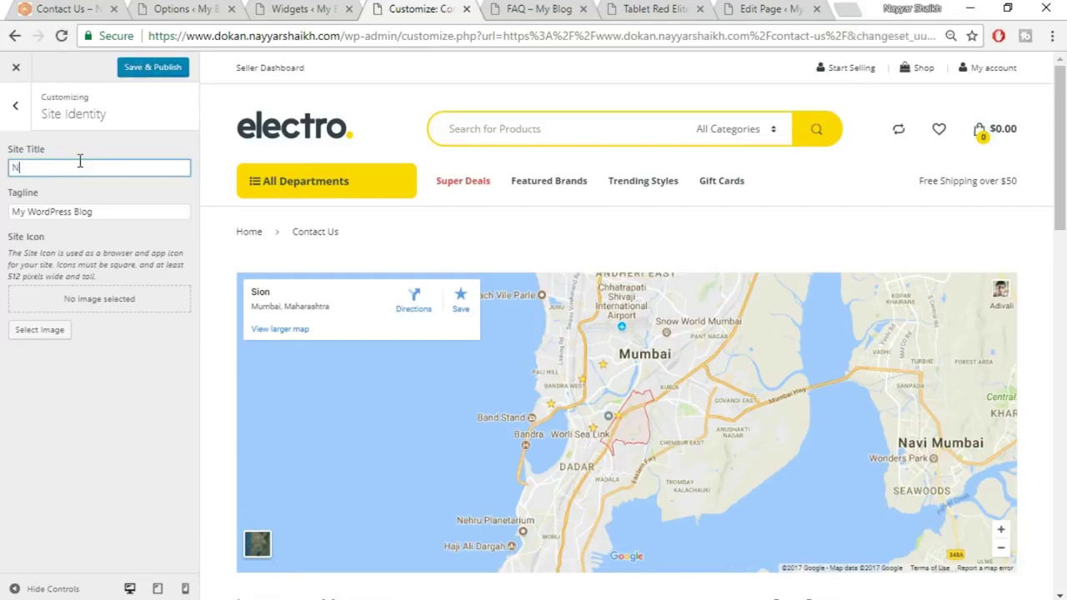
text(aech Solutions)
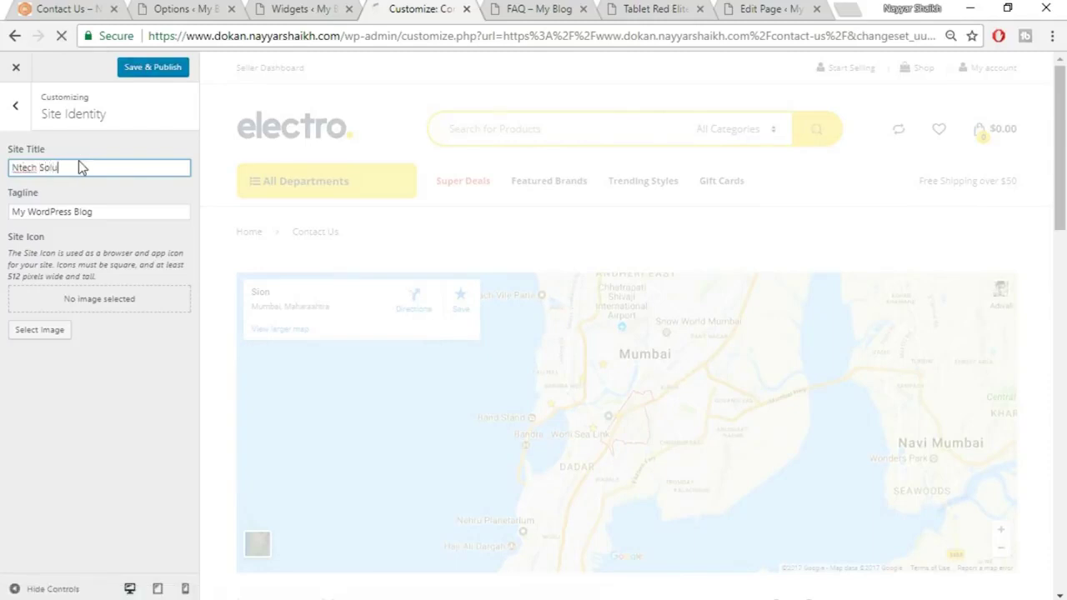
triple_click(45, 214)
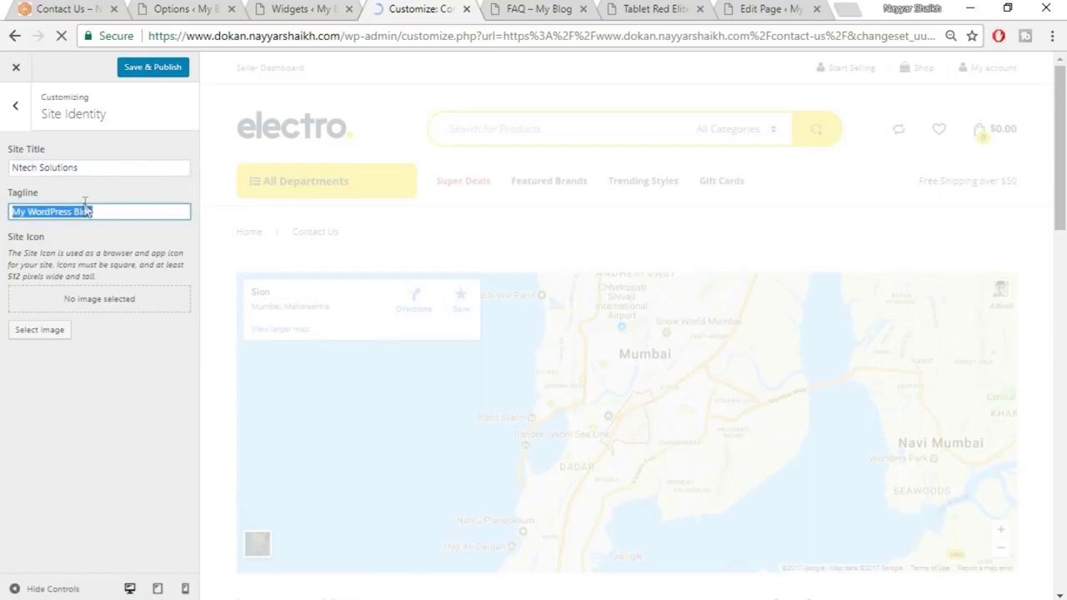
text(Best eCommerce S)
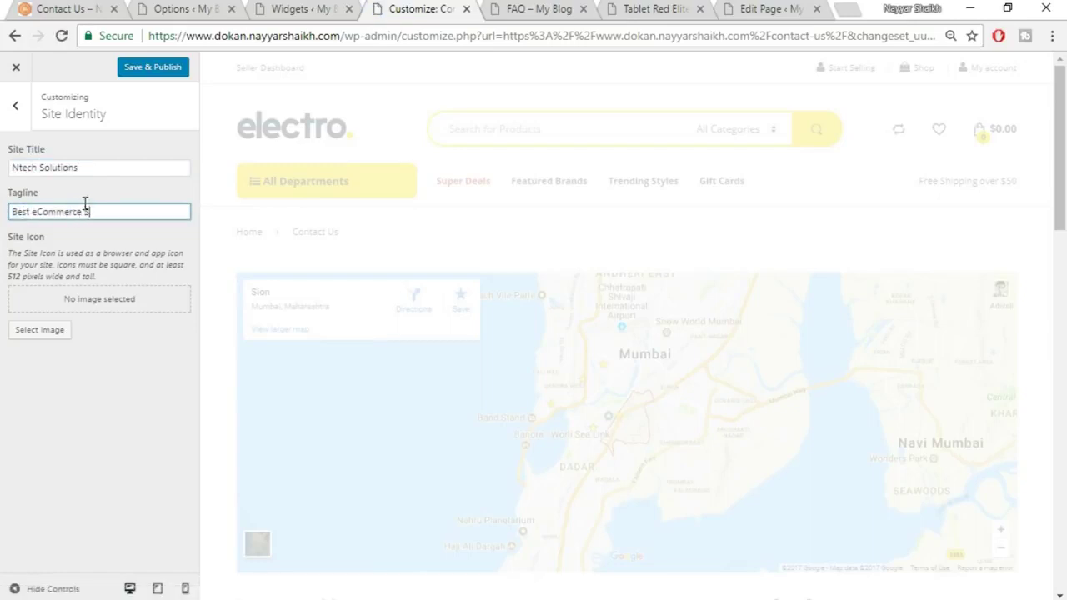
text(ite)
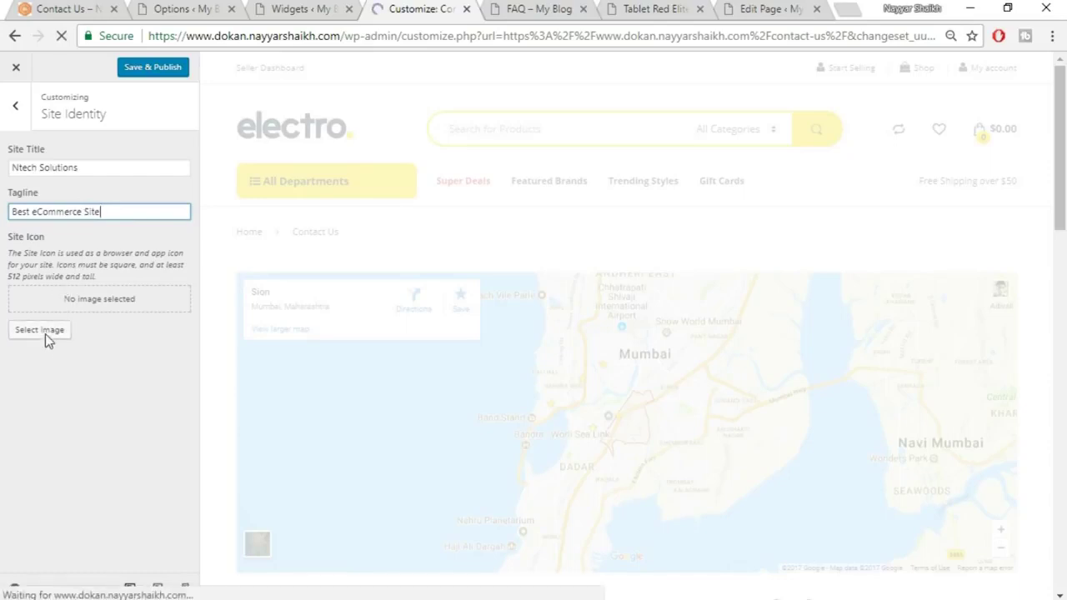
Check the live site, then Save & Publish and close the Customizer.
click(55, 8)
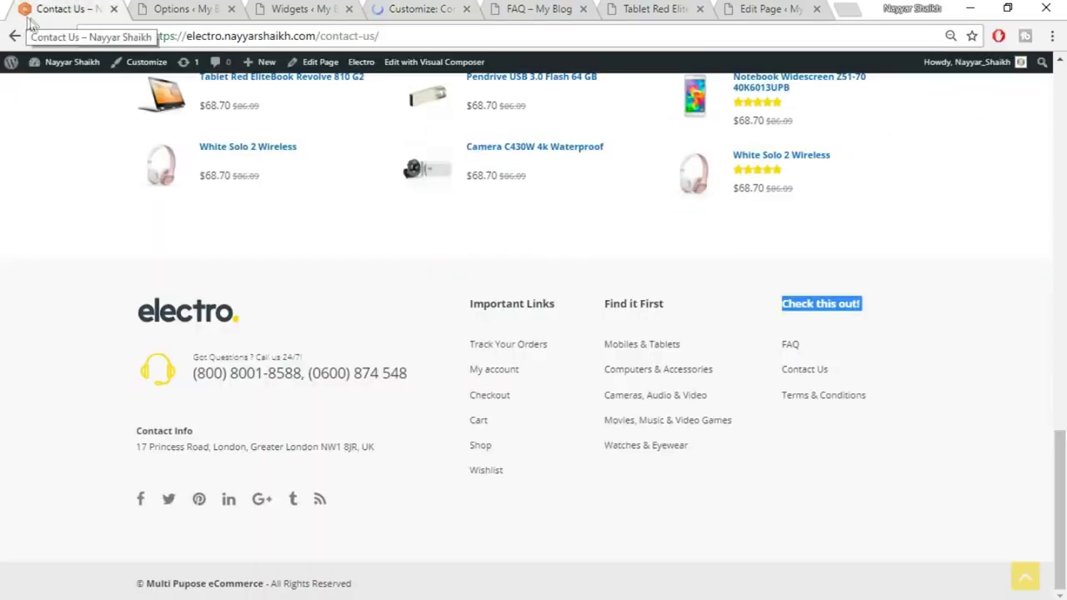
click(409, 9)
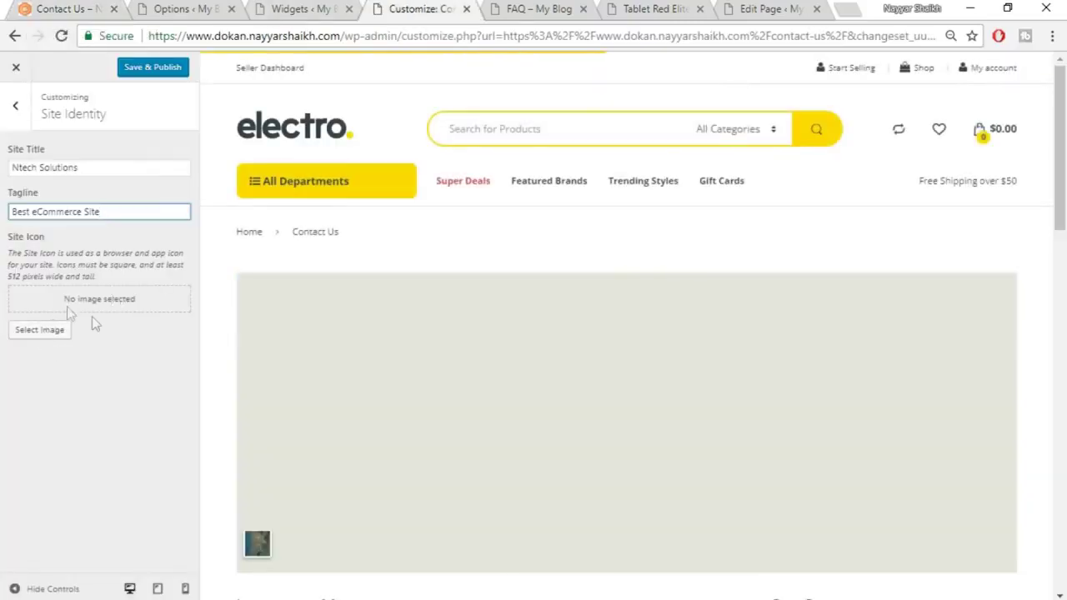
click(170, 70)
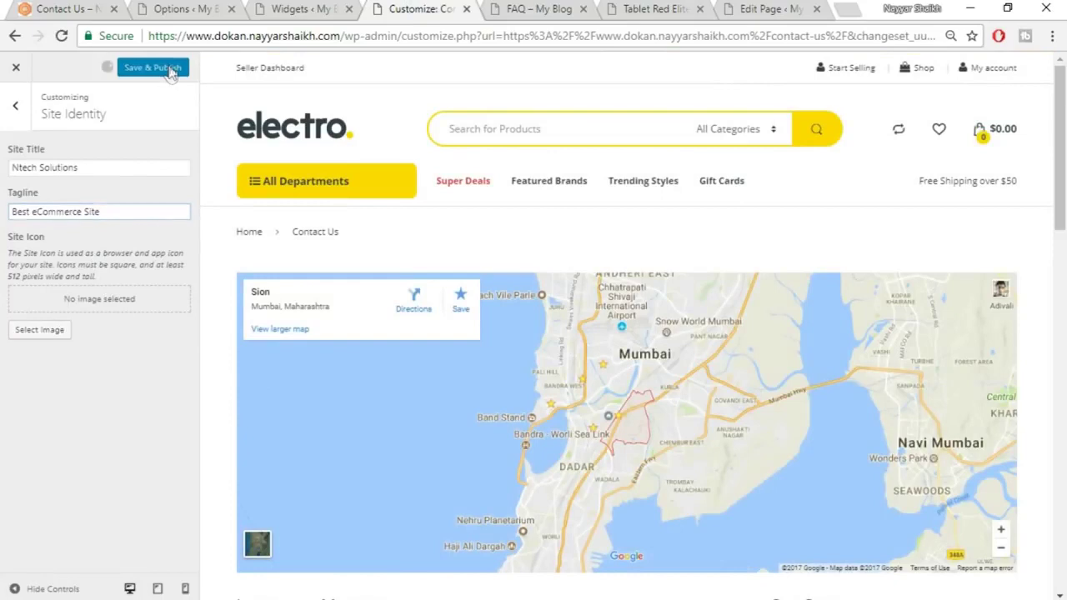
click(16, 72)
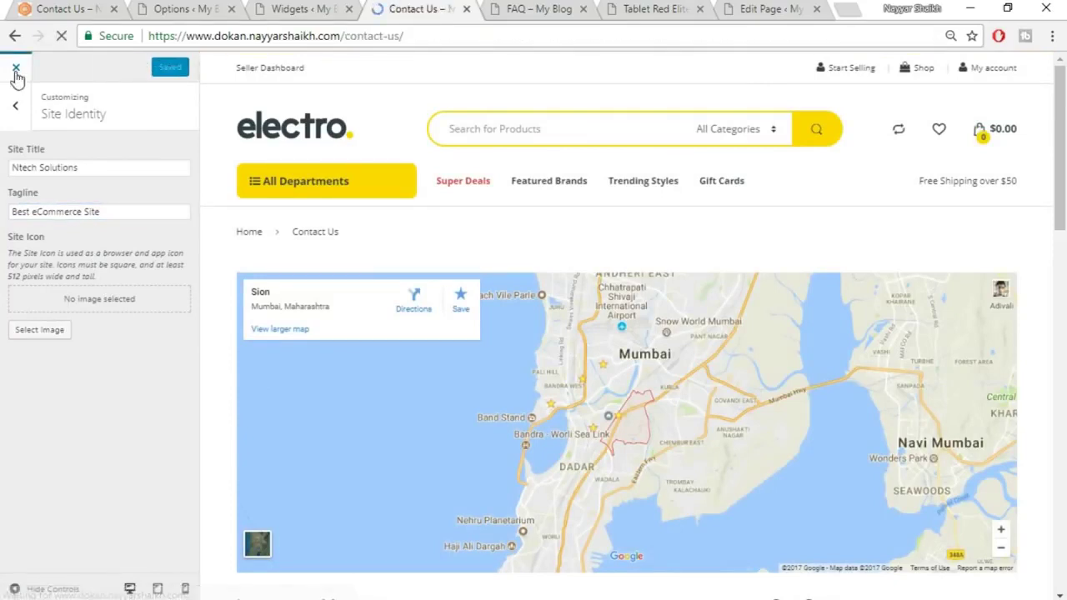